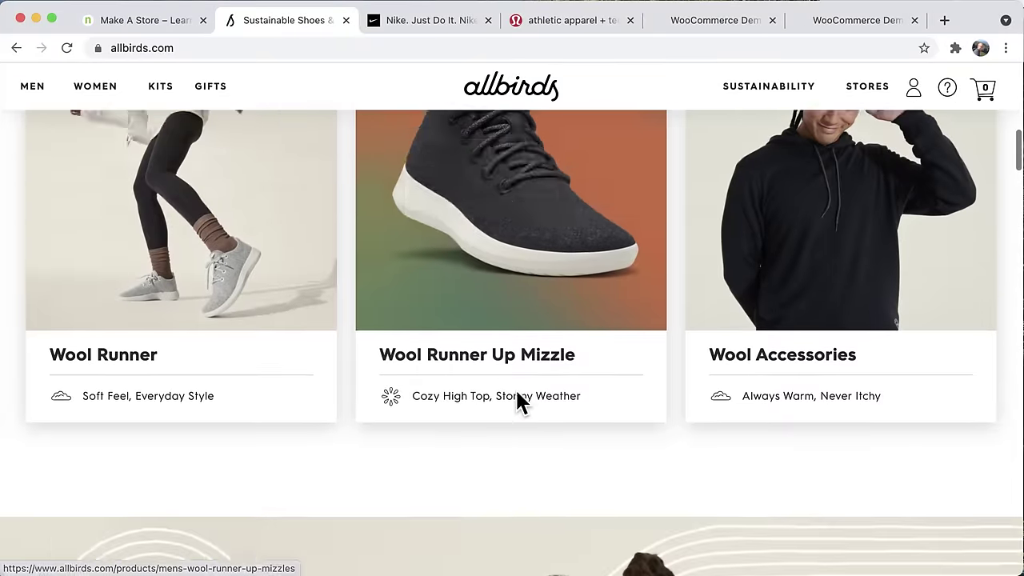
Switch from the Allbirds store to the nature. plant store tab.
scroll(229, 293, up, 1)
scroll(880, 280, down, 4)
Look over the nature. store homepage, scrolling down and back to the top.
scroll(880, 280, down, 10)
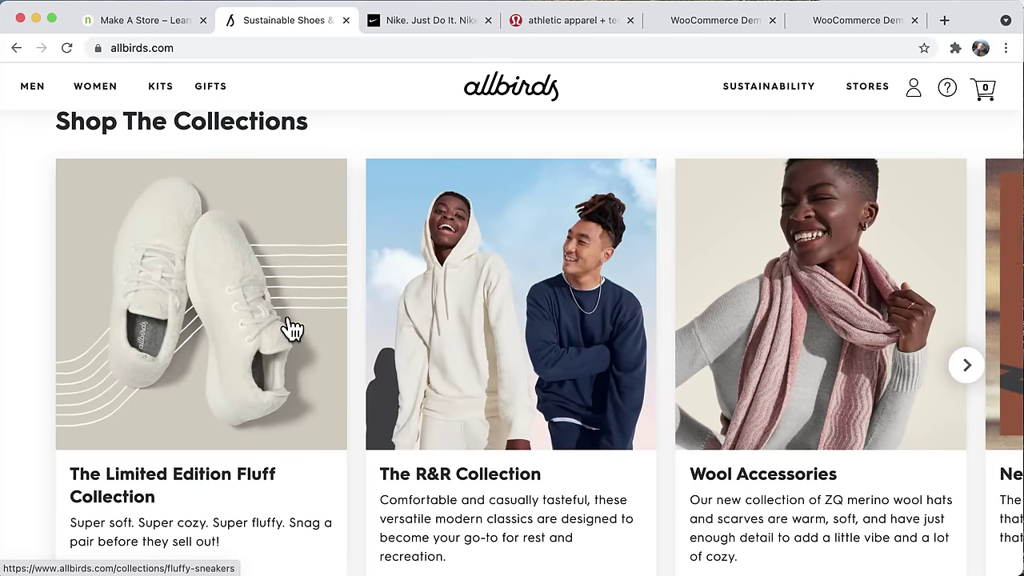
click(167, 28)
scroll(432, 360, down, 8)
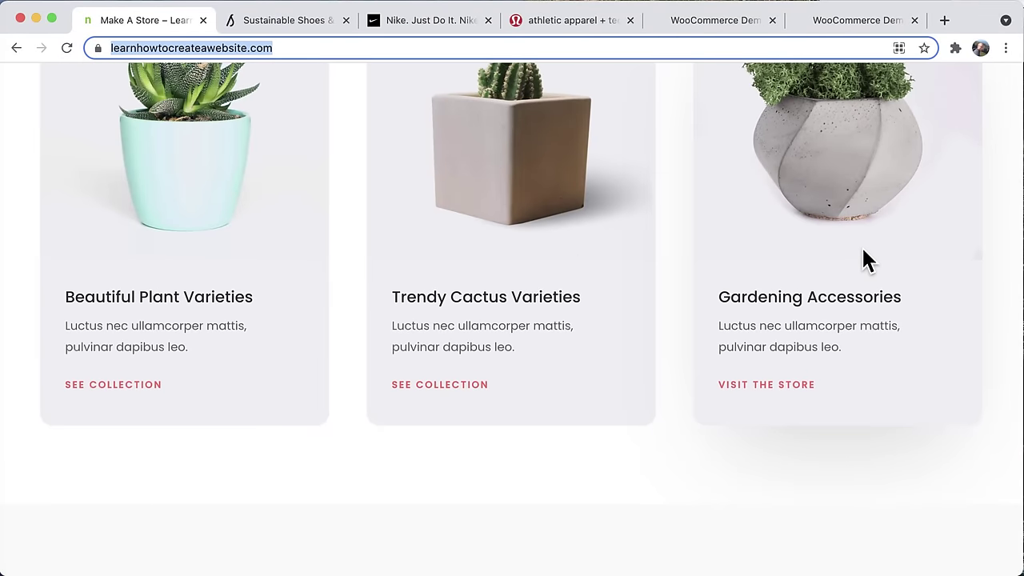
scroll(861, 255, down, 7)
scroll(255, 292, down, 3)
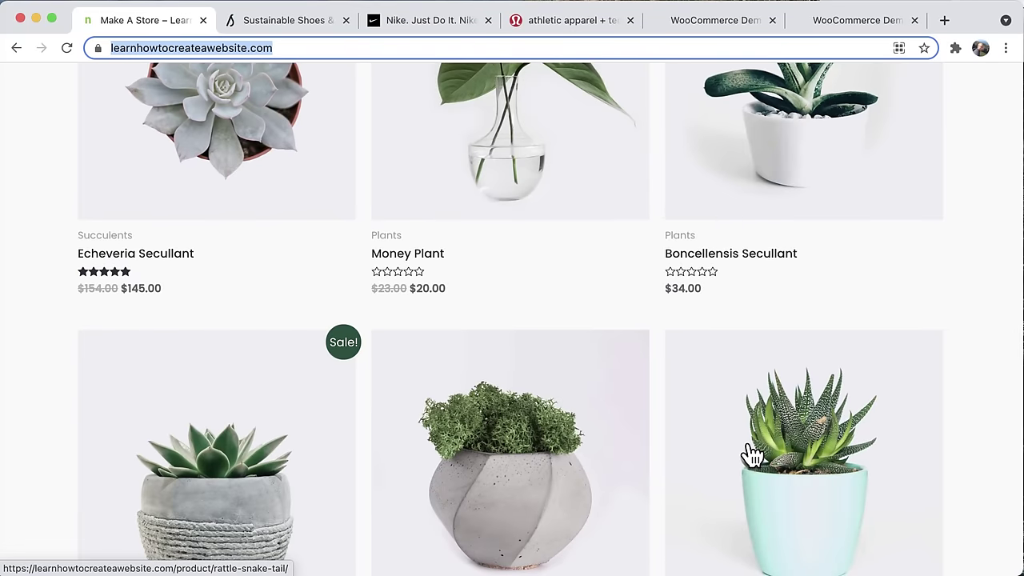
scroll(752, 453, up, 18)
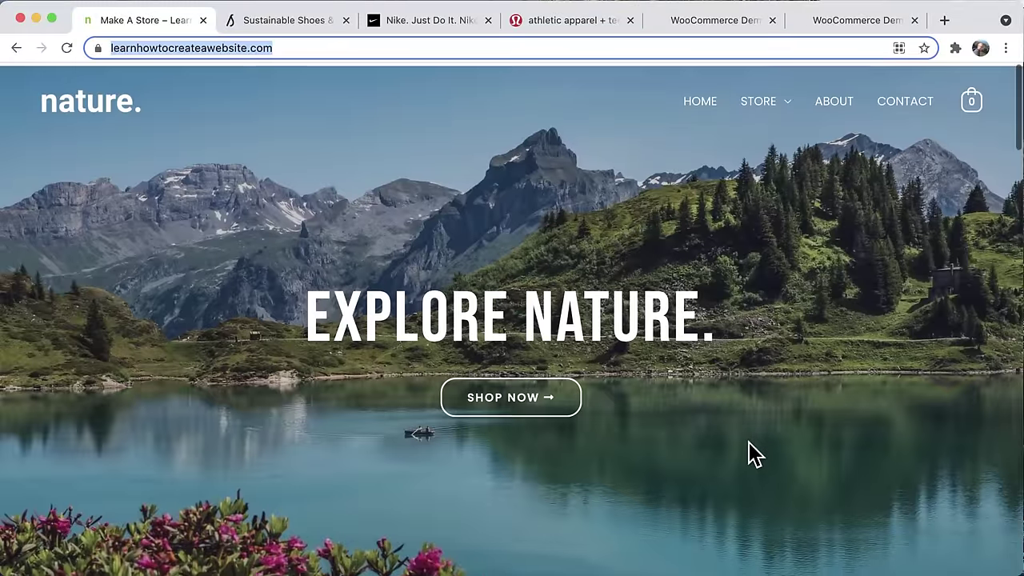
click(752, 453)
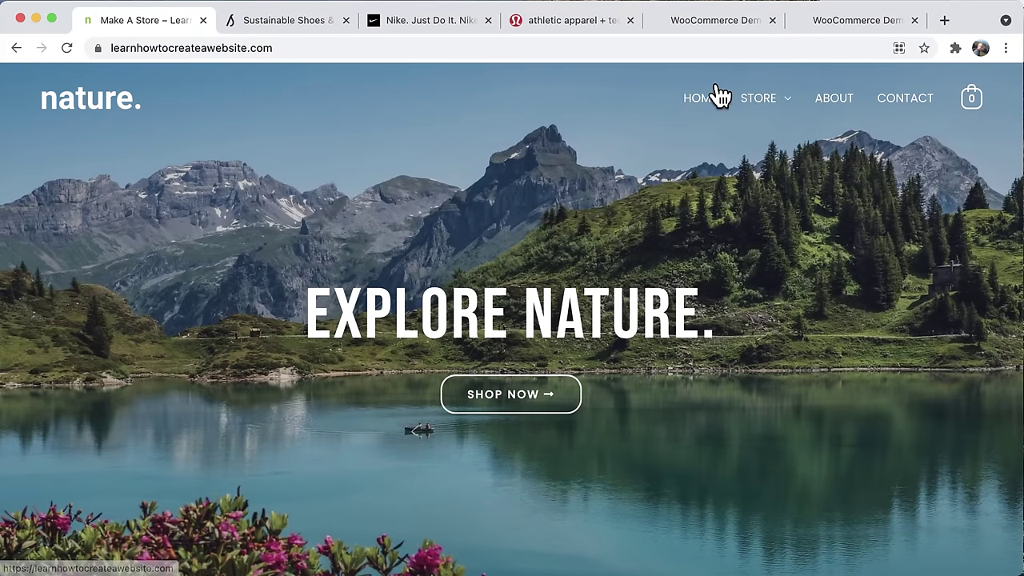
mouse_move(976, 107)
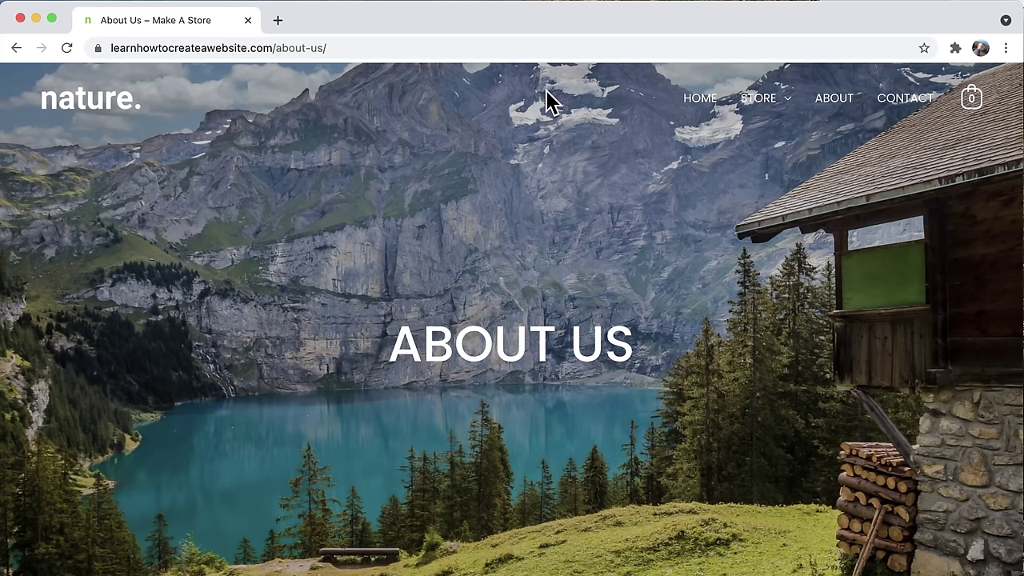
Scroll the About Us page down to the footer and back, then go to Contact.
scroll(546, 100, down, 5)
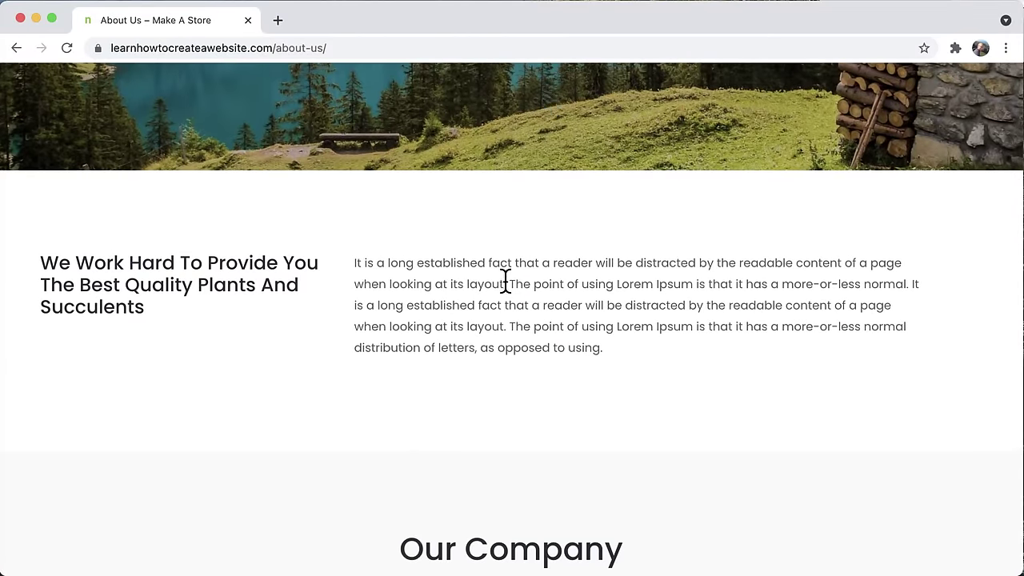
scroll(506, 280, down, 9)
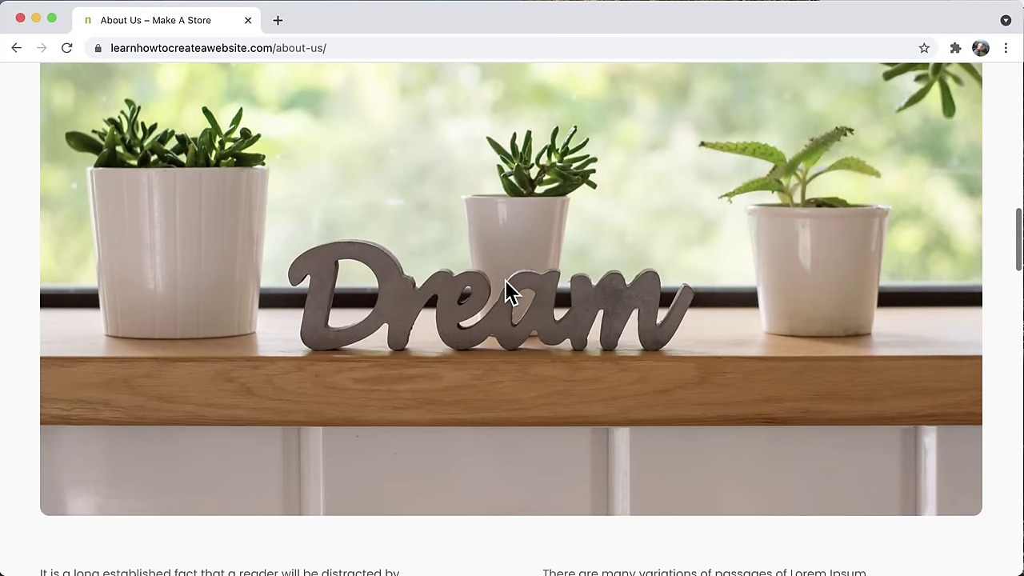
scroll(505, 279, down, 6)
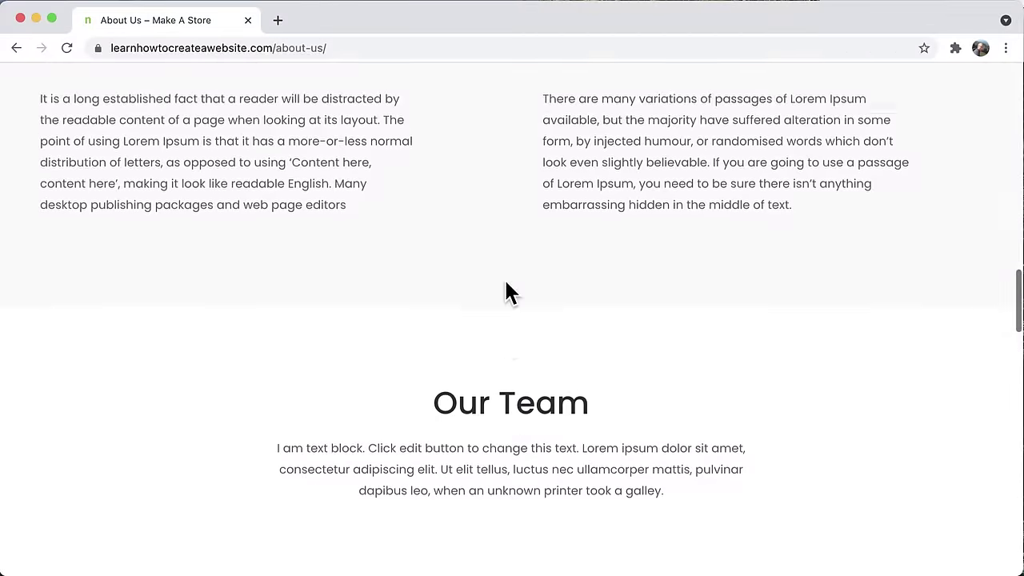
scroll(505, 281, down, 5)
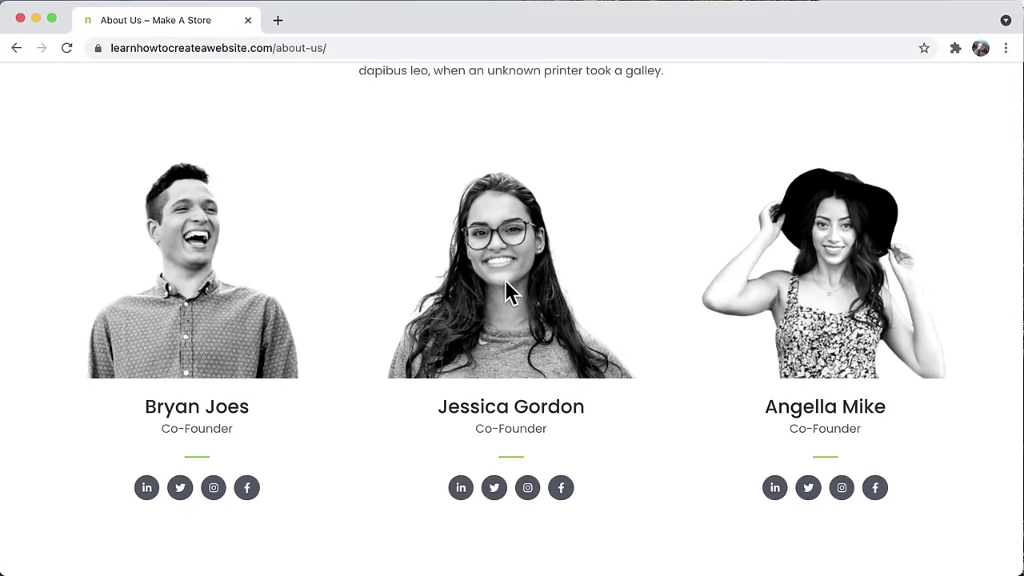
scroll(504, 280, down, 6)
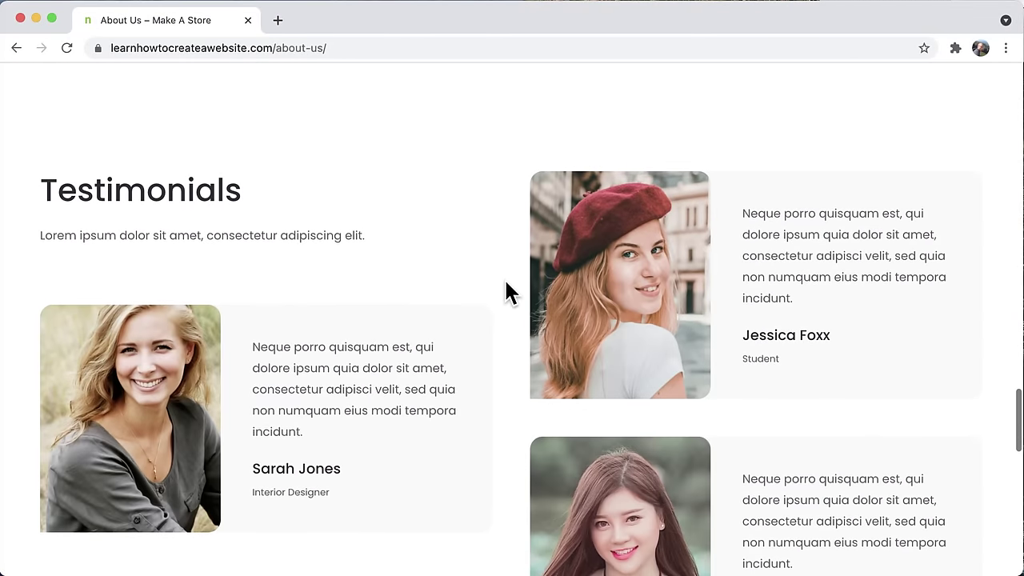
scroll(505, 282, down, 6)
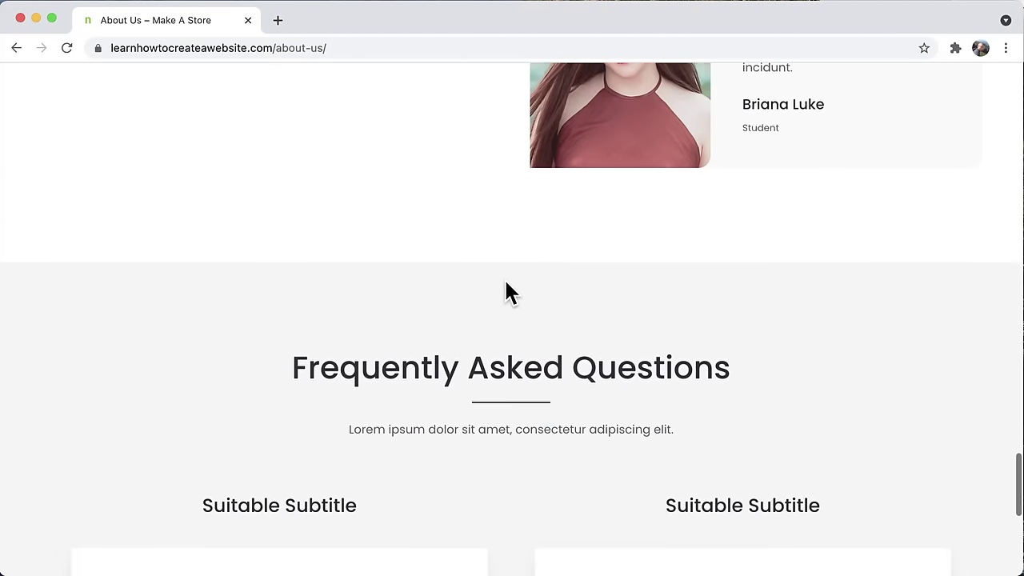
scroll(506, 281, down, 5)
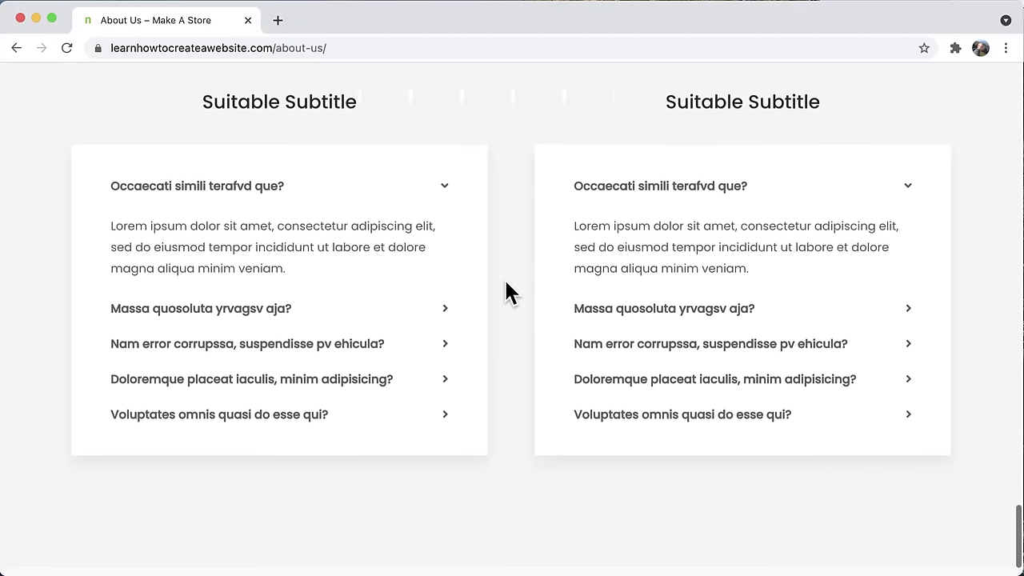
scroll(506, 281, down, 2)
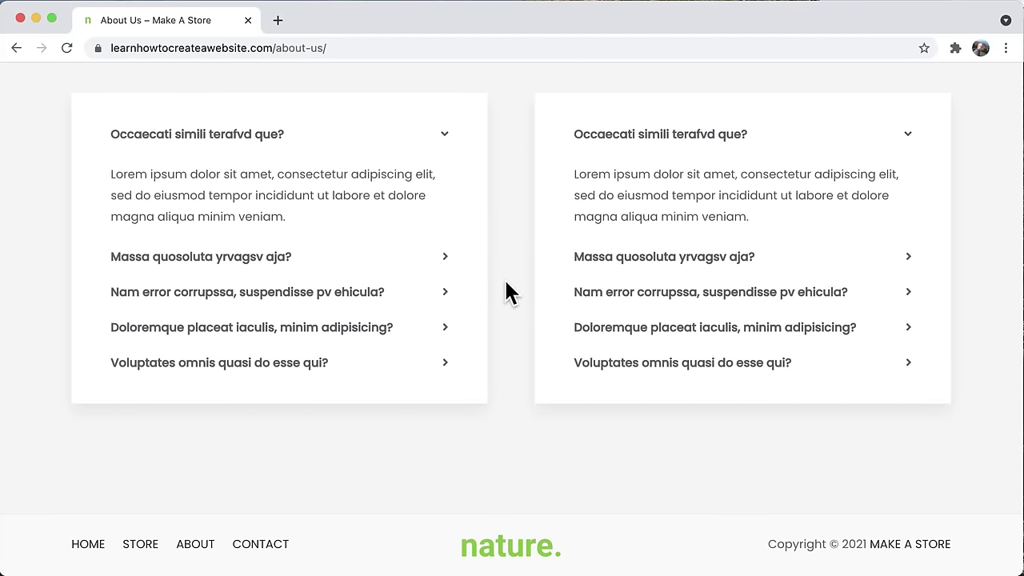
scroll(505, 282, up, 20)
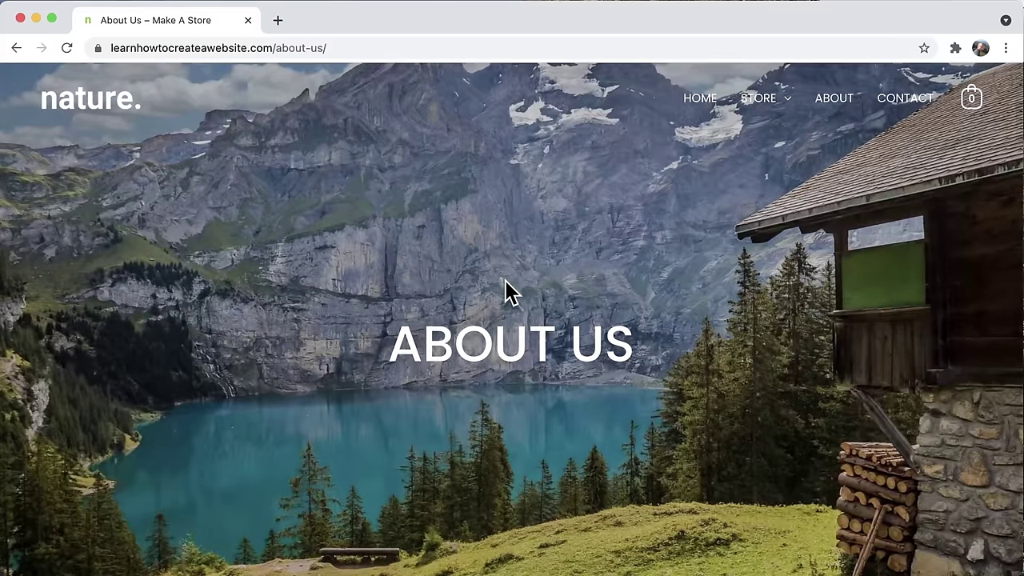
click(918, 104)
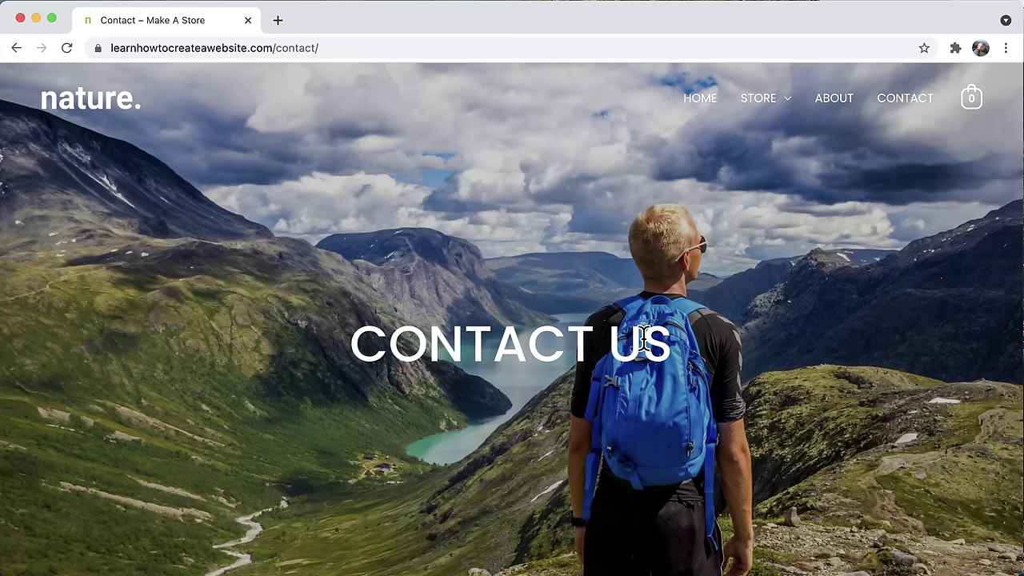
Scroll the Contact page and select the contact info text down to the social links.
scroll(644, 337, down, 10)
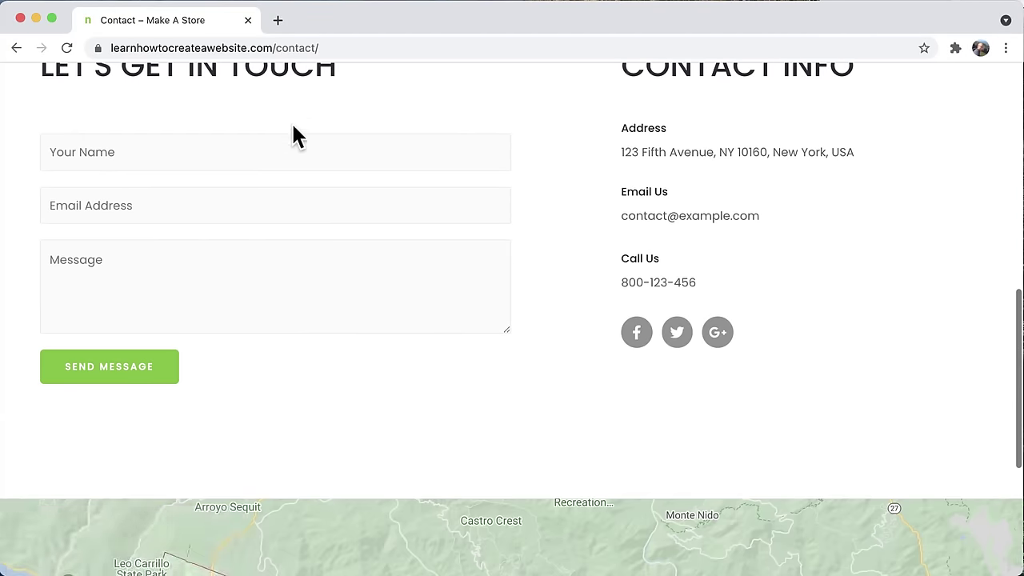
scroll(294, 136, up, 1)
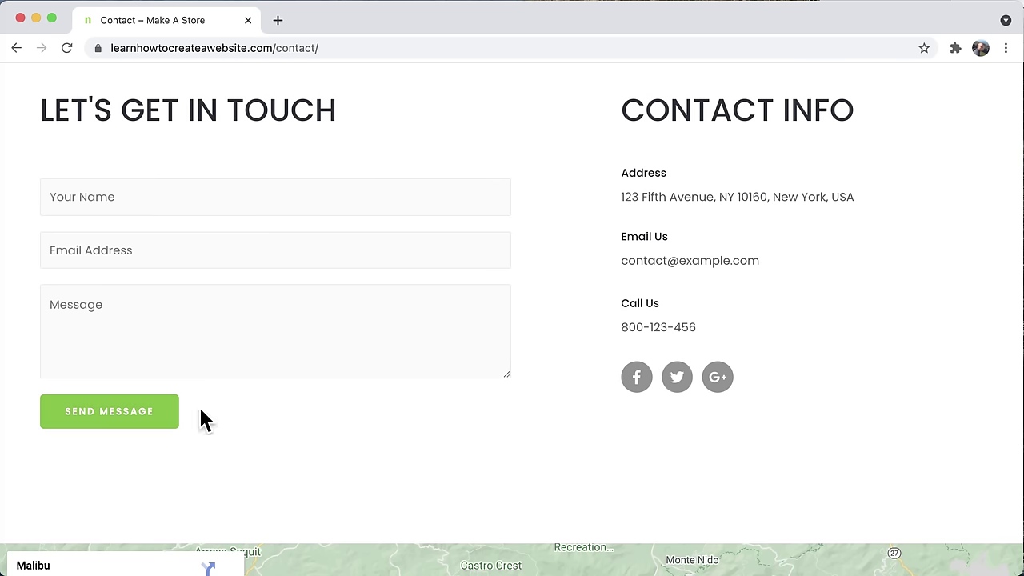
drag(629, 104, 838, 457)
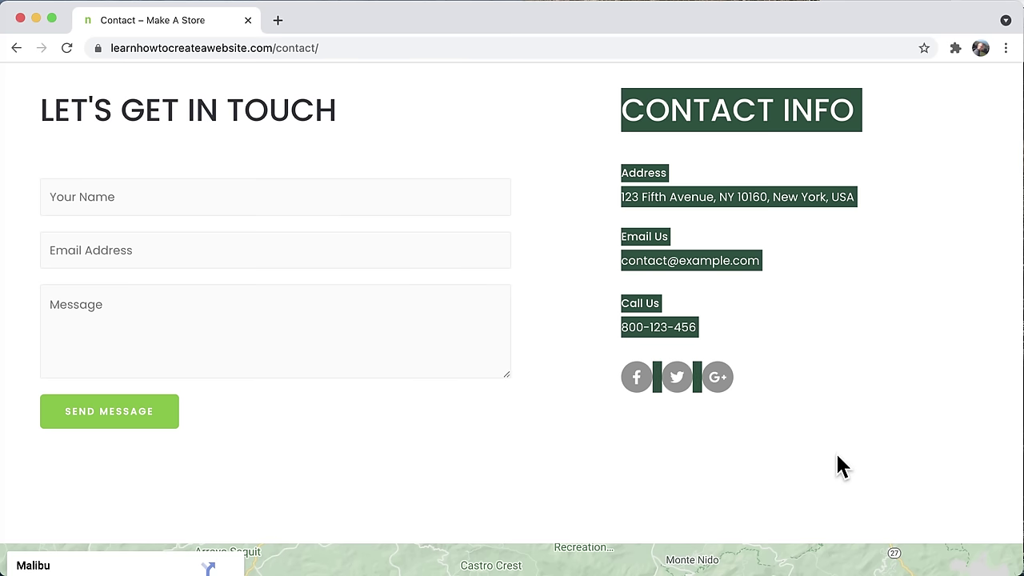
click(838, 457)
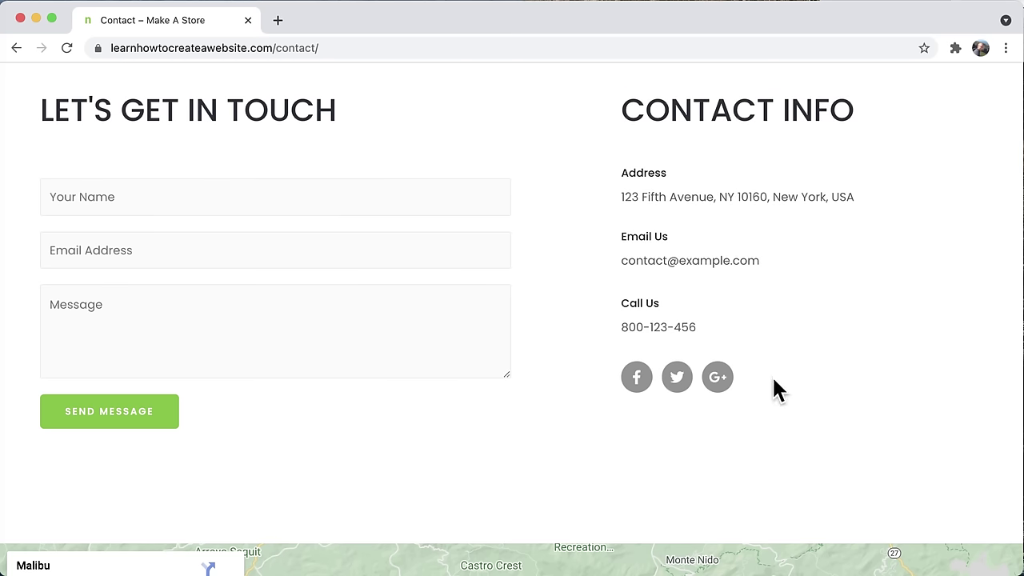
Pan and zoom the Malibu Google map, then scroll back to the page top.
scroll(773, 380, down, 5)
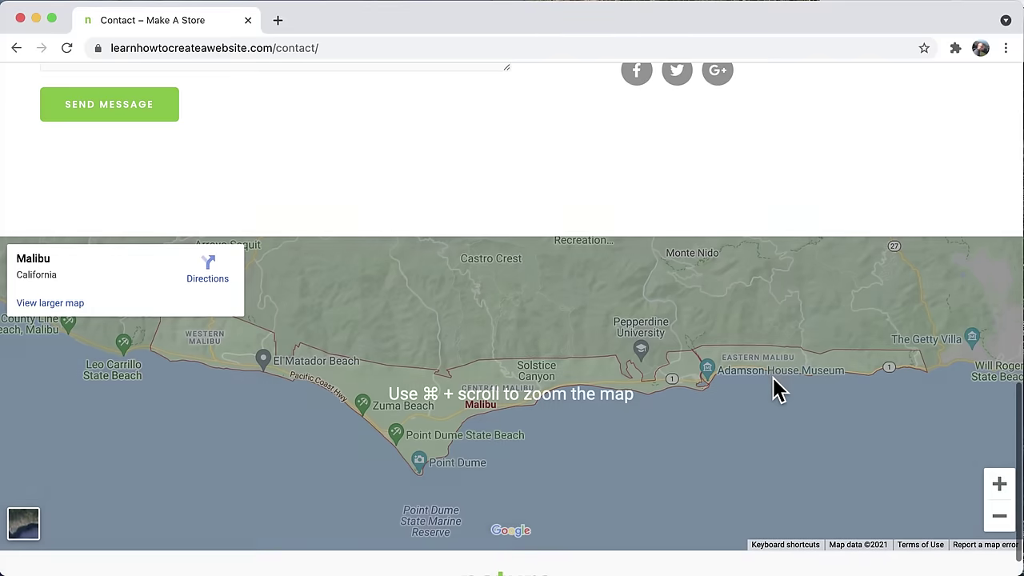
drag(578, 320, 621, 372)
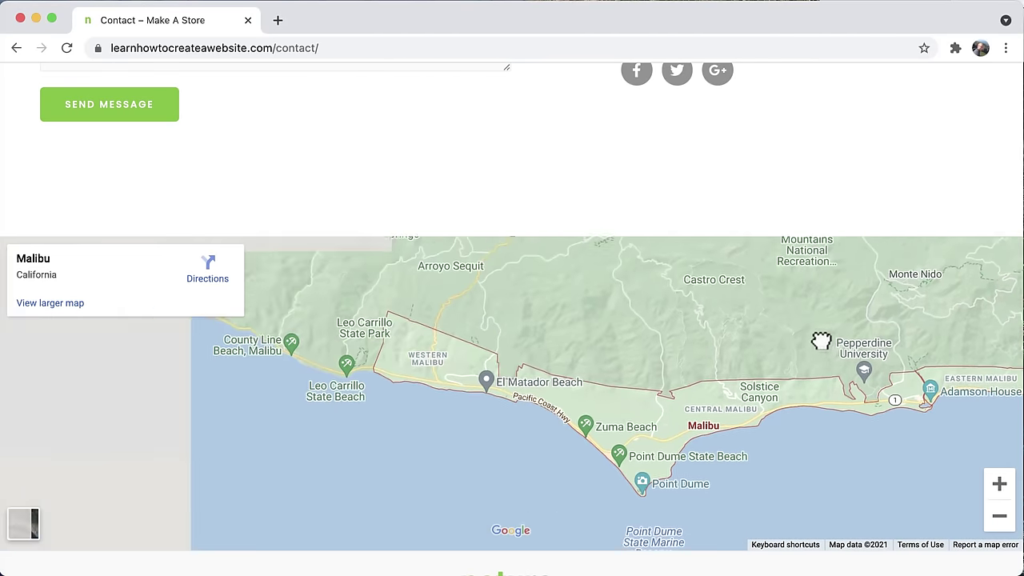
scroll(600, 365, up, 3)
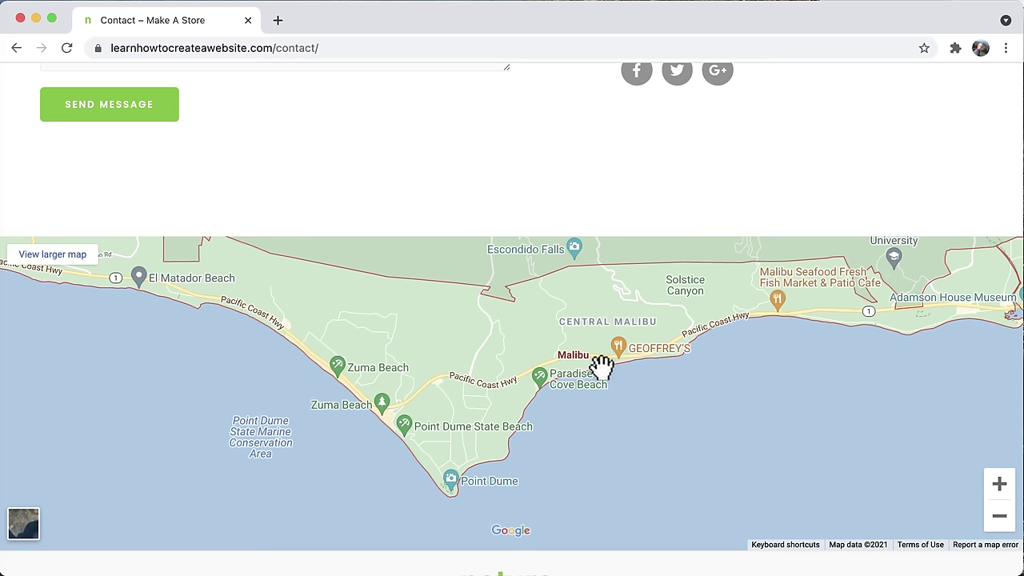
scroll(601, 366, up, 3)
scroll(600, 365, down, 4)
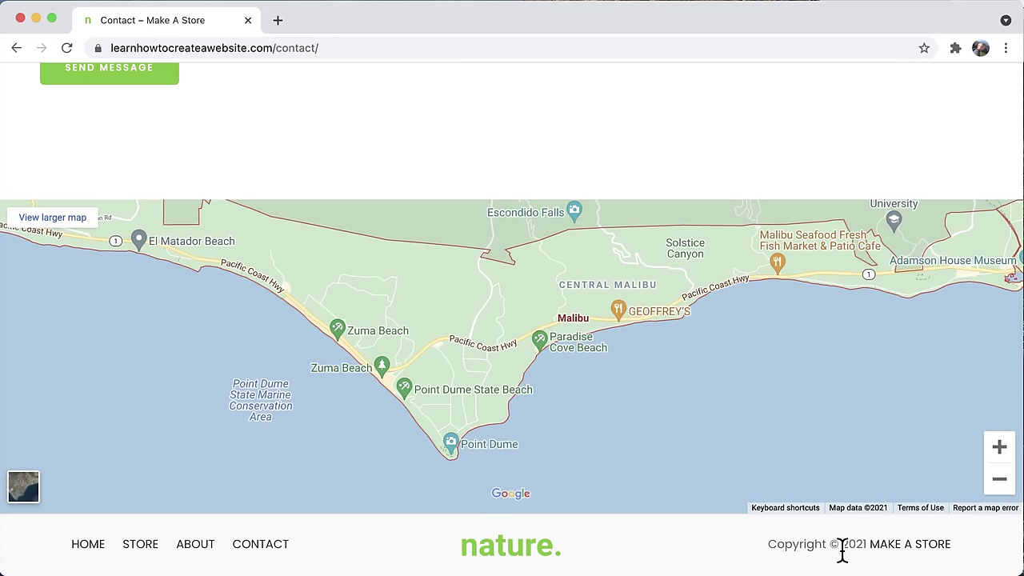
scroll(842, 550, up, 20)
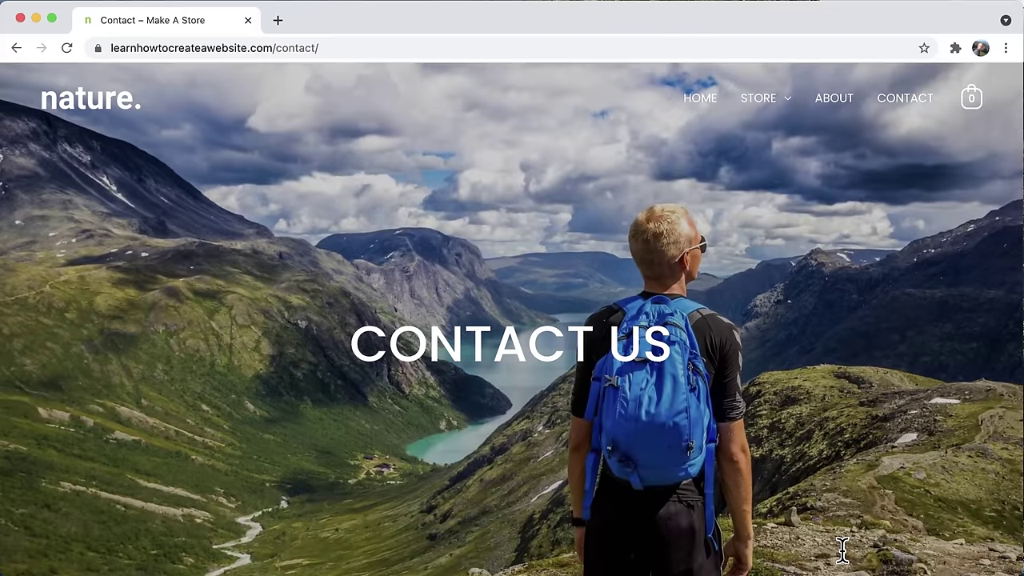
mouse_move(759, 101)
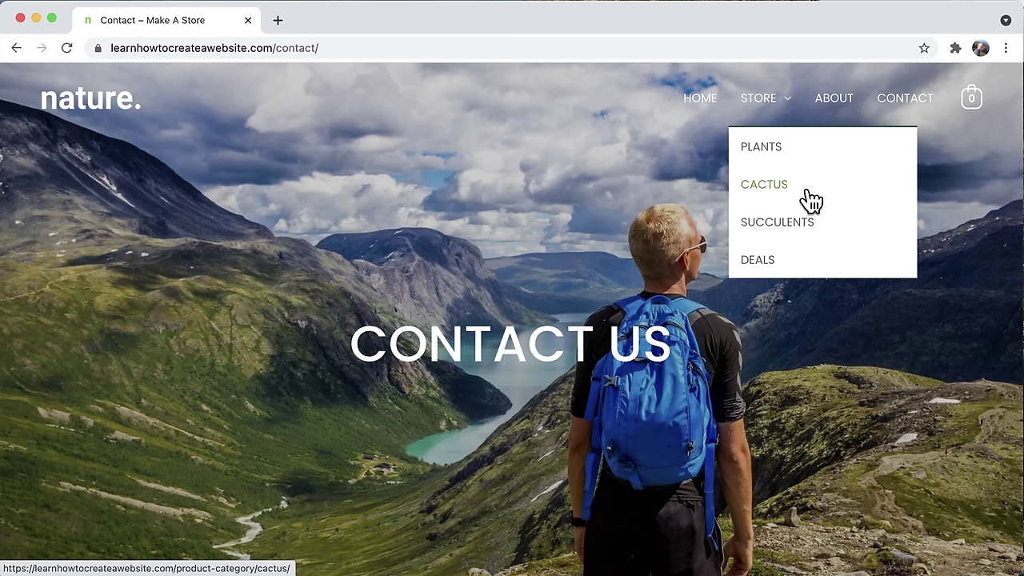
Open the Shop page and scroll through the full product listing.
click(760, 100)
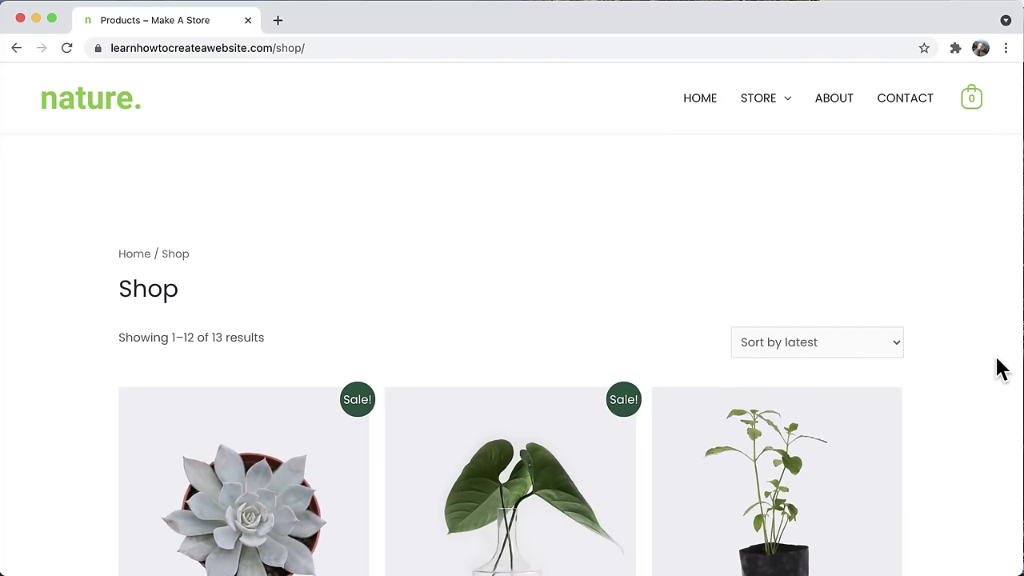
scroll(1001, 372, down, 10)
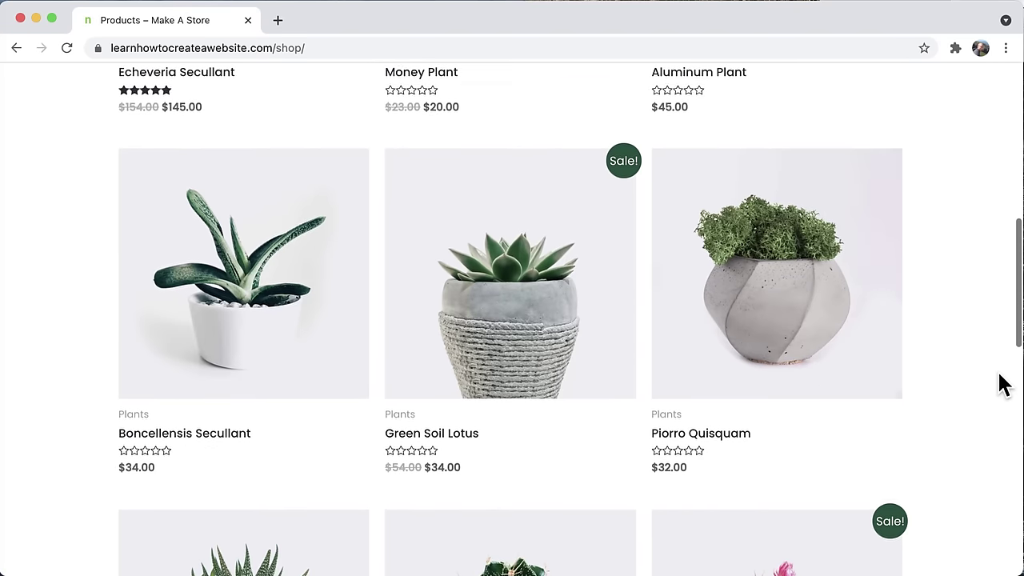
scroll(1001, 384, down, 2)
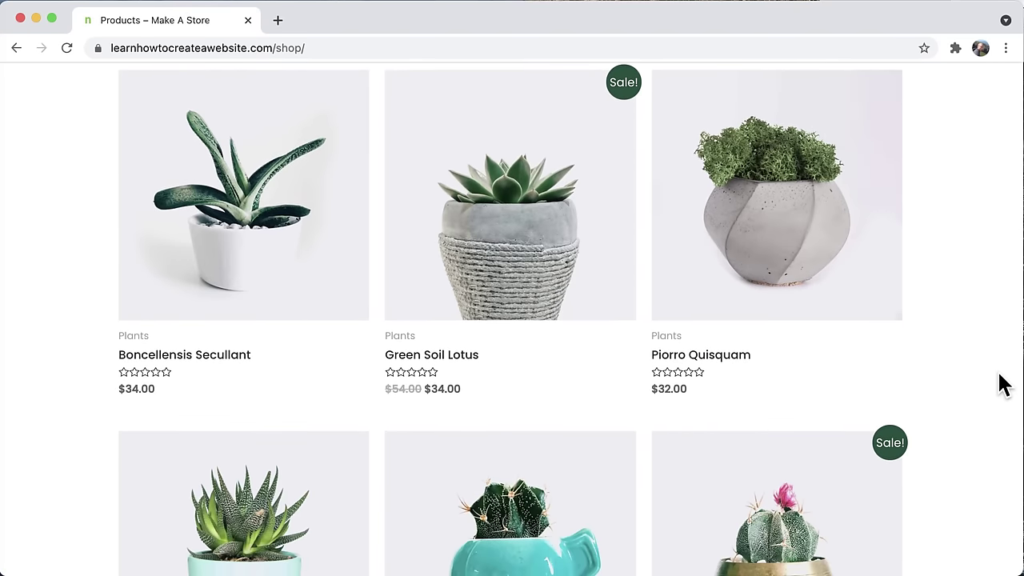
scroll(1001, 384, down, 10)
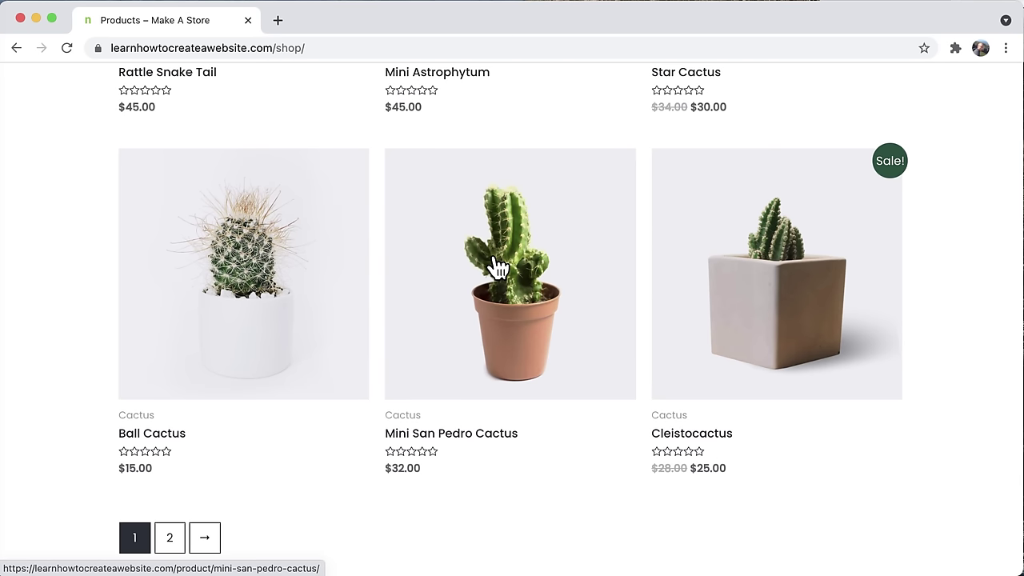
scroll(496, 266, up, 15)
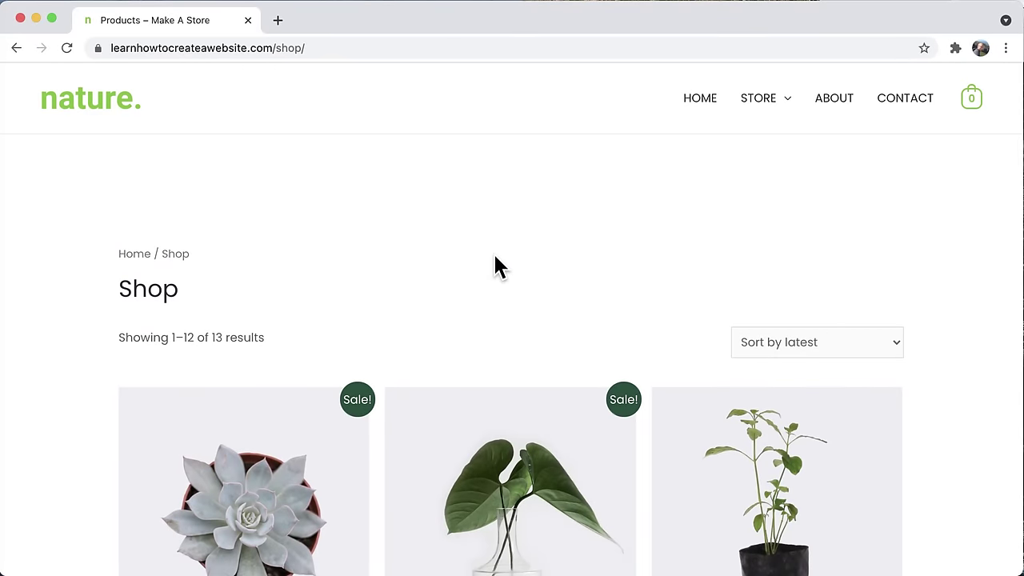
scroll(496, 266, down, 3)
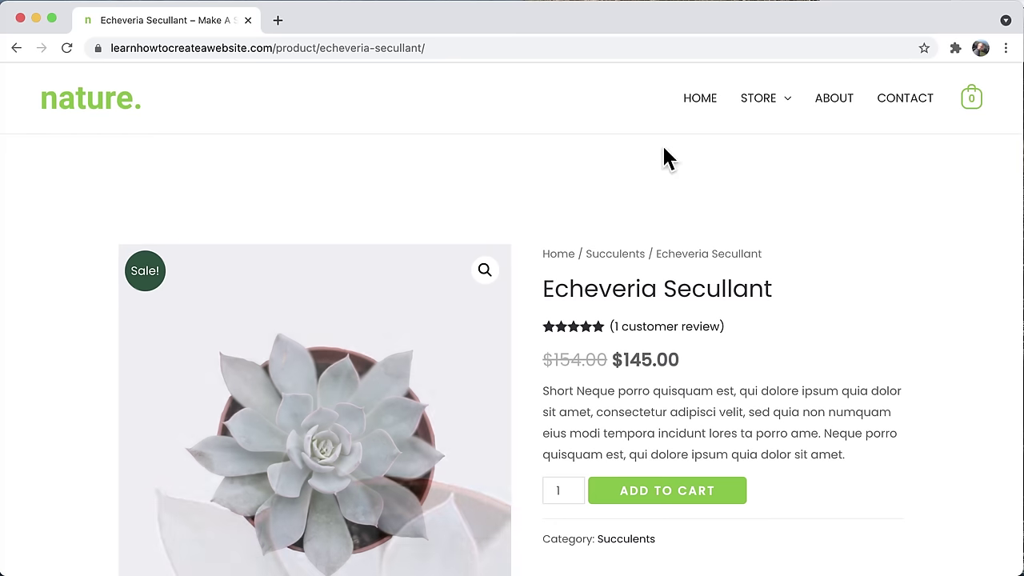
Add one Echeveria Secullant at $145.00 to the cart and view the Cart page.
scroll(902, 360, down, 4)
scroll(899, 352, up, 1)
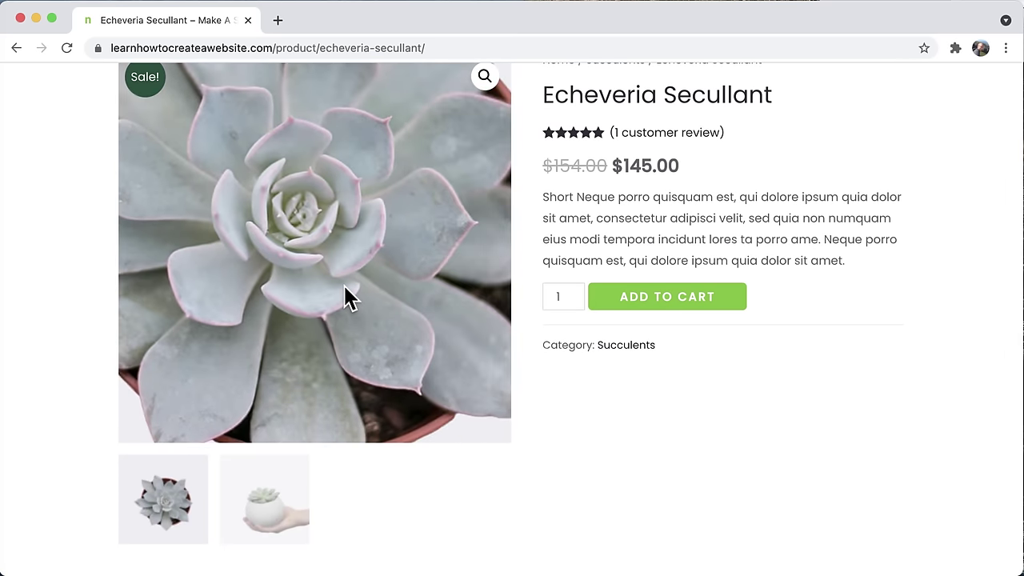
click(296, 508)
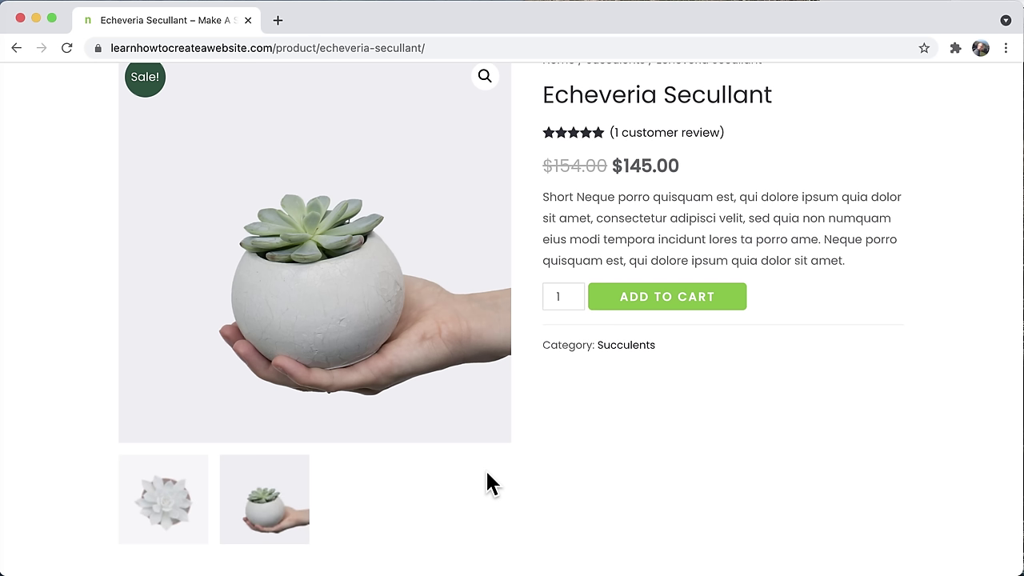
click(663, 296)
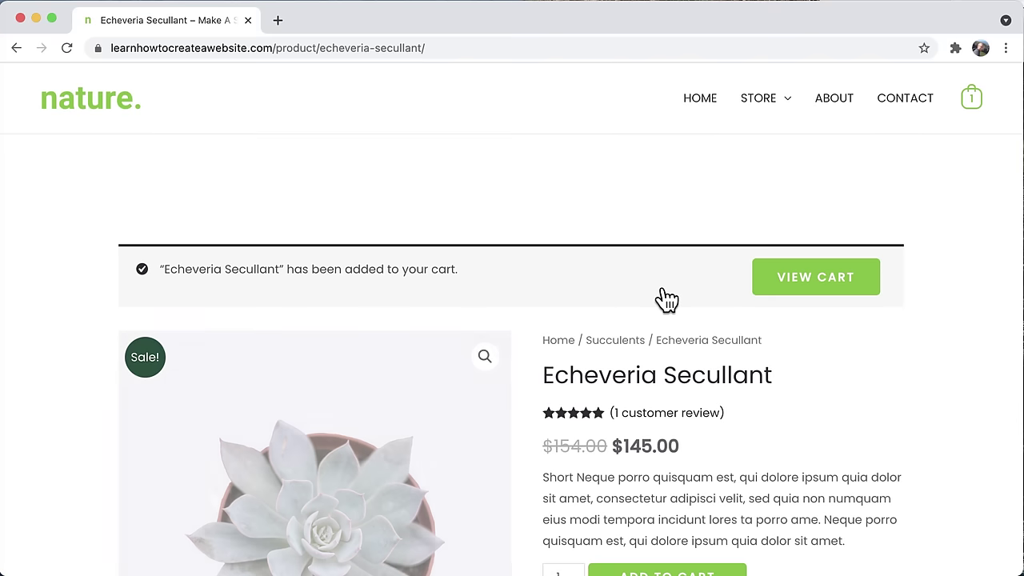
mouse_move(976, 103)
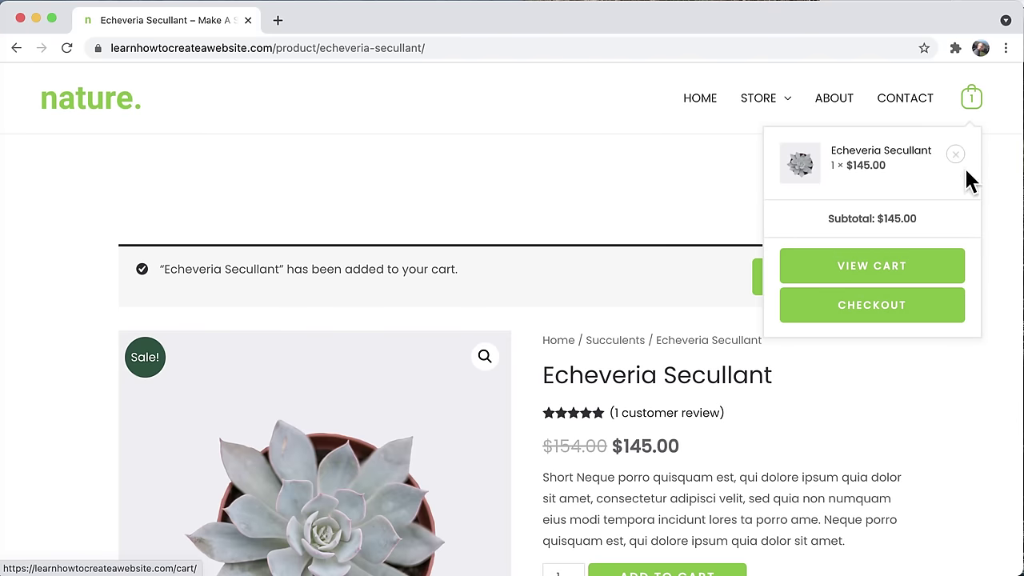
click(857, 269)
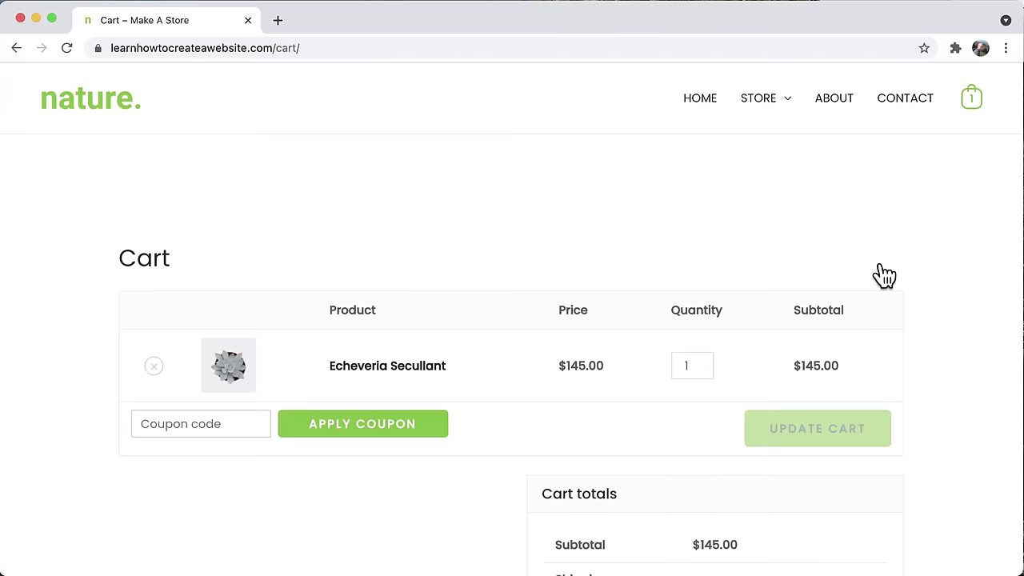
Proceed to checkout, try placing the $152.00 order, then return to the nature. homepage.
scroll(885, 276, down, 3)
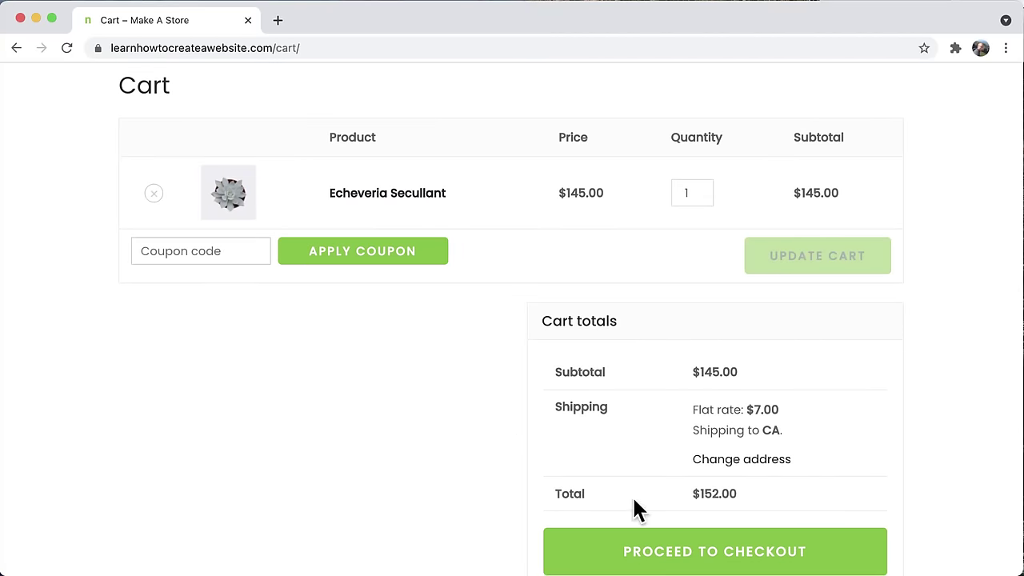
scroll(655, 512, down, 1)
click(684, 521)
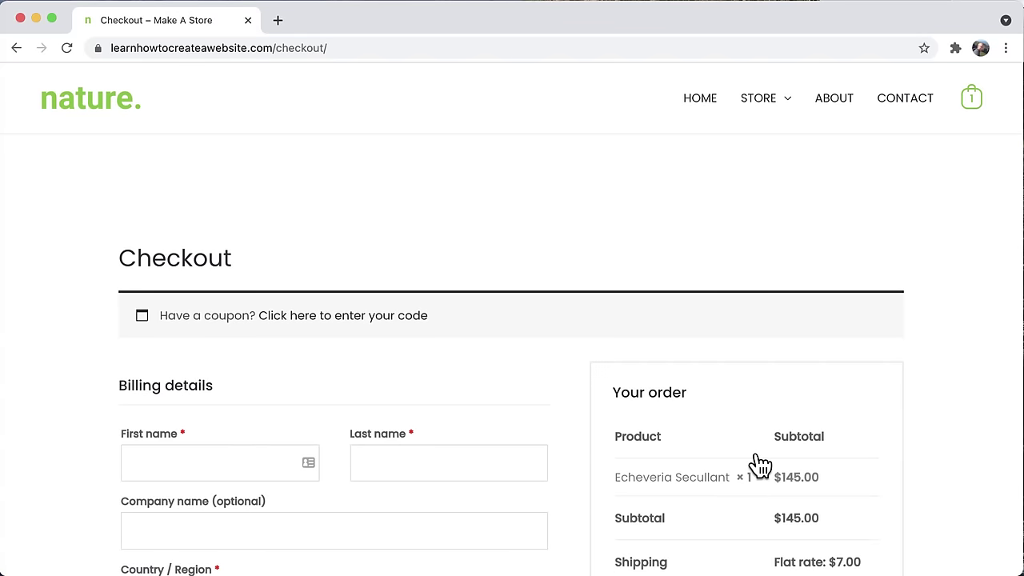
scroll(760, 464, down, 10)
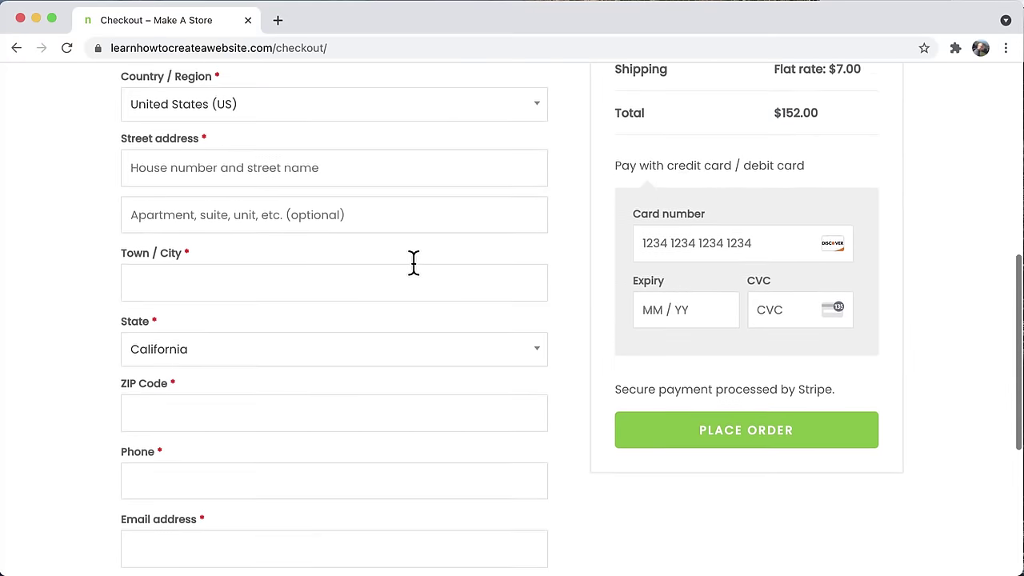
scroll(414, 262, down, 1)
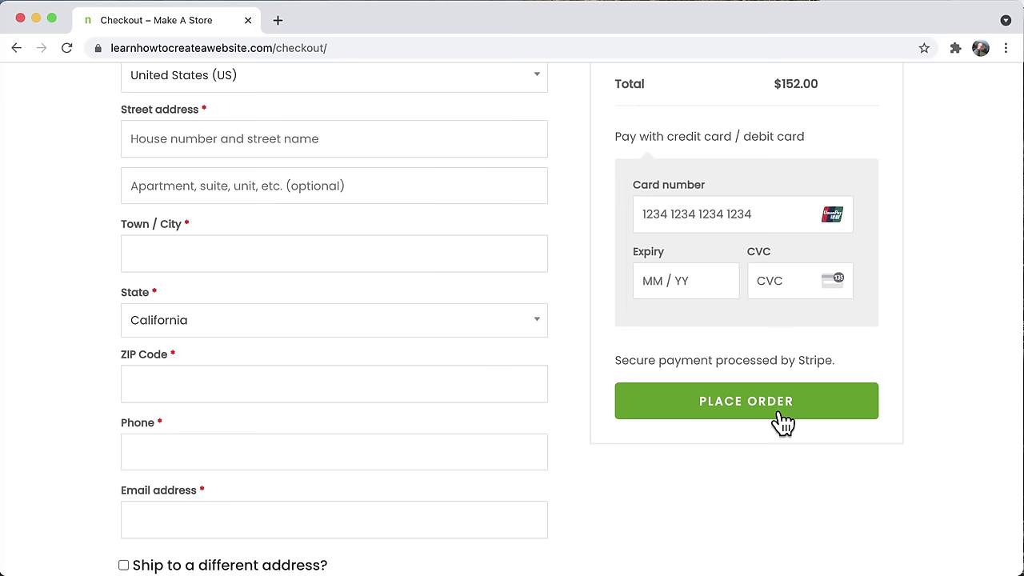
click(783, 422)
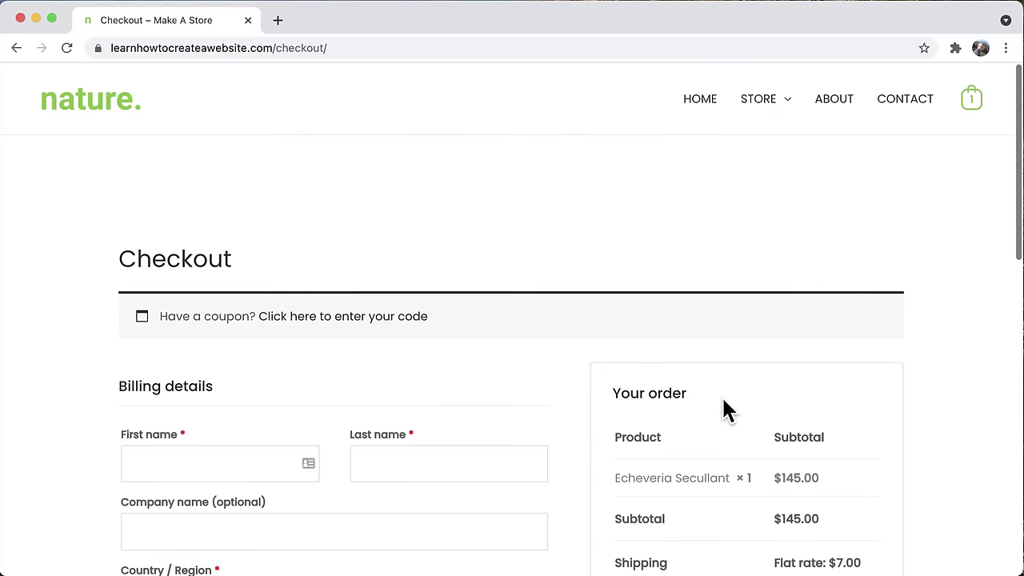
click(78, 111)
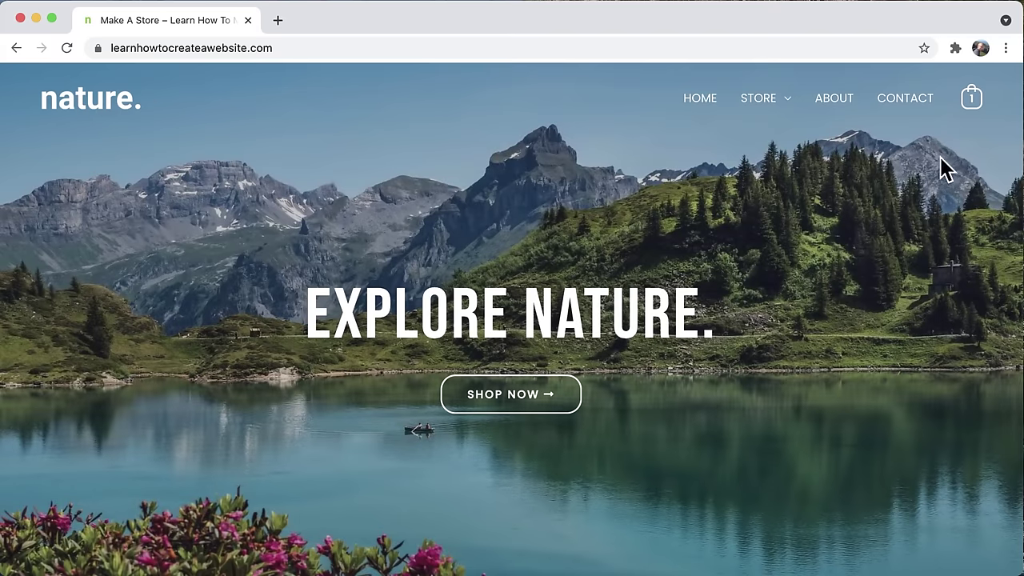
Narrow the Chrome window to phone width and scroll through the home page.
drag(1017, 199, 393, 240)
scroll(312, 244, down, 2)
scroll(312, 244, down, 5)
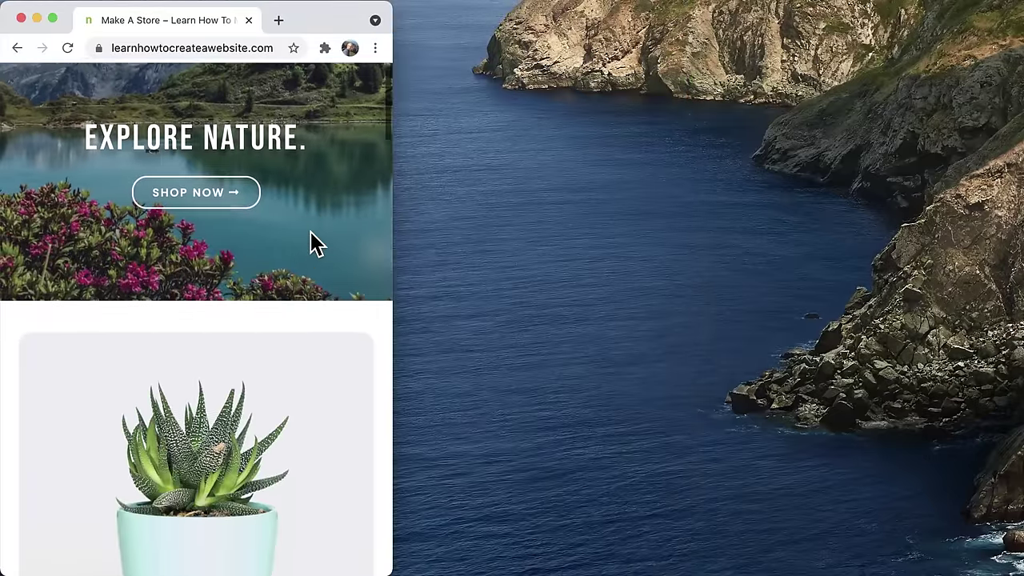
scroll(312, 244, down, 10)
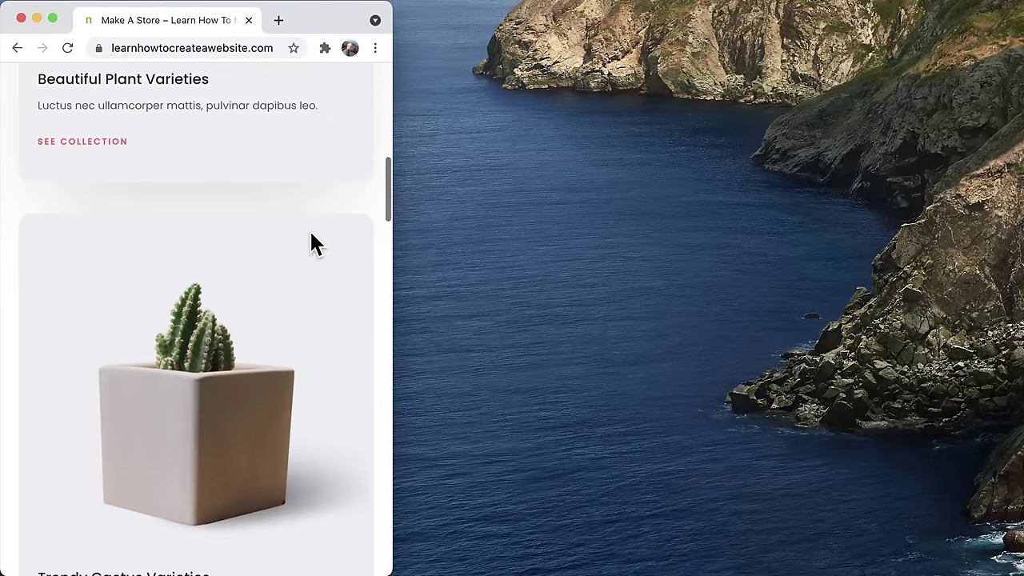
scroll(312, 244, down, 6)
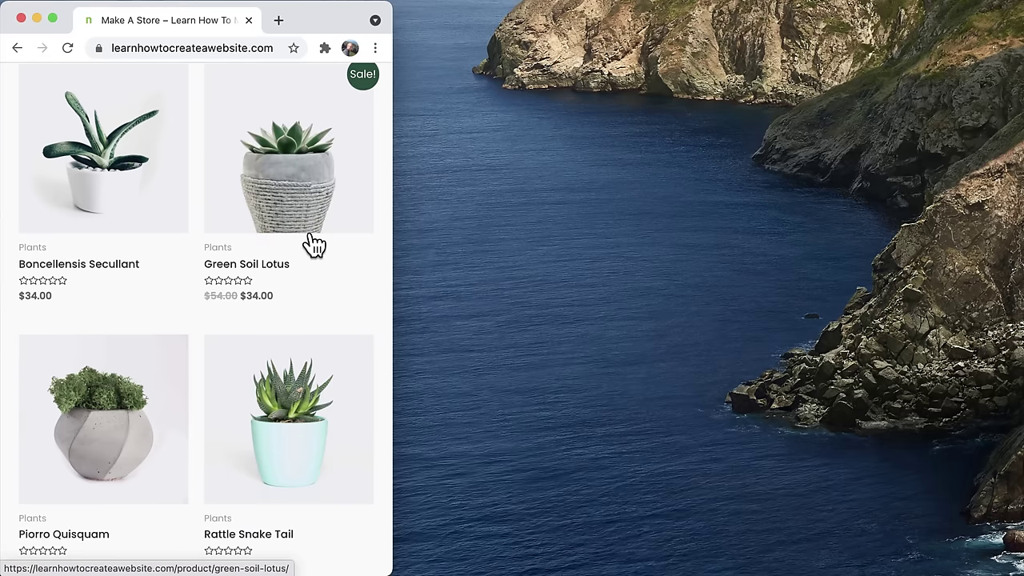
scroll(312, 240, down, 7)
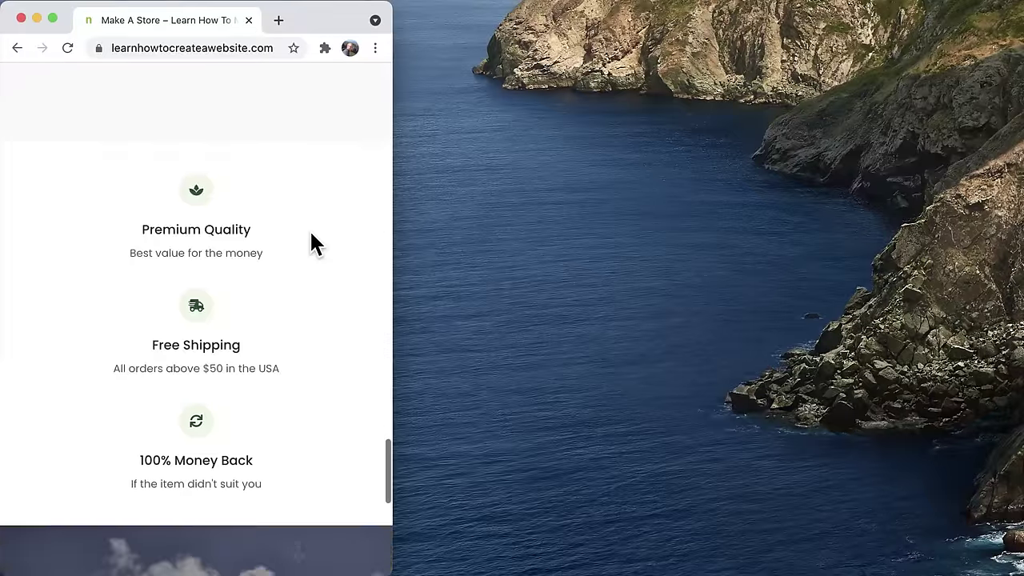
scroll(312, 244, down, 6)
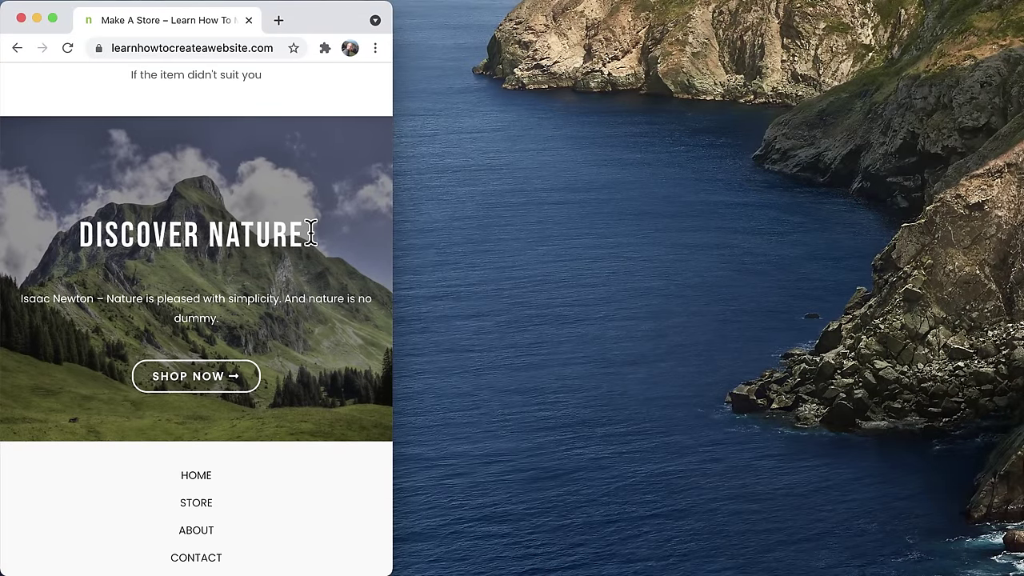
scroll(310, 234, up, 10)
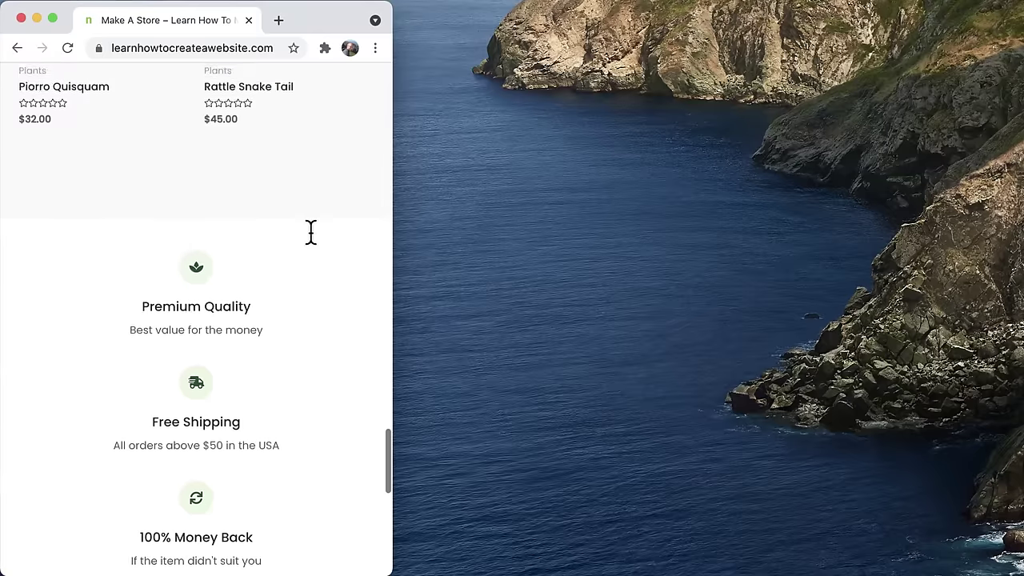
scroll(314, 244, up, 10)
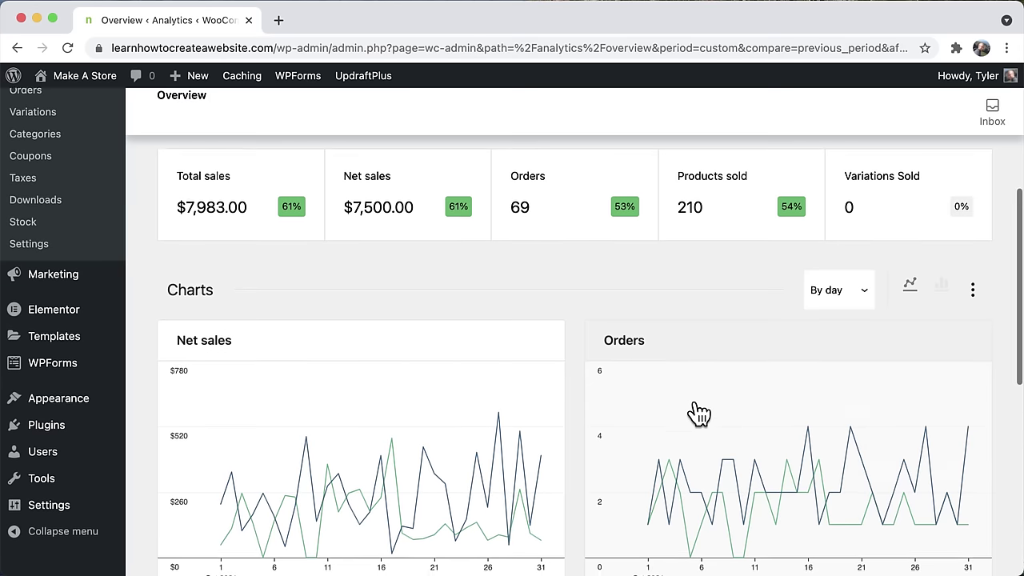
Check the Orders and Net sales charts on Analytics Overview, then minimize Chrome.
scroll(699, 413, down, 1)
mouse_move(802, 405)
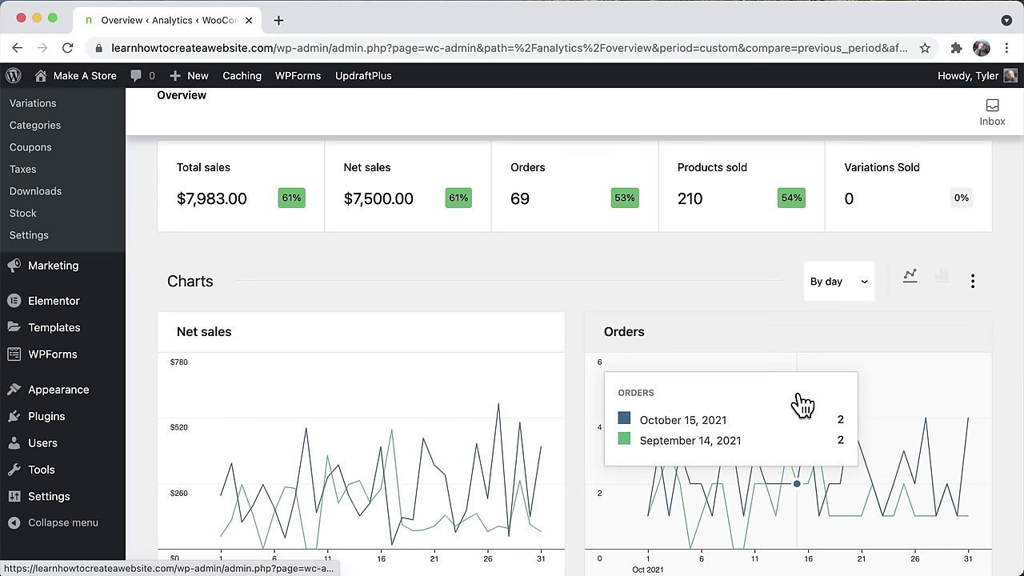
mouse_move(374, 413)
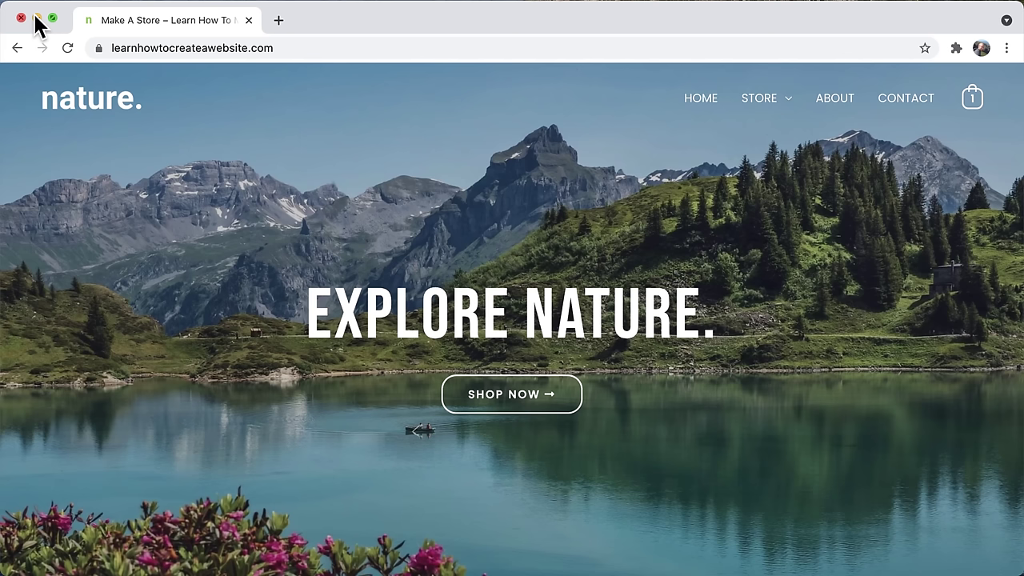
click(35, 16)
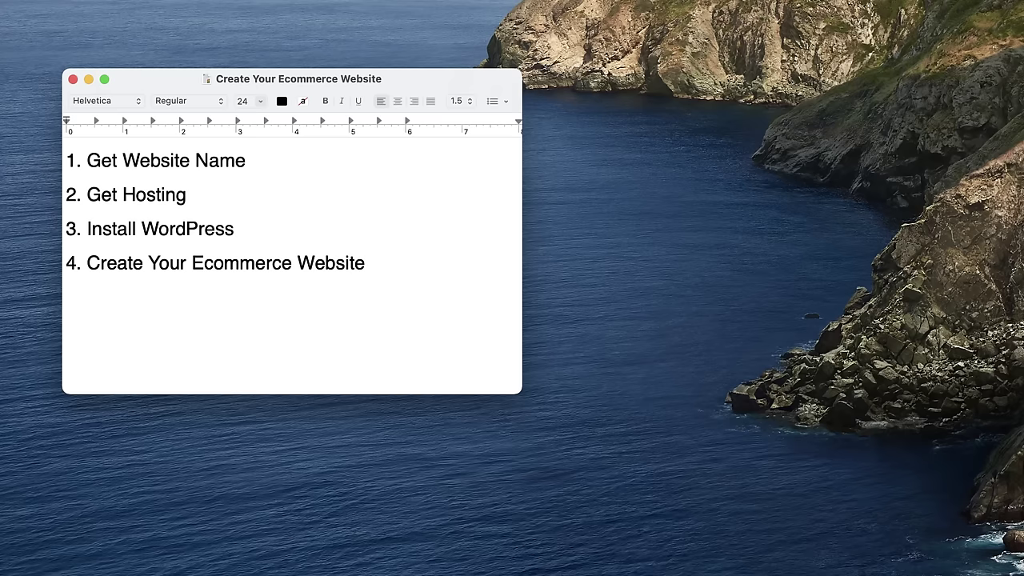
Highlight the first two lines, 1. Get Website Name and 2. Get Hosting.
triple_click(144, 159)
click(256, 159)
drag(254, 159, 46, 170)
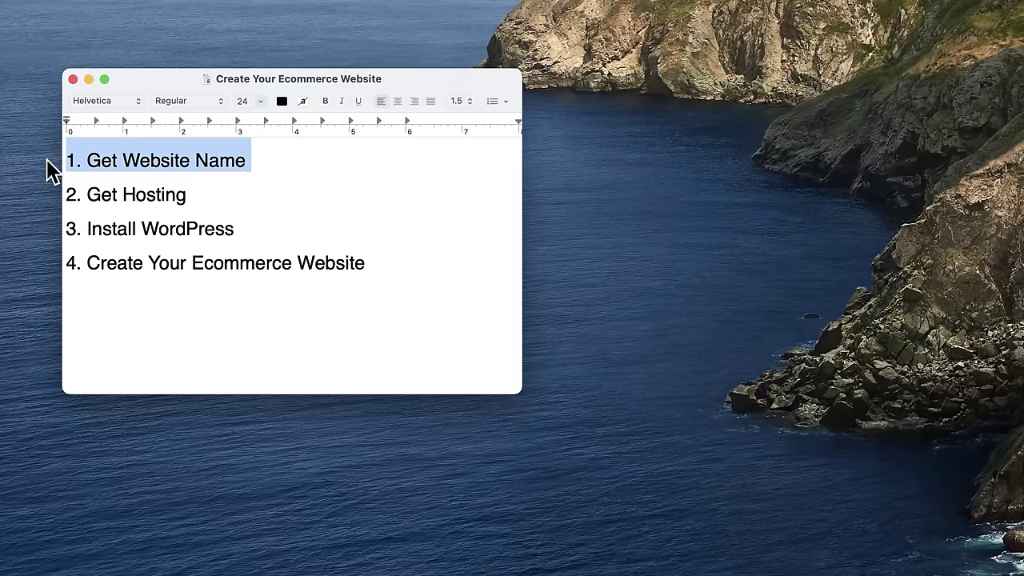
triple_click(230, 194)
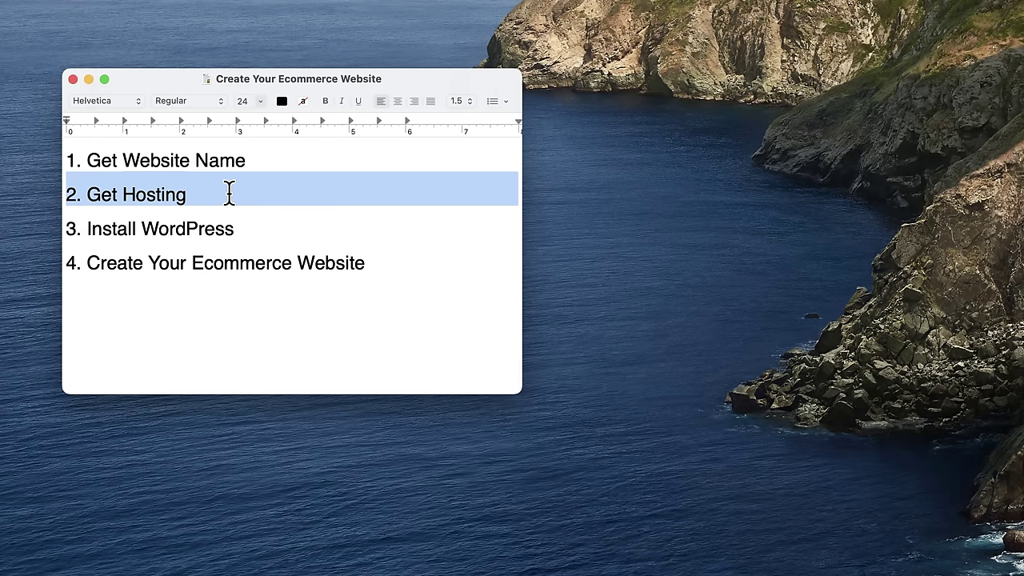
click(229, 195)
drag(201, 194, 48, 195)
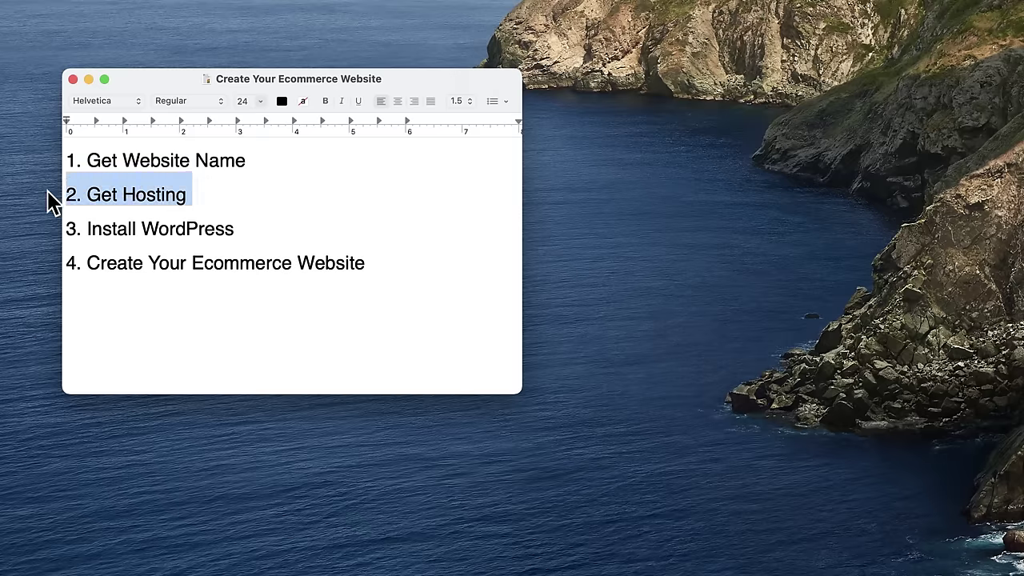
Highlight Get Website Name, Get Hosting, Install WordPress and Create Your Ecommerce Website in turn.
triple_click(203, 163)
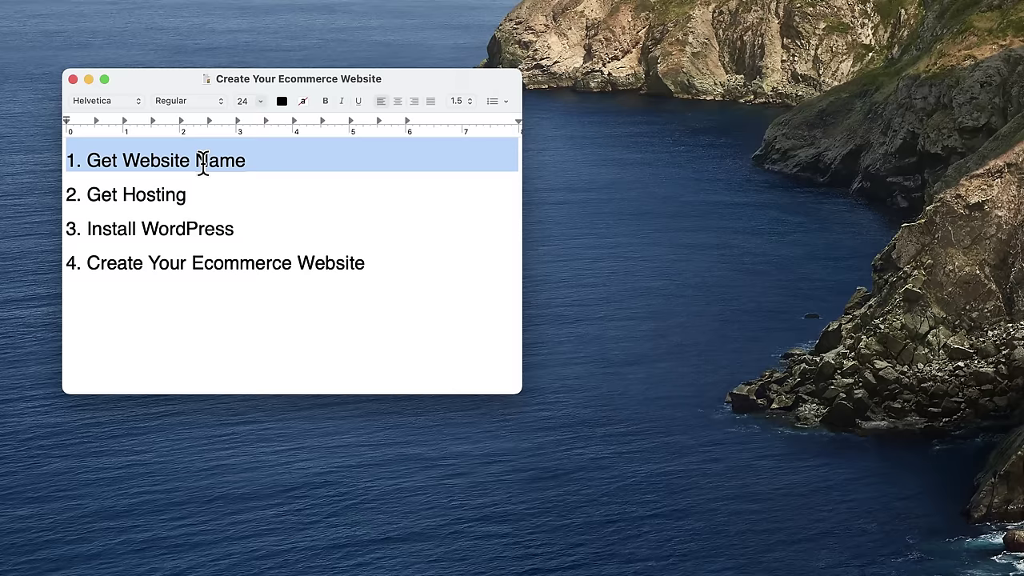
triple_click(164, 195)
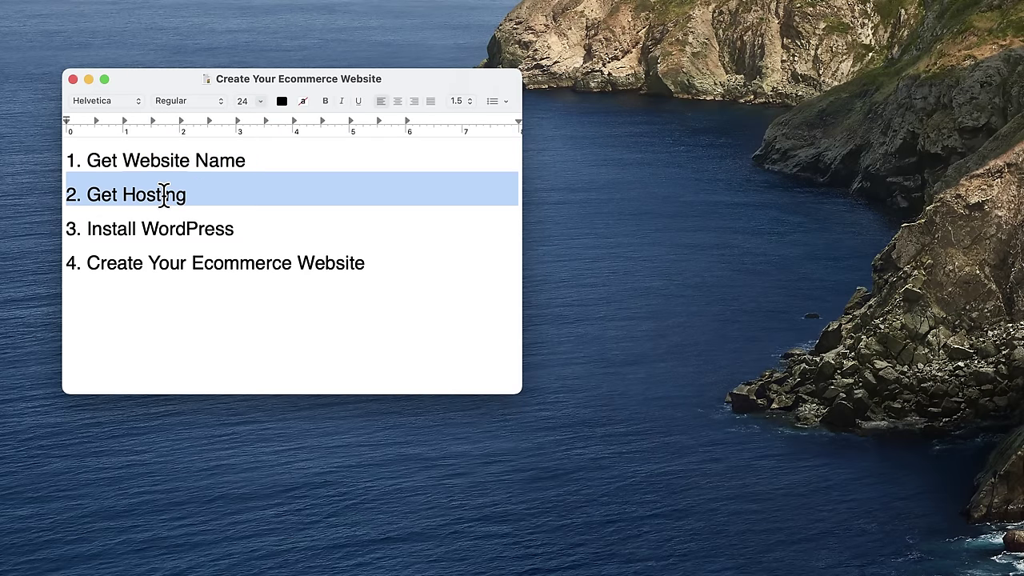
triple_click(223, 227)
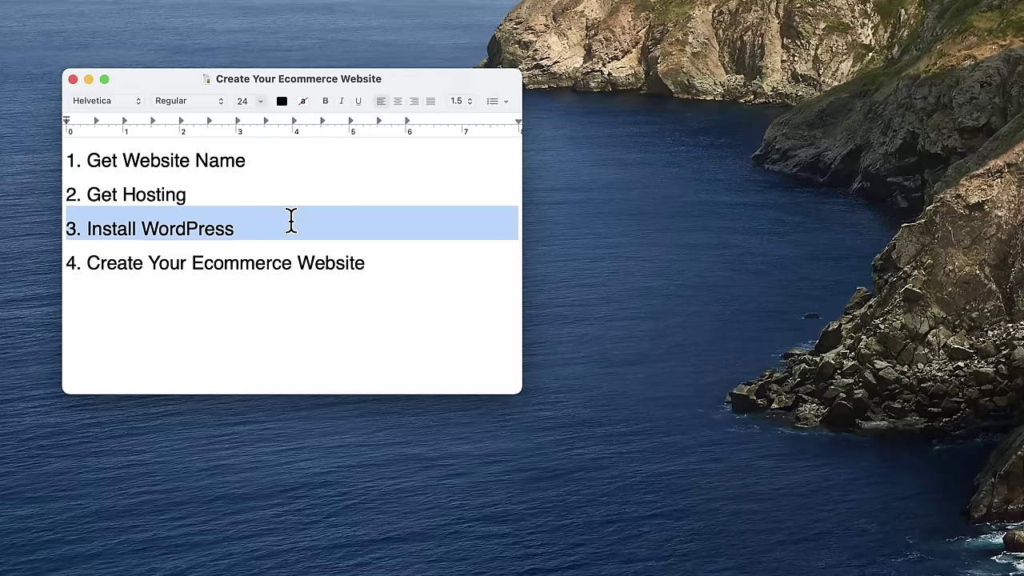
triple_click(256, 260)
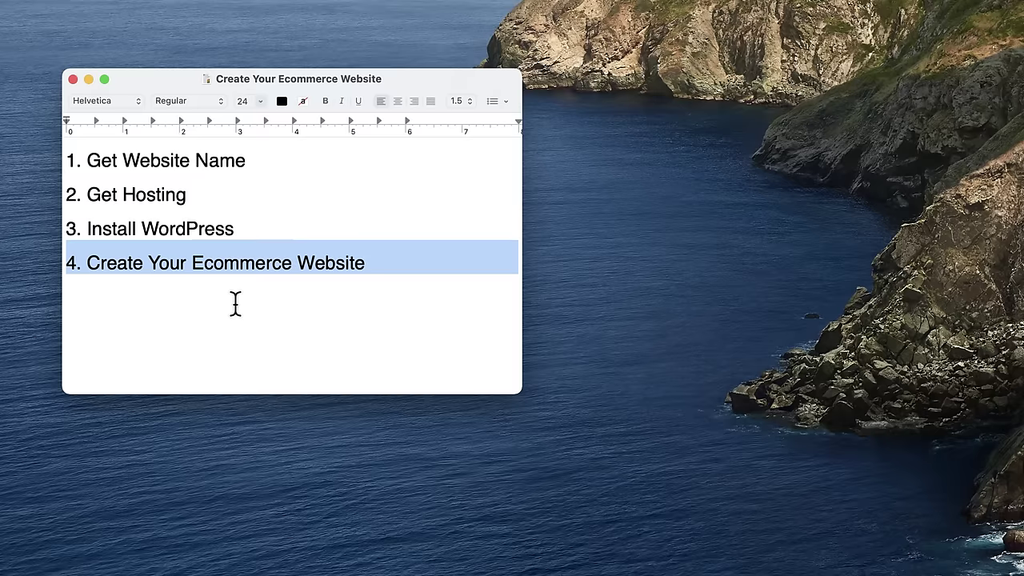
Re-highlight step 4, then the first two steps together, clearing each selection.
double_click(379, 264)
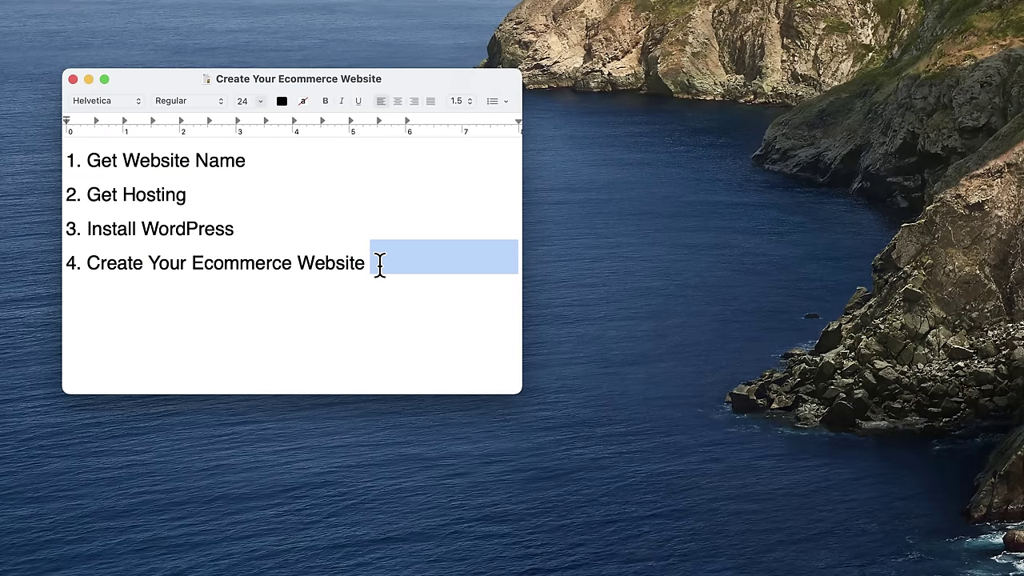
triple_click(294, 256)
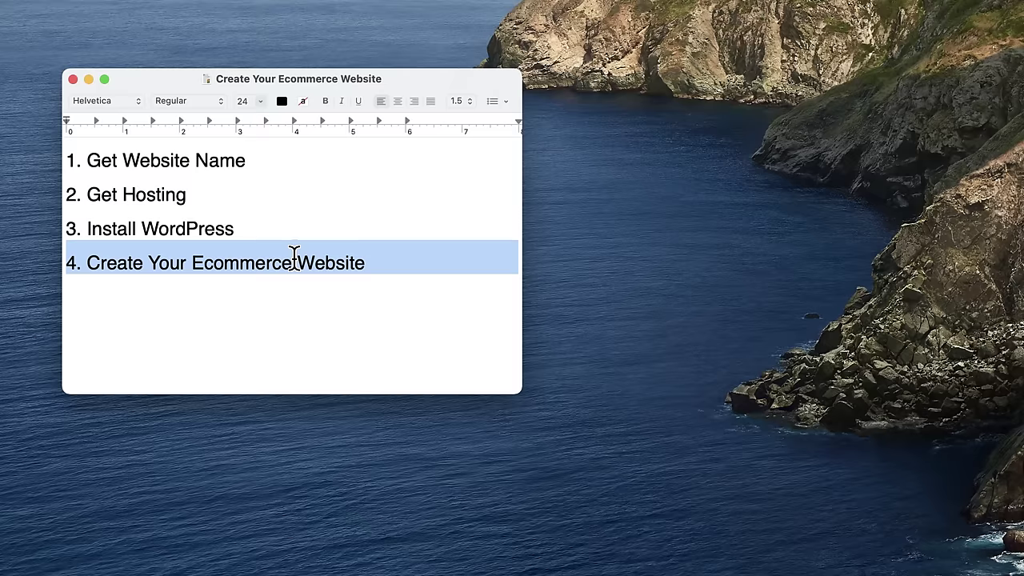
click(295, 255)
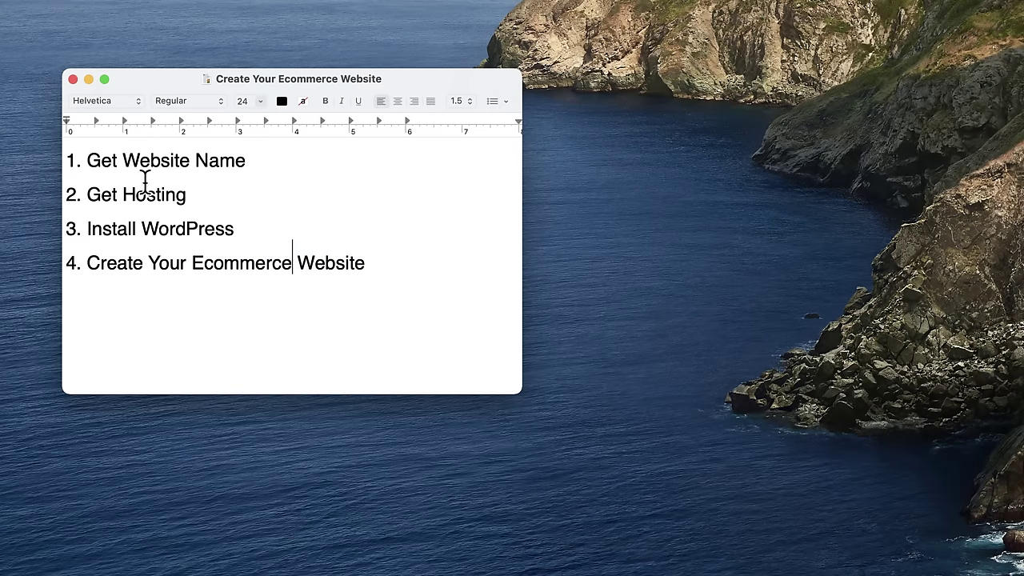
drag(74, 152, 224, 195)
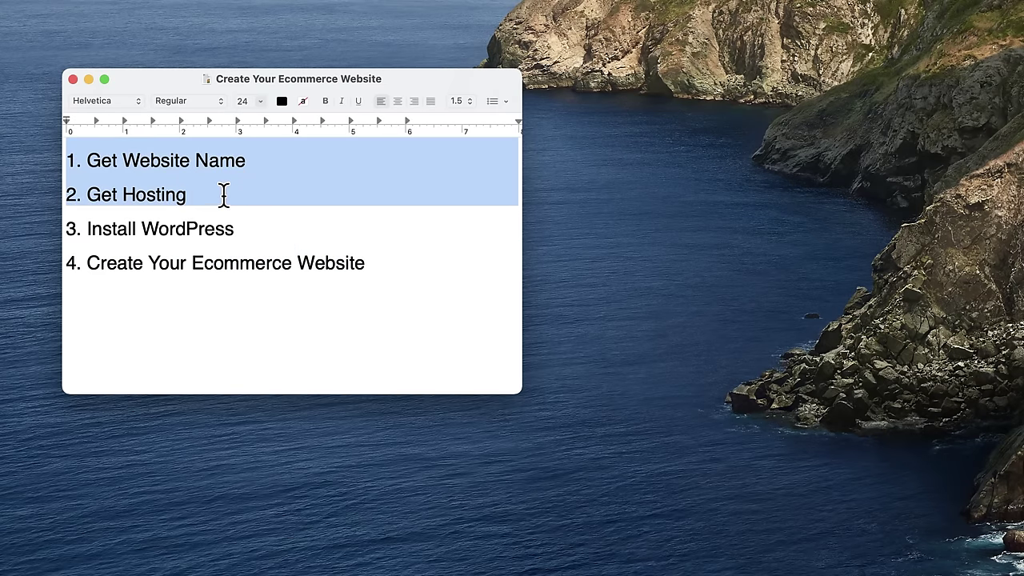
click(222, 195)
Add ' - $15 / Year' to step 1 and ' - $10 / Month' to Get Hosting.
click(294, 159)
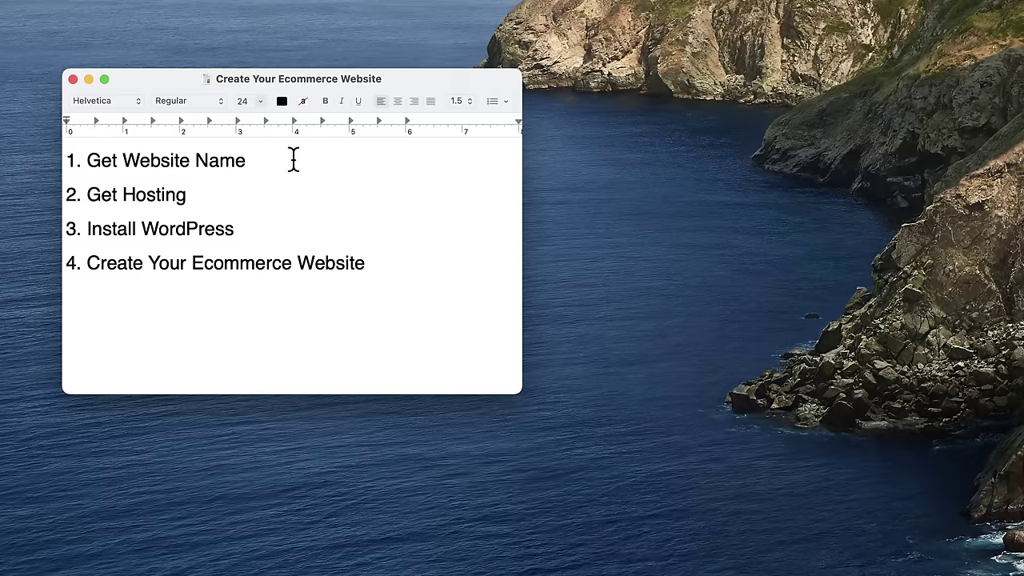
text(-0)
key(BackSpace)
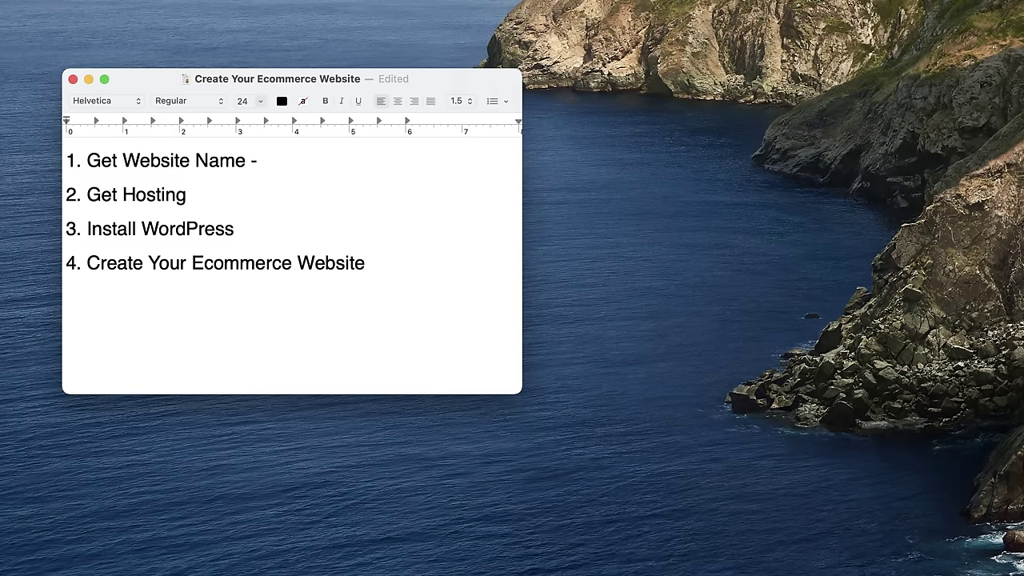
text($15 / Year)
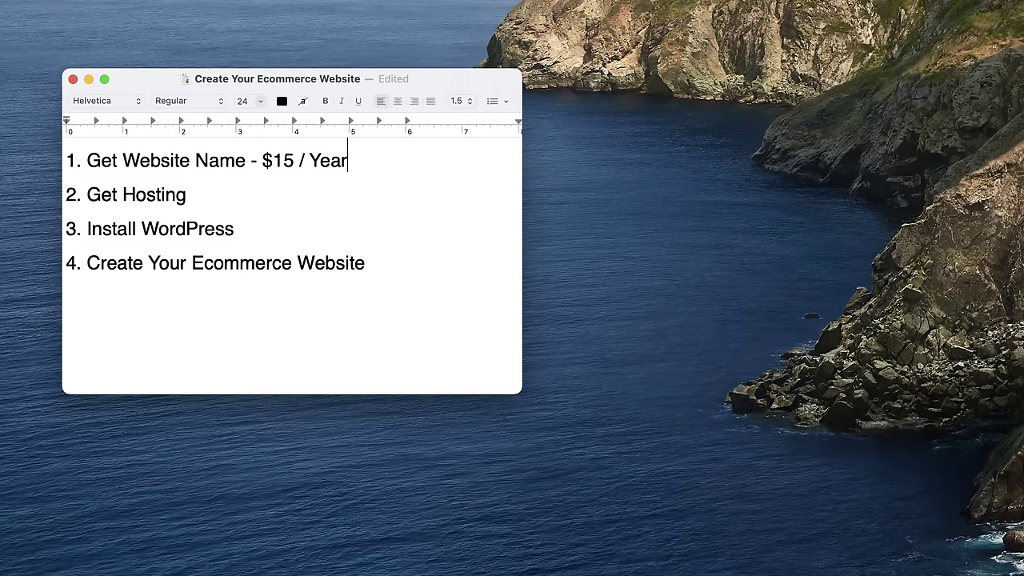
click(268, 197)
text(- $10 / Month)
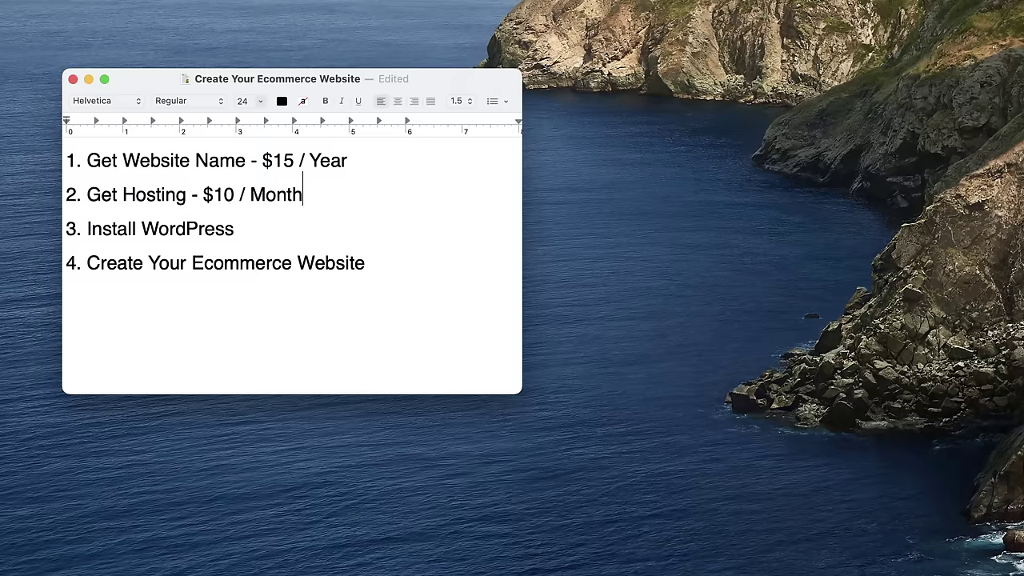
drag(336, 194, 17, 166)
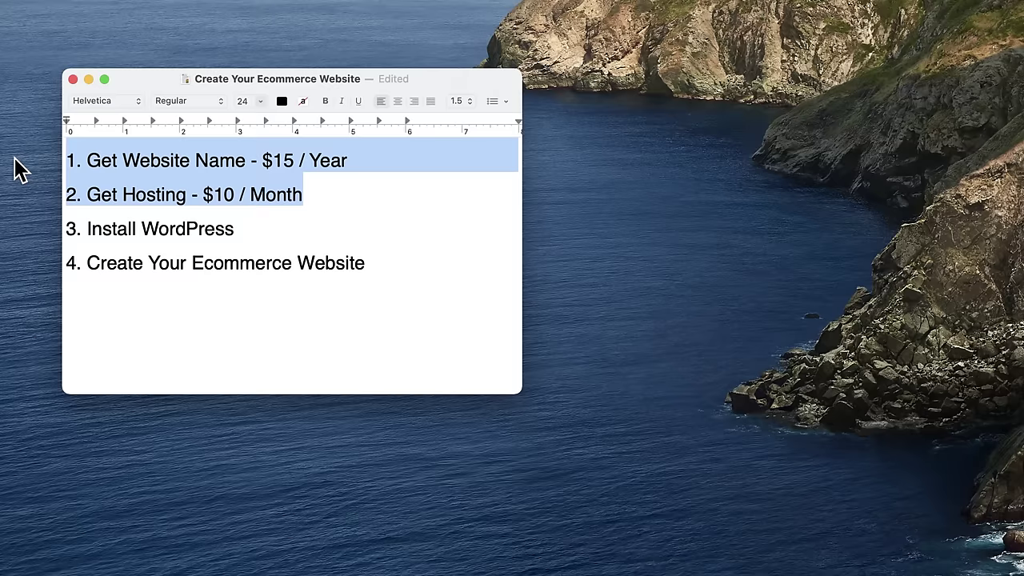
Mark Install WordPress and step 4 as ' - Free'.
click(281, 237)
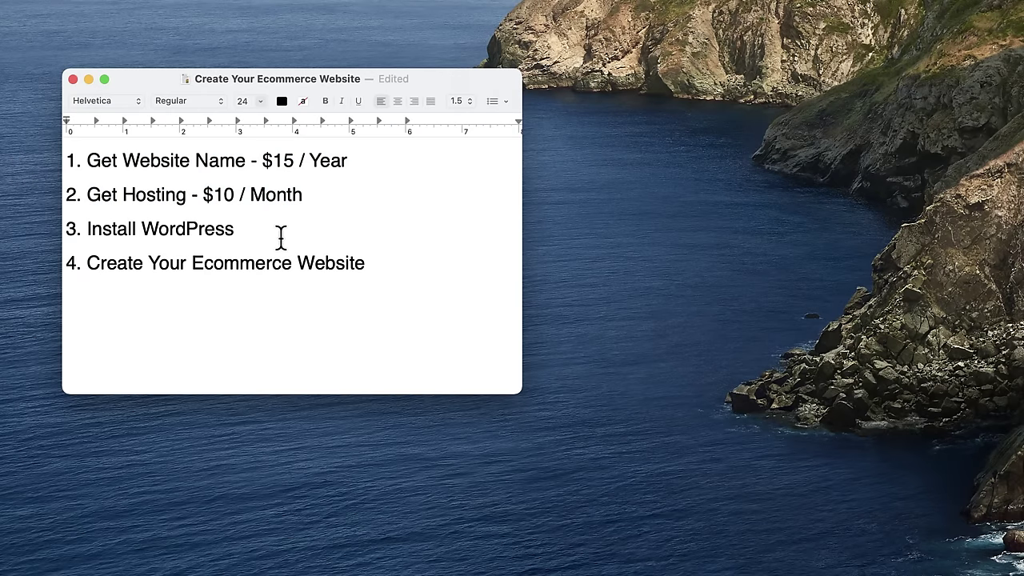
text(- Free)
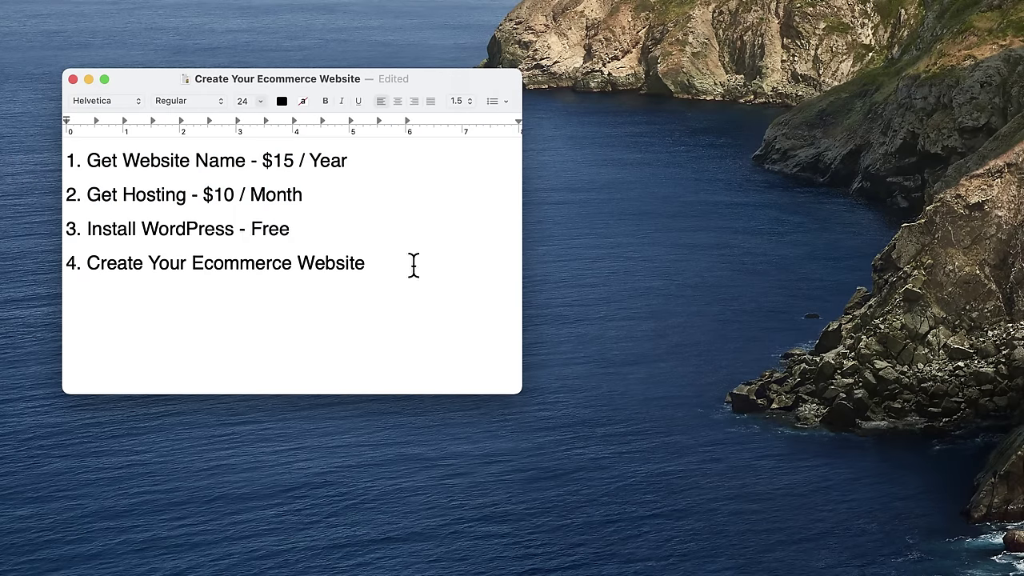
click(429, 268)
text(- Free)
Add a bold 'Total $30 Year' line below the steps and minimize the document.
key(Return)
key(Return)
text(Total)
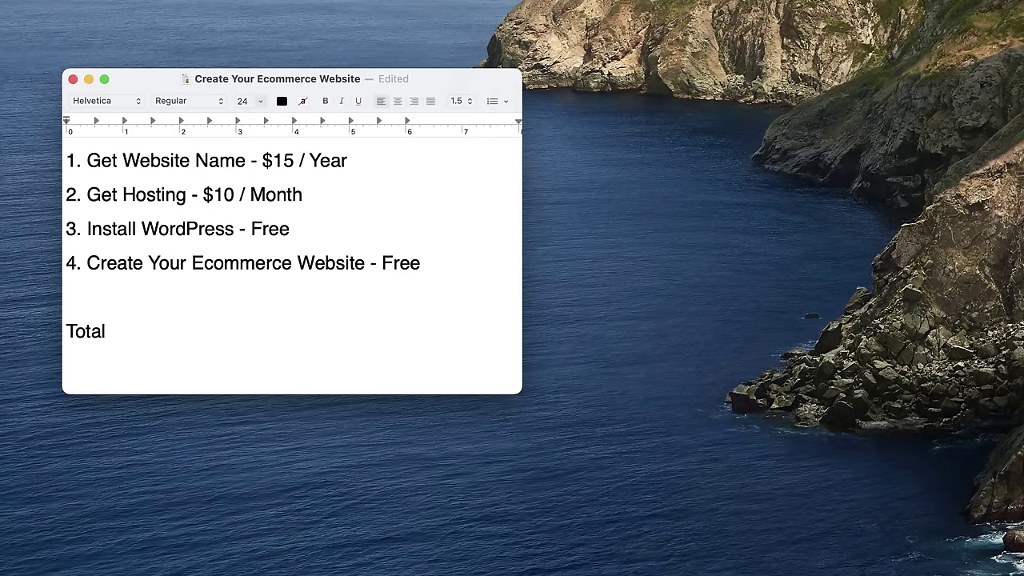
text( $30 Year)
key(super+shift+Left)
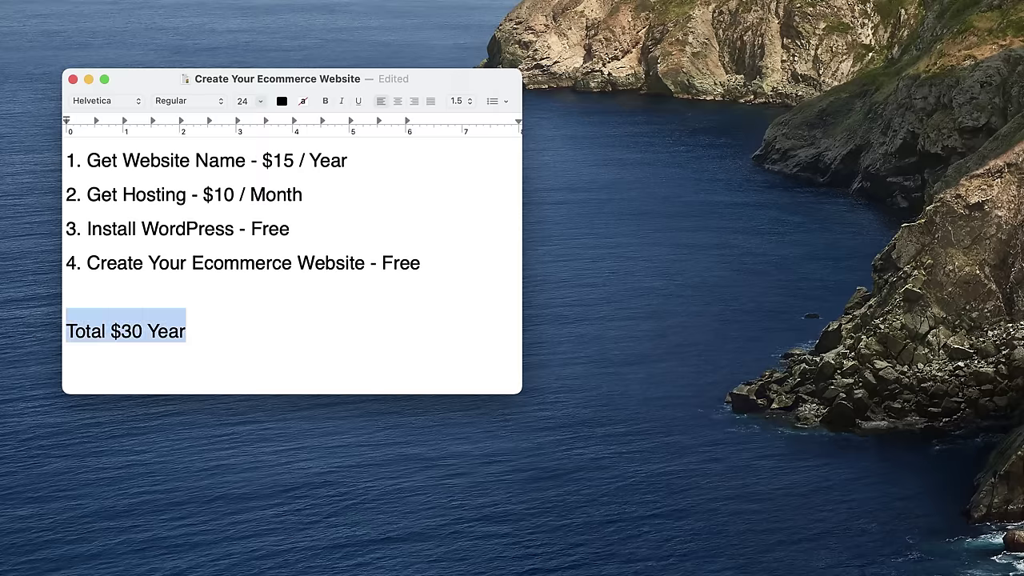
key(super+b)
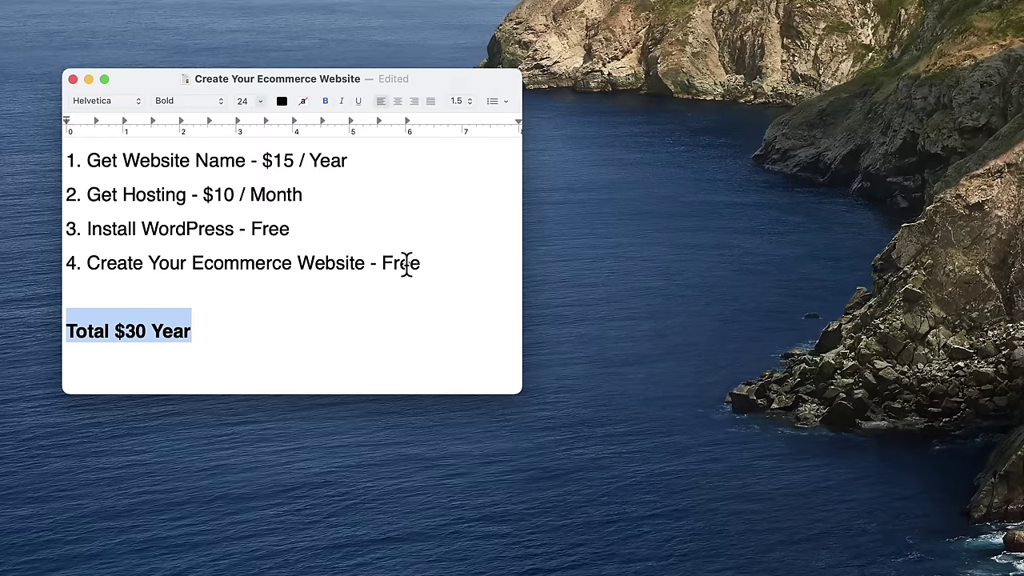
drag(67, 160, 348, 202)
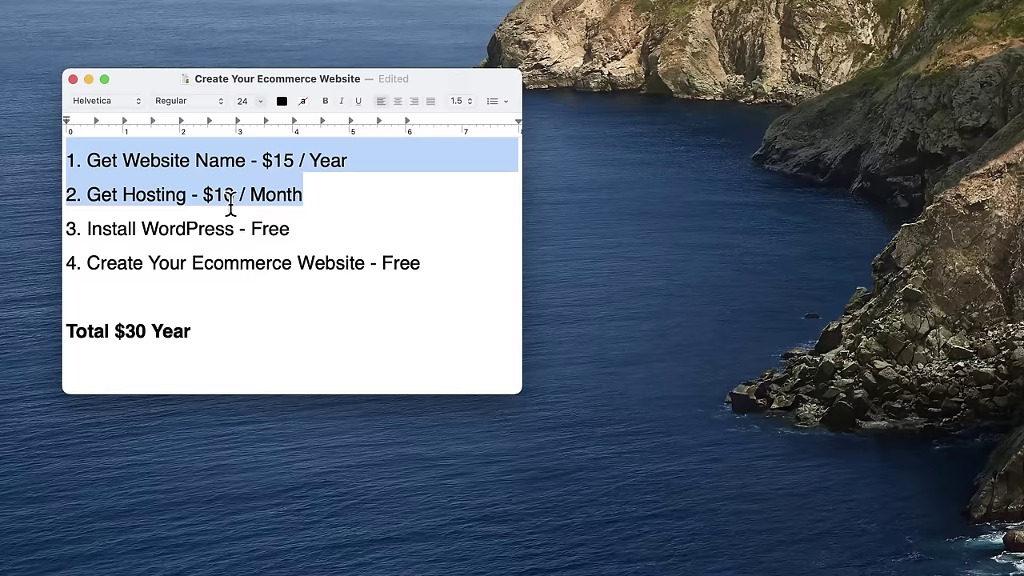
click(88, 79)
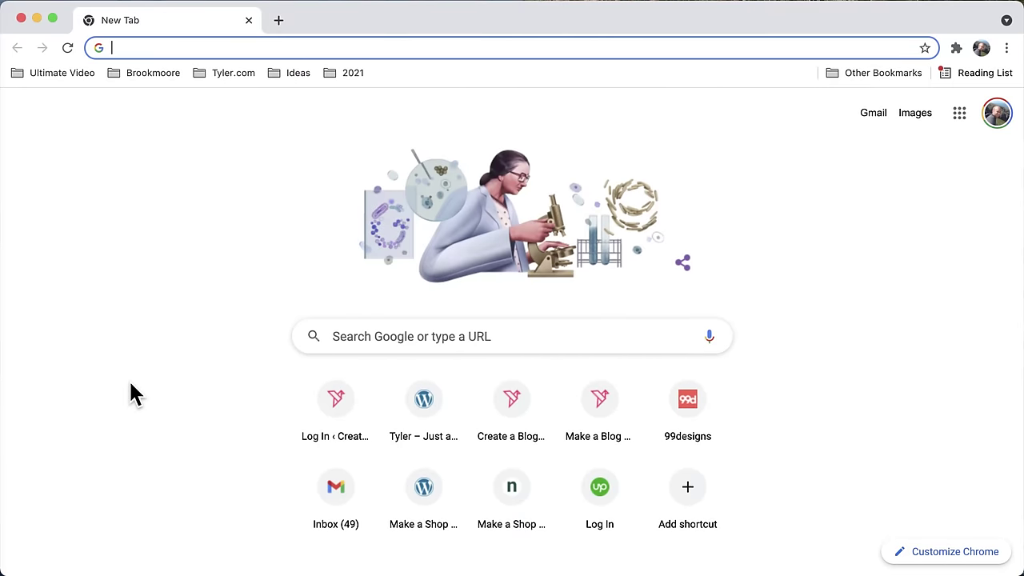
Load hostgator.com, browse the homepage, and reveal the Hosting menu's hosting types.
text(hostgato)
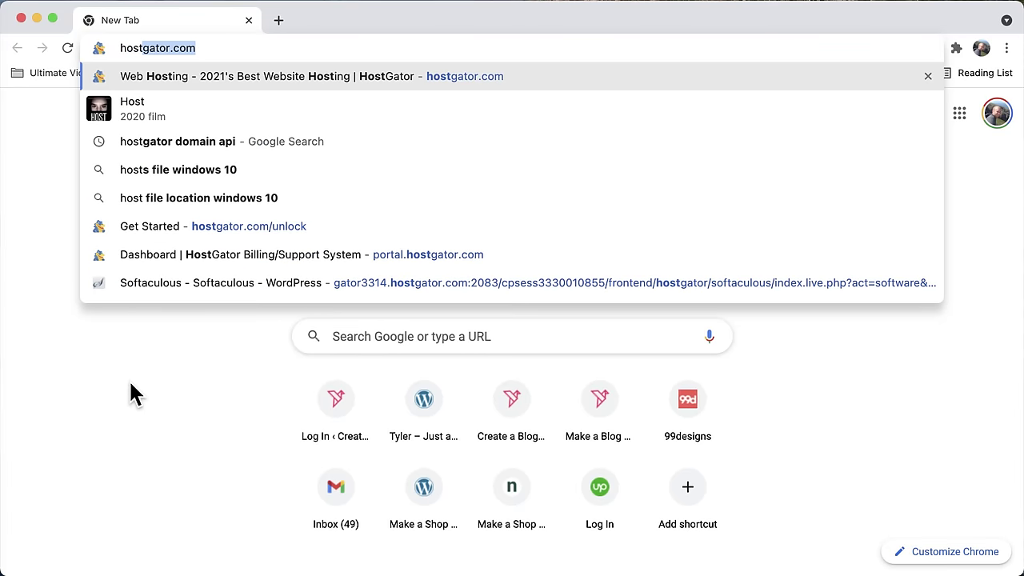
text(r.com)
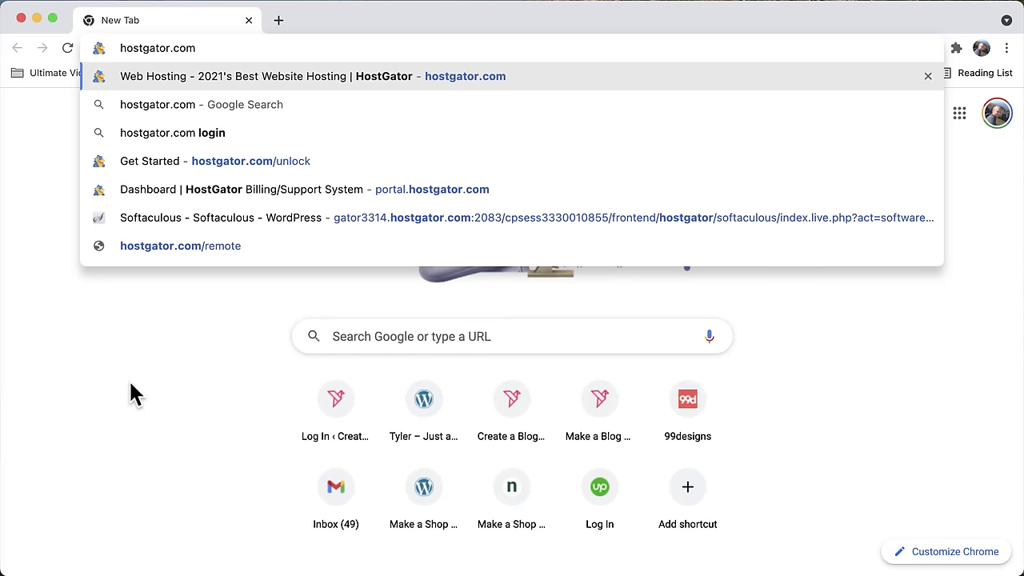
key(Return)
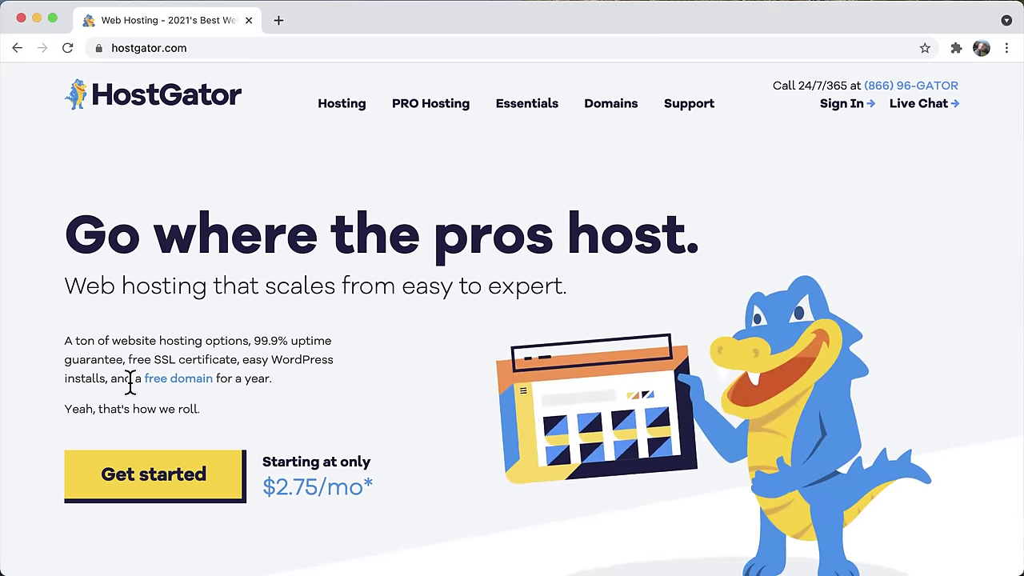
scroll(400, 232, down, 3)
scroll(400, 244, down, 2)
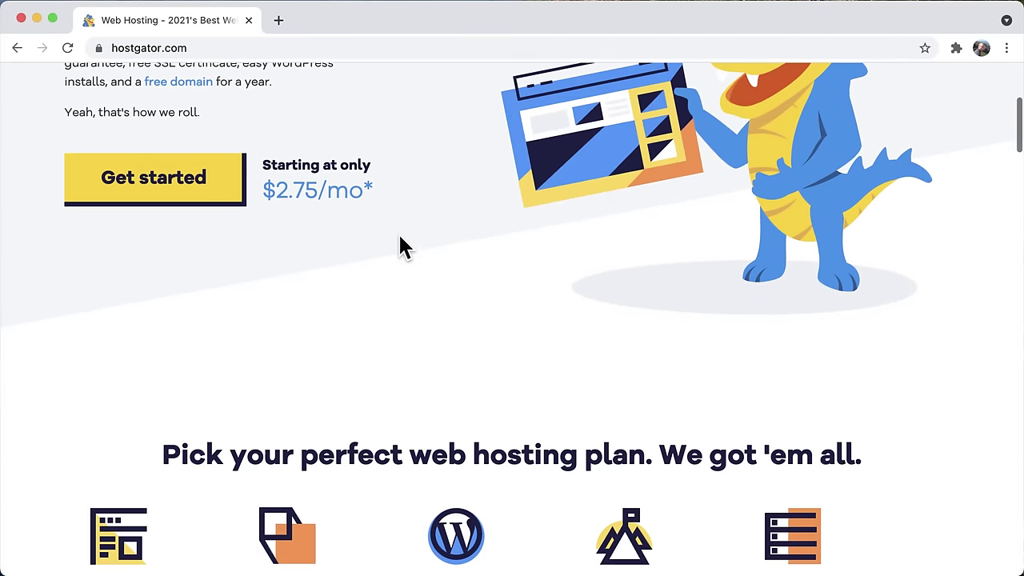
scroll(400, 244, up, 4)
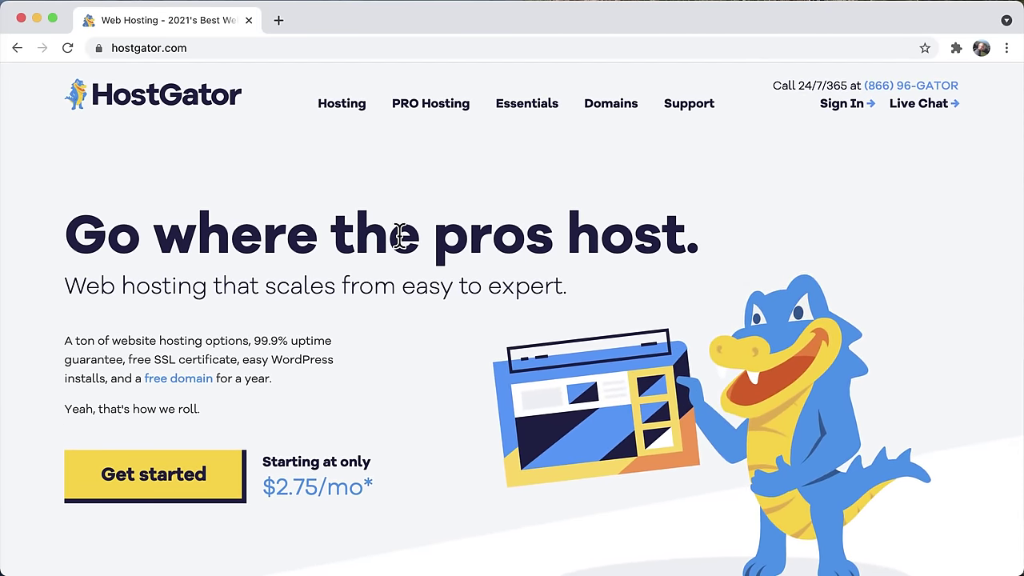
scroll(400, 240, down, 2)
scroll(399, 236, up, 2)
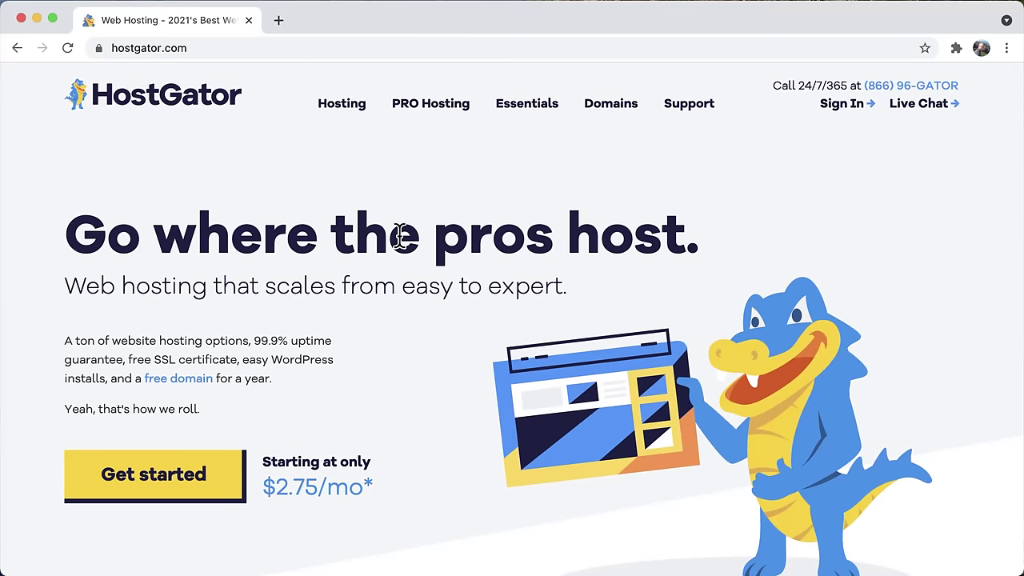
scroll(400, 236, down, 6)
scroll(399, 240, up, 2)
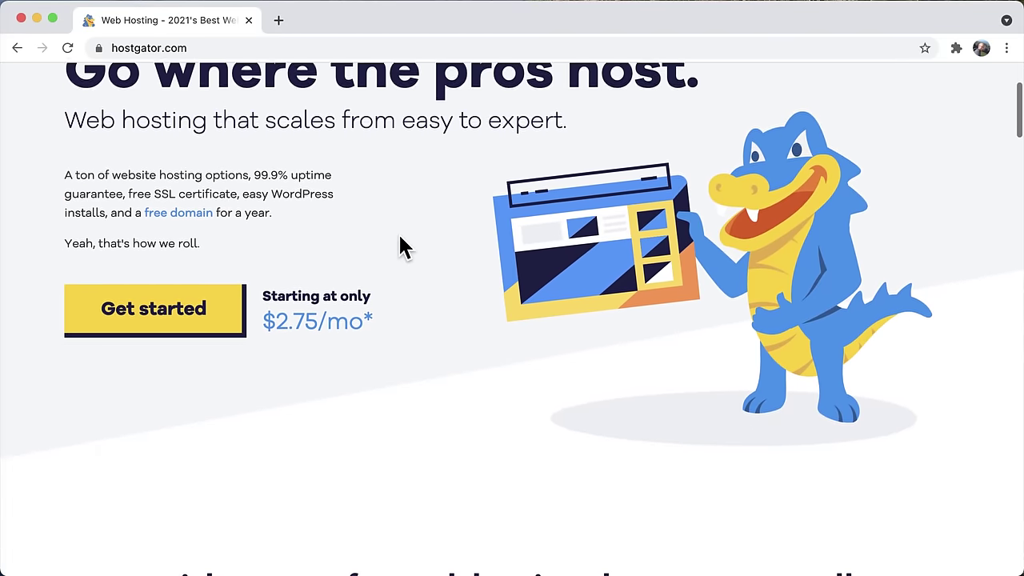
scroll(400, 237, up, 4)
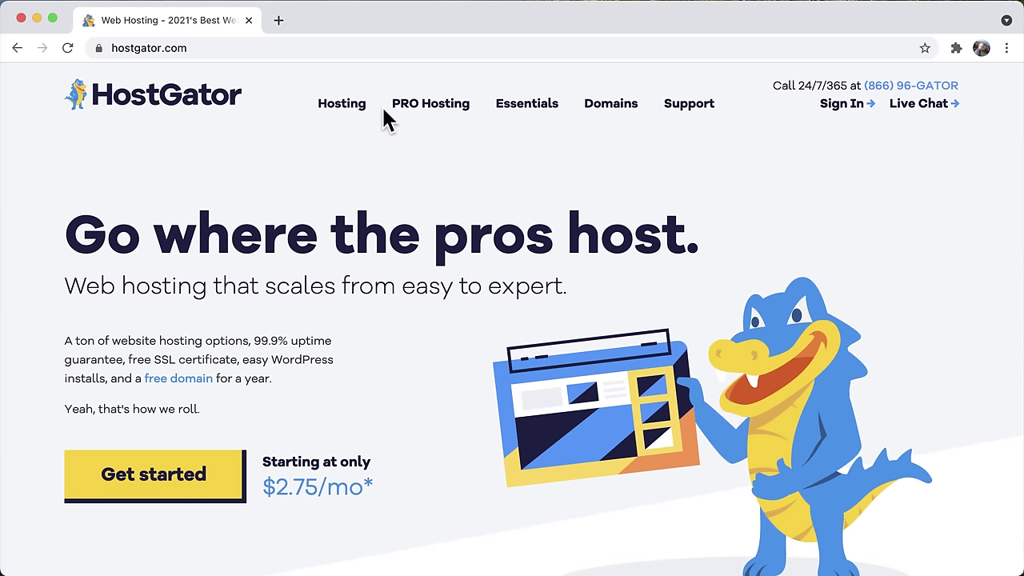
mouse_move(710, 115)
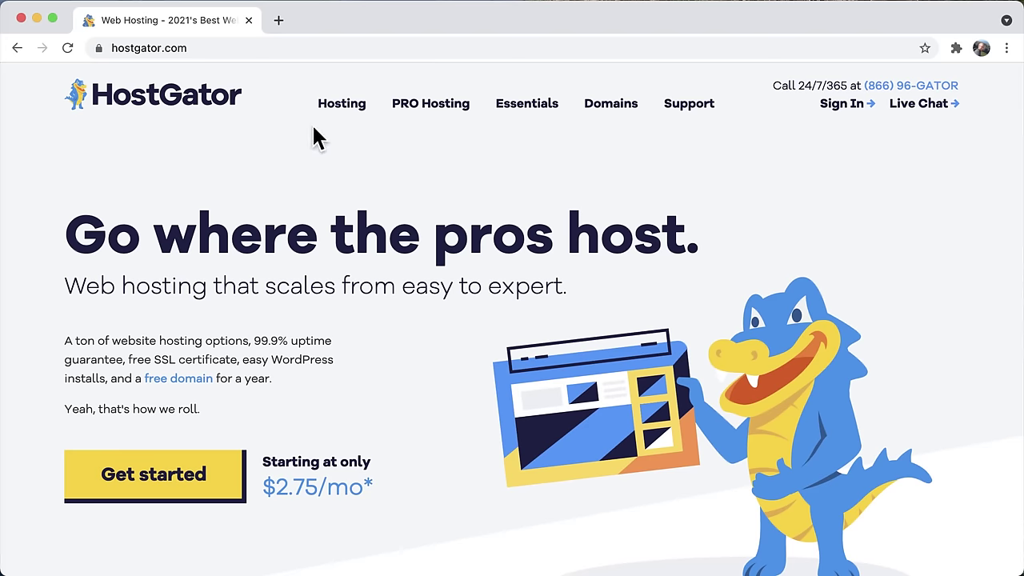
mouse_move(340, 112)
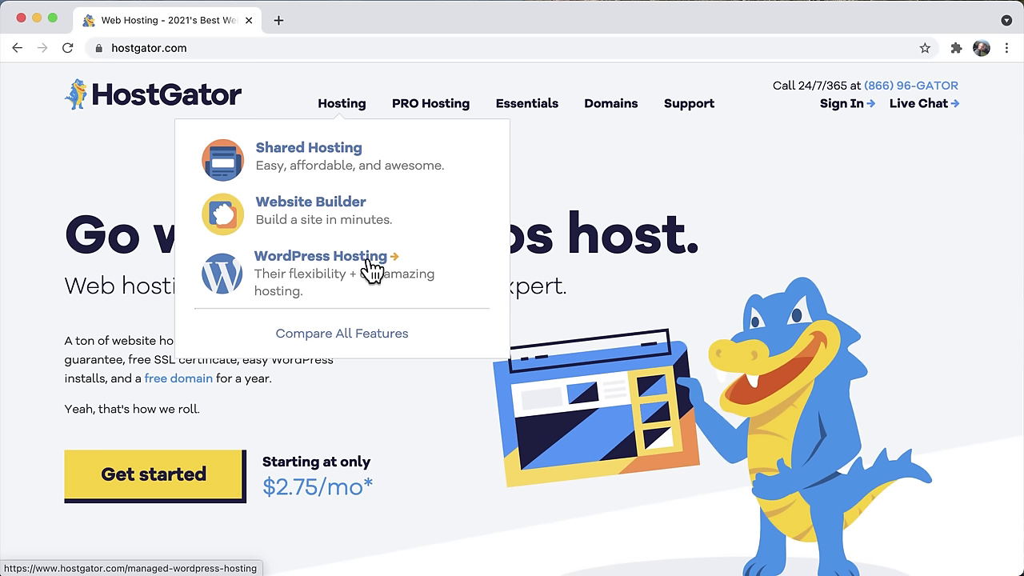
Open Shared Hosting to view the Hatchling, Baby and Business plans, then select 'web-hosting' in the URL.
click(362, 150)
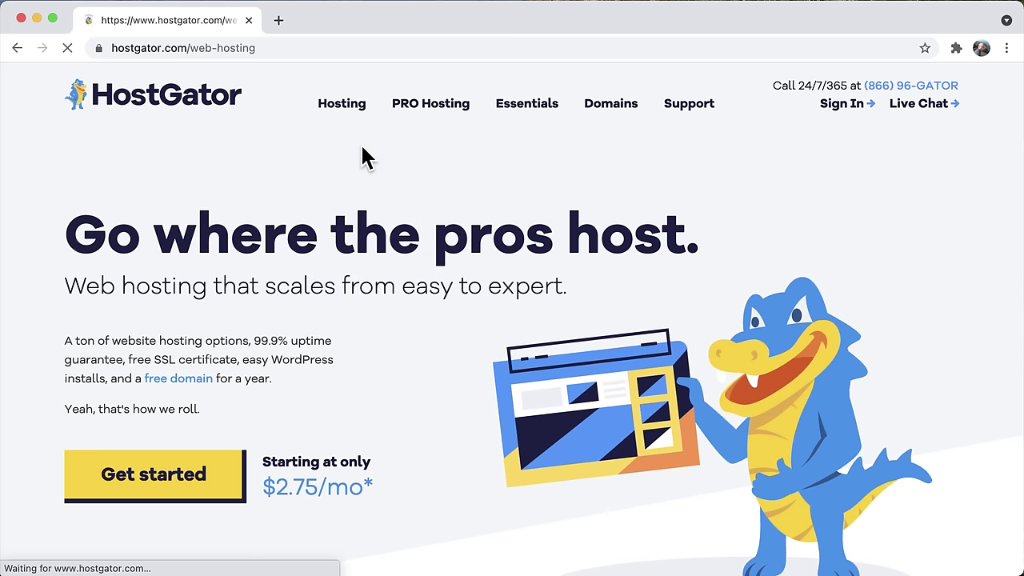
scroll(362, 146, down, 5)
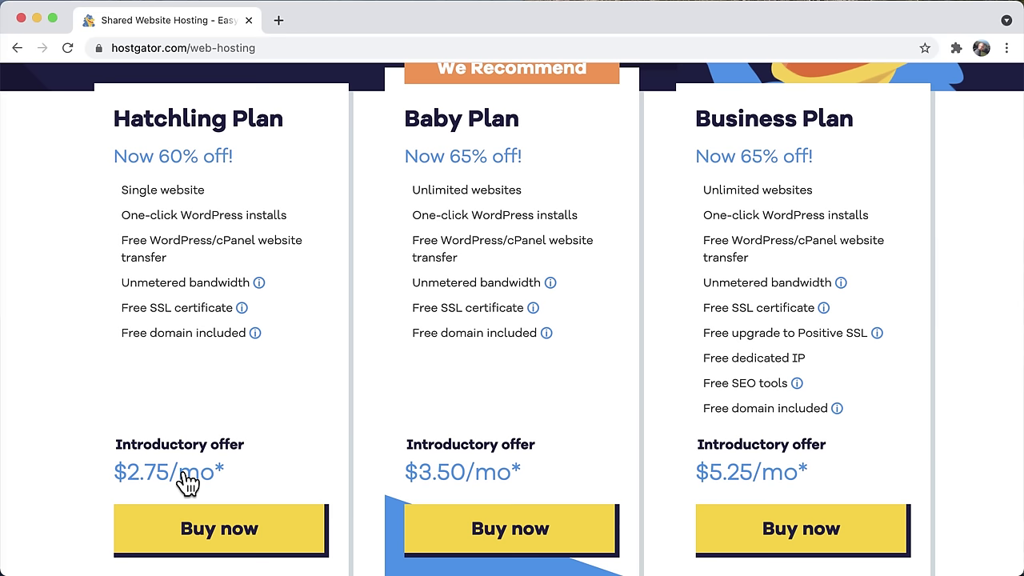
drag(192, 47, 305, 47)
Load the 'unlock' promo page and scroll to the discounted Hatchling $2.57, Baby $3.28, Business $4.93 plans.
text(u)
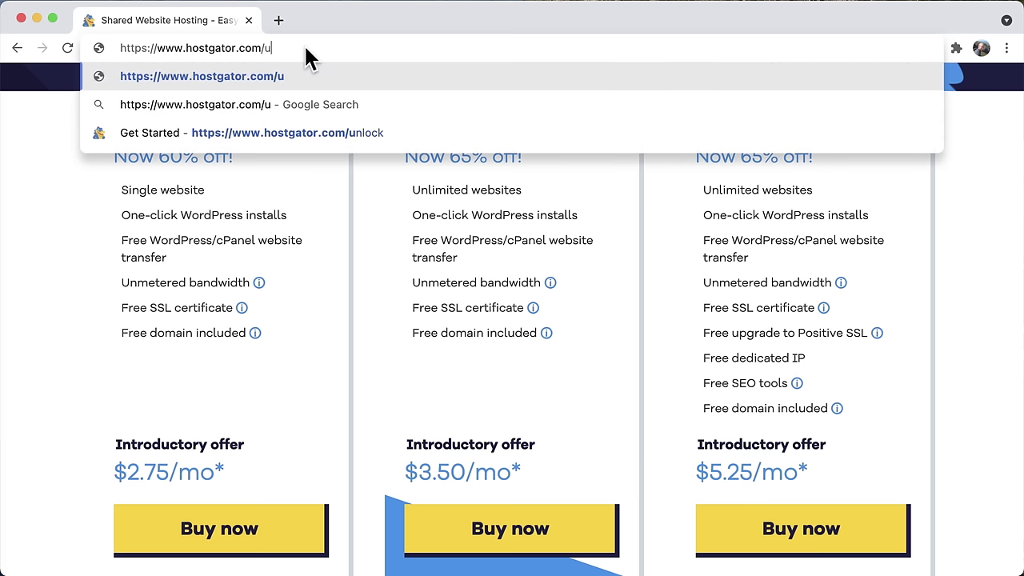
text(nlock)
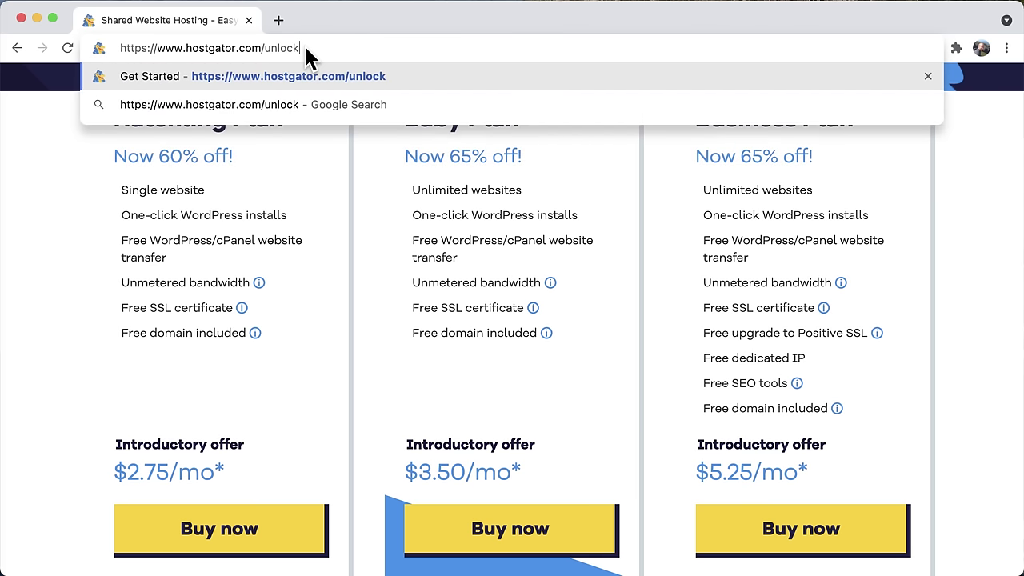
key(Return)
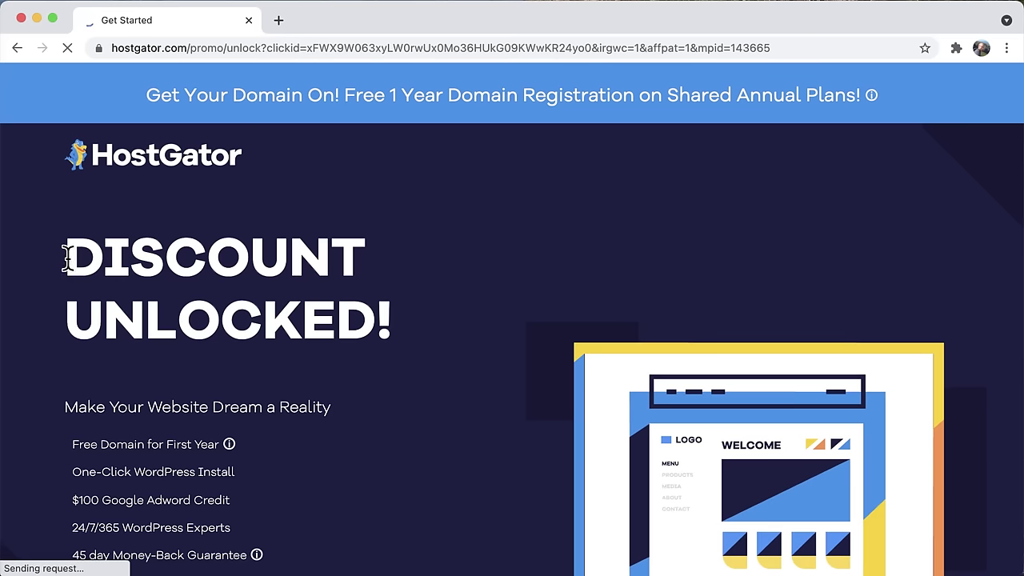
drag(66, 257, 407, 327)
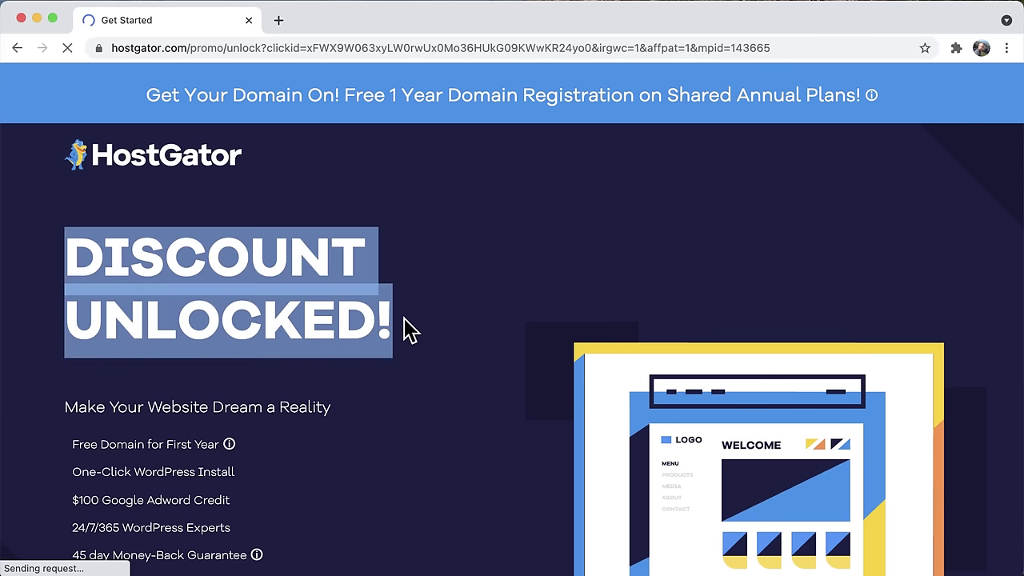
scroll(418, 342, down, 5)
scroll(416, 330, down, 10)
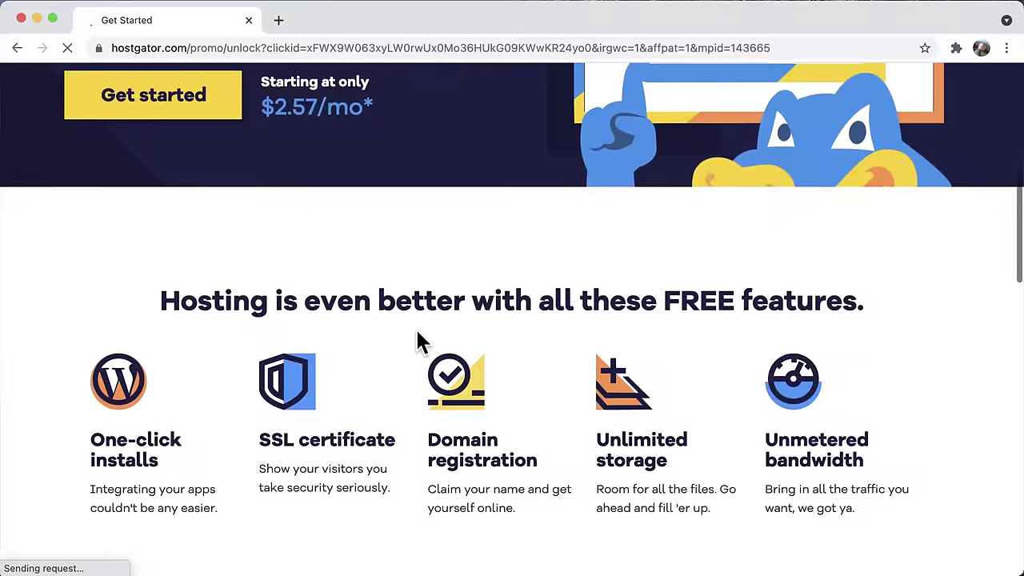
scroll(415, 327, down, 3)
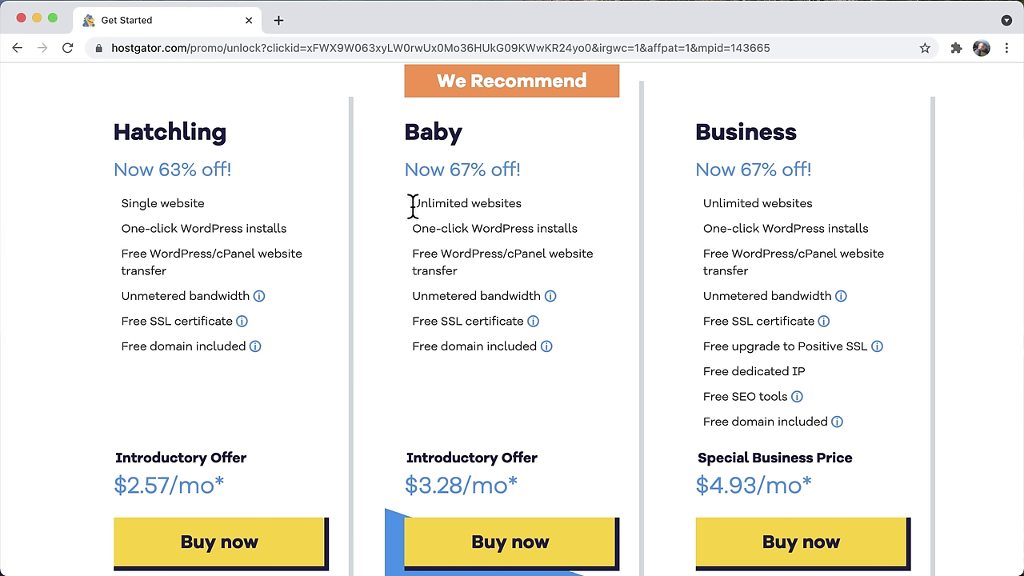
Compare the Baby and Hatchling website limits, then buy the Hatchling plan at $2.57/mo.
drag(413, 205, 548, 210)
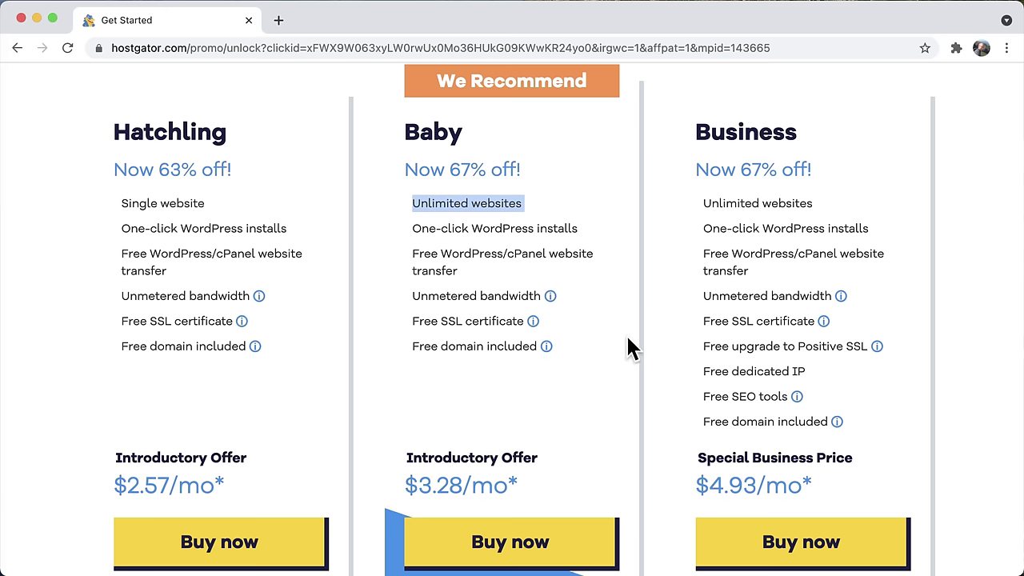
triple_click(124, 205)
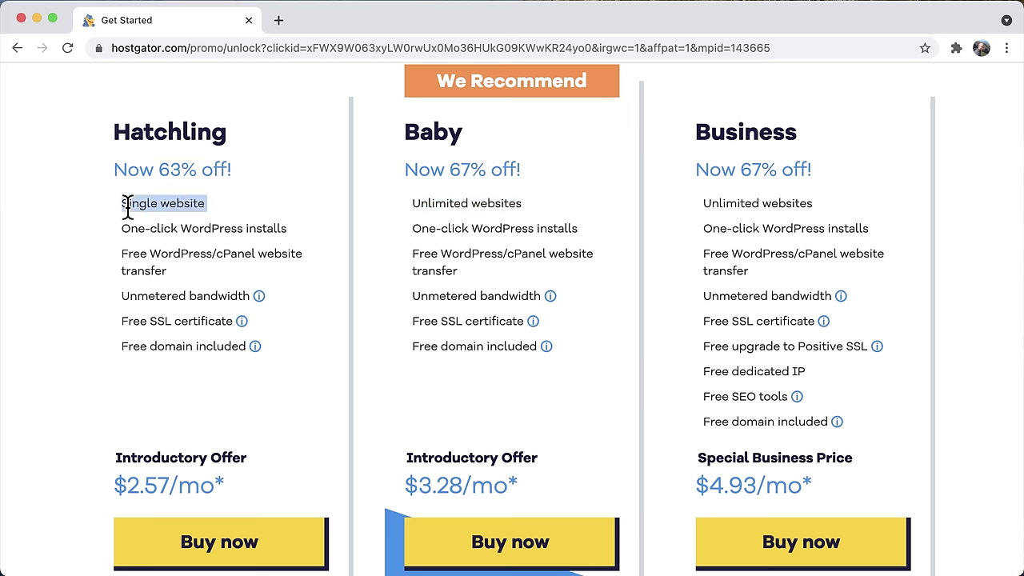
scroll(128, 204, down, 1)
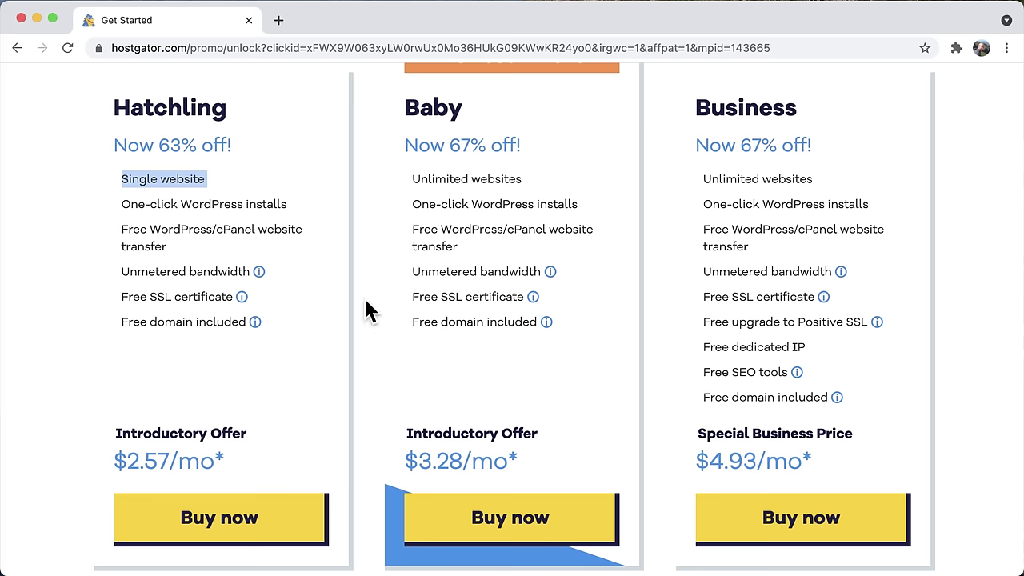
scroll(124, 303, down, 1)
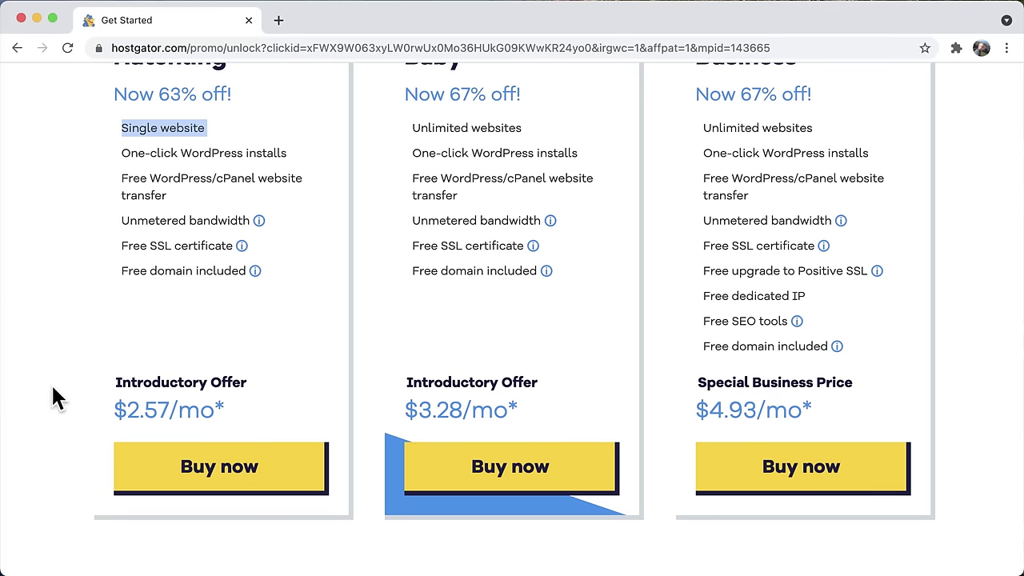
click(232, 473)
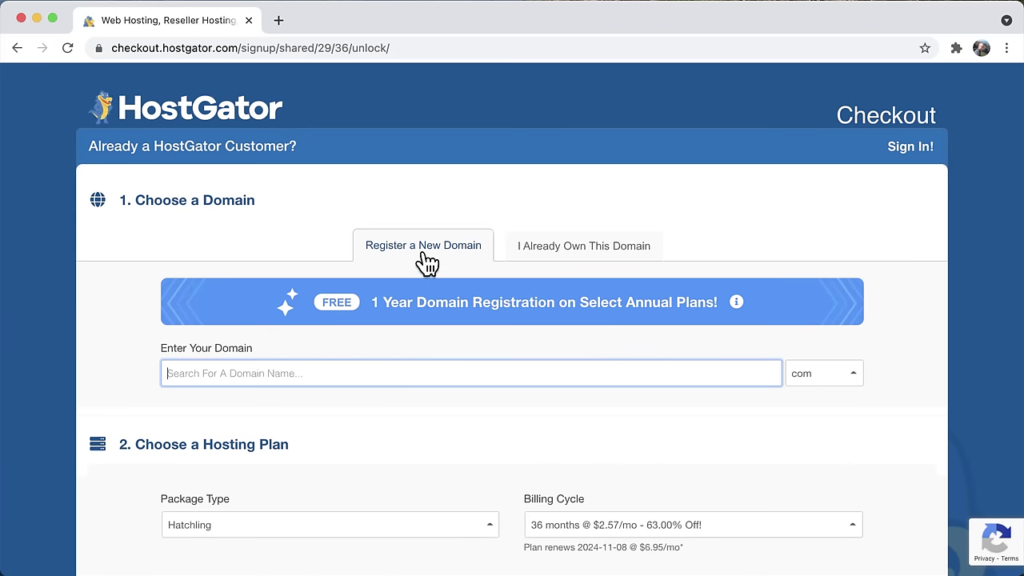
Try entering 'lalreadyownit.Com' under I Already Own This Domain, then clear it.
click(591, 250)
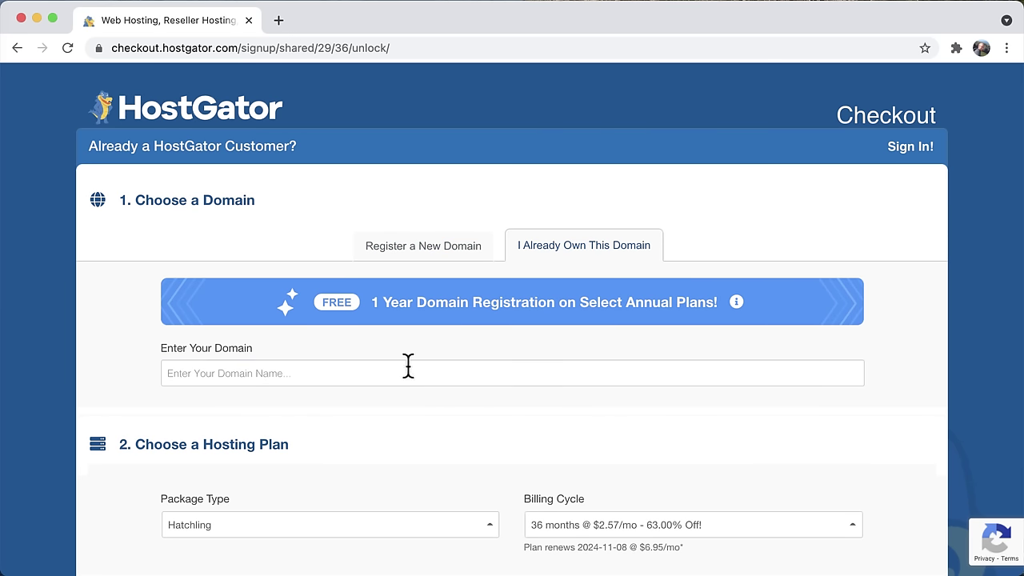
click(360, 370)
text(lalread)
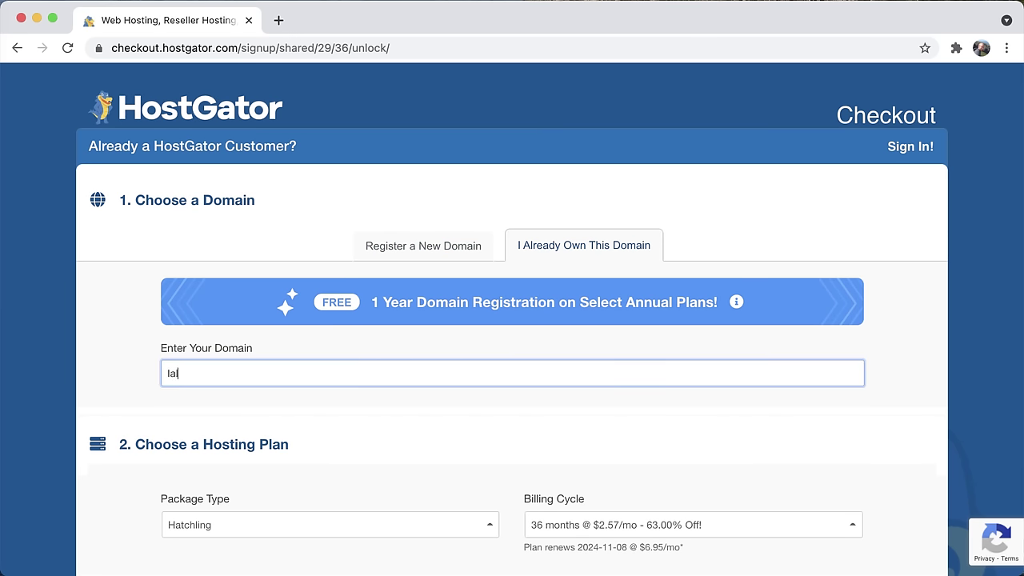
text(yownit.Com)
triple_click(357, 369)
key(BackSpace)
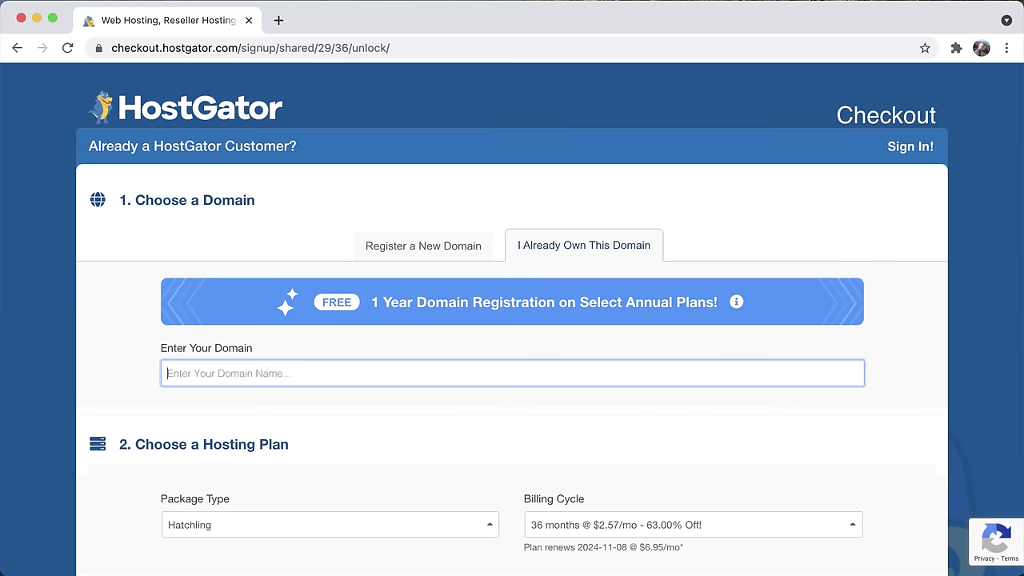
Search Register a New Domain for 'learnhowtocreateawebsite' and open the extension list.
click(417, 253)
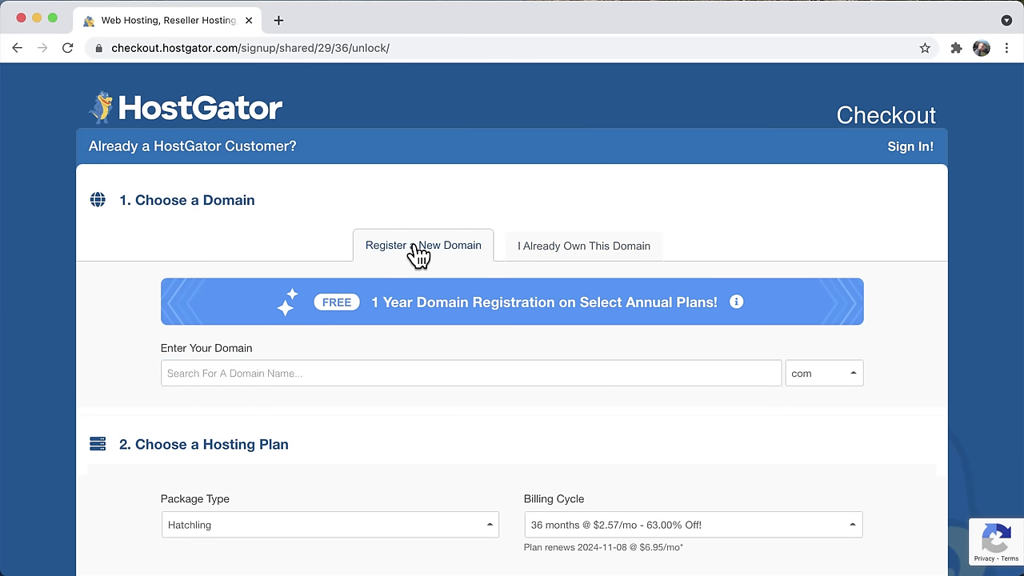
click(271, 368)
text(learnhow)
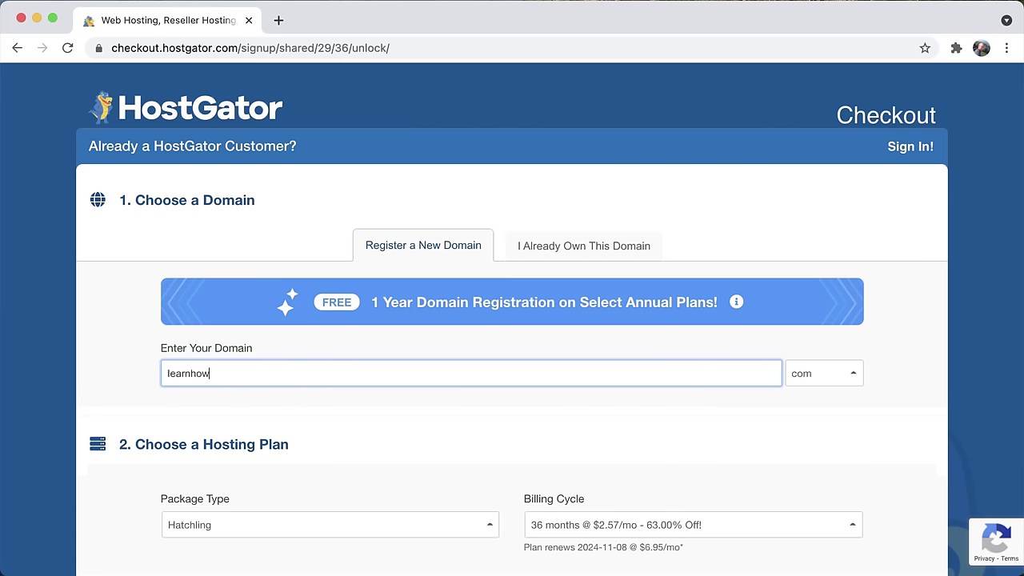
text(tocreateawebsite)
click(850, 387)
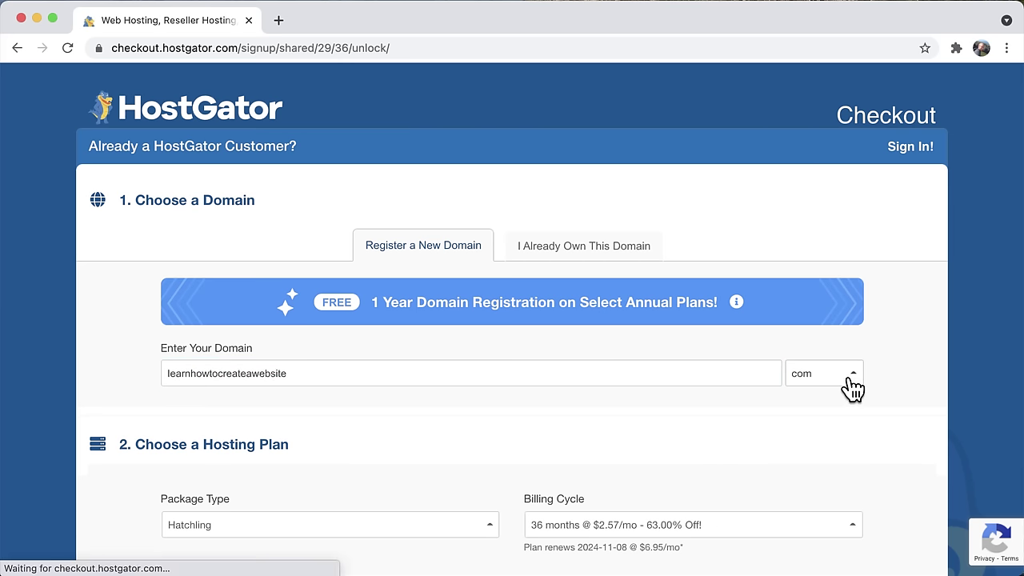
click(851, 387)
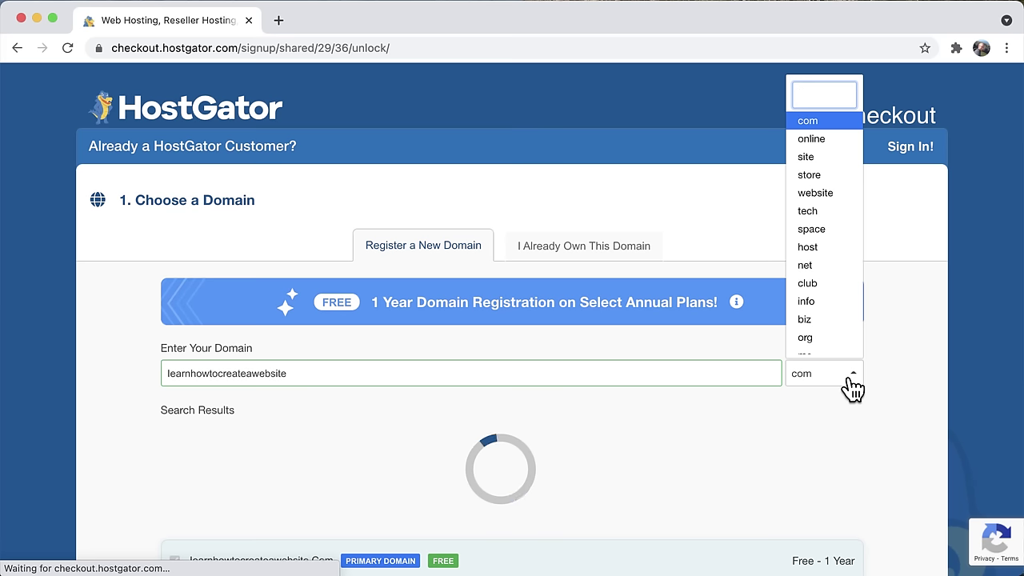
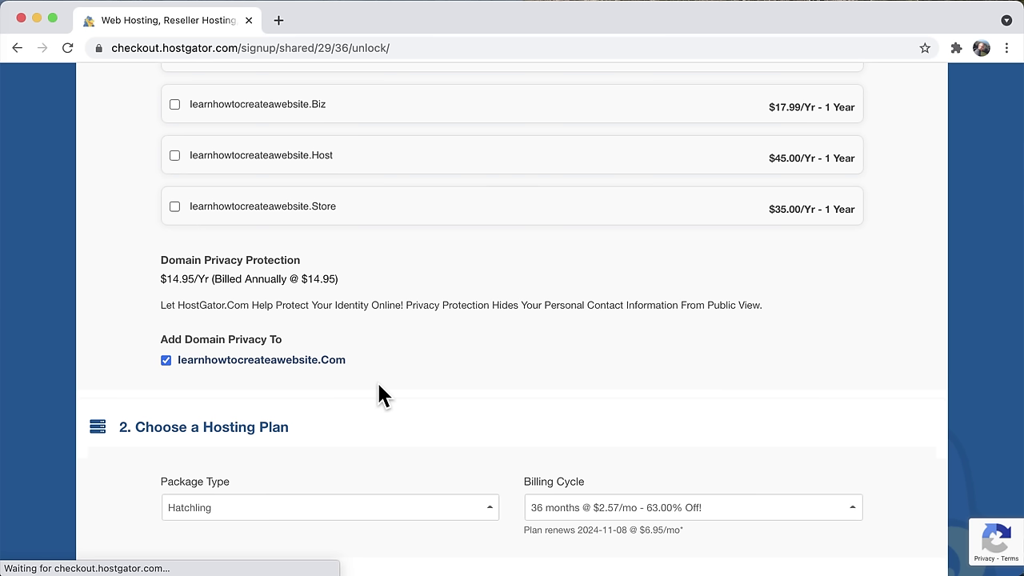
Uncheck the $14.95/yr domain privacy protection for learnhowtocreateawebsite.Com on the checkout.
drag(160, 260, 302, 260)
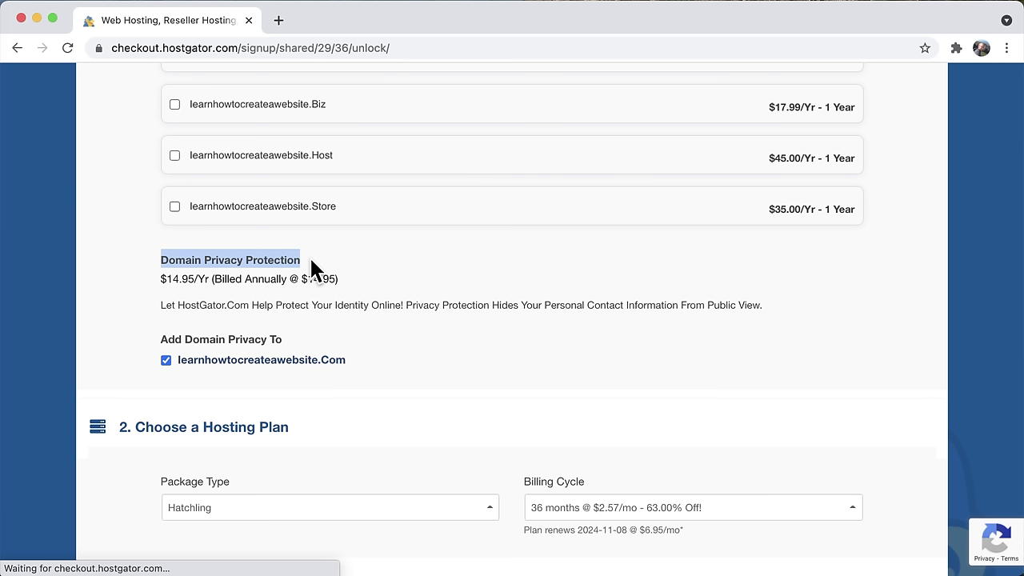
click(311, 260)
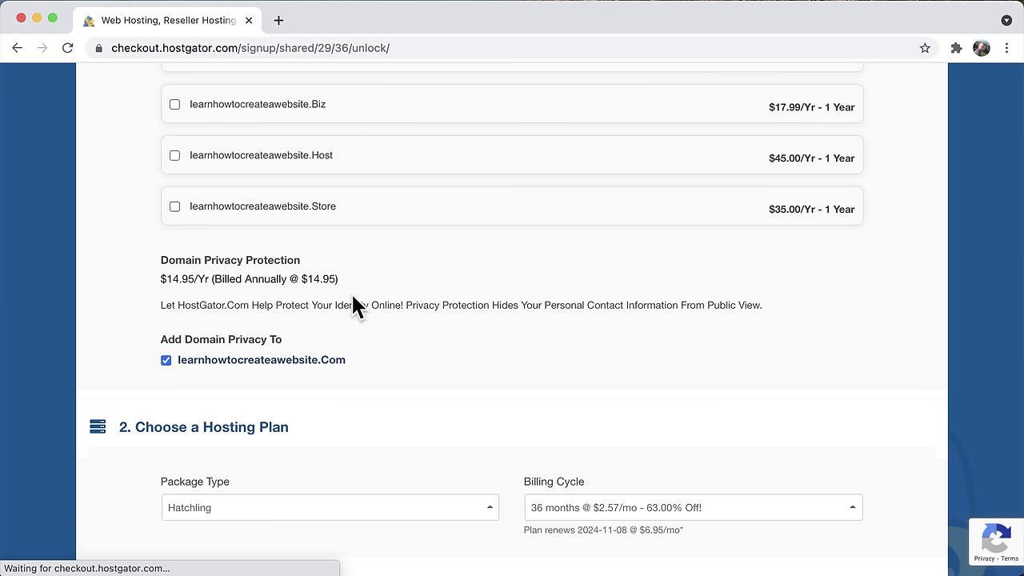
drag(307, 279, 328, 278)
click(165, 360)
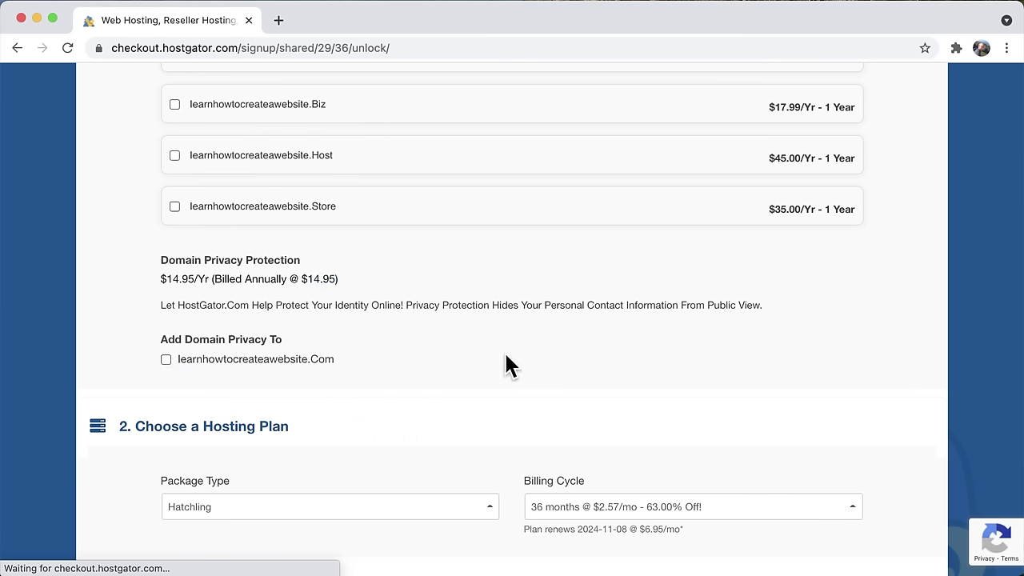
scroll(506, 355, down, 5)
Leave Package Type on Hatchling and choose '12 months @ $2.58/mo - $76.40 Off!' as the billing cycle.
scroll(506, 365, down, 1)
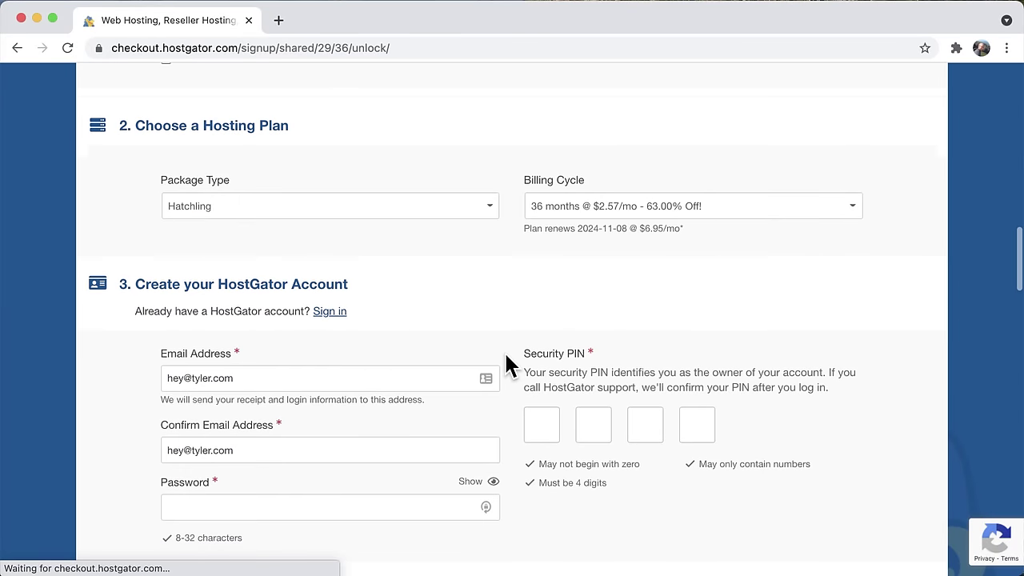
click(490, 211)
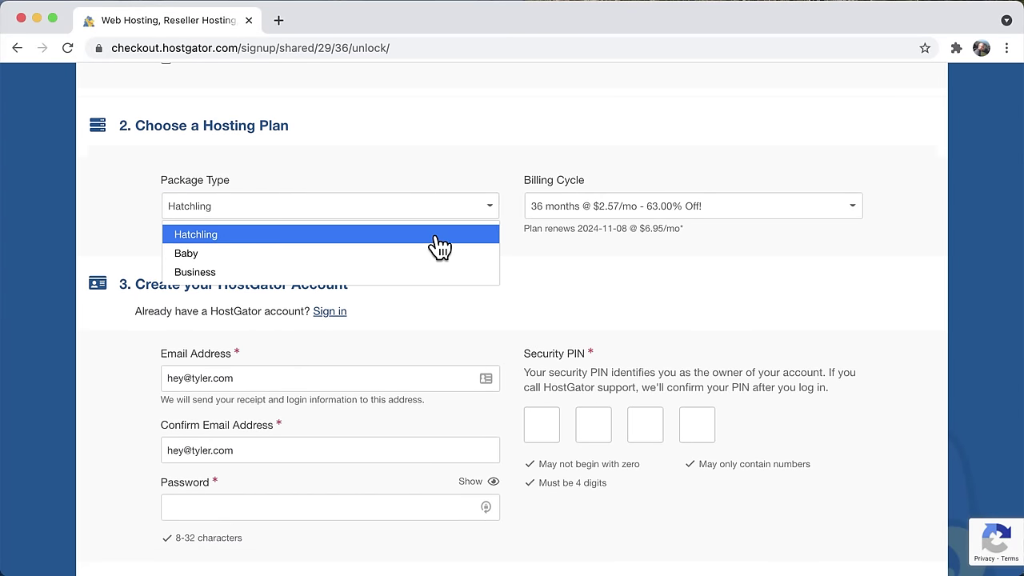
click(439, 240)
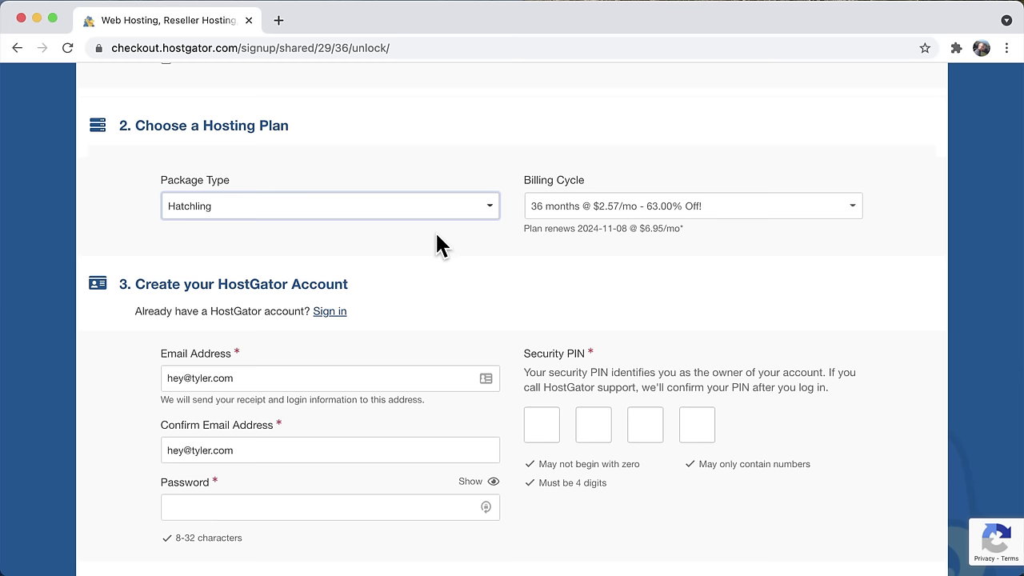
scroll(439, 245, down, 1)
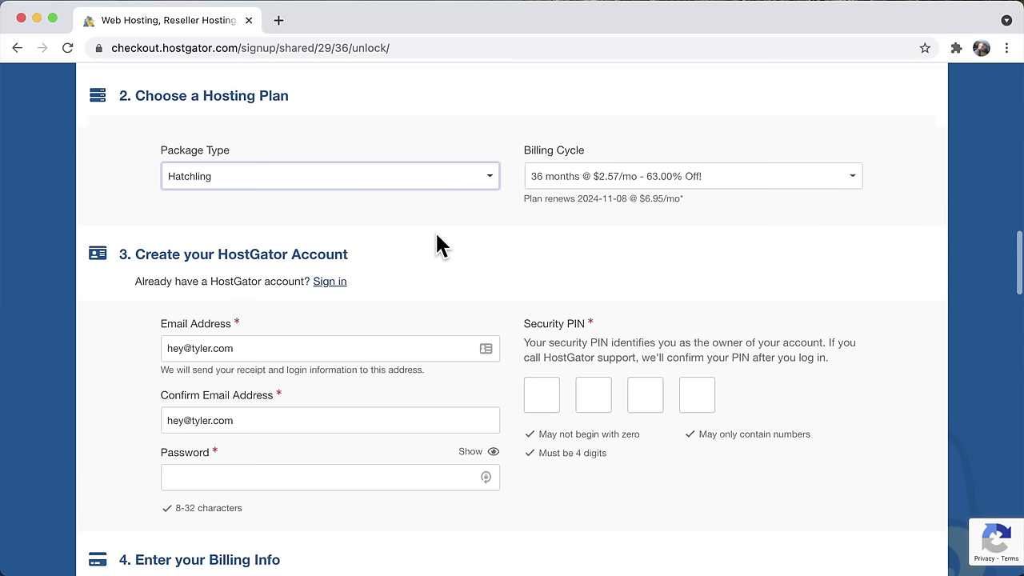
click(857, 186)
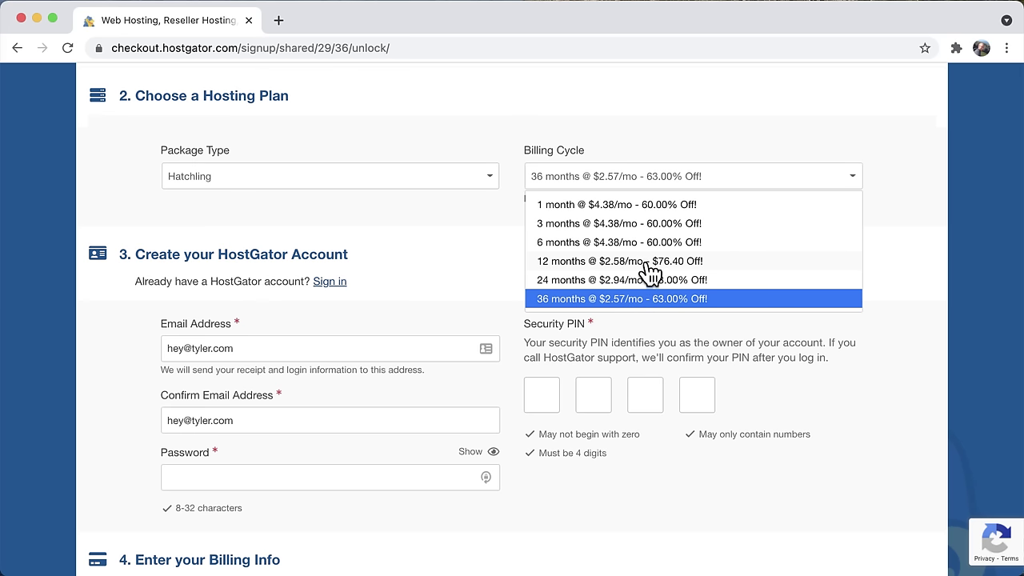
click(649, 264)
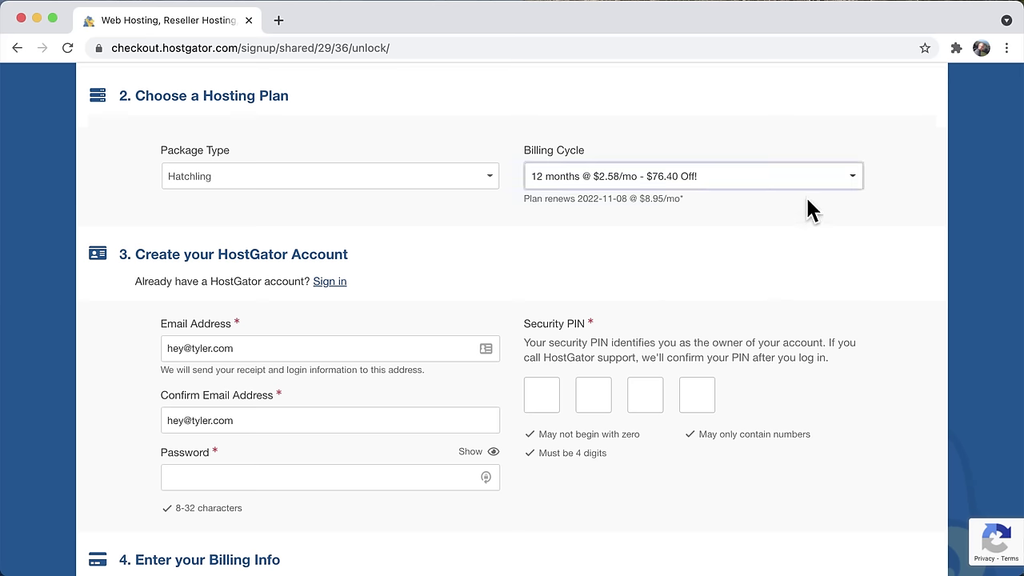
click(847, 177)
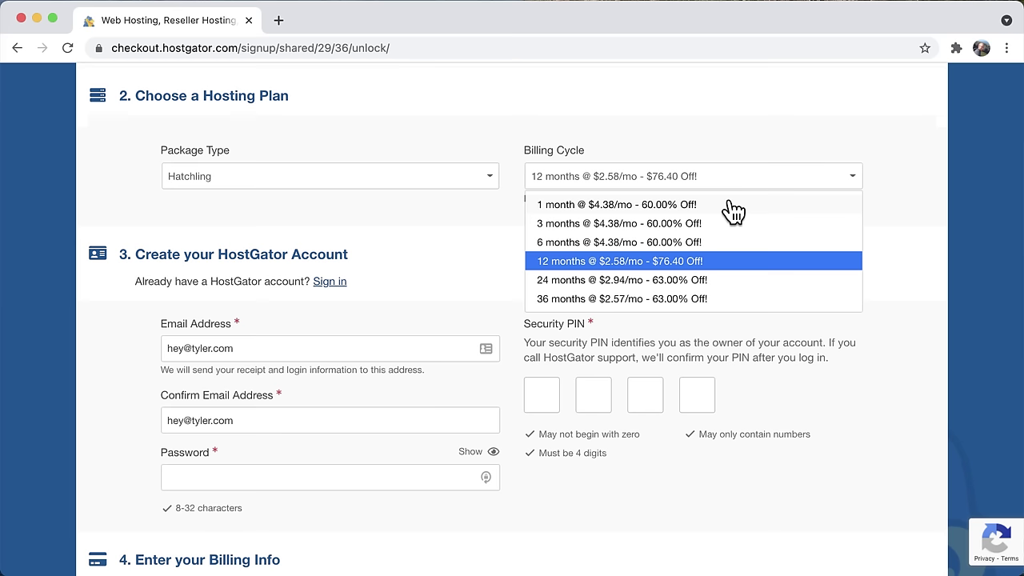
click(700, 263)
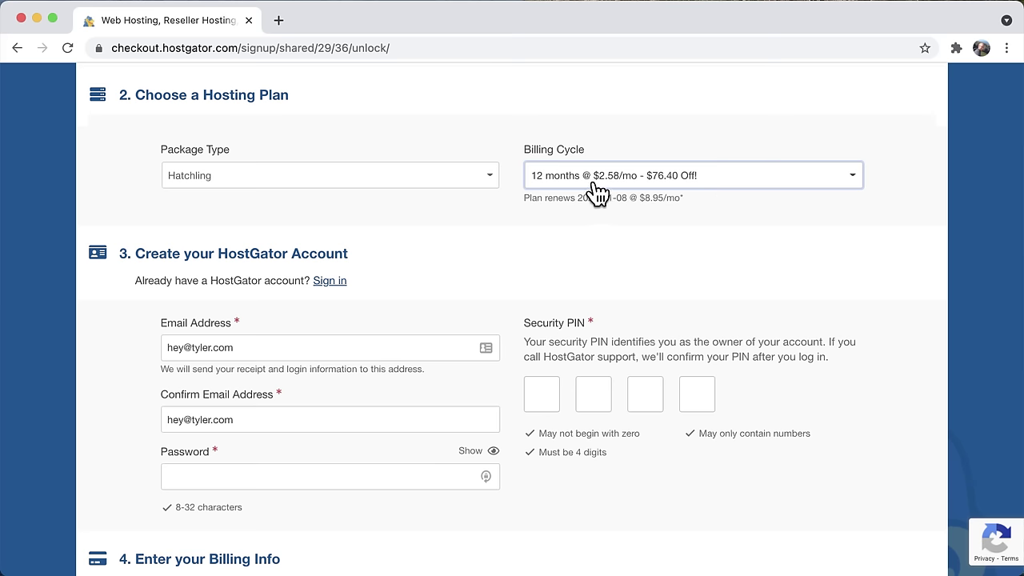
click(852, 178)
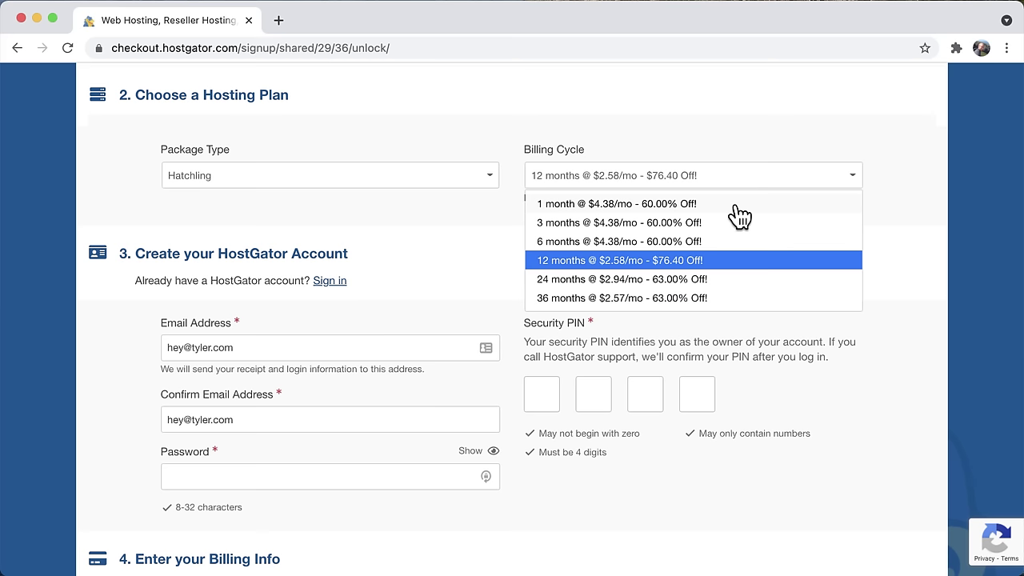
click(723, 264)
scroll(723, 266, down, 2)
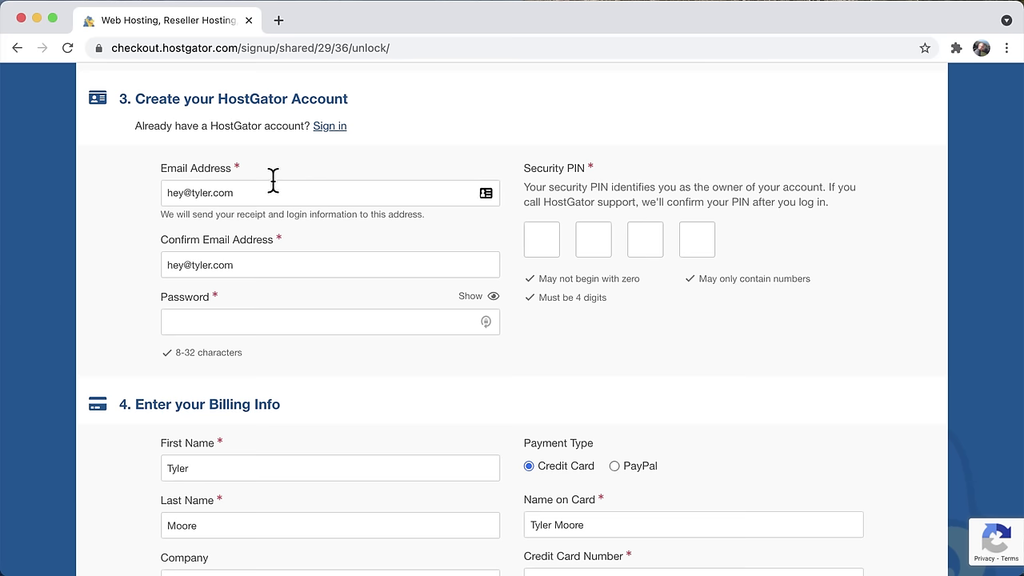
Enter the account password and a four-digit security PIN.
click(231, 325)
text(****************)
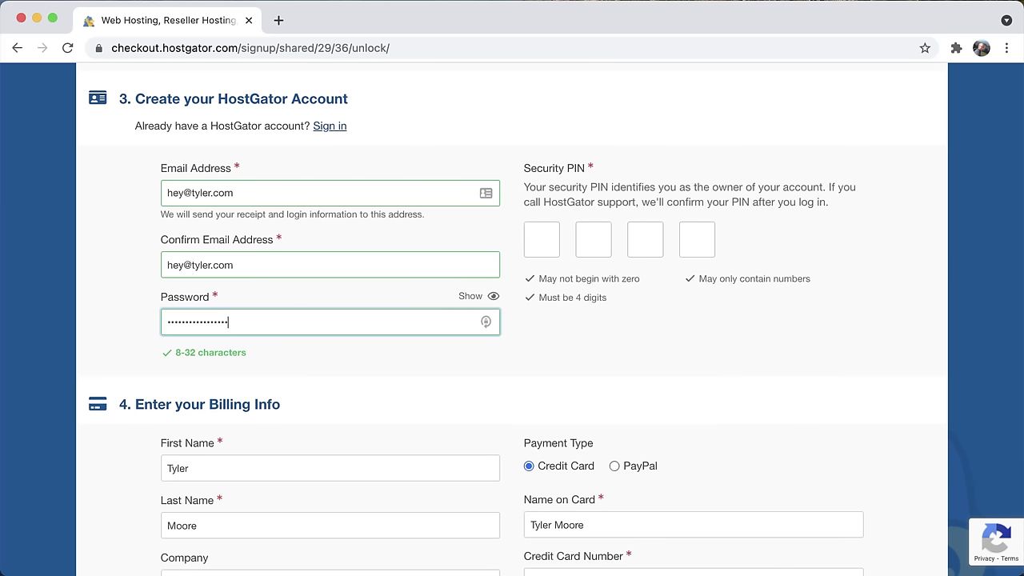
click(541, 240)
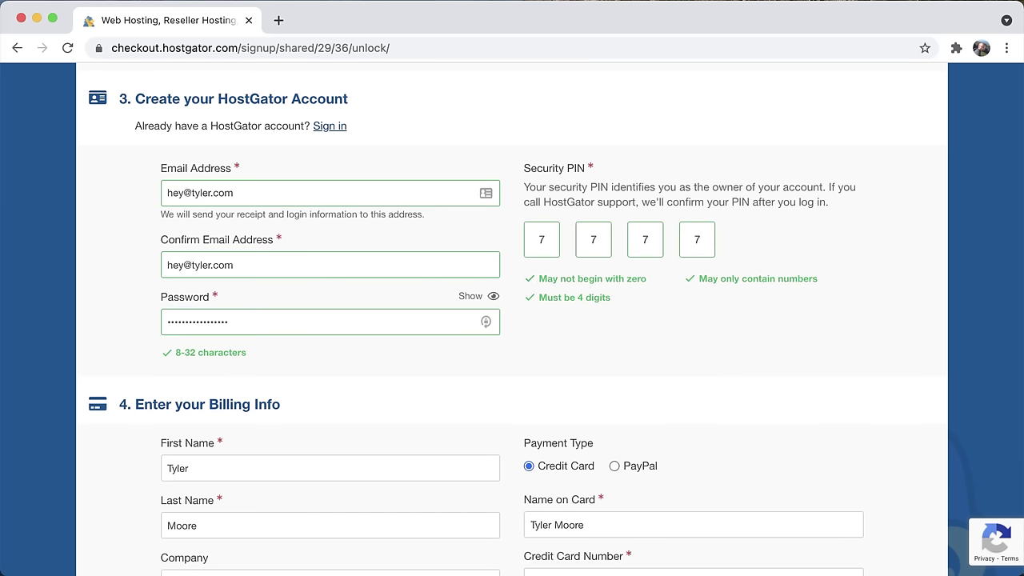
Set the billing state to California and enter the billing zip code.
scroll(542, 230, down, 3)
scroll(544, 240, down, 5)
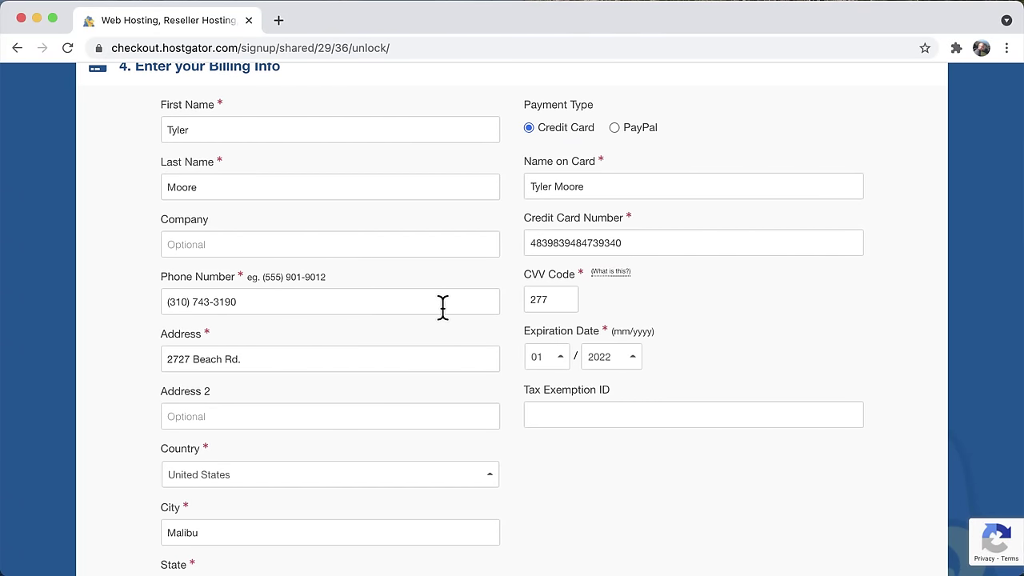
scroll(443, 306, down, 4)
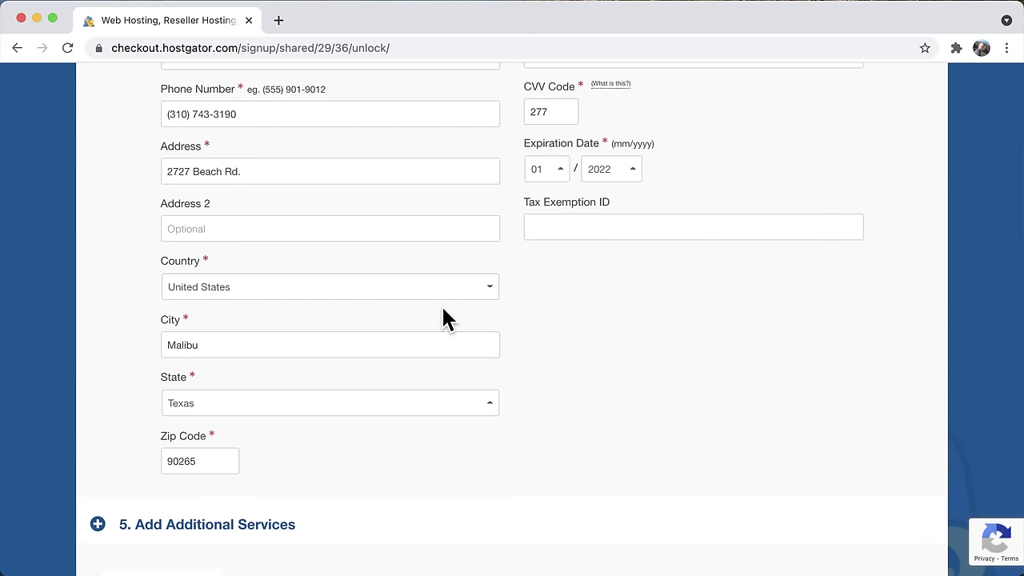
click(355, 413)
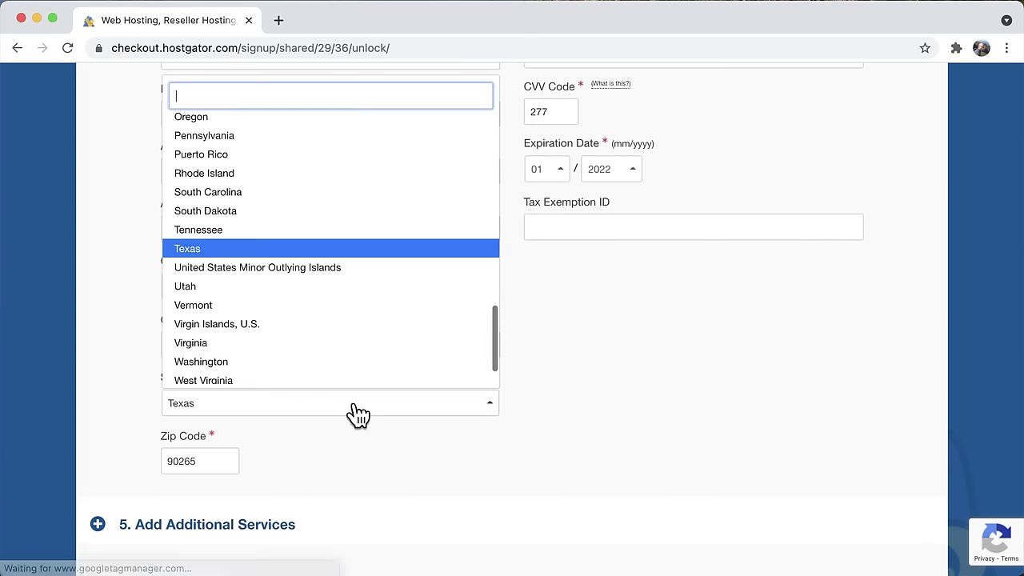
text(ca)
click(195, 336)
click(211, 461)
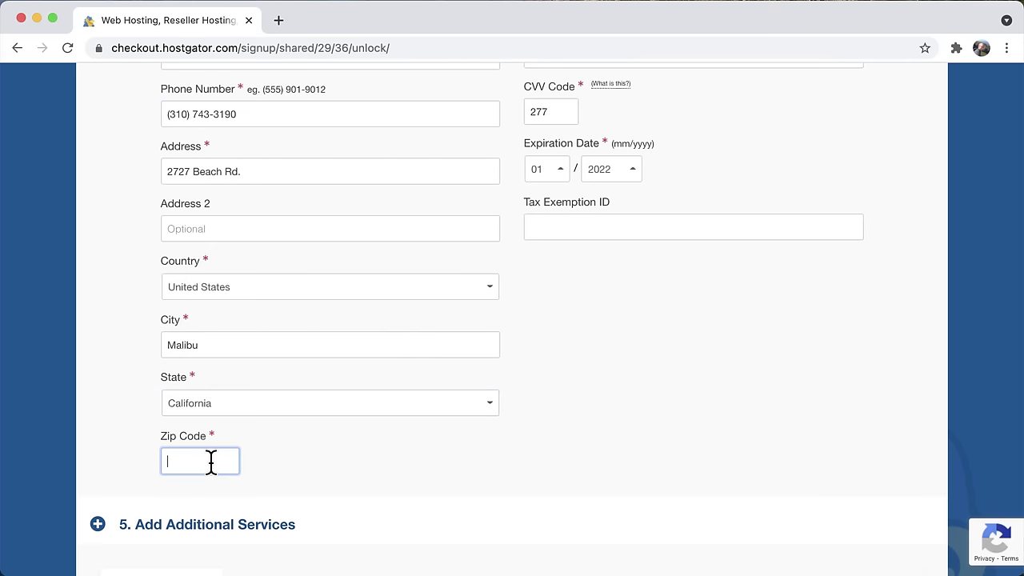
text(90374)
scroll(663, 411, up, 4)
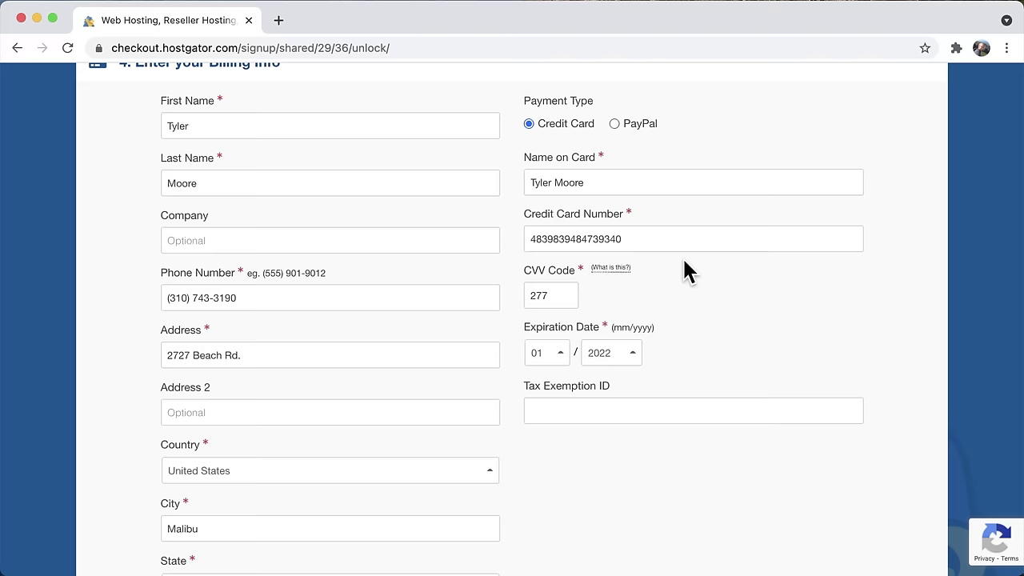
scroll(682, 257, down, 5)
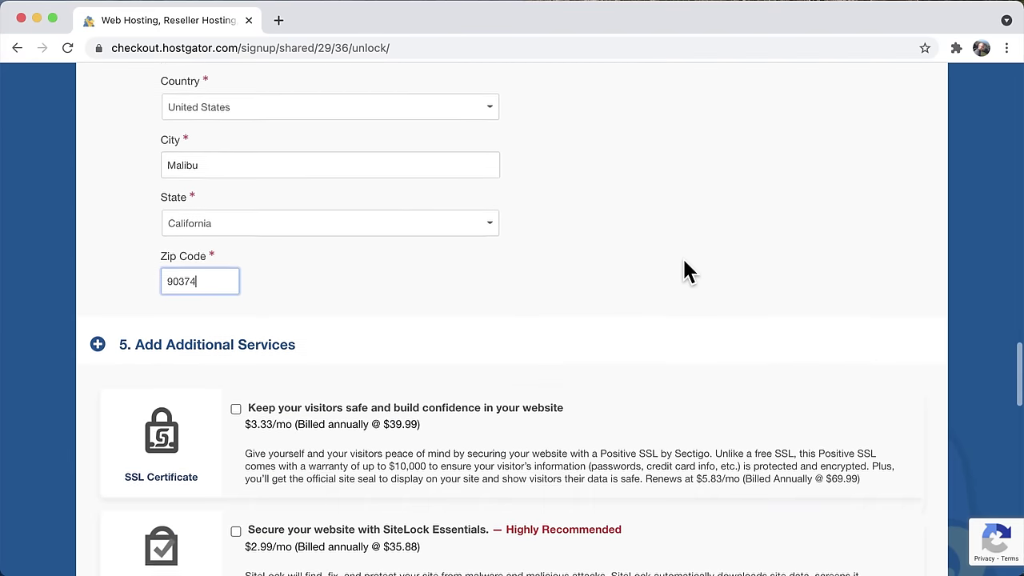
scroll(687, 272, down, 2)
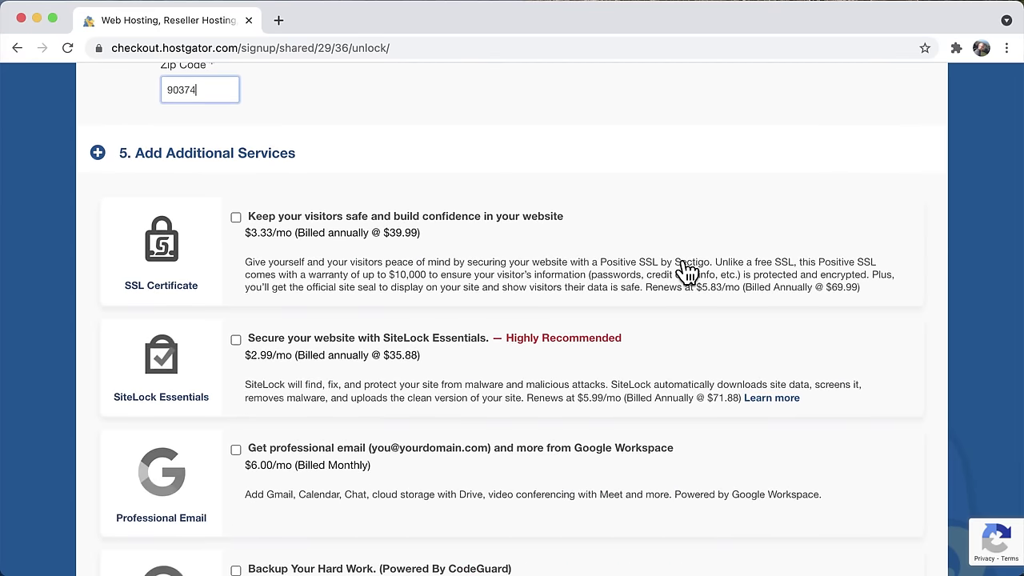
scroll(686, 272, down, 2)
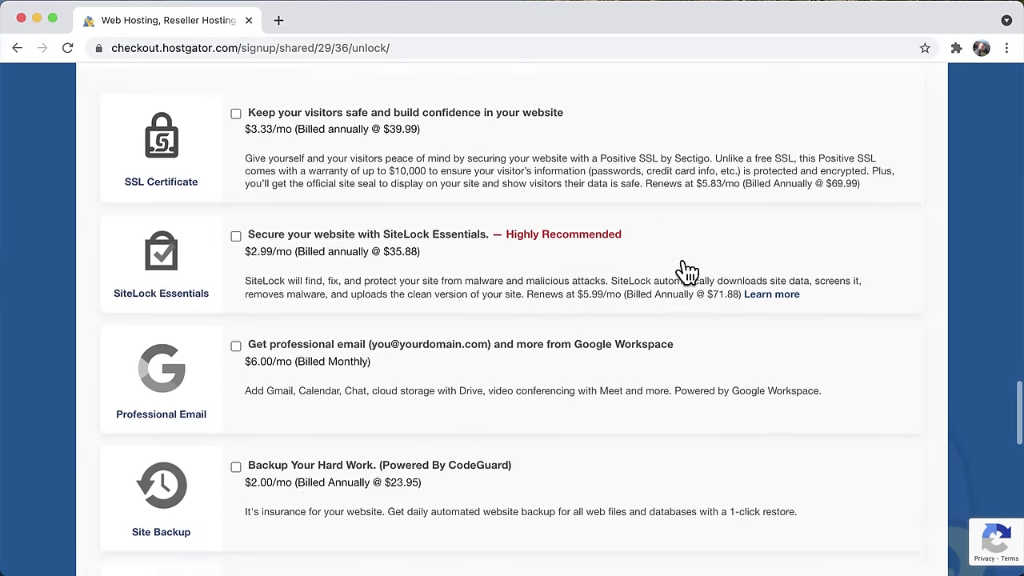
scroll(686, 272, up, 1)
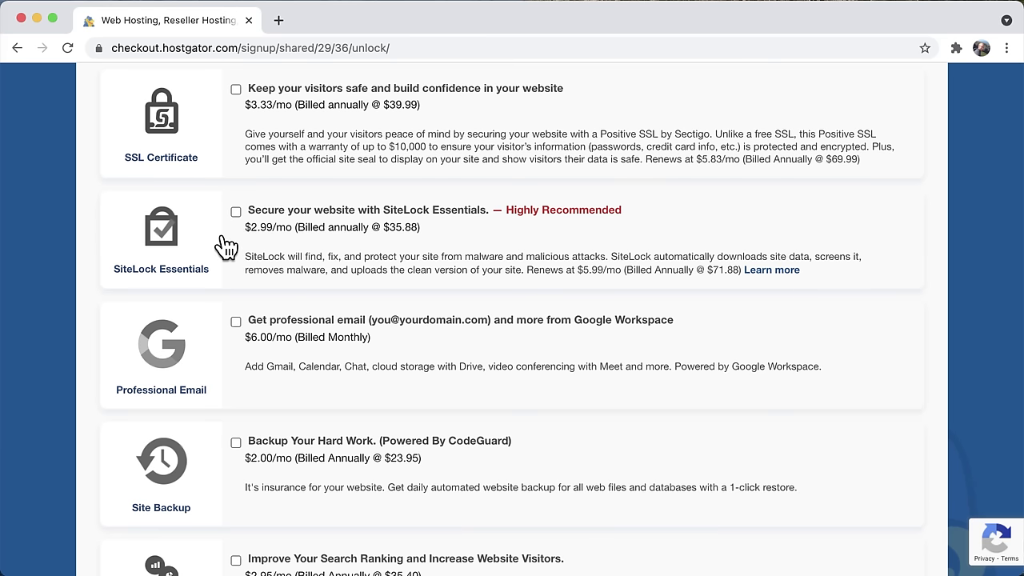
scroll(225, 247, down, 1)
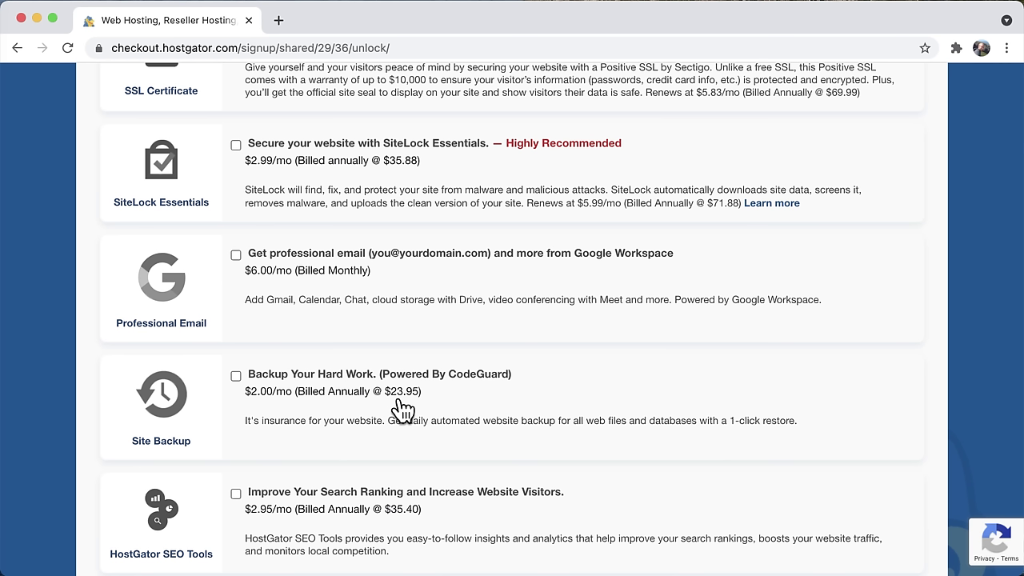
scroll(402, 410, down, 3)
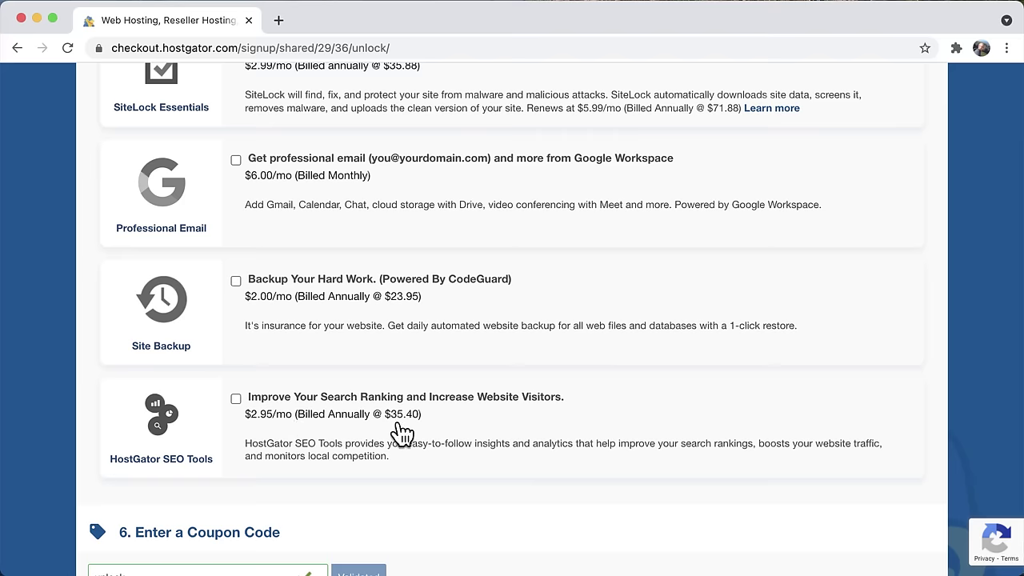
scroll(401, 432, up, 5)
scroll(401, 433, down, 3)
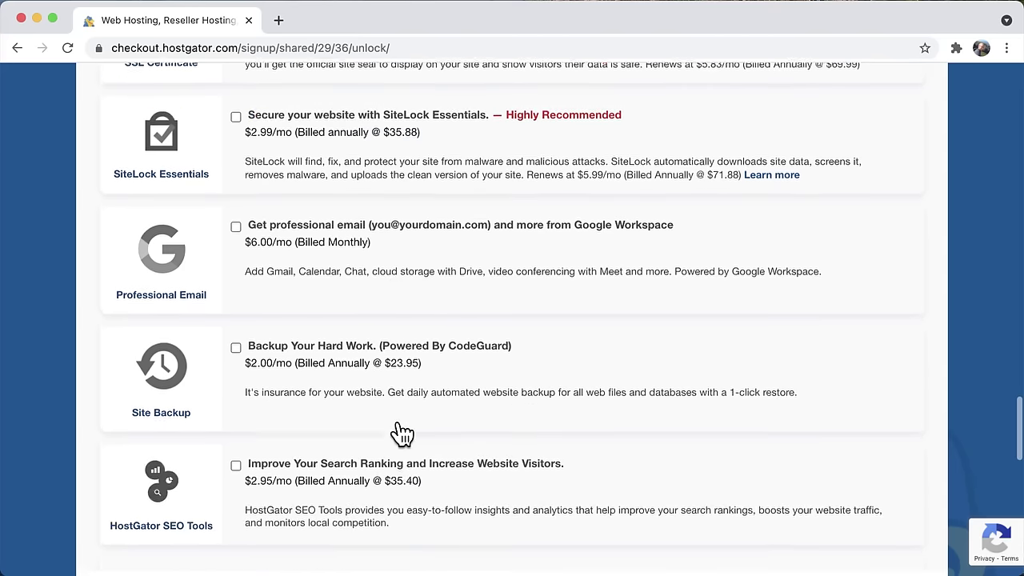
scroll(401, 432, down, 5)
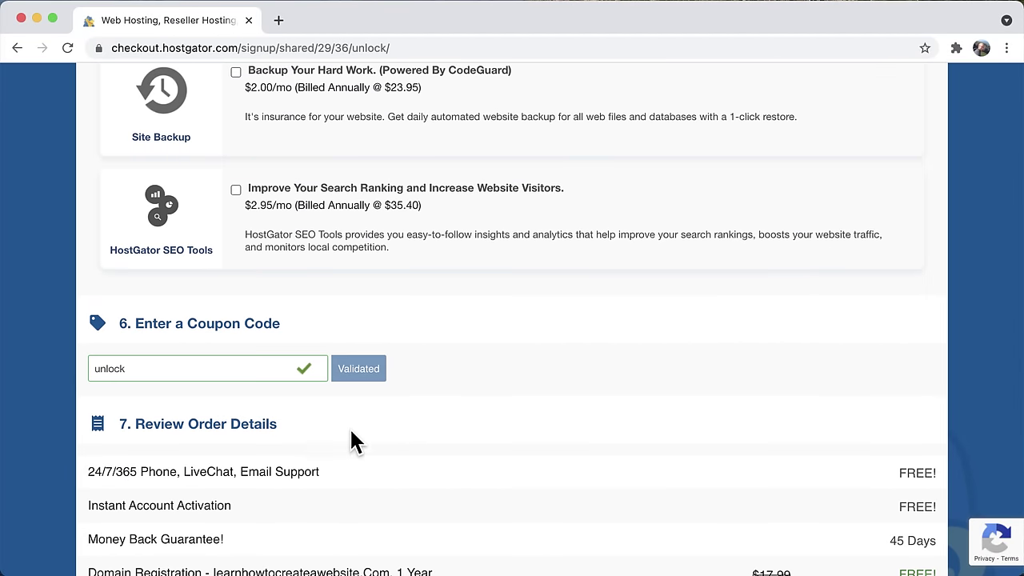
Review the order details: unlock coupon, money-back guarantee and free domain registration.
click(197, 370)
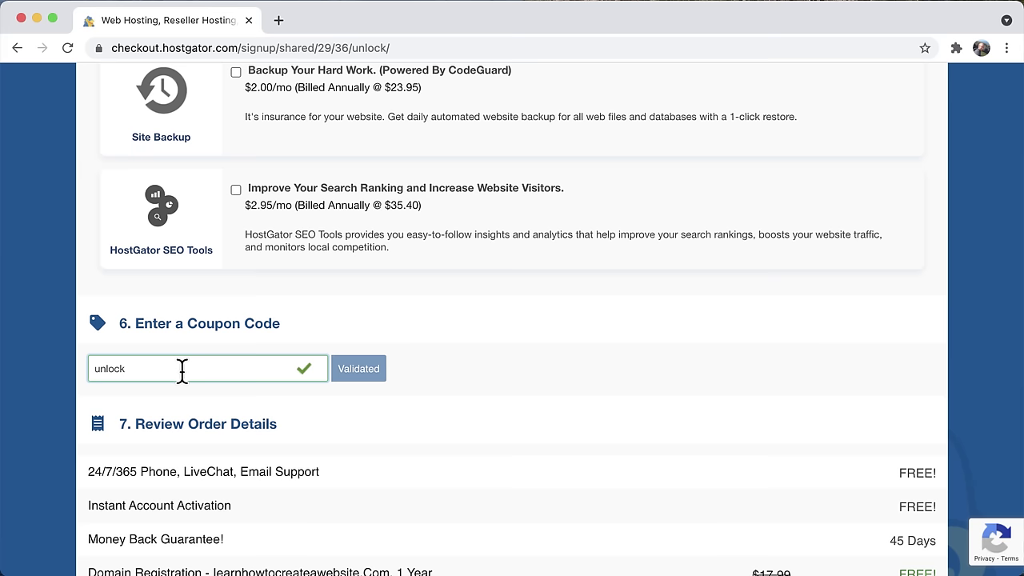
scroll(640, 476, down, 1)
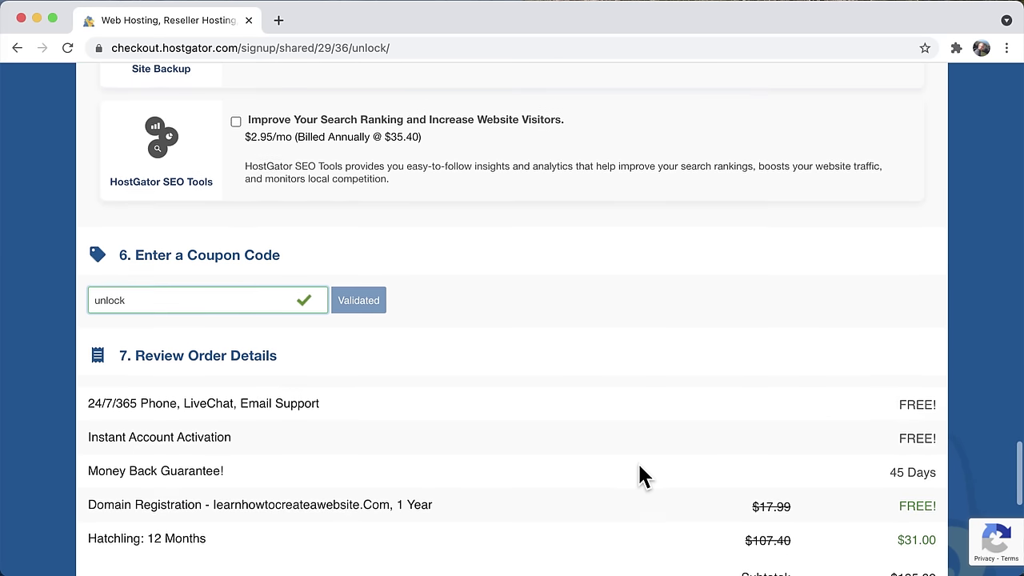
scroll(640, 472, down, 2)
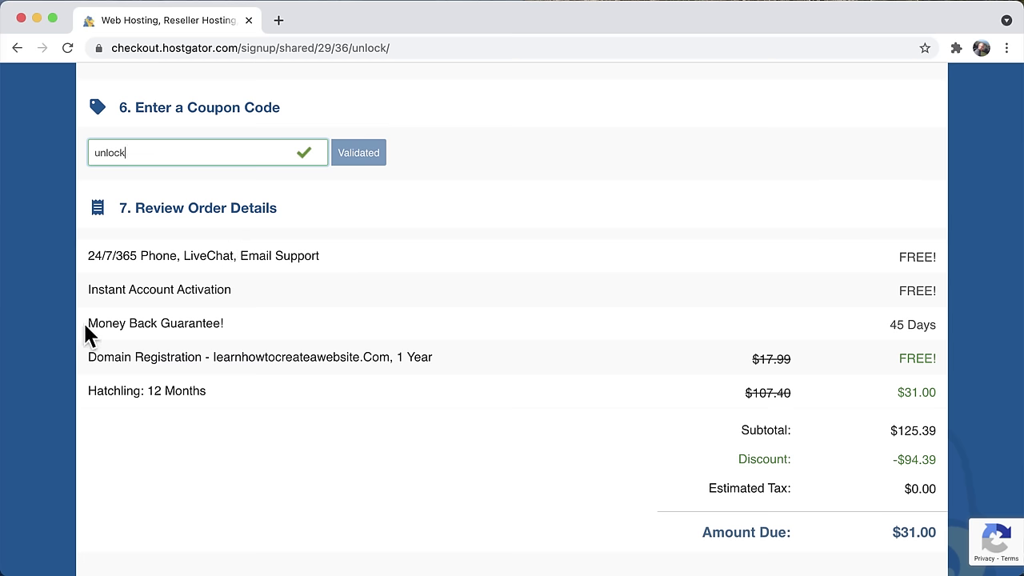
drag(84, 323, 262, 327)
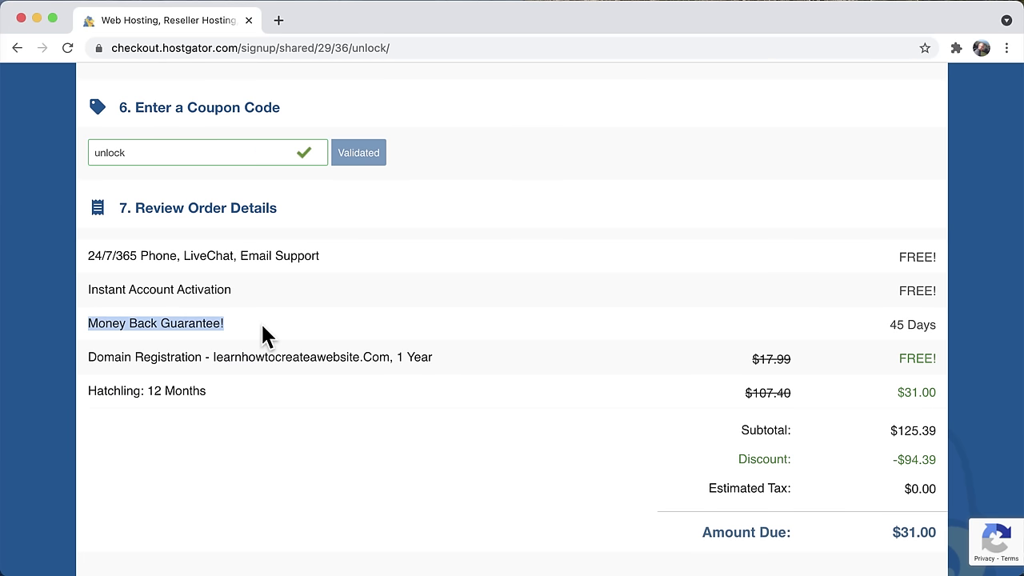
triple_click(233, 360)
double_click(918, 360)
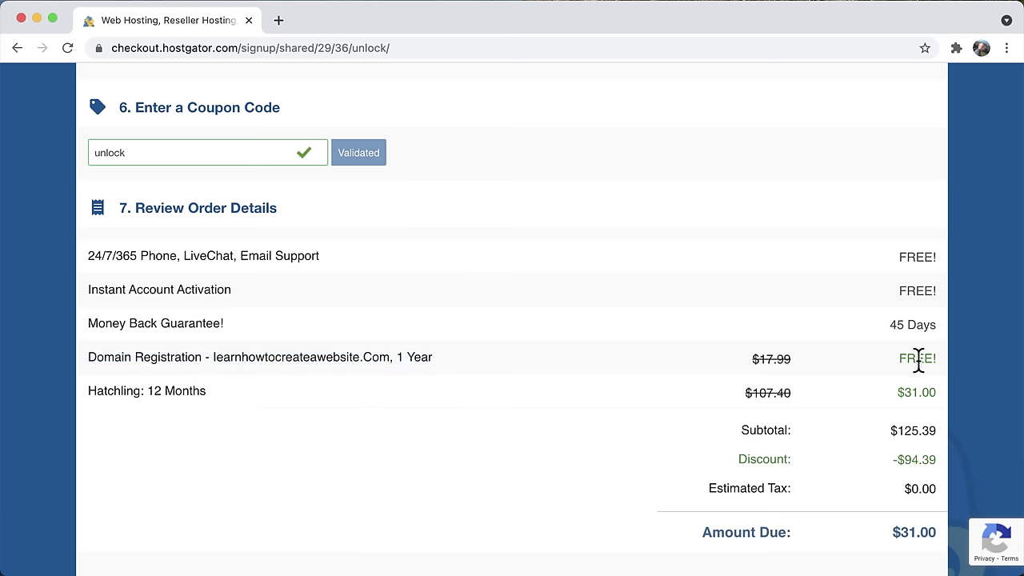
click(150, 390)
scroll(777, 364, down, 2)
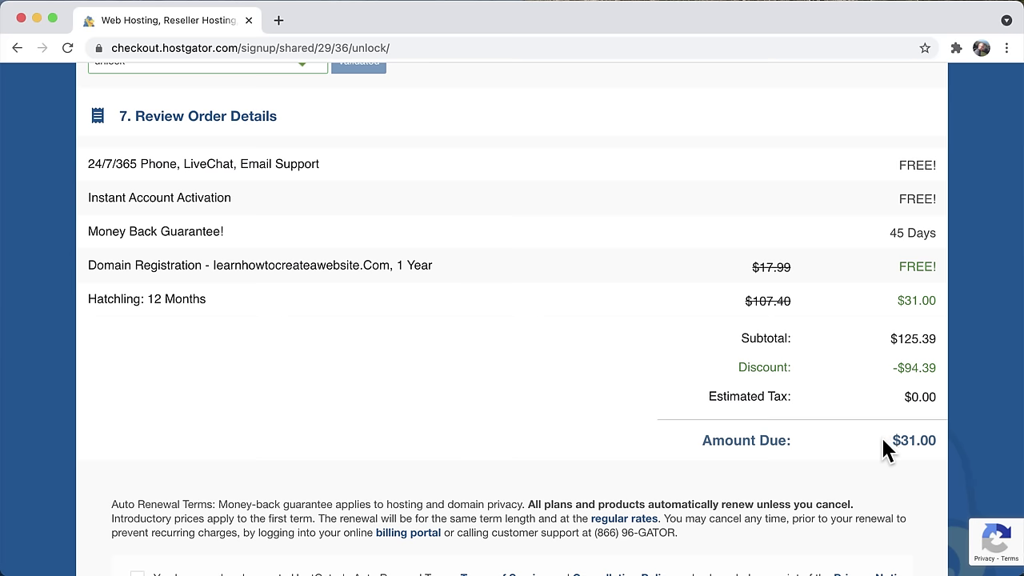
Agree to the auto-renewal terms and policies, then submit the order with Checkout Now.
scroll(883, 440, down, 5)
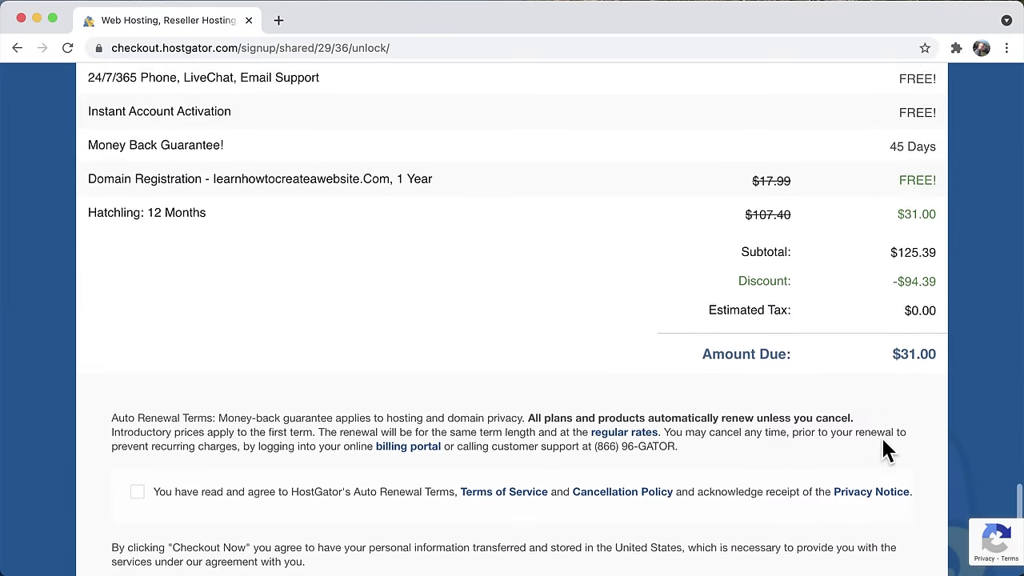
scroll(882, 439, down, 1)
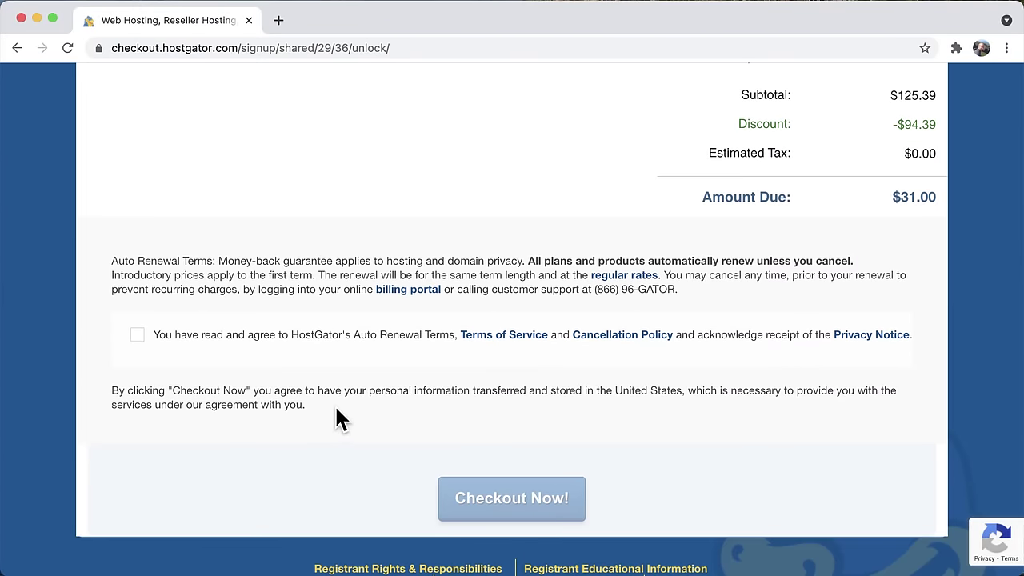
click(139, 336)
scroll(259, 435, down, 1)
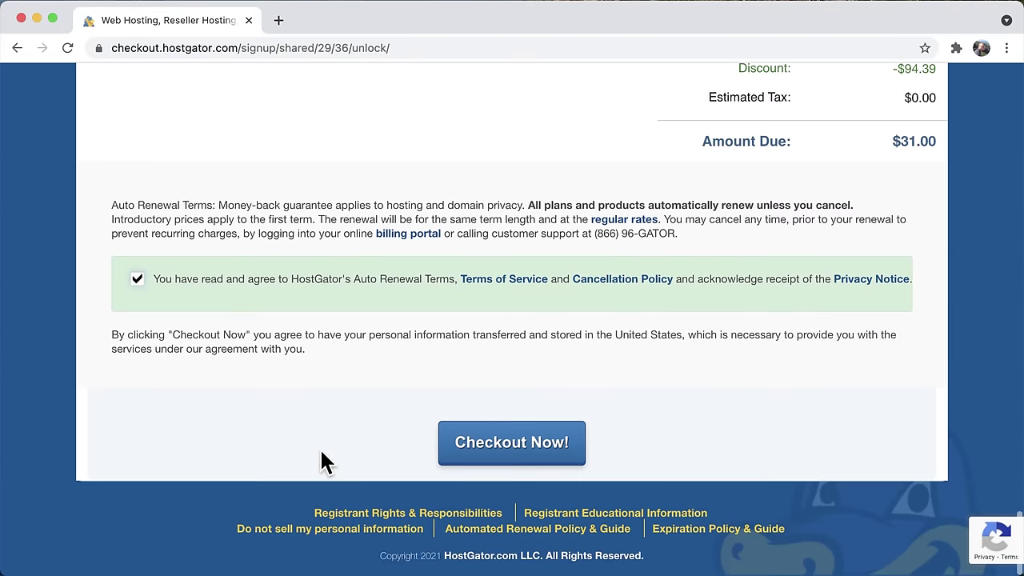
click(510, 453)
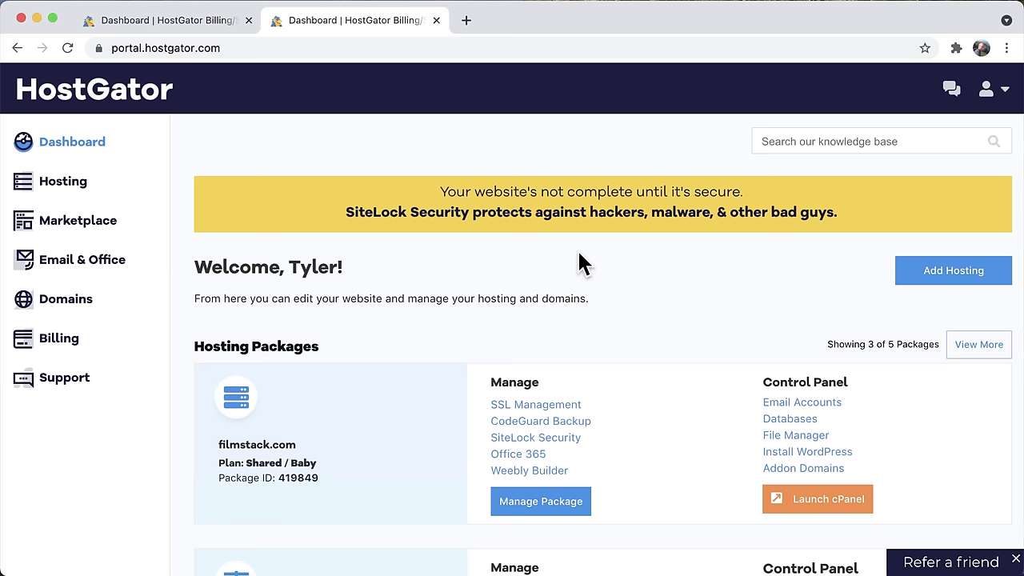
Launch Install WordPress from the portal's Control Panel to reach Softaculous's WordPress 5.8.1 page.
scroll(579, 263, down, 3)
scroll(579, 264, up, 3)
click(808, 451)
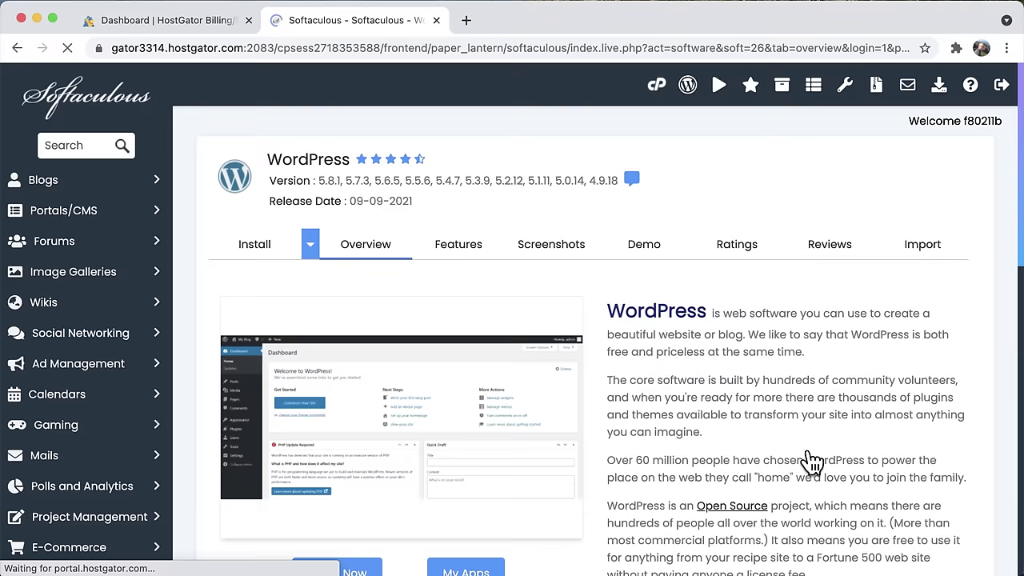
scroll(812, 462, down, 2)
scroll(811, 462, down, 1)
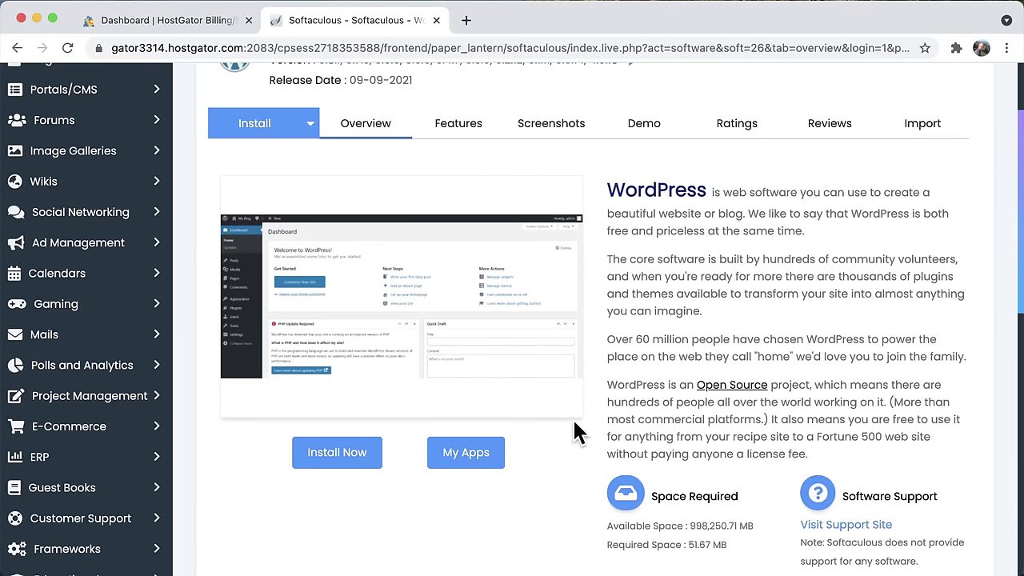
Open the install form and choose learnhowtocreateawebsite.com as the domain, leaving In Directory empty.
click(331, 456)
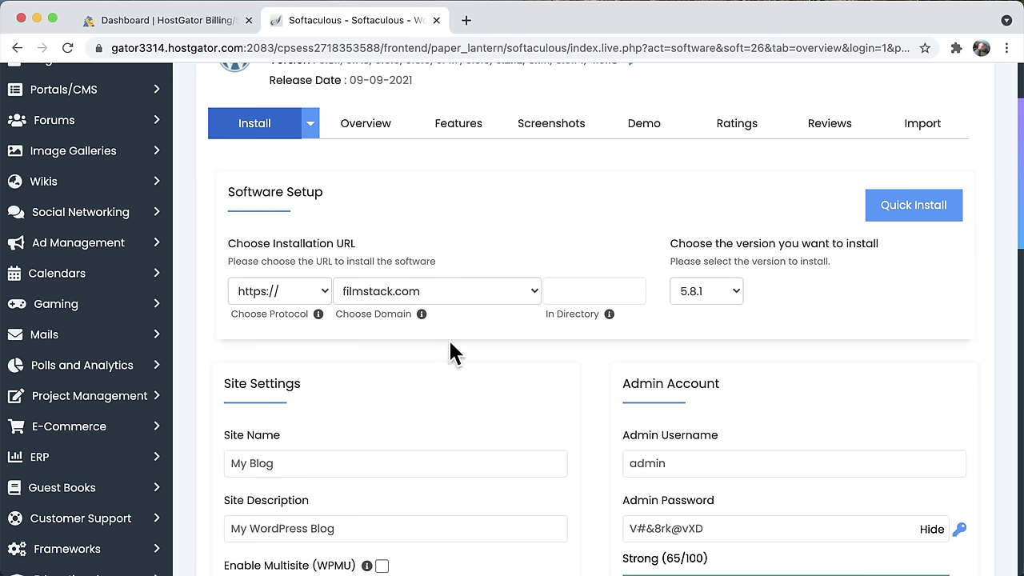
click(514, 291)
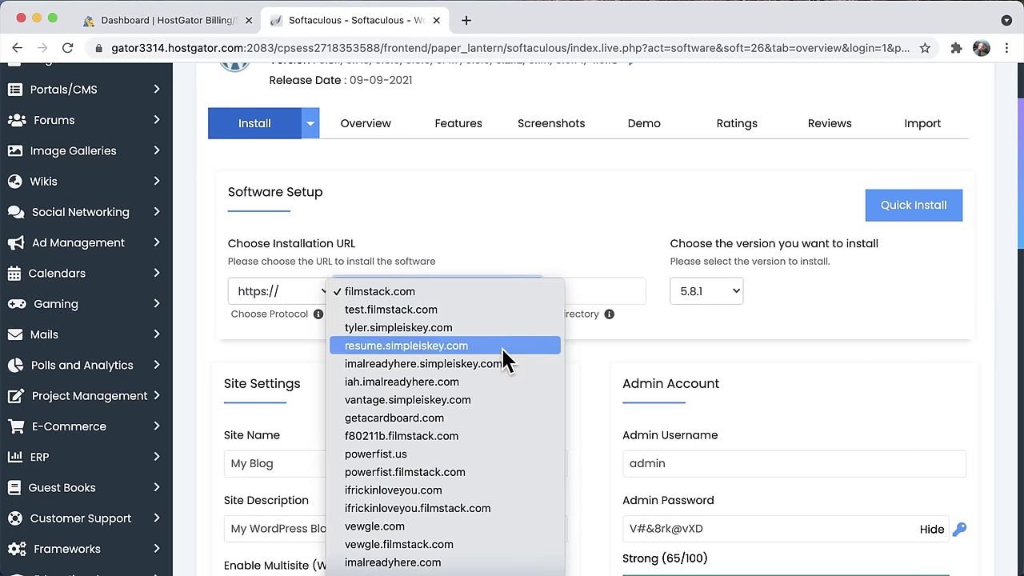
scroll(495, 464, down, 3)
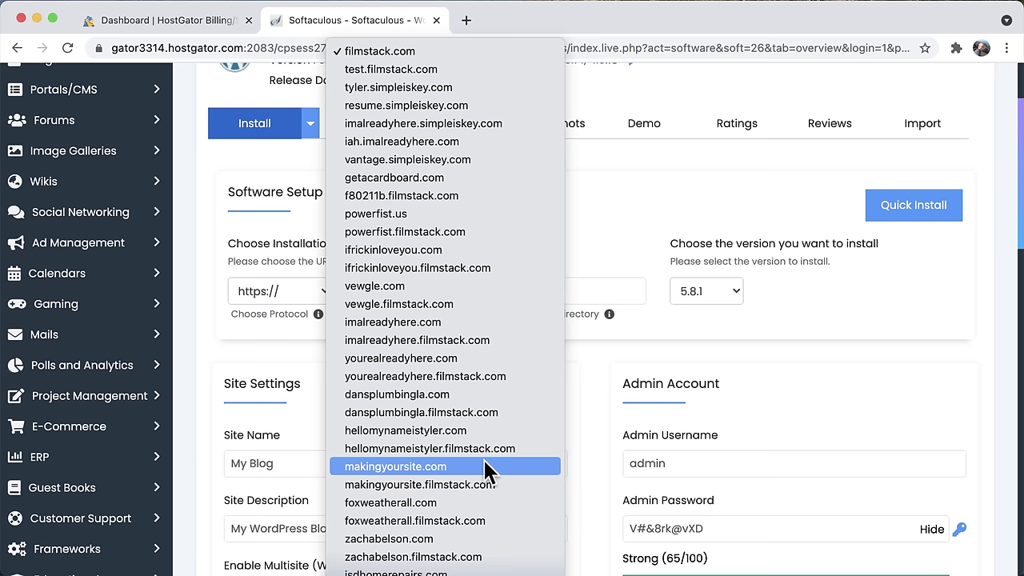
click(488, 467)
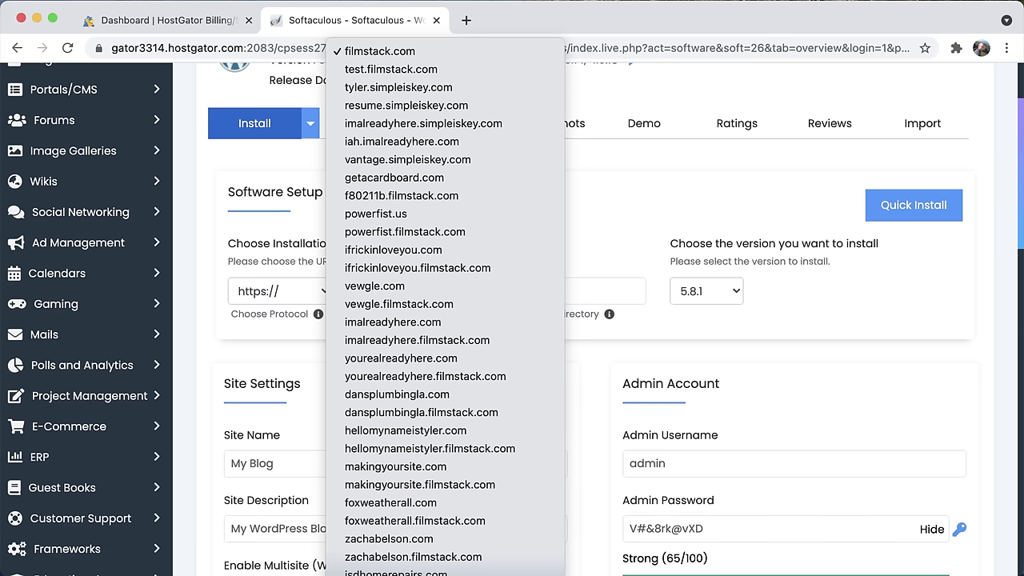
key(Return)
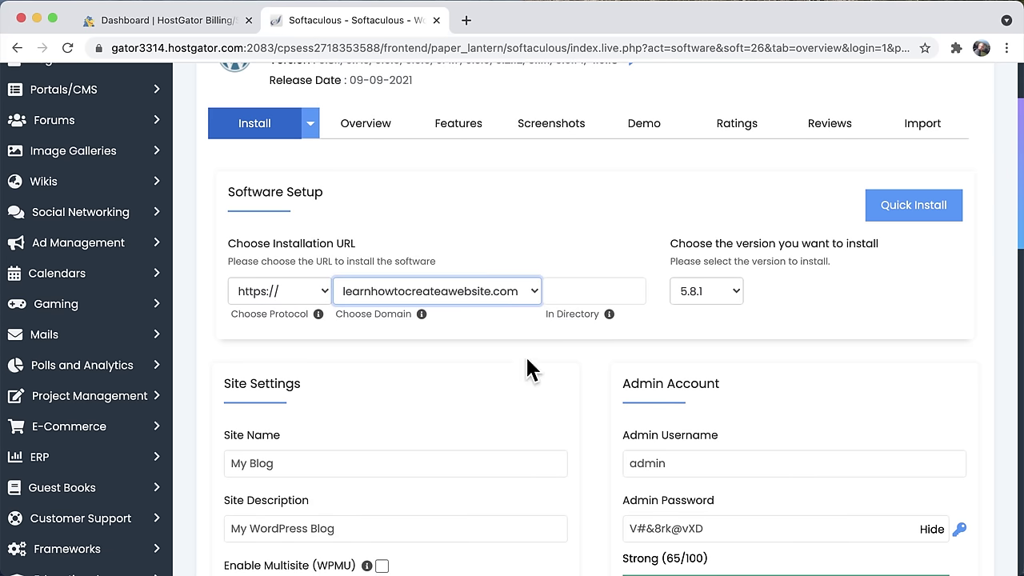
click(583, 327)
click(588, 290)
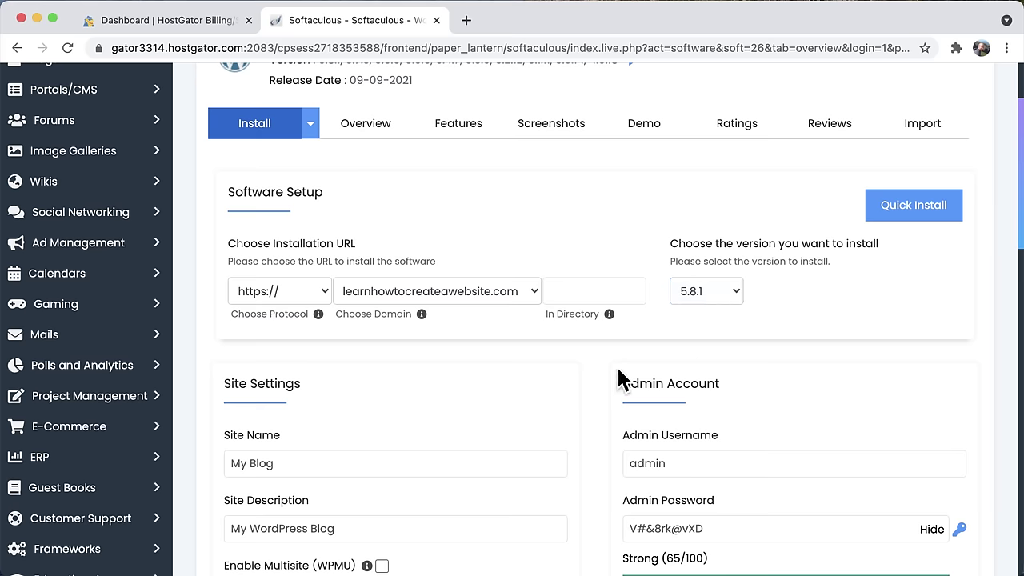
scroll(582, 384, down, 5)
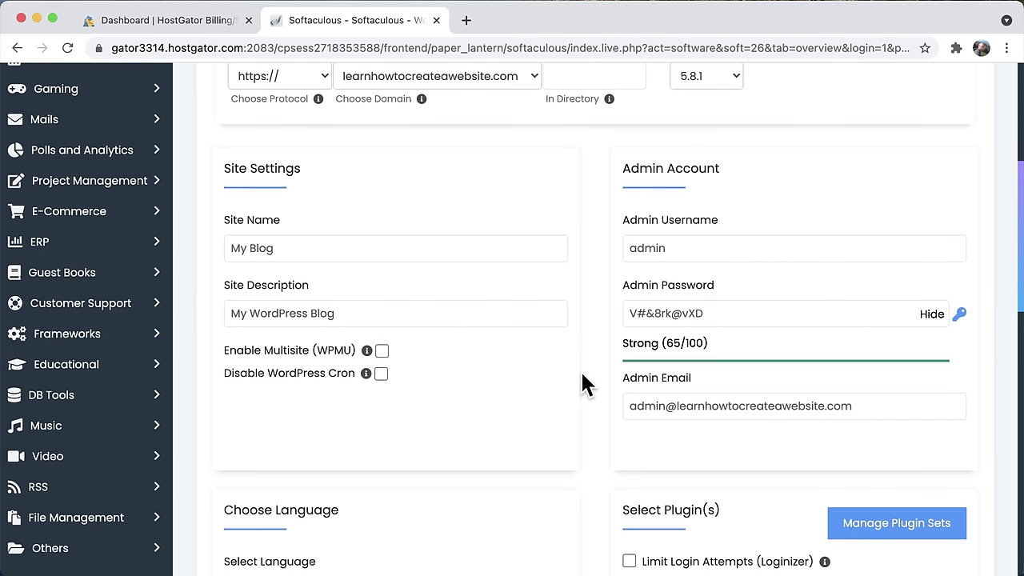
Name the site 'Make A Store' with the description 'Learn How To Make a Store'.
triple_click(338, 253)
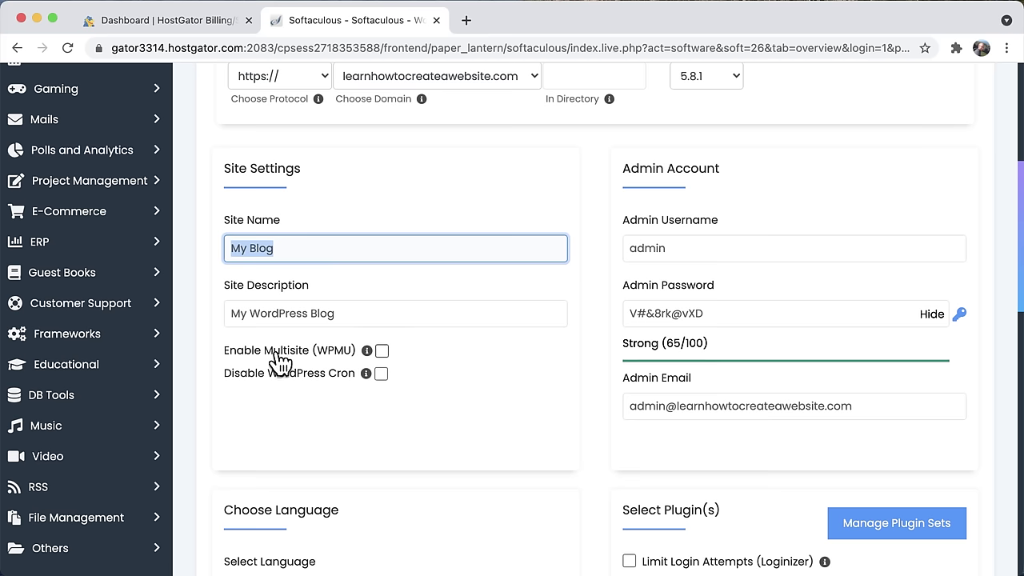
text(Make )
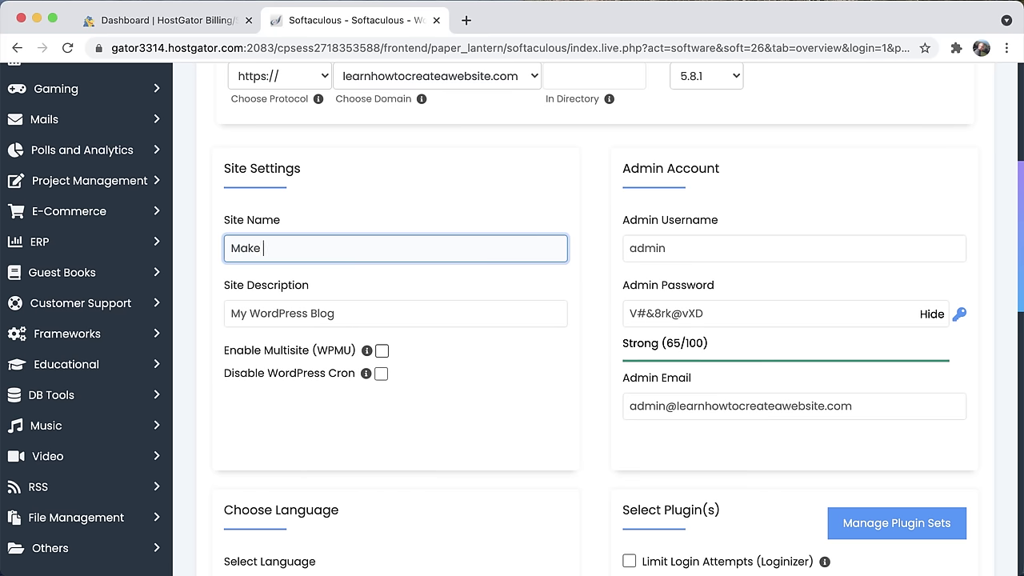
text(A Store)
triple_click(365, 313)
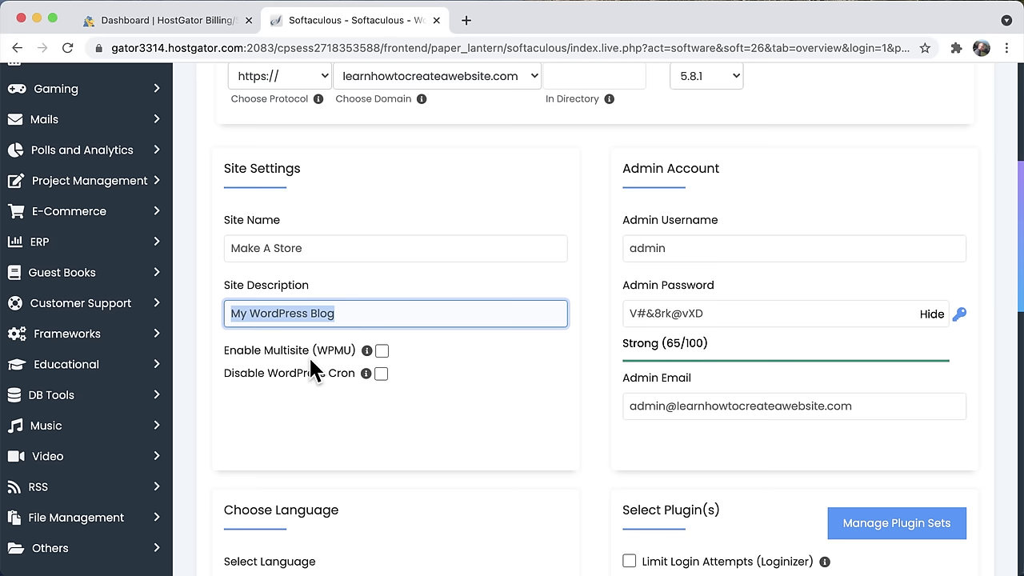
text(Learn How To Make )
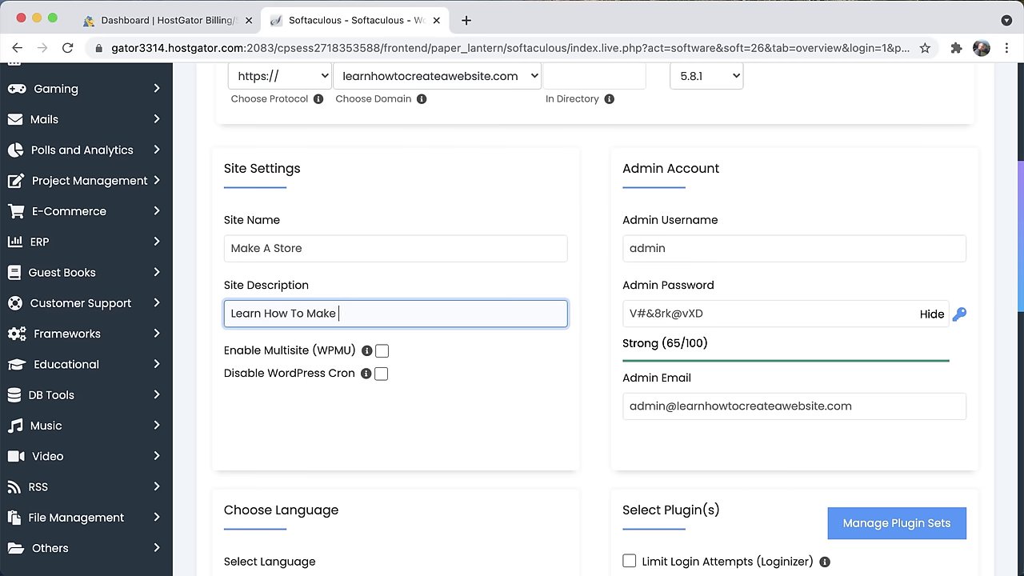
text(a Store)
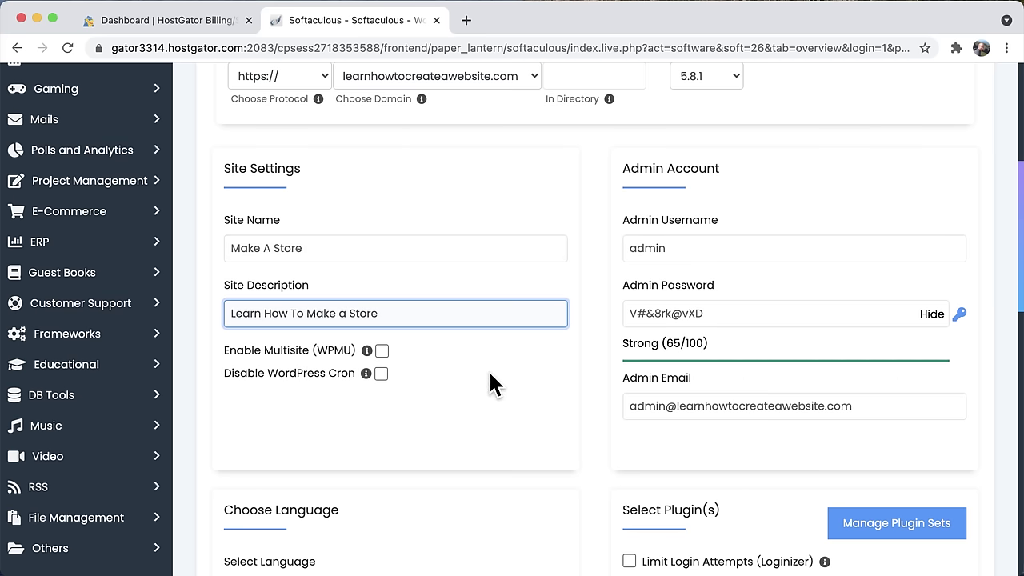
Replace the default admin username, admin password and admin e-mail with your own.
double_click(711, 249)
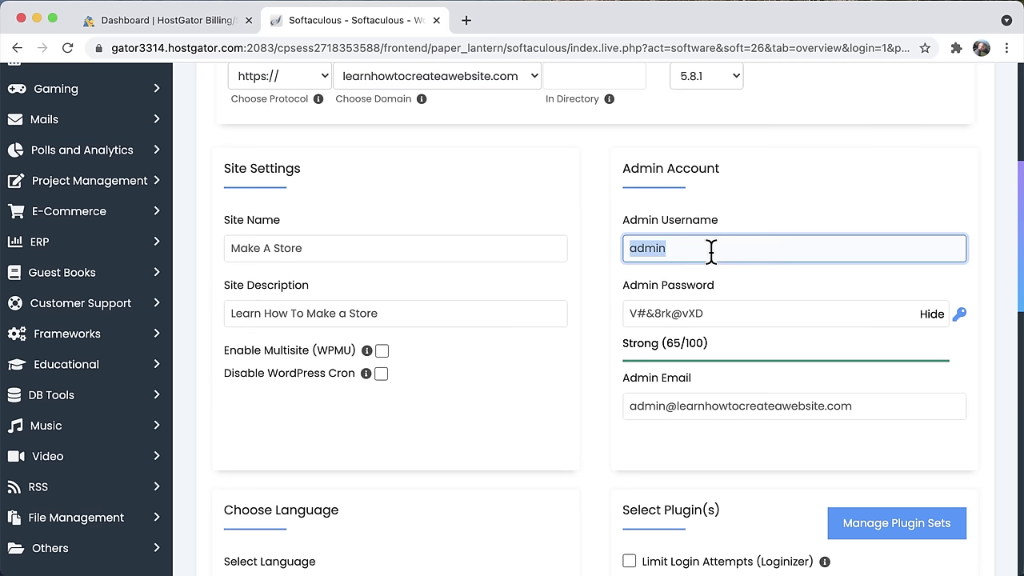
text(T)
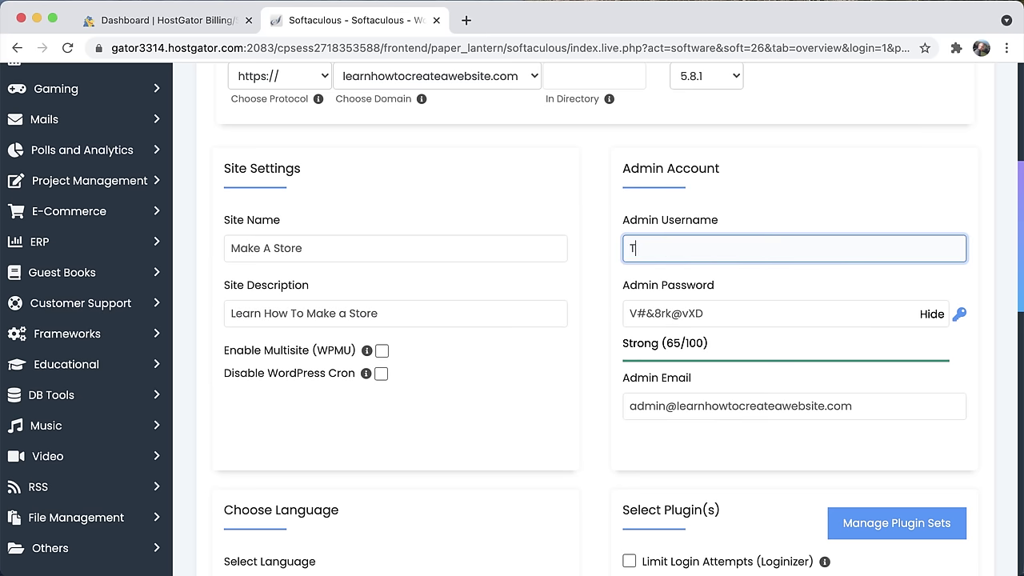
text(yler)
click(931, 313)
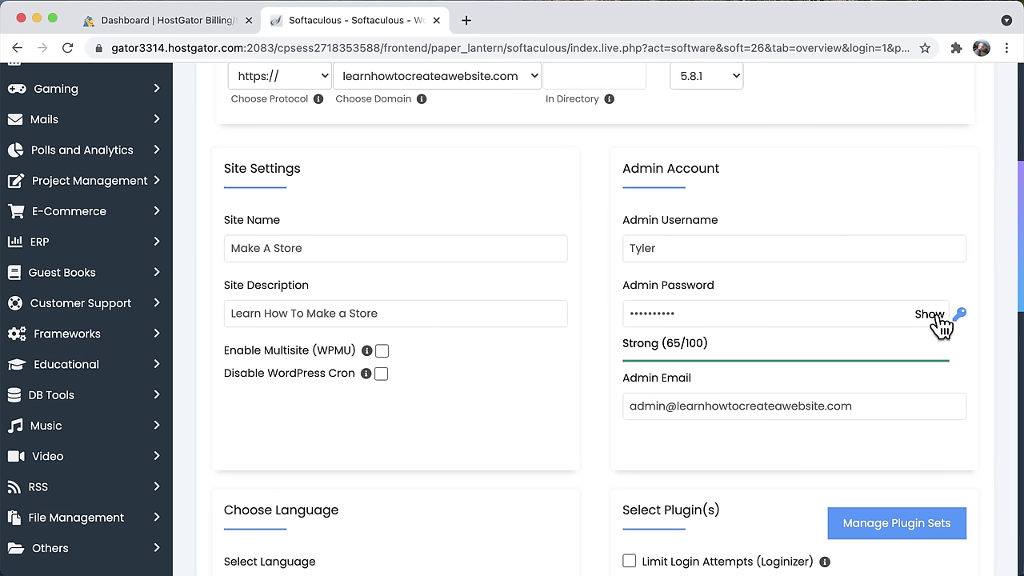
click(820, 312)
key(super+a)
text(••••••••••••)
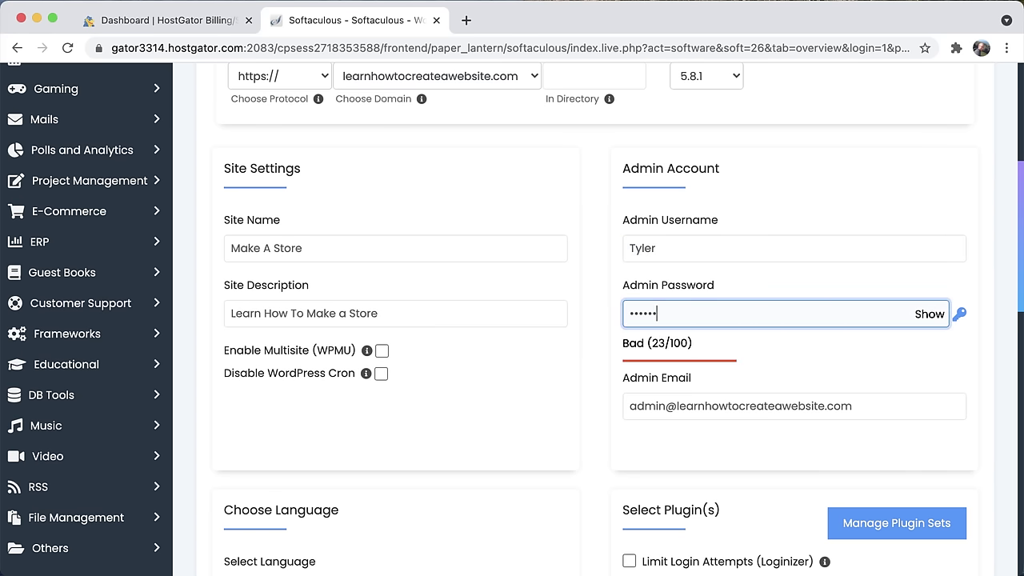
triple_click(792, 406)
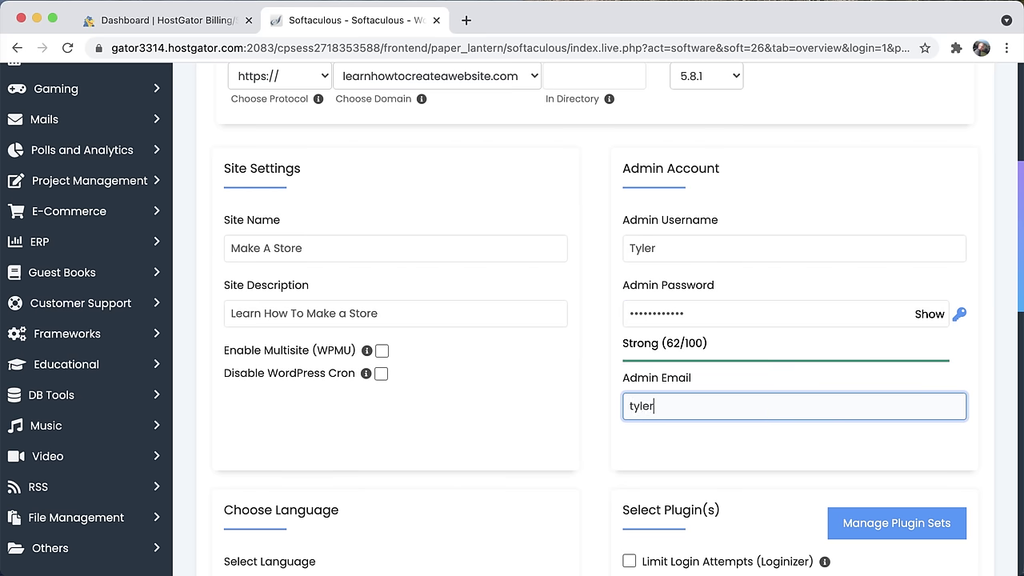
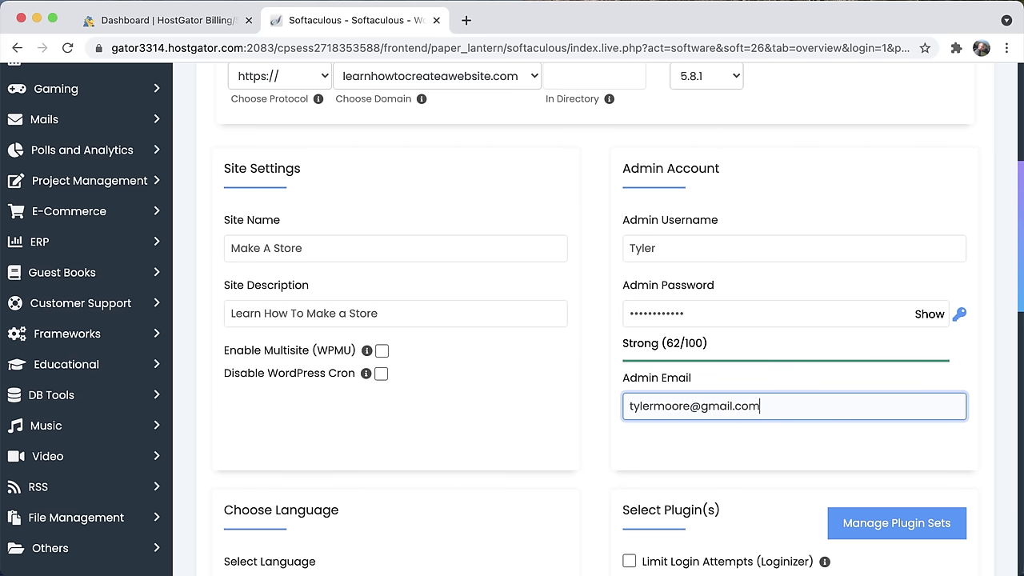
Enter your e-mail address in 'Email installation details to', correcting the typo.
scroll(792, 406, down, 5)
scroll(792, 412, down, 1)
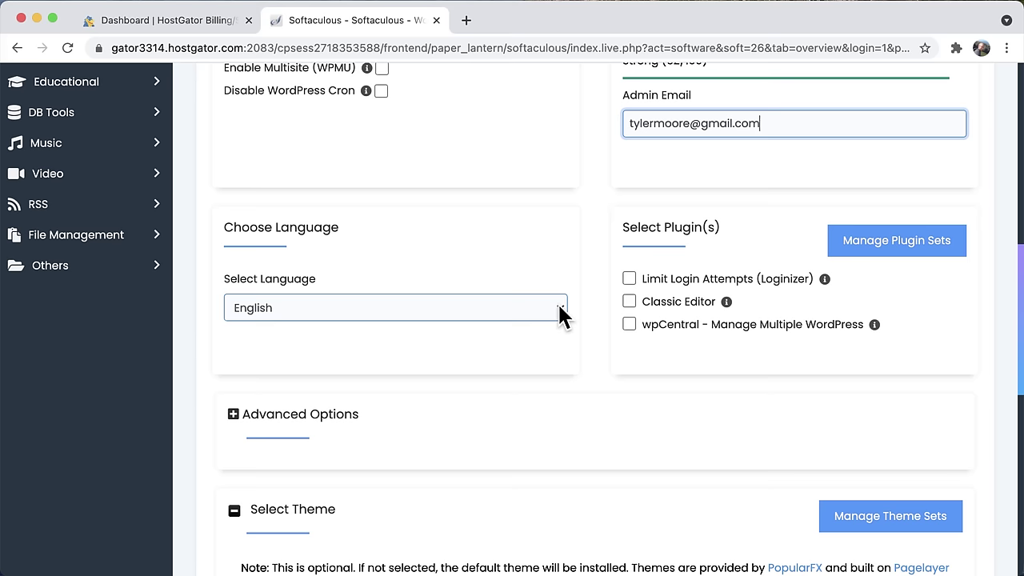
scroll(559, 308, down, 5)
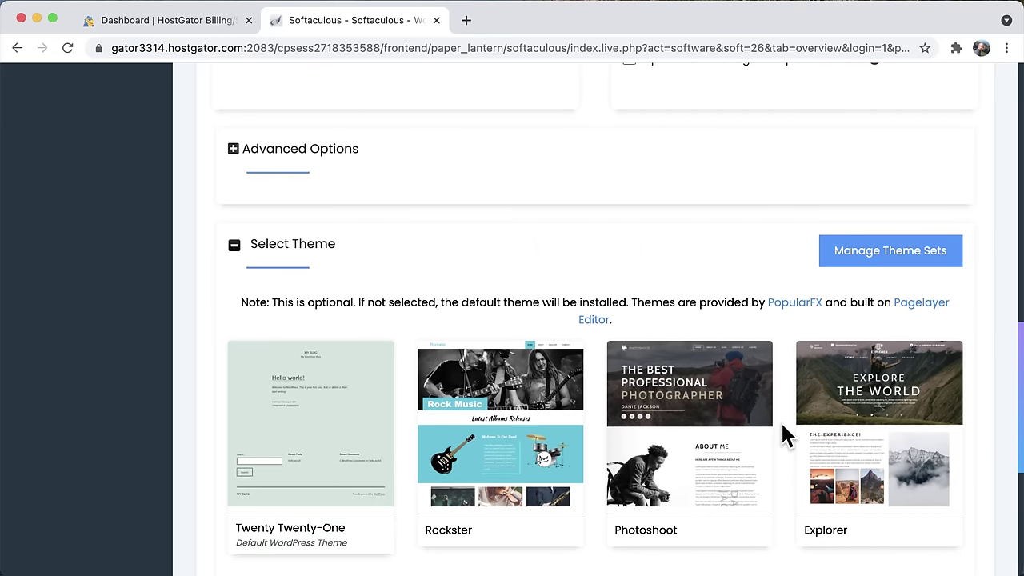
scroll(781, 424, down, 7)
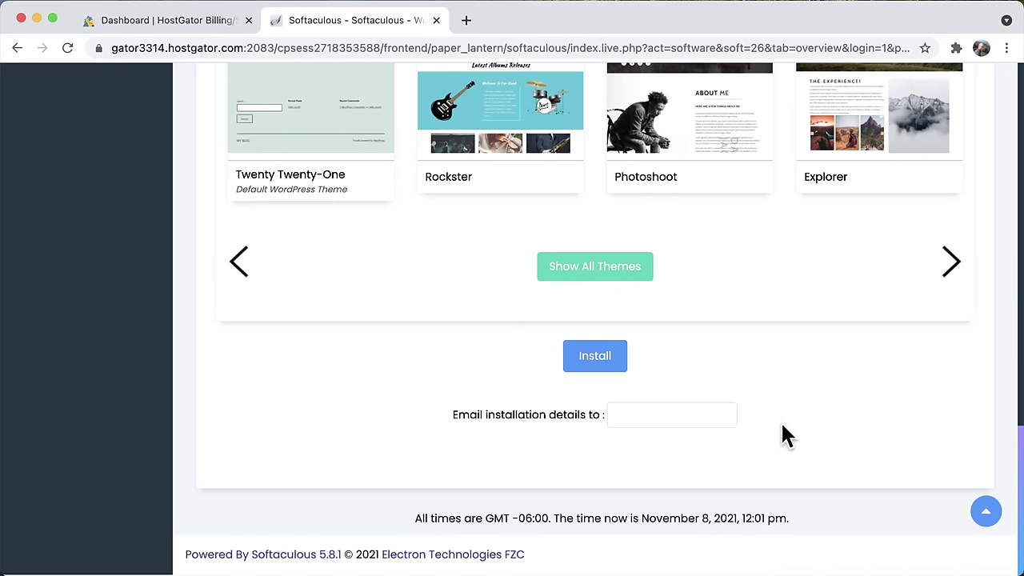
click(649, 415)
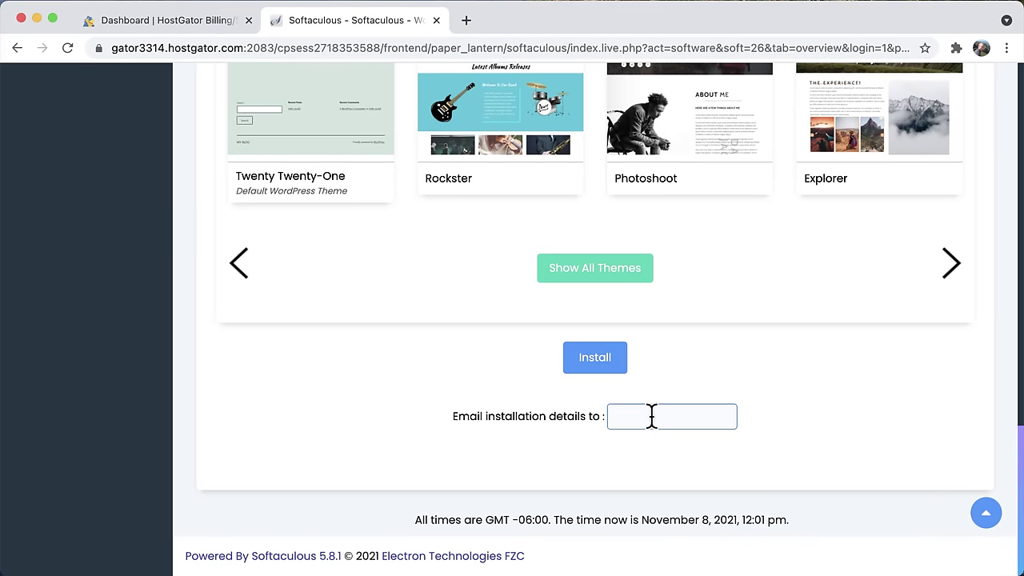
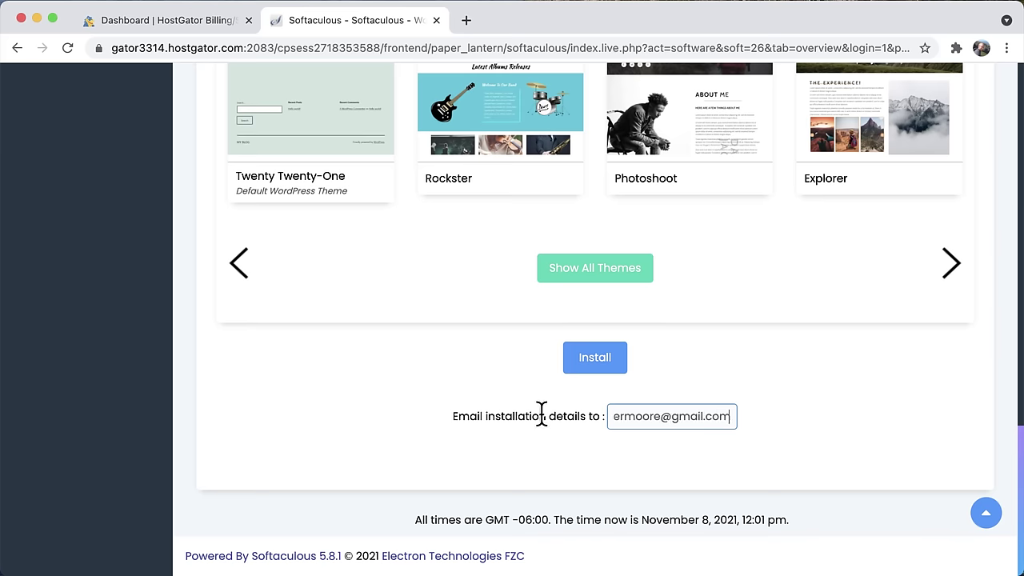
Run the WordPress installation, dismiss the LastPass popup, and check the success message.
click(604, 358)
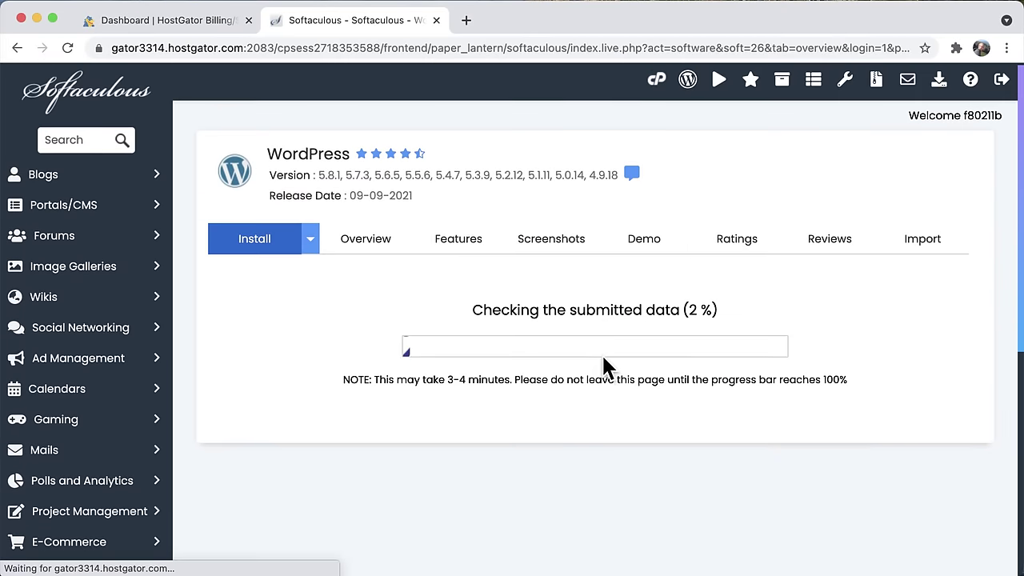
click(883, 211)
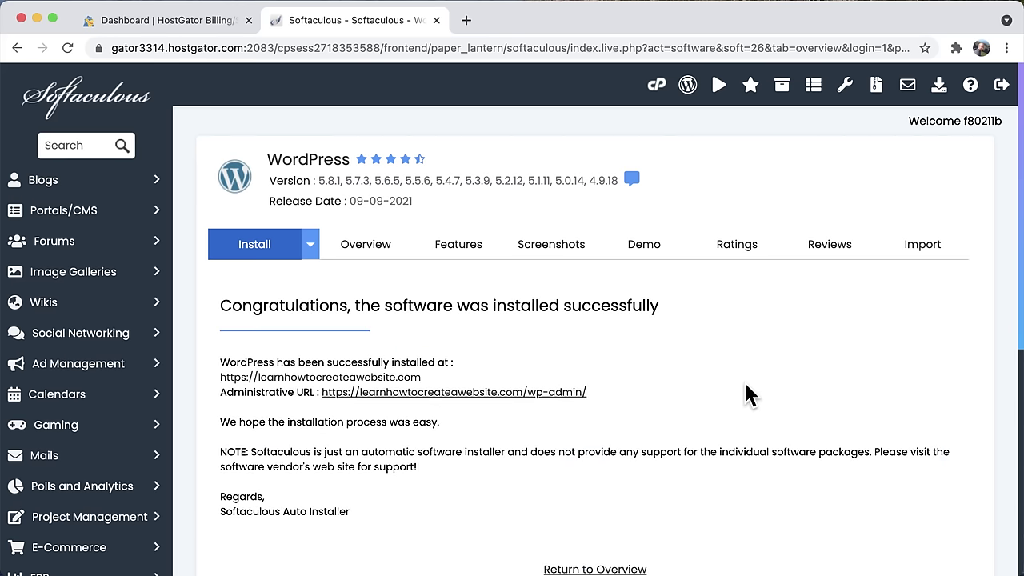
scroll(744, 392, down, 3)
drag(219, 207, 688, 218)
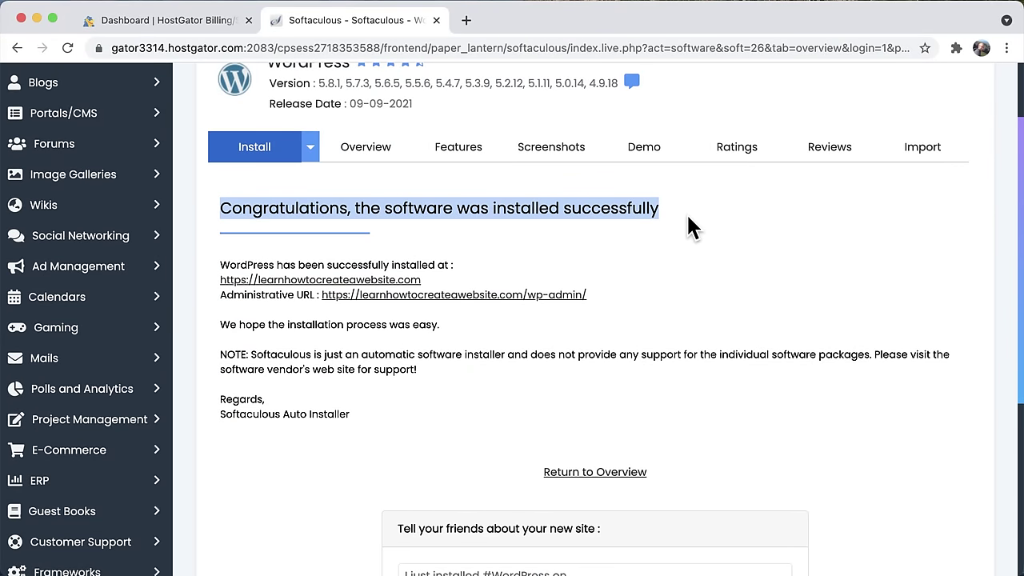
click(687, 216)
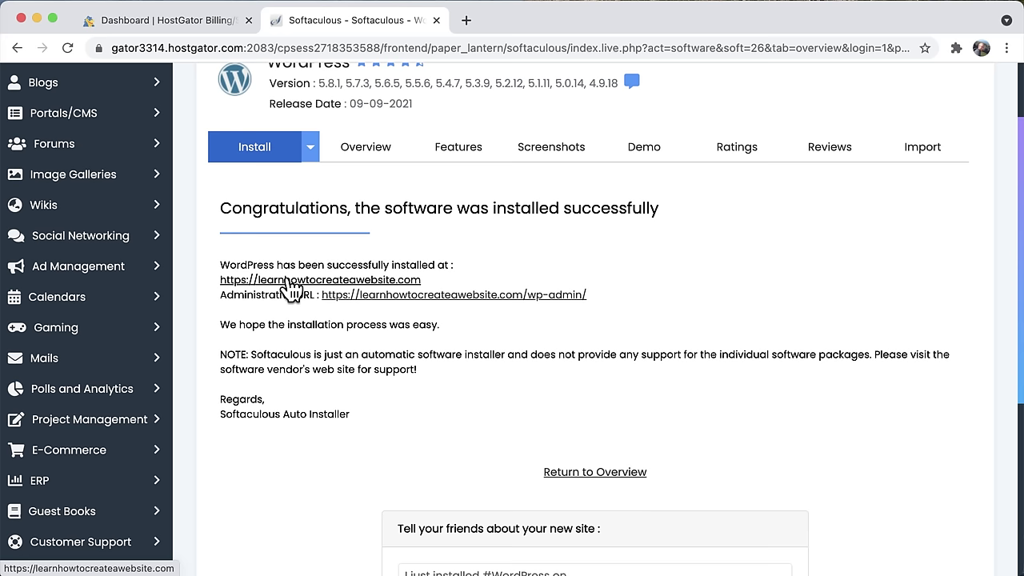
Open learnhowtocreateawebsite.com in a new tab, retrying after the first tab fails to load.
super+click(292, 280)
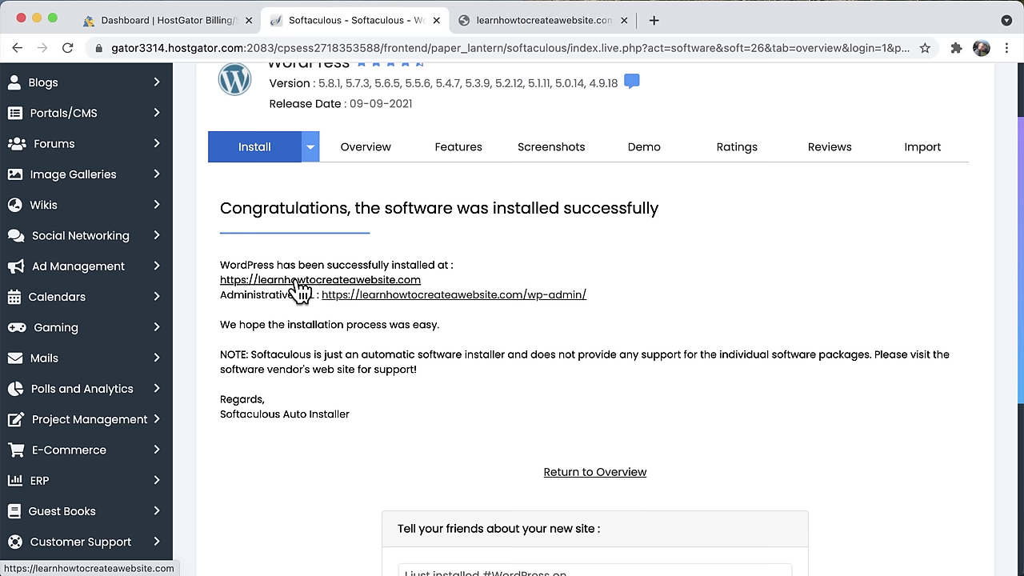
click(513, 31)
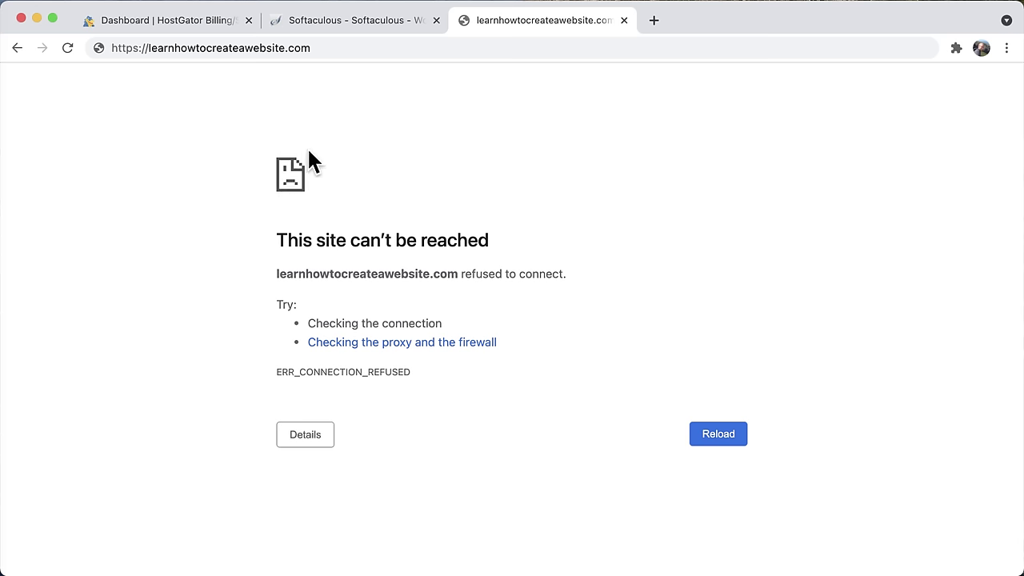
click(624, 20)
scroll(647, 406, up, 2)
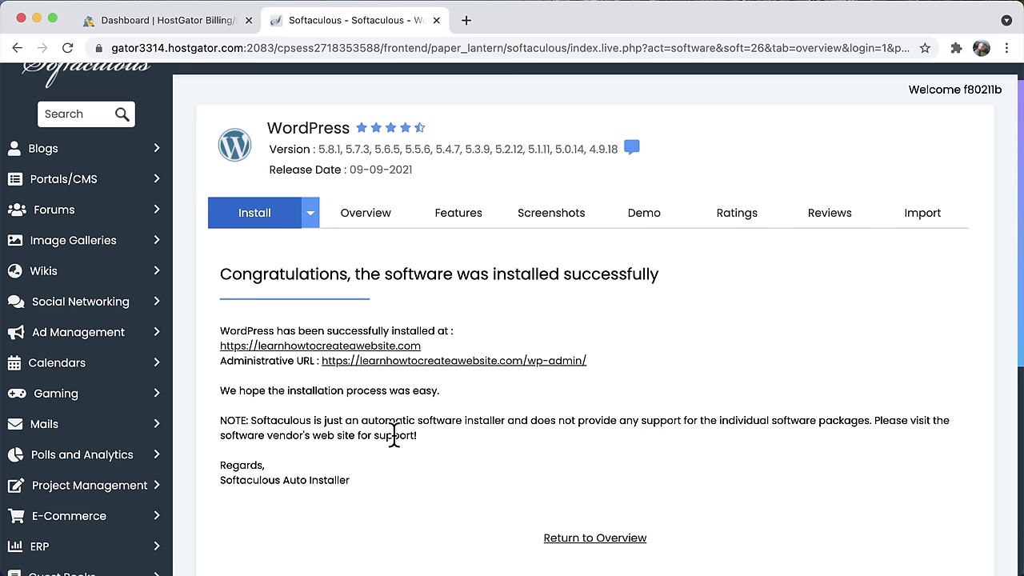
click(284, 345)
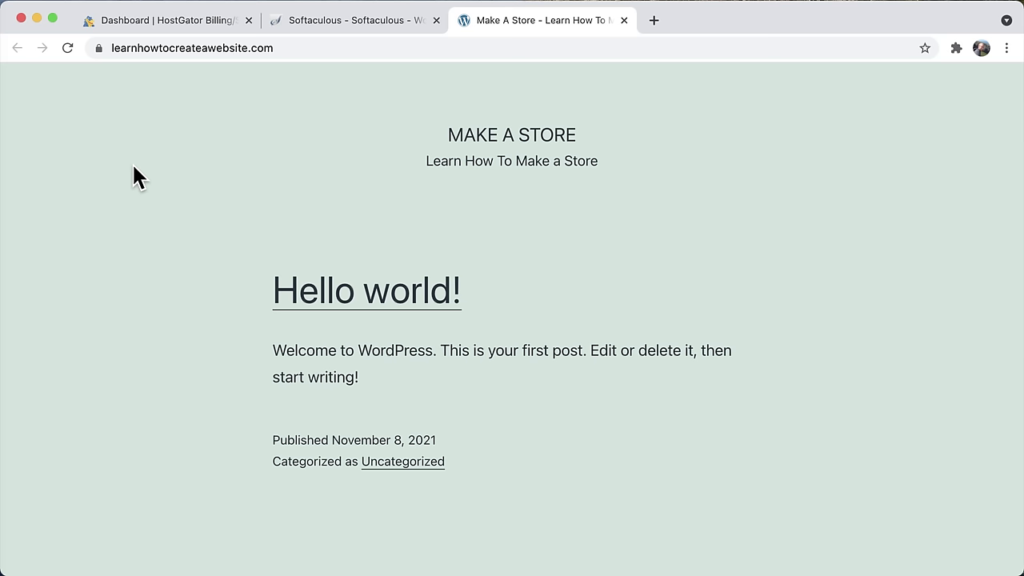
Close the Softaculous and HostGator tabs, leaving only the Make A Store site.
scroll(136, 176, down, 3)
scroll(136, 176, up, 3)
click(436, 20)
click(248, 20)
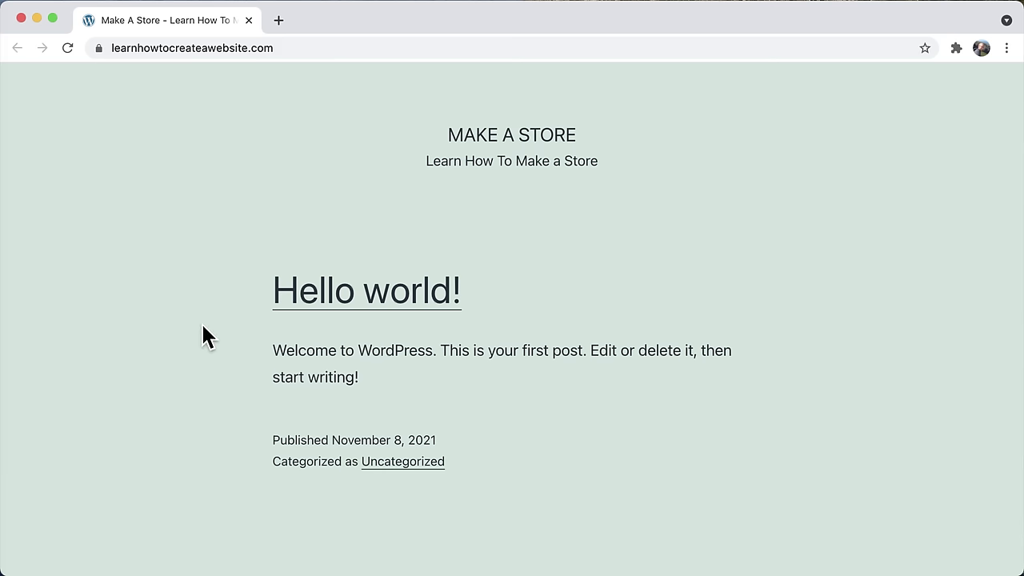
Append wp-admin to the site address to load the WordPress login page.
click(319, 50)
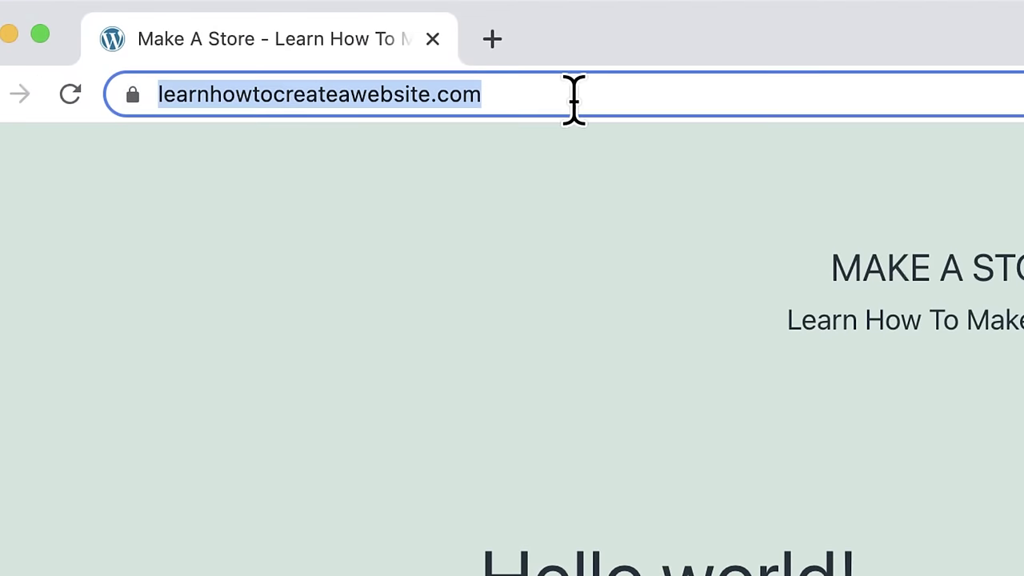
key(Right)
text(wp)
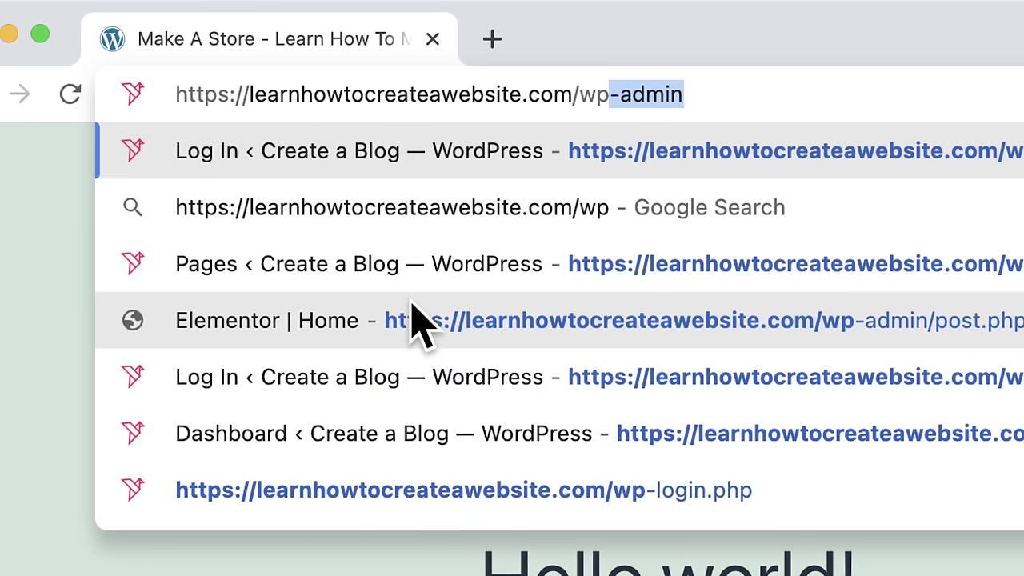
text(-admin)
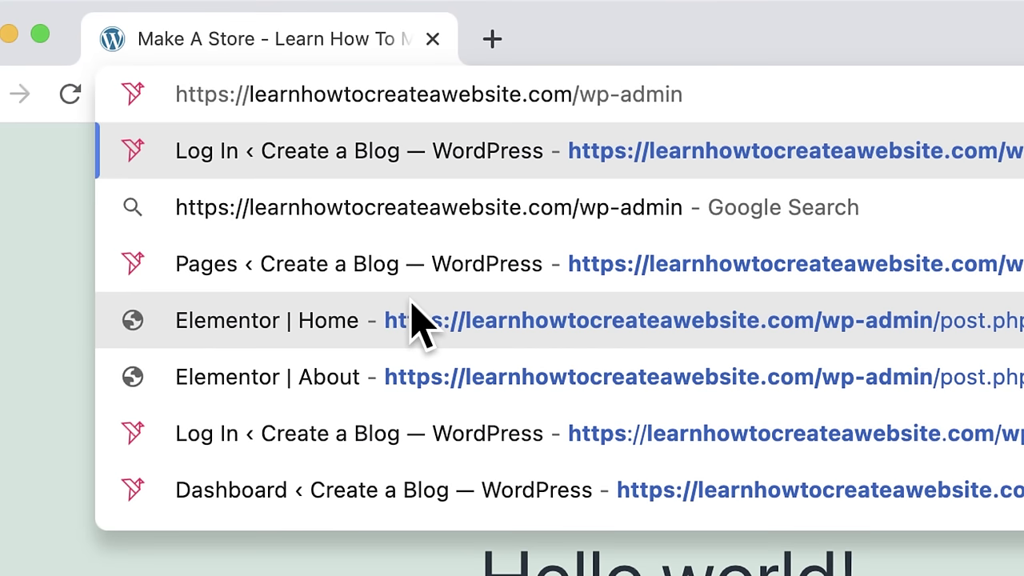
key(Return)
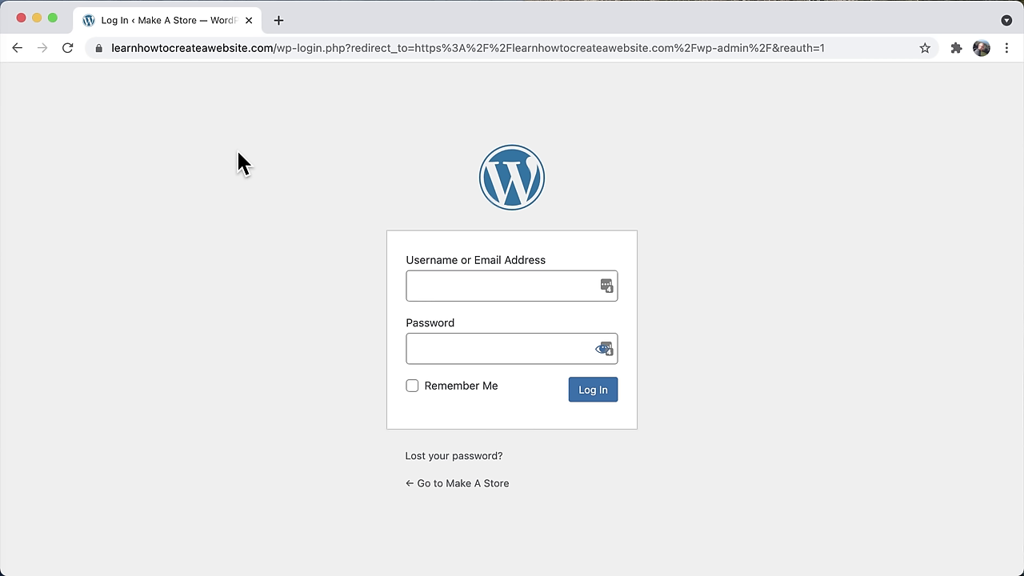
Log in with the site's username and password to reach the Dashboard.
click(441, 286)
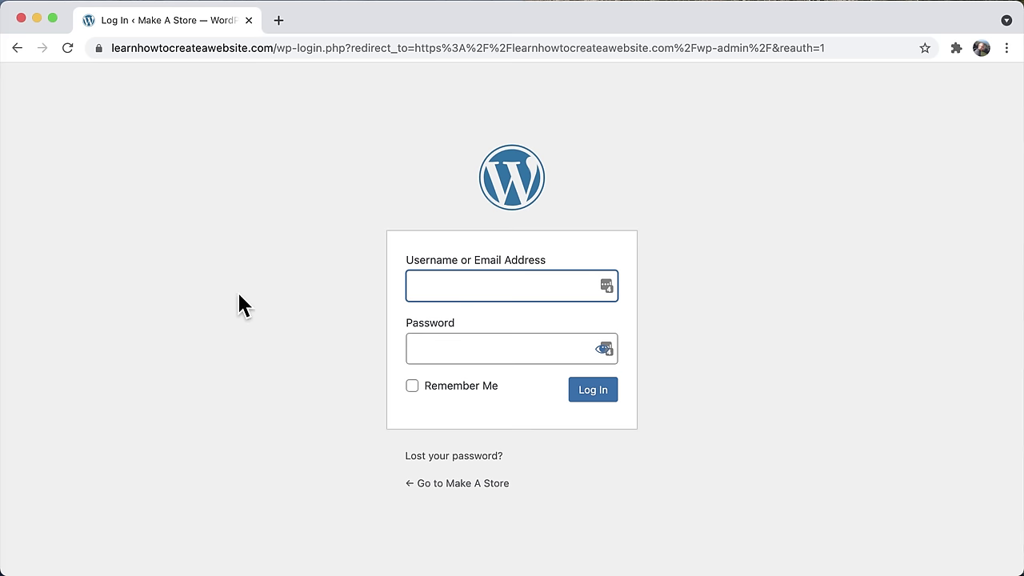
text(Tyler)
key(Tab)
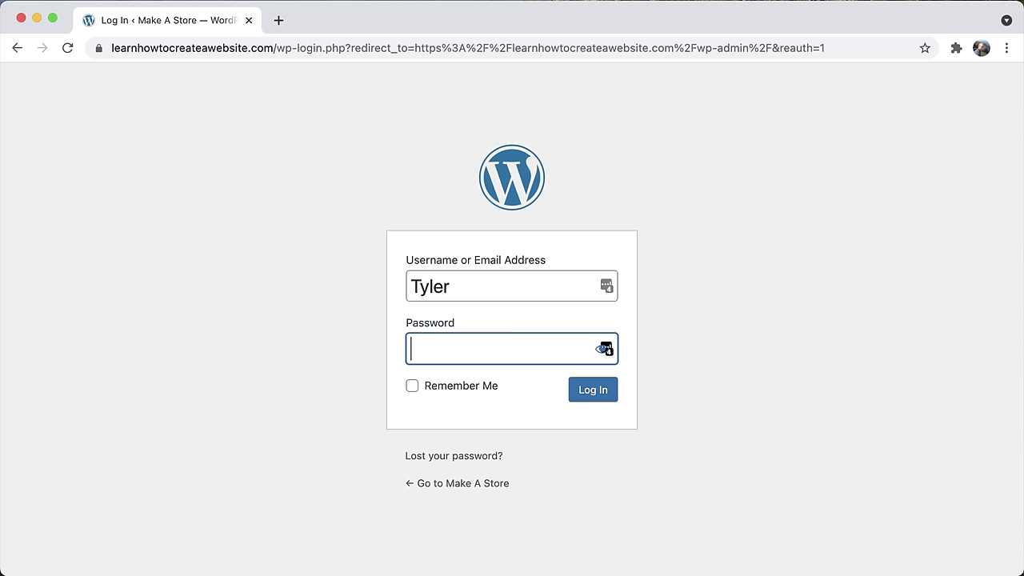
text(••••••••••)
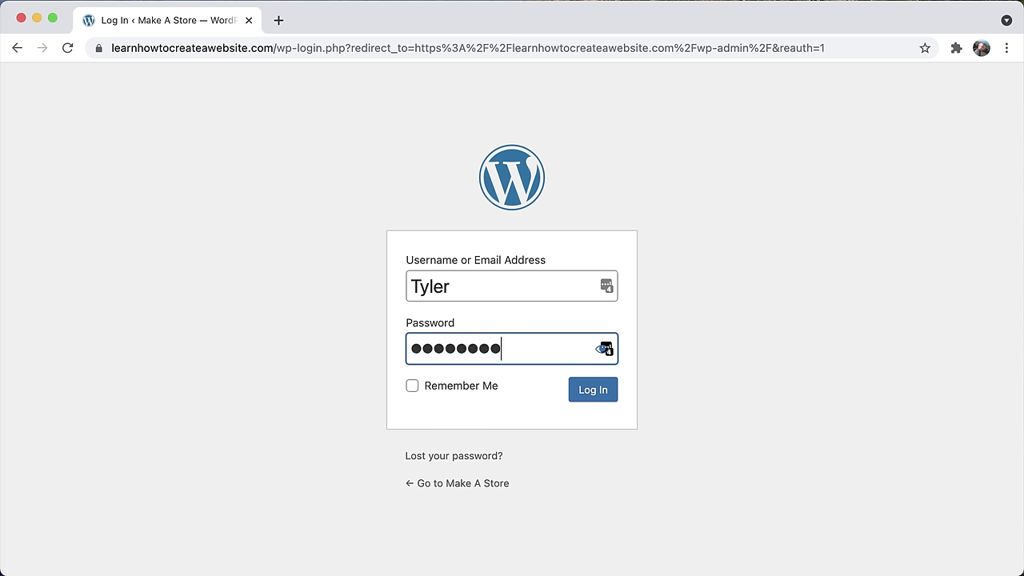
text(••)
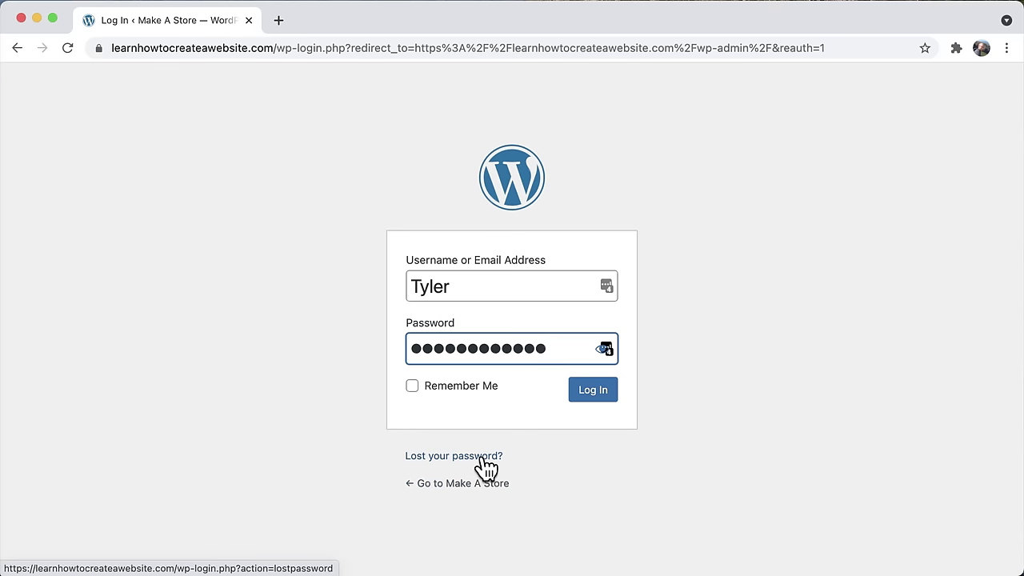
click(593, 390)
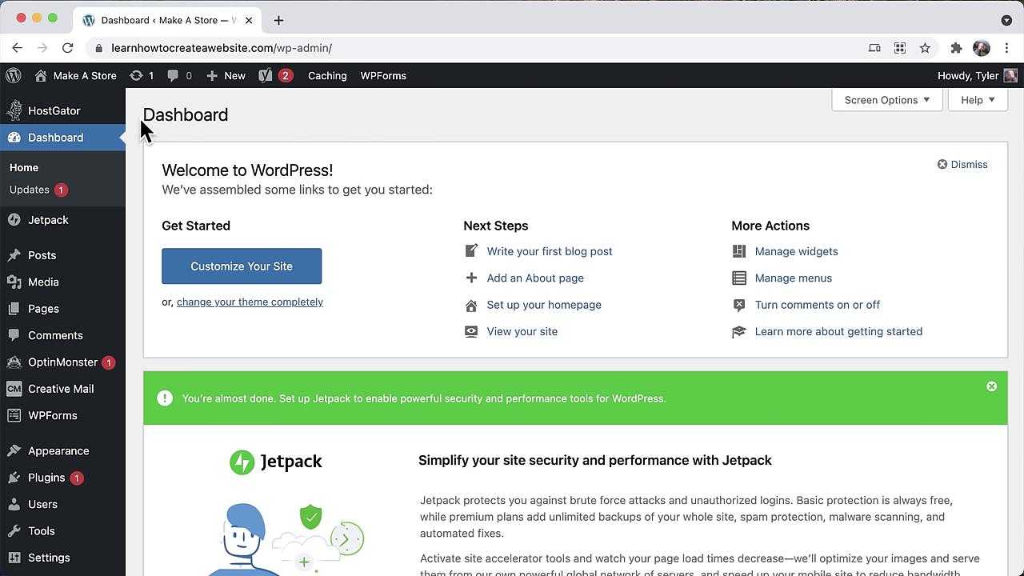
drag(142, 111, 216, 106)
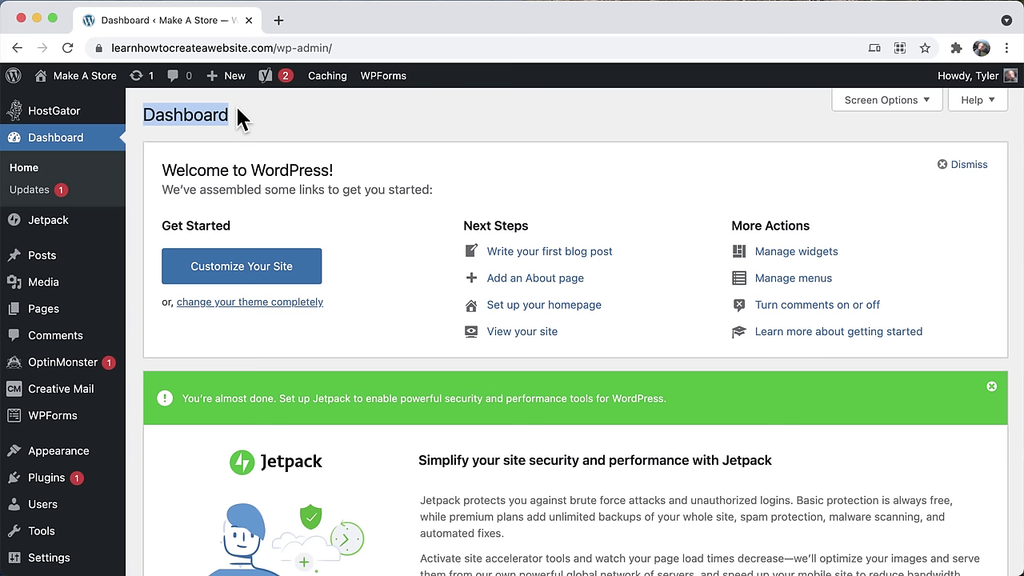
click(237, 109)
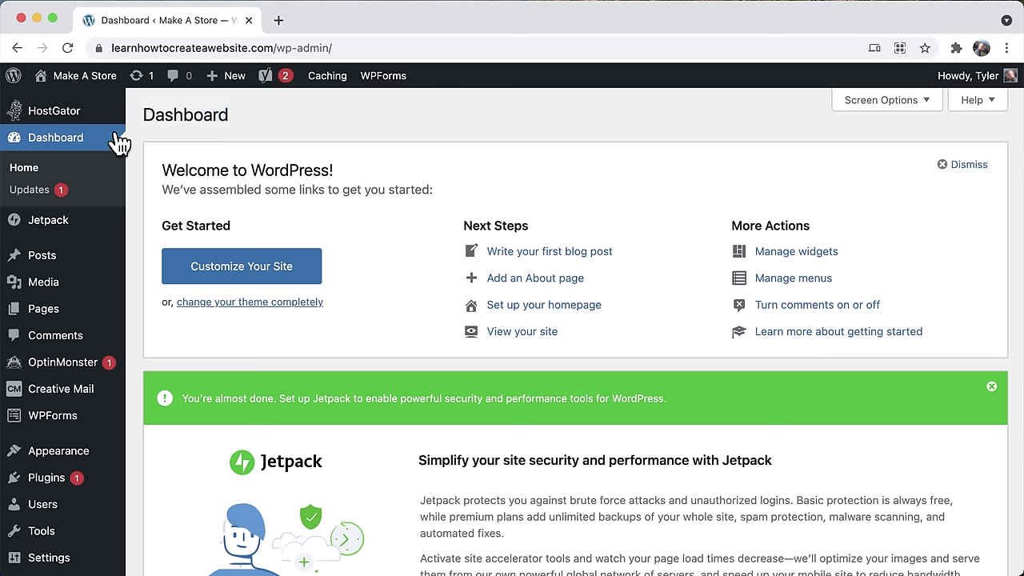
click(92, 82)
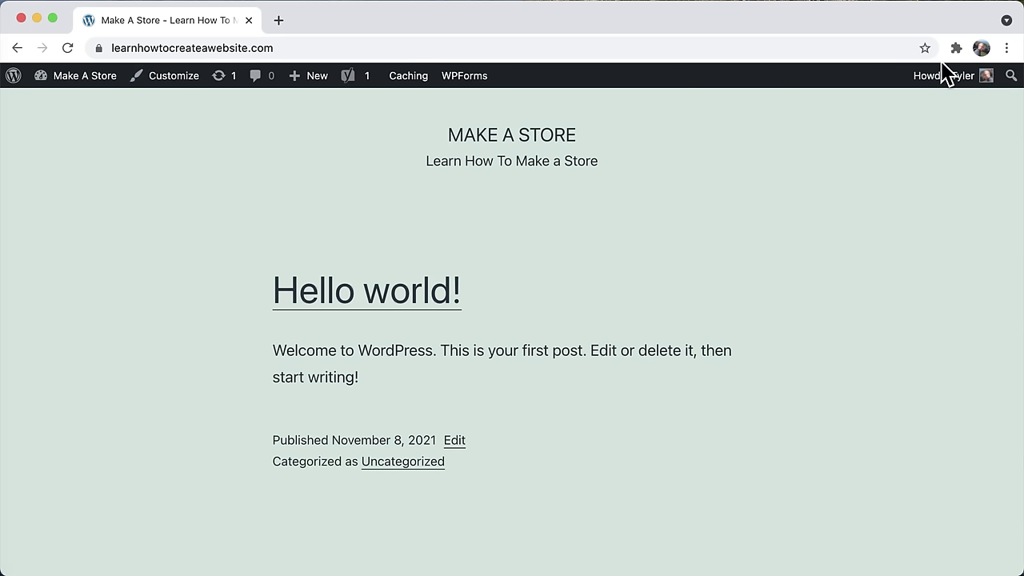
mouse_move(943, 76)
click(74, 83)
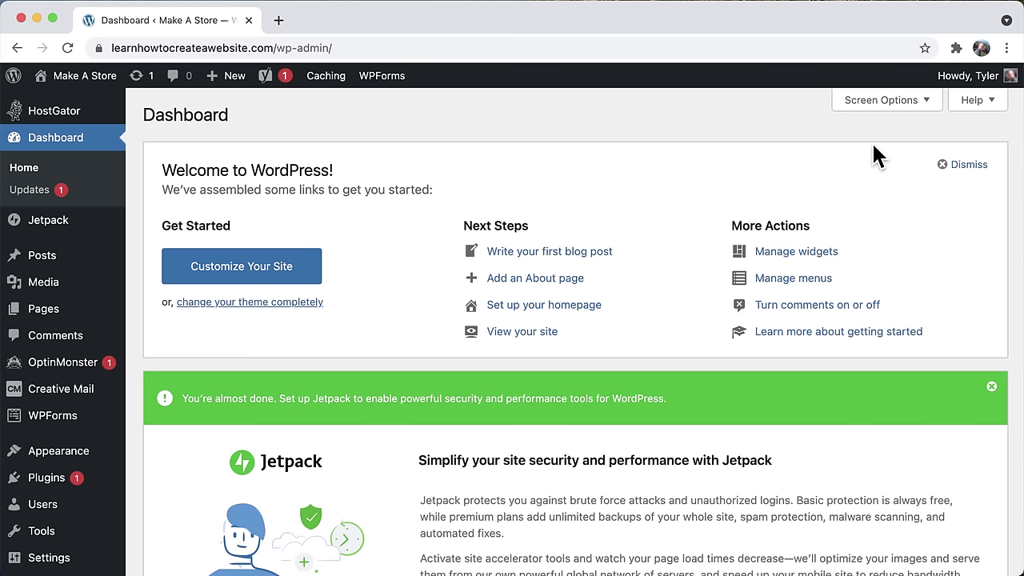
scroll(873, 145, down, 1)
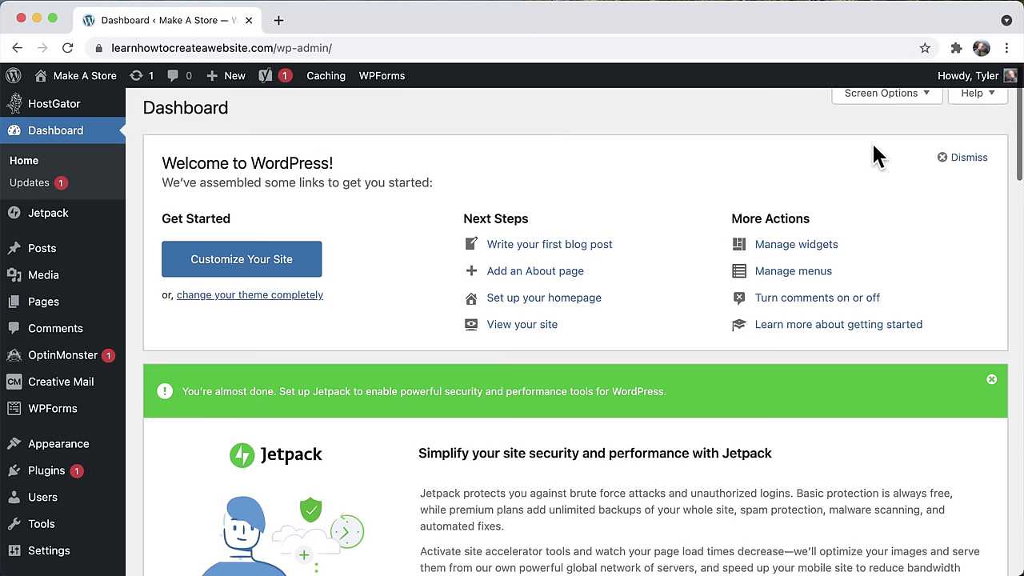
scroll(872, 146, up, 1)
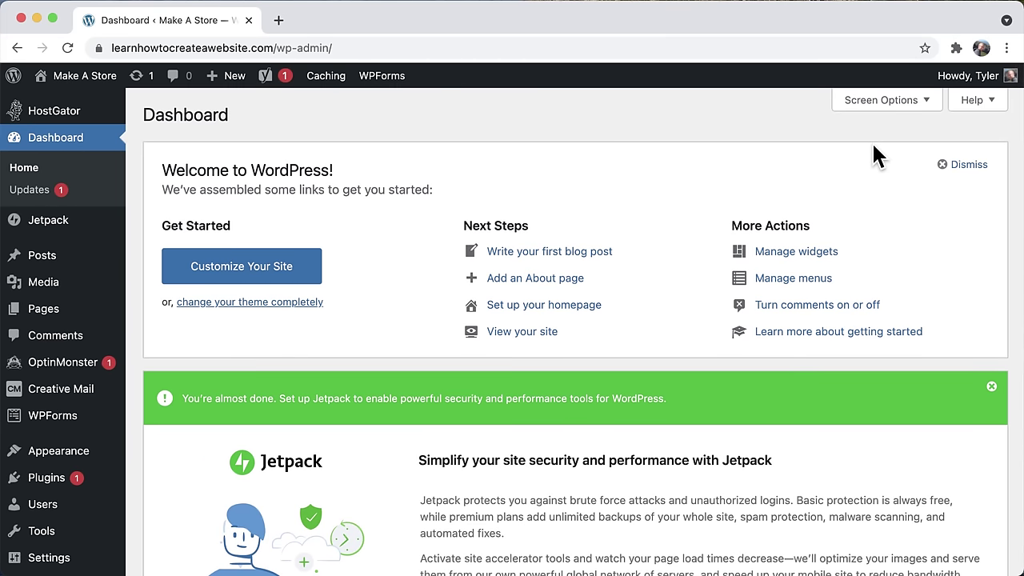
scroll(873, 148, down, 3)
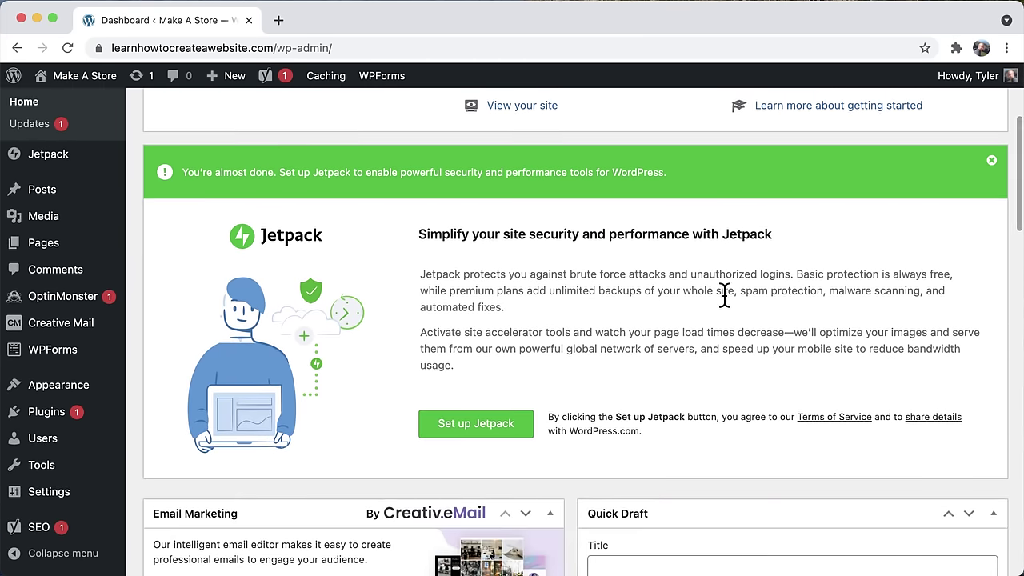
scroll(724, 293, down, 8)
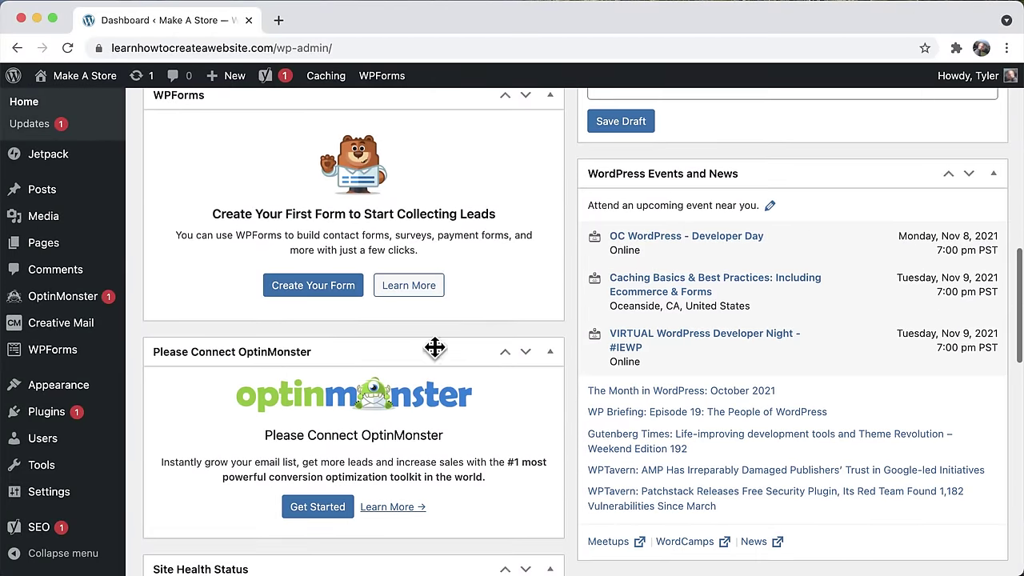
scroll(909, 364, down, 3)
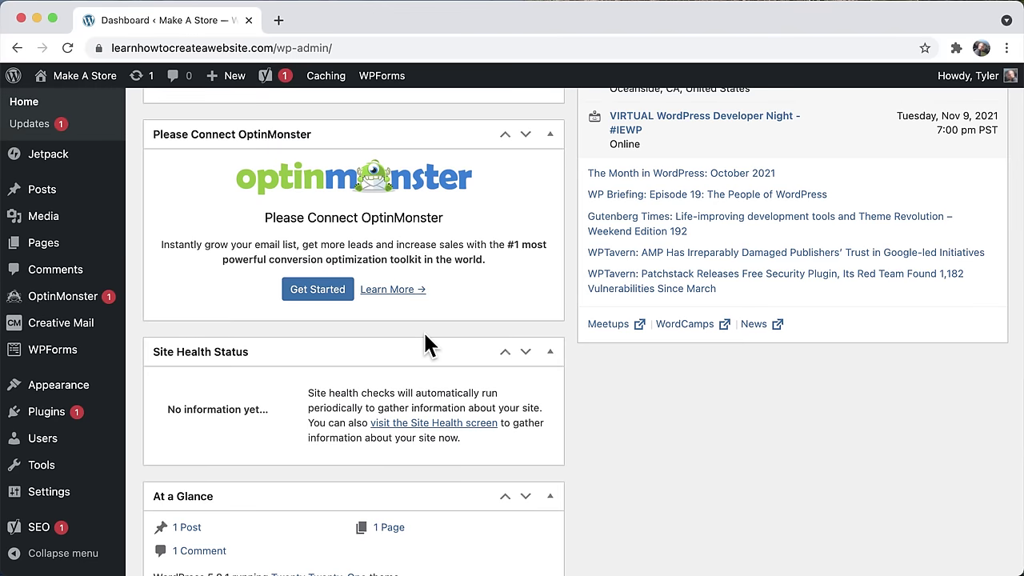
scroll(423, 330, up, 10)
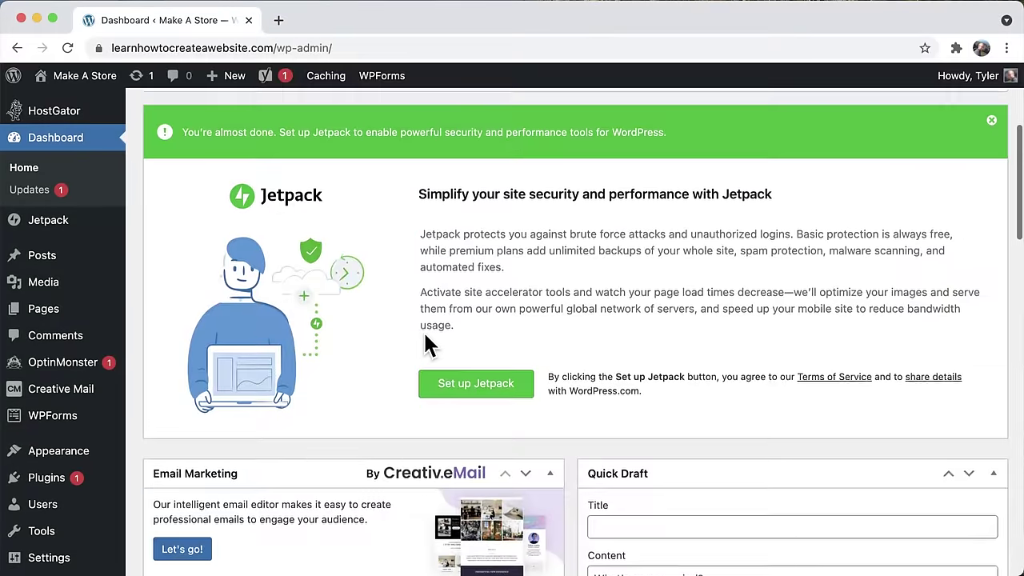
scroll(425, 336, up, 4)
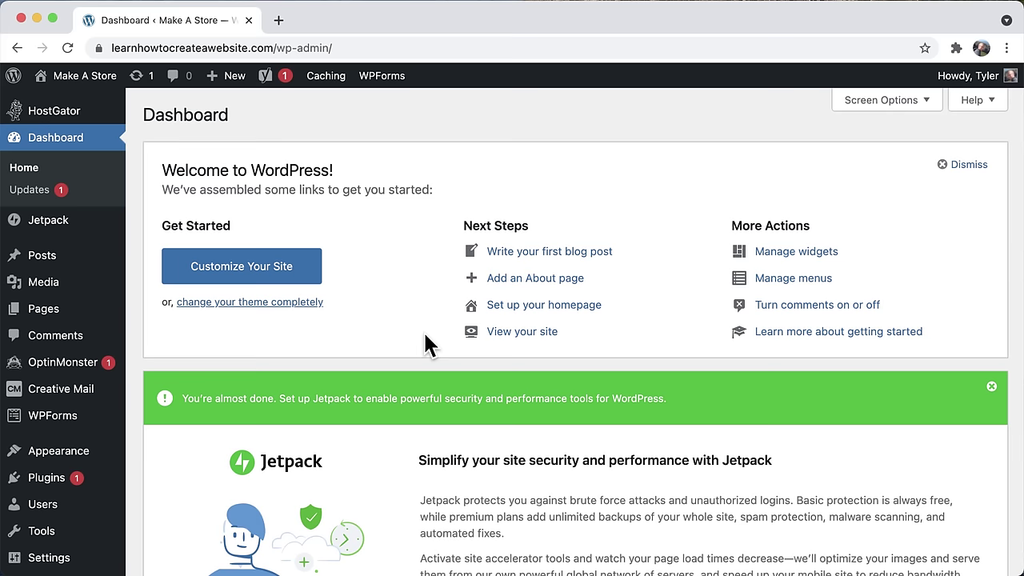
scroll(428, 344, down, 5)
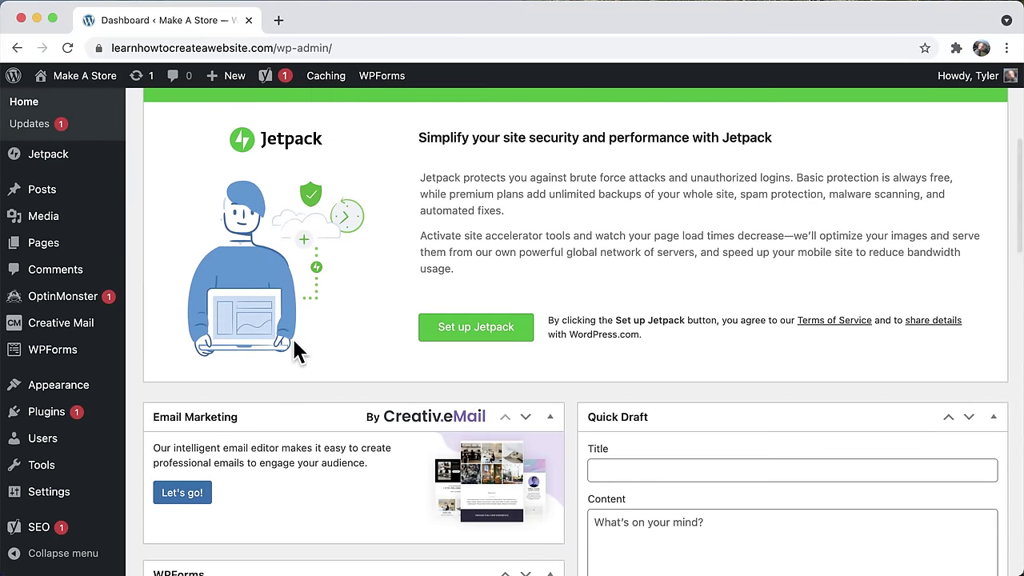
scroll(292, 334, down, 2)
scroll(293, 336, down, 2)
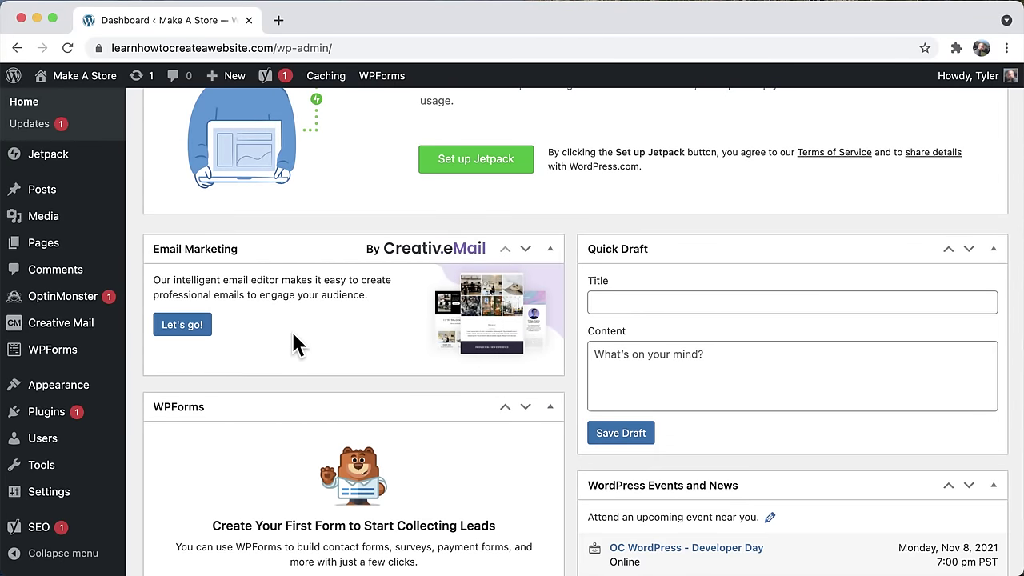
Select all installed plugins and deactivate them with the Deactivate bulk action.
click(59, 416)
scroll(347, 393, down, 5)
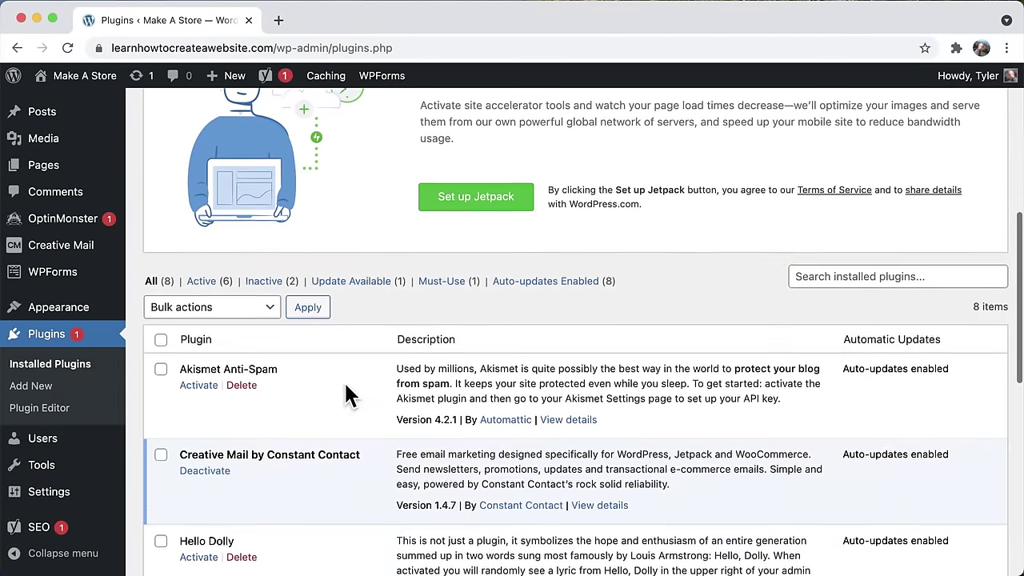
scroll(348, 392, down, 1)
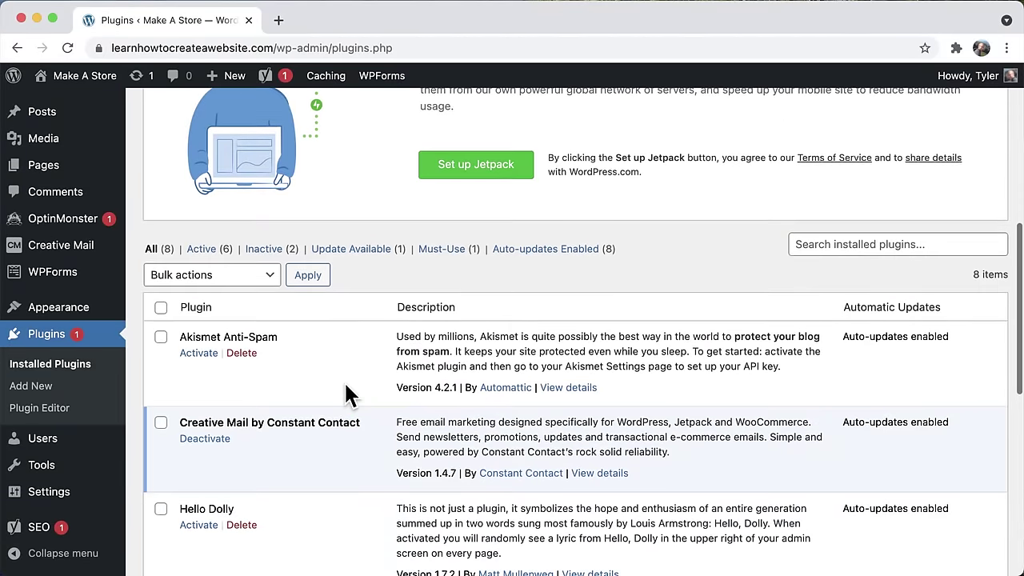
click(161, 309)
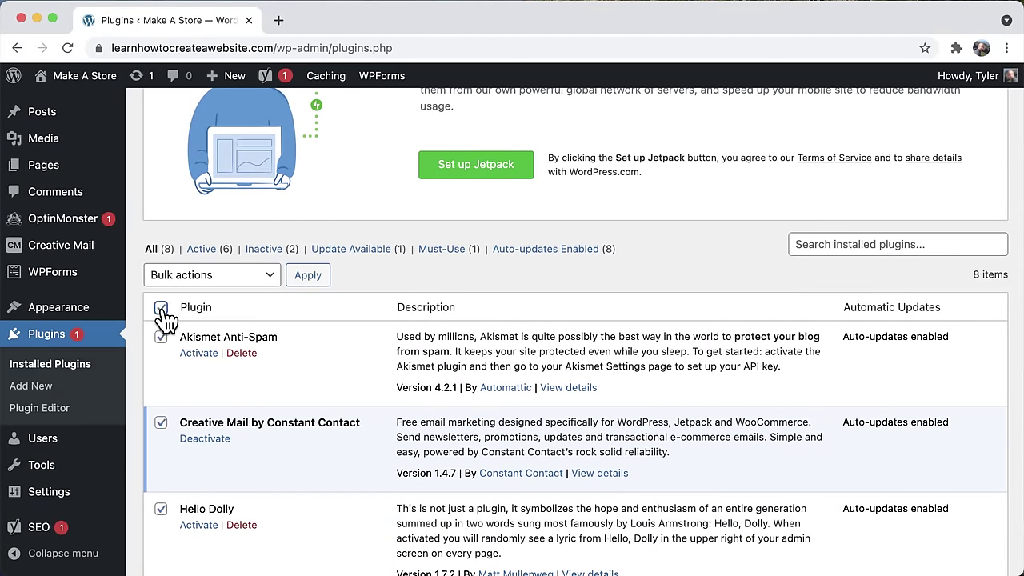
click(262, 276)
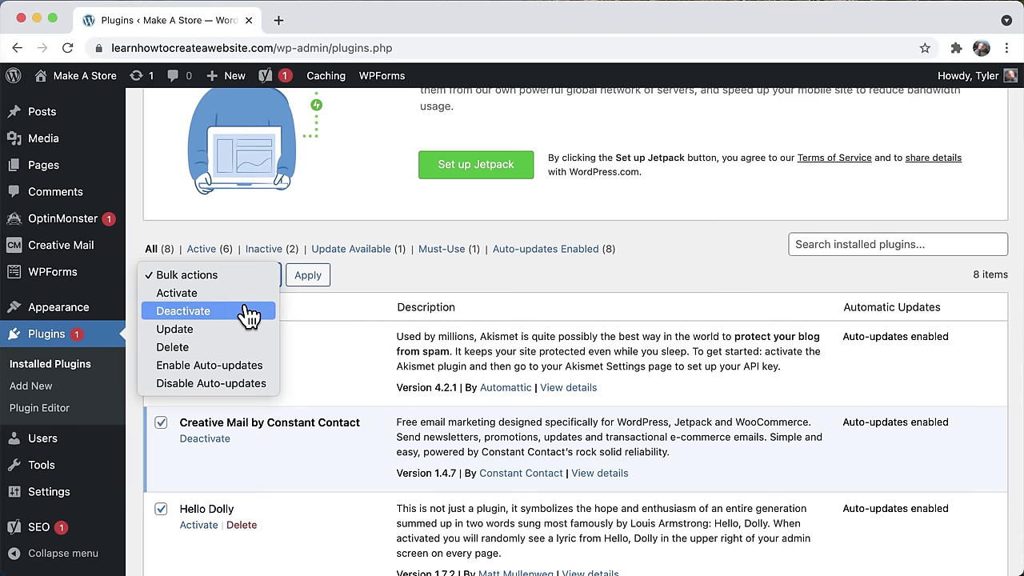
click(247, 312)
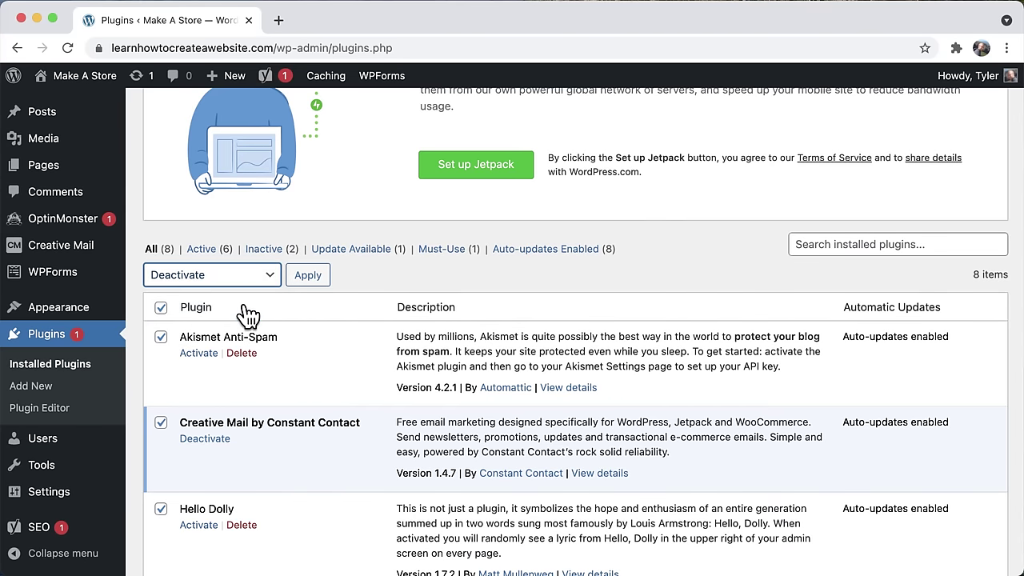
click(311, 278)
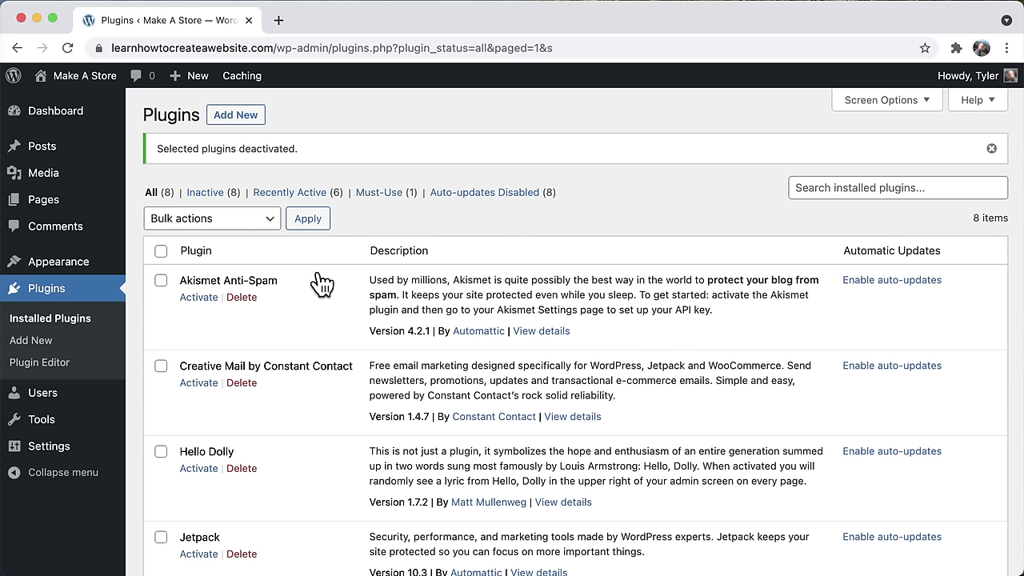
Select all plugins again and delete them, confirming removal of their data.
click(160, 251)
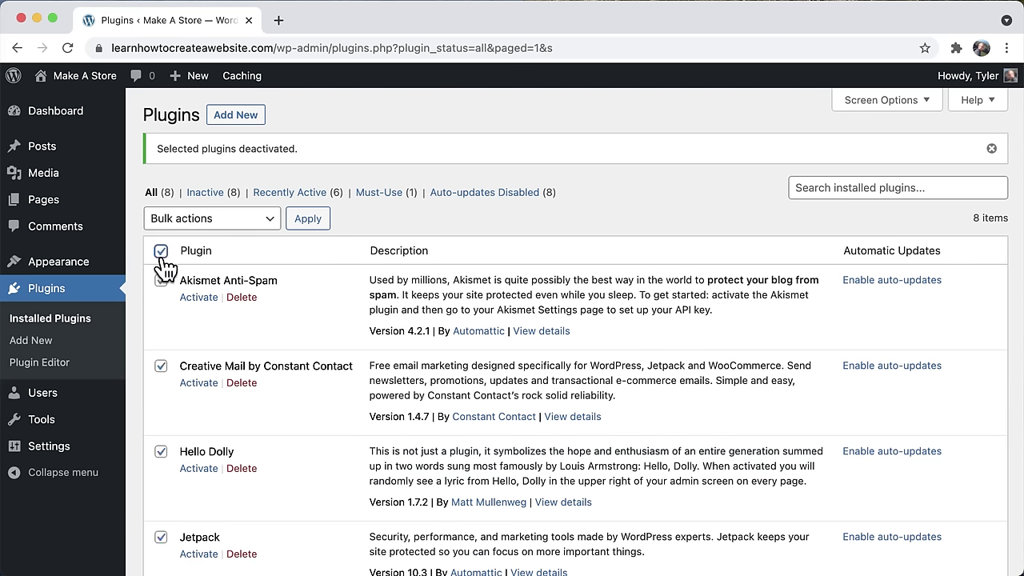
click(265, 223)
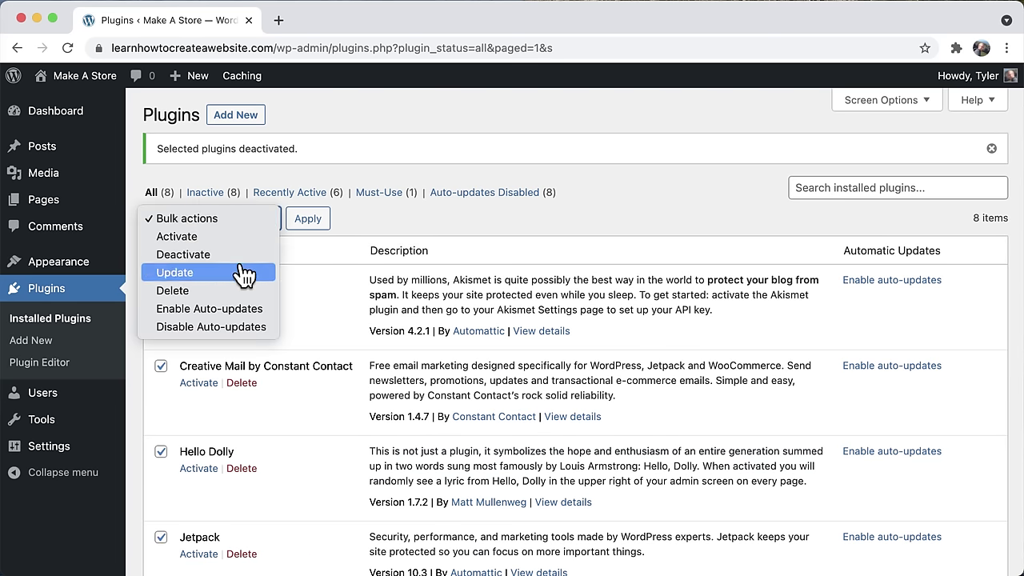
click(234, 291)
click(314, 219)
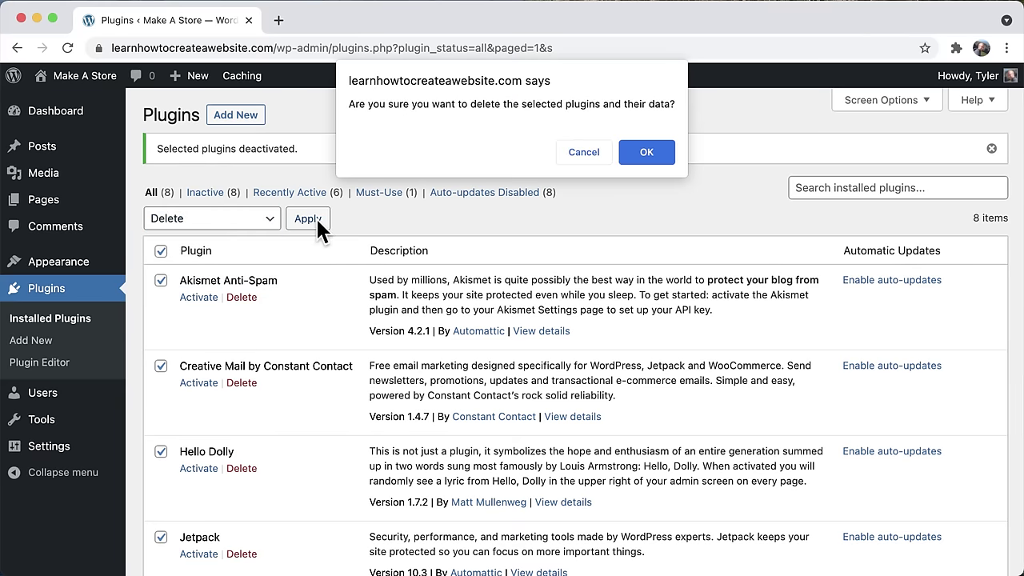
click(648, 152)
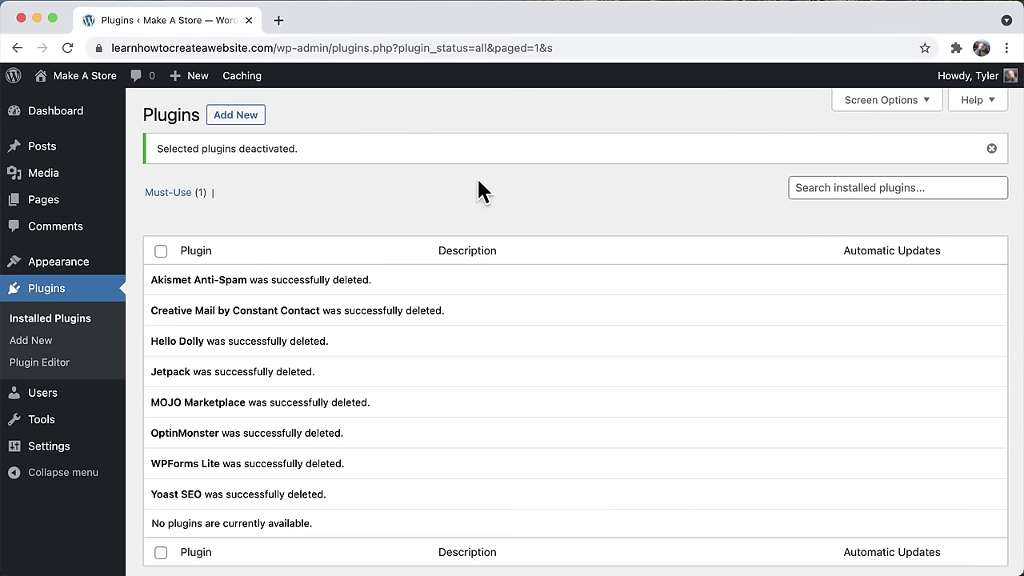
Go back to the admin Dashboard and scroll through it.
click(70, 122)
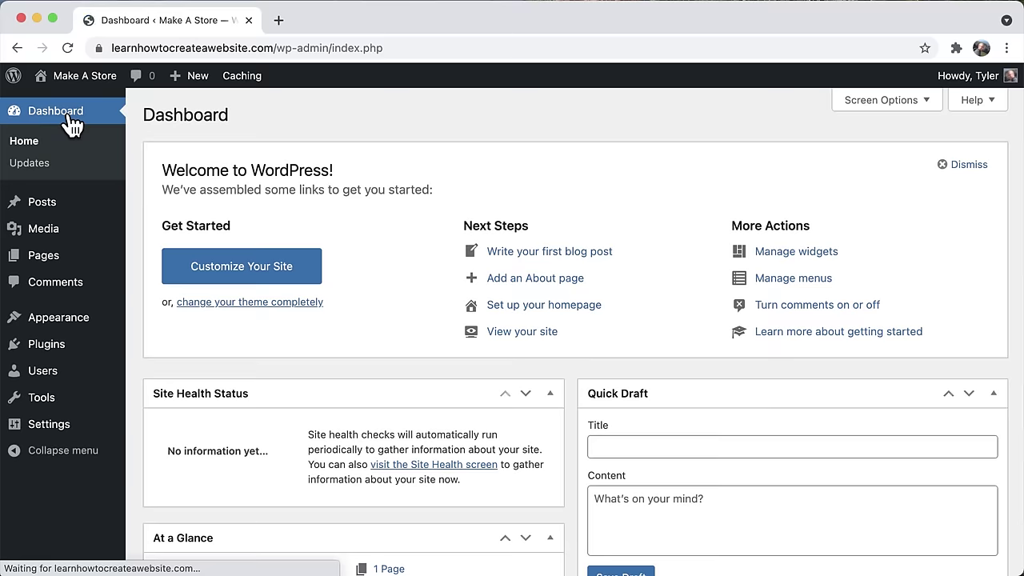
scroll(575, 406, down, 5)
scroll(576, 400, up, 5)
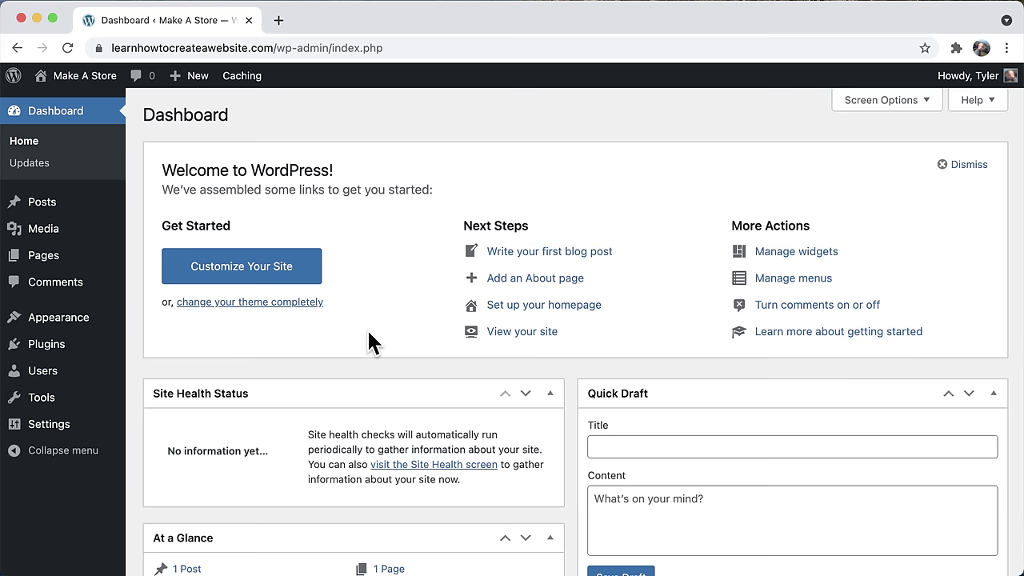
Visit the live Make A Store front page, scroll through it, then return to the admin.
click(78, 76)
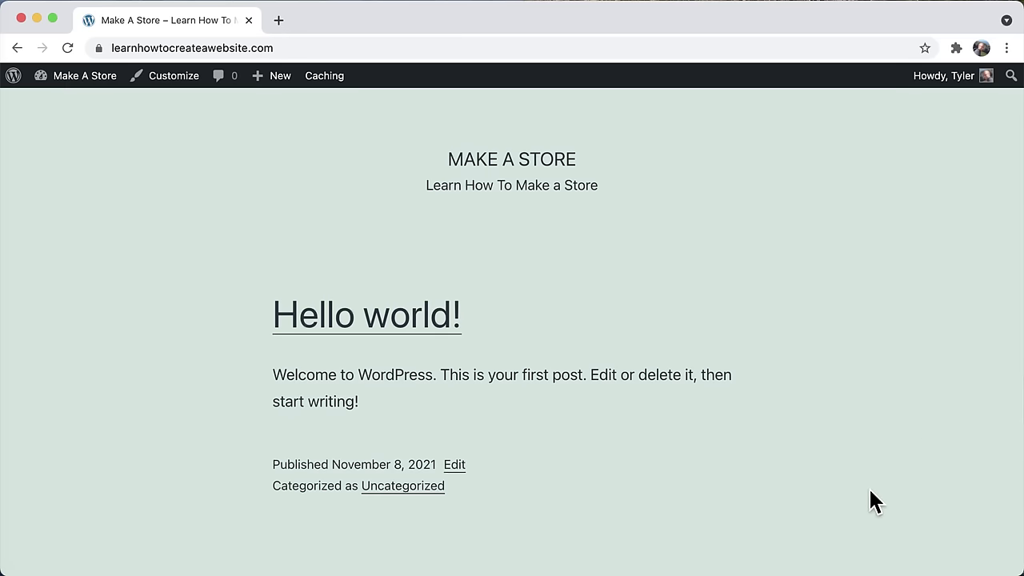
scroll(870, 492, down, 5)
scroll(868, 486, down, 2)
scroll(869, 487, up, 10)
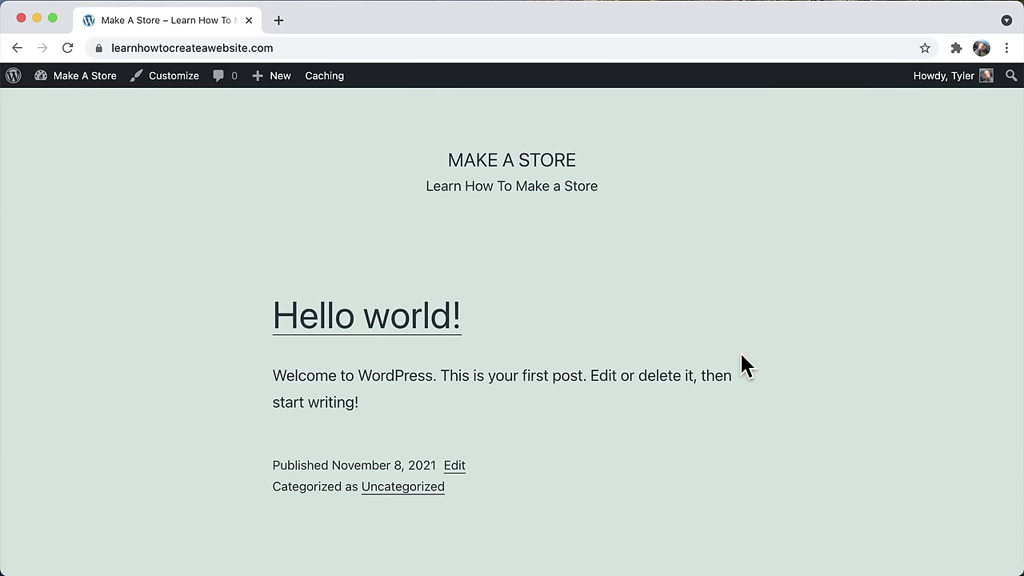
scroll(740, 355, down, 8)
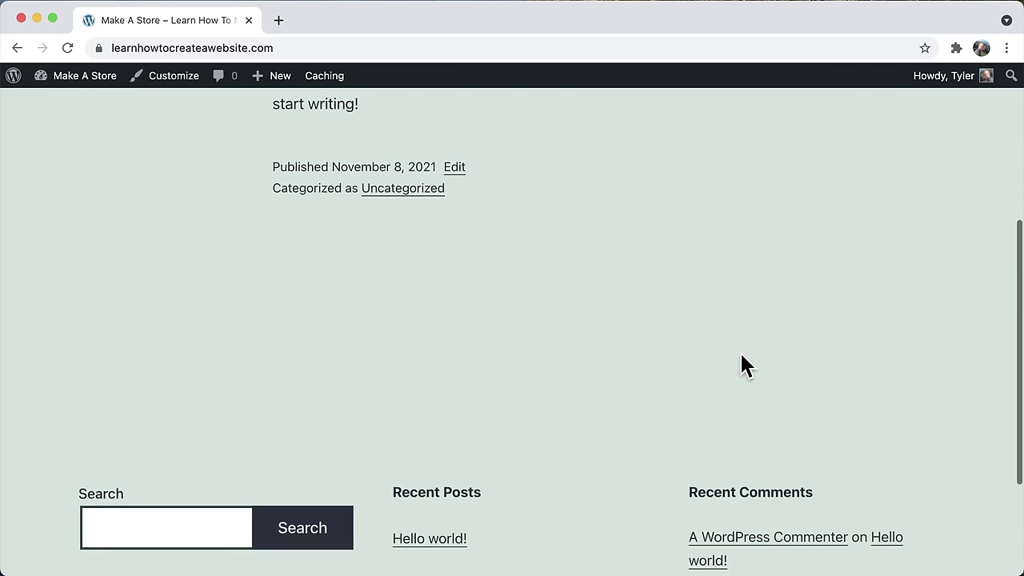
scroll(741, 355, up, 10)
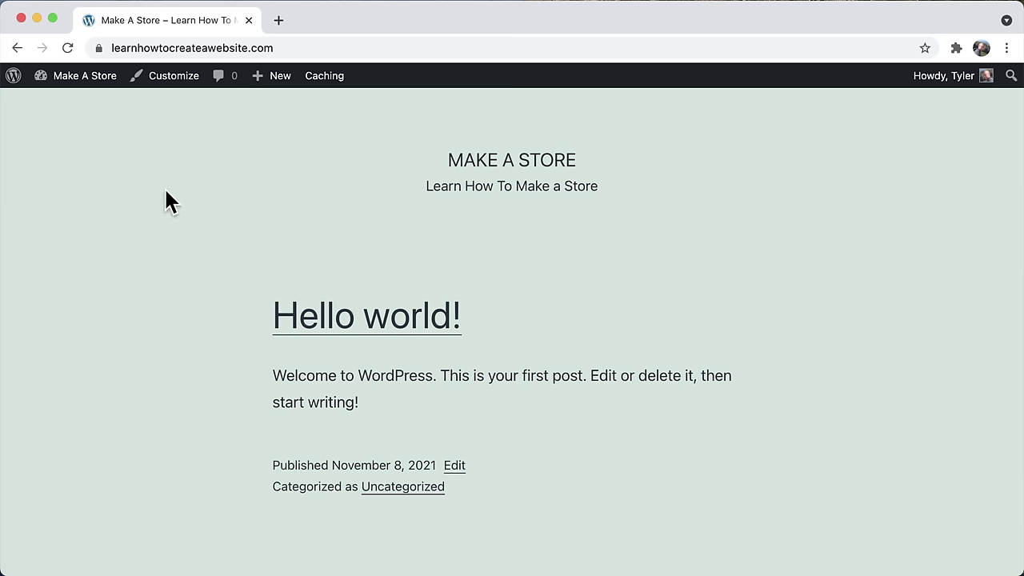
click(75, 80)
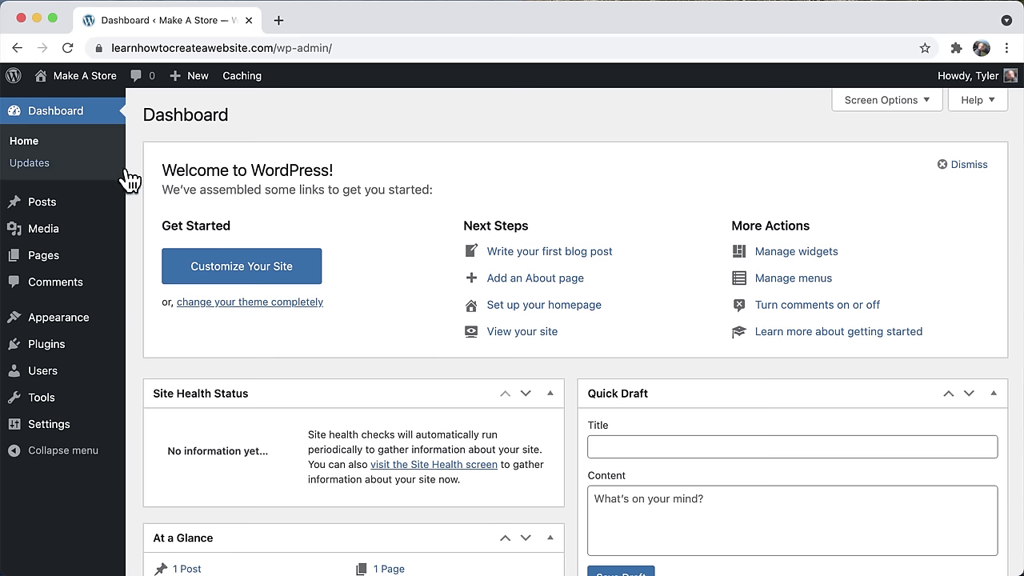
Search the theme directory for 'astra', then install and activate the Astra theme.
mouse_move(100, 336)
click(187, 327)
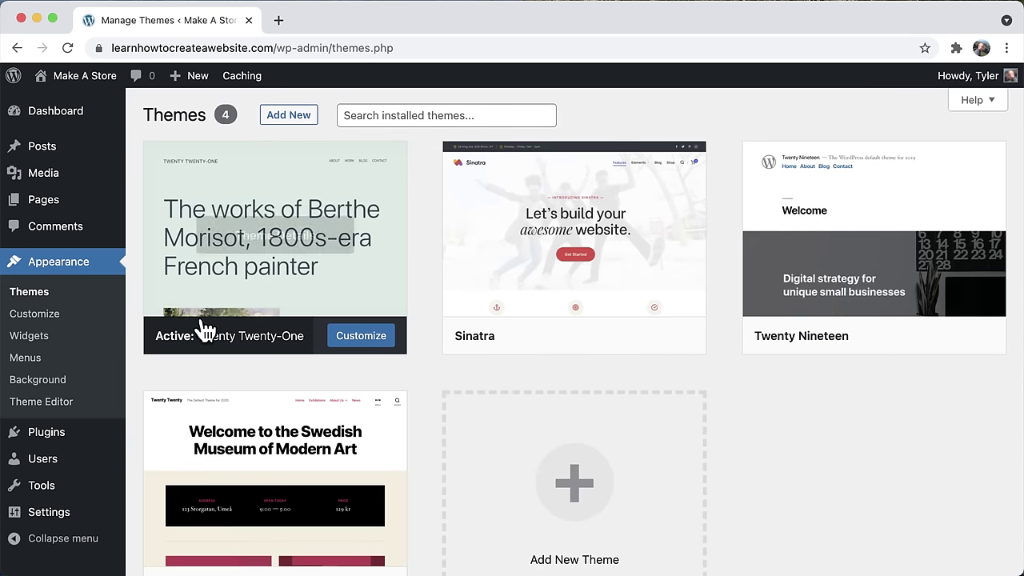
click(289, 117)
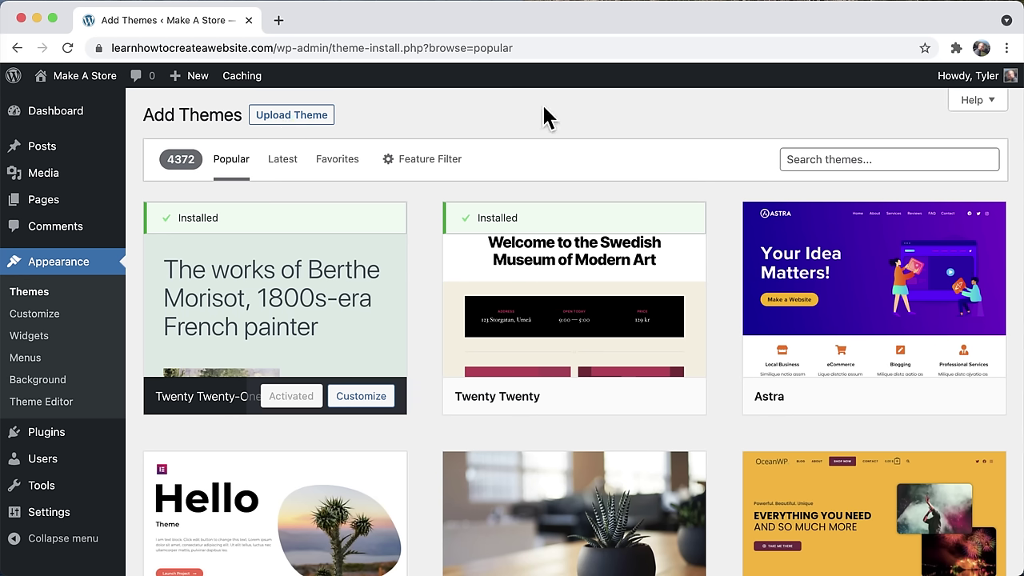
click(820, 160)
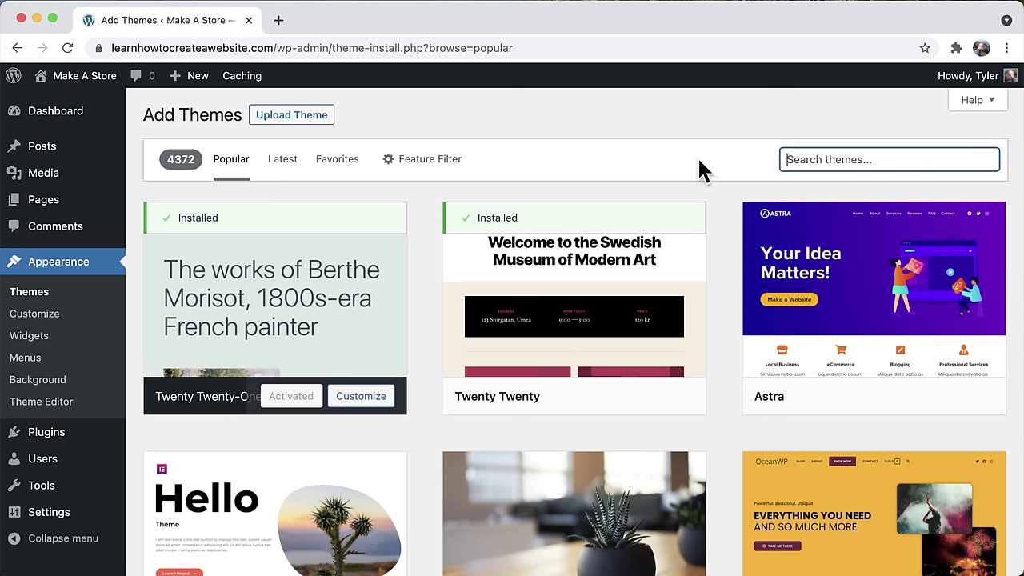
text(astra)
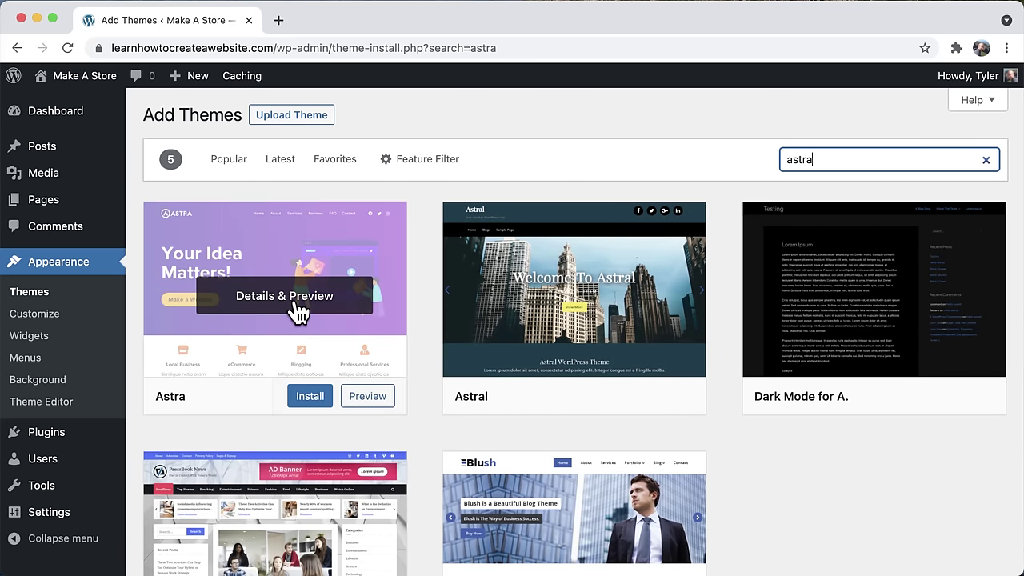
click(280, 309)
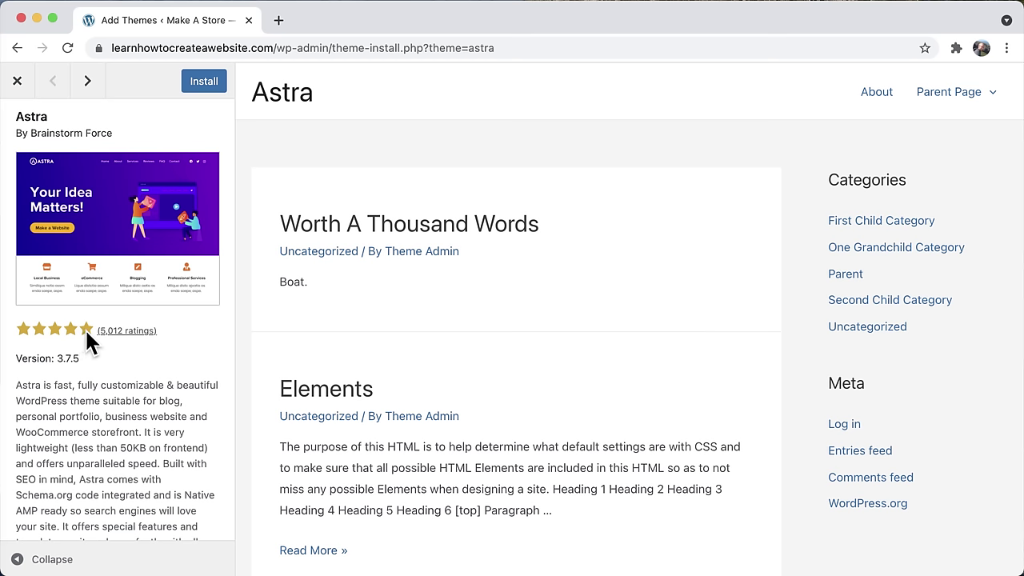
click(195, 80)
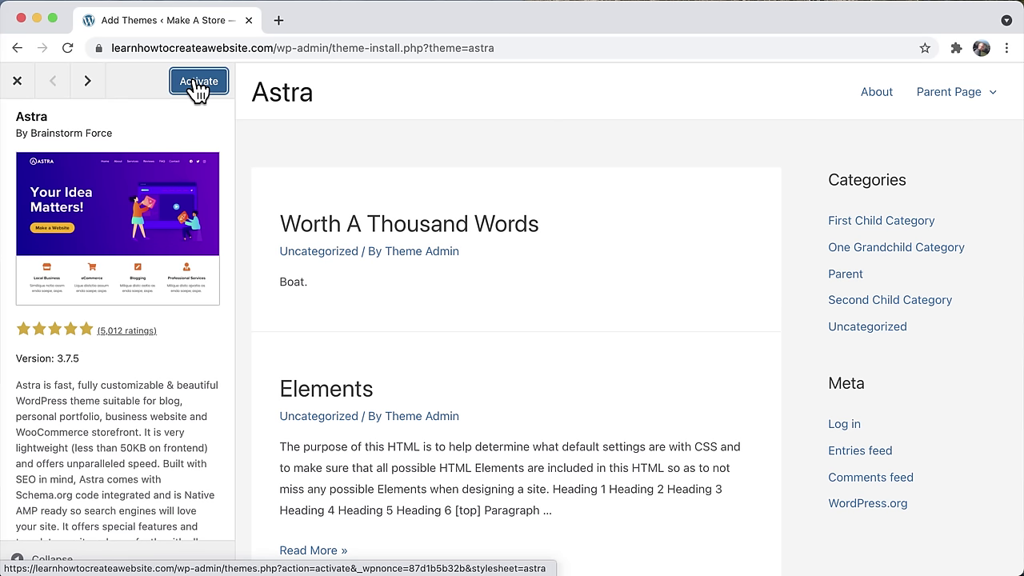
click(196, 84)
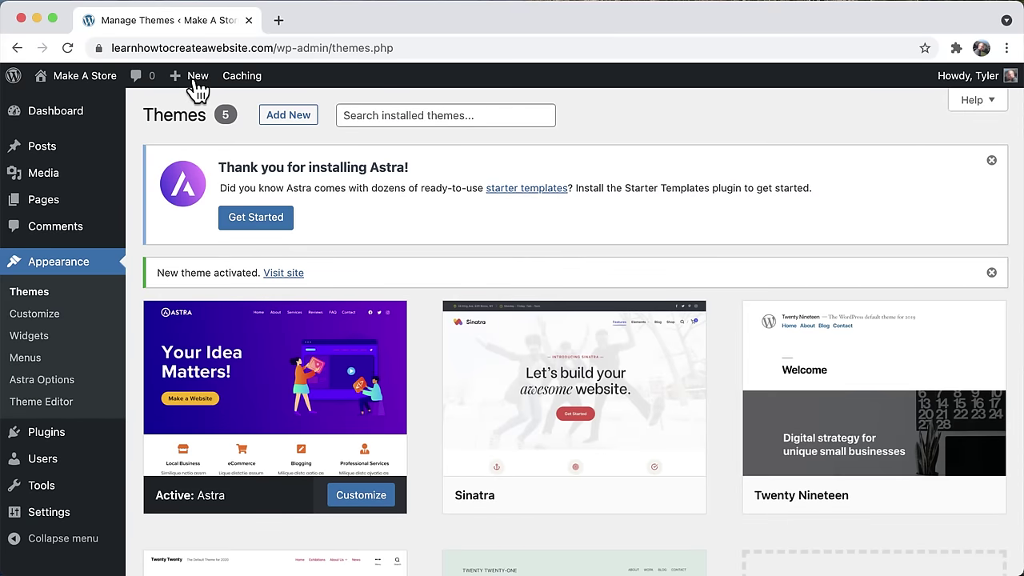
View the live site in its new Astra style and scroll through it.
click(81, 80)
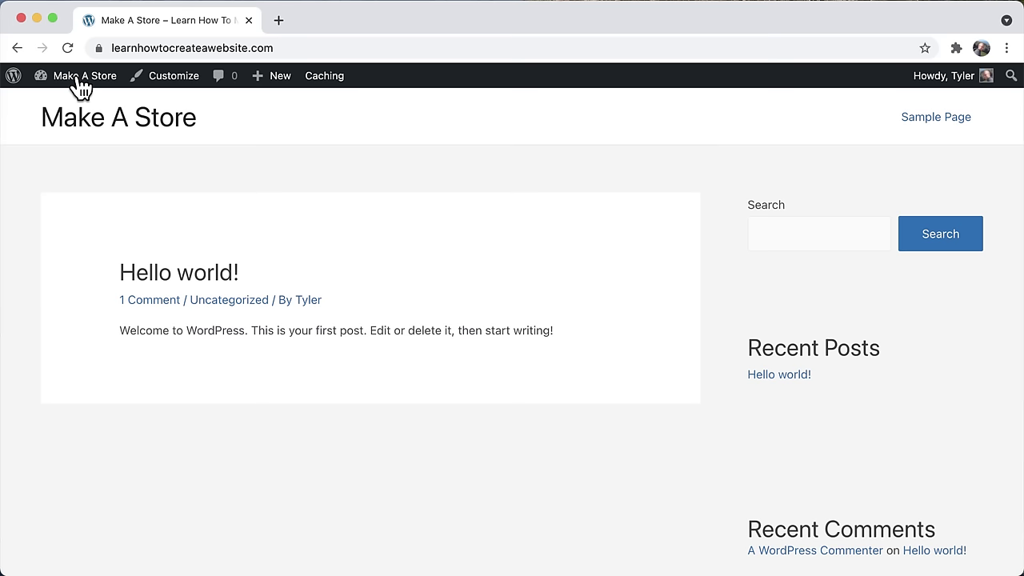
scroll(94, 347, down, 6)
scroll(94, 347, up, 6)
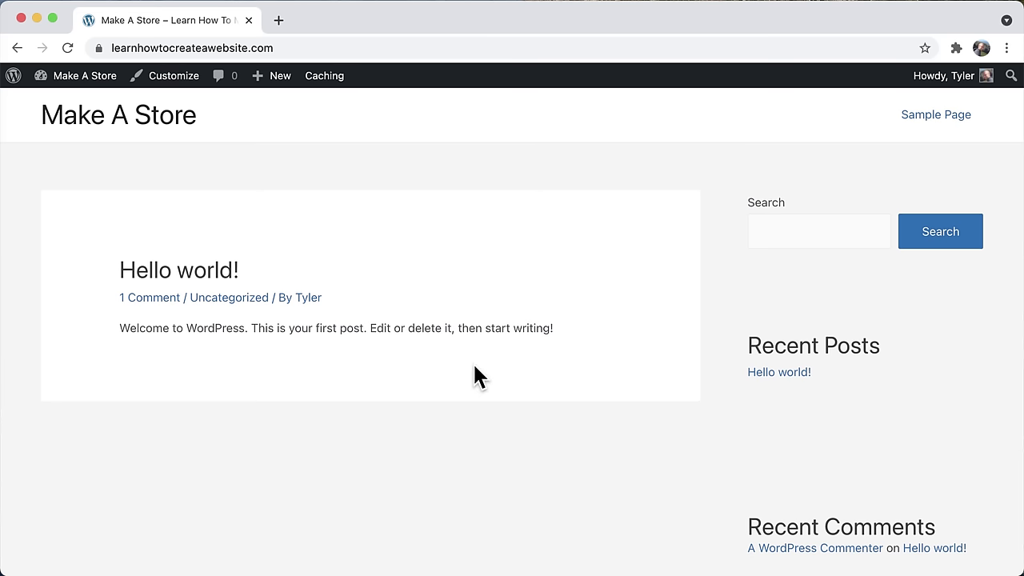
scroll(476, 376, down, 3)
scroll(476, 376, up, 4)
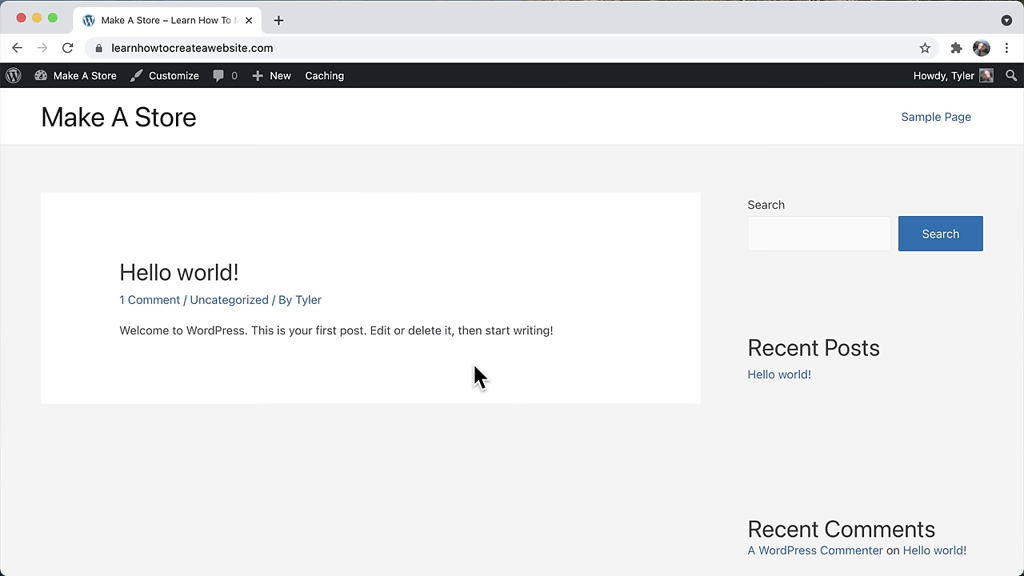
Return to the dashboard and open the Plugins > Add New page.
click(83, 80)
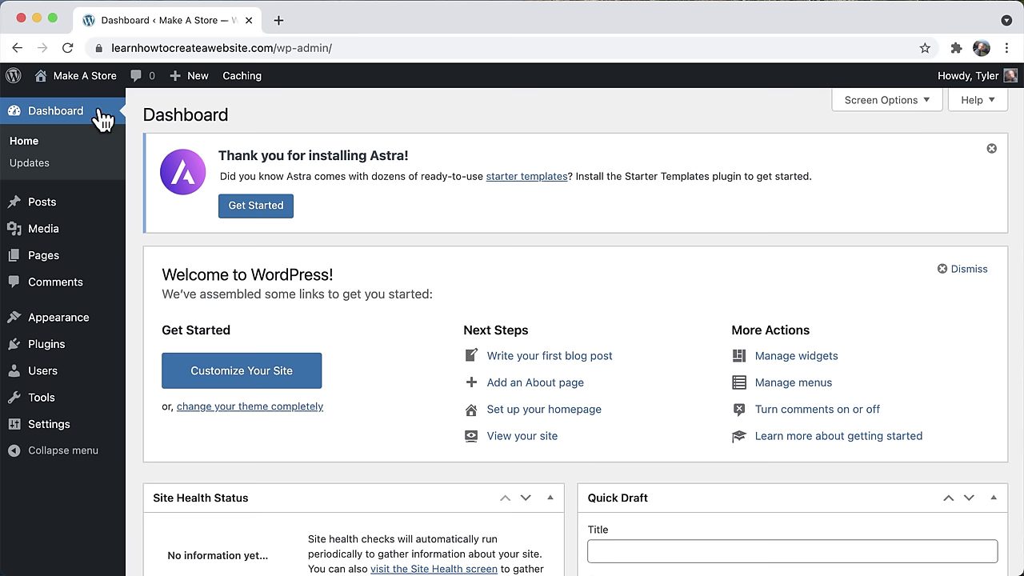
mouse_move(79, 358)
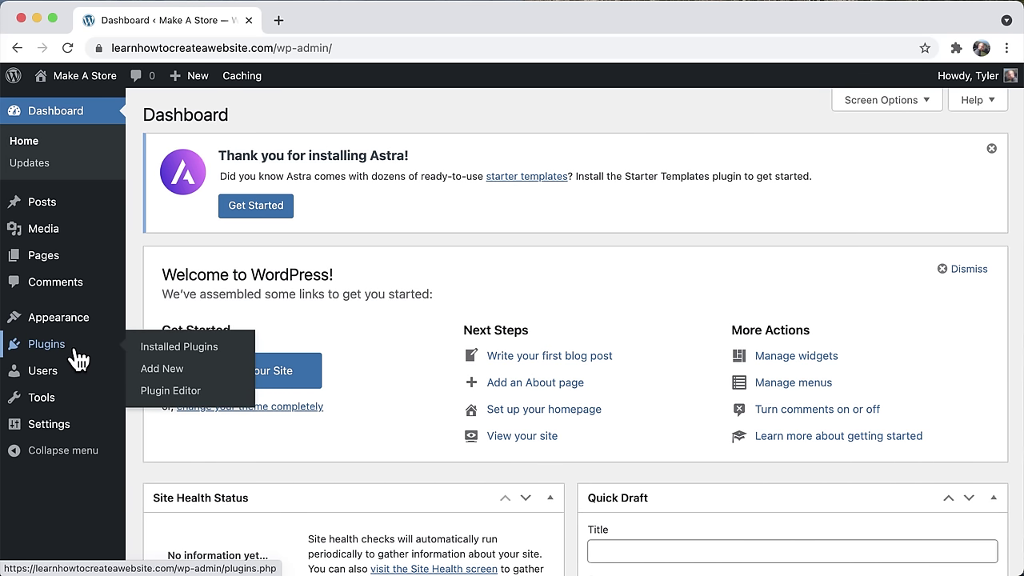
click(194, 378)
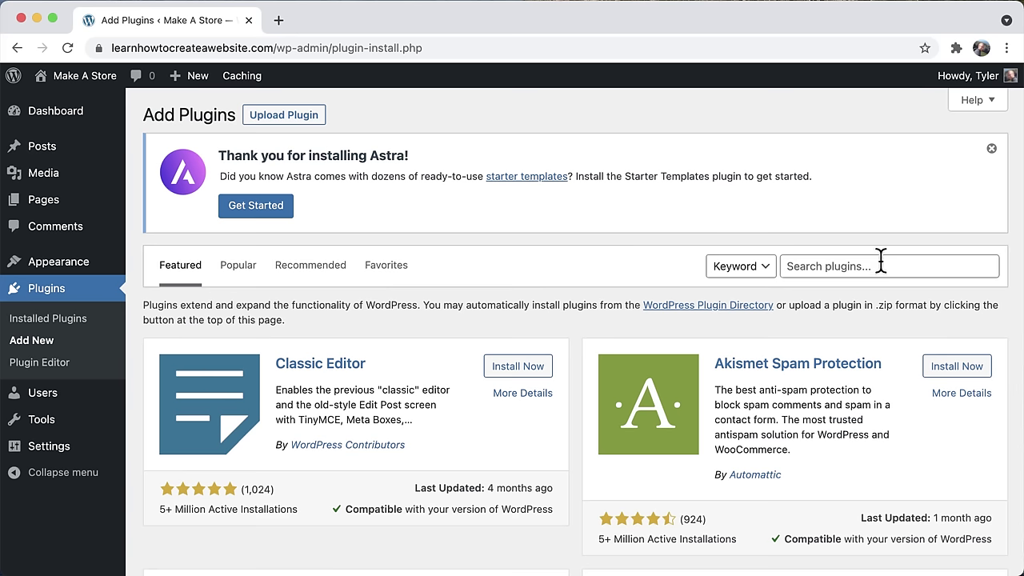
Search the plugin directory for 'starter sites' and locate Starter Templates.
click(880, 260)
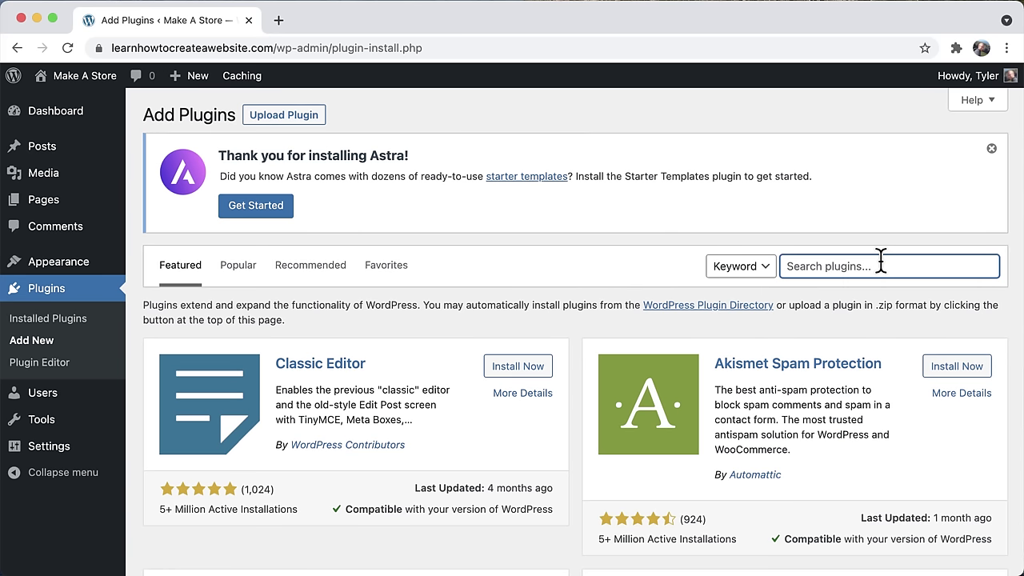
text(starter siu)
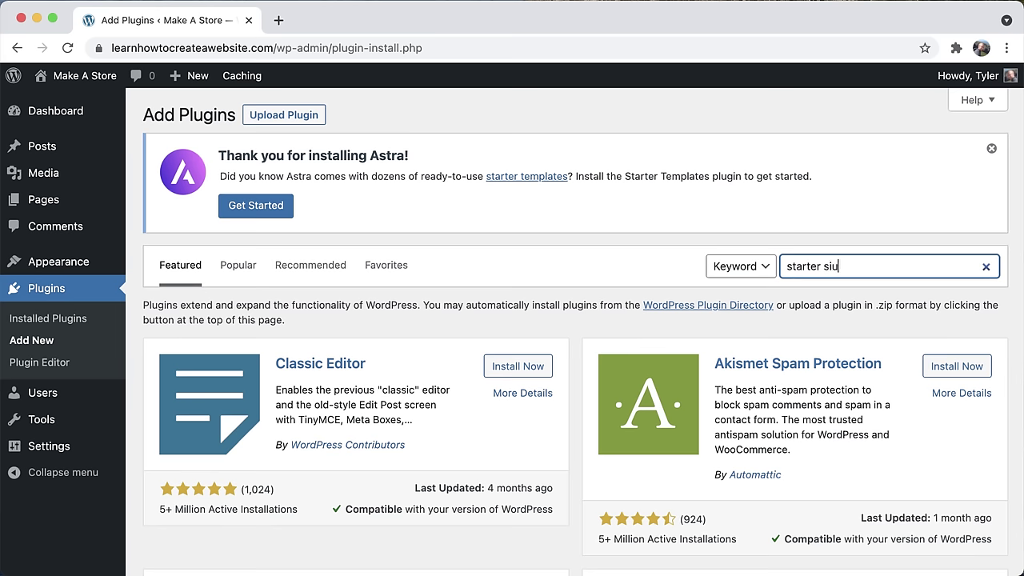
key(BackSpace)
text(tes)
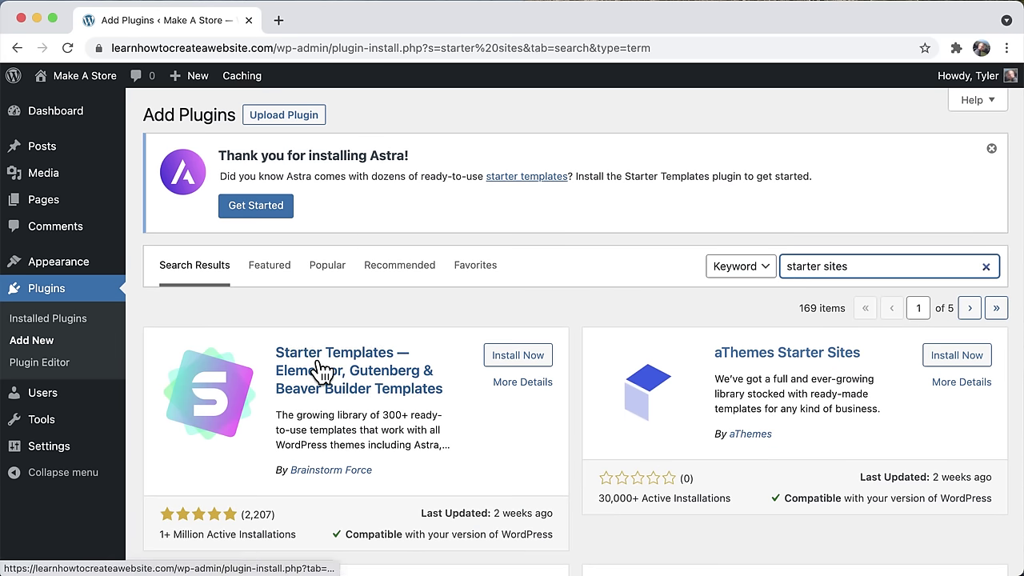
scroll(320, 365, down, 3)
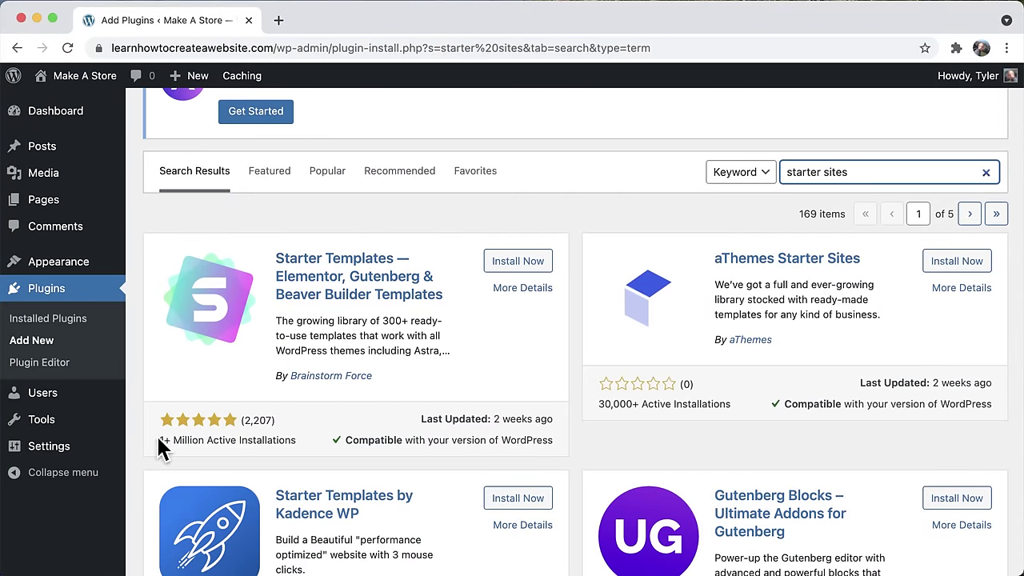
drag(160, 440, 286, 438)
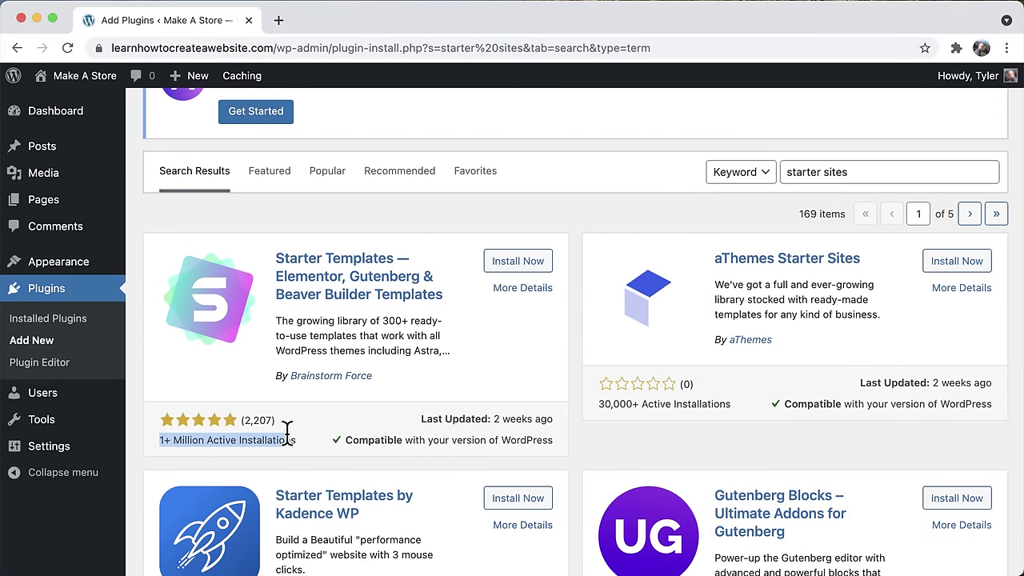
Install and activate the Starter Templates plugin.
click(287, 435)
click(519, 262)
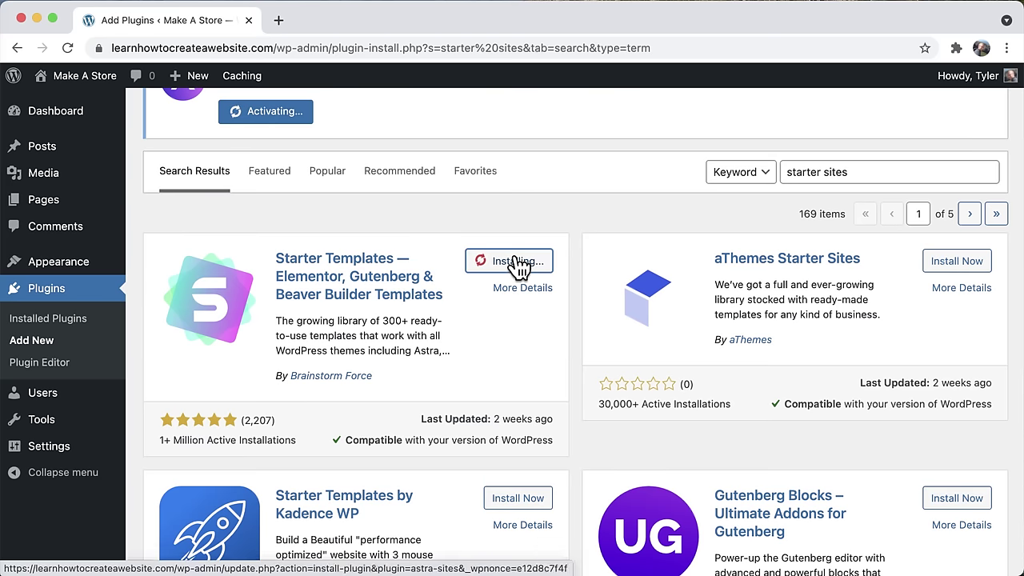
click(520, 255)
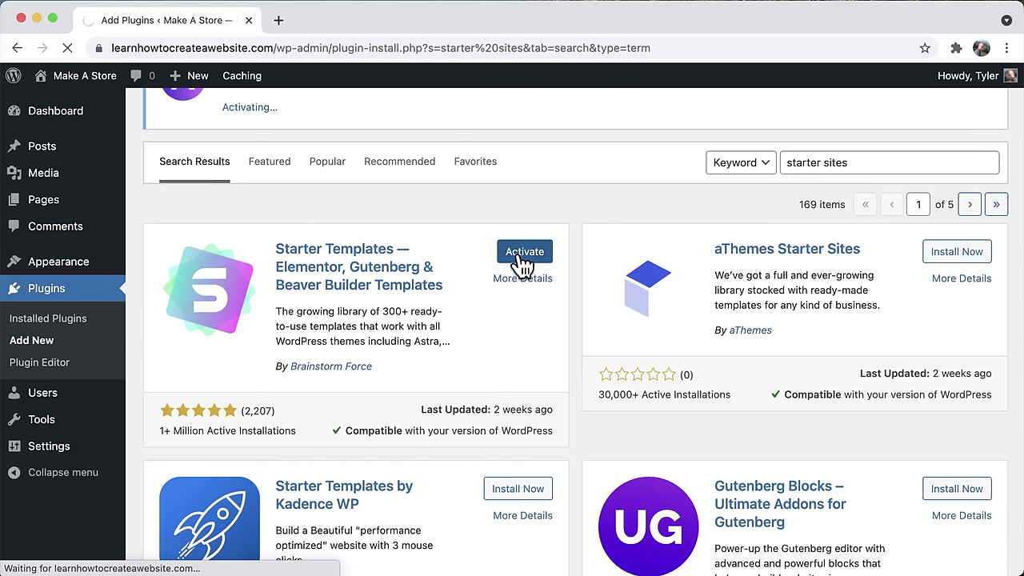
click(524, 255)
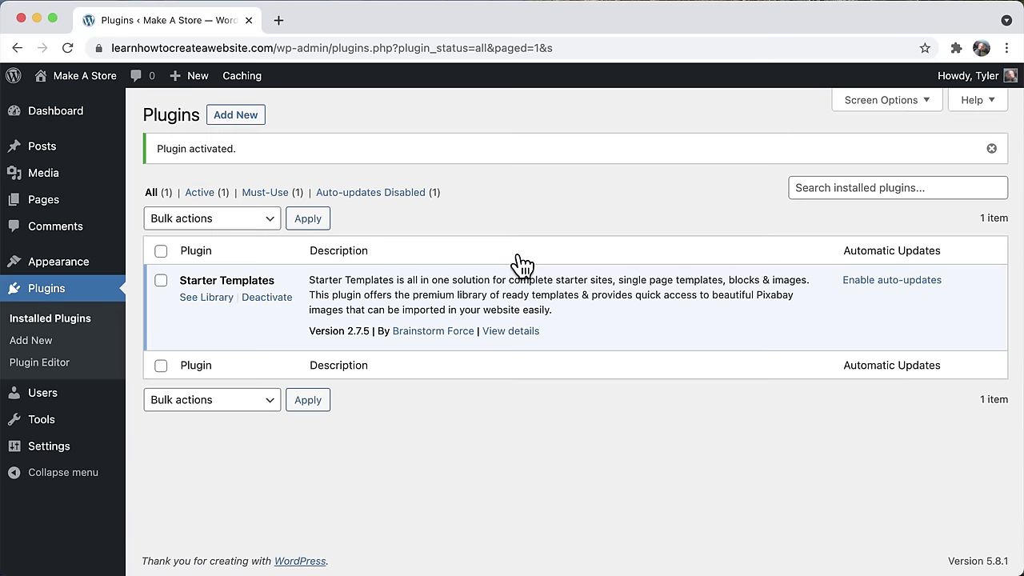
Open Appearance > Starter Templates, start building, and pick Elementor as the page builder.
mouse_move(54, 271)
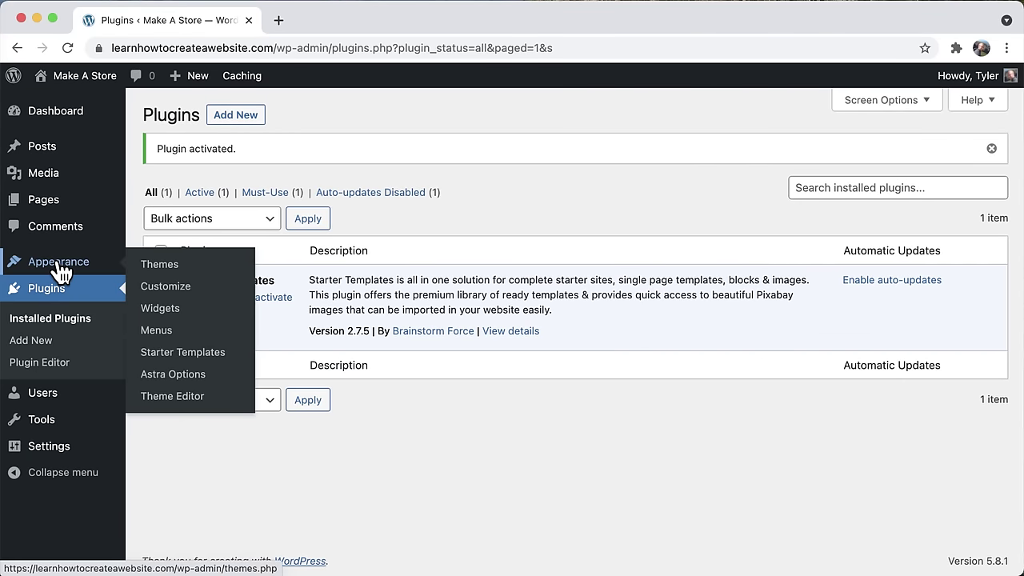
click(227, 364)
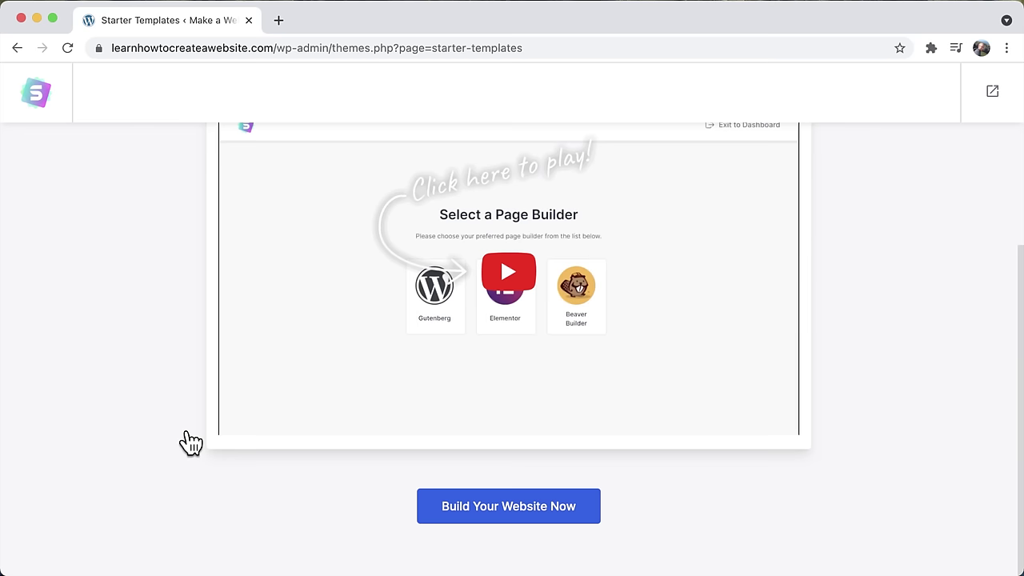
click(460, 509)
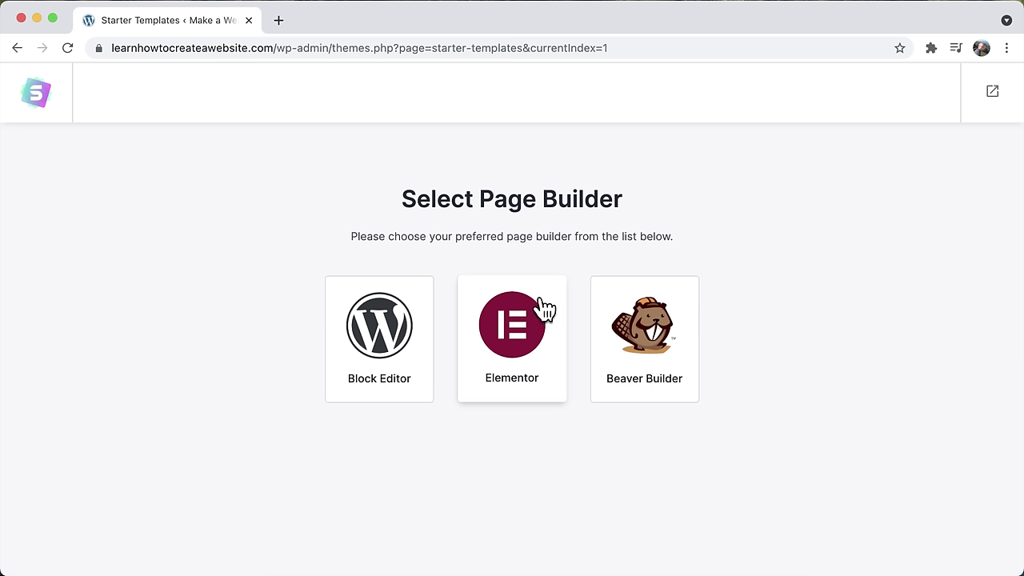
click(528, 362)
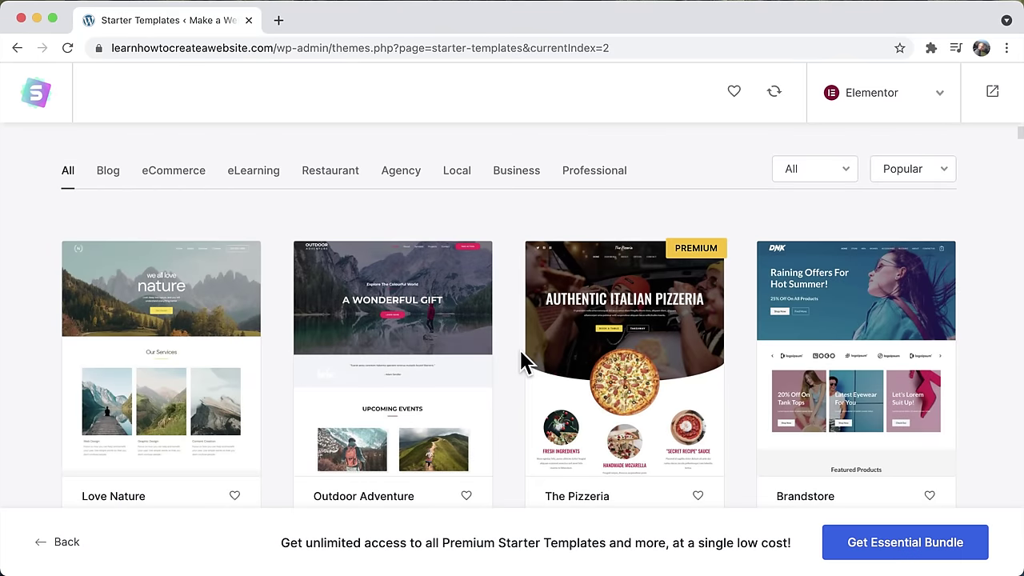
Filter the template gallery to eCommerce and scroll to the Simply Natural card.
click(165, 182)
scroll(210, 315, down, 7)
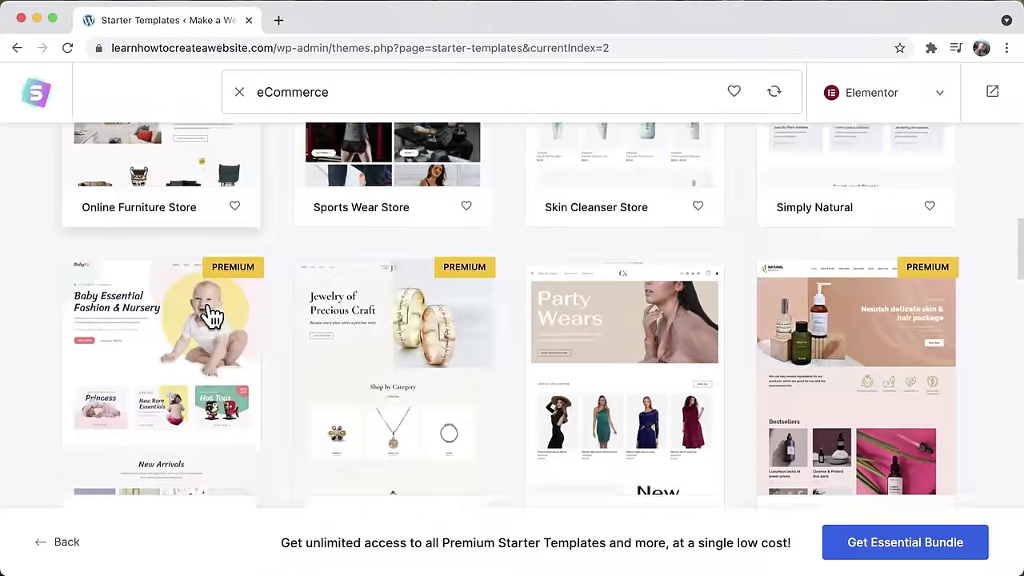
scroll(210, 315, down, 8)
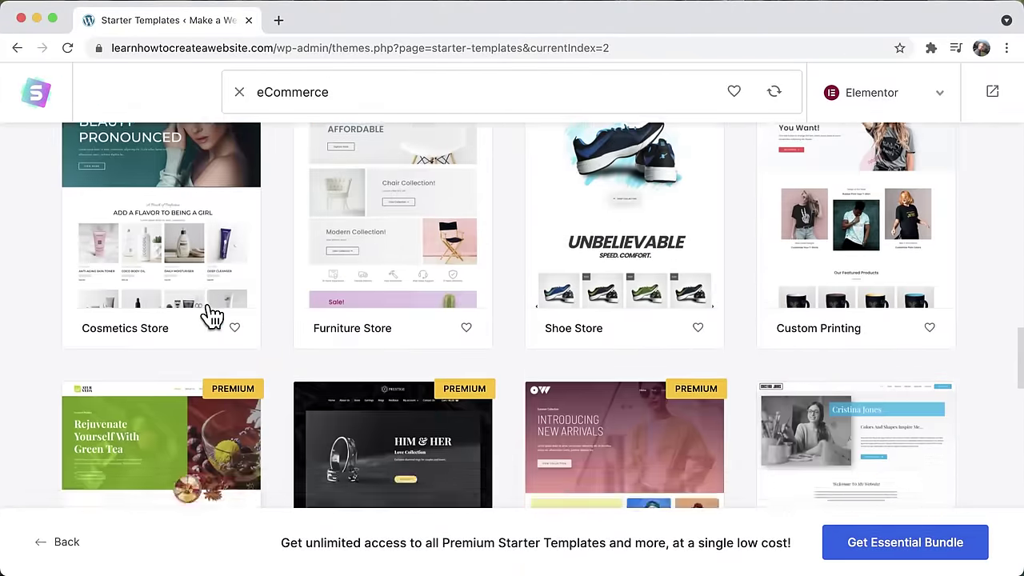
scroll(210, 315, up, 10)
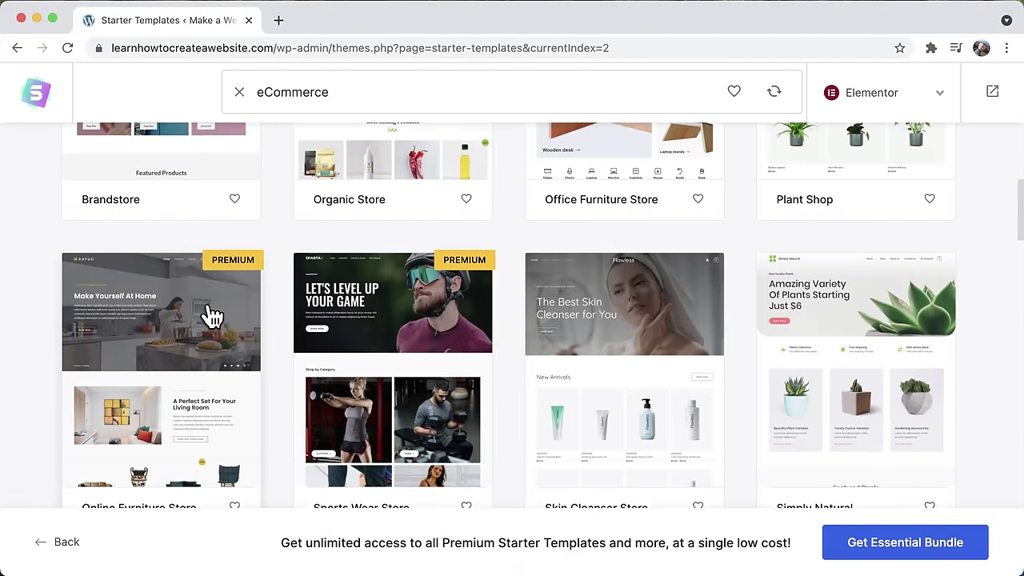
scroll(212, 316, down, 3)
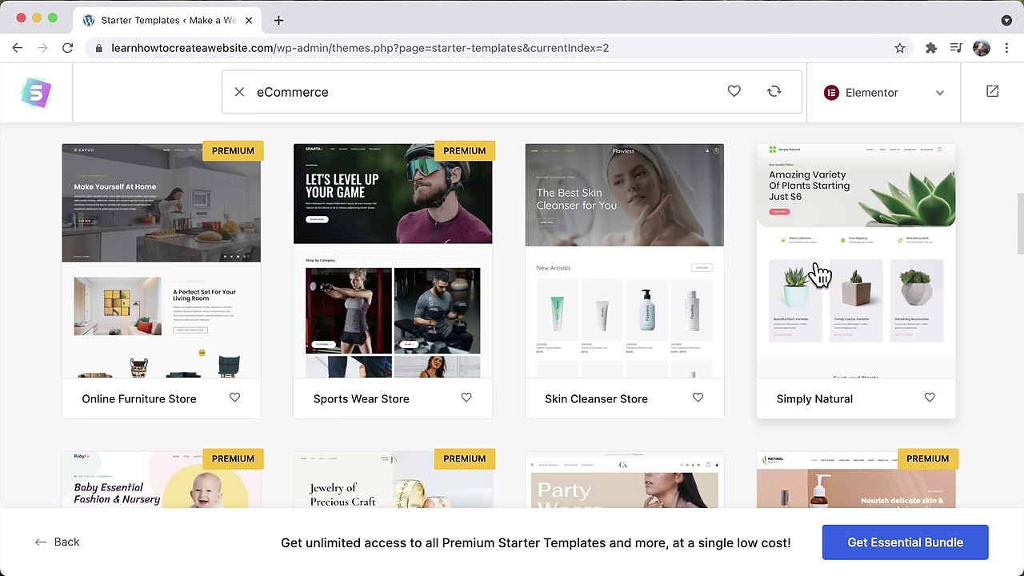
scroll(844, 276, up, 1)
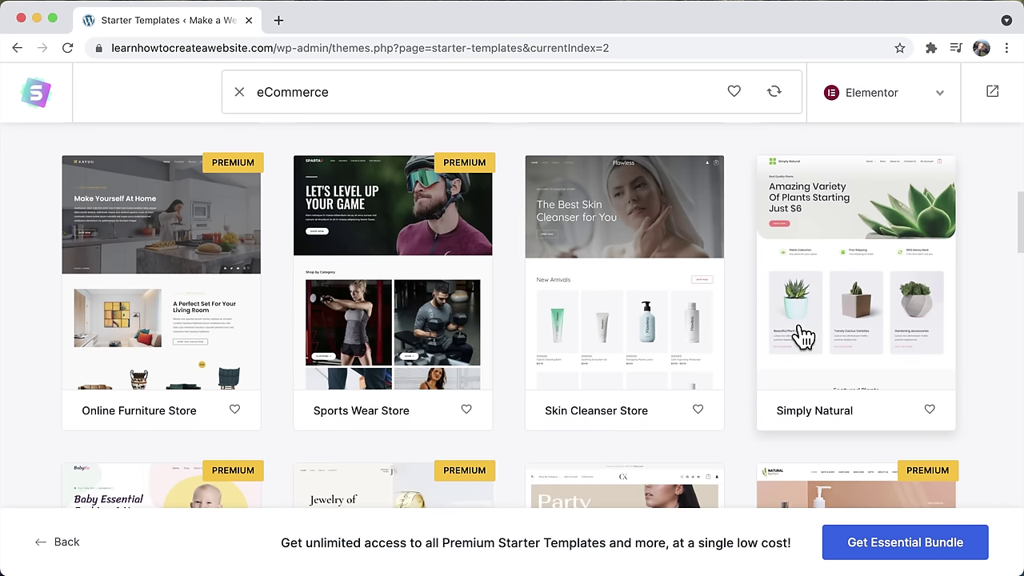
Select the Simply Natural template and scroll through its plant-store homepage preview.
click(862, 336)
scroll(827, 323, down, 4)
scroll(827, 326, down, 10)
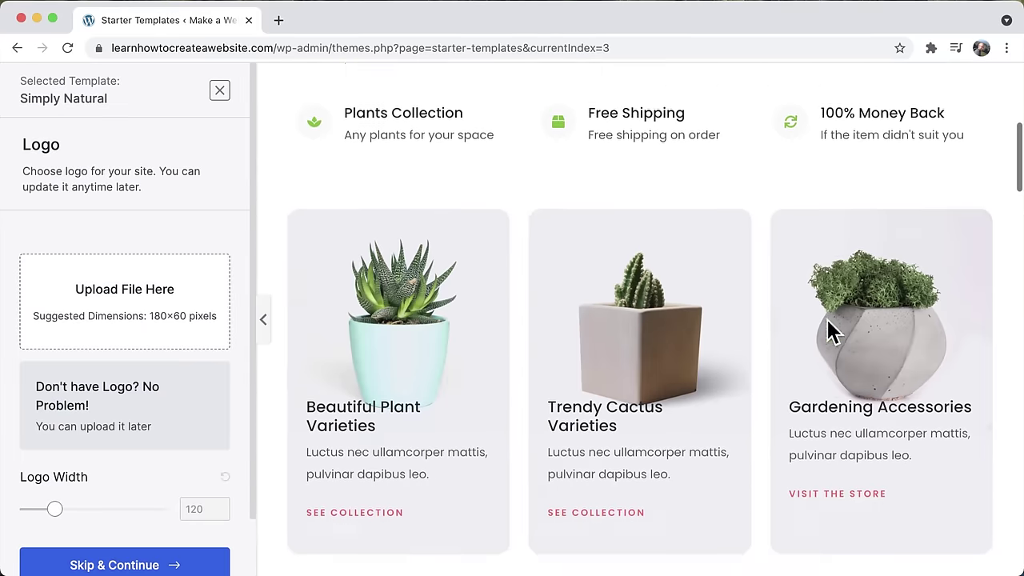
scroll(831, 332, down, 2)
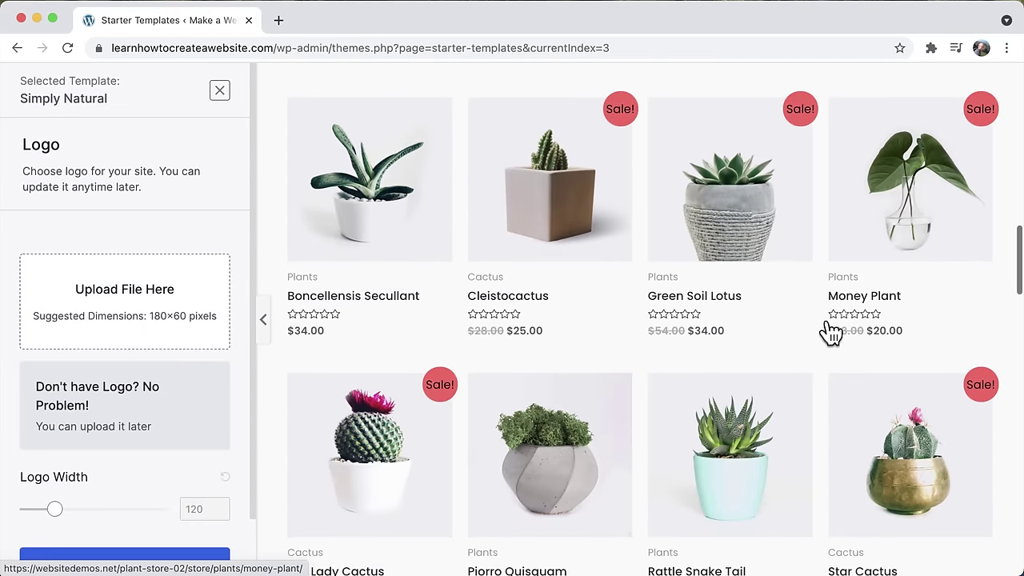
scroll(832, 332, up, 8)
scroll(831, 332, up, 8)
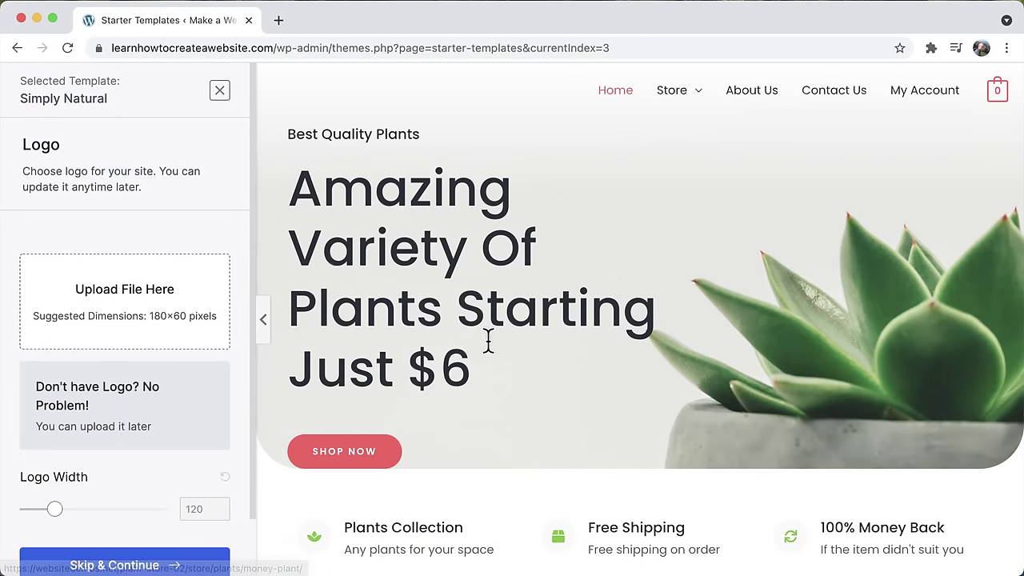
scroll(506, 438, down, 4)
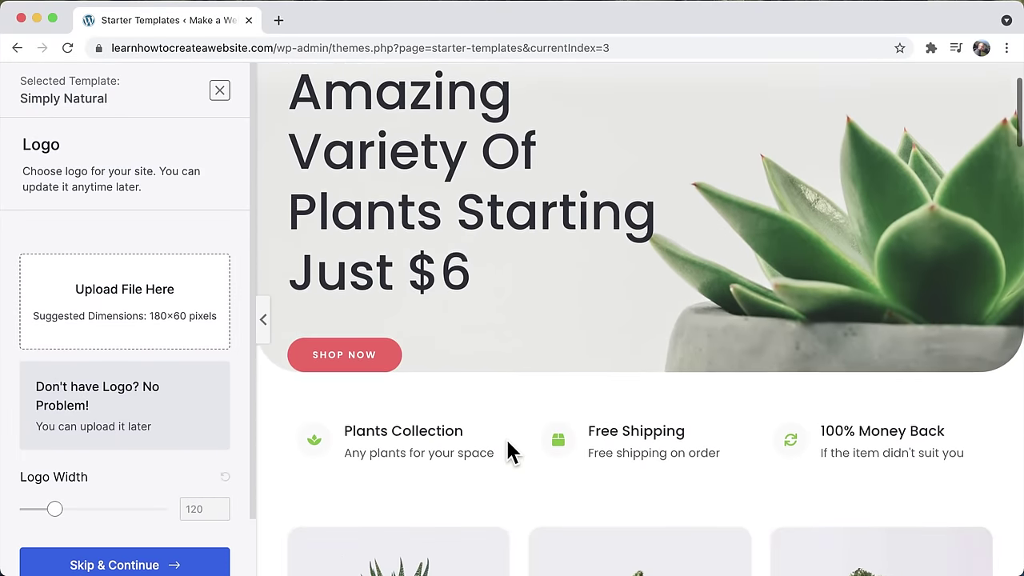
scroll(505, 437, up, 3)
scroll(505, 437, up, 1)
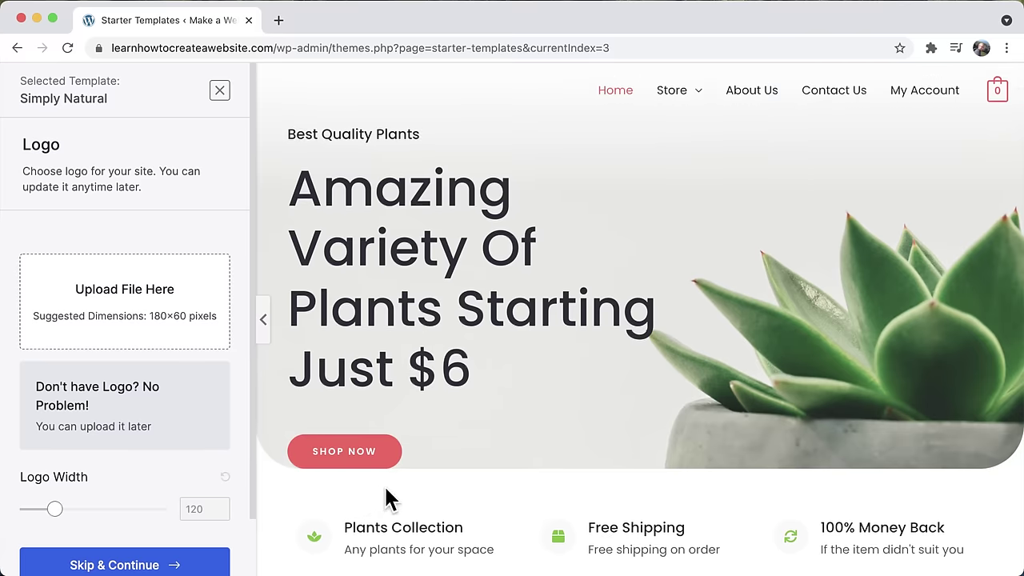
scroll(386, 496, down, 2)
scroll(384, 496, up, 2)
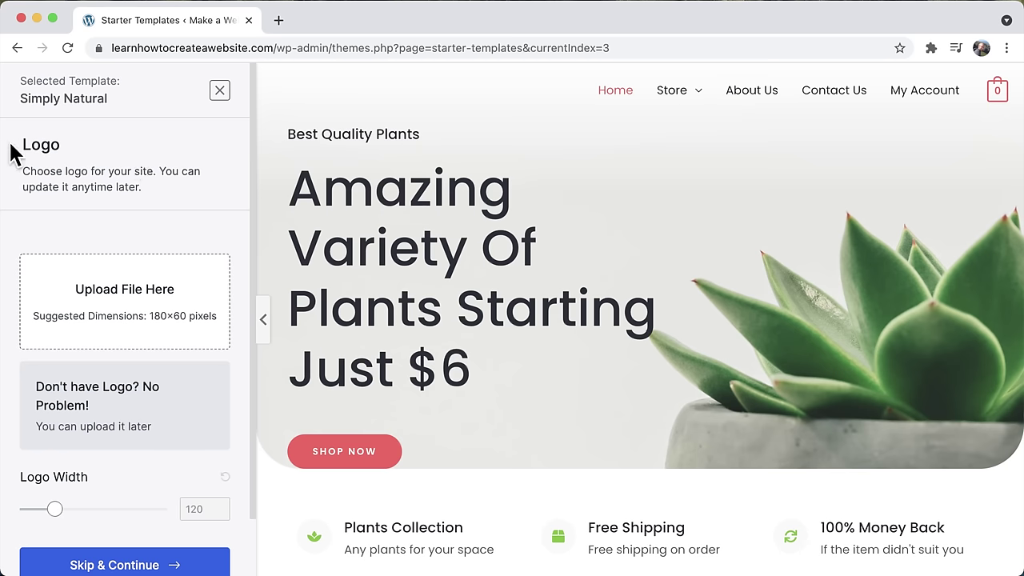
drag(22, 144, 58, 142)
scroll(76, 216, down, 1)
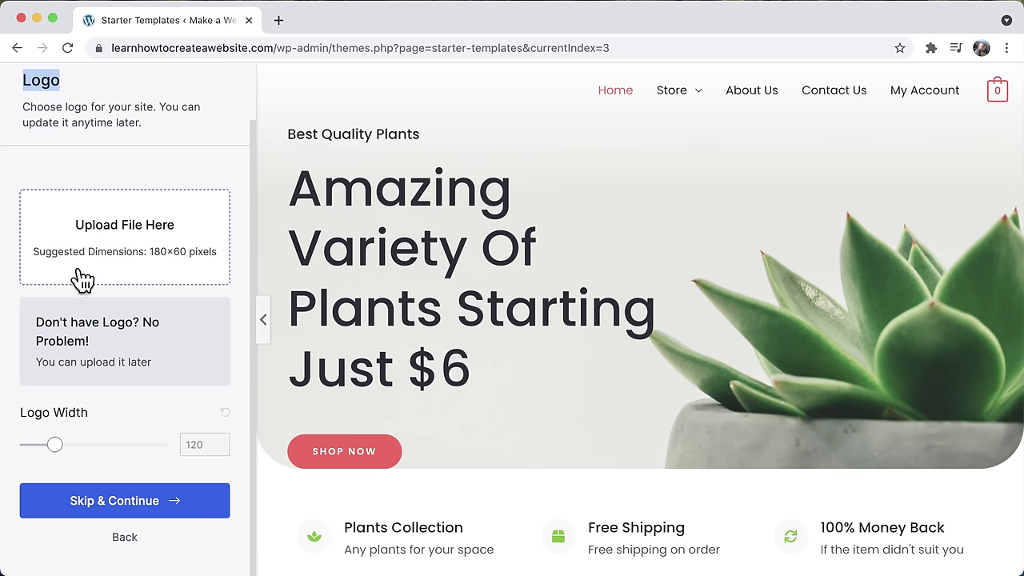
Skip the logo, preview colour Styles 2, 5 and 6, and keep the Default scheme.
click(147, 502)
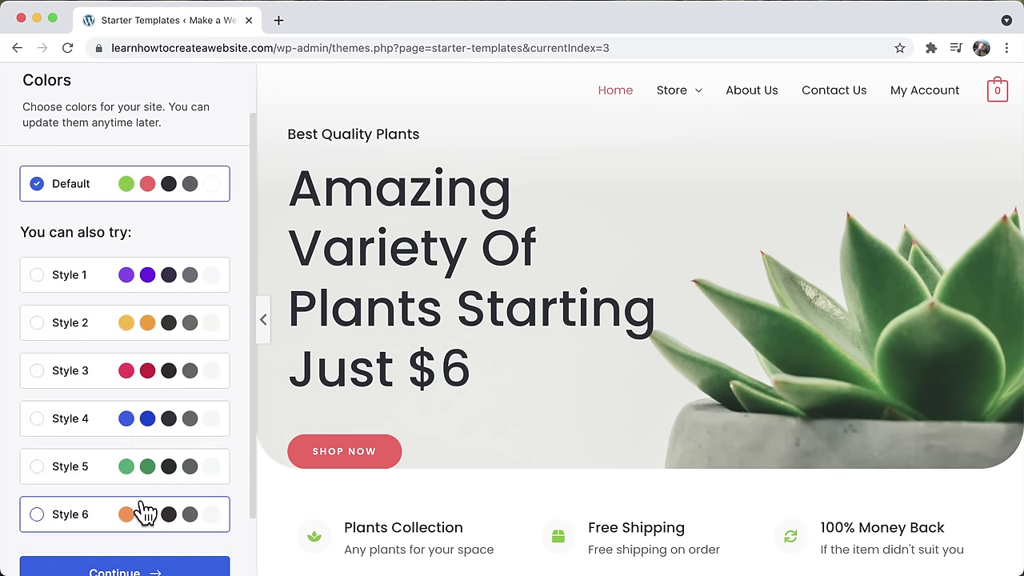
click(36, 322)
click(37, 467)
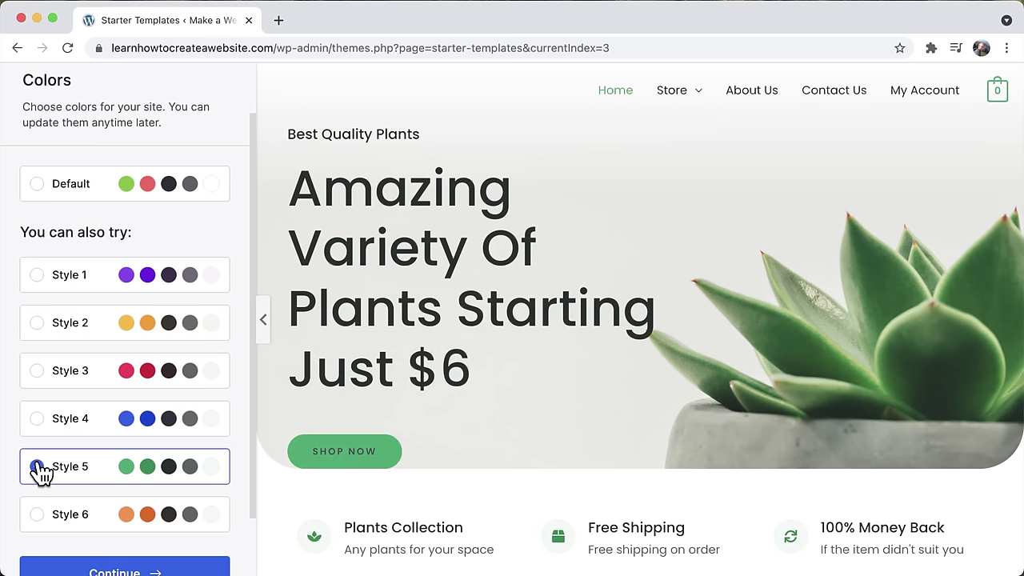
click(37, 516)
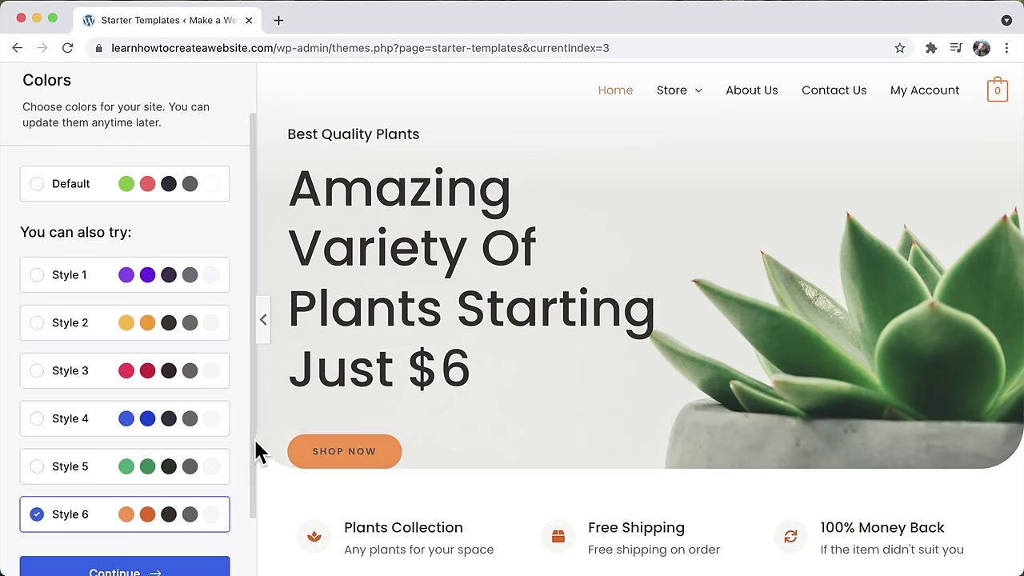
scroll(329, 400, down, 5)
scroll(331, 413, up, 5)
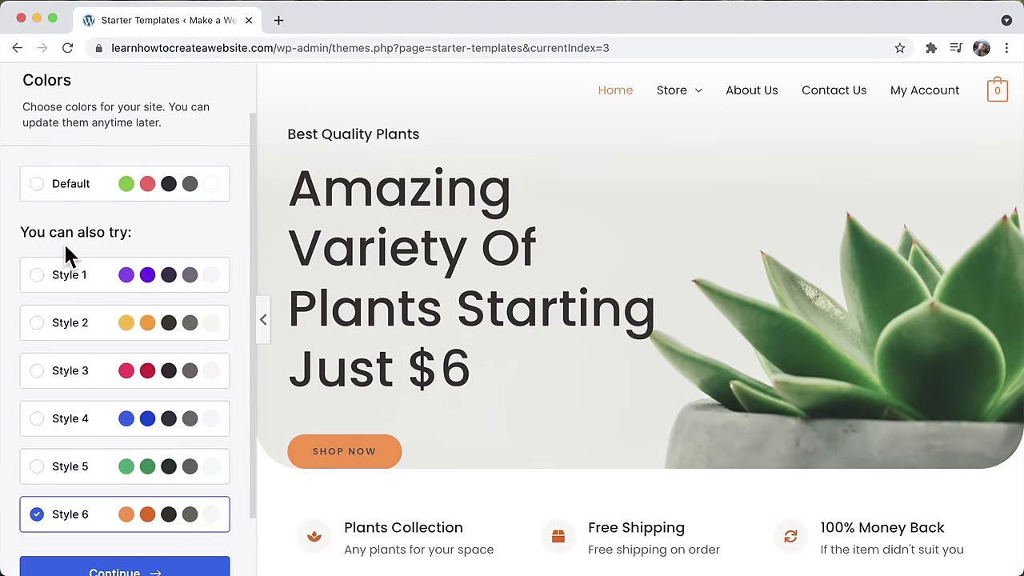
click(35, 187)
scroll(324, 342, down, 5)
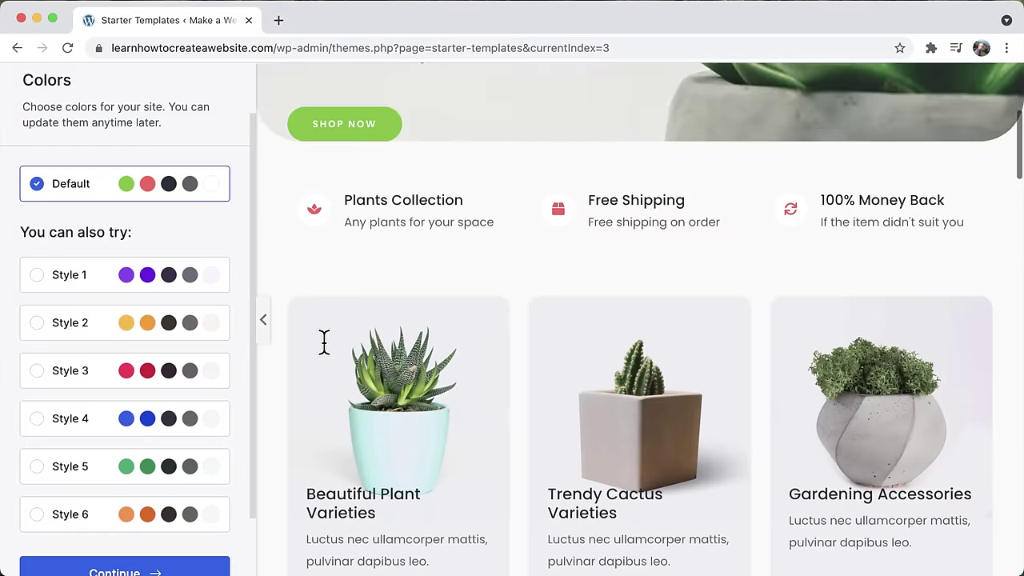
scroll(324, 342, down, 3)
scroll(167, 380, down, 2)
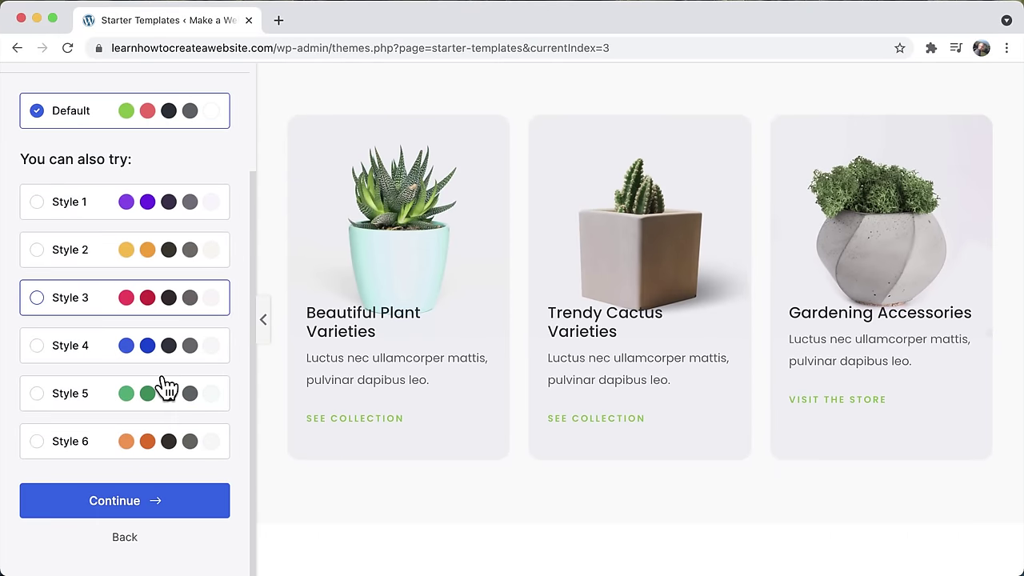
Preview Playfair Display / Open Sans and Montserrat / Source Sans Pro fonts, then keep Poppins / Poppins.
click(126, 504)
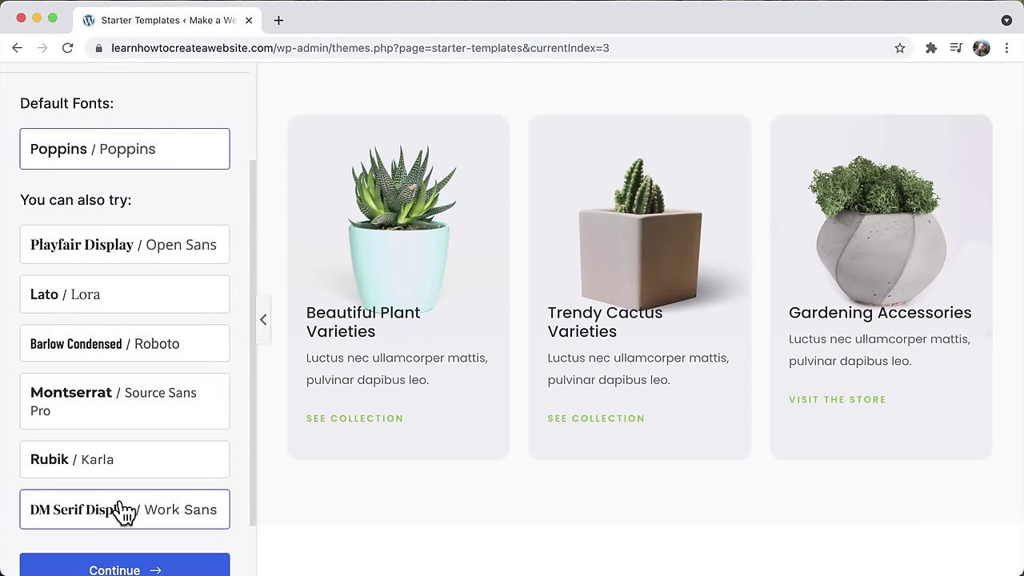
scroll(347, 349, up, 8)
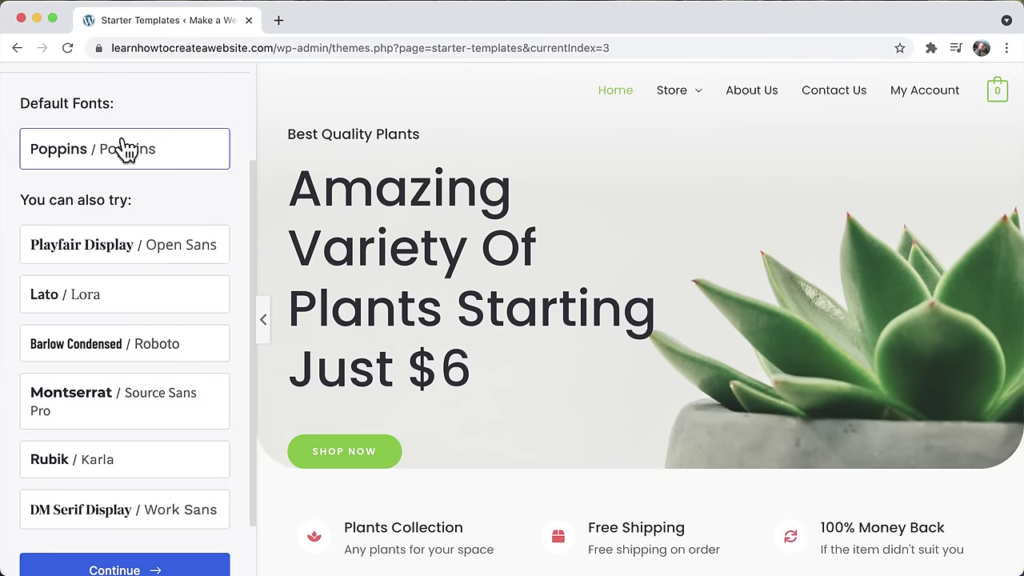
click(118, 256)
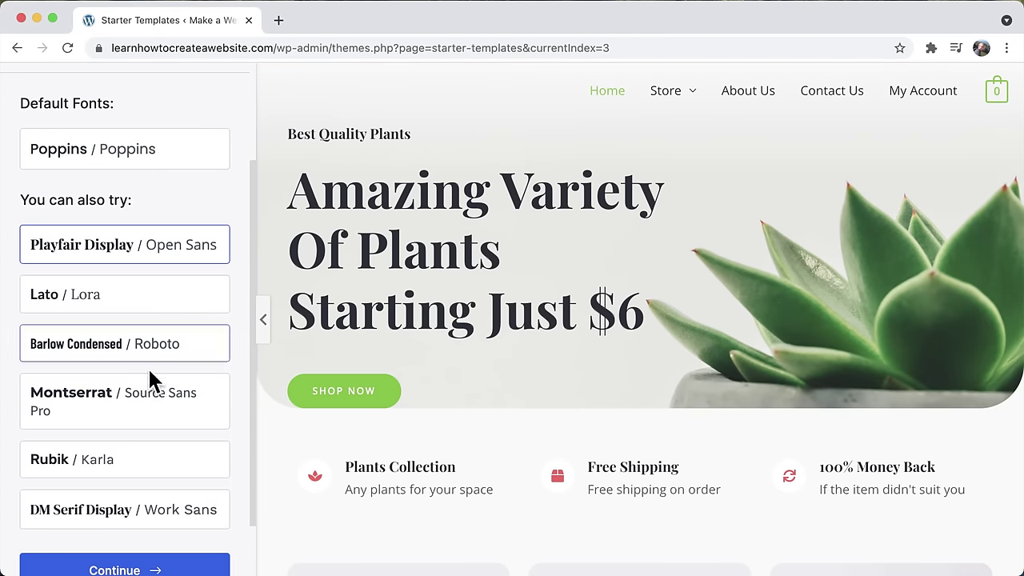
click(134, 409)
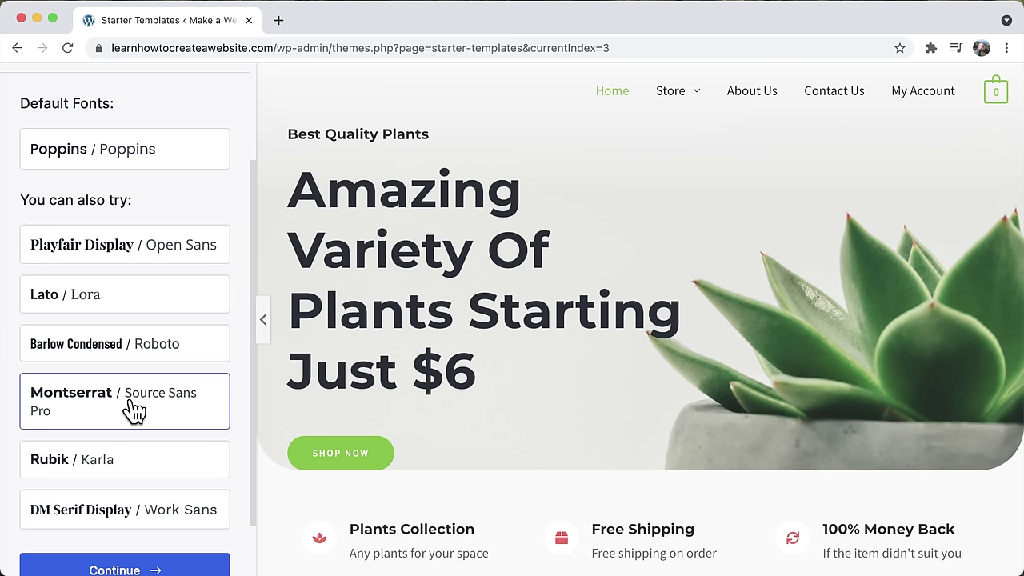
drag(289, 180, 536, 384)
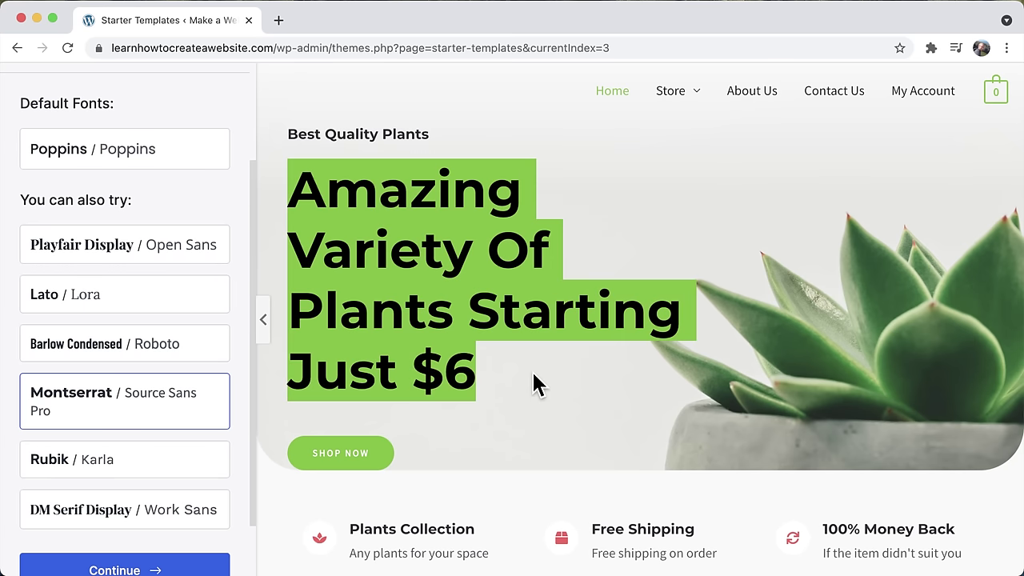
click(536, 384)
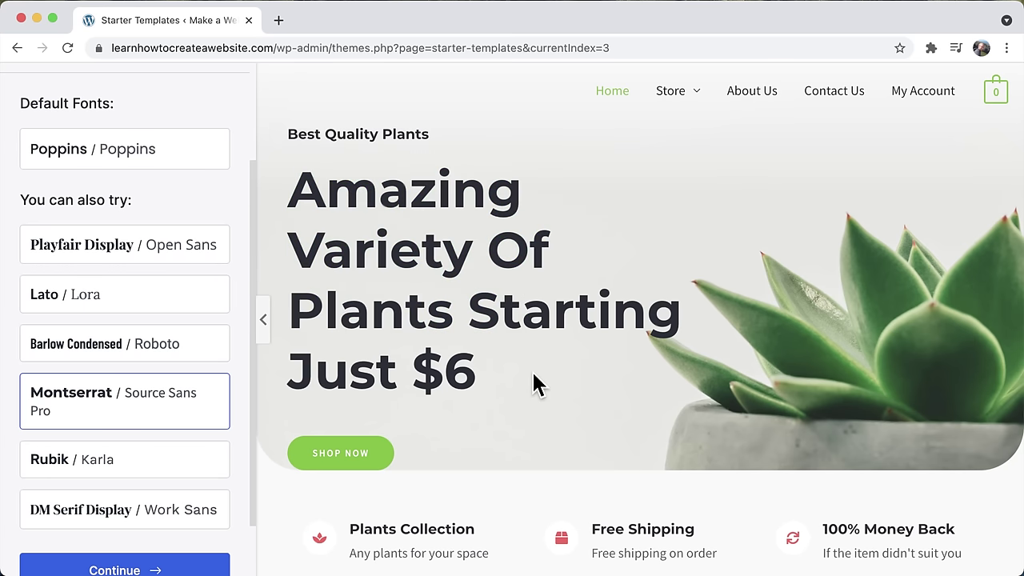
click(186, 160)
scroll(400, 288, down, 2)
scroll(424, 312, down, 2)
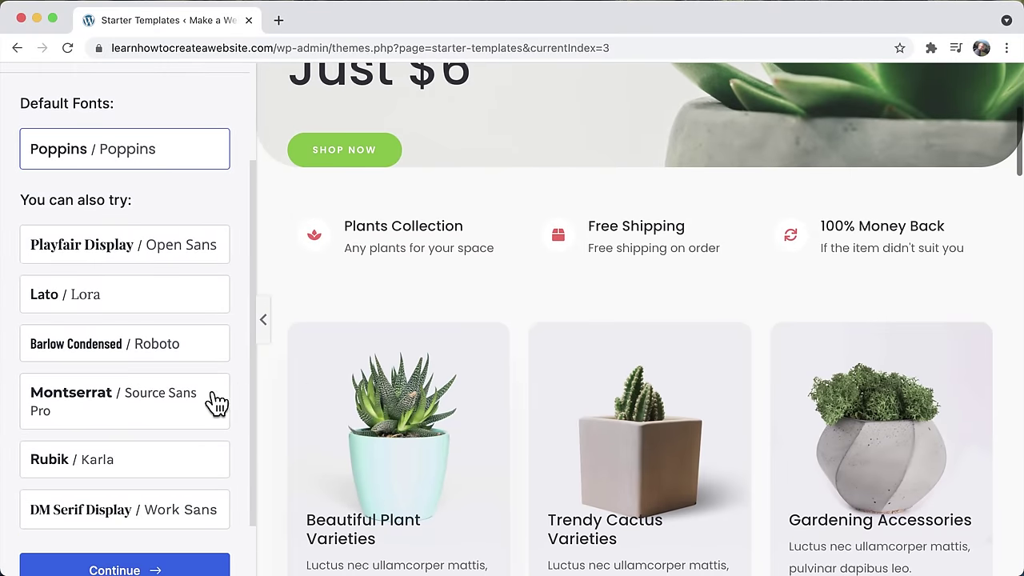
scroll(190, 411, down, 1)
Keep all Advanced import options and build the Simply Natural site through to Congratulations.
click(173, 512)
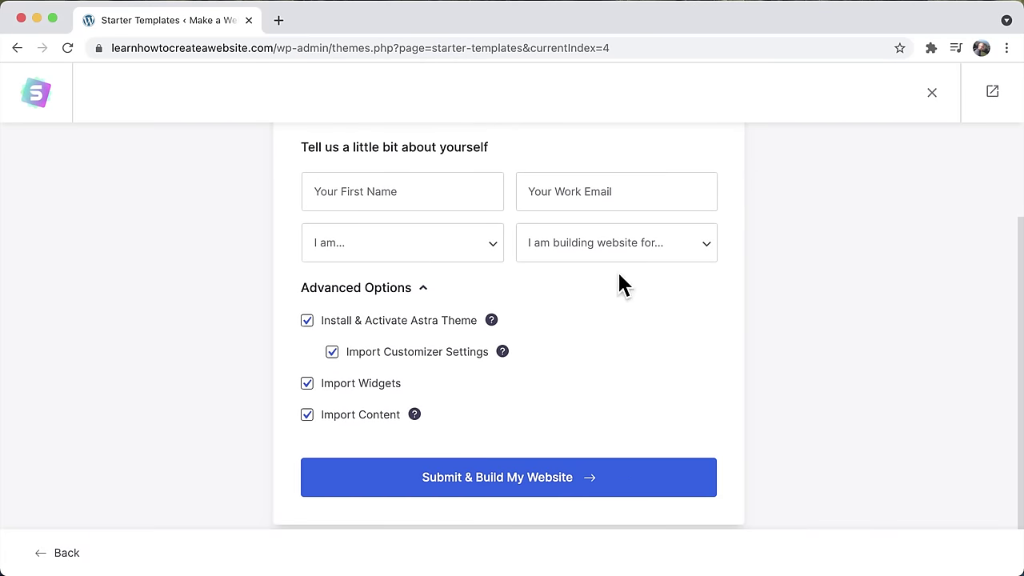
click(484, 491)
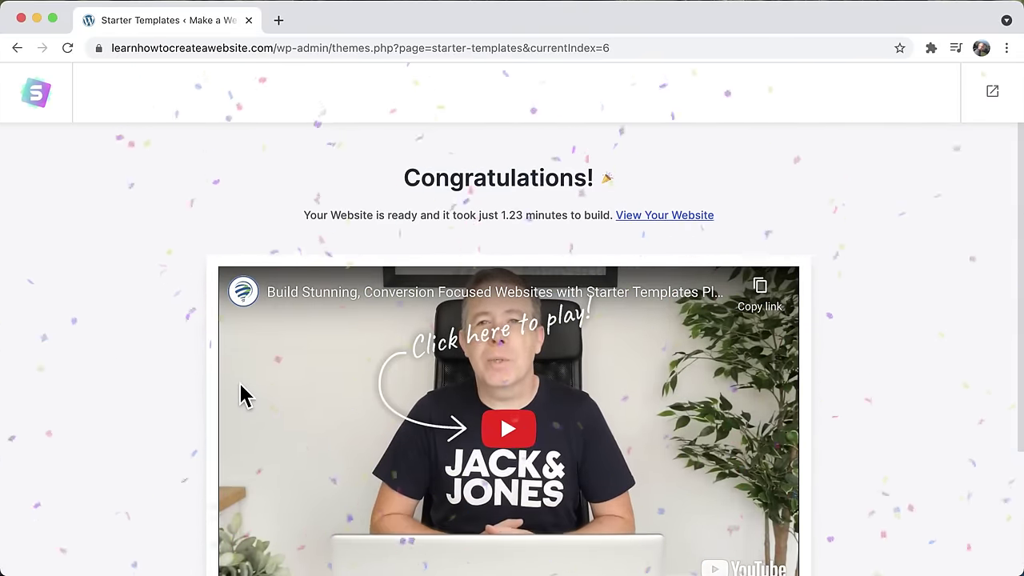
Open the finished Make A Store site and scroll through its plant-shop home page.
click(655, 216)
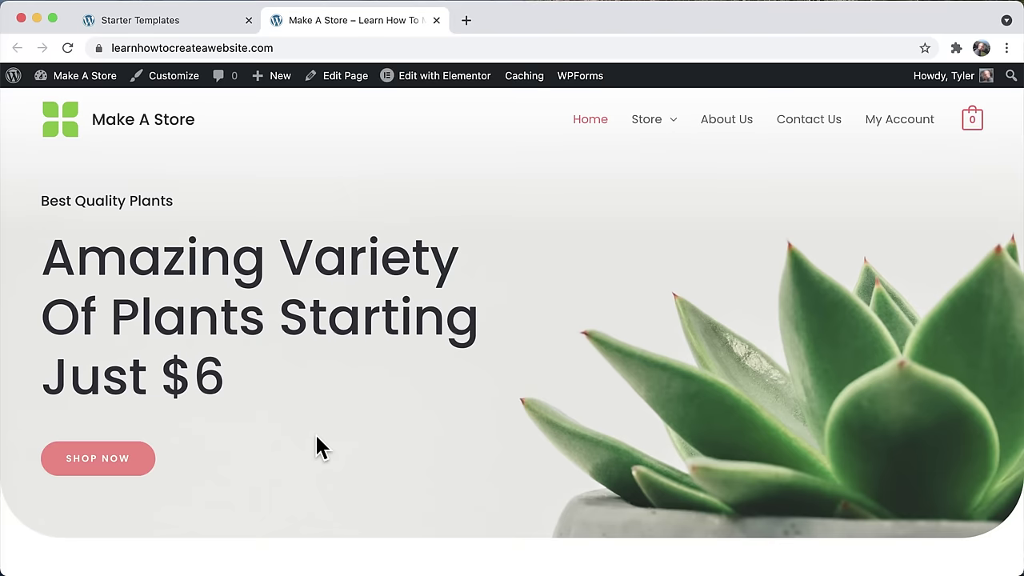
scroll(317, 447, down, 15)
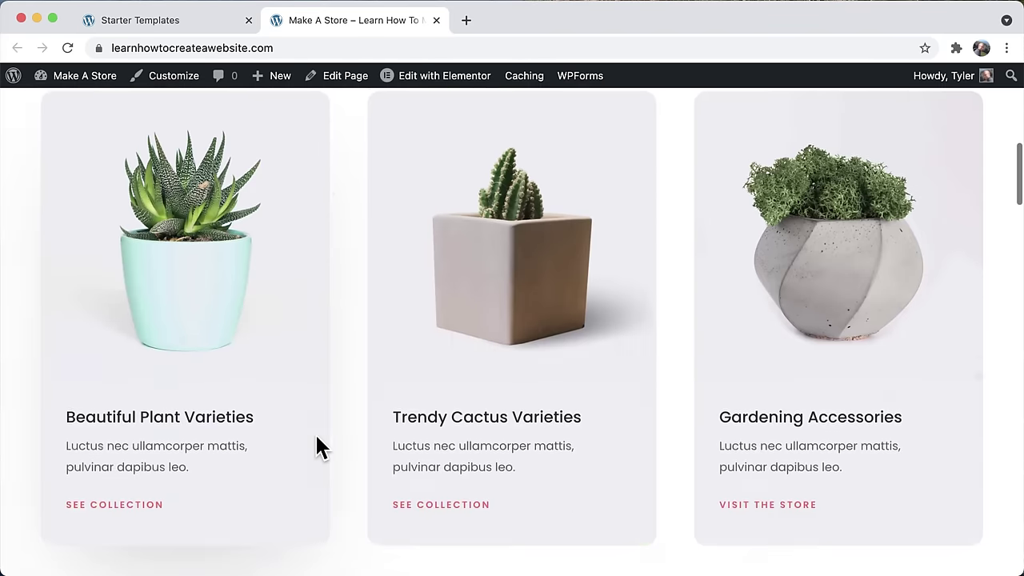
scroll(318, 447, down, 10)
scroll(315, 445, up, 8)
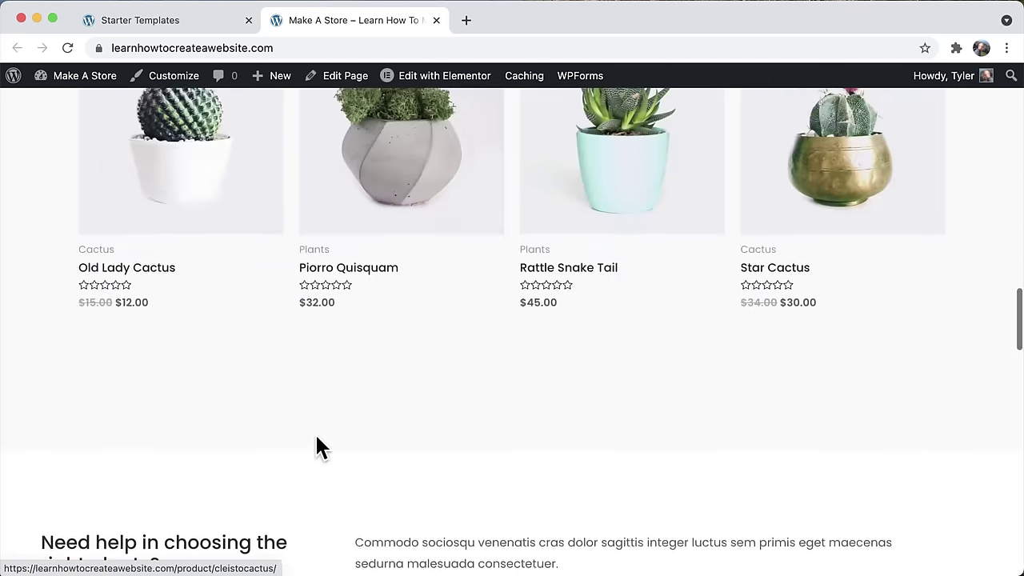
scroll(318, 446, down, 20)
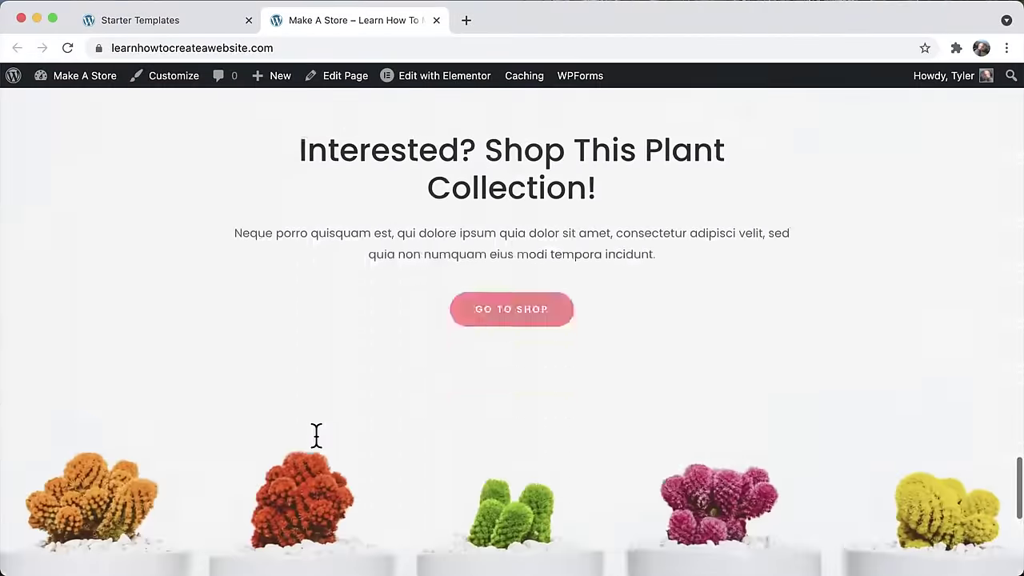
scroll(316, 436, up, 20)
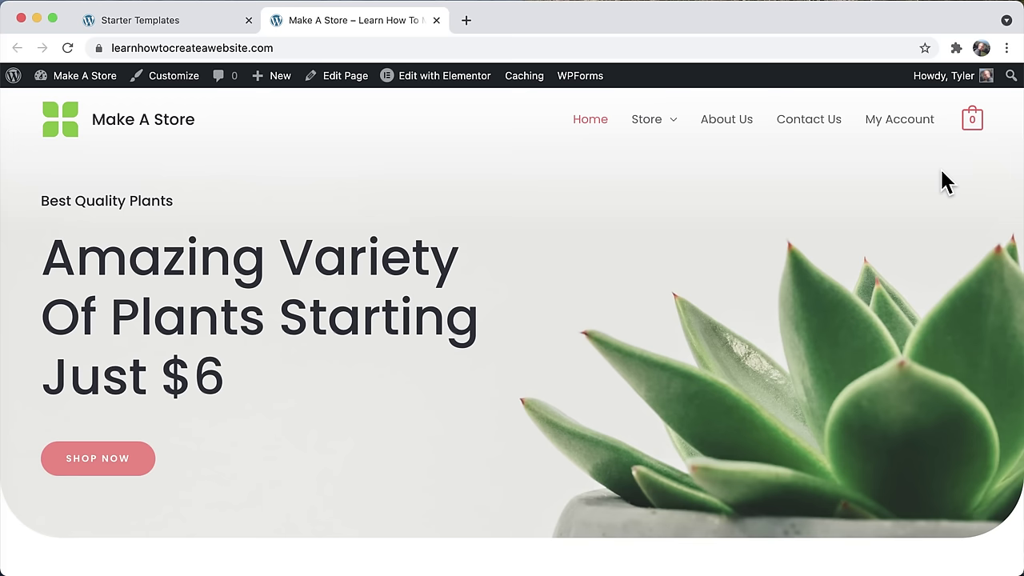
Go from the live site to the admin Dashboard and the Installed Plugins list.
click(73, 80)
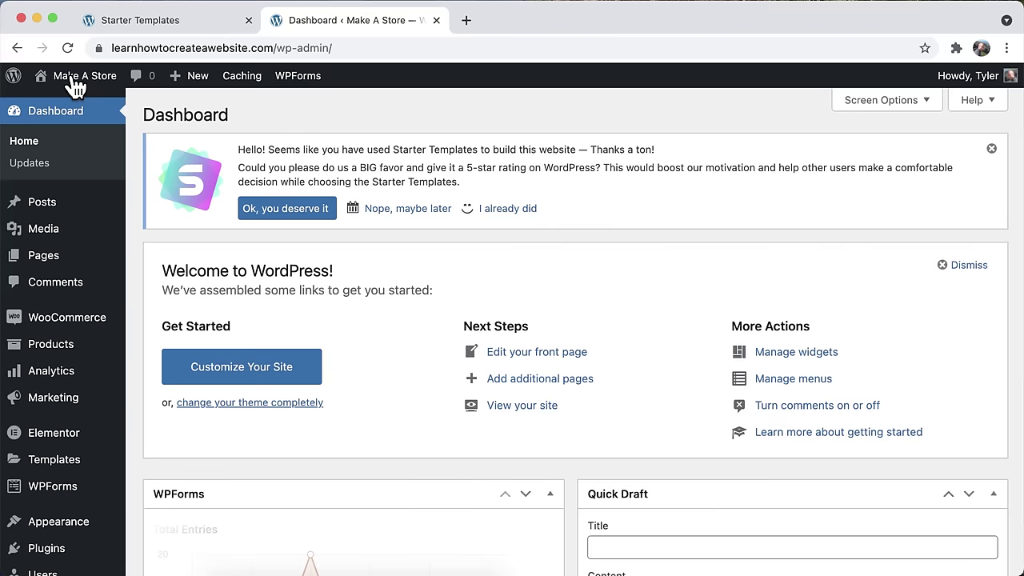
scroll(128, 448, down, 2)
click(76, 476)
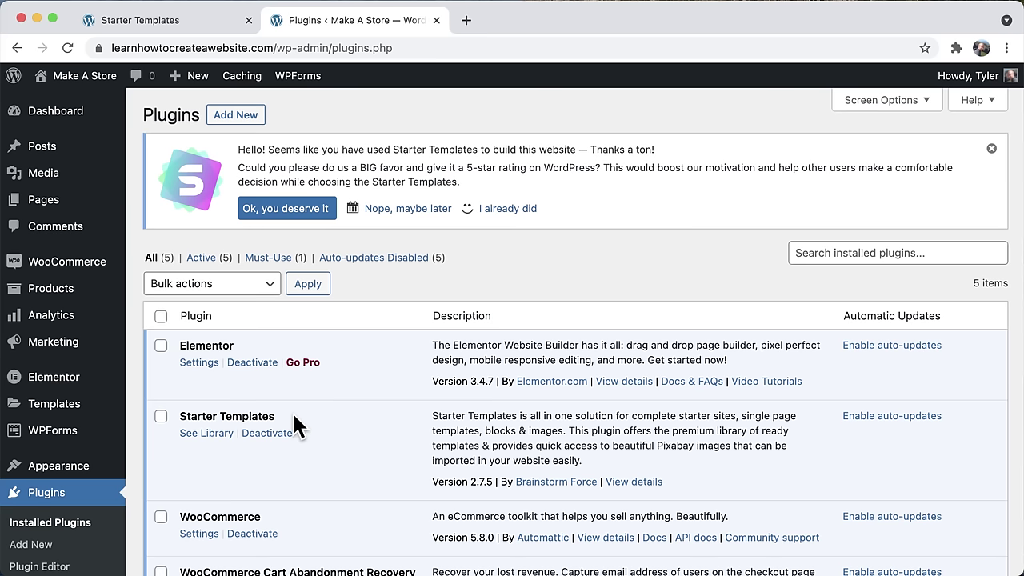
Highlight the Elementor, WooCommerce, Cart Abandonment Recovery and WPForms Lite plugin names.
double_click(214, 344)
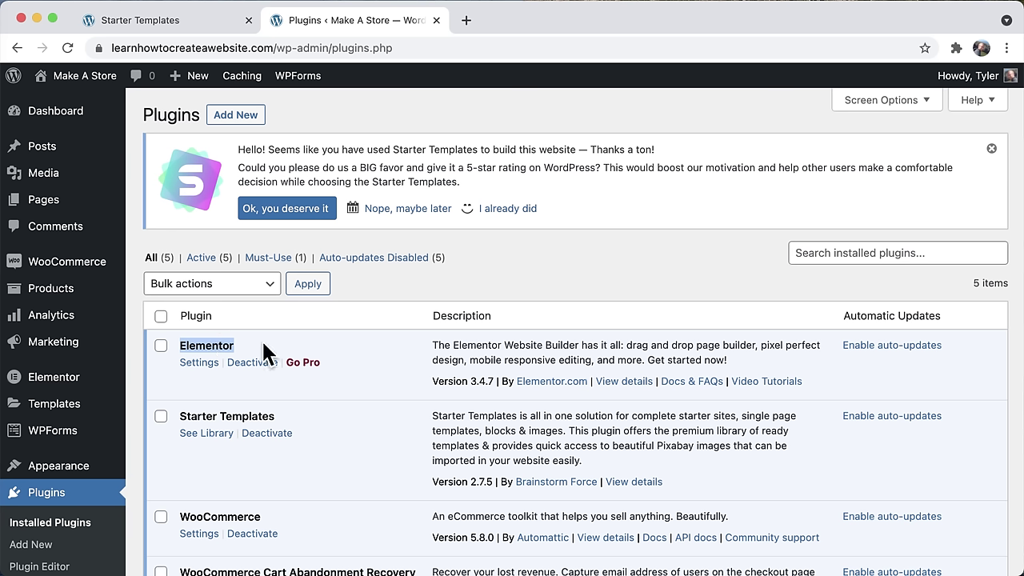
scroll(261, 339, down, 3)
double_click(222, 414)
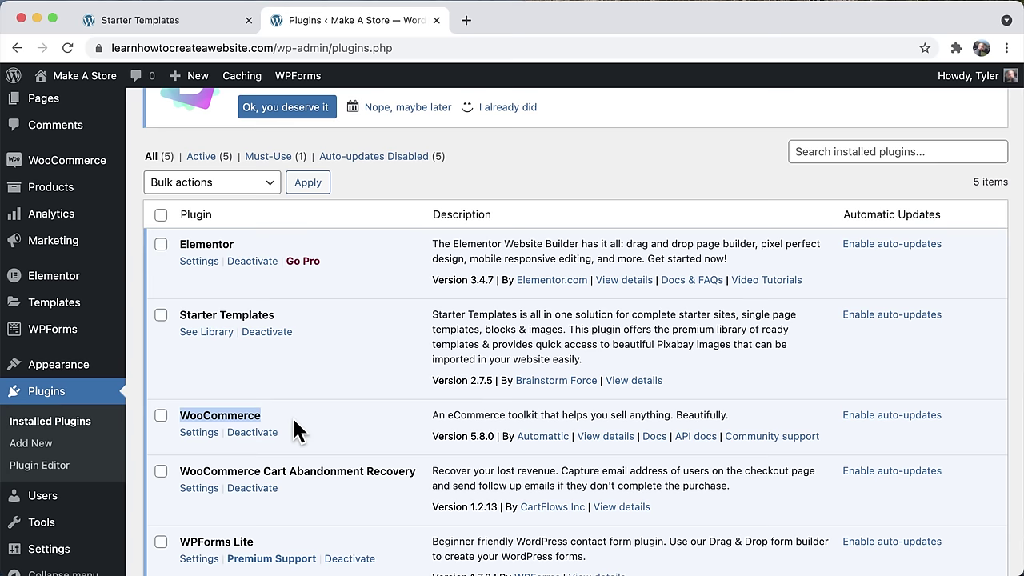
scroll(296, 430, down, 2)
triple_click(312, 402)
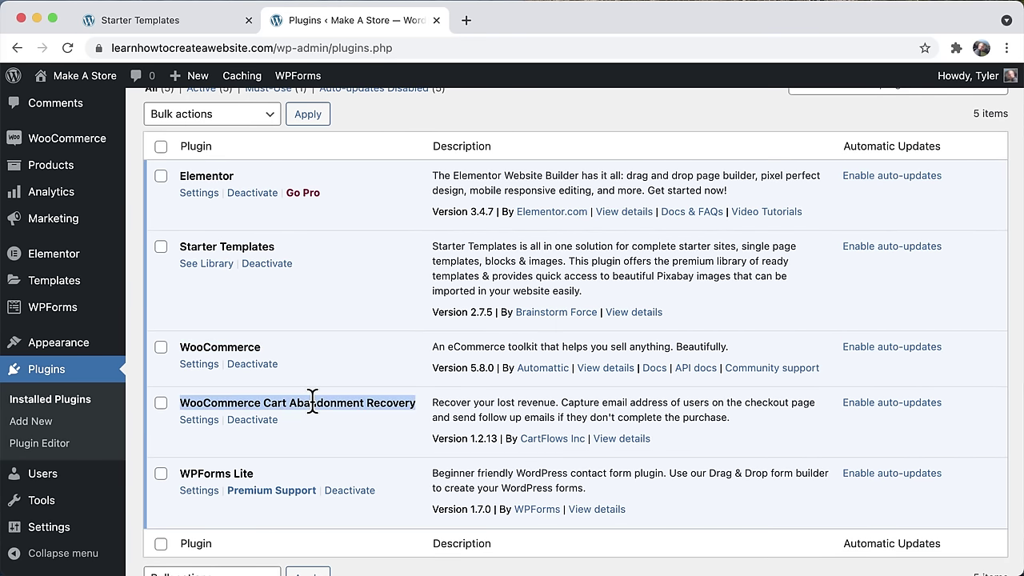
triple_click(222, 473)
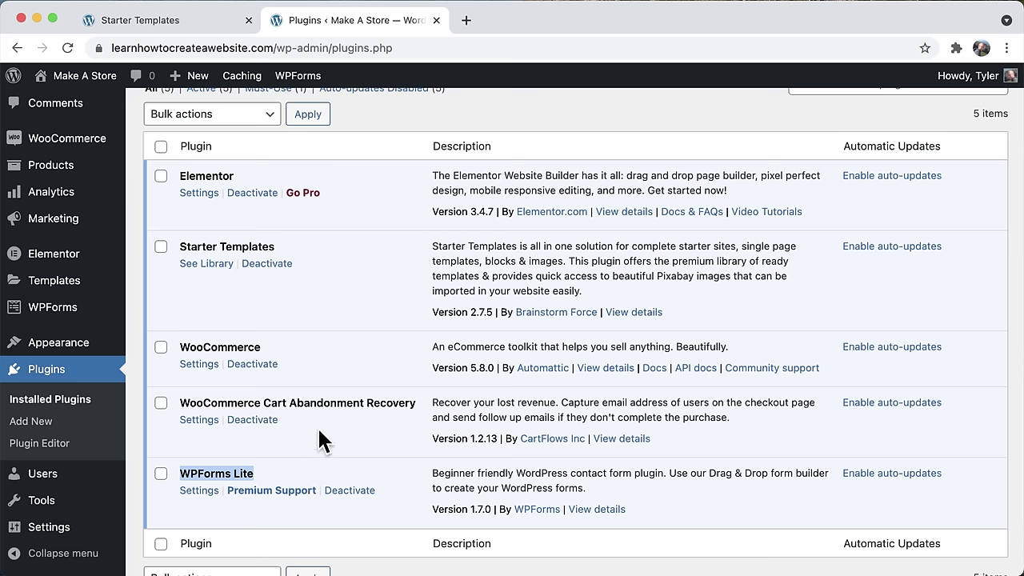
triple_click(322, 402)
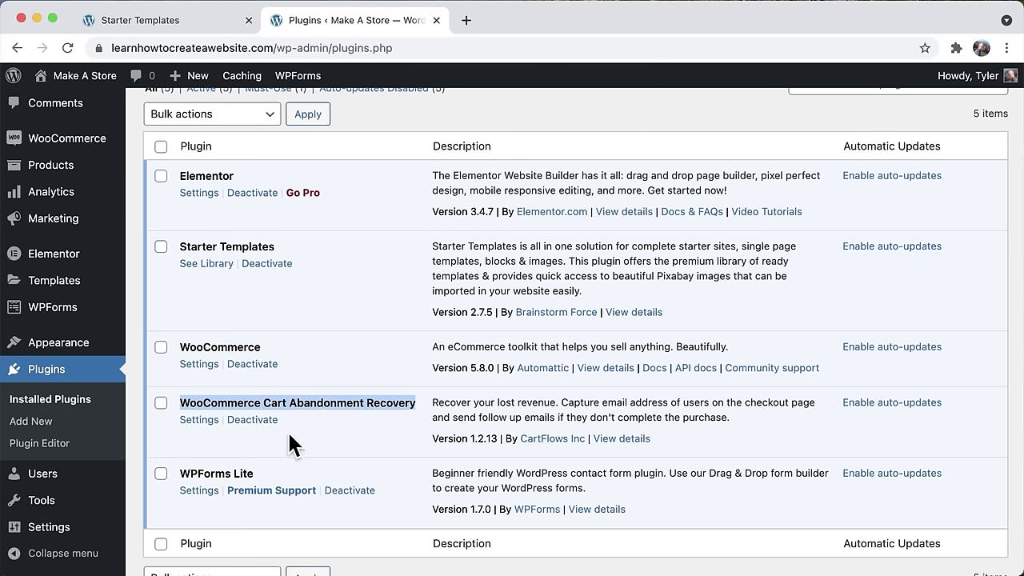
Deactivate and delete WooCommerce Cart Abandonment Recovery, confirming the deletion with OK.
click(256, 420)
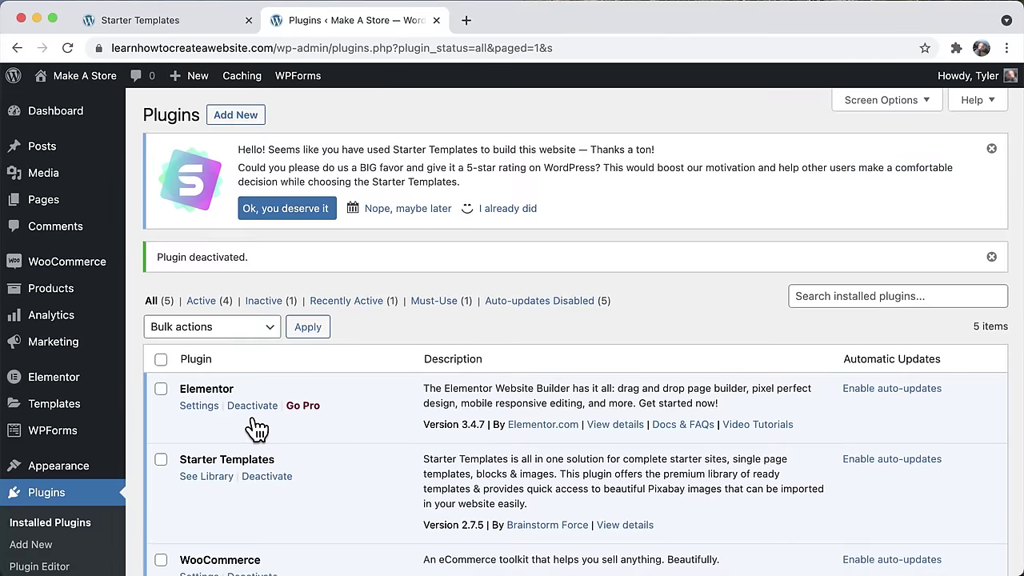
scroll(256, 428, down, 5)
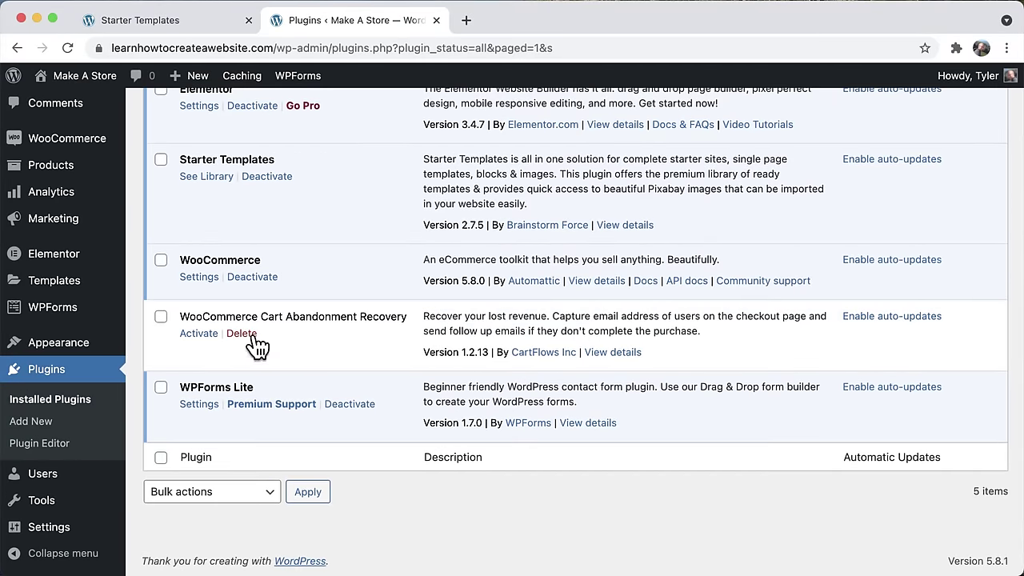
click(242, 333)
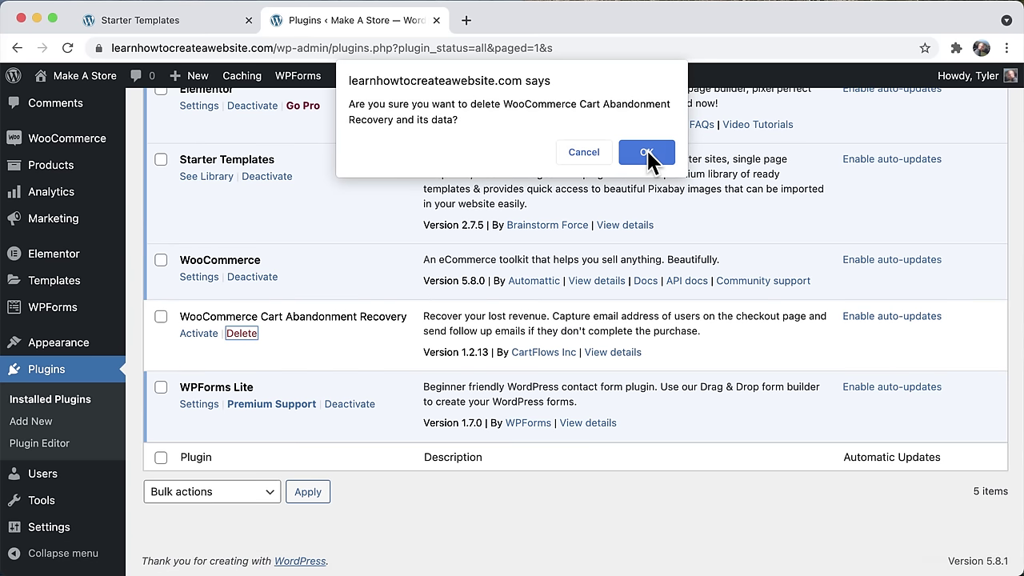
click(646, 151)
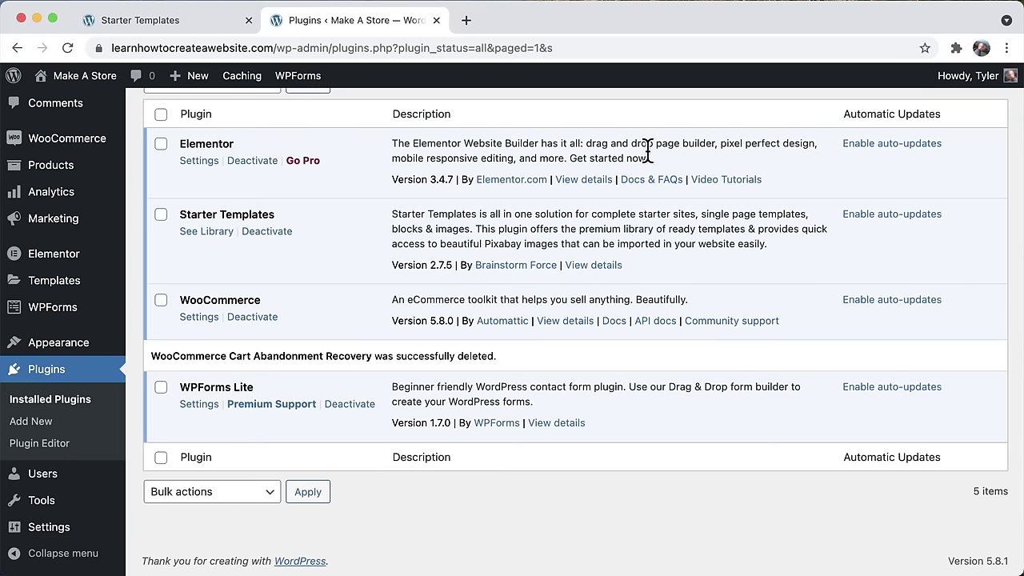
scroll(646, 151, up, 3)
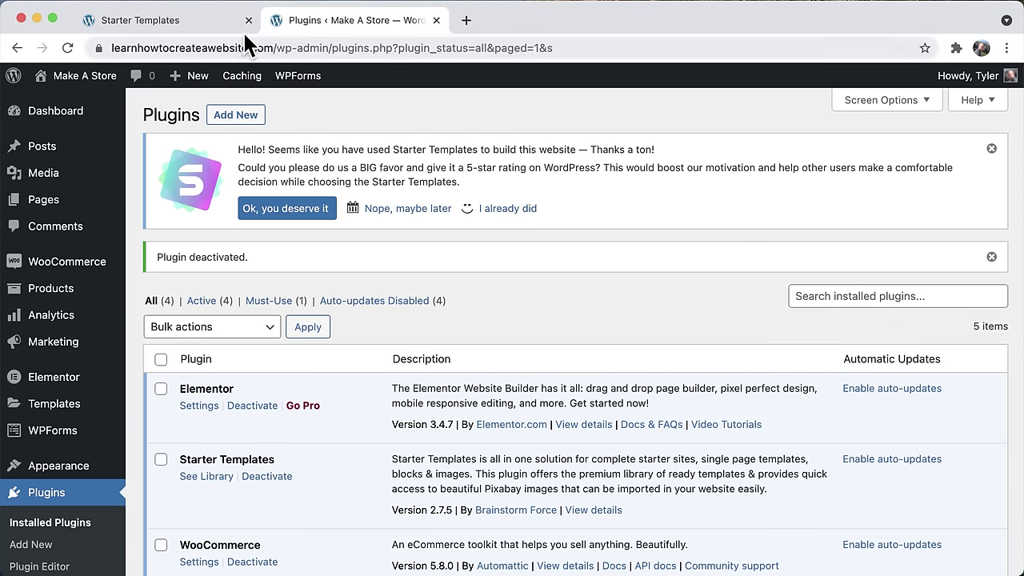
Close the Starter Templates tab, then trash and permanently delete the Hello world! post.
click(248, 20)
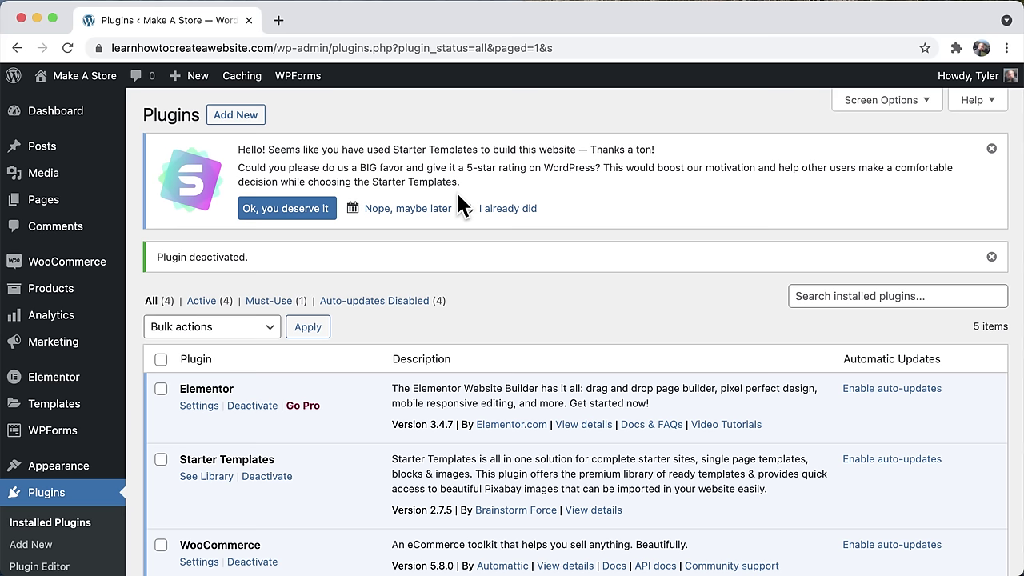
click(59, 153)
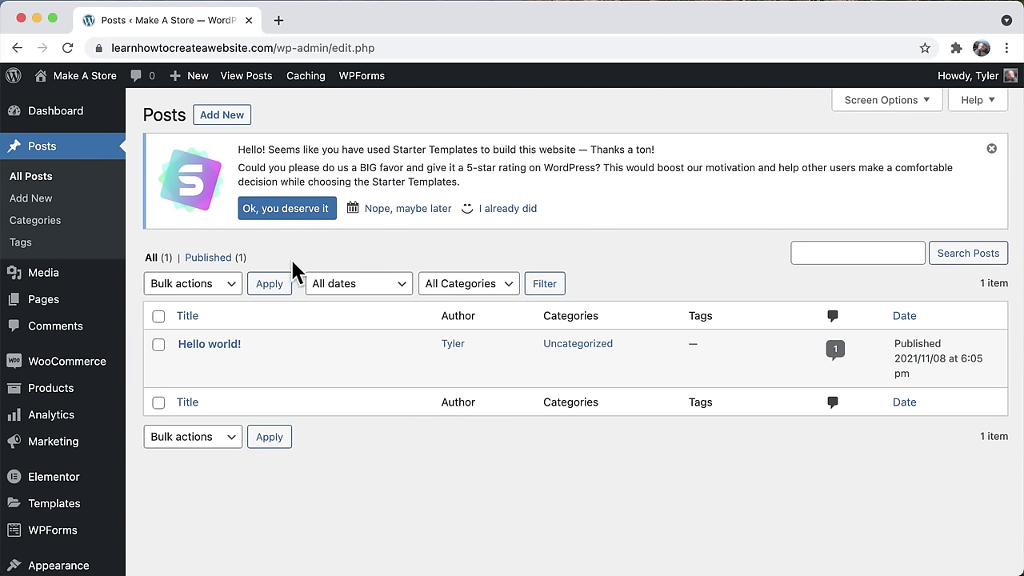
mouse_move(226, 370)
click(274, 362)
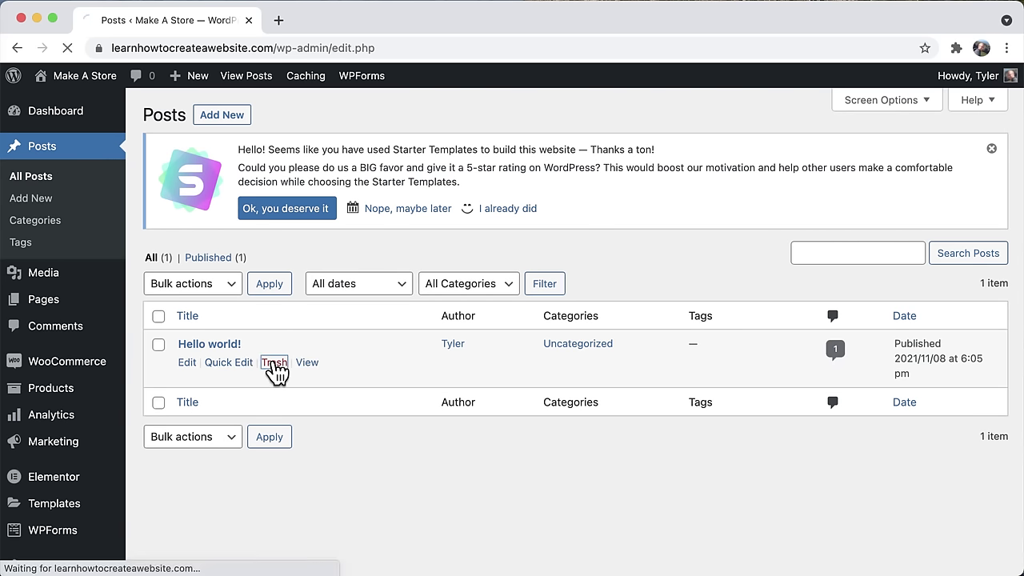
click(202, 302)
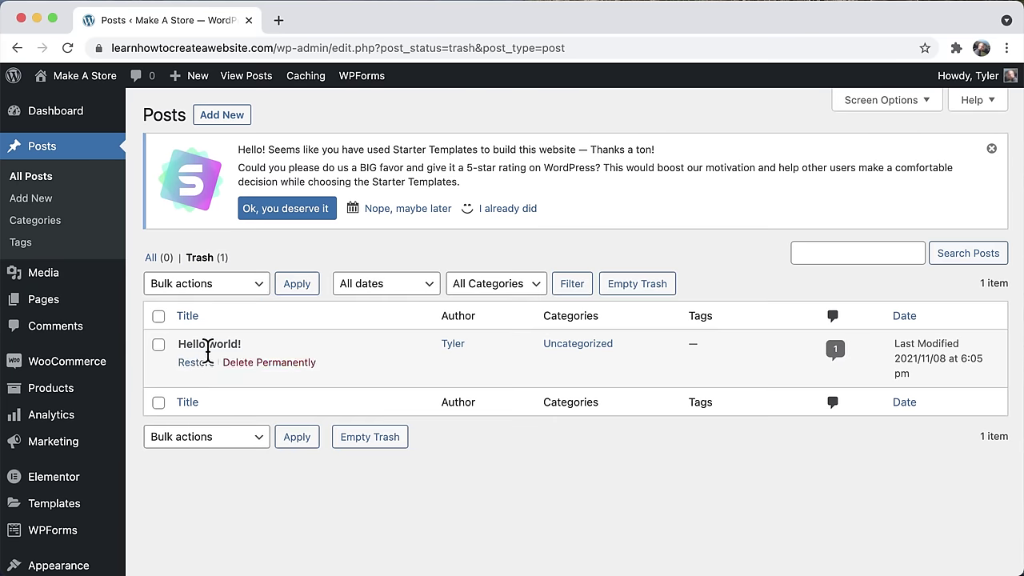
click(267, 364)
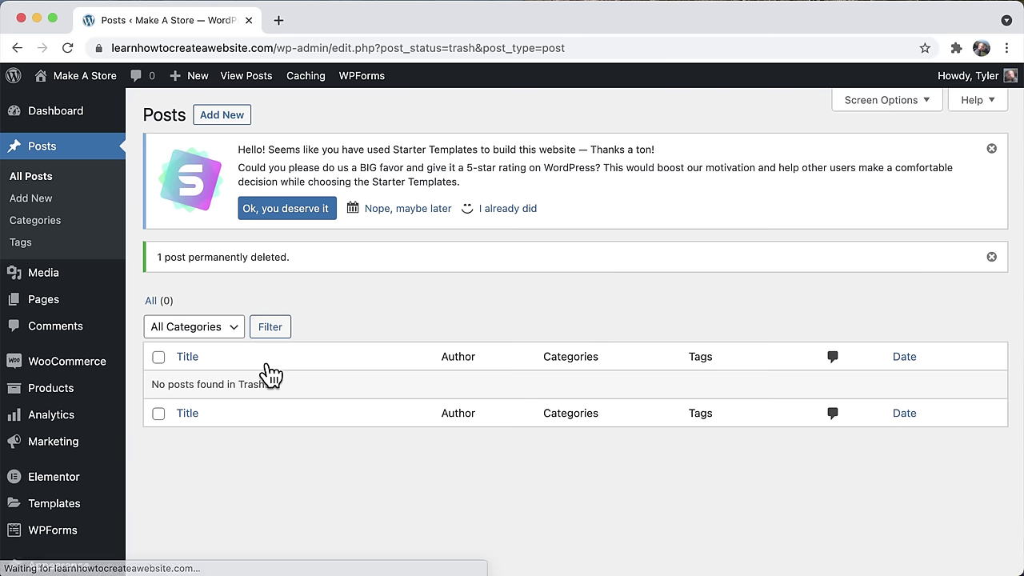
click(69, 309)
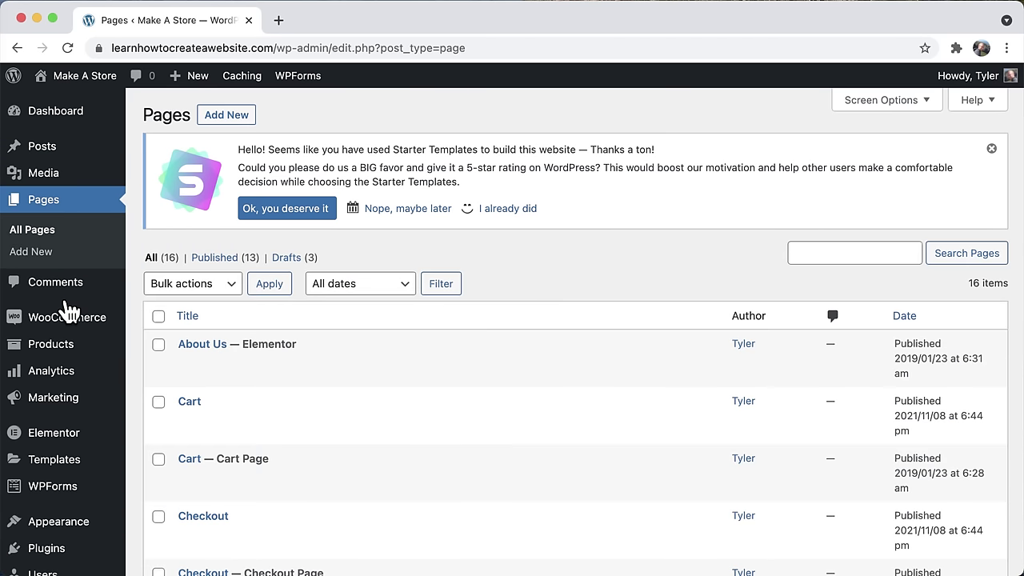
Check the ten unwanted pages, leaving Home and Shop unchecked, and move them to Trash.
scroll(396, 301, down, 10)
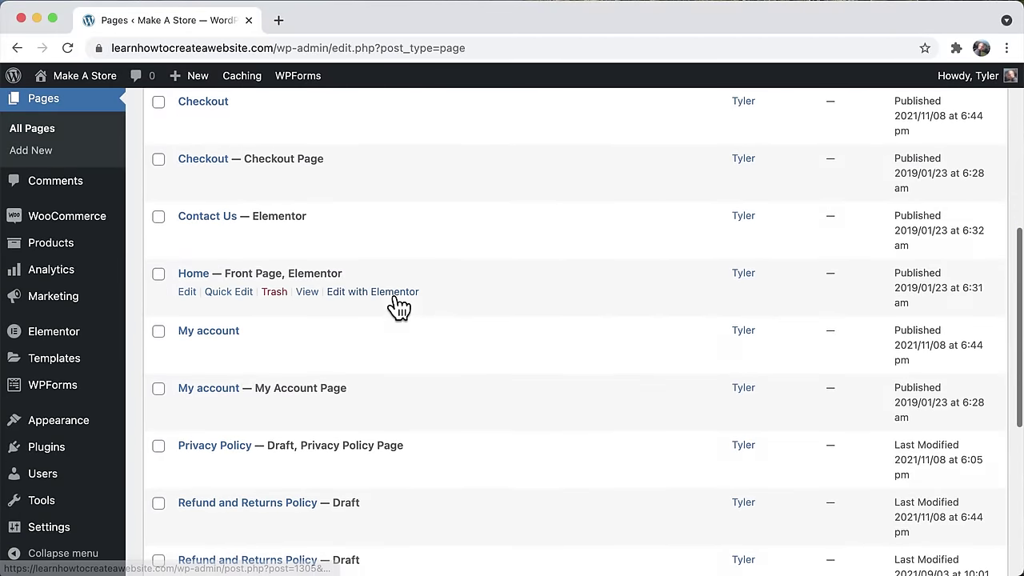
scroll(395, 296, down, 9)
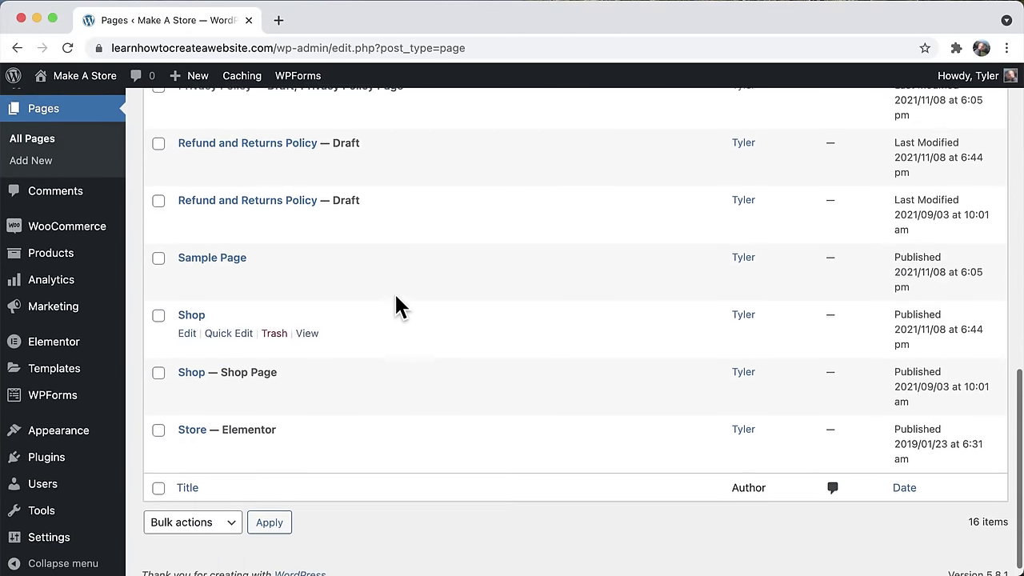
scroll(395, 297, up, 20)
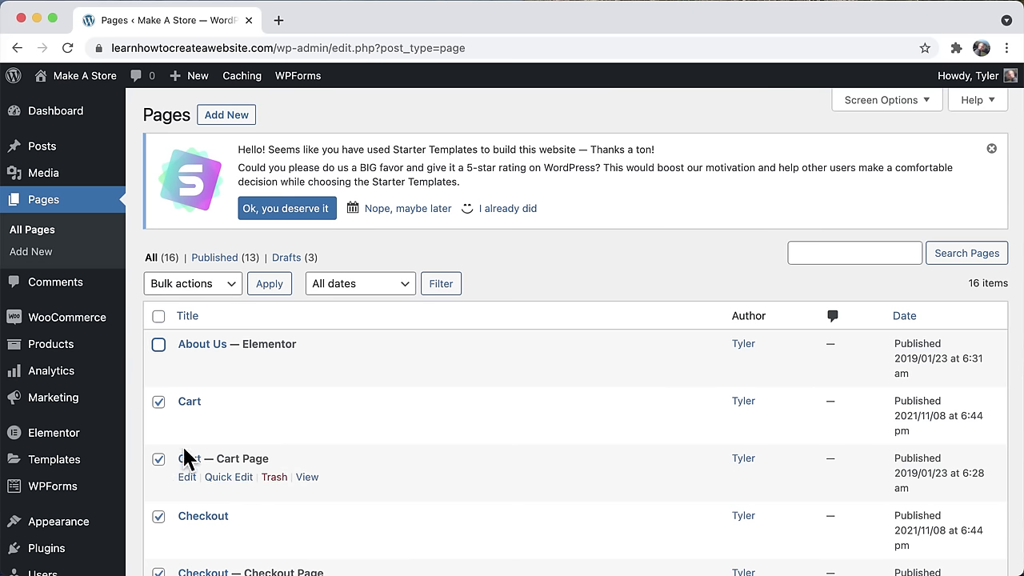
scroll(158, 472, down, 3)
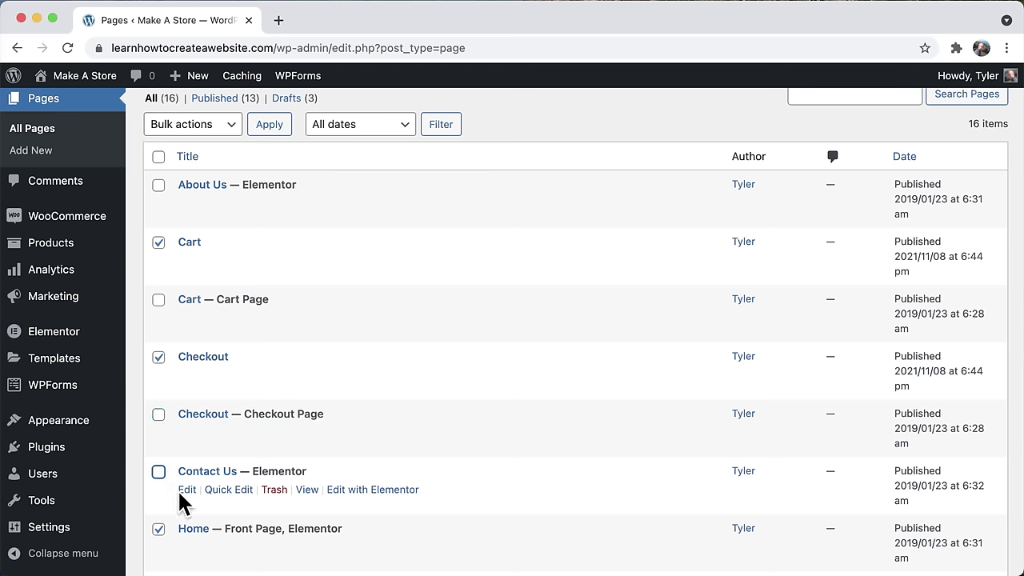
click(159, 528)
scroll(160, 538, down, 3)
scroll(160, 542, down, 5)
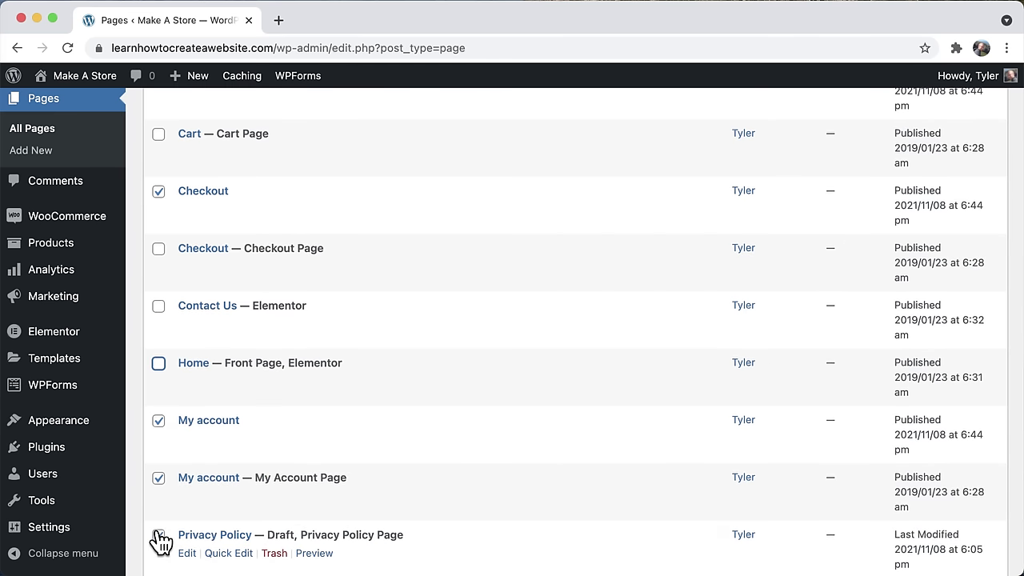
scroll(159, 541, down, 3)
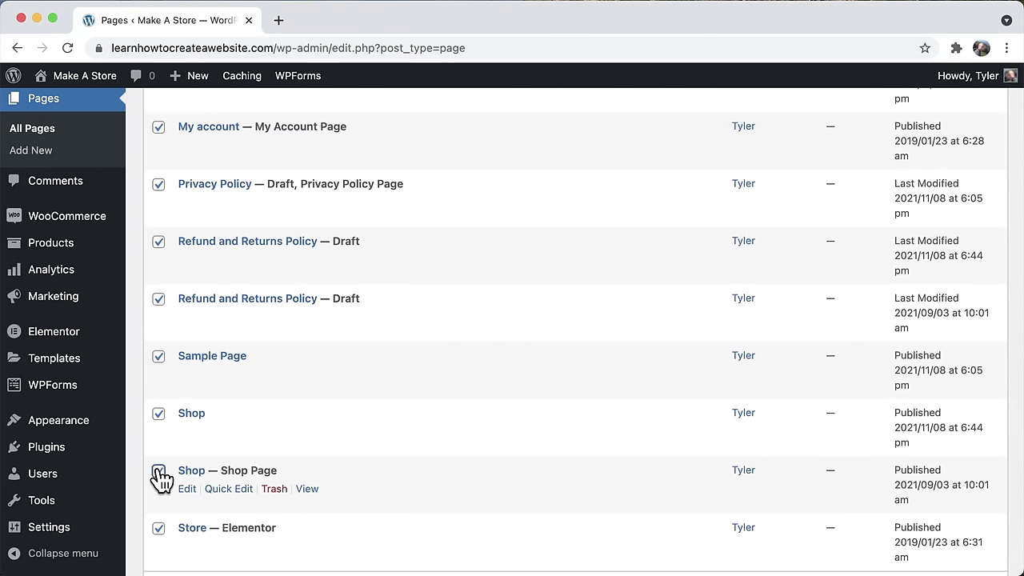
click(160, 478)
scroll(160, 478, down, 3)
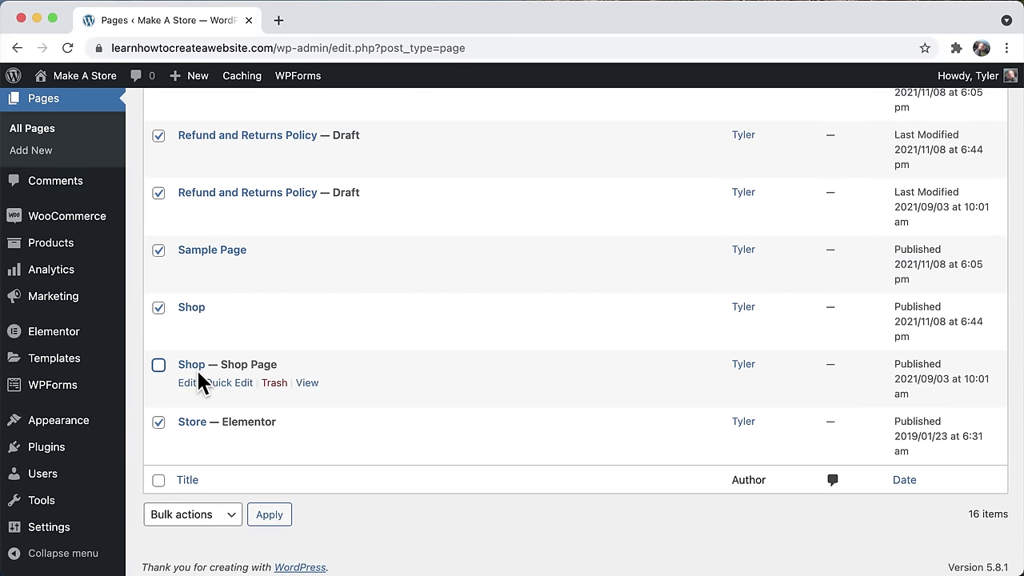
scroll(197, 368, up, 15)
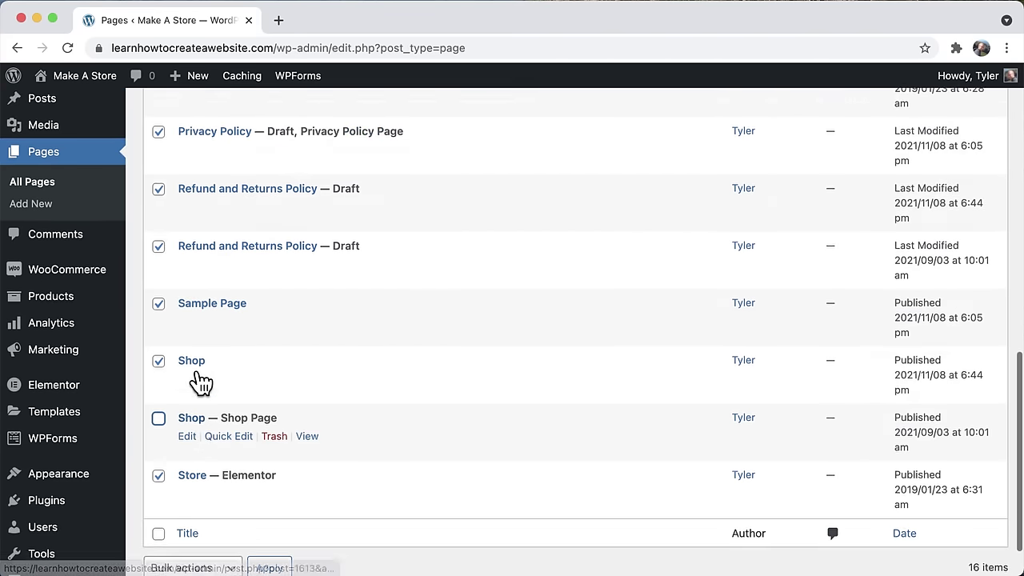
click(224, 222)
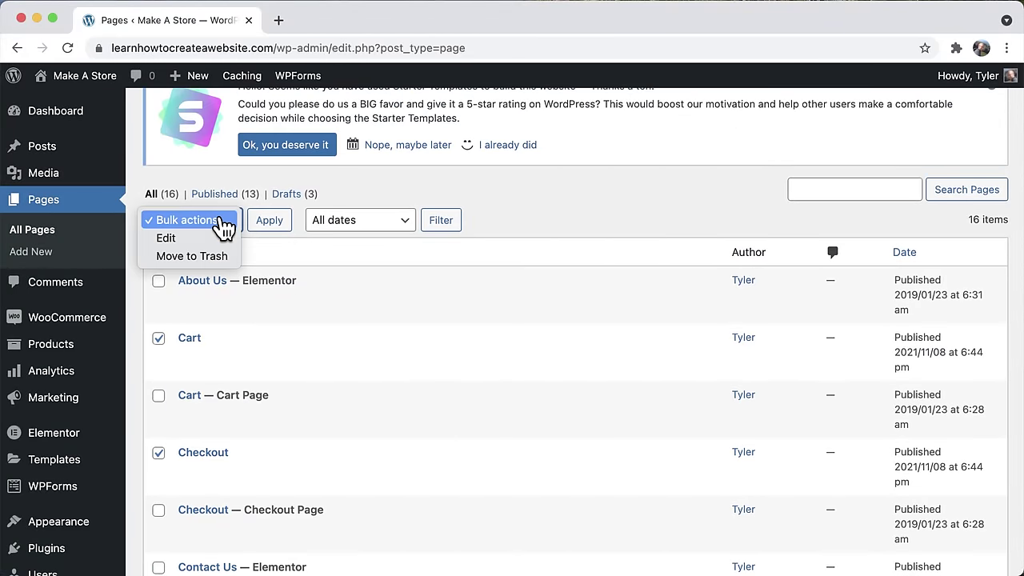
click(213, 256)
click(271, 225)
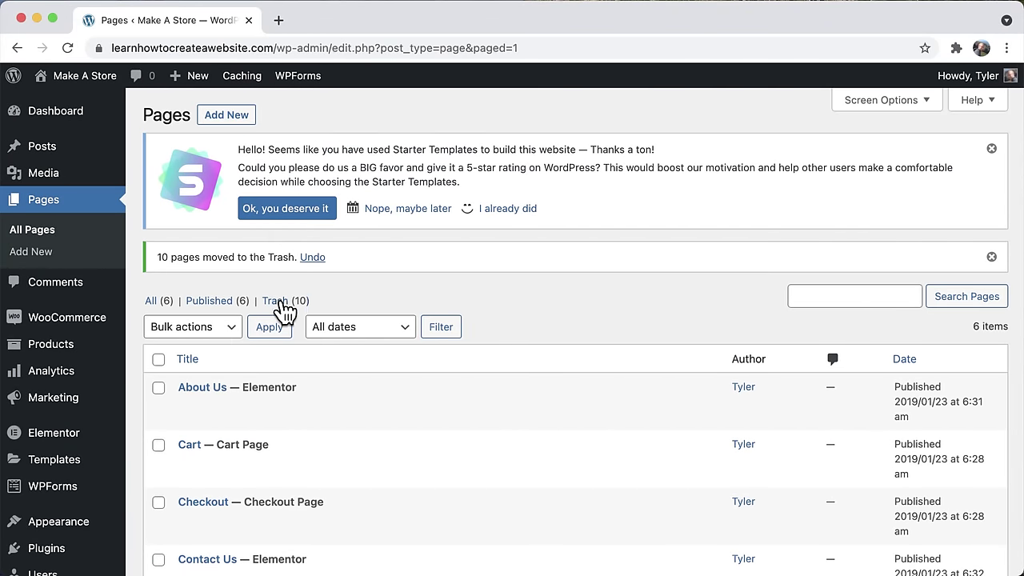
Permanently delete all ten trashed pages and return to the All pages list.
click(284, 308)
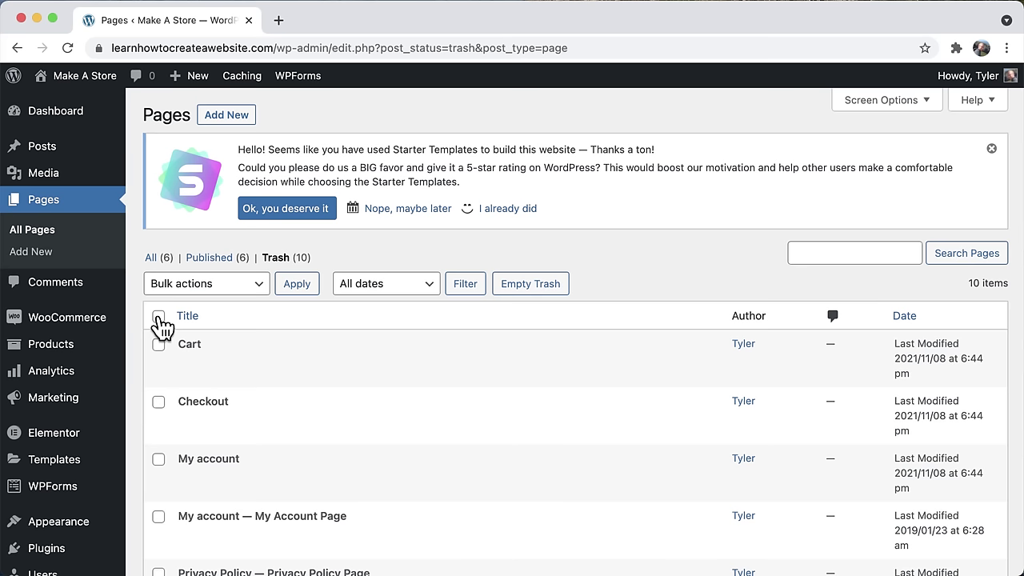
click(158, 316)
click(248, 296)
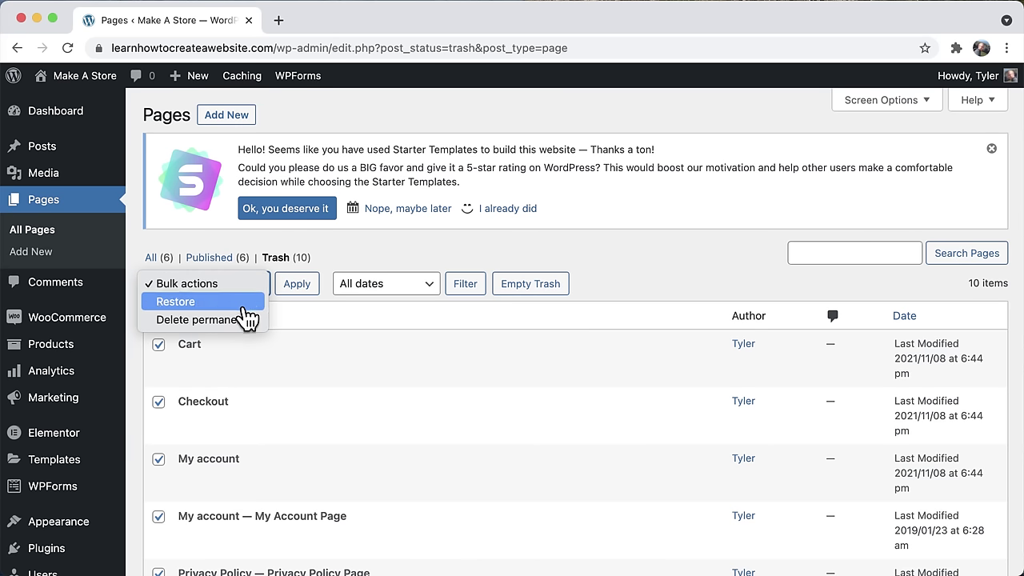
click(244, 323)
click(299, 288)
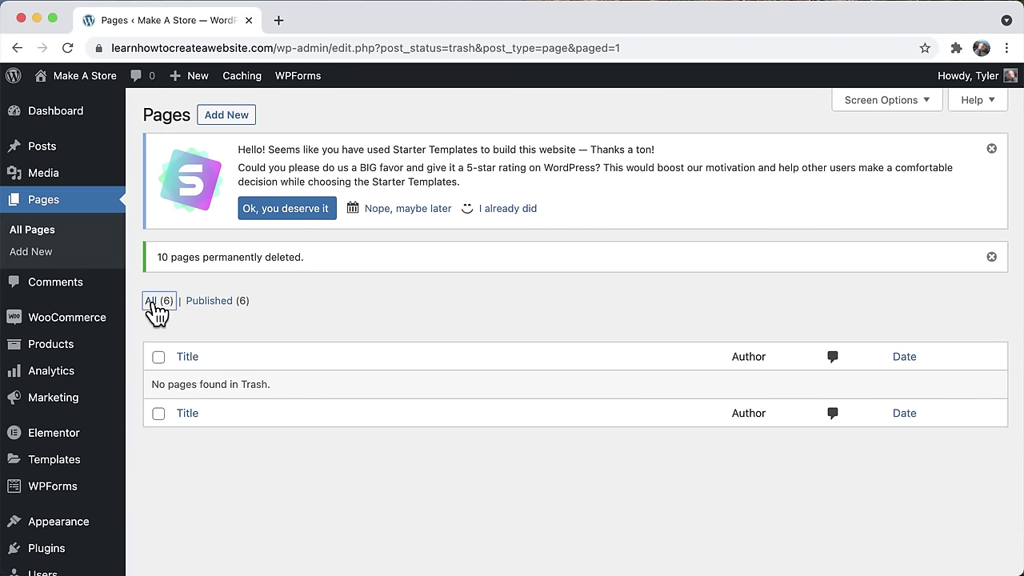
click(152, 302)
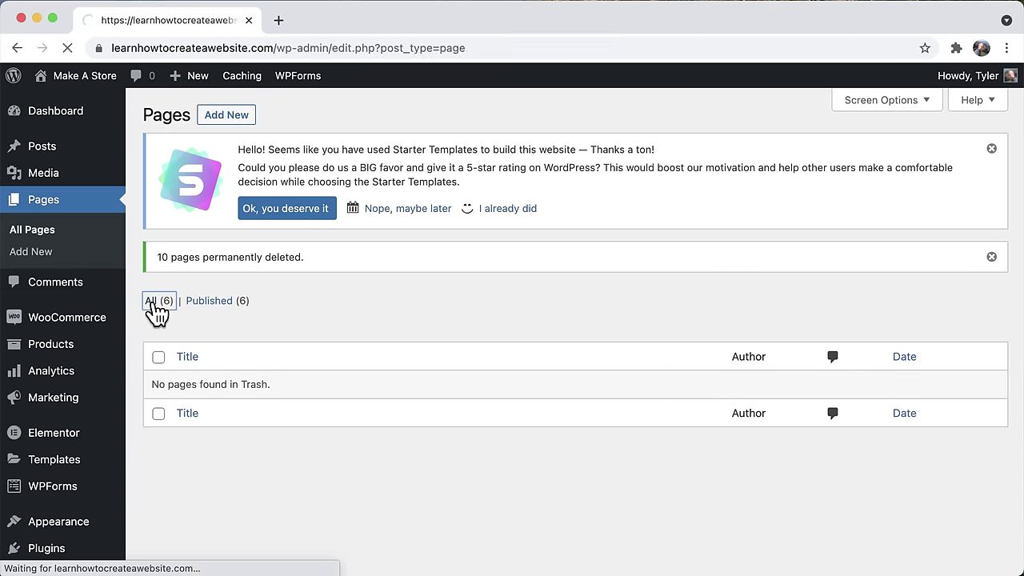
scroll(500, 369, down, 3)
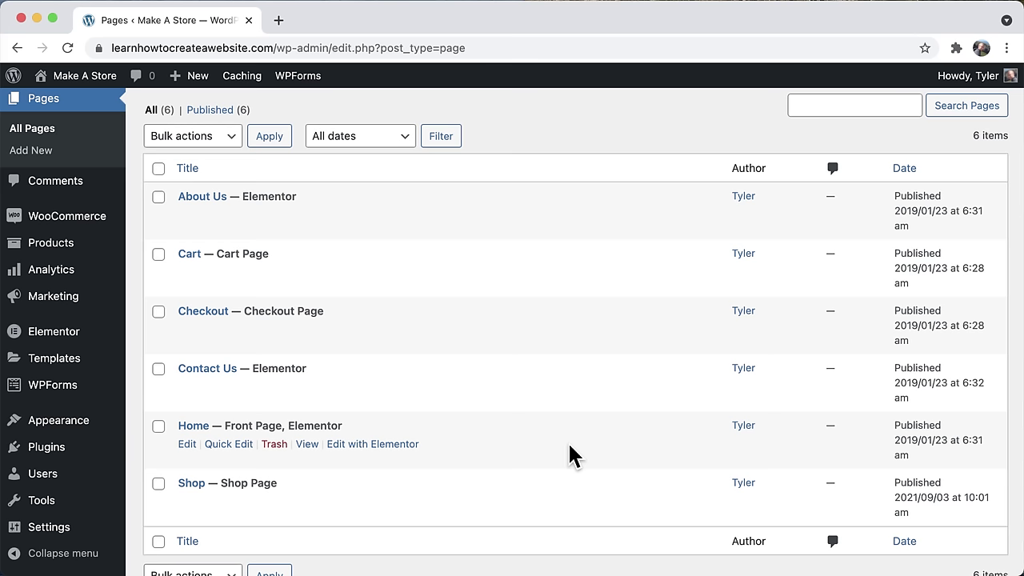
Open General Settings and review the Make A Store site title and tagline.
mouse_move(88, 534)
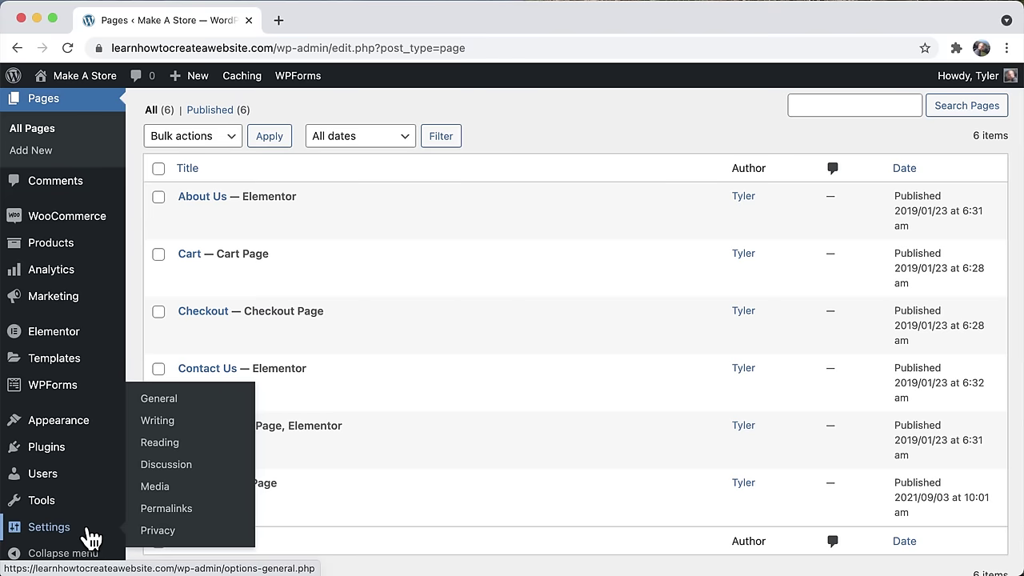
click(174, 400)
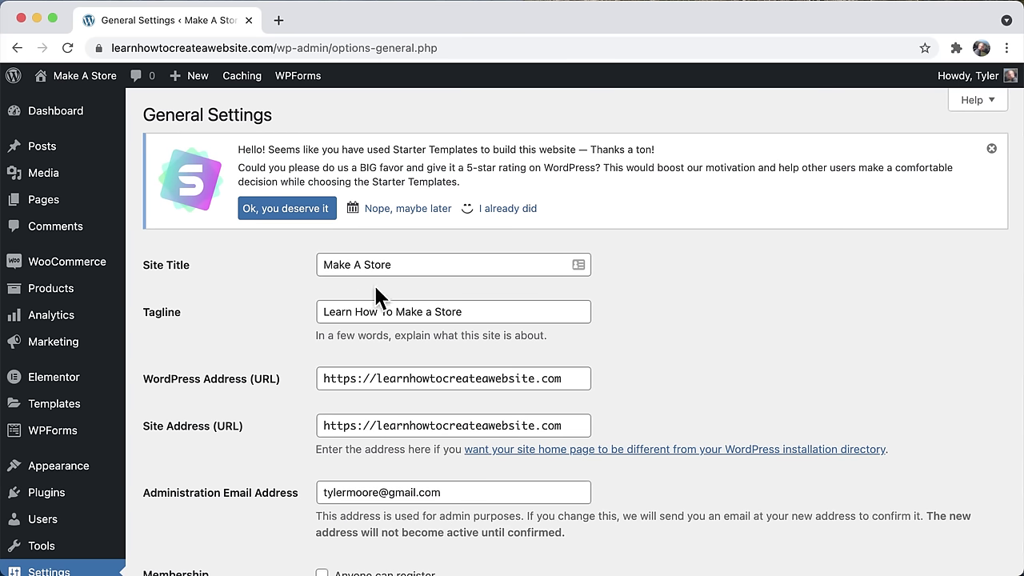
triple_click(407, 264)
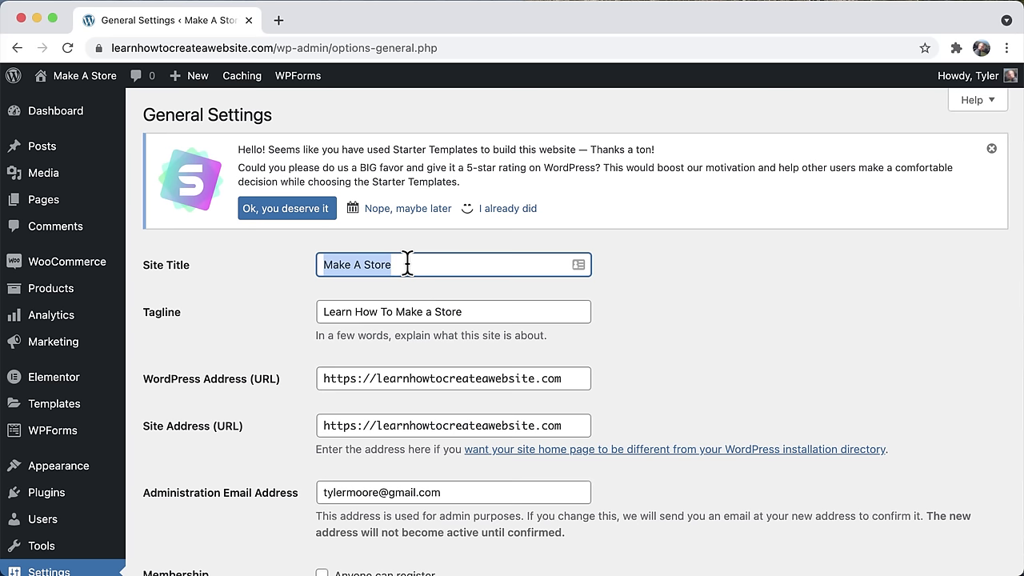
triple_click(499, 311)
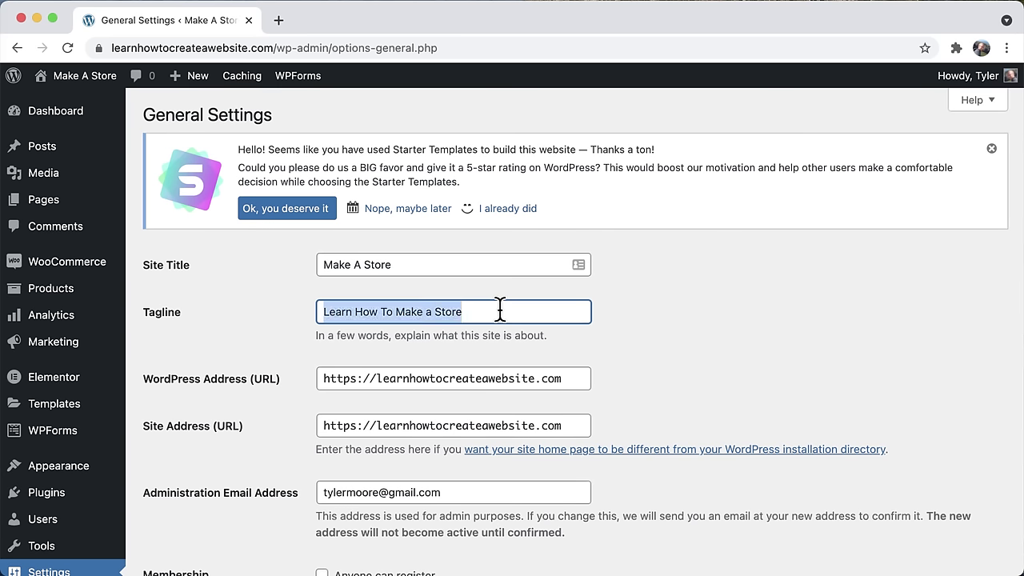
click(500, 311)
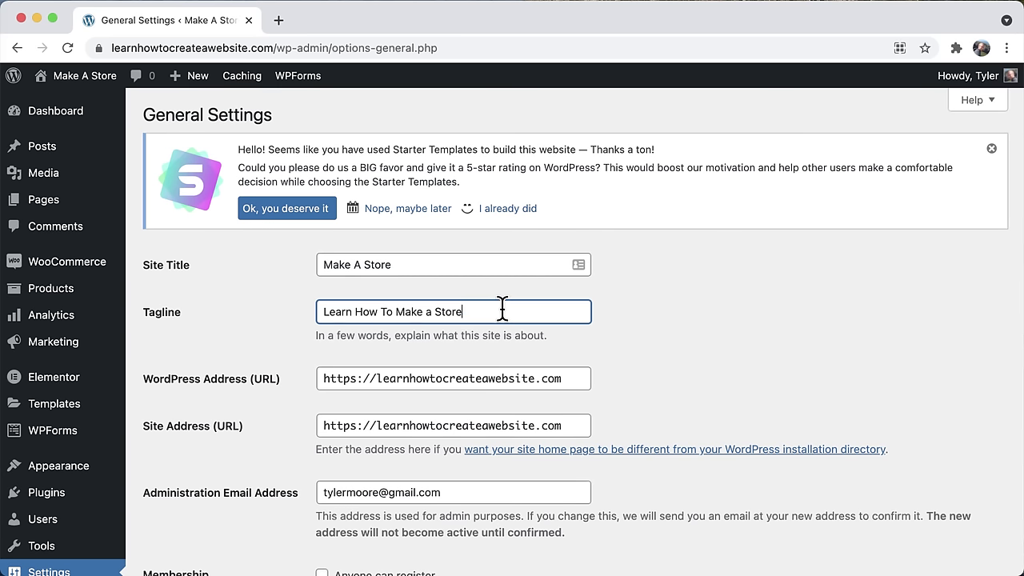
Load the live site's homepage in a new browser tab.
click(279, 20)
text(https://learnhowtocreateawebsite.com/)
key(Return)
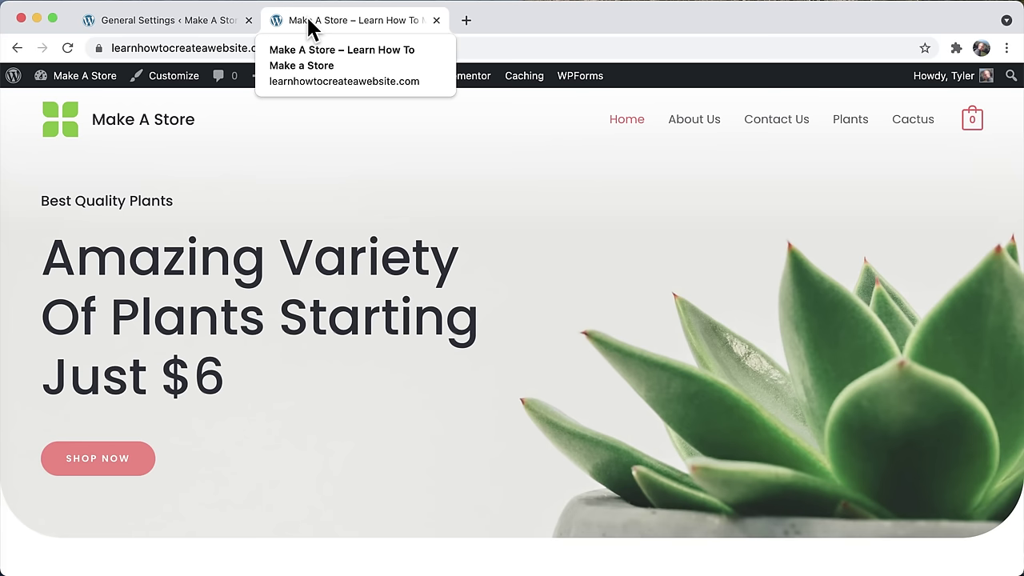
click(206, 20)
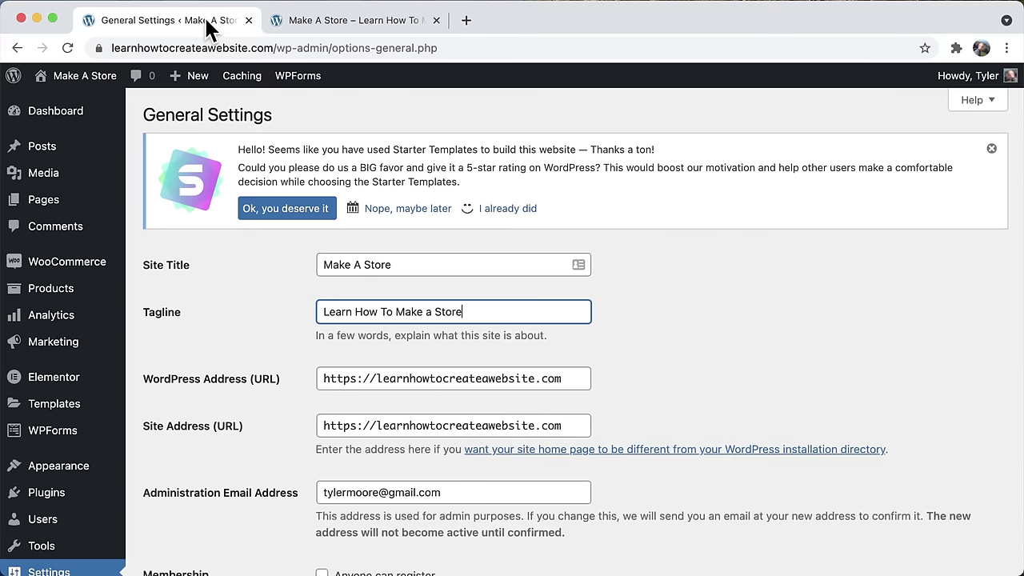
Review the title, tagline and admin email, save the settings, and close the preview tab.
click(410, 264)
double_click(410, 265)
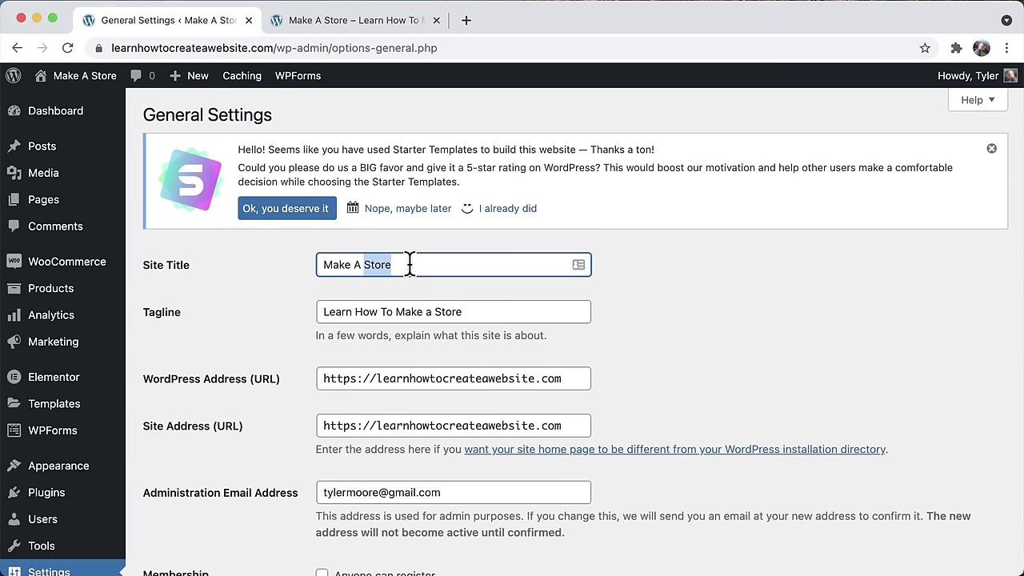
triple_click(482, 312)
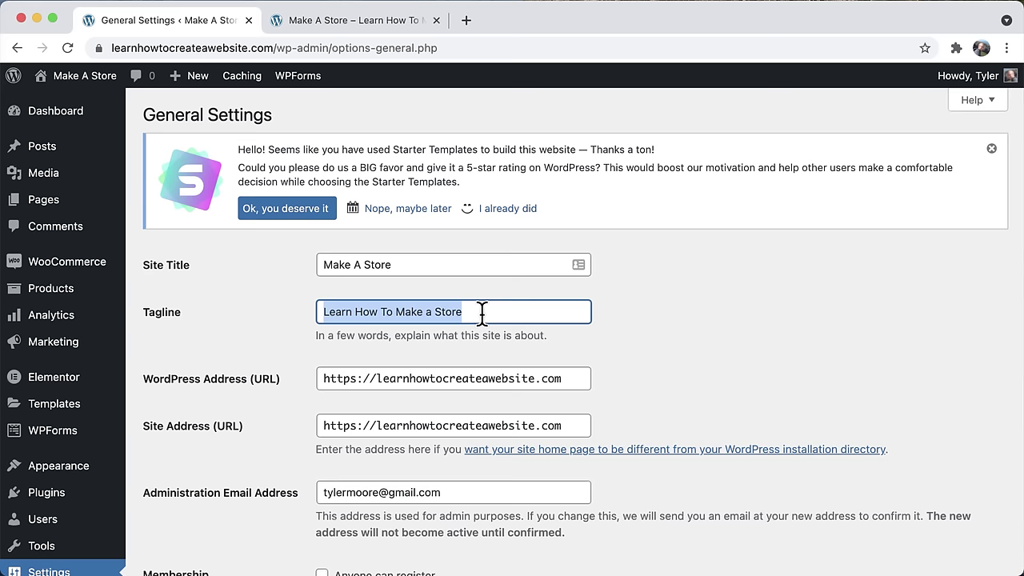
scroll(482, 312, down, 3)
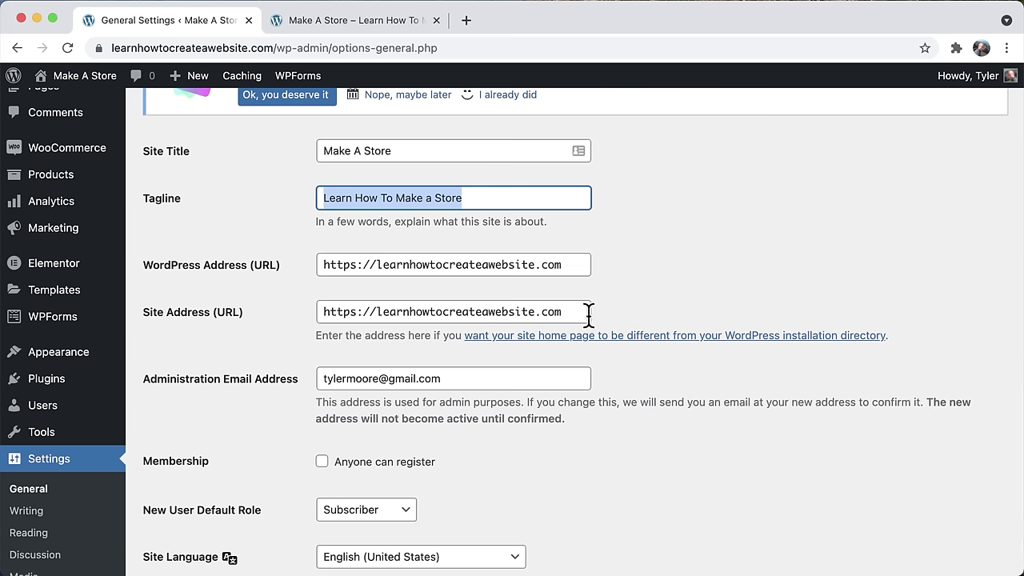
drag(446, 377, 276, 392)
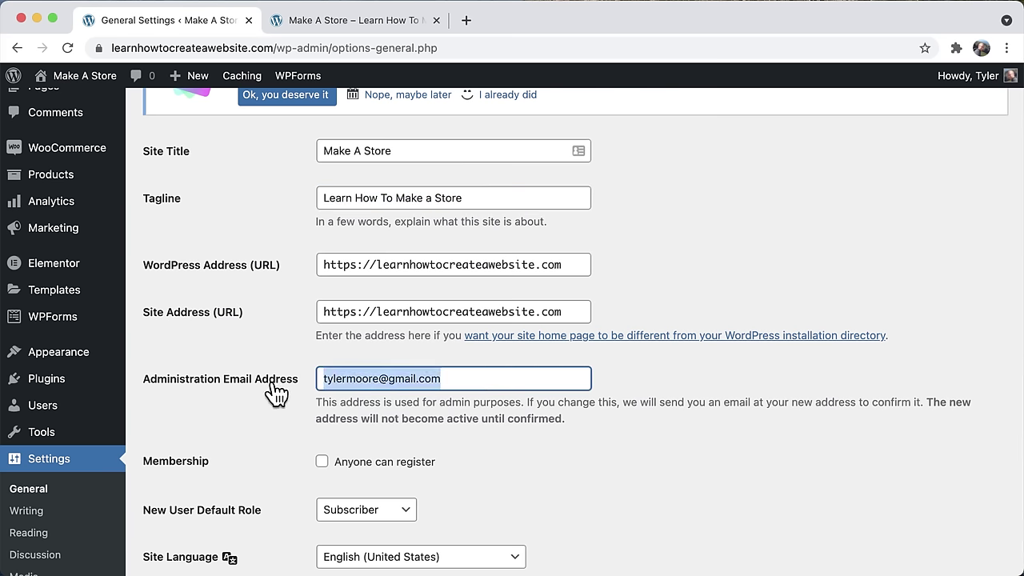
scroll(273, 393, down, 6)
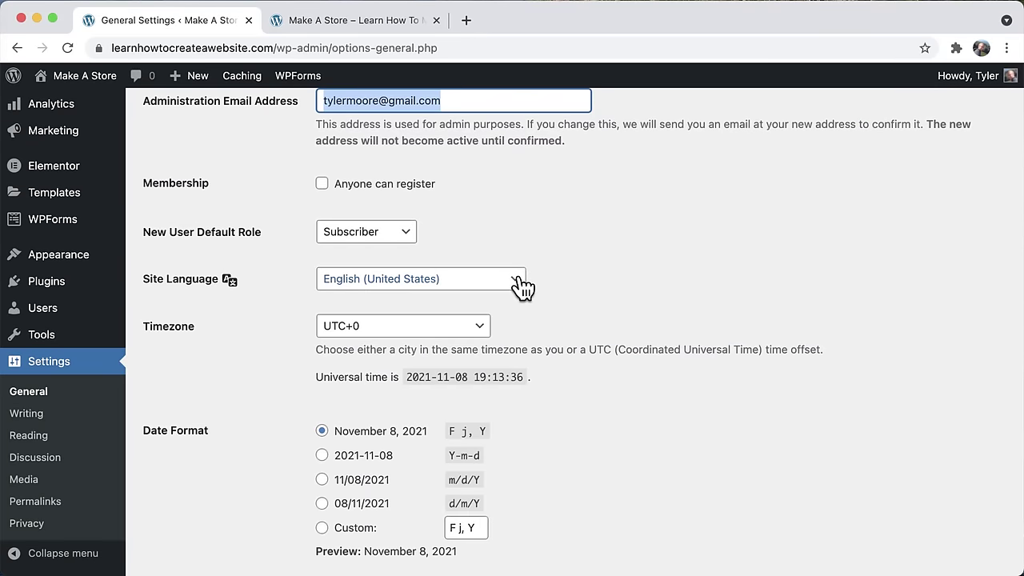
scroll(520, 284, down, 4)
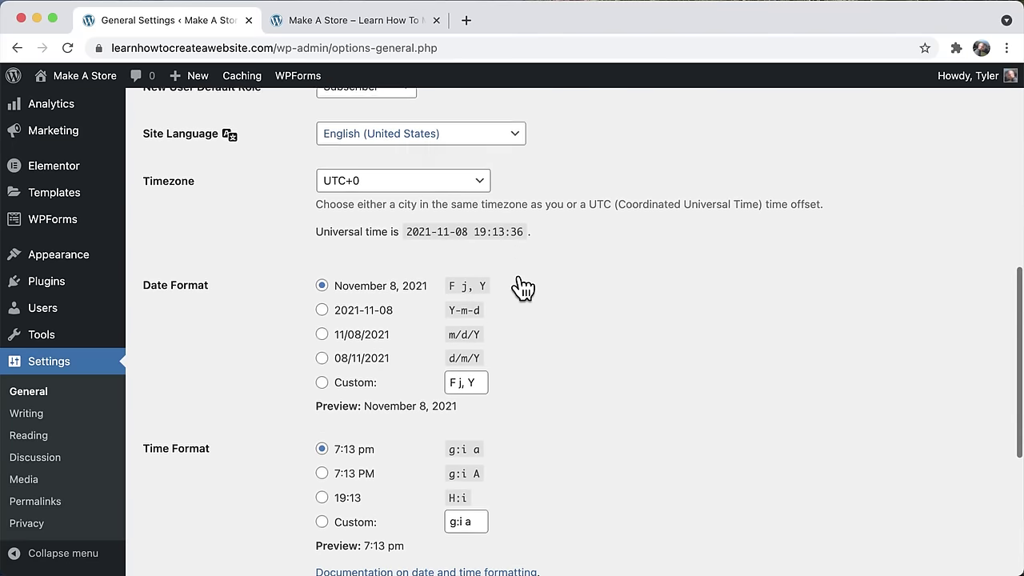
scroll(534, 313, down, 1)
scroll(534, 313, down, 5)
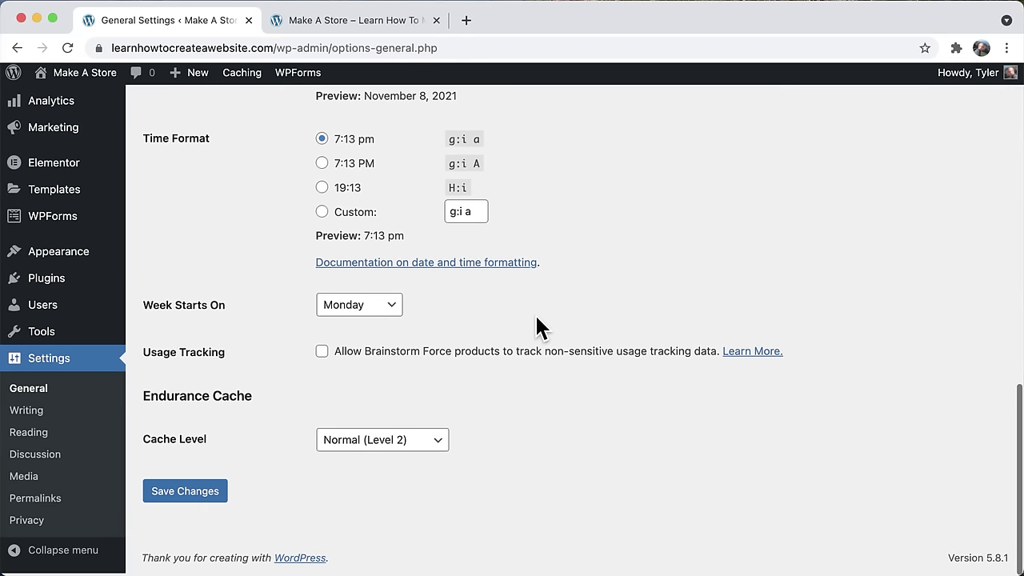
click(192, 495)
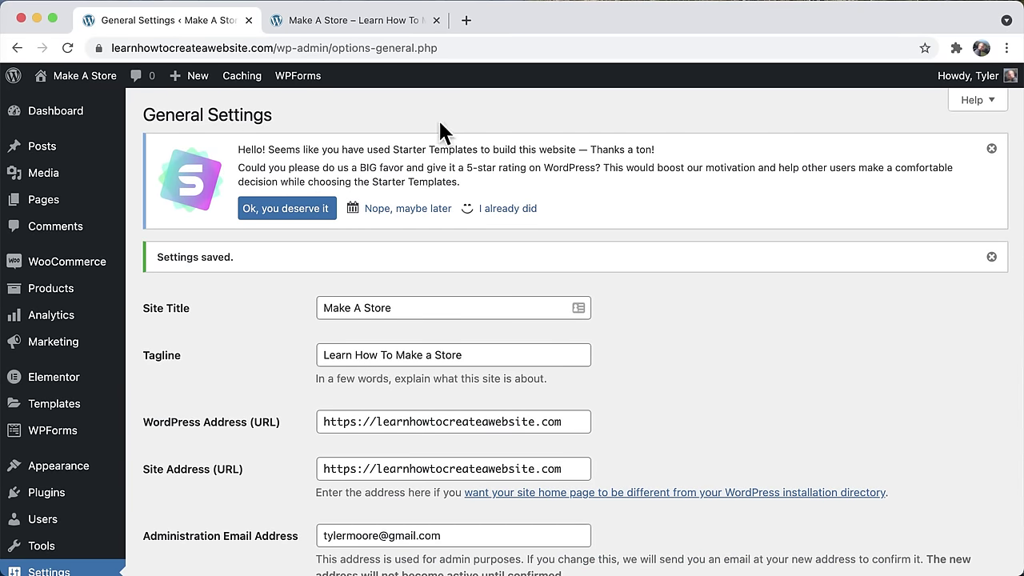
click(436, 20)
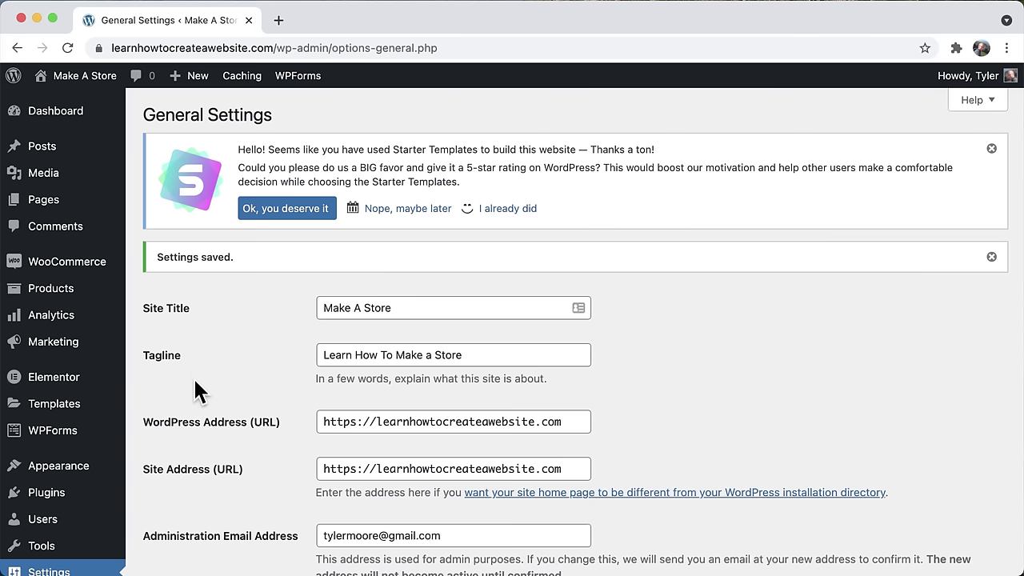
Open the Customizer's Global Typography settings and inspect the Plants Collection text.
mouse_move(23, 472)
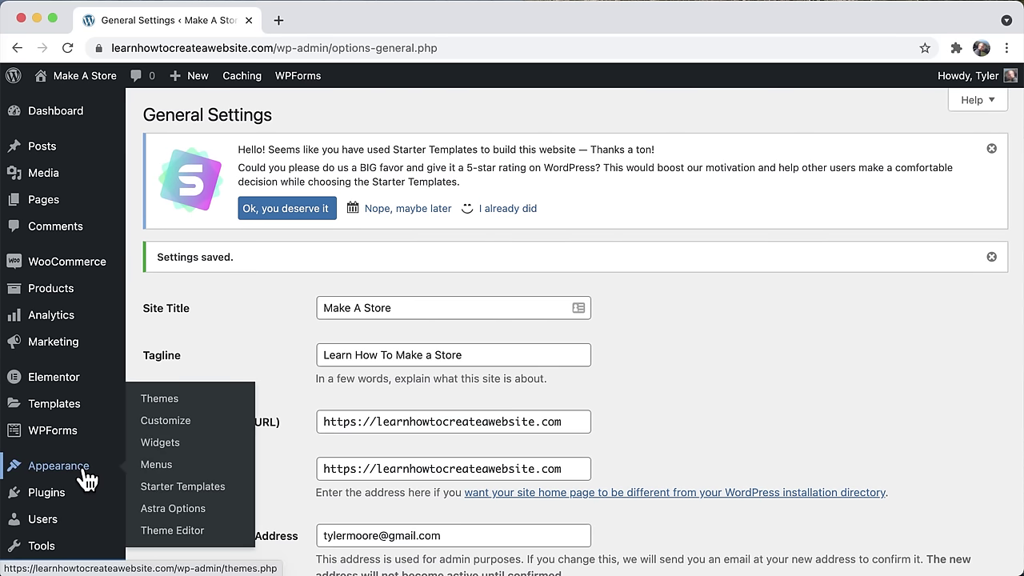
click(178, 421)
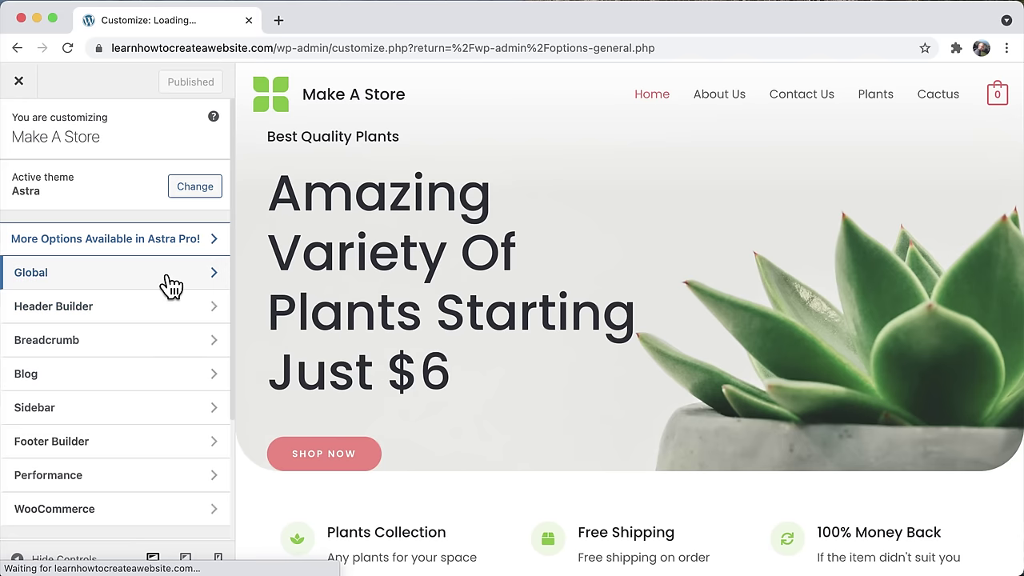
click(169, 280)
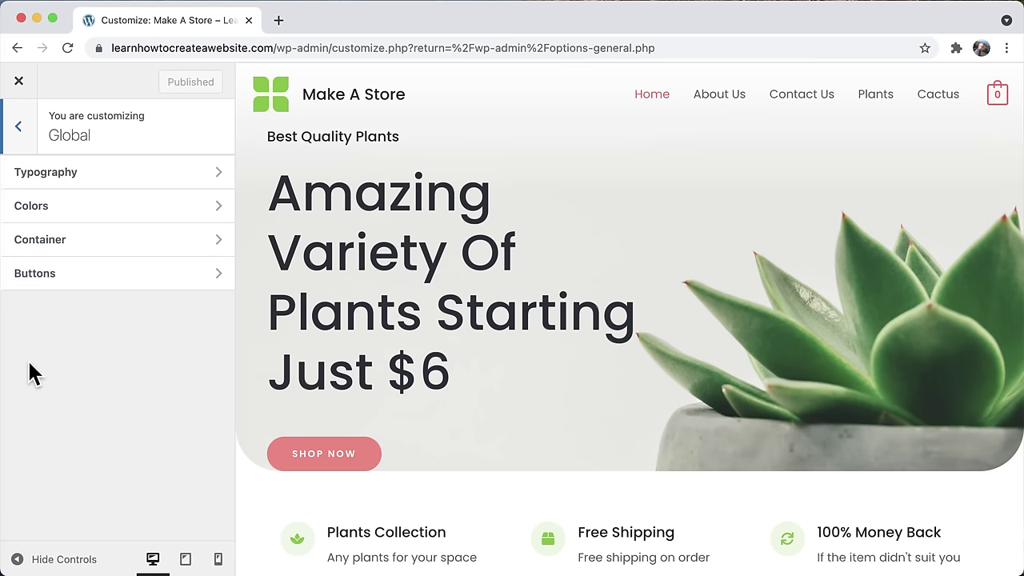
click(96, 183)
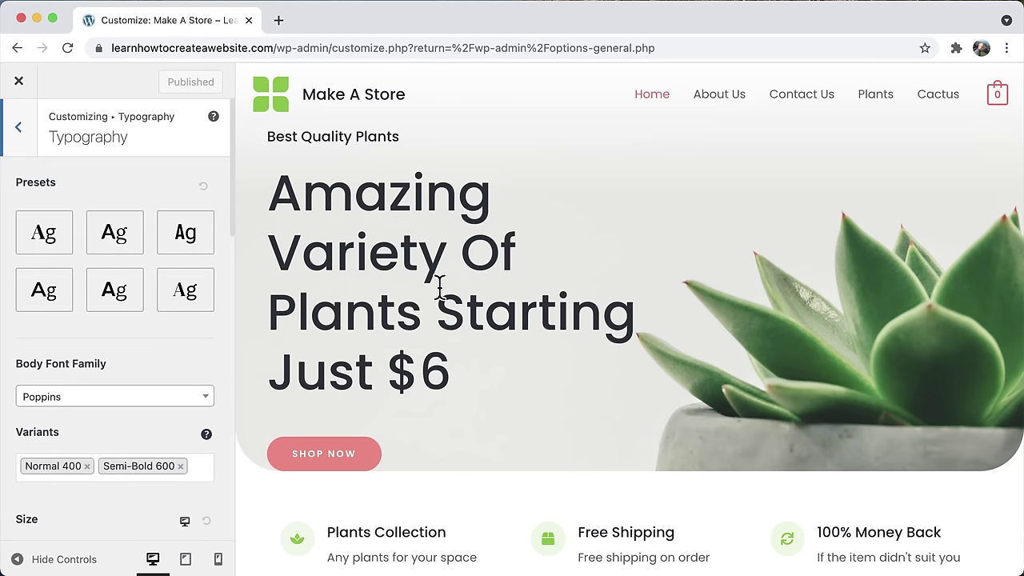
scroll(439, 287, down, 3)
drag(334, 336, 458, 336)
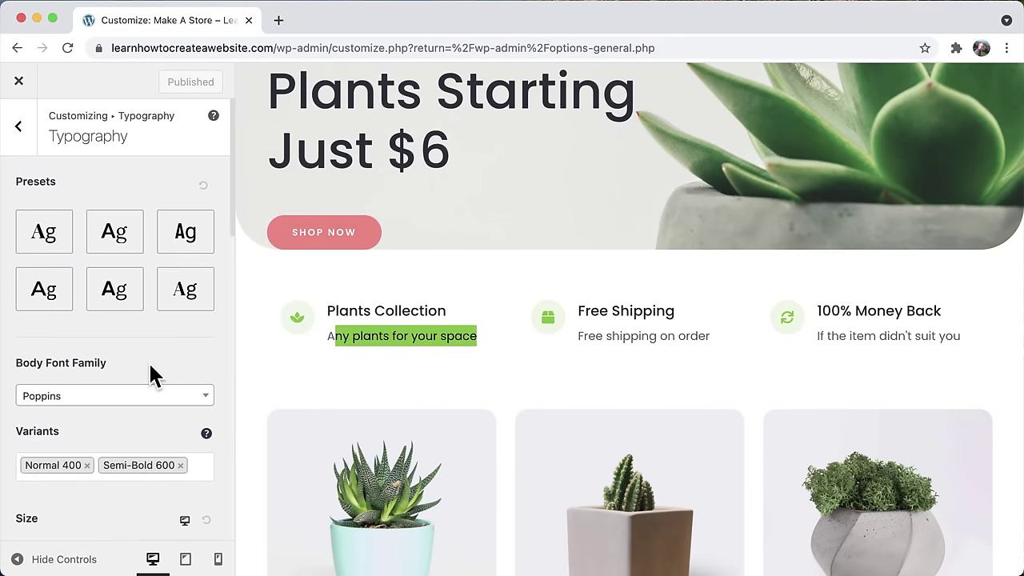
scroll(152, 369, down, 2)
Set the body font family to Poor Story and inspect the preview text.
click(193, 335)
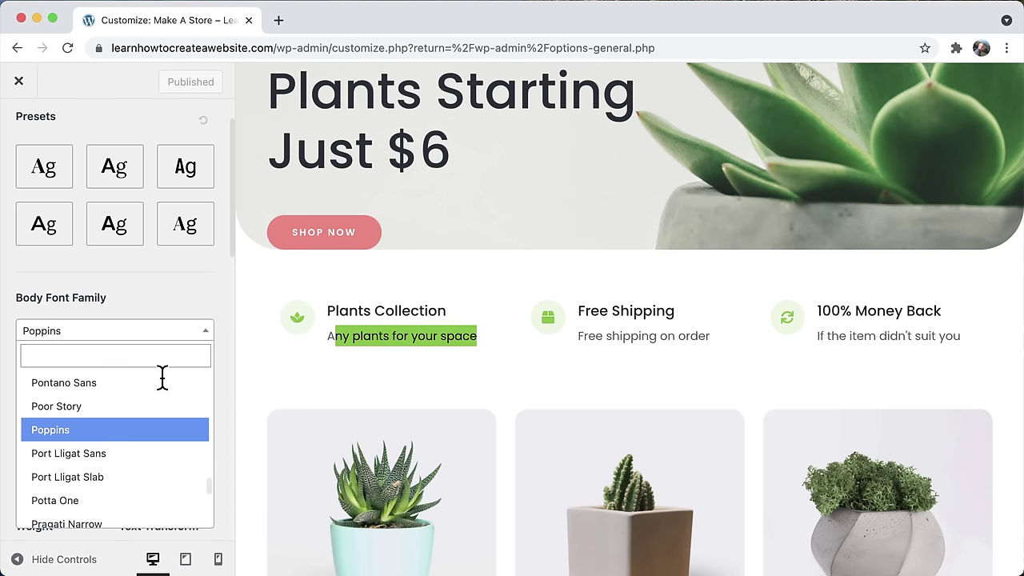
click(104, 410)
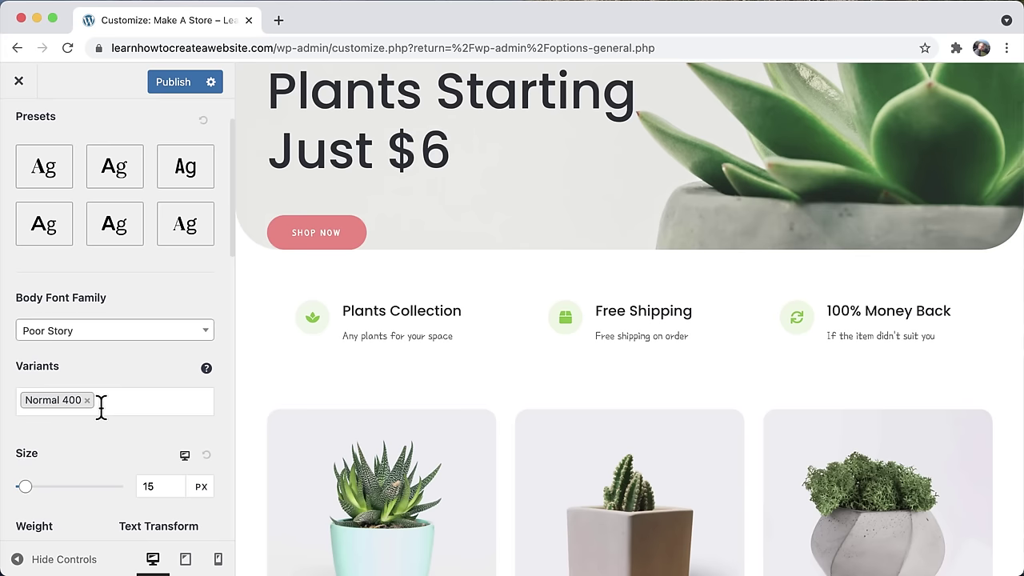
drag(359, 337, 440, 336)
scroll(439, 336, down, 5)
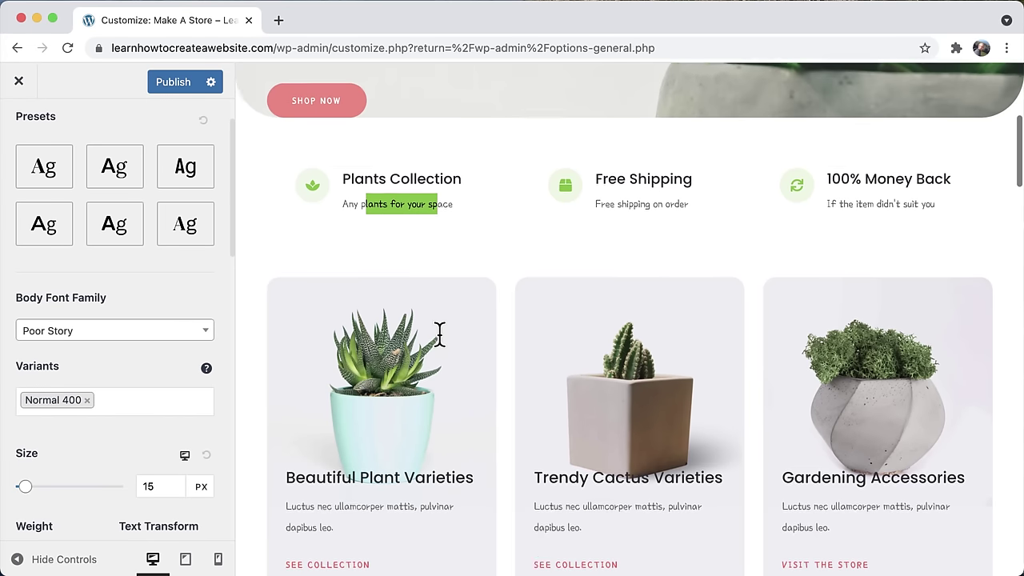
drag(299, 290, 357, 331)
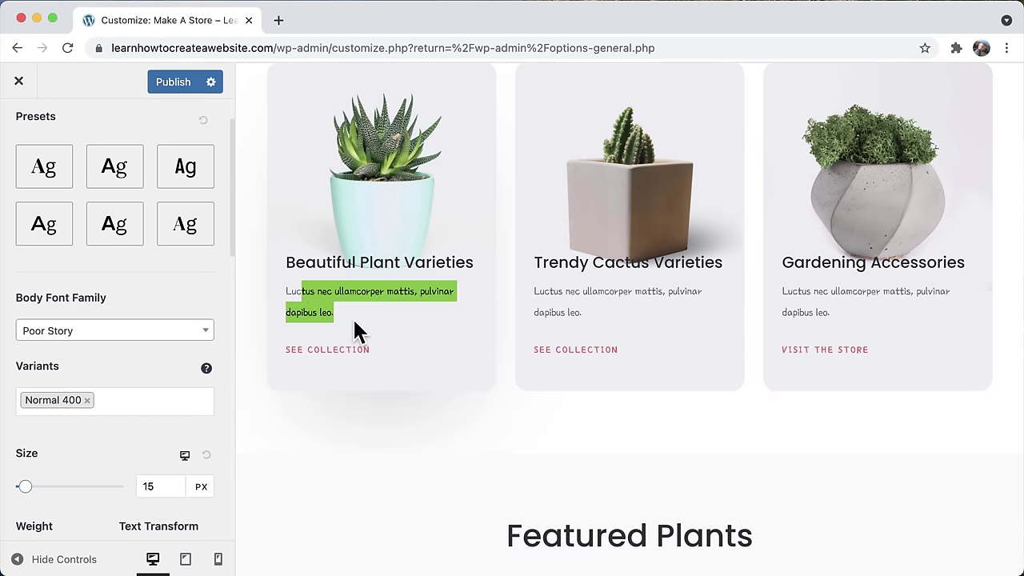
scroll(357, 331, up, 5)
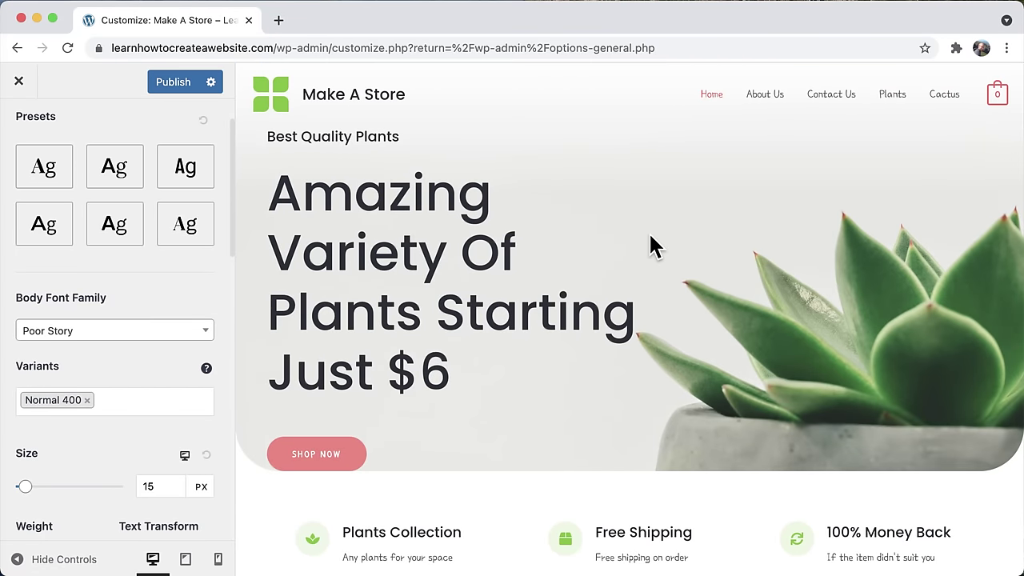
Switch the body font back to Poppins, review the preview, and return to Global.
click(158, 336)
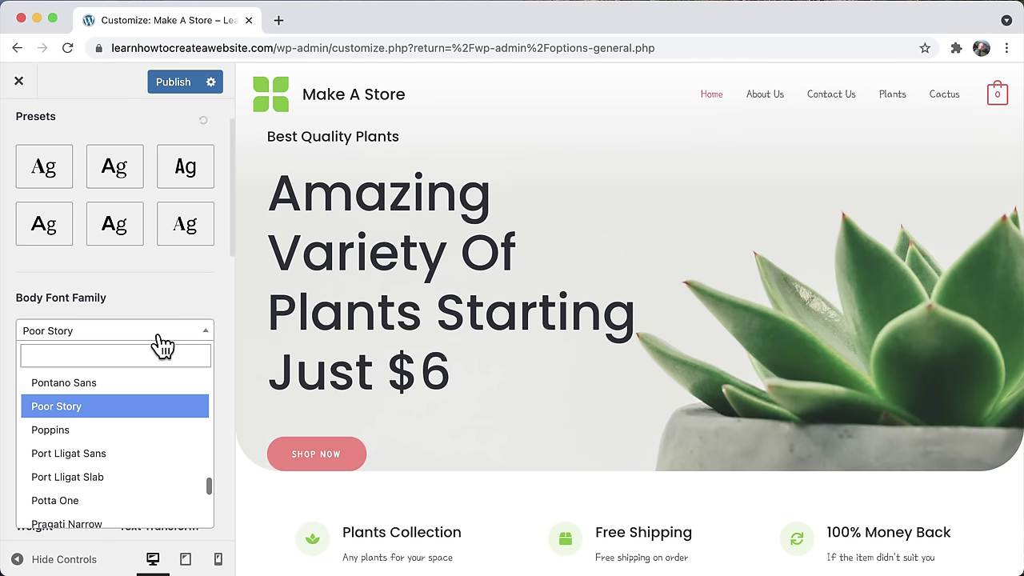
click(96, 428)
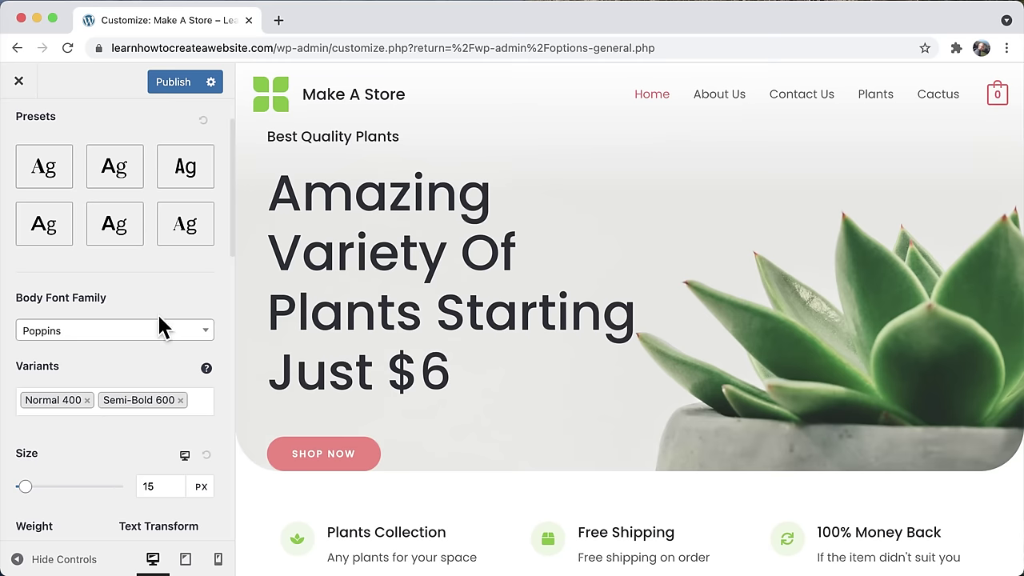
drag(270, 192, 435, 365)
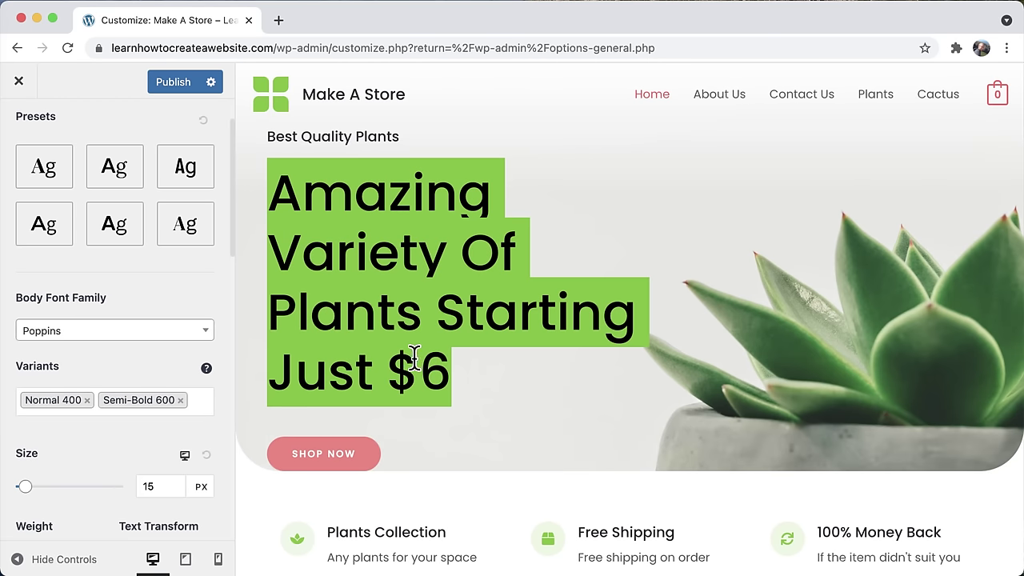
scroll(184, 389, down, 10)
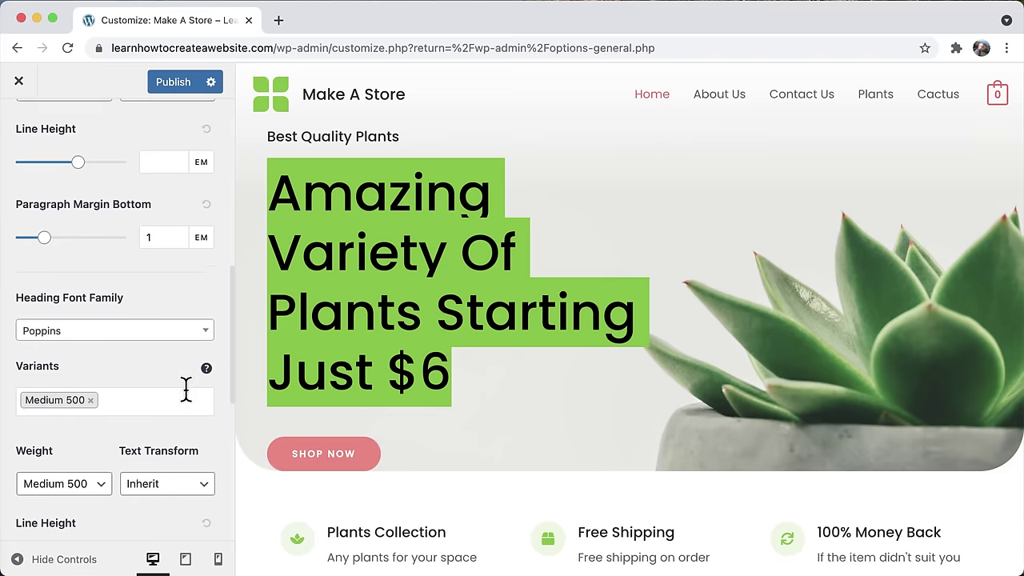
scroll(185, 389, down, 3)
scroll(184, 388, up, 10)
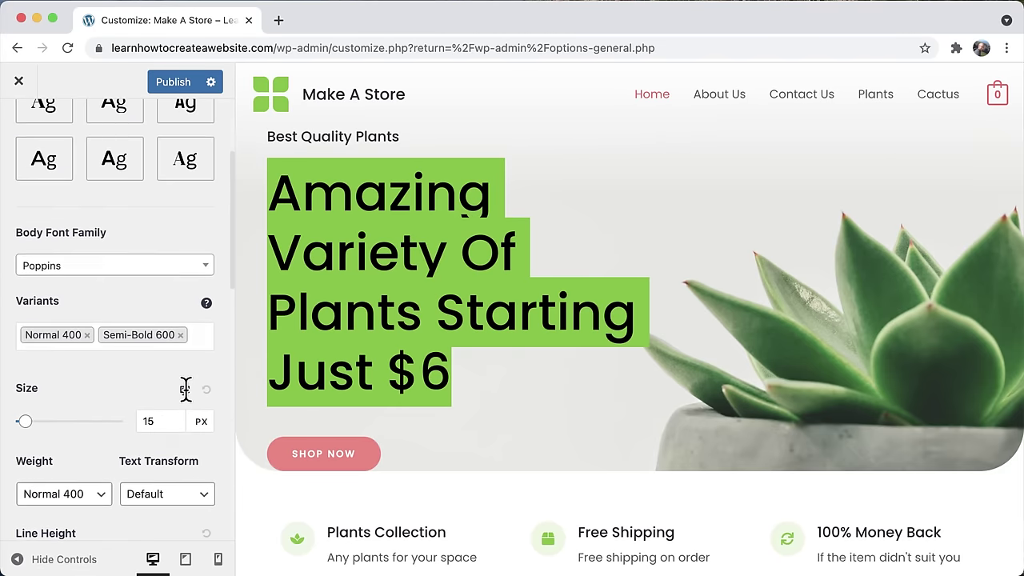
scroll(185, 389, up, 3)
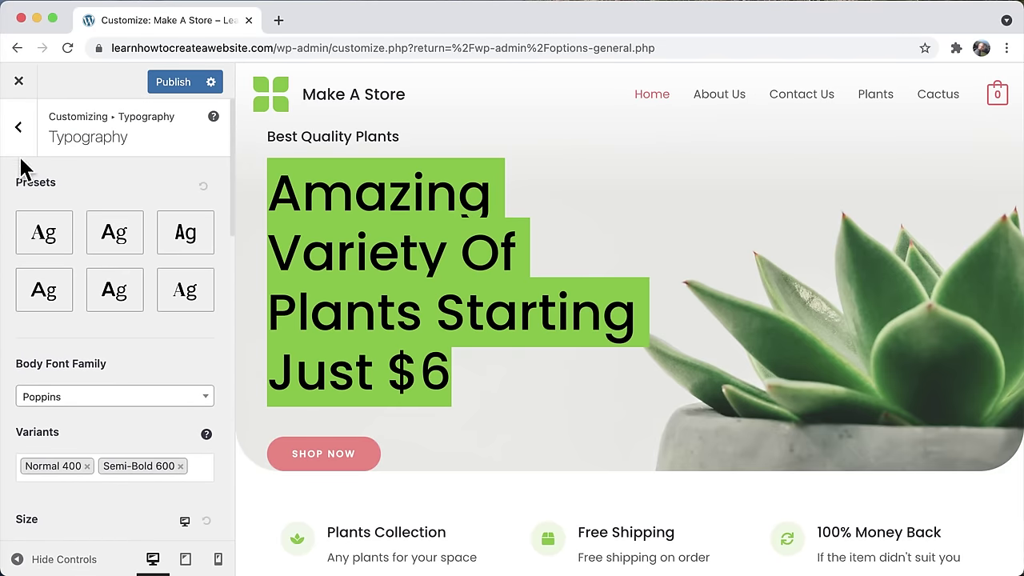
click(18, 128)
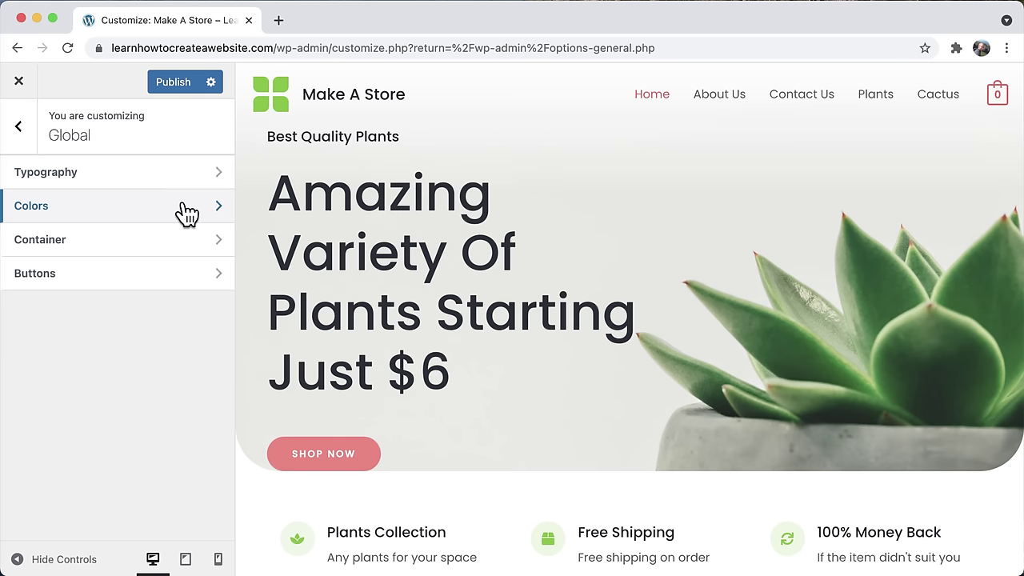
Open Global Colors and set palette Color 1 to #1f513f.
click(186, 213)
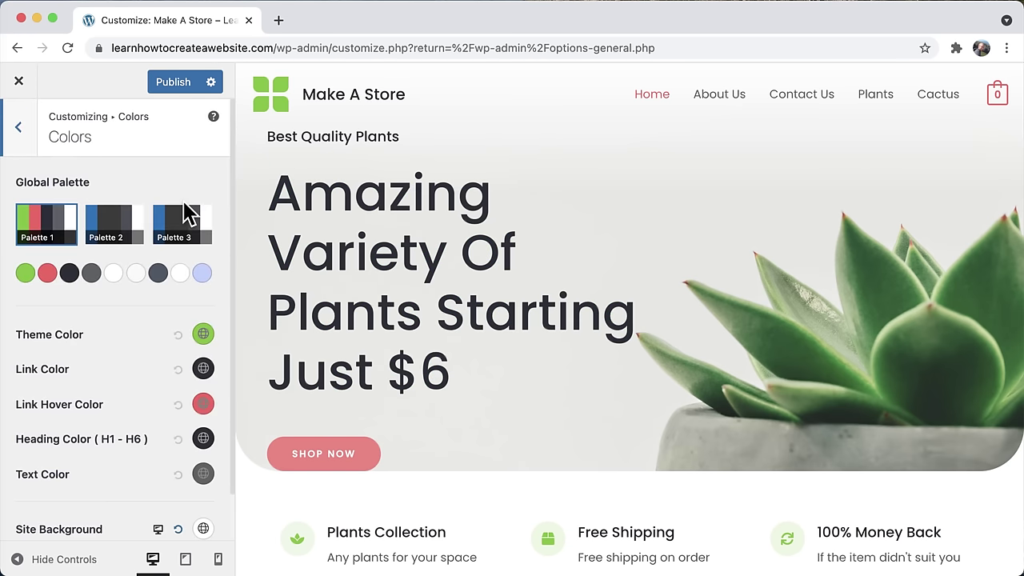
click(26, 277)
drag(100, 421, 231, 427)
click(231, 427)
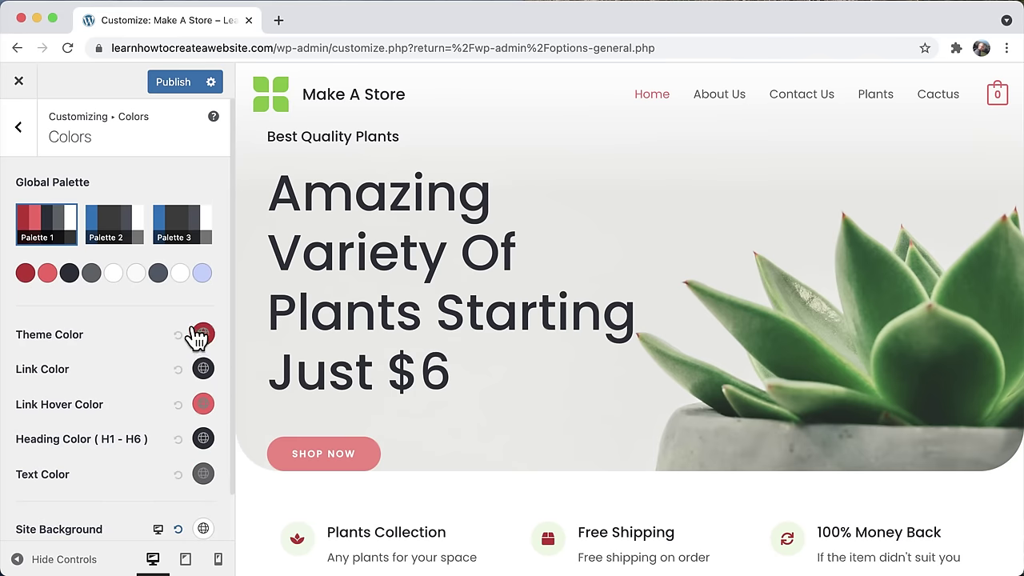
scroll(311, 532, down, 2)
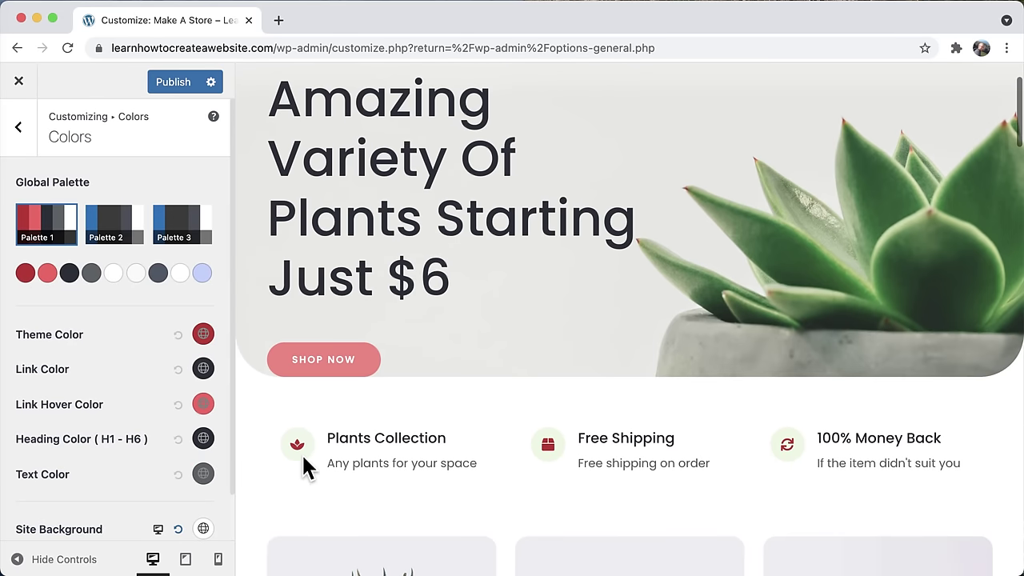
click(27, 275)
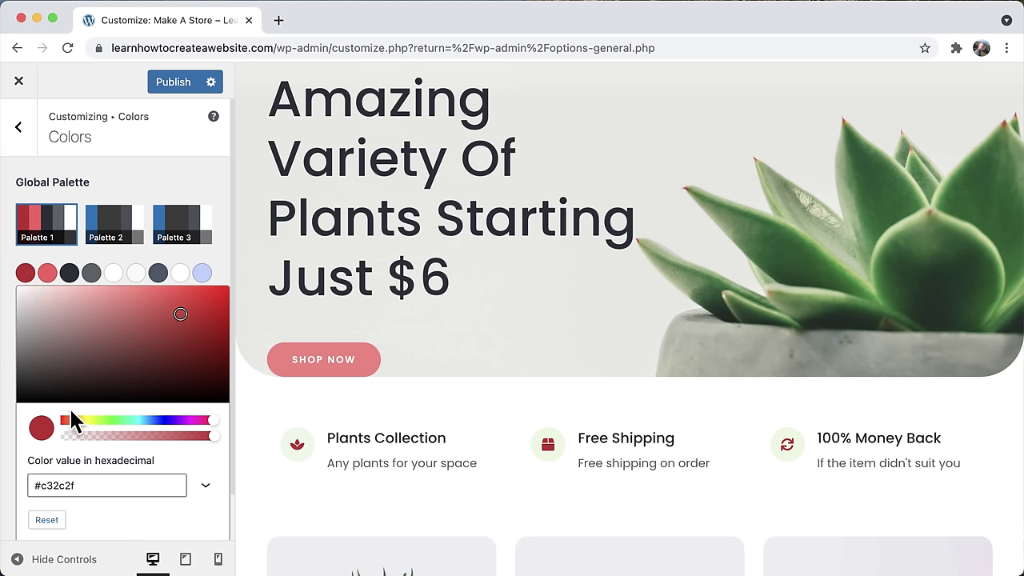
triple_click(63, 478)
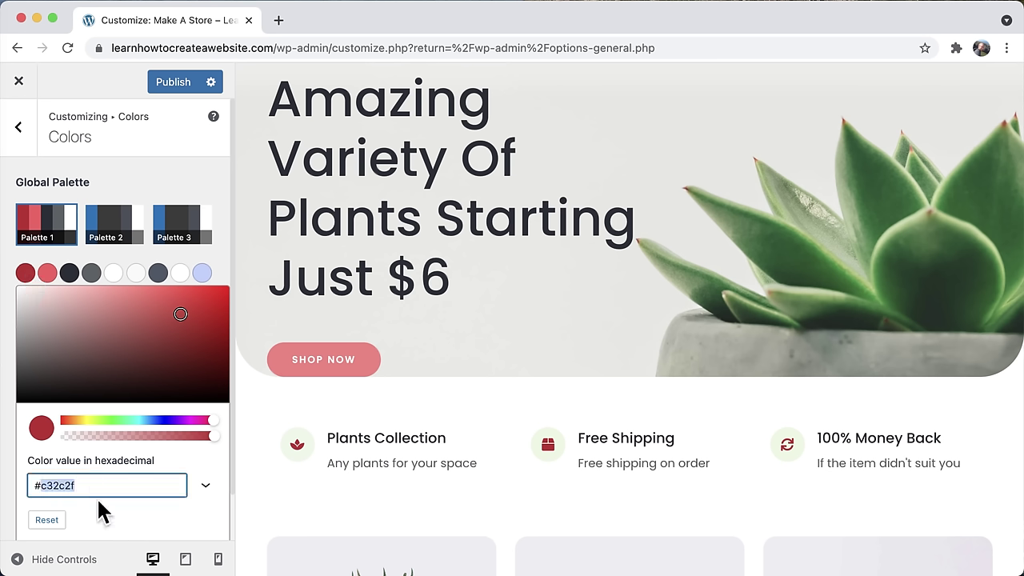
text(#1f5)
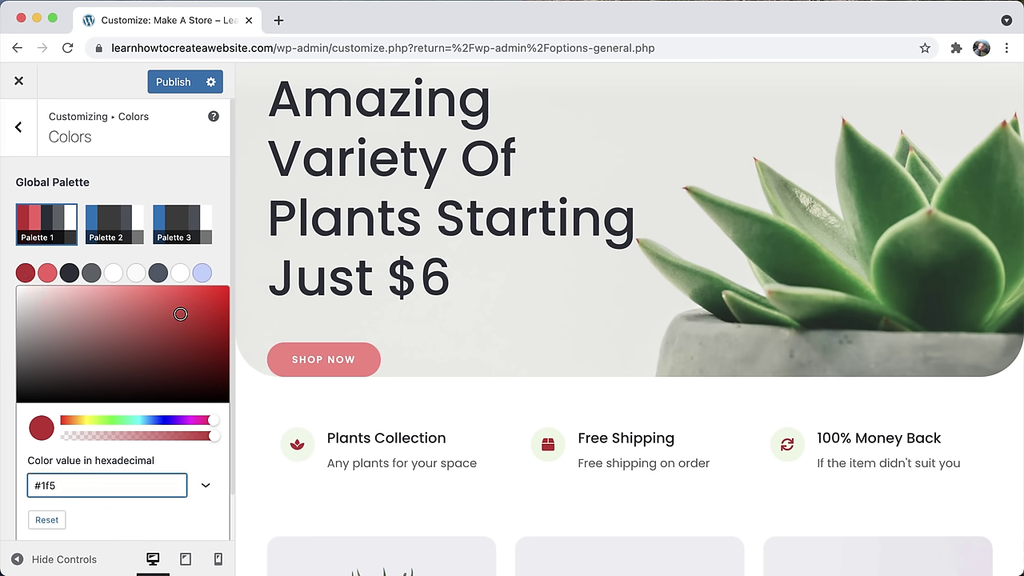
text(13f)
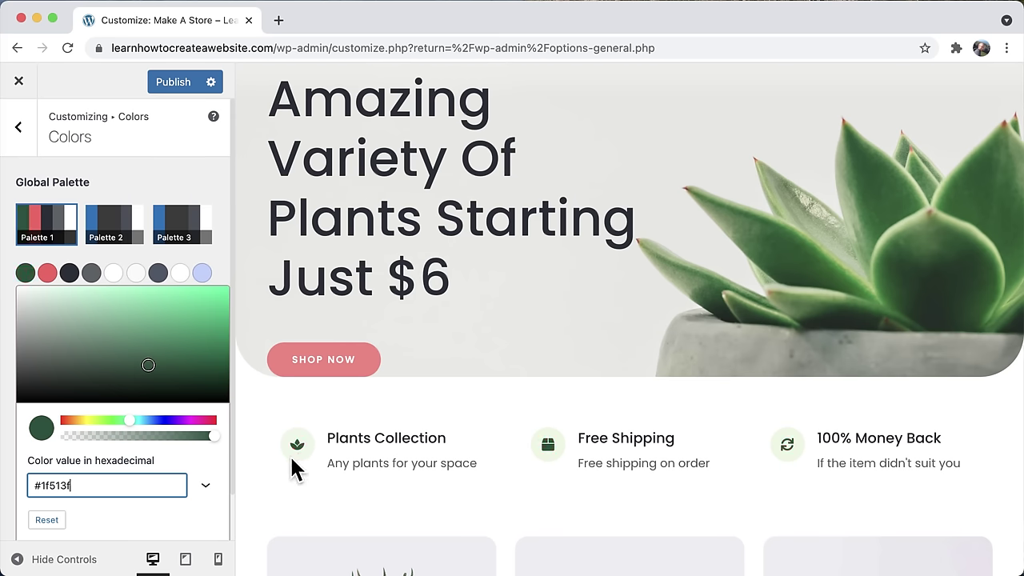
Set palette Color 2 to #51a007, recheck Color 1, and return to Global settings.
click(47, 274)
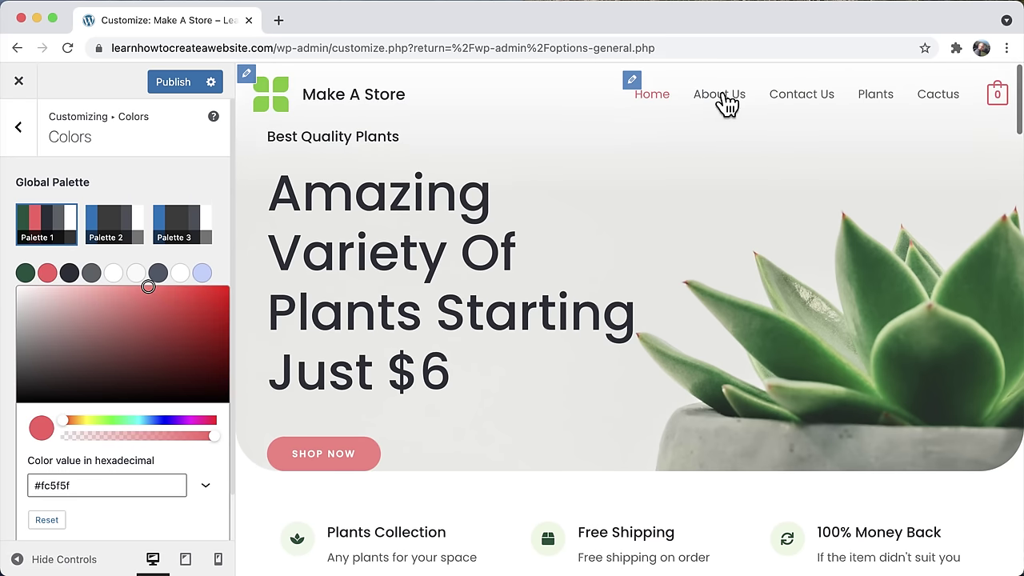
triple_click(49, 484)
text(#5)
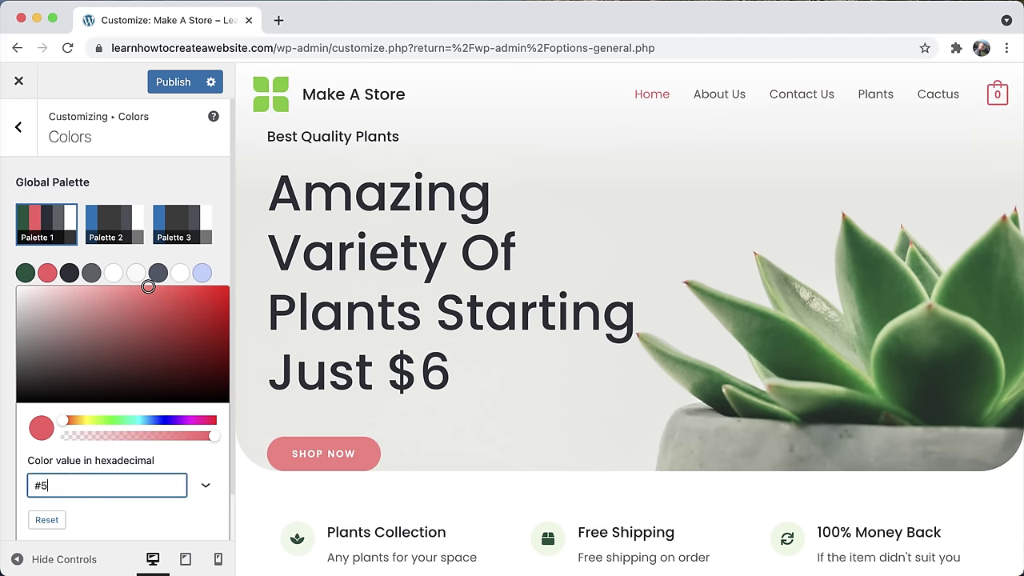
text(1a007)
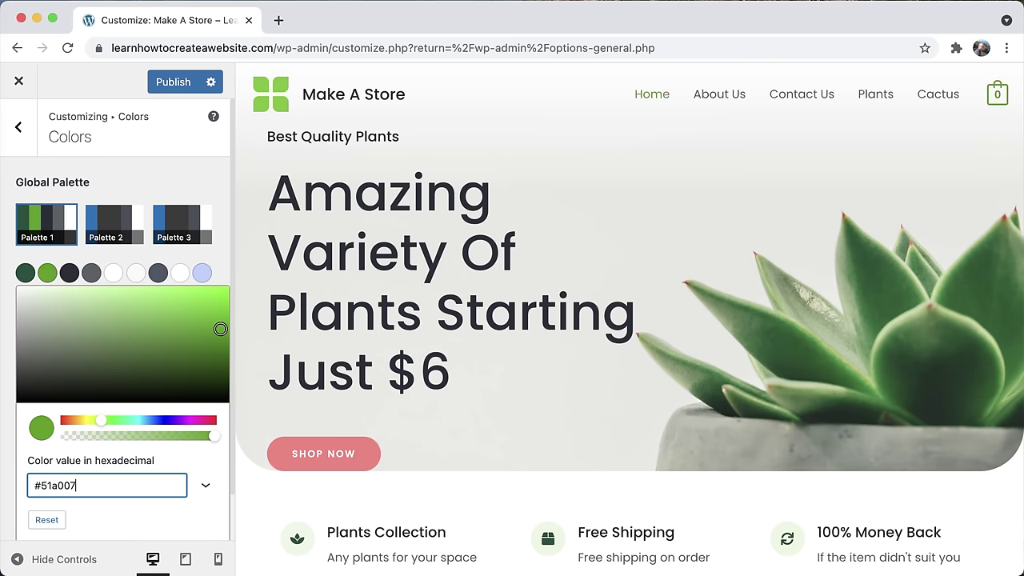
click(222, 260)
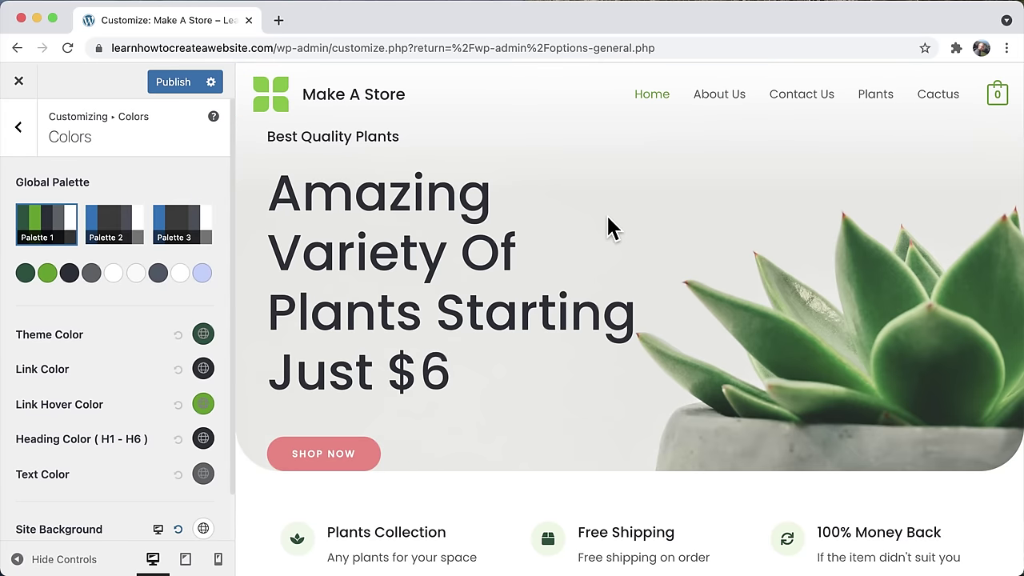
mouse_move(1000, 98)
click(27, 274)
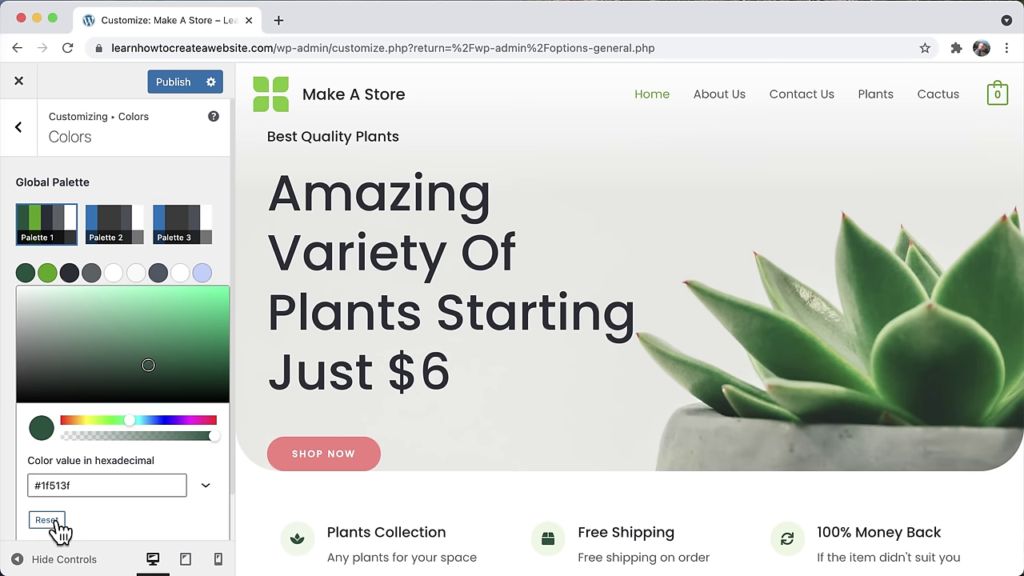
click(21, 130)
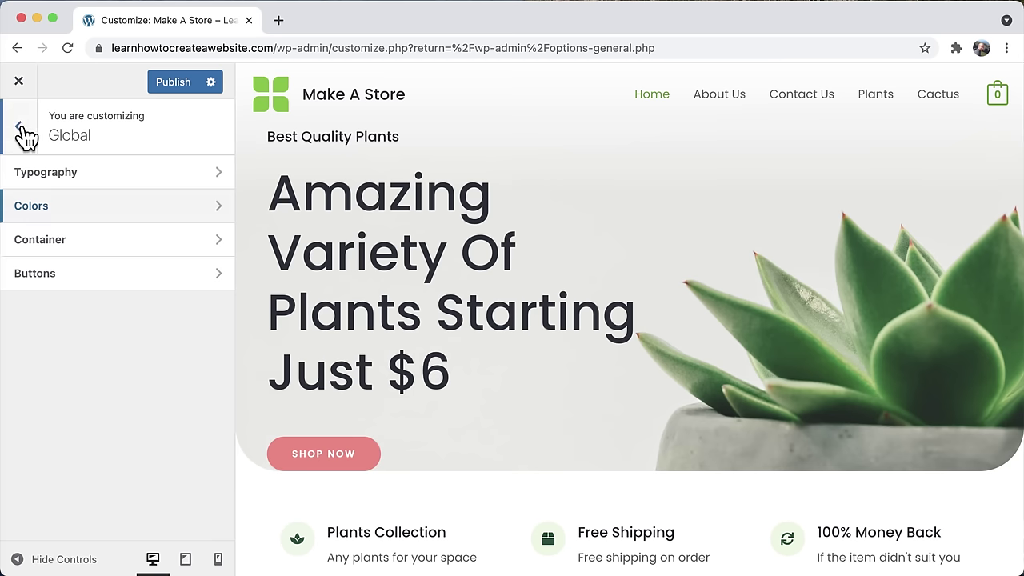
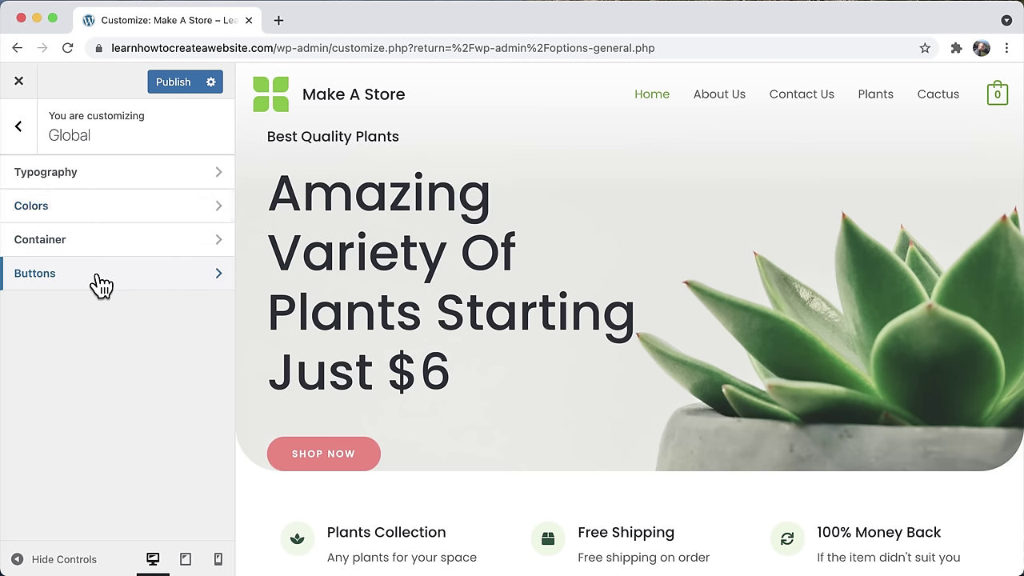
Open the Global Buttons style settings and preview the Aluminum Plant product page from Plants.
click(95, 283)
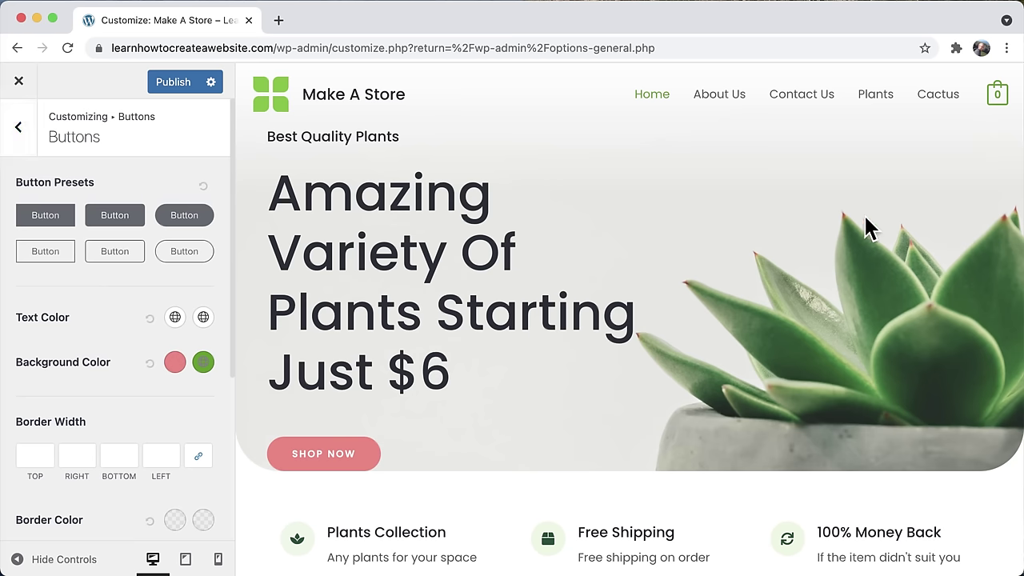
click(875, 94)
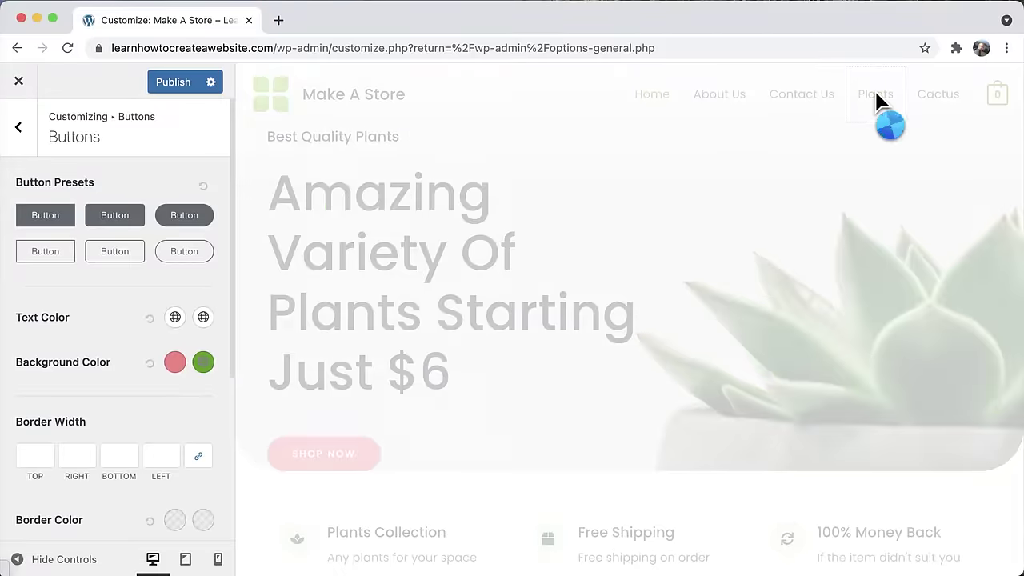
scroll(592, 256, down, 3)
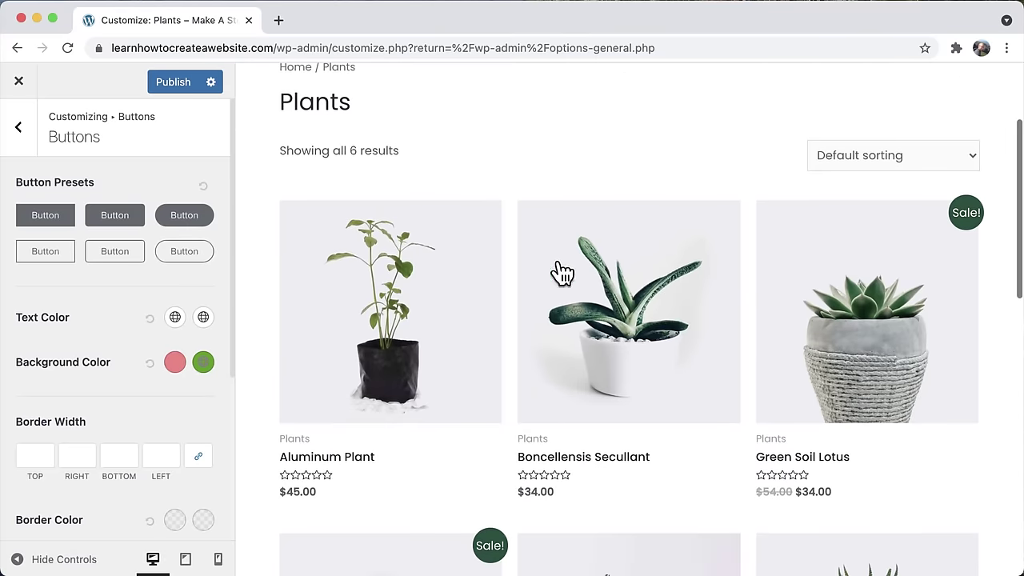
click(385, 328)
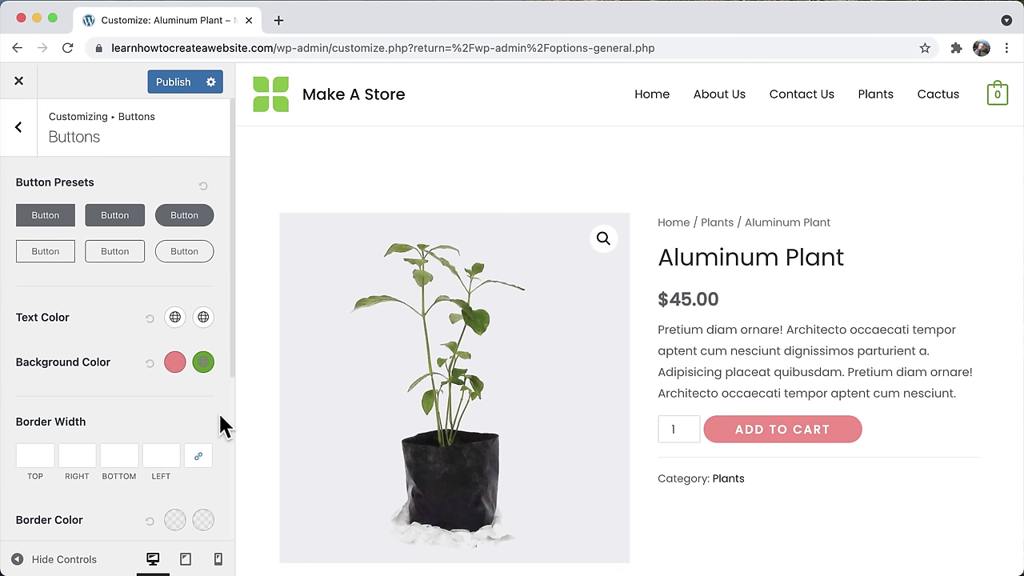
scroll(222, 425, down, 5)
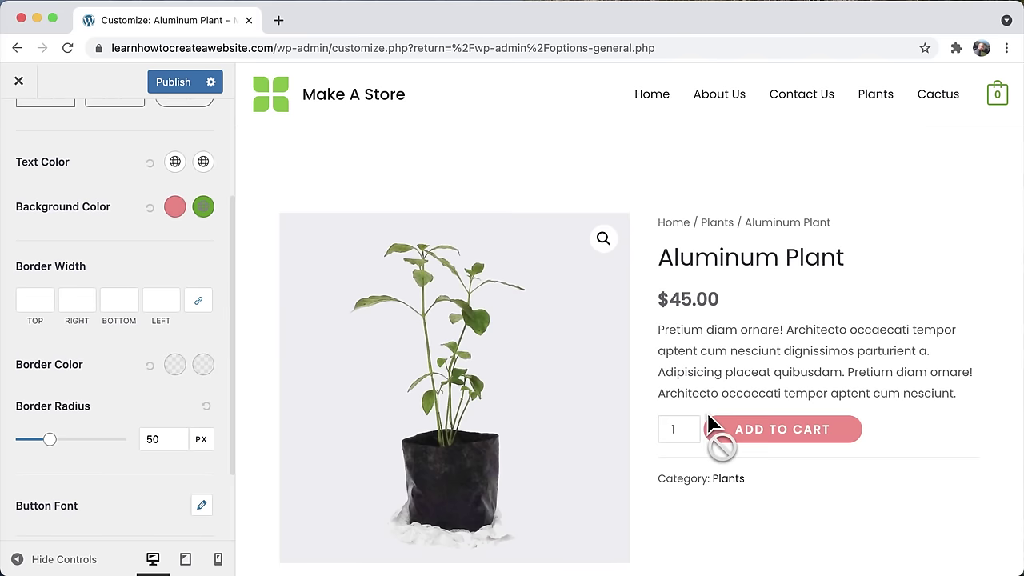
Set the button border radius to 5 px and background colour to #75c32c, then publish.
click(165, 439)
key(BackSpace)
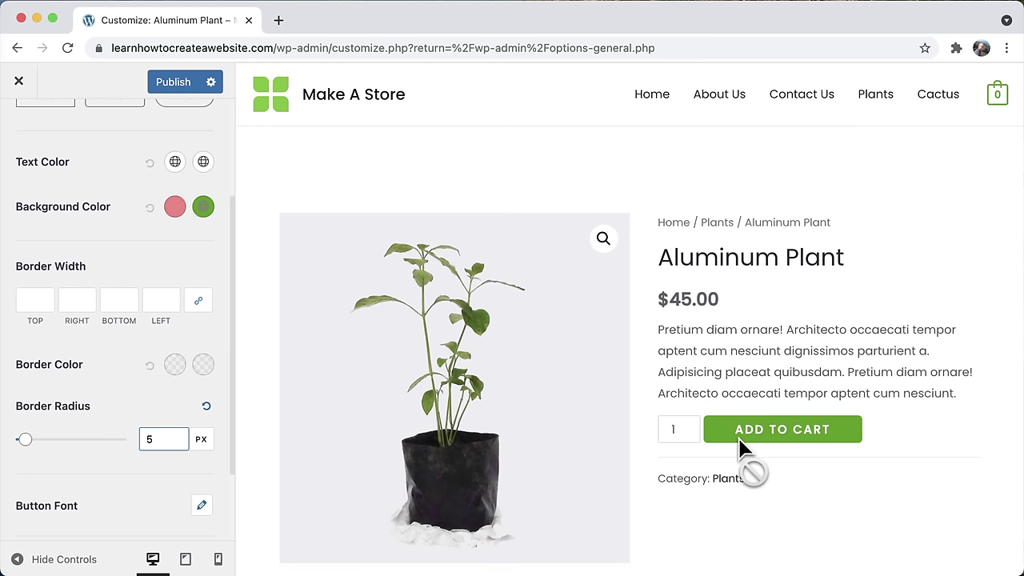
click(174, 210)
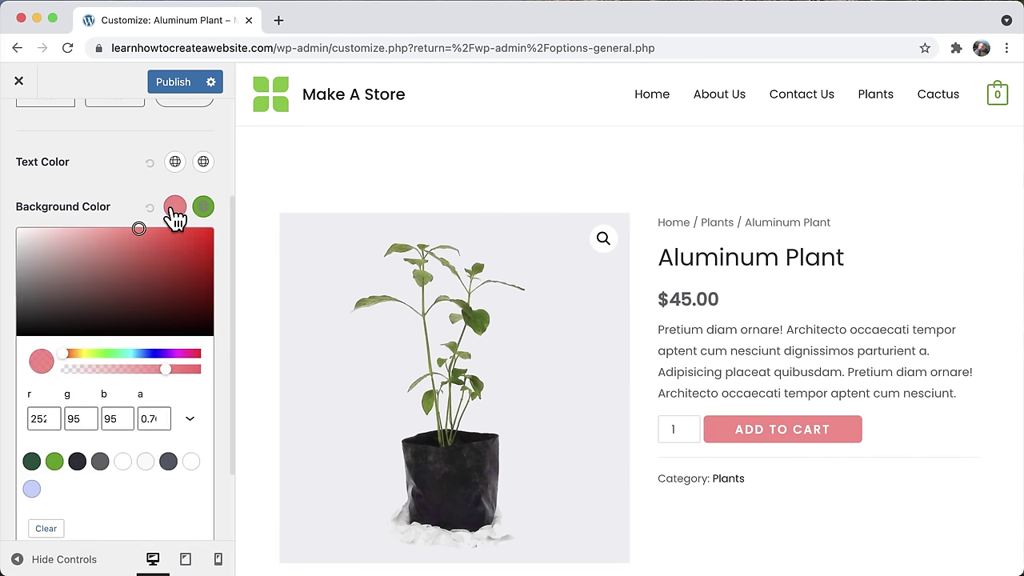
click(78, 465)
click(100, 465)
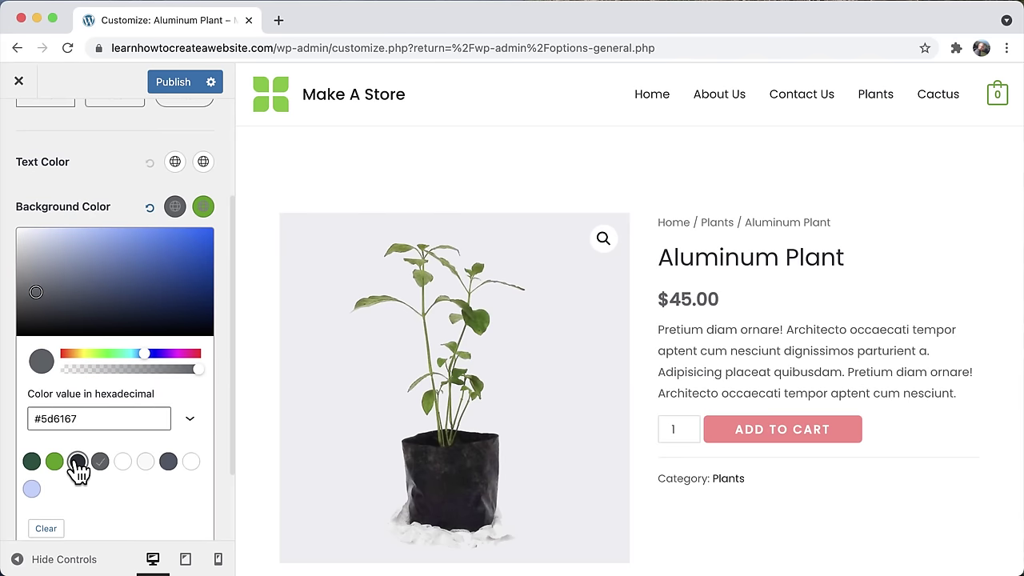
click(77, 463)
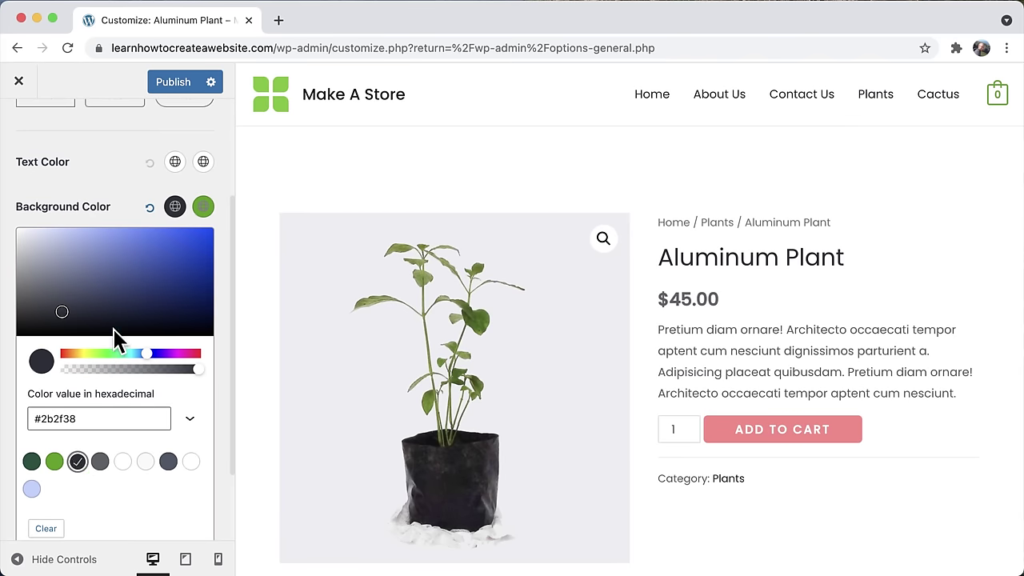
double_click(51, 418)
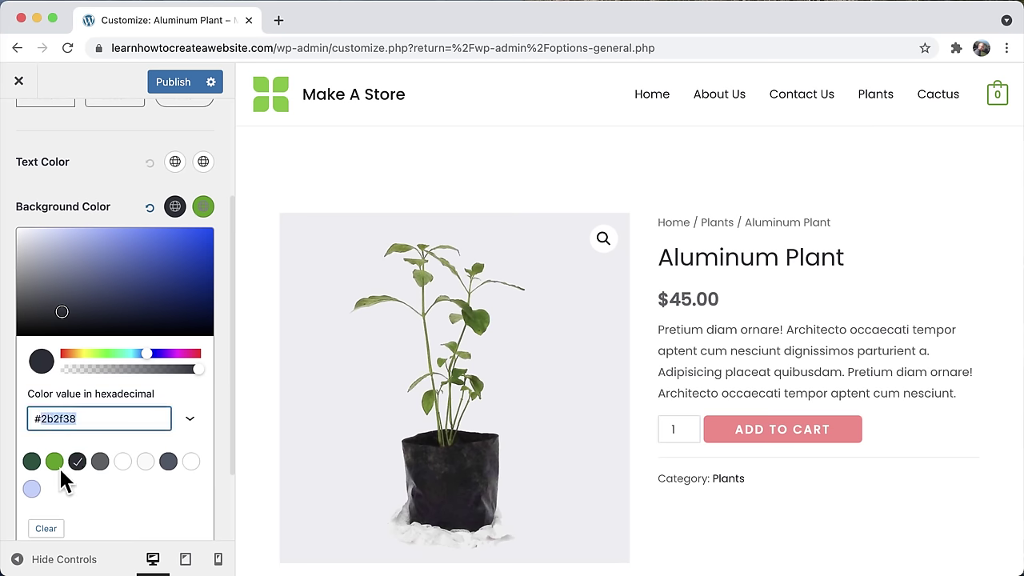
text(75c)
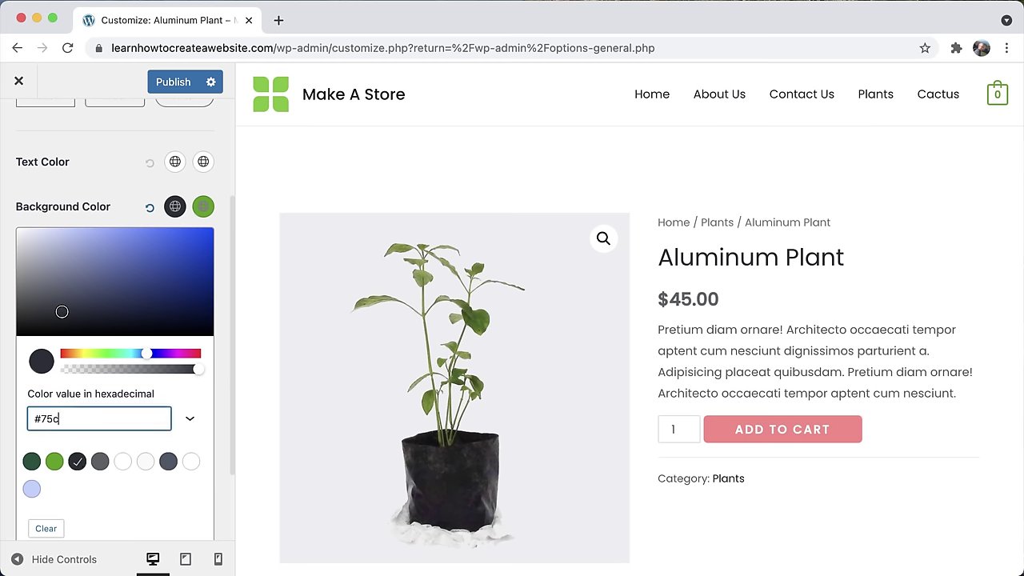
text(32c)
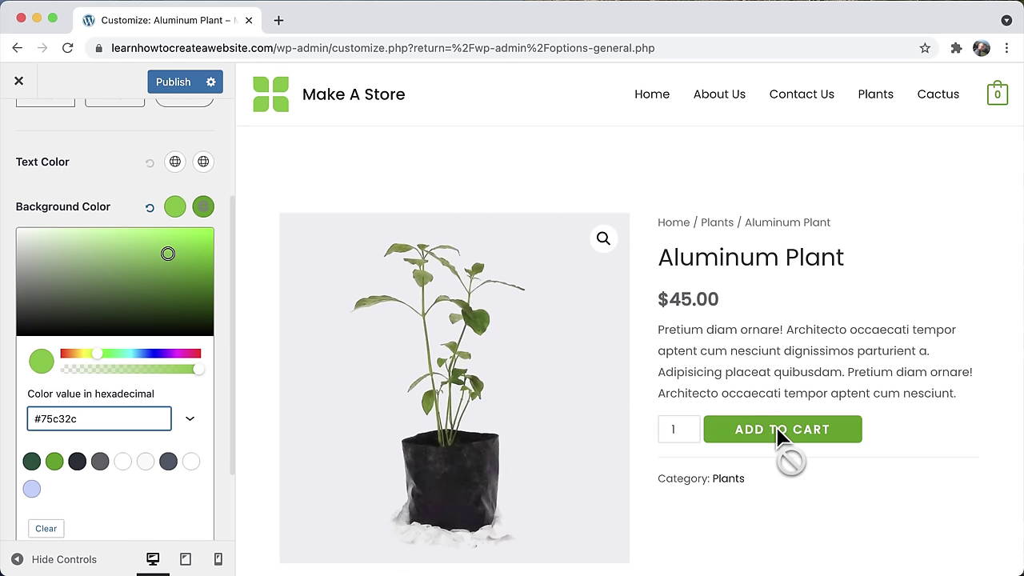
click(166, 84)
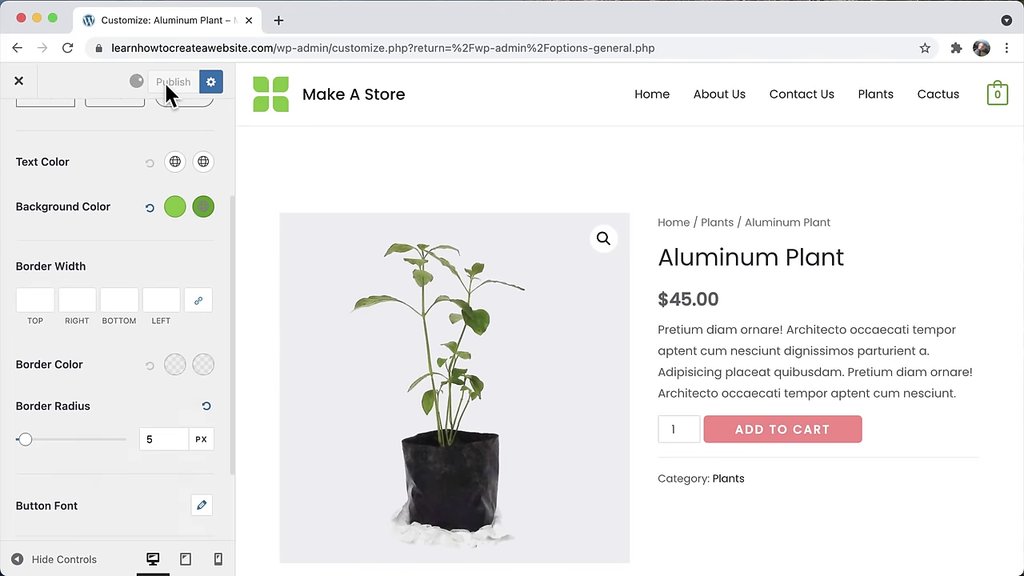
Leave the Customizer and browse the live store to the Aluminum Plant product page.
click(20, 81)
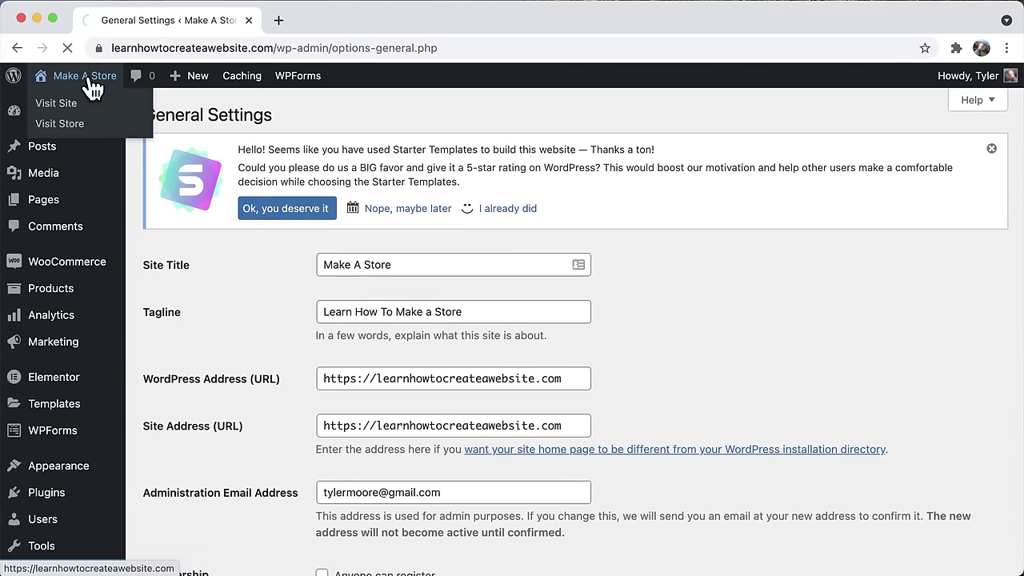
click(91, 80)
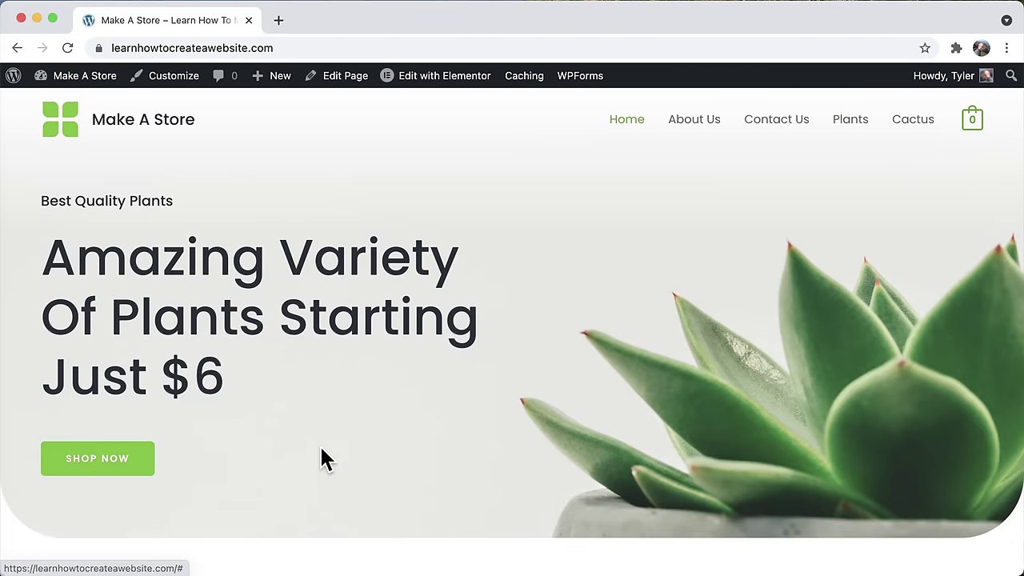
scroll(320, 452, down, 15)
scroll(321, 448, down, 8)
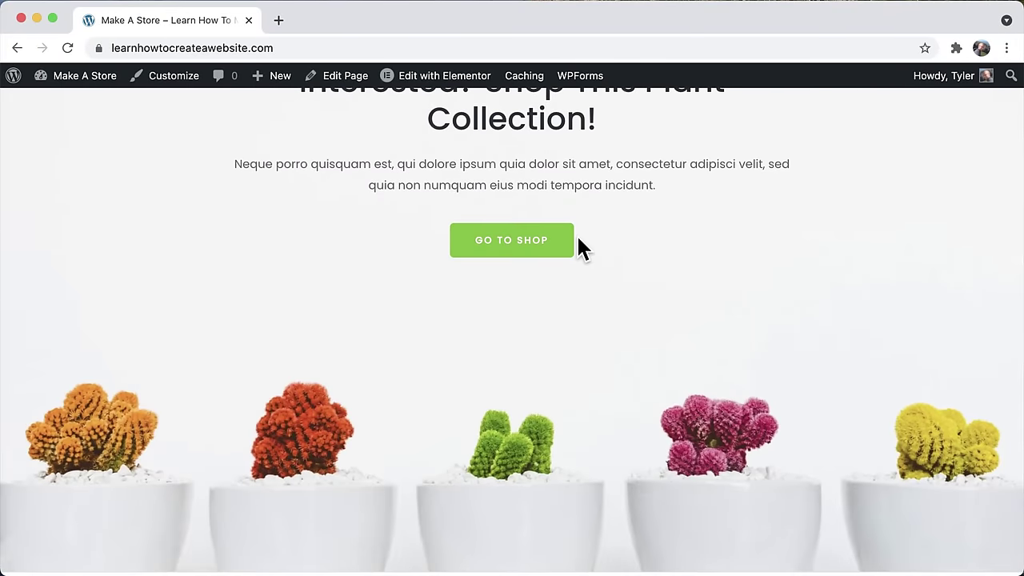
scroll(582, 248, up, 20)
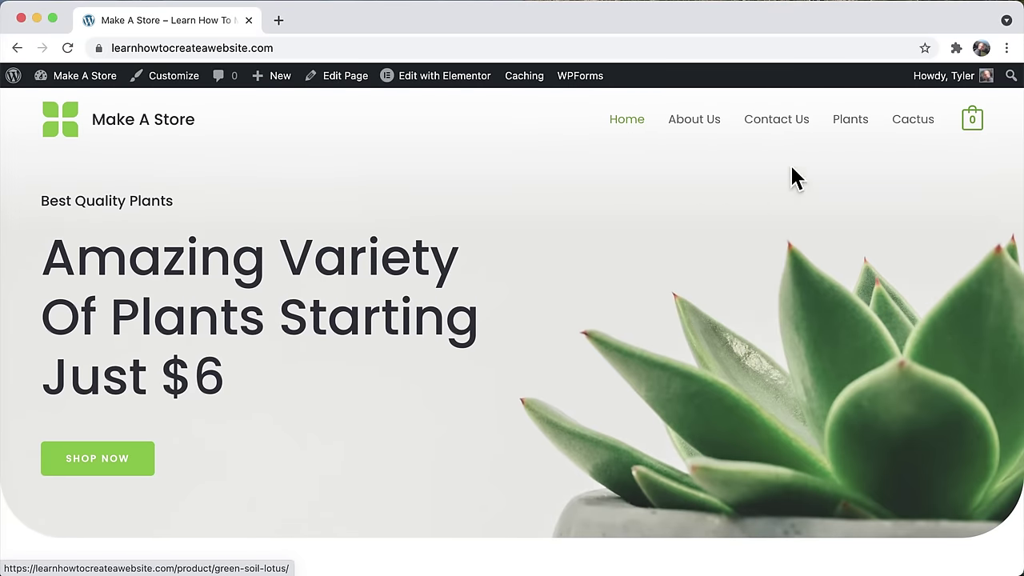
click(860, 125)
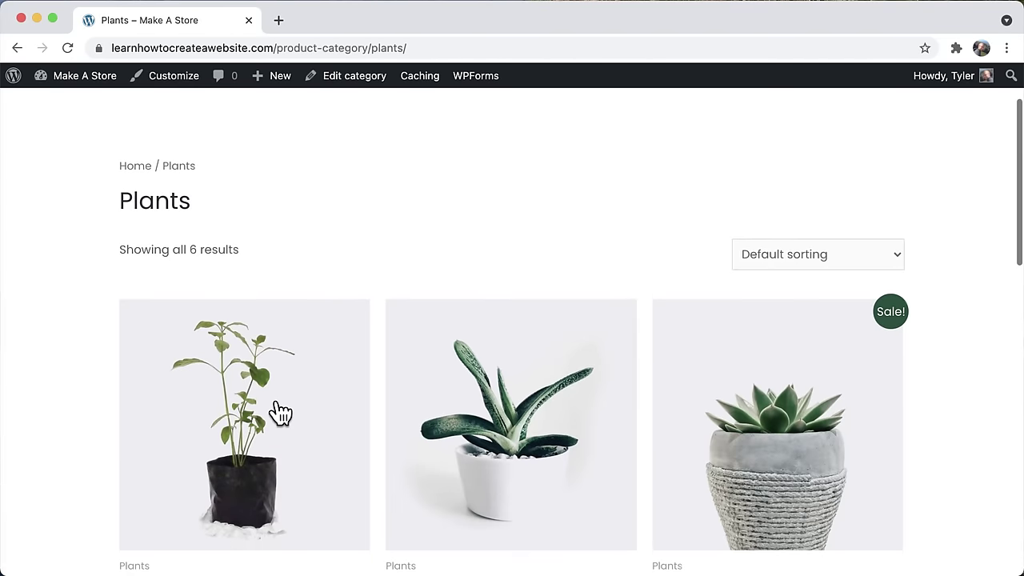
click(274, 411)
scroll(279, 410, down, 2)
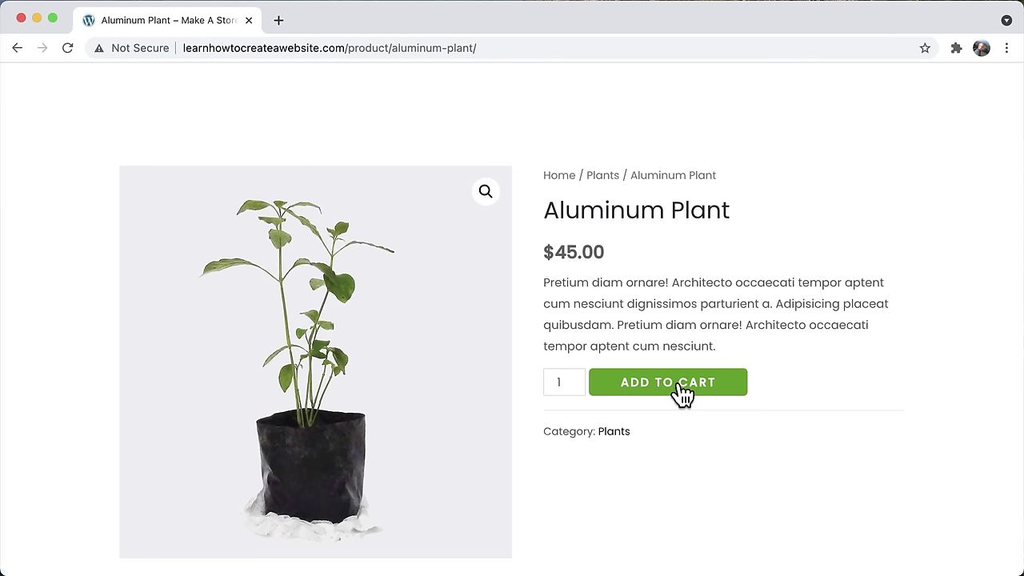
Add the Aluminum Plant to the cart and view the cart page.
click(680, 385)
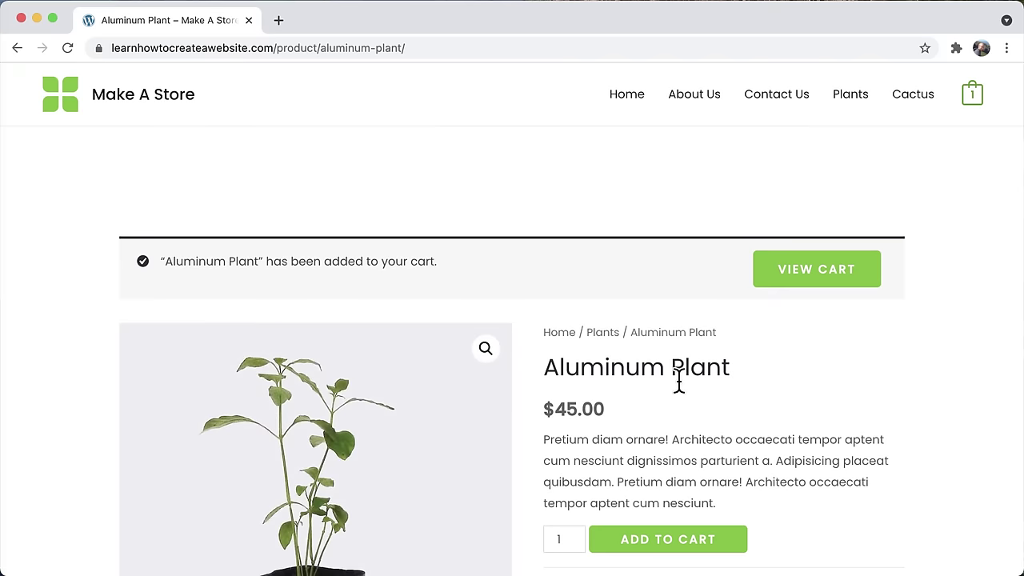
mouse_move(973, 97)
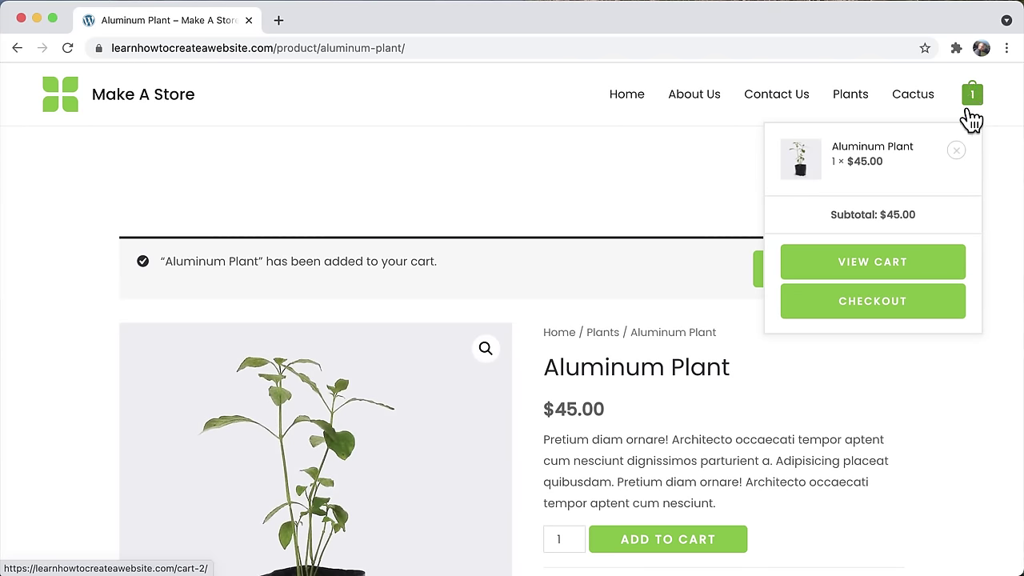
click(933, 273)
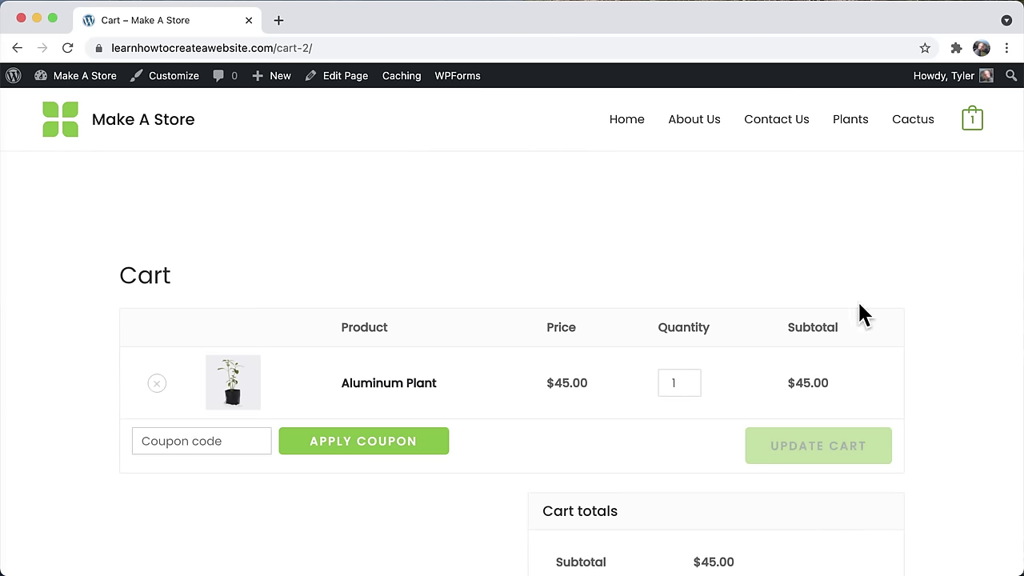
scroll(812, 396, down, 3)
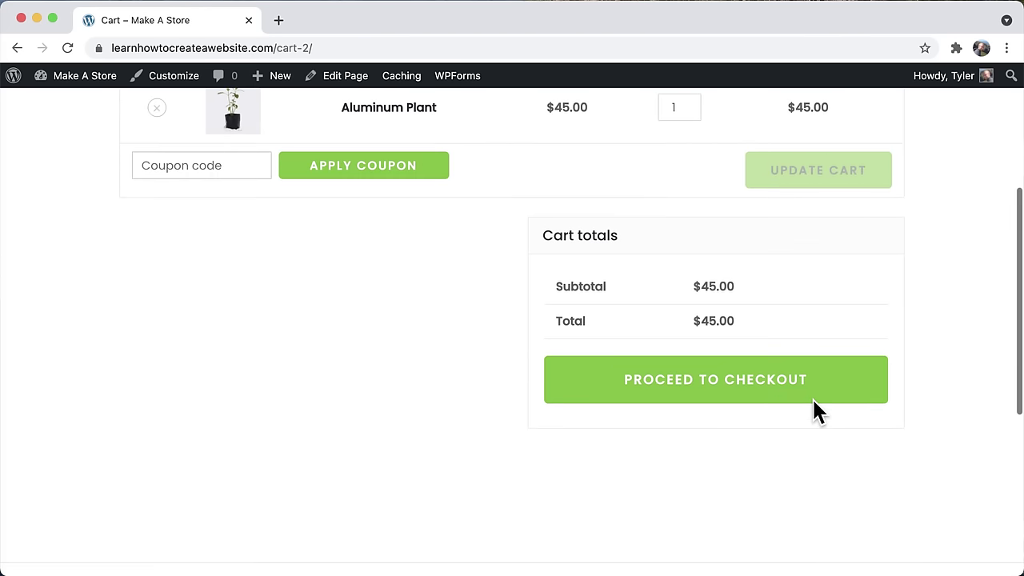
scroll(812, 398, up, 3)
scroll(812, 397, up, 2)
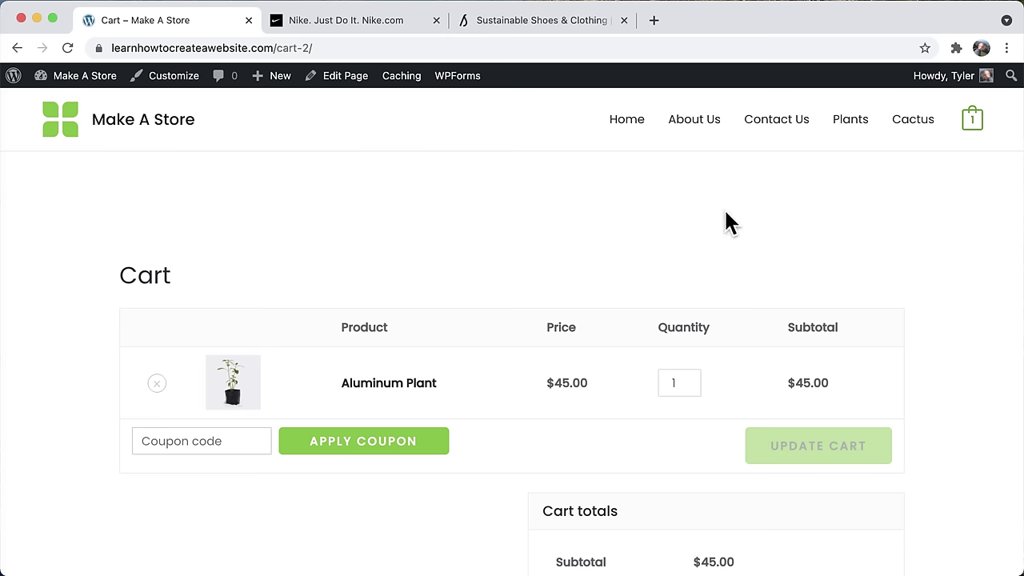
Scroll through the Nike website tab for comparison.
click(379, 26)
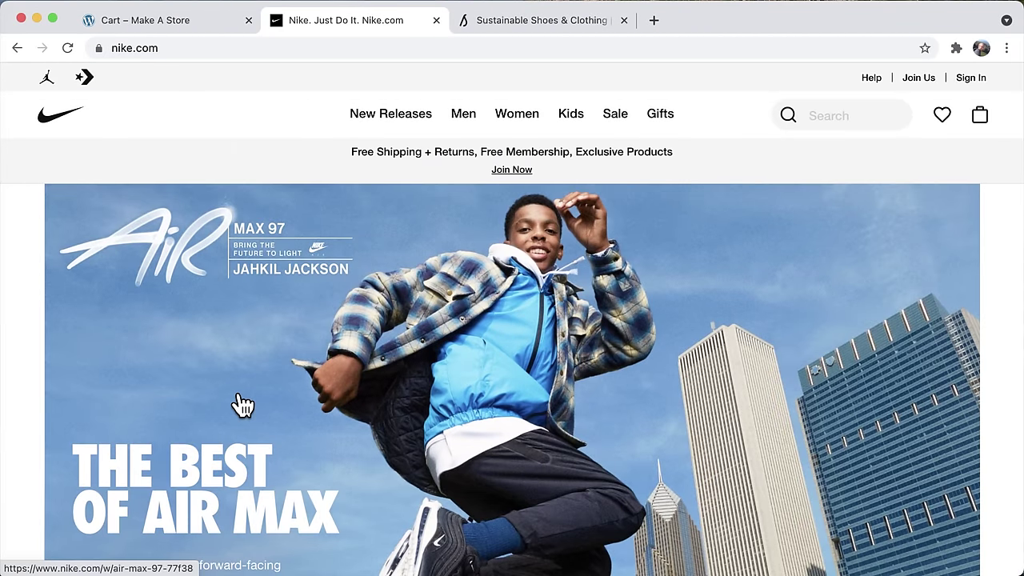
scroll(240, 404, down, 2)
scroll(240, 404, down, 1)
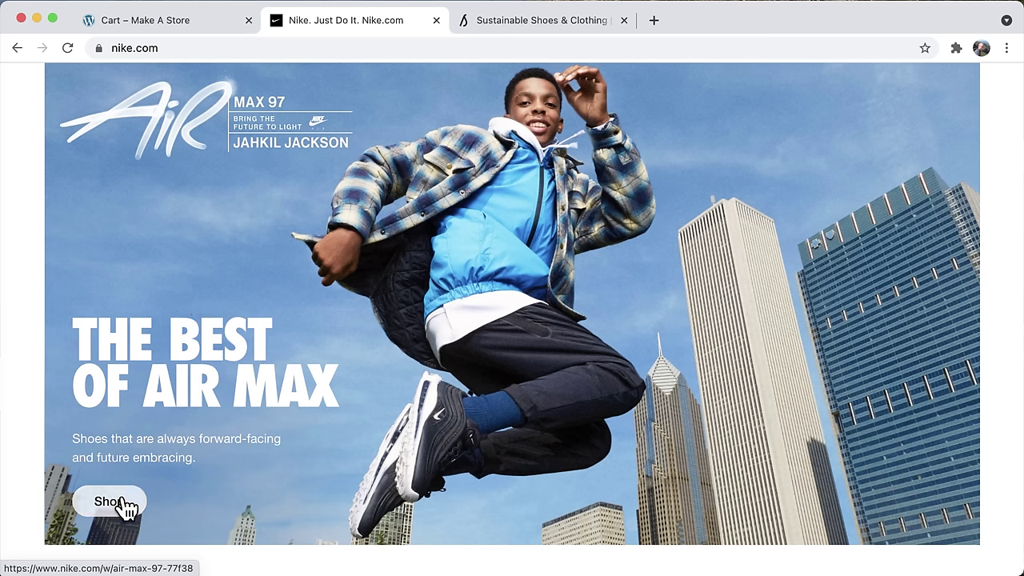
scroll(127, 505, down, 15)
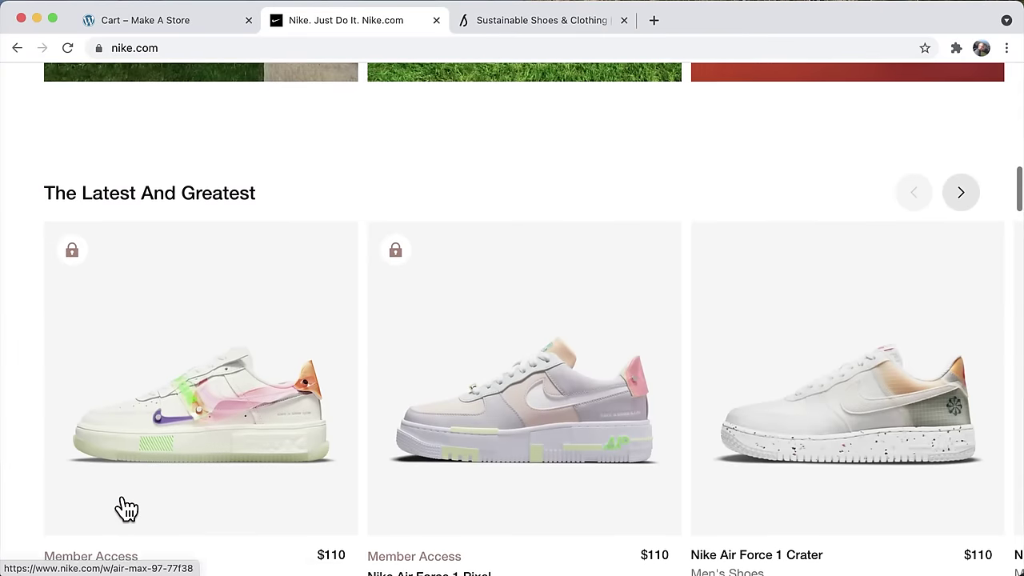
scroll(126, 505, down, 1)
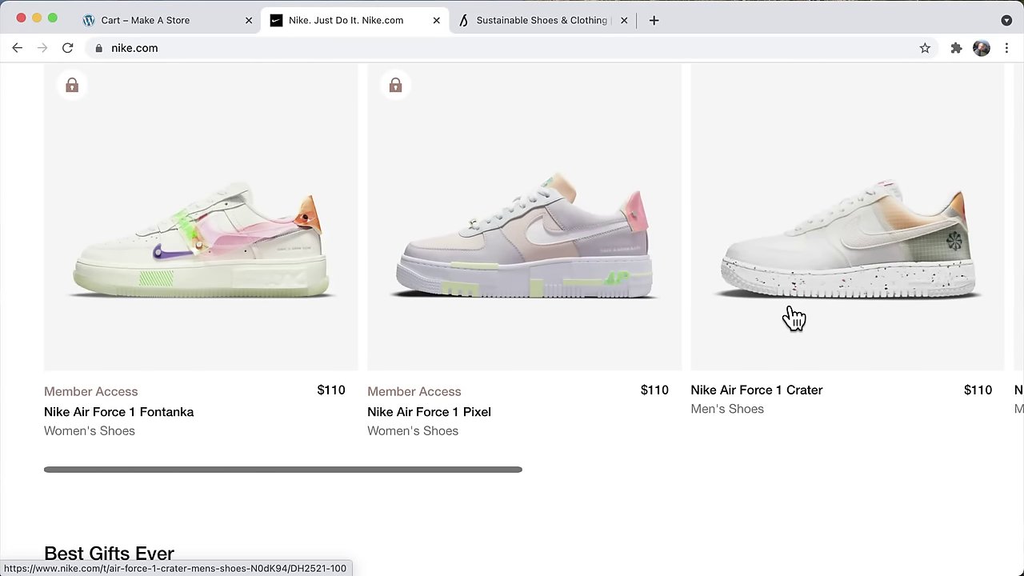
Scroll through the Allbirds site, then close the Allbirds and Nike tabs.
click(550, 26)
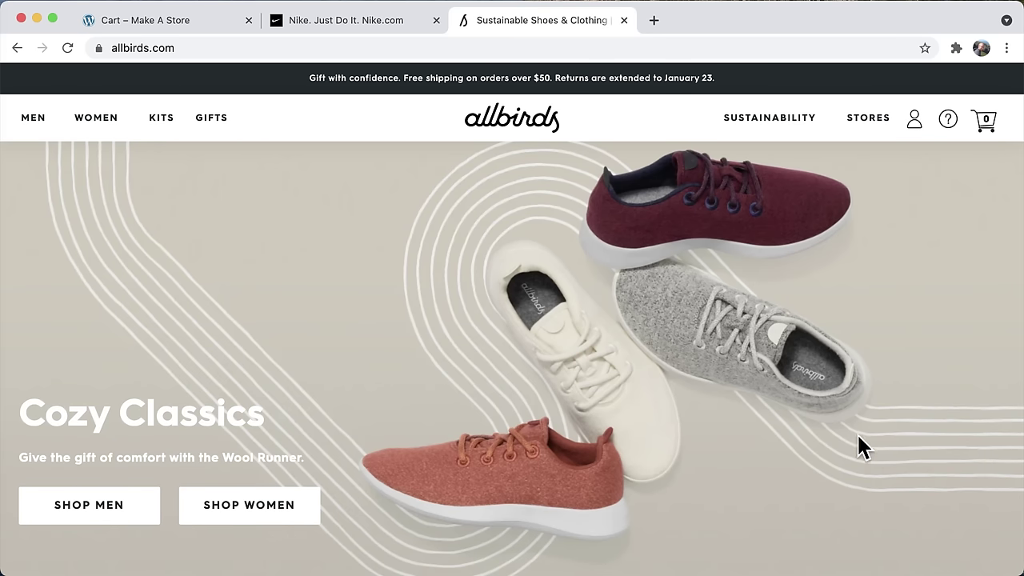
scroll(826, 281, down, 1)
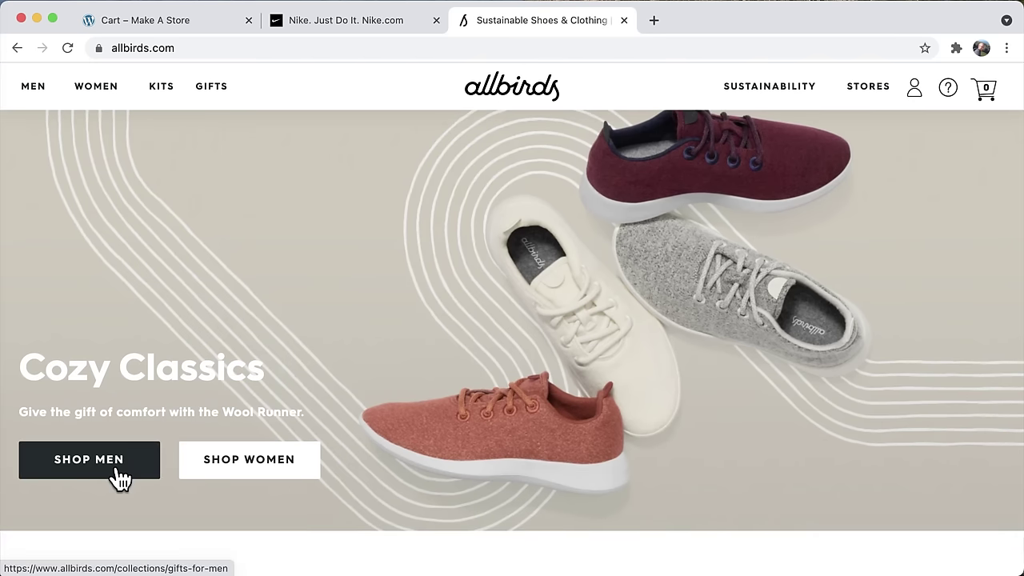
scroll(120, 478, down, 10)
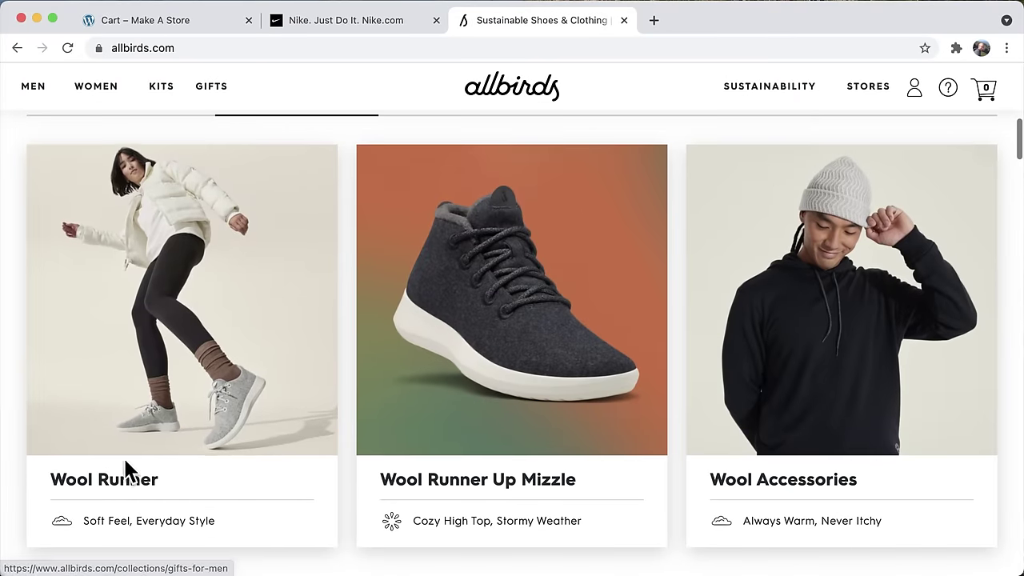
scroll(694, 335, down, 6)
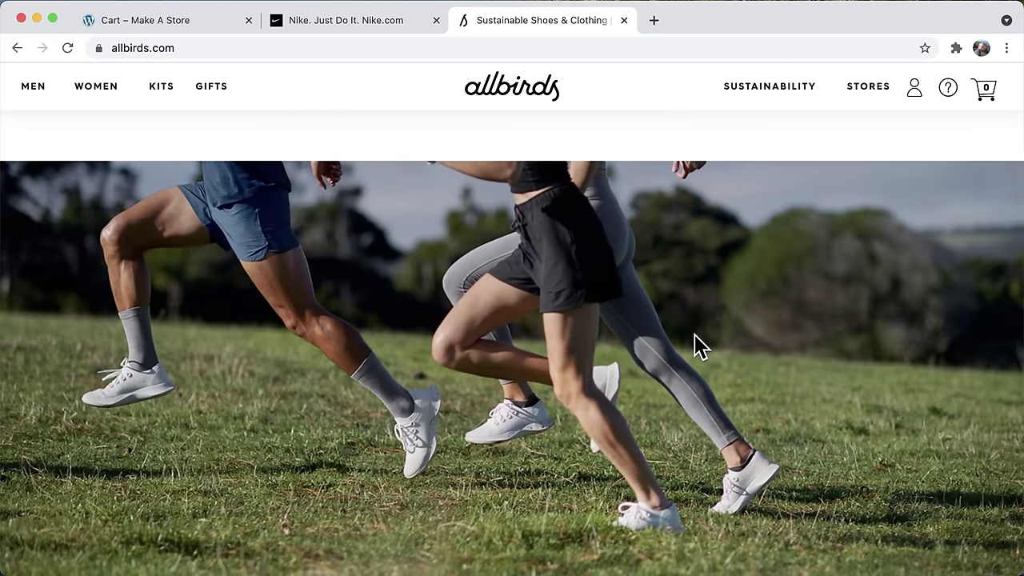
click(624, 20)
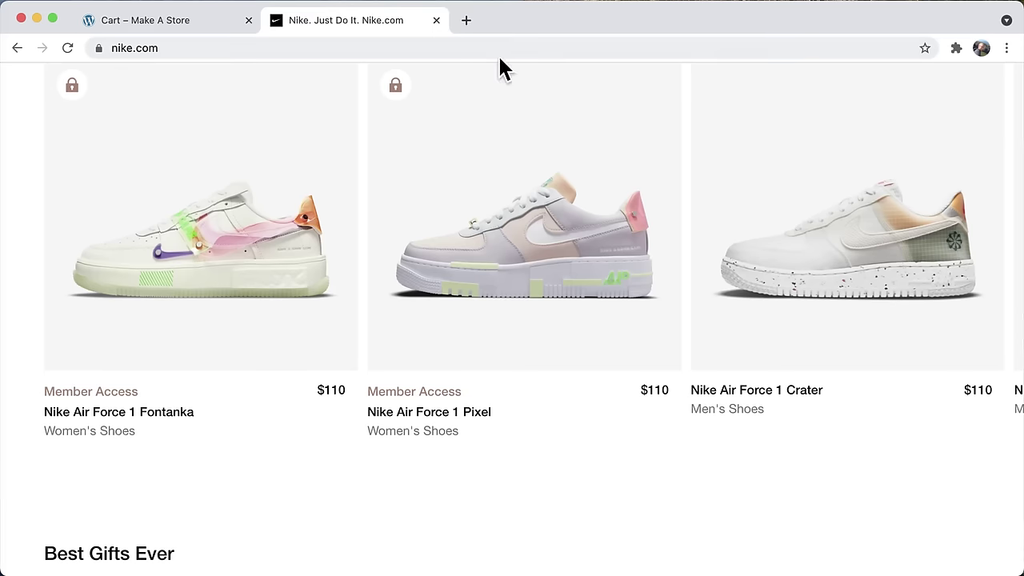
click(436, 20)
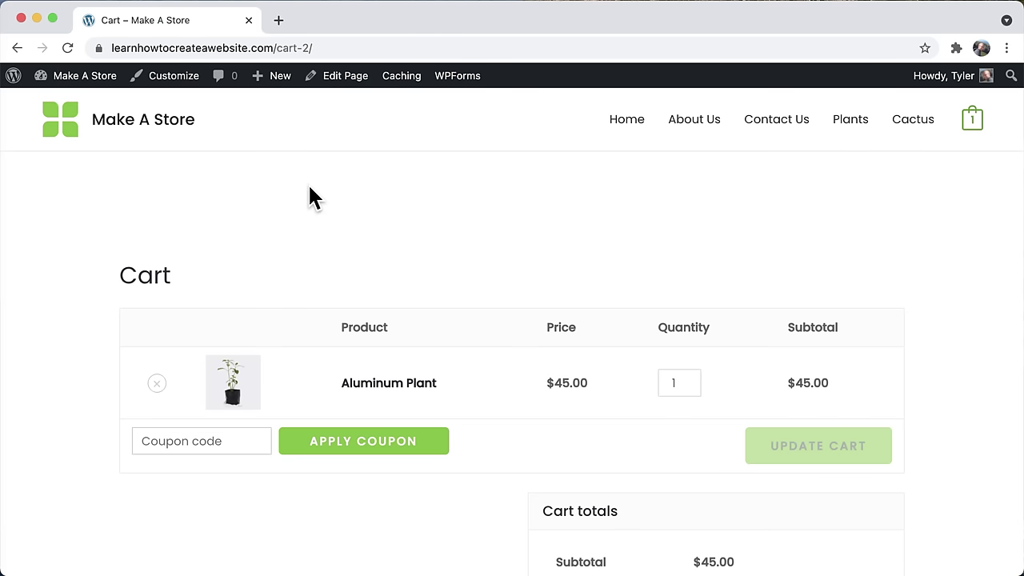
Load the Make A Store home page and scroll through its hero, categories and products.
click(140, 127)
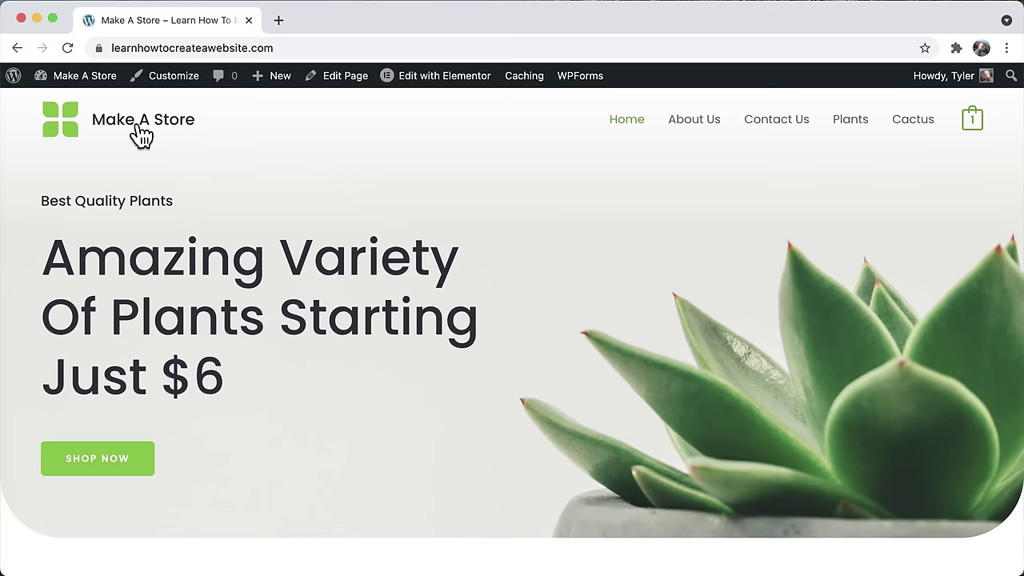
scroll(212, 308, down, 7)
scroll(213, 317, up, 7)
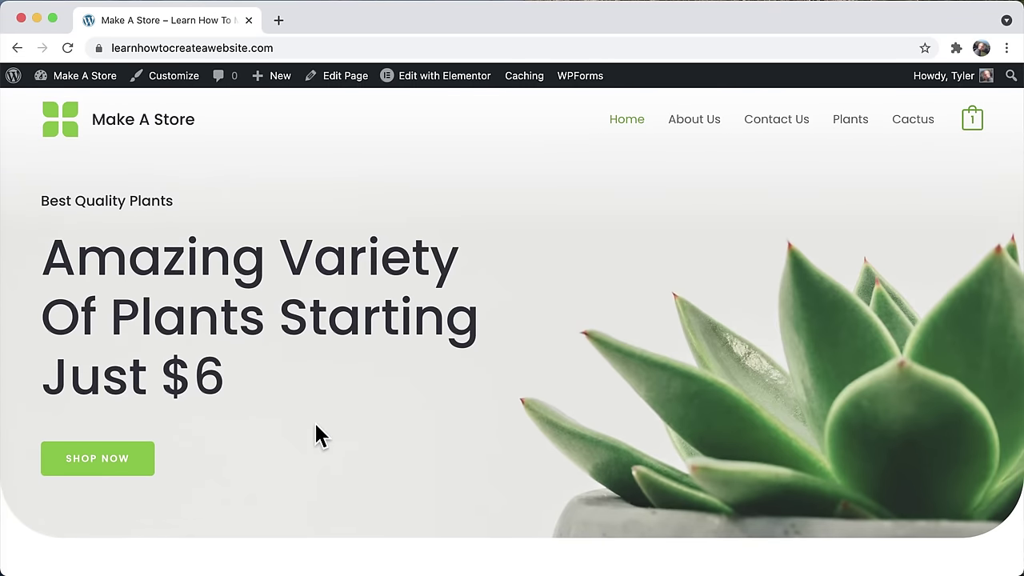
scroll(259, 480, down, 8)
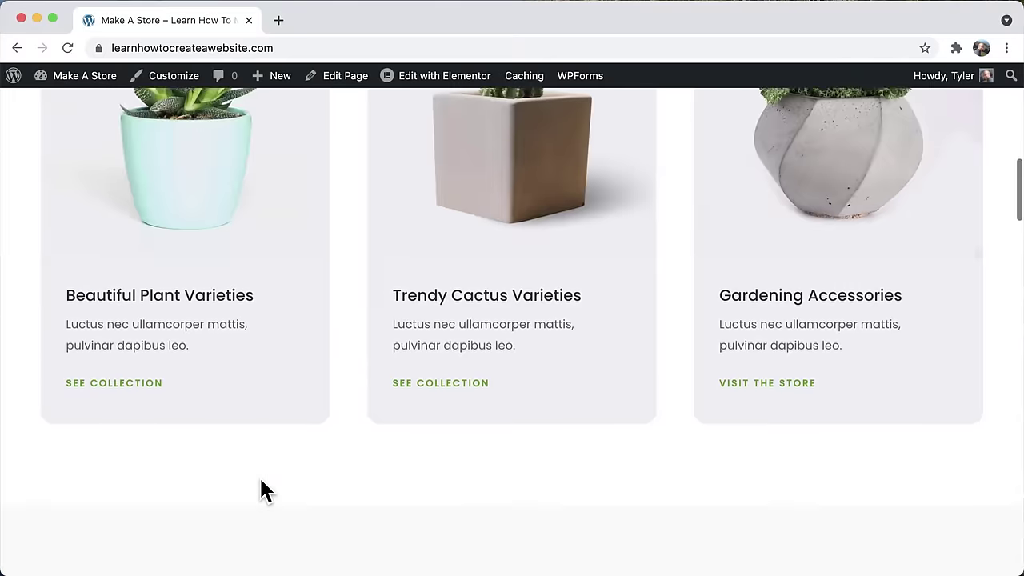
scroll(260, 480, down, 7)
scroll(240, 400, up, 1)
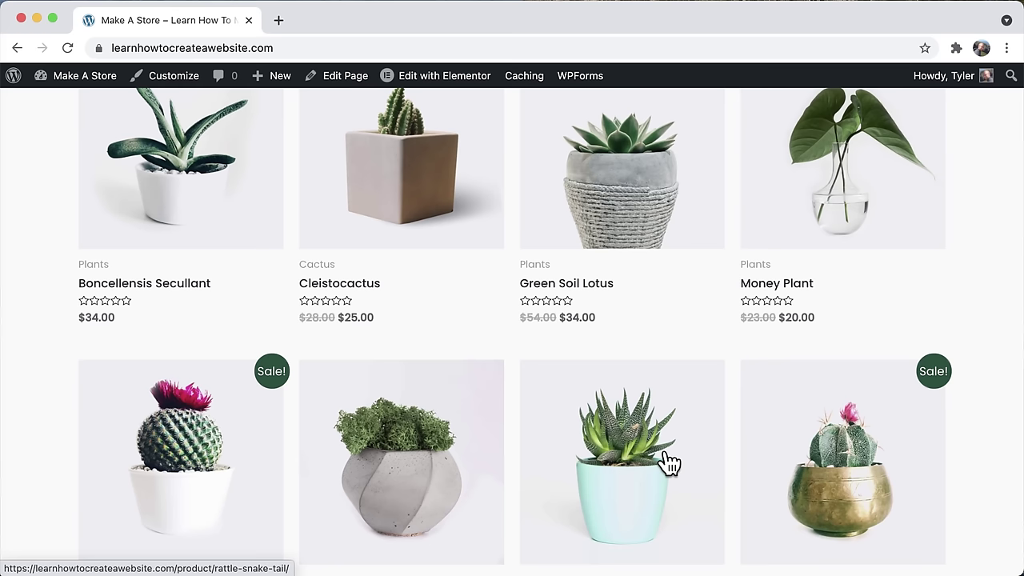
scroll(664, 463, up, 15)
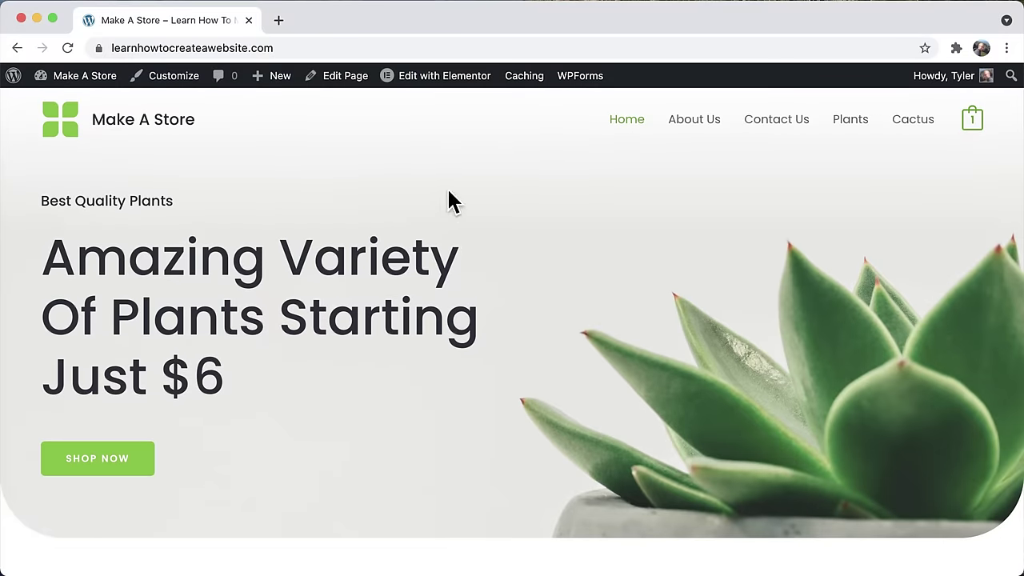
mouse_move(453, 83)
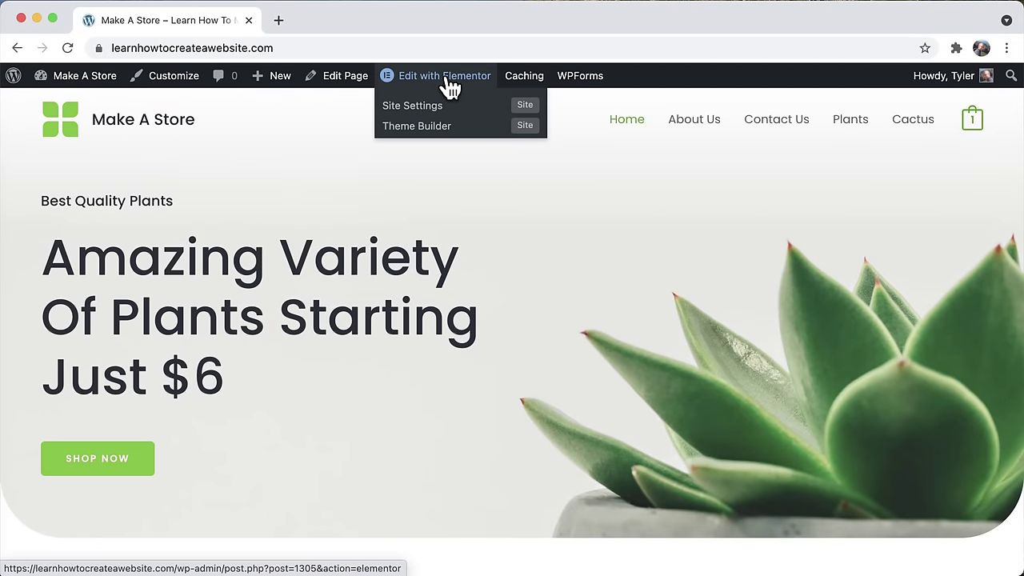
From Dashboard > Pages, open the Home page with Edit with Elementor.
click(81, 84)
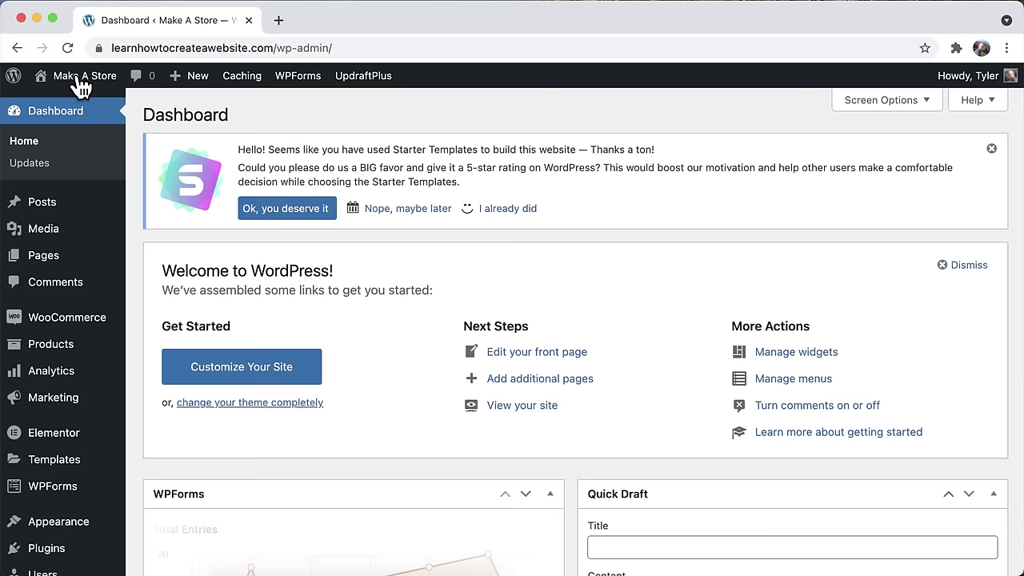
click(85, 258)
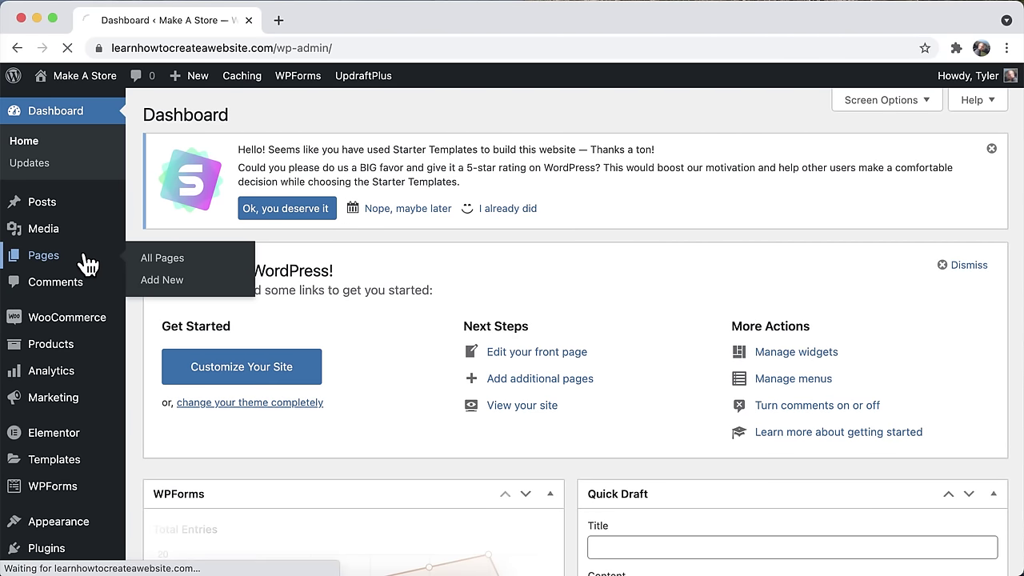
scroll(320, 328, down, 5)
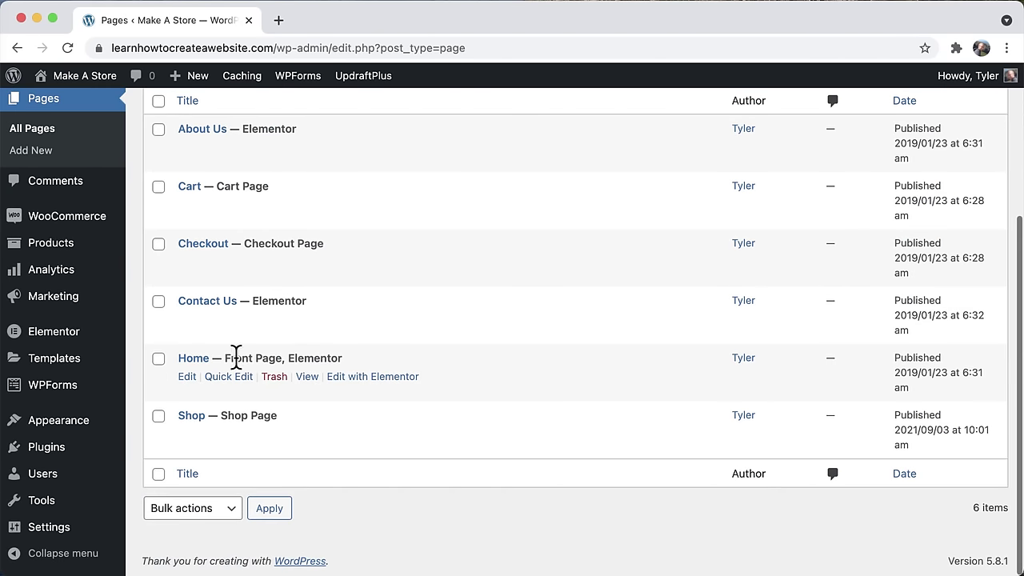
scroll(275, 336, up, 2)
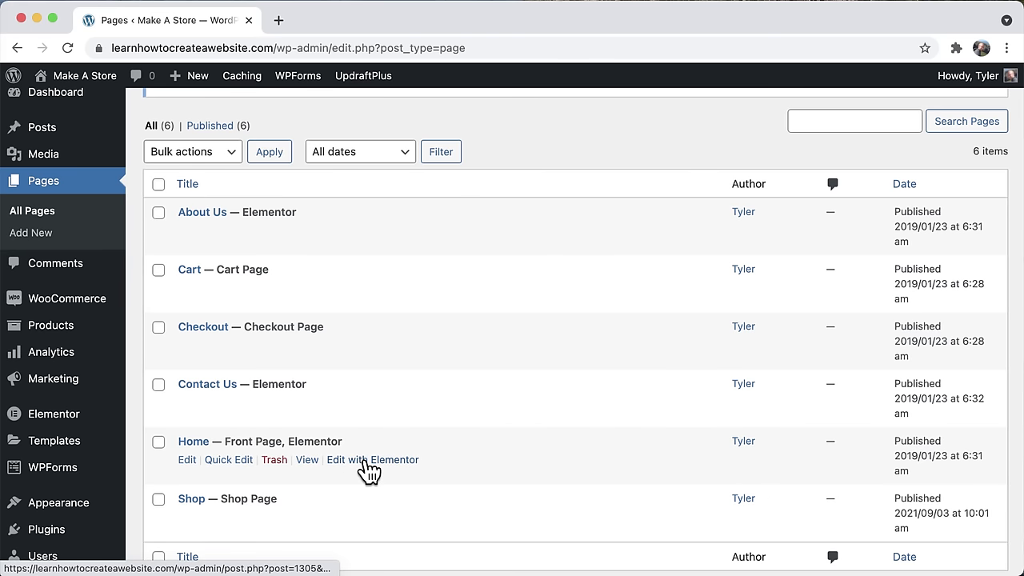
click(195, 442)
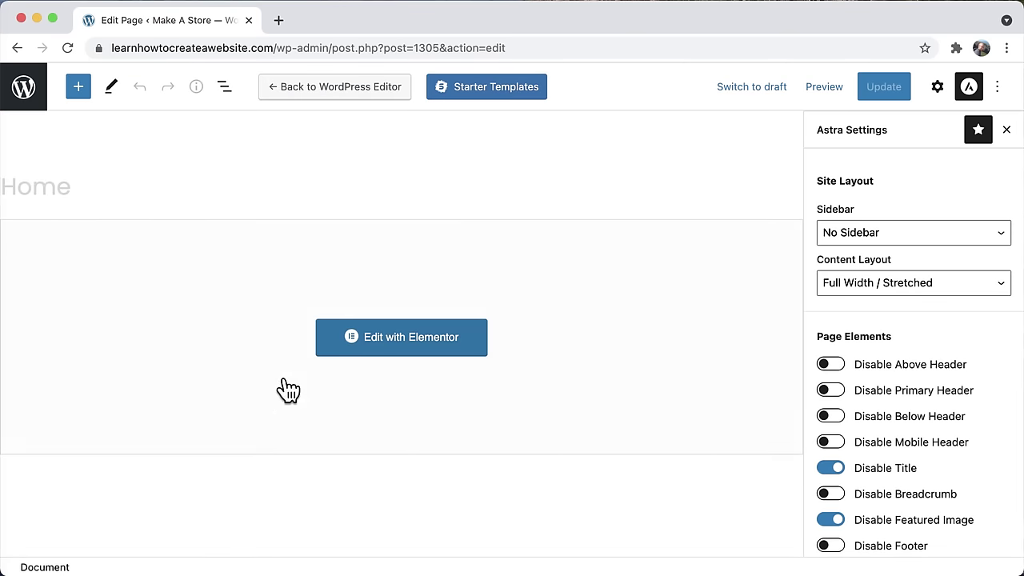
click(403, 344)
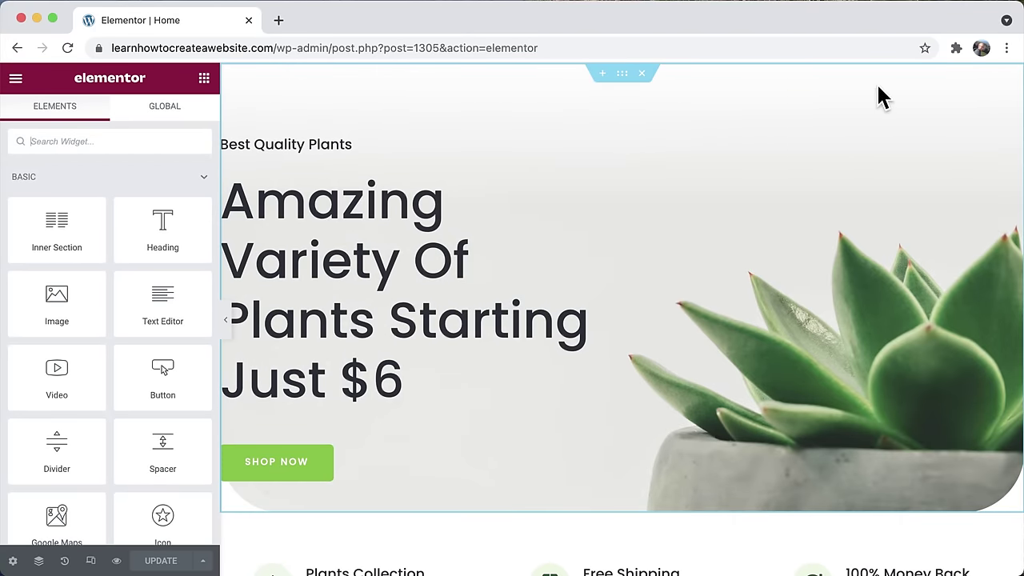
Select the hero heading and SHOP NOW button, then open the hero section's settings.
scroll(777, 331, down, 8)
scroll(776, 331, down, 15)
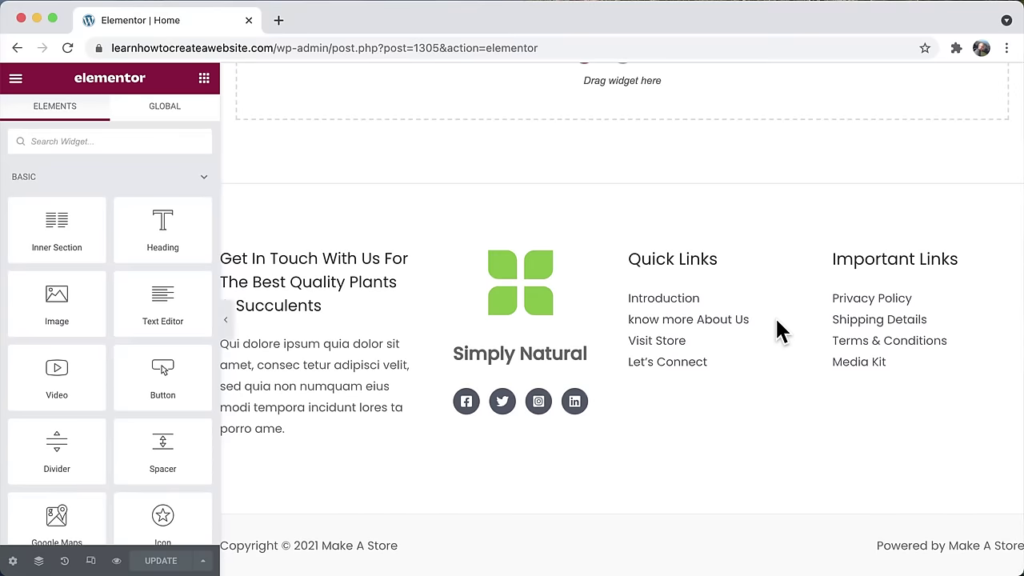
scroll(777, 331, up, 20)
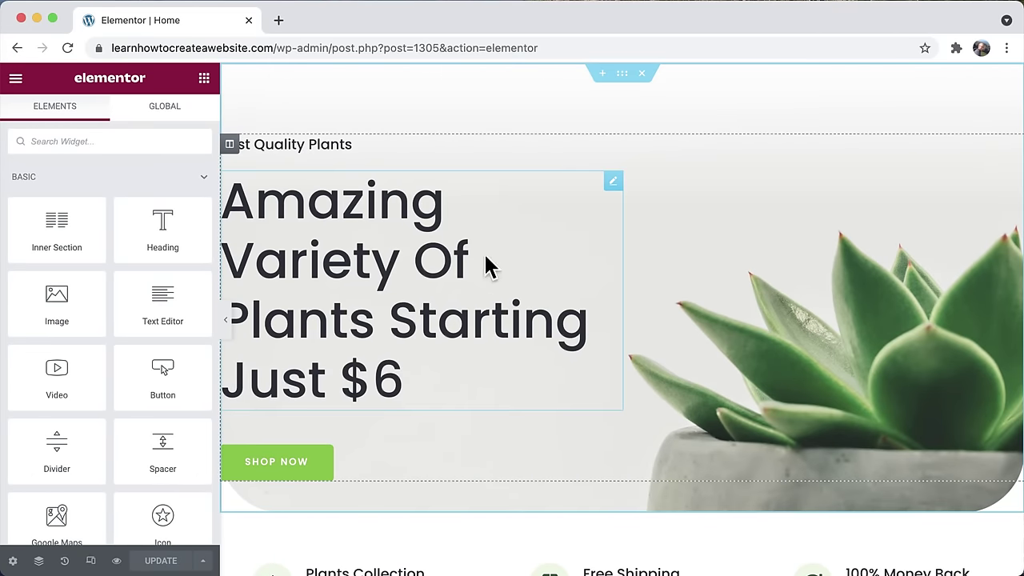
click(374, 209)
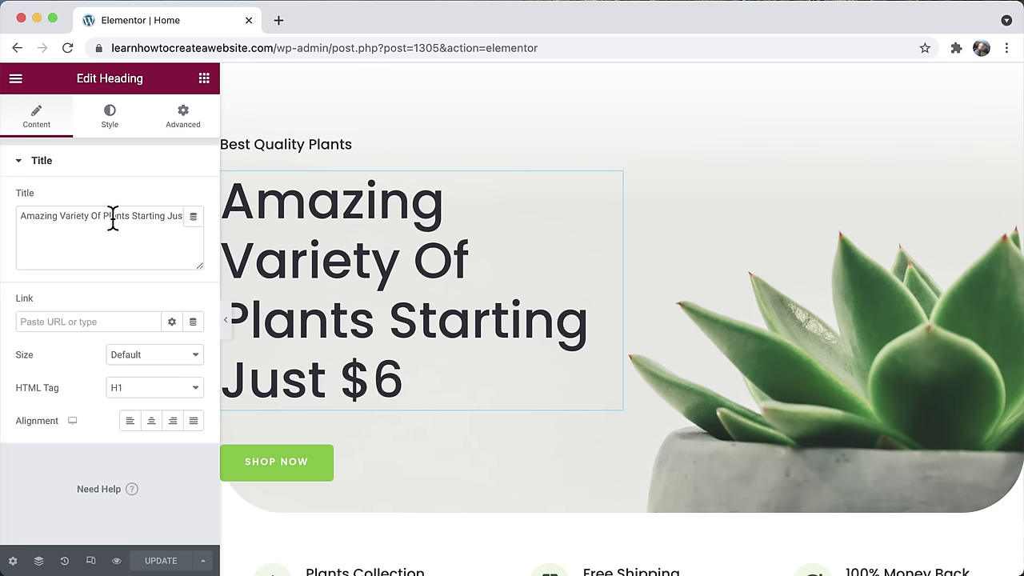
click(283, 471)
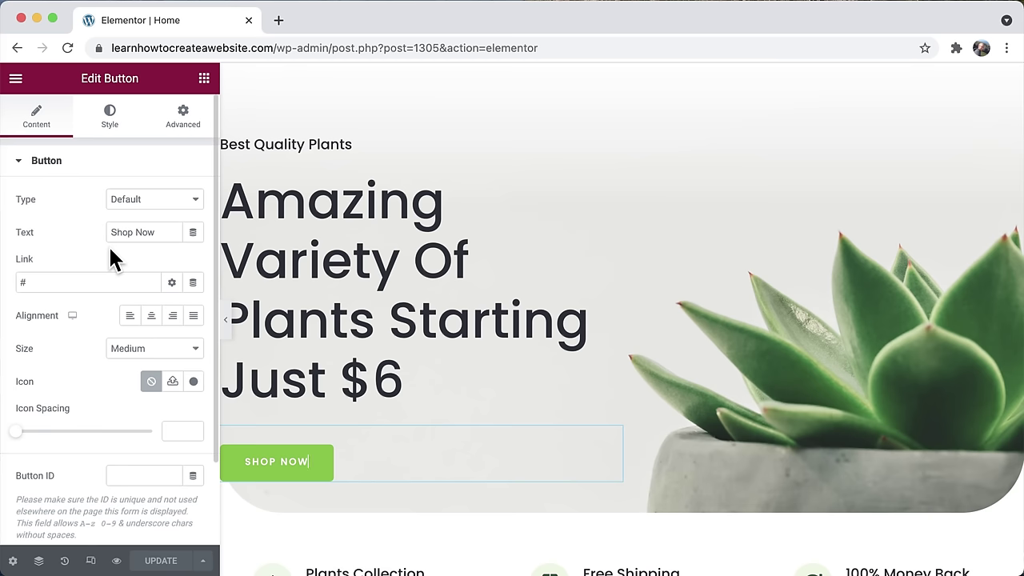
click(382, 255)
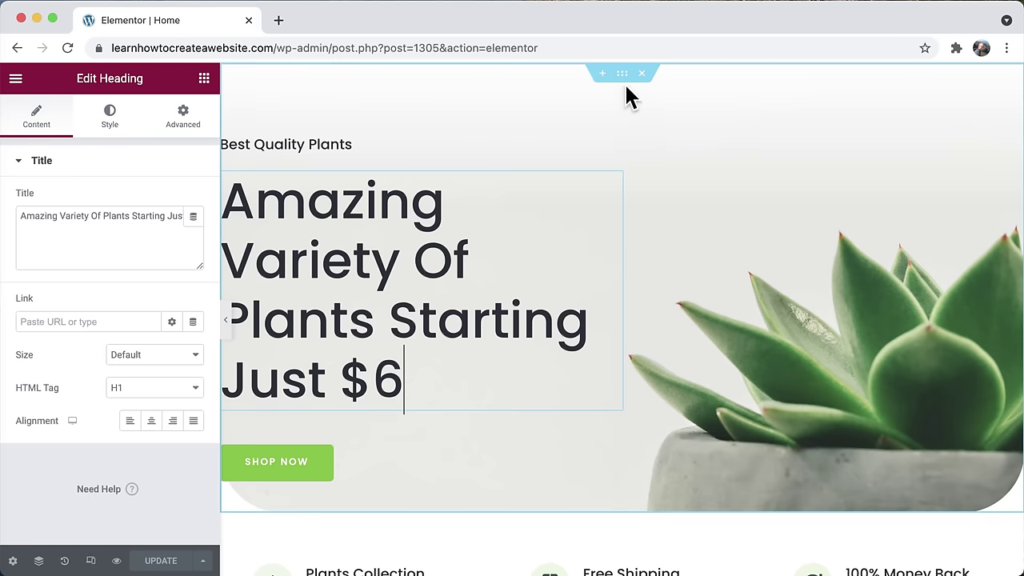
click(622, 74)
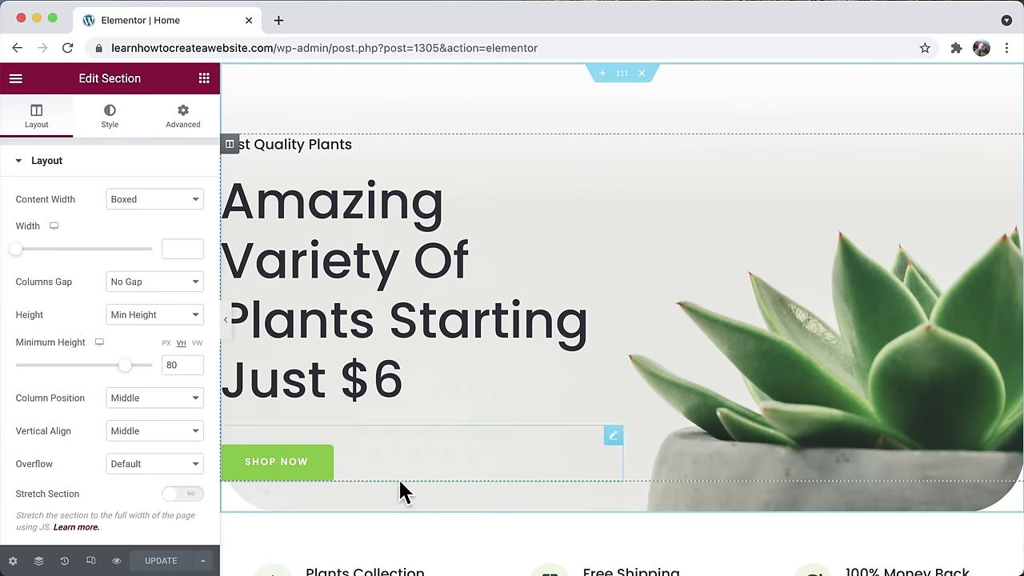
scroll(823, 392, down, 5)
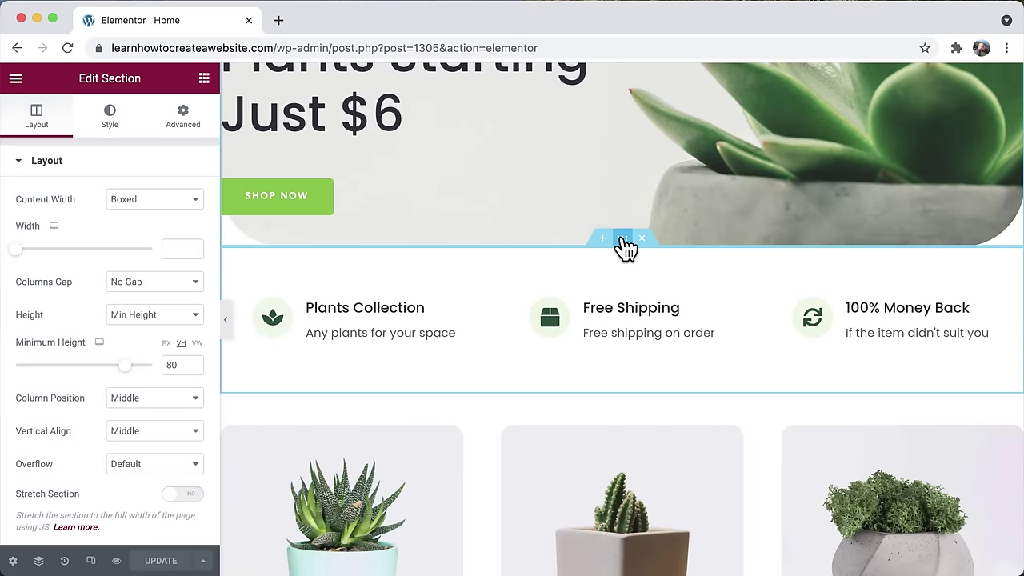
Open the features row section settings and scroll down to the three category cards.
click(623, 240)
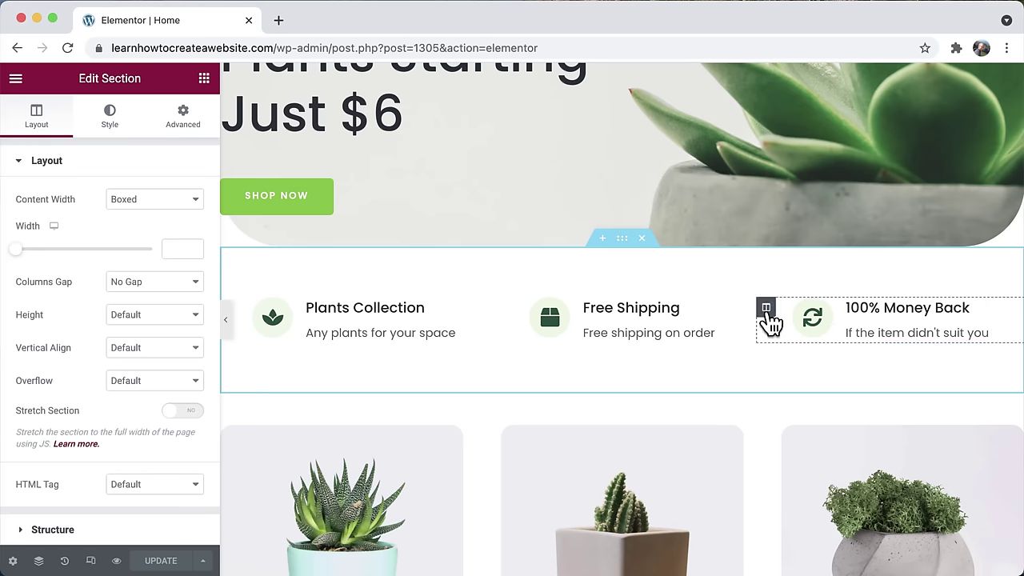
scroll(769, 320, down, 5)
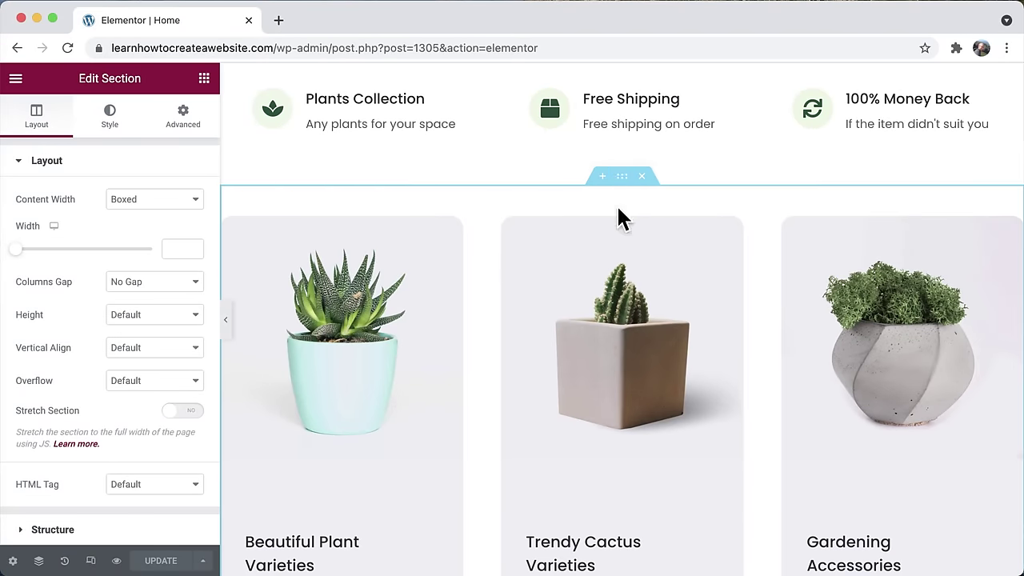
scroll(623, 218, down, 3)
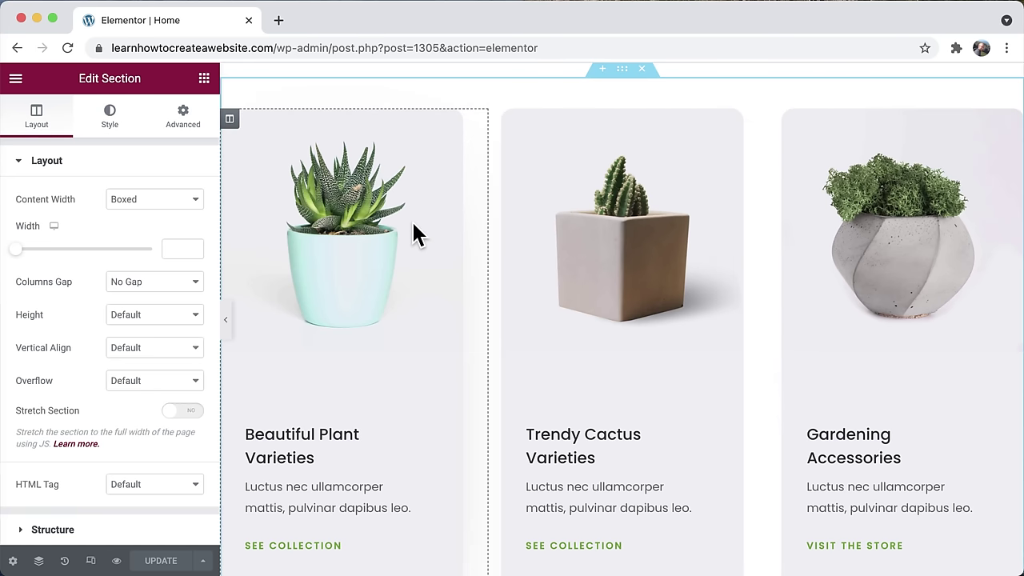
scroll(414, 232, down, 3)
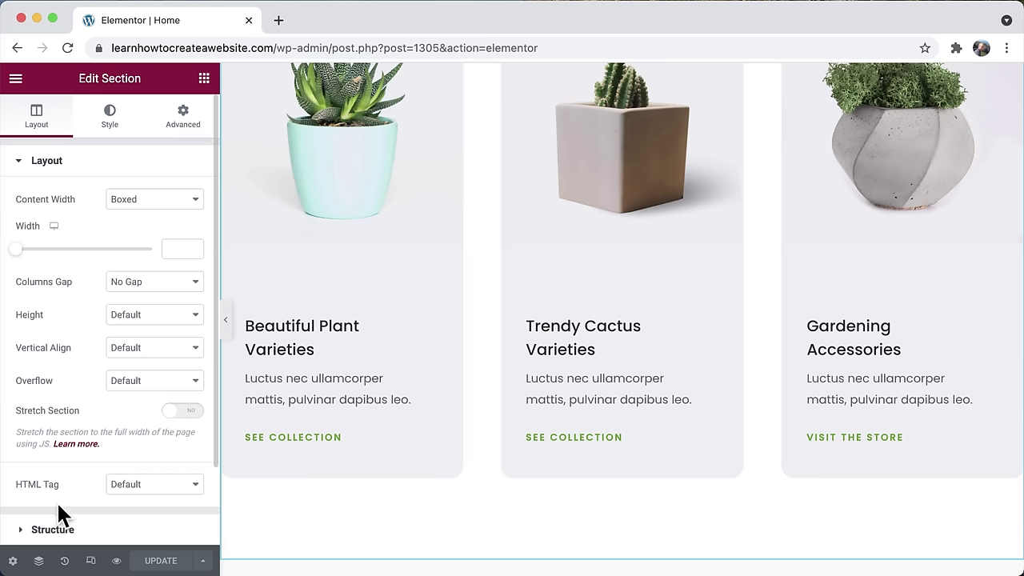
Dock the Navigator on the right and expand the category cards section to its first column.
click(38, 560)
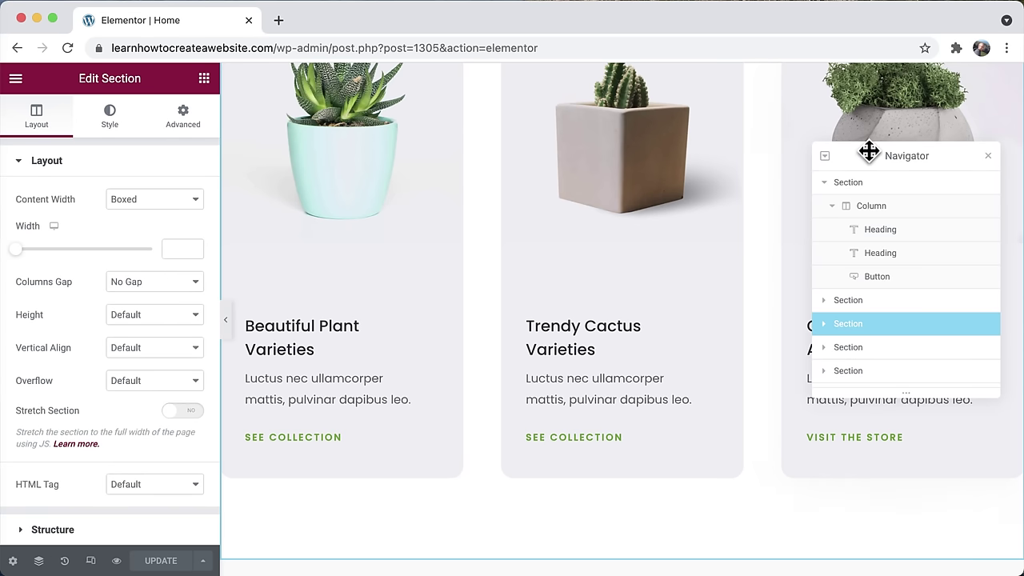
drag(869, 151, 989, 141)
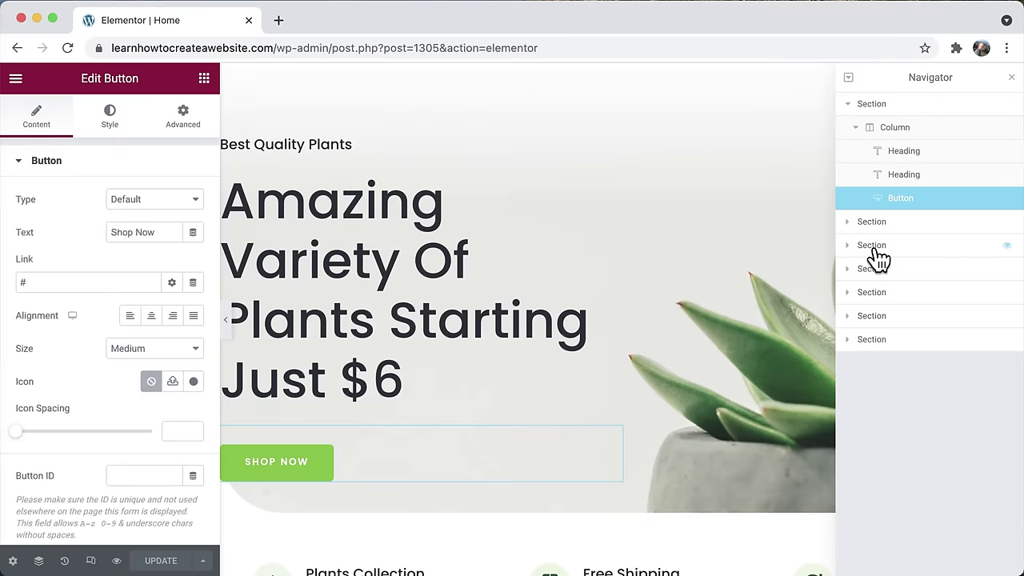
click(876, 250)
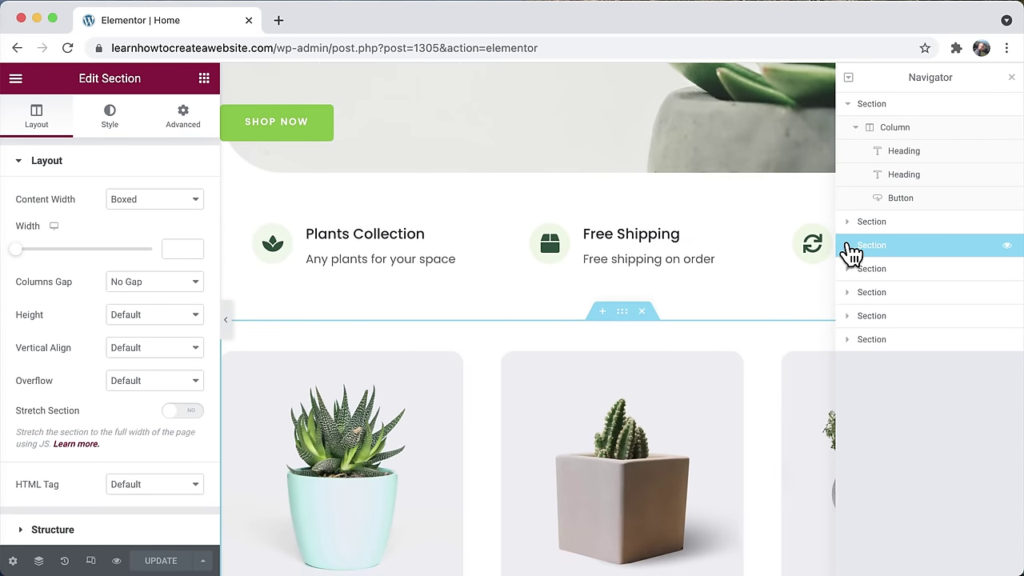
click(848, 246)
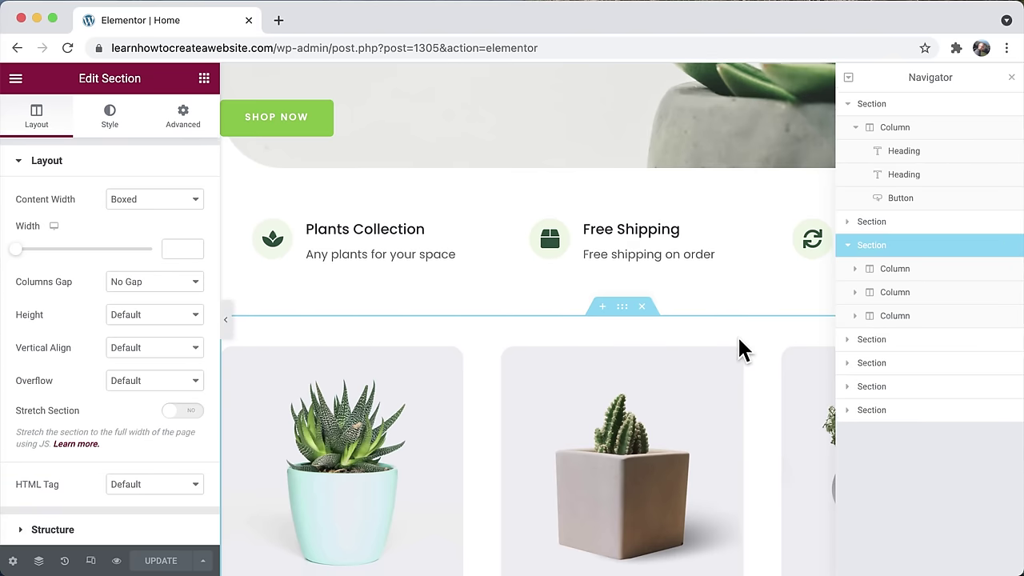
scroll(737, 335, down, 2)
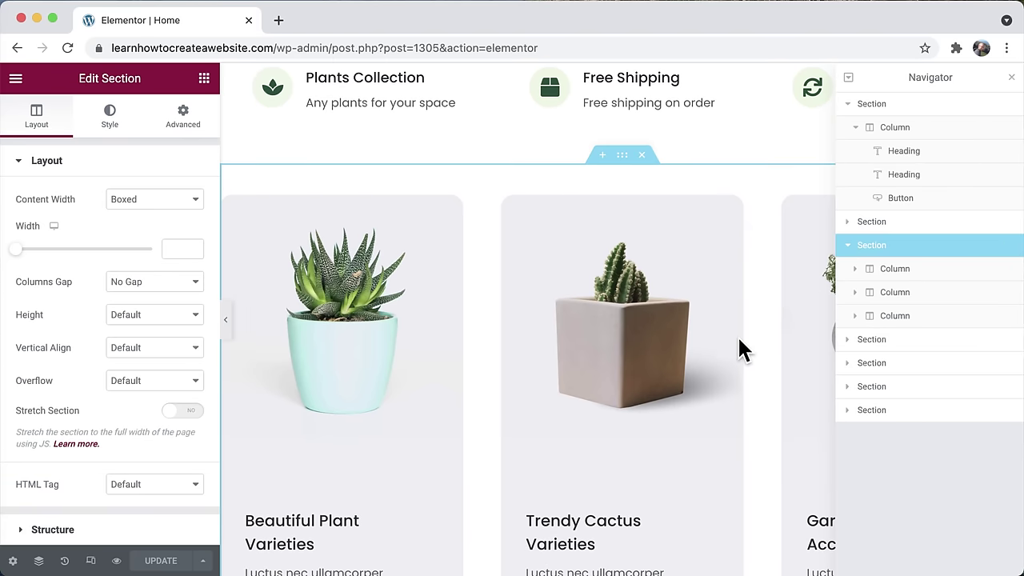
scroll(685, 308, down, 1)
click(854, 270)
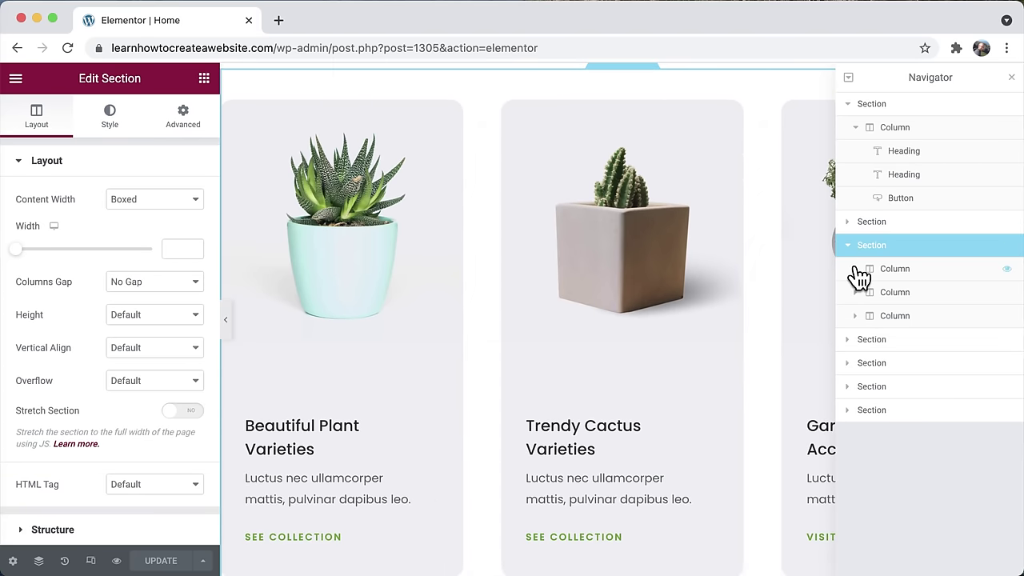
click(894, 272)
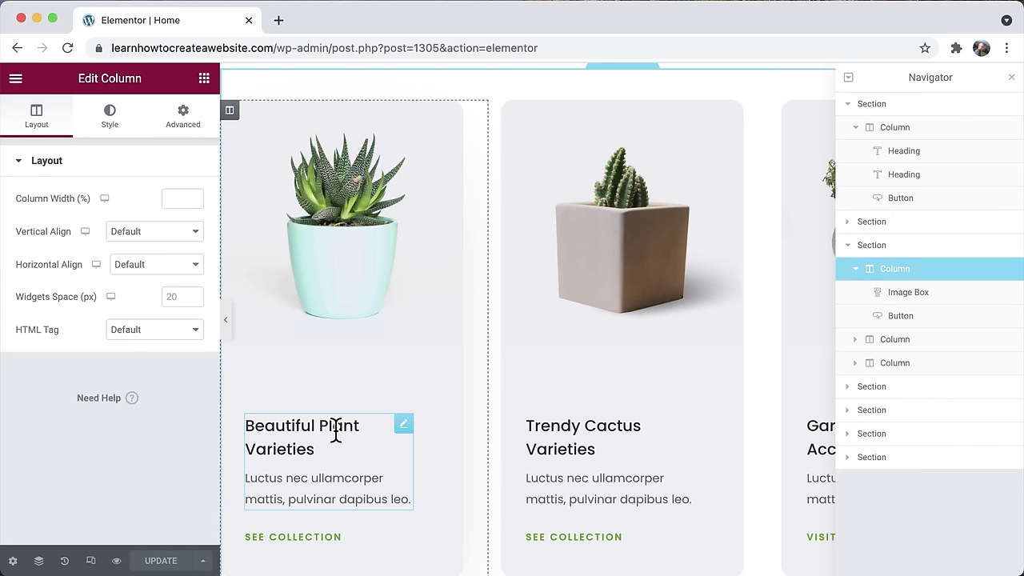
Inspect the first card's Image Box and SEE COLLECTION button, then return to the widgets list.
click(905, 297)
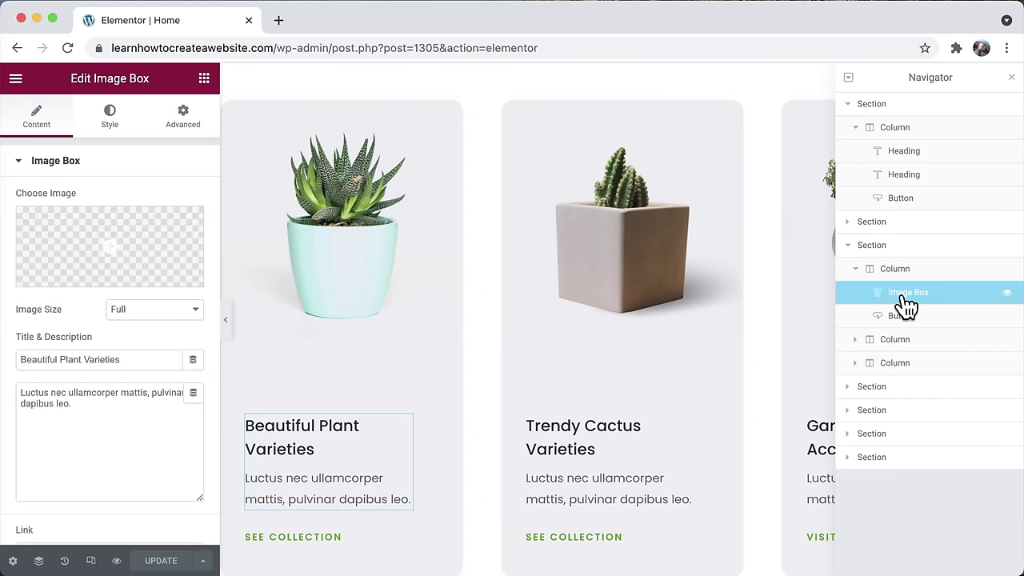
click(904, 318)
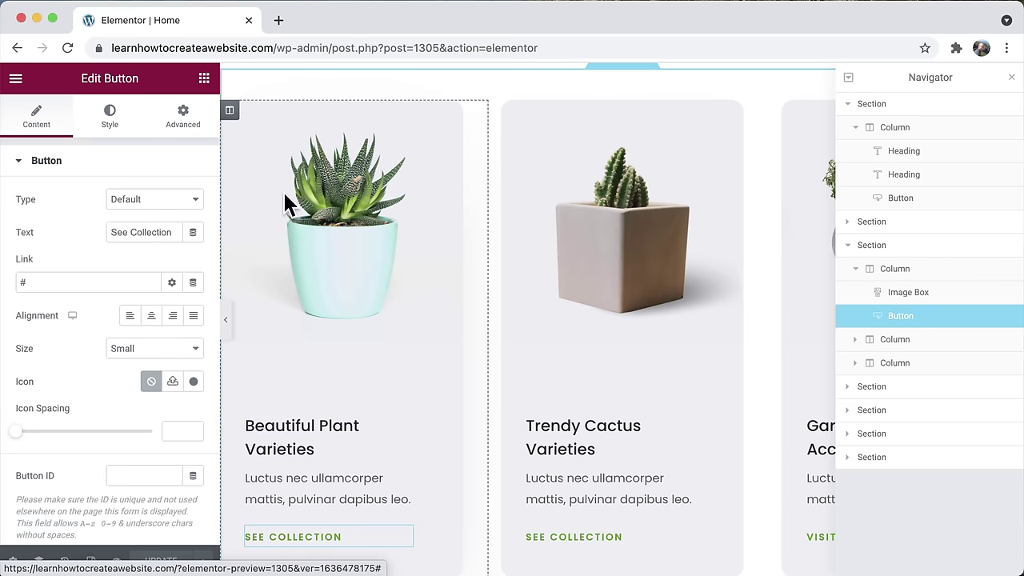
click(204, 80)
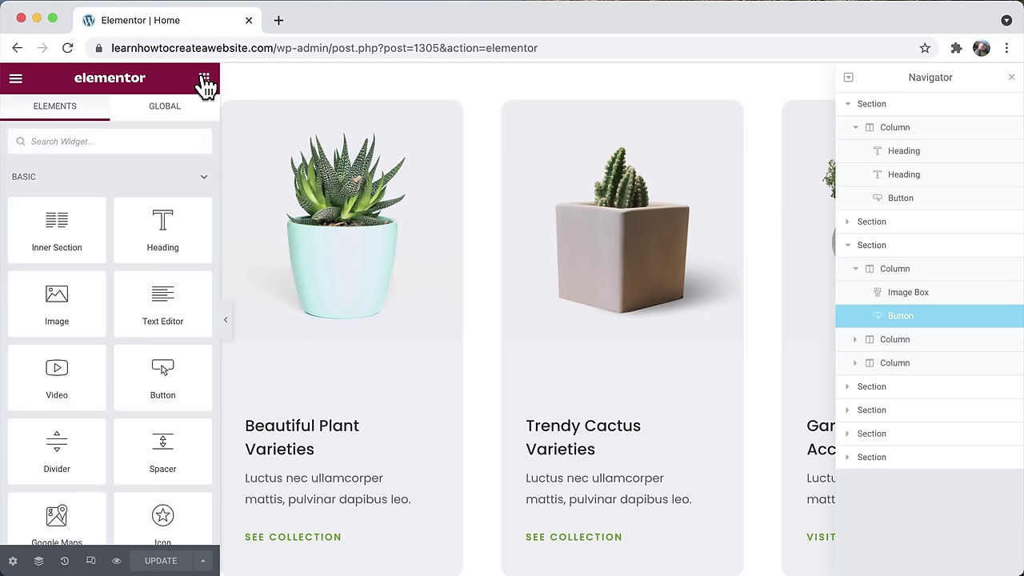
scroll(161, 296, down, 5)
scroll(161, 306, down, 5)
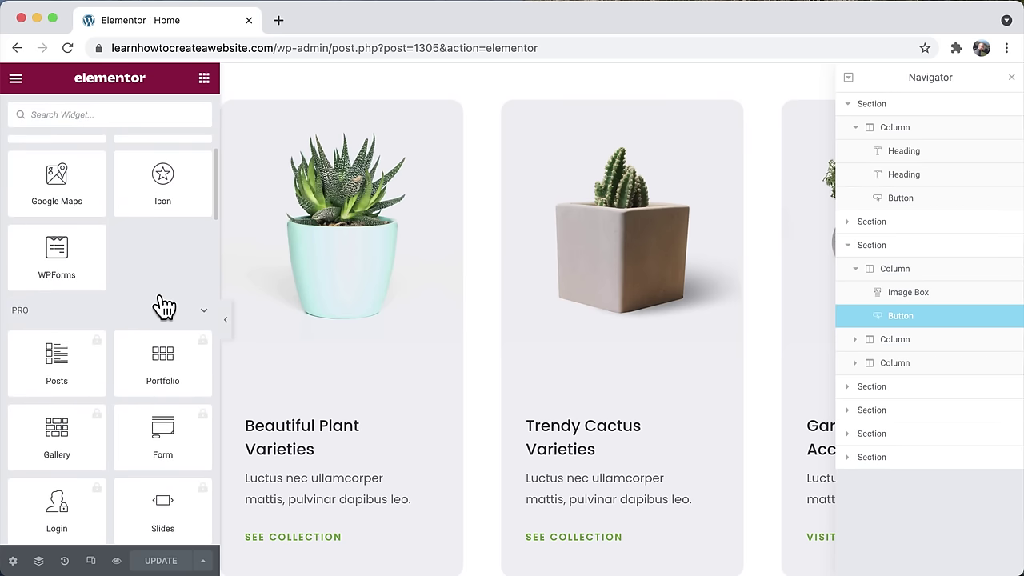
scroll(163, 303, up, 10)
scroll(162, 296, down, 1)
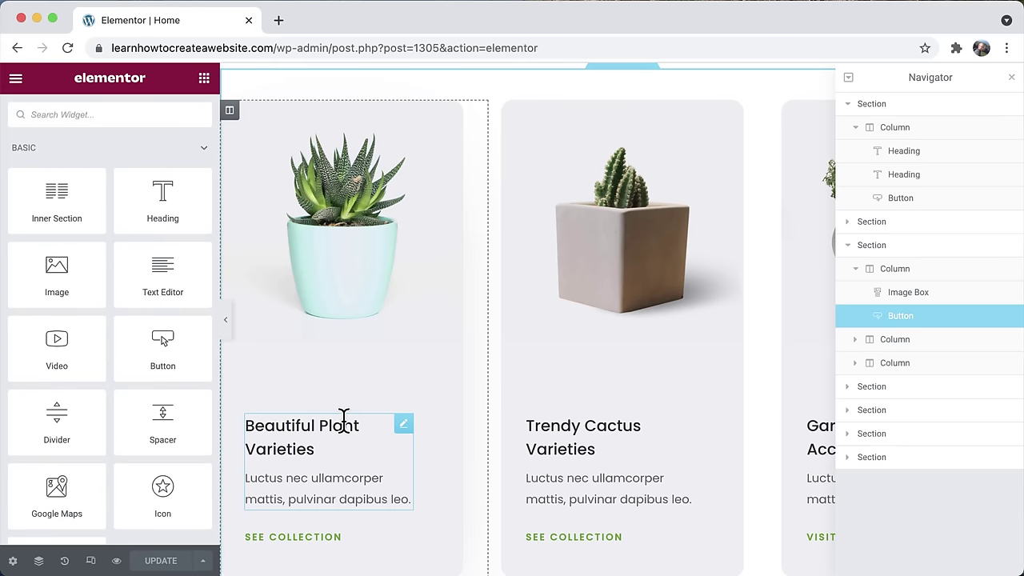
Open the column structure picker on the empty section, close the Navigator, and cancel the picker.
scroll(344, 422, down, 15)
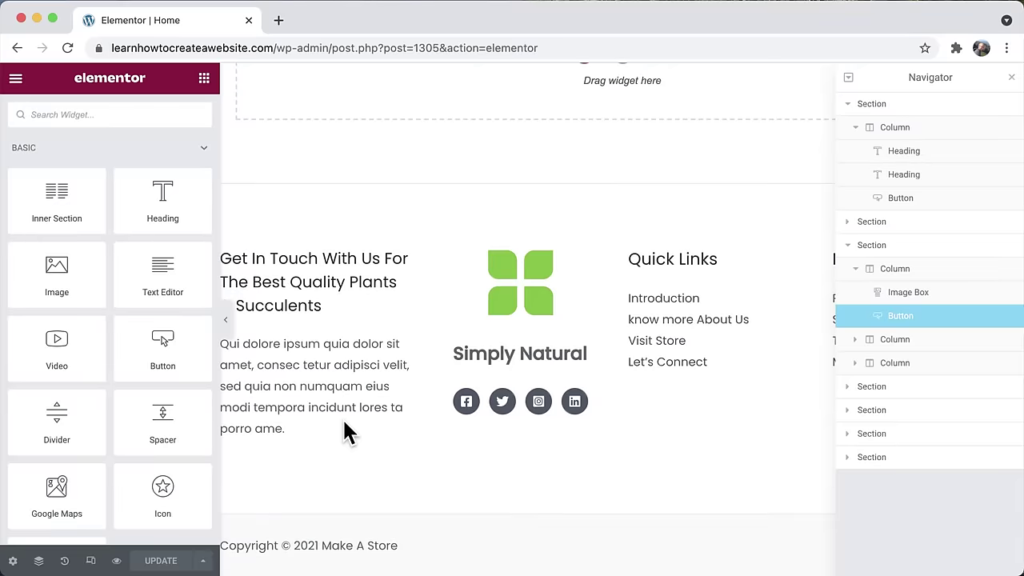
scroll(346, 429, up, 3)
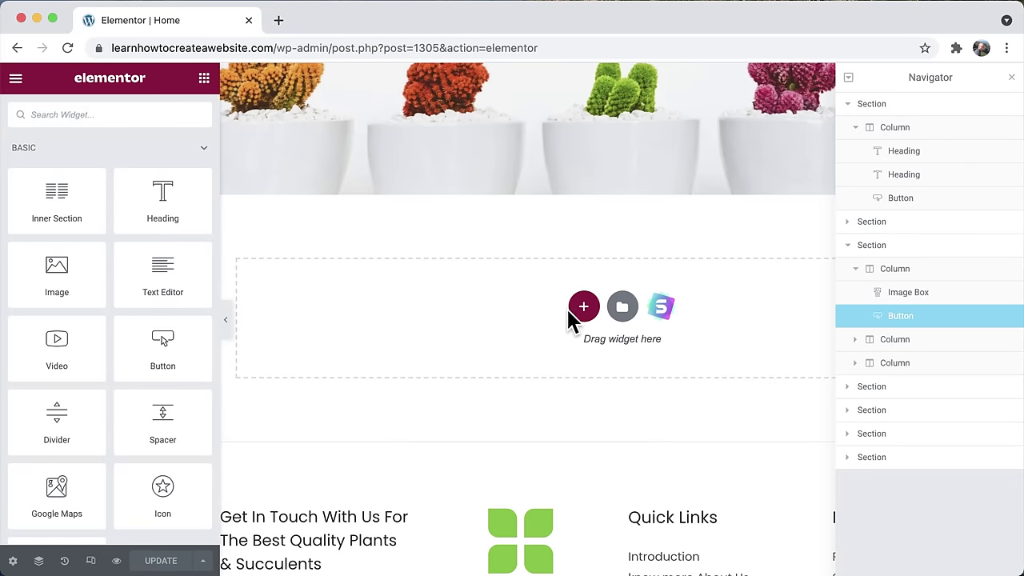
click(582, 309)
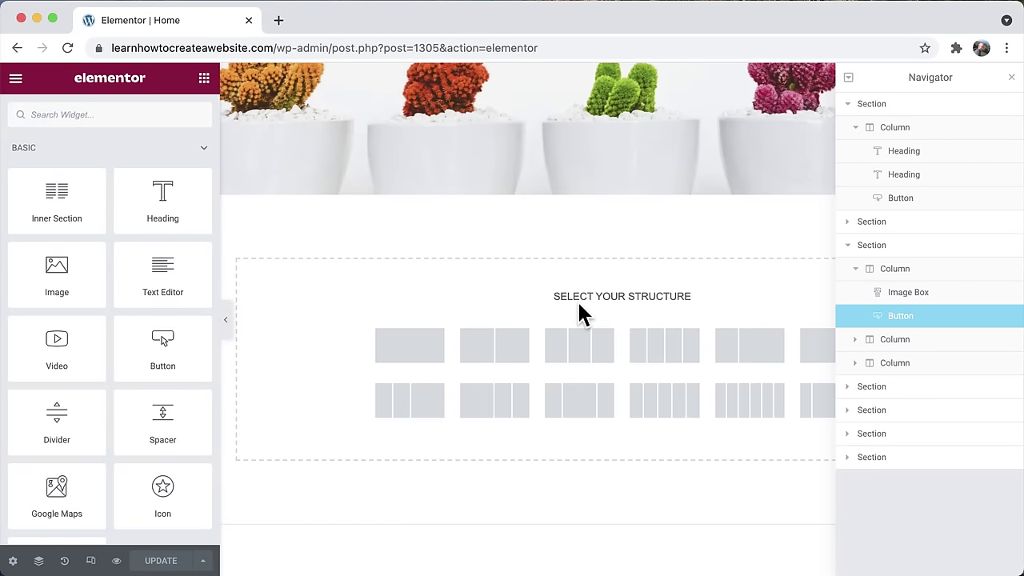
click(1011, 79)
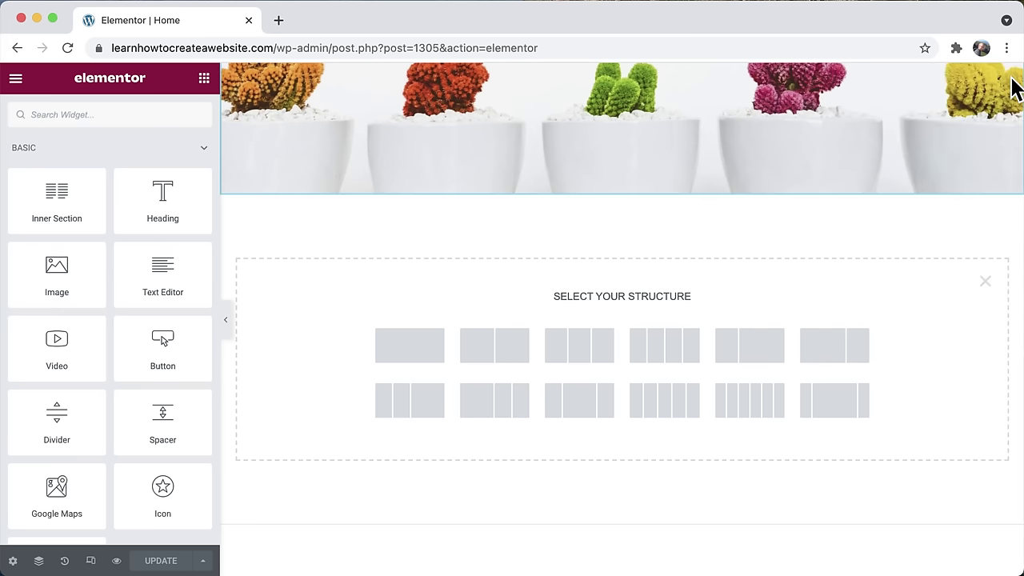
click(985, 281)
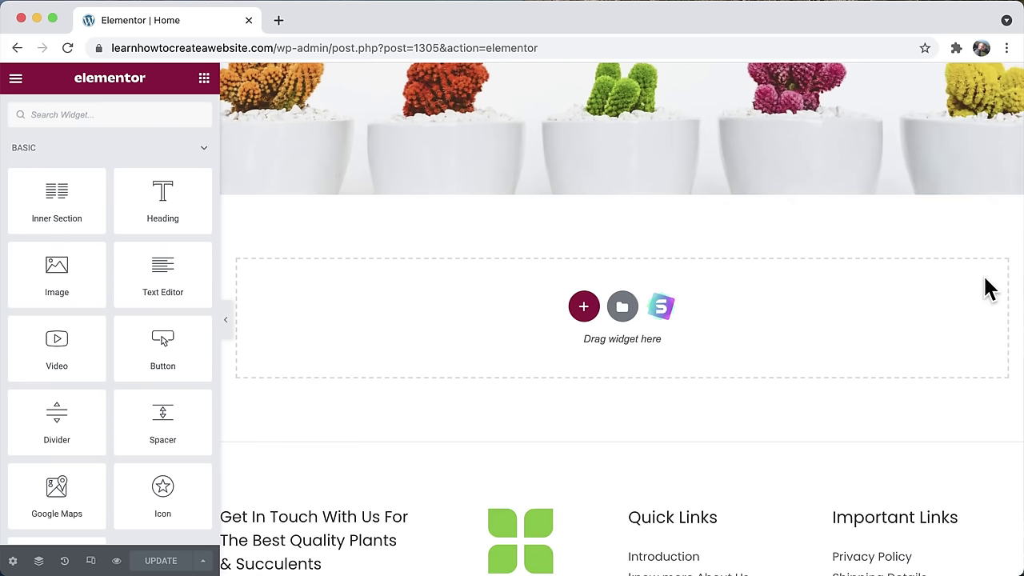
scroll(988, 290, up, 20)
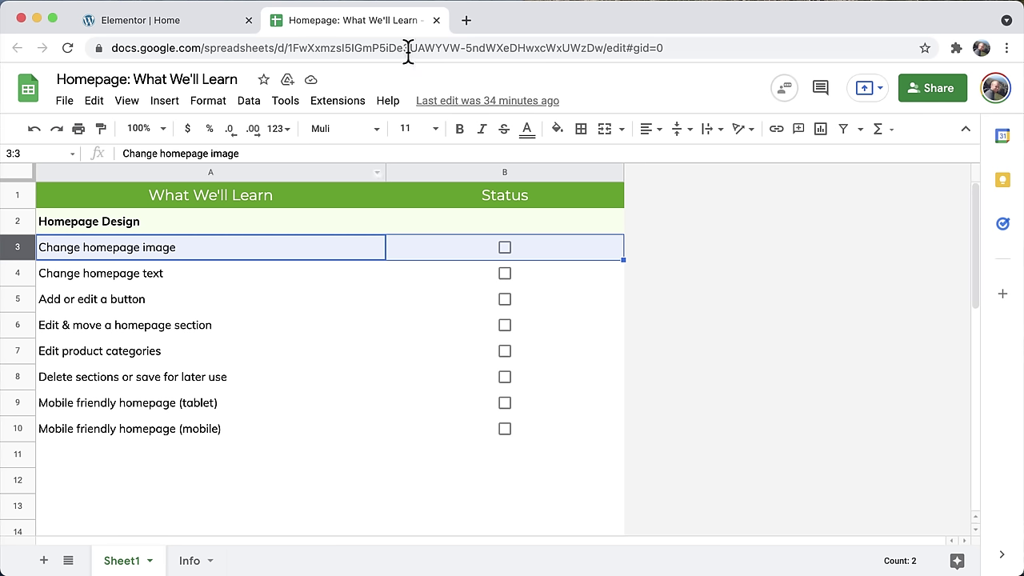
Close the 'Homepage: What We'll Learn' checklist tab to return to Elementor.
click(436, 21)
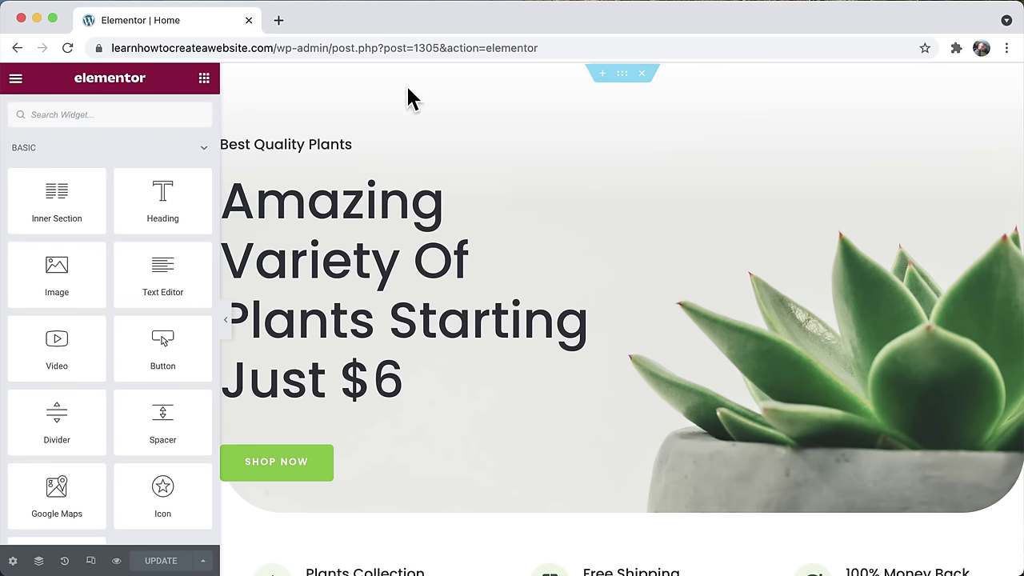
Open the Upload files tab for the hero section's background image.
click(622, 75)
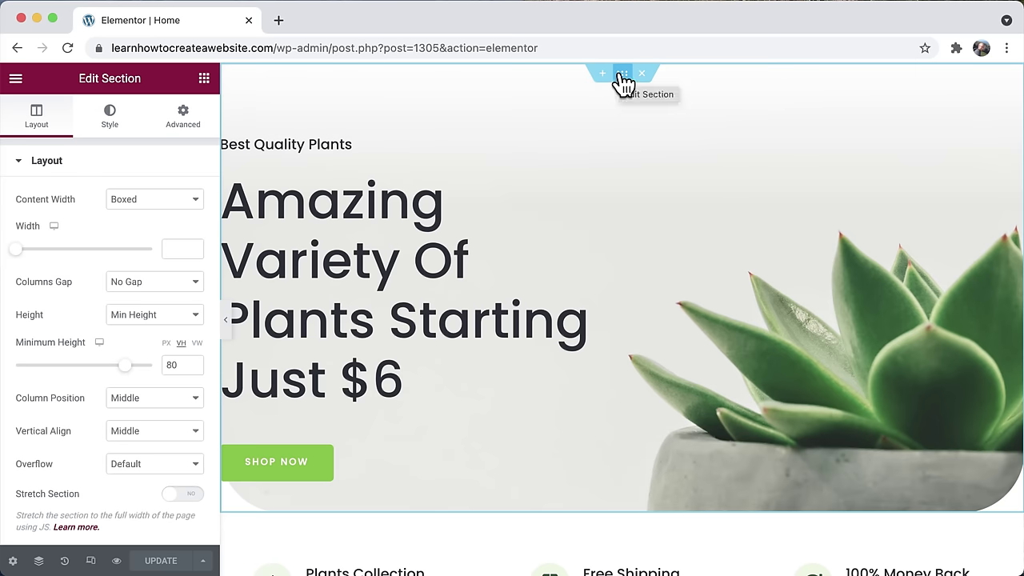
click(112, 120)
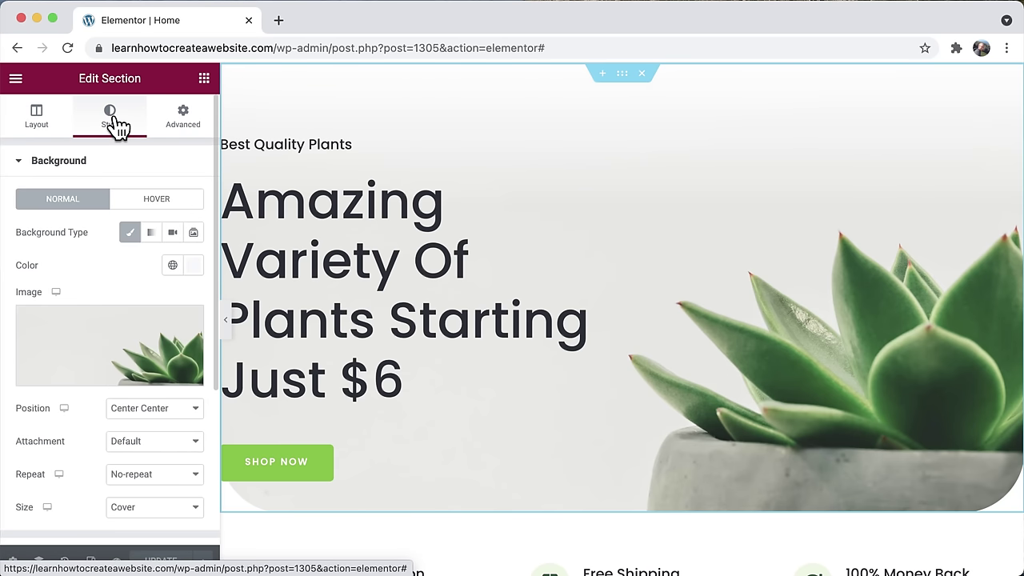
click(121, 342)
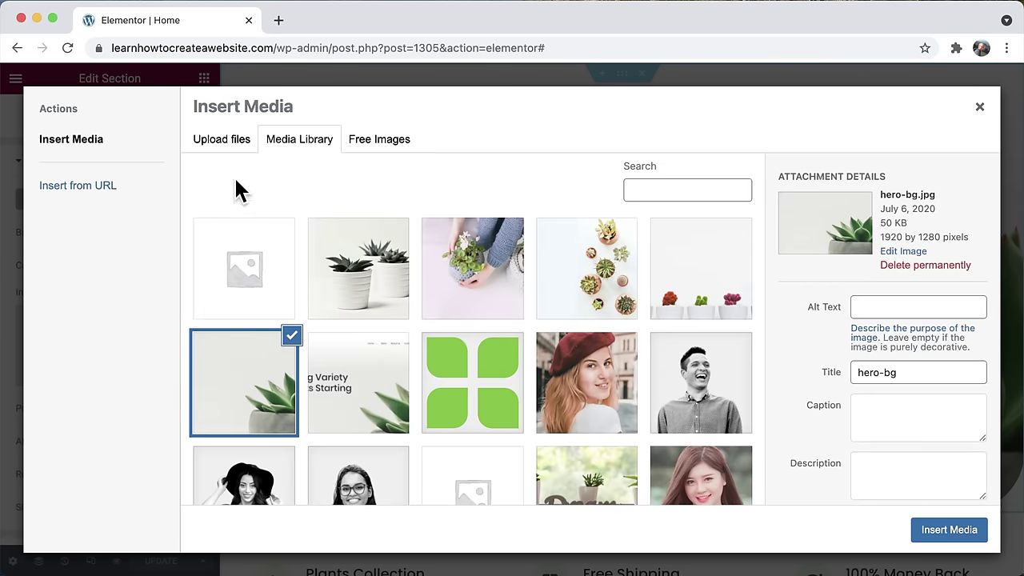
click(221, 141)
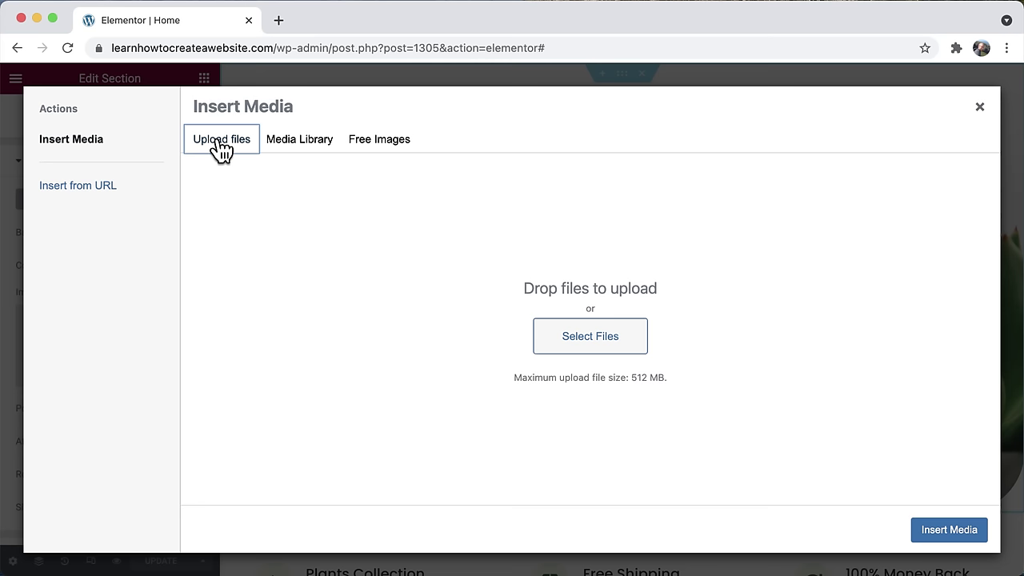
click(279, 21)
text(pix)
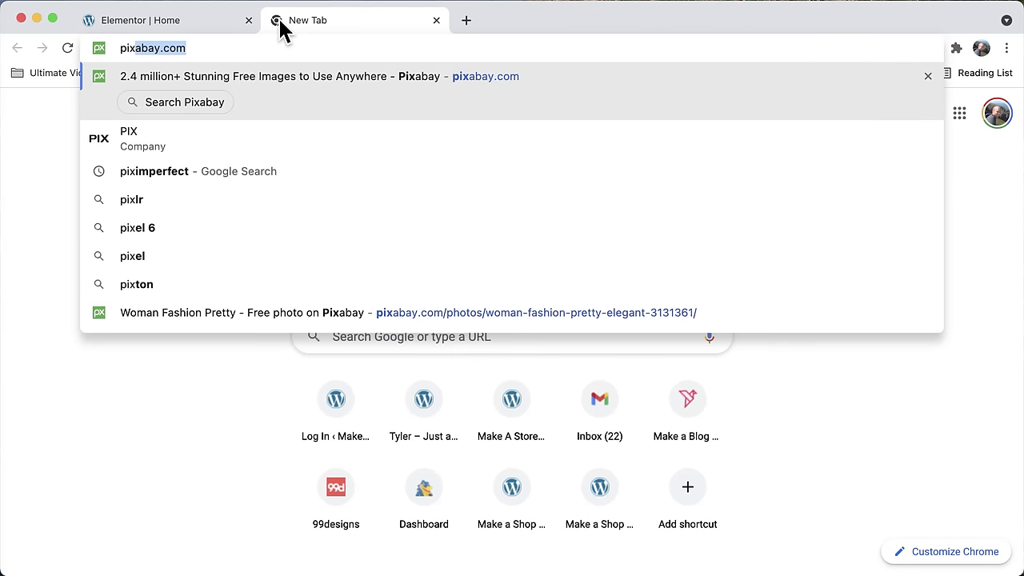
text(abay)
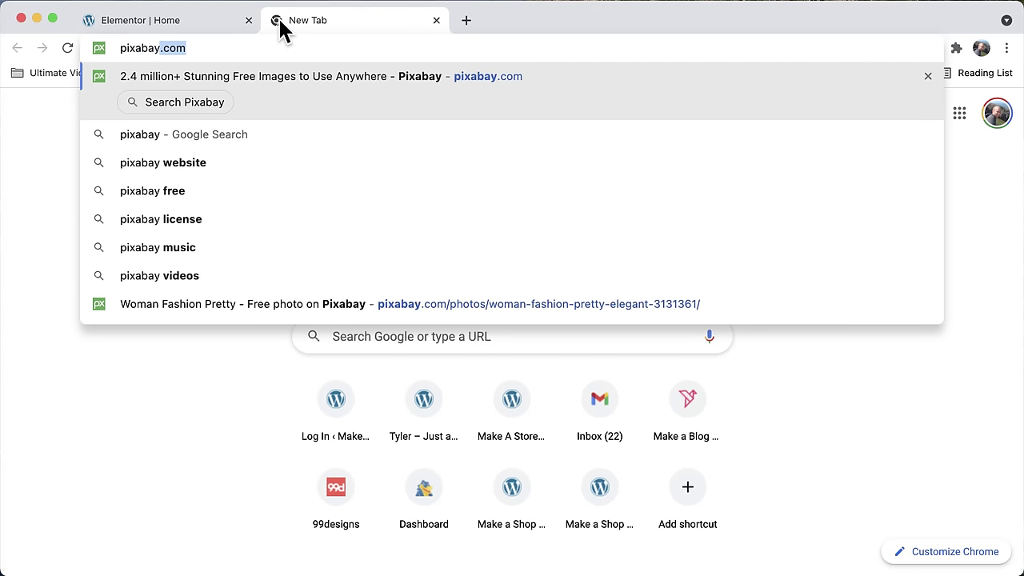
text(.c)
key(Return)
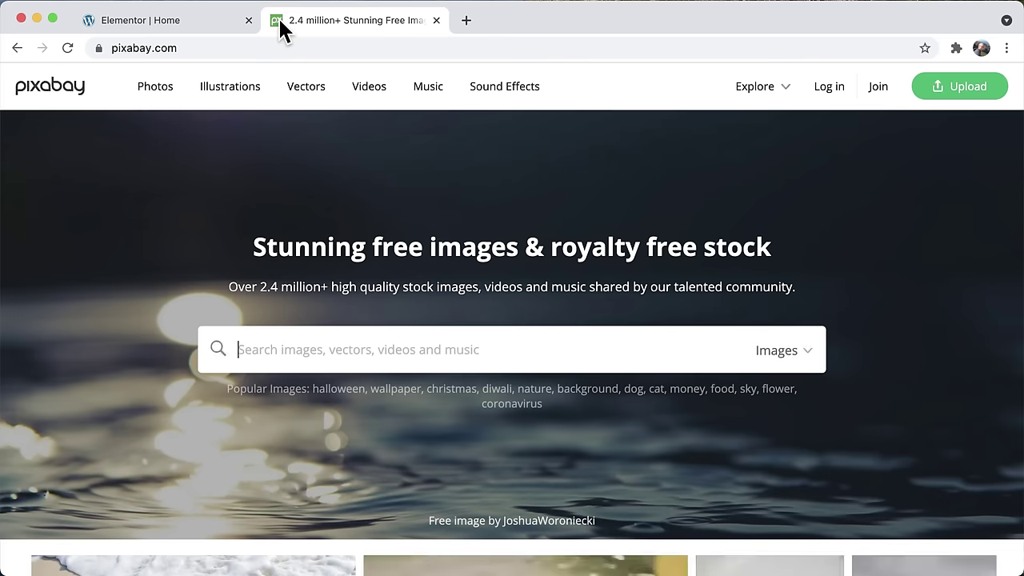
scroll(358, 304, down, 5)
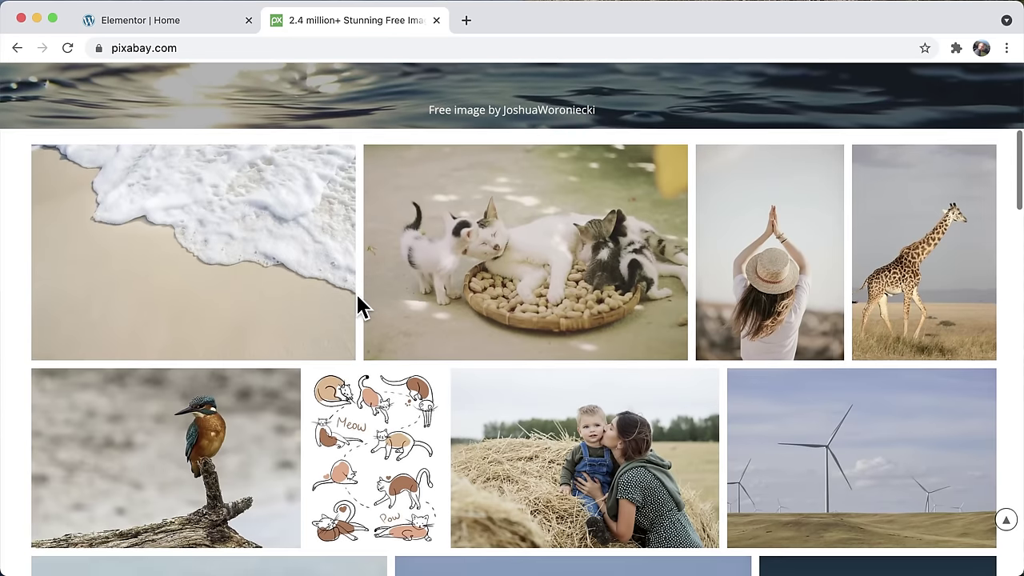
scroll(359, 298, up, 5)
click(328, 48)
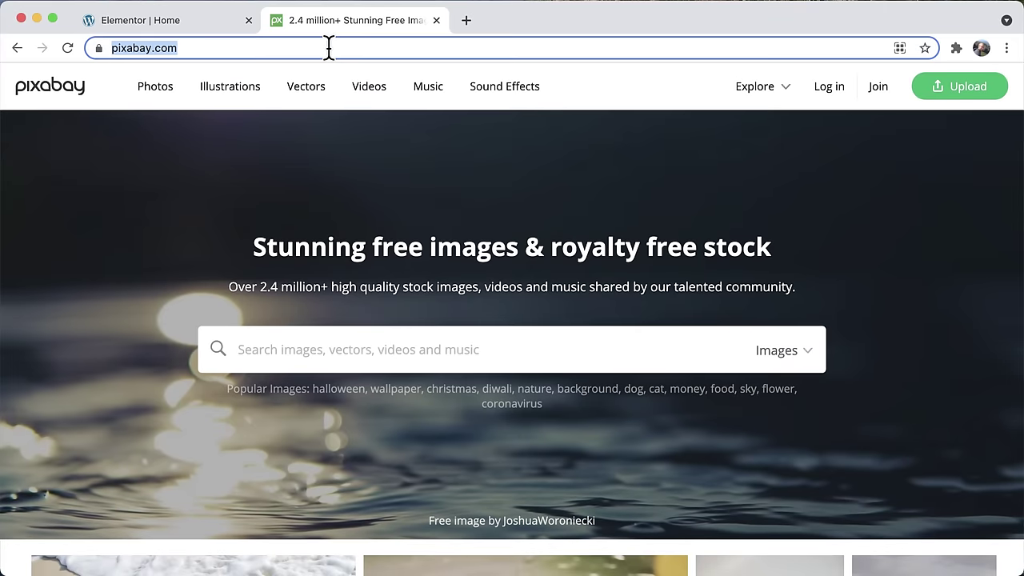
text(pexe)
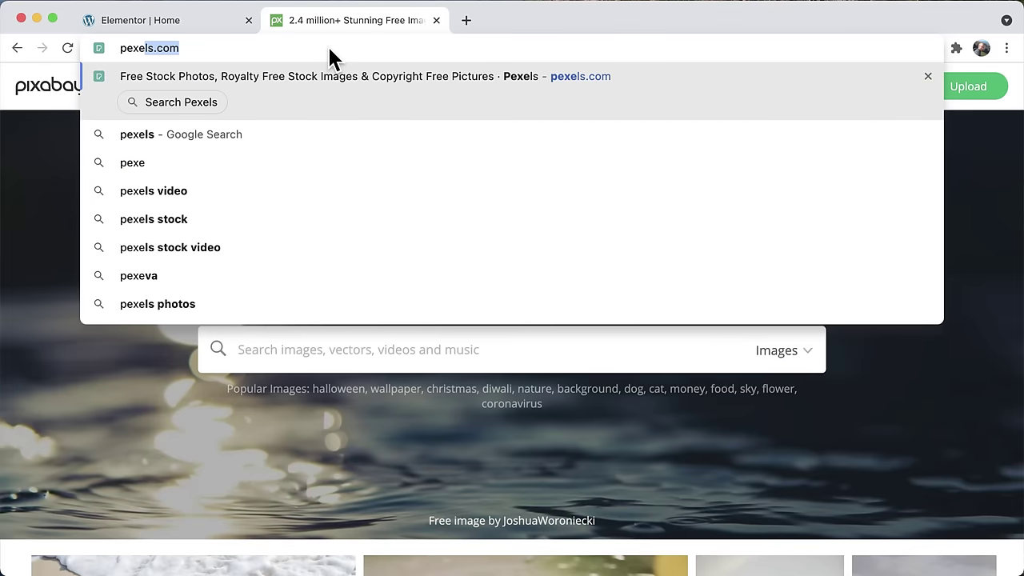
text(ls.com)
key(Return)
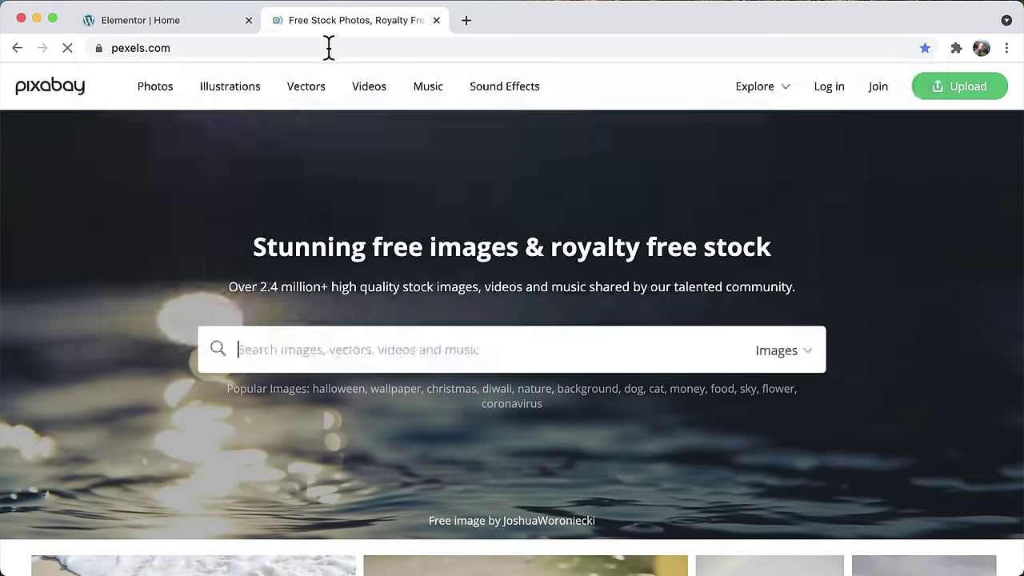
scroll(322, 303, down, 5)
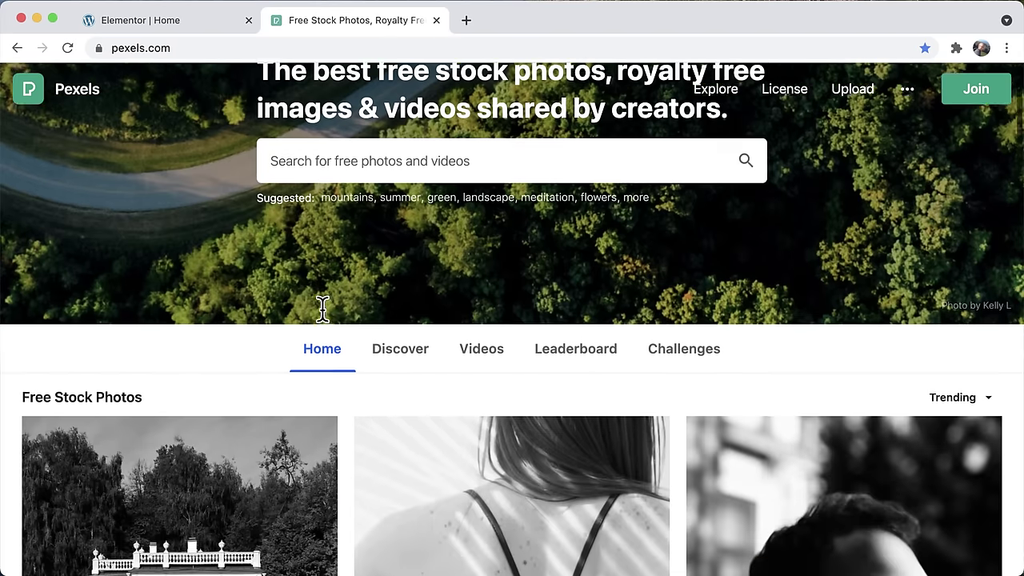
scroll(326, 321, down, 1)
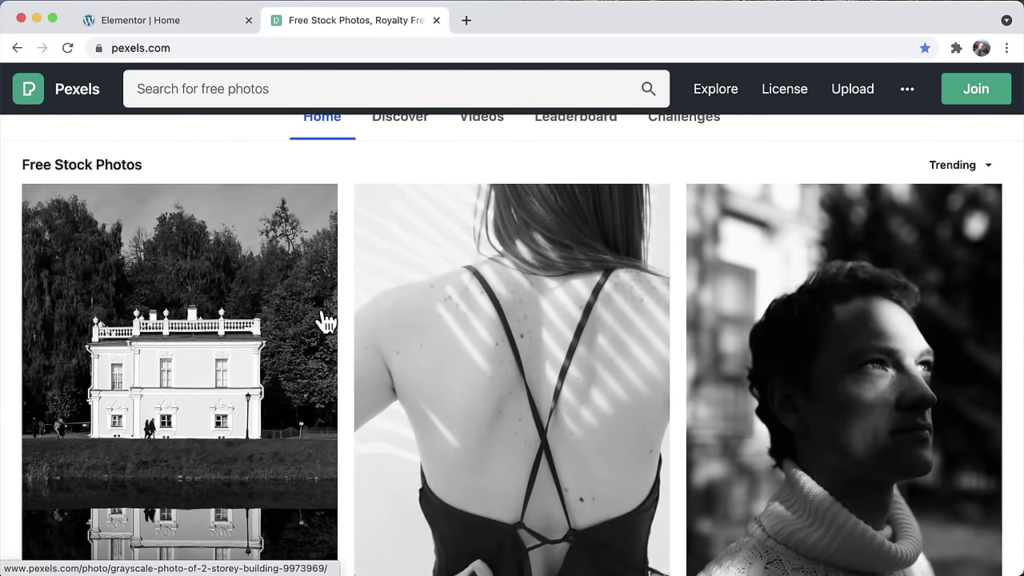
scroll(326, 321, up, 5)
click(254, 48)
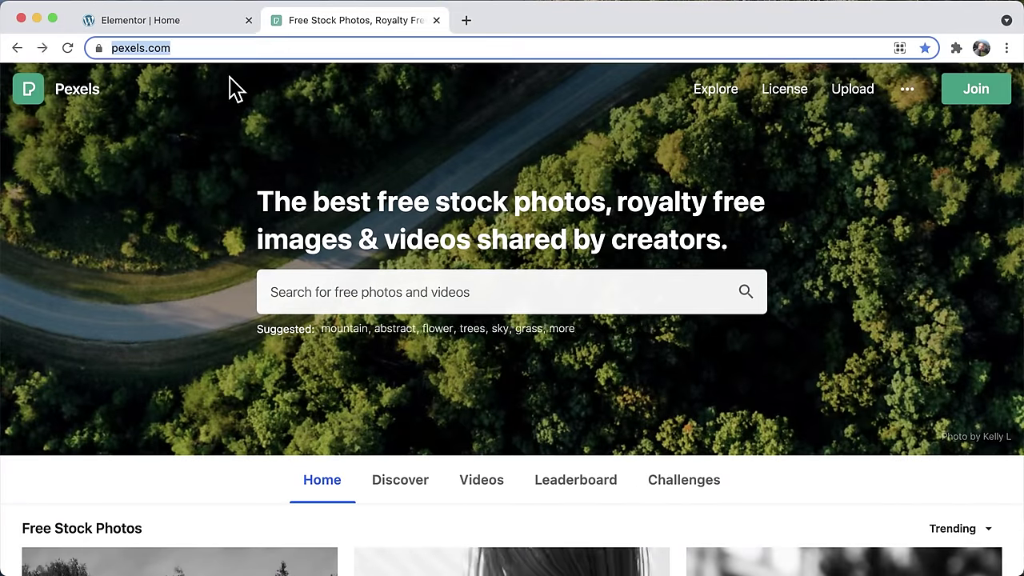
text(un)
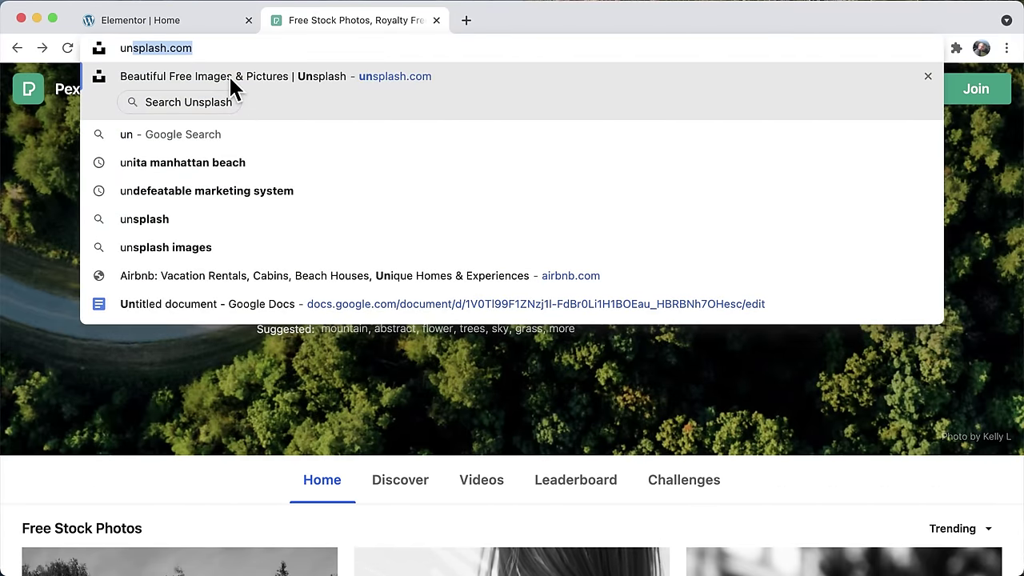
text(splash.com)
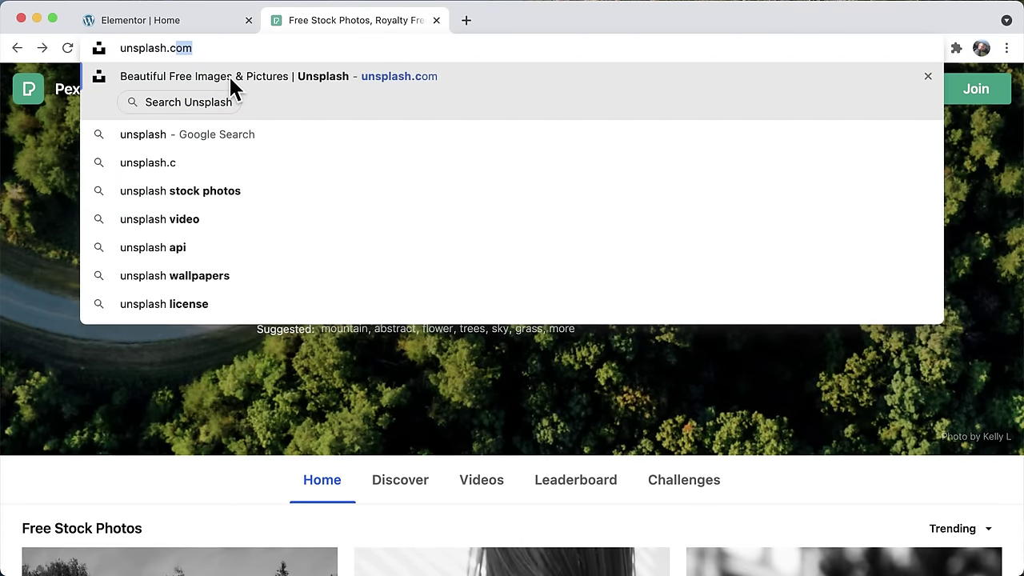
key(Return)
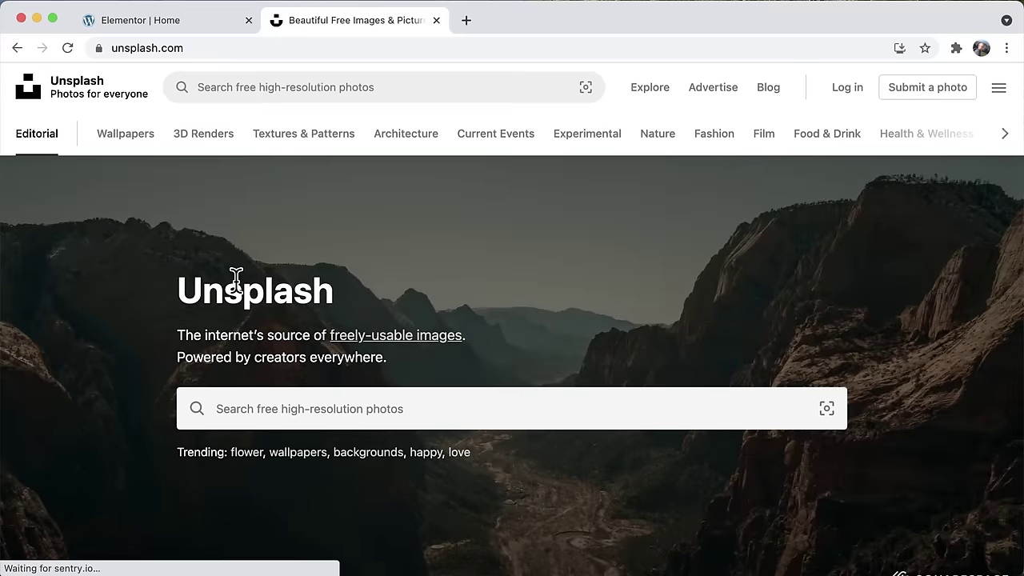
scroll(235, 281, down, 5)
scroll(235, 280, down, 4)
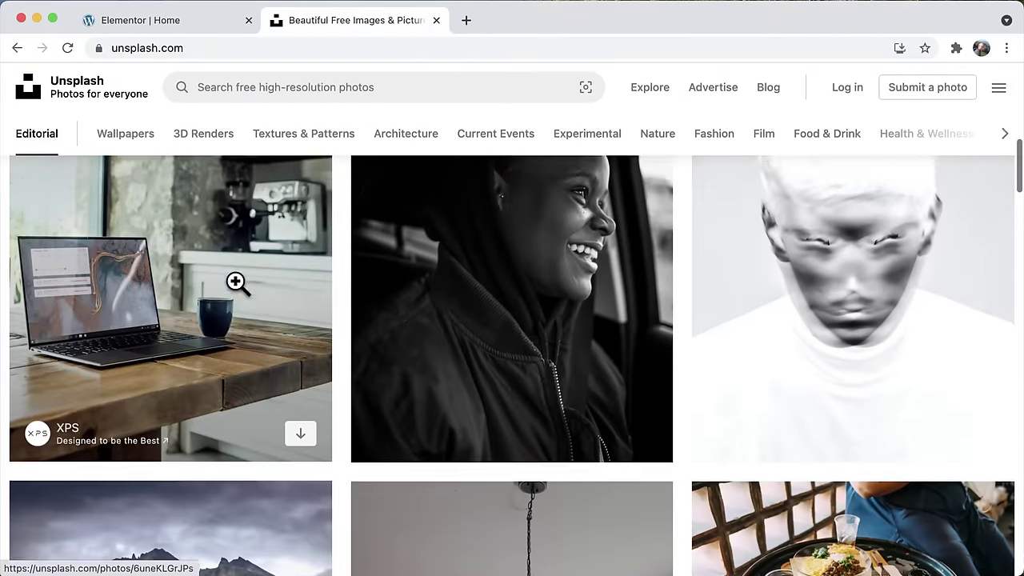
scroll(235, 280, up, 10)
scroll(235, 281, down, 5)
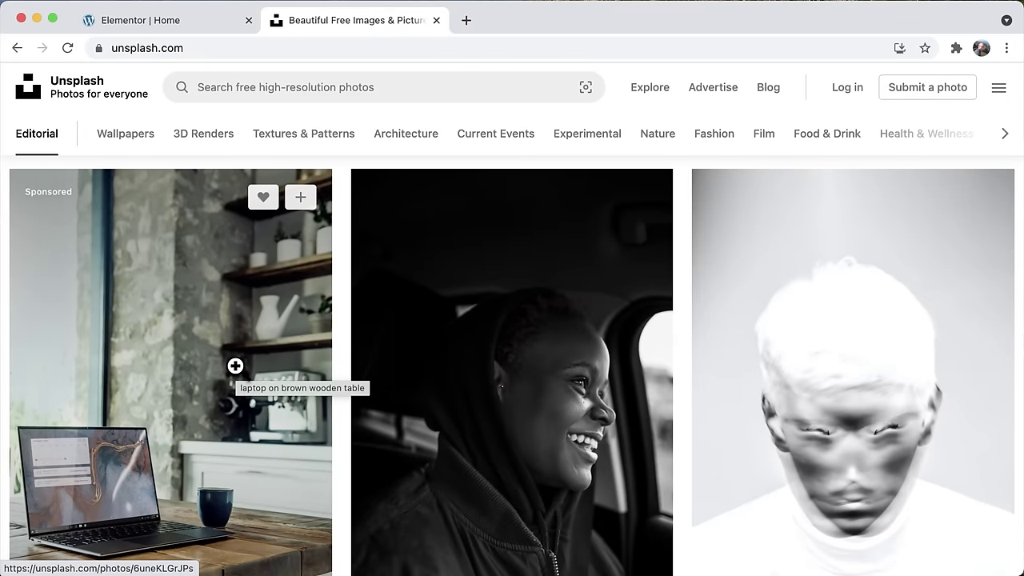
click(436, 20)
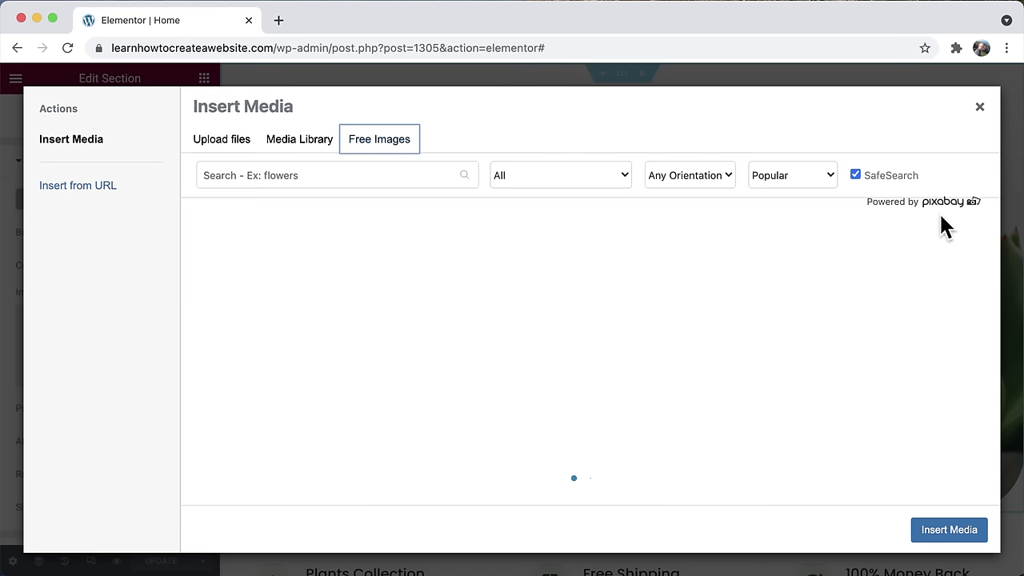
Search free images for 'titl', preview the Truebsee lake photo, then return to Upload files.
click(392, 175)
text(t)
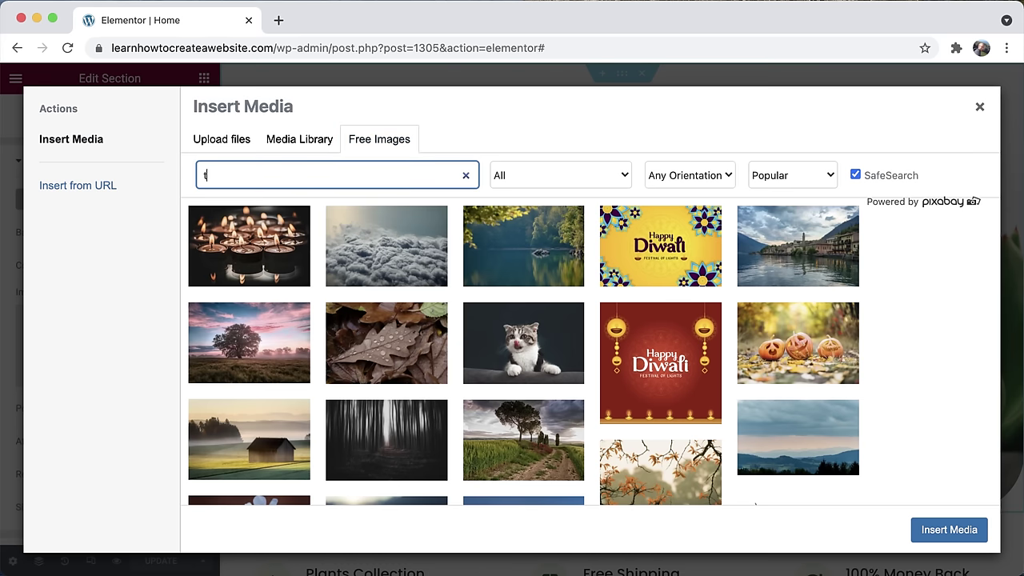
text(itlis)
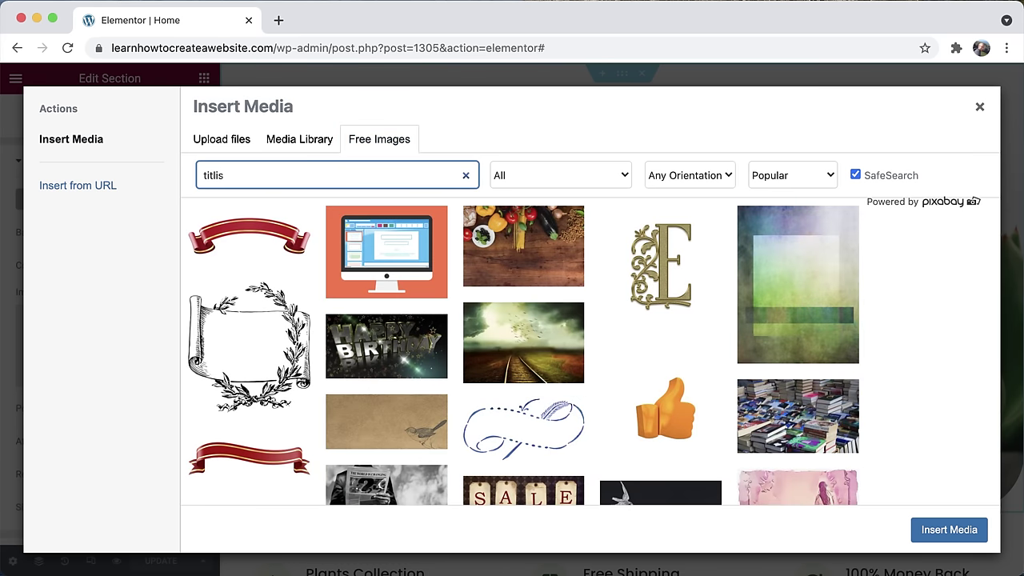
click(248, 251)
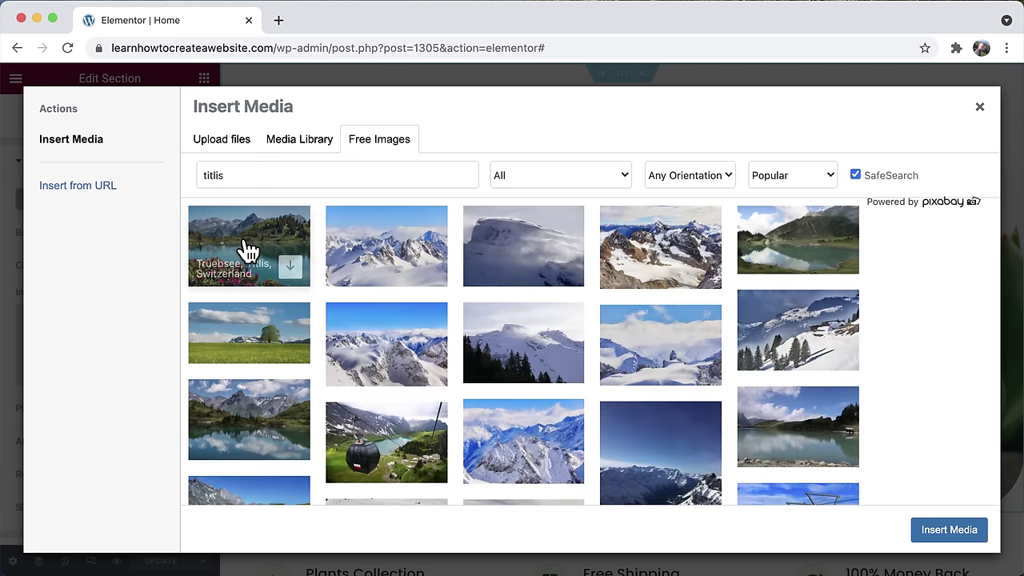
click(245, 252)
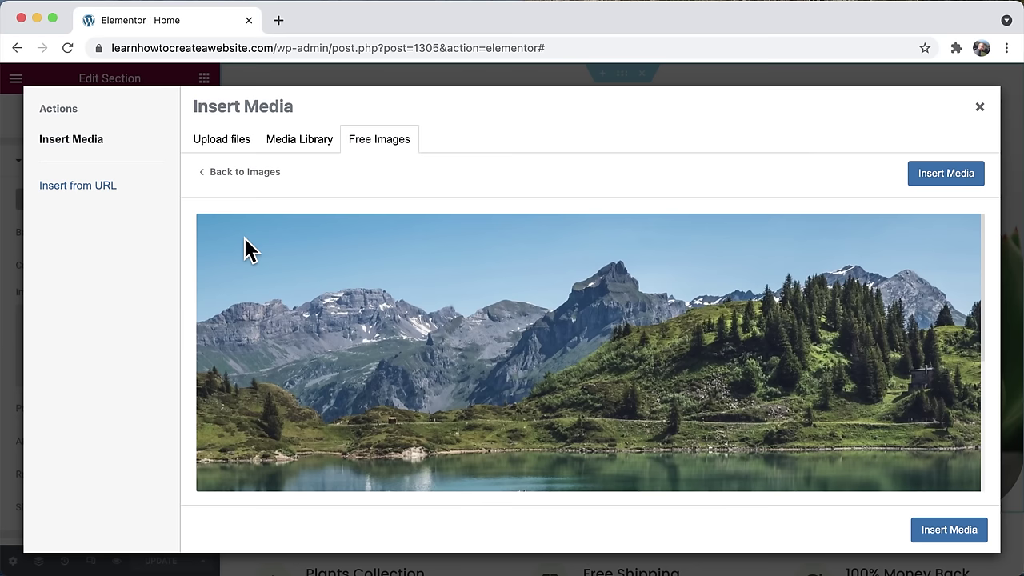
scroll(790, 426, down, 5)
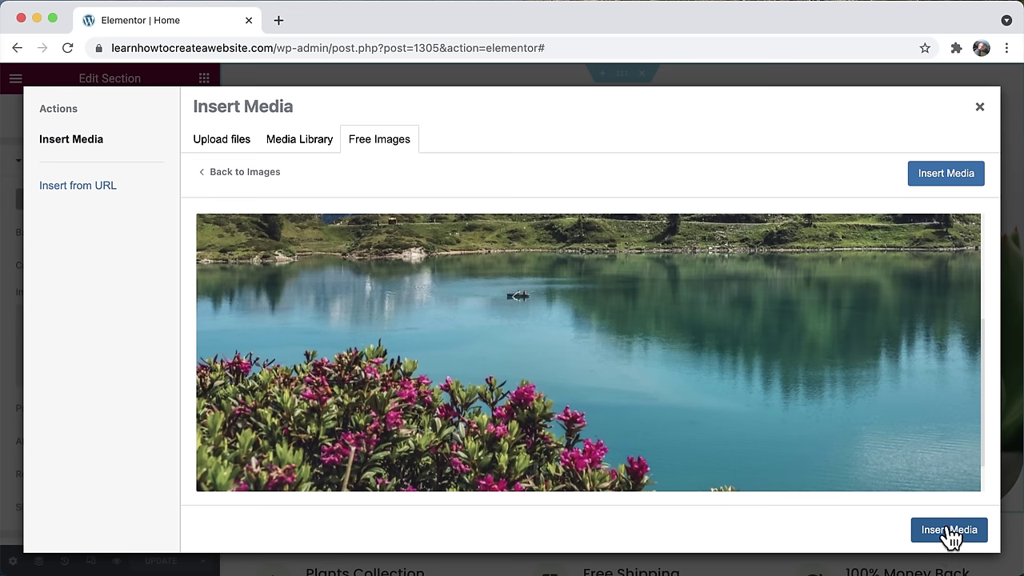
click(213, 144)
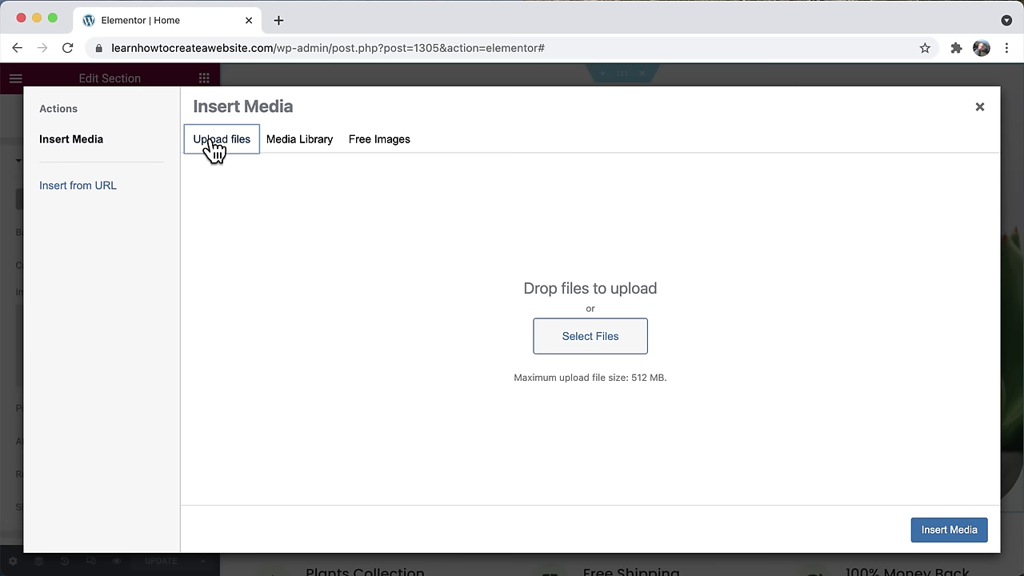
Extract make-a-shop-2021.zip on the desktop and open the resulting make-a-shop-2021 folder.
click(36, 18)
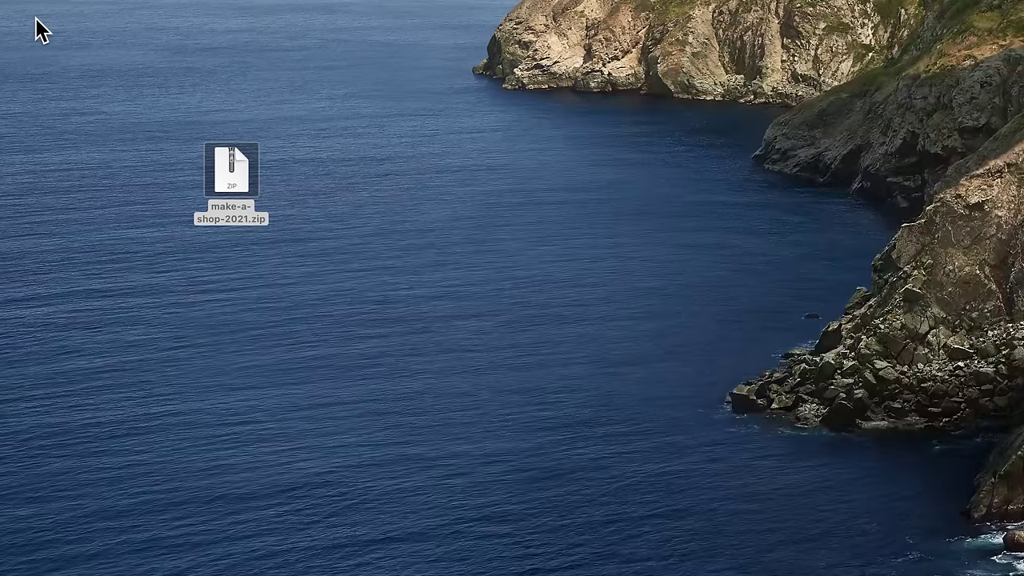
drag(226, 173, 334, 175)
double_click(217, 170)
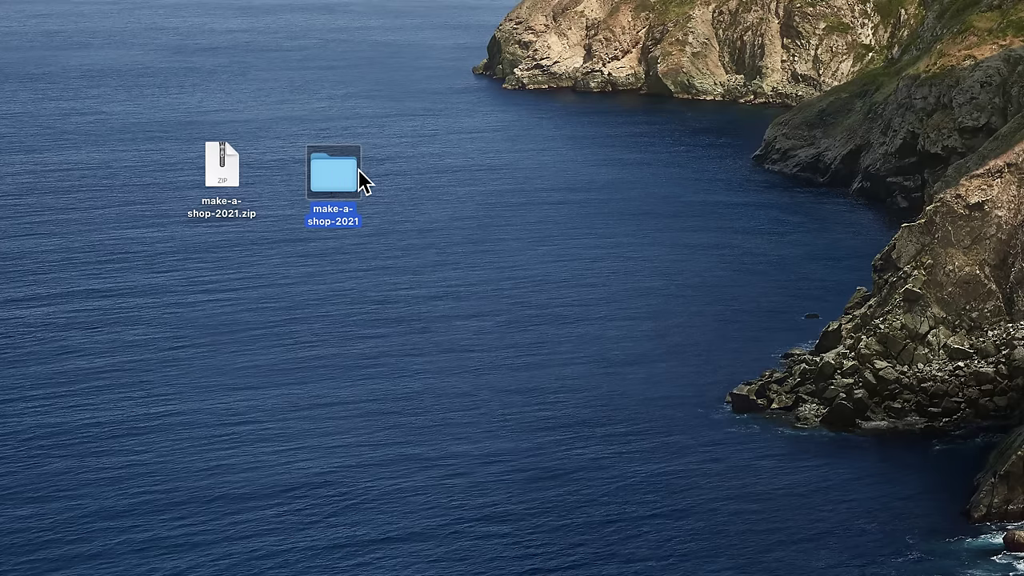
double_click(336, 183)
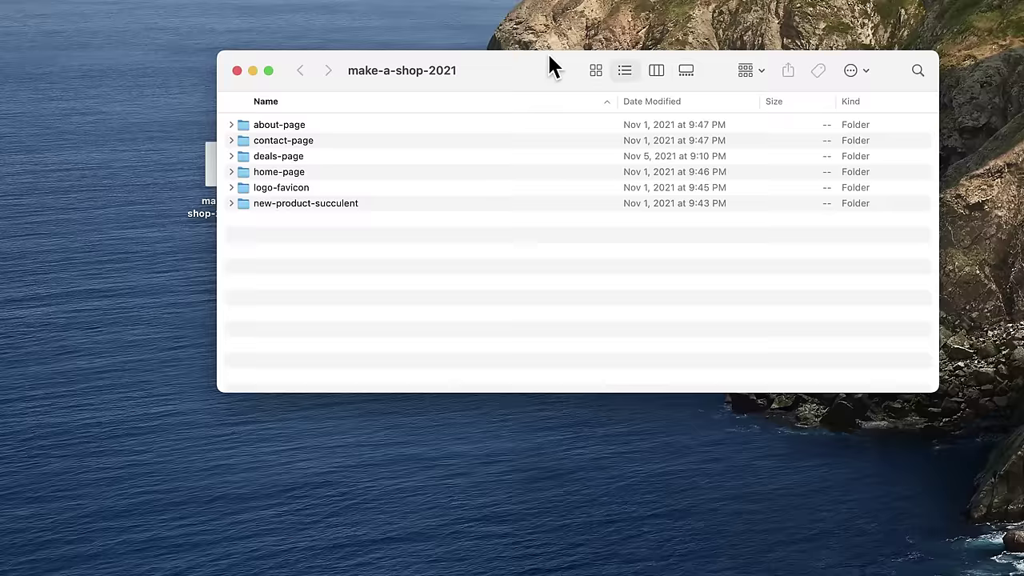
drag(549, 57, 448, 116)
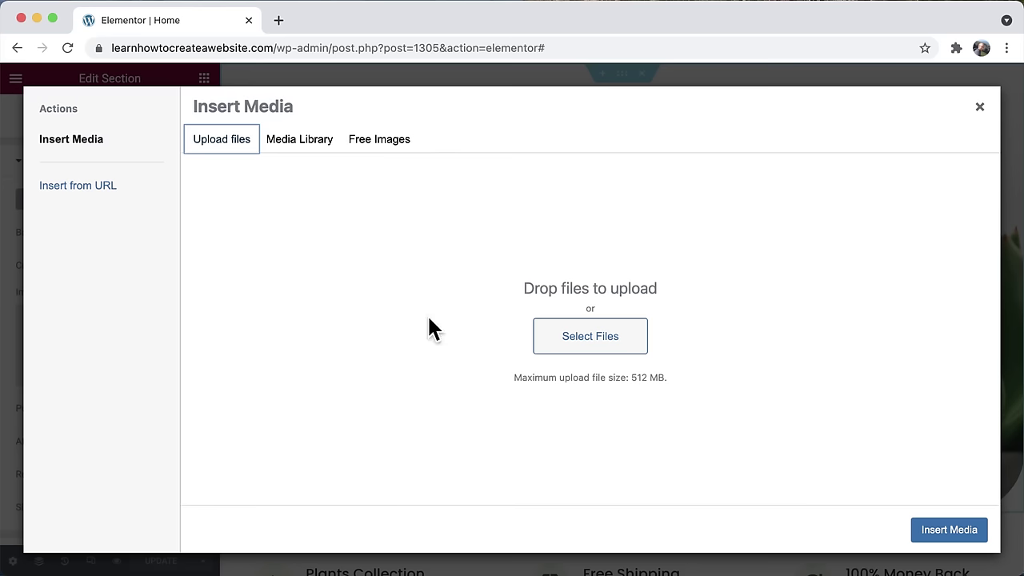
Upload home-header-hero.jpg from make-a-shop-2021/home-page and insert it as the hero background.
click(612, 343)
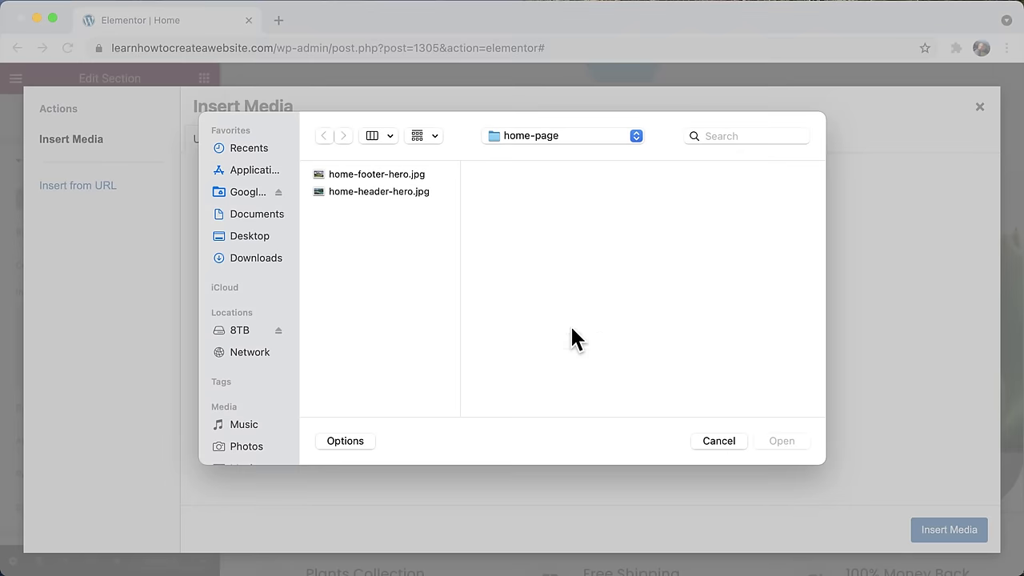
click(262, 234)
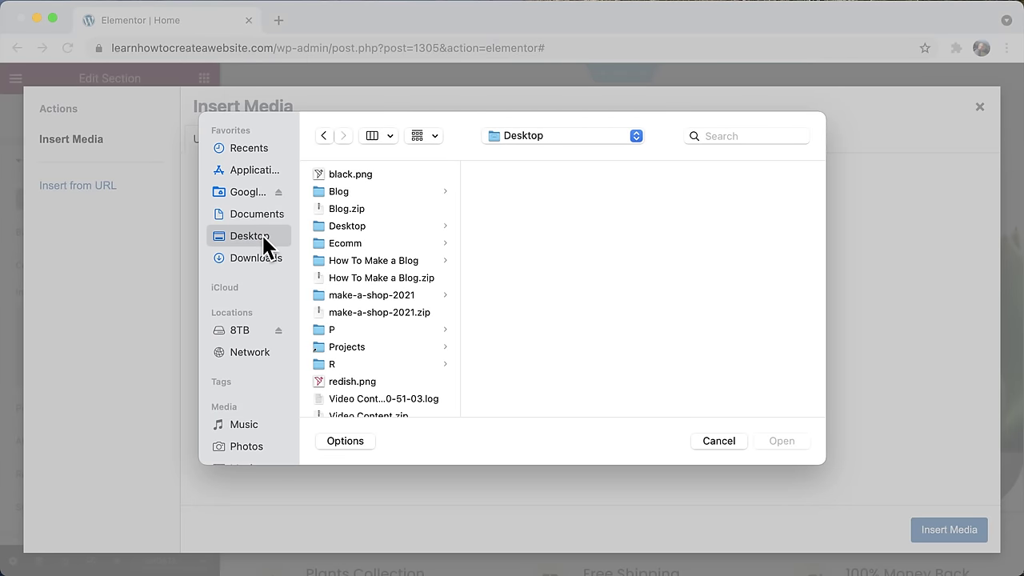
click(379, 295)
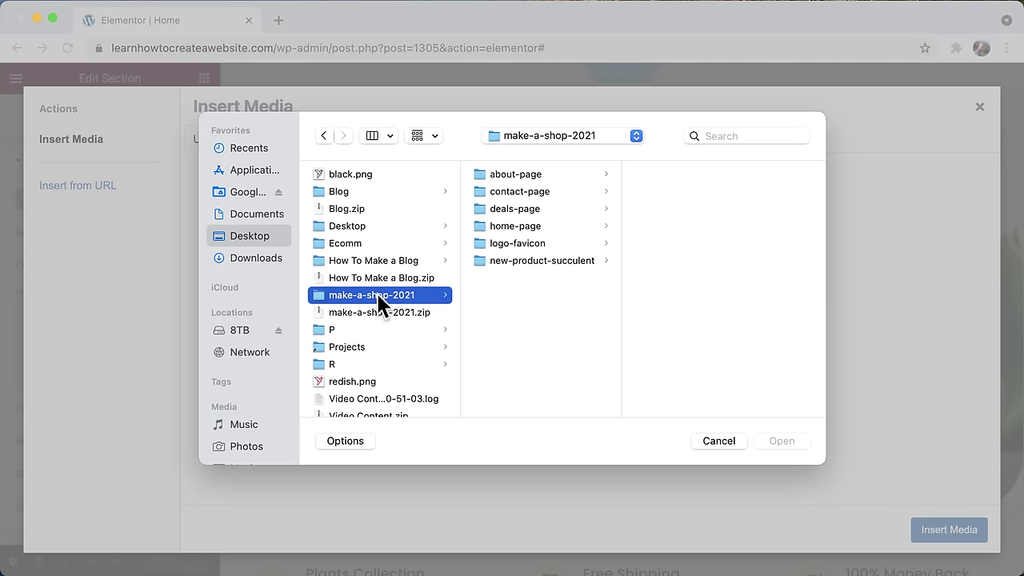
click(532, 226)
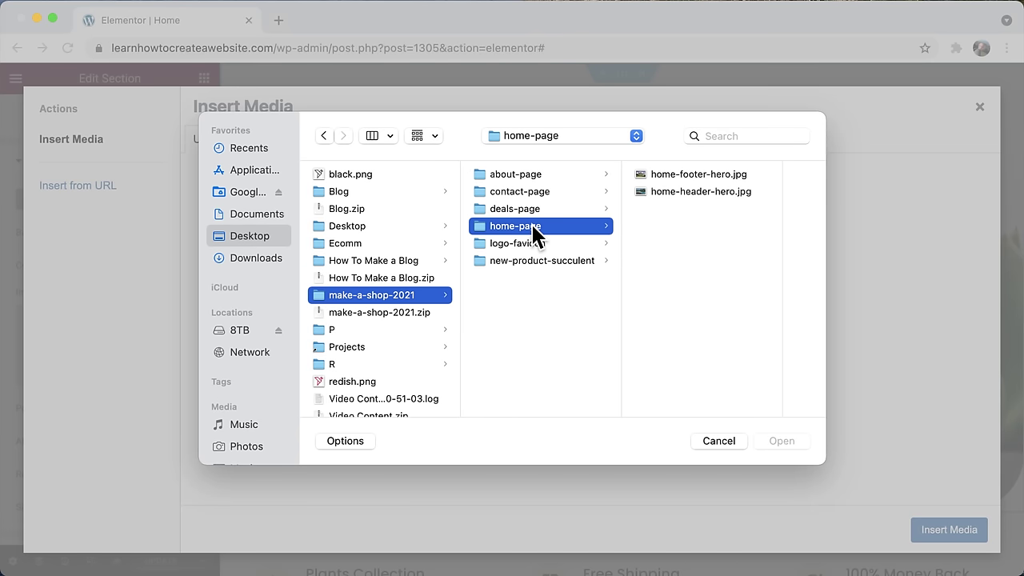
click(697, 191)
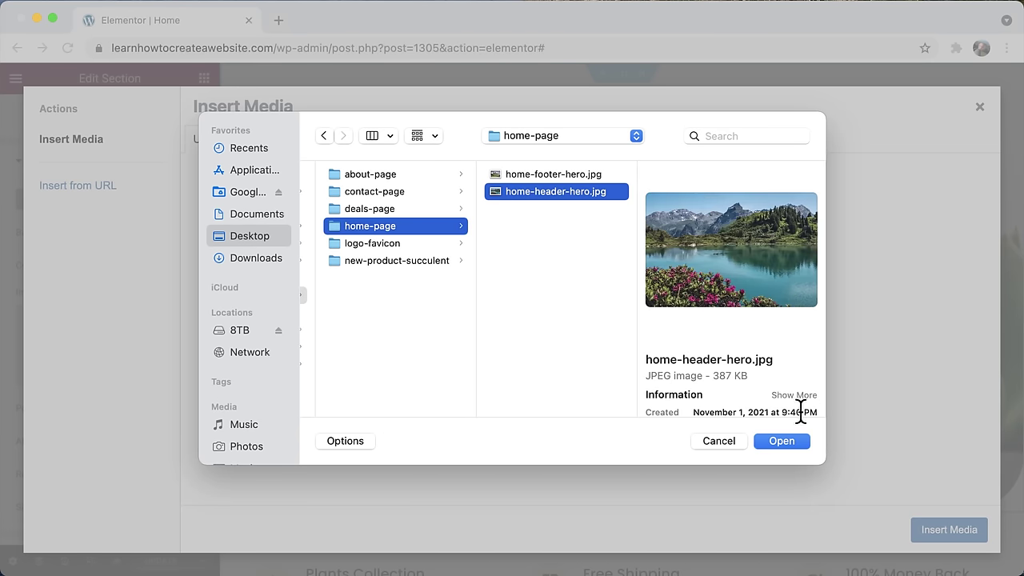
click(784, 438)
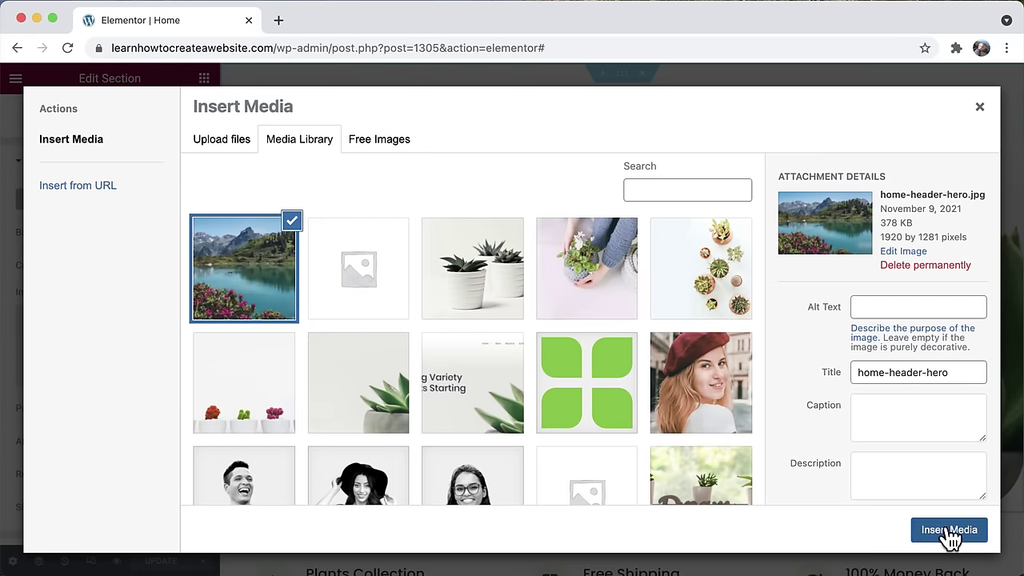
click(942, 531)
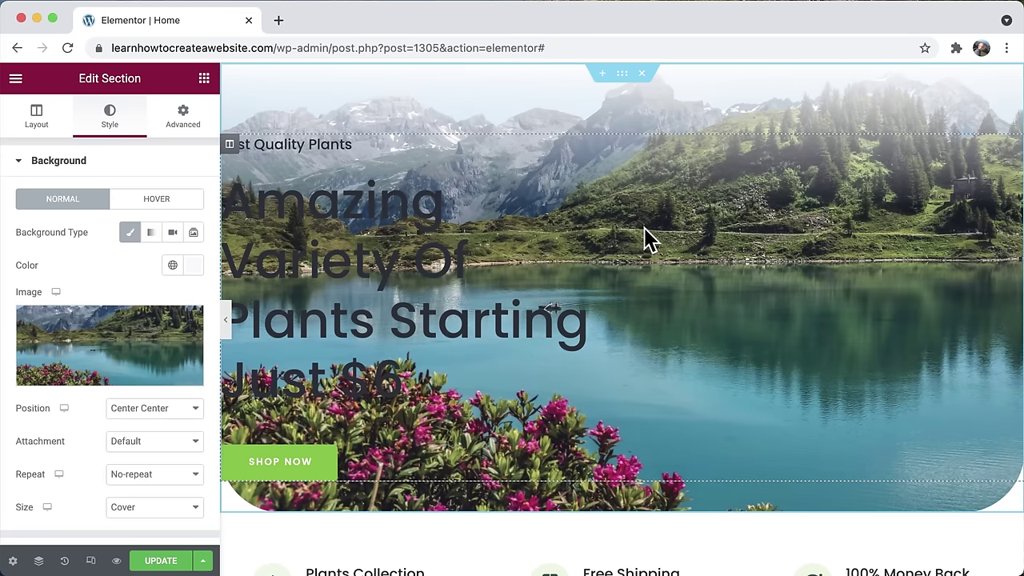
Set the background position to Top Center and the bottom and left border radius to 0.
click(190, 416)
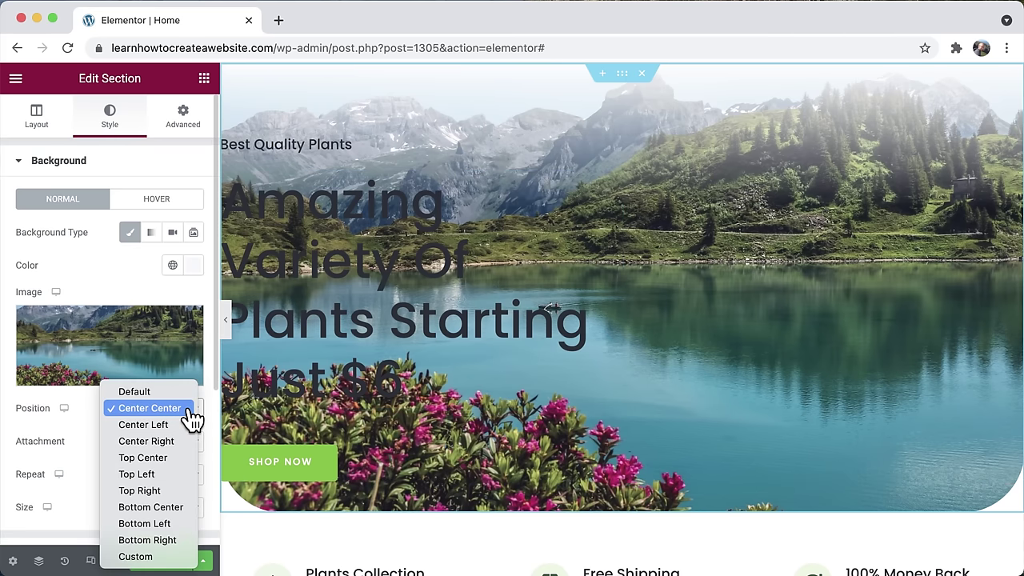
click(169, 459)
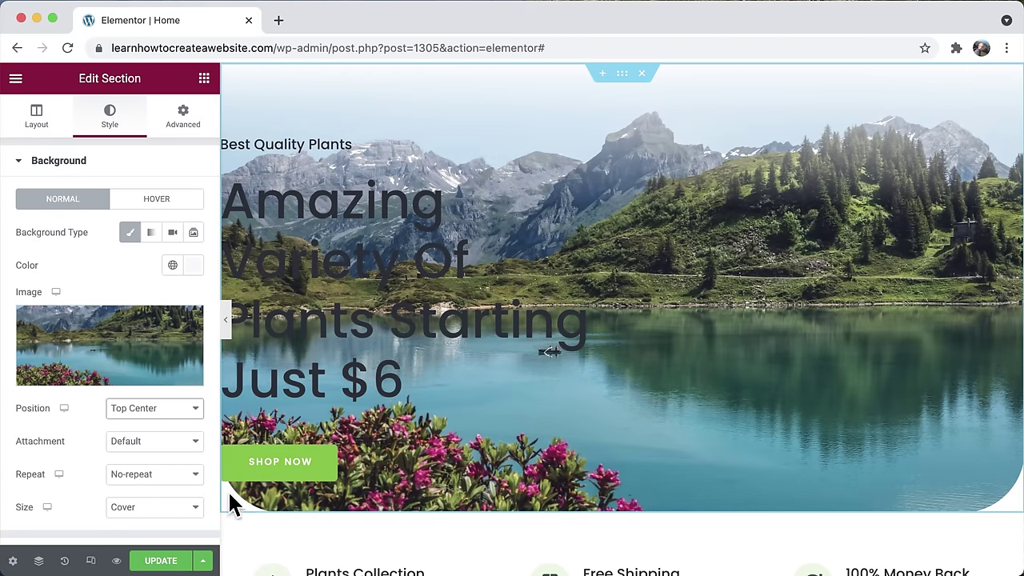
scroll(102, 445, down, 5)
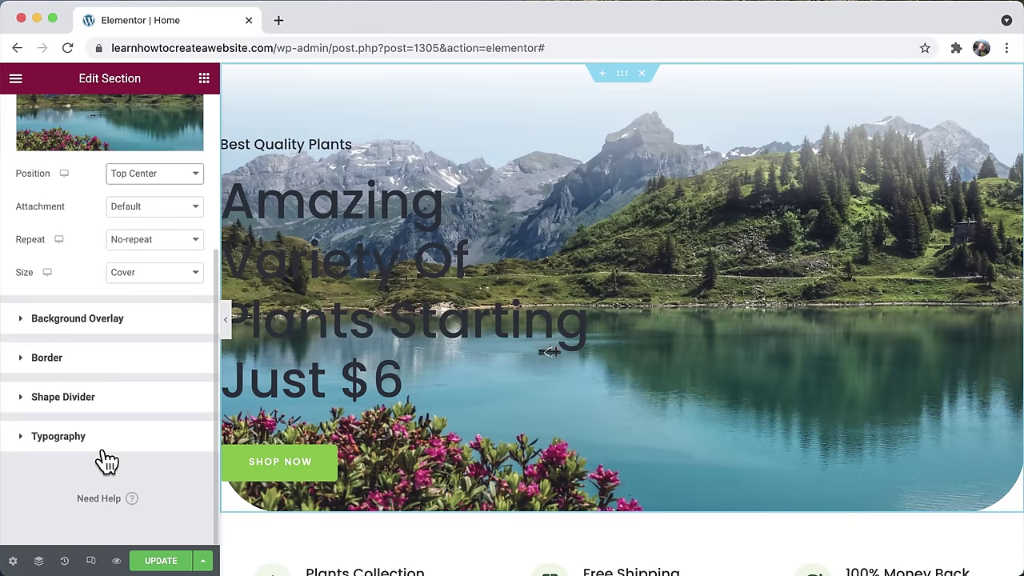
click(80, 358)
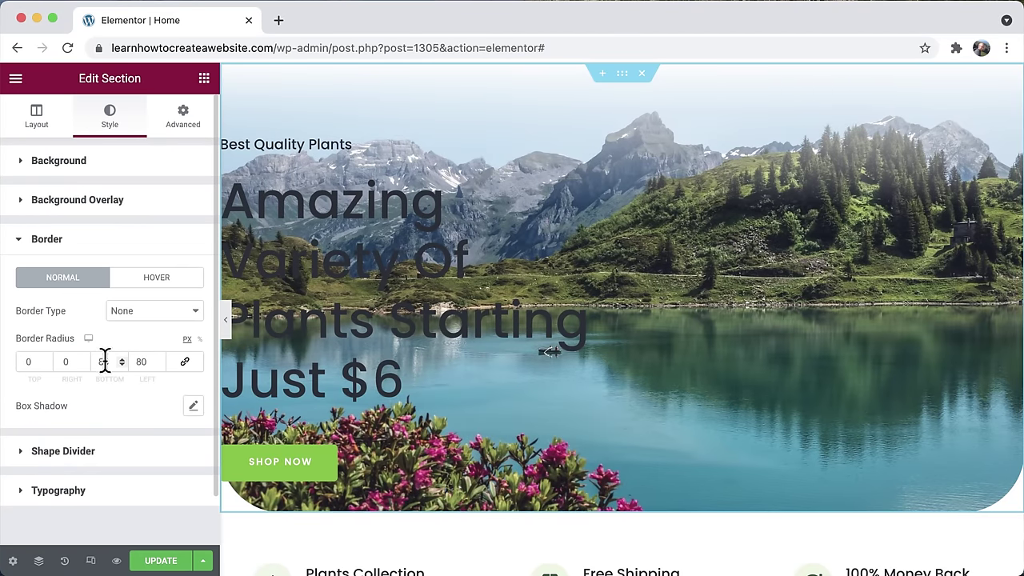
click(102, 362)
text(0)
key(Tab)
text(0)
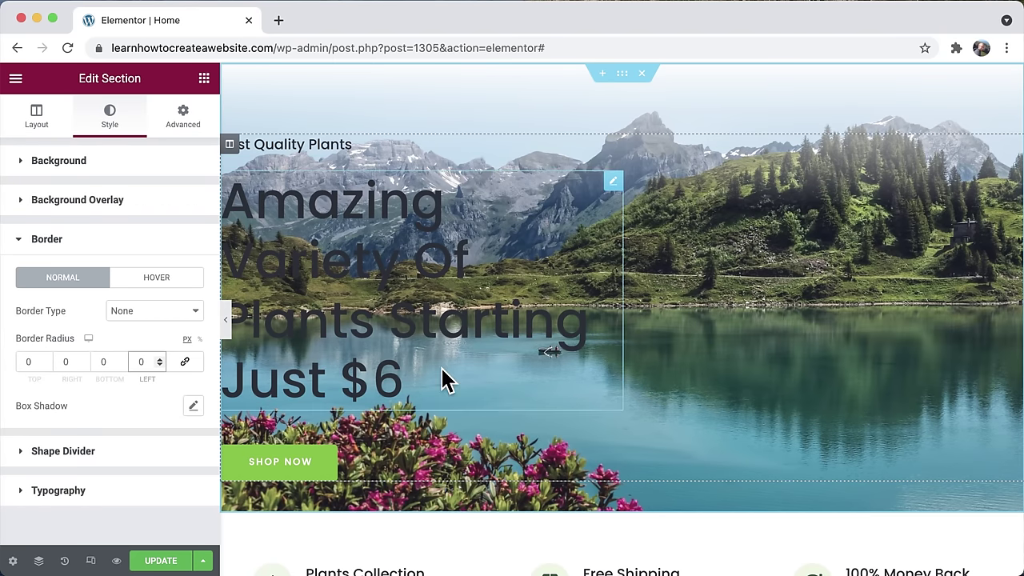
Give the hero a Classic black (#000000) background overlay at 0.2 opacity.
click(126, 208)
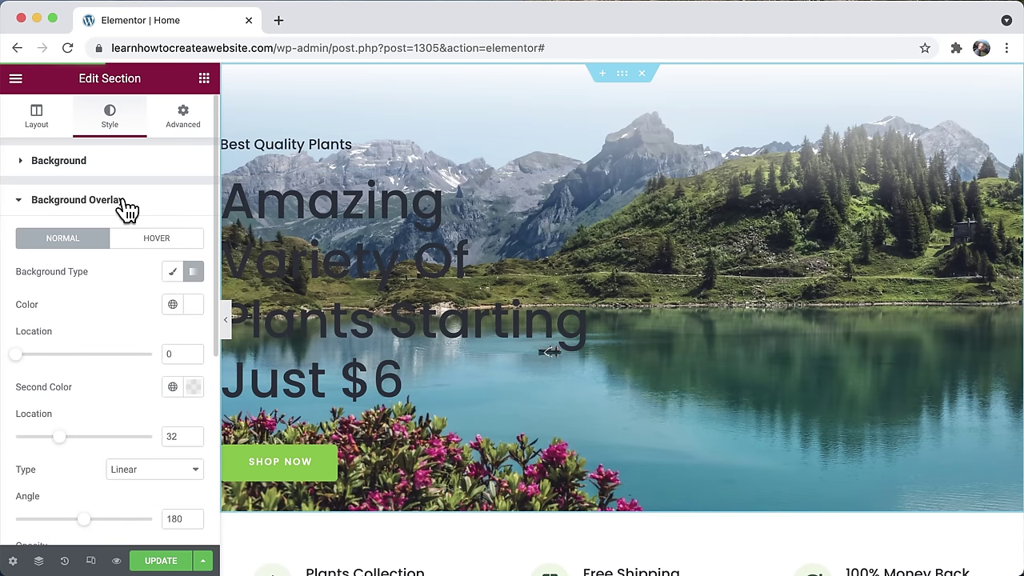
click(173, 272)
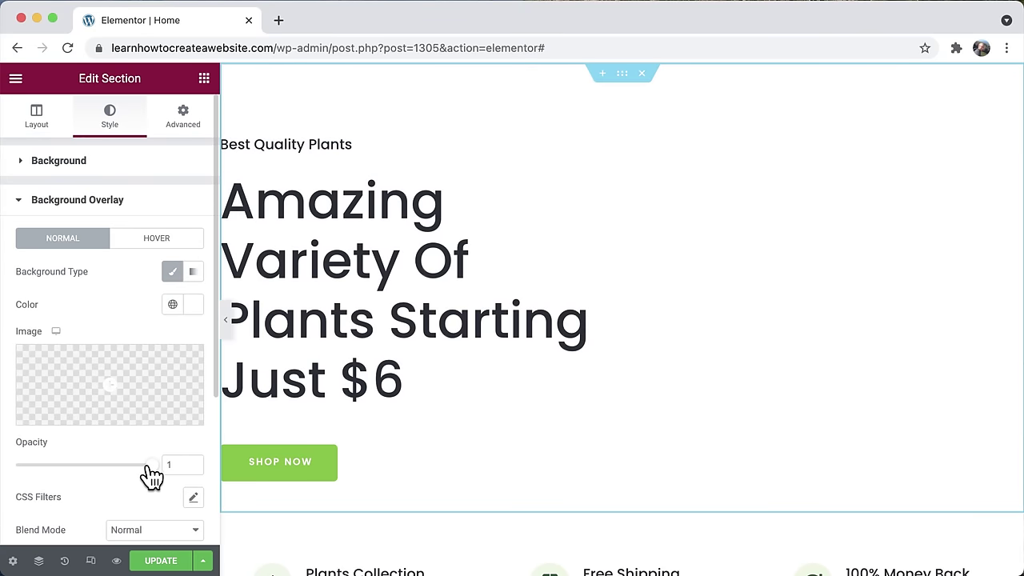
drag(149, 467, 42, 467)
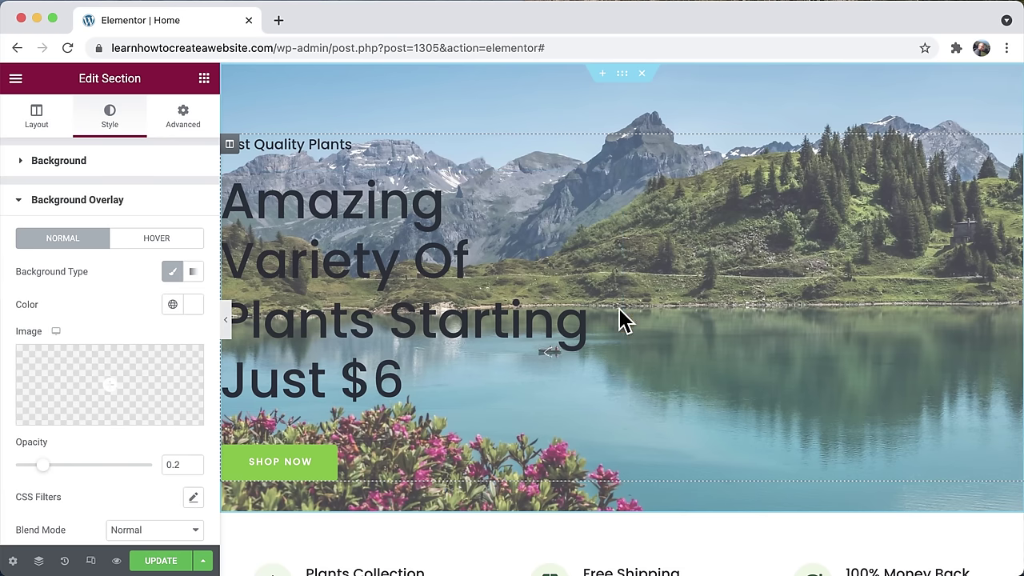
click(194, 304)
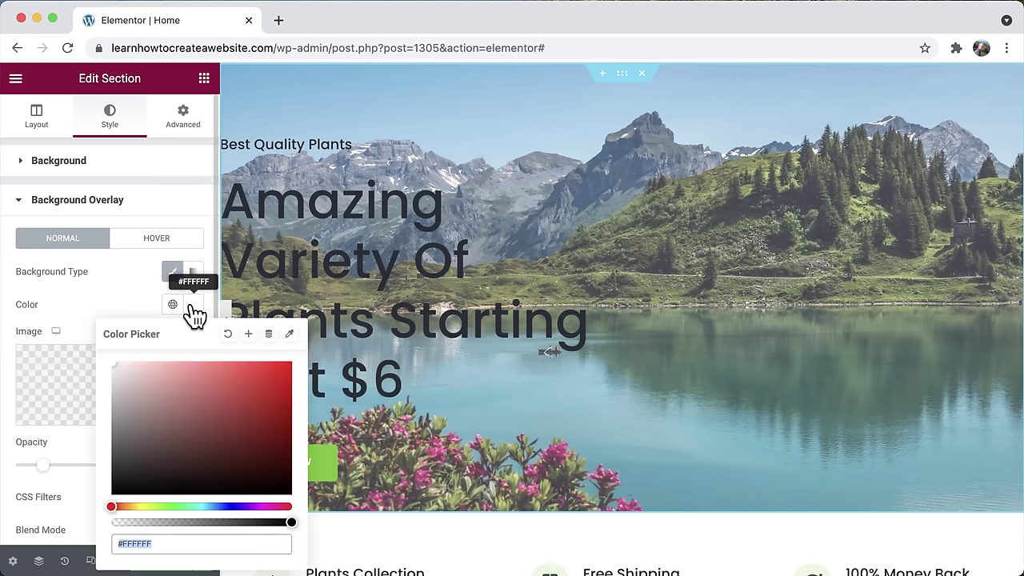
drag(277, 393, 84, 550)
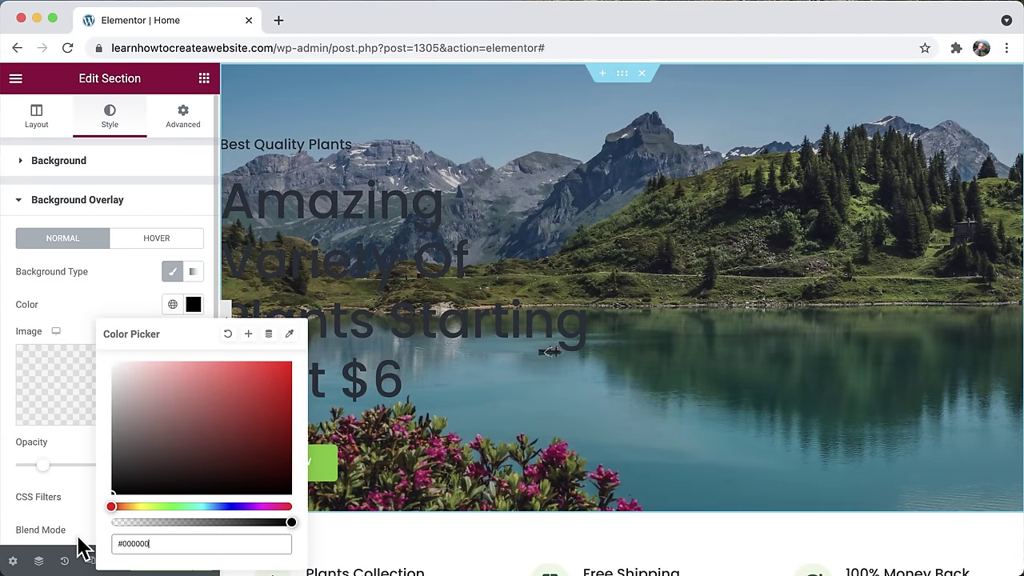
click(110, 309)
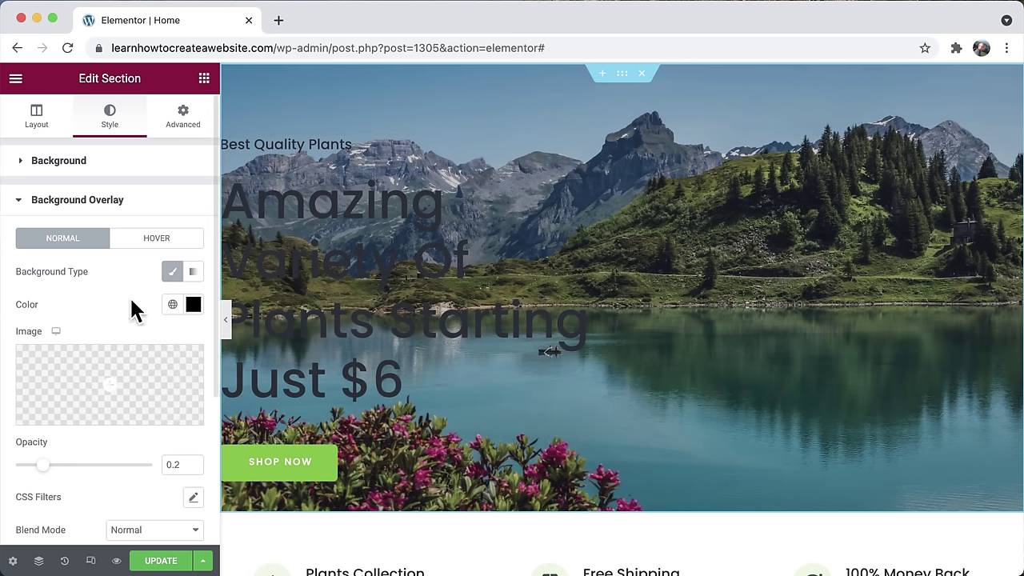
click(36, 115)
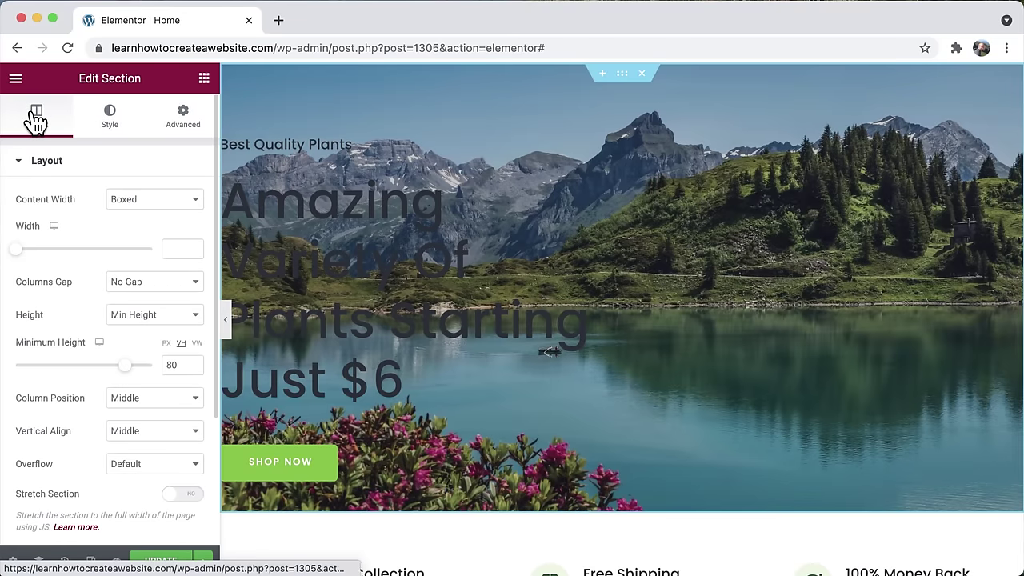
Set the hero section's minimum height to 615 px and update the page.
click(168, 343)
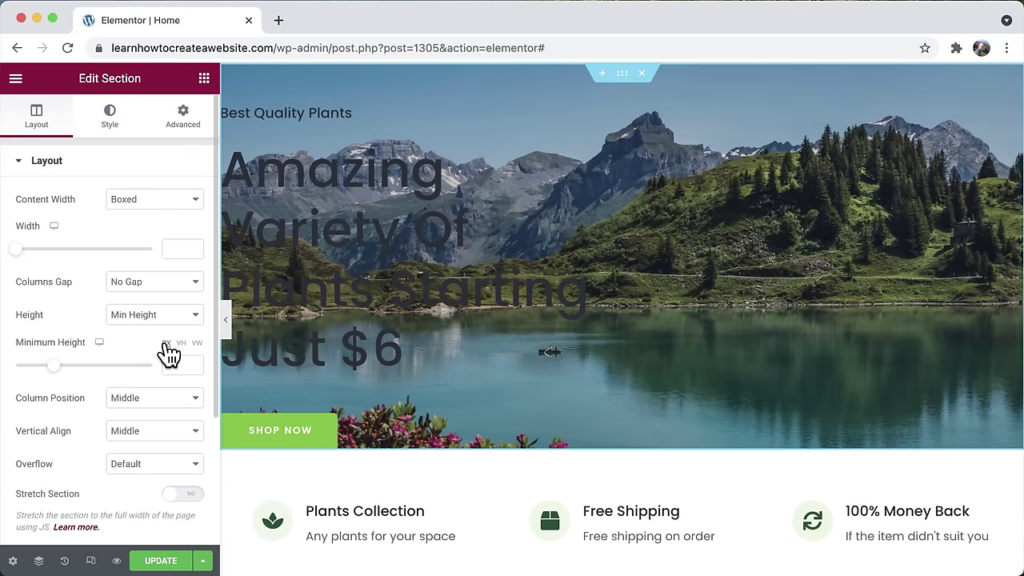
double_click(171, 365)
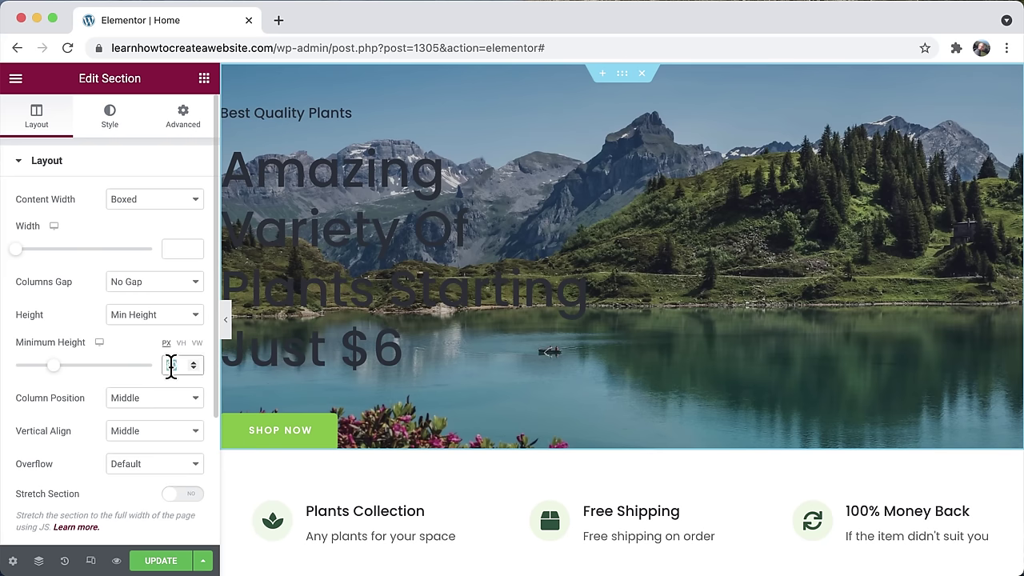
text(615)
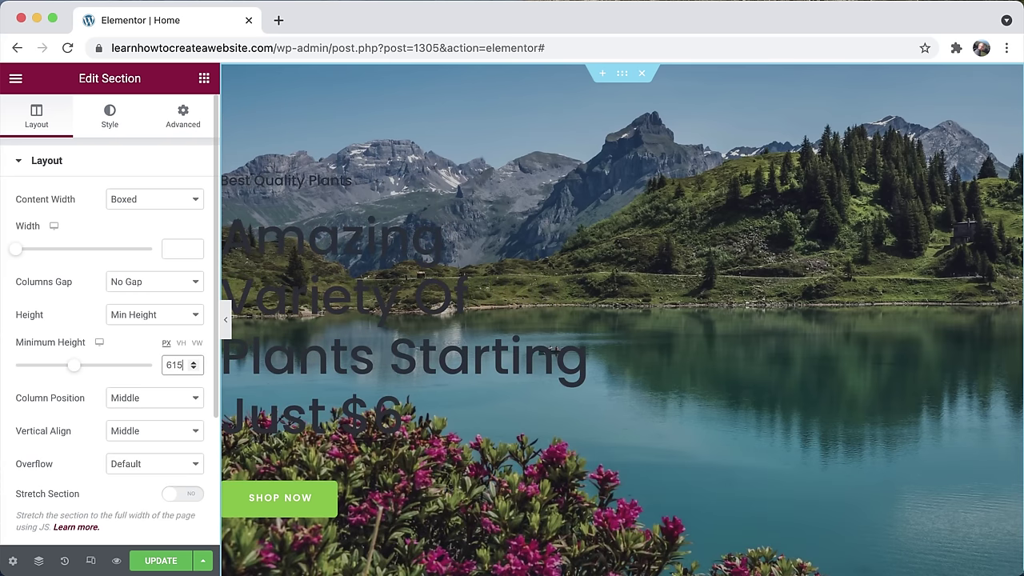
scroll(626, 413, up, 2)
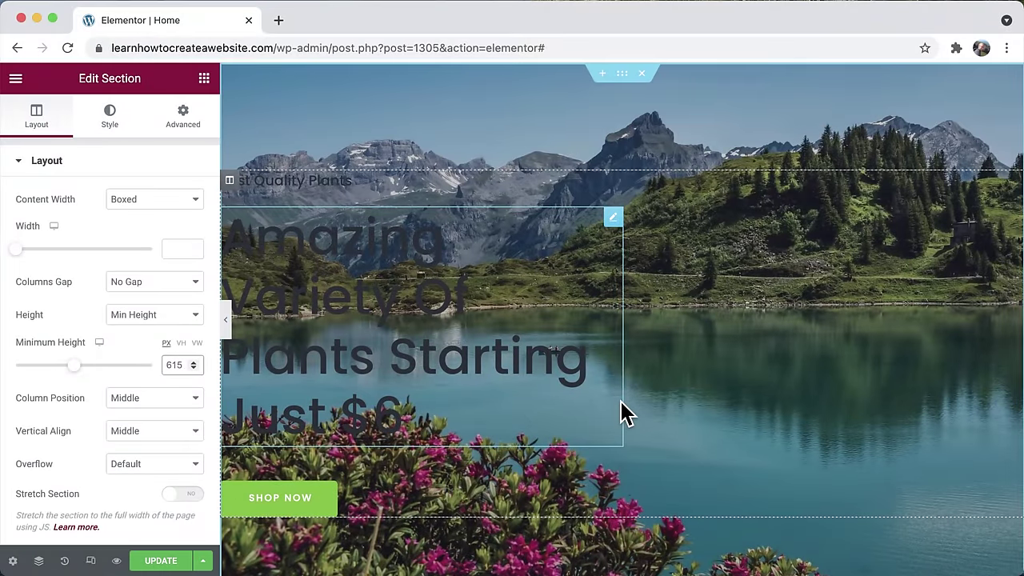
click(160, 562)
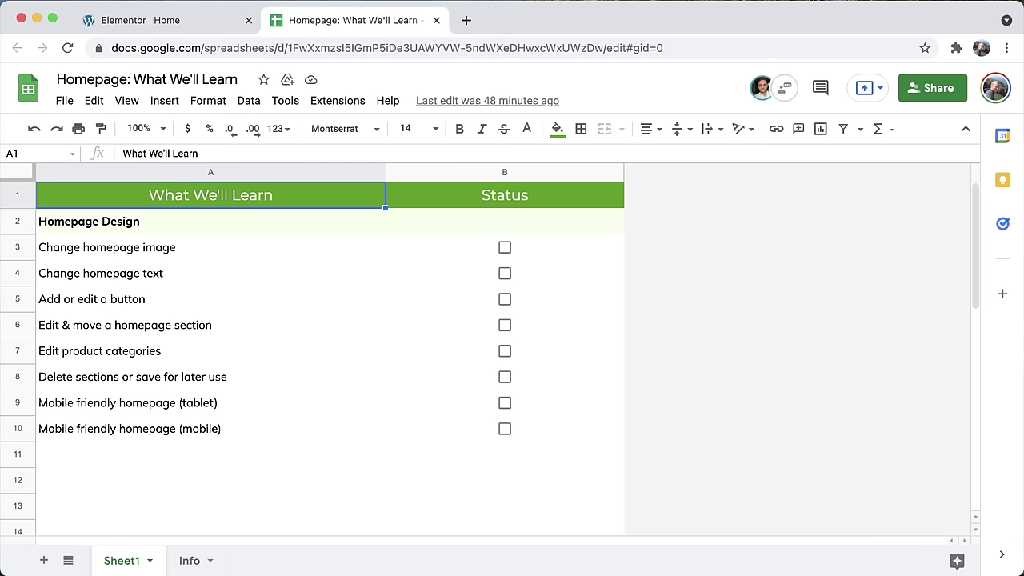
Tick 'Change homepage image' as done in the checklist and return to the Elementor editor.
click(504, 248)
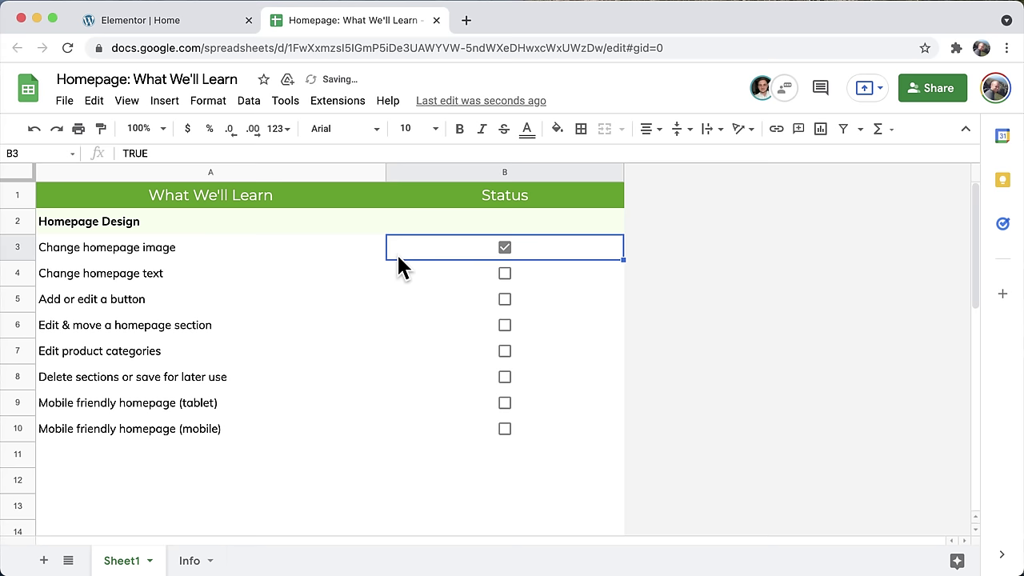
click(154, 276)
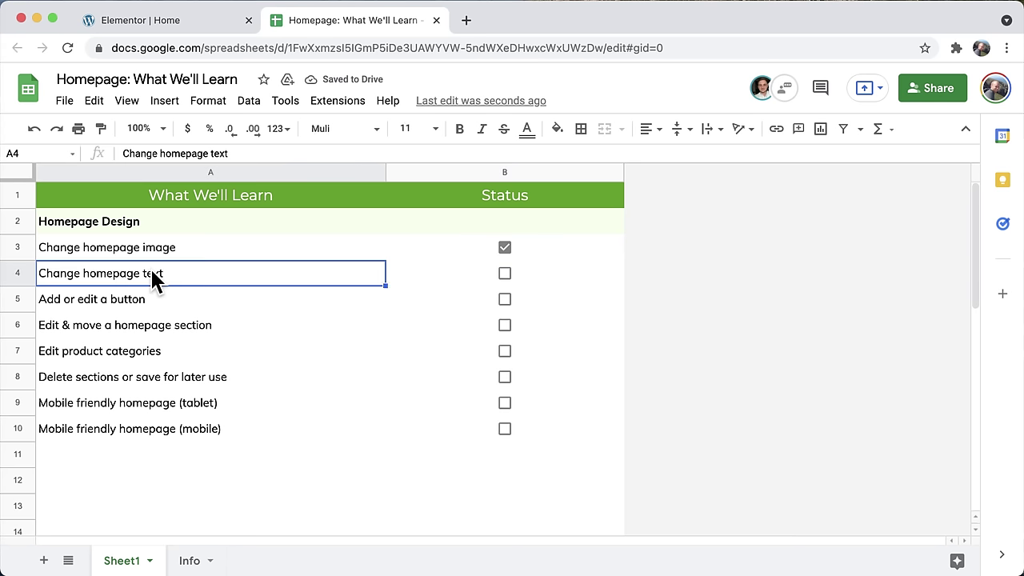
click(185, 22)
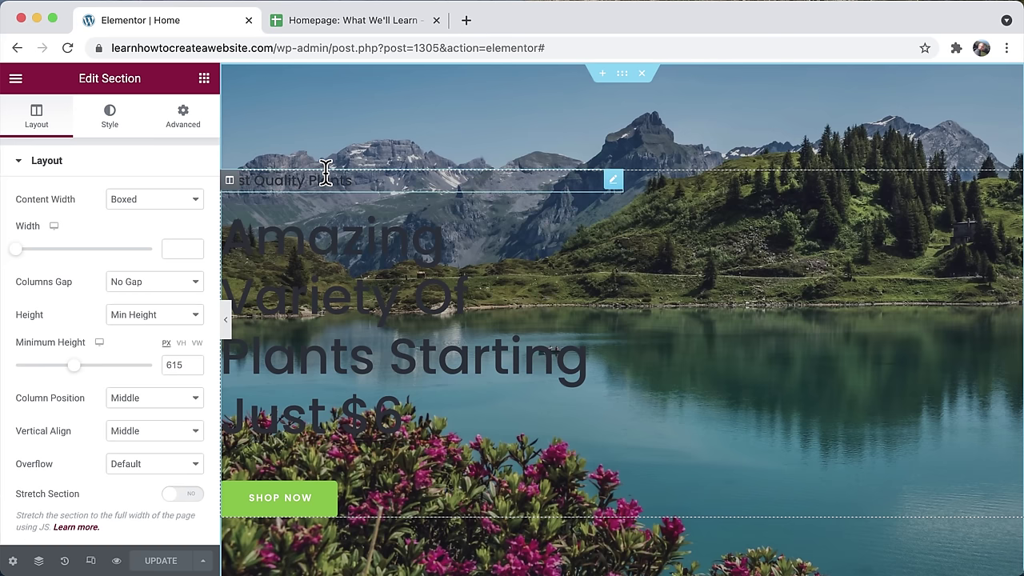
Delete the Best Quality Plants heading and make the main heading white (#FFFFFF) and centred.
right_click(616, 190)
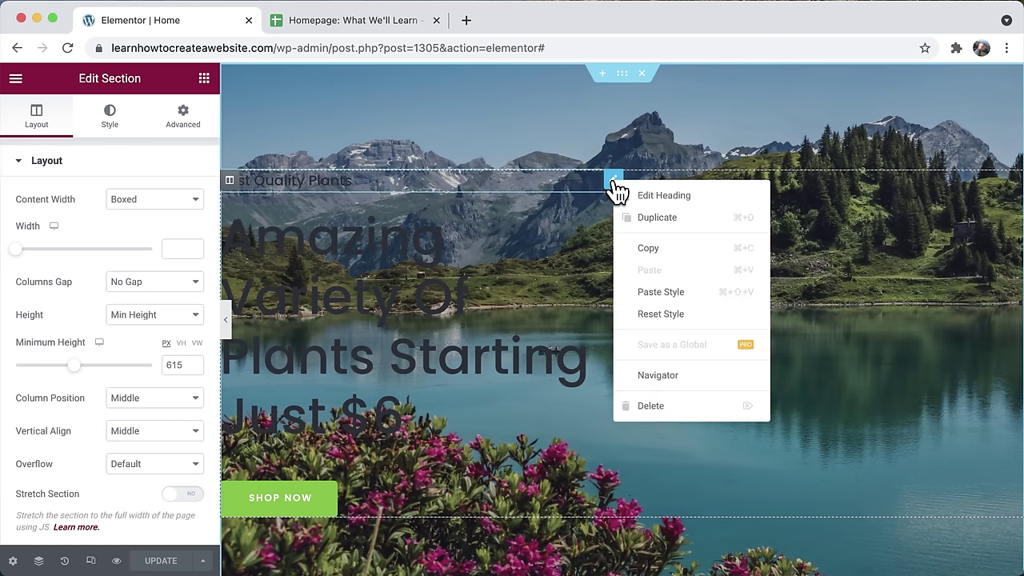
click(673, 408)
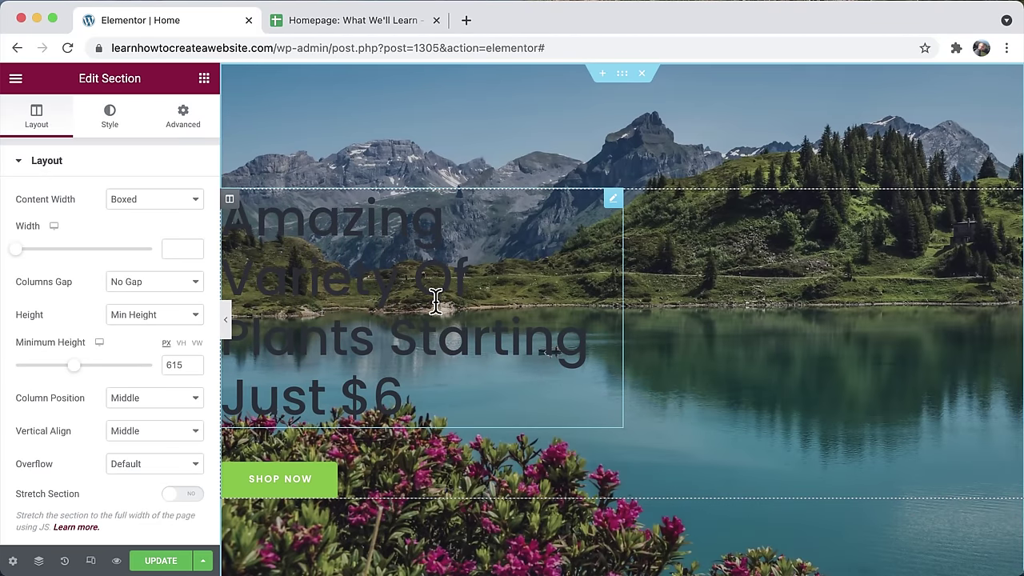
click(400, 264)
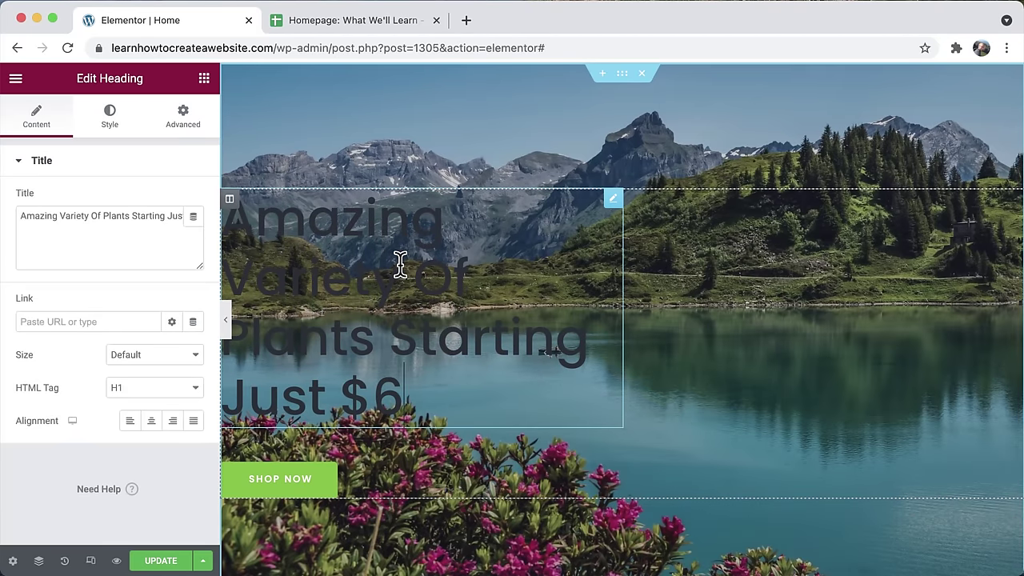
click(106, 131)
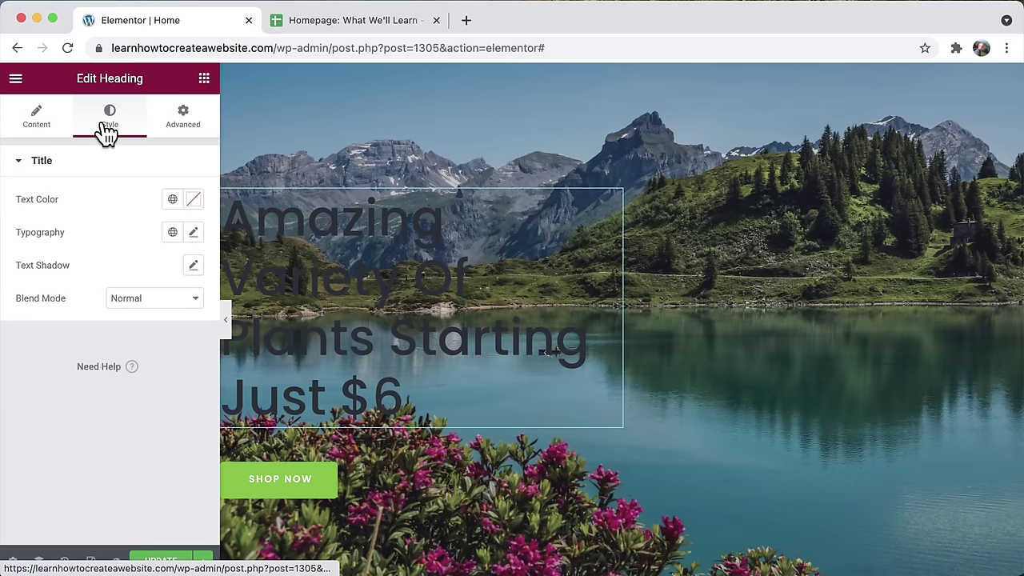
click(193, 202)
drag(187, 293, 82, 248)
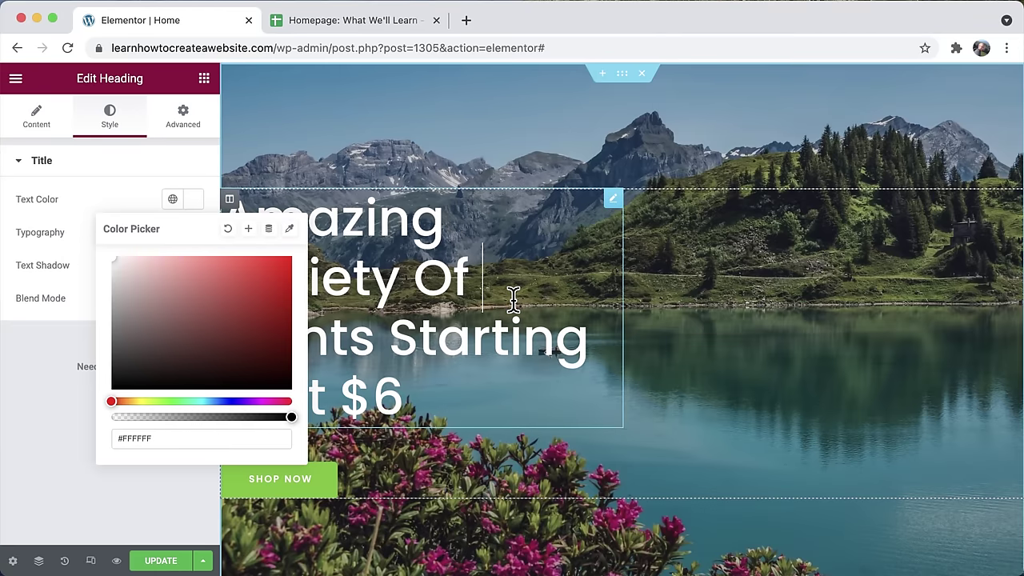
click(162, 173)
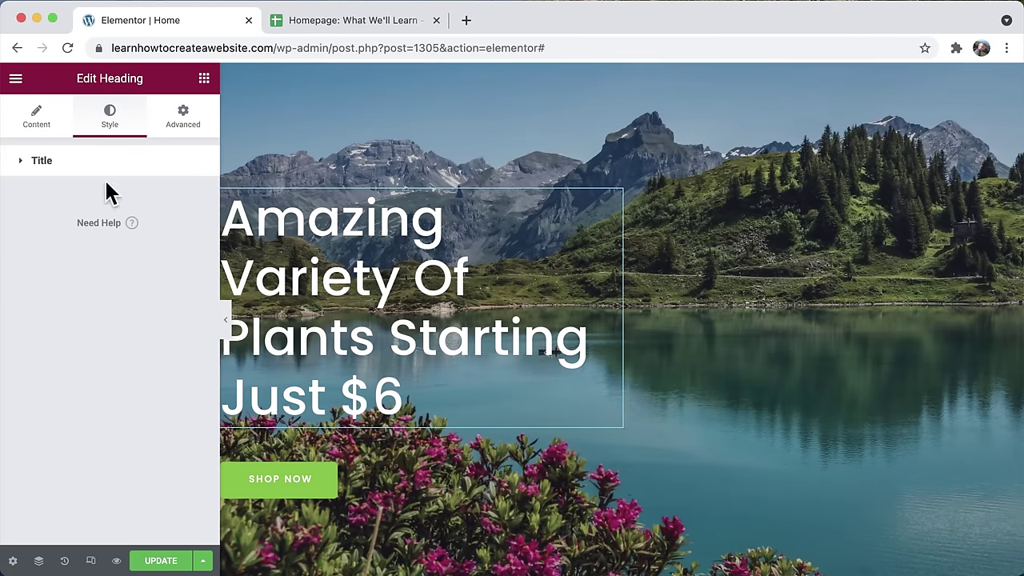
click(38, 122)
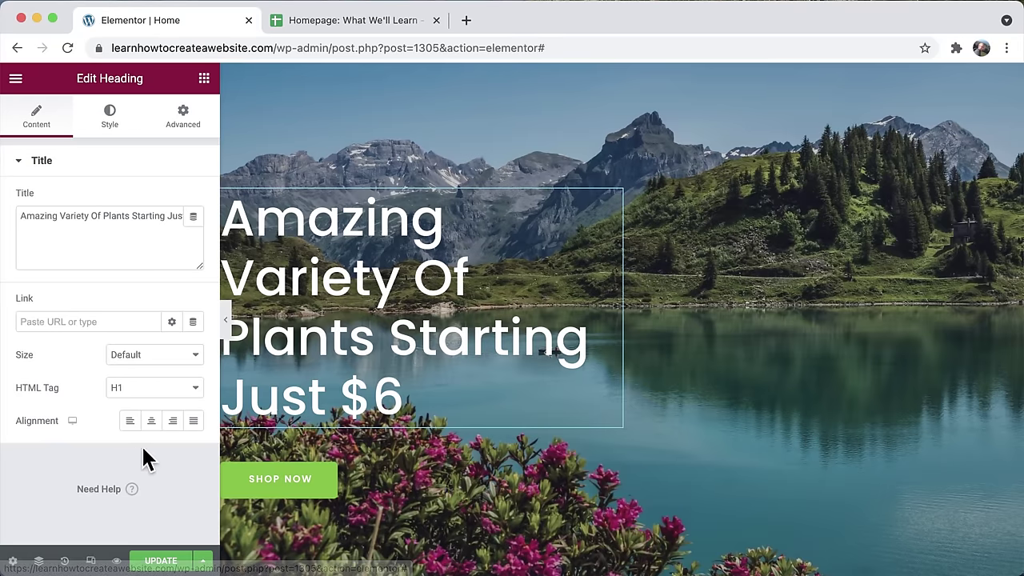
click(151, 421)
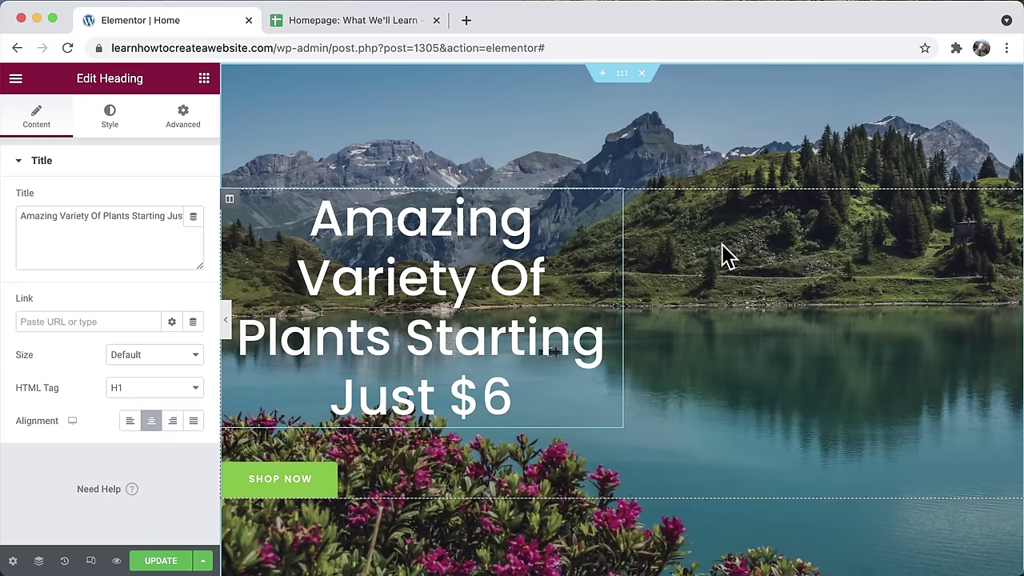
Adjust the hero column's Advanced margins, leaving the right margin at 0, so the heading widens.
click(230, 203)
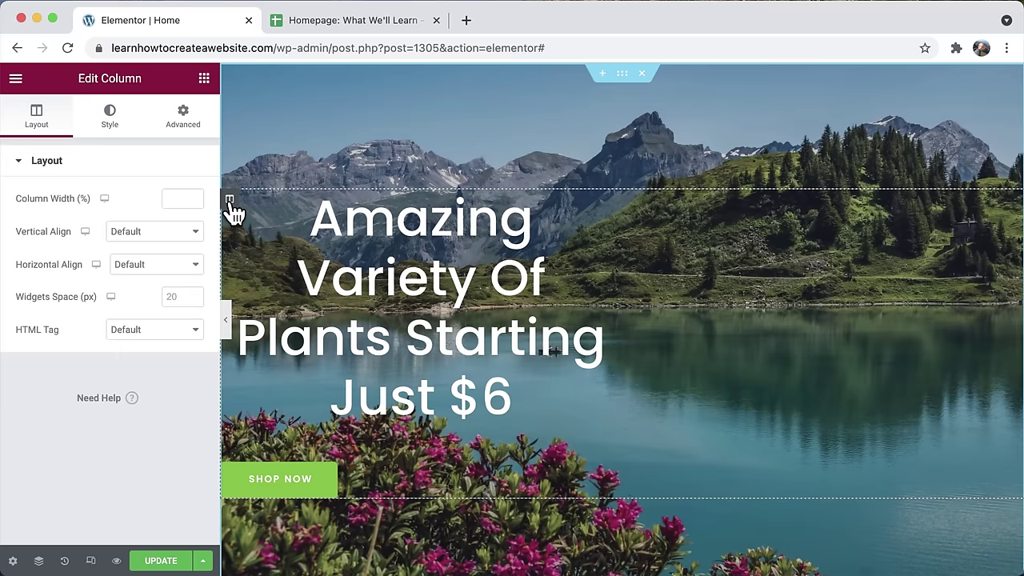
click(179, 118)
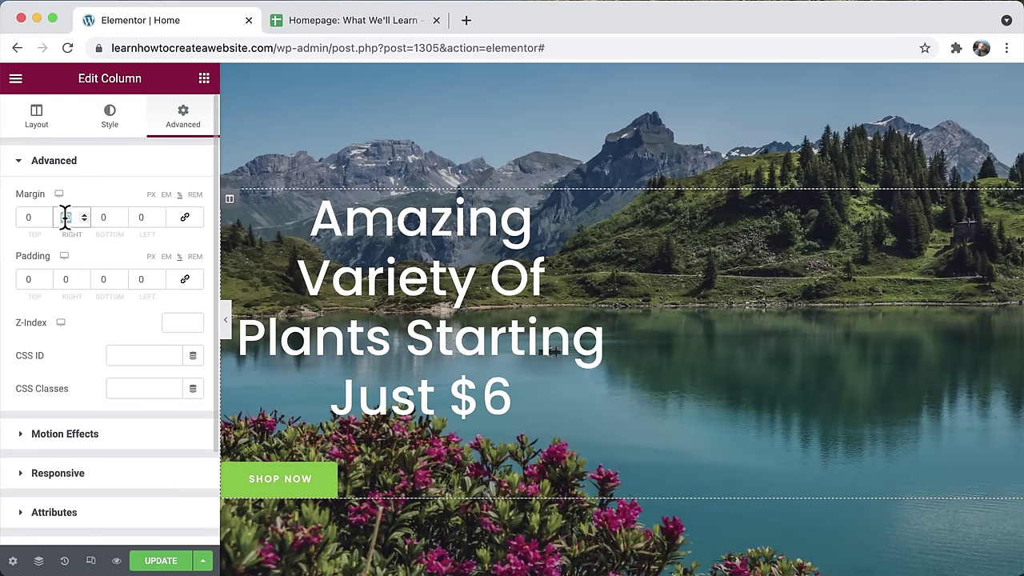
text(50)
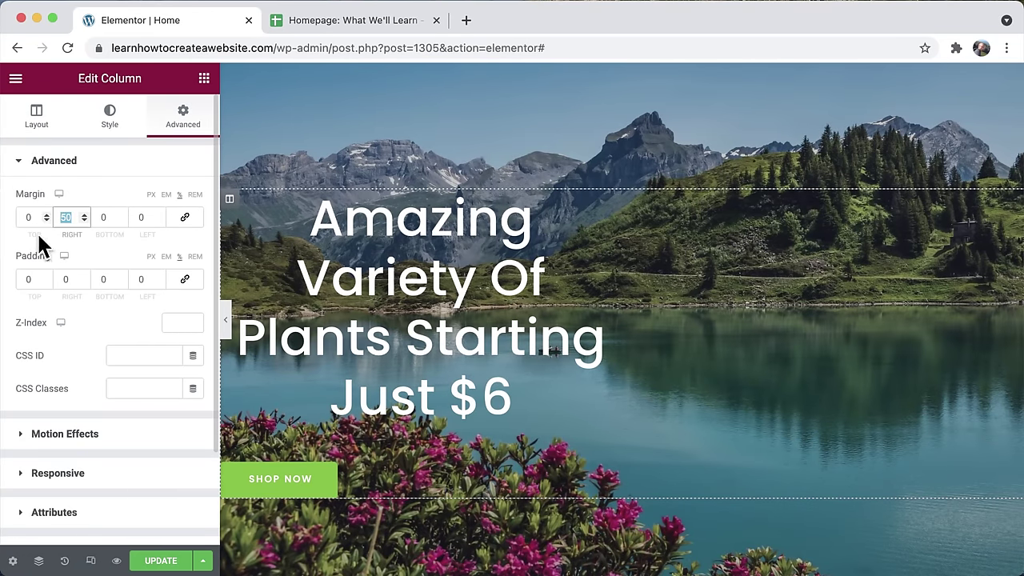
text(0)
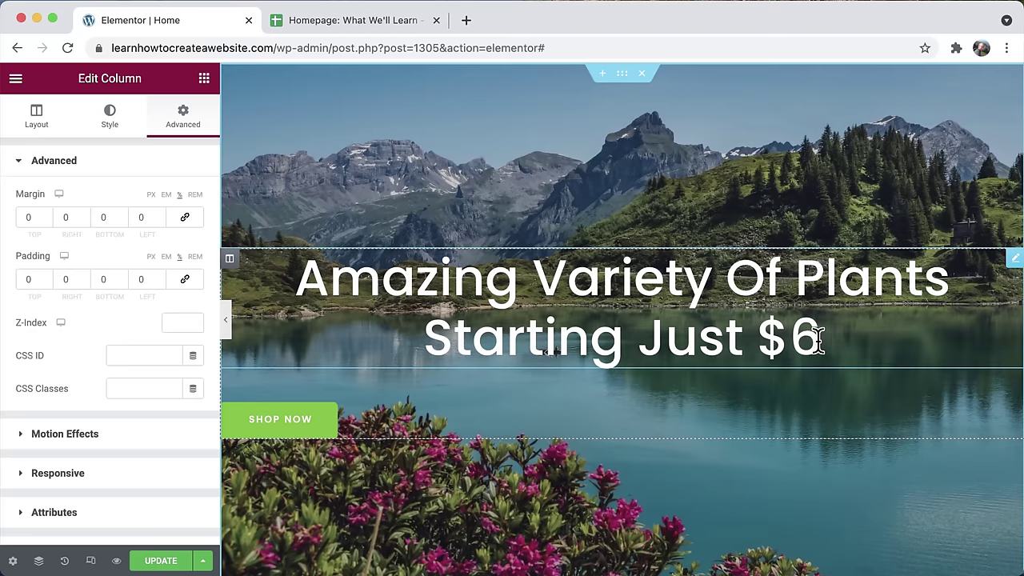
drag(819, 340, 303, 276)
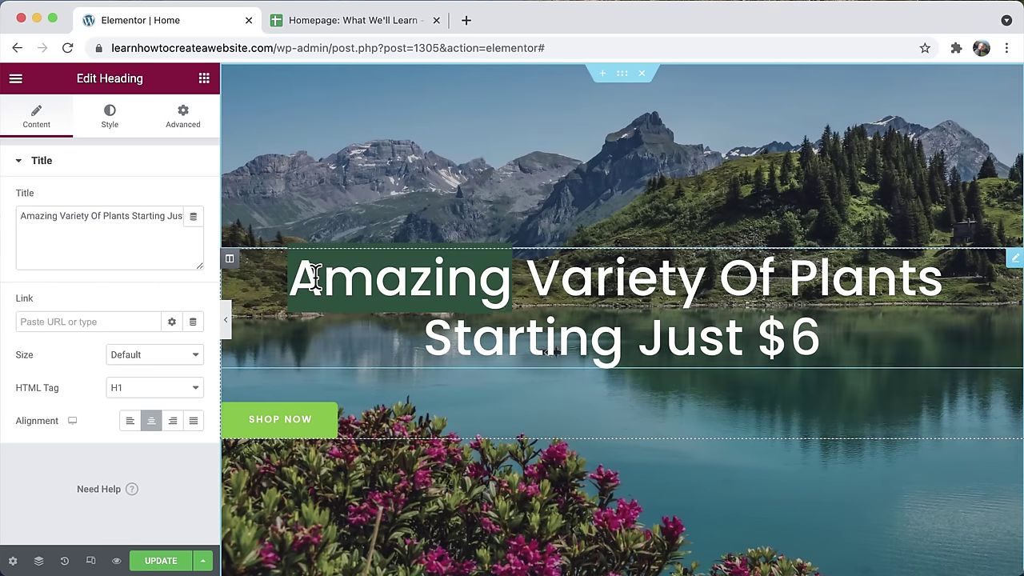
Replace the hero heading text with 'EXPLORE NATURE.'.
triple_click(312, 276)
text(EX)
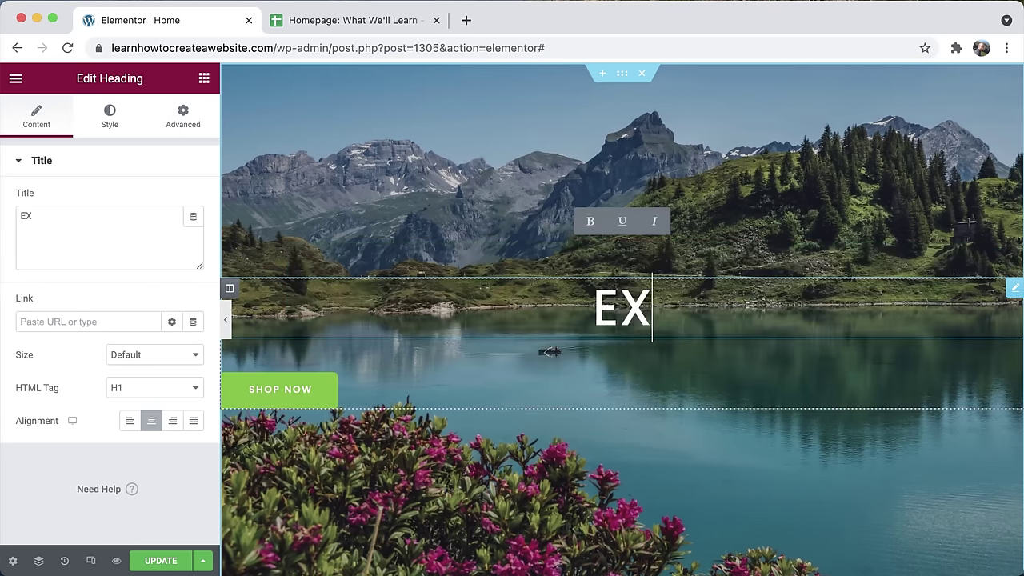
text(PLORE NATURE.)
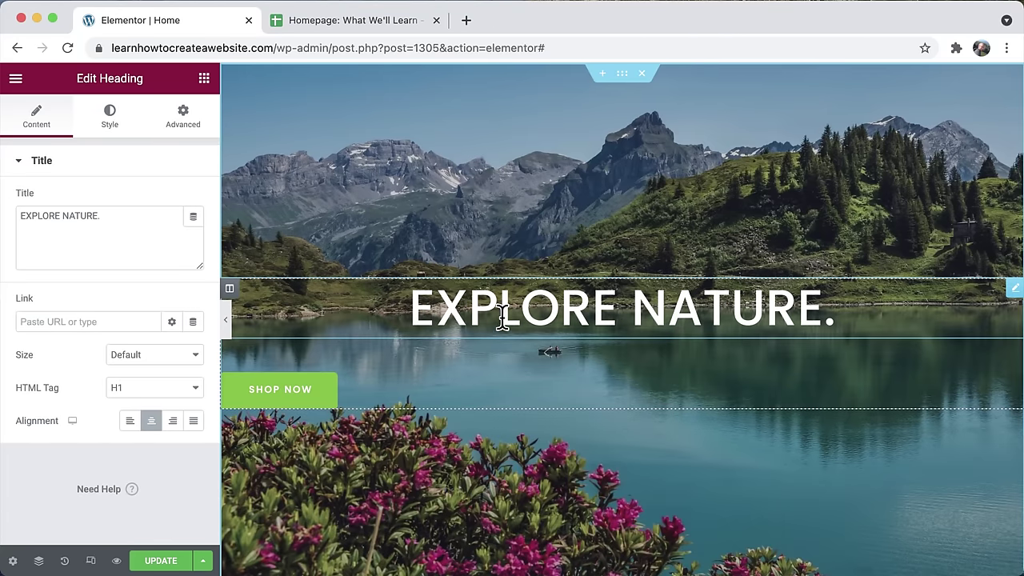
Set the heading typography to Bebas Neue, 90 px size, with letter spacing 3.
click(111, 120)
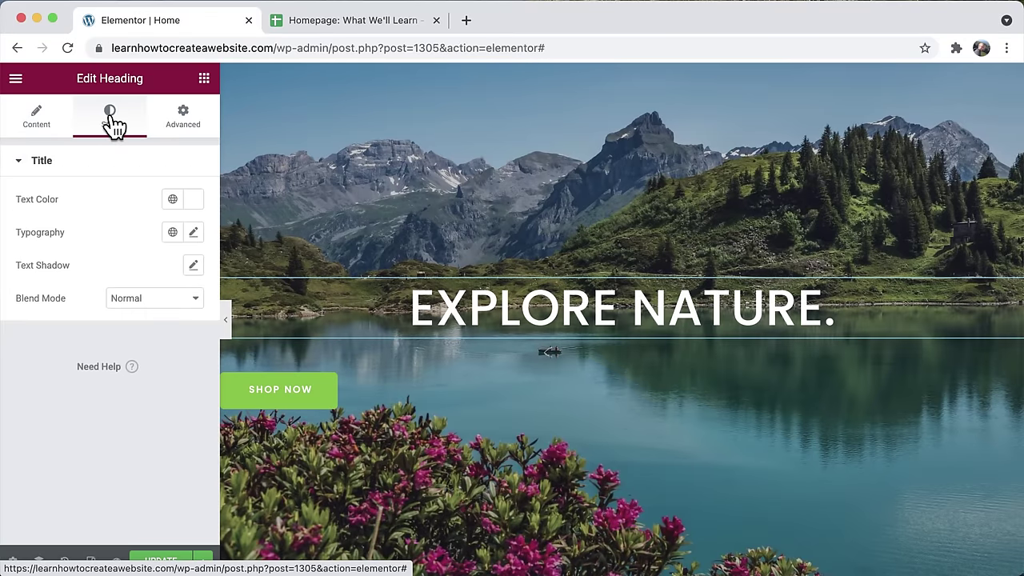
click(193, 236)
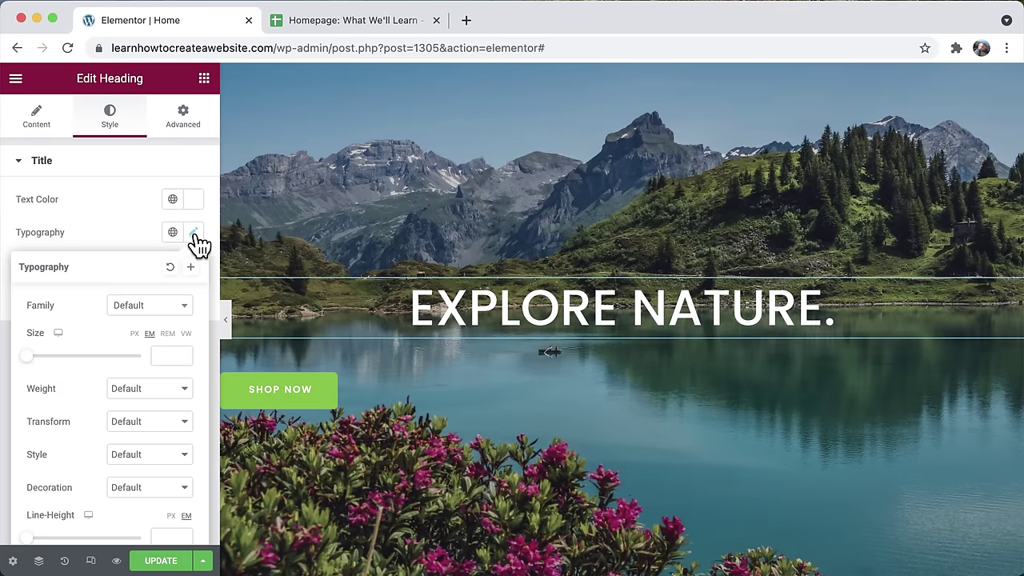
click(158, 306)
text(BEBAS)
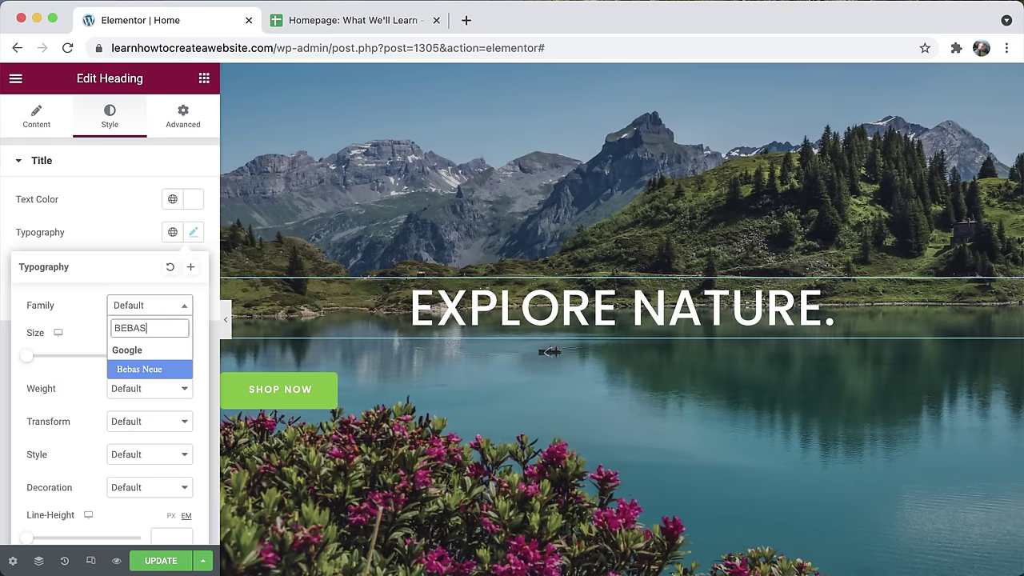
click(158, 370)
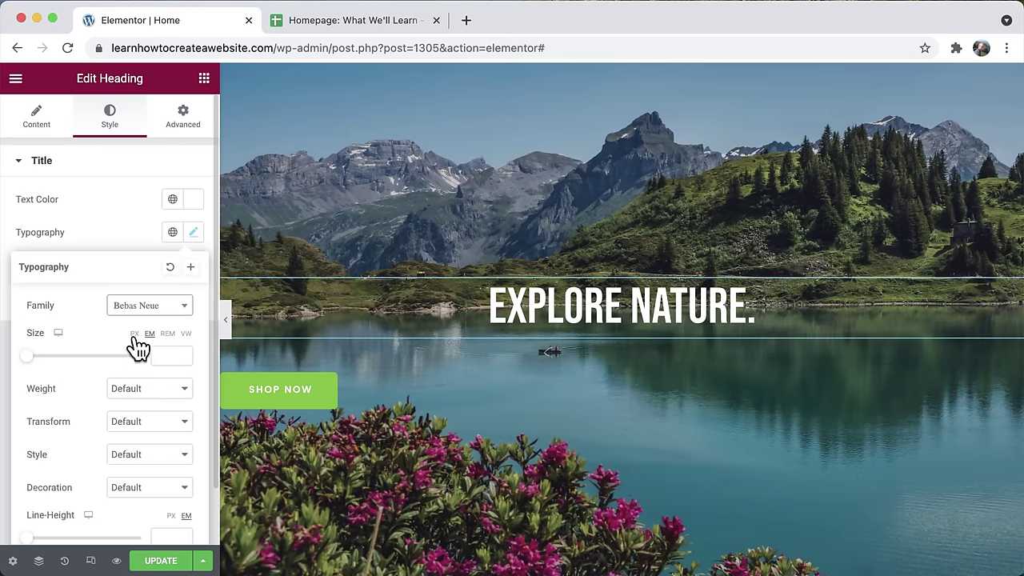
click(134, 335)
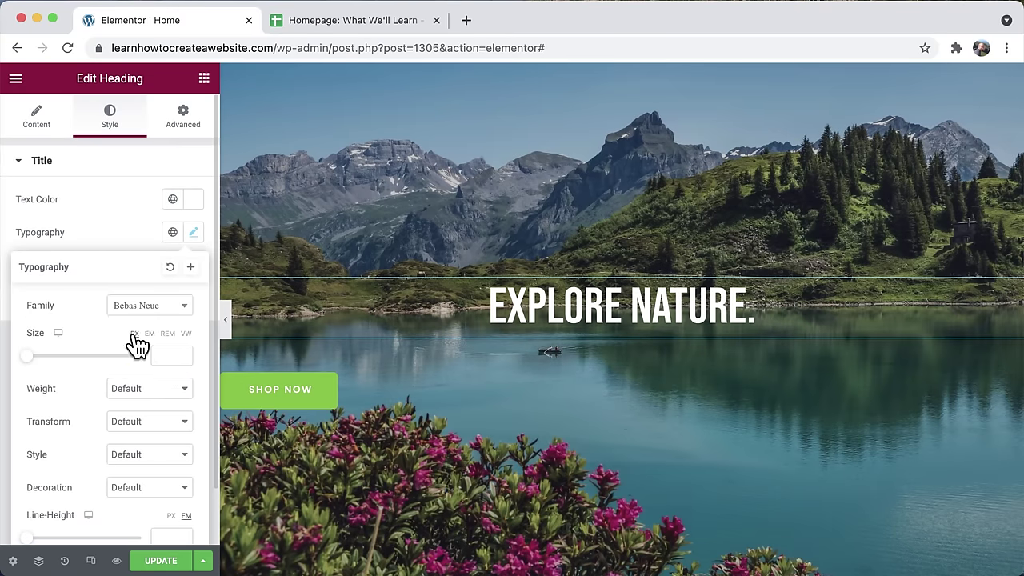
drag(27, 355, 79, 357)
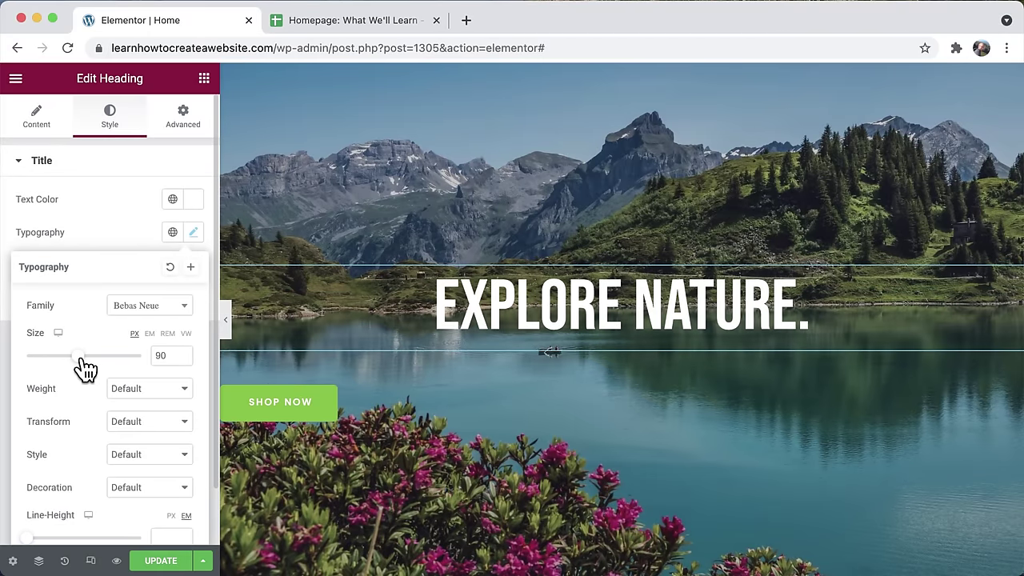
scroll(82, 358, down, 2)
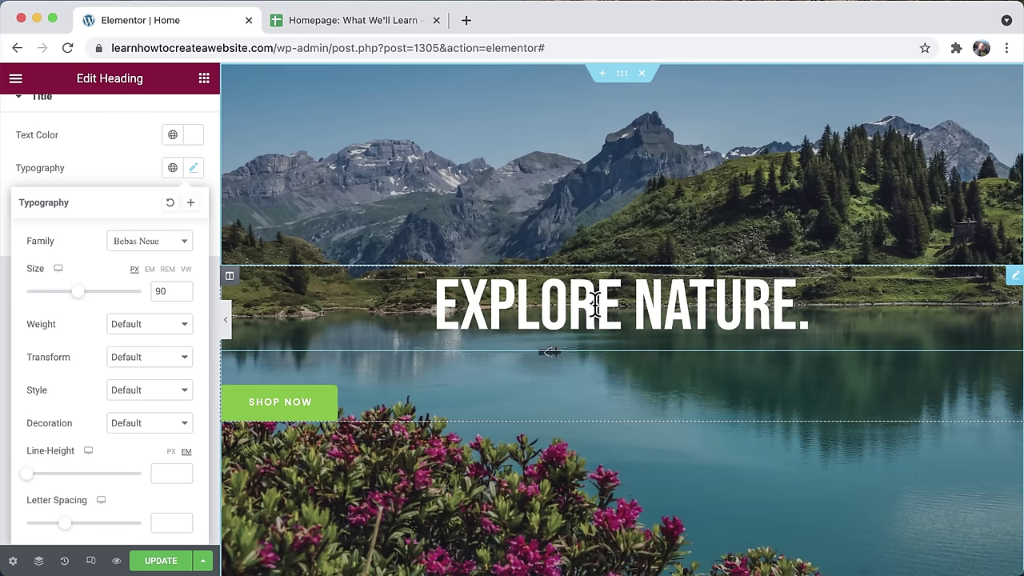
drag(65, 523, 91, 524)
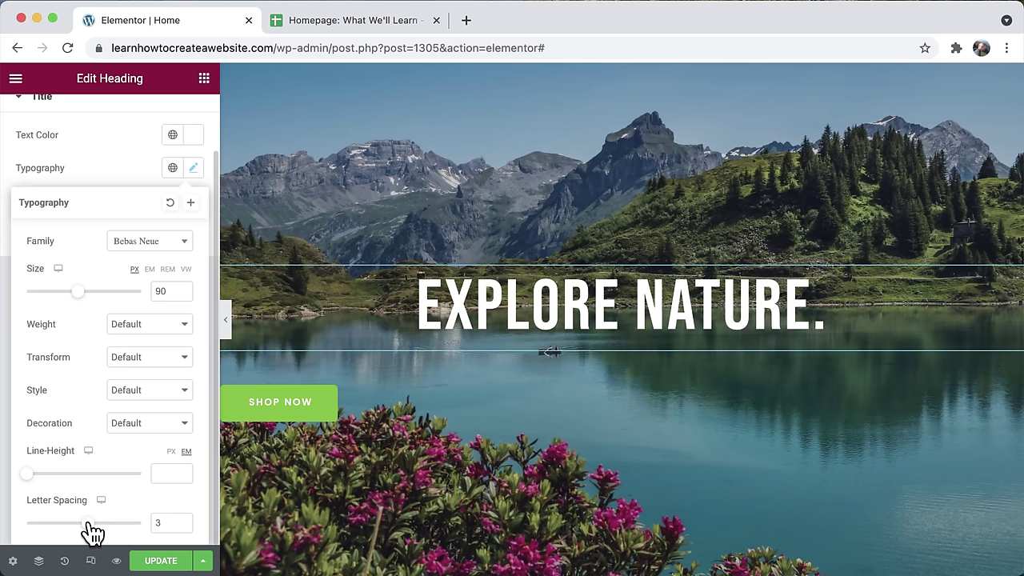
Check off 'Change homepage text' in the Google Sheets checklist and return to the Elementor editor.
click(360, 22)
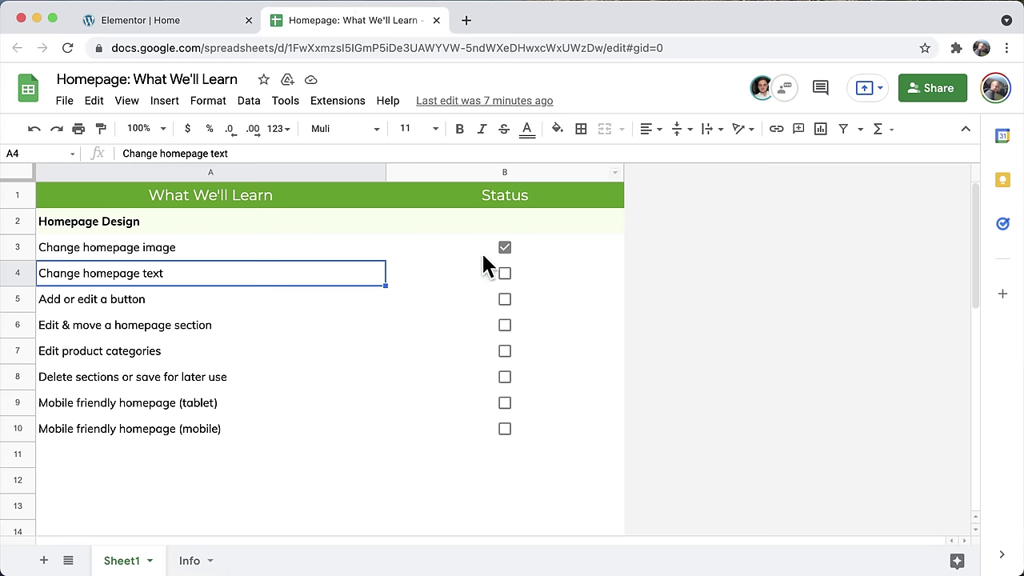
click(505, 273)
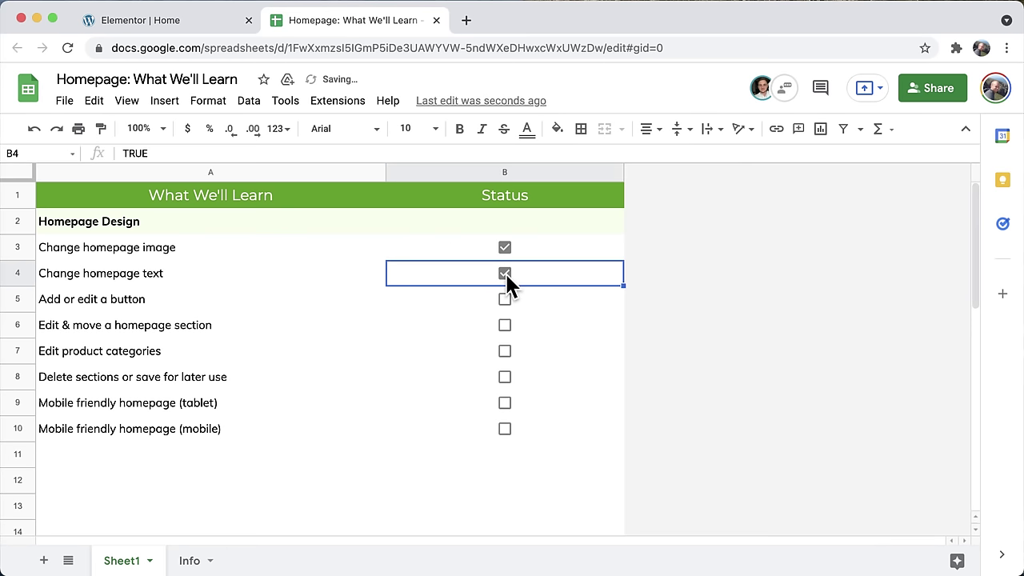
click(120, 308)
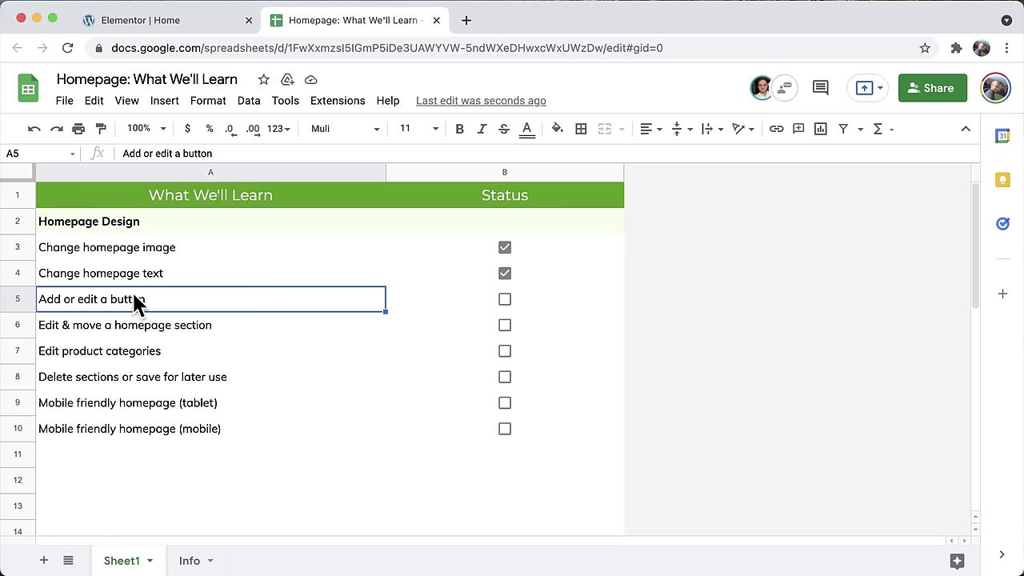
click(195, 24)
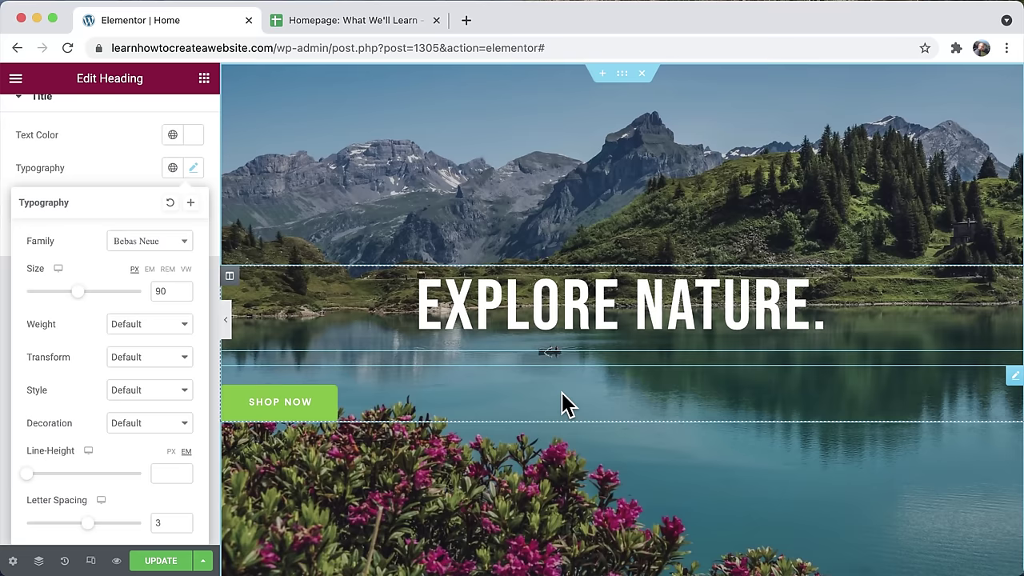
Change the Shop Now button's top margin from 24 to 0 and center-align it.
click(1012, 376)
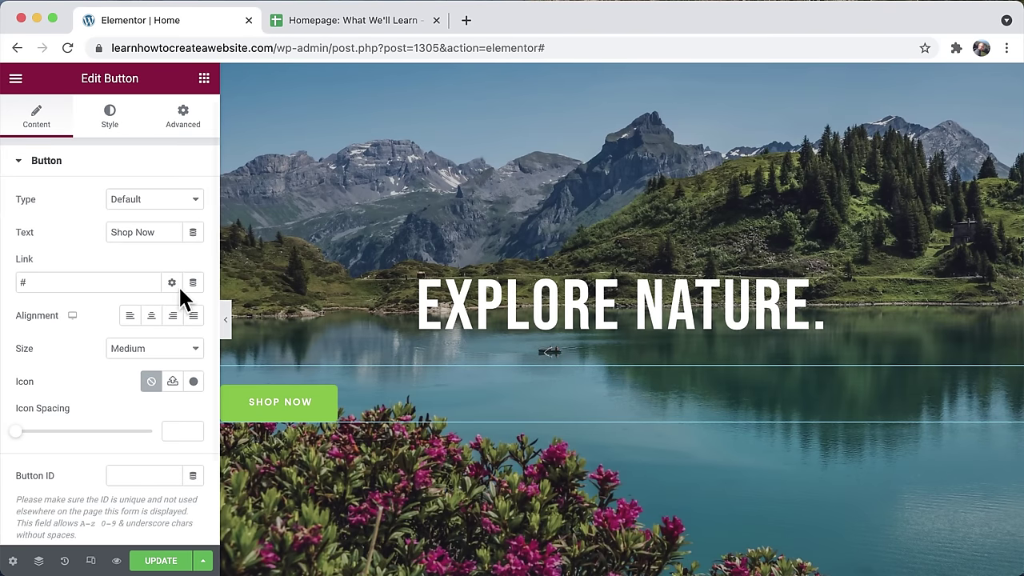
click(182, 127)
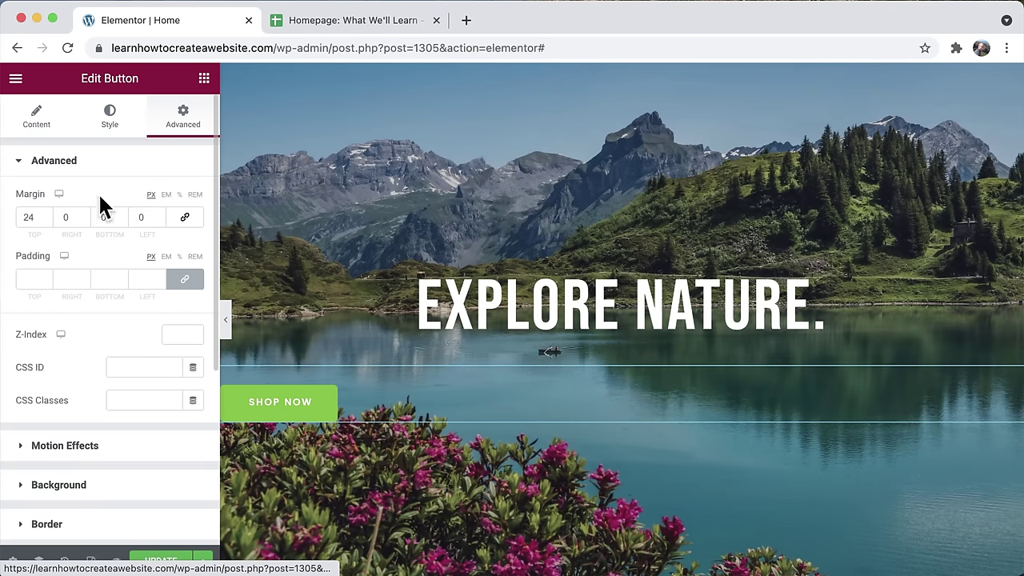
double_click(28, 216)
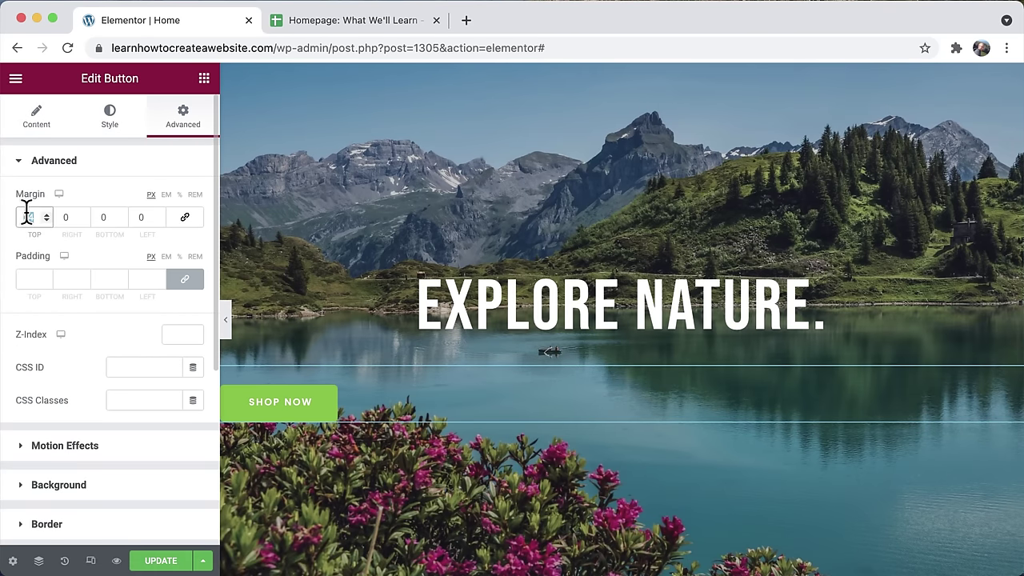
text(0)
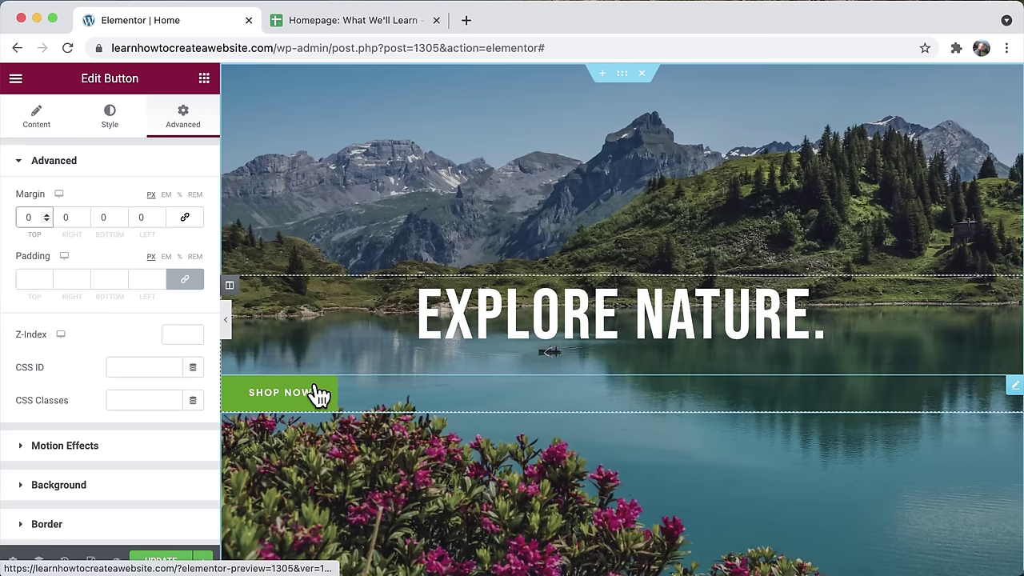
click(37, 118)
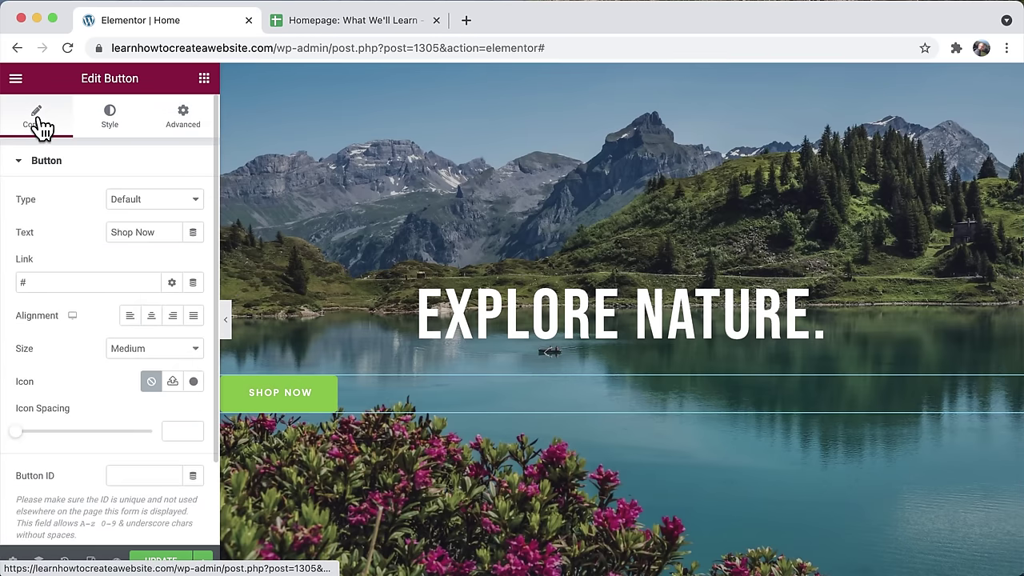
click(152, 320)
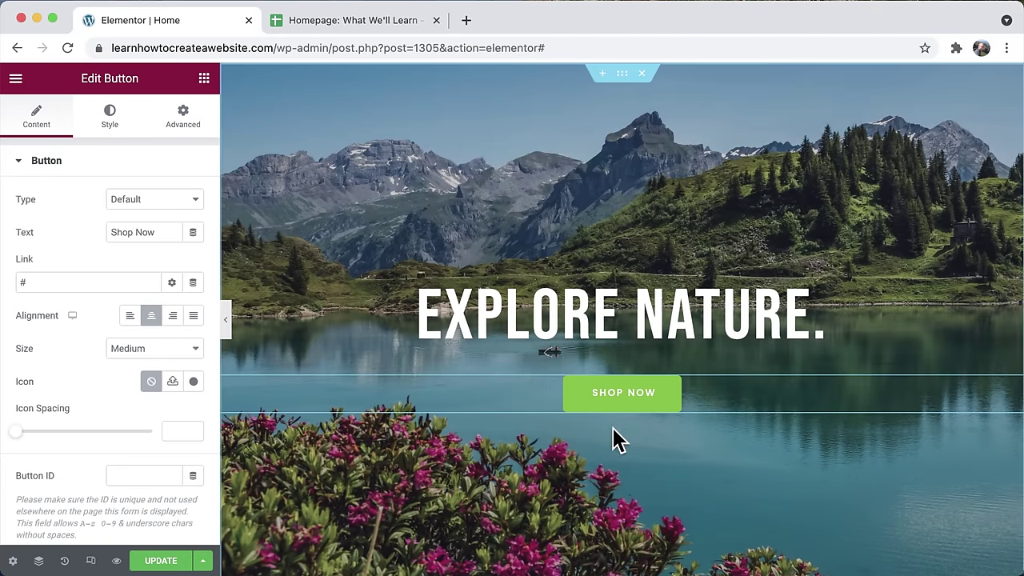
click(117, 130)
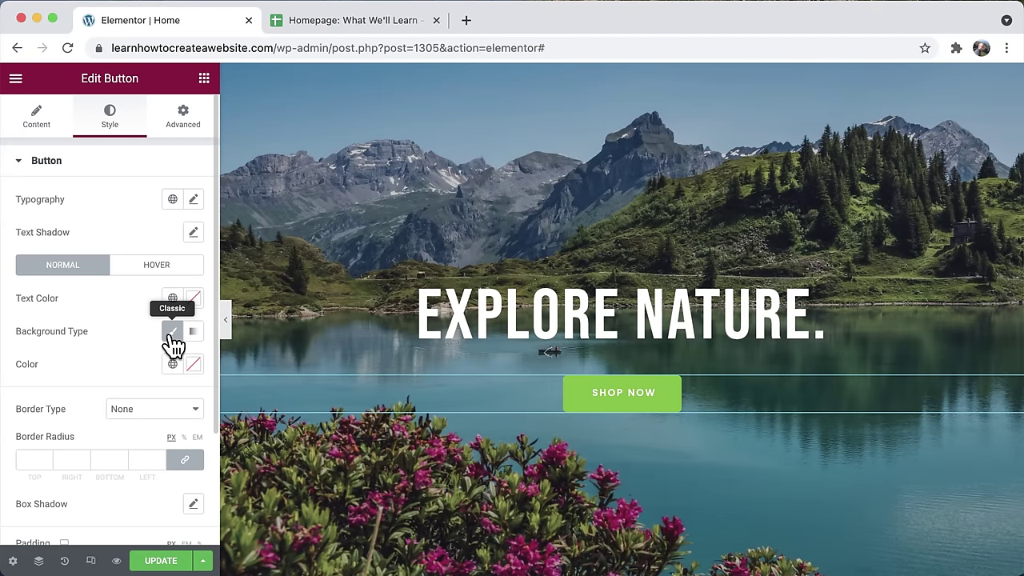
Make the Shop Now button's background fully transparent.
click(194, 365)
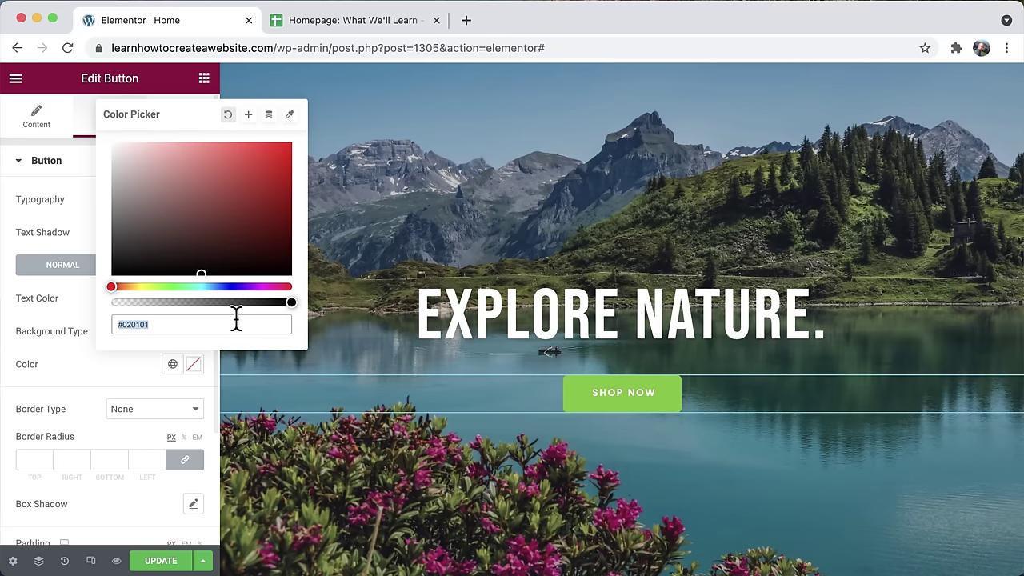
drag(286, 302, 75, 283)
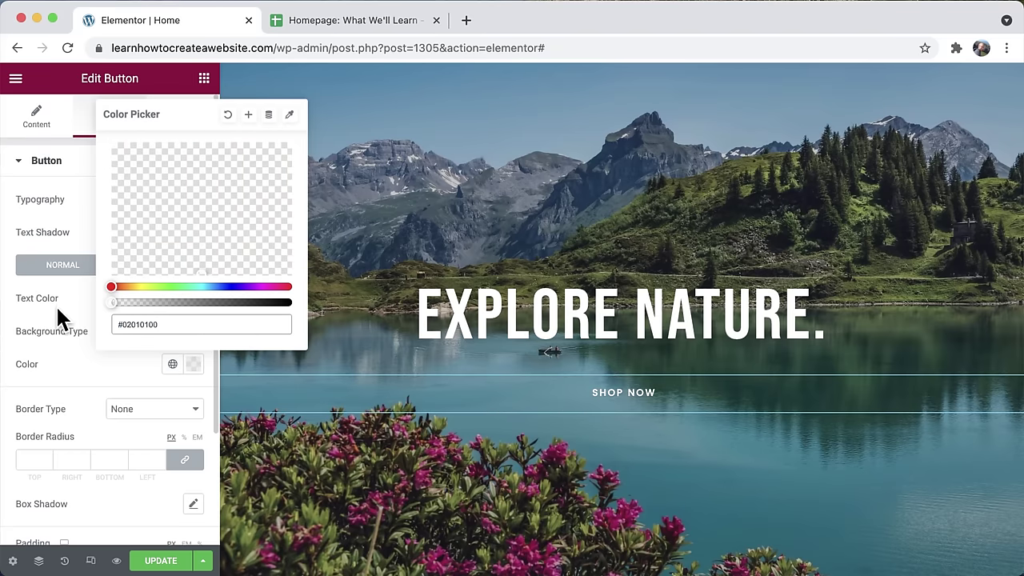
click(112, 377)
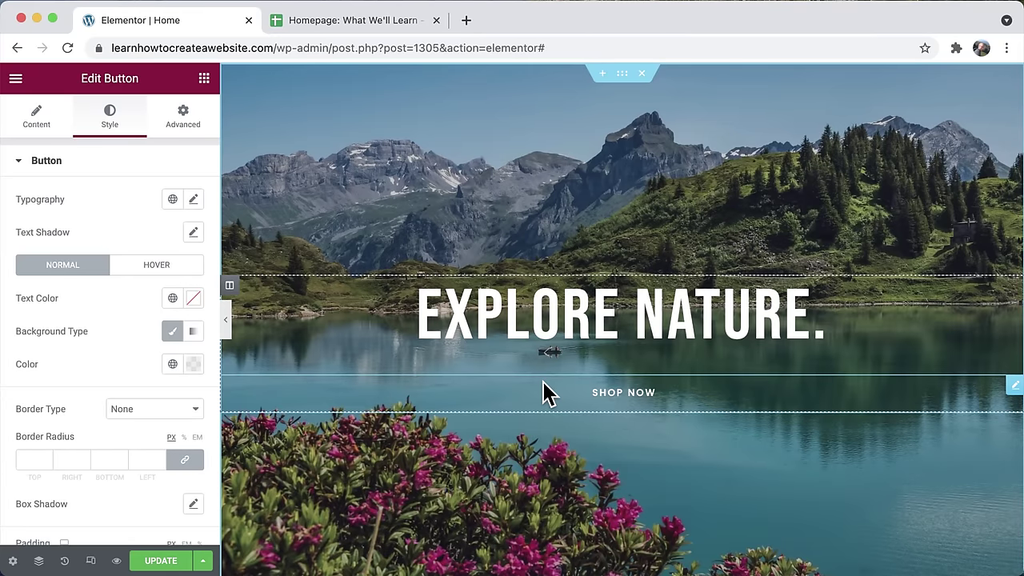
Give the button a solid 2 px border in #FFFFFF.
click(176, 410)
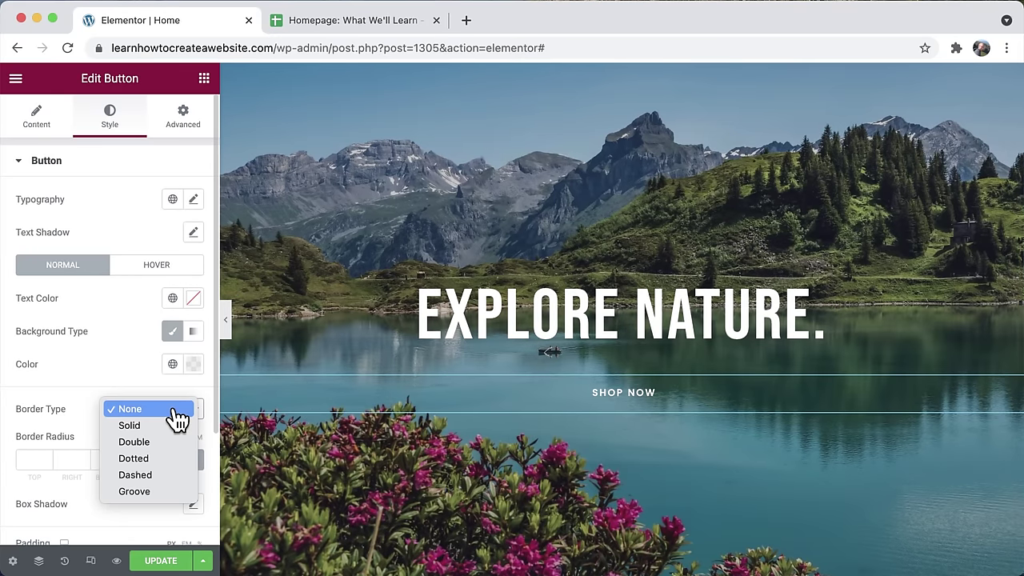
click(129, 425)
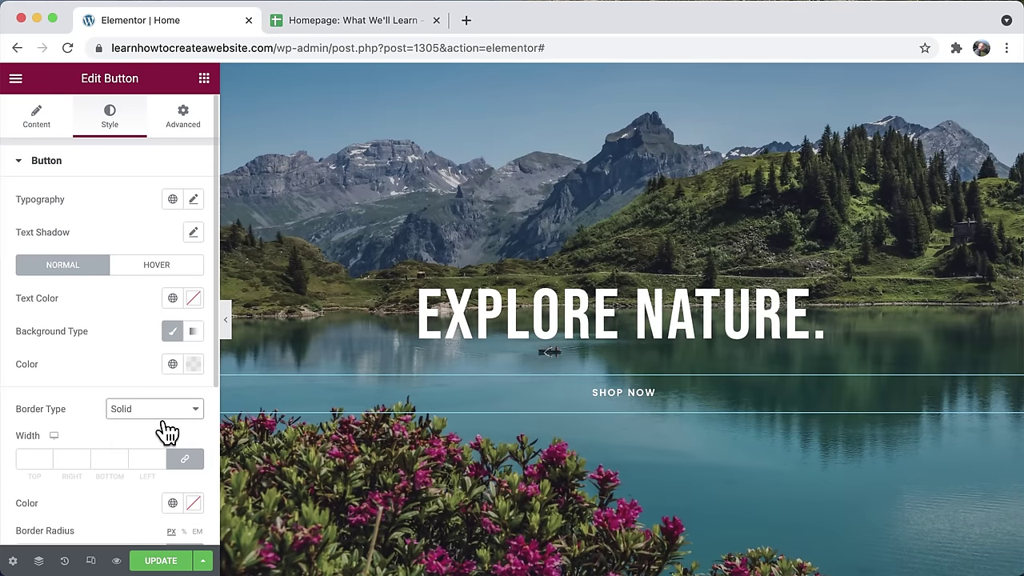
scroll(165, 419, down, 1)
click(29, 410)
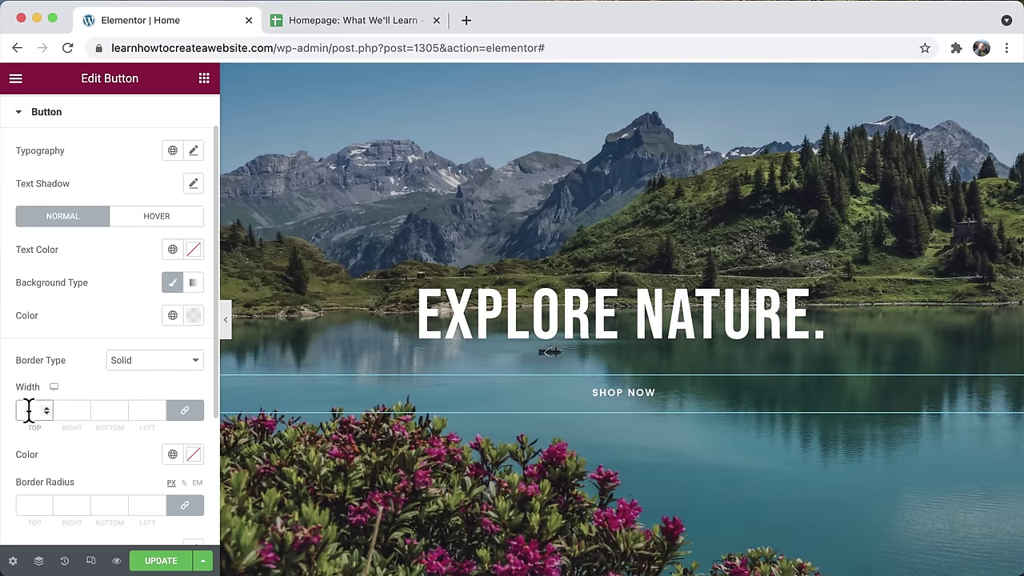
text(2)
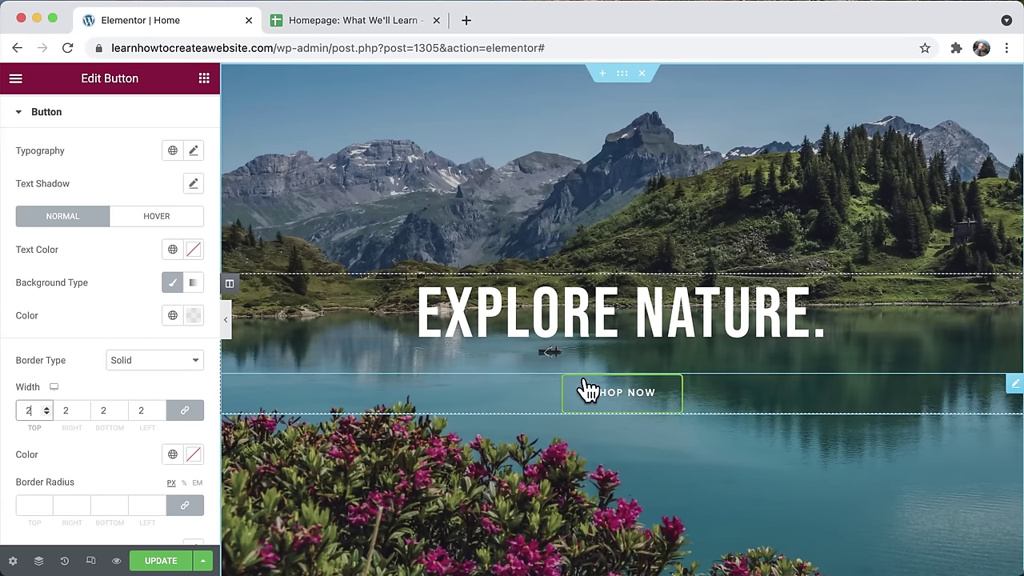
click(193, 455)
text(#FFFFFF)
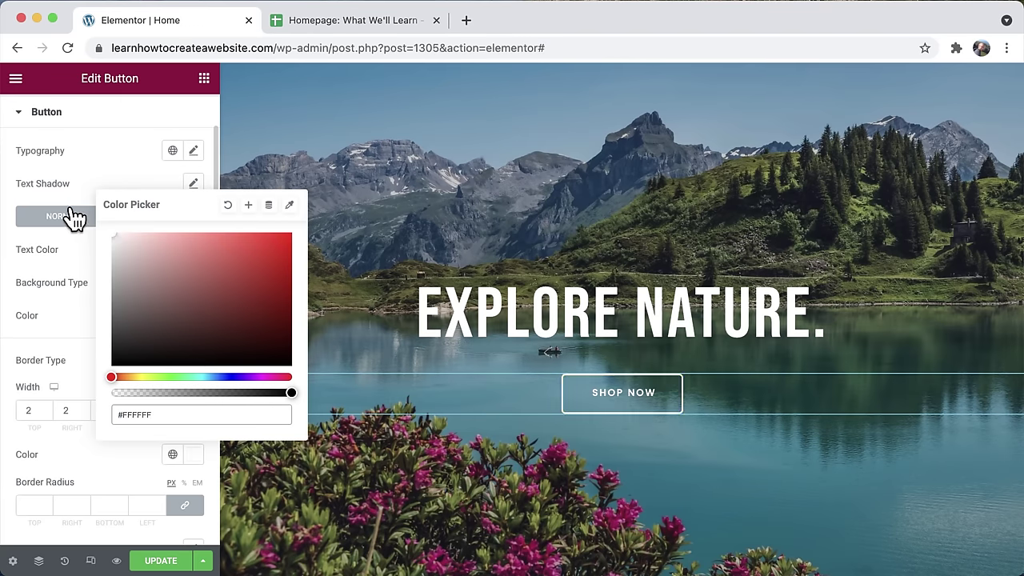
click(95, 332)
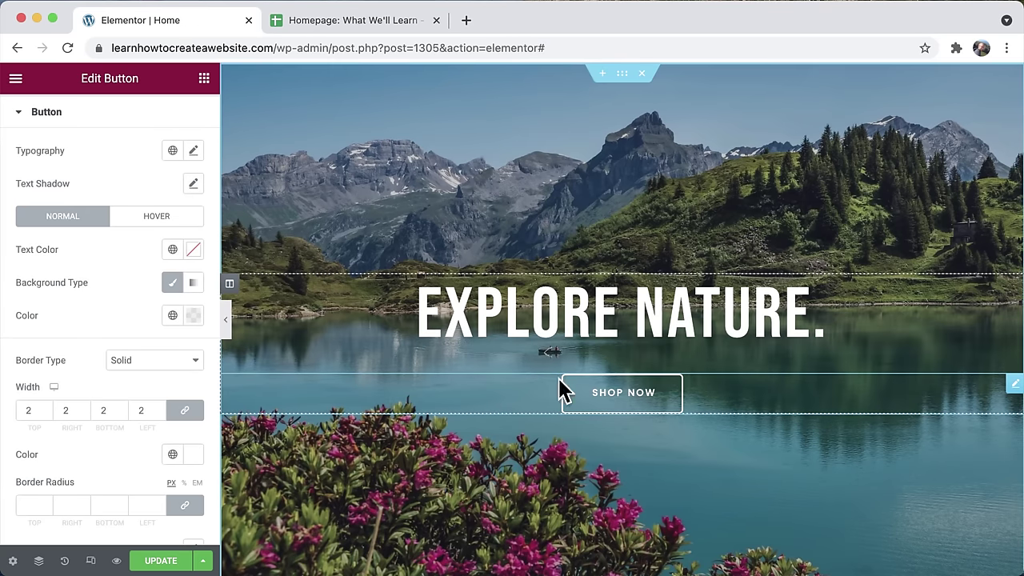
Round the button's corners with a border radius of 19.
scroll(137, 389, down, 3)
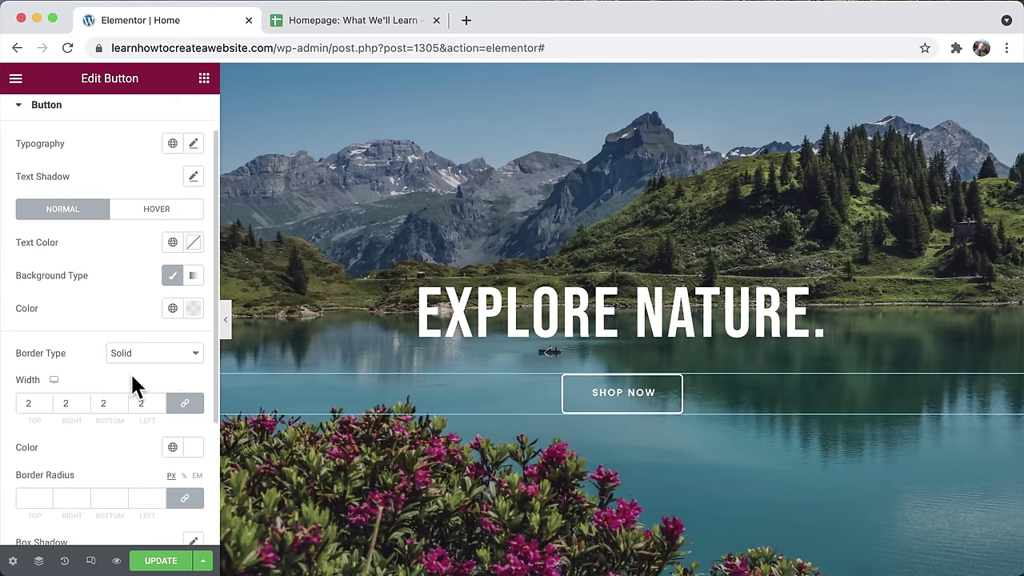
click(30, 410)
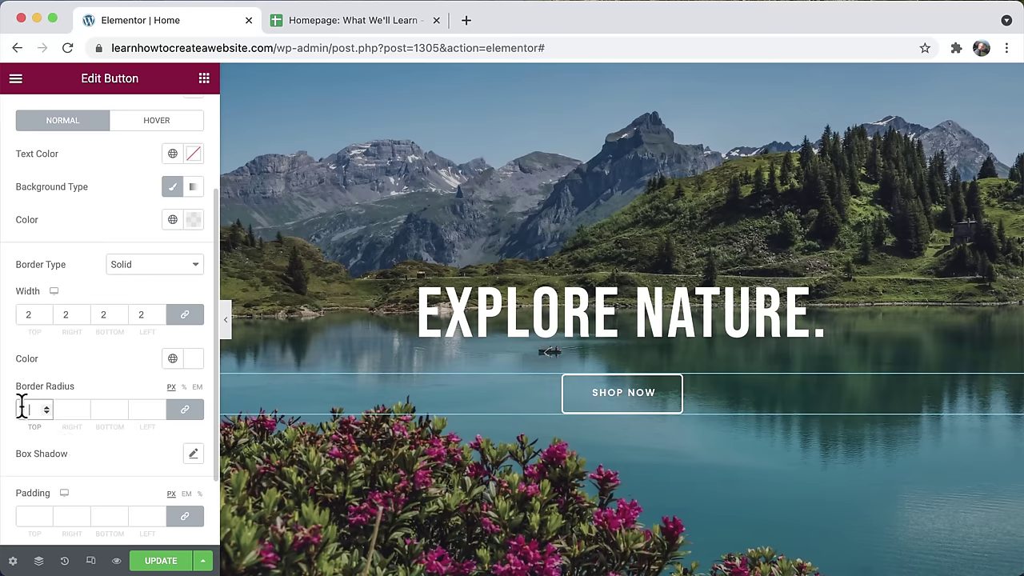
text(19)
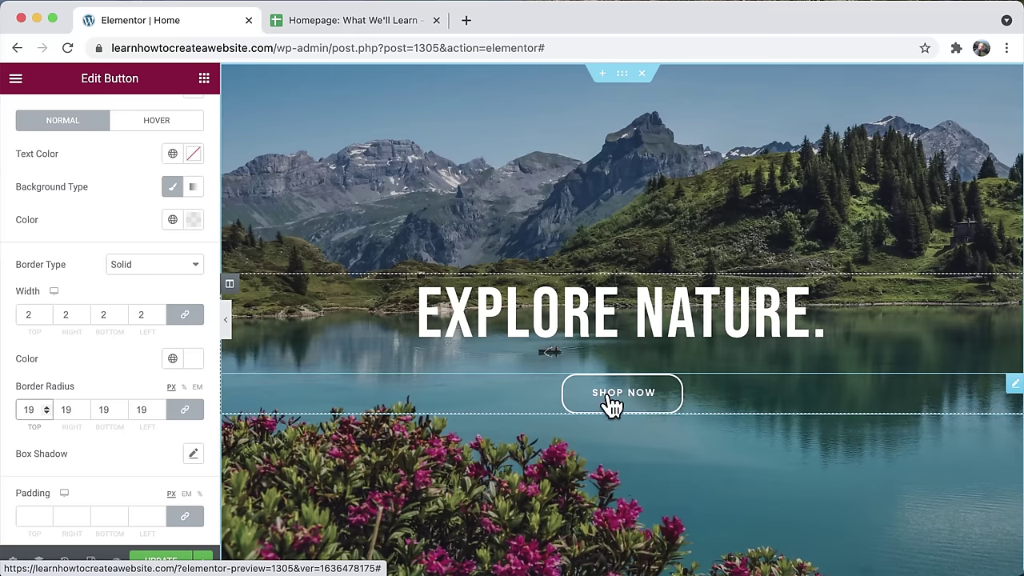
scroll(93, 242, up, 4)
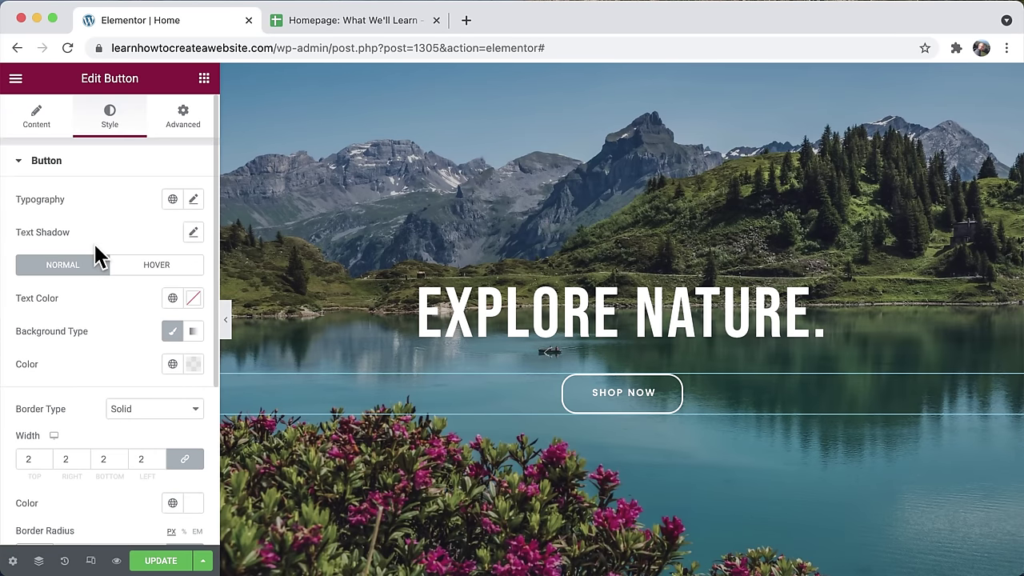
Set the Shop Now button's text size to 14 px.
click(193, 199)
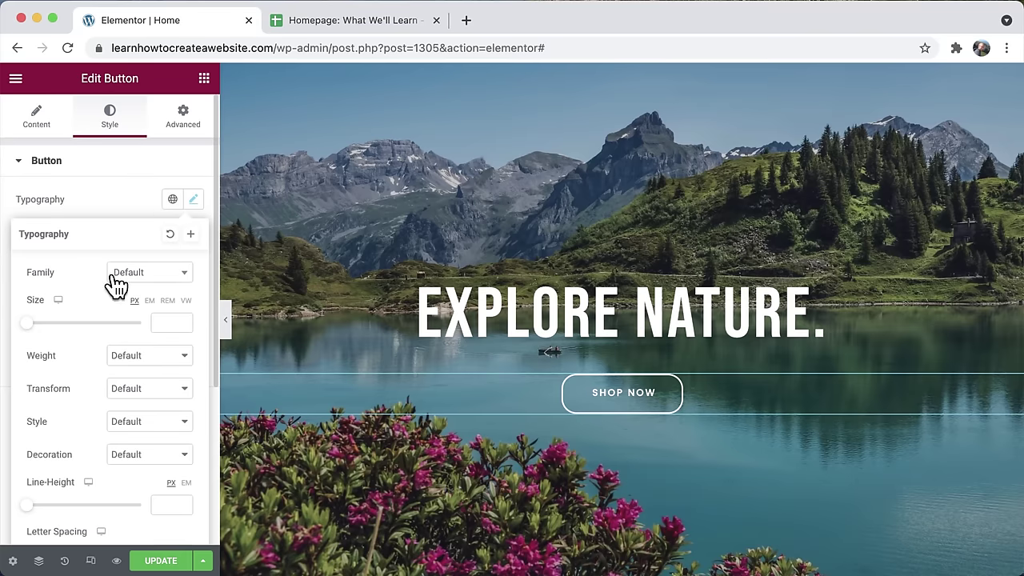
click(161, 318)
text(14)
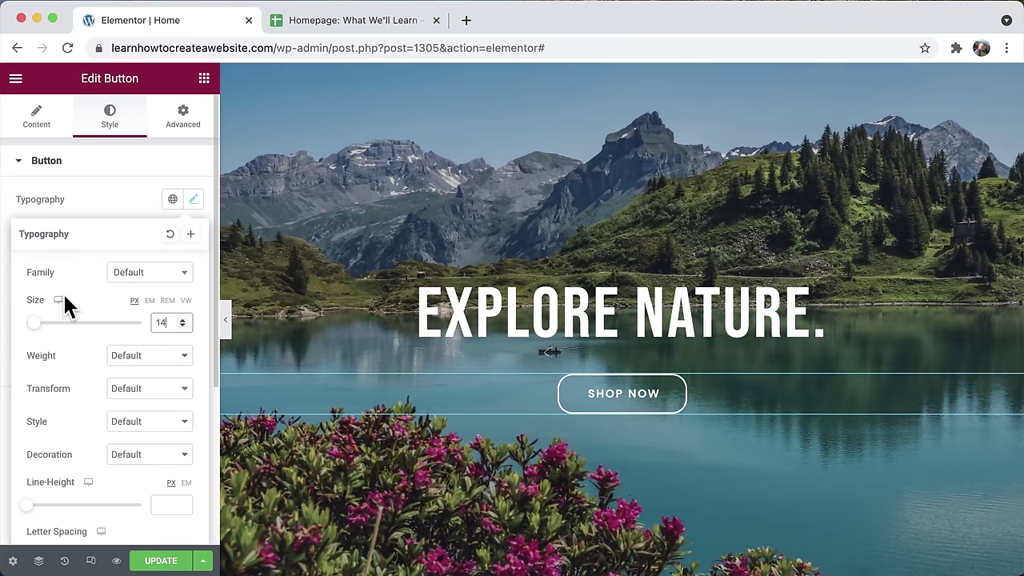
click(36, 132)
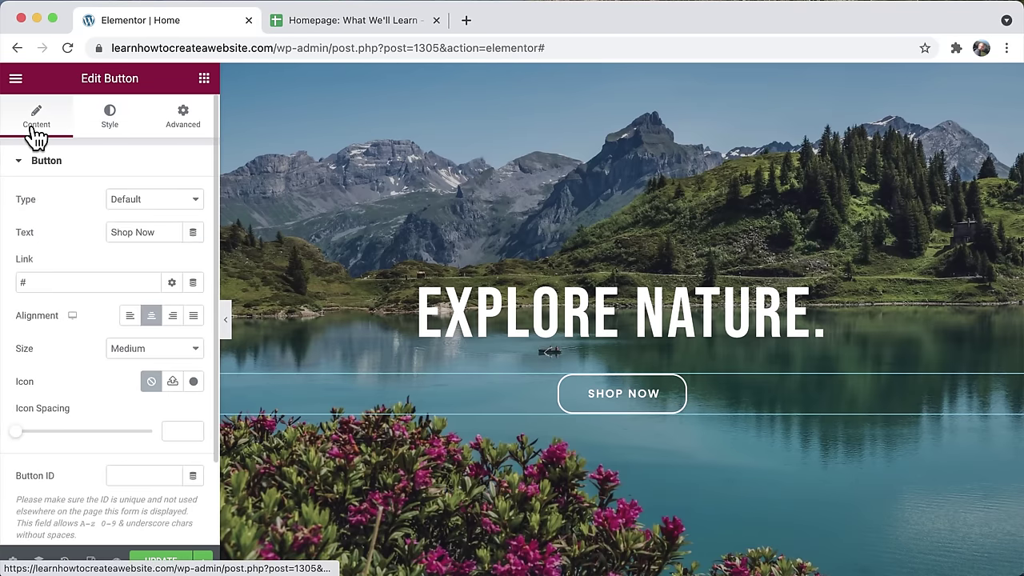
Change the button link from # to /shop and bring up the Icon Library.
double_click(46, 280)
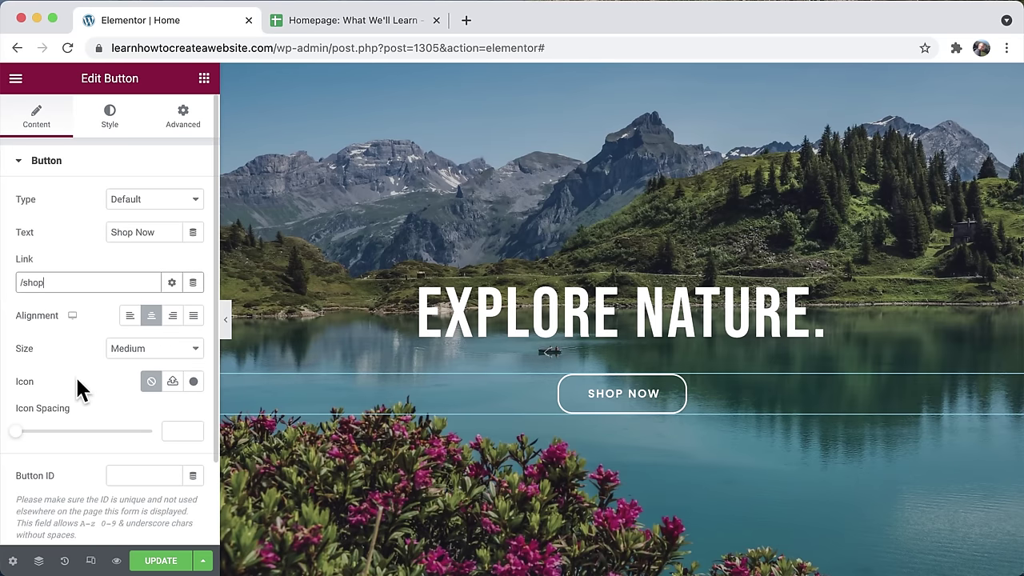
click(195, 381)
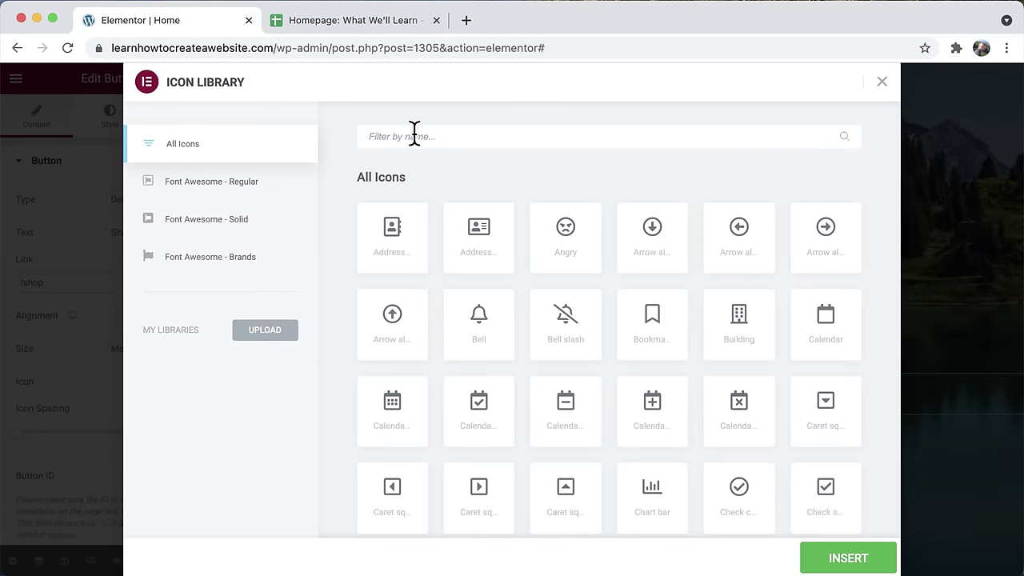
Add the long right arrow icon to the Shop Now button, placed after the text.
text(long arrow)
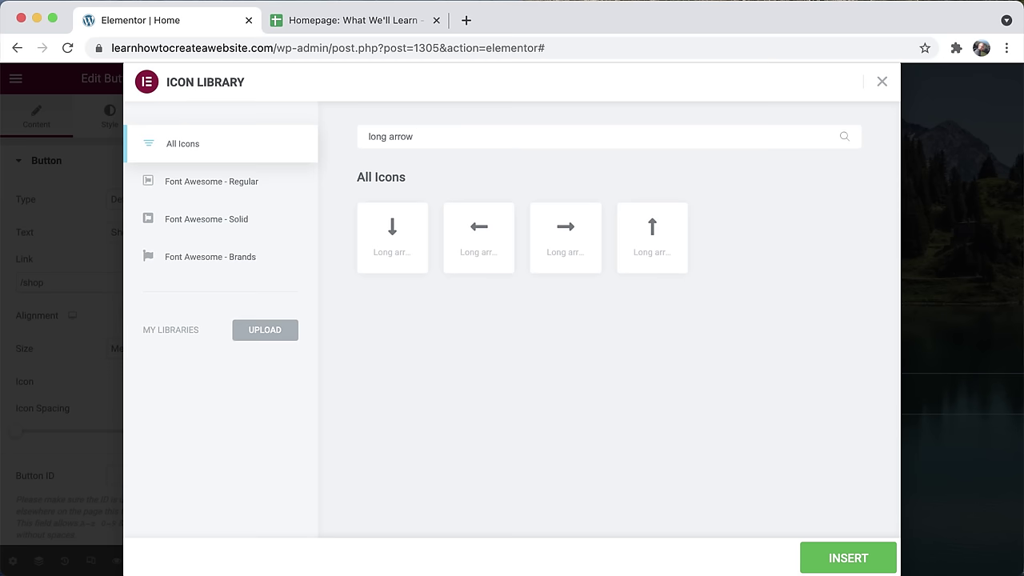
click(557, 247)
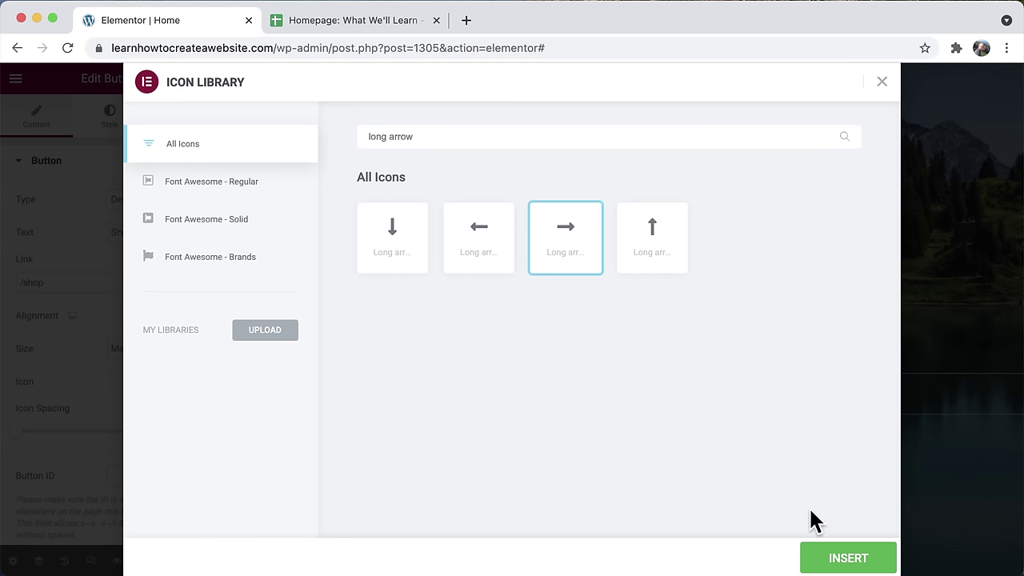
click(848, 563)
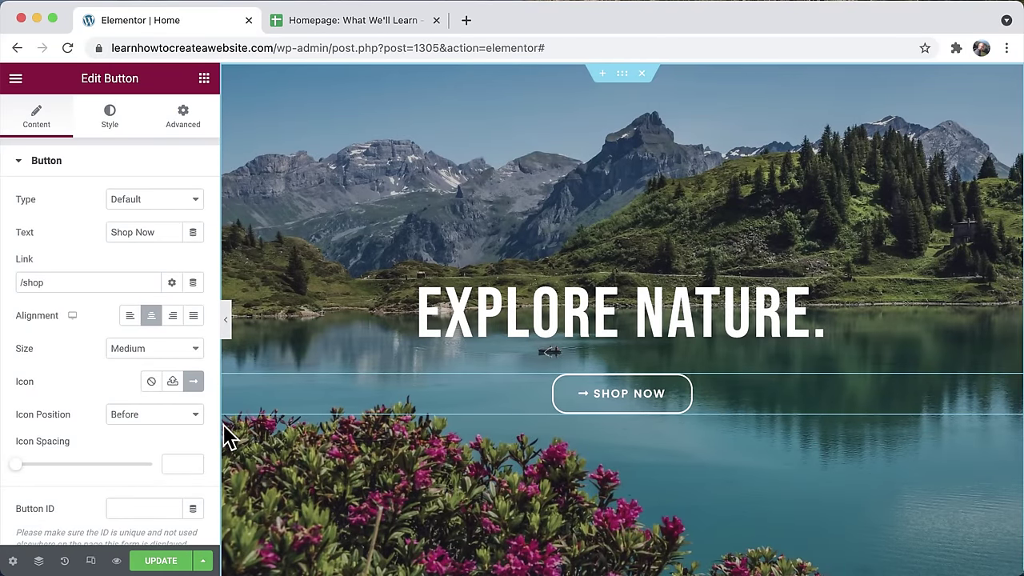
click(193, 420)
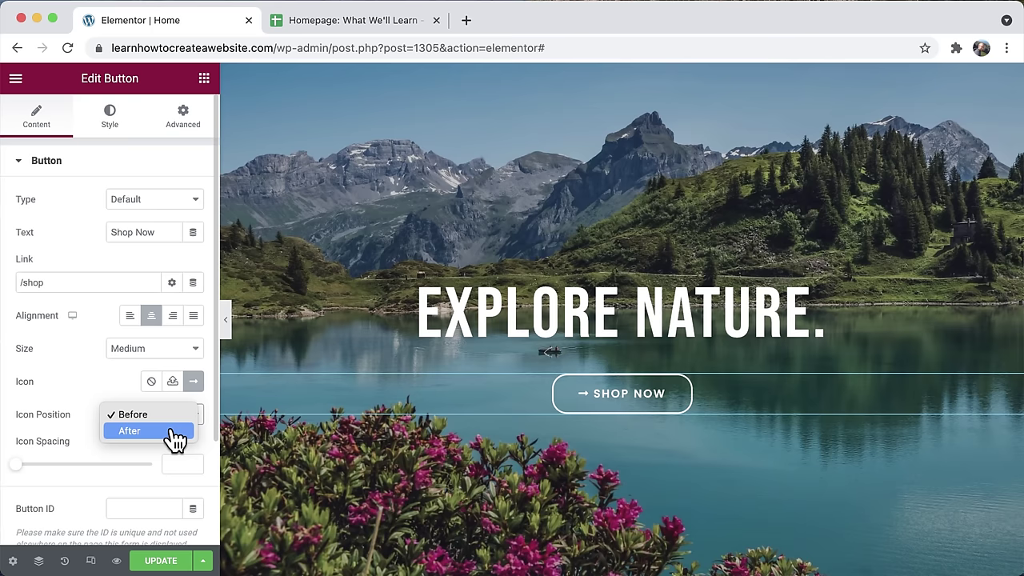
click(173, 430)
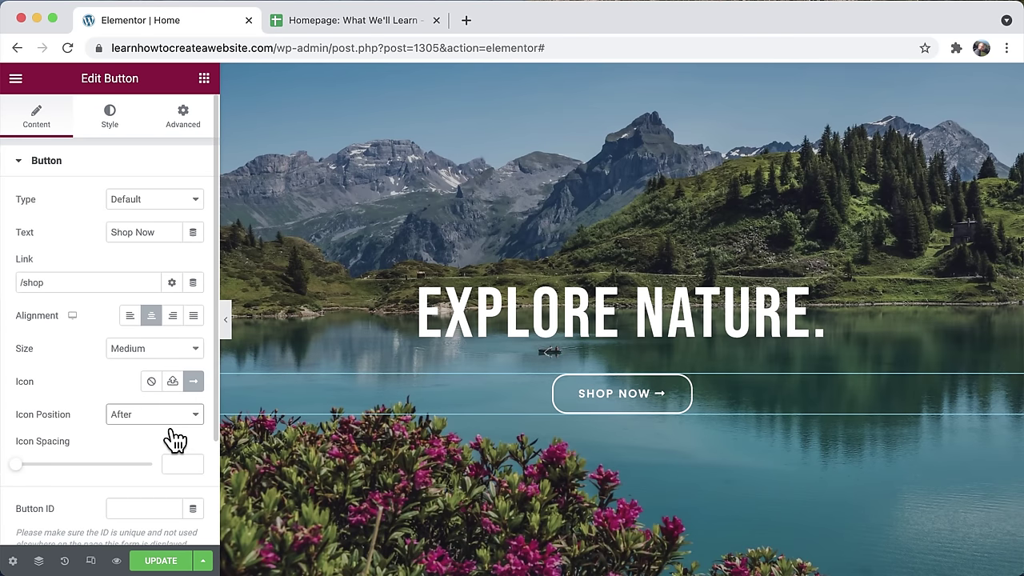
Check off 'Add or edit a button' in the checklist and return to the Elementor editor.
click(361, 21)
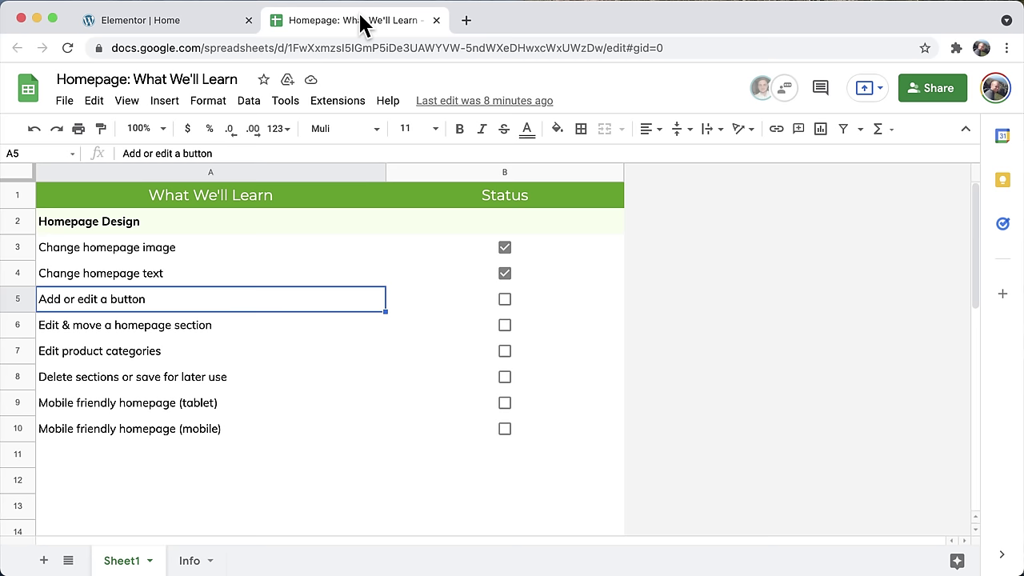
click(504, 299)
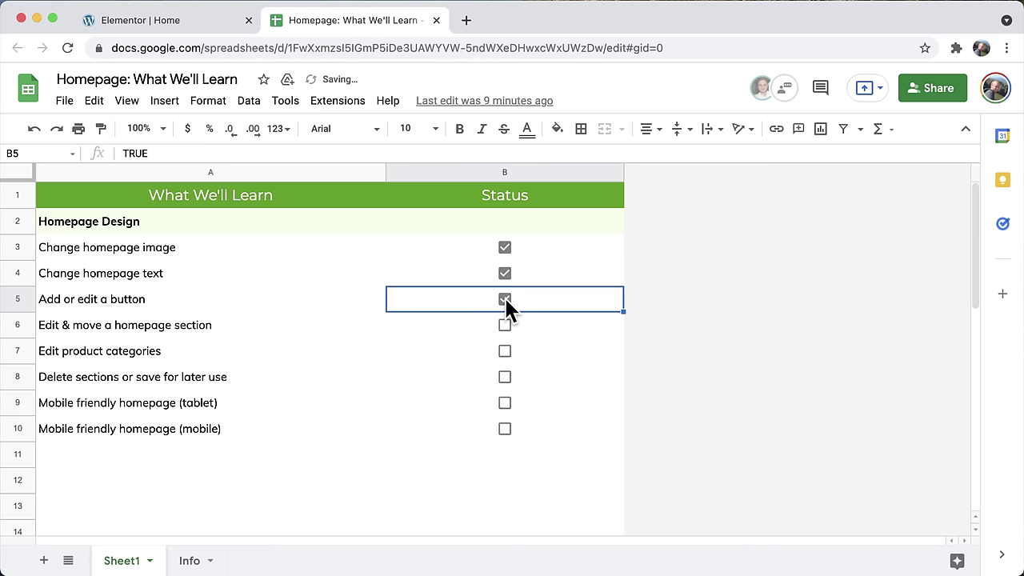
click(174, 326)
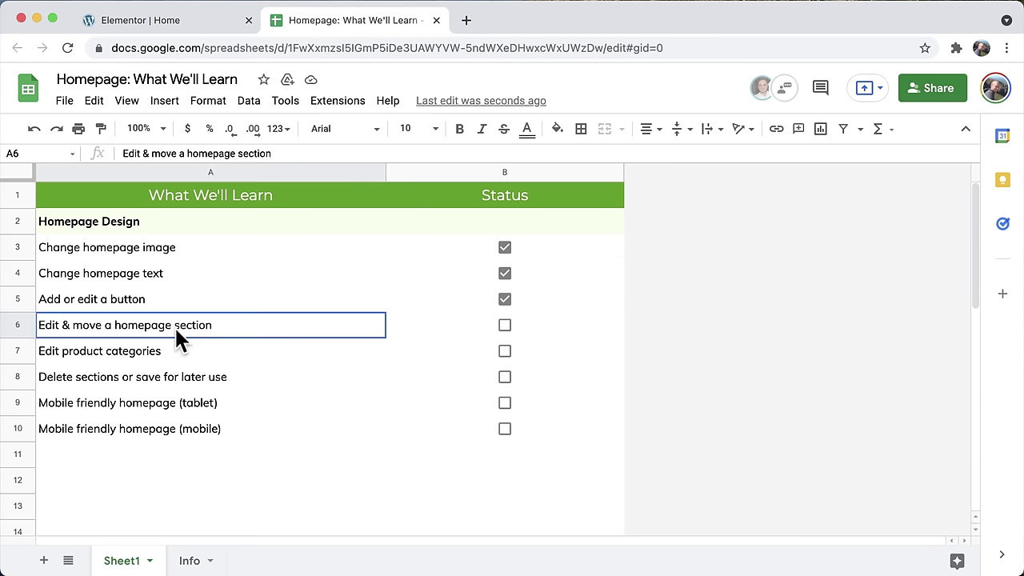
click(190, 26)
Retitle the first feature box Premium Quality with description 'Best value for the money'.
scroll(474, 304, down, 5)
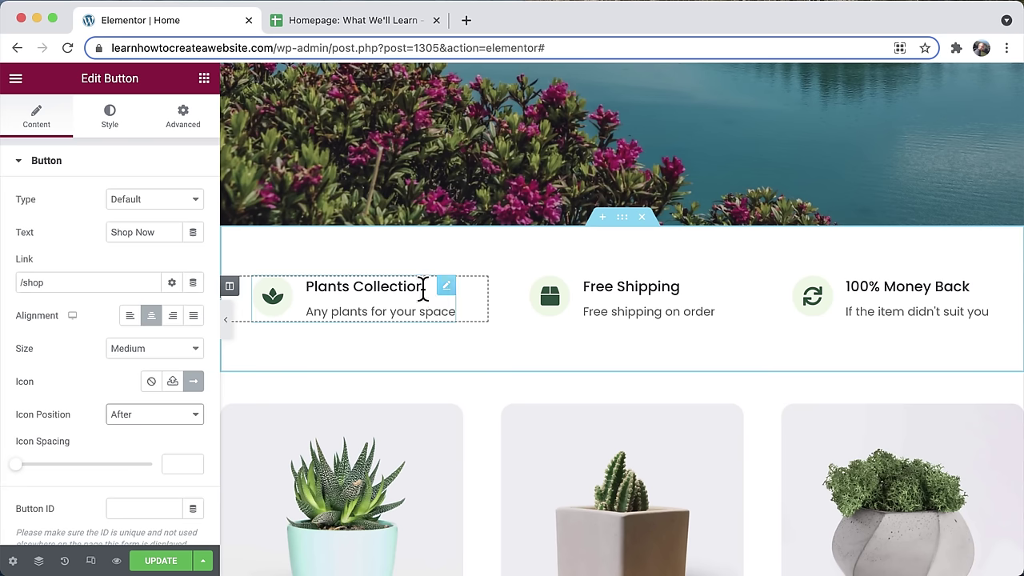
click(365, 288)
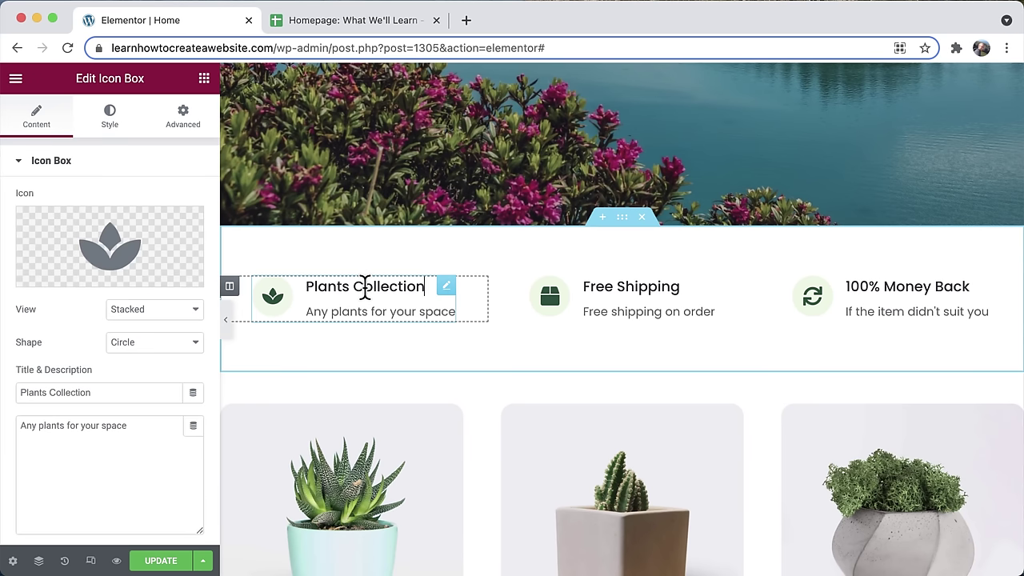
double_click(113, 392)
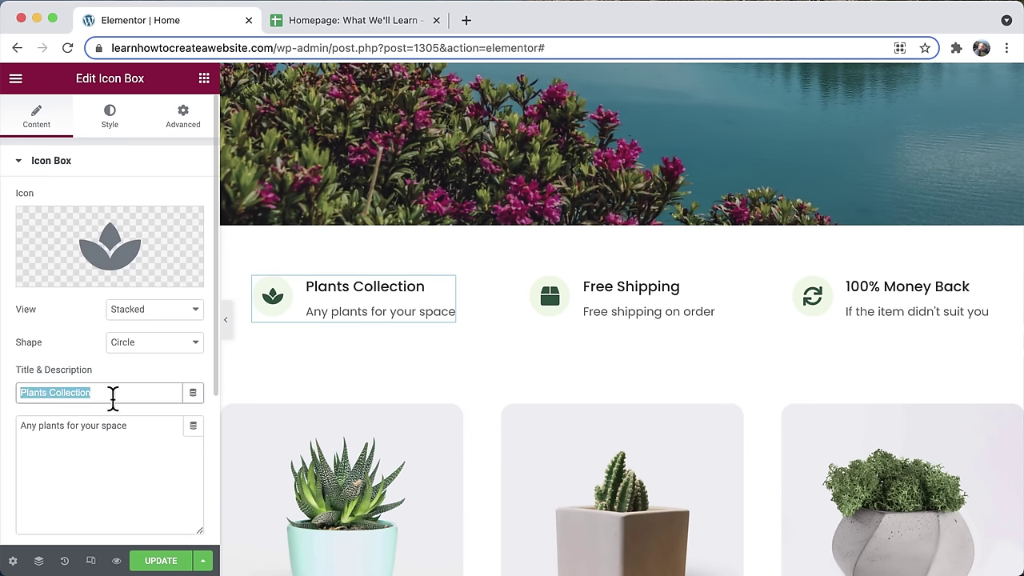
text(Premium Quality)
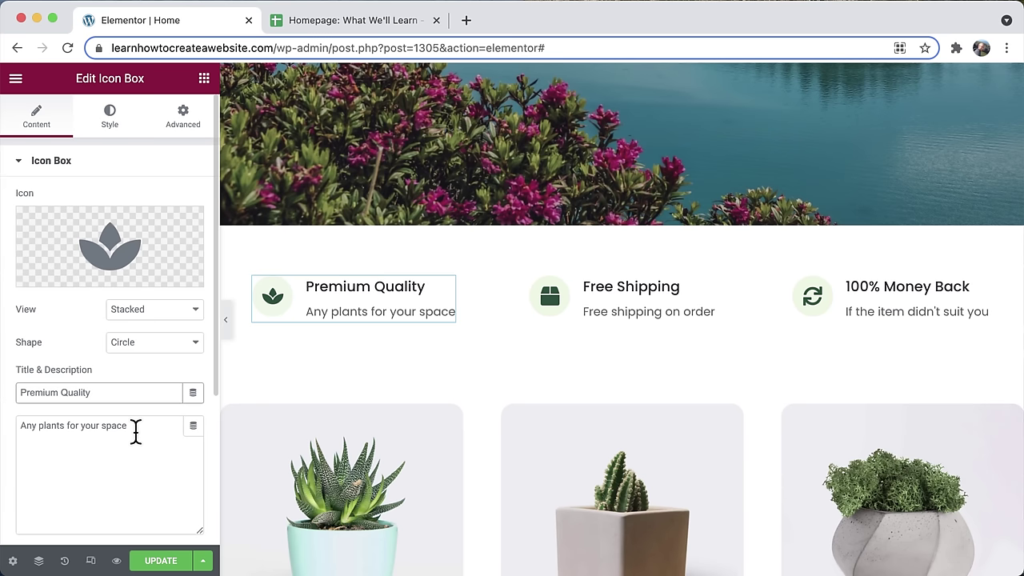
triple_click(156, 424)
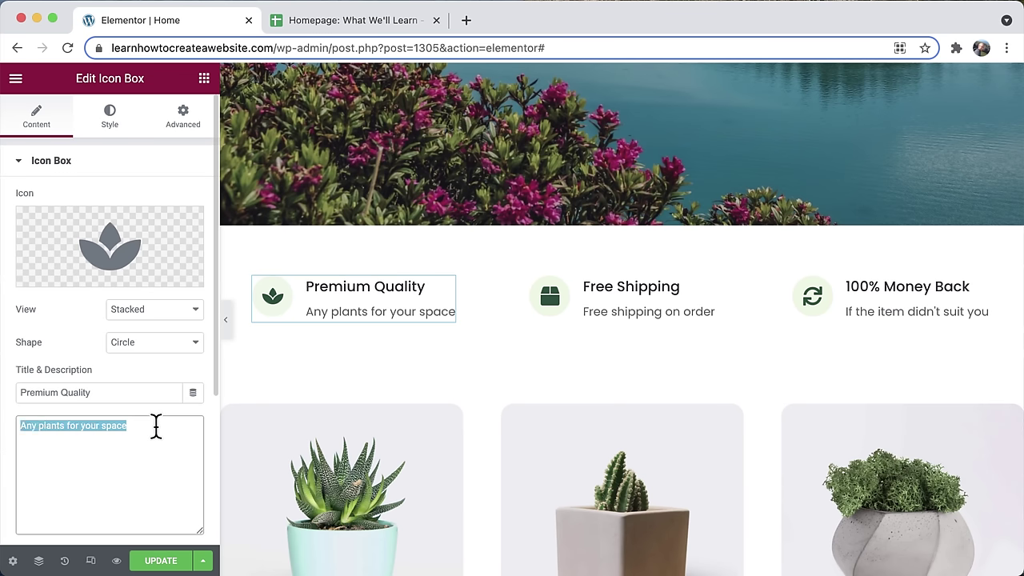
text(Best value fo)
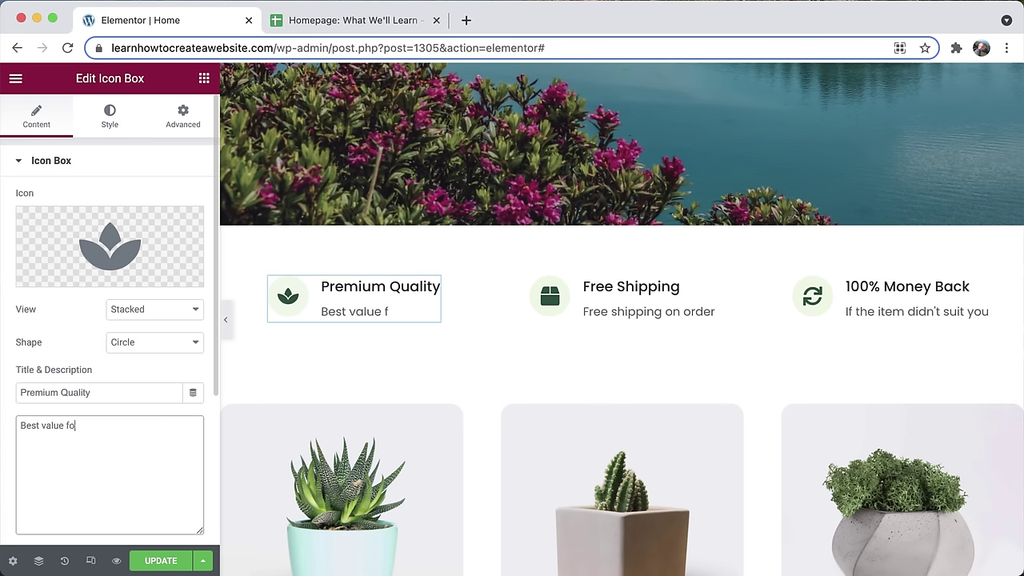
text(r the money)
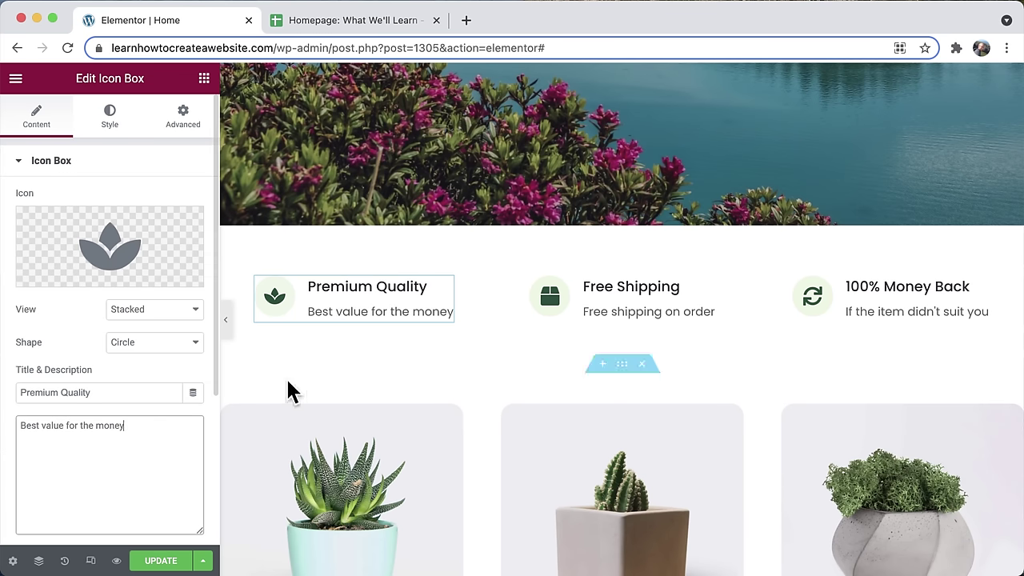
Give Free Shipping the description 'All orders above $50 in the USA' and a truck icon.
click(649, 311)
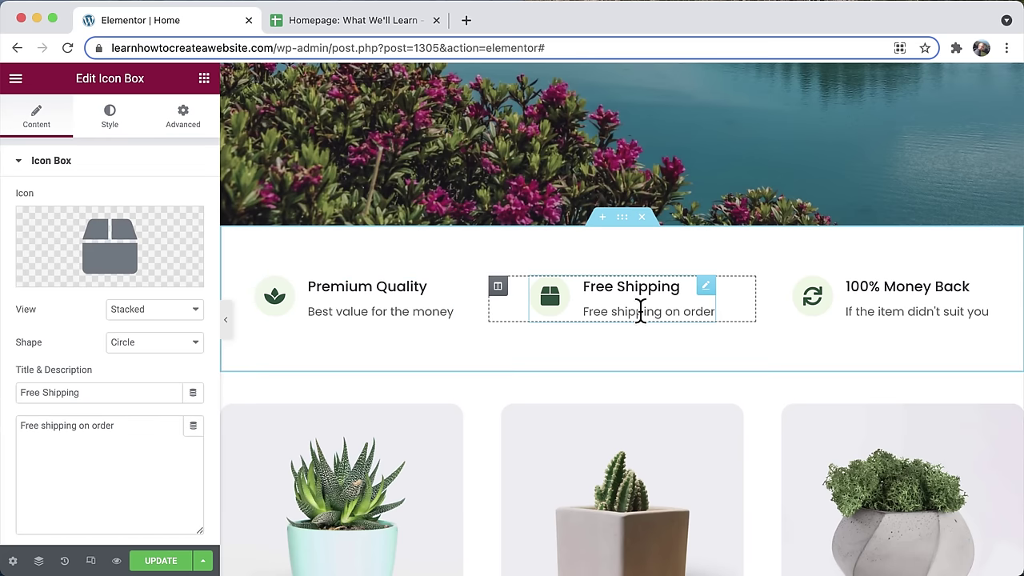
triple_click(88, 425)
text(All orders ab)
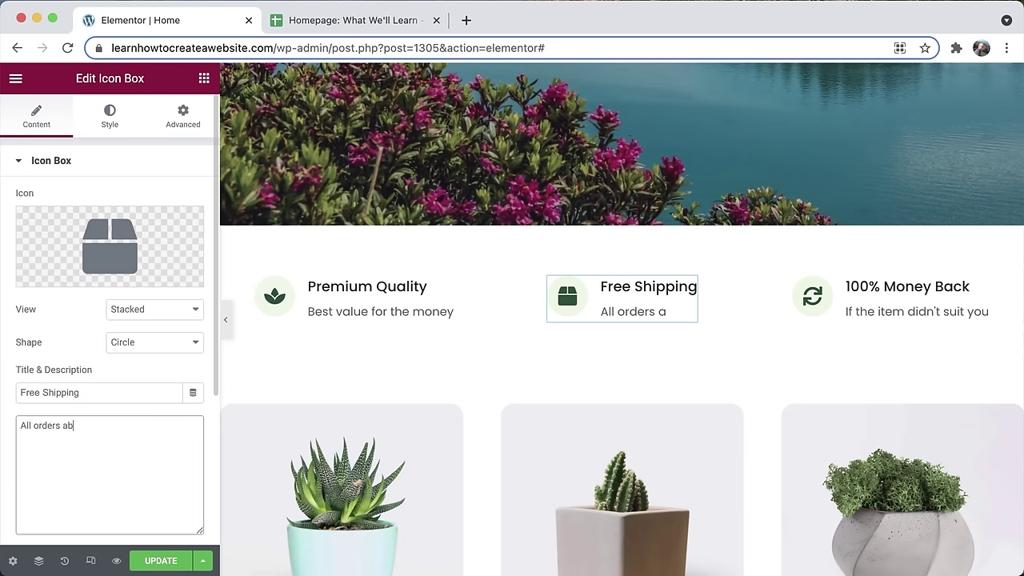
text(ove $50 in the USA)
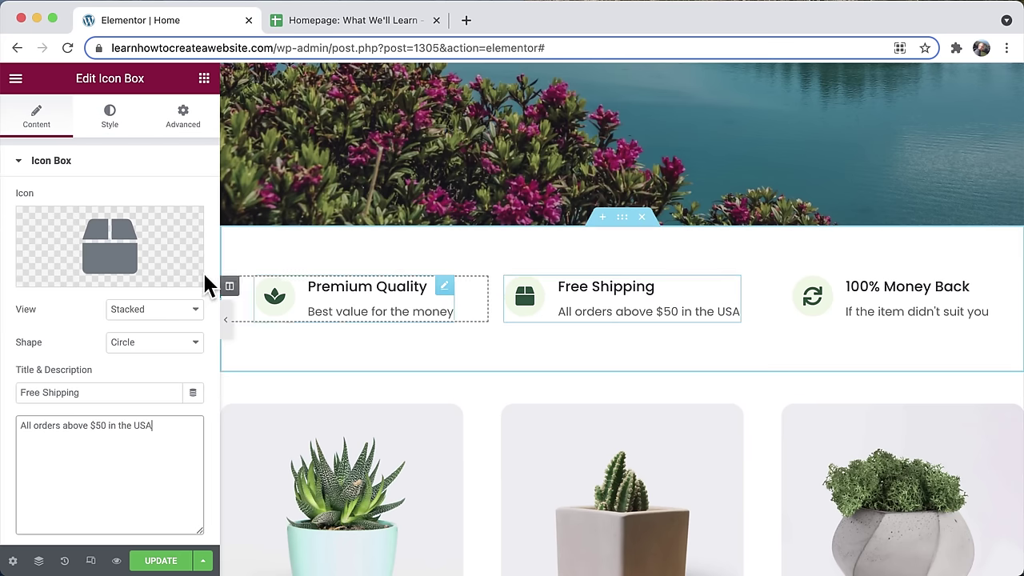
click(107, 239)
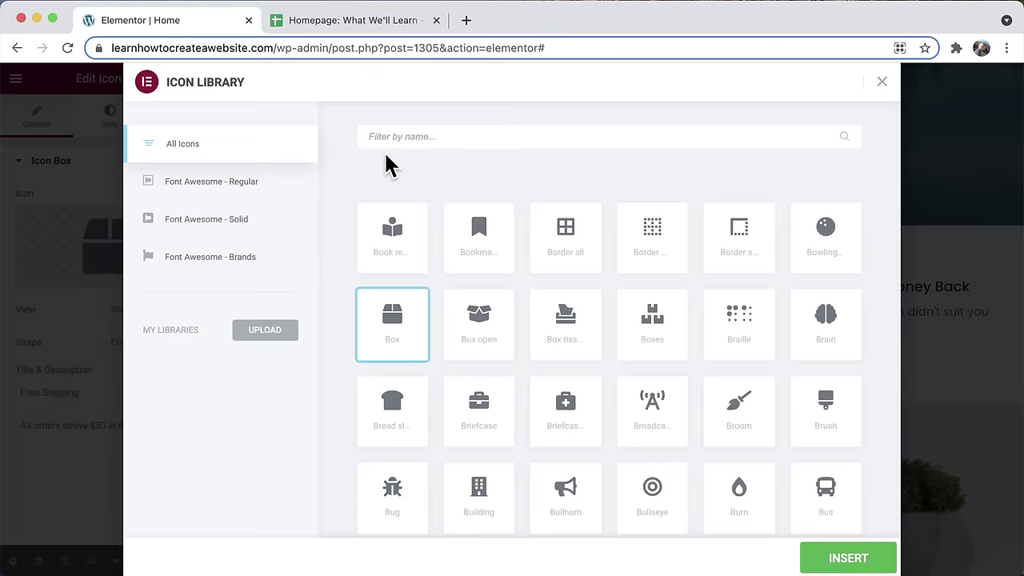
text(shipping)
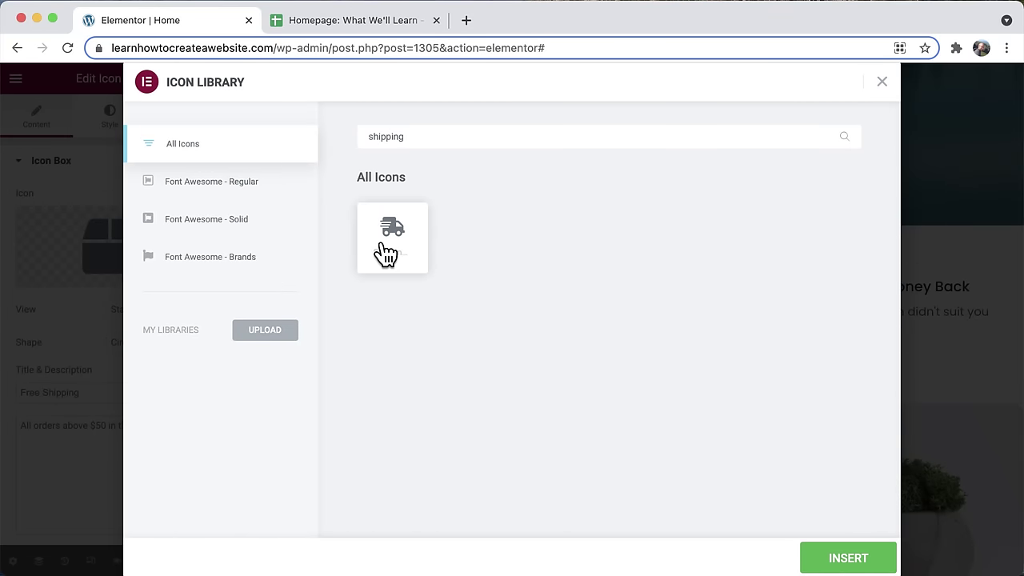
click(385, 245)
click(847, 558)
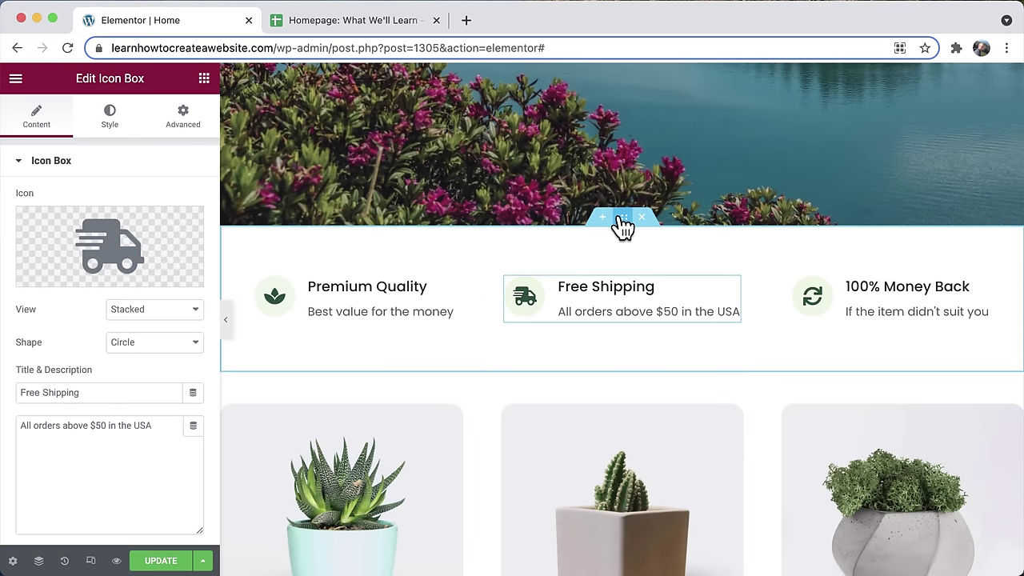
drag(622, 217, 590, 120)
Scroll to check the features row above the 'Interested? Shop This Plant Collection!' banner.
scroll(619, 348, down, 15)
scroll(617, 350, up, 5)
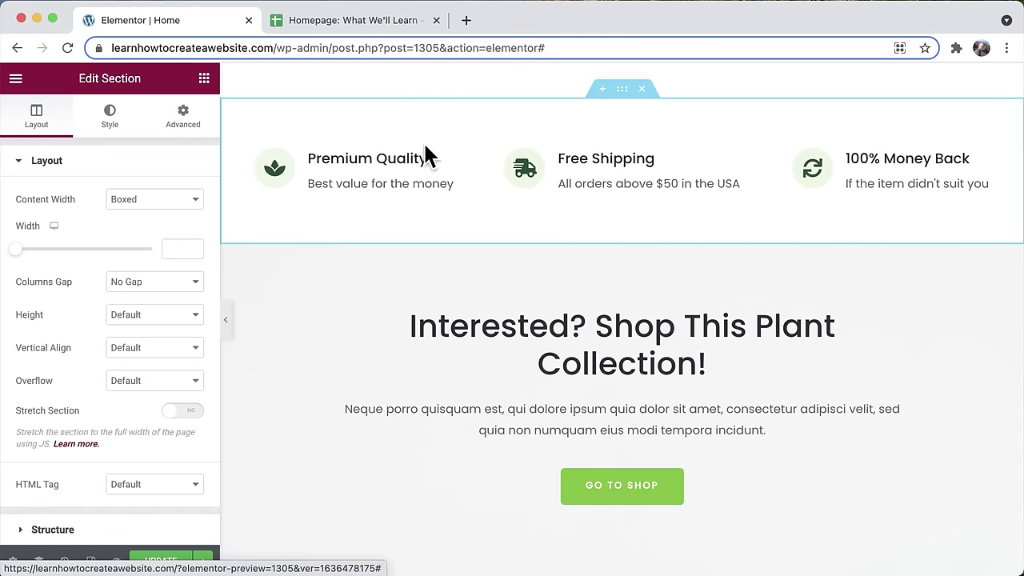
Tick 'Edit & move a homepage section' (B6) in the checklist, then return to the Elementor editor.
click(367, 31)
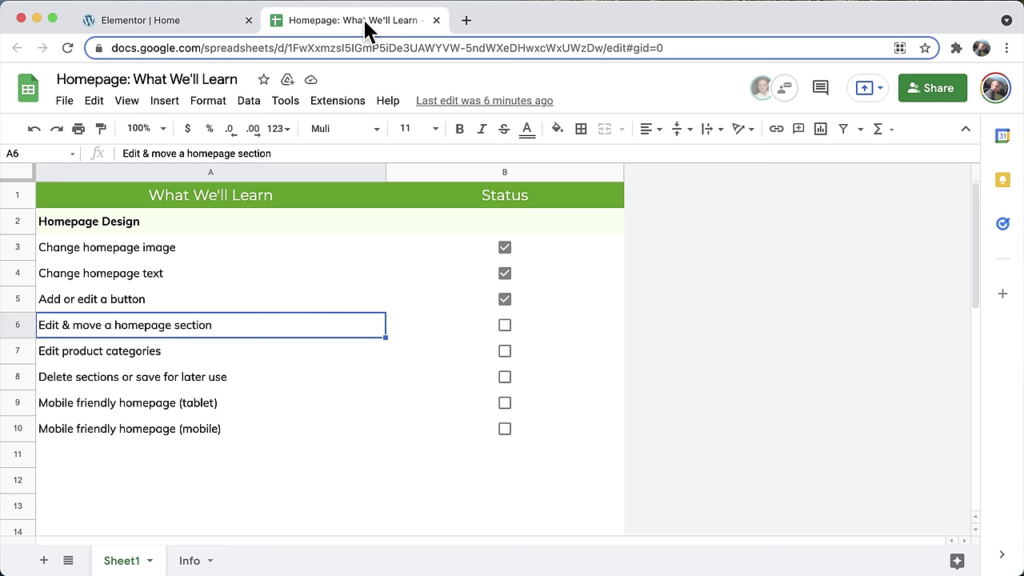
click(504, 325)
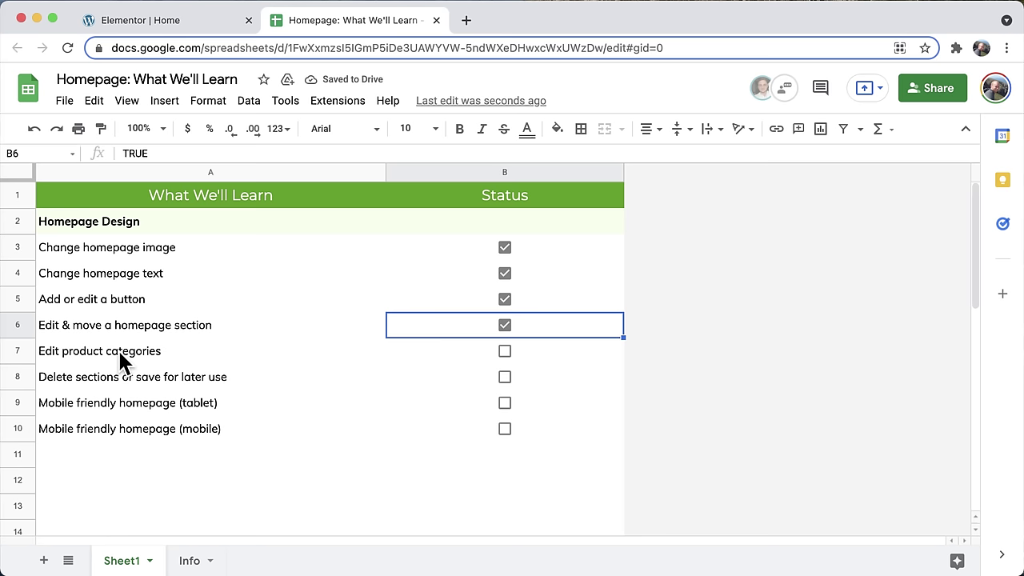
click(178, 26)
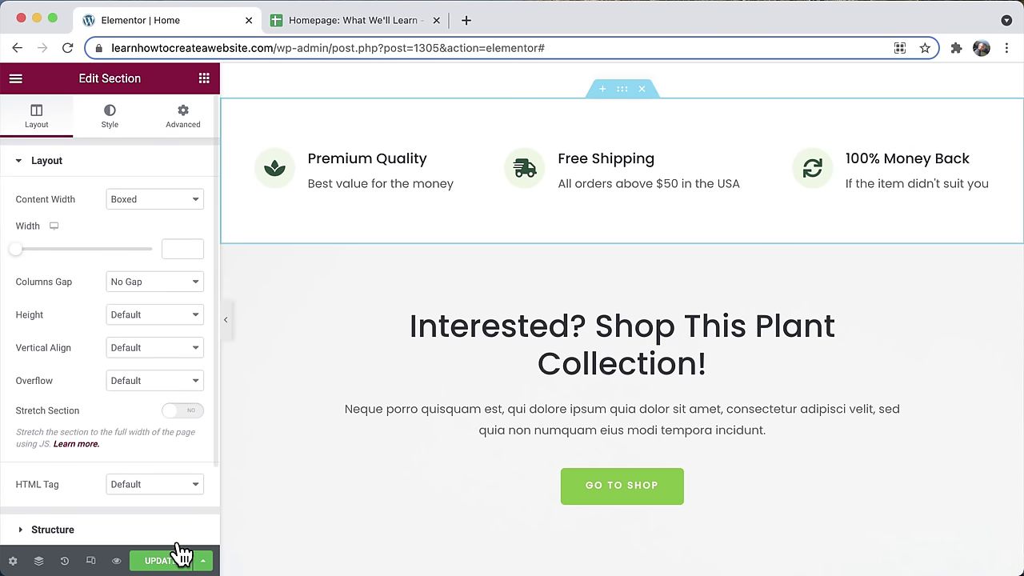
Save the page with UPDATE and scroll to the plant category cards section.
click(160, 561)
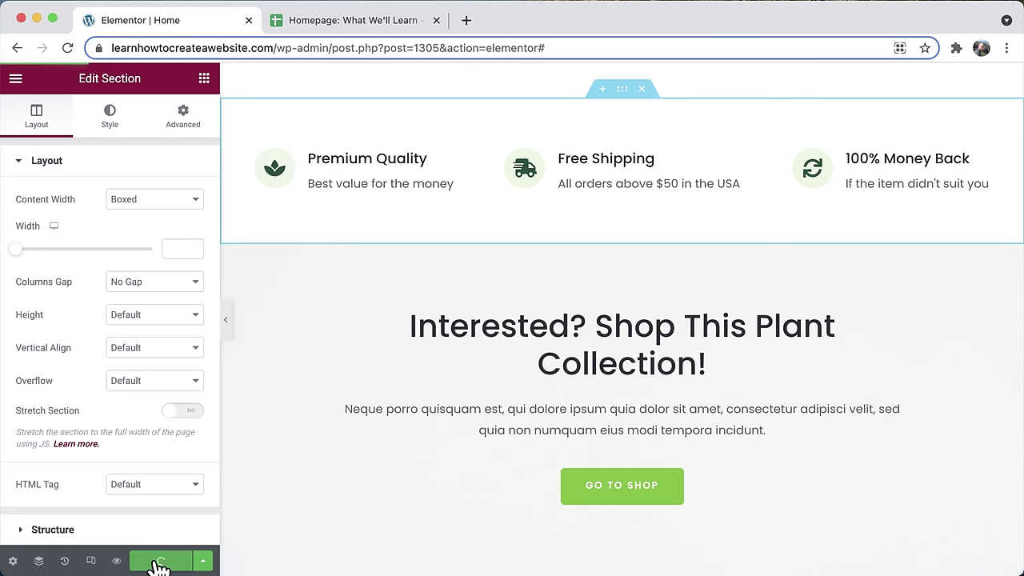
scroll(518, 422, down, 10)
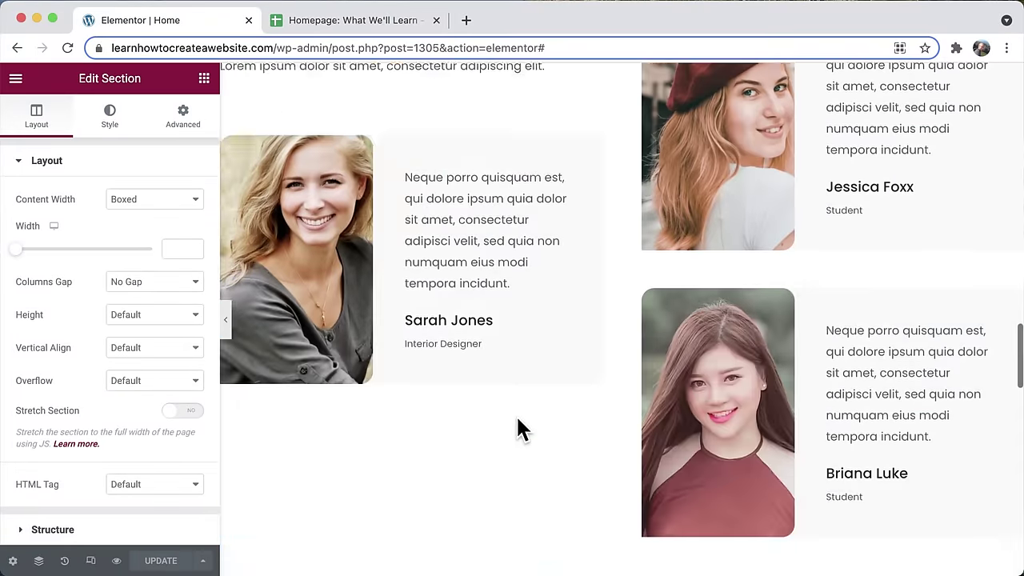
scroll(516, 414, up, 10)
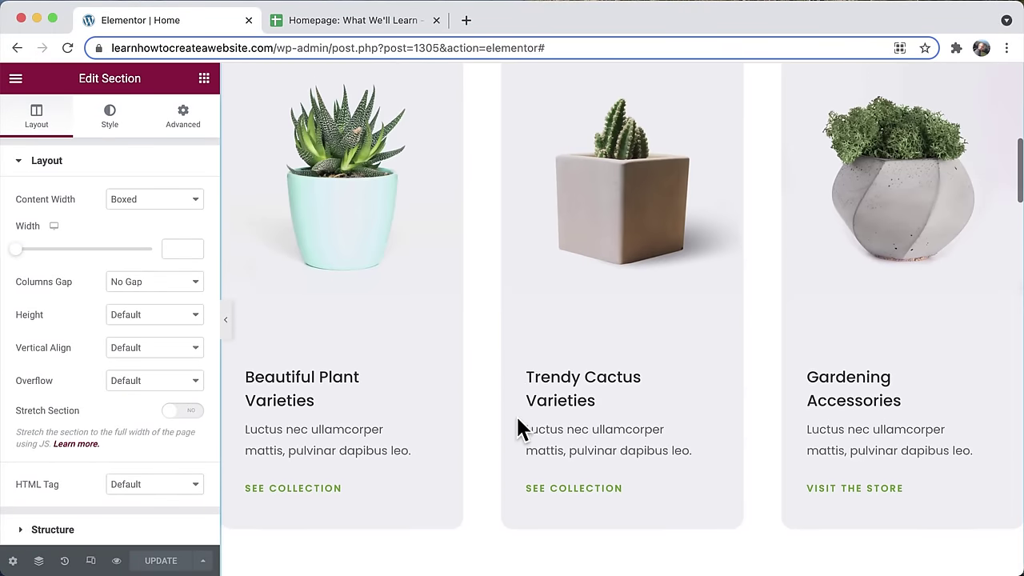
scroll(515, 415, up, 3)
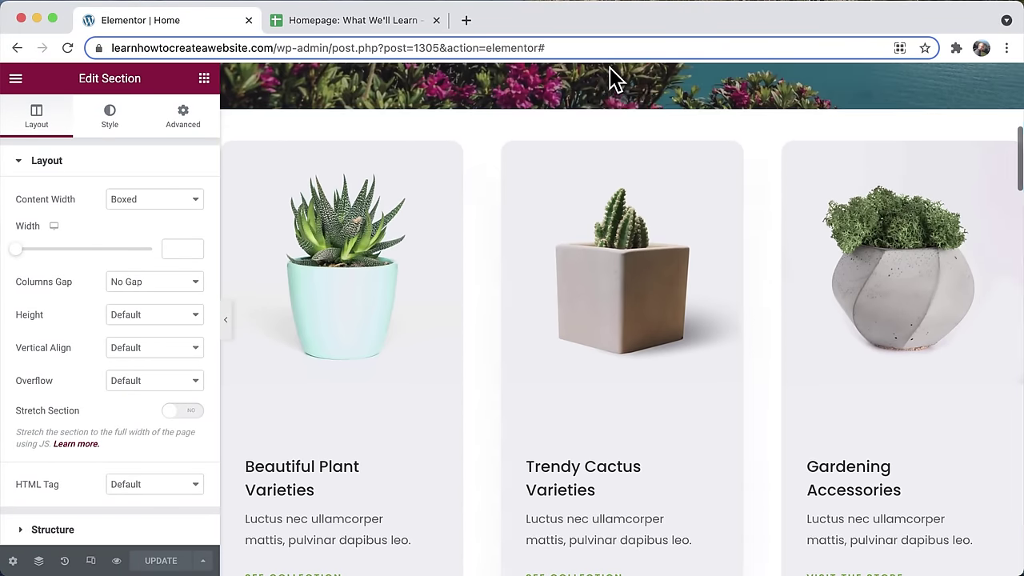
scroll(572, 351, down, 2)
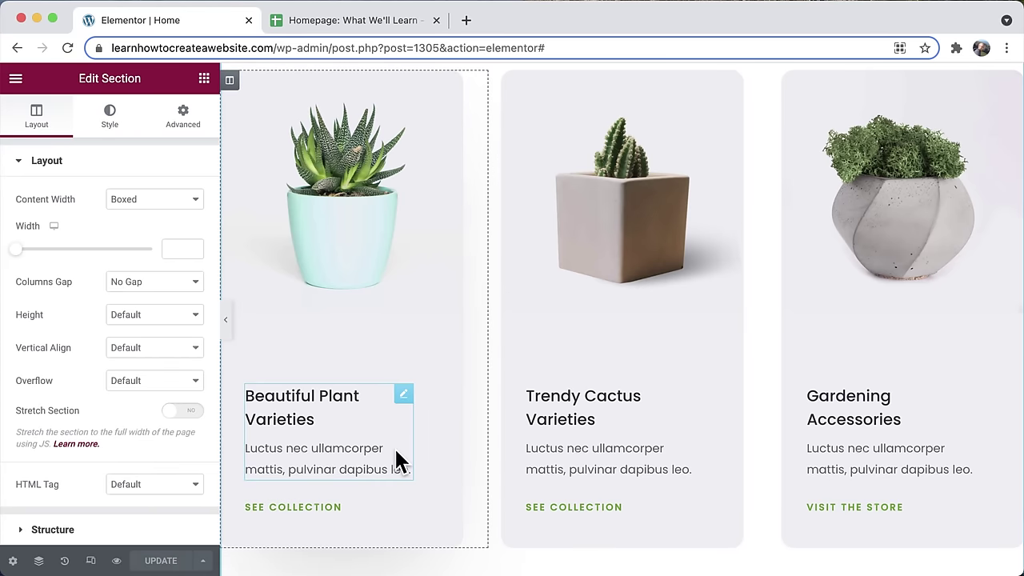
scroll(396, 460, up, 2)
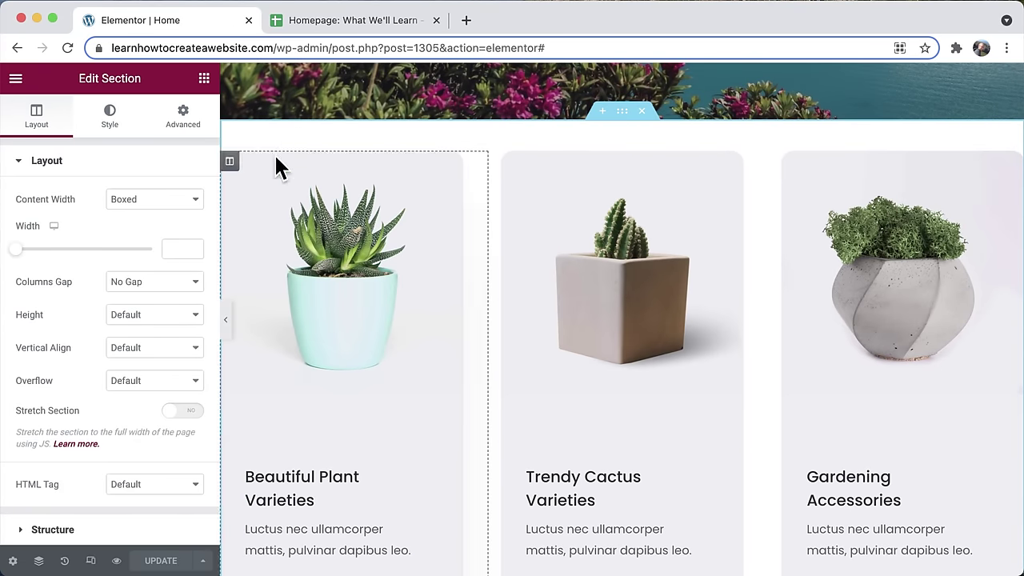
Set the cards section's top and bottom padding to 100 px, select the first SEE COLLECTION button, and open a new tab.
click(183, 117)
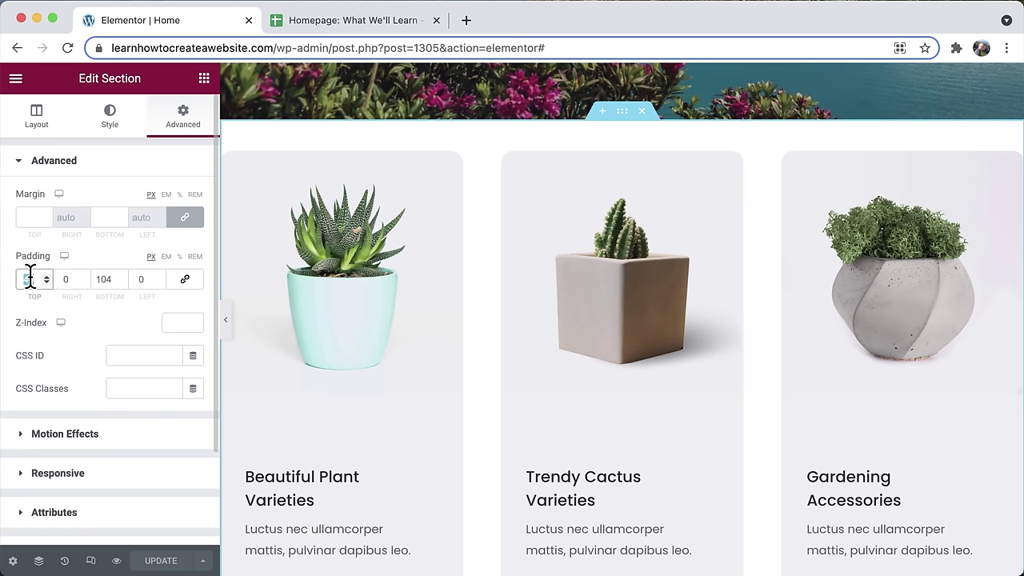
text(100)
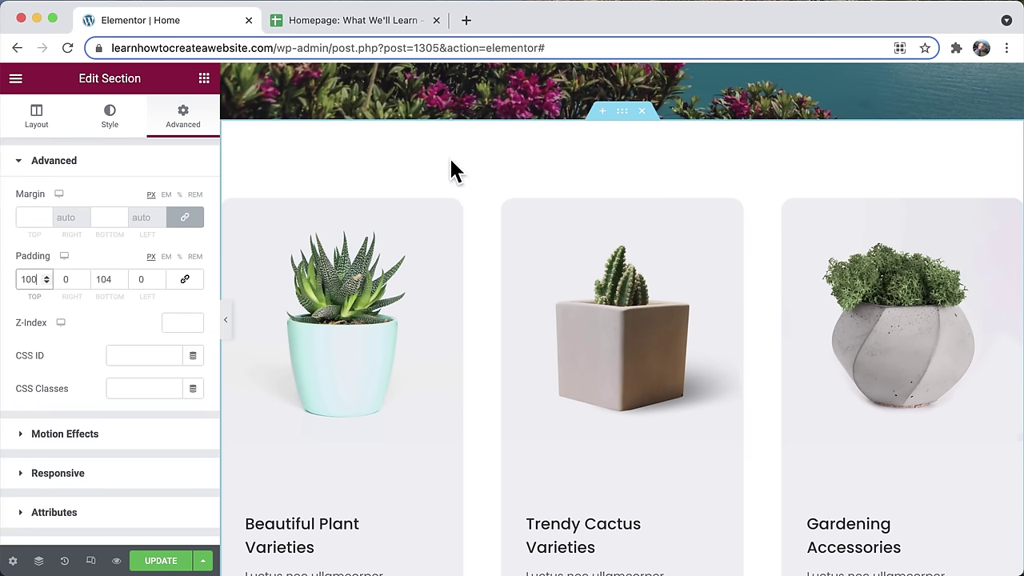
double_click(102, 279)
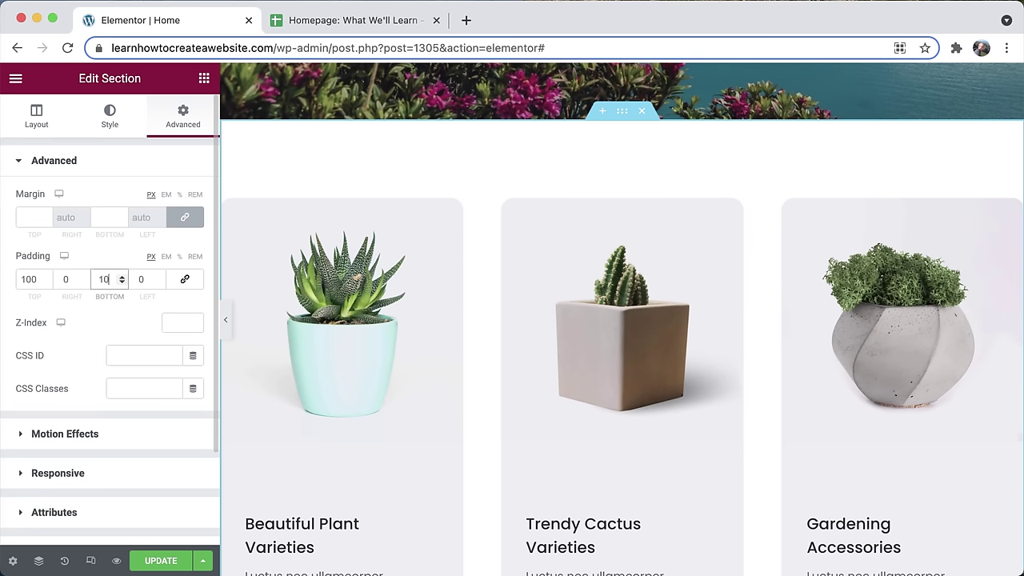
scroll(502, 353, down, 5)
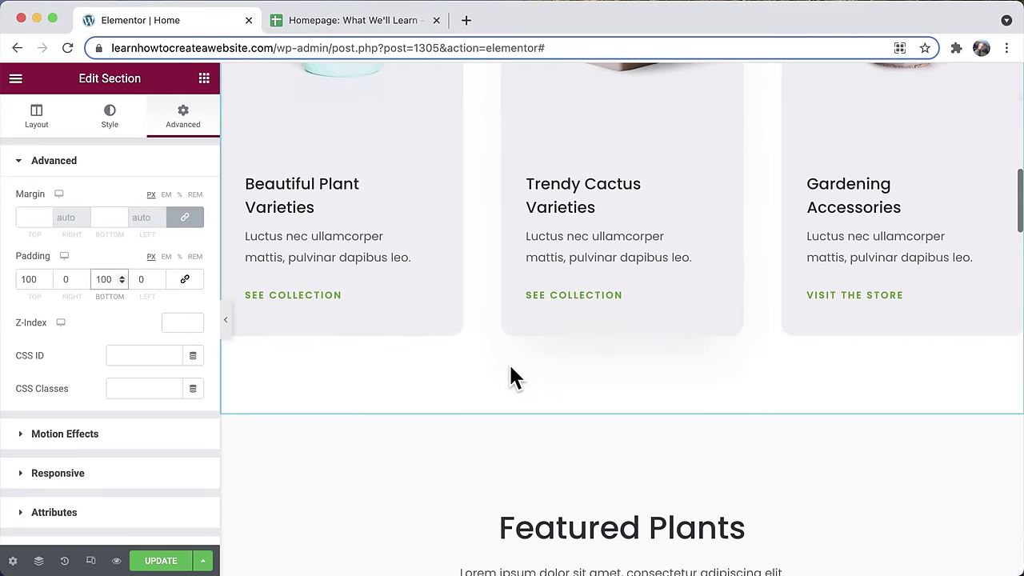
scroll(514, 410, up, 1)
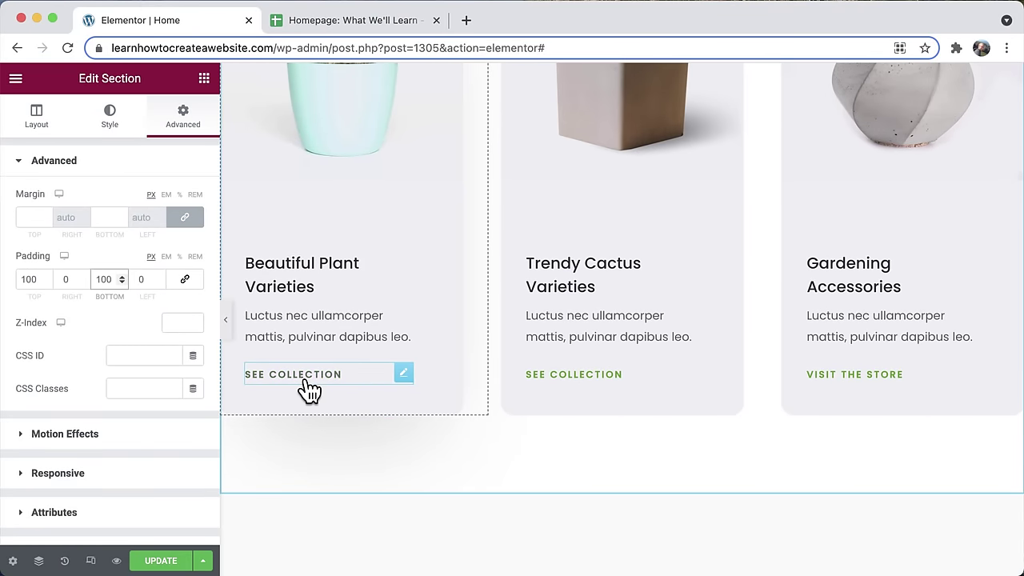
click(347, 381)
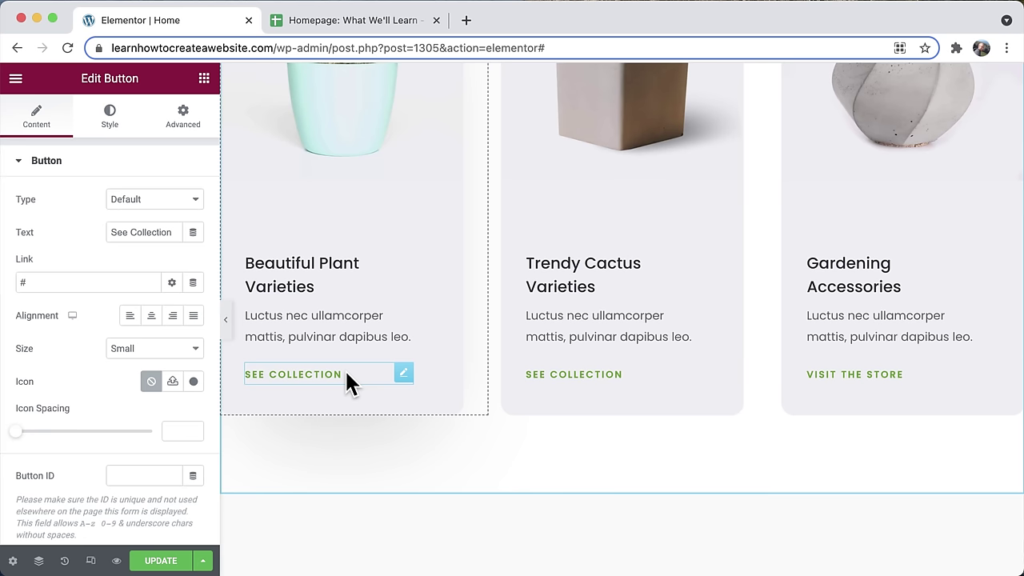
click(466, 21)
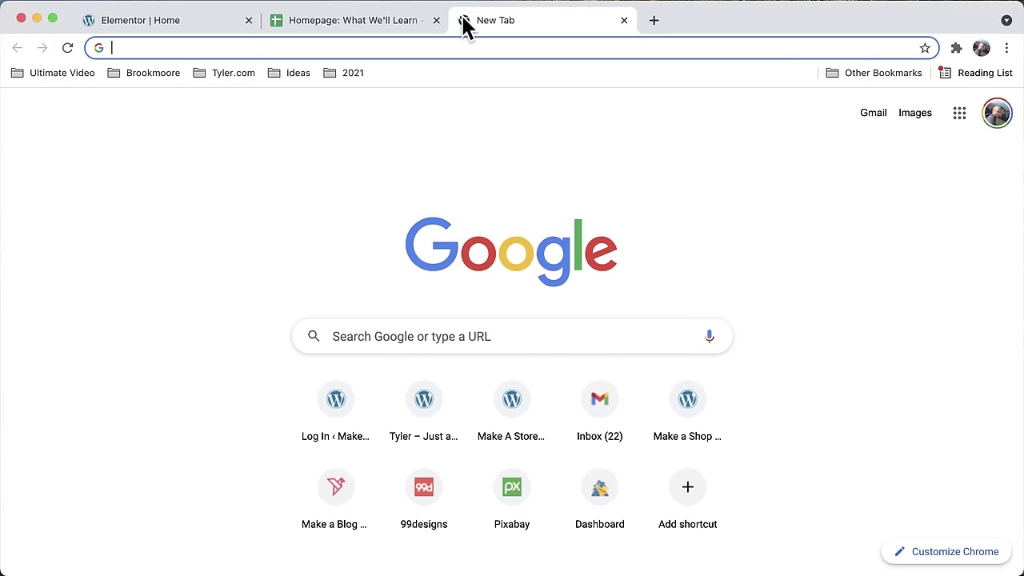
Open the live store's Plants category page, copy its URL, and return to the Elementor editor.
text(learn)
key(Return)
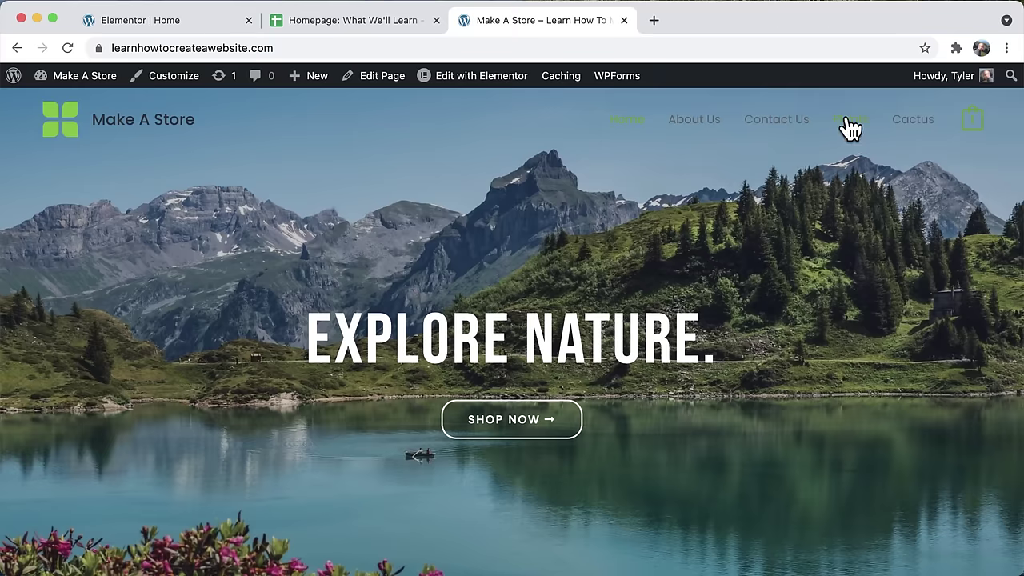
click(849, 126)
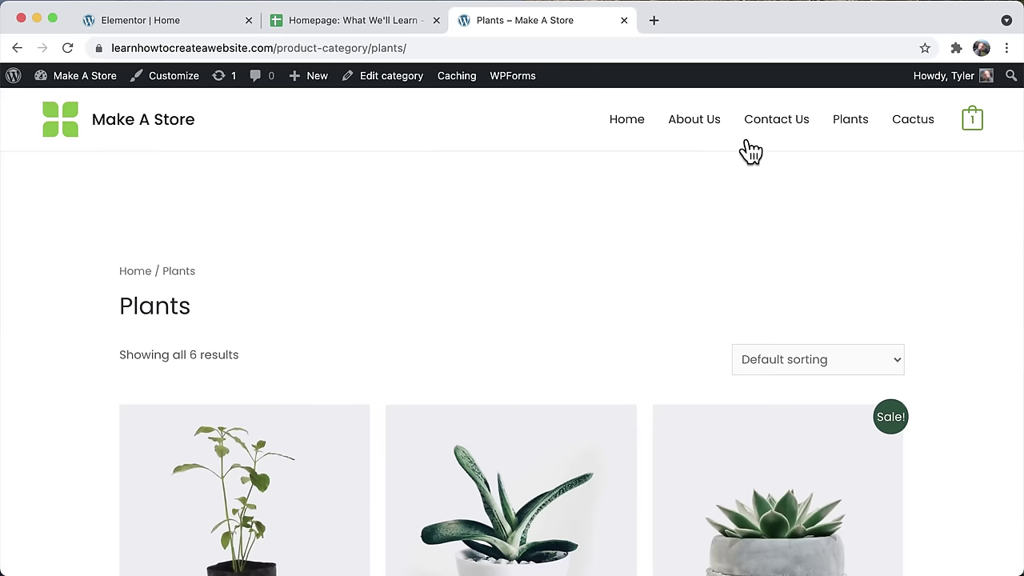
click(464, 48)
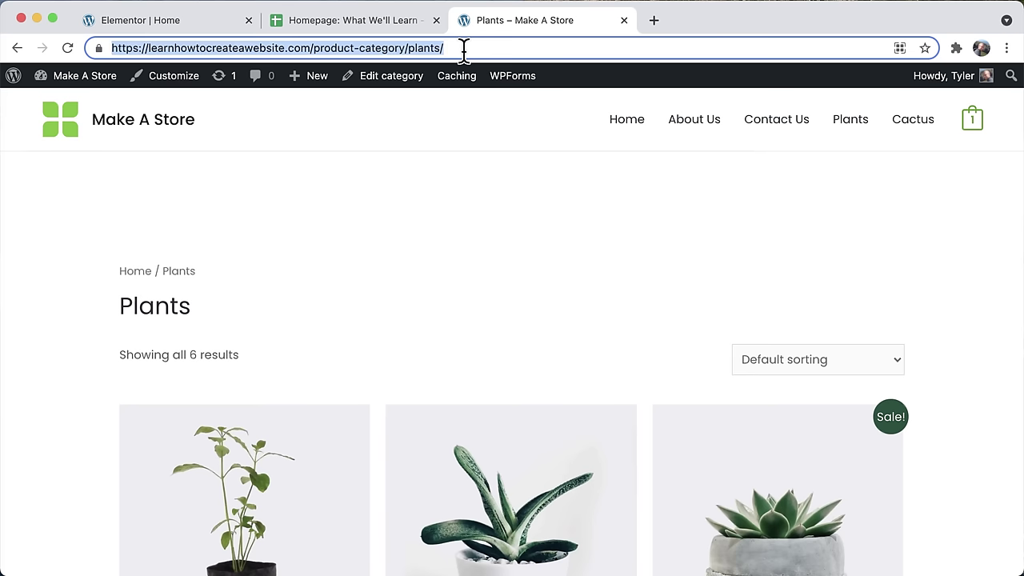
right_click(408, 46)
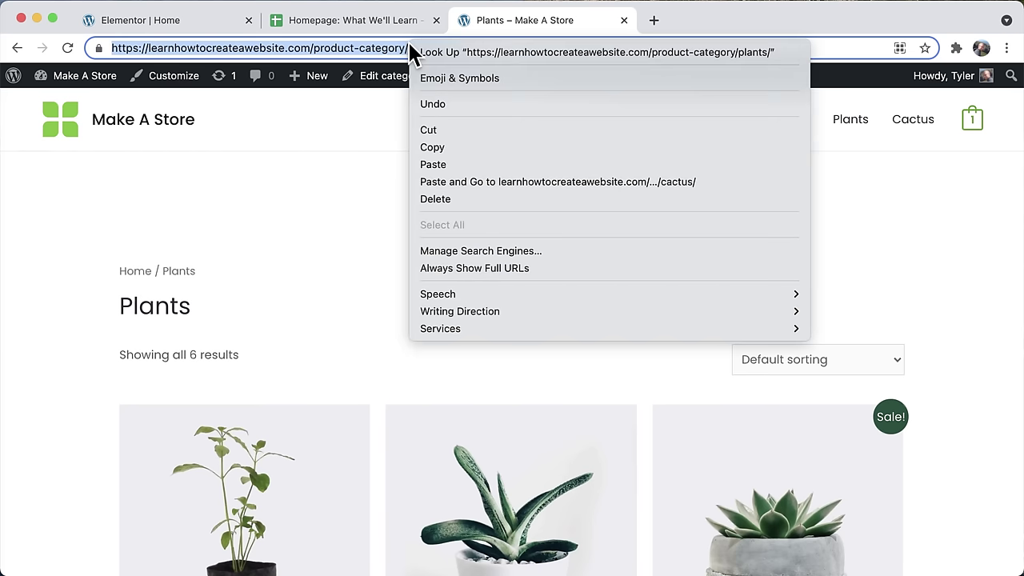
click(449, 147)
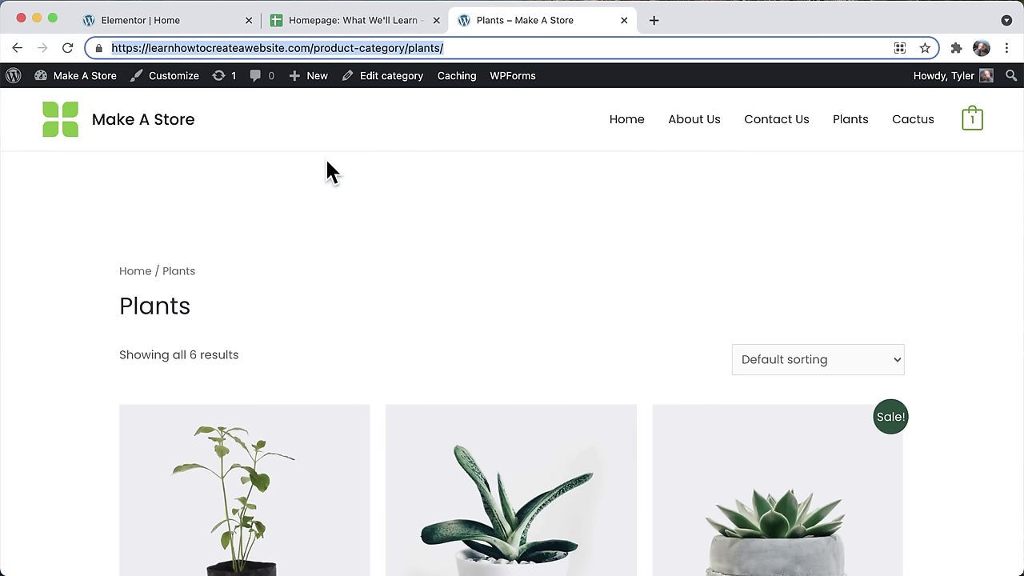
click(196, 32)
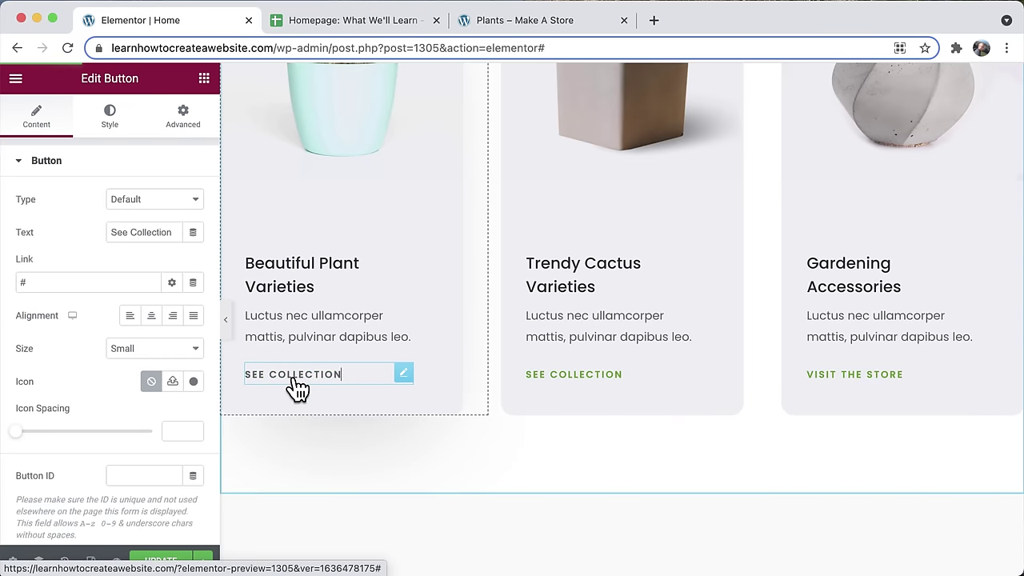
Replace the first SEE COLLECTION button's # link with the pasted Plants category URL.
double_click(84, 280)
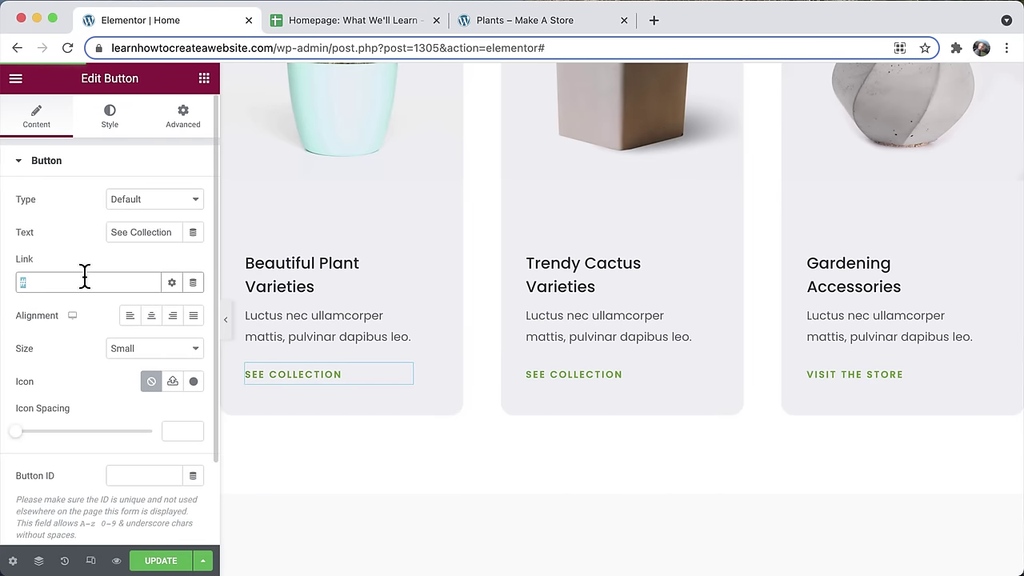
right_click(35, 277)
click(76, 422)
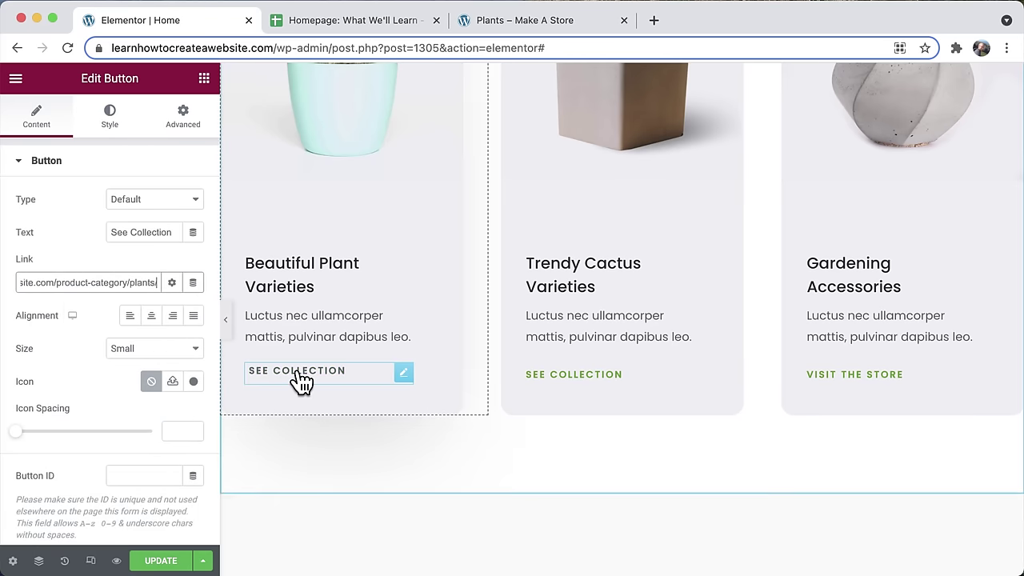
Style the button text #FC5F5F normally and #E60000 on hover.
click(110, 116)
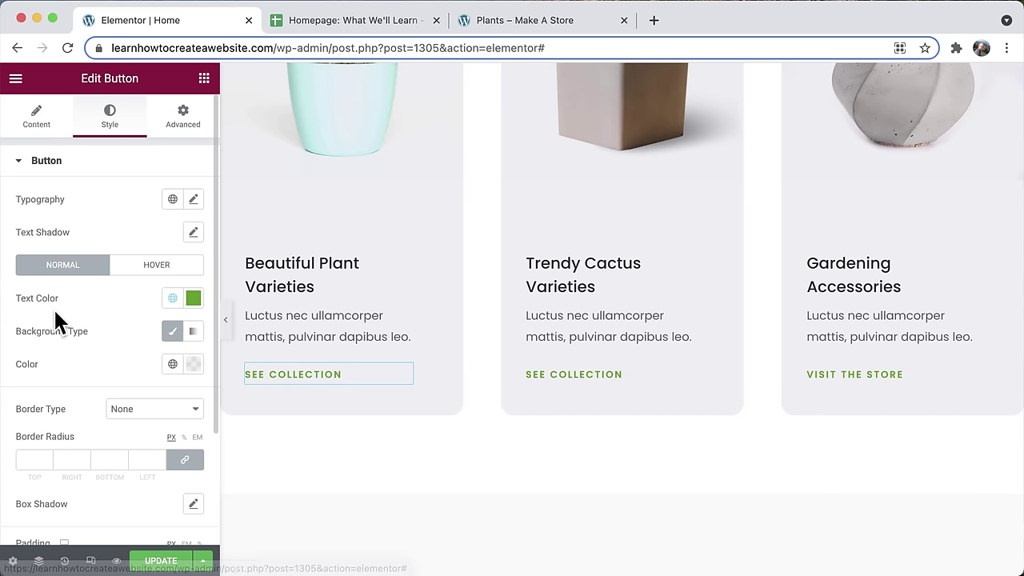
click(194, 298)
text(f)
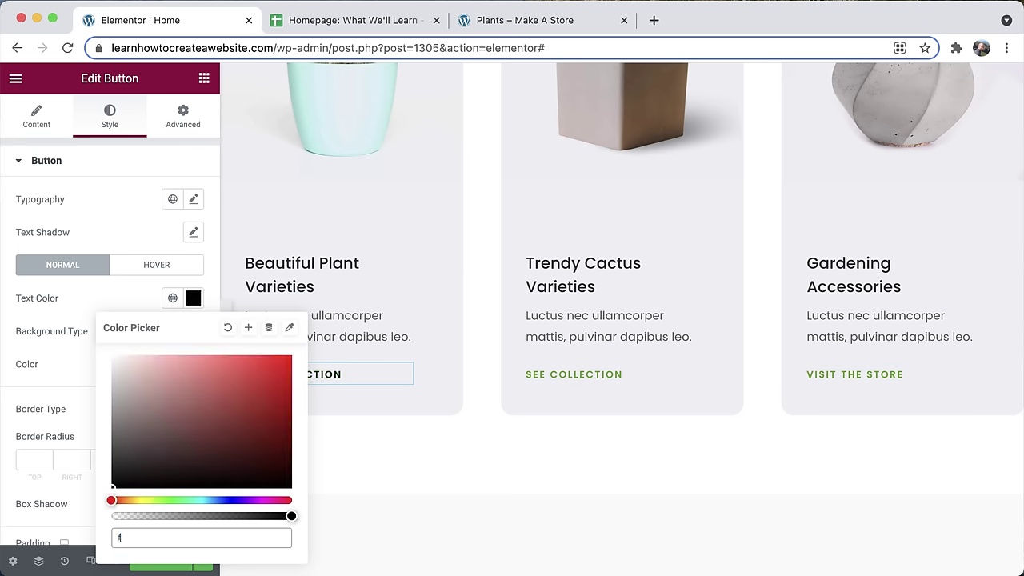
text(c5f5)
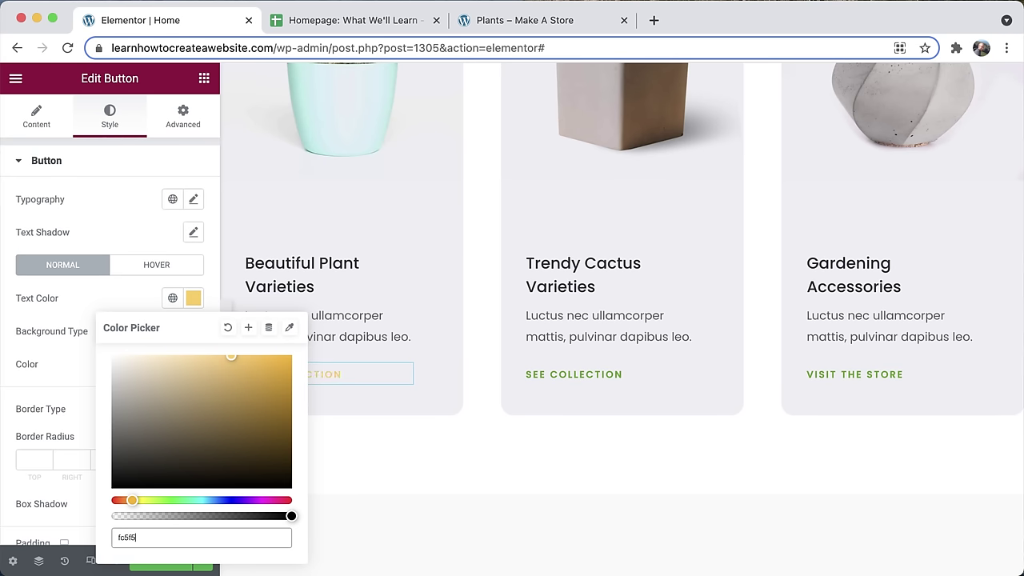
text(f)
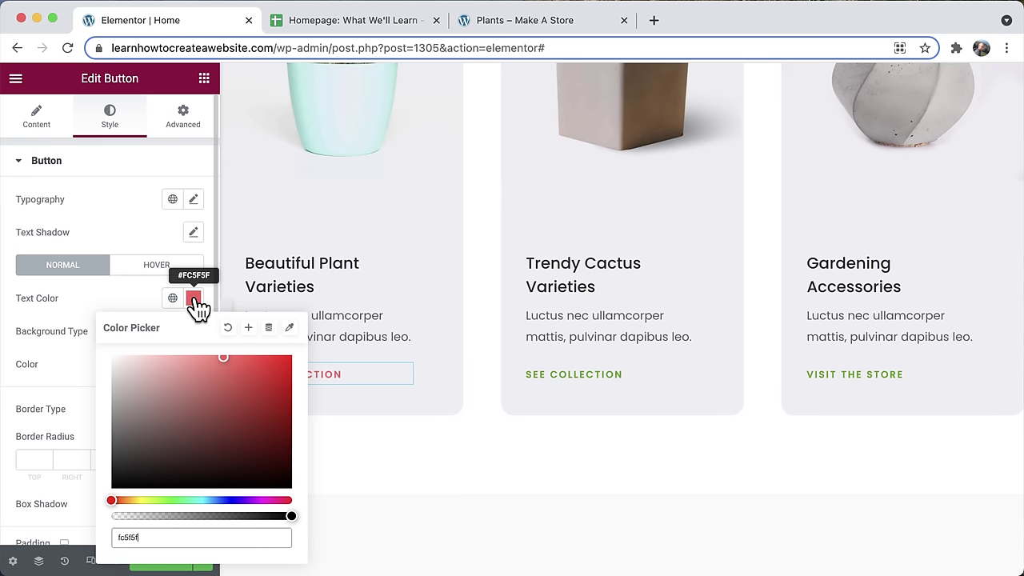
click(194, 300)
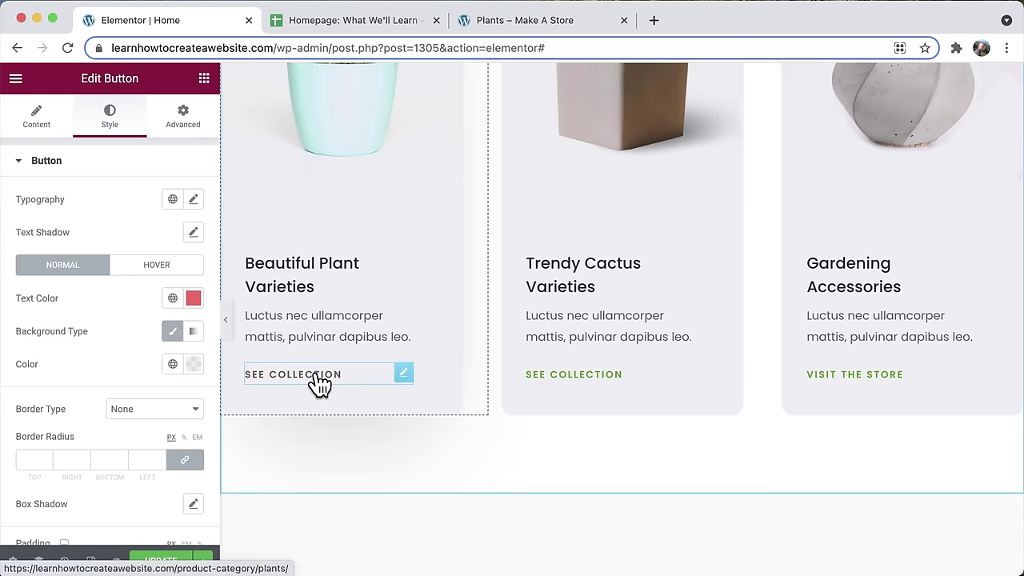
click(164, 268)
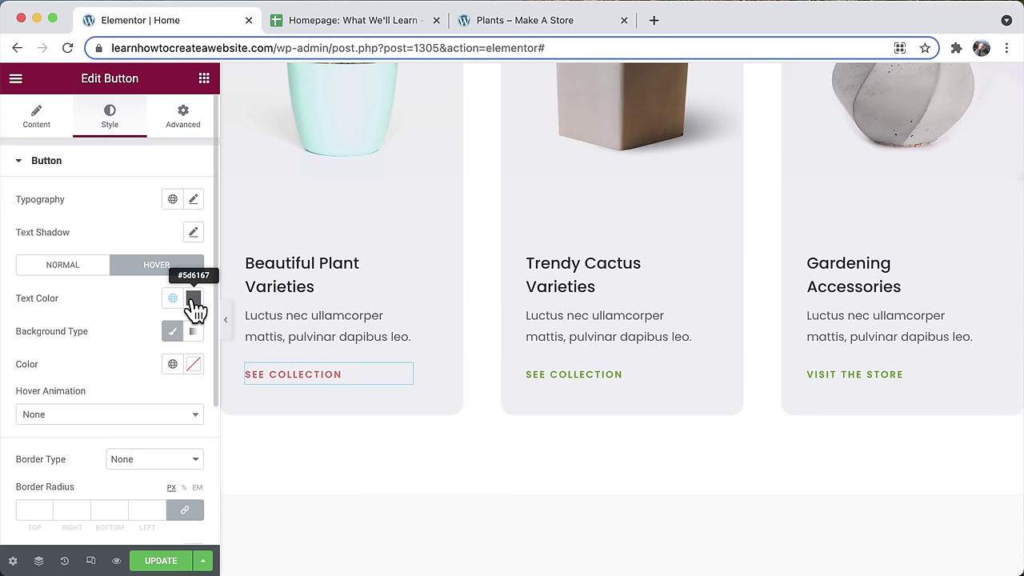
click(193, 300)
text(e60)
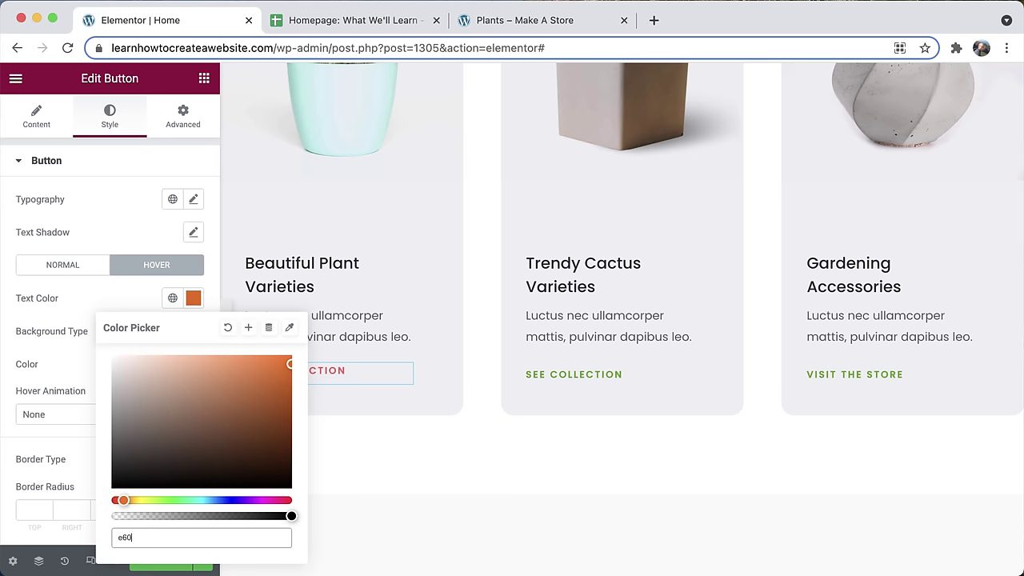
text(000)
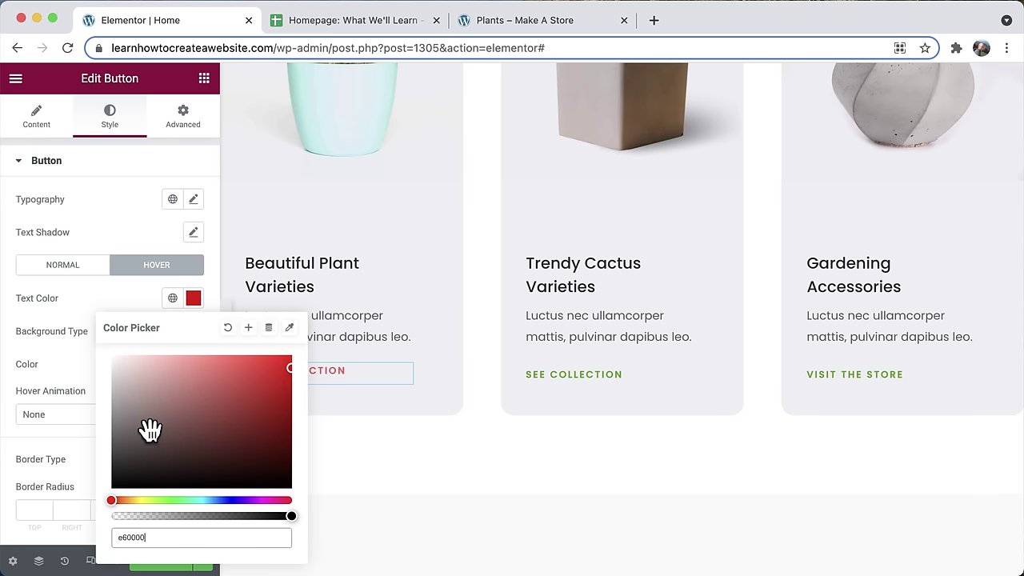
click(125, 290)
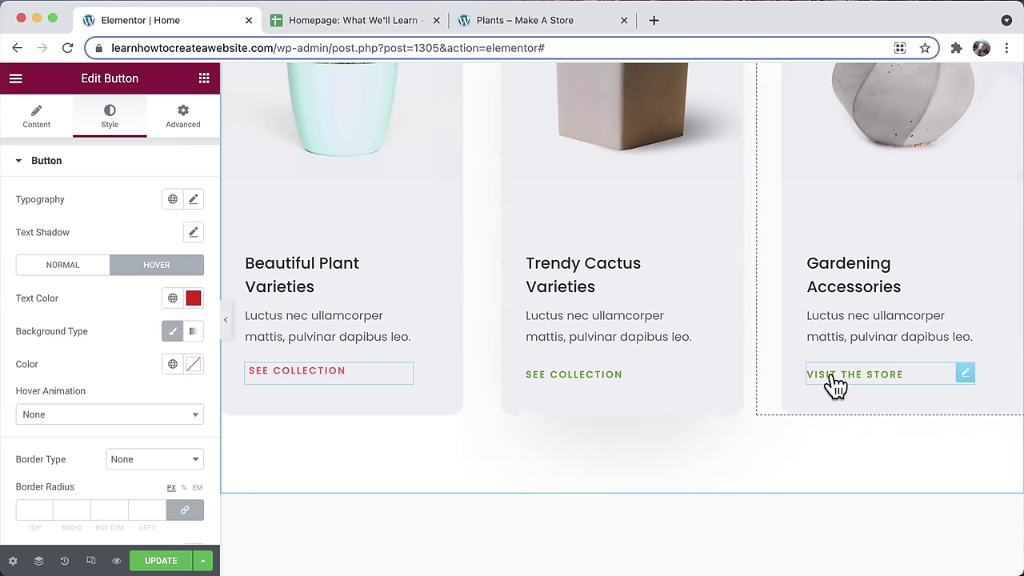
Copy the first button and paste its style onto the second SEE COLLECTION and VISIT THE STORE buttons.
right_click(303, 372)
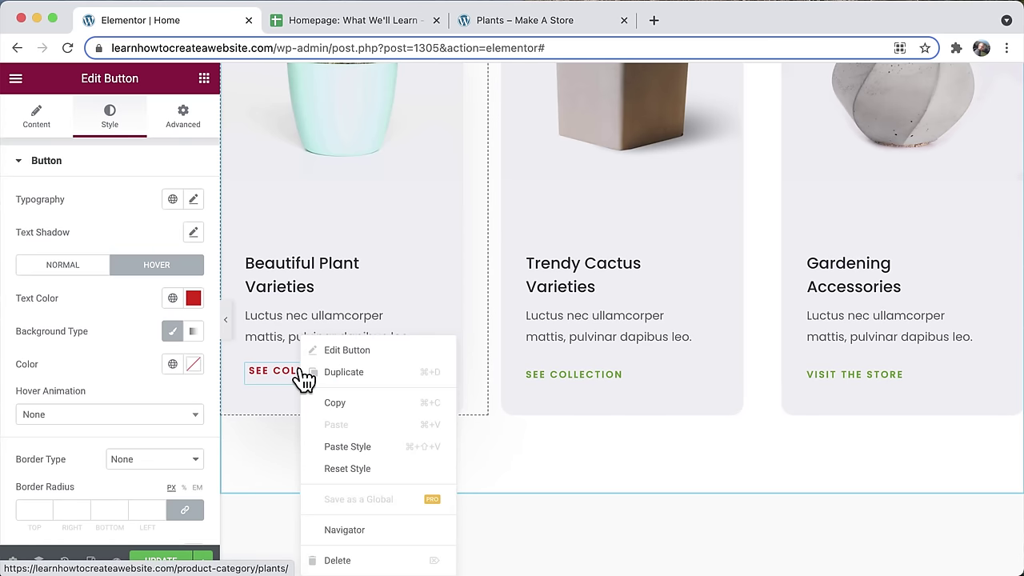
click(354, 404)
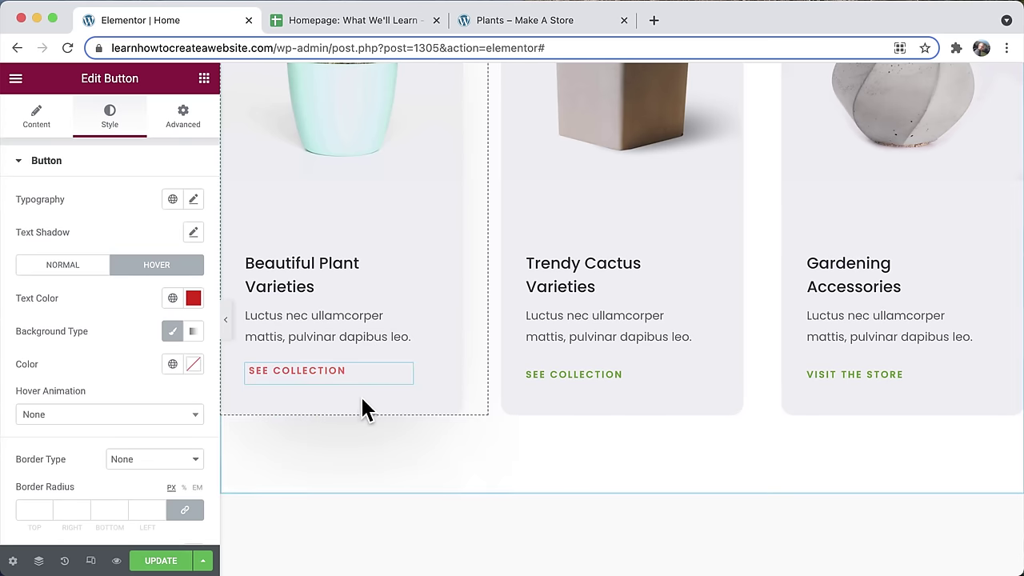
right_click(604, 384)
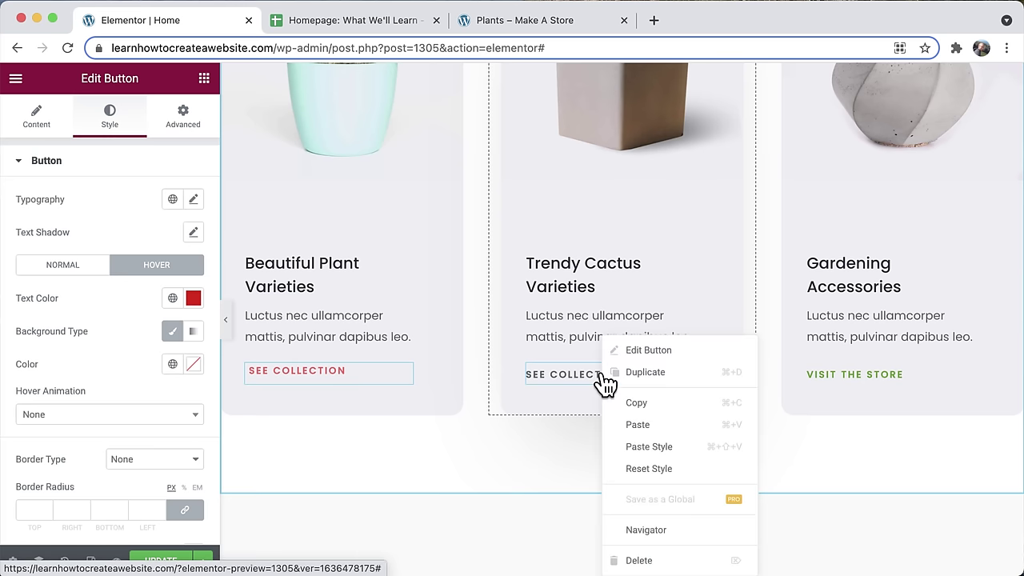
click(663, 454)
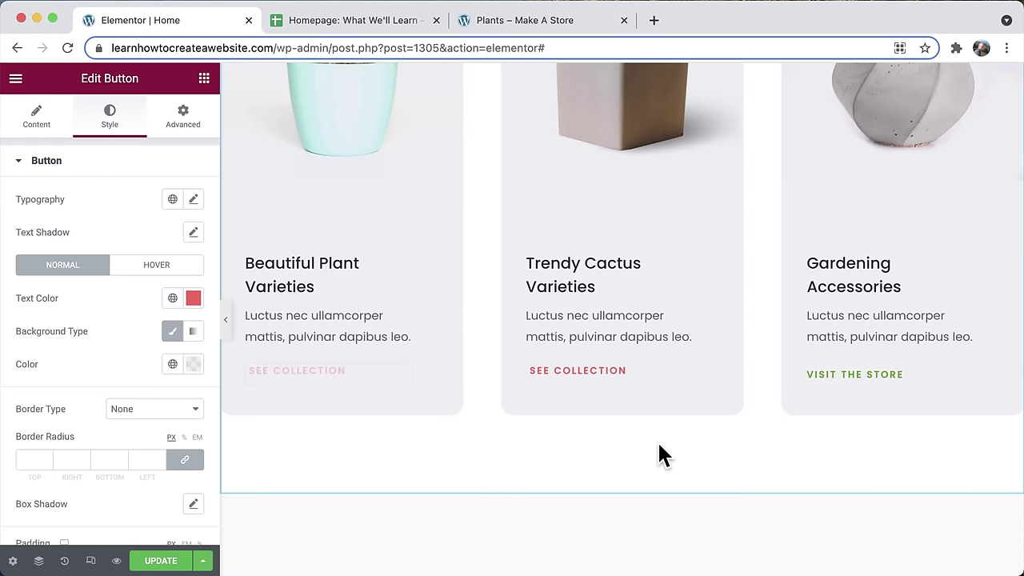
right_click(851, 383)
click(895, 448)
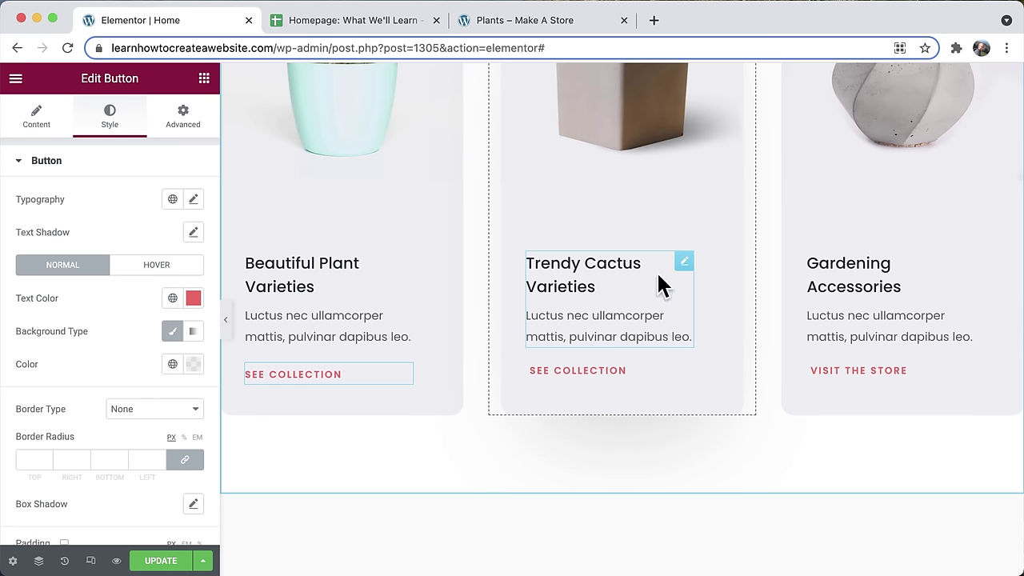
Link the middle SEE COLLECTION button to the copied Cactus category page URL.
click(590, 381)
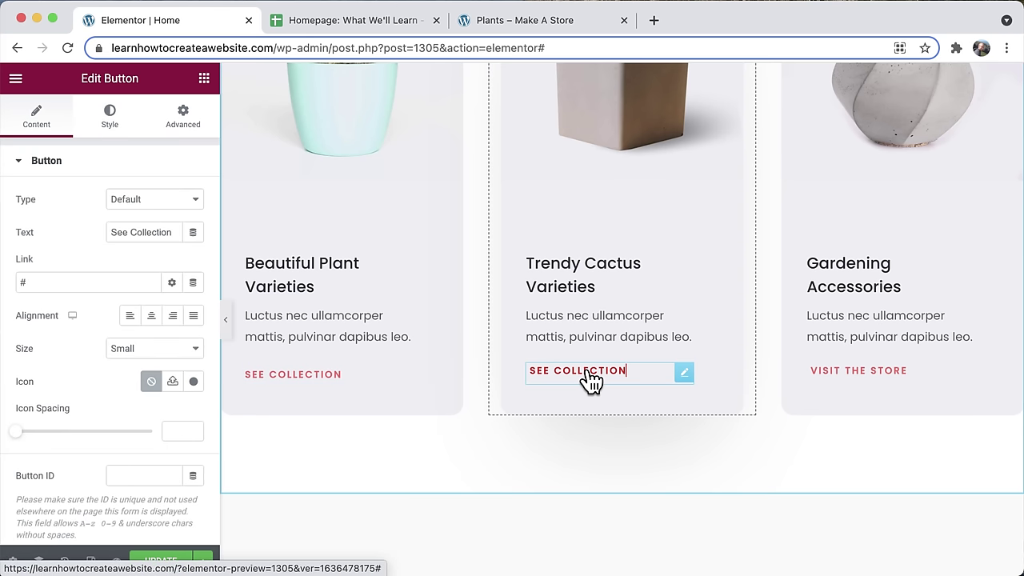
click(523, 22)
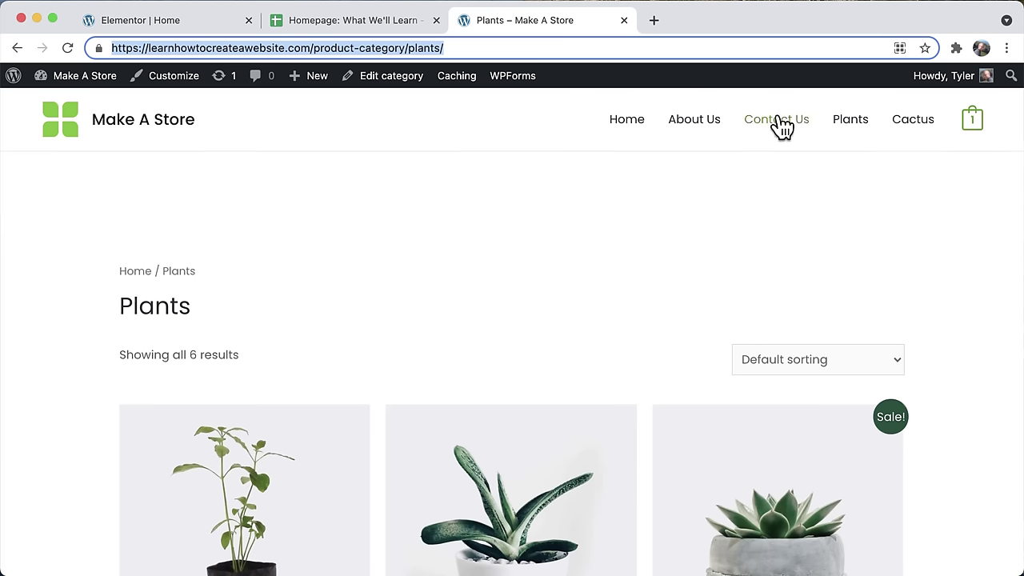
click(913, 125)
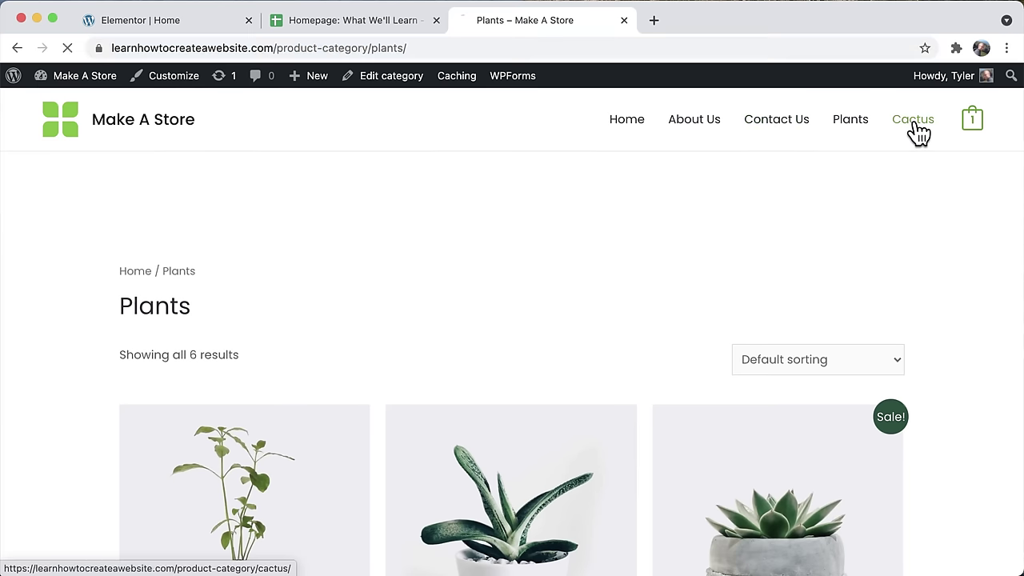
click(510, 48)
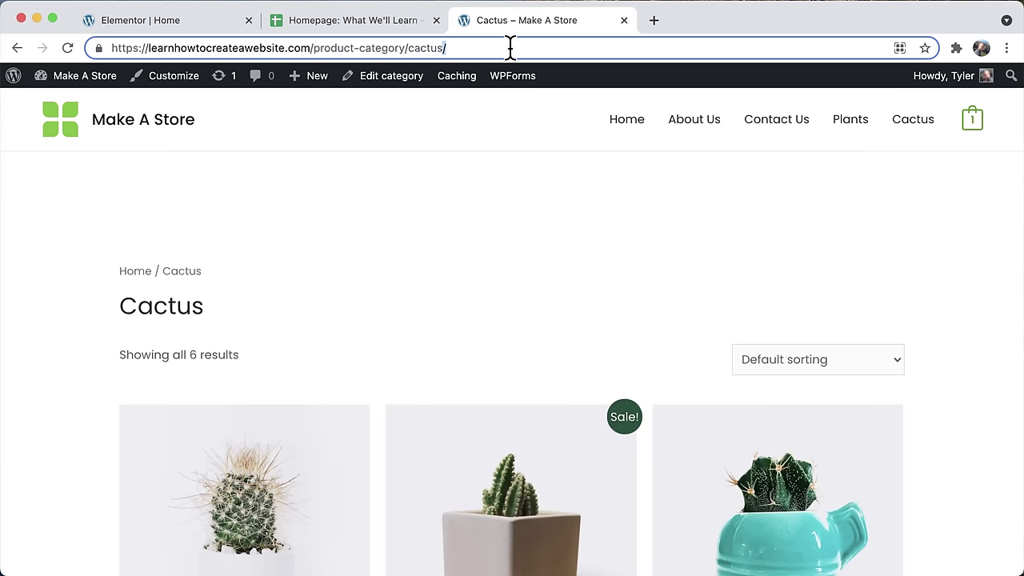
right_click(422, 47)
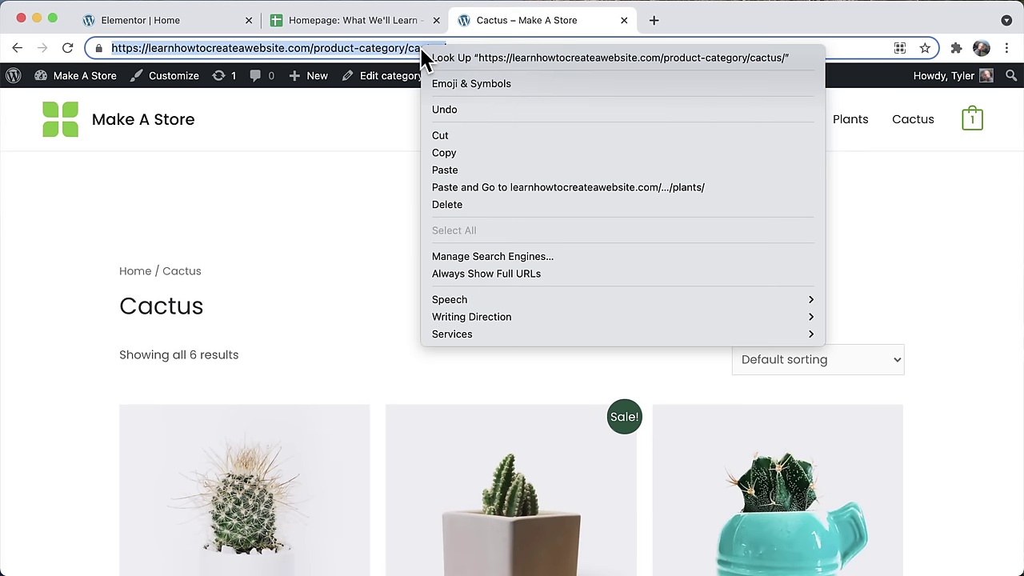
click(466, 154)
click(196, 31)
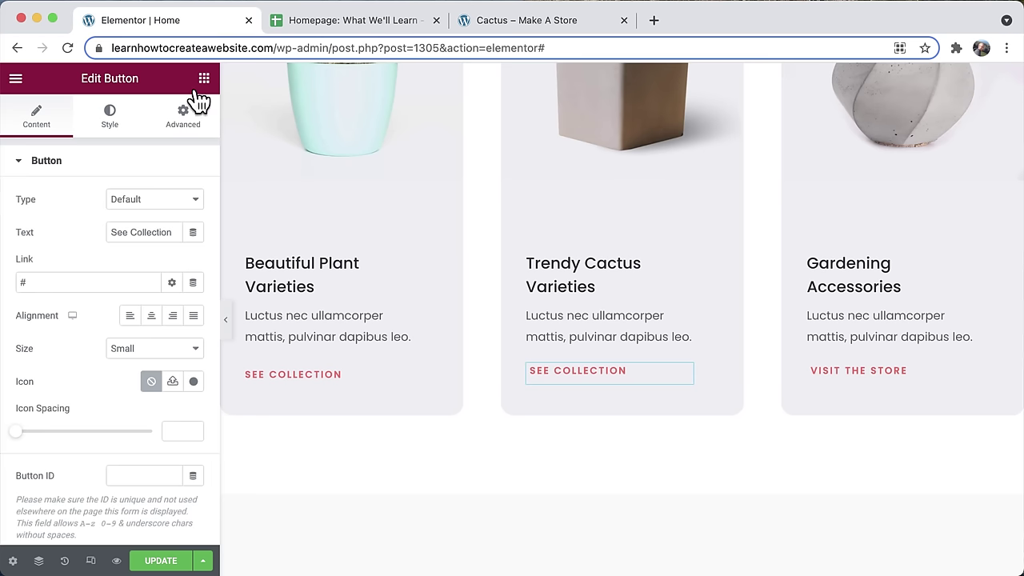
triple_click(74, 282)
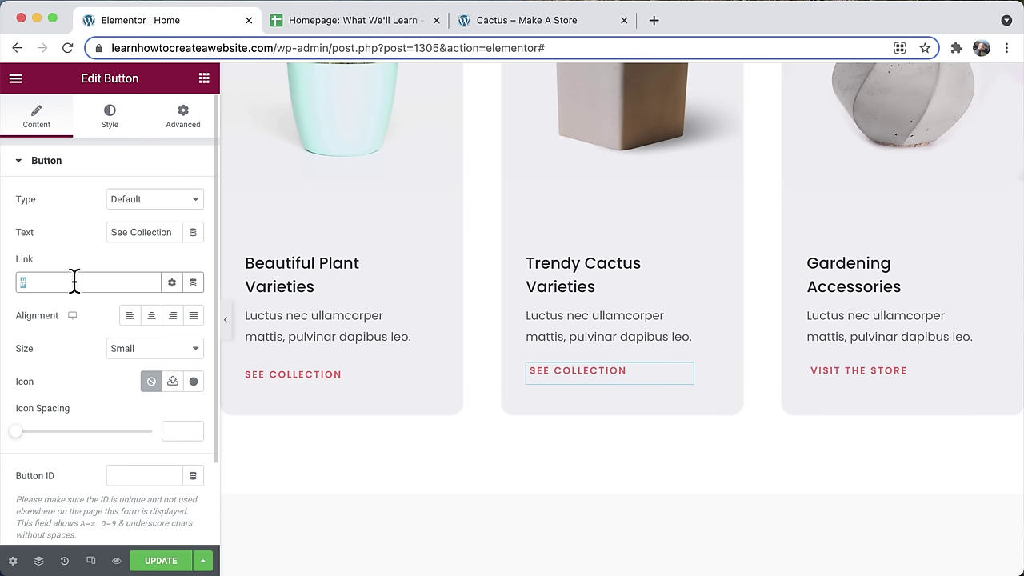
key(super+v)
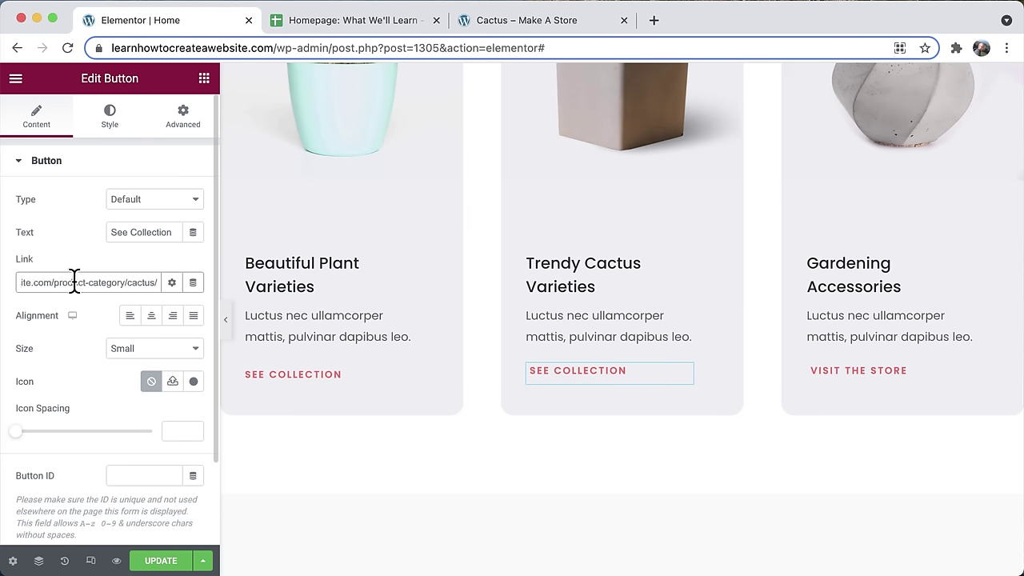
Point the VISIT THE STORE button's link at /shop, then switch to the checklist.
click(894, 379)
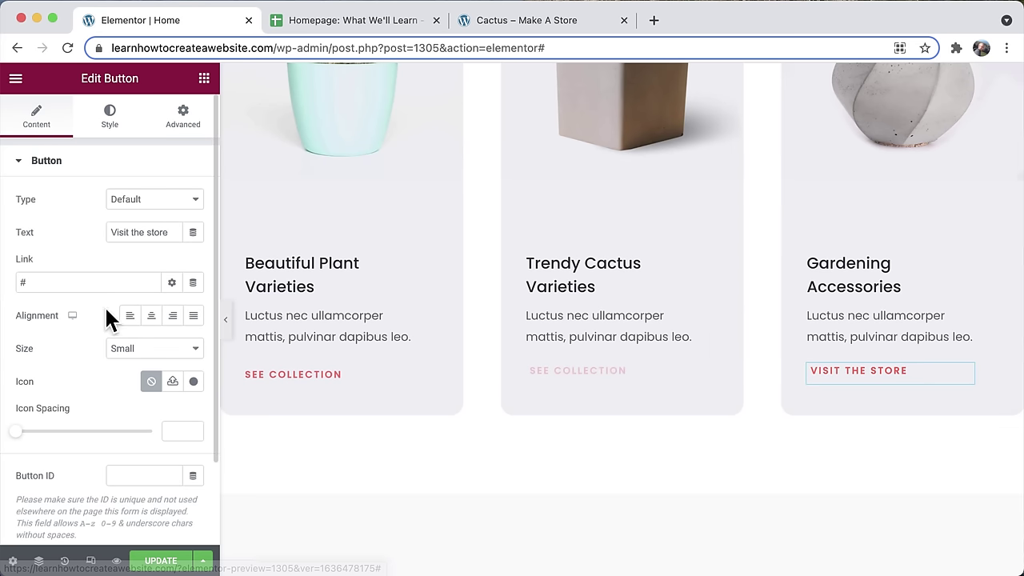
double_click(62, 281)
text(/shop)
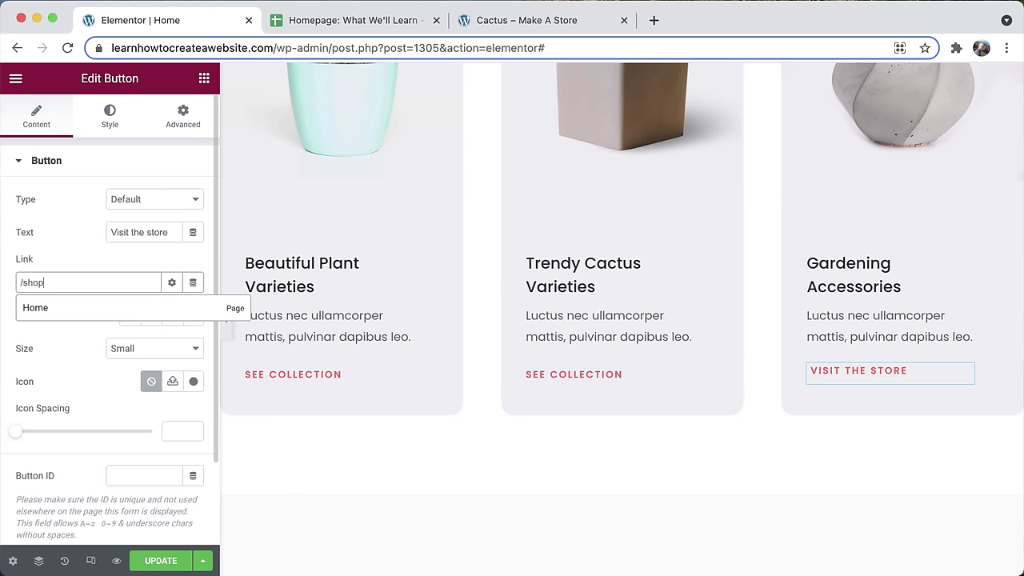
click(349, 24)
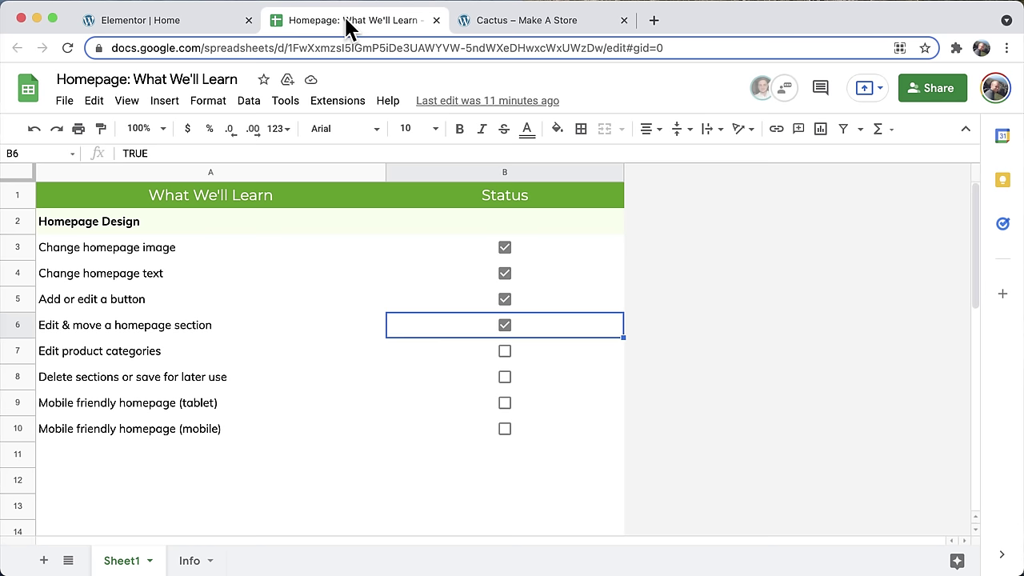
Tick 'Edit product categories' (B7), select the next task, and close the Cactus store tab.
click(504, 351)
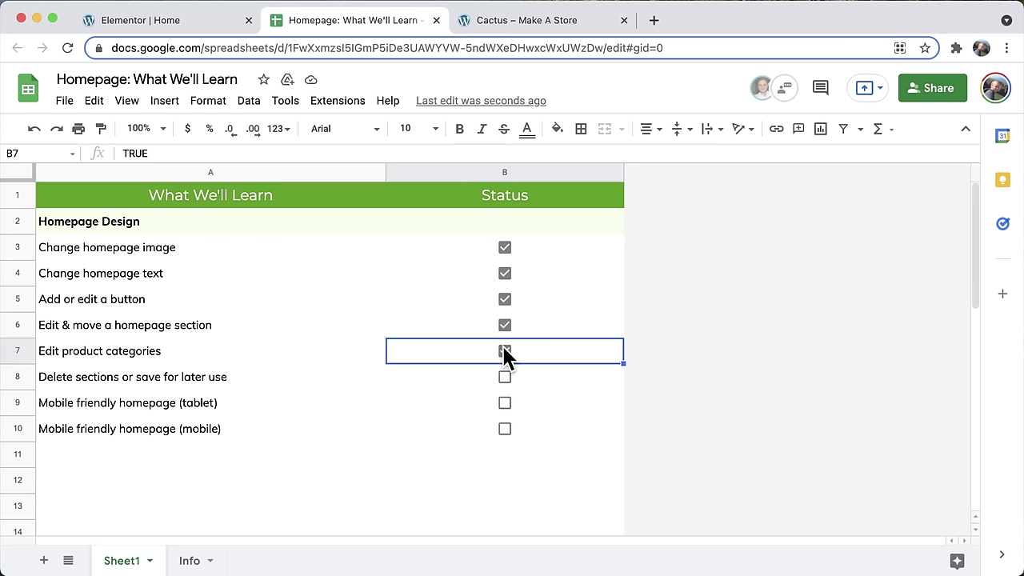
click(204, 380)
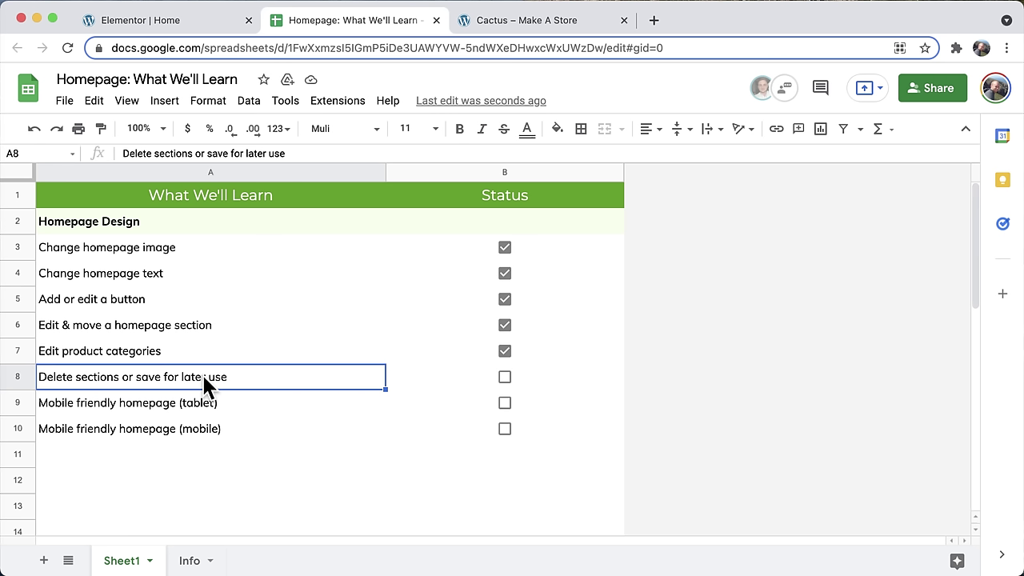
click(624, 20)
Back in Elementor, delete the 'Need help in choosing the right plants?' section.
click(220, 22)
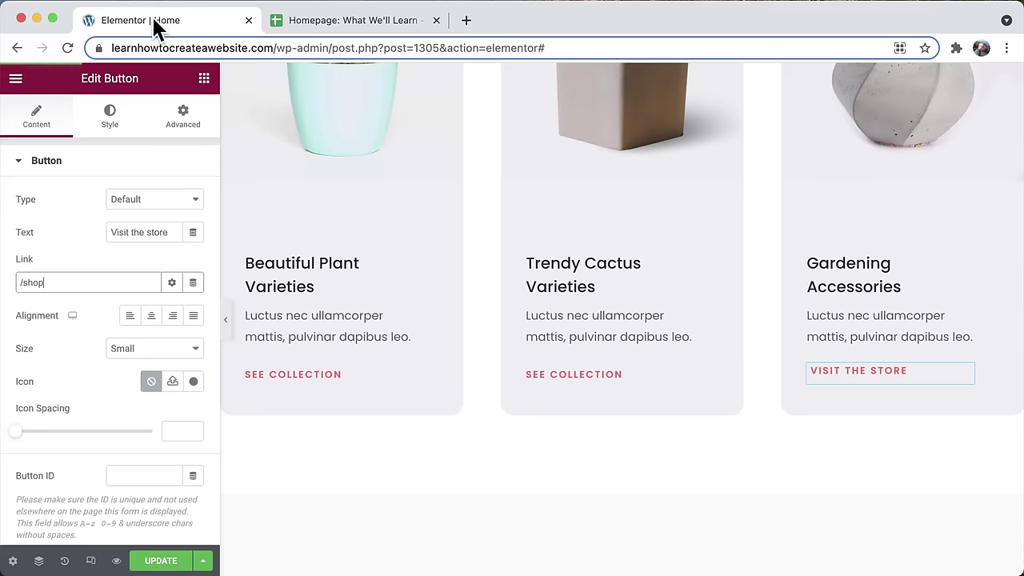
scroll(516, 324, up, 10)
scroll(516, 324, down, 15)
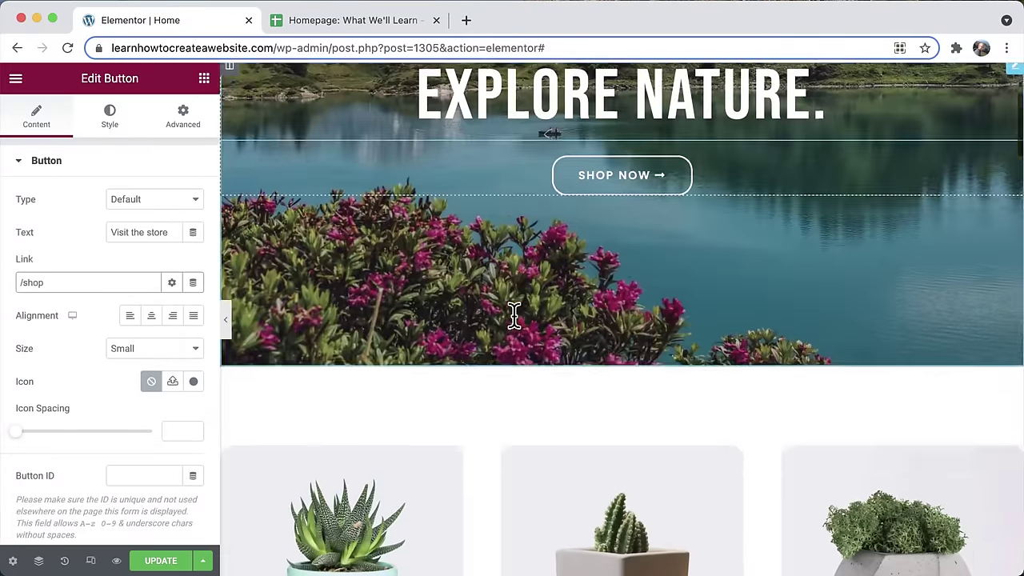
scroll(516, 324, down, 5)
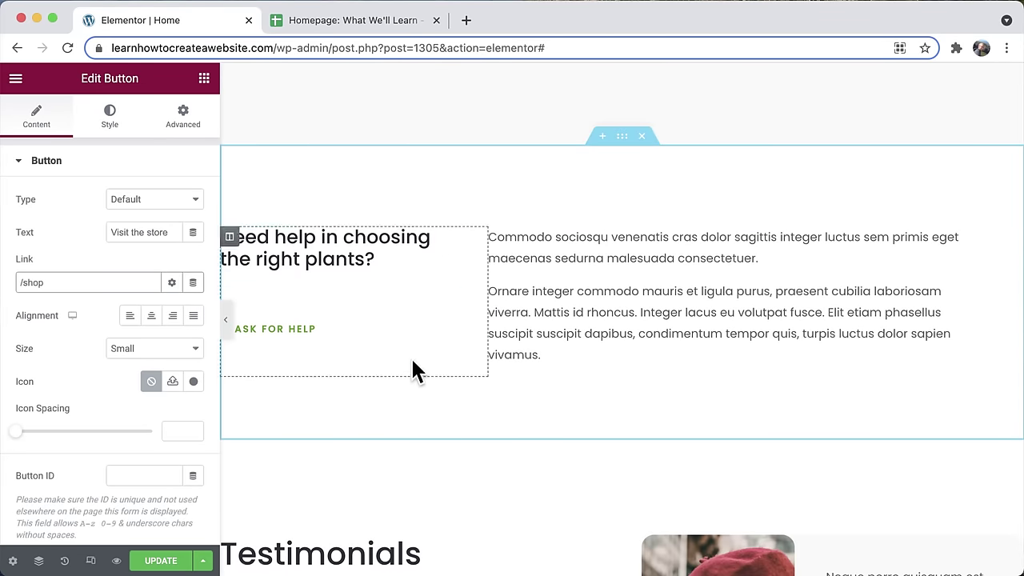
click(642, 138)
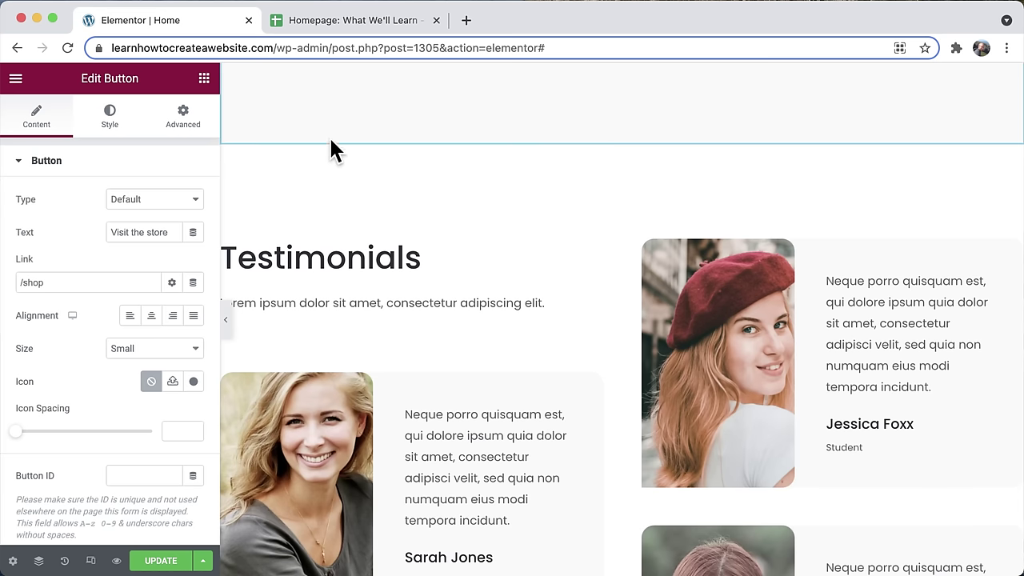
scroll(344, 377, down, 3)
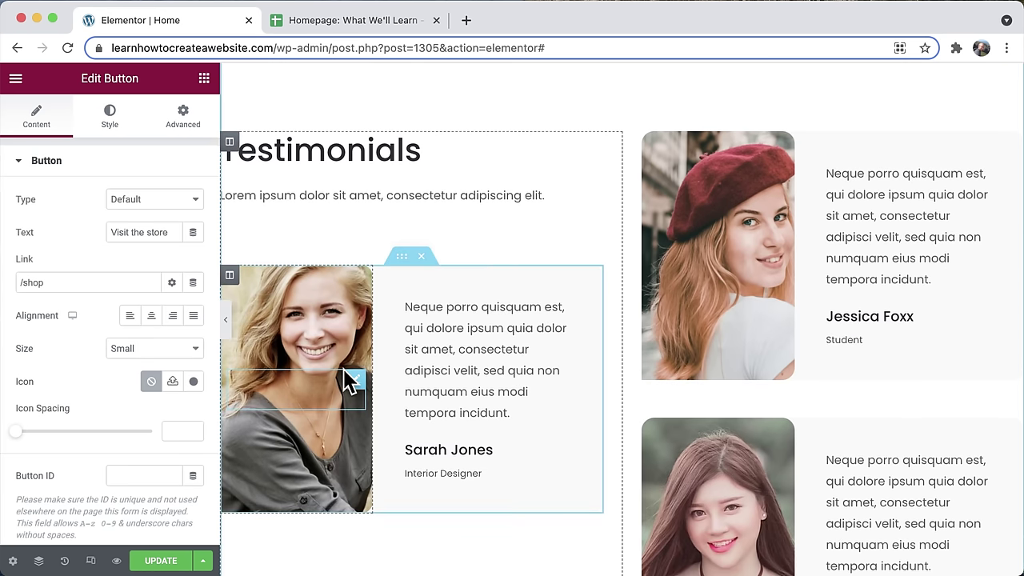
scroll(343, 377, up, 2)
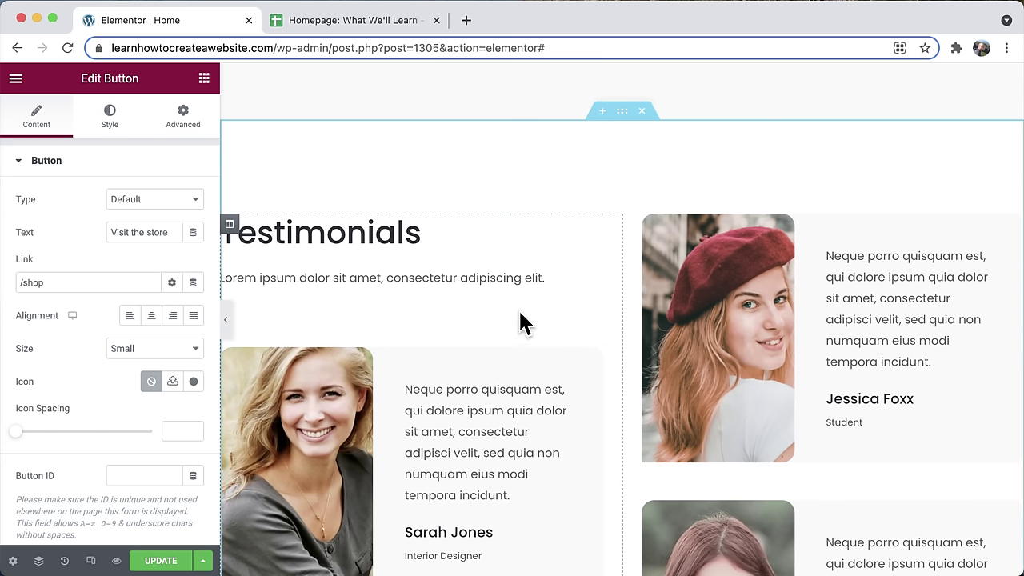
Save the Testimonials section as a template named 'Testimonials' and close the library.
right_click(623, 116)
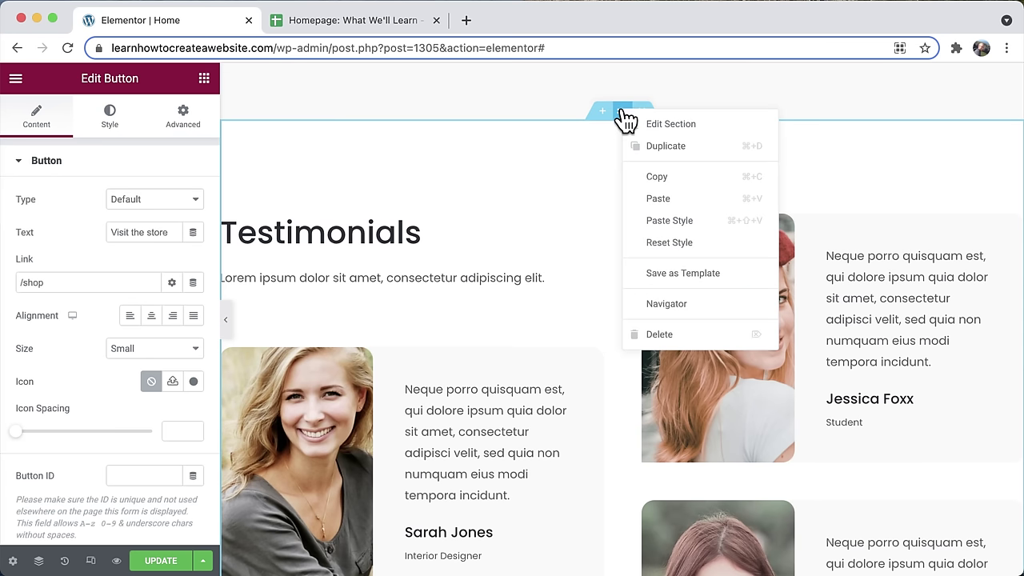
click(701, 275)
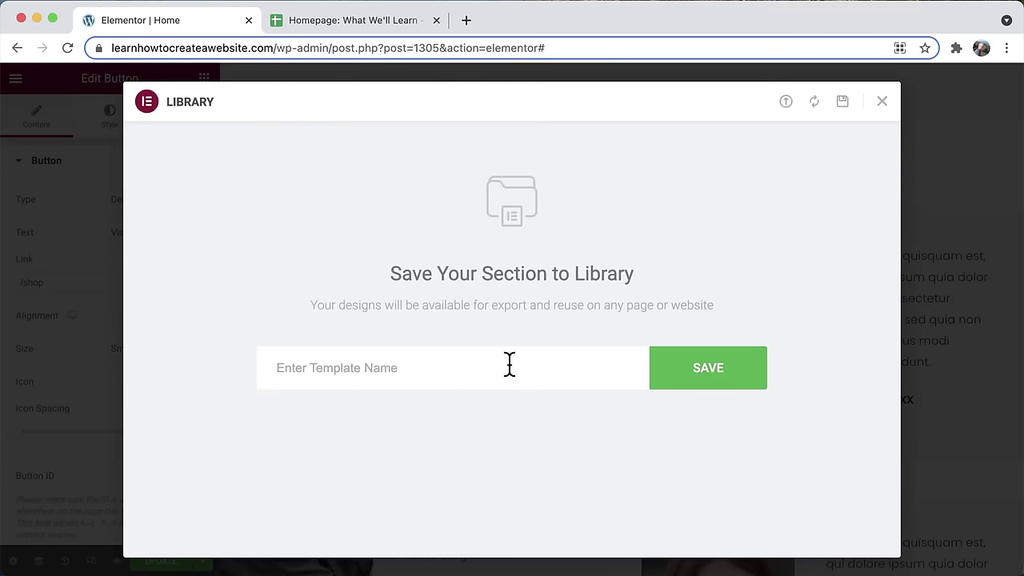
click(510, 364)
text(Testimonials)
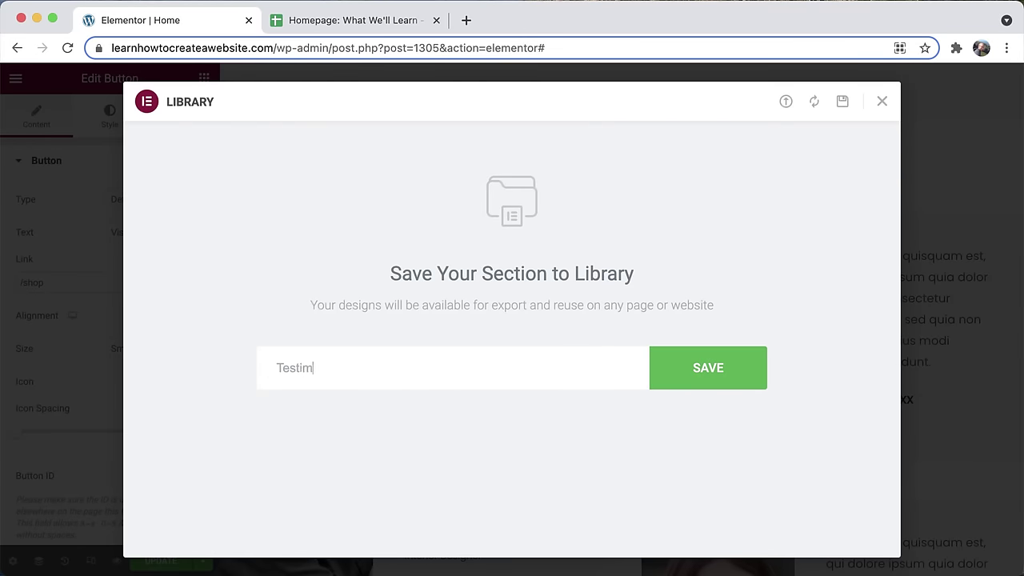
click(738, 387)
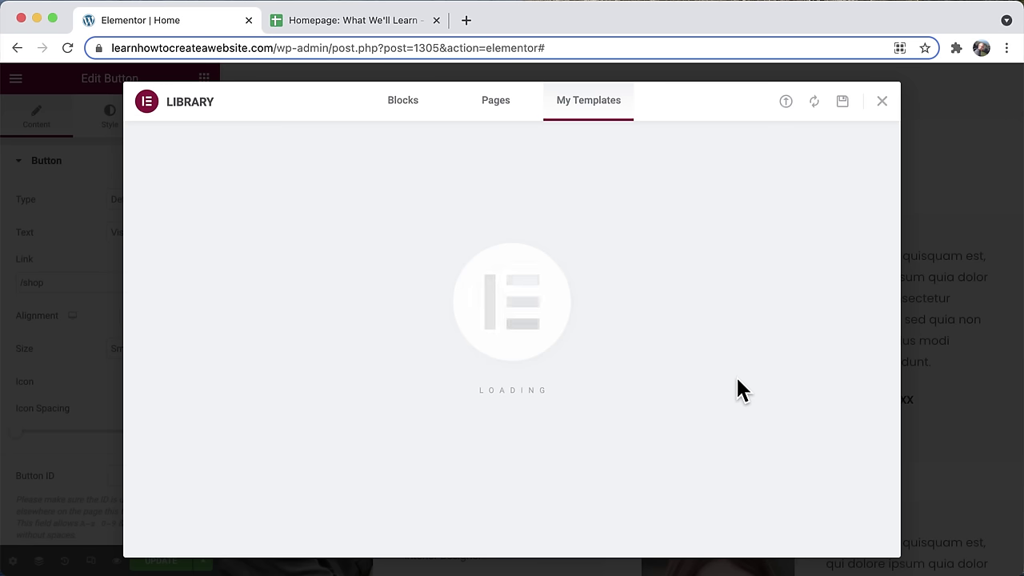
click(882, 103)
Delete the Testimonials section and the 'Interested? Shop This Plant Collection!' section.
mouse_move(605, 217)
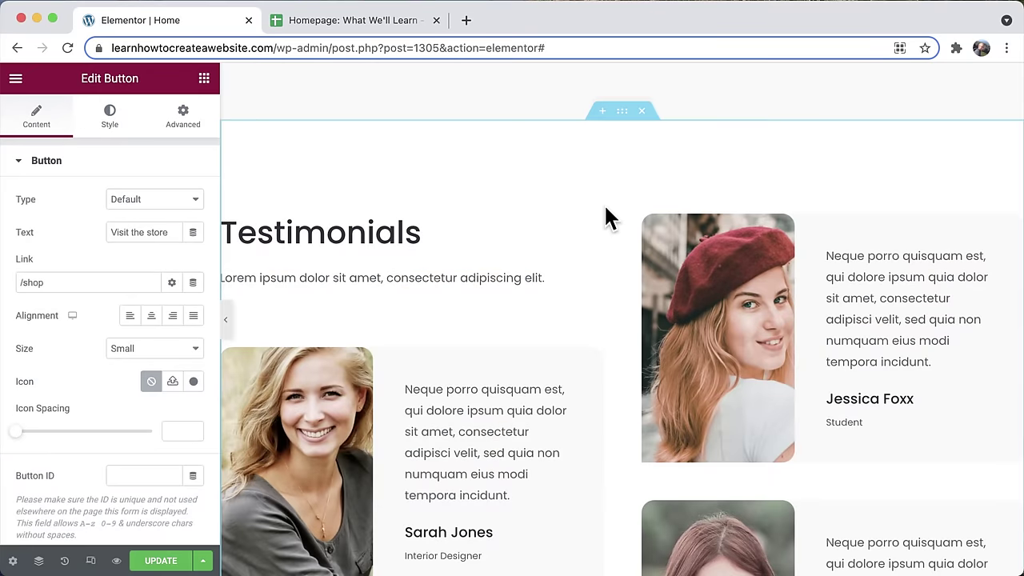
click(643, 112)
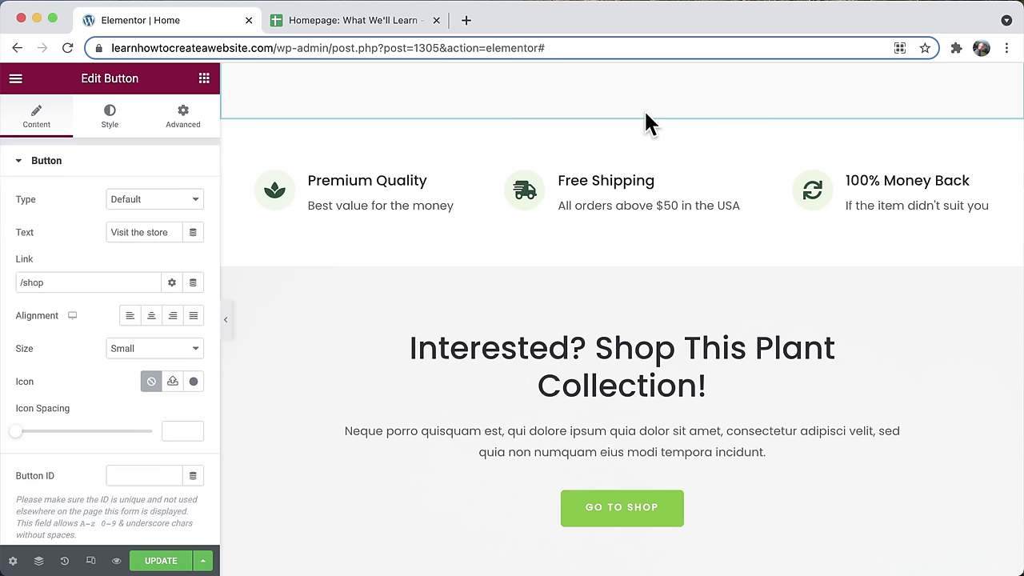
scroll(663, 332, down, 3)
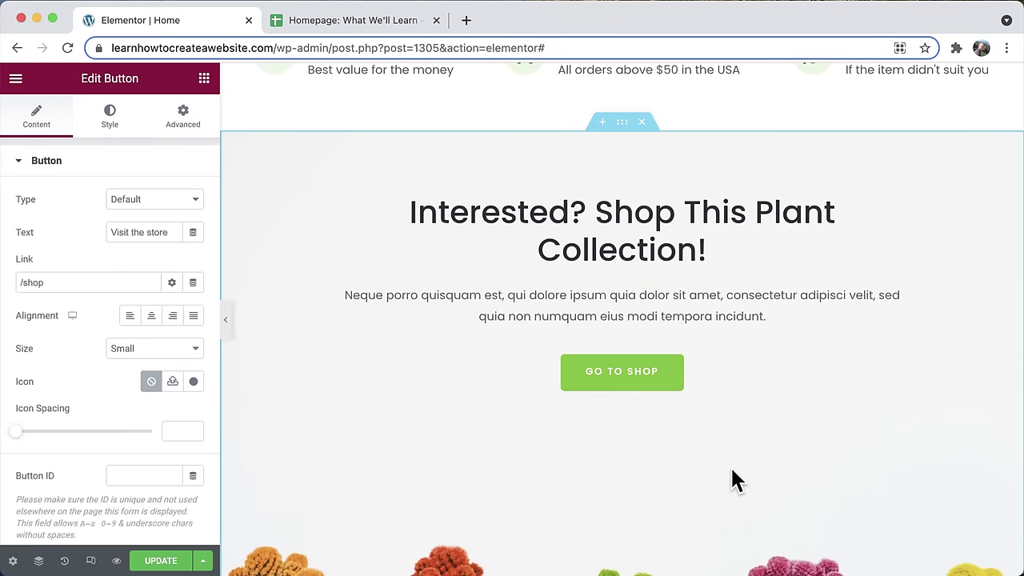
scroll(731, 474, down, 4)
scroll(731, 473, up, 4)
scroll(732, 471, up, 2)
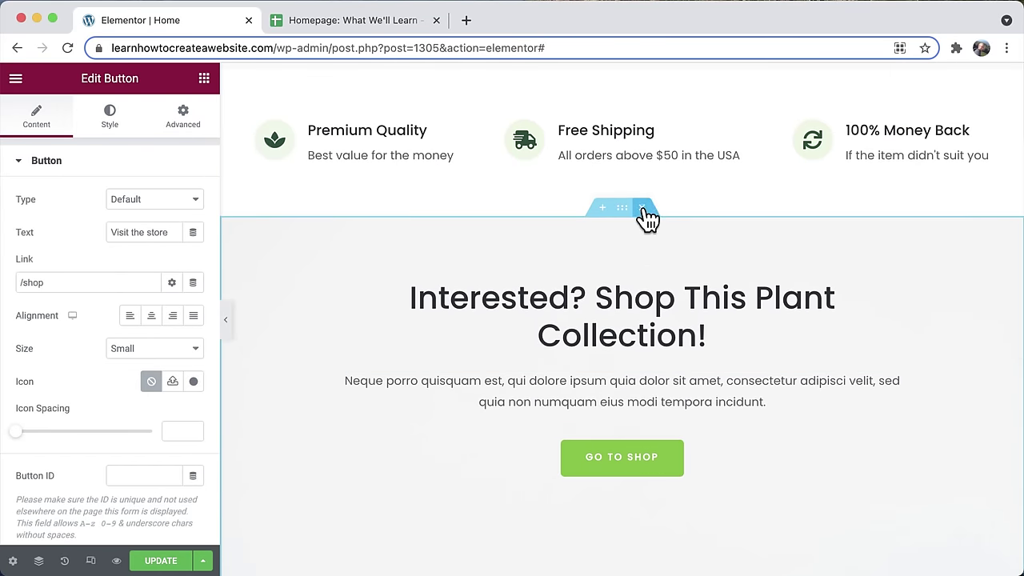
click(643, 208)
Save the updated home page and switch to the checklist spreadsheet.
scroll(646, 218, down, 1)
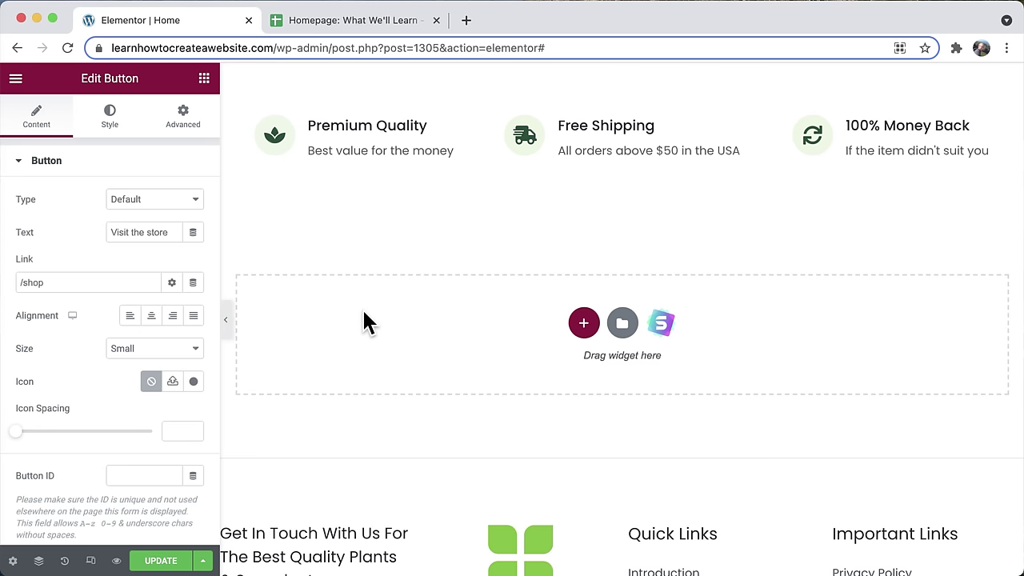
click(159, 559)
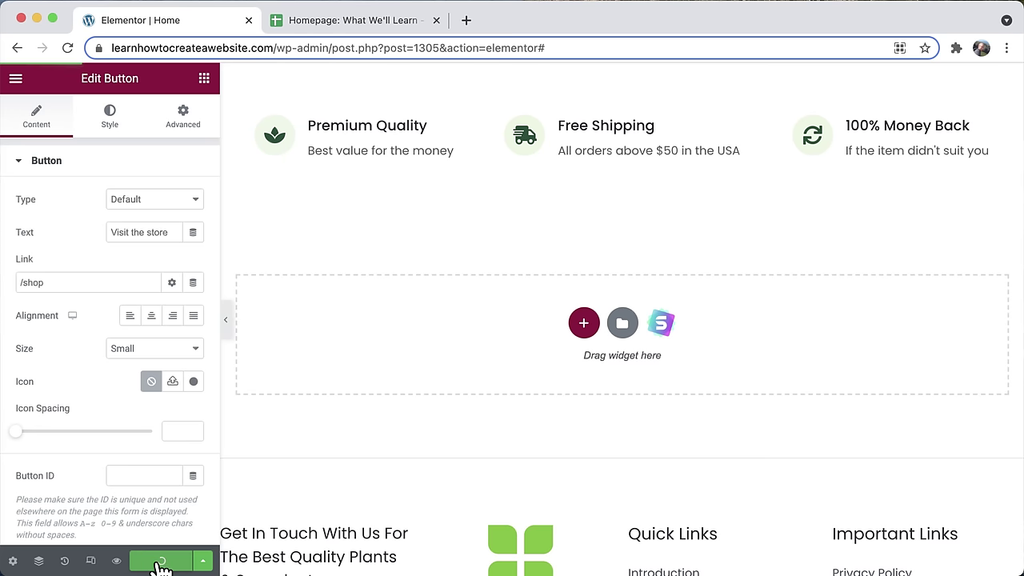
click(378, 23)
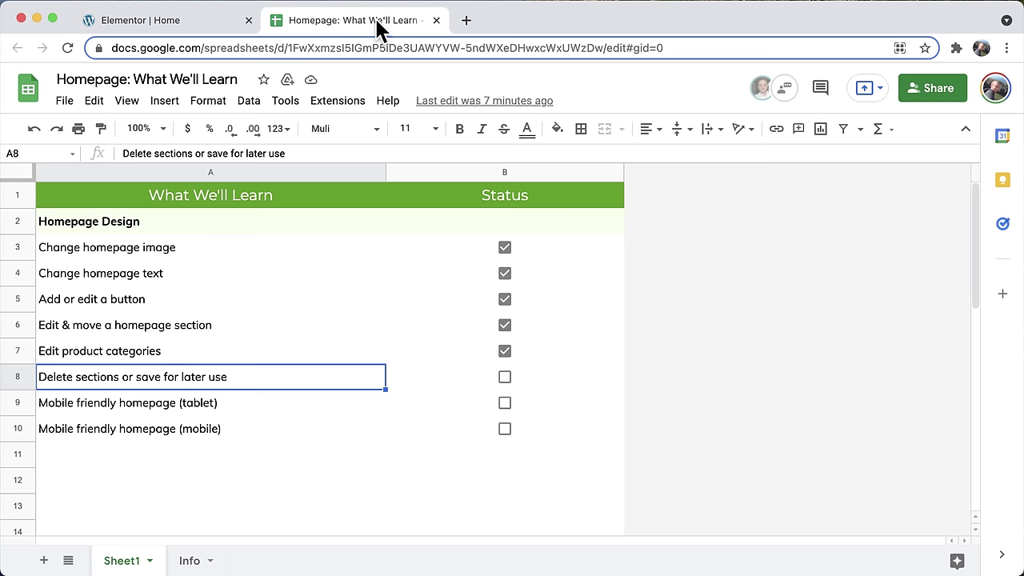
Tick 'Delete sections or save for later use' (B8), then return to the Elementor editor.
click(503, 373)
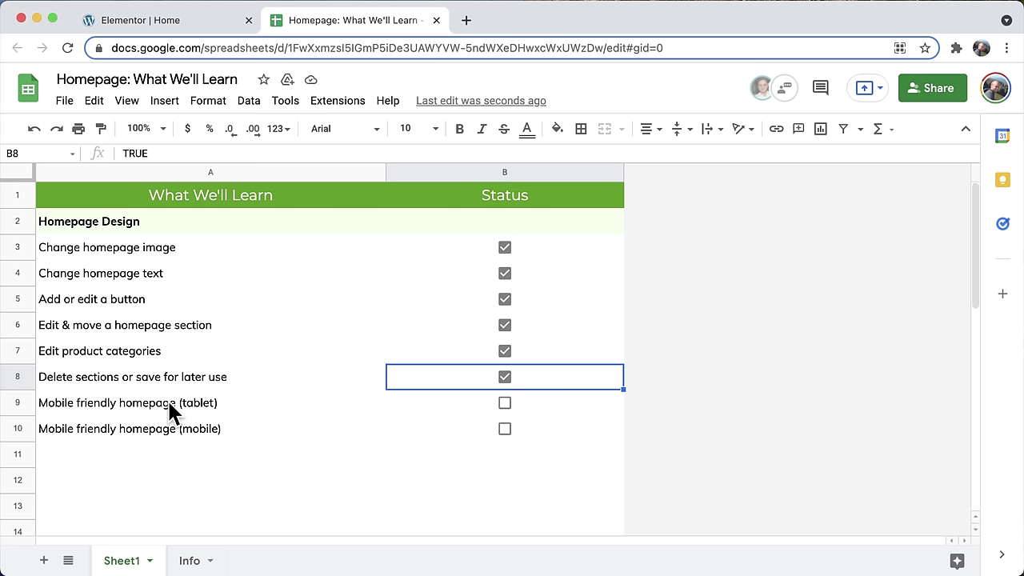
click(155, 22)
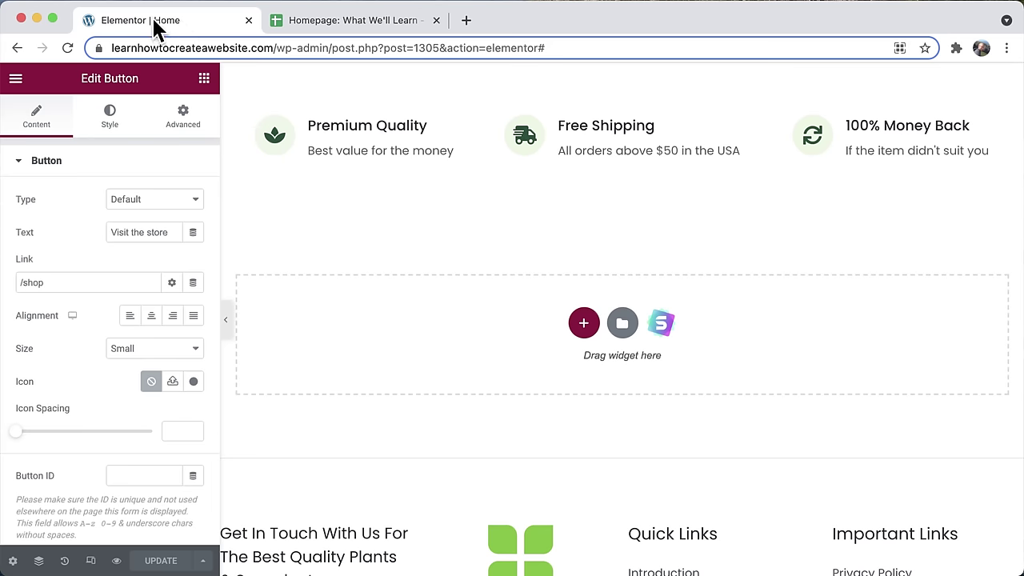
Scroll up to the home page hero showing 'EXPLORE NATURE.' and the SHOP NOW button.
scroll(250, 276, up, 10)
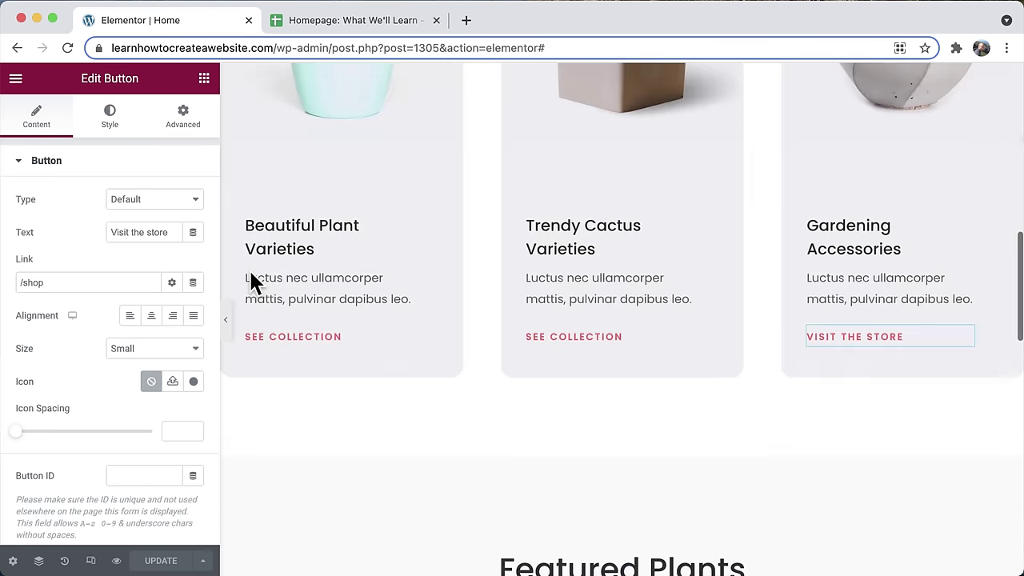
scroll(251, 281, up, 5)
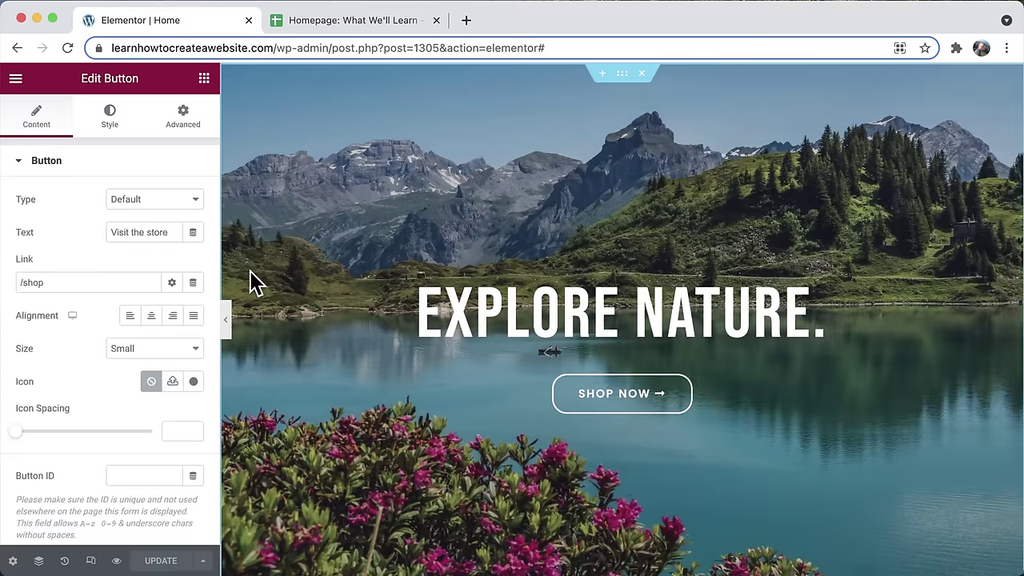
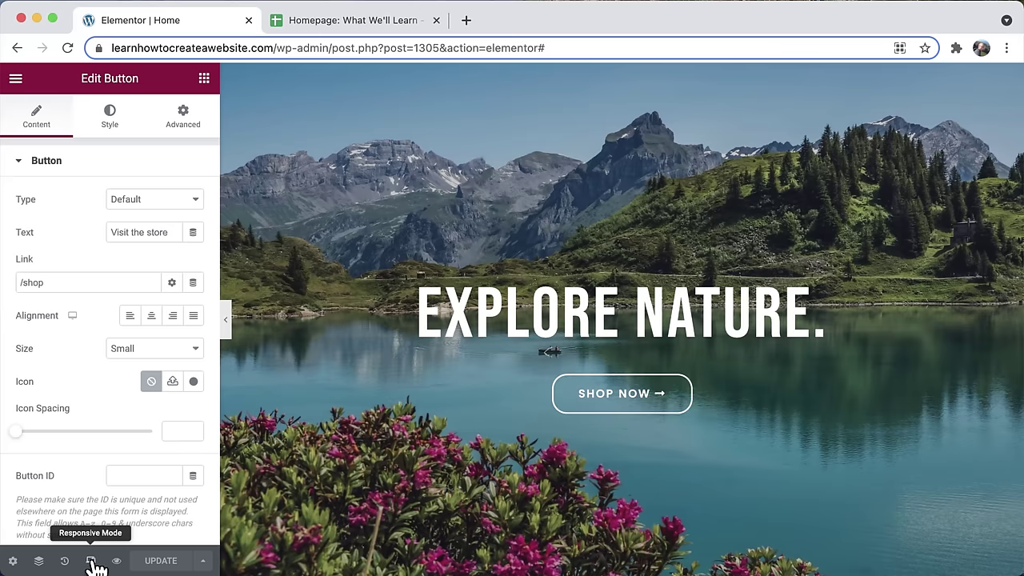
In tablet preview, set the hero column's right margin from 40 to 0.
click(90, 561)
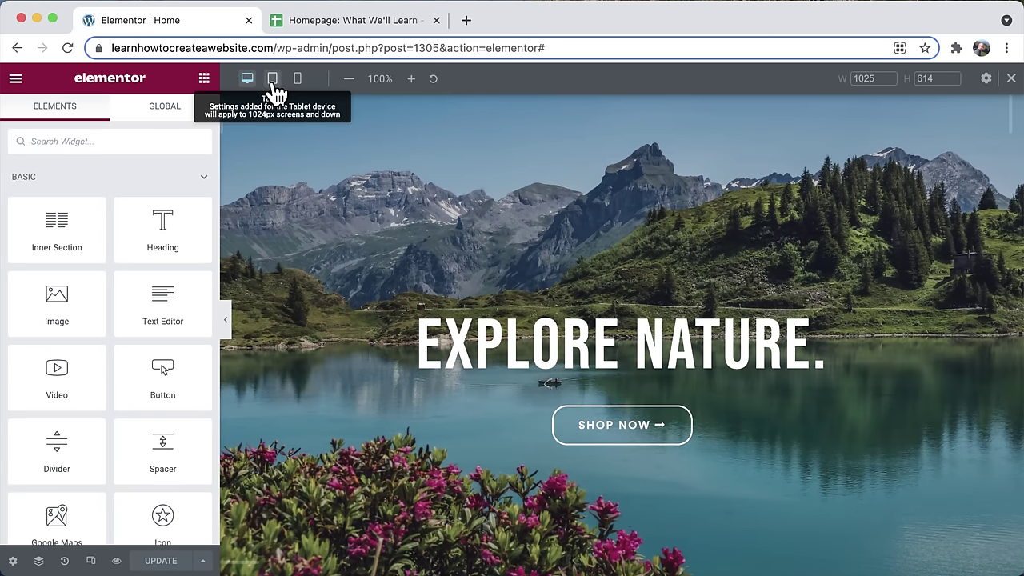
click(272, 83)
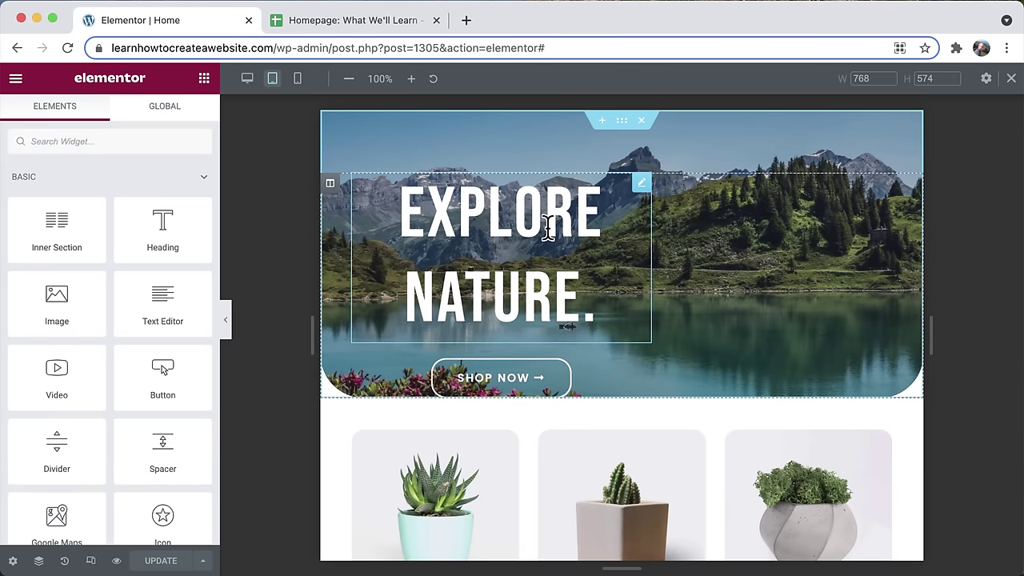
click(331, 186)
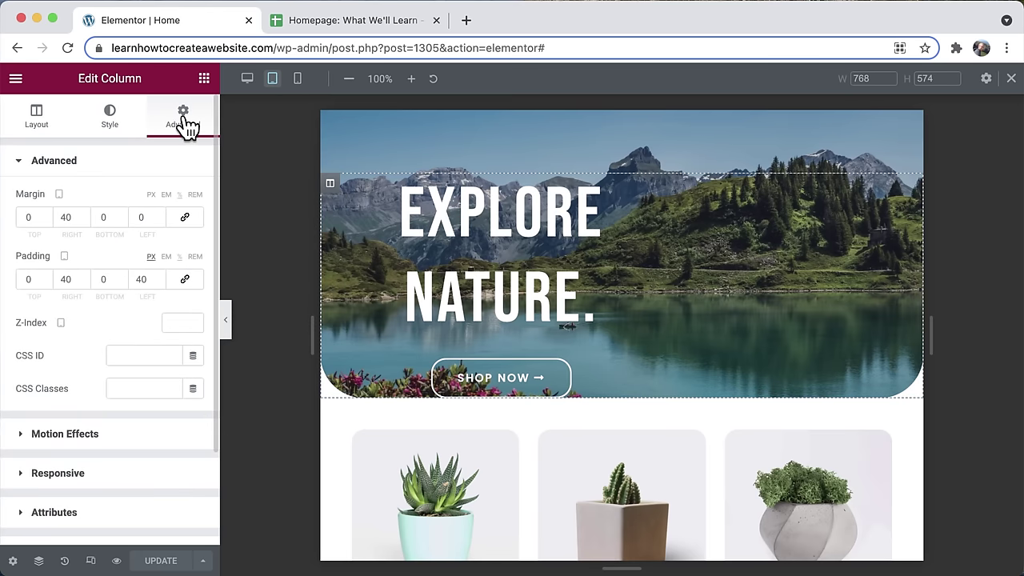
double_click(65, 216)
text(0)
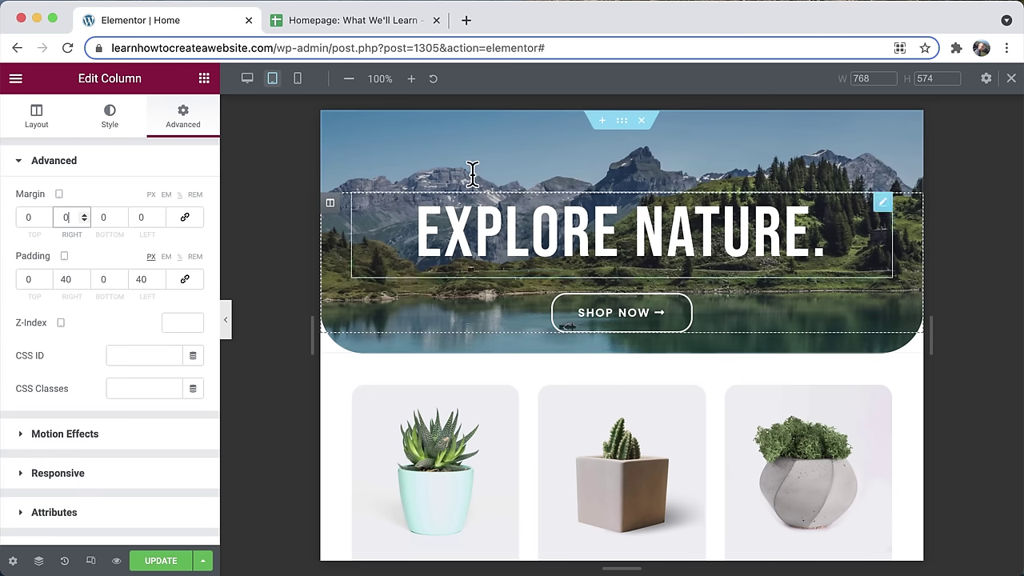
click(622, 121)
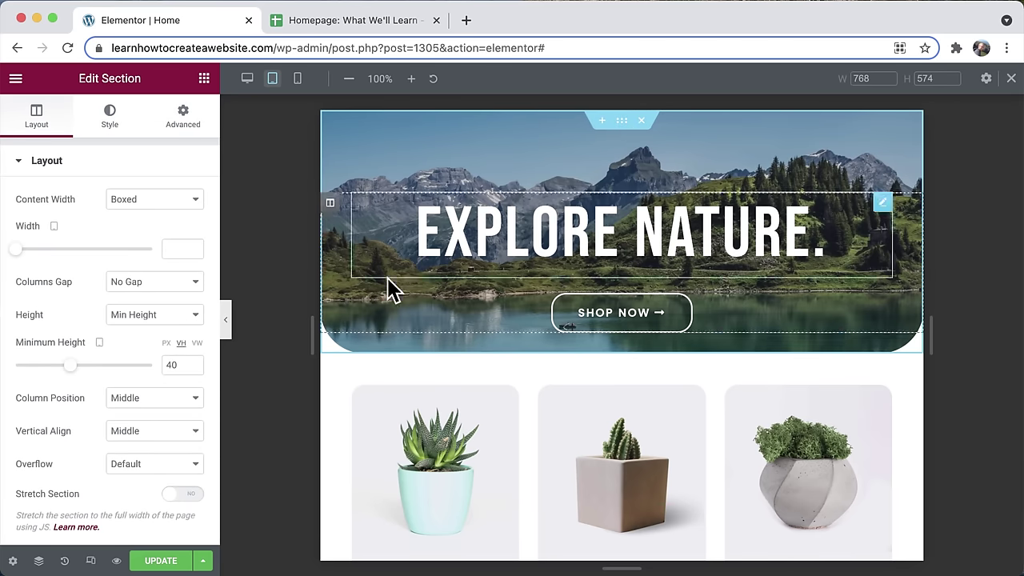
Set the tablet hero section's minimum height to 400 px and its bottom and left border radius to 0.
click(166, 343)
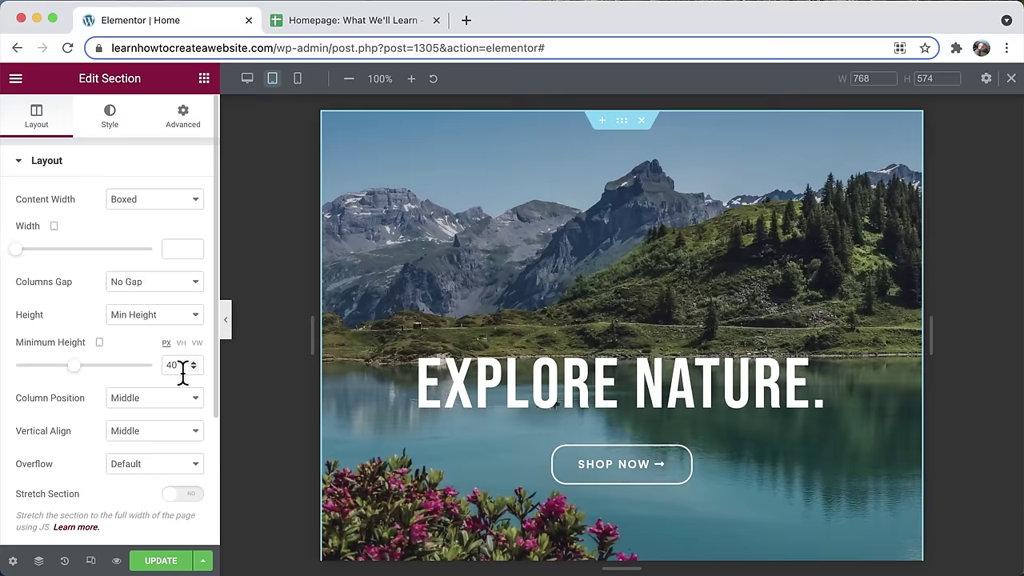
text(400)
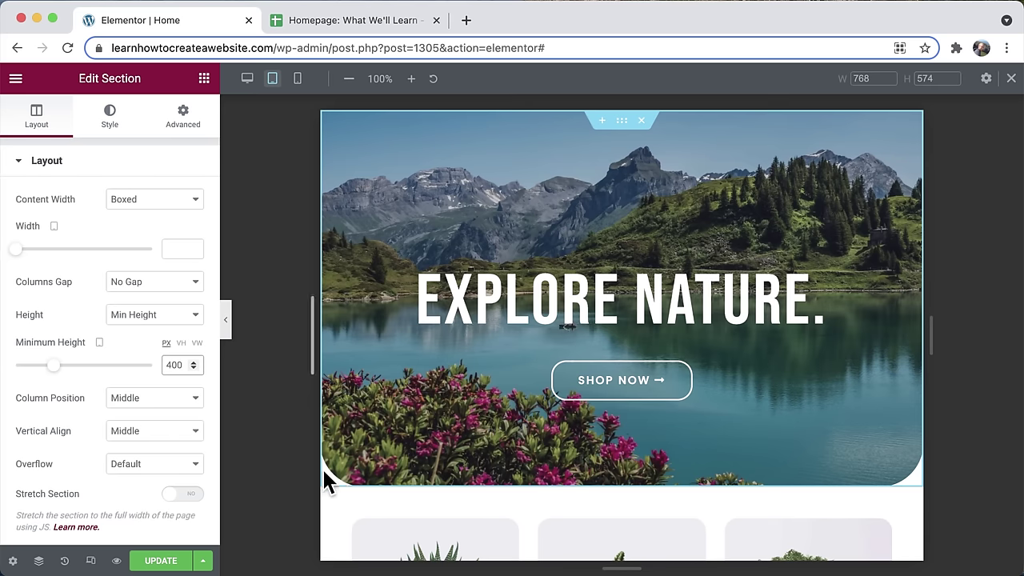
click(111, 120)
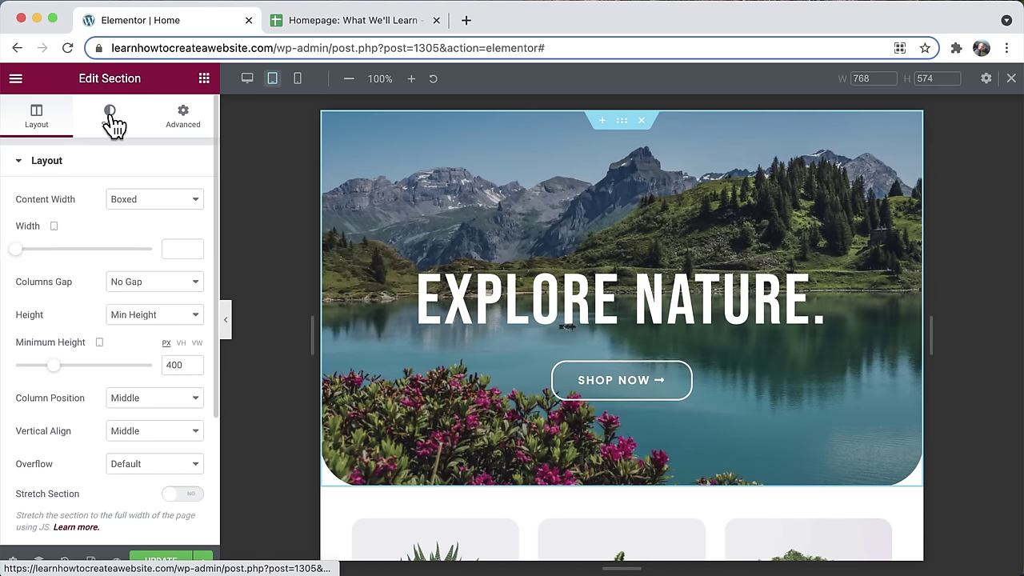
scroll(156, 373, down, 5)
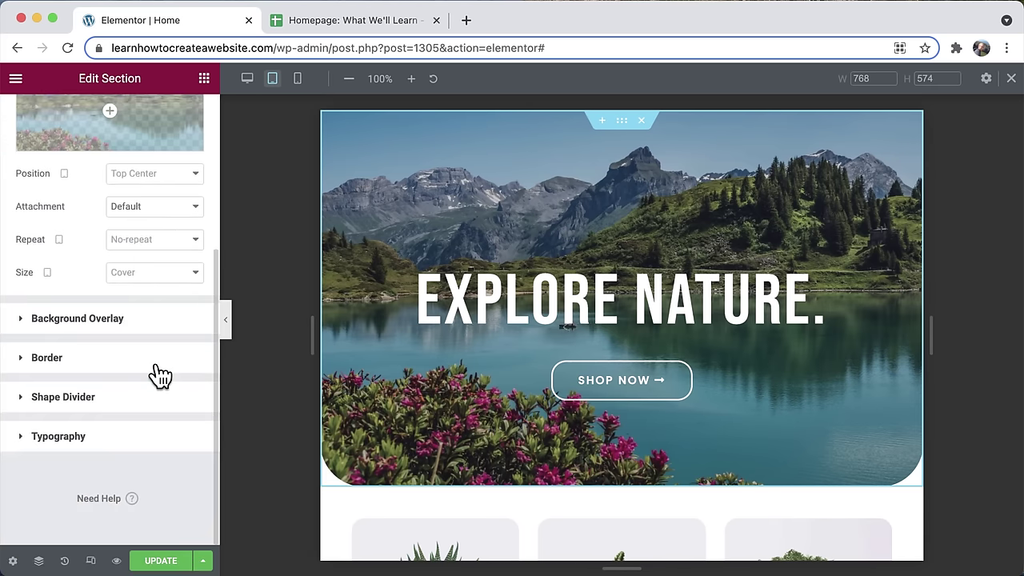
click(88, 357)
double_click(102, 361)
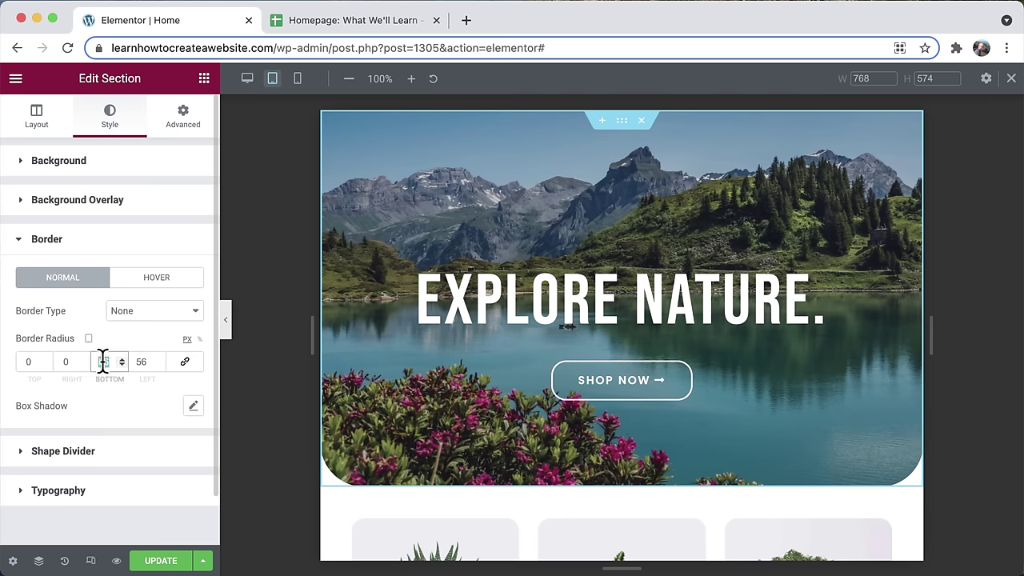
text(0)
key(Tab)
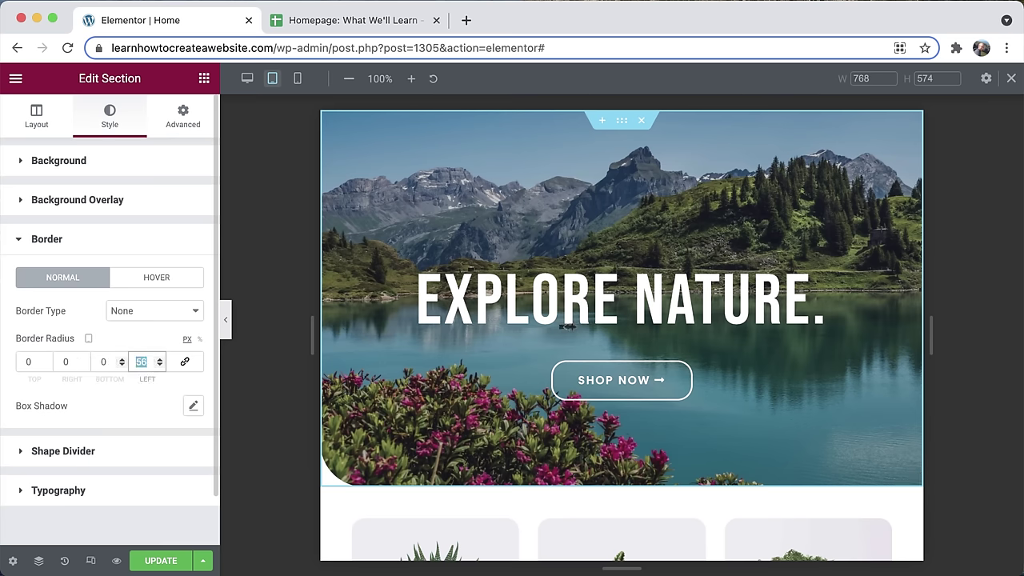
text(0)
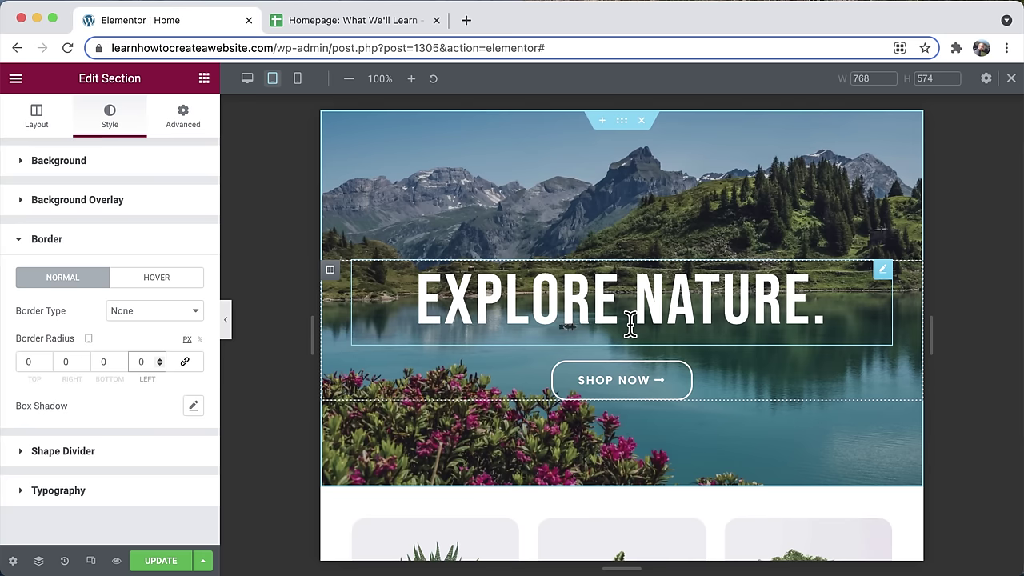
Set the plant cards section's tablet bottom padding to 40 px and save the page.
scroll(630, 323, down, 5)
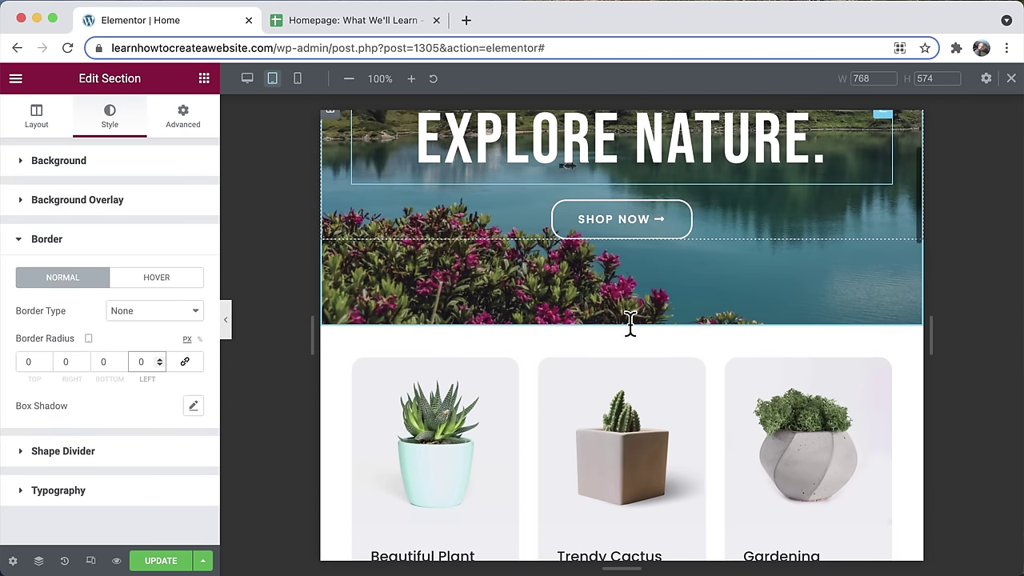
scroll(630, 325, down, 3)
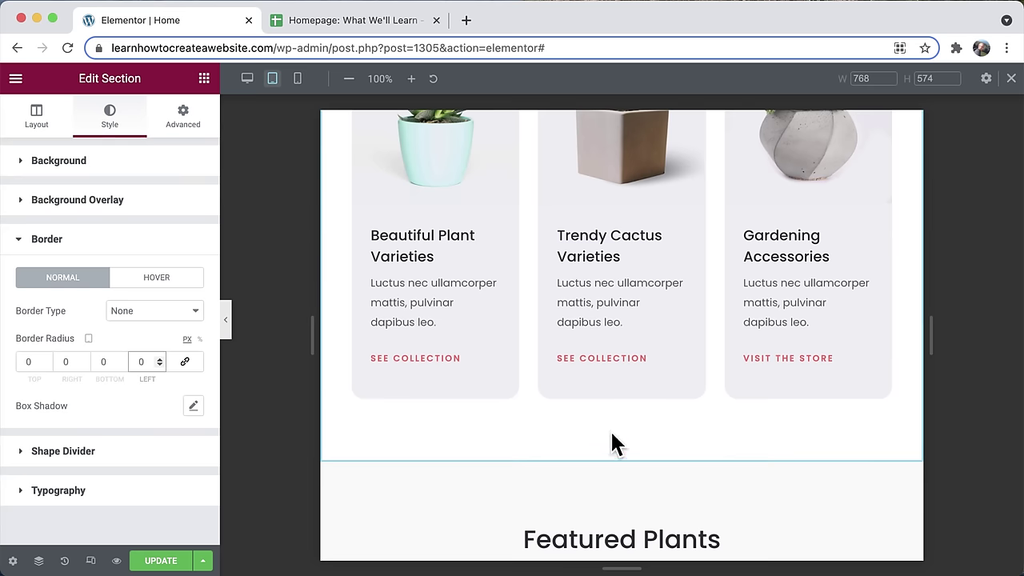
scroll(617, 413, up, 5)
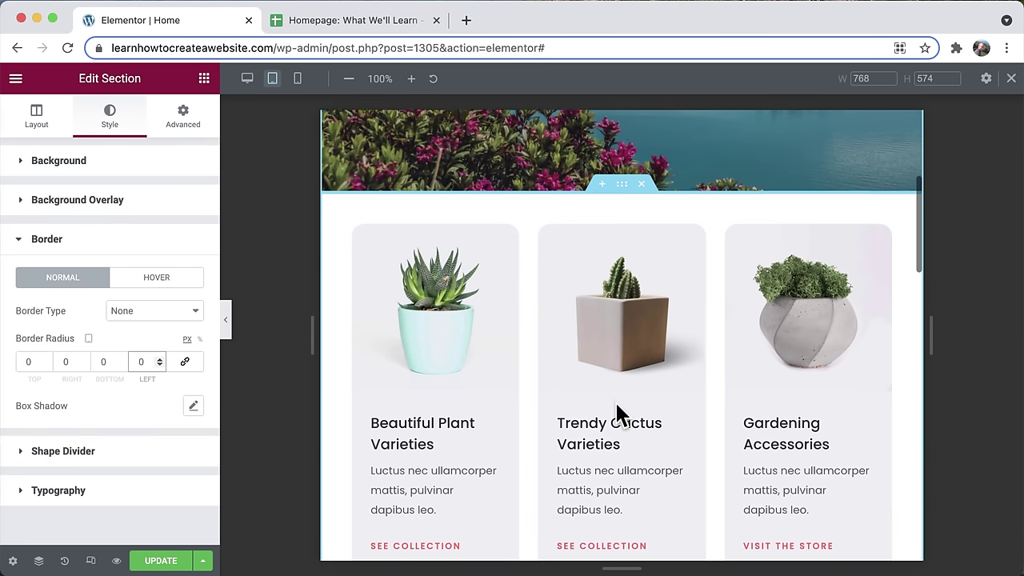
click(622, 187)
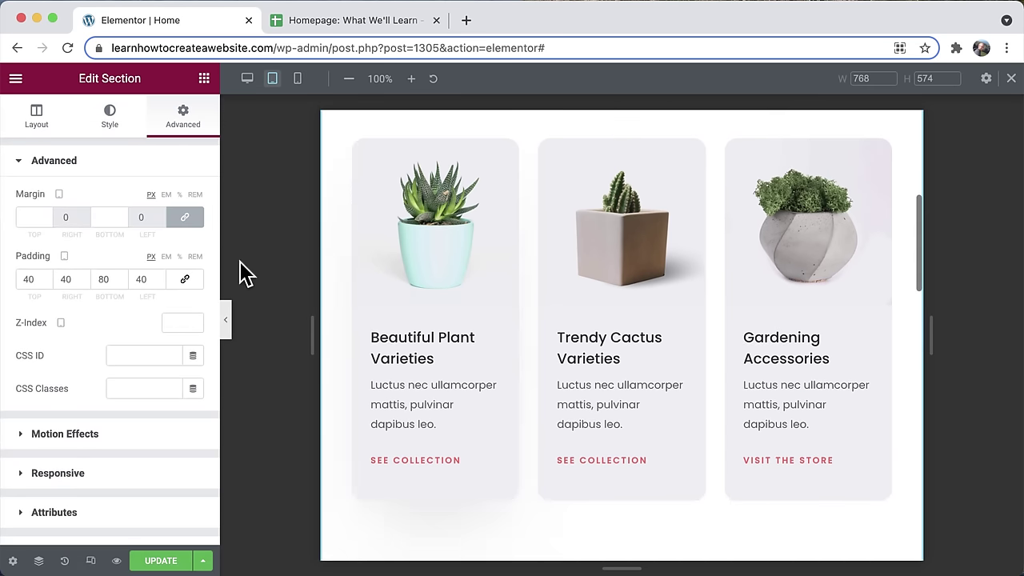
double_click(104, 278)
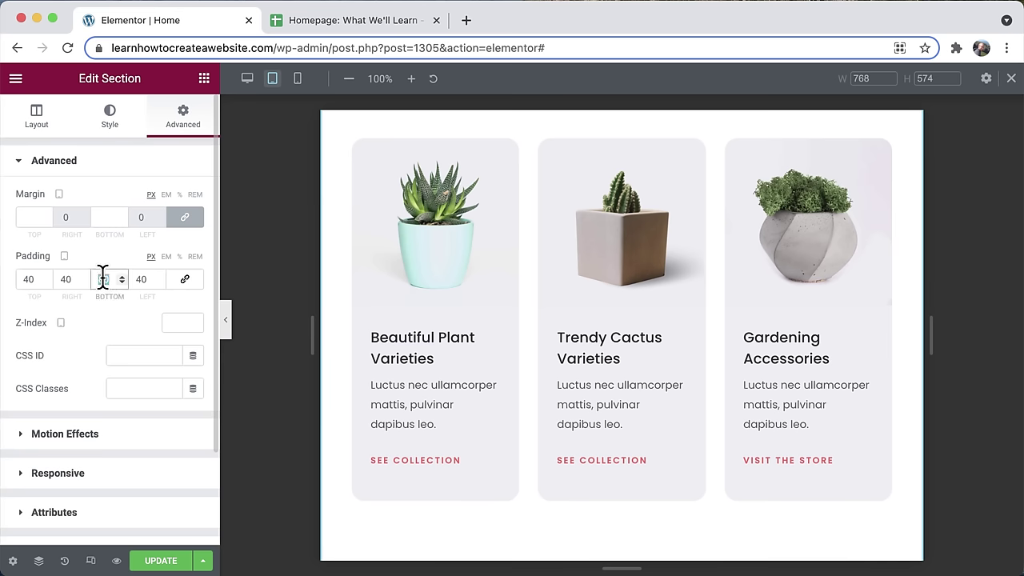
text(40)
scroll(540, 396, down, 3)
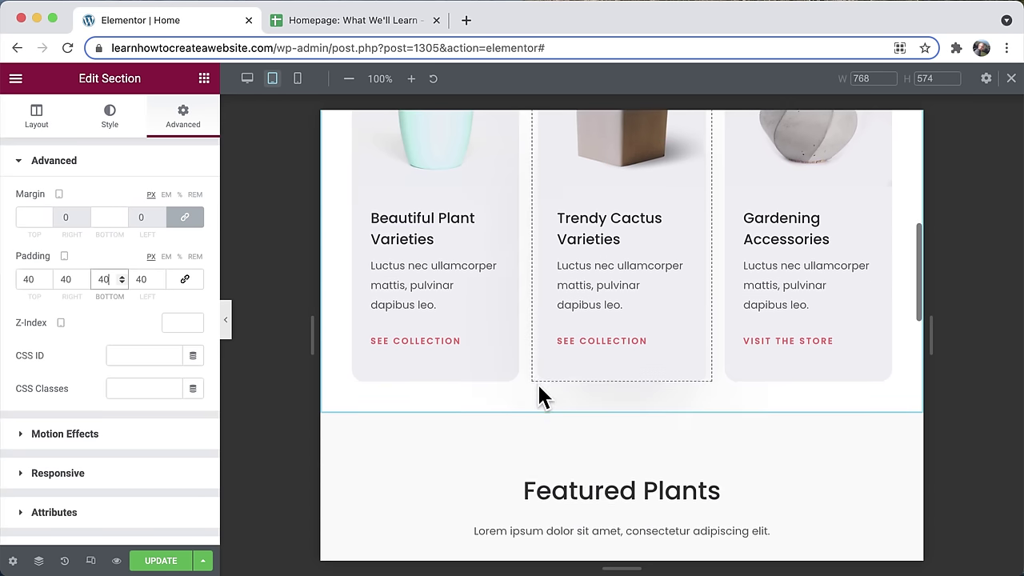
scroll(539, 396, down, 8)
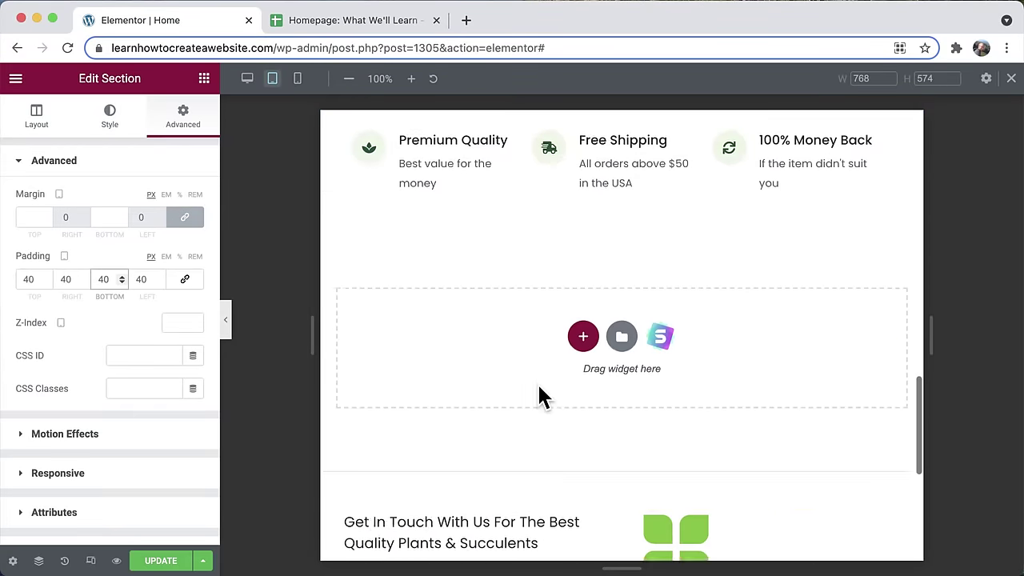
scroll(540, 396, down, 5)
scroll(540, 396, up, 10)
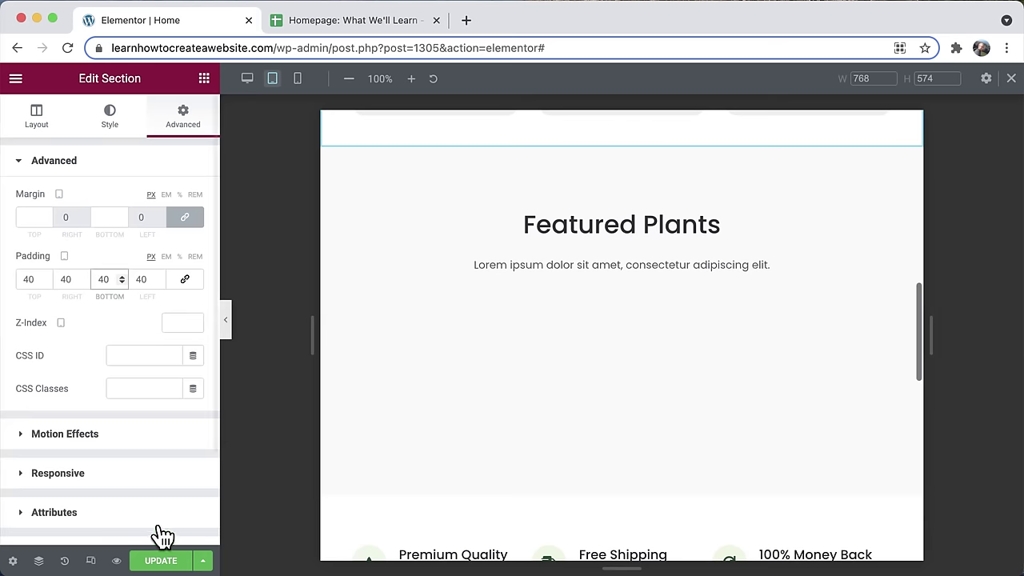
click(162, 560)
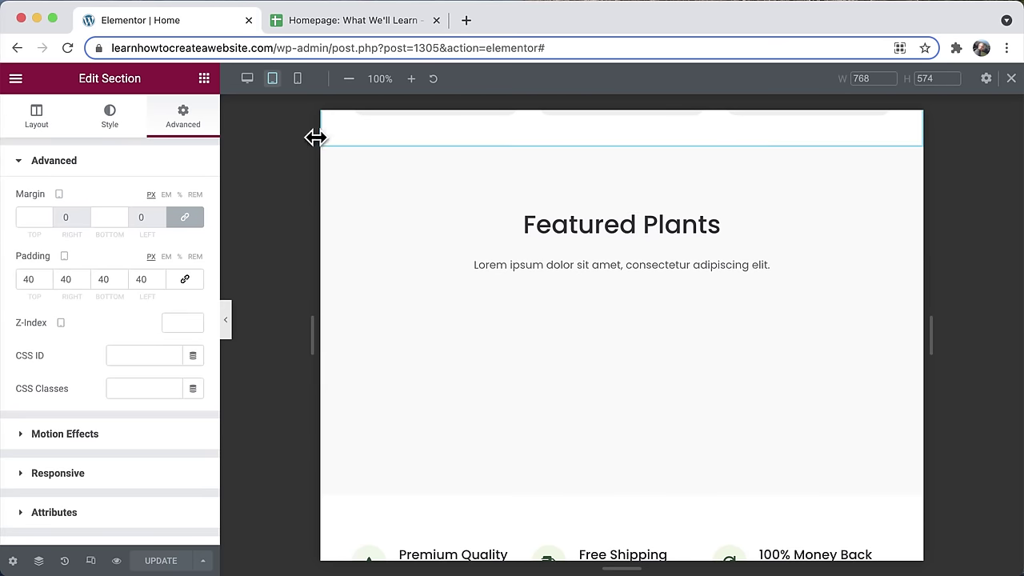
Tick 'Mobile friendly homepage (tablet)' in the checklist sheet, then return to the Elementor tab.
click(364, 22)
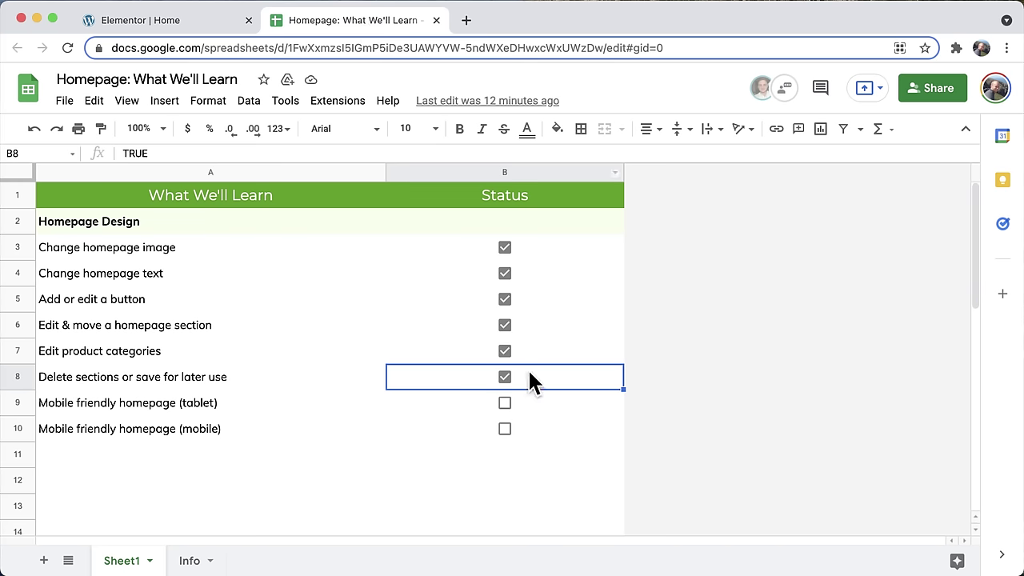
click(503, 403)
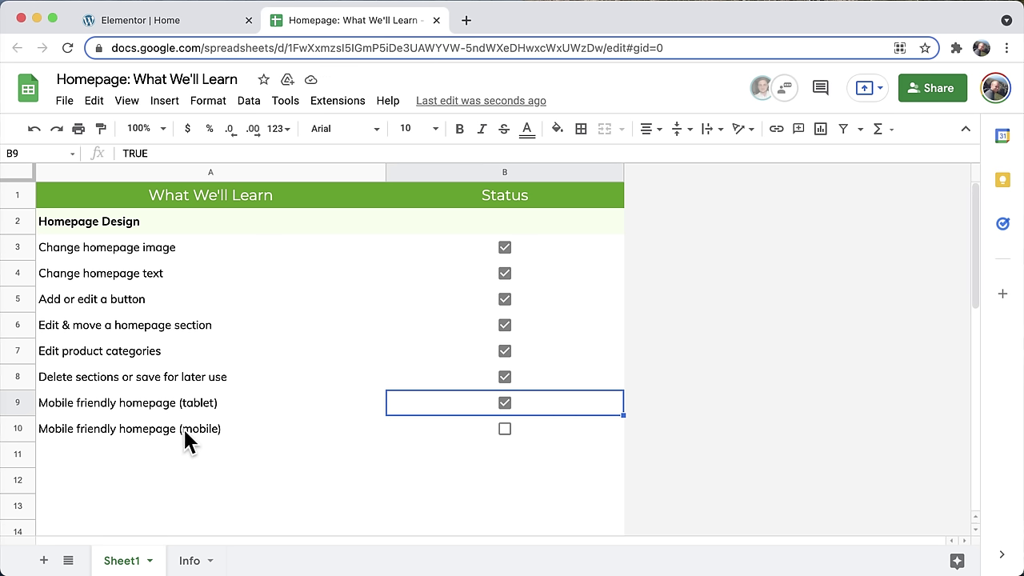
click(187, 19)
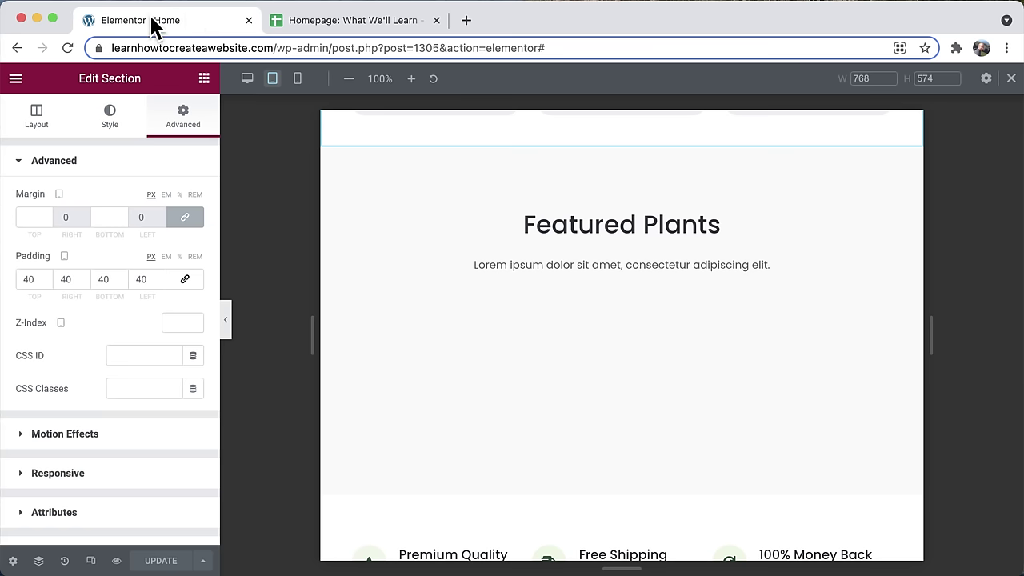
In mobile preview, set the hero column's right margin to 0.
click(300, 83)
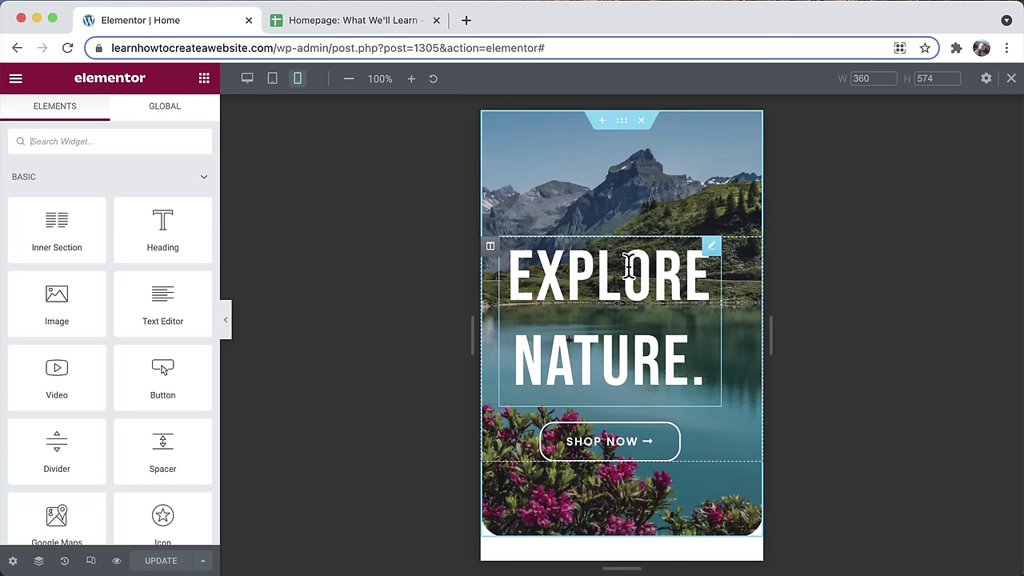
click(490, 247)
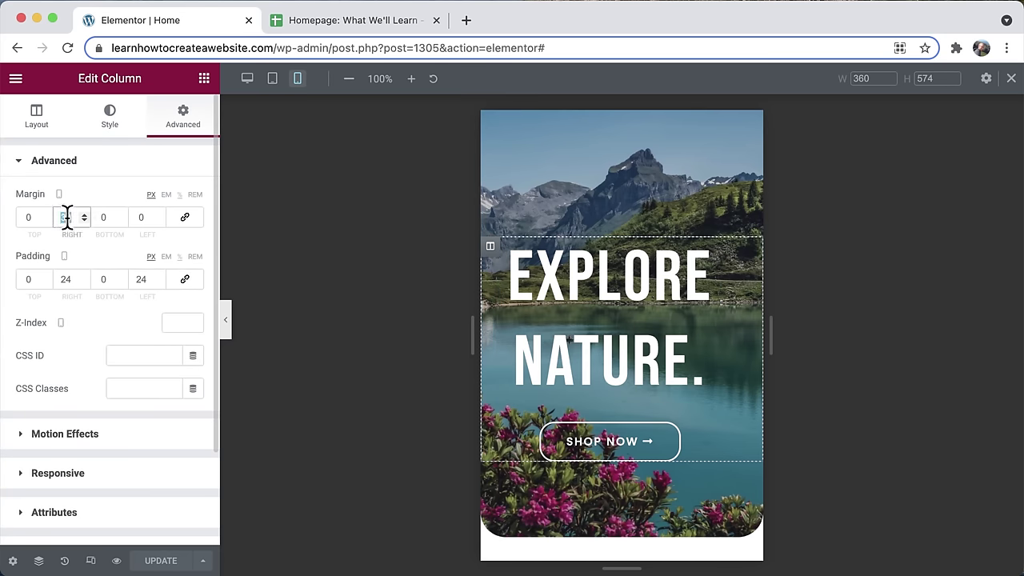
text(0)
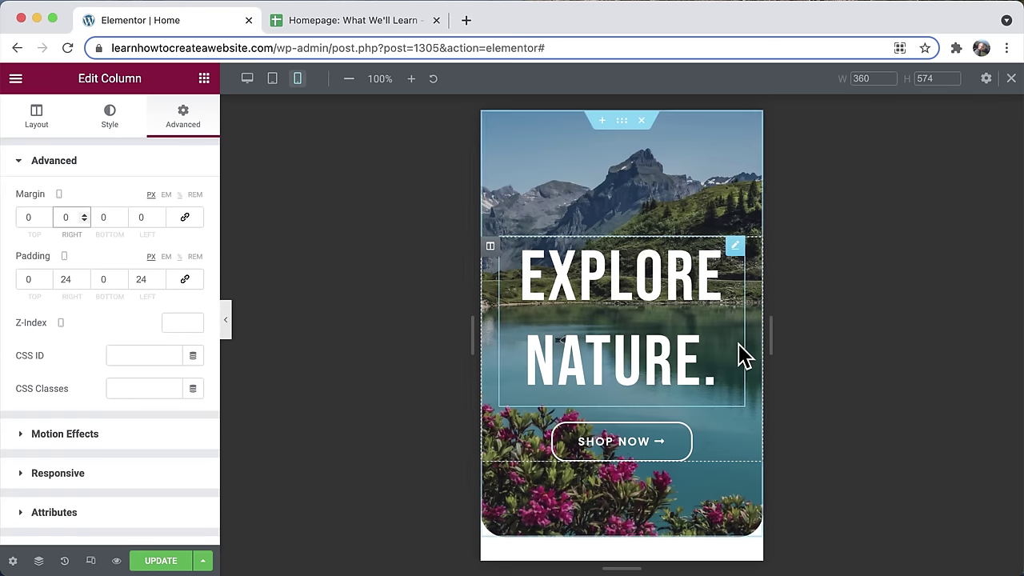
Set the EXPLORE NATURE. heading's mobile typography size to 45 px.
click(736, 248)
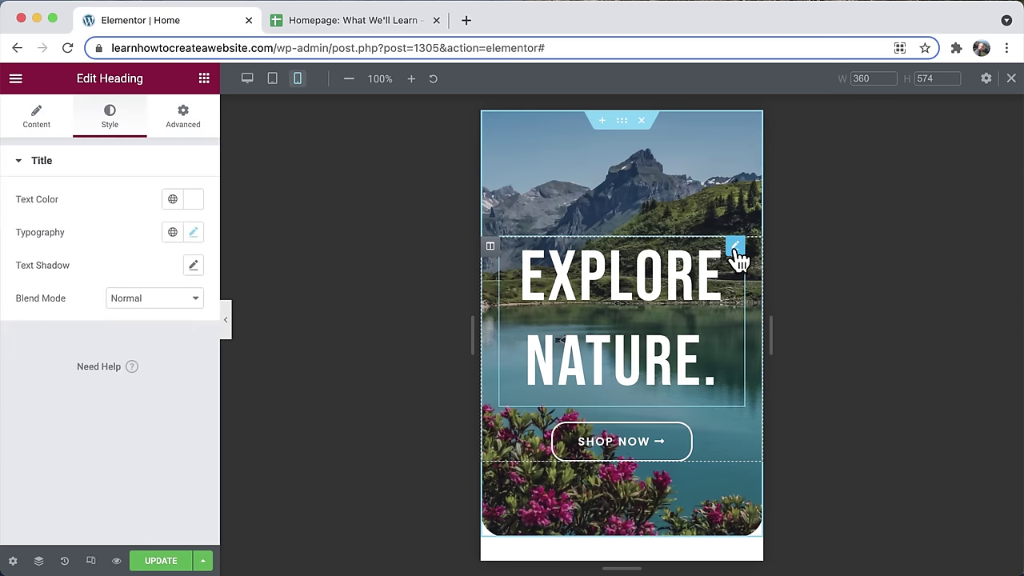
click(193, 232)
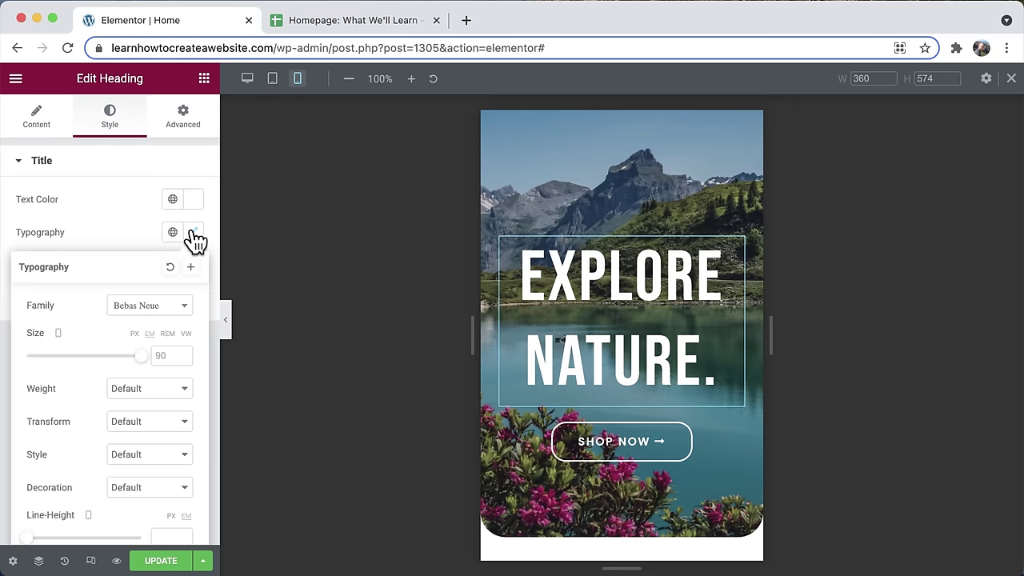
click(134, 335)
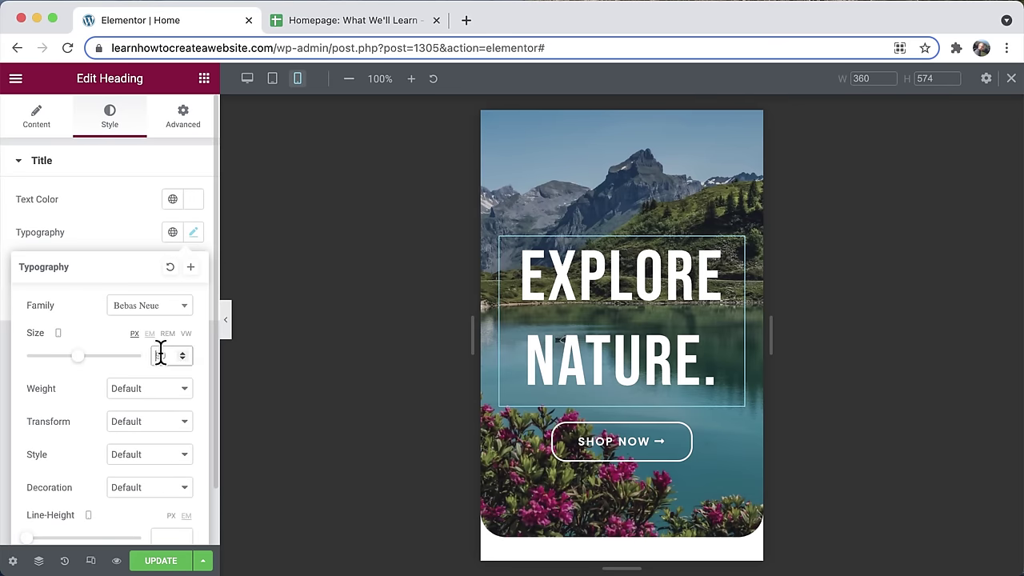
text(45)
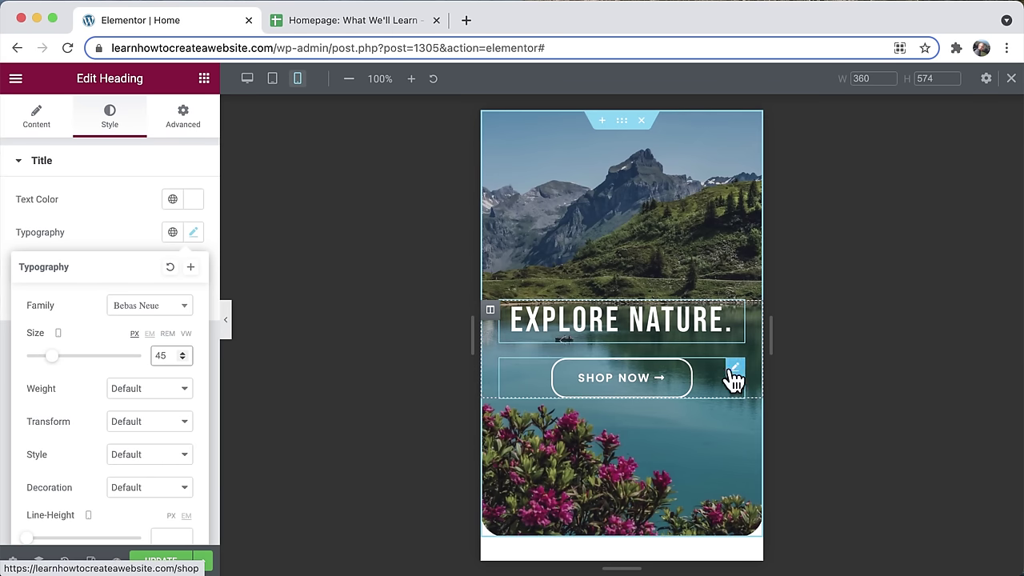
Unlink the Shop Now button's padding and set it to 12, 24, 12, 24 px.
click(735, 371)
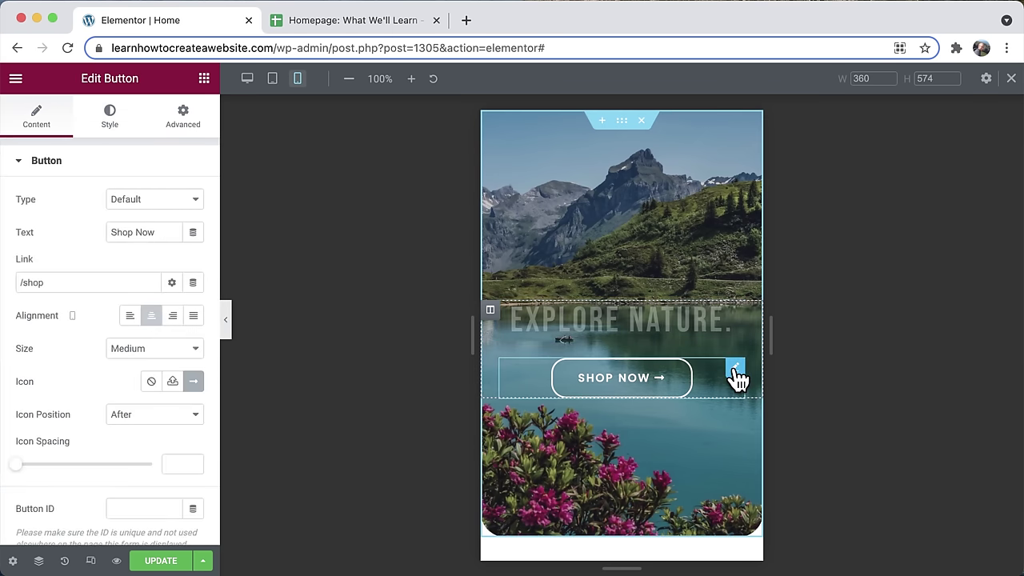
click(112, 120)
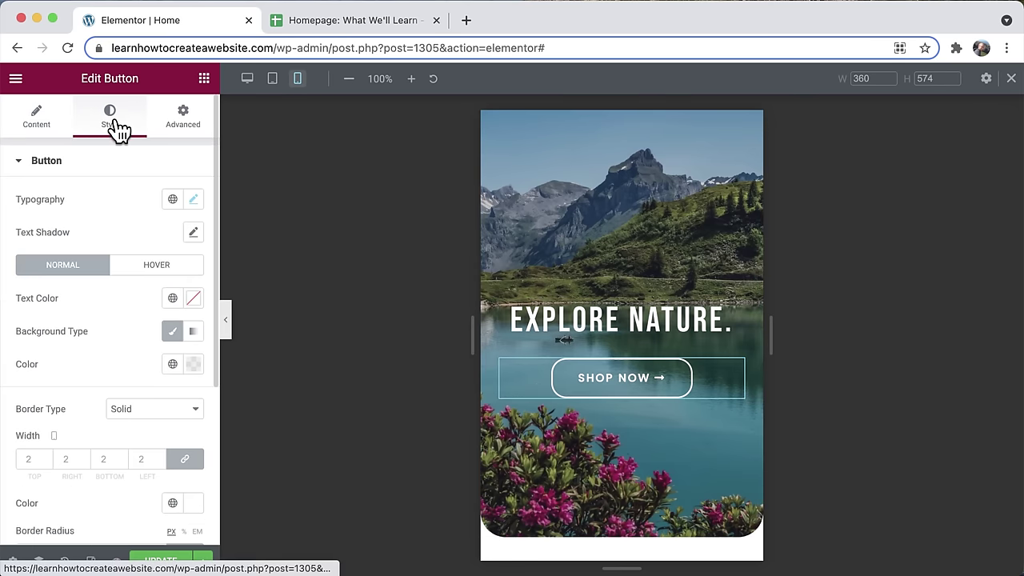
scroll(124, 319, down, 5)
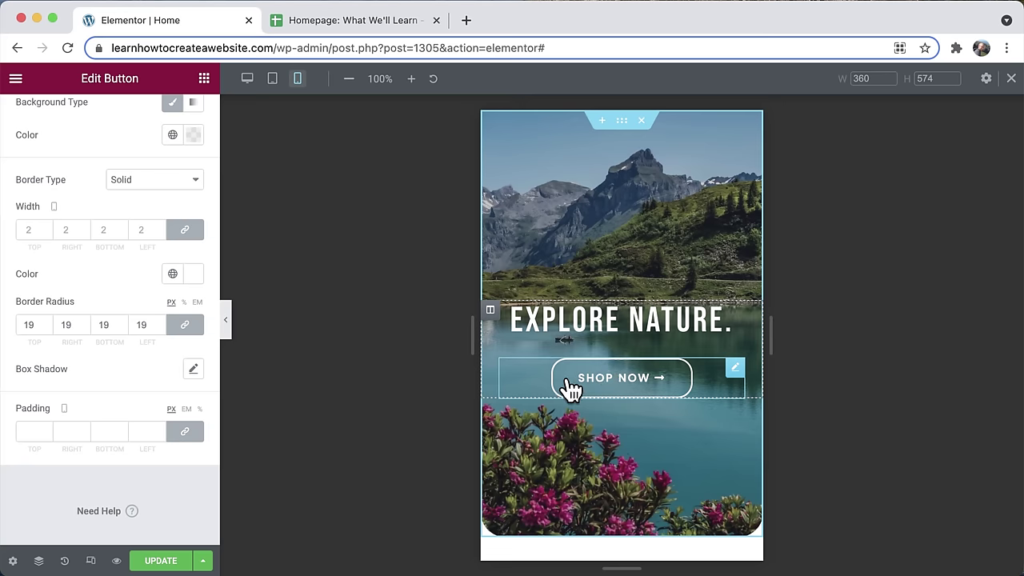
click(185, 432)
click(29, 431)
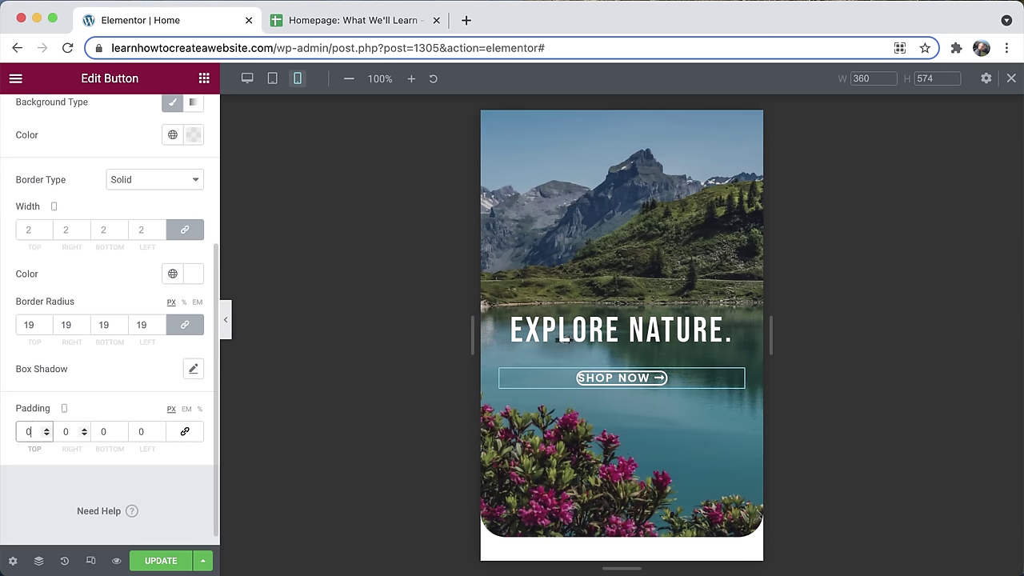
text(12)
click(66, 432)
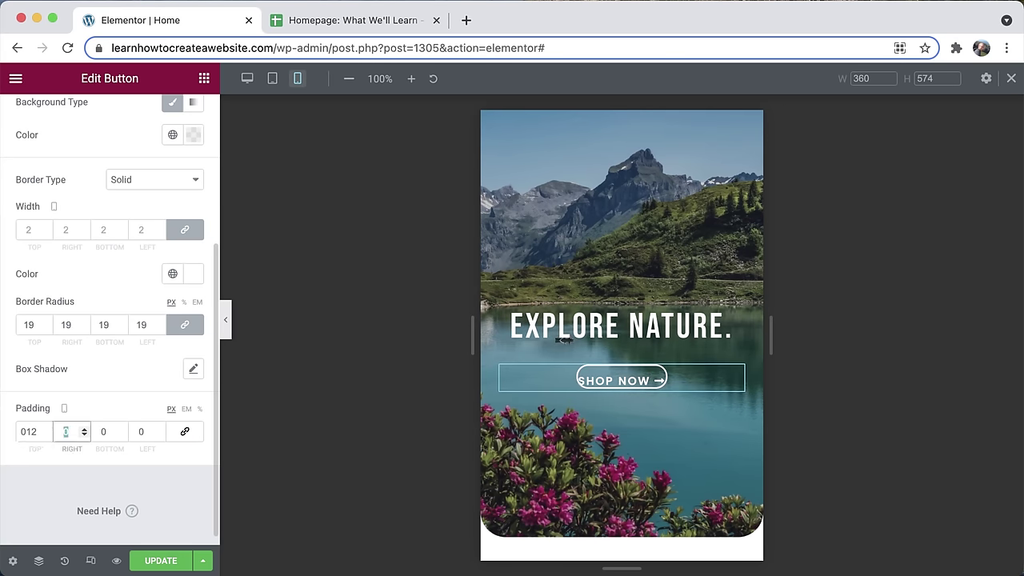
text(24)
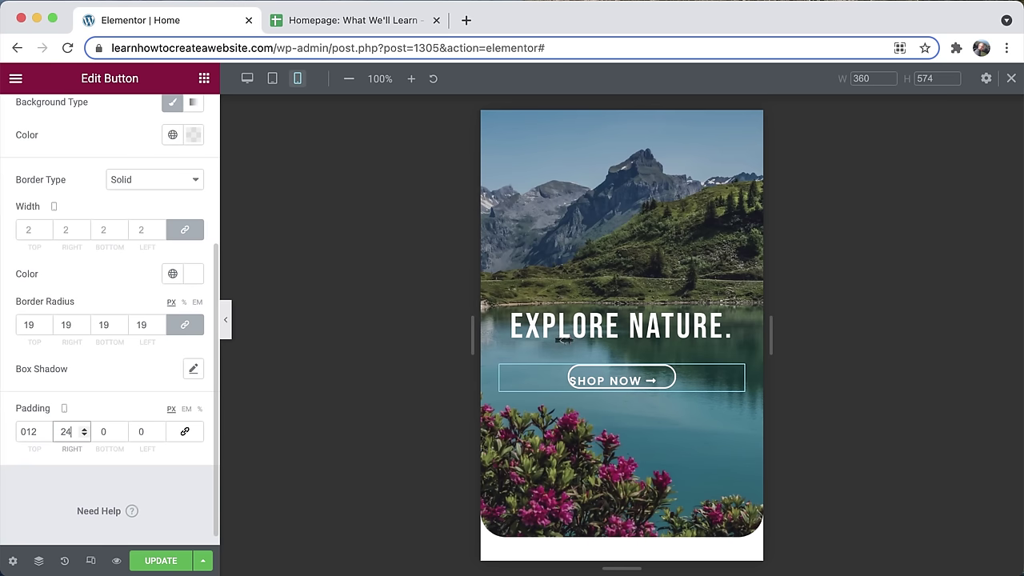
click(104, 431)
text(12)
click(144, 431)
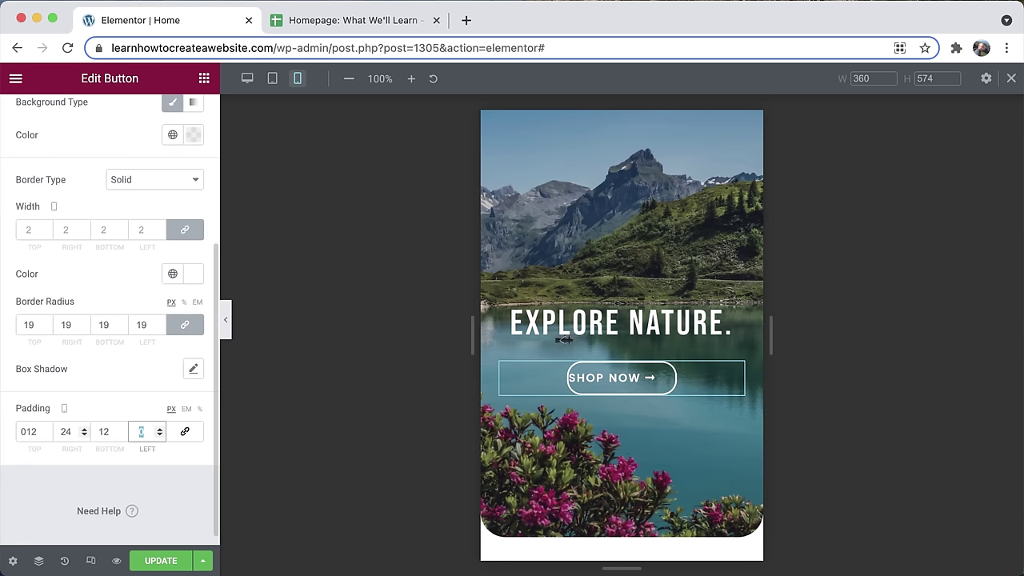
text(24)
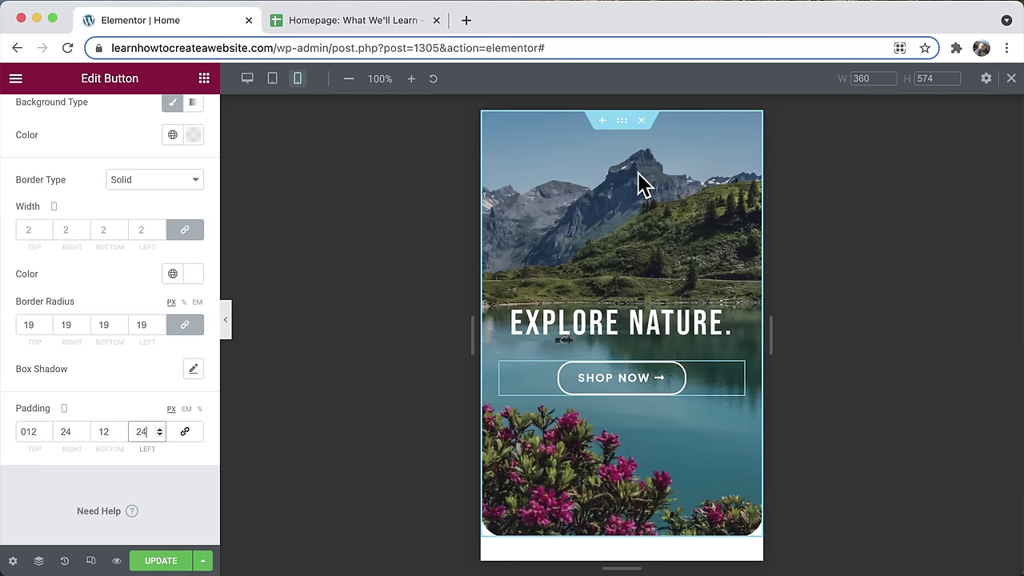
Set the mobile hero section's bottom and left border radius to 0.
click(622, 120)
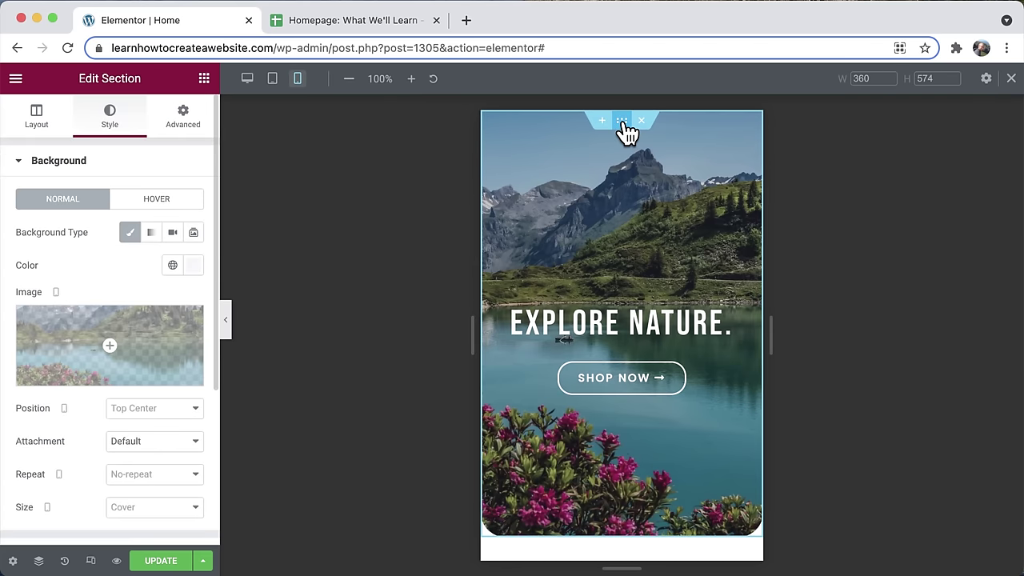
scroll(160, 373, down, 5)
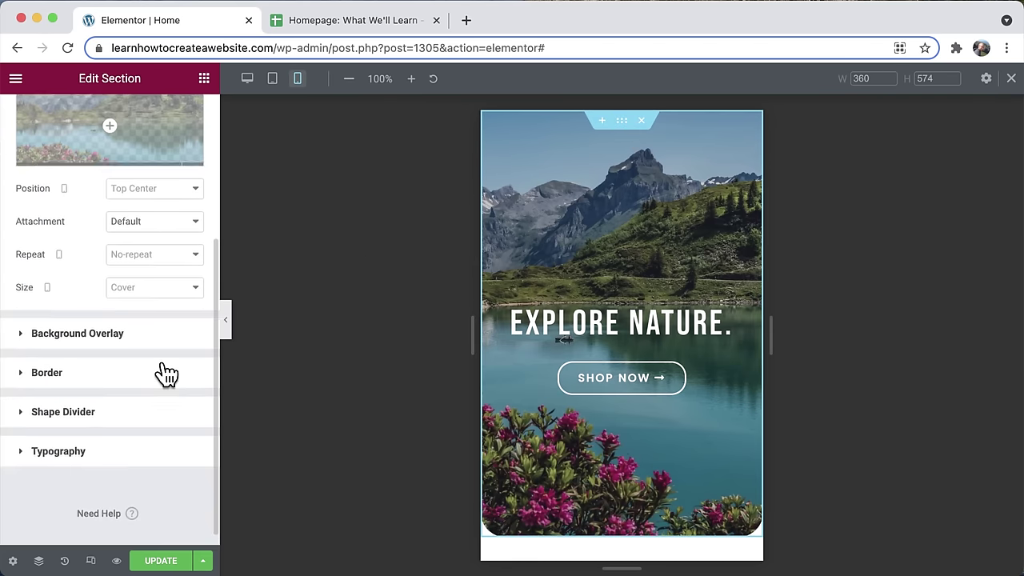
click(94, 364)
click(99, 361)
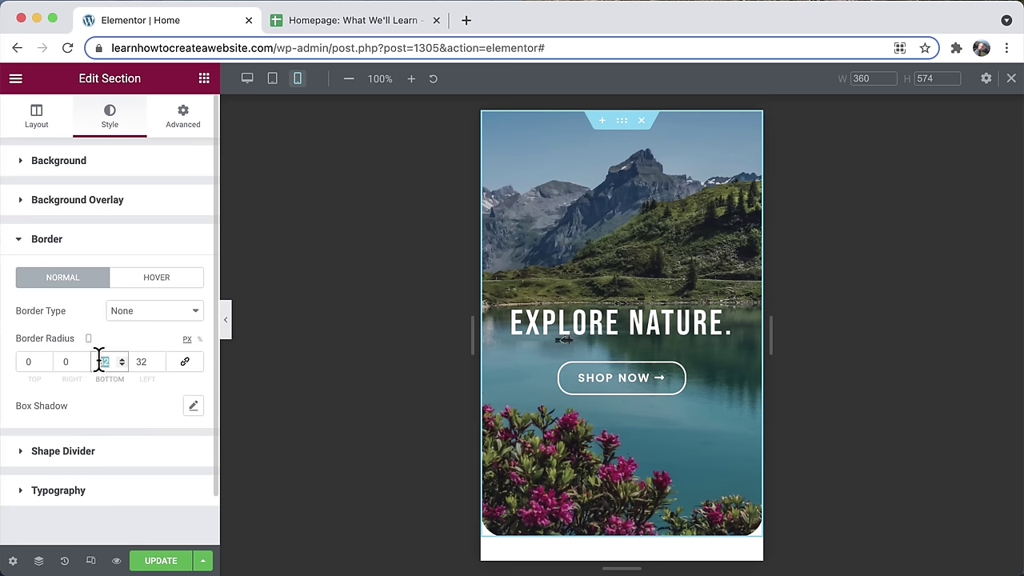
key(Tab)
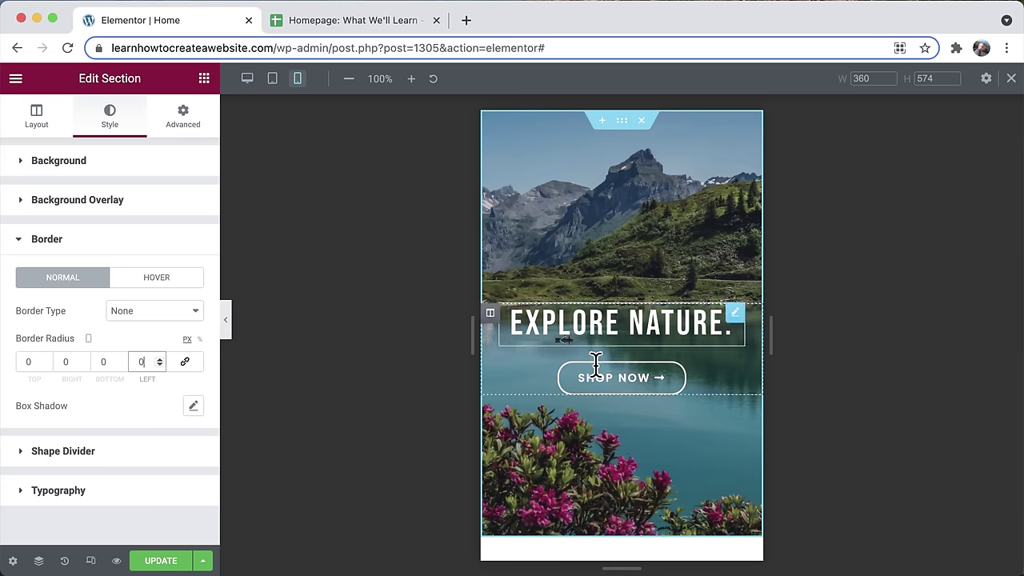
Set the hero section's mobile minimum height to 350 px and save the page.
click(42, 120)
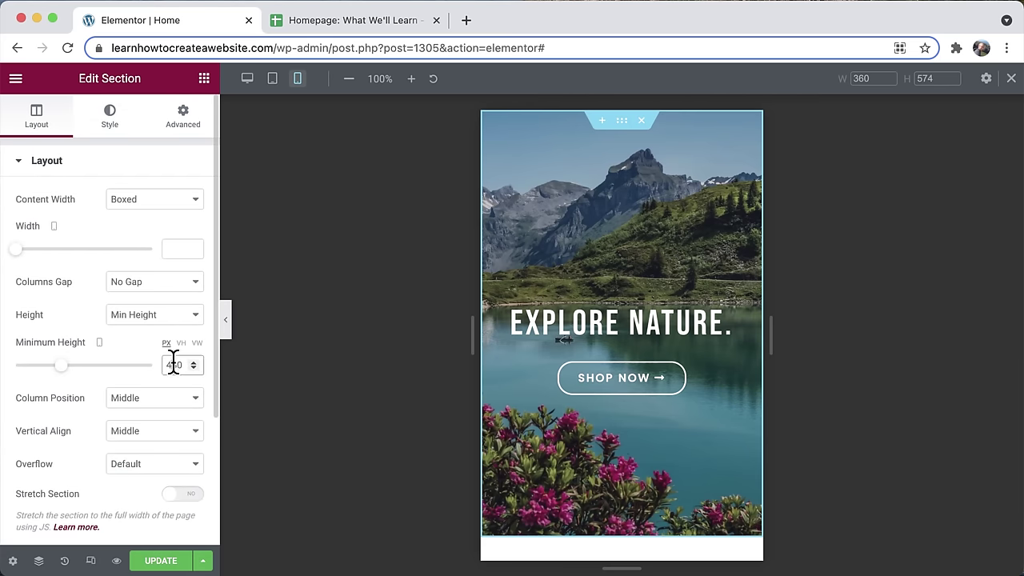
text(35)
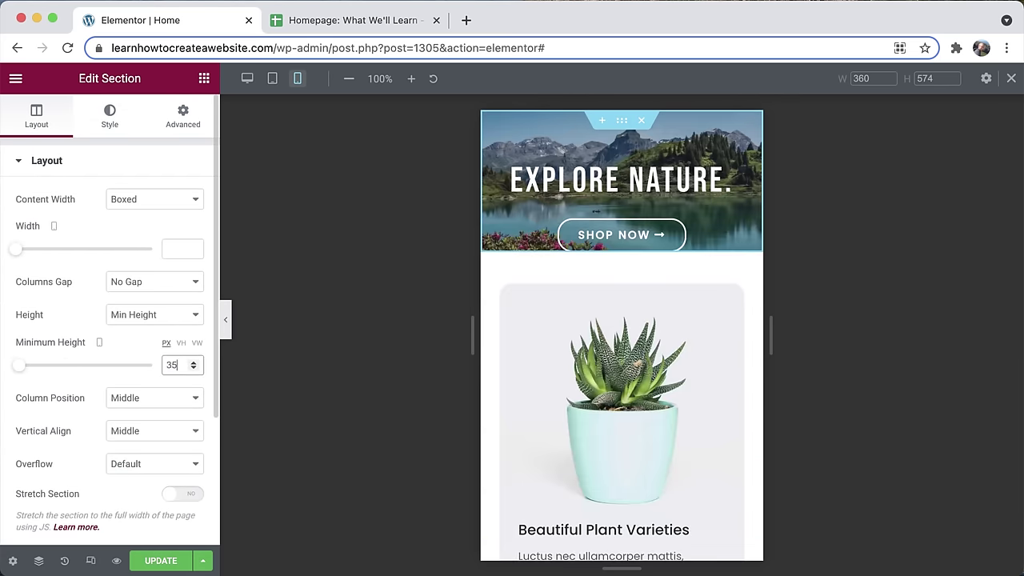
text(0)
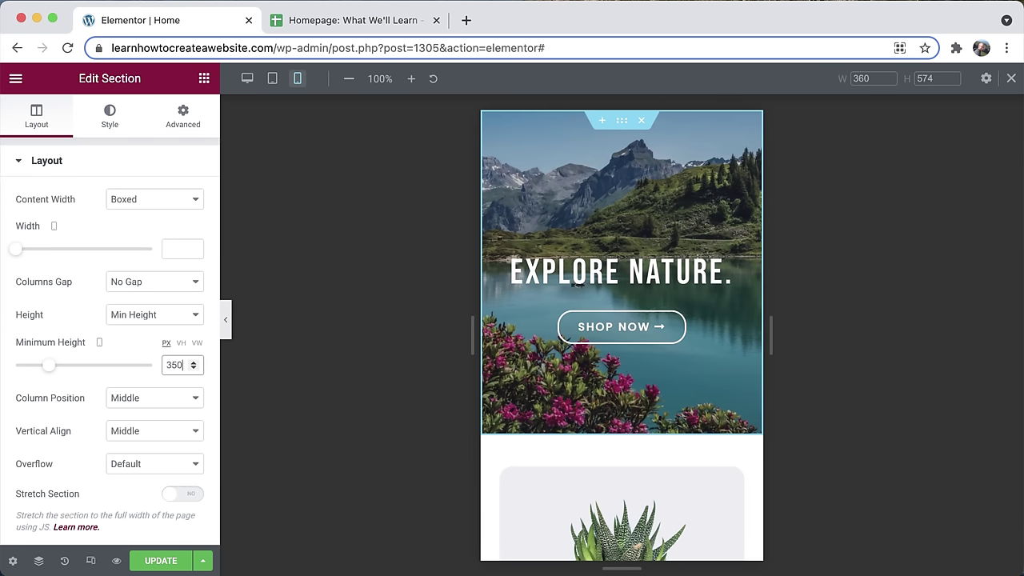
scroll(614, 405, down, 15)
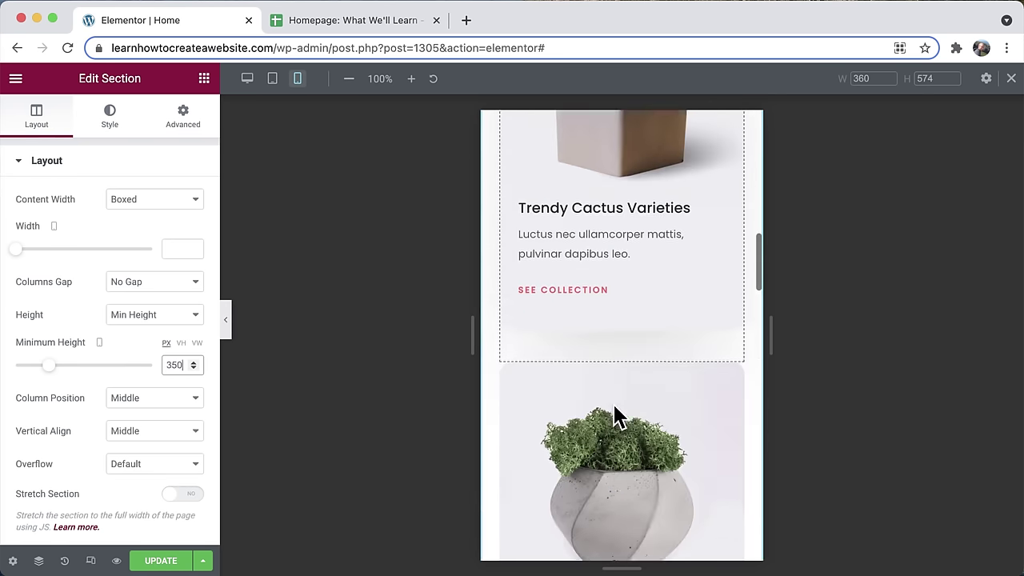
scroll(613, 411, up, 10)
scroll(612, 404, down, 9)
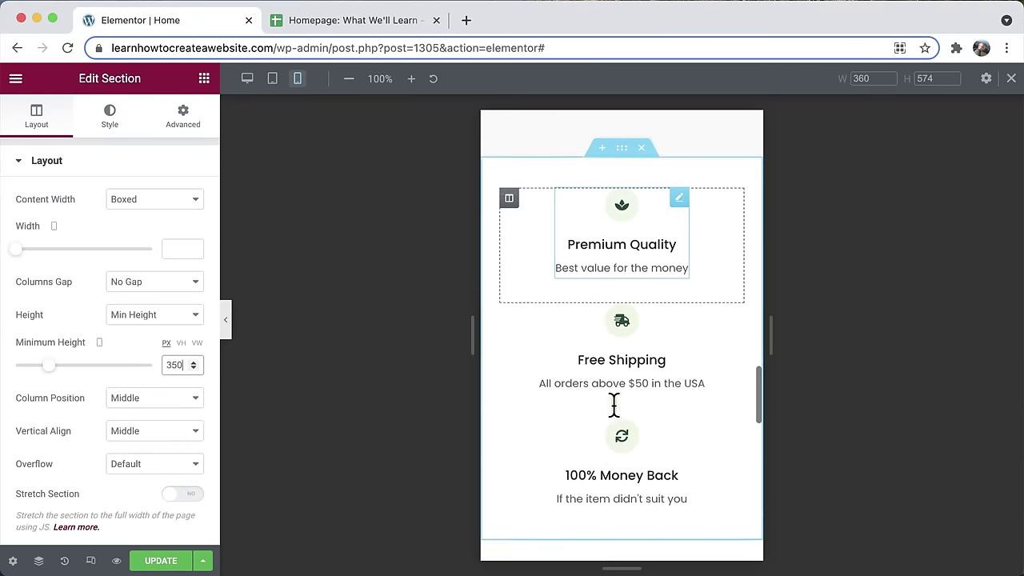
scroll(613, 412, up, 12)
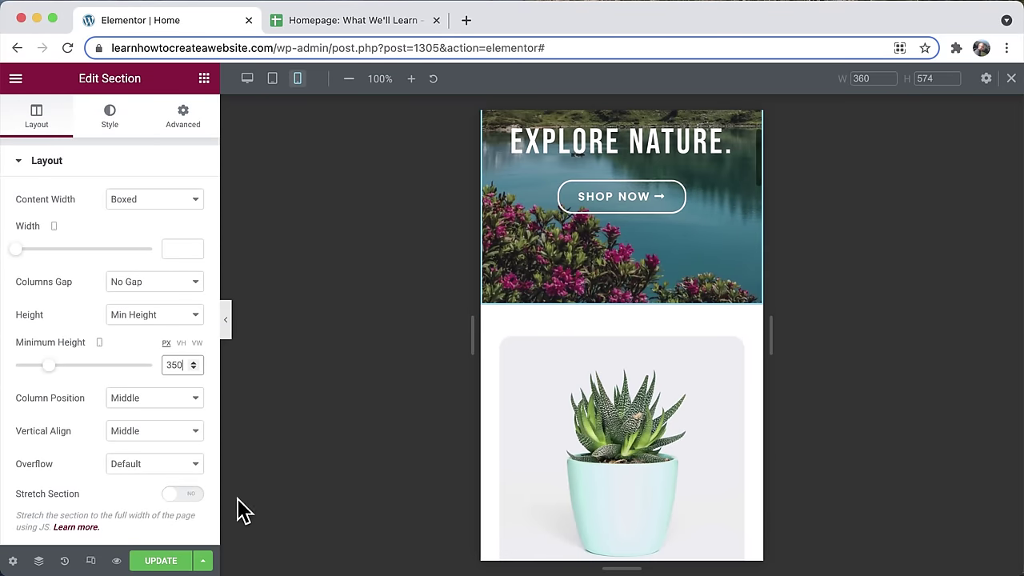
click(162, 562)
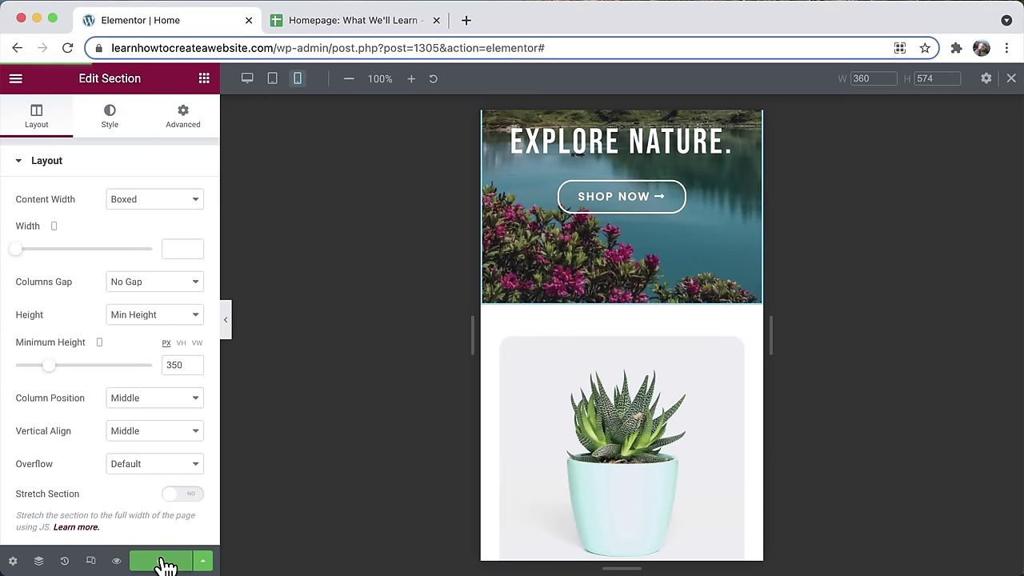
Tick 'Mobile friendly homepage (mobile)' in the checklist sheet, then close that tab.
click(411, 22)
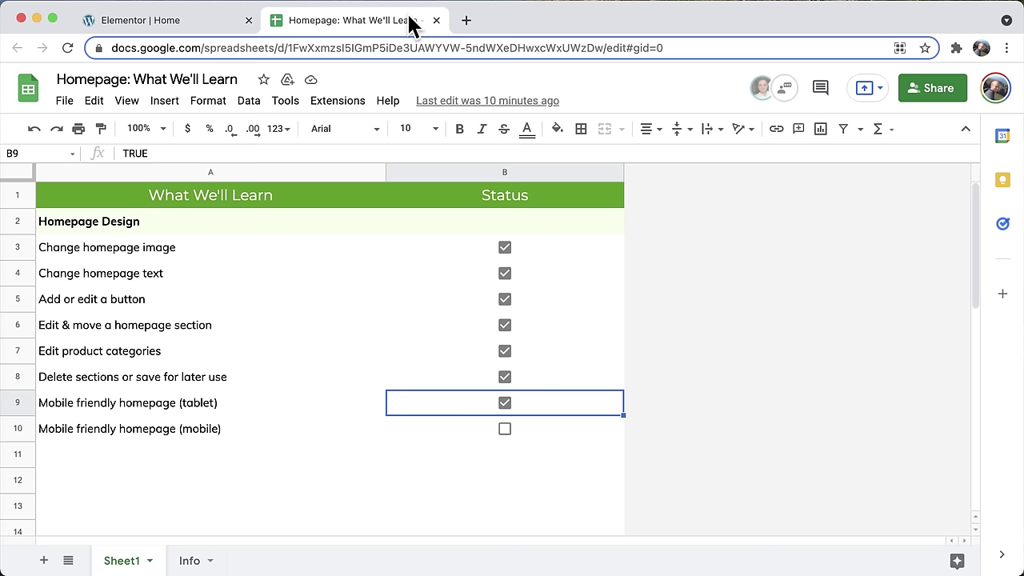
click(504, 428)
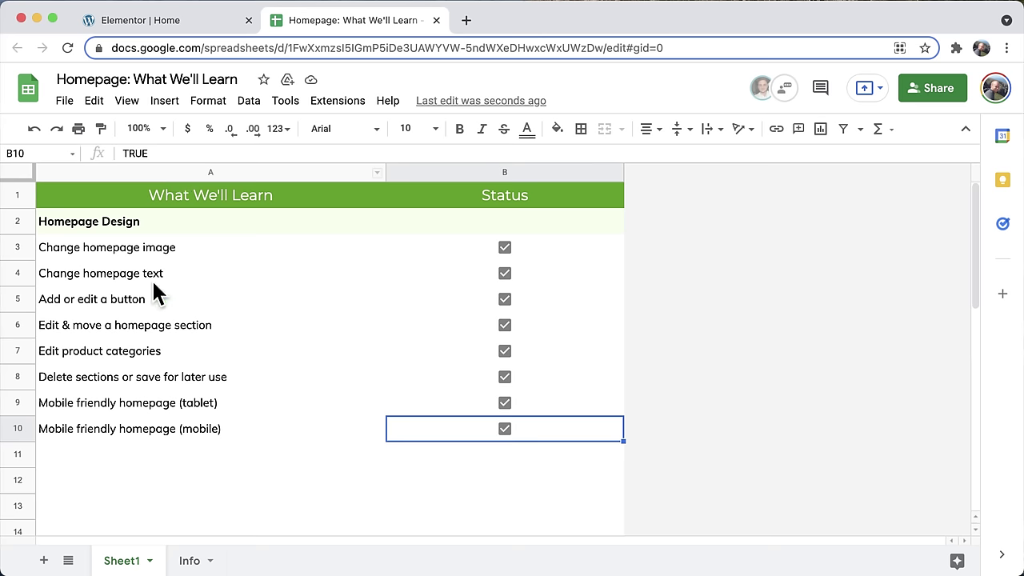
click(435, 20)
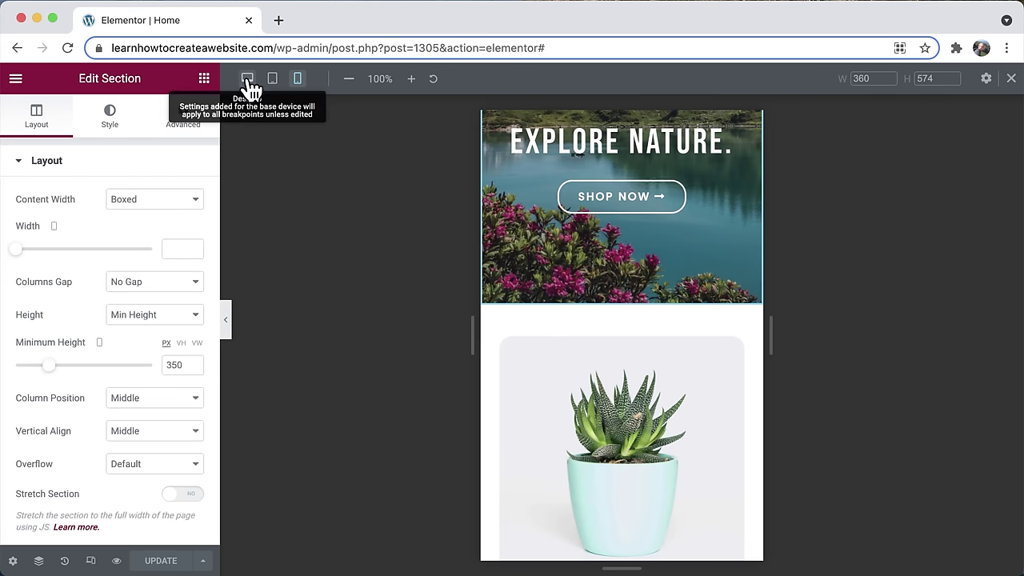
Switch the preview back to desktop and scroll up to the hero section.
click(248, 79)
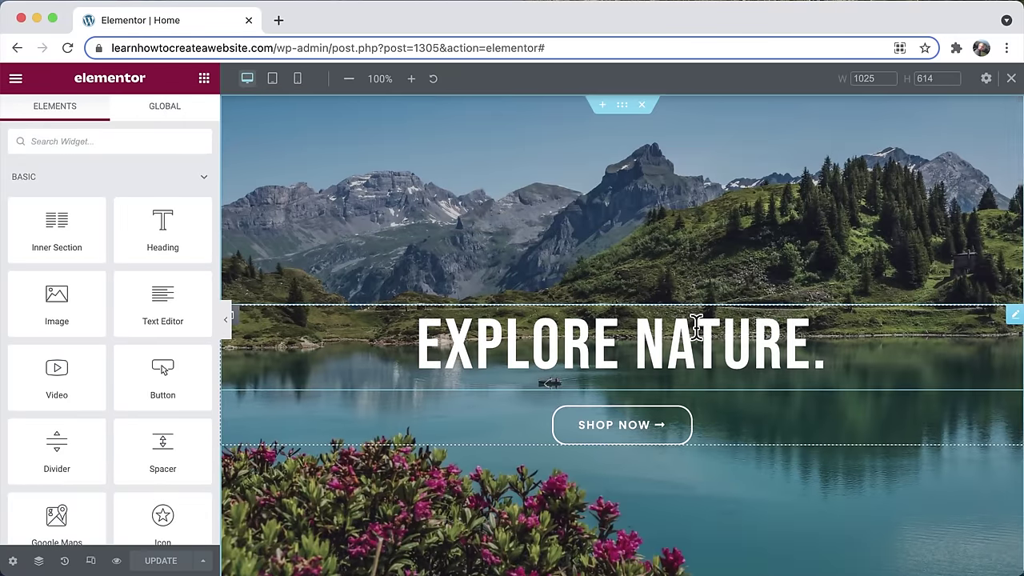
scroll(696, 328, down, 20)
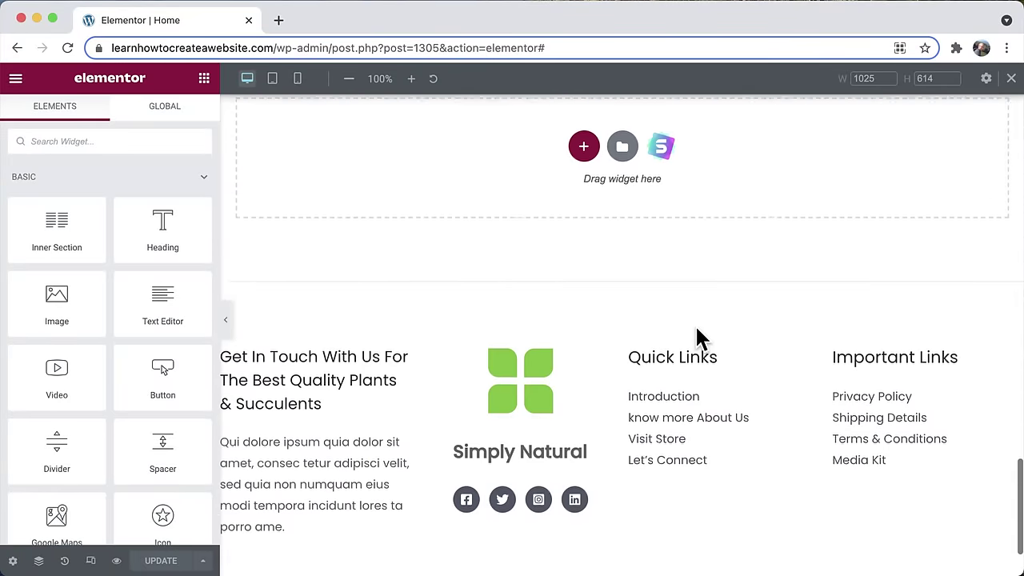
scroll(696, 336, up, 4)
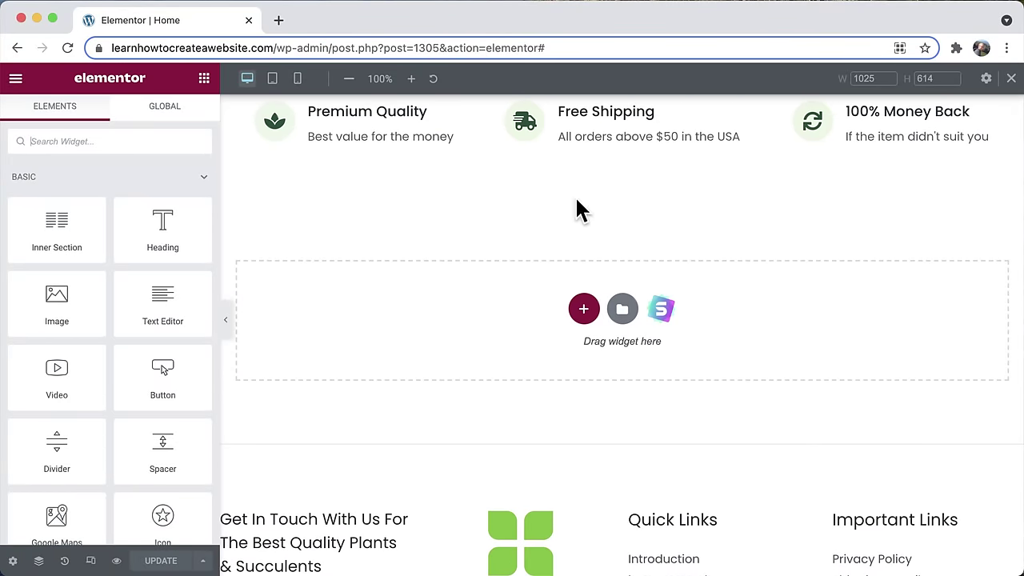
scroll(658, 274, up, 10)
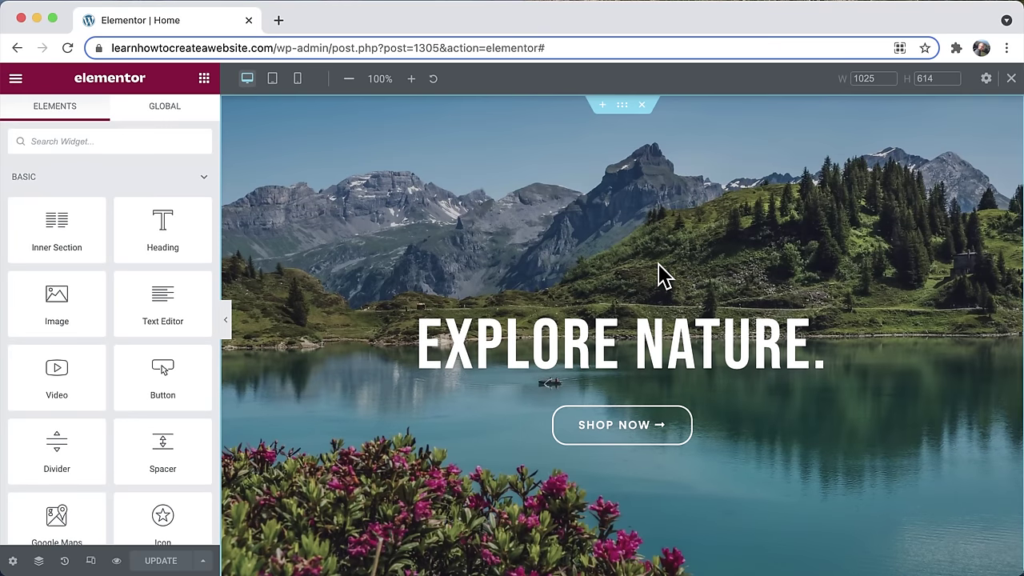
Duplicate the EXPLORE NATURE. hero section and drag the copy below the Premium Quality row.
right_click(626, 117)
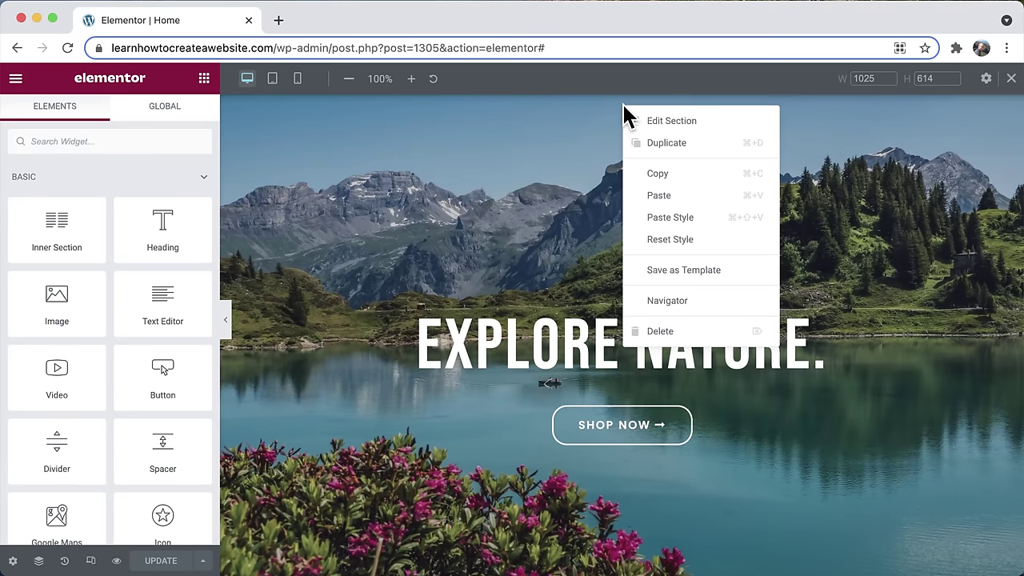
click(674, 144)
scroll(693, 386, down, 5)
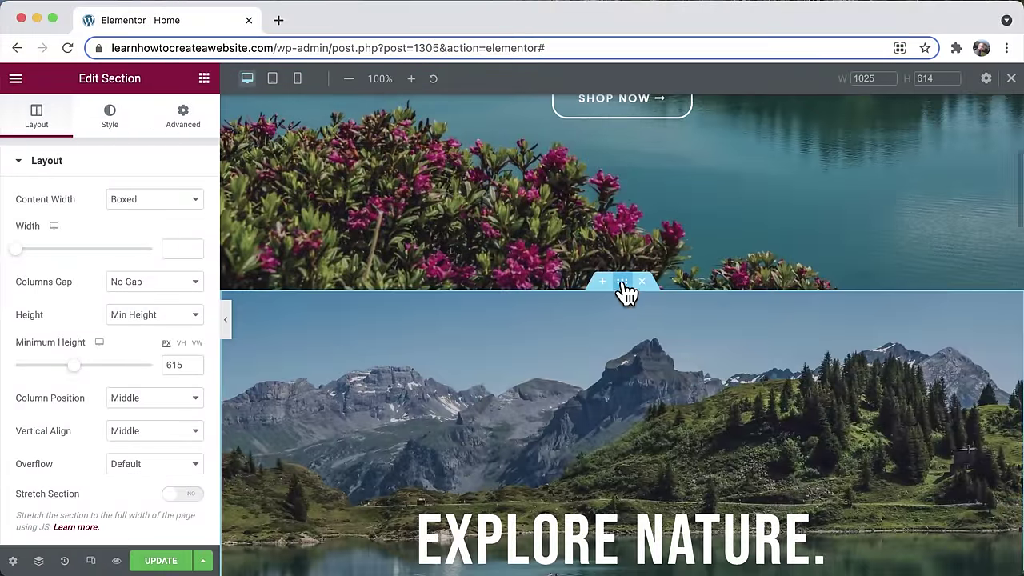
drag(623, 289, 578, 257)
scroll(656, 414, down, 10)
scroll(658, 389, up, 3)
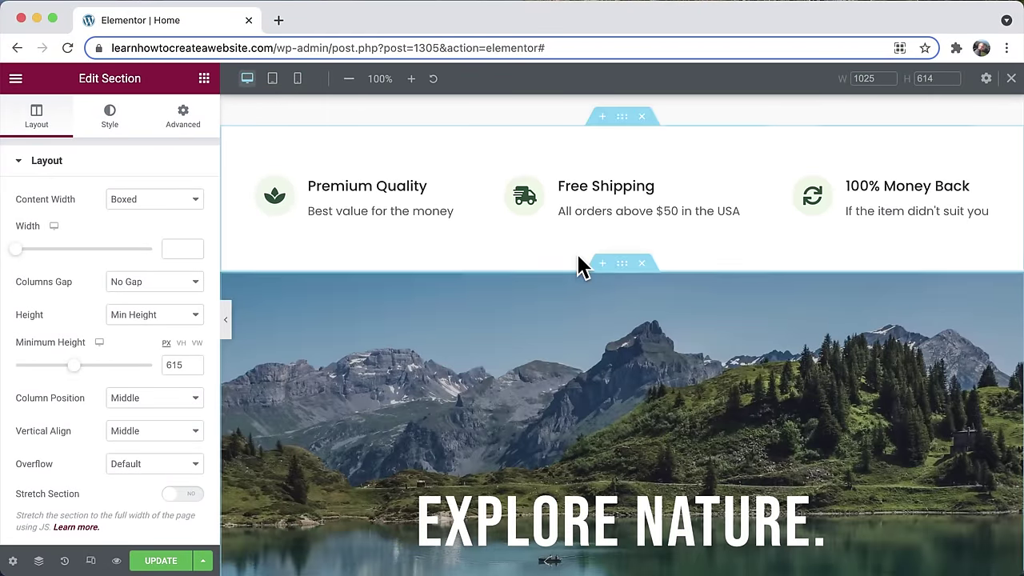
scroll(486, 407, down, 2)
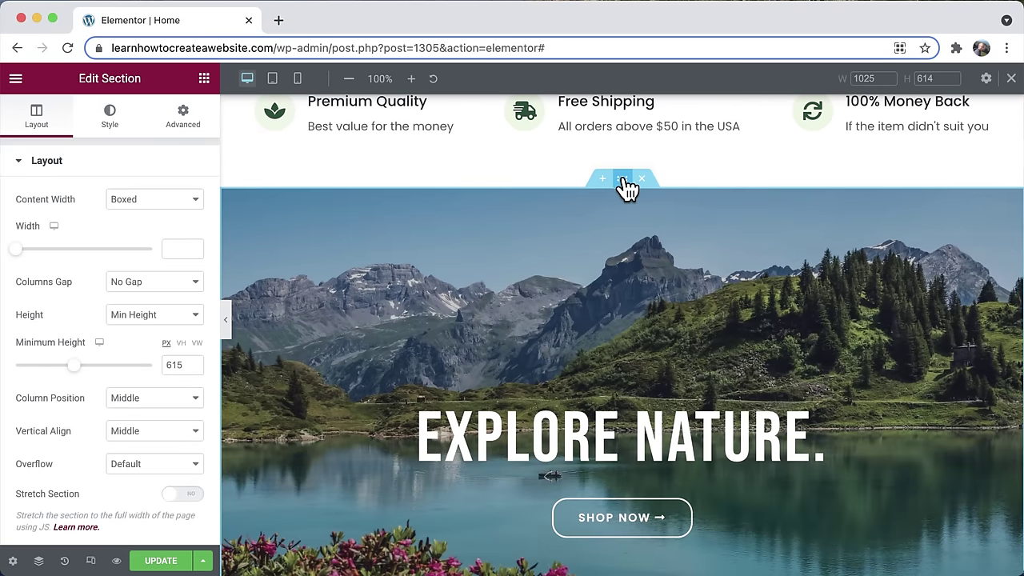
Replace the hero's lake background with the free 'alpine' green mountain-under-clouds photo.
click(109, 127)
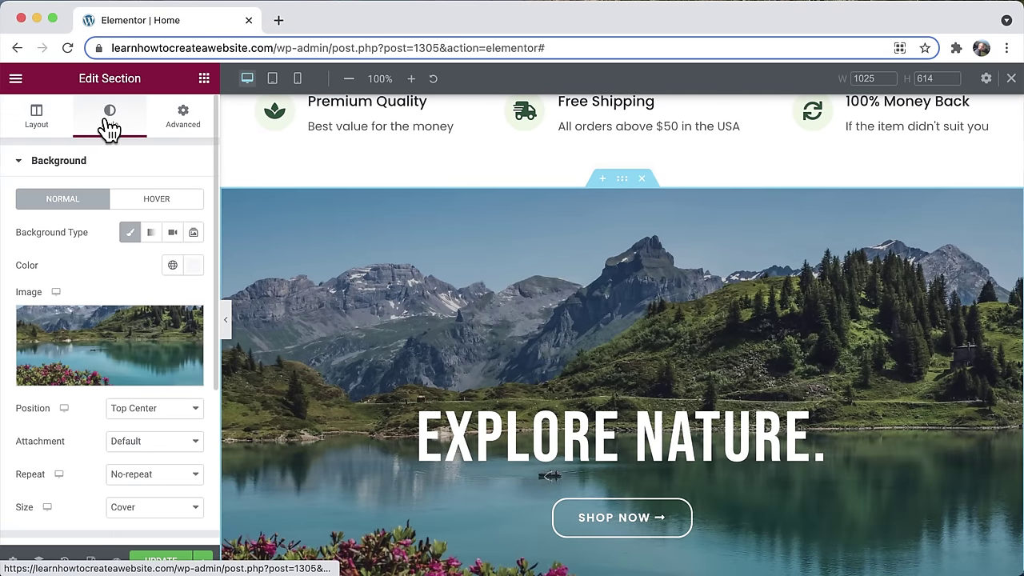
click(121, 342)
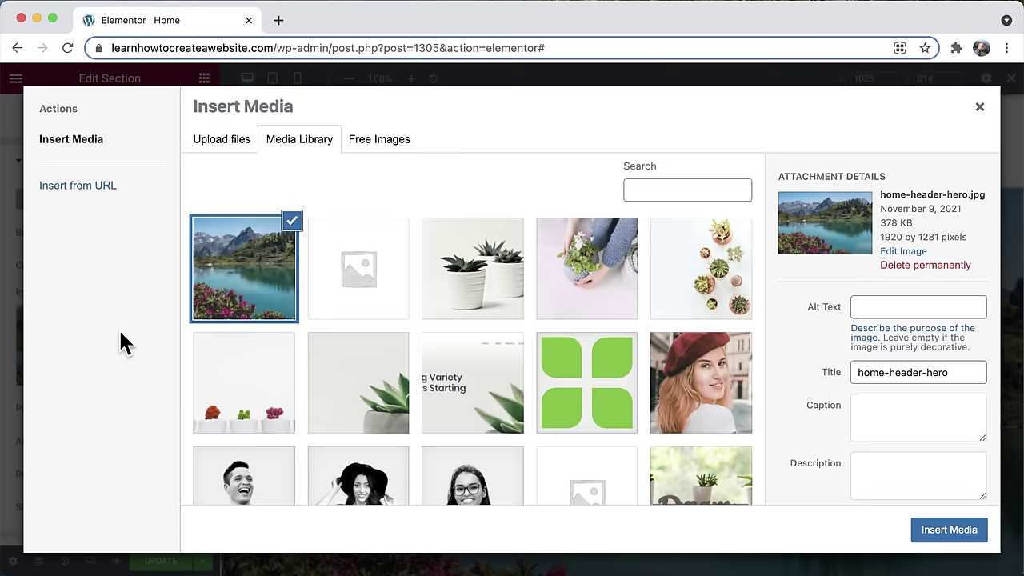
click(376, 148)
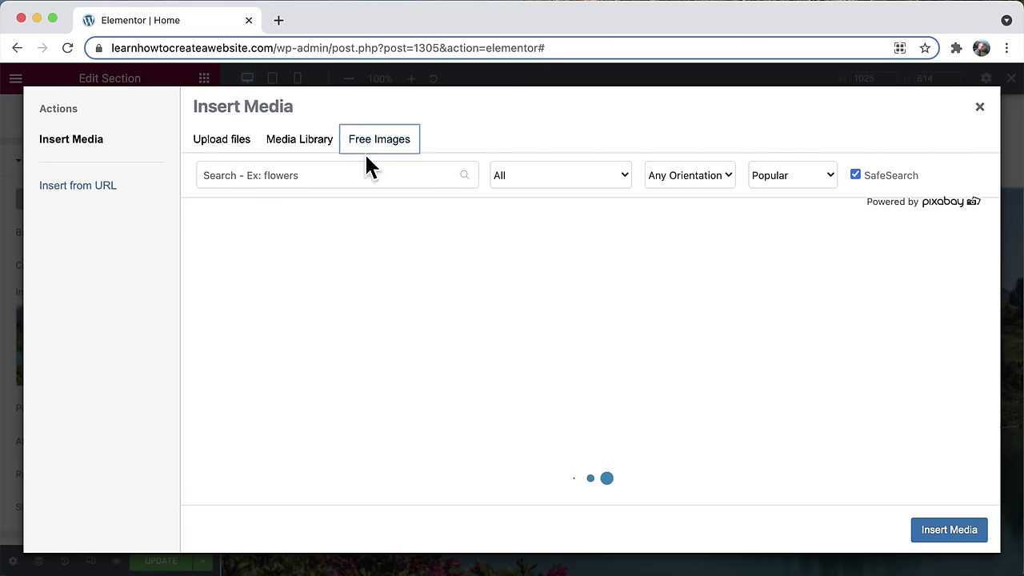
click(302, 176)
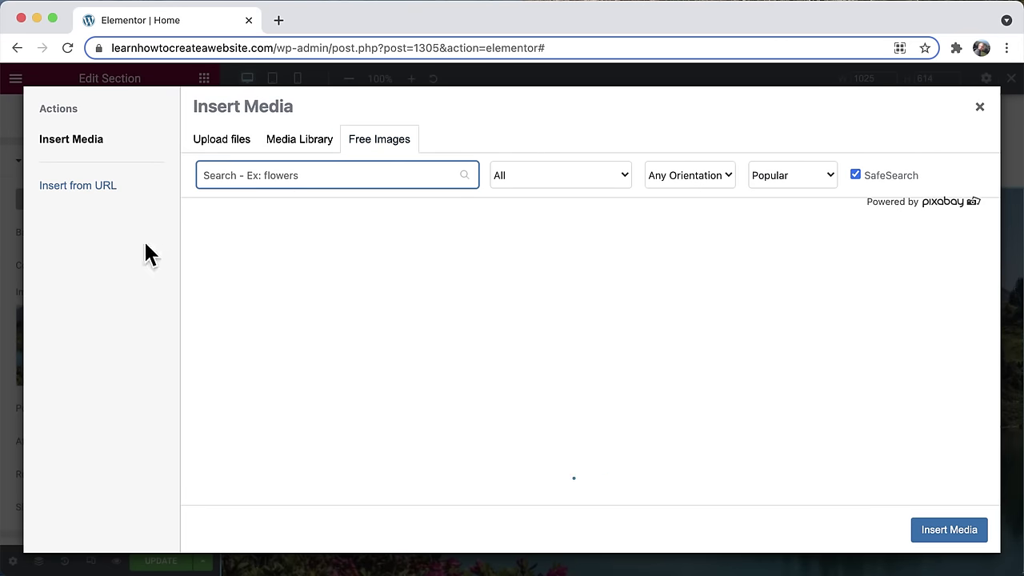
text(a)
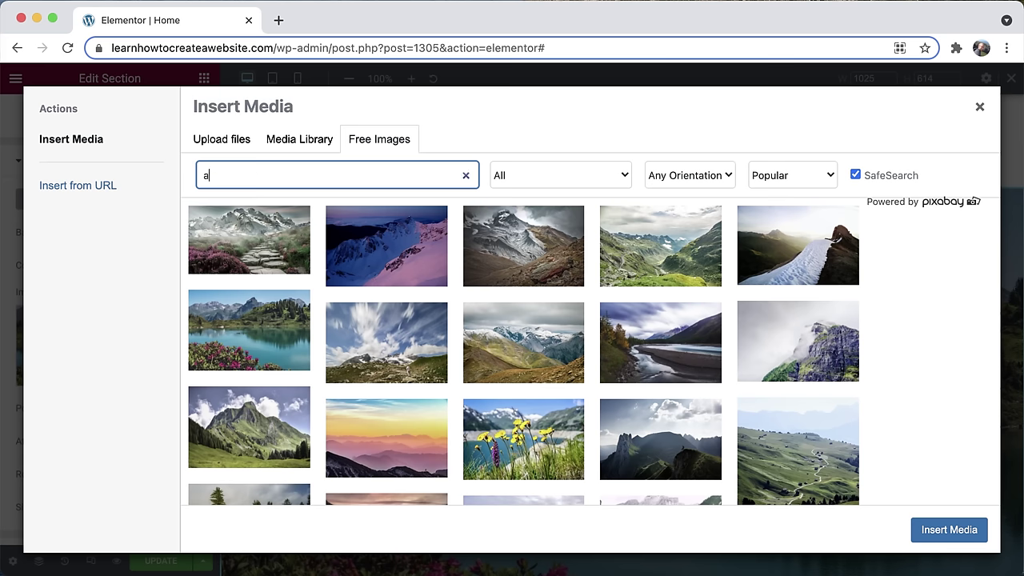
text(lpine)
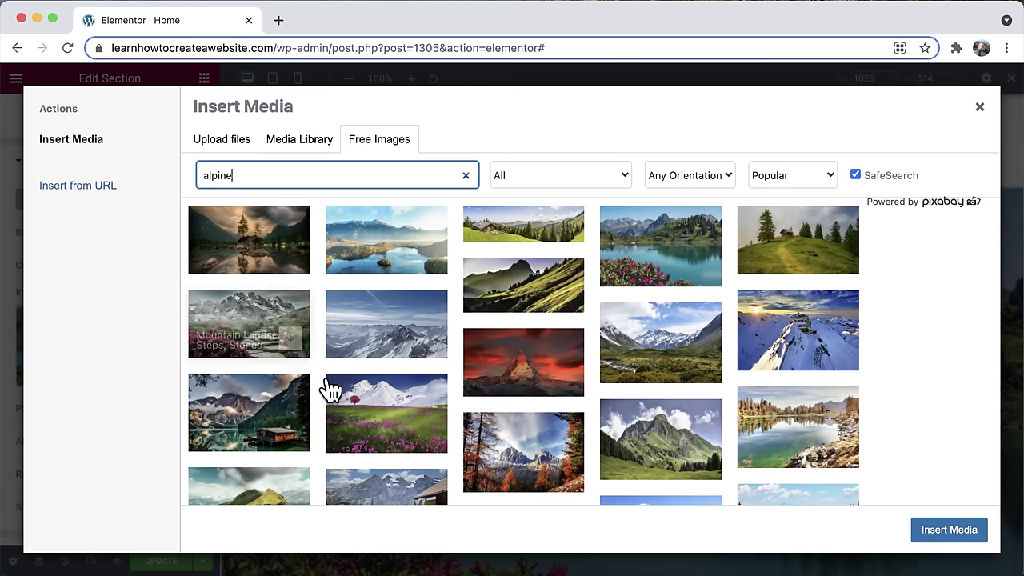
click(662, 440)
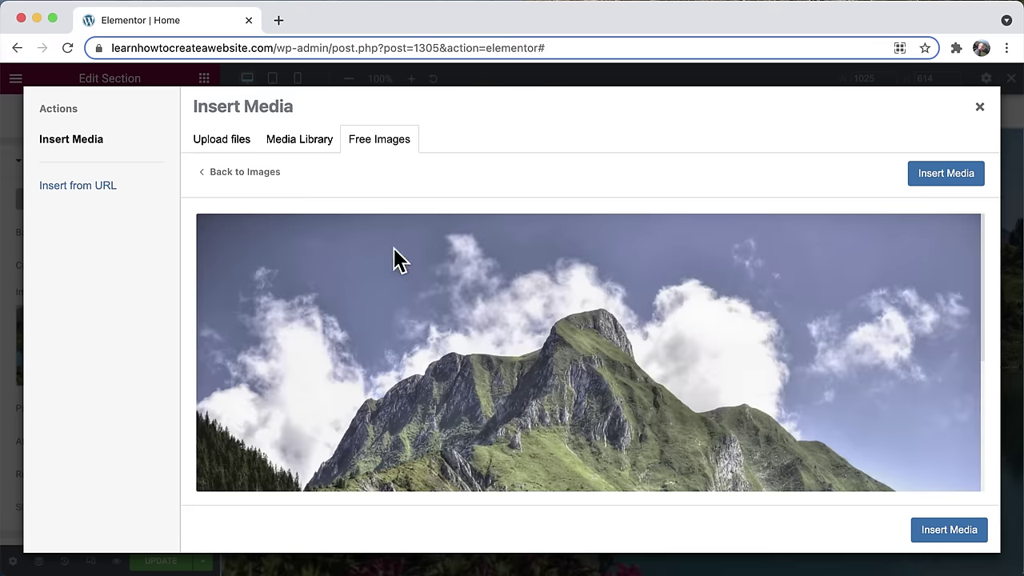
scroll(496, 281, down, 5)
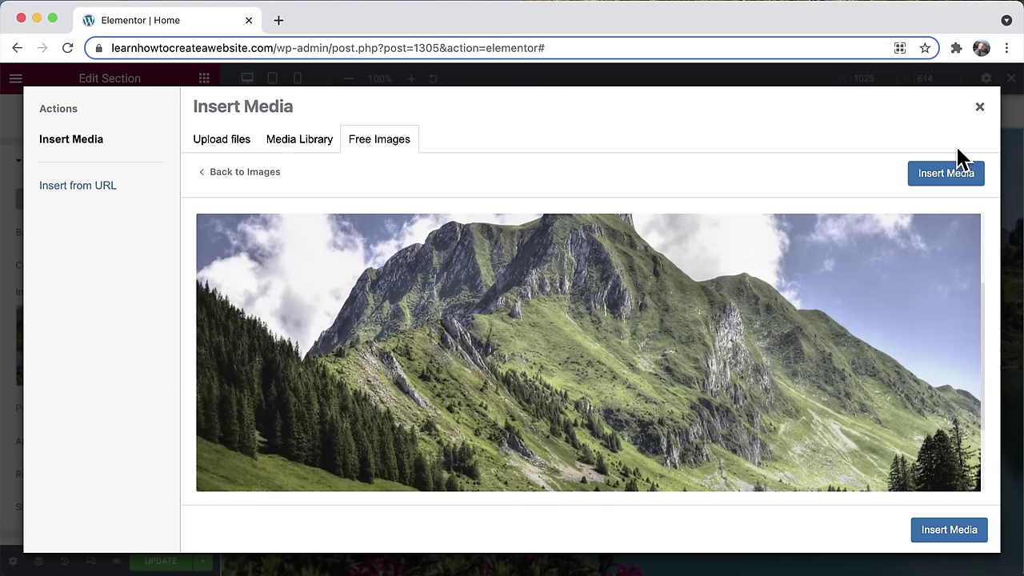
click(944, 174)
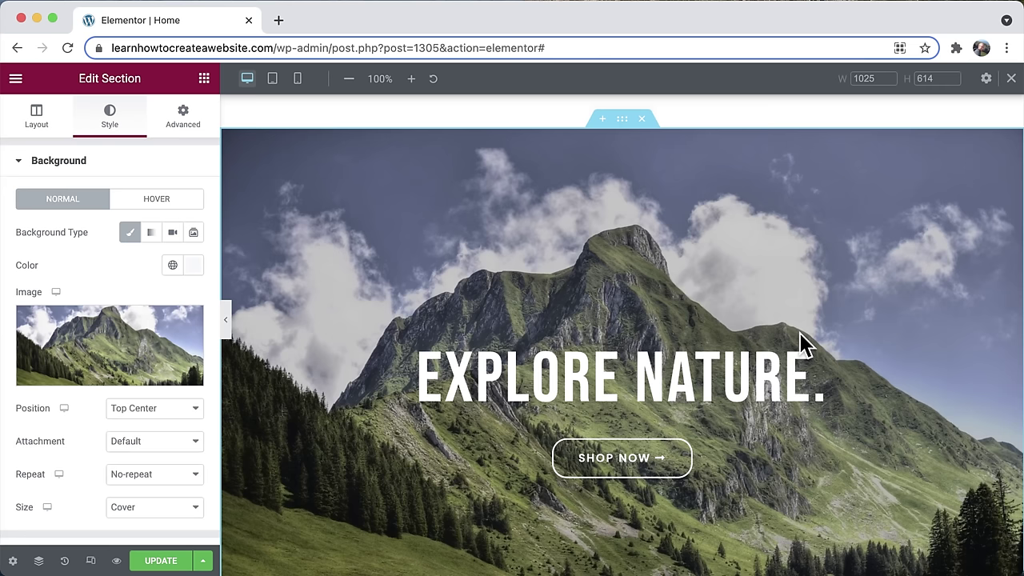
scroll(827, 240, down, 3)
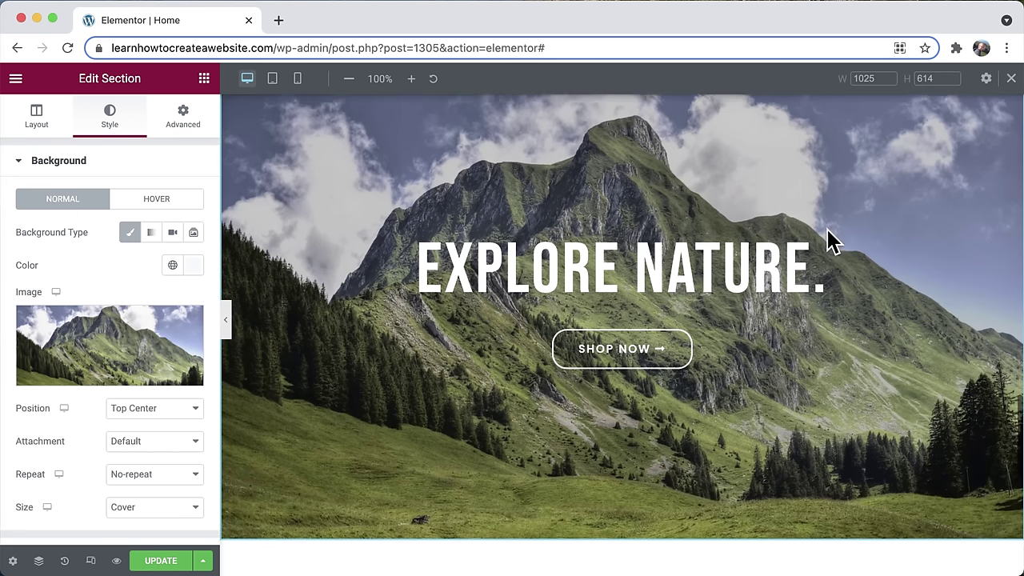
scroll(827, 240, up, 3)
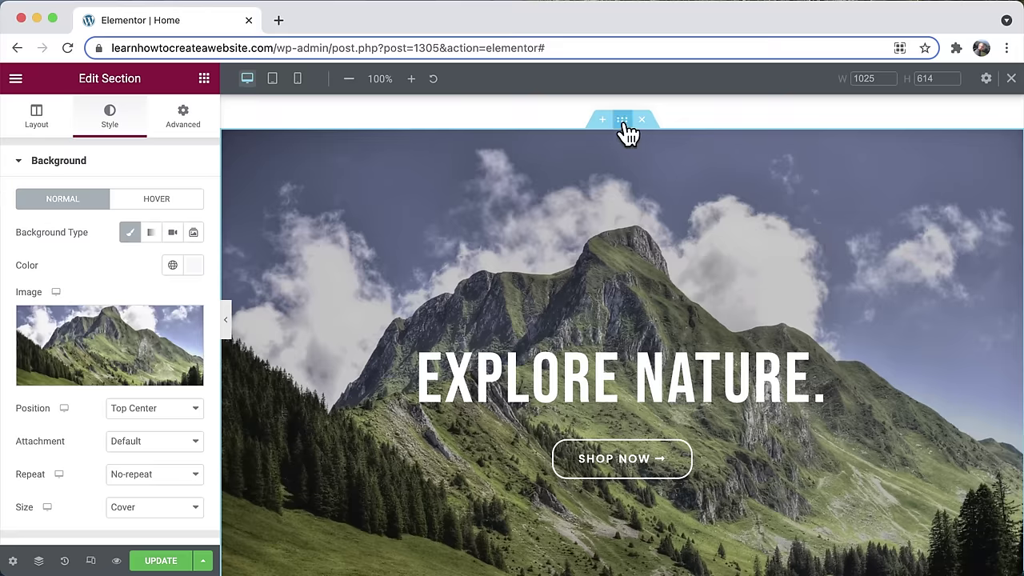
Set the hero background image position to Center Center.
click(192, 409)
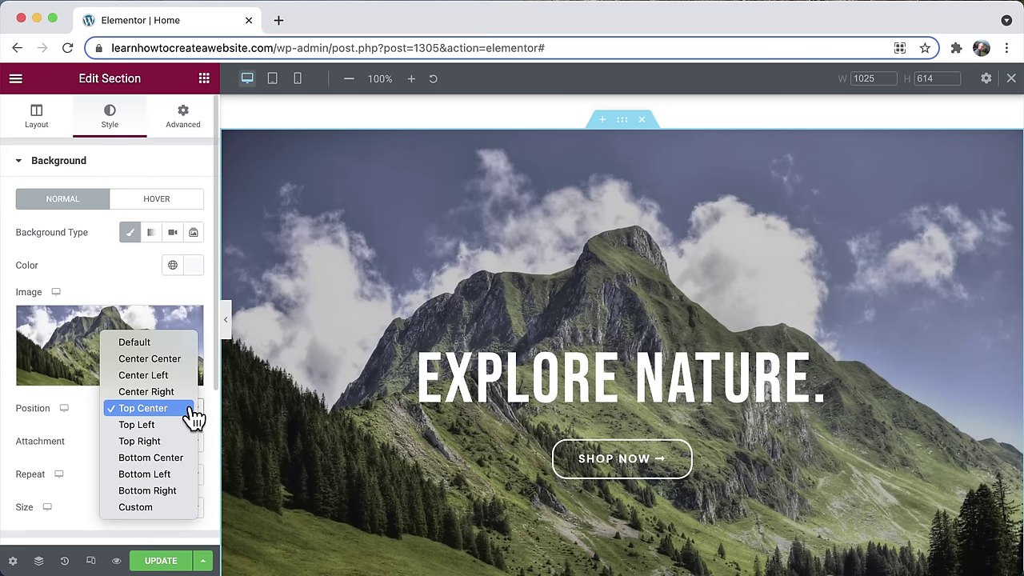
click(174, 361)
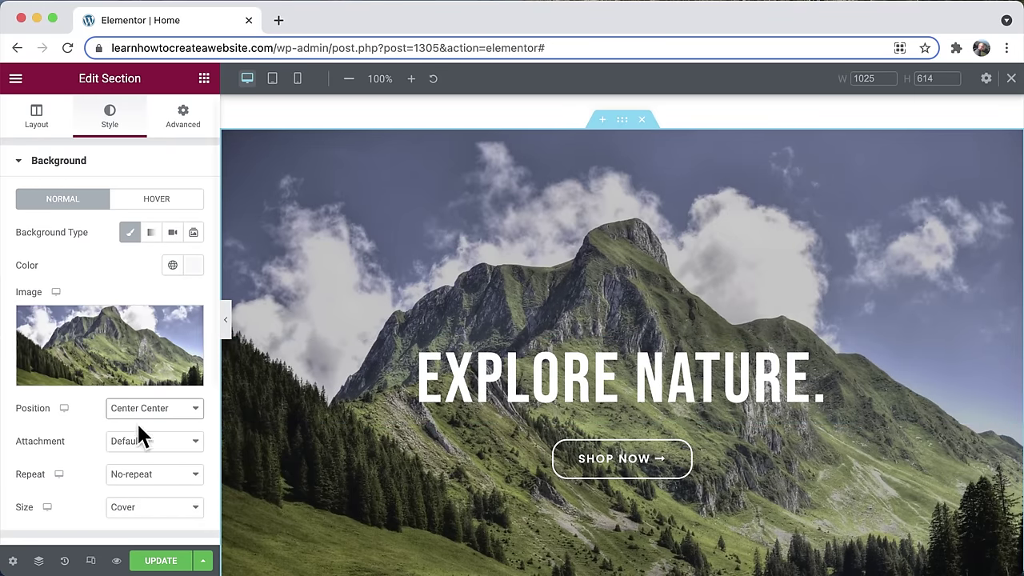
scroll(146, 390, down, 1)
scroll(146, 391, down, 3)
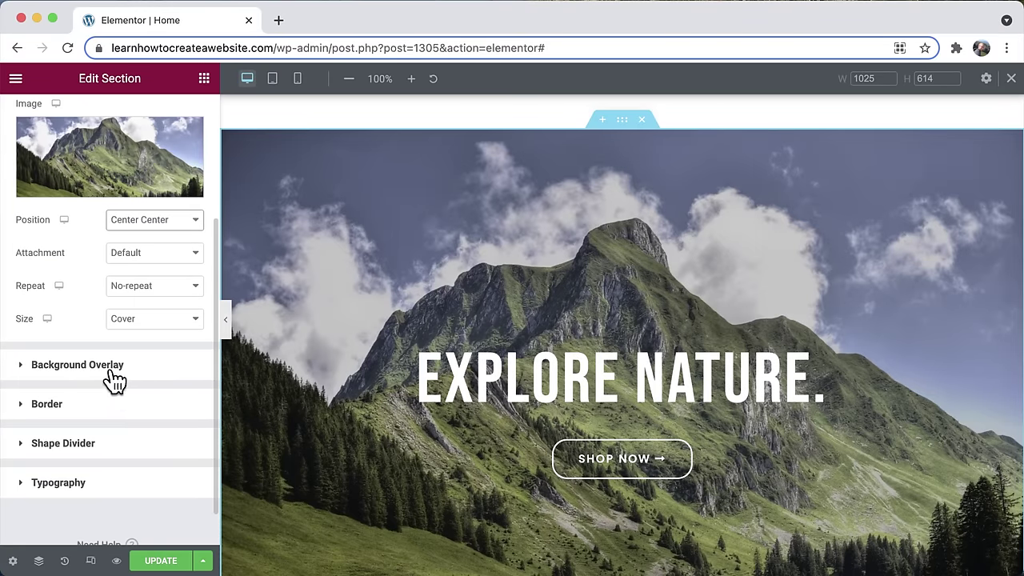
Raise the black background overlay opacity from 0.2 to 0.4.
click(112, 377)
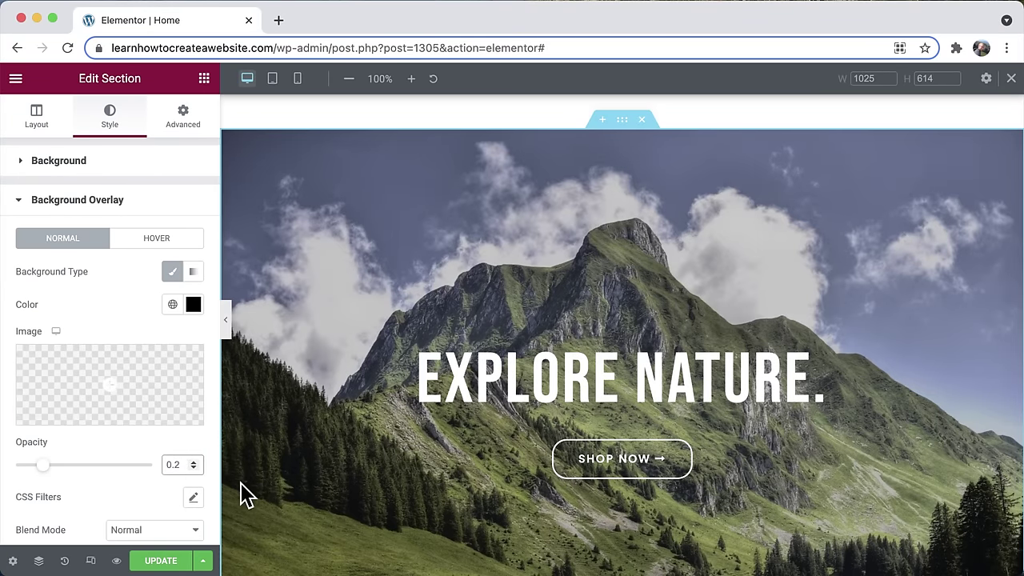
key(BackSpace)
text(4)
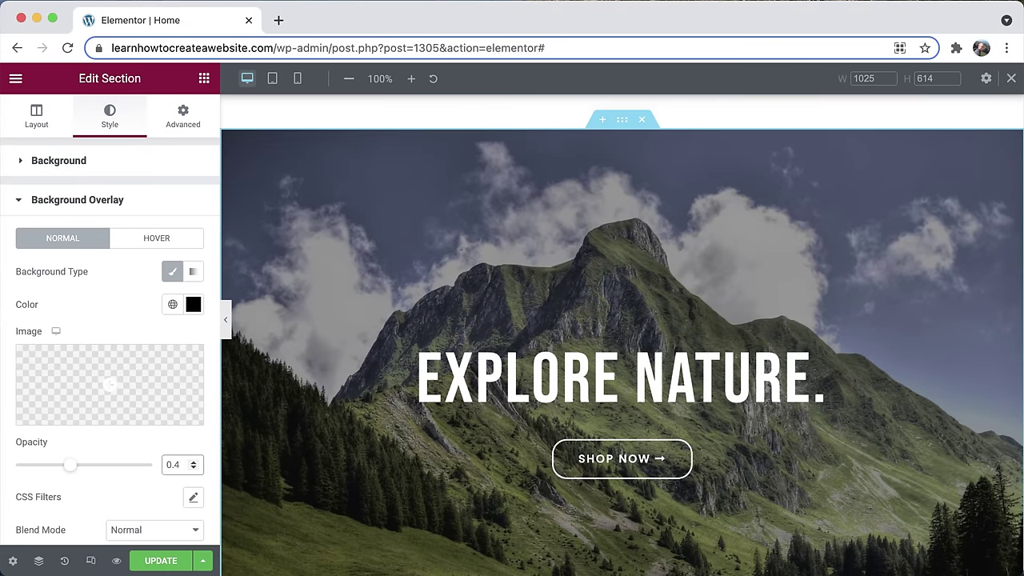
click(504, 373)
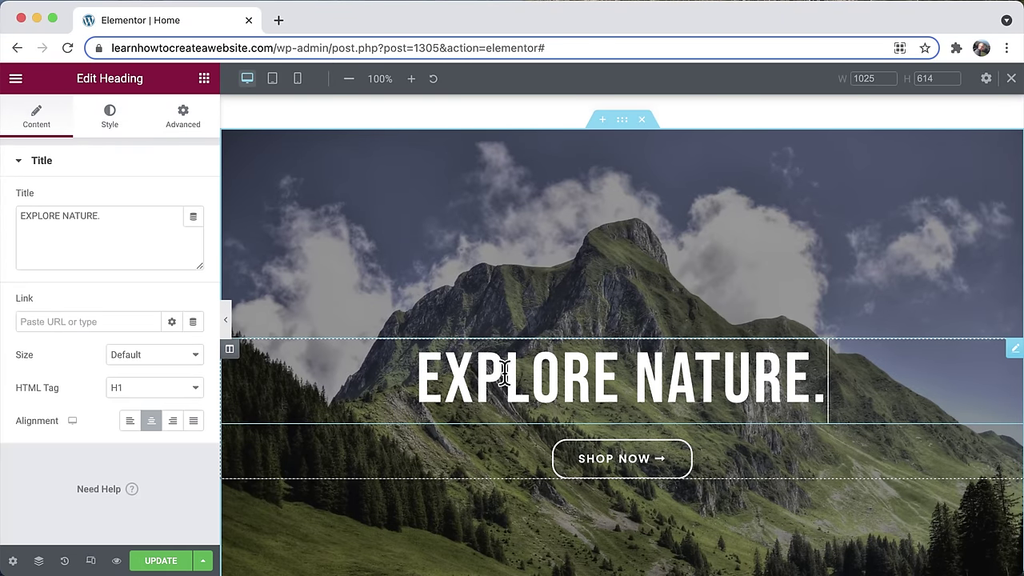
Change the hero heading's word EXPLORE to DISCOVER so it reads DISCOVER NATURE.
double_click(43, 214)
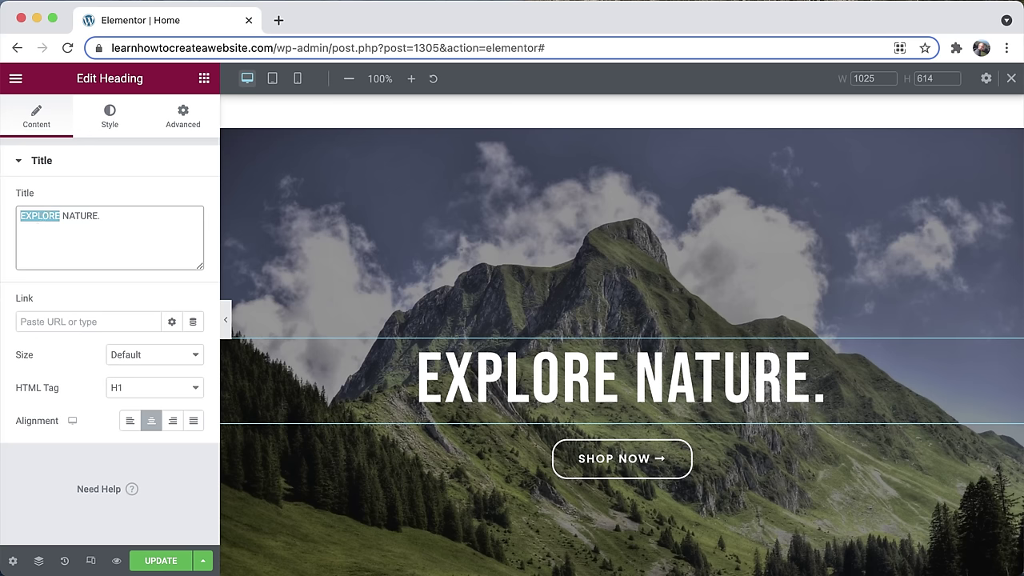
text(DISCOVER)
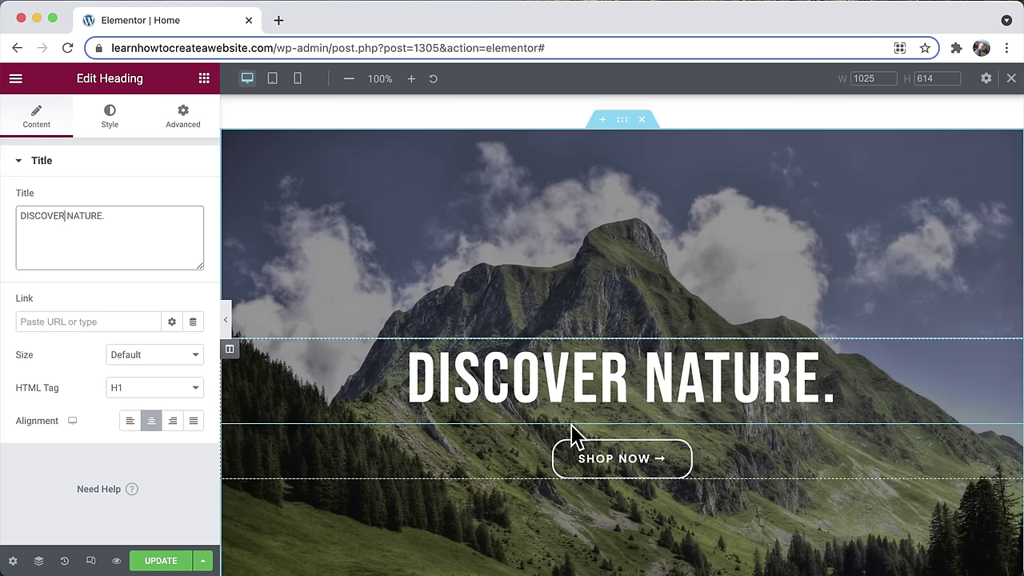
click(204, 79)
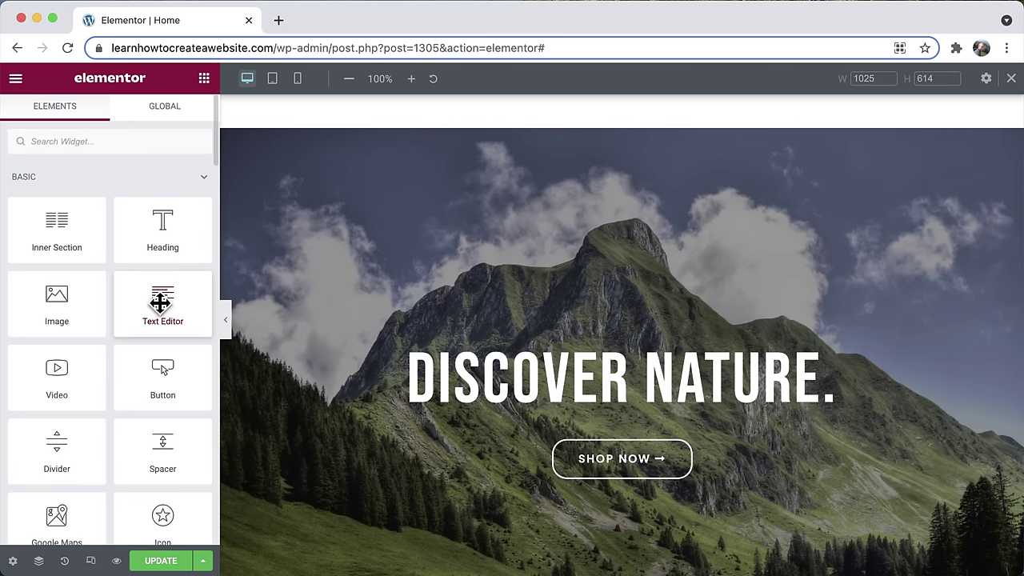
Add a Text Editor paragraph under the heading with white #FFFFFF, centre-aligned text.
drag(160, 302, 581, 411)
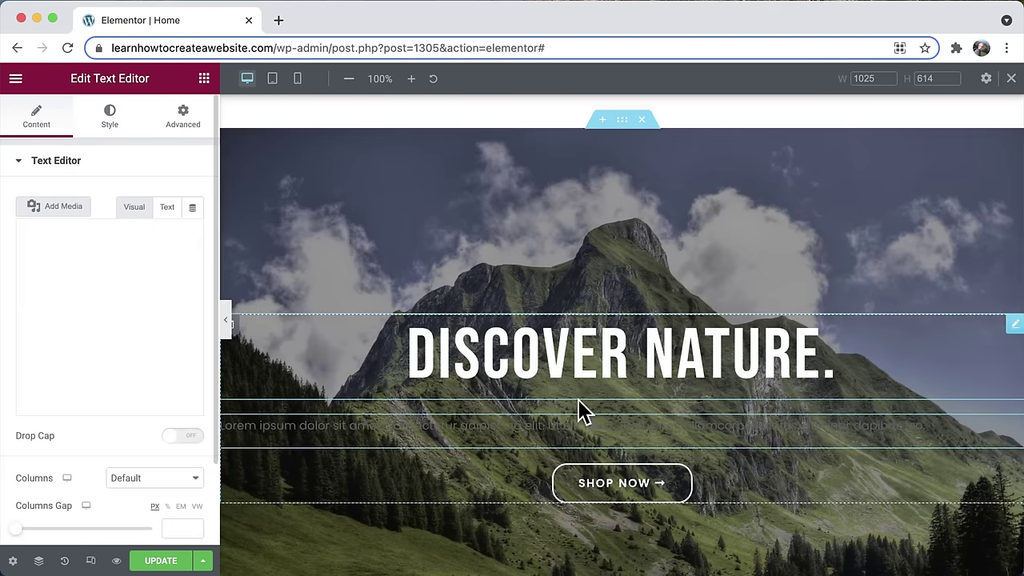
click(112, 136)
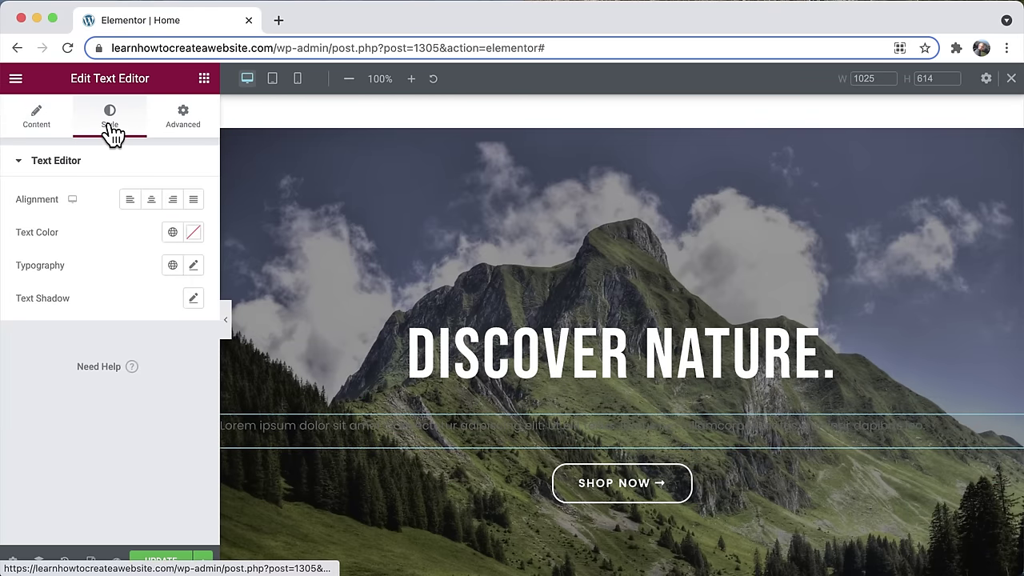
click(193, 232)
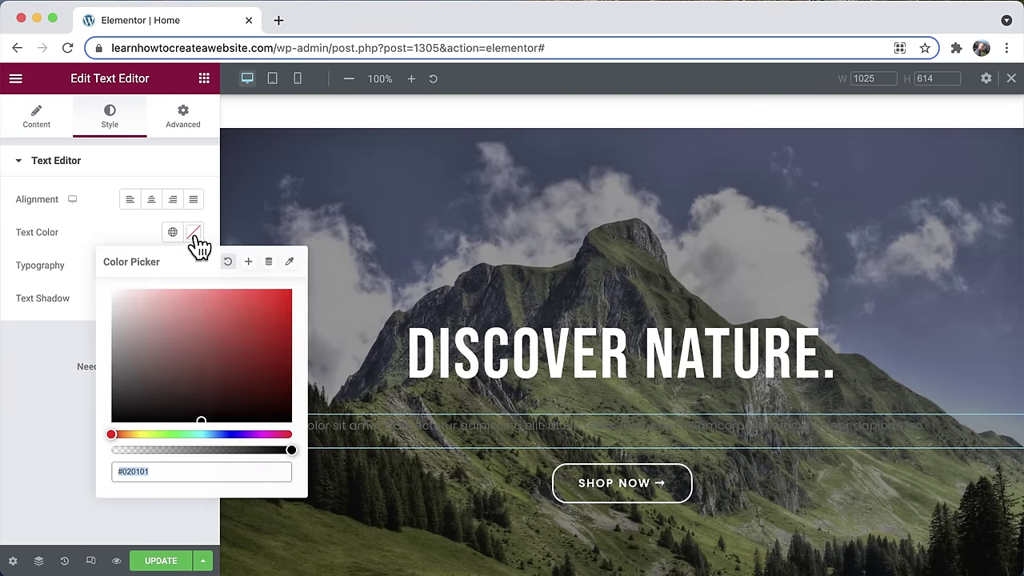
drag(190, 336, 92, 249)
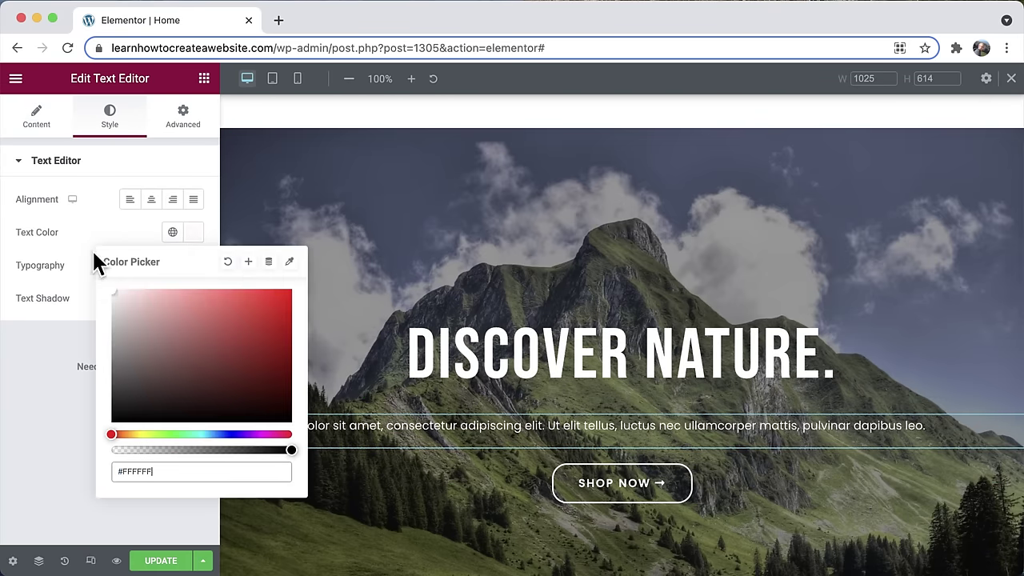
click(133, 174)
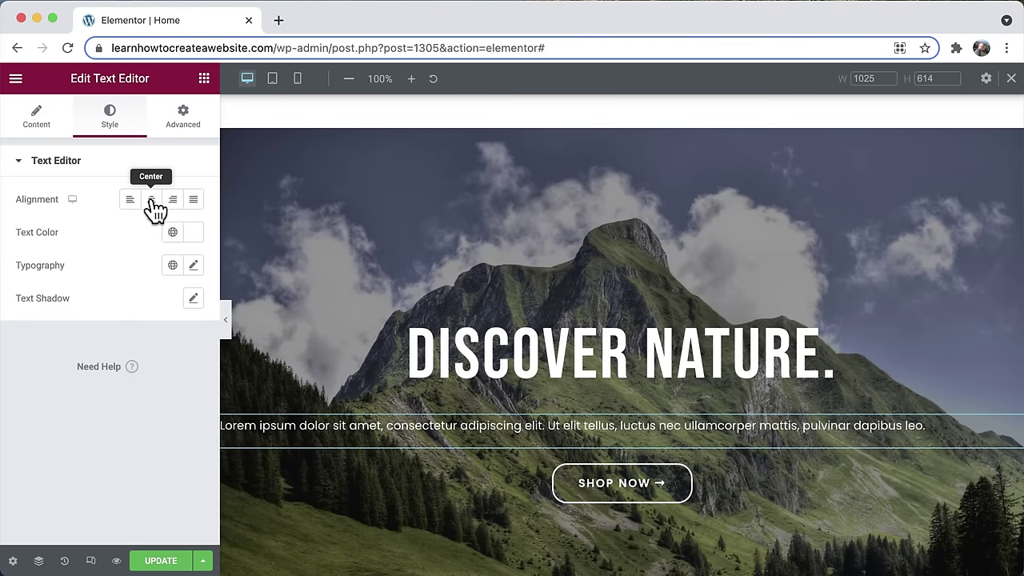
click(151, 199)
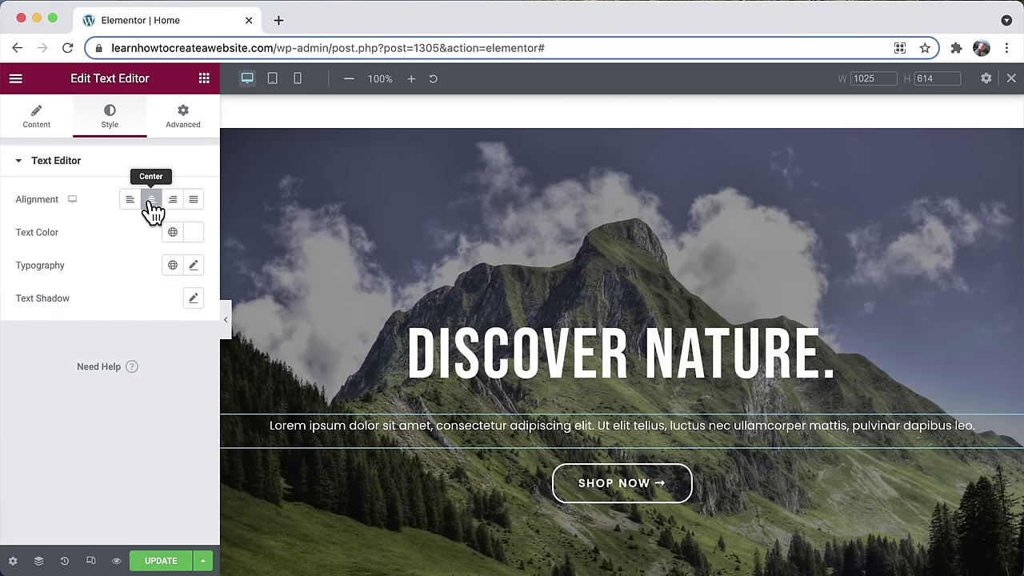
click(36, 116)
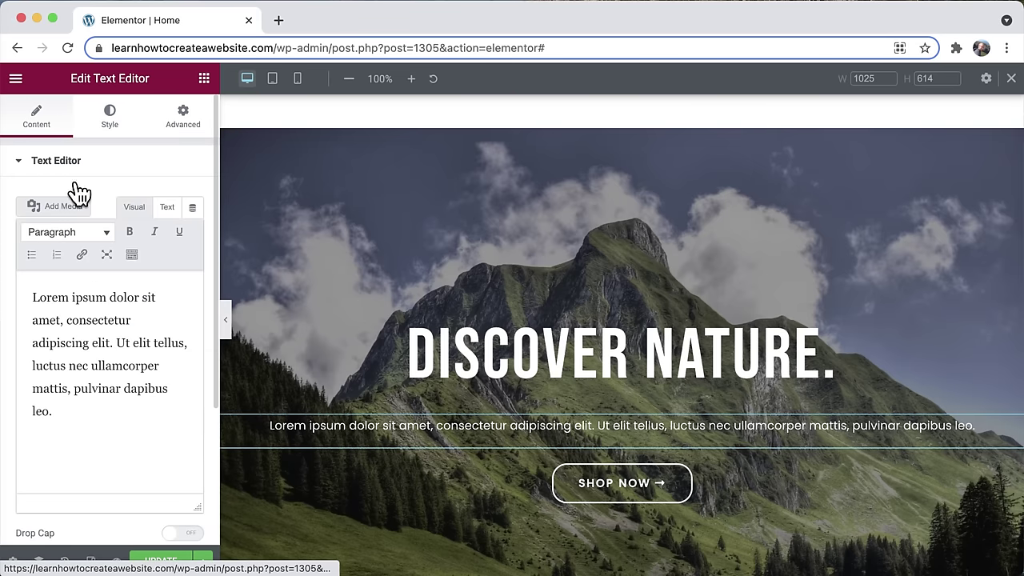
Replace the placeholder paragraph text with the pasted Isaac Newton quote.
click(170, 210)
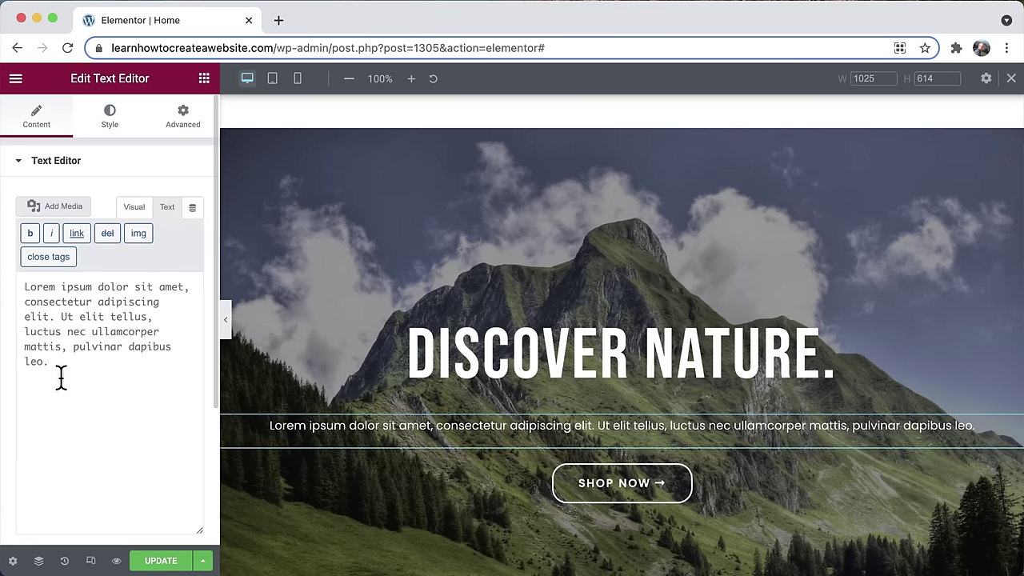
drag(84, 383, 12, 292)
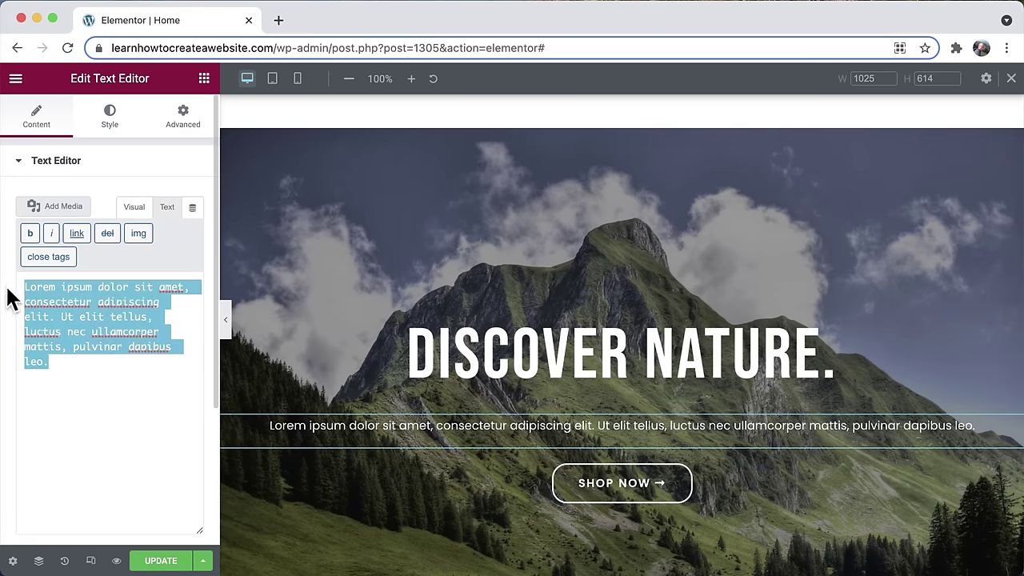
right_click(76, 307)
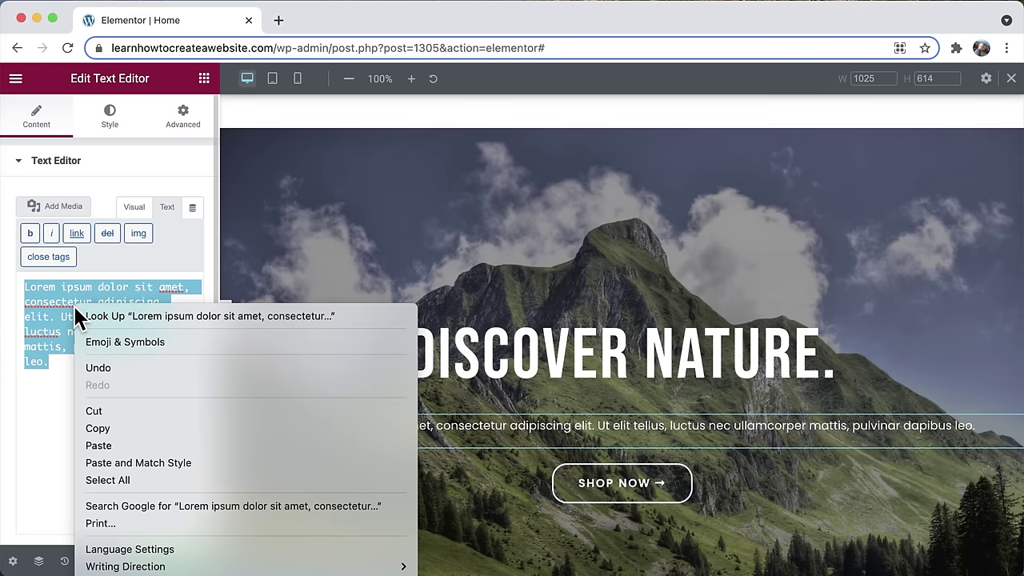
click(98, 446)
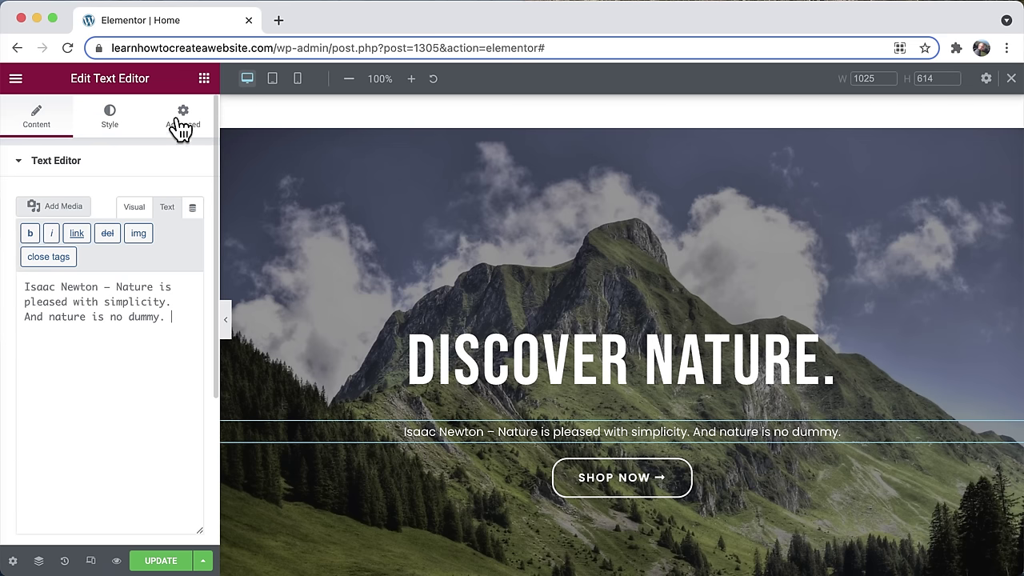
Give the paragraph unlinked 20 px top and bottom padding and save the page.
click(184, 126)
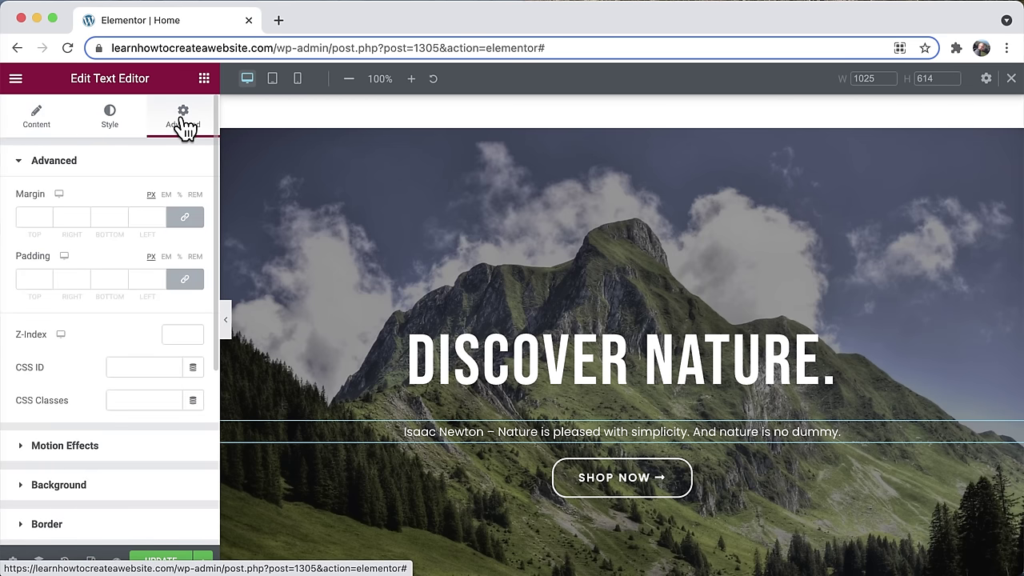
click(186, 282)
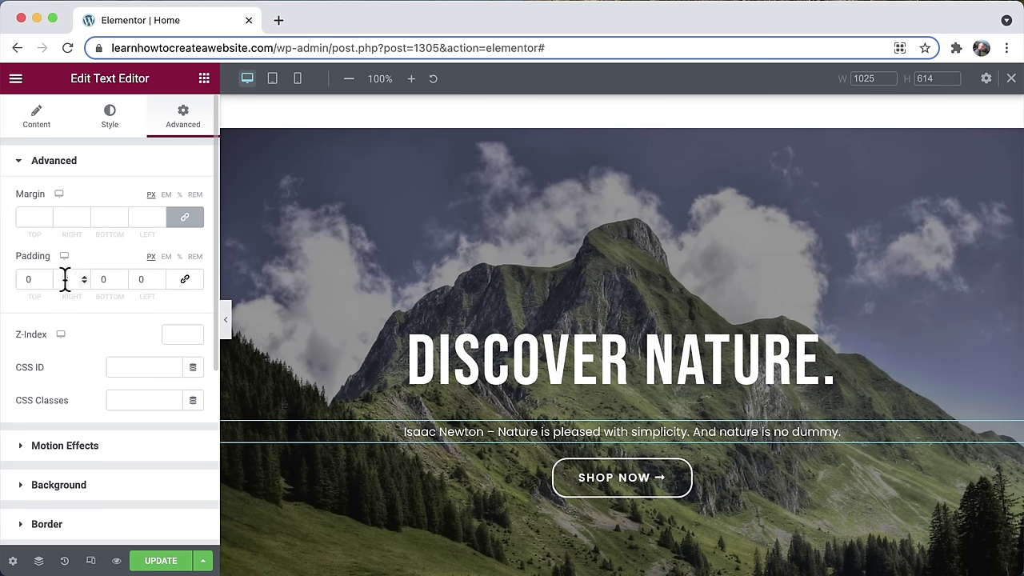
click(26, 282)
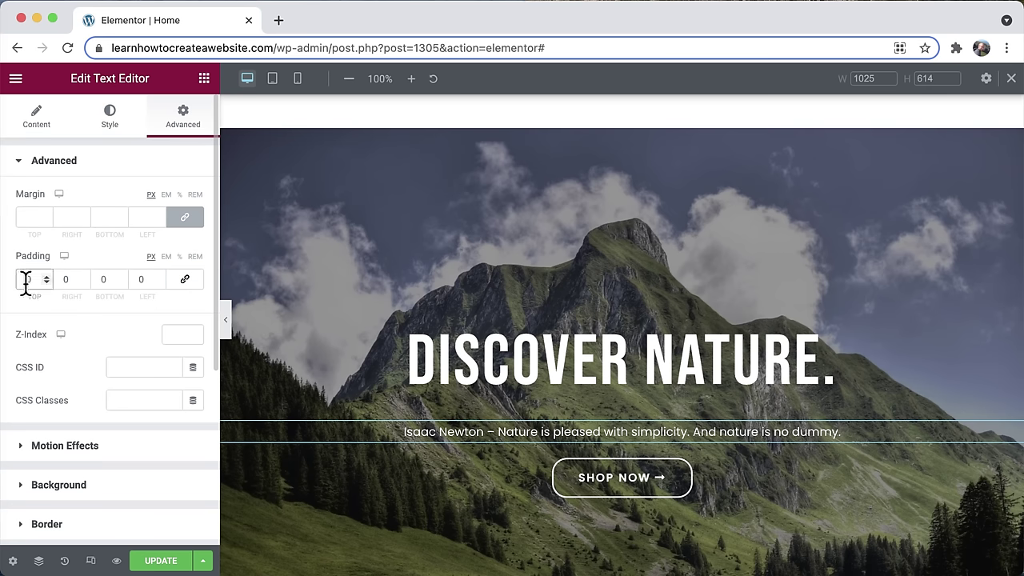
text(2)
click(99, 279)
text(2)
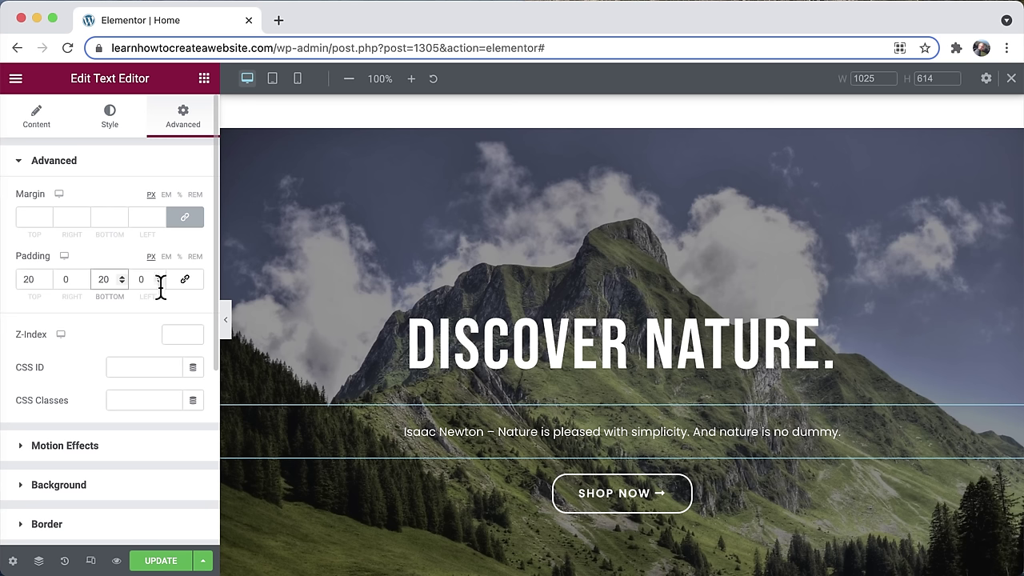
click(160, 560)
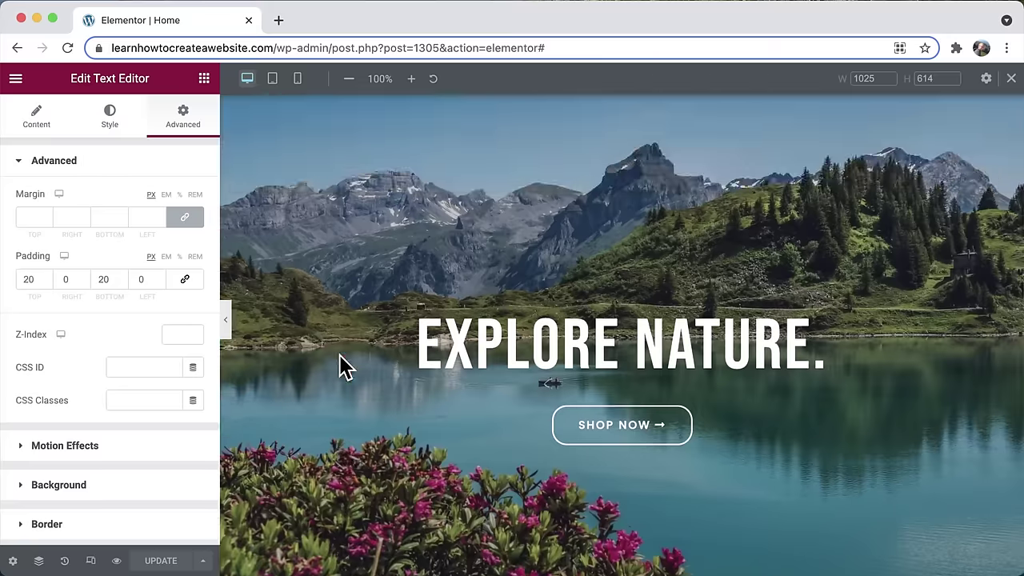
Hide the editing panel and preview the page at desktop and tablet widths.
click(227, 331)
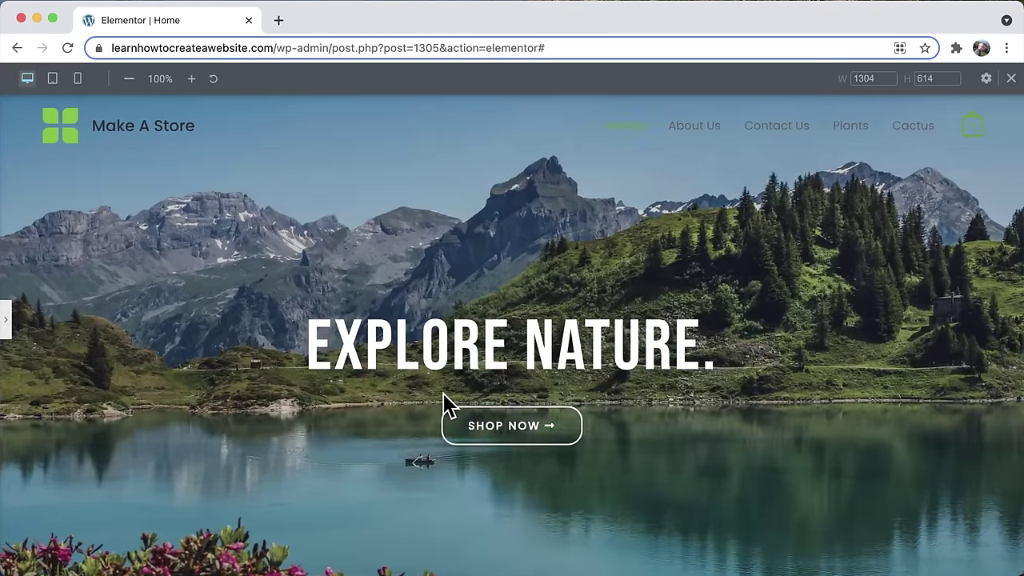
scroll(444, 404, down, 20)
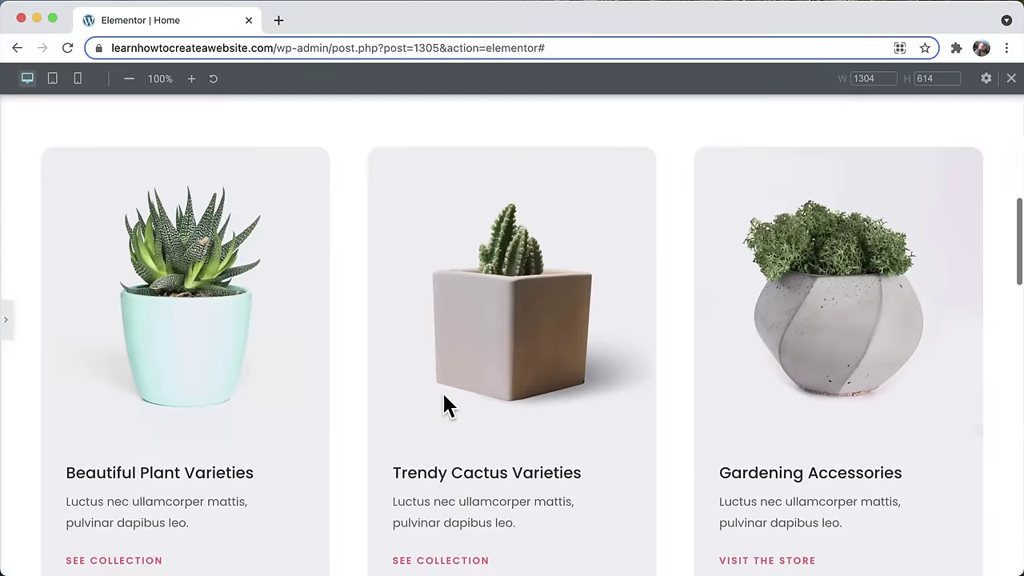
scroll(443, 400, down, 10)
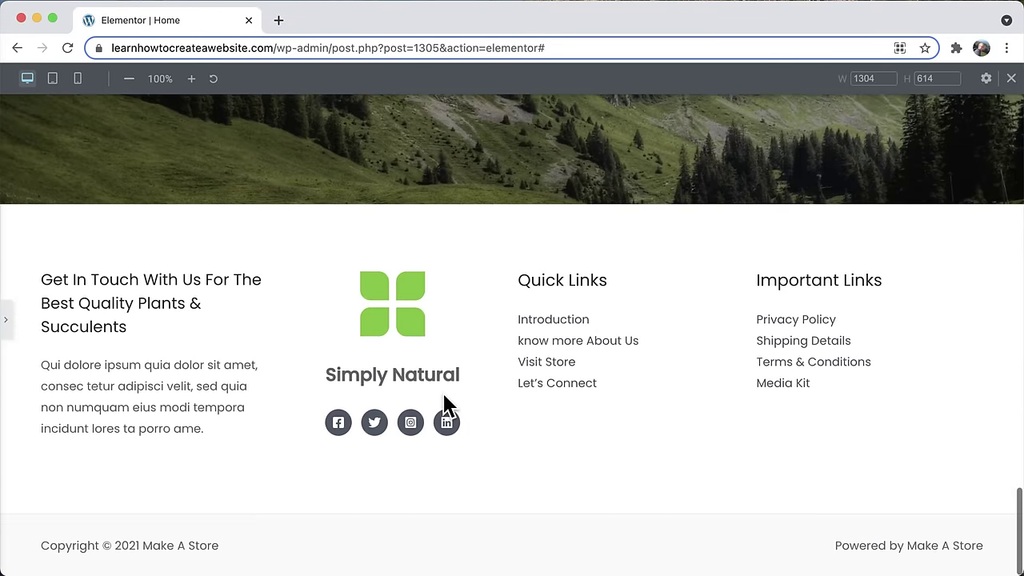
scroll(443, 404, up, 20)
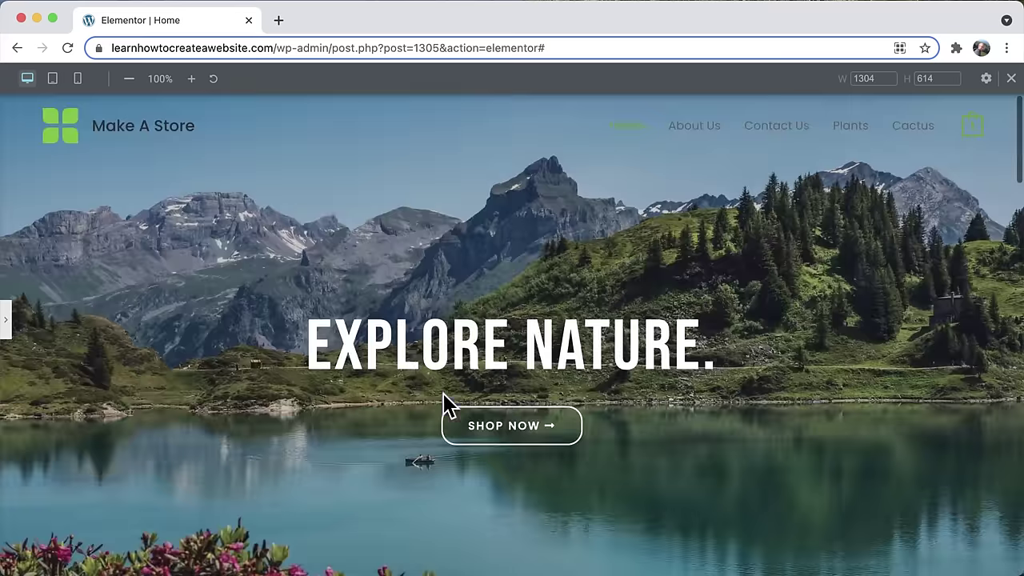
click(52, 79)
scroll(559, 312, down, 20)
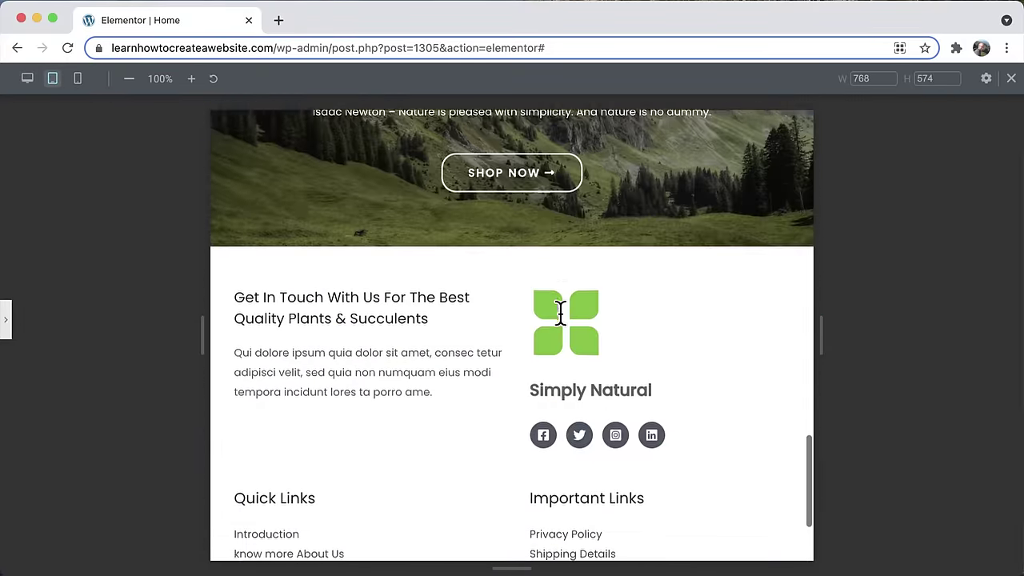
scroll(561, 315, up, 10)
scroll(563, 324, up, 10)
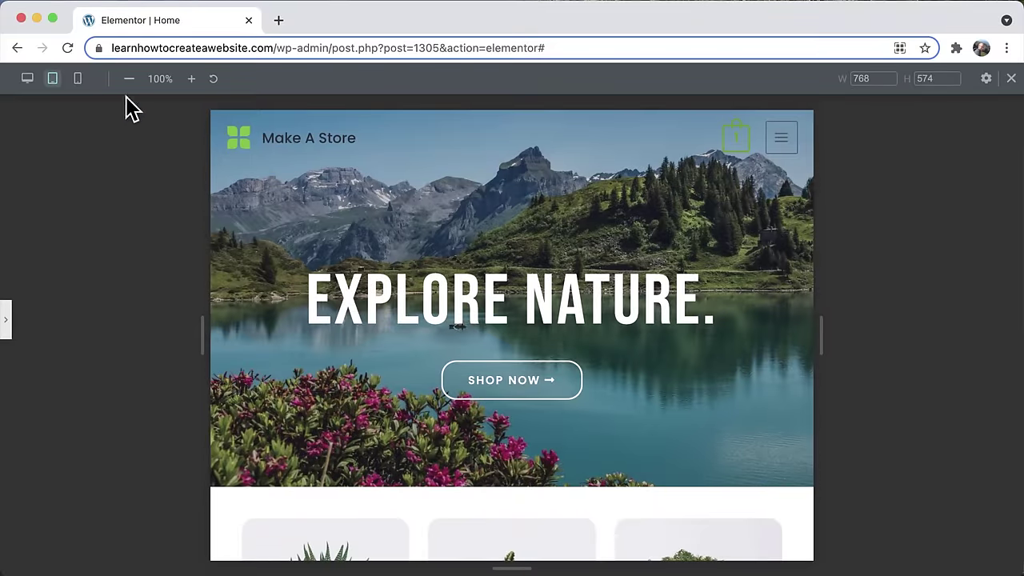
Preview the page at mobile width, then return to the desktop preview.
click(79, 79)
scroll(555, 293, down, 15)
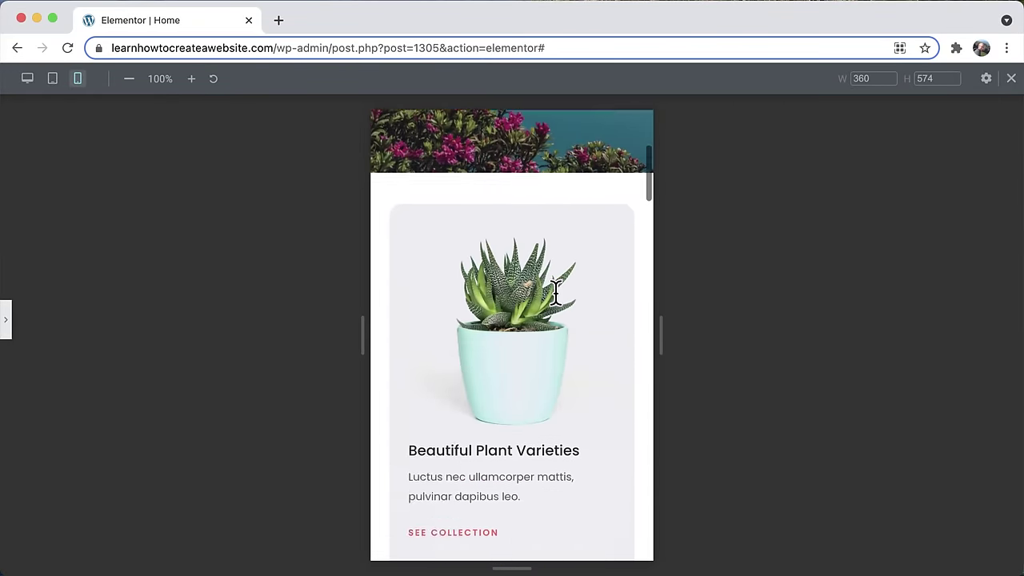
scroll(556, 293, down, 12)
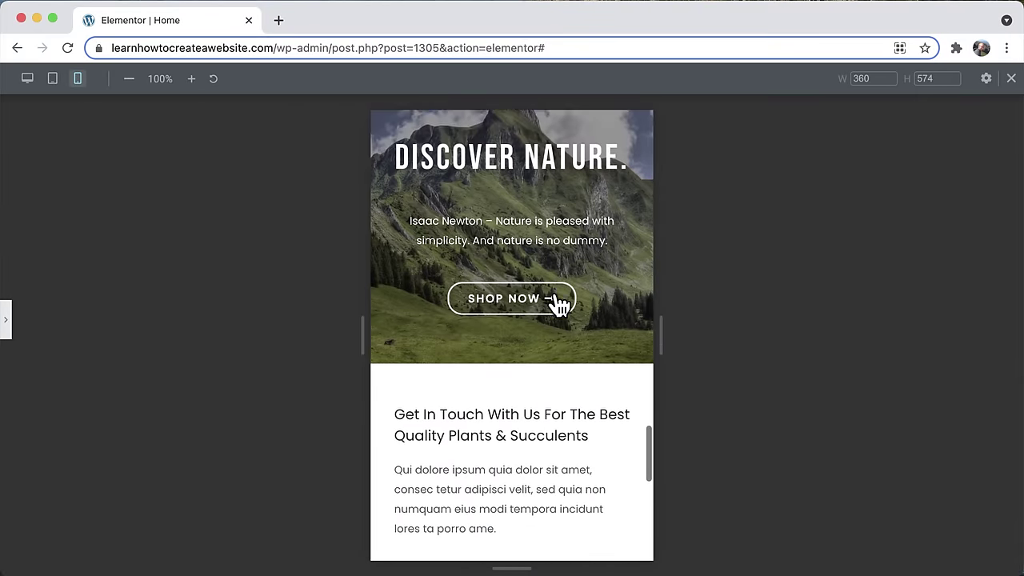
scroll(557, 297, up, 20)
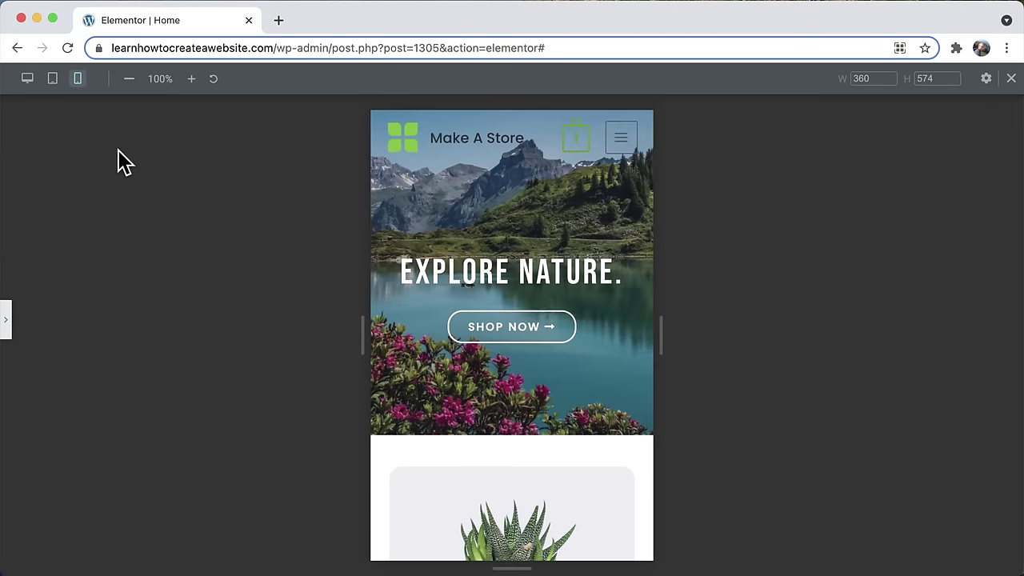
click(28, 80)
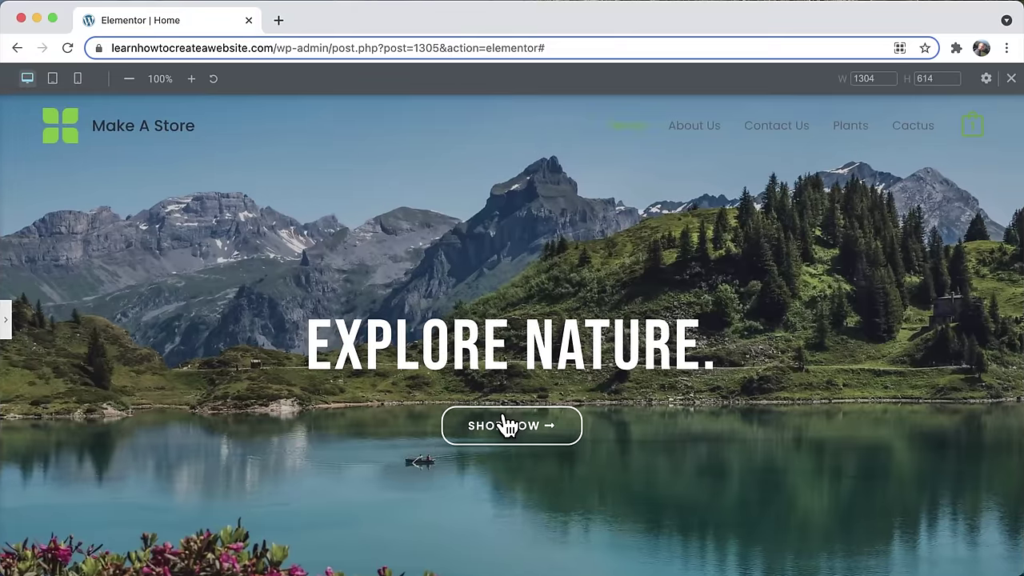
scroll(504, 425, down, 5)
scroll(507, 425, down, 9)
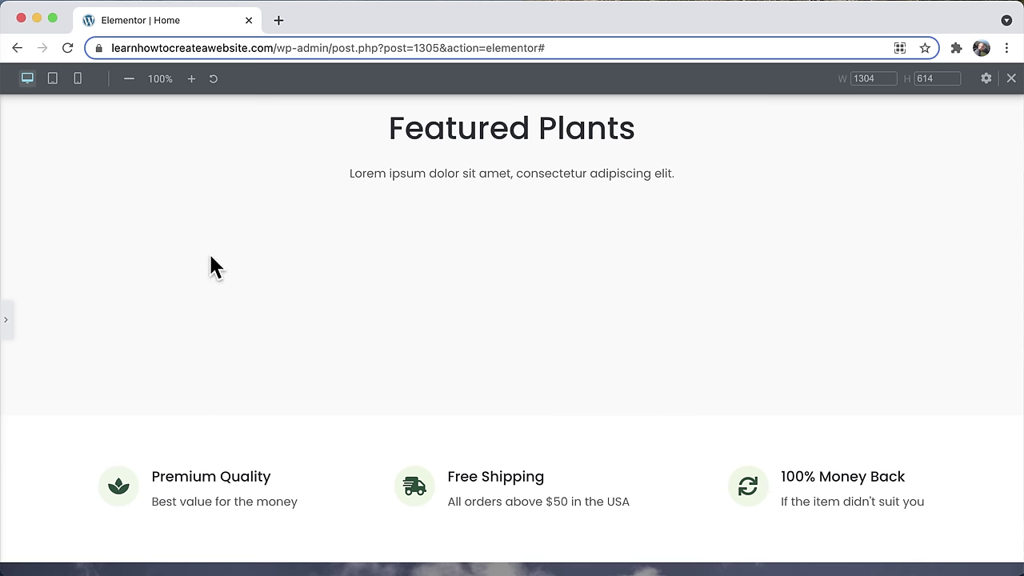
Check the Featured Plants grid on the live learnhowtocreateawebsite.com store, then return to the editor.
click(6, 329)
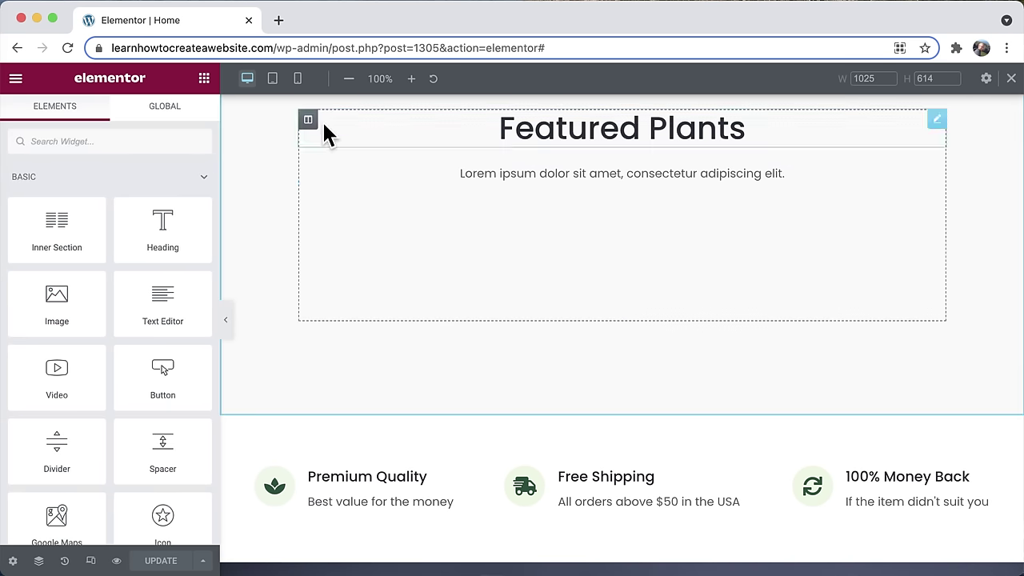
click(280, 21)
text(lear)
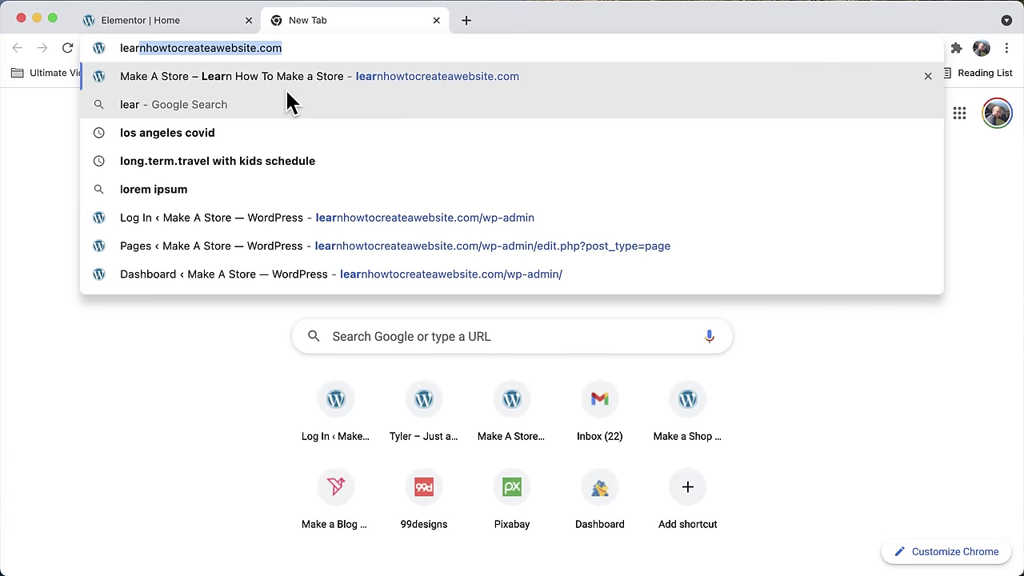
key(Return)
scroll(328, 276, down, 10)
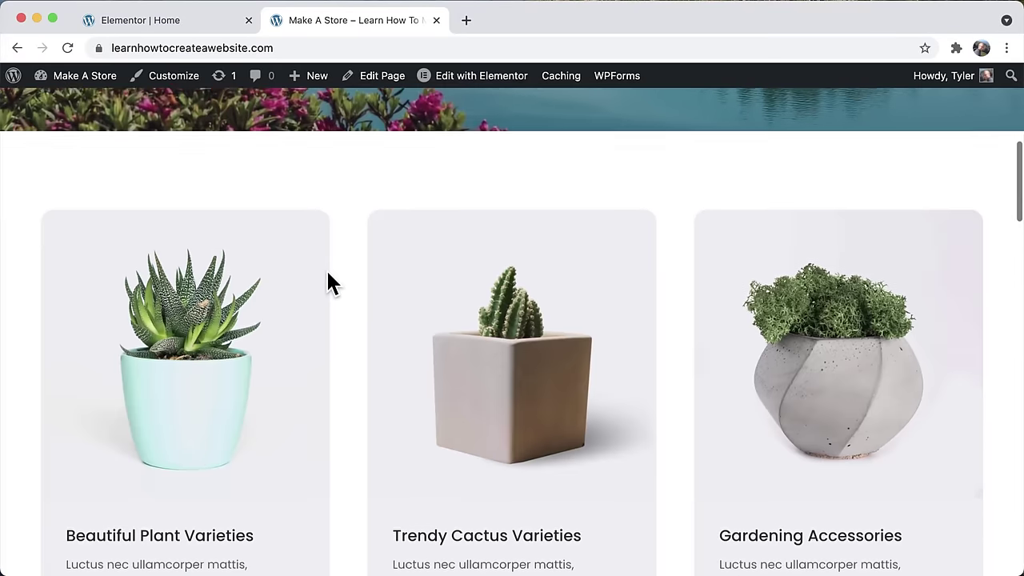
scroll(328, 276, down, 5)
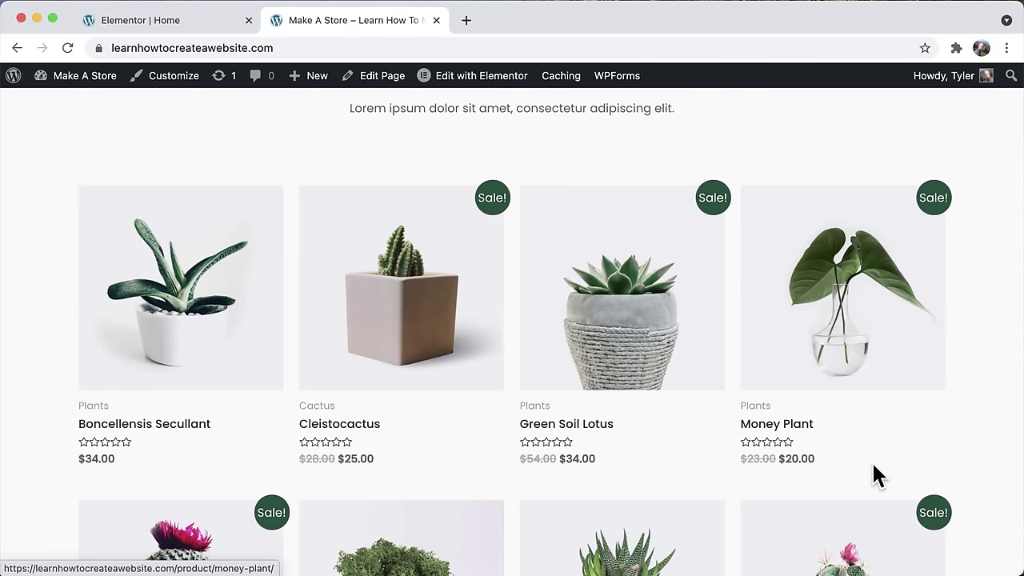
scroll(875, 475, down, 2)
scroll(229, 201, up, 1)
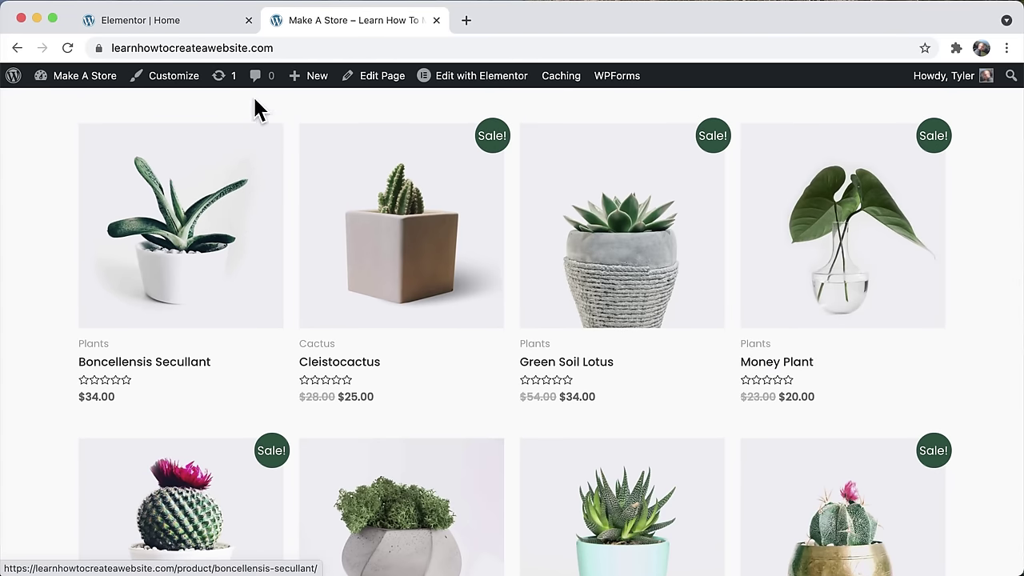
click(195, 34)
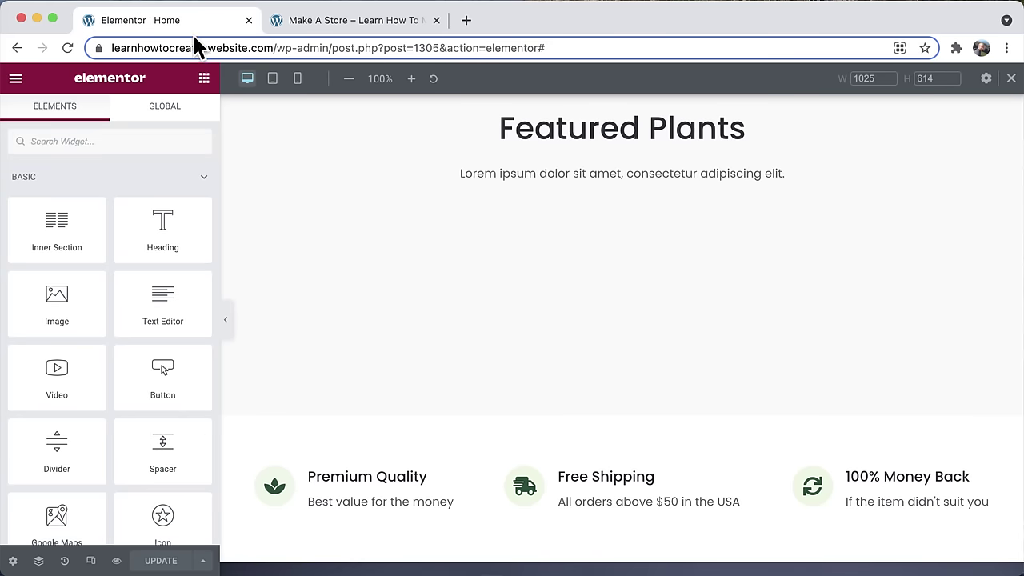
Change the product shortcode's limit from 8 to 6.
click(586, 270)
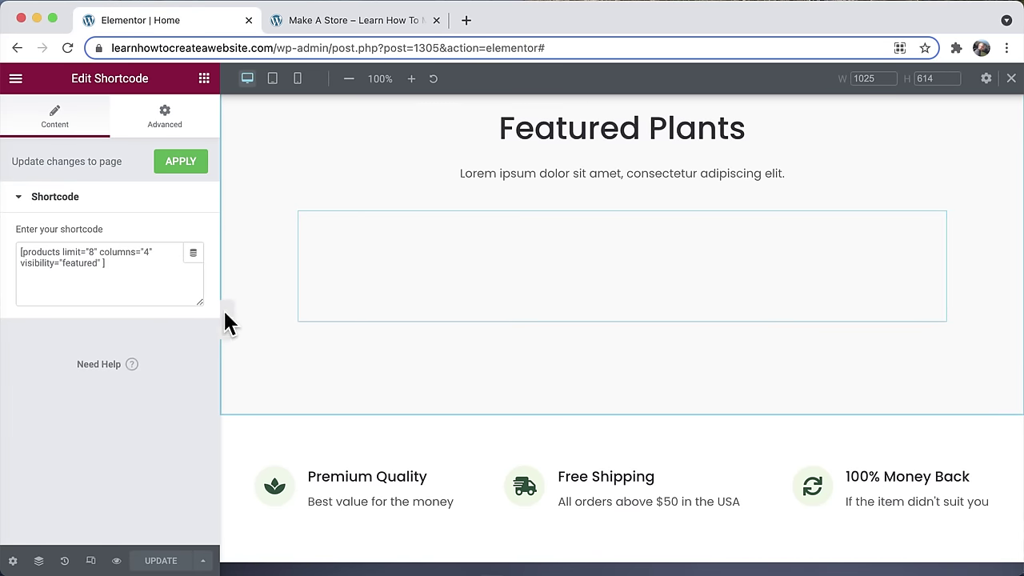
triple_click(88, 260)
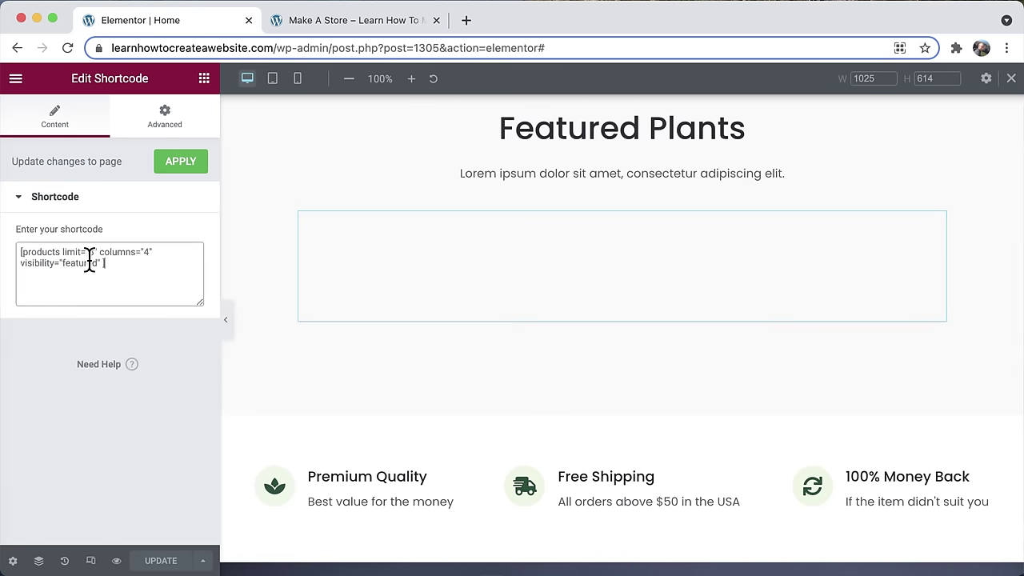
click(131, 270)
click(95, 252)
key(BackSpace)
text(6)
click(160, 274)
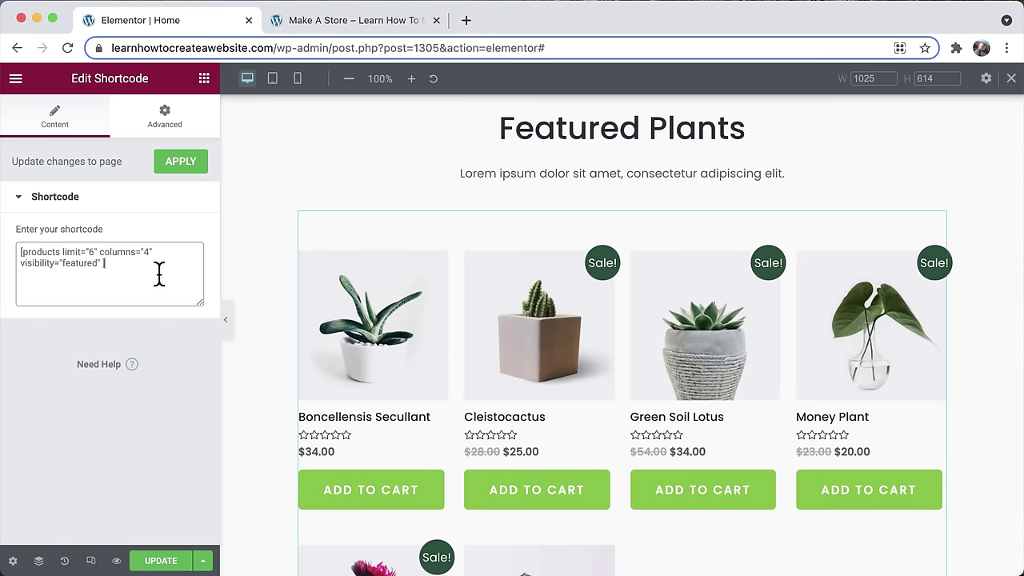
Change the shortcode's column count from 4 to 3 and check the resulting grid.
scroll(453, 359, down, 3)
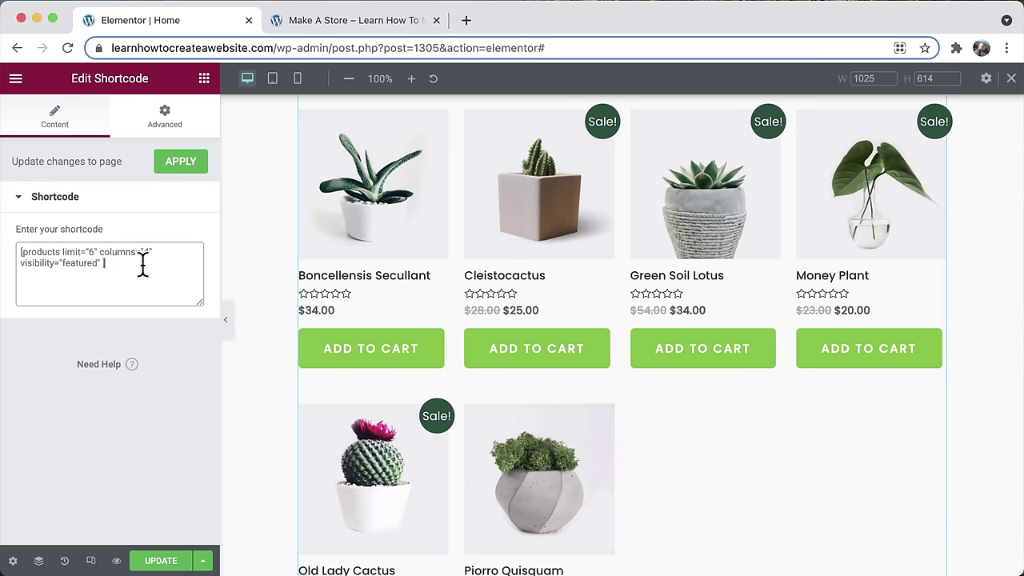
key(BackSpace)
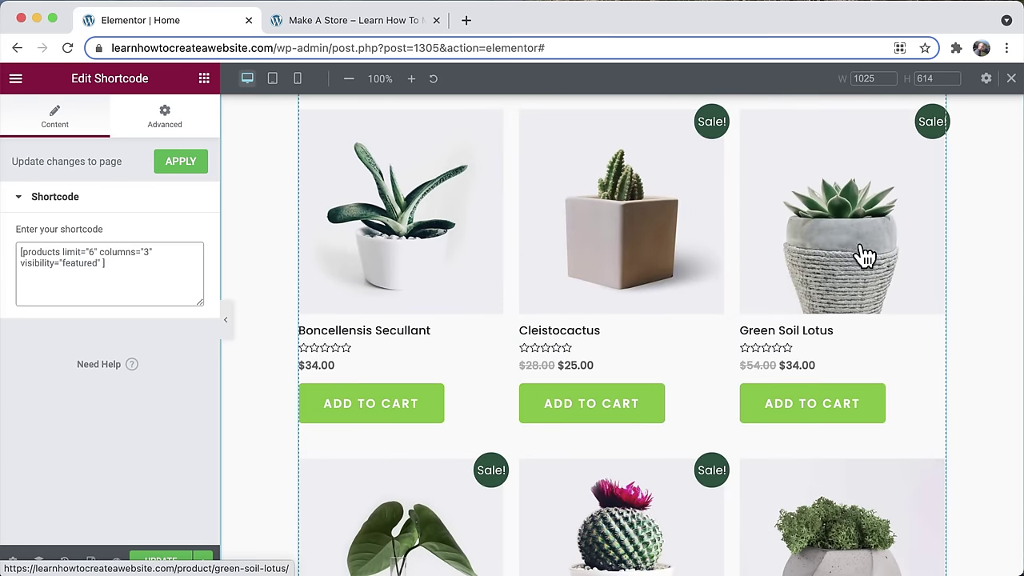
scroll(872, 254, down, 1)
scroll(872, 254, down, 5)
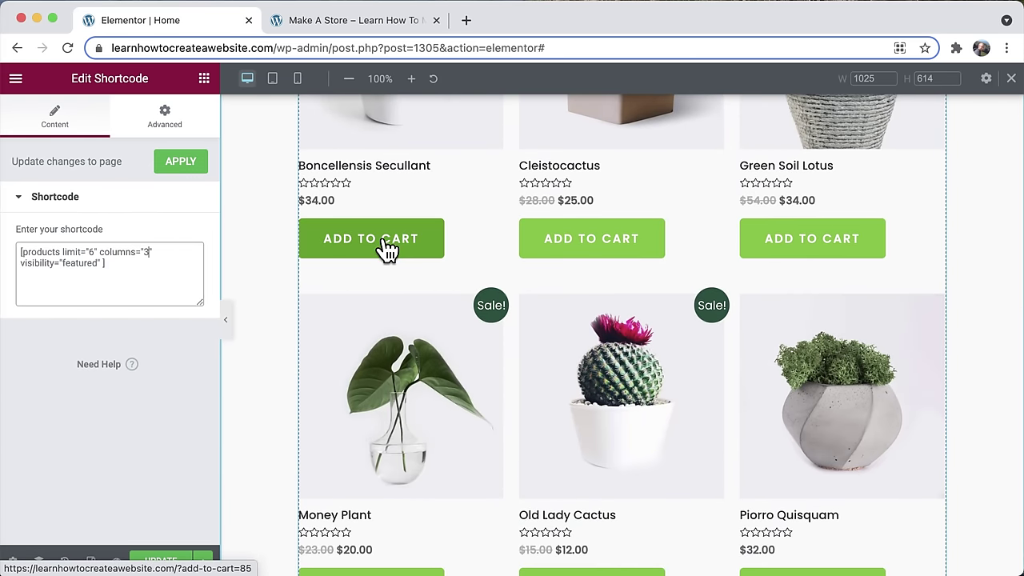
scroll(385, 248, up, 3)
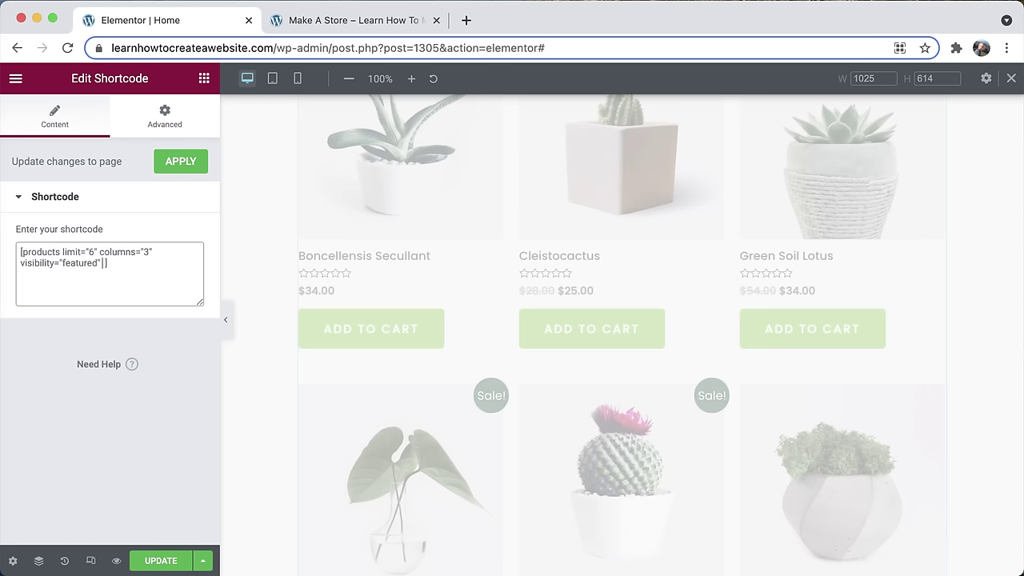
Add category="cactus" to the featured products shortcode and save the page.
text(ca)
text(tegory="plants")
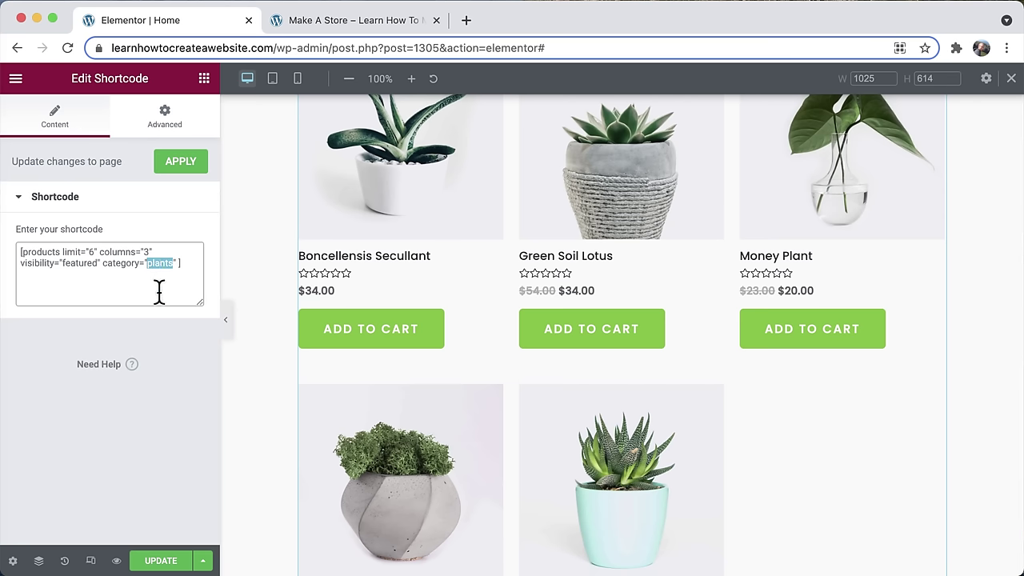
text(cactu)
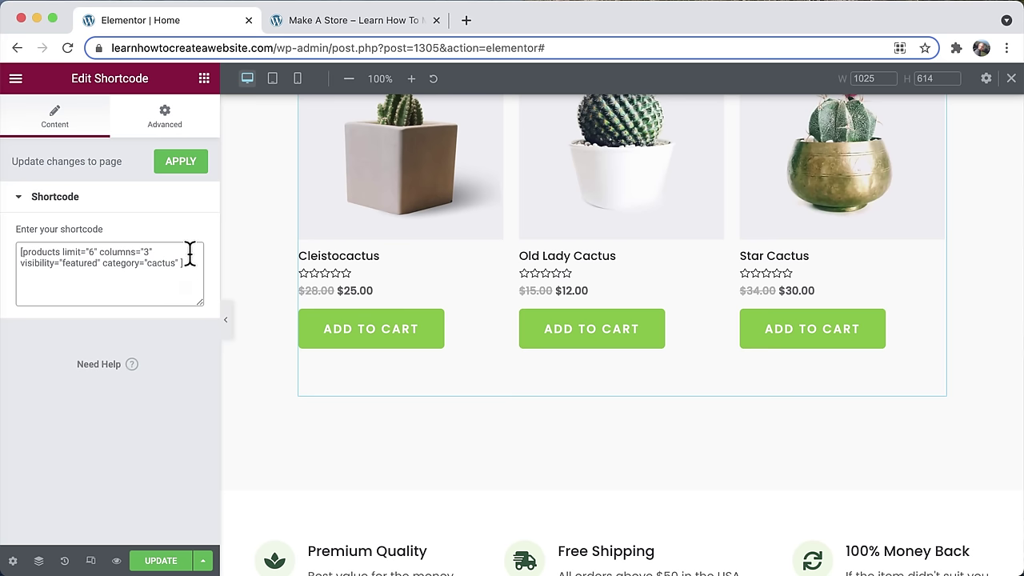
drag(190, 263, 4, 251)
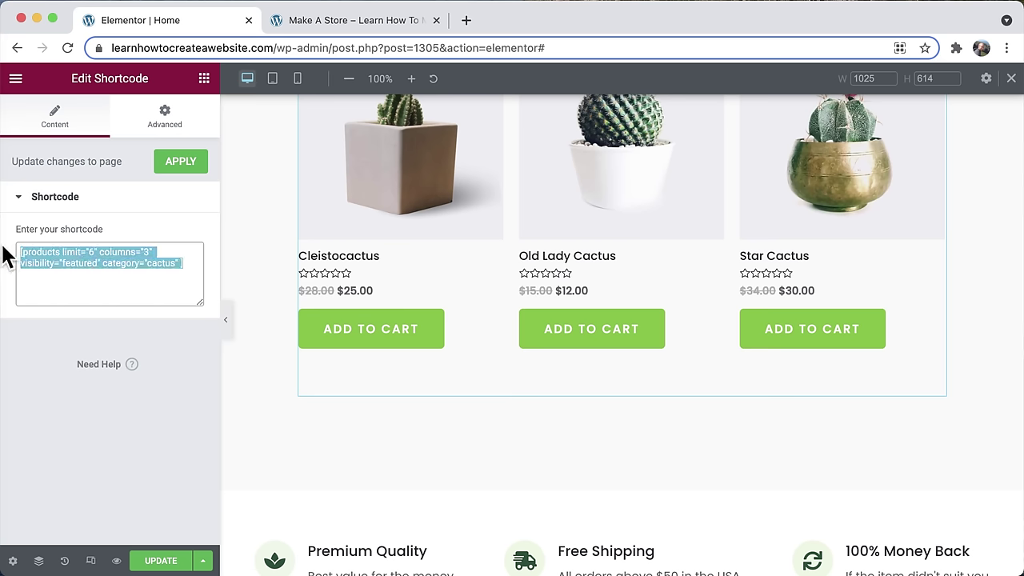
click(132, 266)
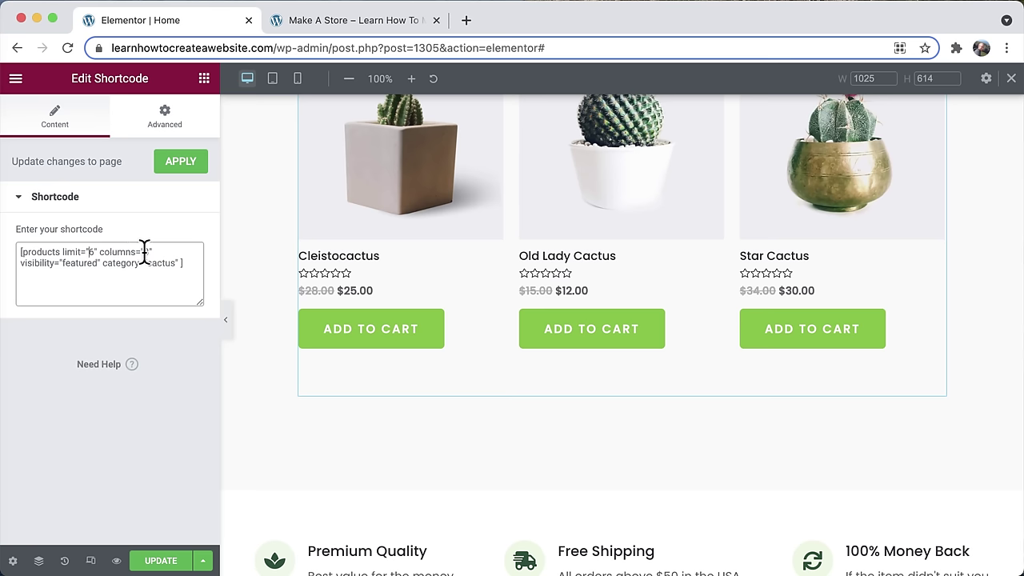
drag(143, 251, 151, 251)
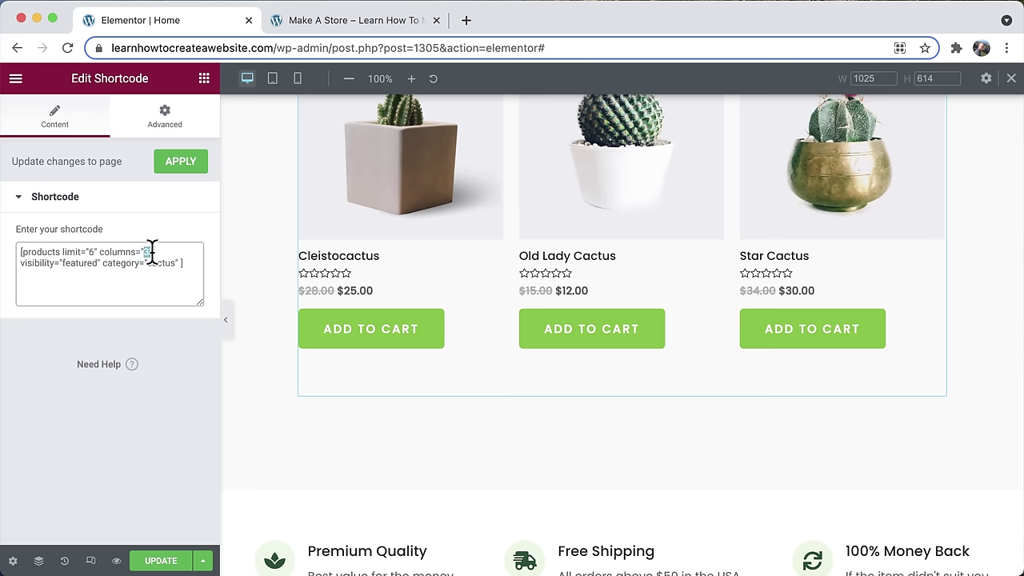
click(191, 270)
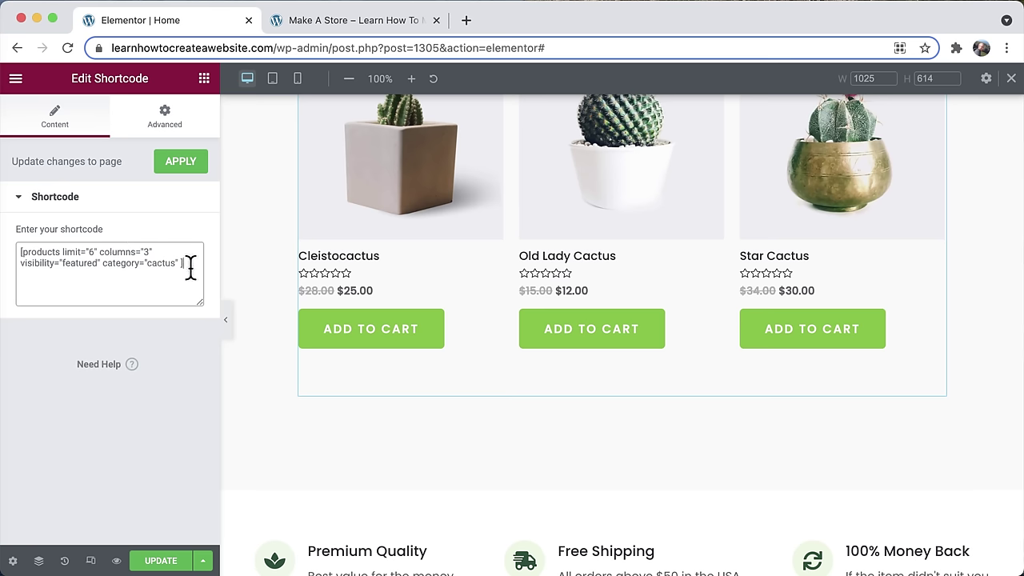
click(160, 563)
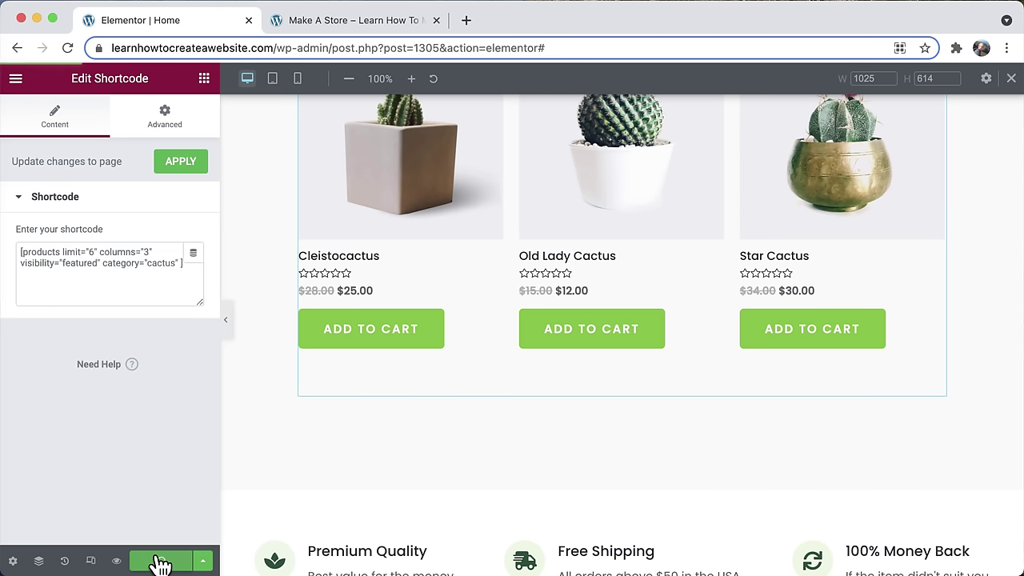
Reload the live store to confirm only cacti appear, then restore the shortcode's closing bracket.
click(367, 20)
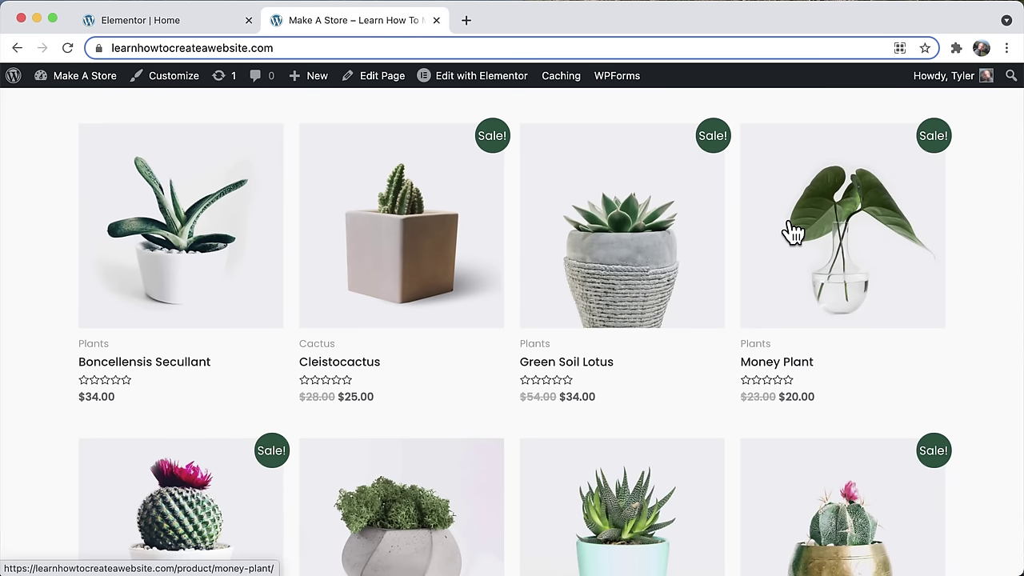
click(67, 49)
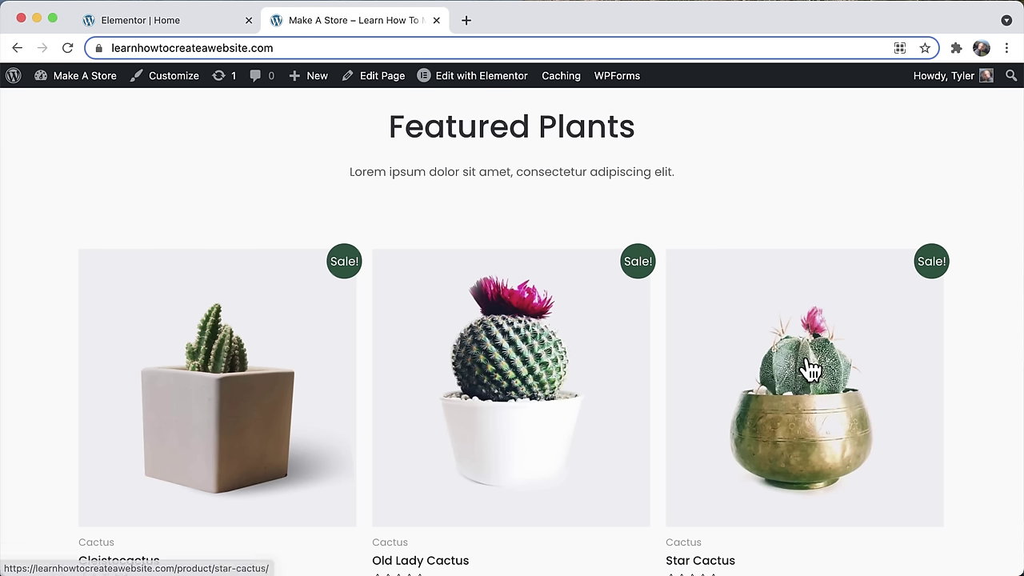
click(155, 22)
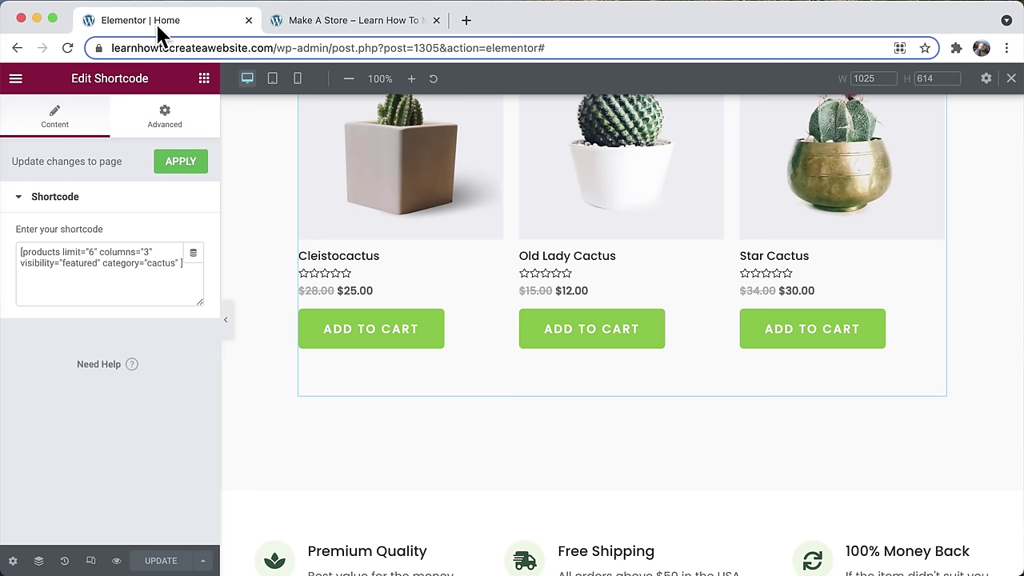
click(180, 262)
text(])
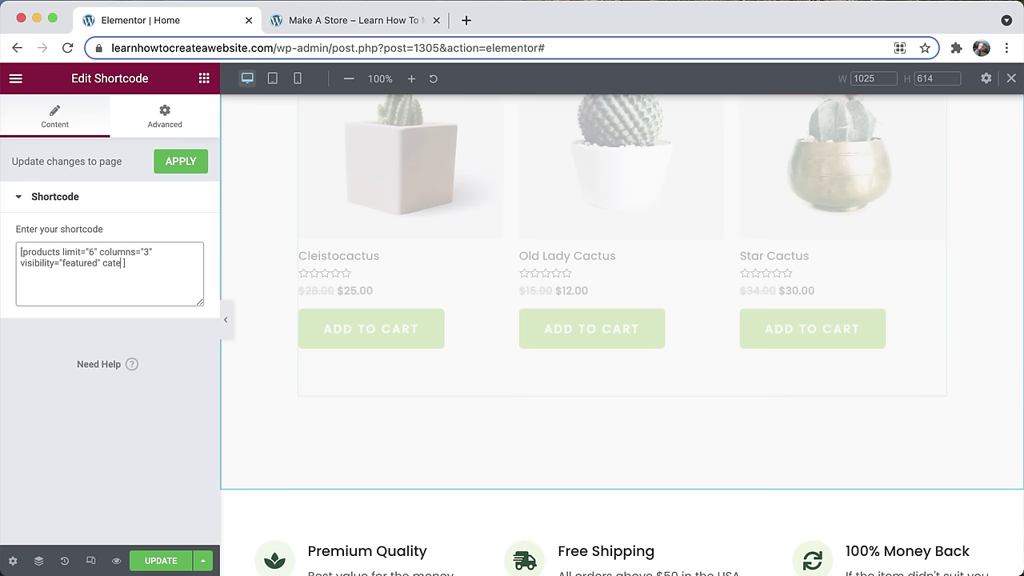
Delete the category filter from the shortcode, save the page, and reload the live store.
key(BackSpace)
key(BackSpace)
key(BackSpace)
key(BackSpace)
click(157, 562)
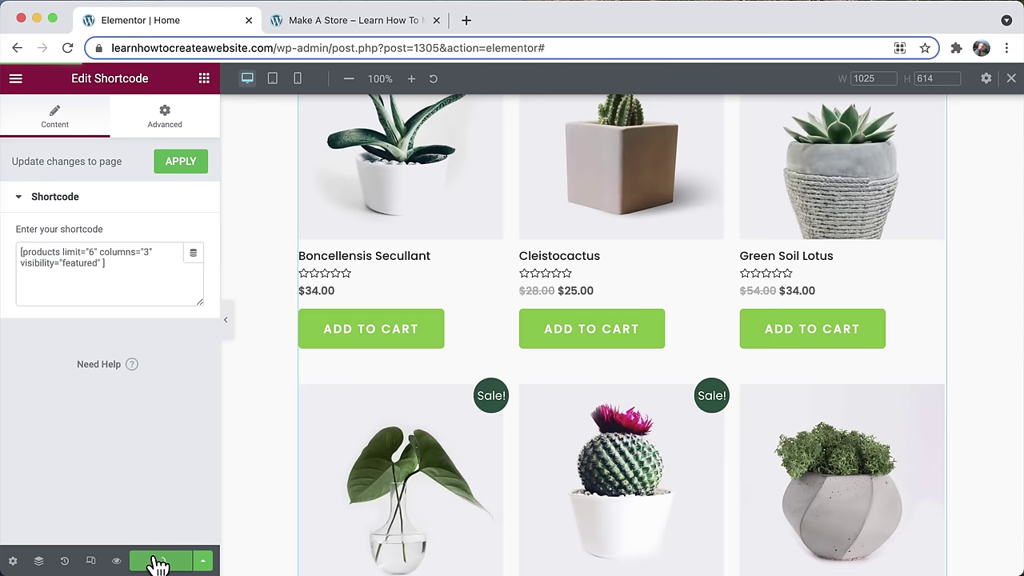
click(373, 24)
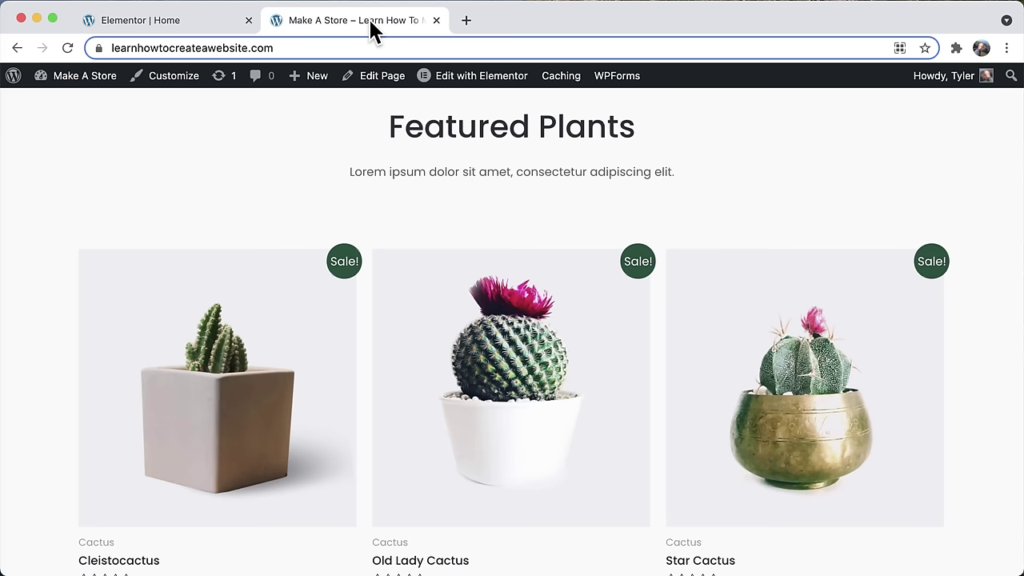
click(68, 48)
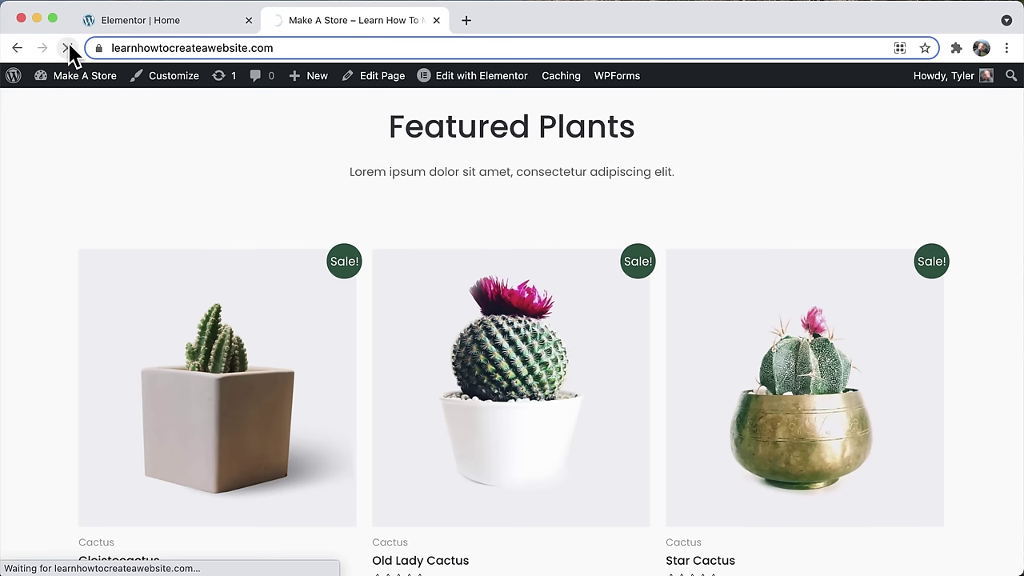
Check that the store shows mixed featured plants again, then select the whole shortcode in Elementor.
scroll(411, 354, down, 5)
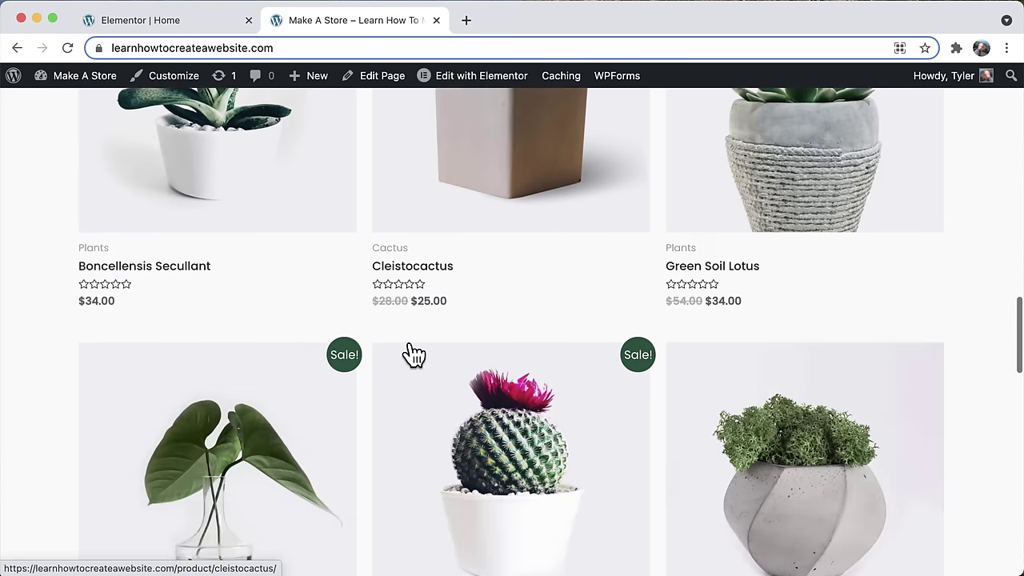
scroll(414, 354, down, 4)
scroll(414, 355, up, 7)
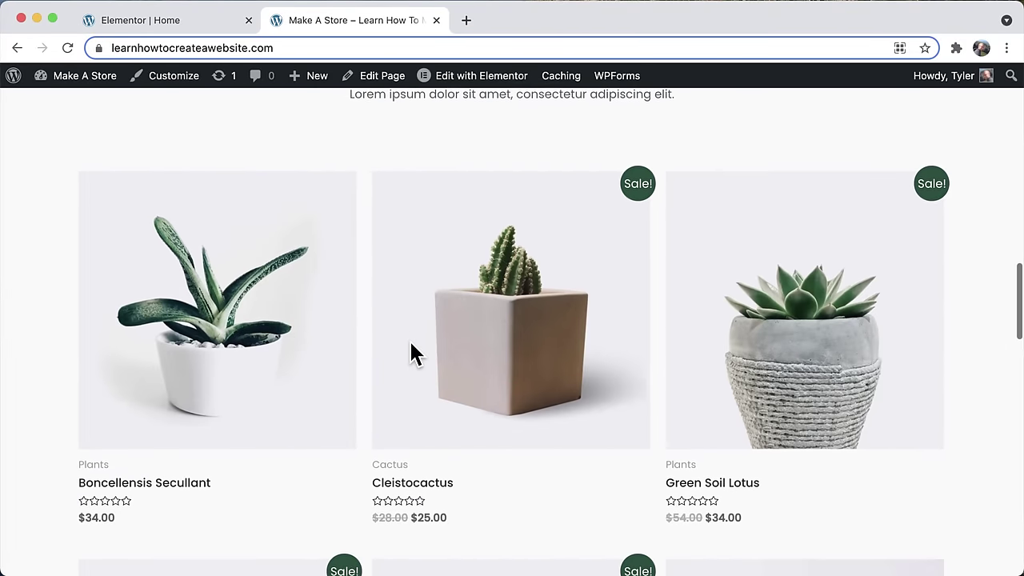
scroll(411, 352, up, 1)
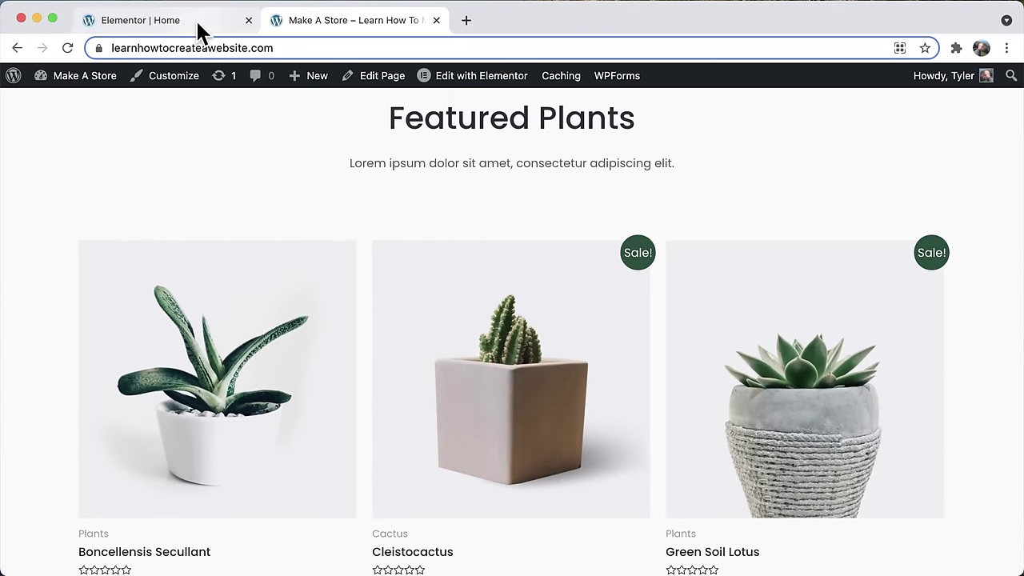
click(199, 33)
drag(149, 274, 11, 244)
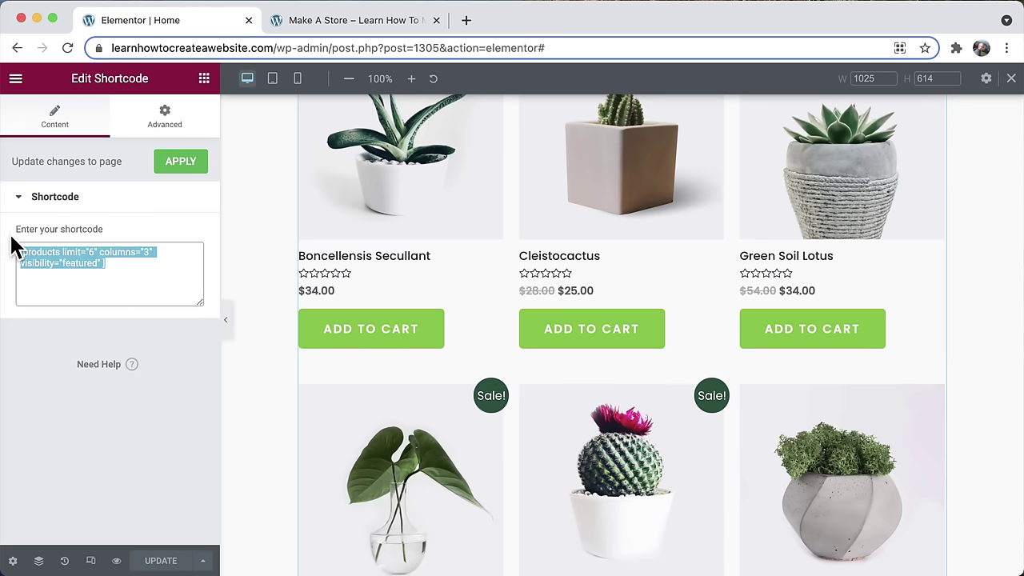
Search Google for 'woocommerce product shortcode', accepting the corrected spelling.
click(466, 20)
text(woocoomerce p)
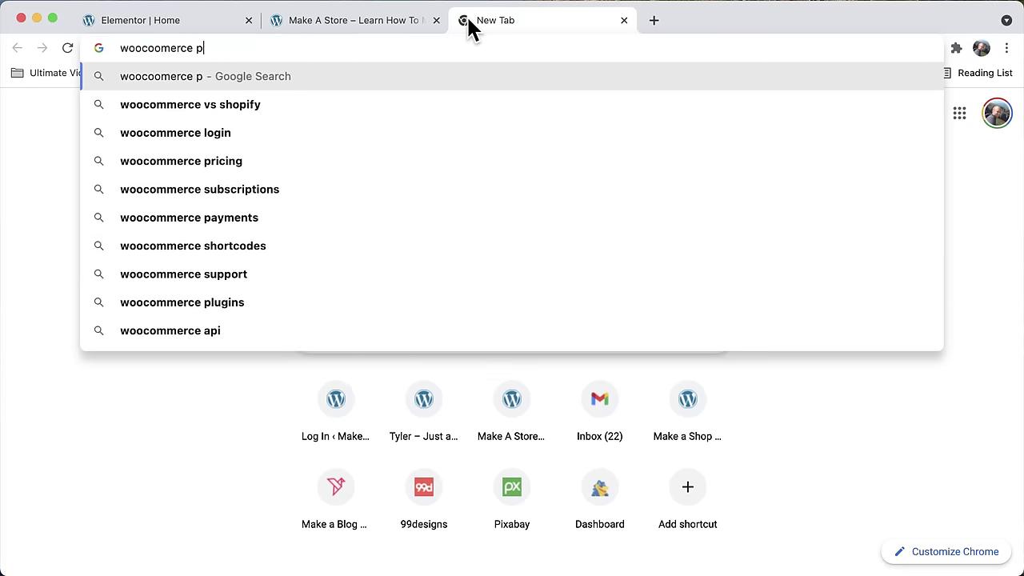
text(roduct shortcode)
key(Return)
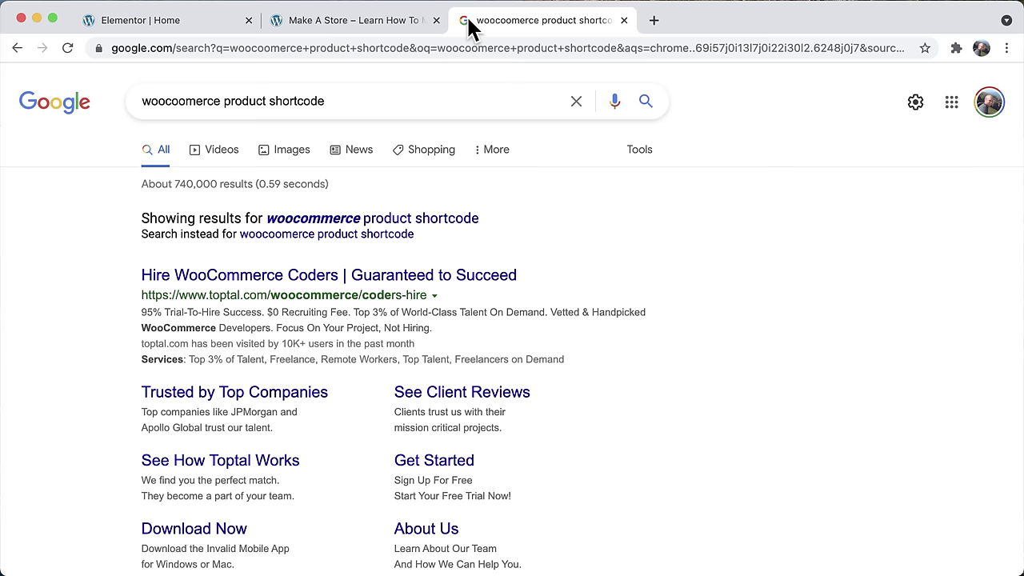
click(448, 221)
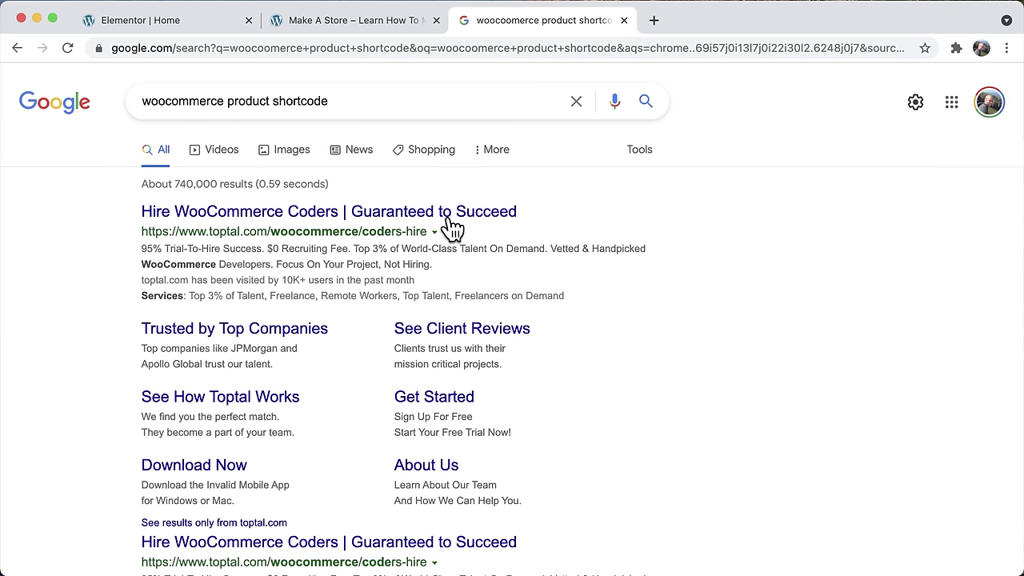
Close the search results and the live store, leaving only the Elementor editor open.
click(624, 20)
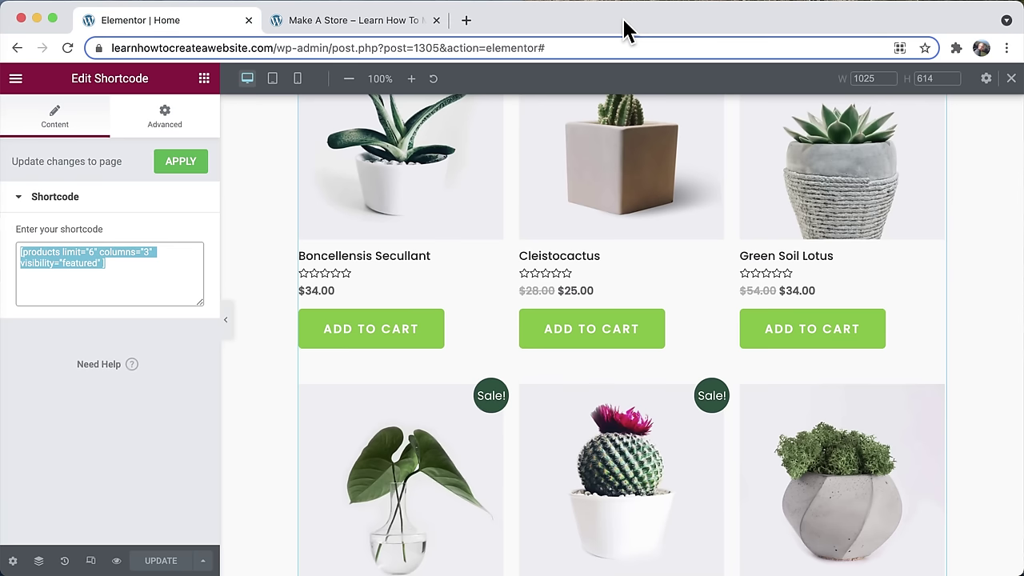
click(127, 266)
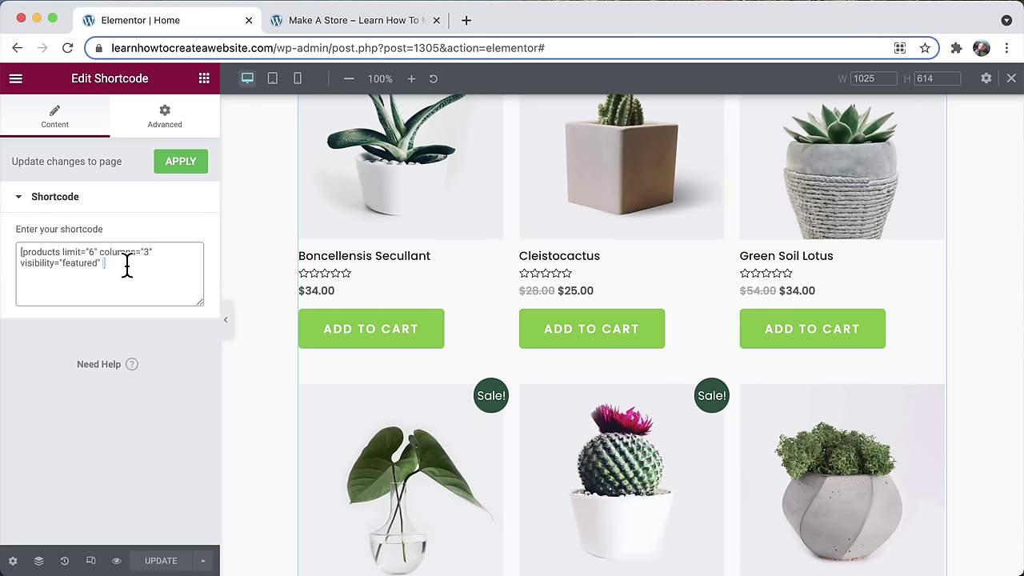
click(440, 20)
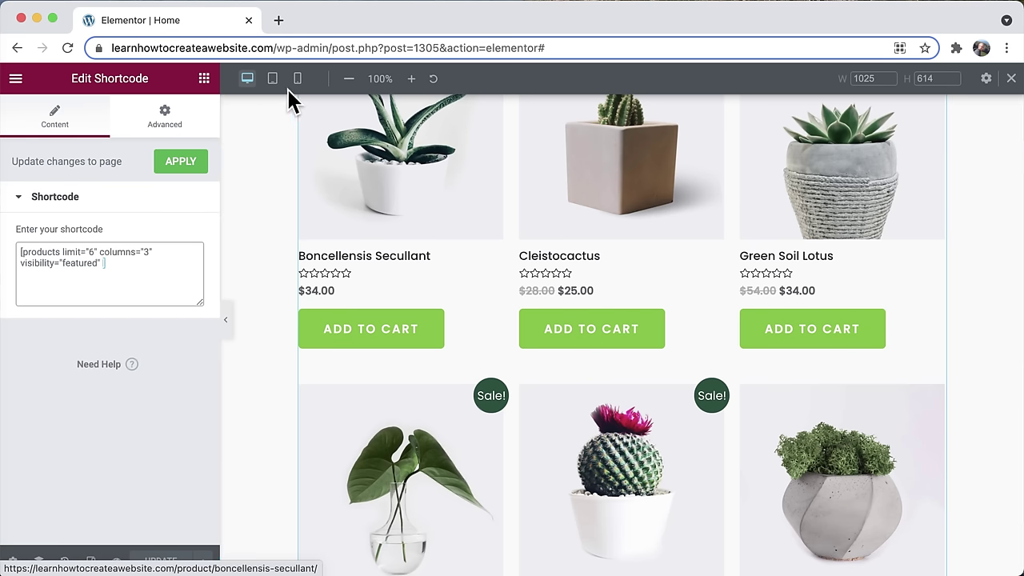
drag(275, 48, 485, 64)
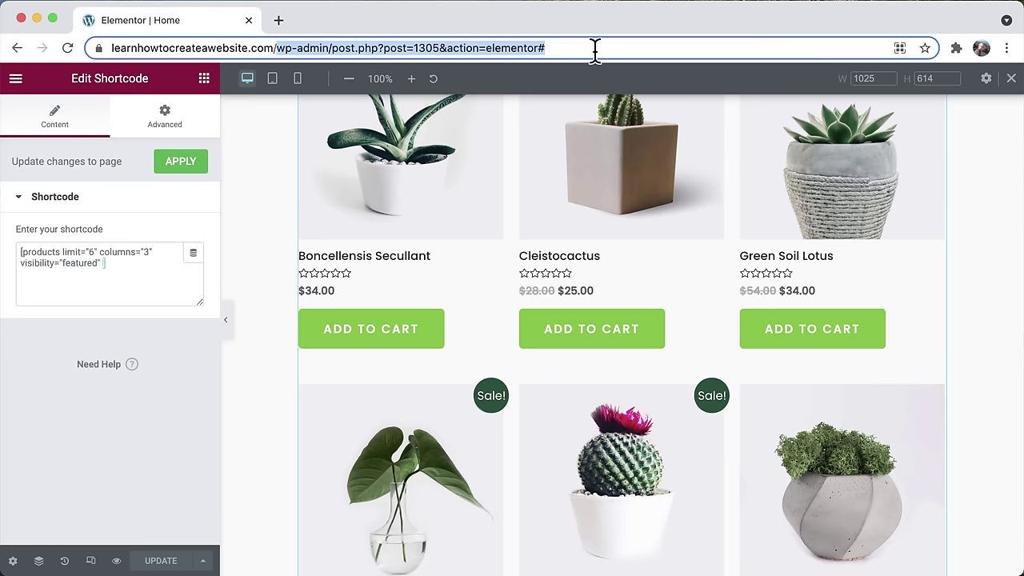
drag(595, 50, 595, 49)
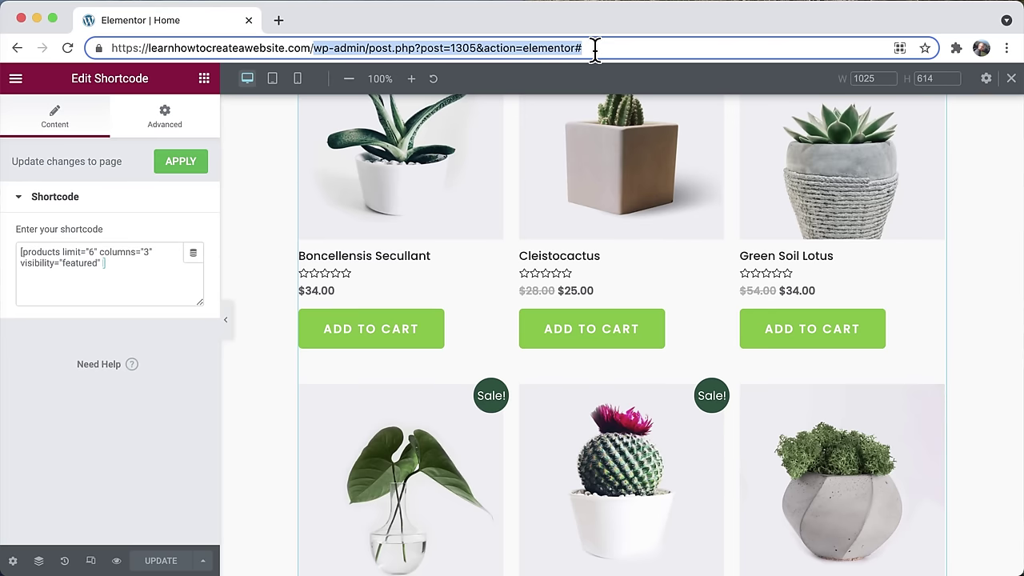
key(BackSpace)
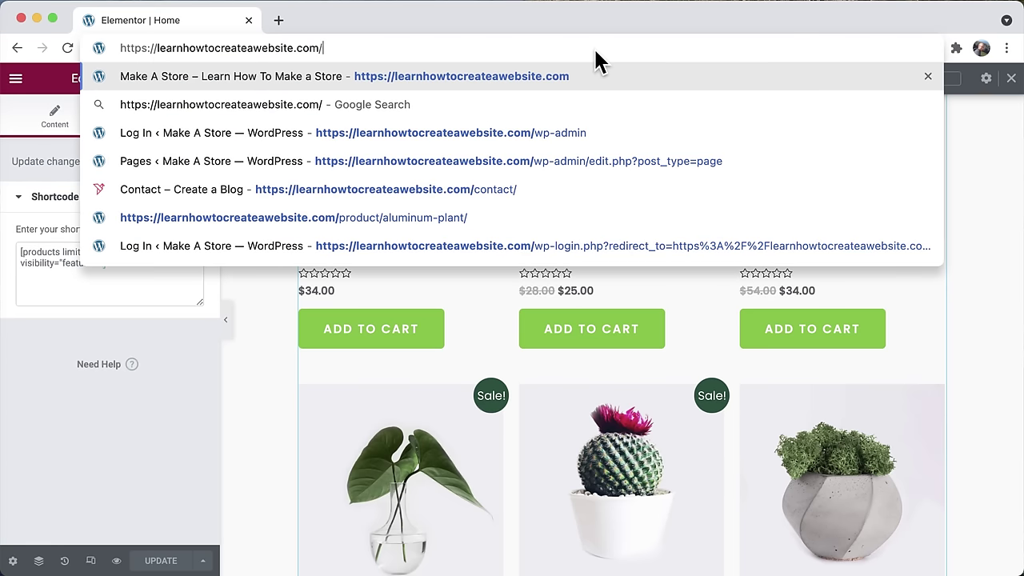
key(Return)
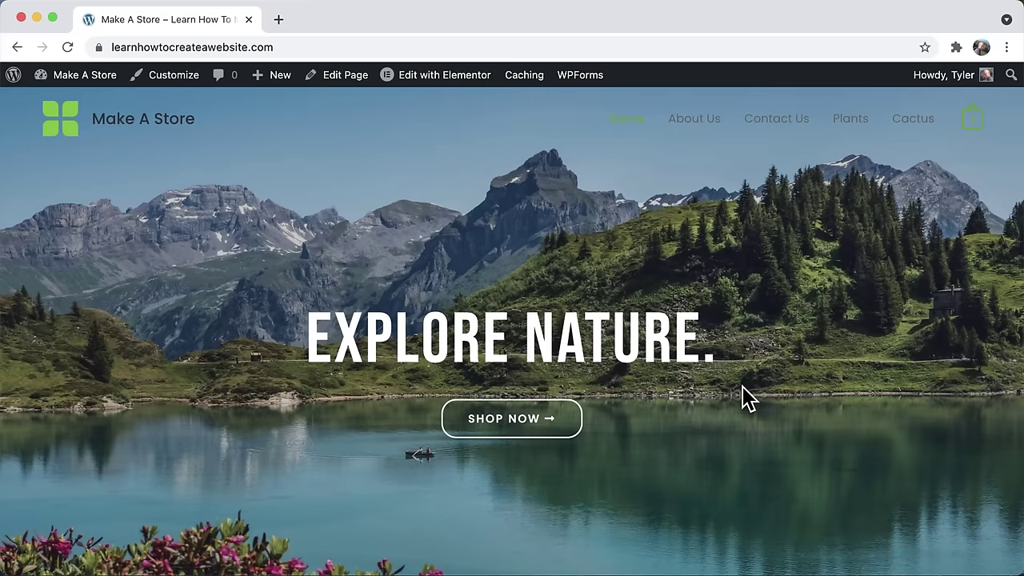
scroll(744, 398, down, 2)
scroll(744, 398, up, 2)
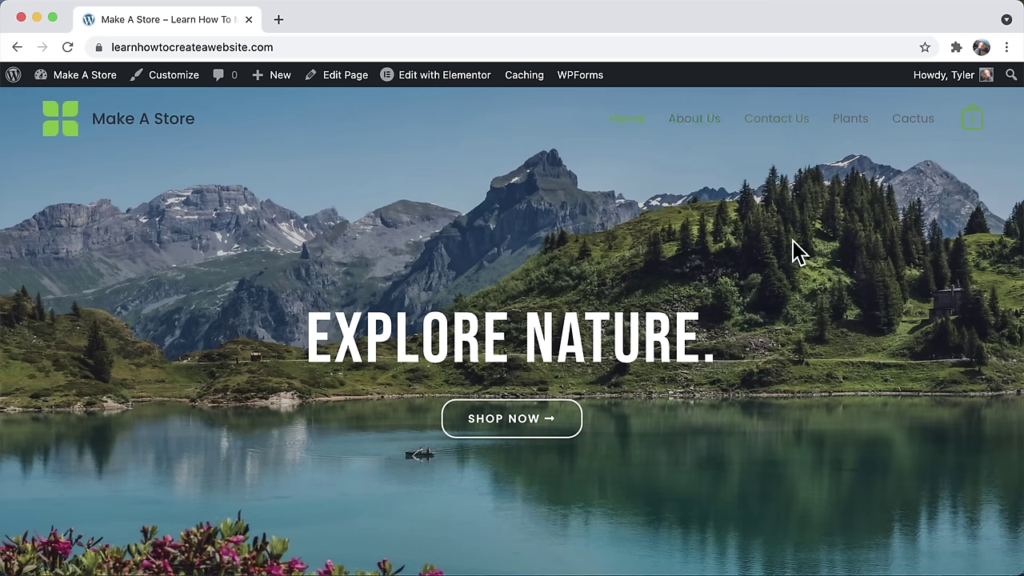
scroll(791, 250, down, 15)
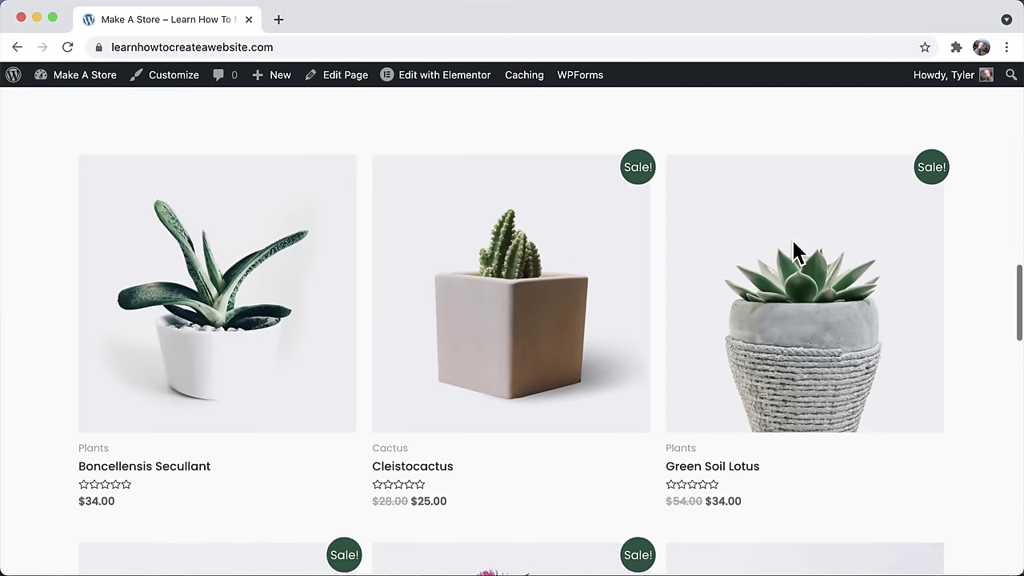
scroll(794, 251, down, 1)
scroll(800, 252, down, 4)
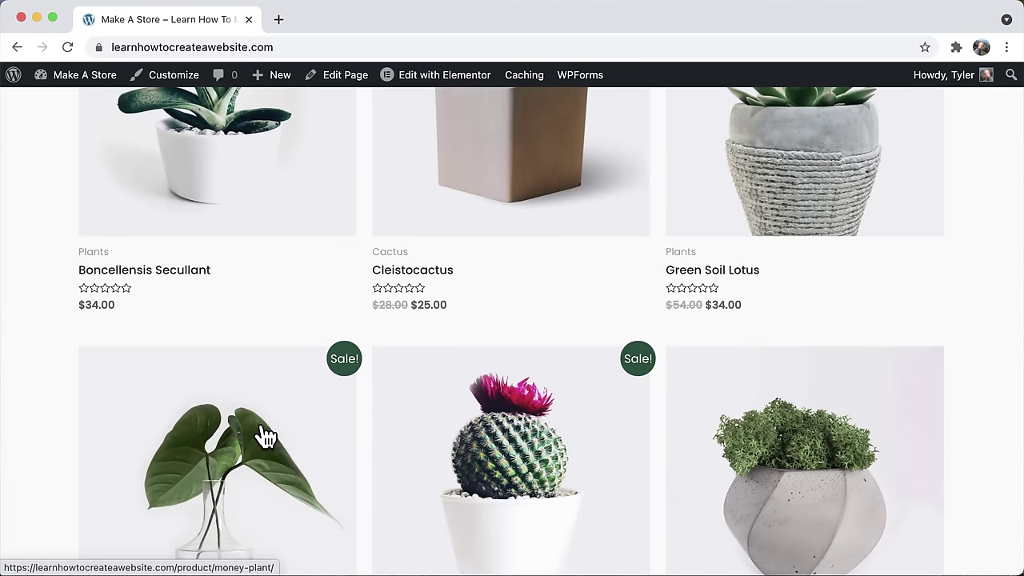
scroll(264, 436, up, 15)
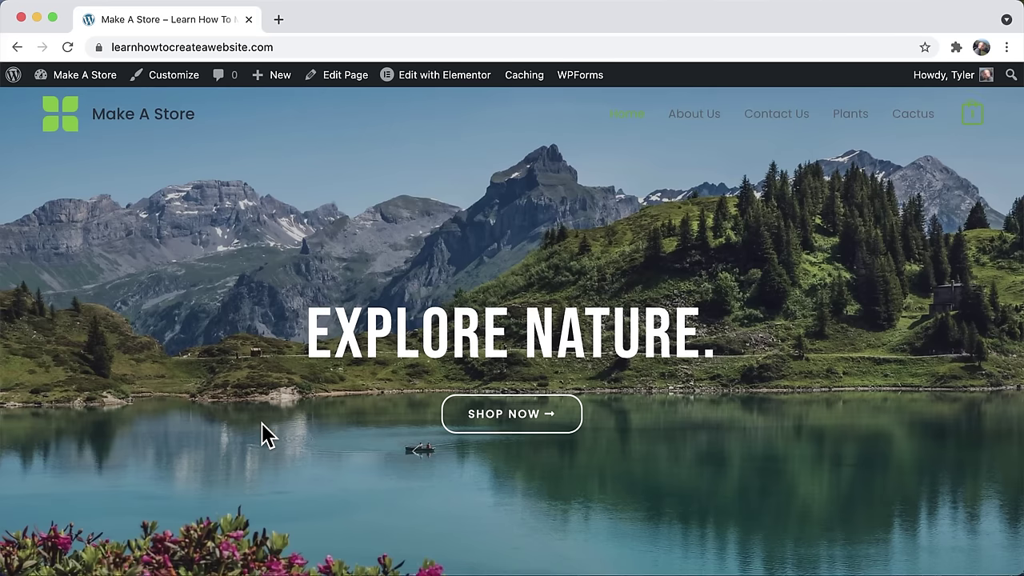
scroll(261, 428, down, 2)
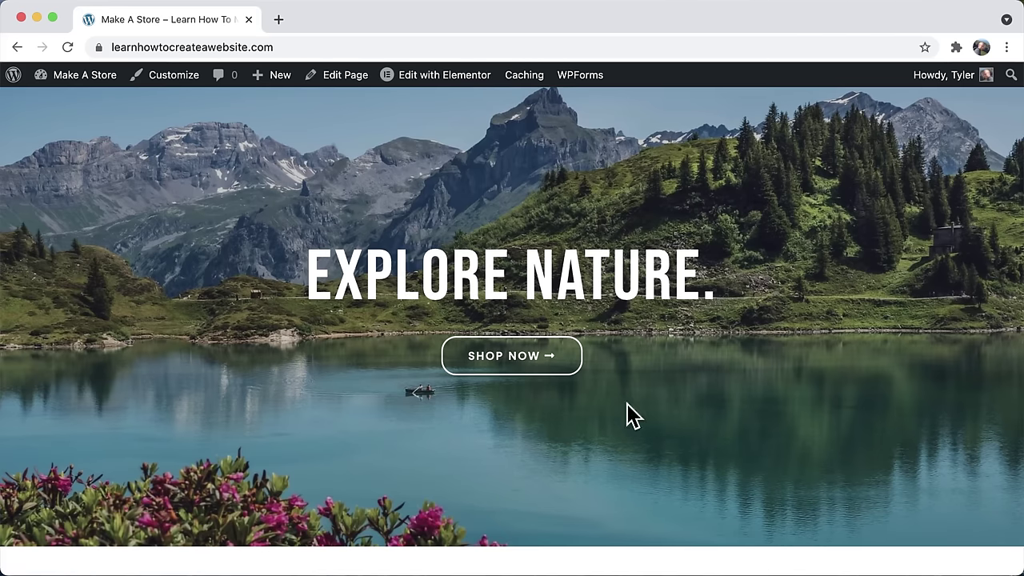
scroll(309, 400, down, 10)
scroll(828, 344, down, 8)
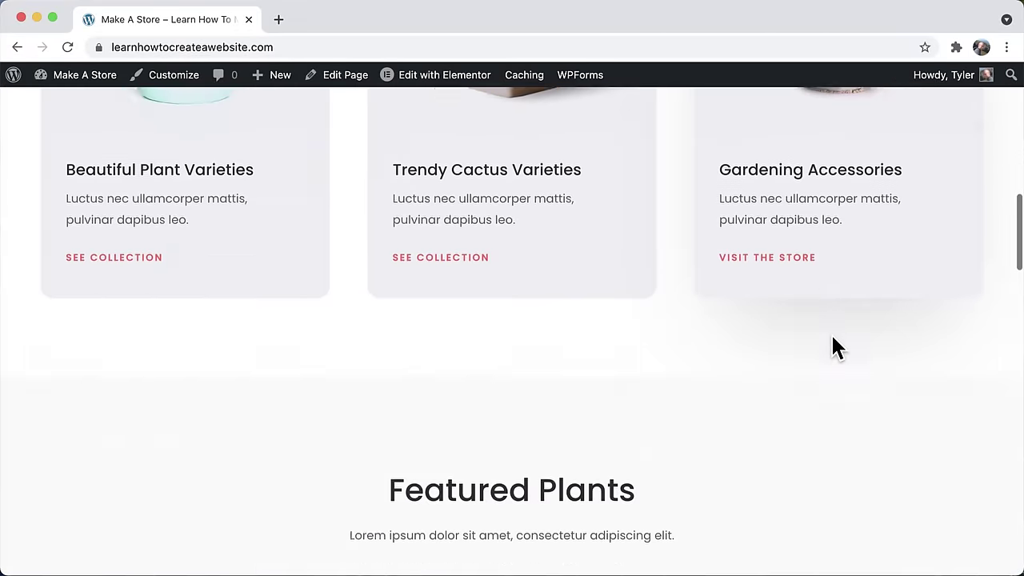
scroll(248, 331, down, 4)
scroll(251, 327, down, 3)
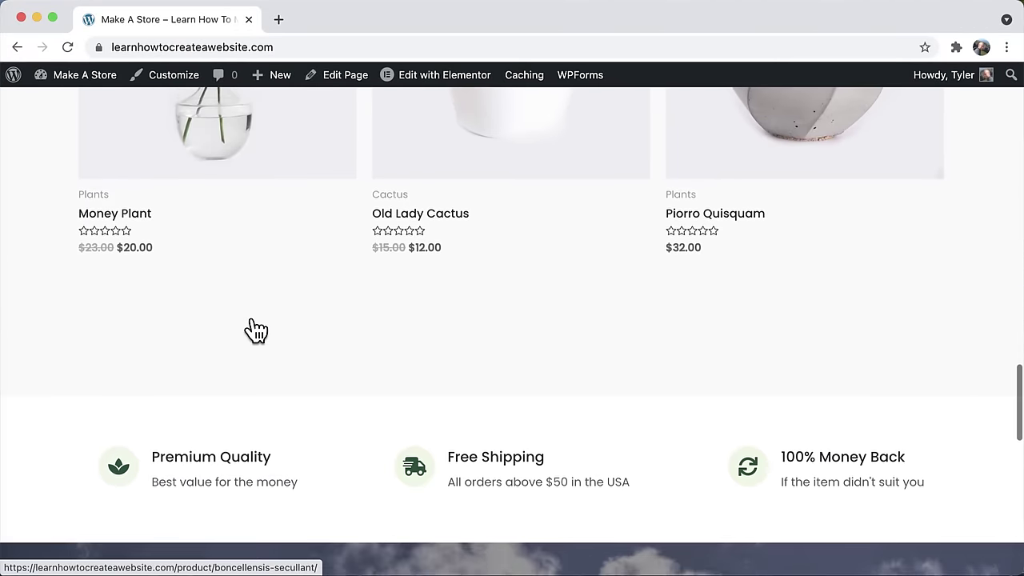
scroll(251, 327, up, 15)
scroll(251, 327, up, 3)
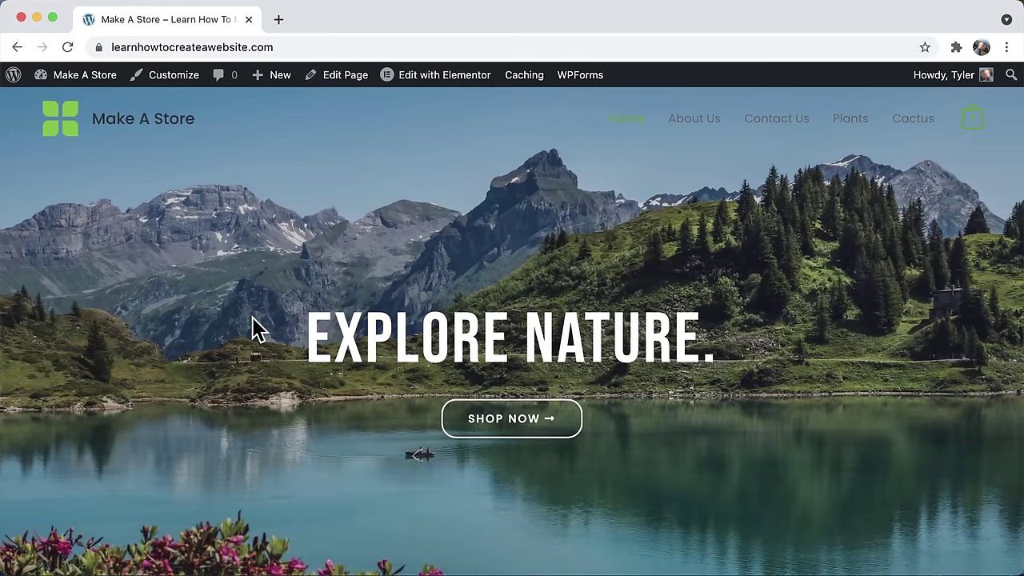
Open the home page in Elementor and save its design as a library template named 'Home'.
click(429, 83)
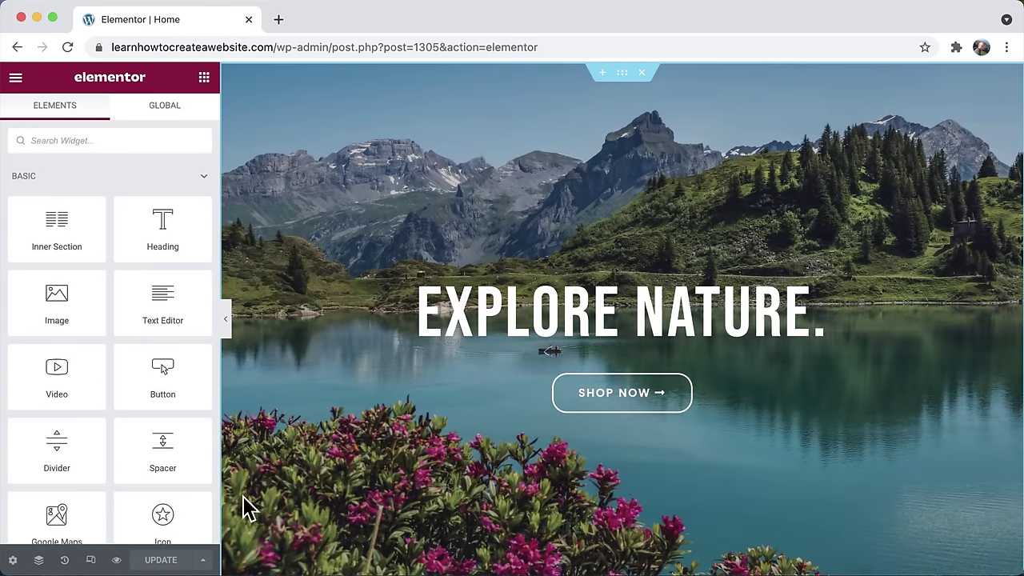
click(203, 561)
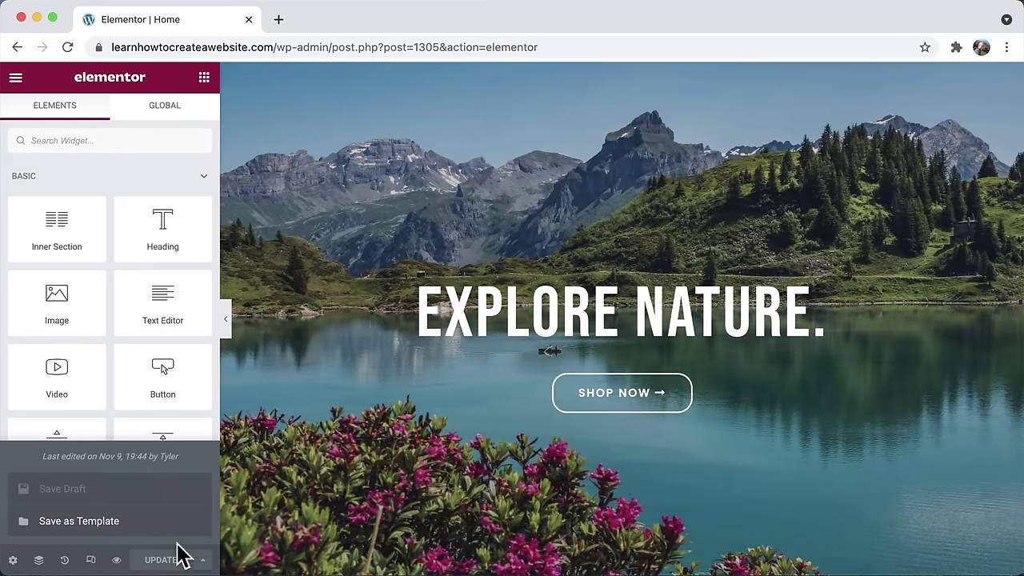
click(128, 528)
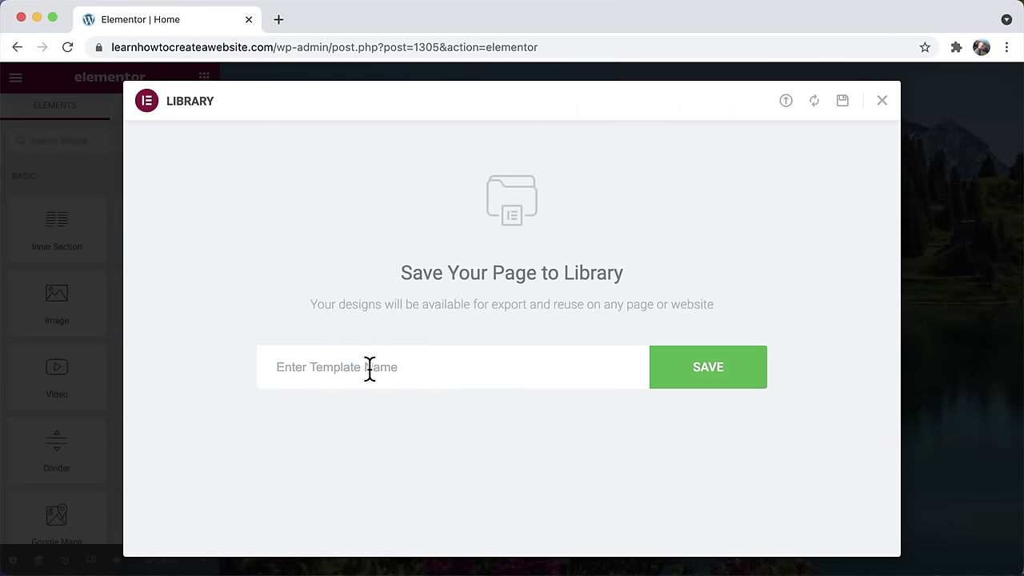
click(369, 370)
text(Home)
click(697, 373)
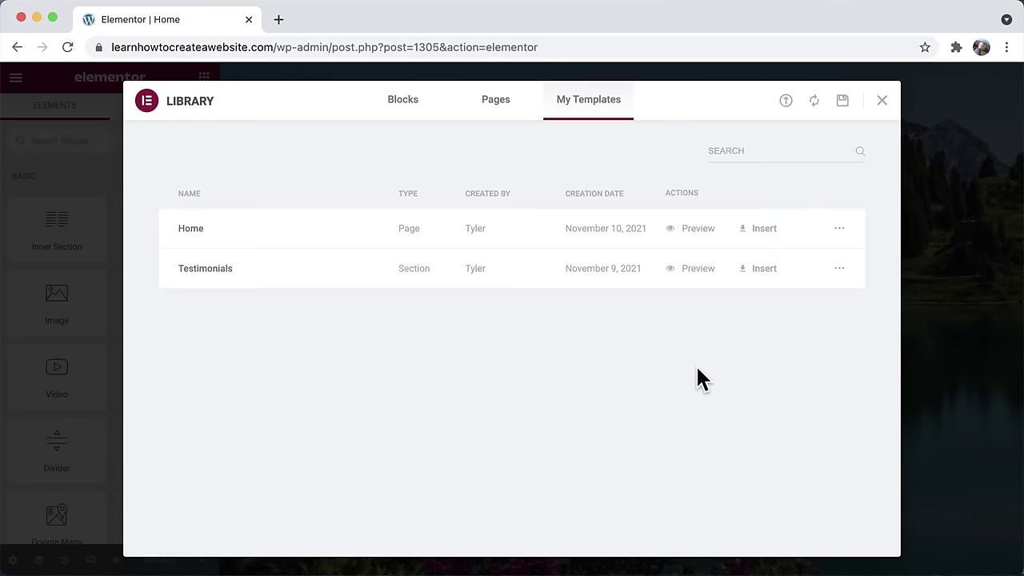
click(881, 100)
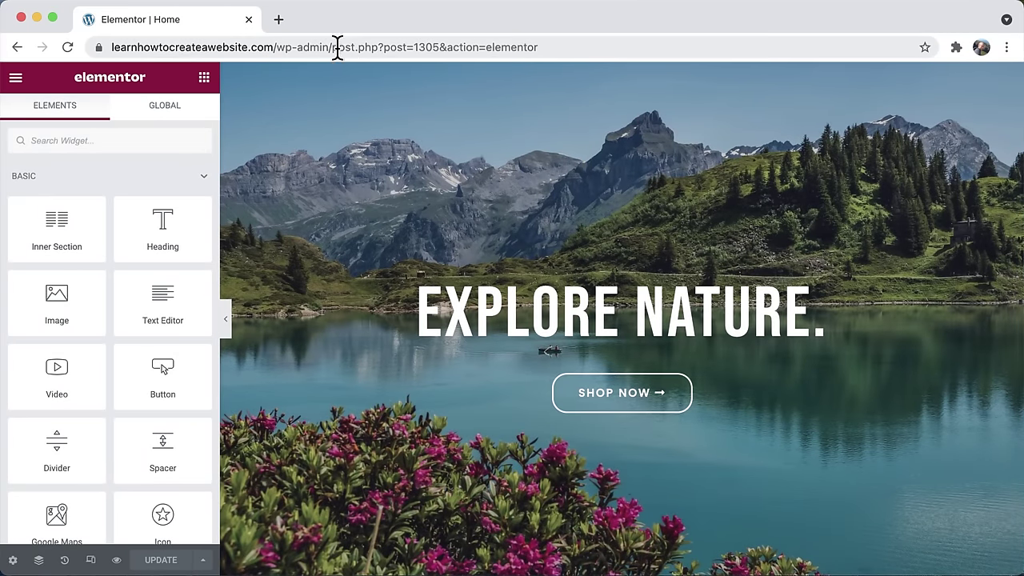
drag(338, 47, 607, 80)
From wp-admin, add and publish a new page titled 'Deals', then open it in Elementor.
key(BackSpace)
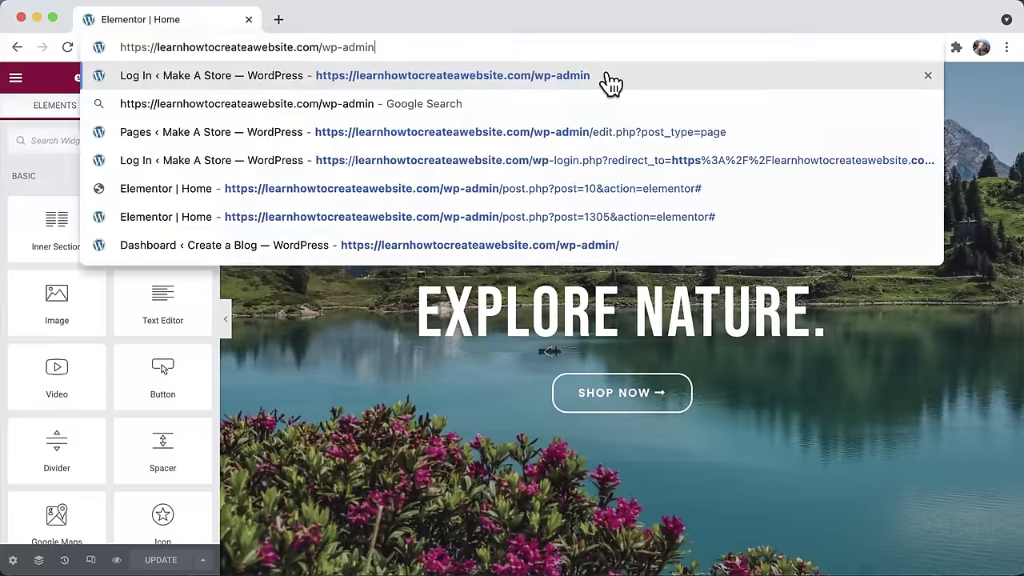
key(Return)
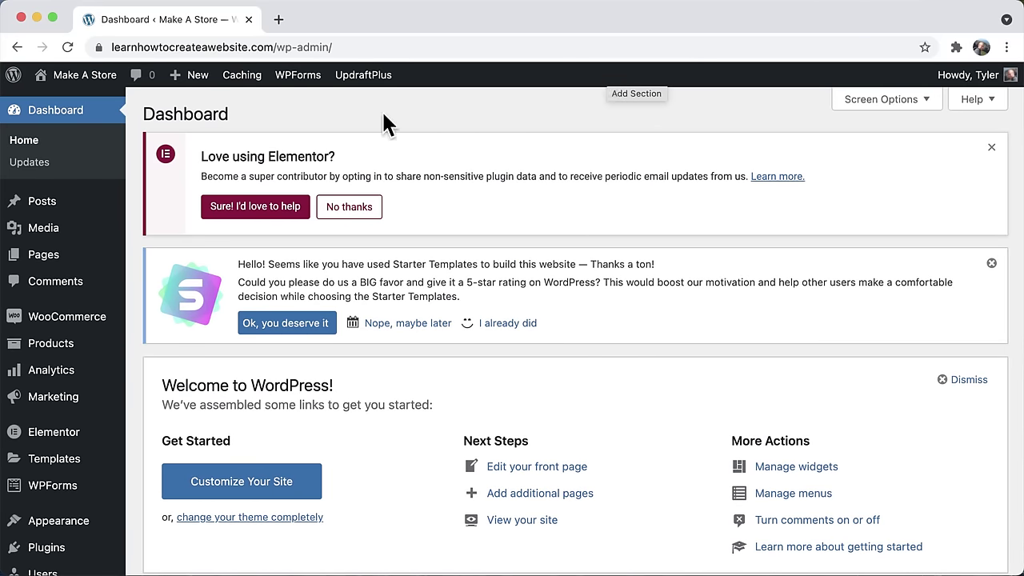
click(32, 252)
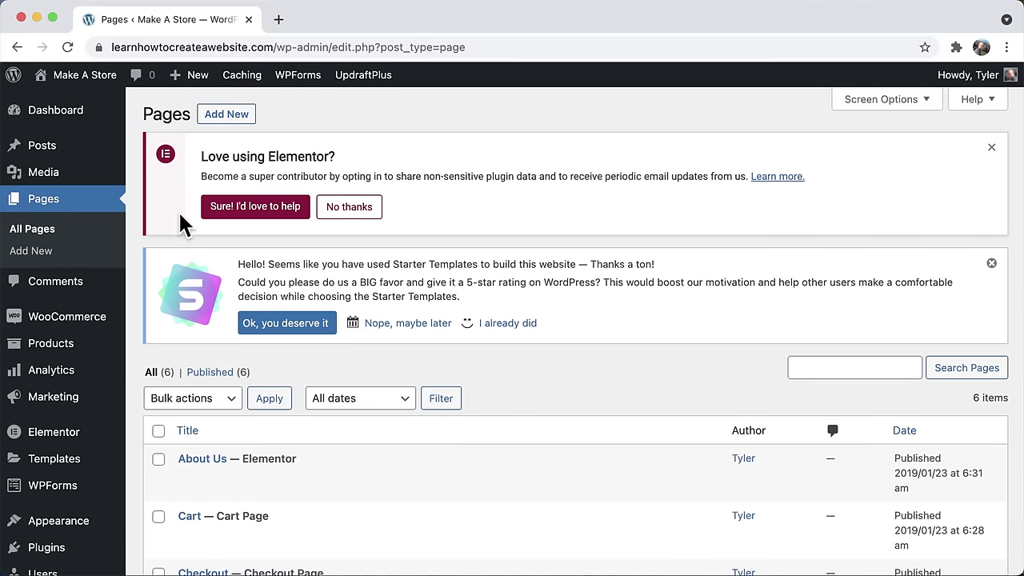
click(226, 114)
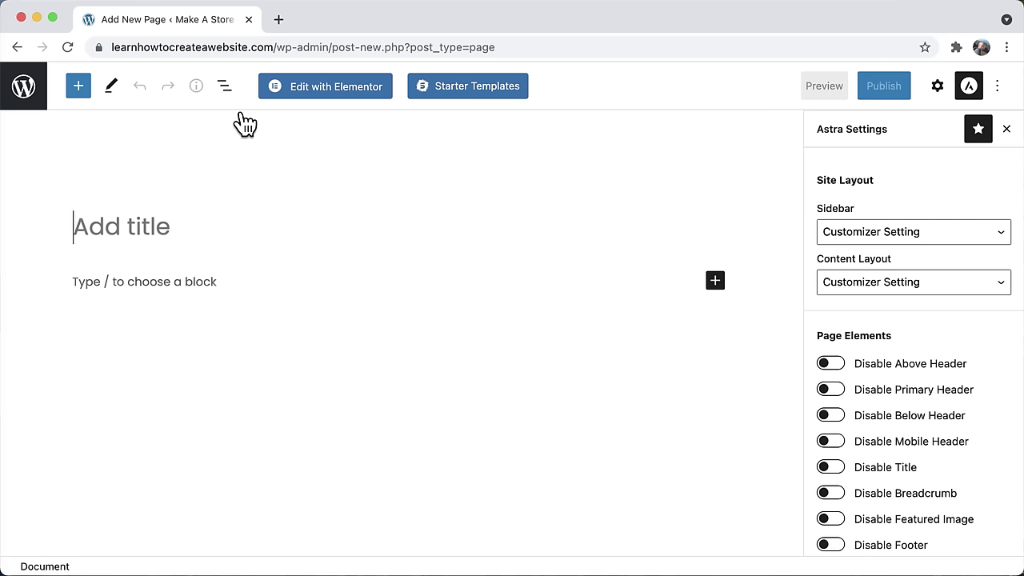
text(Deals)
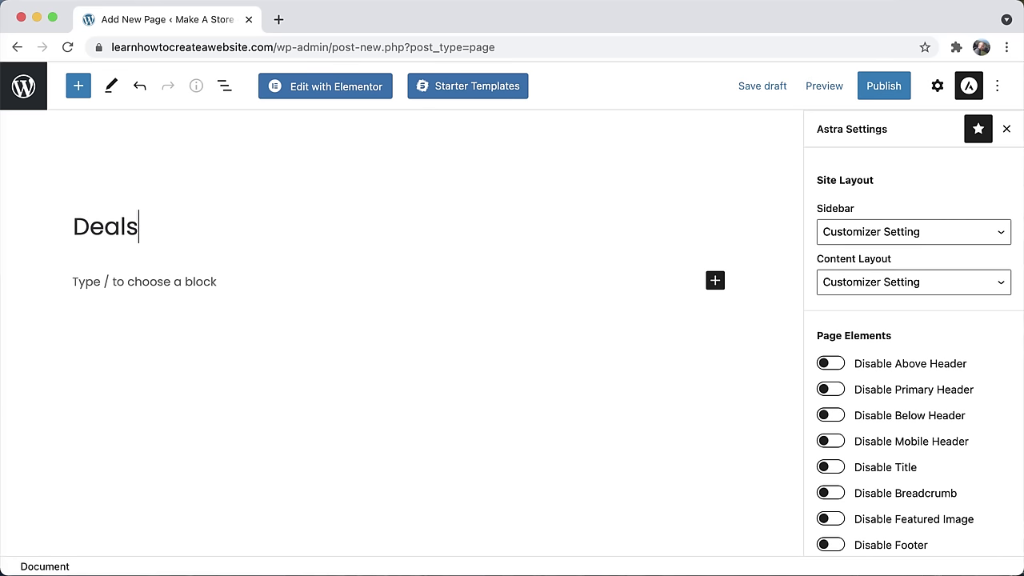
click(869, 96)
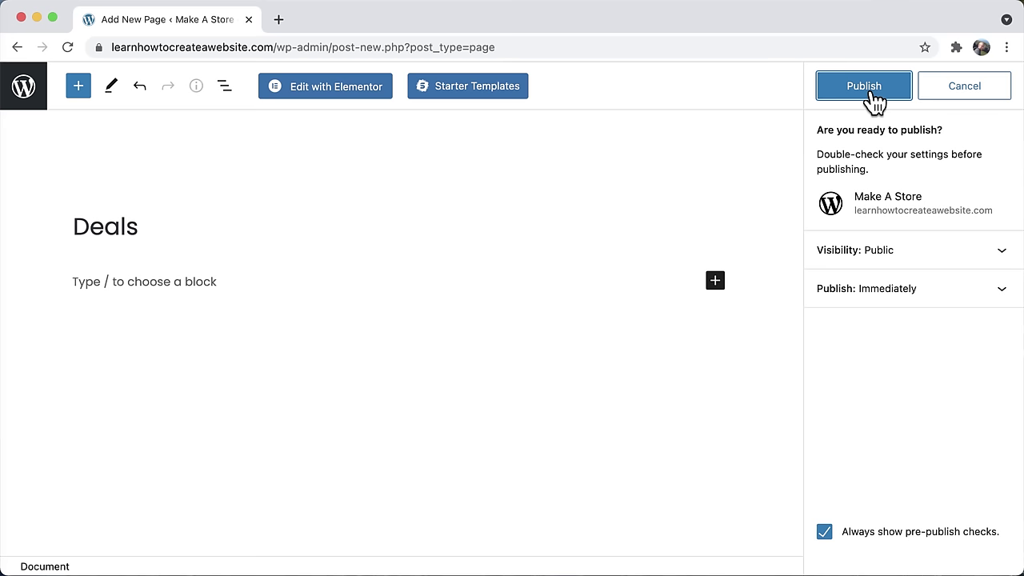
click(872, 92)
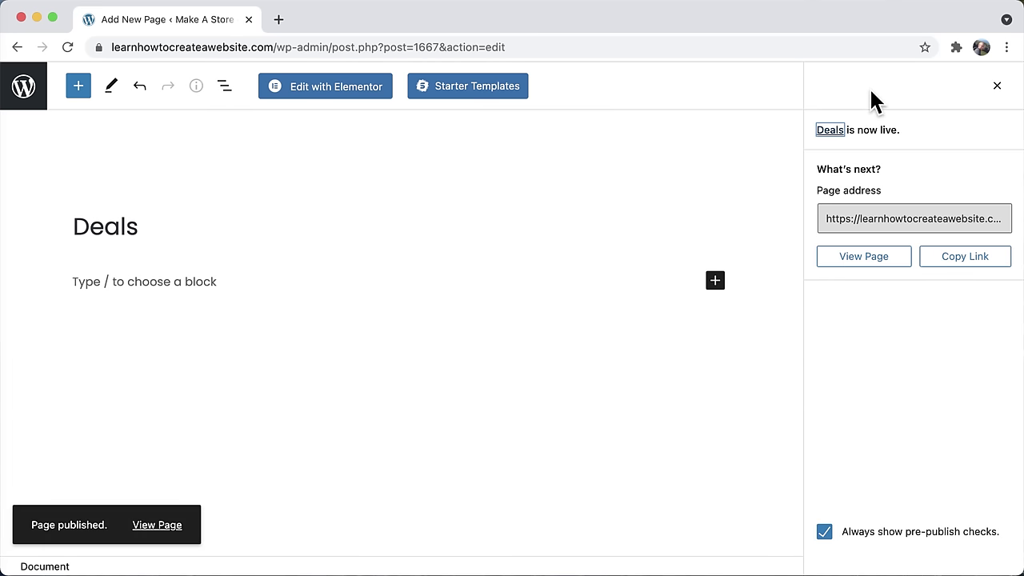
click(324, 88)
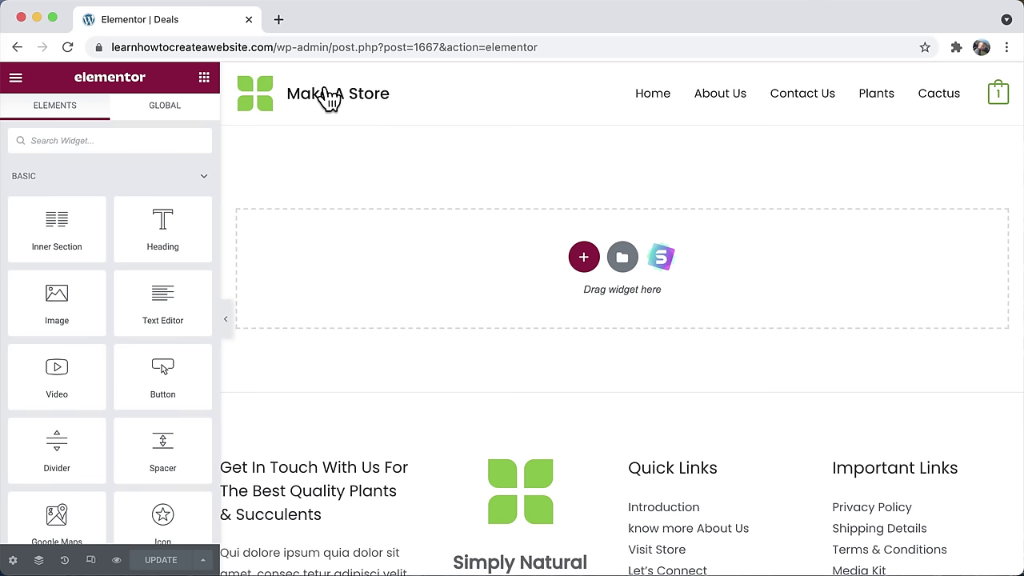
Insert the saved 'Home' template from My Templates, importing its document settings.
click(621, 262)
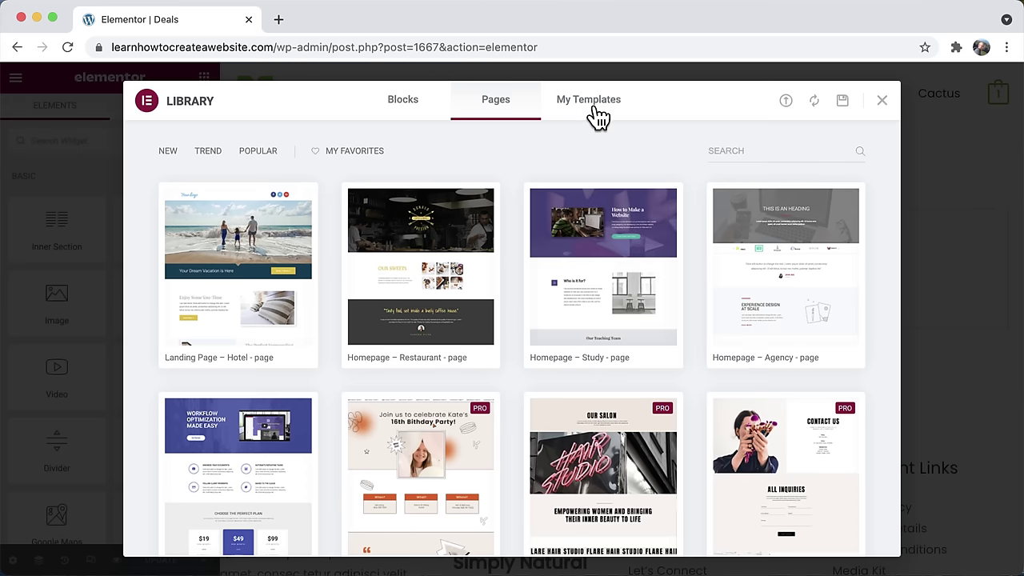
click(590, 108)
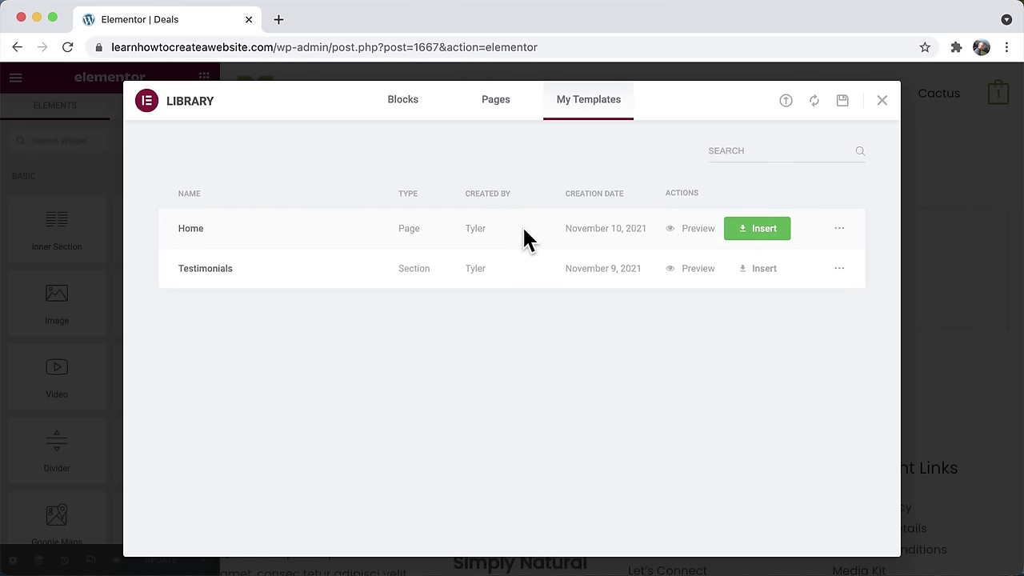
click(770, 237)
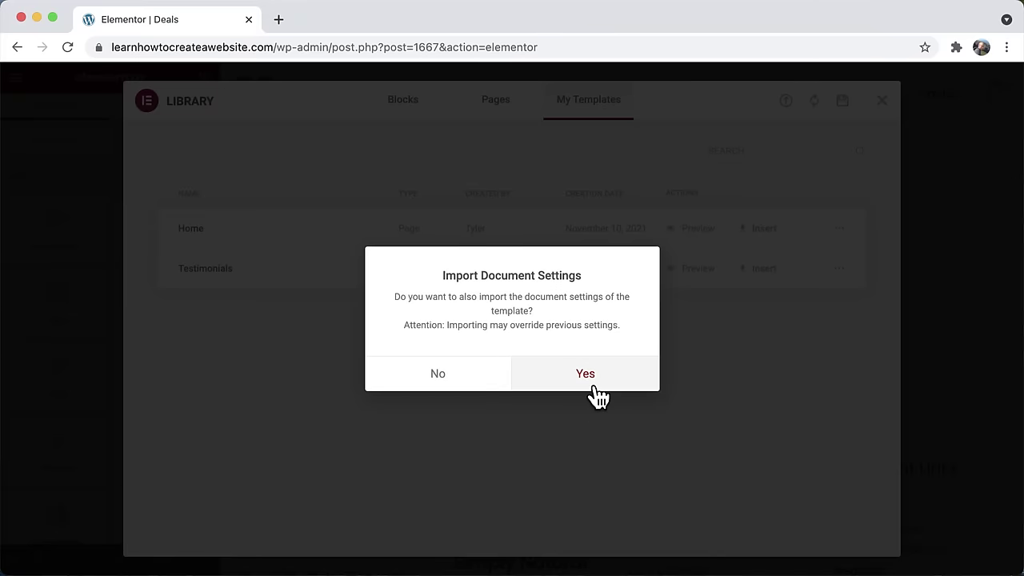
click(595, 386)
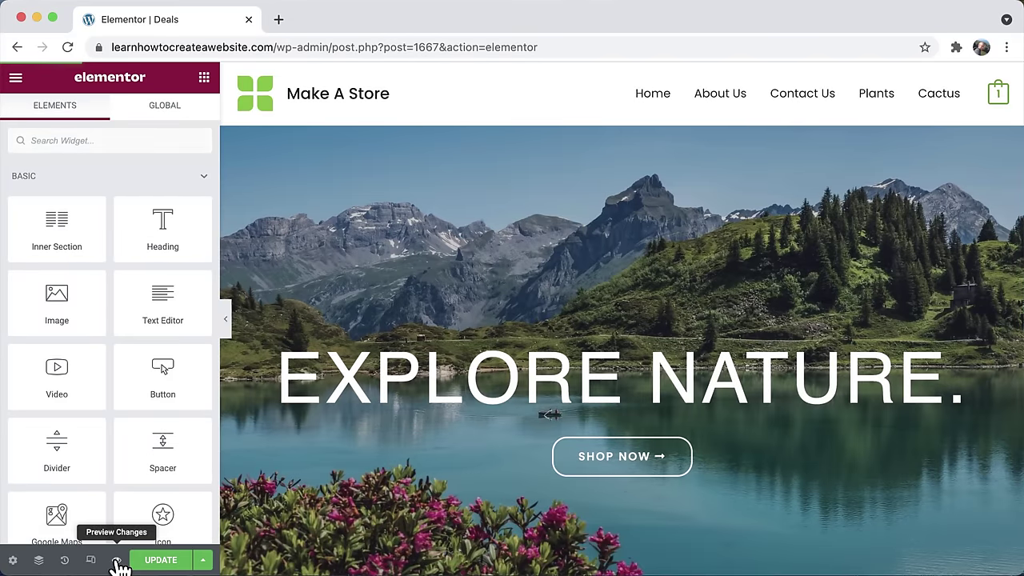
Preview the Deals page with the inserted design, then save it with UPDATE.
click(117, 560)
scroll(742, 397, down, 15)
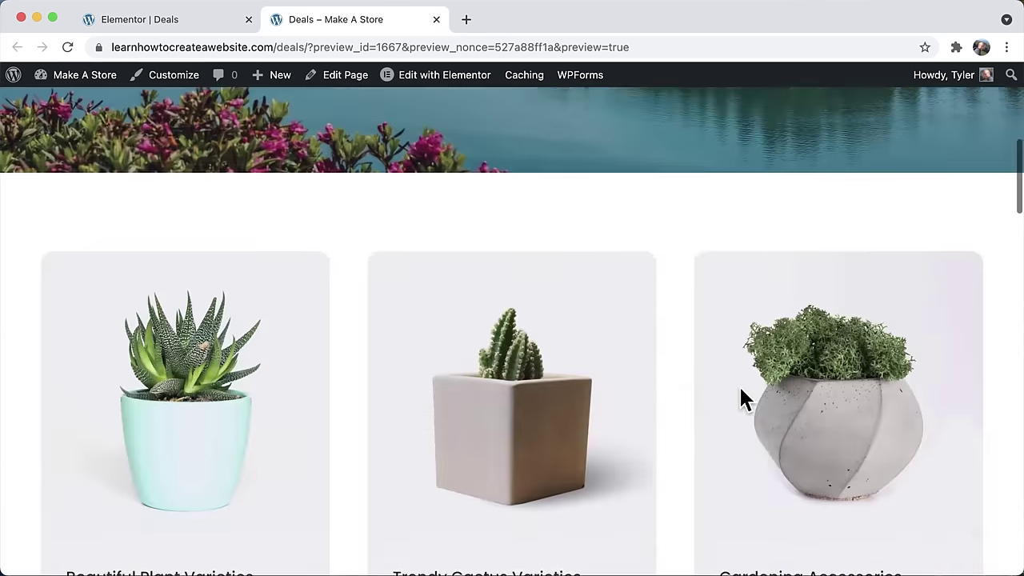
scroll(741, 392, down, 8)
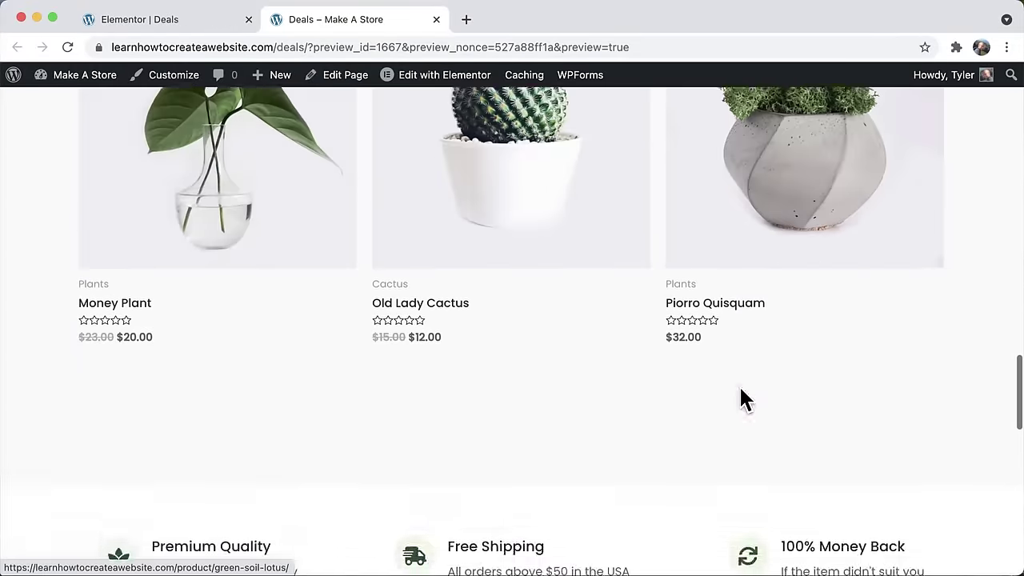
scroll(740, 392, up, 20)
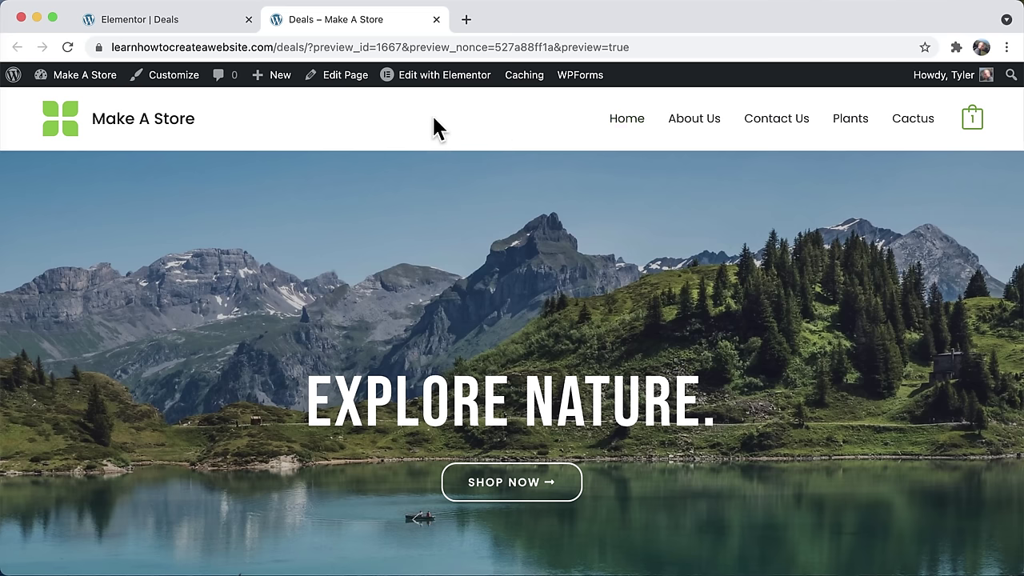
click(156, 27)
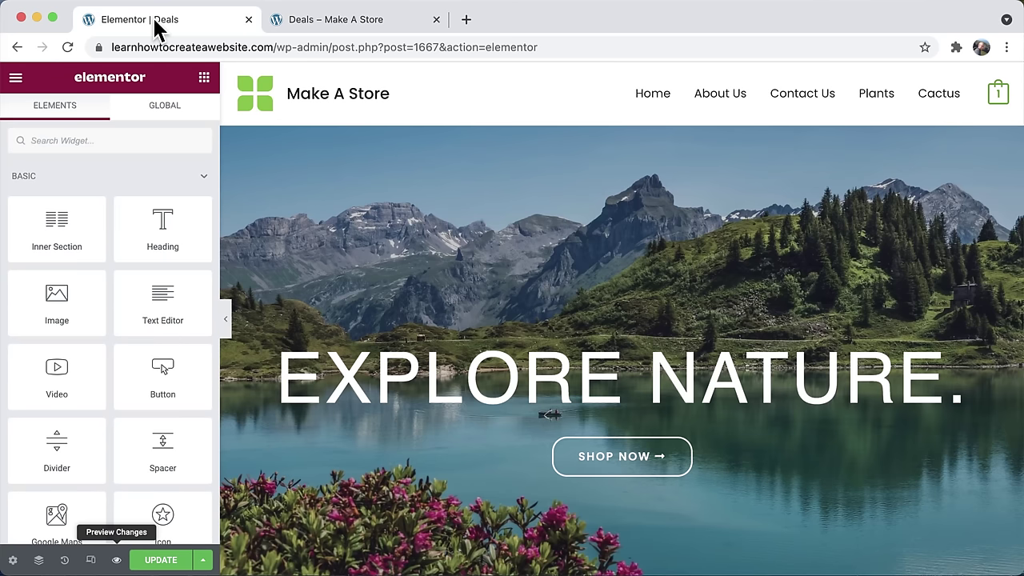
click(168, 561)
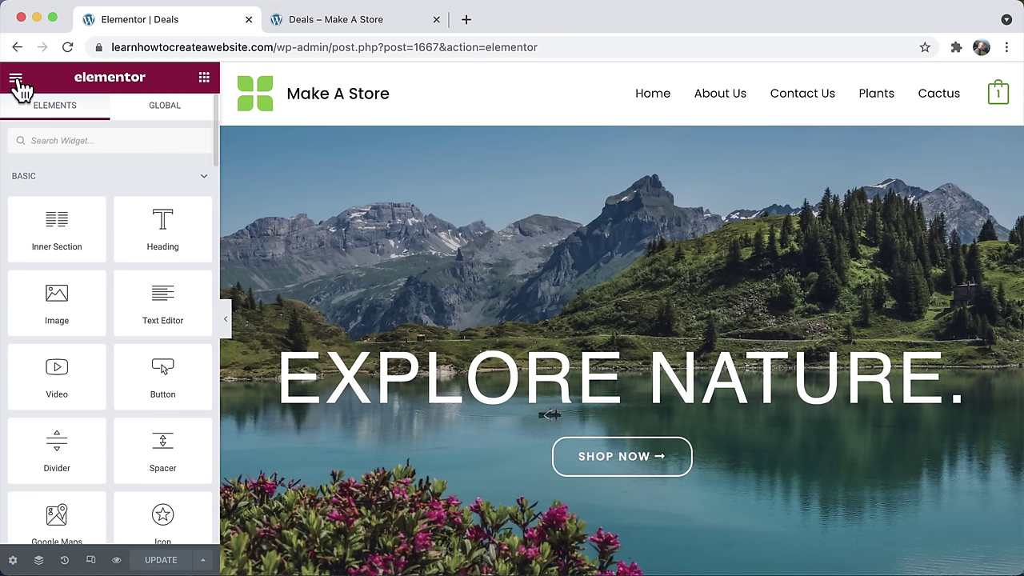
Return to the WordPress page editor and bring up the Astra page settings.
click(16, 47)
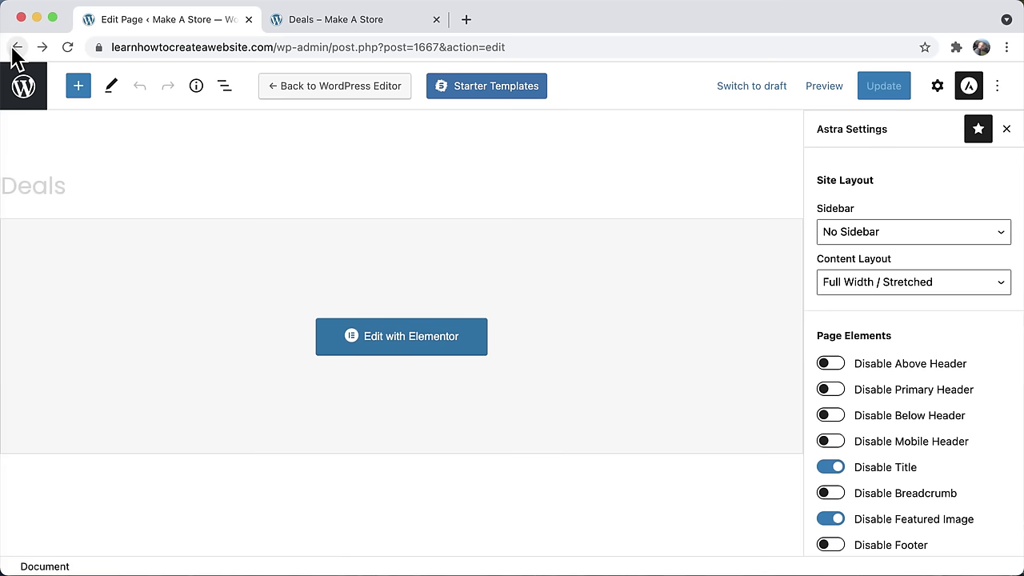
click(968, 85)
click(968, 85)
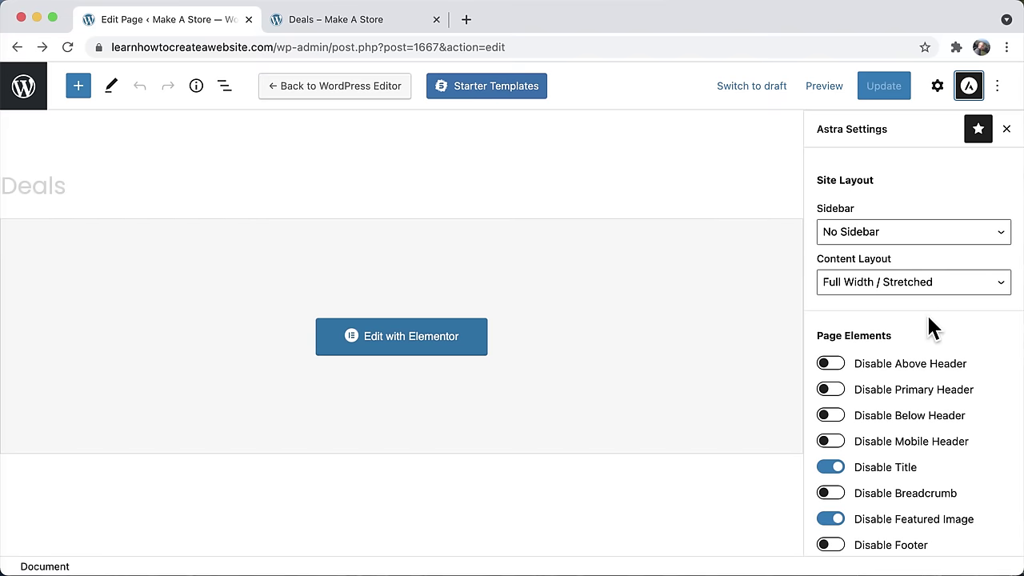
scroll(925, 316, down, 3)
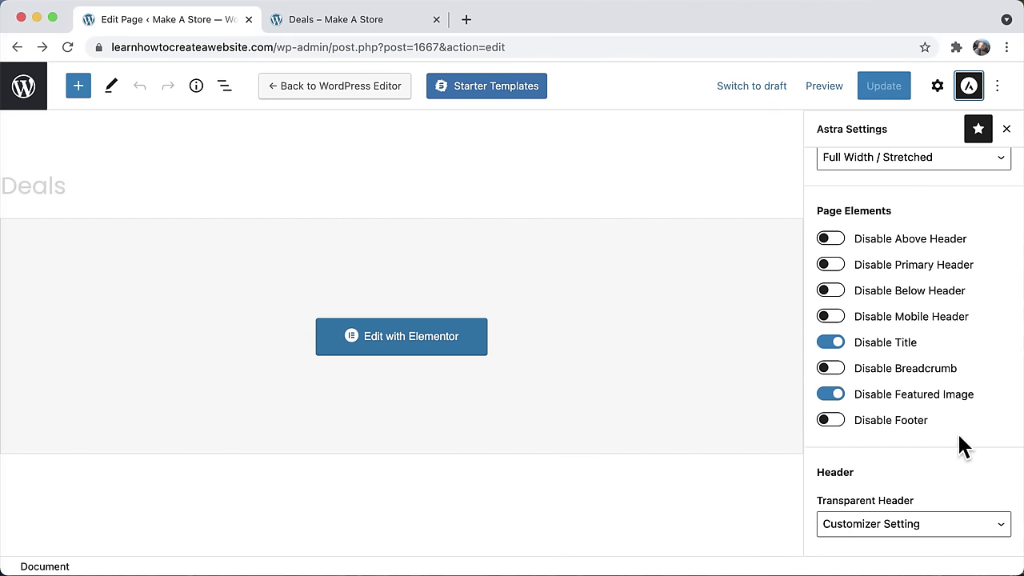
Set Transparent Header to Enabled, update the page, and check then close the preview.
click(912, 527)
click(887, 541)
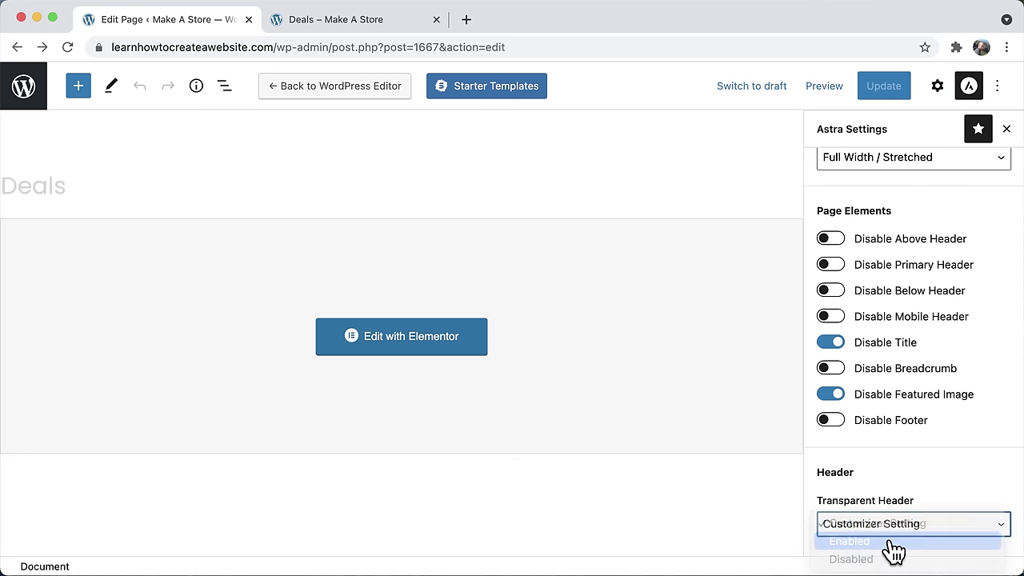
click(888, 88)
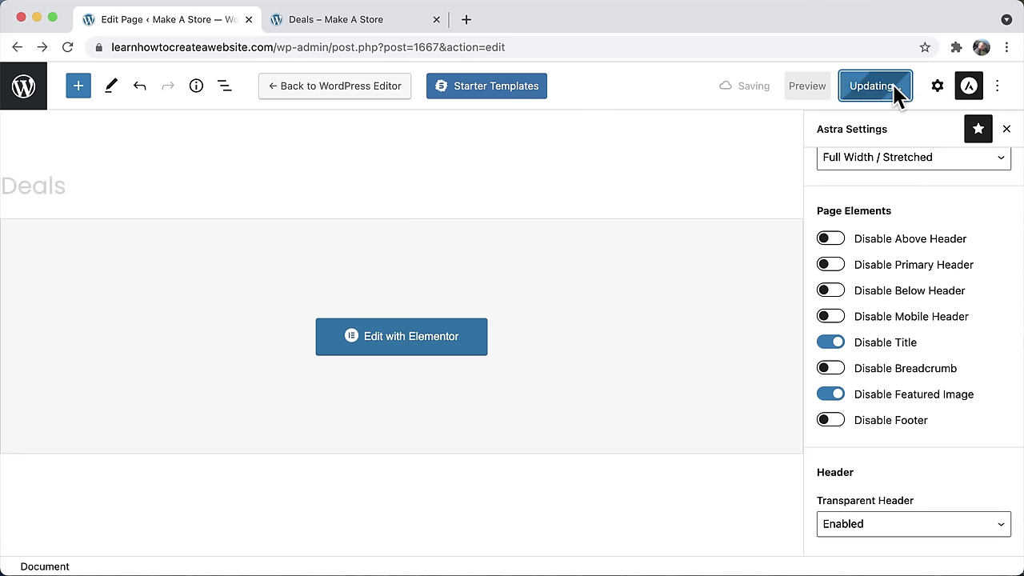
click(349, 24)
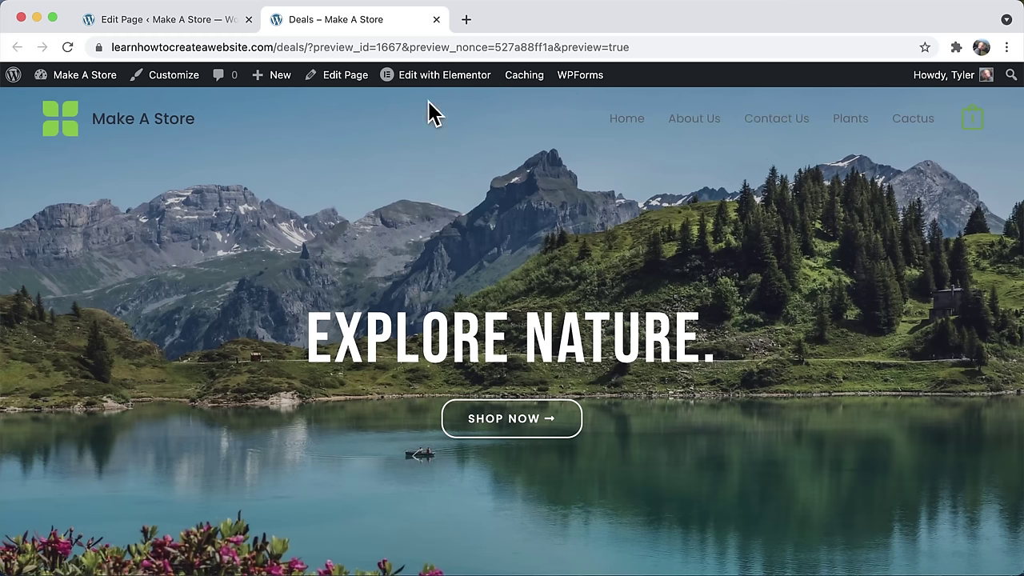
click(436, 19)
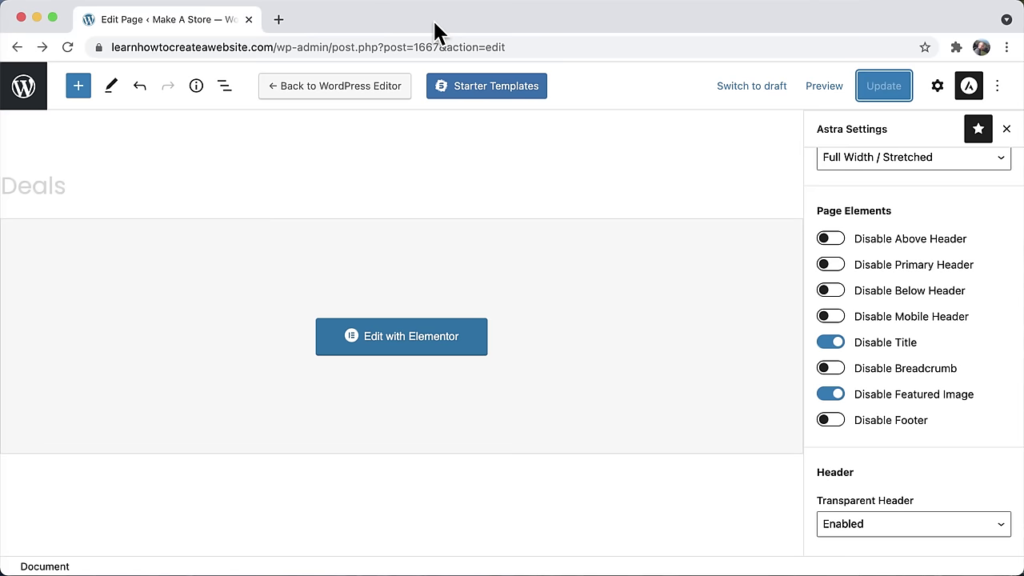
Open the Deals page in Elementor and delete the Shop Now button.
click(408, 348)
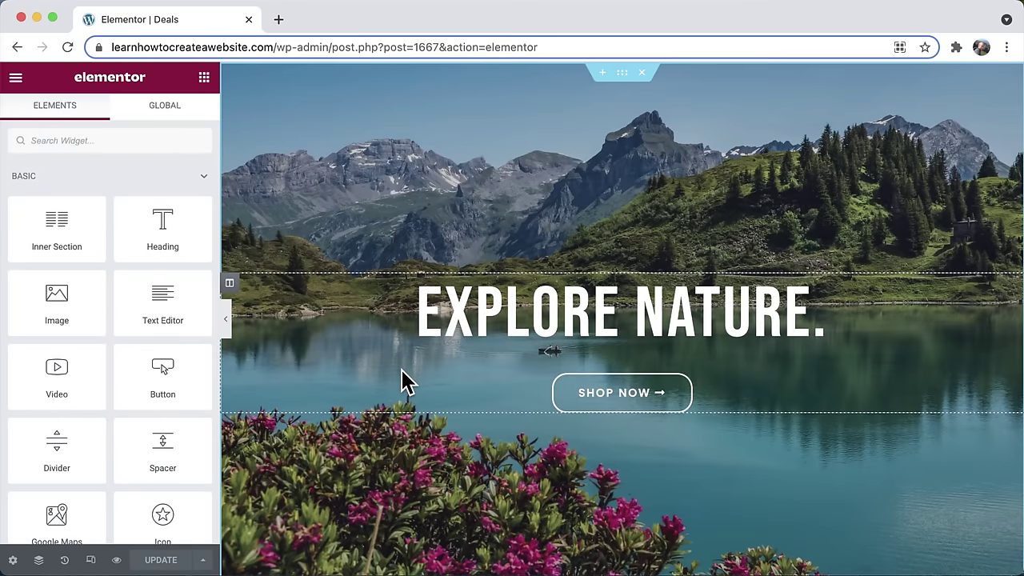
scroll(404, 383, down, 2)
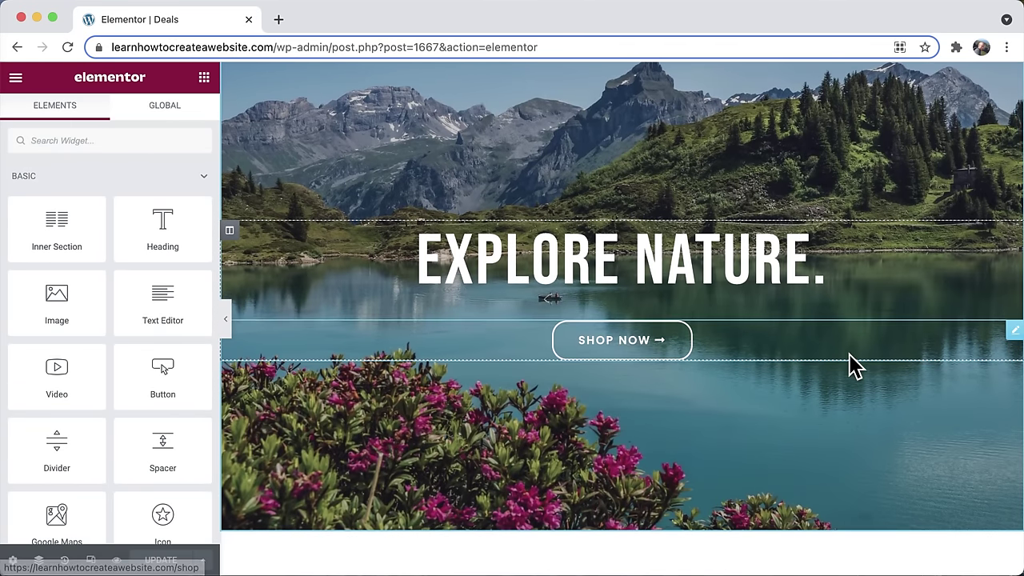
right_click(1014, 340)
click(904, 559)
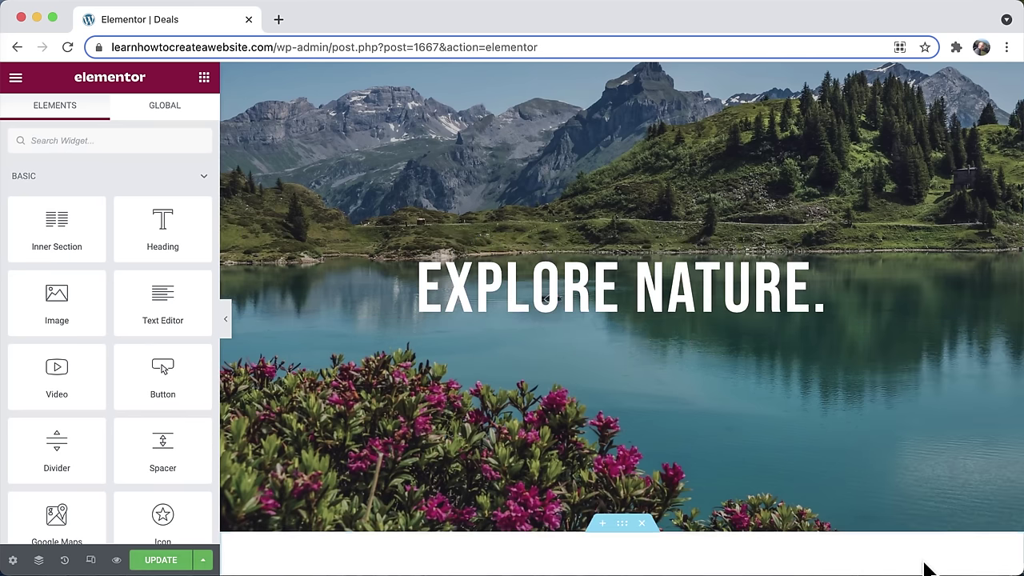
Delete the plant card section, the Featured Plants heading and the Lorem ipsum text widget.
scroll(703, 400, down, 5)
scroll(704, 400, down, 2)
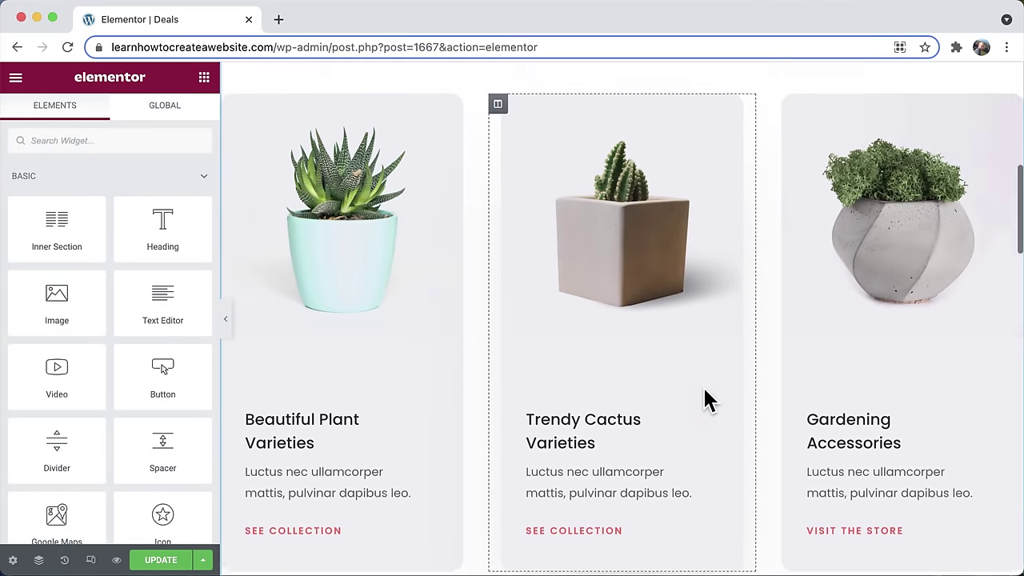
scroll(886, 270, up, 2)
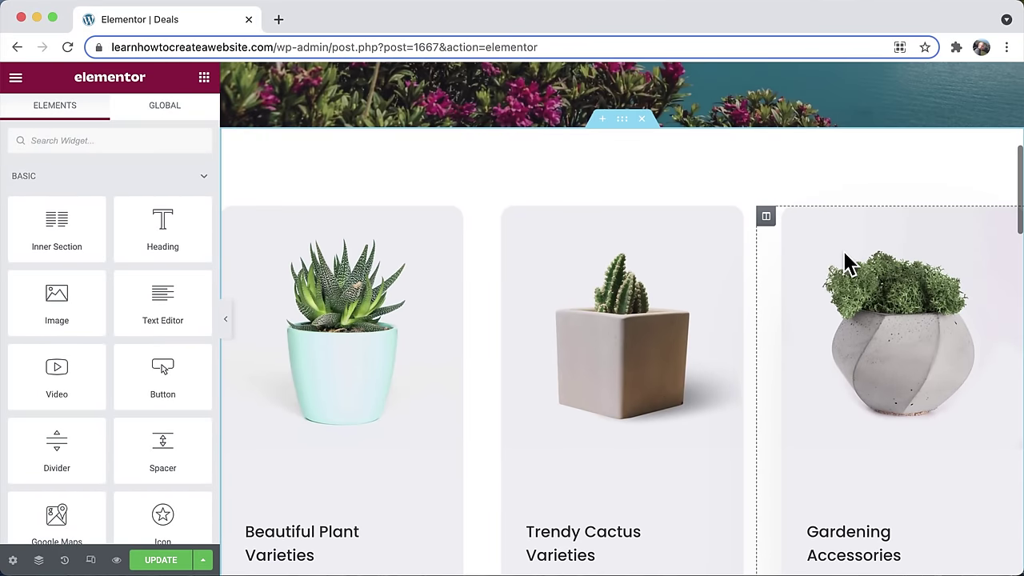
click(642, 120)
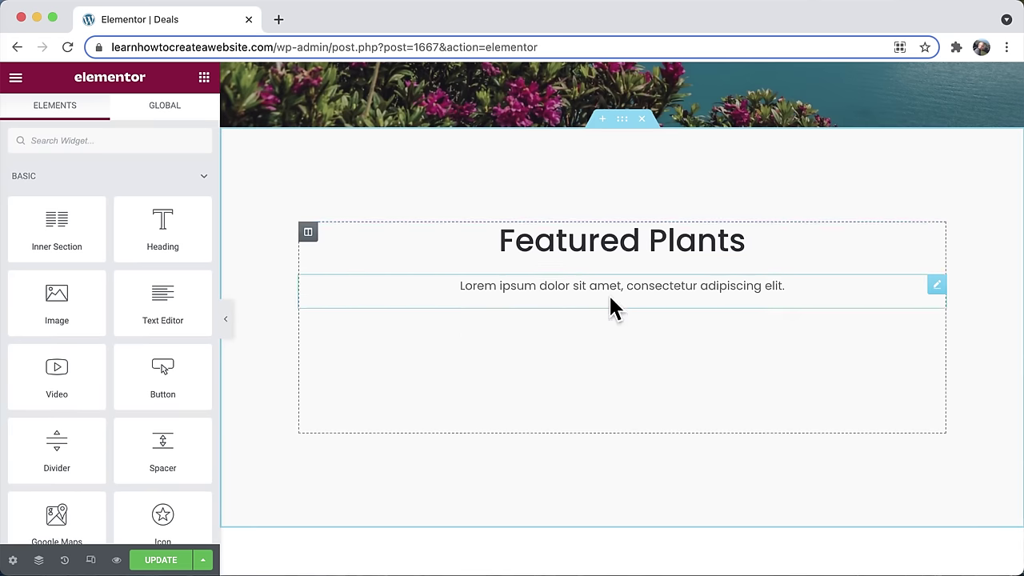
right_click(932, 240)
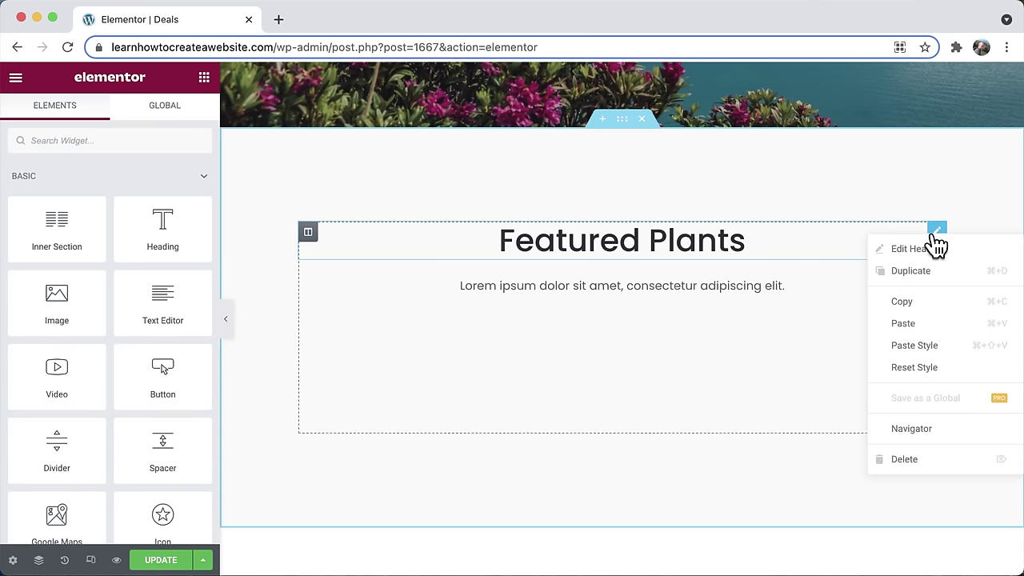
click(918, 457)
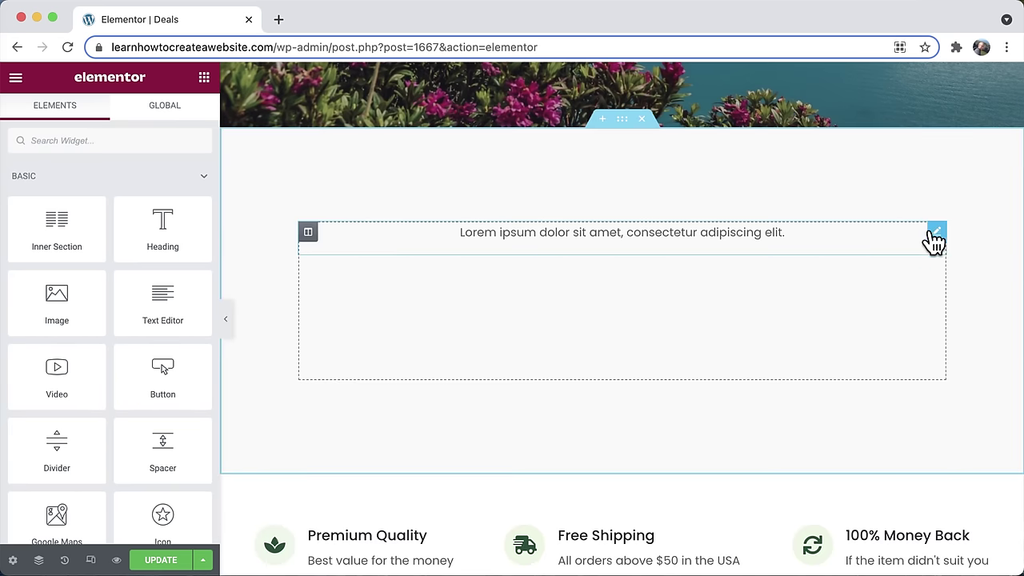
right_click(935, 233)
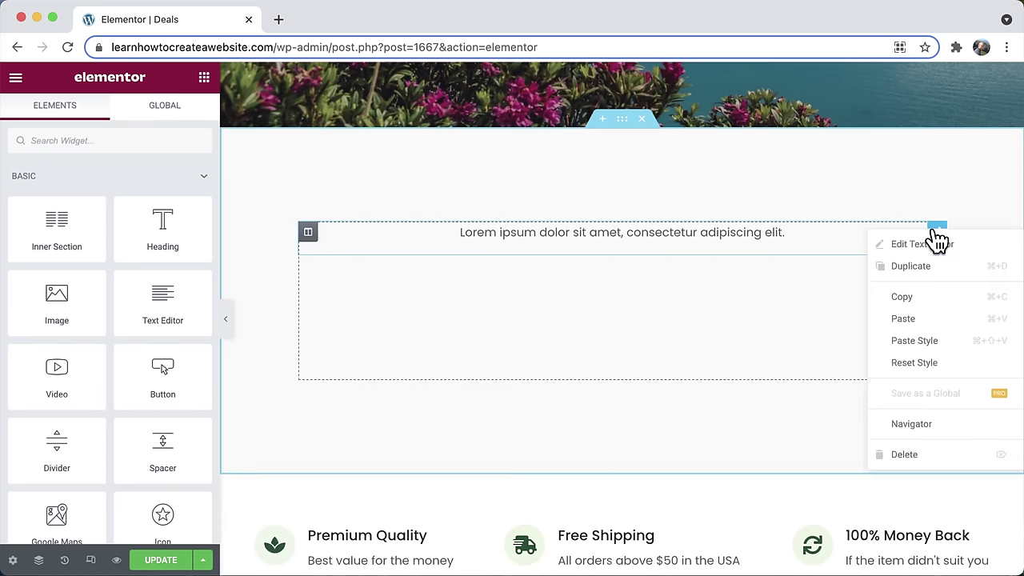
click(919, 457)
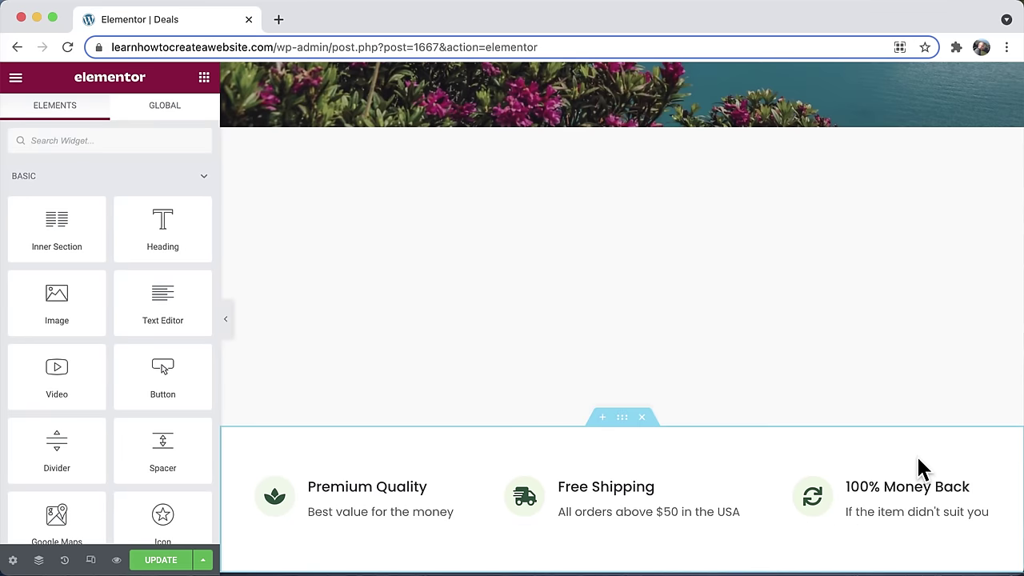
scroll(920, 468, up, 10)
Replace 'EXPLORE NATURE.' with 'LATEST DEALS' and cut the hero's minimum height from 615 to 350.
triple_click(598, 339)
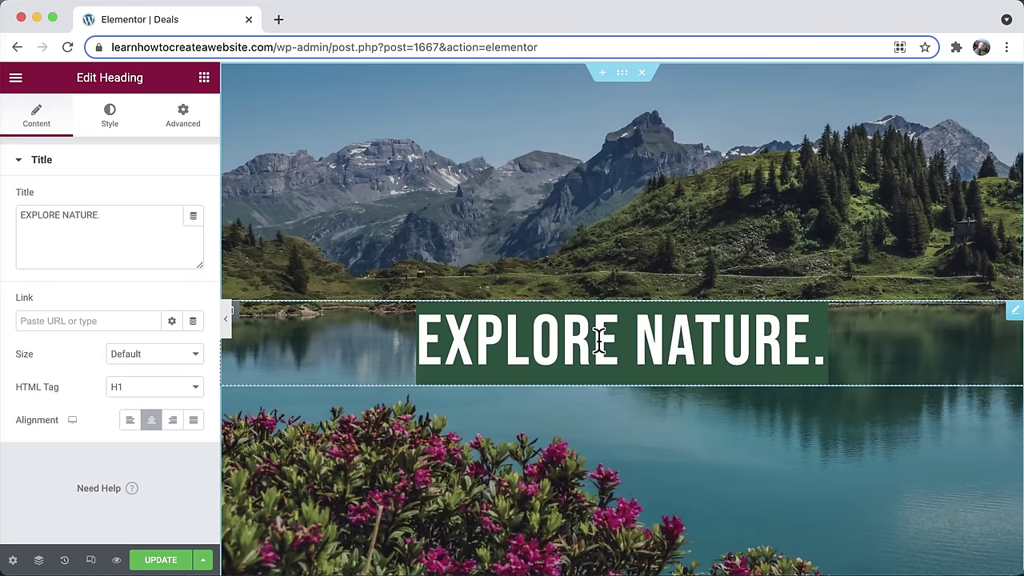
text(LATEST DEALS)
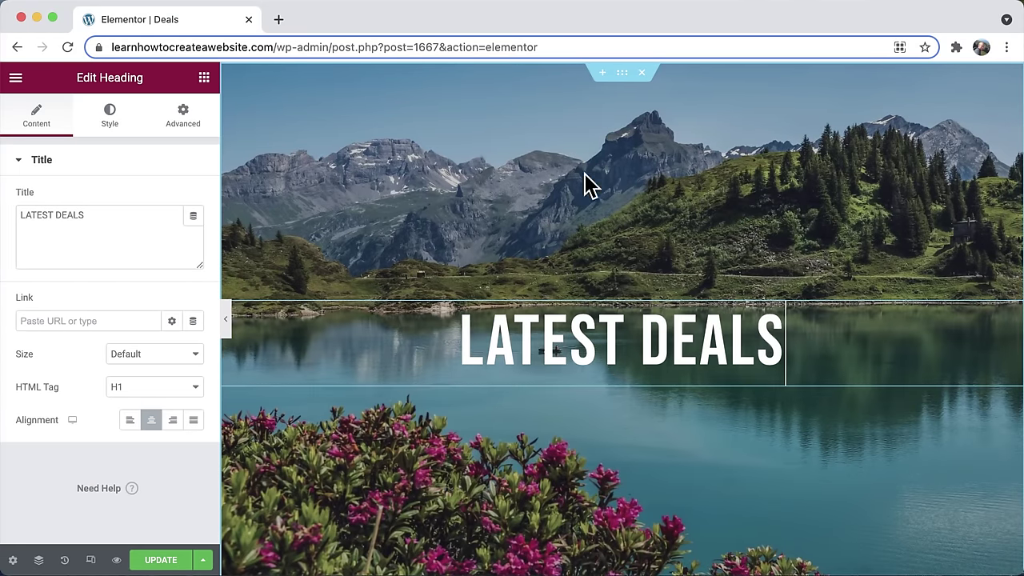
click(622, 76)
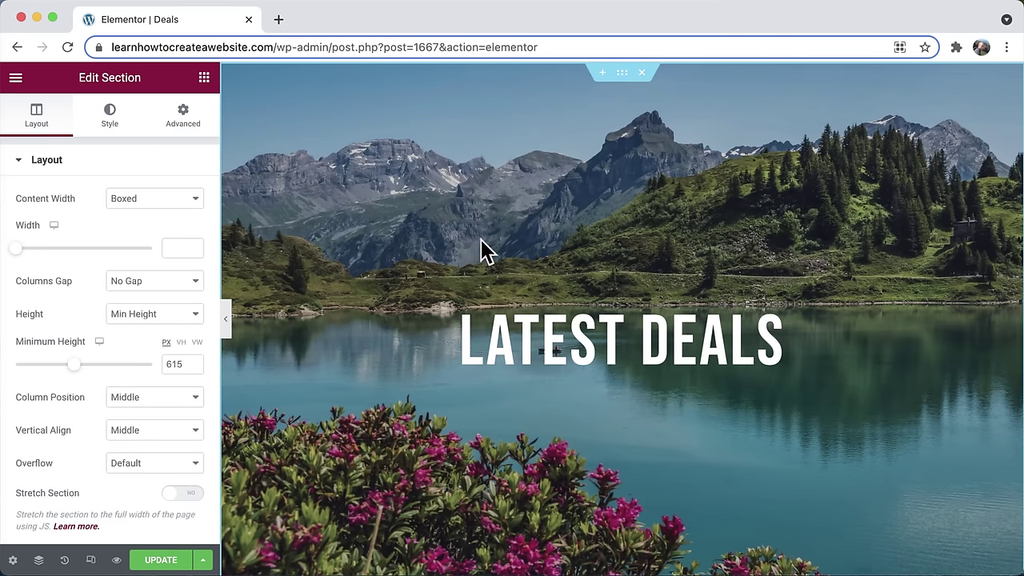
double_click(170, 361)
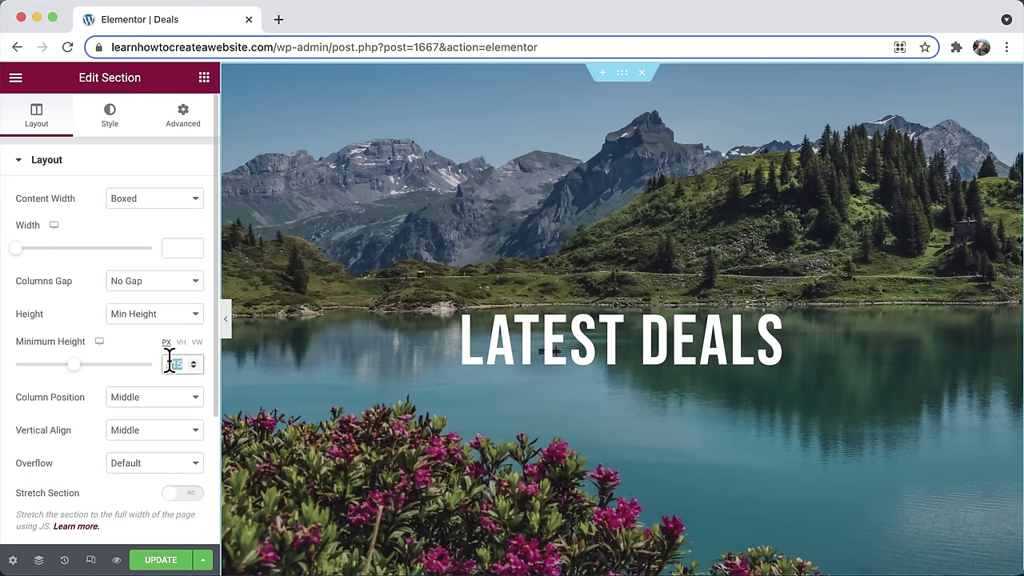
text(350)
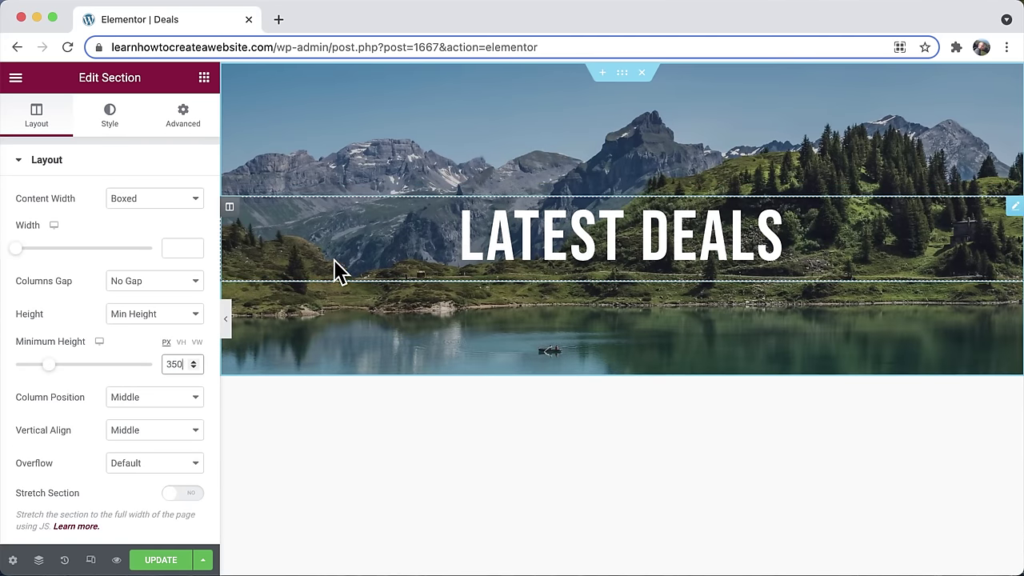
Upload deals-header-hero.jpg as the hero background and set its position to Center Center.
click(110, 118)
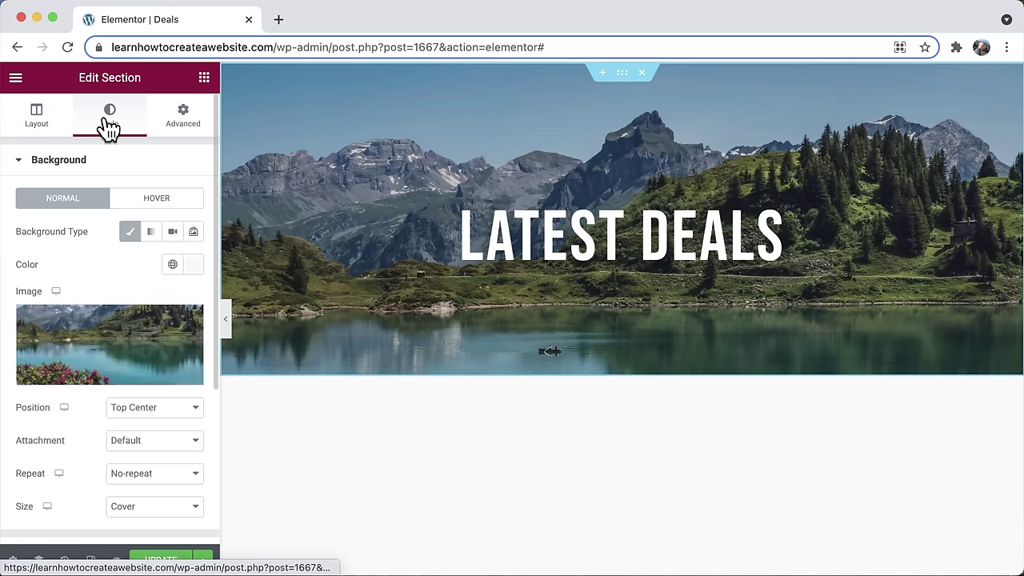
click(126, 344)
click(233, 140)
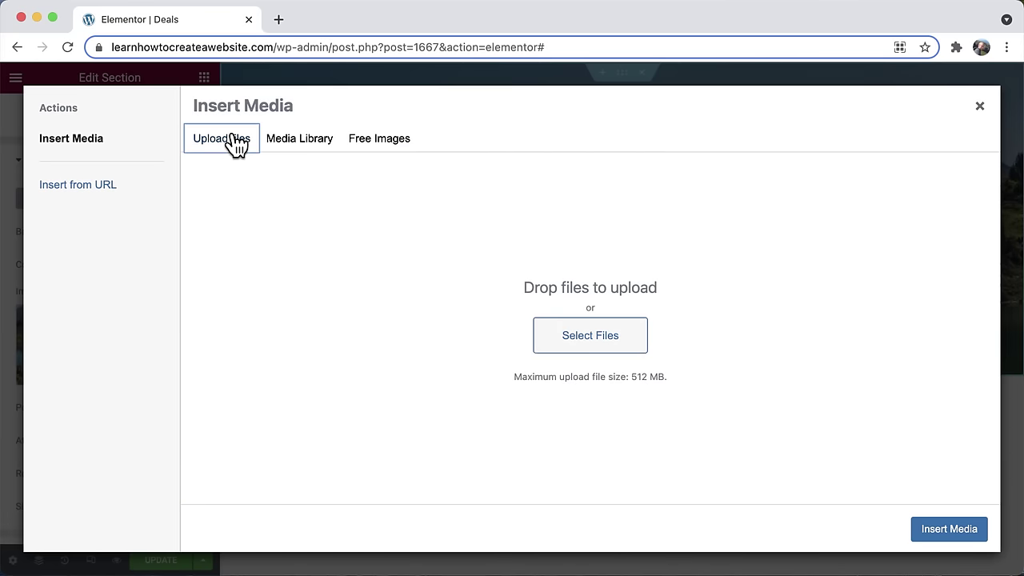
click(581, 337)
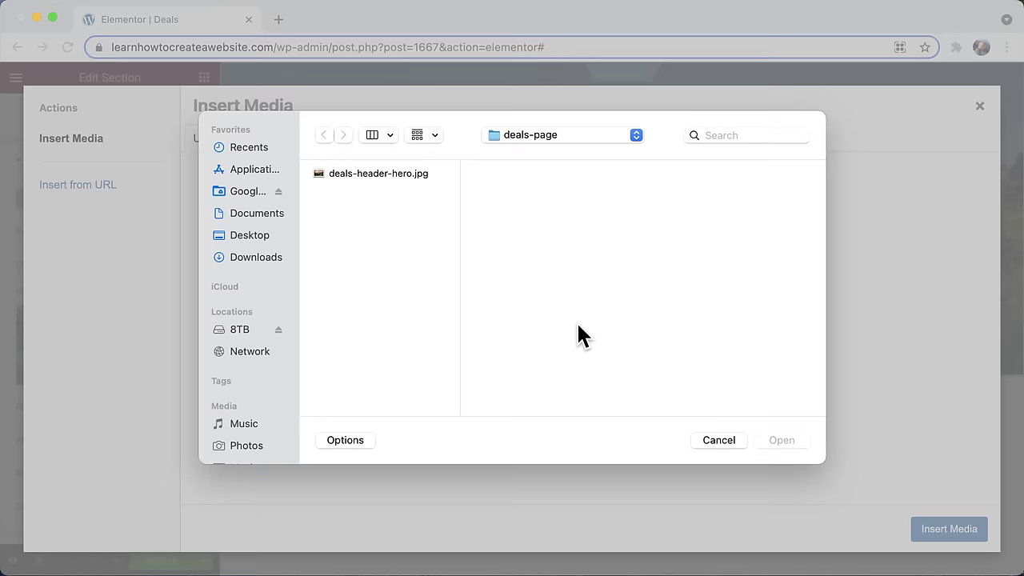
click(633, 136)
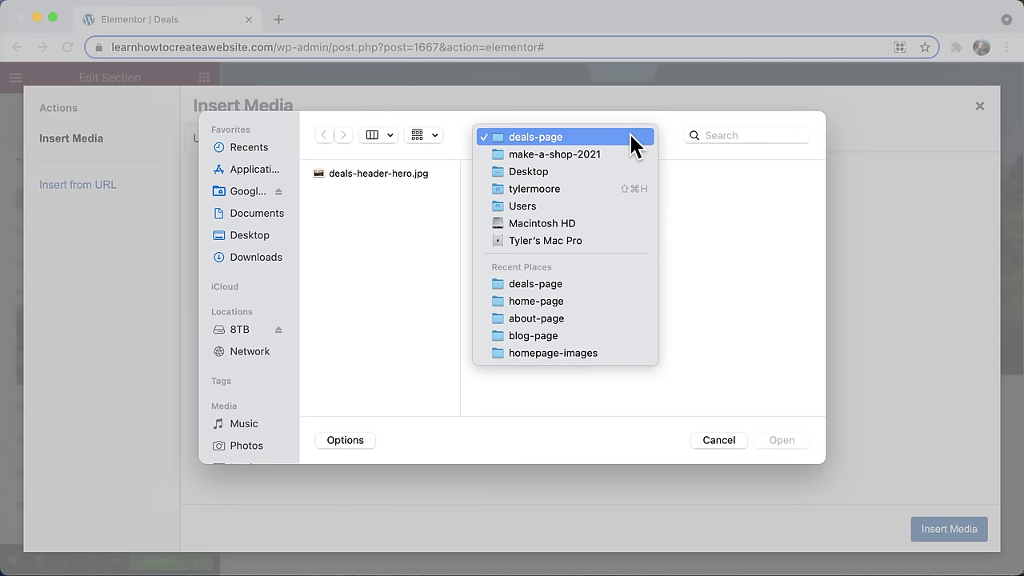
click(605, 154)
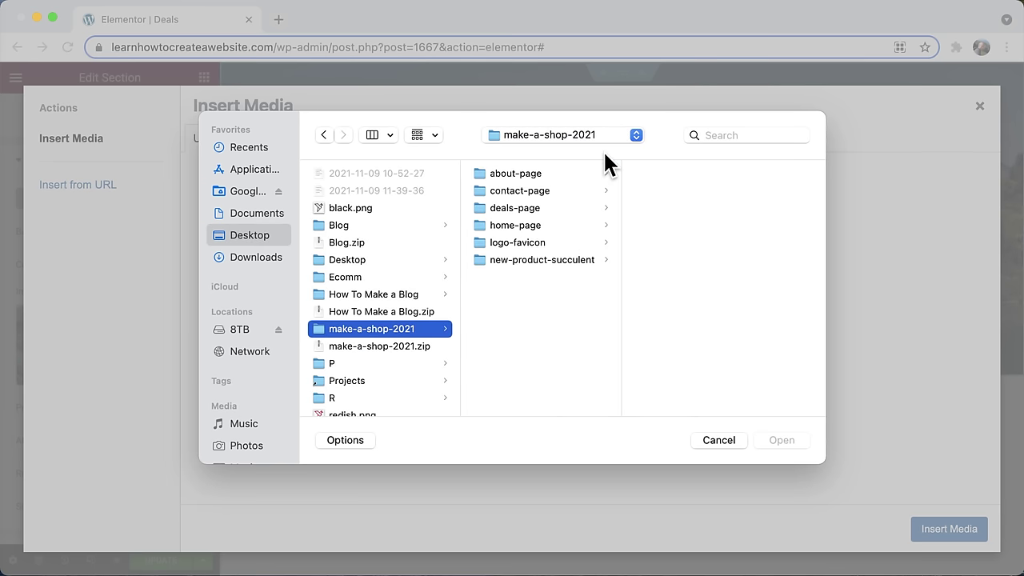
click(555, 207)
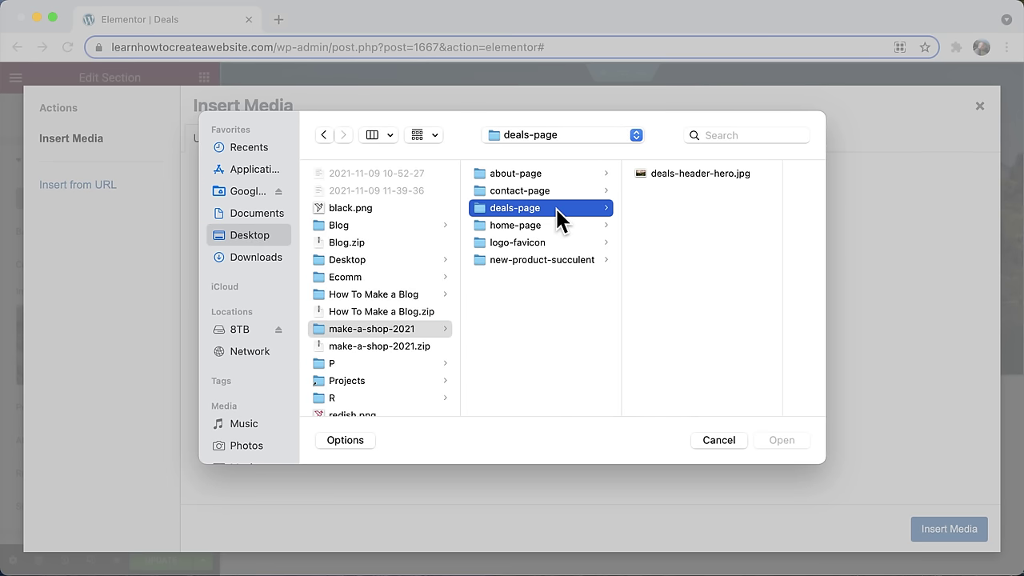
click(709, 173)
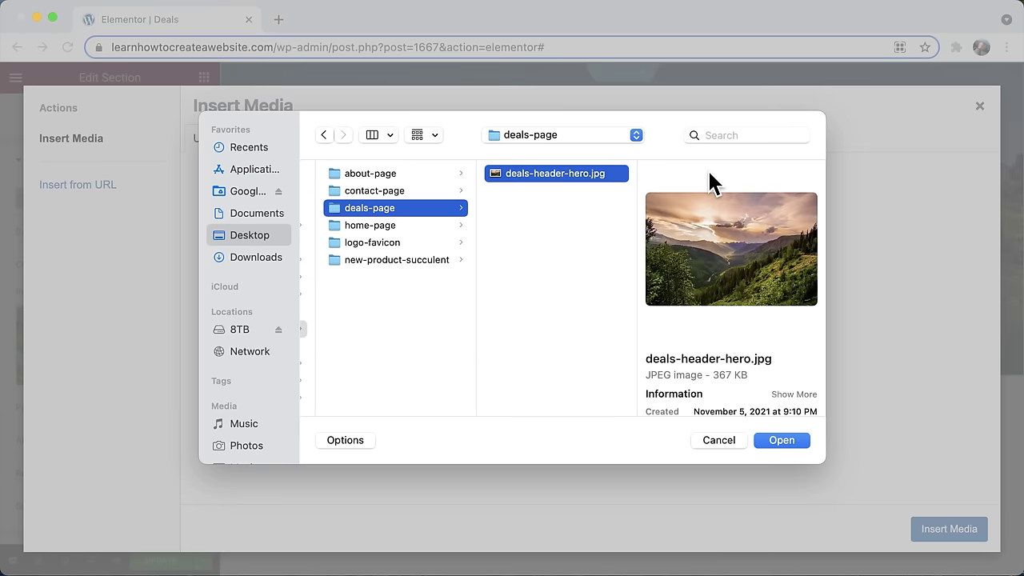
click(793, 440)
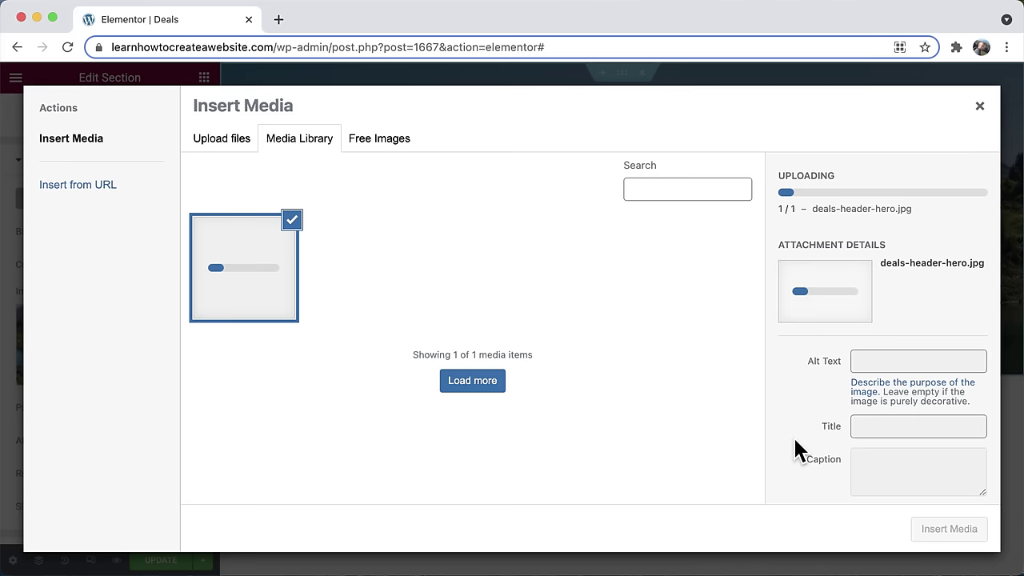
click(949, 534)
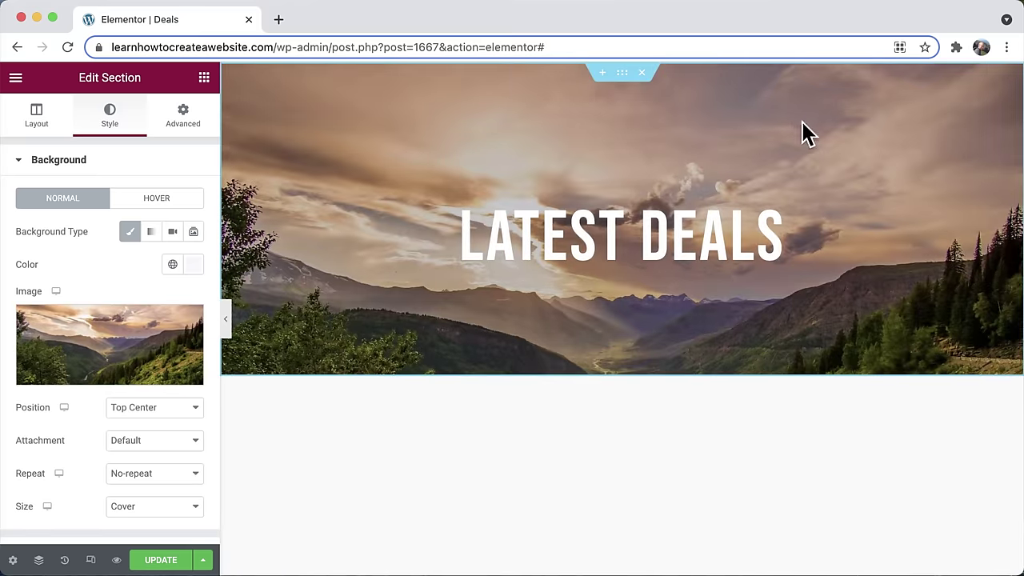
click(172, 409)
click(172, 359)
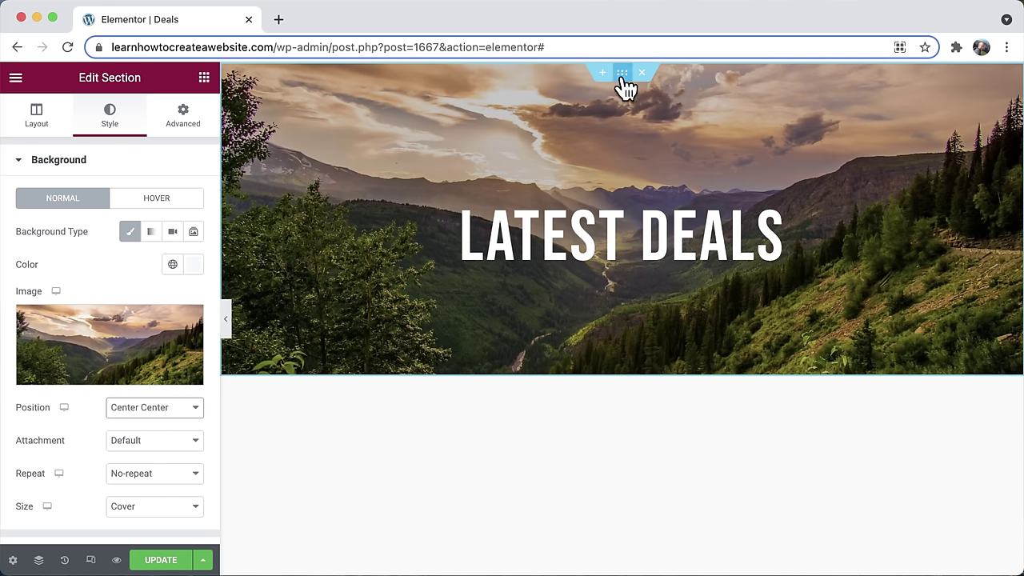
Give the hero section 30 px top and bottom padding.
click(183, 118)
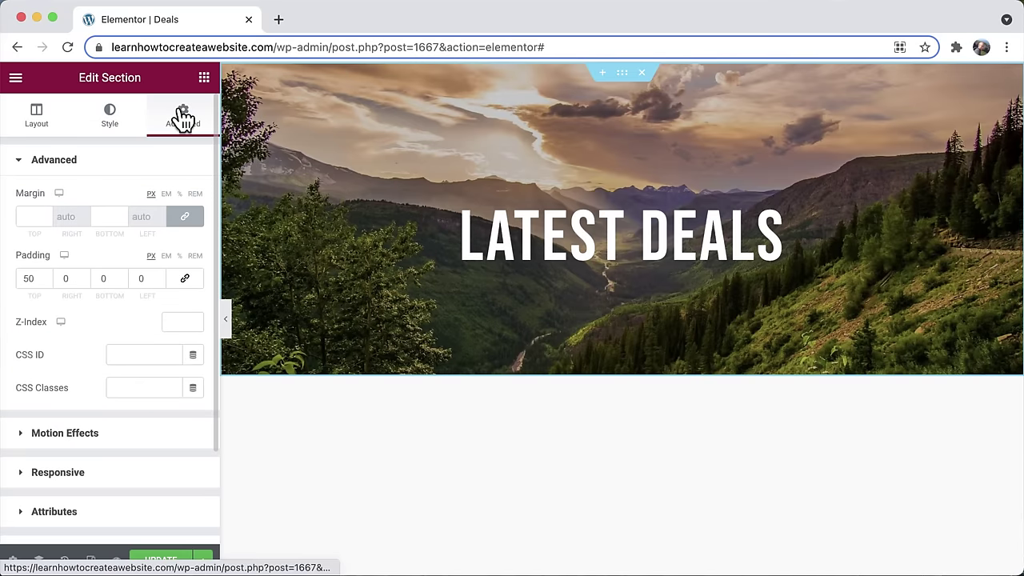
double_click(25, 278)
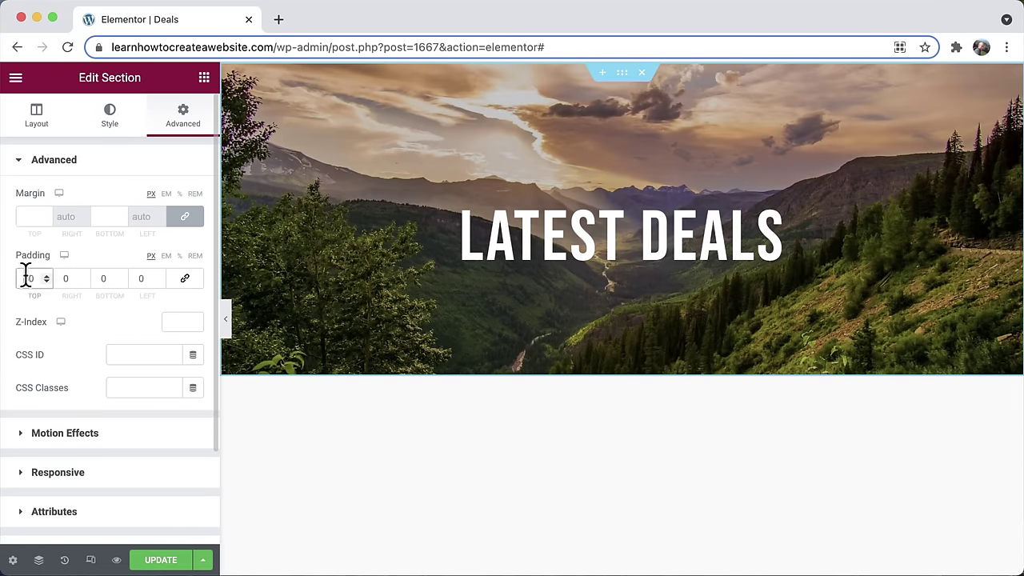
text(30)
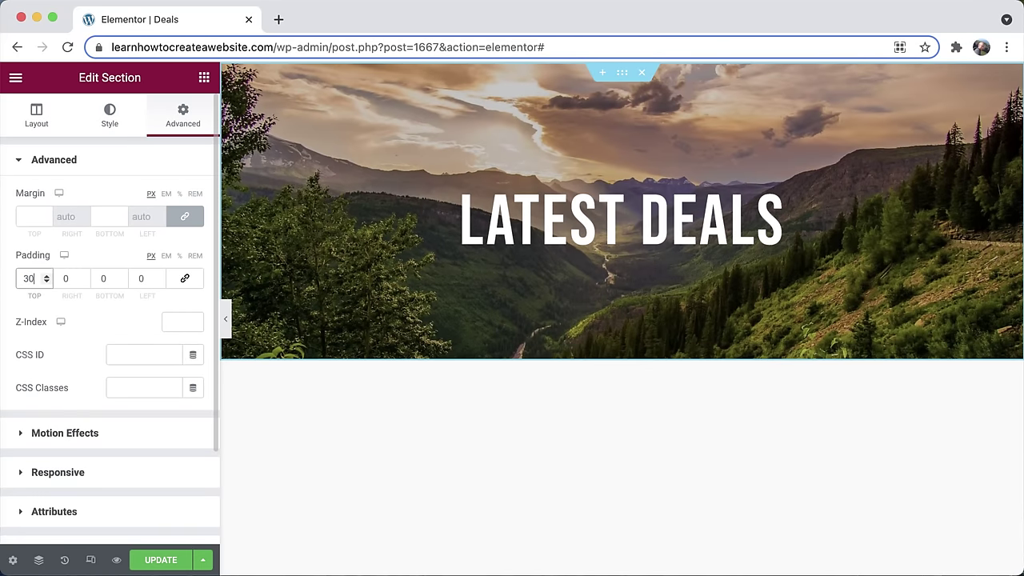
key(Tab)
key(Tab)
text(30)
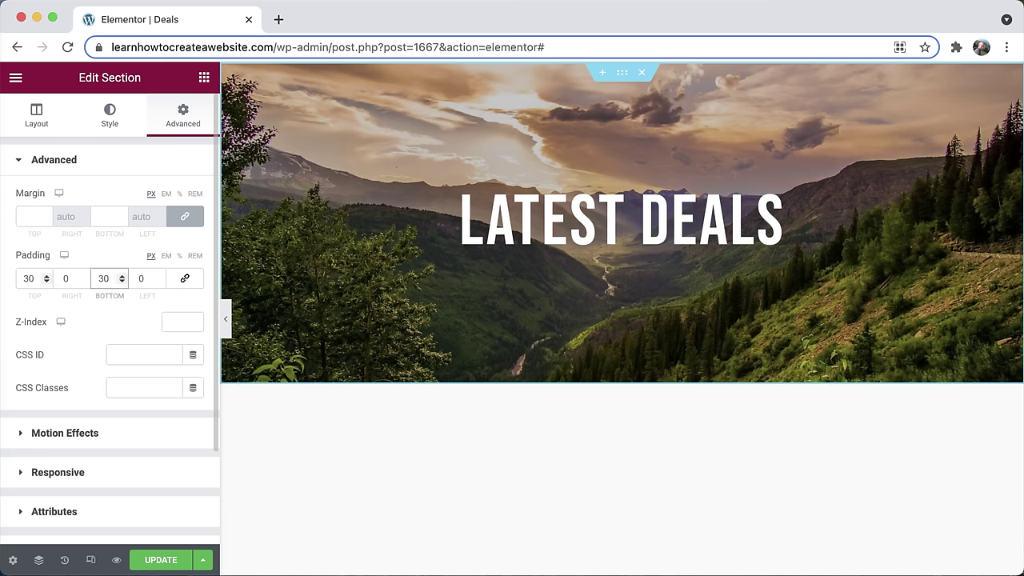
scroll(340, 399, down, 5)
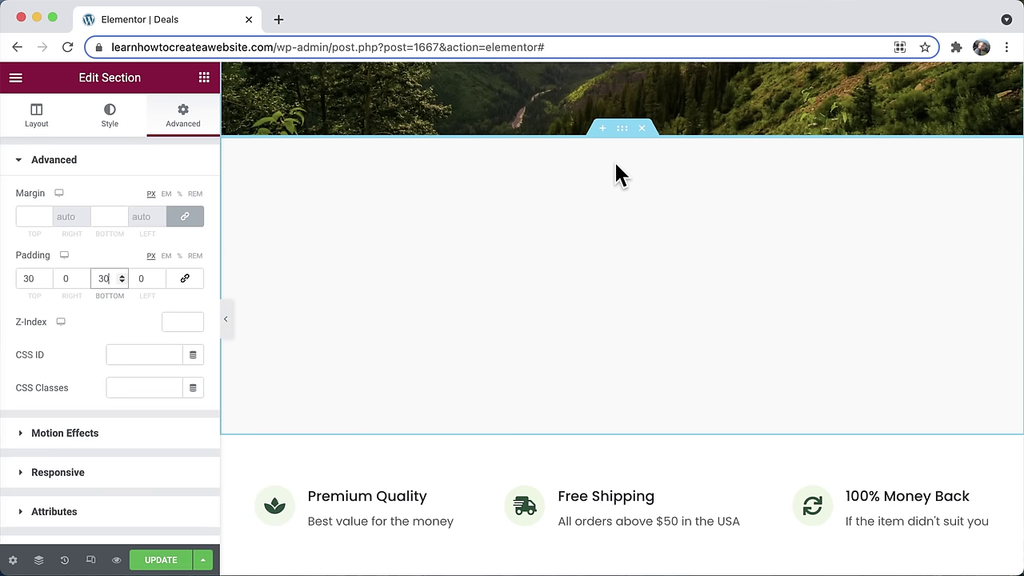
Set the empty section below to 40 px top and bottom padding and save the page.
click(622, 130)
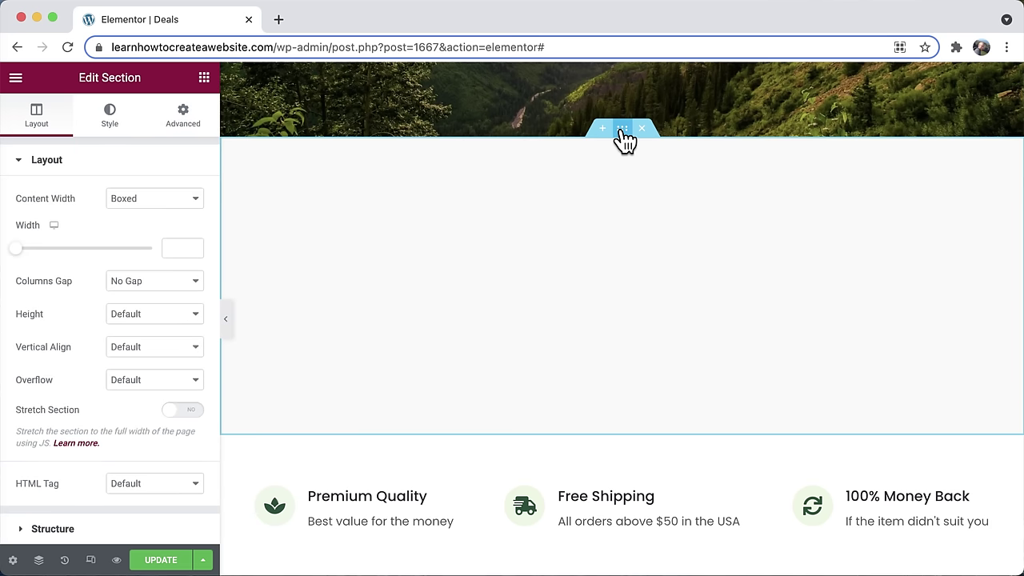
click(183, 112)
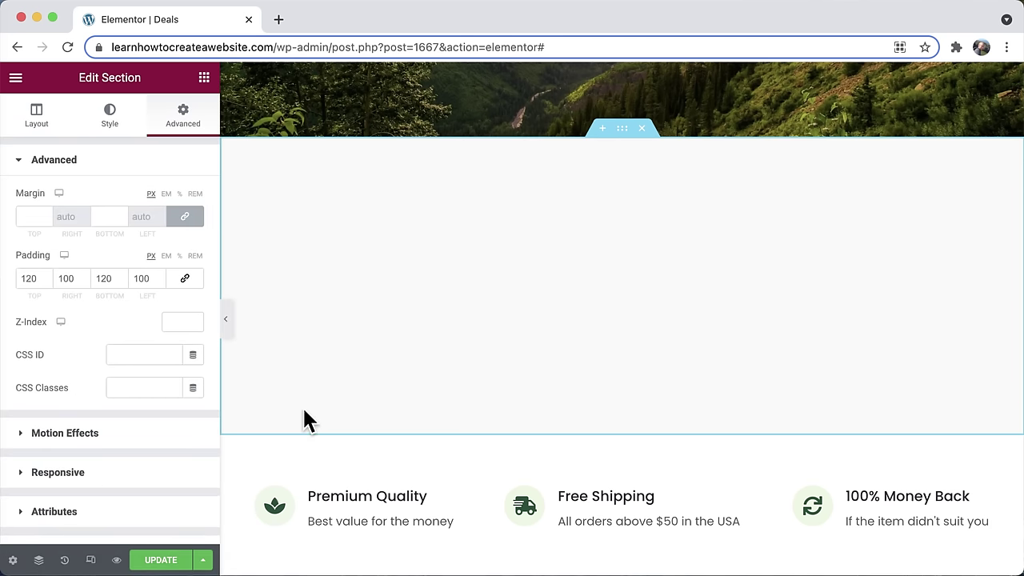
double_click(28, 277)
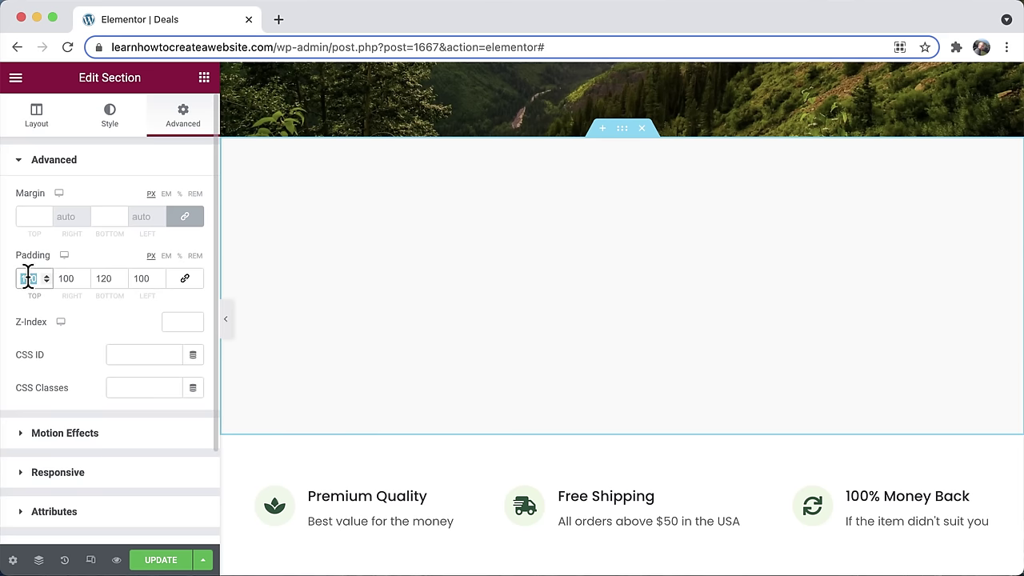
text(40)
key(Tab)
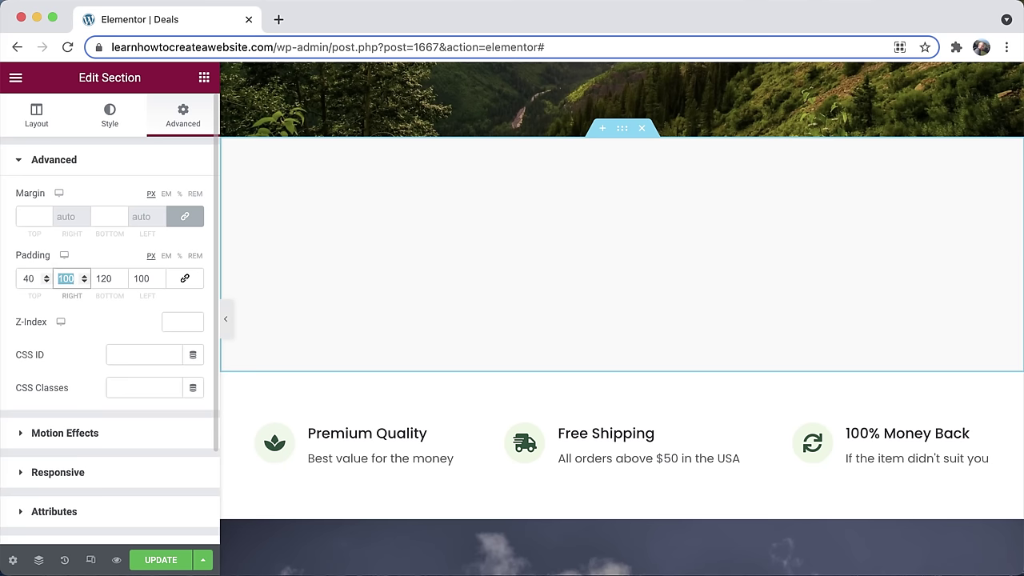
key(Tab)
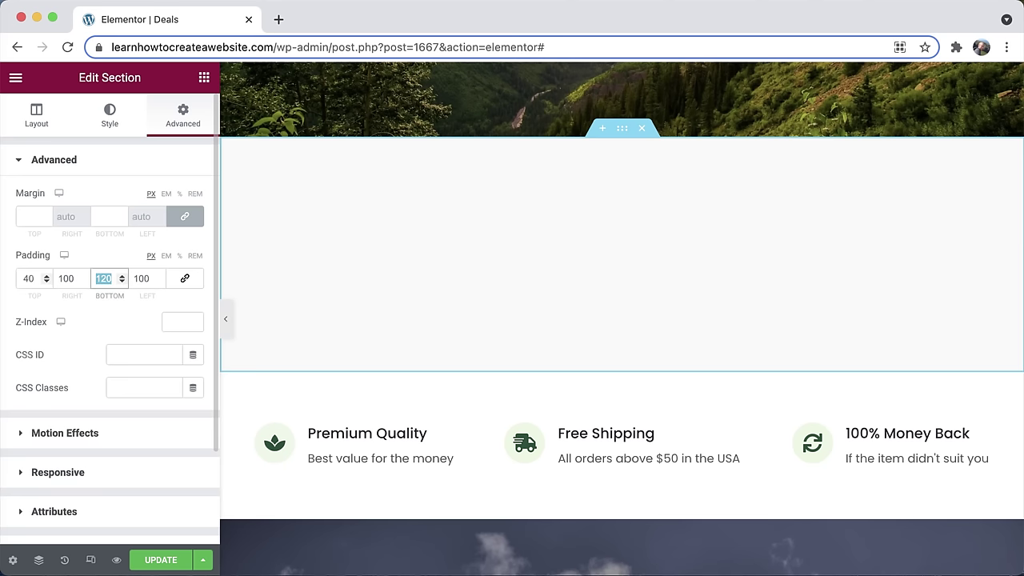
text(40)
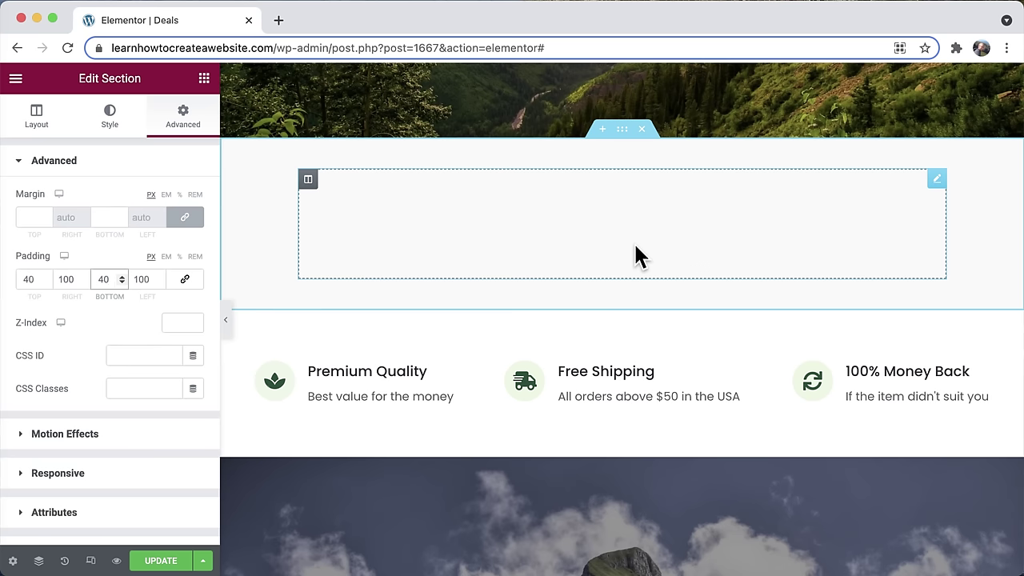
click(163, 561)
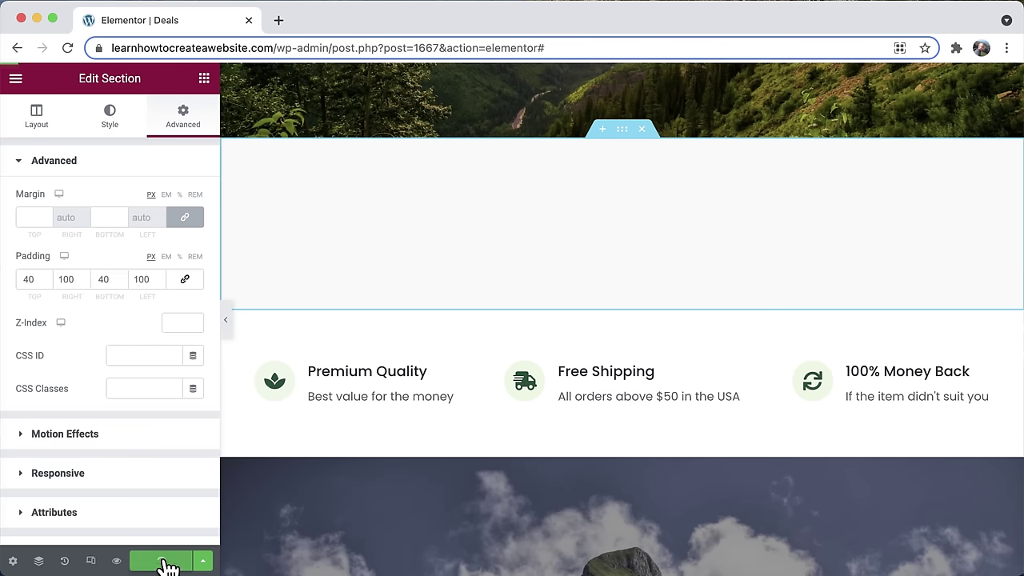
Preview the Deals page, scroll through its product grid, then return to the Elementor | Deals tab.
click(117, 561)
scroll(192, 377, down, 5)
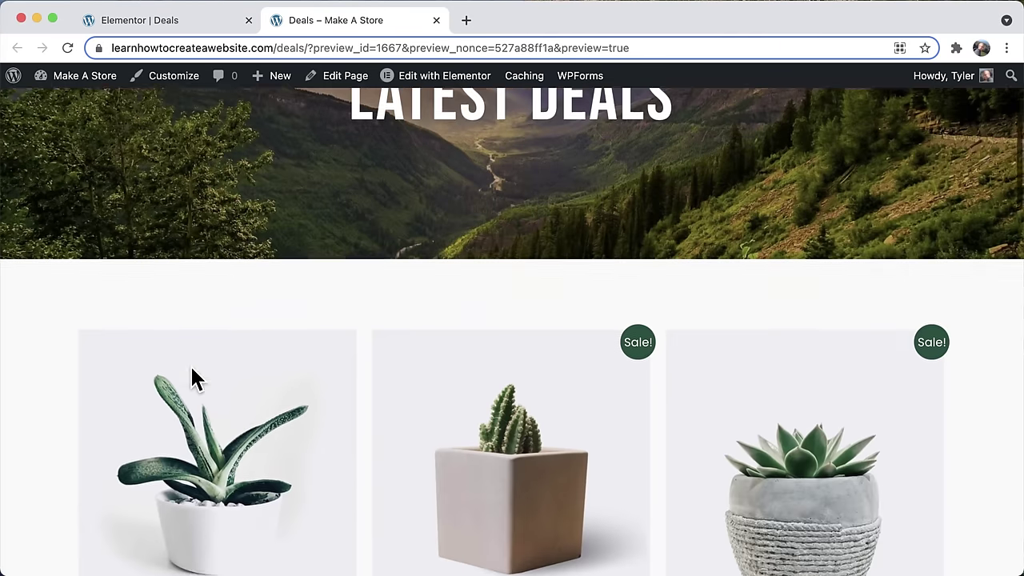
scroll(196, 380, down, 15)
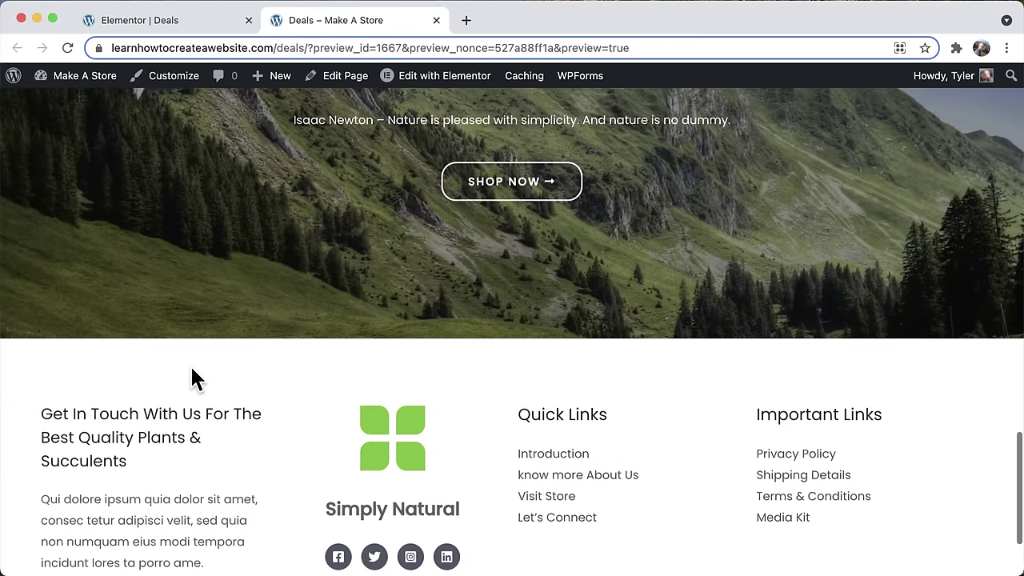
scroll(192, 372, up, 4)
scroll(192, 368, up, 10)
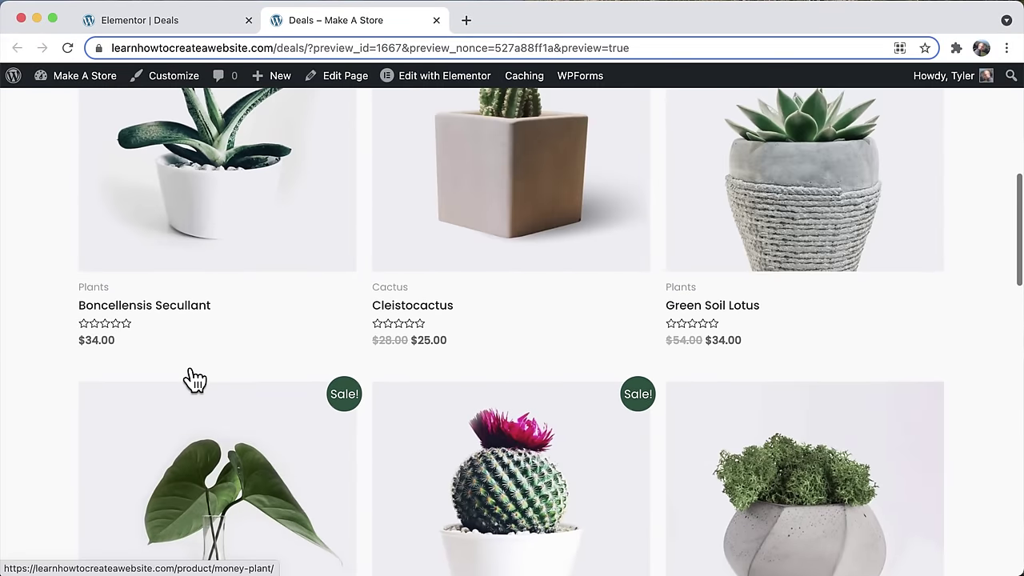
scroll(192, 377, up, 2)
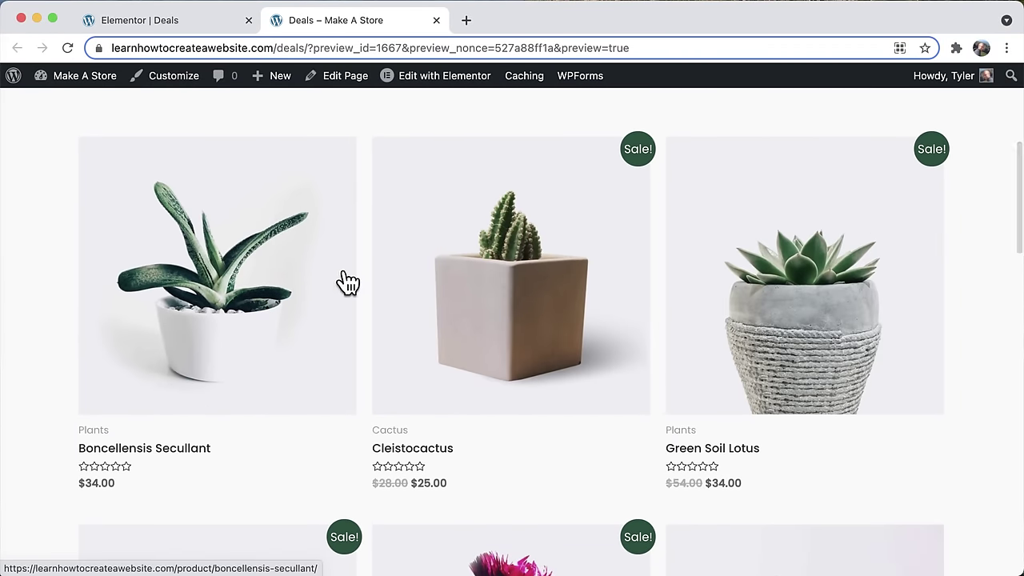
scroll(869, 240, down, 3)
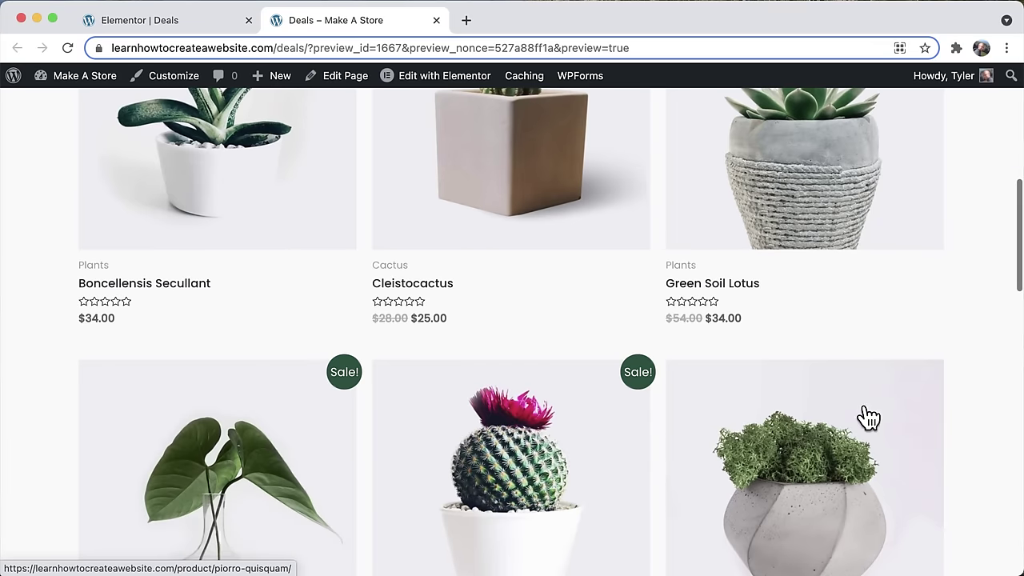
scroll(551, 420, up, 3)
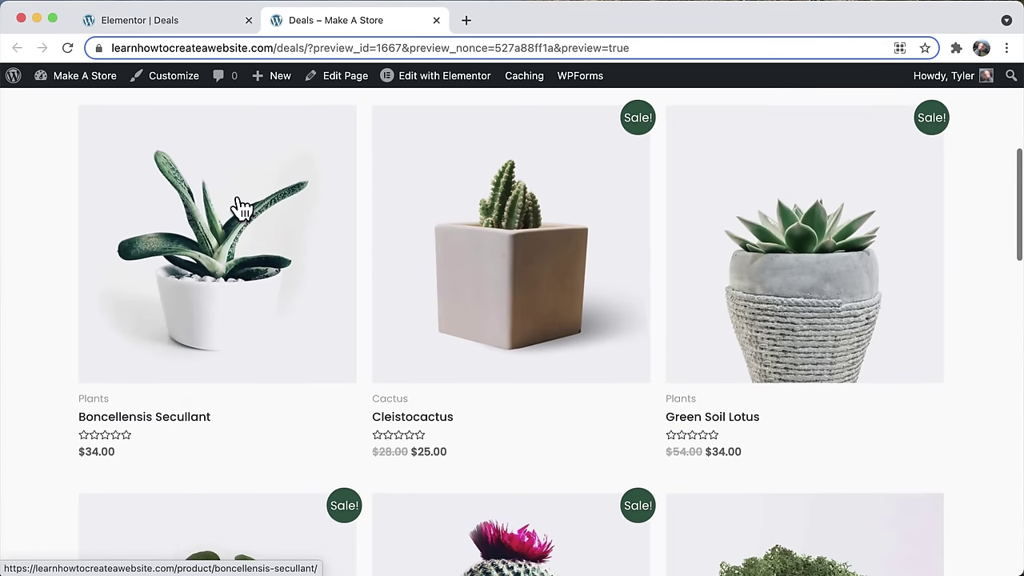
scroll(270, 238, down, 3)
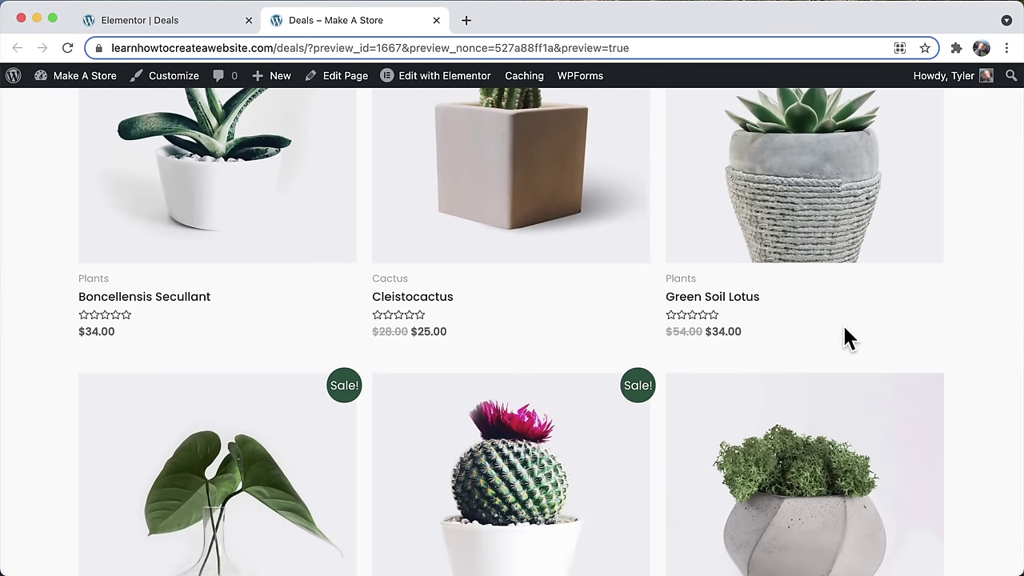
scroll(848, 337, up, 3)
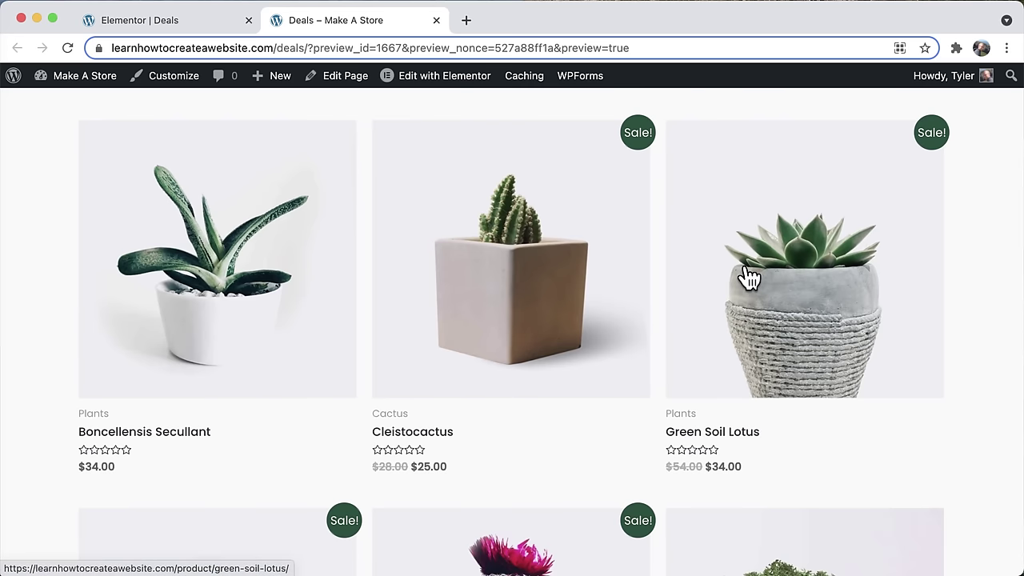
click(177, 23)
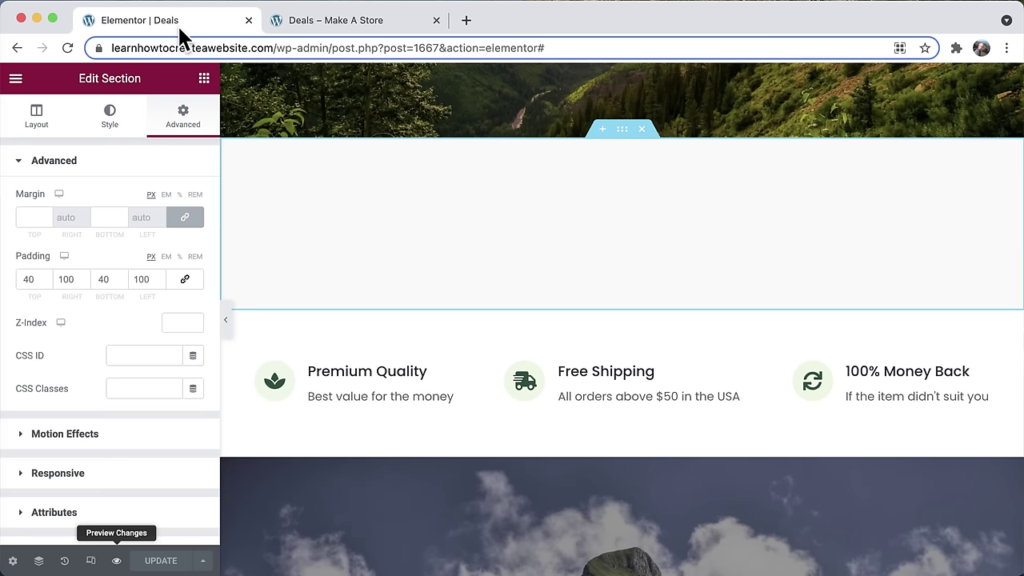
Change the shortcode to [products limit="6" columns="3" on_sale="true"] and save the page with UPDATE.
click(605, 244)
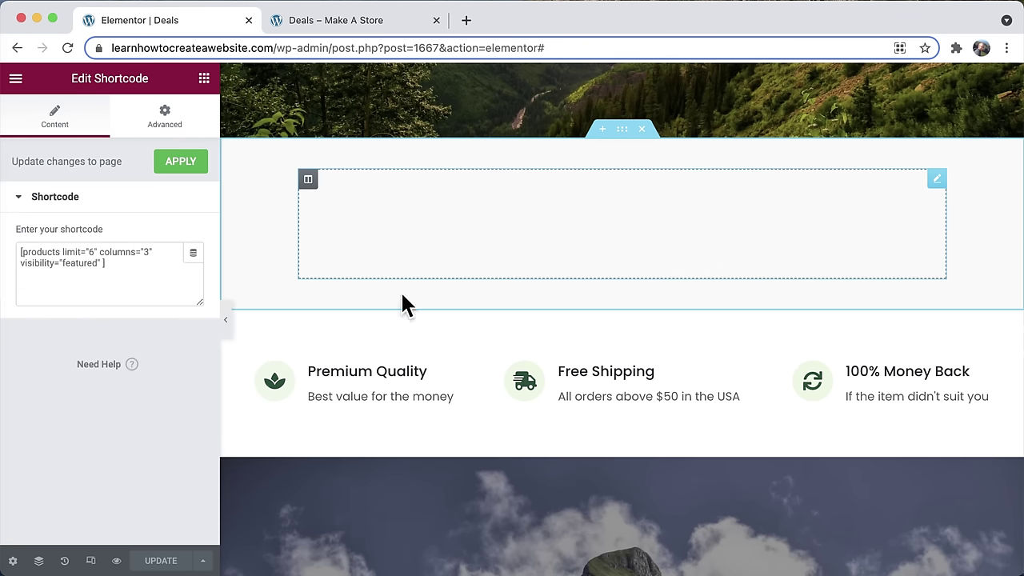
drag(101, 264, 18, 276)
key(BackSpace)
text(on)
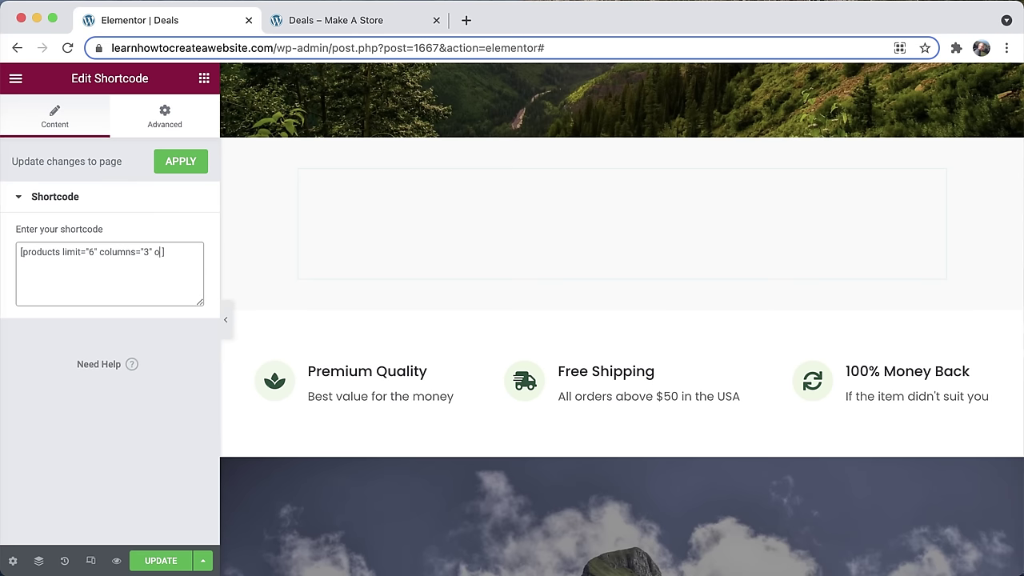
text(_sale="true")
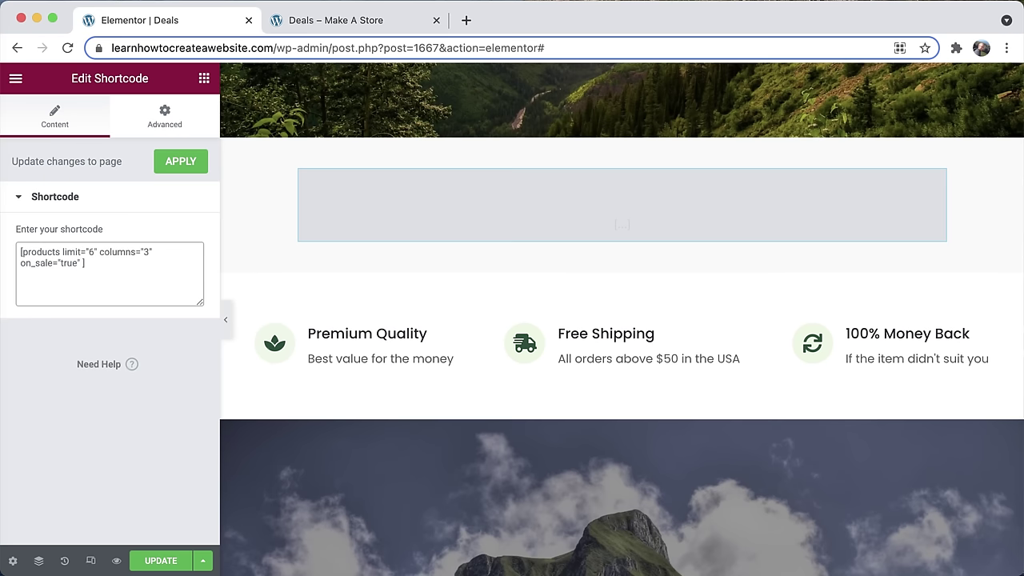
click(164, 563)
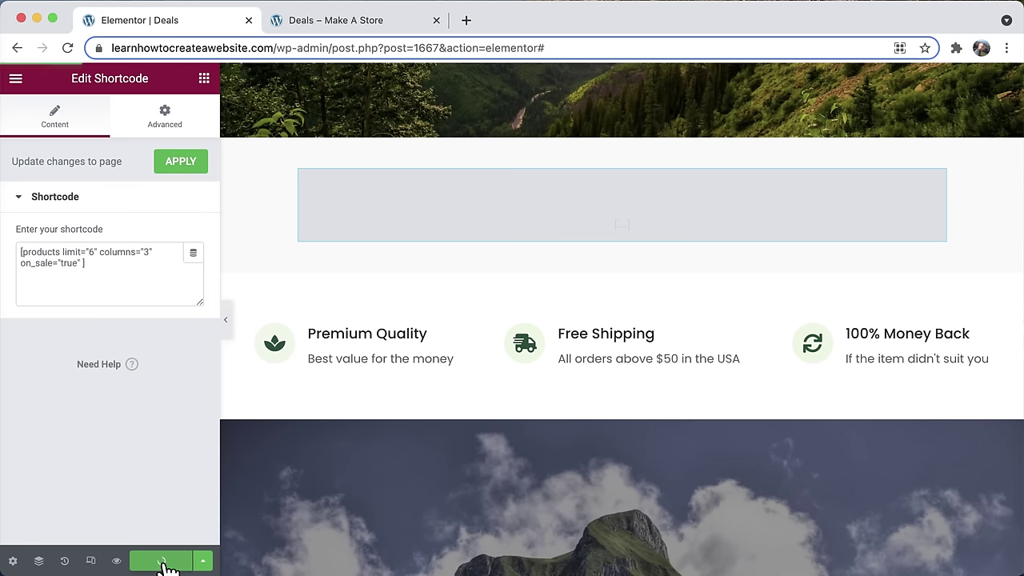
Check the updated Deals preview, which shows no products under the hero, then go to the WordPress Dashboard.
click(348, 24)
scroll(489, 352, down, 3)
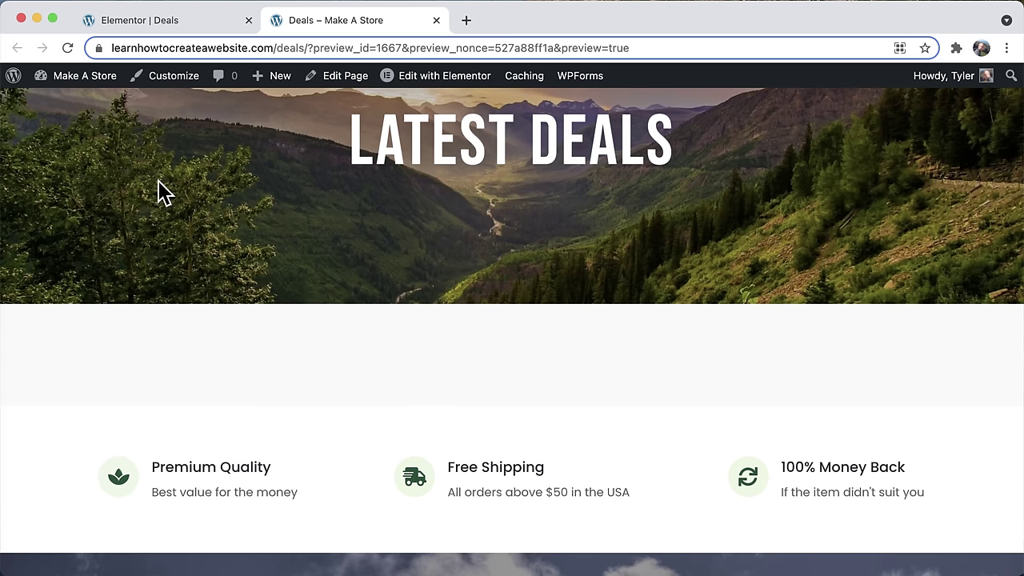
click(90, 86)
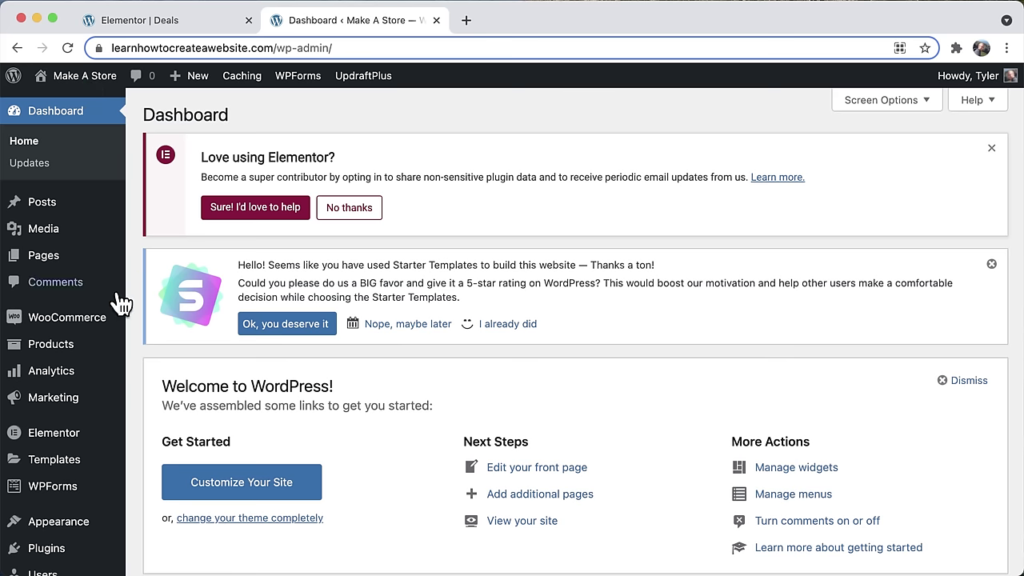
Regenerate the WooCommerce product lookup tables from Status > Tools.
mouse_move(90, 331)
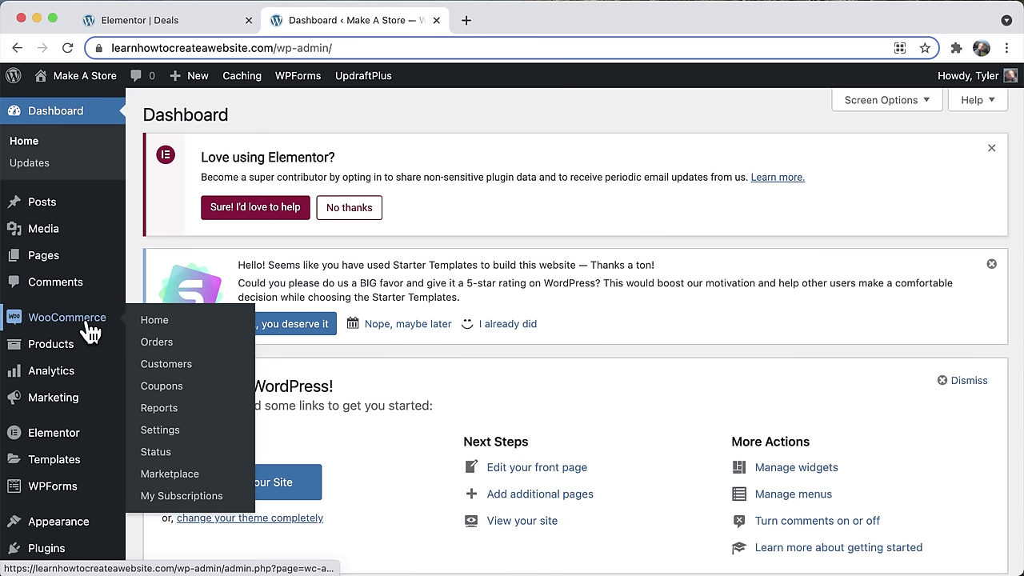
click(166, 452)
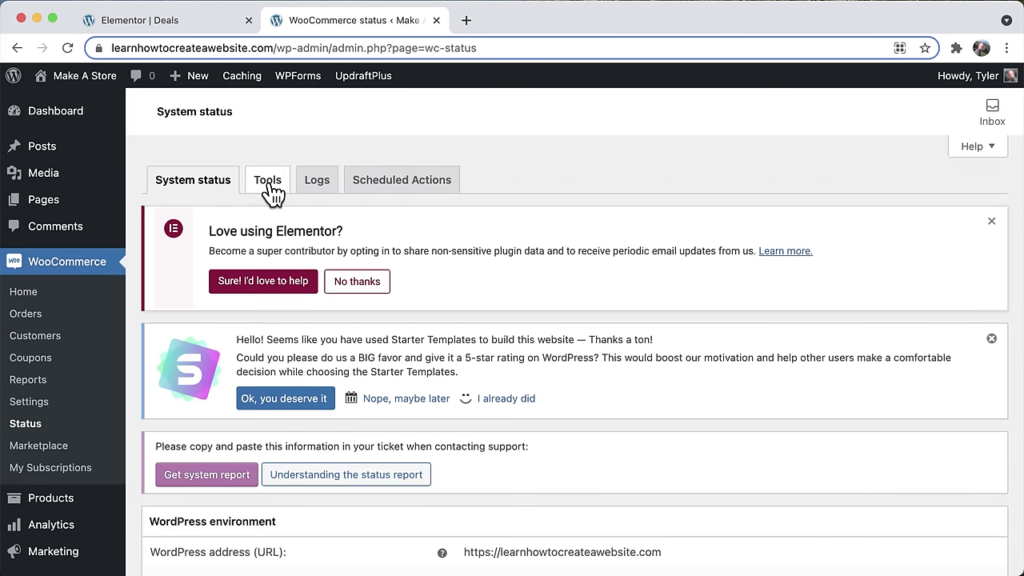
click(268, 181)
scroll(275, 194, down, 3)
scroll(274, 192, down, 3)
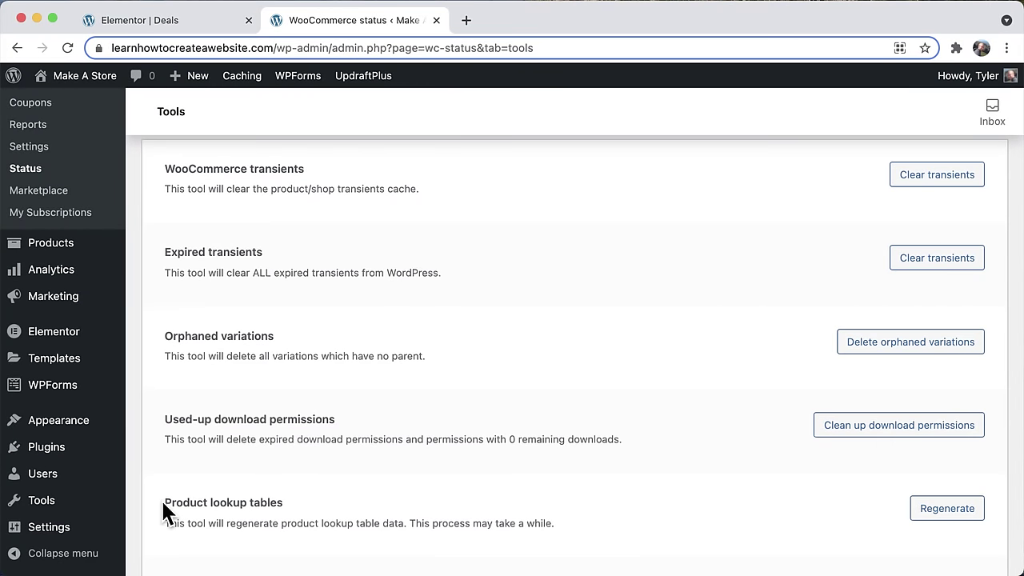
click(933, 520)
click(648, 132)
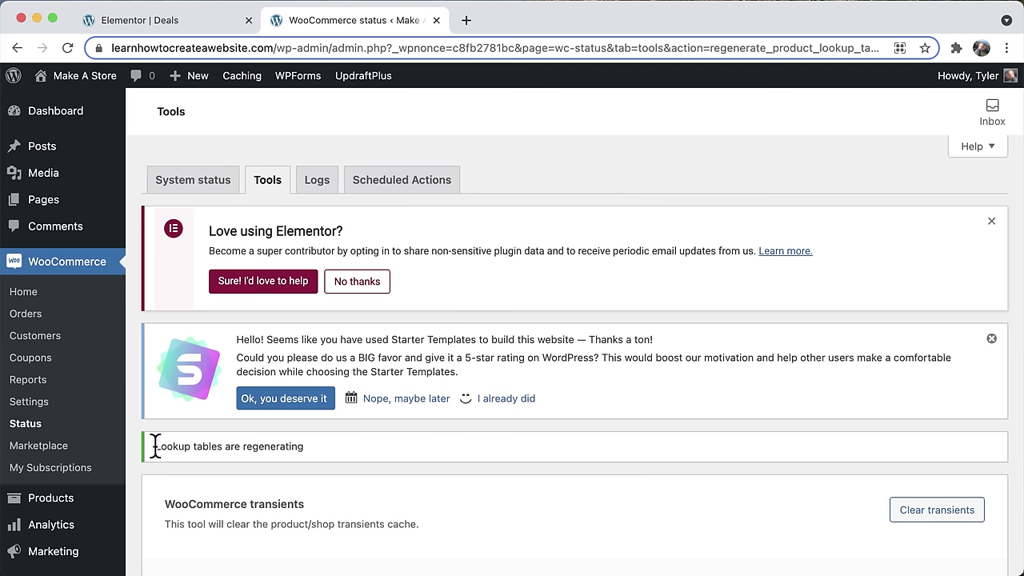
drag(157, 445, 295, 455)
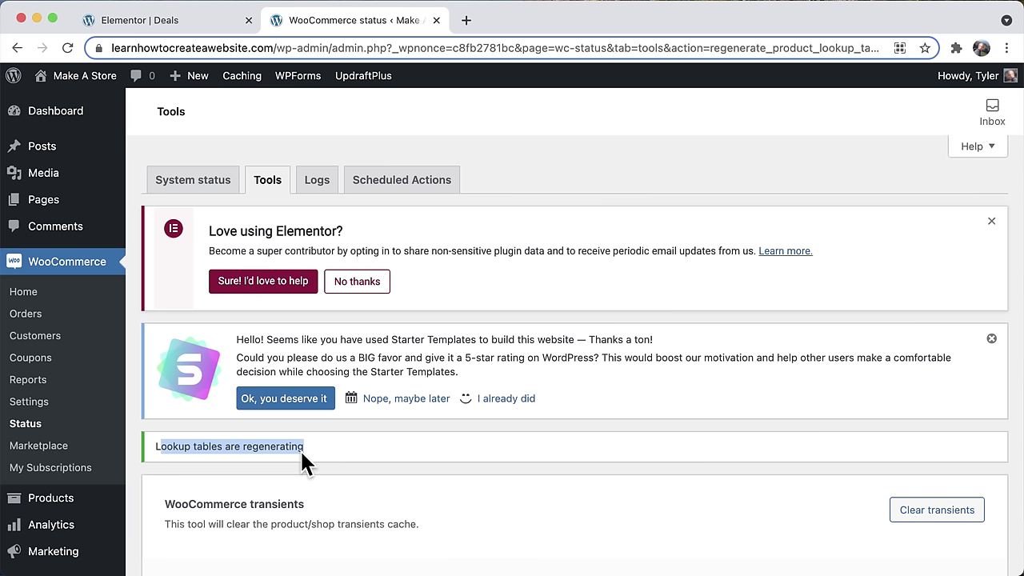
click(300, 449)
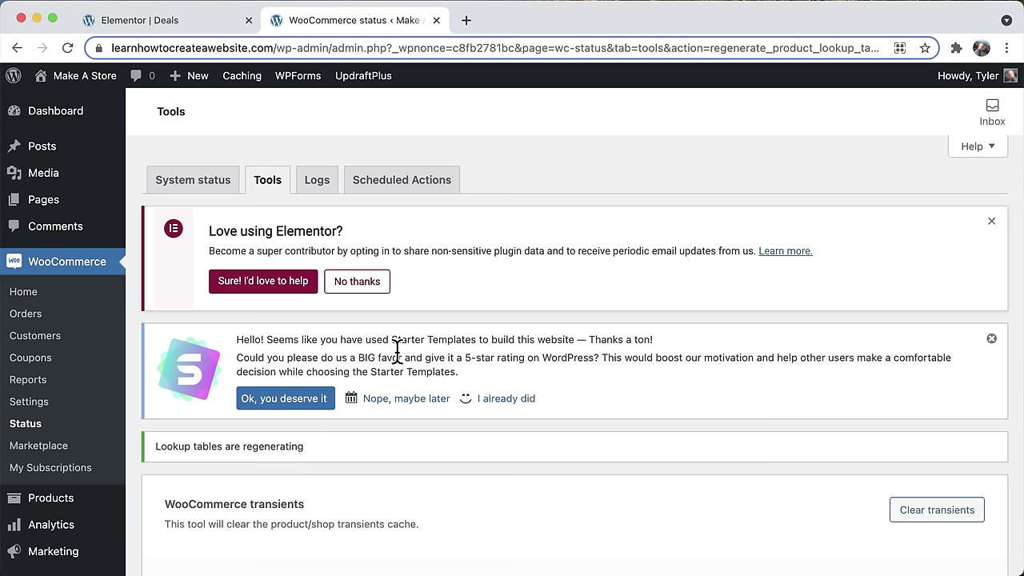
Clear the WooCommerce product transients, then return to the Elementor Deals editor.
click(274, 188)
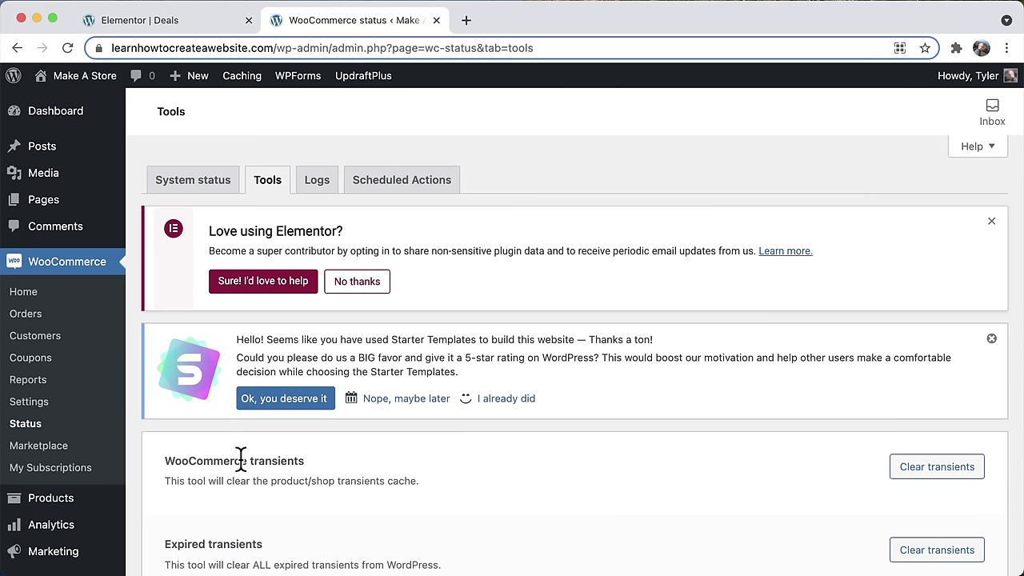
drag(165, 462, 307, 472)
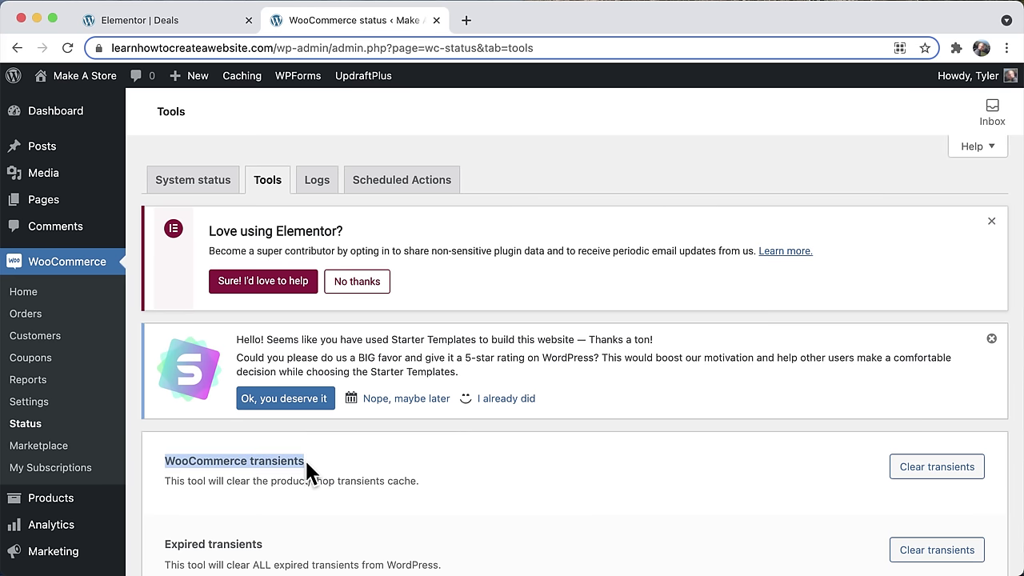
click(953, 472)
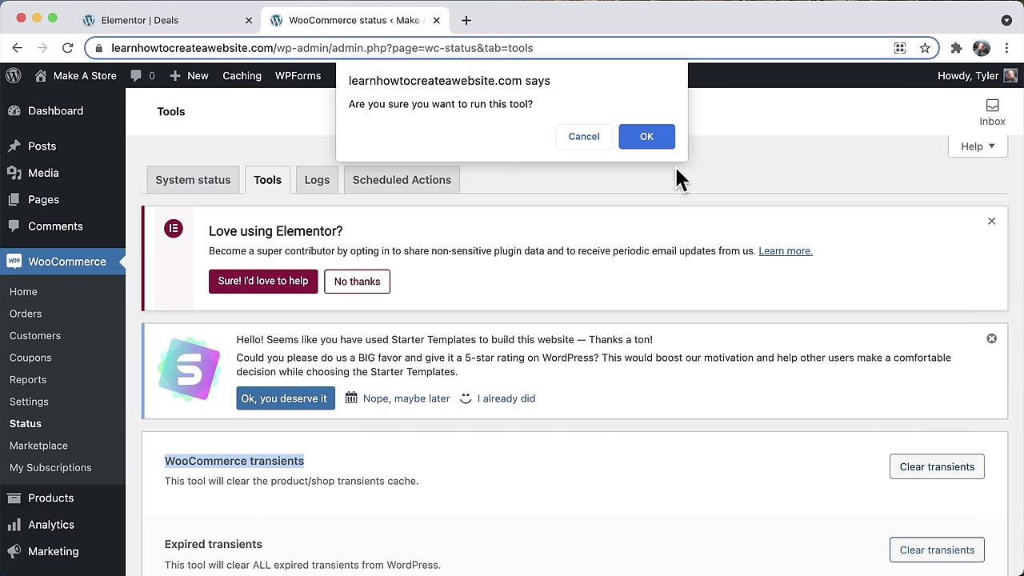
click(649, 135)
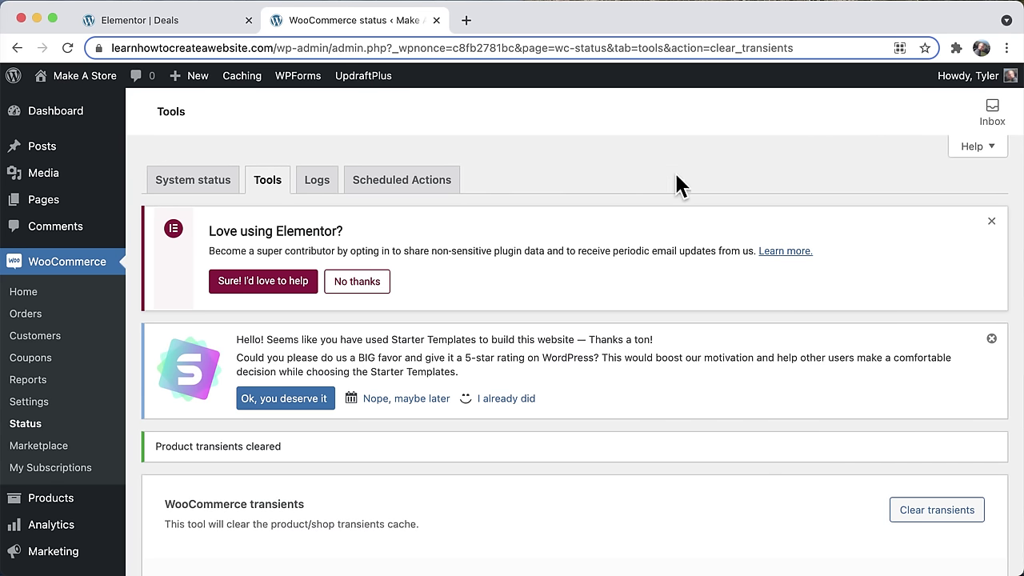
scroll(719, 276, down, 4)
scroll(719, 276, up, 4)
click(154, 24)
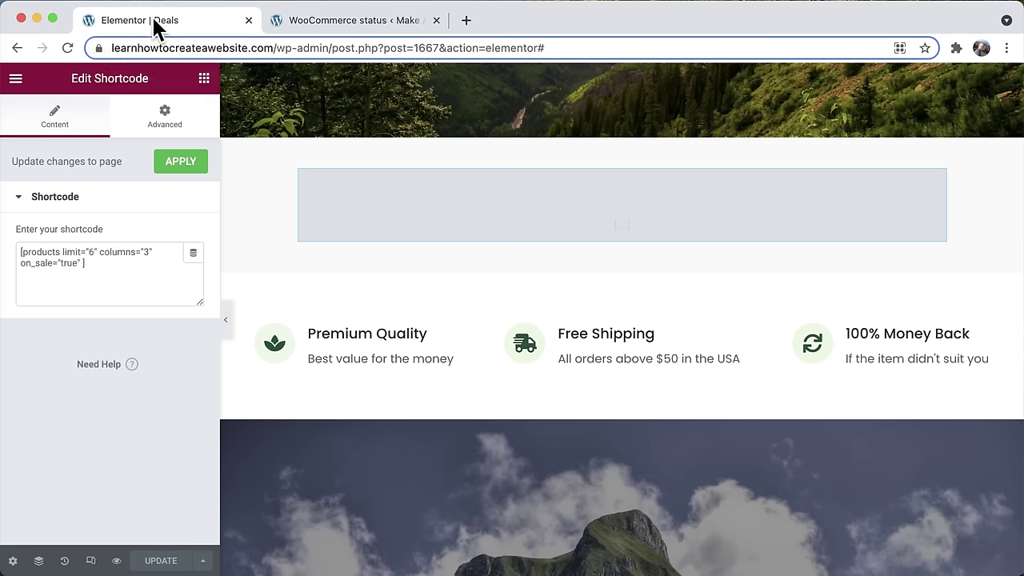
Preview the Deals page's on-sale products under the LATEST DEALS hero, then close the WooCommerce status tab.
click(116, 560)
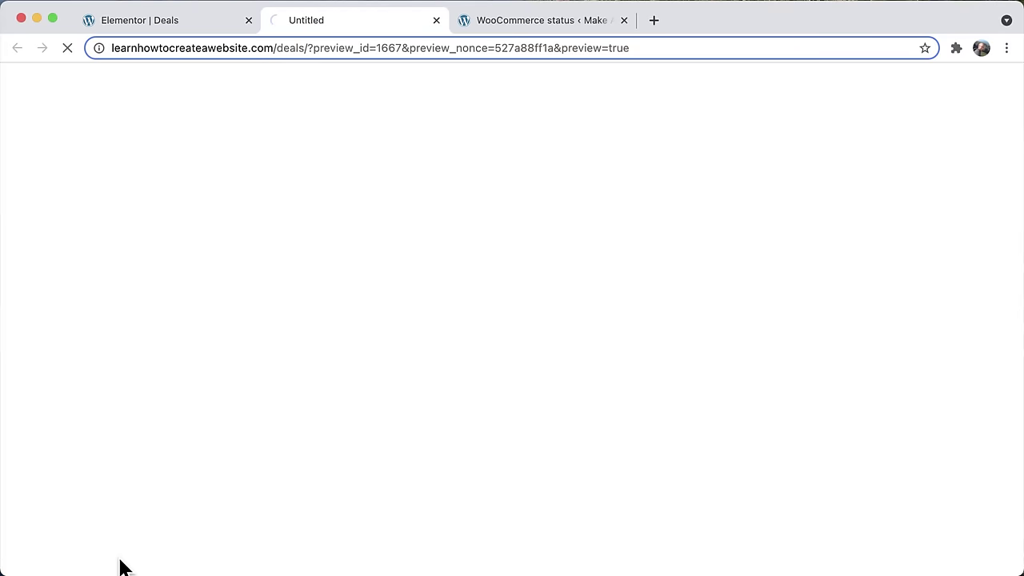
scroll(132, 413, down, 3)
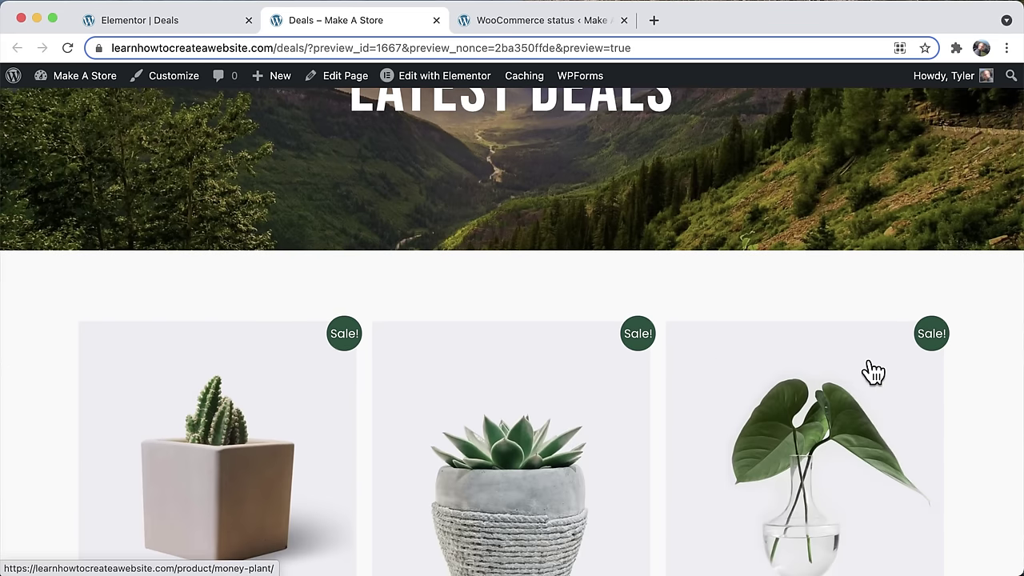
scroll(872, 371, down, 5)
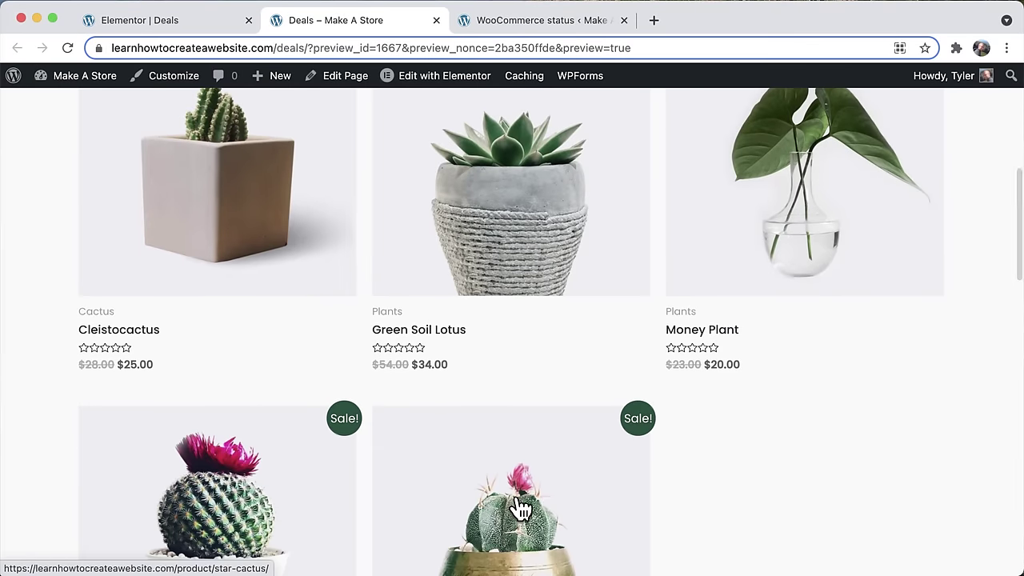
scroll(270, 418, up, 2)
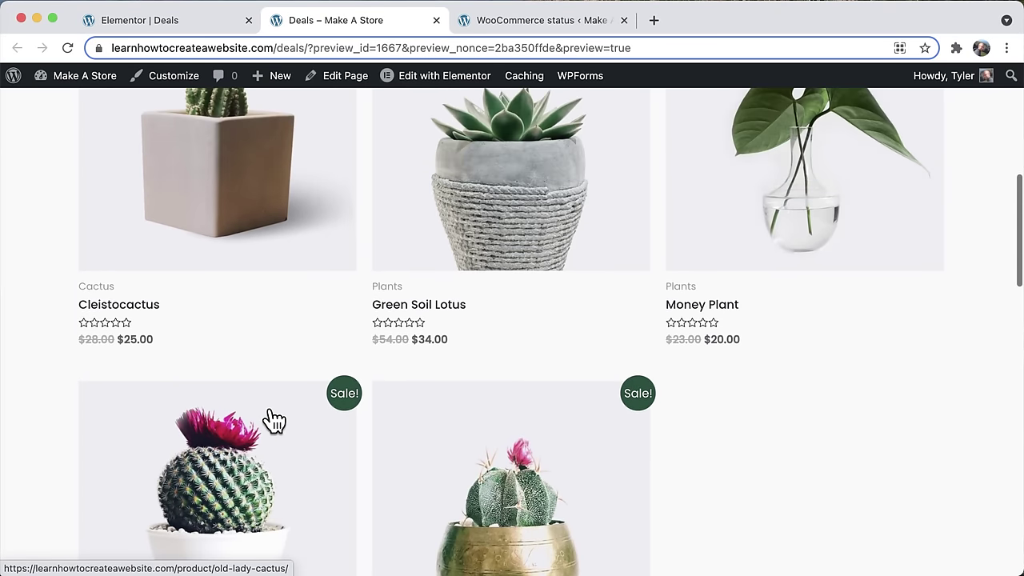
scroll(760, 416, down, 2)
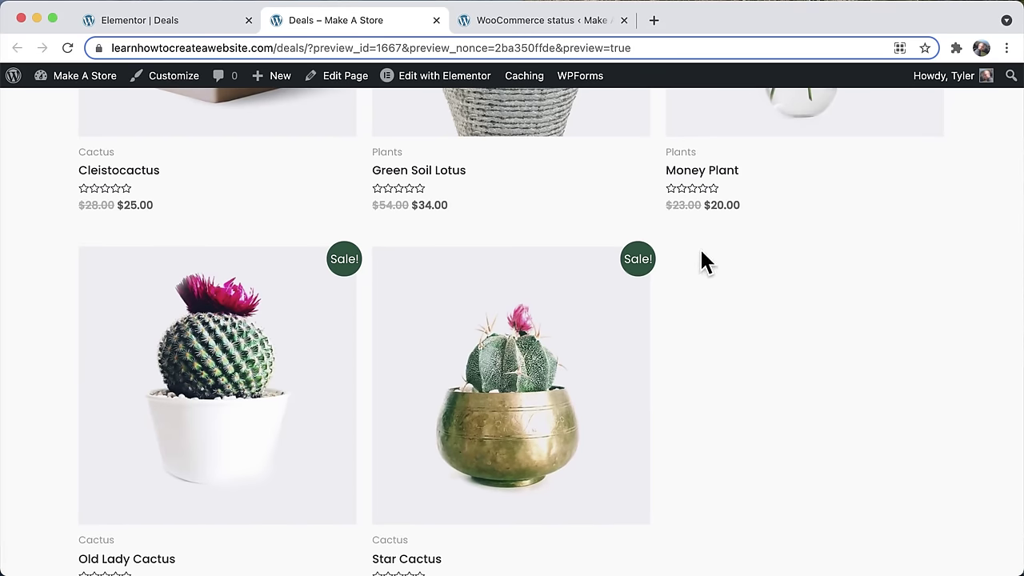
click(624, 20)
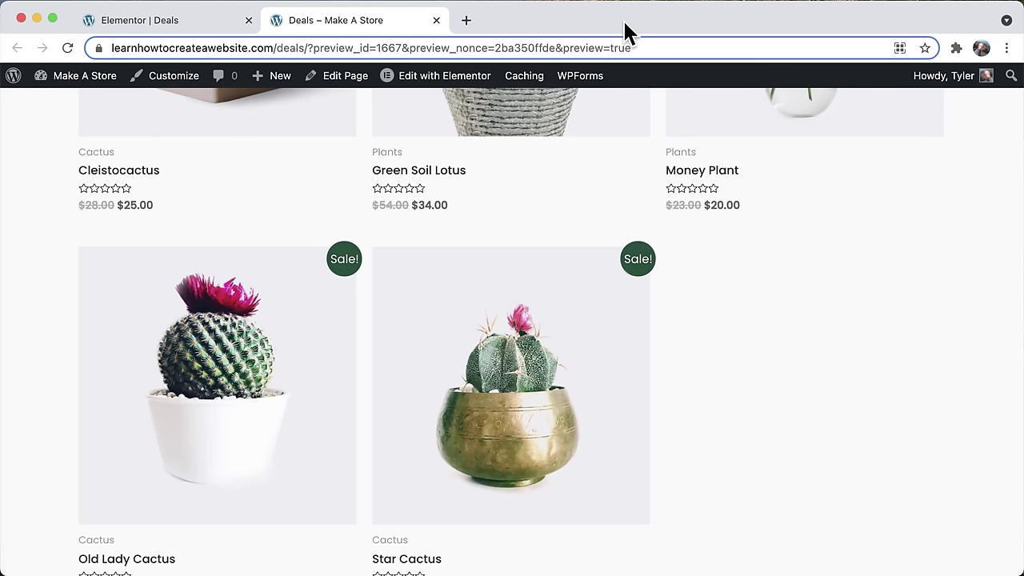
Back in the Deals editor, reopen the shortcode widget settings.
click(178, 32)
scroll(660, 452, down, 3)
click(616, 320)
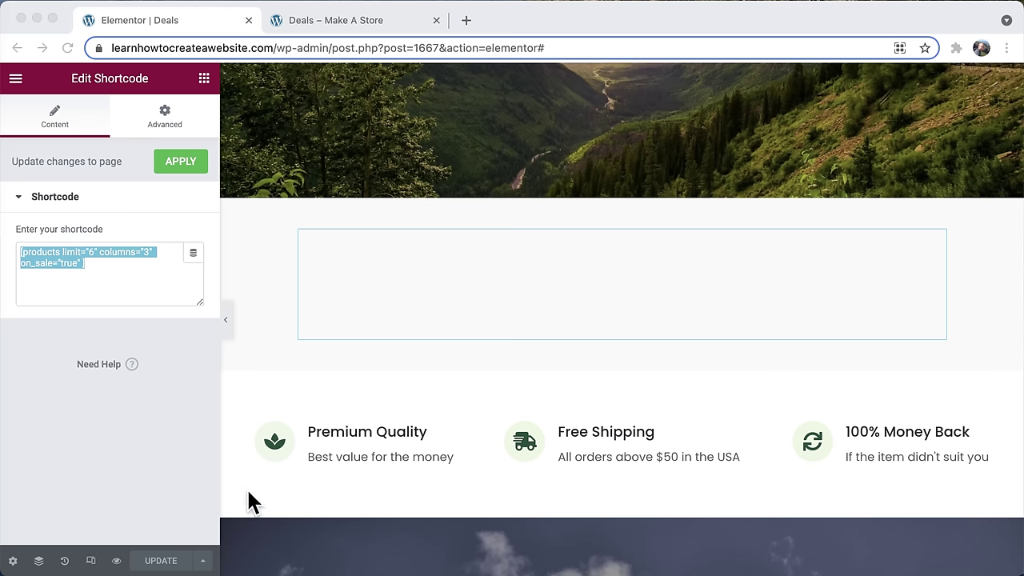
click(164, 564)
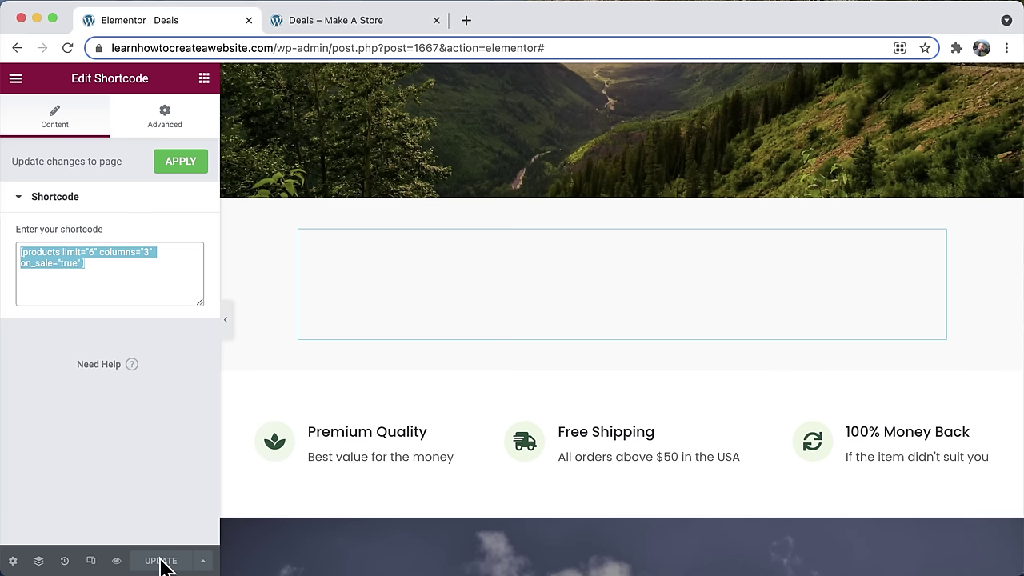
scroll(290, 408, up, 3)
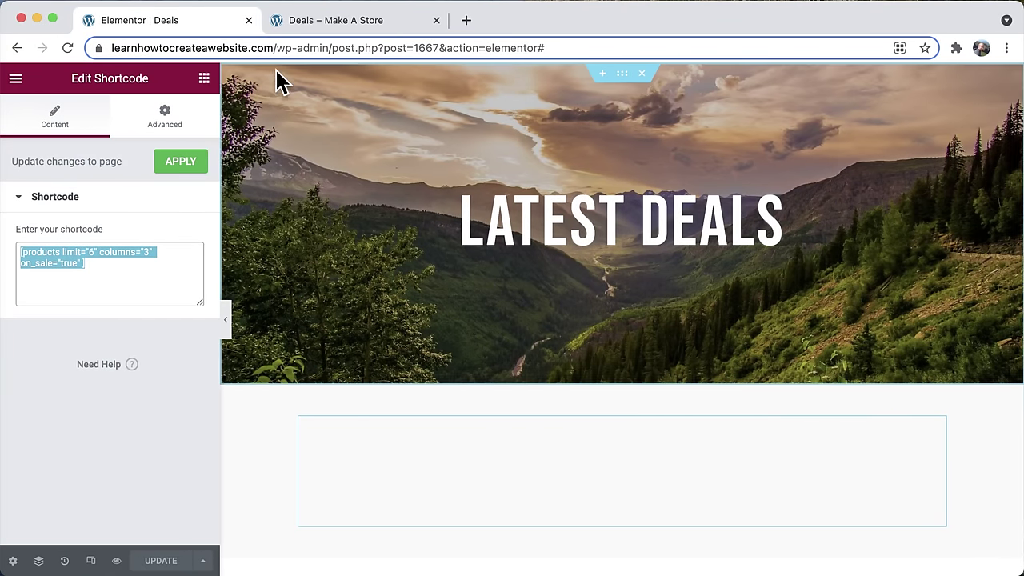
Remove the wp-admin path from the address to load the store homepage, and close the Deals preview tab.
drag(276, 48, 595, 54)
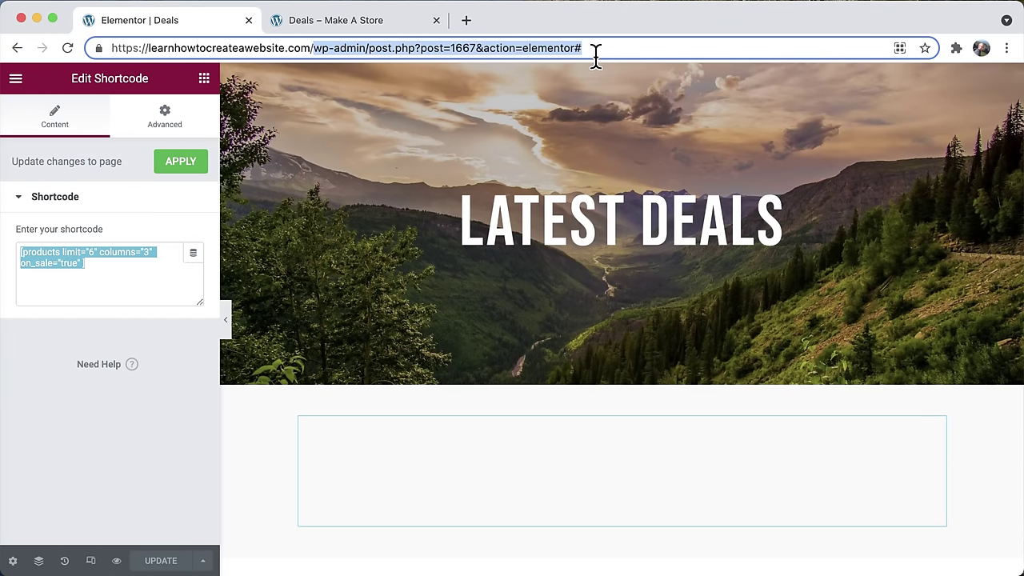
key(BackSpace)
key(Return)
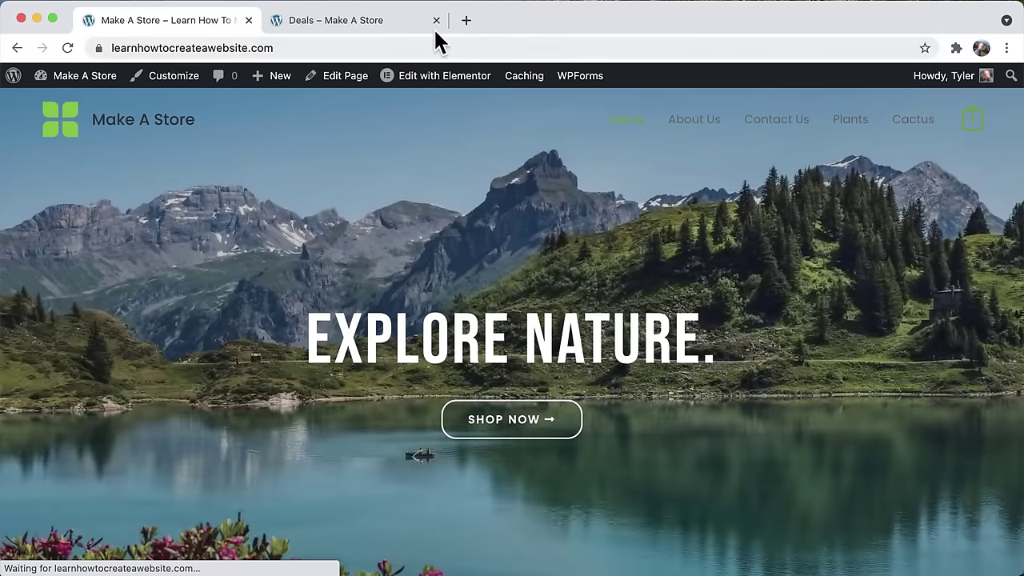
click(436, 20)
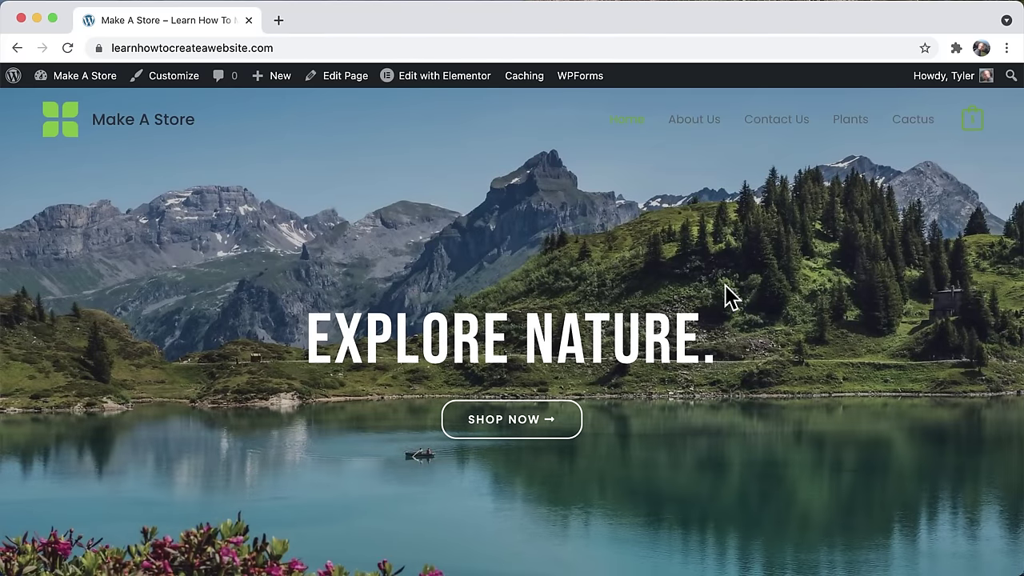
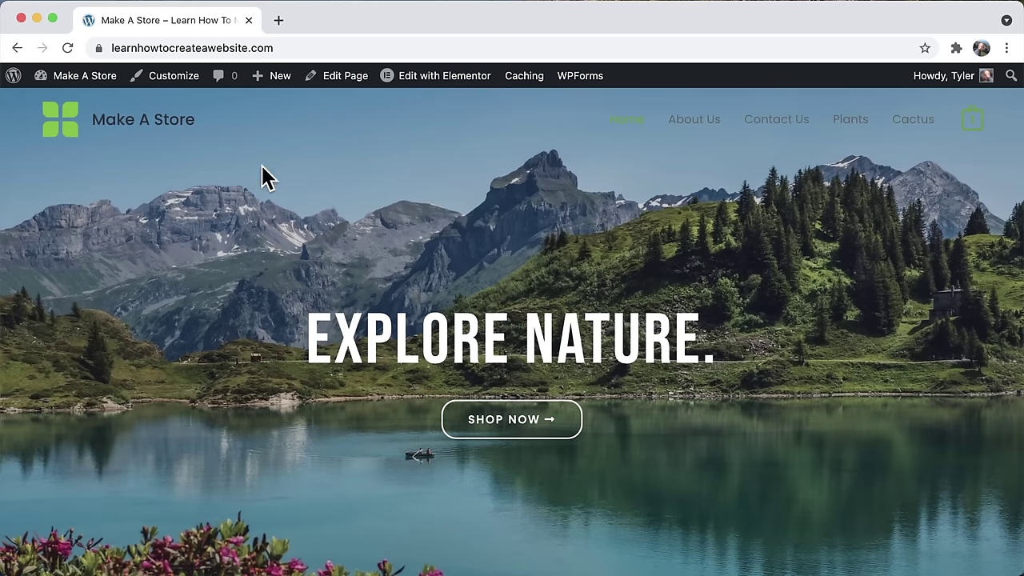
Load the Main Menu for editing under Appearance > Menus.
mouse_move(100, 88)
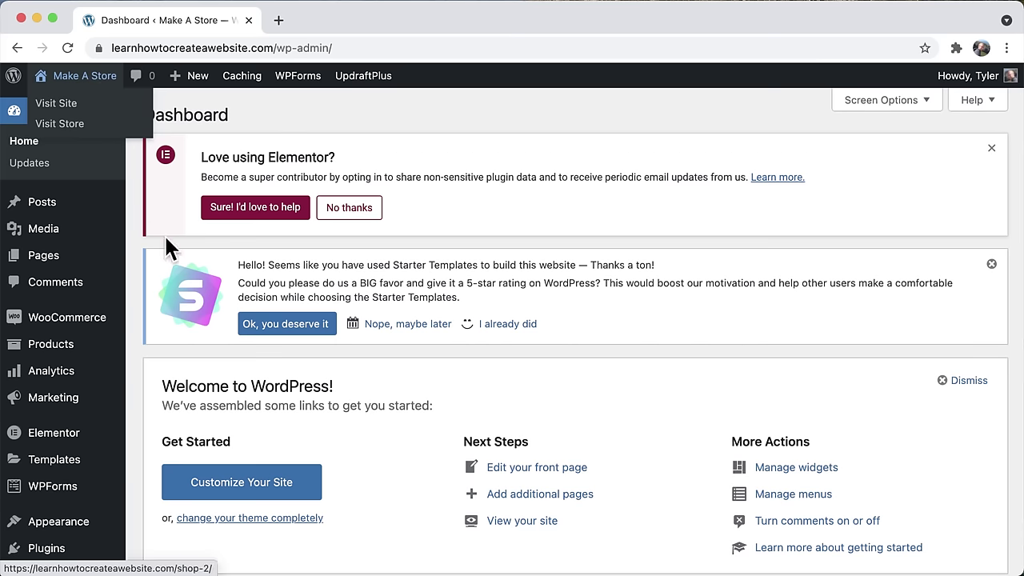
mouse_move(94, 534)
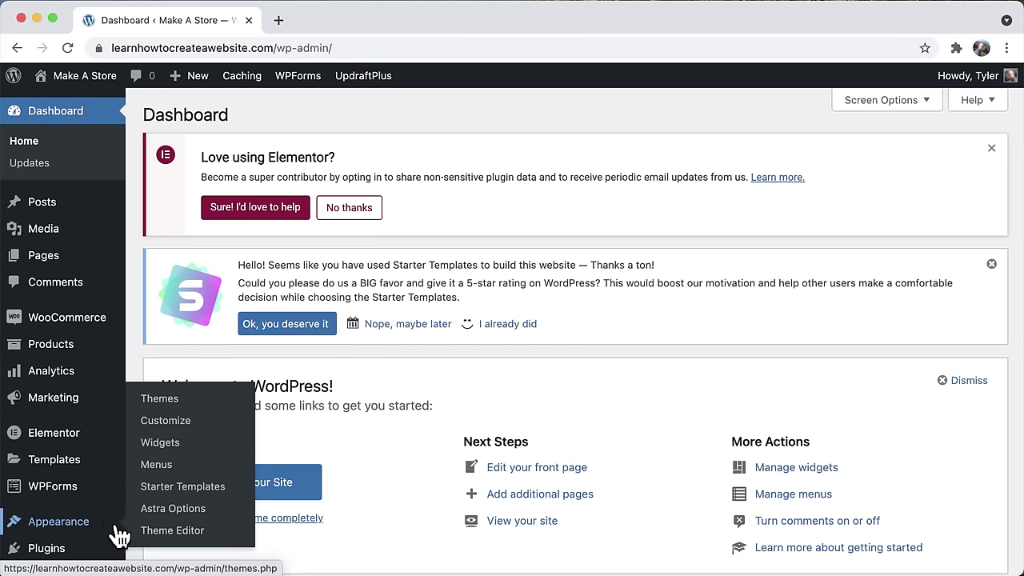
click(170, 472)
scroll(171, 475, down, 2)
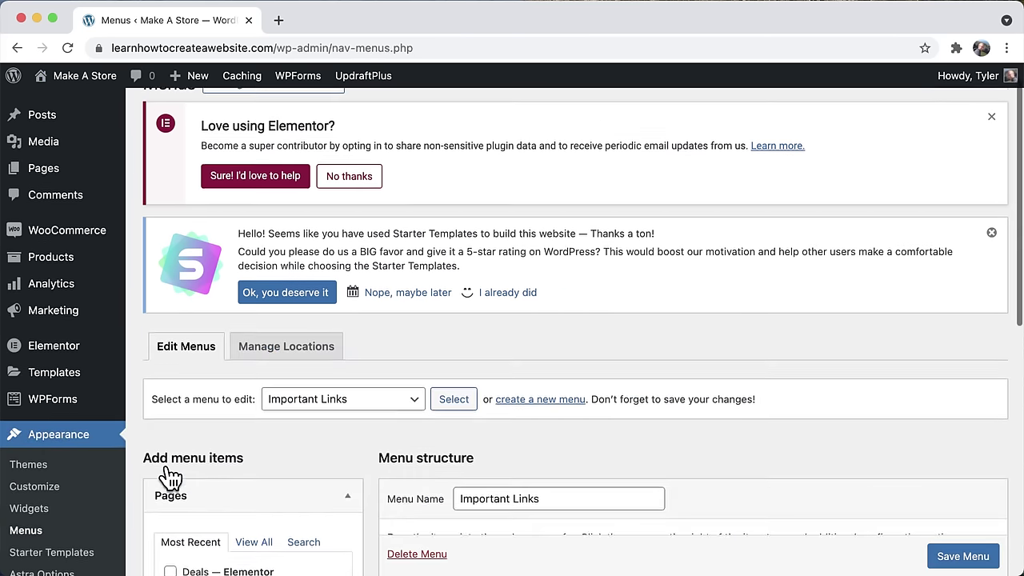
click(408, 358)
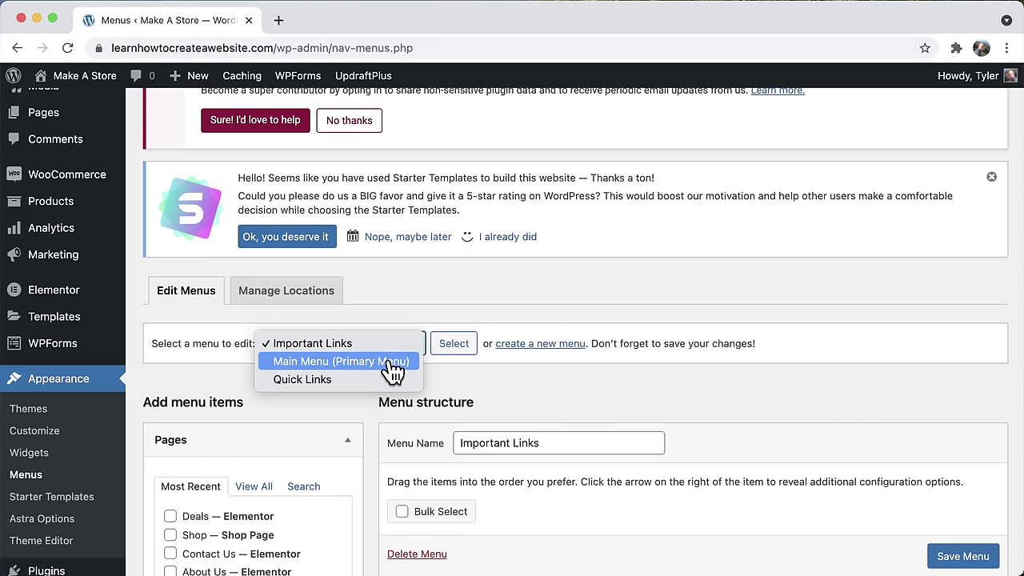
click(397, 362)
click(462, 350)
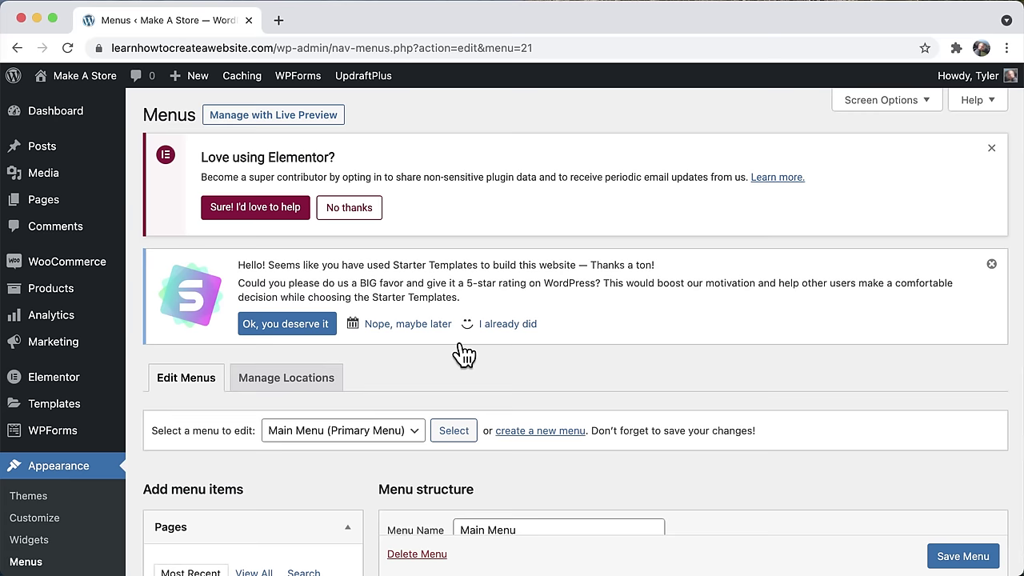
Remove the Plants and Cactus items from the Main Menu.
scroll(463, 353, down, 10)
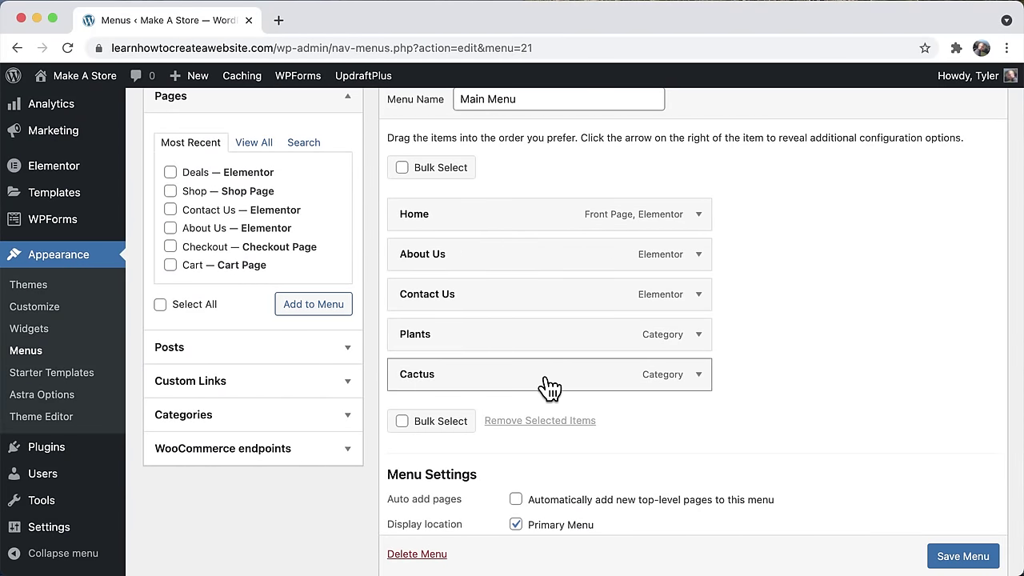
click(698, 336)
scroll(697, 344, down, 2)
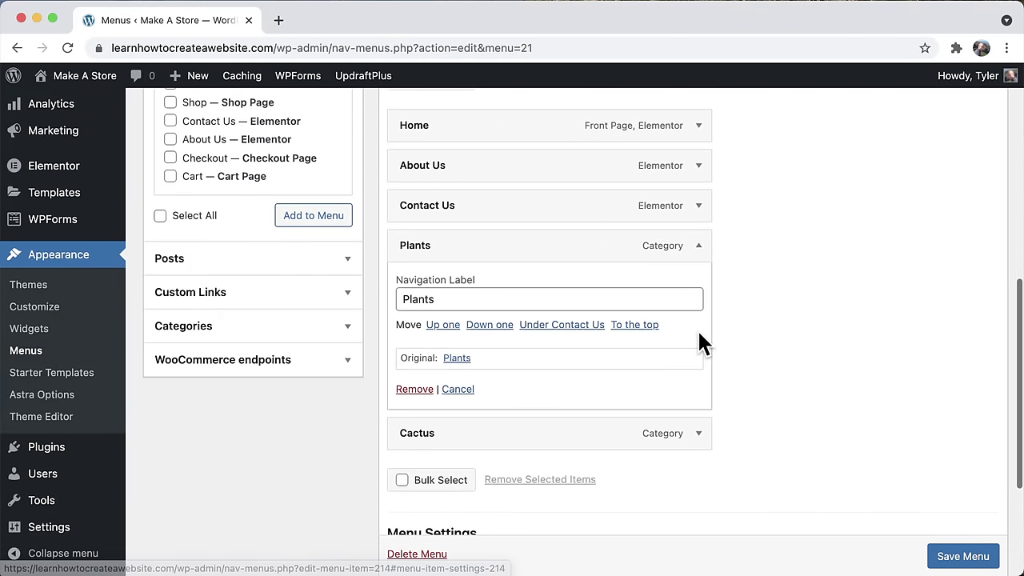
click(412, 390)
click(700, 246)
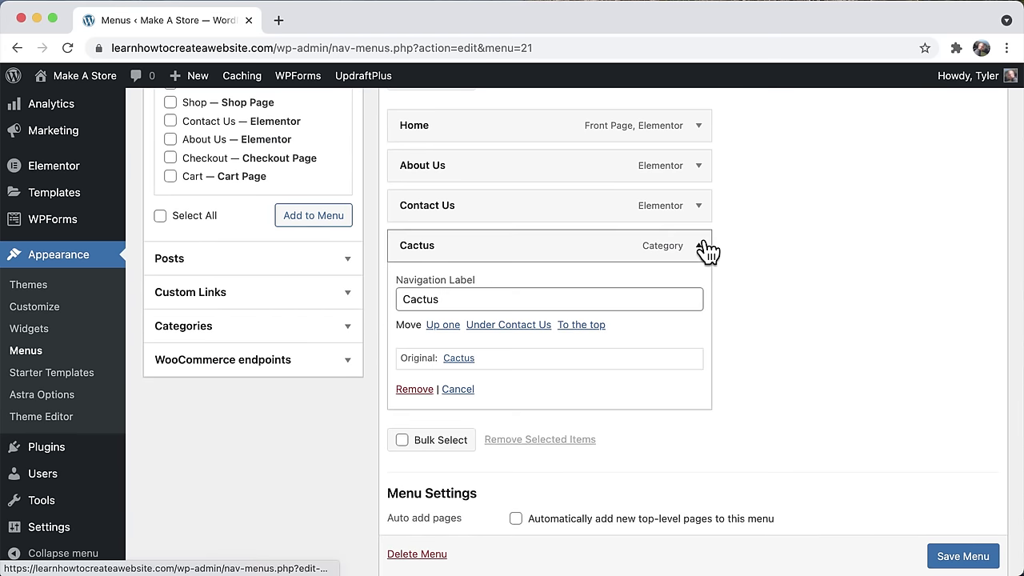
click(414, 390)
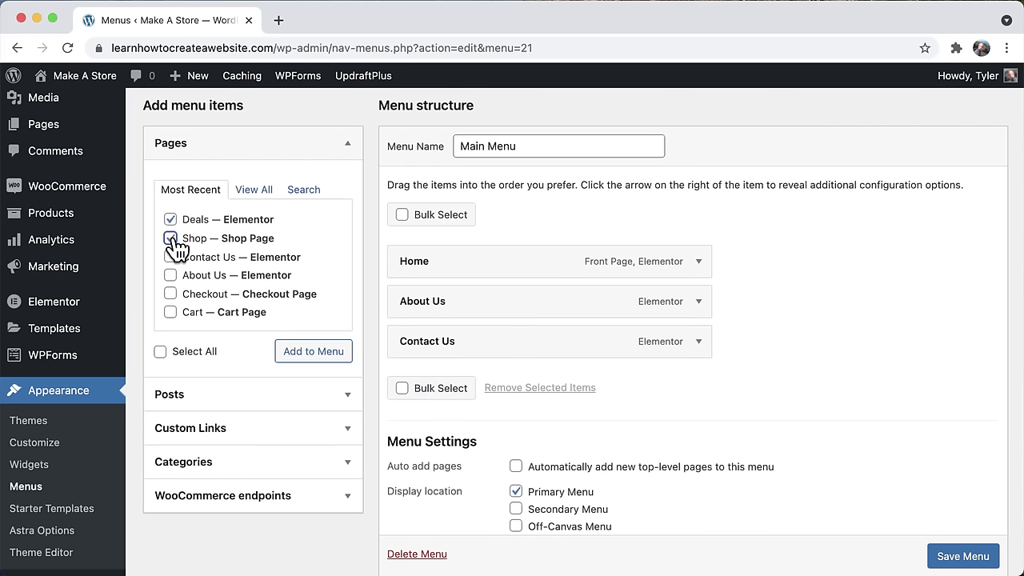
Add the Deals and Shop pages to the Main Menu.
click(330, 354)
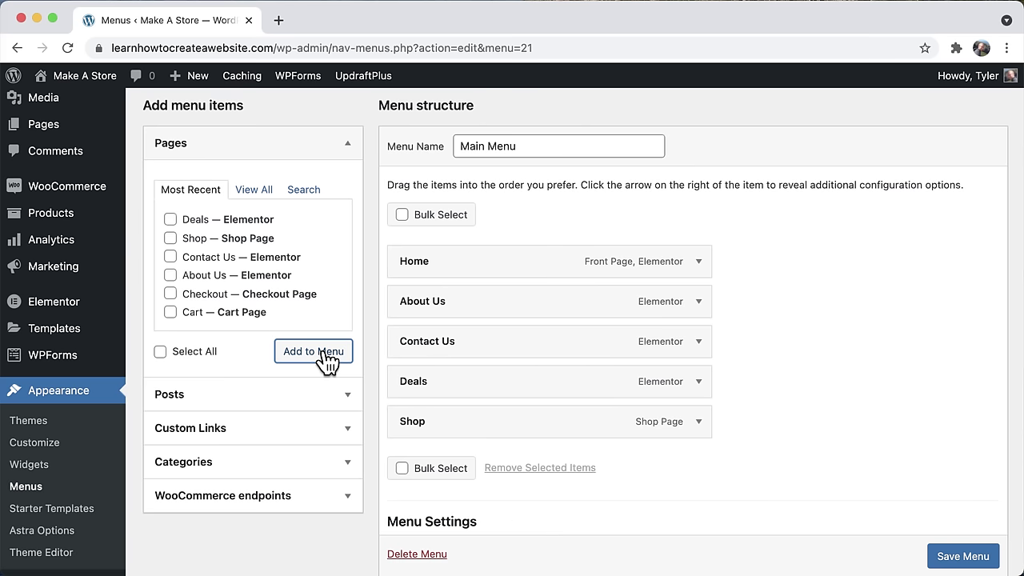
scroll(328, 361, down, 1)
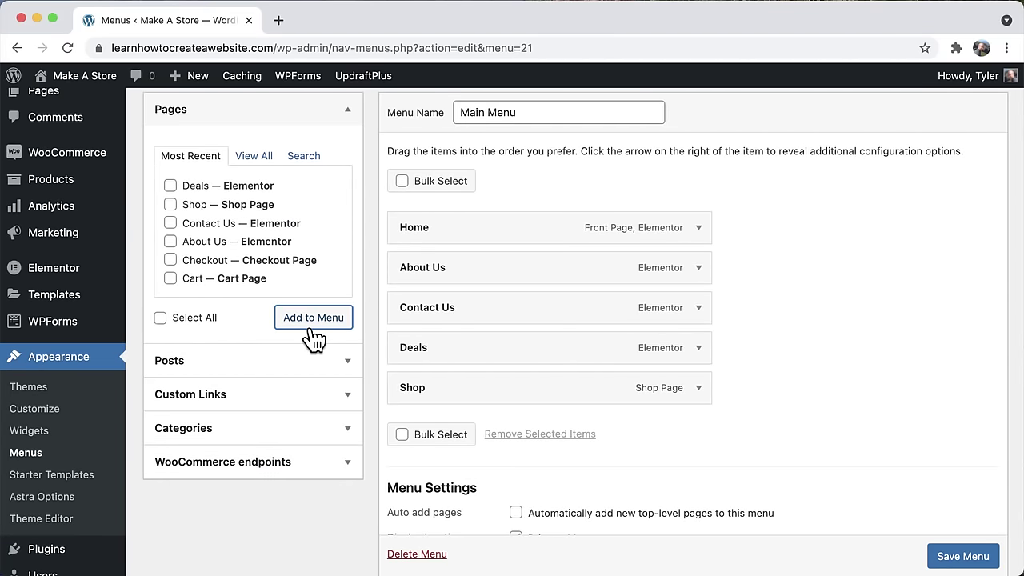
scroll(310, 331, up, 5)
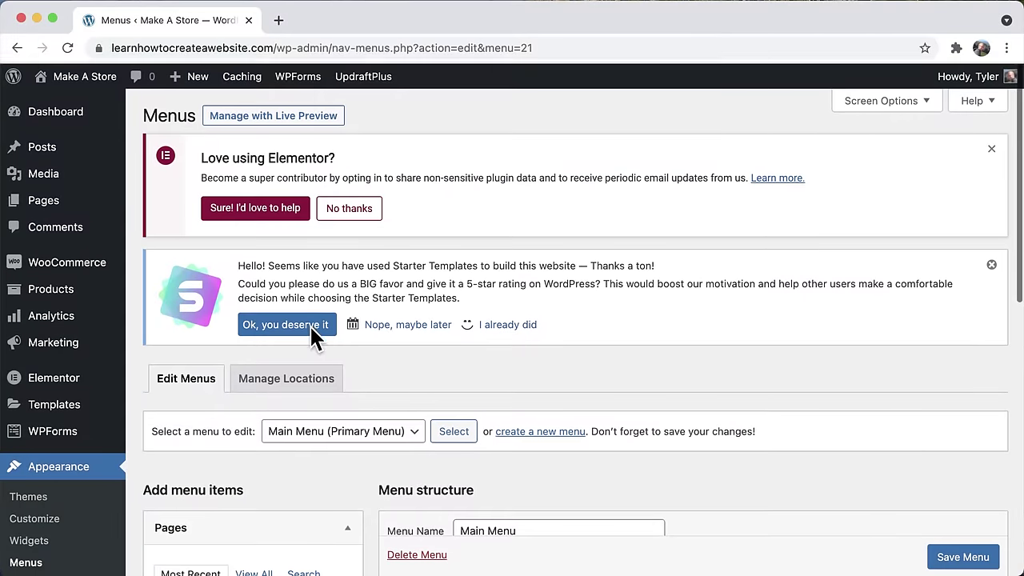
Enable the Product categories panel and add the Cactus and Plants categories to the menu.
click(900, 111)
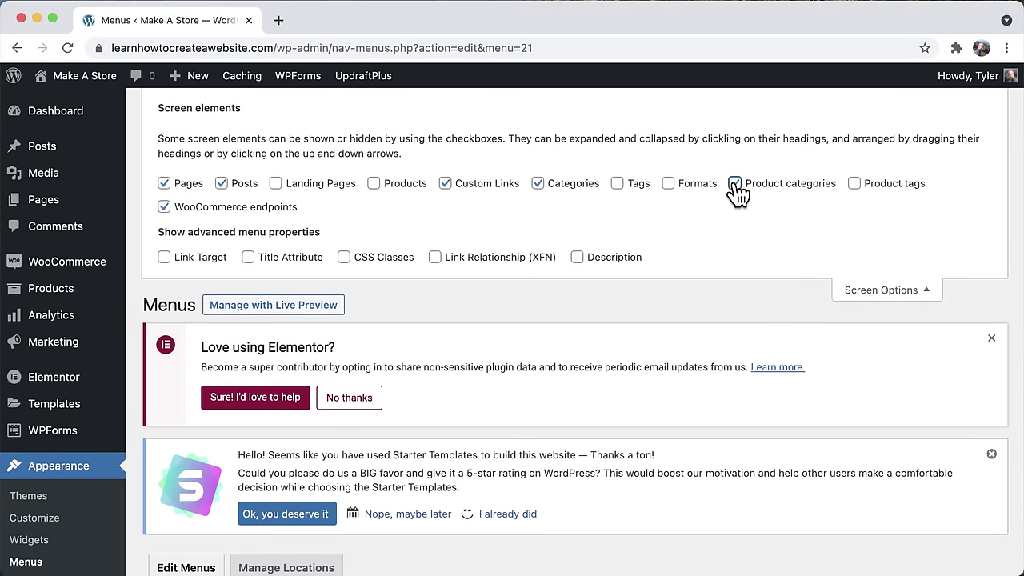
click(888, 292)
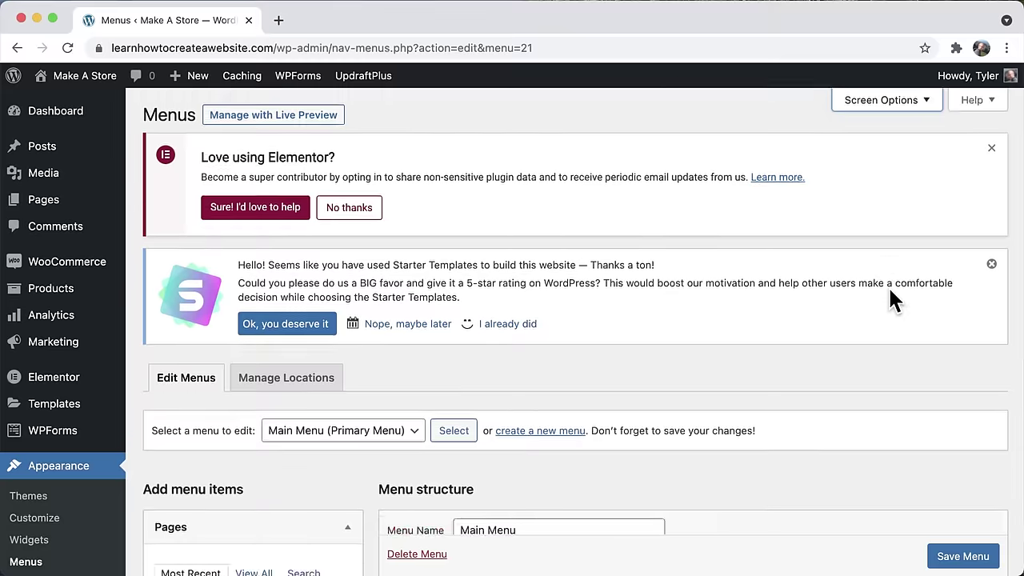
scroll(336, 240, down, 5)
scroll(334, 244, down, 2)
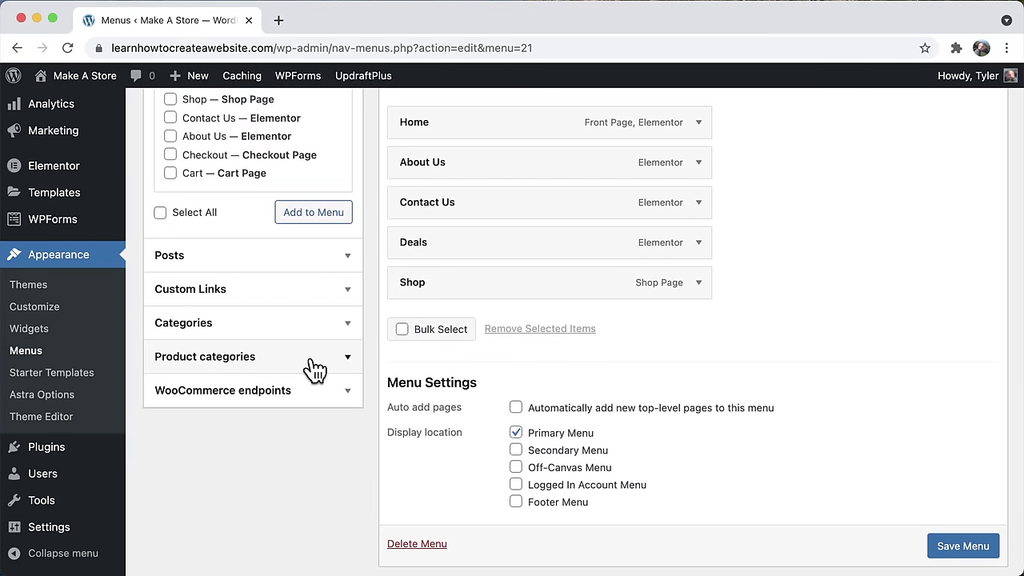
click(339, 356)
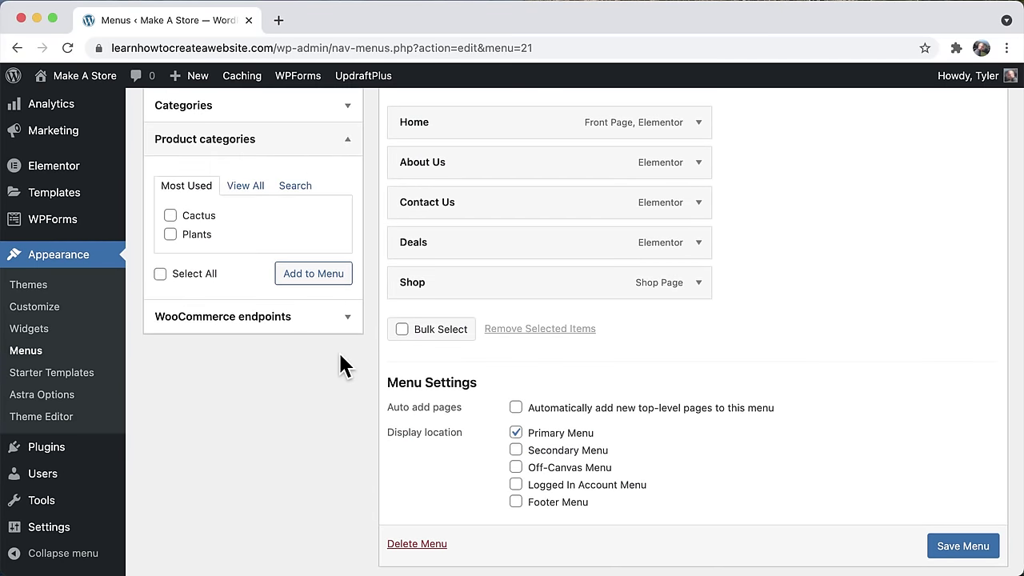
click(170, 238)
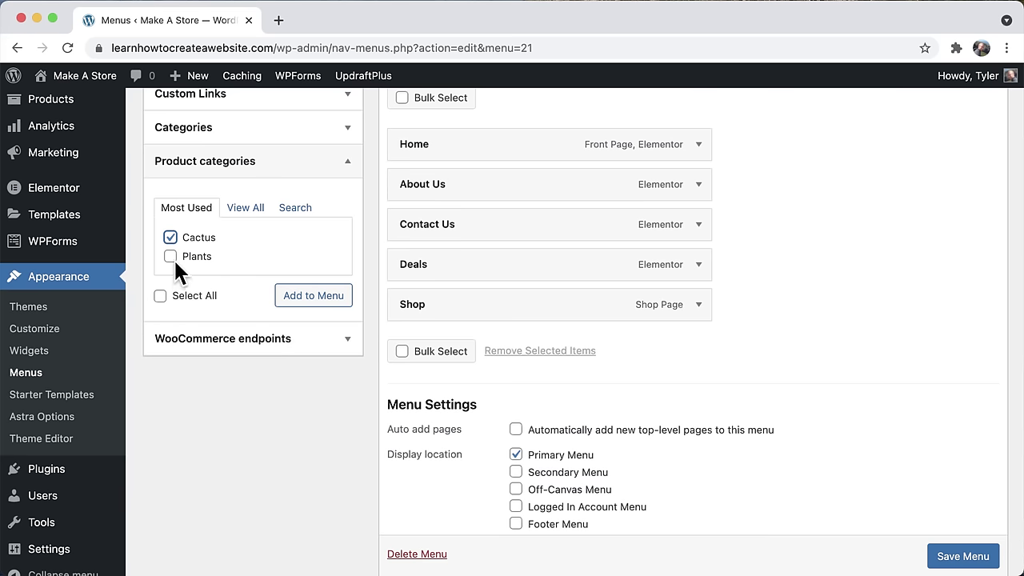
click(170, 257)
click(310, 303)
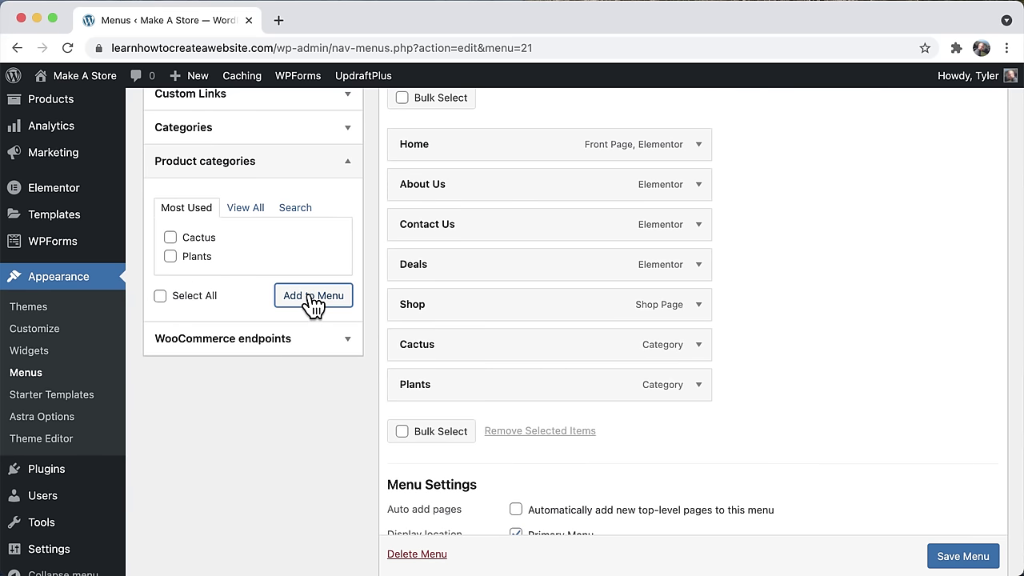
Move Shop right after Home and nest Plants, Cactus and Deals beneath it as sub items.
drag(437, 312, 447, 186)
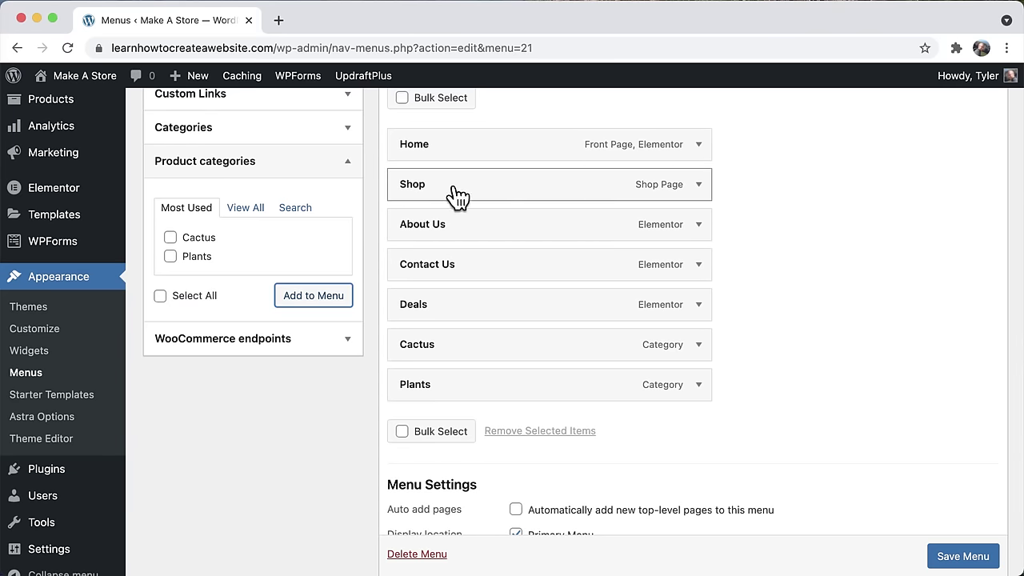
drag(450, 392, 484, 237)
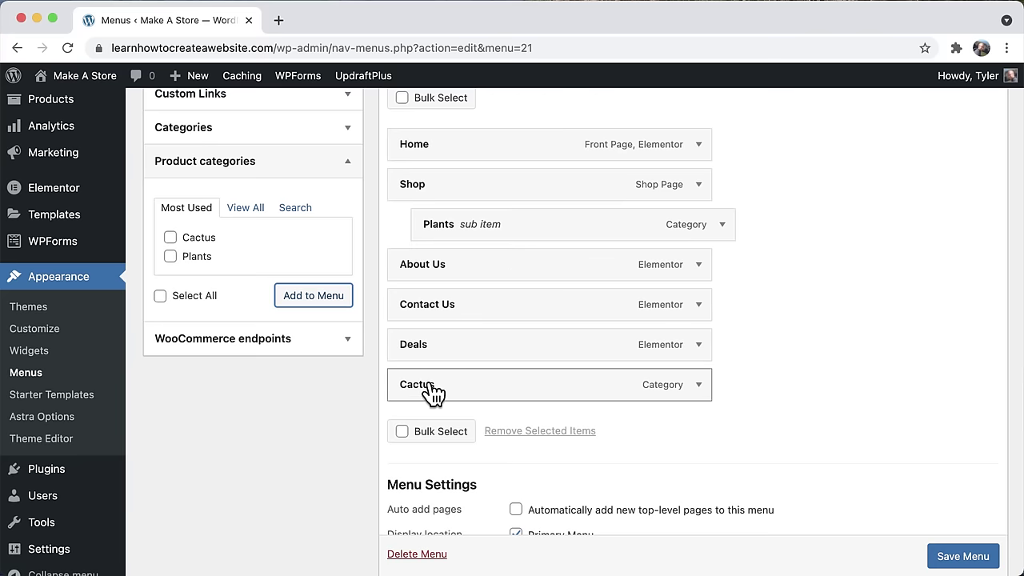
drag(429, 390, 463, 277)
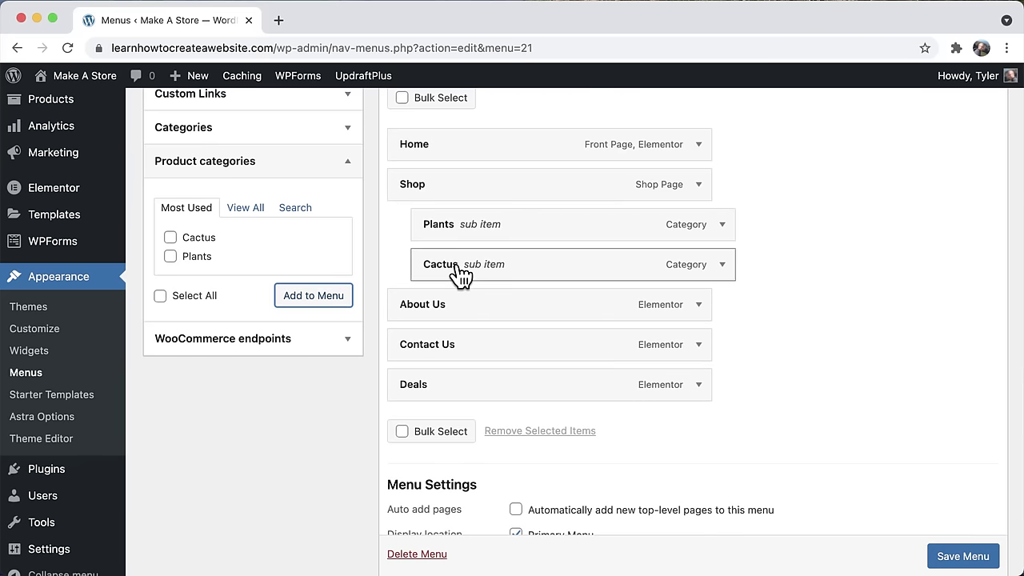
drag(424, 393, 453, 316)
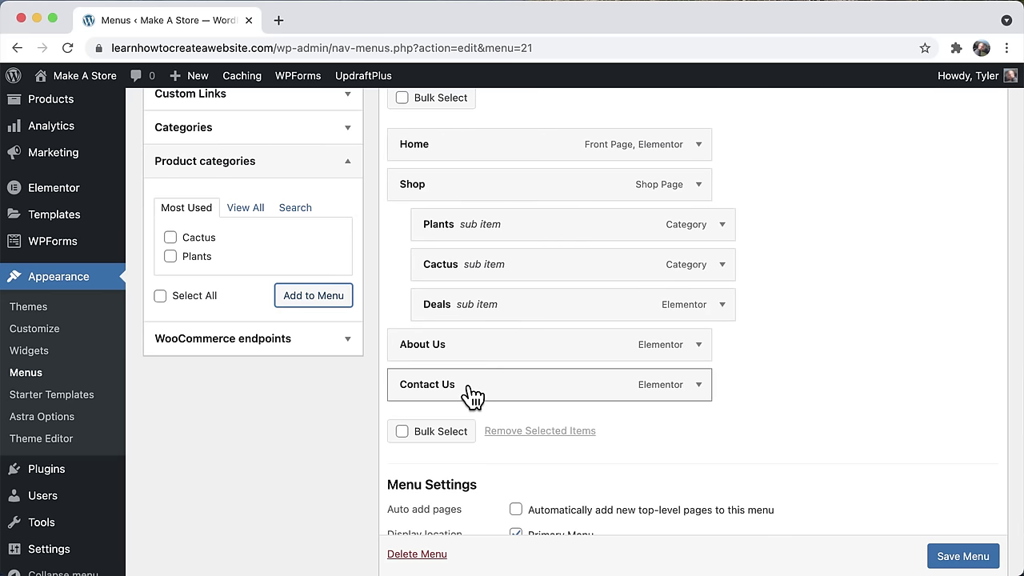
Relabel the Home item as HOME and the Shop item as STORE.
click(700, 147)
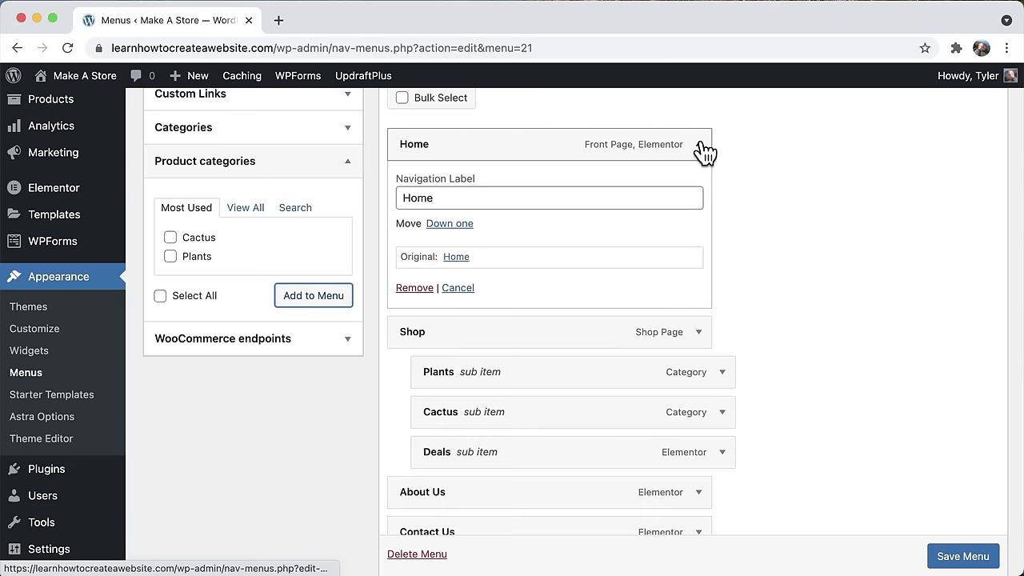
double_click(490, 196)
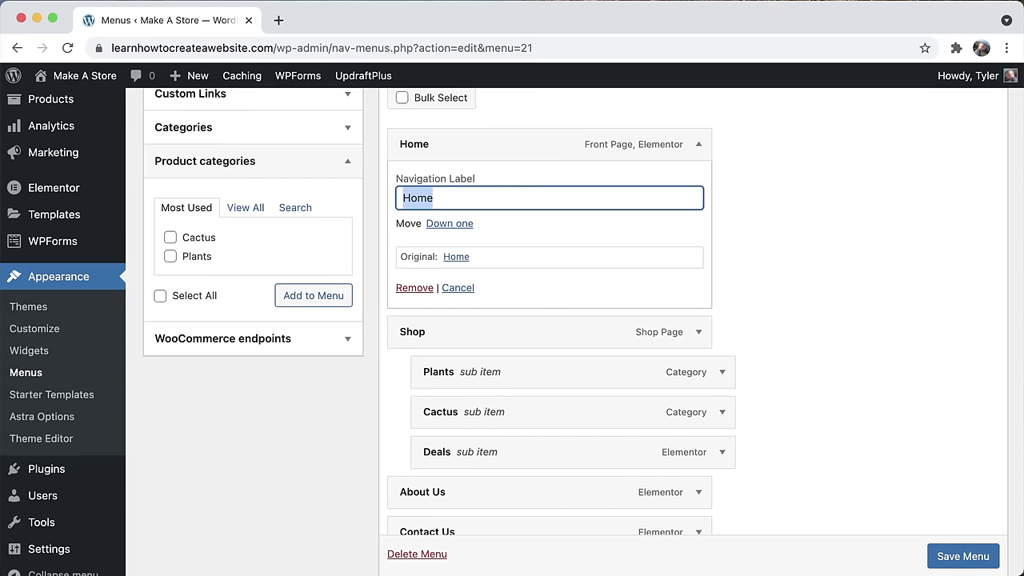
text(HOME)
click(697, 145)
click(699, 184)
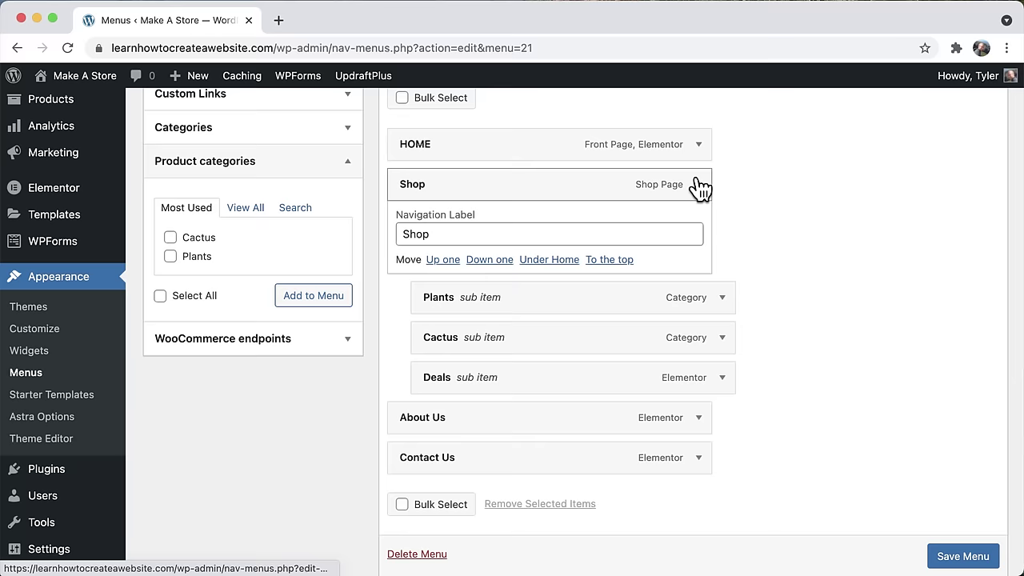
double_click(481, 238)
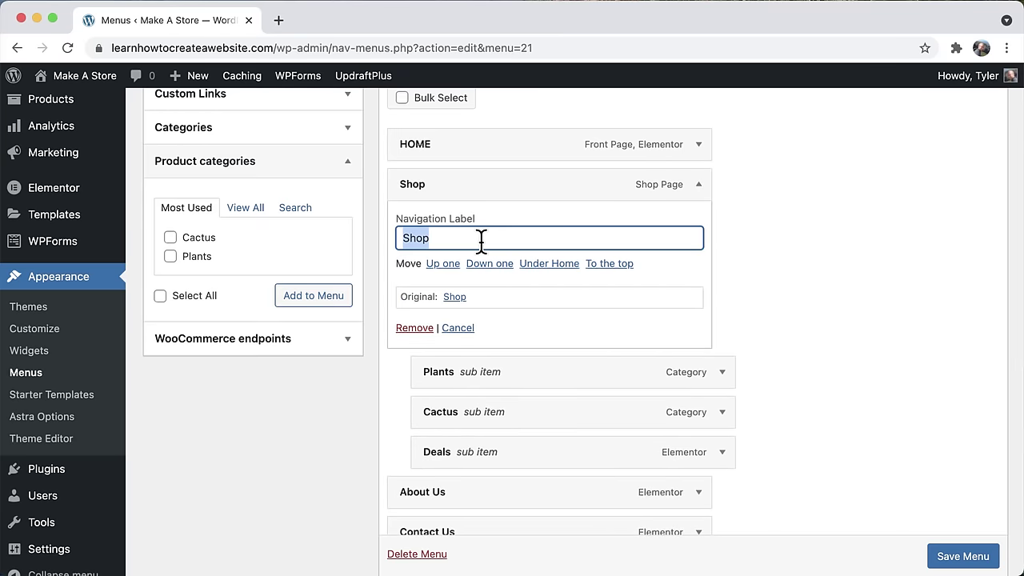
text(STORE)
click(698, 185)
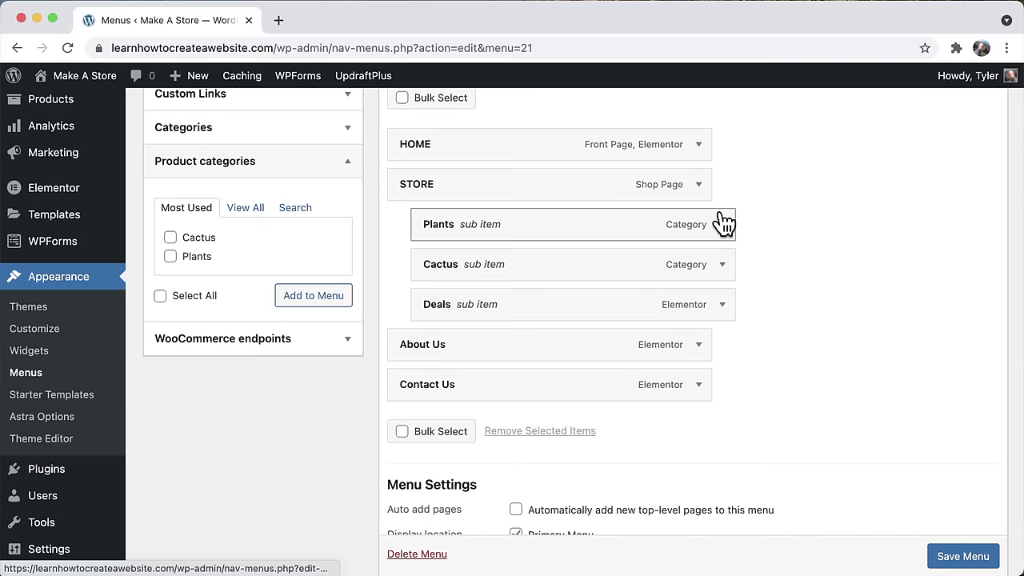
Relabel the remaining items PLANTS, CACTUS, DEALS, ABOUT and CONTACT, then save the menu.
click(722, 225)
key(Tab)
text(PLANTS)
click(721, 264)
text(CACTUS)
click(722, 304)
text(DEALS)
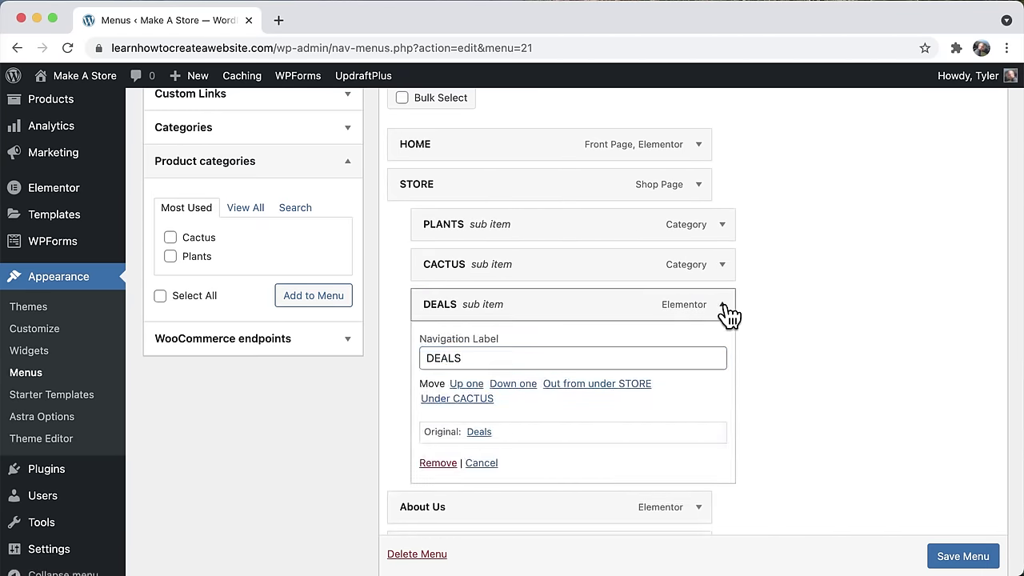
click(698, 344)
text(ABOUT)
click(699, 383)
key(Tab)
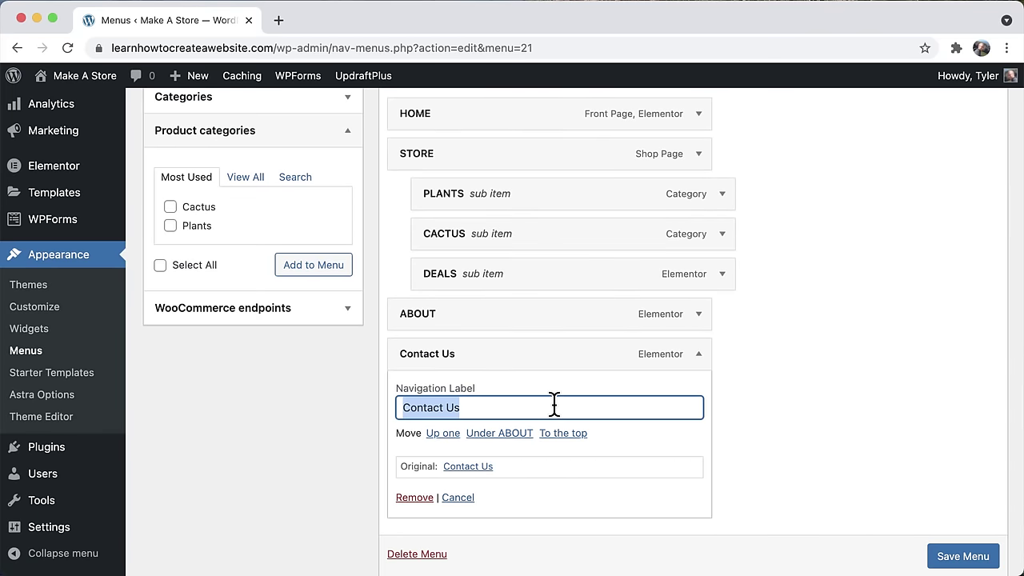
text(CONTACT)
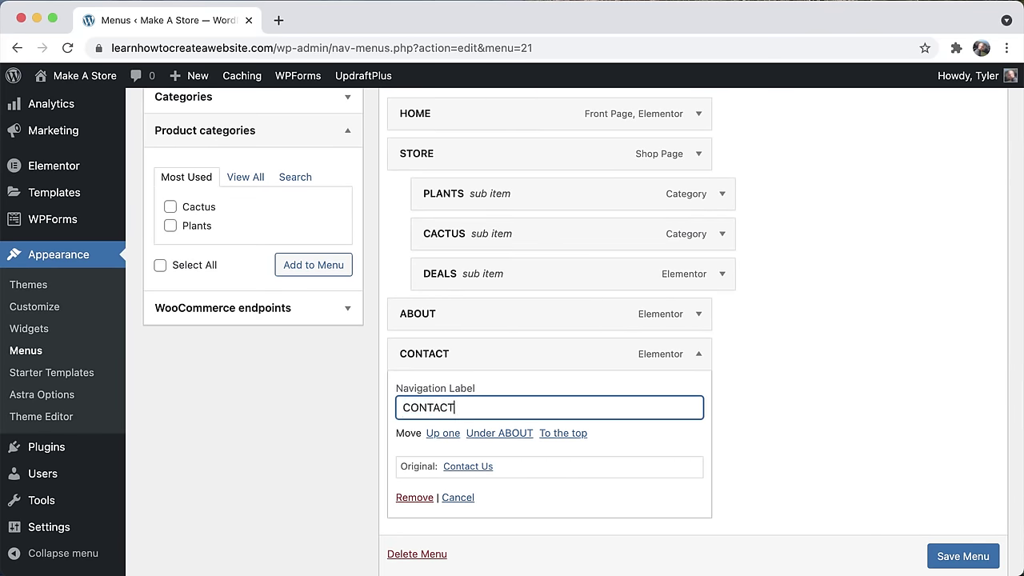
click(965, 557)
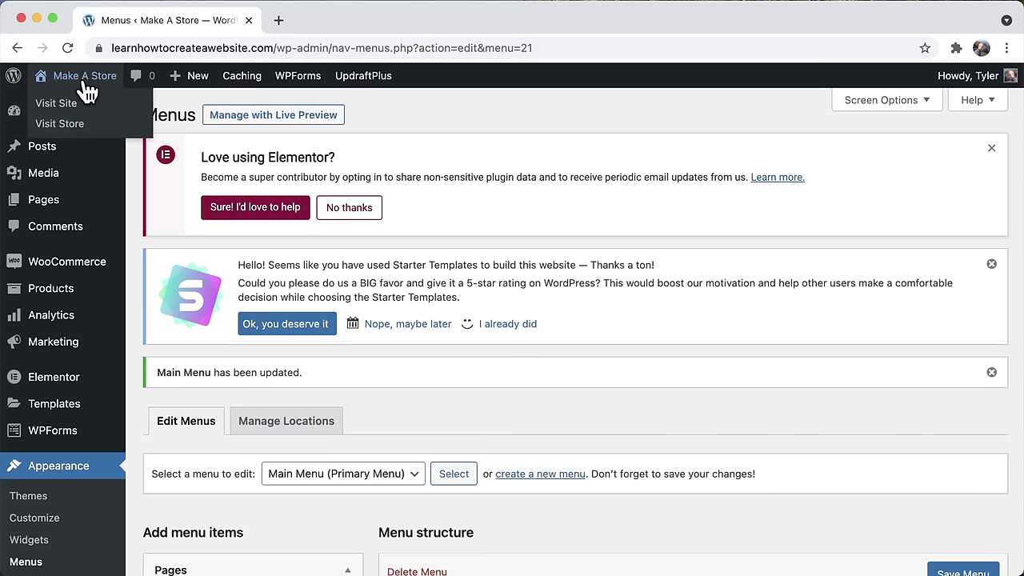
Visit the live store and return to its home page showing HOME, STORE, ABOUT, CONTACT.
click(85, 80)
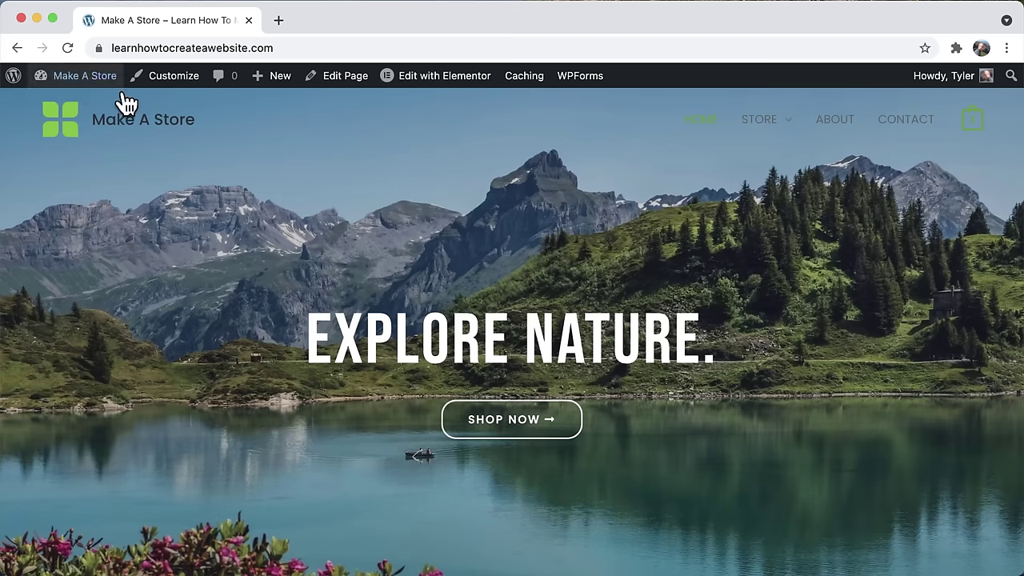
mouse_move(738, 153)
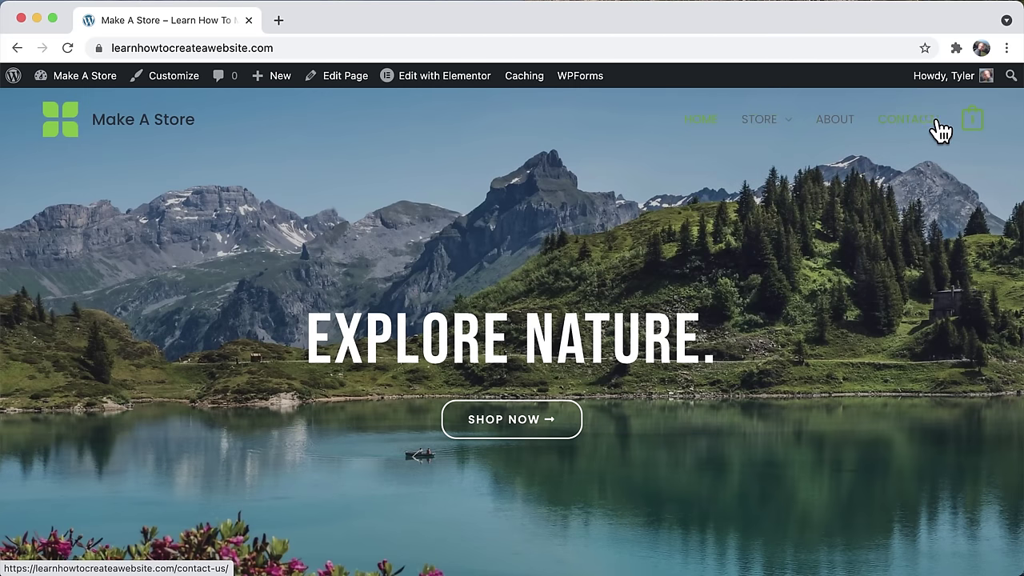
mouse_move(768, 123)
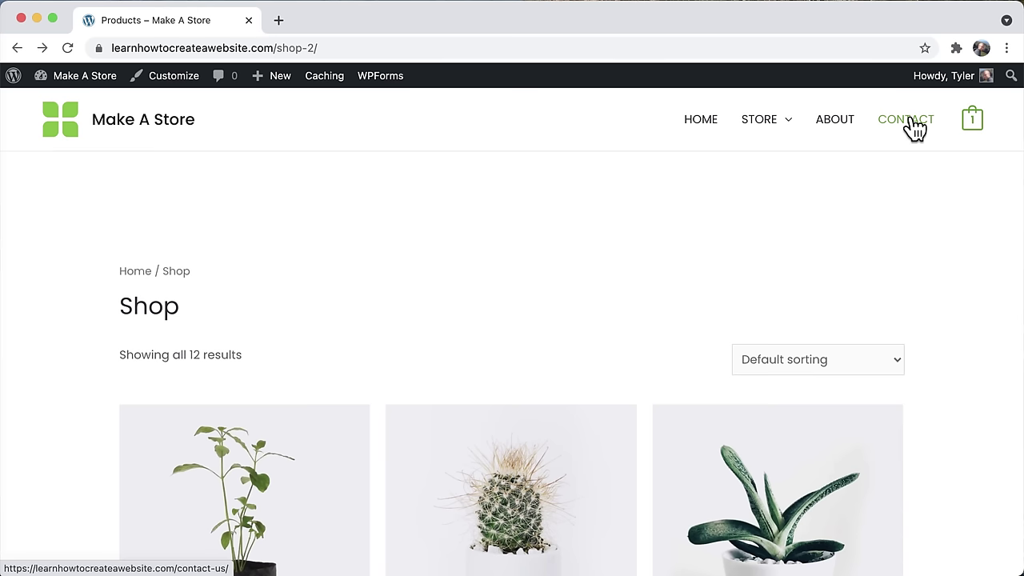
click(105, 130)
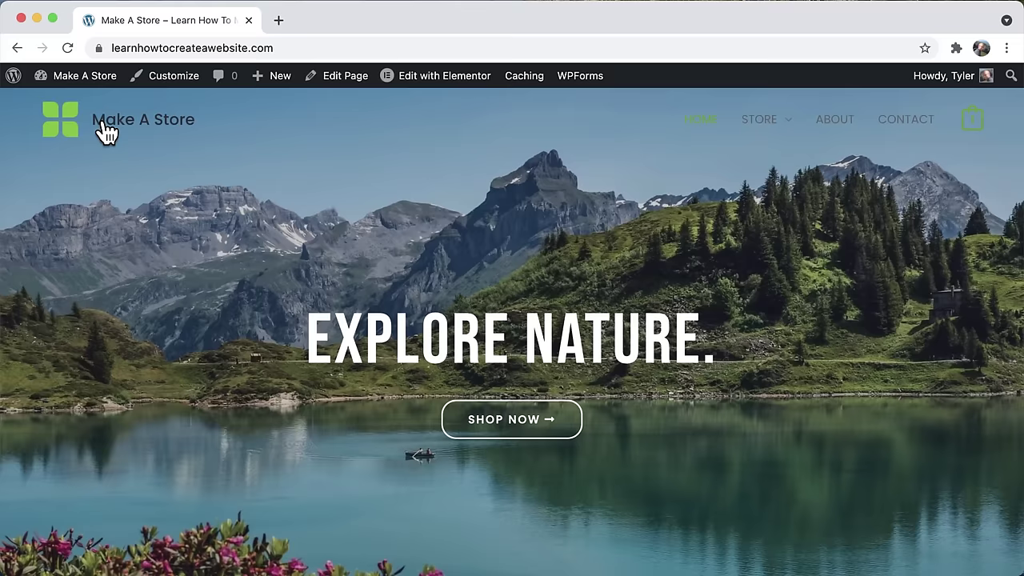
Load logomakr.com in a new Chrome tab.
click(278, 20)
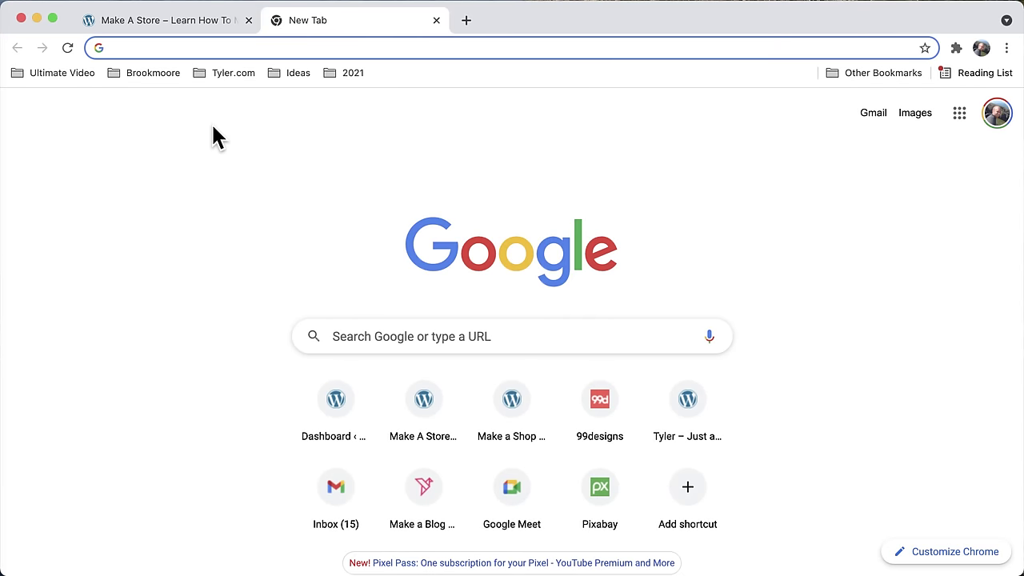
text(log)
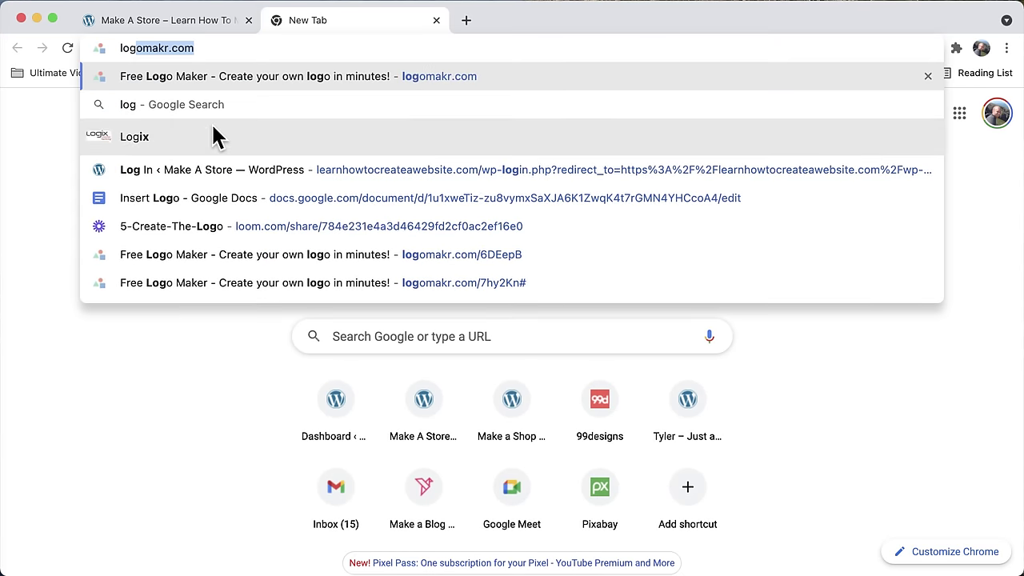
text(omakr)
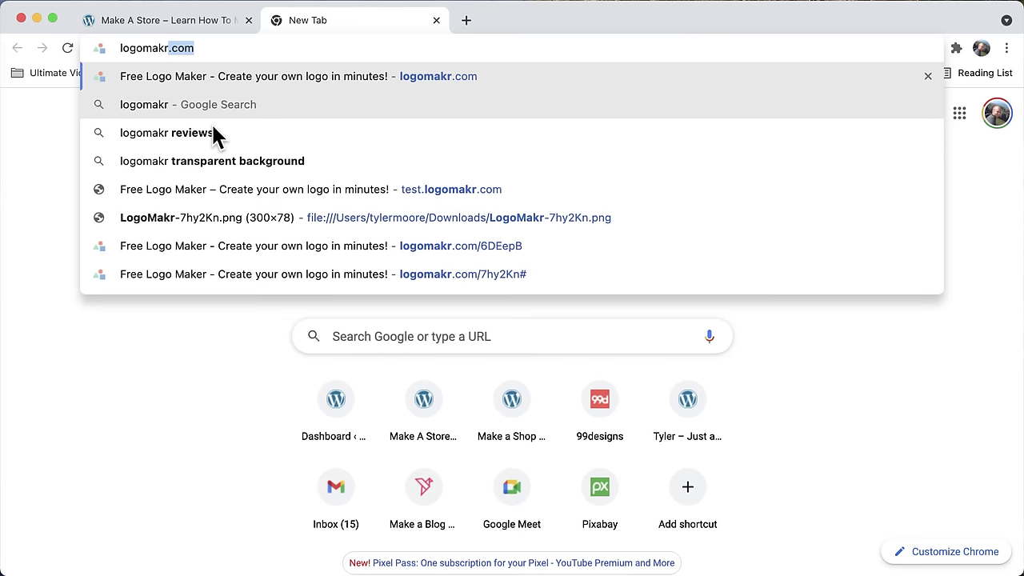
text(.com)
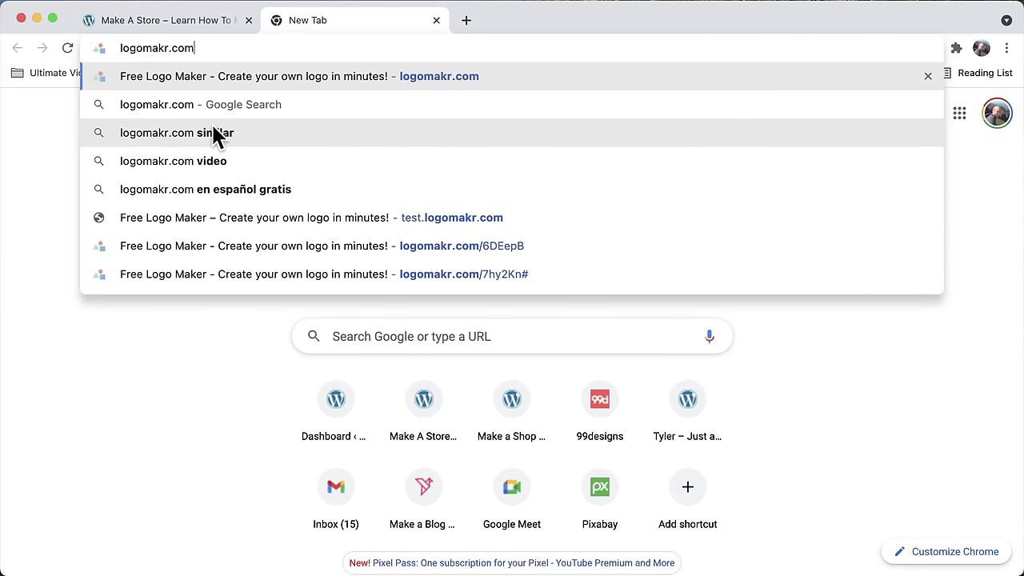
key(Return)
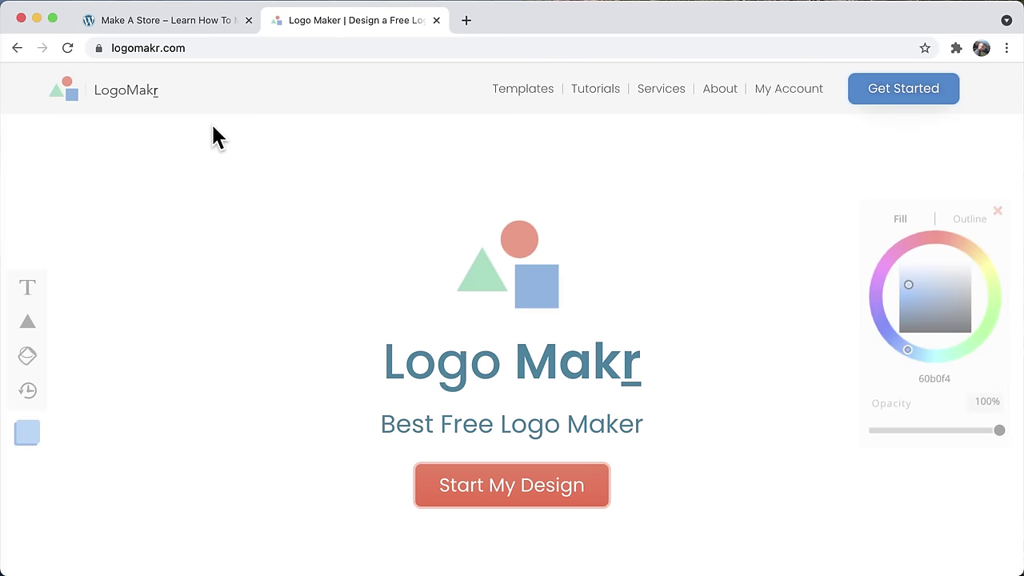
Start a new blank design in LogoMakr.
click(532, 484)
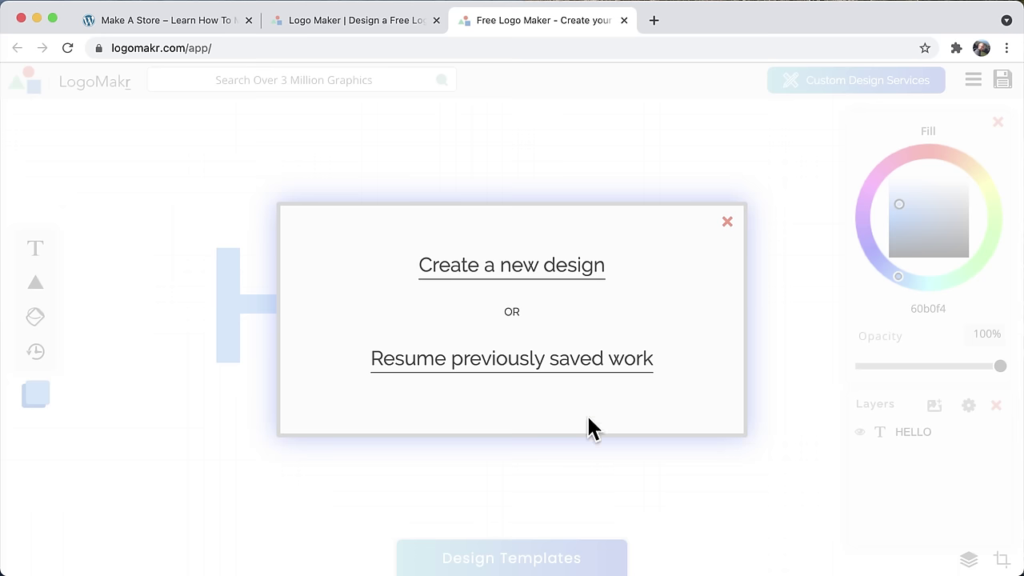
click(511, 265)
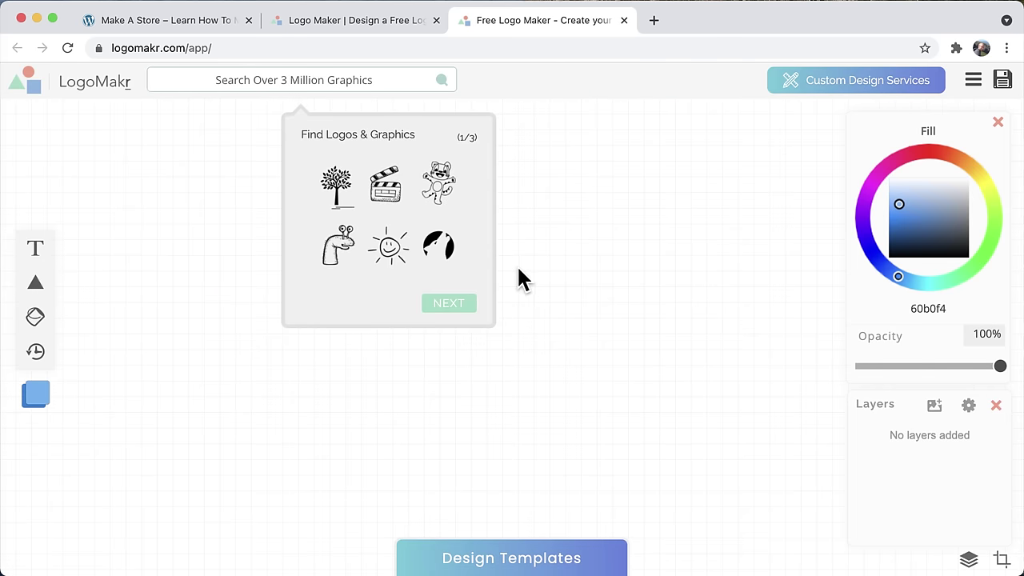
click(280, 80)
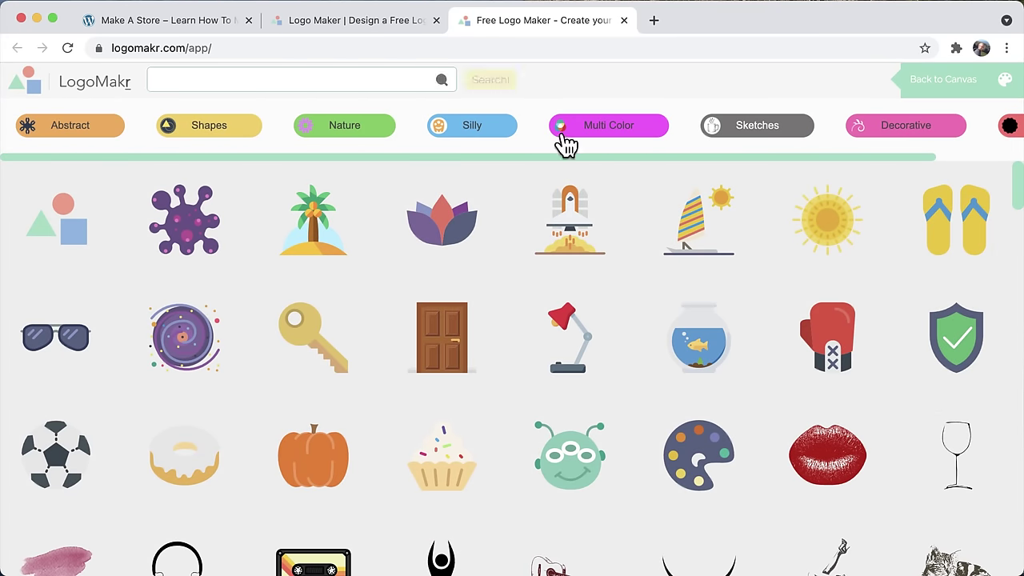
click(945, 94)
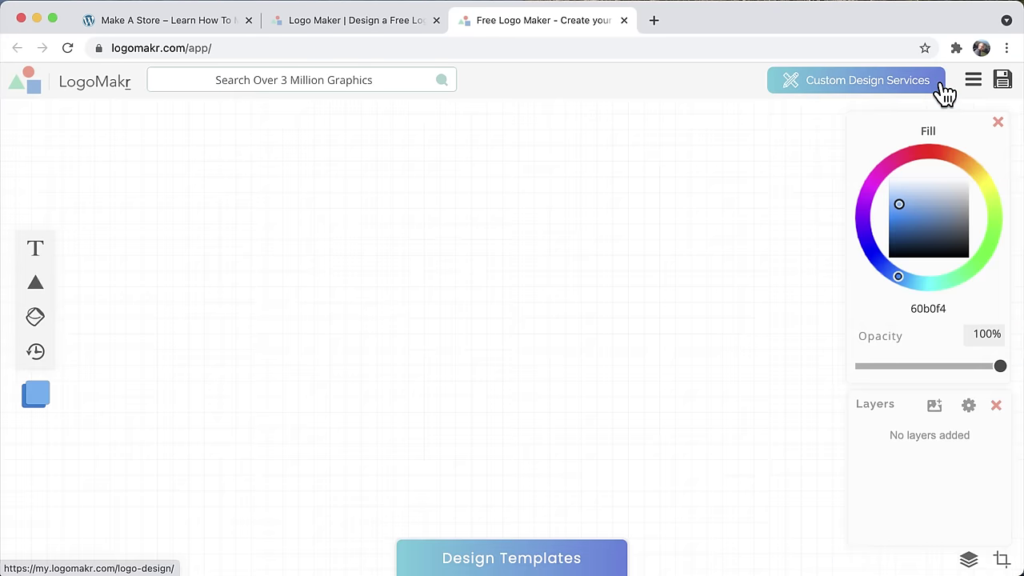
Add a text element reading 'nature.' and enlarge its box.
click(36, 250)
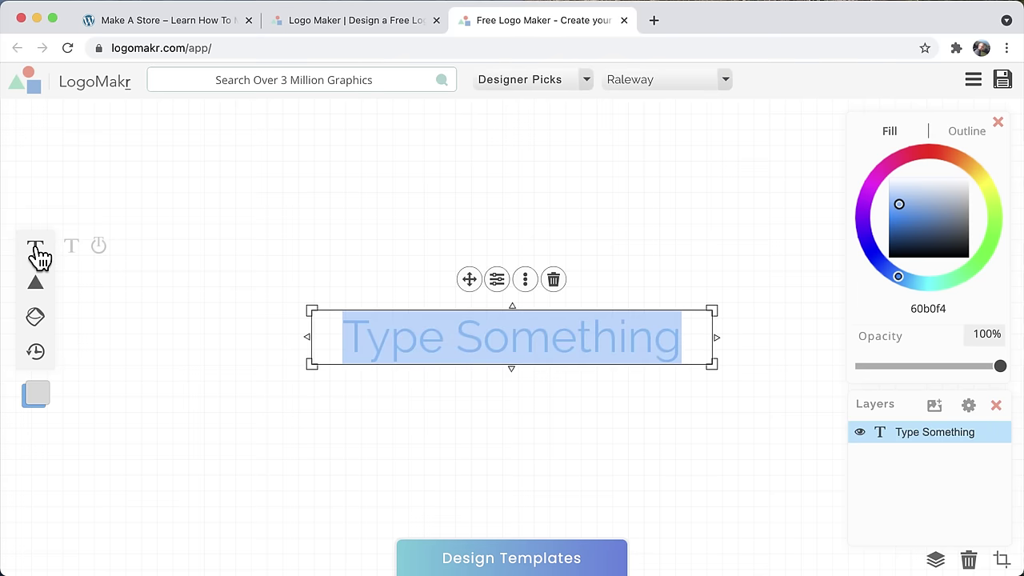
text(nature.)
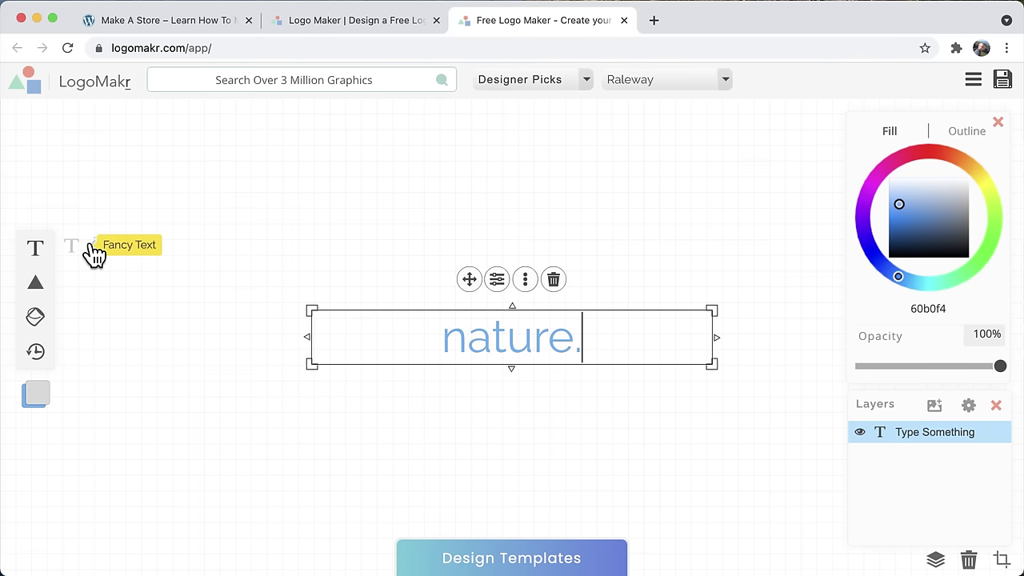
click(273, 397)
click(485, 342)
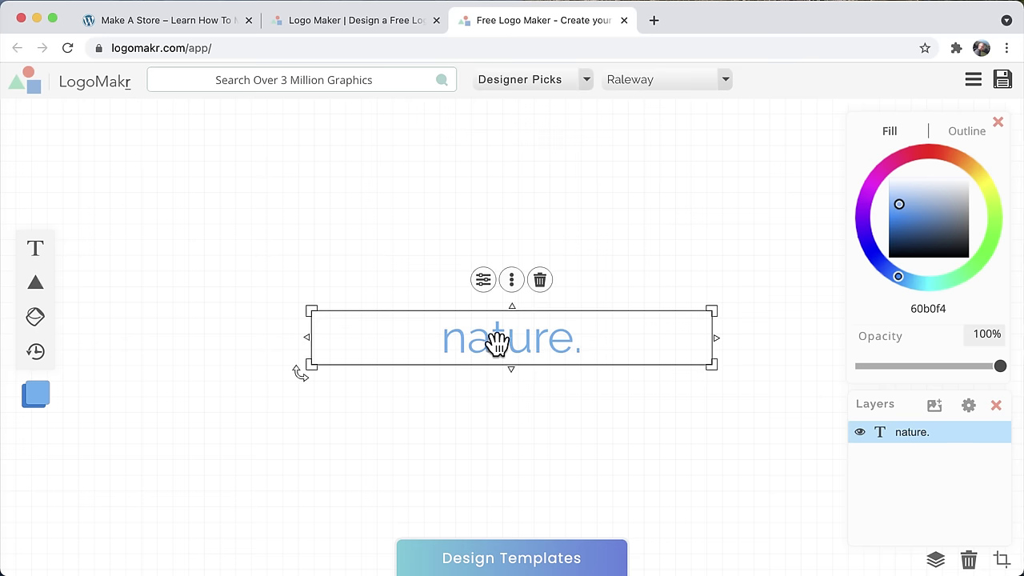
drag(304, 370, 51, 494)
Enlarge the 'nature.' text and make it bold Roboto.
drag(349, 410, 413, 317)
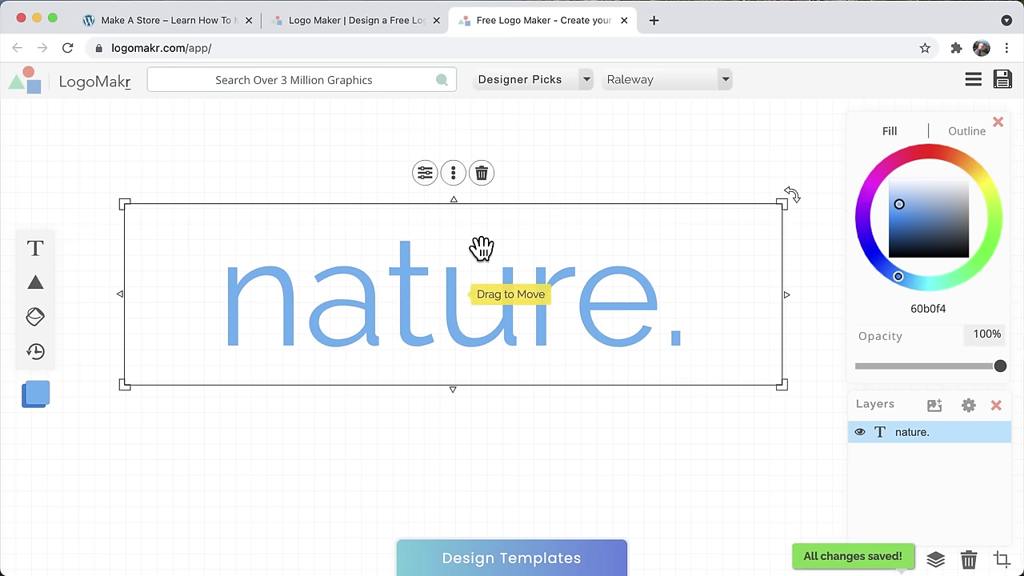
click(727, 81)
scroll(820, 188, down, 3)
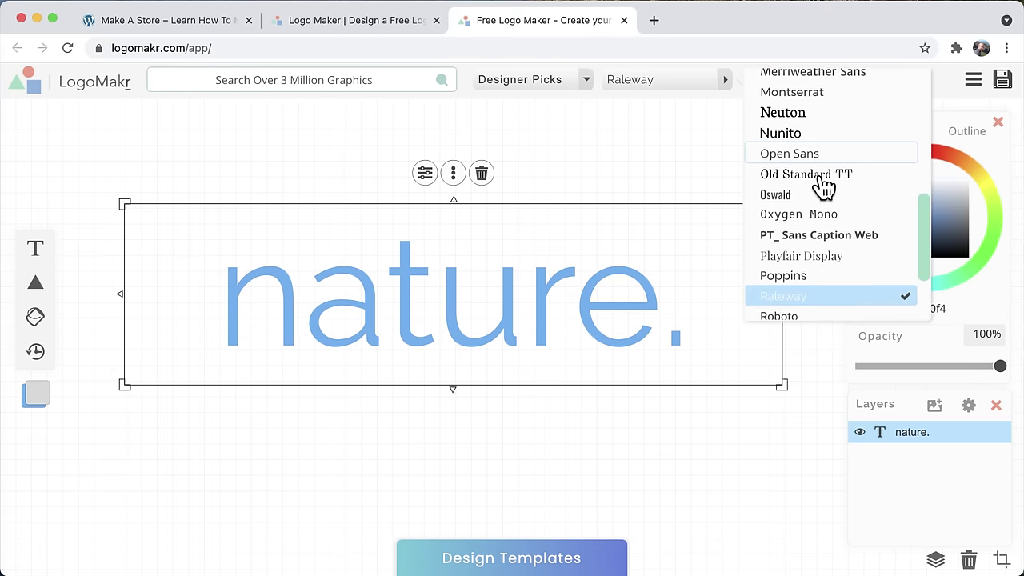
click(804, 228)
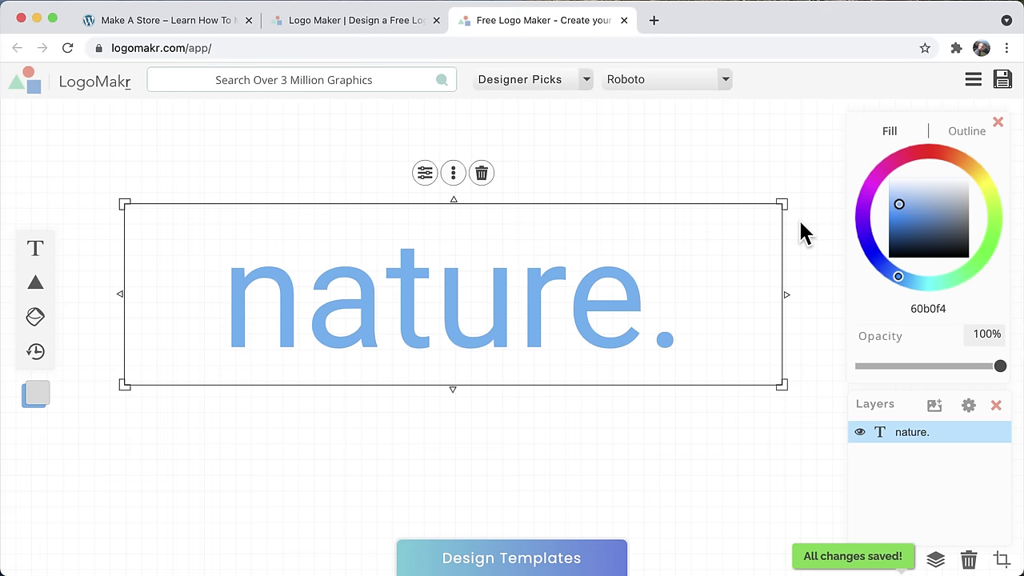
click(425, 173)
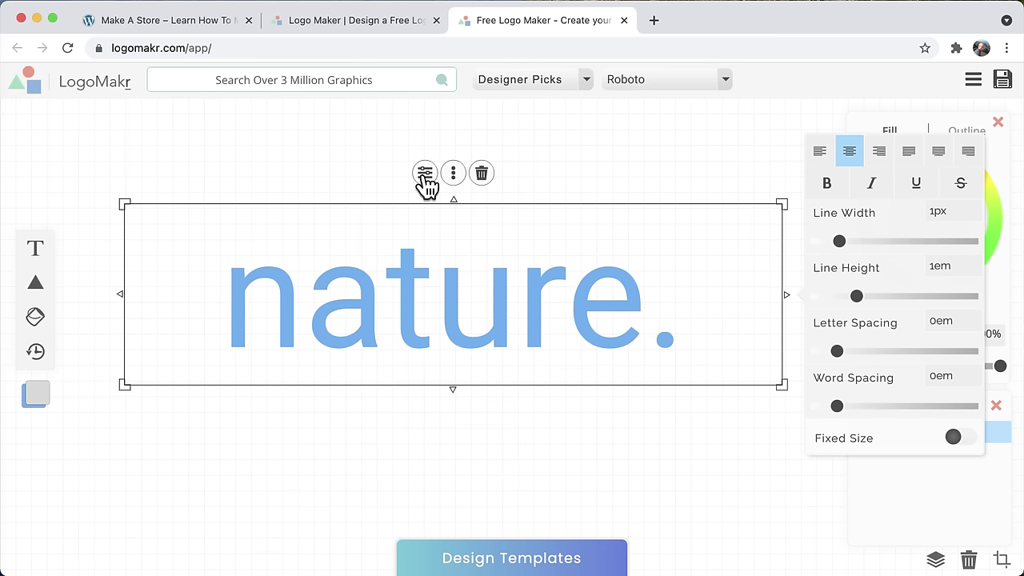
click(827, 186)
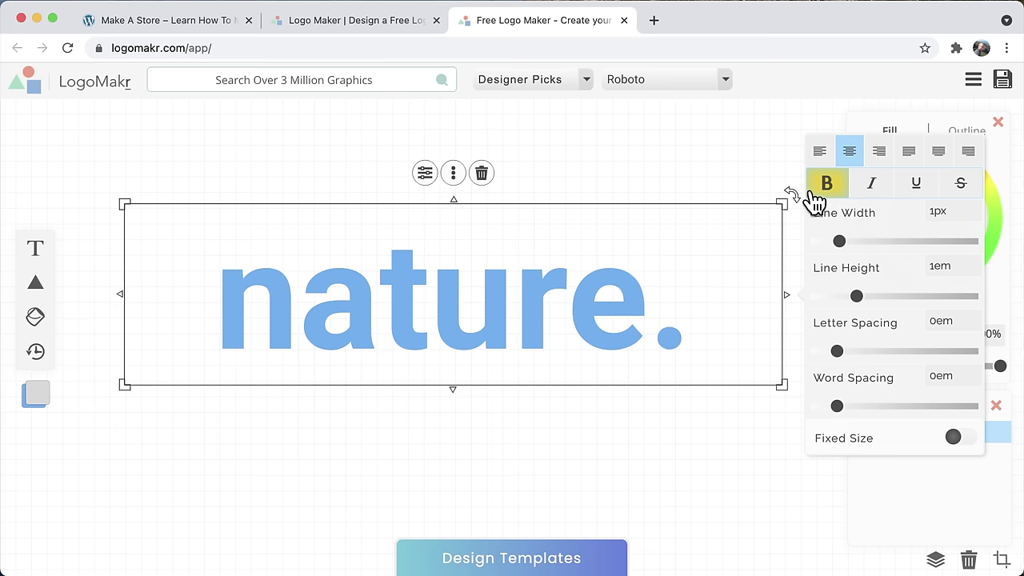
click(733, 173)
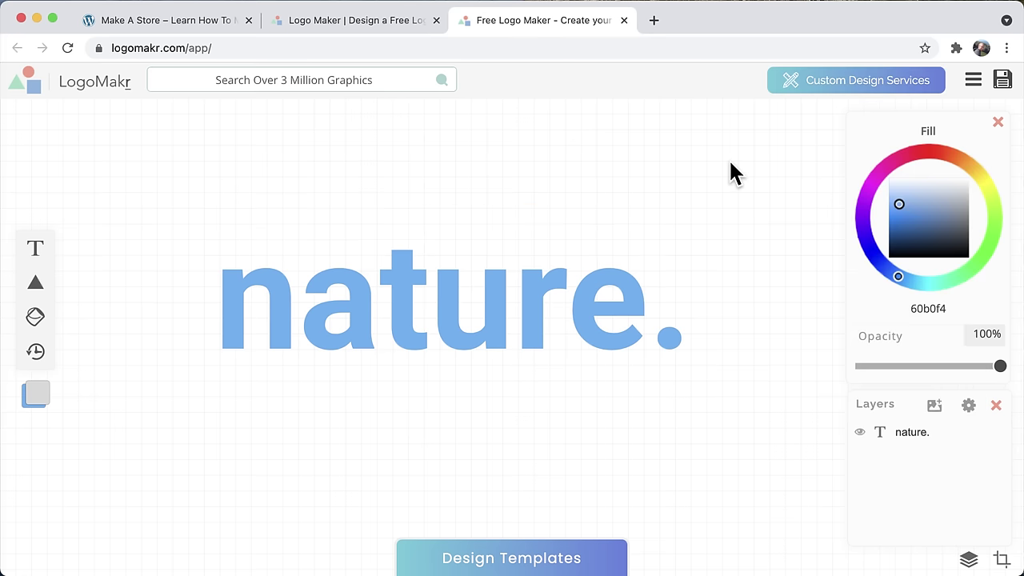
Change the 'nature.' text fill colour to white (ffffff).
click(606, 293)
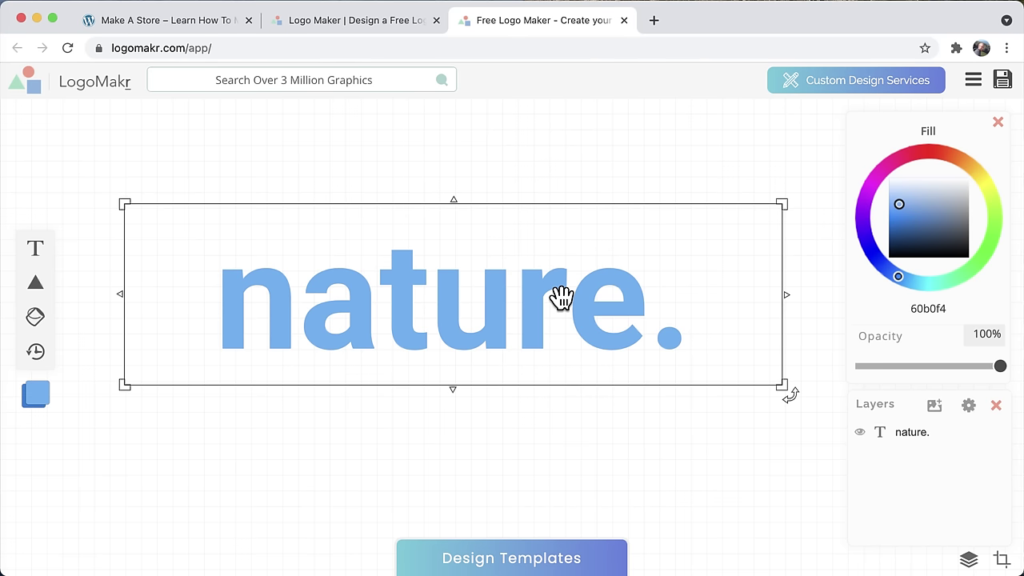
click(562, 296)
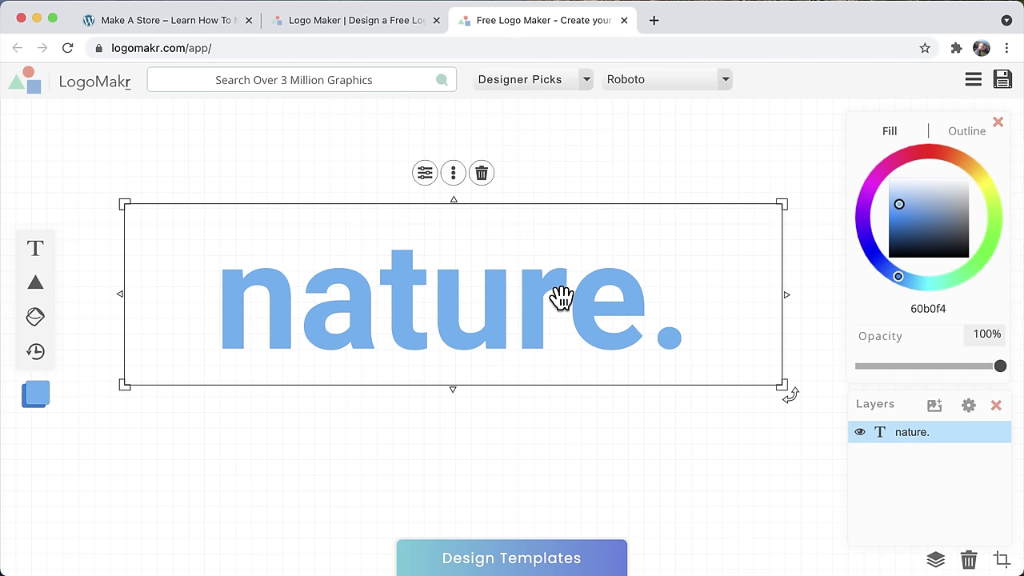
click(907, 208)
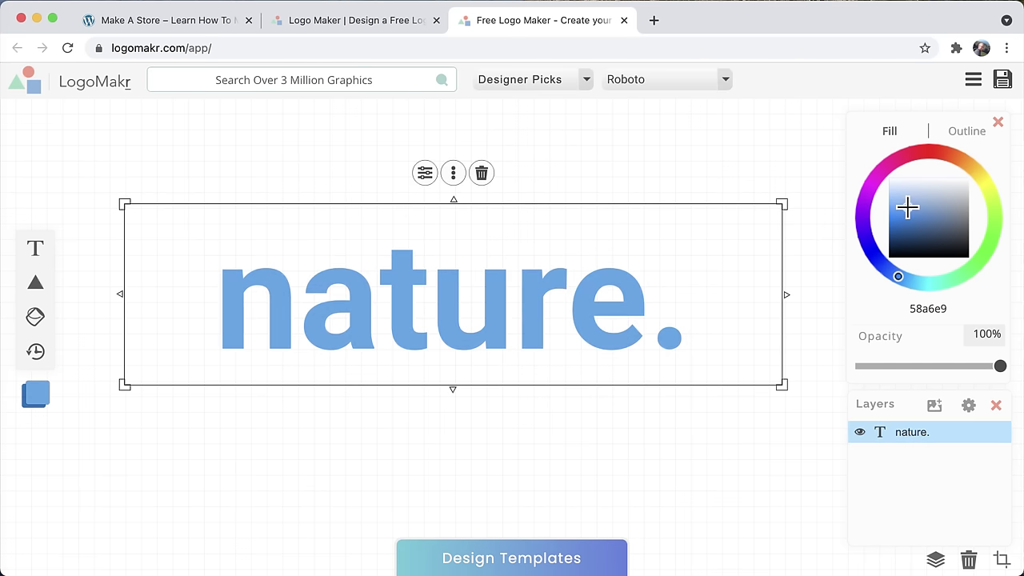
drag(906, 208, 871, 158)
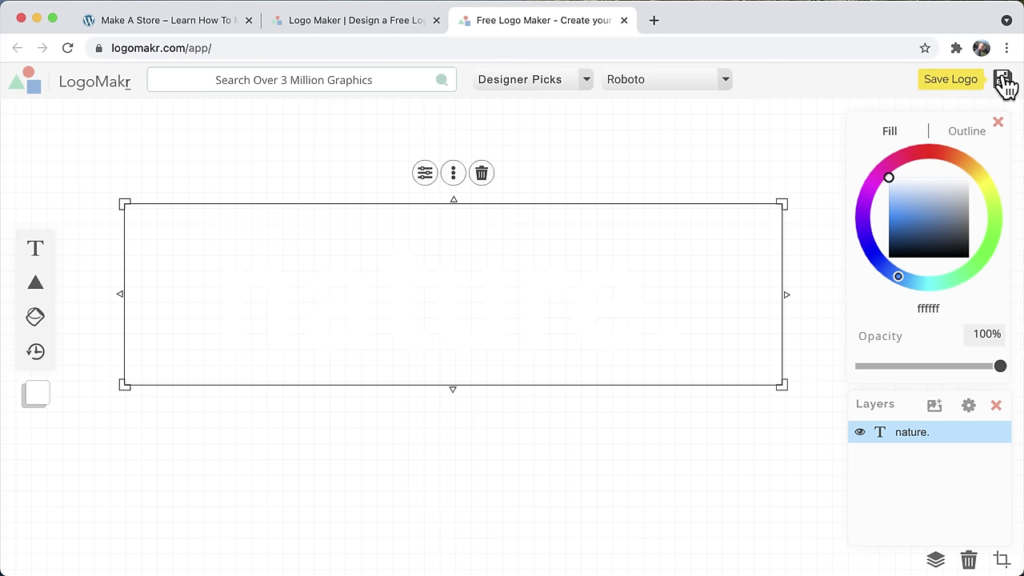
Download the white 'nature.' logo as a low-resolution file.
click(1002, 80)
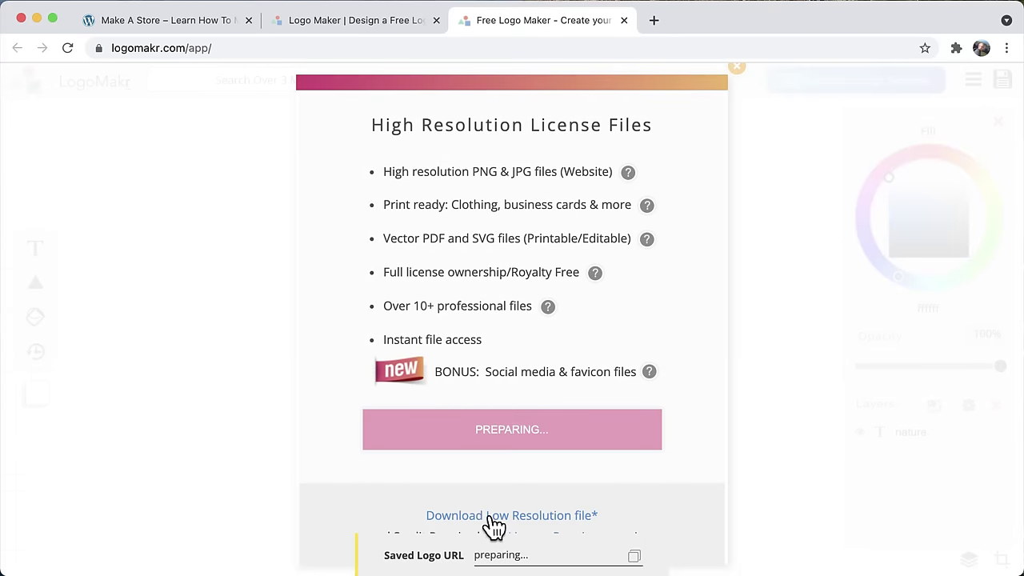
click(489, 518)
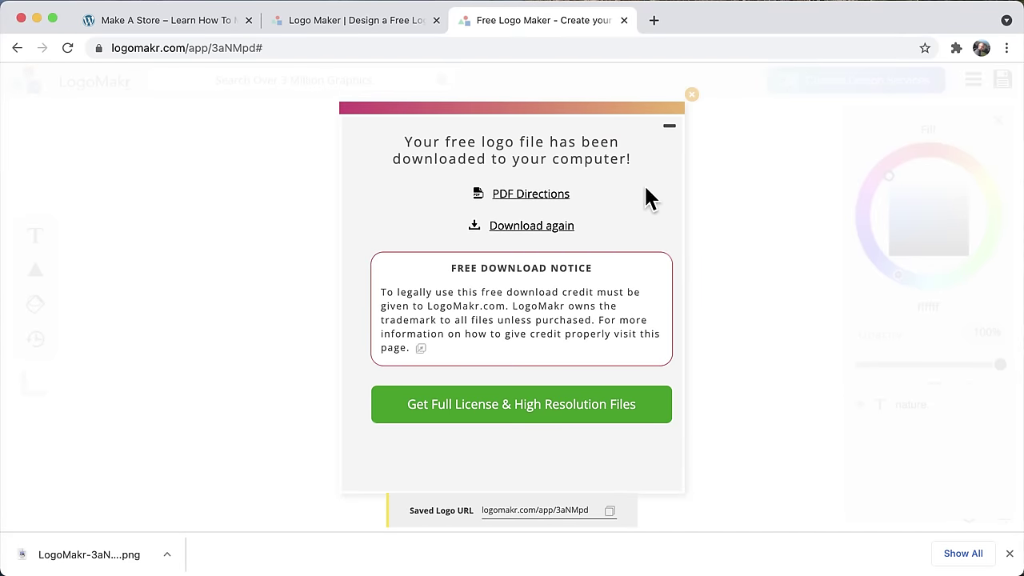
click(691, 95)
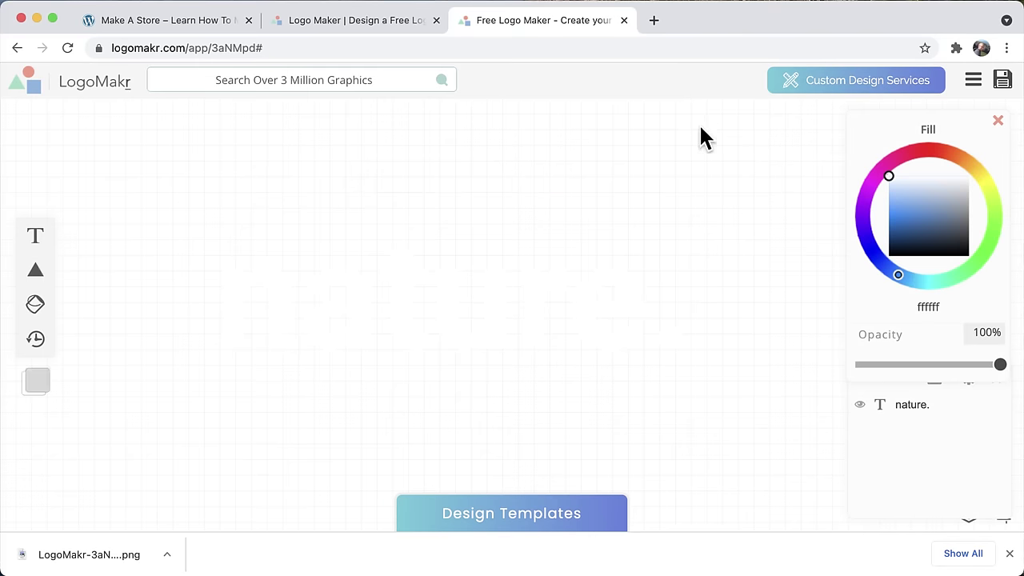
Recolour the 'nature.' text to the green 75c32c.
click(643, 246)
click(556, 278)
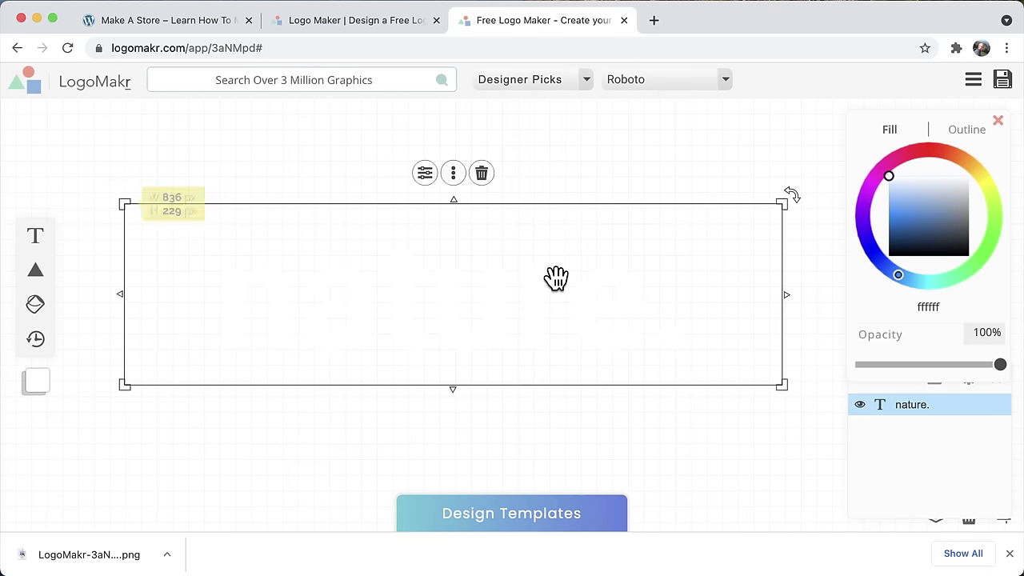
click(948, 221)
click(961, 233)
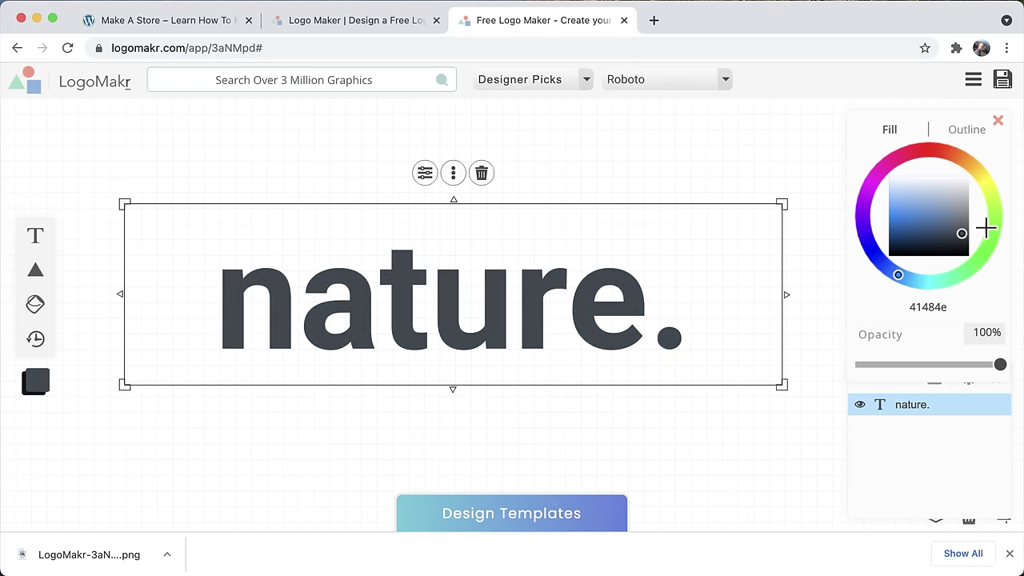
drag(993, 206, 988, 236)
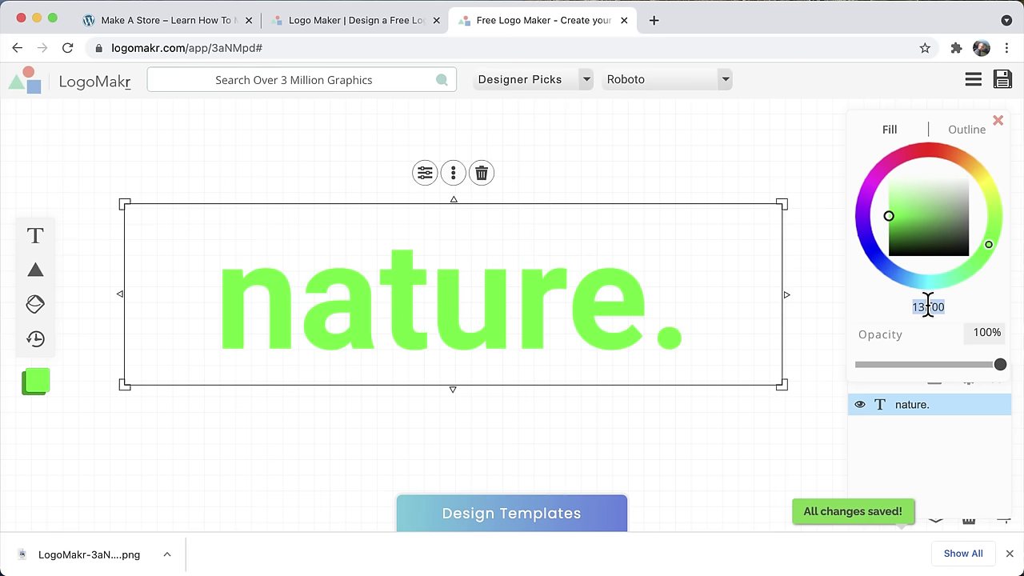
text(75c32c)
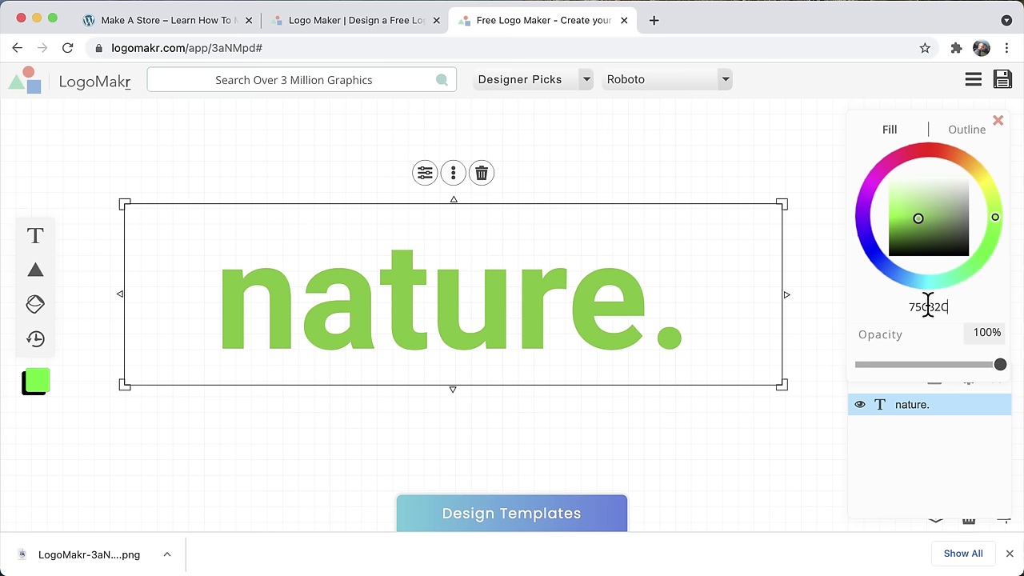
click(805, 165)
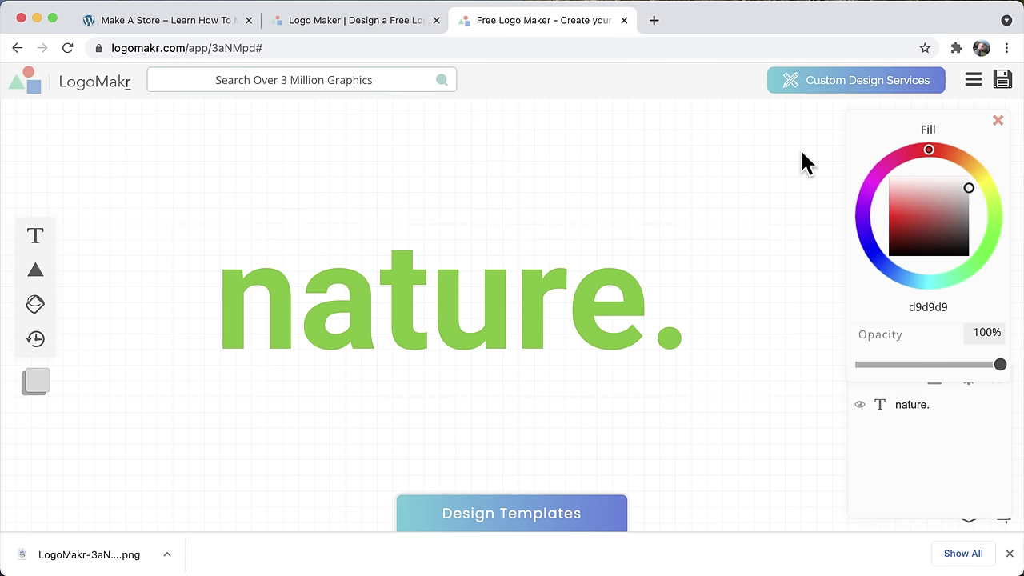
Download the green logo as a low-resolution file.
click(1000, 85)
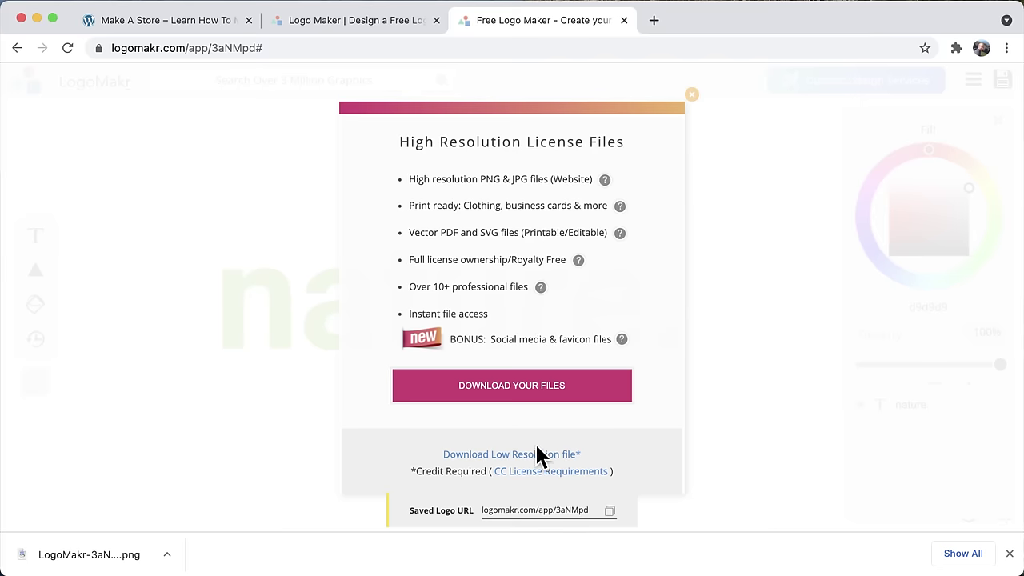
click(529, 453)
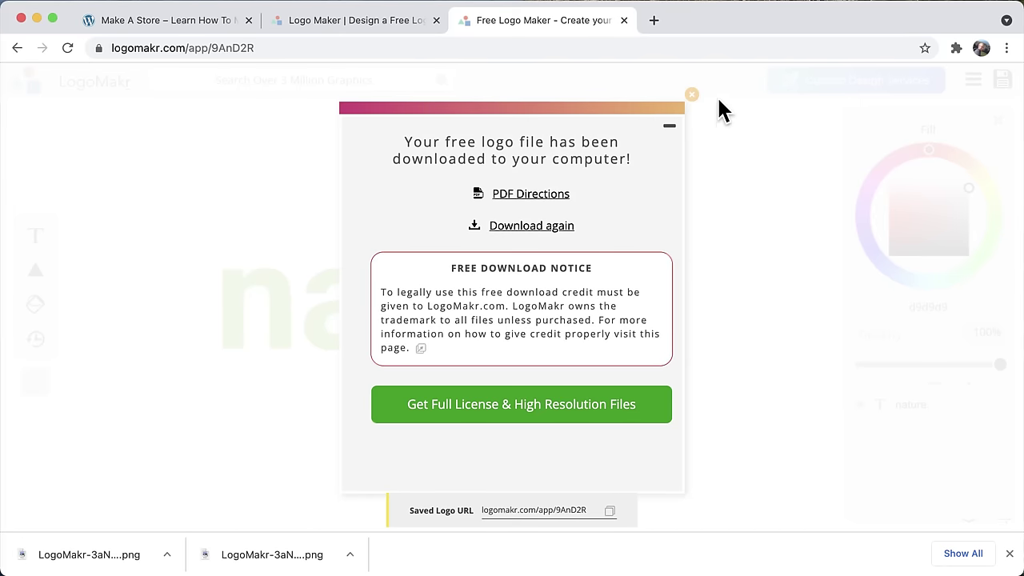
click(692, 95)
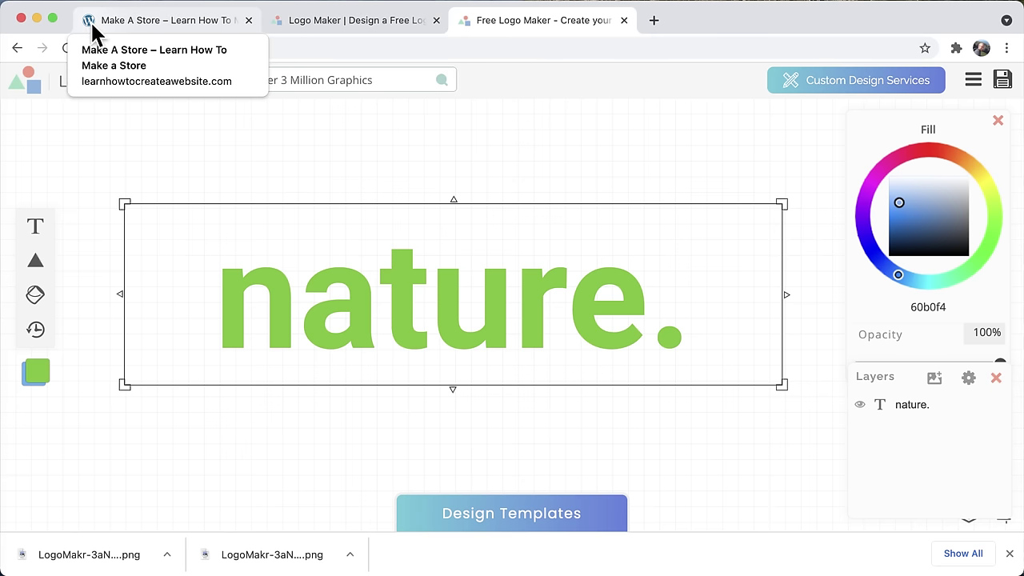
Cut the 'nature.' text down to just the letter 'n'.
click(656, 340)
double_click(681, 321)
click(679, 322)
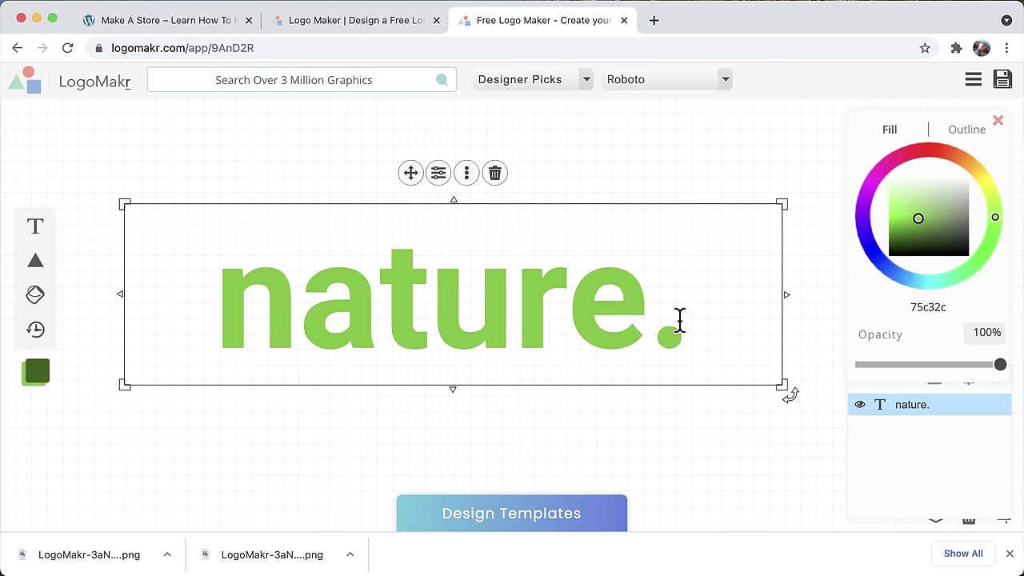
drag(679, 322, 342, 336)
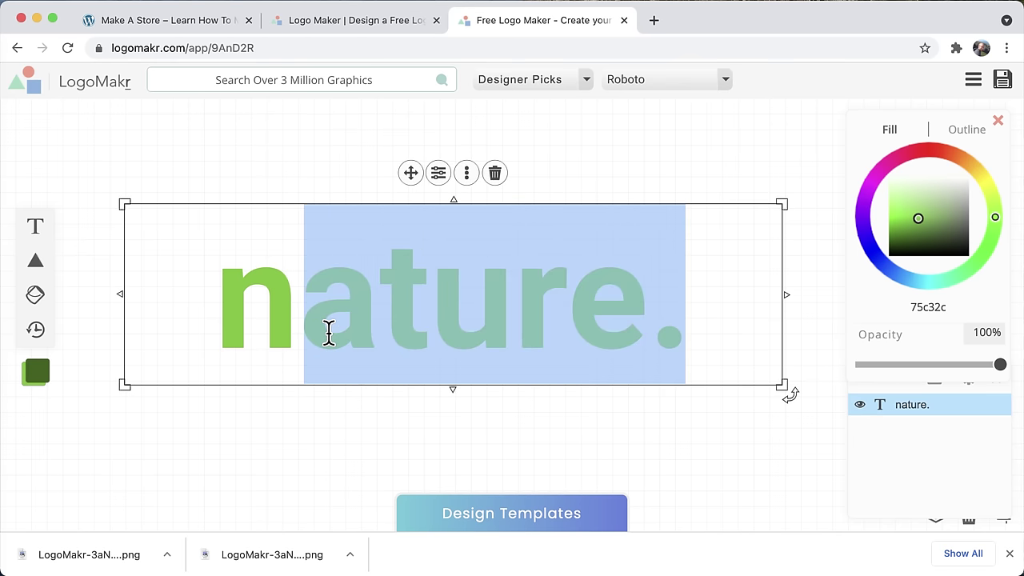
key(BackSpace)
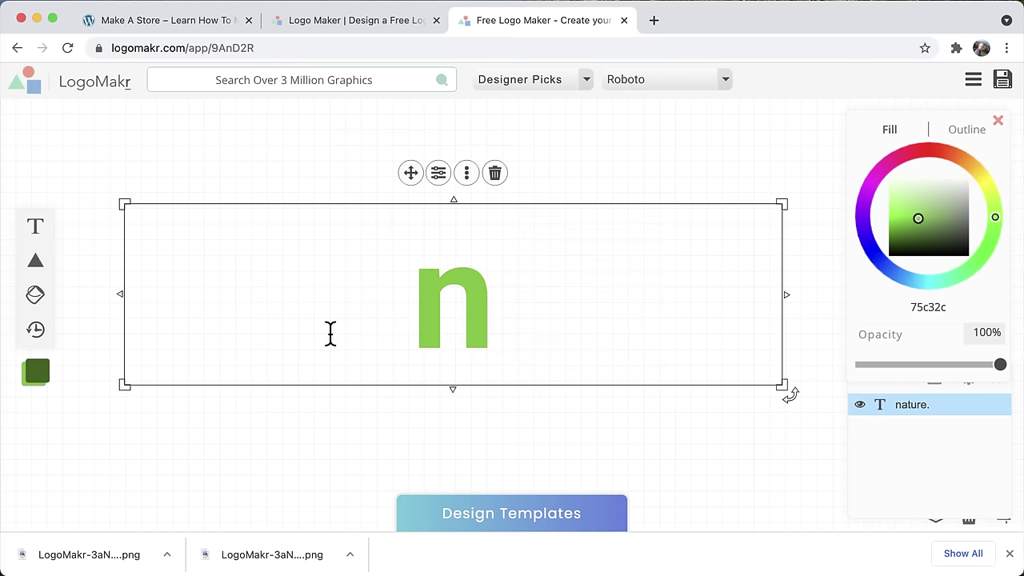
click(328, 431)
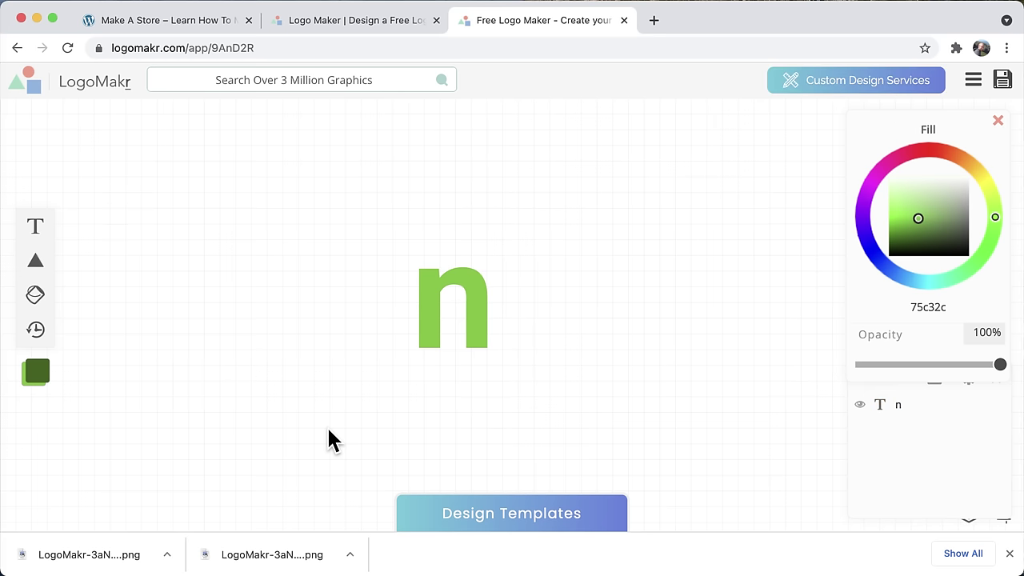
Add a circle shape and send it behind the n.
mouse_move(32, 269)
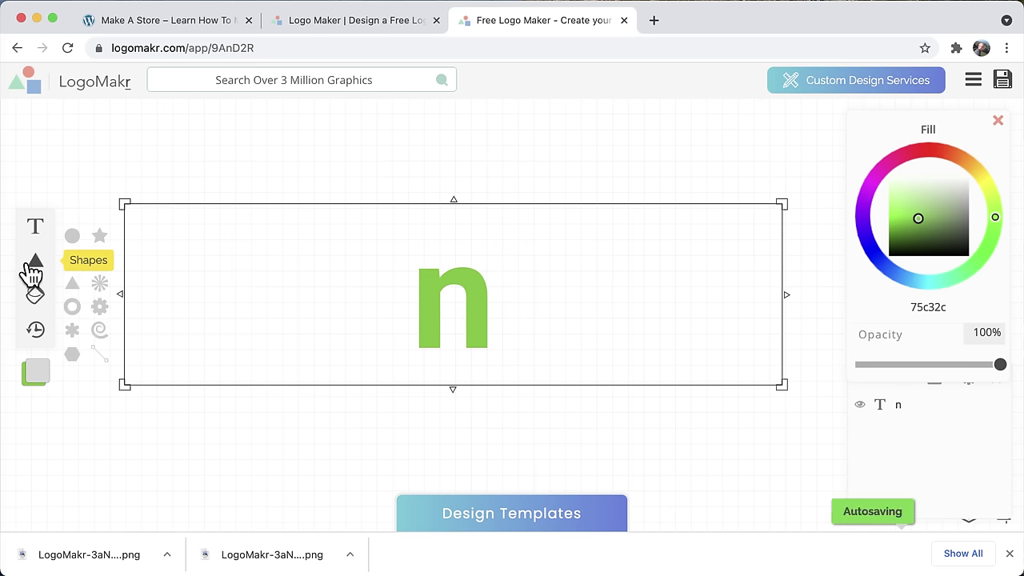
click(72, 236)
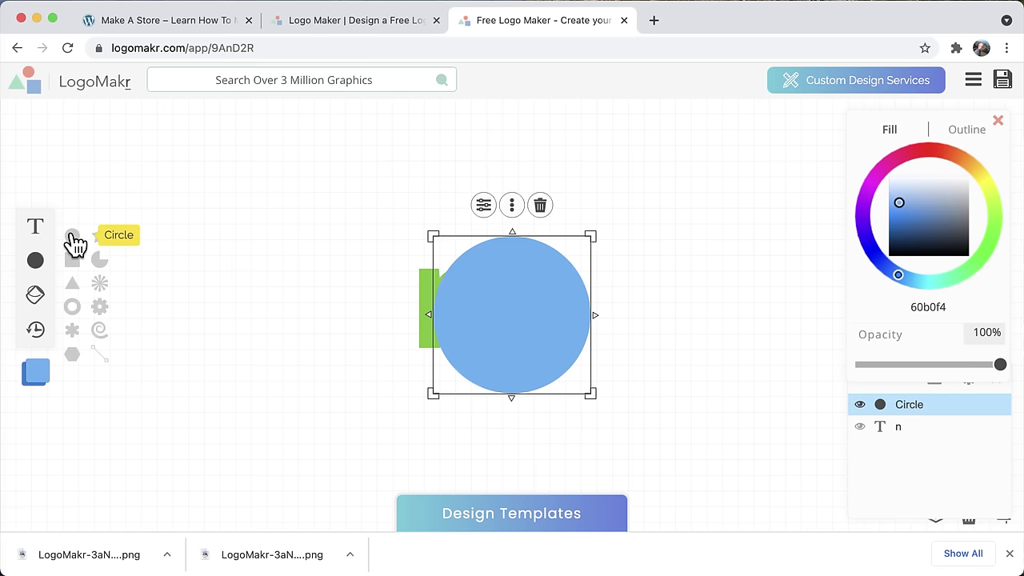
right_click(542, 283)
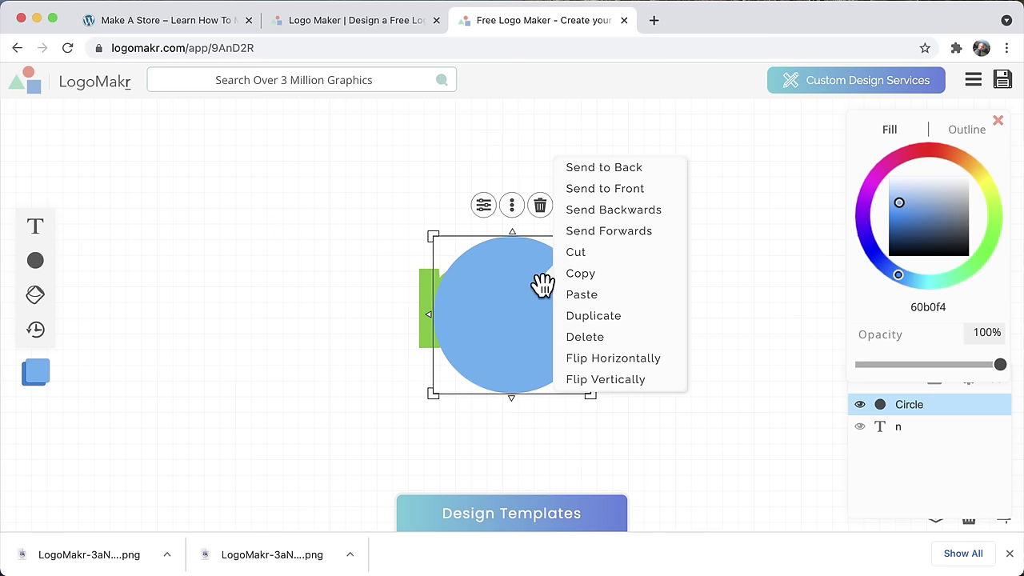
click(627, 209)
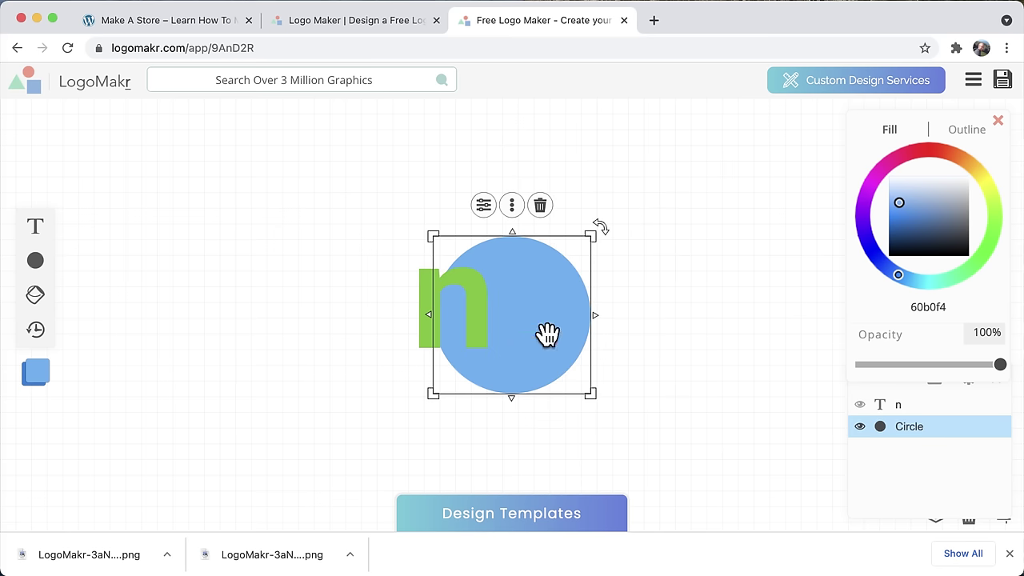
Centre the n text over the circle.
click(912, 406)
drag(400, 311, 462, 318)
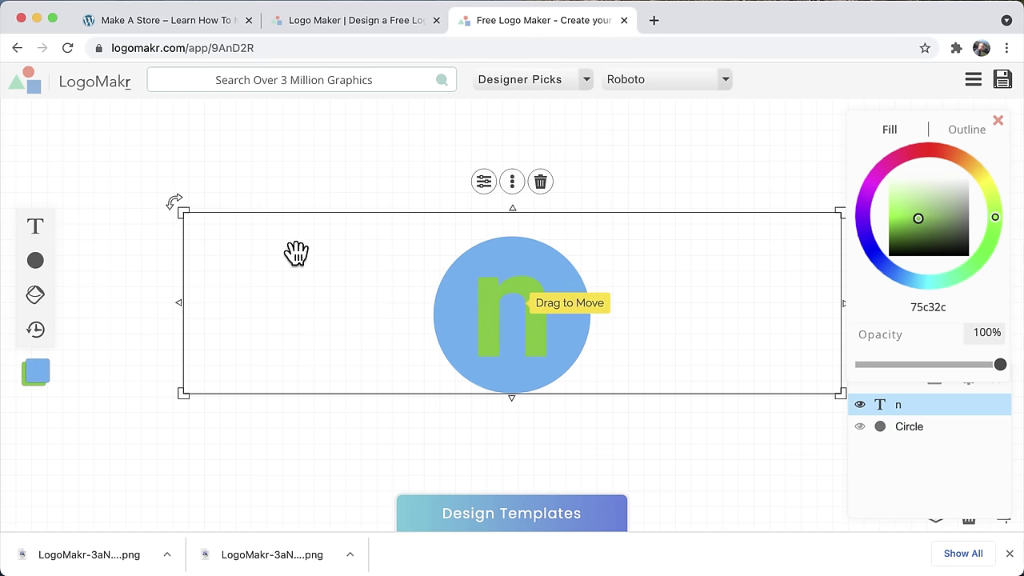
drag(177, 208, 142, 196)
mouse_move(356, 314)
mouse_down()
mouse_move(347, 315)
mouse_move(369, 328)
mouse_move(364, 317)
mouse_up()
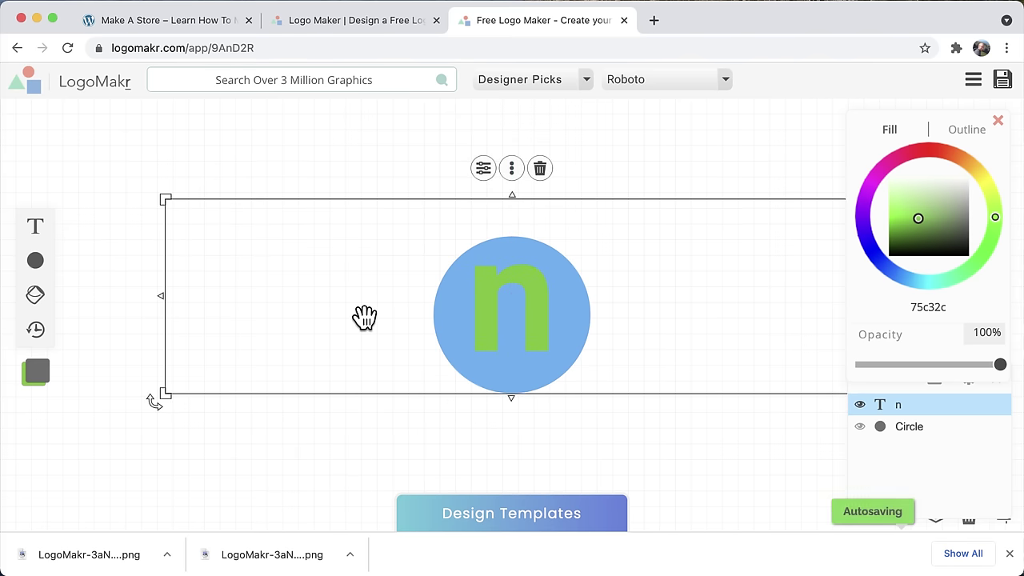
key(Down)
key(Down)
key(Down)
key(Down)
key(Down)
key(Down)
key(Down)
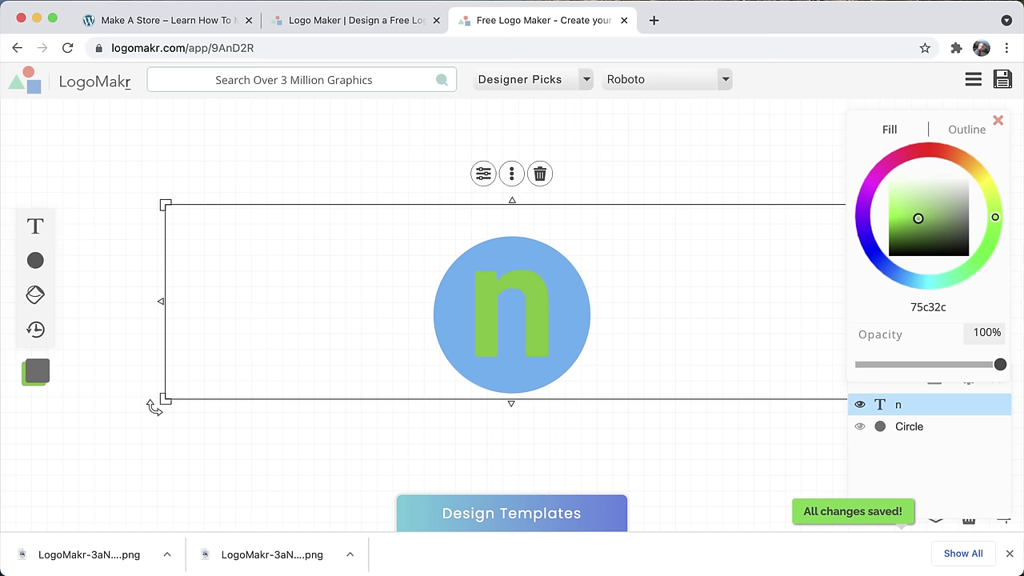
key(Right)
key(Right)
key(Down)
key(Right)
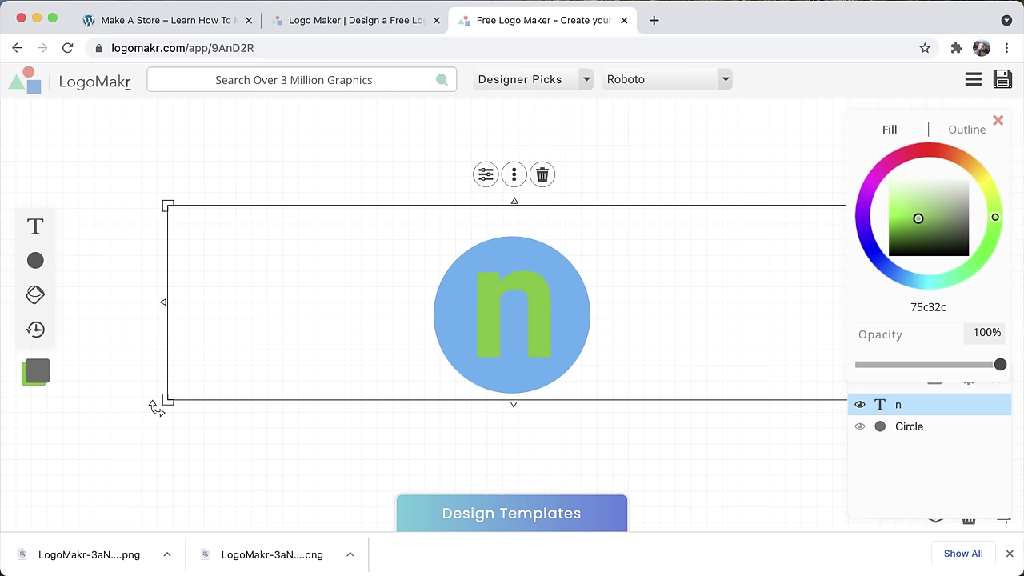
key(Left)
key(Up)
key(Up)
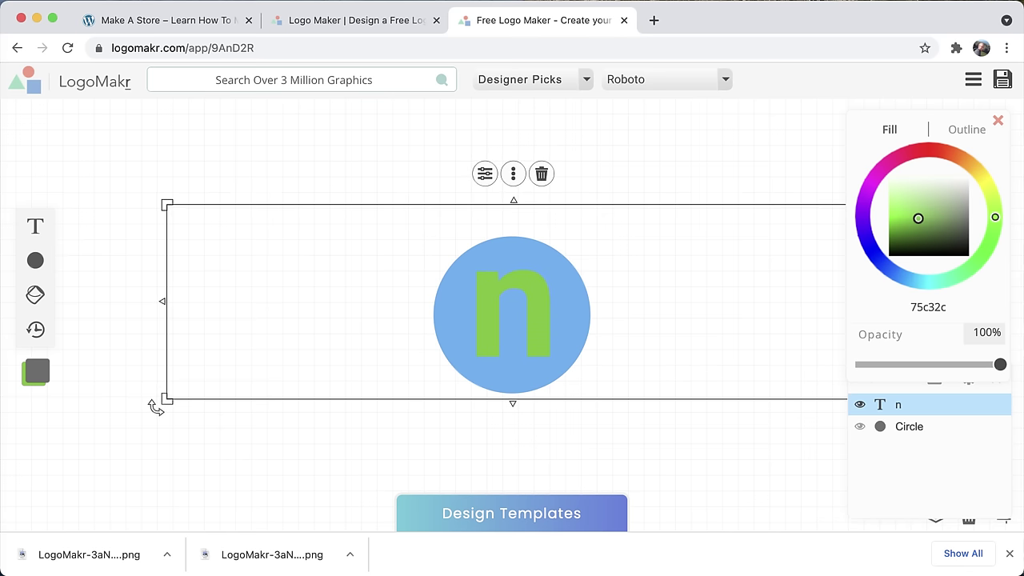
Fill the circle white, download the low-resolution icon, and close both LogoMakr tabs.
click(905, 428)
drag(948, 222, 867, 163)
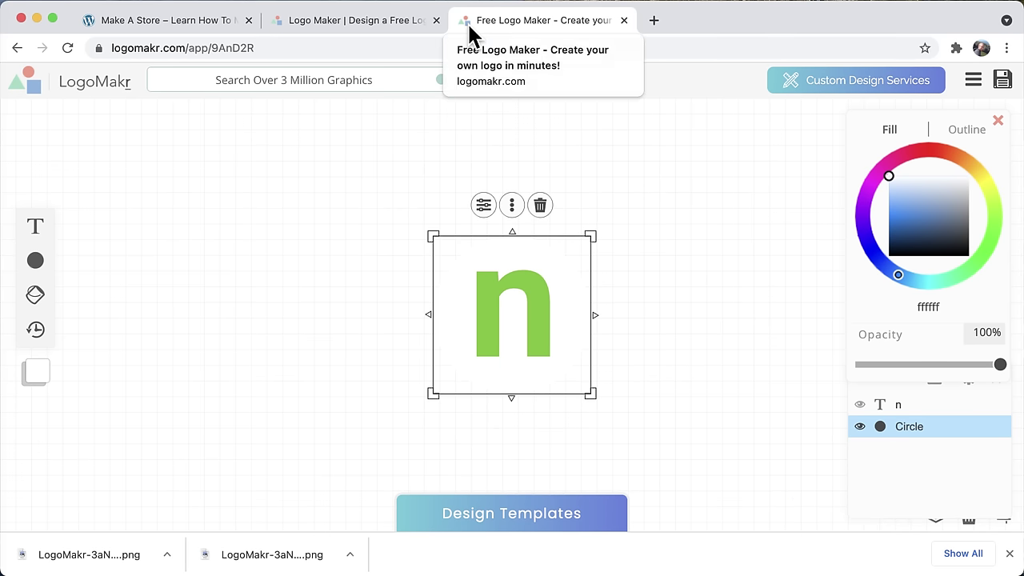
click(1002, 80)
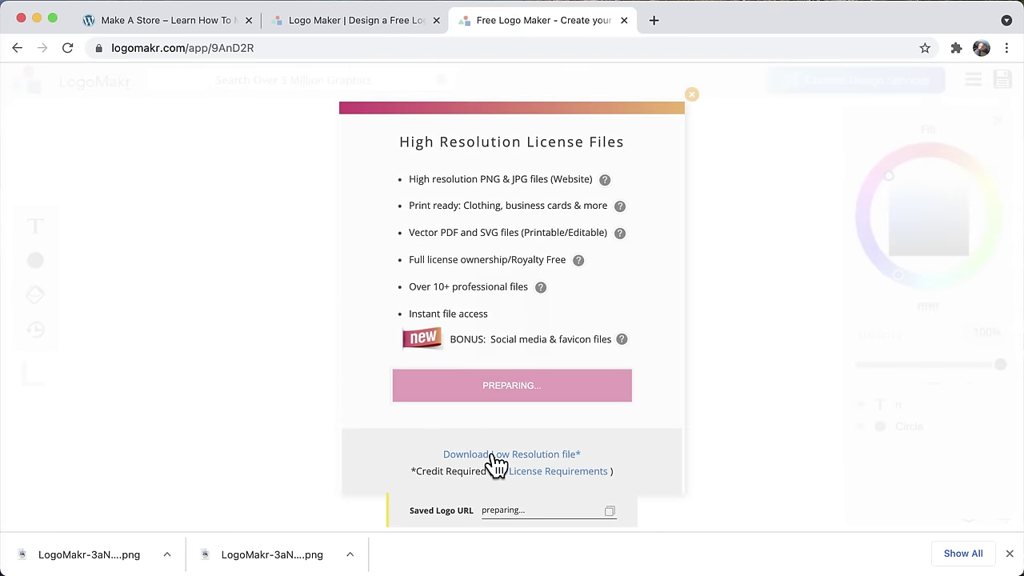
click(490, 454)
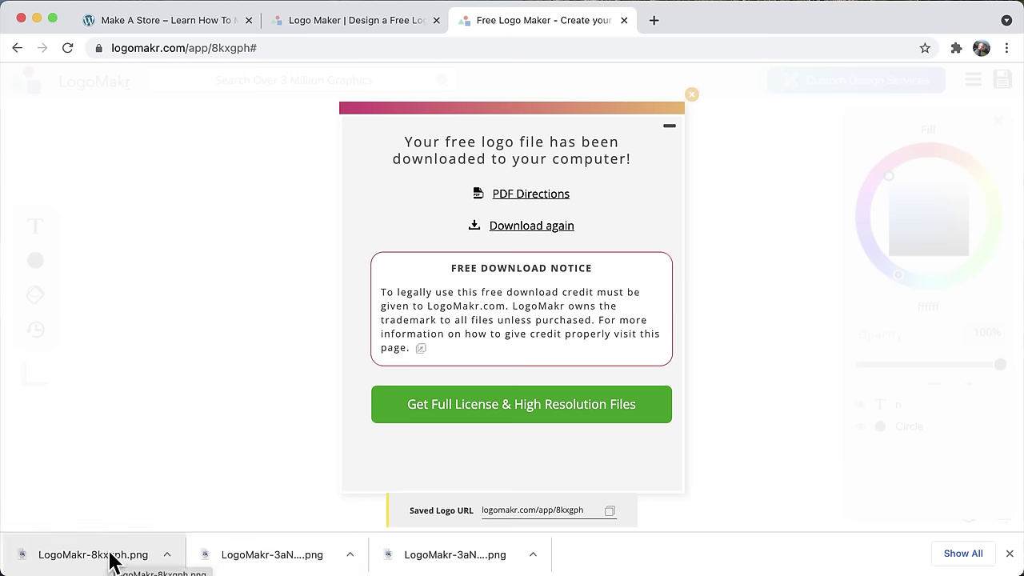
click(624, 20)
click(436, 20)
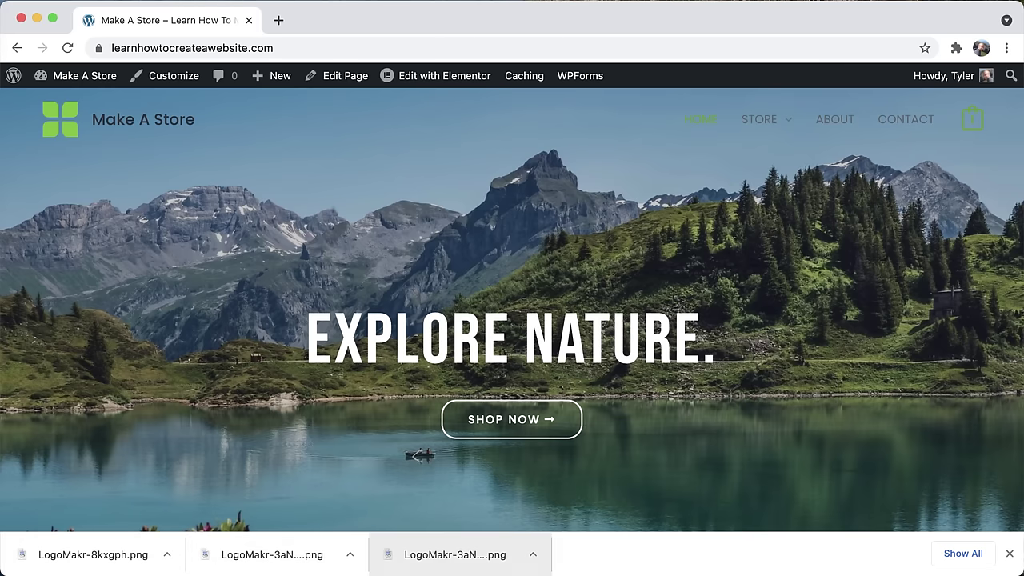
Go to the Transparent Header settings in the Customizer's Header Builder.
click(1009, 553)
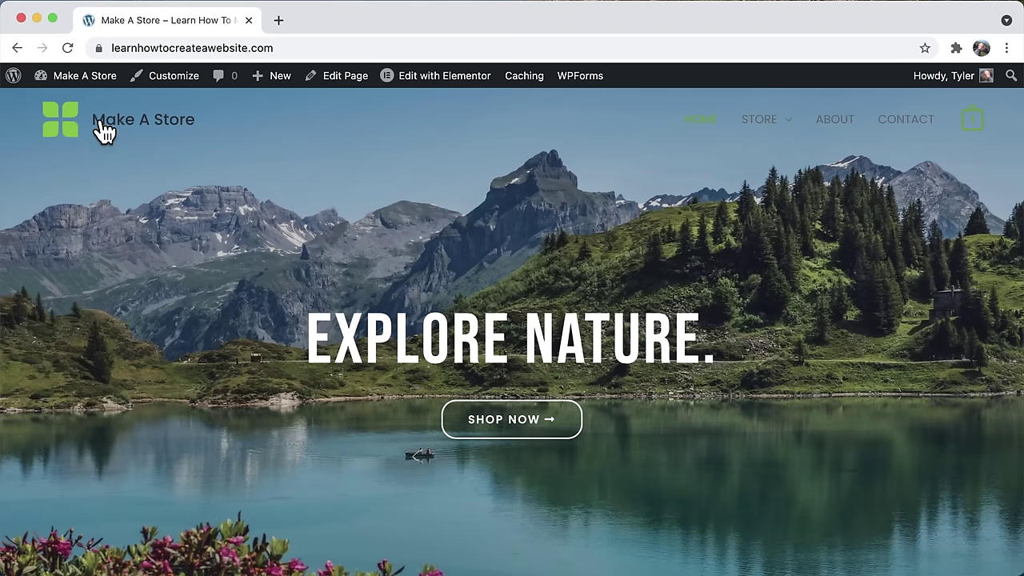
click(178, 76)
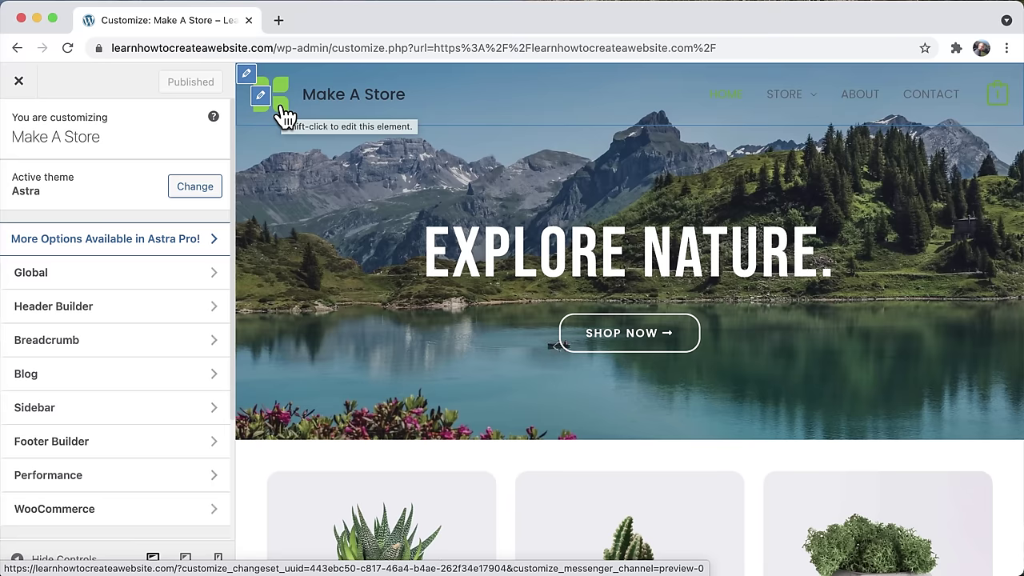
click(117, 311)
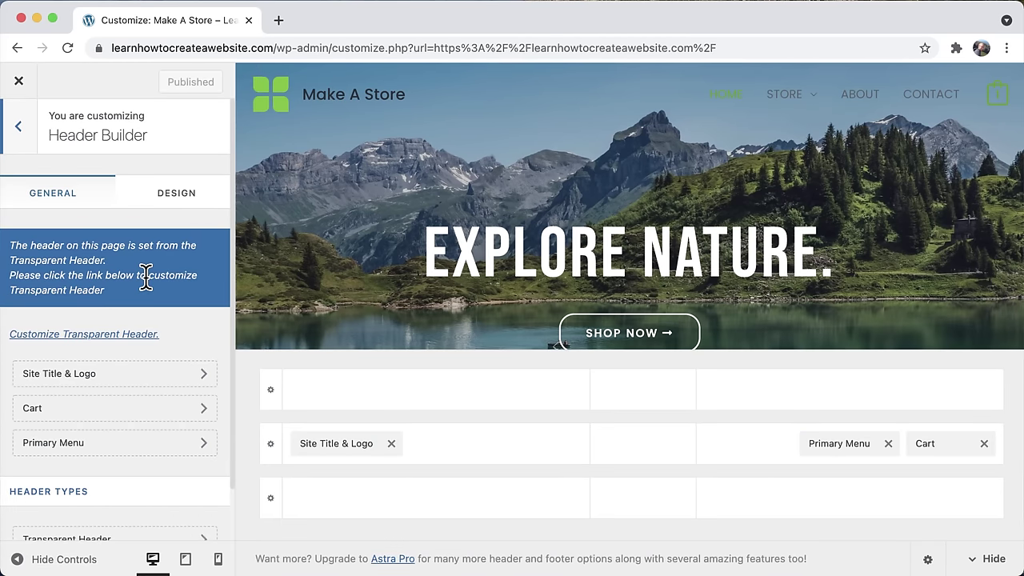
scroll(146, 275, down, 2)
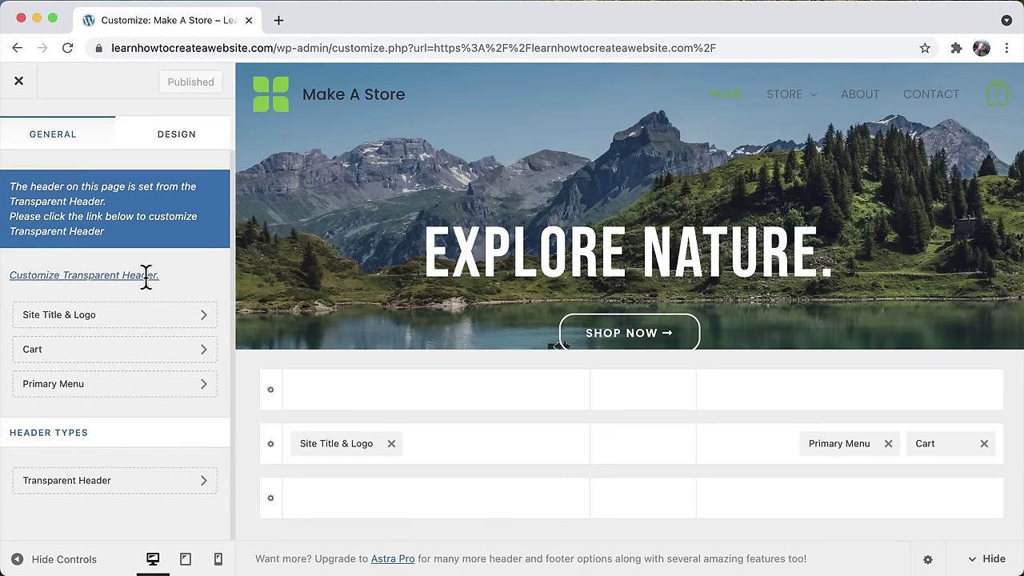
click(110, 483)
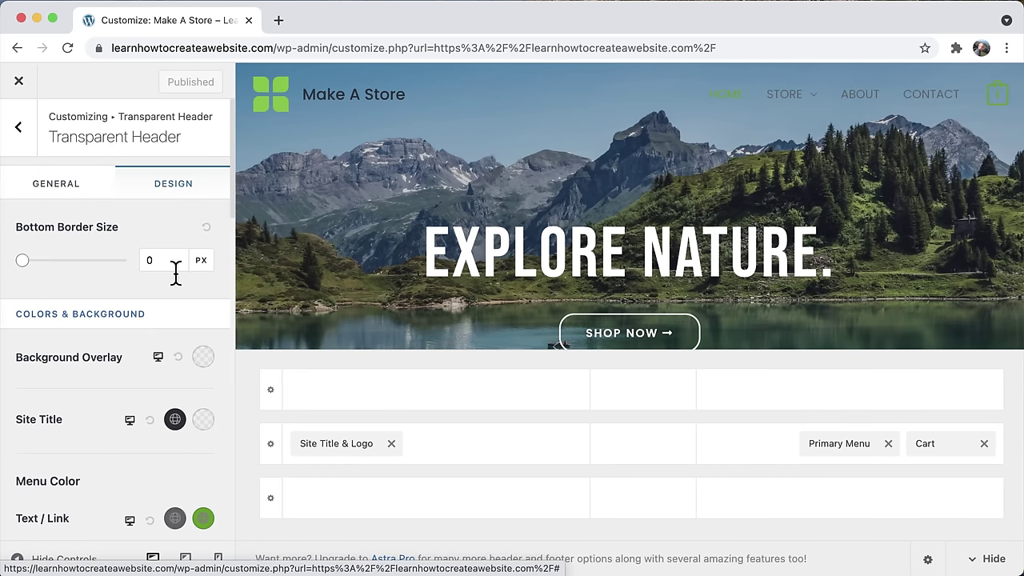
scroll(177, 304, down, 2)
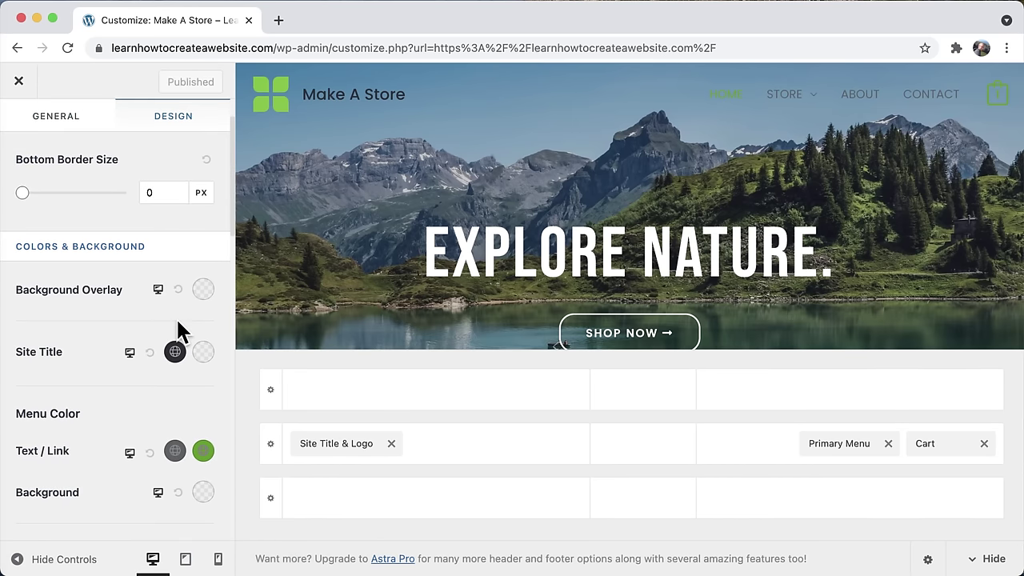
Set the transparent header's menu link and link hover colours to white.
click(174, 452)
scroll(156, 488, down, 1)
scroll(158, 486, down, 1)
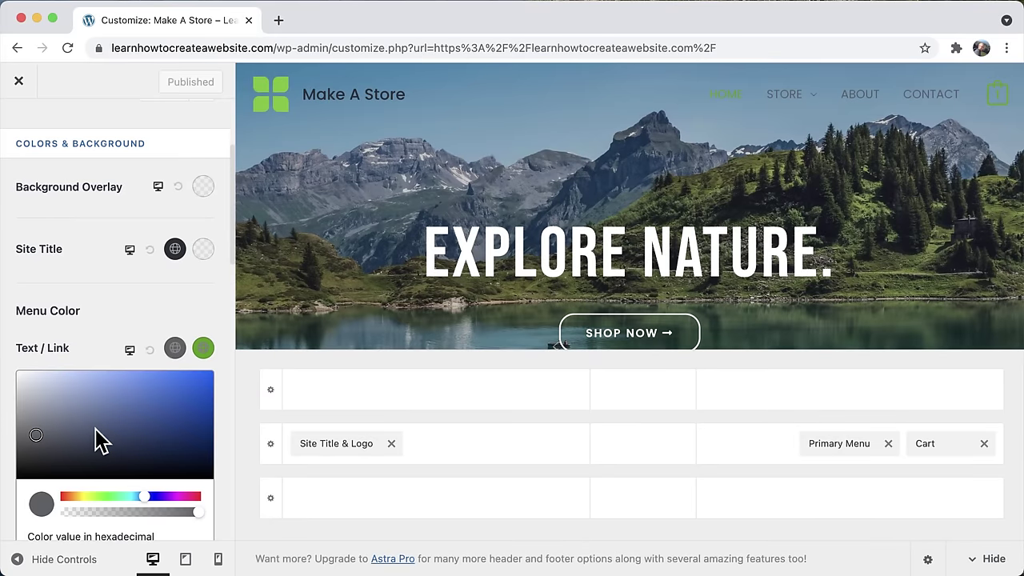
drag(101, 441, 18, 371)
key(Escape)
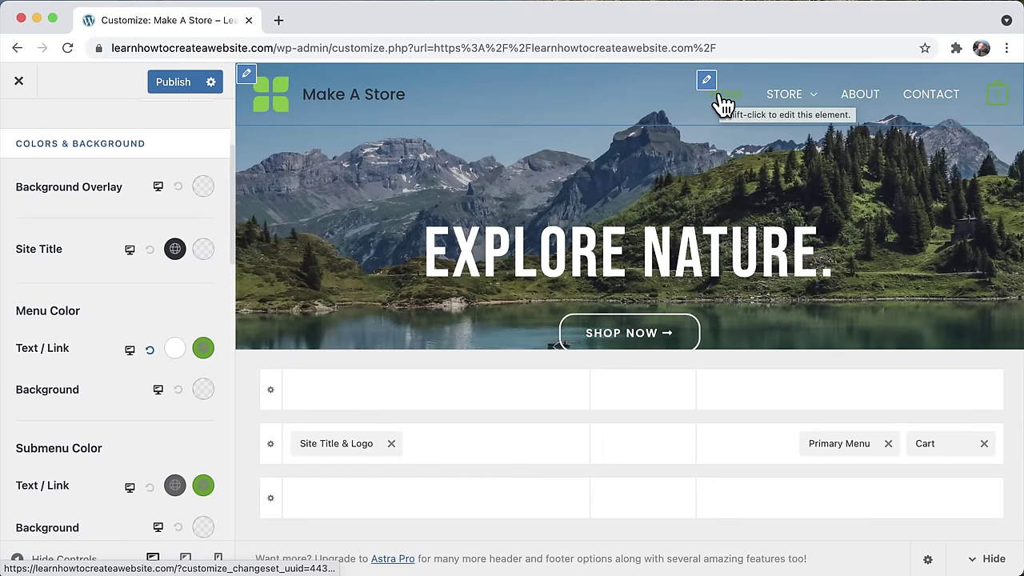
click(203, 348)
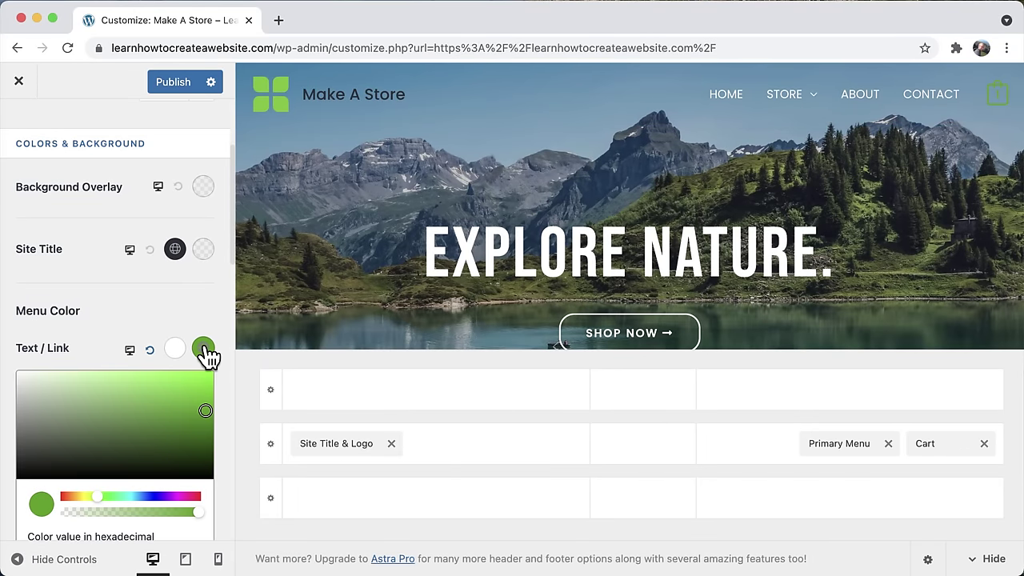
drag(133, 406, 7, 365)
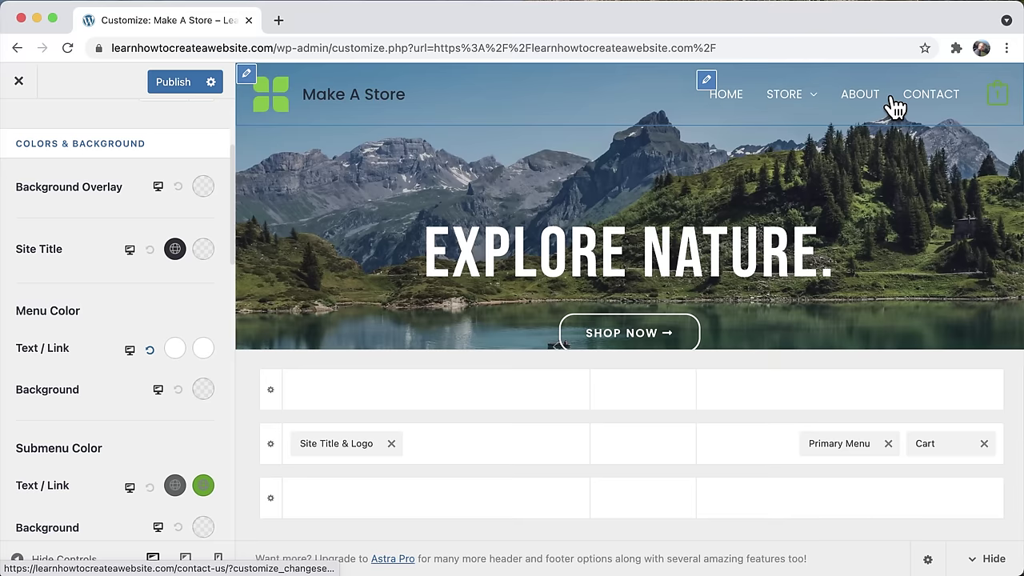
Make the transparent header's Woo cart icon colour white.
mouse_move(997, 97)
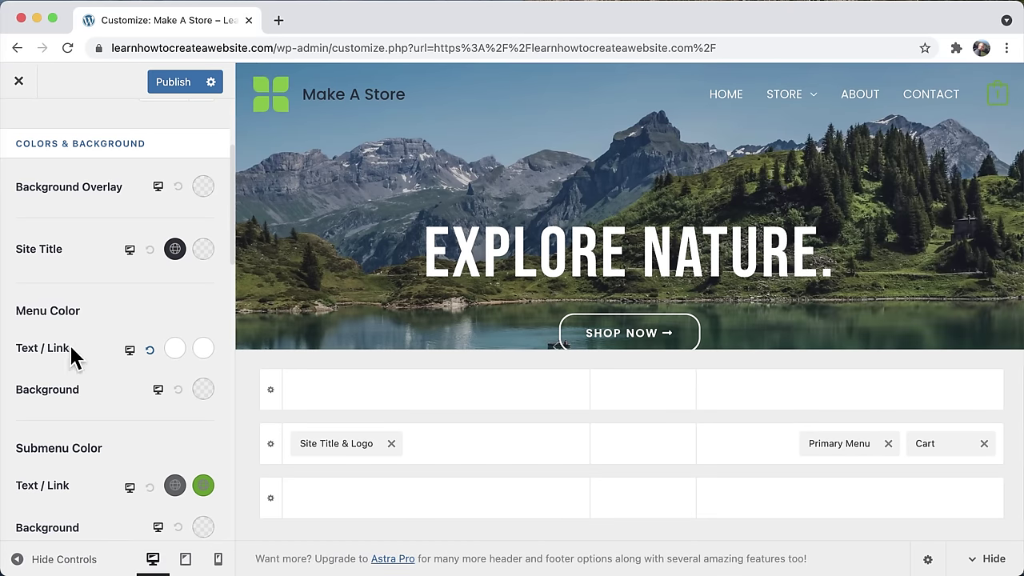
scroll(72, 358, down, 10)
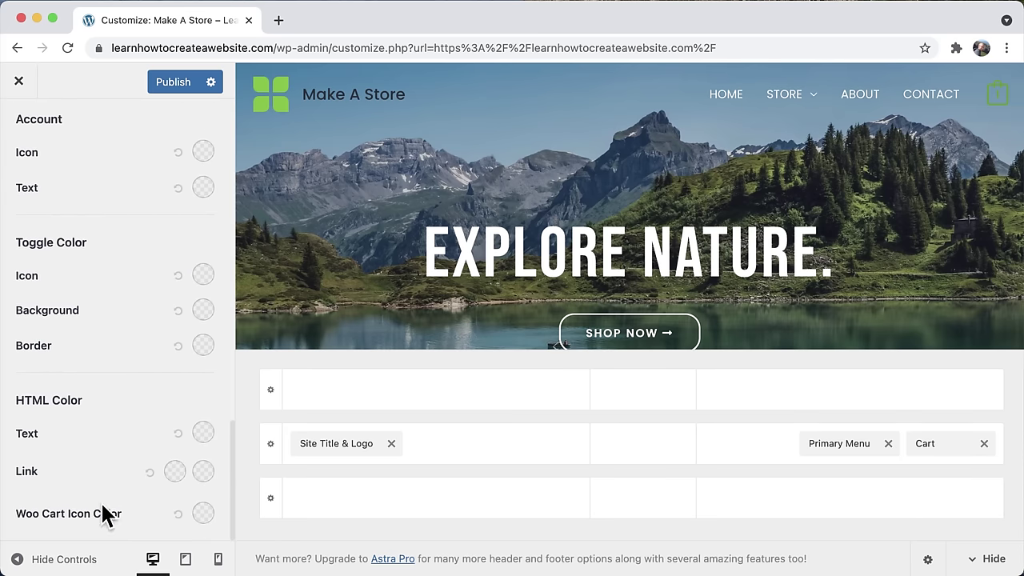
click(201, 516)
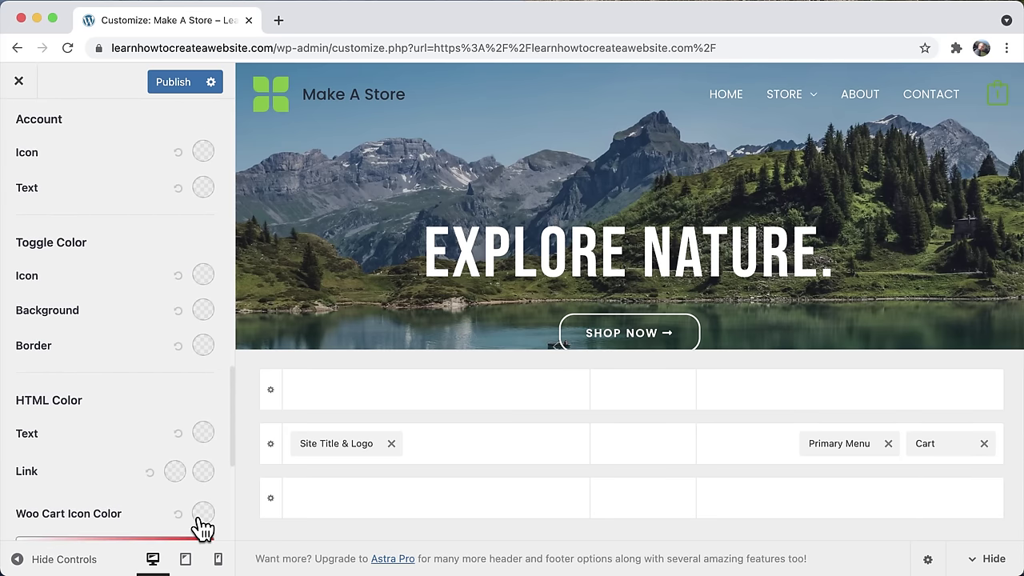
drag(73, 290, 0, 224)
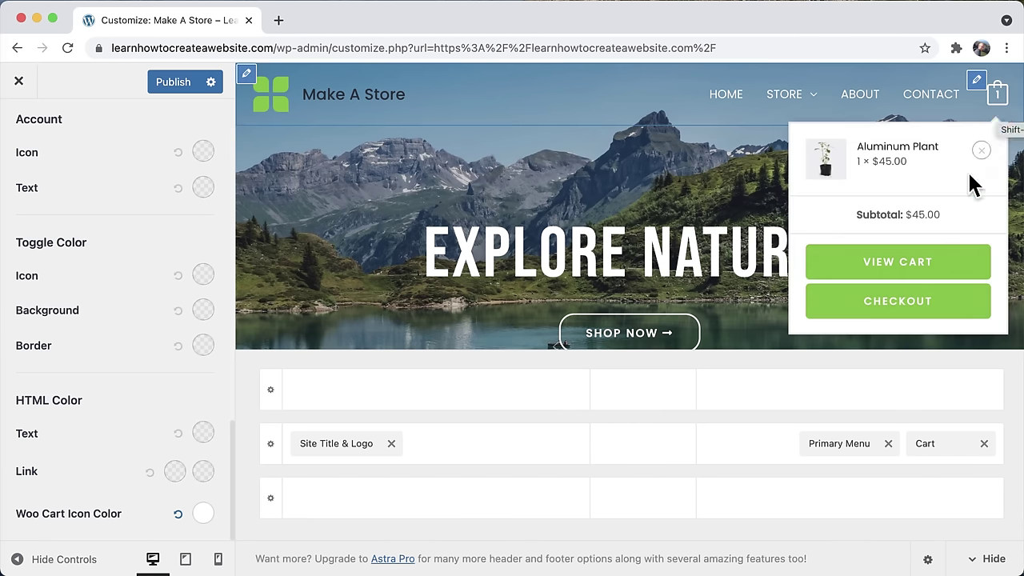
Set the header cart's border radius to 8, briefly trying the logo centred before returning it left.
click(946, 446)
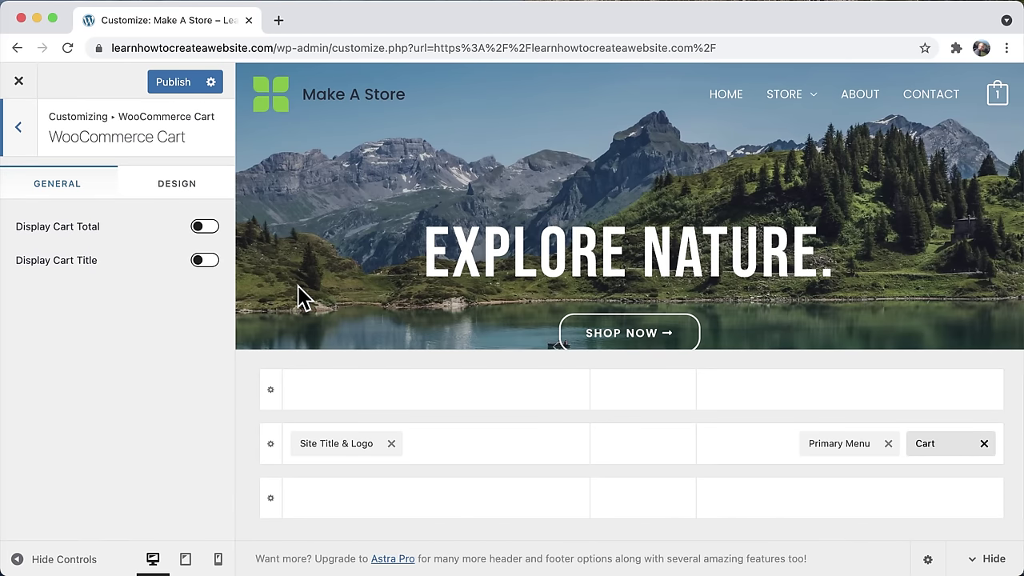
click(175, 186)
click(150, 367)
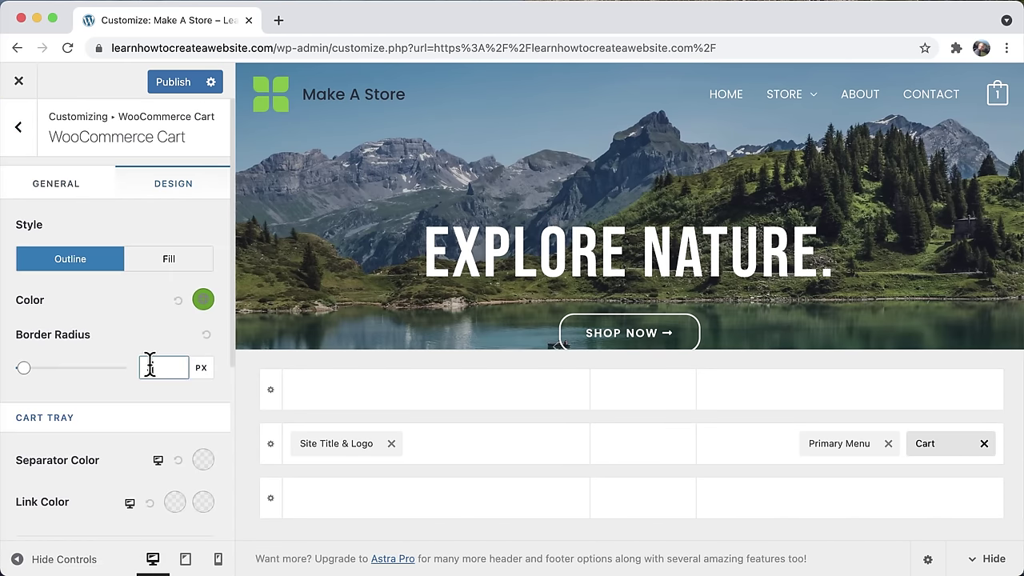
key(BackSpace)
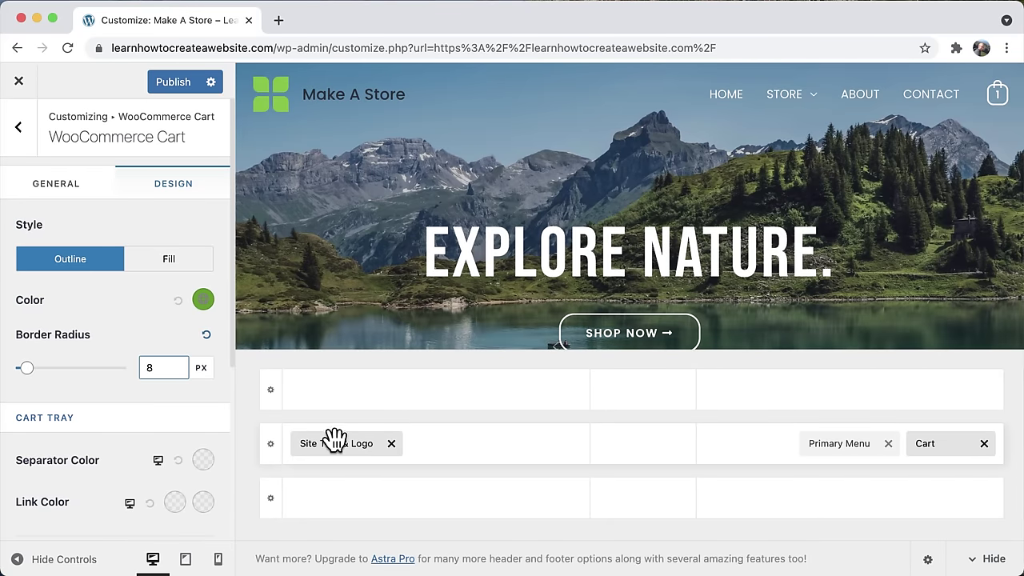
drag(326, 438, 612, 468)
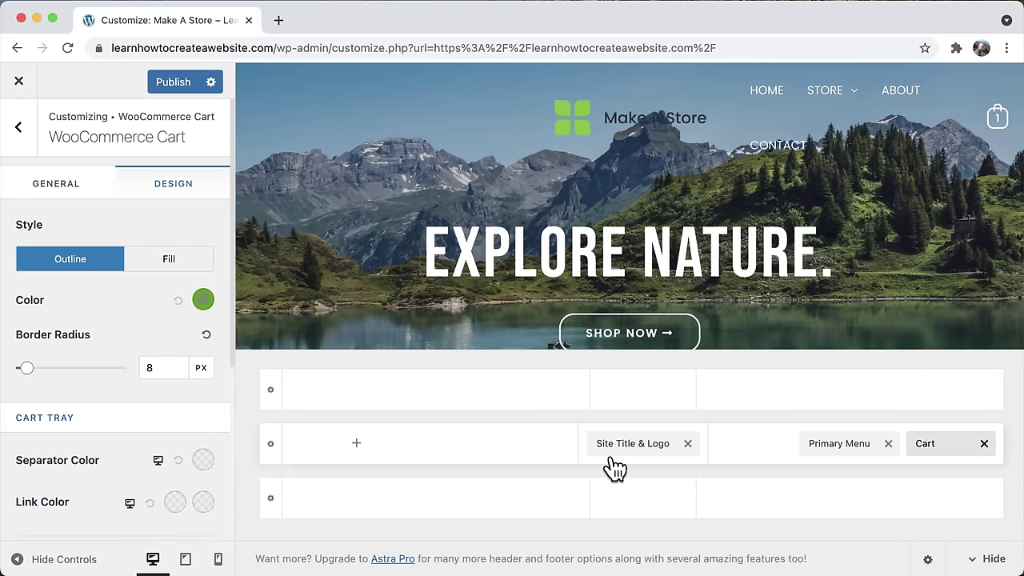
drag(611, 463, 397, 448)
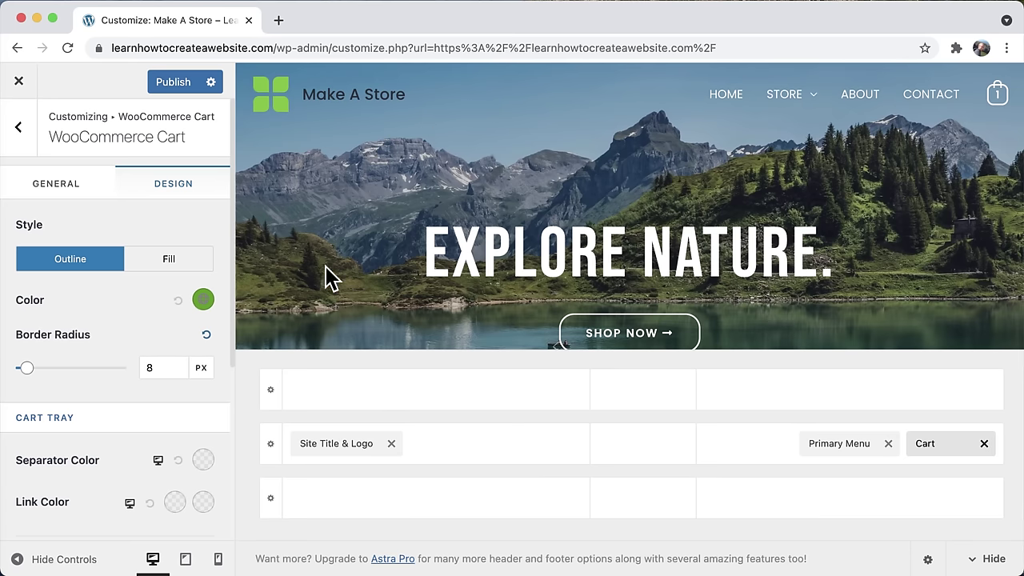
Load the Shop page in the Customizer preview.
mouse_move(997, 98)
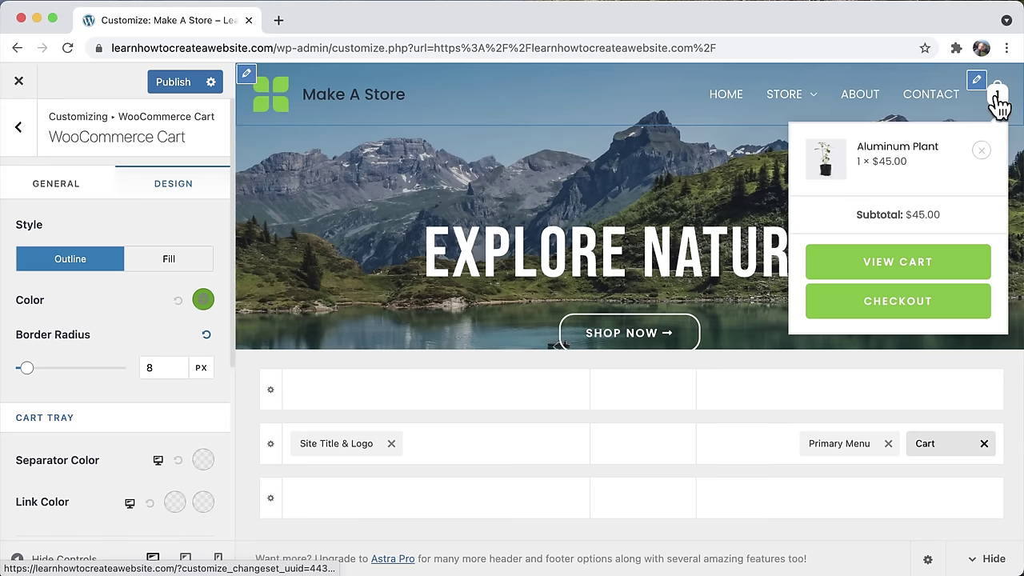
mouse_move(782, 99)
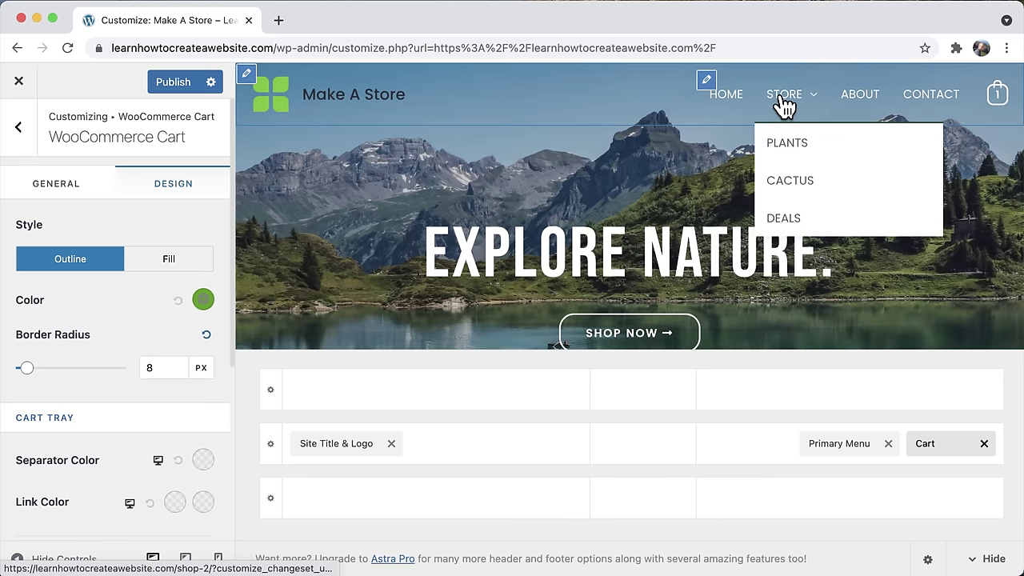
click(784, 101)
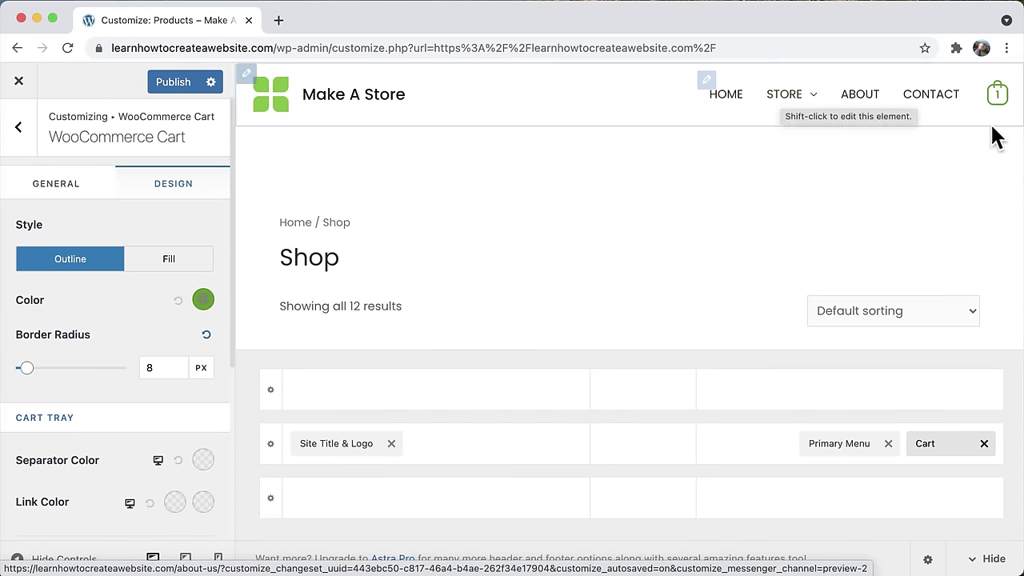
Change the header cart colour to lighter green #75c32c.
mouse_move(998, 97)
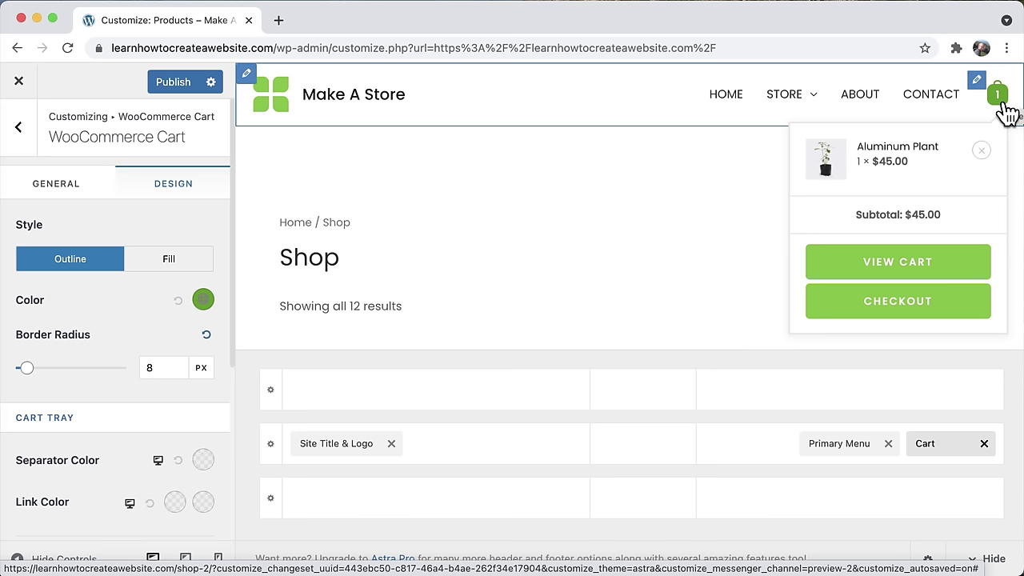
click(203, 300)
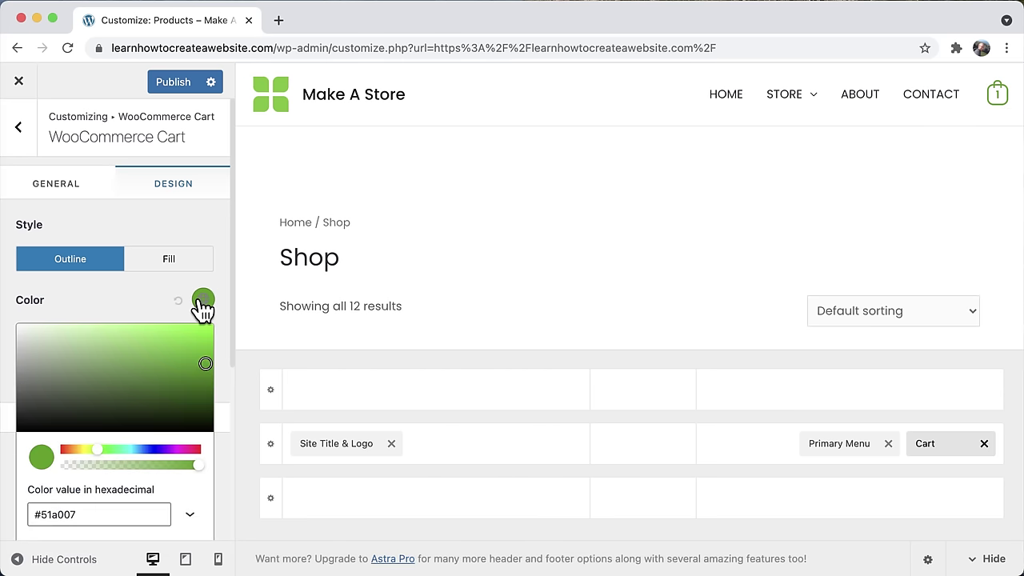
double_click(63, 514)
text(75c32c)
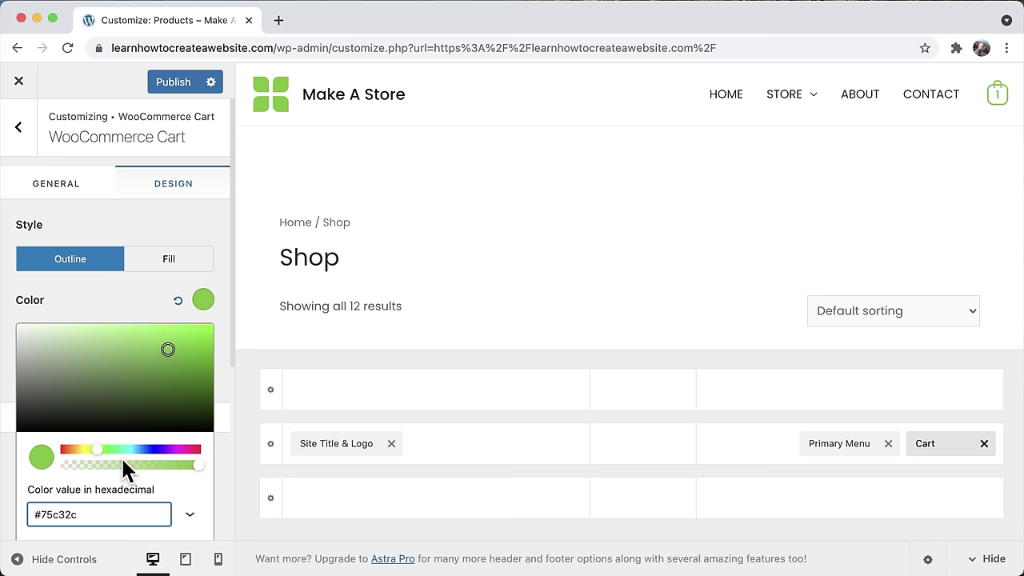
Hide the site title and upload the green nature. logo as the uncropped site logo.
click(344, 446)
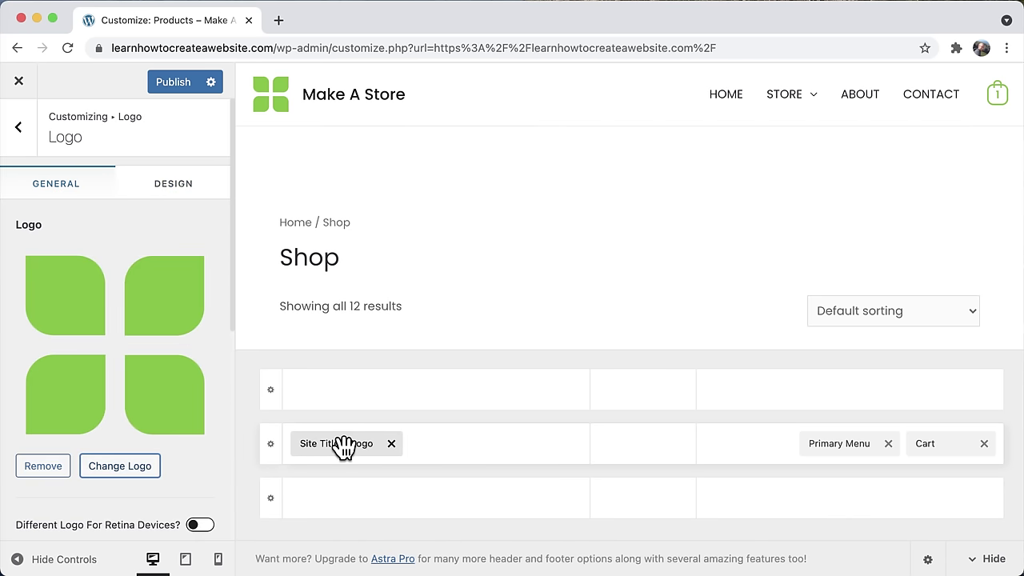
scroll(155, 389, down, 5)
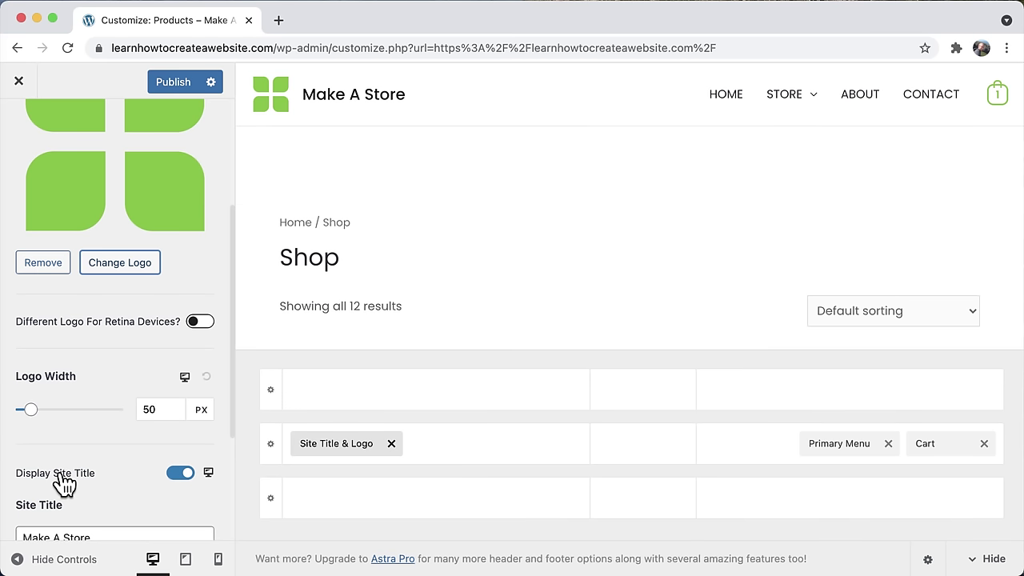
click(183, 474)
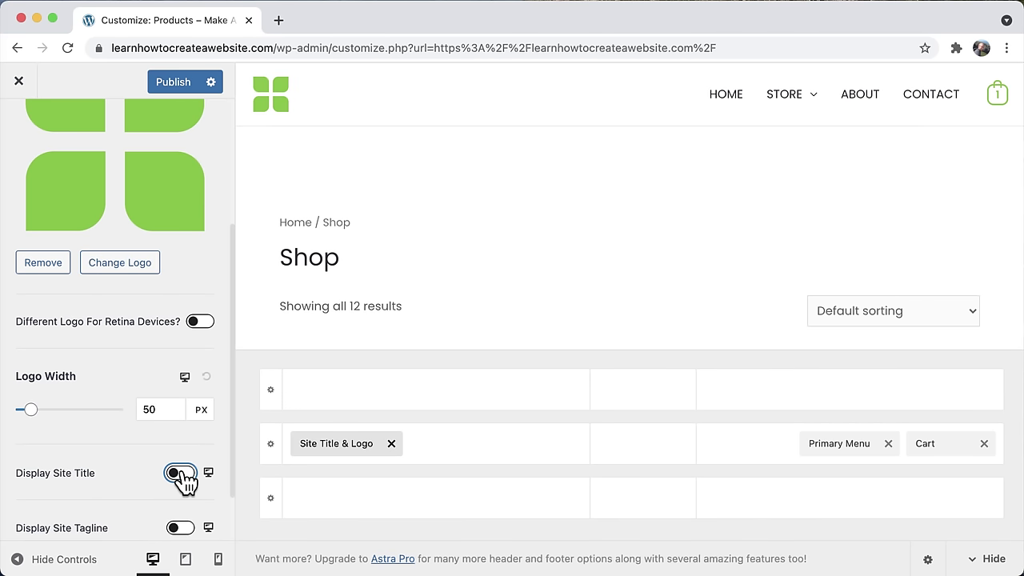
scroll(182, 472, up, 3)
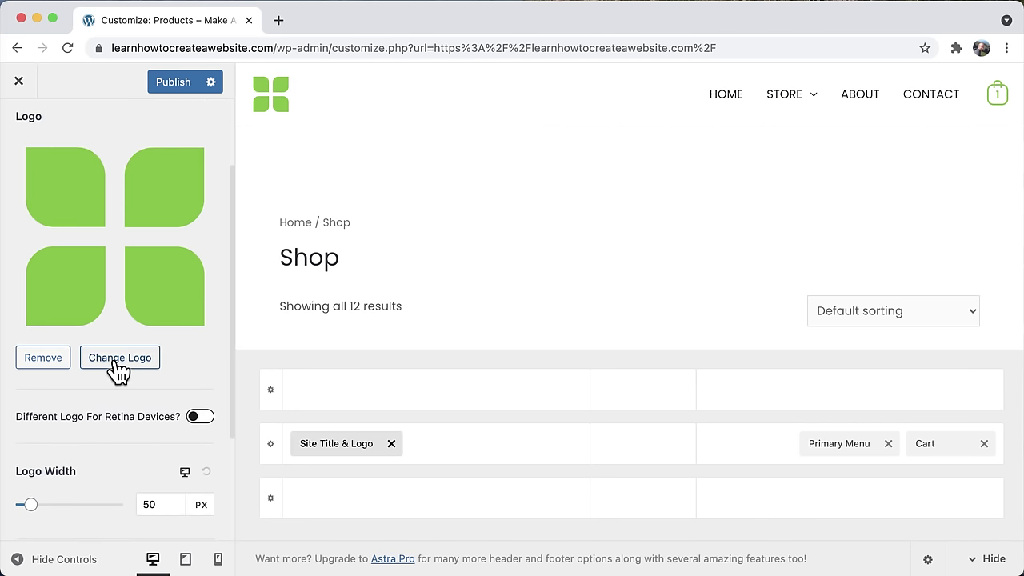
click(118, 368)
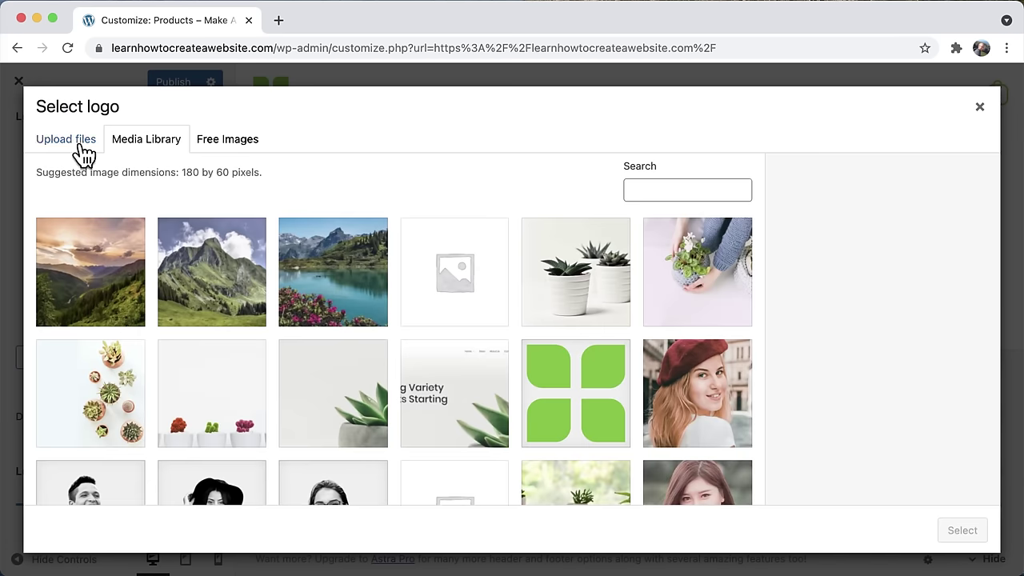
click(83, 149)
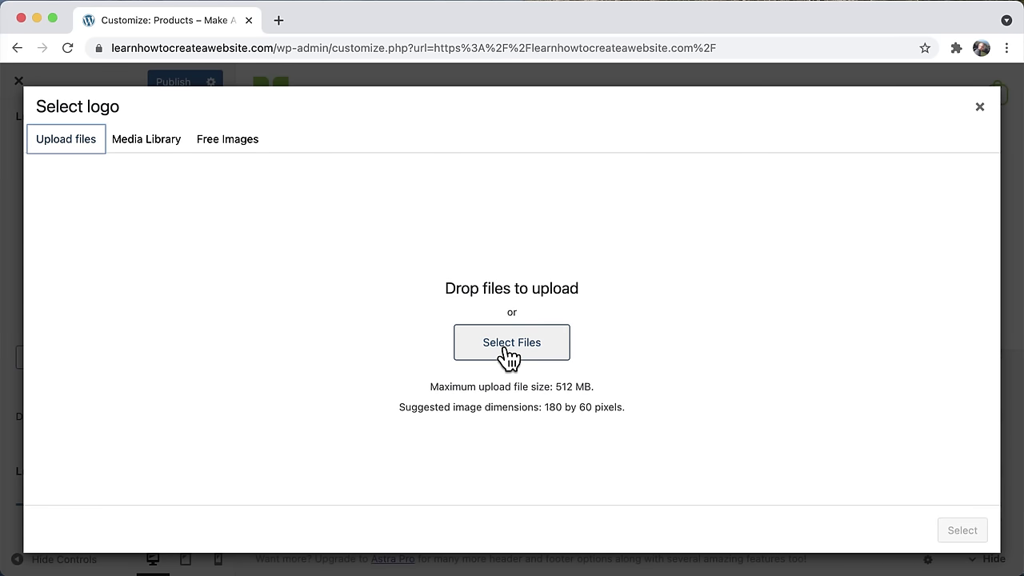
drag(376, 575, 472, 336)
click(957, 538)
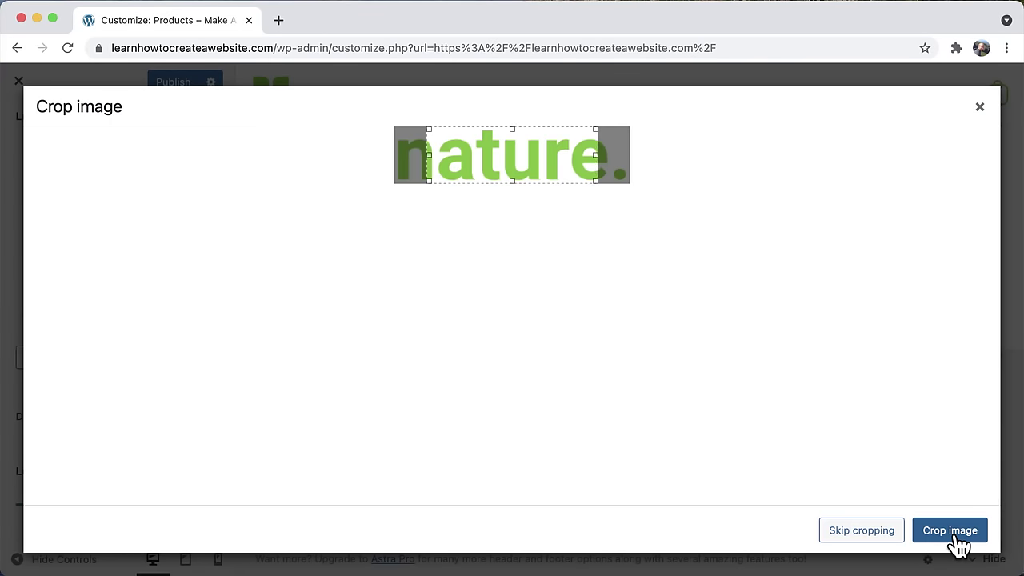
click(857, 537)
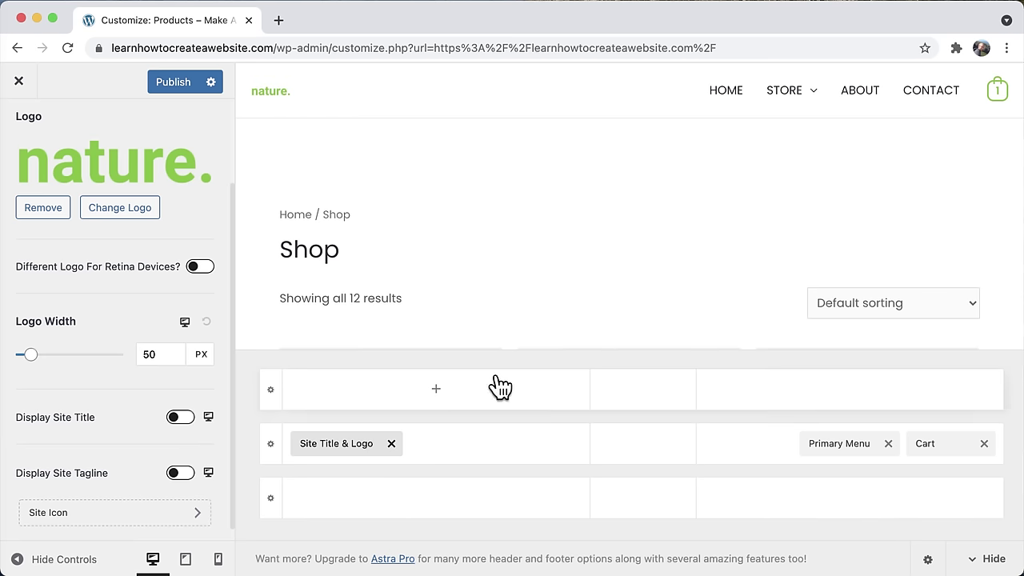
Set the logo width to 130 px and show the home page in the preview.
click(152, 352)
key(BackSpace)
key(BackSpace)
text(1)
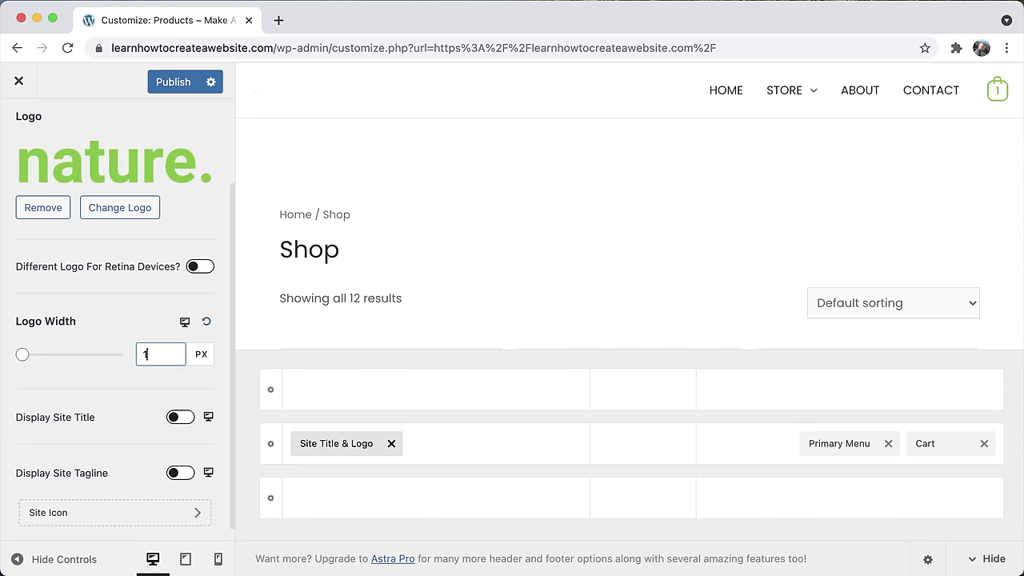
text(30)
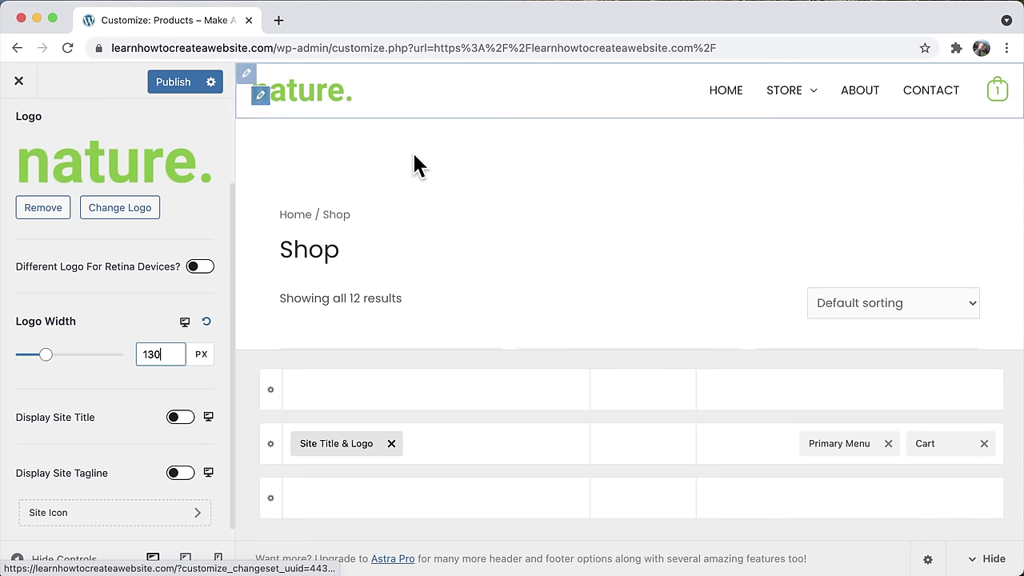
click(732, 92)
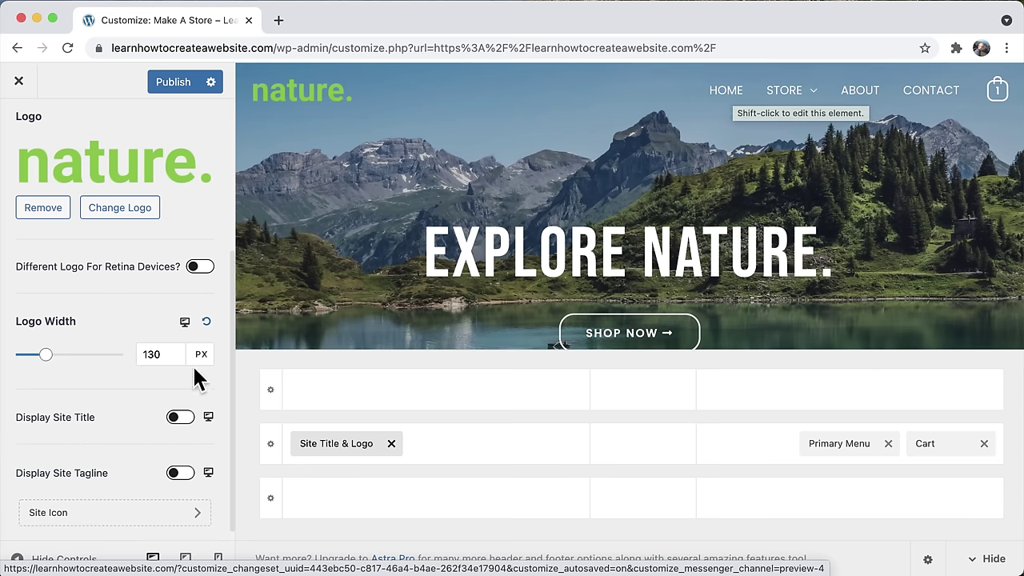
scroll(160, 351, down, 1)
click(152, 344)
scroll(158, 334, up, 3)
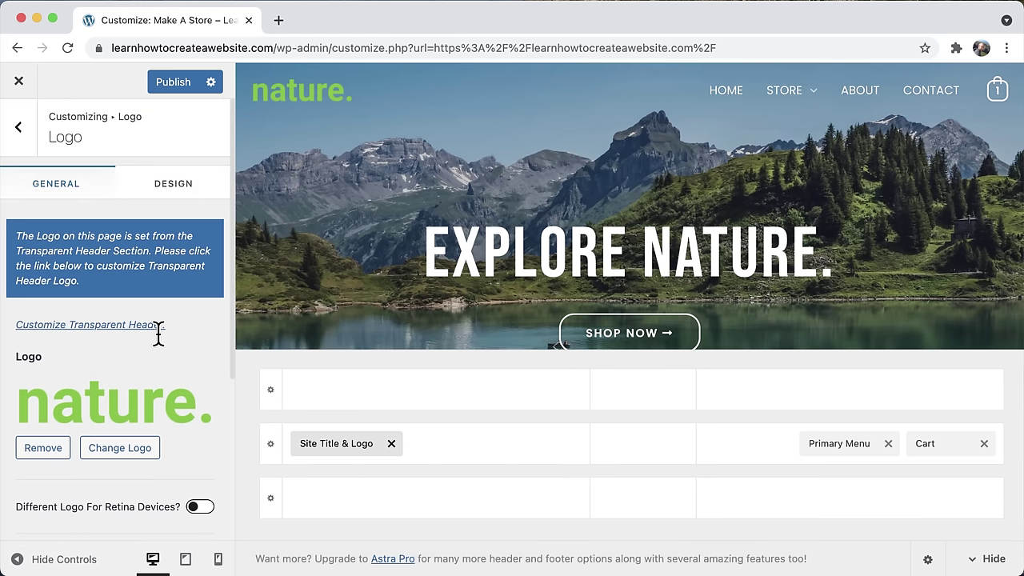
Enable a different transparent-header logo, upload the white nature. logo, and set its width to 130.
click(84, 328)
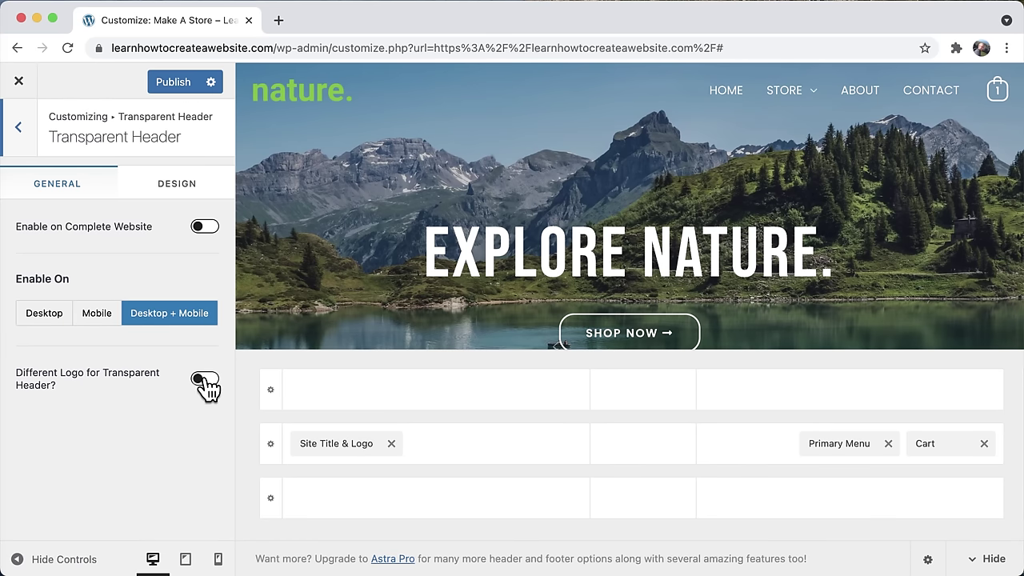
click(205, 381)
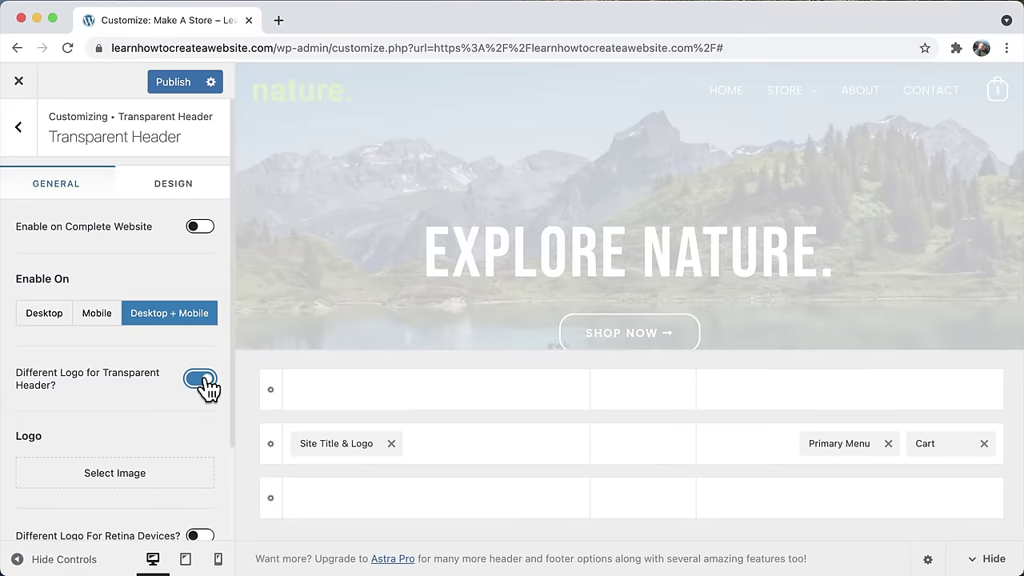
scroll(204, 390, down, 3)
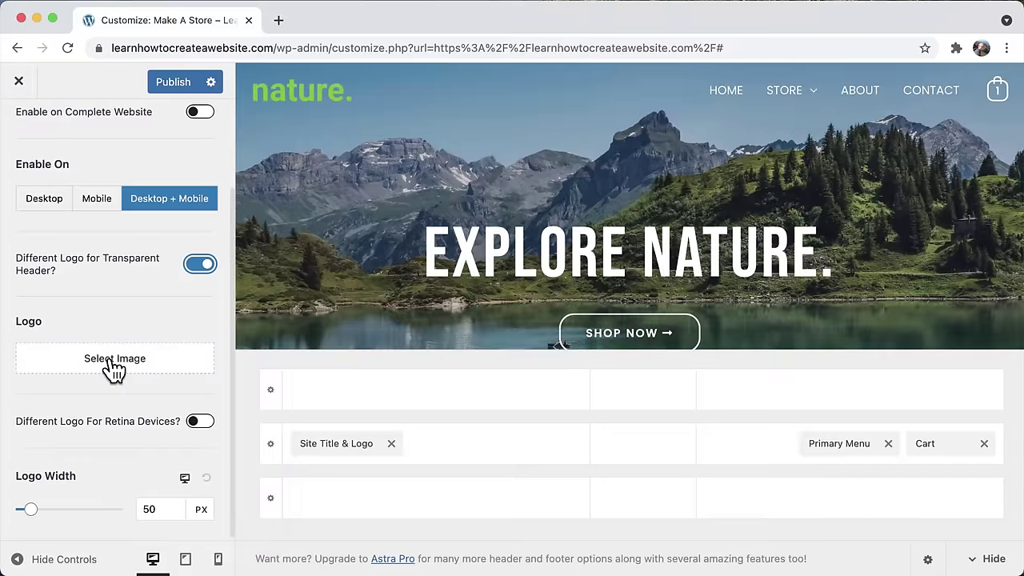
click(109, 359)
click(67, 141)
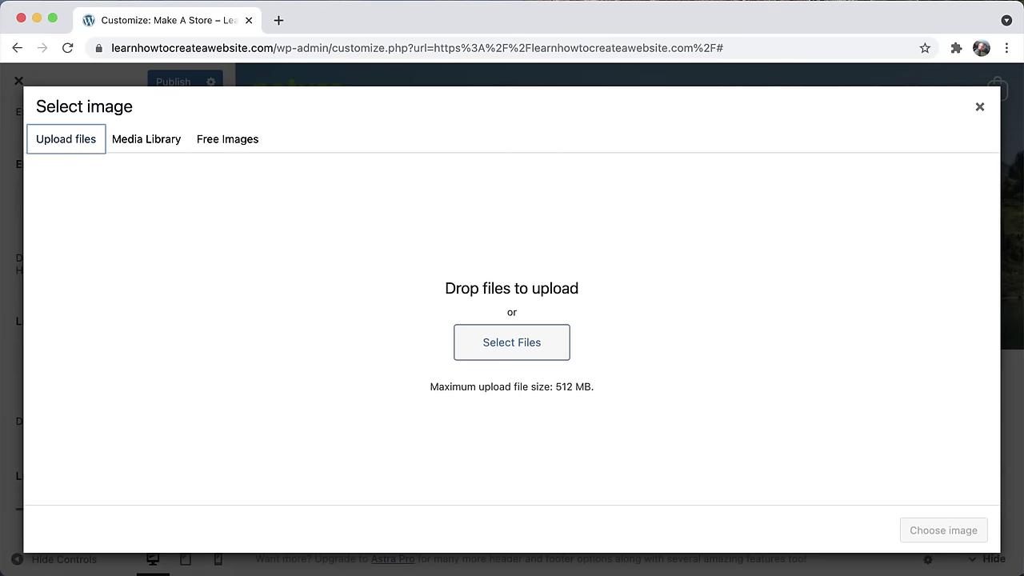
drag(512, 572, 467, 369)
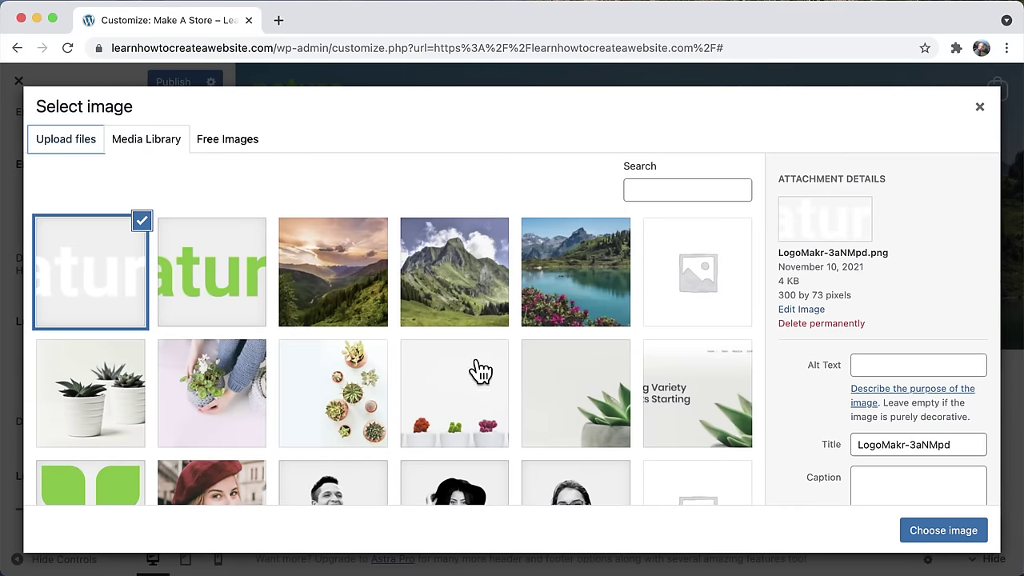
click(944, 531)
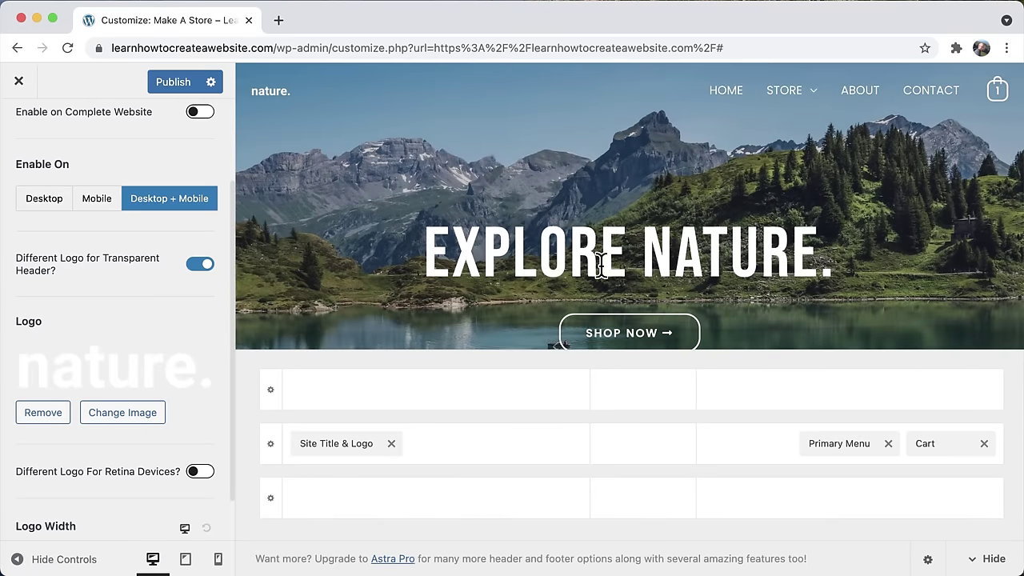
scroll(144, 290, down, 2)
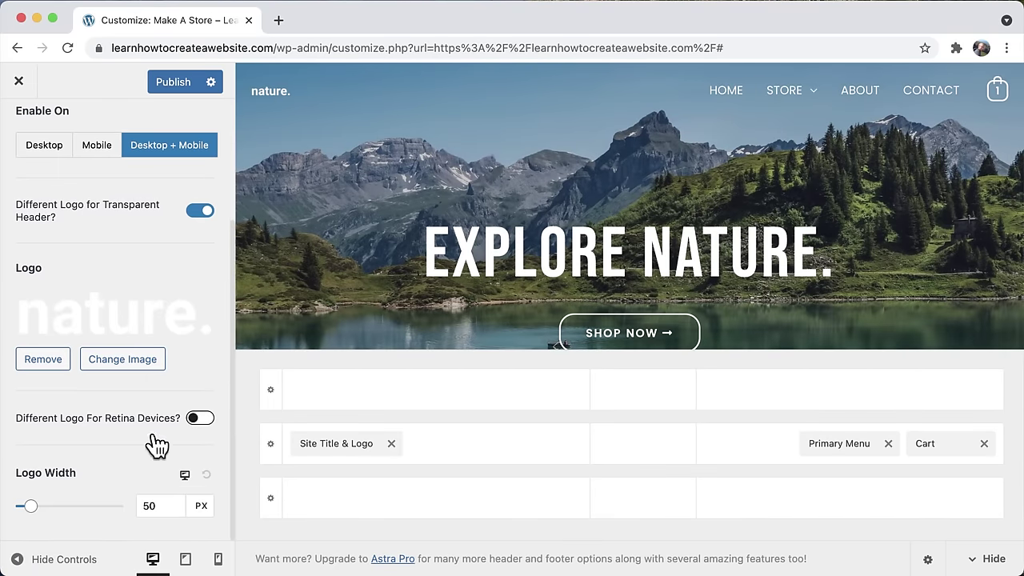
click(149, 505)
text(130)
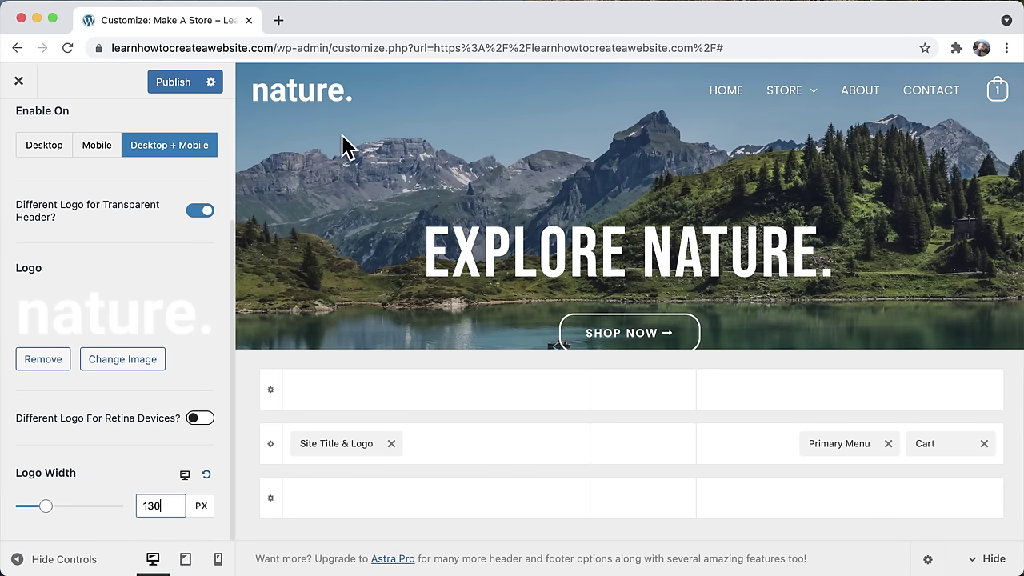
Unlink the primary header row's padding and give it 10 px top and bottom.
click(271, 444)
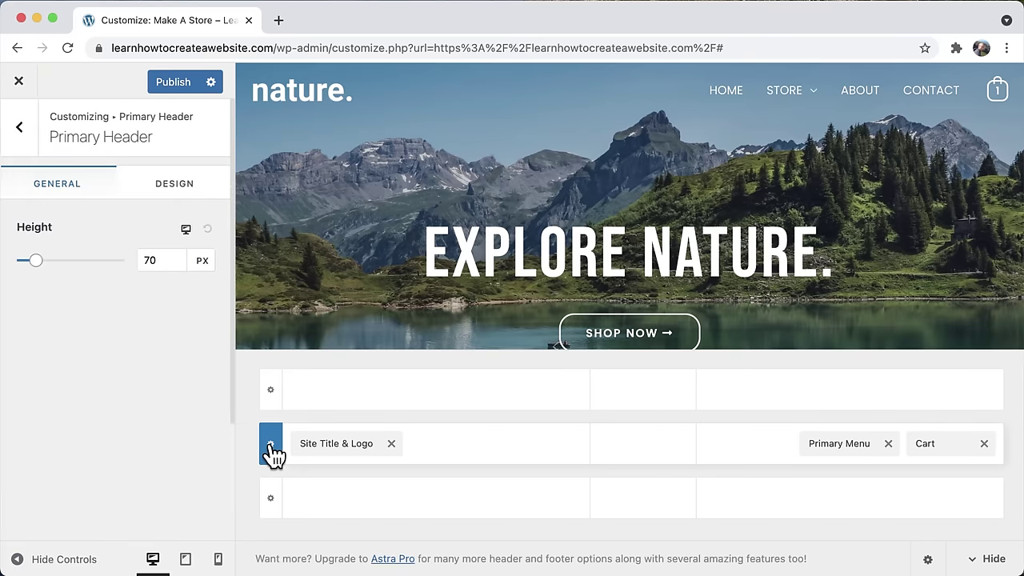
click(176, 192)
scroll(155, 355, down, 1)
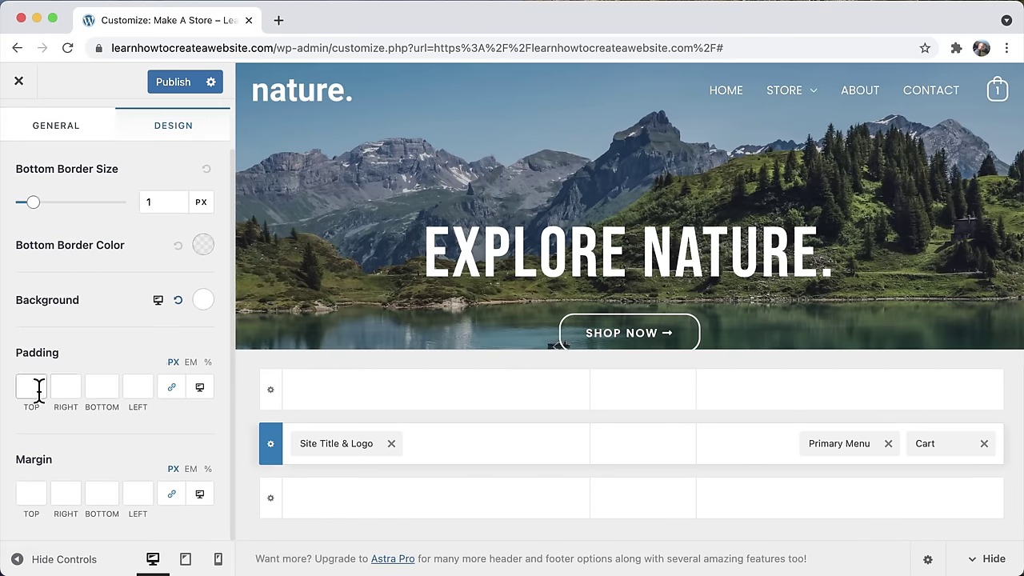
click(171, 387)
click(31, 388)
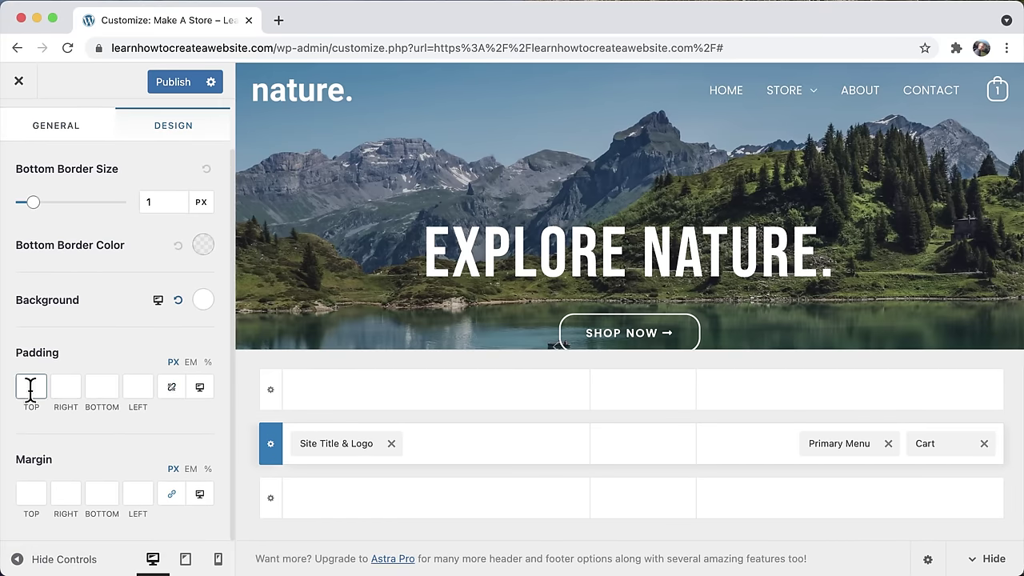
text(10)
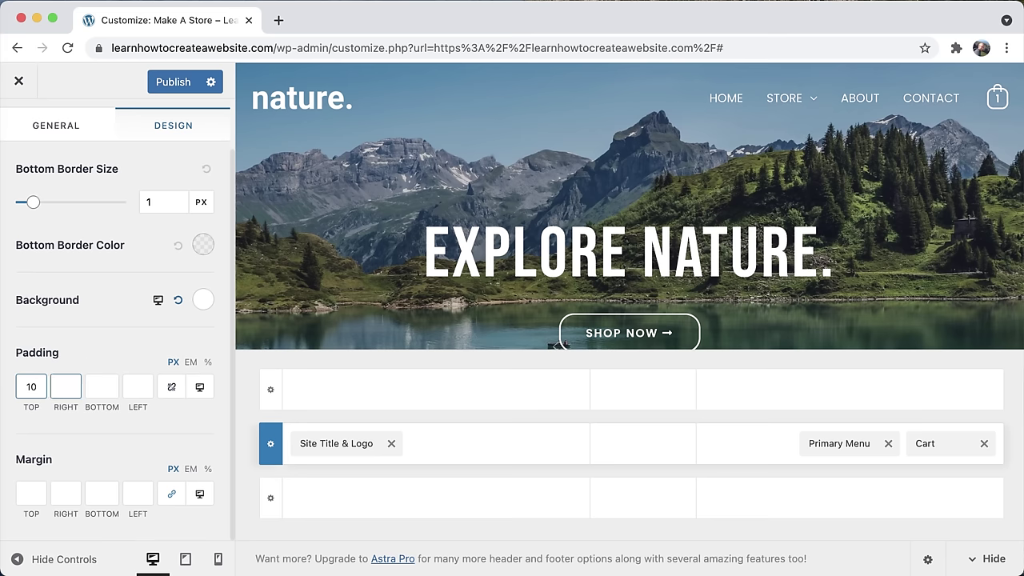
click(102, 386)
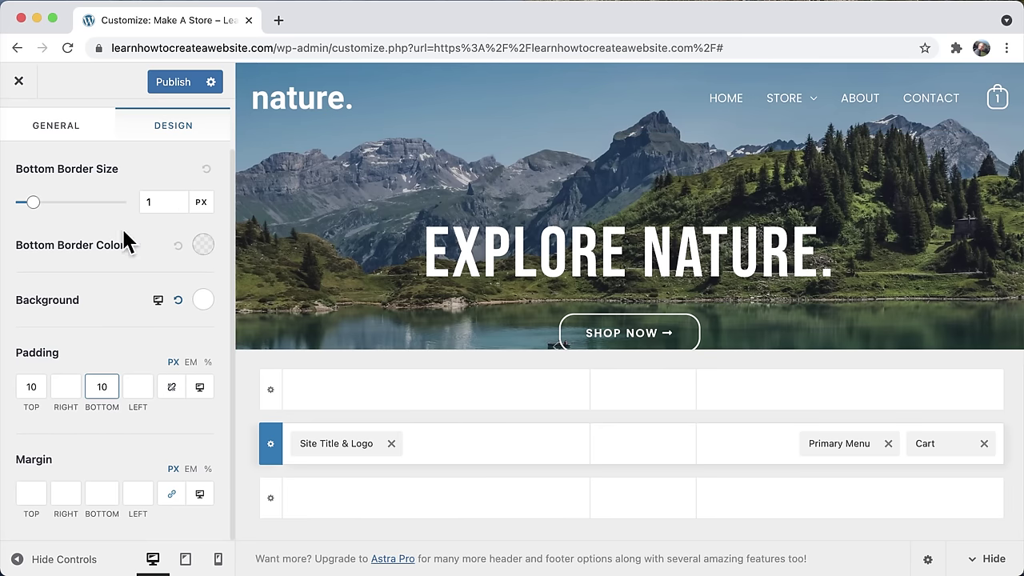
scroll(126, 248, up, 2)
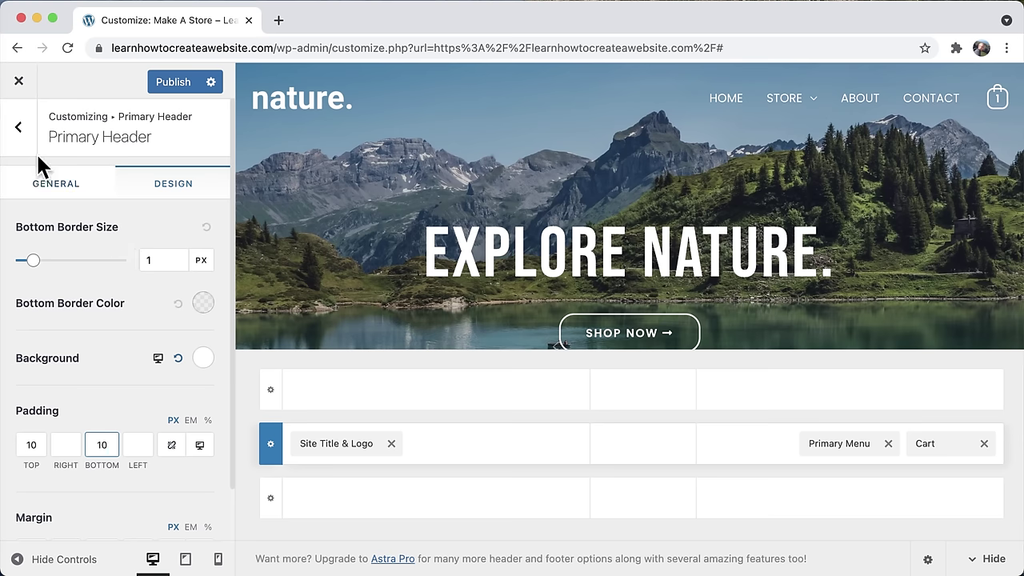
click(19, 129)
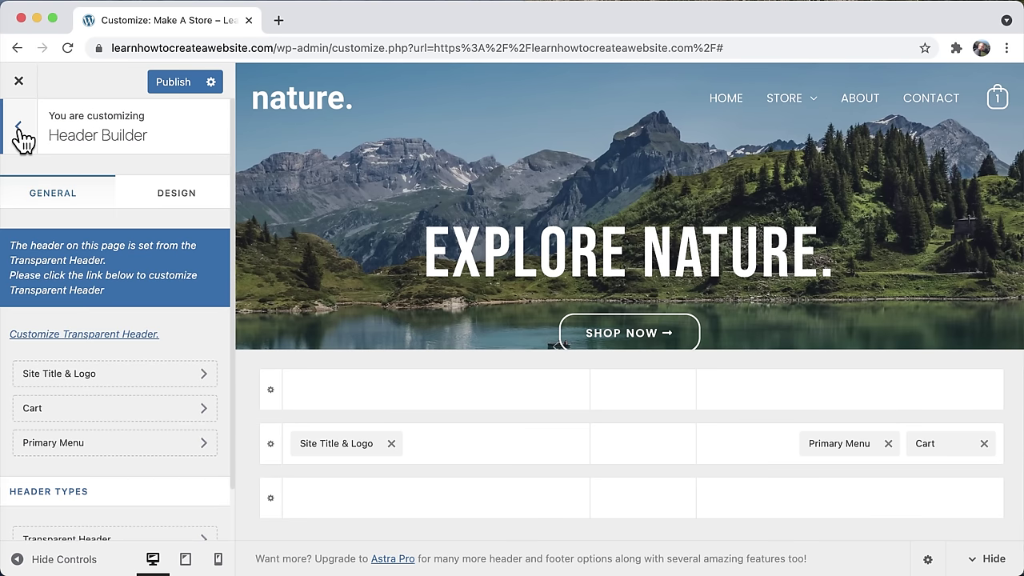
Upload the green n image in Site Identity and set it as the uncropped site icon.
click(22, 140)
click(19, 142)
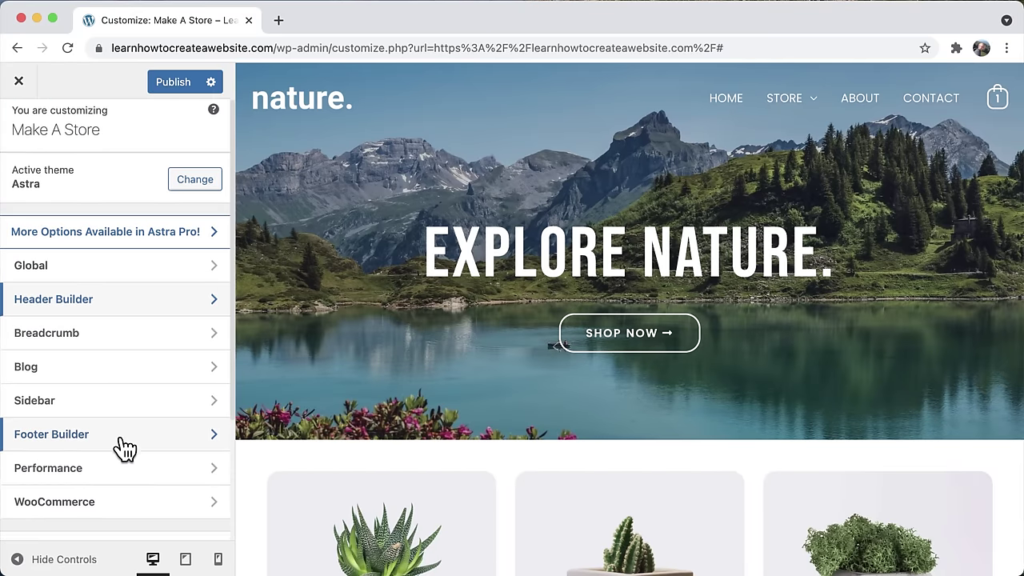
scroll(120, 448, down, 3)
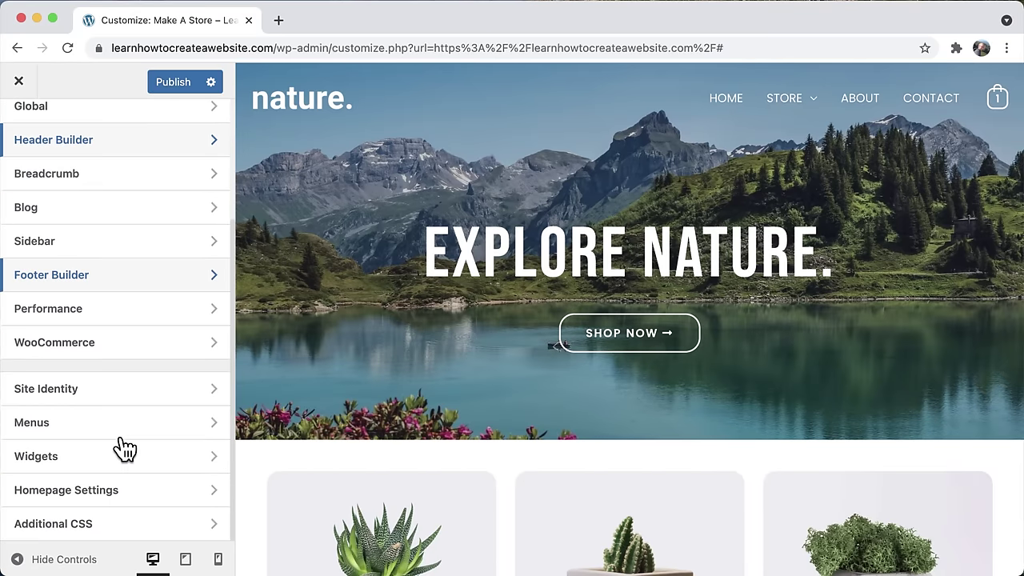
click(133, 396)
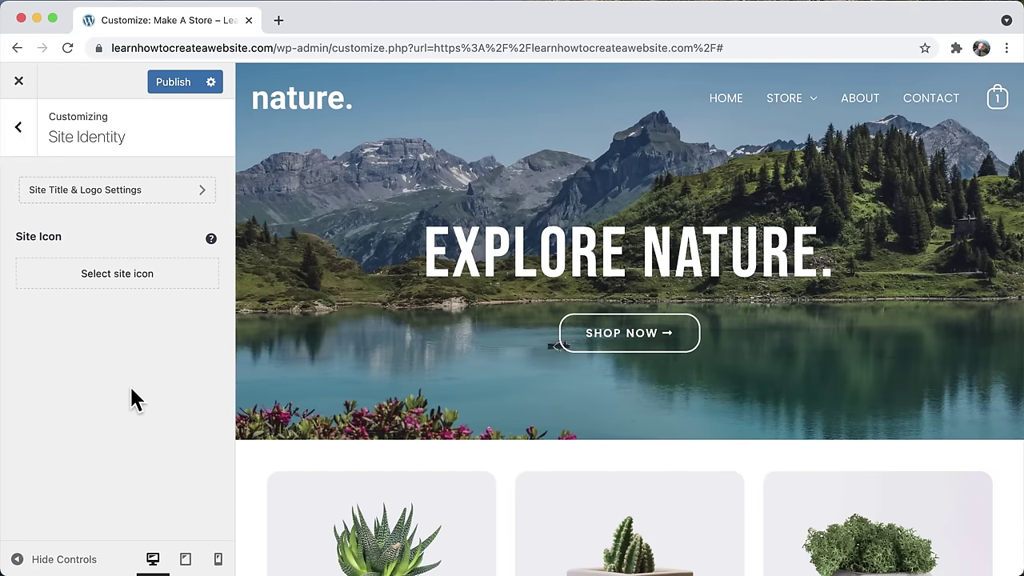
click(120, 276)
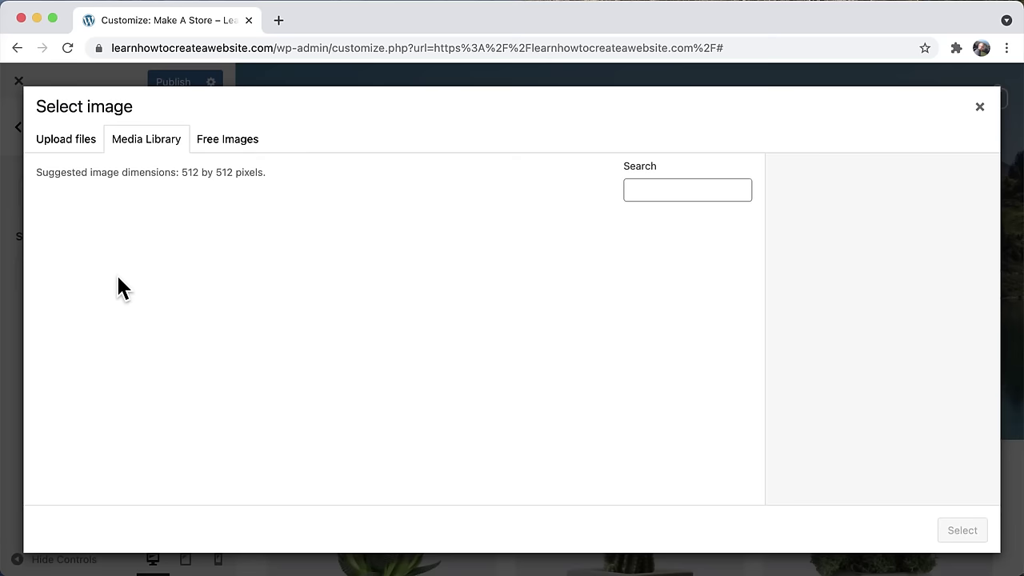
click(72, 144)
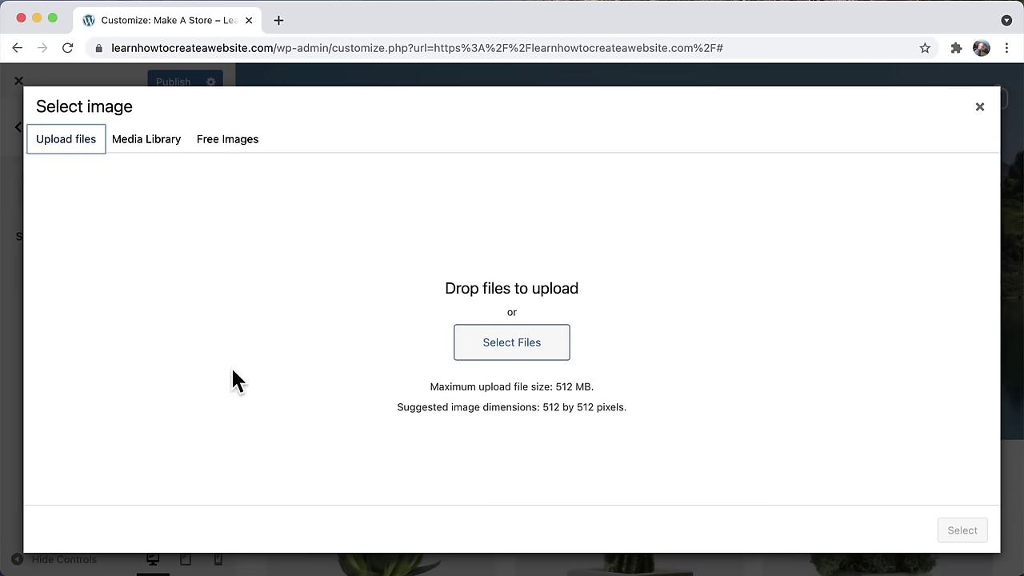
drag(213, 567, 416, 369)
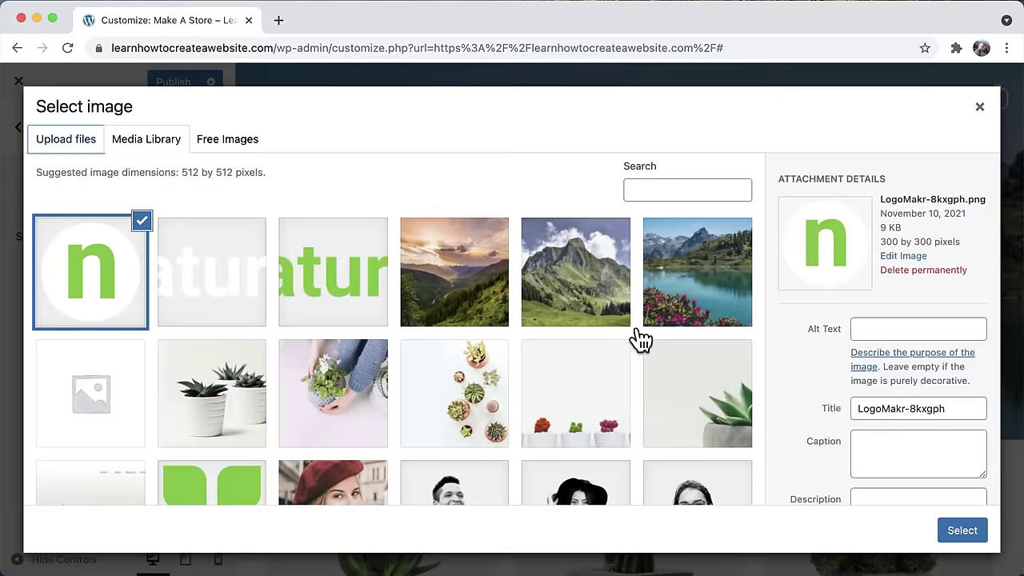
click(944, 531)
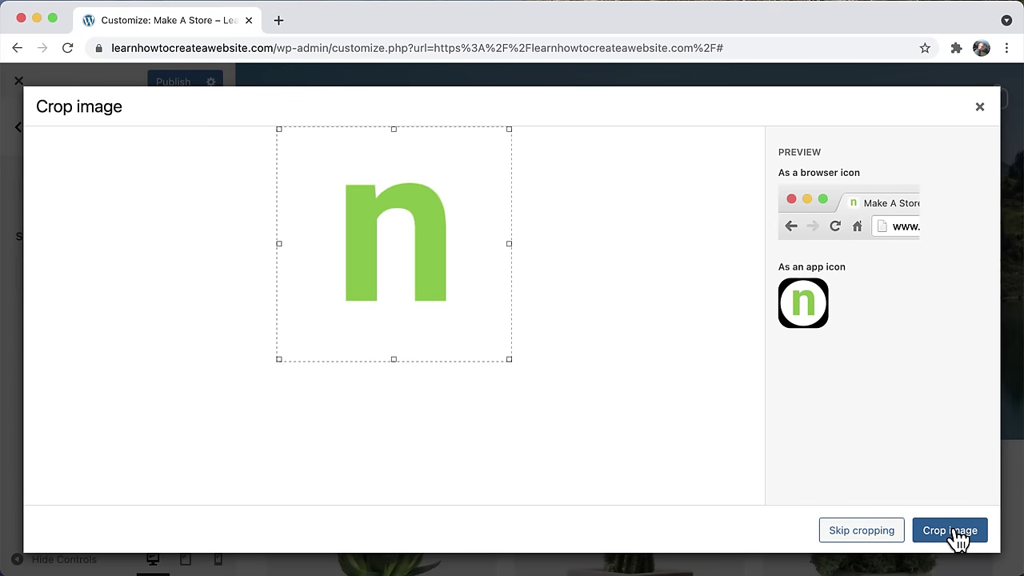
click(863, 538)
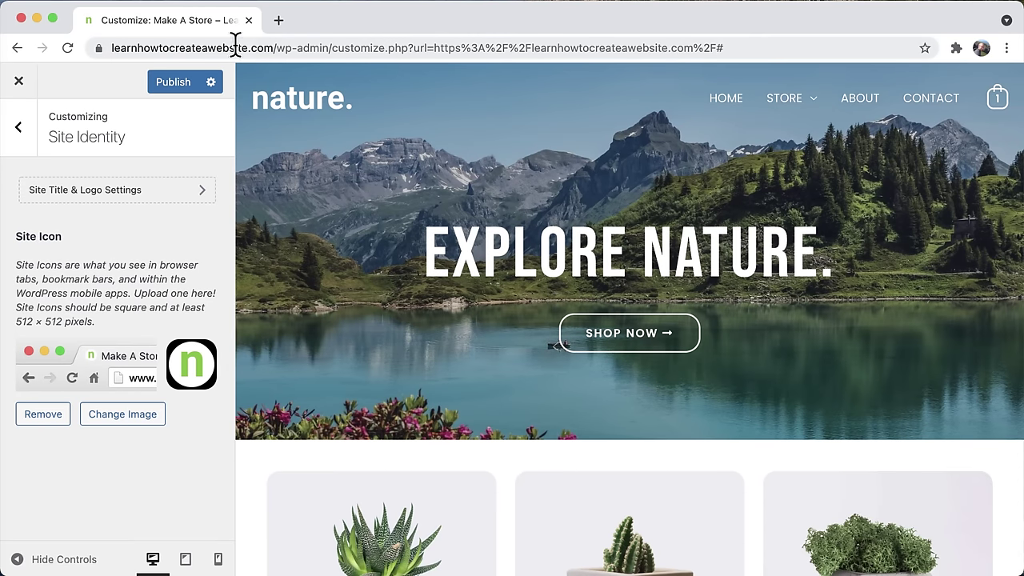
Publish all Customizer changes and exit to the live site.
click(278, 20)
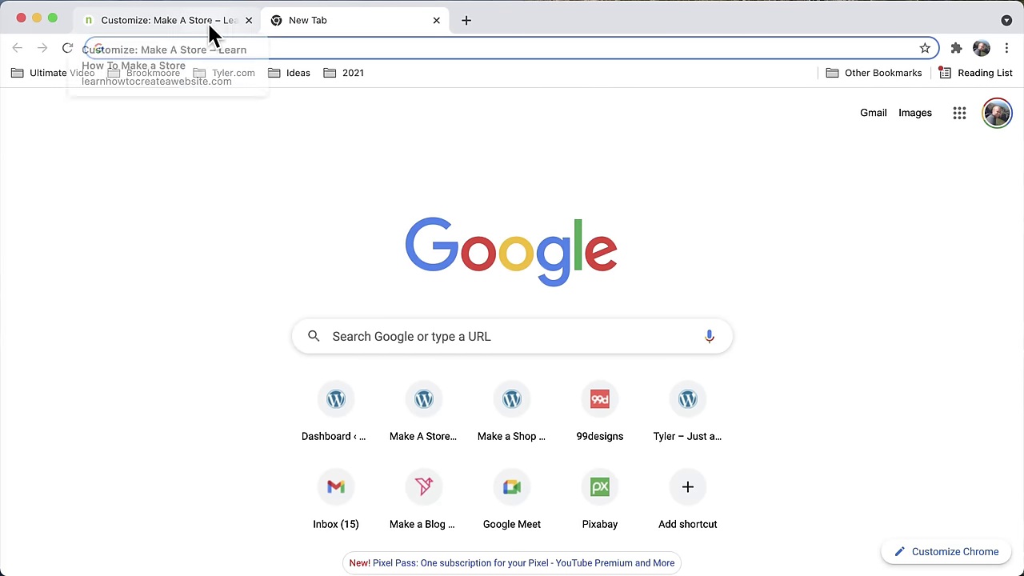
click(436, 20)
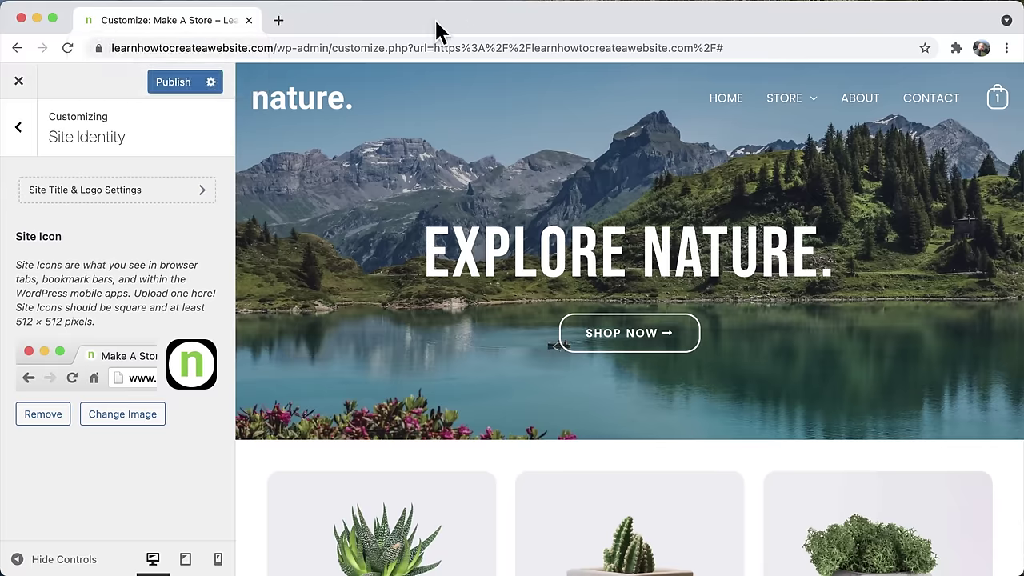
click(165, 84)
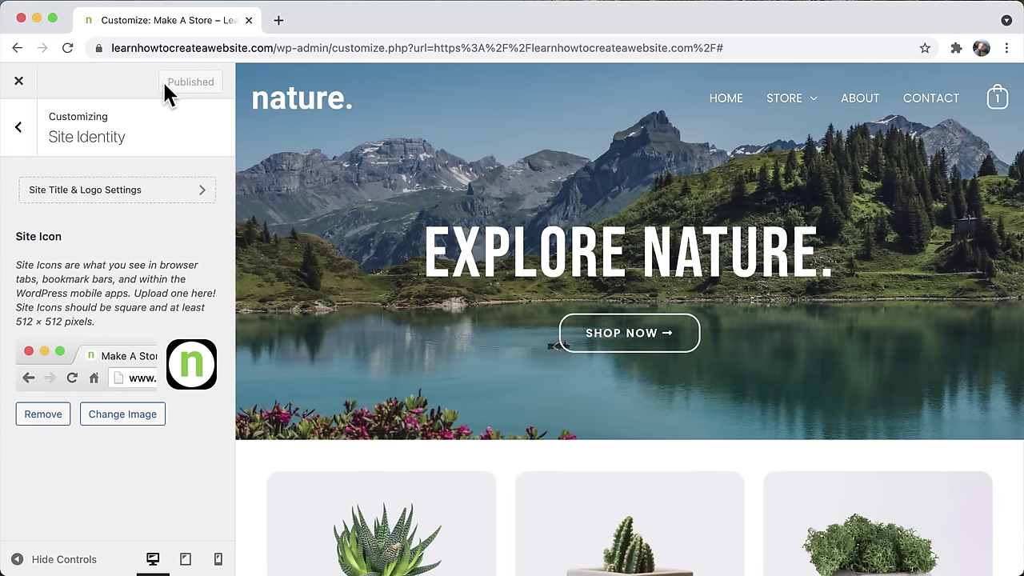
click(19, 84)
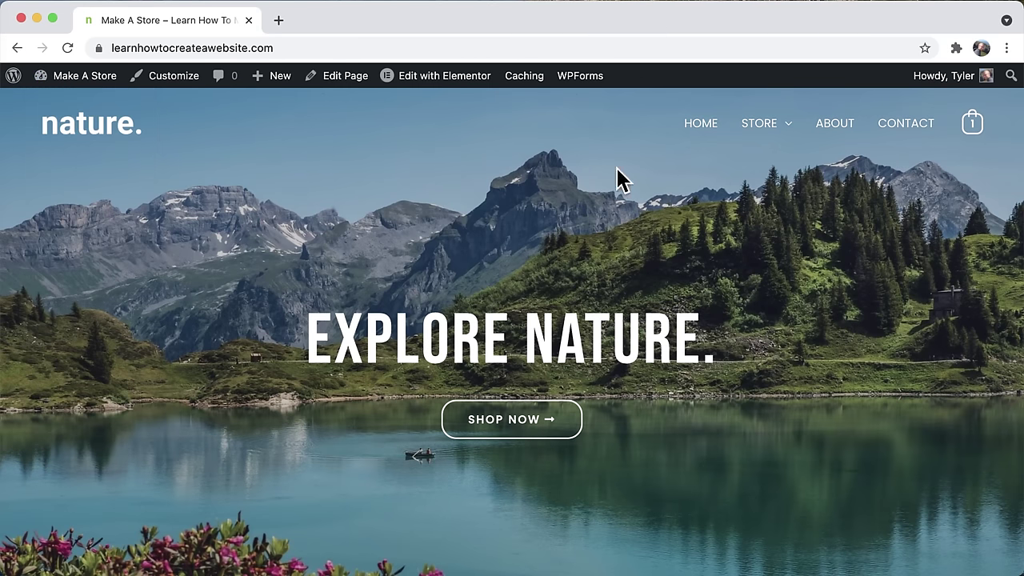
Visit the STORE page, return home via the nature. logo, and reopen the Customizer.
click(765, 127)
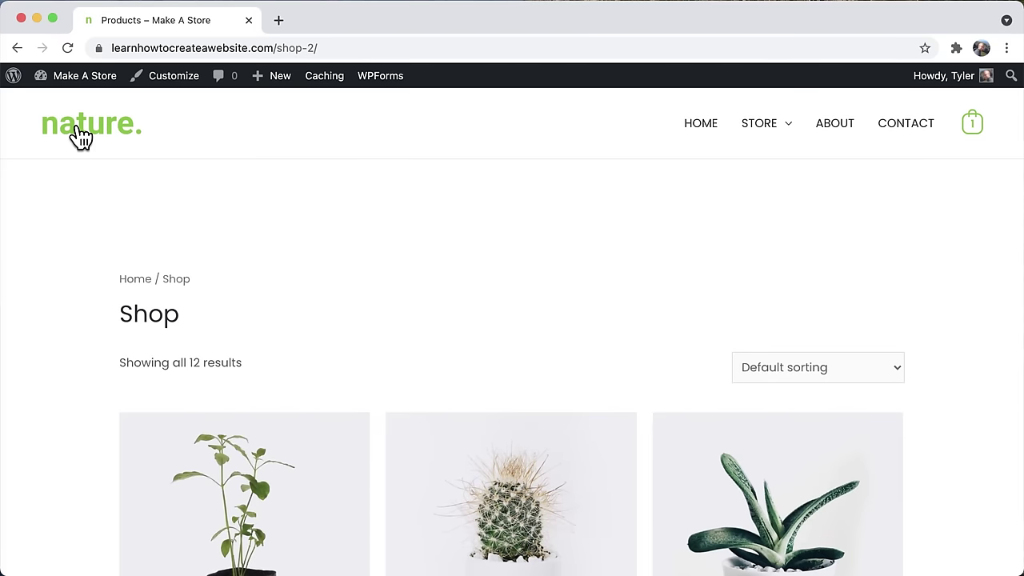
click(80, 137)
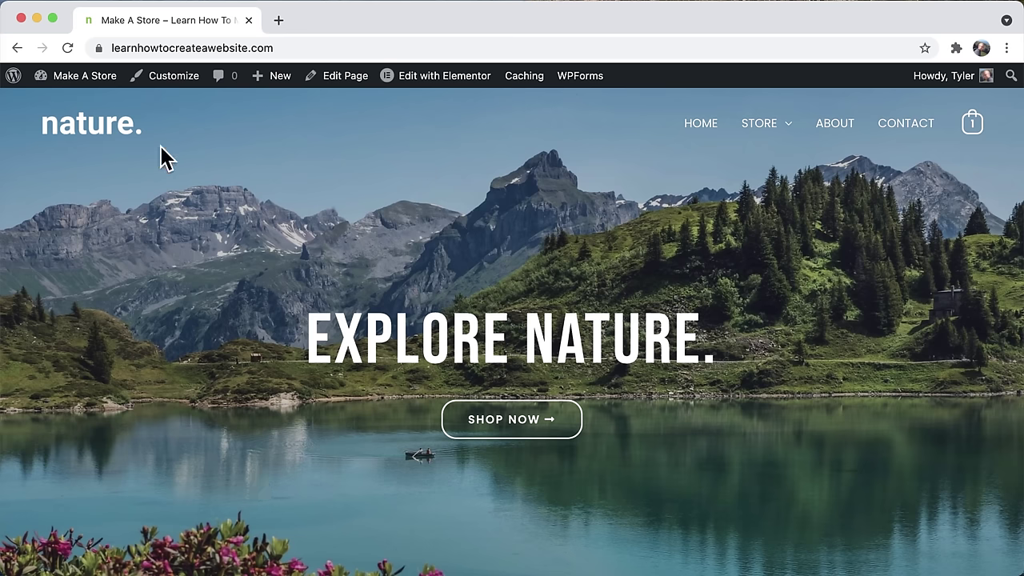
click(174, 80)
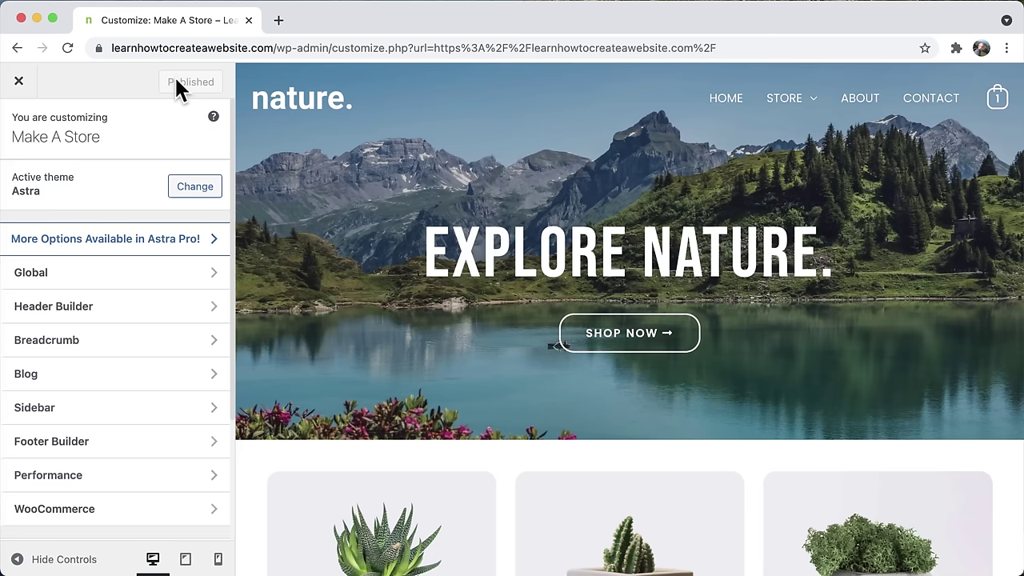
In tablet preview, turn off Display Site Title and set the logo width to 120 px.
click(157, 320)
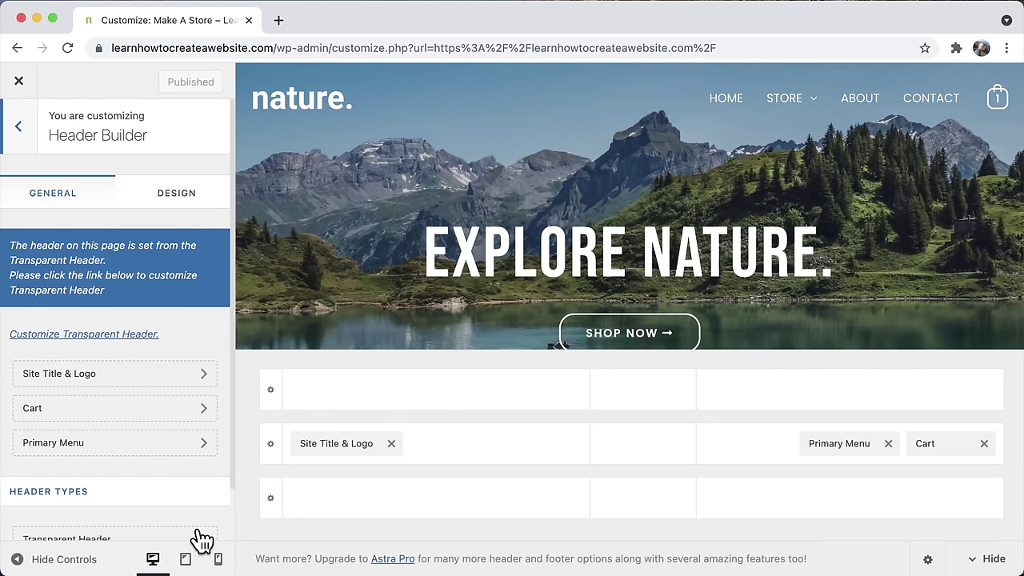
click(187, 560)
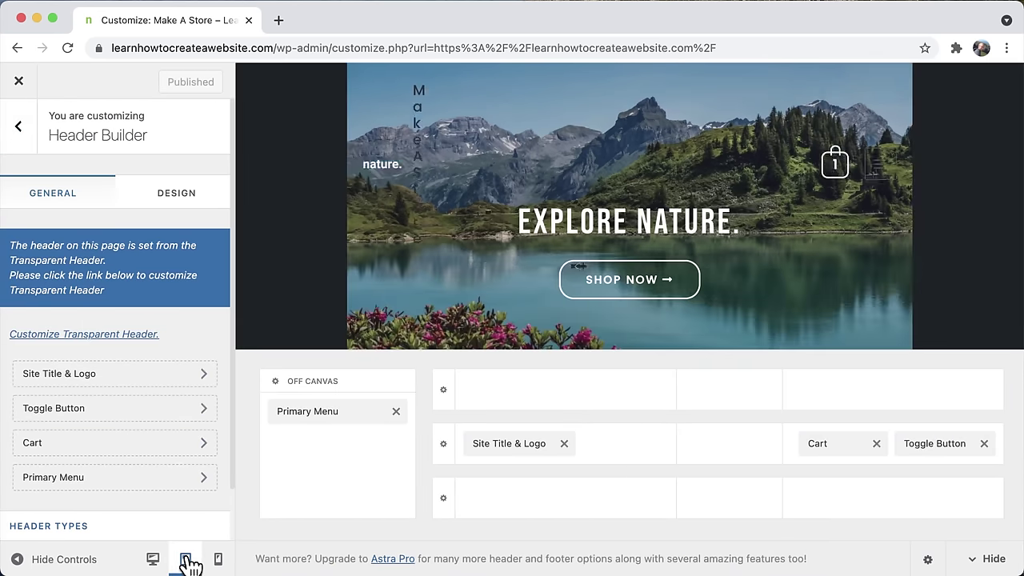
click(521, 446)
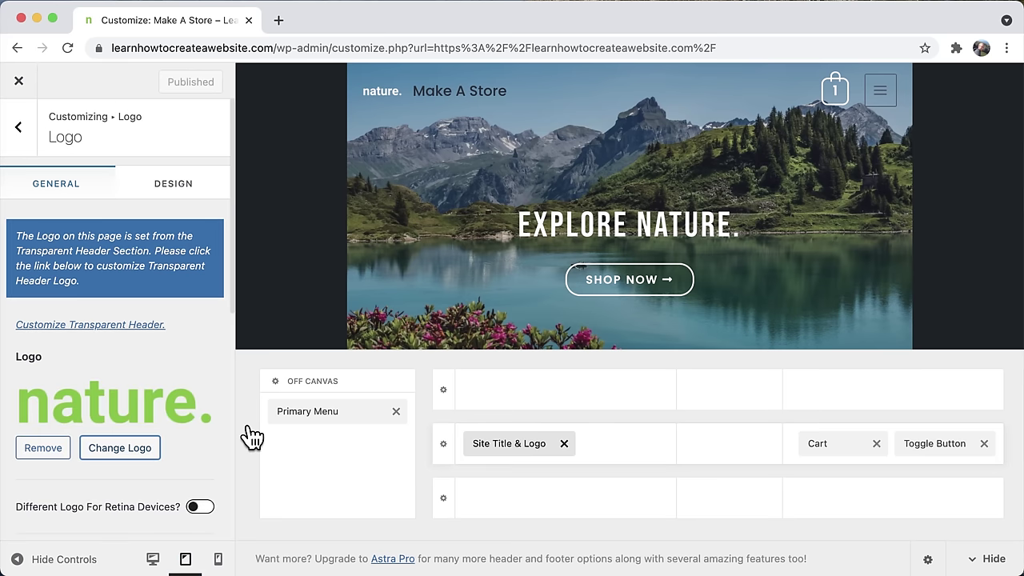
scroll(80, 411, down, 2)
scroll(80, 412, down, 5)
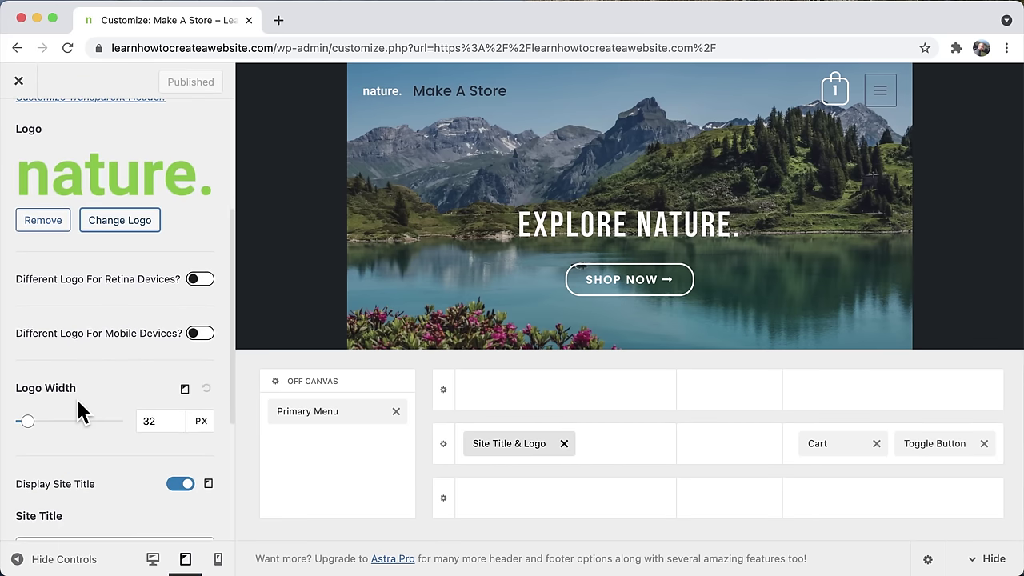
click(186, 425)
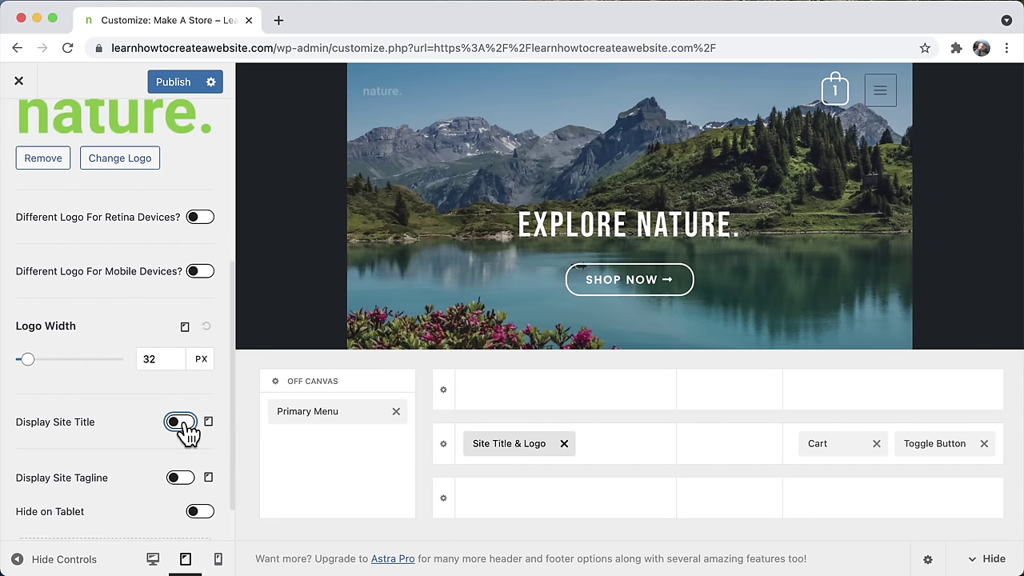
double_click(144, 359)
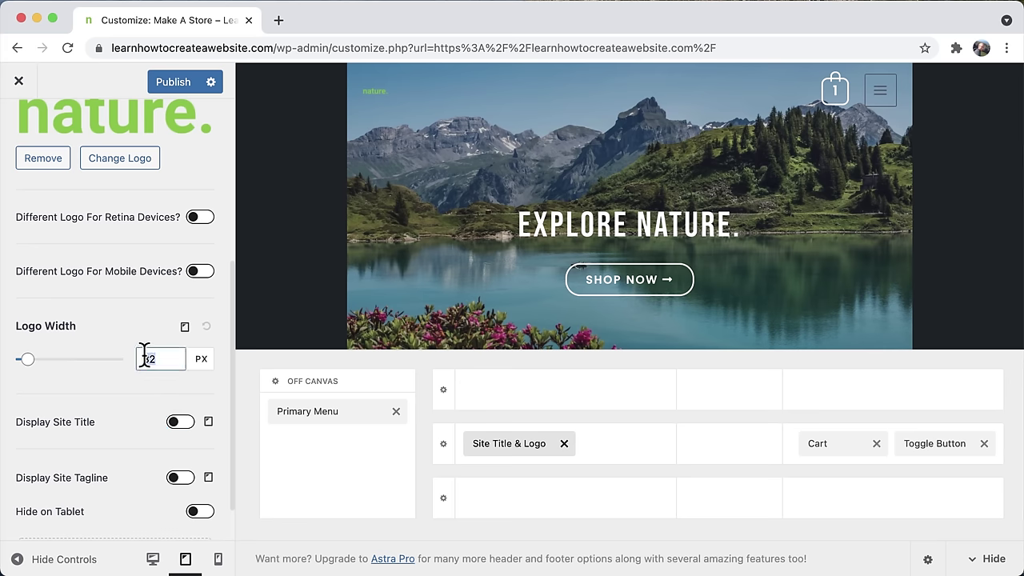
text(120)
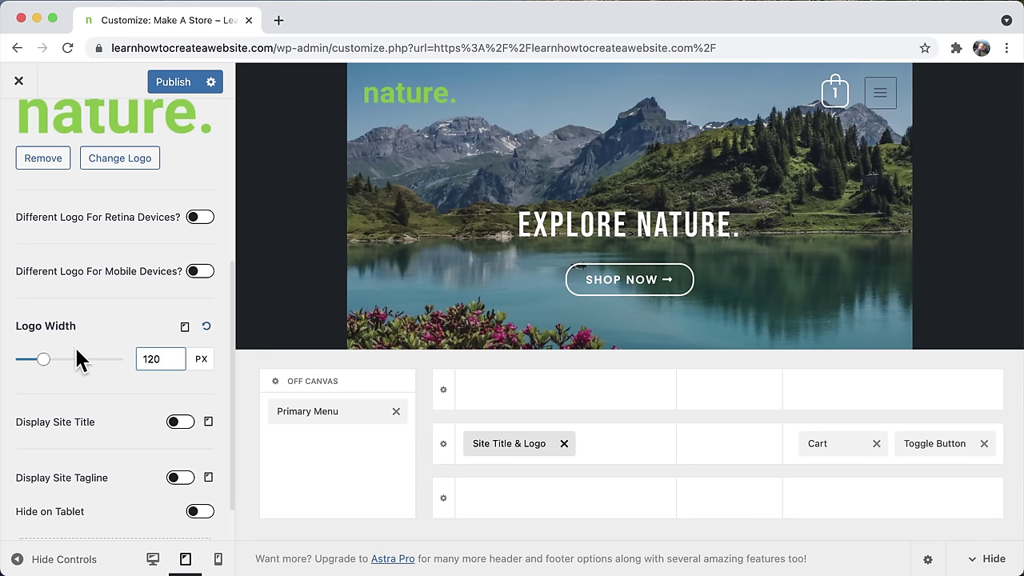
scroll(78, 358, up, 5)
Set the transparent header's menu toggle icon and border colours to white.
click(101, 327)
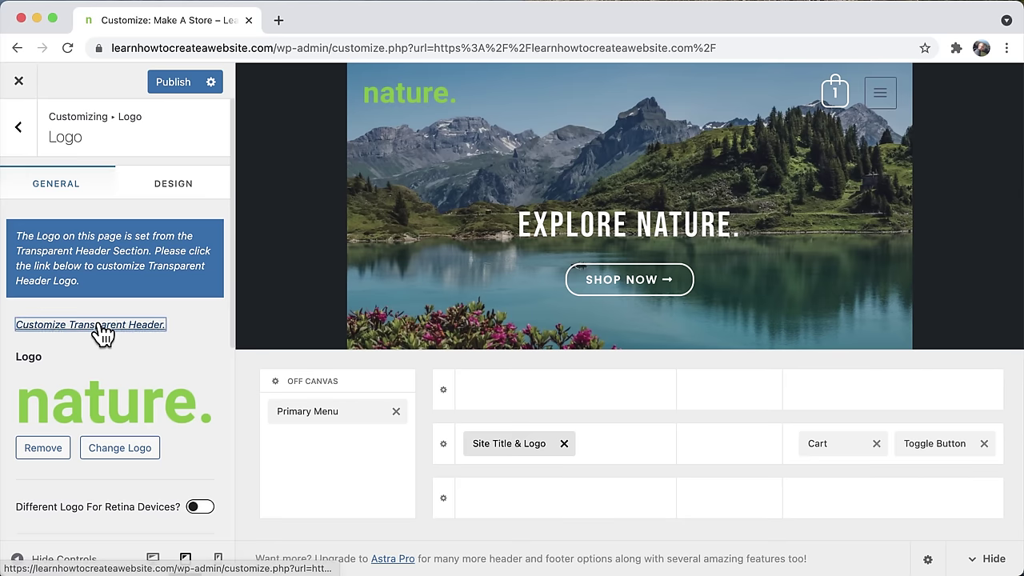
click(172, 200)
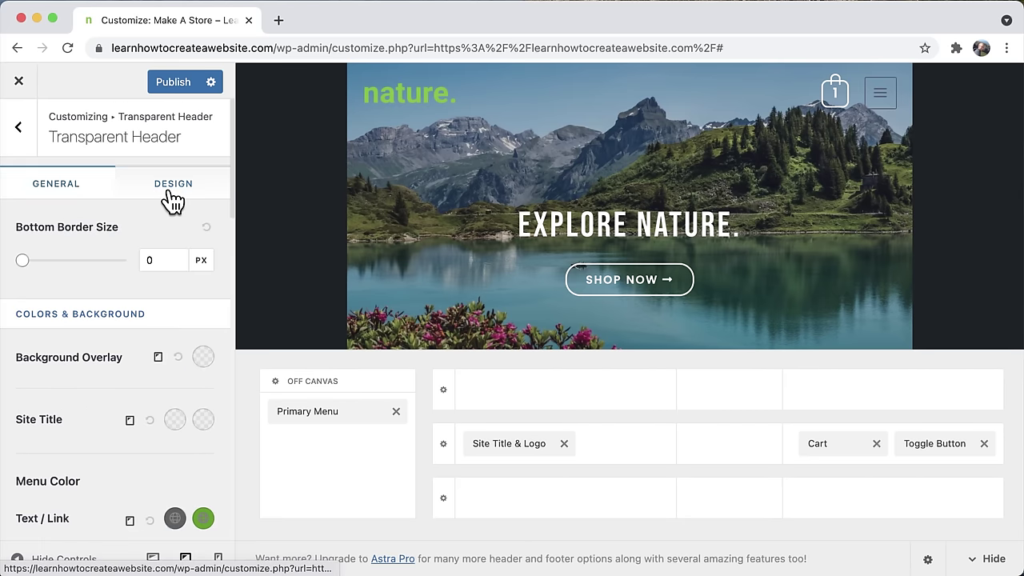
scroll(160, 343, down, 15)
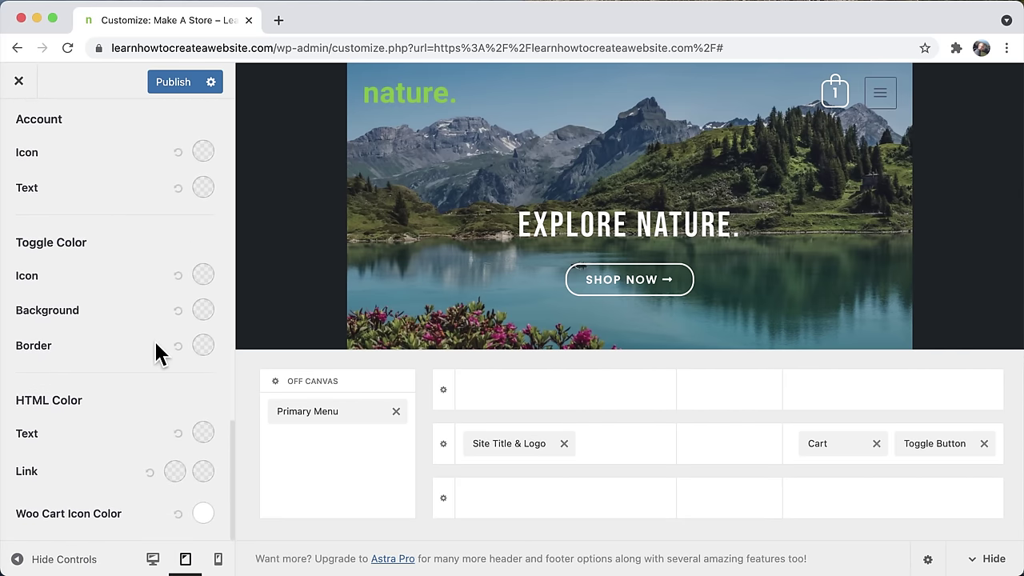
click(209, 280)
drag(72, 328, 64, 293)
click(64, 292)
click(204, 310)
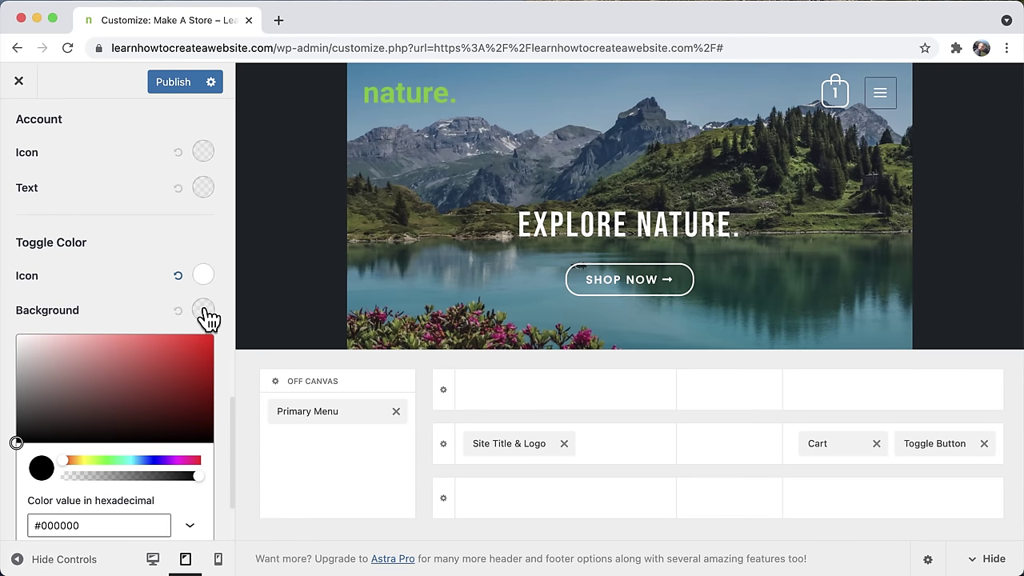
click(146, 303)
click(201, 345)
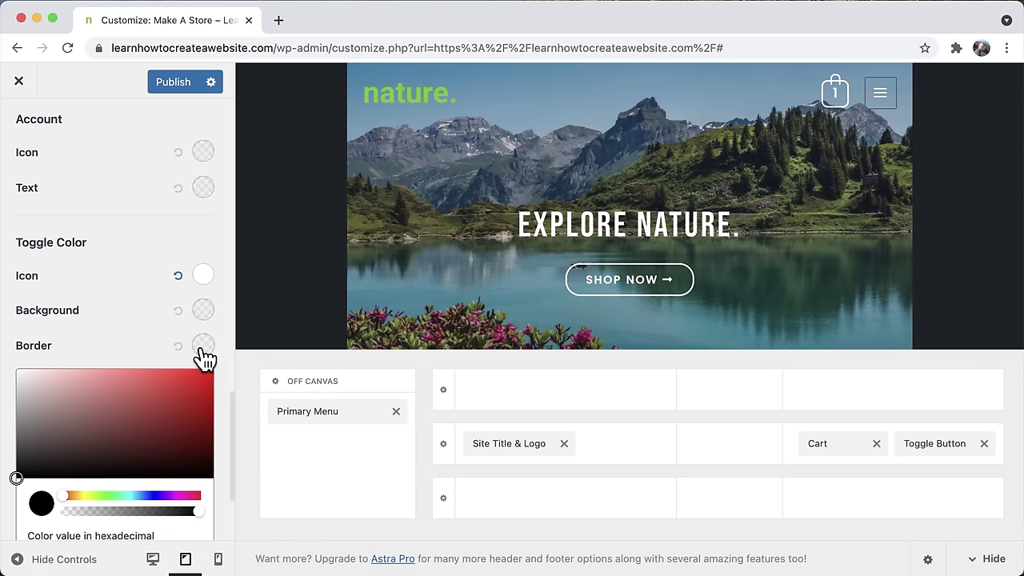
drag(88, 396, 2, 346)
click(1, 345)
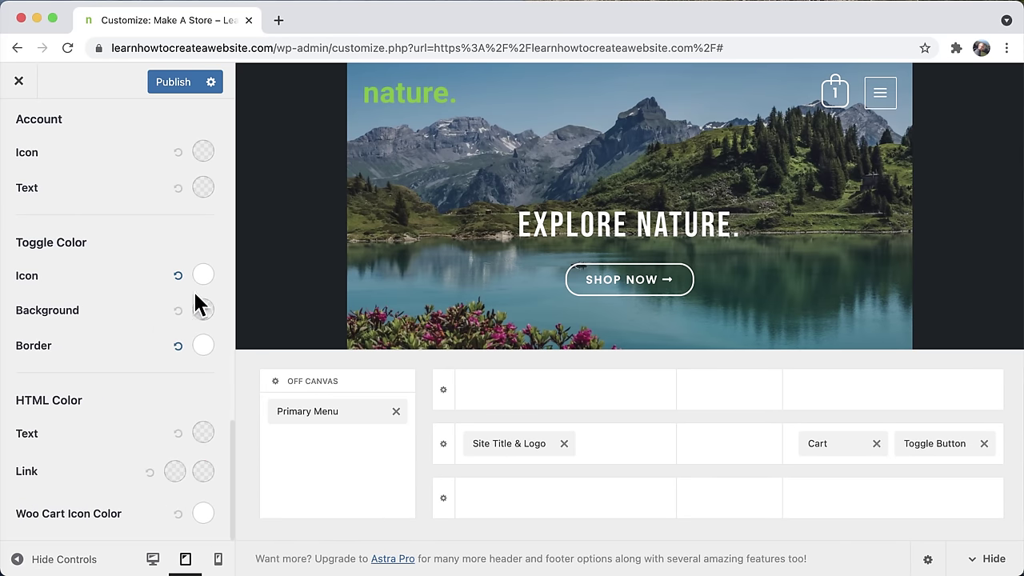
click(947, 443)
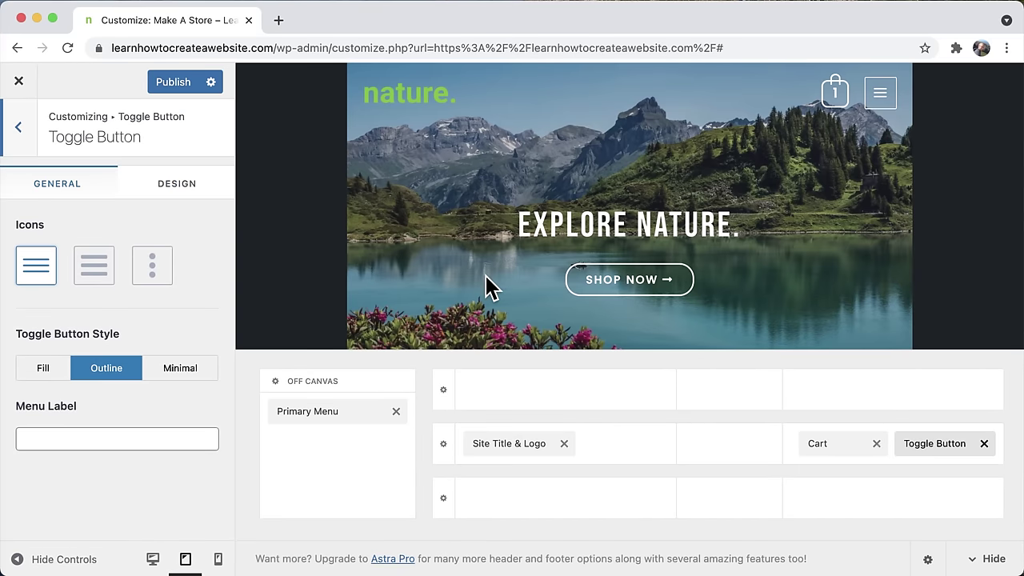
Switch the menu toggle to the bolder three-line icon with a 2 px border width.
click(94, 268)
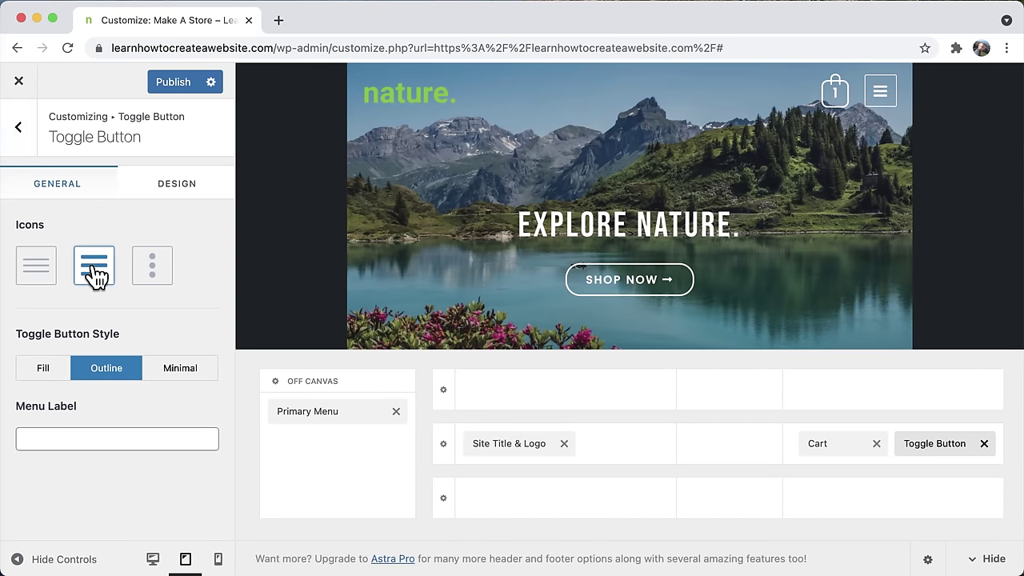
click(190, 192)
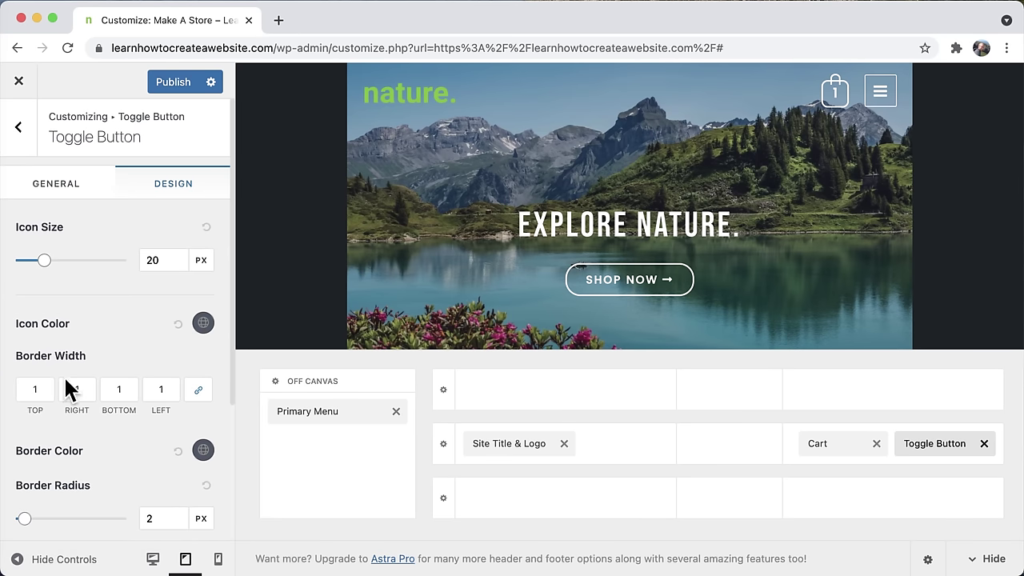
click(34, 390)
key(BackSpace)
click(67, 390)
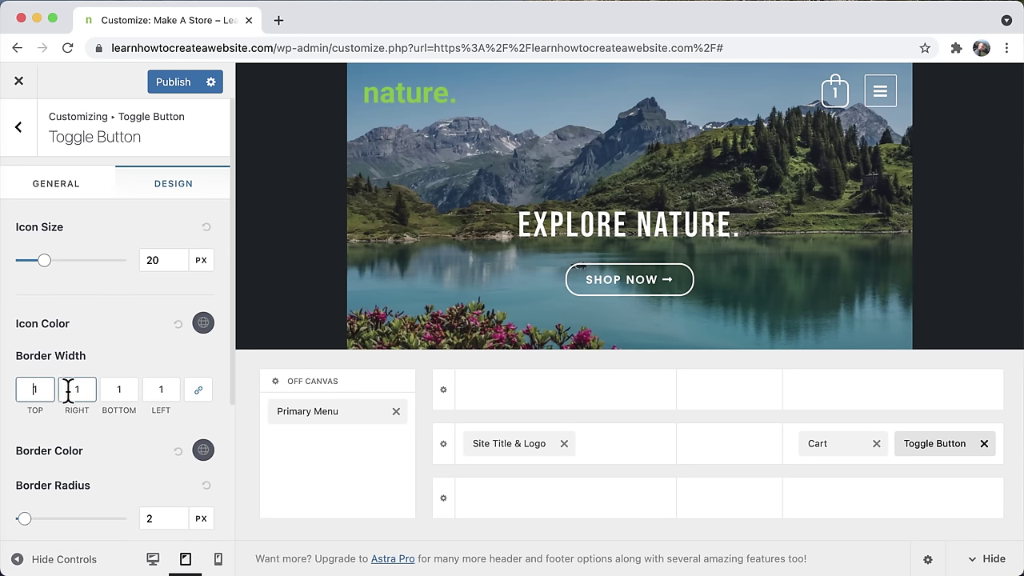
click(34, 389)
text(2)
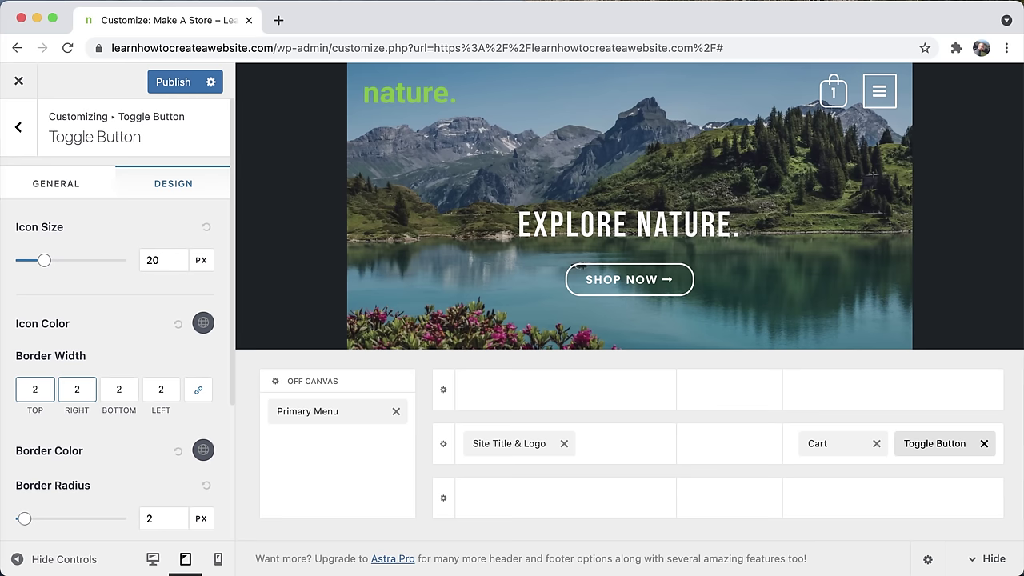
scroll(35, 389, down, 1)
Give the menu toggle an 8 px border radius and a 16 px icon size.
click(149, 479)
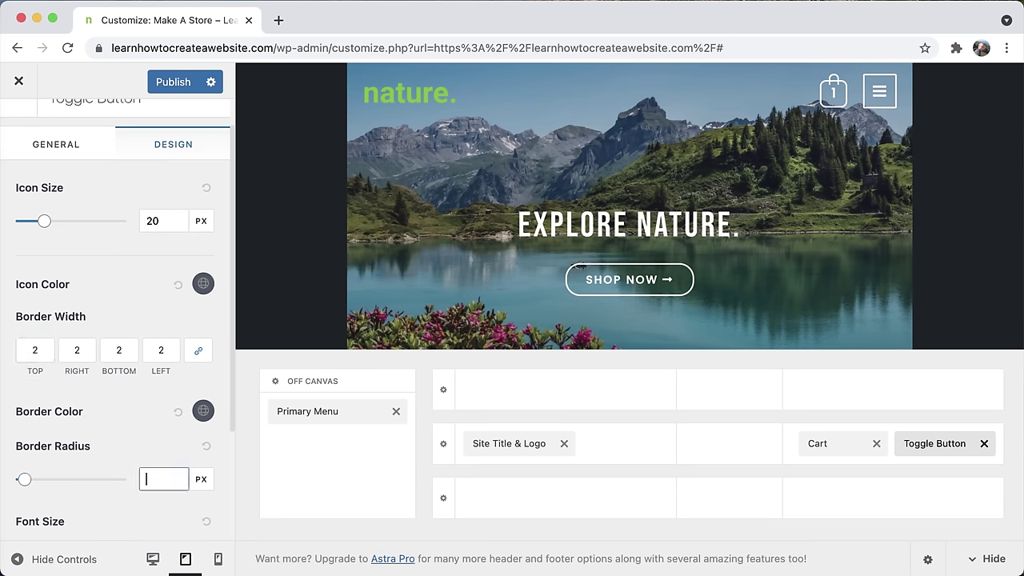
text(8)
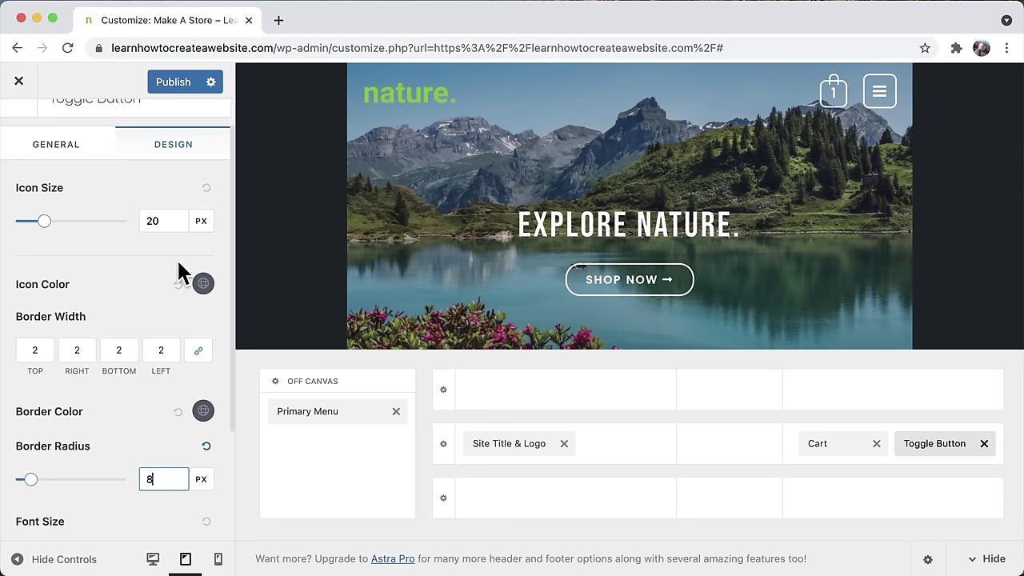
click(149, 221)
key(BackSpace)
key(BackSpace)
text(16)
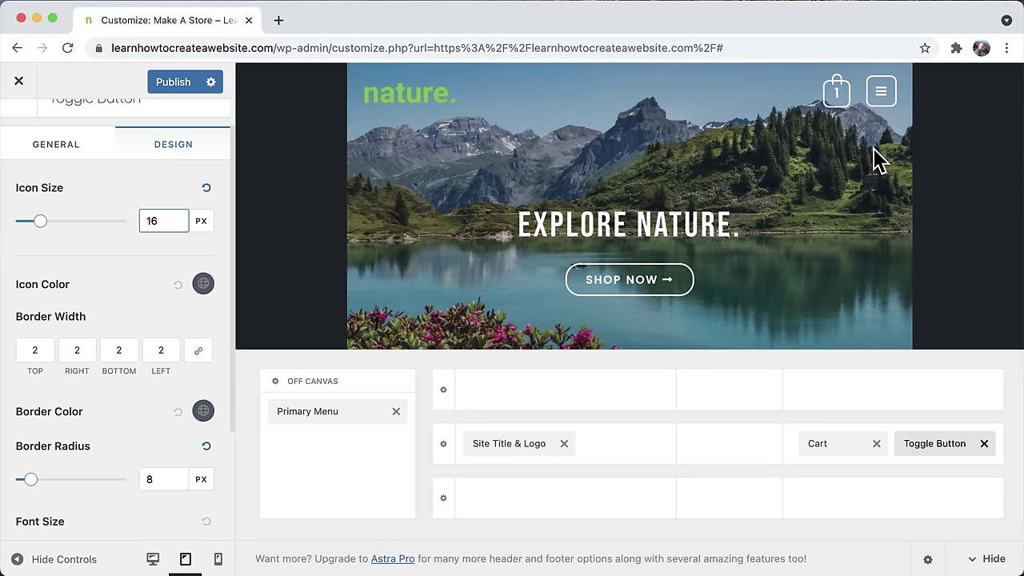
Bring up the Primary Header row's Design options.
click(445, 445)
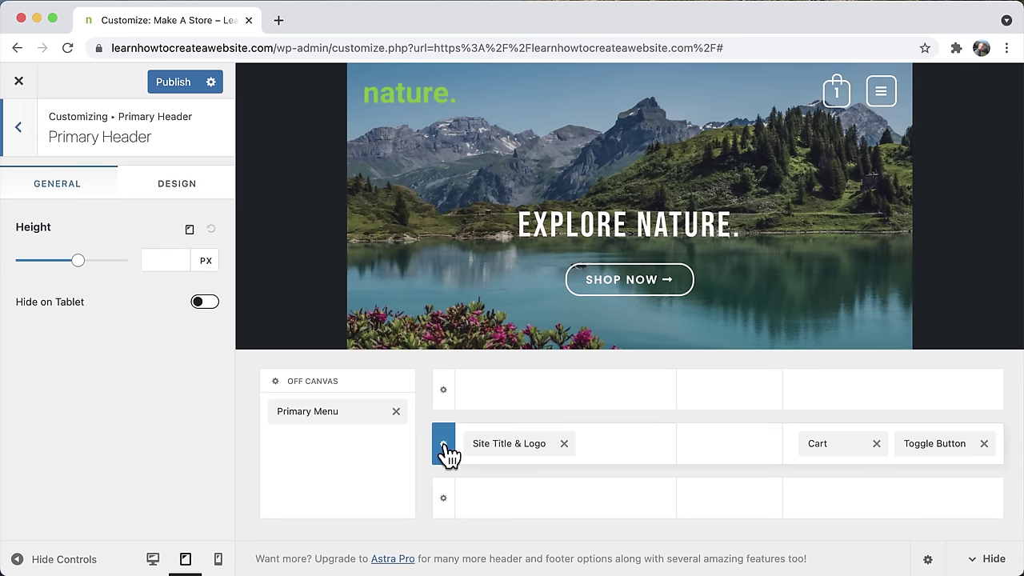
click(180, 182)
scroll(156, 369, down, 1)
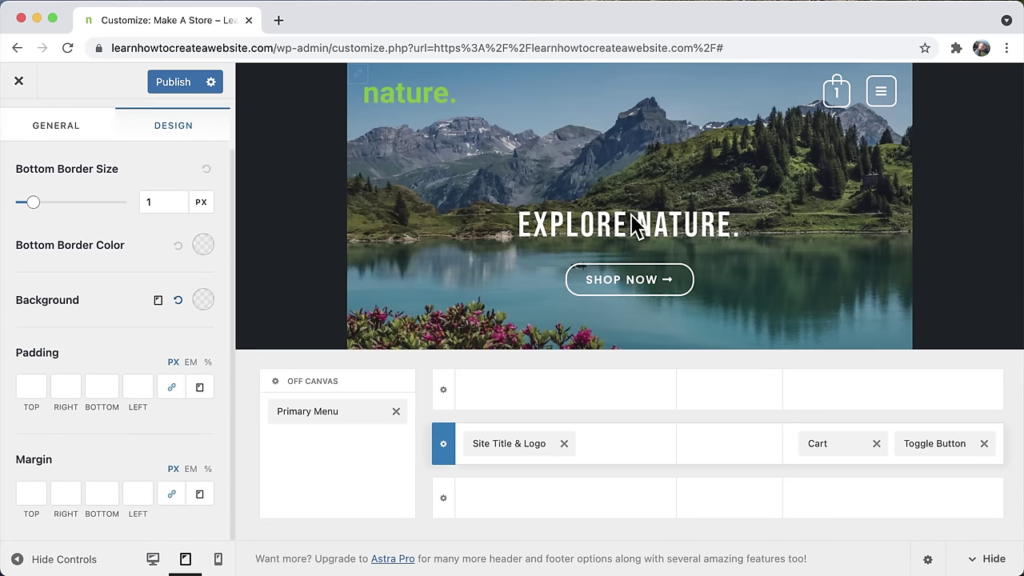
In the mobile preview, hide the site title and set the logo width to 110 px.
click(219, 559)
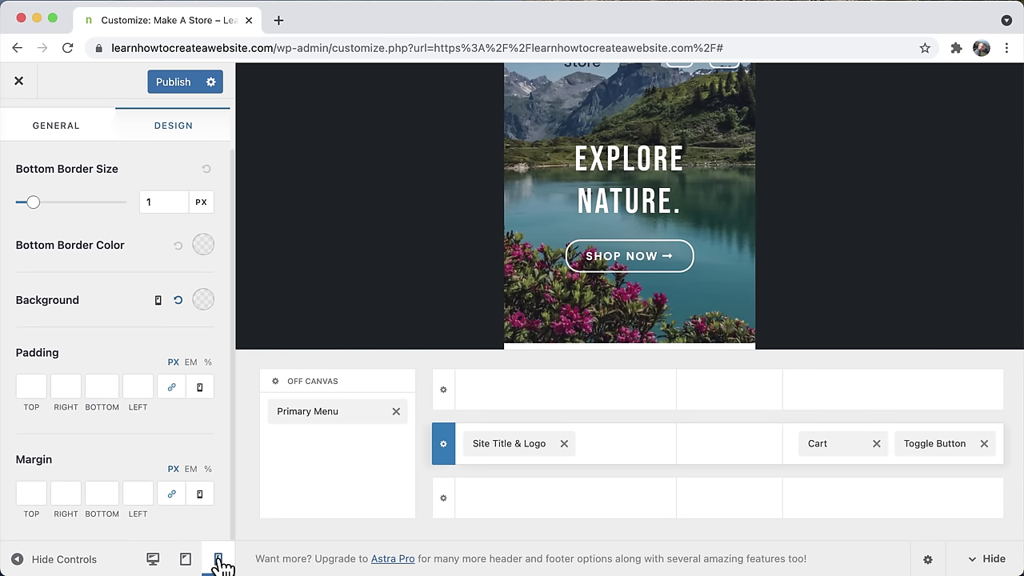
click(518, 443)
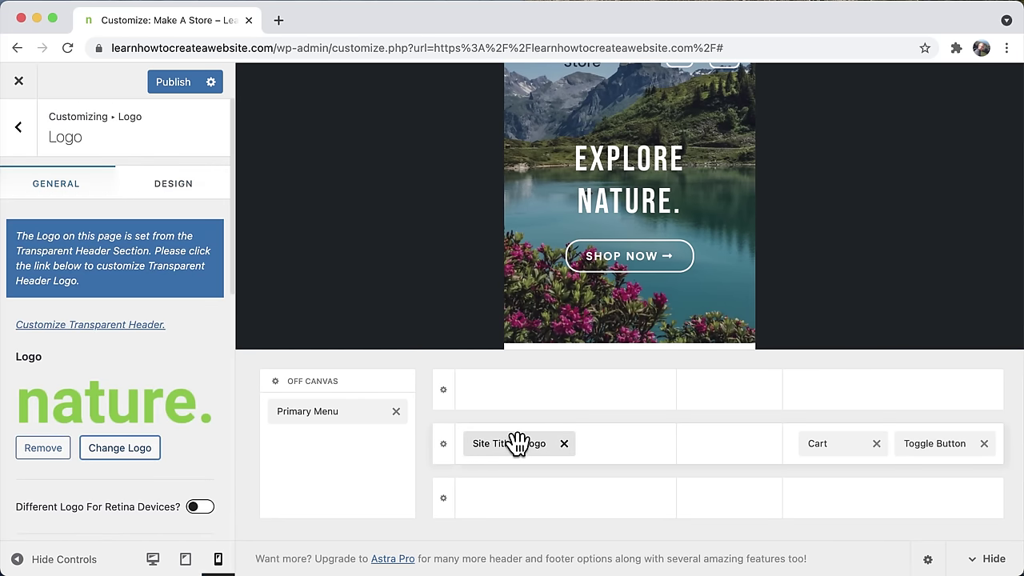
click(992, 559)
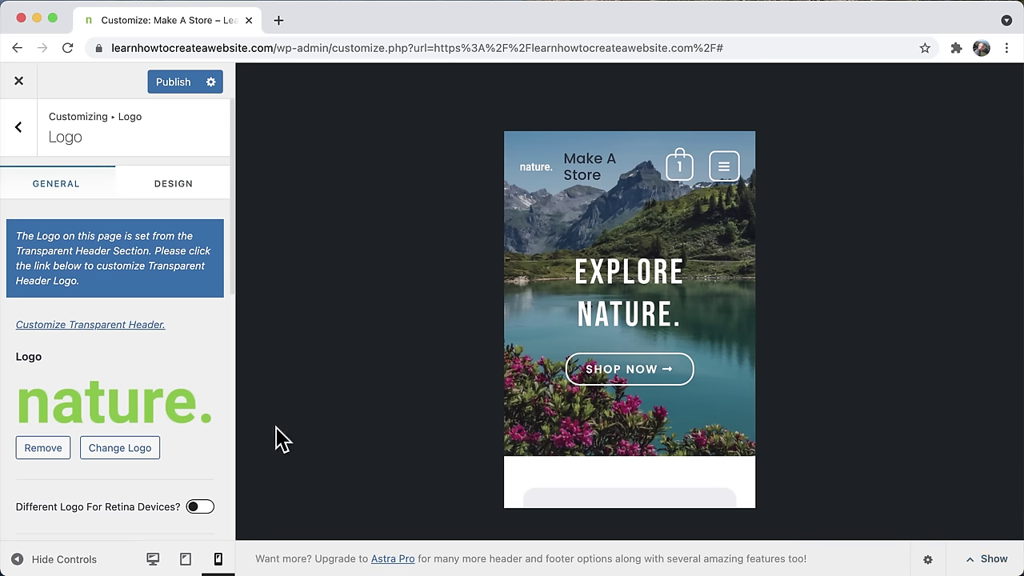
scroll(206, 406, down, 5)
scroll(205, 406, down, 2)
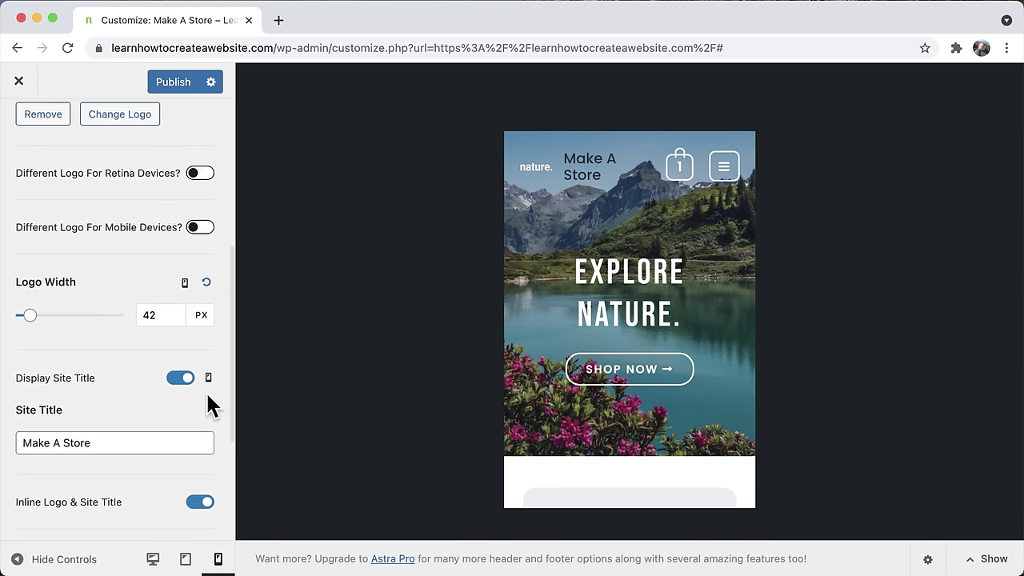
click(182, 361)
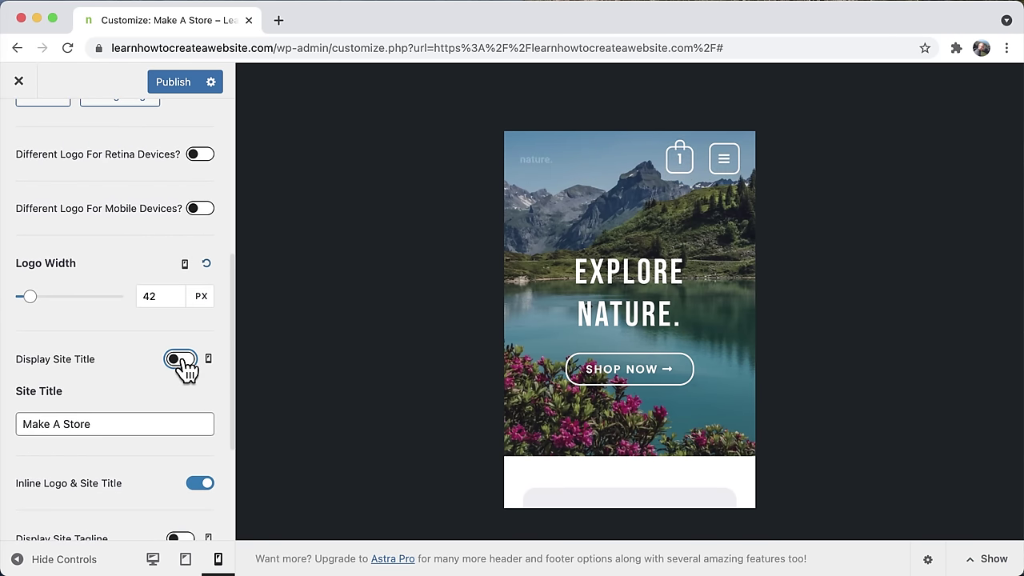
click(148, 294)
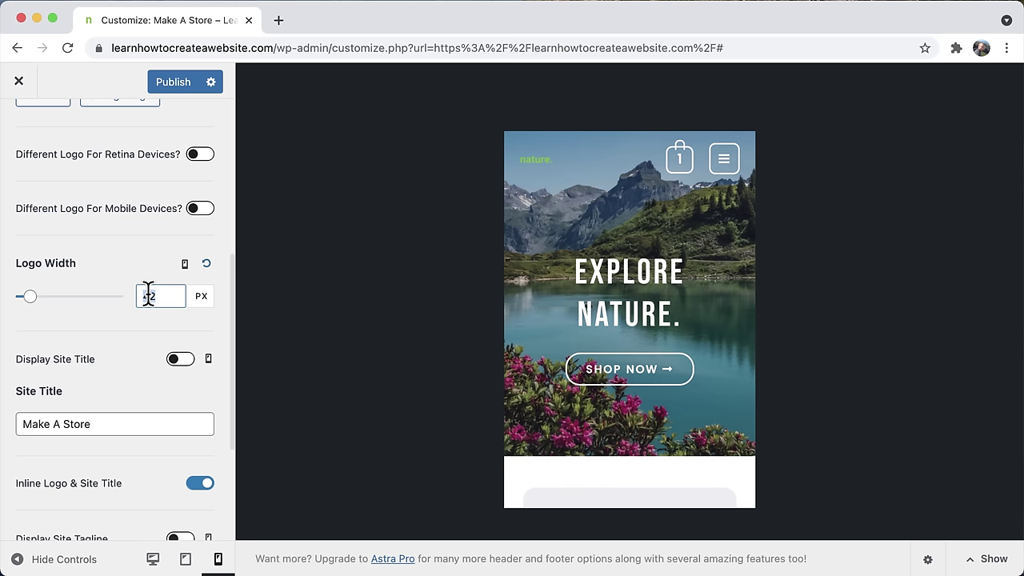
text(110)
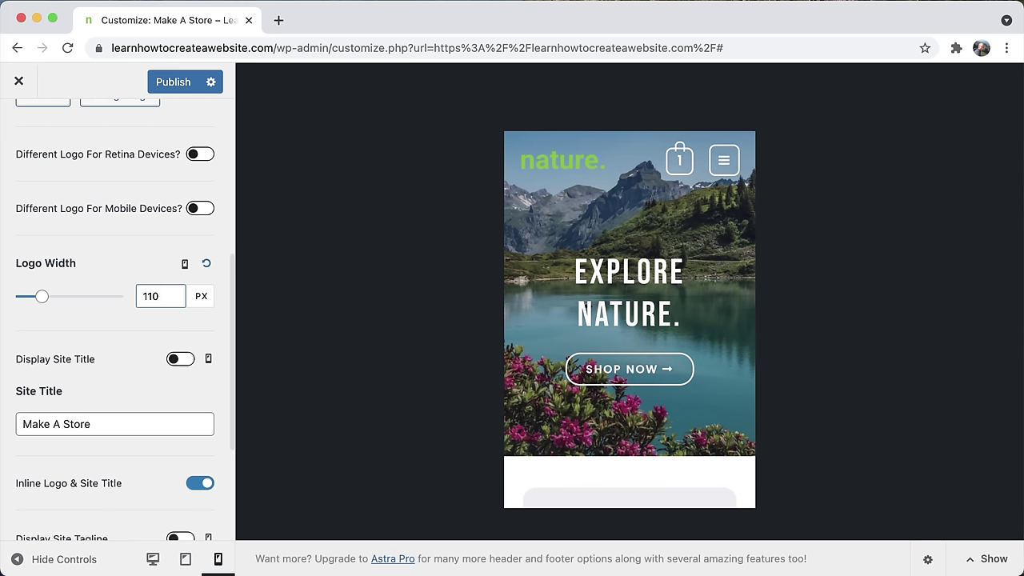
Set the transparent-header logo width to 110 px, publish, and return to the live site.
scroll(136, 296, up, 5)
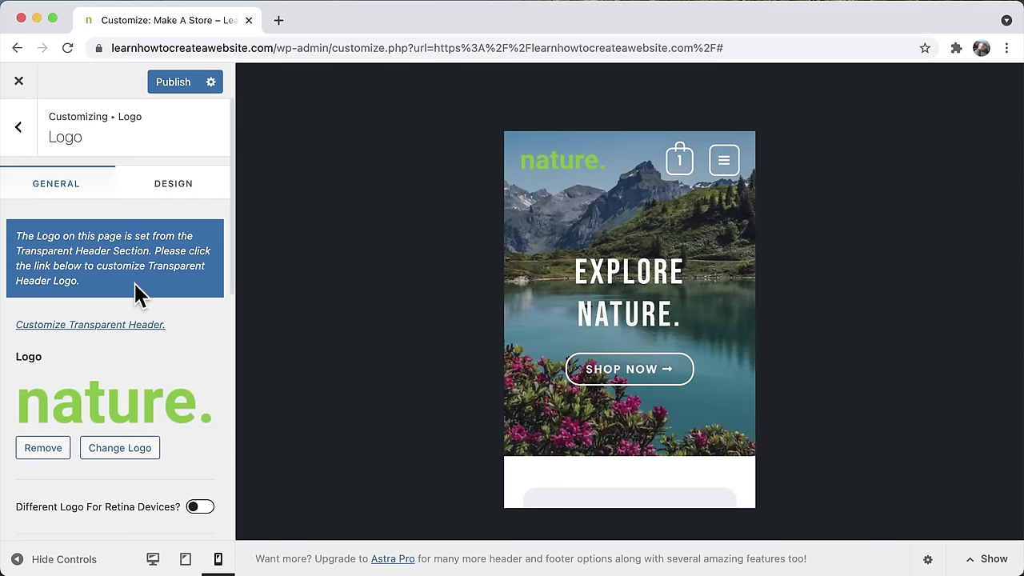
click(97, 325)
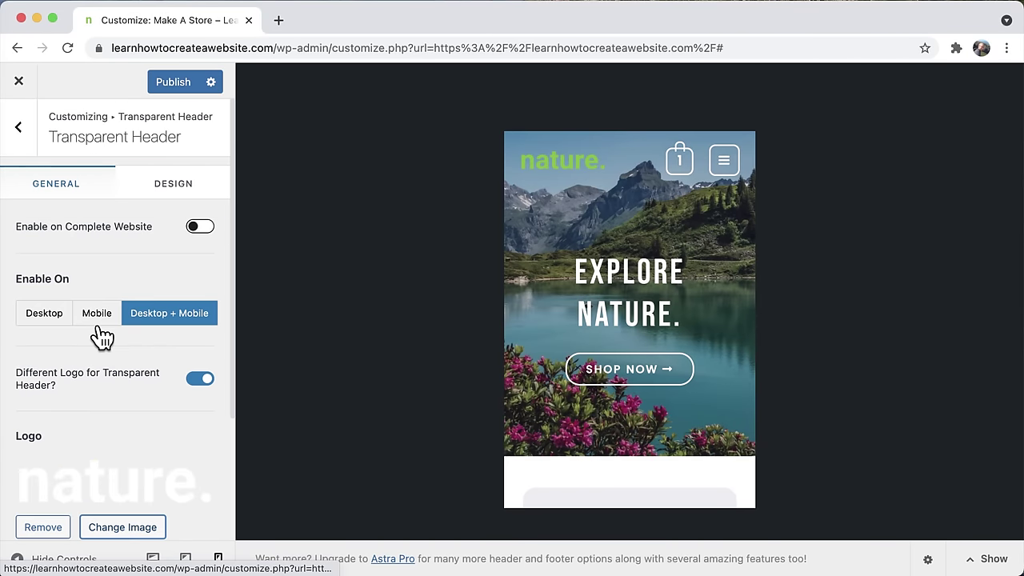
scroll(102, 336, down, 3)
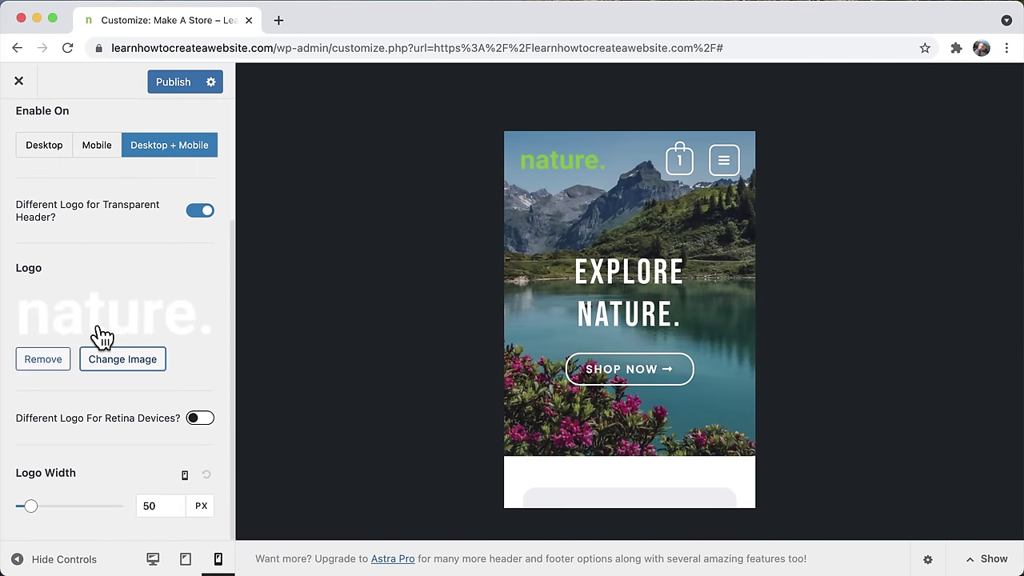
click(149, 502)
key(BackSpace)
key(BackSpace)
text(110)
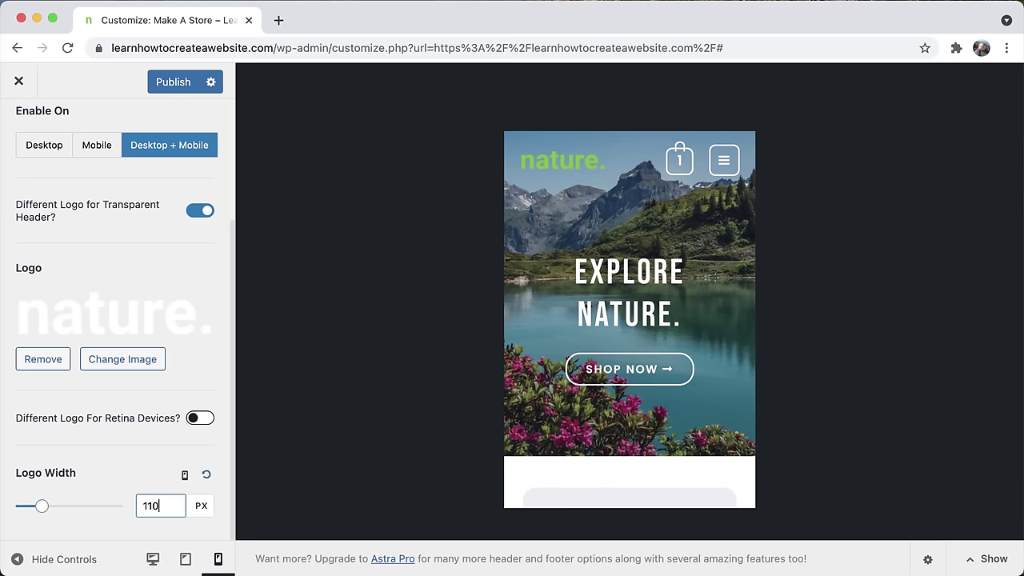
click(172, 81)
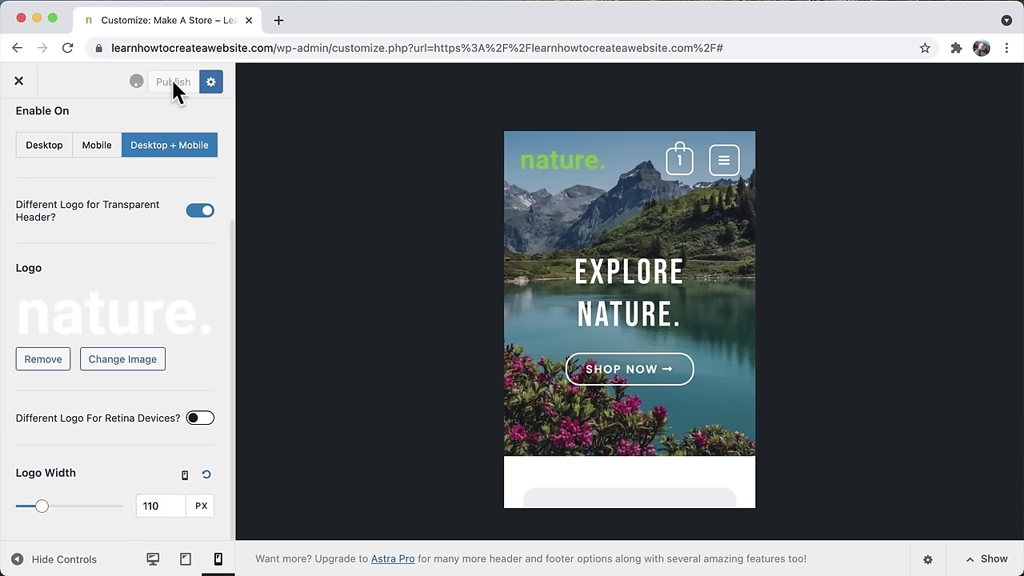
click(24, 87)
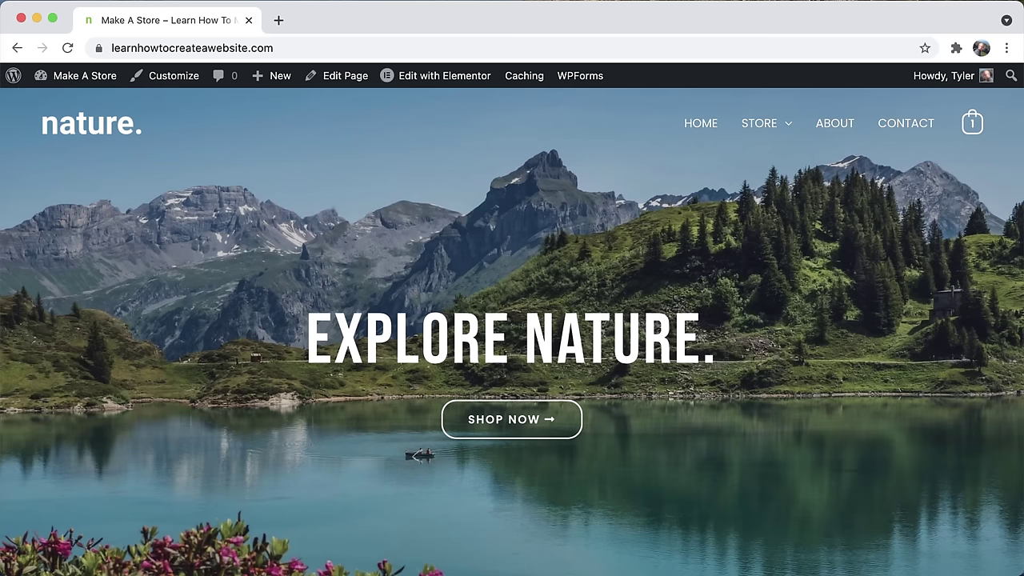
Check the mobile layout and the four-column footer with Quick Links, then reopen the Customizer.
drag(1019, 300, 246, 298)
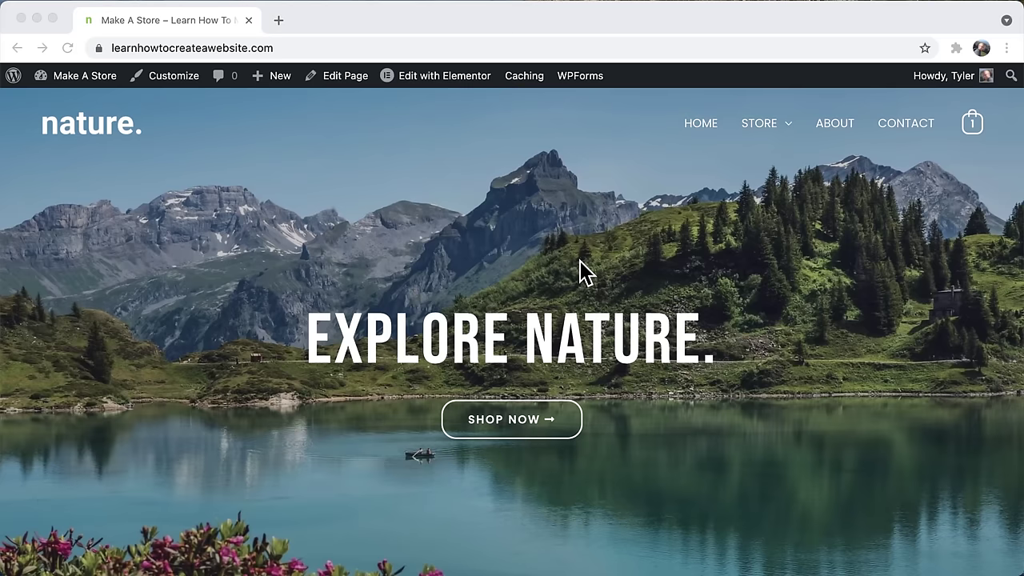
scroll(578, 272, down, 10)
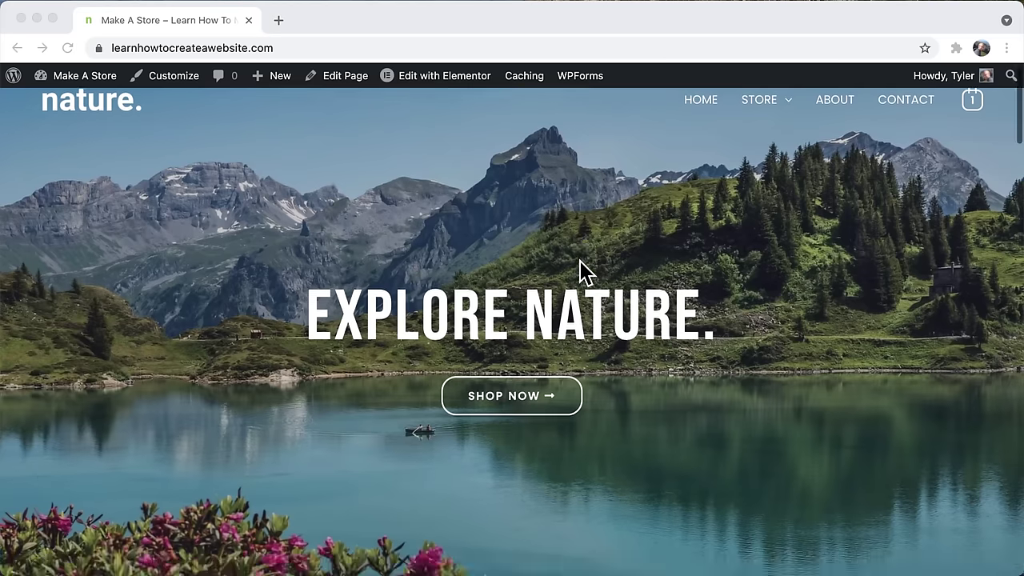
scroll(581, 272, down, 15)
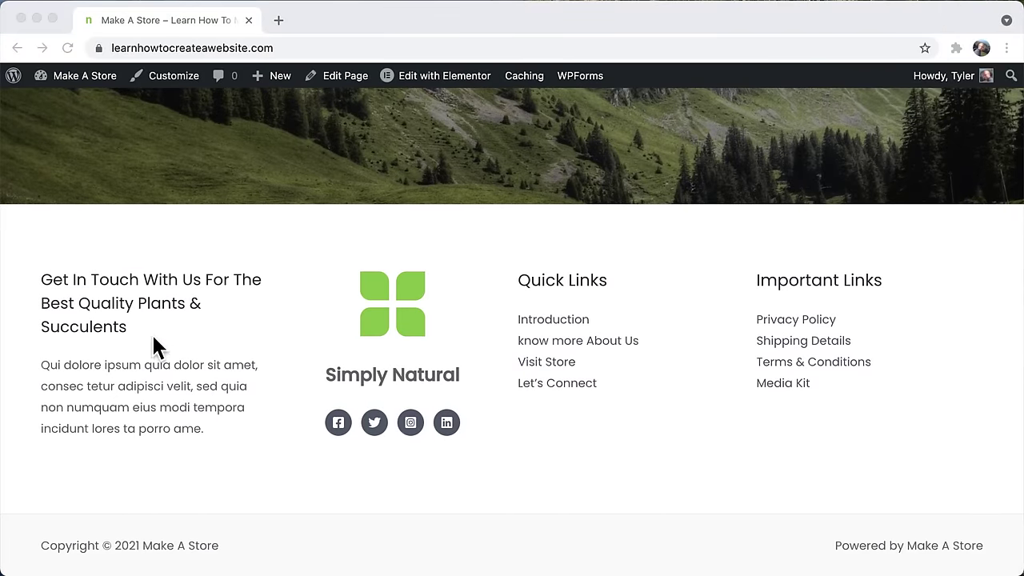
click(179, 360)
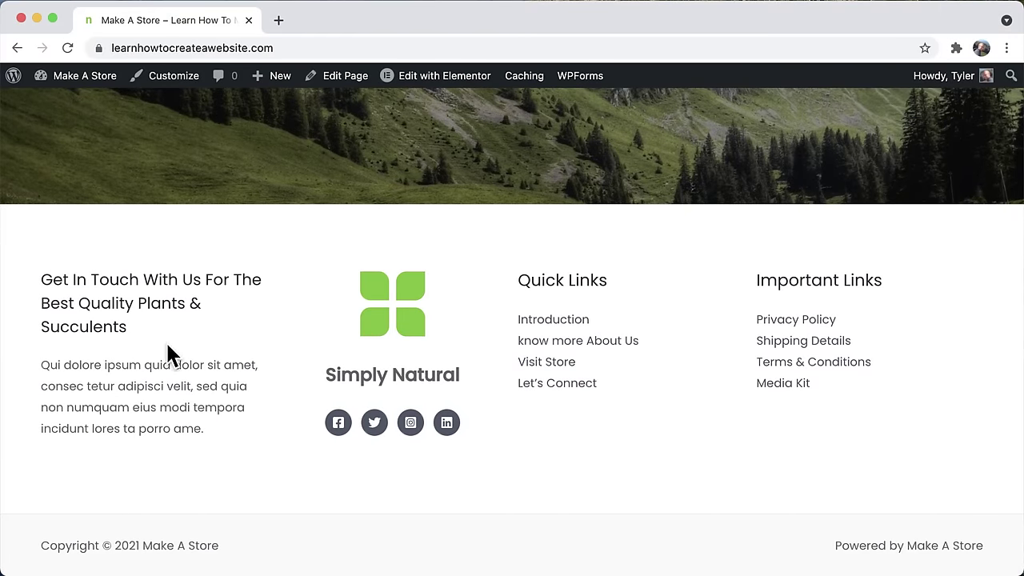
click(172, 80)
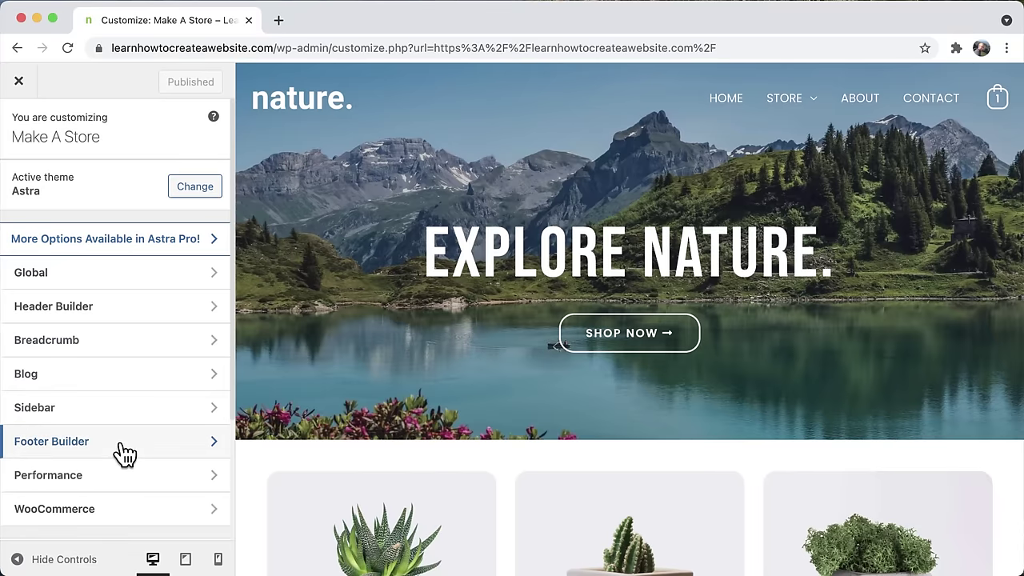
Remove Widgets 1–4 and the Social icons from the footer layout.
click(124, 453)
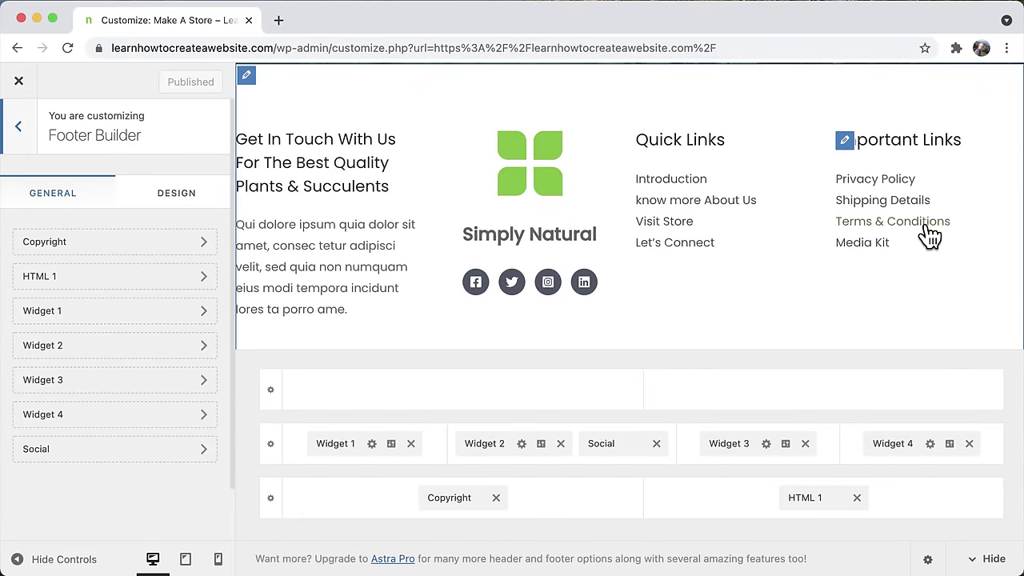
click(411, 445)
click(560, 444)
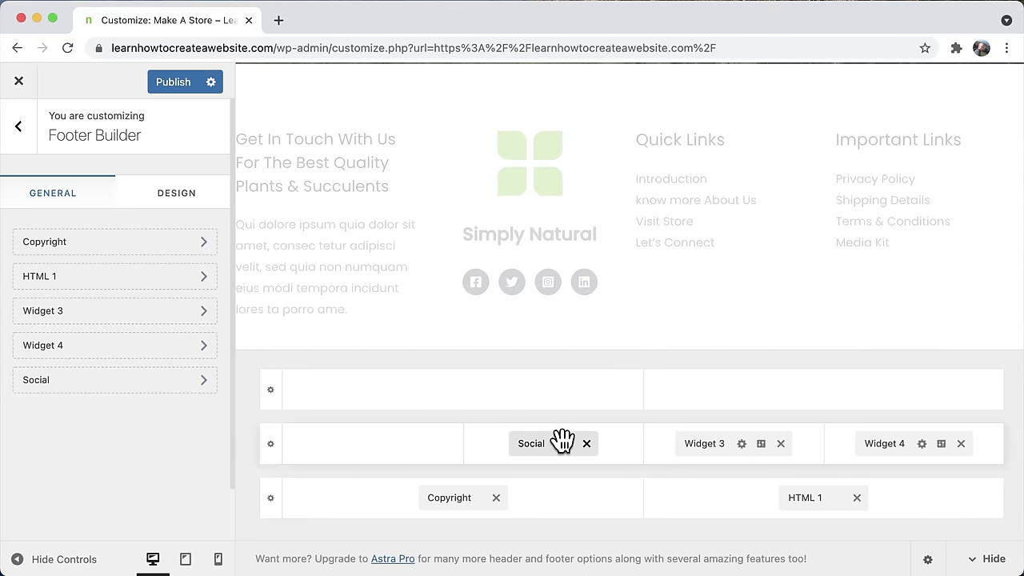
click(586, 444)
click(779, 444)
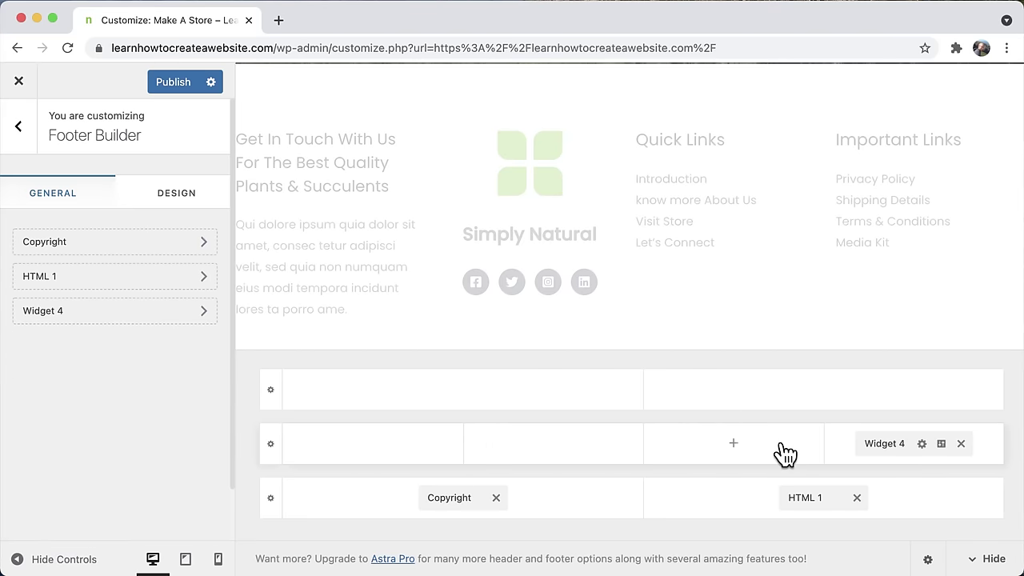
click(960, 444)
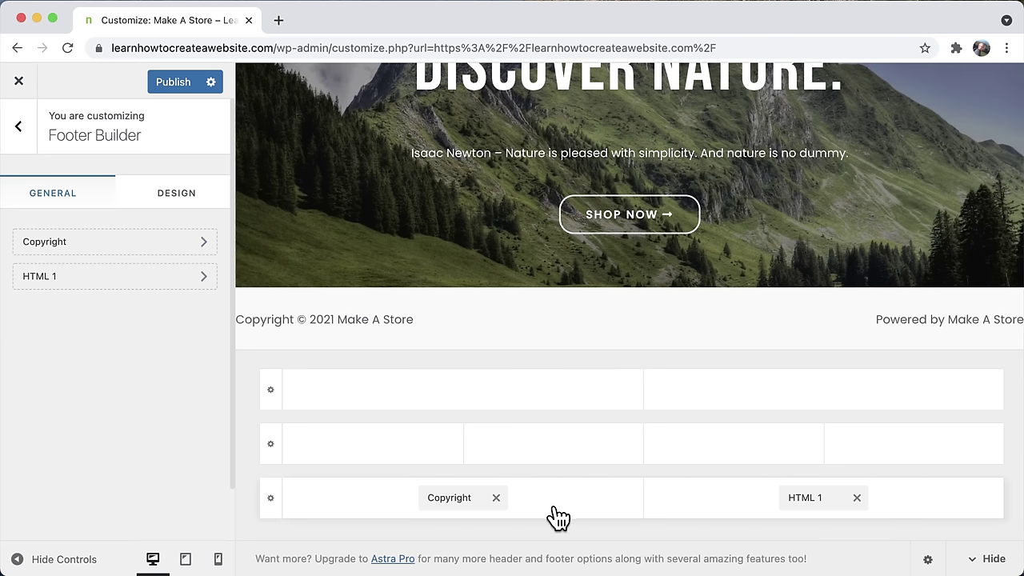
Give the Below Footer row 3 columns and move Copyright into the third column.
click(271, 499)
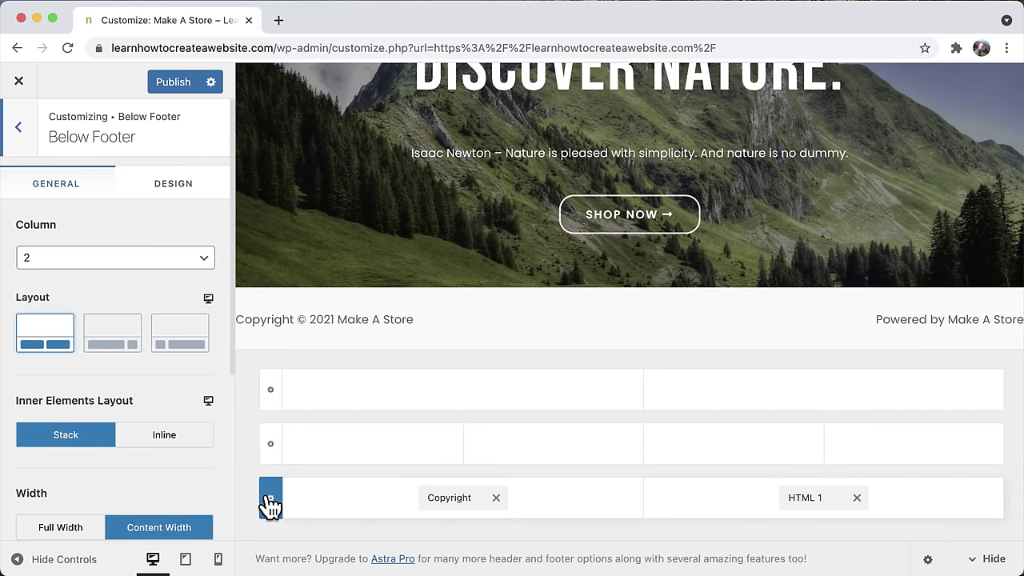
click(190, 262)
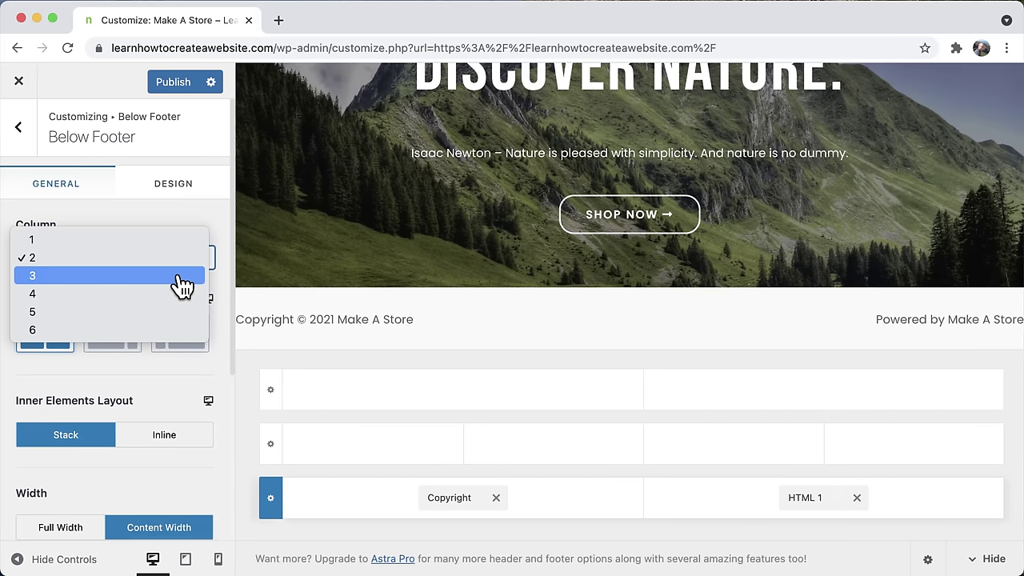
click(175, 275)
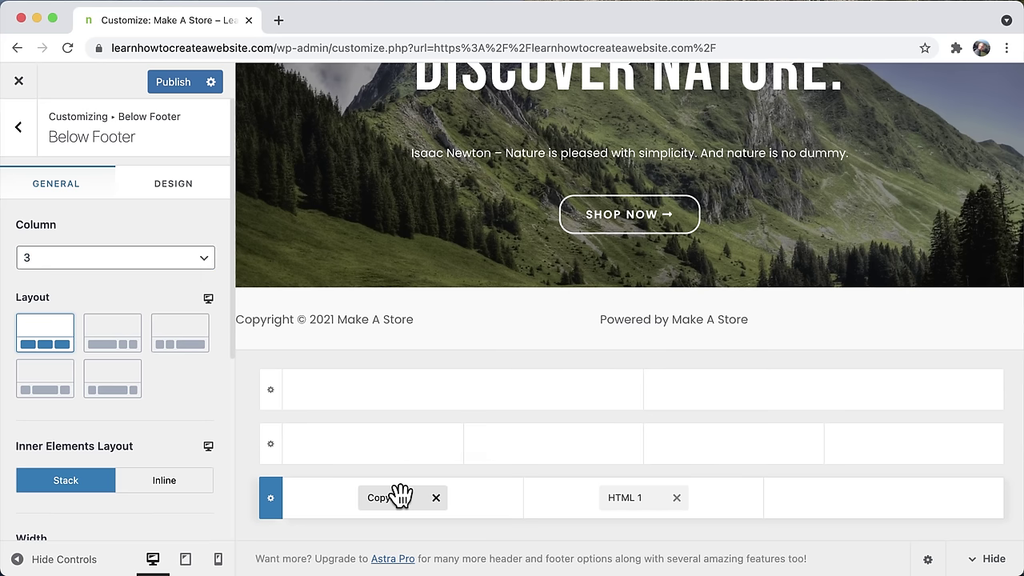
drag(400, 492, 856, 512)
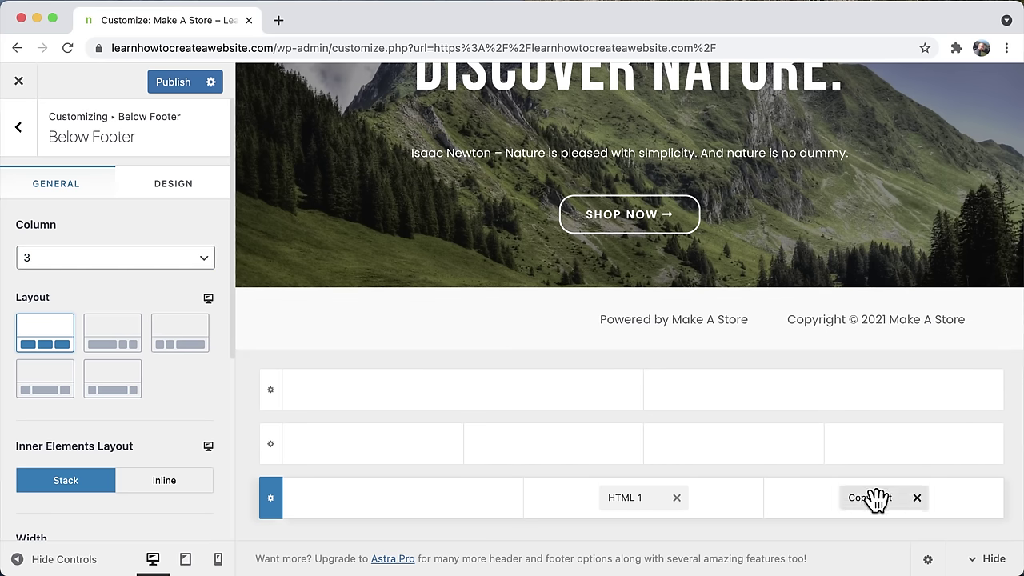
click(875, 498)
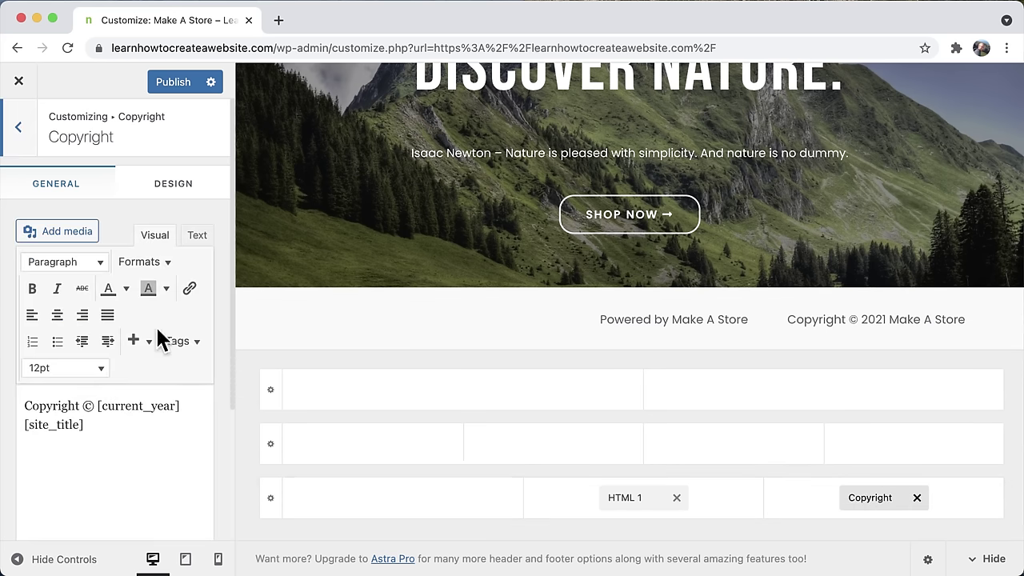
Right-align the copyright and replace the [site_title] placeholder with MAKE A STORE text.
scroll(155, 325, down, 3)
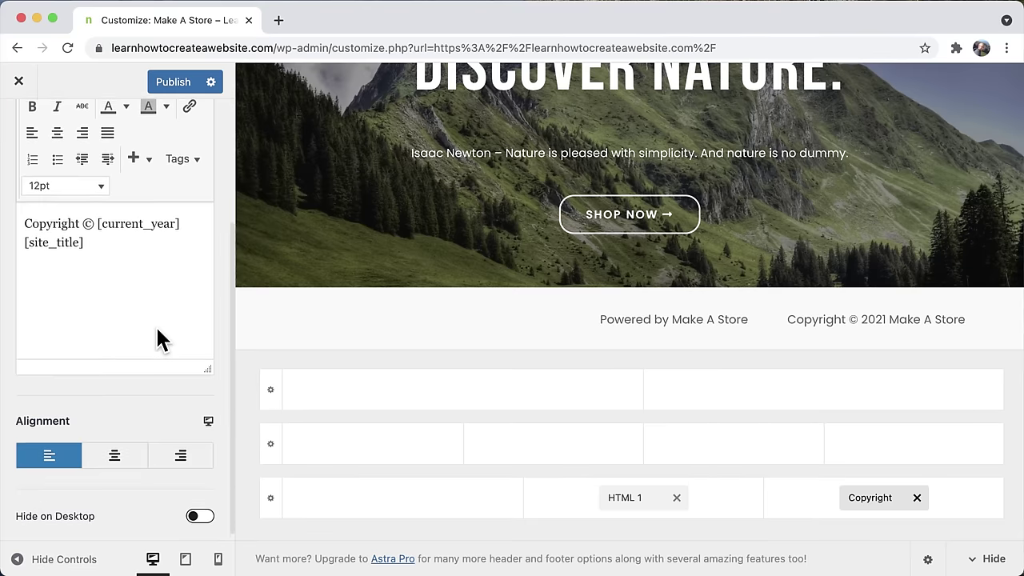
click(182, 454)
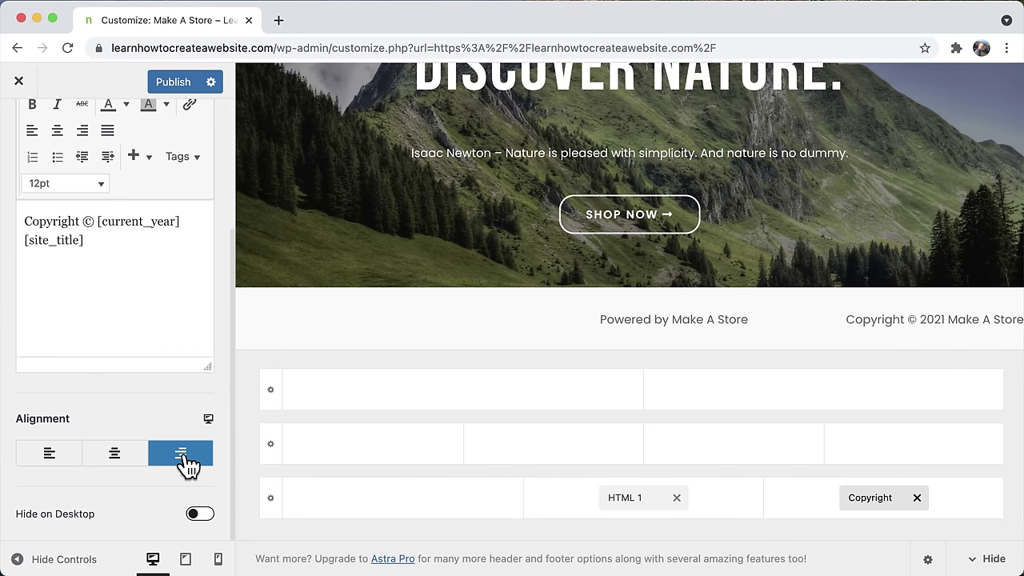
drag(97, 225, 182, 227)
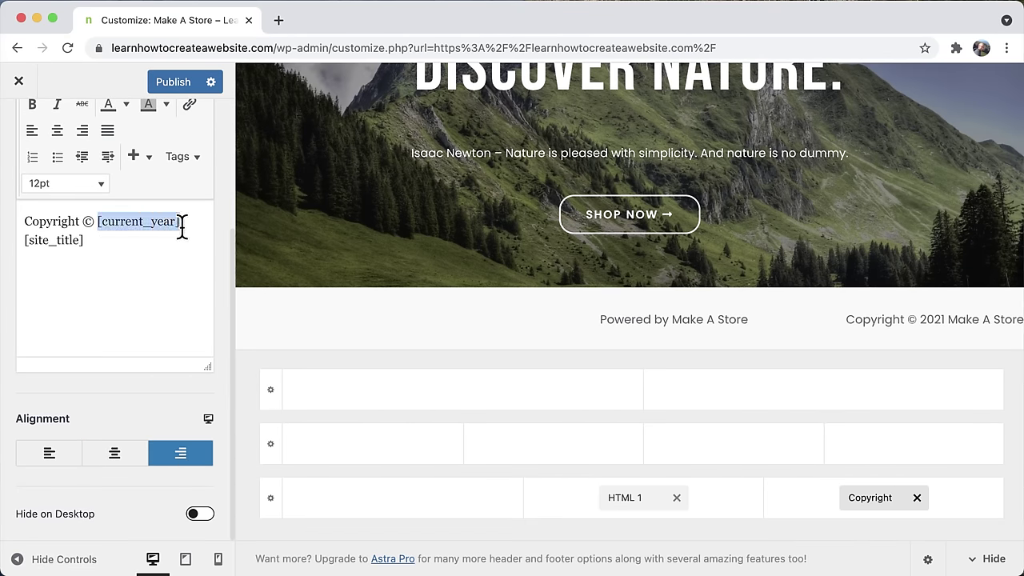
drag(99, 240, 12, 239)
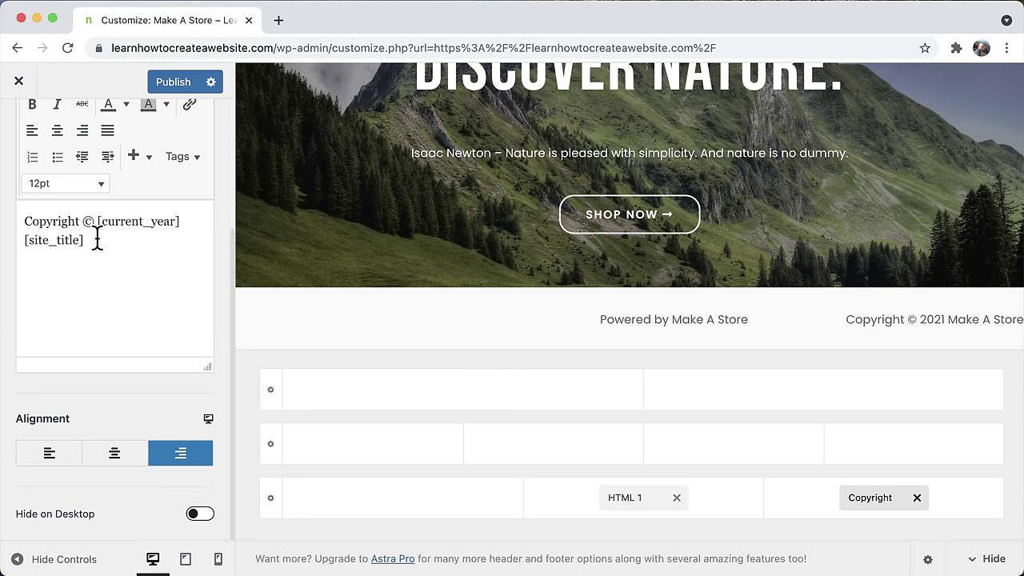
drag(97, 237, 0, 255)
text(MAKE A STORE)
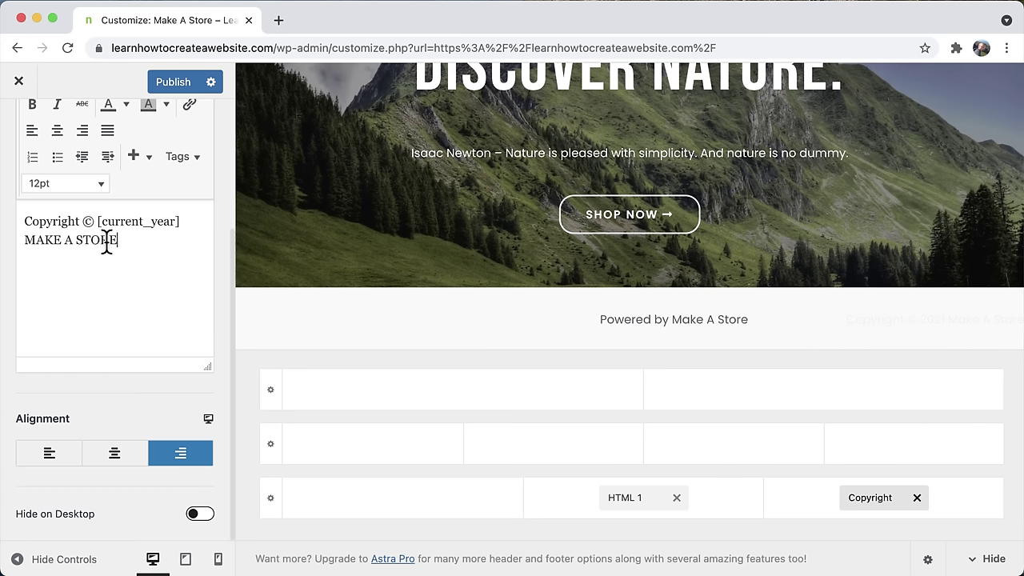
drag(118, 240, 19, 240)
scroll(156, 169, up, 1)
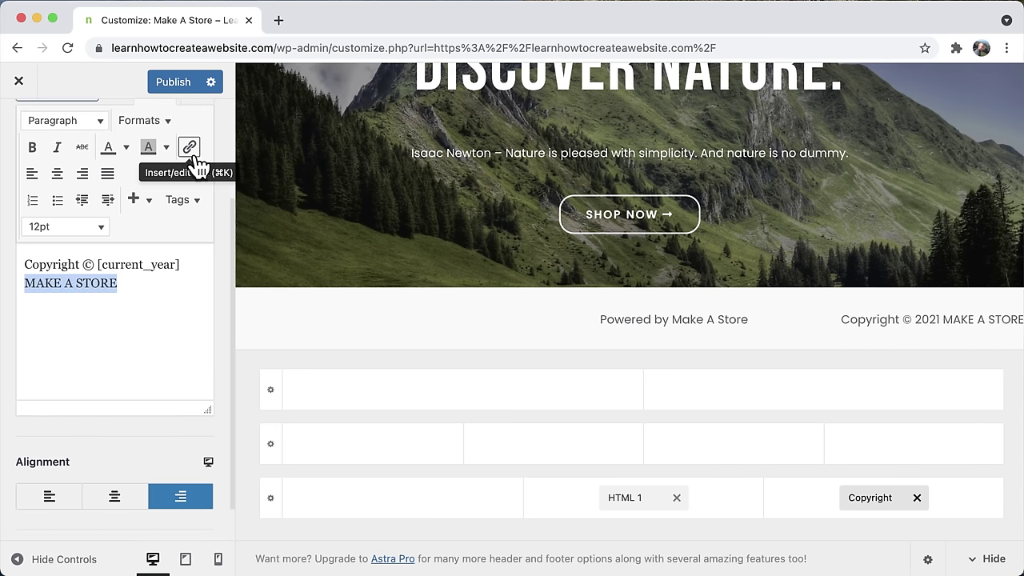
Link the MAKE A STORE text to the Home page.
click(192, 152)
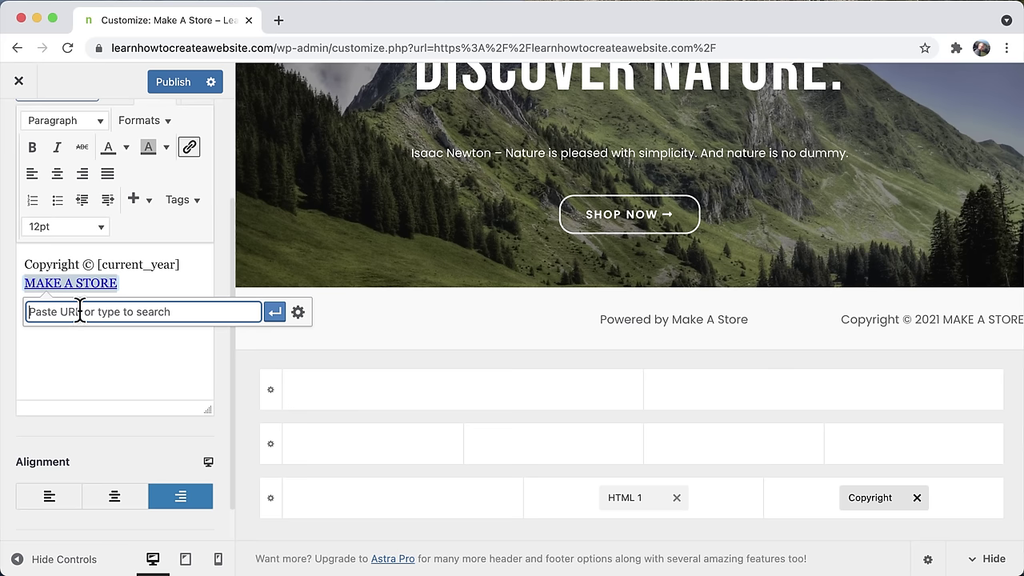
text(HOME)
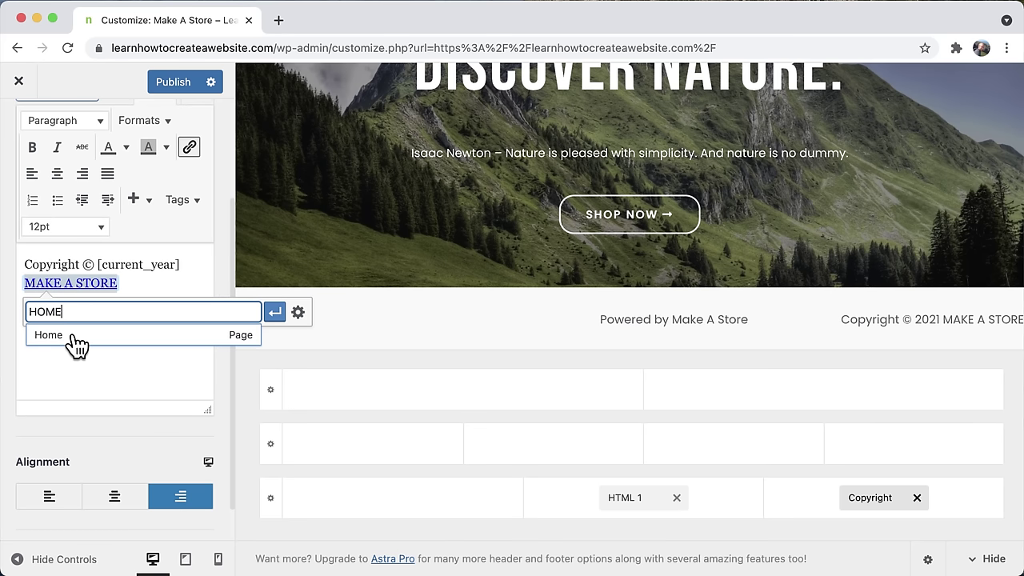
click(76, 342)
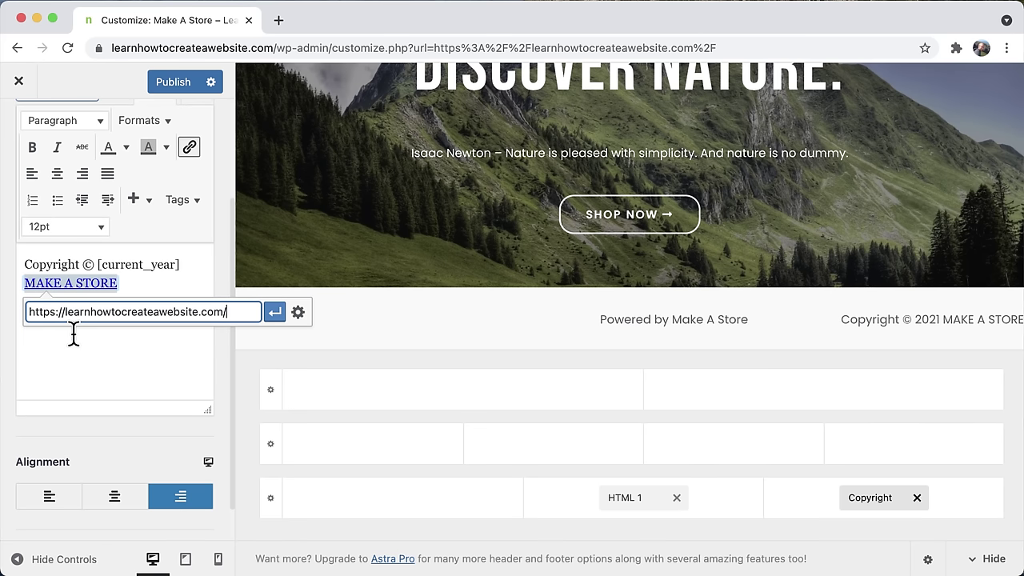
click(275, 313)
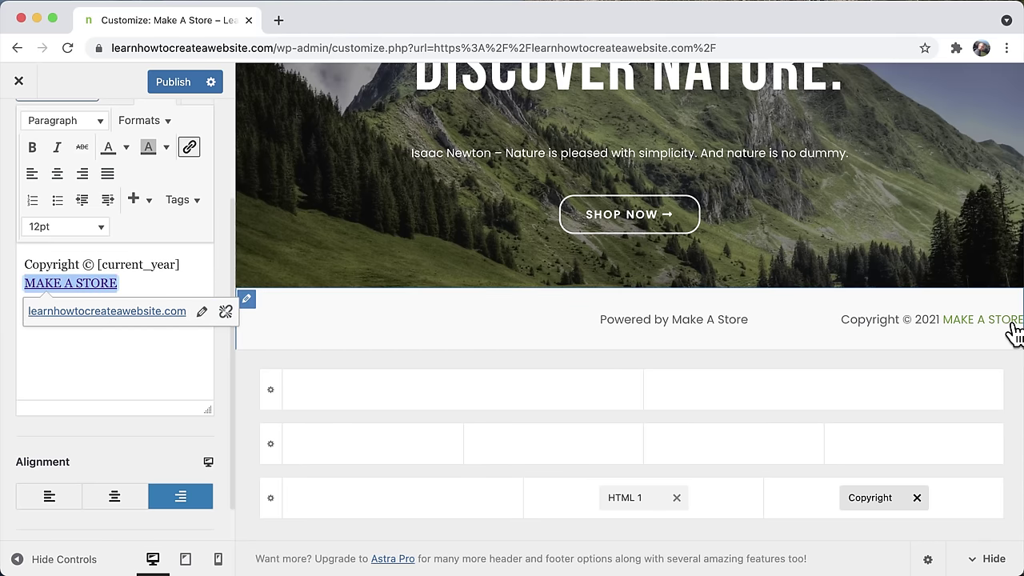
click(225, 311)
Unlink the copyright's margins and give it a 40 px right margin.
scroll(168, 240, up, 1)
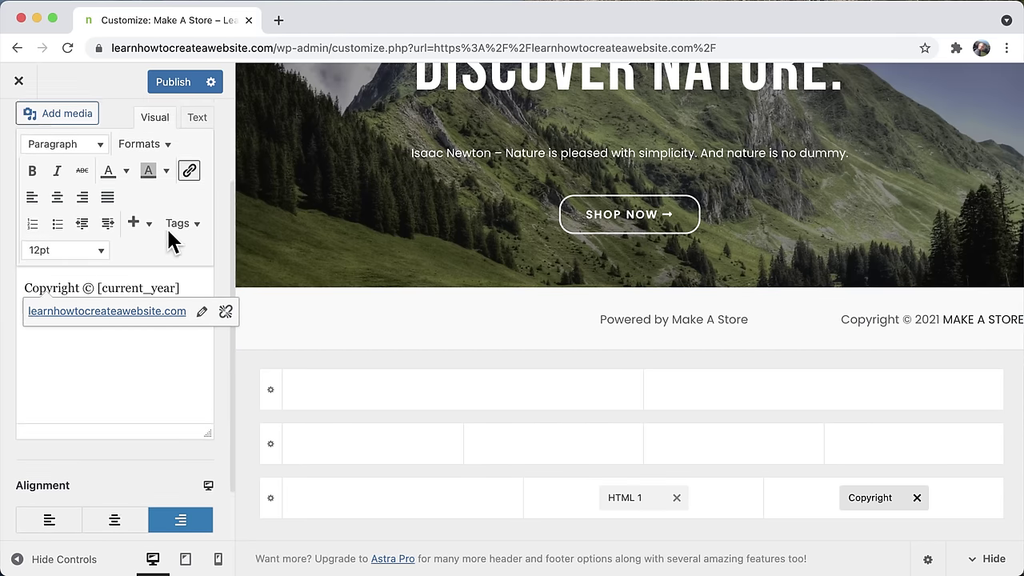
scroll(168, 233, up, 3)
click(176, 186)
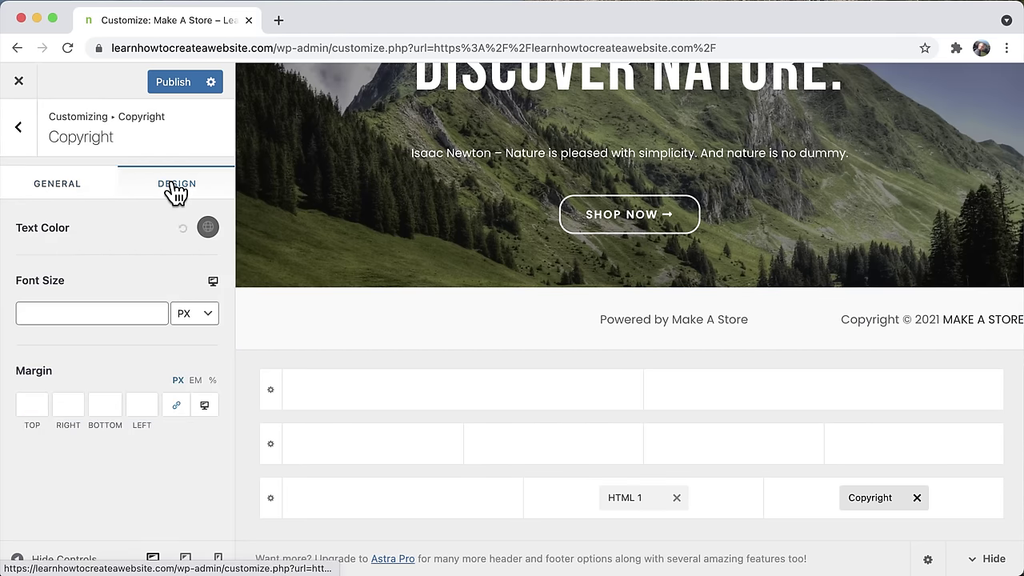
click(178, 406)
click(68, 402)
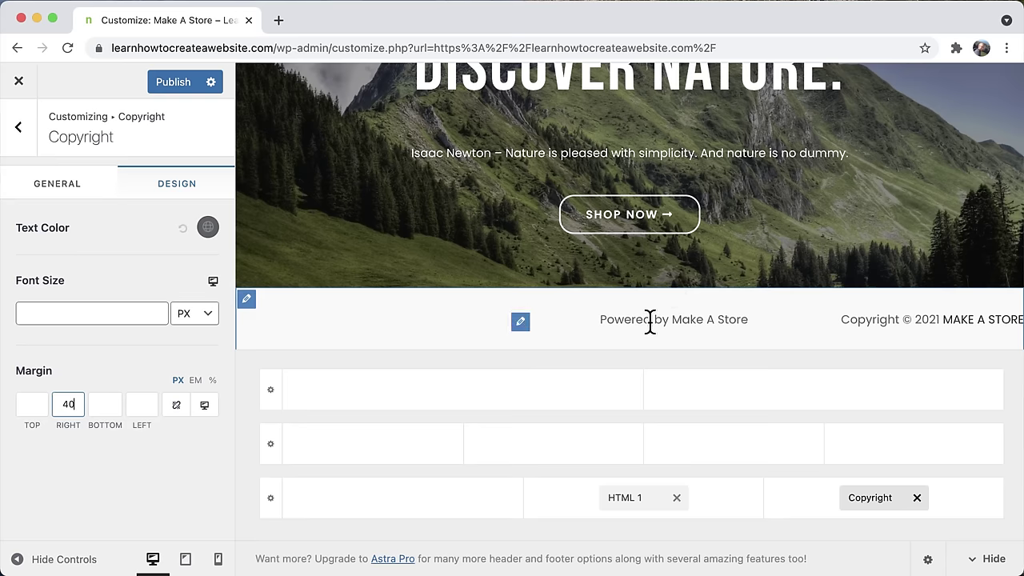
Replace the HTML 1 'Powered by' text with the centred nature logo image.
click(632, 494)
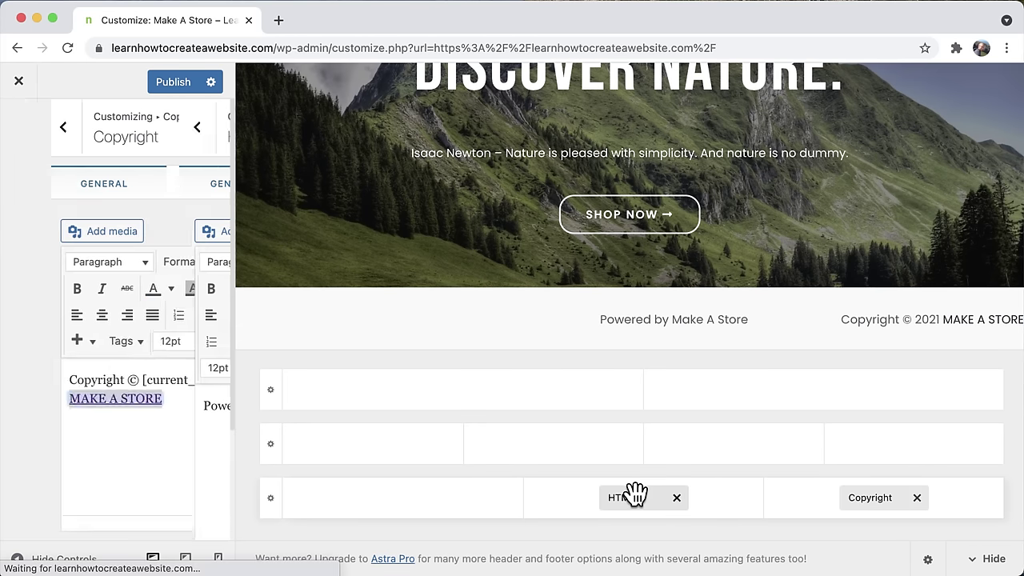
drag(159, 411, 3, 416)
key(BackSpace)
scroll(106, 414, down, 5)
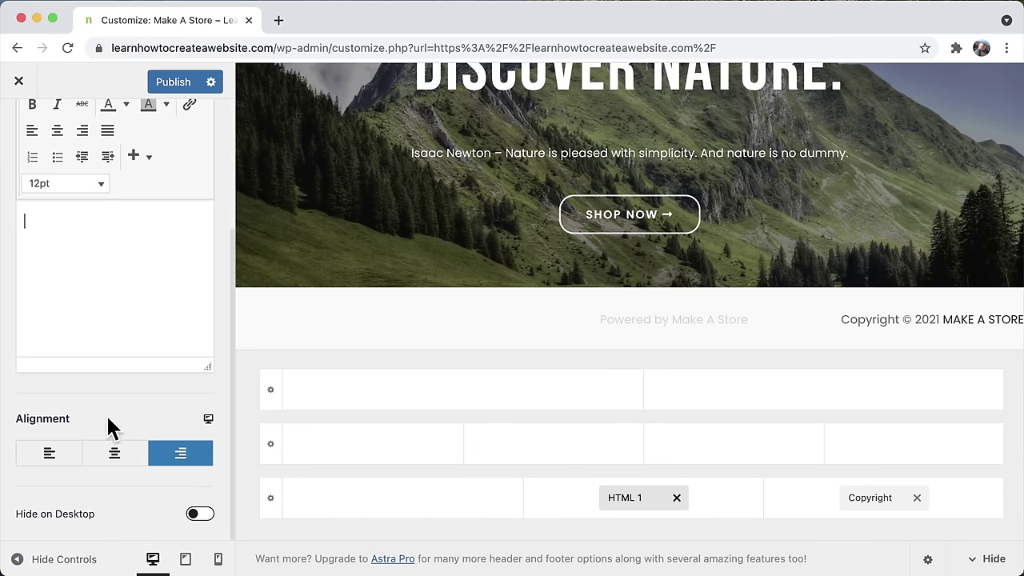
click(115, 454)
scroll(95, 359, up, 3)
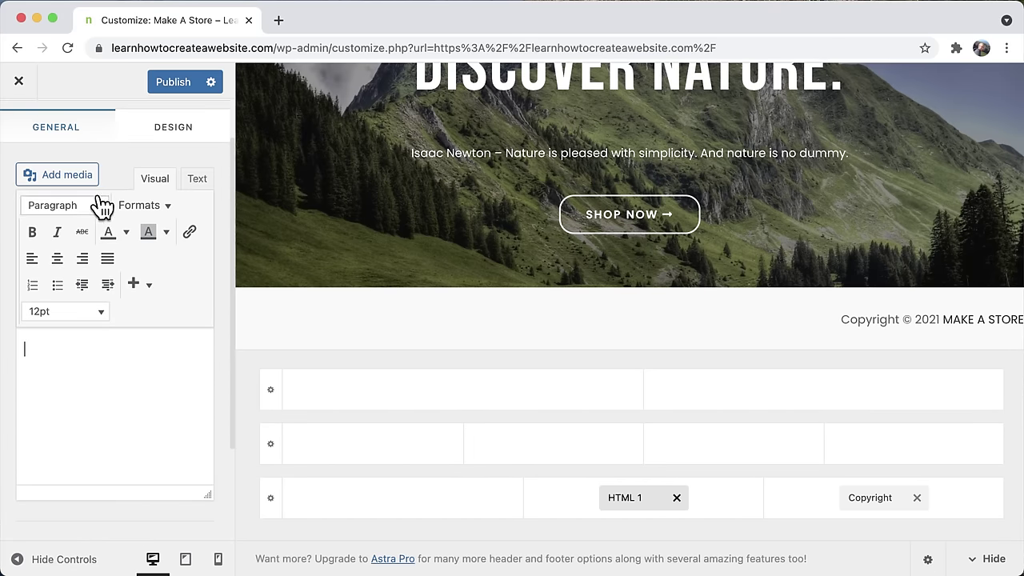
click(67, 177)
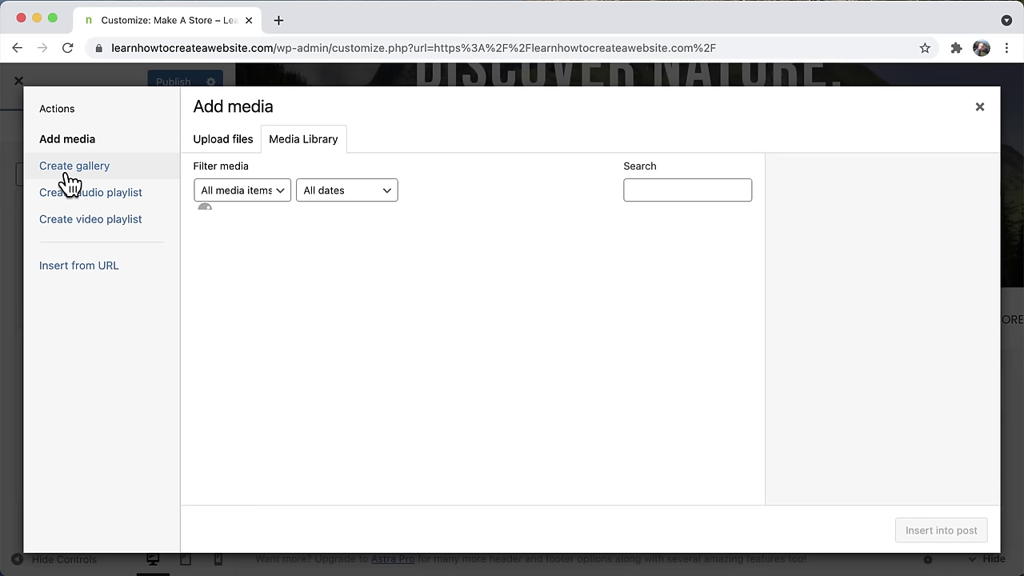
click(478, 281)
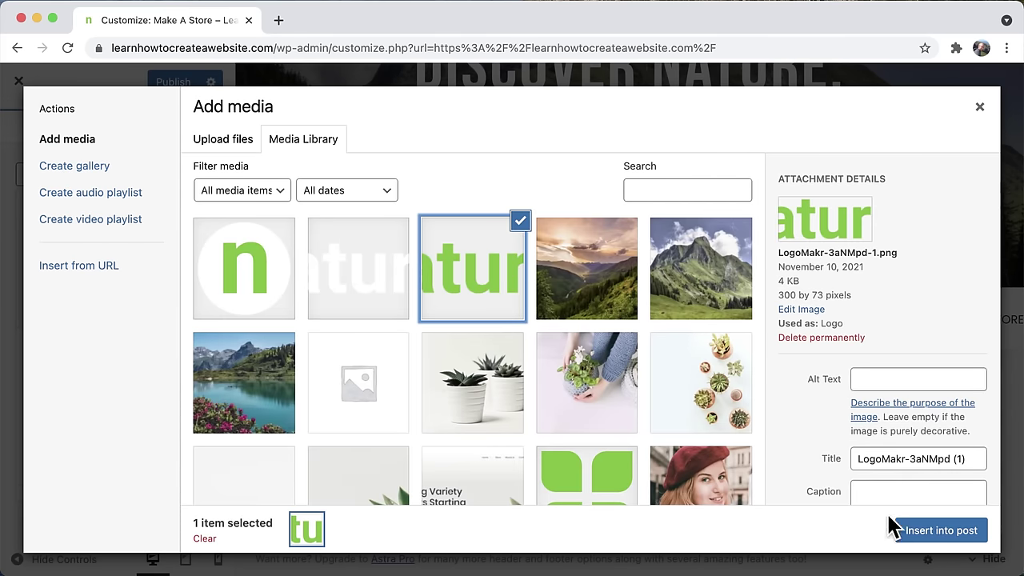
click(941, 530)
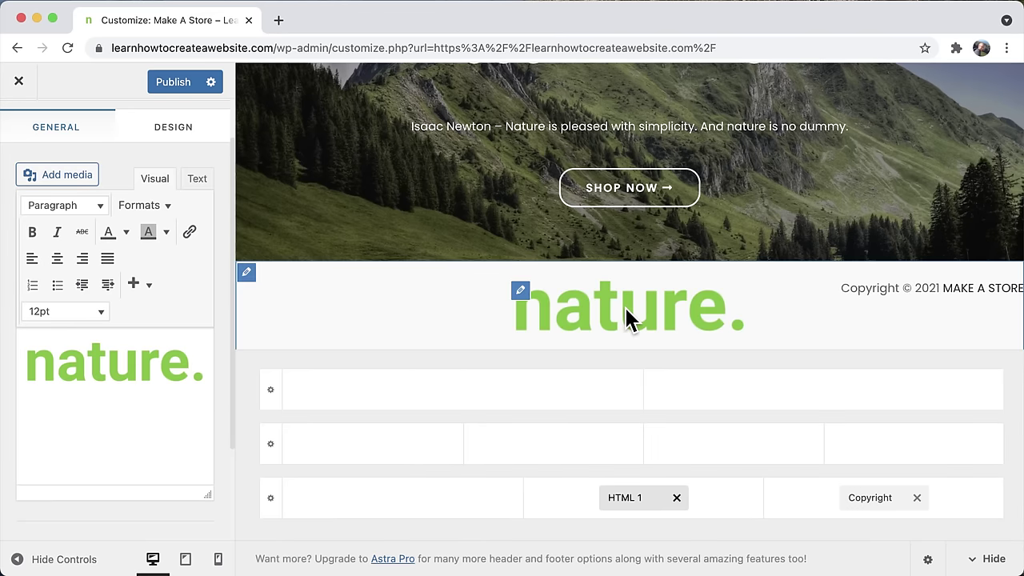
Set the logo image to Center, custom width 130, linking to custom URL '/'.
click(137, 355)
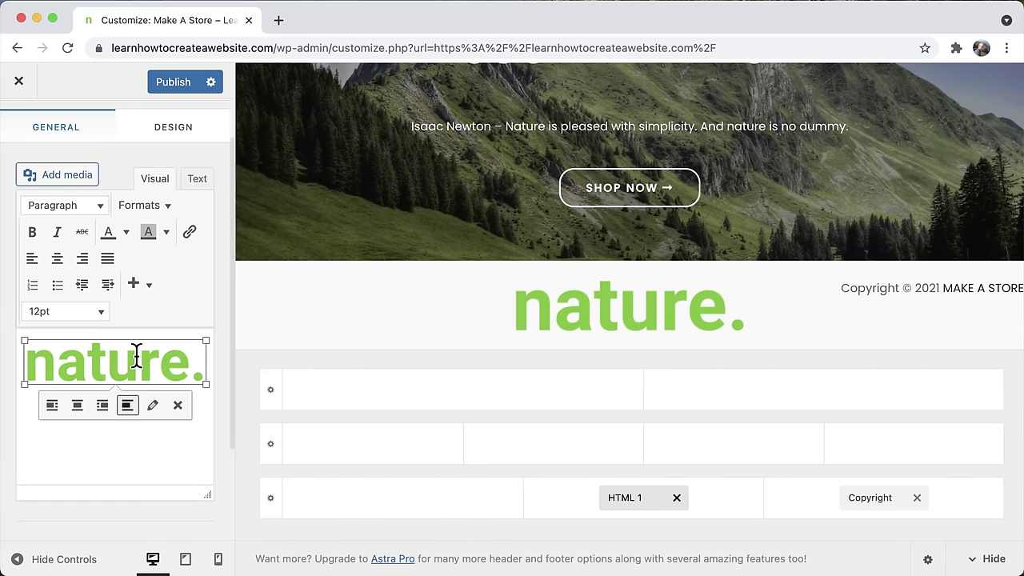
click(152, 405)
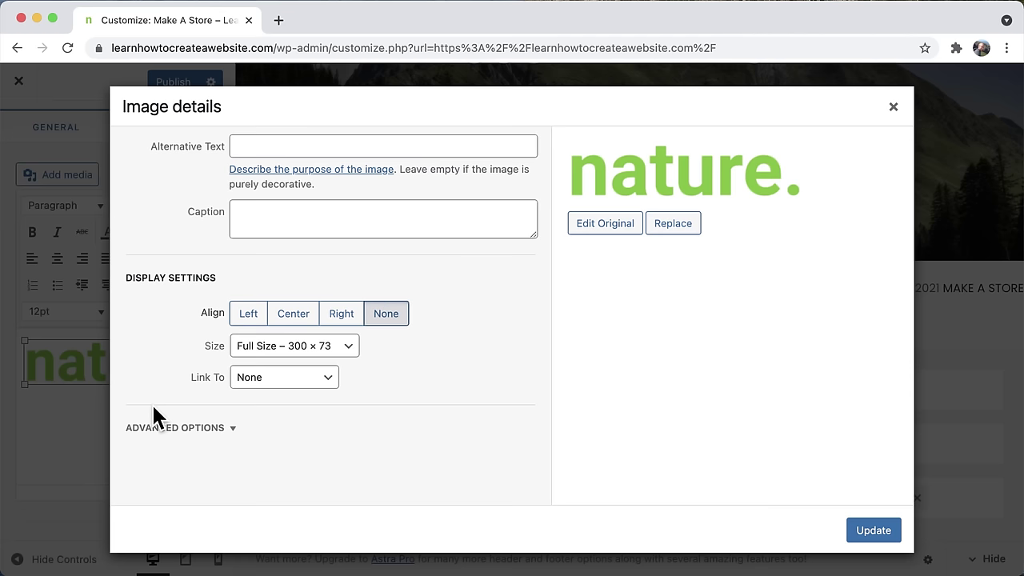
click(294, 320)
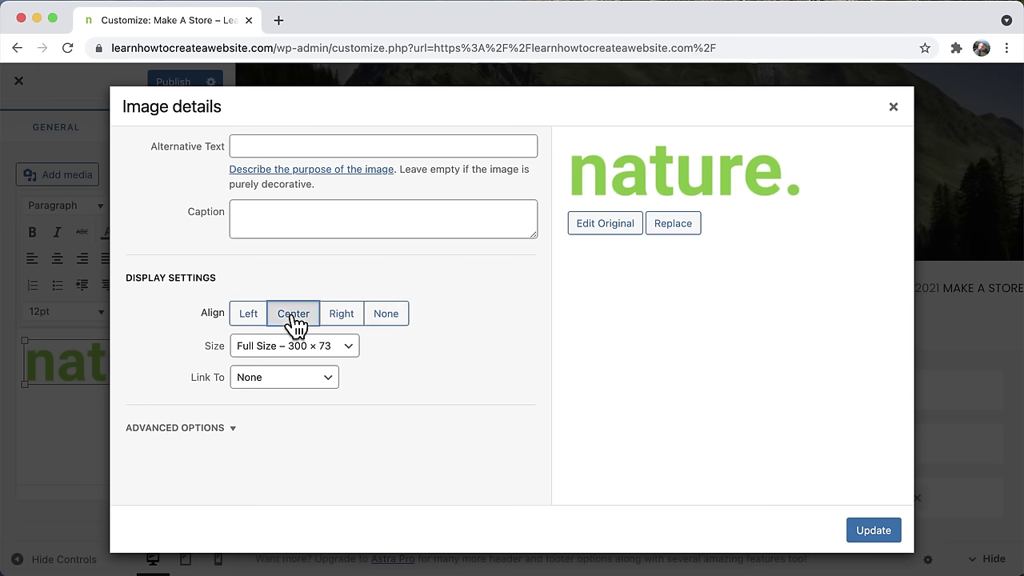
click(332, 352)
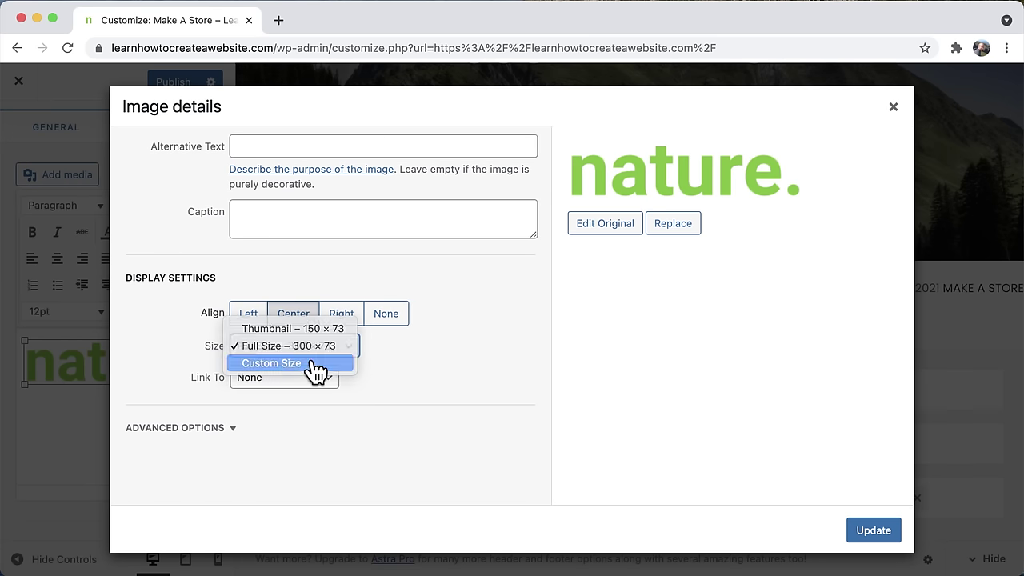
click(320, 364)
double_click(248, 391)
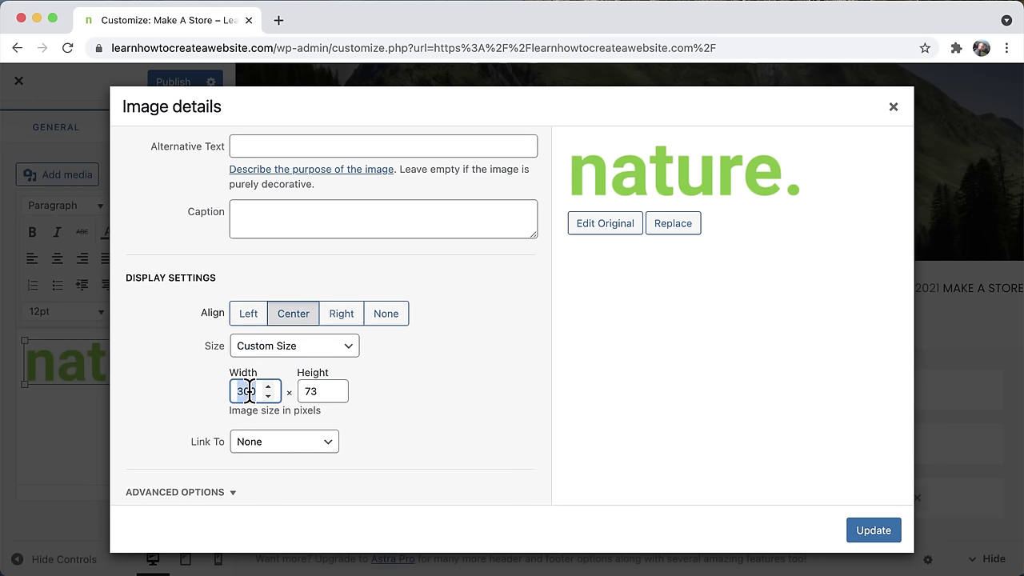
text(13)
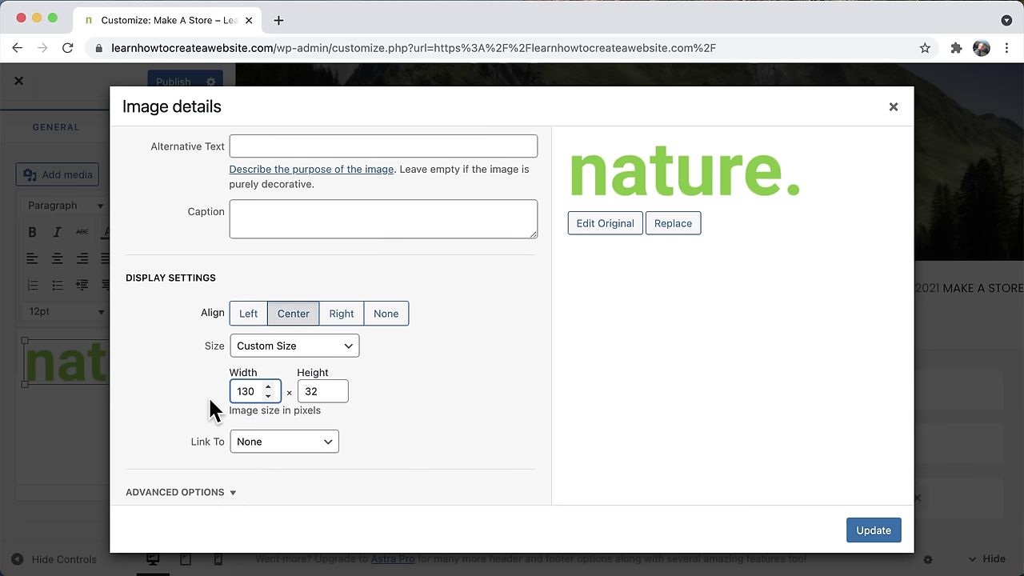
click(306, 447)
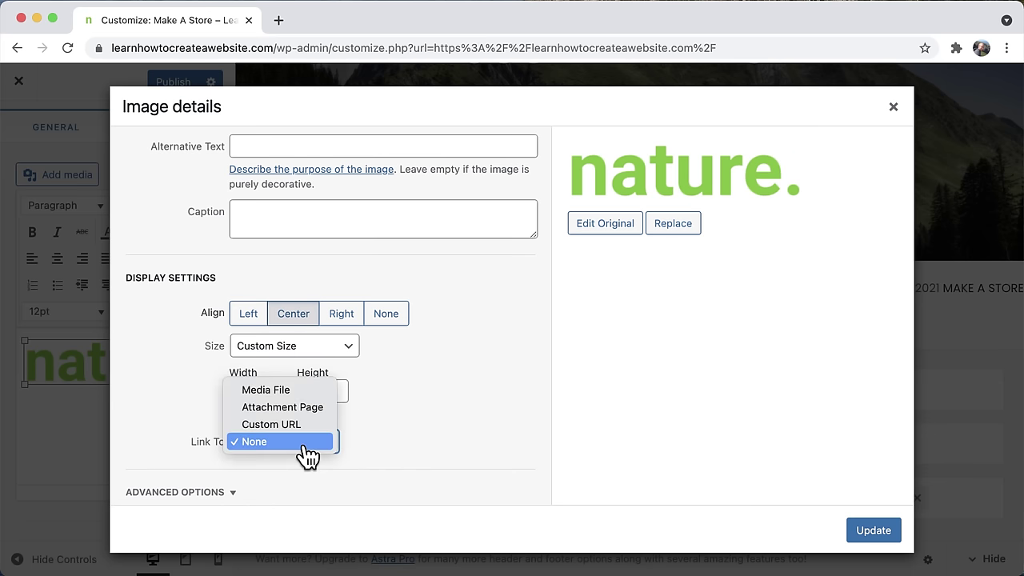
click(288, 425)
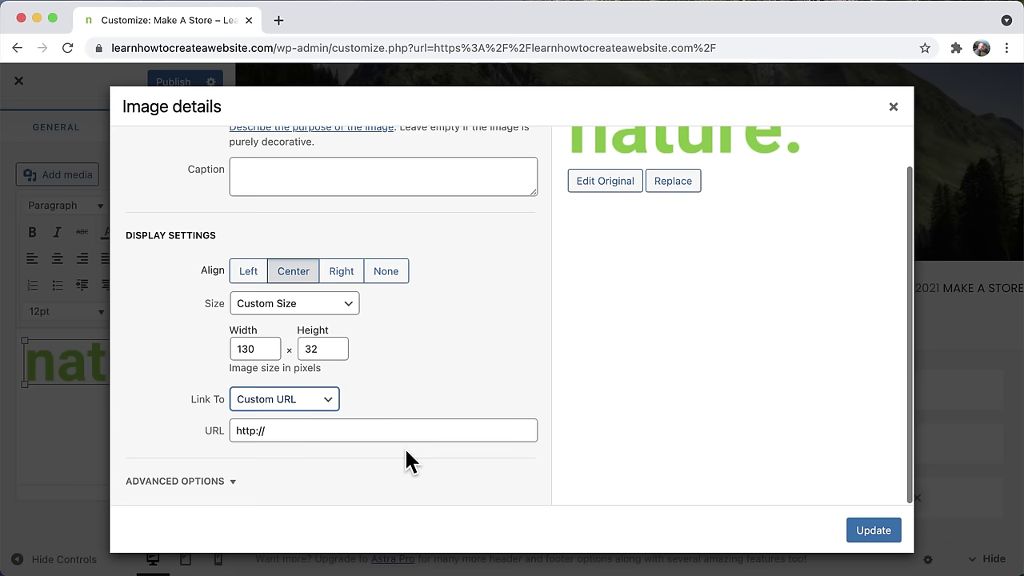
click(312, 430)
key(super+a)
text(/)
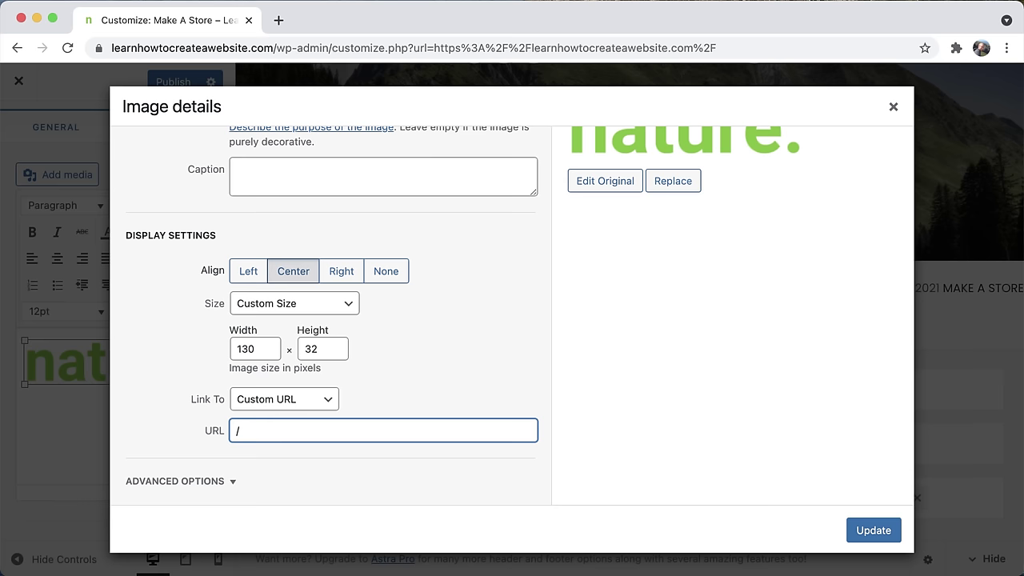
click(872, 536)
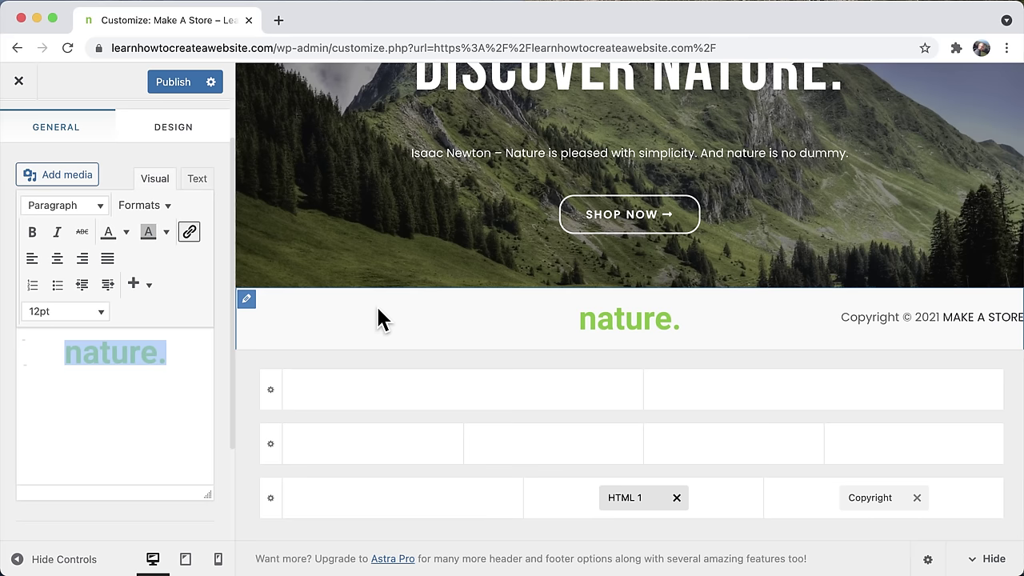
Add a left-aligned Footer Menu to the bottom-left footer cell and assign Main Menu to it.
click(403, 499)
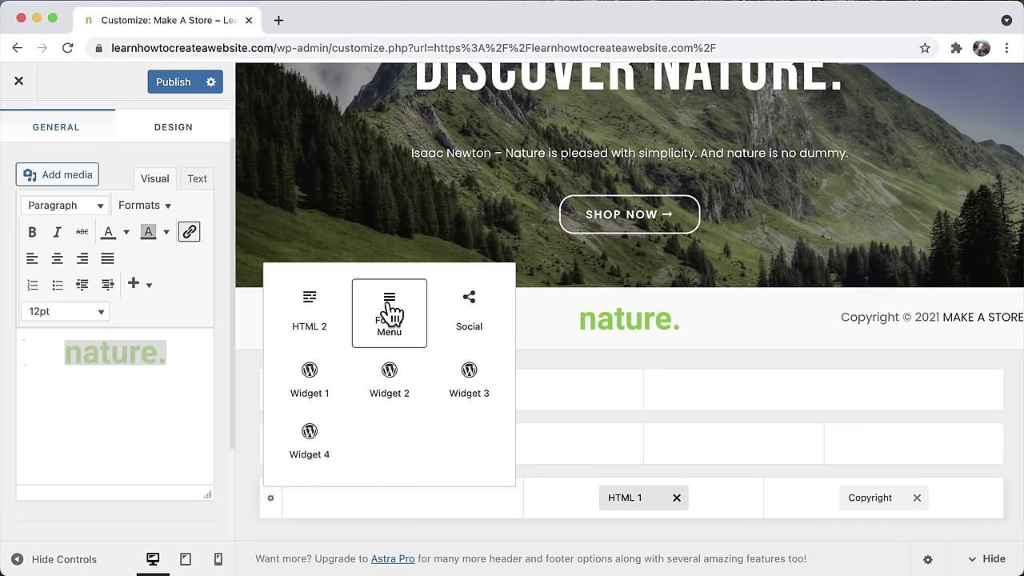
click(390, 312)
click(391, 491)
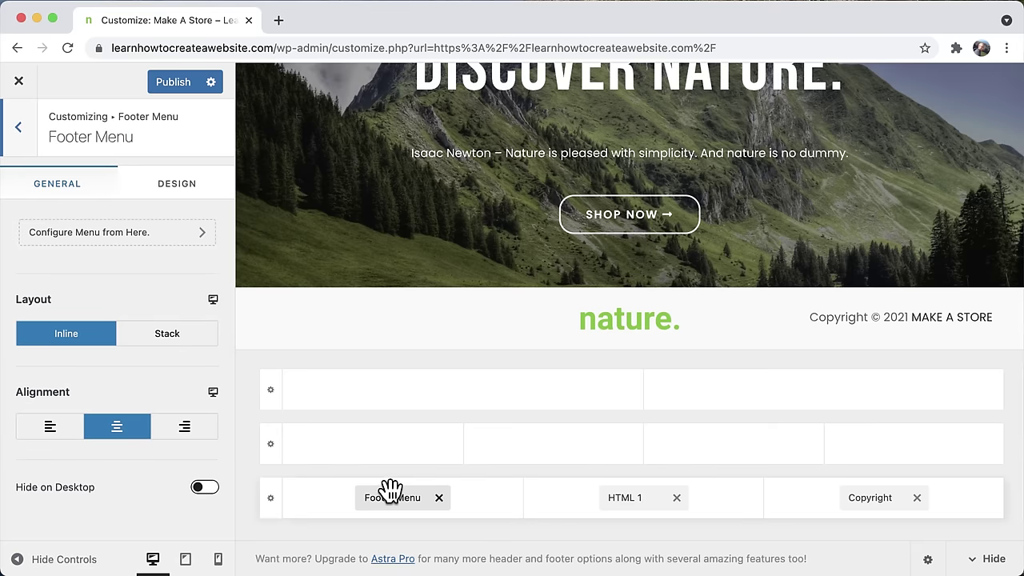
click(46, 432)
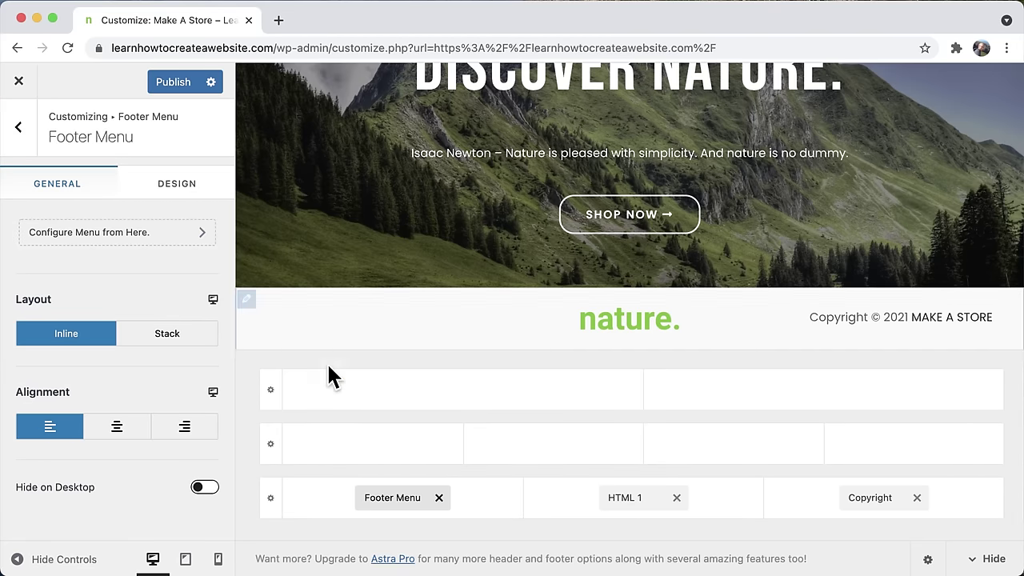
click(106, 237)
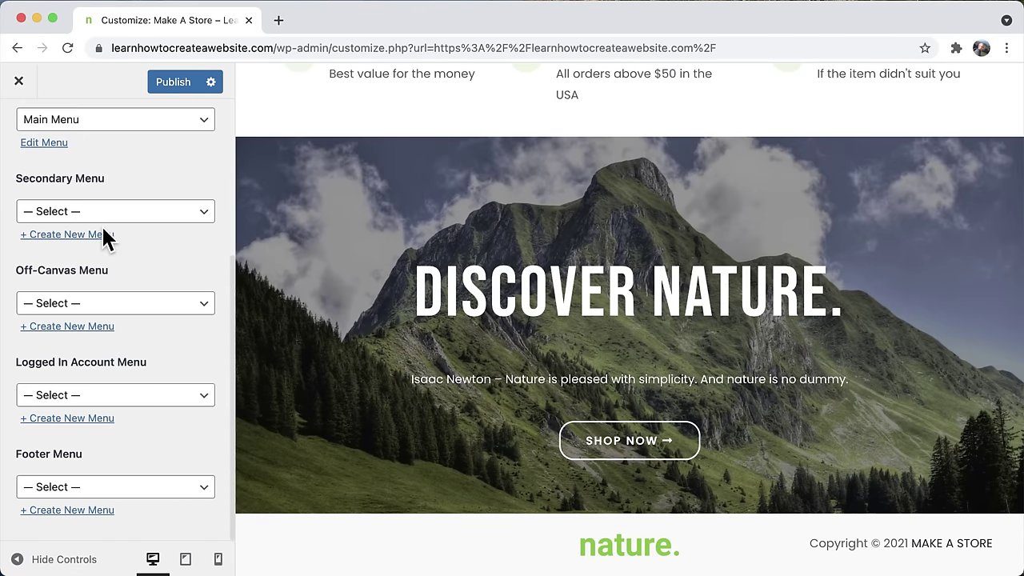
click(132, 488)
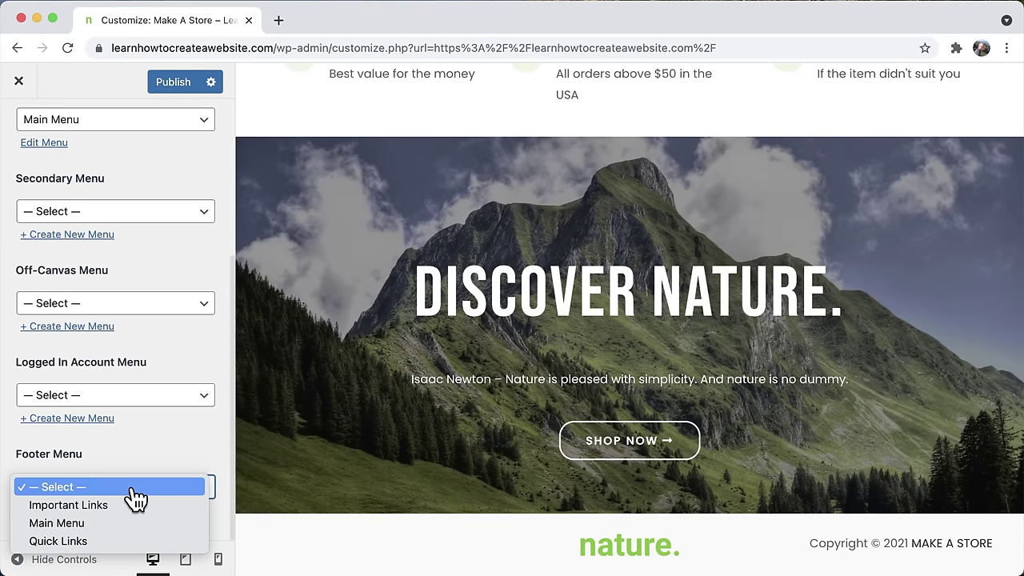
click(112, 523)
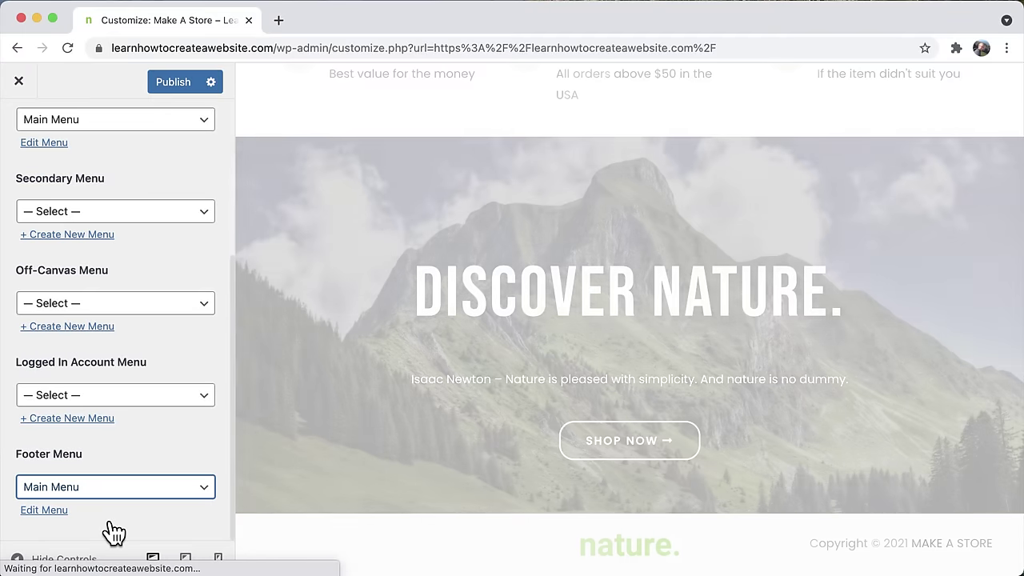
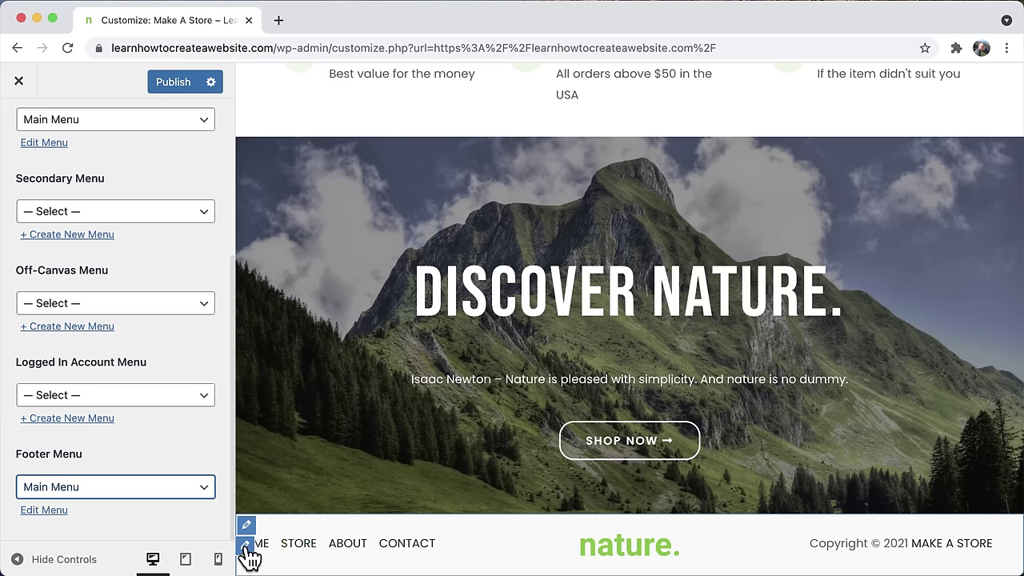
In the Footer Menu design settings, unlink menu spacing and set Right 15, Left 0.
click(246, 547)
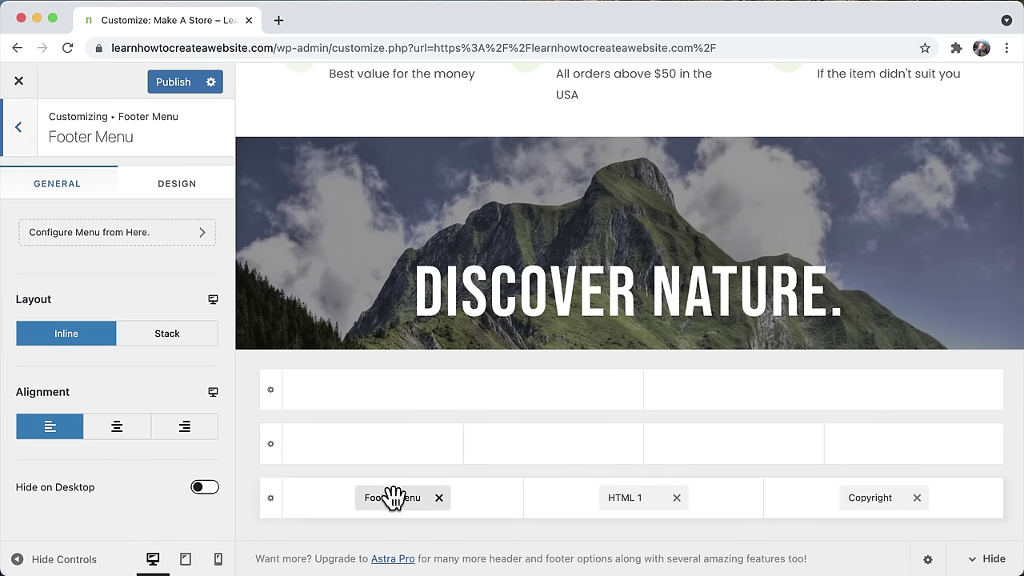
click(180, 188)
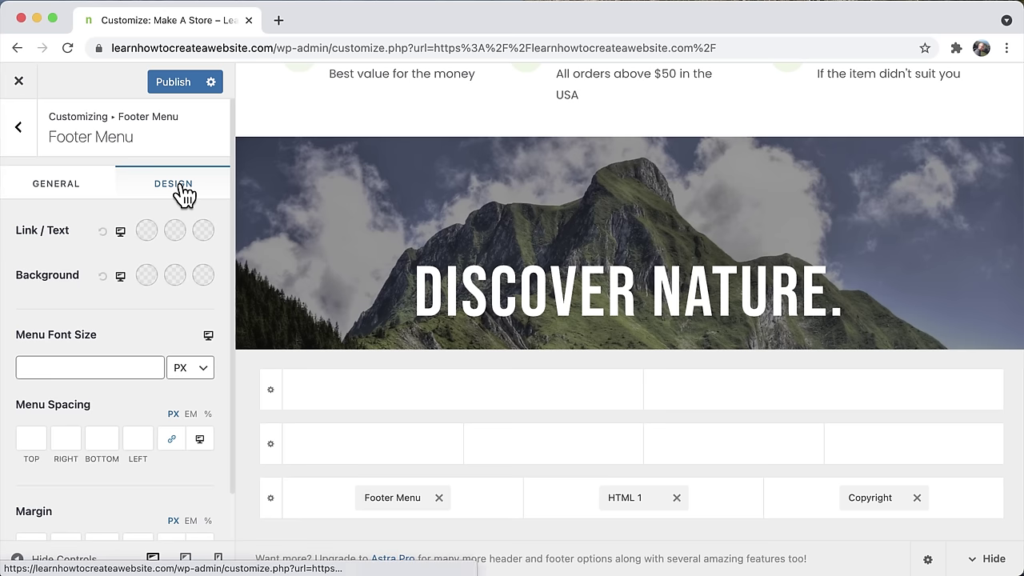
scroll(391, 262, down, 3)
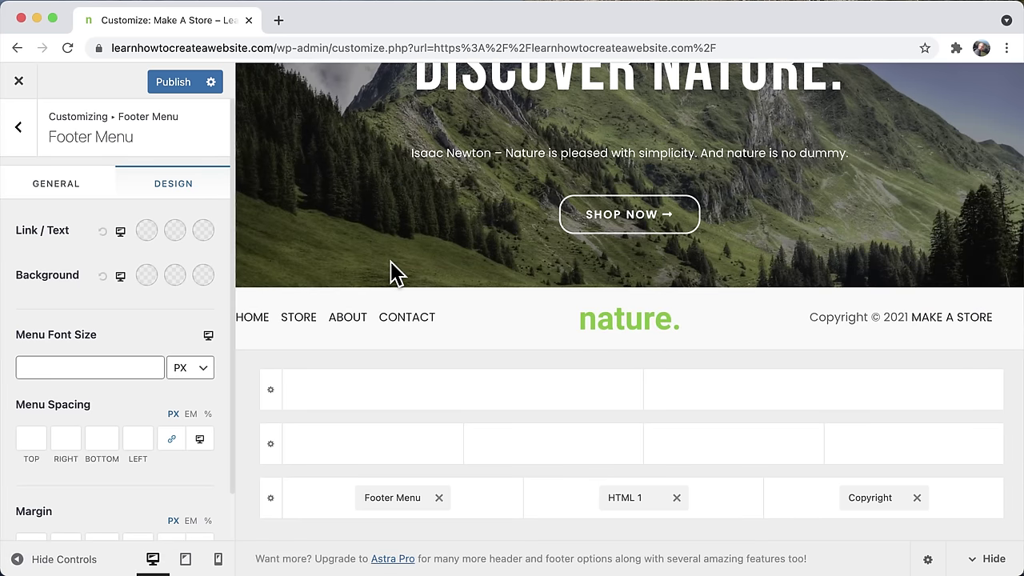
click(172, 440)
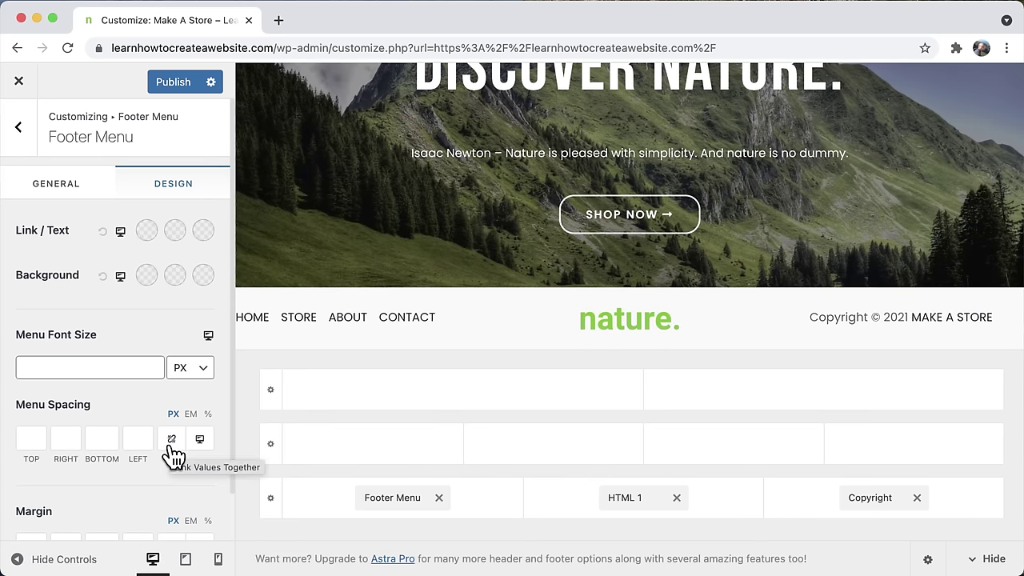
click(64, 440)
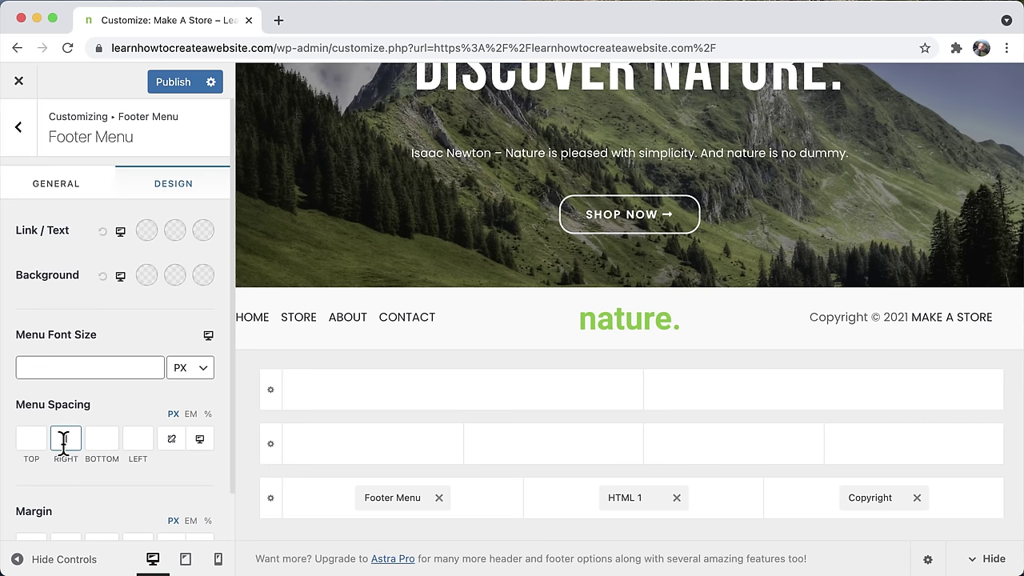
text(15)
click(137, 439)
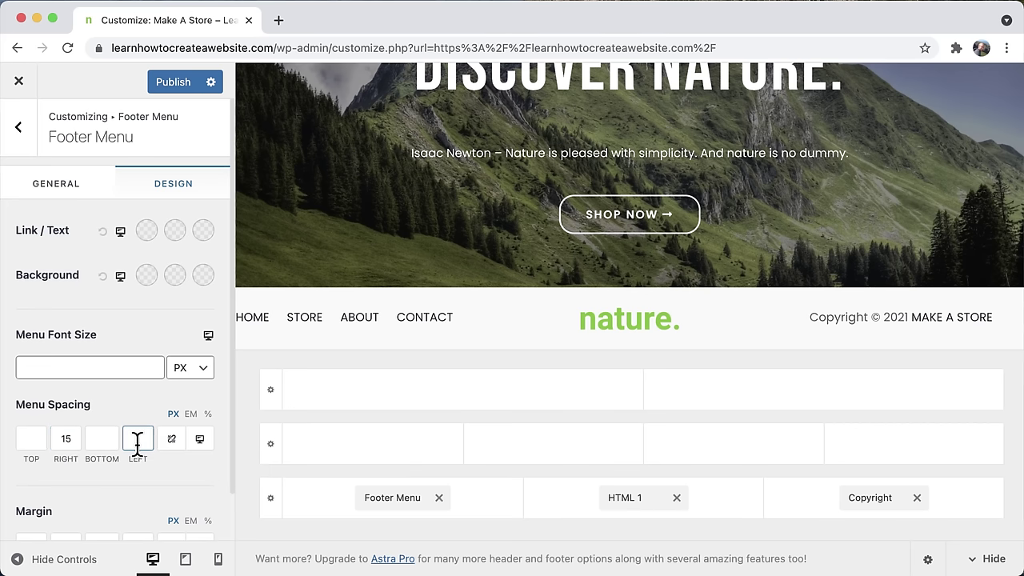
text(0)
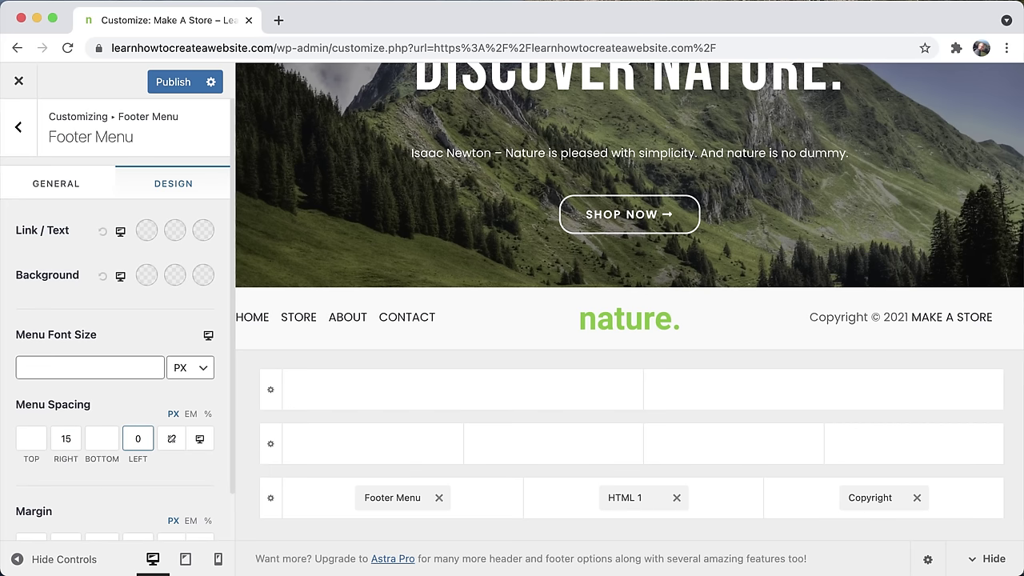
scroll(135, 441, down, 2)
key(BackSpace)
text(-2)
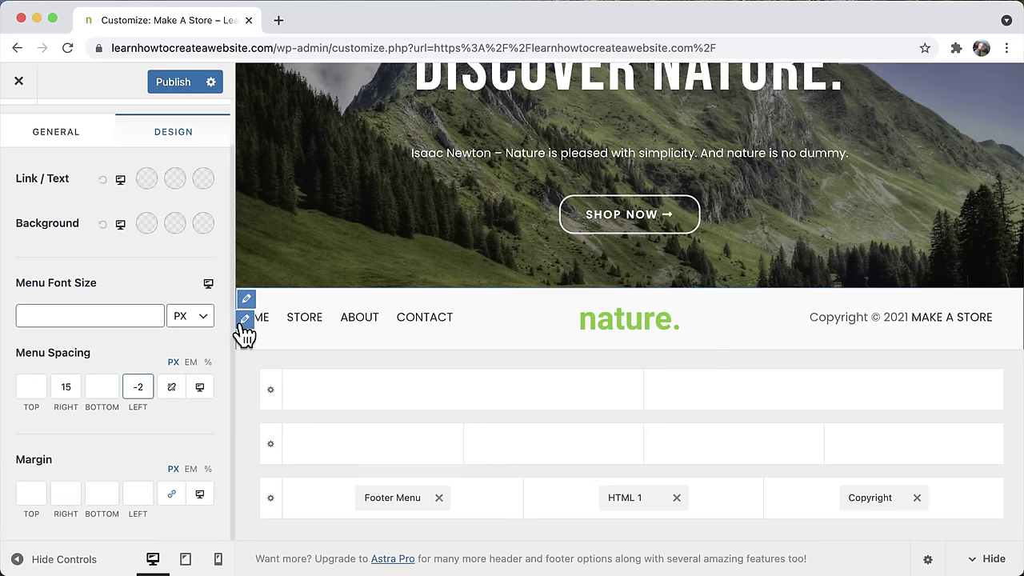
Unlink the footer menu margin, set a 40px left margin, and publish.
click(171, 496)
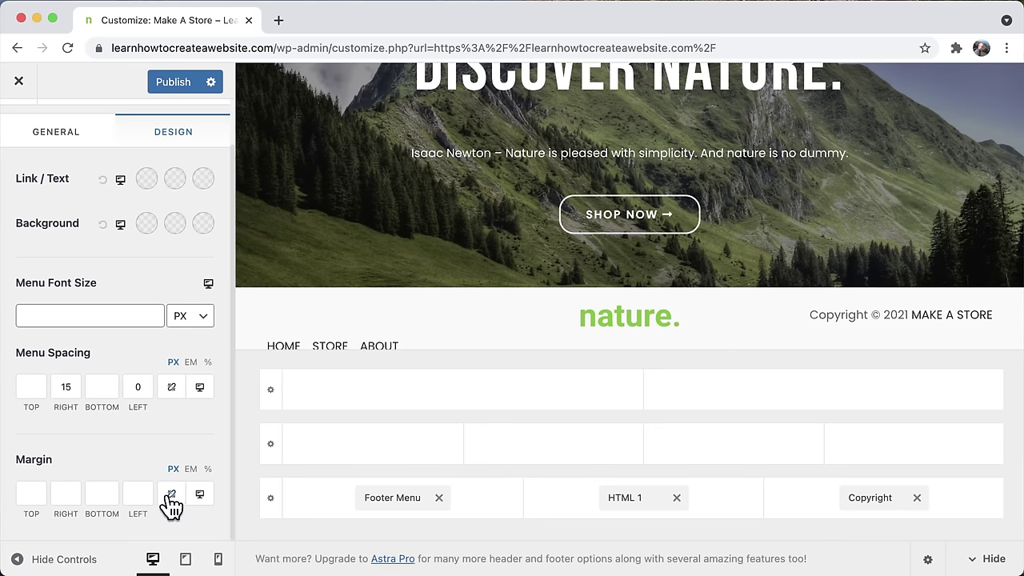
click(136, 494)
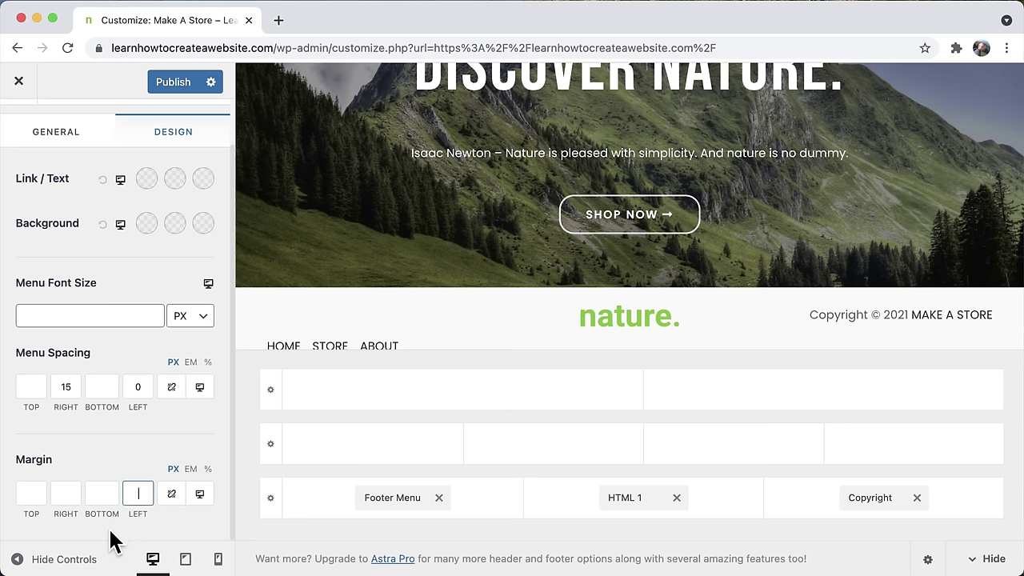
text(40)
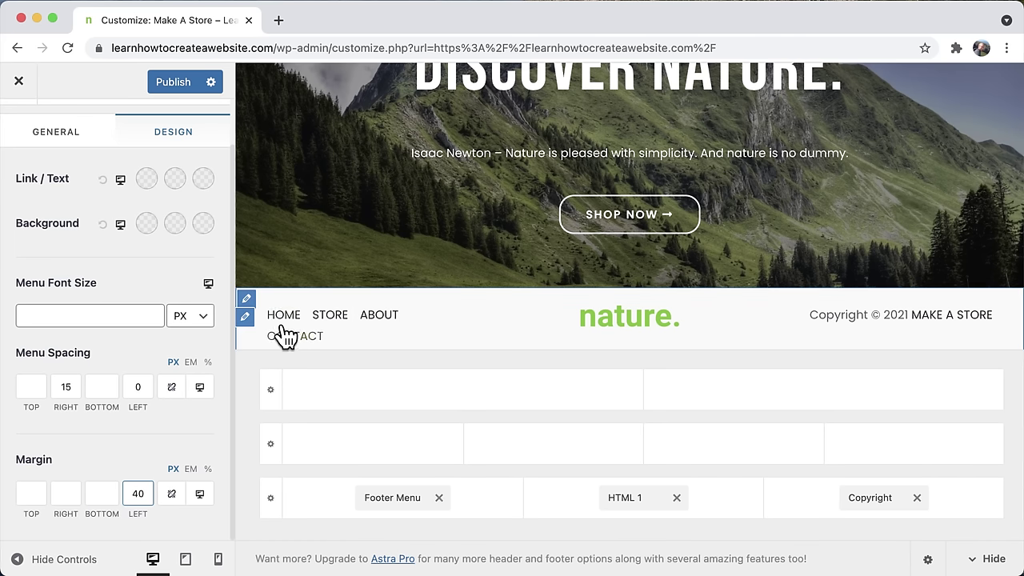
click(138, 387)
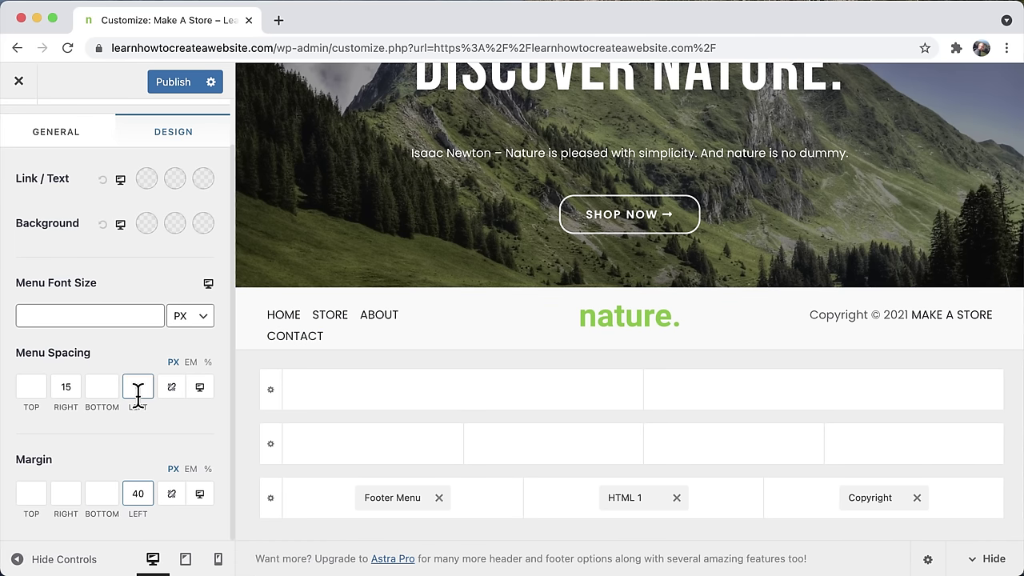
click(163, 88)
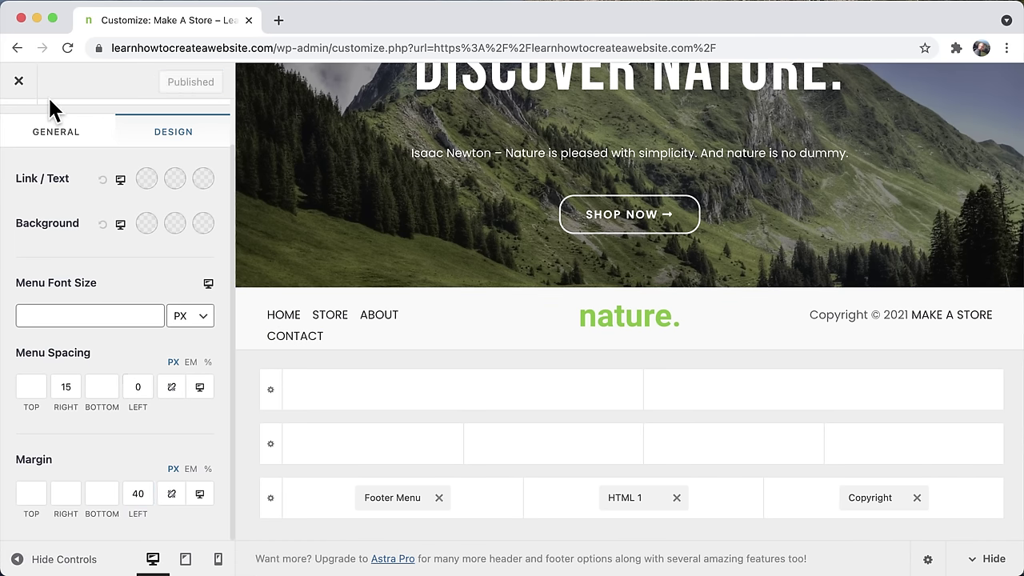
Close the Customizer, narrow the browser to check the live footer, then reopen Customize.
click(19, 82)
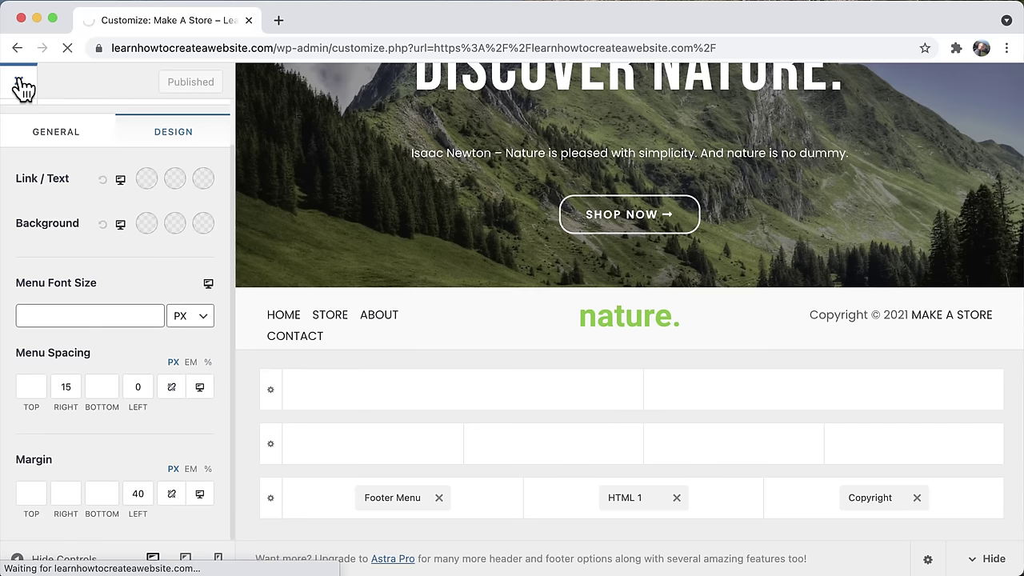
scroll(138, 244, down, 20)
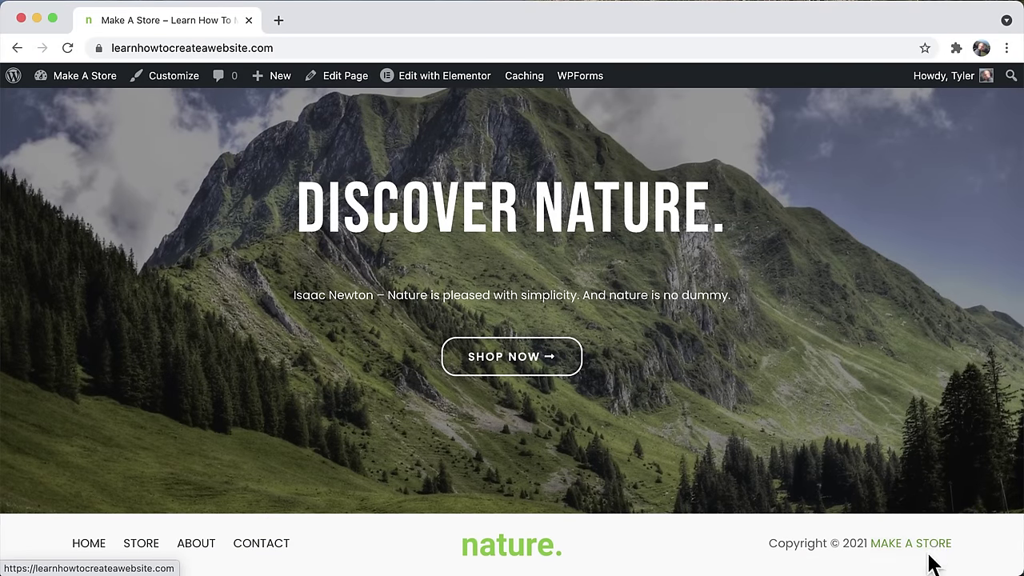
click(784, 396)
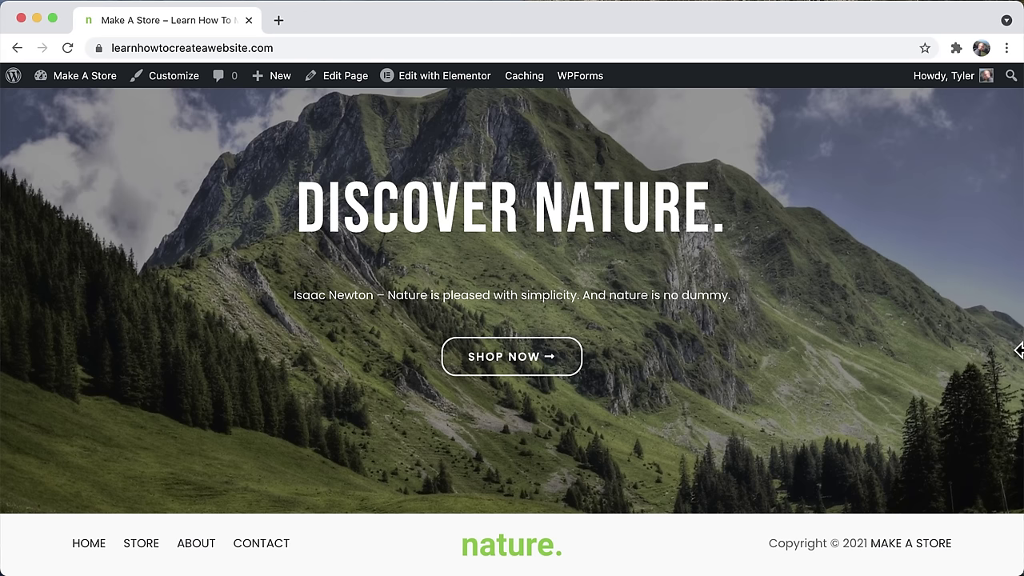
drag(1018, 349, 682, 280)
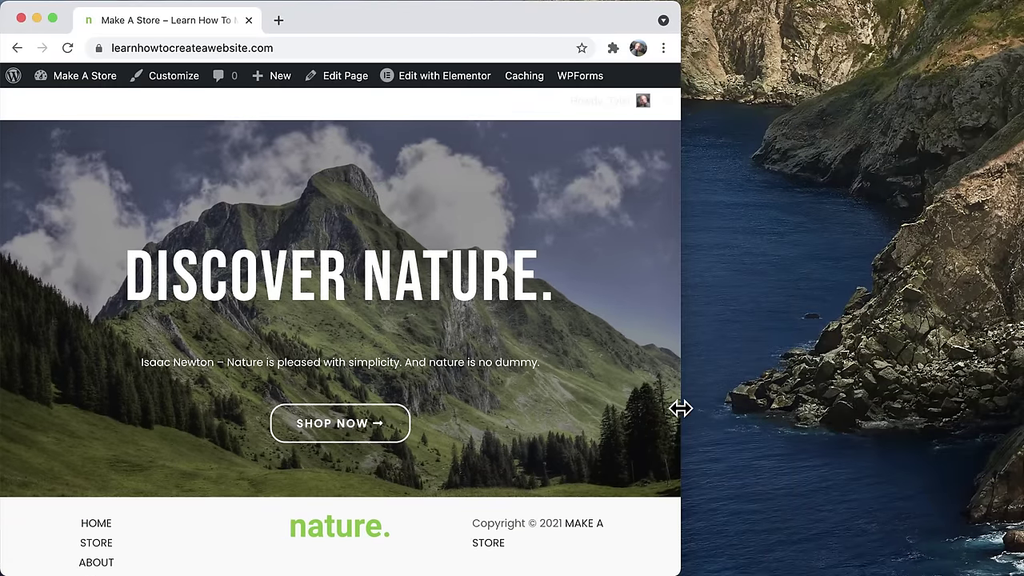
drag(679, 409, 392, 384)
scroll(137, 327, down, 10)
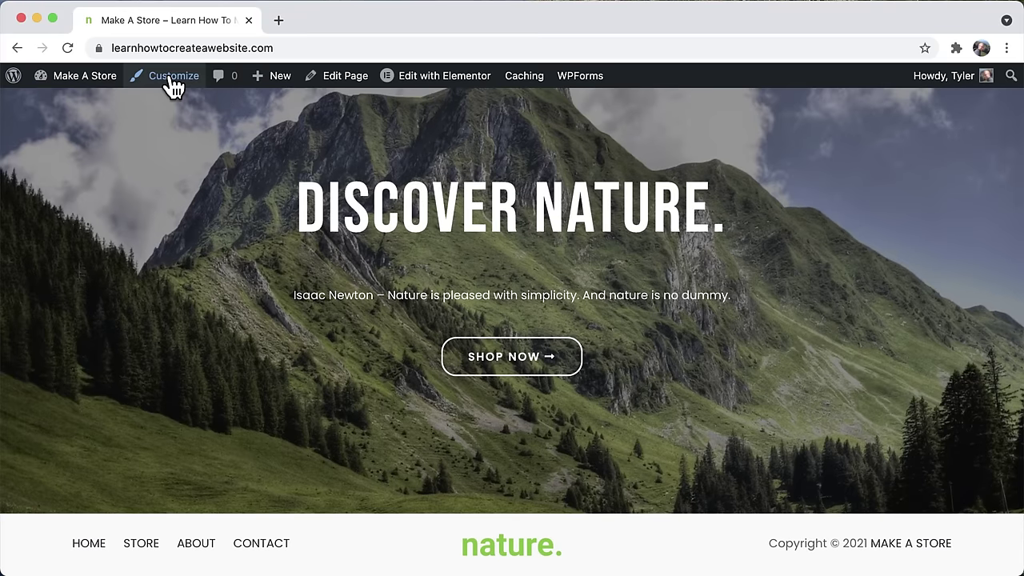
click(171, 80)
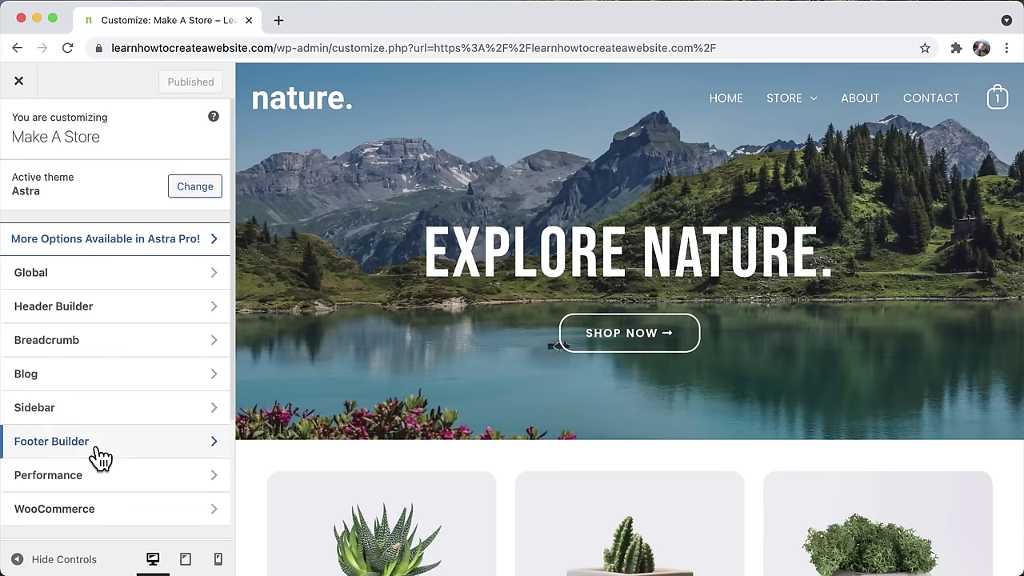
Give the Below Footer row a full-width stacked column layout in tablet preview.
click(100, 442)
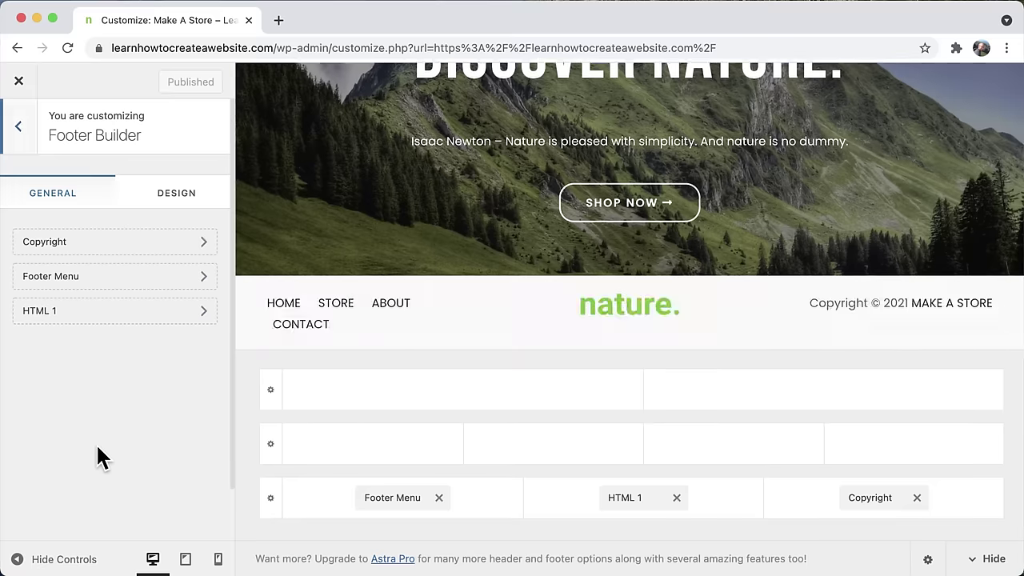
click(271, 503)
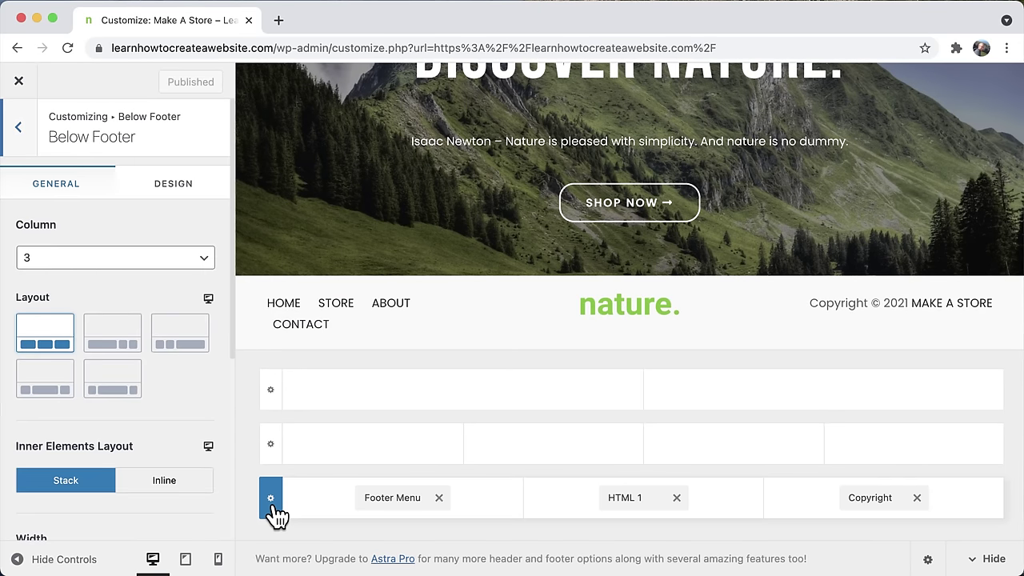
click(185, 558)
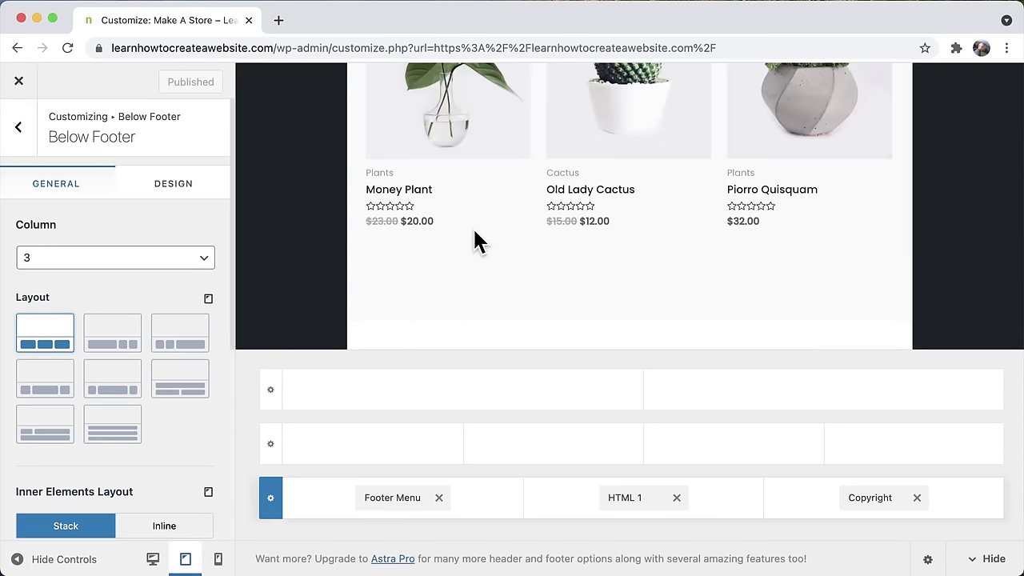
scroll(476, 240, down, 5)
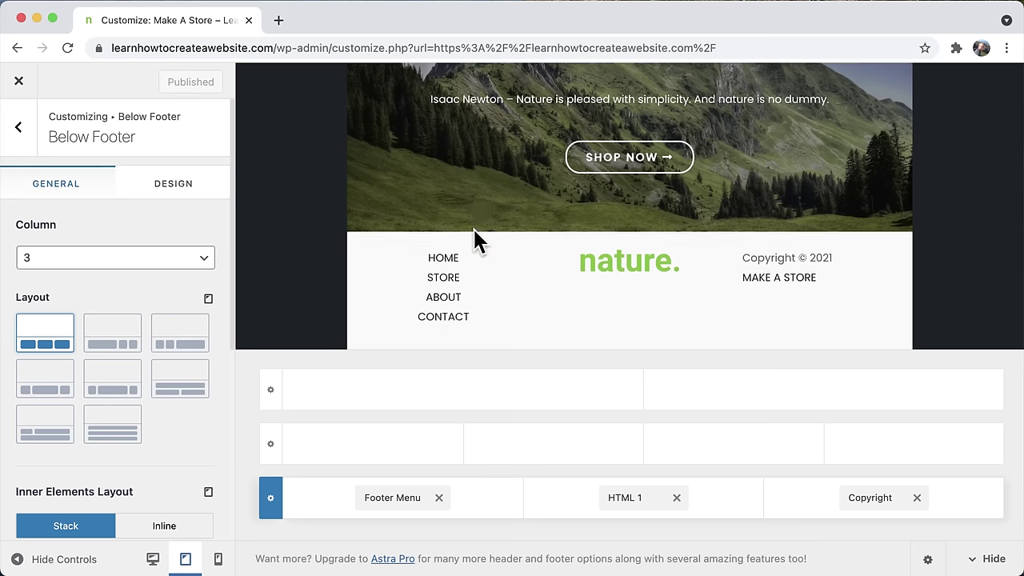
click(106, 431)
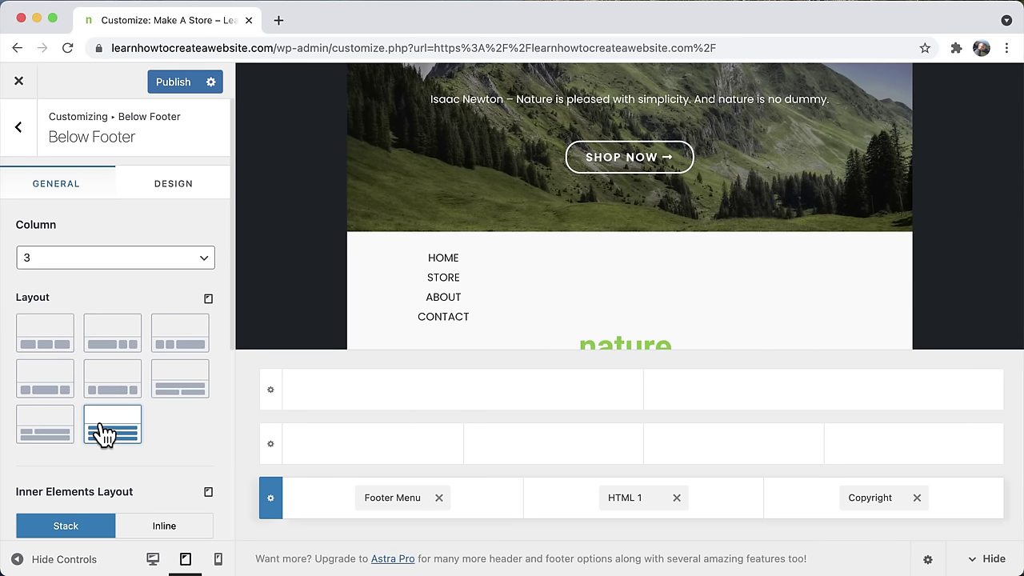
scroll(471, 290, down, 2)
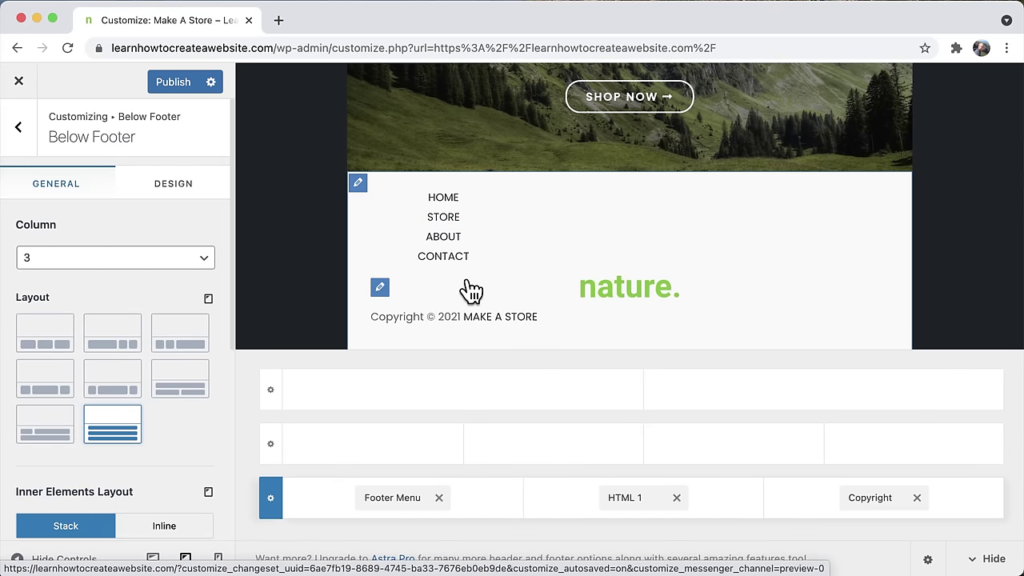
Set the Footer Menu layout to Inline and unlink its menu spacing.
click(392, 496)
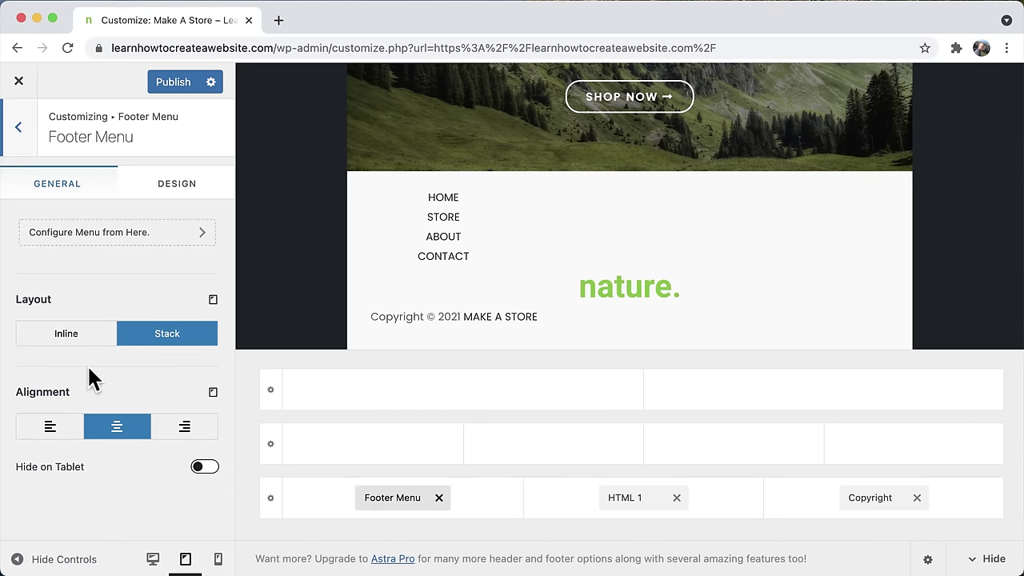
click(72, 336)
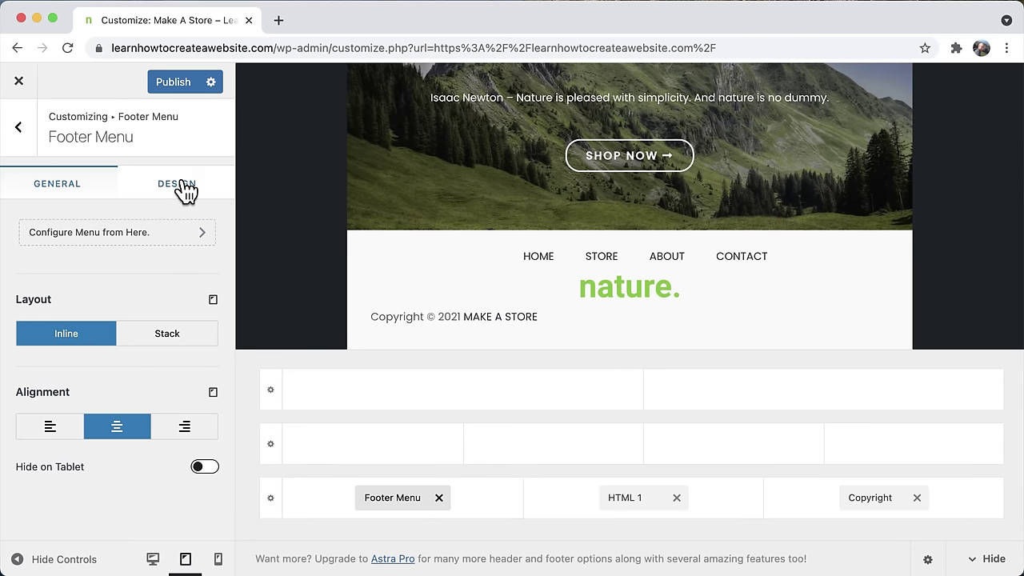
click(180, 189)
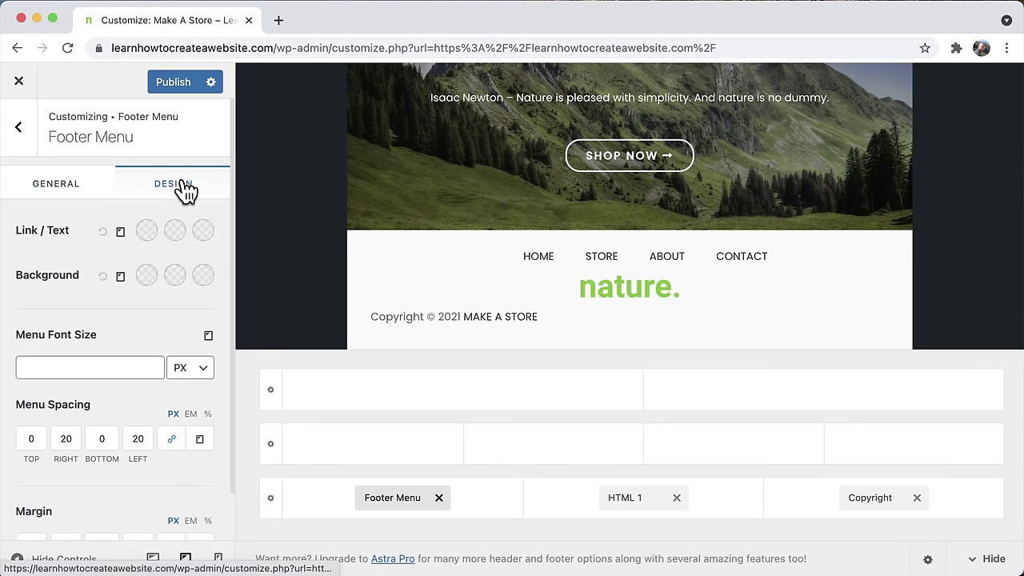
click(168, 447)
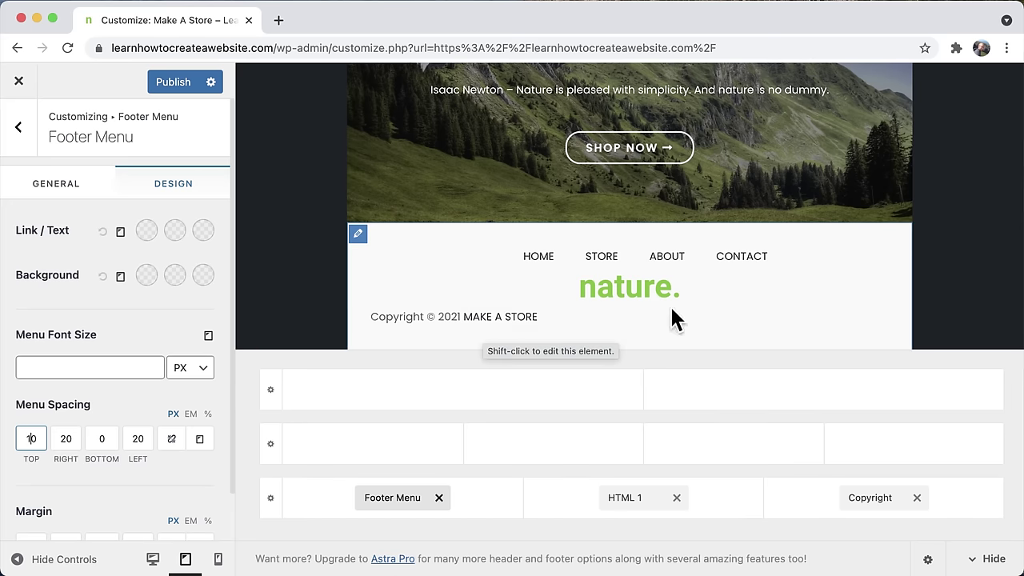
Center the Copyright element and set its margin to 0.
scroll(172, 300, down, 3)
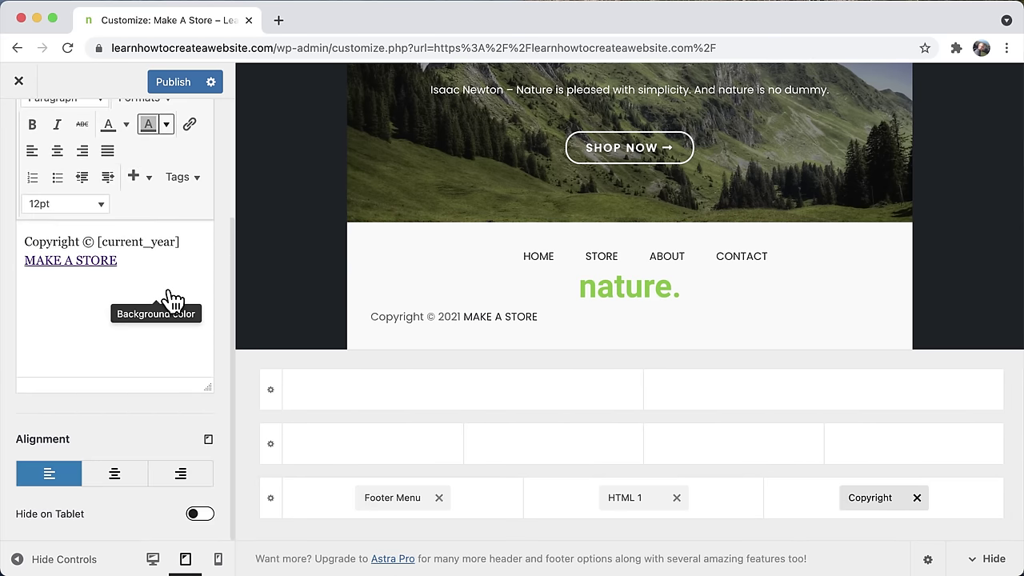
click(115, 479)
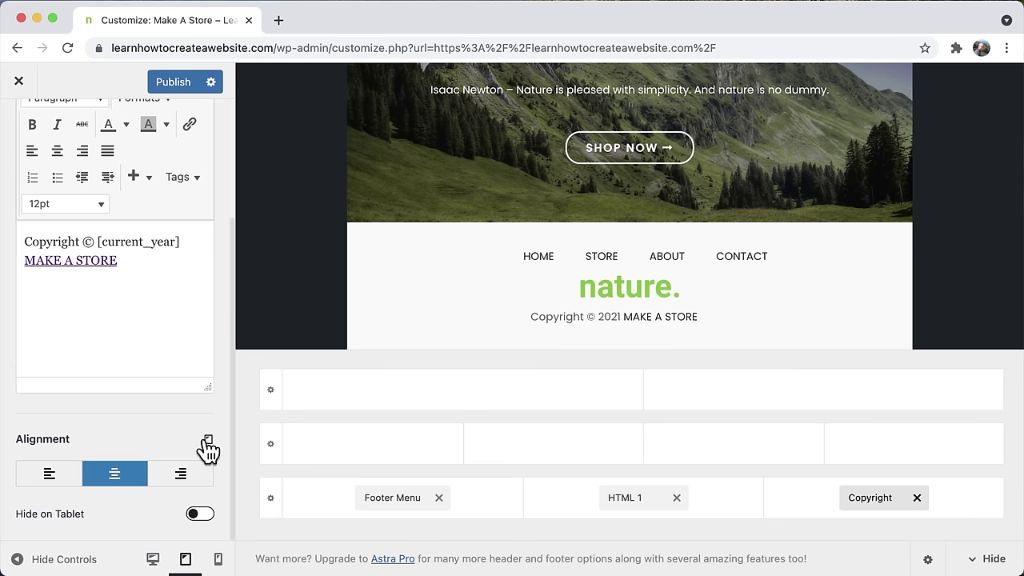
scroll(147, 430, up, 3)
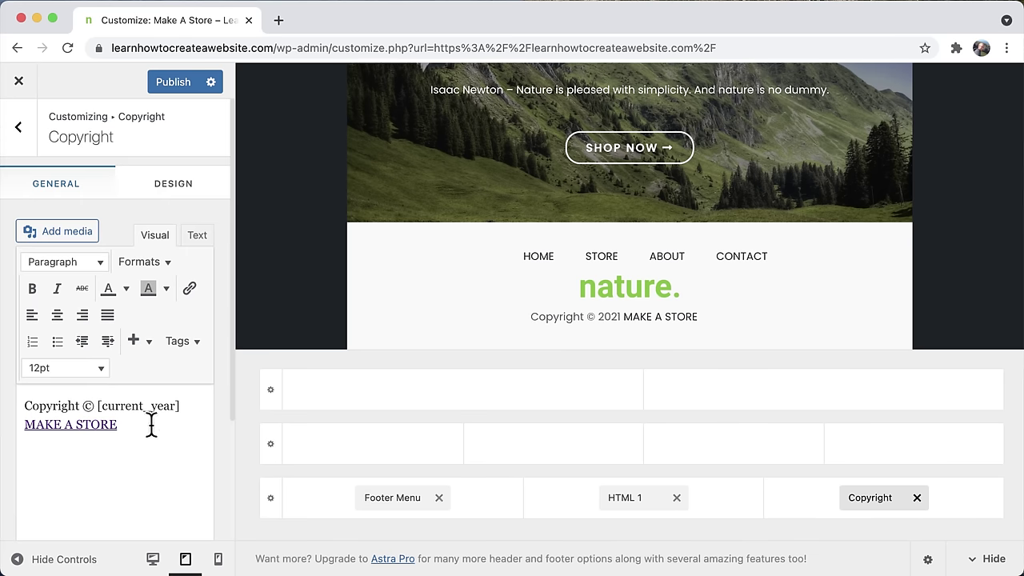
click(173, 200)
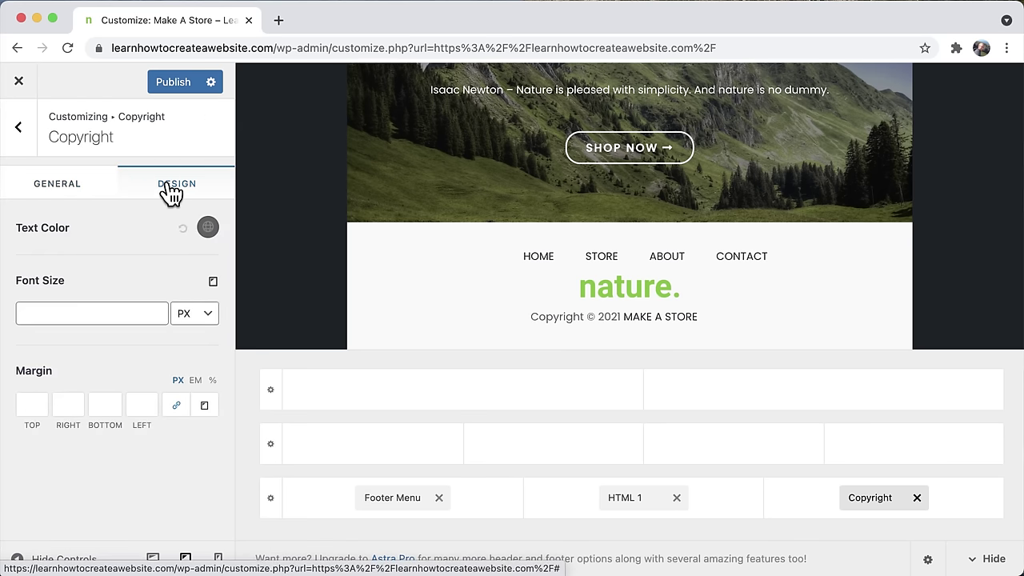
click(31, 405)
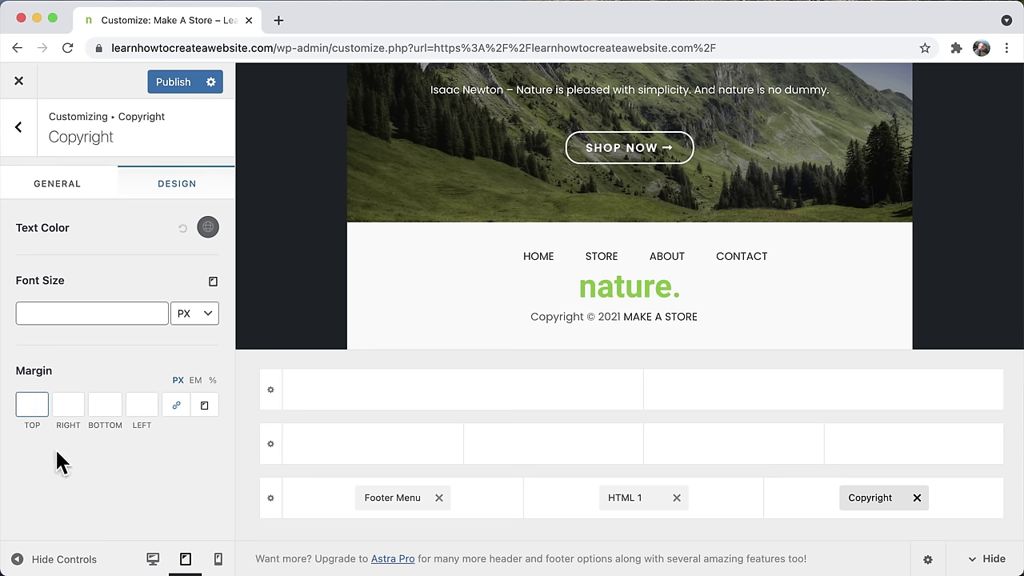
text(0)
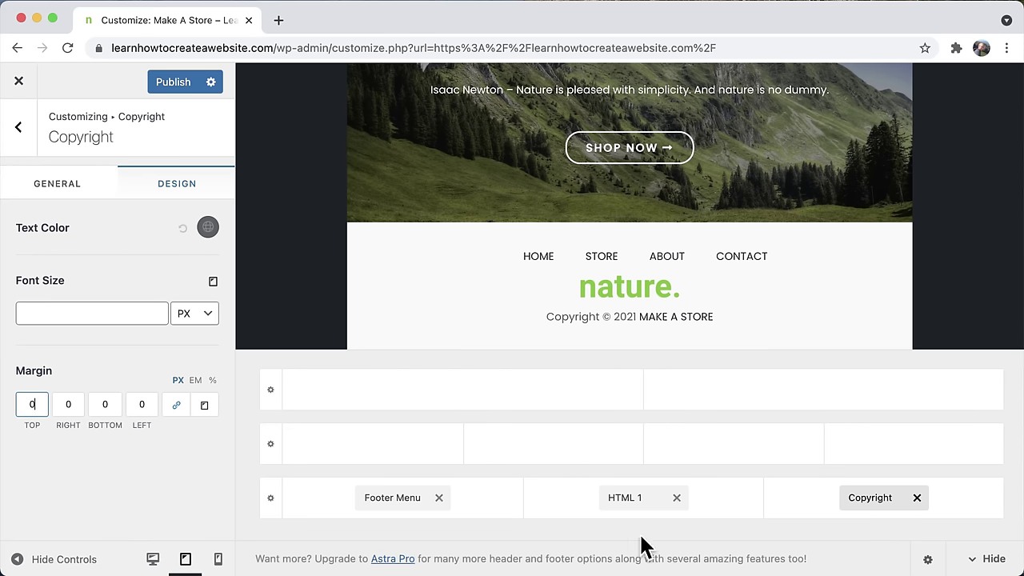
Unlink the HTML 1 element's margin and set top and bottom to 35.
click(640, 498)
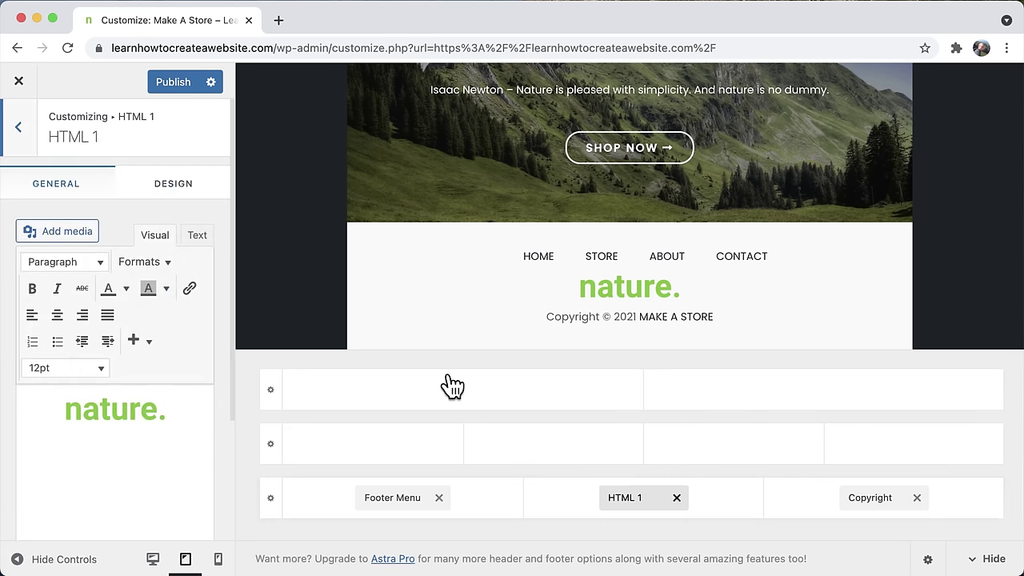
click(183, 194)
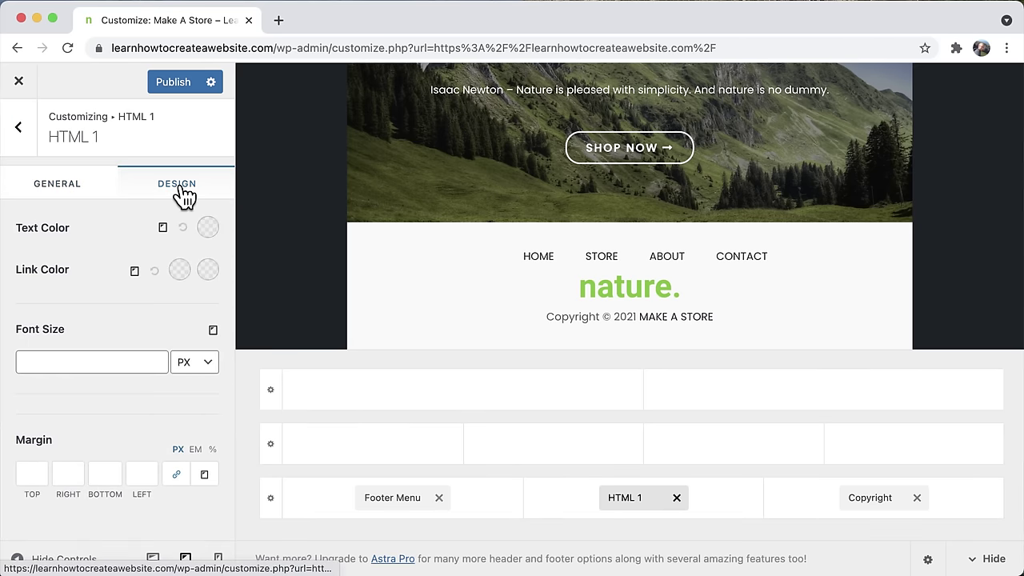
click(177, 475)
click(30, 473)
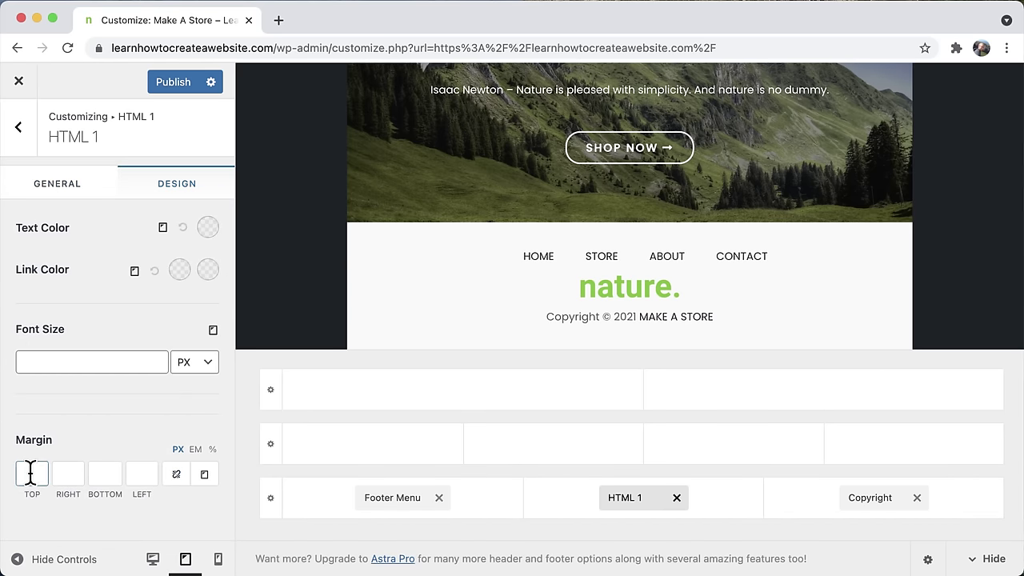
text(35)
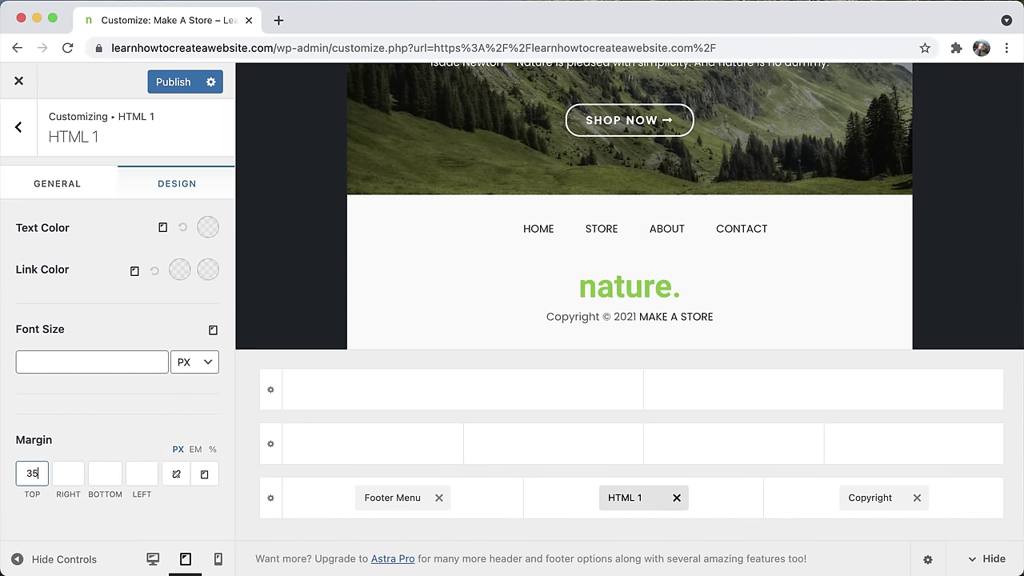
click(107, 473)
text(35)
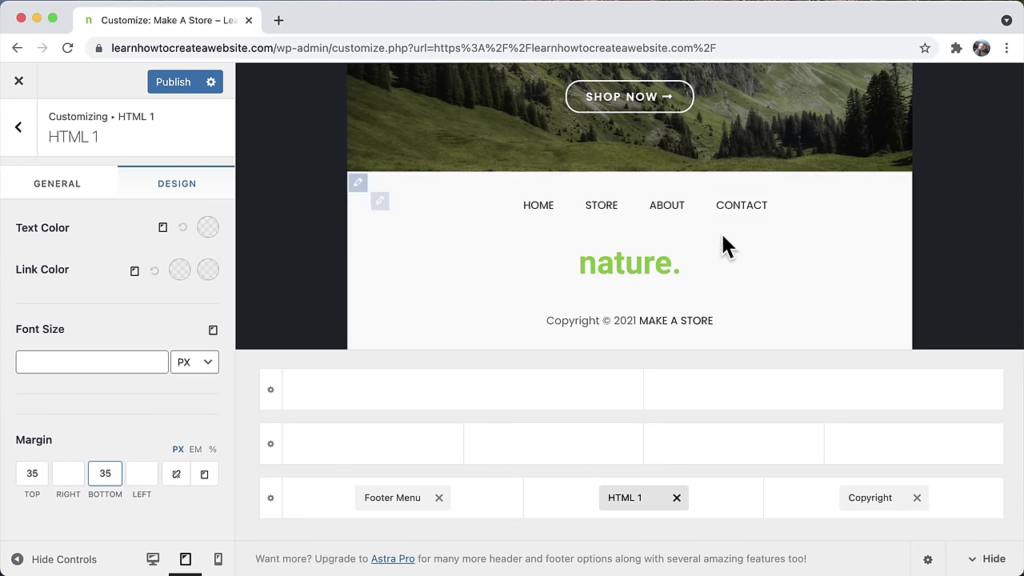
In mobile preview, set the Footer Menu margin to 0.
click(218, 560)
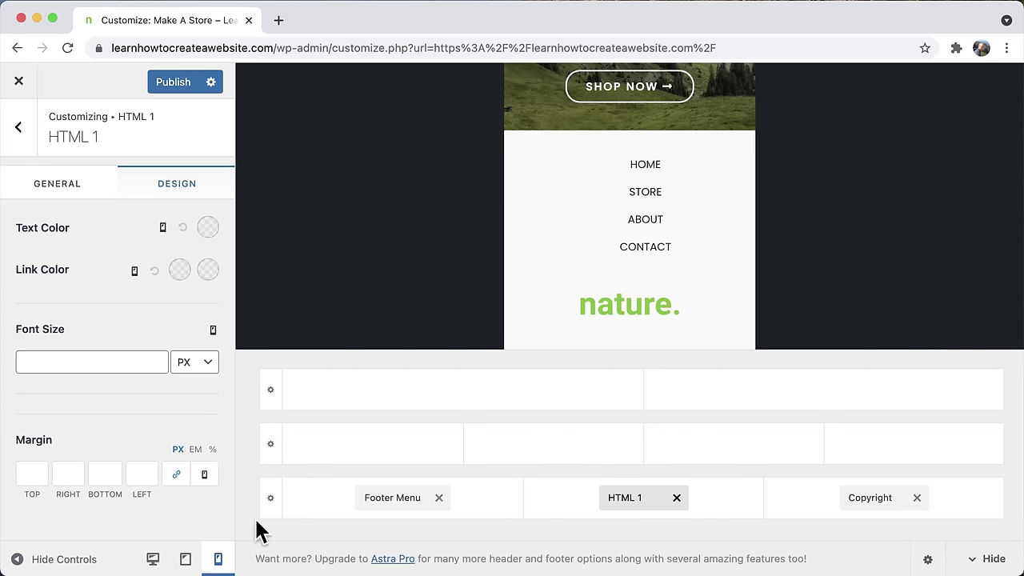
click(393, 491)
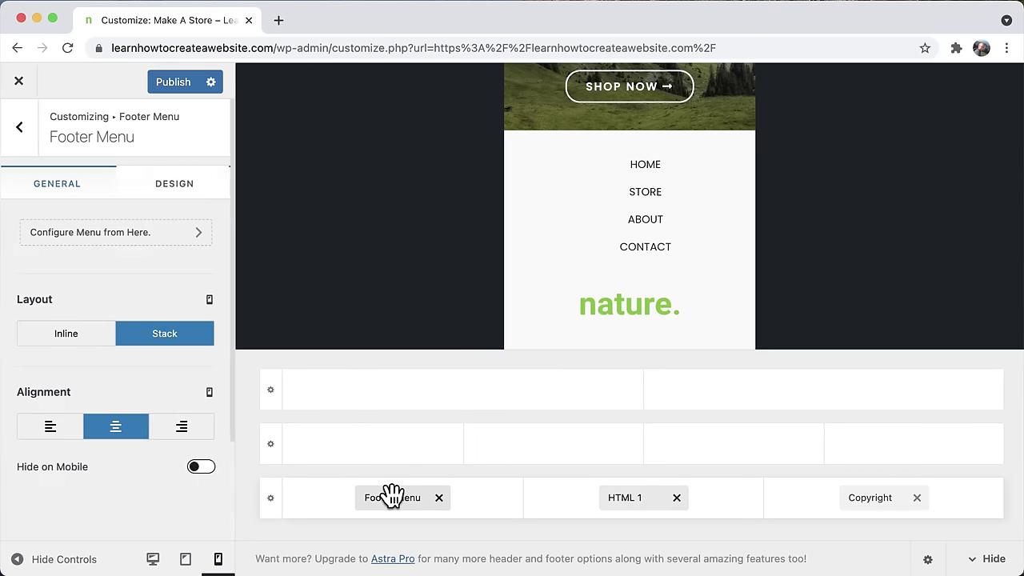
click(185, 194)
scroll(171, 407, down, 1)
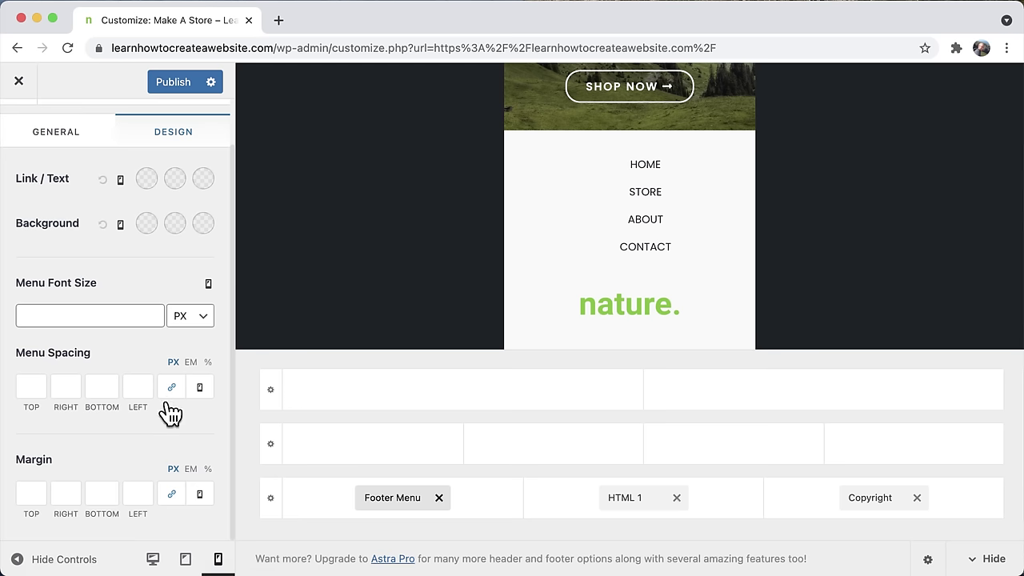
click(33, 492)
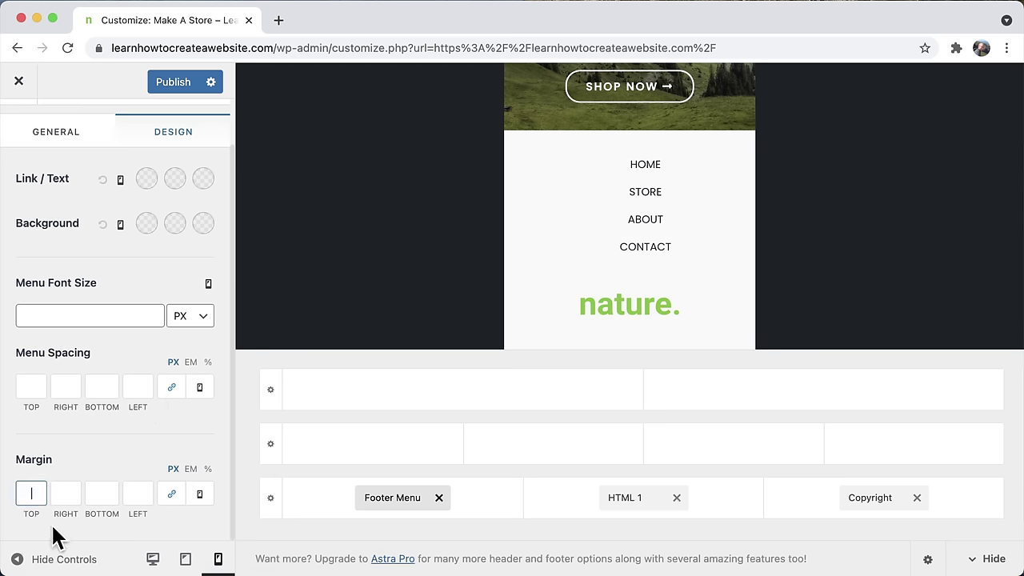
text(0)
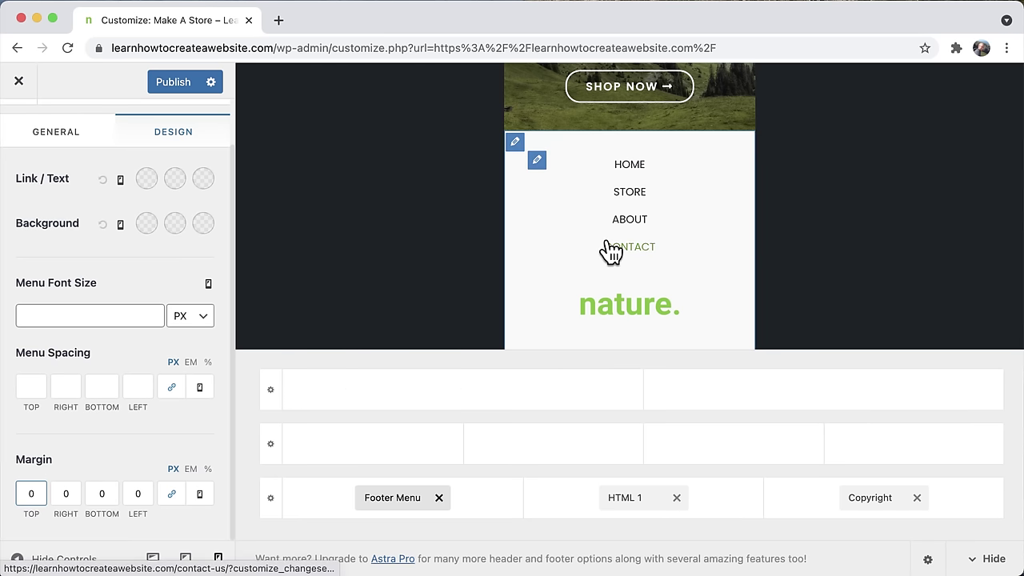
Publish the footer changes and view the live homepage at full width.
click(984, 559)
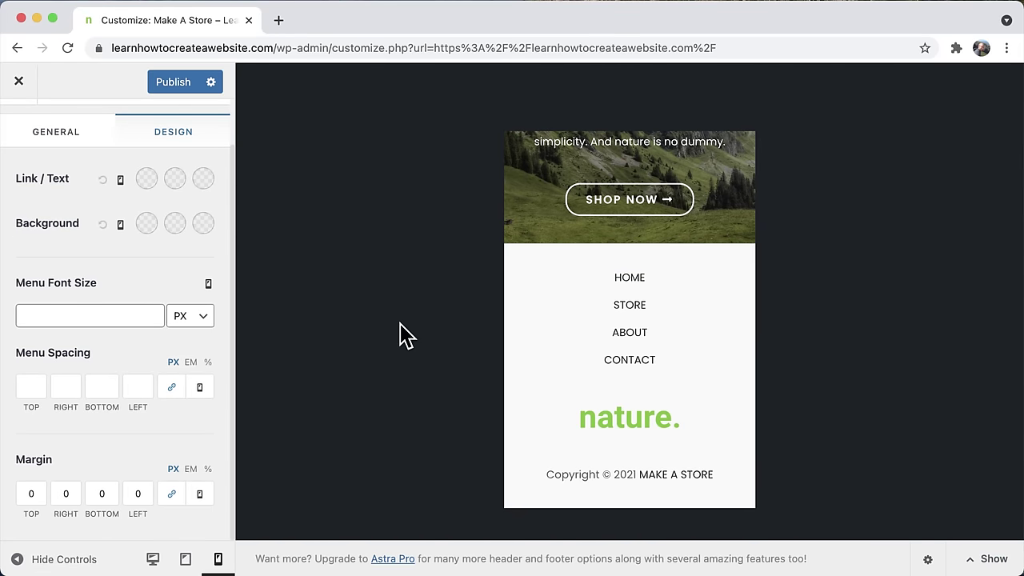
click(176, 86)
click(18, 83)
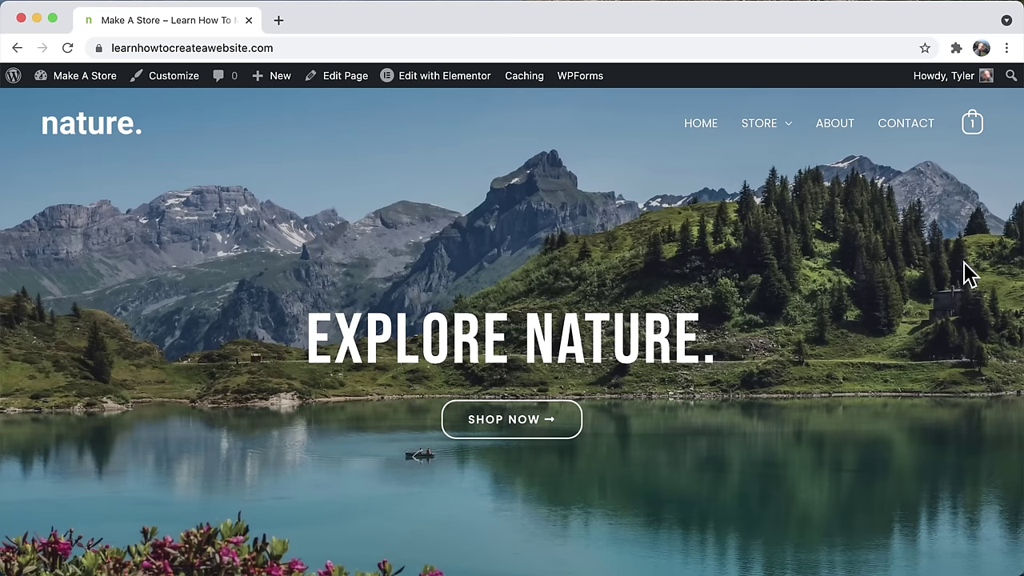
drag(1019, 272, 349, 322)
scroll(348, 324, down, 5)
scroll(346, 320, down, 10)
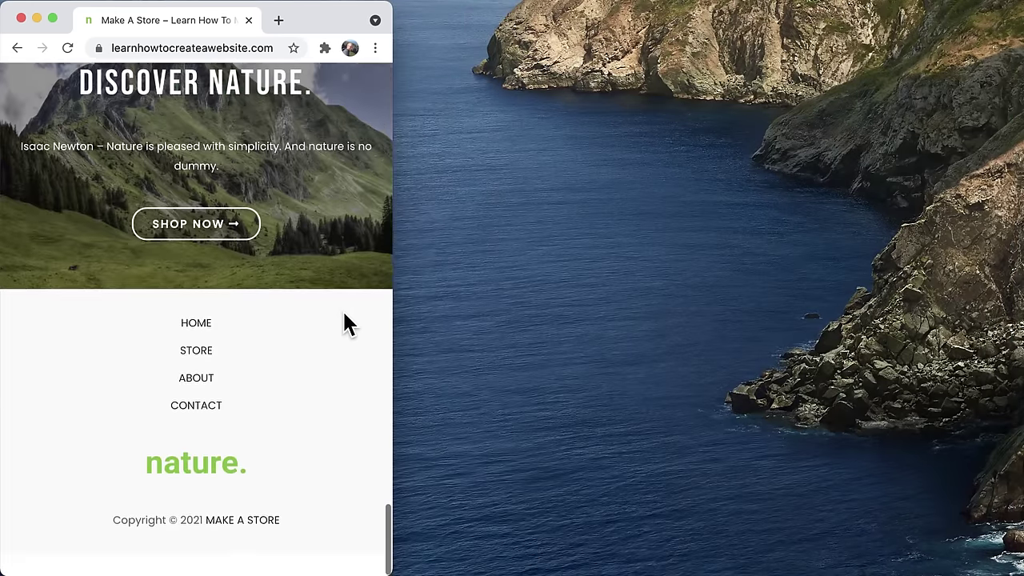
scroll(342, 320, up, 1)
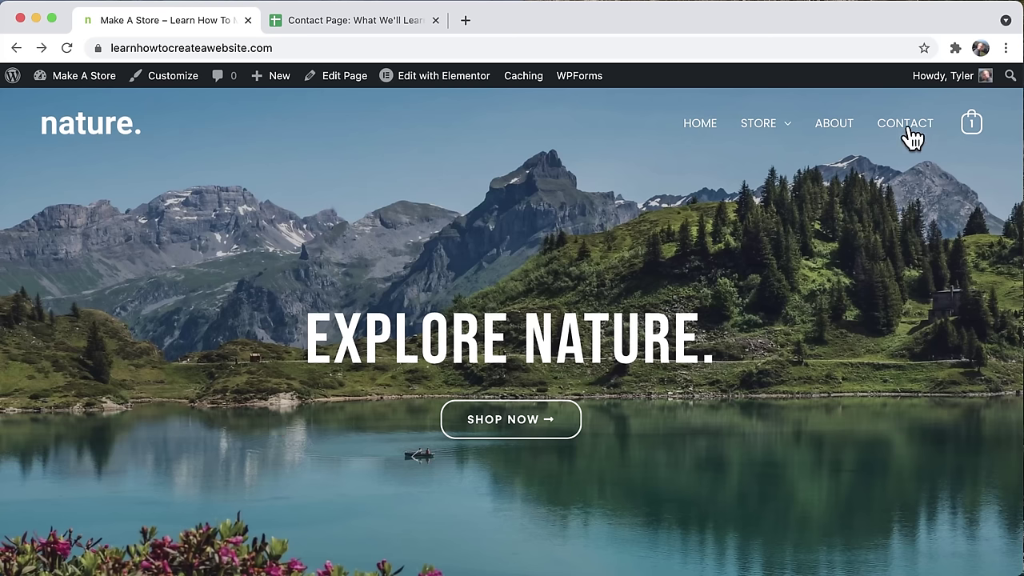
Open the live Contact page and inspect its contact-us address.
click(910, 125)
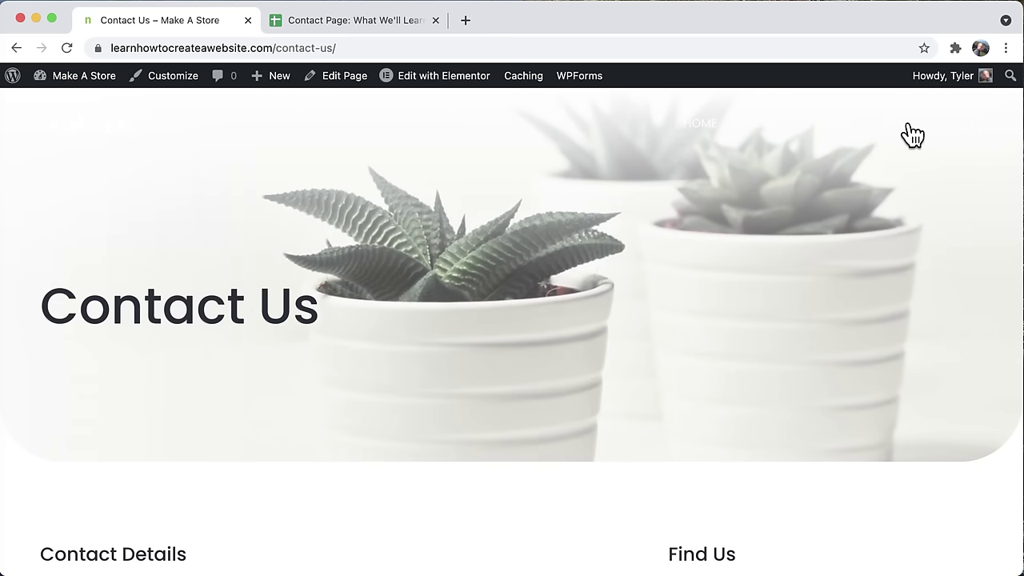
click(275, 48)
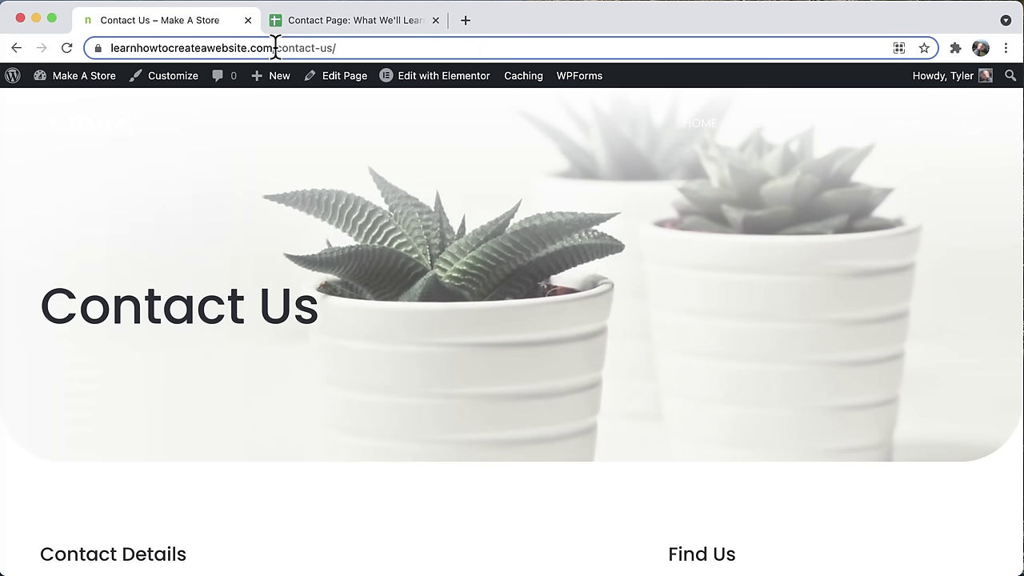
drag(275, 48, 353, 48)
click(387, 48)
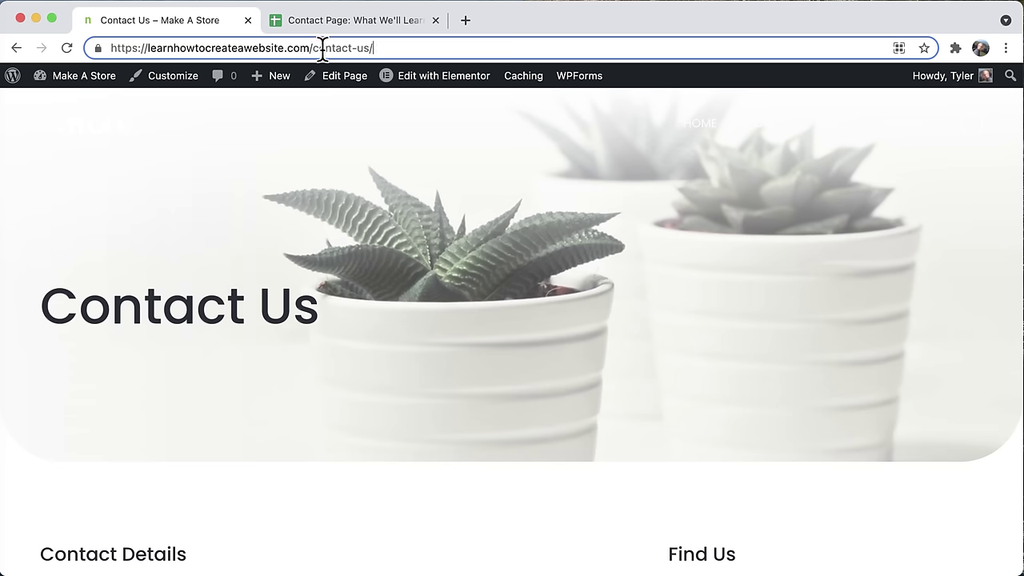
From the Dashboard, go to Pages > All Pages and edit Contact Us.
mouse_move(87, 77)
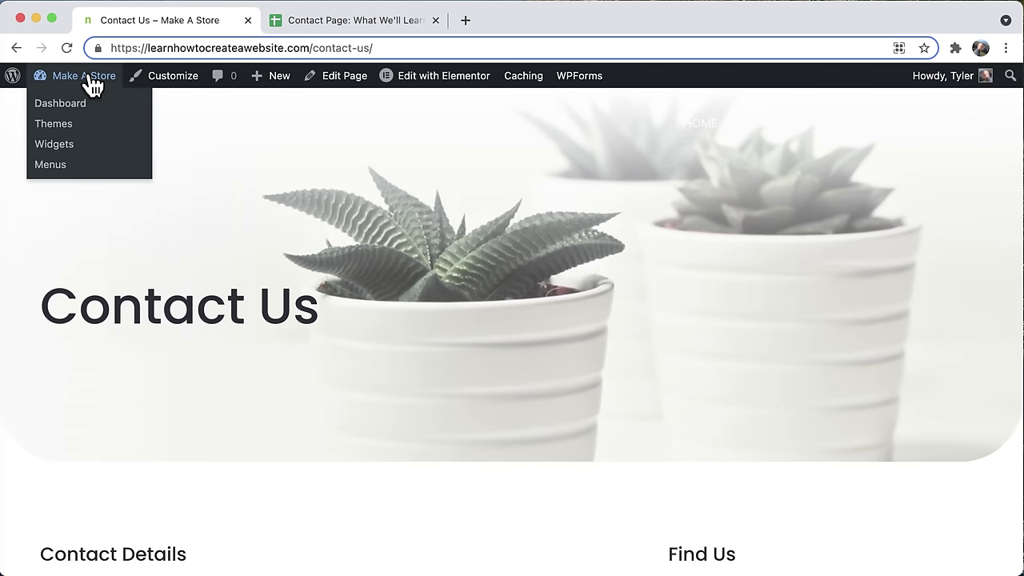
click(85, 105)
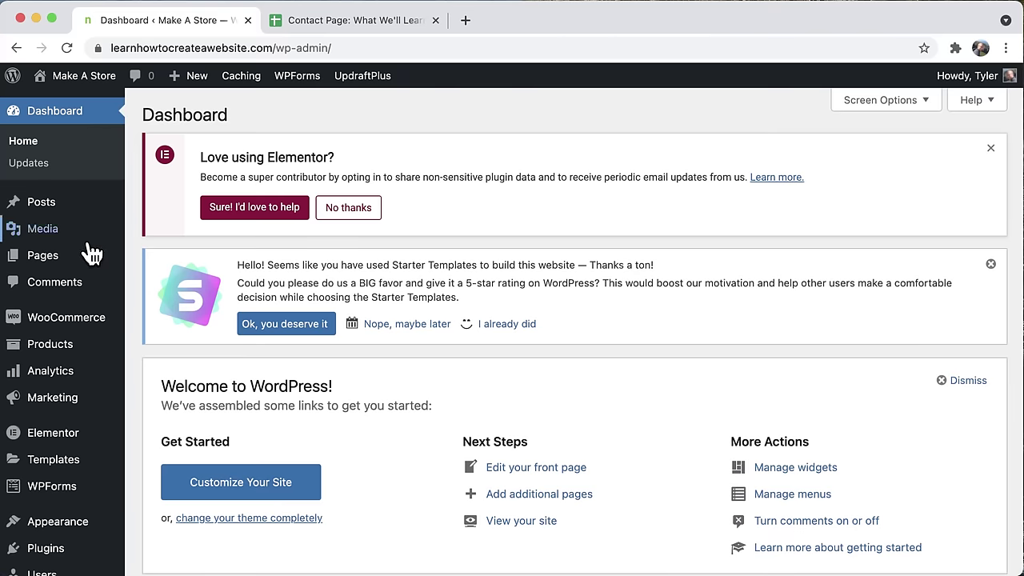
mouse_move(68, 254)
click(151, 256)
scroll(328, 284, down, 2)
scroll(325, 293, down, 3)
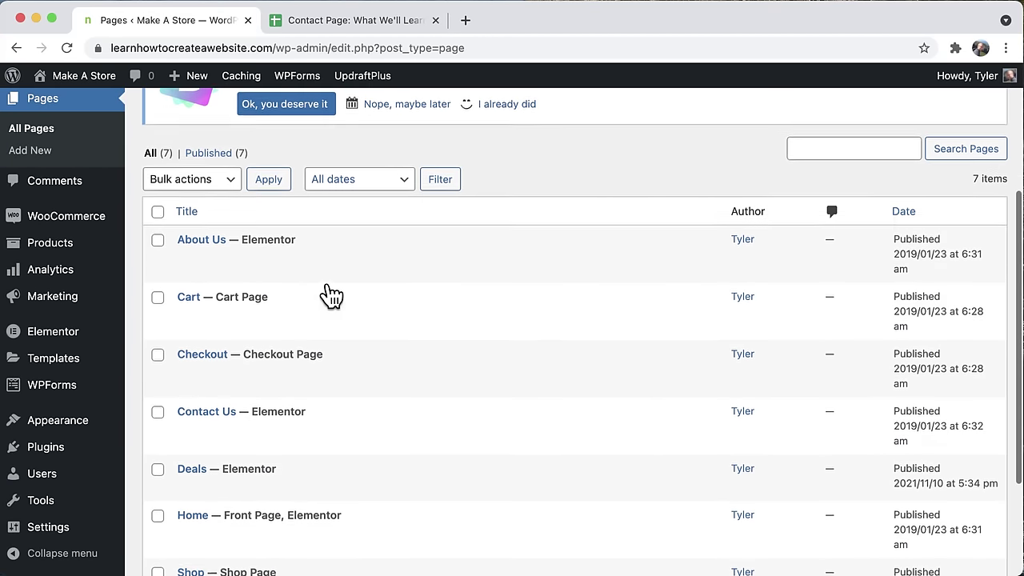
click(203, 376)
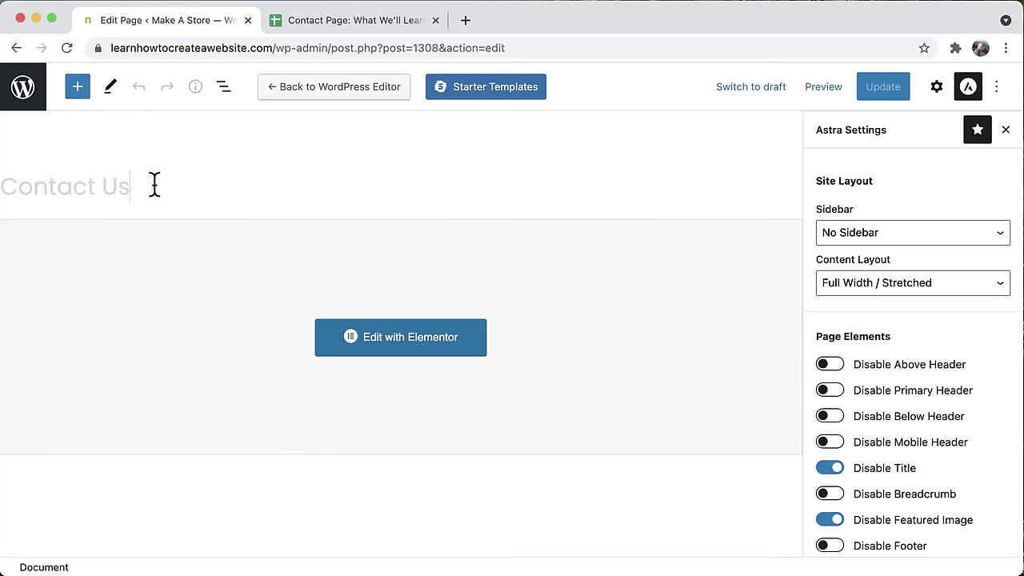
Retitle the page Contact, change its slug to 'contact', update, and view it live.
key(BackSpace)
key(BackSpace)
key(BackSpace)
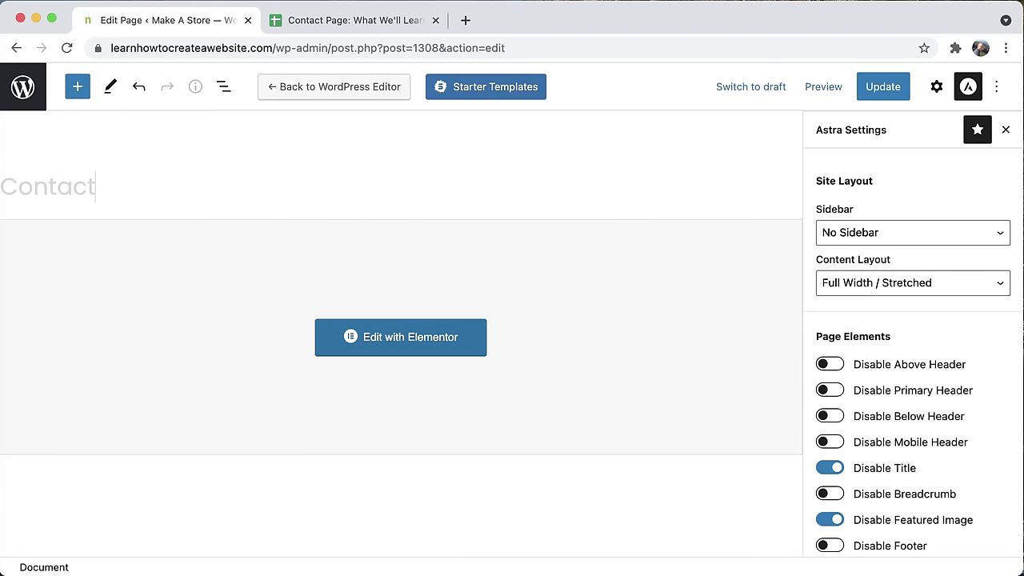
click(941, 90)
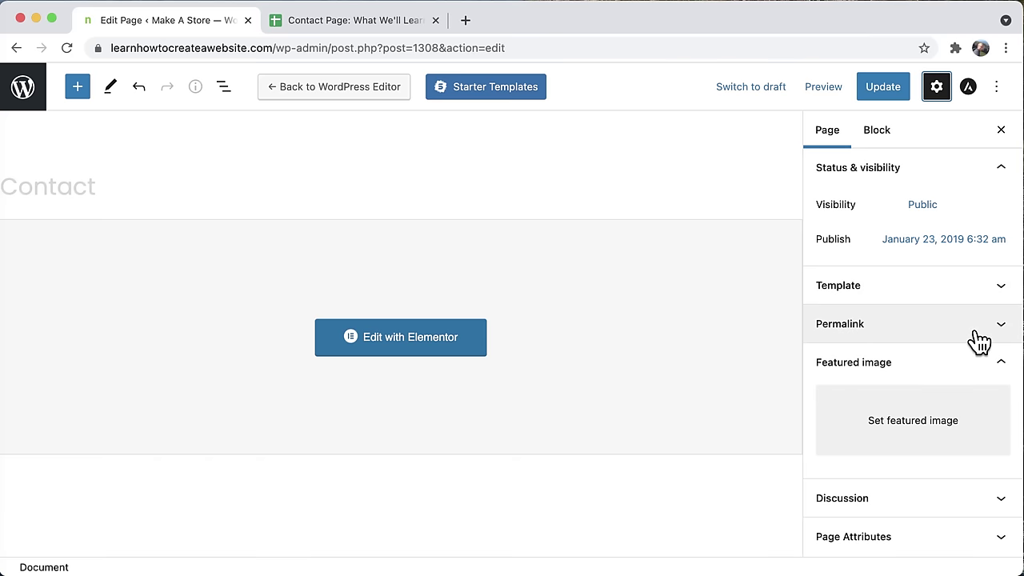
click(969, 408)
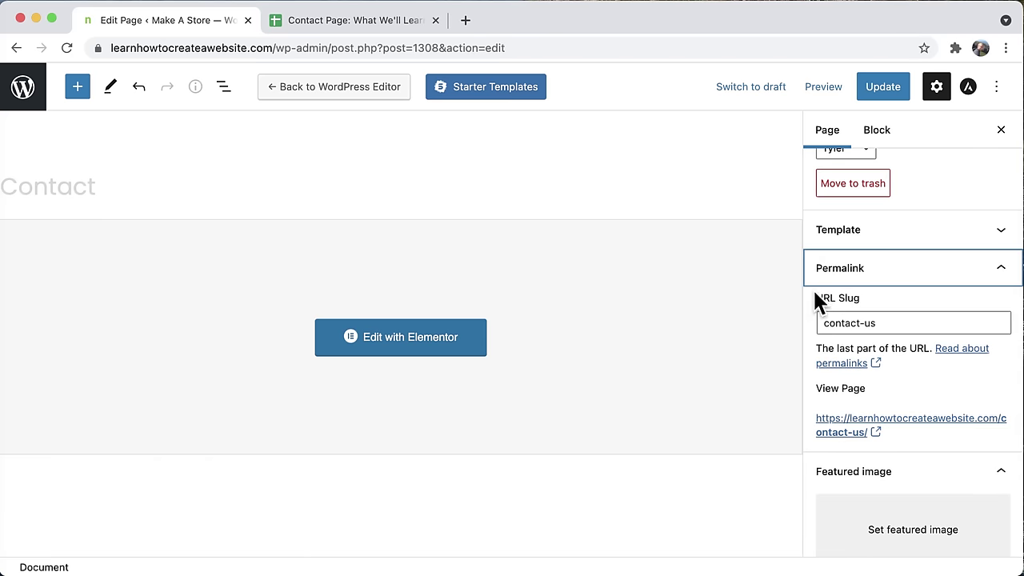
click(899, 324)
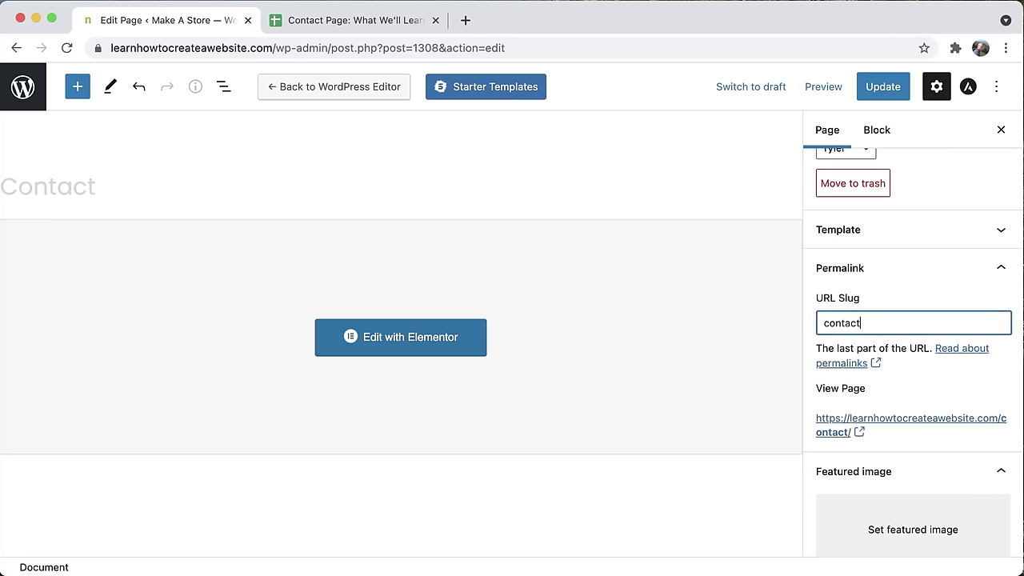
click(887, 89)
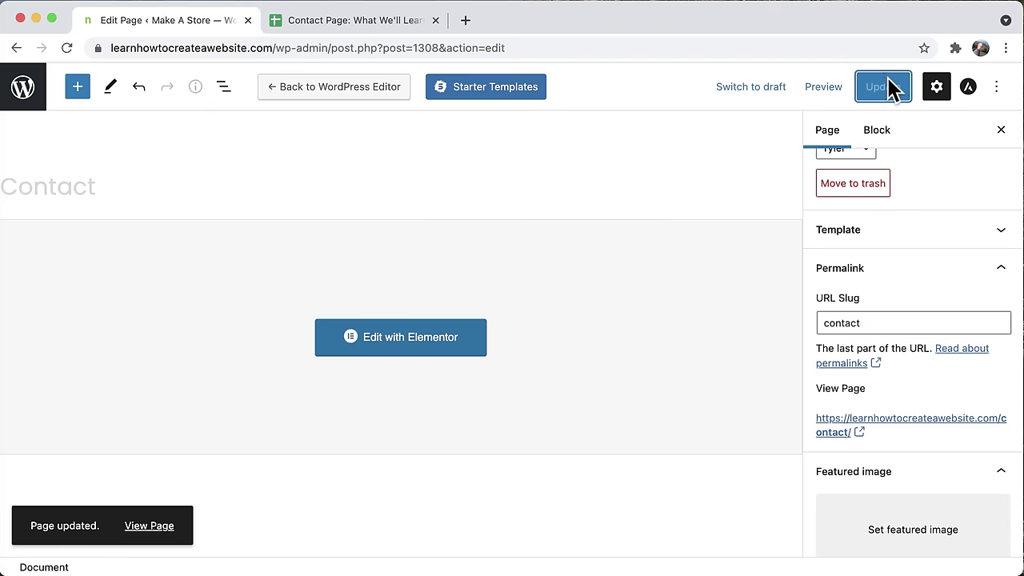
click(904, 430)
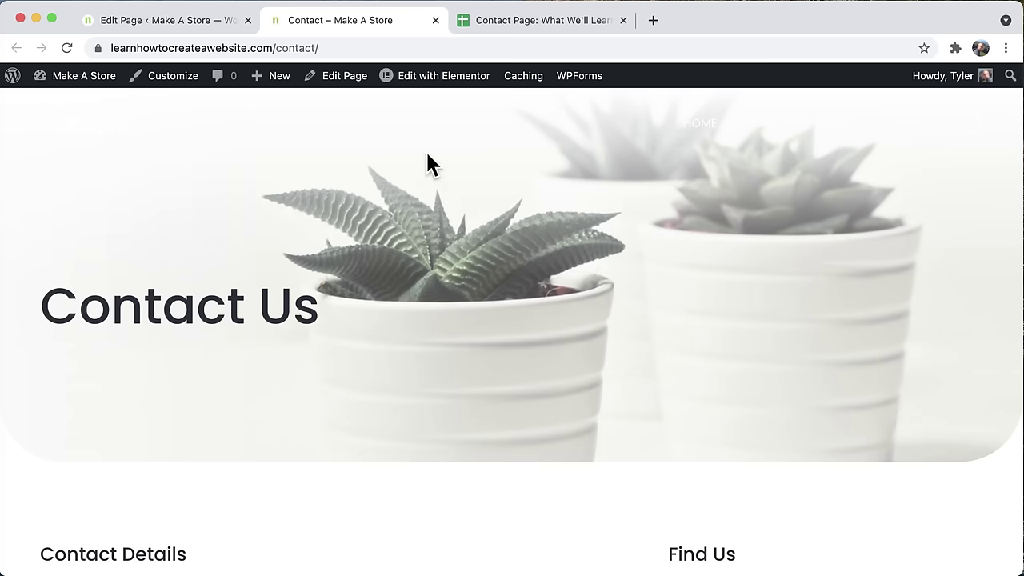
Close the editor tab, check the Import New Design checklist step, and return to Contact.
drag(275, 48, 344, 48)
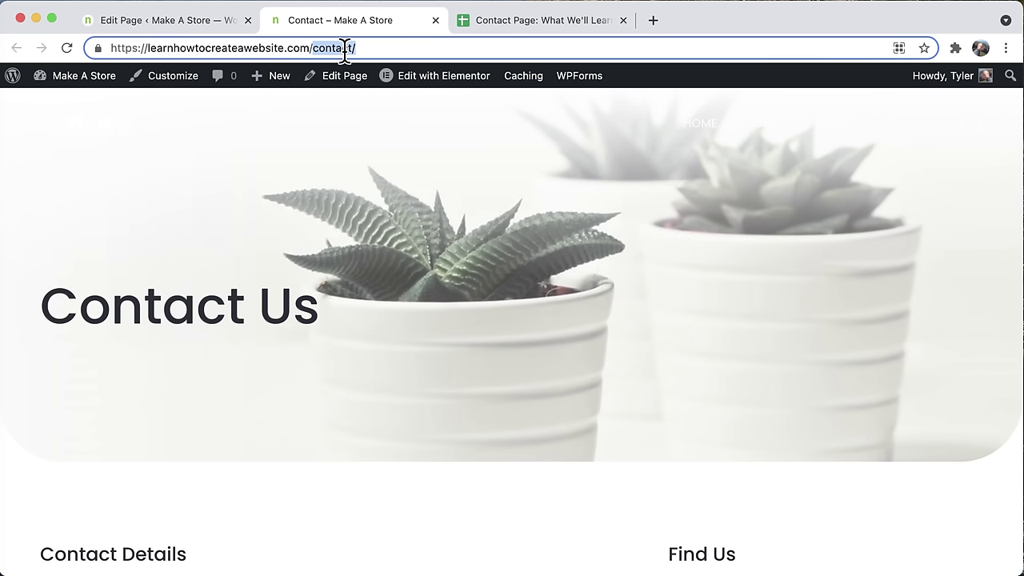
click(248, 20)
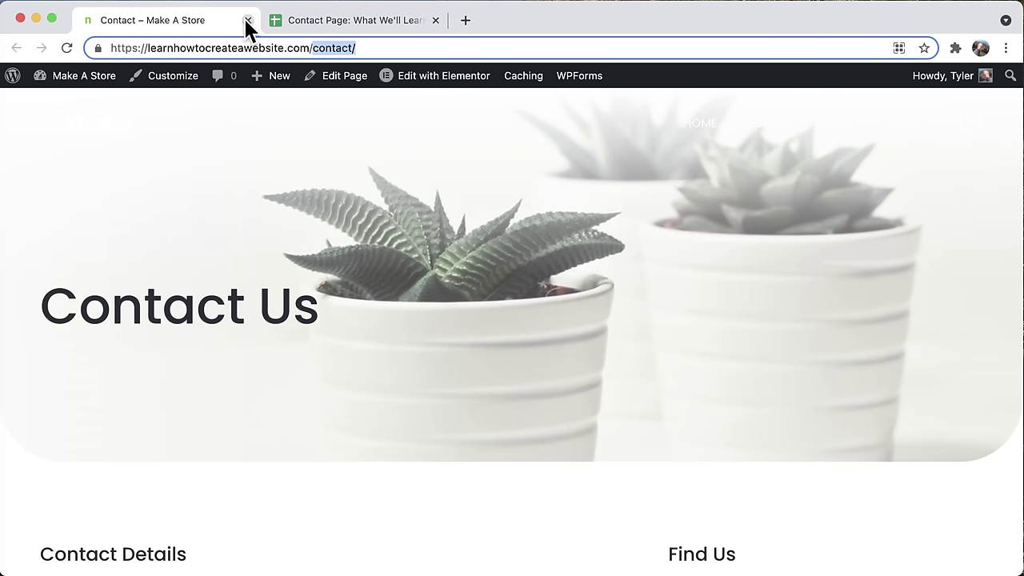
click(312, 30)
click(124, 255)
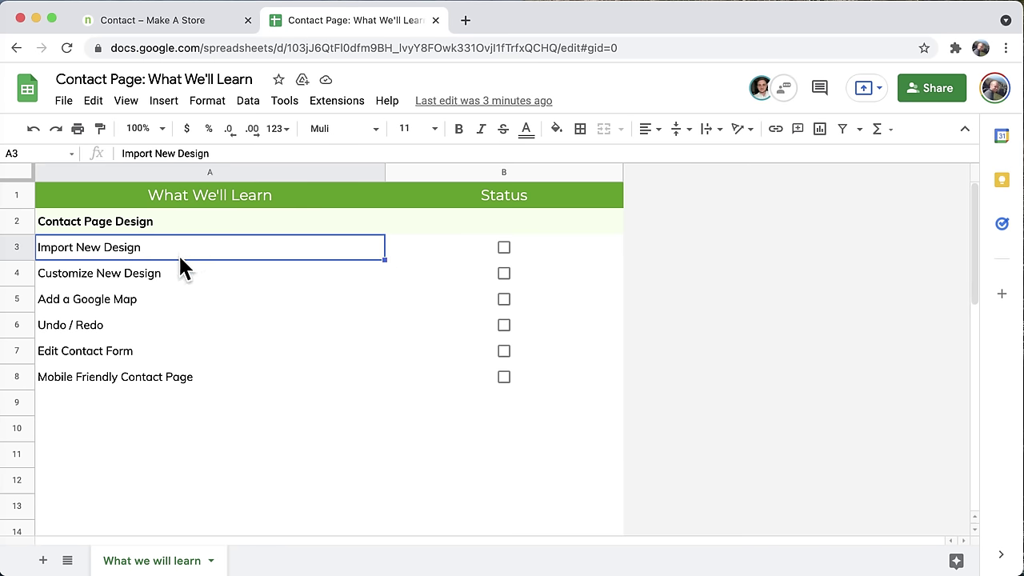
click(192, 25)
scroll(434, 333, down, 5)
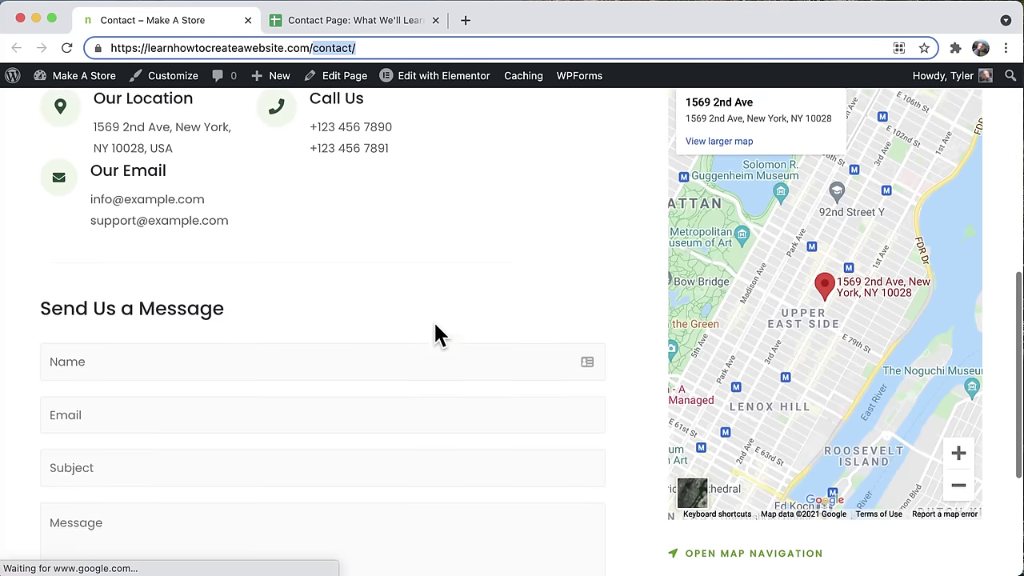
scroll(434, 333, down, 3)
scroll(434, 331, up, 15)
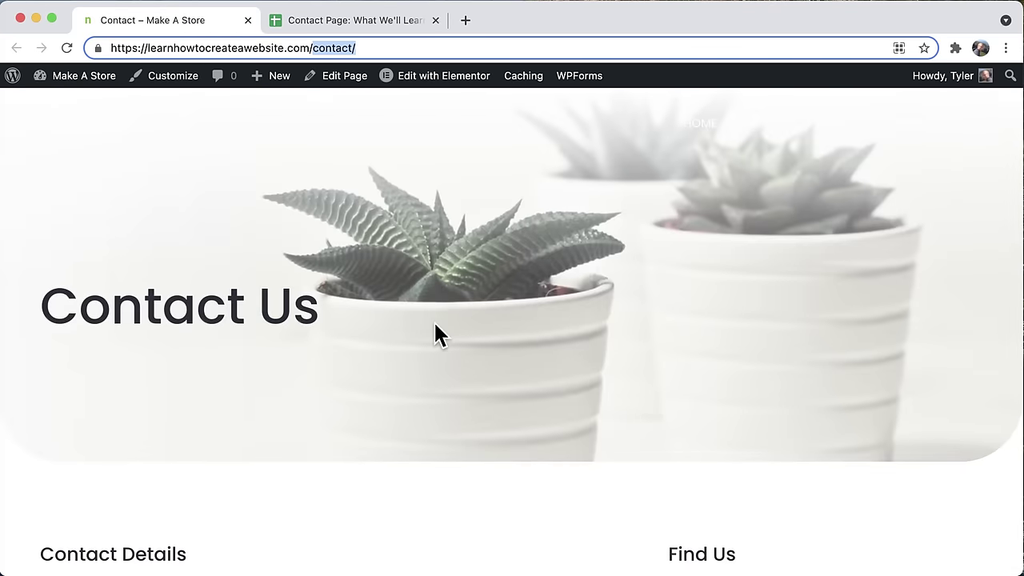
Open the Contact page in Elementor and delete its hero and Contact Details sections.
click(460, 78)
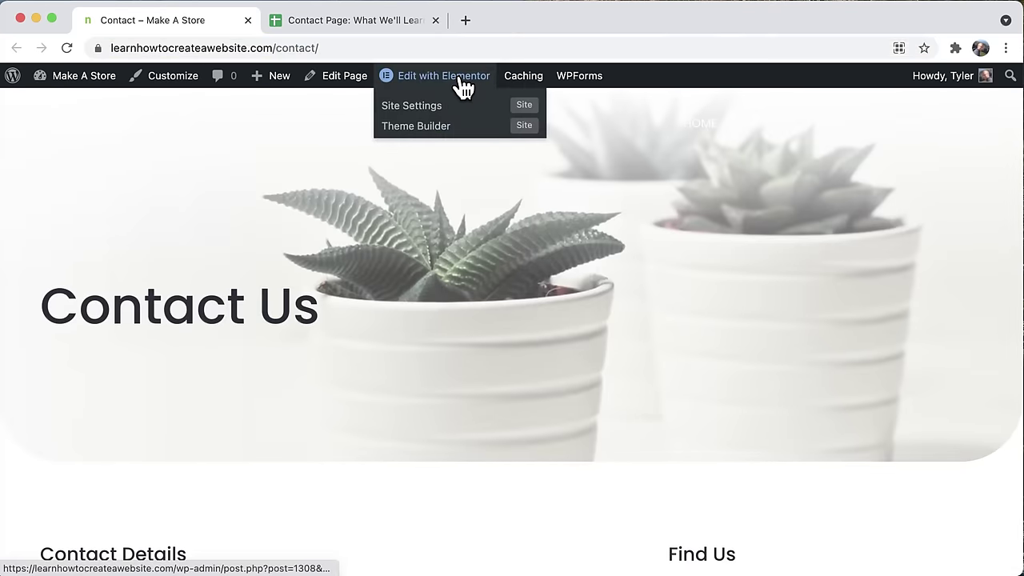
mouse_move(459, 101)
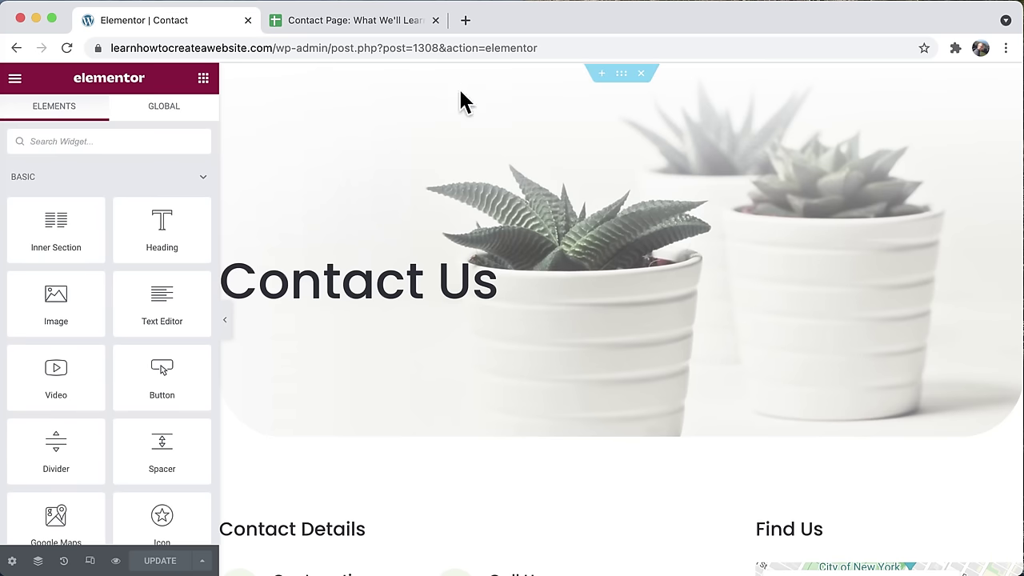
click(643, 74)
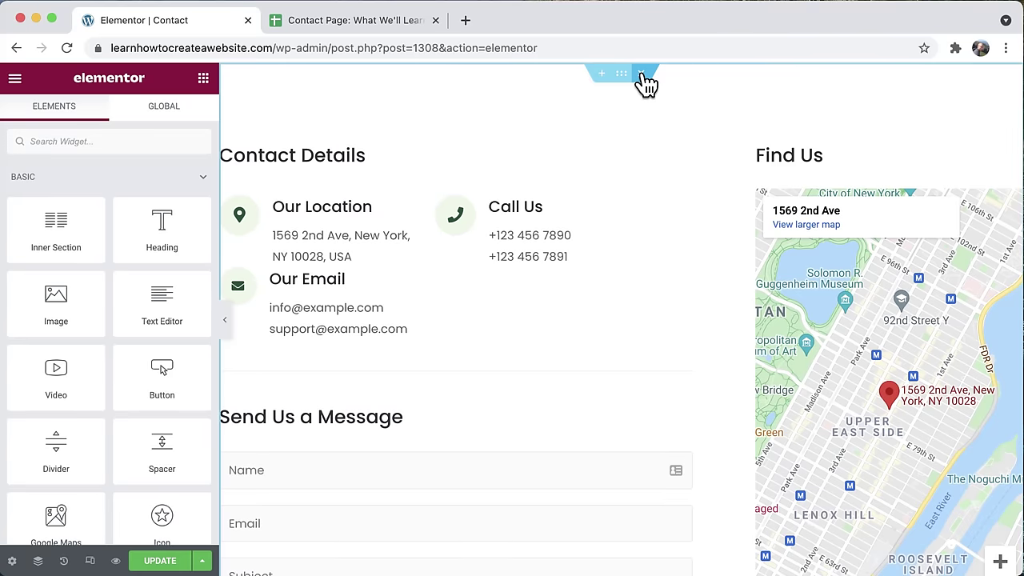
click(643, 74)
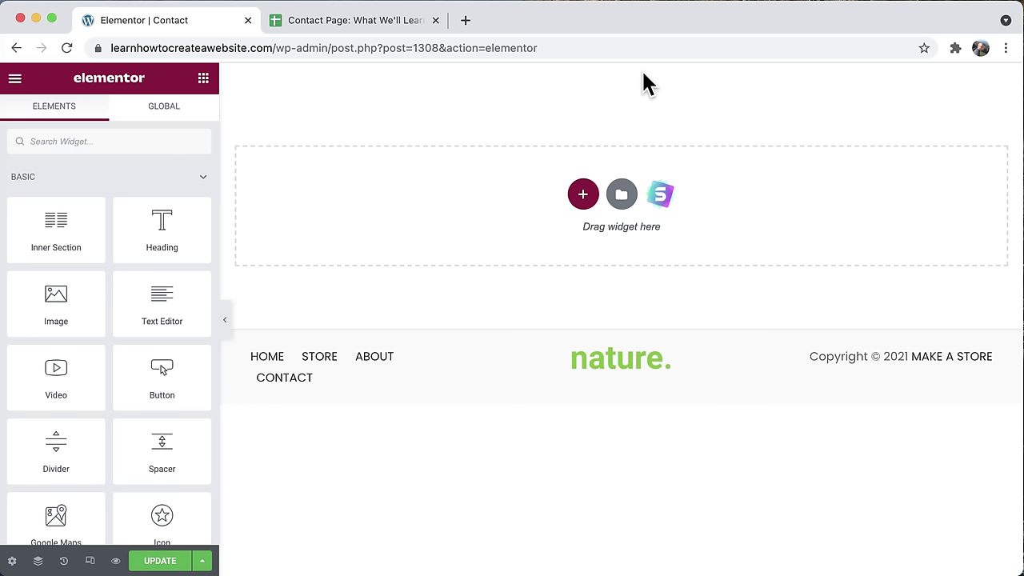
Import the free Outdoor Adventure template found by searching 'contact' in Starter Templates.
click(664, 196)
click(136, 147)
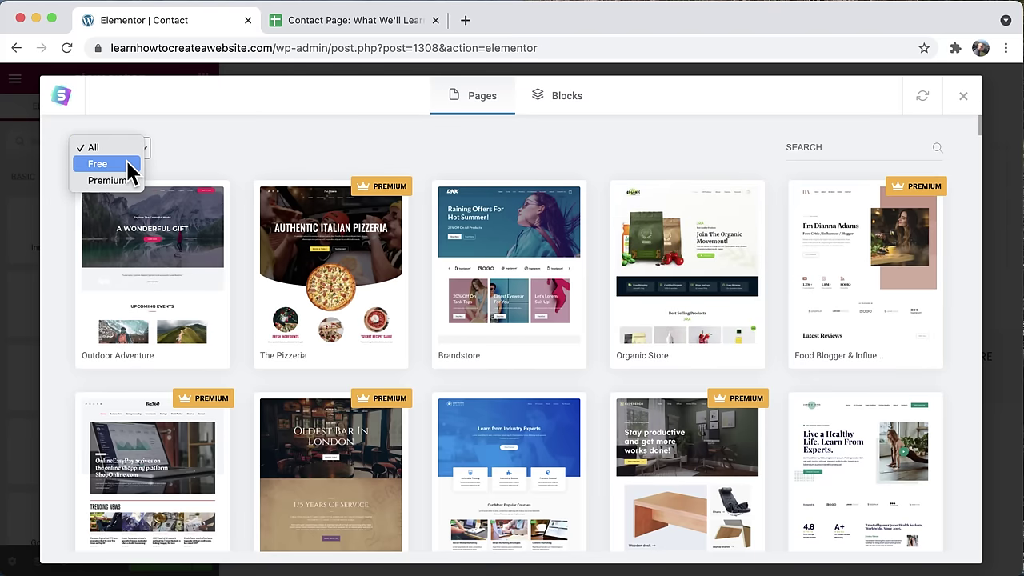
click(98, 163)
scroll(543, 328, down, 3)
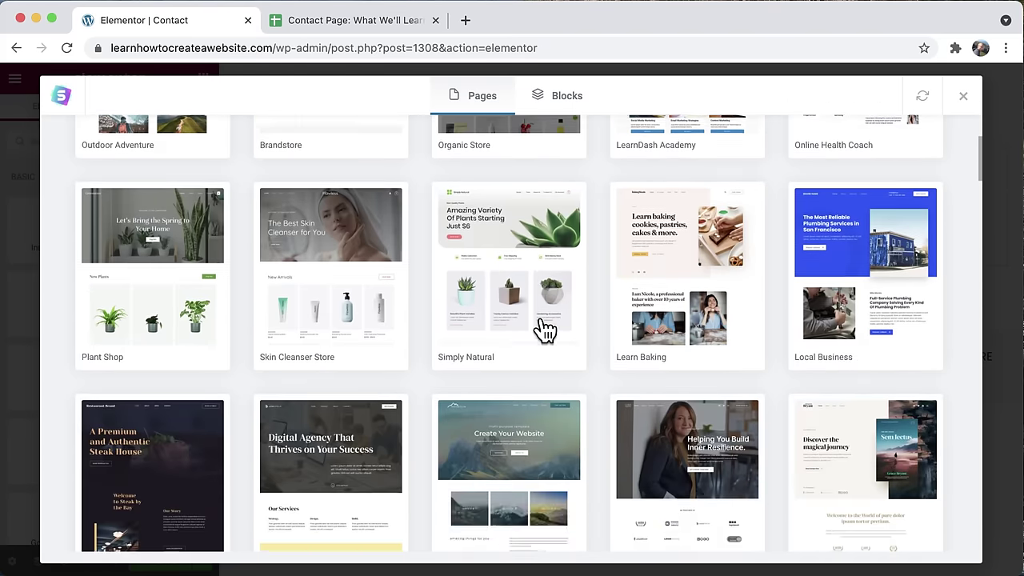
scroll(543, 328, down, 15)
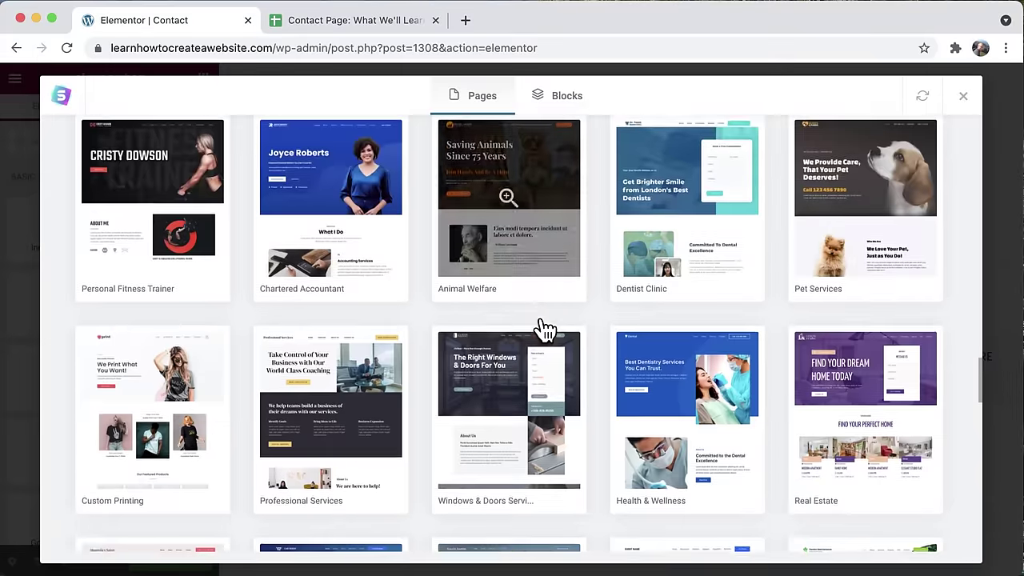
scroll(544, 328, down, 2)
scroll(542, 327, up, 20)
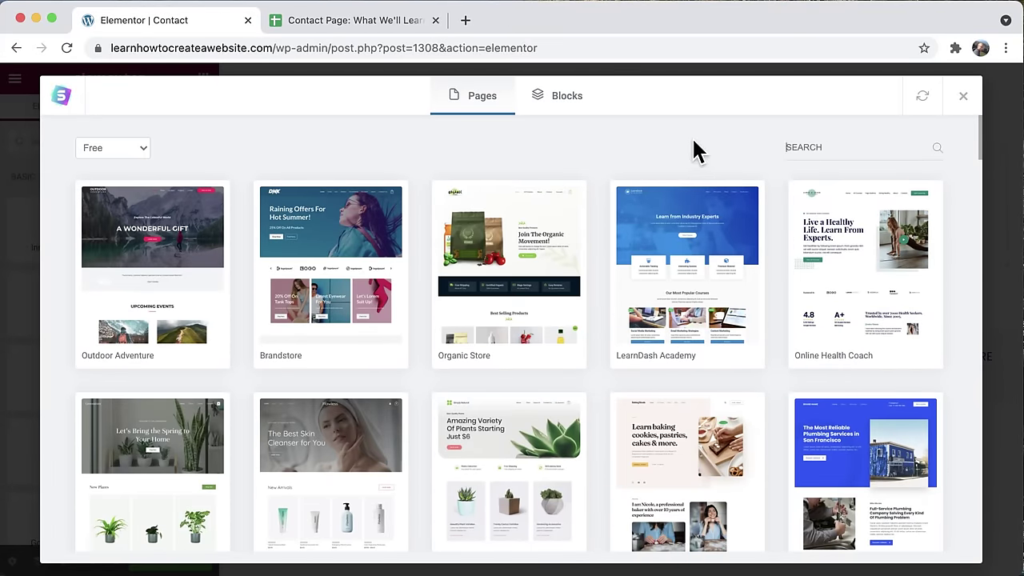
text(contact)
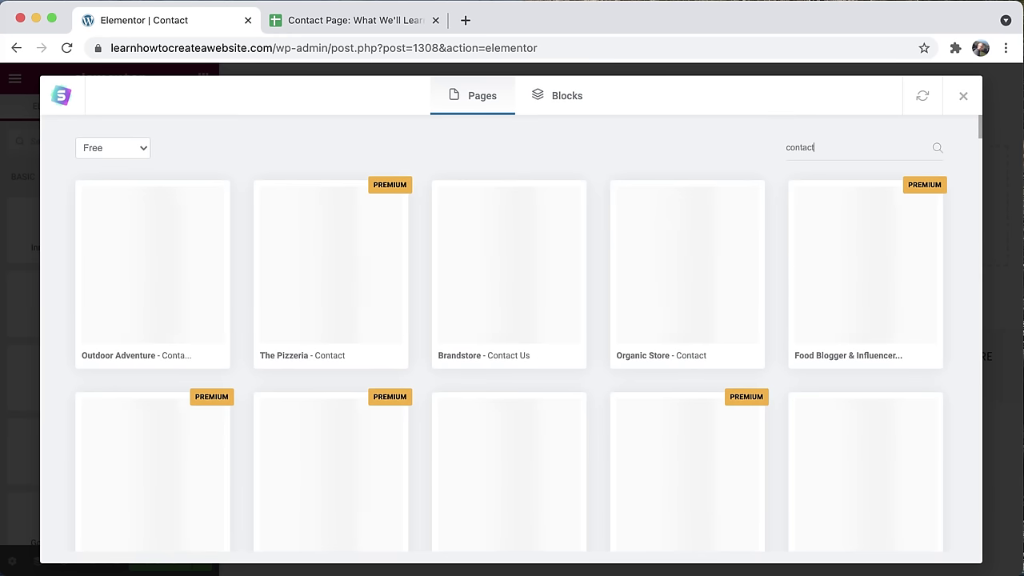
click(164, 260)
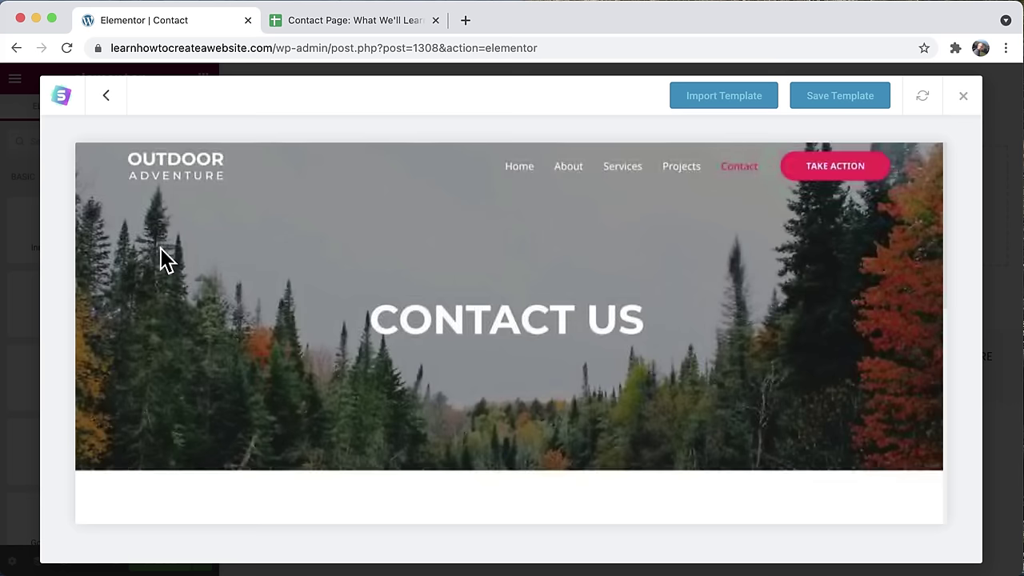
scroll(542, 331, down, 10)
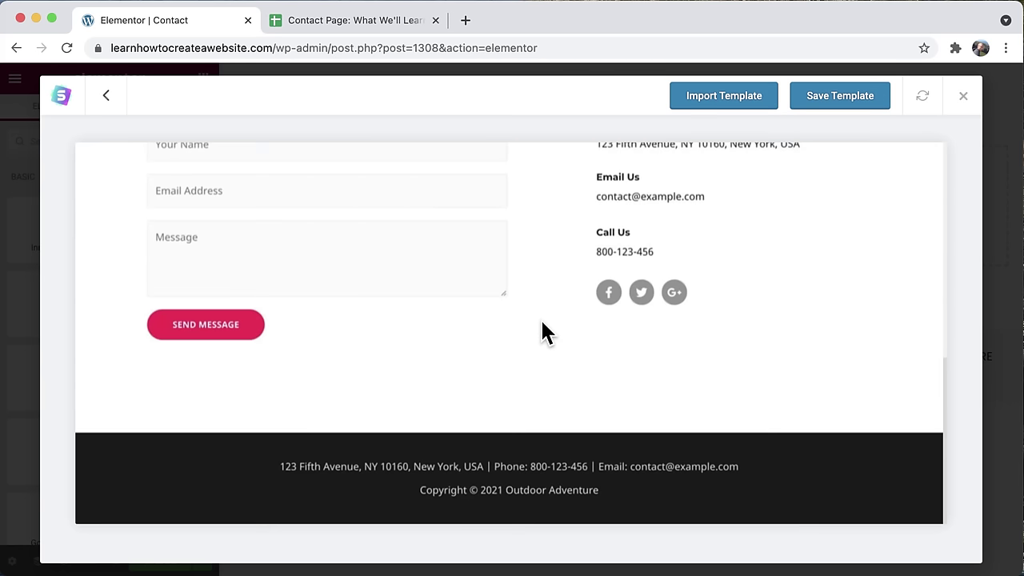
scroll(542, 331, up, 10)
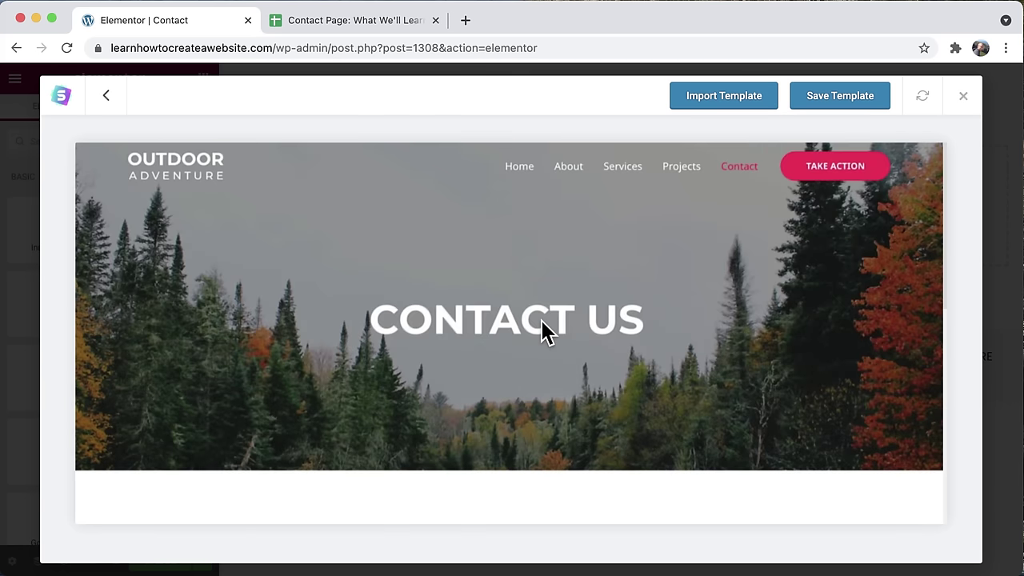
click(711, 101)
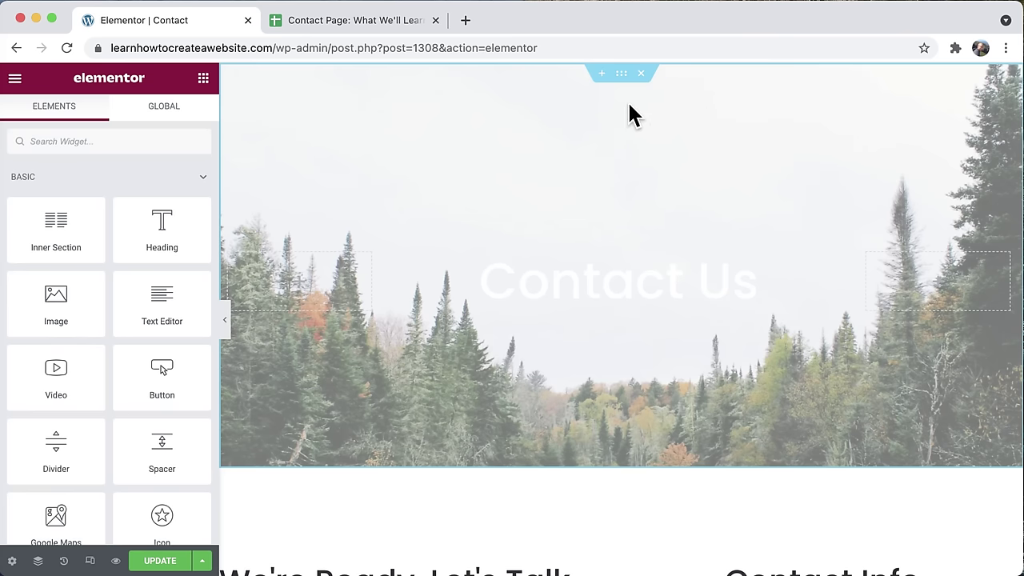
Remove the hero section's existing background overlay.
click(622, 75)
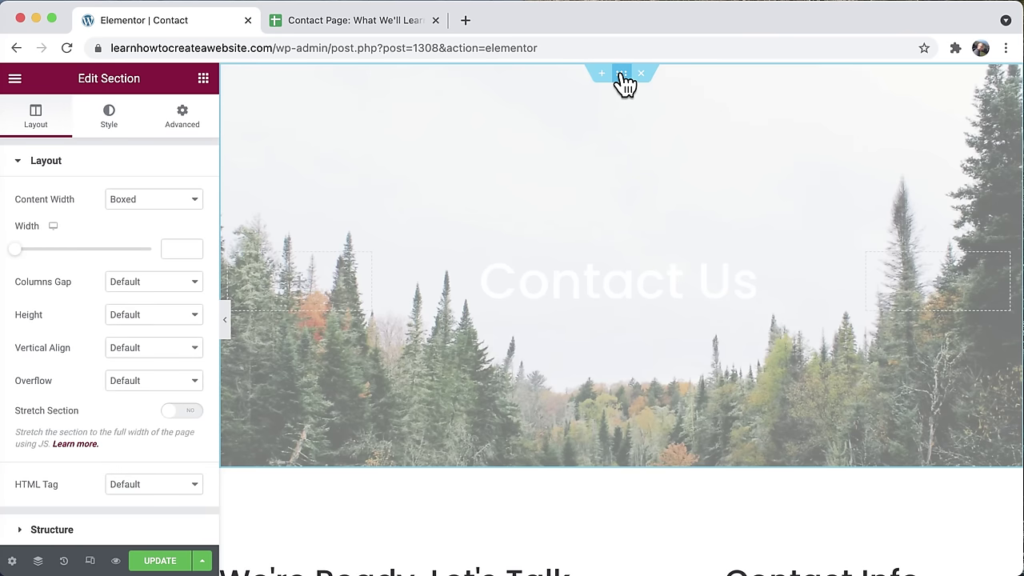
click(112, 117)
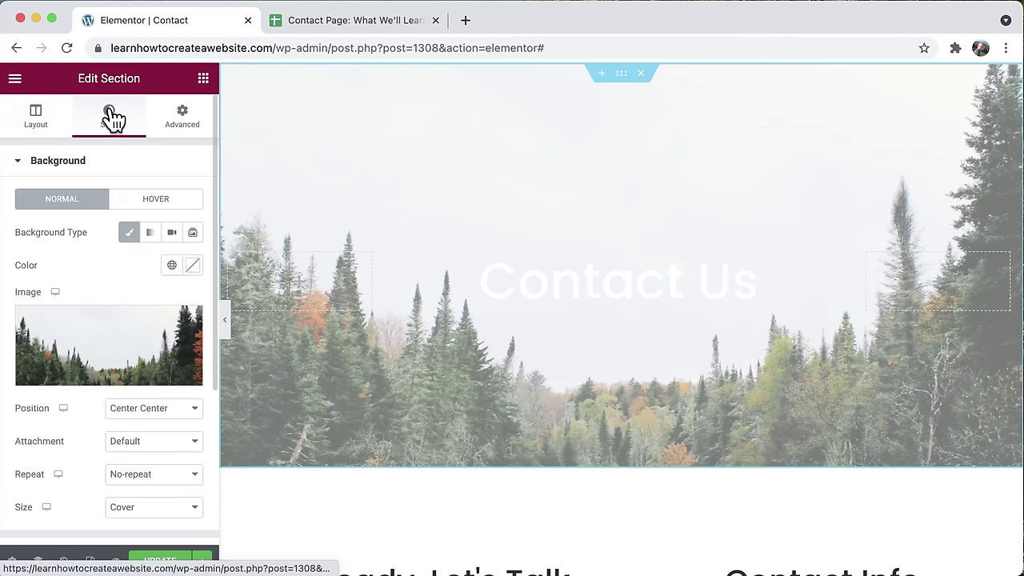
scroll(124, 248, down, 5)
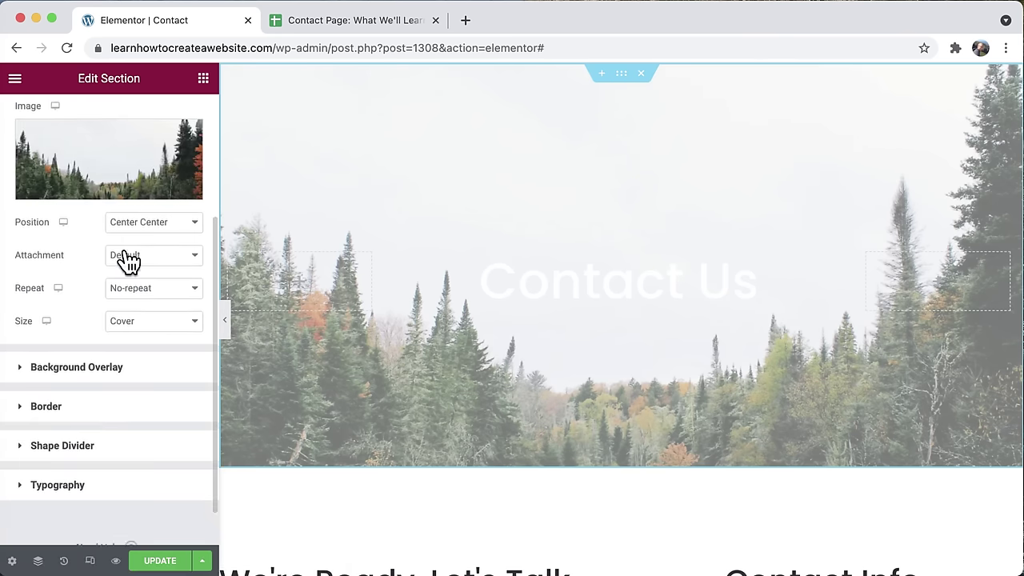
click(120, 362)
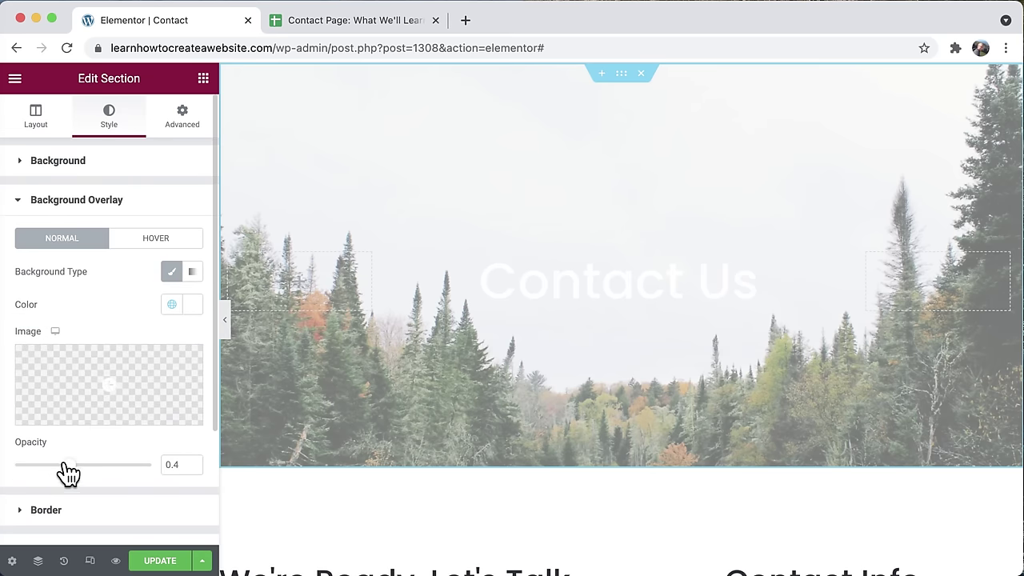
drag(69, 467, 4, 472)
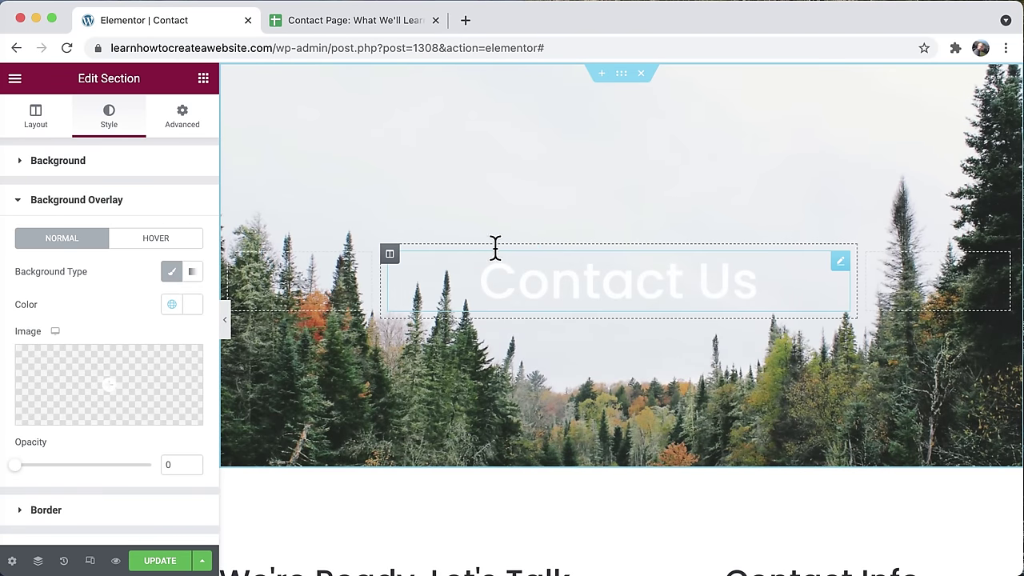
Upload contact-header-hero.jpg from the contact-page folder as the hero background image.
click(90, 166)
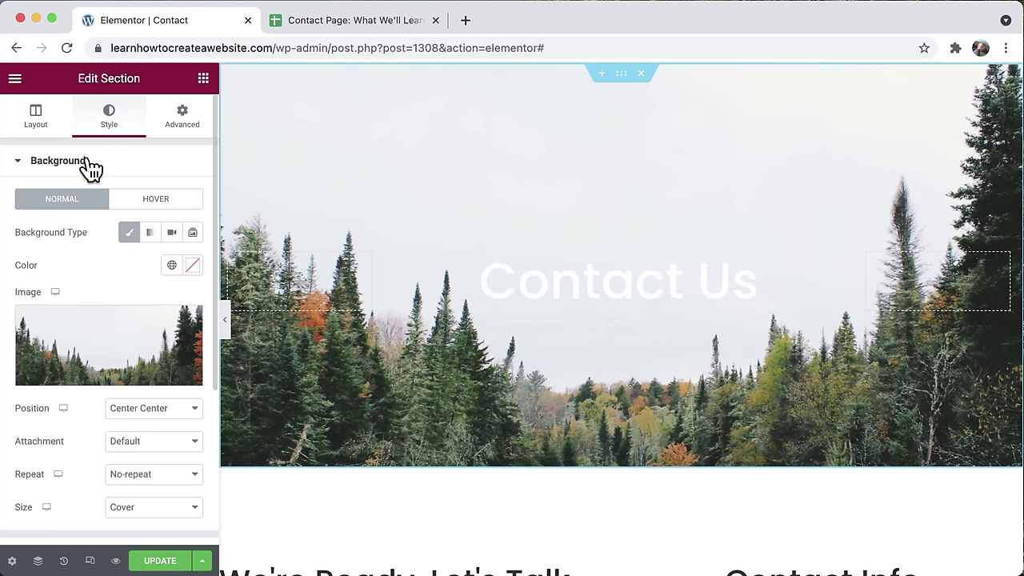
click(114, 360)
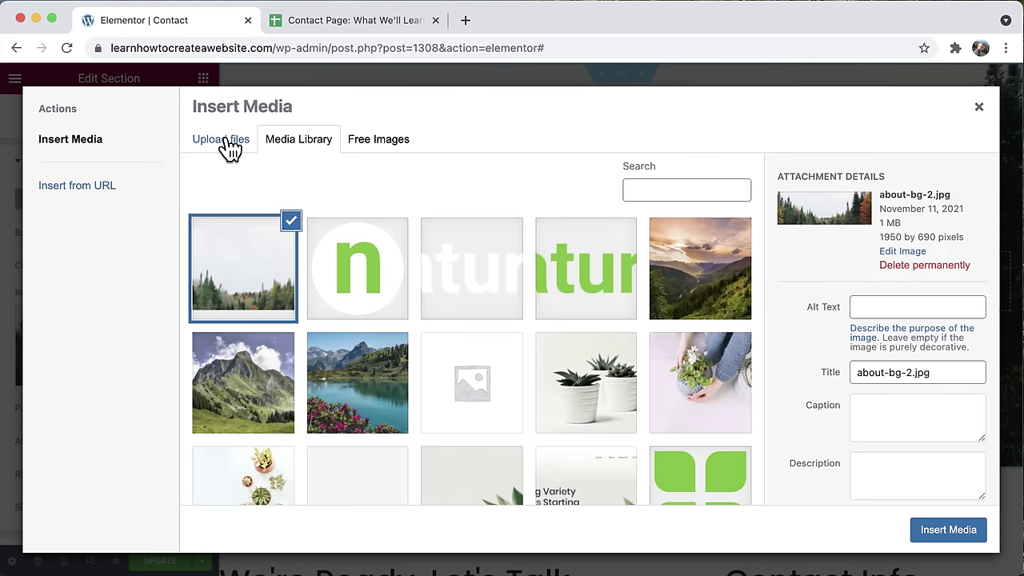
click(229, 147)
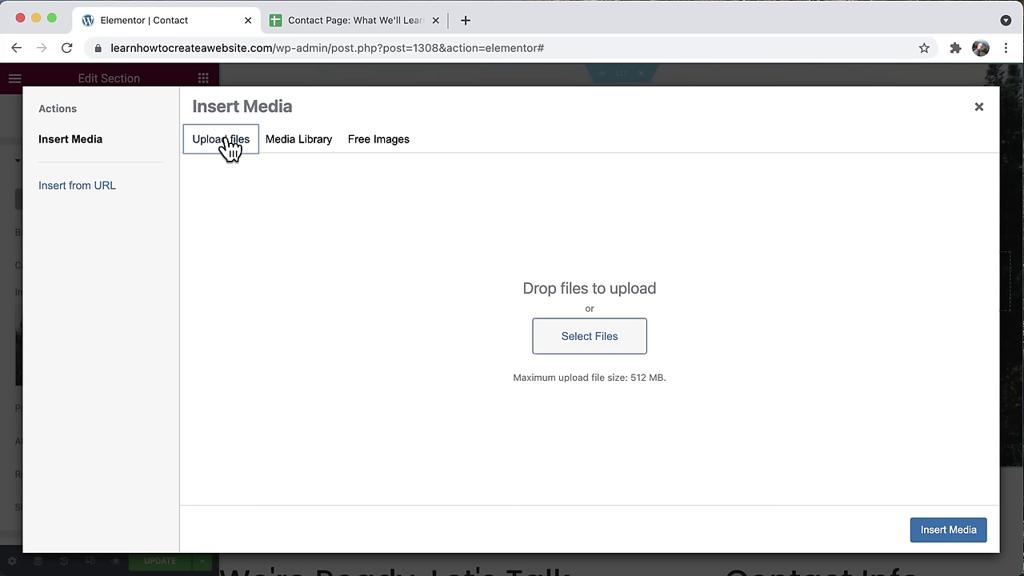
click(618, 335)
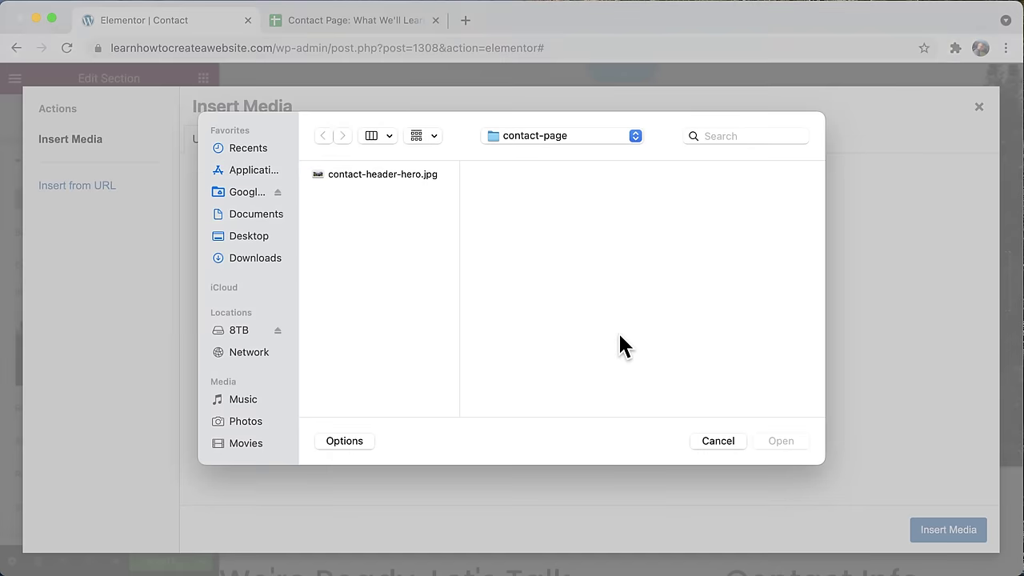
click(626, 135)
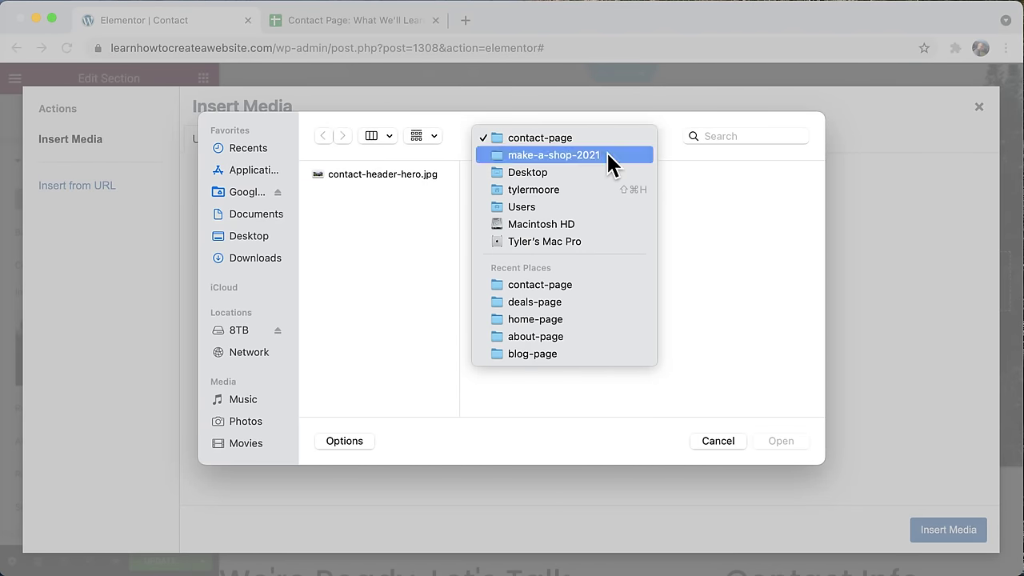
click(608, 153)
click(559, 192)
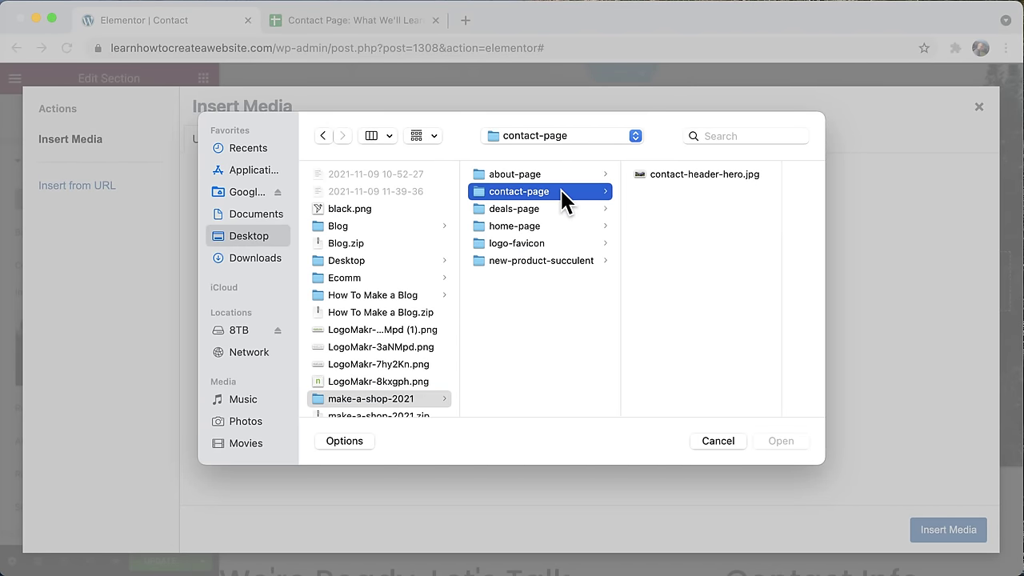
click(686, 174)
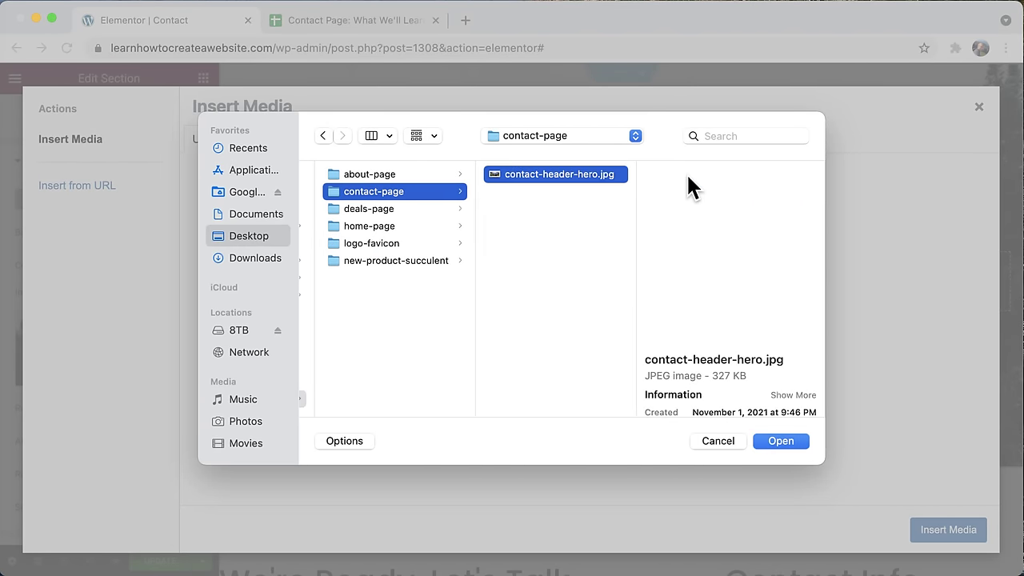
click(780, 441)
click(957, 534)
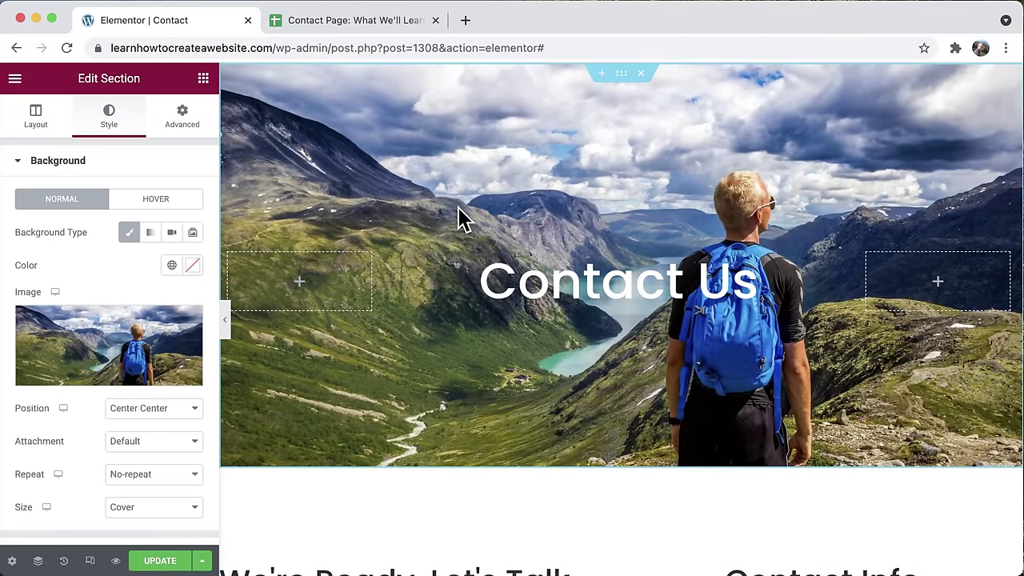
Set the background overlay to black #000000 at 0.2 opacity.
scroll(128, 272, down, 5)
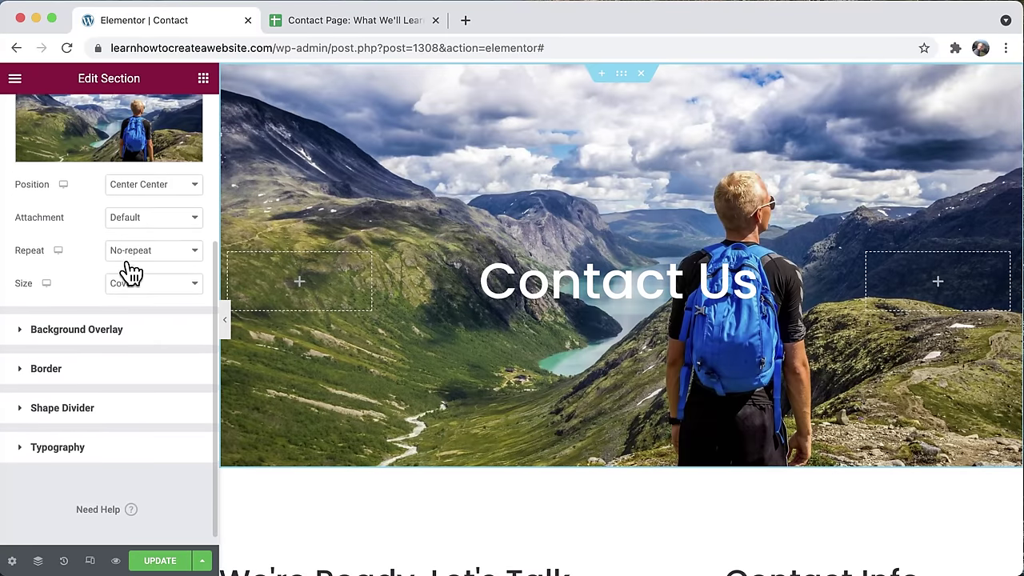
click(132, 320)
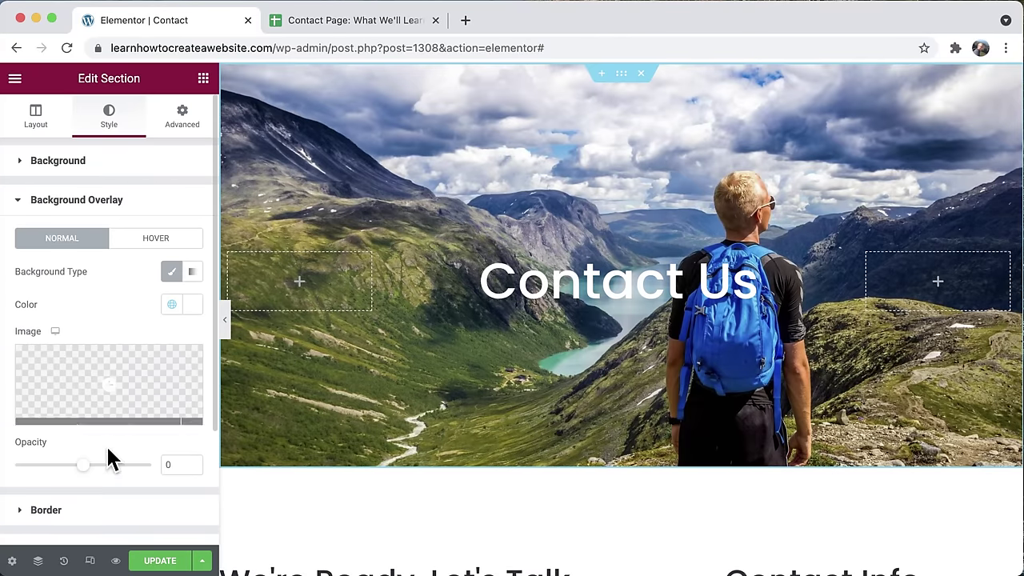
drag(85, 465, 45, 479)
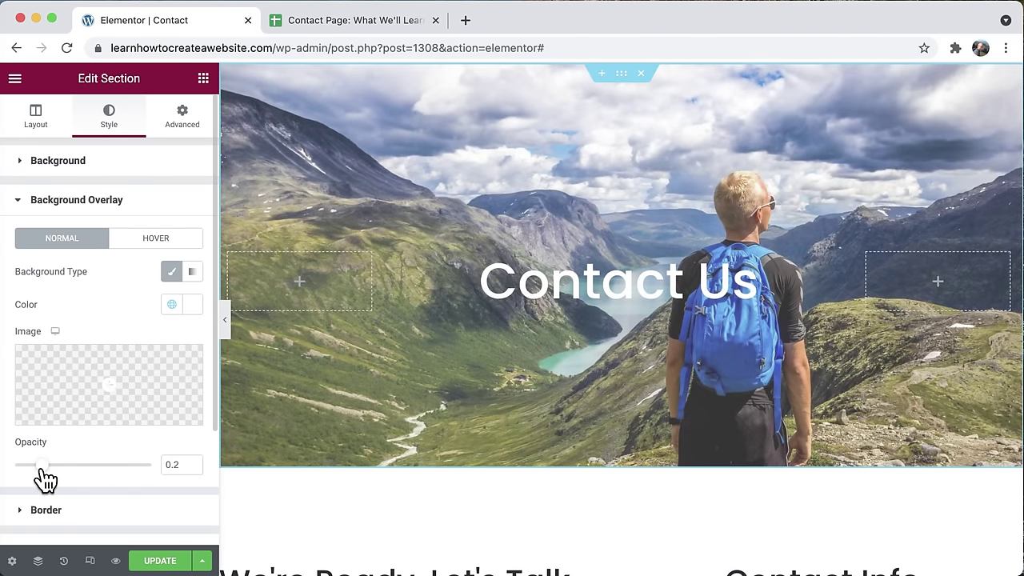
click(192, 304)
click(141, 442)
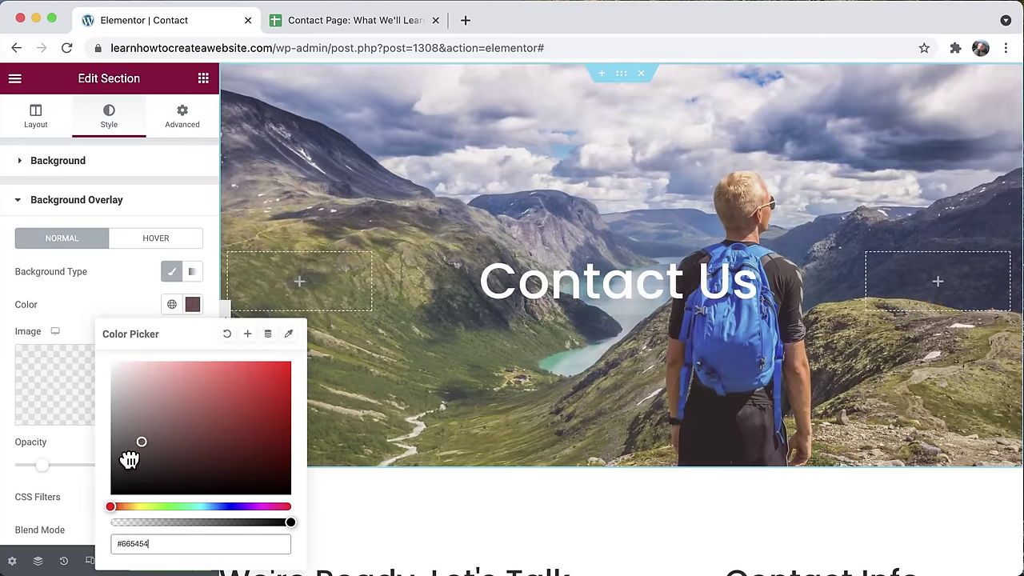
drag(128, 460, 60, 536)
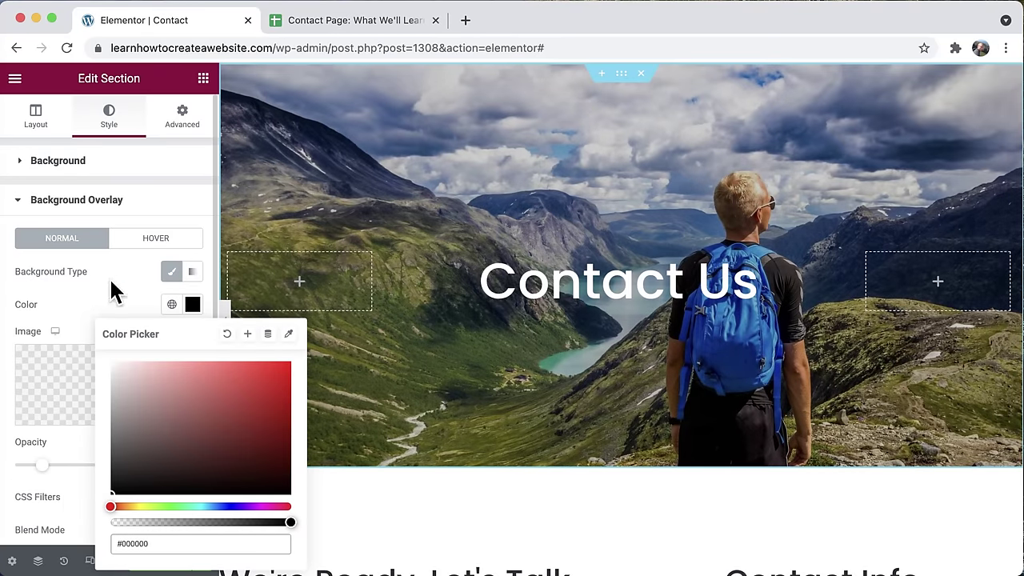
double_click(585, 292)
Change the hero heading text to CONTACT US.
double_click(585, 292)
triple_click(584, 292)
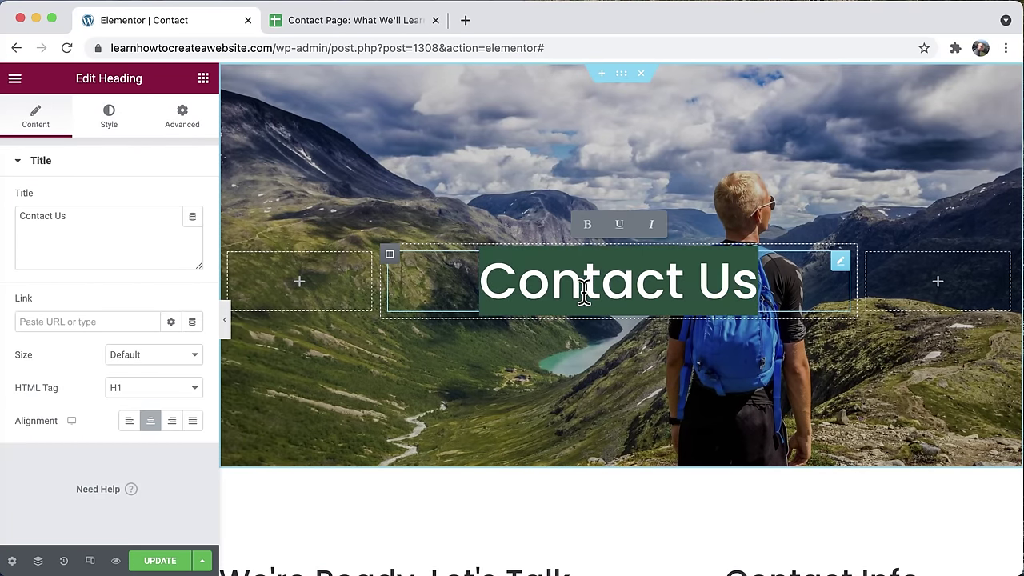
text(CONT)
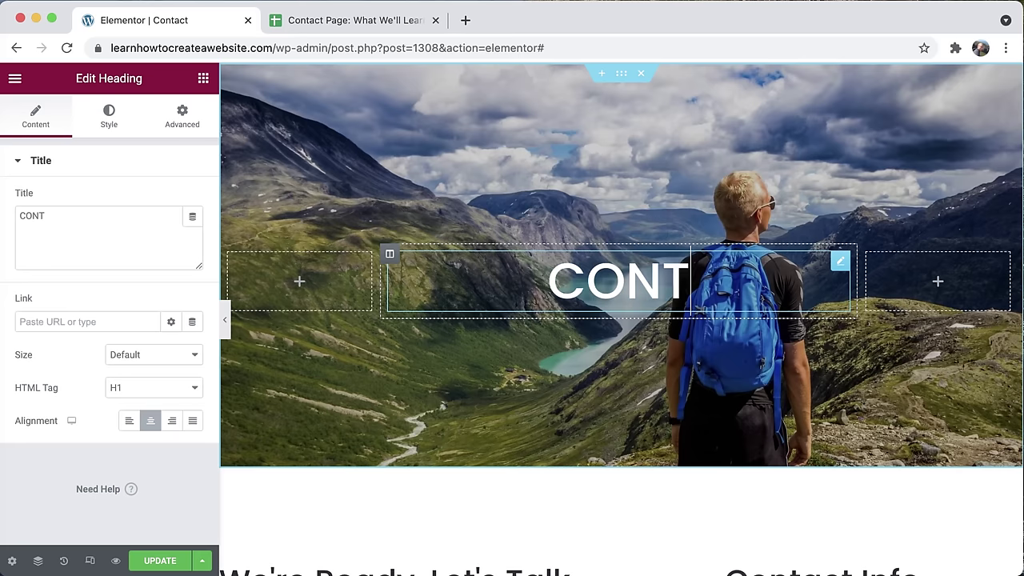
text(ACT US)
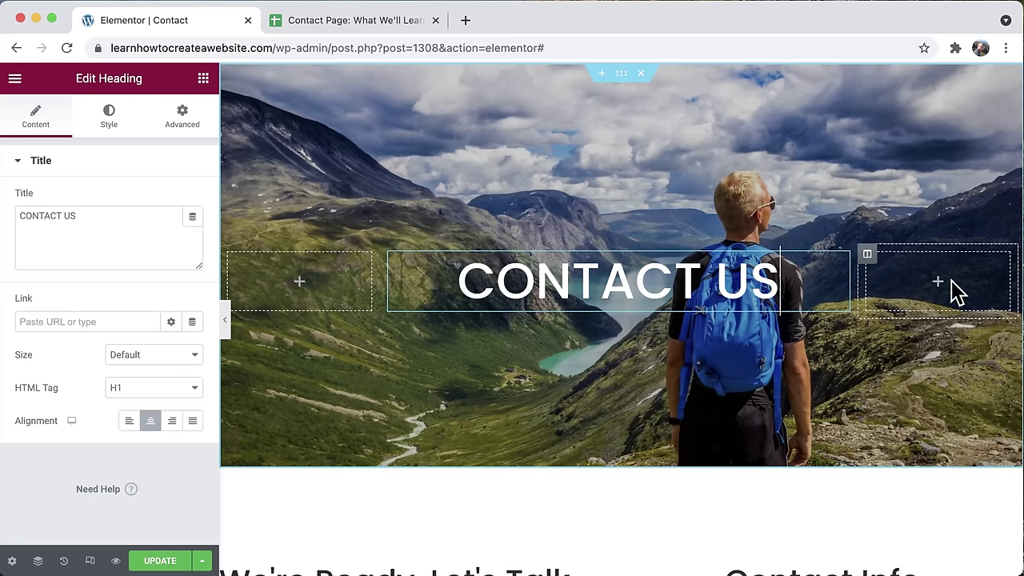
Delete the empty left and right columns beside the heading.
right_click(232, 265)
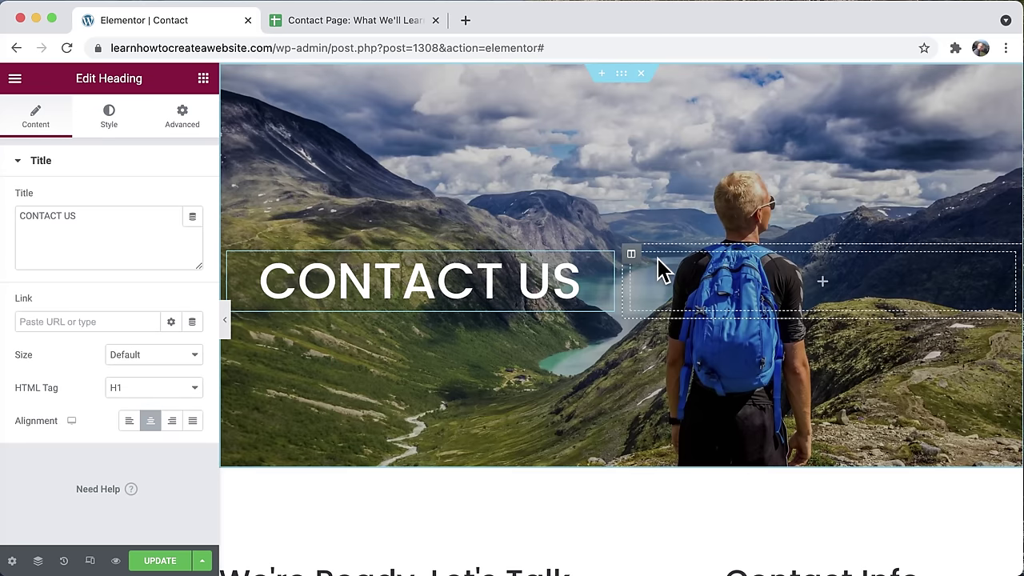
right_click(632, 268)
click(670, 482)
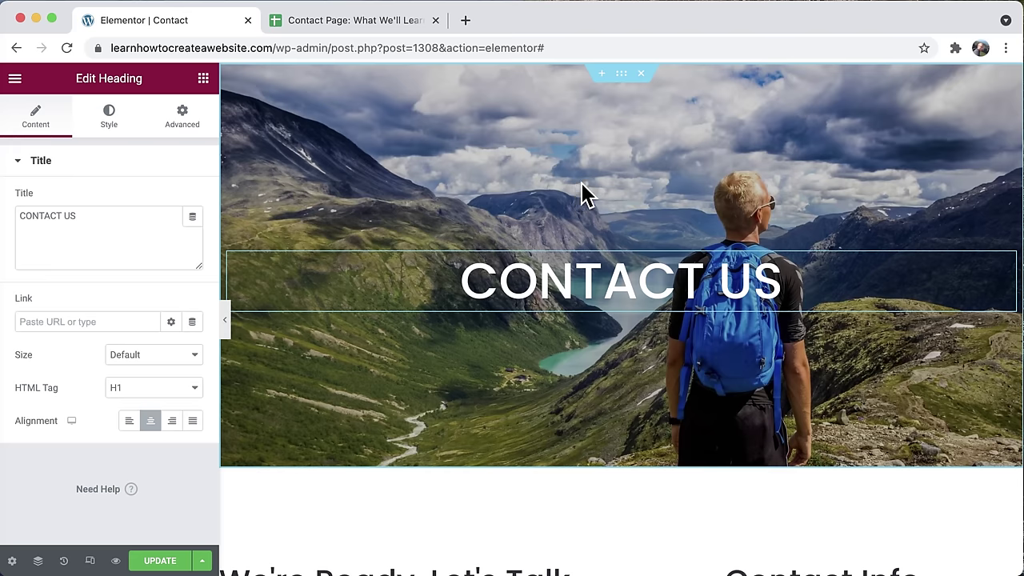
click(614, 72)
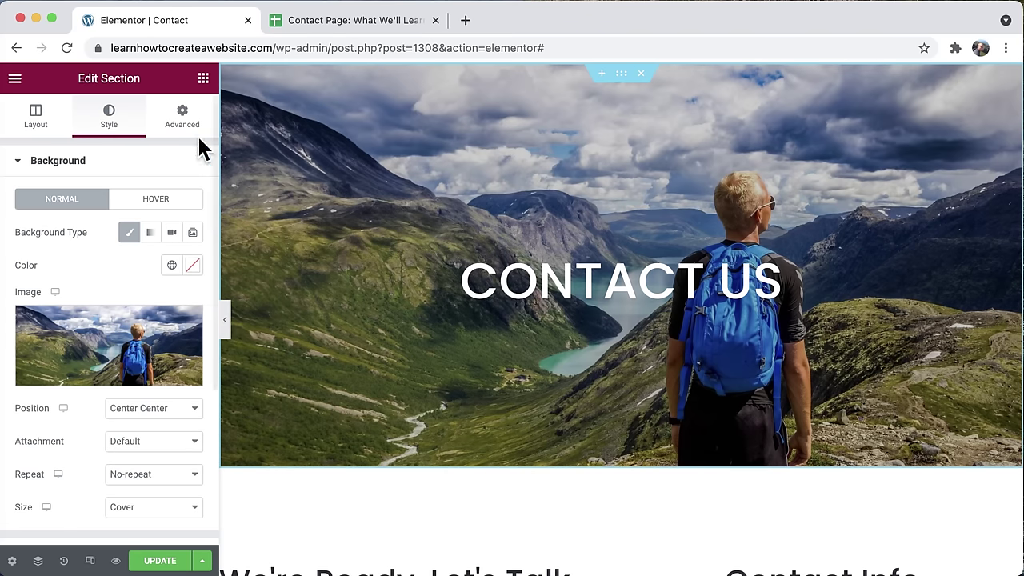
Set the hero section's padding to 50 on top and 0 at the bottom.
click(182, 115)
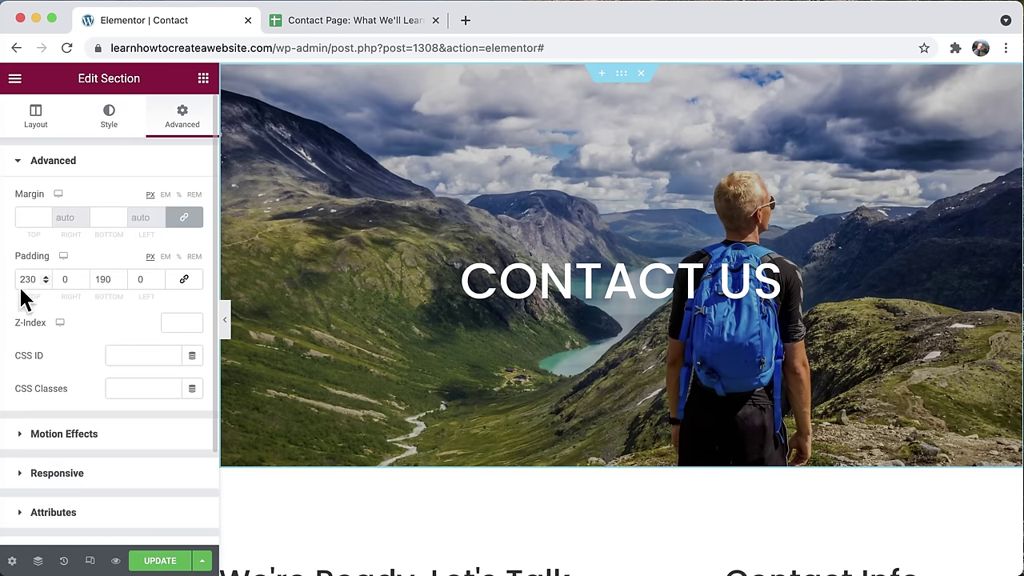
double_click(26, 278)
text(50)
key(Tab)
key(Tab)
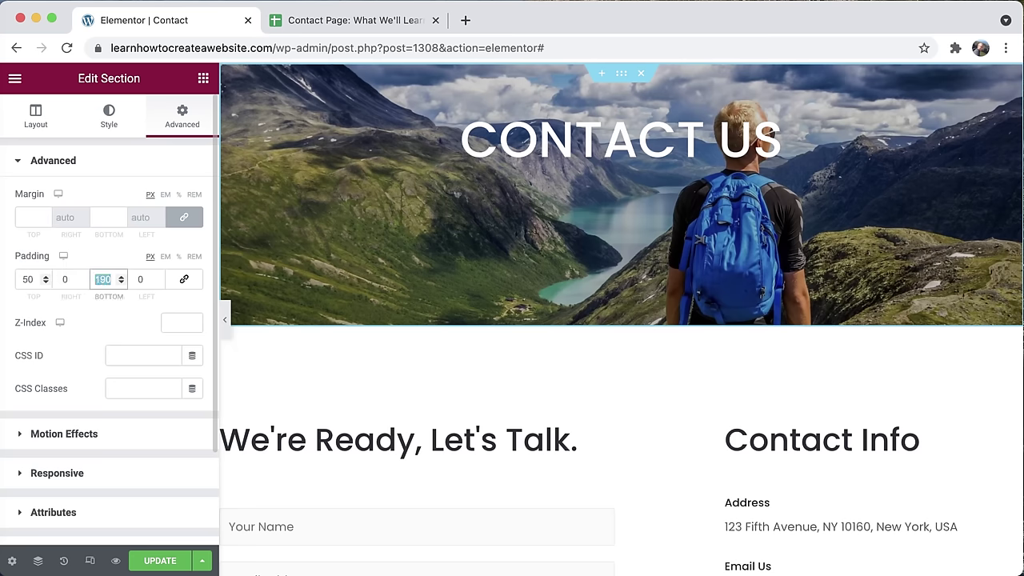
text(0)
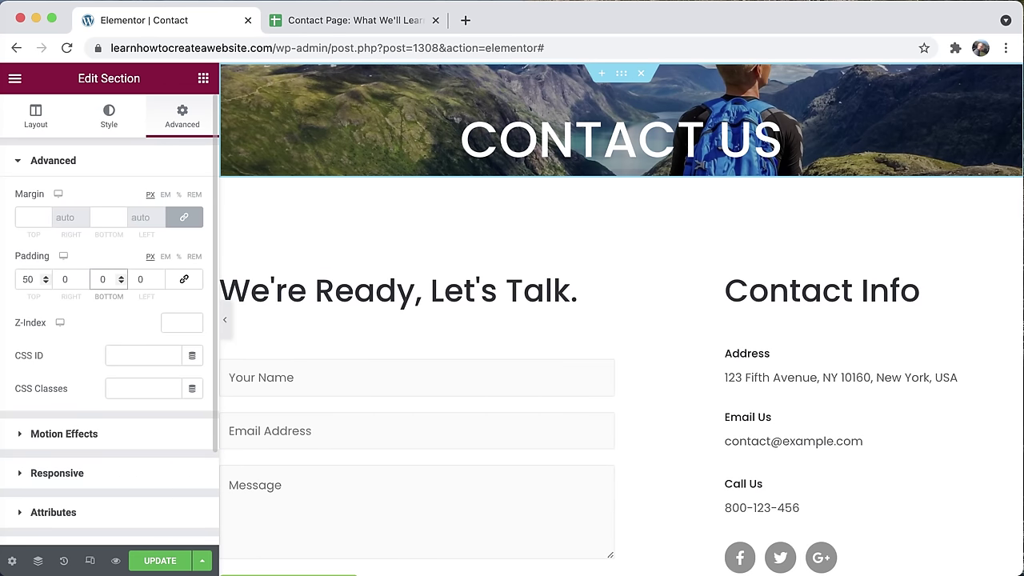
Switch the hero's height to Min Height and set it to 615 px.
click(35, 120)
click(158, 318)
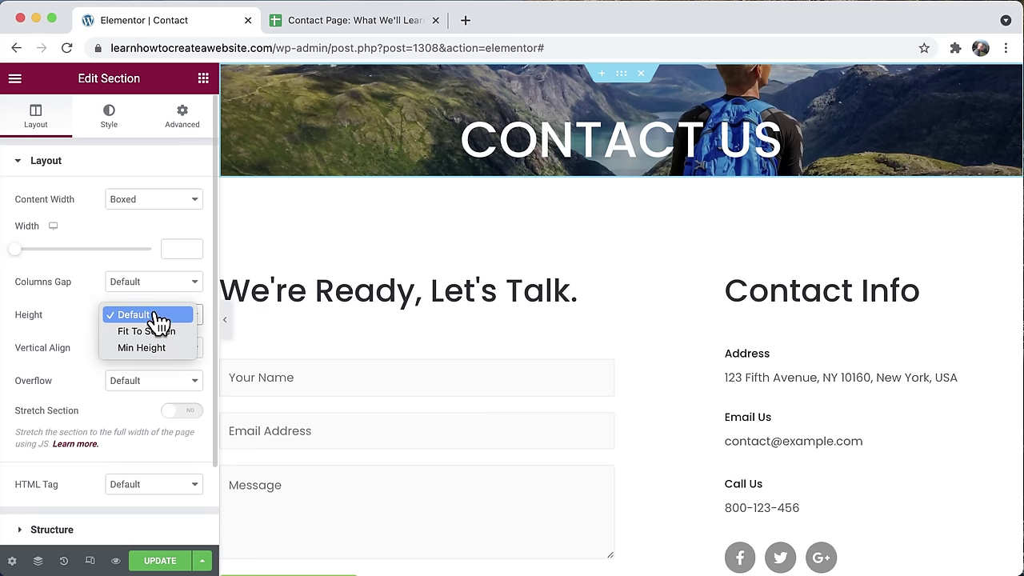
click(156, 348)
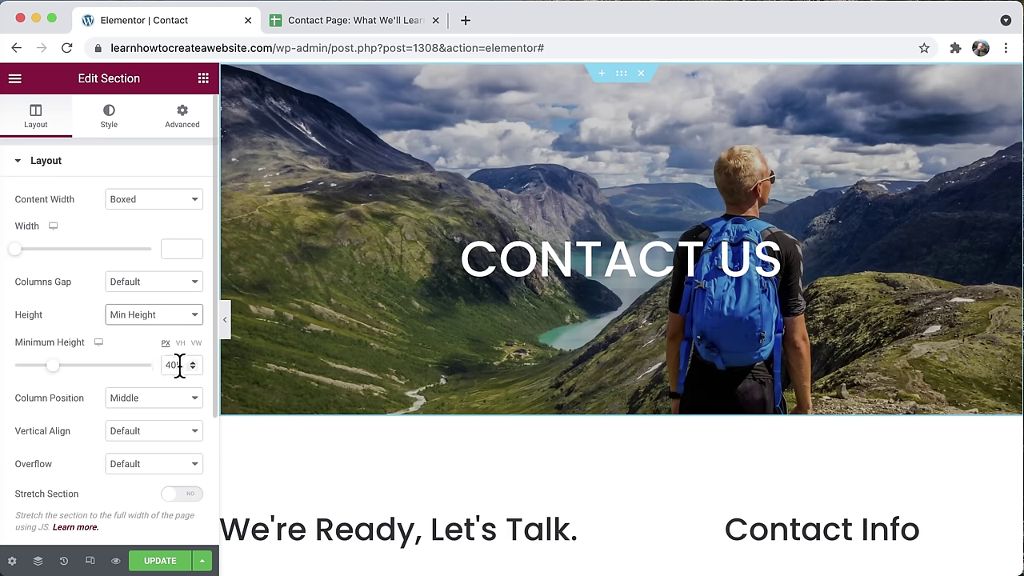
double_click(174, 367)
text(615)
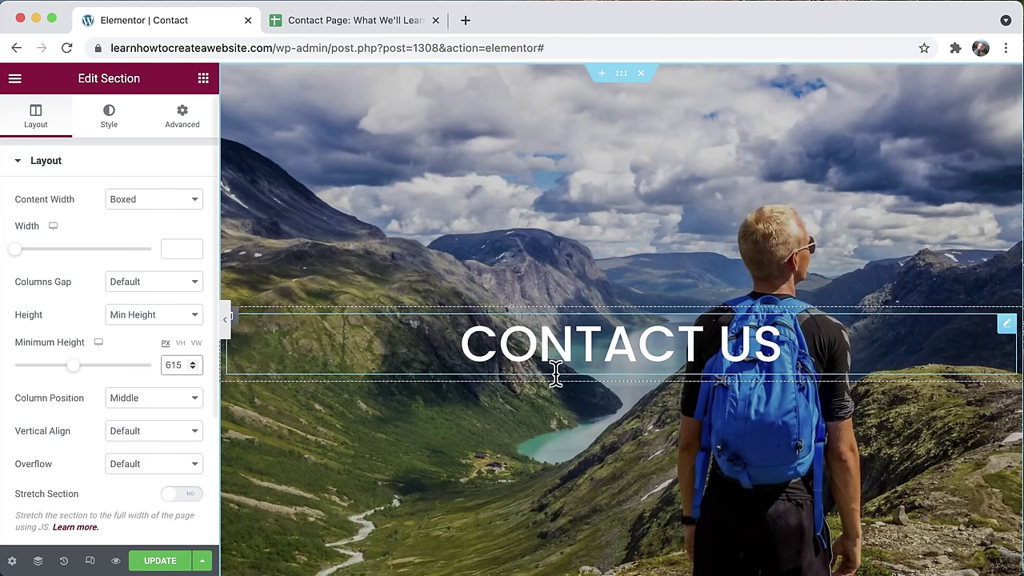
scroll(557, 373, down, 2)
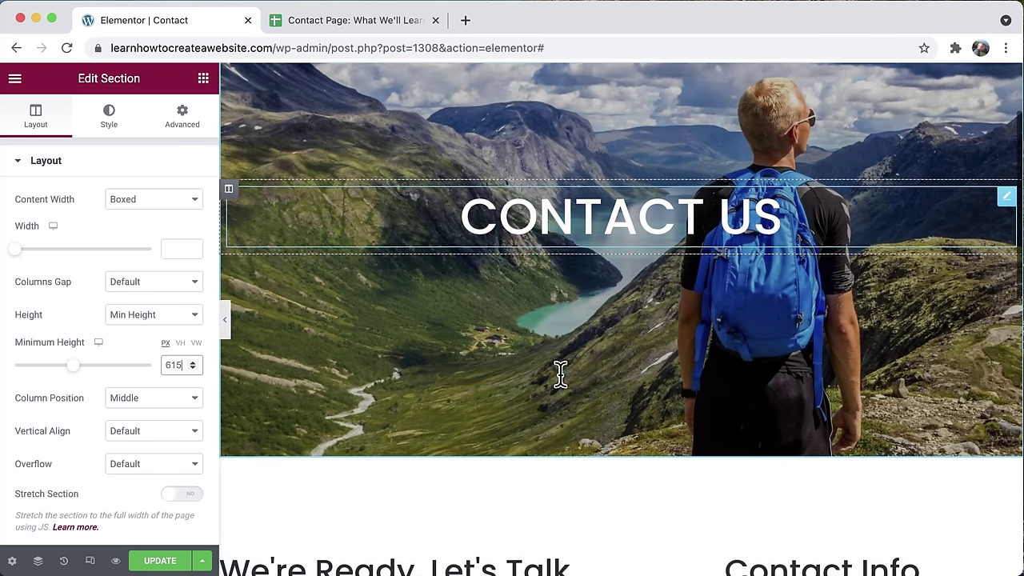
scroll(557, 373, up, 2)
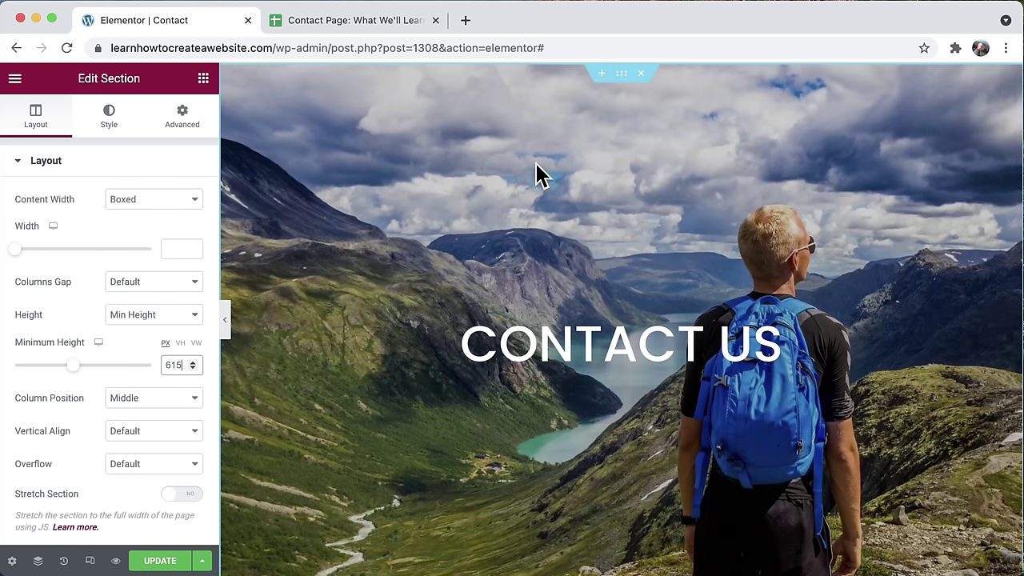
scroll(622, 284, down, 5)
Retitle 'We're Ready, Let's Talk.' to 'LET'S GET IN TOU…' and the Contact Info heading to 'CONTACT INFO'.
scroll(622, 285, down, 2)
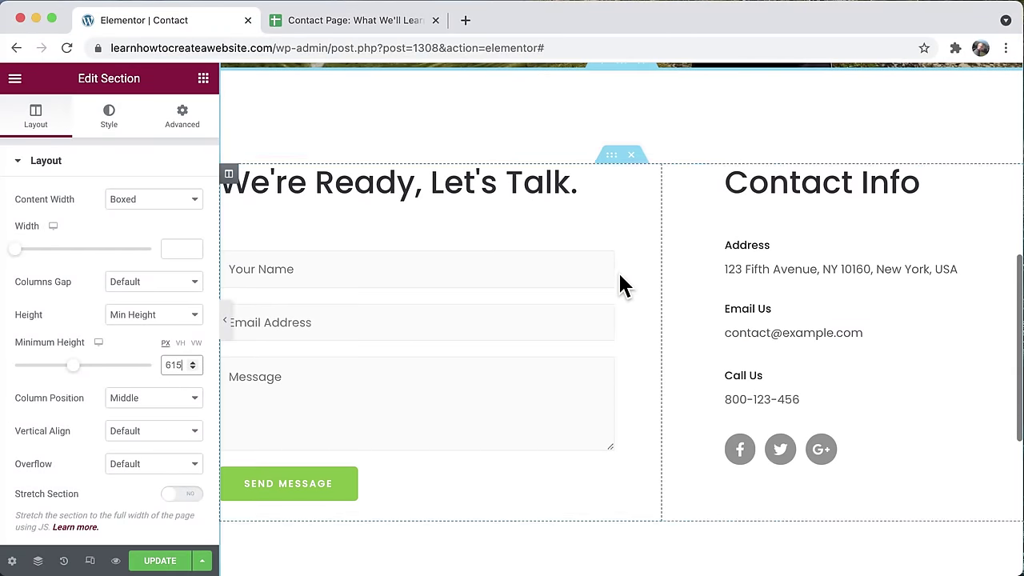
triple_click(410, 185)
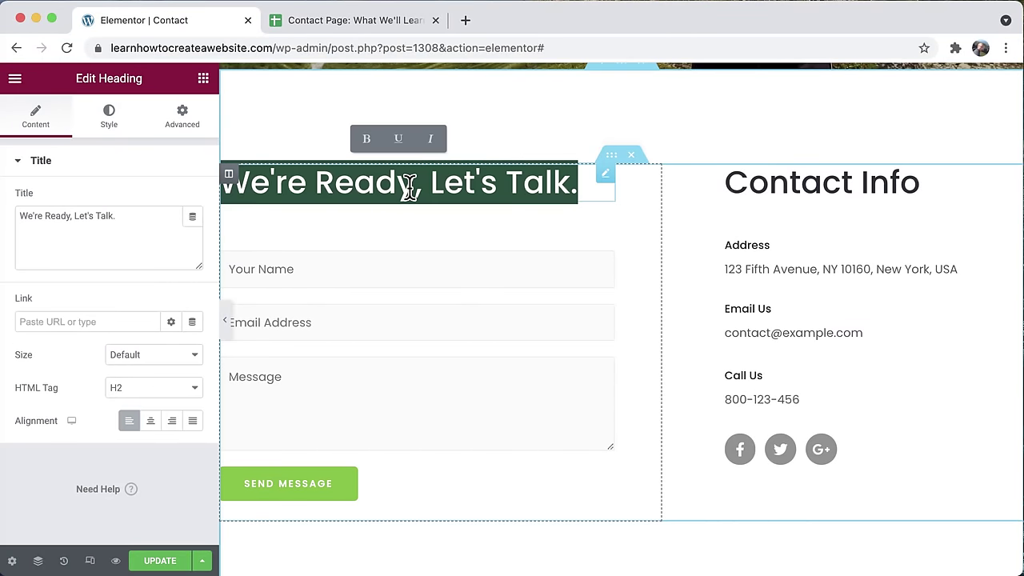
text(LET'S GET IN TOUCH)
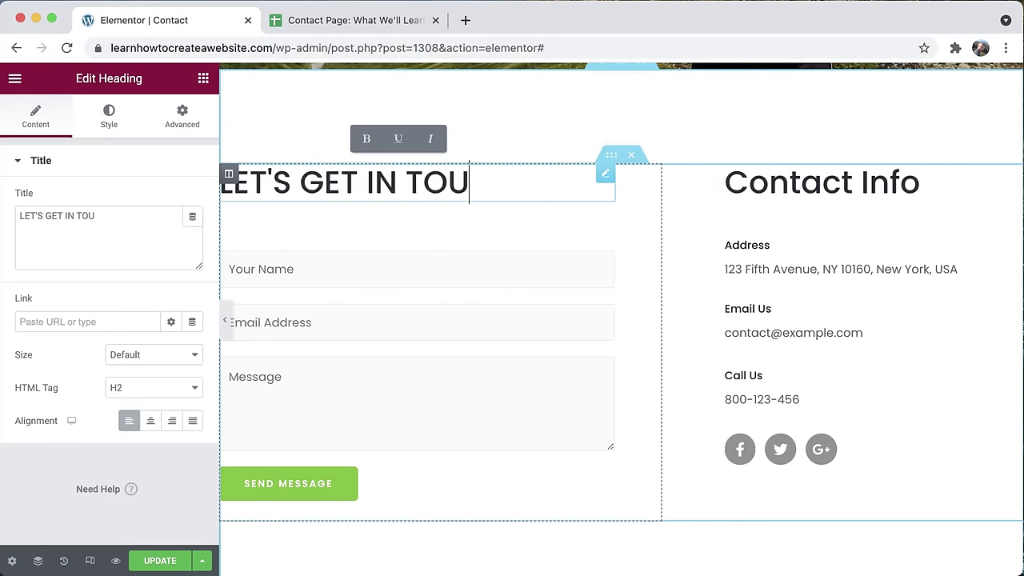
triple_click(844, 186)
text(CONTACT)
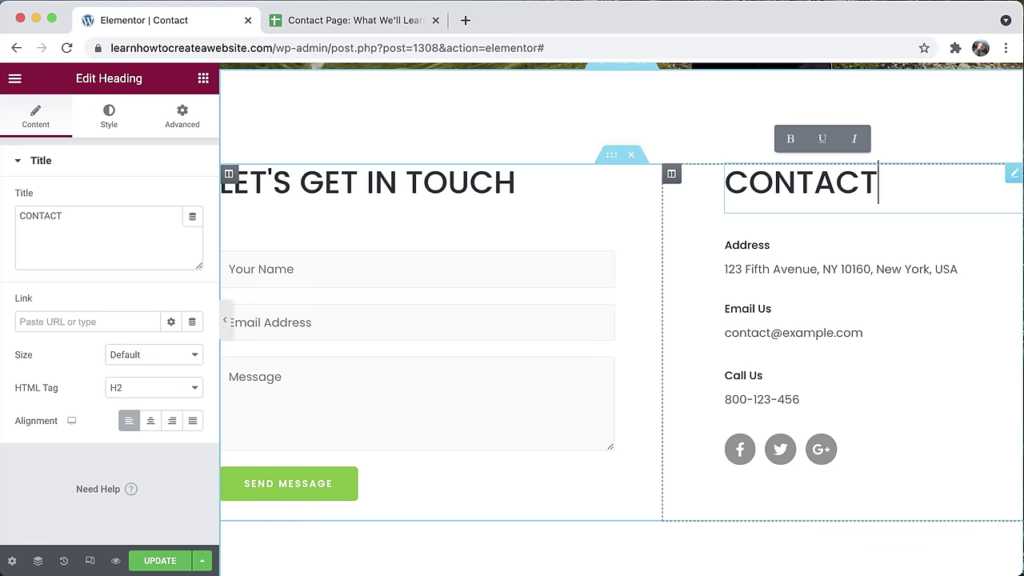
text( INGO)
key(BackSpace)
key(BackSpace)
text(FO)
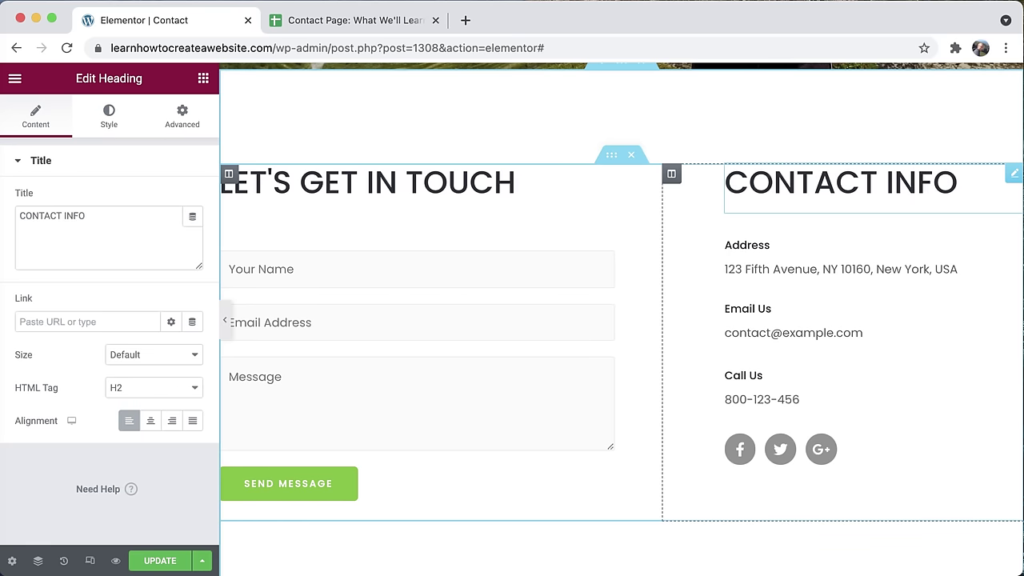
Put the address on one line: 123 Fifth Avenue, NY 10160, New York, USA.
scroll(816, 240, down, 1)
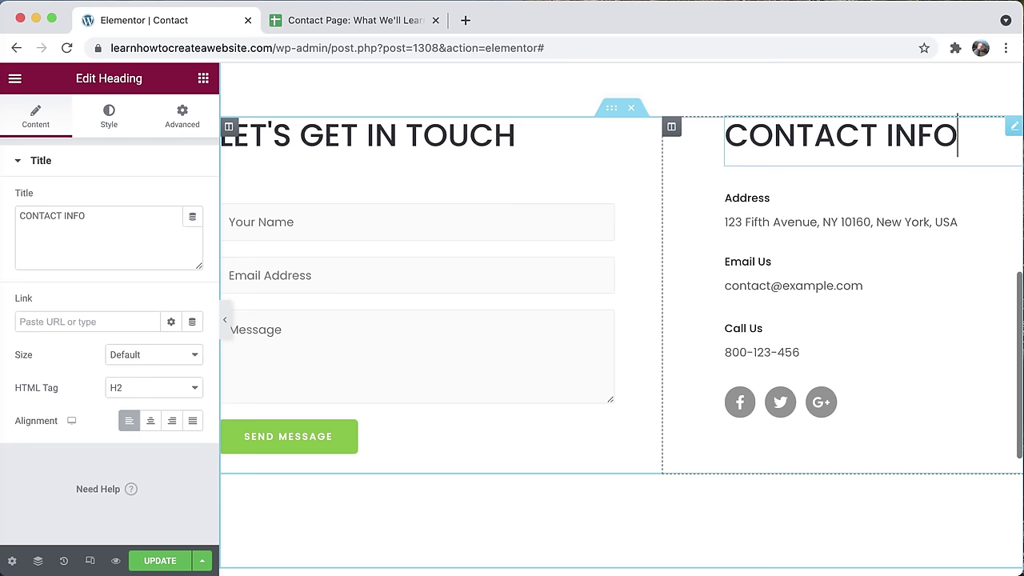
click(803, 207)
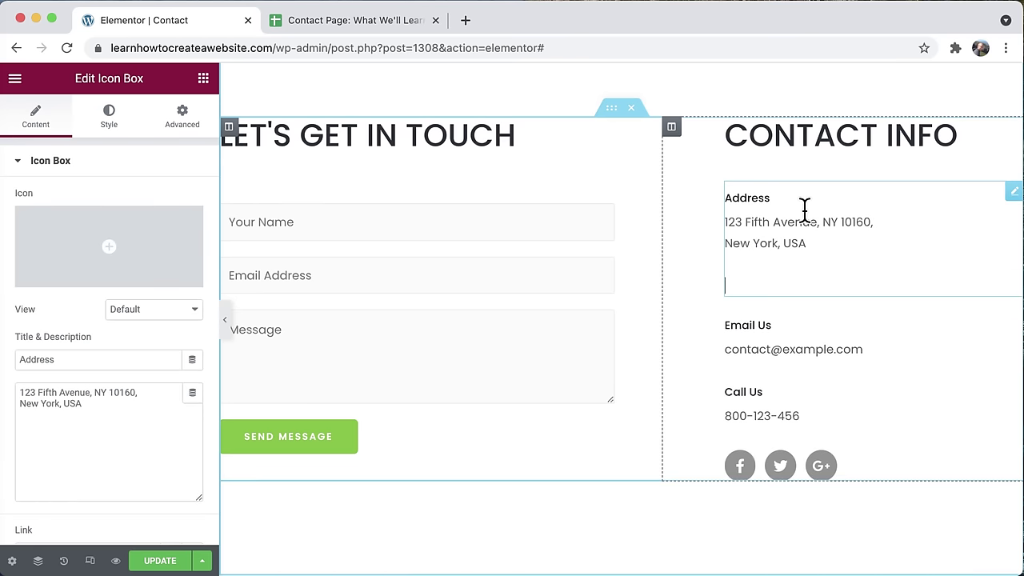
click(779, 308)
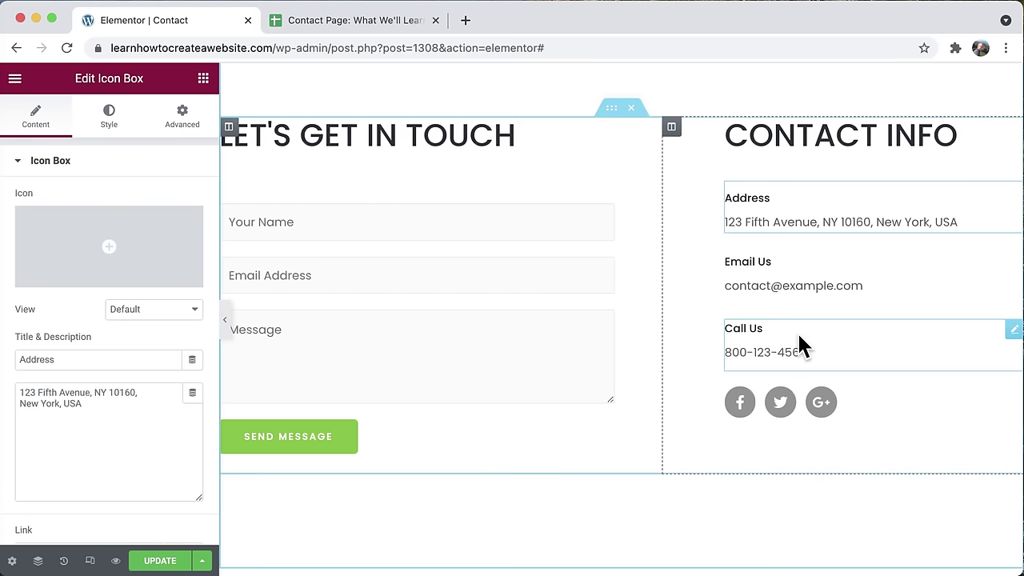
Select the Social Icons widget for editing and review the page from hero to footer.
click(742, 413)
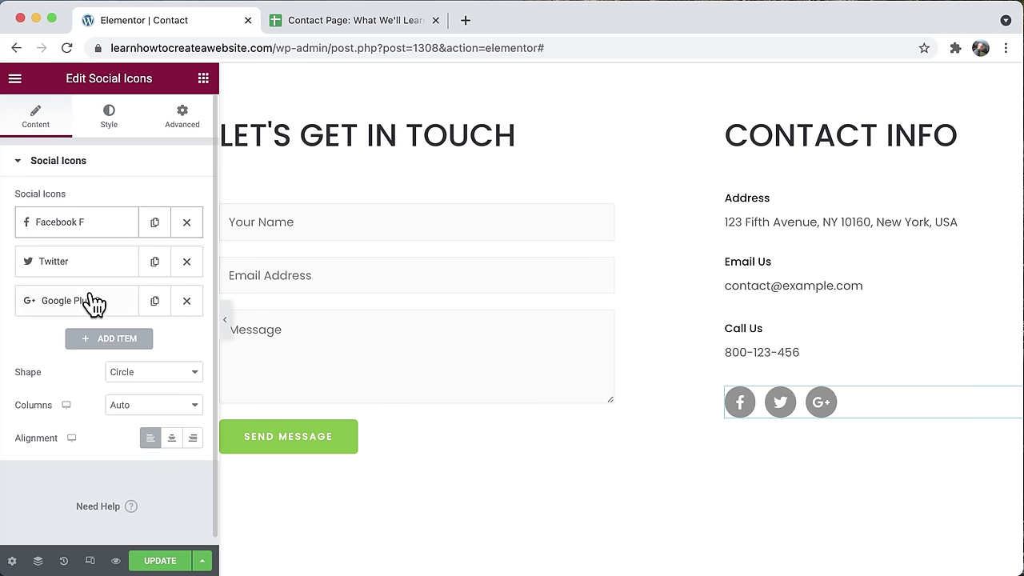
scroll(748, 316, up, 5)
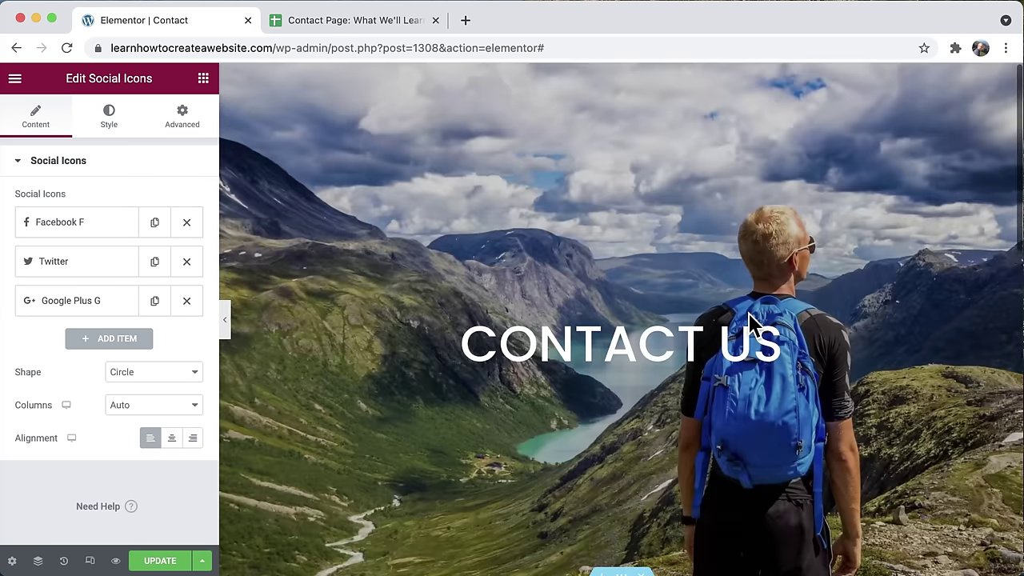
scroll(748, 320, down, 10)
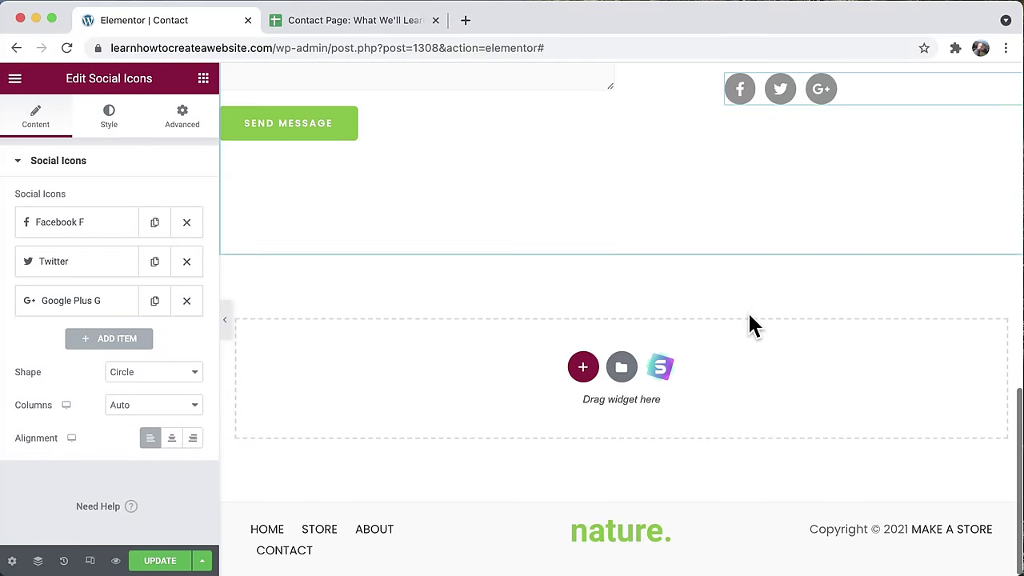
scroll(748, 316, up, 10)
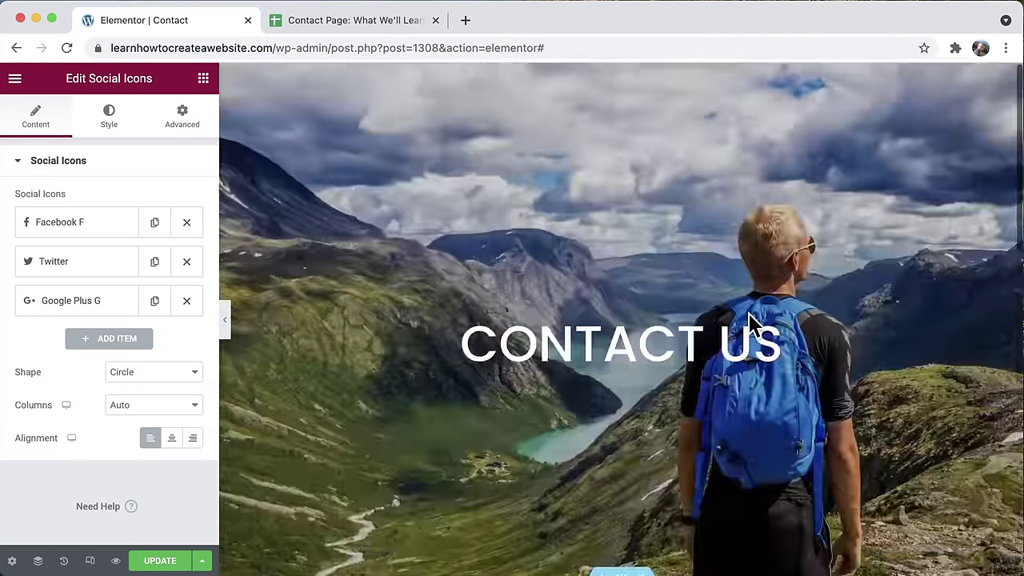
Tick Import New Design and Customize New Design on the checklist, then return to the Contact editor.
click(336, 24)
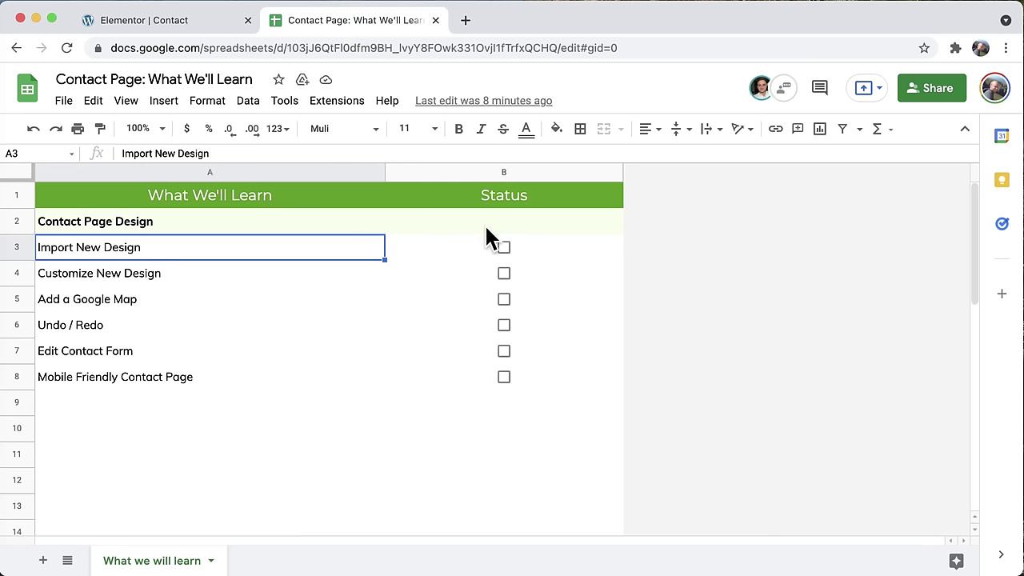
click(503, 247)
click(504, 273)
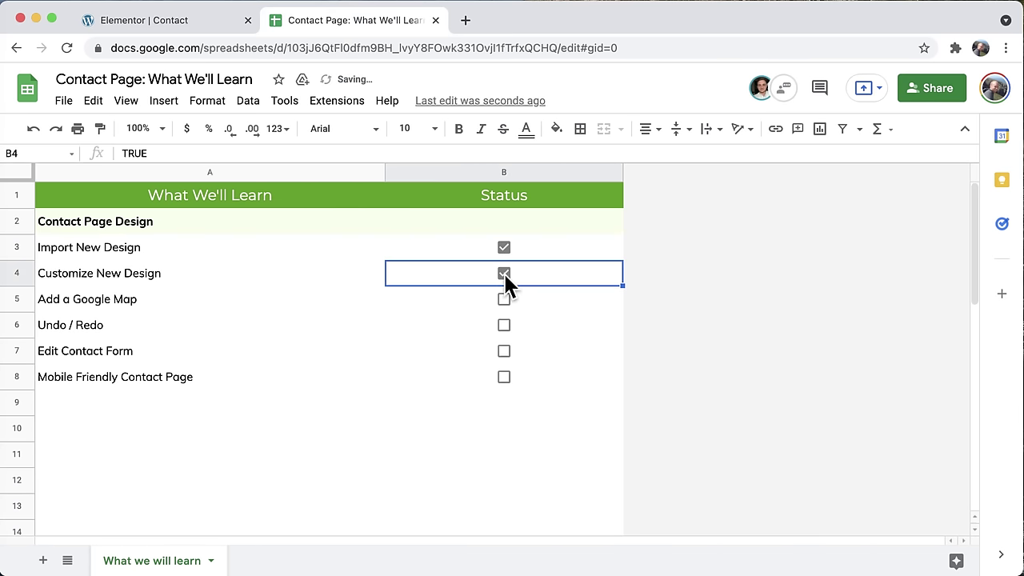
click(159, 298)
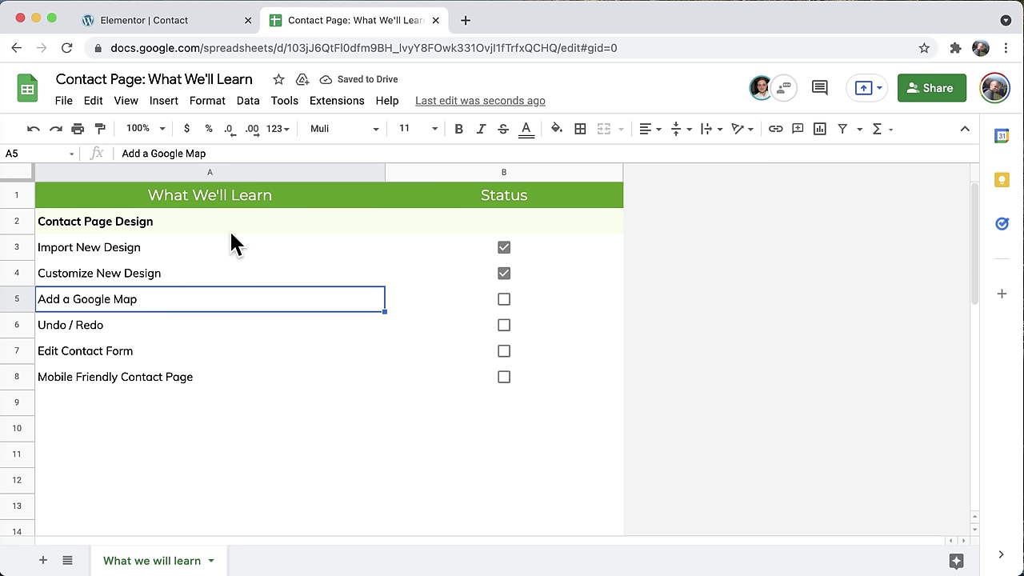
click(199, 22)
scroll(693, 360, down, 15)
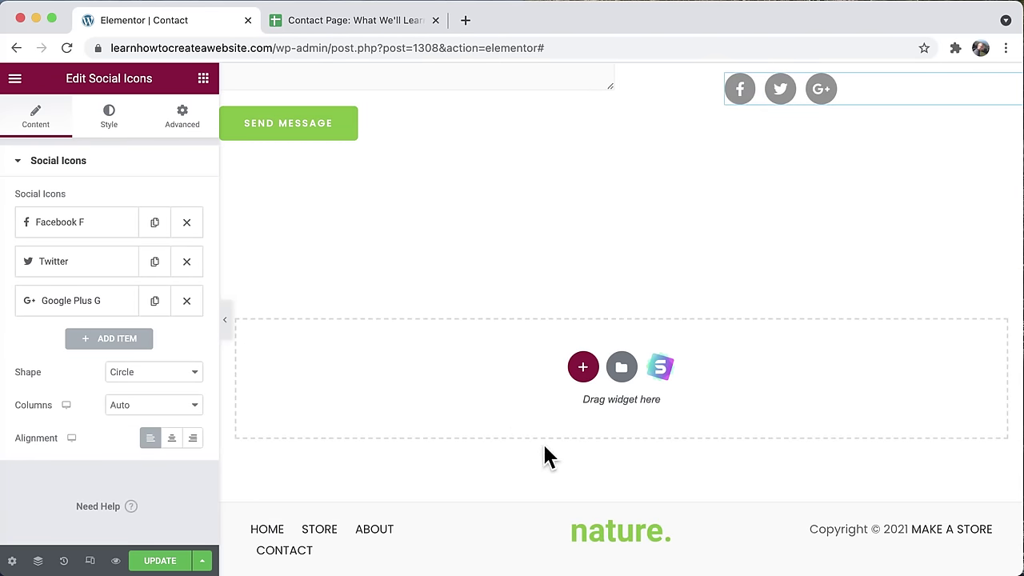
Add a single-column section below the contact form and drop a Google Maps widget into it.
click(582, 370)
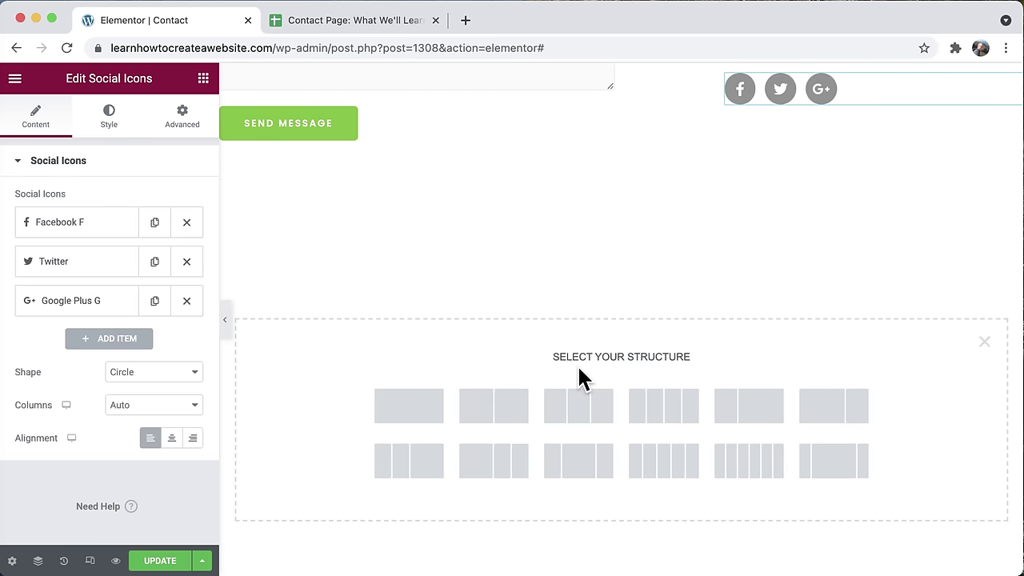
click(397, 424)
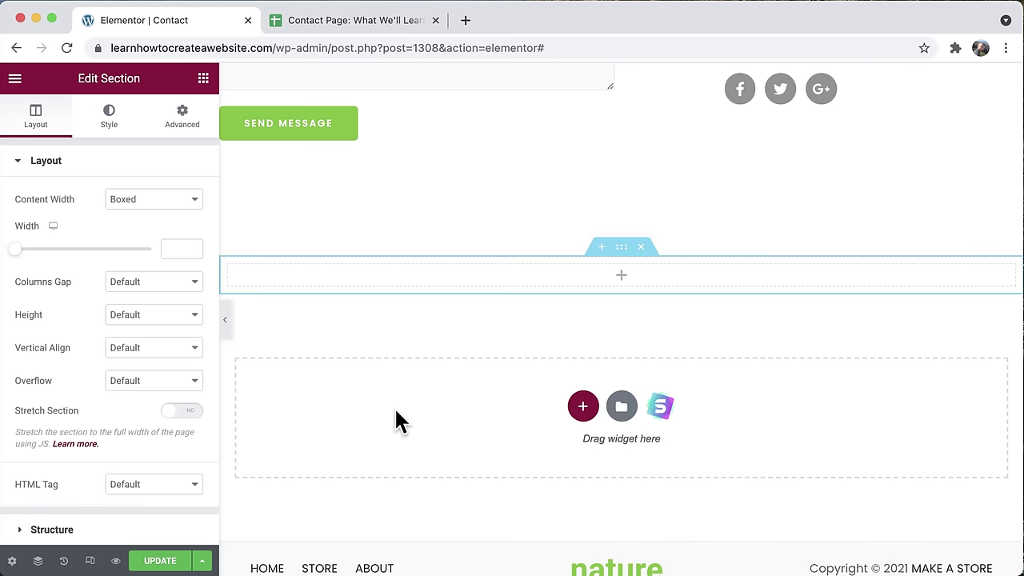
click(203, 79)
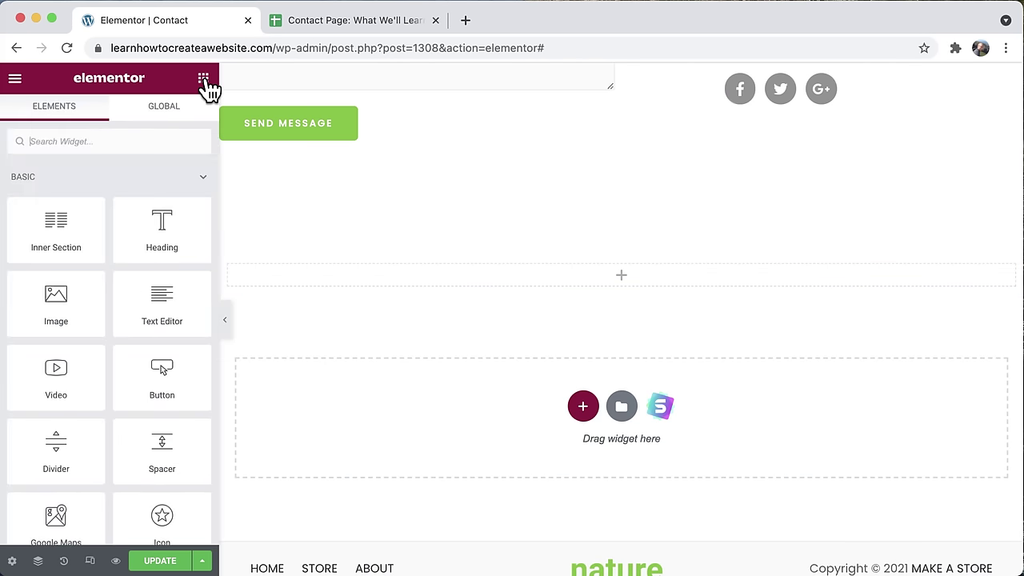
scroll(112, 344, down, 5)
drag(55, 383, 565, 288)
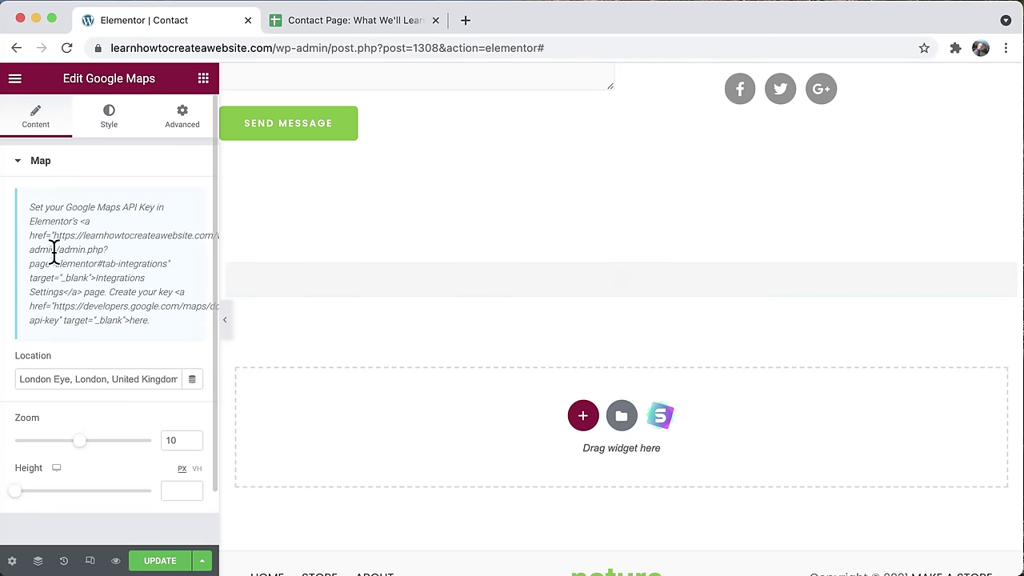
Set the map's location to MALIBU, CA, zoom to 12 and height to 400 px.
click(109, 379)
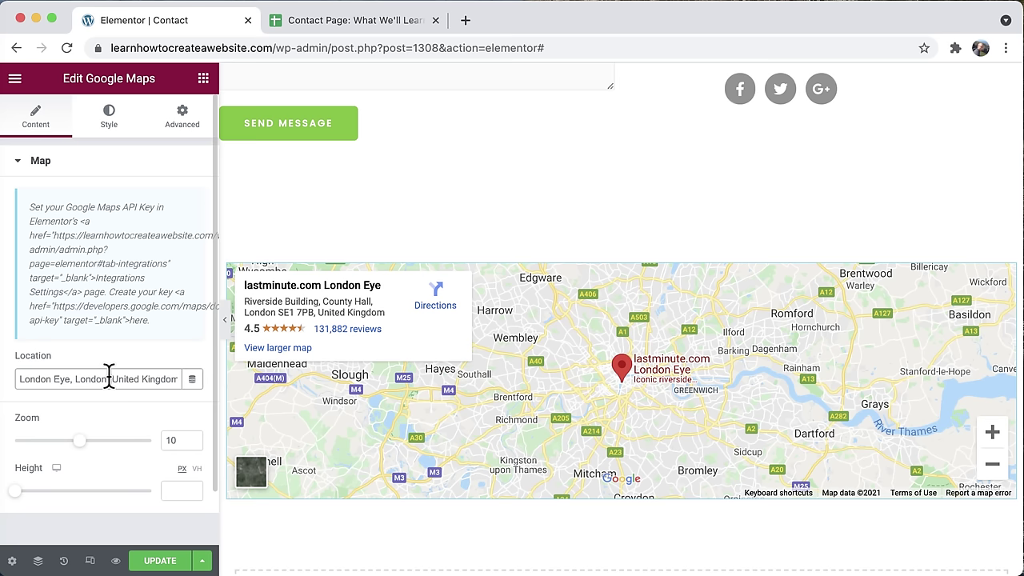
key(super+a)
text(MAL)
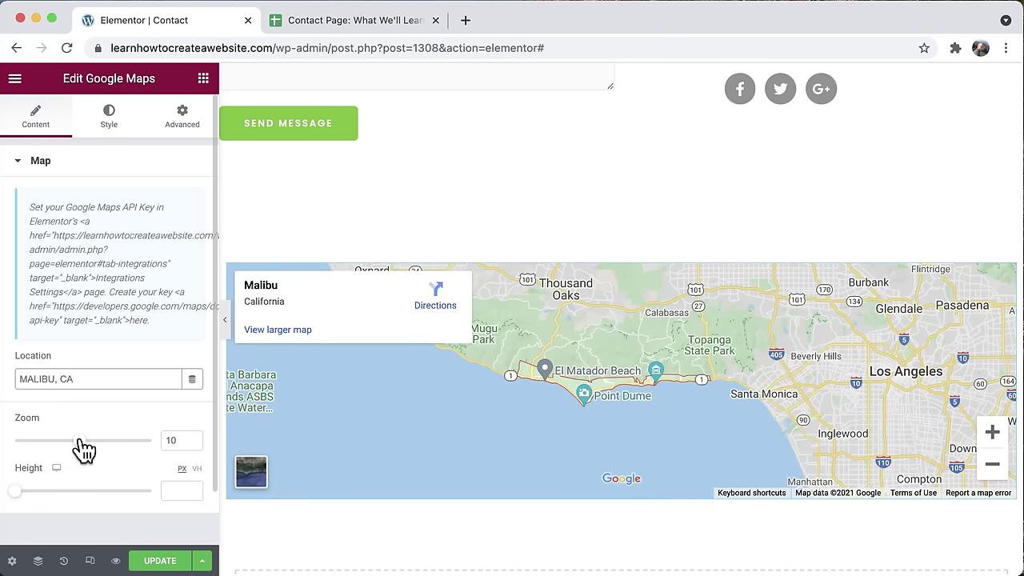
drag(82, 450, 100, 450)
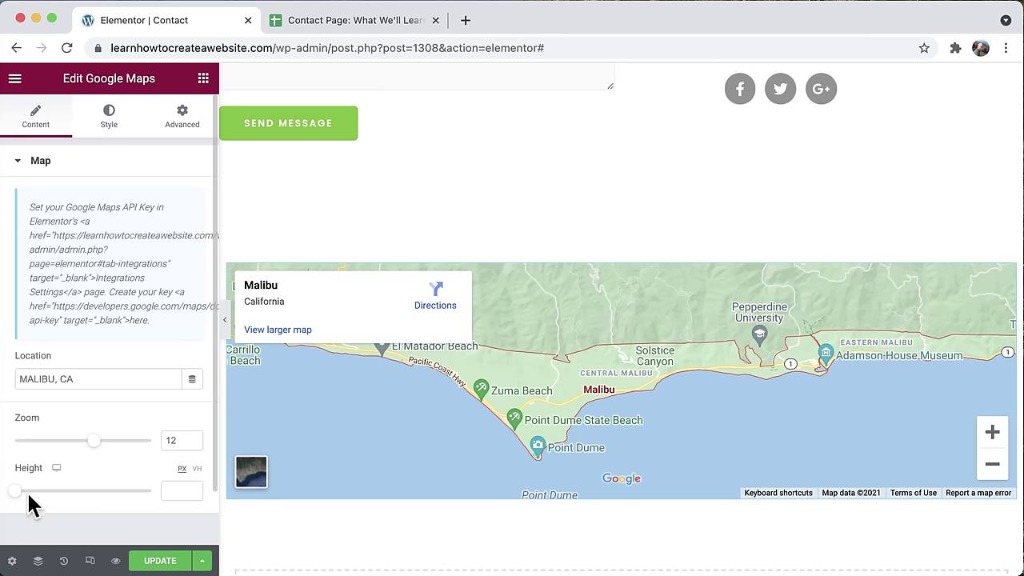
drag(16, 492, 60, 500)
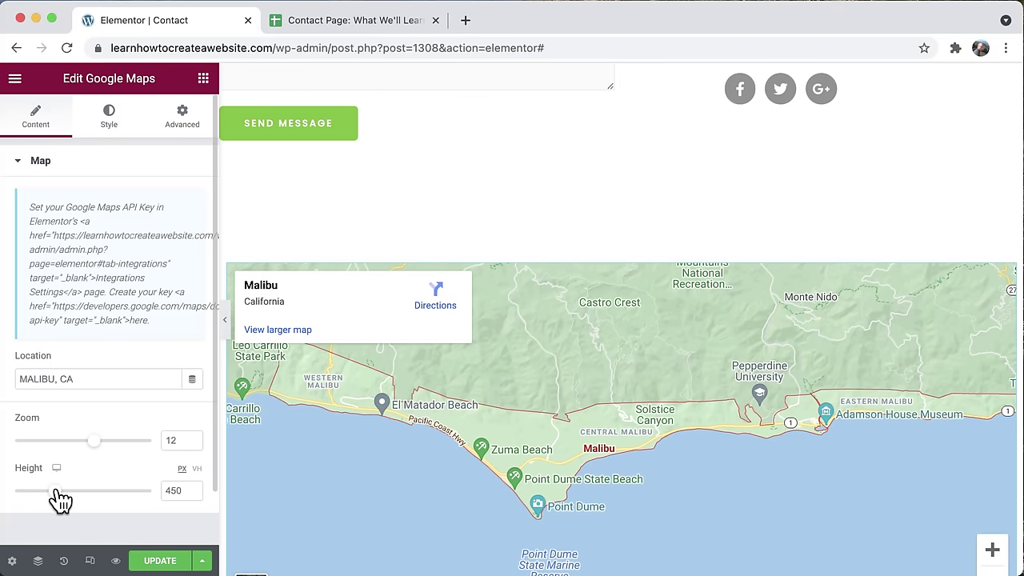
text(400)
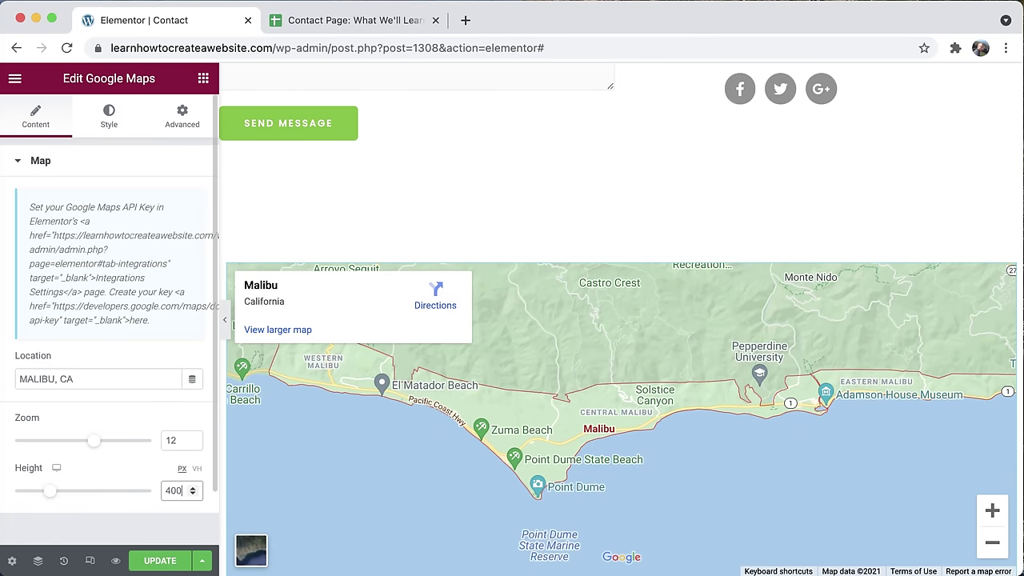
scroll(399, 464, down, 5)
scroll(427, 461, up, 2)
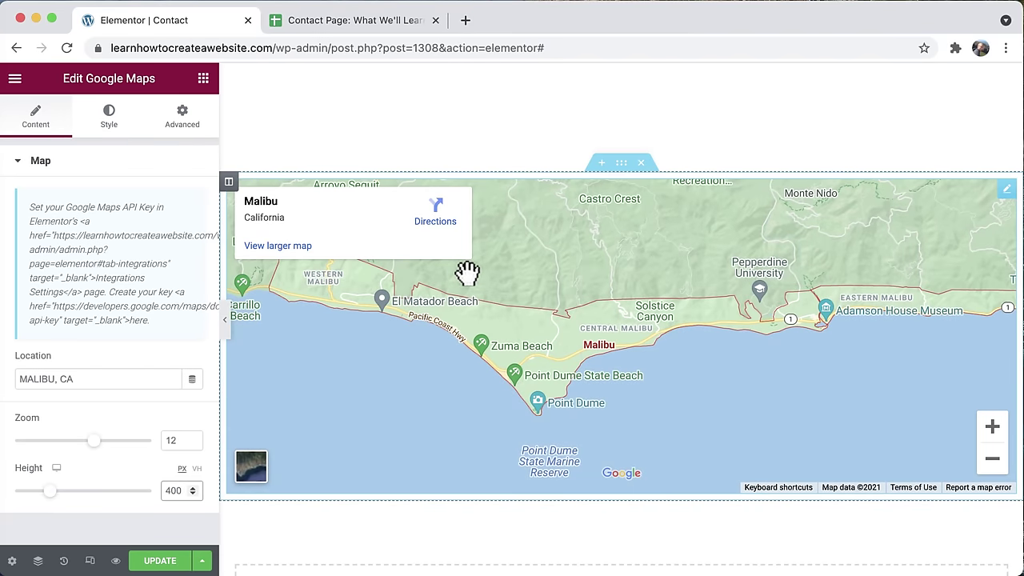
Lower the map's CSS Filters saturation to 80 and preview with the editor panel hidden.
click(107, 116)
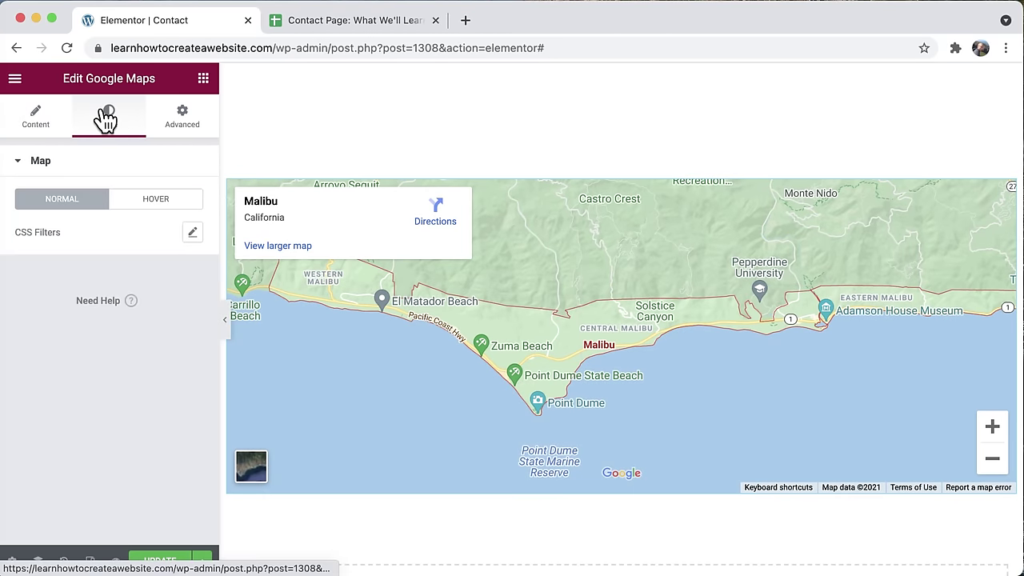
click(192, 233)
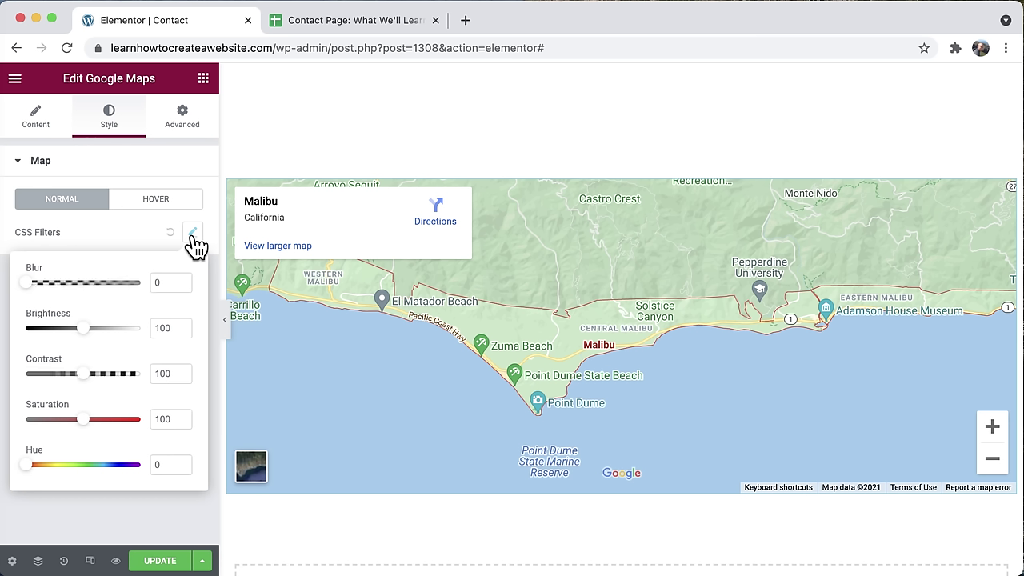
mouse_move(83, 429)
mouse_down()
mouse_move(16, 431)
mouse_move(138, 430)
mouse_move(152, 419)
mouse_move(73, 432)
mouse_up()
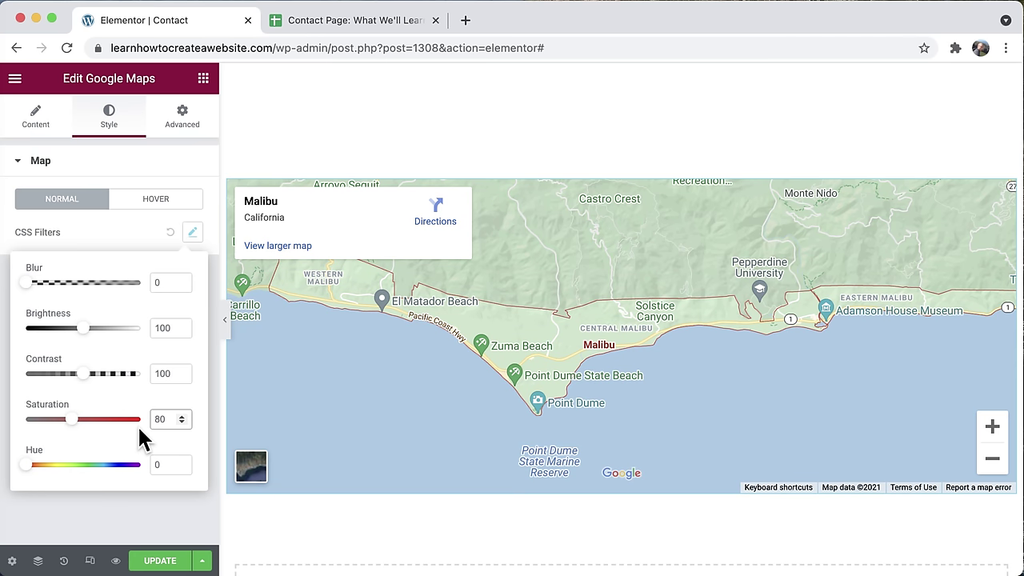
click(227, 330)
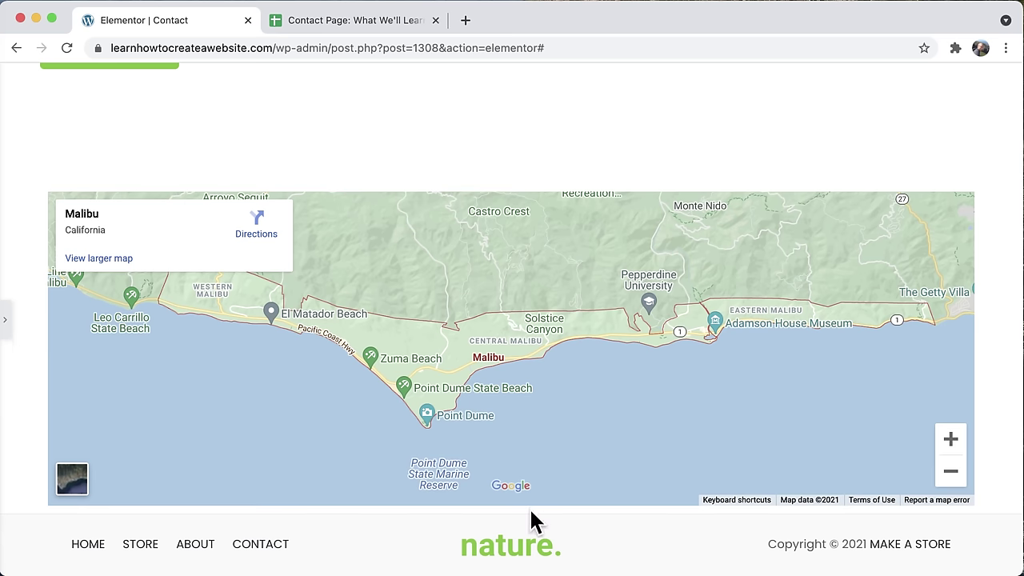
Set the map section's Content Width to Full Width.
click(5, 320)
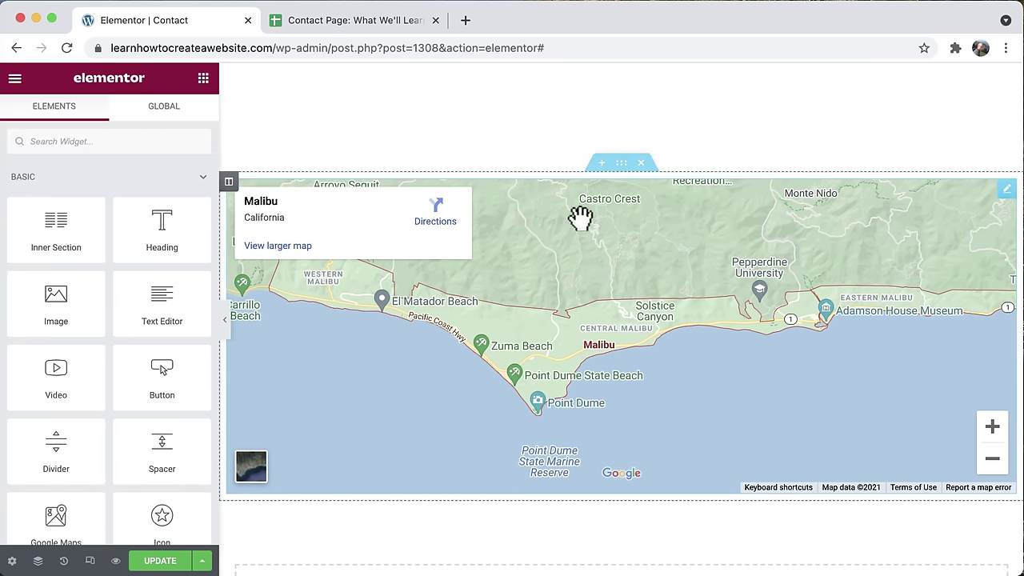
click(622, 165)
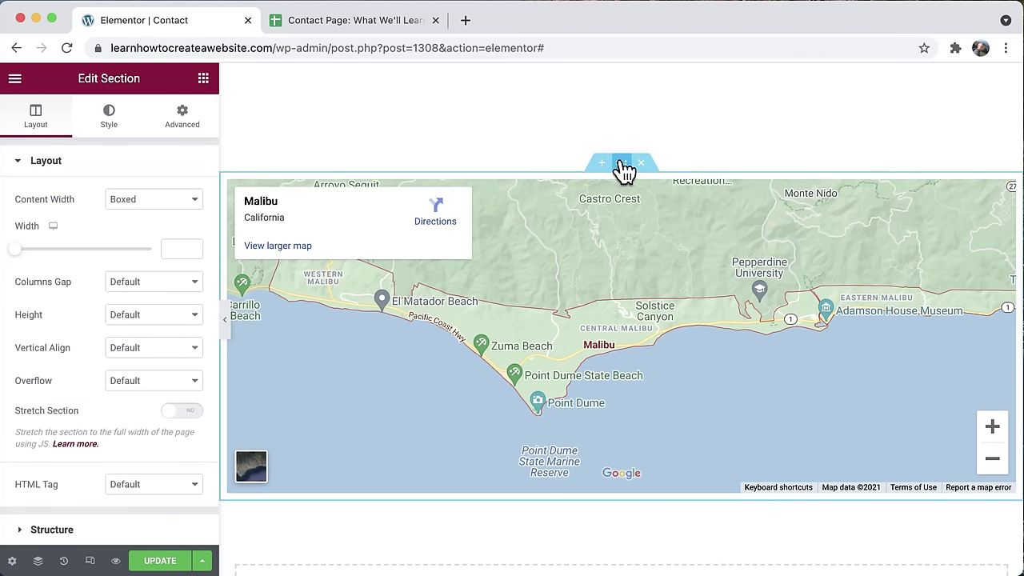
click(166, 208)
click(156, 221)
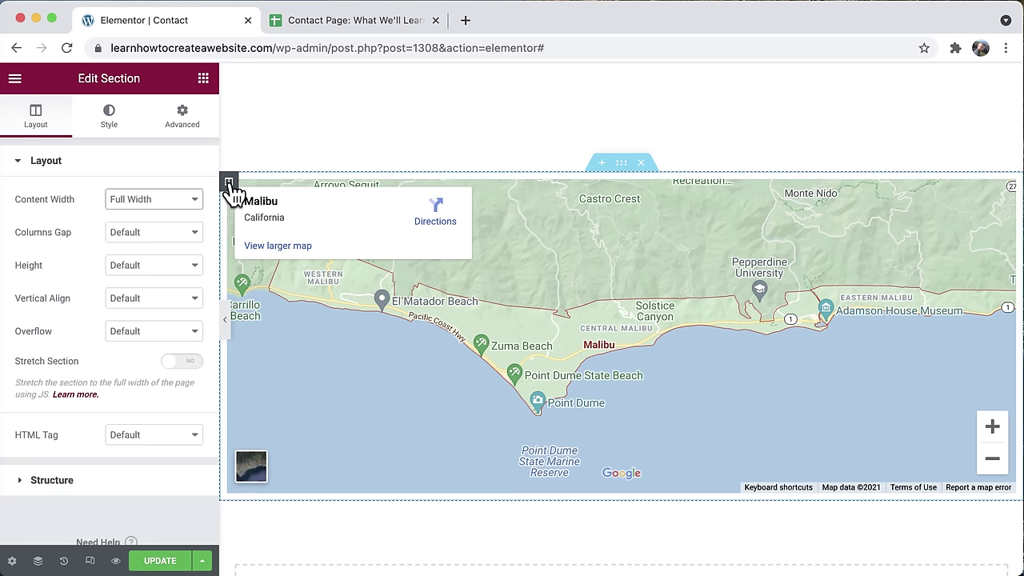
Give the map column 0 margin and 0 padding, then preview the edge-to-edge map.
click(229, 183)
click(184, 120)
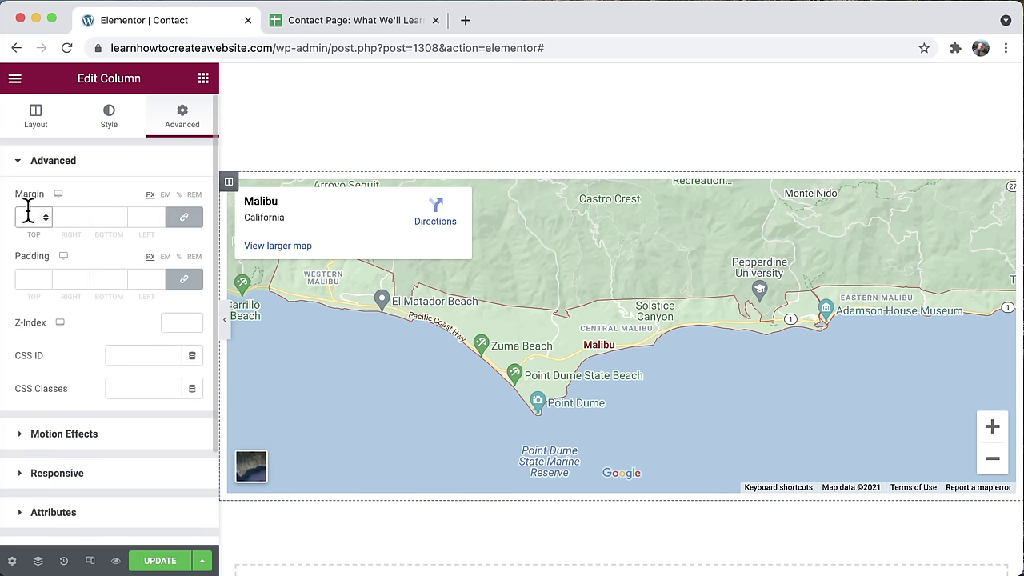
text(0)
key(Tab)
key(Tab)
key(Tab)
key(Tab)
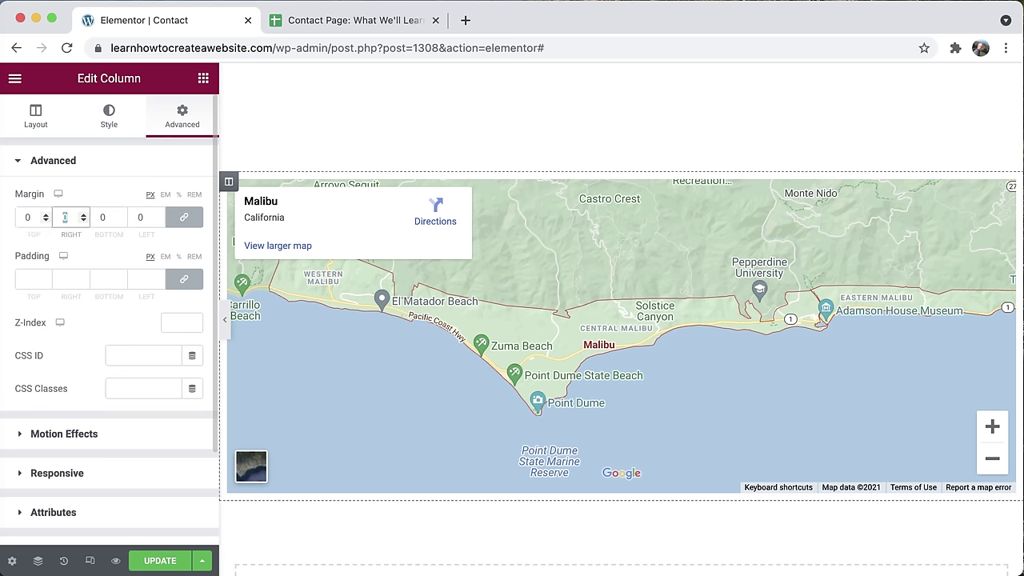
text(0)
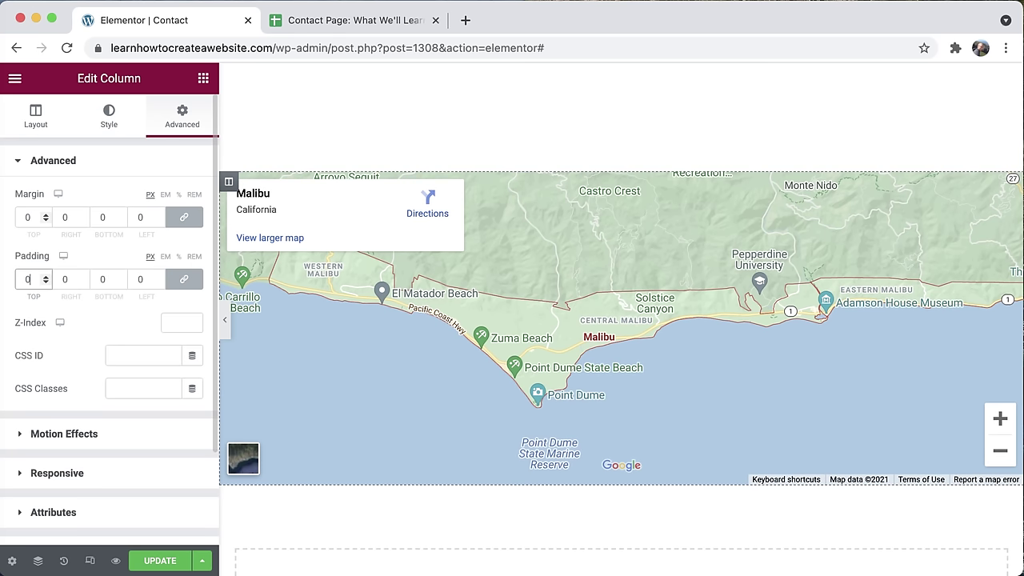
click(225, 319)
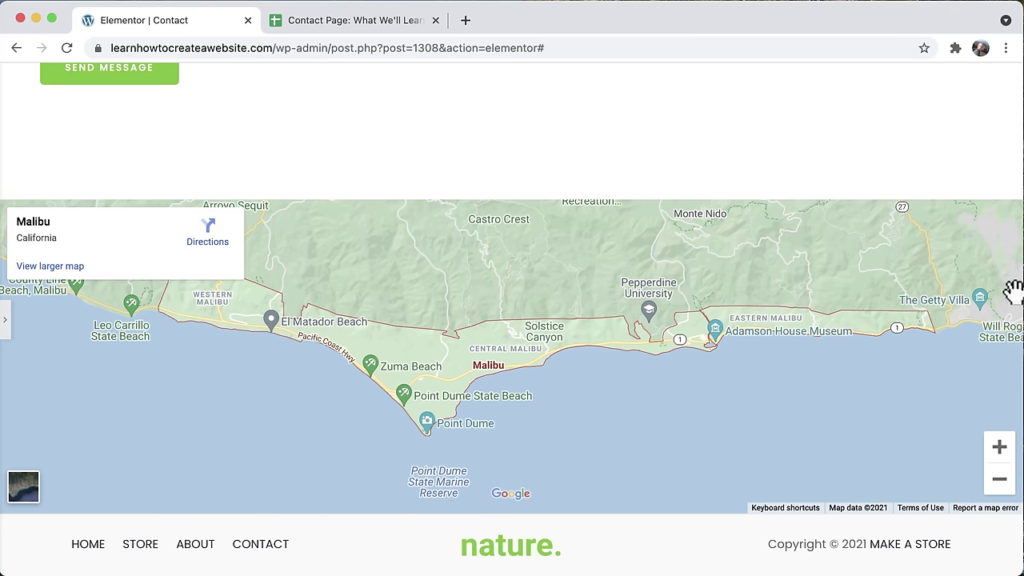
click(7, 330)
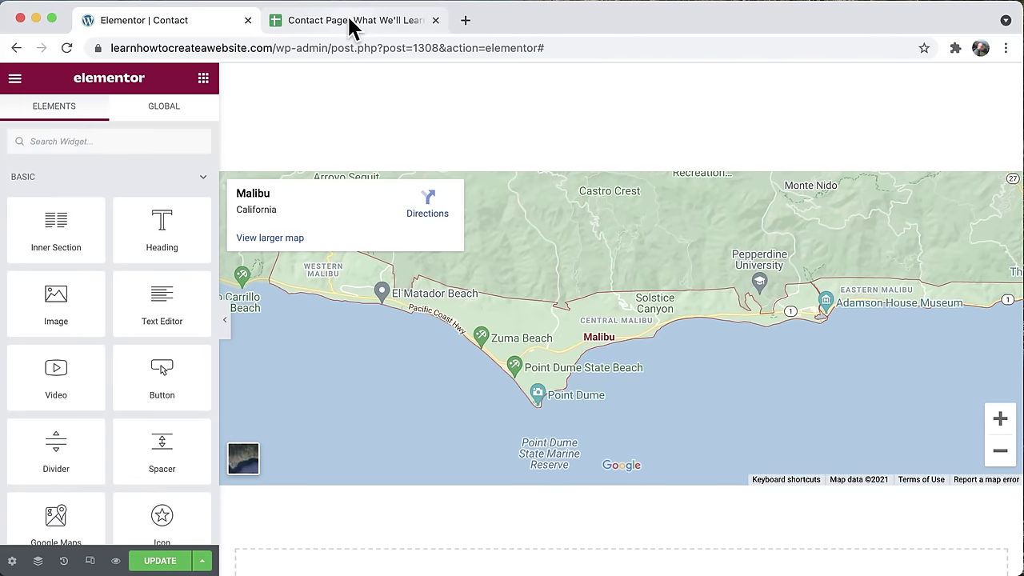
Tick Add a Google Map on the checklist and return to the Contact editor.
click(352, 27)
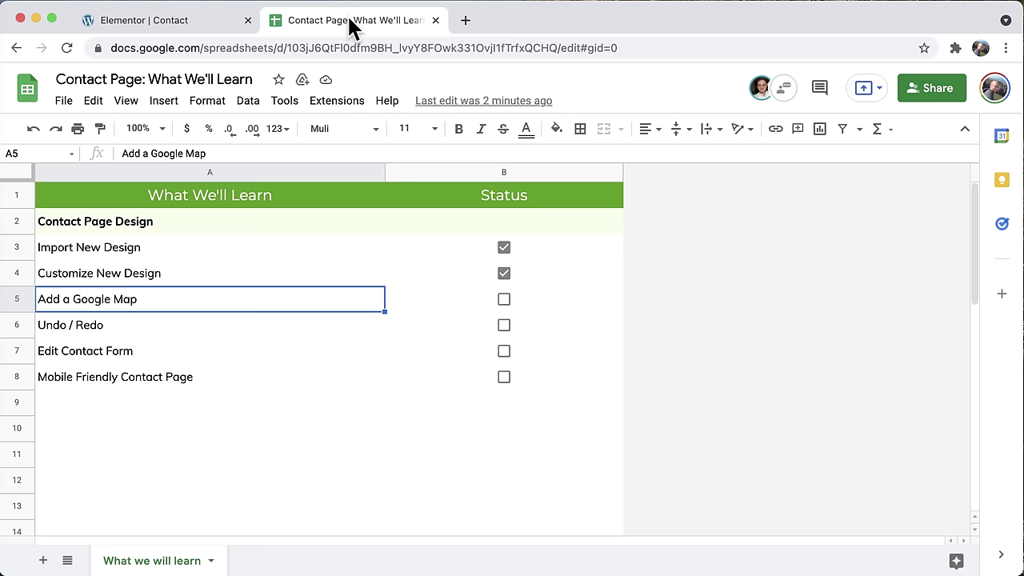
click(504, 299)
click(207, 340)
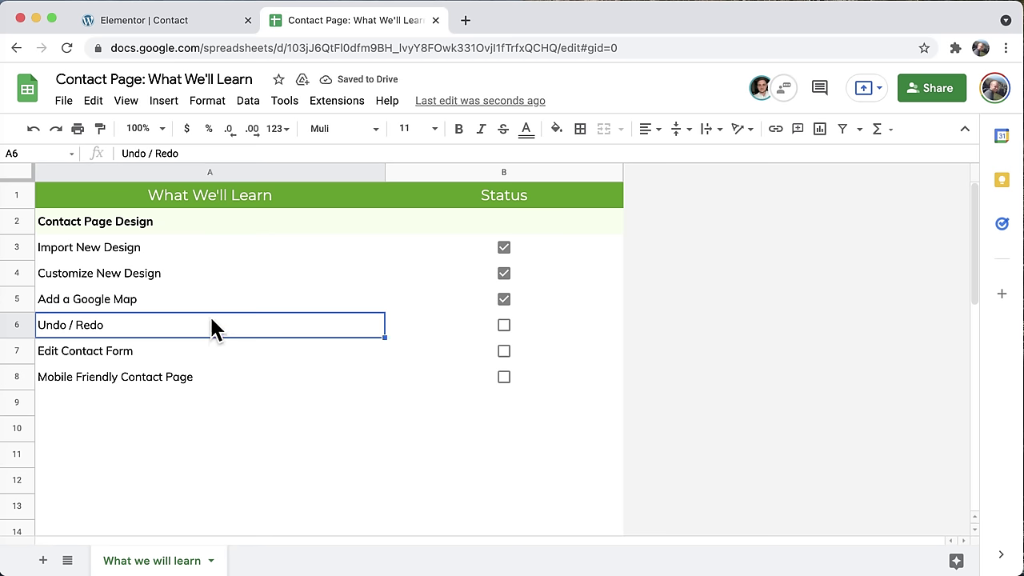
click(159, 24)
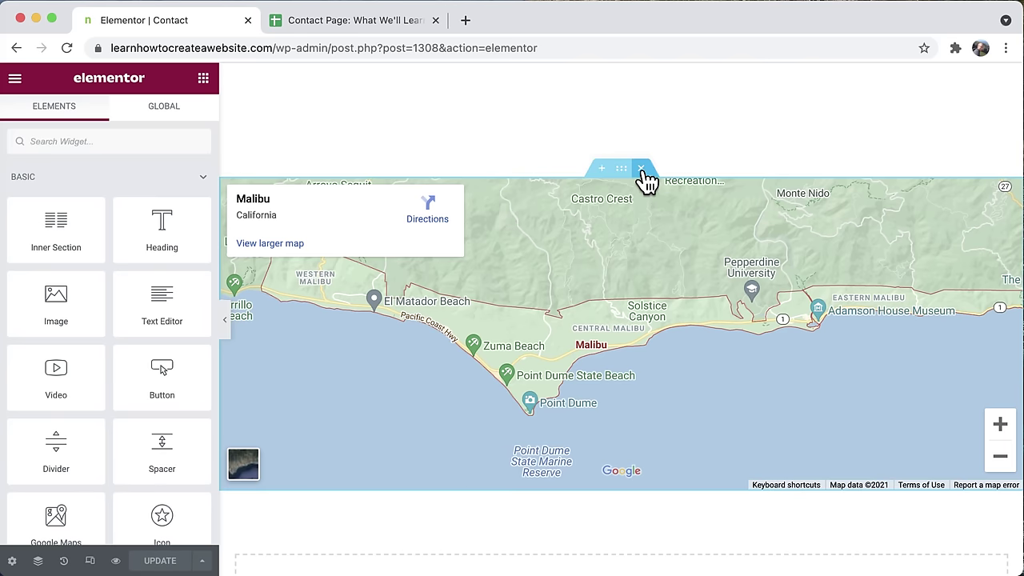
Delete the map and contact form sections and overwrite the CONTACT US heading with 'rwetywertret'.
click(642, 169)
scroll(642, 178, up, 10)
scroll(644, 240, down, 1)
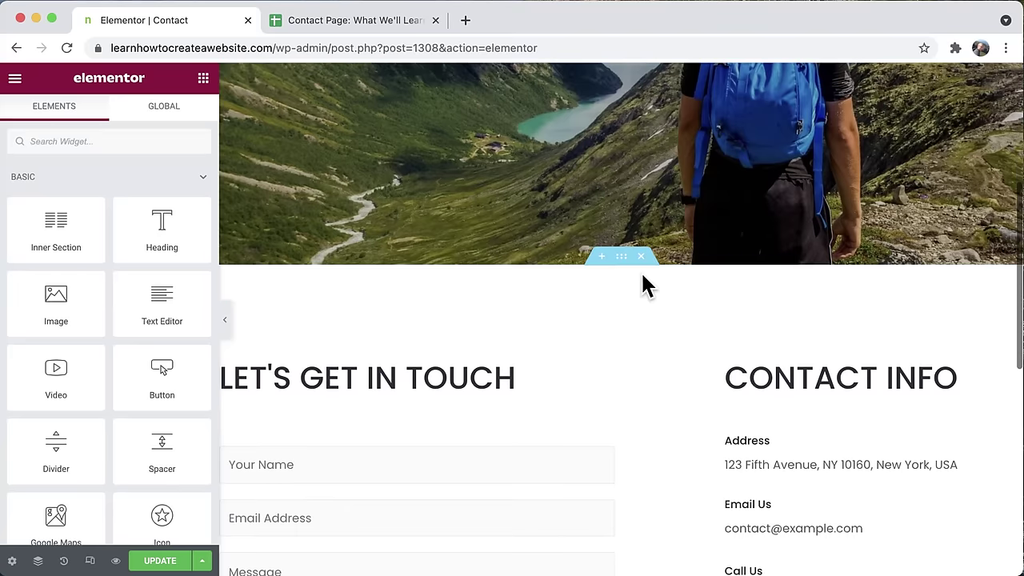
click(640, 256)
scroll(647, 265, up, 3)
double_click(622, 254)
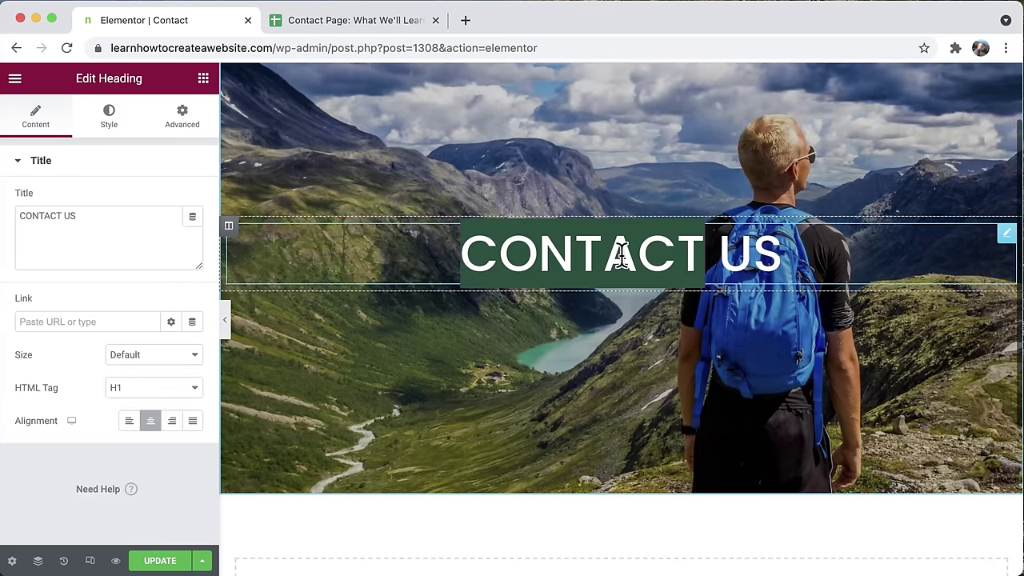
click(621, 255)
text(rwetywertret)
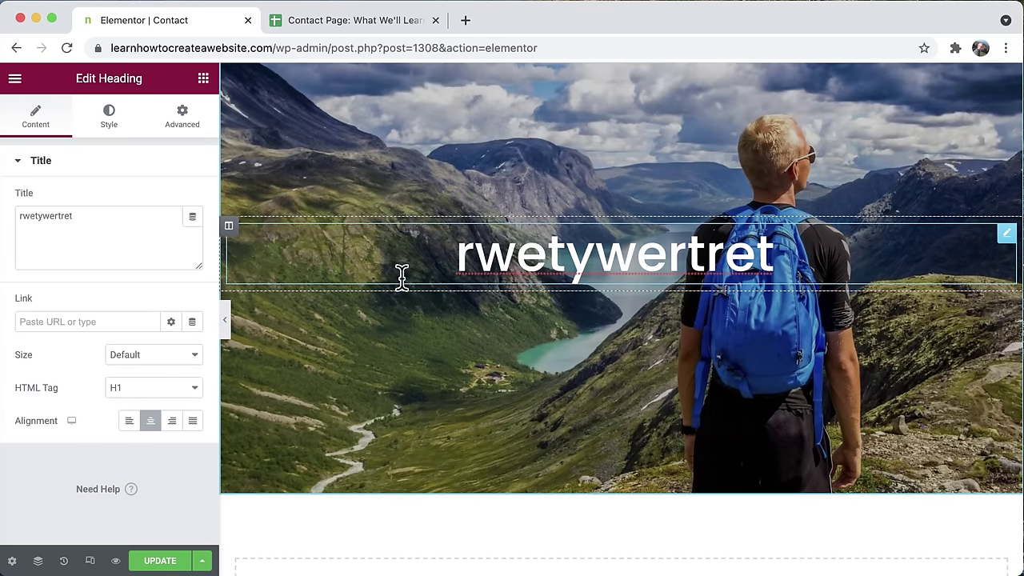
Step back through History to restore the heading and both sections, reverting to Editing Started.
click(64, 561)
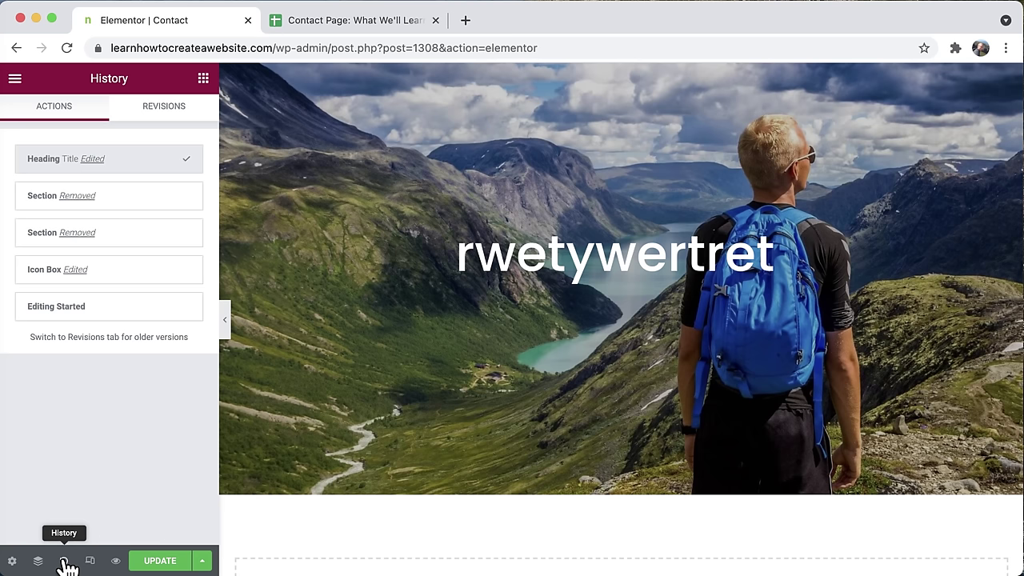
click(132, 200)
click(146, 237)
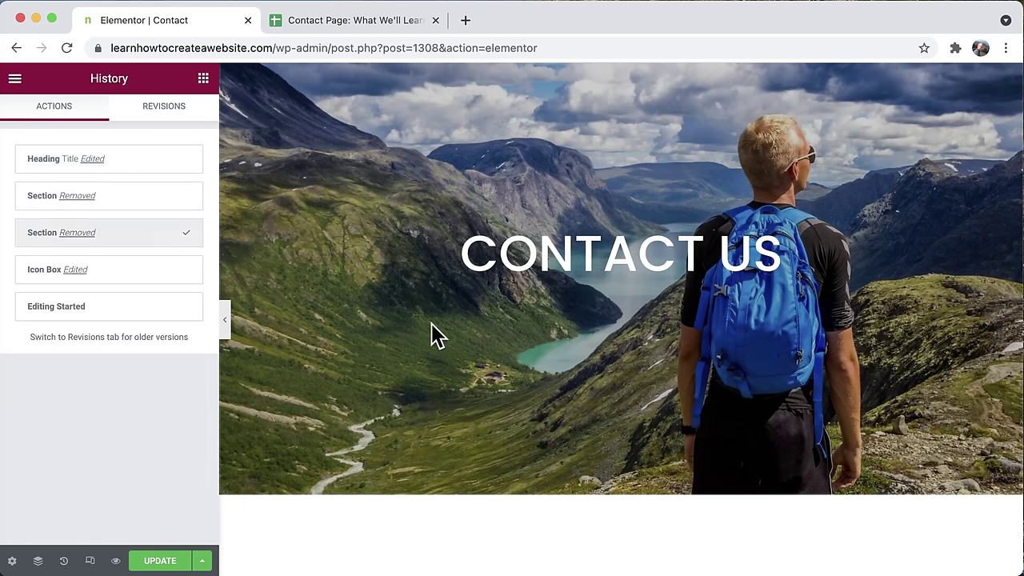
click(116, 276)
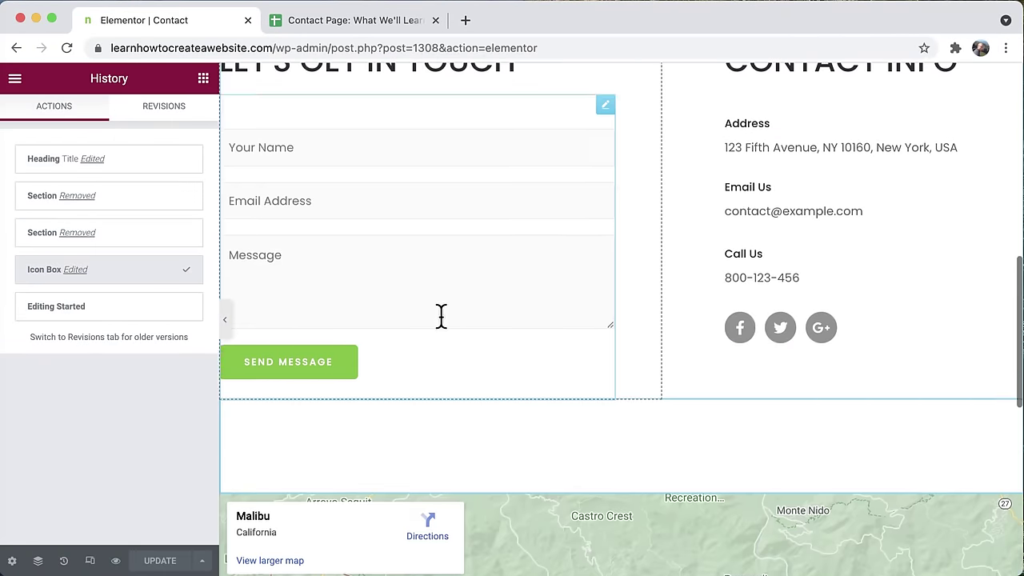
scroll(440, 315, down, 5)
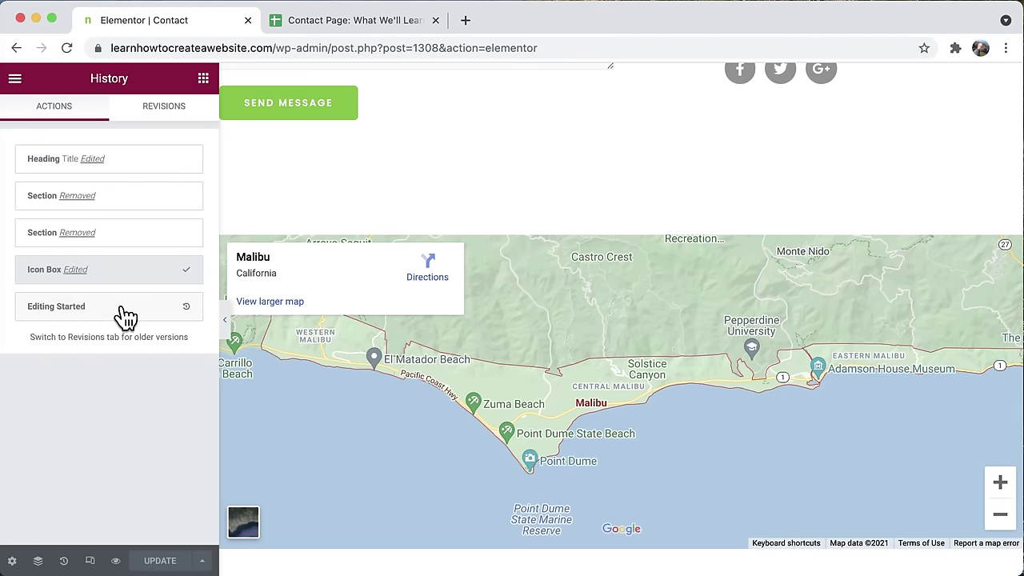
click(124, 308)
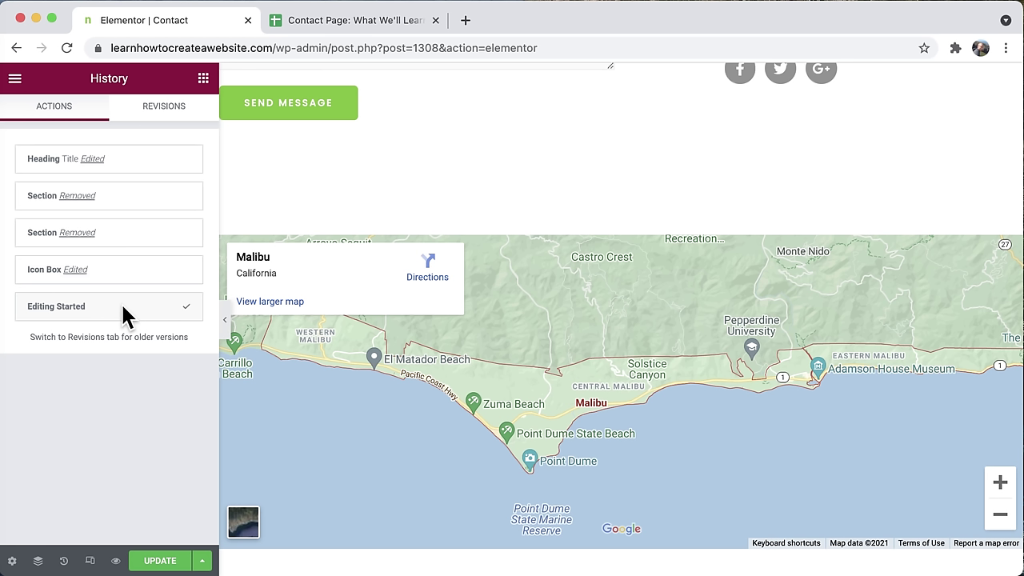
click(121, 304)
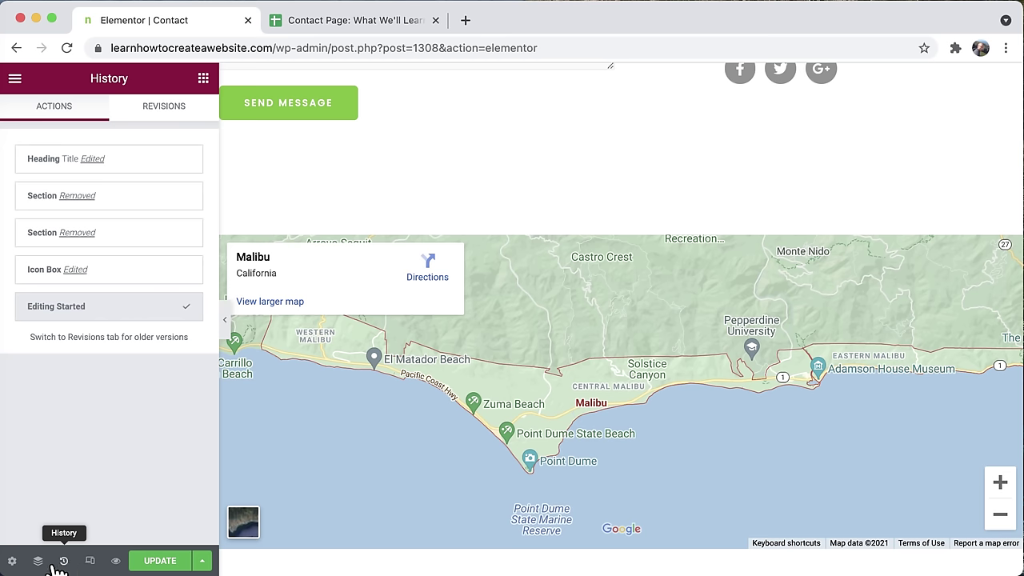
Open Page Settings, tick Undo / Redo (B6) on the checklist, and return to the Contact editor.
click(12, 561)
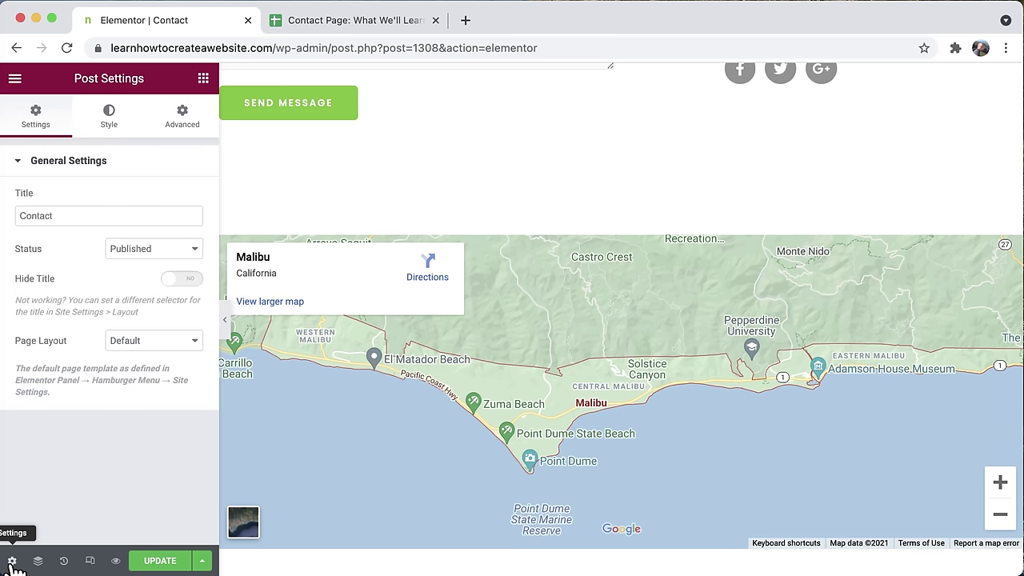
click(379, 24)
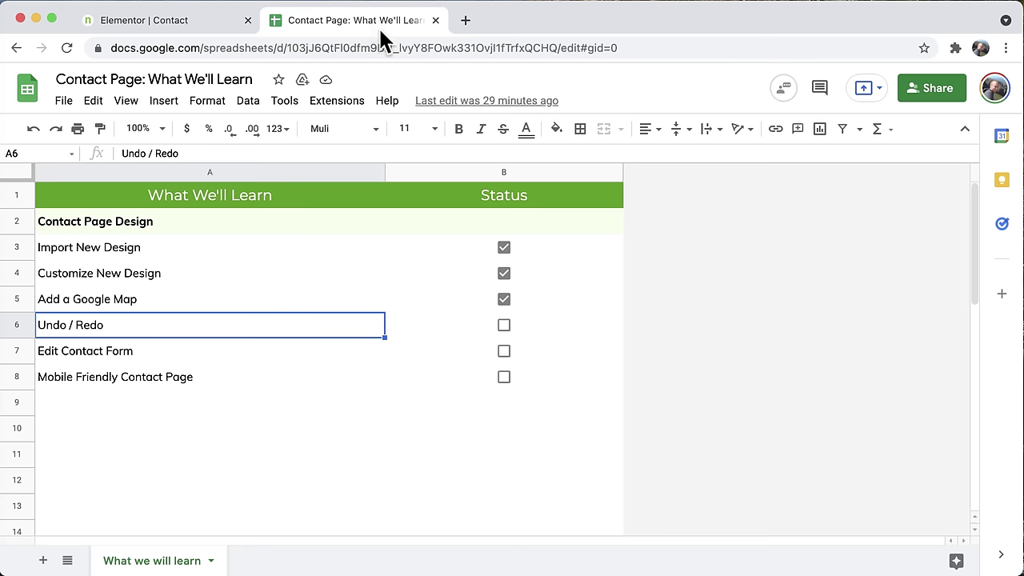
click(504, 324)
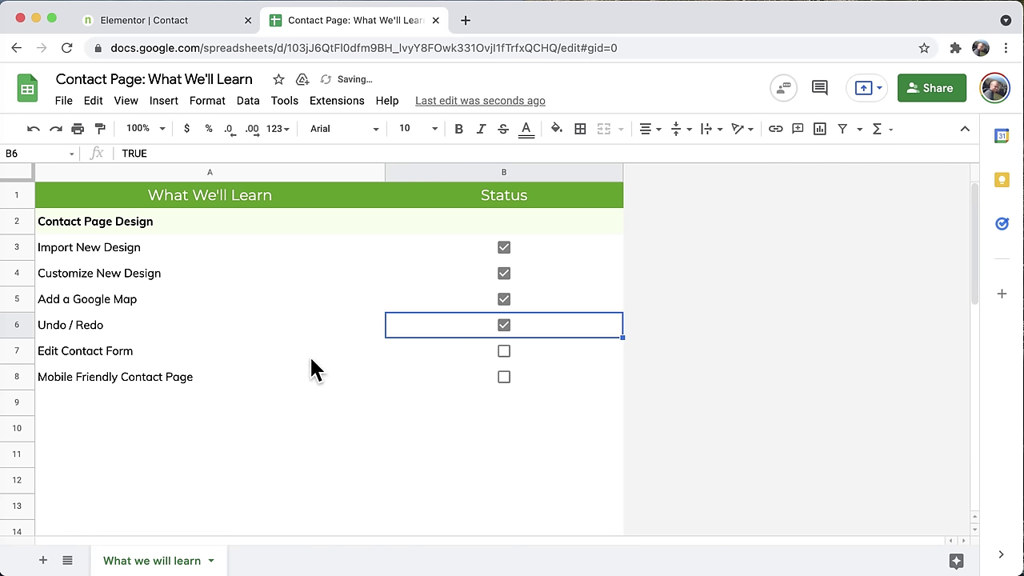
click(184, 357)
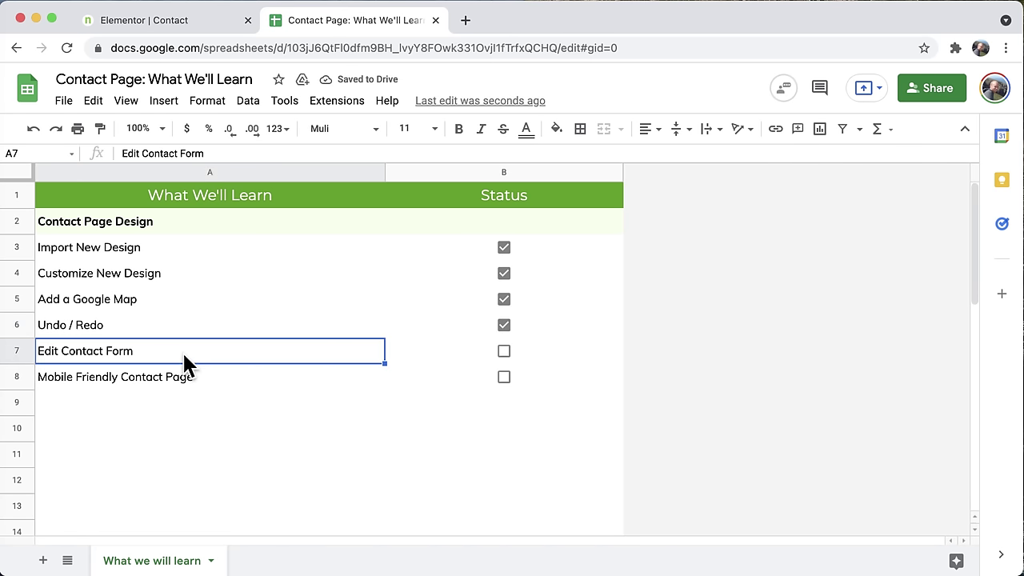
click(201, 23)
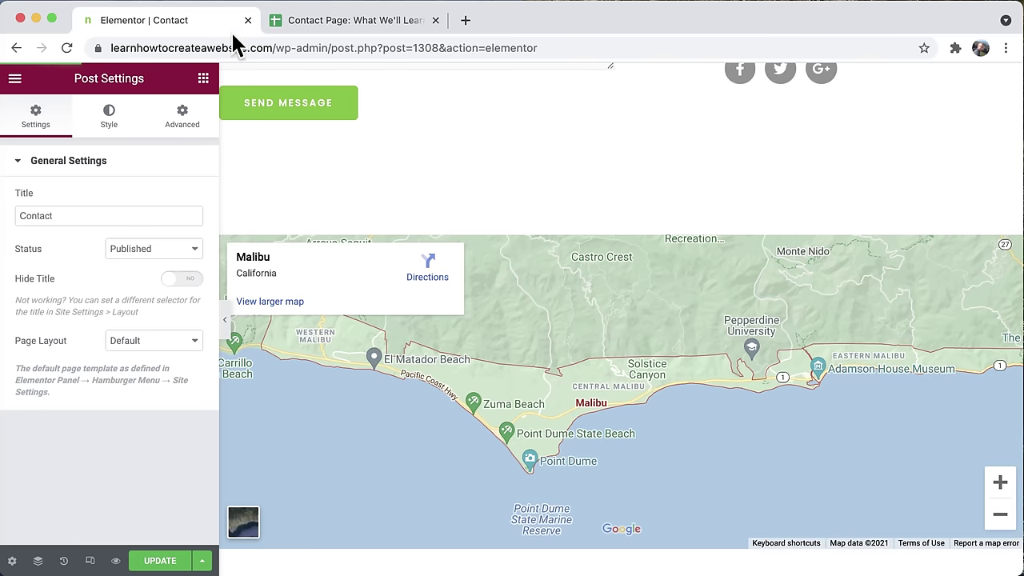
Check that the contact form is the shortcode [wpforms id="11"].
scroll(516, 246, up, 3)
scroll(516, 247, up, 5)
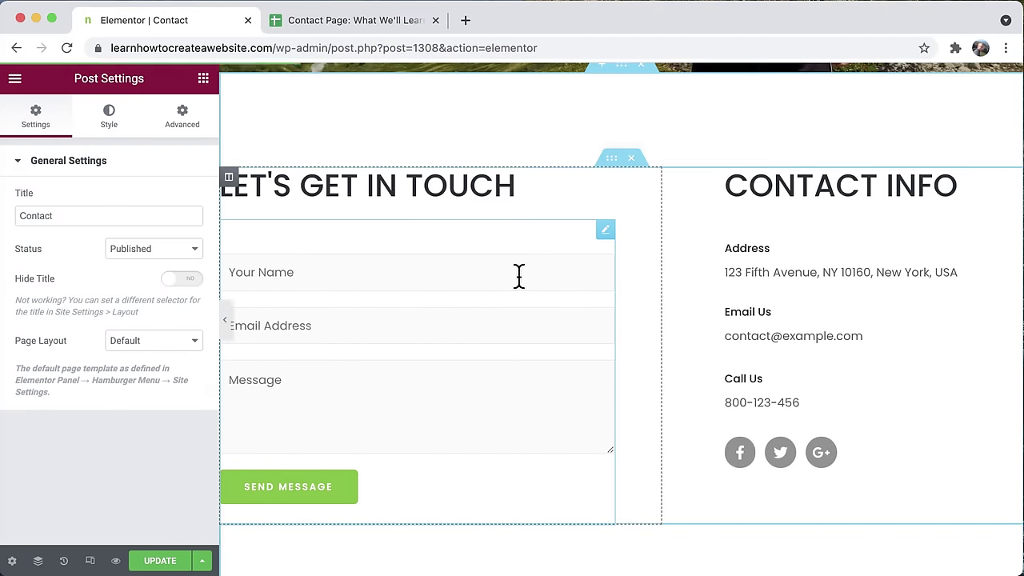
click(519, 276)
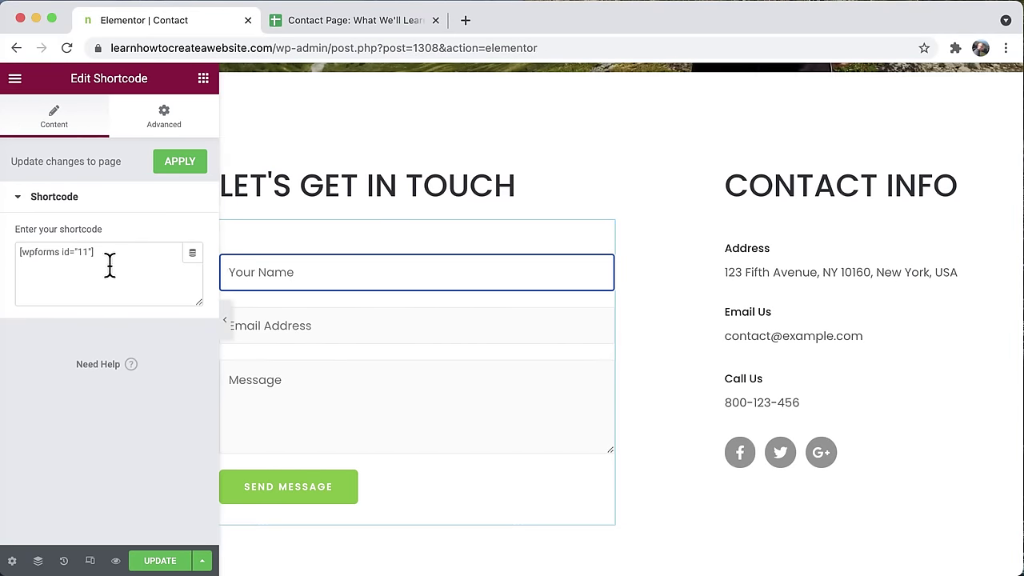
drag(109, 263, 13, 264)
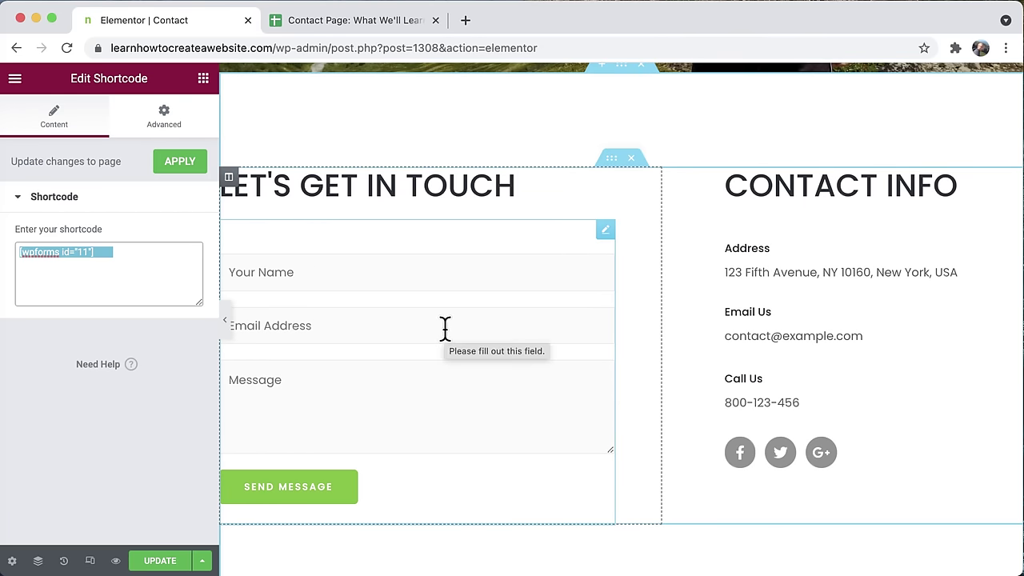
Update the Contact page and cut the address bar URL down to /wp-admin/.
click(161, 562)
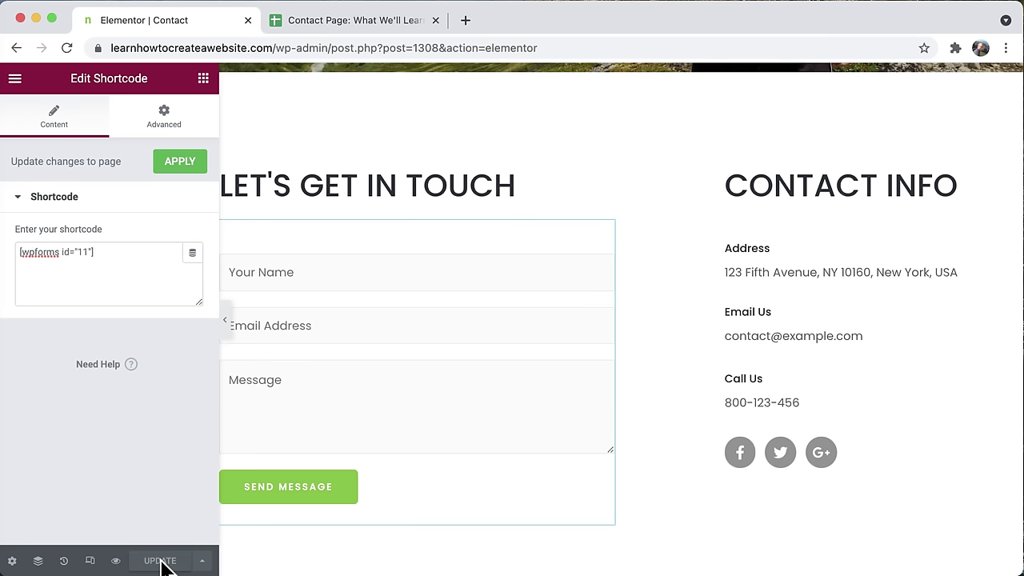
drag(334, 48, 594, 47)
key(BackSpace)
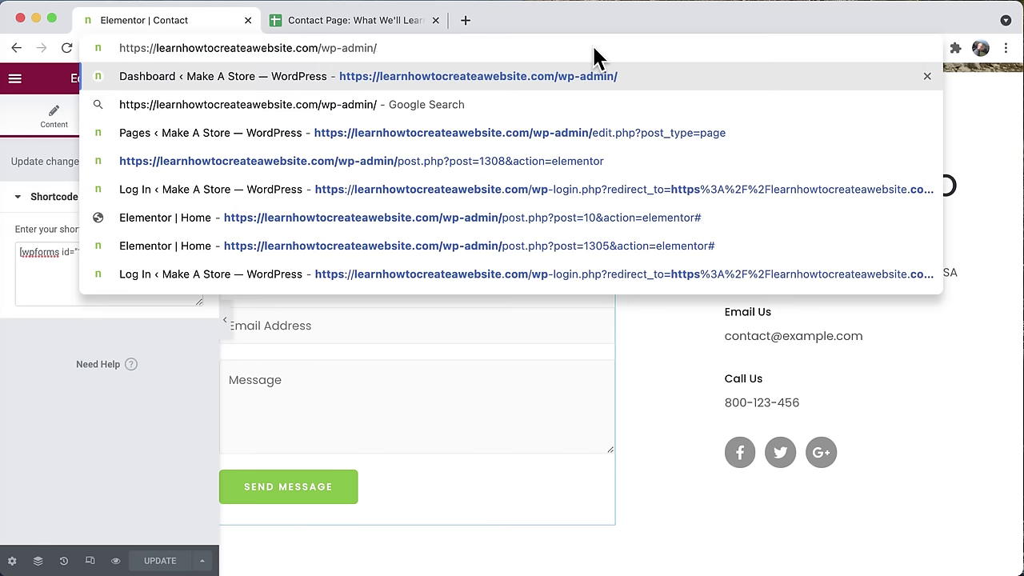
Load wp-admin, go to WPForms All Forms, and select the Contact Form's [wpforms id="11"] shortcode.
key(Return)
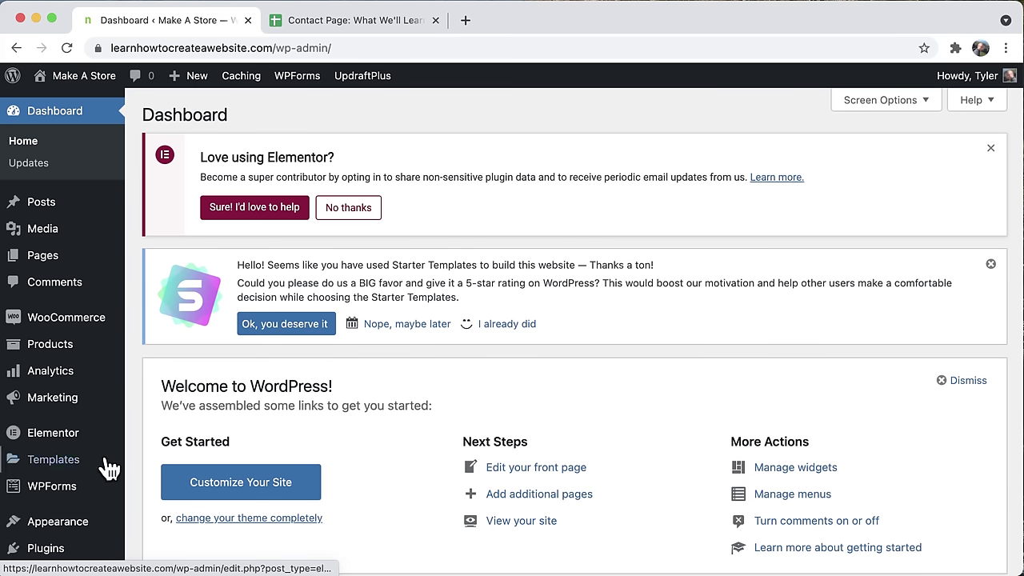
click(62, 489)
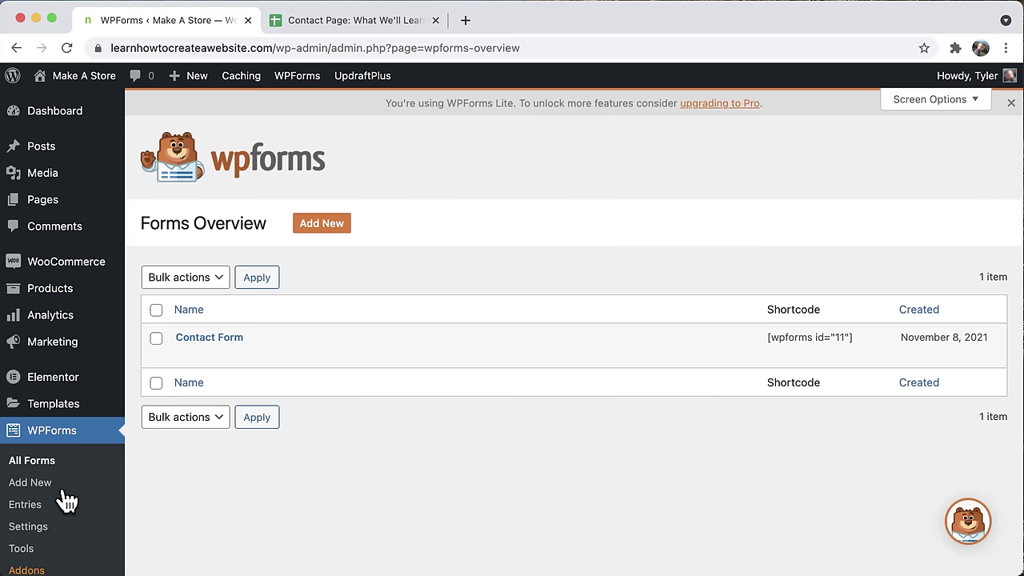
triple_click(810, 334)
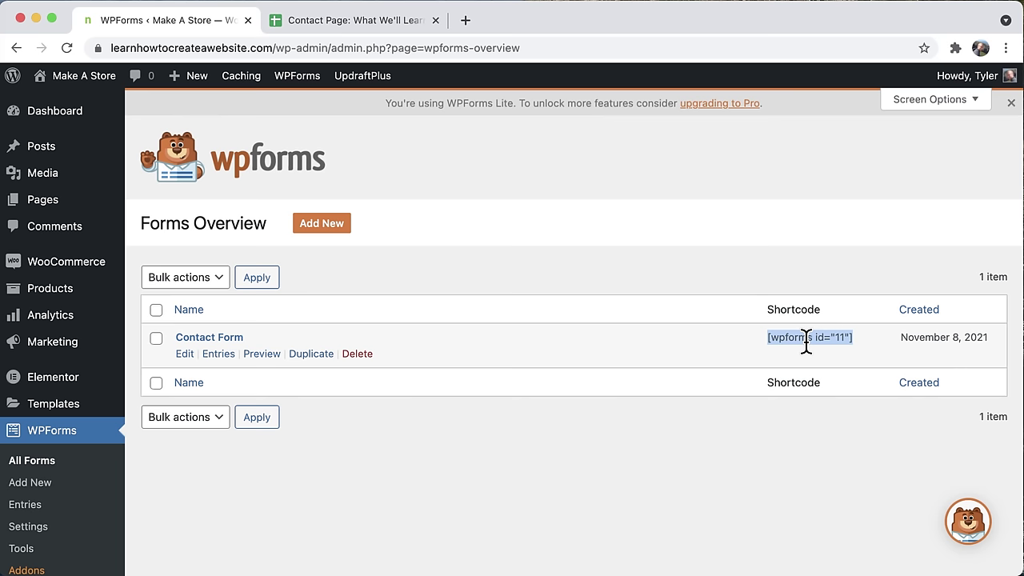
Open the Contact Form in the WPForms builder and compare it with the live Contact page in a new tab.
click(623, 328)
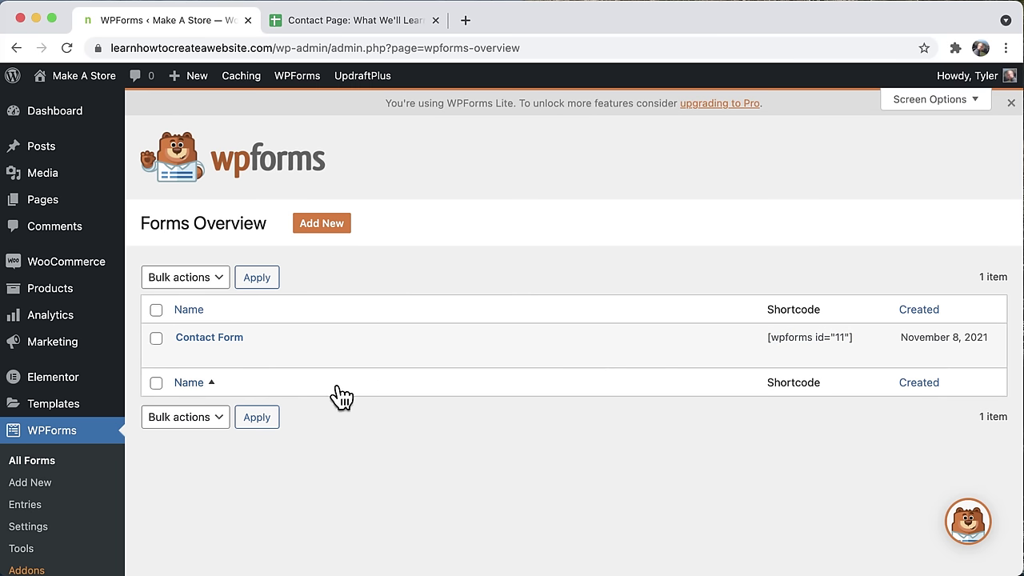
click(219, 337)
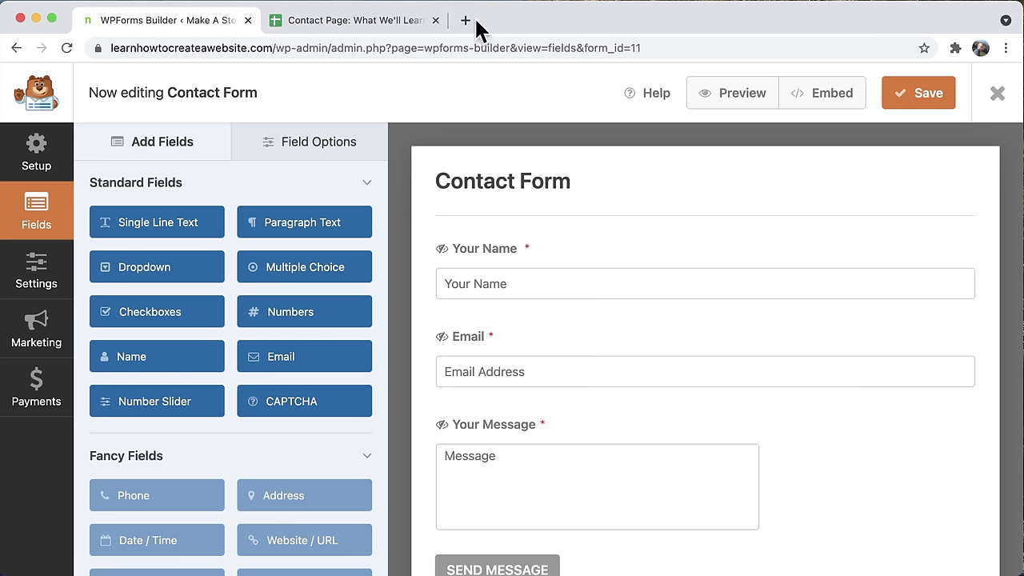
click(467, 22)
text(lear)
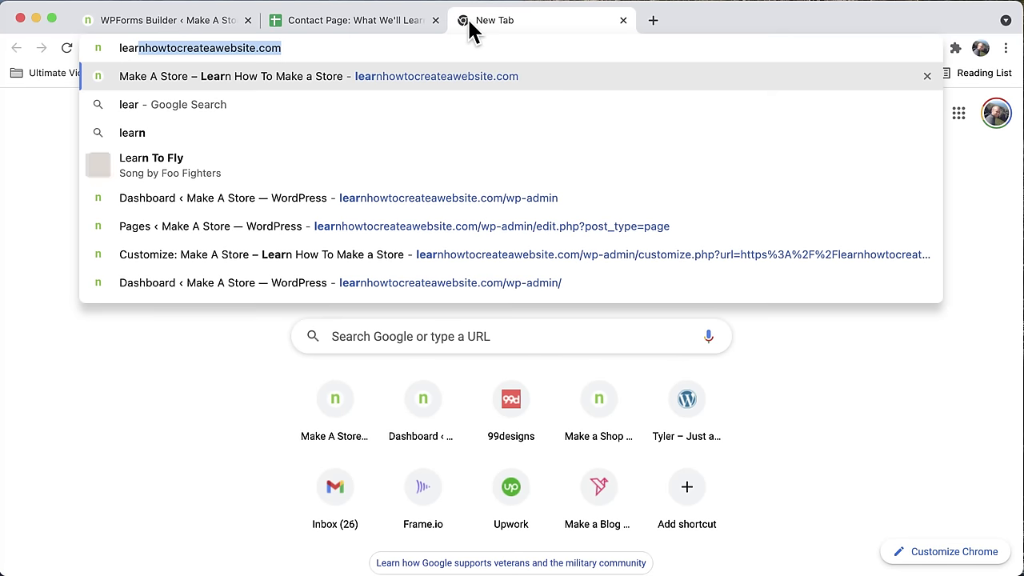
key(Return)
scroll(496, 288, down, 8)
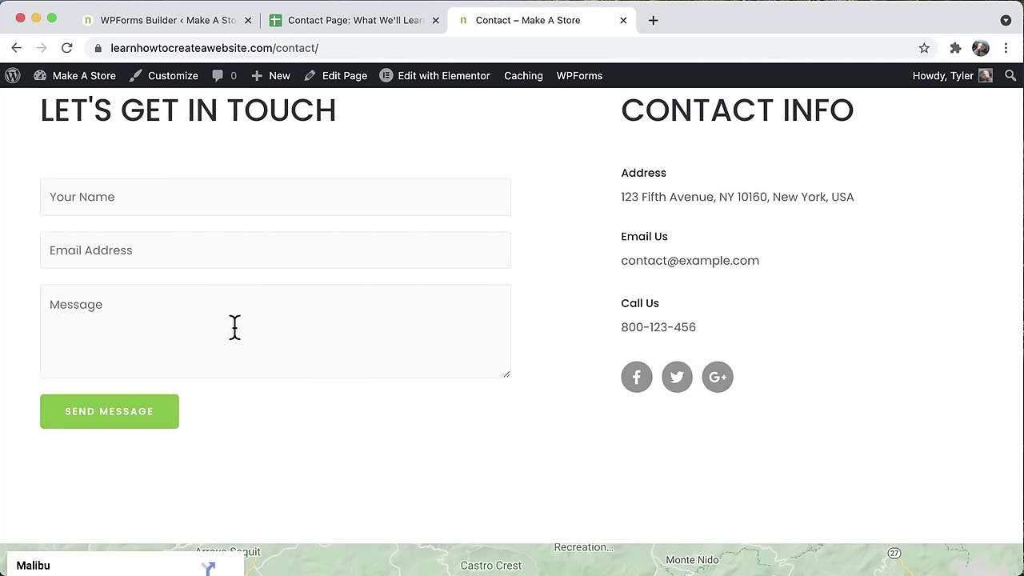
click(194, 22)
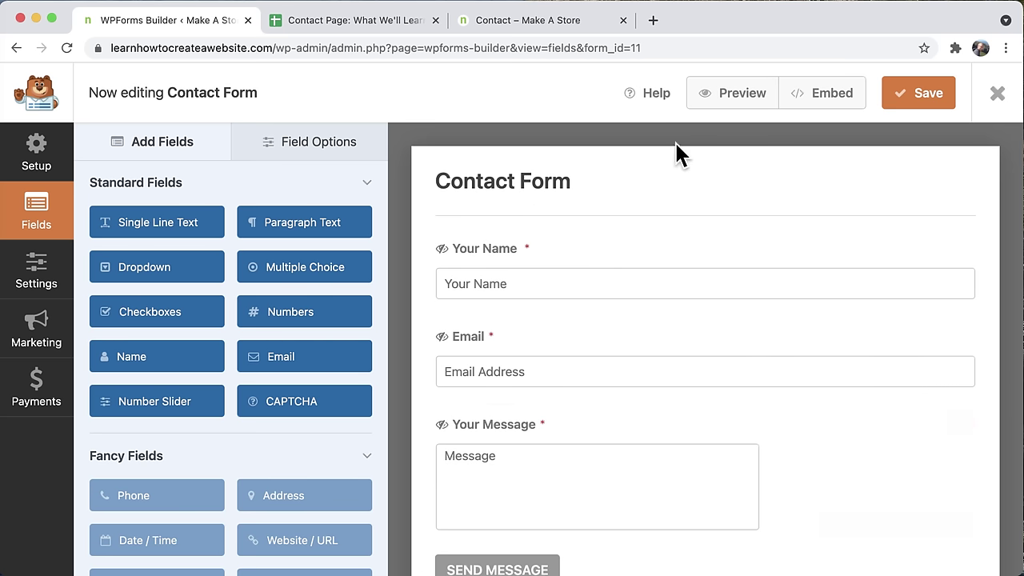
click(563, 22)
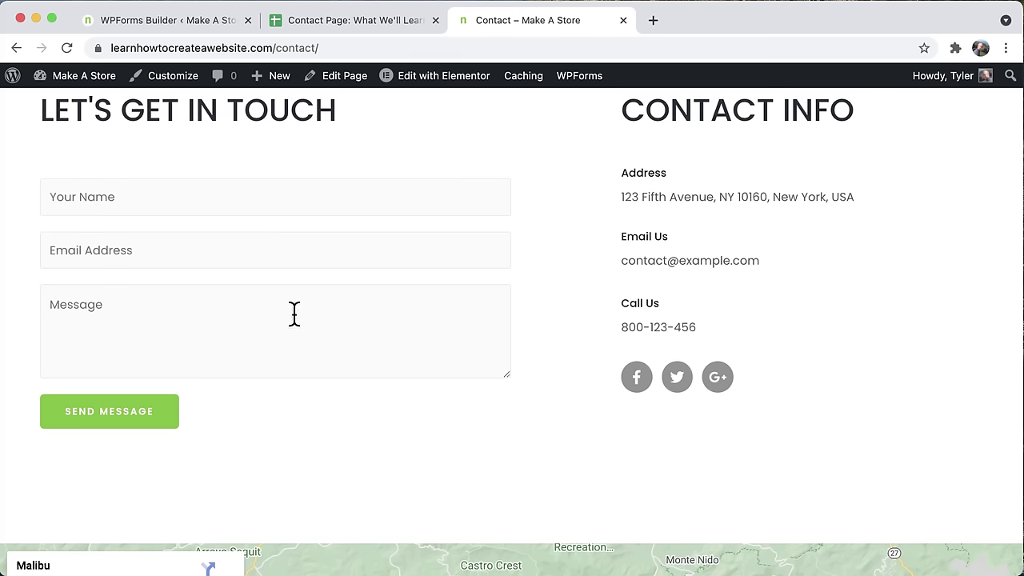
Add a Dropdown field below Email, save the form, and check it on the live page.
click(189, 23)
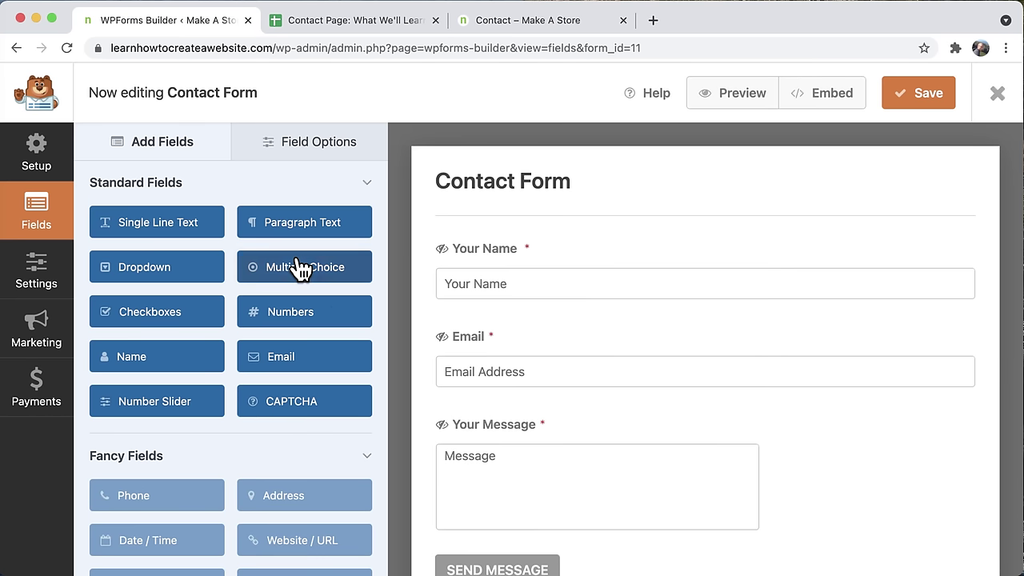
drag(119, 270, 496, 421)
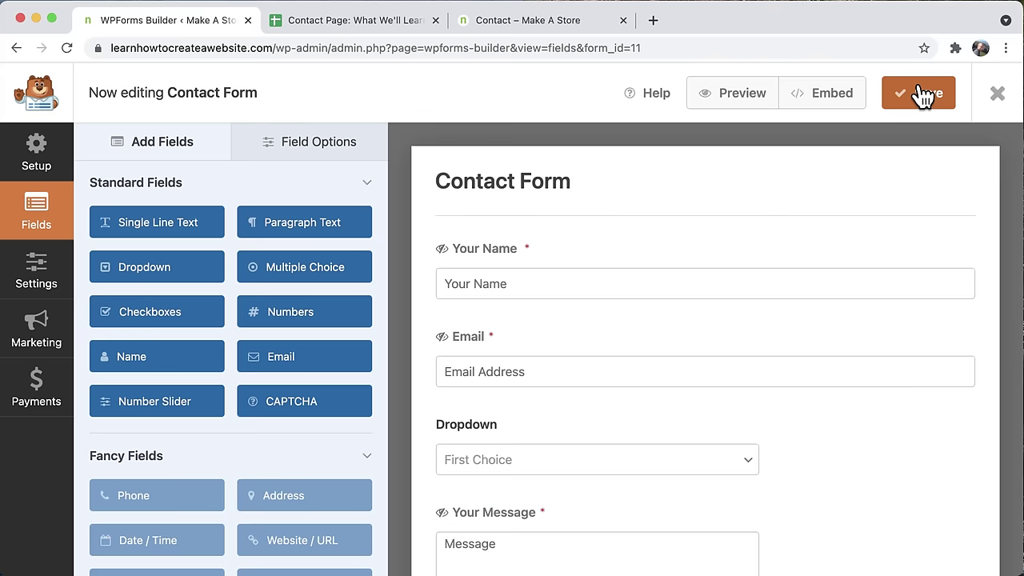
click(549, 26)
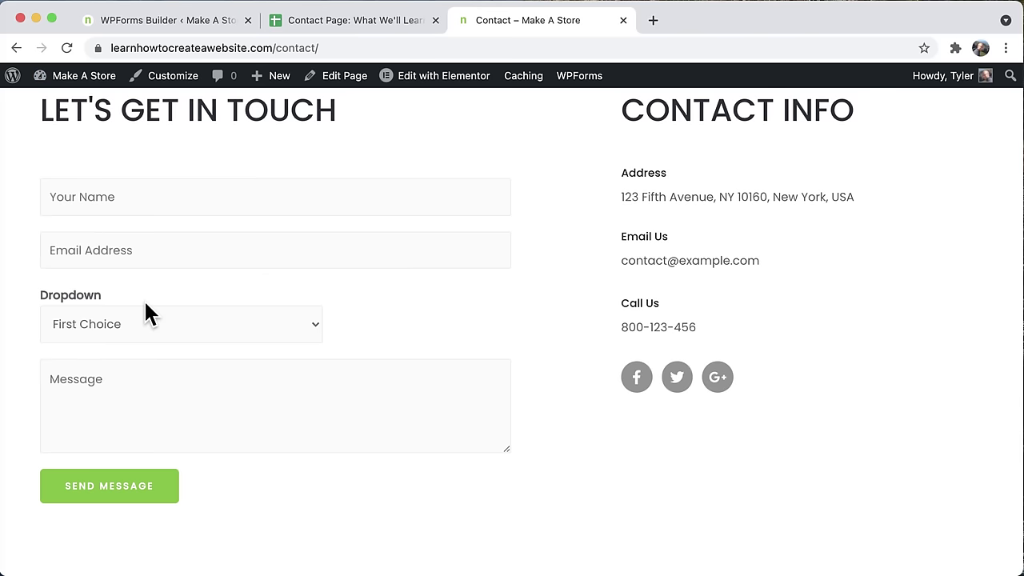
click(272, 323)
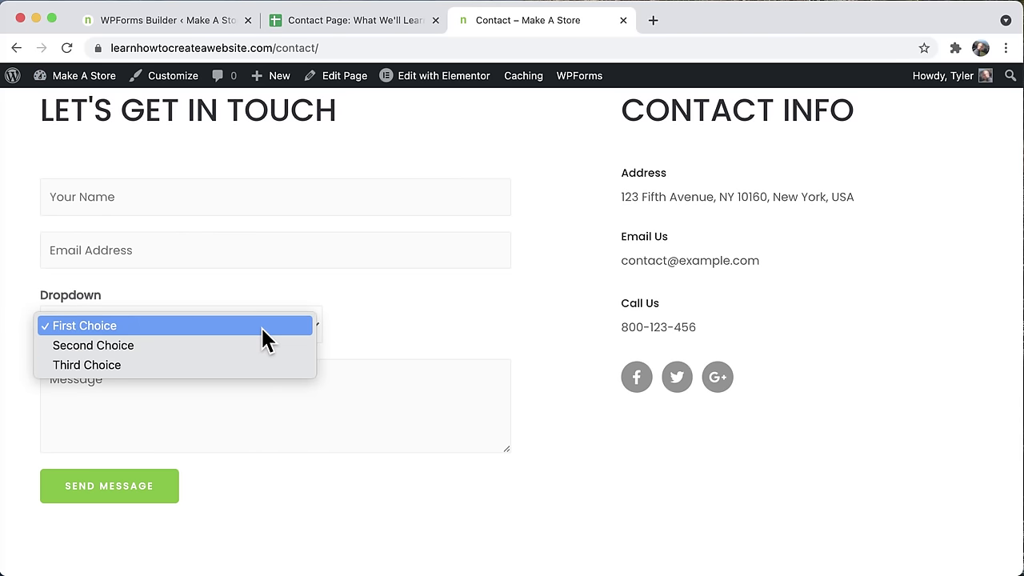
click(261, 325)
click(201, 24)
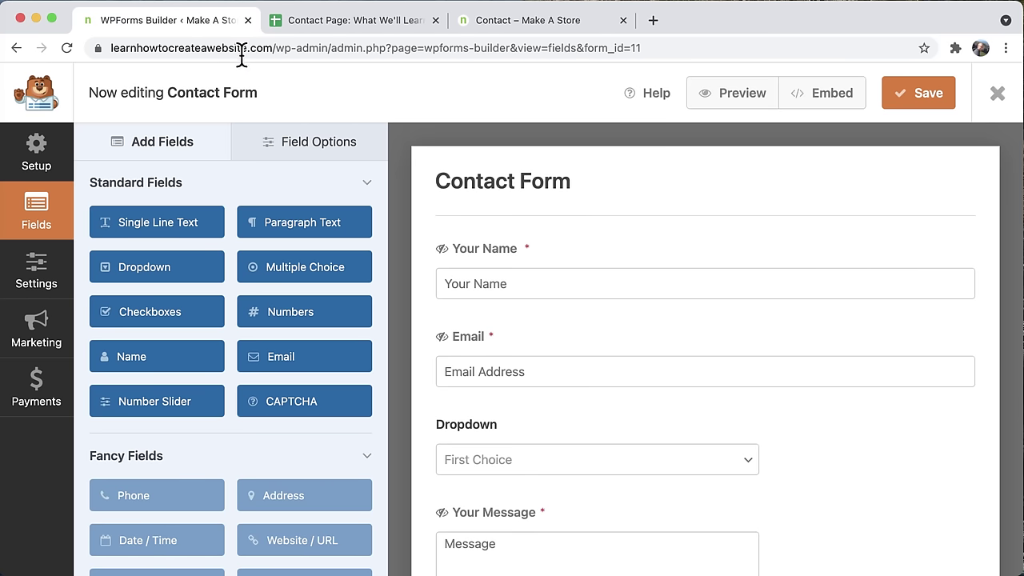
Review the Dropdown's First, Second and Third Choice options, then go to form Settings.
scroll(552, 363, down, 3)
click(624, 364)
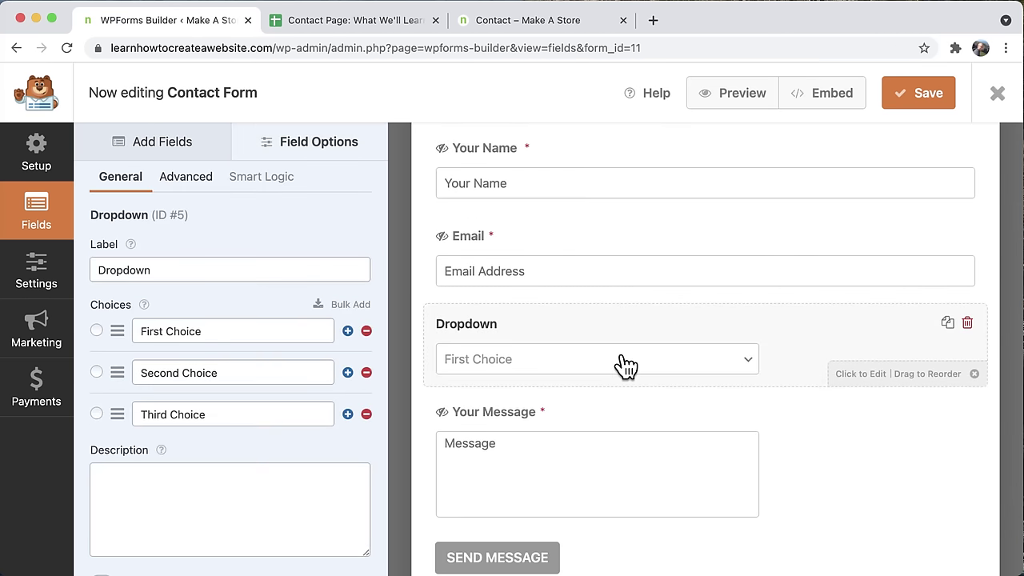
double_click(227, 328)
double_click(240, 374)
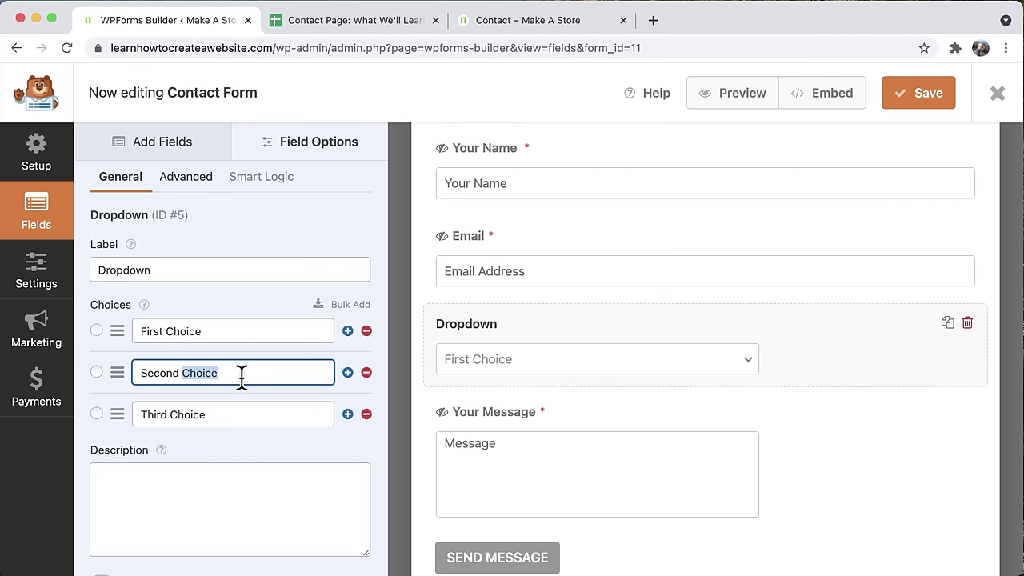
double_click(233, 414)
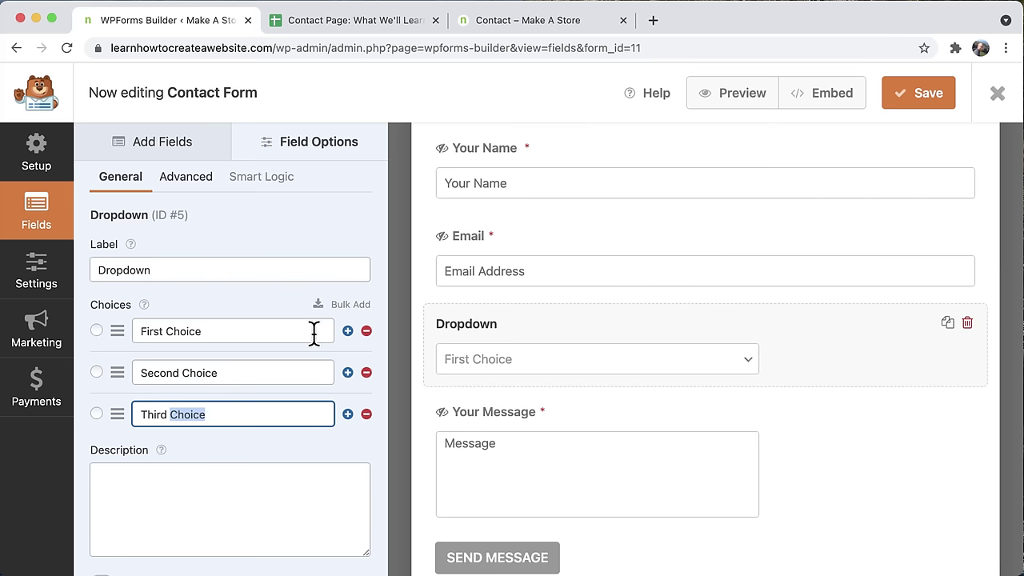
click(44, 280)
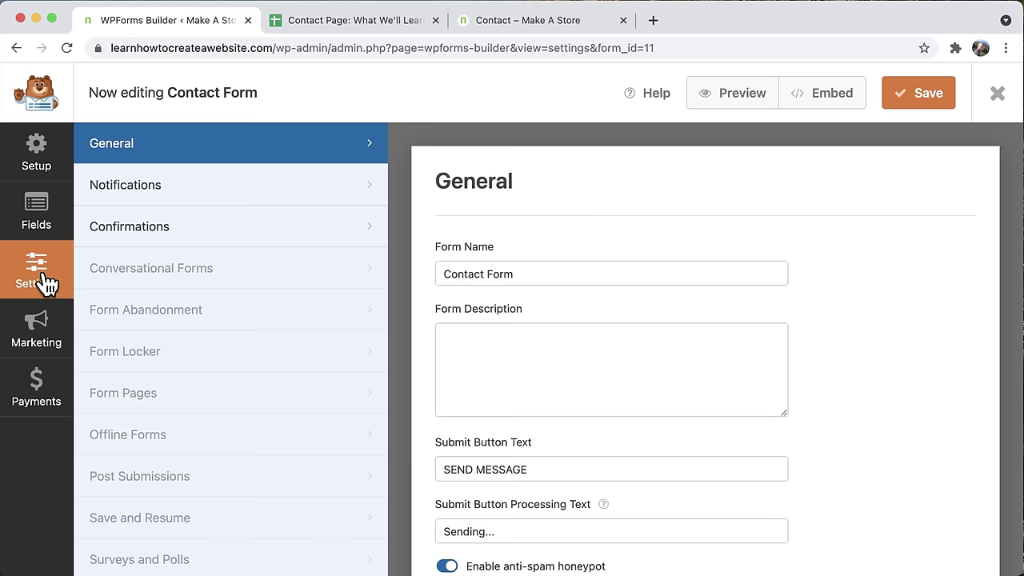
Replace {admin_email} in the notification's Send To Email Address with the site owner's own email address.
click(202, 189)
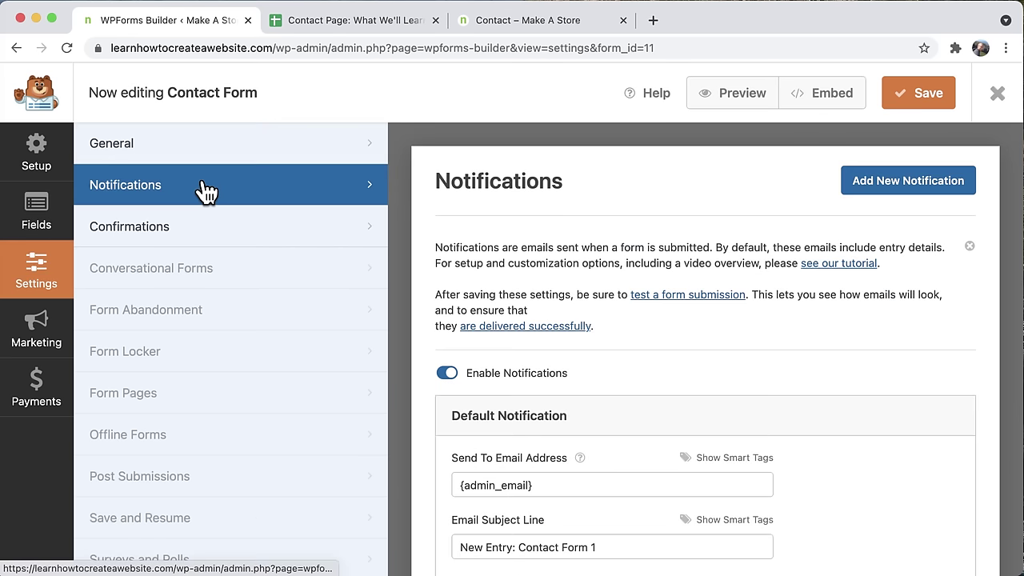
scroll(581, 285, down, 3)
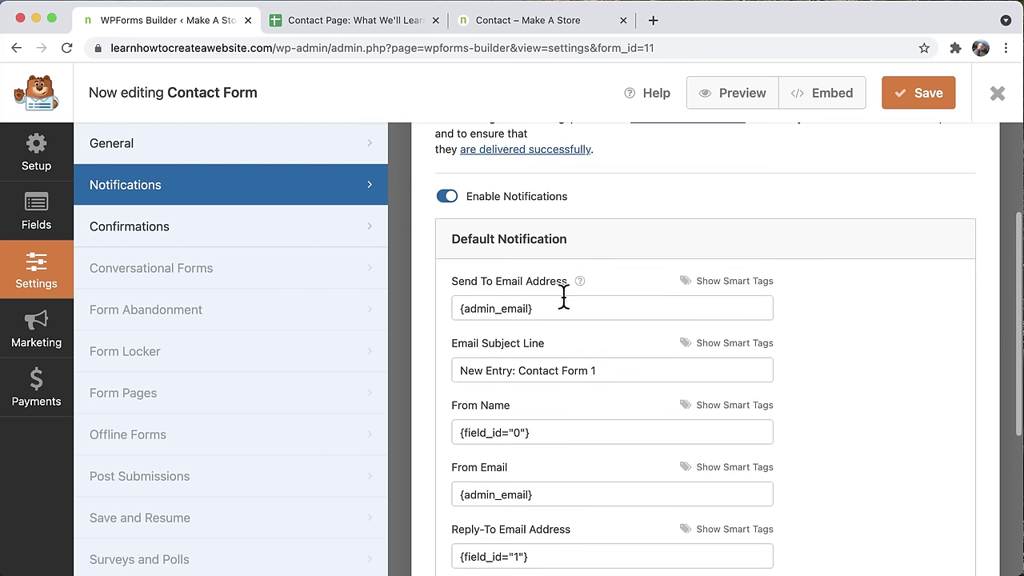
drag(554, 308, 440, 308)
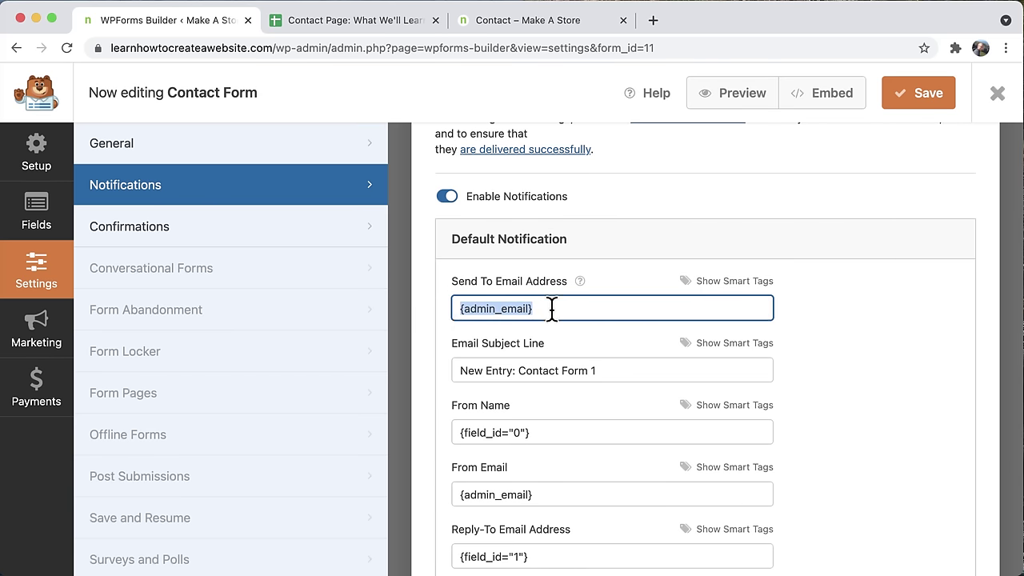
key(BackSpace)
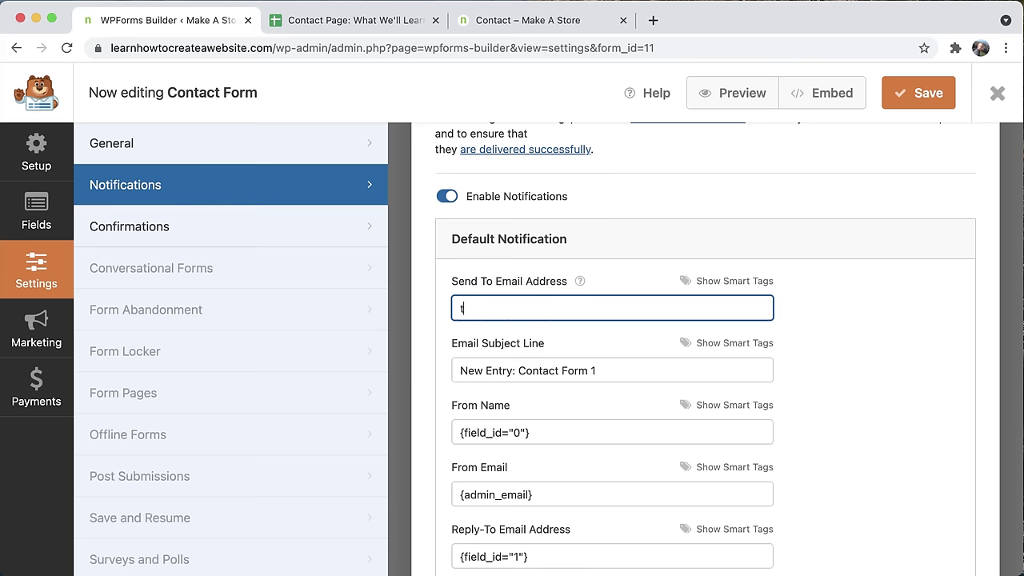
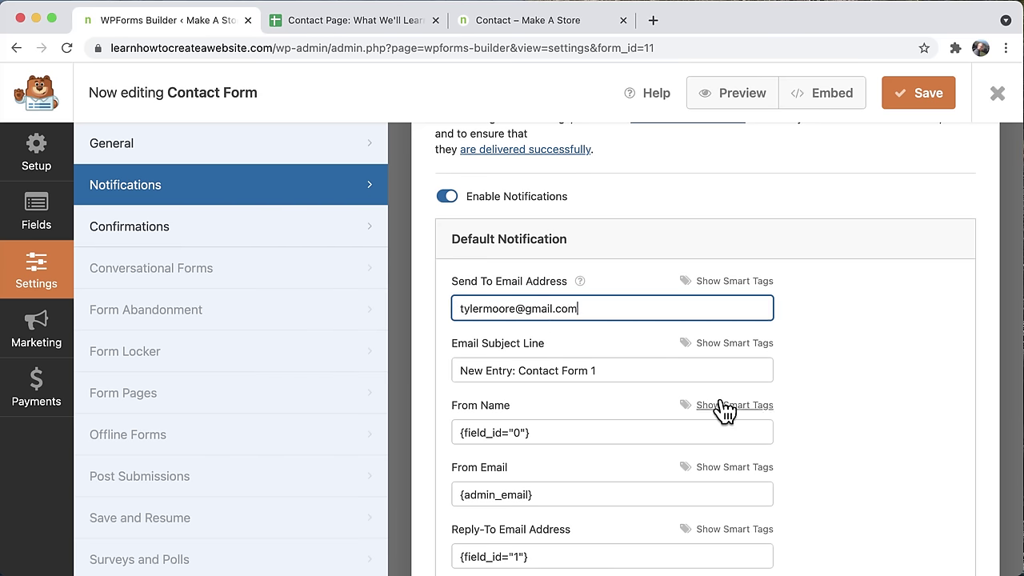
scroll(722, 411, down, 2)
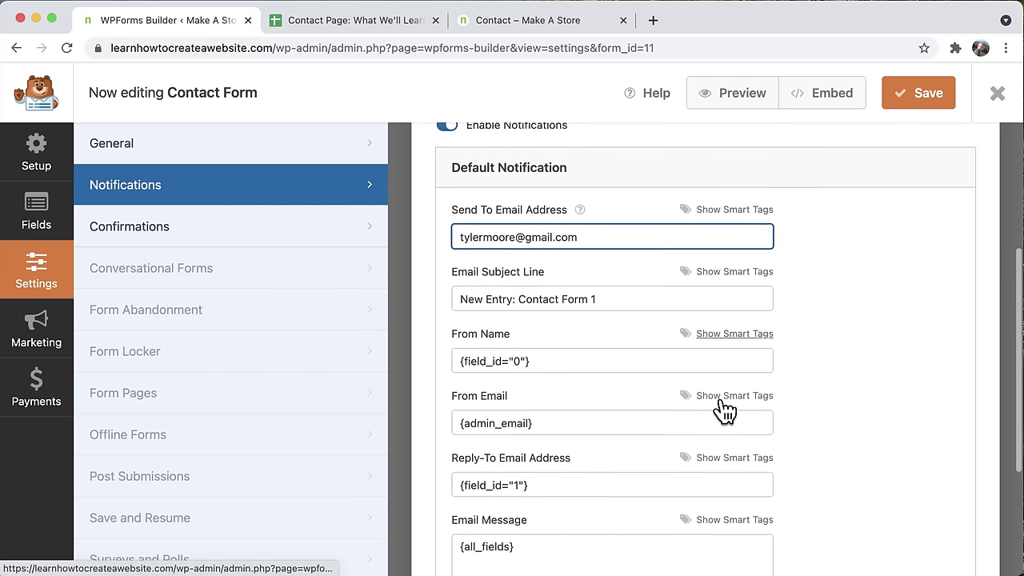
scroll(684, 285, down, 3)
scroll(684, 285, up, 3)
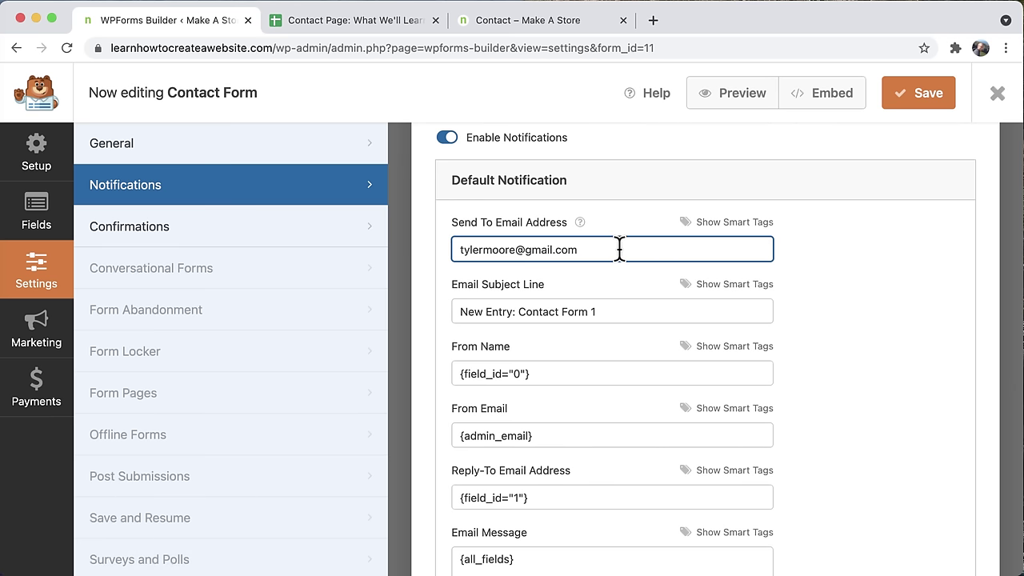
drag(619, 250, 442, 251)
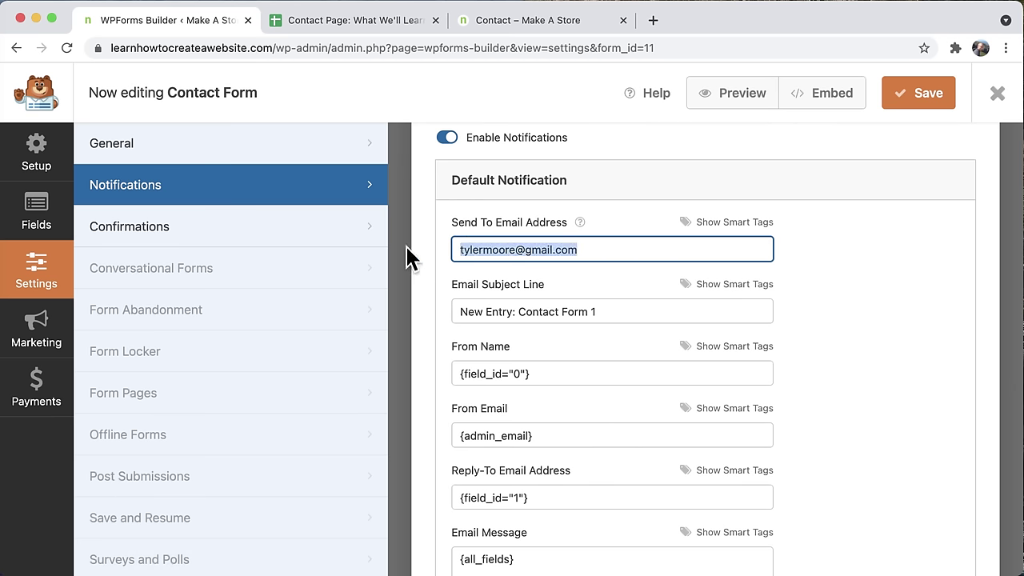
click(432, 233)
Review the {all_fields} message body, save the notification settings, and go back to the Contact page.
scroll(433, 232, down, 5)
triple_click(543, 373)
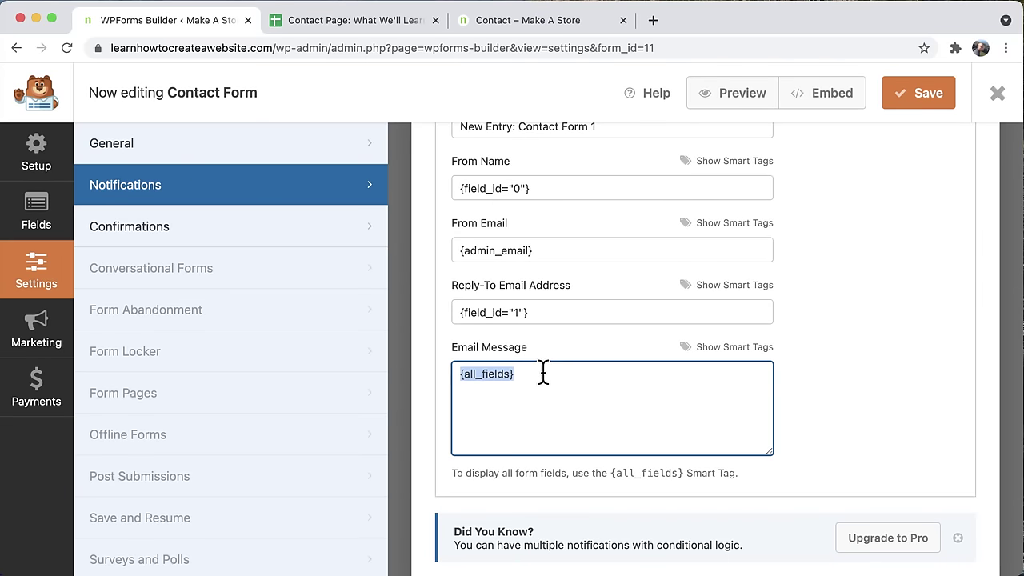
click(543, 373)
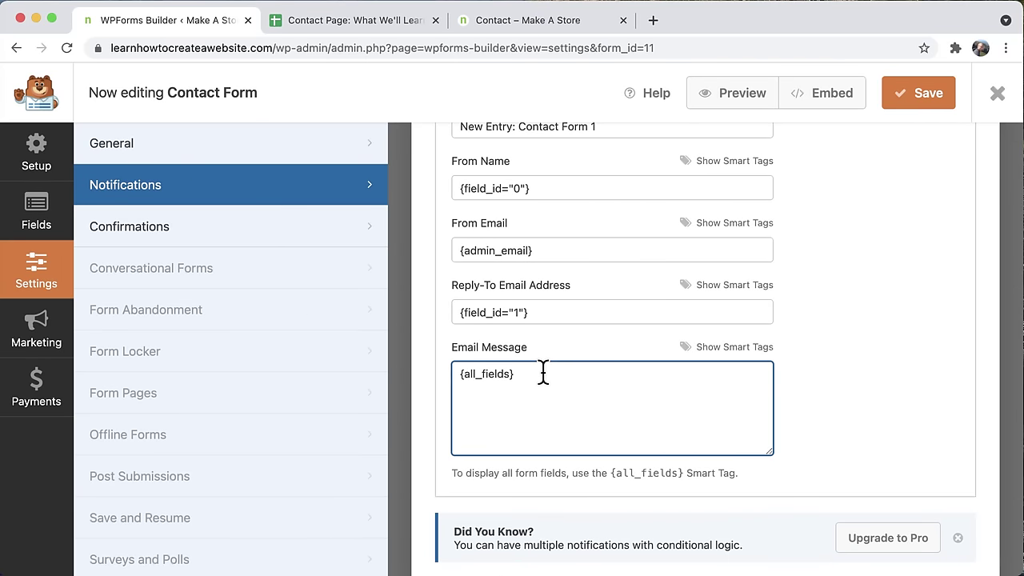
drag(549, 375, 419, 375)
click(446, 361)
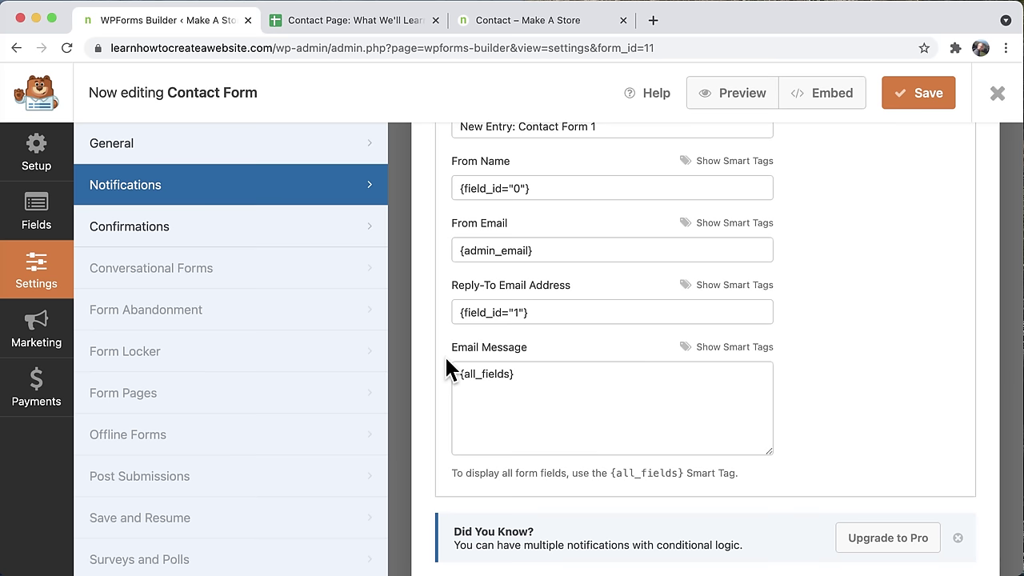
click(919, 102)
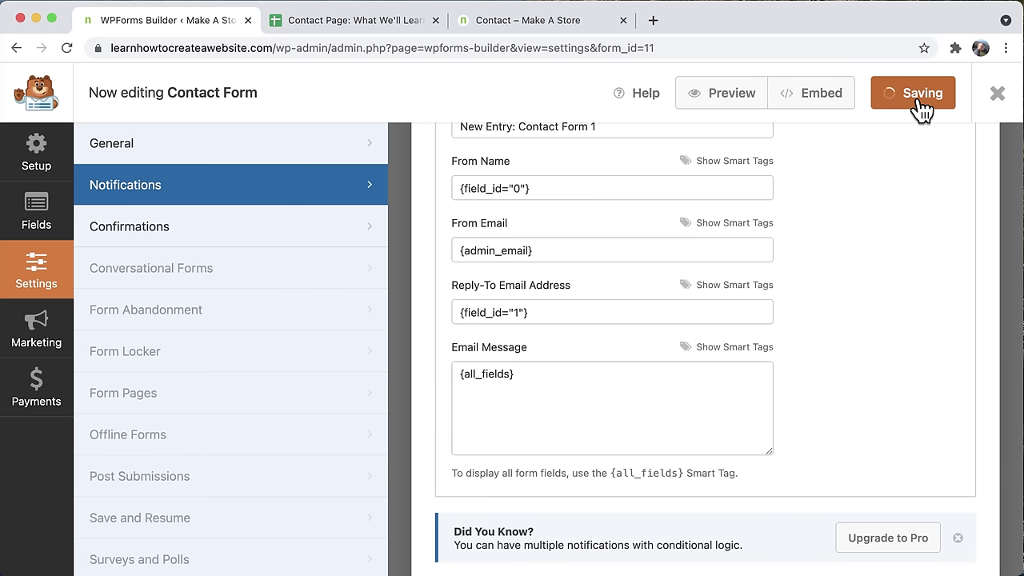
click(516, 23)
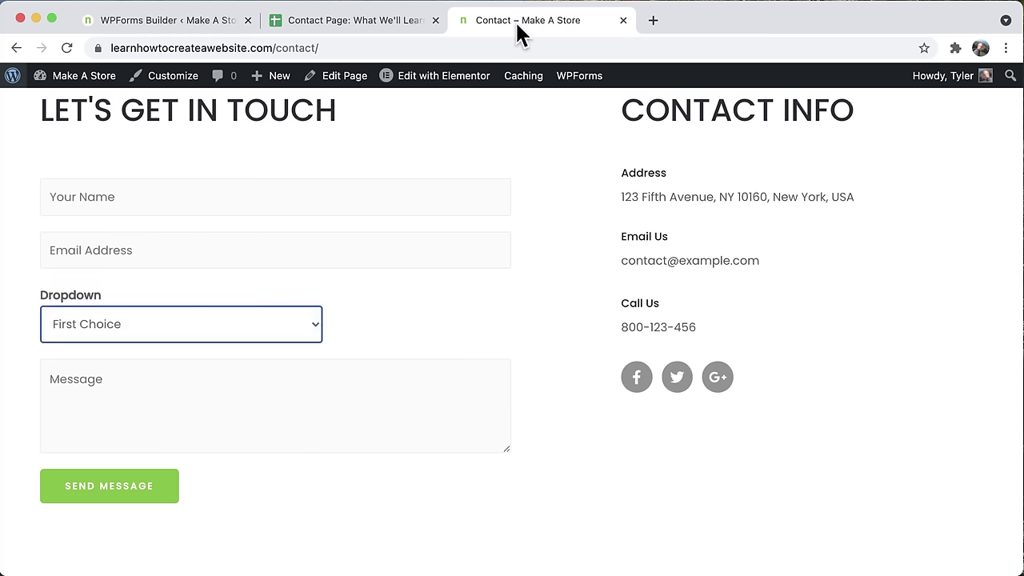
Submit a test entry with a name, email and message on the reloaded Contact page.
click(67, 46)
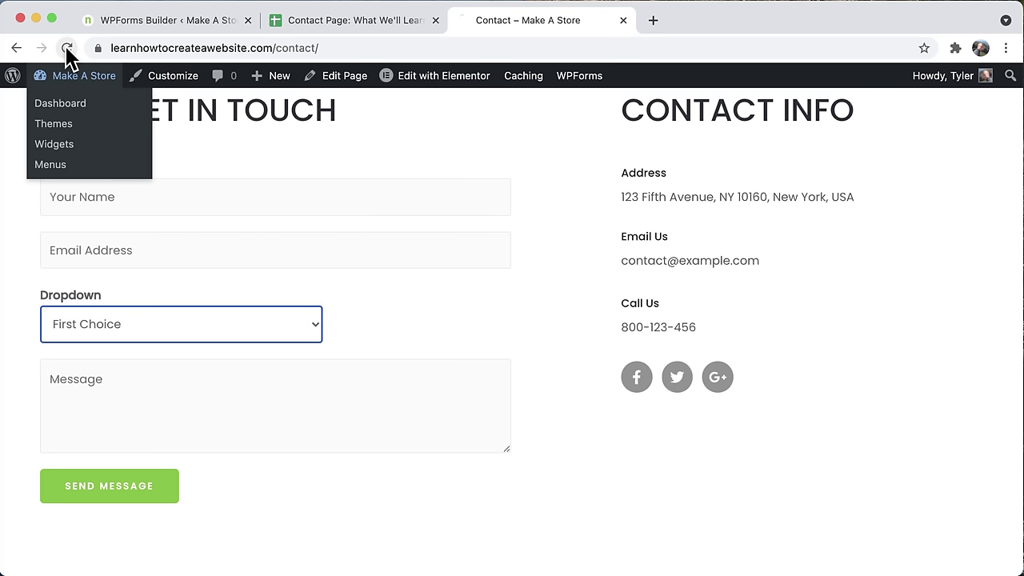
click(107, 205)
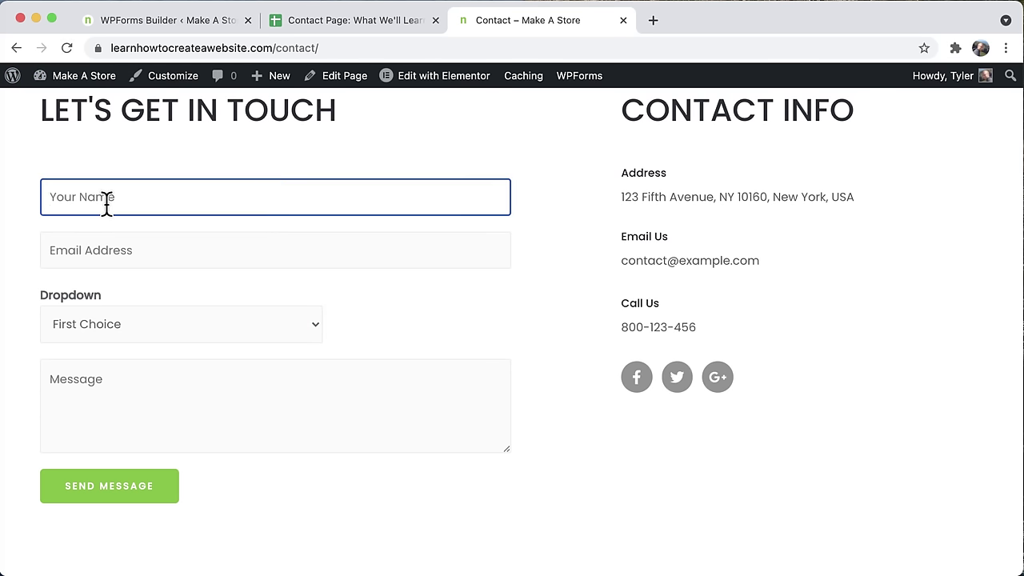
text(Michael)
key(Tab)
text(hey)
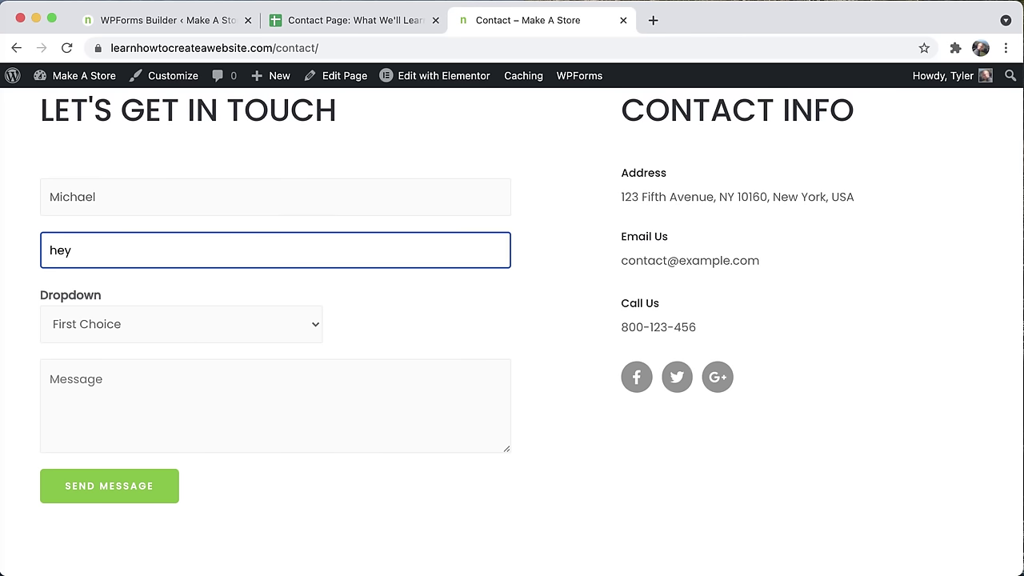
key(Tab)
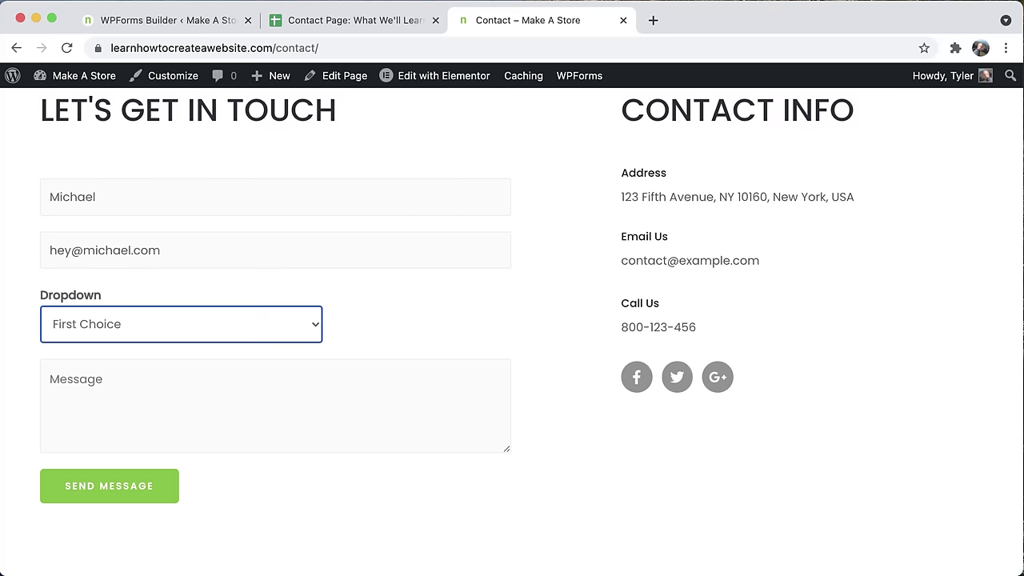
click(132, 388)
text(Hey its me)
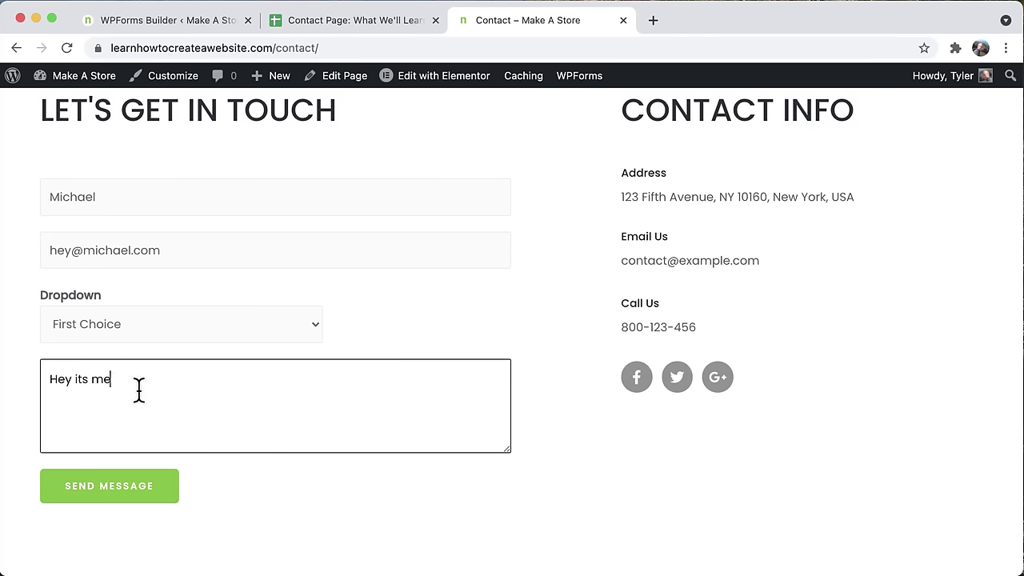
click(127, 487)
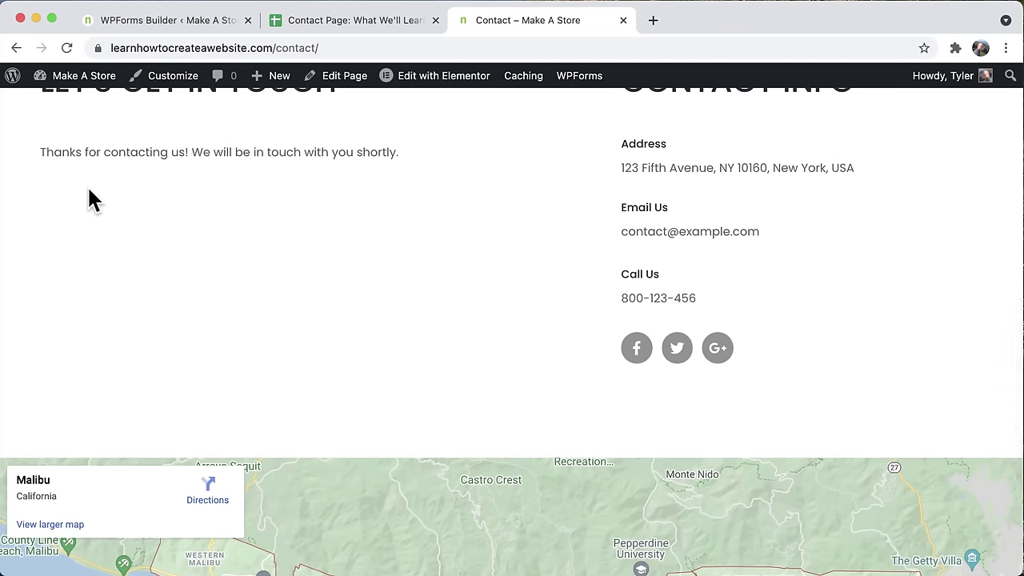
drag(47, 152, 389, 152)
Review the thank-you message in the form's Confirmations settings.
click(203, 24)
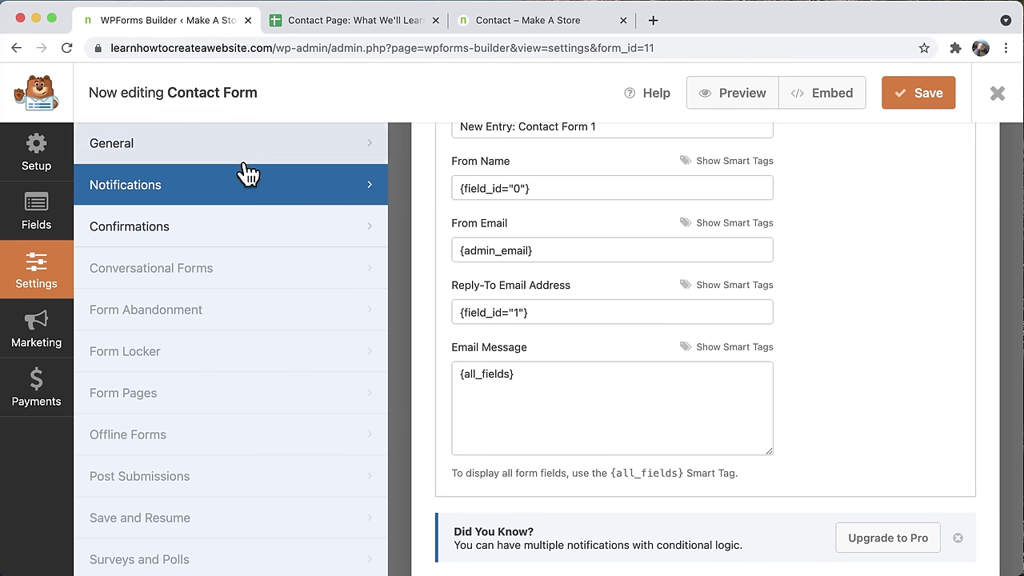
click(228, 234)
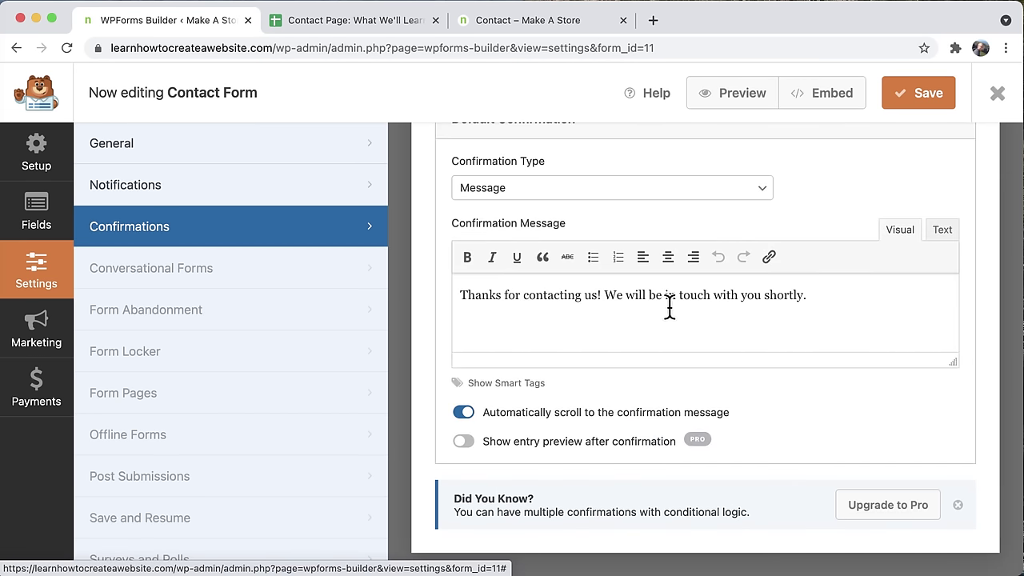
drag(824, 300, 434, 293)
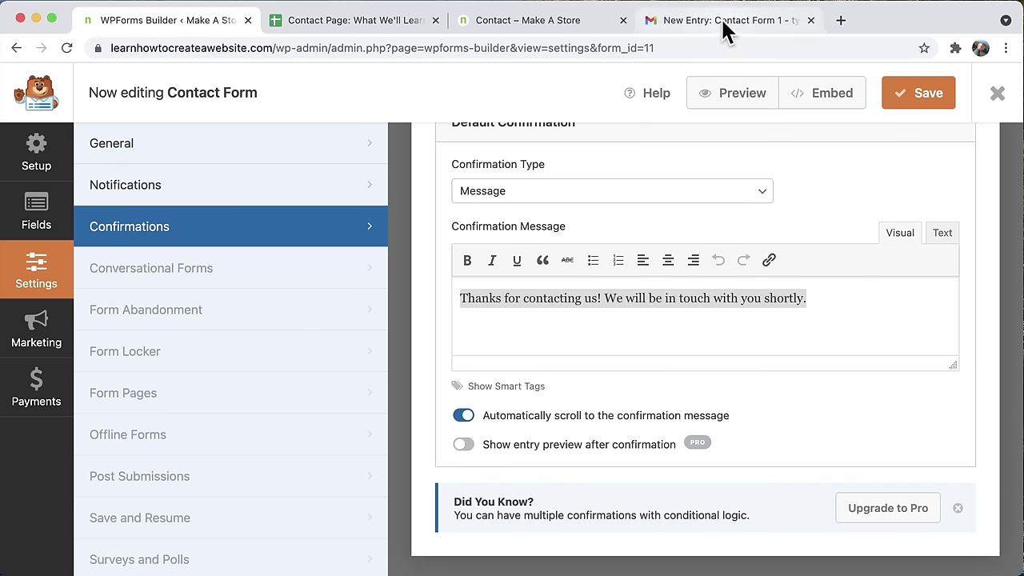
click(724, 24)
Review the submitted fields in the Gmail New Entry email, then close it.
scroll(642, 290, down, 3)
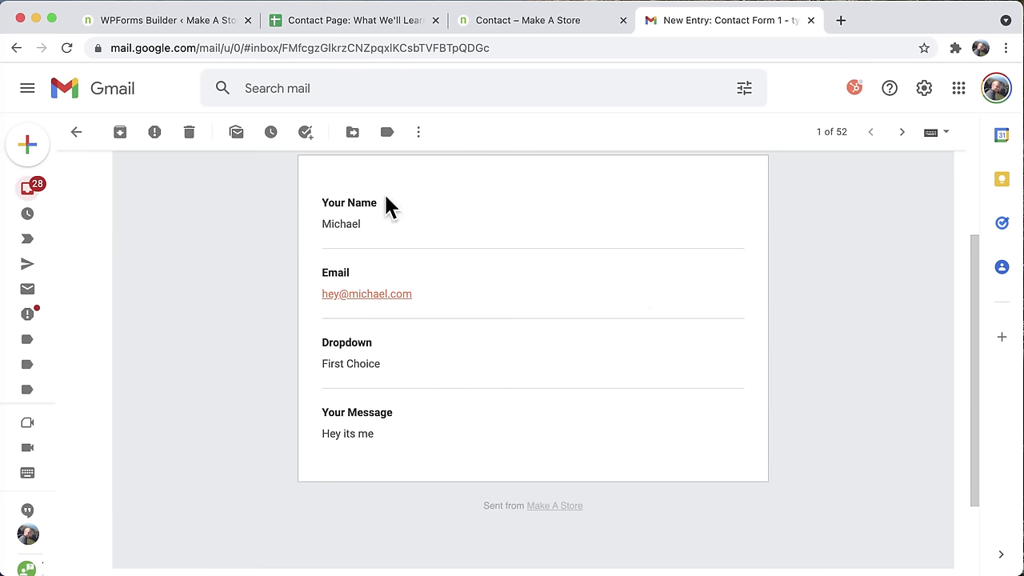
drag(321, 199, 488, 459)
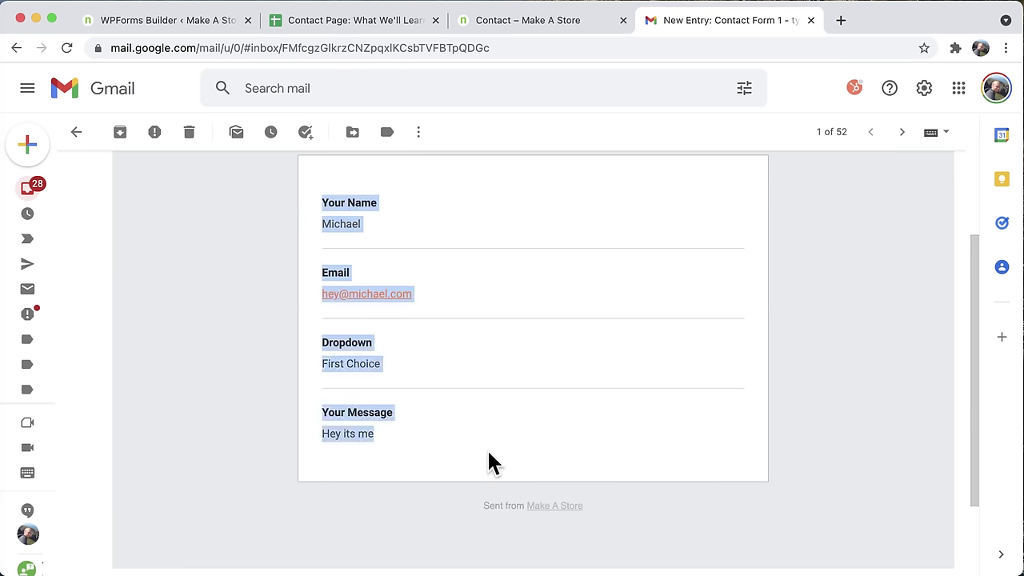
scroll(486, 464, up, 1)
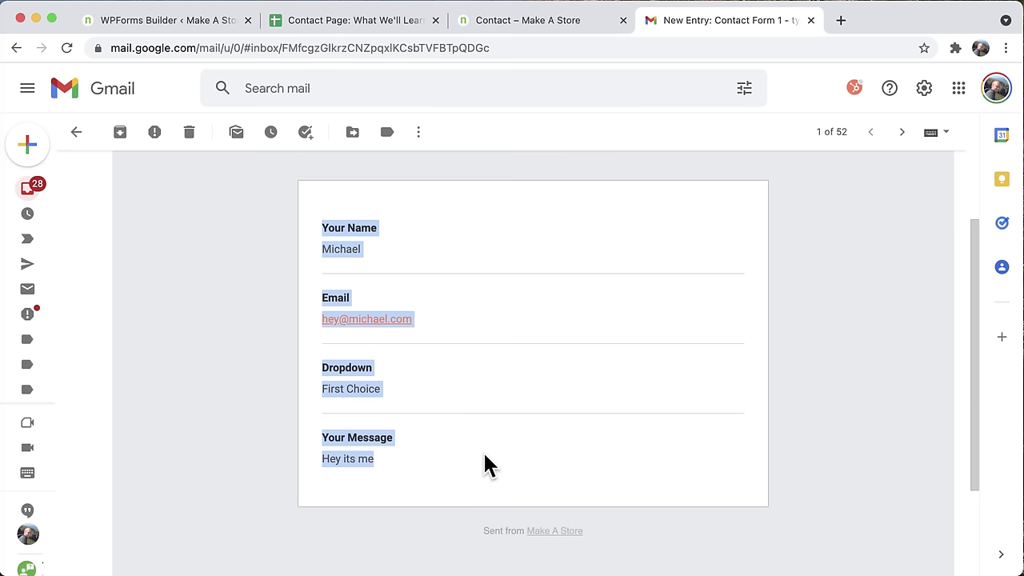
click(810, 21)
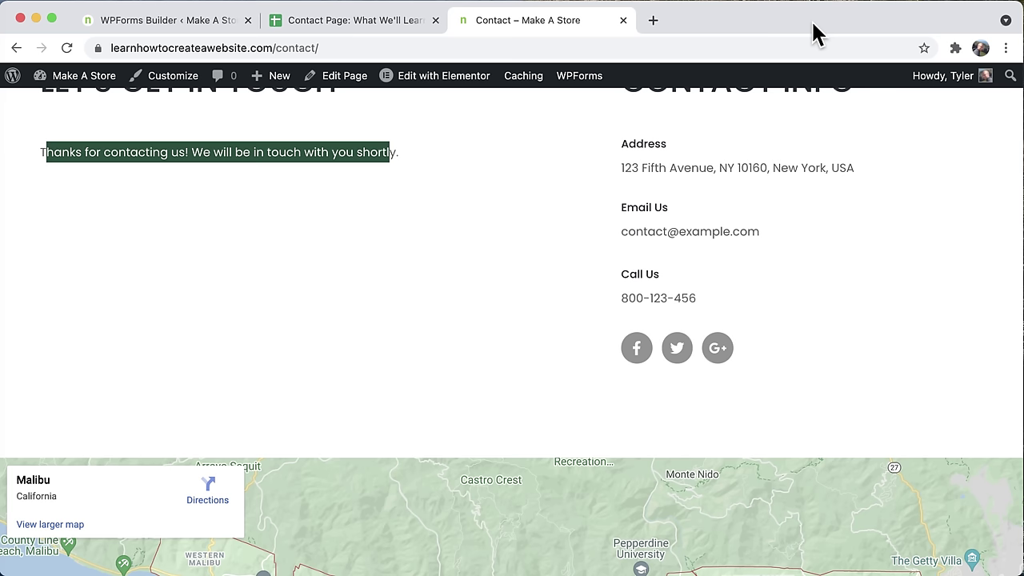
Delete the Dropdown field from the contact form in the WPForms builder Fields panel.
click(148, 22)
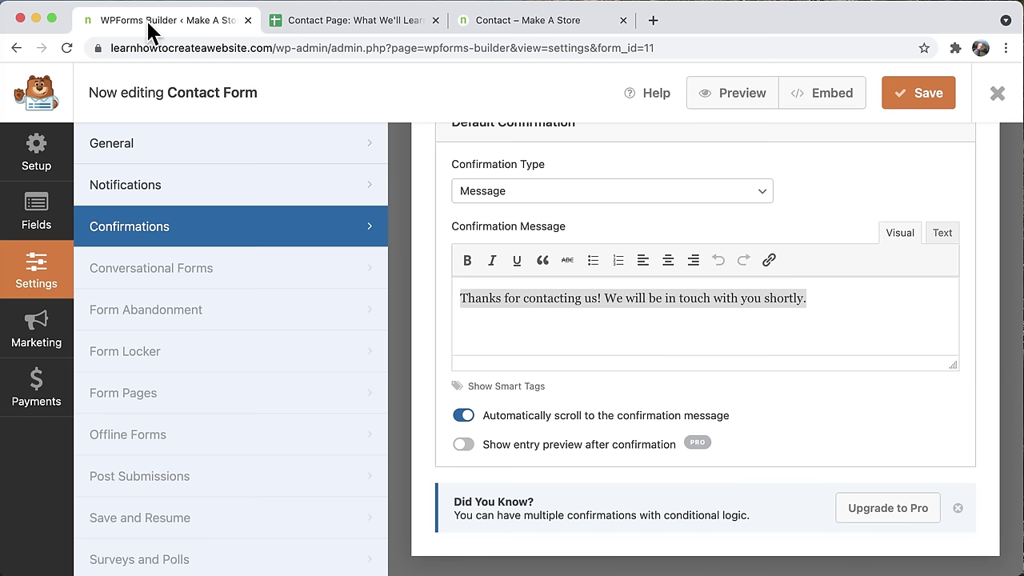
click(29, 220)
scroll(597, 364, down, 3)
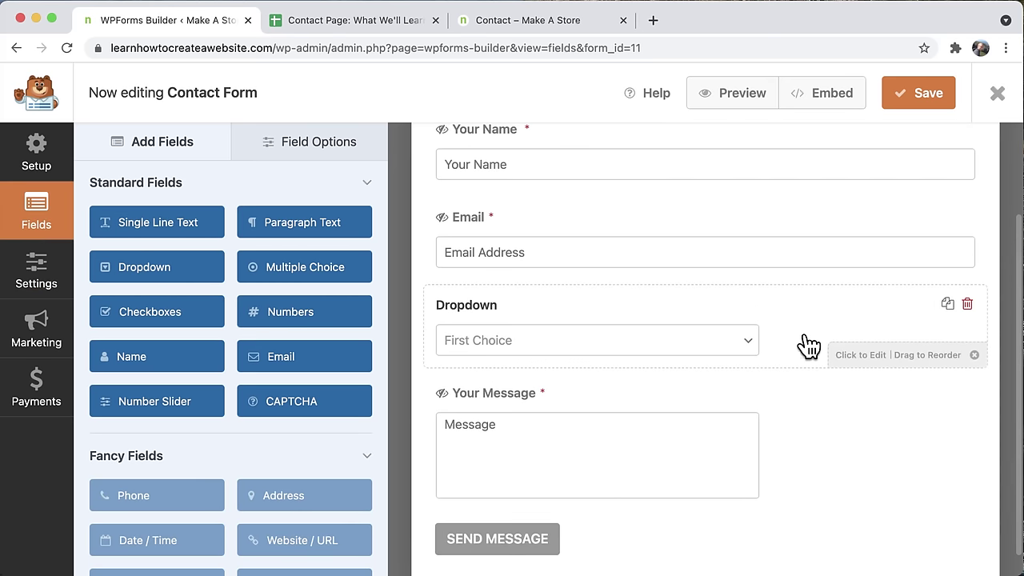
click(969, 305)
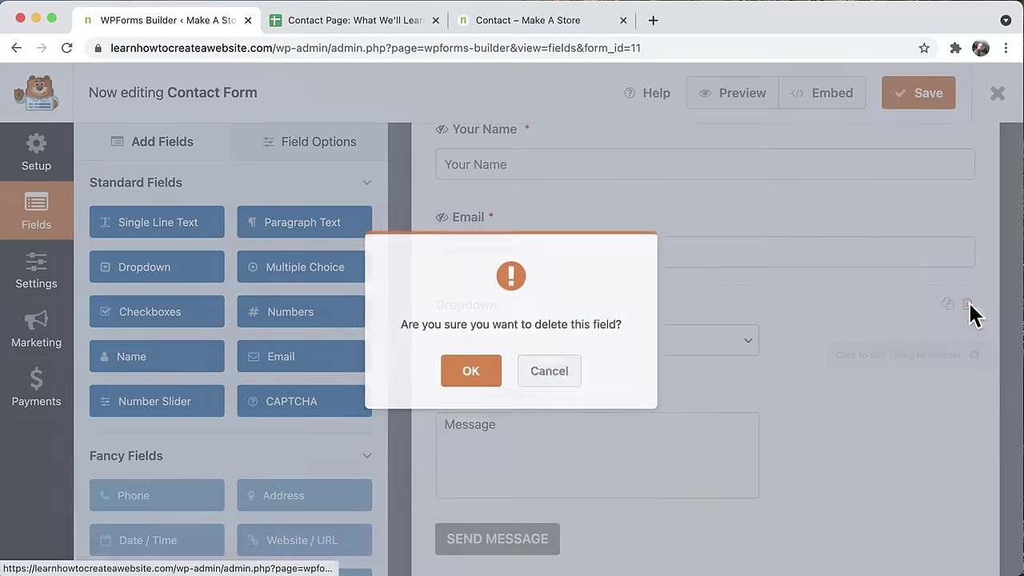
Confirm the Dropdown deletion, save, and verify the live form shows only Name, Email, Message.
click(470, 371)
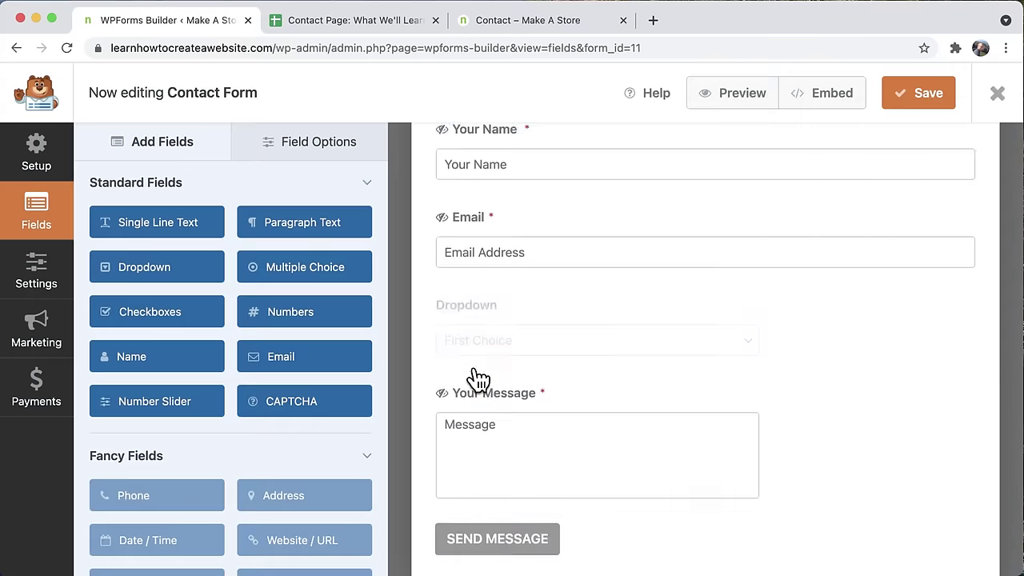
click(912, 100)
click(555, 27)
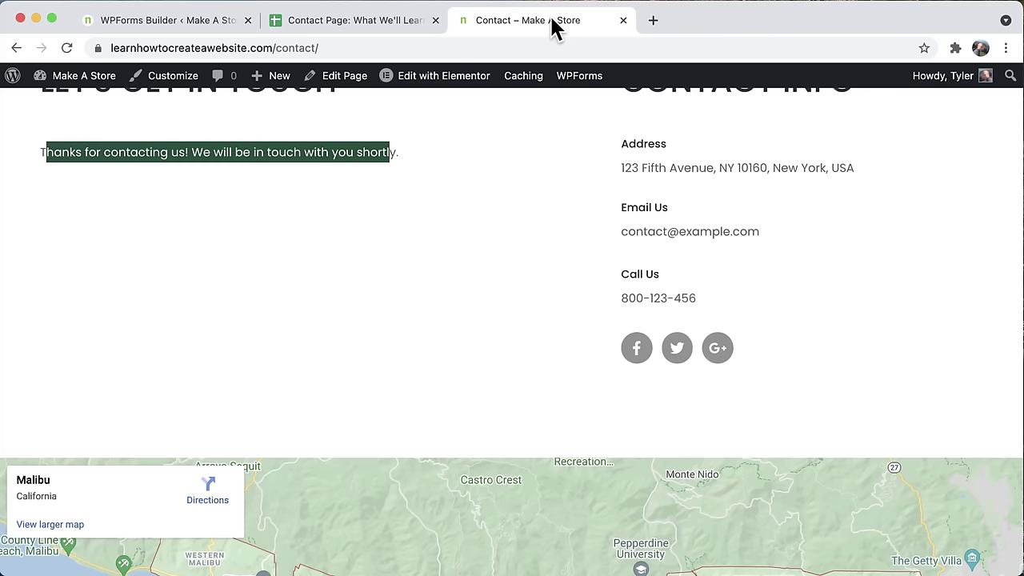
click(67, 48)
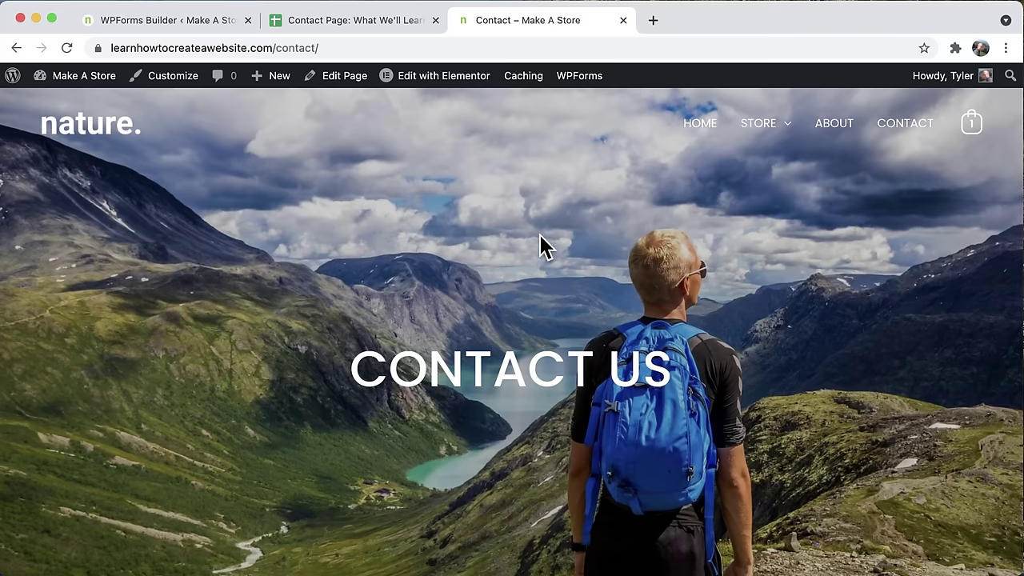
scroll(540, 239, down, 10)
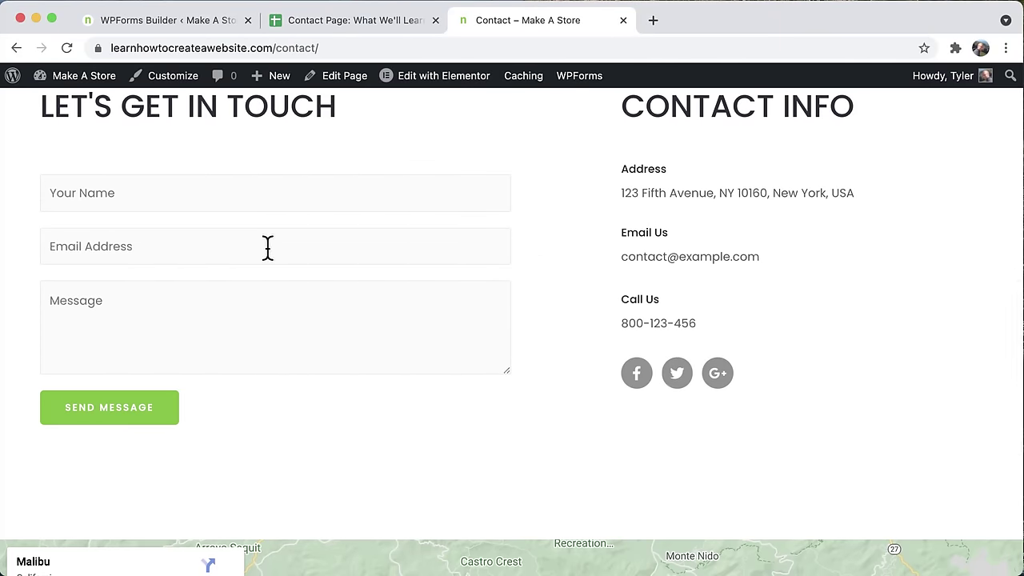
scroll(268, 248, up, 1)
scroll(267, 247, down, 10)
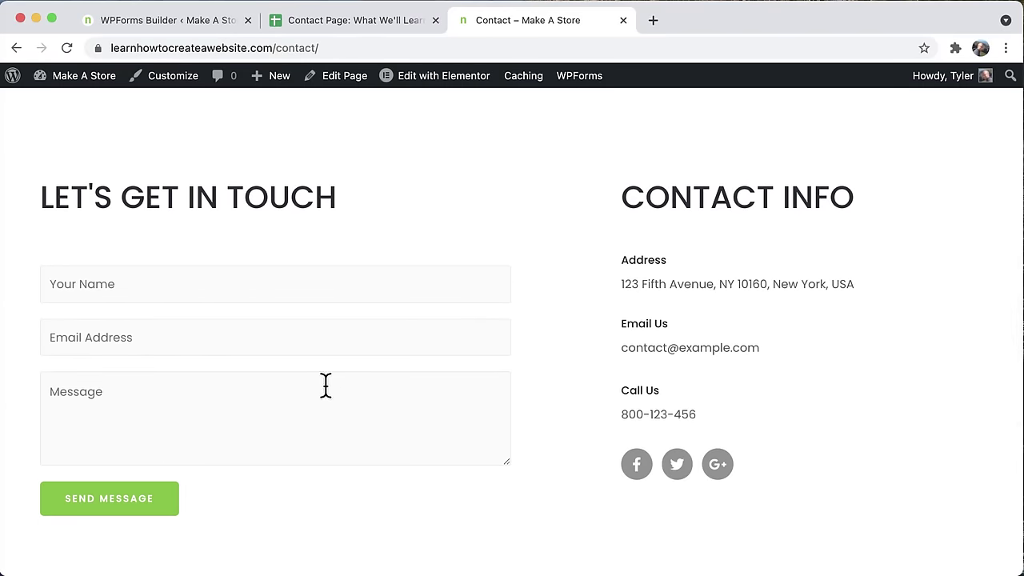
click(359, 26)
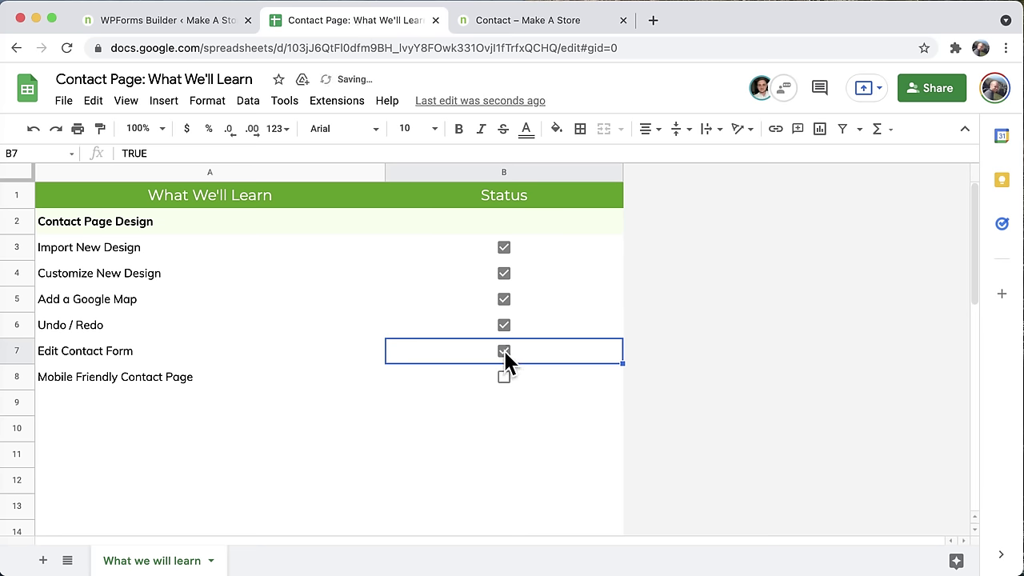
Select checklist item A8, close the WPForms builder tab, and return to the Contact page.
click(203, 382)
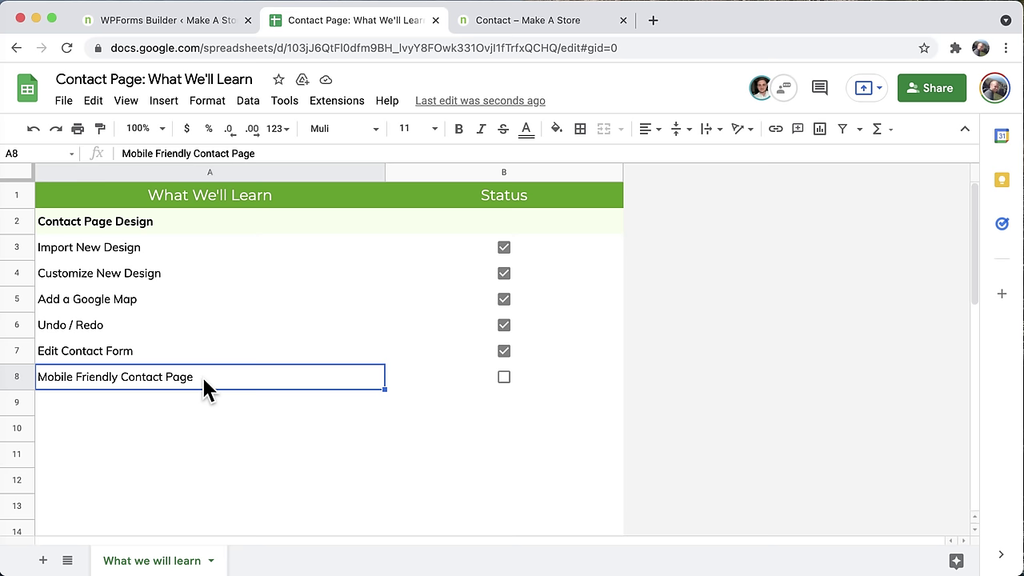
click(247, 21)
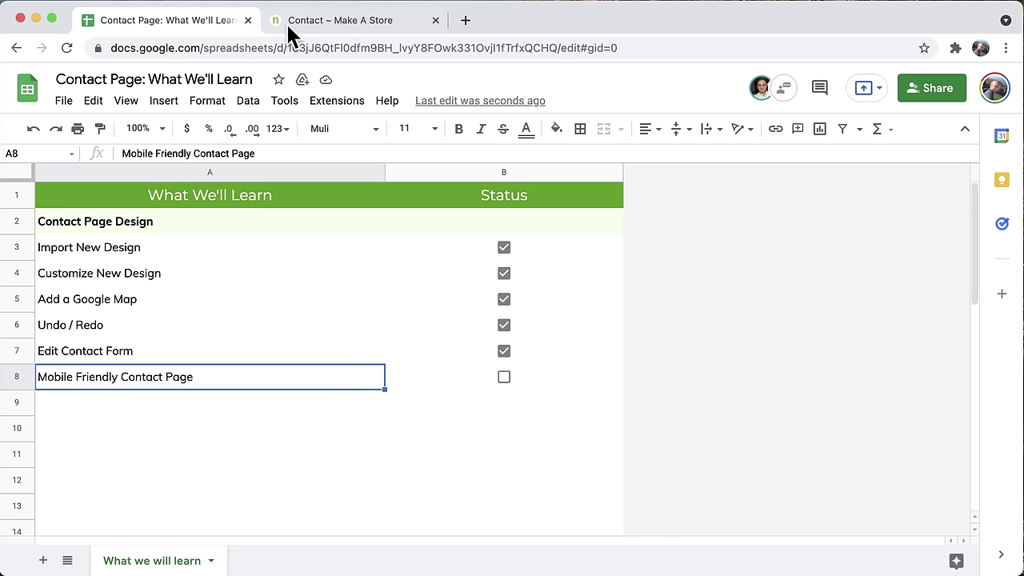
click(320, 24)
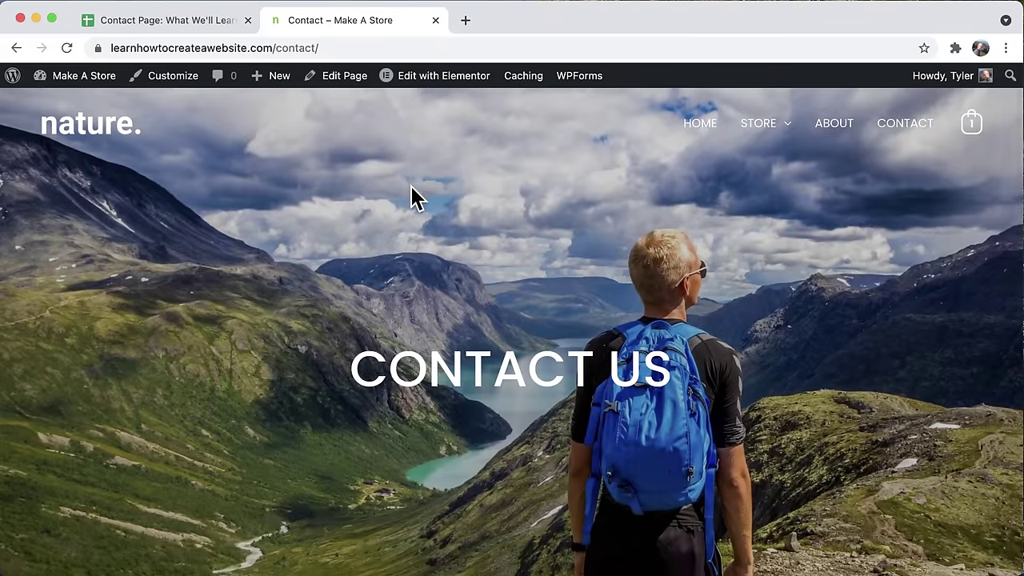
scroll(443, 108, down, 2)
In tablet preview, give the hero section a 400 minimum height and padding of 50 top, 30 bottom.
click(448, 80)
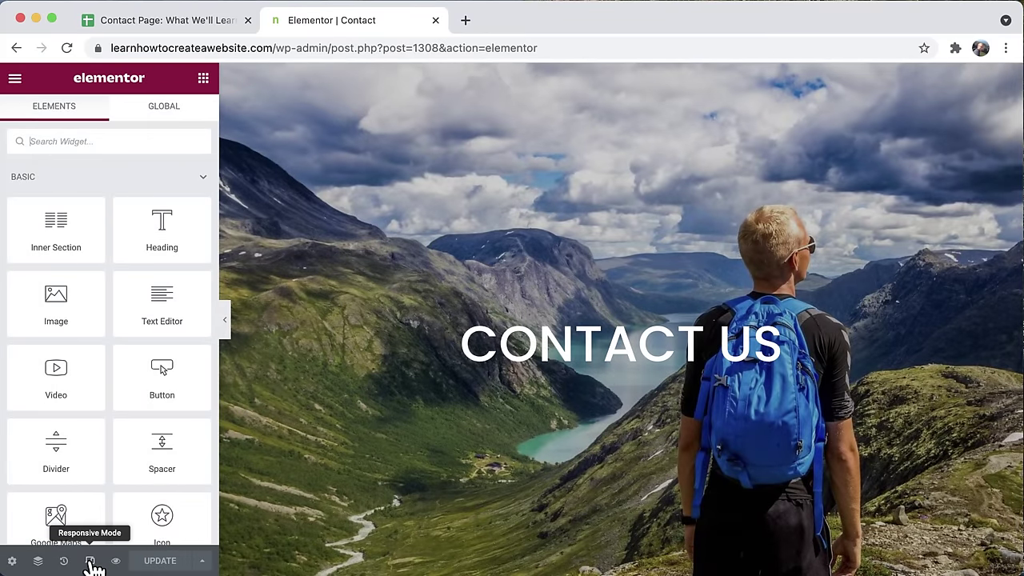
click(90, 562)
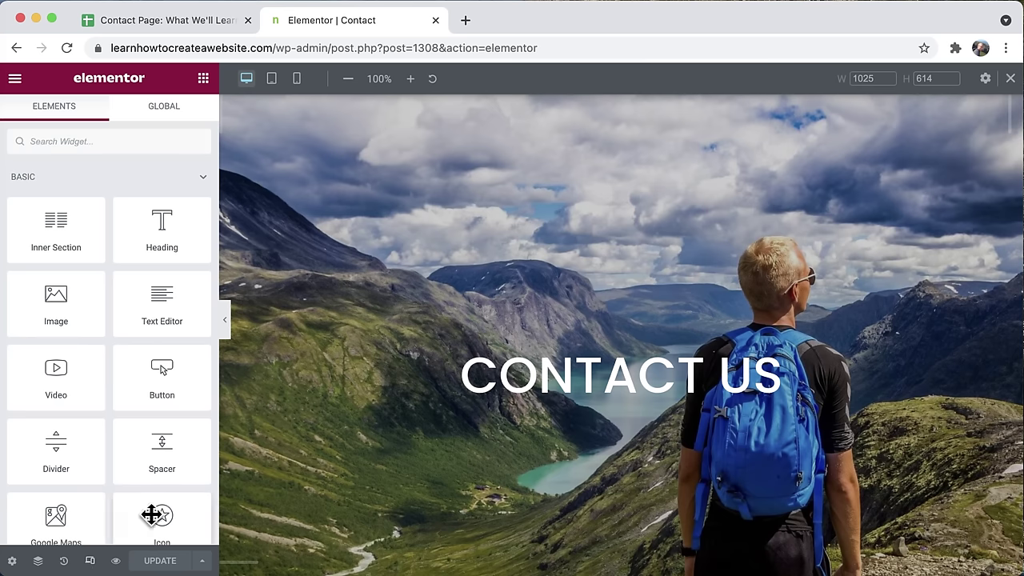
click(271, 78)
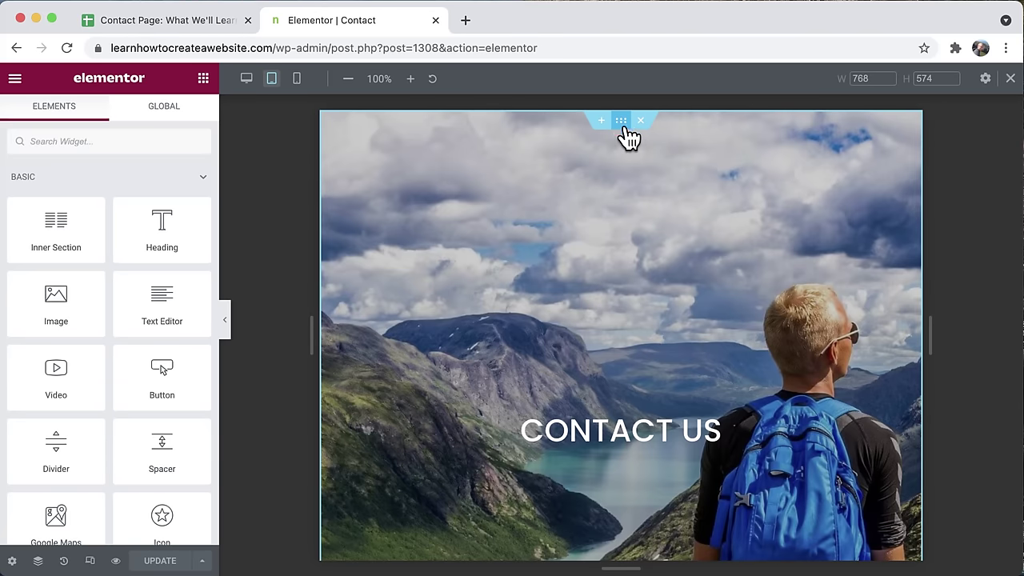
click(622, 122)
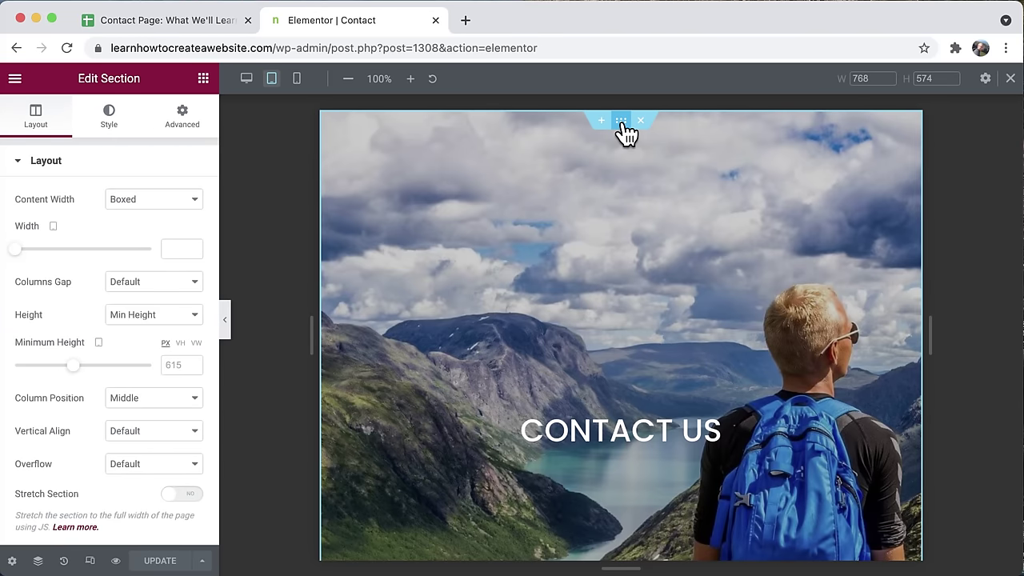
double_click(173, 364)
text(400)
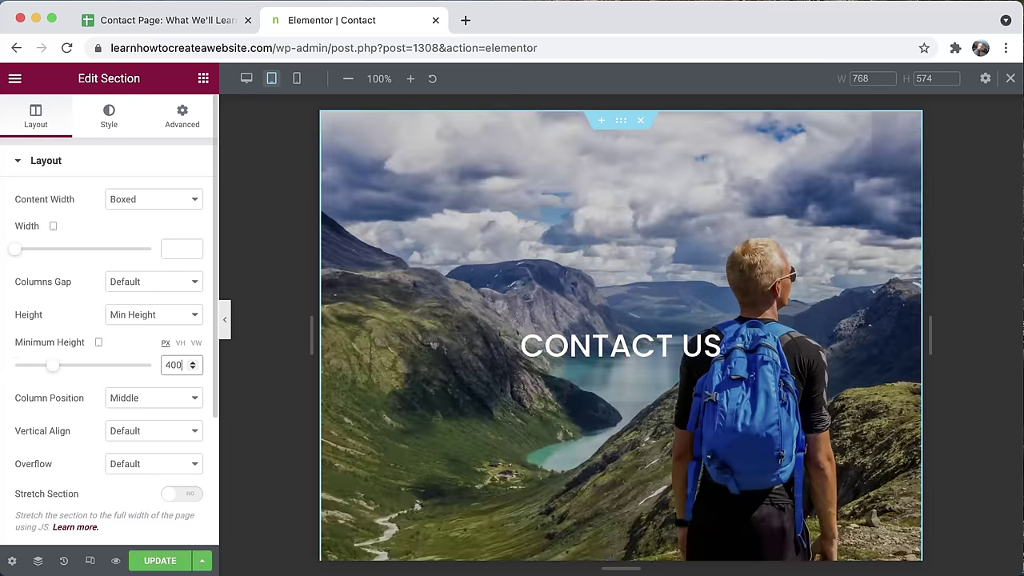
click(184, 120)
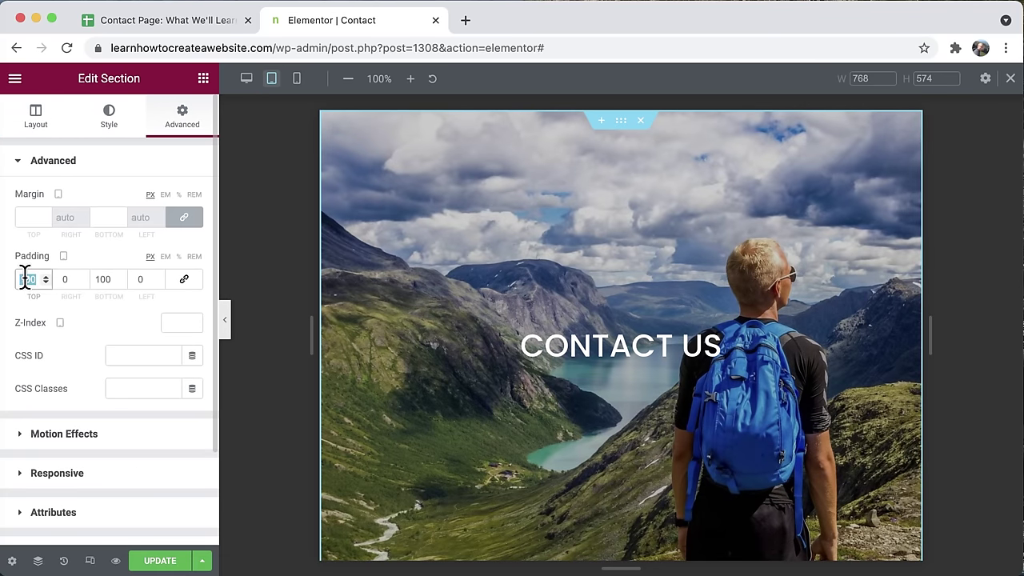
text(50)
key(Tab)
key(Tab)
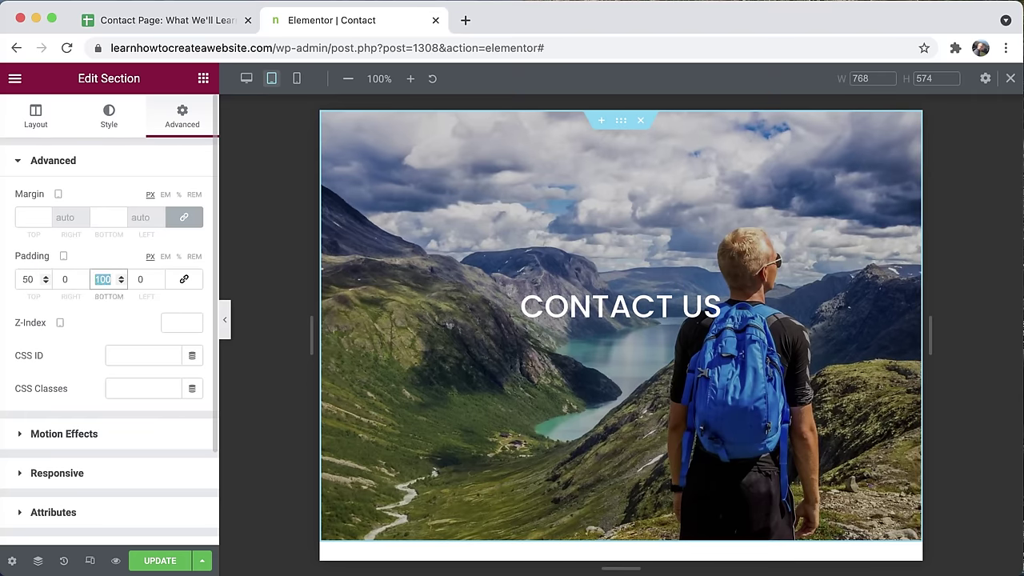
text(30)
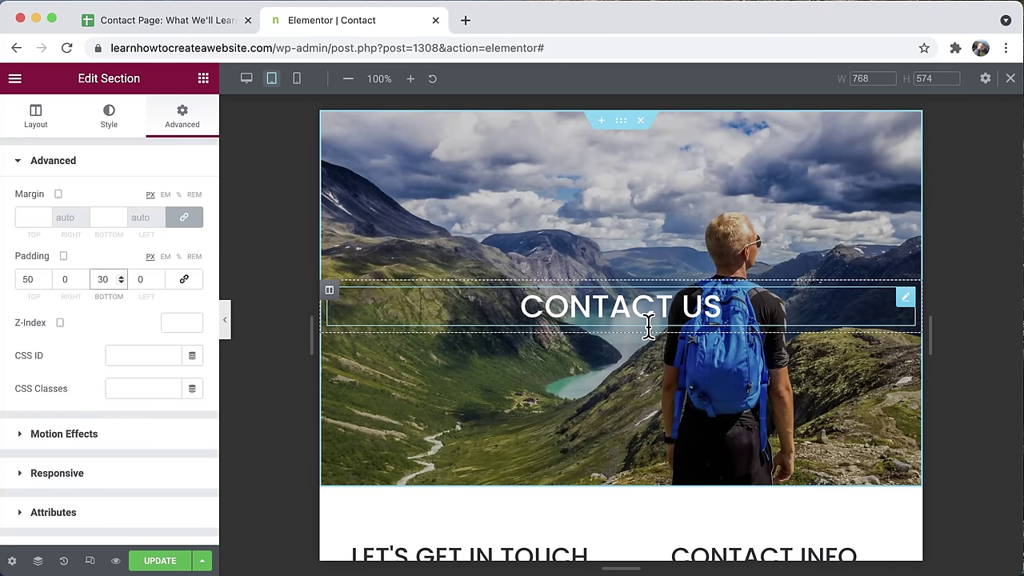
Set the CONTACT US heading's tablet font size to 60, then switch to mobile preview.
click(902, 306)
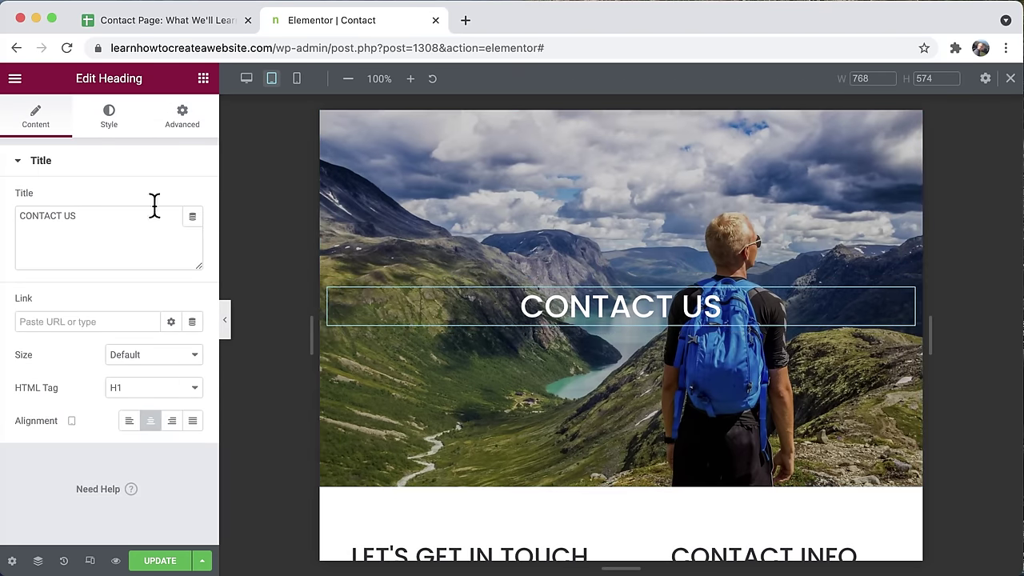
click(110, 119)
click(193, 234)
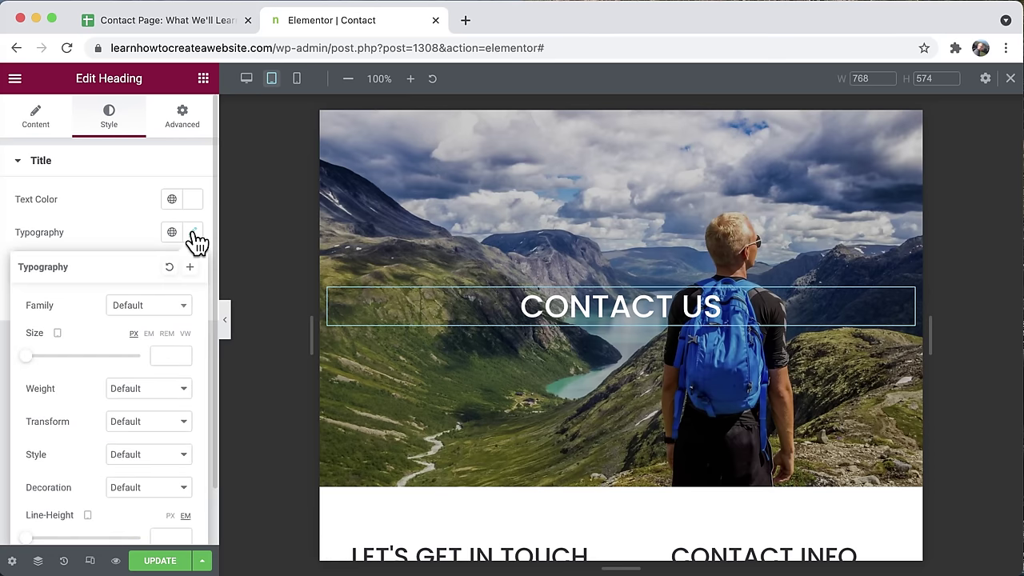
text(60)
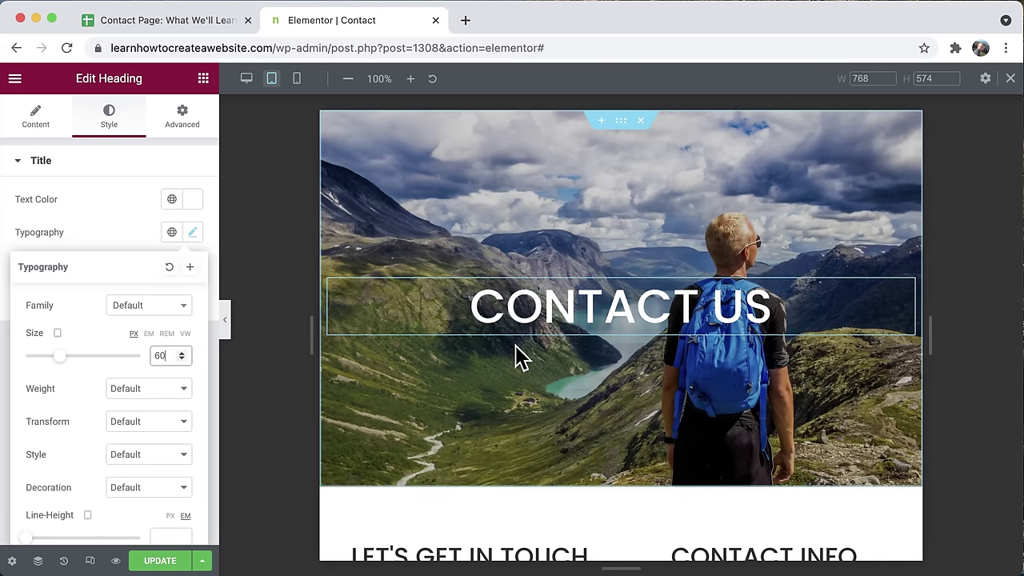
scroll(515, 346, down, 10)
scroll(515, 346, down, 5)
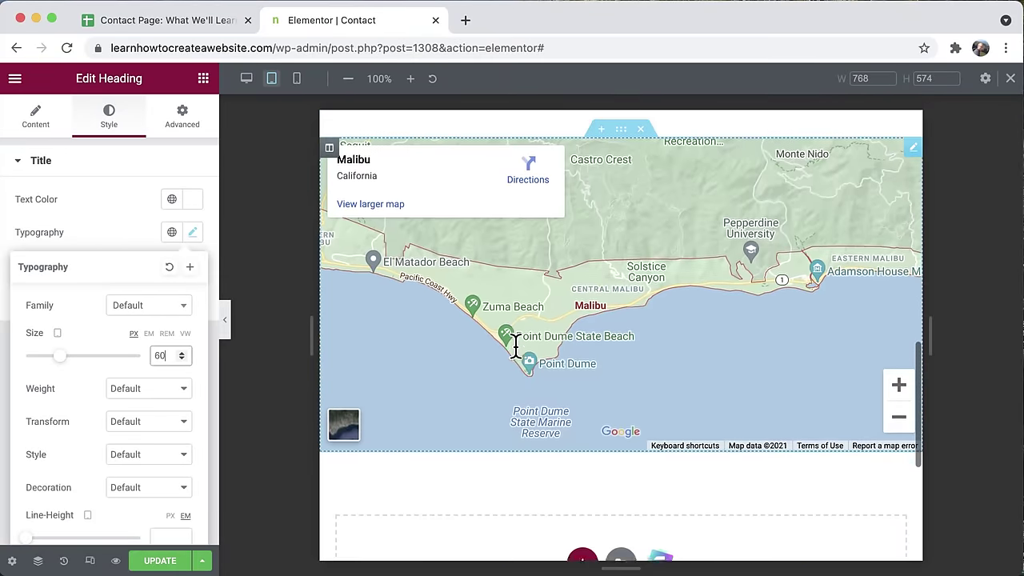
scroll(516, 346, up, 15)
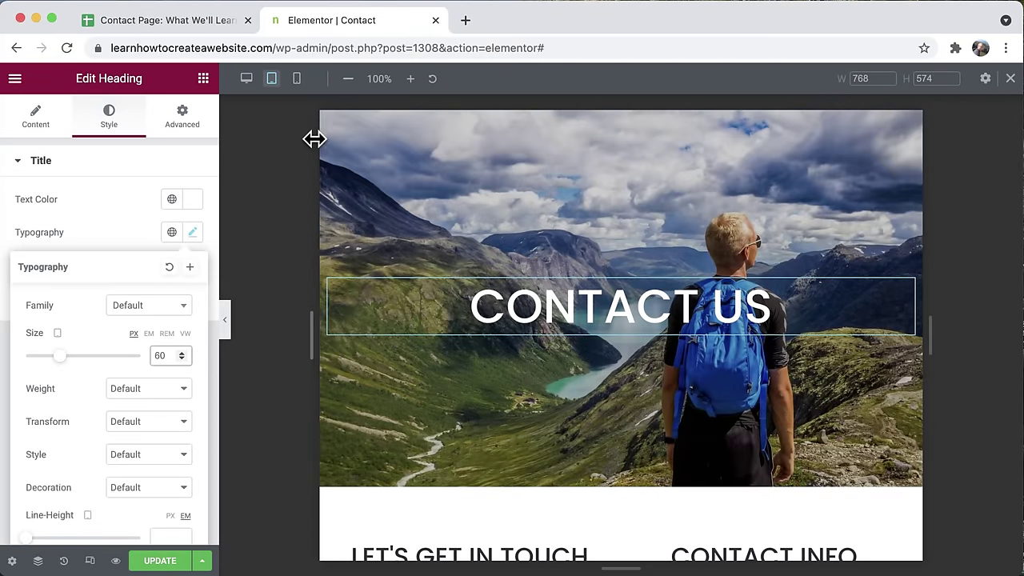
click(297, 79)
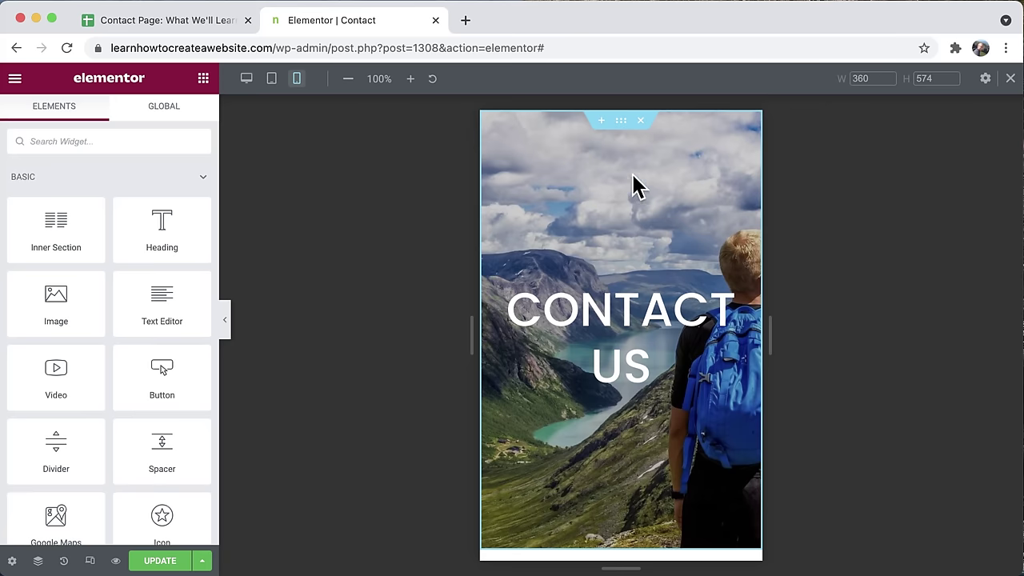
Give the mobile hero section a 350 px minimum height with 40 top and 24 bottom padding.
click(621, 121)
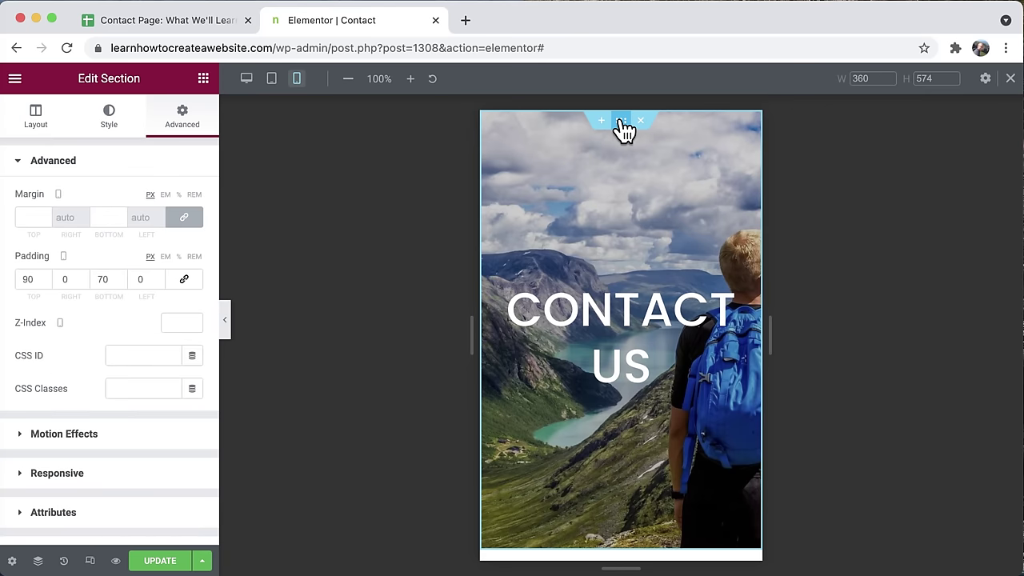
click(37, 116)
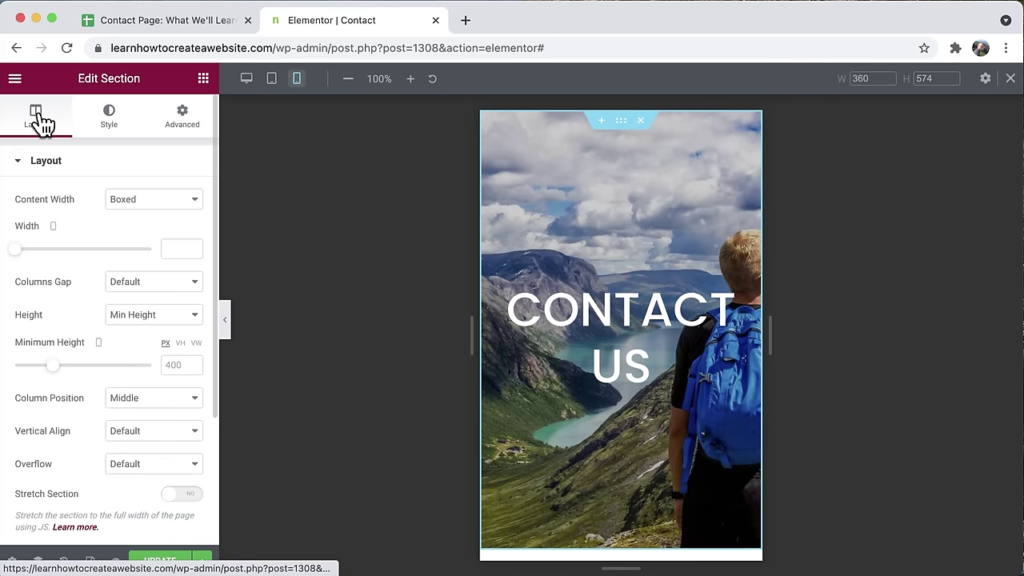
double_click(173, 364)
text(350)
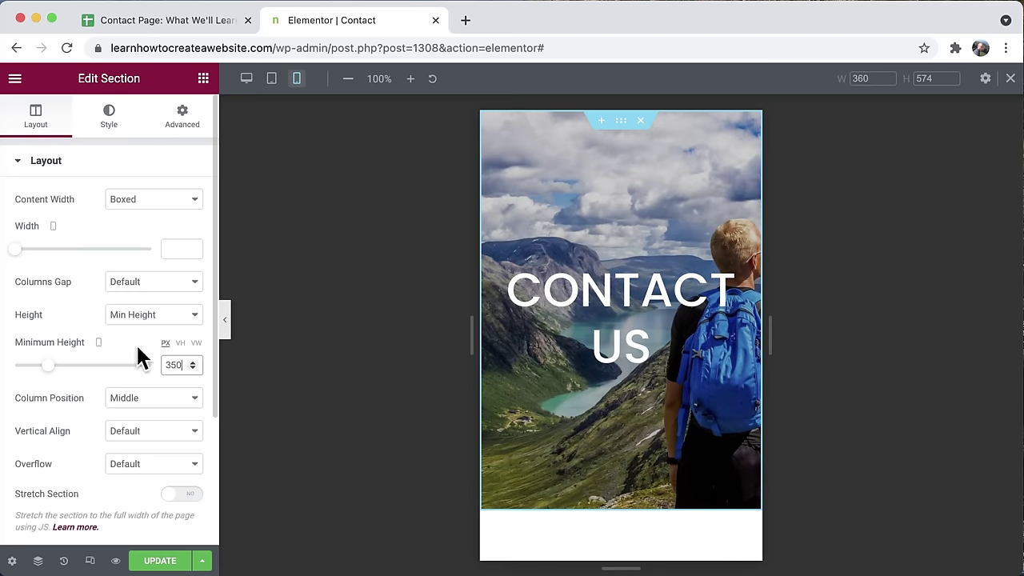
click(183, 129)
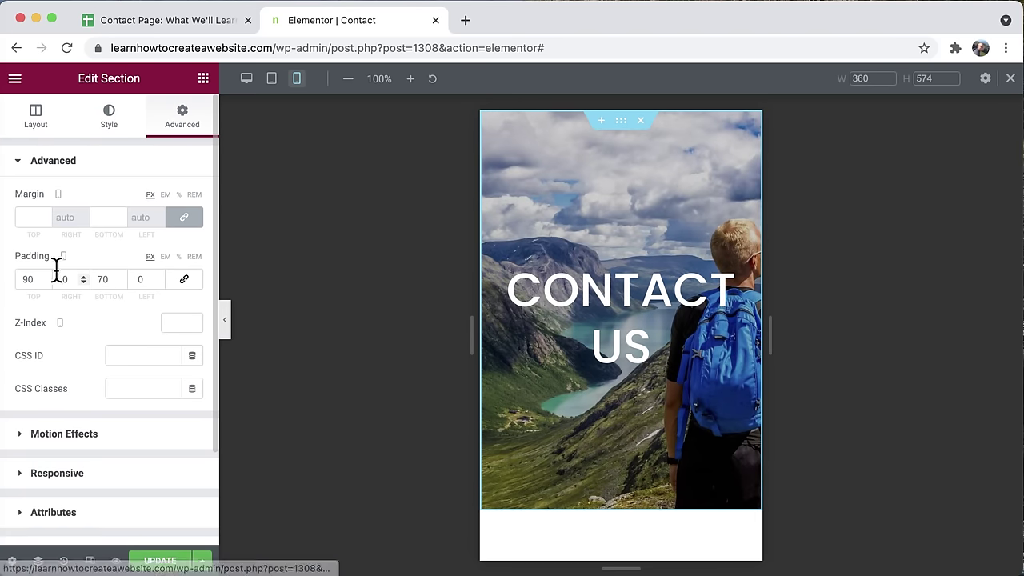
text(40)
key(Tab)
key(Tab)
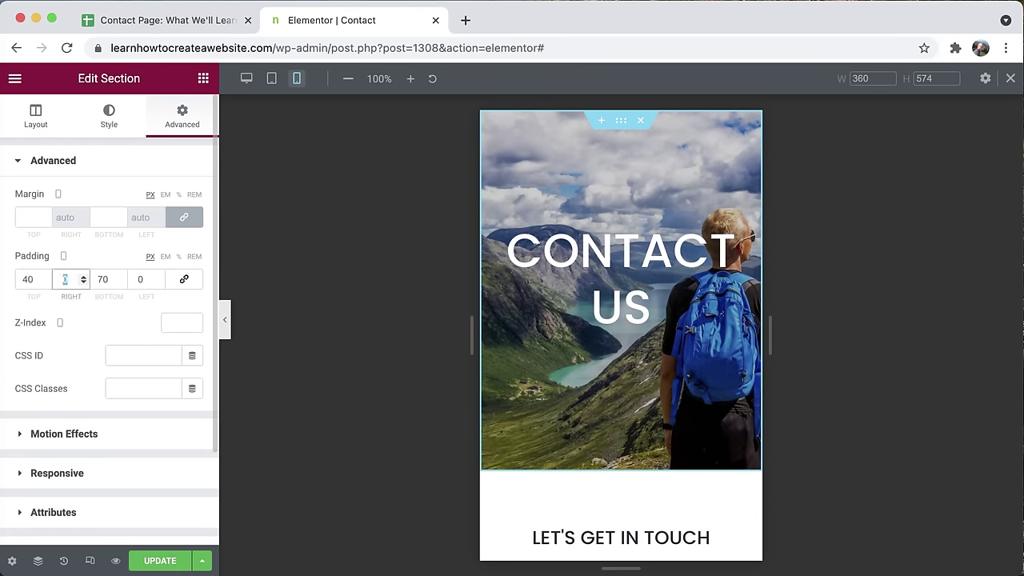
text(24)
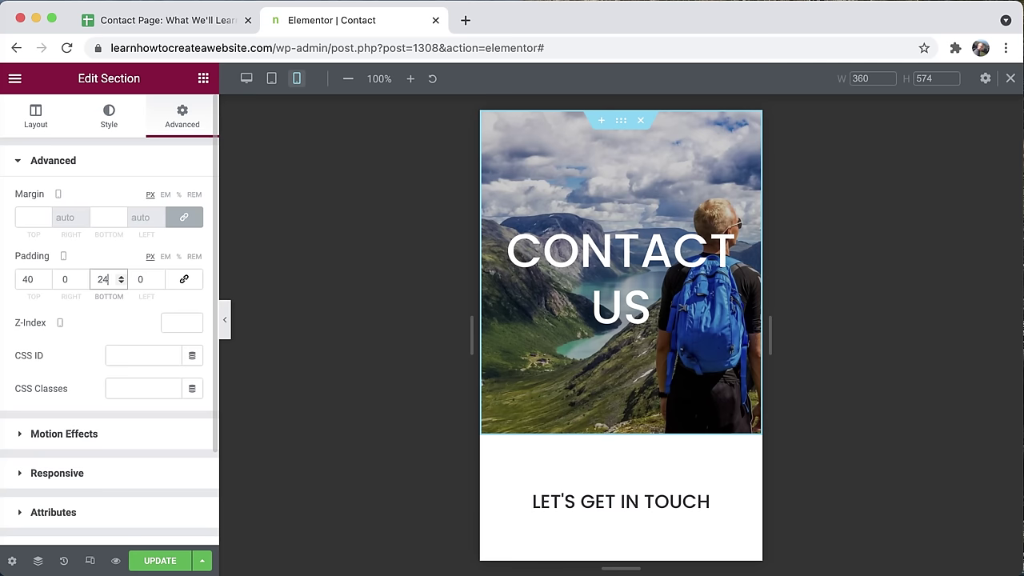
Set the CONTACT US heading's typography size to 36 and save the Contact page.
click(619, 272)
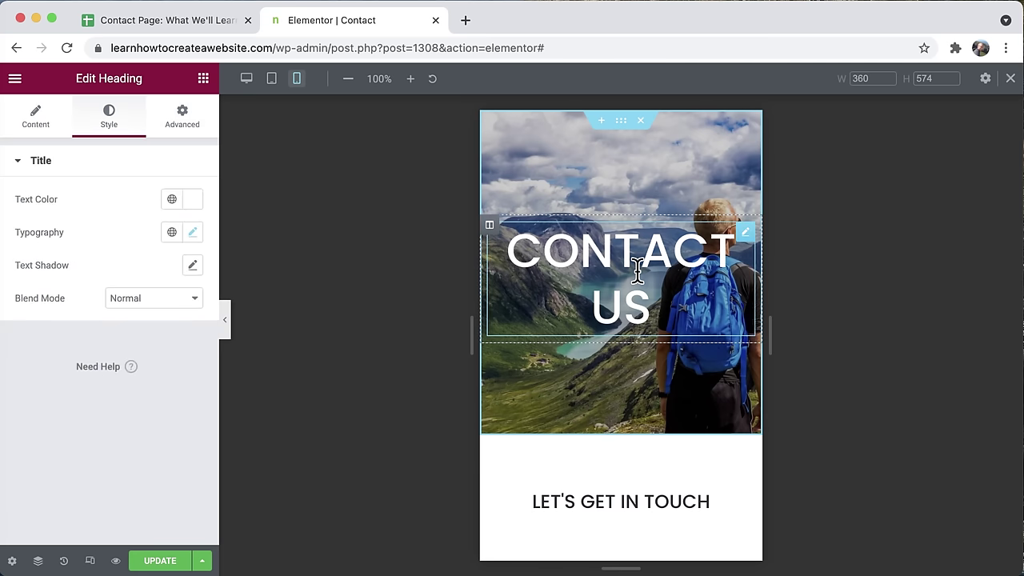
click(193, 236)
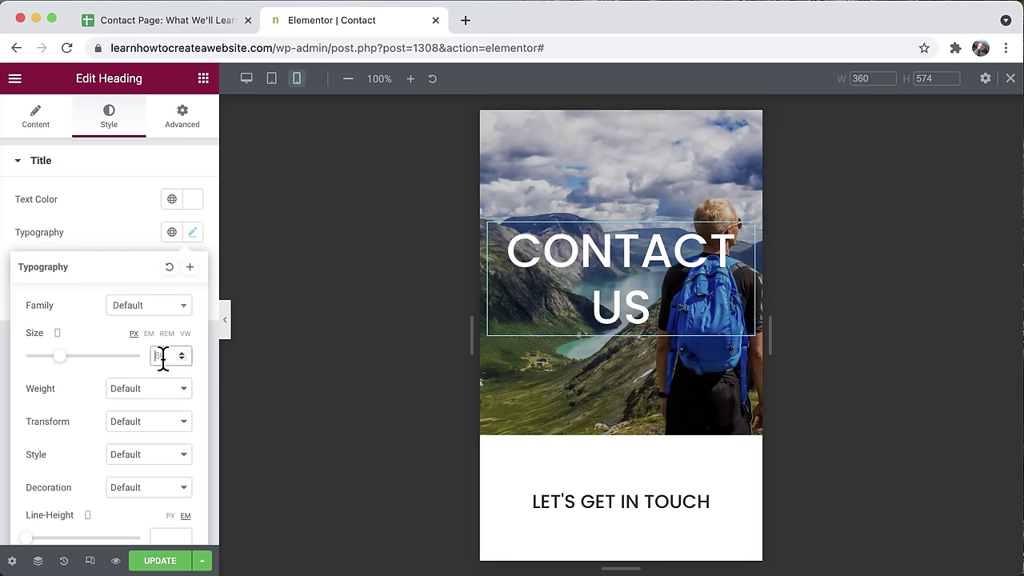
text(36)
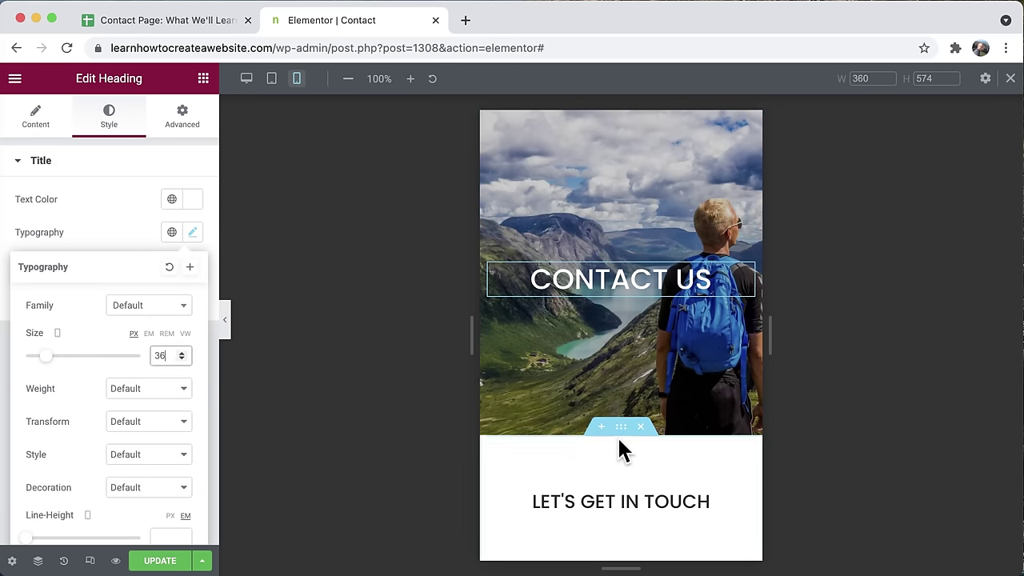
scroll(617, 435, down, 5)
scroll(618, 440, down, 15)
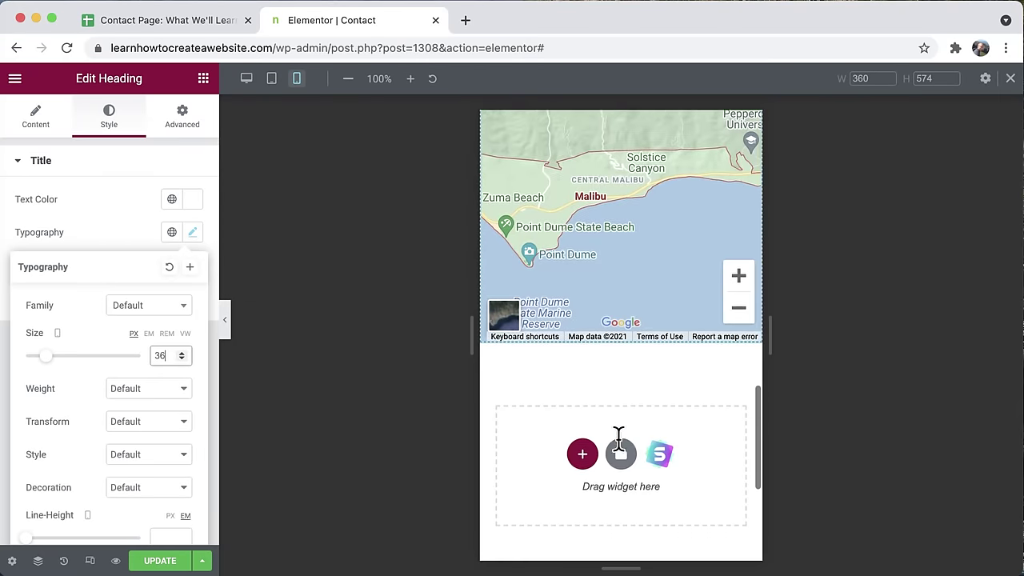
scroll(617, 436, up, 20)
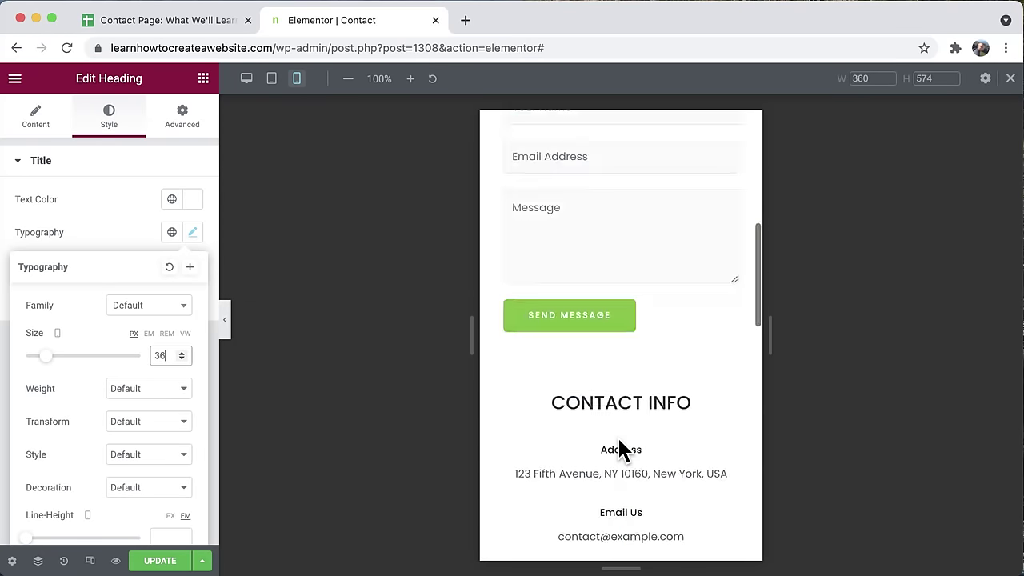
click(159, 560)
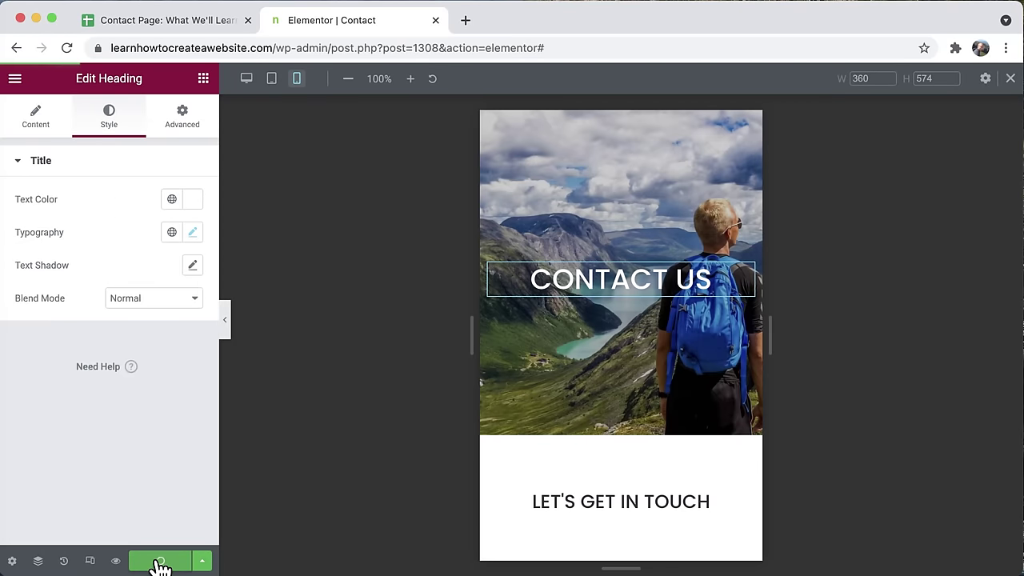
Tick Mobile Friendly Contact Page in the checklist sheet, then select the page path in the Contact tab's address.
click(181, 21)
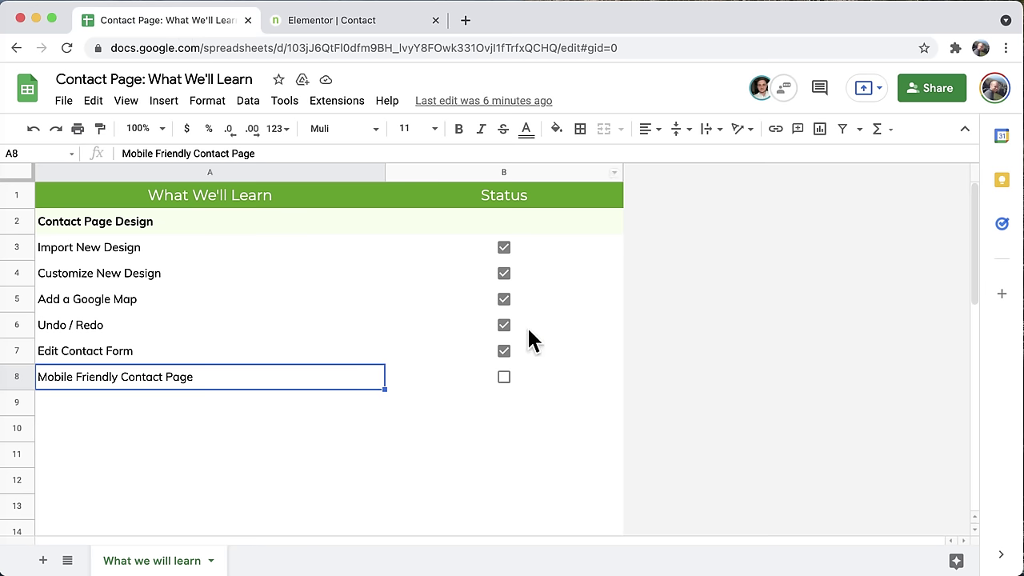
click(502, 377)
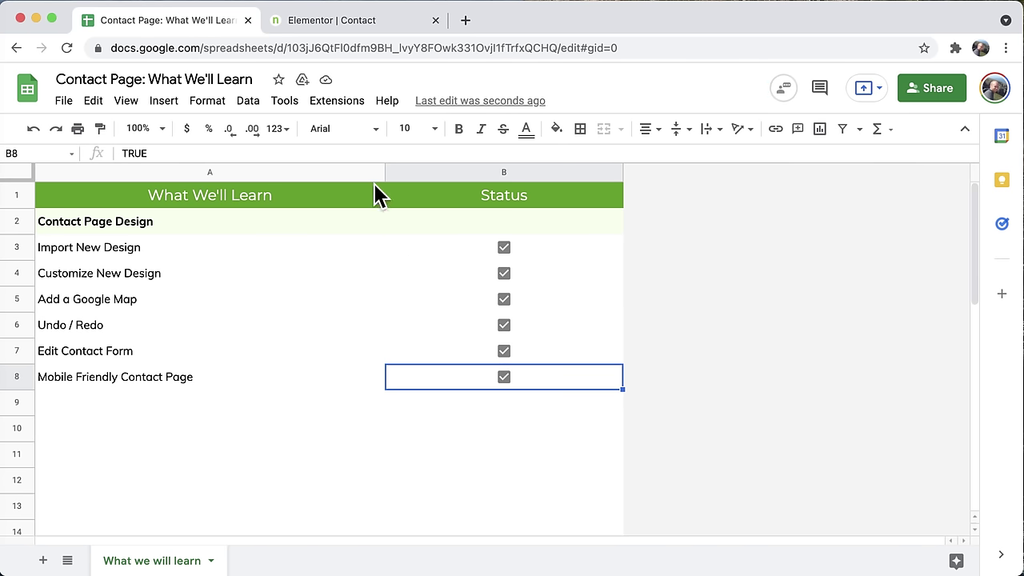
click(356, 24)
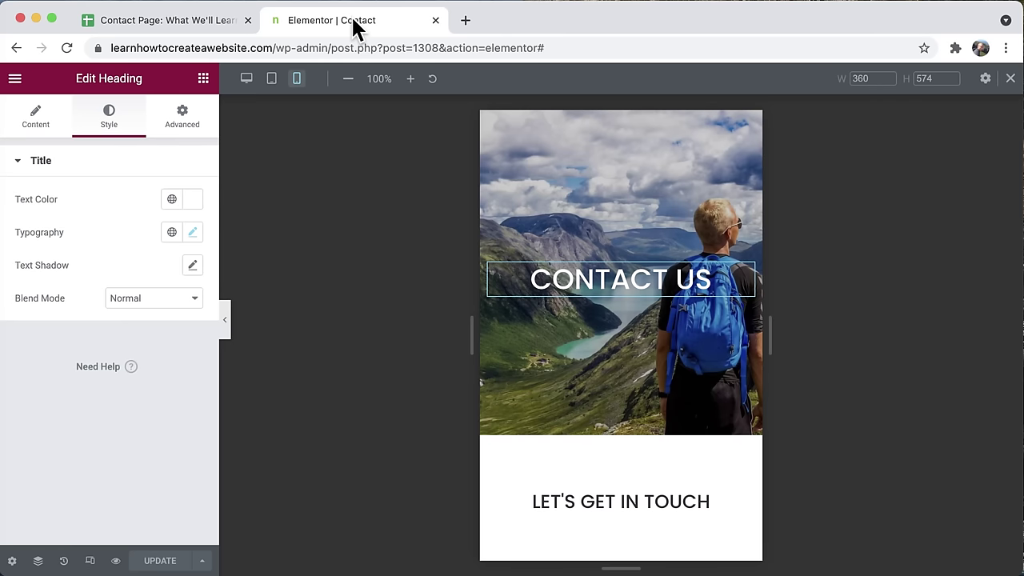
click(279, 48)
drag(312, 48, 605, 69)
Load the site homepage and go to its ABOUT page.
key(BackSpace)
key(Return)
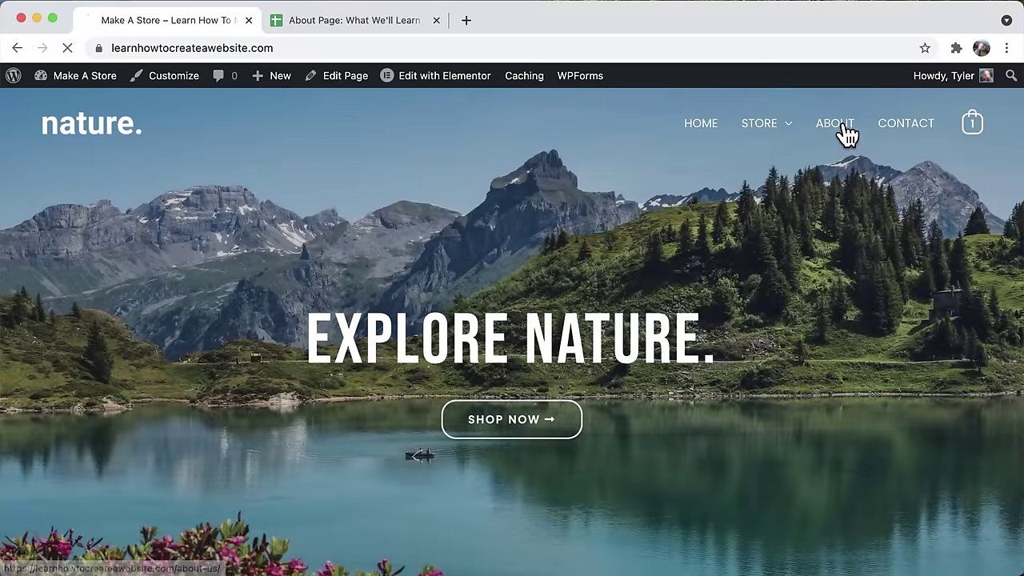
click(845, 132)
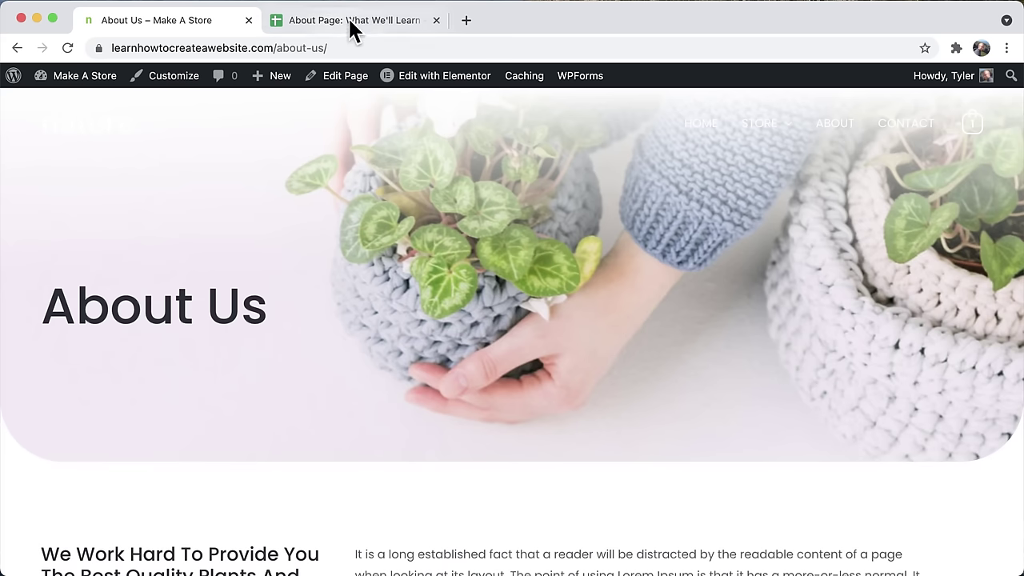
Review the About Page checklist's first task, Copy section from another page, then launch About Us in Elementor.
click(349, 20)
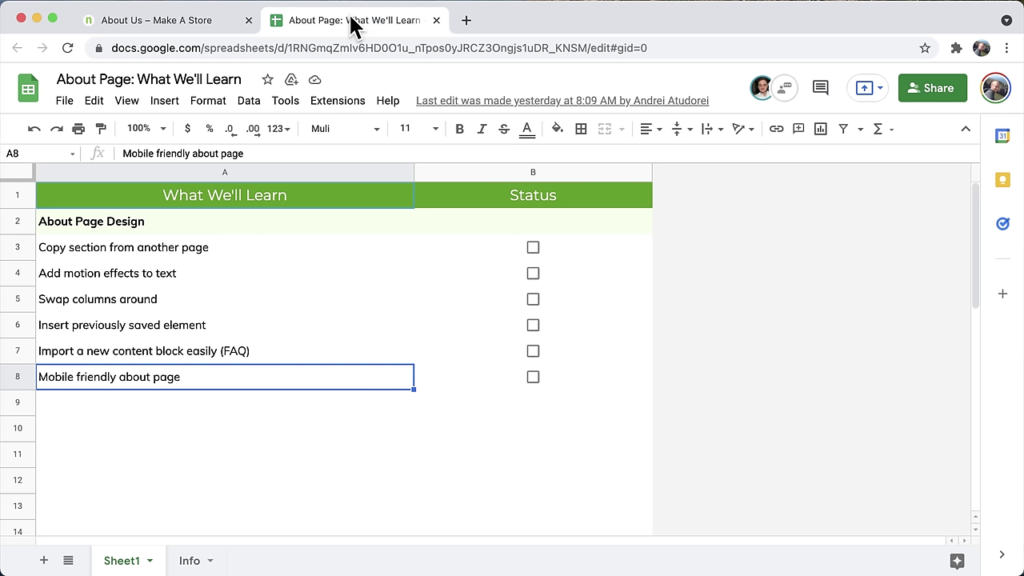
click(190, 254)
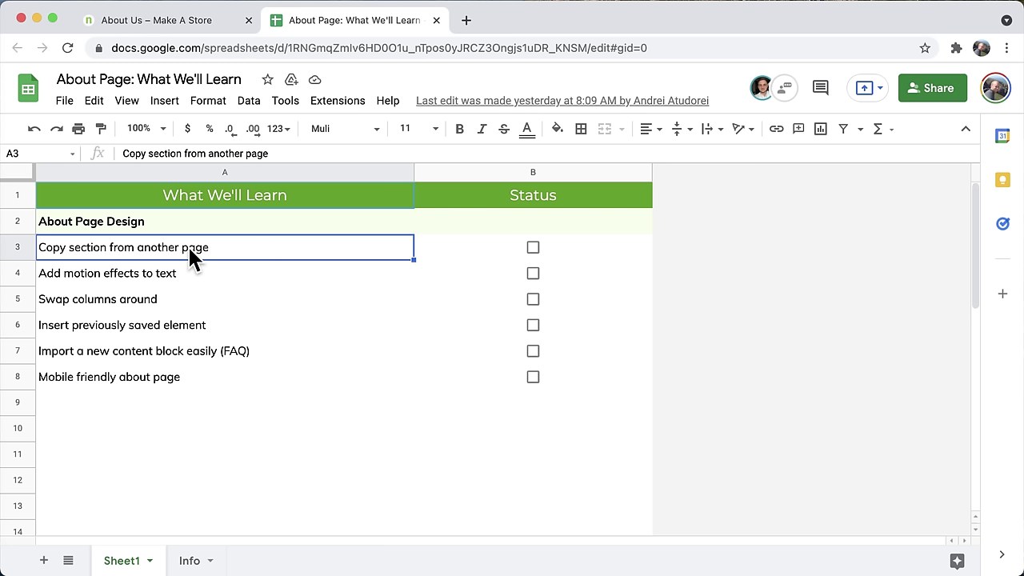
click(198, 21)
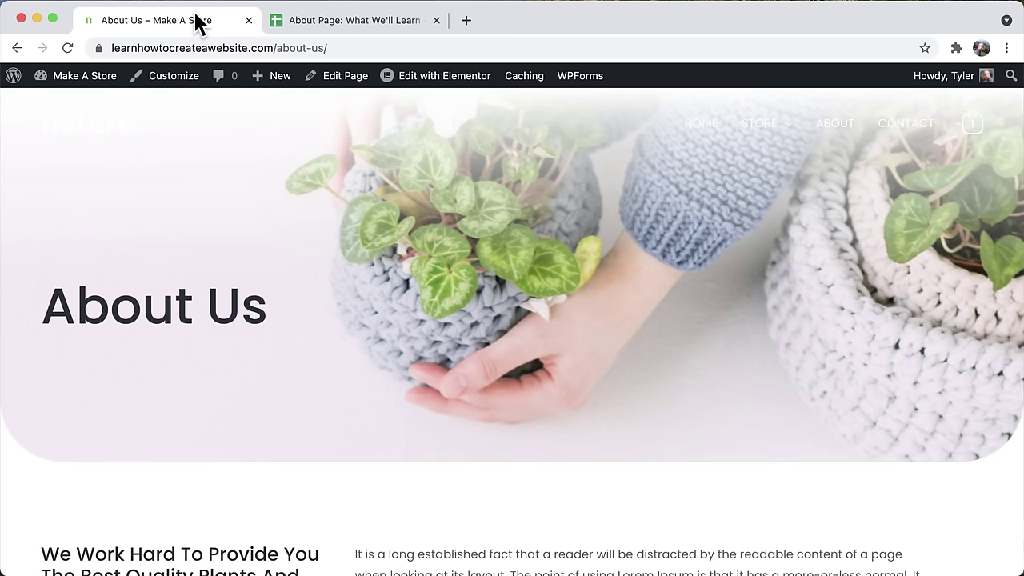
click(431, 86)
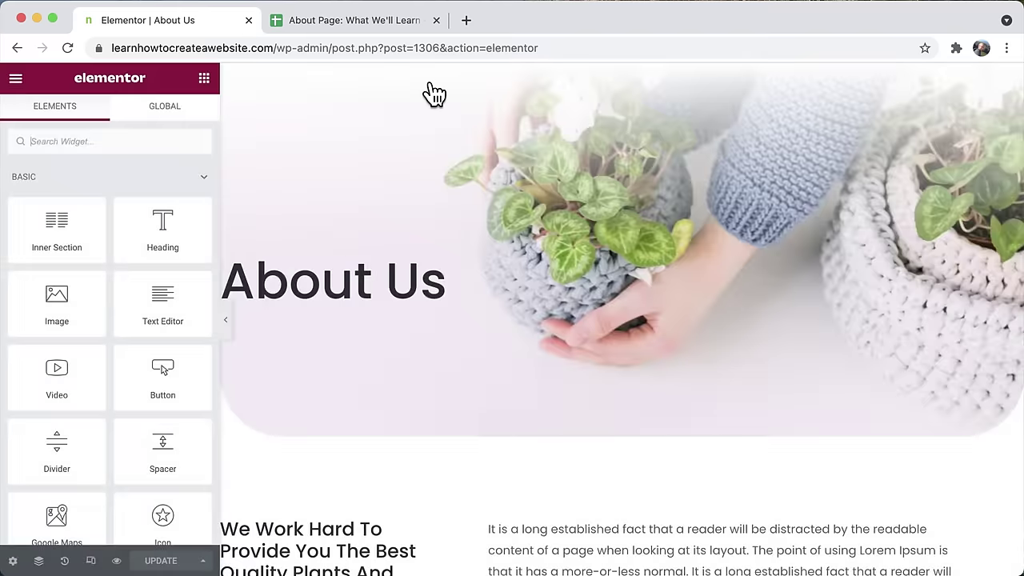
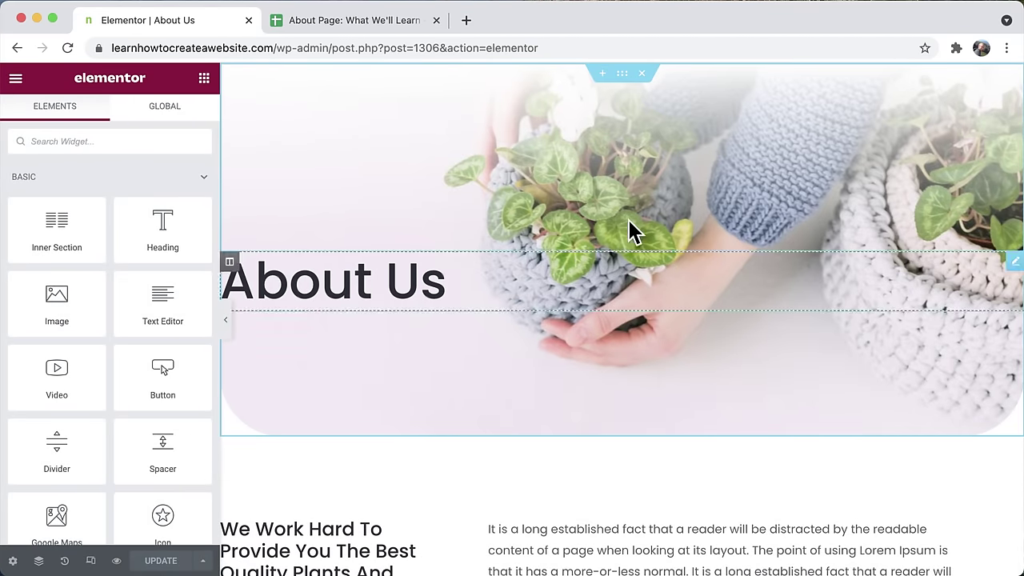
Load the site's /contact page in a new tab and open it in Elementor.
click(466, 31)
text(lear)
key(Right)
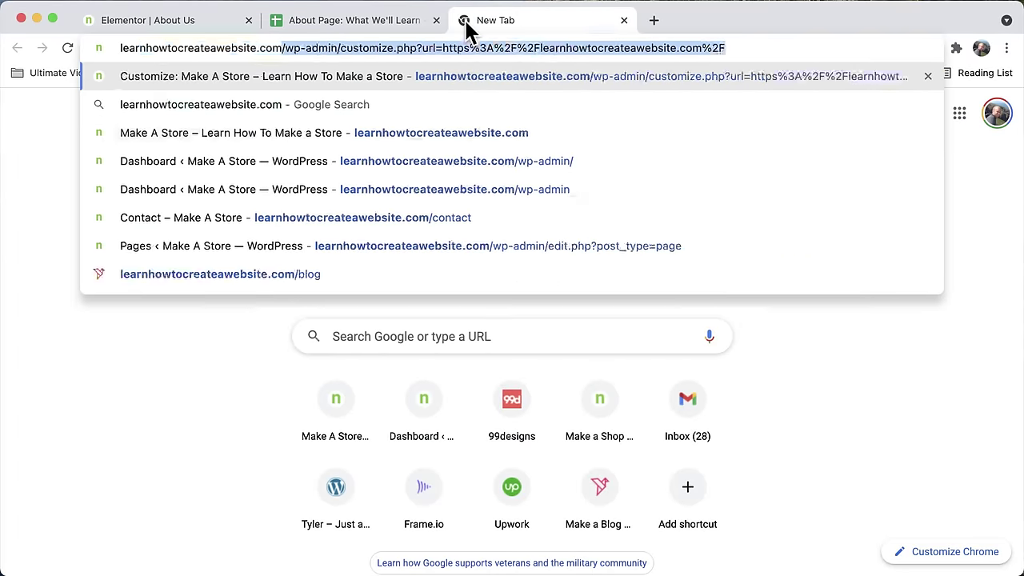
text(/contact)
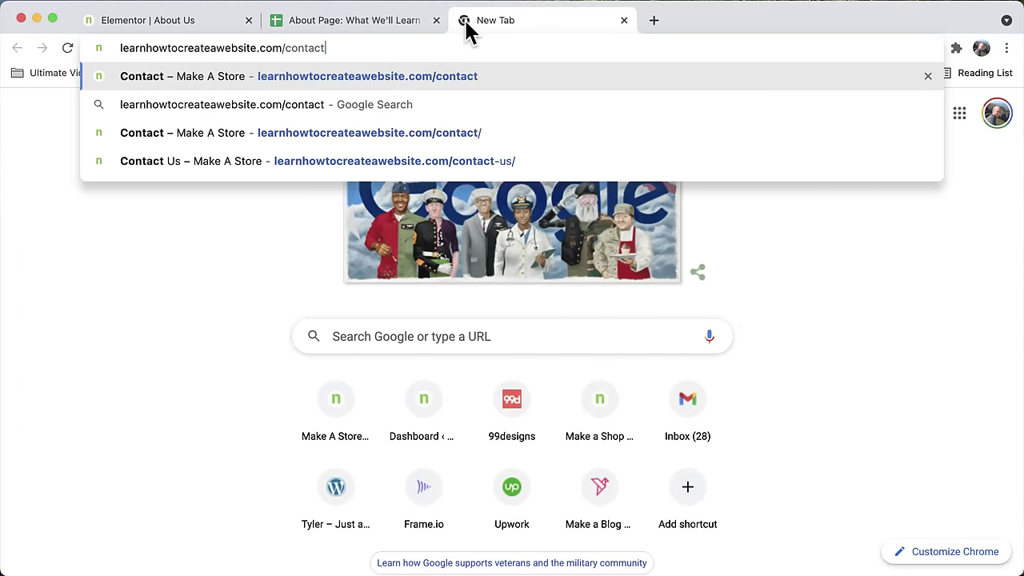
key(Return)
mouse_move(445, 92)
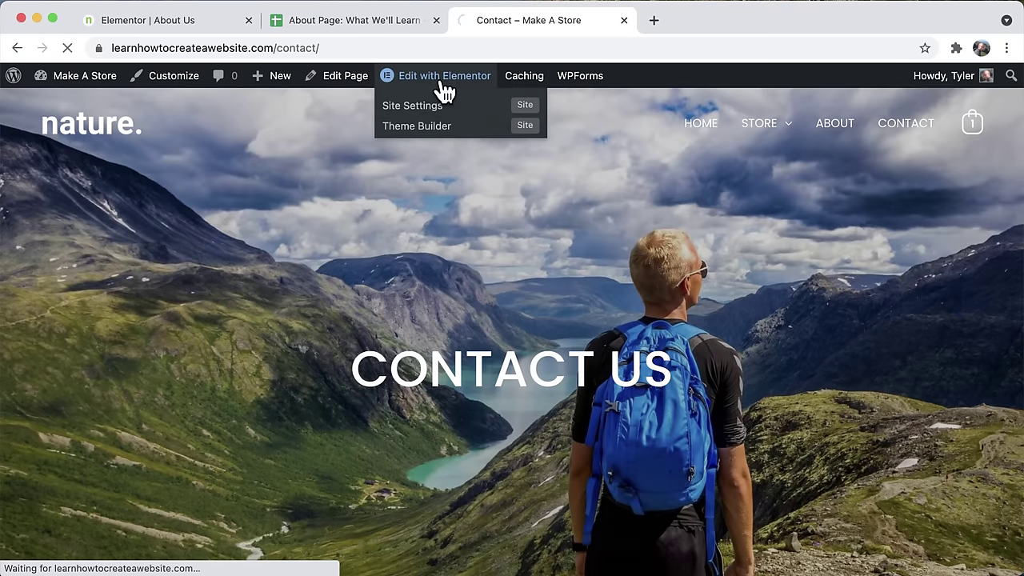
click(442, 76)
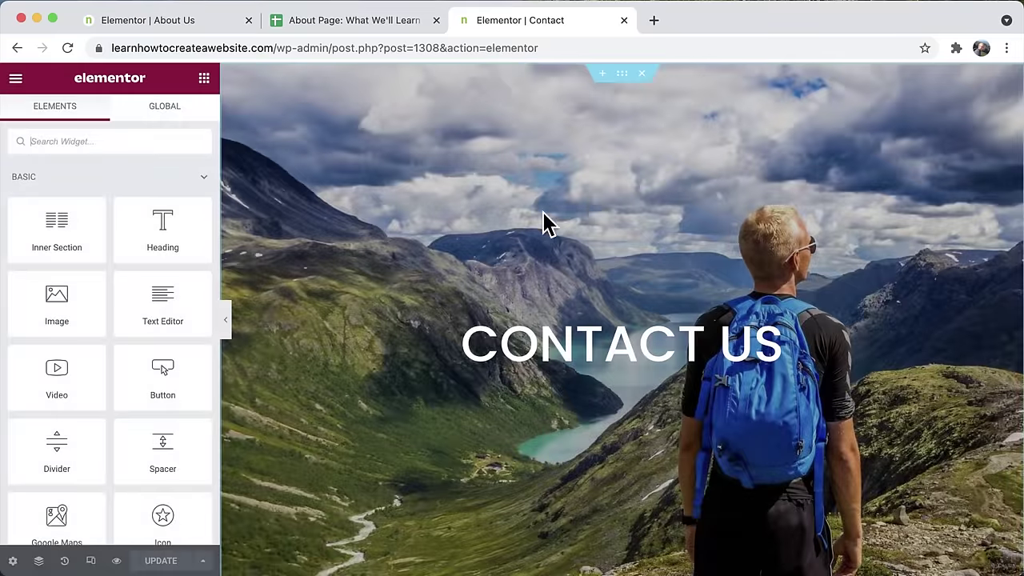
Copy the Contact page's CONTACT US hero section and return to the About Us editor.
right_click(626, 82)
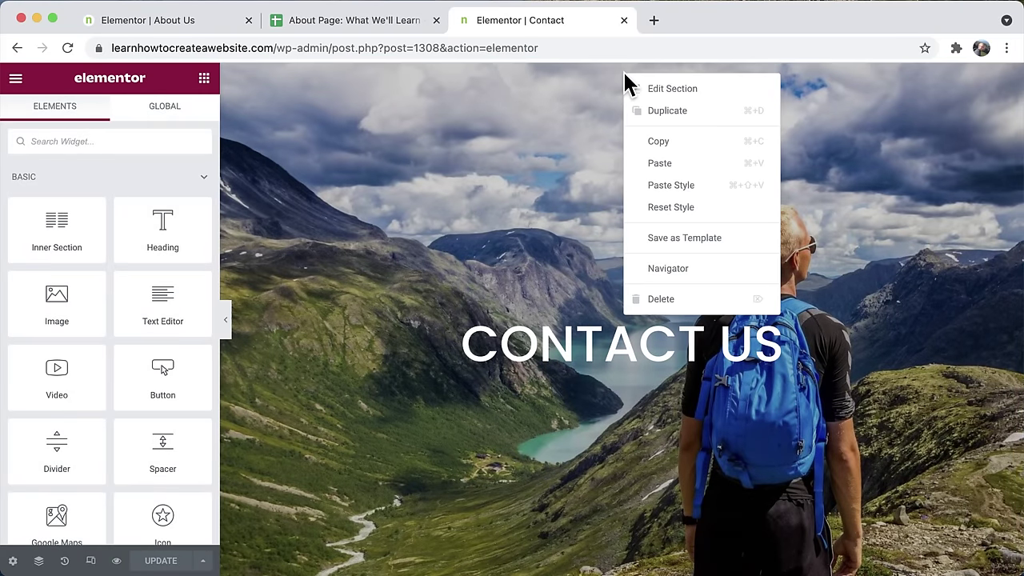
click(658, 141)
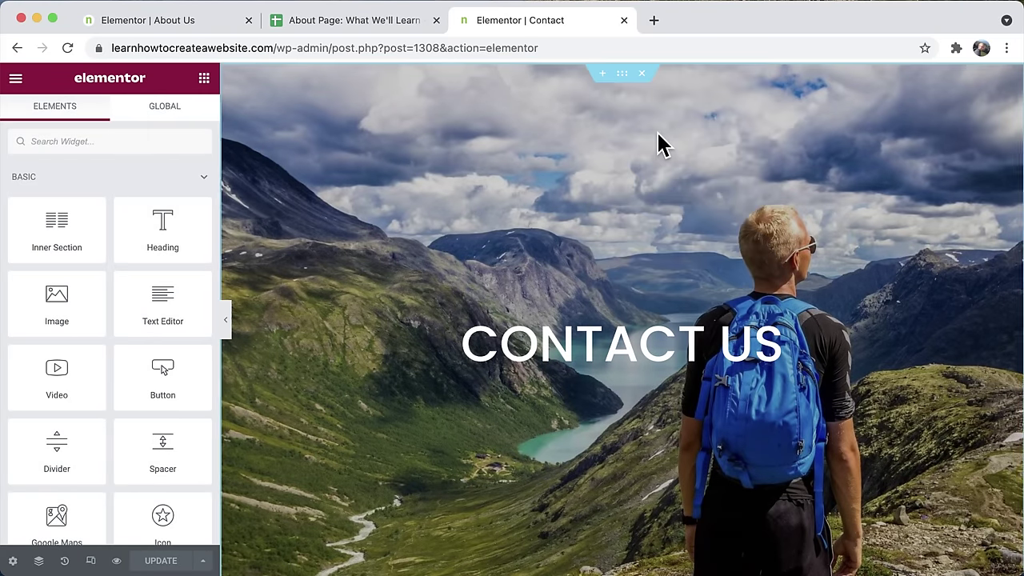
click(202, 29)
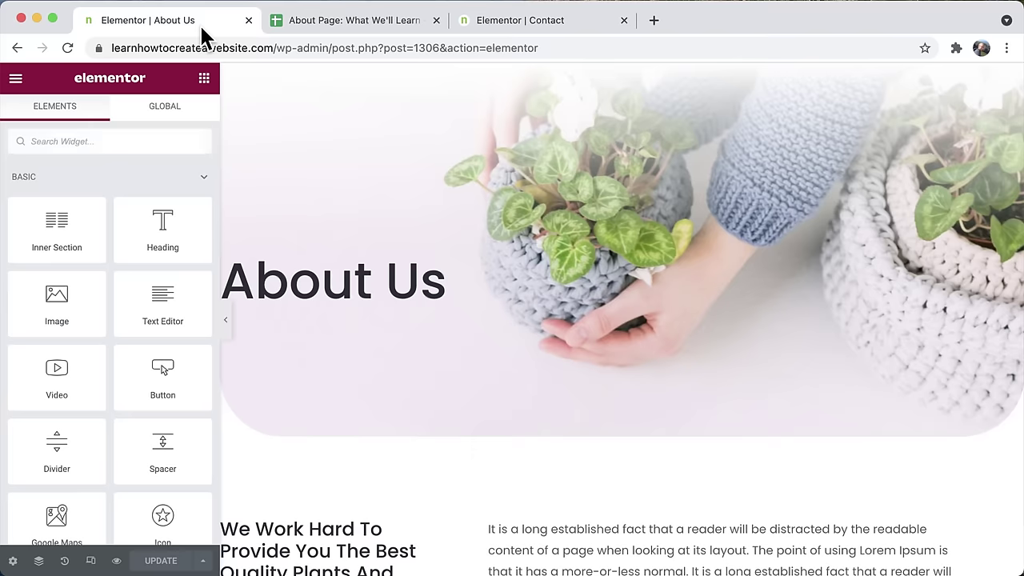
Paste the copied hero at the top of About Us and delete the old hero section.
scroll(576, 331, down, 20)
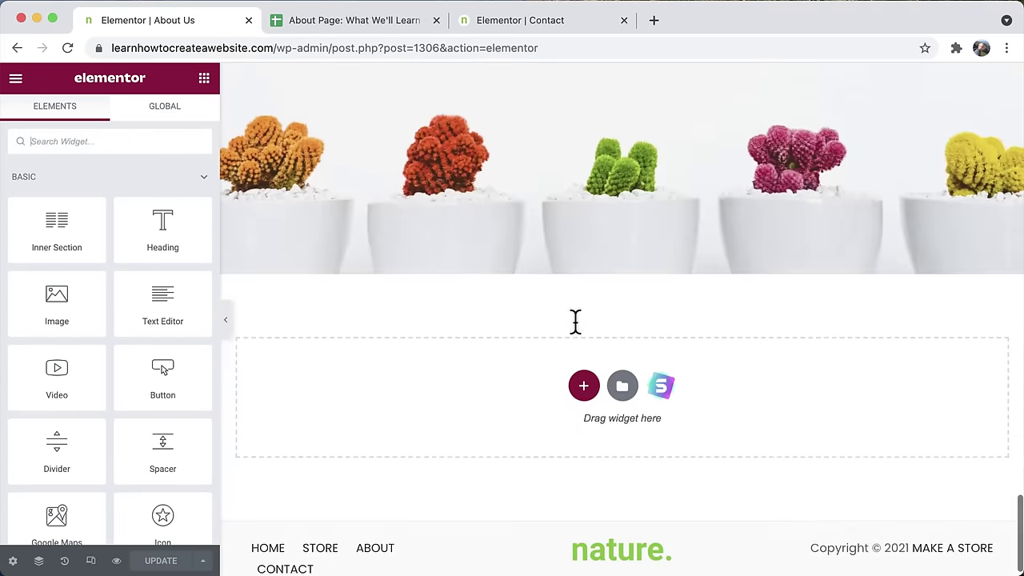
scroll(575, 324, down, 1)
right_click(477, 362)
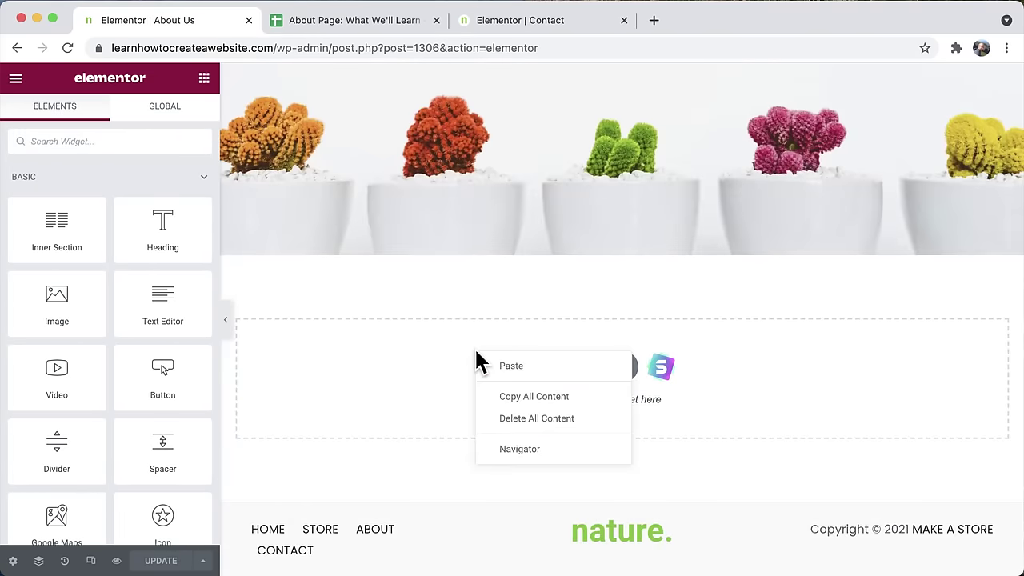
click(510, 366)
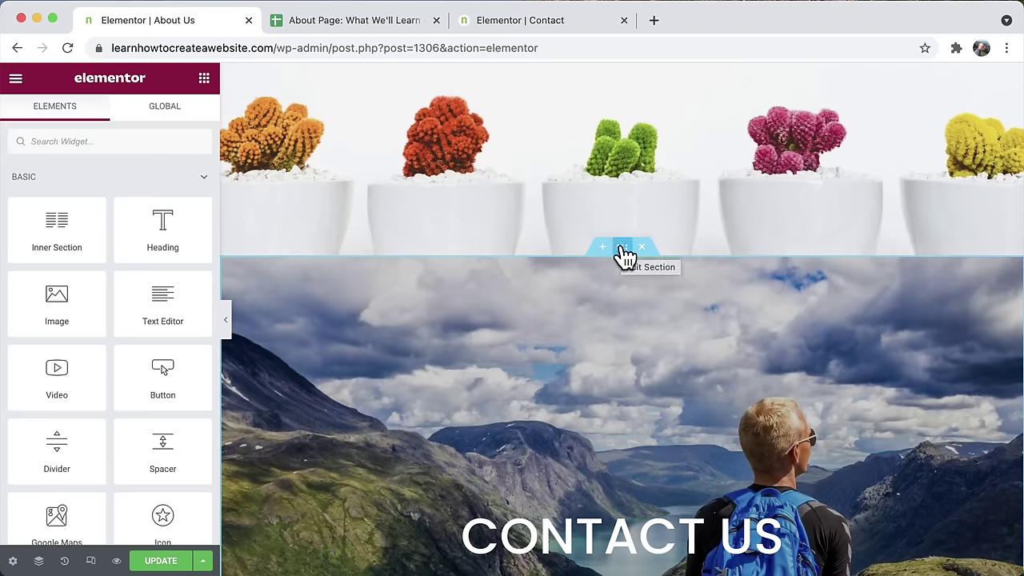
drag(622, 249, 533, 91)
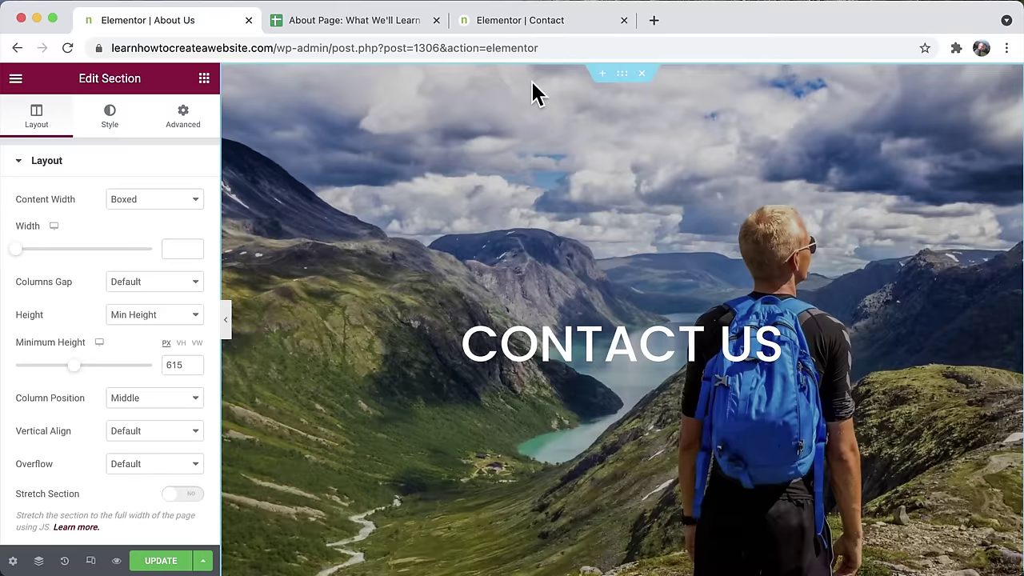
scroll(736, 326, down, 5)
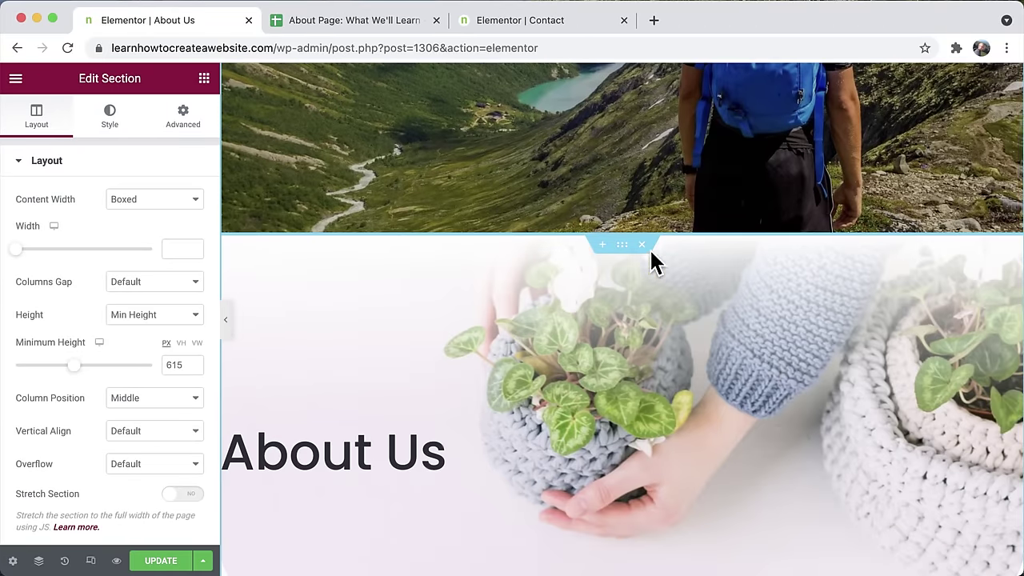
click(643, 245)
Change the hero heading from CONTACT US to ABOUT US and bring up the section's style options.
scroll(647, 253, up, 4)
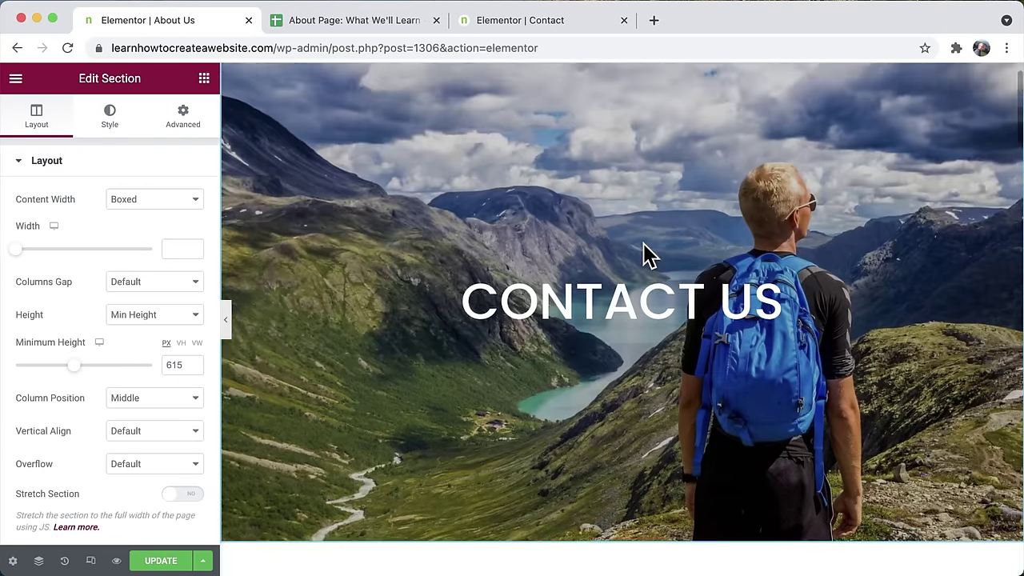
double_click(584, 300)
text(ABOUT)
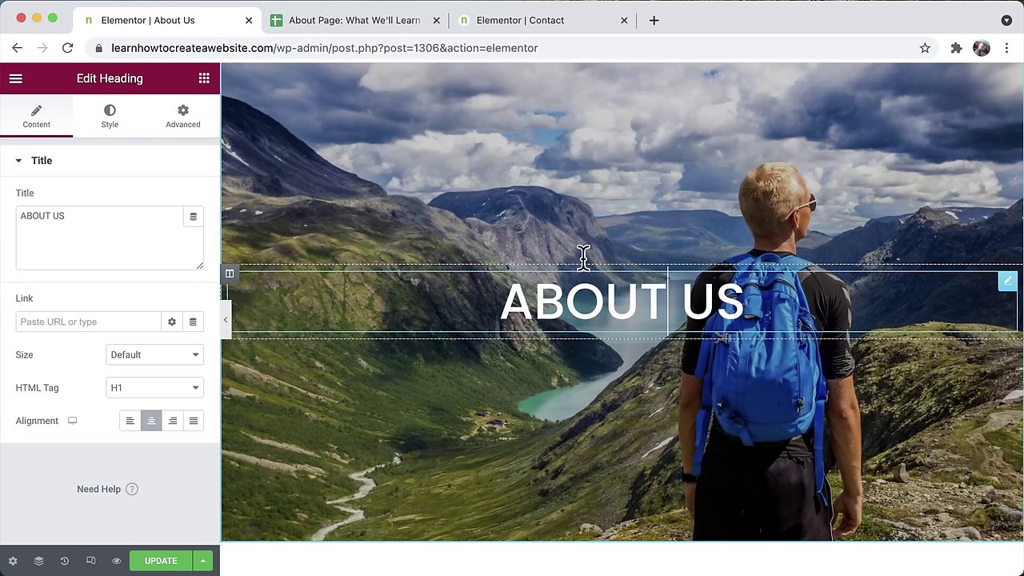
scroll(590, 160, up, 1)
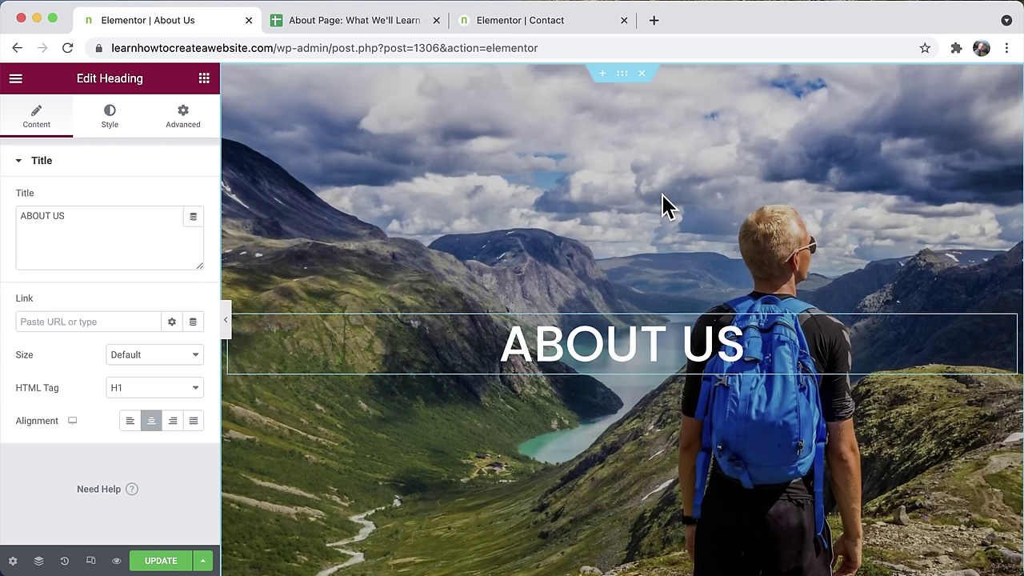
click(623, 80)
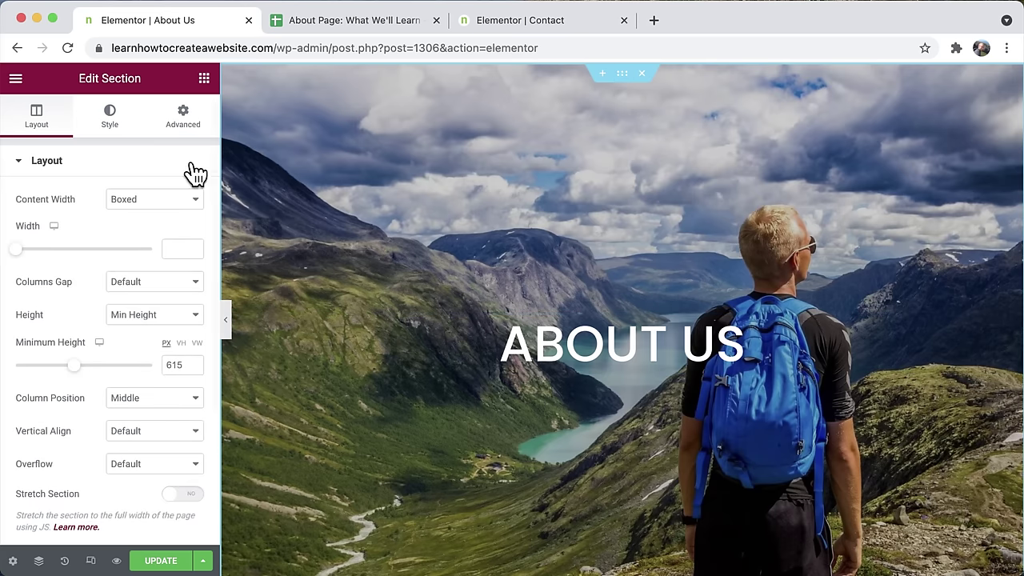
click(109, 128)
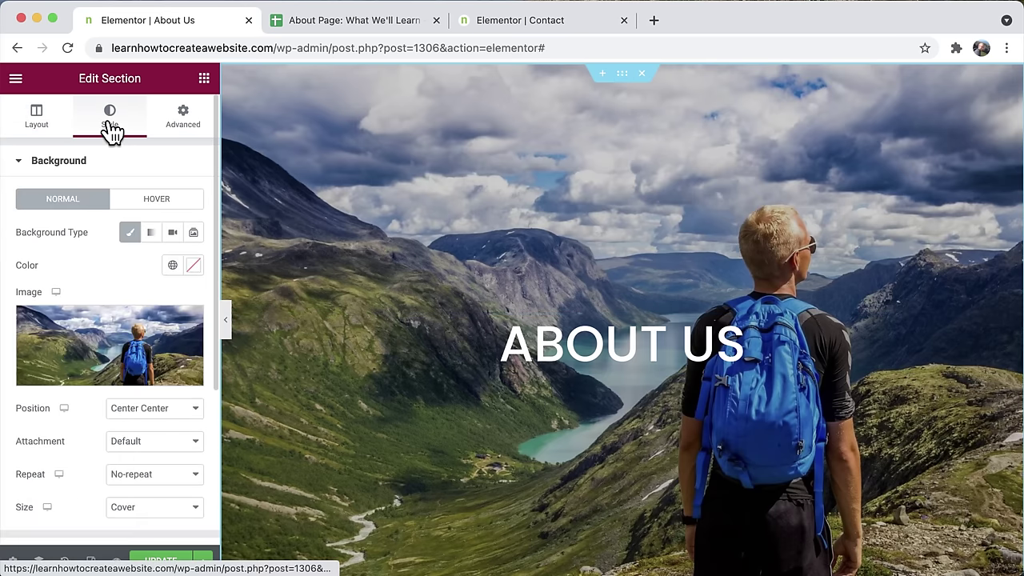
Upload about-header-hero.jpg and insert it as the ABOUT US hero's background image.
click(109, 332)
click(230, 142)
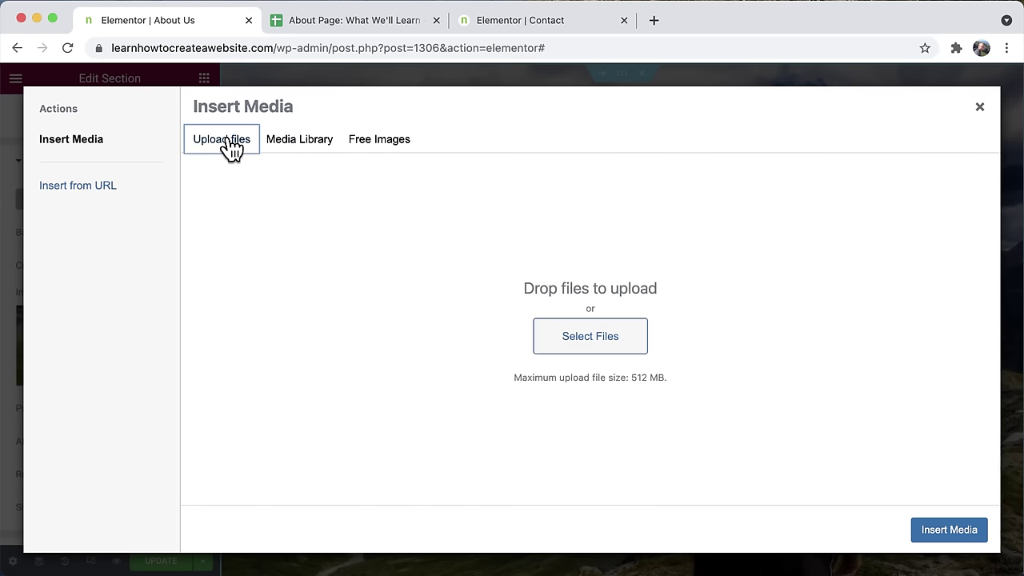
click(599, 340)
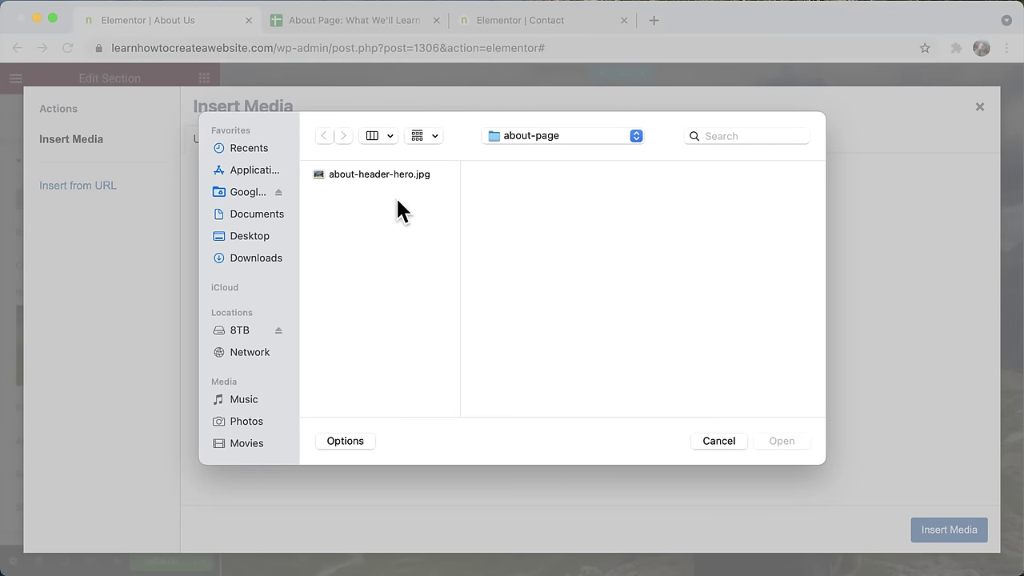
click(385, 175)
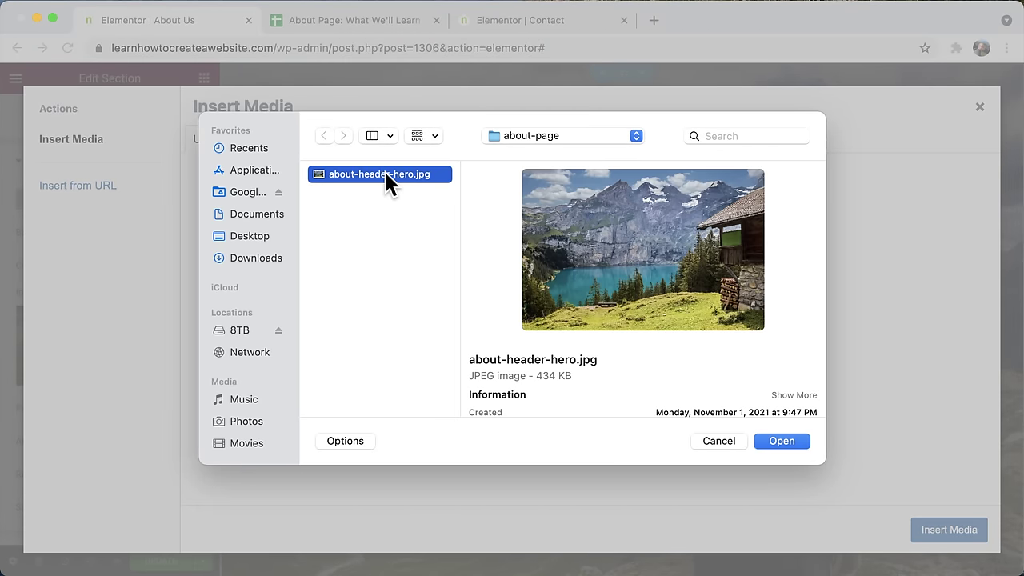
click(773, 440)
click(962, 537)
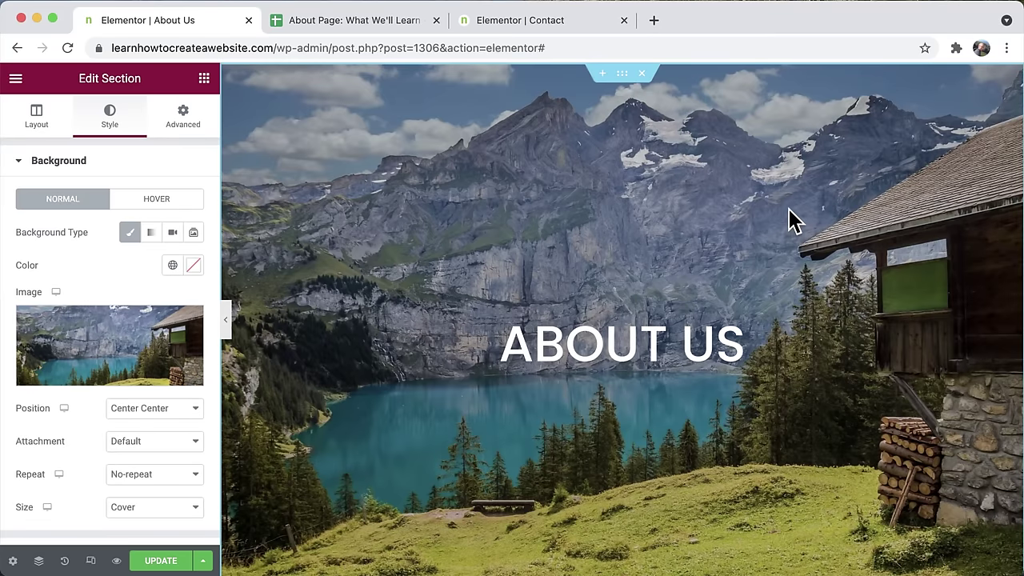
scroll(789, 219, down, 3)
scroll(789, 220, up, 3)
Tick 'Copy section from another page' in the checklist, then return to the About Us editor.
click(360, 24)
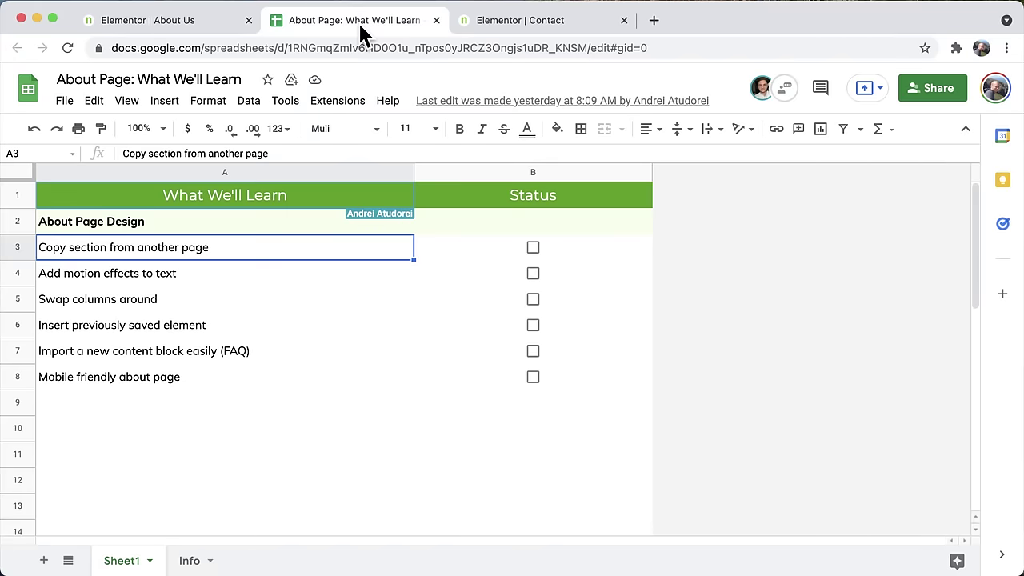
click(533, 248)
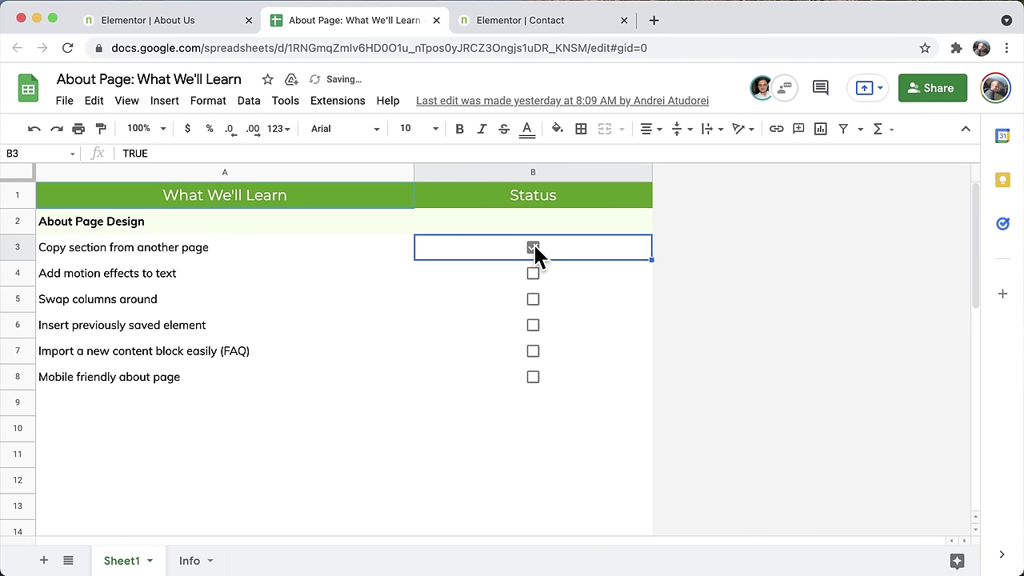
click(175, 276)
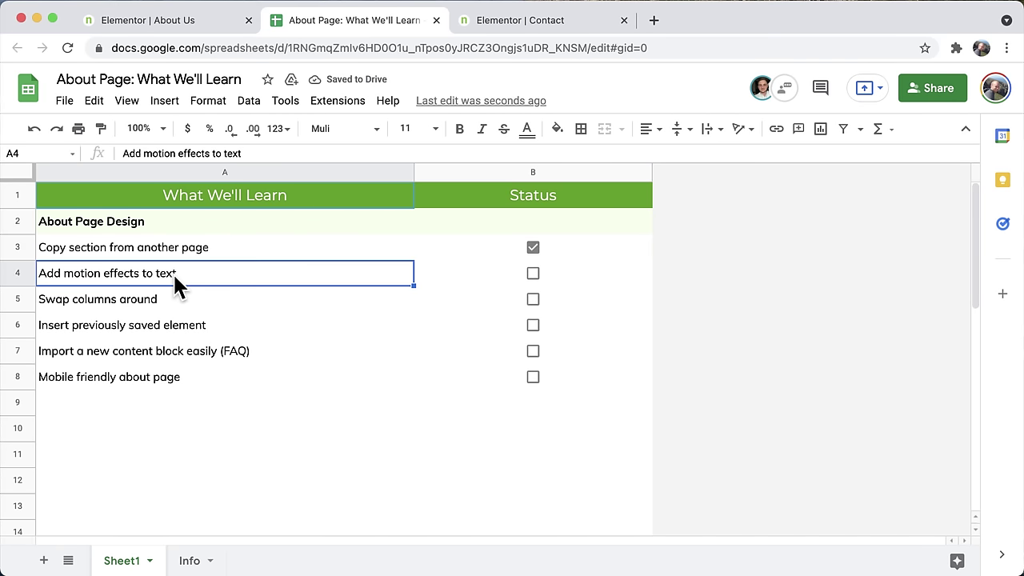
click(204, 24)
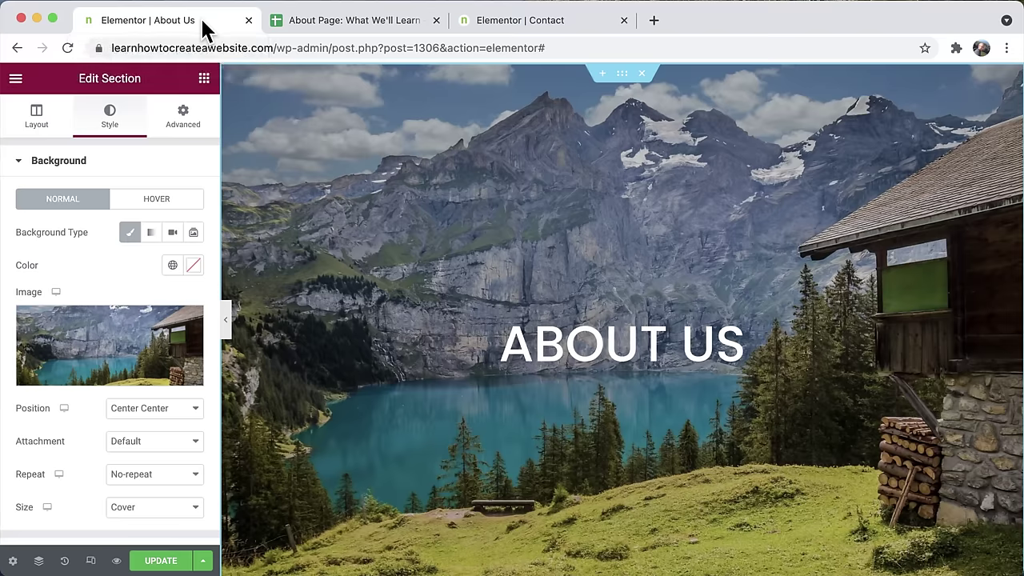
Close the Contact page editor and delete the READ MORE button from About Us.
click(624, 20)
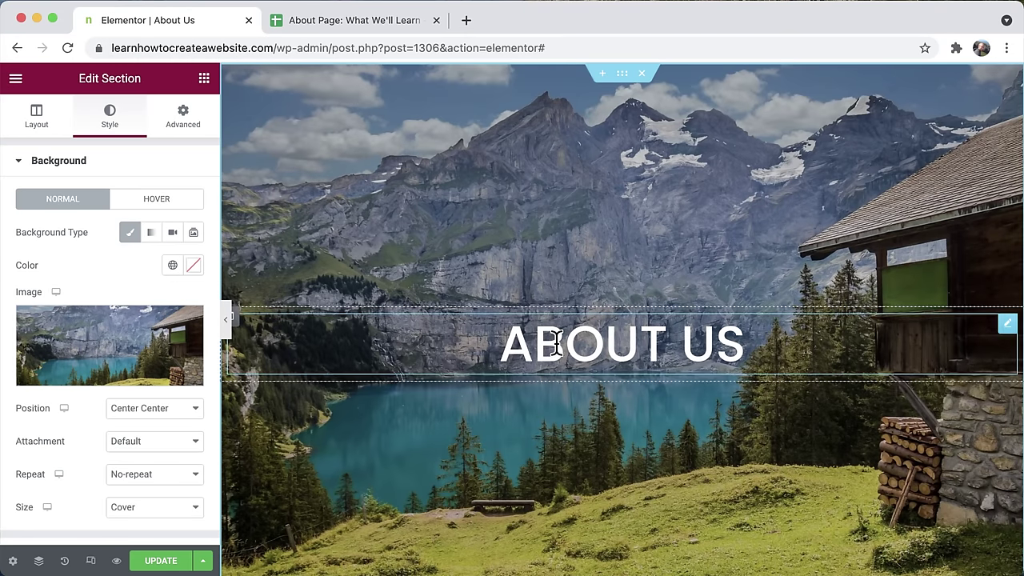
scroll(556, 342, down, 5)
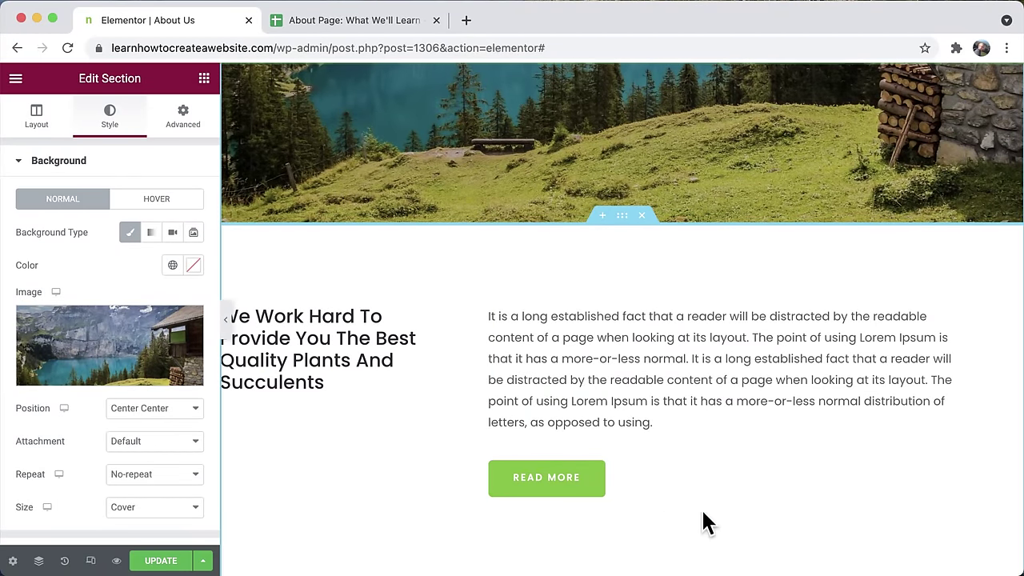
right_click(953, 478)
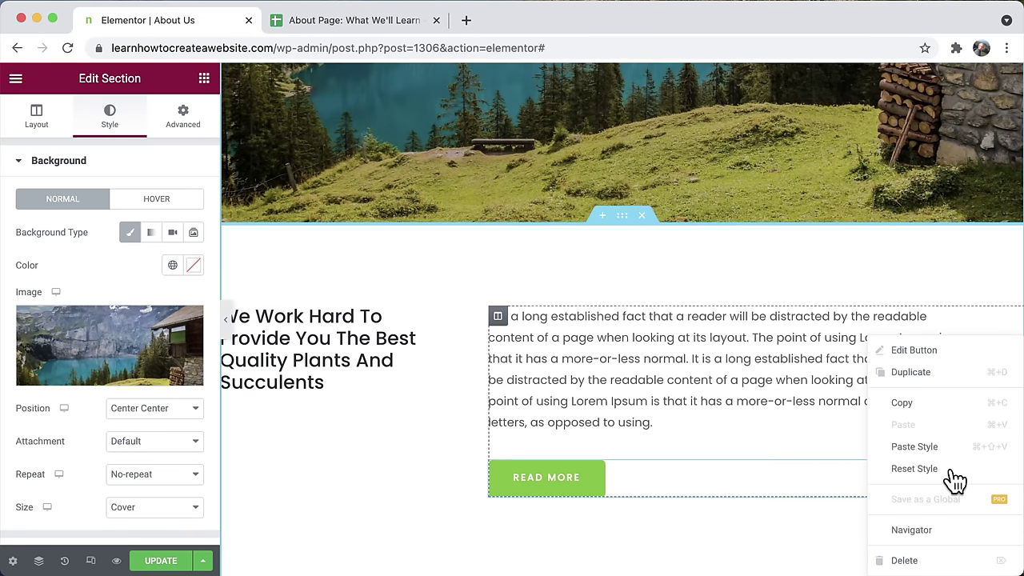
click(927, 563)
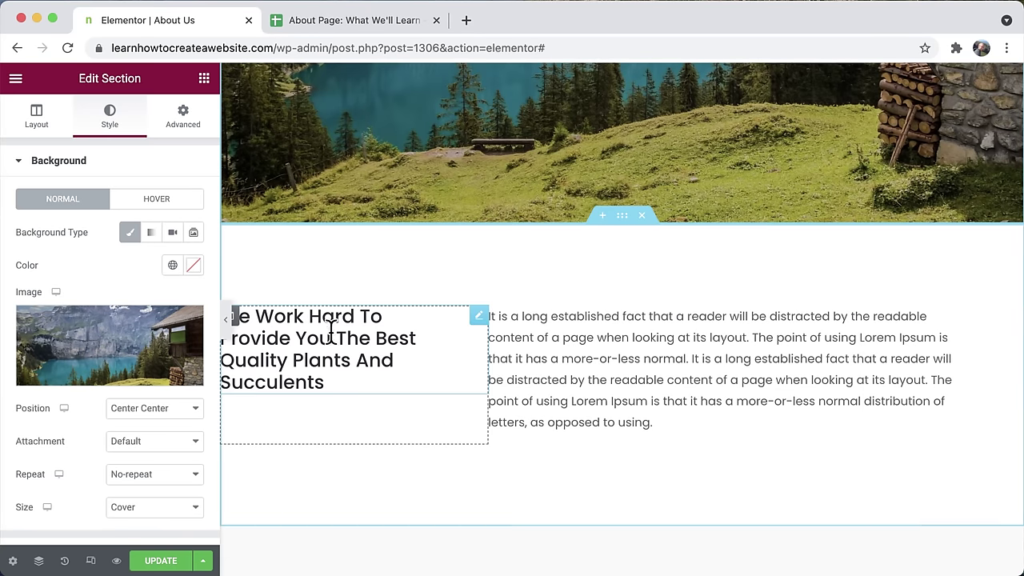
Open the heading's motion effects and try the Fade In Down and Fade In Right entrance animations.
click(297, 344)
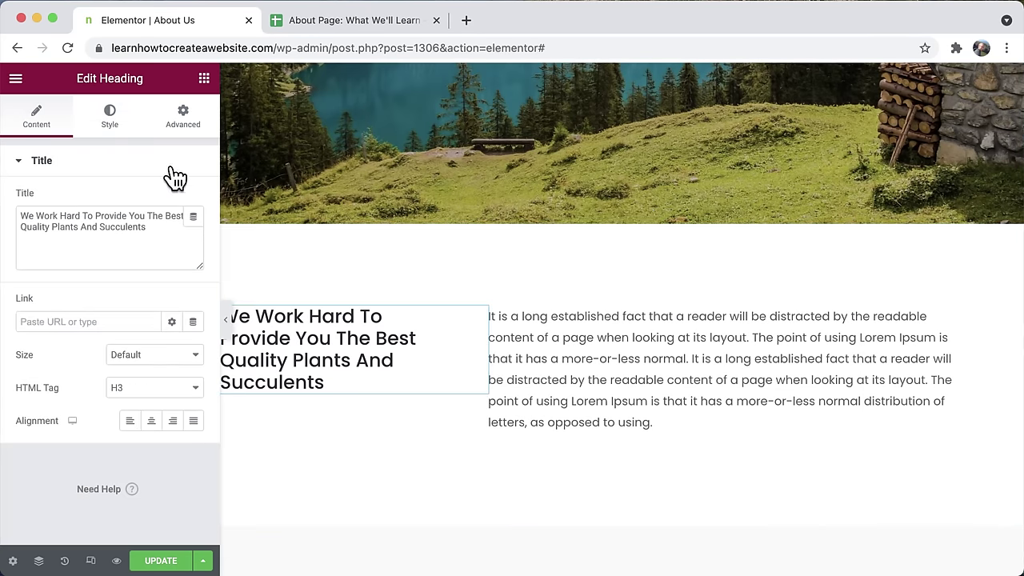
click(182, 119)
scroll(128, 367, down, 1)
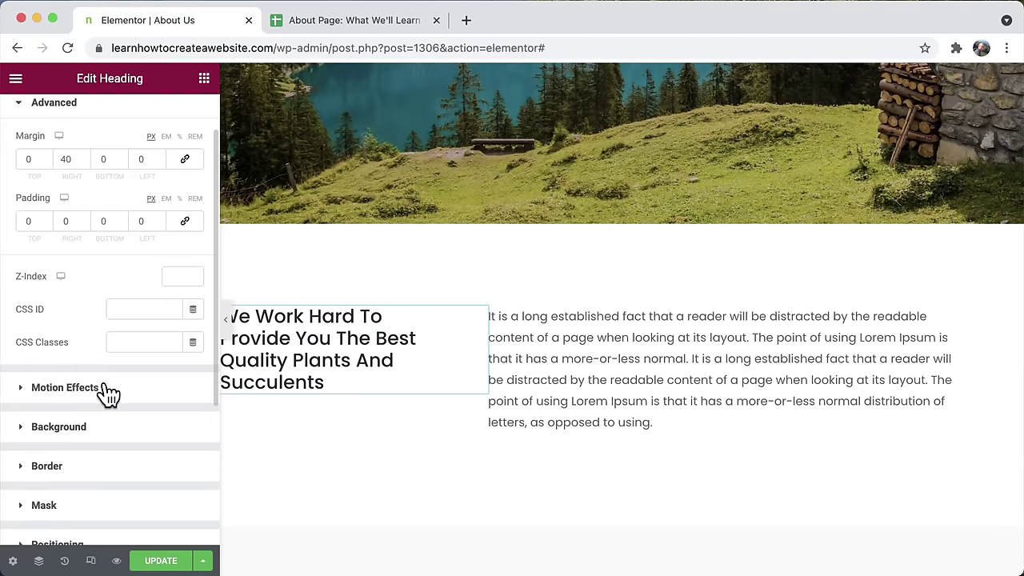
click(103, 392)
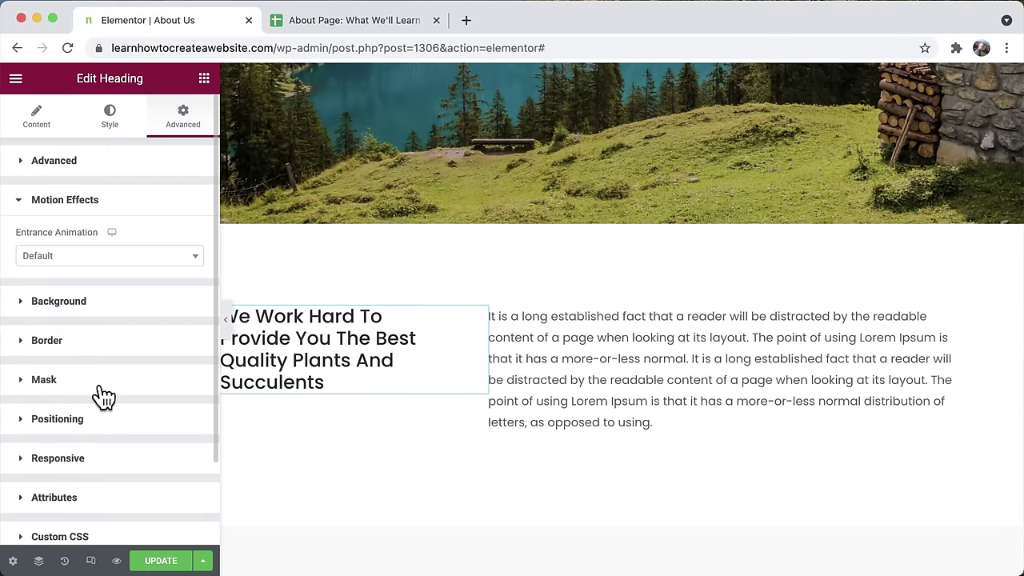
click(128, 256)
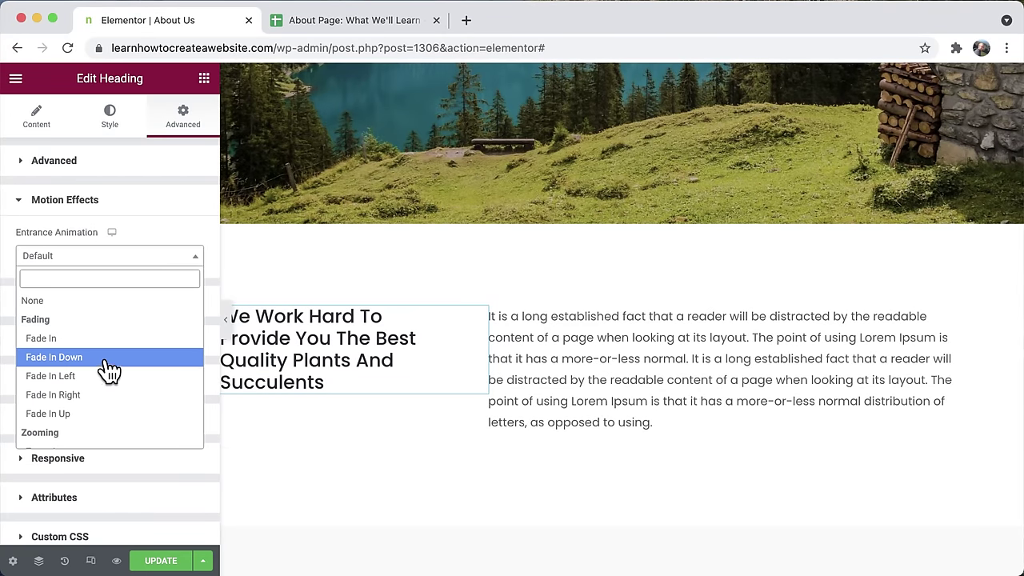
click(107, 365)
click(130, 257)
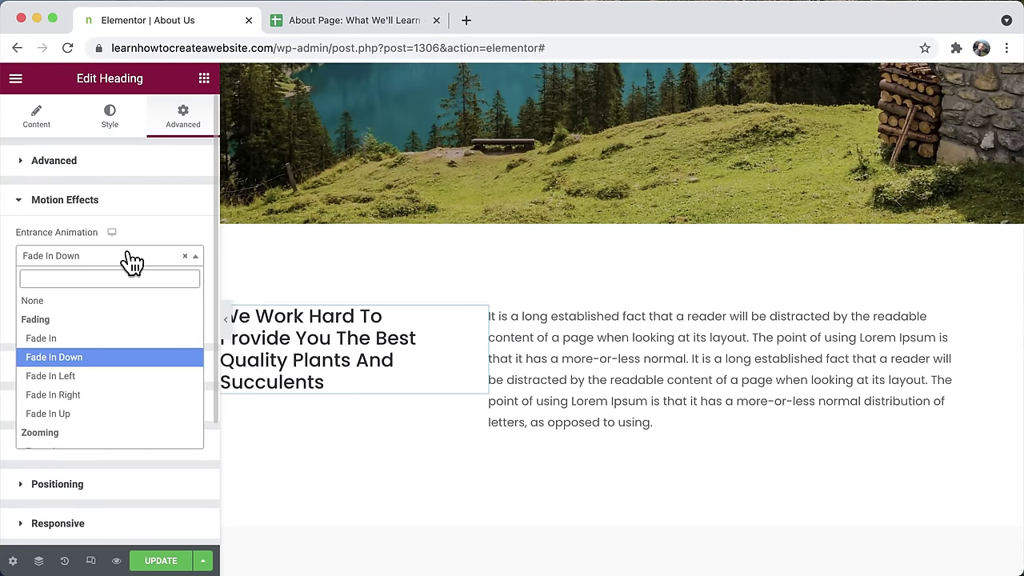
click(103, 395)
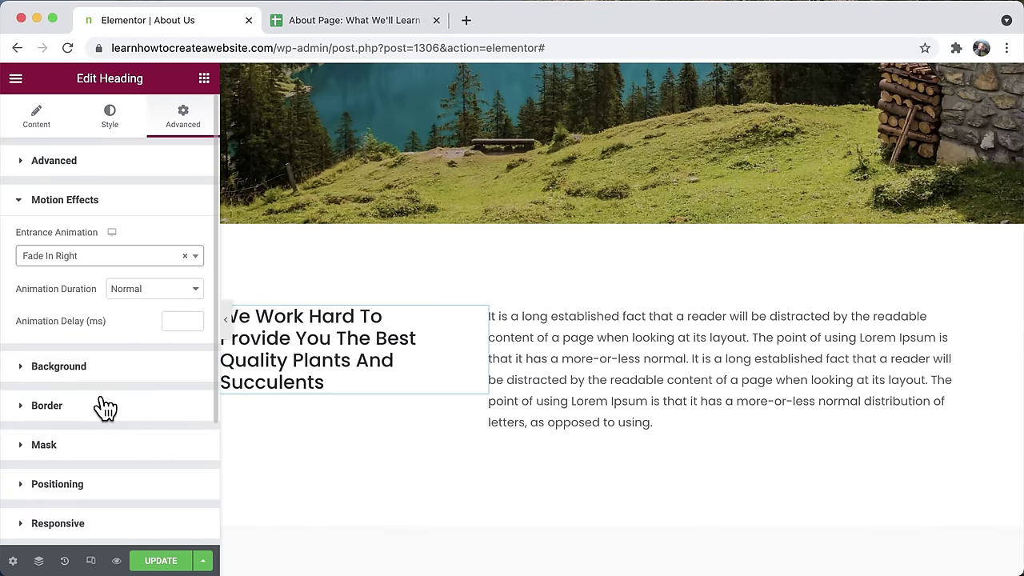
Settle the heading on a Slide In Left entrance animation at Fast duration.
click(112, 259)
scroll(120, 370, down, 5)
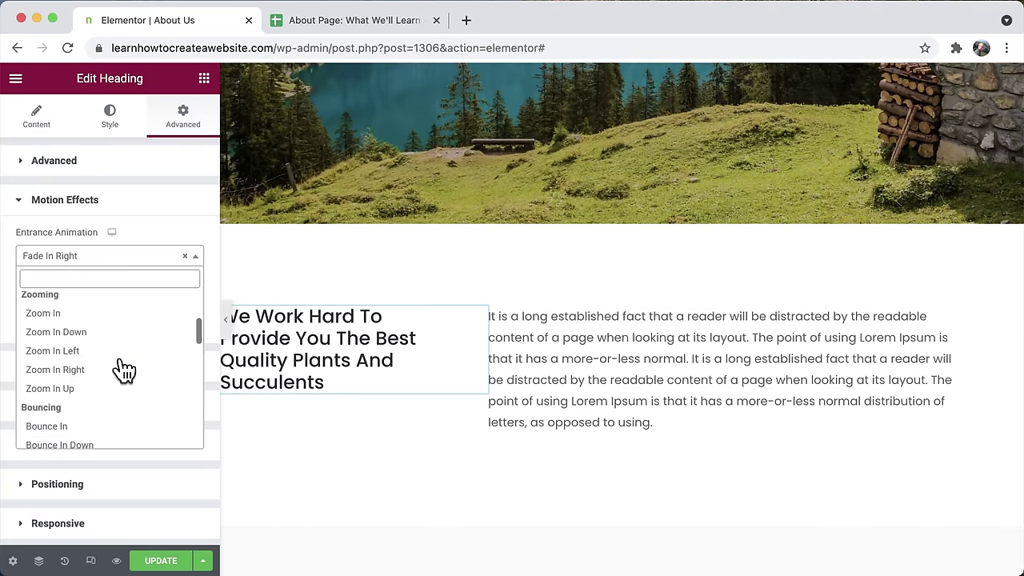
scroll(124, 370, down, 4)
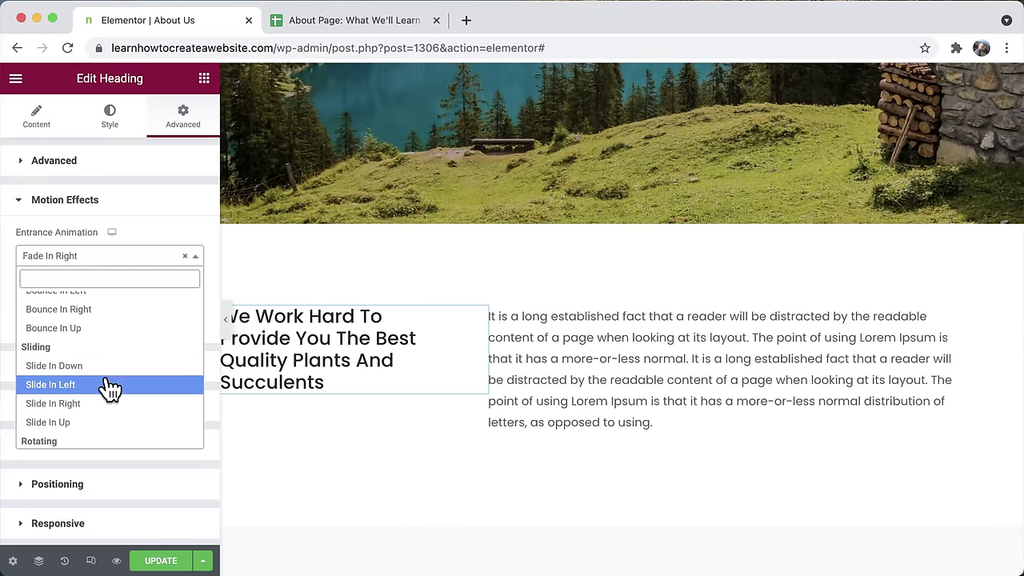
click(107, 385)
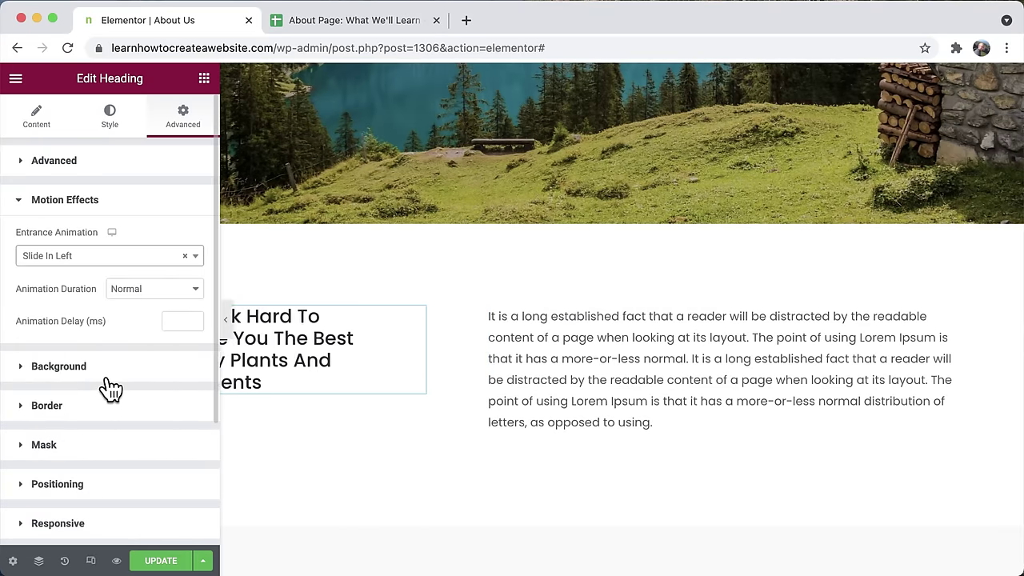
click(151, 291)
click(144, 307)
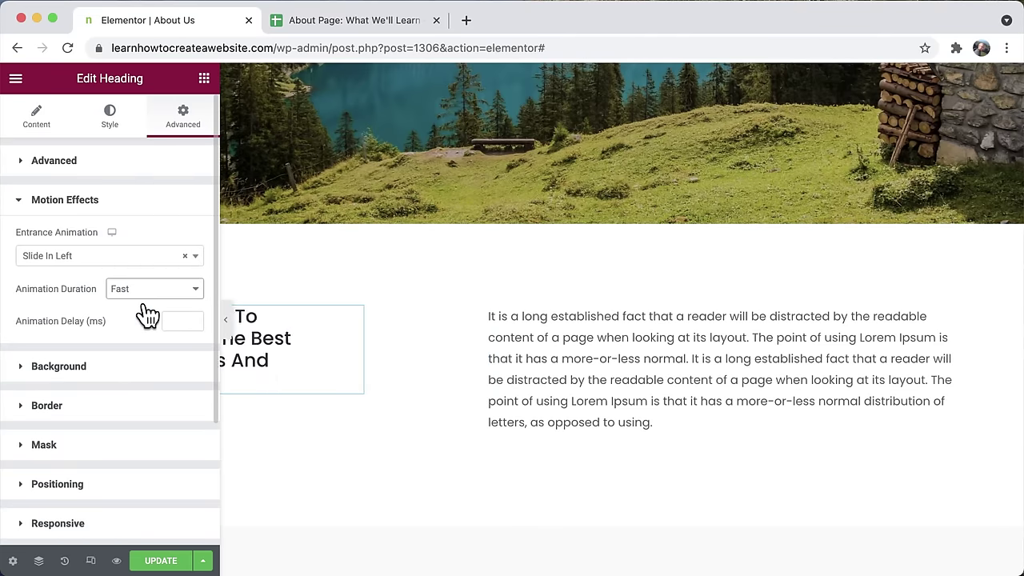
click(616, 347)
Give the paragraph a Slide In Right entrance animation, Fast duration, with a 500 ms delay.
click(177, 132)
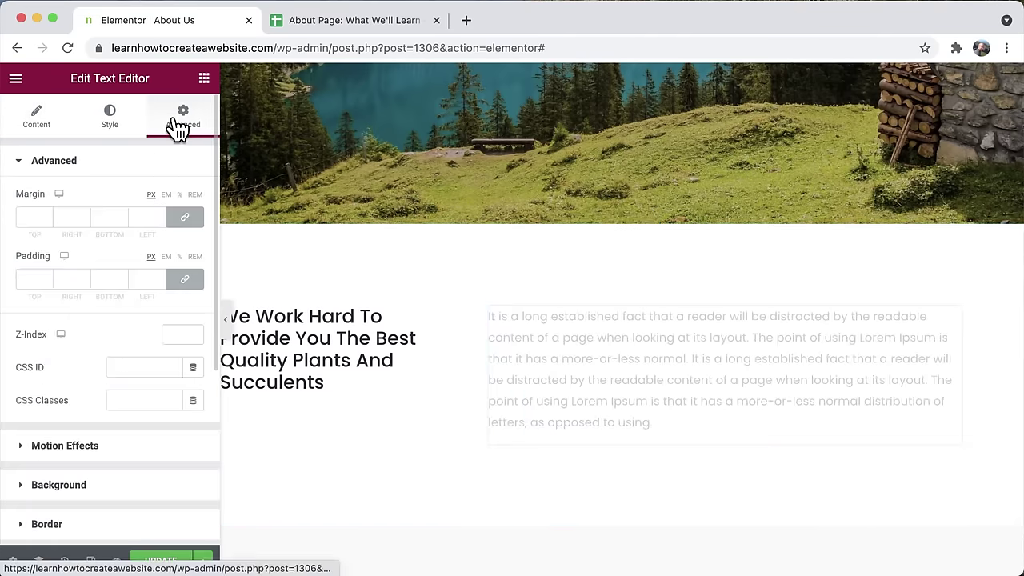
click(122, 463)
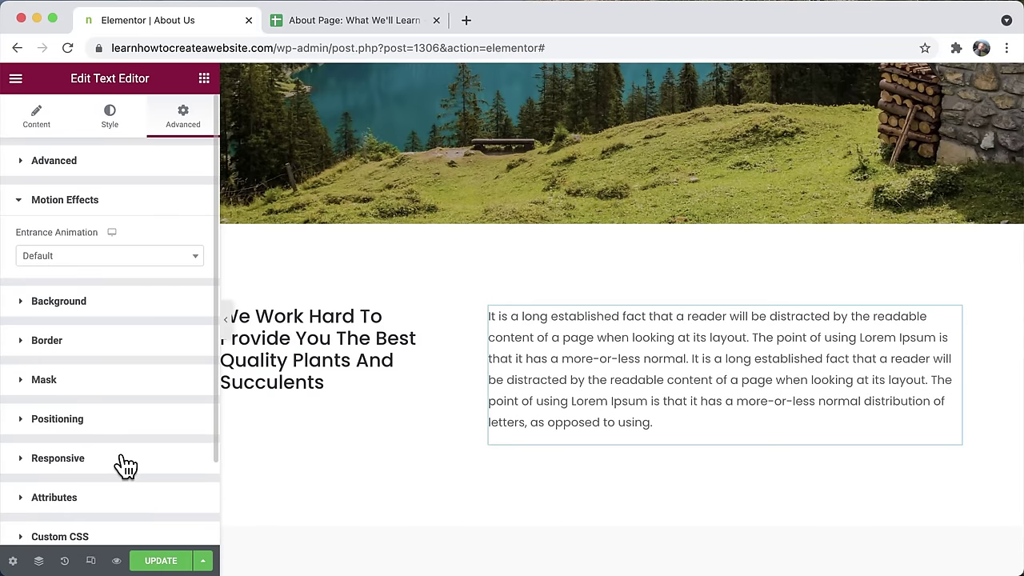
click(127, 268)
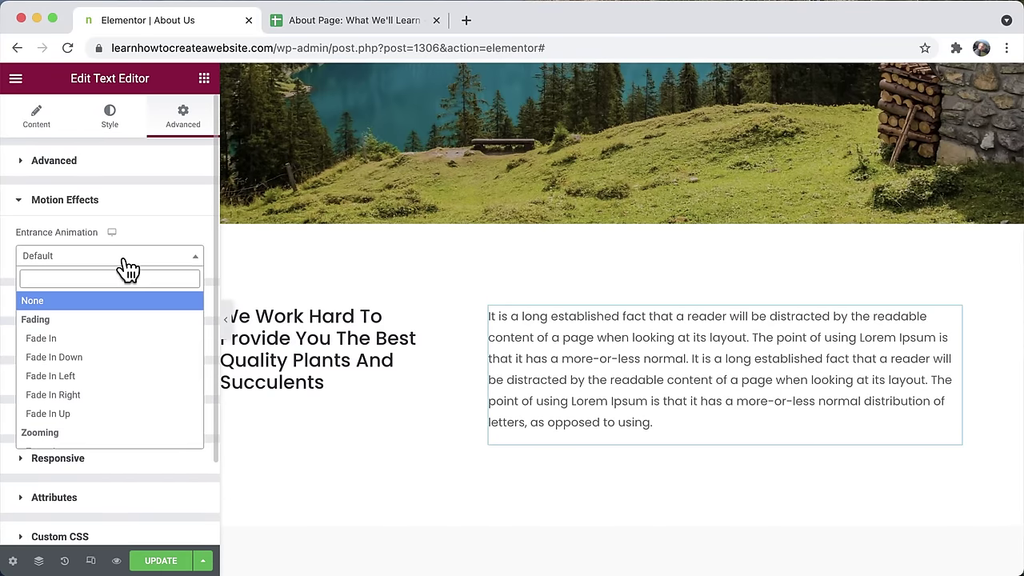
scroll(130, 427, down, 10)
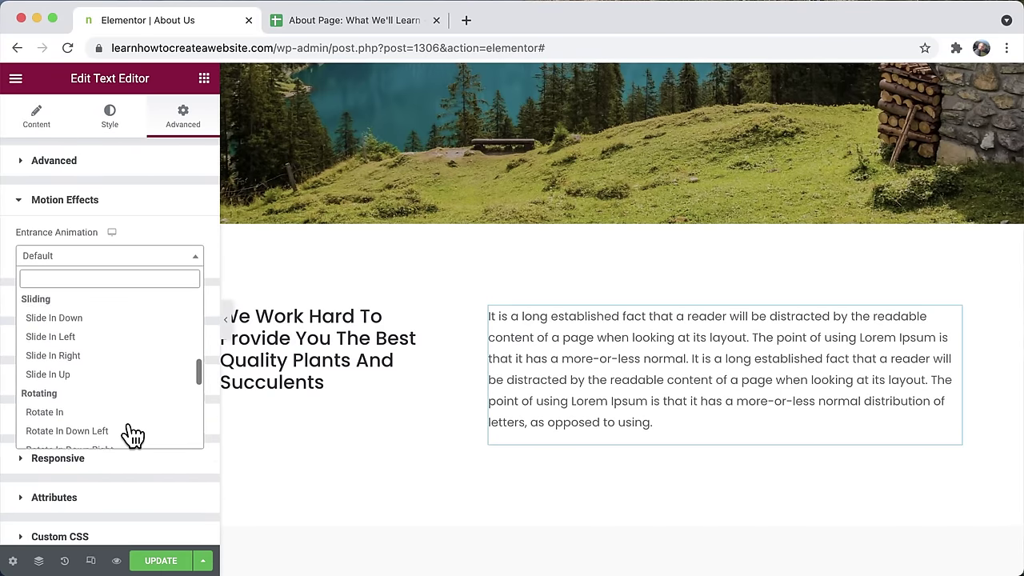
scroll(128, 432, up, 2)
click(99, 380)
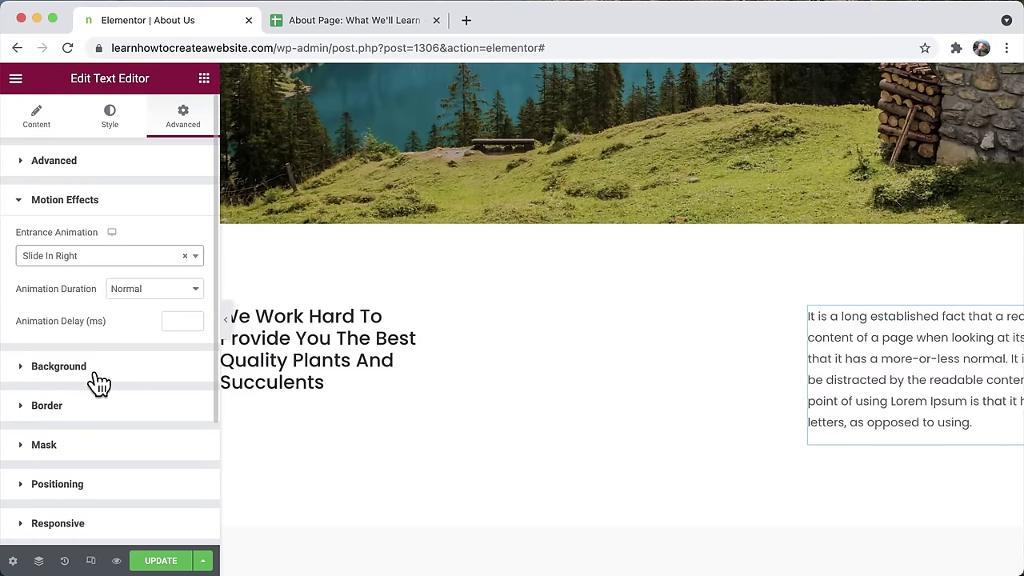
click(162, 291)
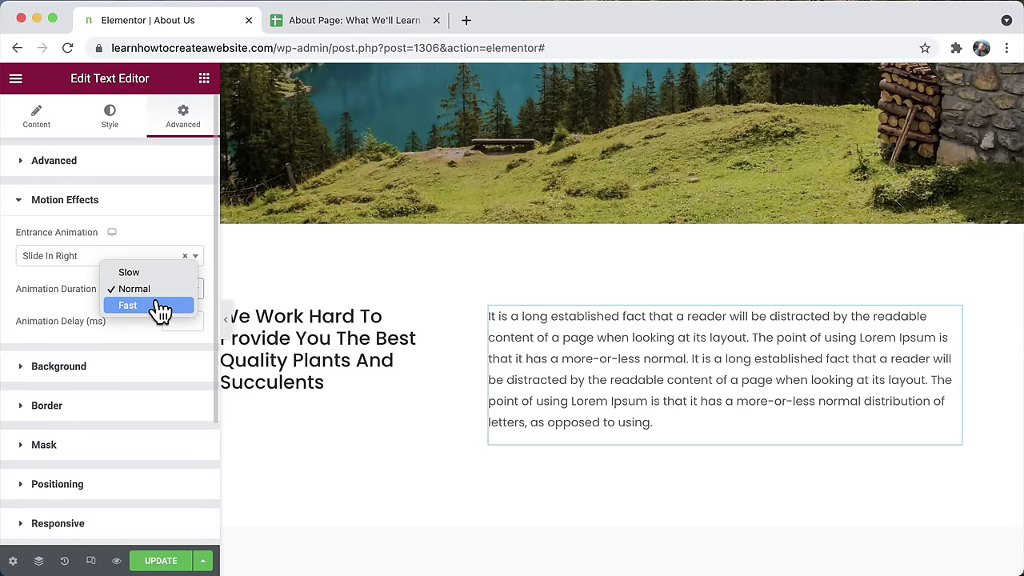
click(160, 308)
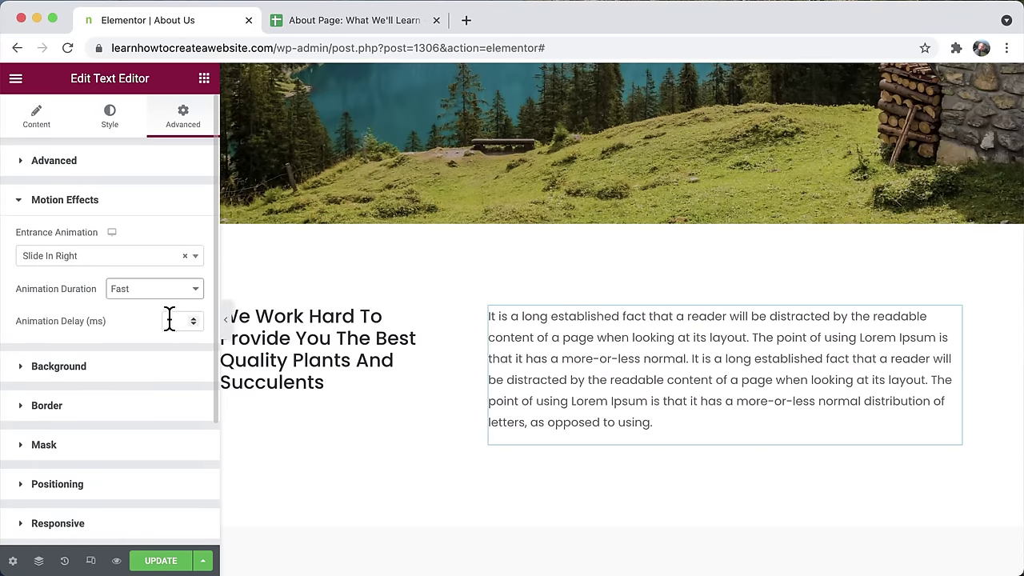
click(170, 320)
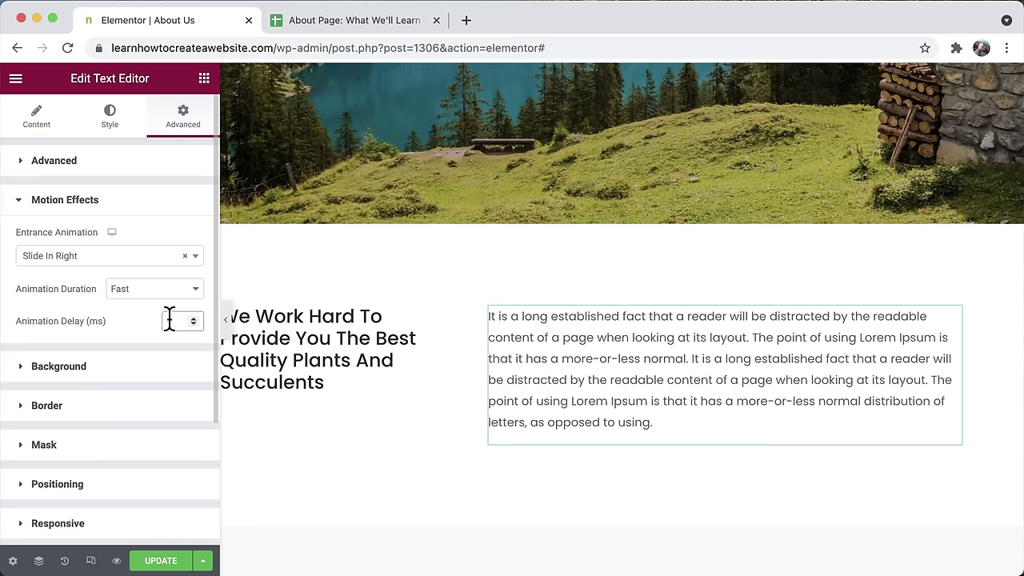
text(500)
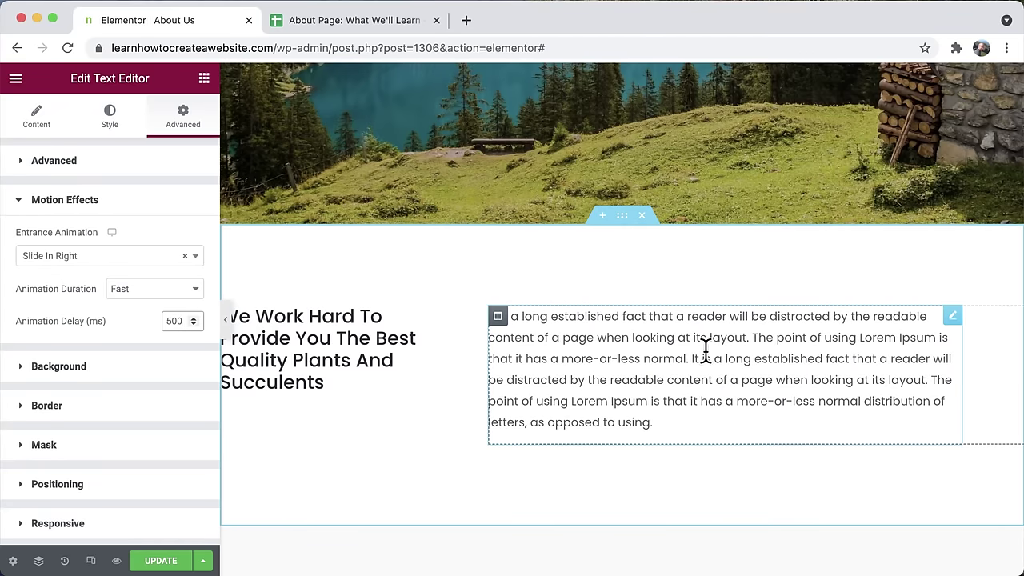
scroll(707, 356, down, 7)
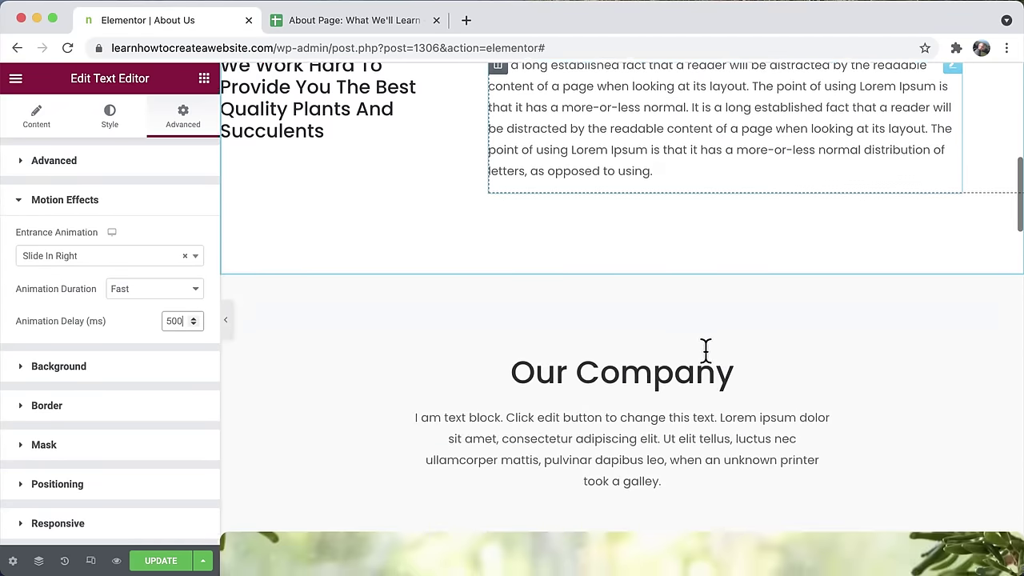
scroll(707, 361, down, 15)
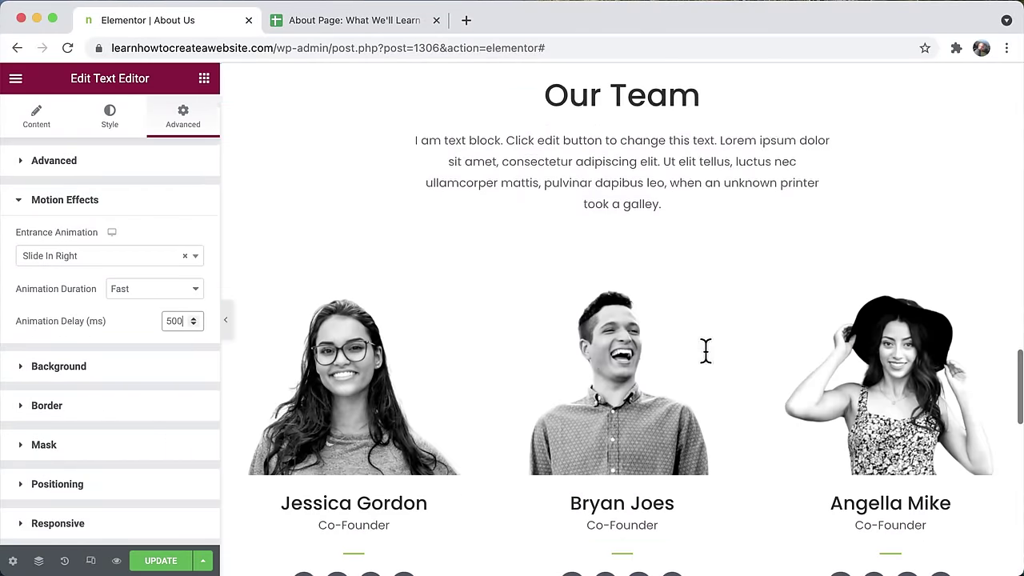
scroll(707, 361, up, 1)
scroll(707, 356, down, 1)
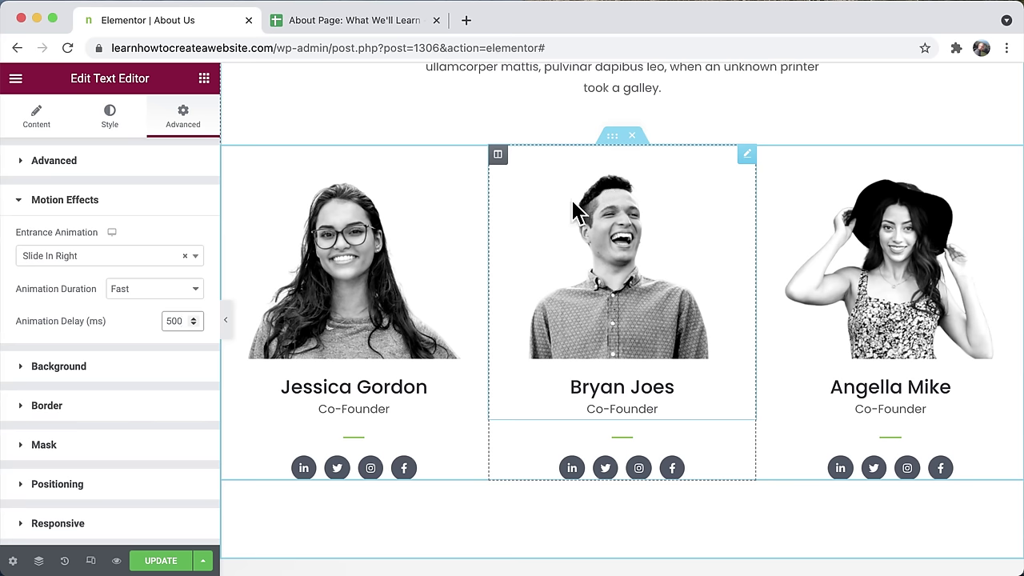
drag(497, 157, 834, 207)
drag(766, 154, 288, 176)
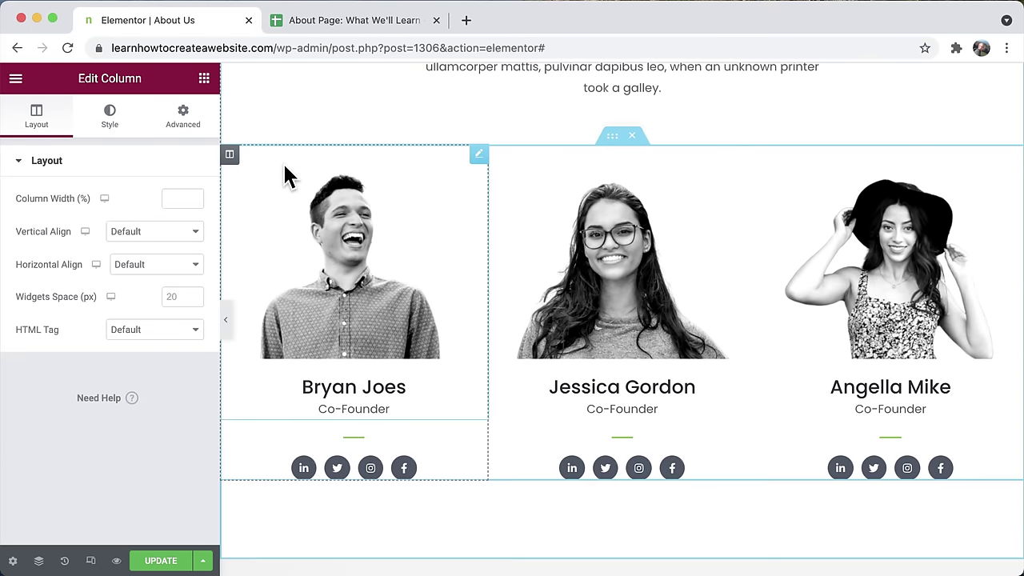
click(363, 24)
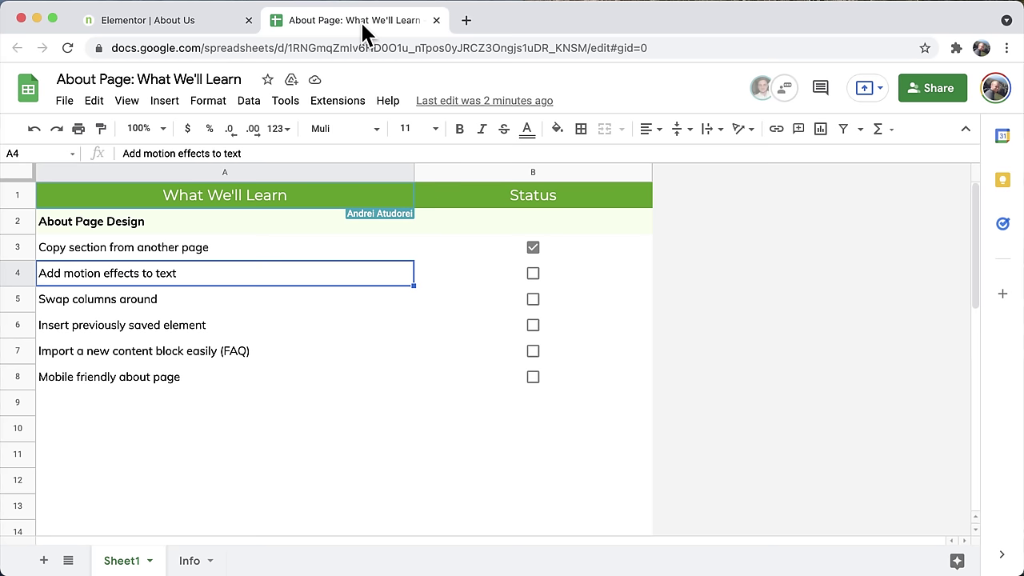
Tick 'Add motion effects to text' and 'Swap columns around' in the checklist, then return to Elementor.
click(533, 273)
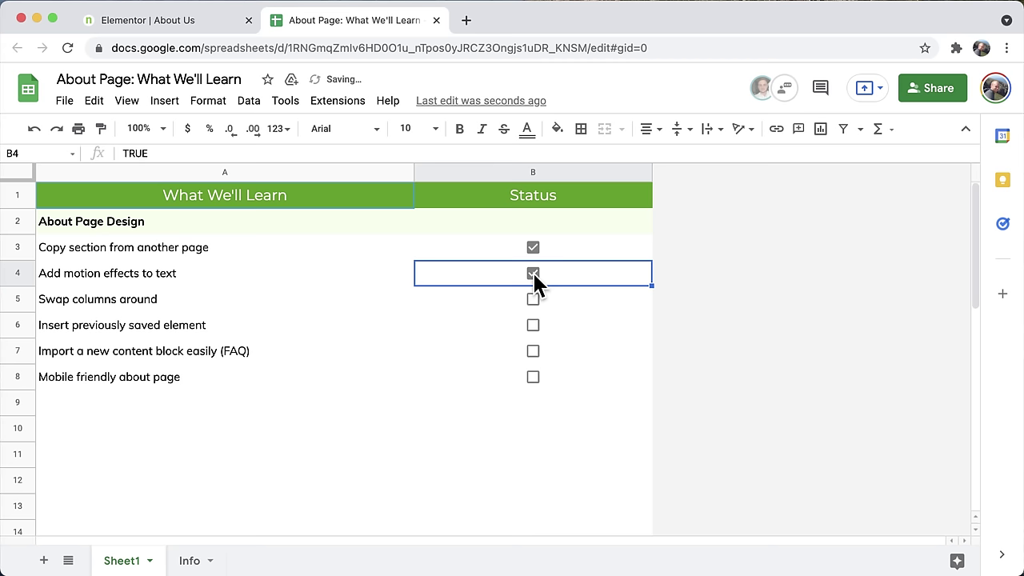
click(533, 300)
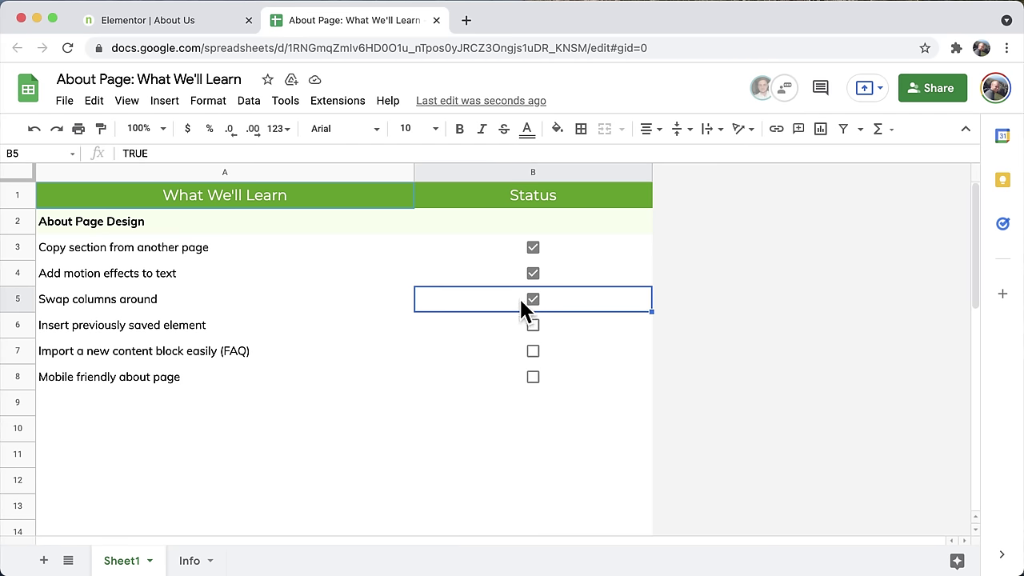
click(168, 28)
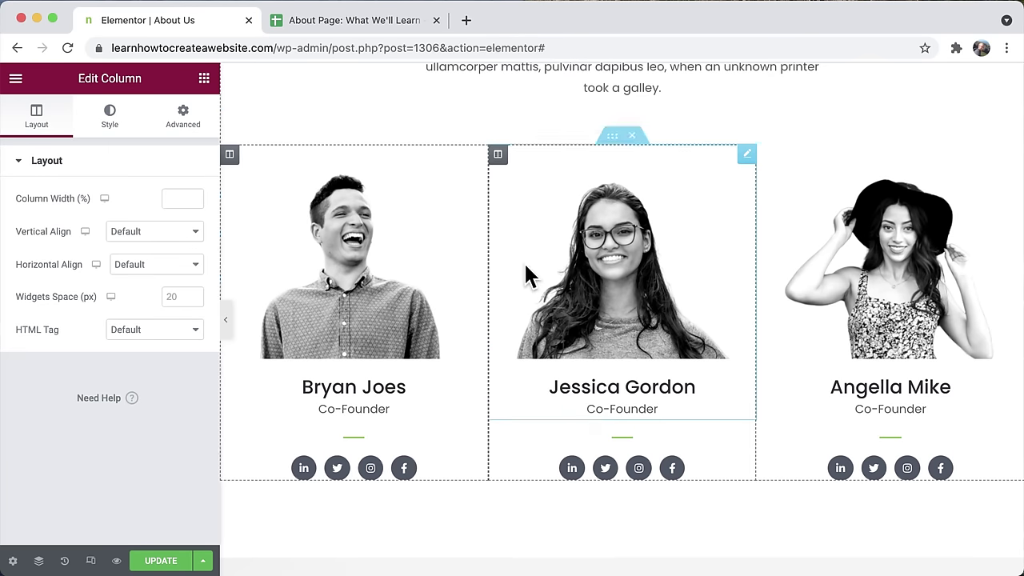
Delete the 'Interested? Shop This Plant Collection!' section from the About Us page.
scroll(528, 276, down, 10)
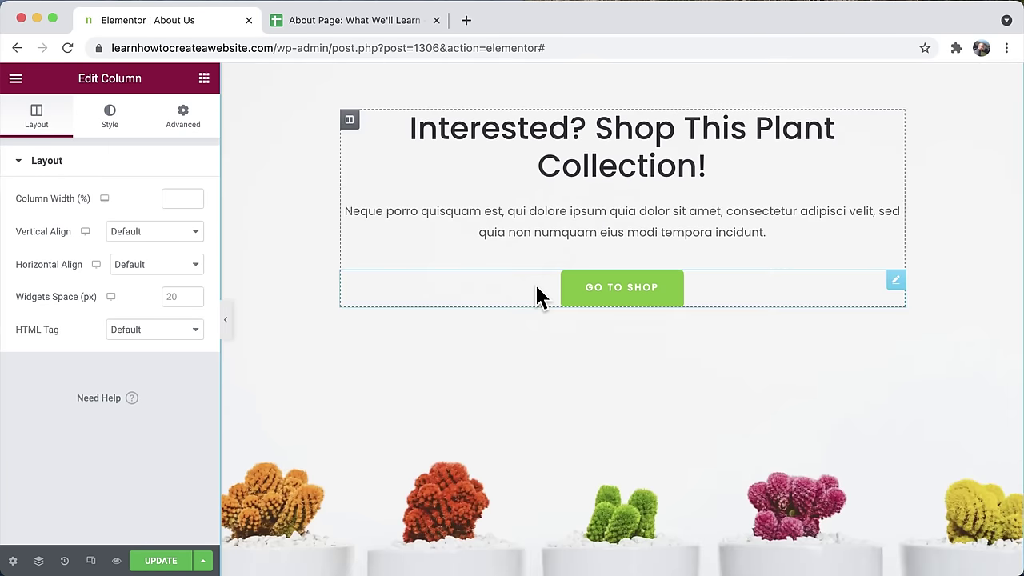
scroll(536, 290, down, 4)
scroll(536, 290, up, 5)
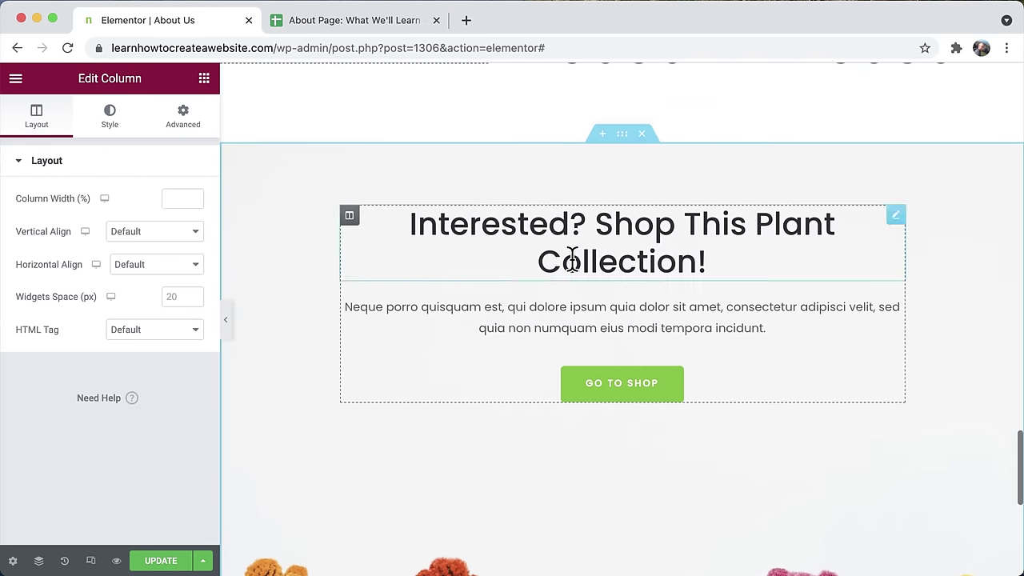
click(641, 134)
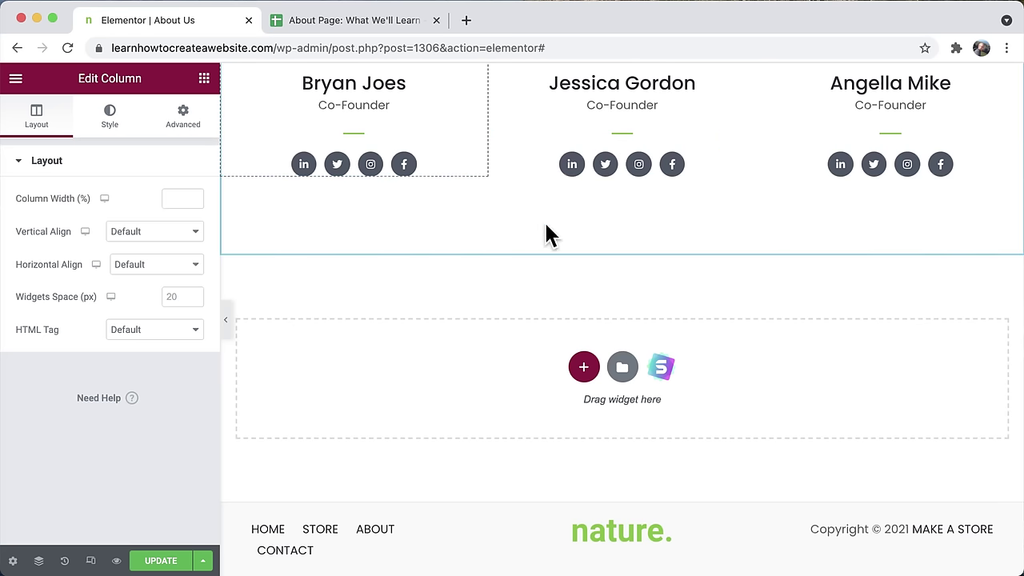
Import a two-column FAQ block from the template library's Blocks, filtered by FAQ.
click(663, 369)
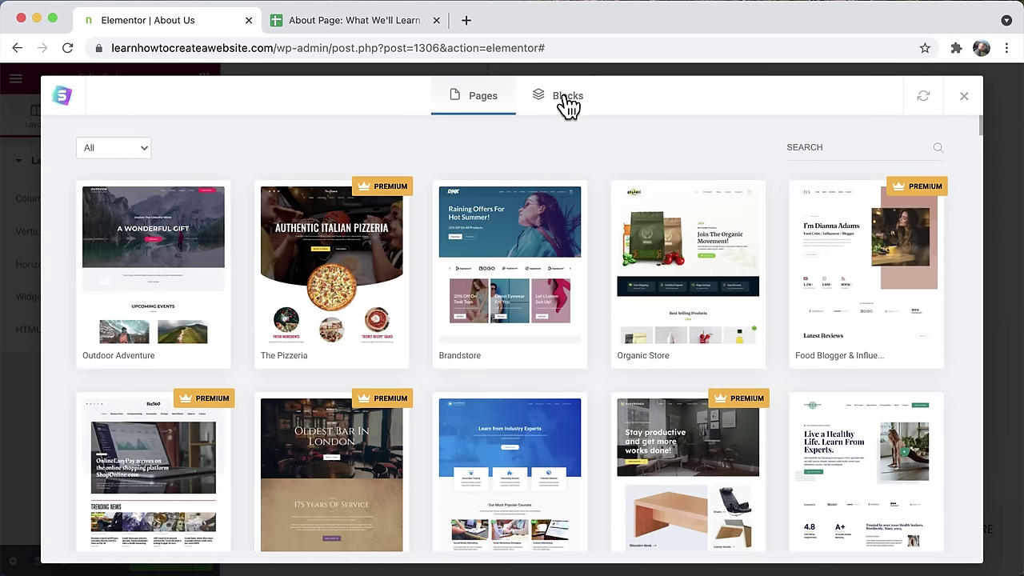
click(568, 97)
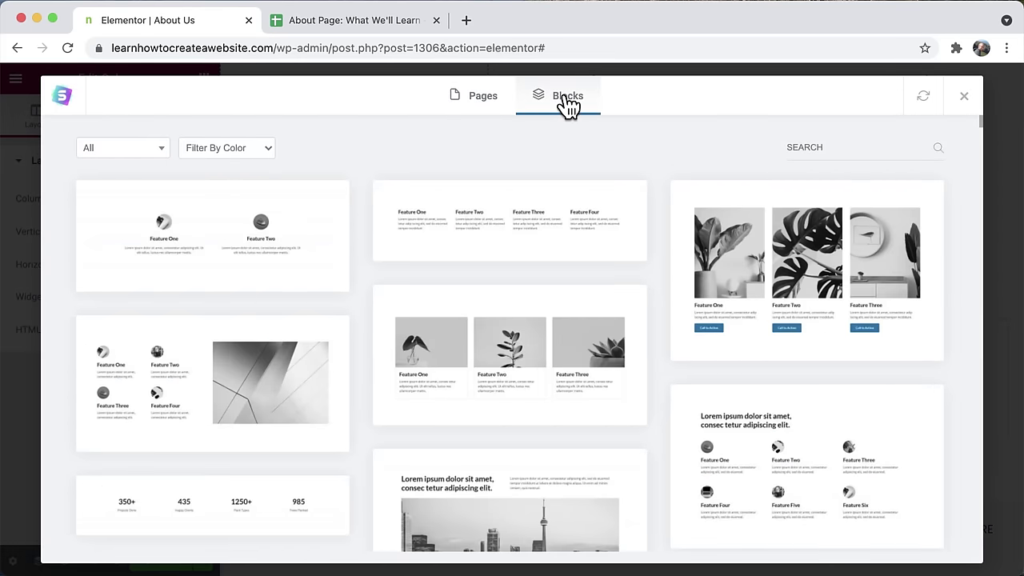
scroll(275, 312, down, 10)
scroll(276, 312, up, 15)
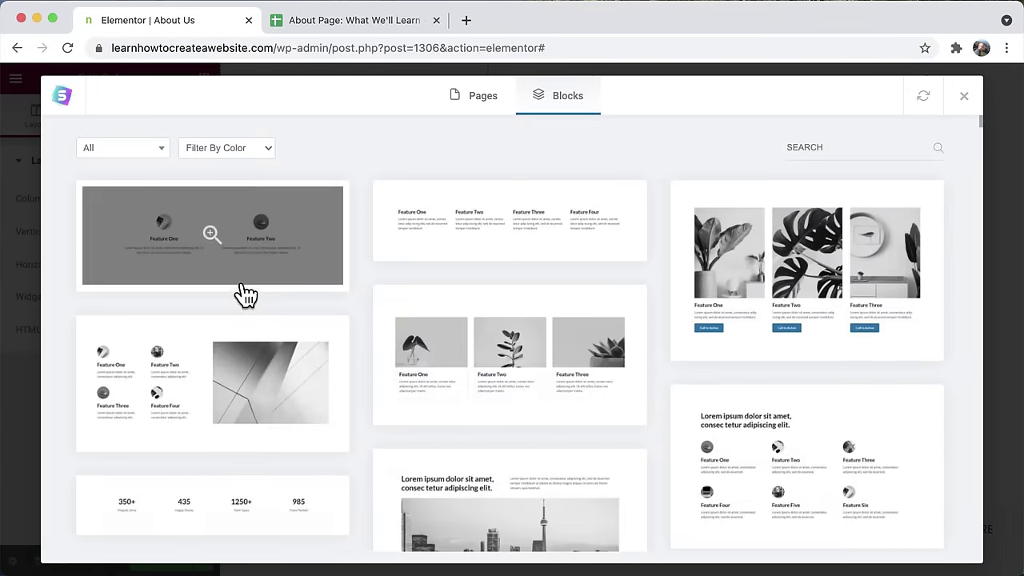
click(162, 150)
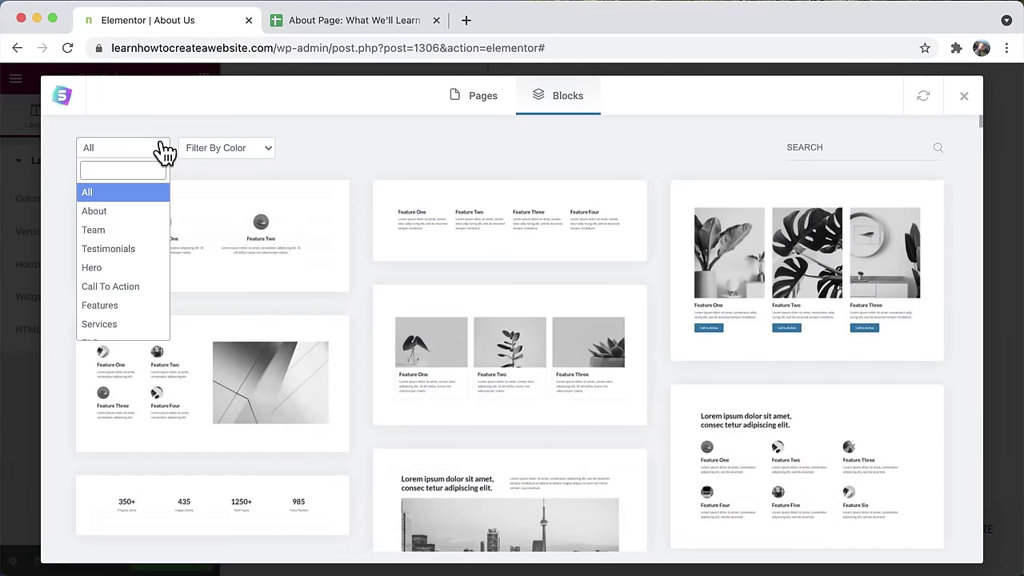
scroll(137, 268, down, 2)
click(120, 266)
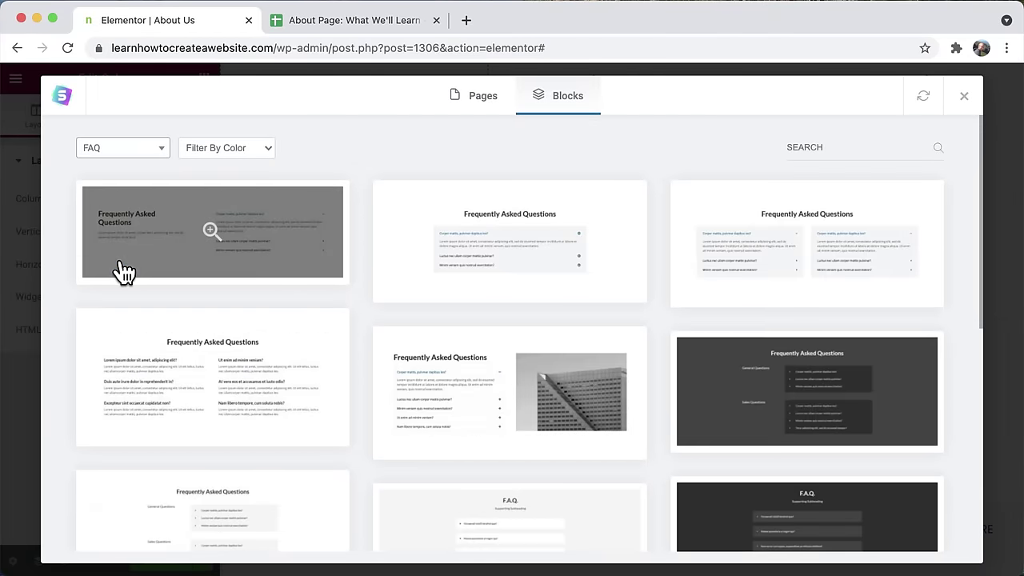
scroll(704, 247, down, 8)
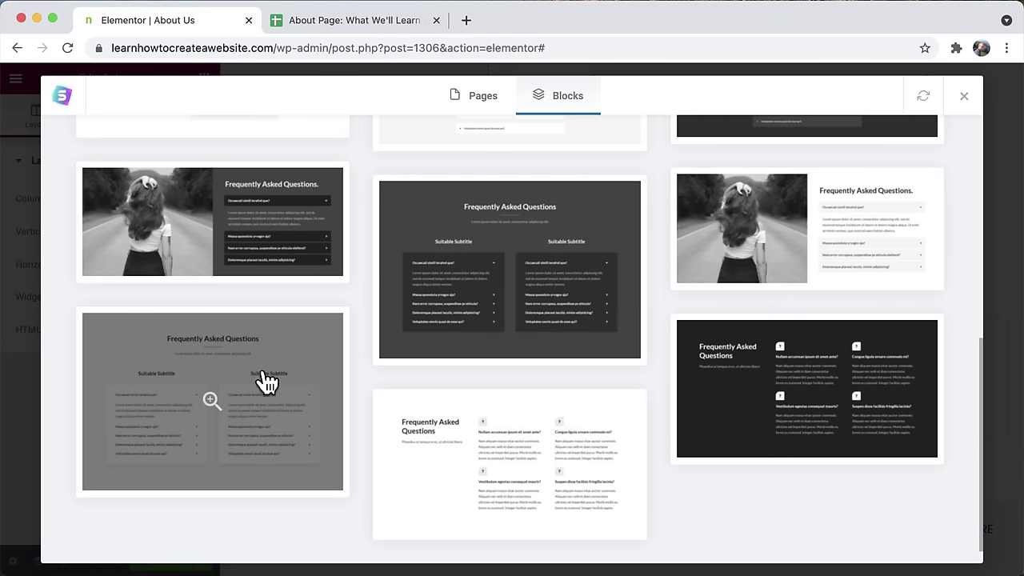
click(272, 380)
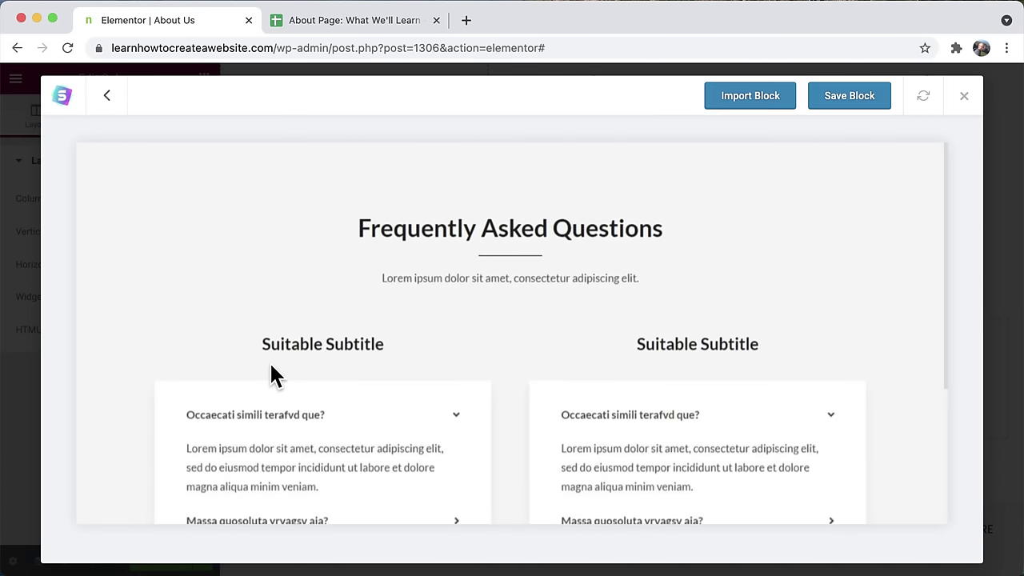
click(753, 100)
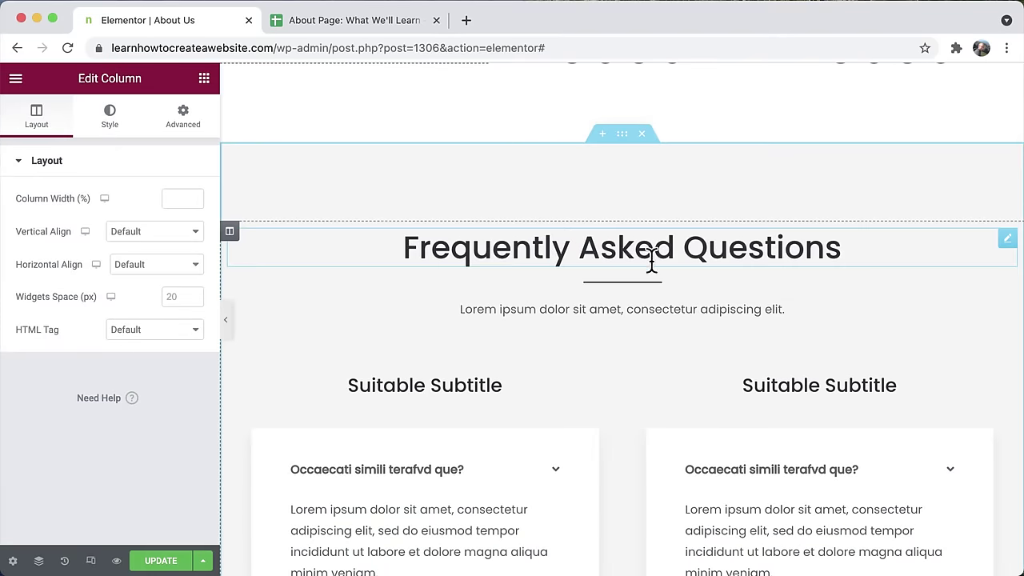
Select the left FAQ accordion to show its five question items in Edit Accordion.
scroll(660, 260, down, 5)
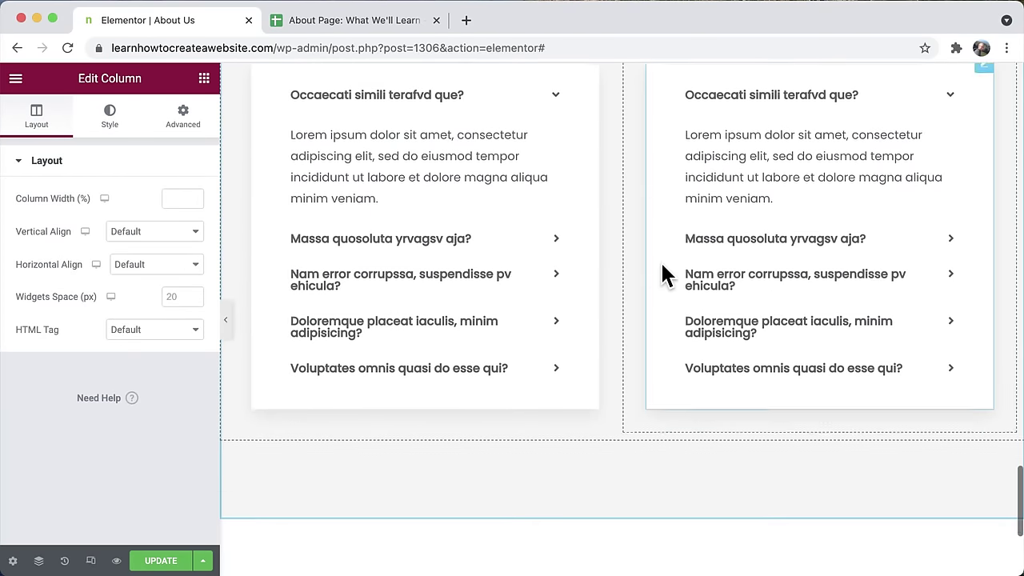
scroll(660, 264, up, 2)
click(419, 273)
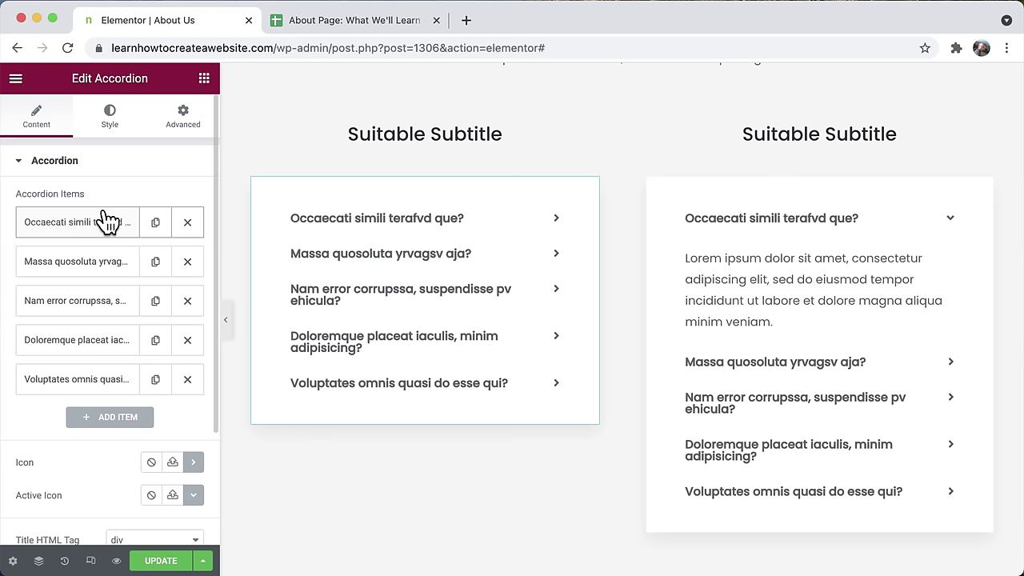
scroll(512, 288, down, 5)
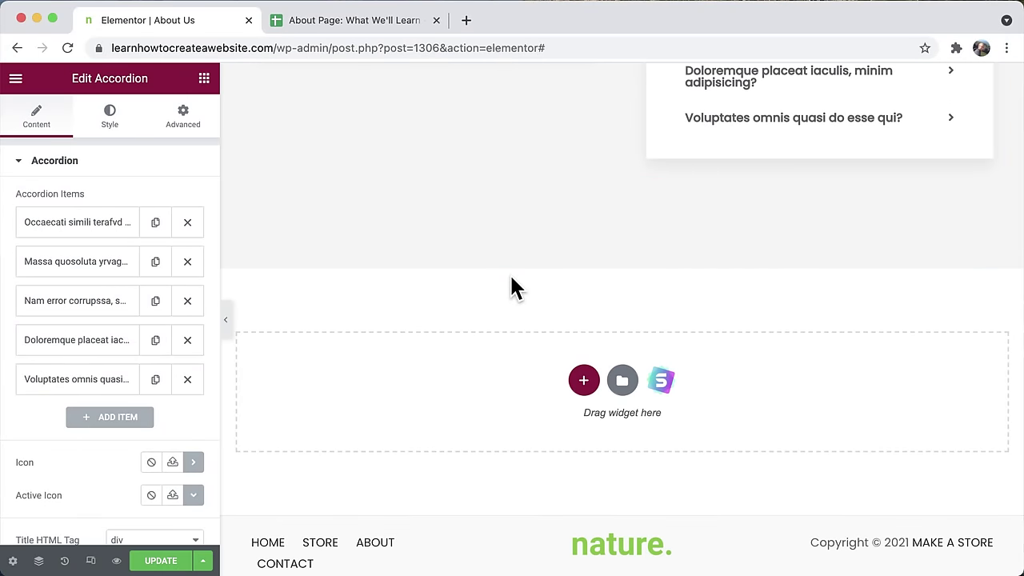
scroll(512, 280, down, 1)
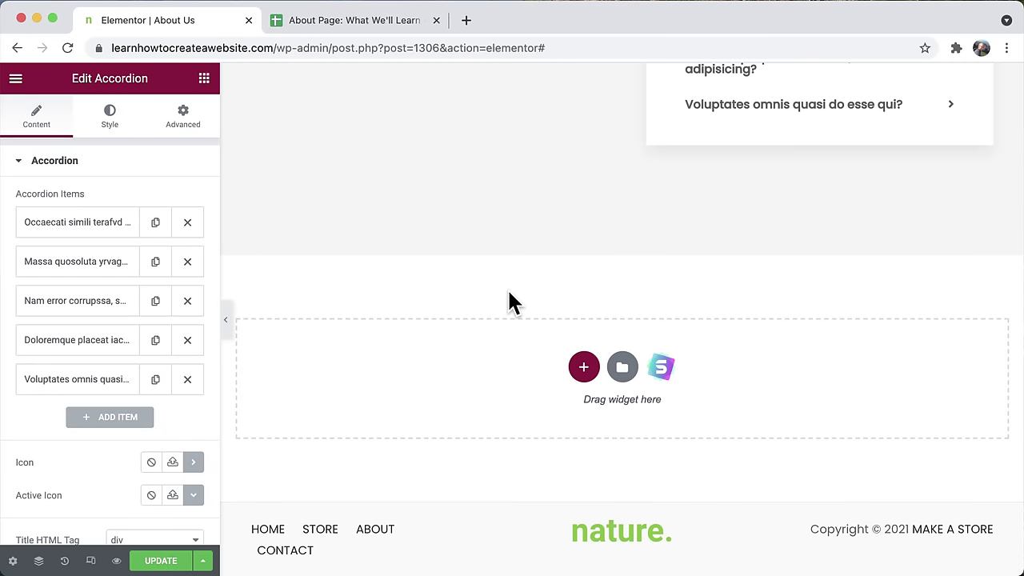
Insert the saved Testimonials template from My Templates, importing its document settings too.
click(621, 366)
click(587, 110)
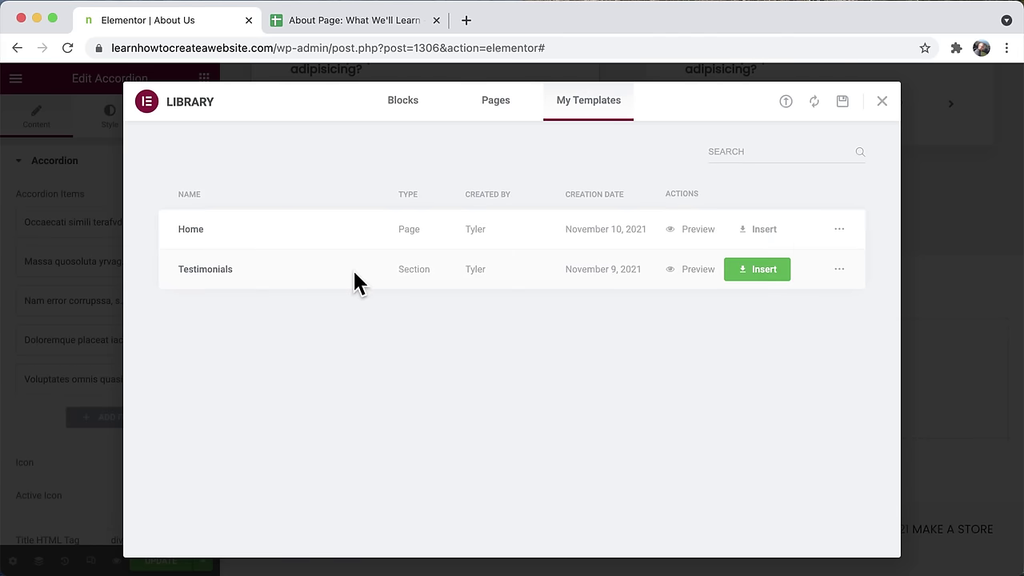
click(747, 282)
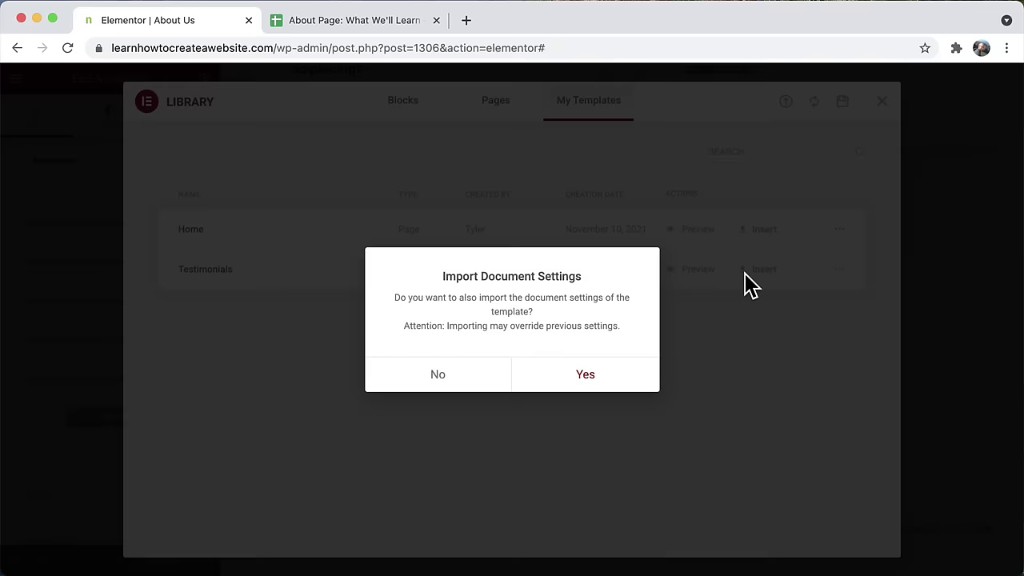
click(589, 386)
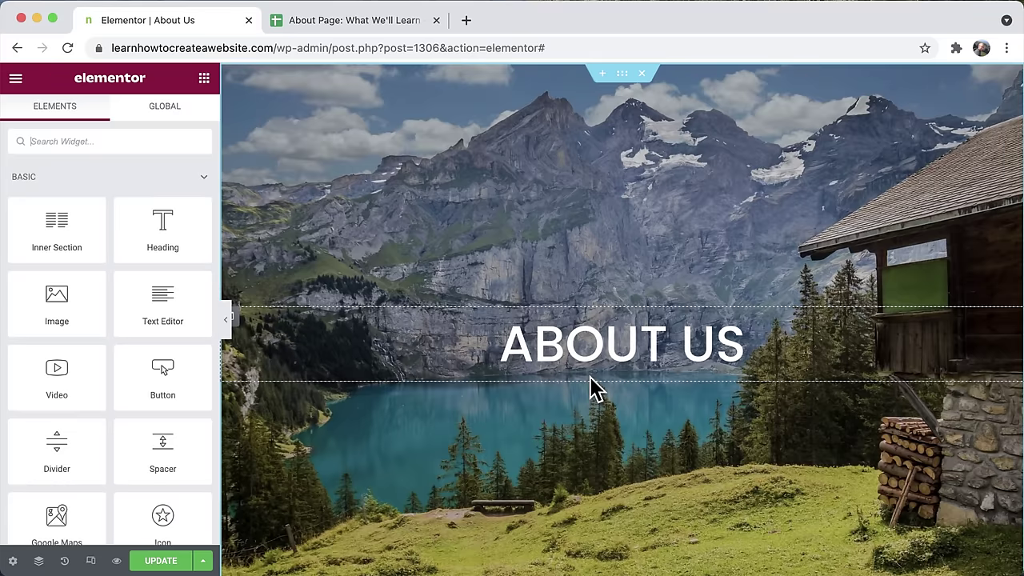
Drag the Testimonials section above the FAQ block and check the new section order.
scroll(592, 390, up, 10)
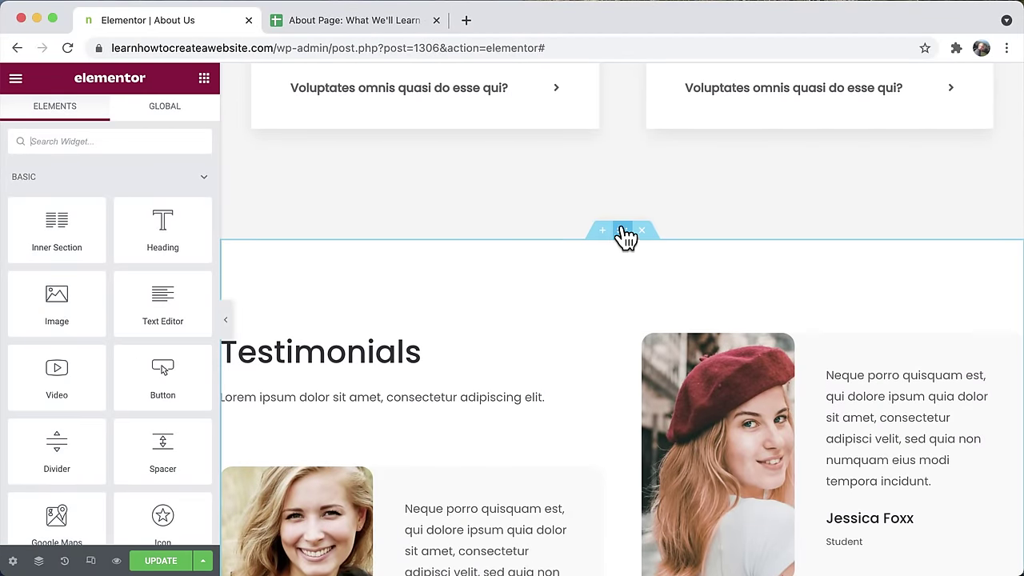
drag(621, 232, 564, 172)
scroll(663, 361, up, 5)
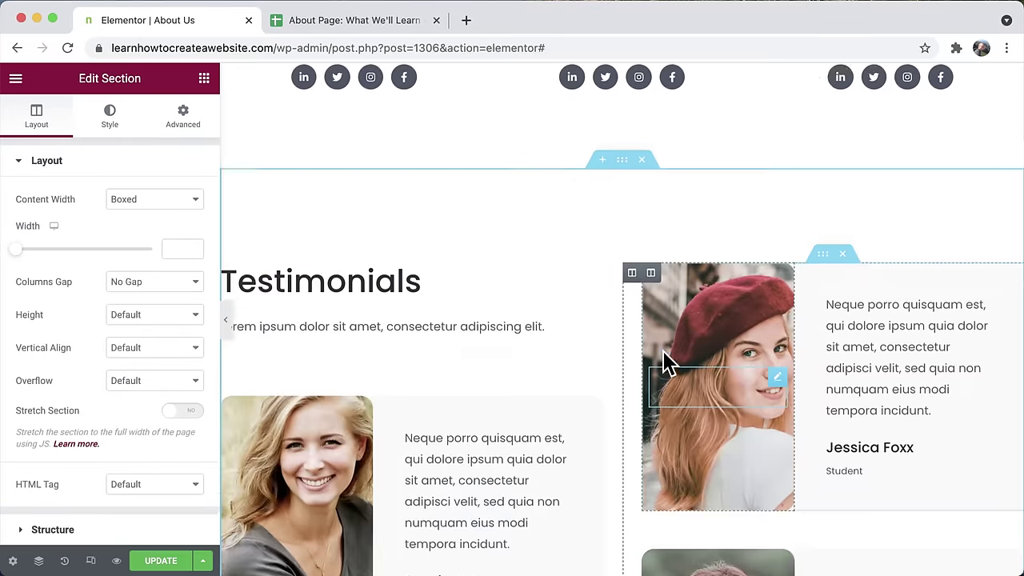
scroll(670, 365, down, 7)
scroll(668, 364, down, 8)
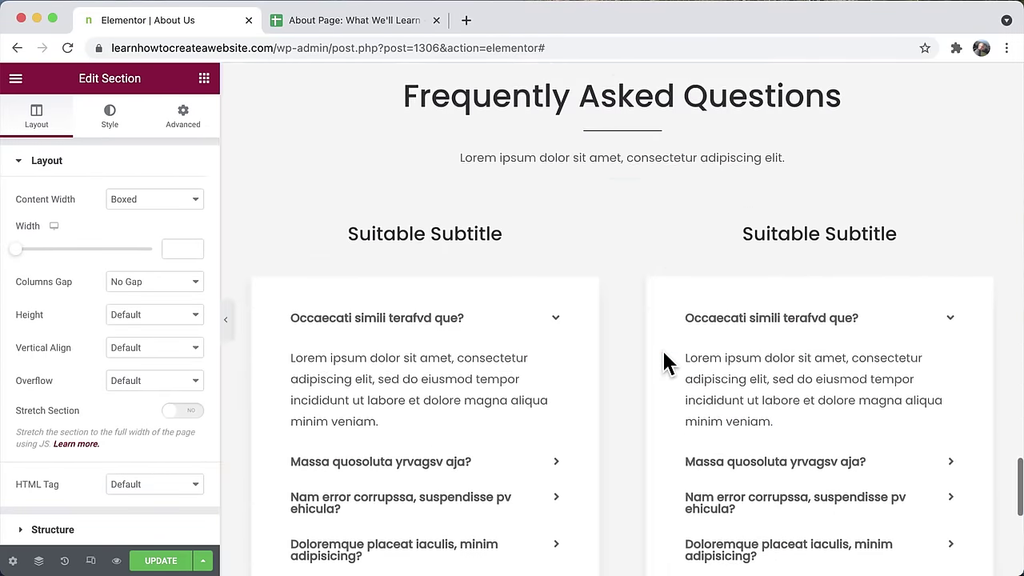
scroll(668, 364, up, 5)
scroll(668, 362, up, 20)
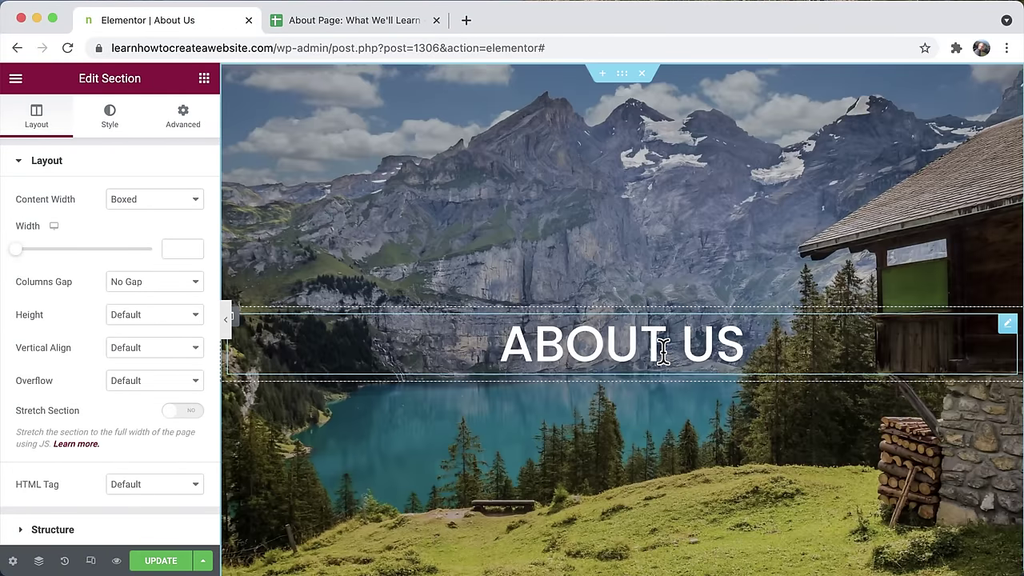
Tick checkboxes B6 and B7 in the About Page checklist, then go back to Elementor.
click(355, 24)
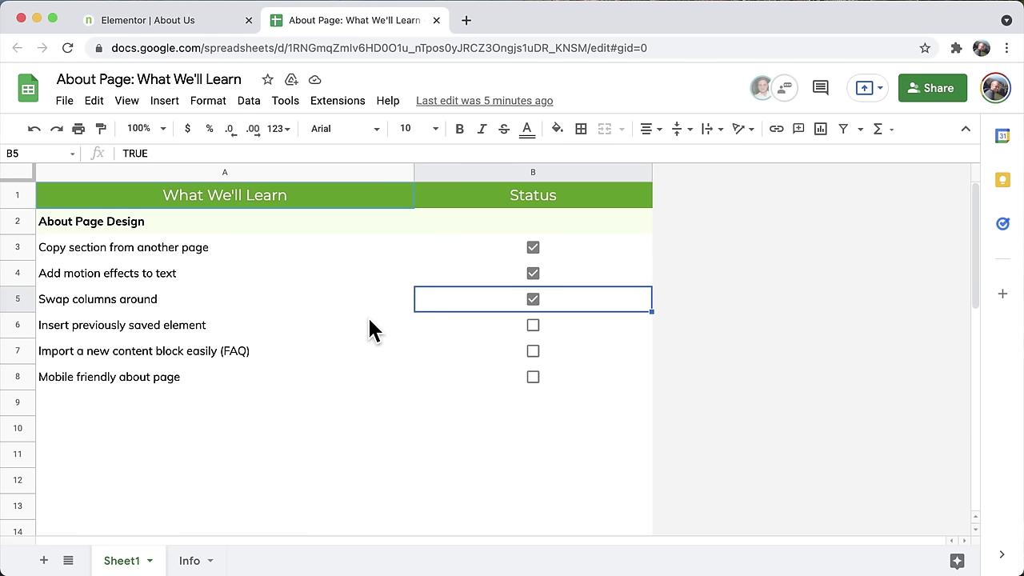
click(531, 322)
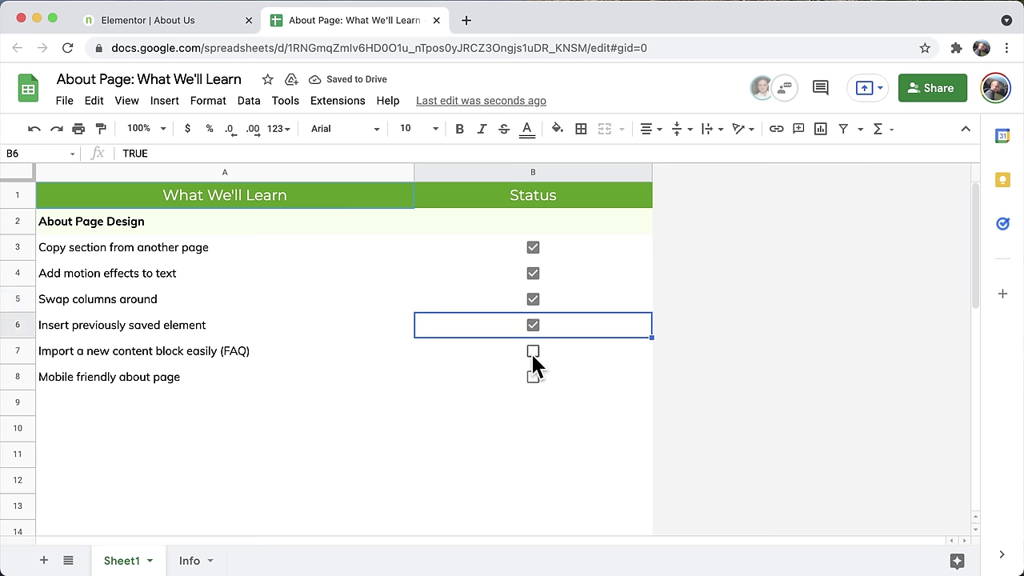
click(532, 352)
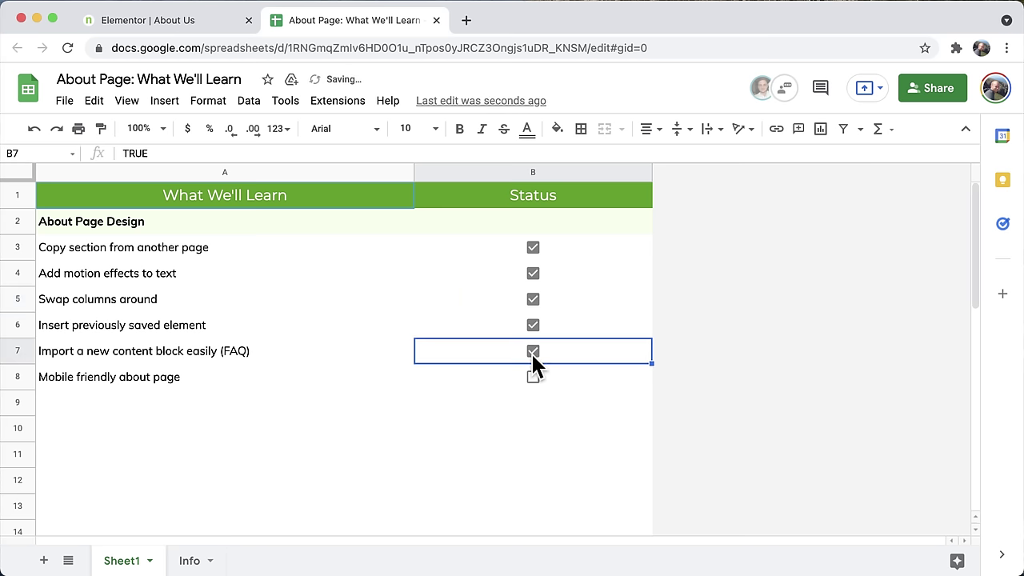
click(192, 381)
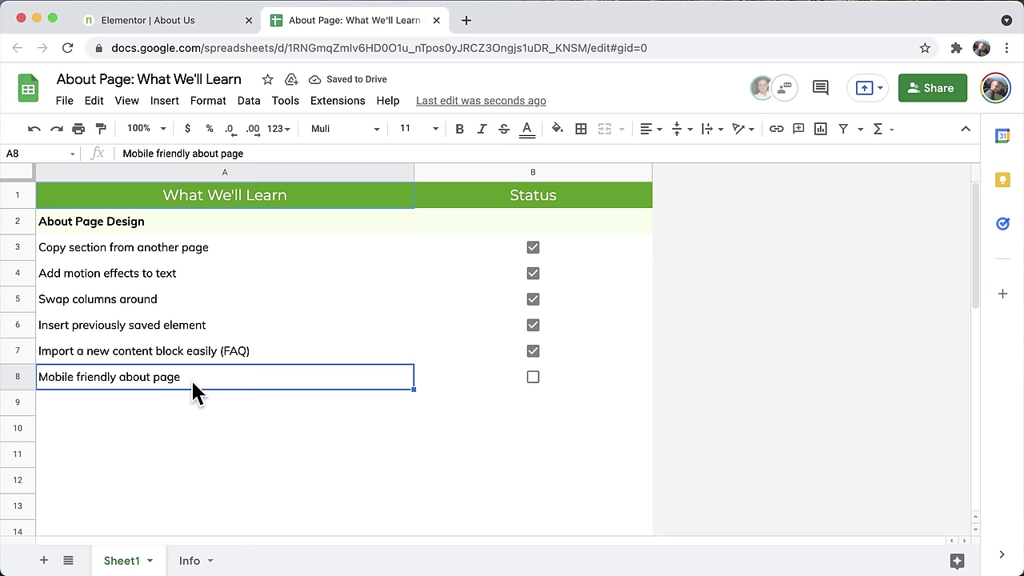
click(176, 28)
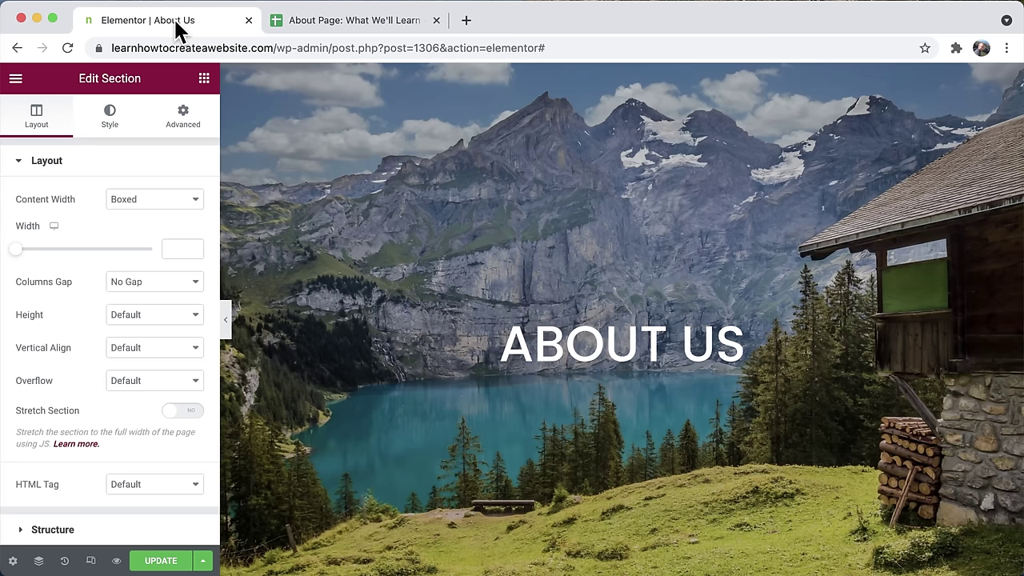
Preview the About Us page at tablet width, then through its 360 px mobile layout.
click(90, 560)
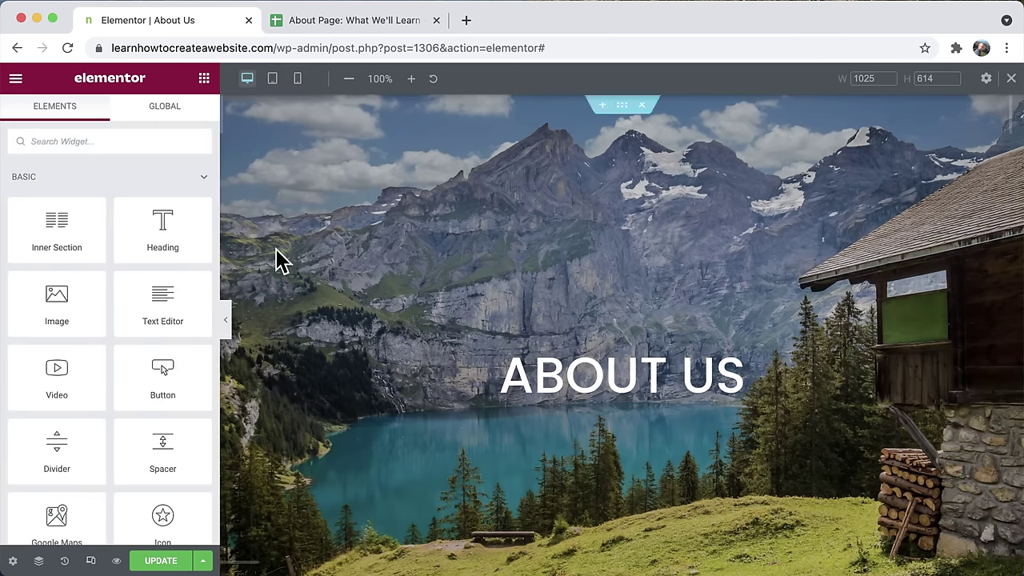
click(273, 80)
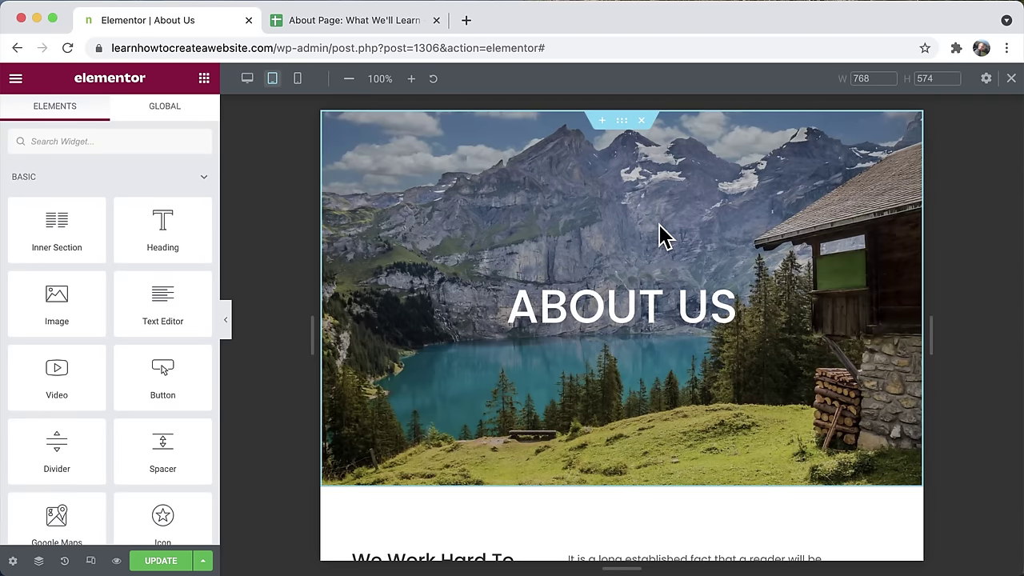
scroll(661, 236, down, 20)
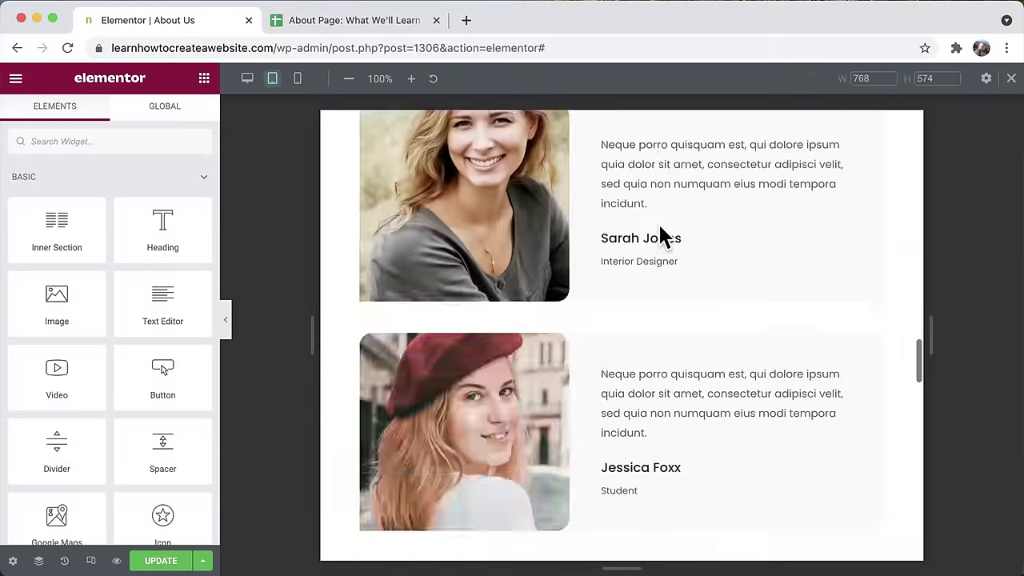
scroll(661, 236, down, 15)
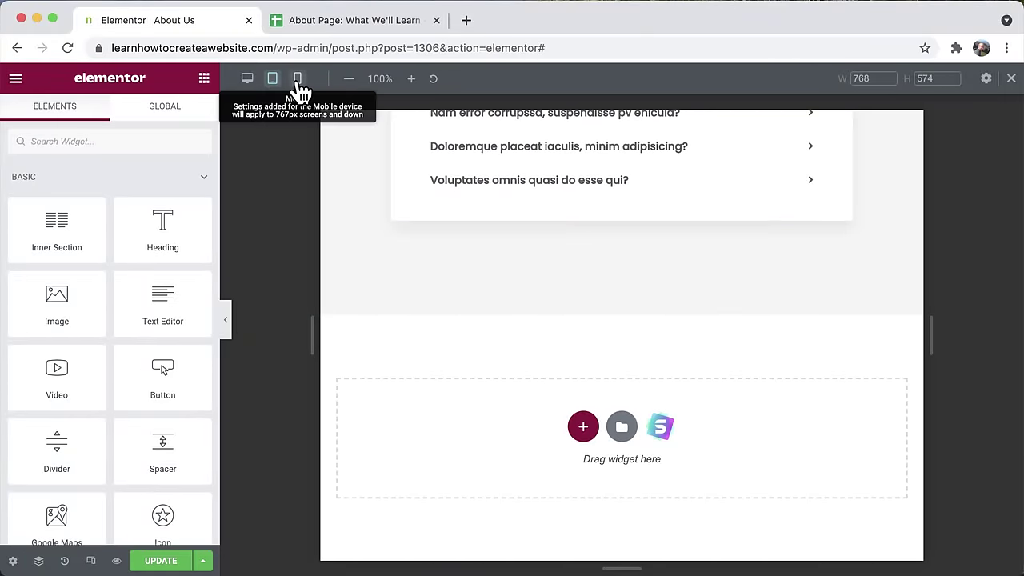
click(297, 80)
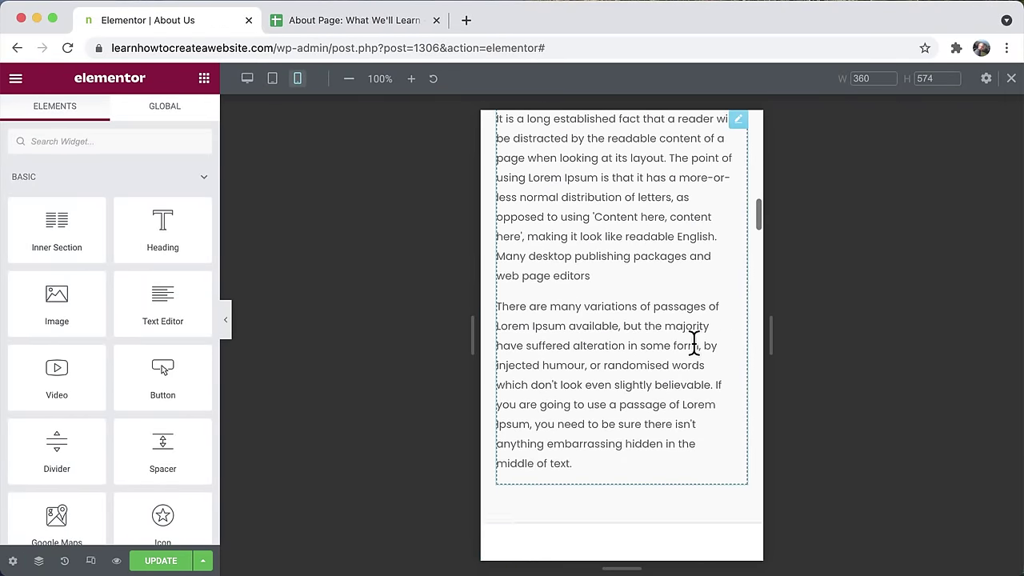
scroll(693, 344, up, 10)
scroll(694, 344, down, 3)
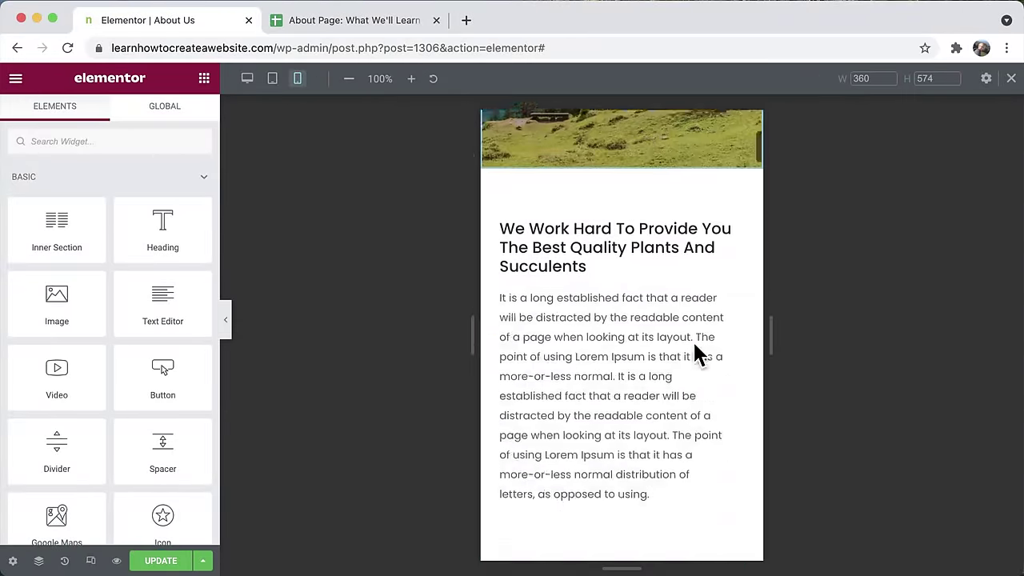
scroll(696, 356, down, 20)
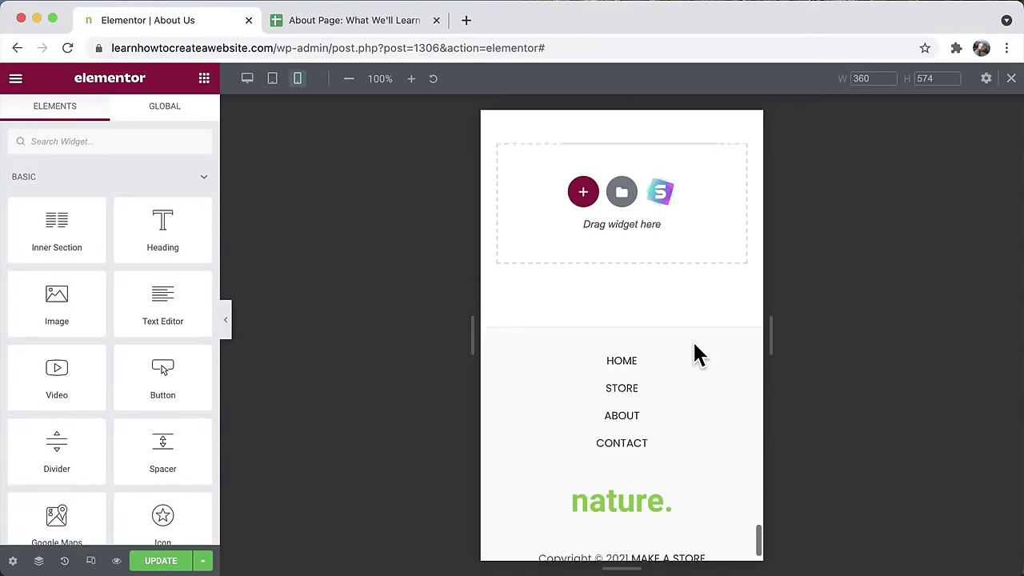
scroll(696, 356, down, 1)
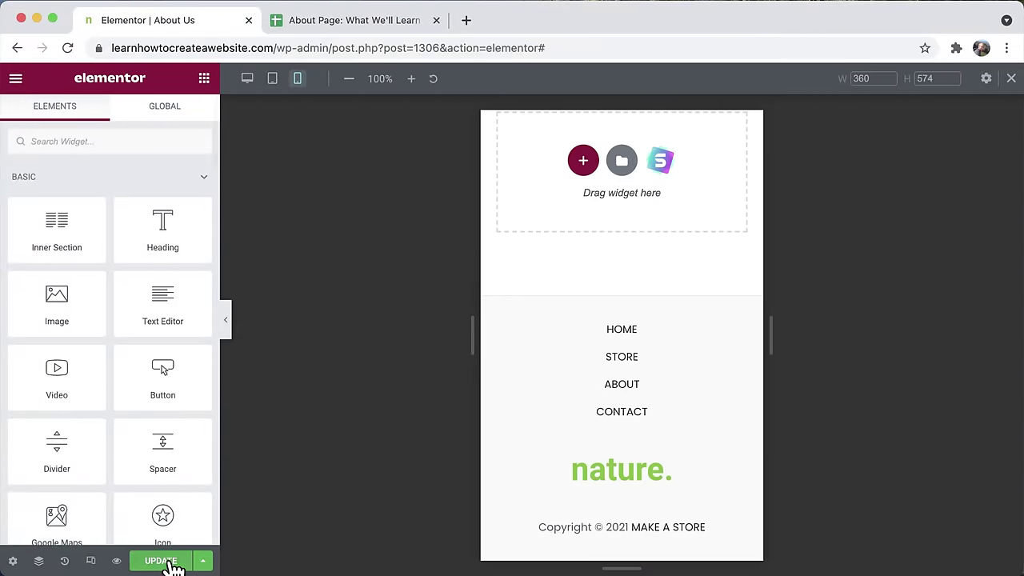
Open the About Us preview with changes and scroll through the page.
click(116, 561)
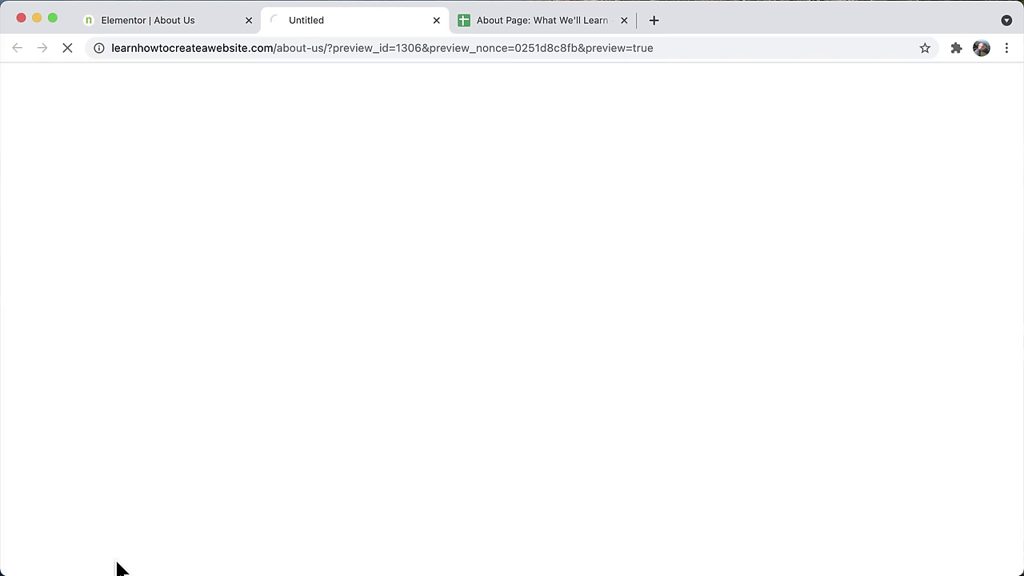
scroll(263, 400, down, 5)
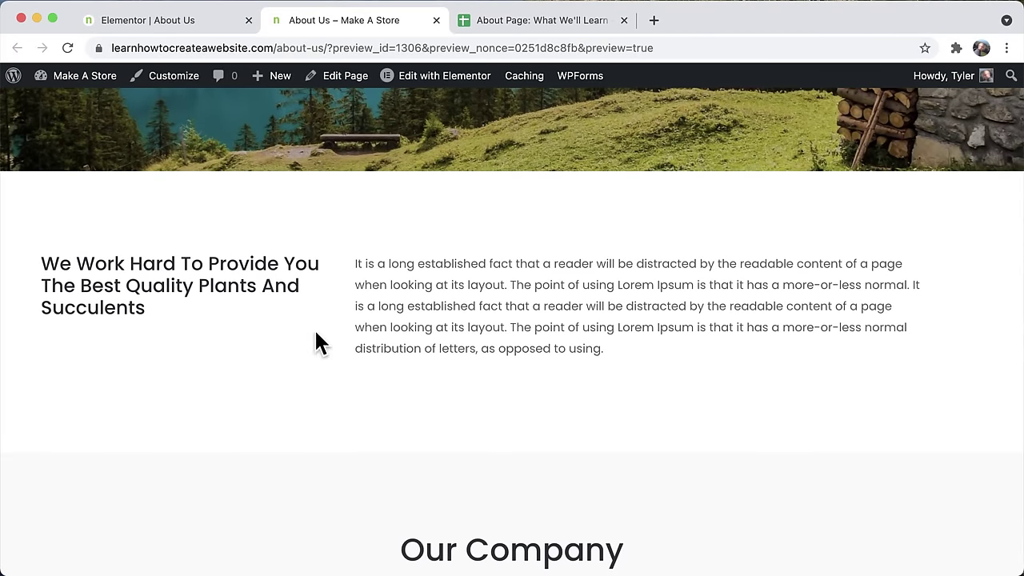
scroll(316, 332, down, 20)
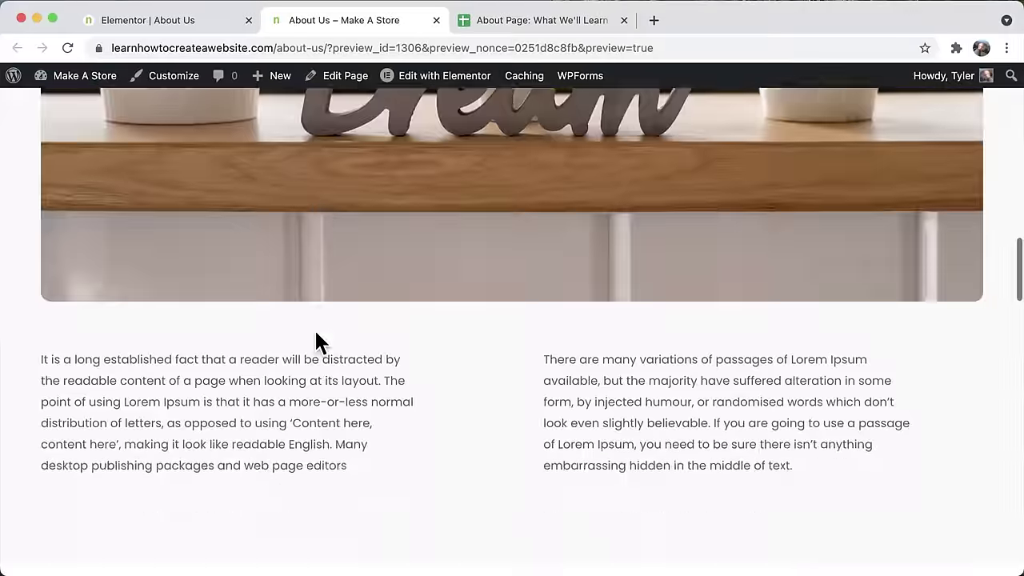
scroll(316, 344, down, 15)
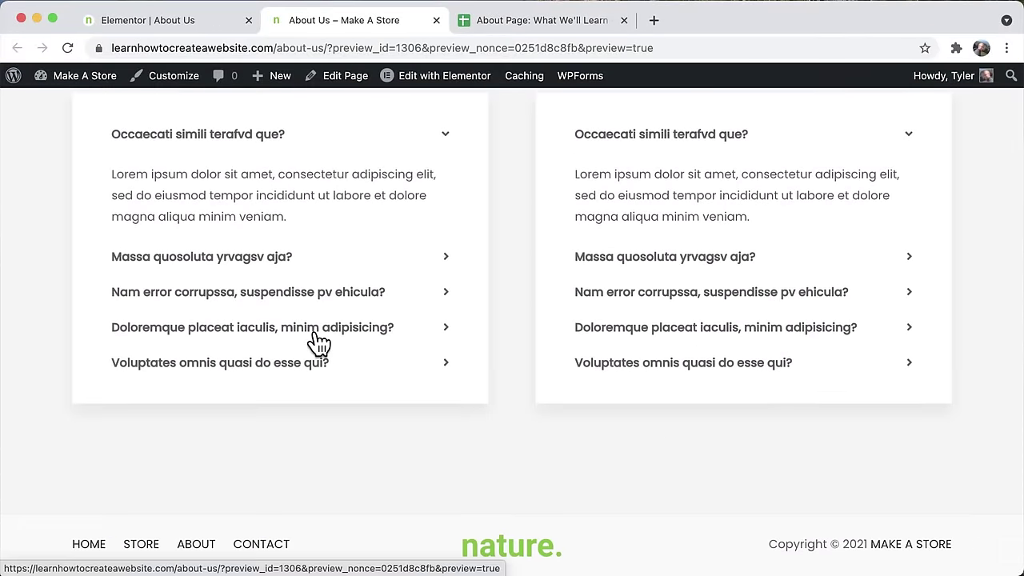
Tick Mobile friendly about page (B8) in the checklist and close the checklist and preview tabs.
click(544, 19)
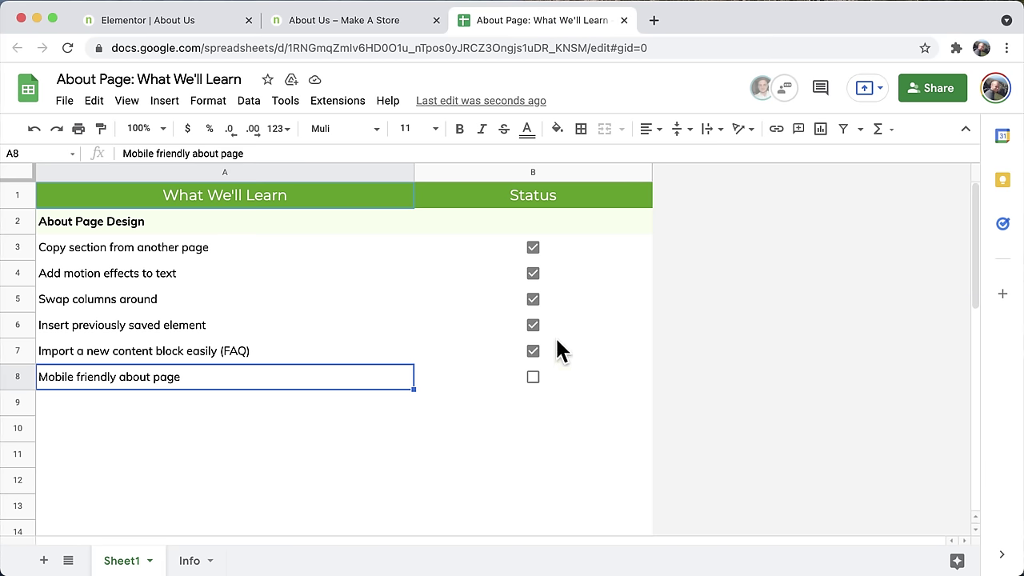
click(533, 376)
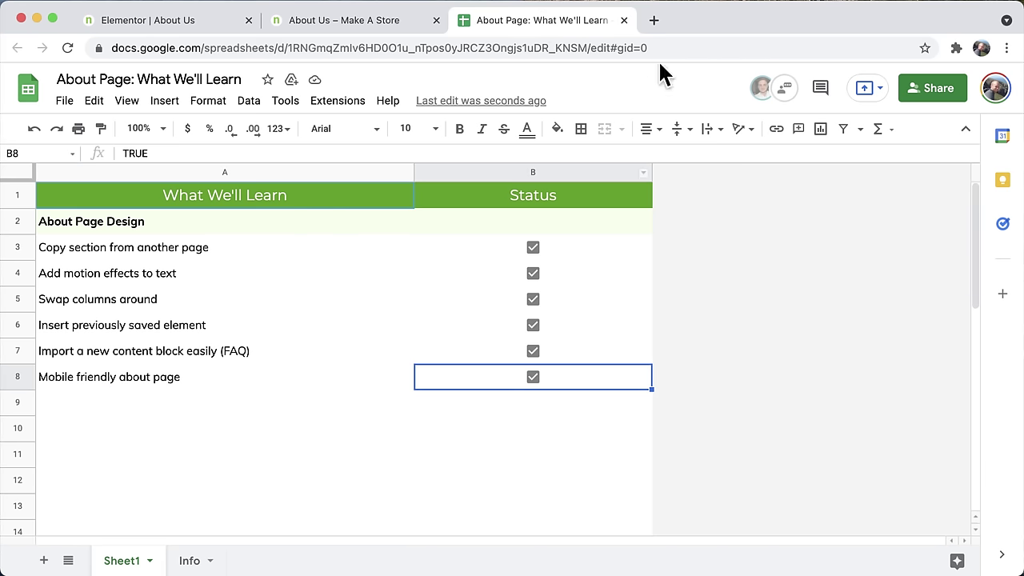
click(623, 20)
click(436, 20)
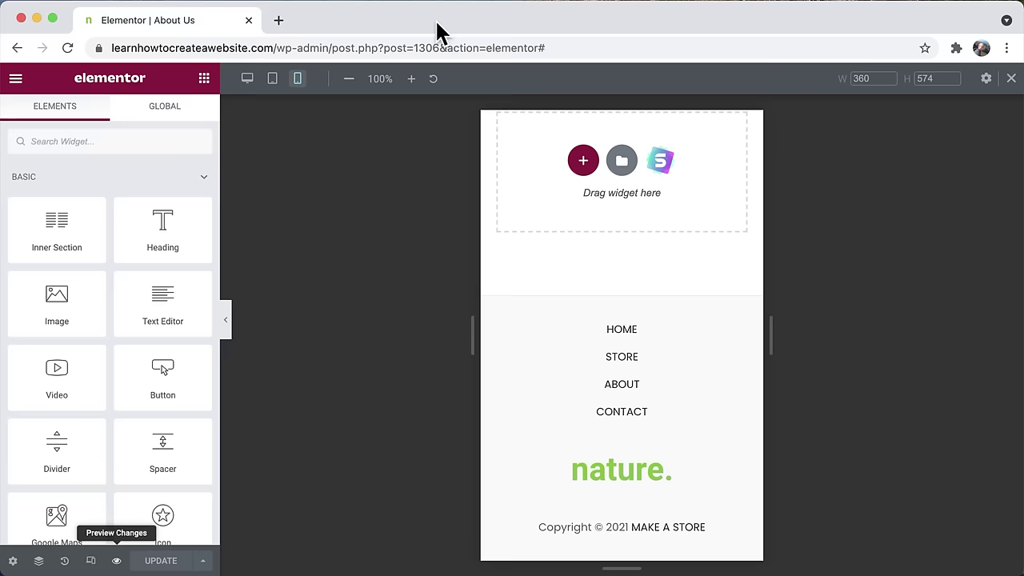
drag(276, 45, 643, 48)
Strip wp-admin from the address to reach the live site, then browse the Shop's 12 products.
key(BackSpace)
key(Return)
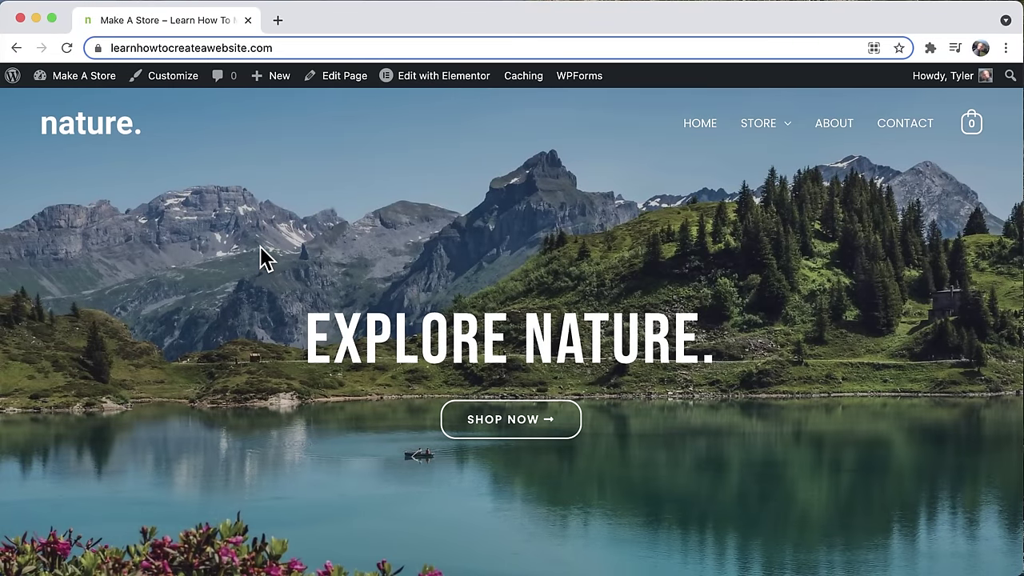
mouse_move(766, 130)
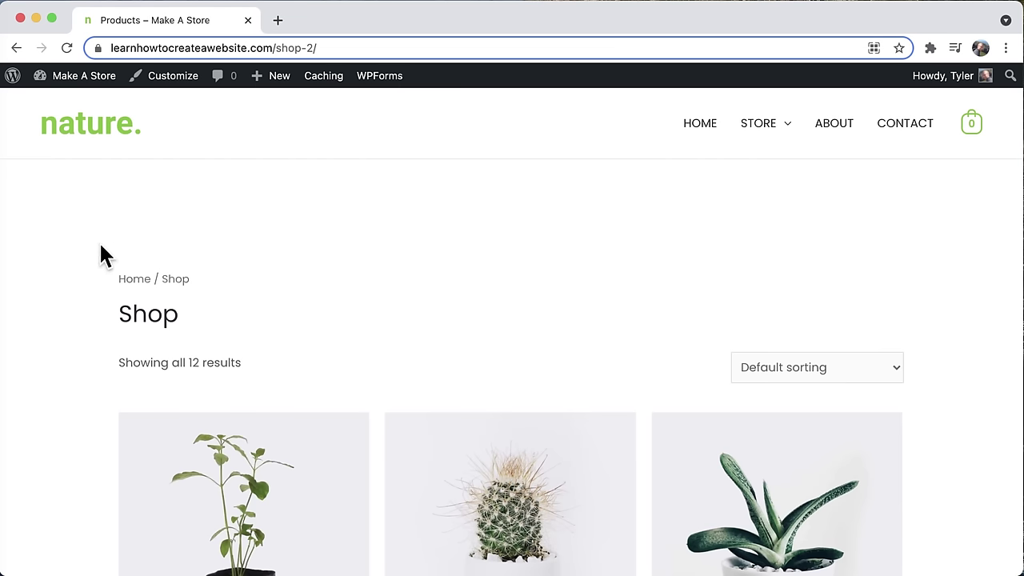
scroll(104, 256, down, 5)
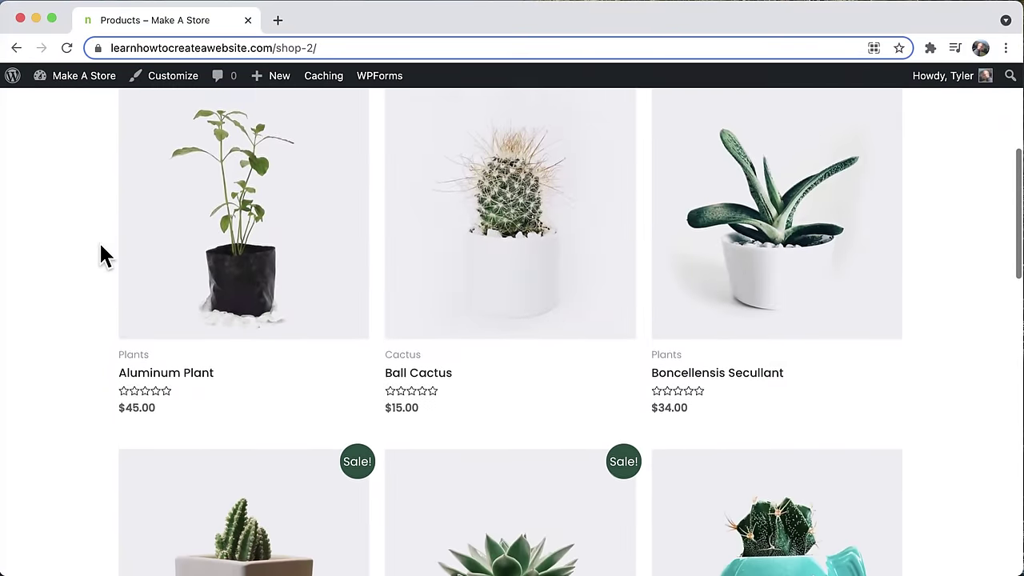
scroll(104, 256, down, 7)
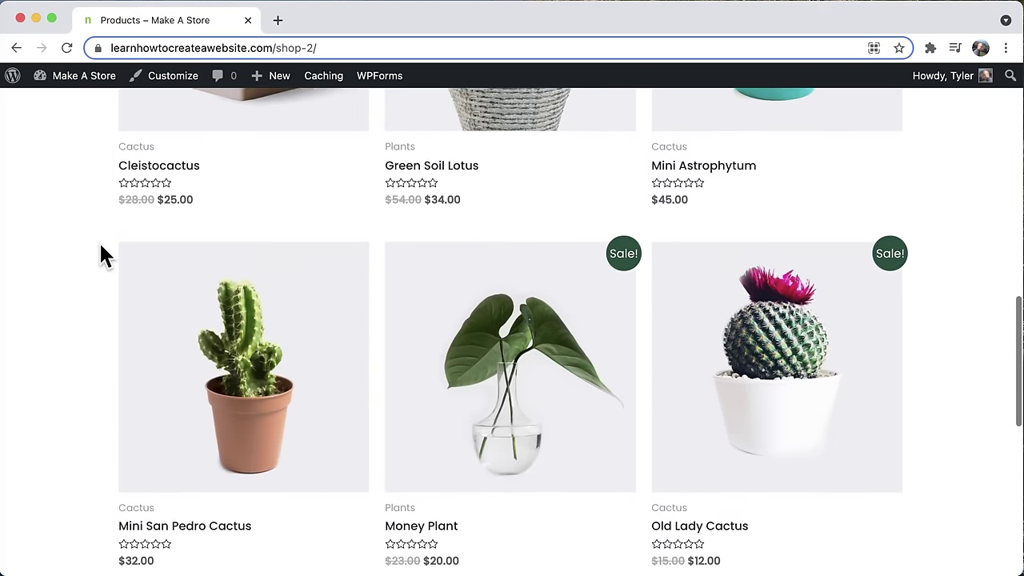
scroll(104, 256, down, 3)
scroll(104, 256, up, 15)
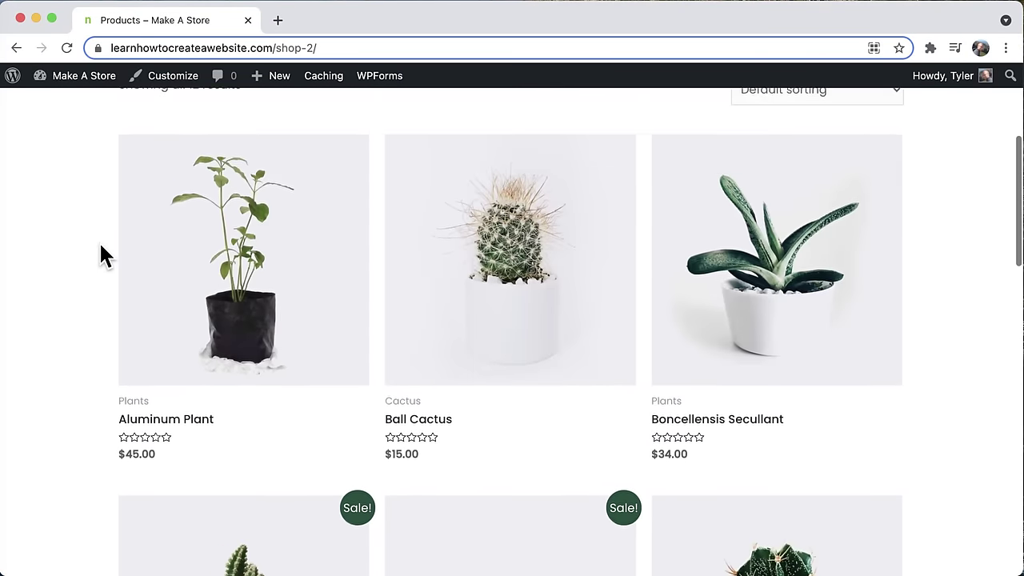
scroll(104, 256, up, 3)
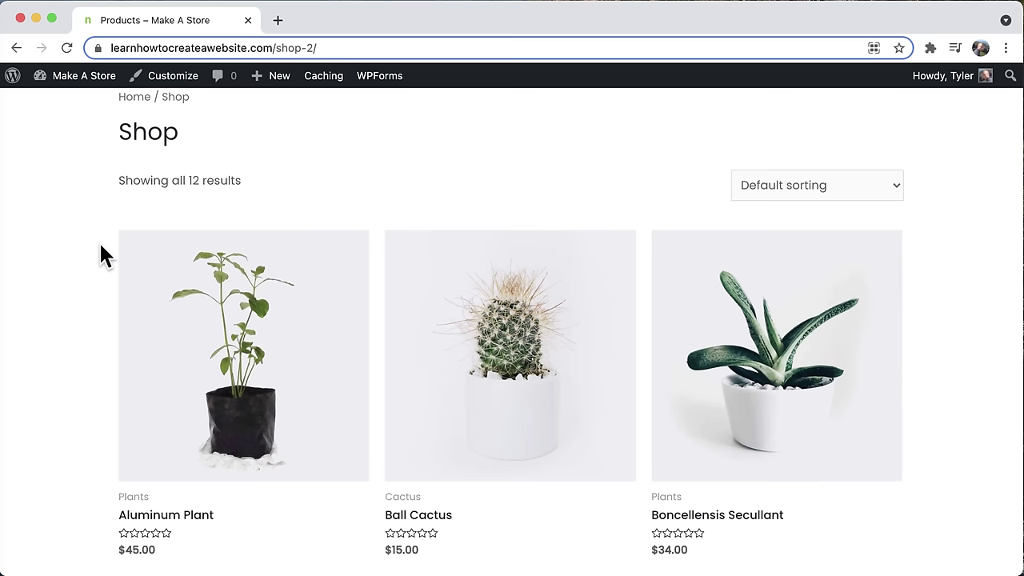
scroll(104, 256, down, 7)
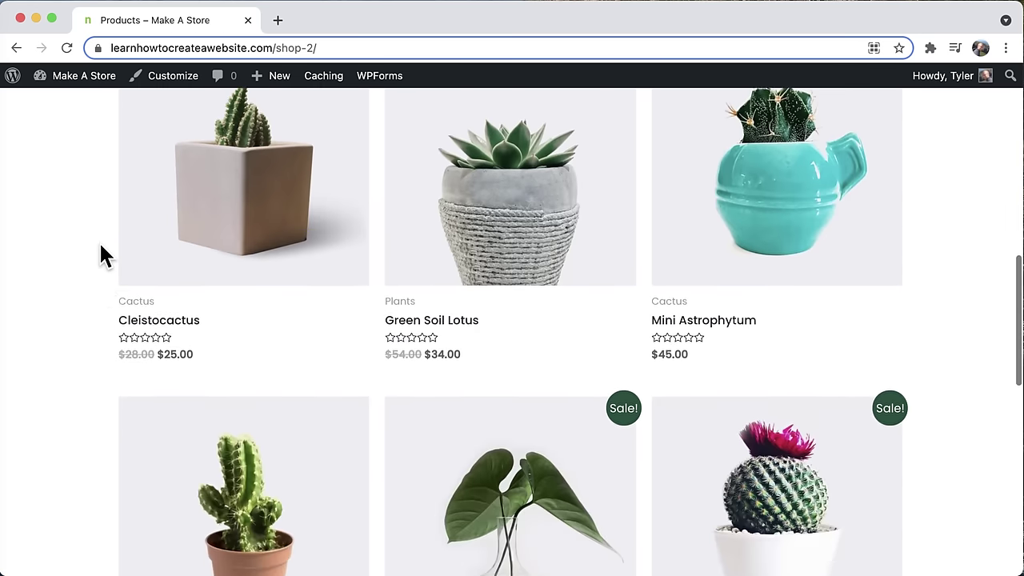
scroll(104, 256, down, 1)
scroll(104, 256, up, 9)
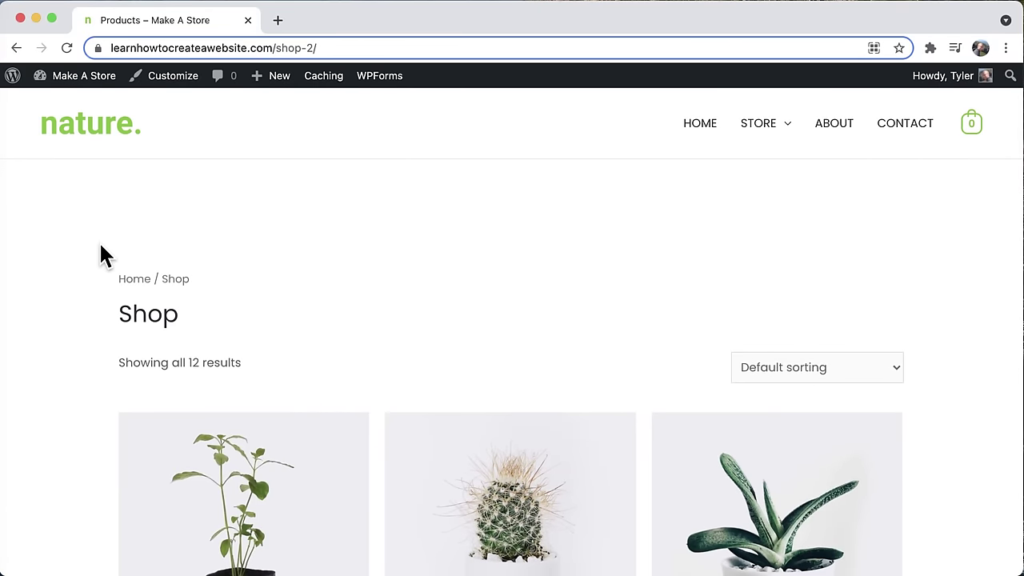
Confirm Shop is selected as the shop page in WooCommerce's Products settings.
click(89, 80)
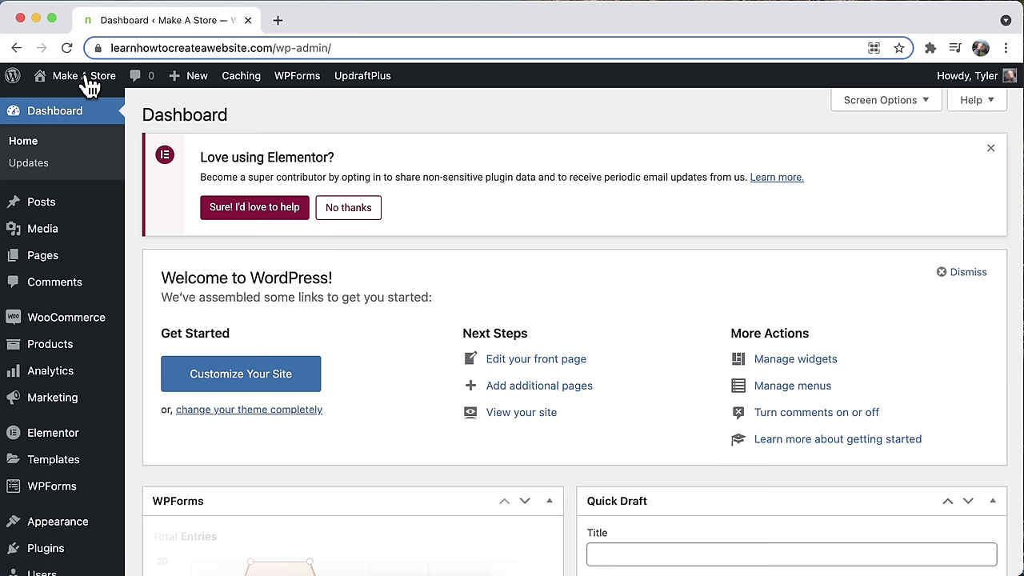
mouse_move(91, 326)
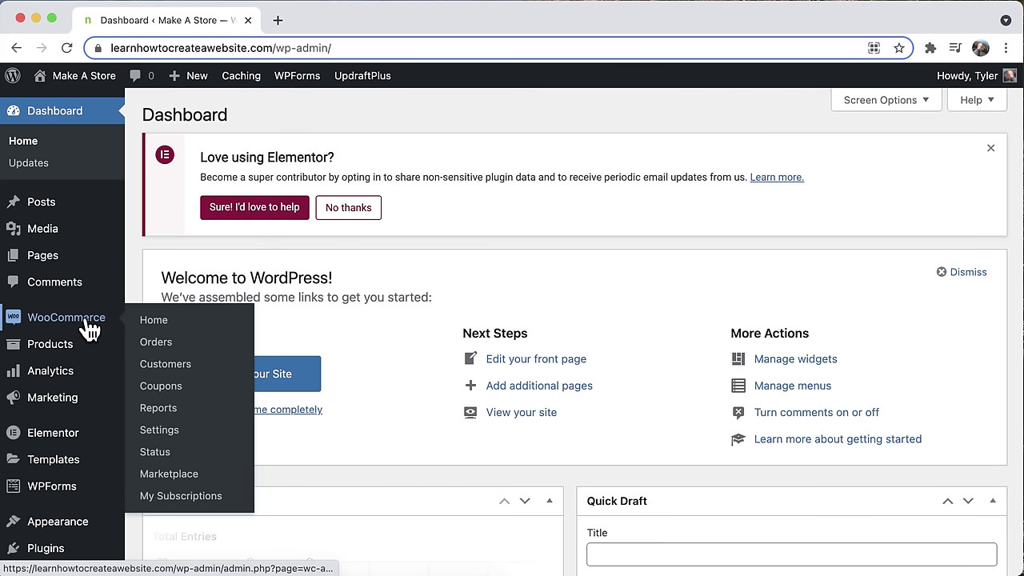
click(181, 435)
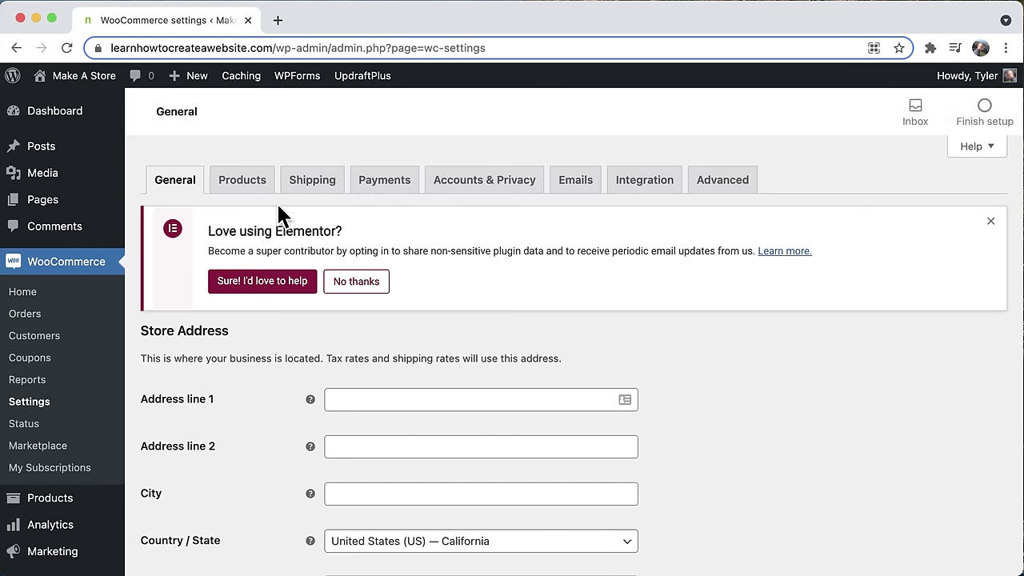
click(240, 180)
scroll(246, 187, down, 3)
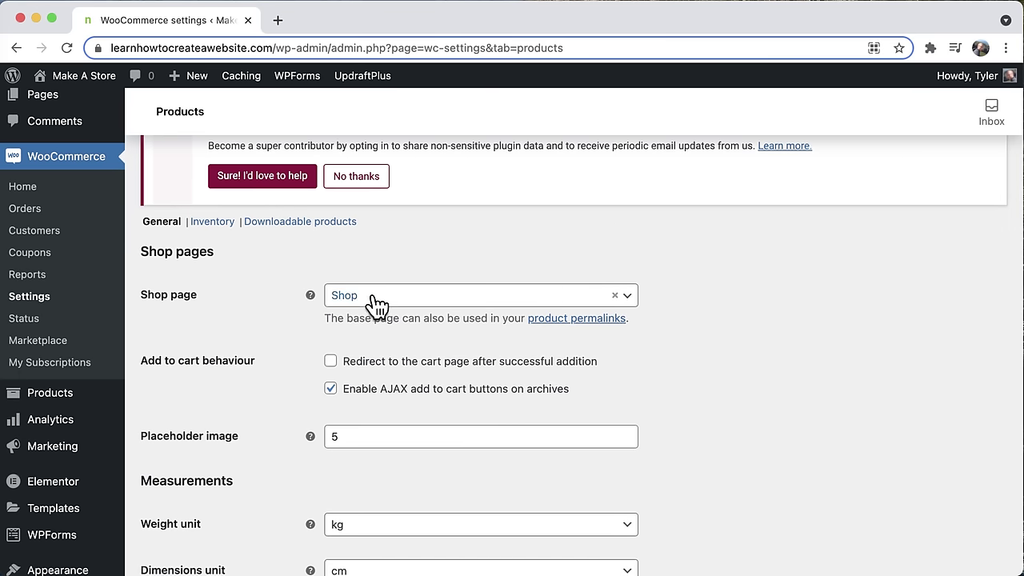
click(632, 300)
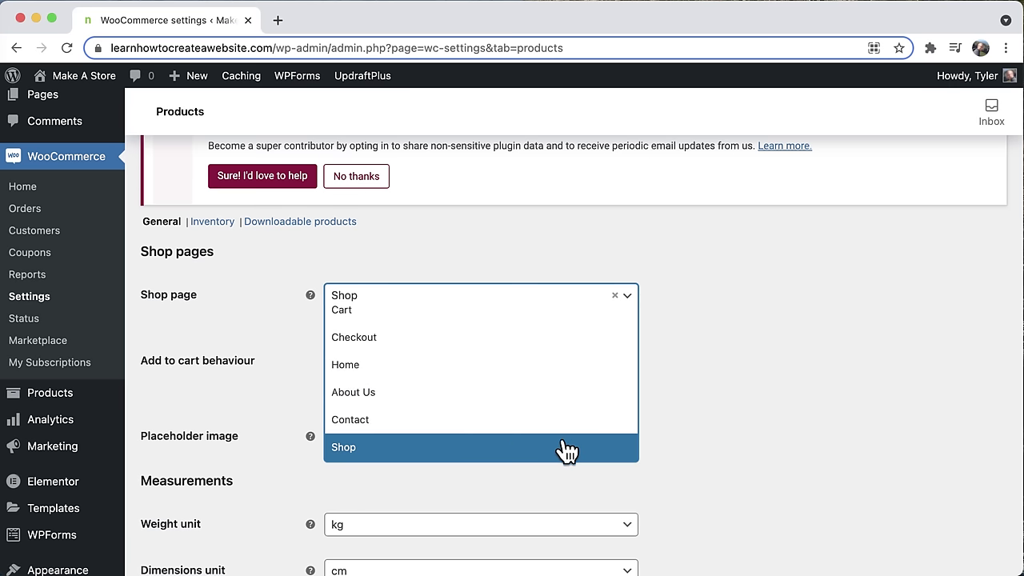
click(403, 450)
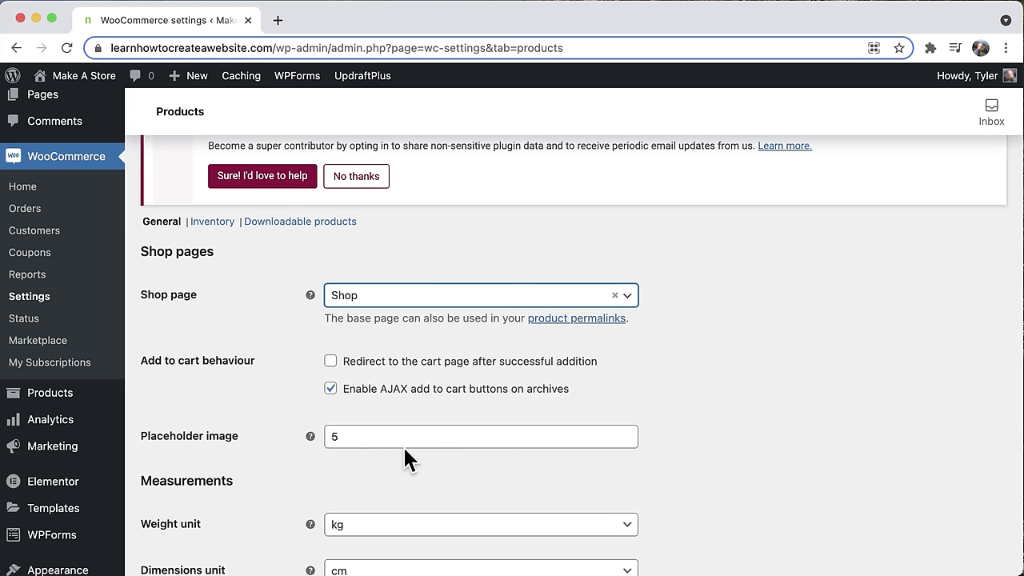
scroll(404, 449, down, 2)
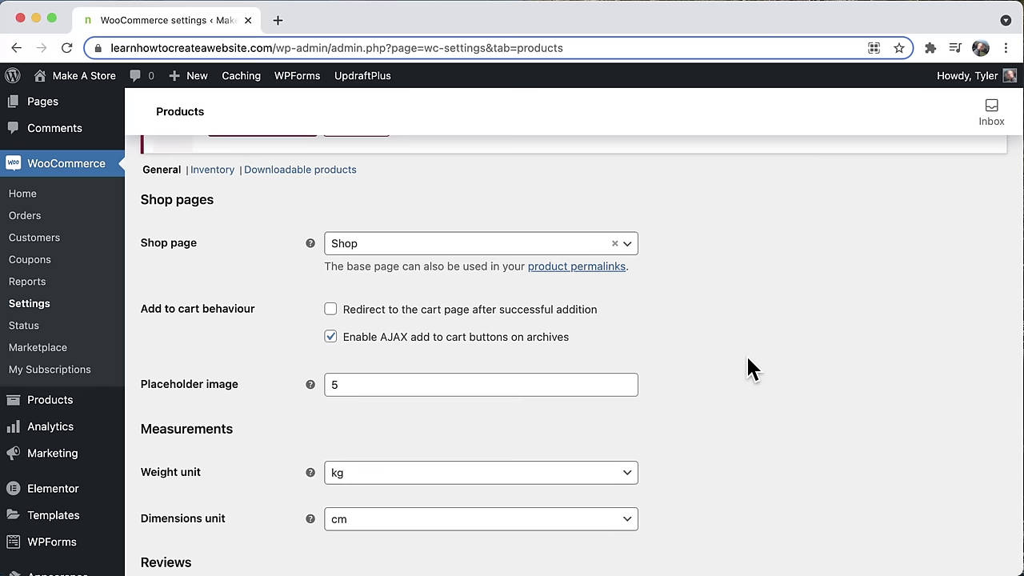
scroll(747, 357, up, 4)
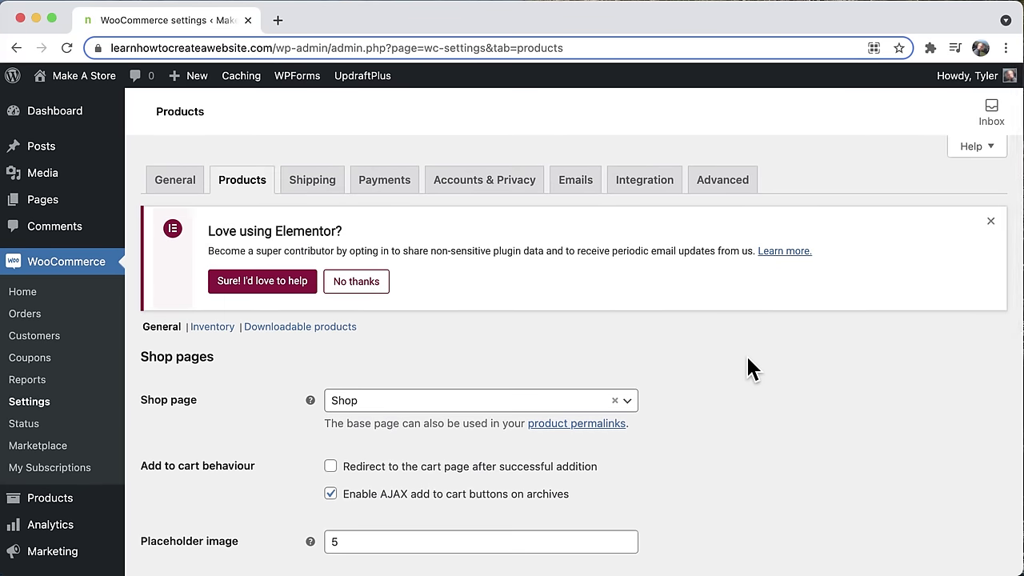
Review the Advanced page setup showing Cart (ID: 1302) and Checkout (ID: 1303).
click(727, 184)
scroll(722, 191, down, 3)
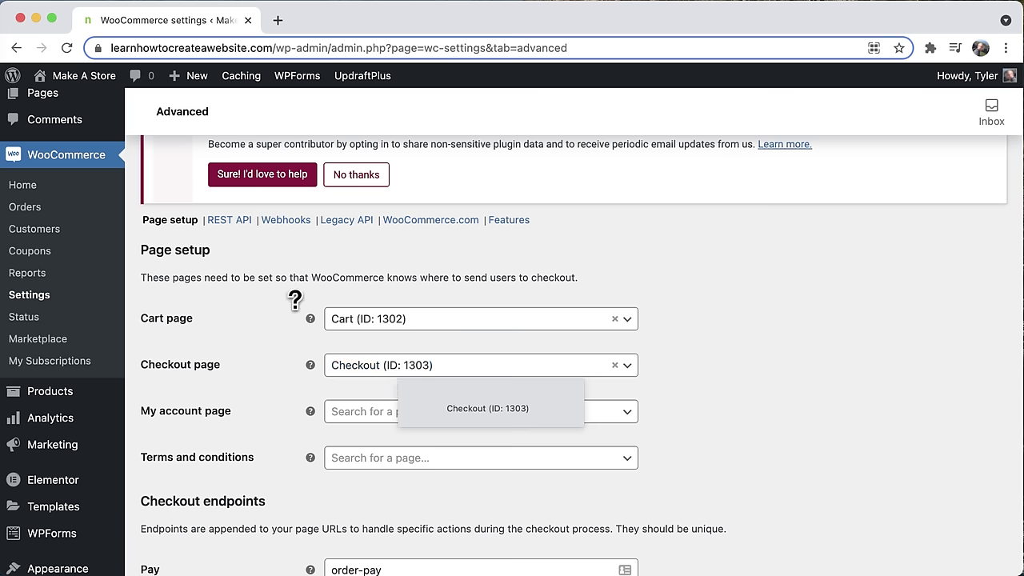
scroll(126, 219, up, 2)
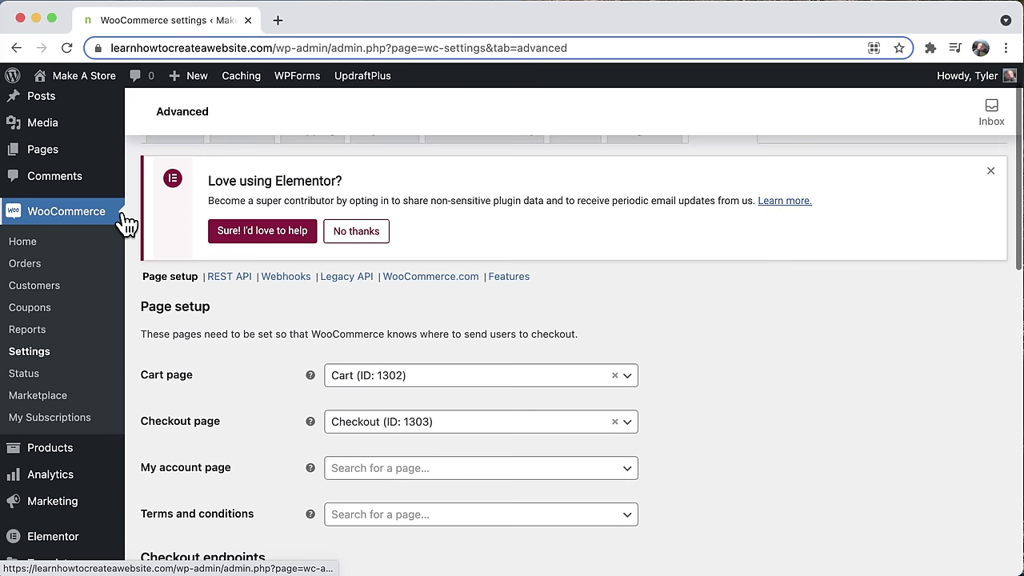
From the Pages list, open the live Cart page in a new tab.
click(64, 156)
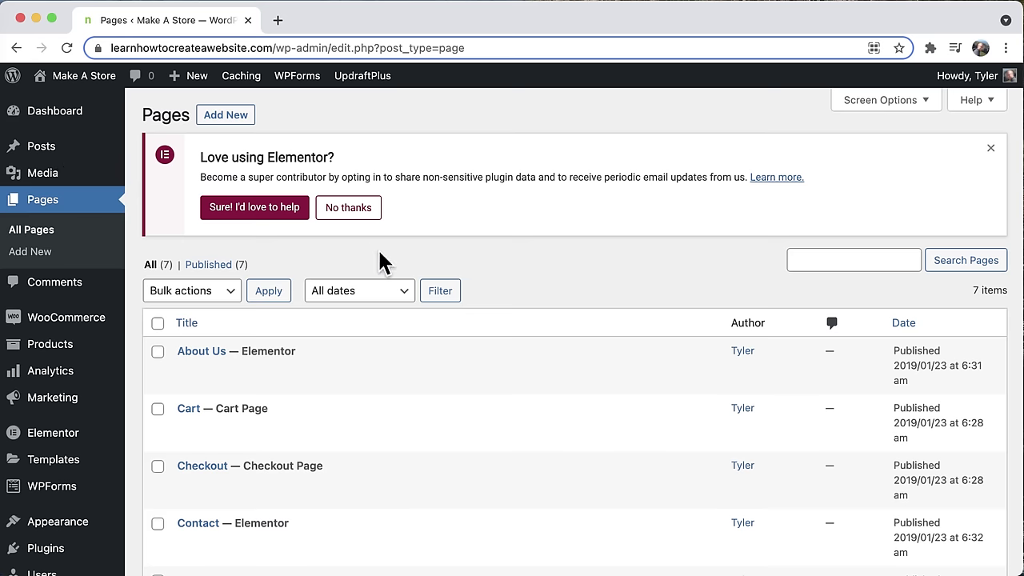
scroll(380, 256, down, 4)
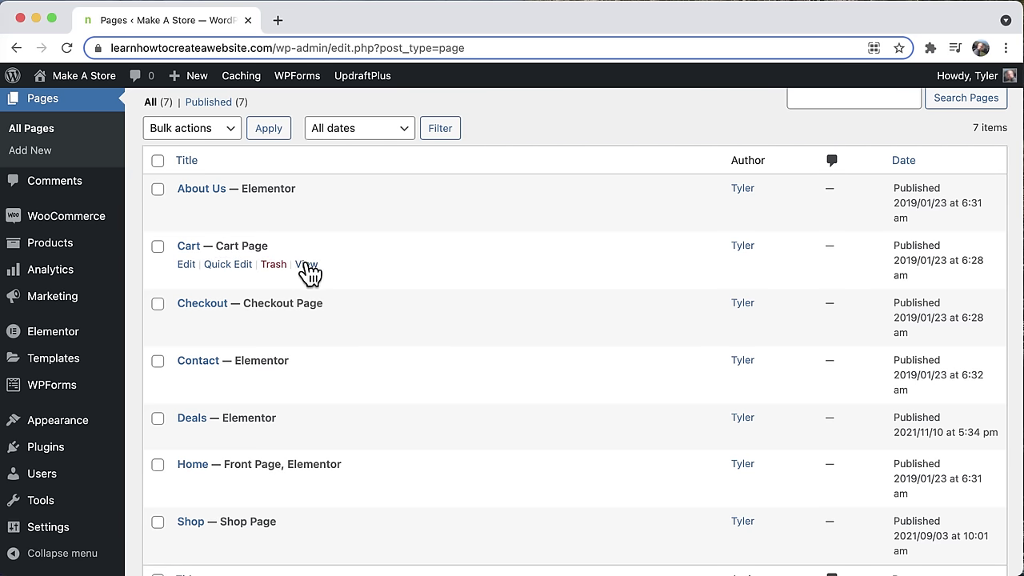
right_click(310, 270)
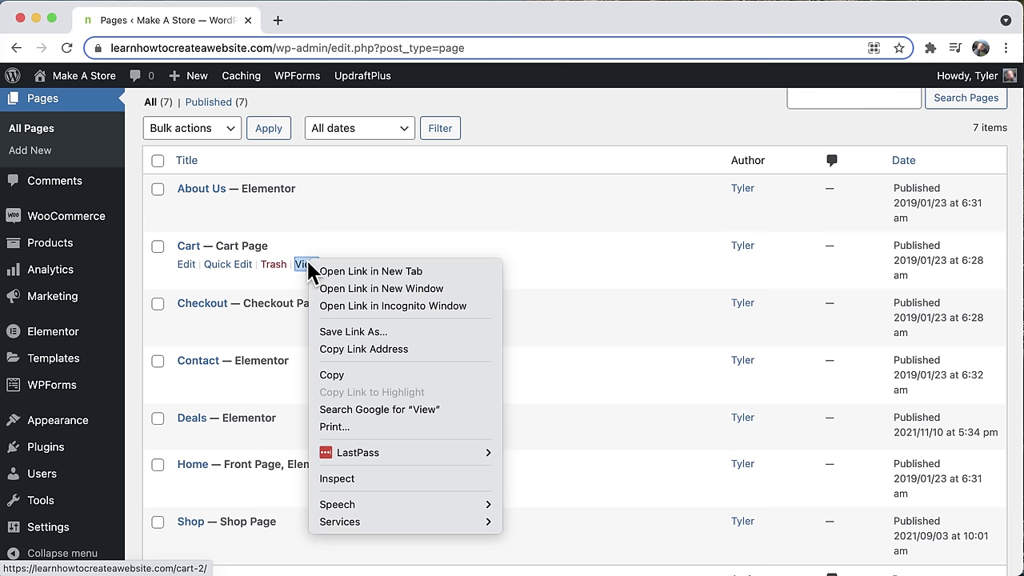
click(364, 272)
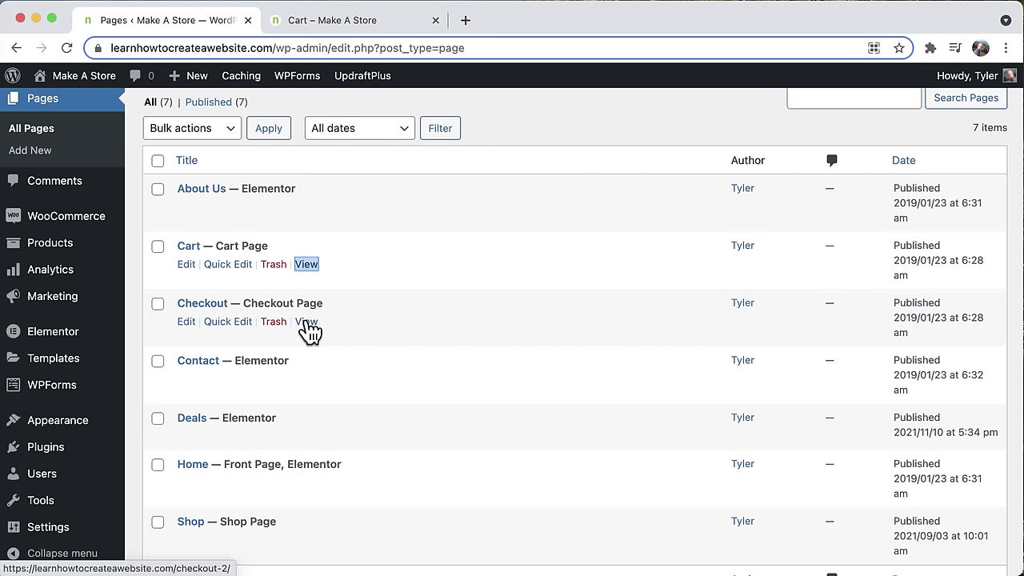
click(308, 323)
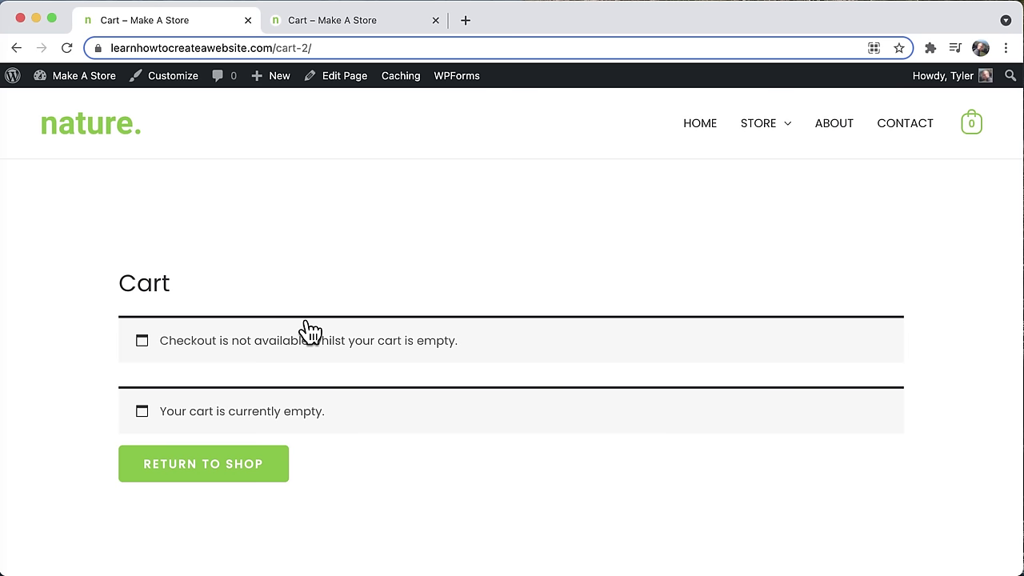
double_click(283, 48)
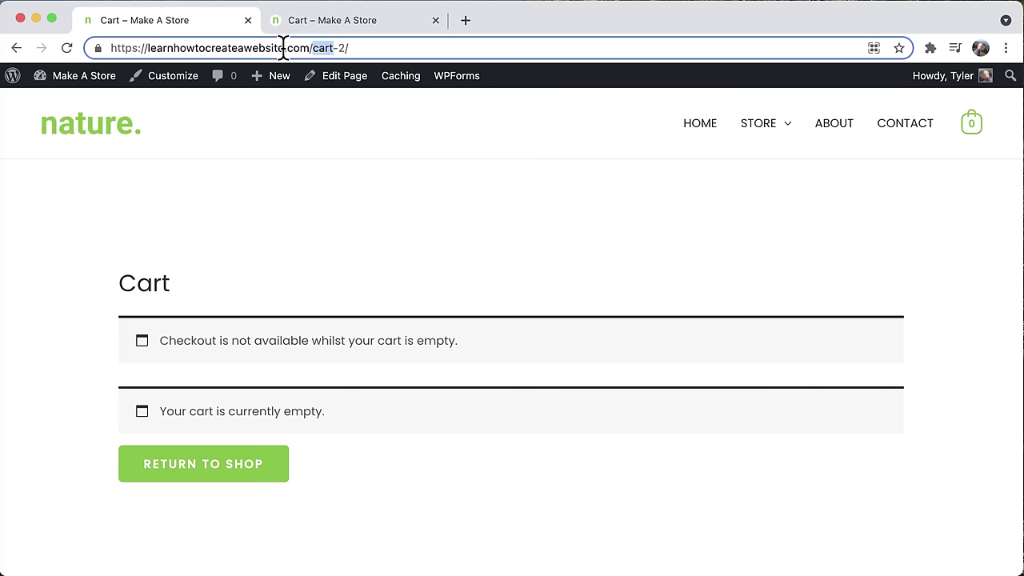
Add the Aluminum Plant to the cart from the Shop and go to Checkout.
click(210, 480)
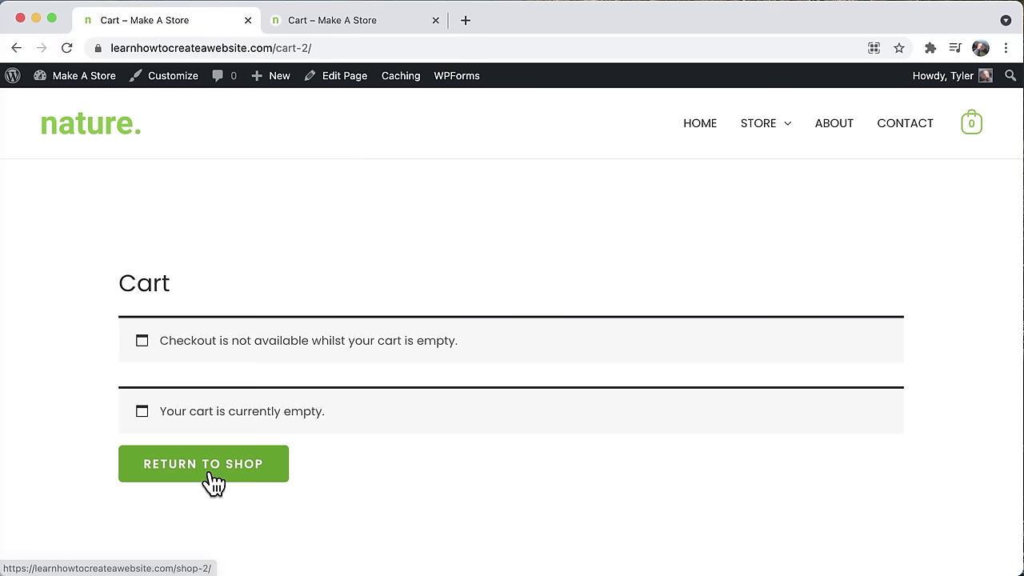
click(238, 462)
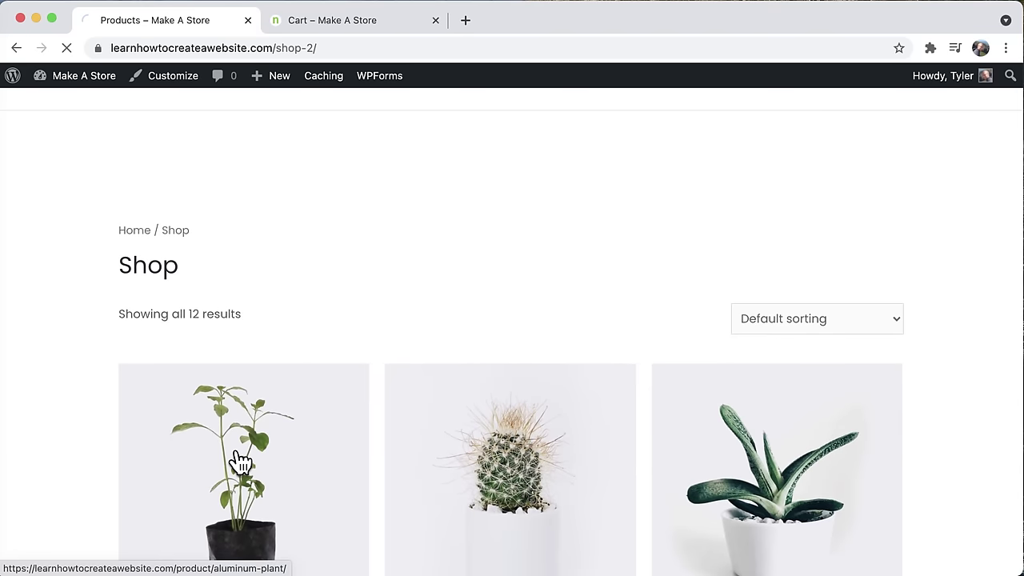
click(678, 490)
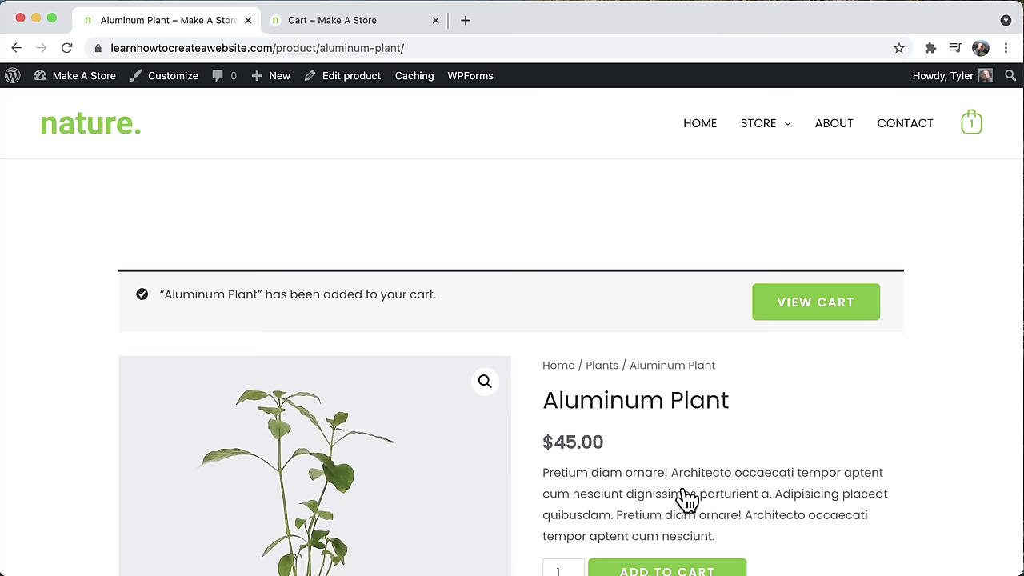
mouse_move(974, 116)
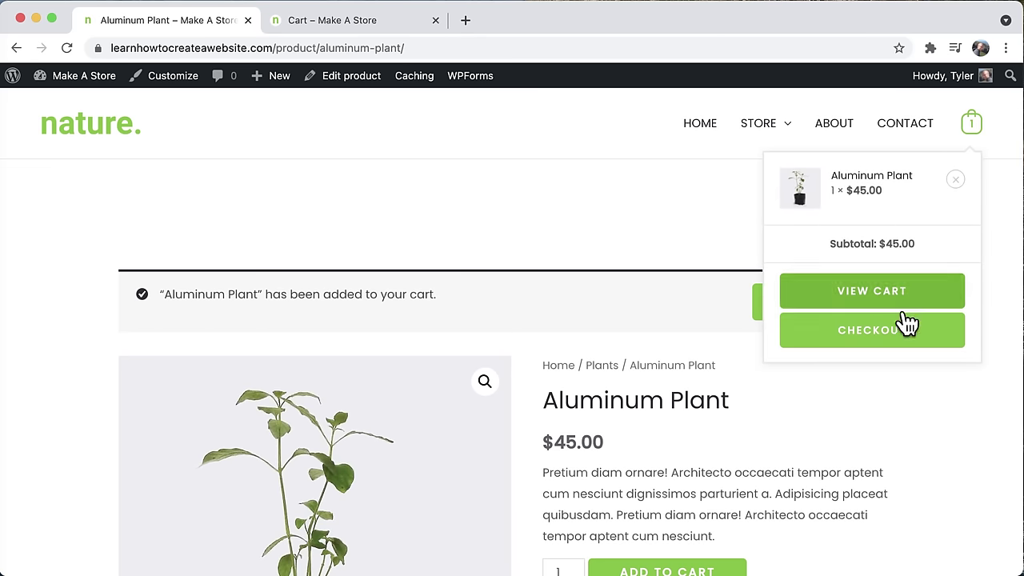
click(875, 343)
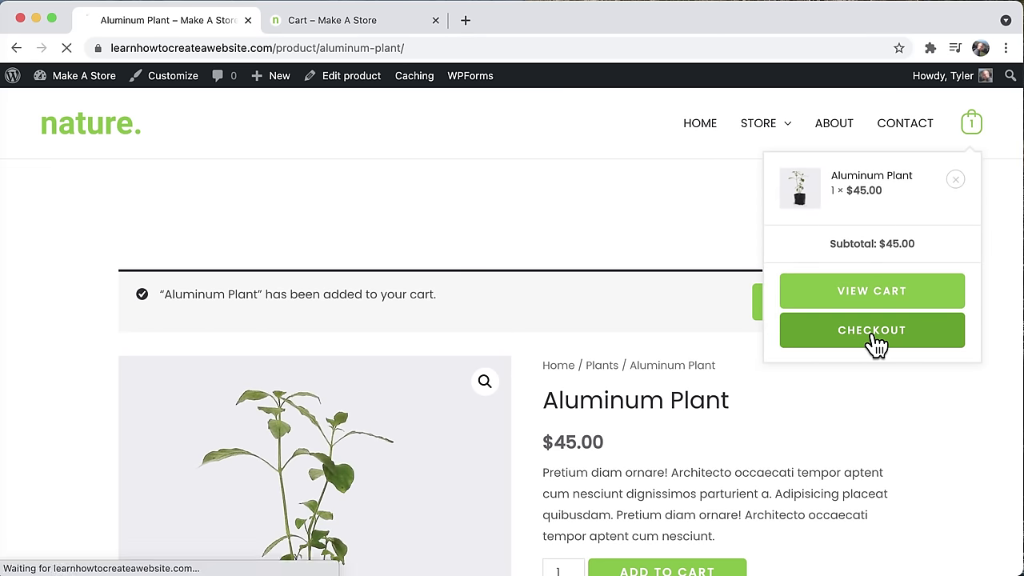
scroll(513, 333, down, 5)
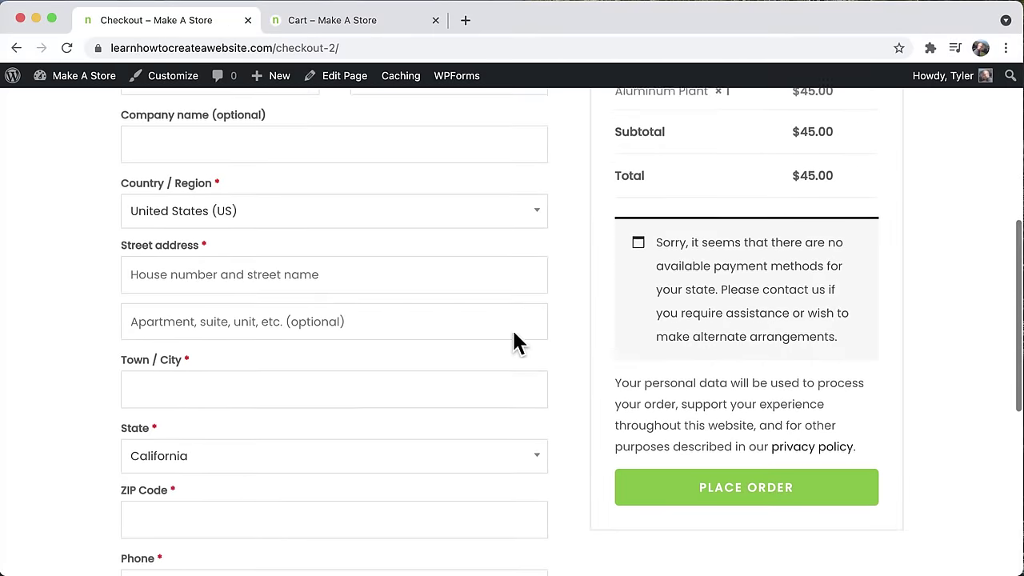
scroll(513, 332, up, 5)
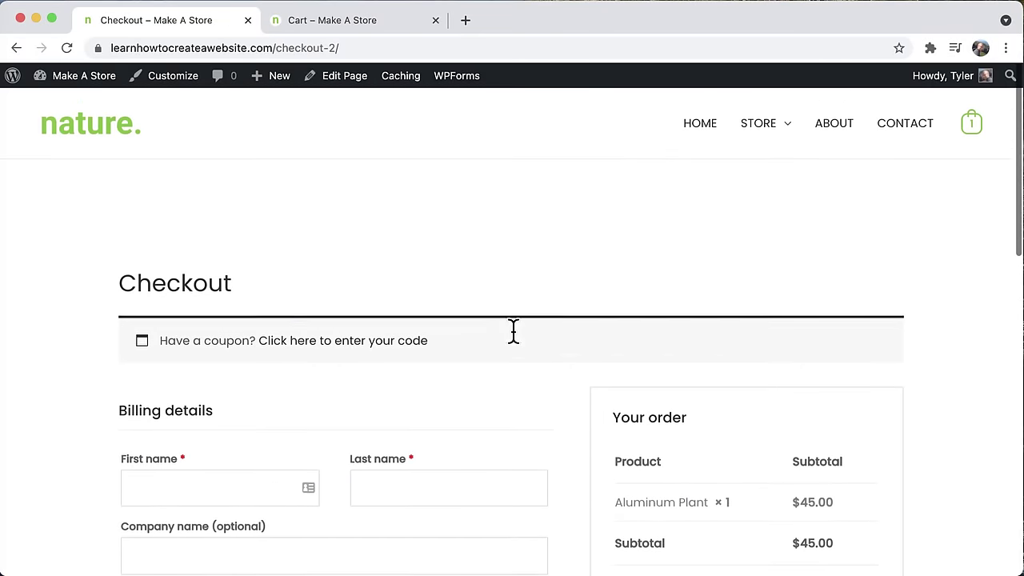
Reload the Cart tab to show the plant and reorder the tabs so Checkout comes second.
click(347, 22)
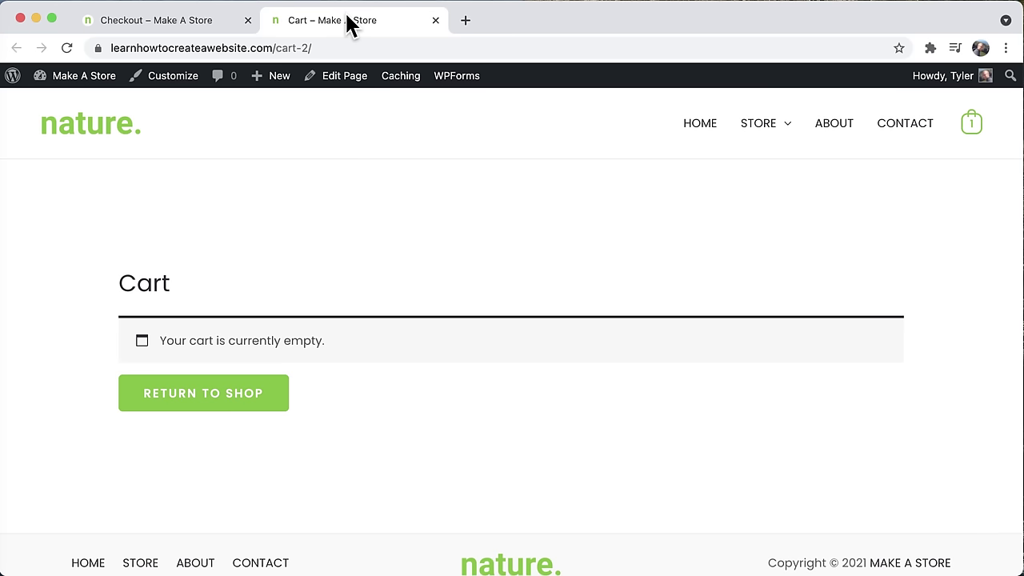
click(66, 48)
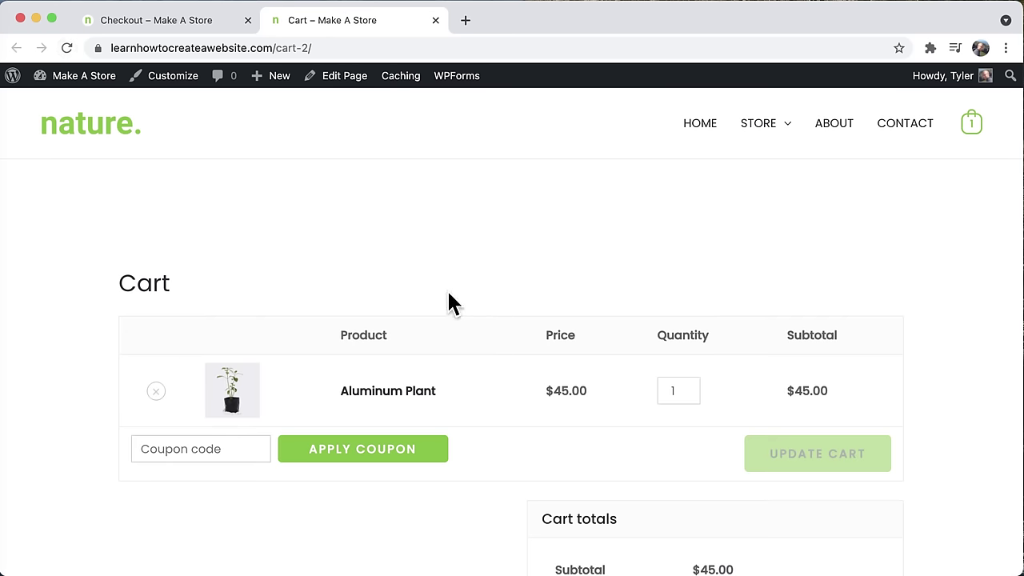
scroll(448, 297, down, 3)
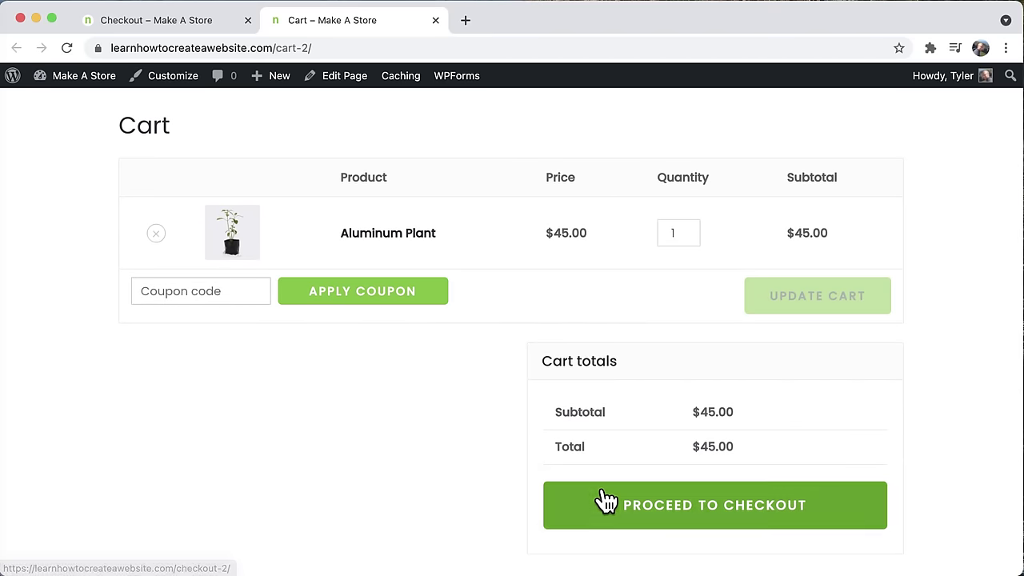
drag(185, 20, 320, 29)
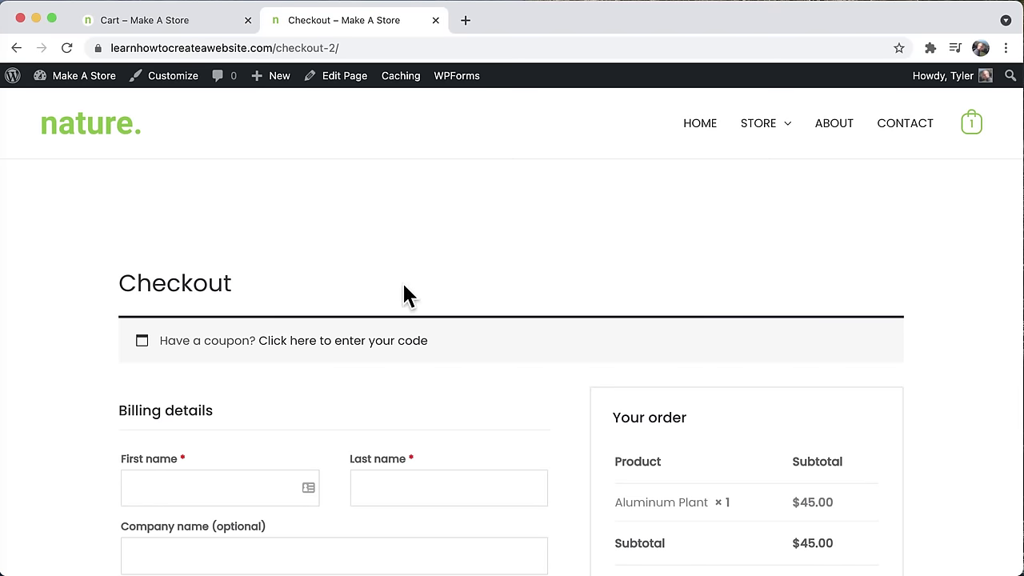
click(172, 22)
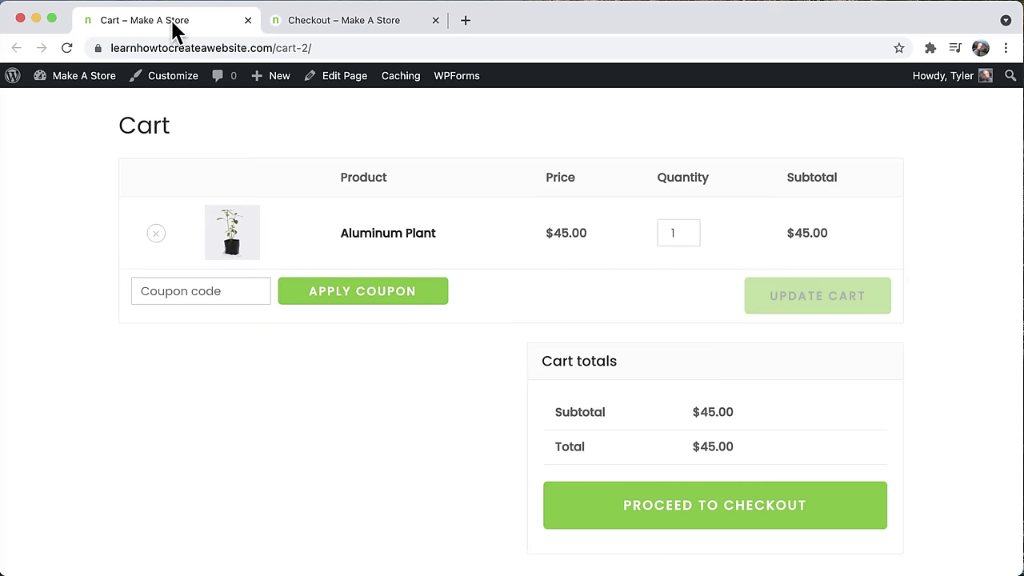
click(336, 23)
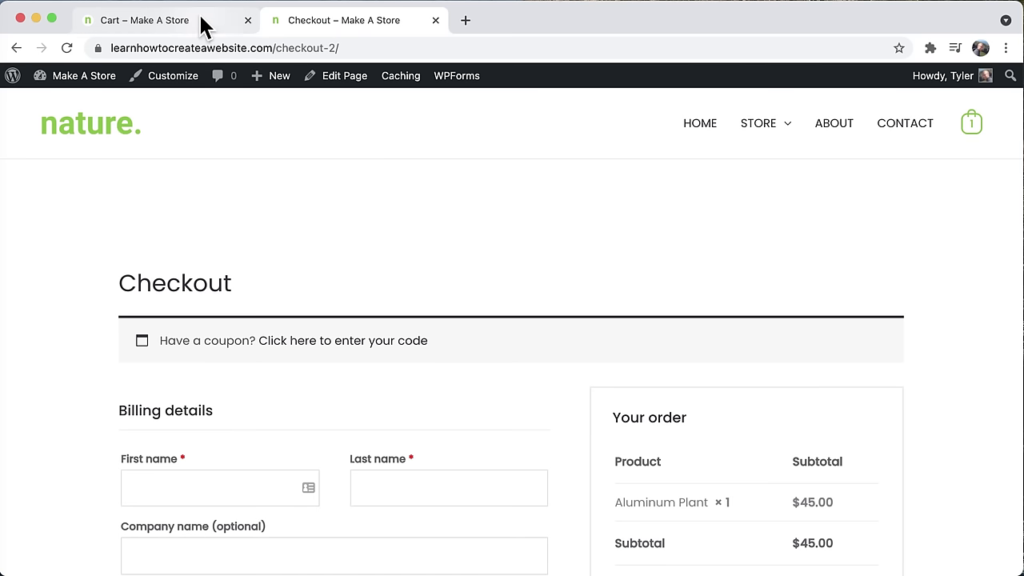
click(201, 24)
Compare the cart-2 and checkout-2 addresses and open the Checkout page for editing.
drag(272, 46, 340, 40)
click(341, 27)
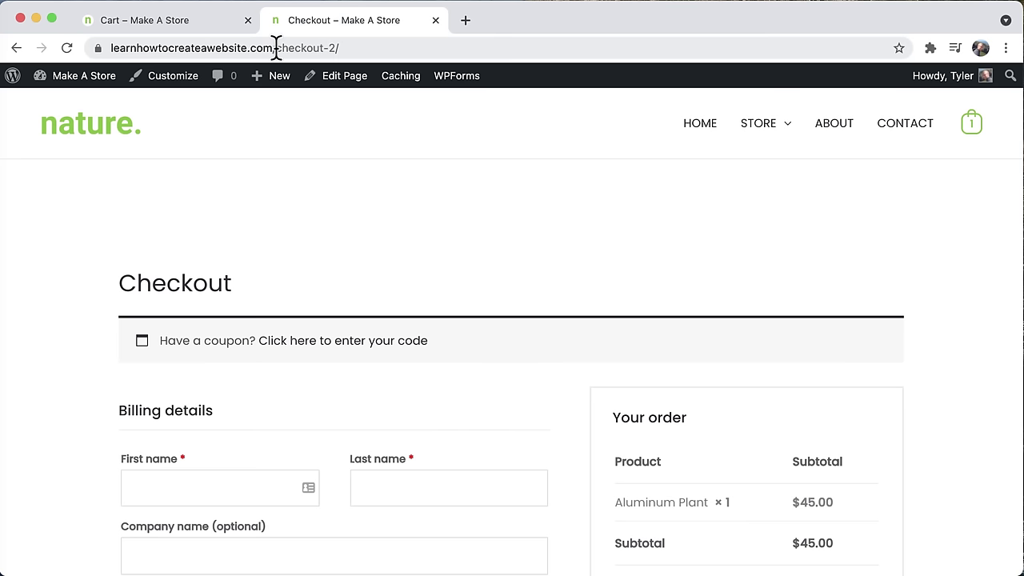
drag(276, 47, 362, 47)
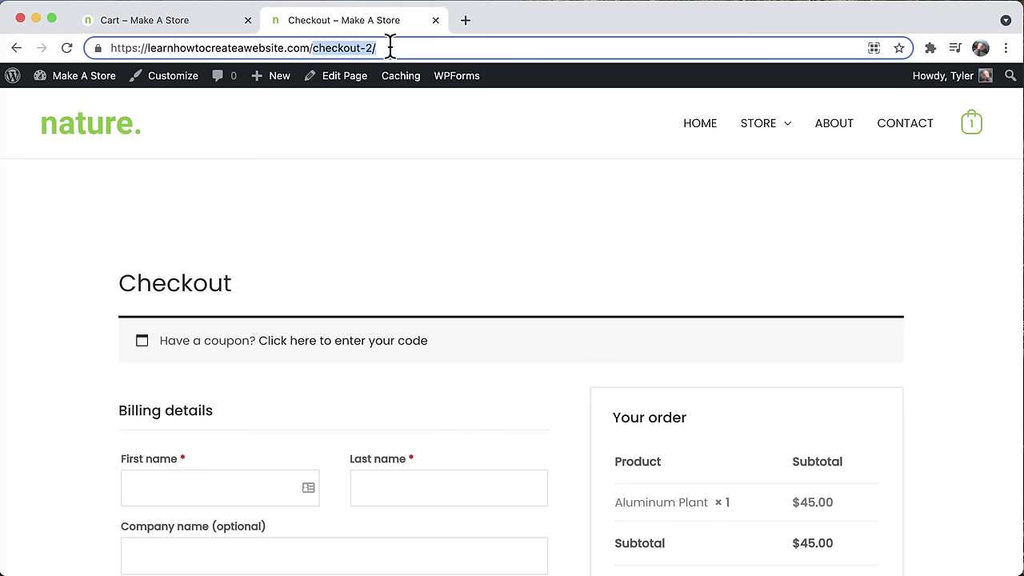
click(206, 27)
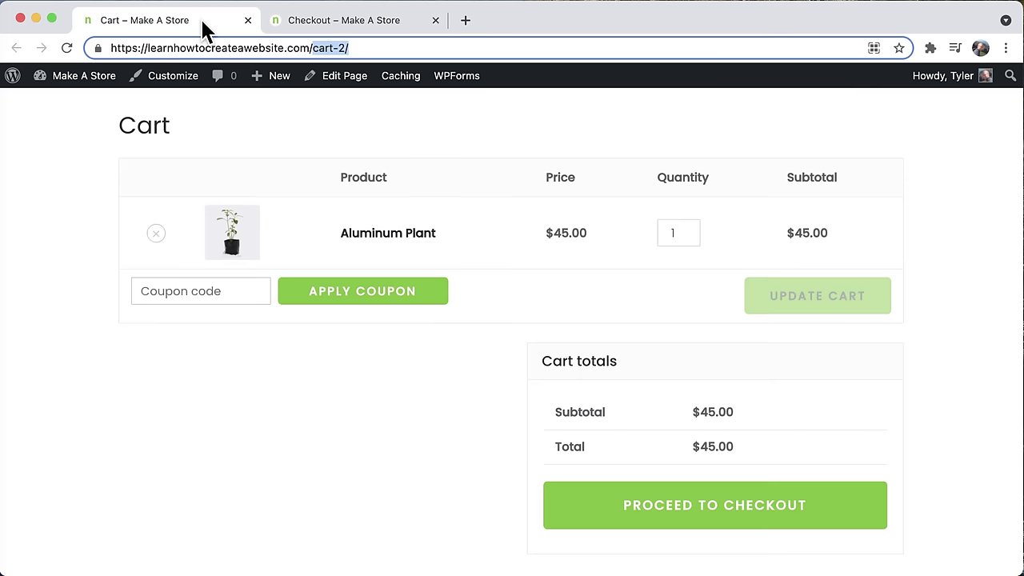
click(336, 26)
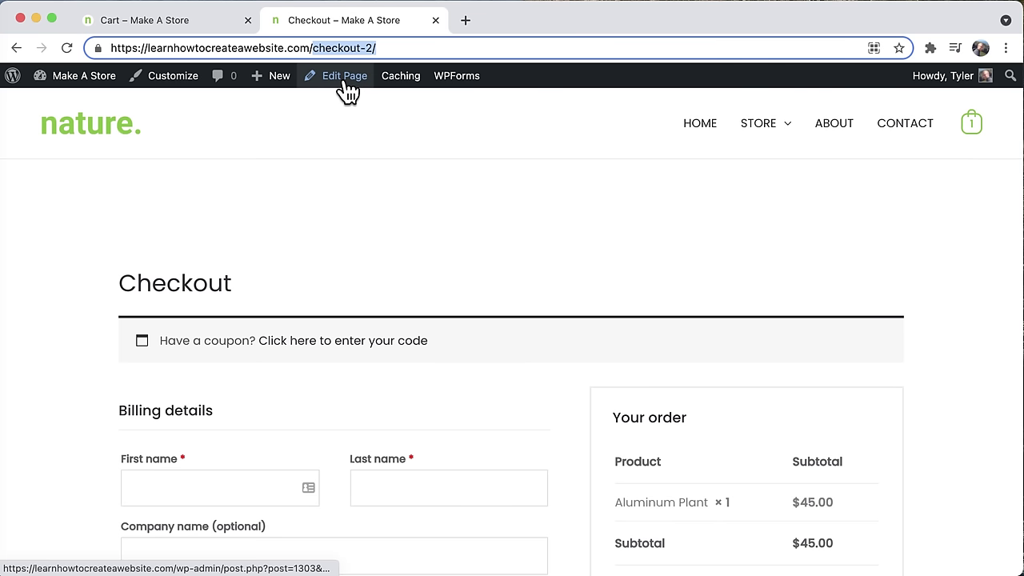
click(345, 80)
click(180, 24)
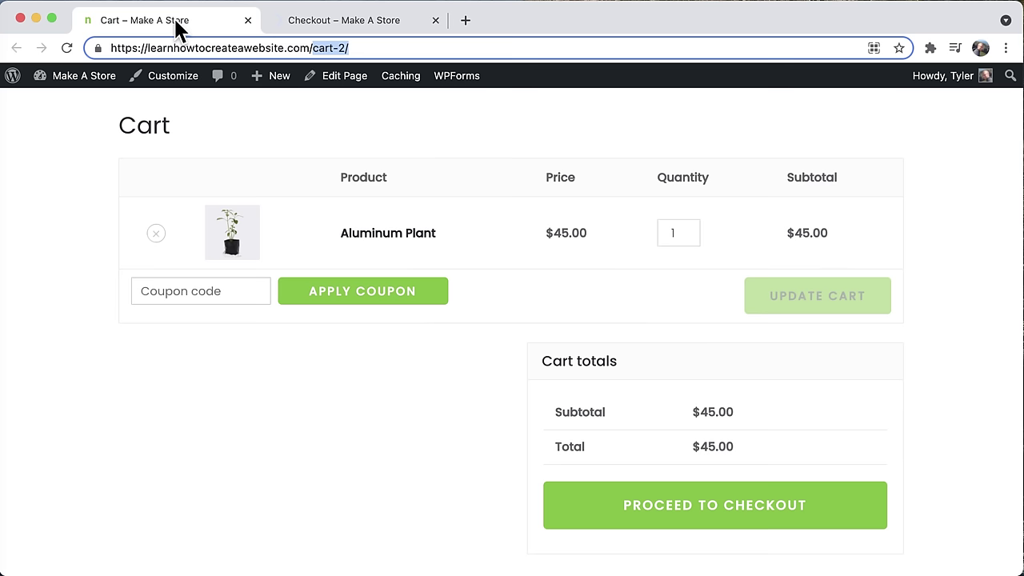
Change the Cart page's slug to cart and update the page.
click(344, 79)
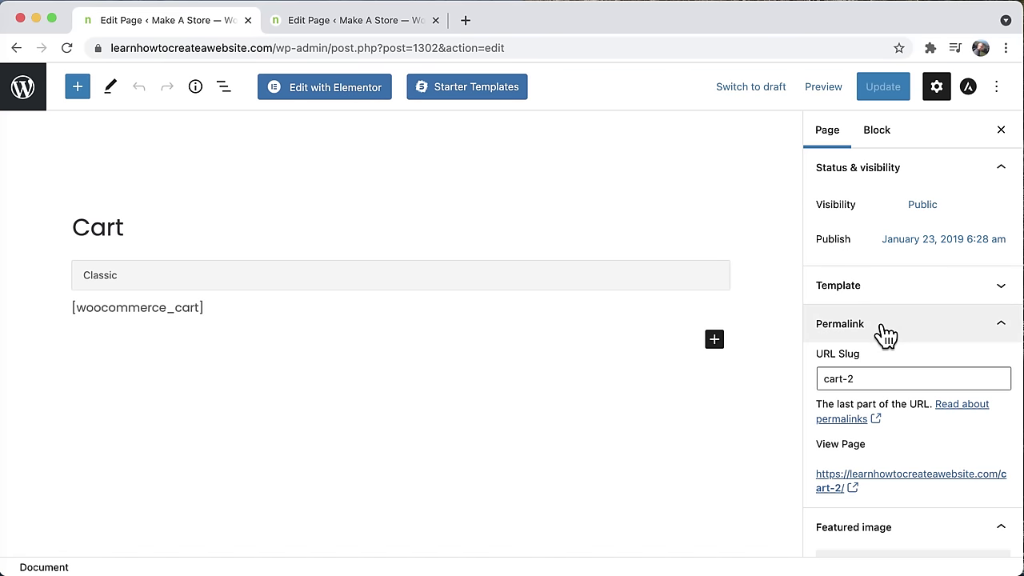
click(875, 379)
key(BackSpace)
key(BackSpace)
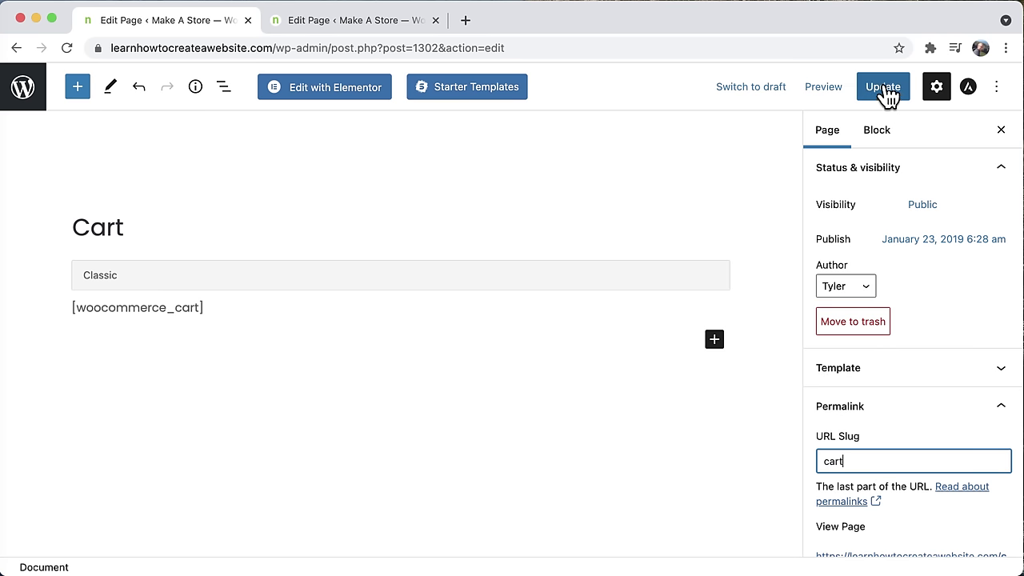
click(886, 86)
Change the Checkout page's slug to checkout, update it, and close its editor tab.
click(376, 24)
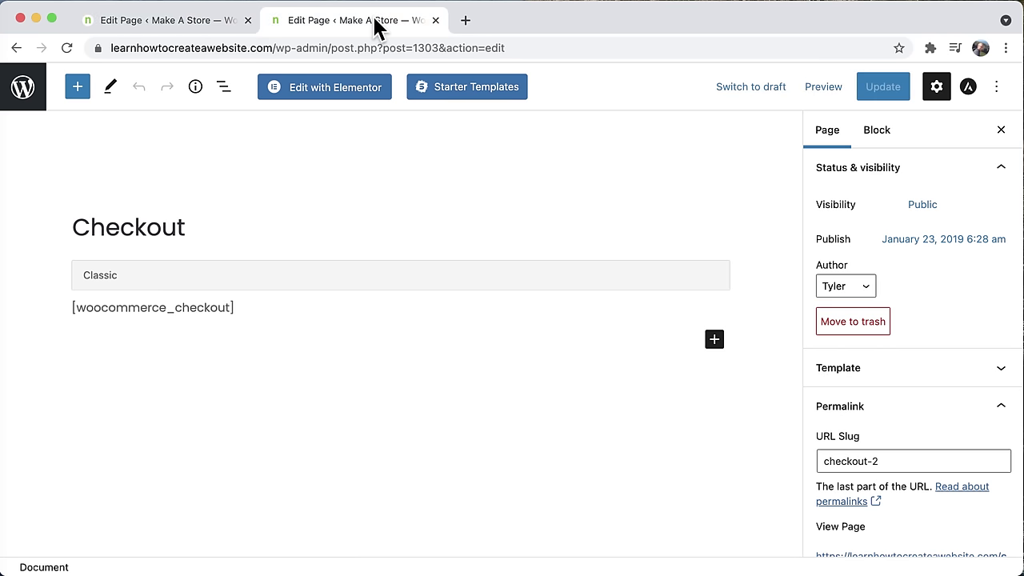
click(910, 457)
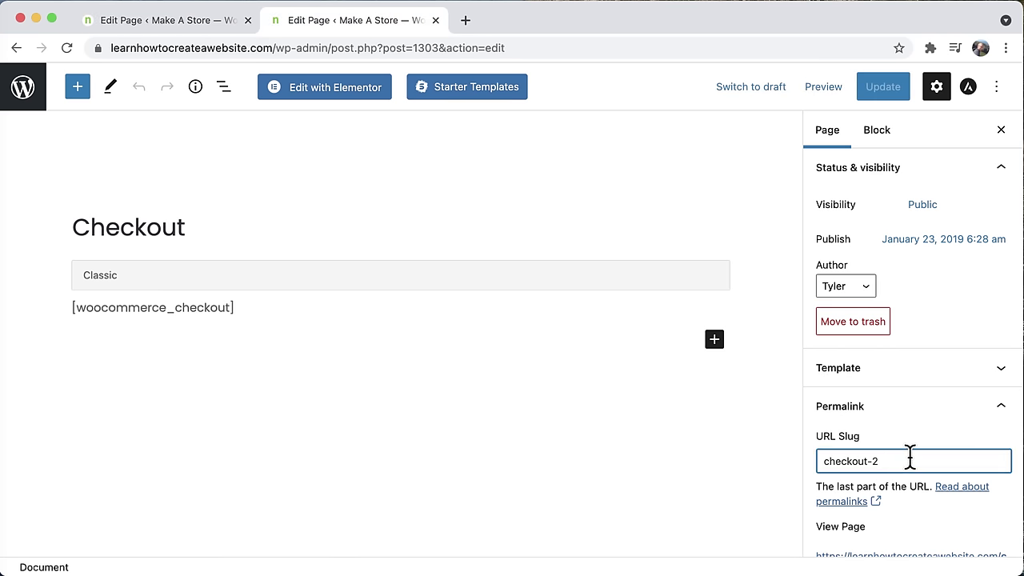
key(BackSpace)
key(BackSpace)
click(884, 88)
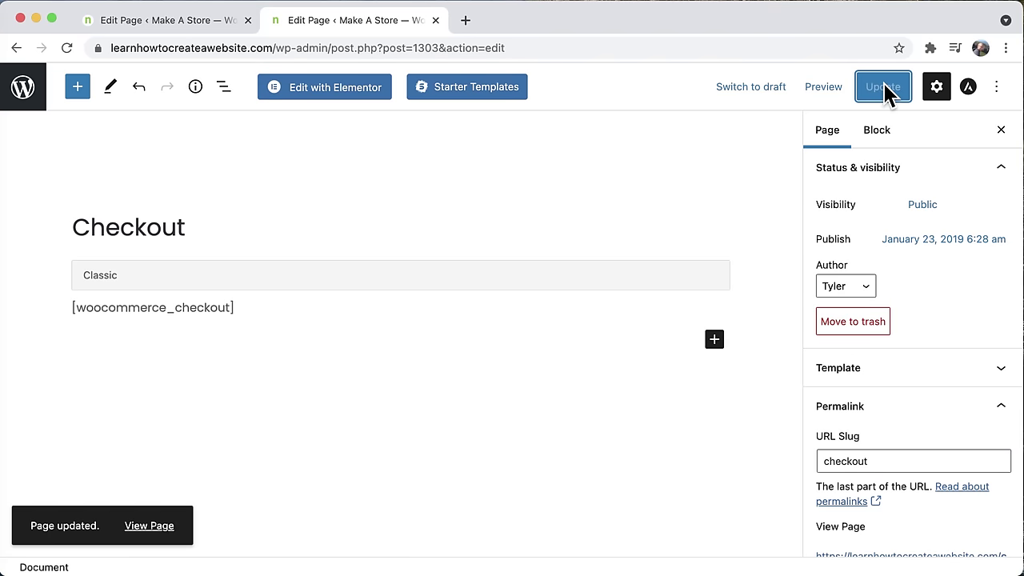
click(436, 20)
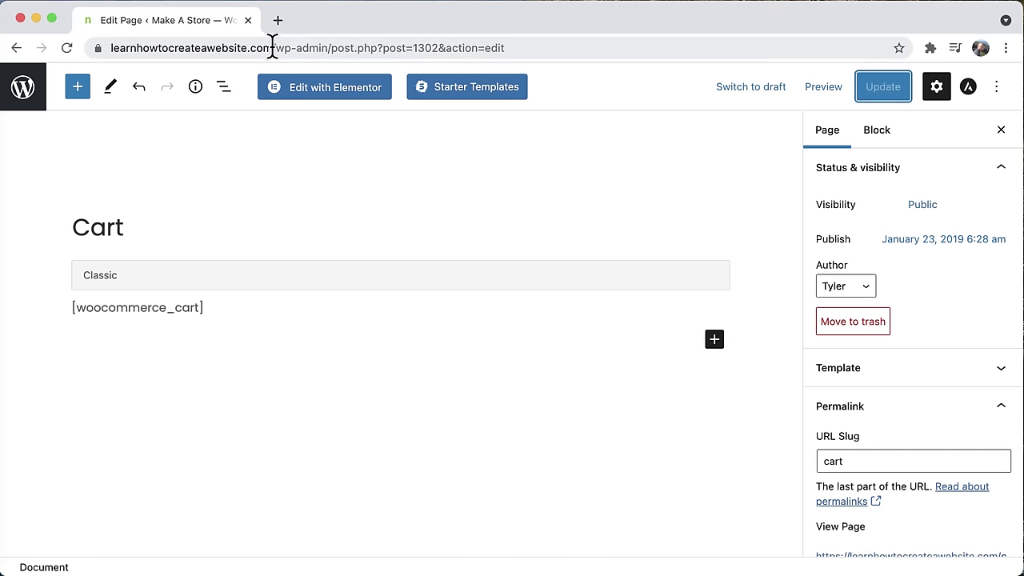
drag(276, 48, 562, 48)
Load the live home page and open the cart from the mini-cart.
key(BackSpace)
key(Return)
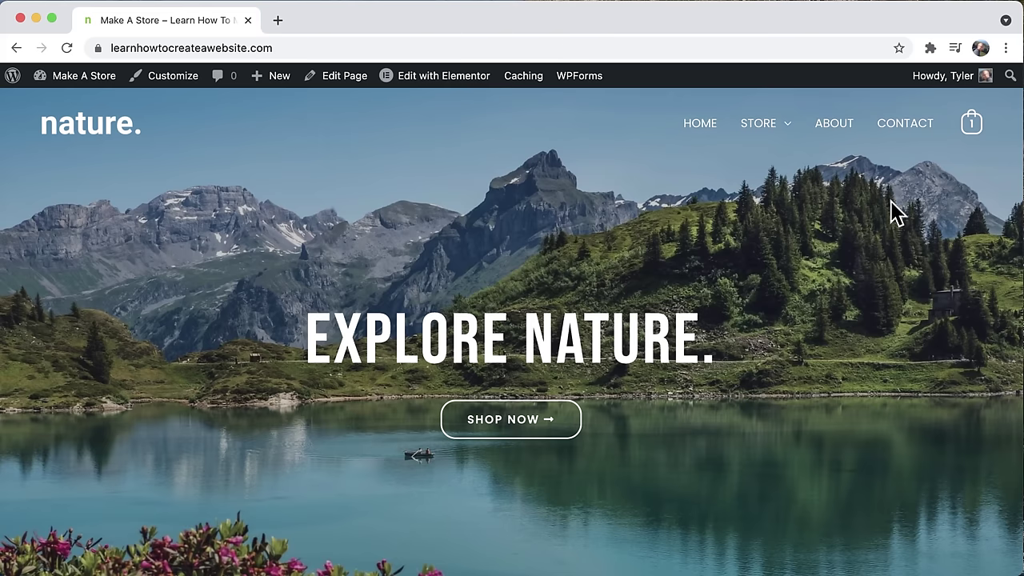
mouse_move(972, 126)
click(880, 294)
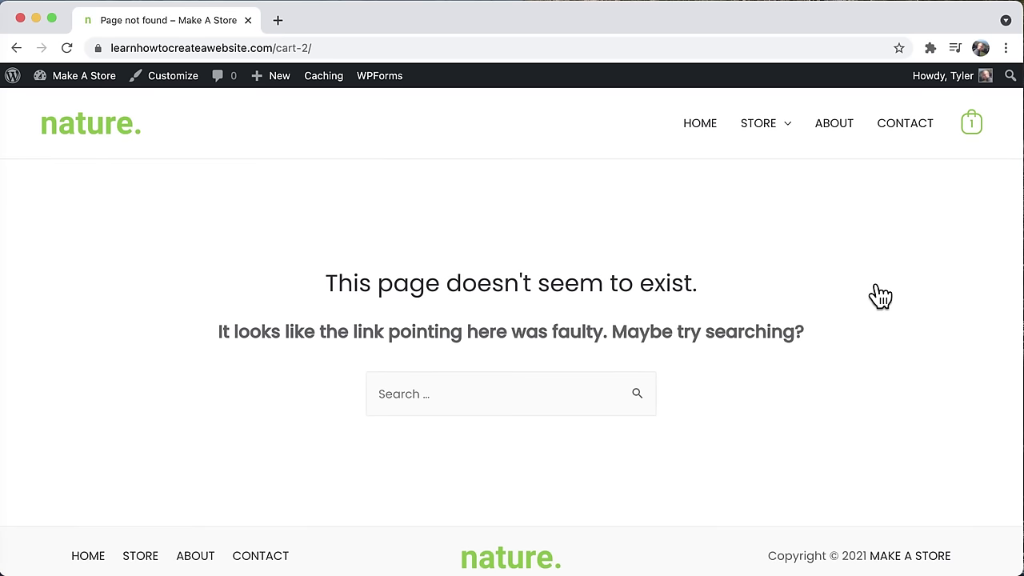
Add Ball Cactus to the cart from the Store and view the $60.00 cart.
click(774, 131)
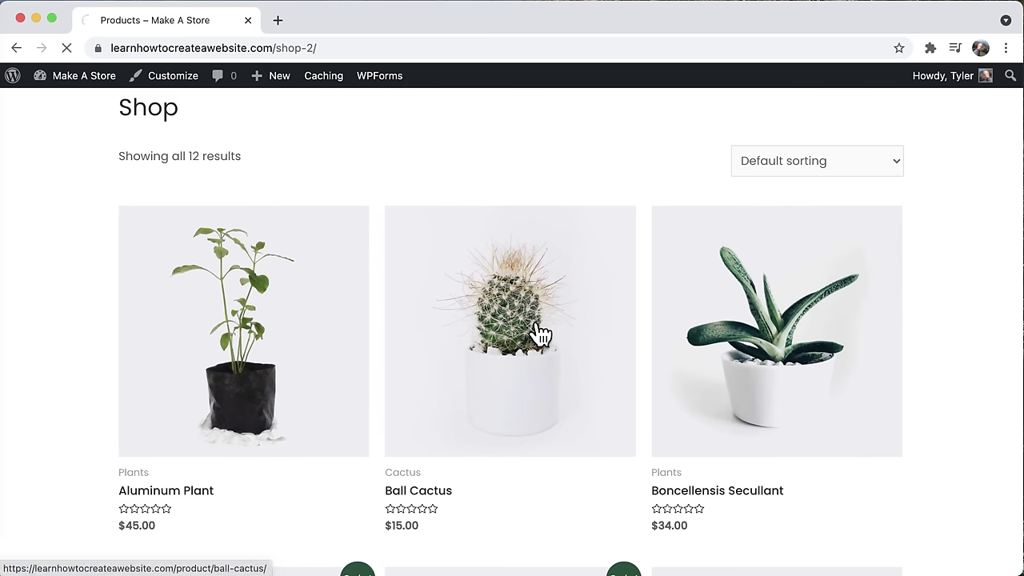
click(541, 333)
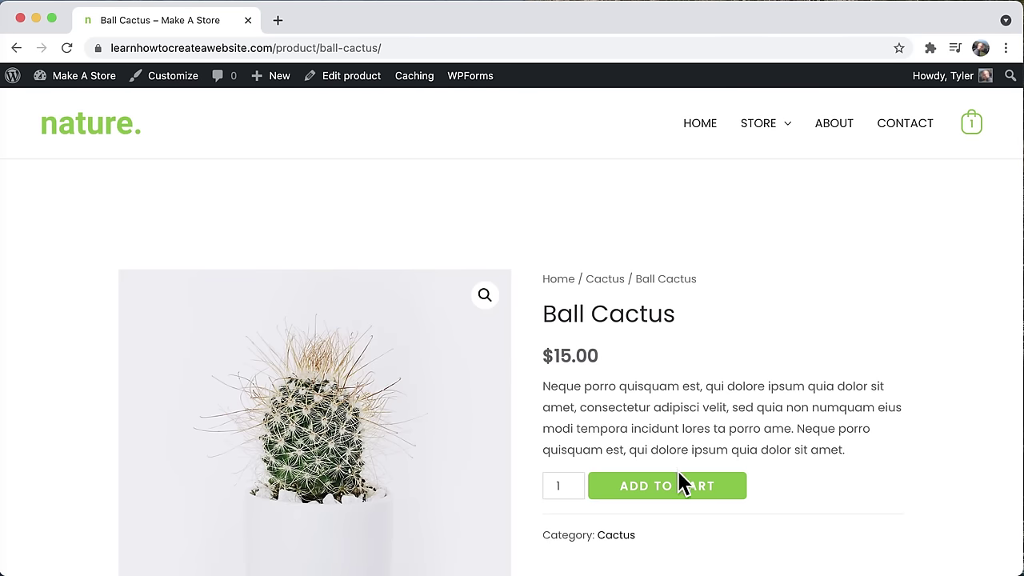
click(680, 485)
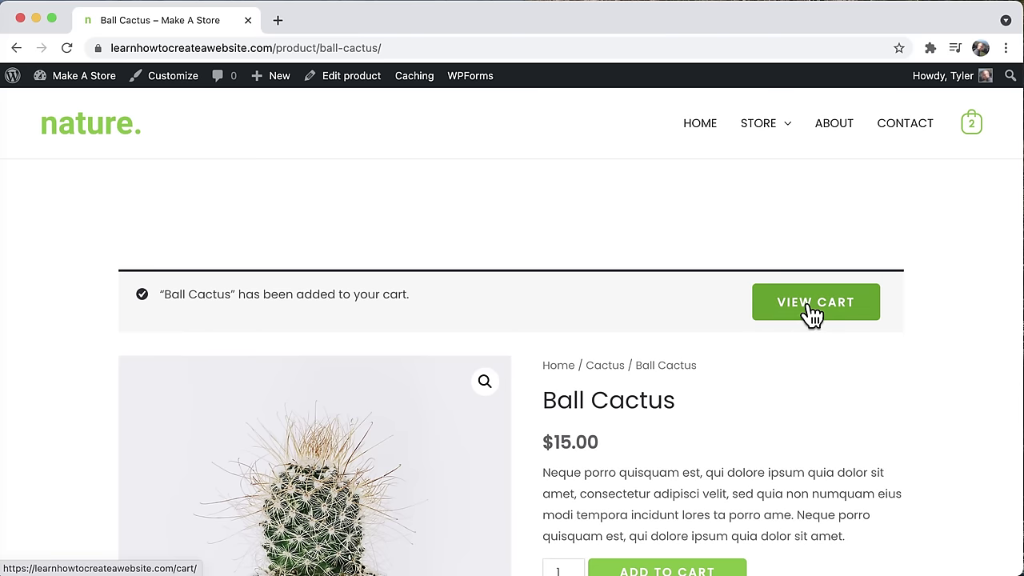
click(812, 315)
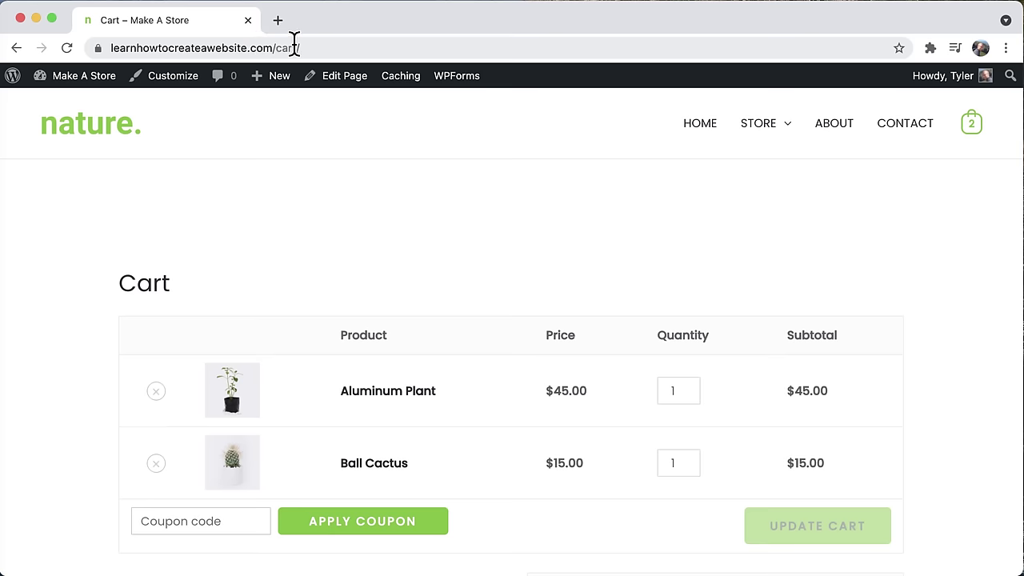
drag(274, 48, 343, 48)
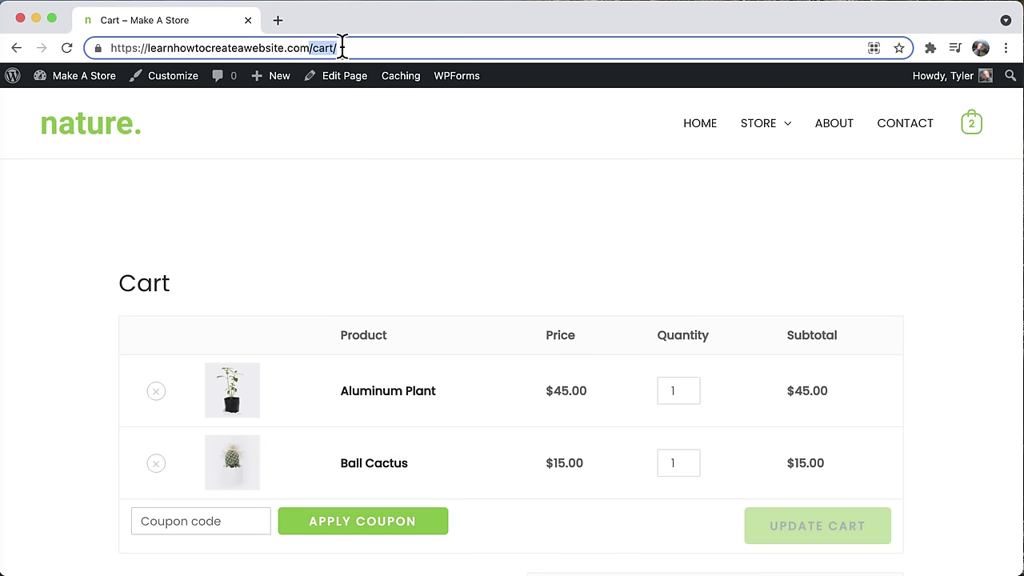
scroll(673, 338, down, 5)
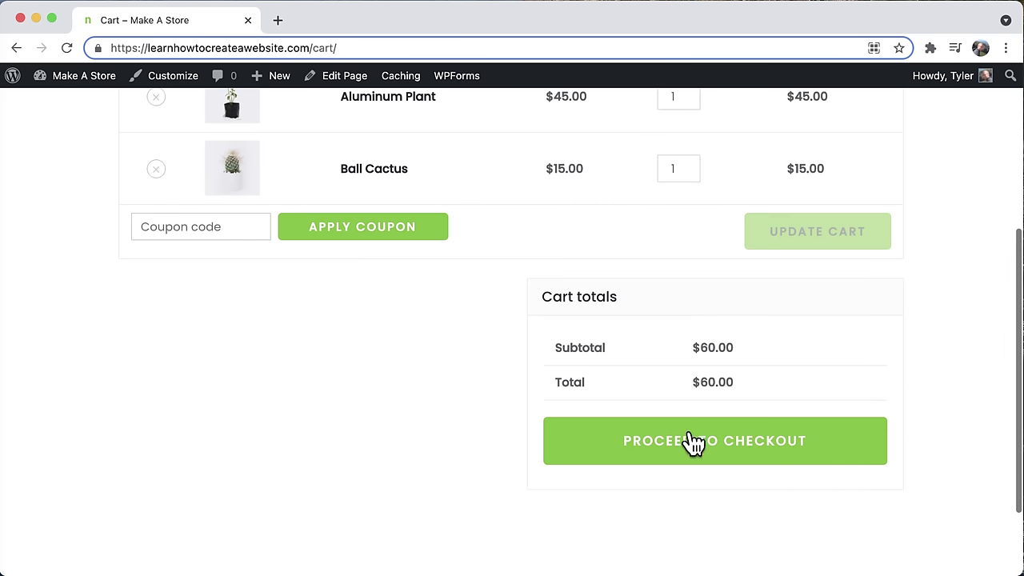
Proceed to the /checkout/ page listing both plants, then return to the admin dashboard.
click(725, 454)
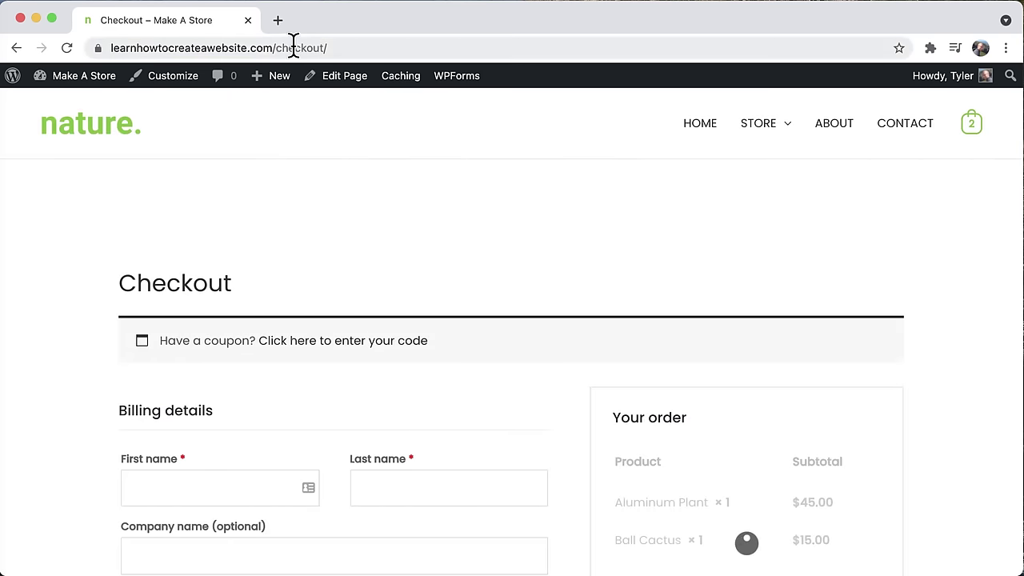
click(294, 47)
click(293, 47)
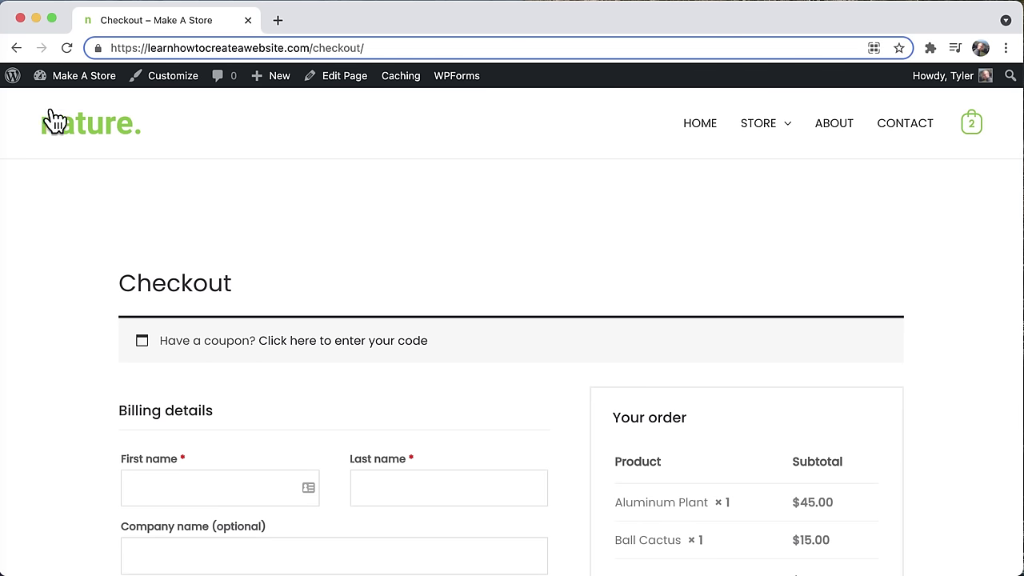
click(83, 77)
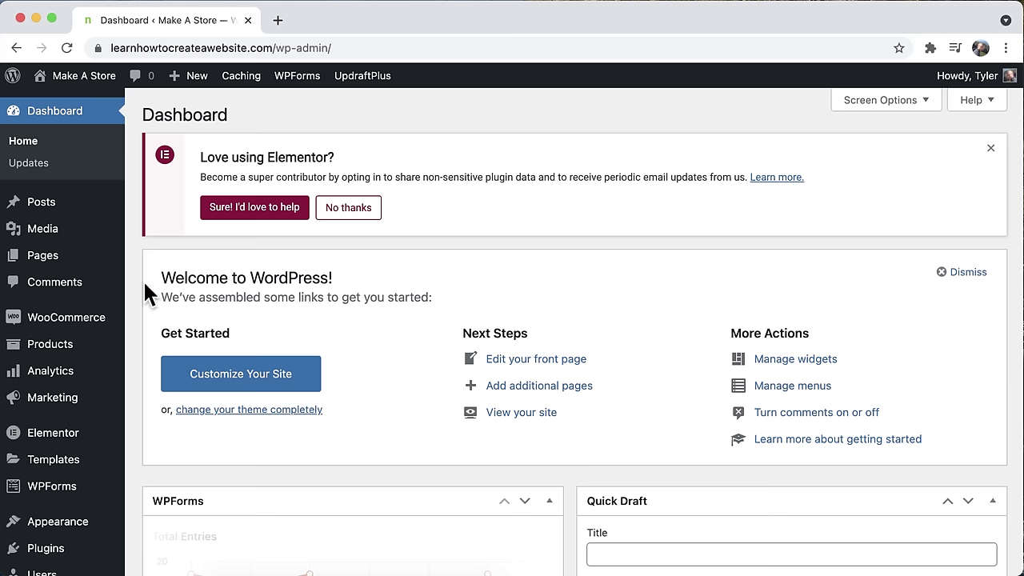
Set WooCommerce's weight unit to lbs and dimensions unit to in, and save the changes.
mouse_move(98, 332)
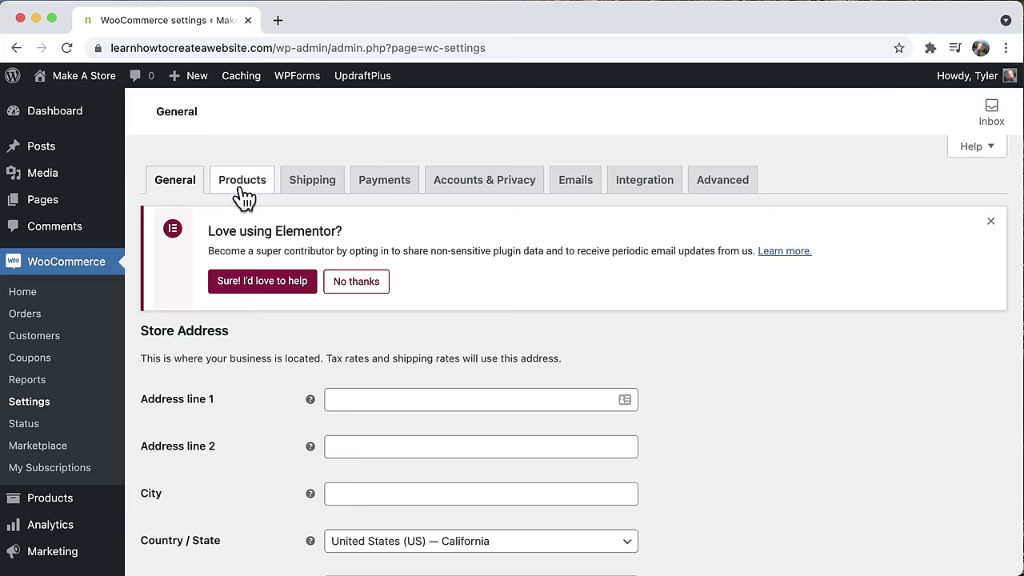
click(242, 179)
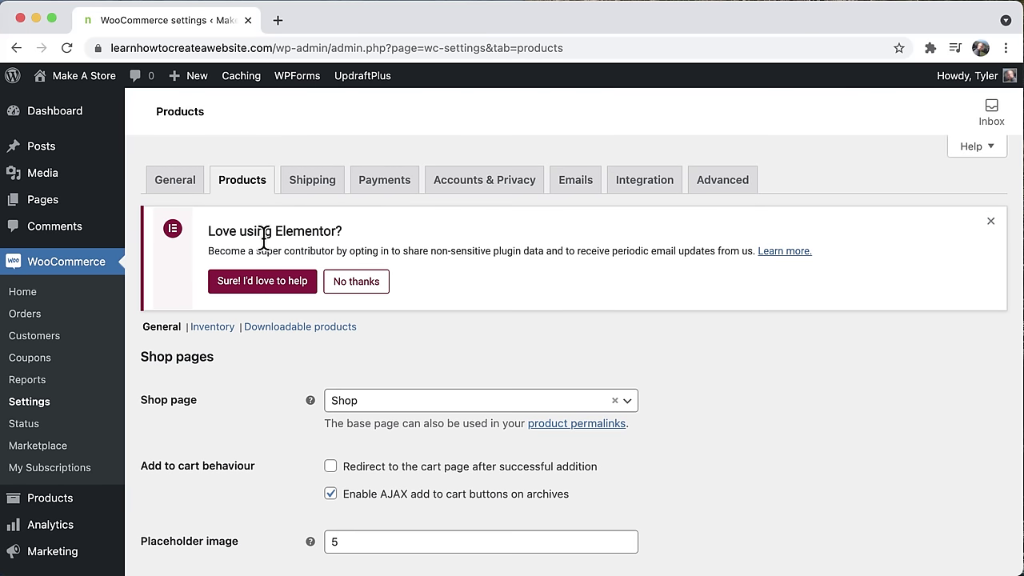
scroll(264, 240, down, 5)
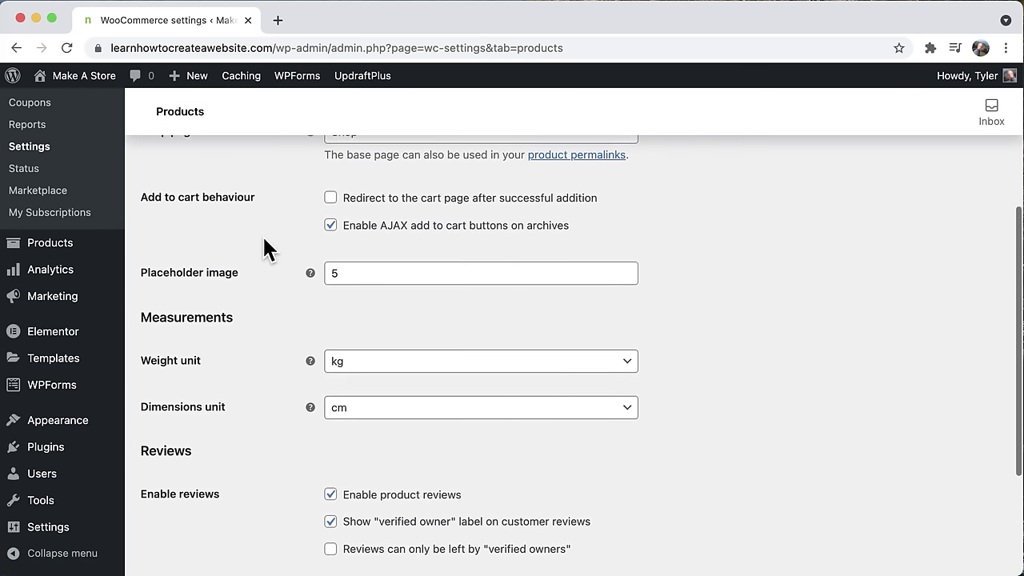
scroll(264, 238, down, 1)
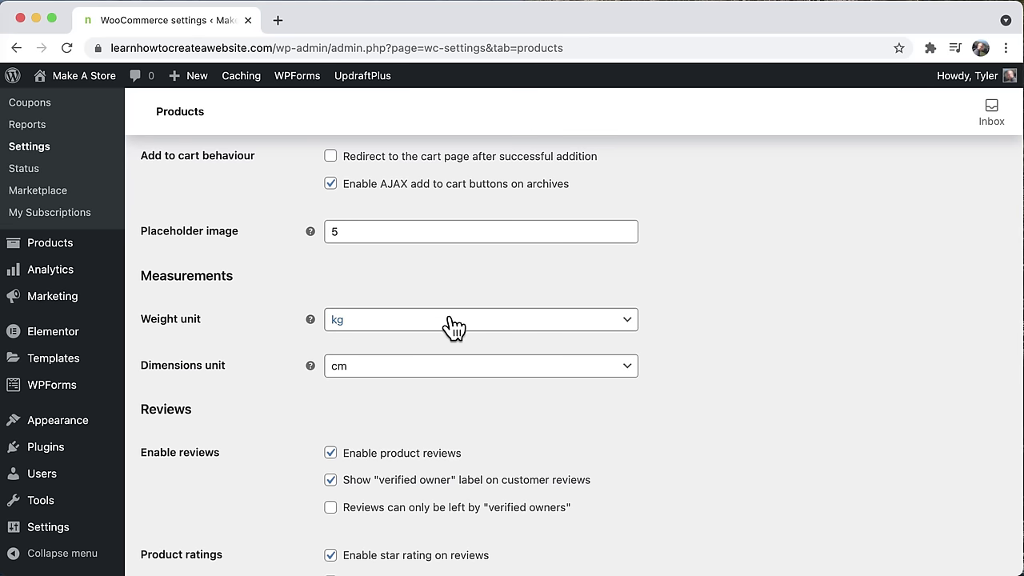
click(453, 326)
click(407, 393)
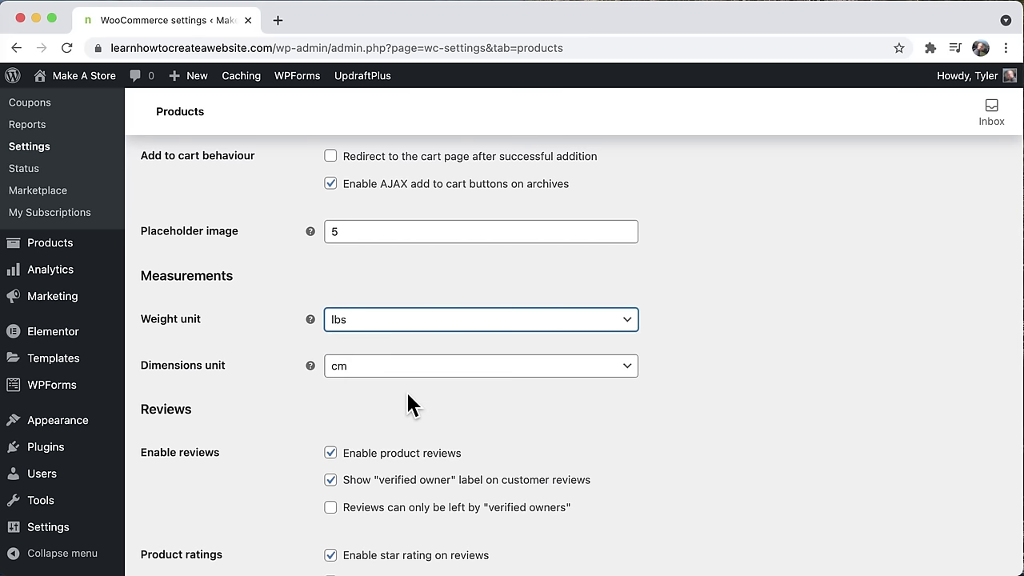
click(450, 372)
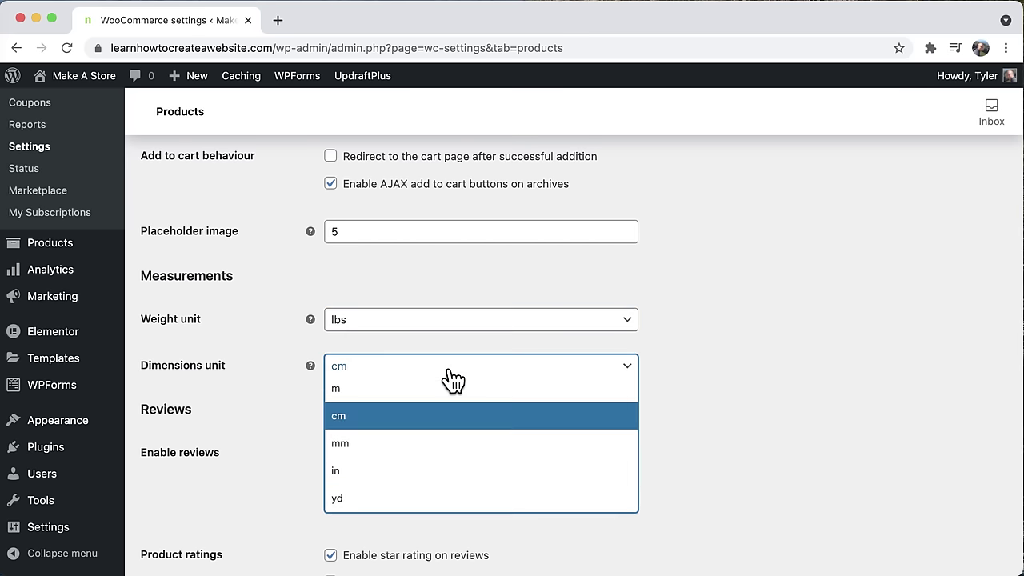
click(428, 470)
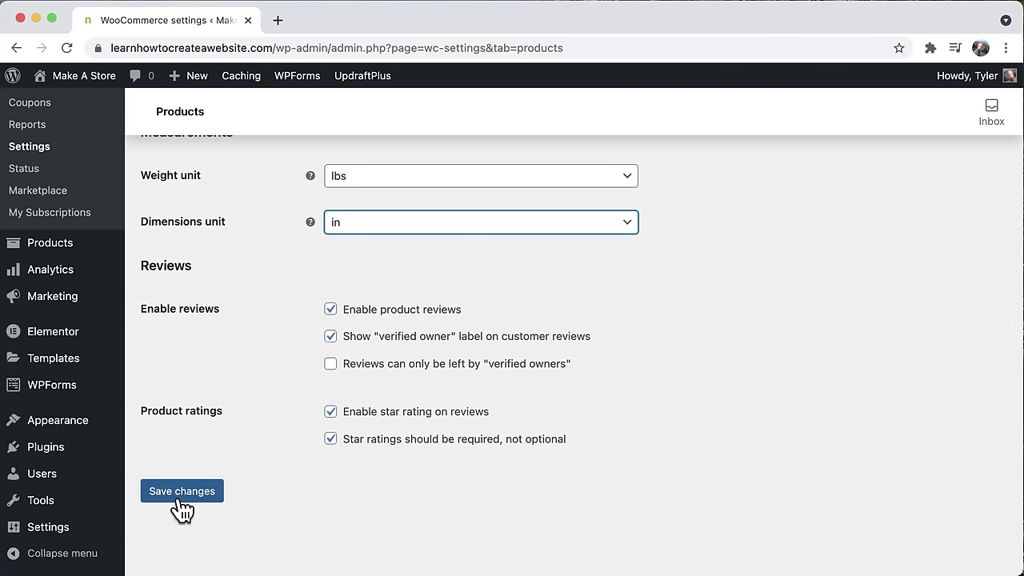
click(180, 489)
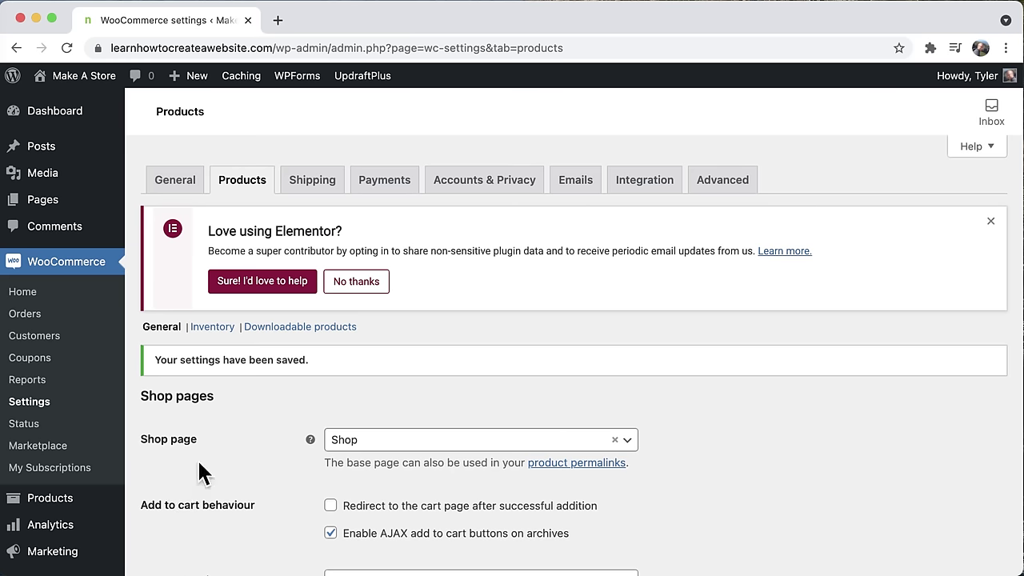
click(176, 191)
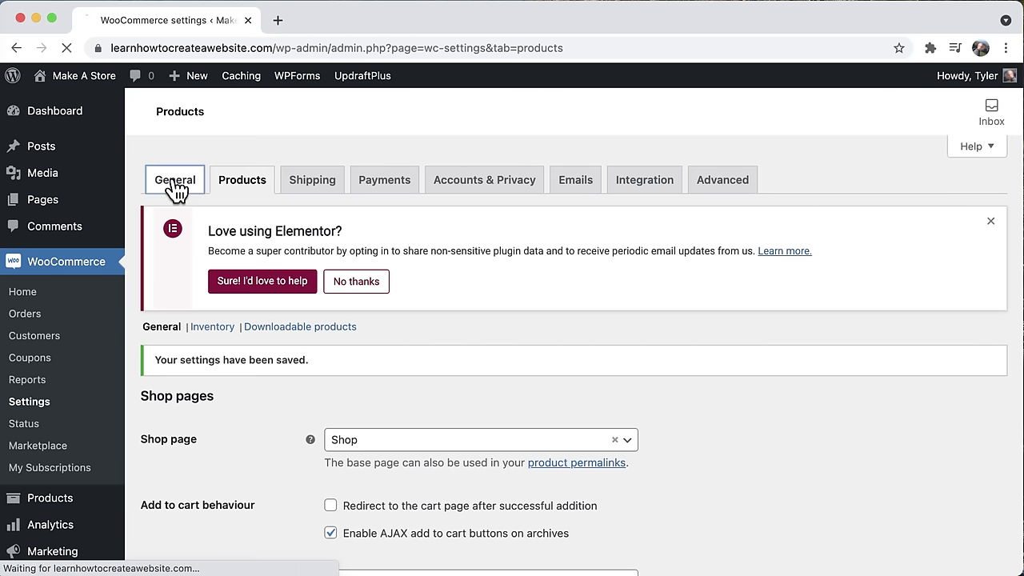
Review the Currency options, leaving the currency set to United States (US) dollar ($).
scroll(171, 189, down, 3)
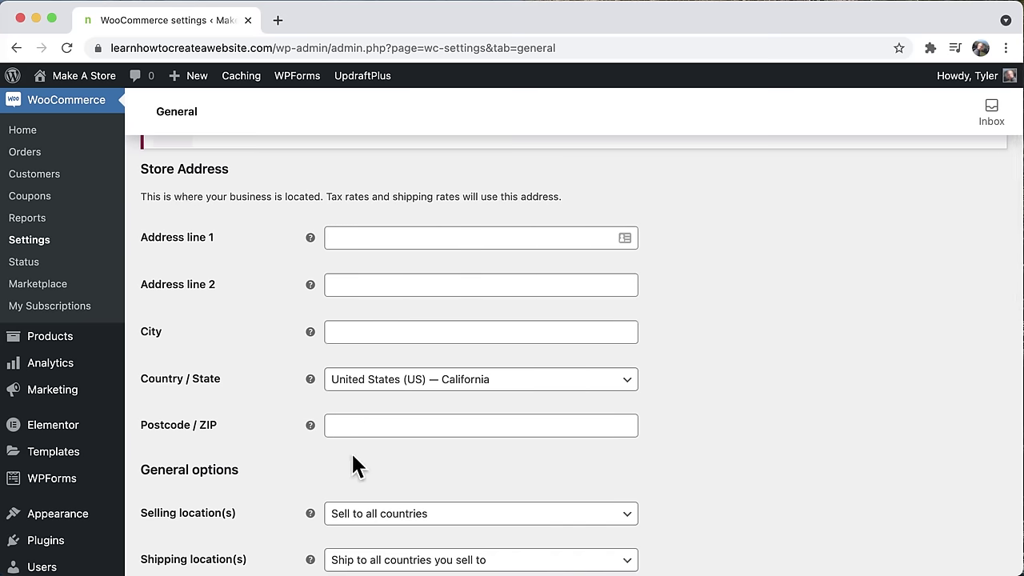
scroll(402, 525, down, 10)
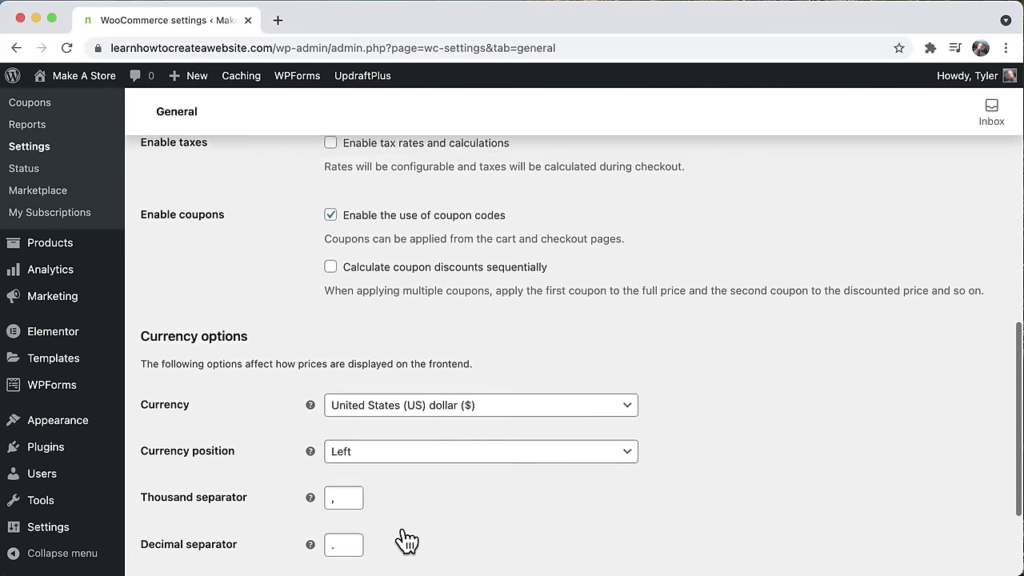
scroll(401, 525, down, 3)
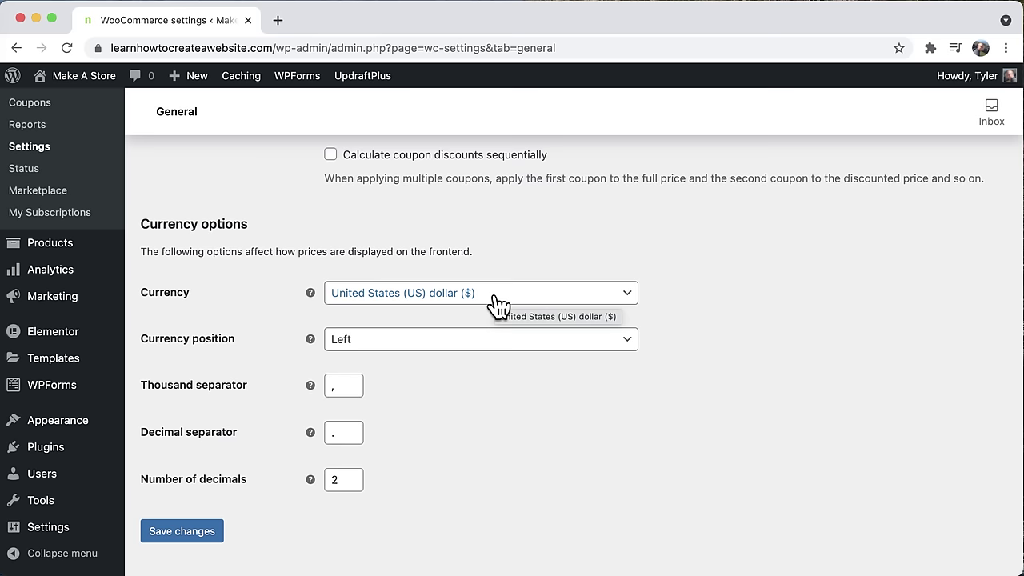
click(623, 298)
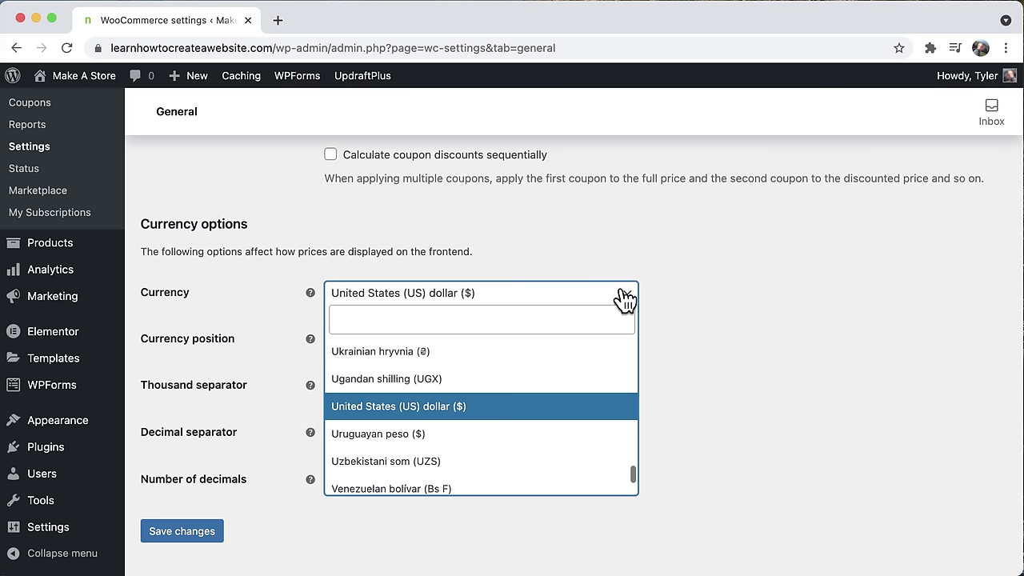
click(624, 298)
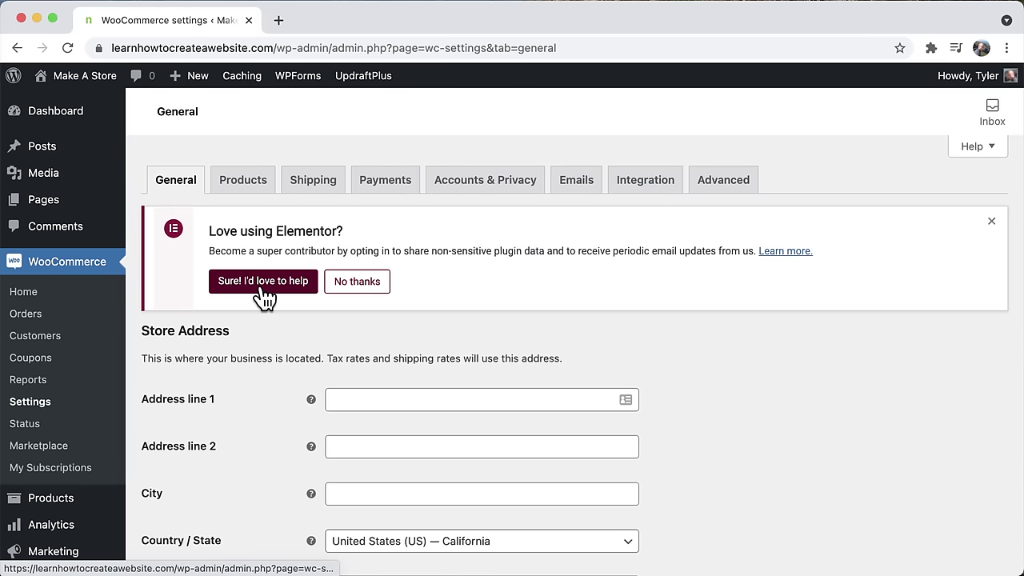
View the Shop page in a new tab and inspect the shop-2 part of its address.
click(76, 201)
scroll(349, 257, down, 1)
scroll(350, 257, down, 5)
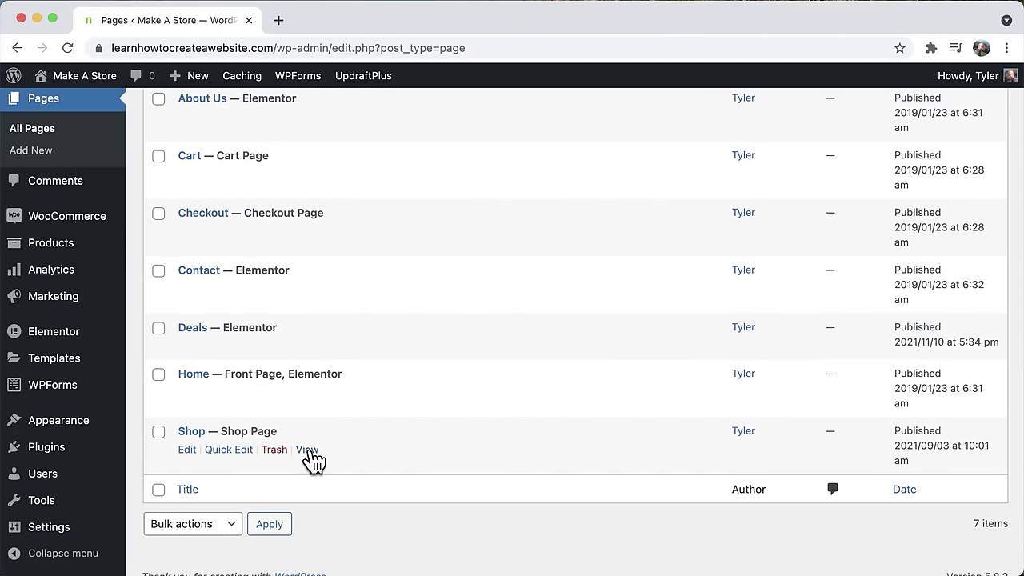
right_click(310, 450)
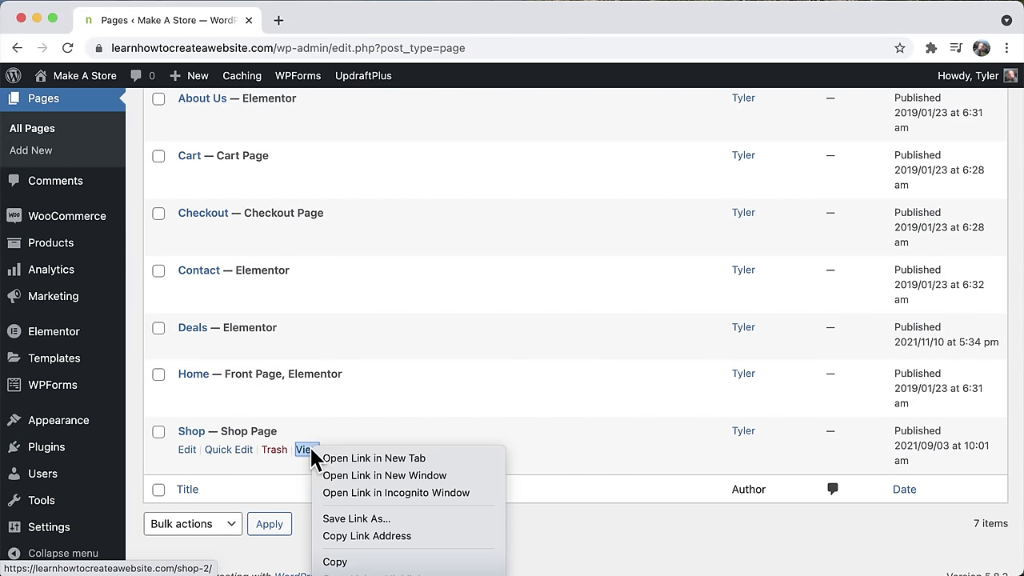
click(361, 459)
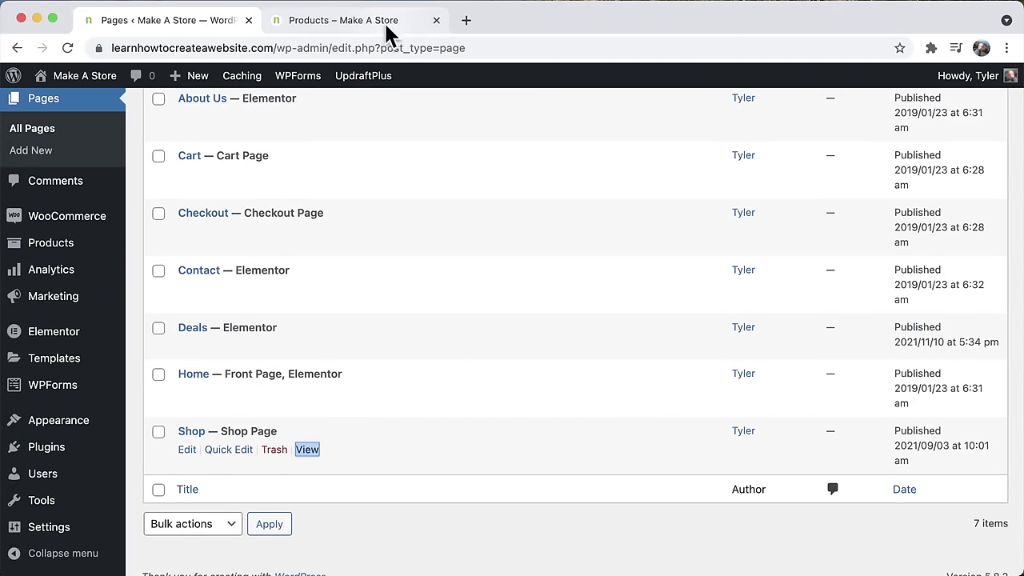
click(386, 24)
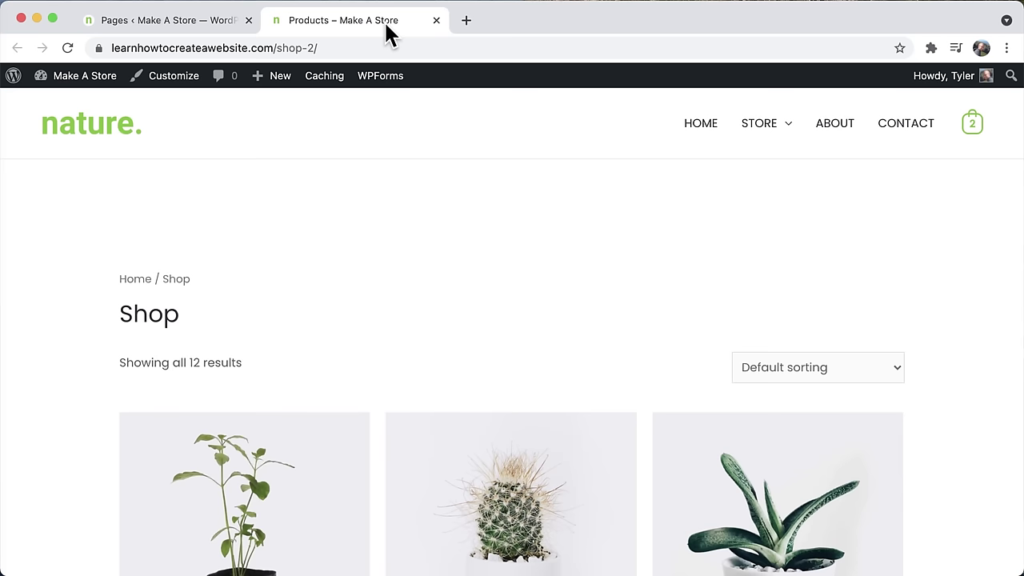
click(278, 48)
drag(278, 48, 320, 48)
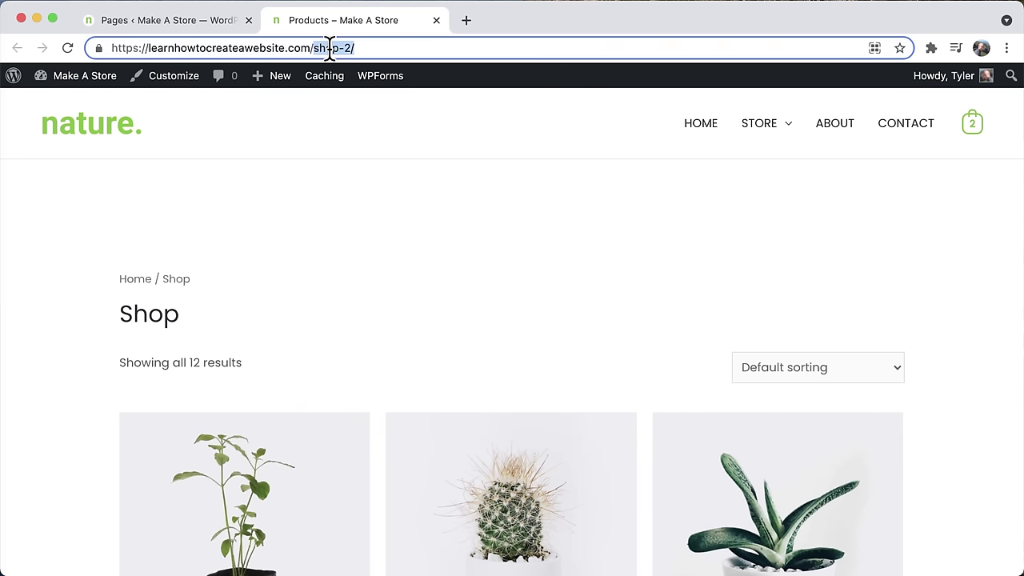
click(359, 48)
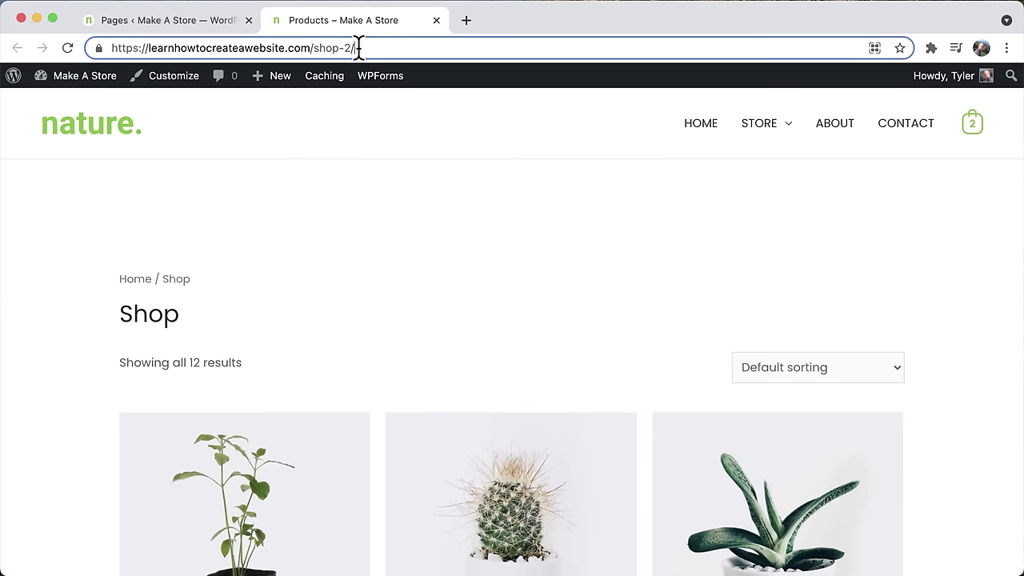
click(180, 22)
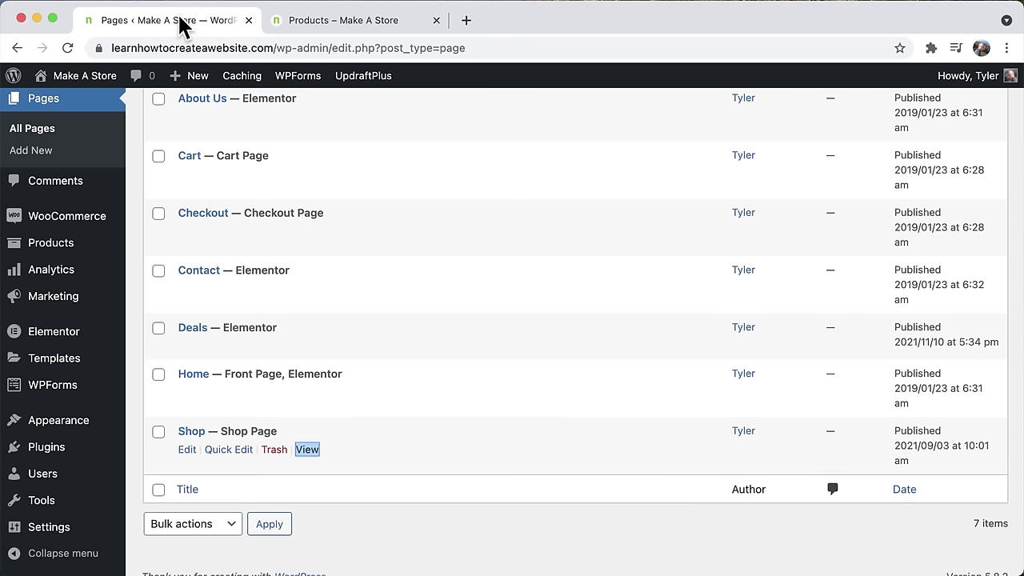
Change the Shop page's URL slug from shop-2 to shop and update the page.
click(195, 433)
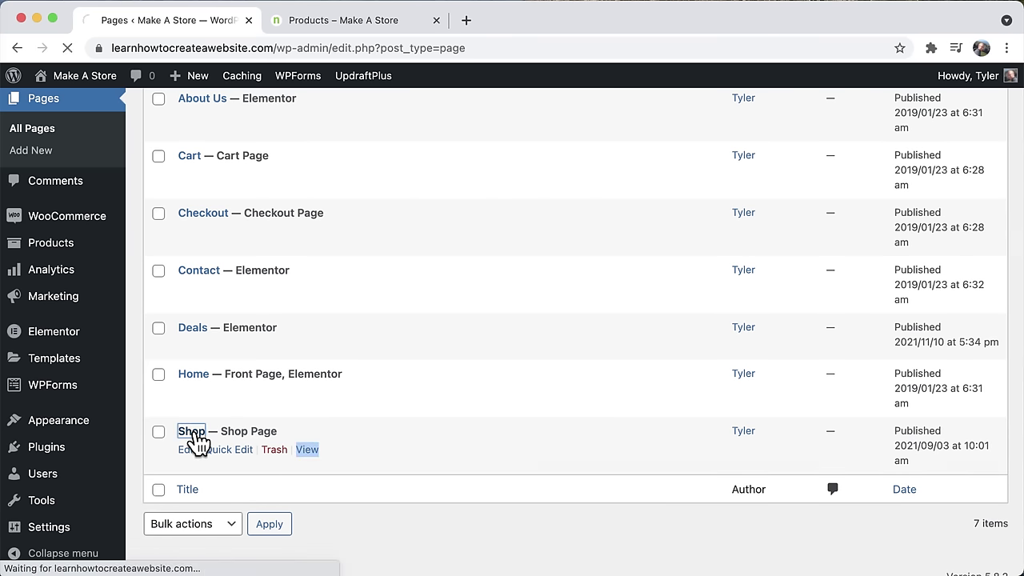
click(890, 379)
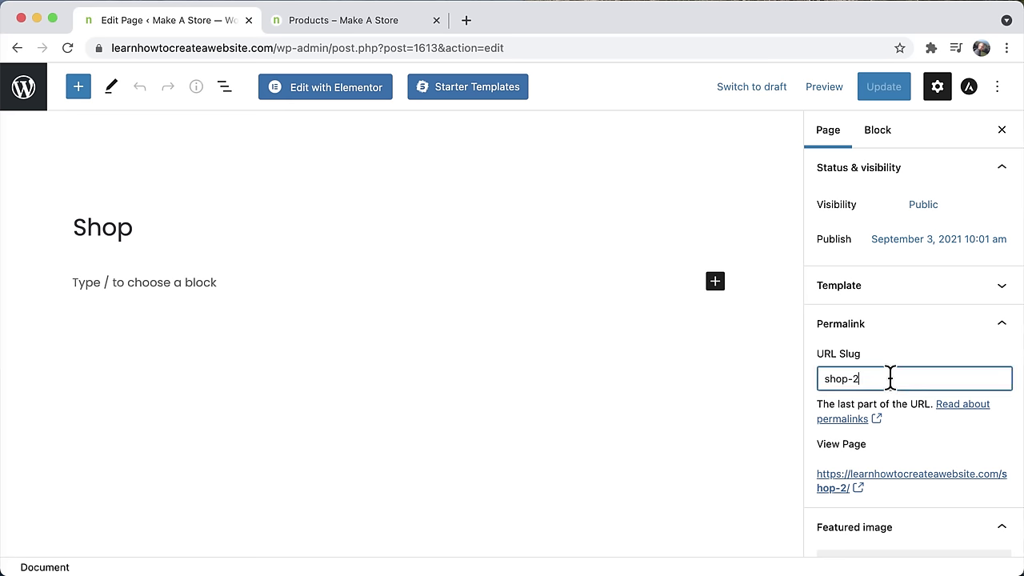
key(BackSpace)
key(BackSpace)
click(884, 88)
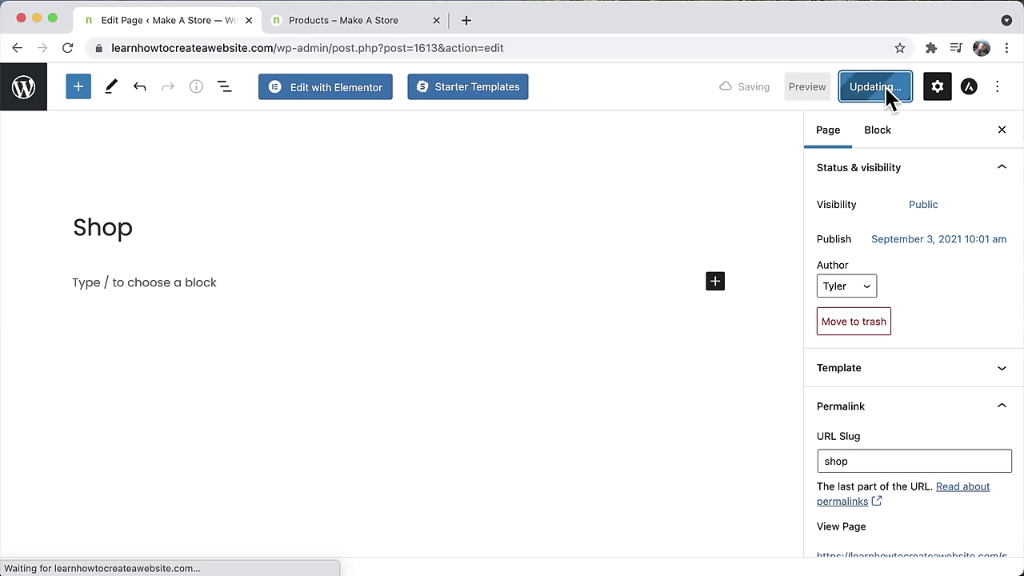
click(247, 20)
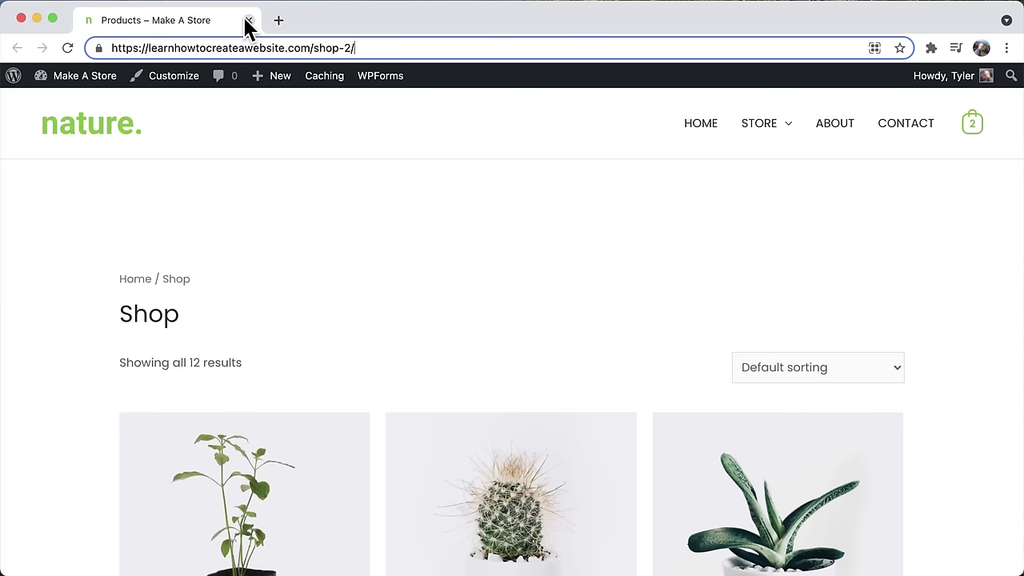
From the homepage, open the Aluminum Plant product in the Plants category.
click(118, 133)
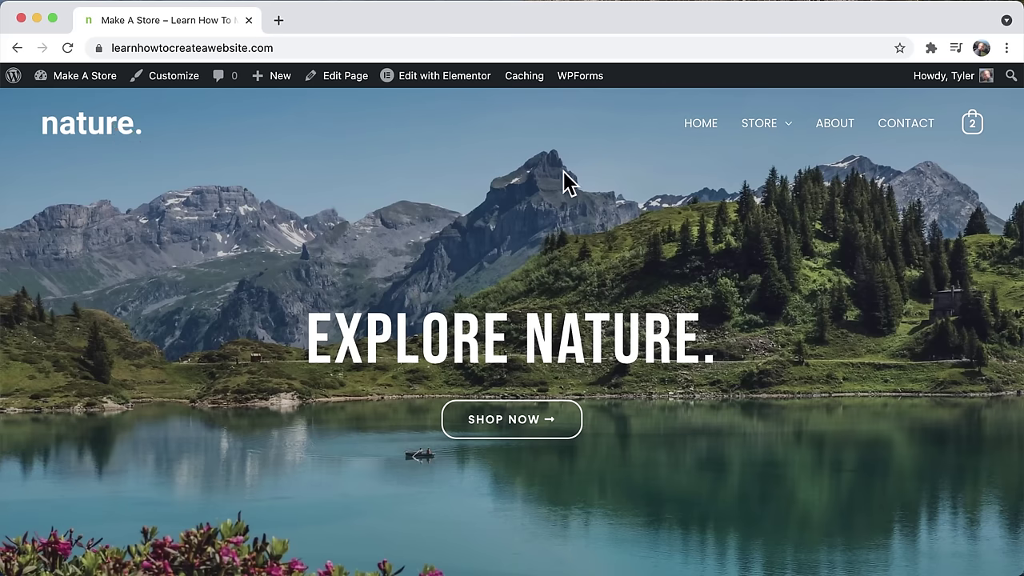
mouse_move(760, 133)
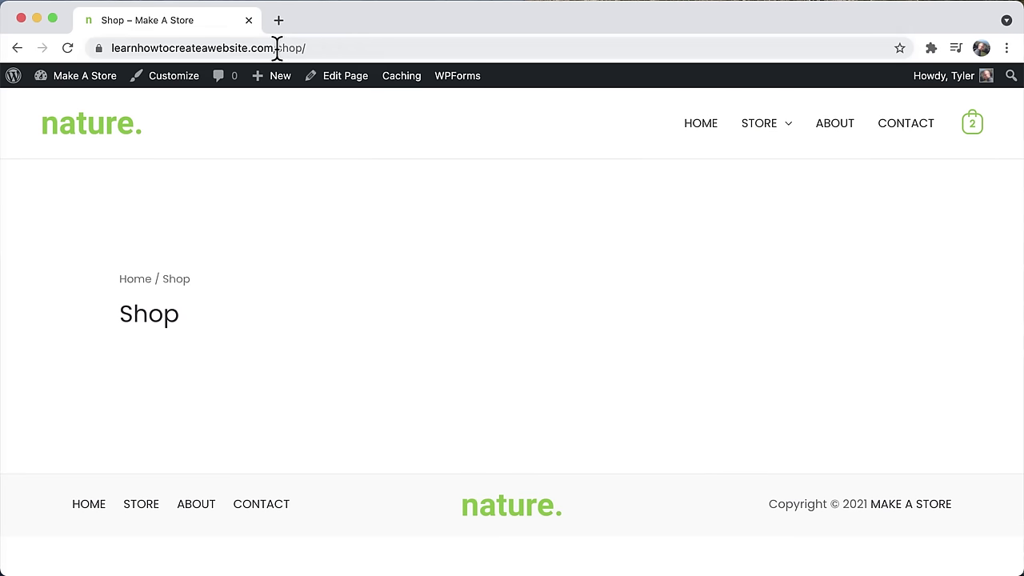
drag(276, 48, 361, 46)
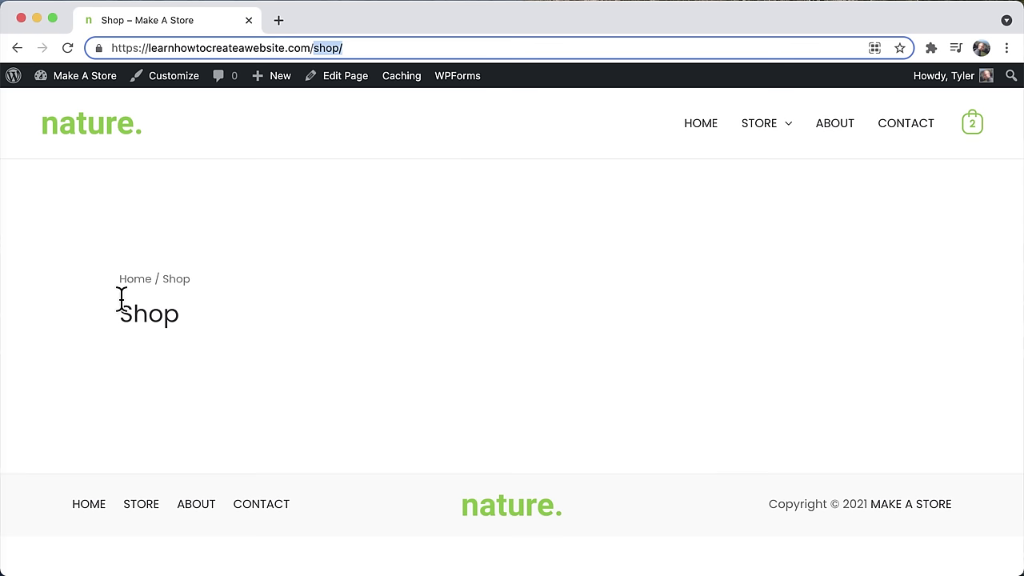
mouse_move(787, 133)
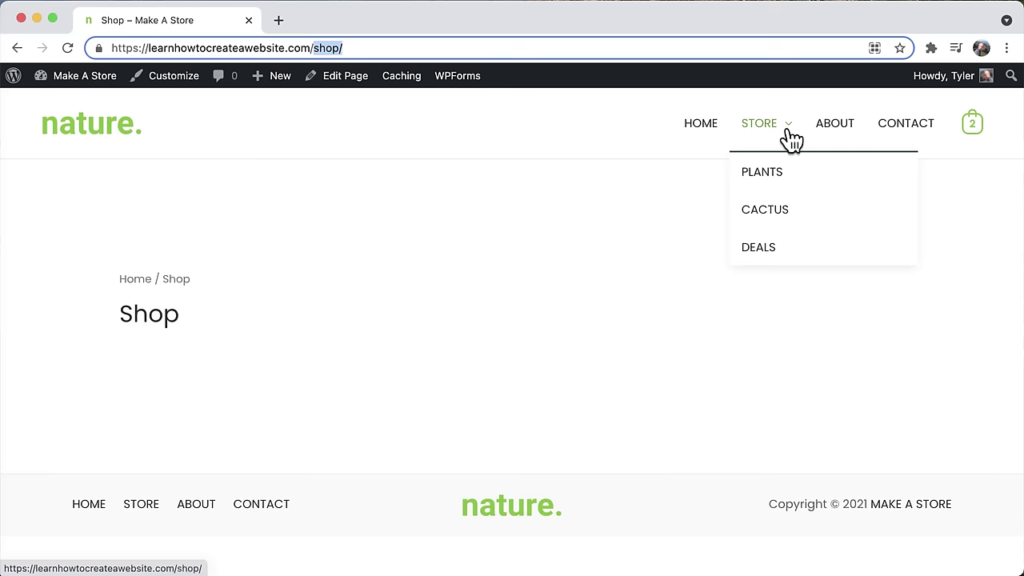
click(782, 189)
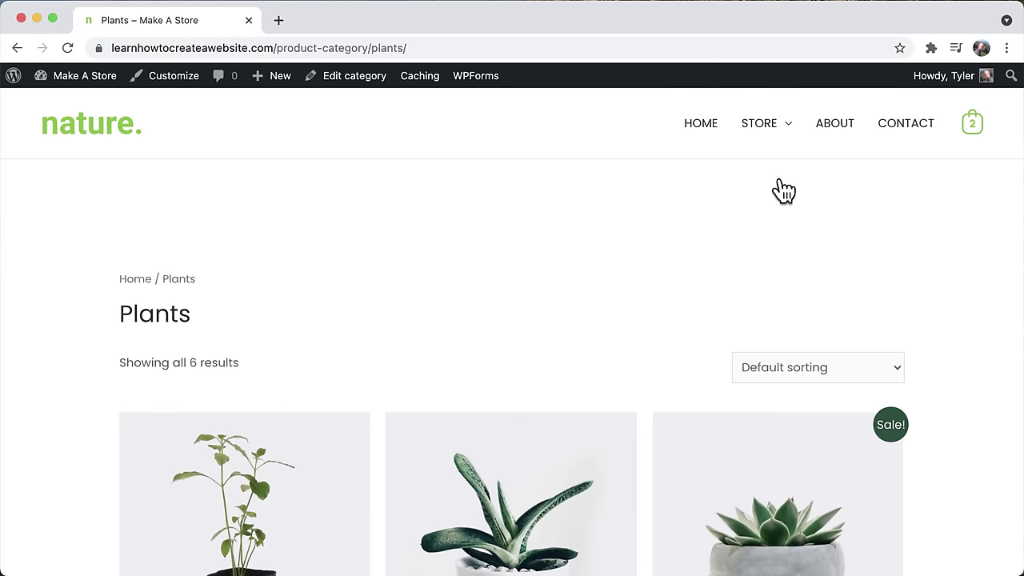
scroll(777, 189, down, 2)
click(261, 382)
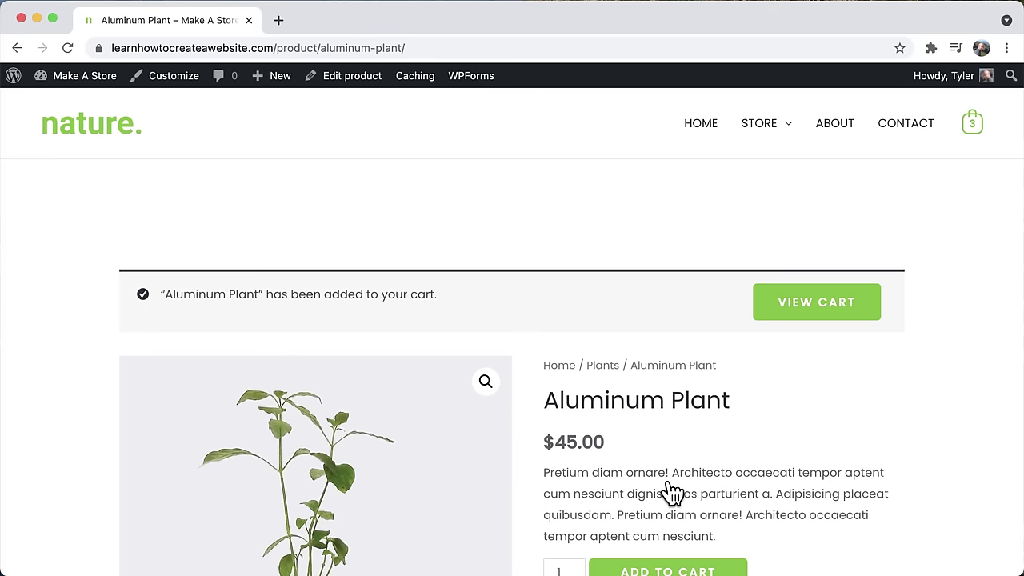
Return to the Shop page and browse its 12 products.
click(761, 132)
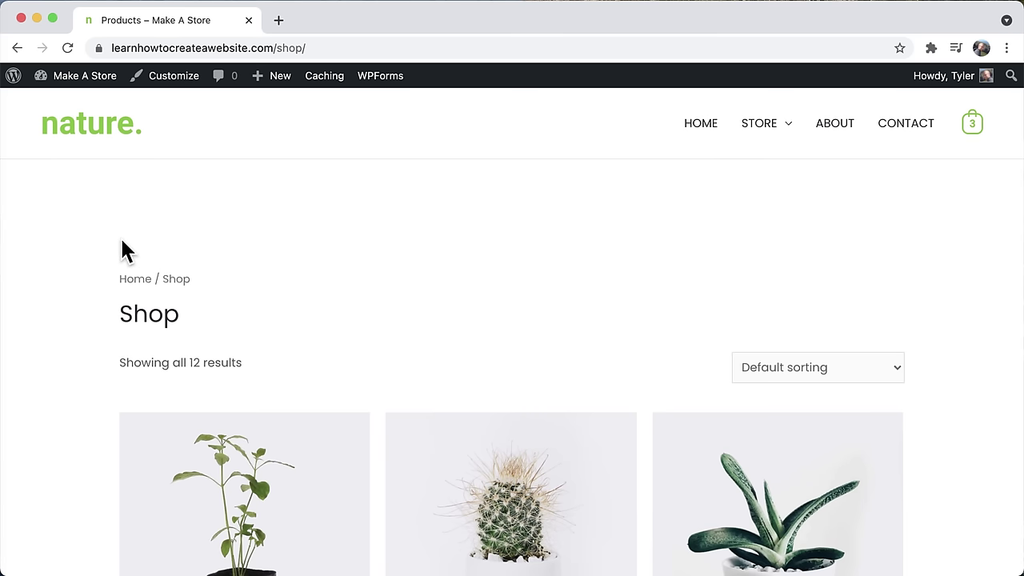
scroll(124, 251, down, 1)
scroll(123, 250, down, 10)
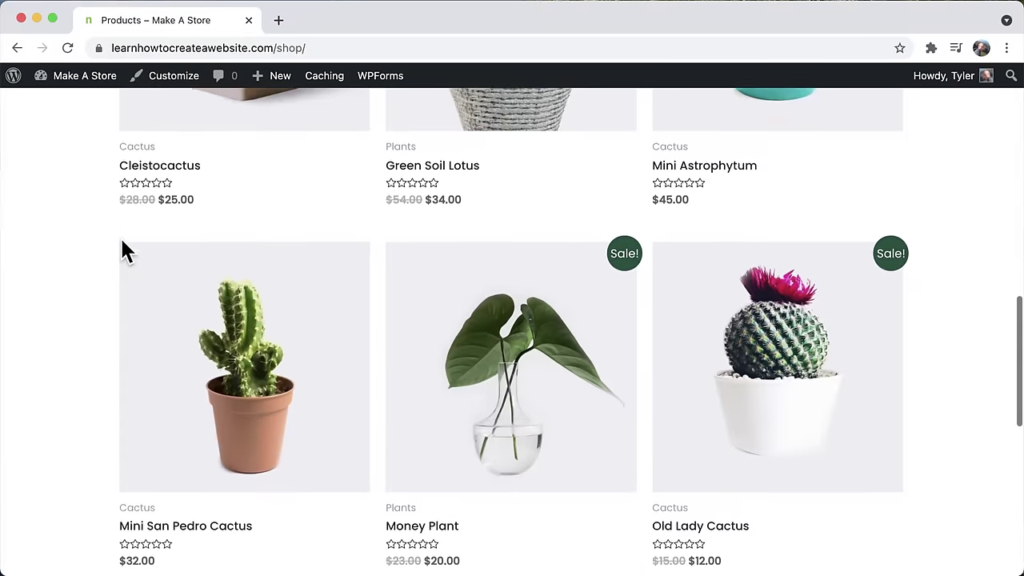
scroll(124, 252, up, 3)
scroll(120, 248, up, 10)
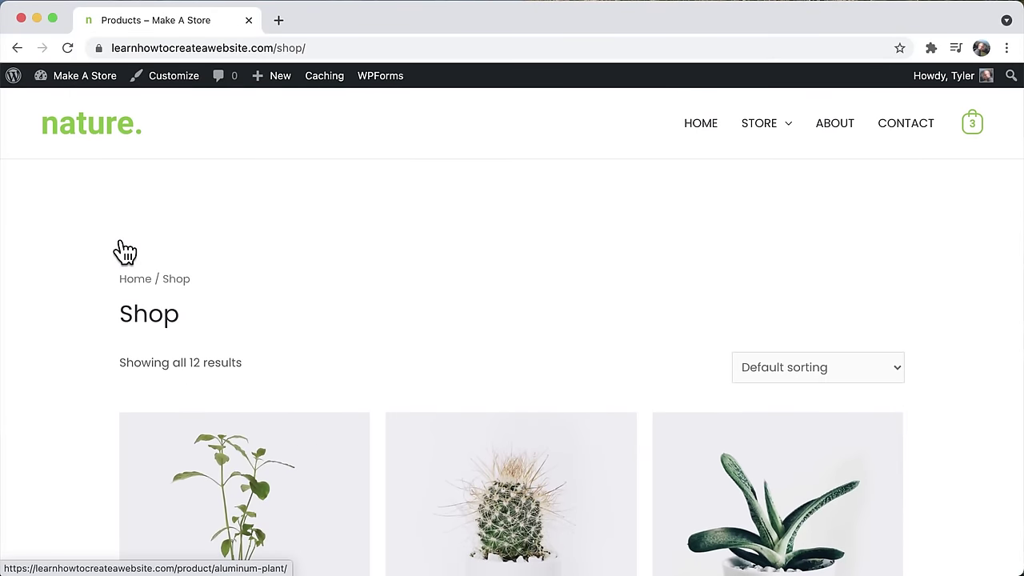
mouse_move(92, 80)
click(88, 106)
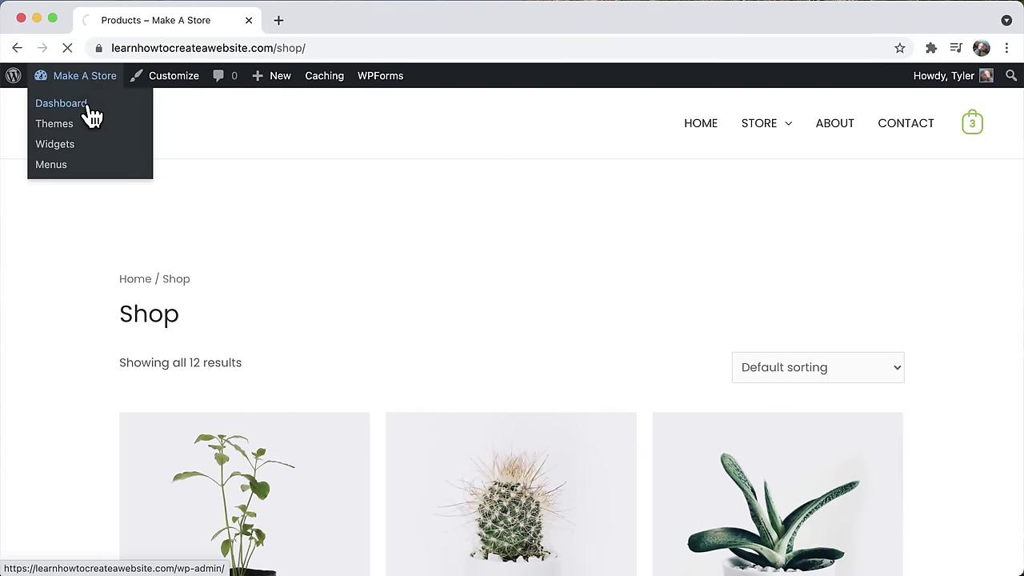
Re-save the Permalink settings so the permalink structure is updated.
scroll(36, 283, down, 5)
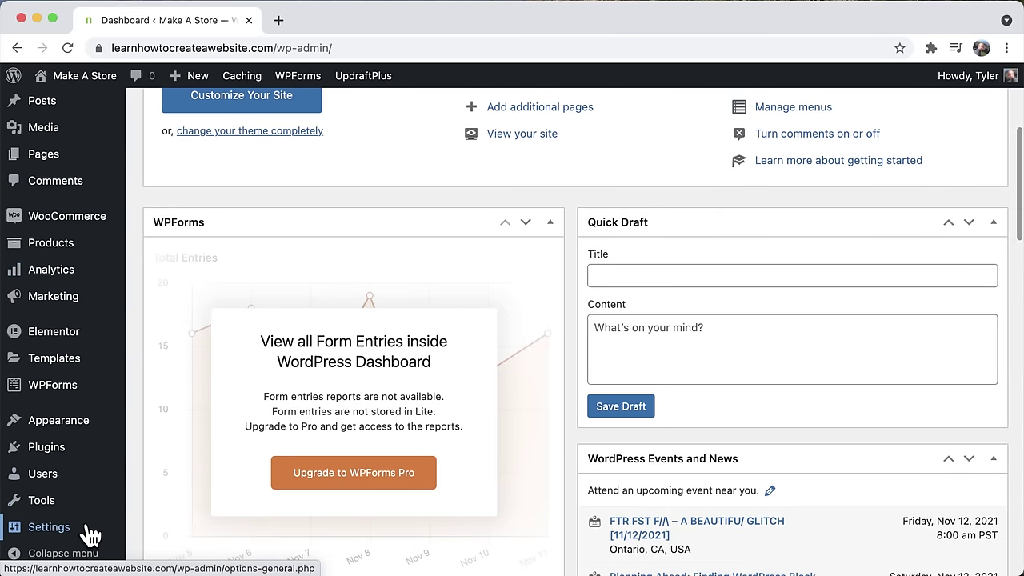
mouse_move(90, 534)
click(189, 495)
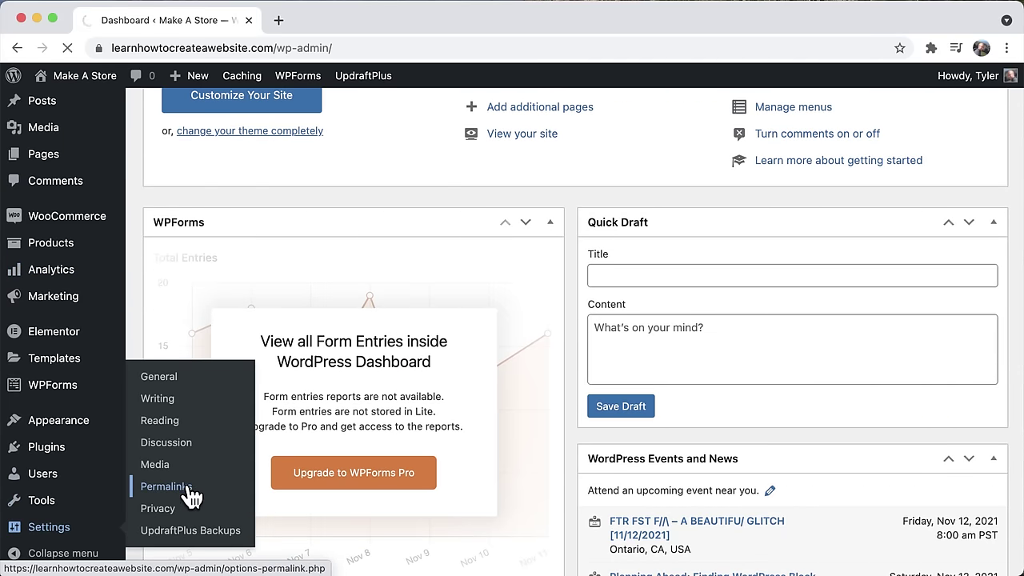
scroll(190, 496, down, 10)
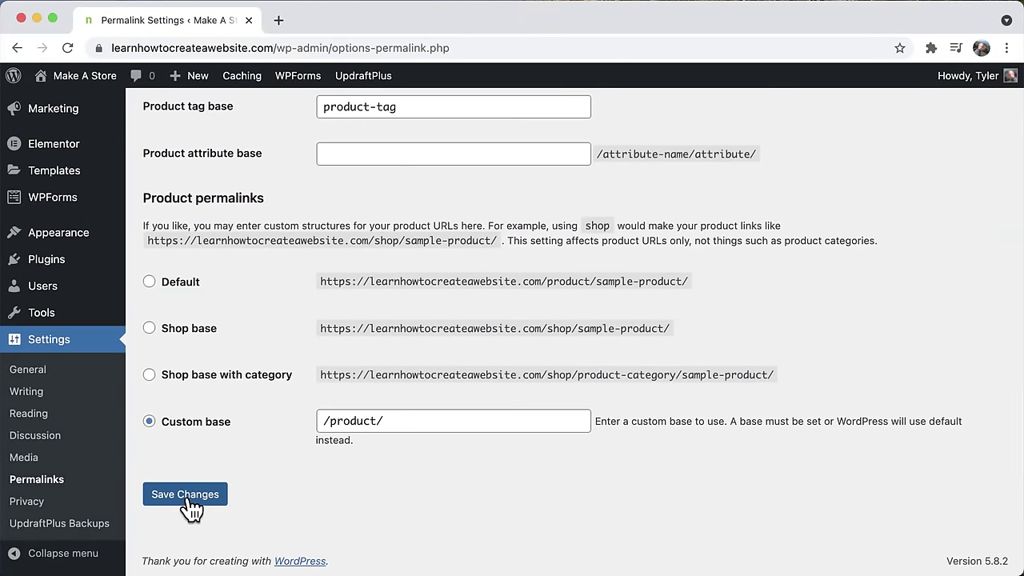
click(190, 502)
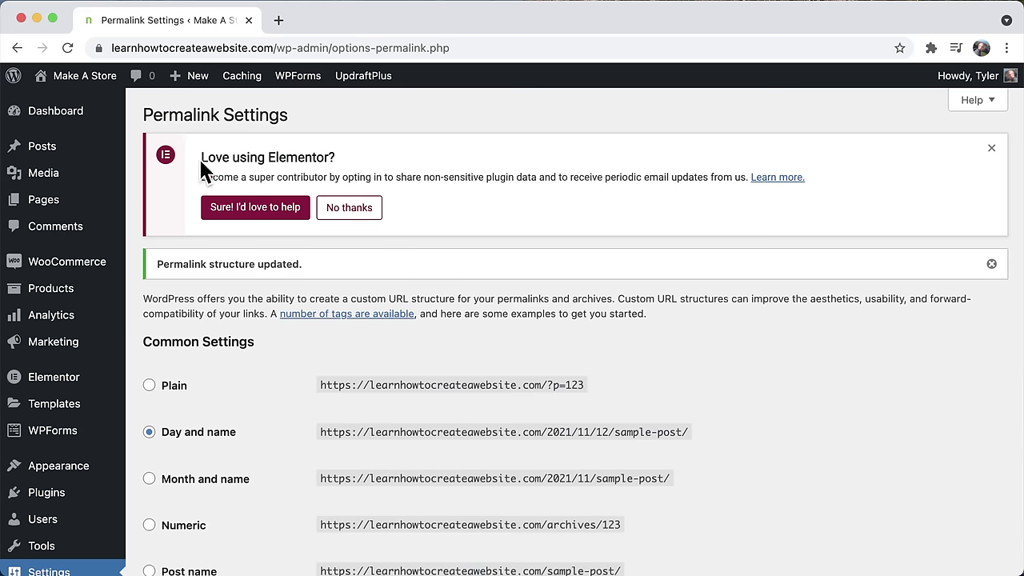
Visit the live site and browse its Shop page.
mouse_move(80, 75)
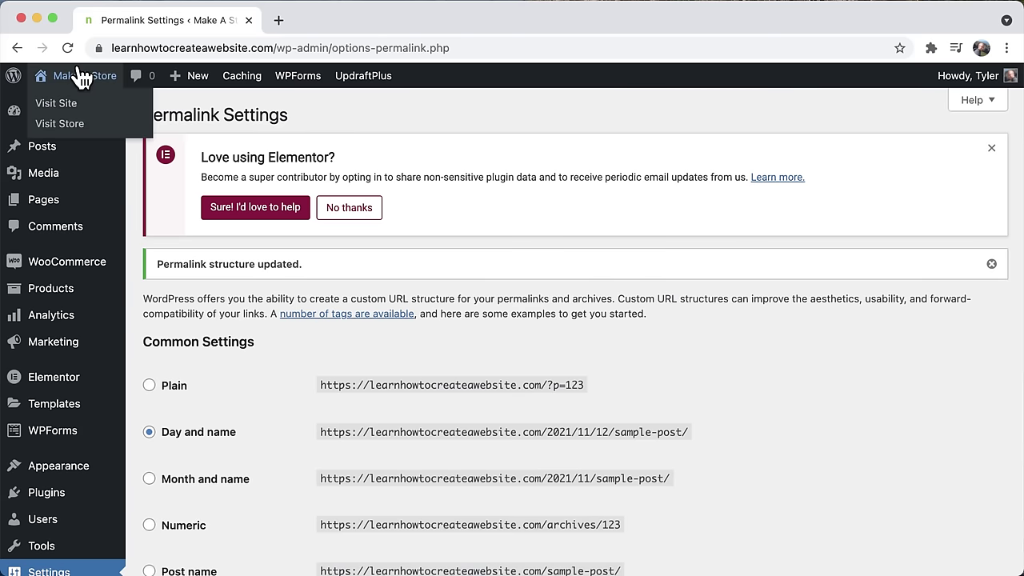
click(80, 108)
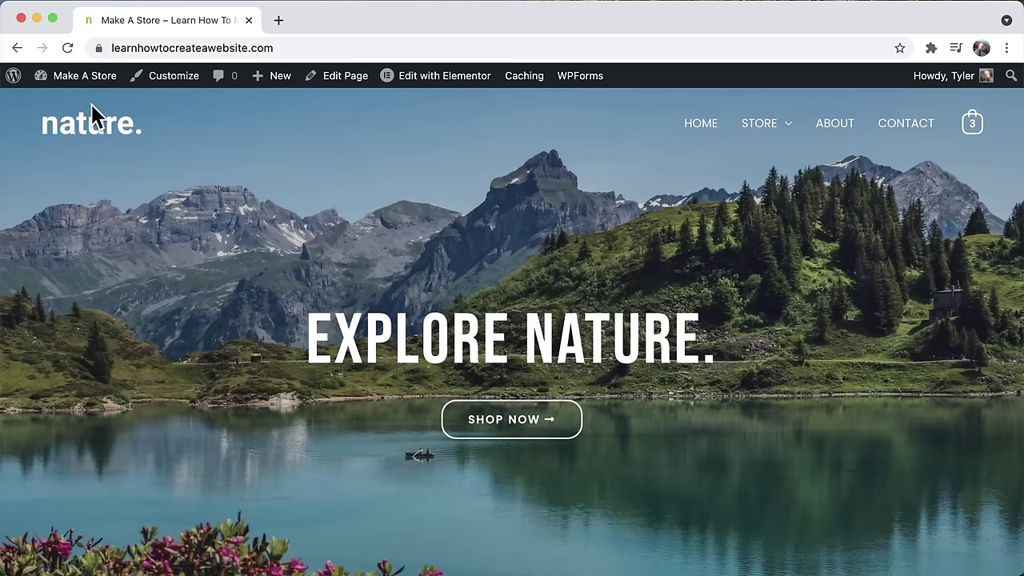
click(760, 126)
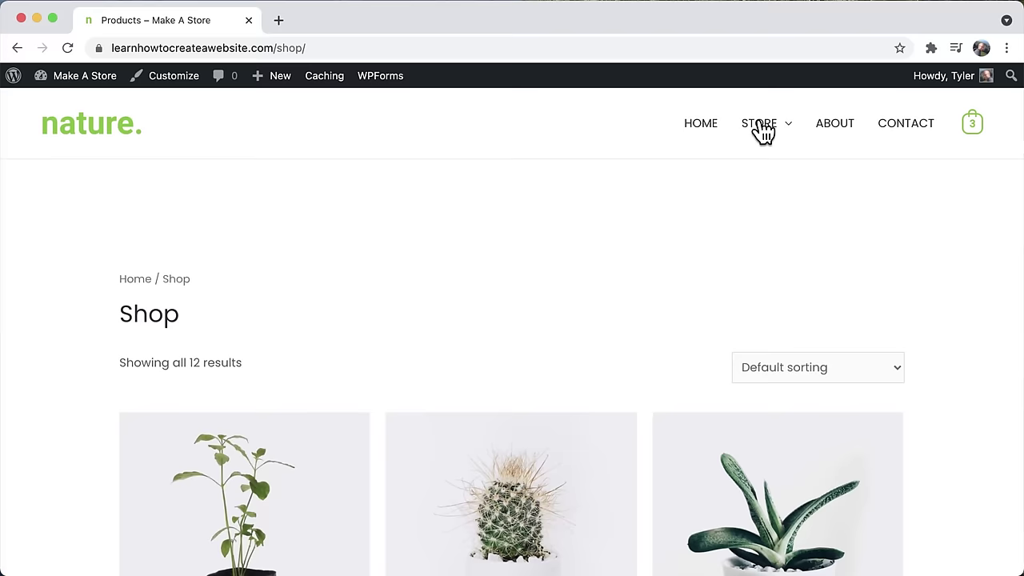
scroll(53, 339, down, 8)
scroll(53, 339, up, 8)
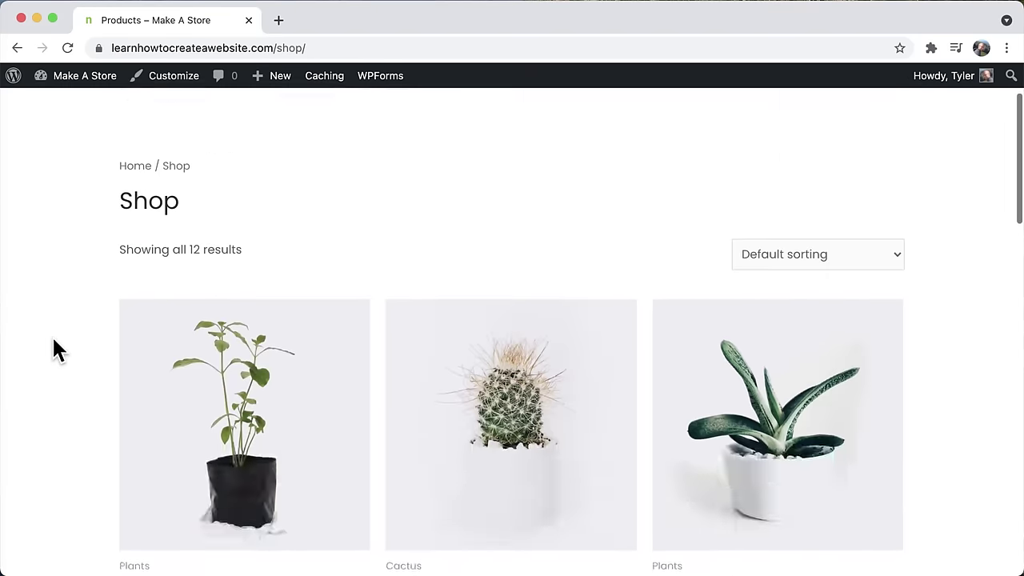
scroll(53, 340, down, 8)
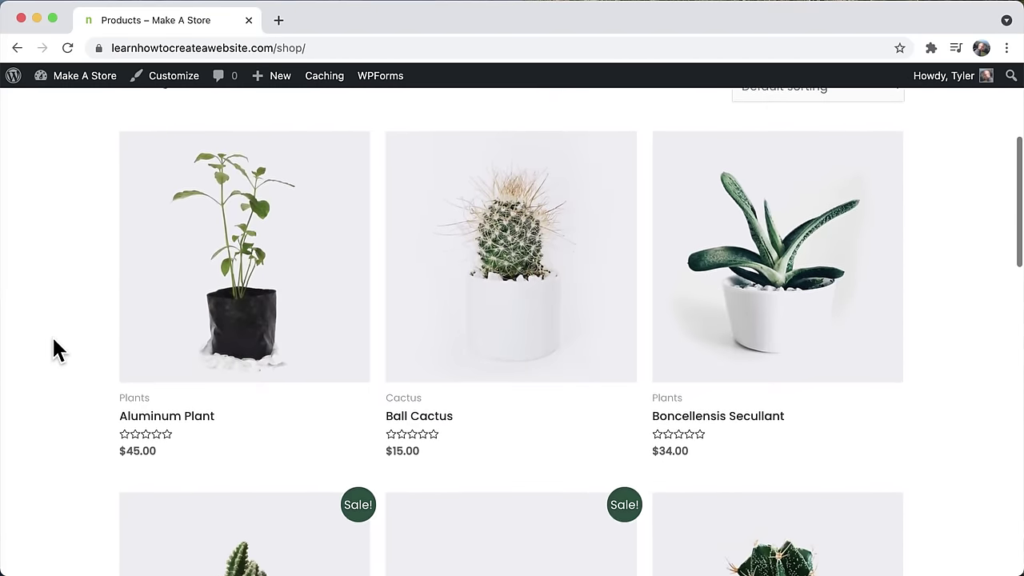
scroll(53, 340, up, 8)
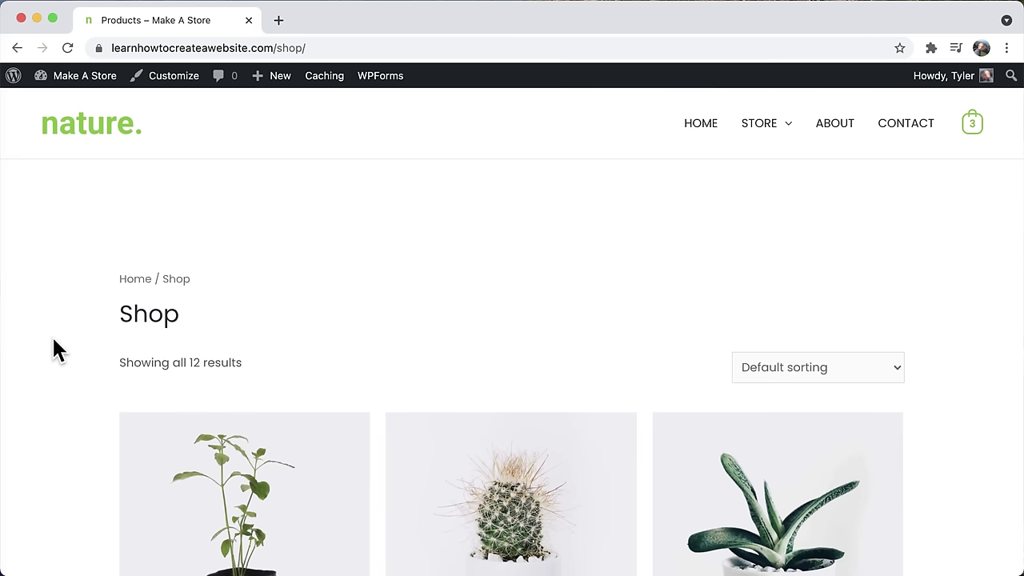
Open the Cactus category page from the STORE menu, then return to the admin Dashboard.
mouse_move(776, 132)
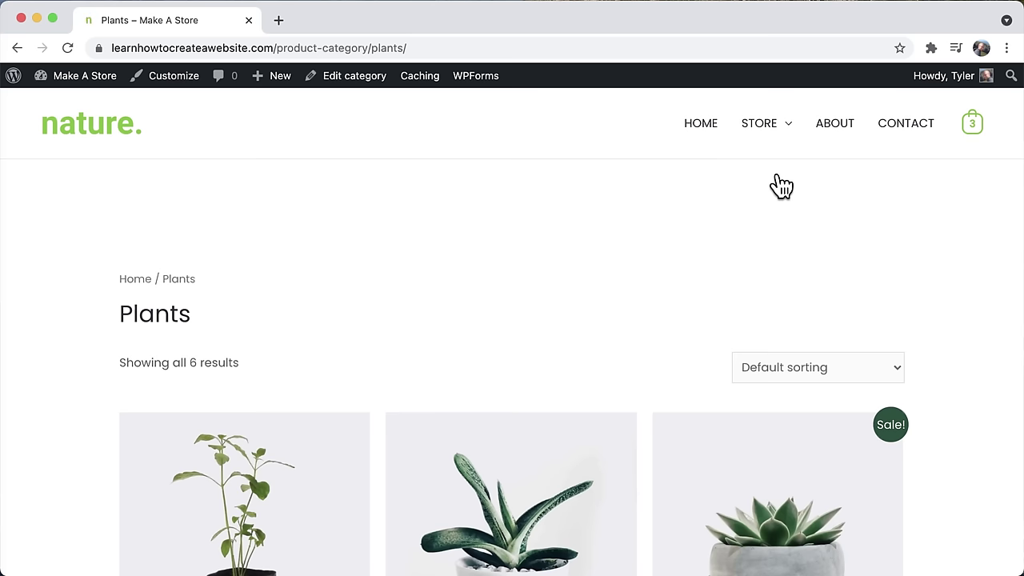
click(786, 222)
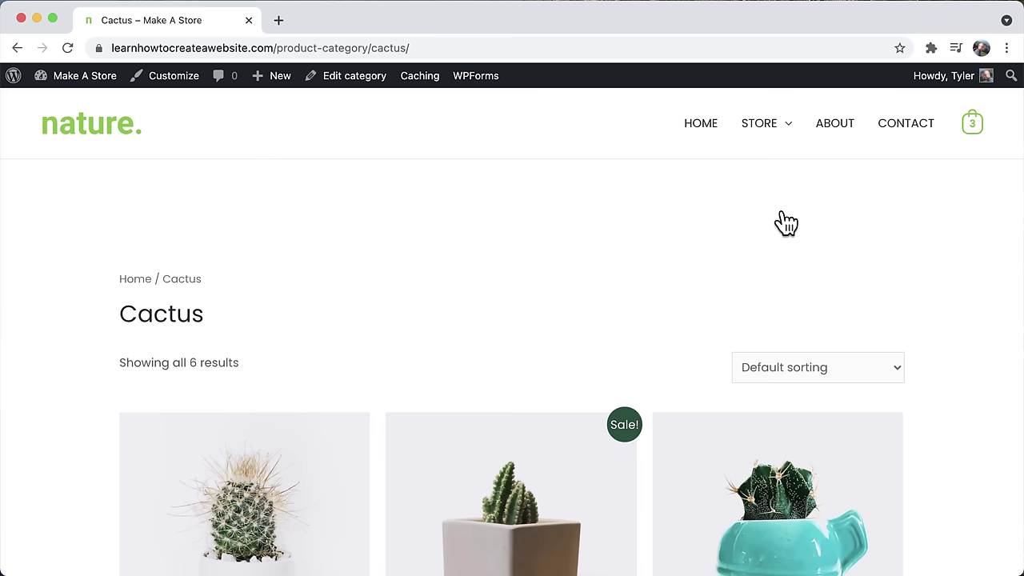
mouse_move(81, 75)
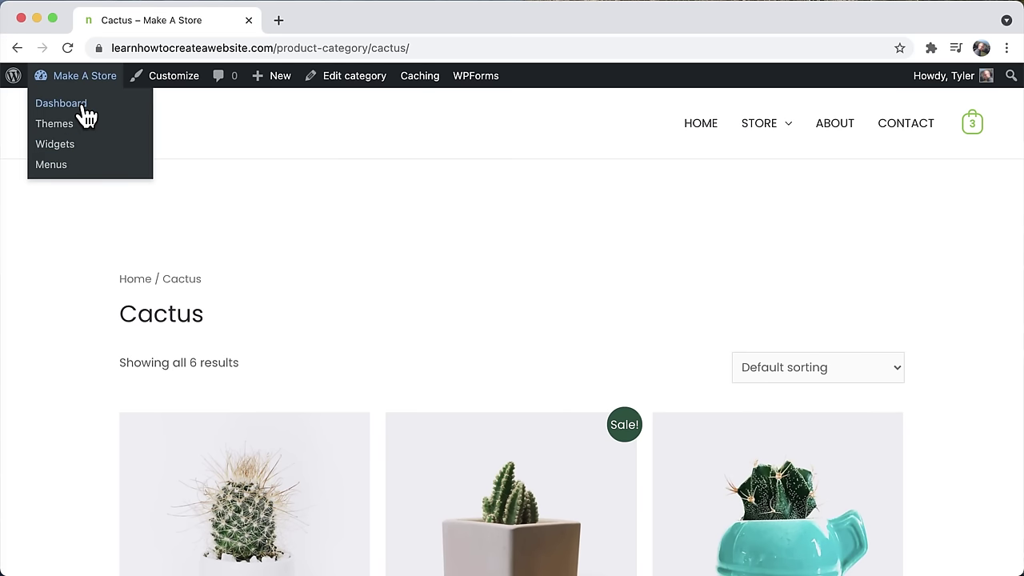
click(80, 103)
scroll(94, 218, down, 3)
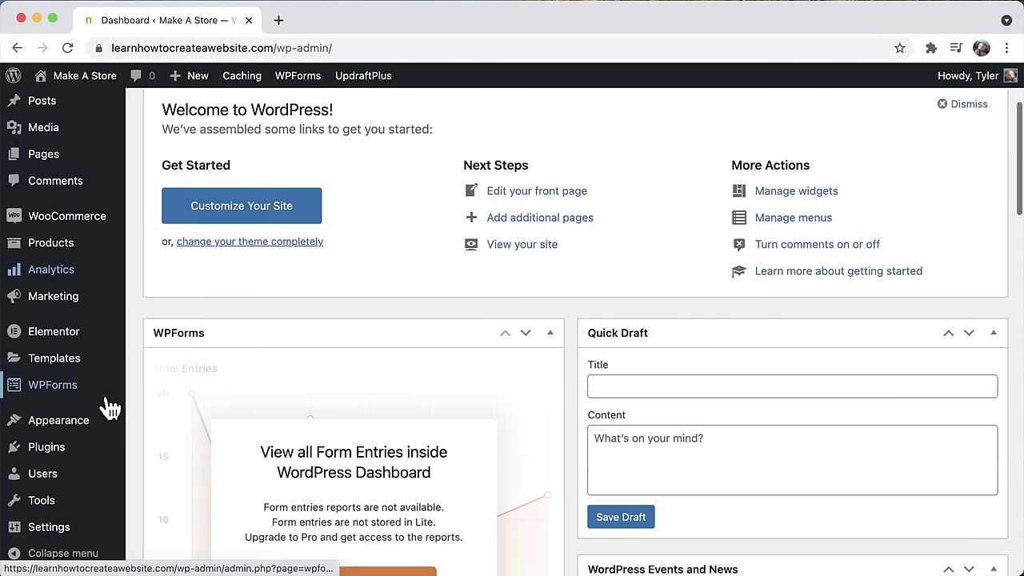
In Product Catalog, try 2 and 6 shop columns before settling back on 3.
mouse_move(100, 422)
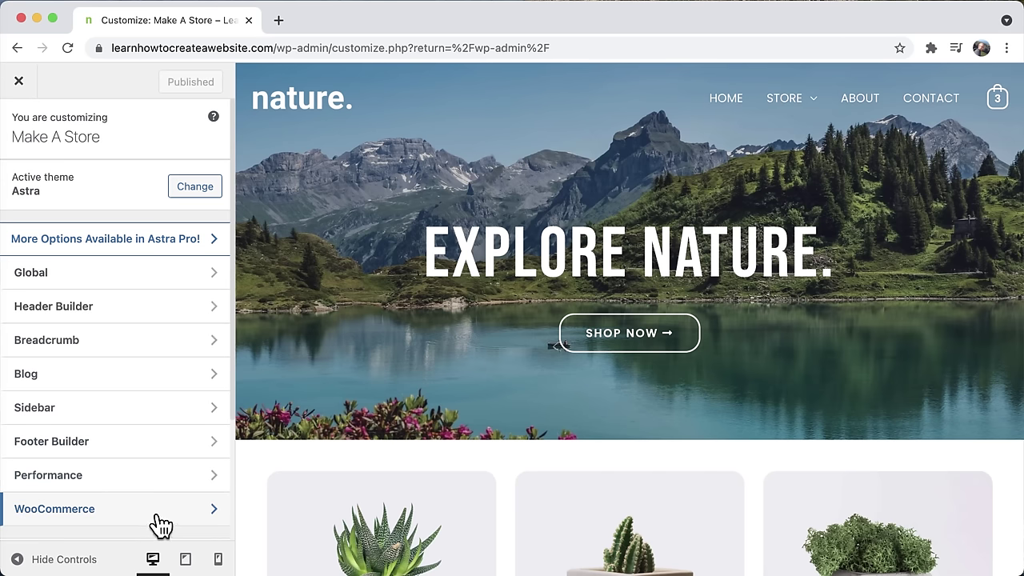
click(156, 514)
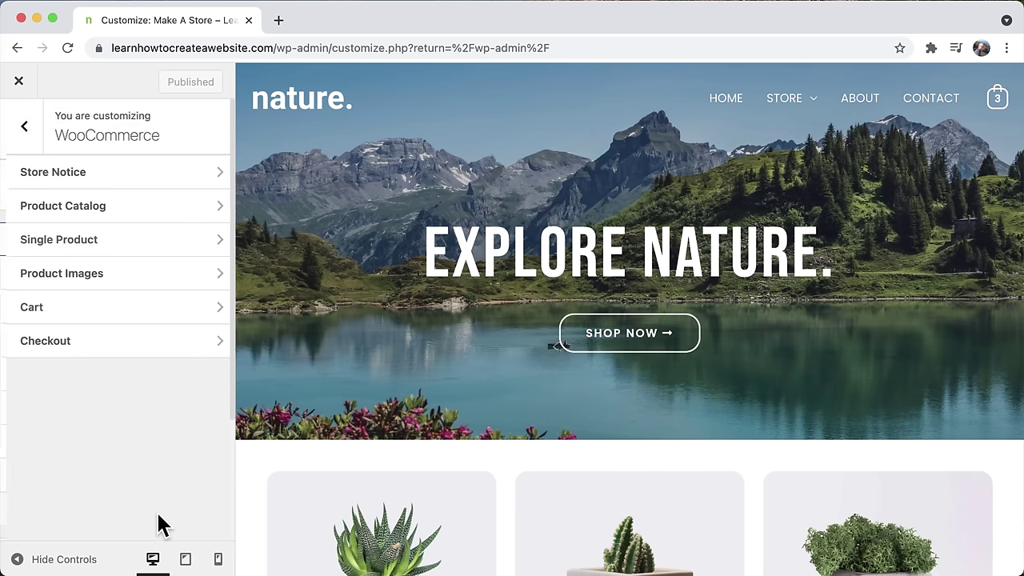
click(99, 208)
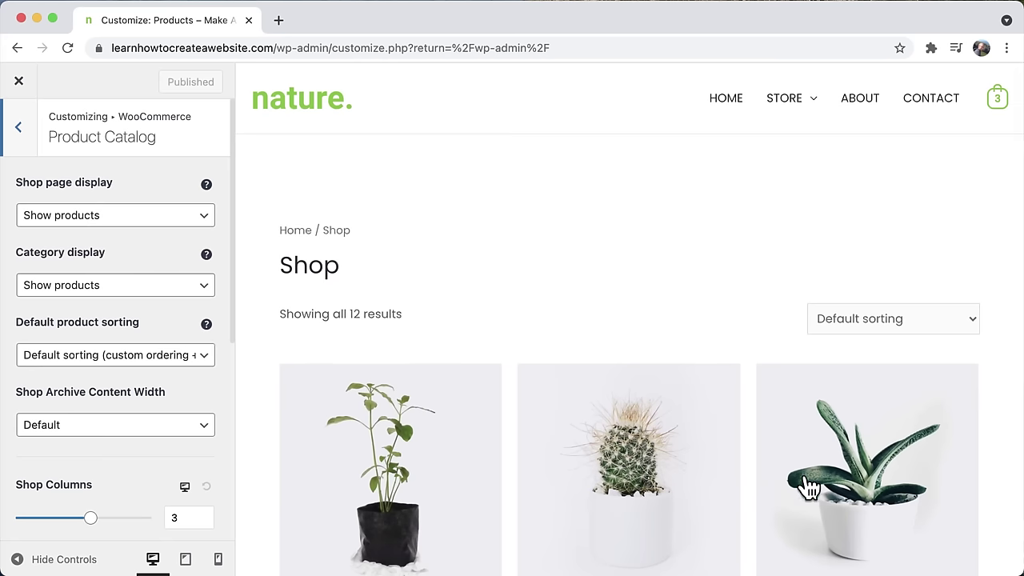
scroll(157, 425, down, 3)
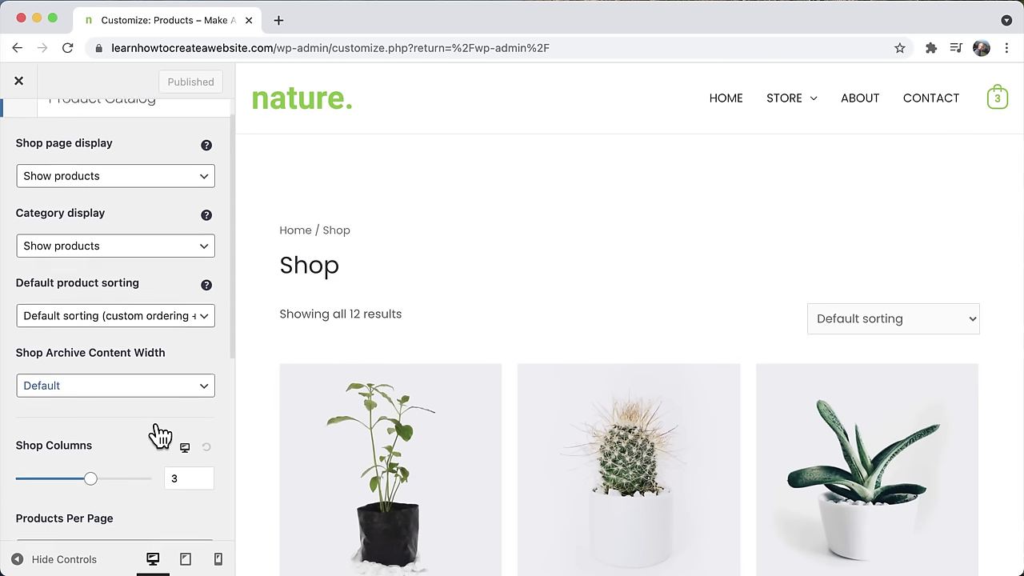
scroll(160, 434, up, 2)
scroll(155, 419, down, 3)
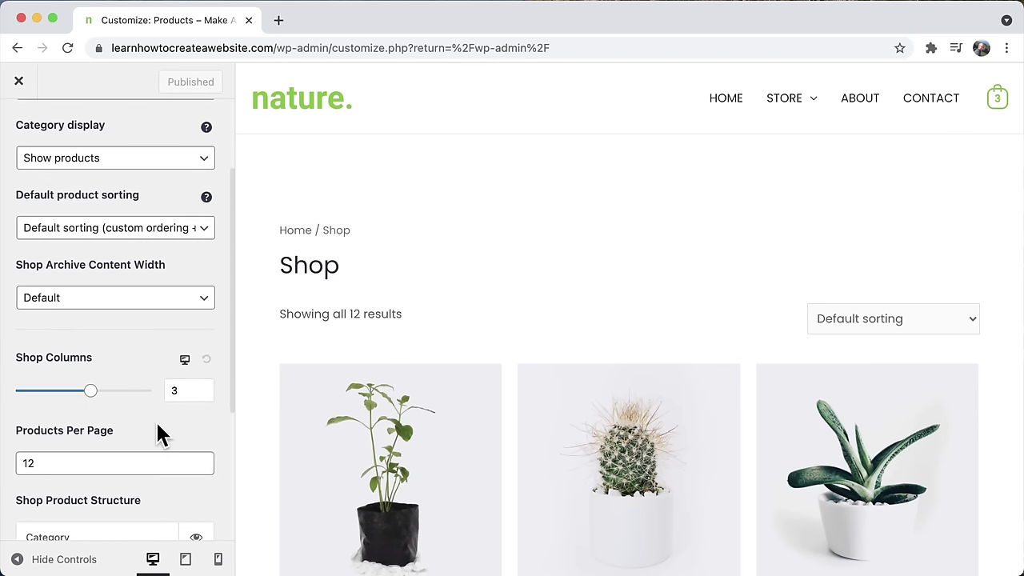
click(54, 393)
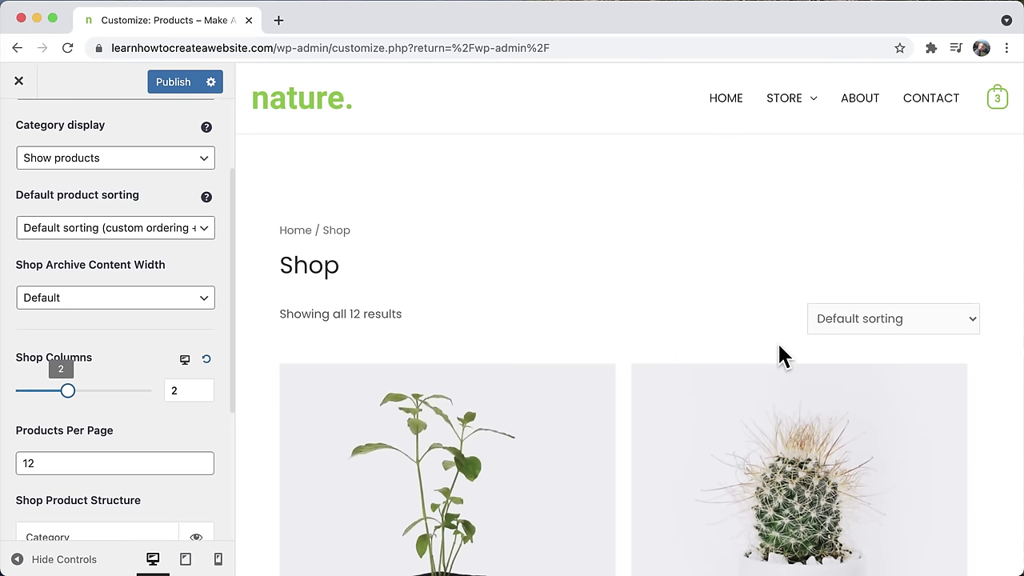
scroll(780, 356, down, 3)
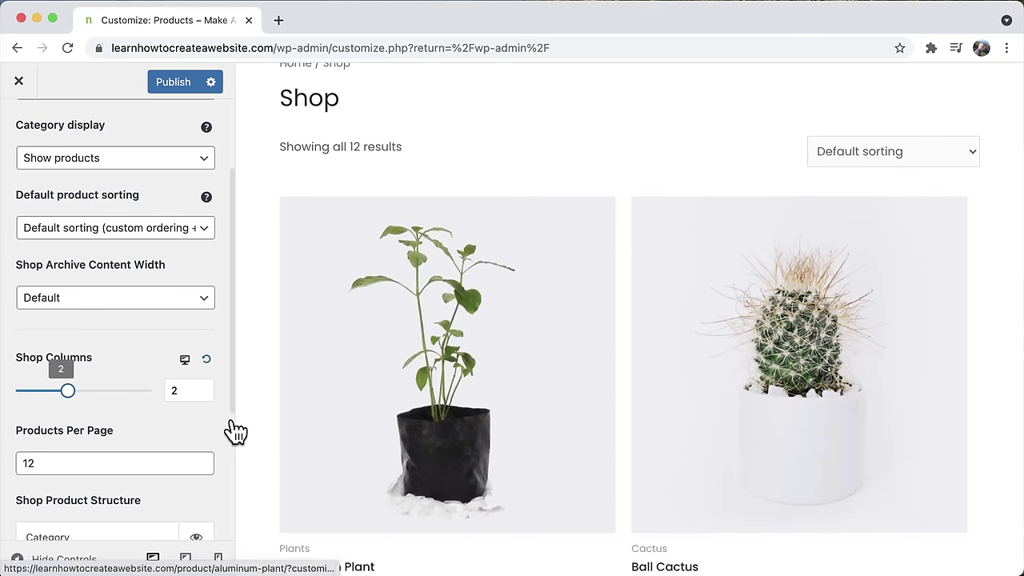
click(152, 392)
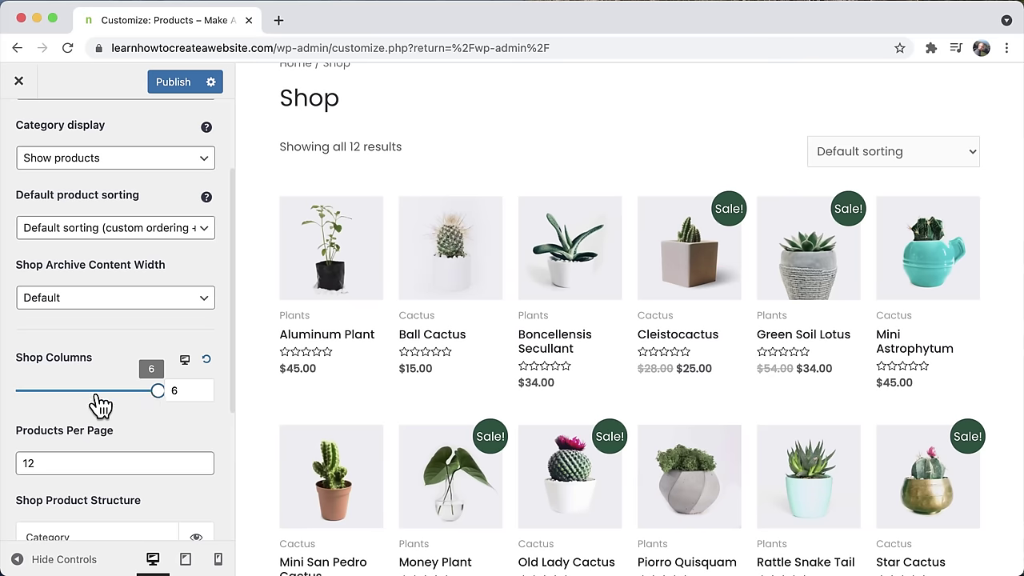
click(90, 391)
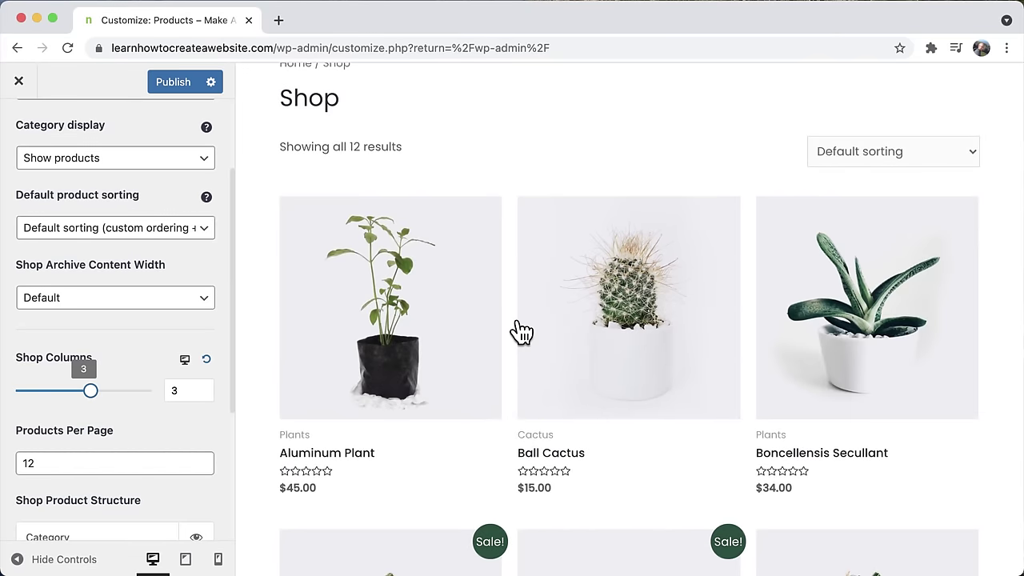
scroll(521, 331, down, 5)
Set 12 products per page and toggle category, ratings, short description and add-to-cart displays.
click(29, 464)
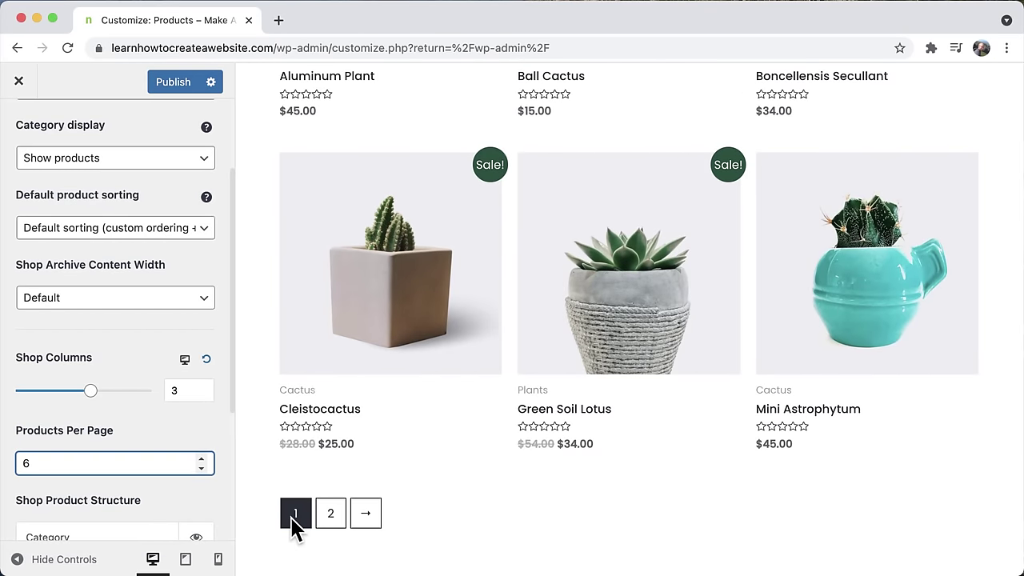
text(12)
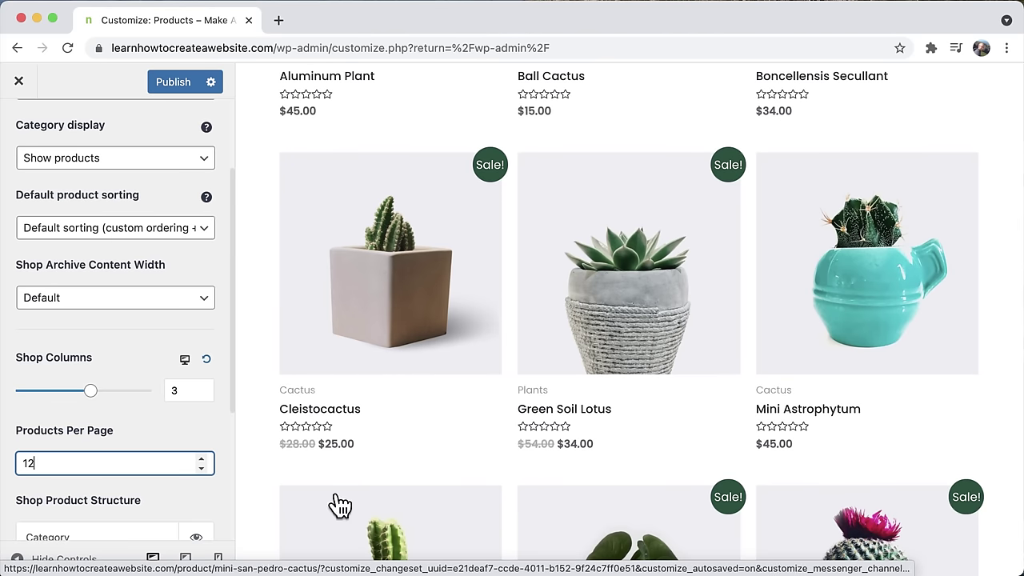
scroll(157, 360, down, 5)
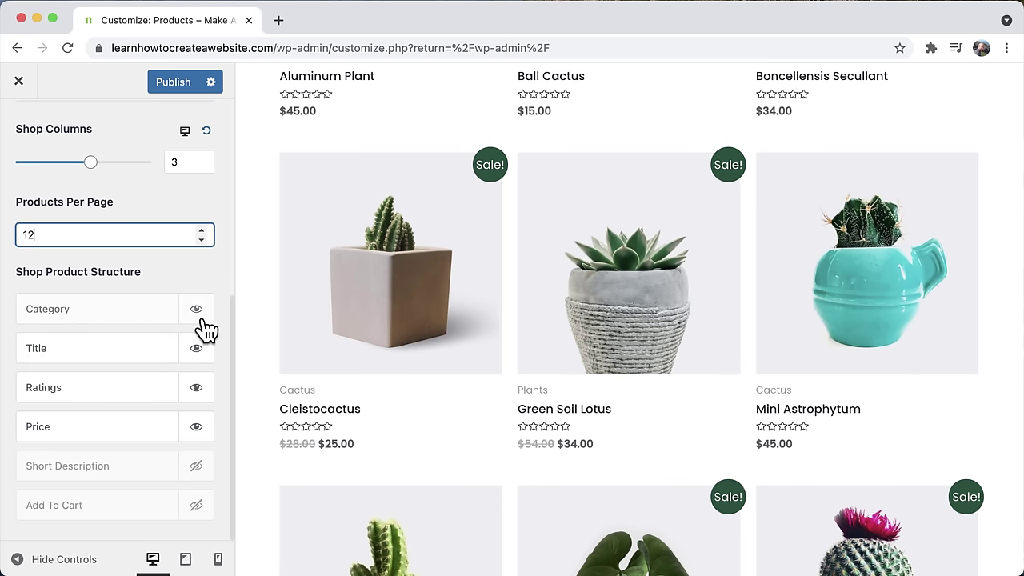
click(197, 312)
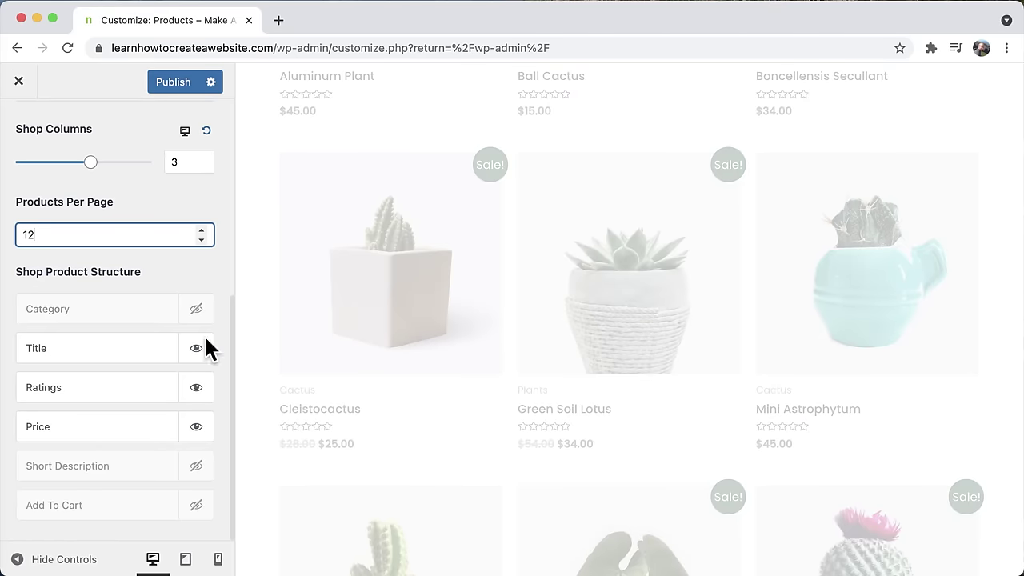
click(197, 389)
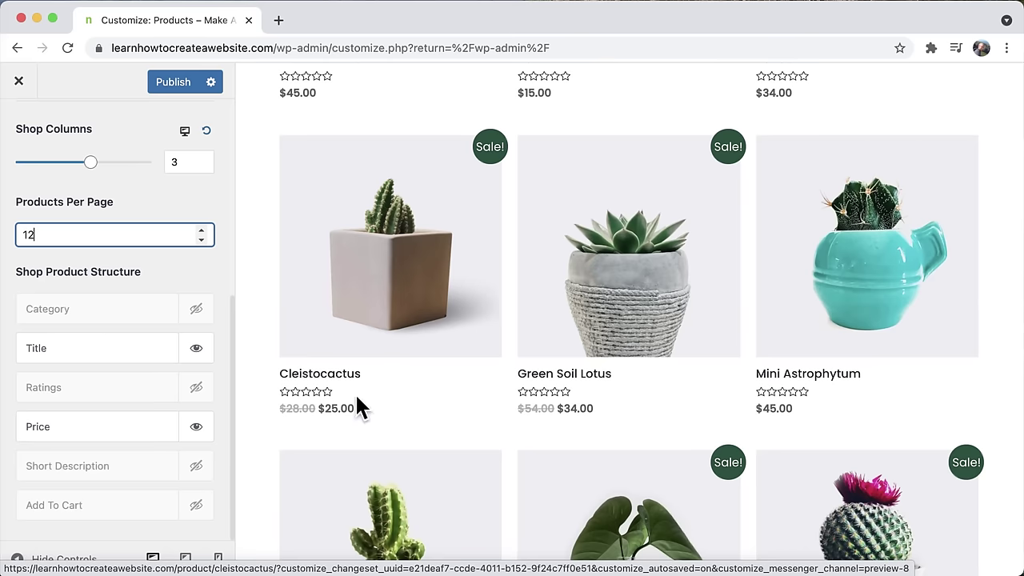
click(197, 468)
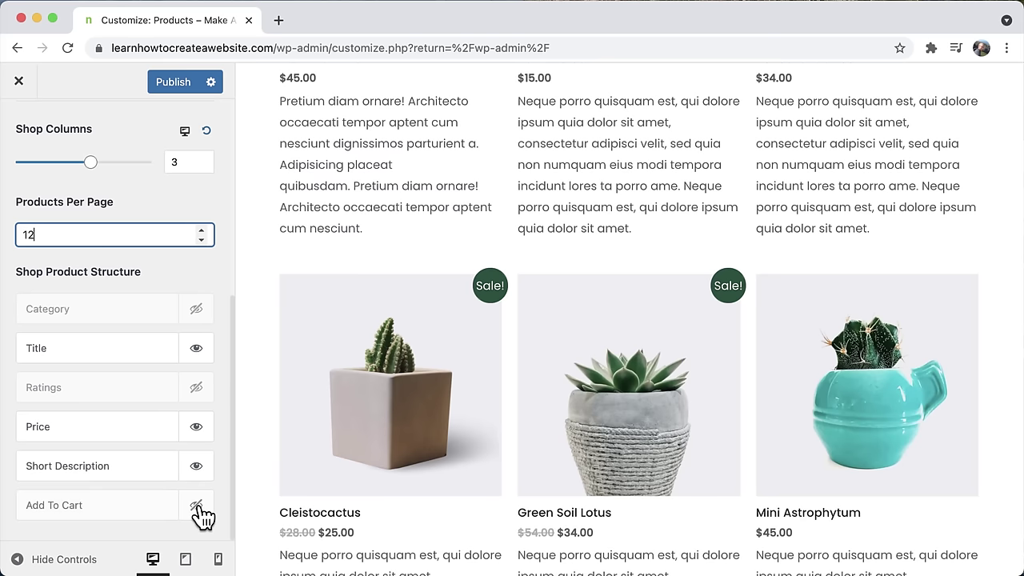
click(197, 506)
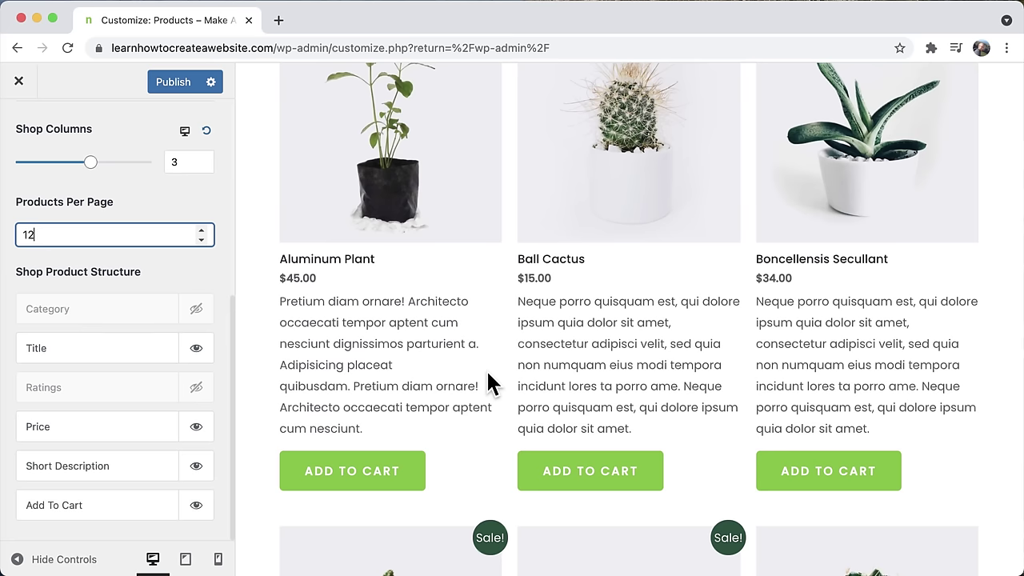
scroll(490, 384, down, 1)
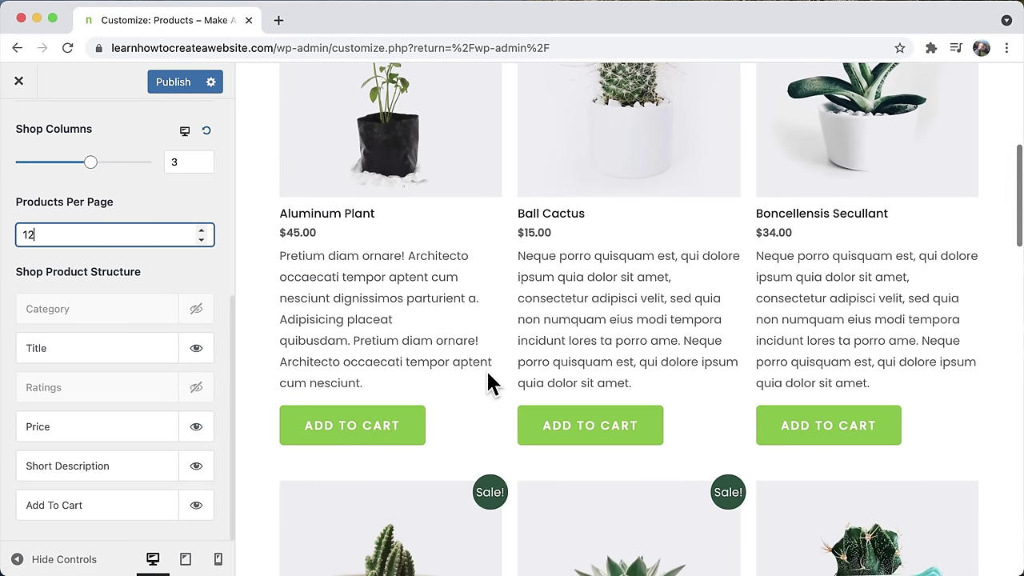
click(196, 505)
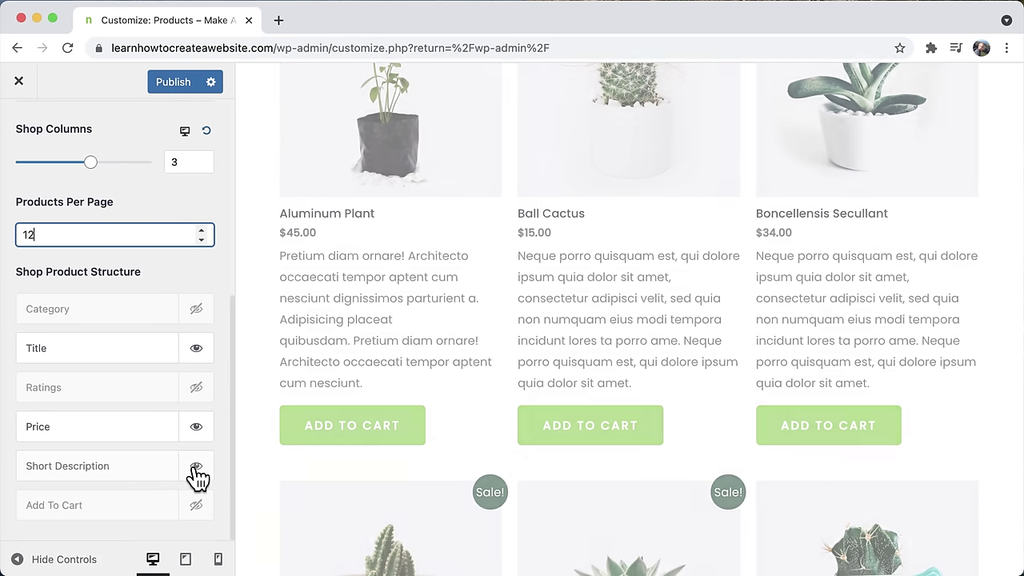
click(196, 467)
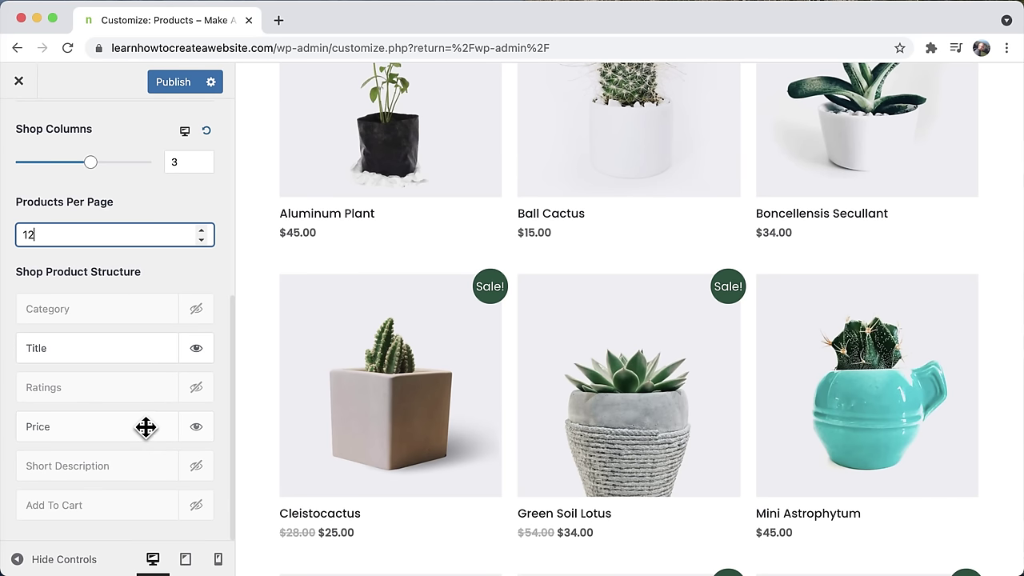
Move Price above Title and back, then re-enable category labels and star ratings.
drag(144, 425, 146, 397)
drag(138, 424, 142, 377)
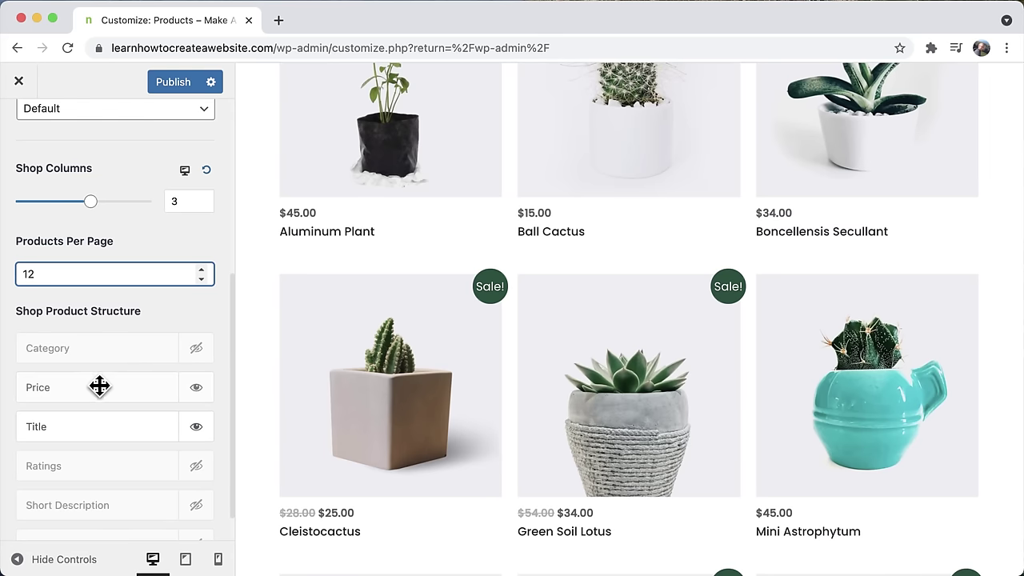
drag(99, 384, 99, 472)
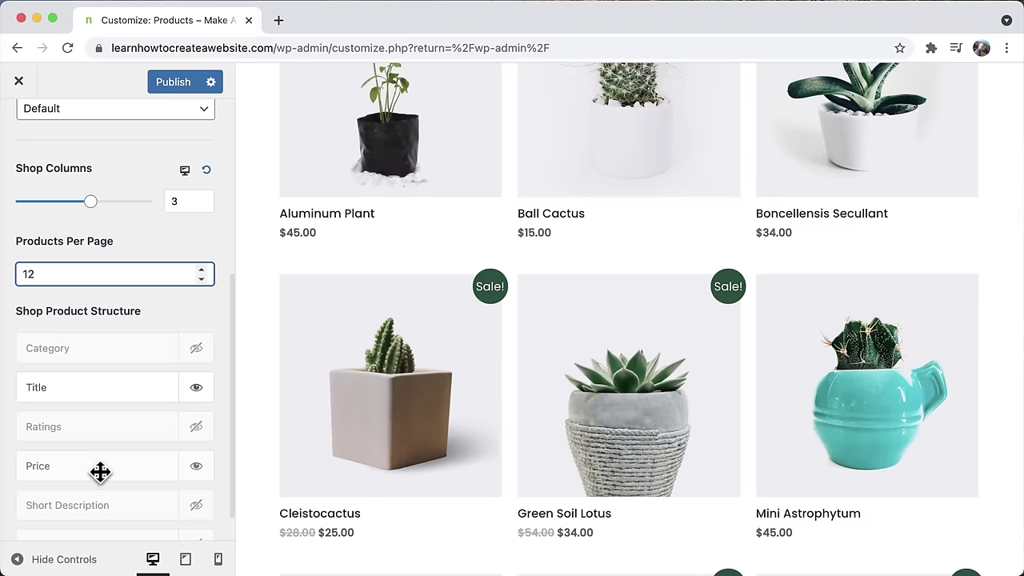
click(196, 349)
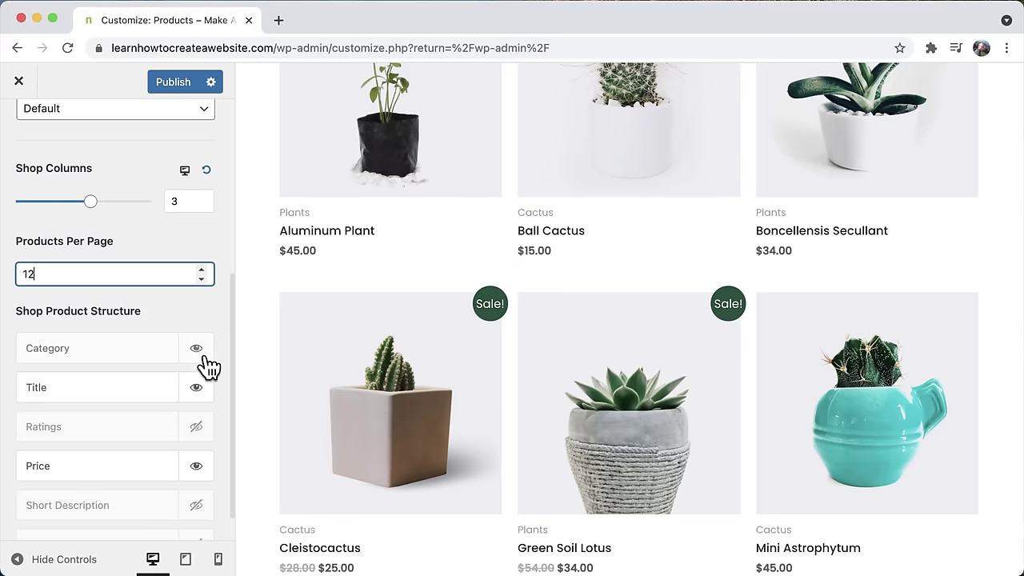
click(196, 429)
scroll(194, 439, up, 5)
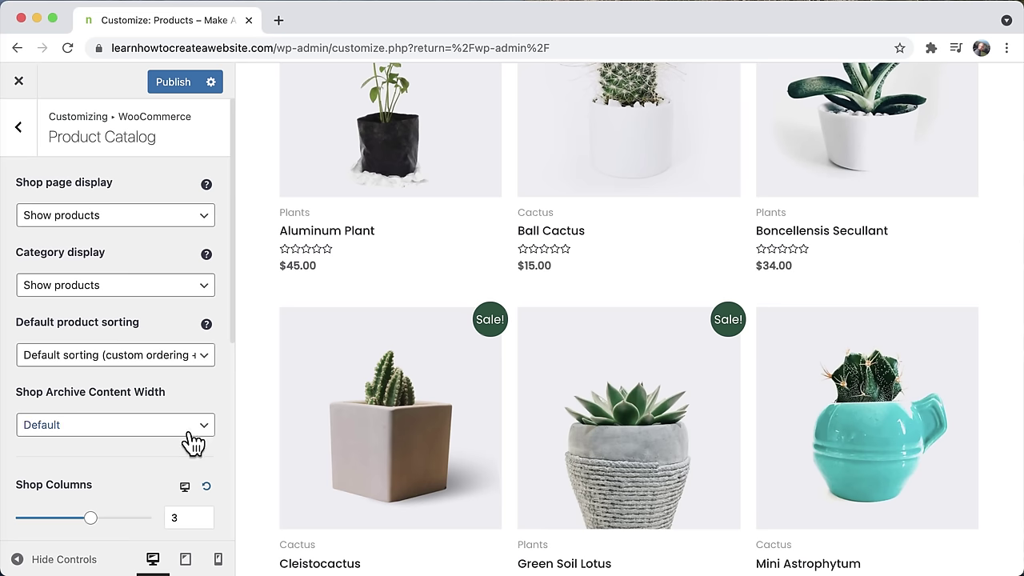
Set Default product sorting to 'Sort by most recent'.
click(191, 364)
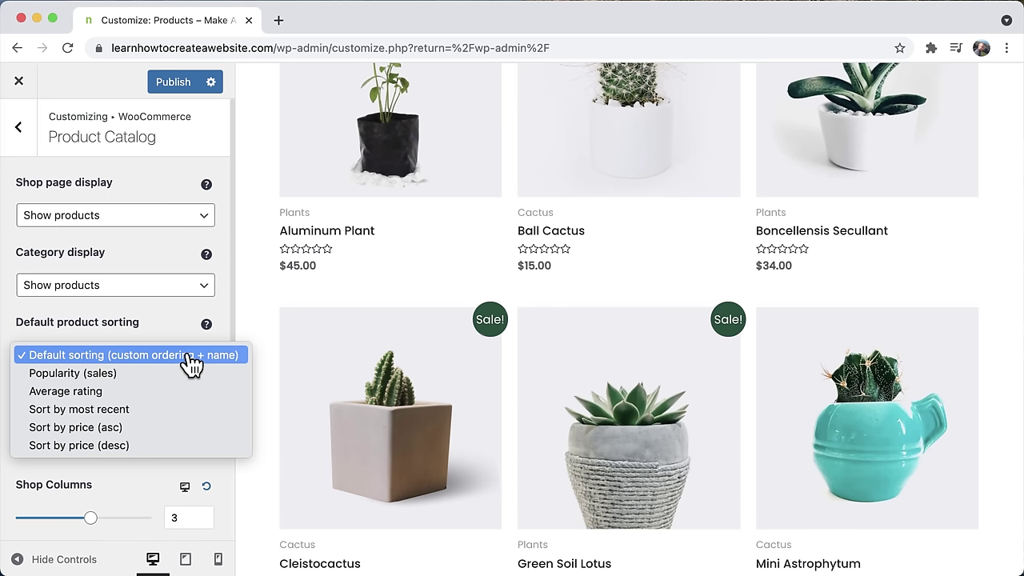
click(172, 411)
scroll(373, 275, up, 5)
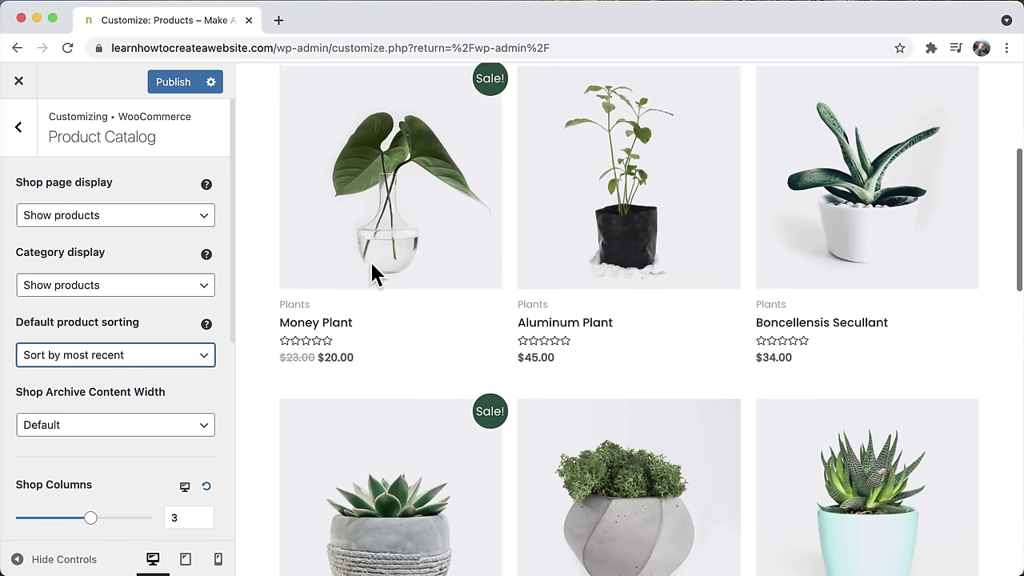
scroll(373, 275, up, 1)
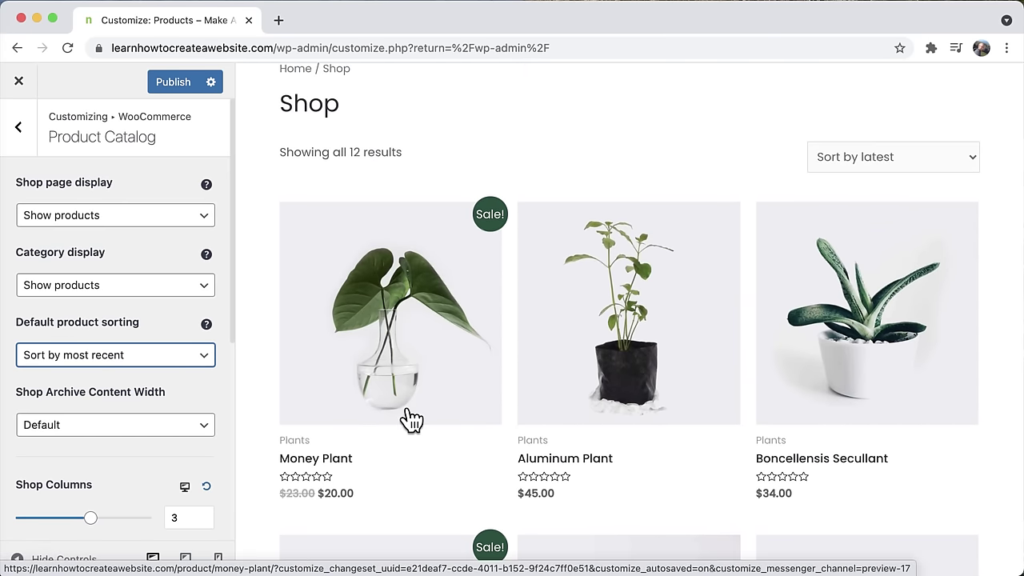
click(22, 137)
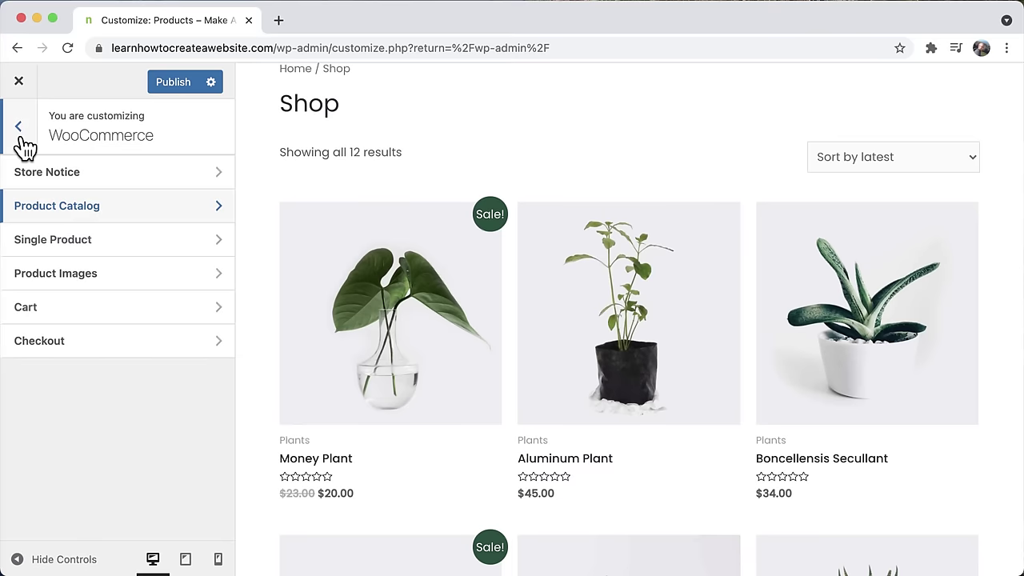
Set the product Thumbnail width to 600 in Product Images.
click(112, 280)
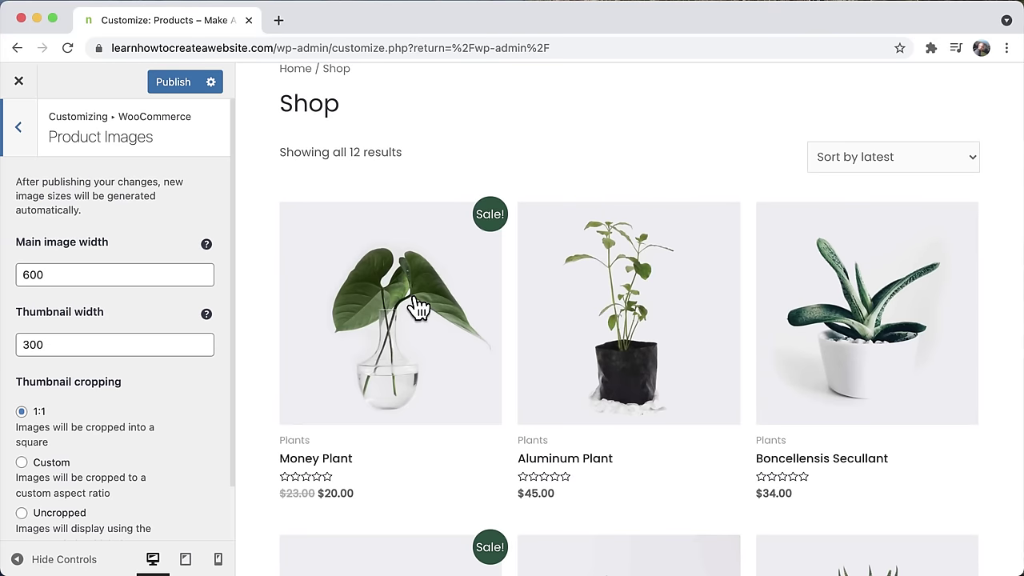
double_click(35, 349)
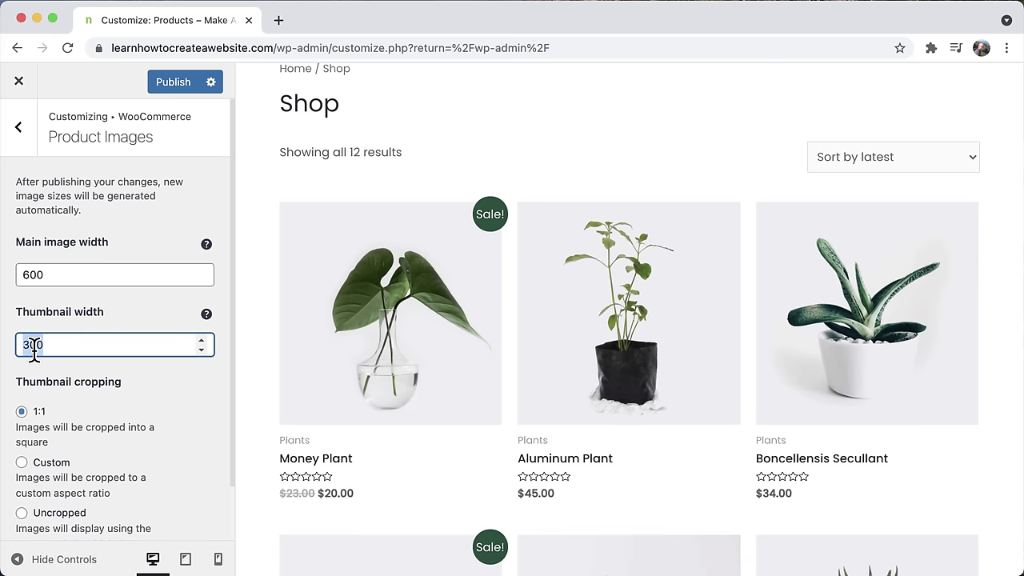
text(600)
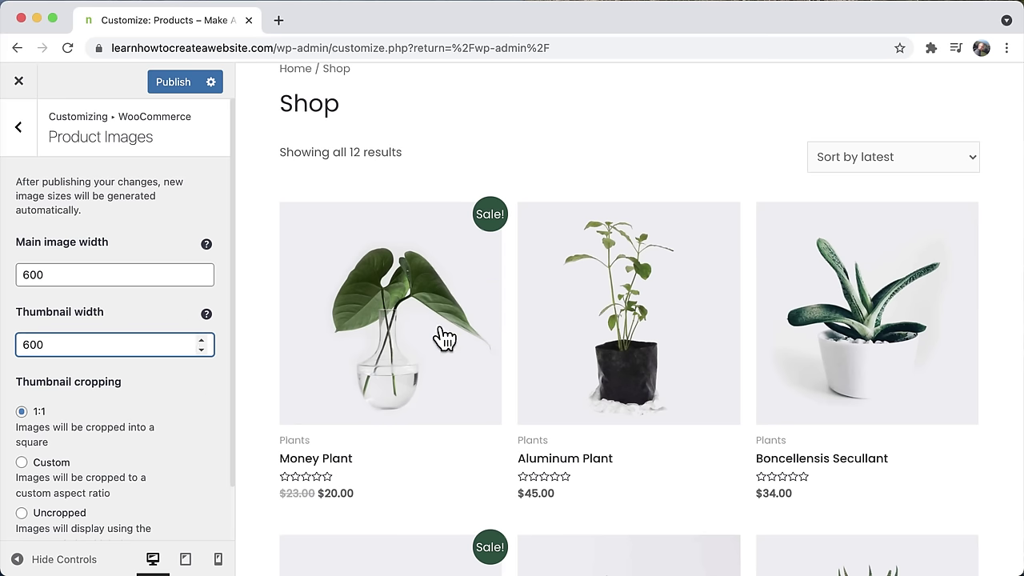
scroll(158, 425, down, 2)
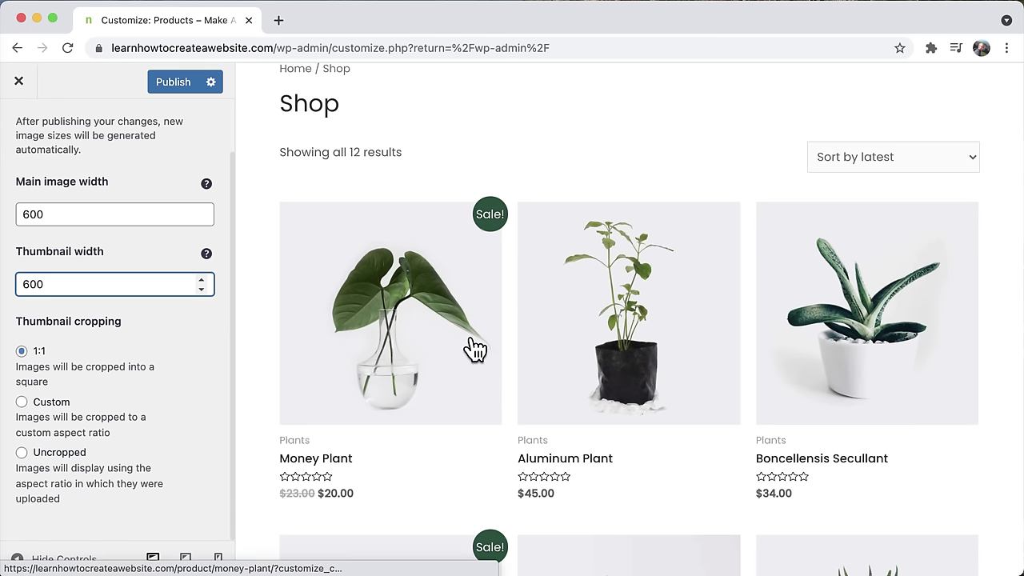
Try a custom 2:3 crop ratio, revert to square 1:1 cropping, and publish.
click(22, 402)
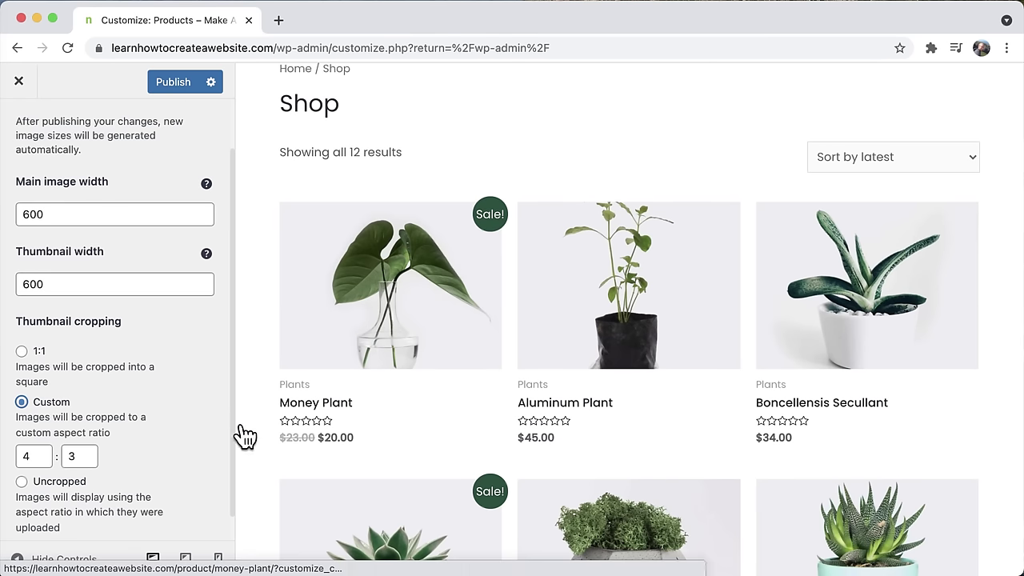
double_click(34, 456)
text(2)
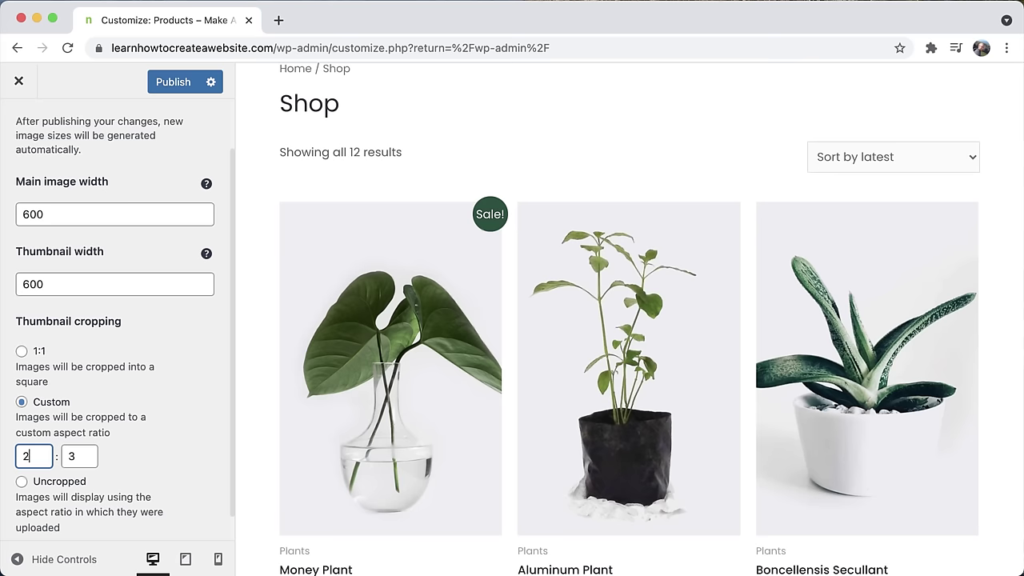
scroll(411, 406, down, 3)
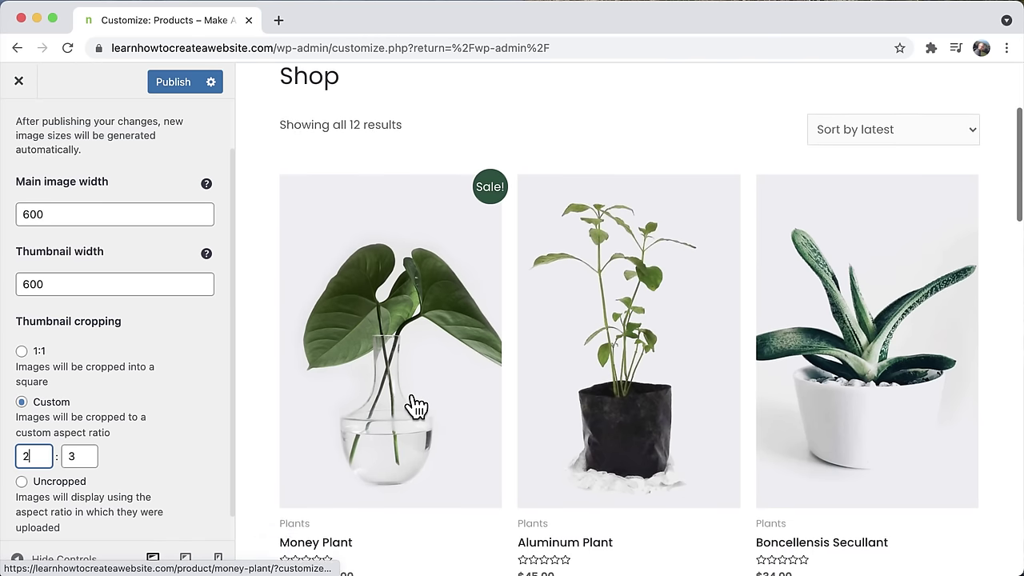
scroll(414, 406, down, 3)
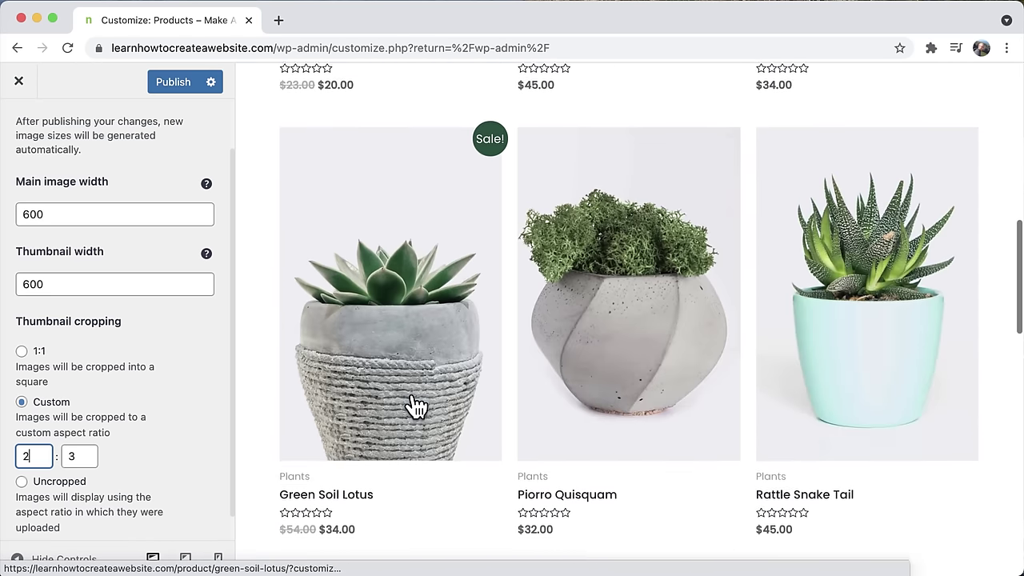
scroll(413, 406, up, 3)
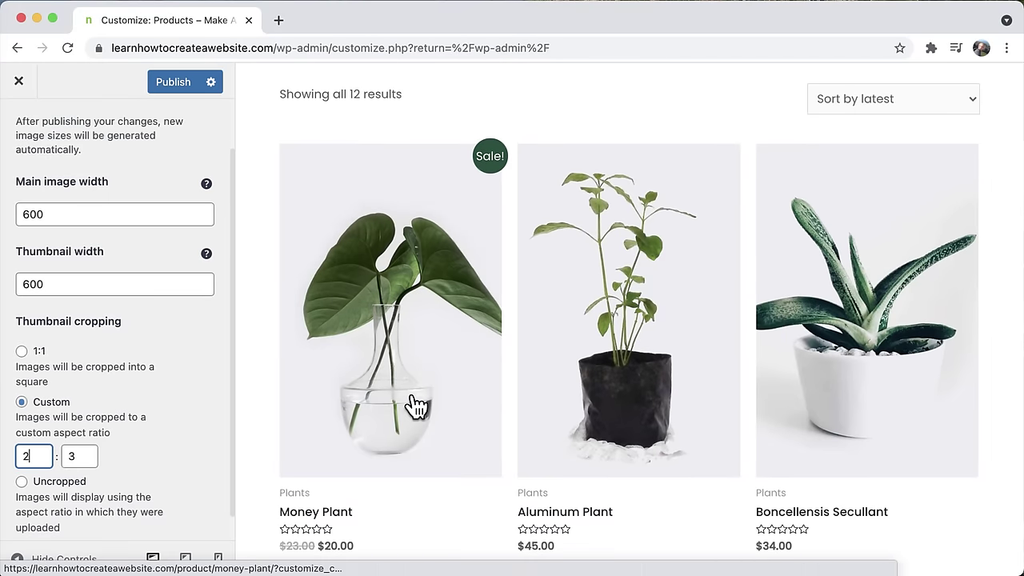
click(21, 350)
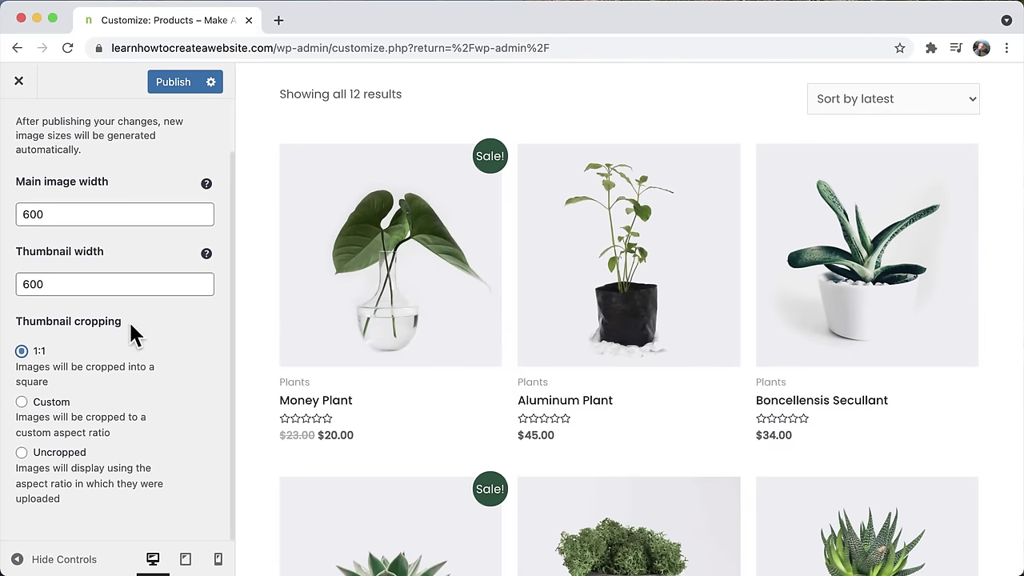
click(170, 83)
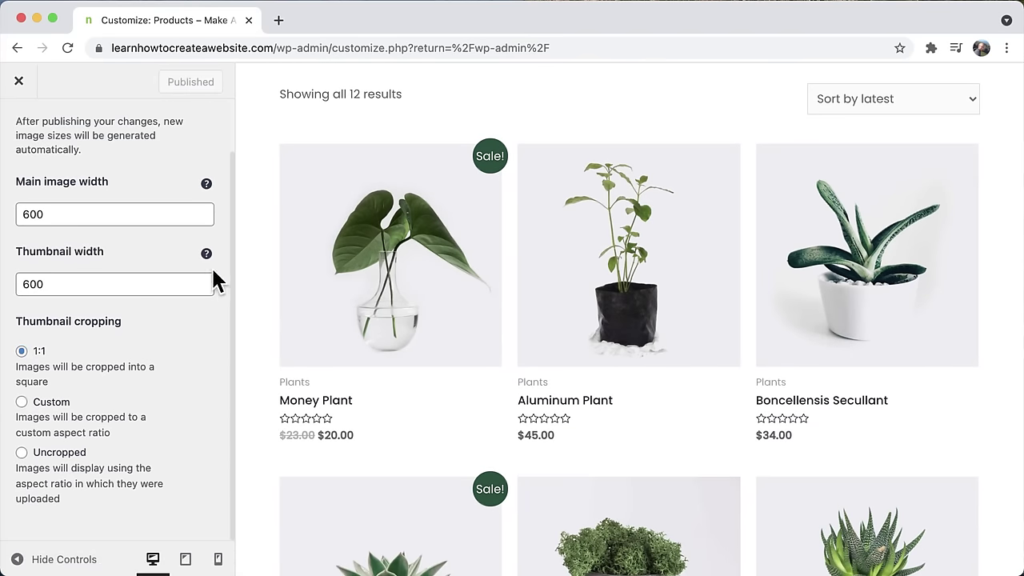
Preview the shop at tablet width, then go back to the top-level Customizer sections.
click(186, 562)
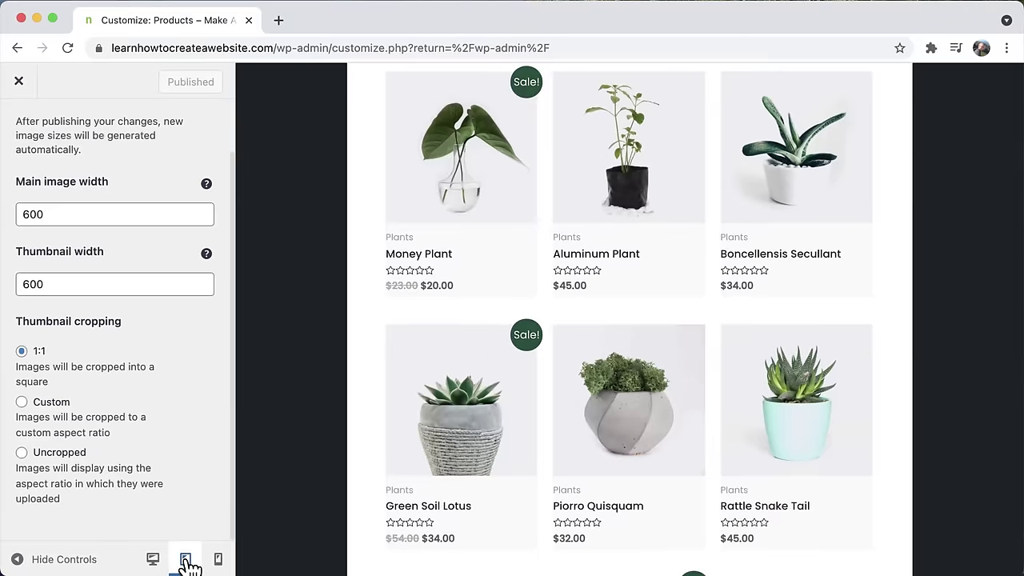
scroll(491, 388, down, 12)
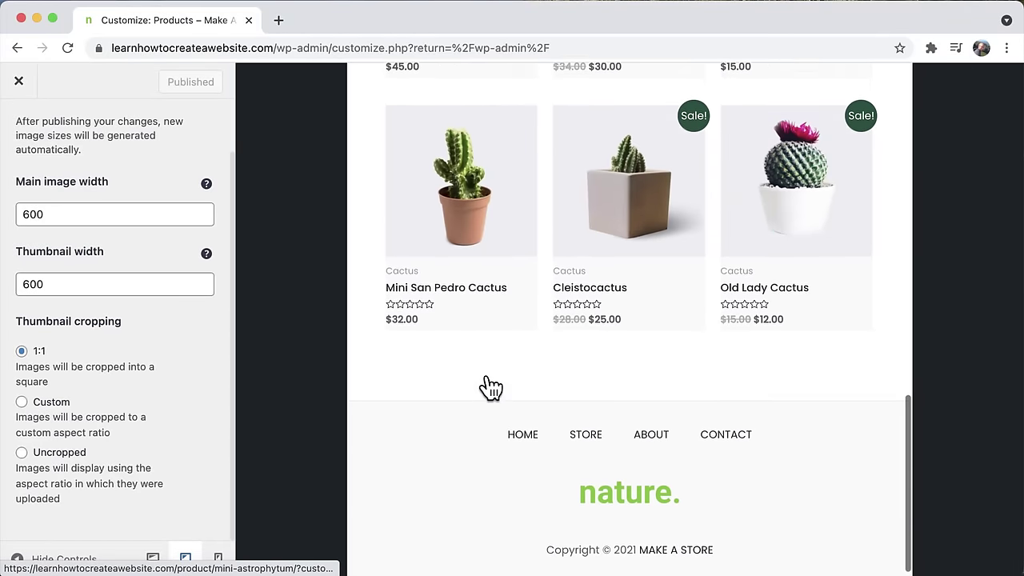
scroll(491, 388, up, 10)
scroll(491, 388, up, 1)
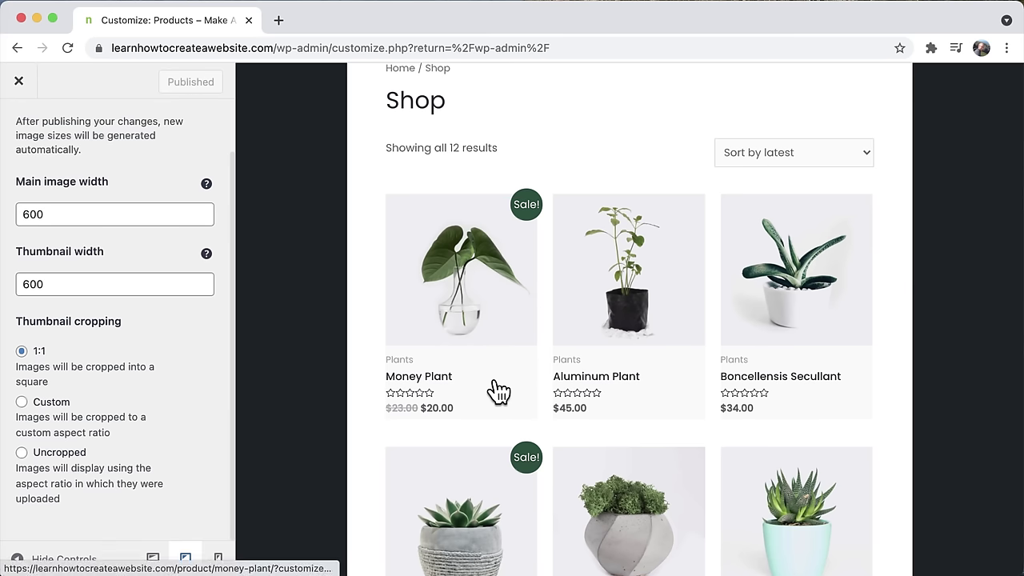
scroll(126, 263, up, 2)
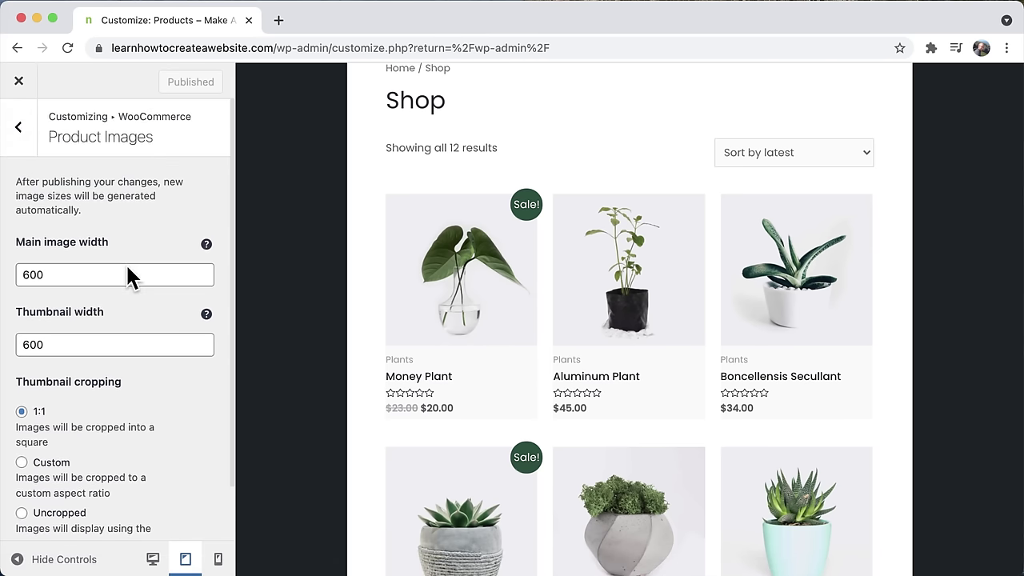
click(17, 134)
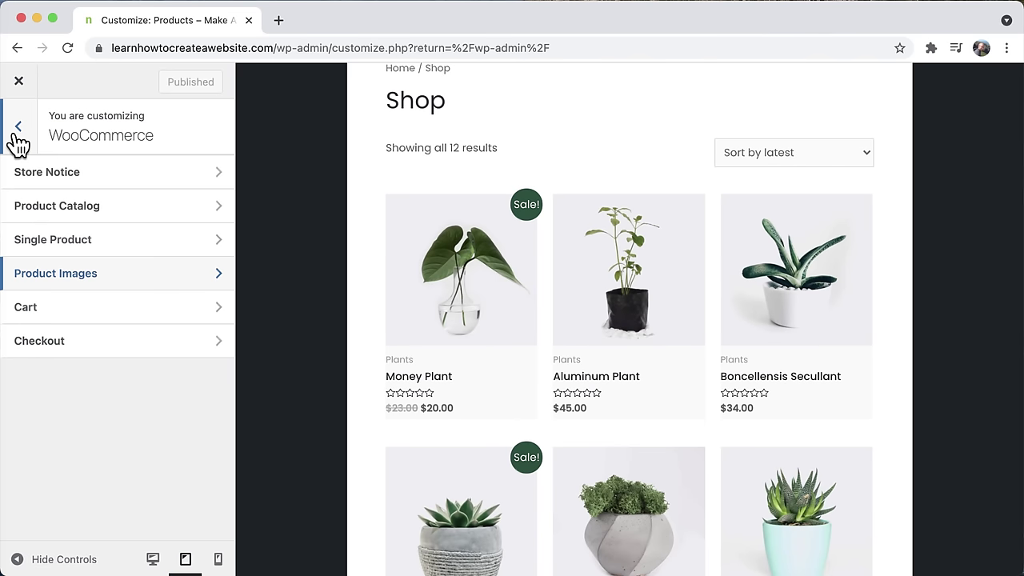
click(17, 134)
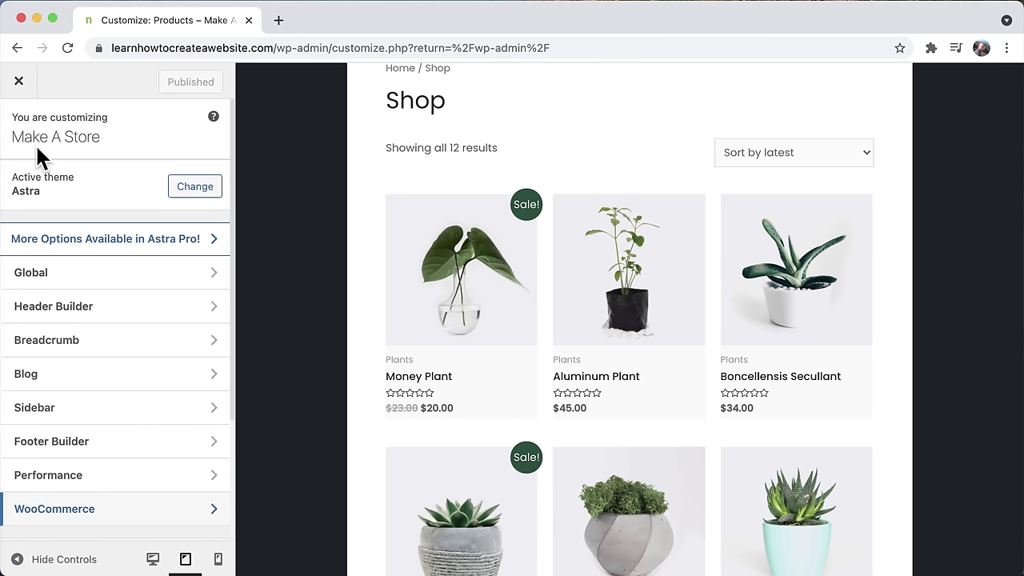
Change the Global Content Background colour from #f9f9f9 to white #ffffff.
click(118, 276)
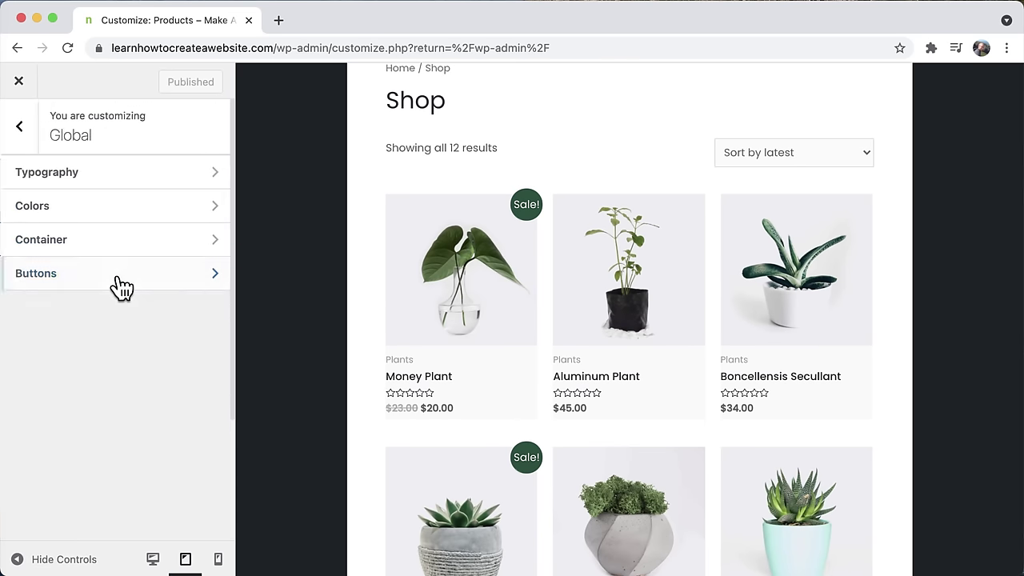
click(164, 206)
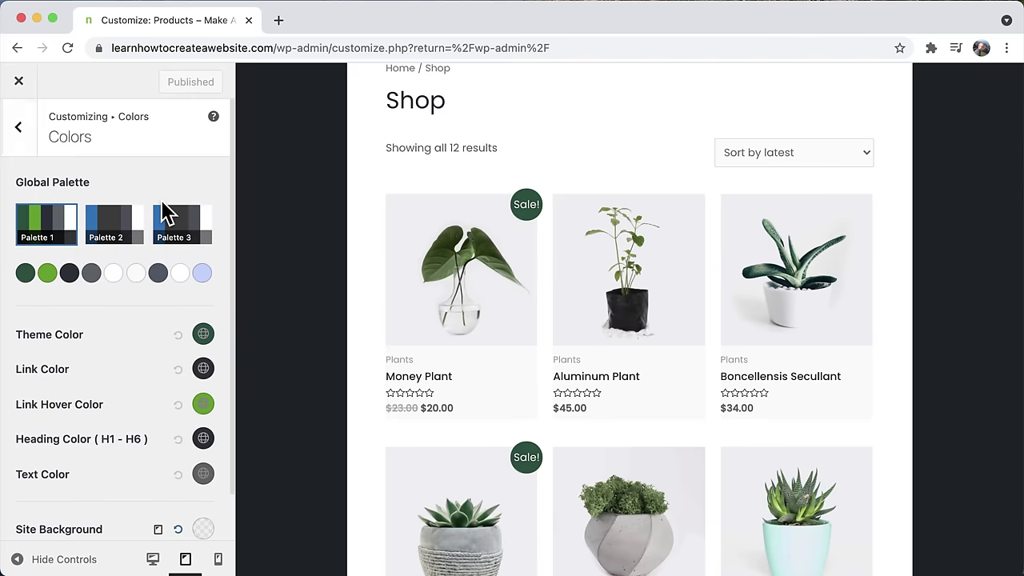
scroll(177, 352, down, 2)
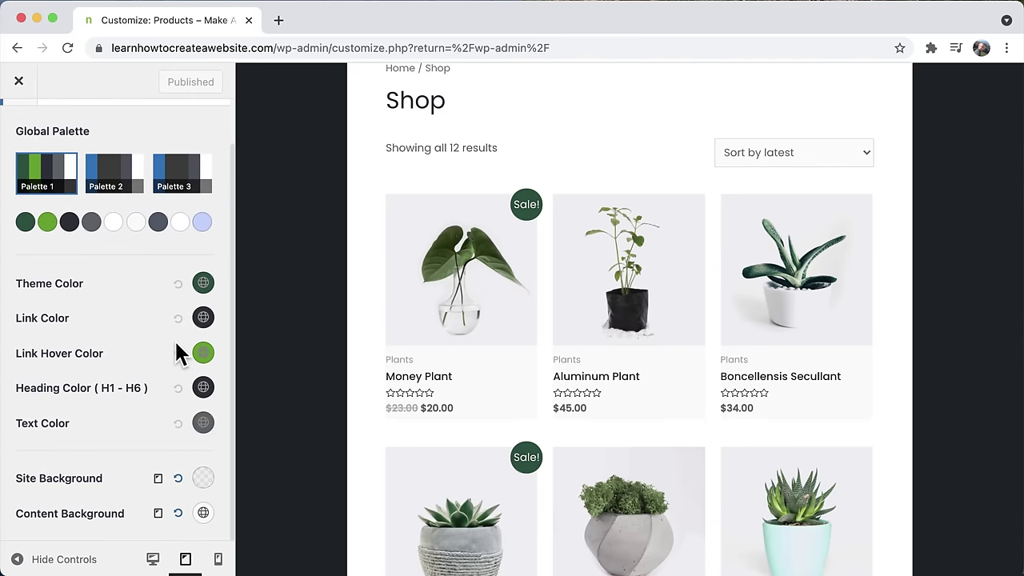
click(203, 515)
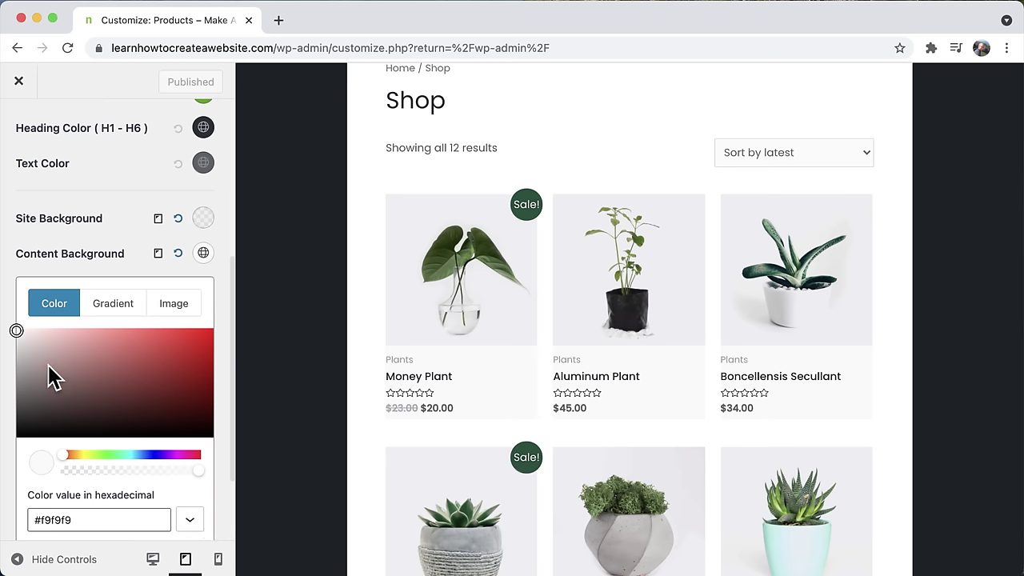
drag(45, 376, 5, 299)
click(2, 316)
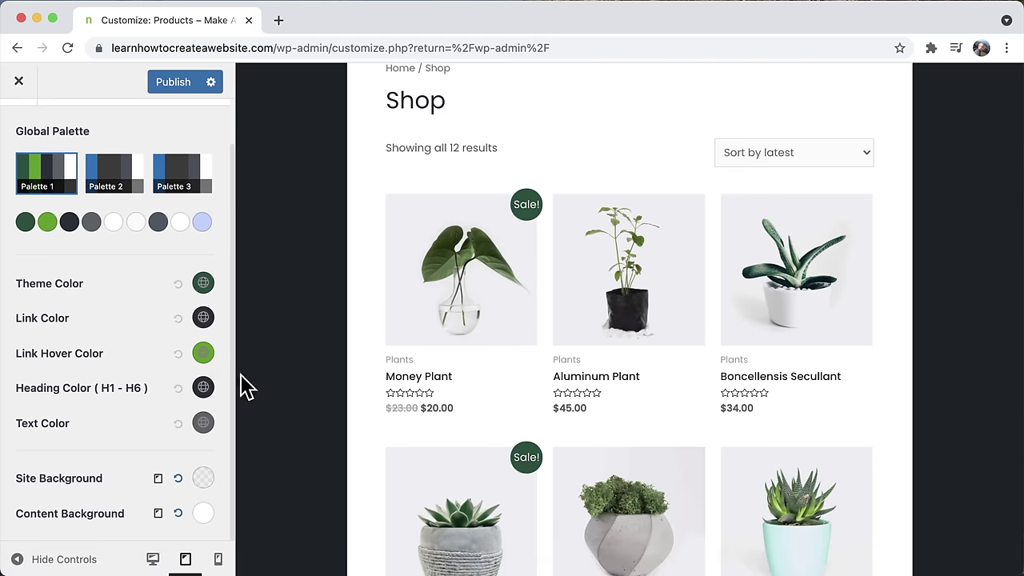
Preview the shop at mobile width, two products per row.
click(217, 560)
scroll(715, 320, down, 6)
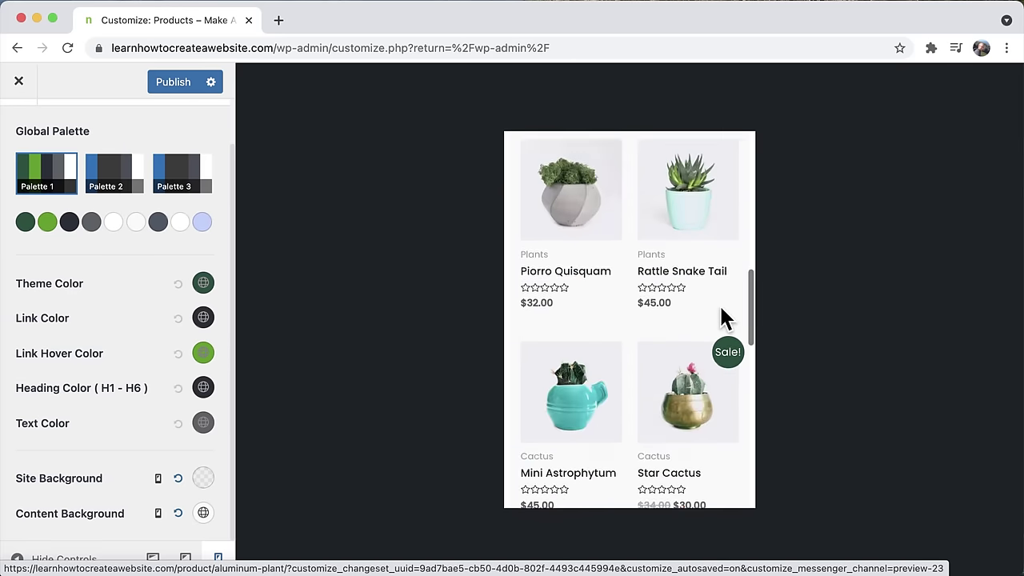
scroll(722, 319, down, 10)
scroll(722, 318, up, 3)
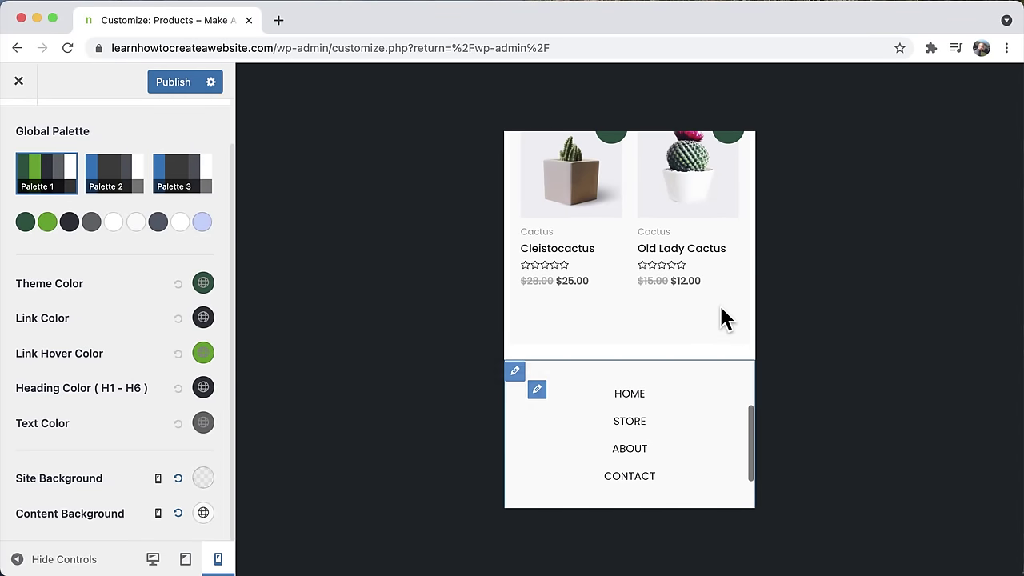
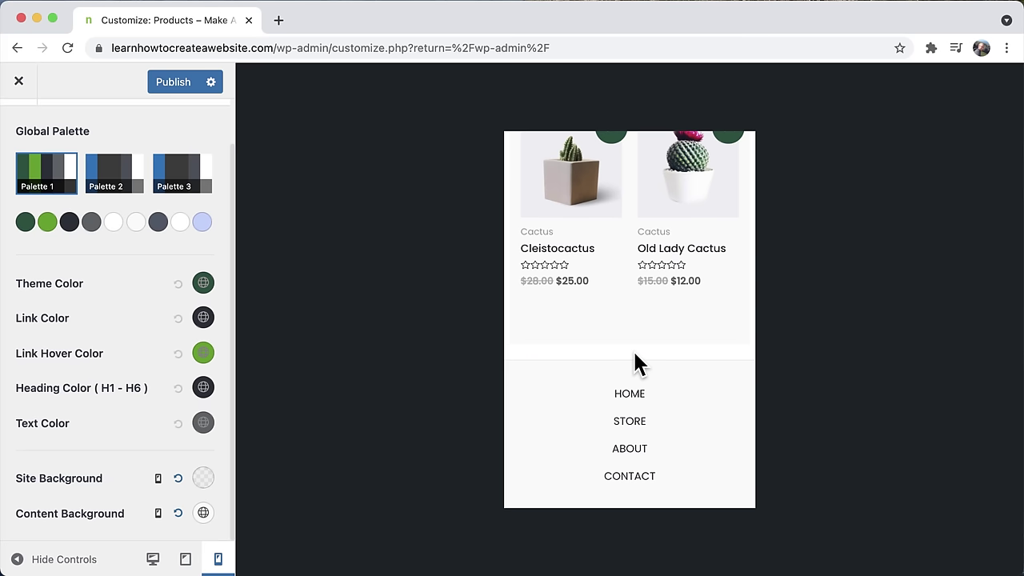
Set the Content Background colour to plain white and publish it in the Customizer.
click(204, 513)
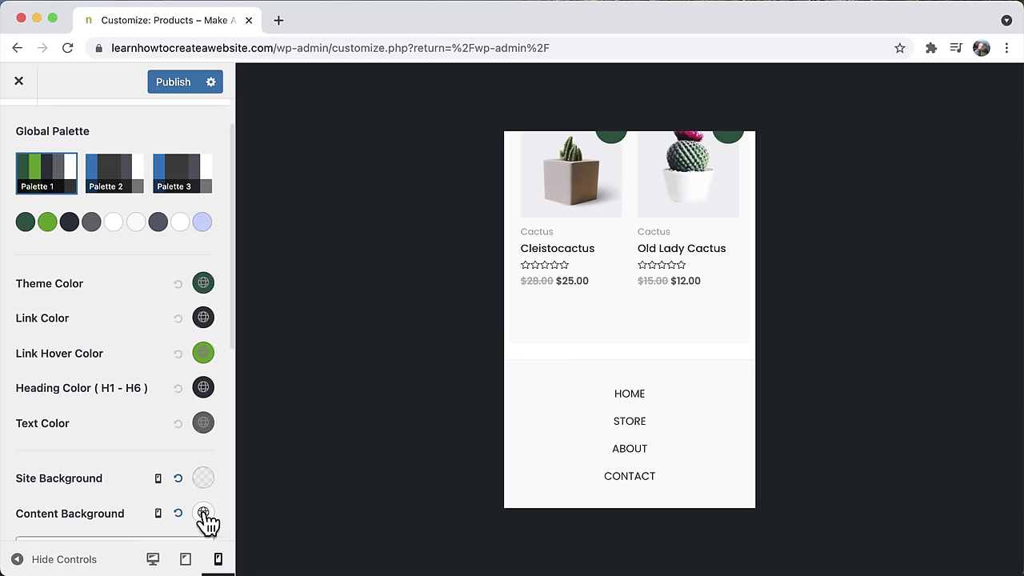
scroll(201, 464, down, 5)
drag(40, 404, 16, 372)
click(6, 349)
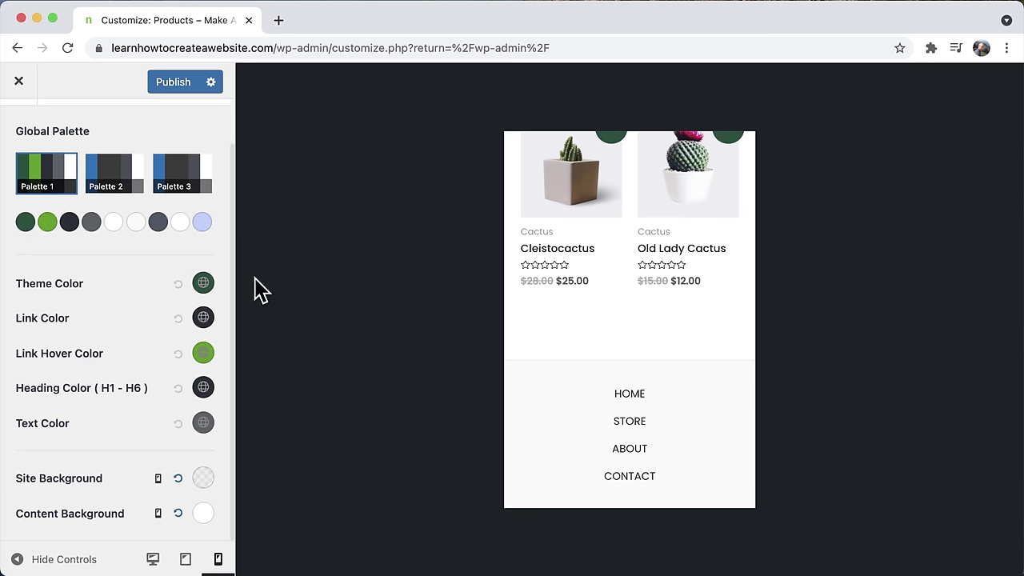
click(169, 91)
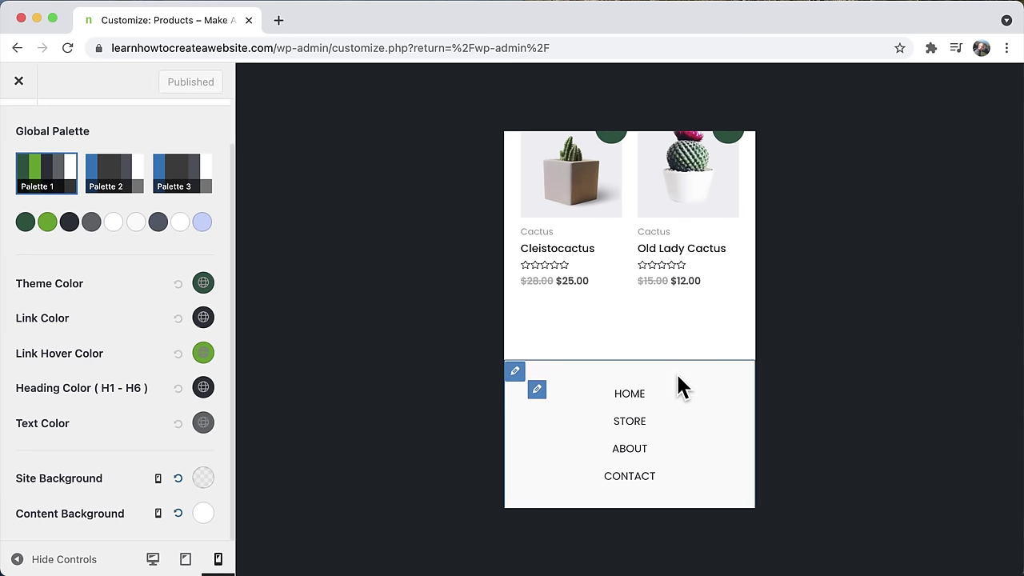
scroll(681, 384, up, 10)
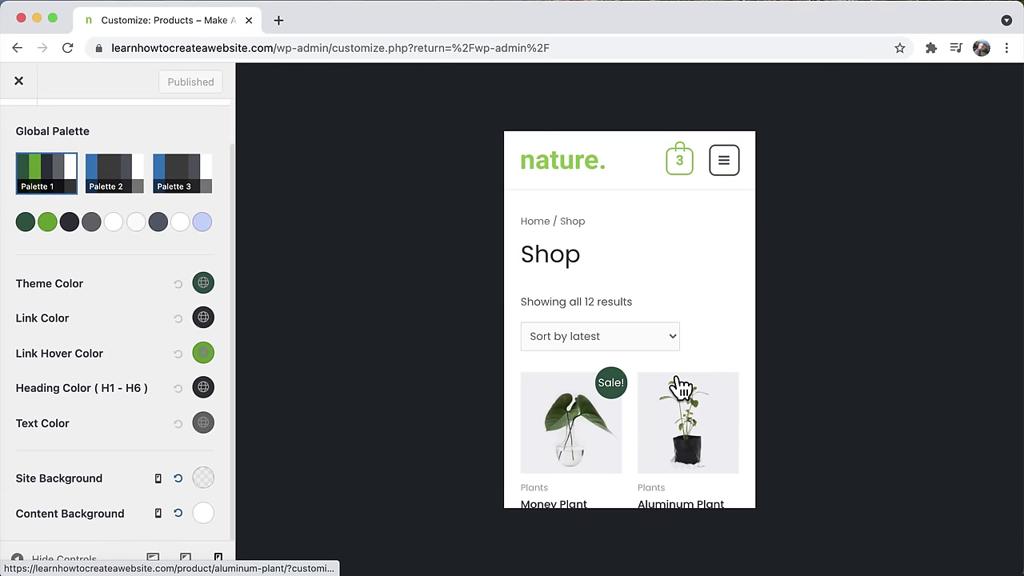
Exit the Customizer and go to the Products > Categories page.
click(18, 81)
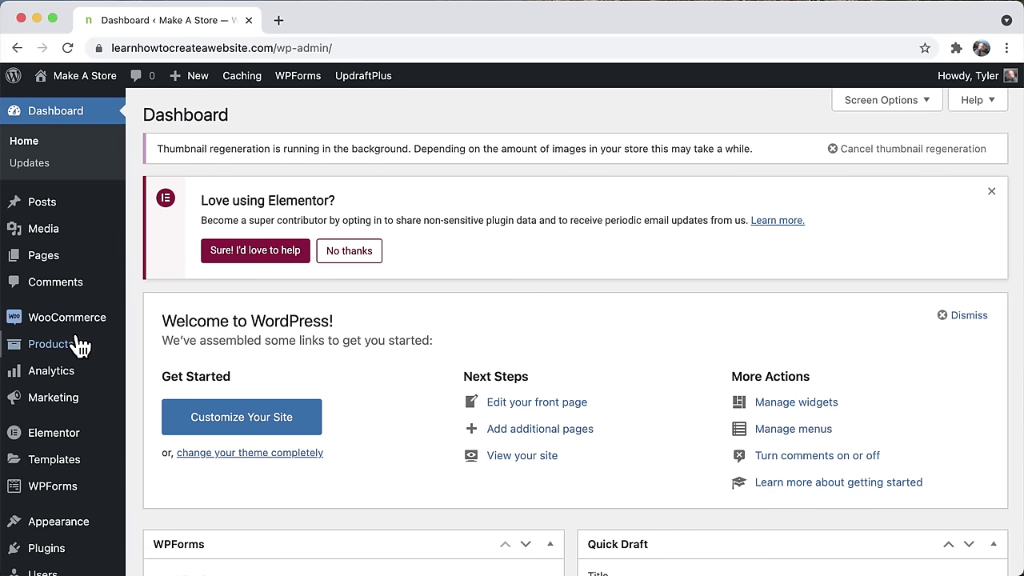
mouse_move(62, 352)
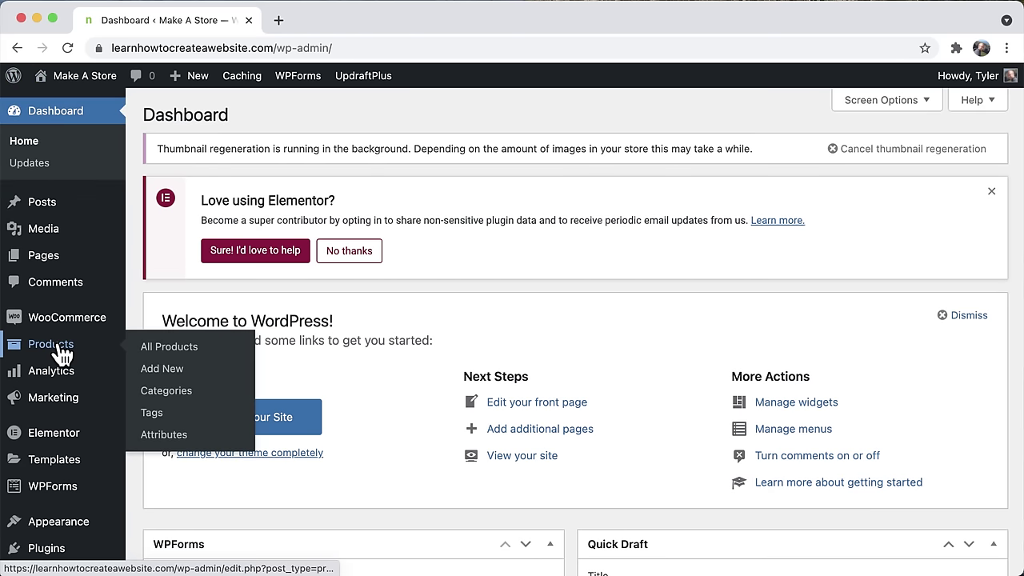
click(182, 392)
scroll(186, 403, down, 3)
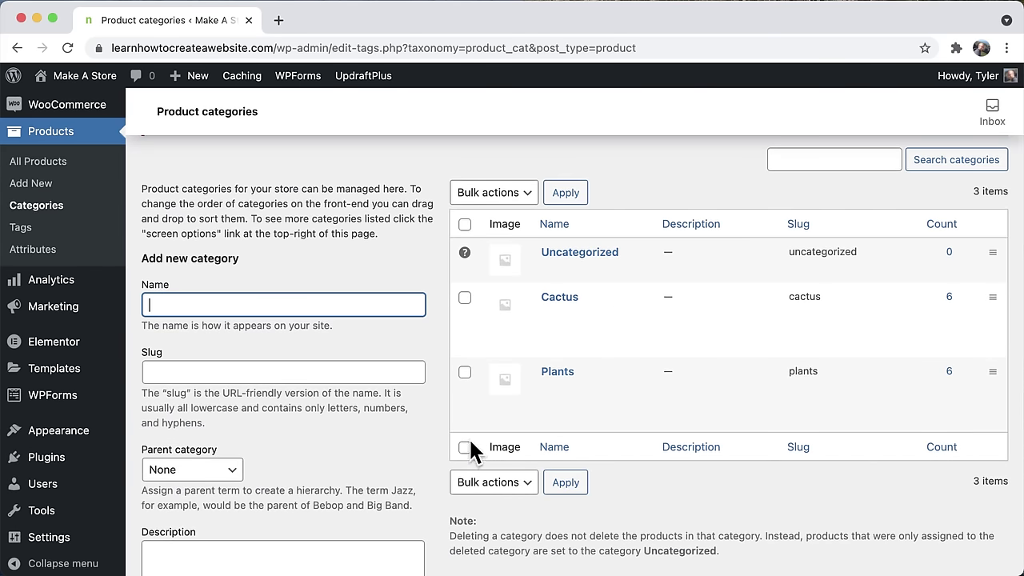
Start deleting the Cactus category, then cancel so it is kept.
mouse_move(633, 310)
mouse_move(562, 389)
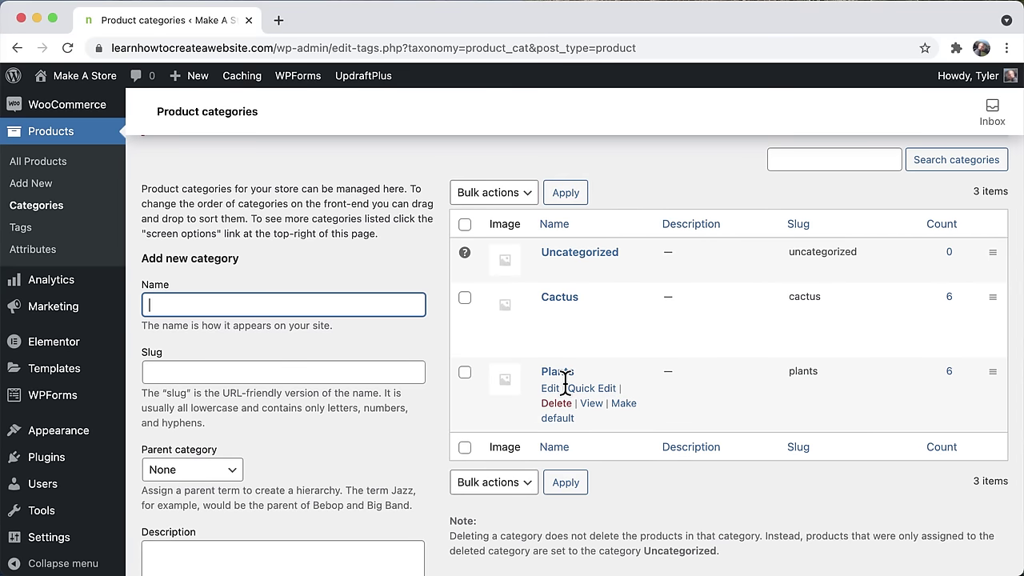
mouse_move(624, 402)
mouse_move(576, 310)
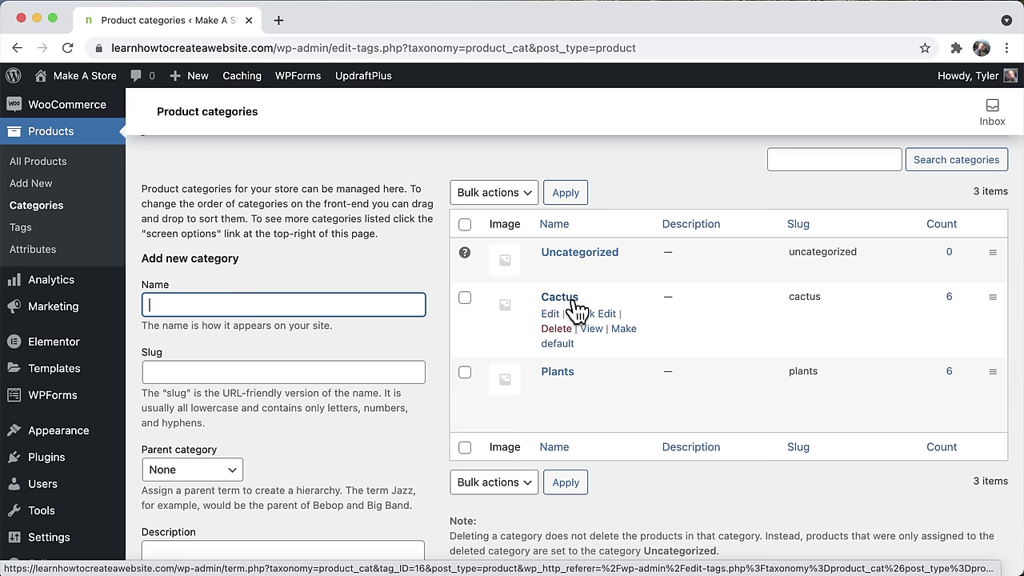
click(556, 329)
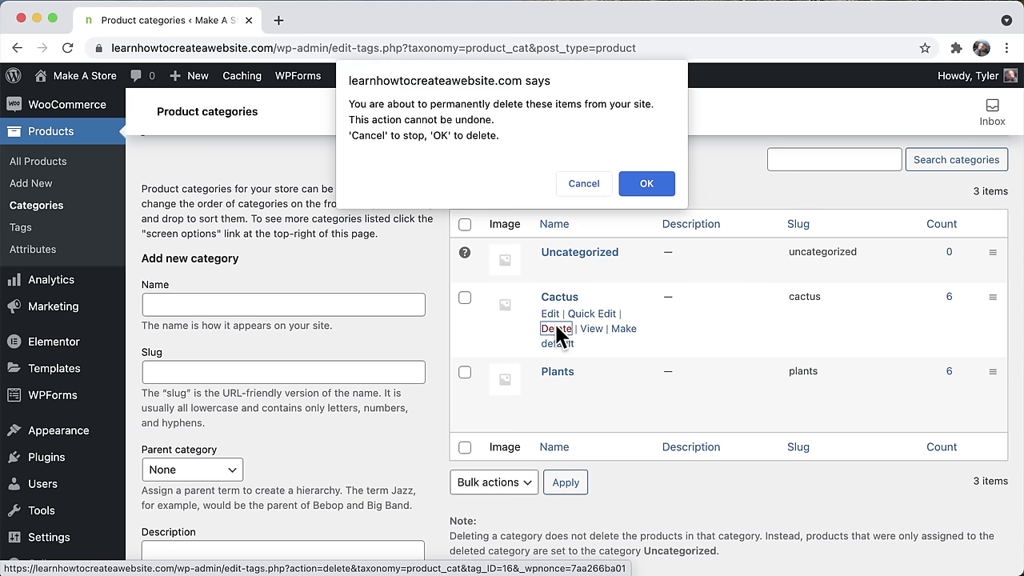
click(583, 182)
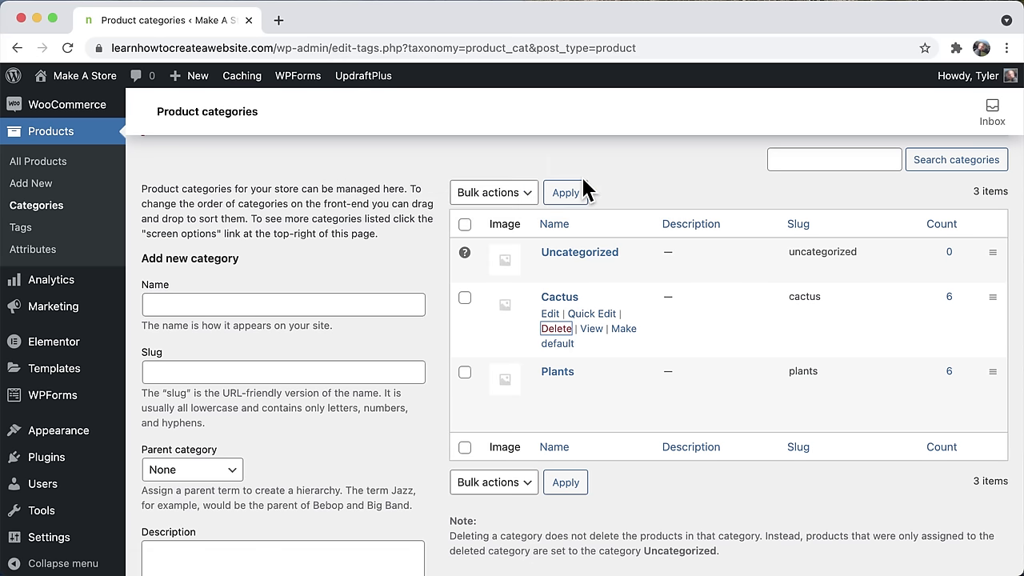
Add 'Succulents' as a new product category.
click(183, 305)
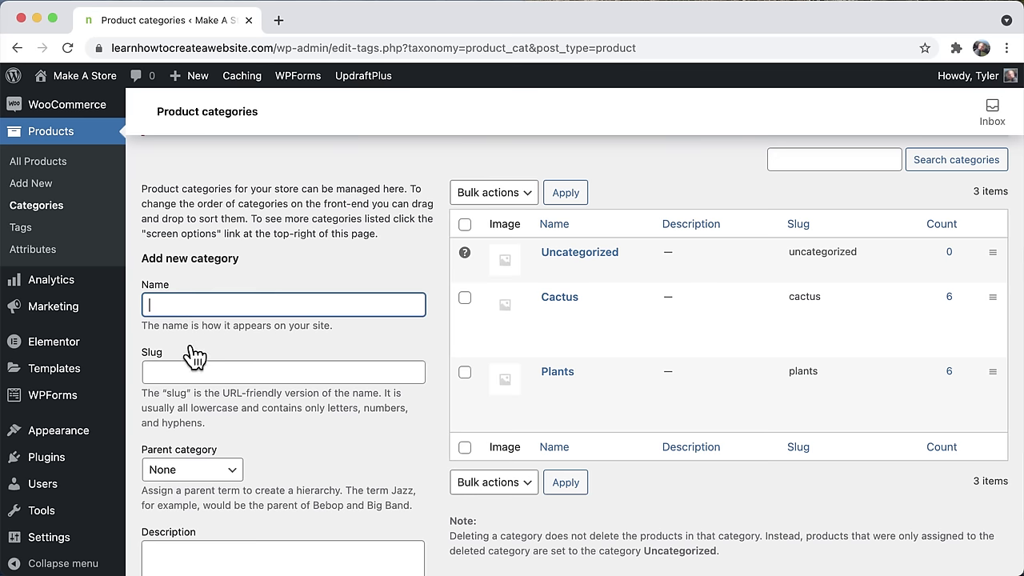
text(Succ)
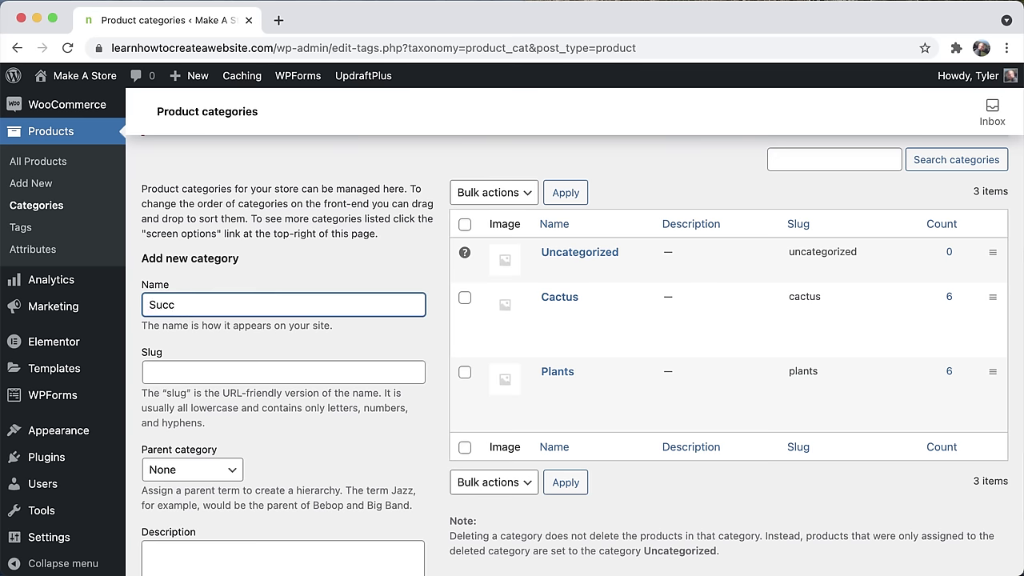
text(ulents)
scroll(311, 423, down, 8)
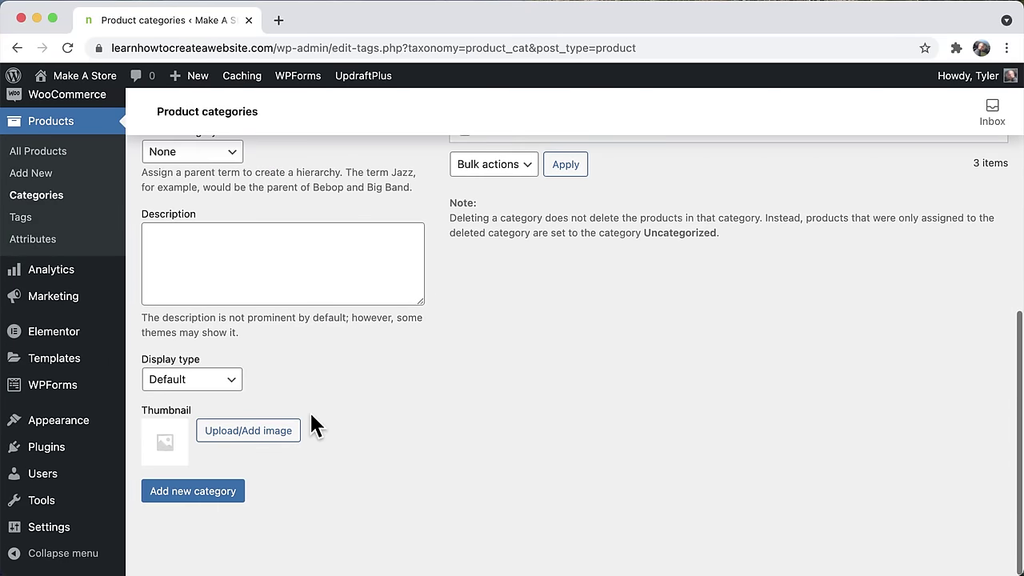
click(210, 501)
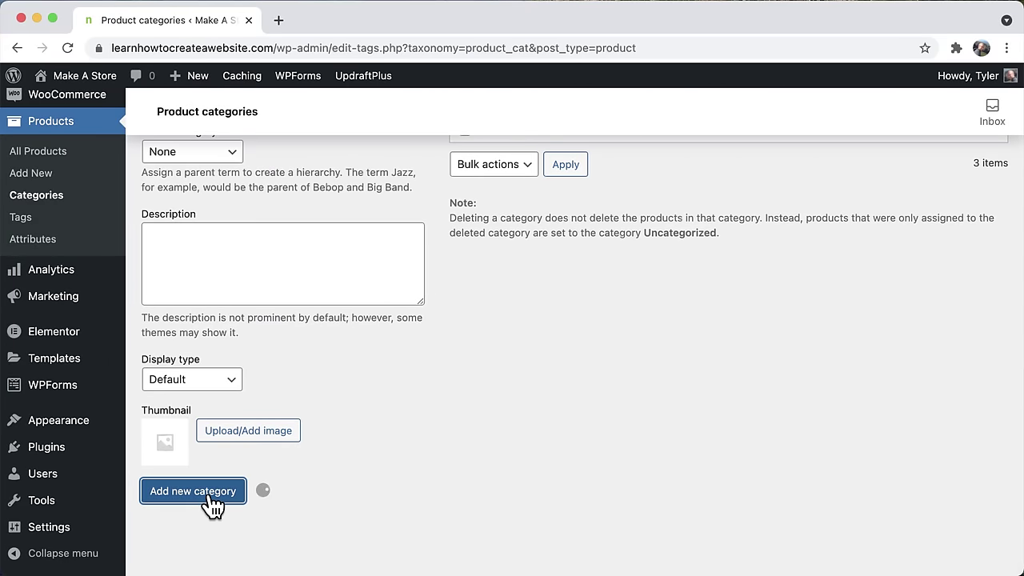
scroll(210, 500, up, 7)
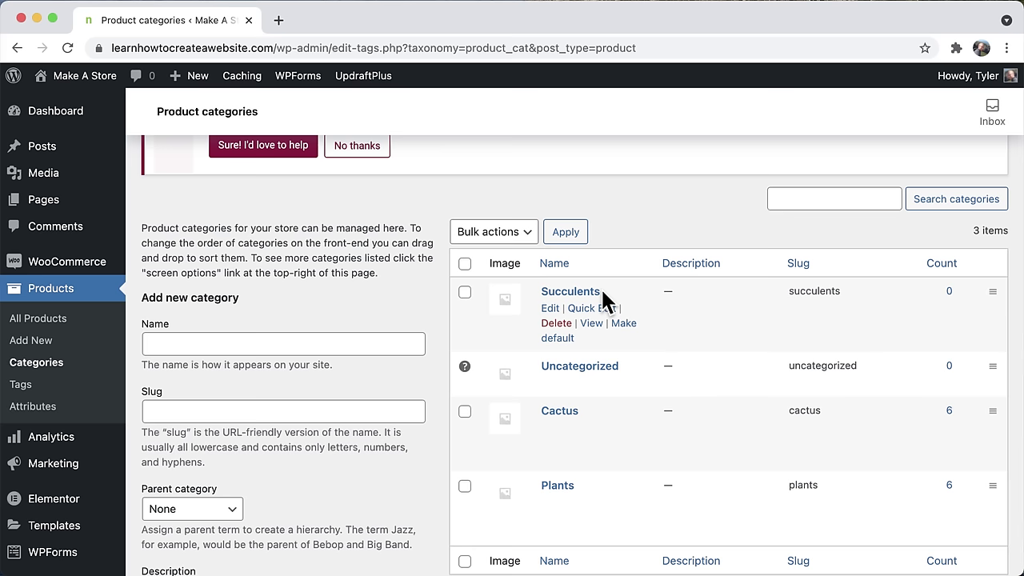
Start a new product and name it 'Echeveria Secullant'.
click(63, 332)
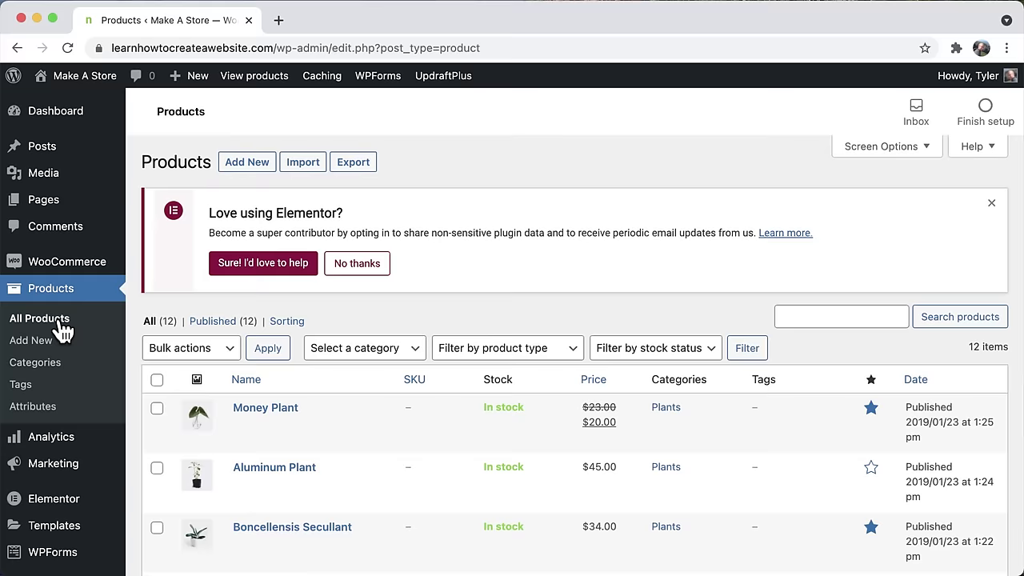
scroll(547, 288, down, 5)
scroll(550, 299, down, 10)
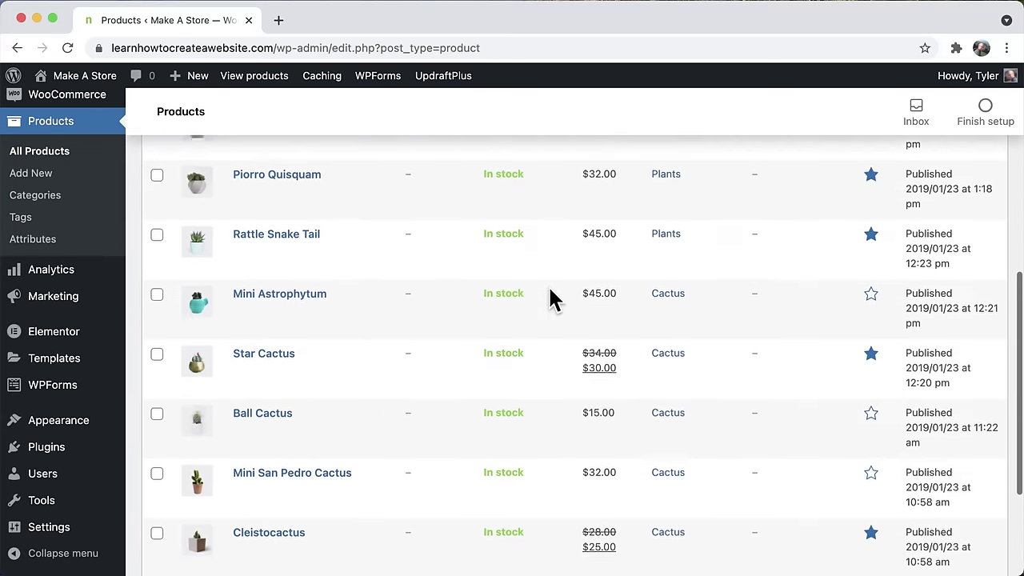
scroll(550, 292, up, 15)
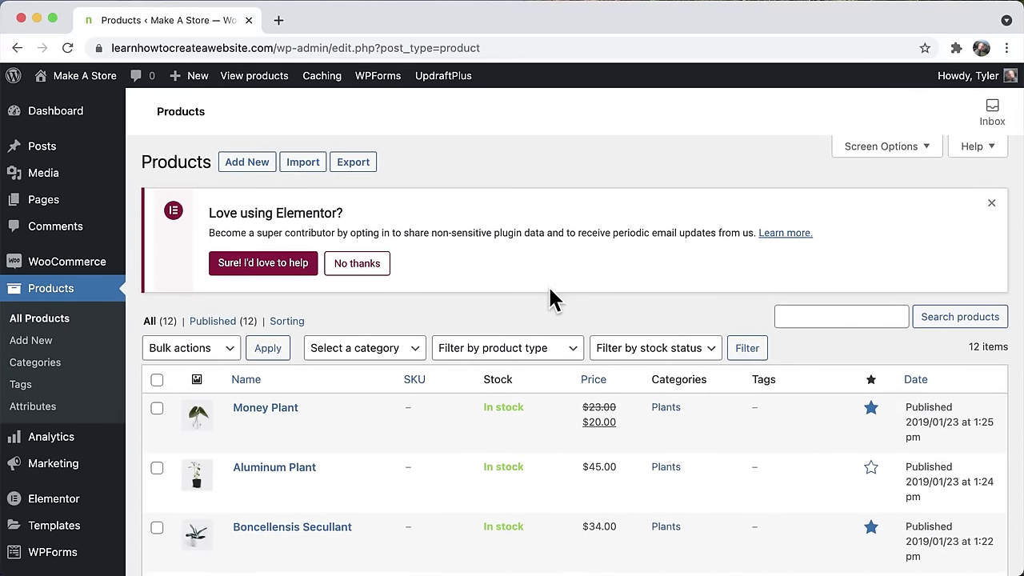
click(248, 162)
scroll(240, 159, down, 1)
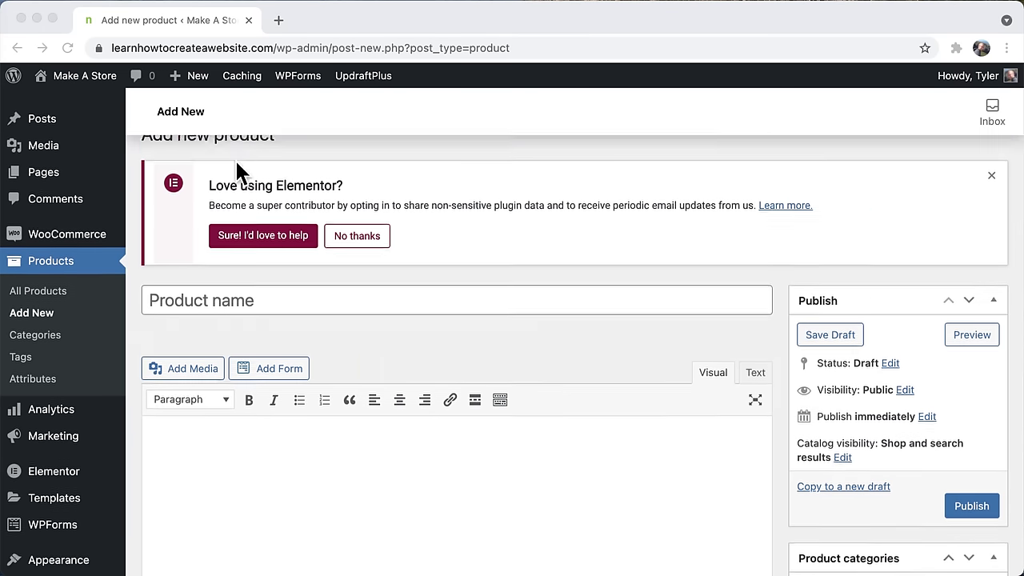
click(210, 282)
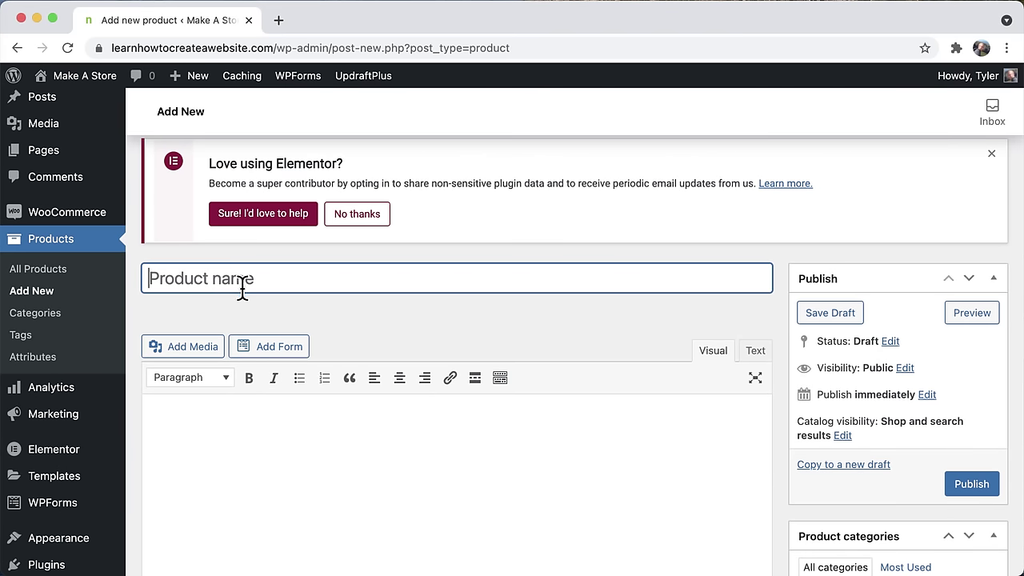
text(Echeveria Secullant)
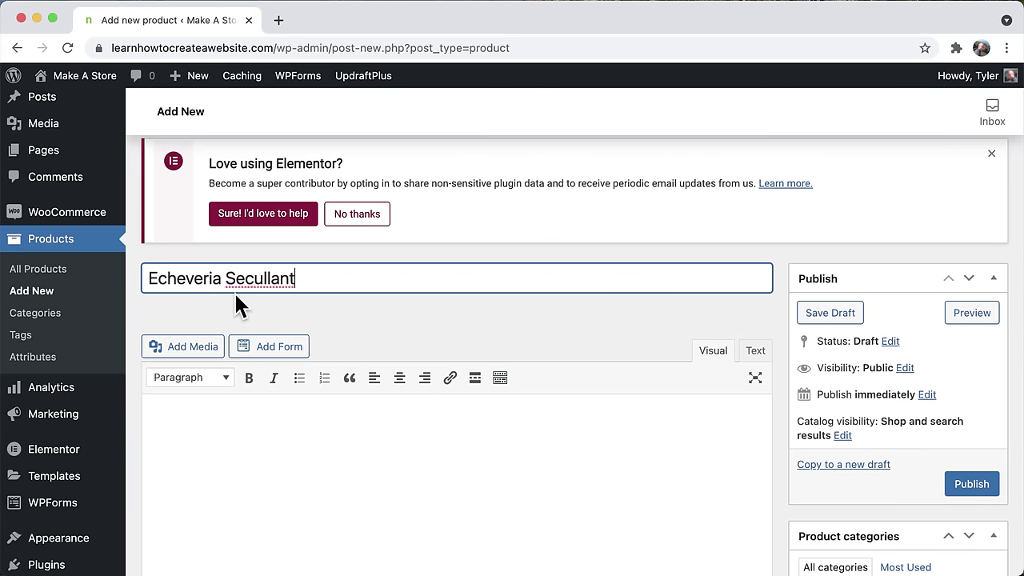
Paste the placeholder paragraph into the main product description.
key(super+Tab)
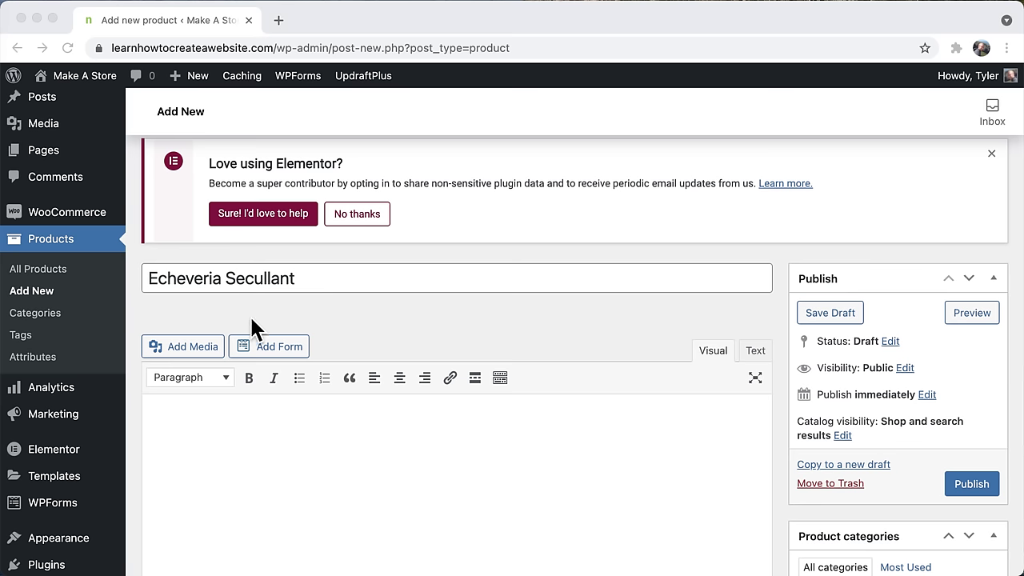
key(super+Tab)
click(258, 446)
scroll(259, 446, down, 3)
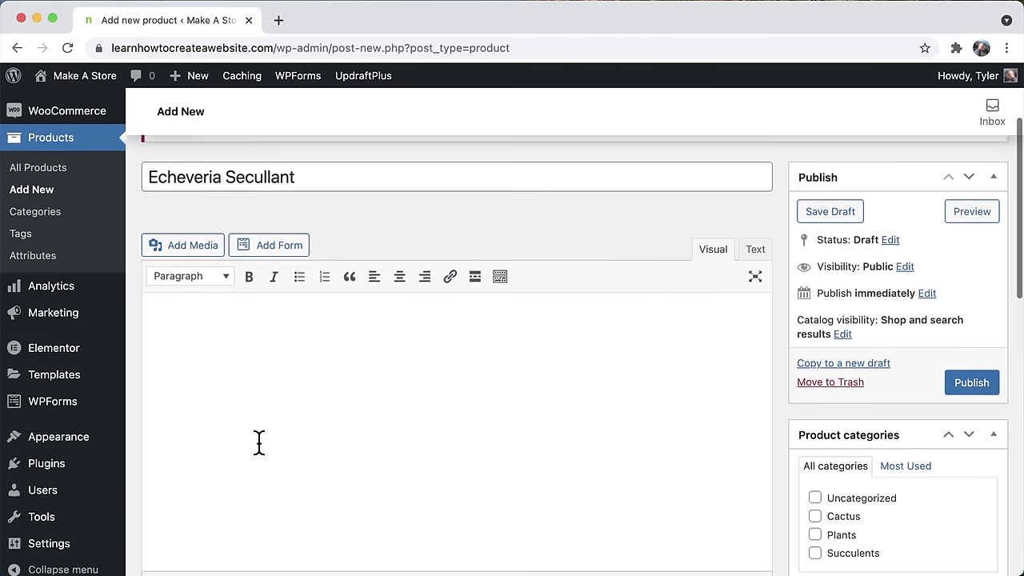
text(Neque porro quisquam est, qui dolore ipsum quia dolor sit amet, consectetur adipisci velit, sed quia non numquam eius modi tempora incidunt lores ta porro ame. Neque porro quisquam est, qui dolore ipsum quia dolor sit amet.)
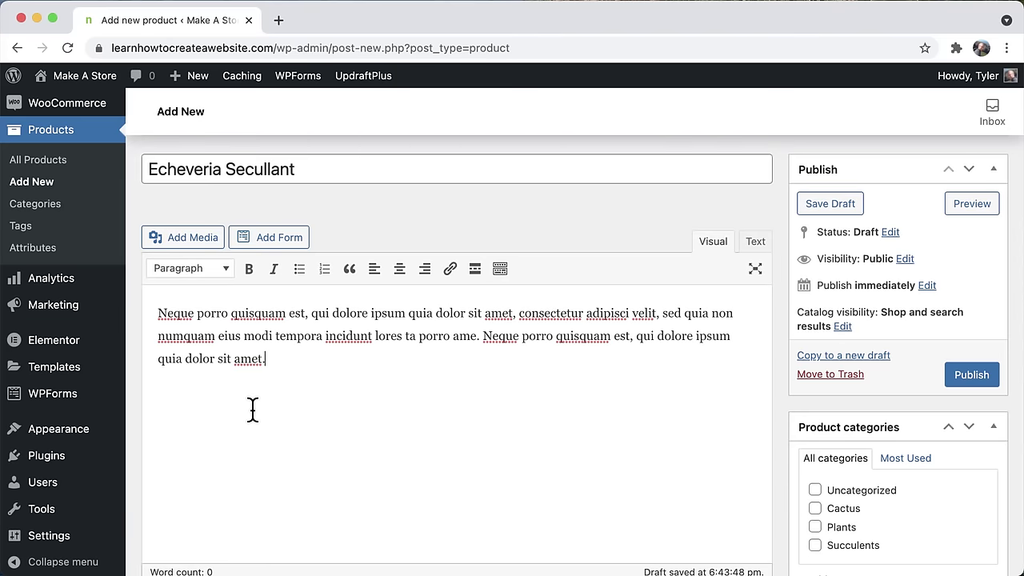
scroll(160, 318, down, 1)
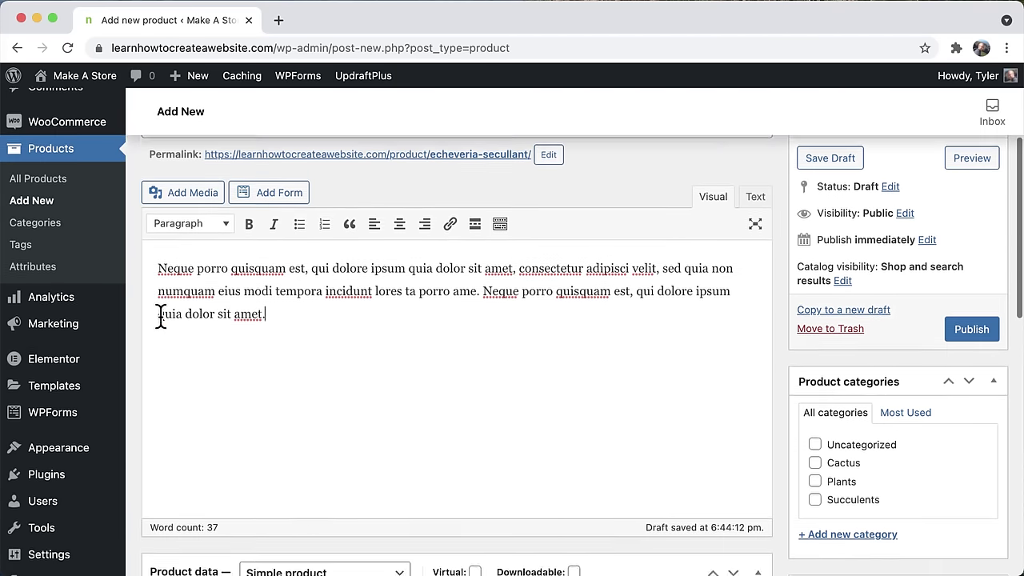
scroll(158, 314, up, 1)
scroll(158, 315, down, 10)
scroll(161, 320, down, 5)
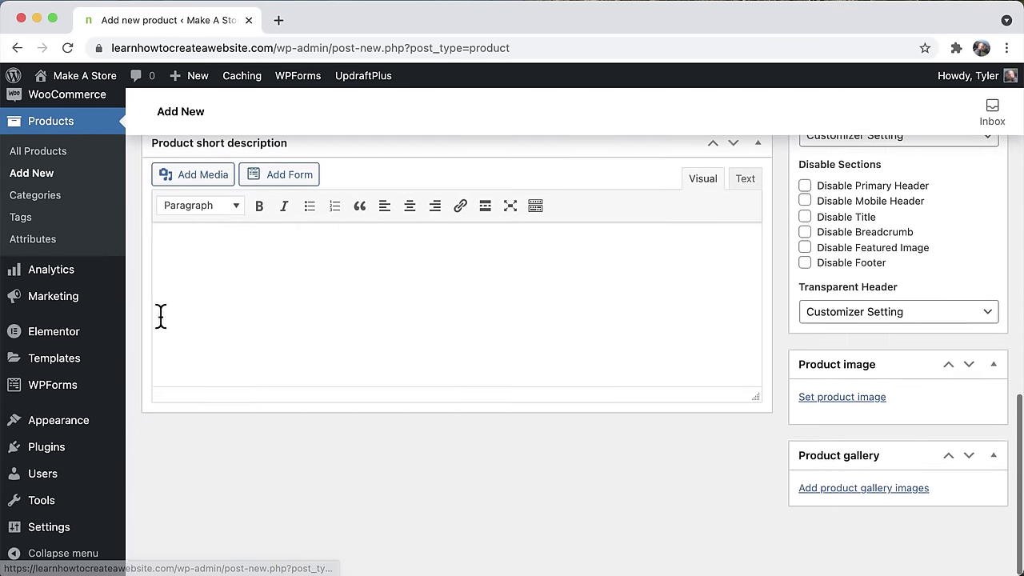
scroll(160, 315, up, 1)
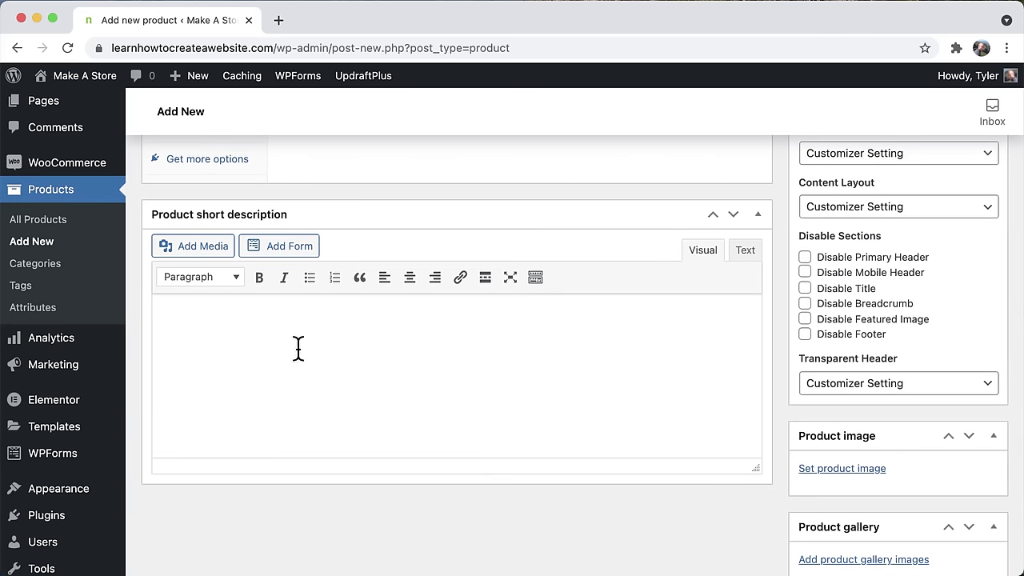
Fill the short description with 'Short' followed by the placeholder paragraph.
click(248, 356)
scroll(402, 388, up, 10)
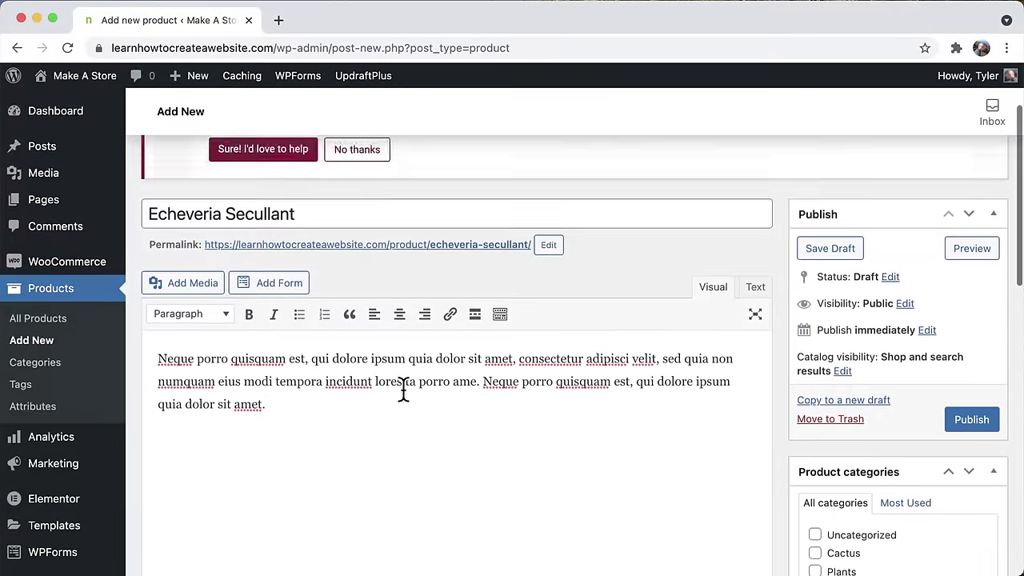
scroll(403, 389, down, 1)
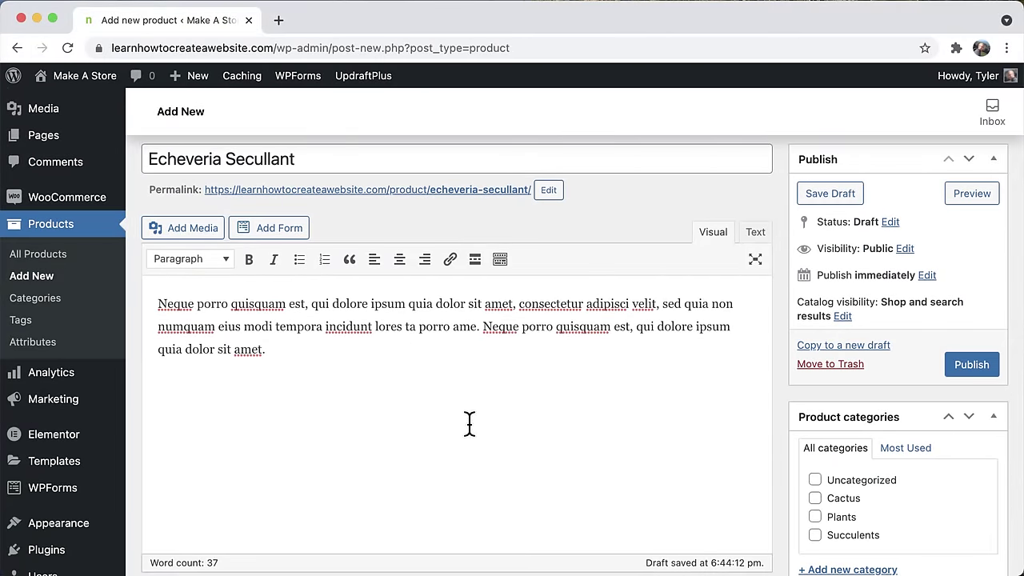
scroll(469, 424, down, 15)
click(308, 392)
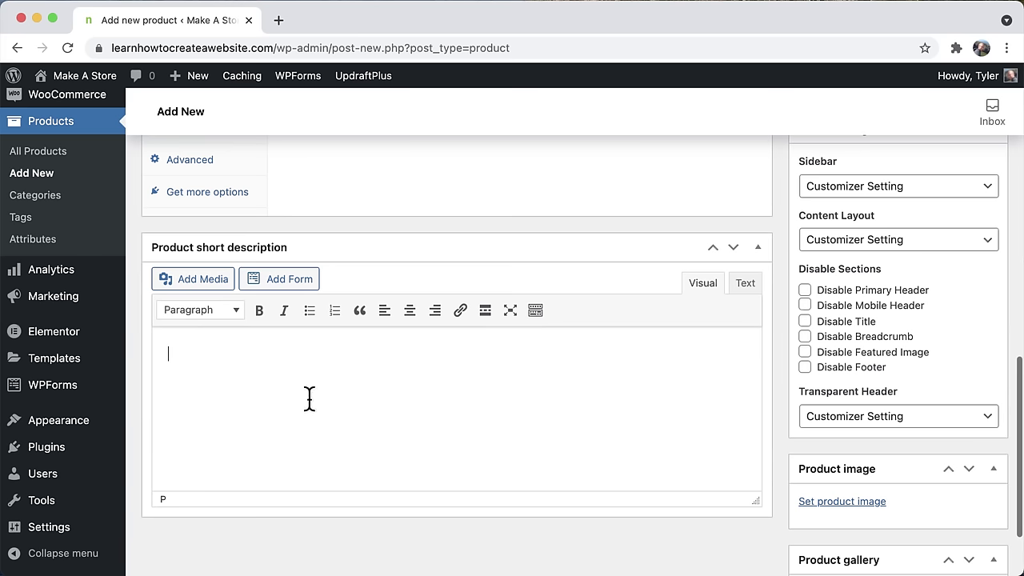
text(Short)
text(Neque porro quisquam est, qui dolore ipsum quia dolor sit amet, consectetur adipisci velit, sed quia non numquam eius modi tempora incidunt lores ta porro ame. Neque porro quisquam est, qui dolore ipsum quia dolor sit amet.)
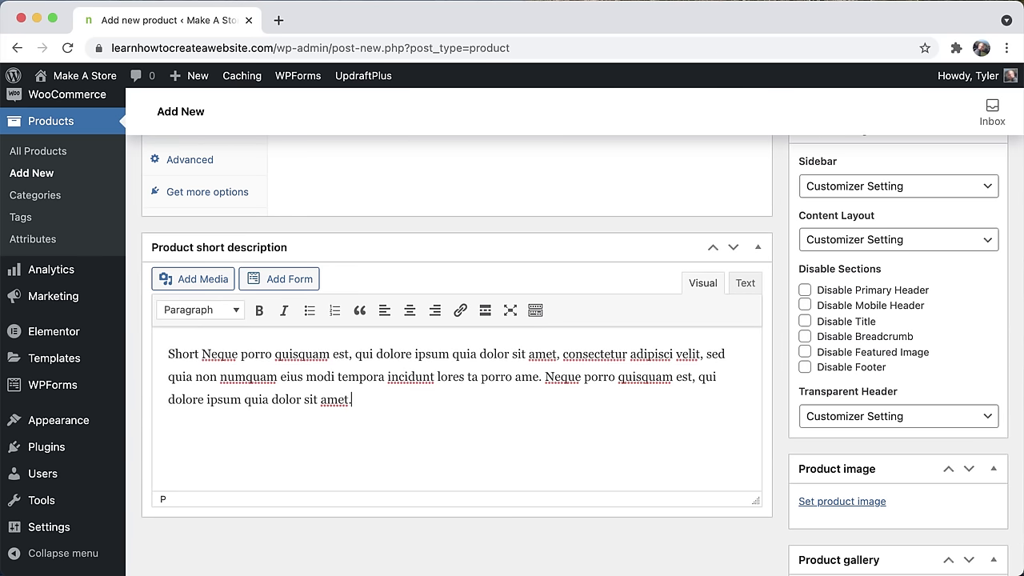
drag(354, 399, 168, 354)
scroll(270, 372, up, 10)
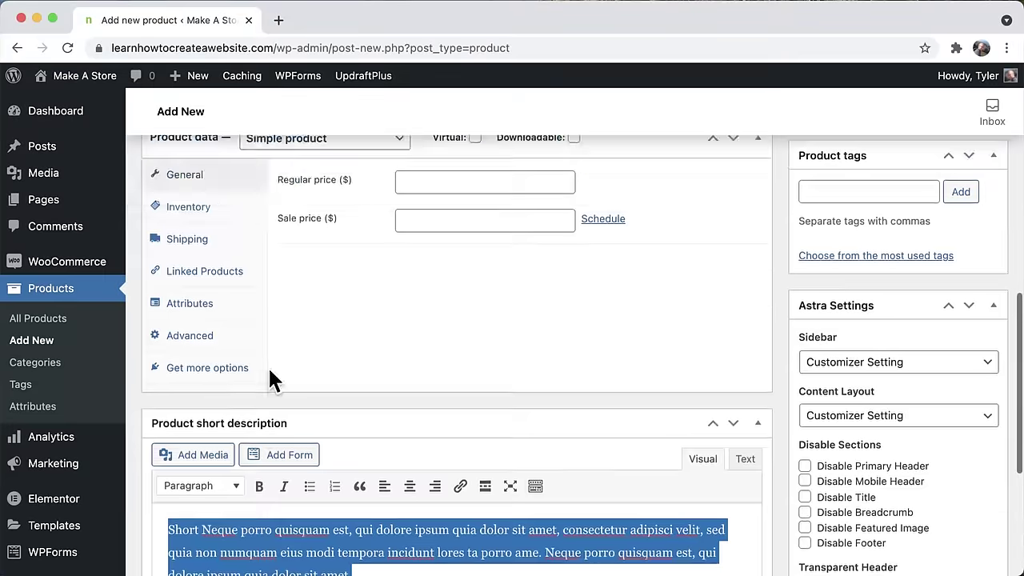
Add 'Long' at the start of the main description.
click(158, 237)
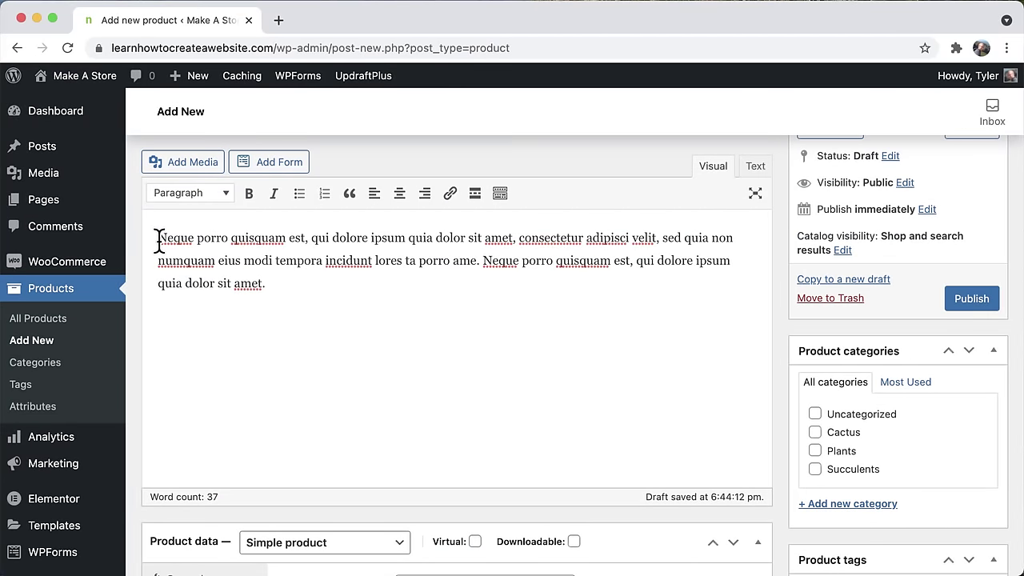
text(Long)
scroll(179, 269, up, 3)
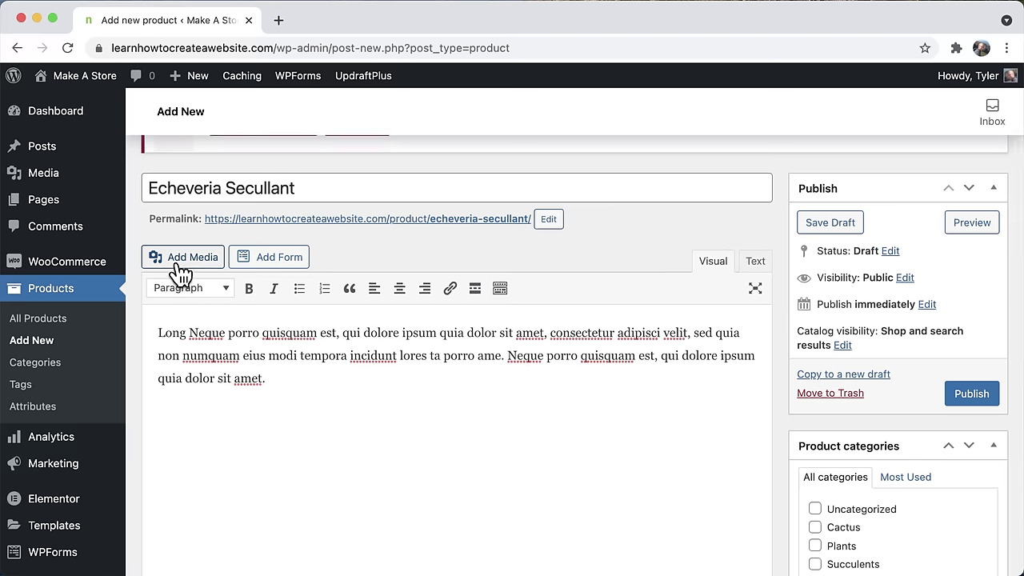
scroll(178, 264, down, 5)
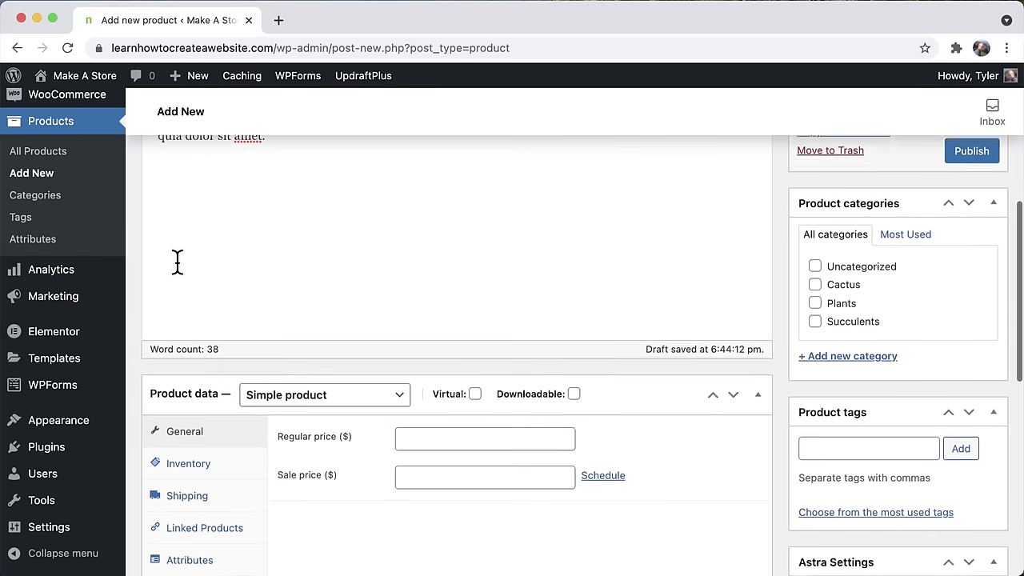
scroll(177, 261, down, 2)
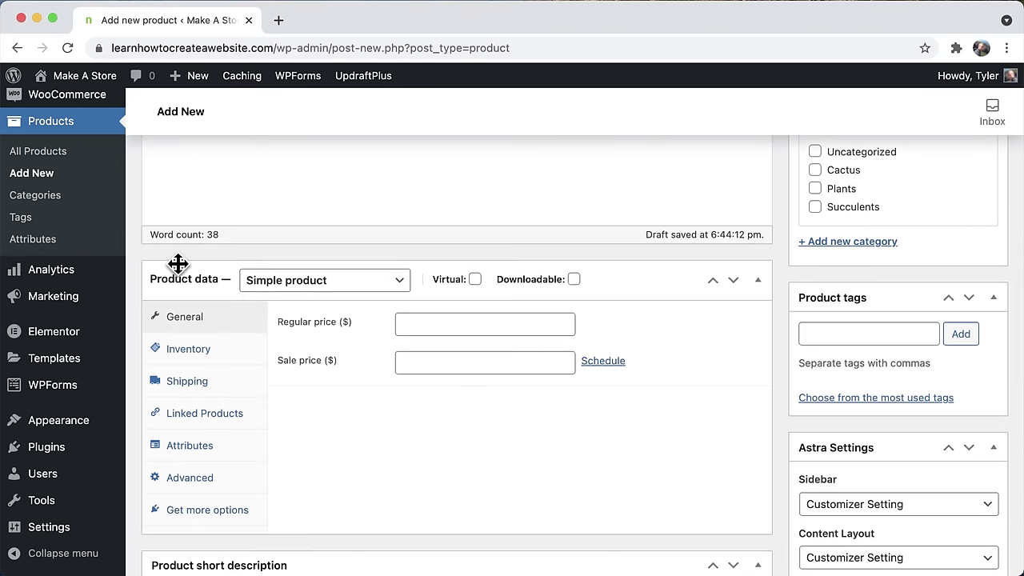
Set the regular price to 154 and the sale price to 145.
click(433, 322)
text(154)
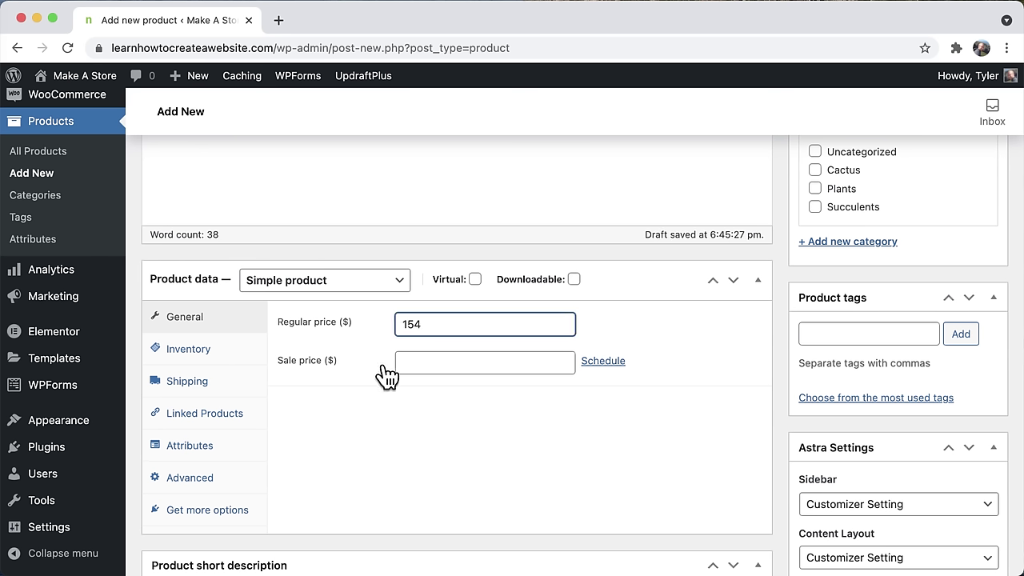
click(432, 364)
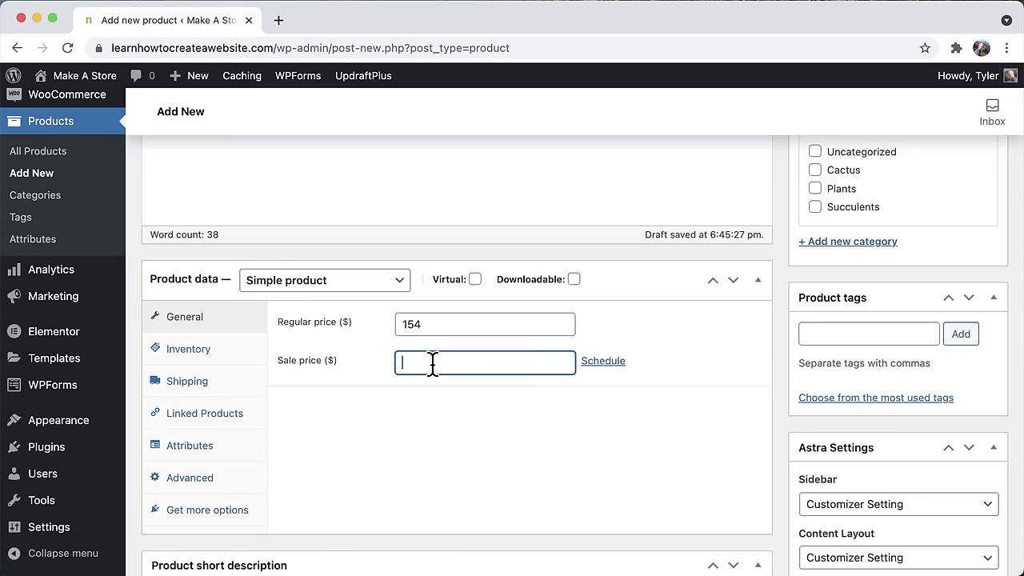
text(145)
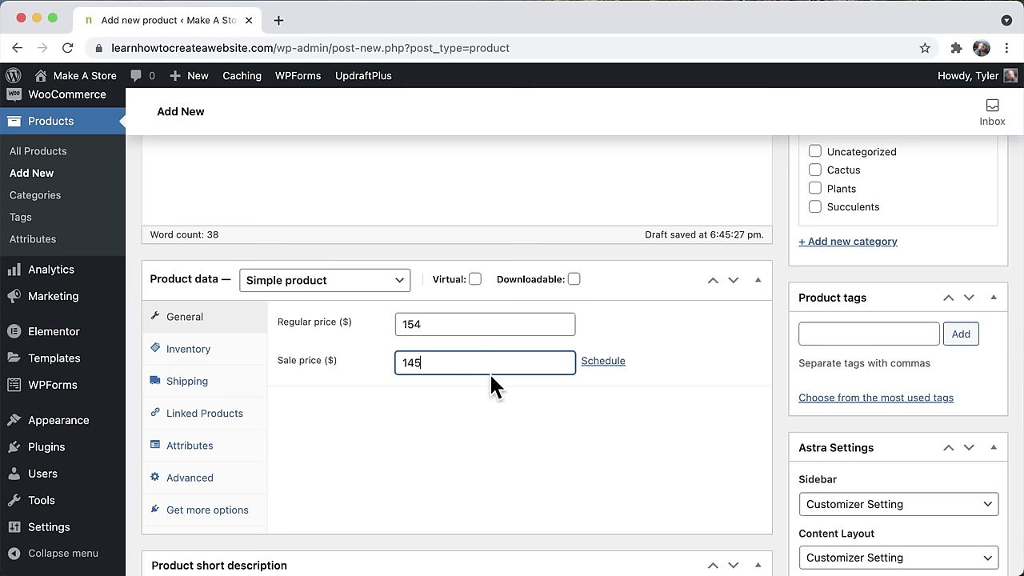
mouse_move(489, 281)
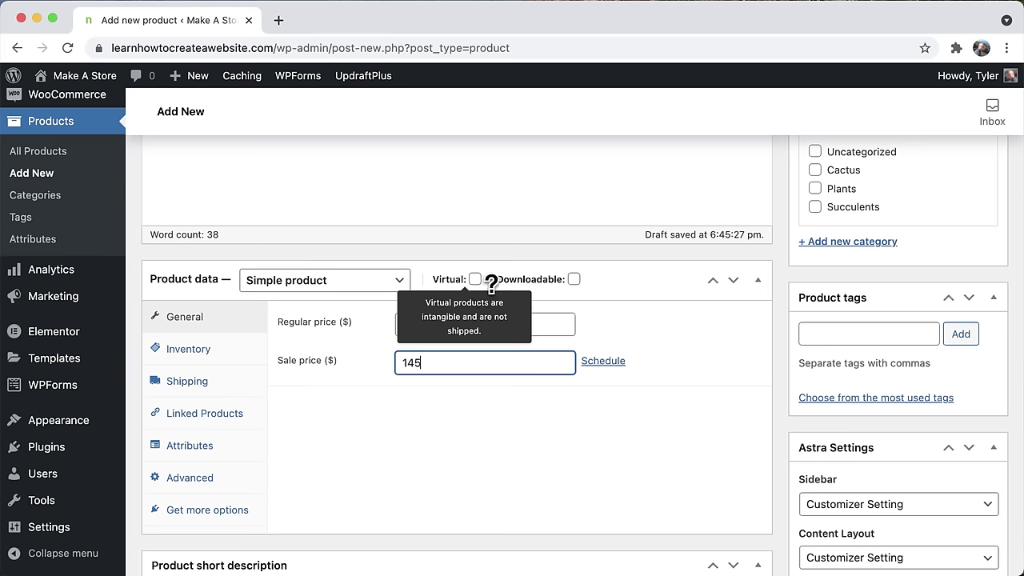
mouse_move(577, 284)
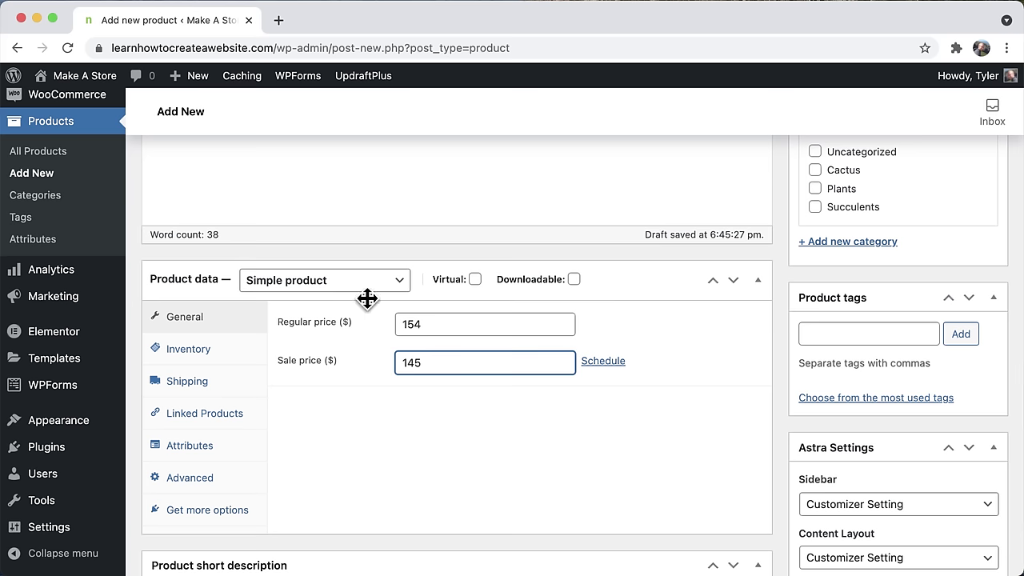
Assign the product to the Succulents category.
scroll(659, 362, up, 3)
scroll(658, 350, up, 1)
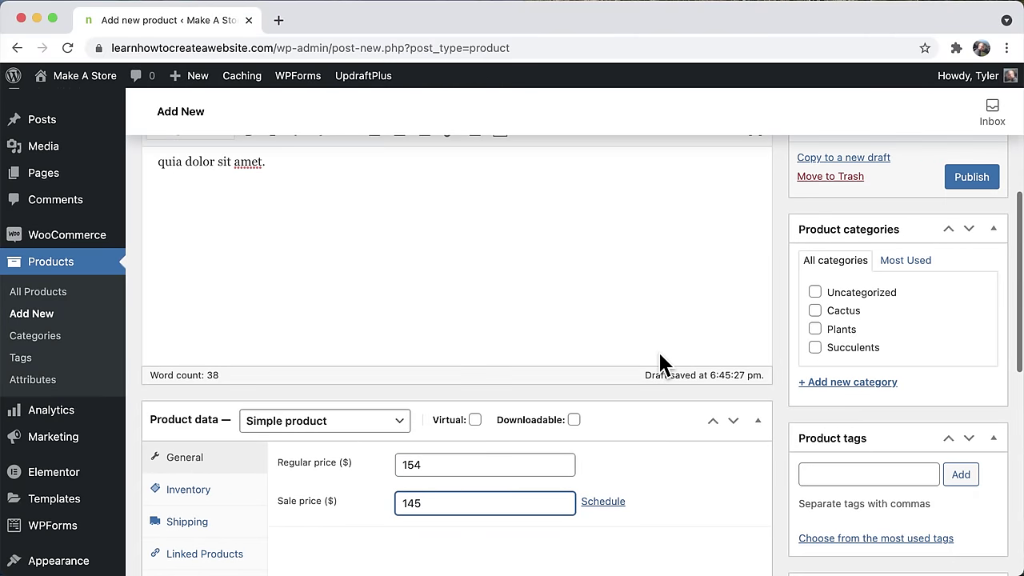
click(815, 347)
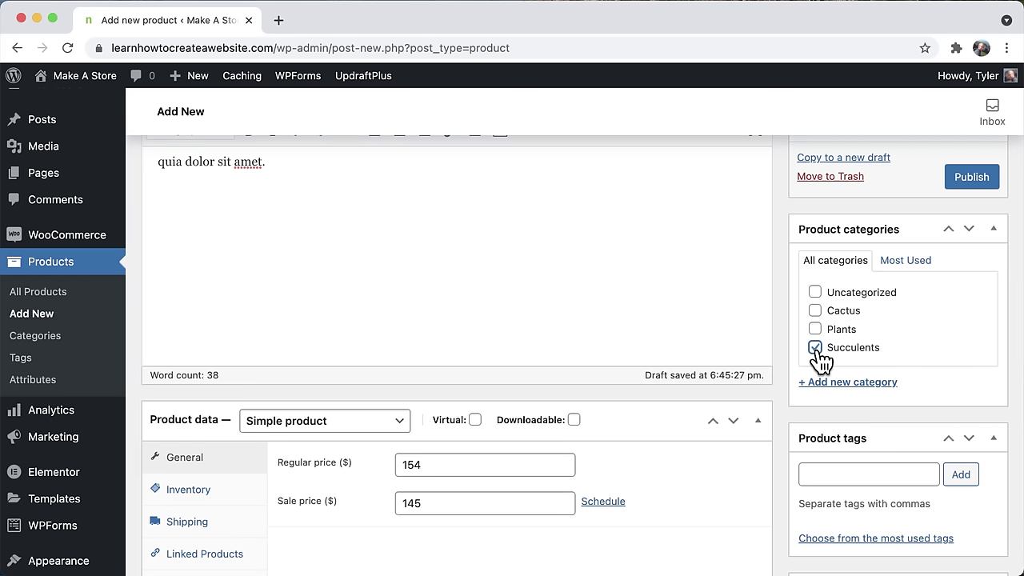
scroll(817, 358, down, 10)
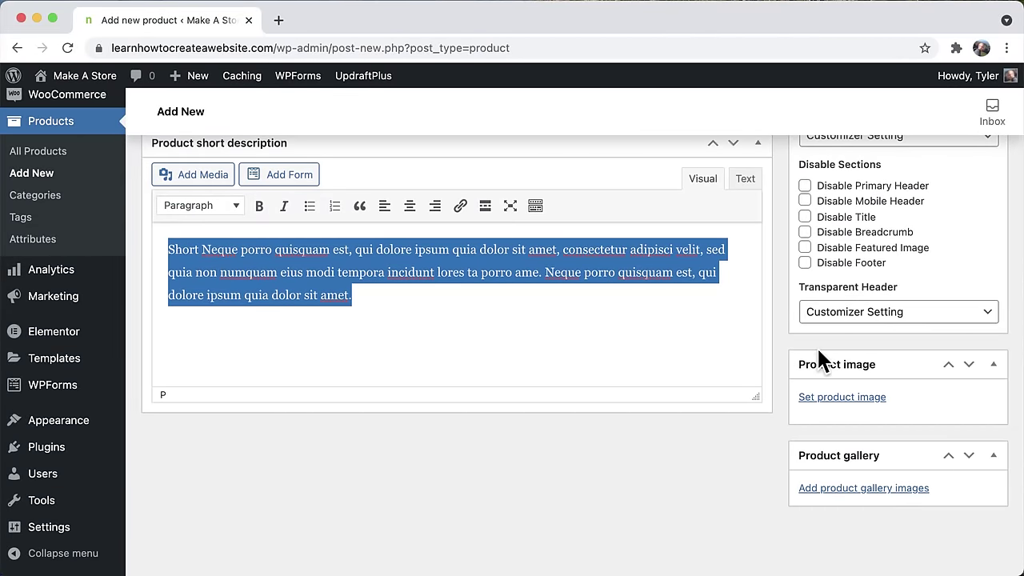
Upload succulent-1.jpg and succulent-2.jpg and set succulent-1 as the product image.
click(853, 397)
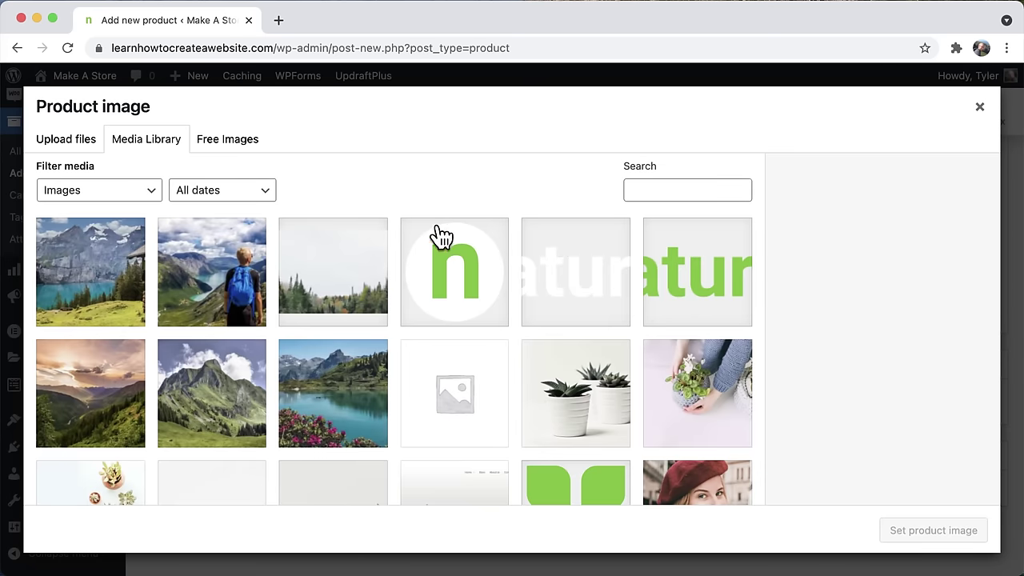
click(80, 149)
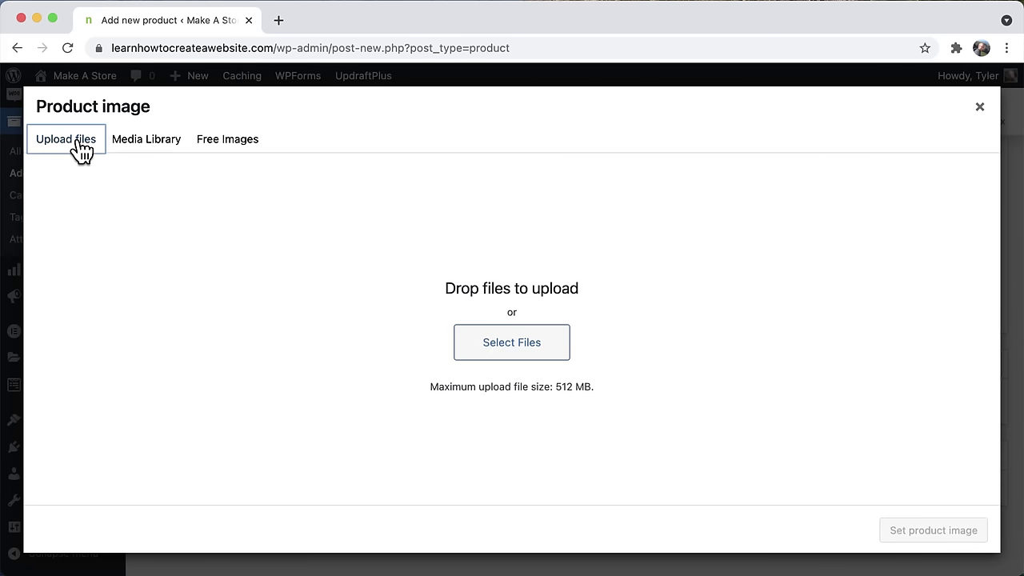
click(517, 344)
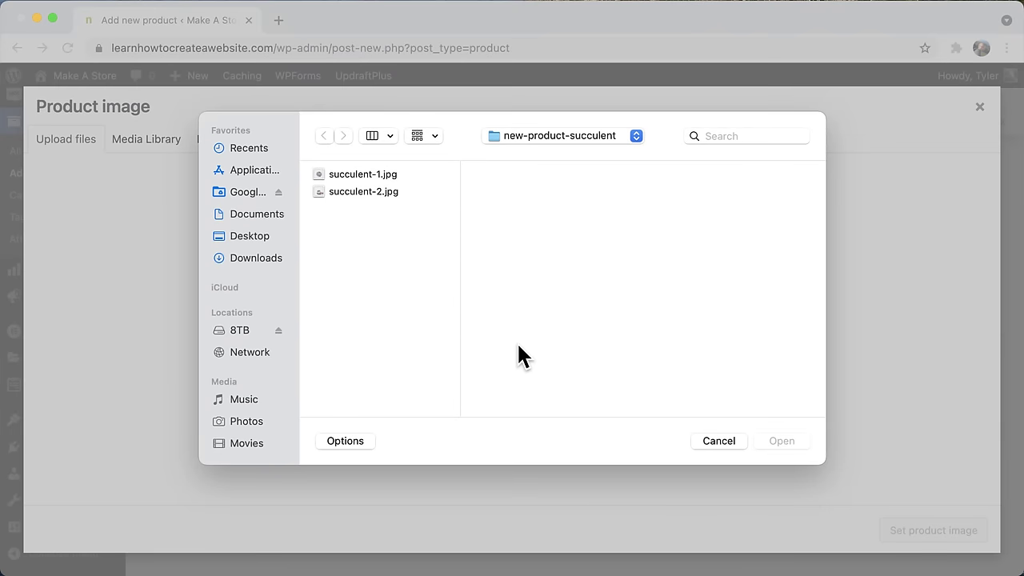
click(368, 174)
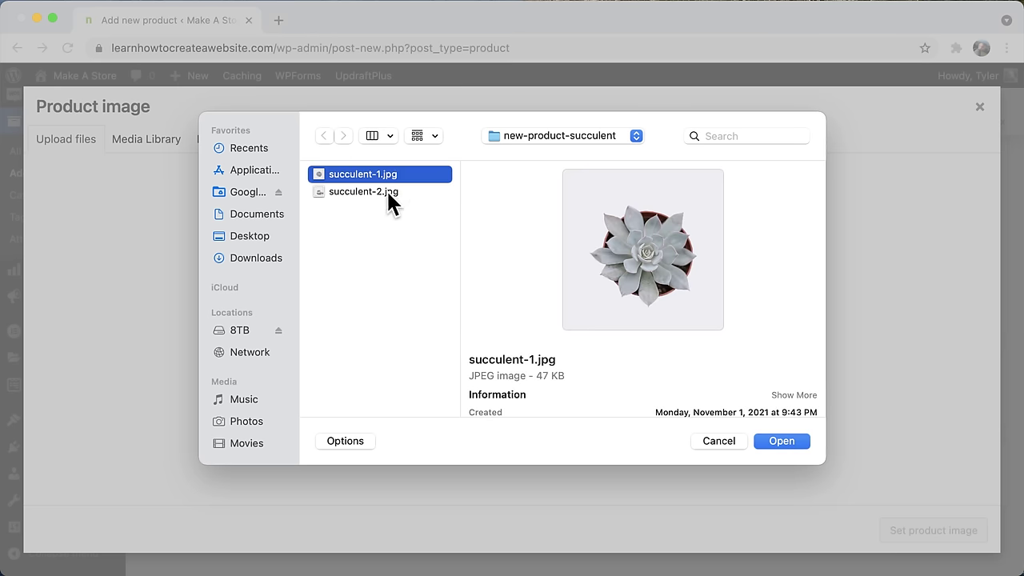
shift+click(387, 191)
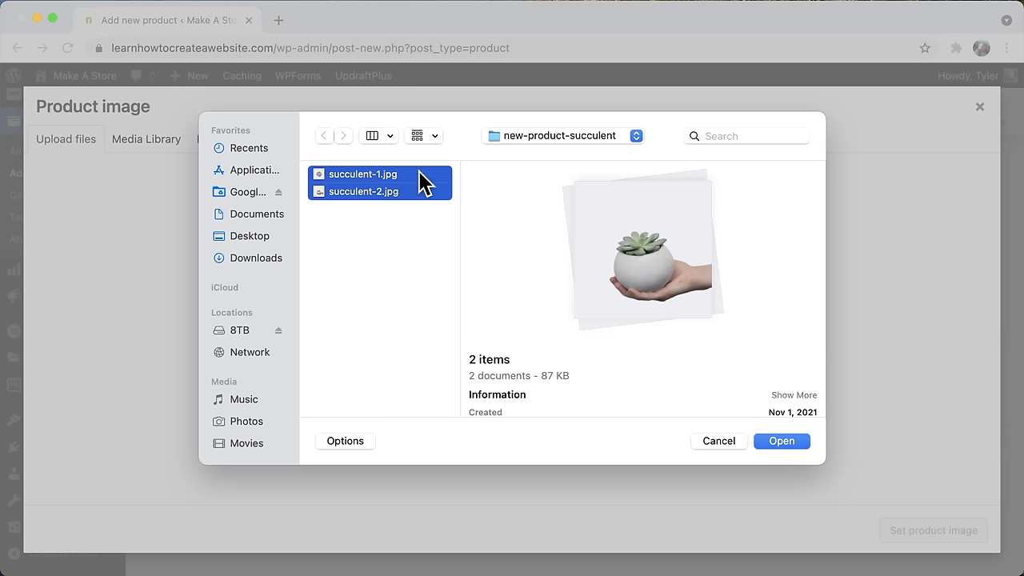
click(792, 442)
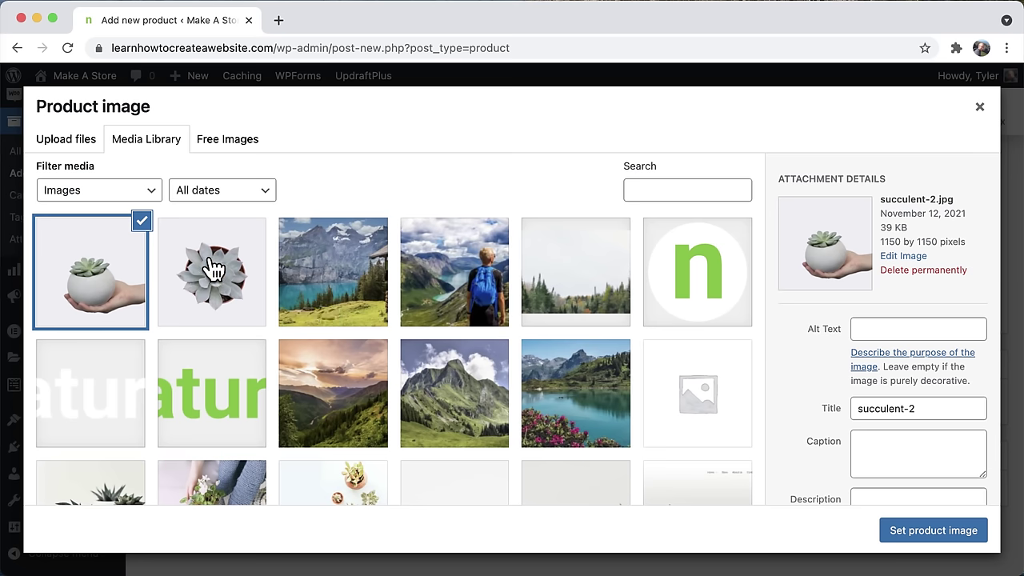
click(215, 270)
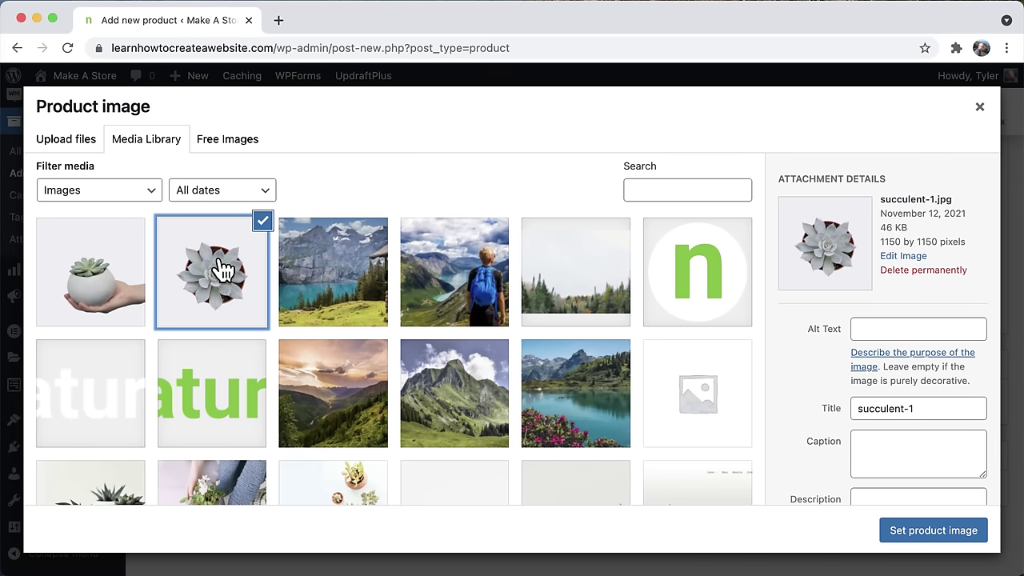
click(936, 532)
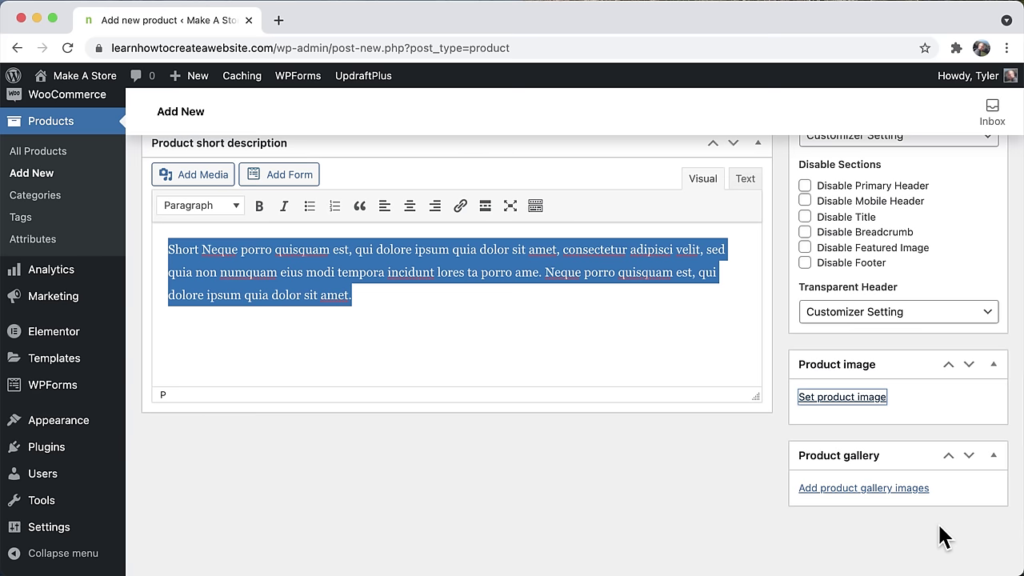
scroll(943, 537, down, 3)
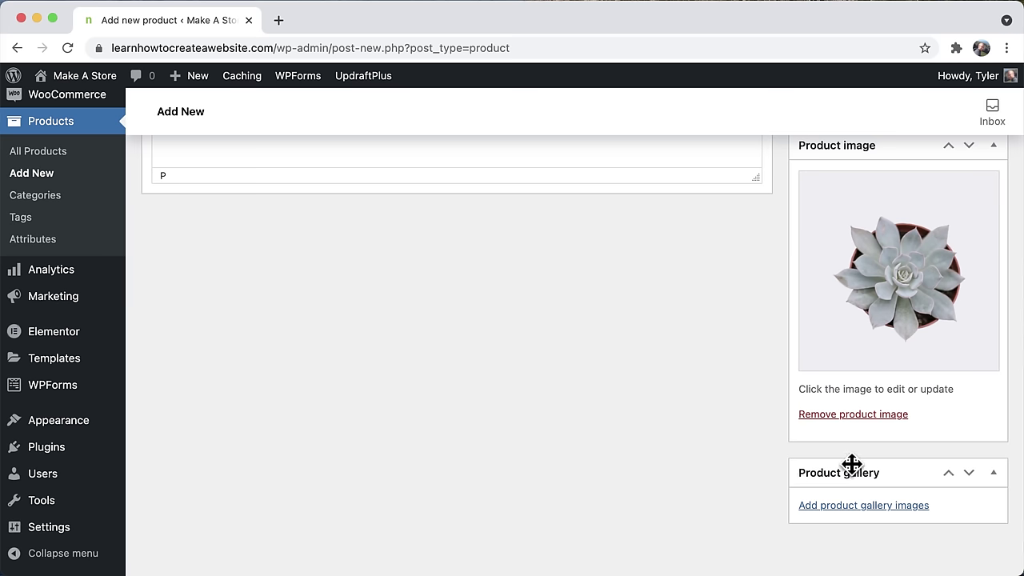
Add the succulent-2, plant6 and plant5 photos to the product gallery.
click(859, 512)
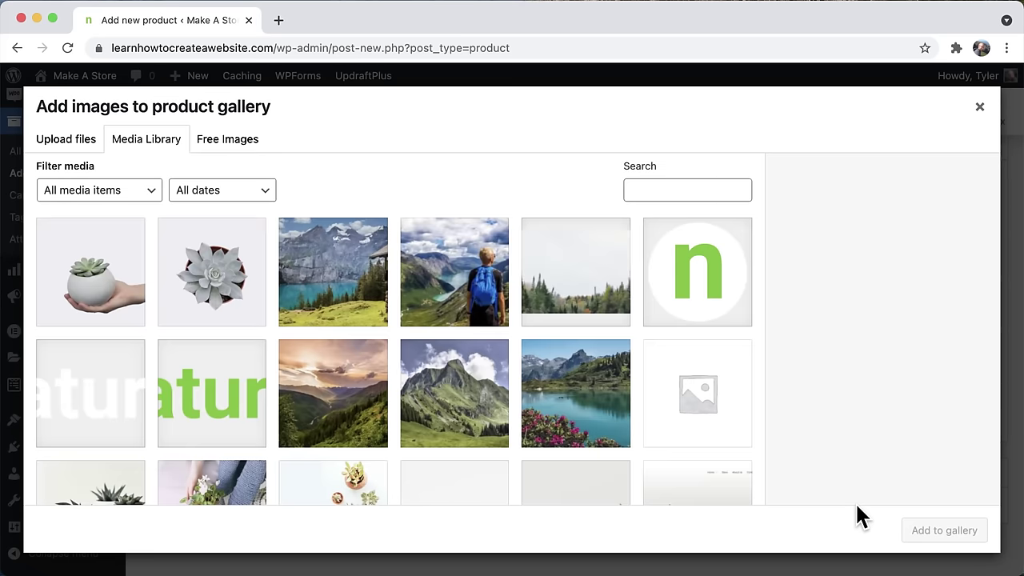
click(116, 293)
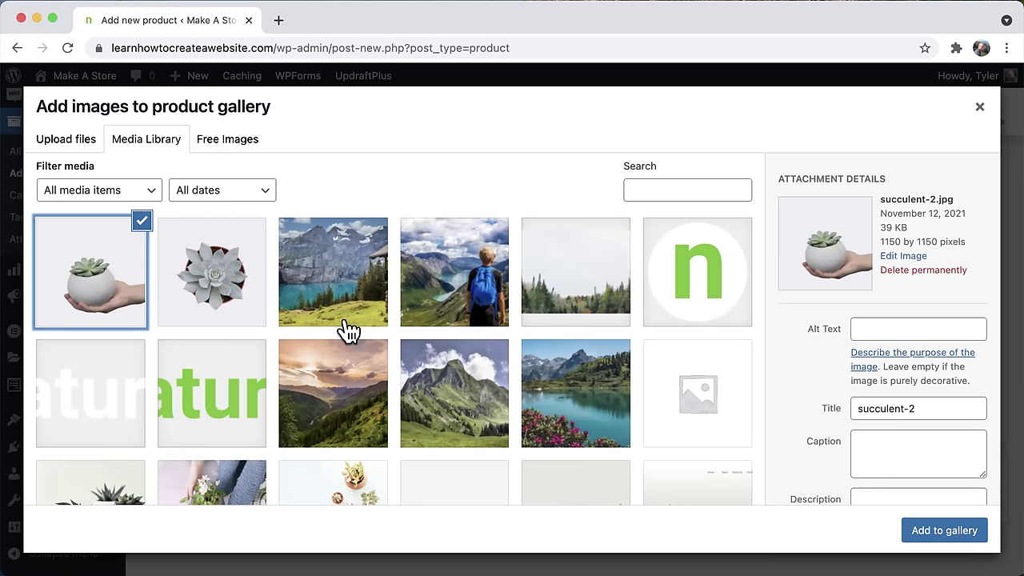
scroll(348, 330, down, 7)
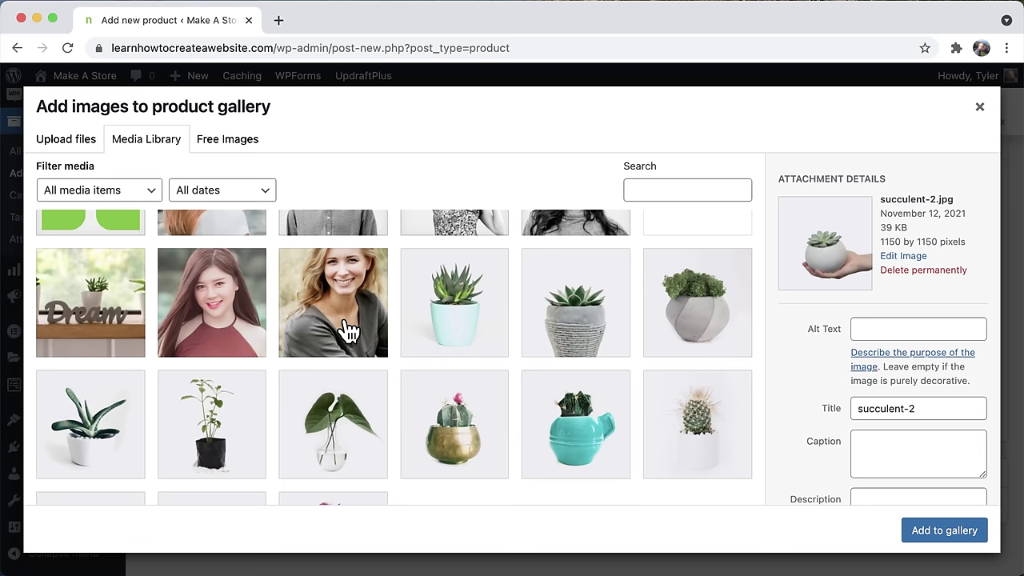
scroll(349, 330, down, 1)
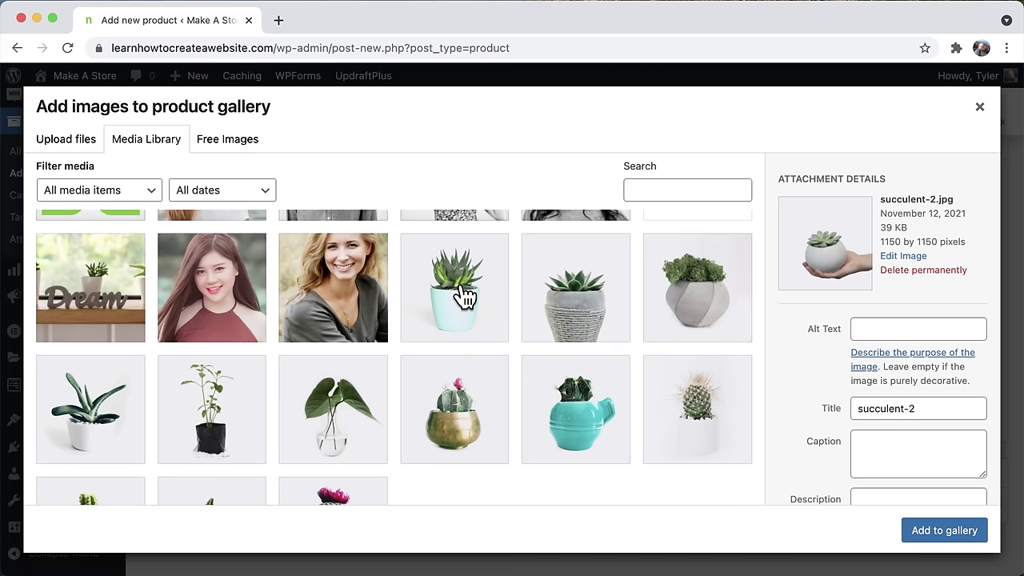
click(464, 297)
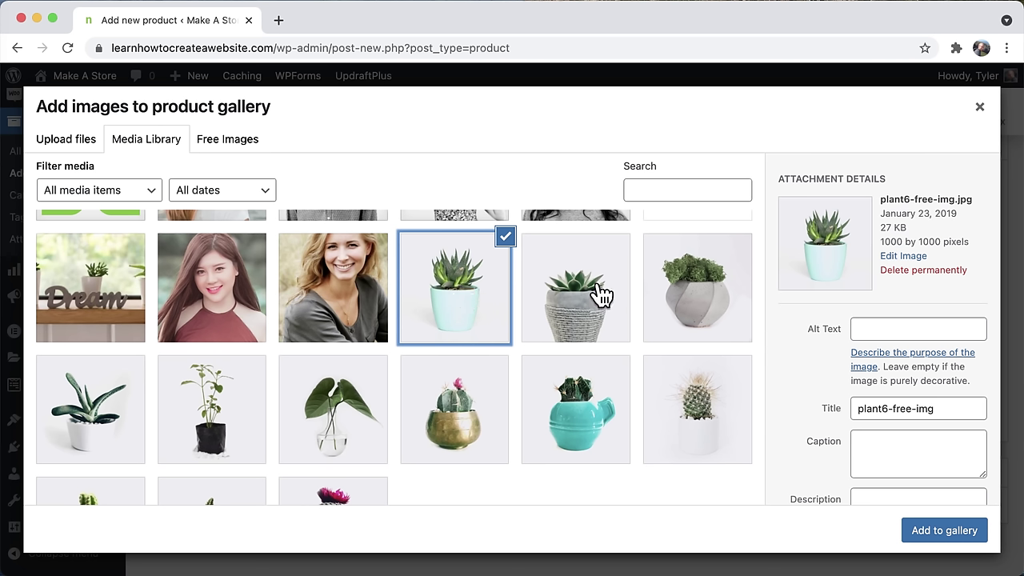
click(599, 294)
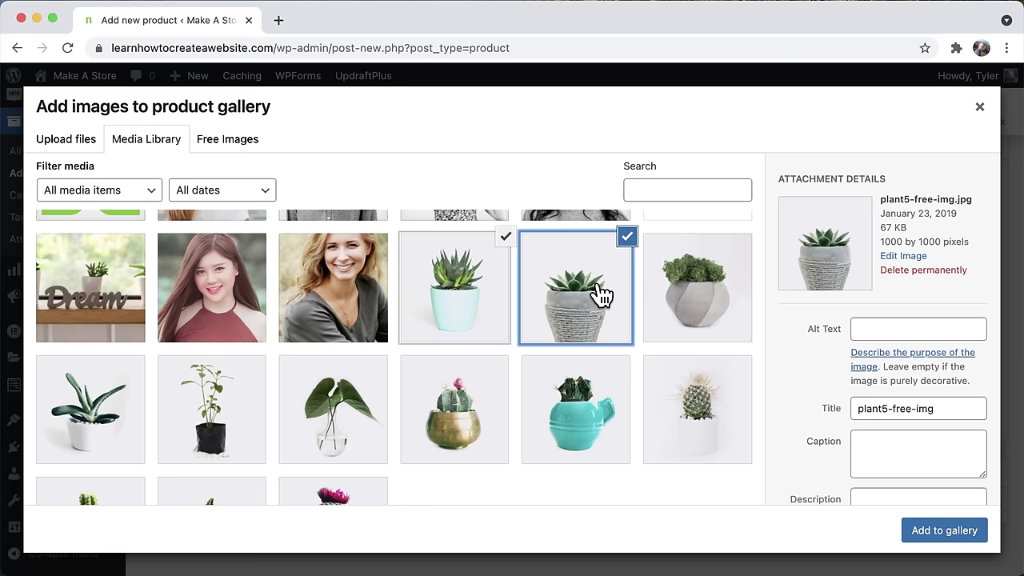
click(949, 536)
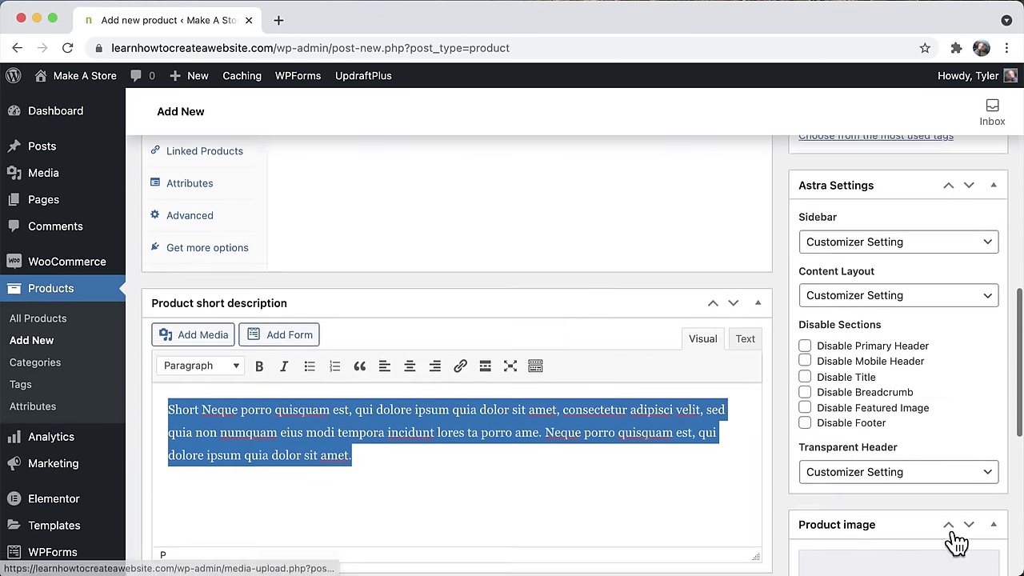
scroll(957, 543, up, 15)
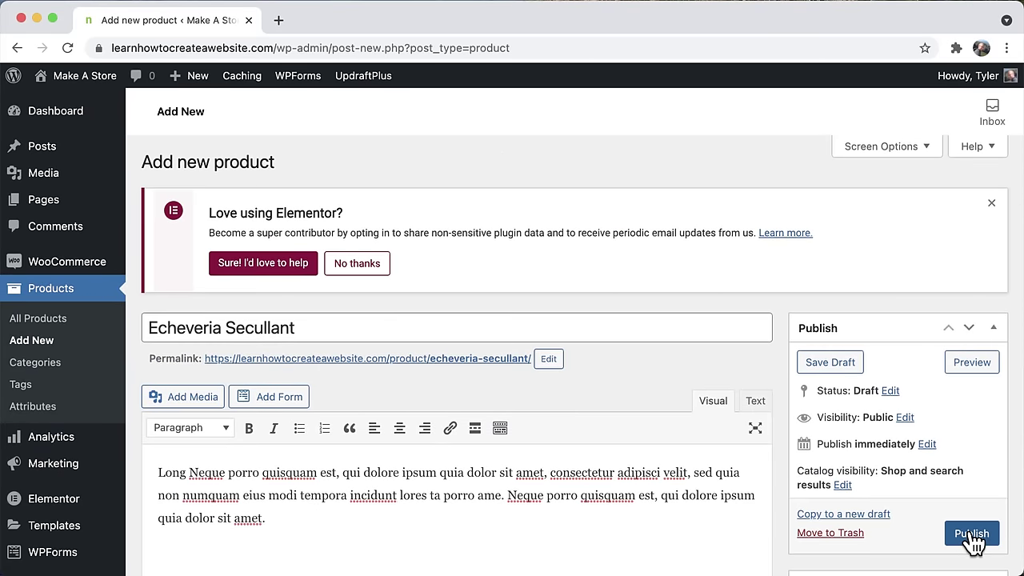
Publish the product and open its permalink in a new tab.
click(972, 536)
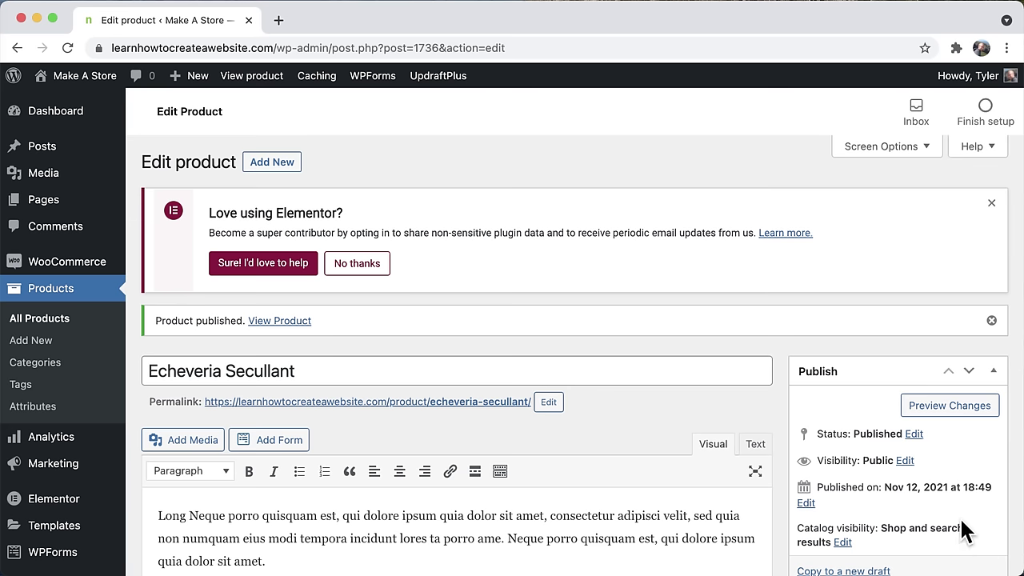
right_click(451, 404)
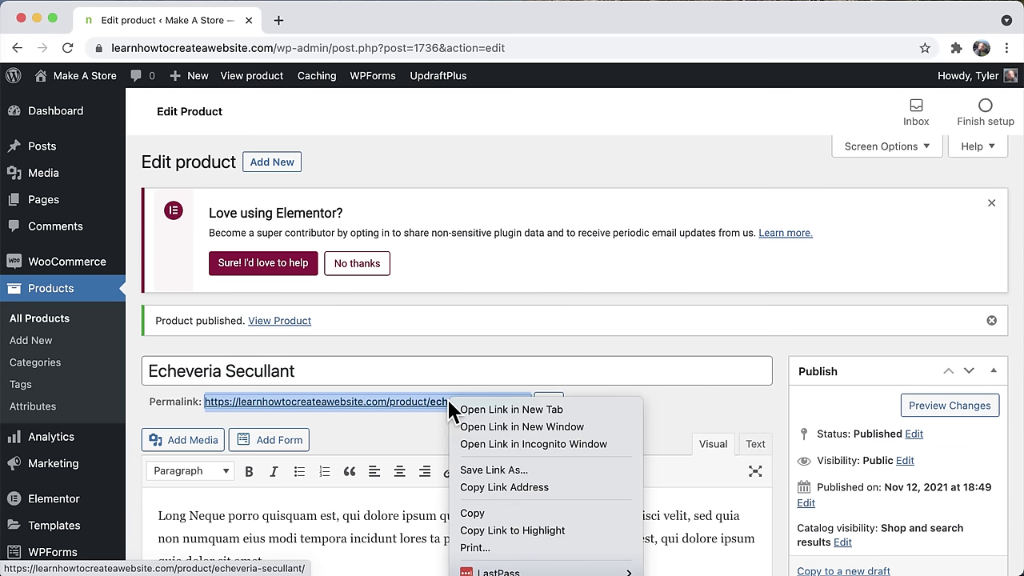
click(497, 409)
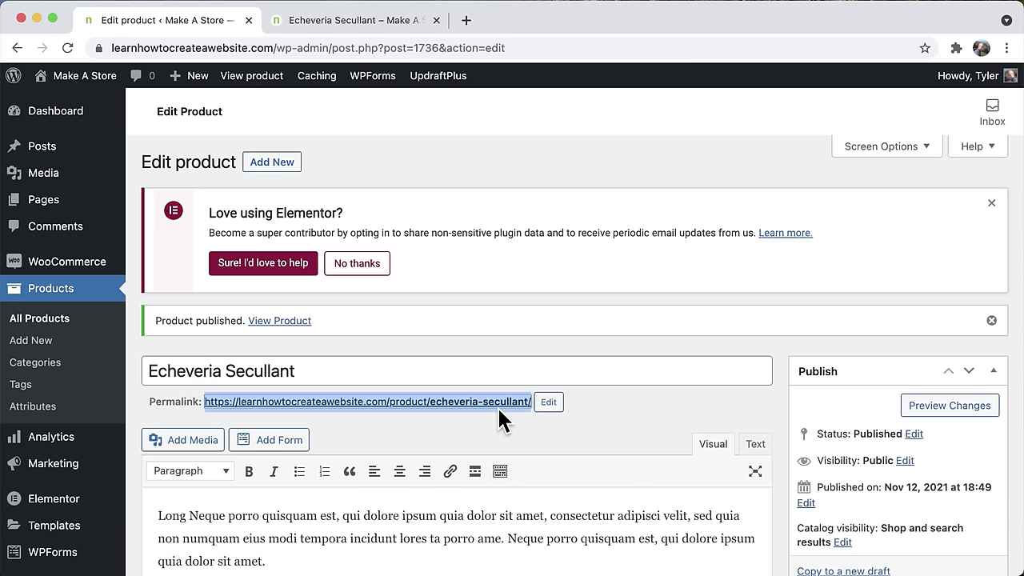
click(367, 23)
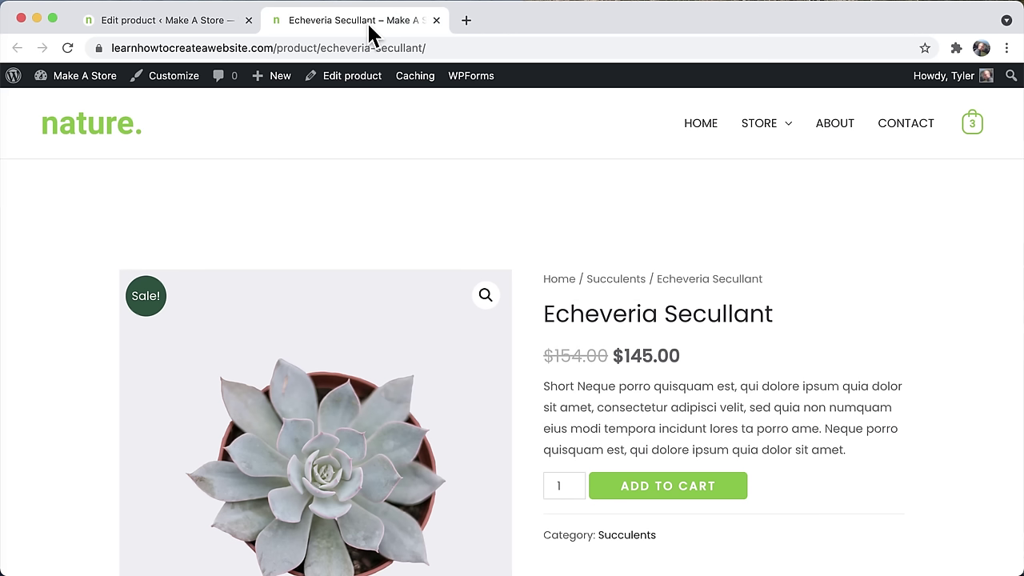
Check the $154 to $145 sale price and browse the three gallery thumbnails.
drag(554, 355, 681, 357)
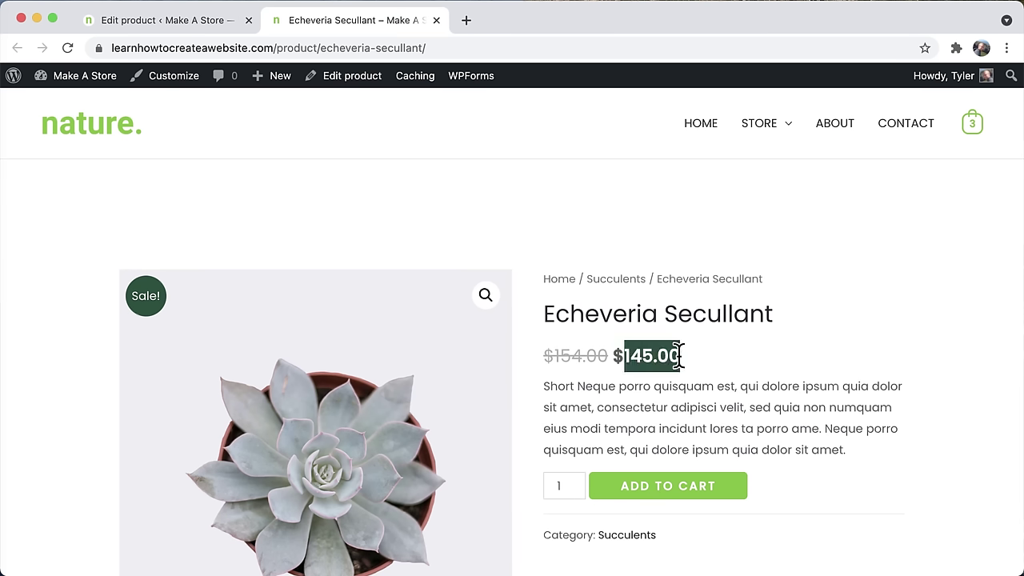
click(568, 306)
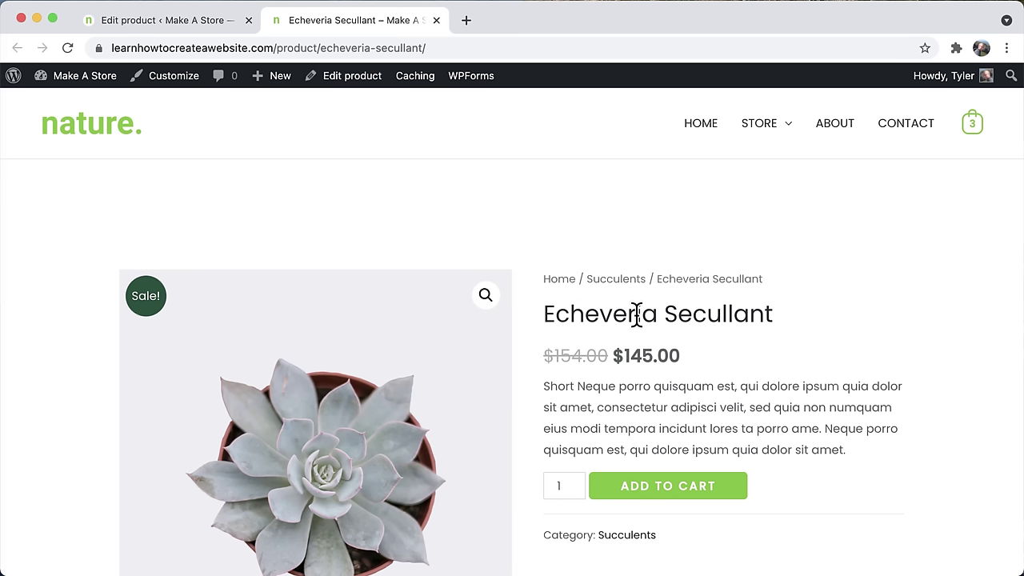
scroll(636, 313, down, 3)
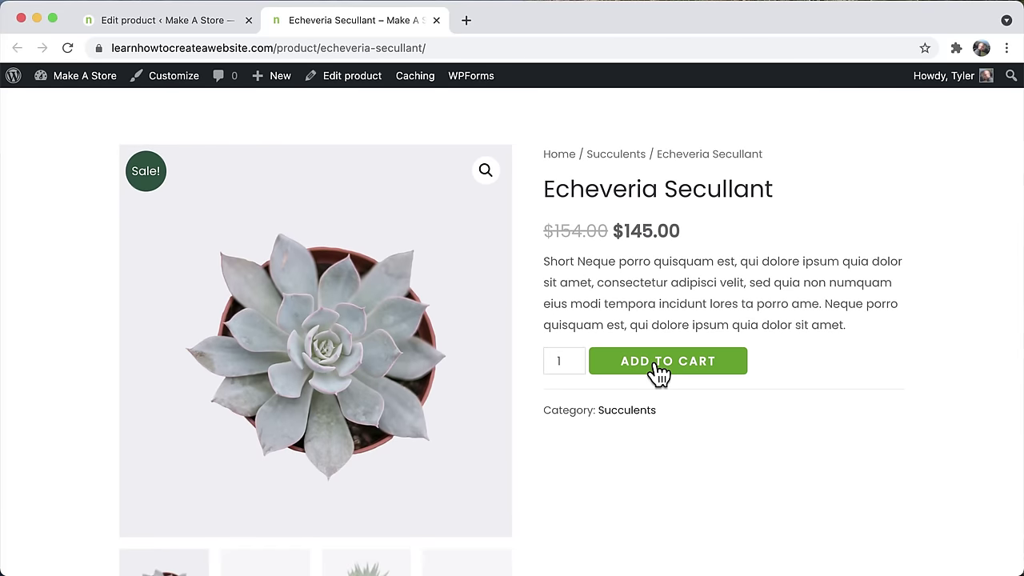
scroll(657, 372, down, 2)
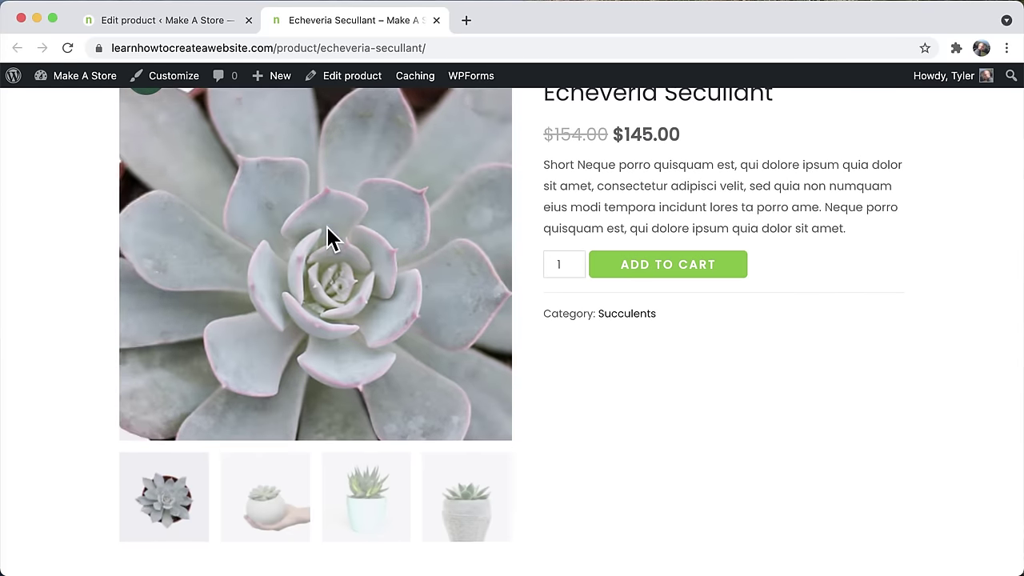
scroll(336, 232, down, 1)
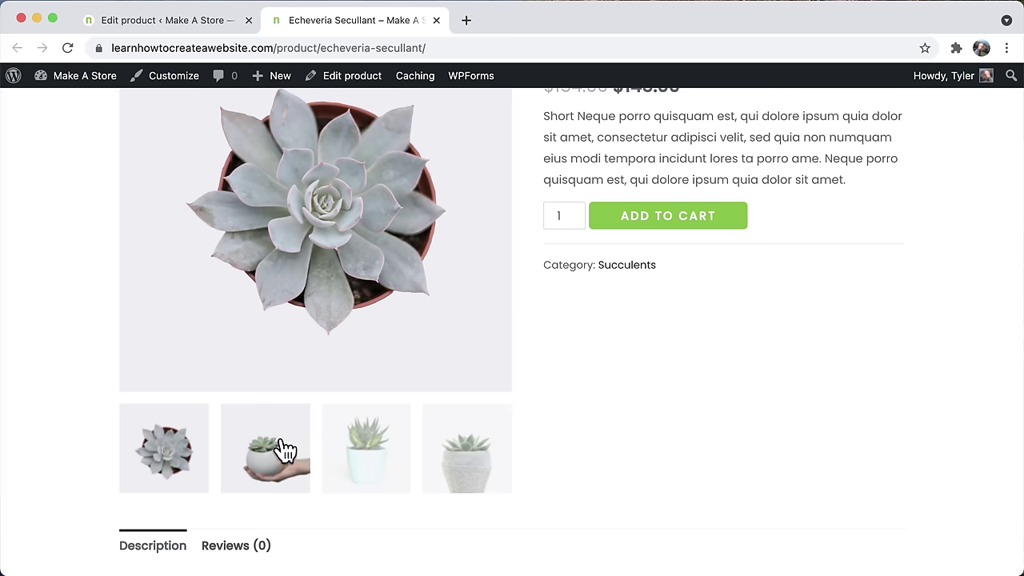
click(285, 450)
click(367, 456)
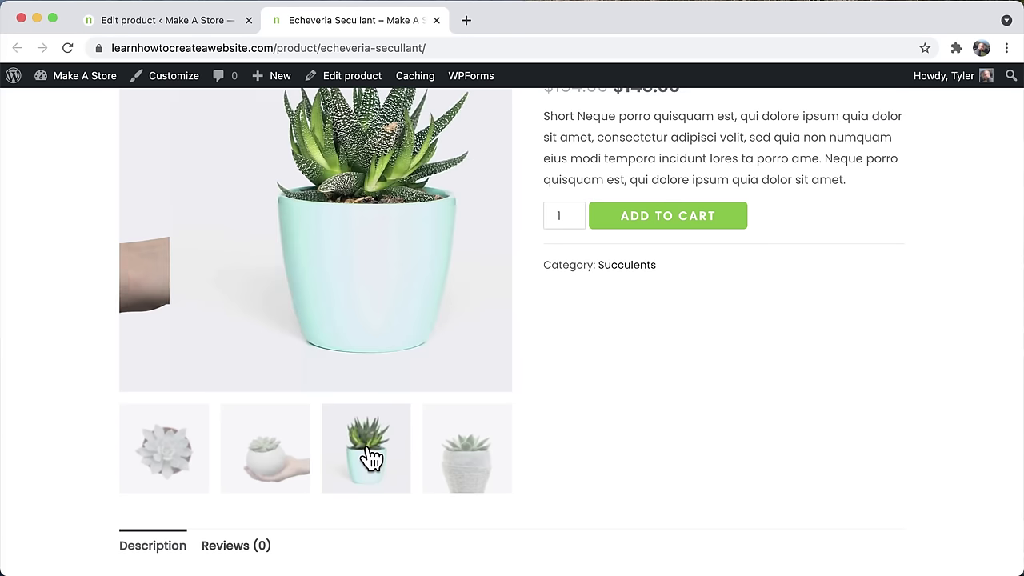
click(470, 458)
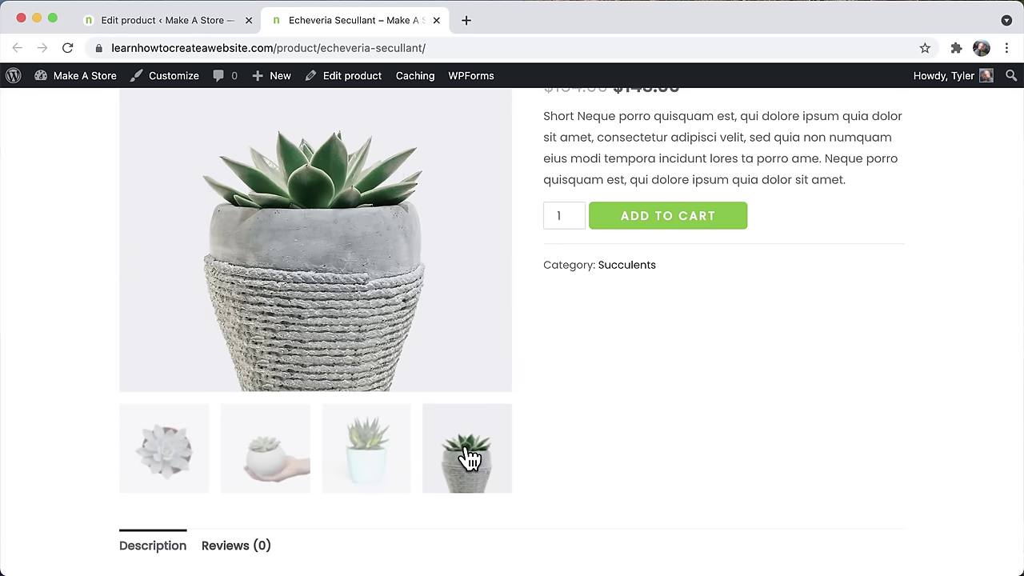
Review the long and short description text on the live product page.
scroll(468, 456, up, 5)
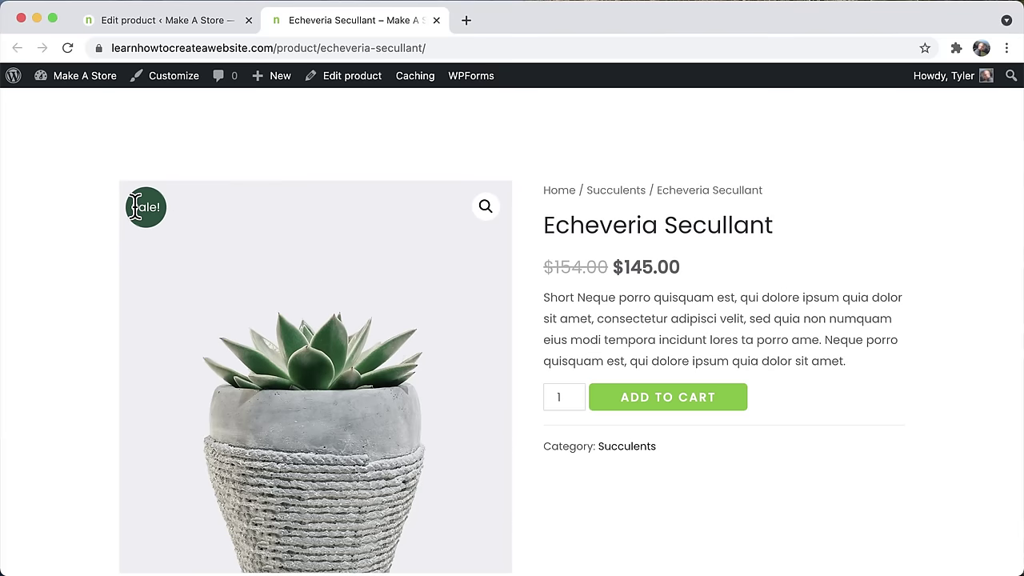
drag(544, 298, 860, 360)
scroll(640, 403, down, 2)
scroll(640, 402, down, 5)
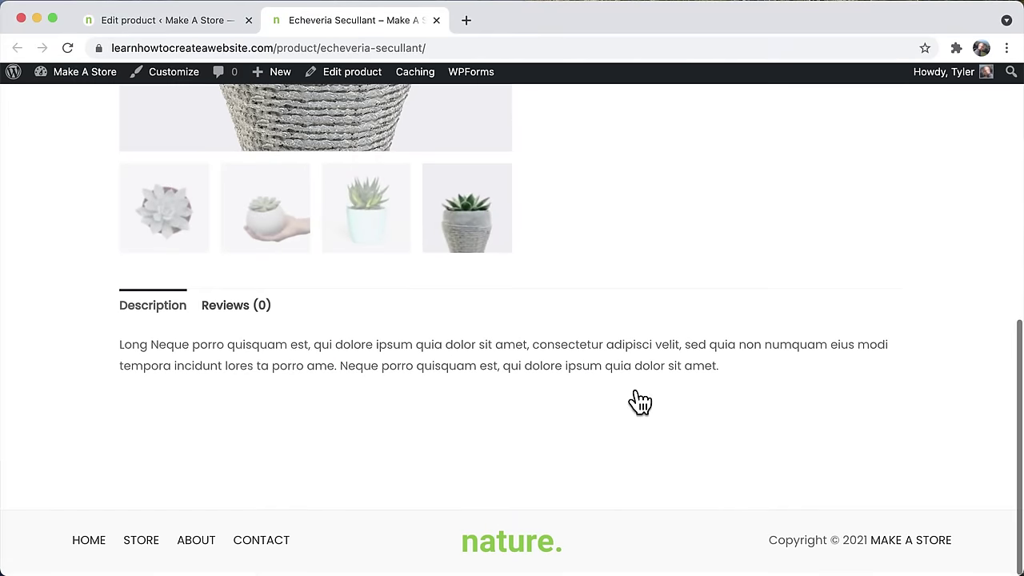
drag(120, 348, 736, 381)
click(263, 350)
scroll(735, 381, up, 5)
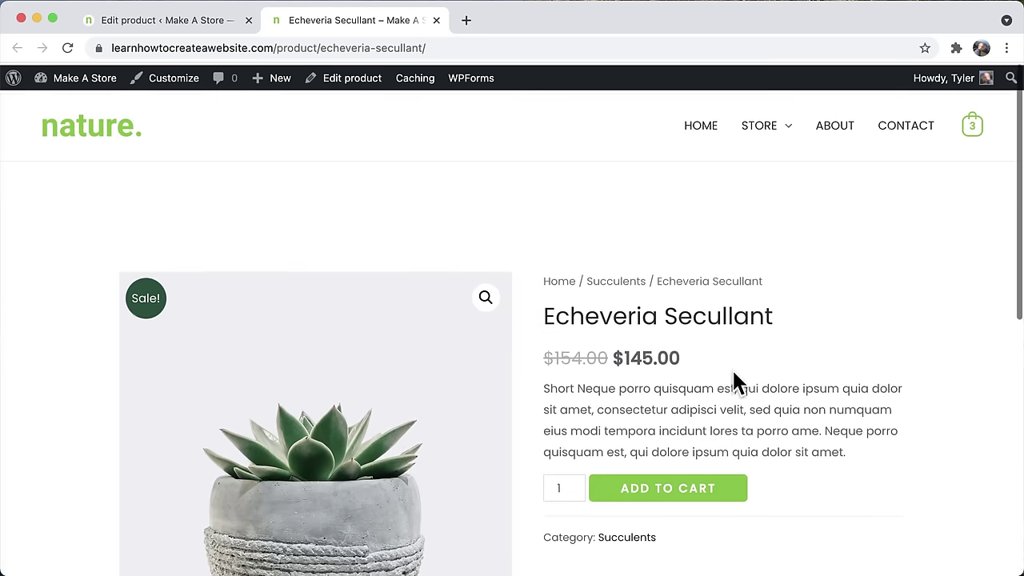
drag(619, 319, 797, 382)
click(797, 382)
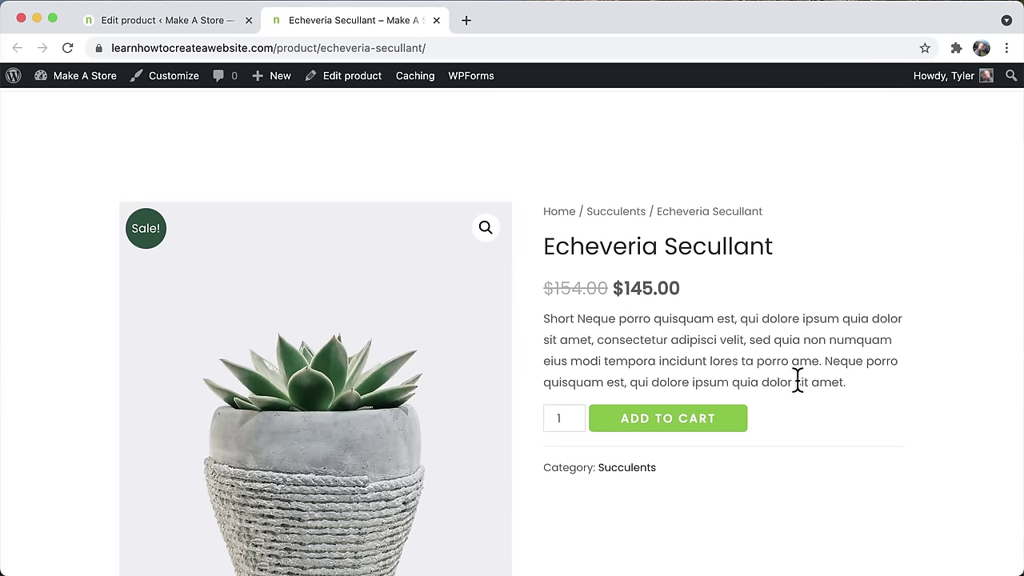
scroll(798, 380, down, 3)
scroll(798, 380, down, 1)
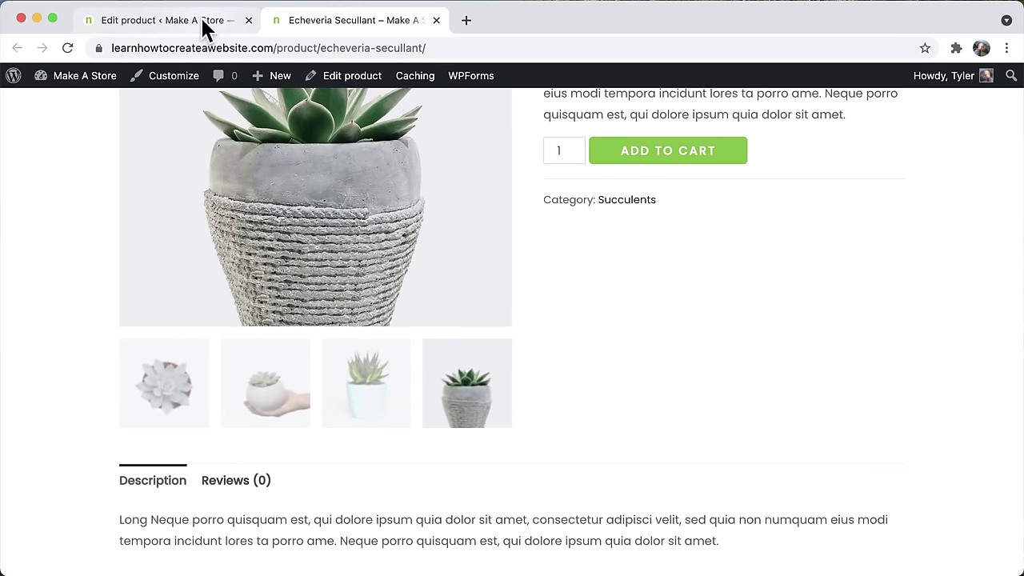
Move the aqua-pot image to the front of the gallery, update, and reload the live page.
click(207, 29)
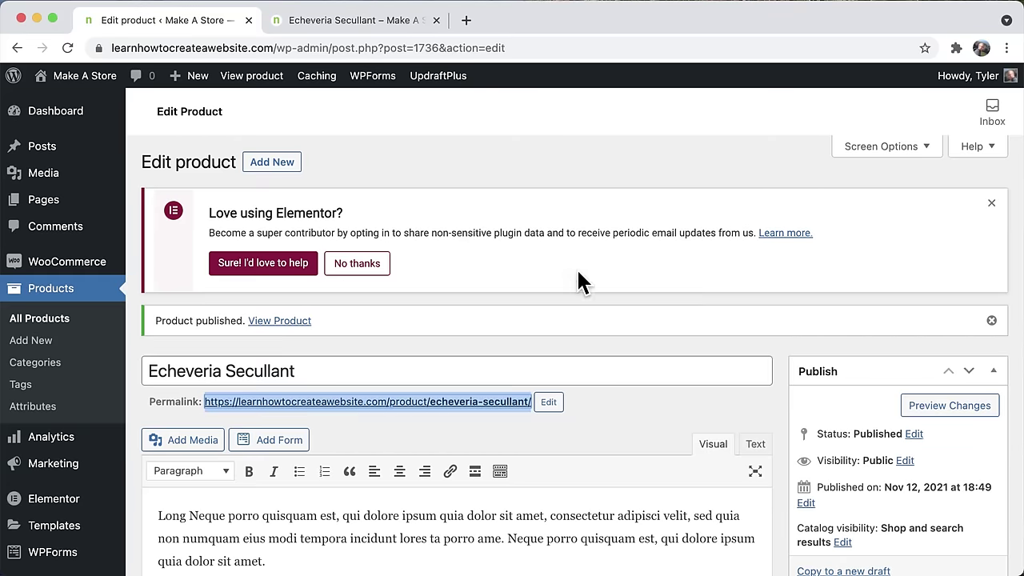
scroll(580, 280, down, 20)
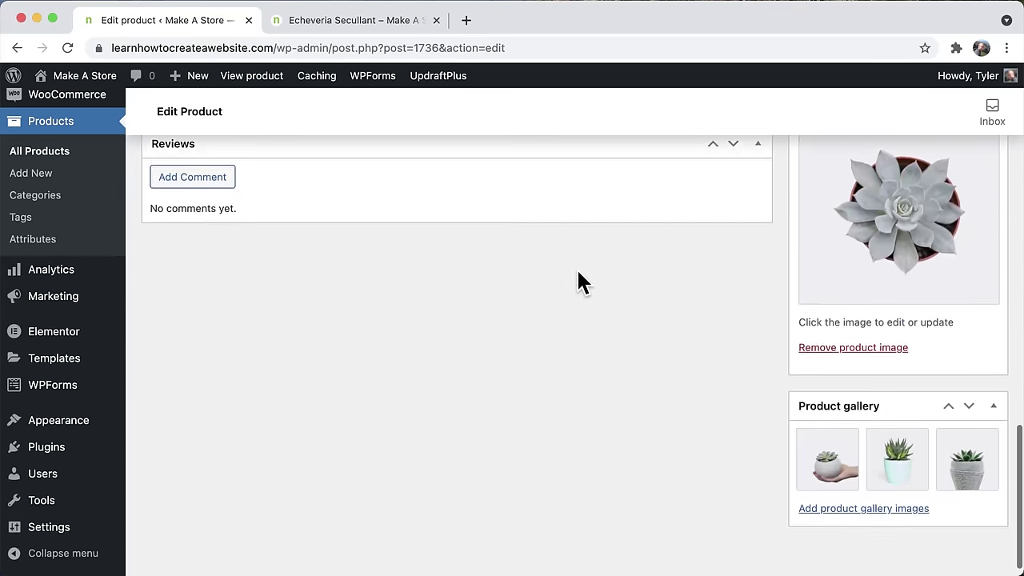
scroll(580, 282, down, 1)
mouse_move(899, 444)
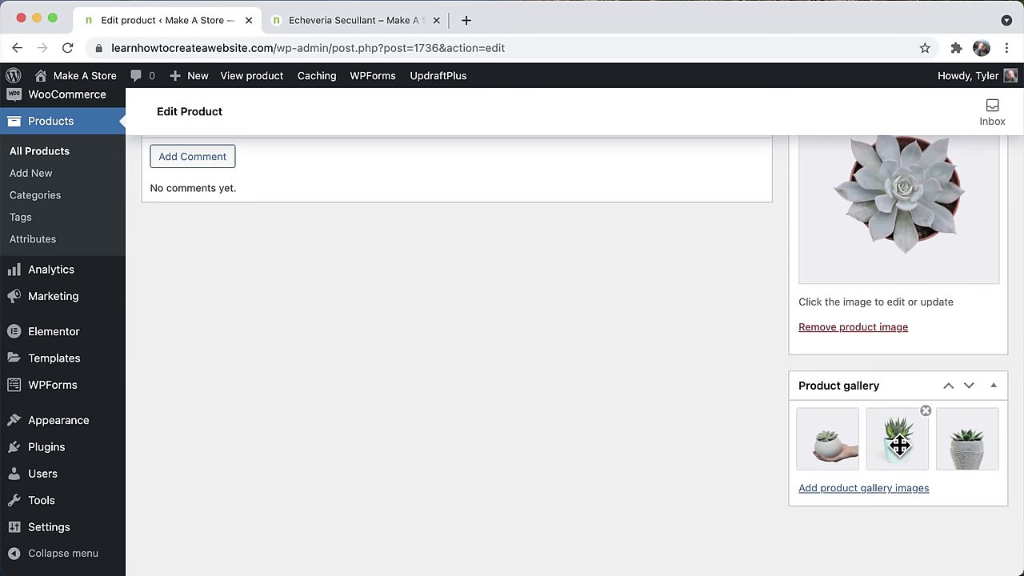
drag(899, 444, 818, 436)
scroll(819, 444, up, 10)
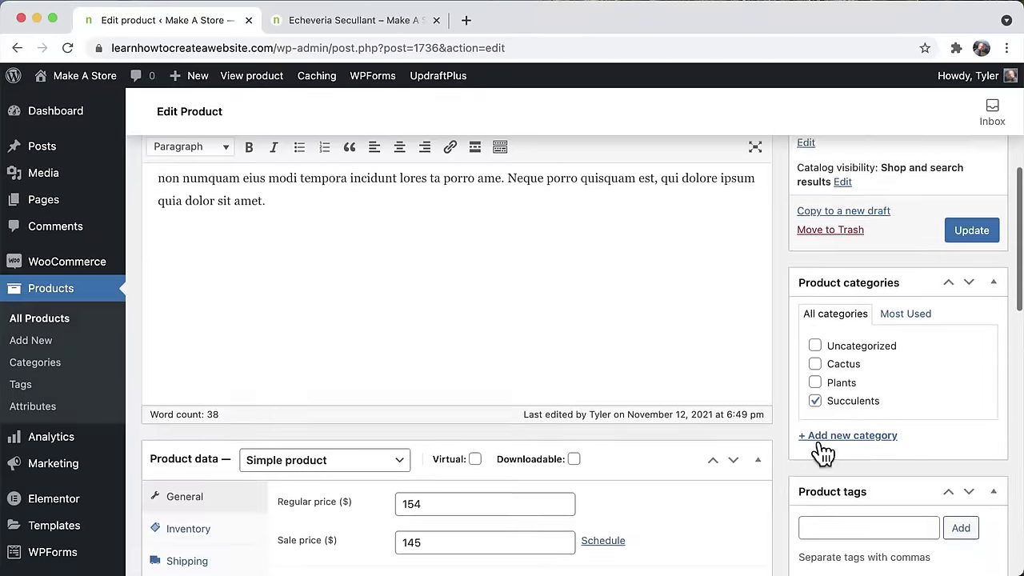
scroll(864, 400, up, 1)
click(963, 278)
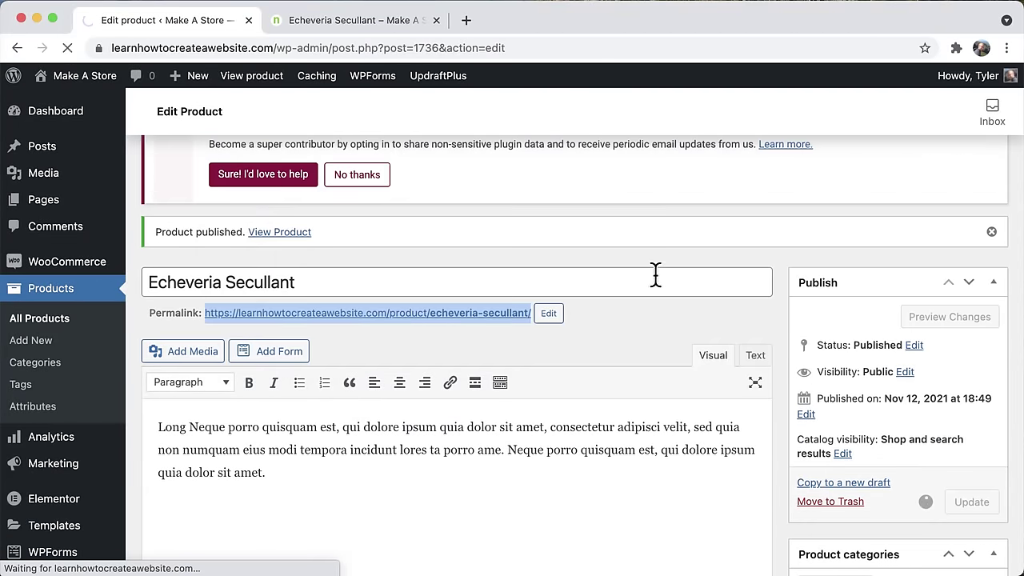
click(368, 28)
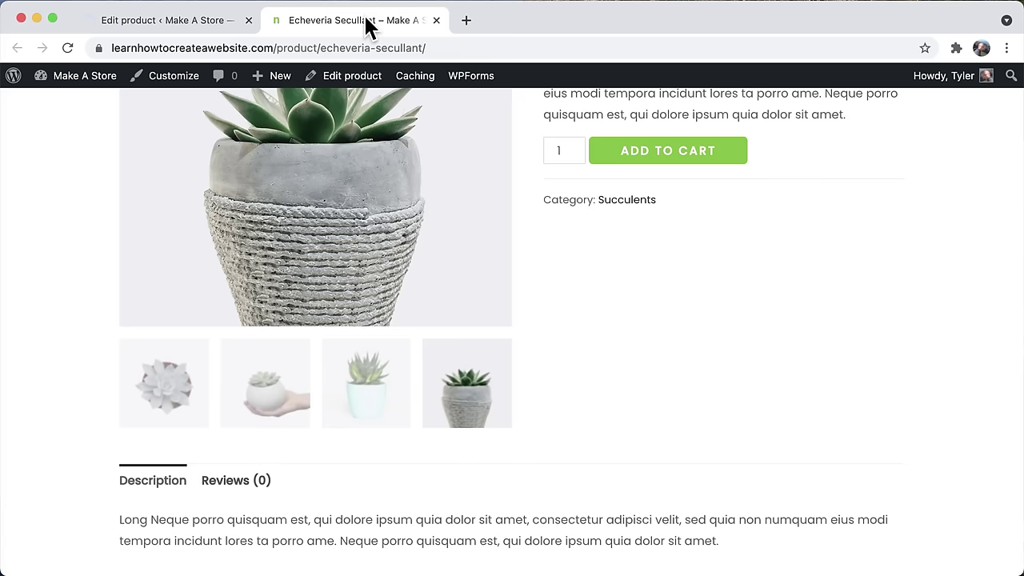
click(67, 48)
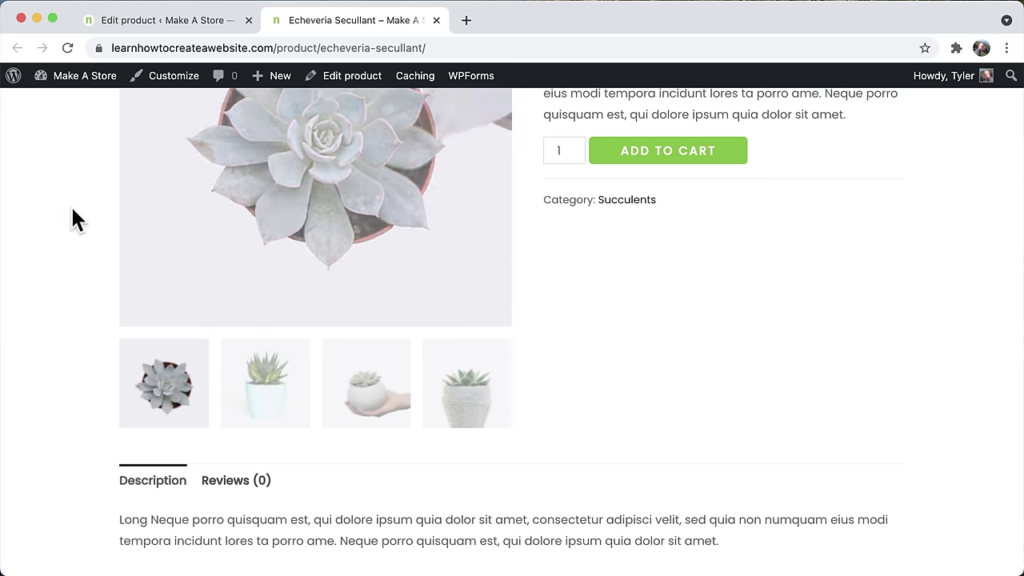
Remove the aqua-pot and grey-pot images from the gallery and update the product.
click(146, 20)
scroll(840, 381, down, 20)
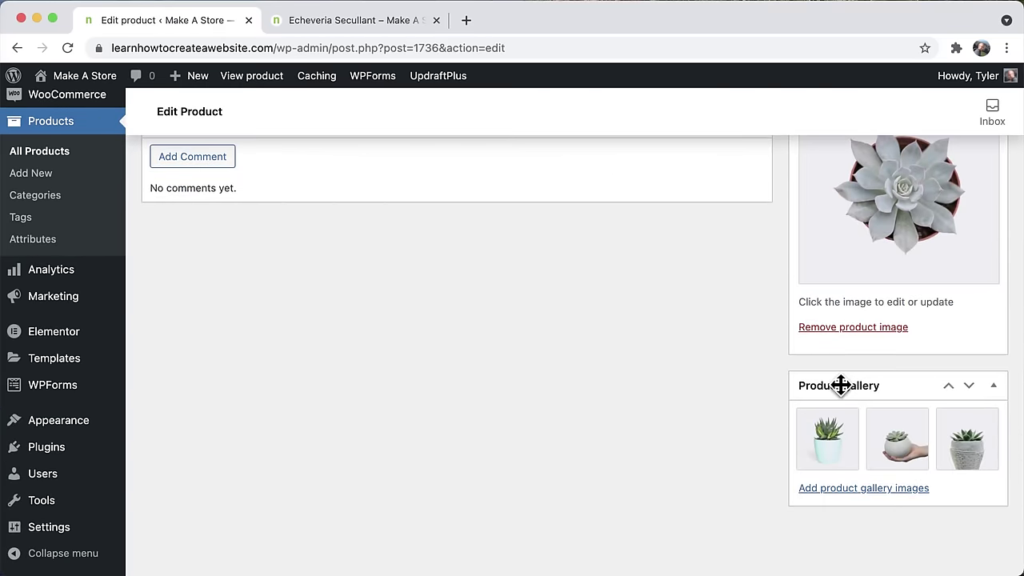
click(855, 411)
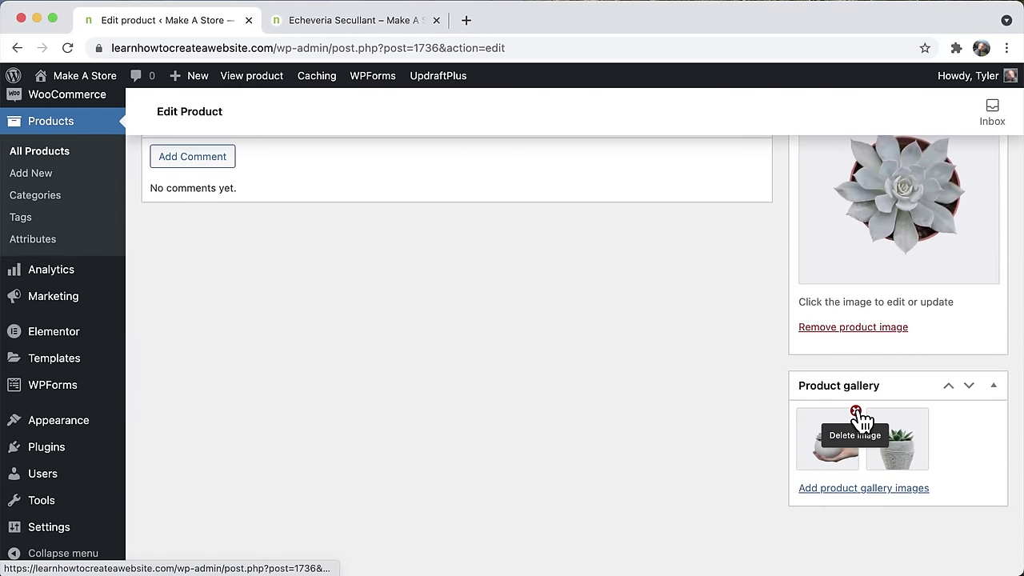
click(925, 411)
scroll(926, 404, up, 20)
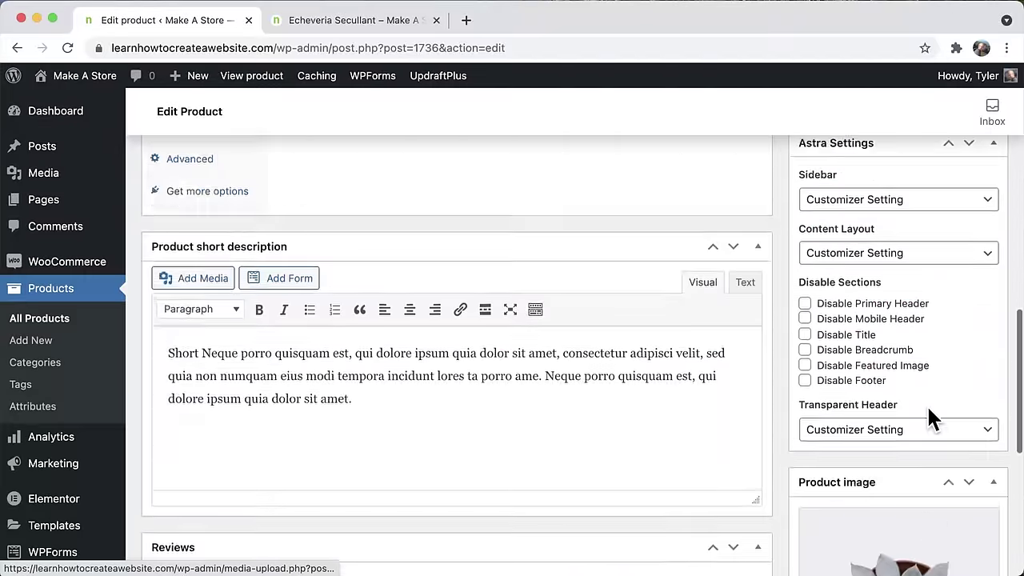
click(960, 326)
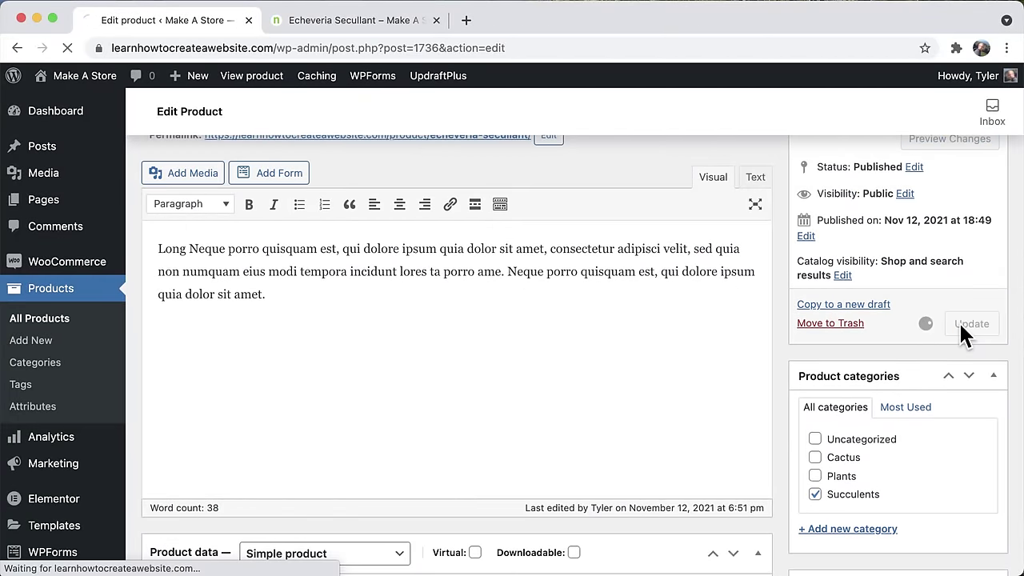
Reload the live product page and view the hand-held pot gallery image.
click(356, 20)
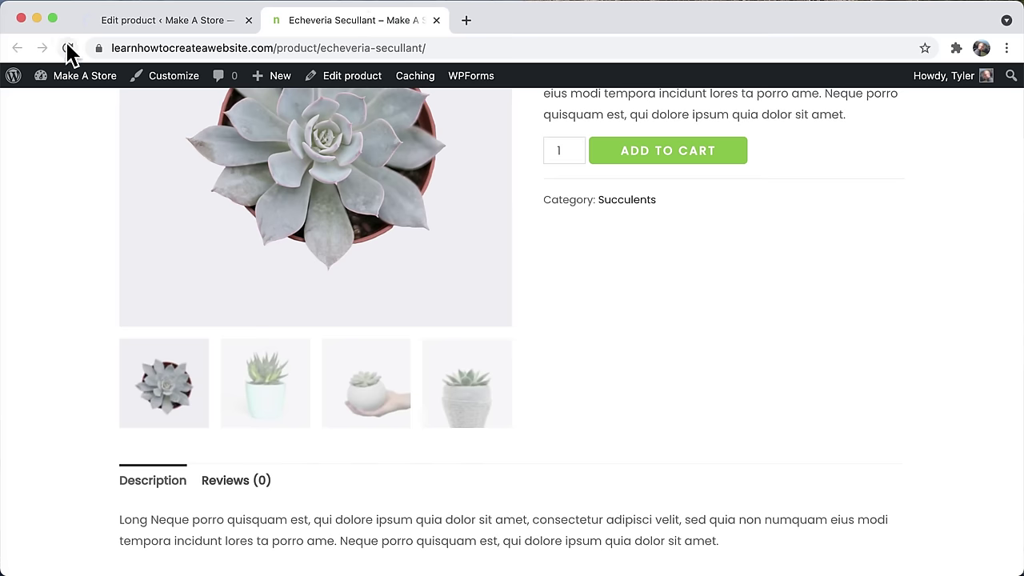
click(67, 48)
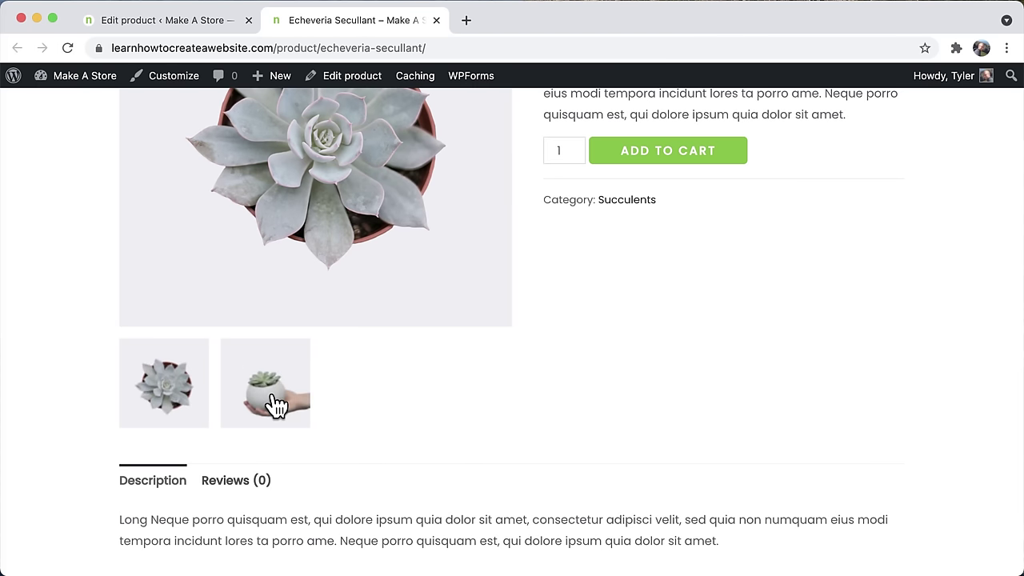
click(271, 404)
scroll(312, 228, up, 4)
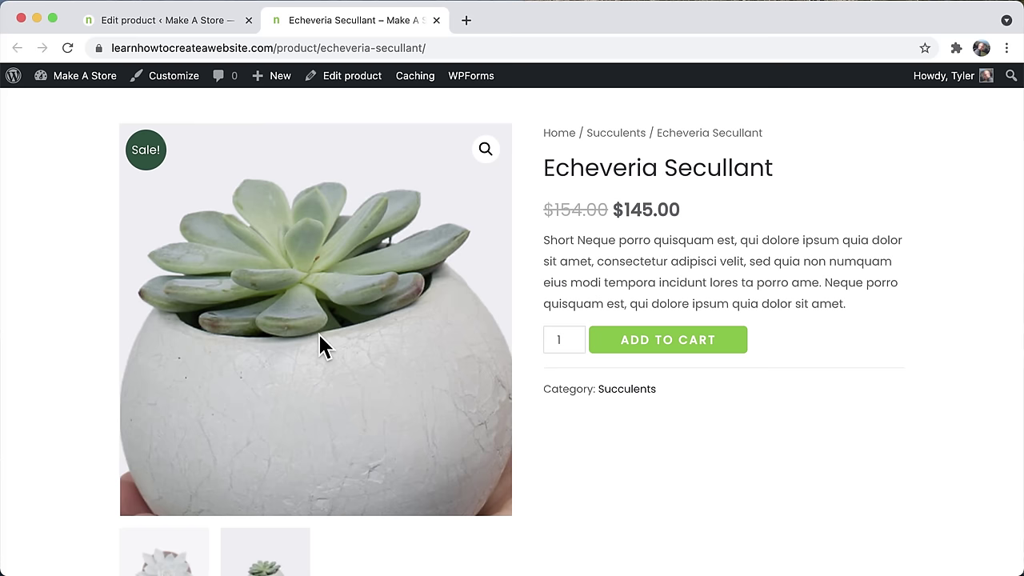
scroll(622, 453, down, 5)
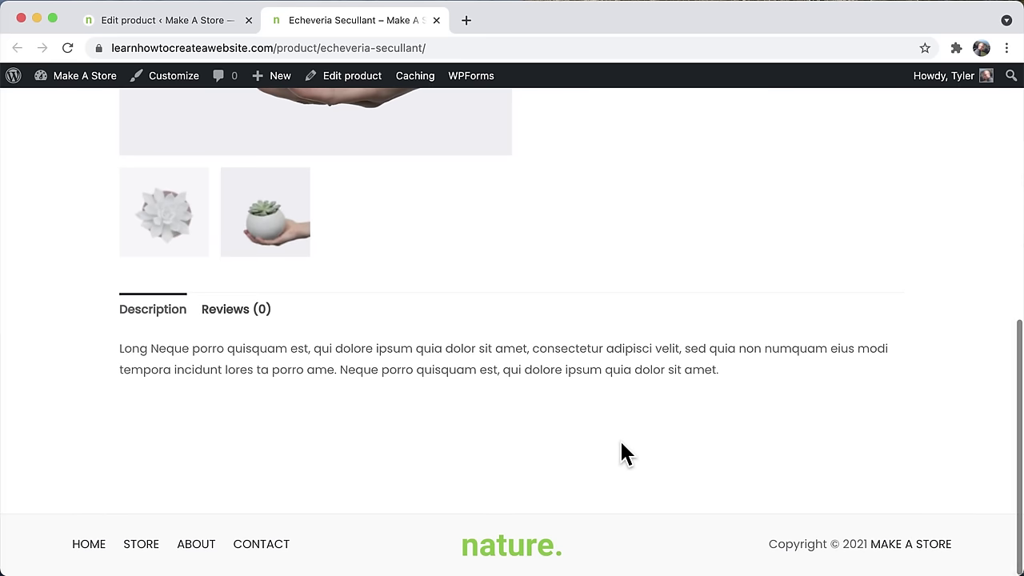
Submit a five-star 'Amazing plant!' review in the product's Reviews tab.
click(248, 320)
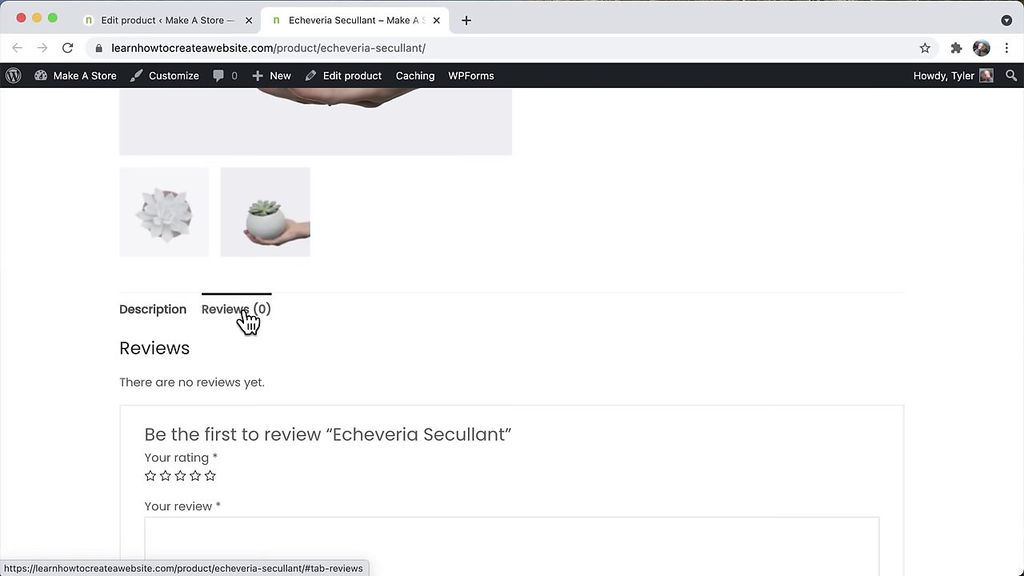
scroll(249, 319, down, 4)
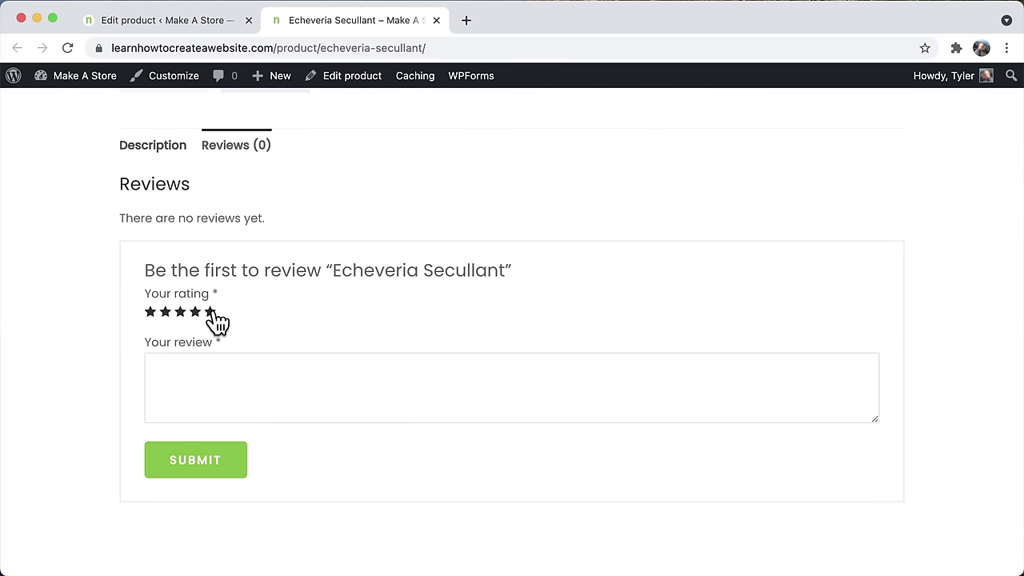
click(244, 383)
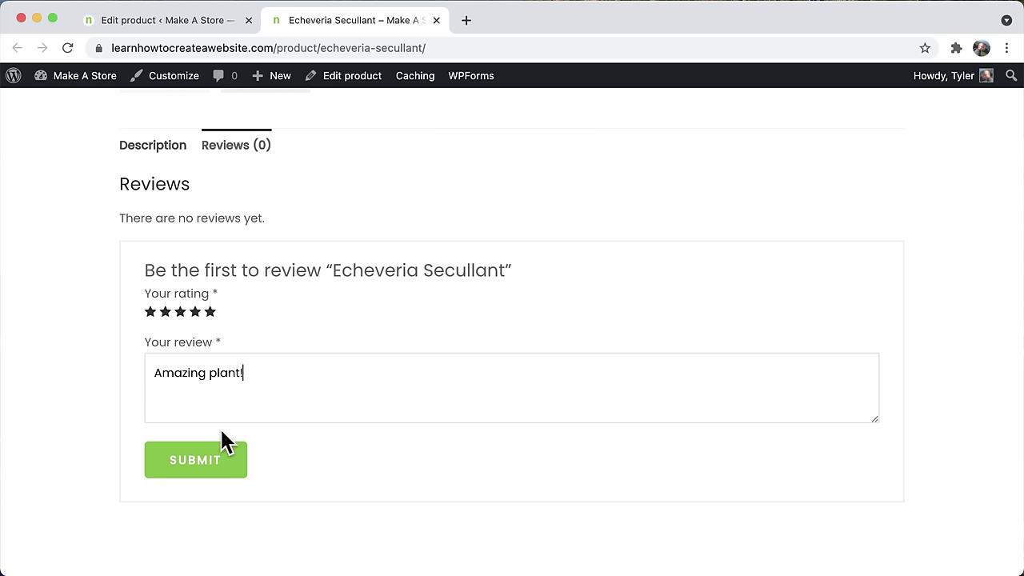
click(200, 472)
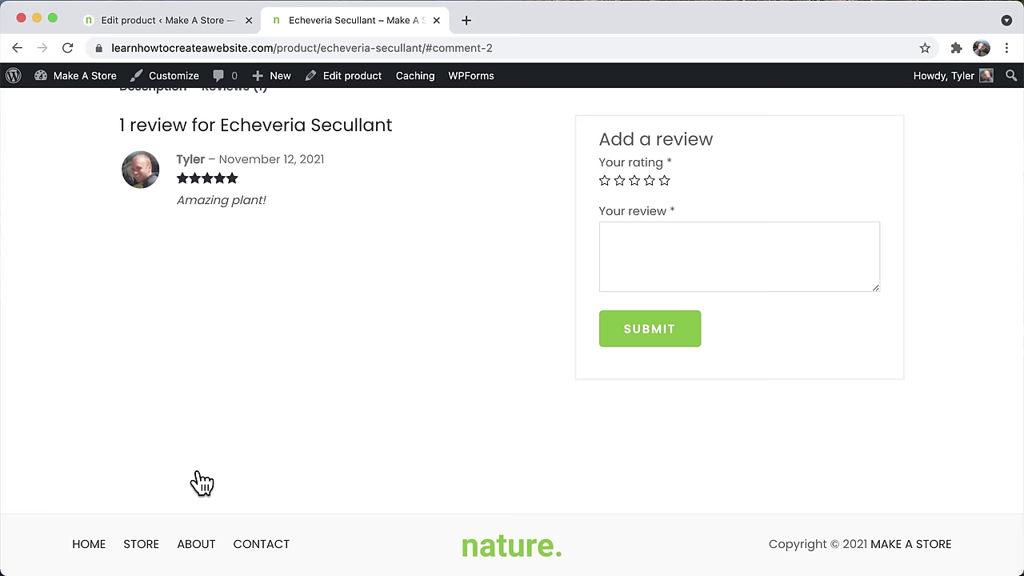
scroll(398, 327, up, 10)
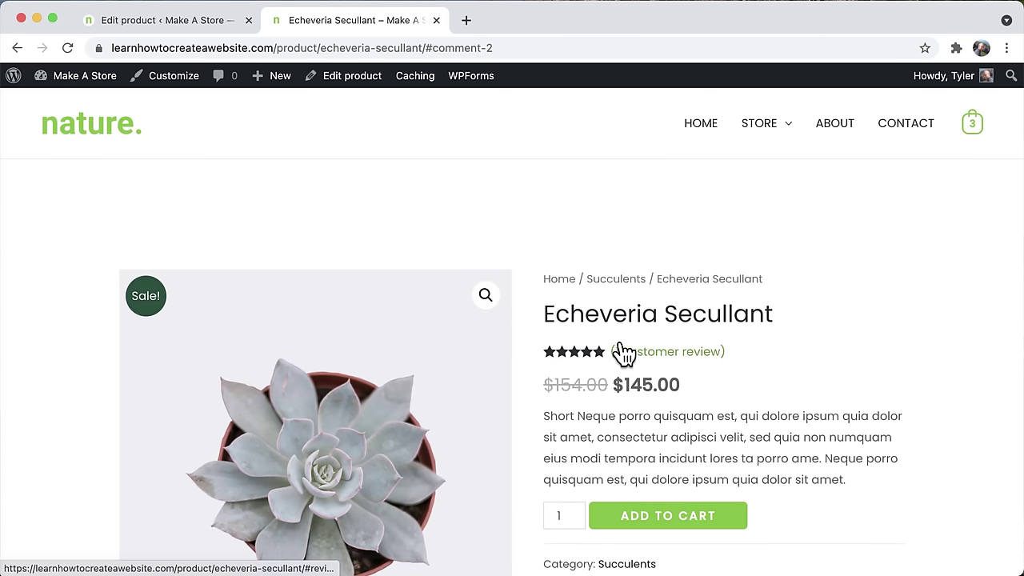
mouse_move(772, 136)
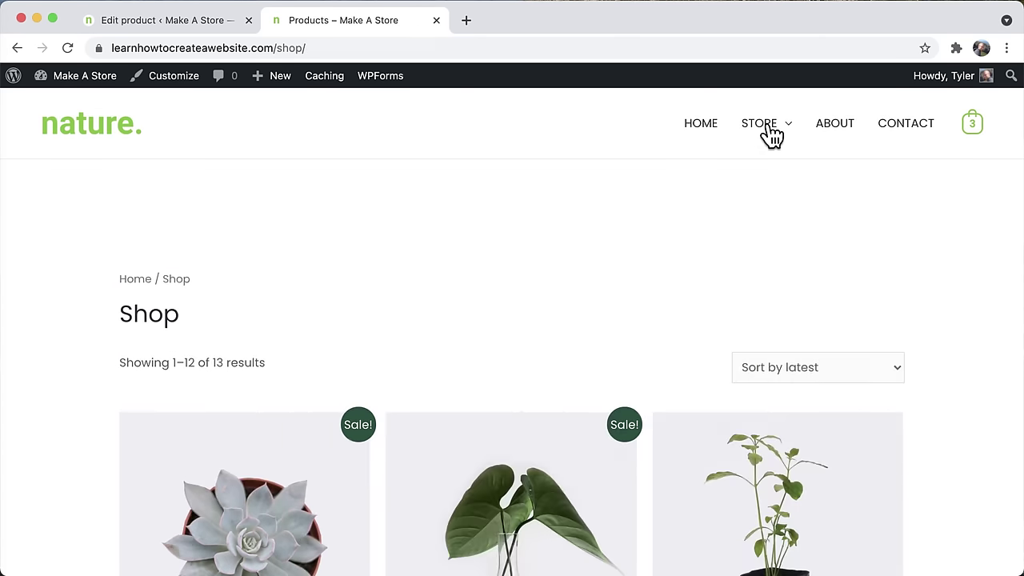
Scroll the store pages down to Featured Plants: Money Plant, Boncellensis Secullant and Green Soil Lotus.
scroll(755, 335, down, 3)
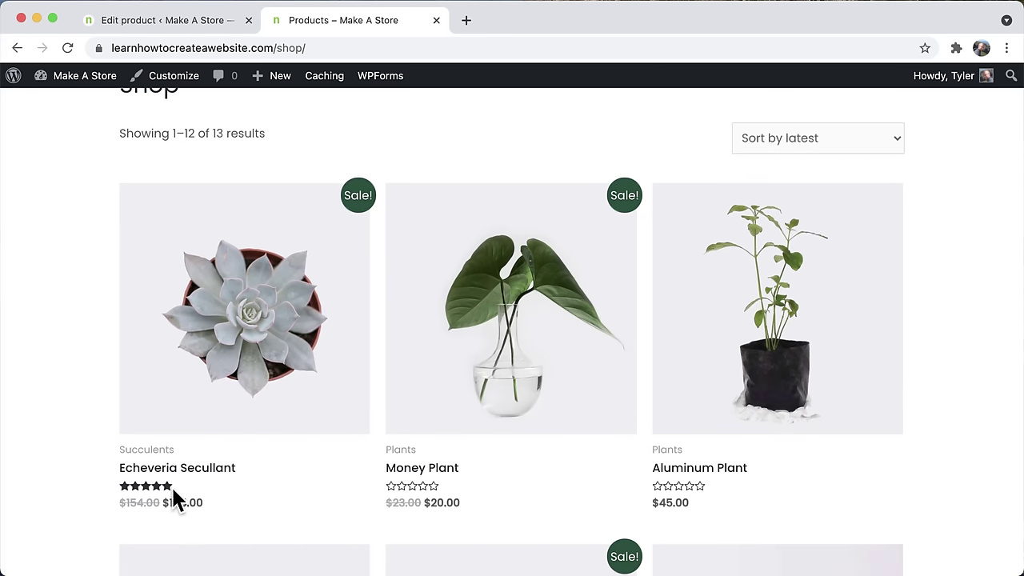
scroll(174, 486, up, 3)
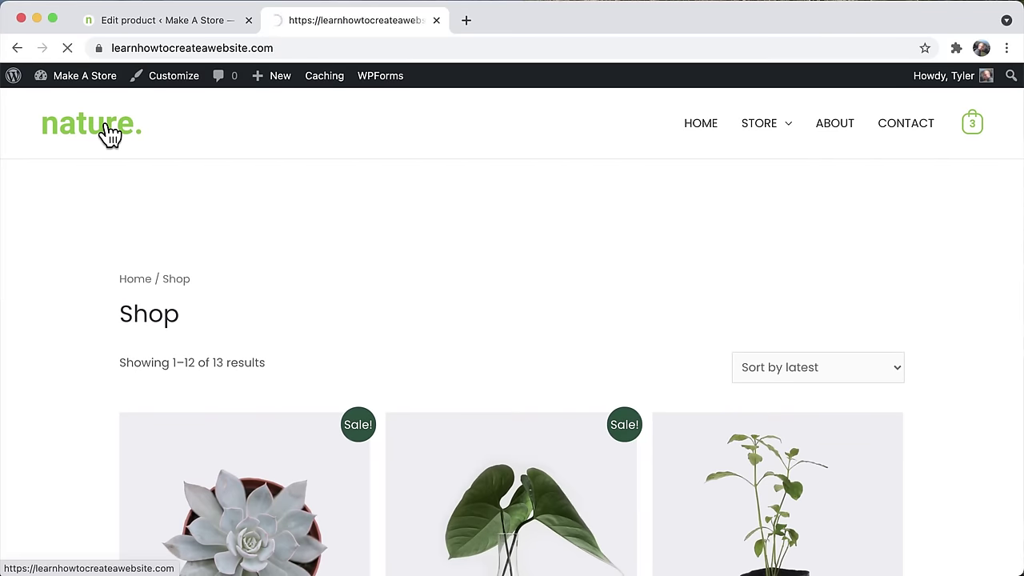
scroll(221, 361, down, 10)
scroll(221, 360, down, 6)
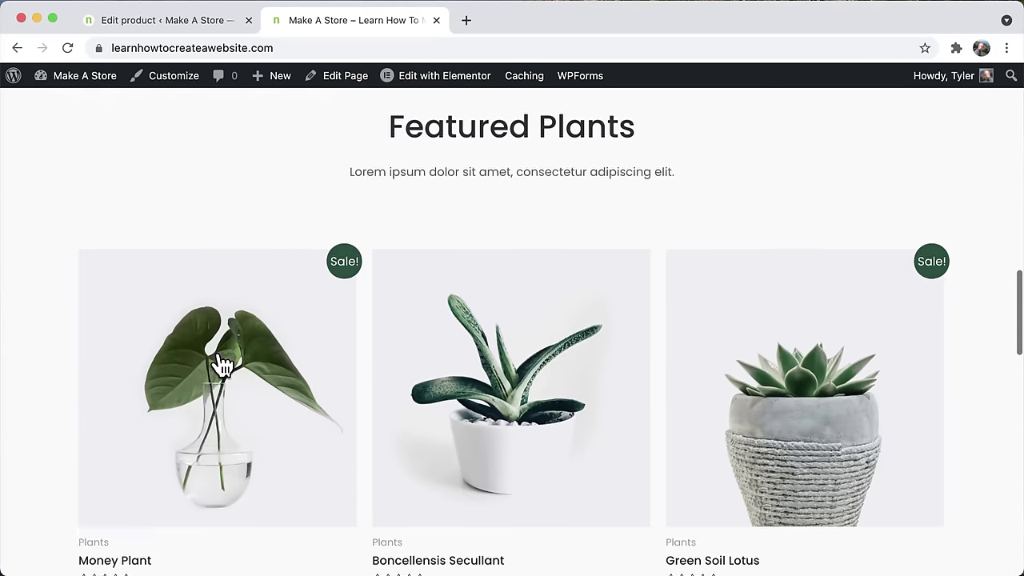
scroll(856, 279, down, 1)
scroll(857, 360, down, 2)
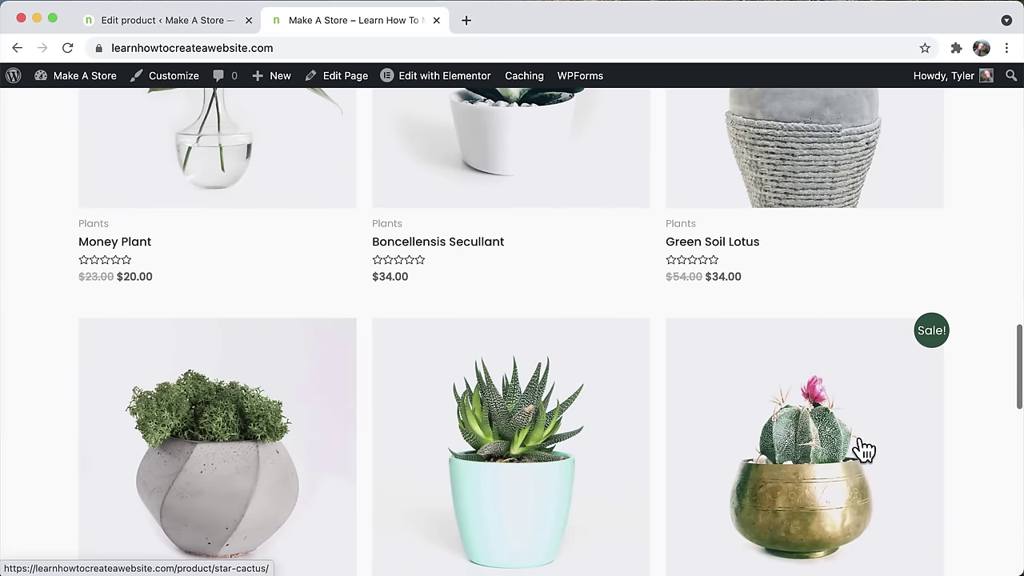
scroll(137, 390, up, 4)
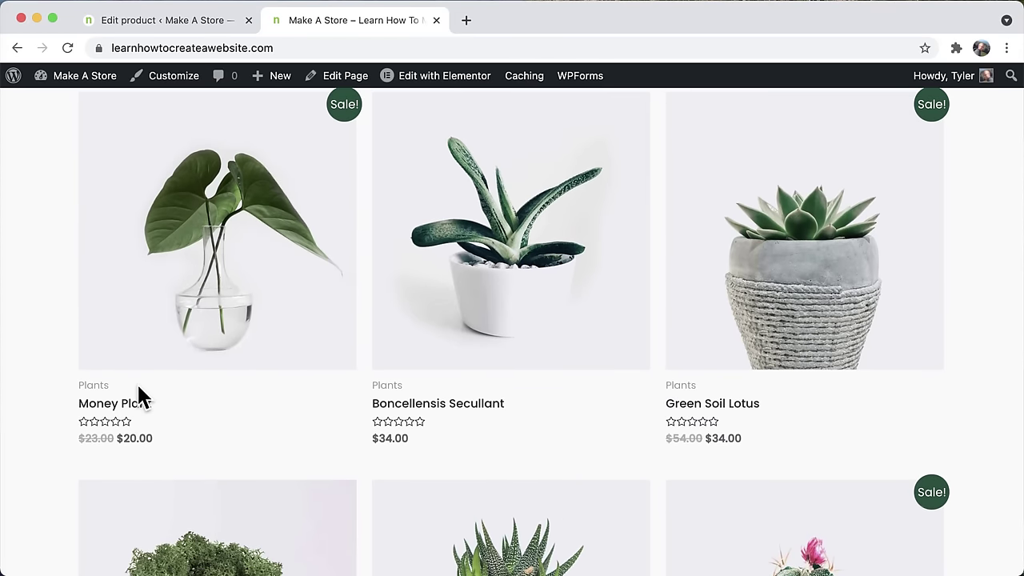
Star Echeveria Secullant as featured in All Products, then return to the storefront tab.
click(164, 20)
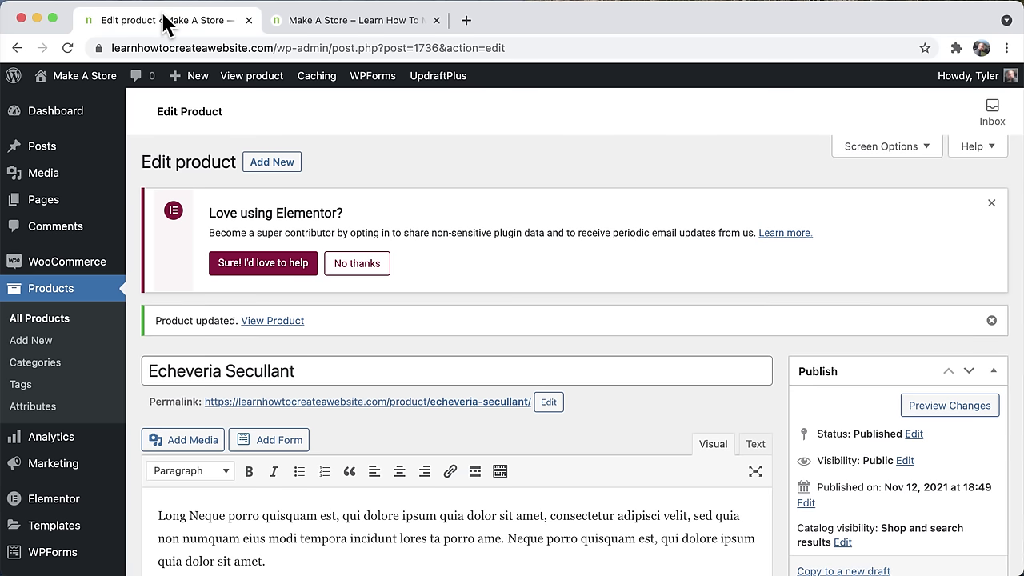
click(52, 326)
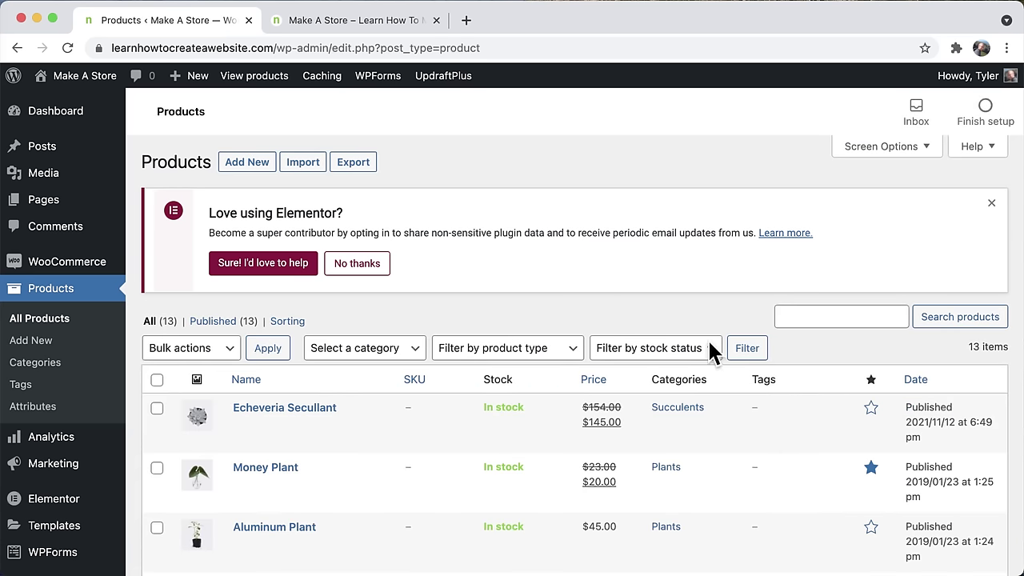
click(872, 410)
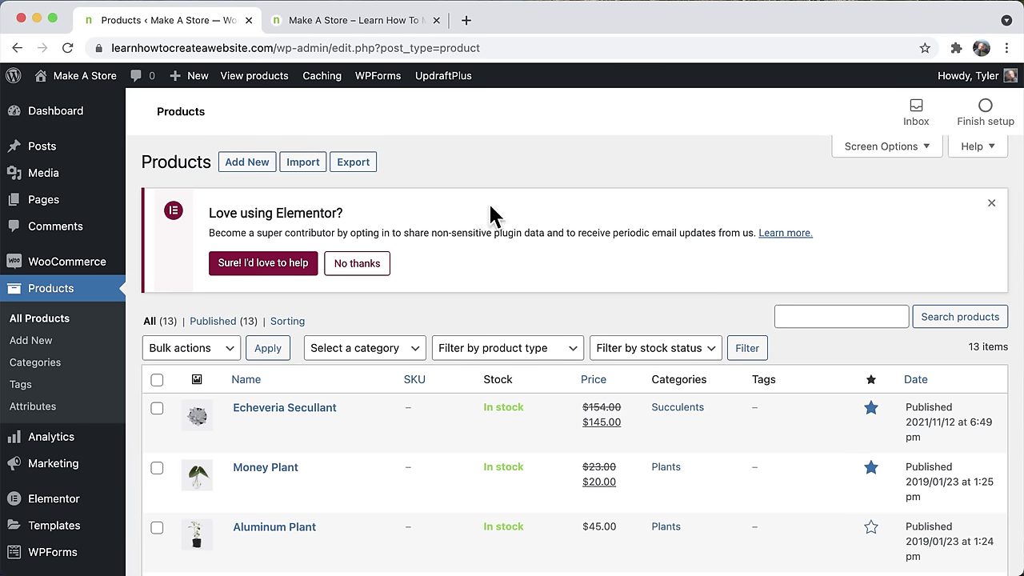
click(384, 24)
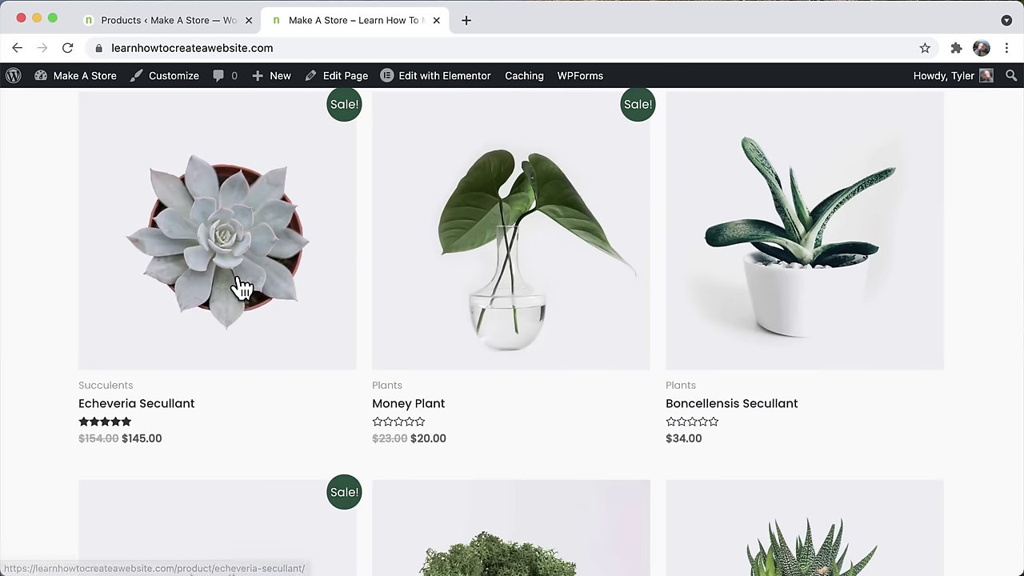
Scroll the Latest Deals page to confirm Echeveria Secullant is listed among the sale products.
scroll(238, 287, down, 5)
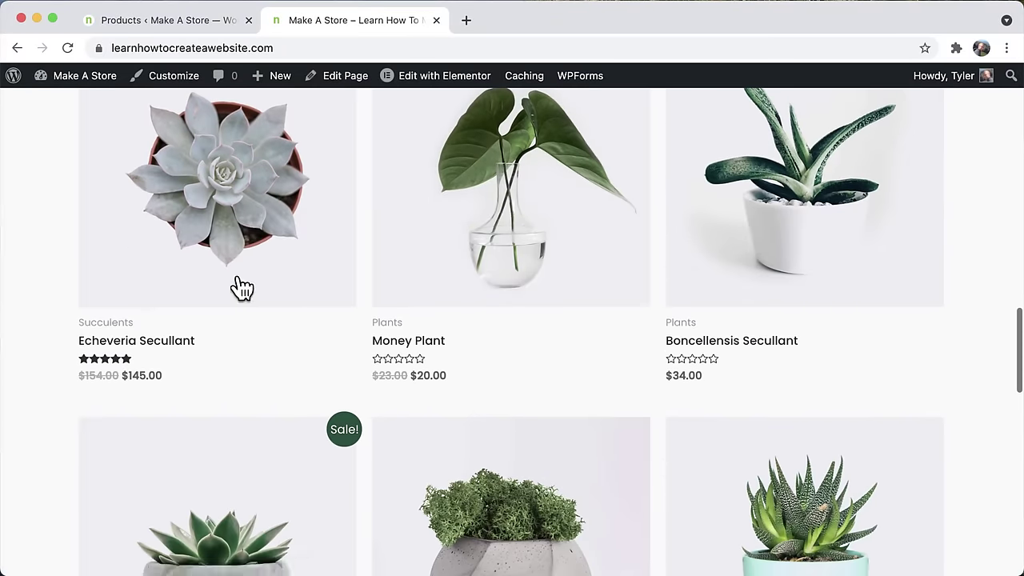
scroll(249, 222, up, 1)
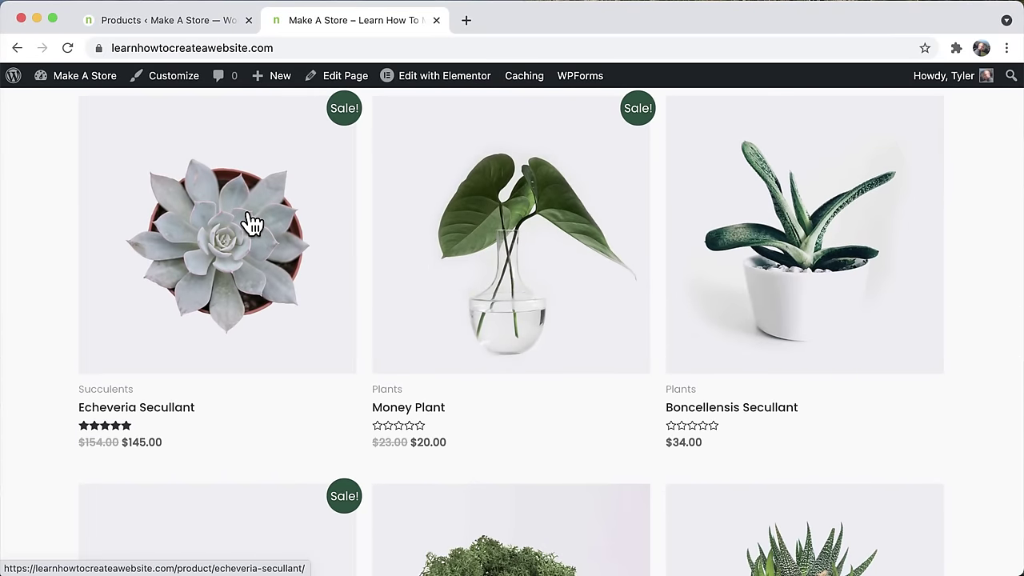
scroll(249, 222, up, 10)
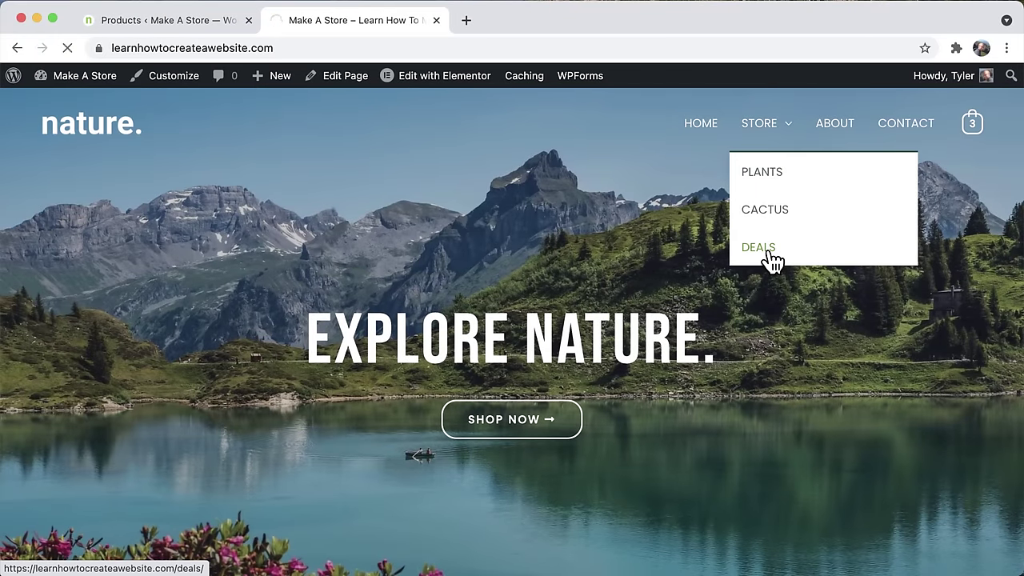
scroll(766, 258, down, 4)
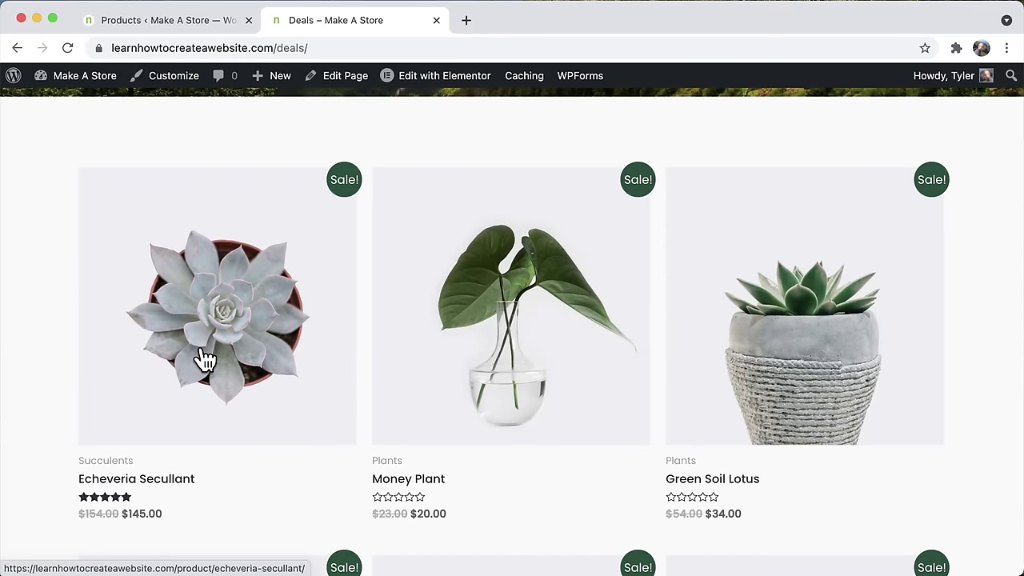
scroll(204, 360, up, 4)
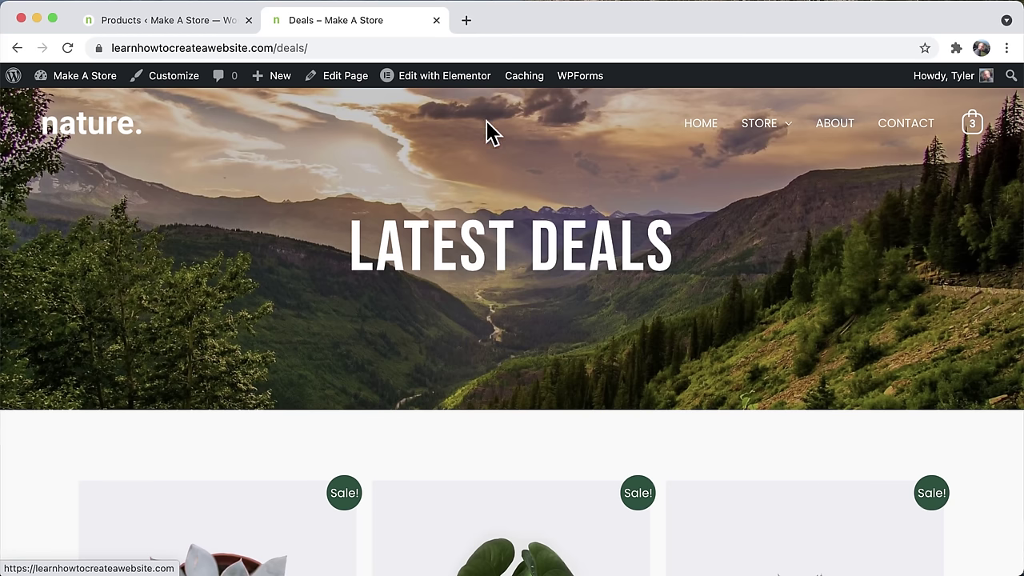
Open the Menus screen and enable the Product categories box in Screen Options.
mouse_move(87, 88)
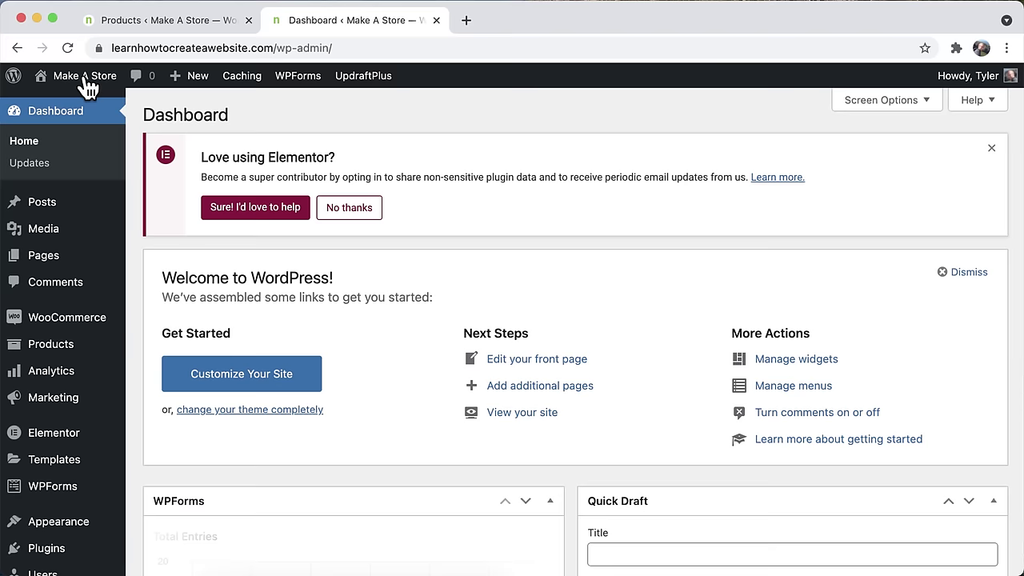
scroll(128, 352, down, 3)
mouse_move(94, 428)
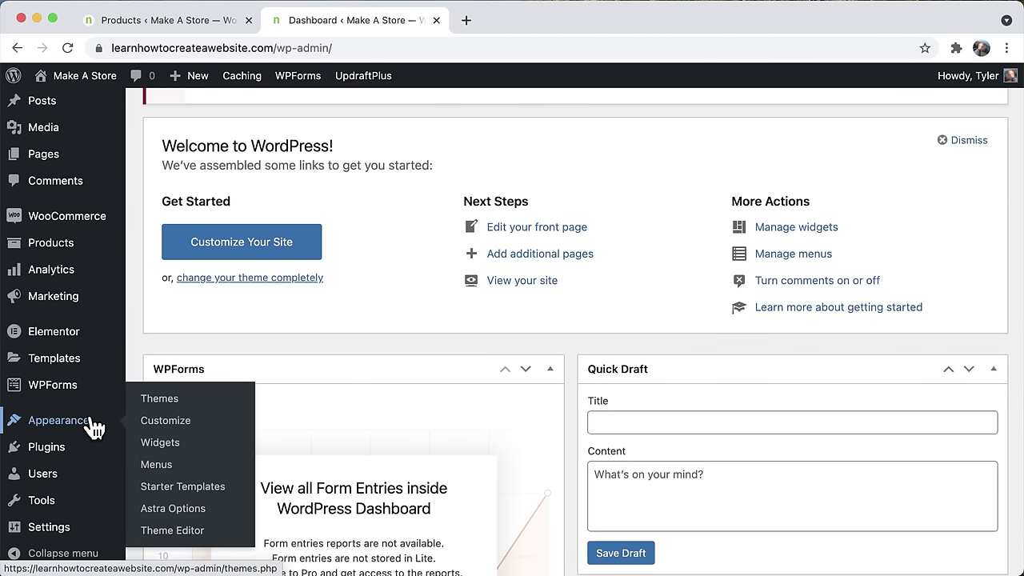
click(158, 466)
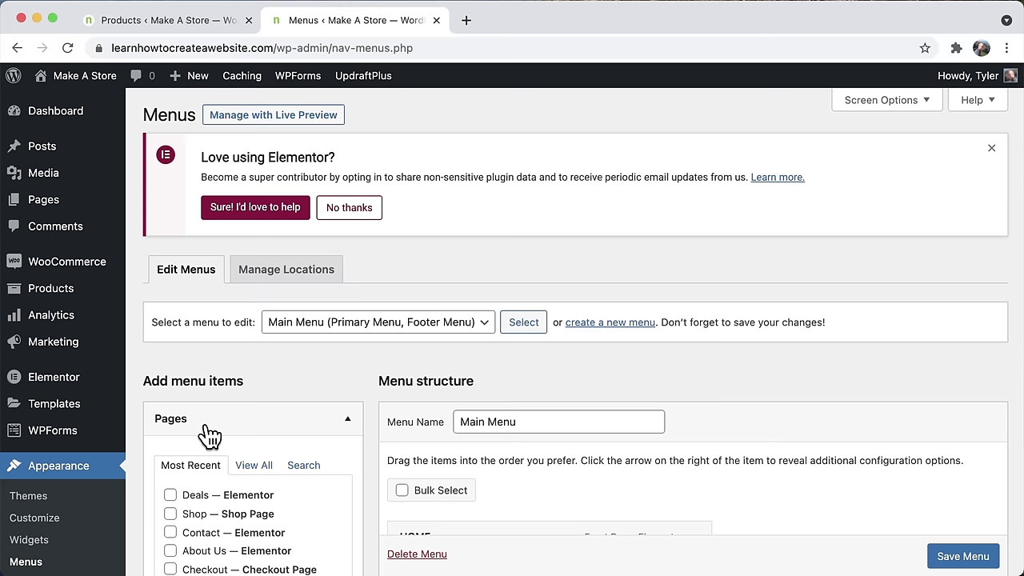
click(919, 108)
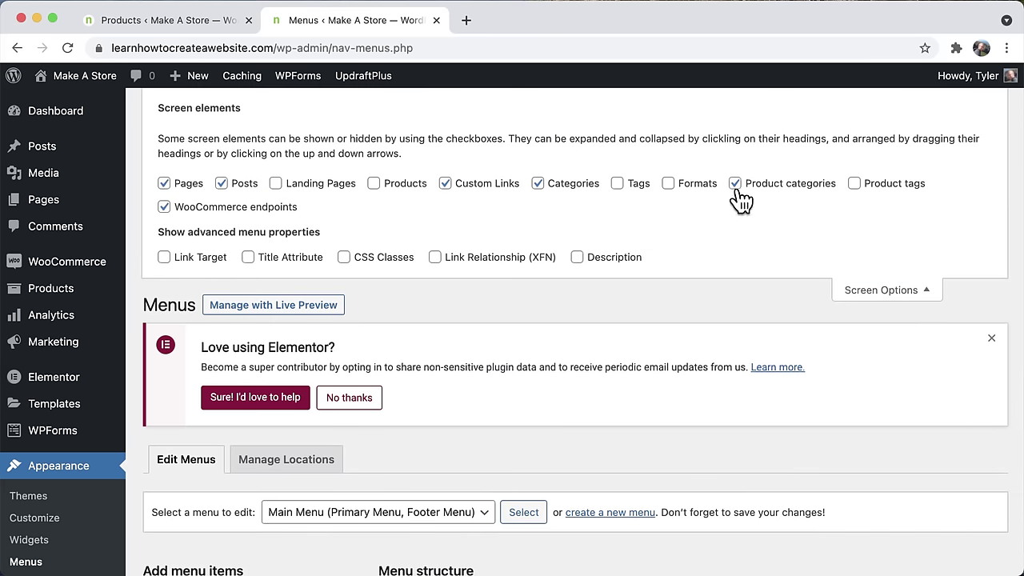
click(888, 291)
Add the Succulents category under STORE after CACTUS, label it SUCCULENTS, and save the menu.
scroll(899, 300, down, 5)
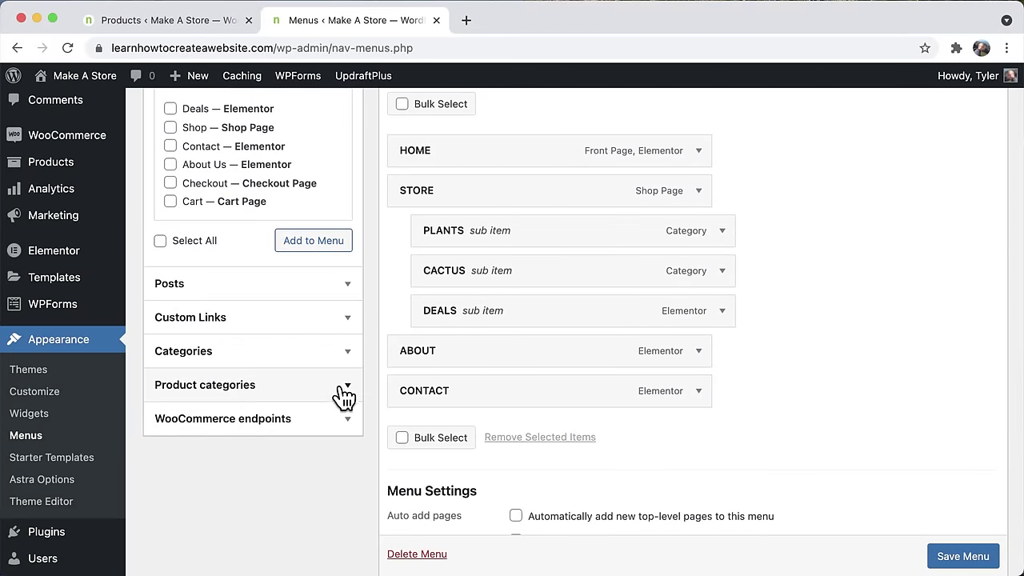
click(342, 379)
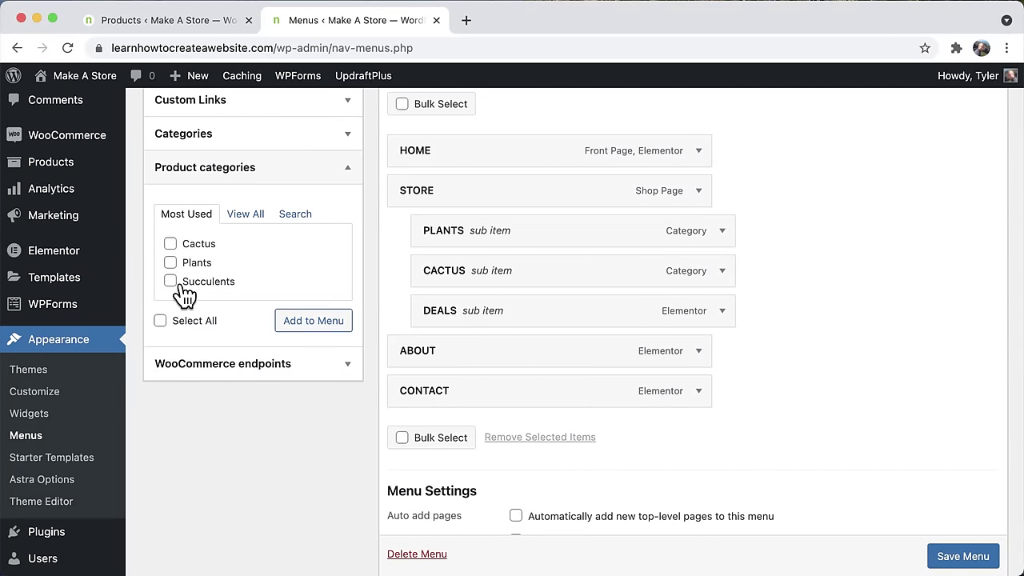
click(330, 331)
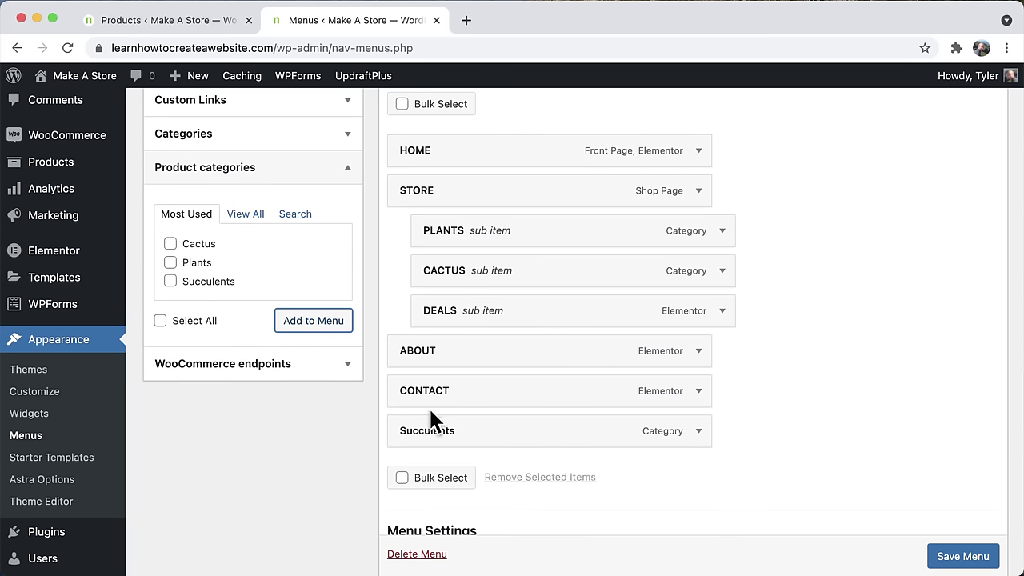
drag(434, 419, 462, 320)
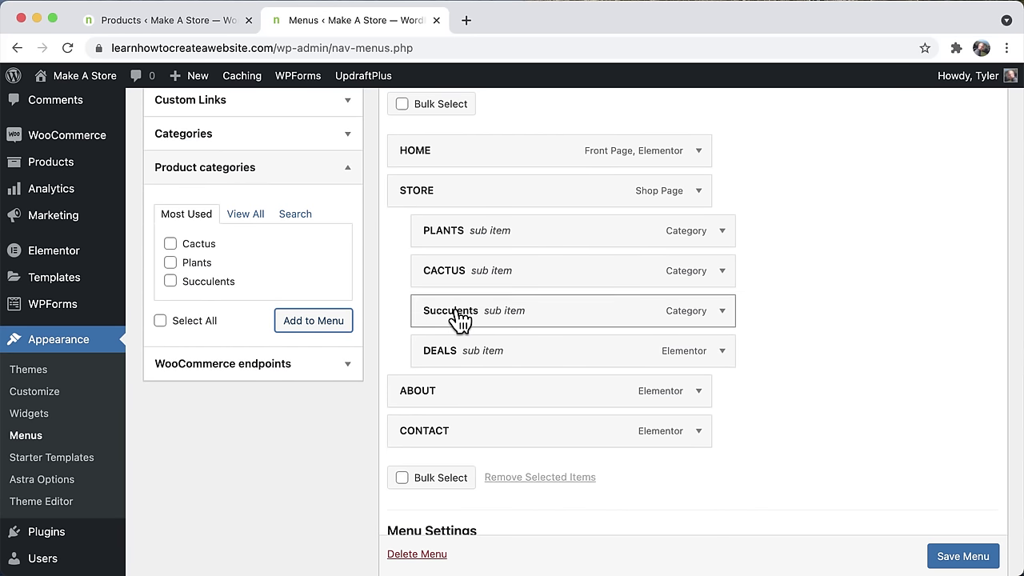
click(722, 314)
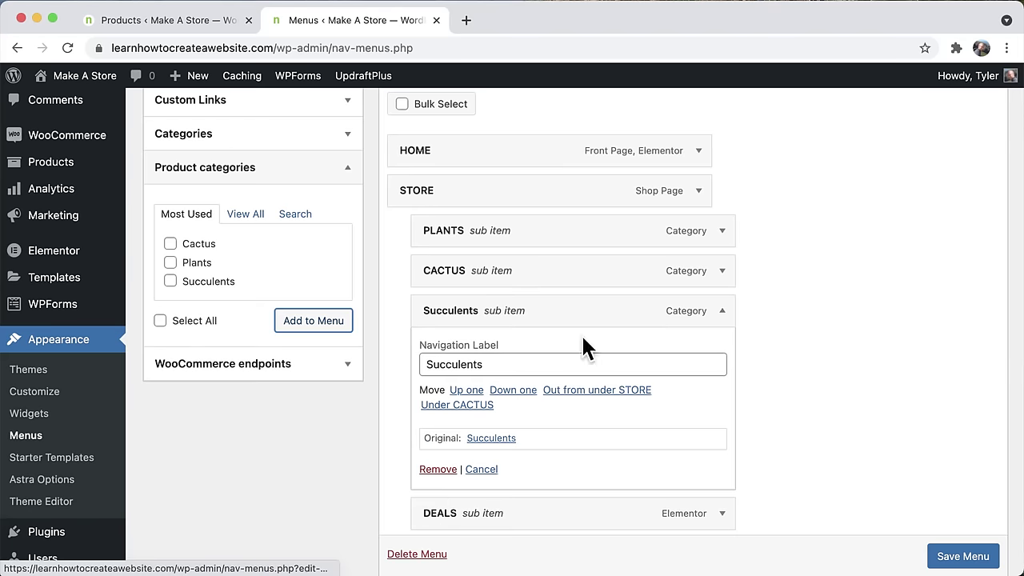
double_click(472, 369)
text(SUCCULENTS)
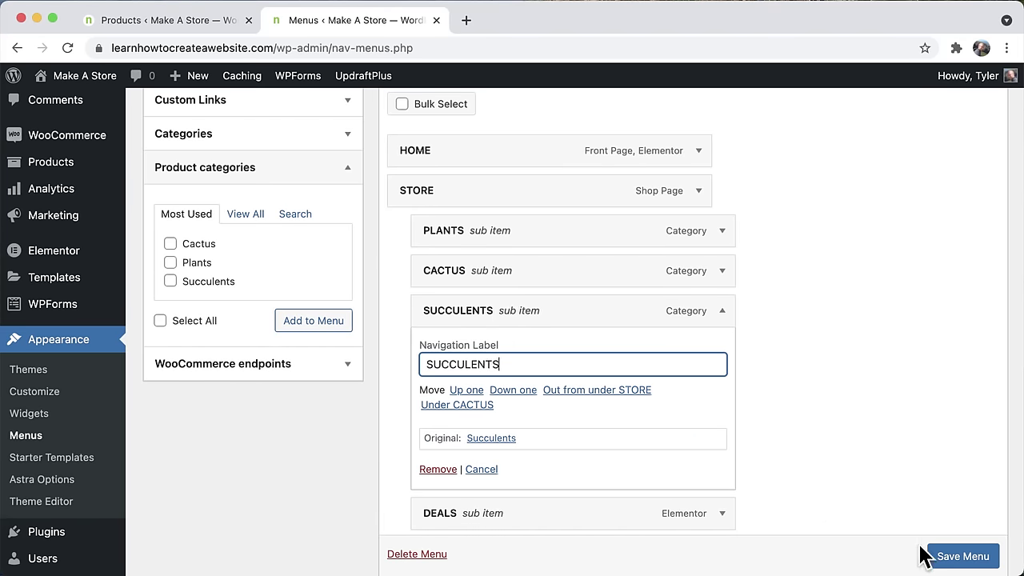
click(932, 556)
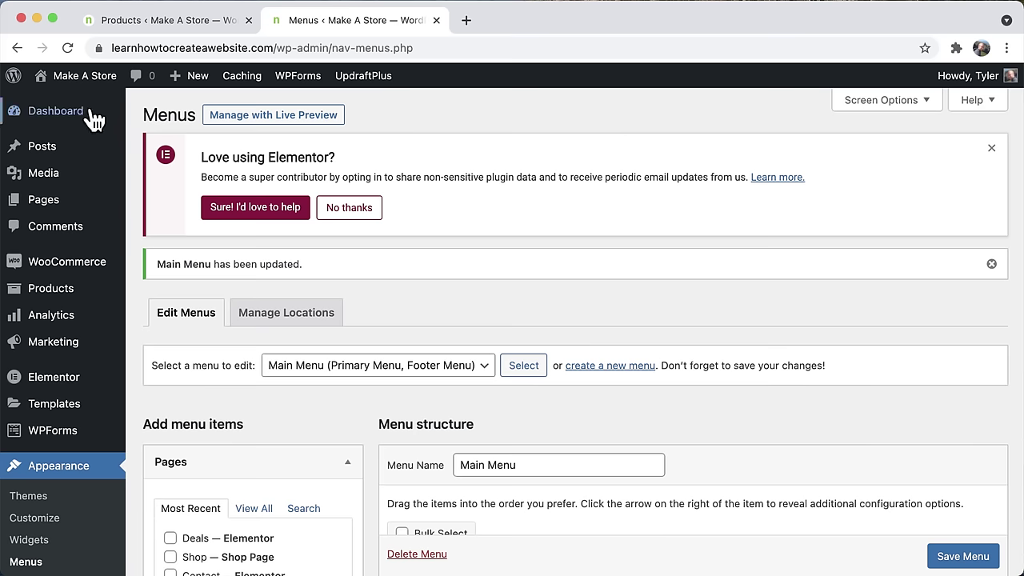
Open the live storefront and check the Succulents page shows Echeveria Secullant on sale.
mouse_move(80, 75)
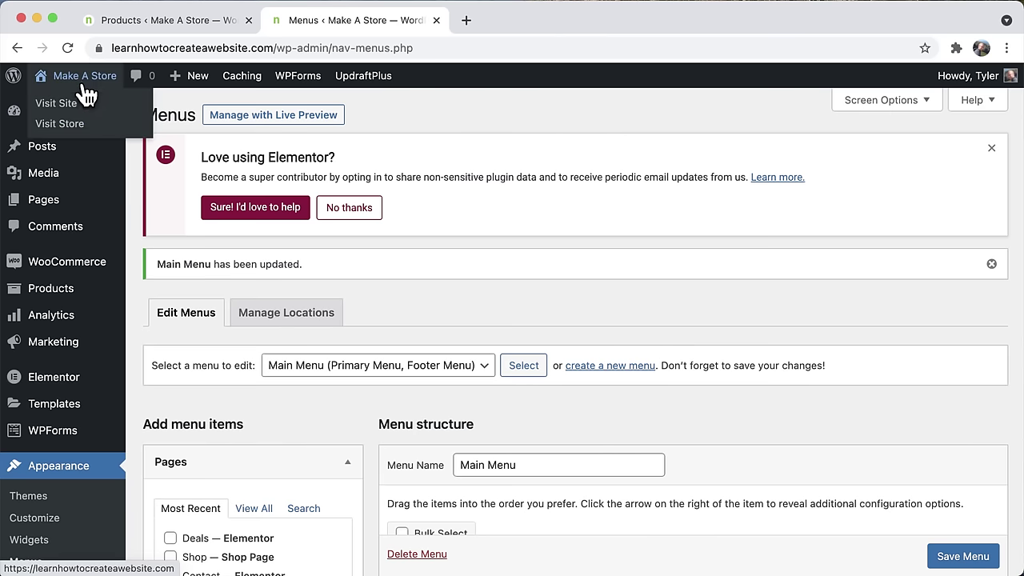
click(84, 110)
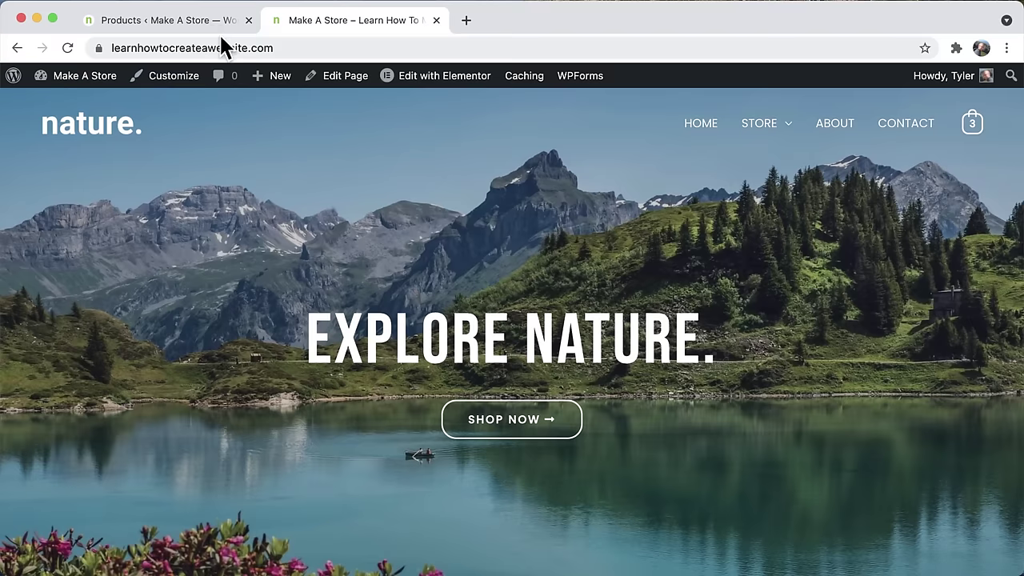
click(248, 20)
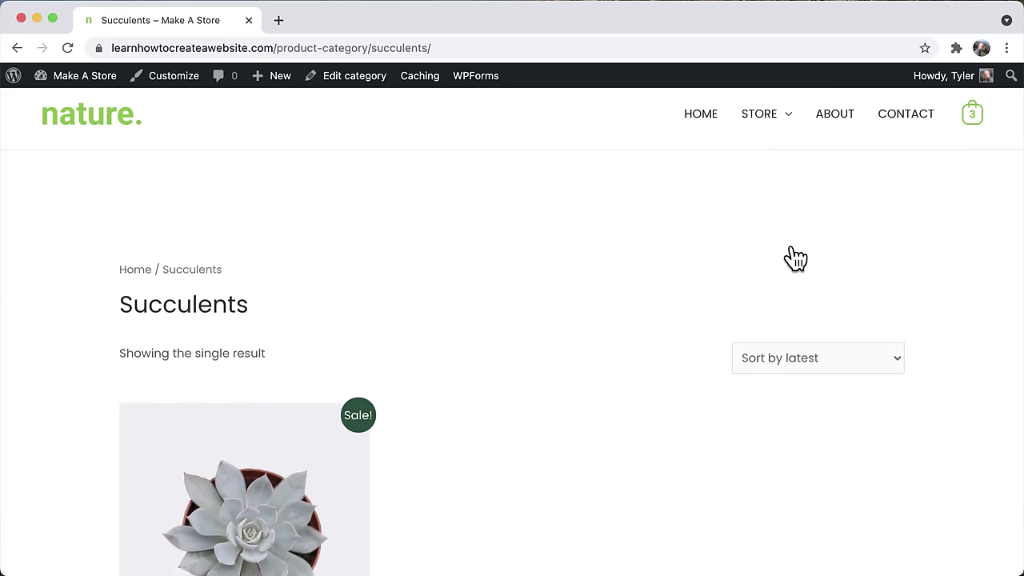
scroll(788, 258, down, 3)
scroll(272, 288, down, 2)
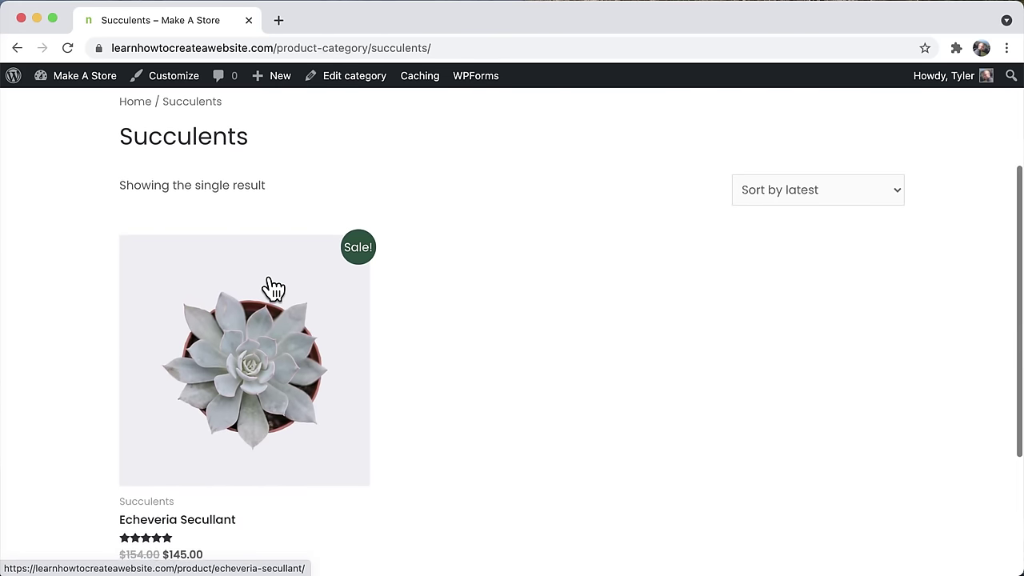
scroll(272, 288, up, 3)
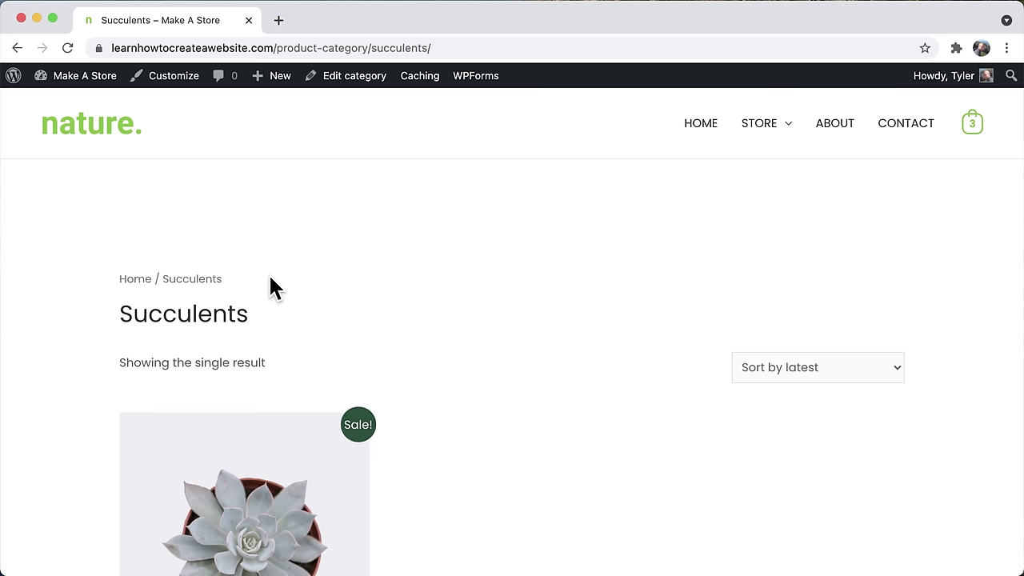
Return to the admin dashboard and open the All Products list.
click(85, 80)
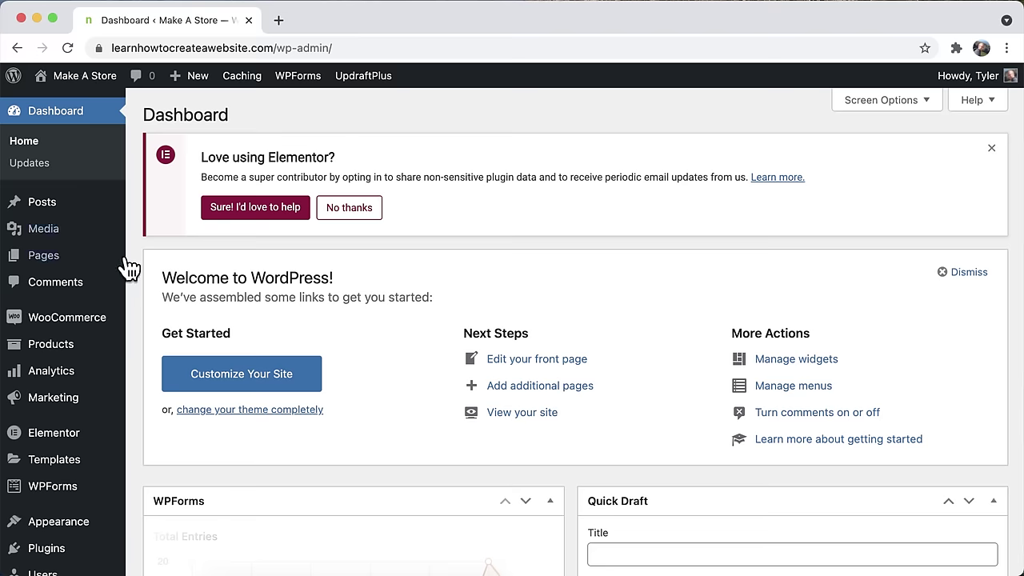
click(71, 350)
scroll(583, 313, down, 5)
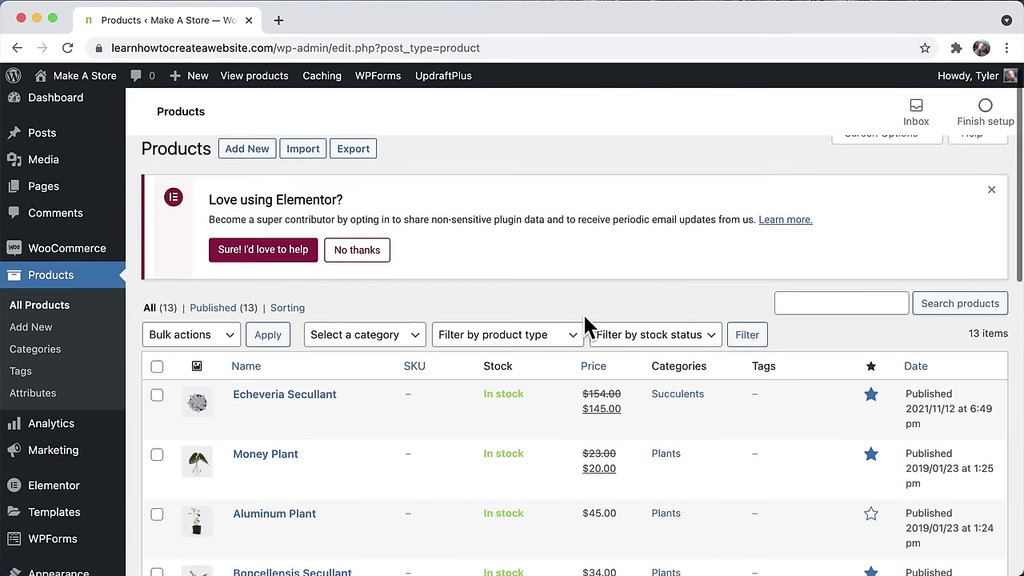
Tick Money Plant, Aluminum Plant and Boncellensis Secullant and bulk-move them to the trash.
mouse_move(375, 217)
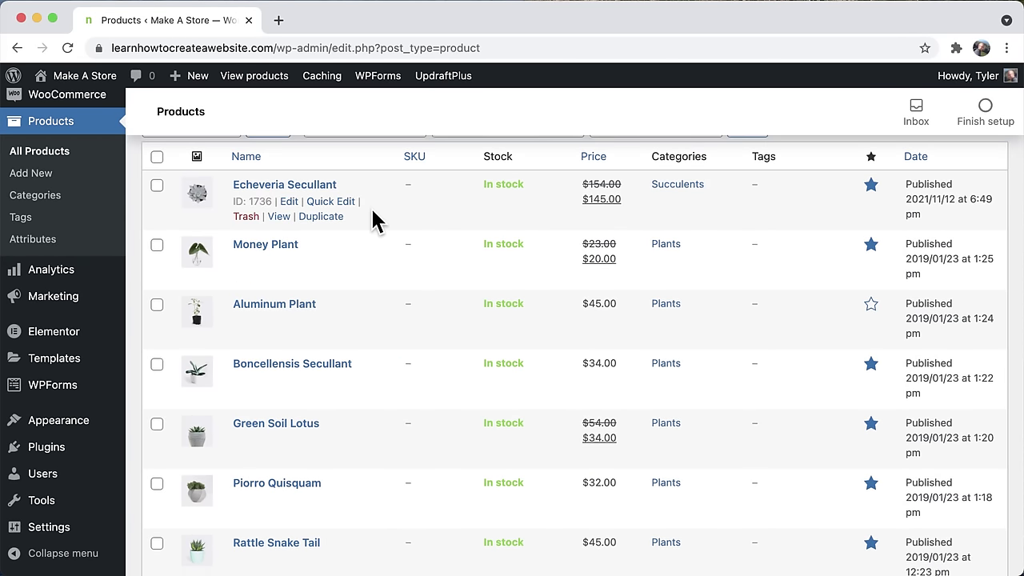
mouse_move(350, 256)
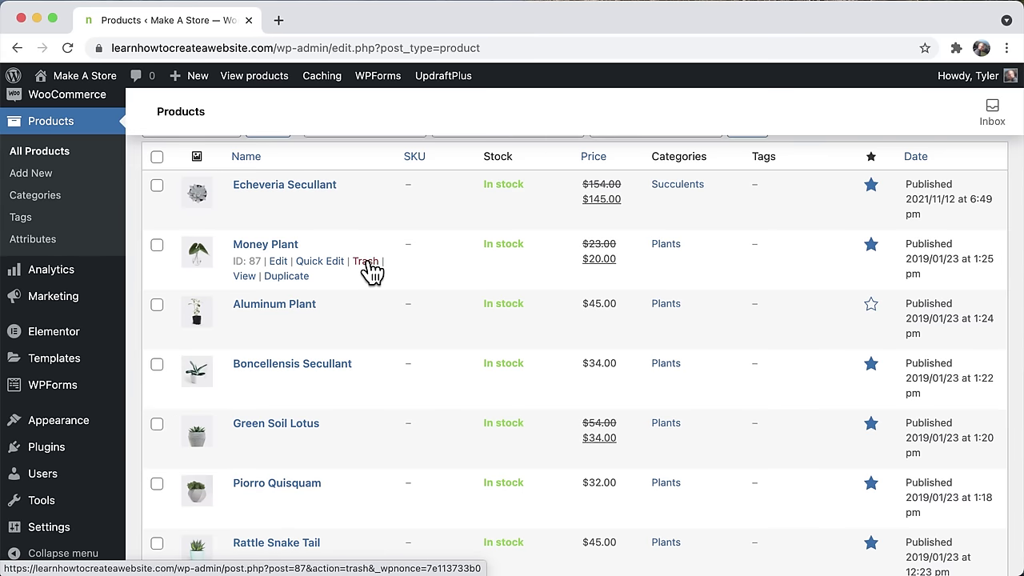
click(156, 246)
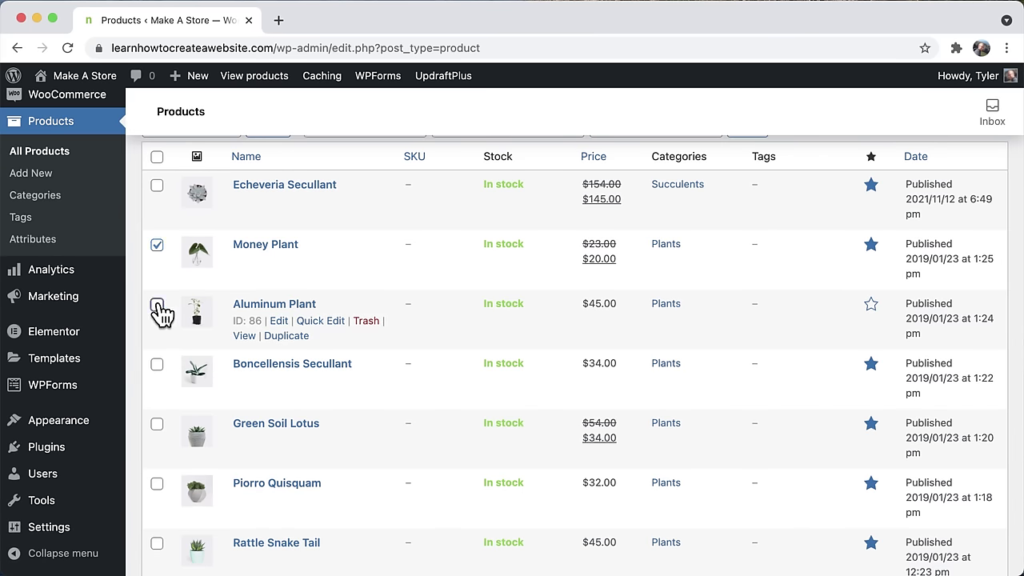
click(158, 305)
click(158, 366)
scroll(198, 325, up, 2)
scroll(197, 326, up, 2)
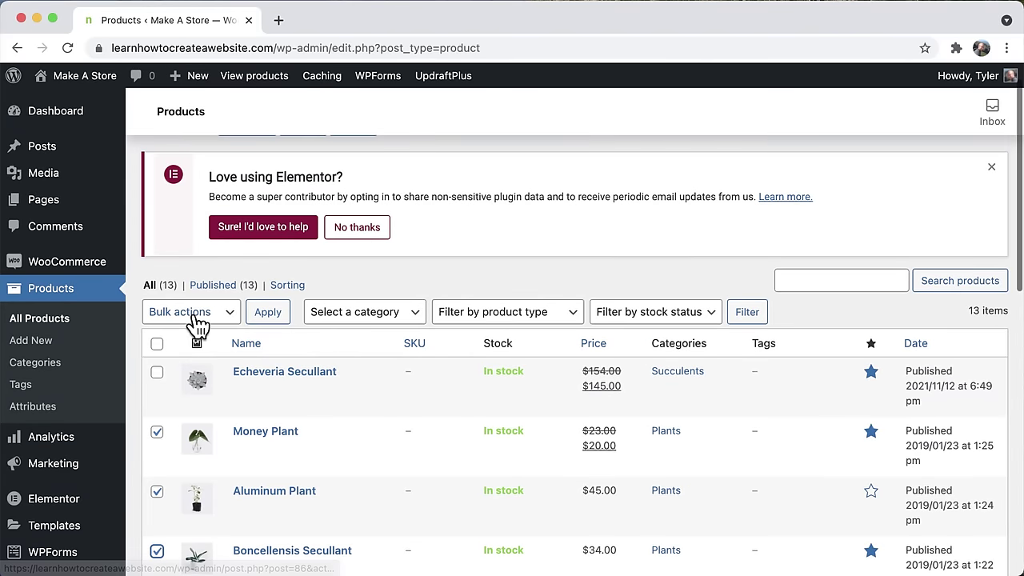
click(231, 320)
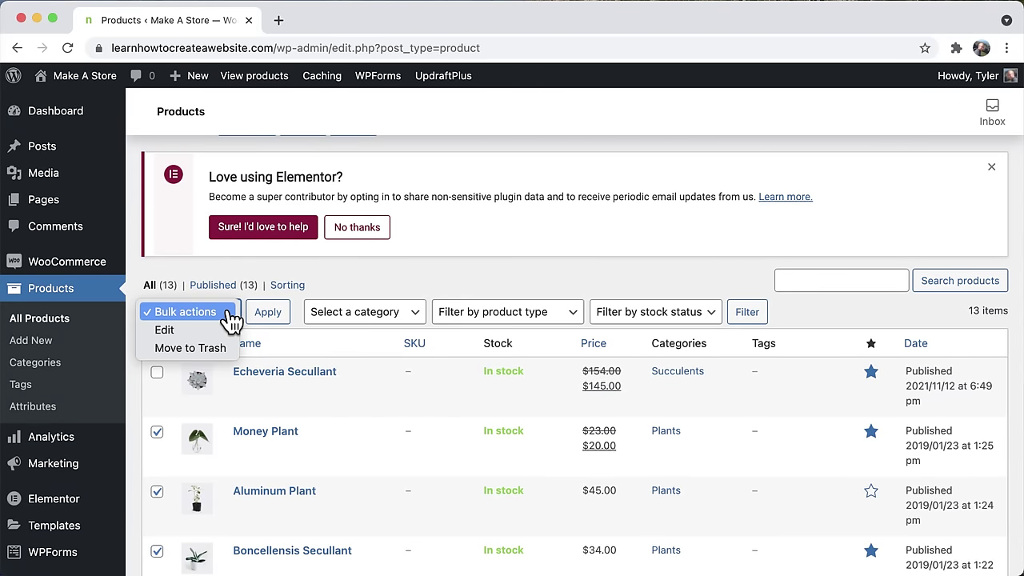
click(217, 350)
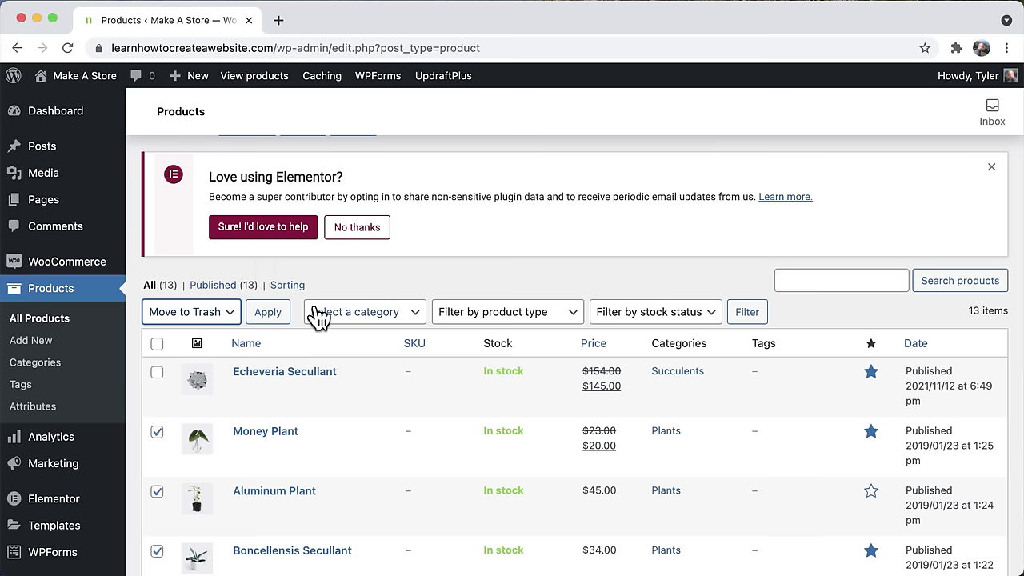
click(86, 230)
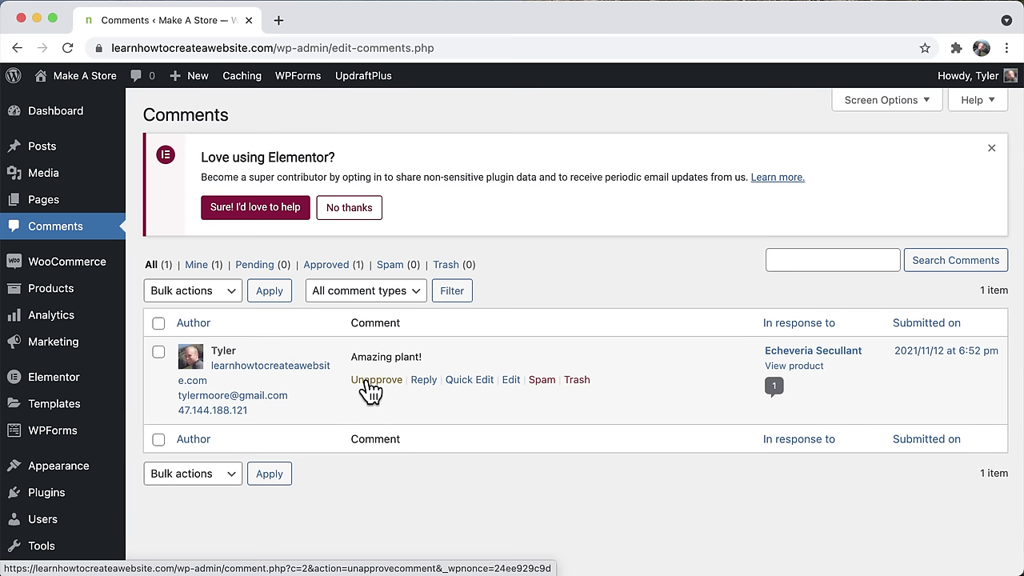
Post a 'Thanks!' reply to the 'Amazing plant!' review and view it on the product page.
click(425, 381)
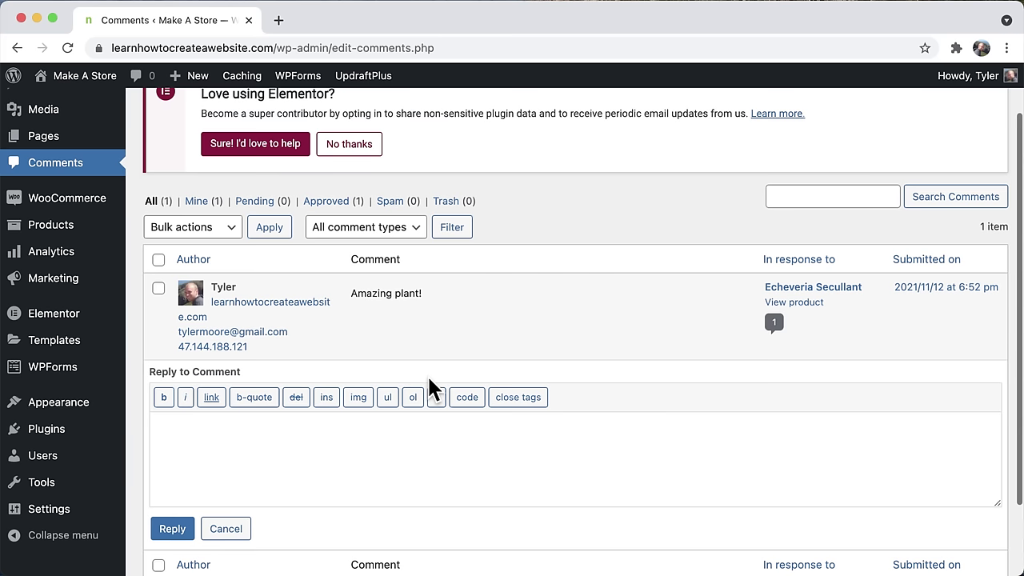
text(Thanks!)
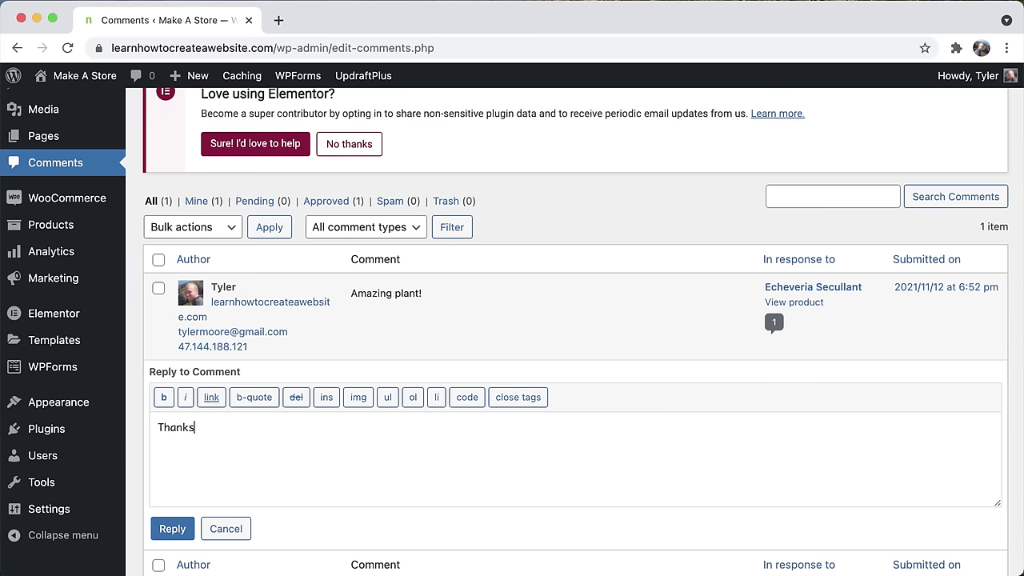
click(172, 528)
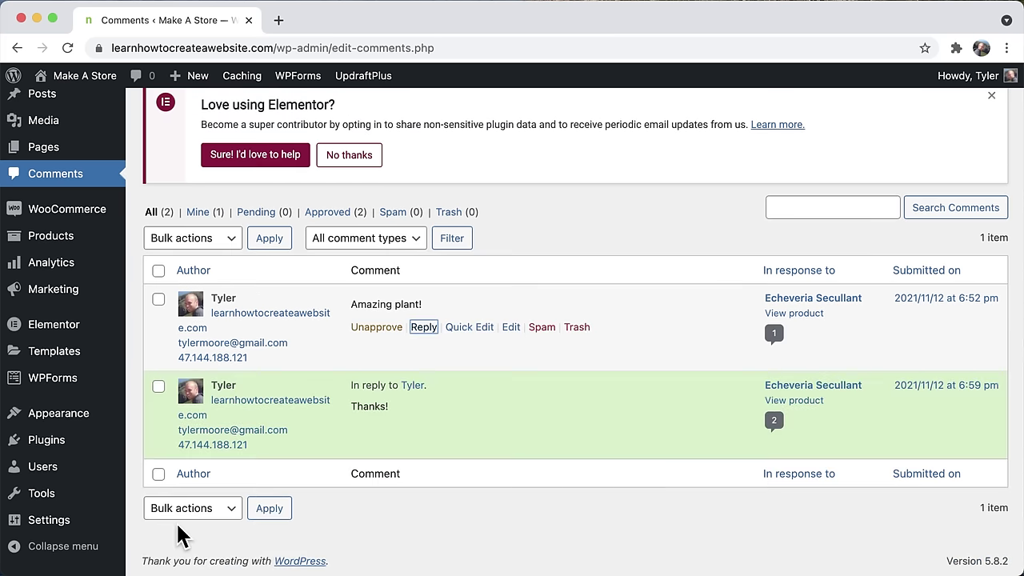
click(930, 307)
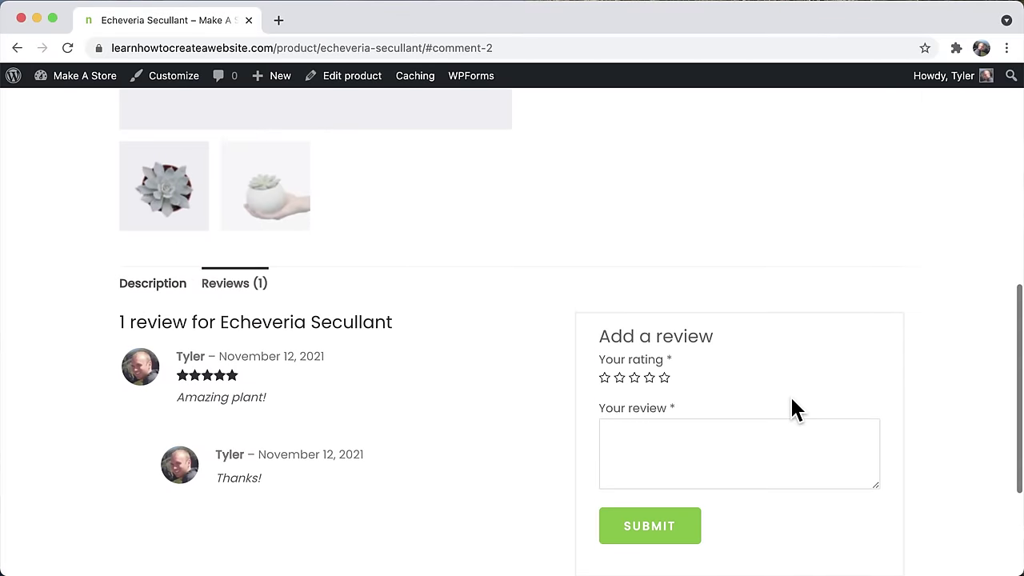
Add Echeveria Secullant to the cart and view the cart.
scroll(688, 392, down, 2)
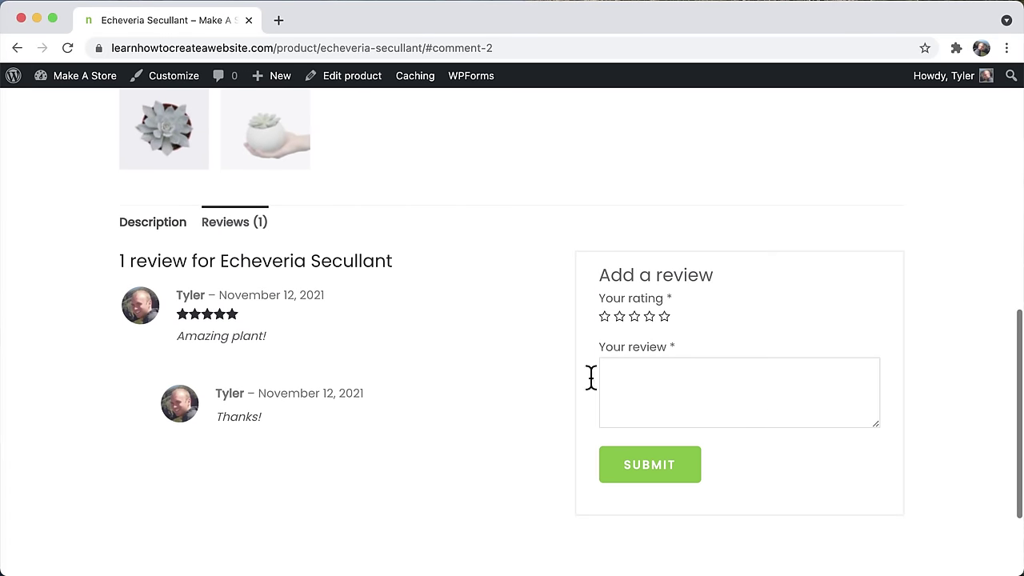
scroll(480, 312, up, 2)
scroll(495, 286, up, 10)
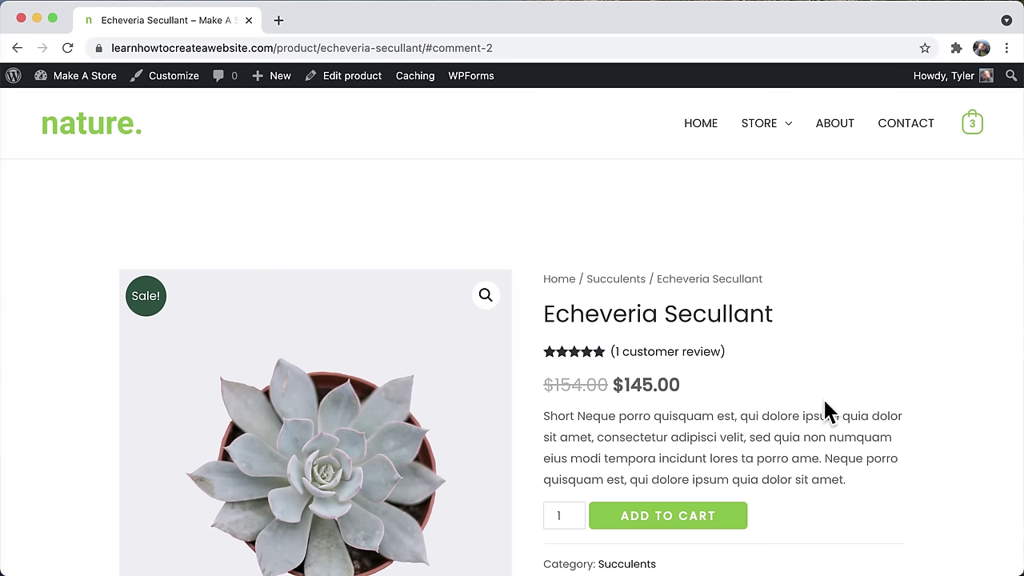
scroll(823, 409, down, 2)
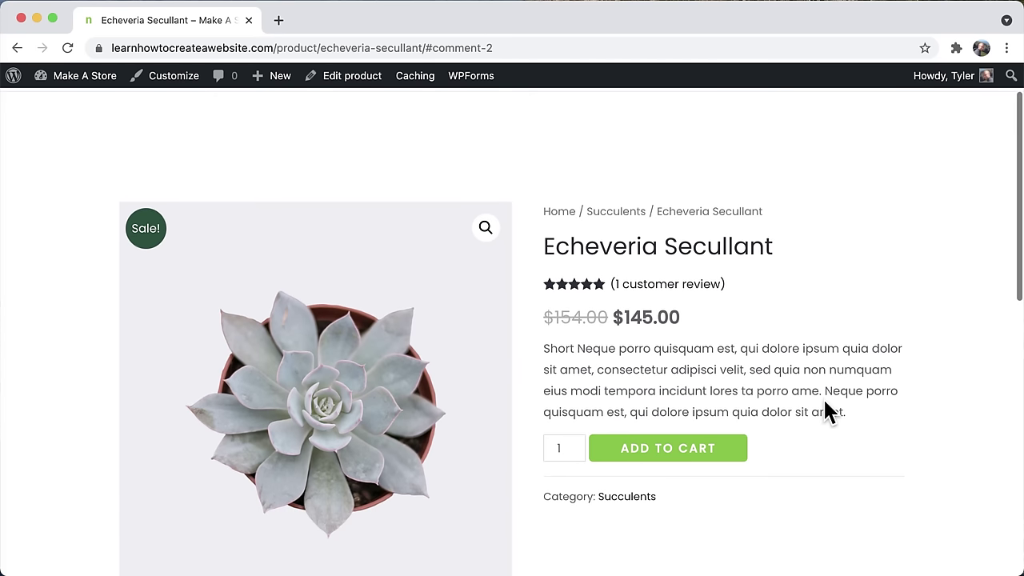
click(696, 446)
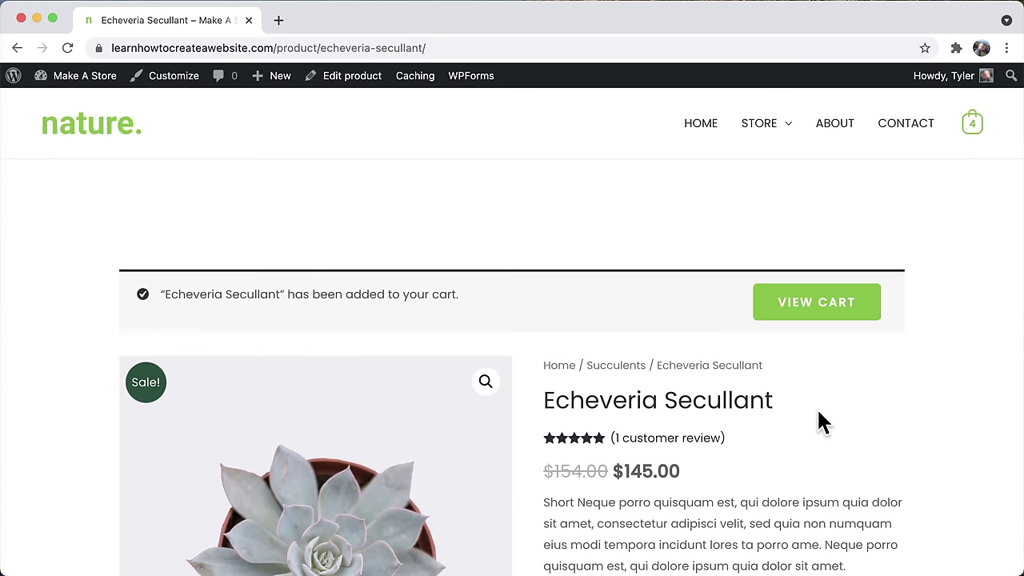
click(837, 308)
Proceed to checkout, note the $250.00 order lacks payment methods, and return to the Dashboard.
scroll(836, 312, down, 3)
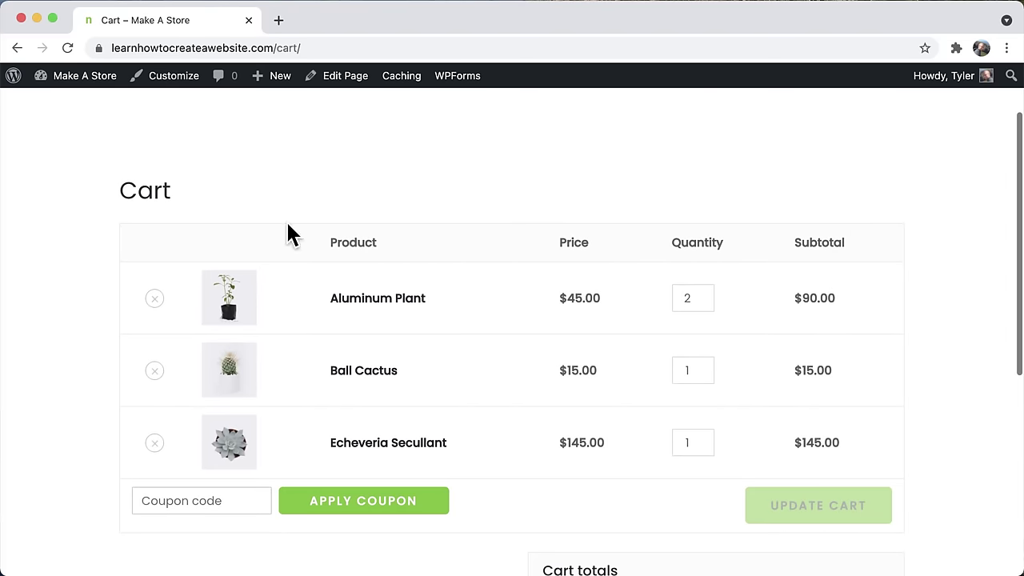
scroll(741, 392, down, 5)
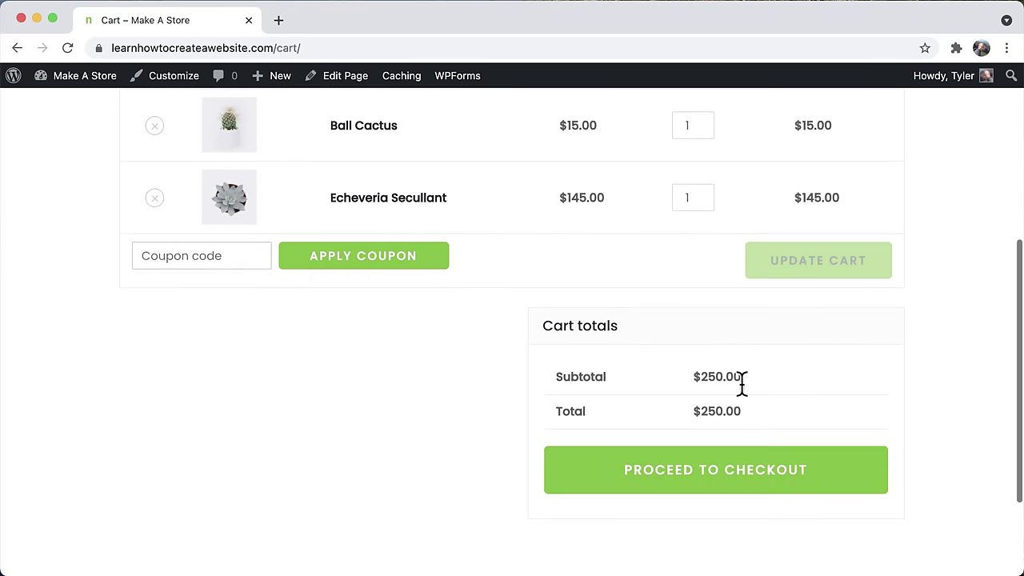
click(702, 497)
scroll(708, 488, down, 9)
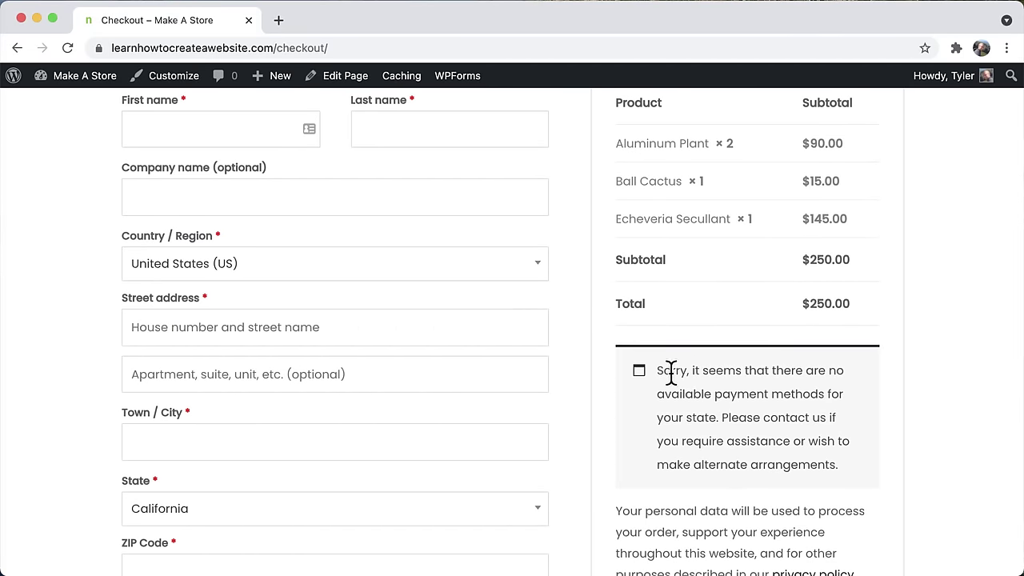
drag(658, 370, 839, 472)
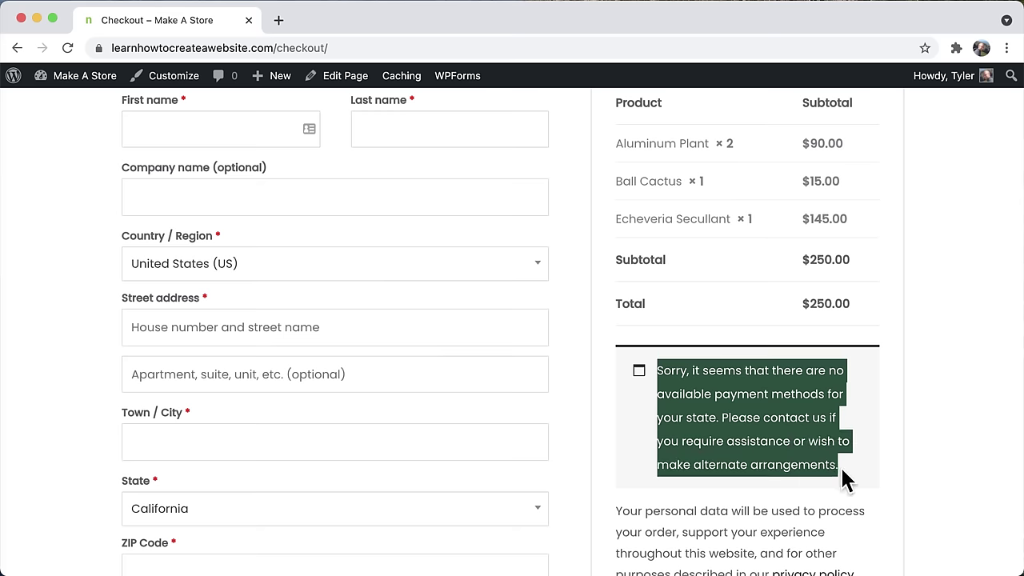
scroll(840, 472, up, 9)
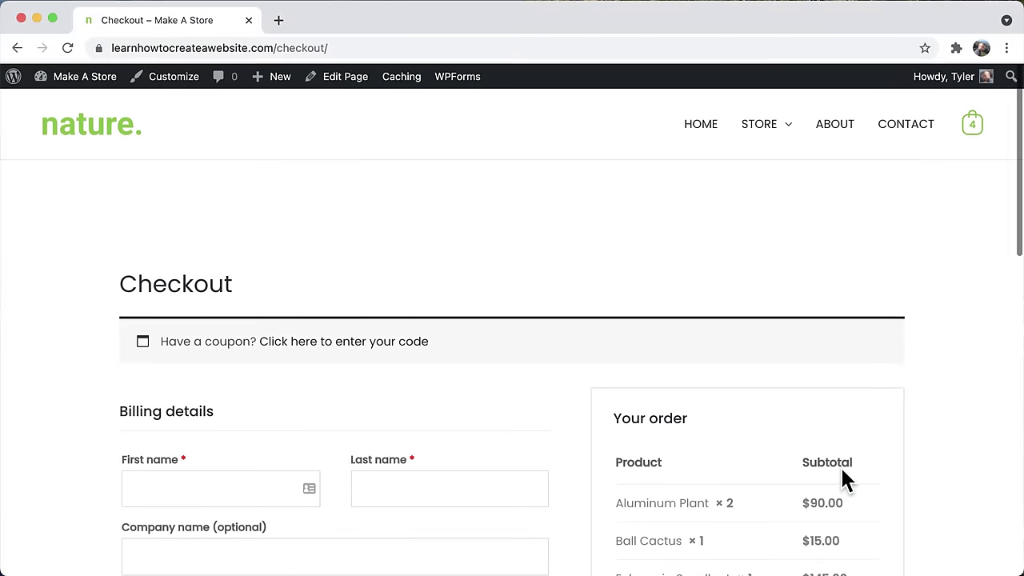
click(95, 97)
Open WooCommerce Shipping settings and start a new shipping zone.
mouse_move(101, 326)
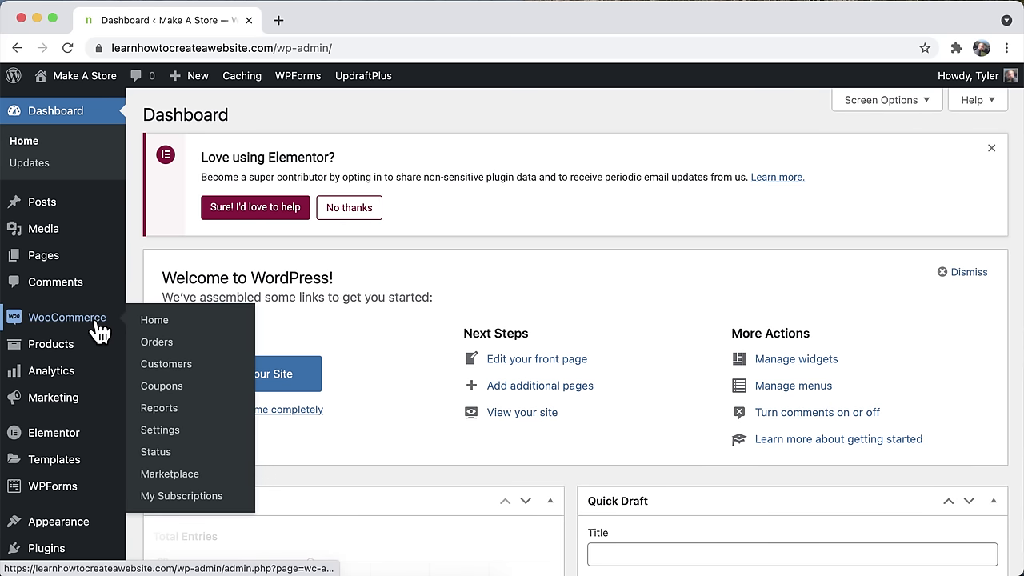
click(186, 433)
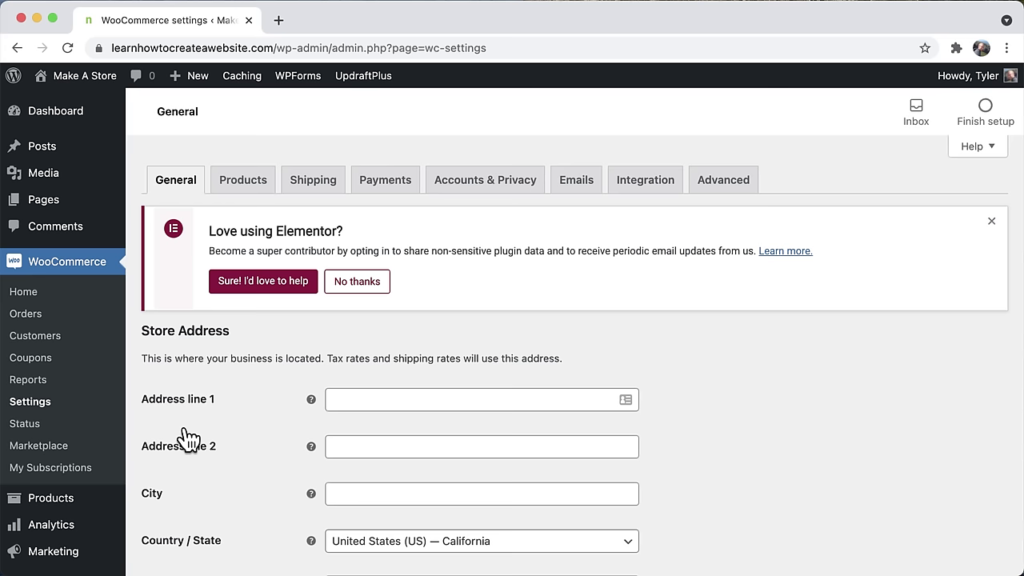
click(311, 188)
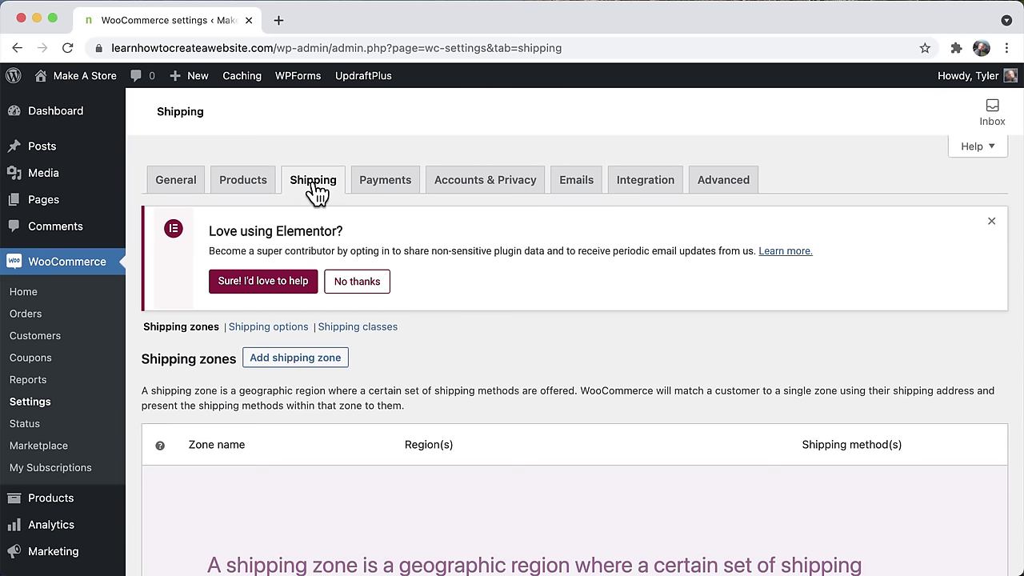
click(295, 368)
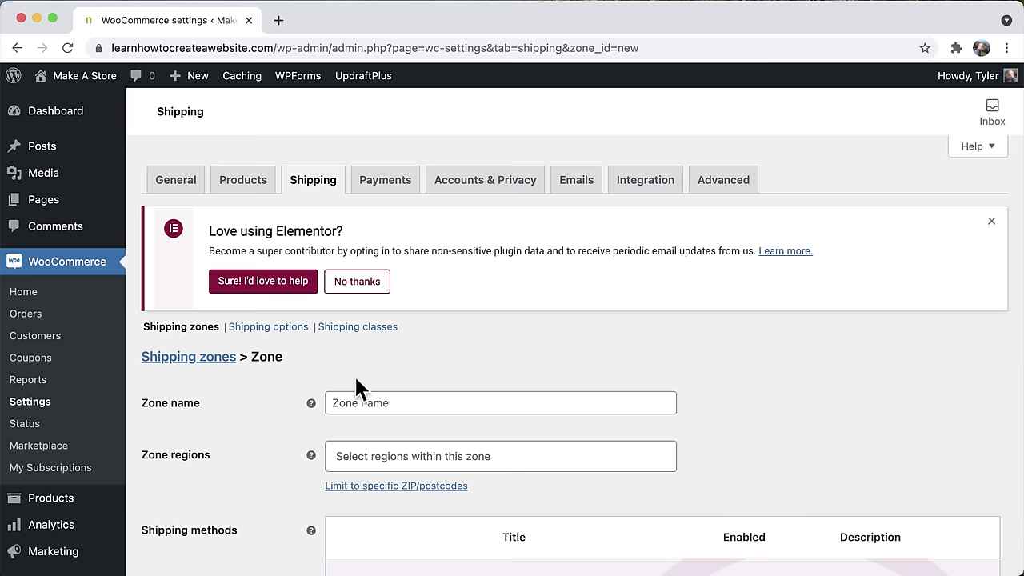
Name the zone USA and set its region to United States (US).
click(378, 402)
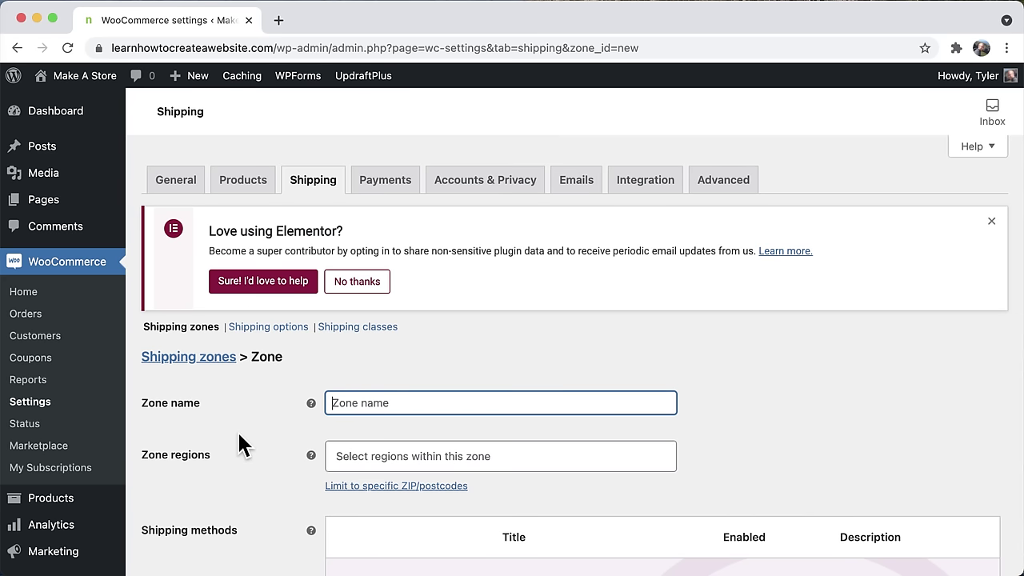
text(USA)
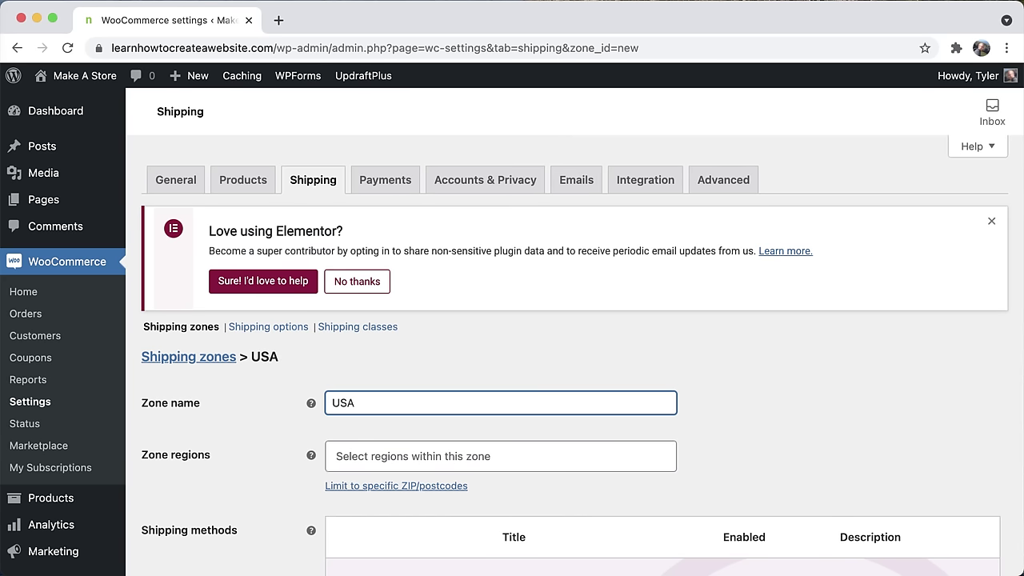
scroll(423, 400, down, 2)
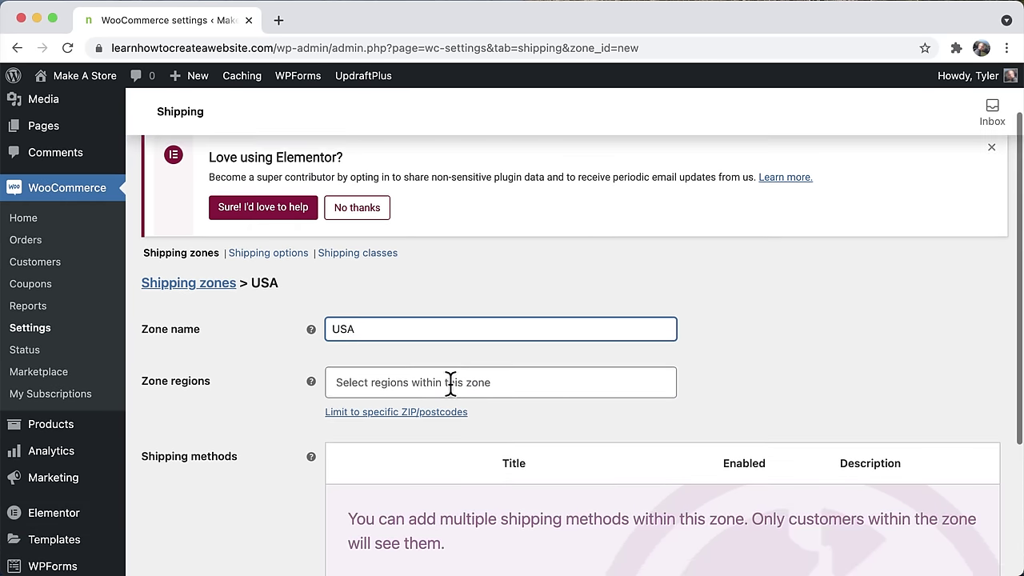
click(450, 383)
text(cal)
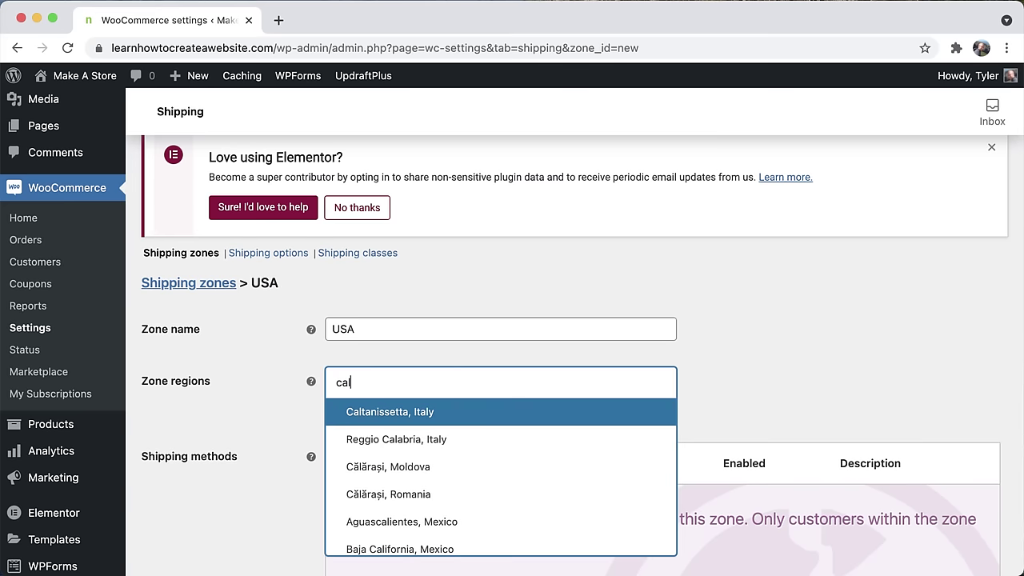
text(if)
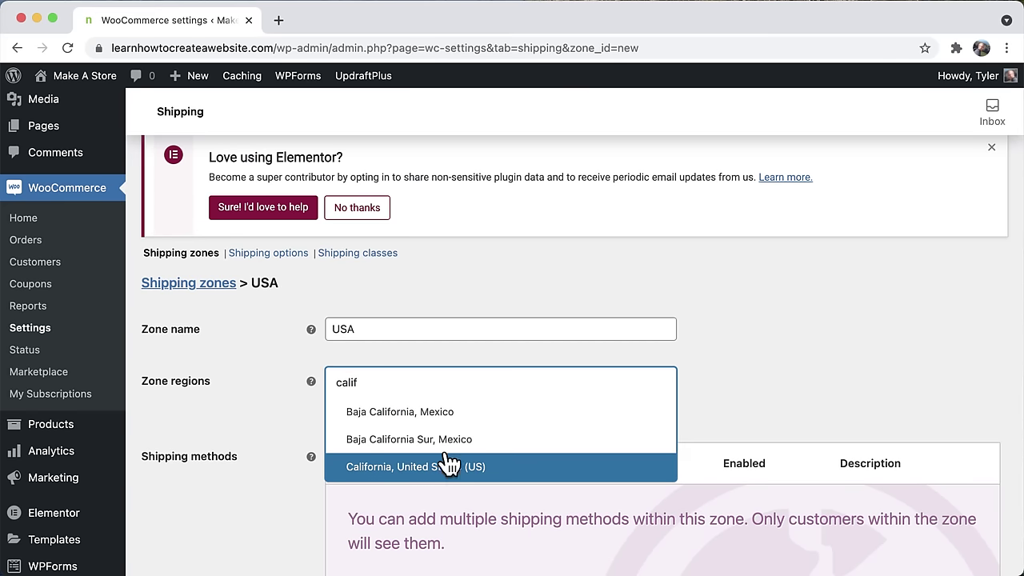
click(404, 380)
click(405, 379)
text(u)
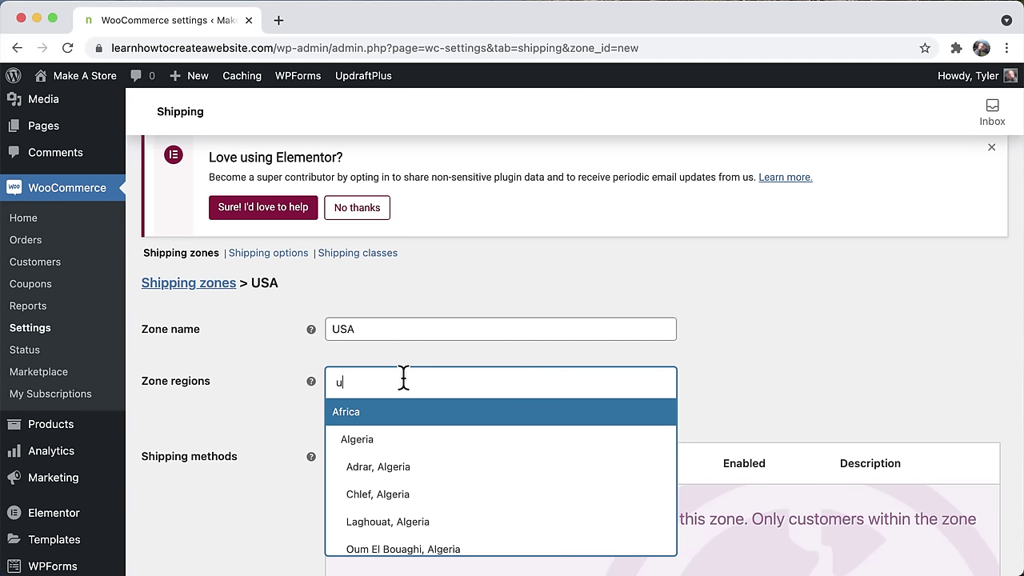
text(nited st)
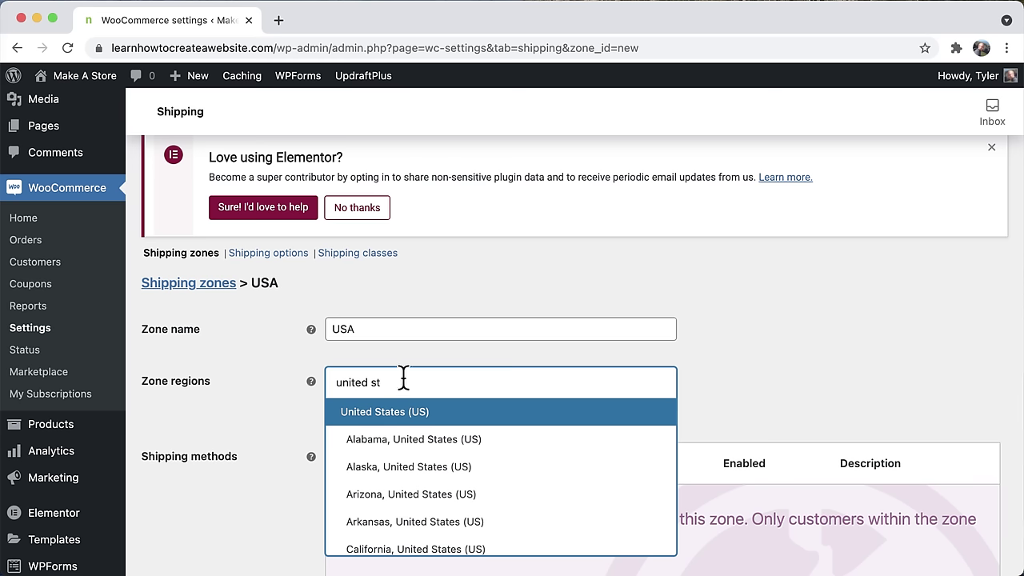
click(428, 412)
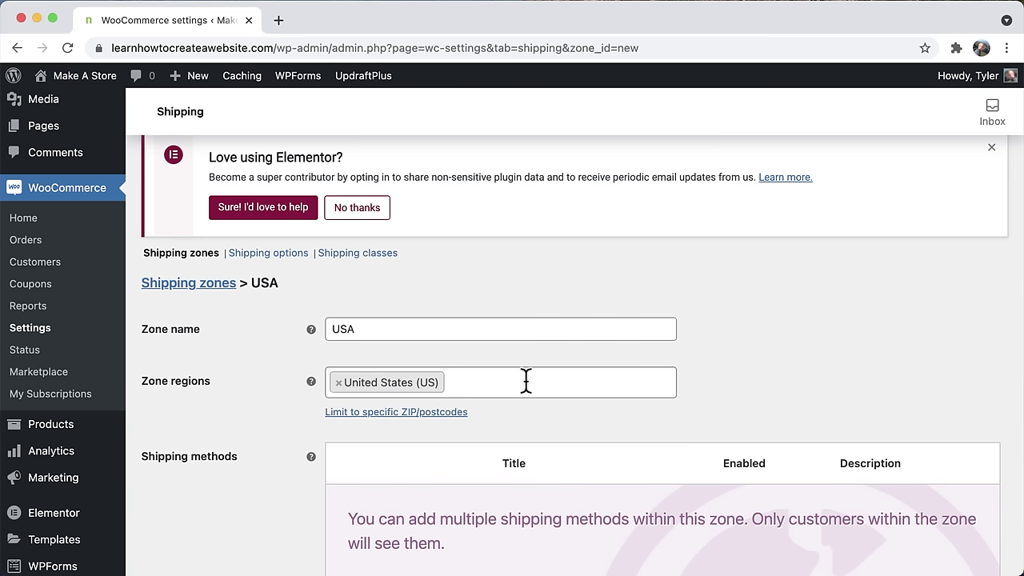
scroll(453, 458, down, 1)
scroll(453, 457, down, 3)
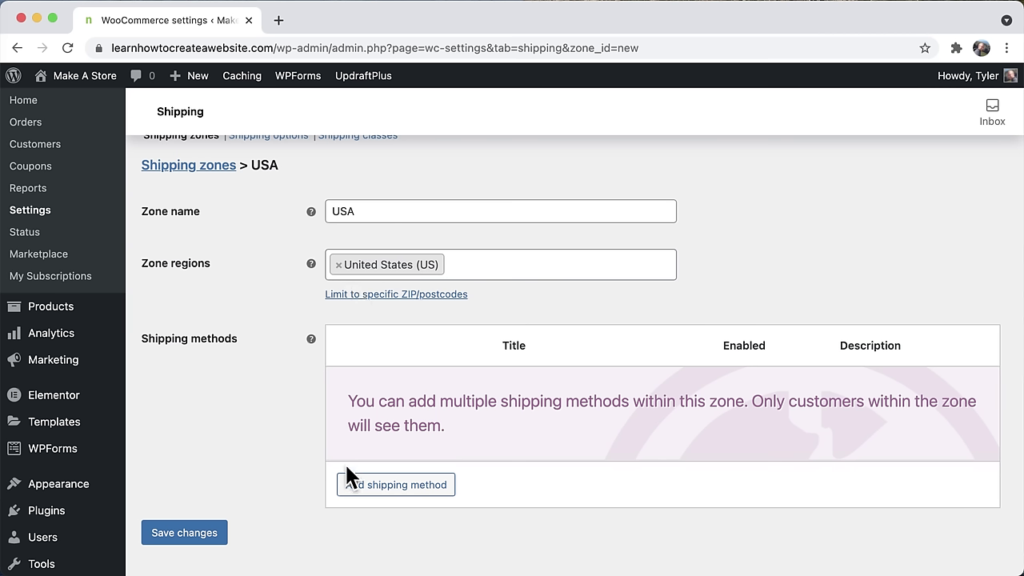
Add a Flat rate shipping method to the USA zone.
click(422, 495)
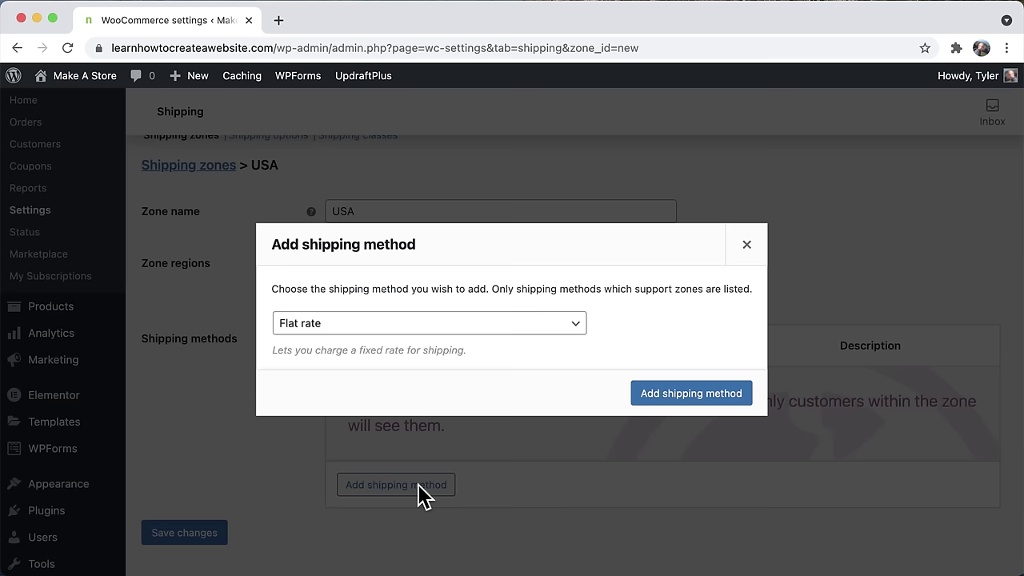
click(576, 324)
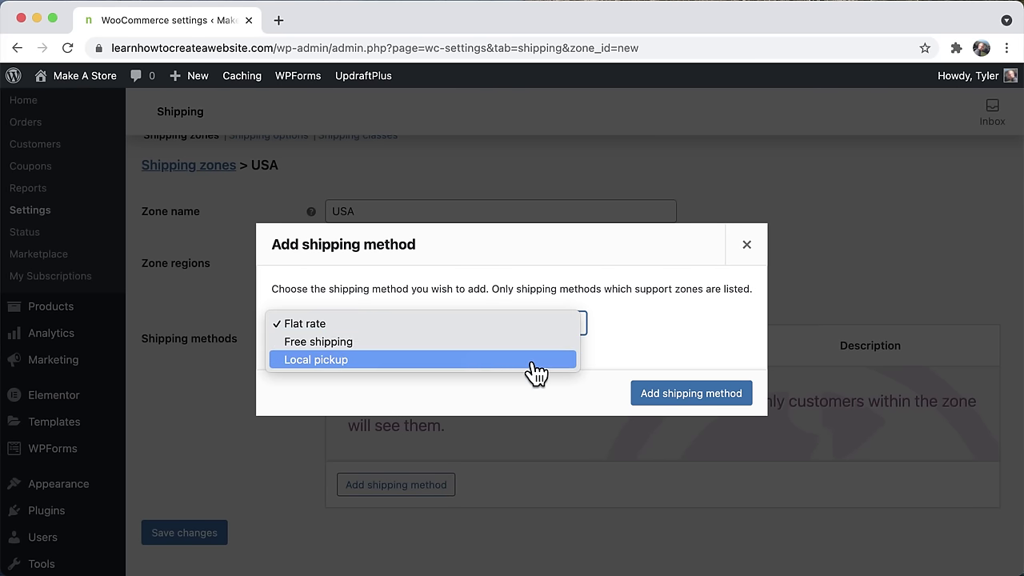
click(516, 325)
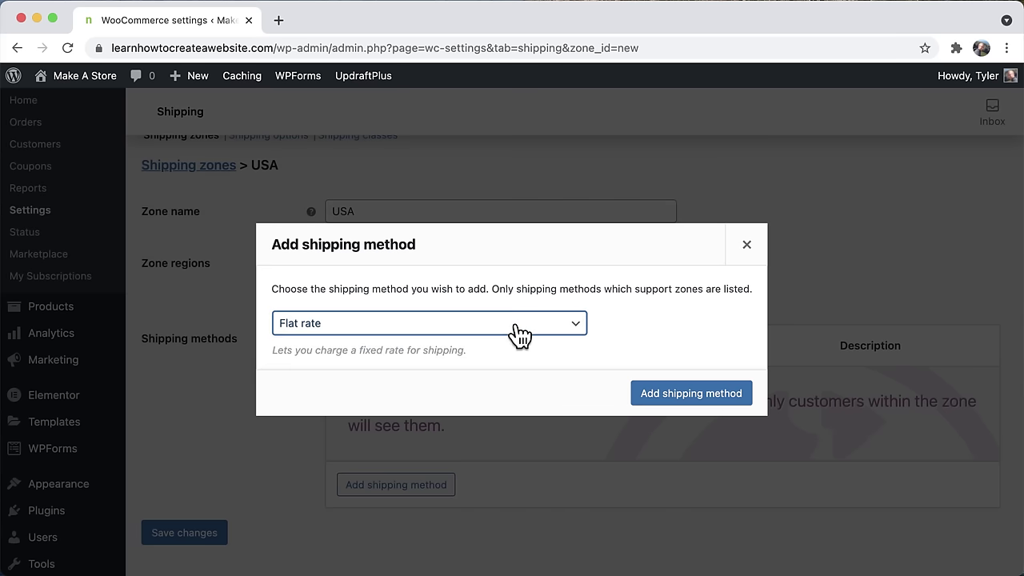
click(693, 393)
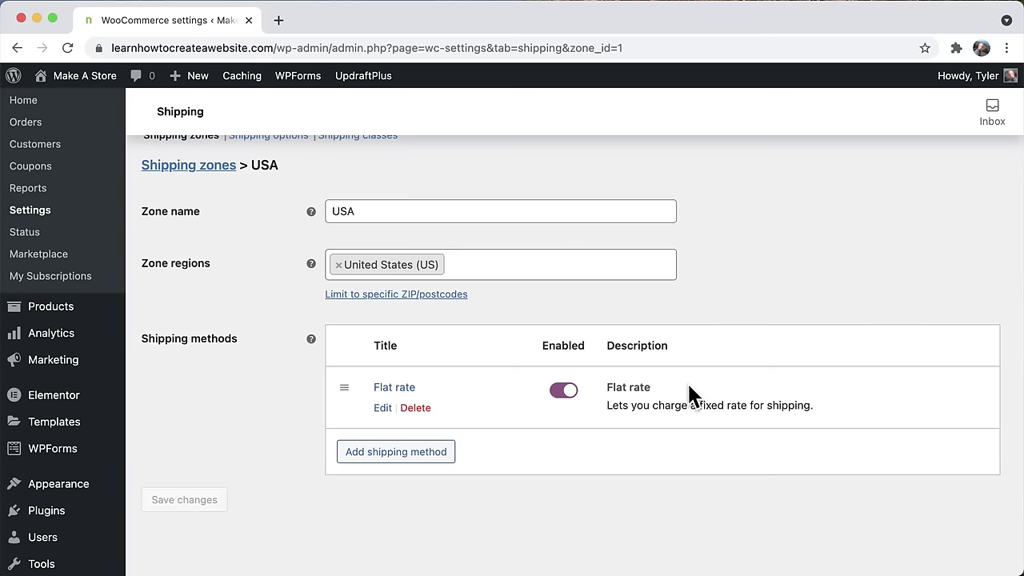
Set the flat rate's Tax status to None and its cost to 7.
click(382, 408)
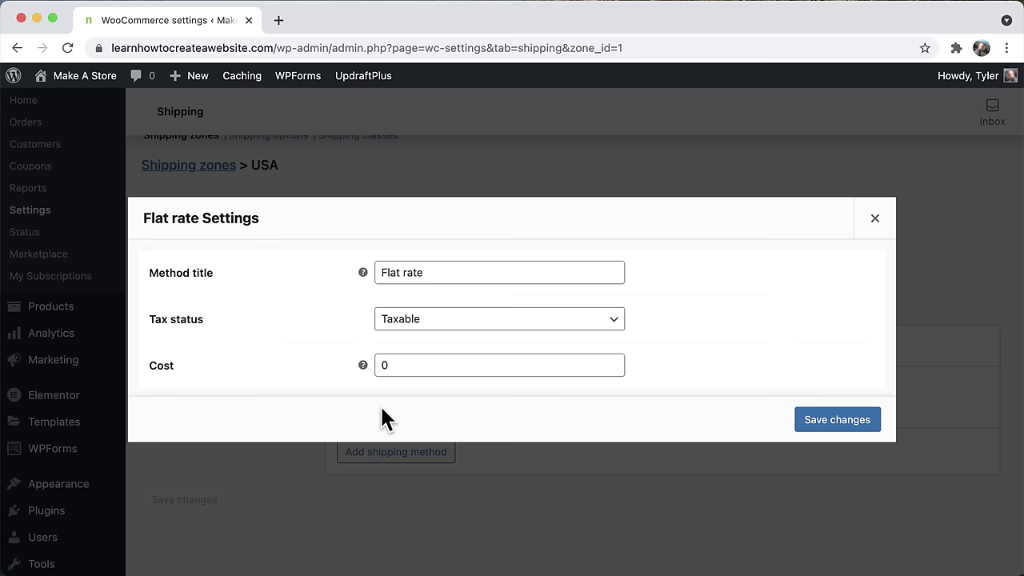
click(507, 320)
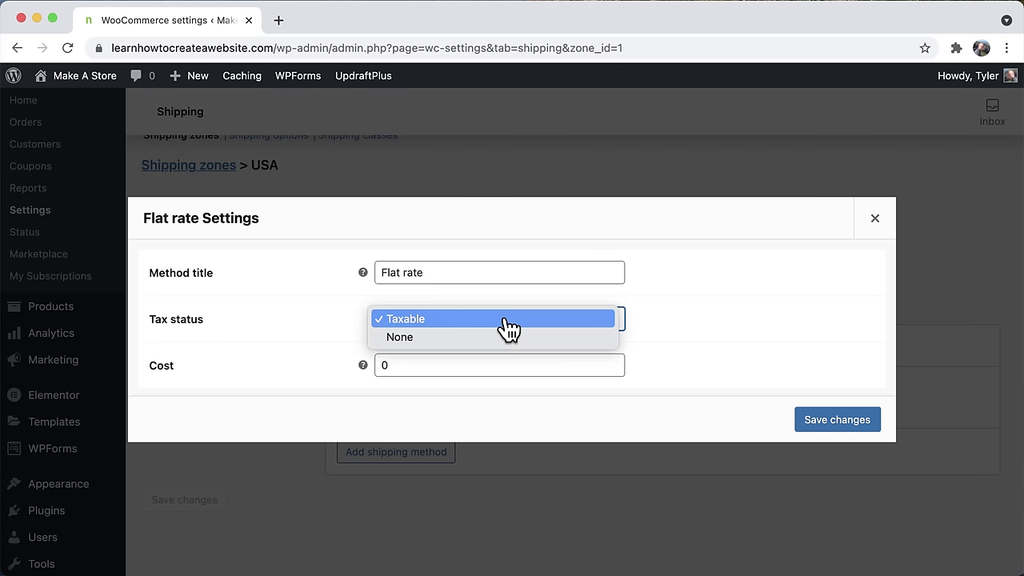
click(456, 338)
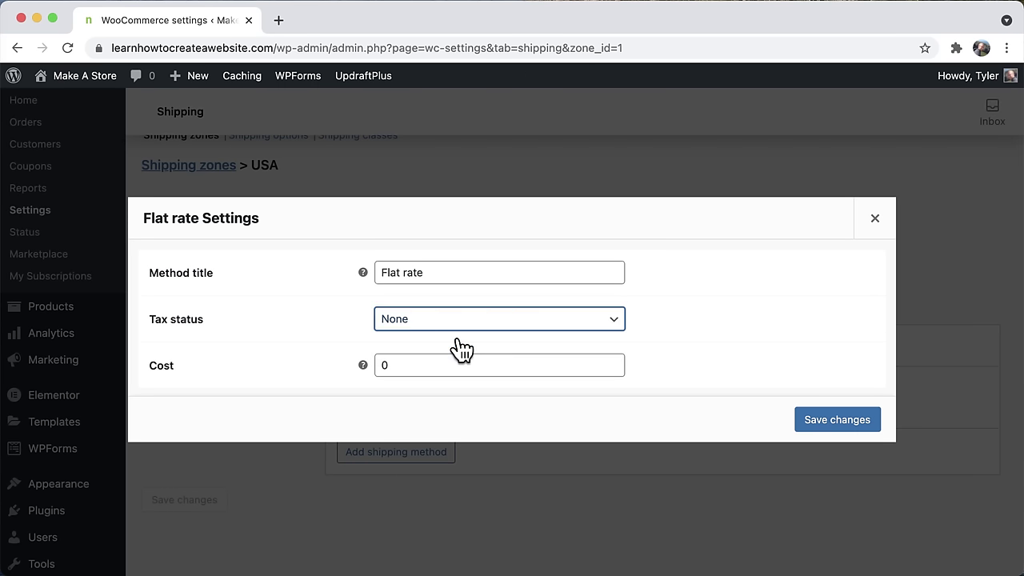
click(409, 364)
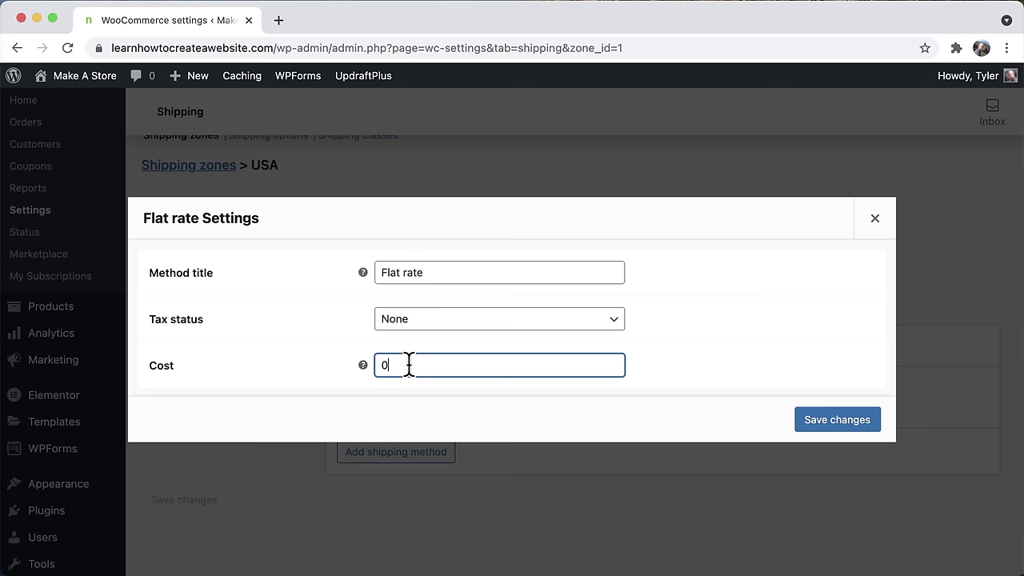
key(BackSpace)
text(7)
click(380, 406)
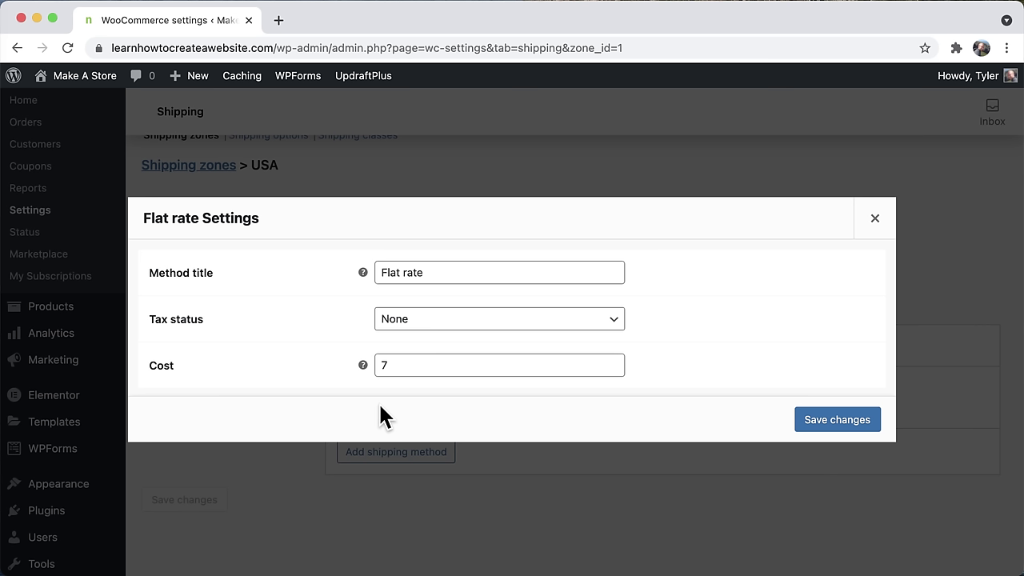
mouse_move(362, 365)
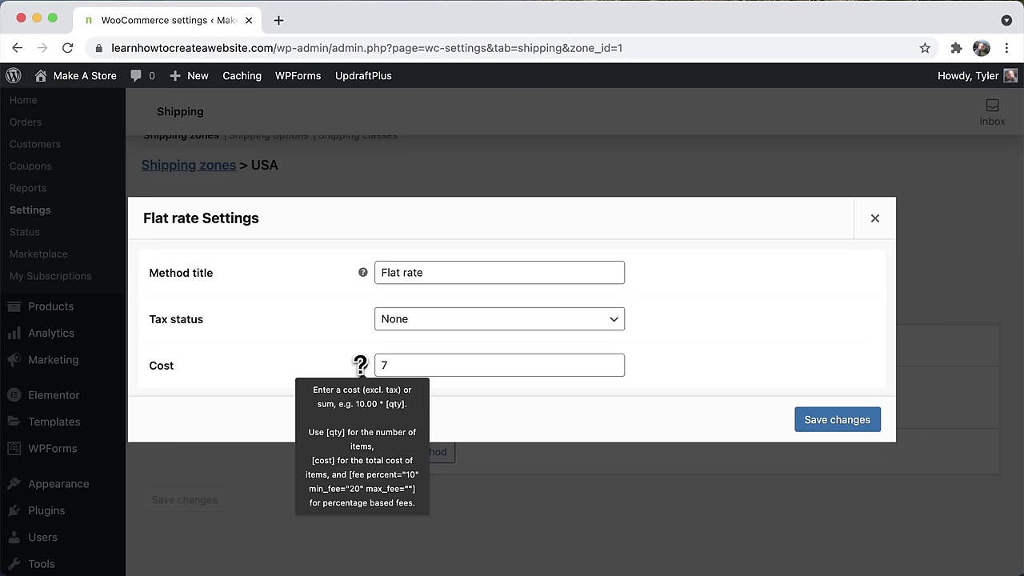
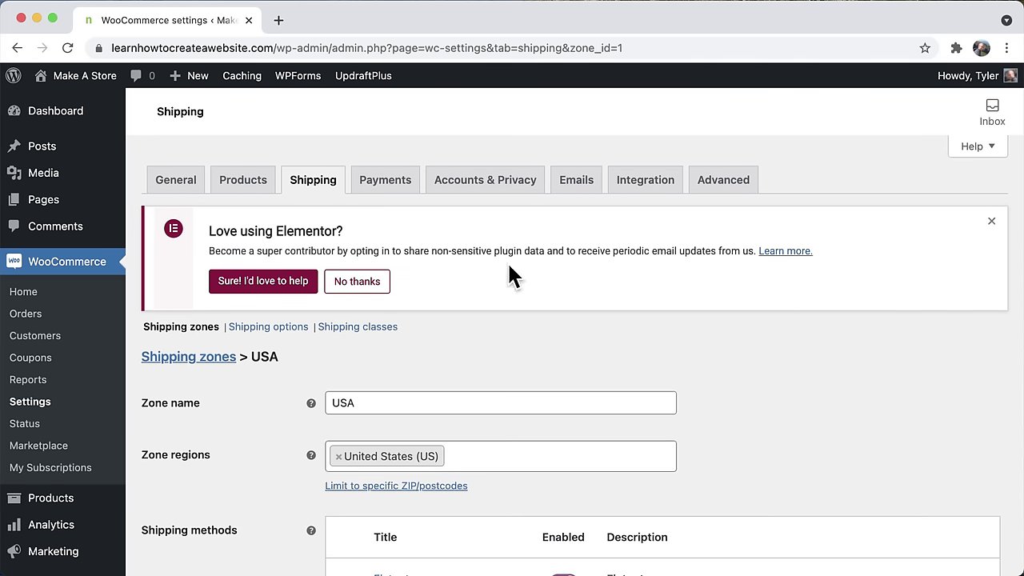
Look through the store's available payment methods on the Payments tab.
click(382, 185)
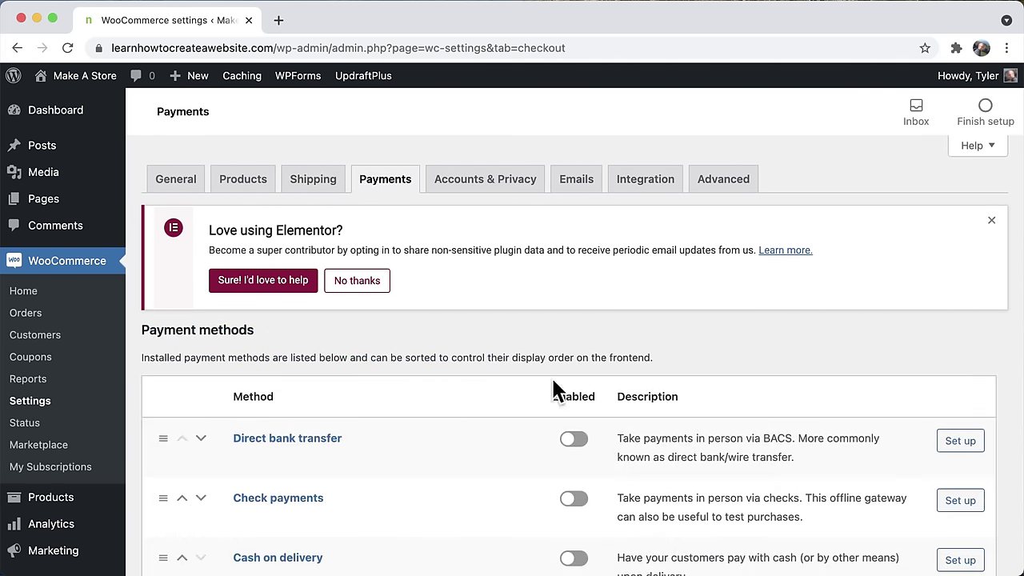
scroll(555, 389, down, 3)
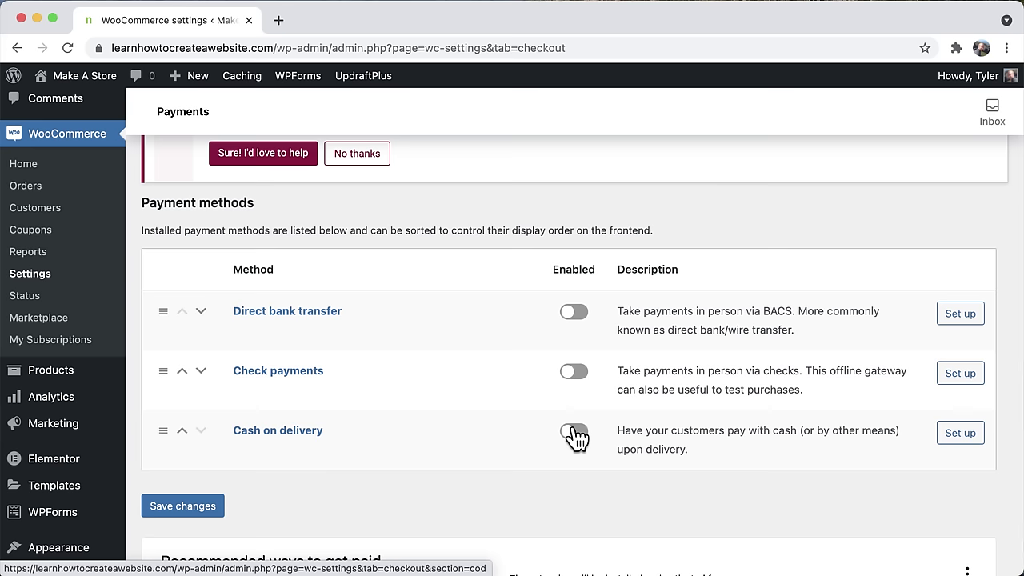
scroll(32, 318, down, 3)
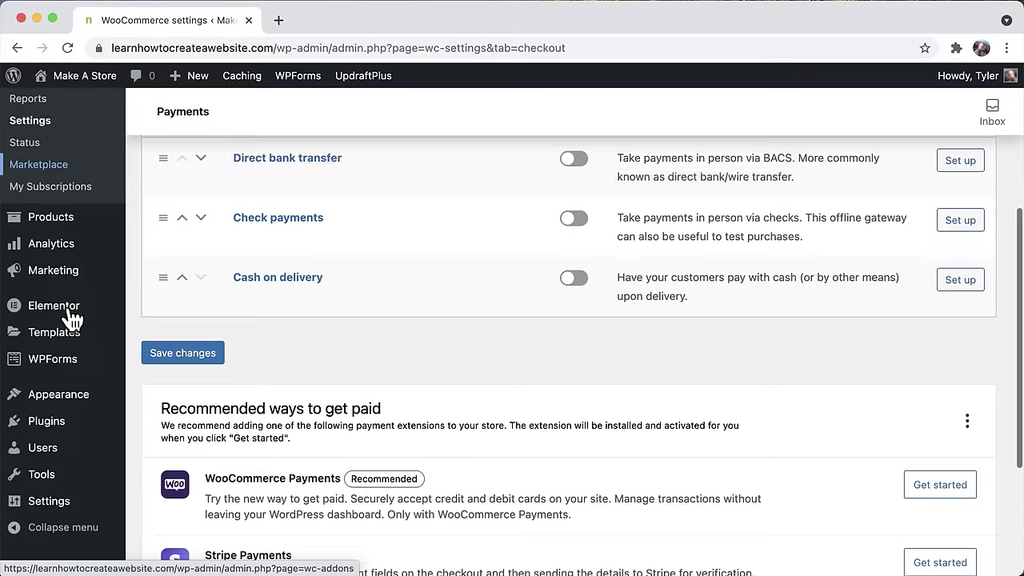
Go to Plugins > Add New.
mouse_move(72, 319)
mouse_move(80, 399)
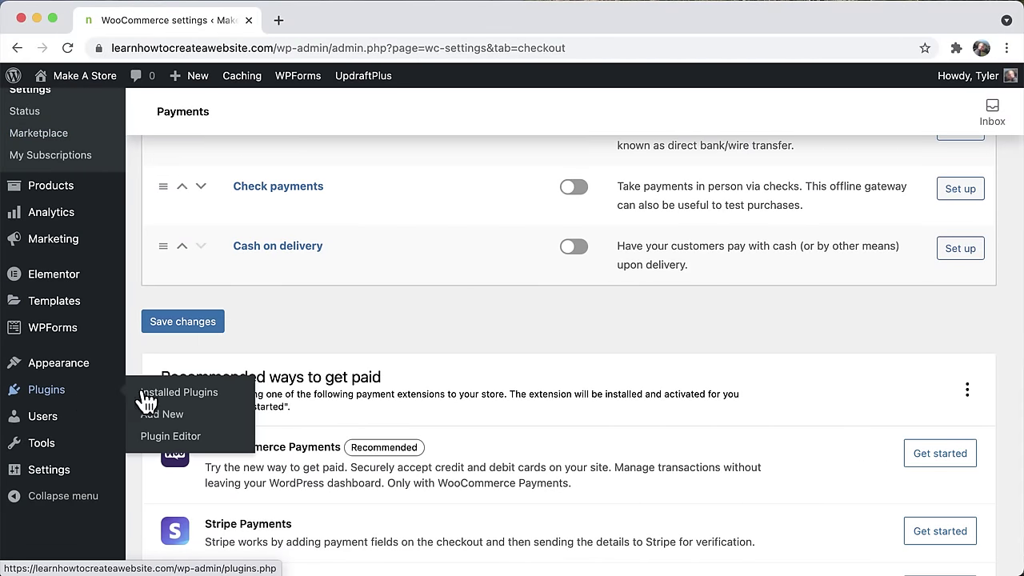
click(186, 421)
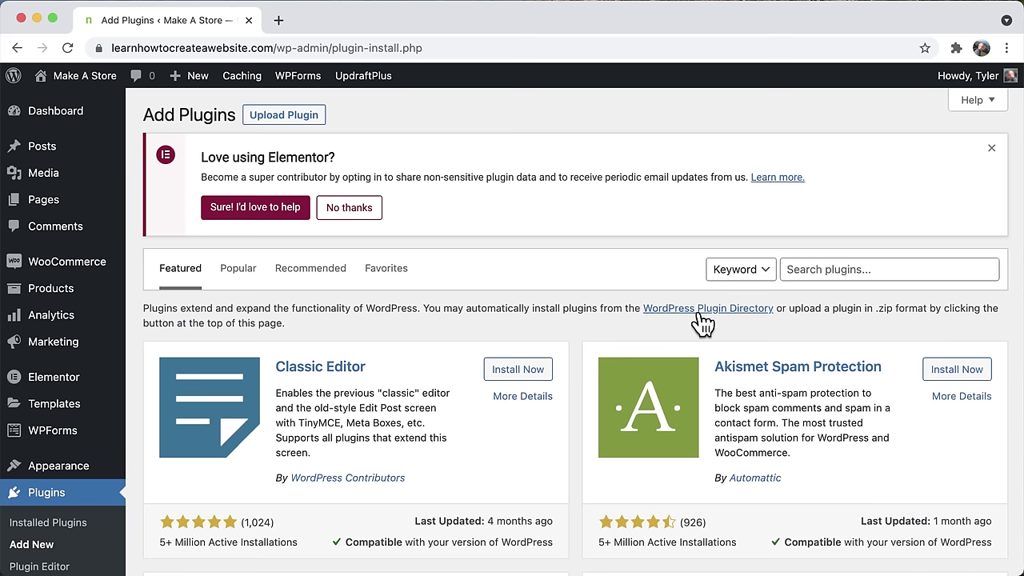
Search plugins for 'stripe', install and activate WooCommerce Stripe Payment Gateway, then open WooCommerce Settings.
click(837, 271)
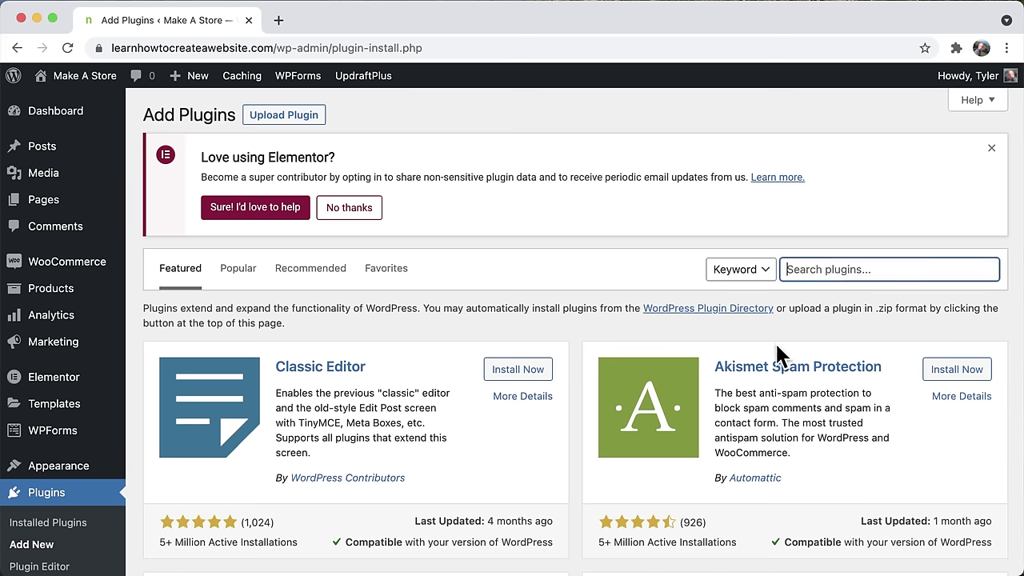
text(st)
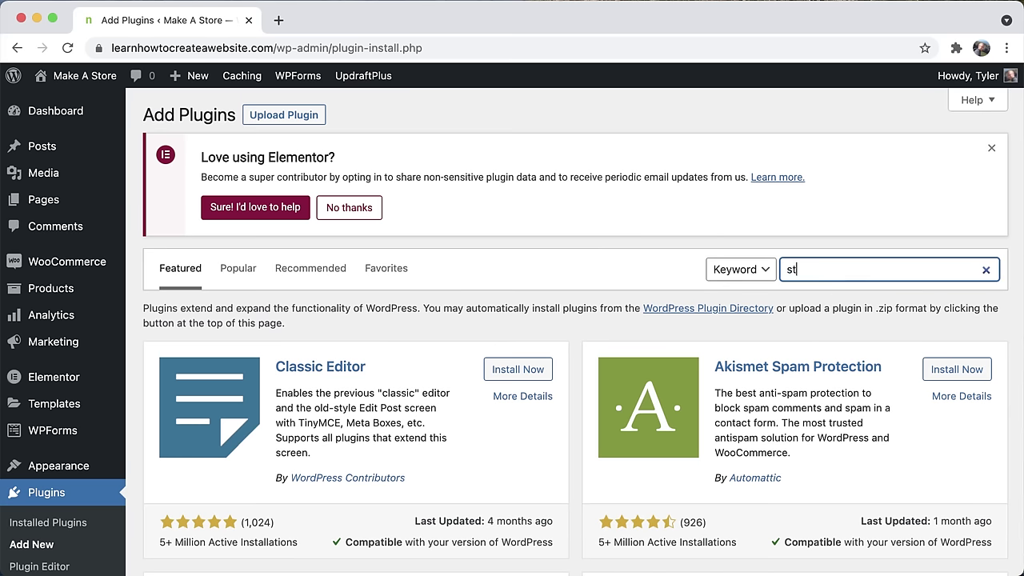
text(ripe)
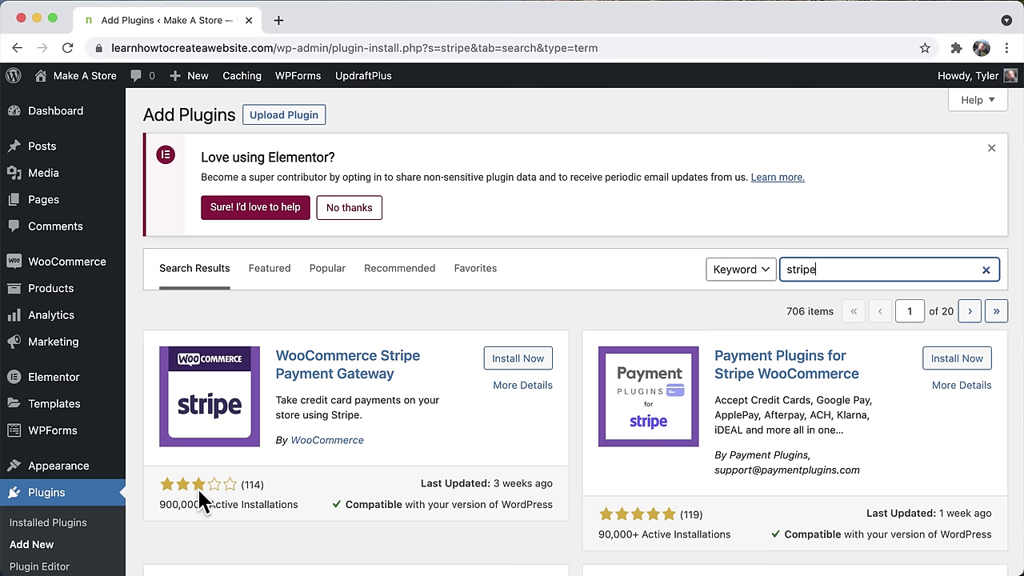
click(524, 362)
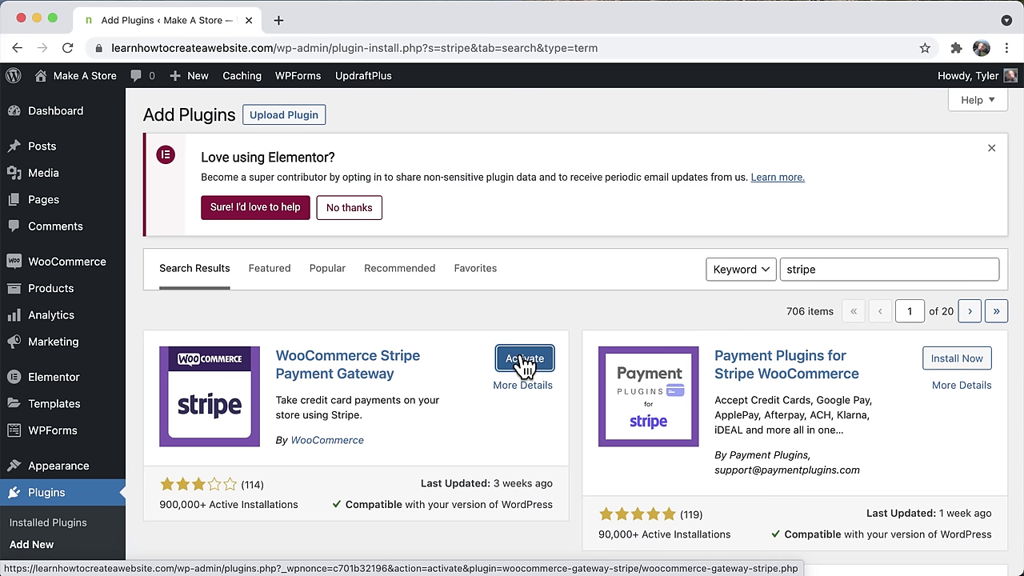
click(523, 362)
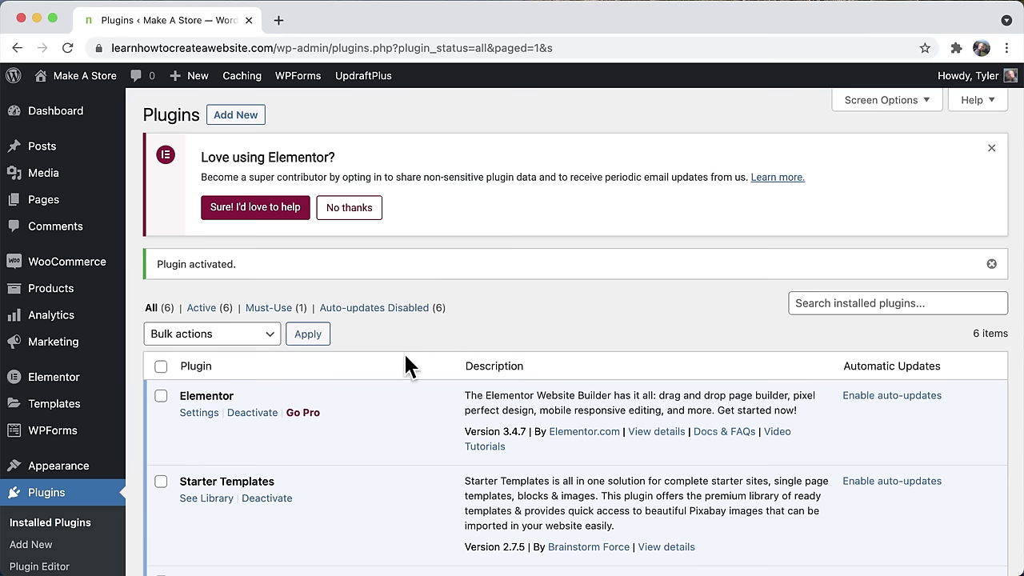
mouse_move(83, 274)
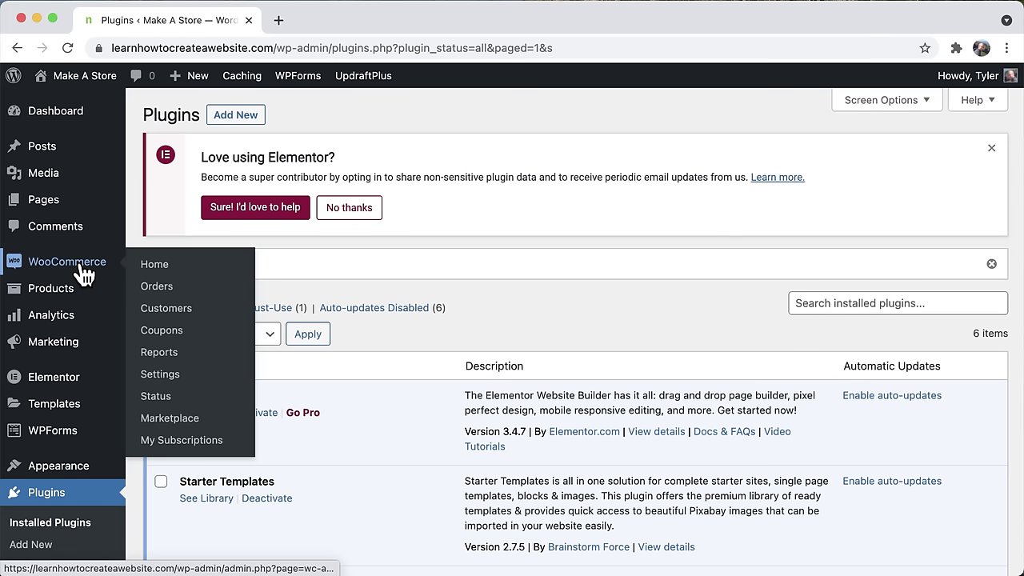
click(170, 374)
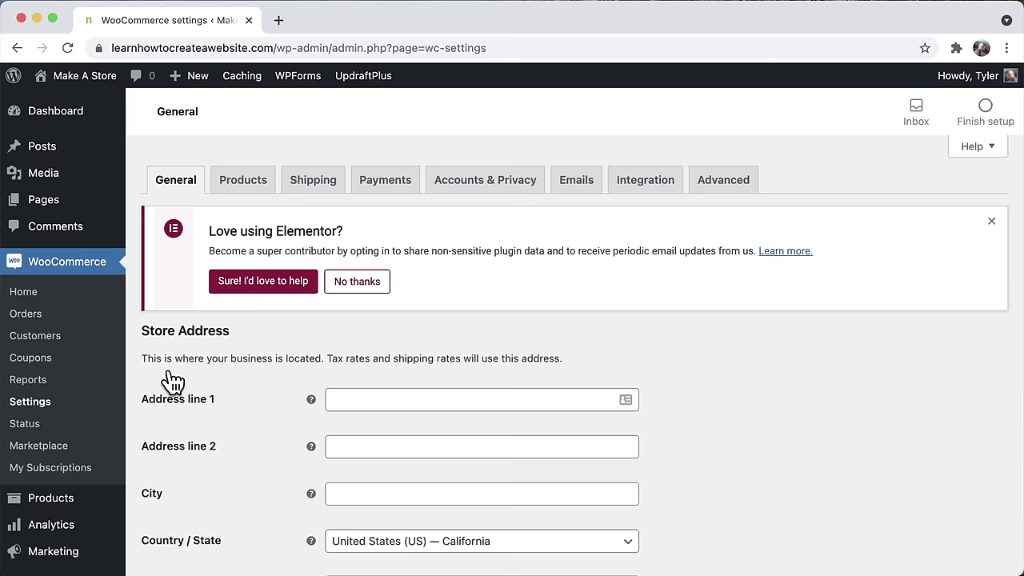
Turn on the Stripe – Credit Card method on the Payments tab.
click(393, 192)
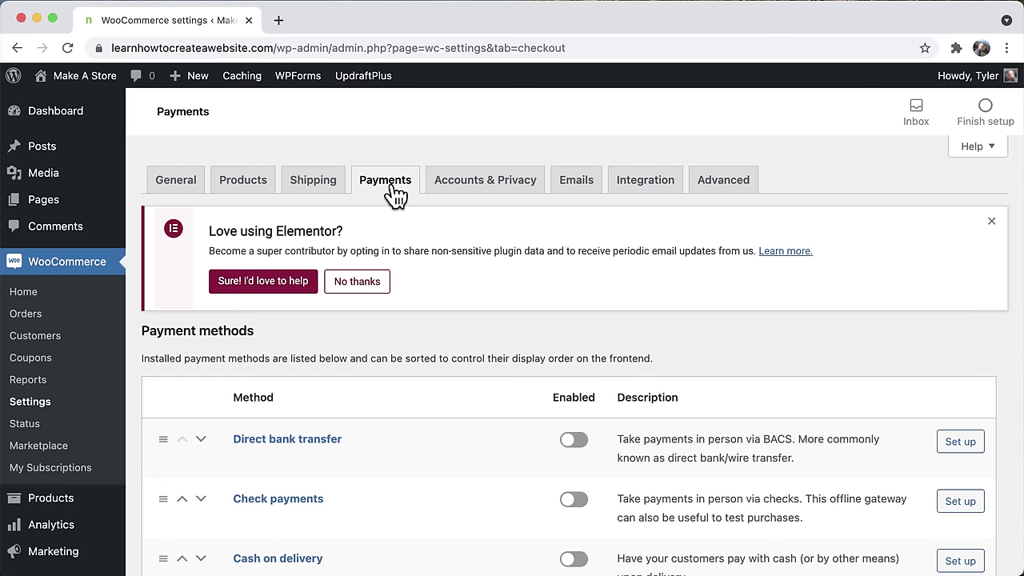
scroll(489, 351, down, 10)
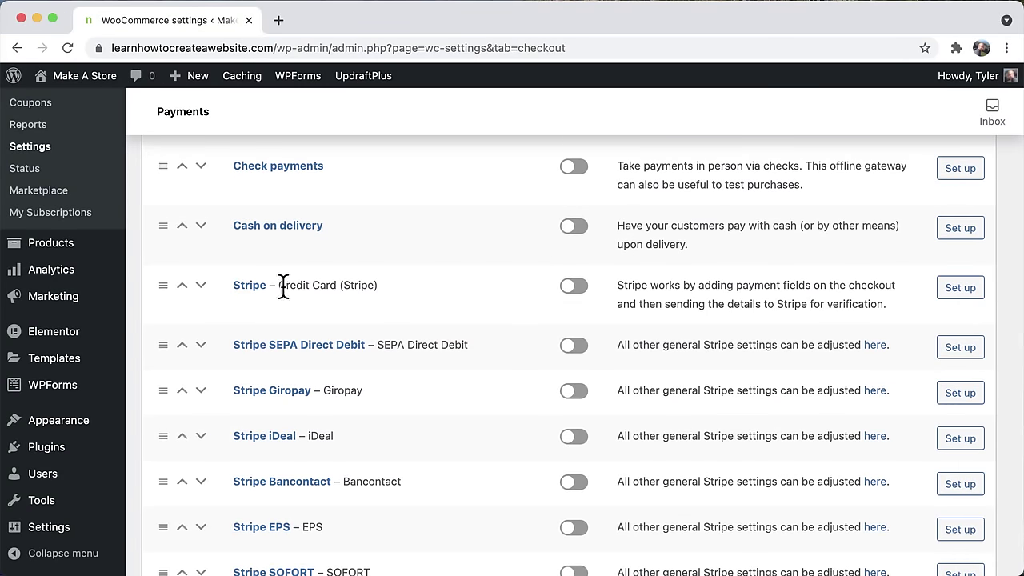
drag(279, 285, 405, 289)
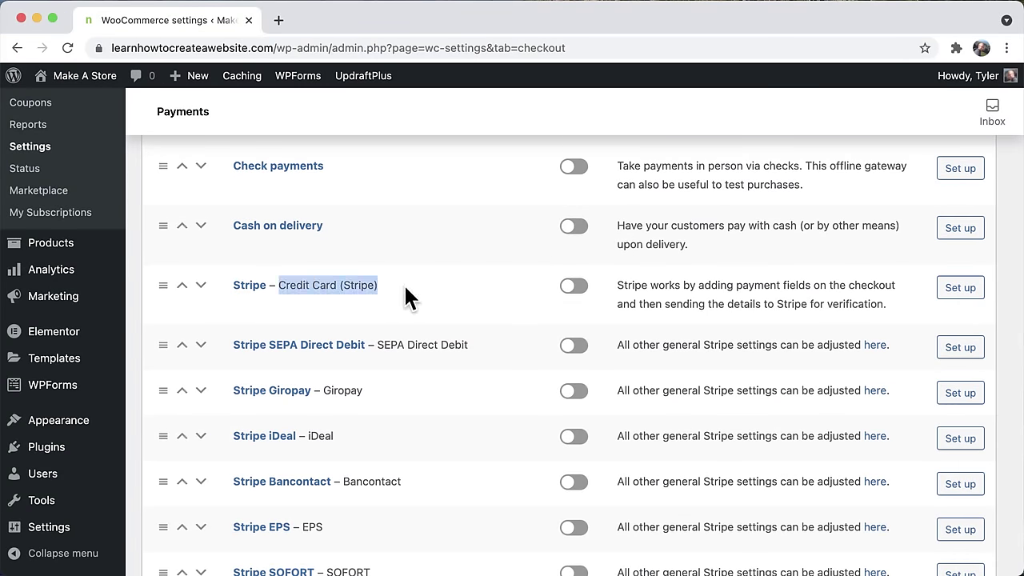
click(572, 286)
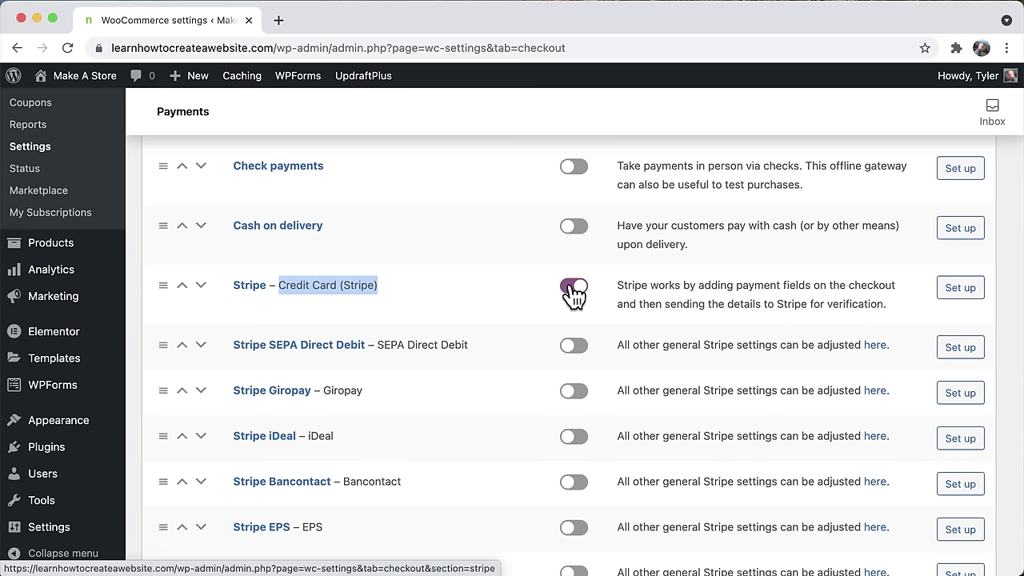
Open the Stripe settings with test mode enabled, then start a new browser tab.
click(960, 288)
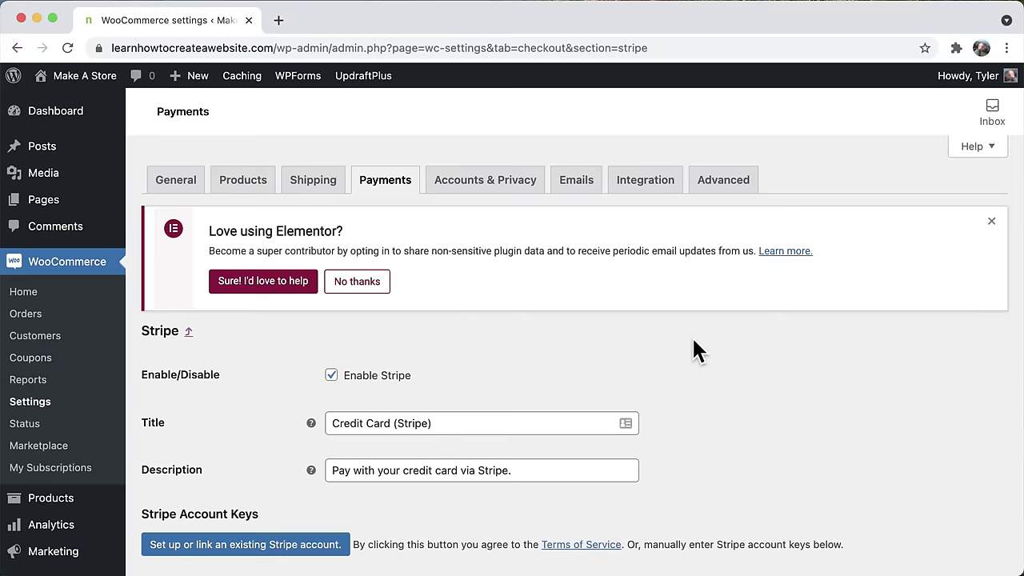
scroll(692, 336, down, 5)
scroll(692, 336, down, 1)
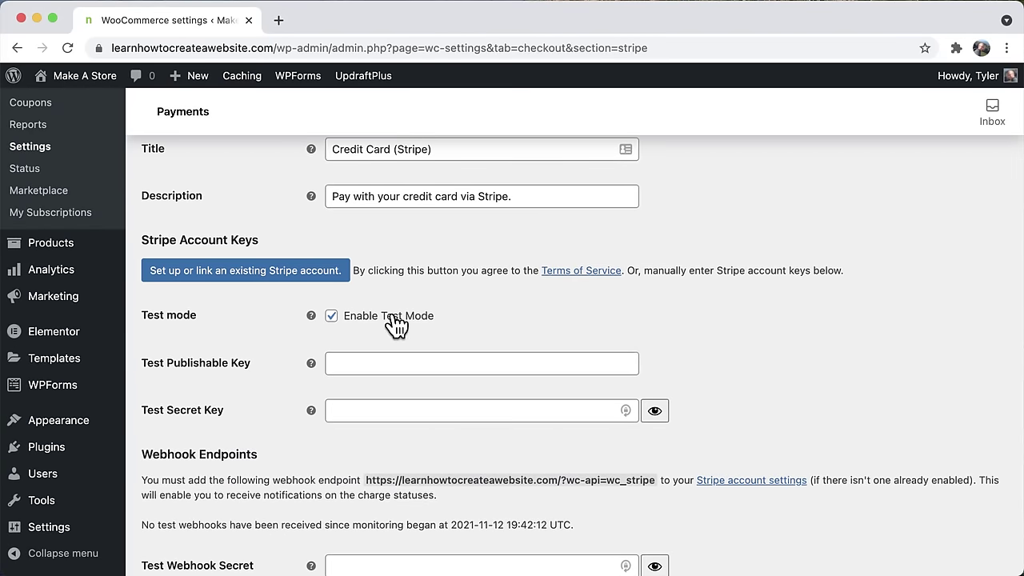
scroll(396, 325, down, 1)
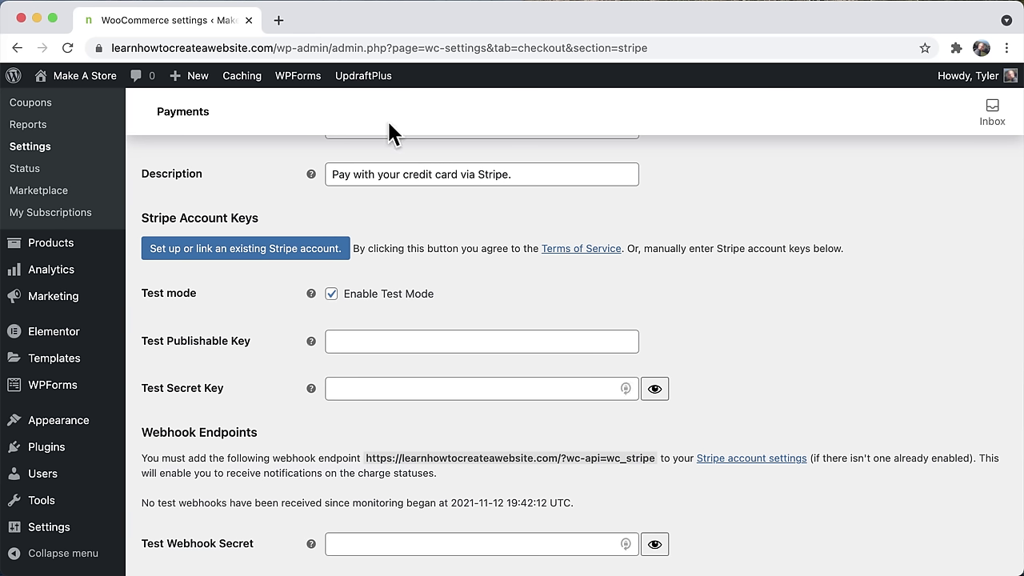
click(279, 20)
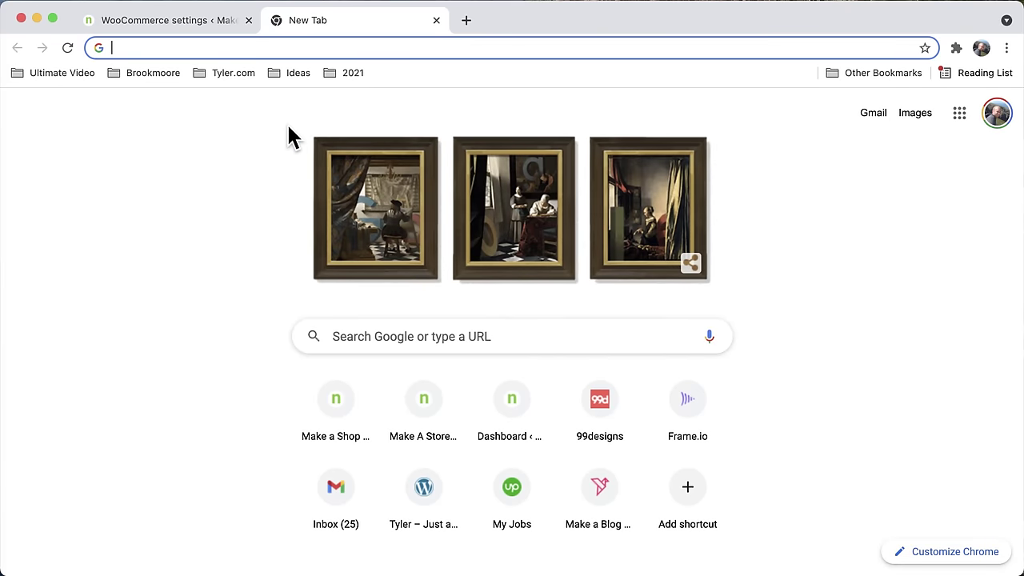
Sign in to the Stripe Dashboard at stripe.com using a saved login.
text(stripe.com)
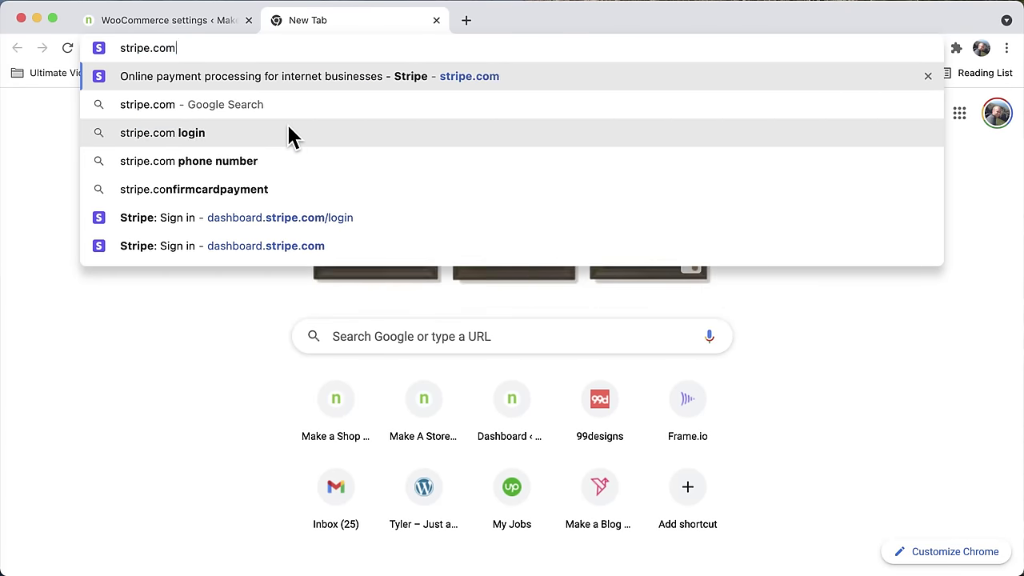
key(Return)
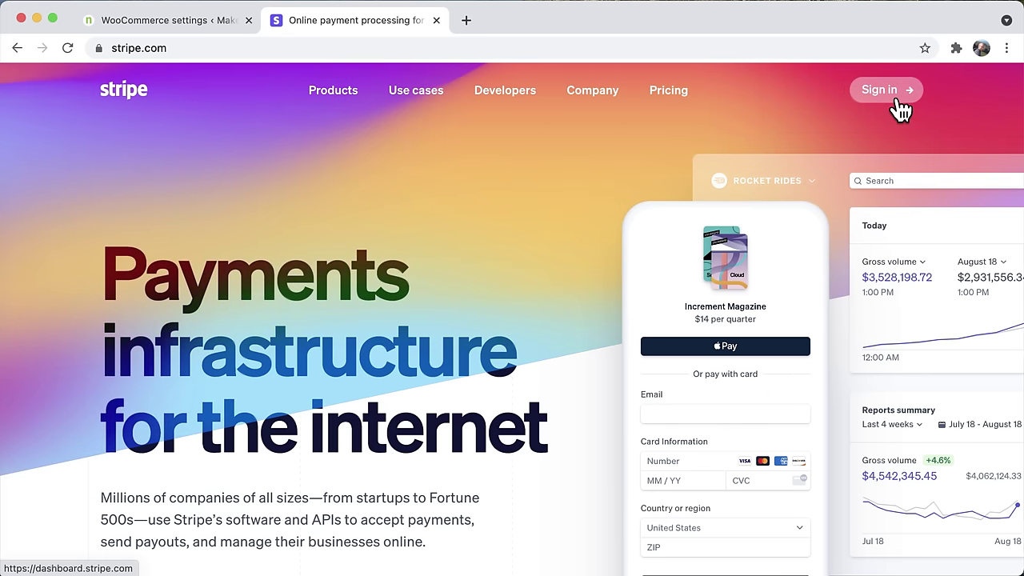
click(900, 109)
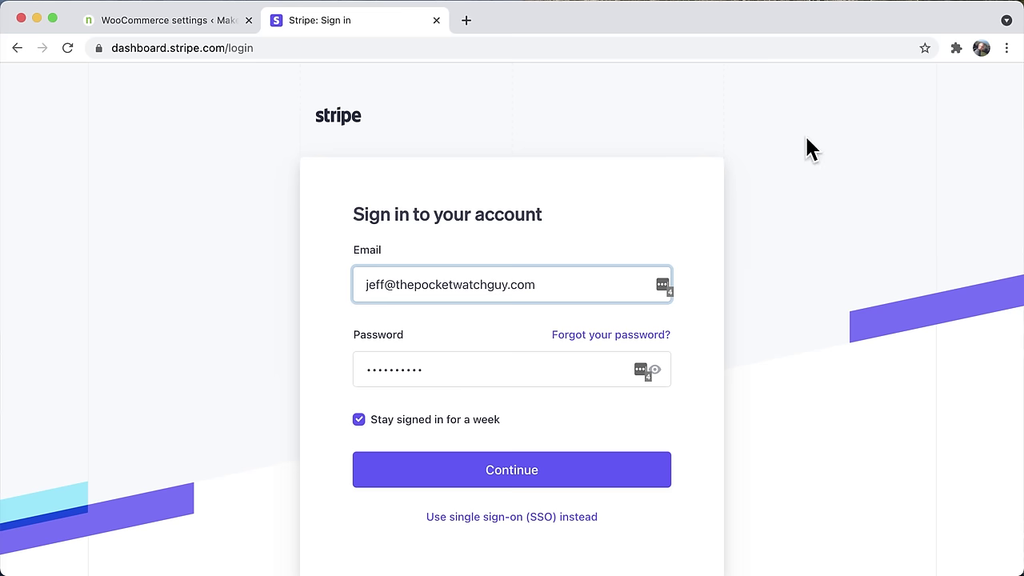
key(Return)
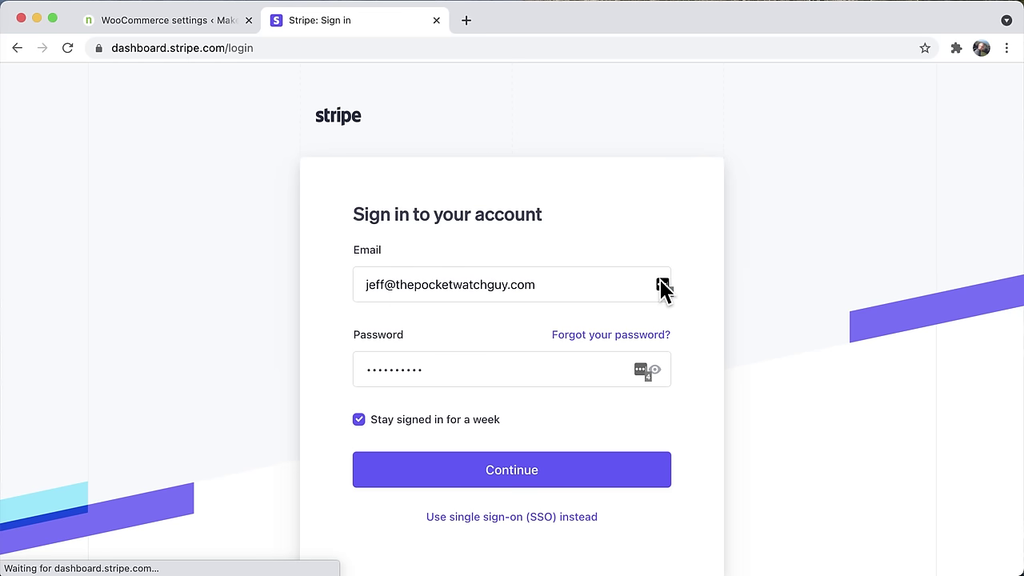
click(662, 286)
click(576, 458)
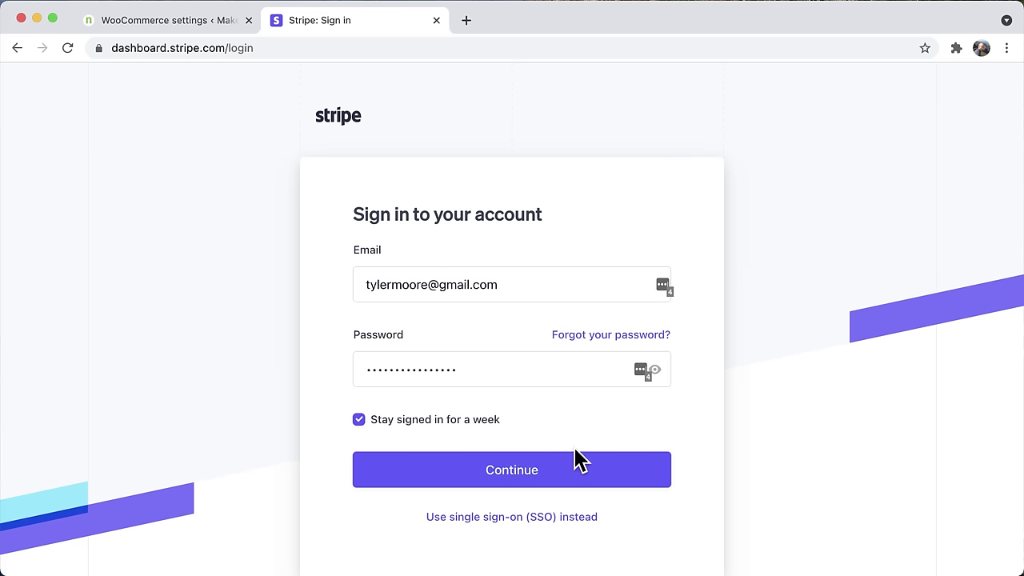
click(524, 474)
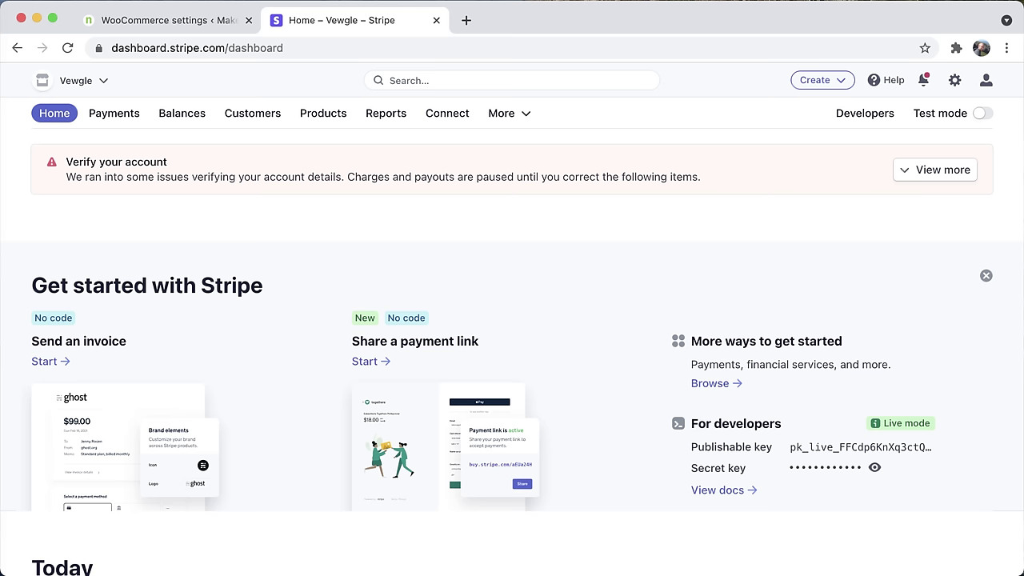
Switch Stripe to test mode and copy the test publishable key.
click(982, 113)
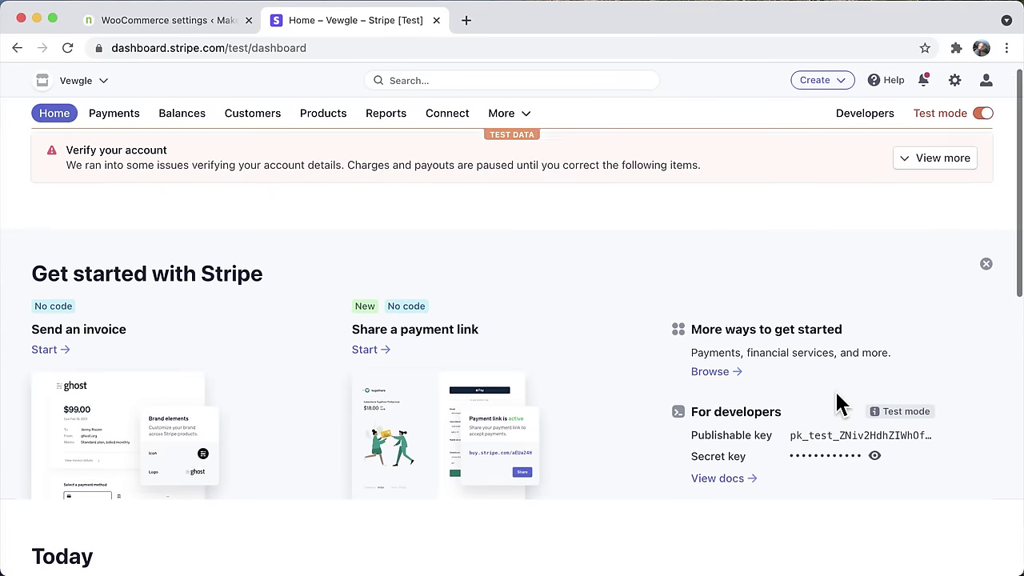
scroll(837, 400, down, 2)
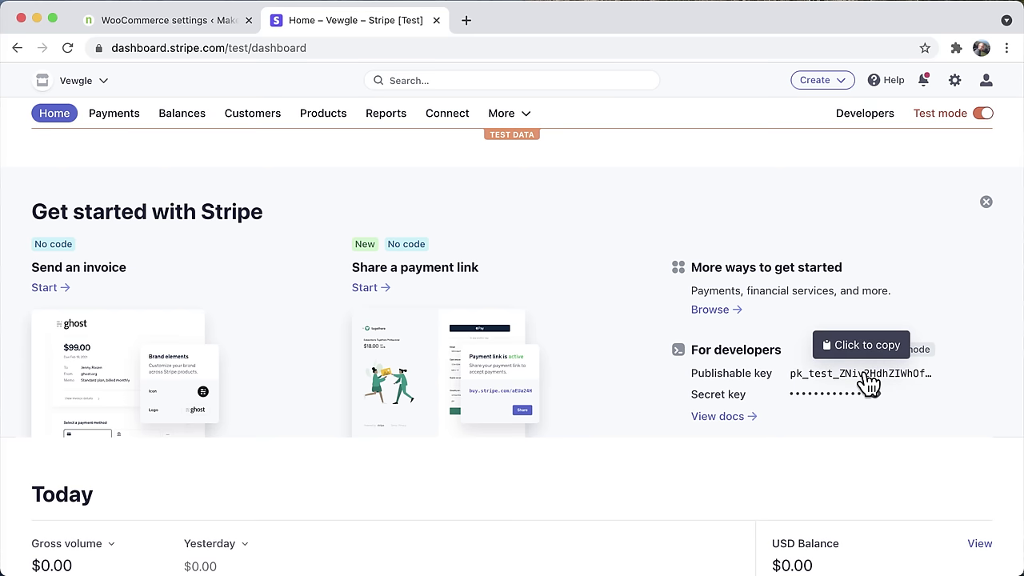
click(869, 383)
click(187, 24)
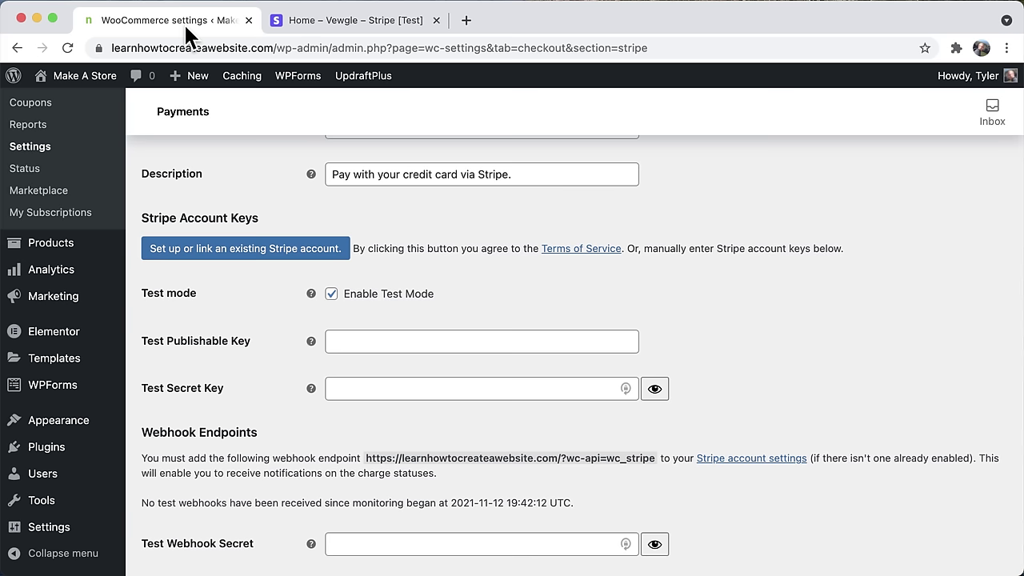
Paste the copied key into the Test Publishable Key field.
click(372, 341)
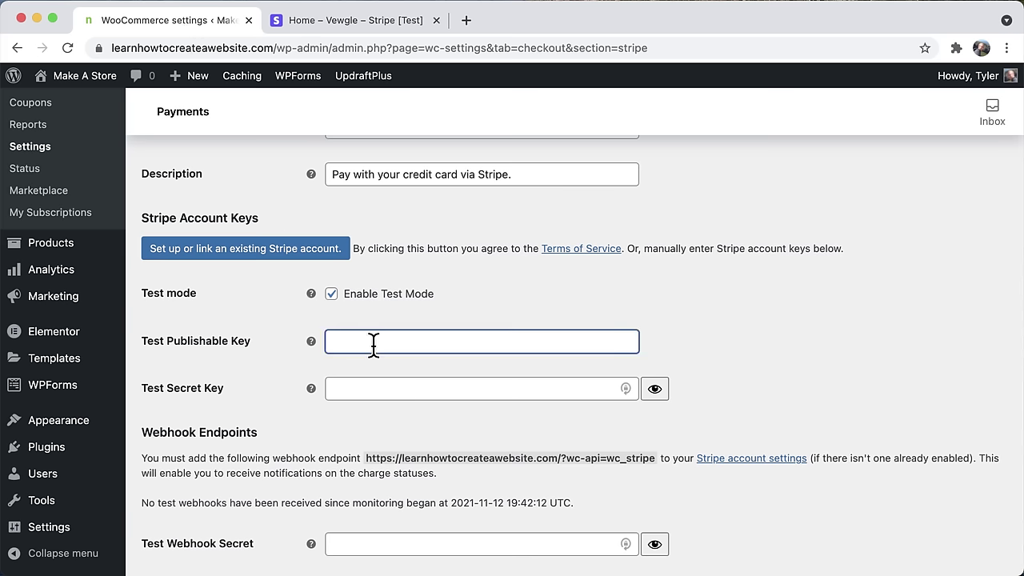
key(super+v)
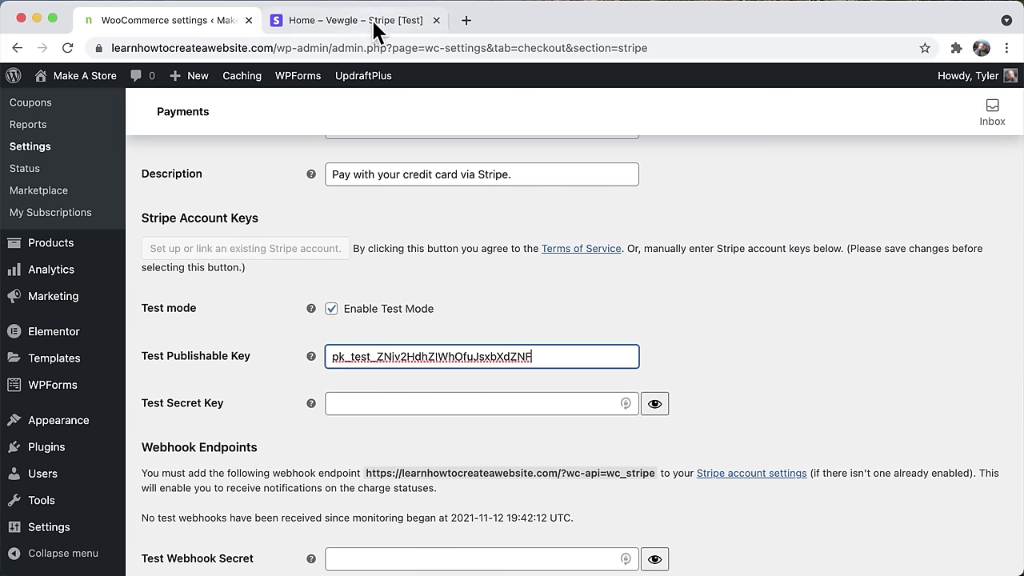
click(369, 23)
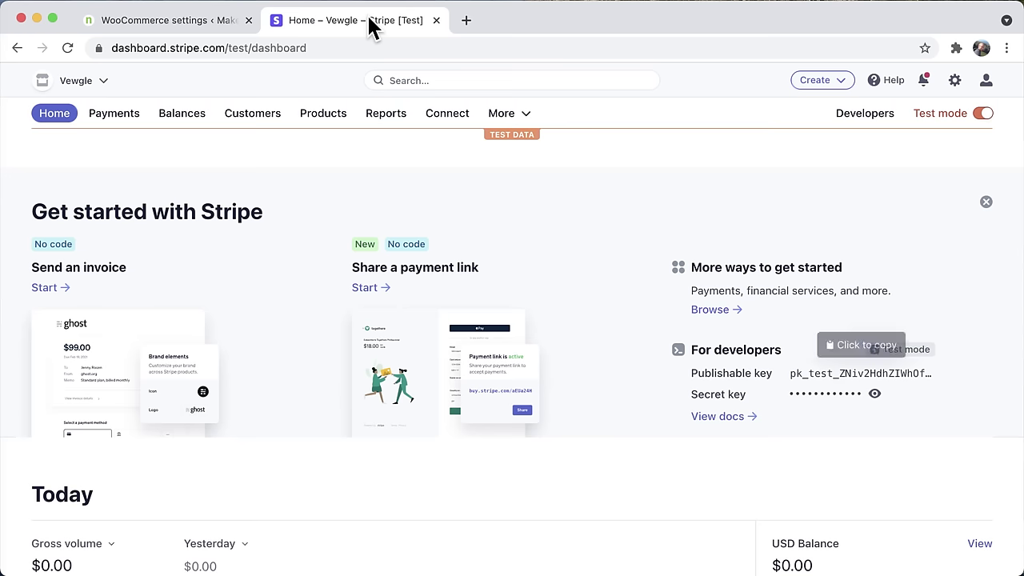
Copy the Stripe test secret key into Test Secret Key and save the settings.
click(874, 394)
click(875, 398)
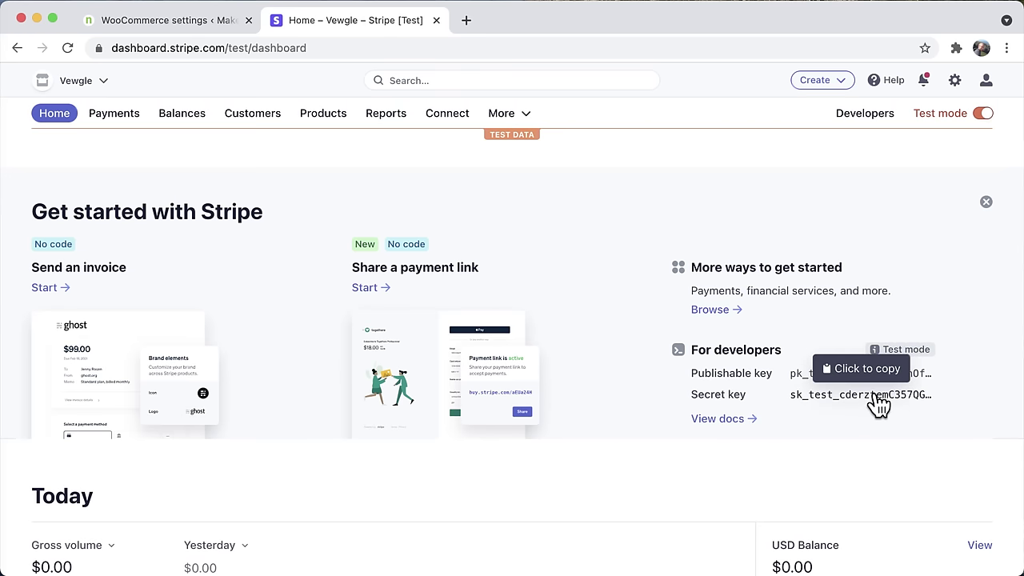
click(188, 24)
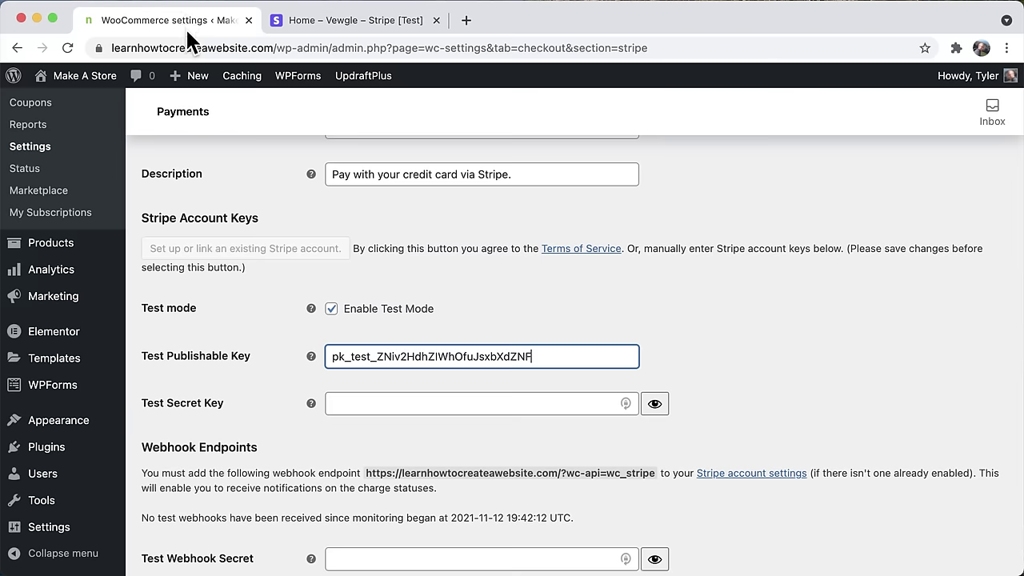
click(416, 402)
scroll(416, 402, down, 10)
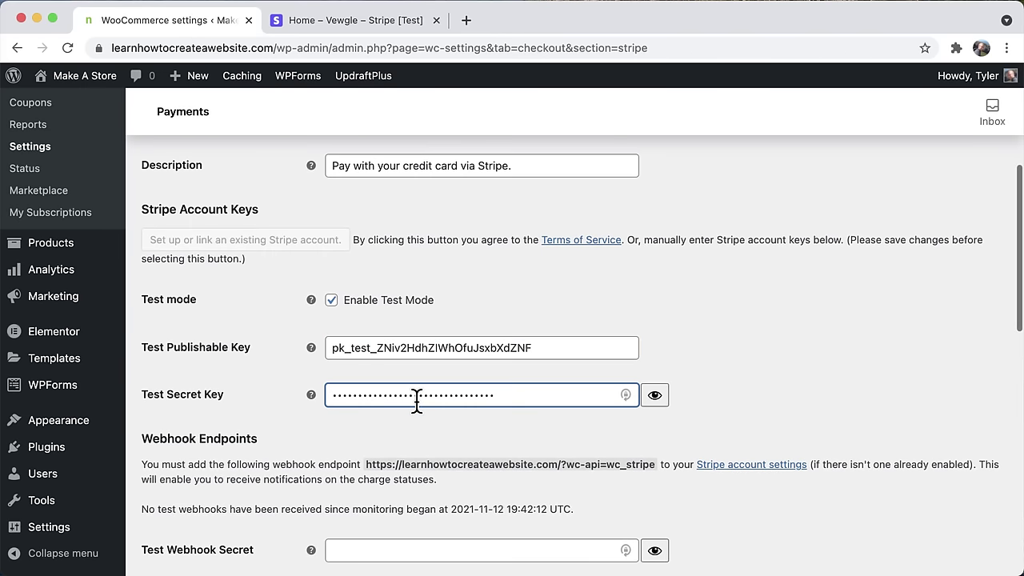
scroll(417, 402, down, 4)
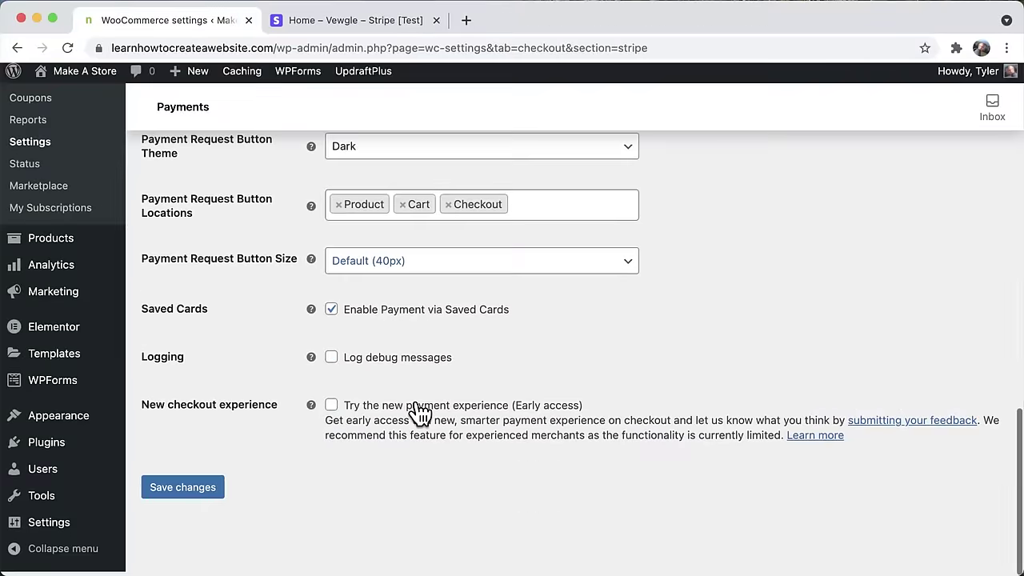
click(182, 492)
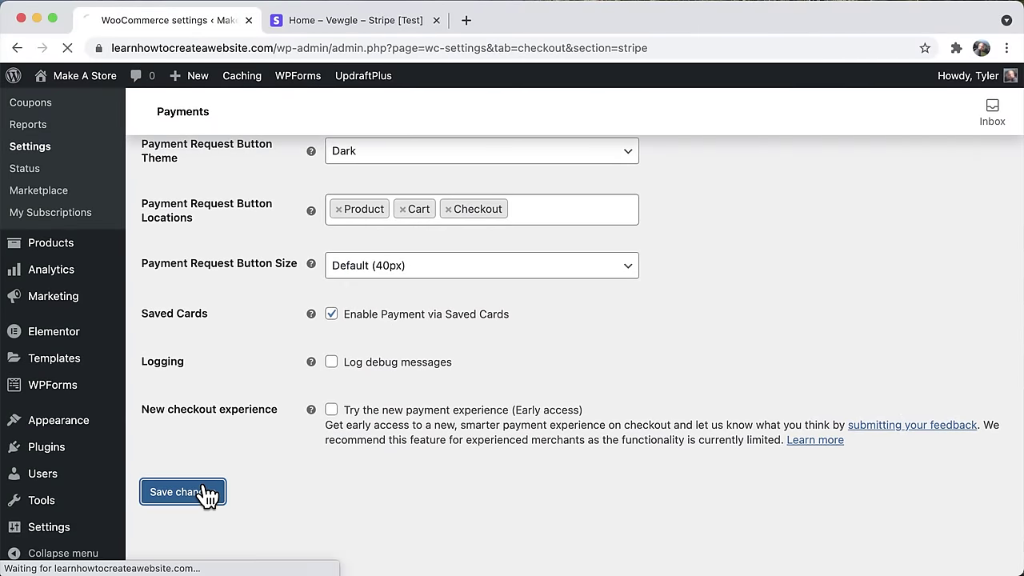
Visit the public site and open the Echeveria Secullant product from the Store.
mouse_move(88, 80)
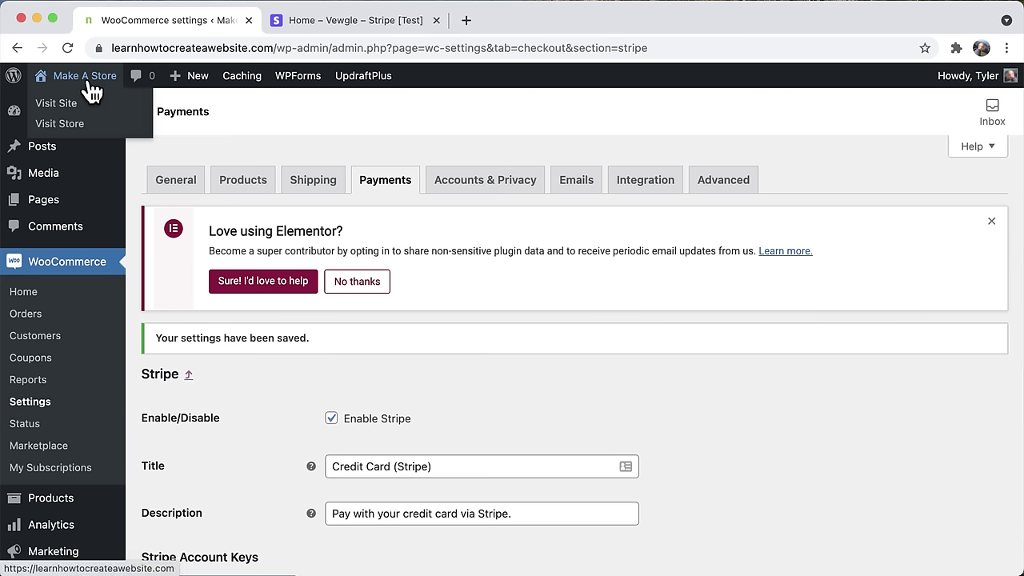
click(83, 104)
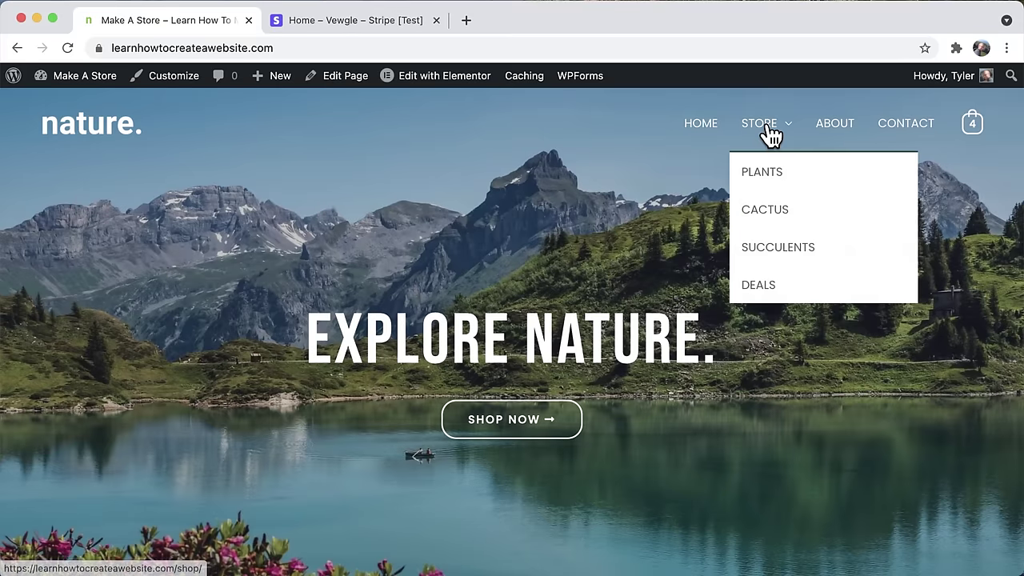
click(770, 130)
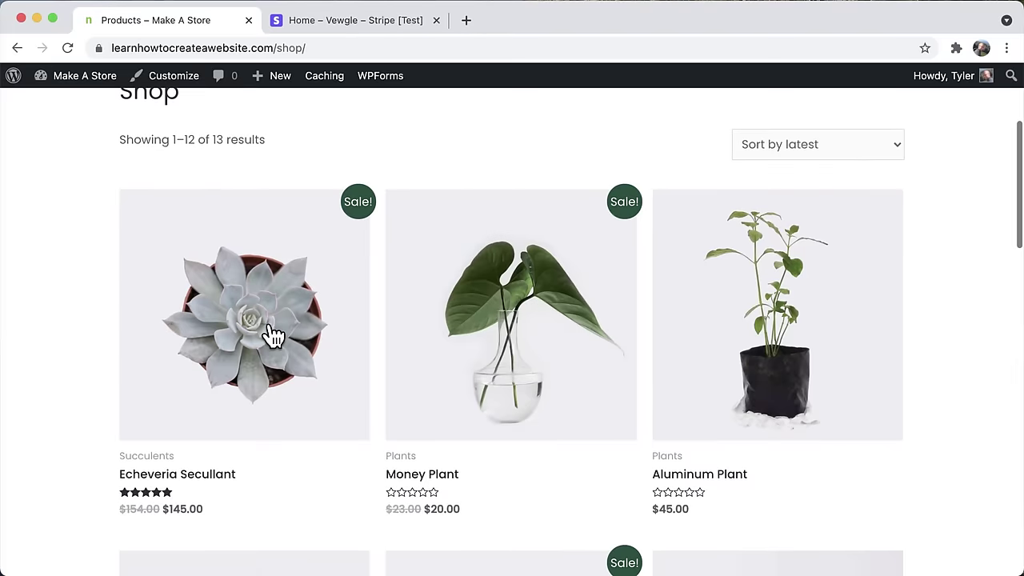
click(273, 336)
Add the Echeveria Secullant to the cart and proceed from the $402.00 cart to checkout.
scroll(277, 336, down, 2)
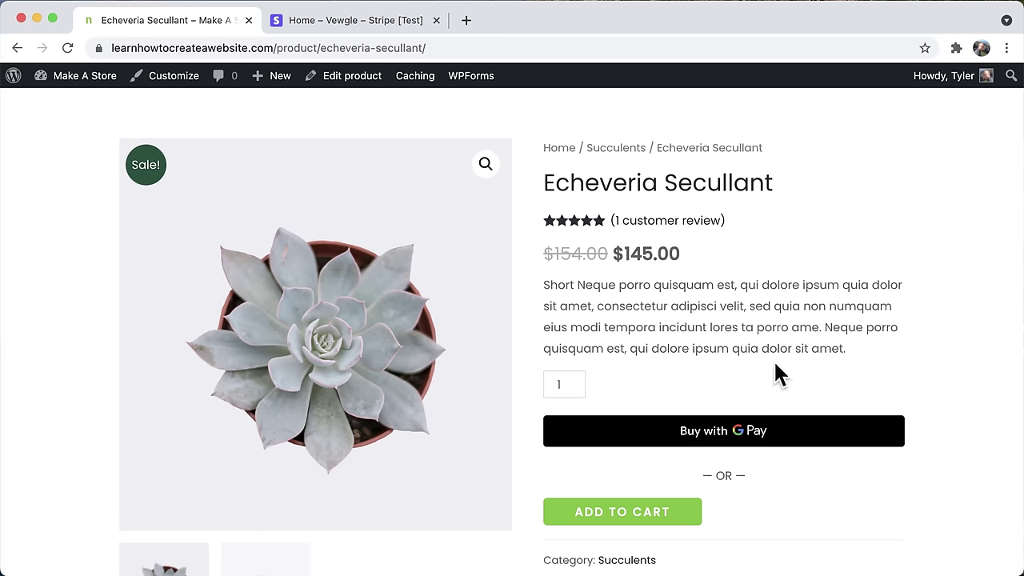
scroll(772, 438, down, 2)
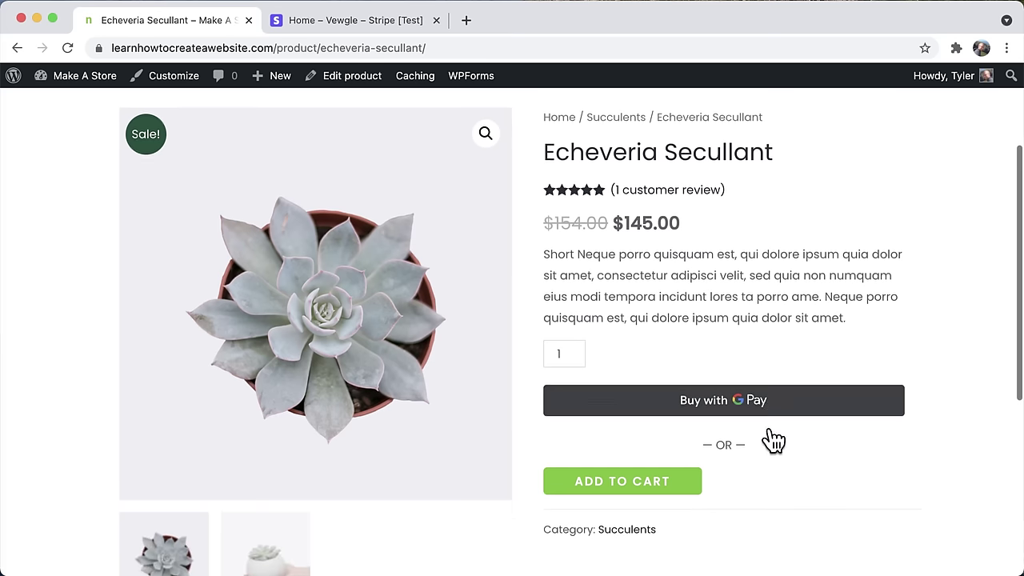
click(653, 461)
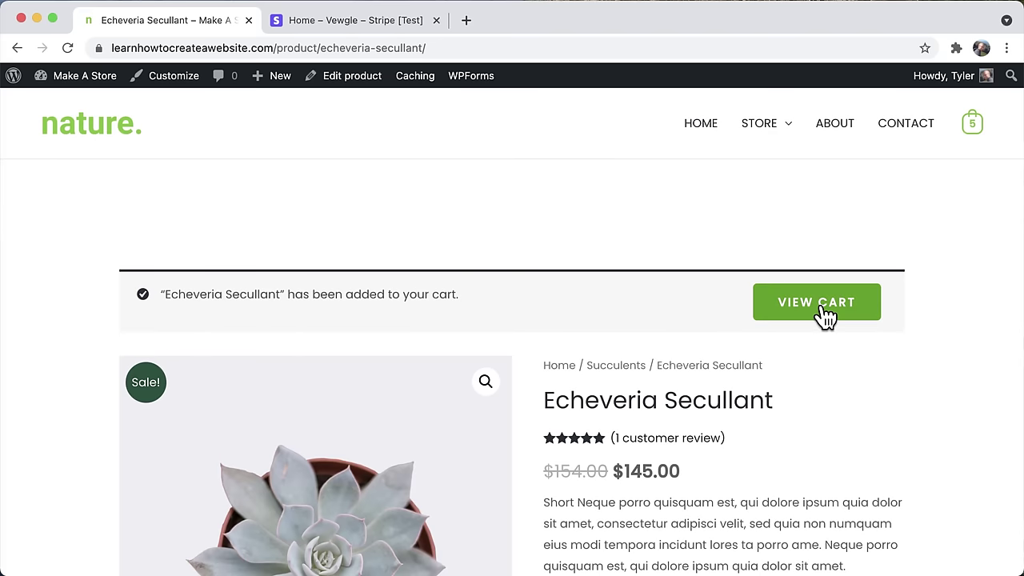
click(824, 310)
scroll(824, 316, down, 10)
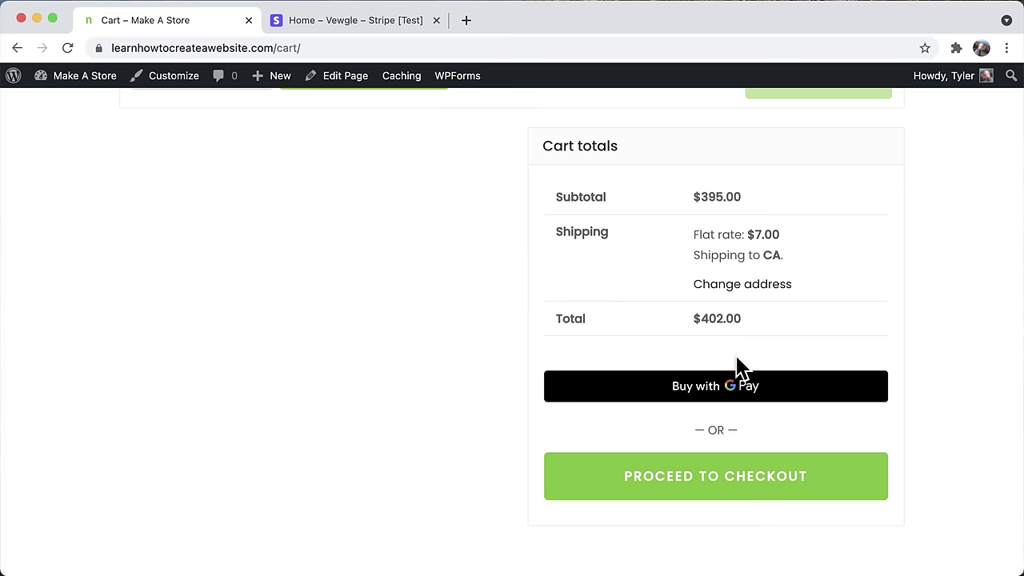
click(750, 482)
Enter the customer's billing first name, last name, street address and town.
scroll(550, 425, down, 10)
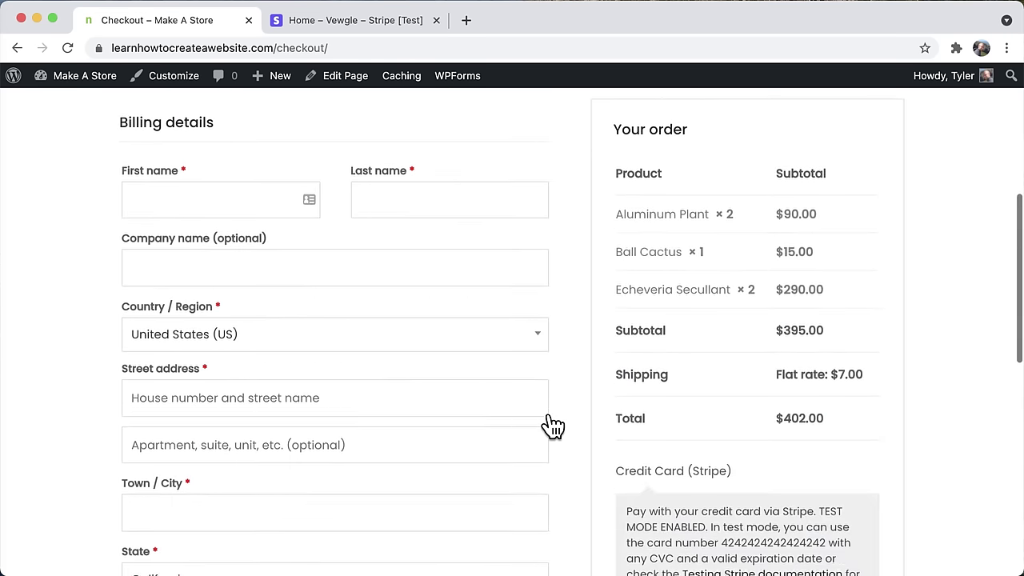
key(Tab)
key(Tab)
key(Tab)
key(Tab)
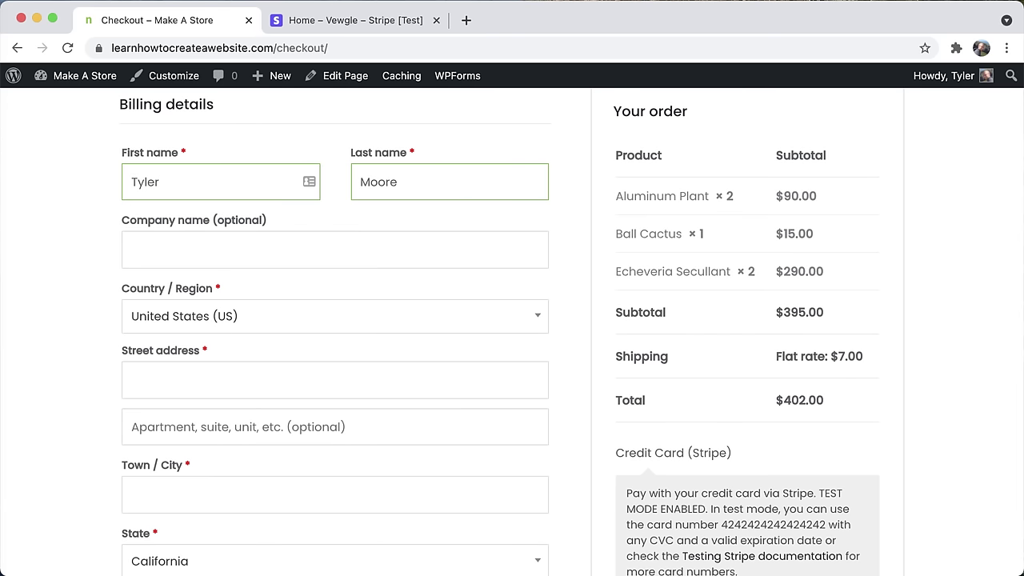
key(Tab)
key(Tab)
text(Malibu,)
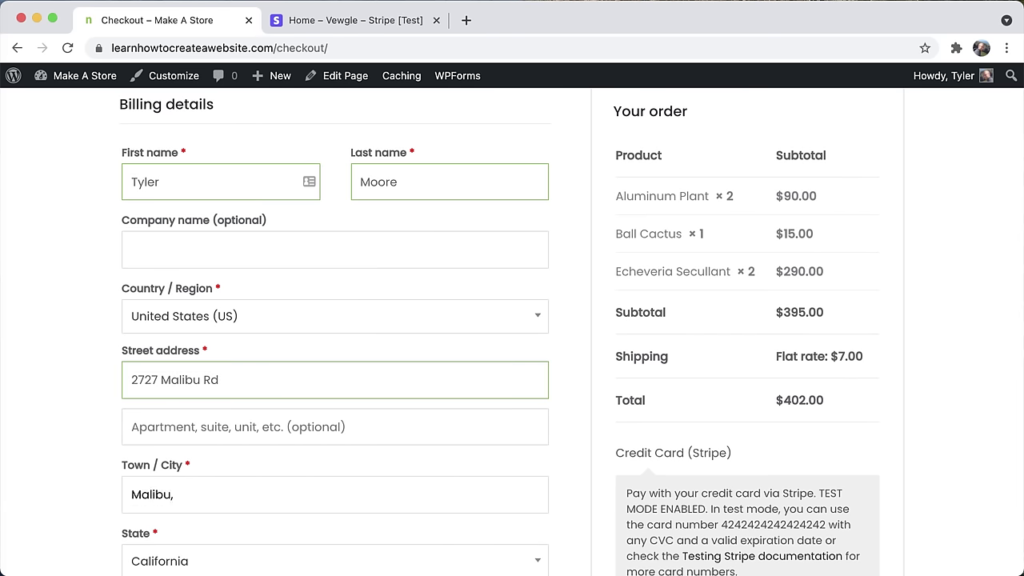
key(BackSpace)
Fill in the customer's billing ZIP code and phone number.
scroll(171, 453, down, 2)
click(171, 453)
text(902)
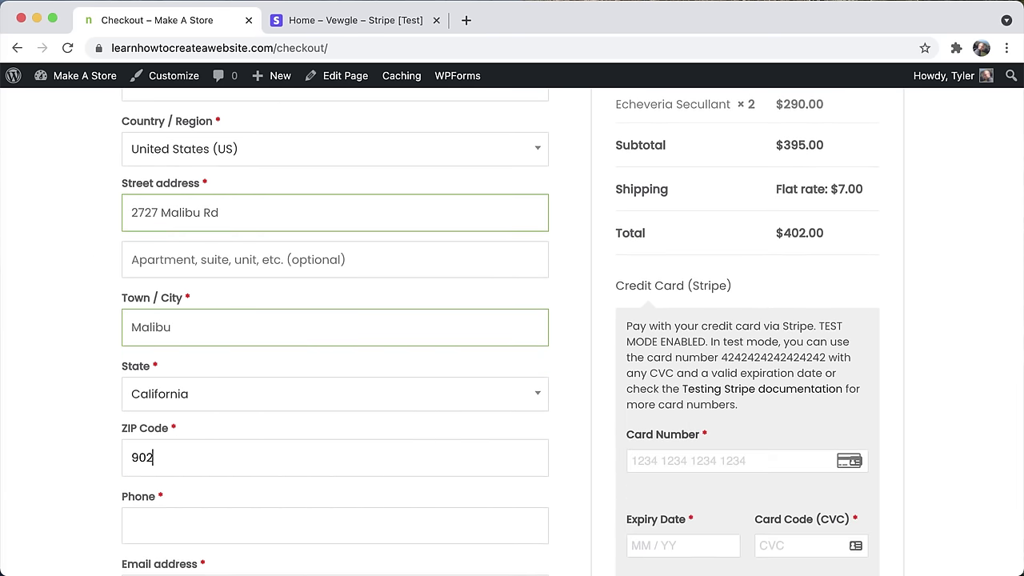
text(55)
scroll(206, 427, down, 1)
click(206, 428)
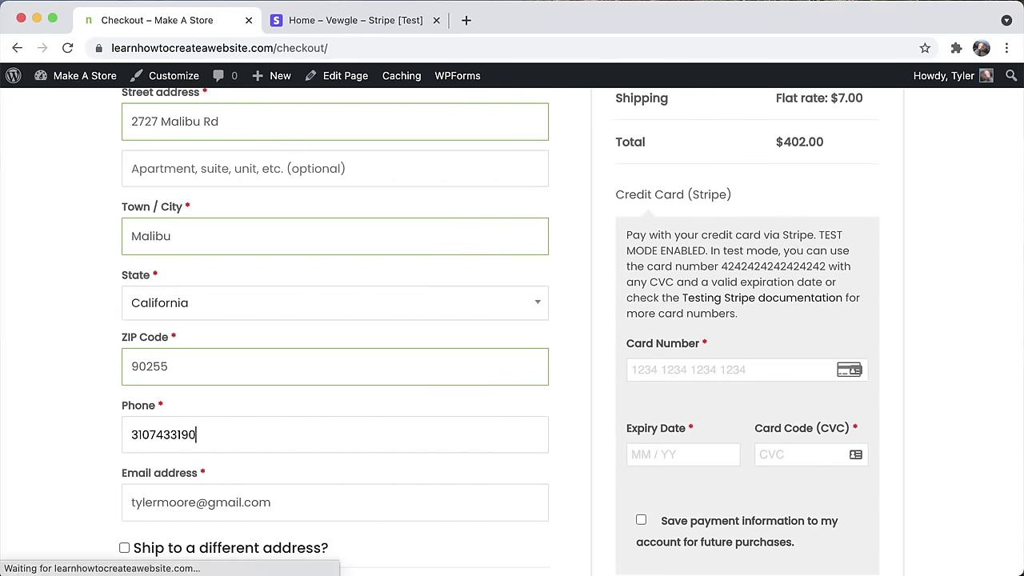
scroll(225, 431, down, 2)
scroll(225, 430, up, 1)
click(200, 507)
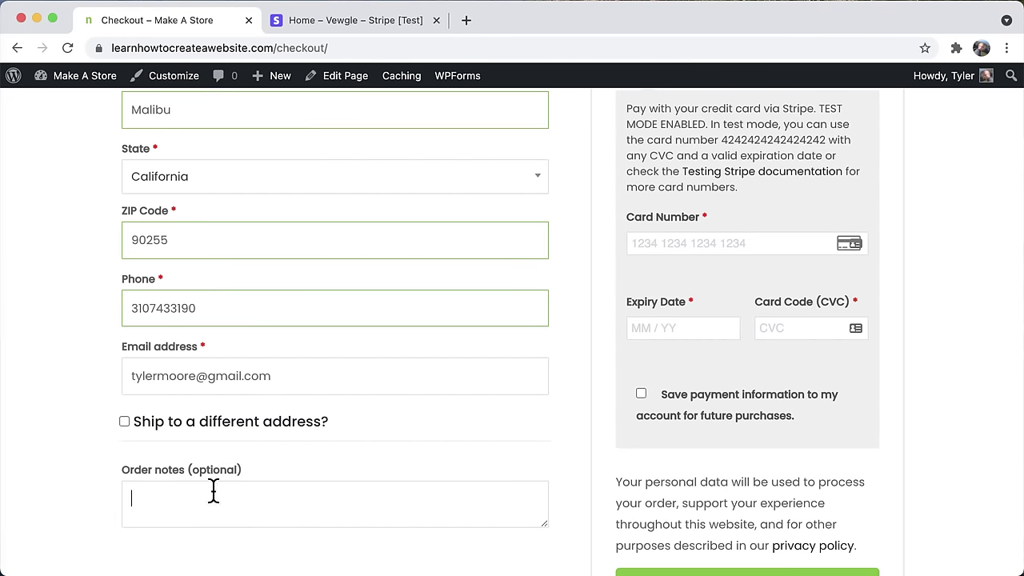
Copy the 4242 Stripe test card number into the card field and enter the expiry date.
scroll(212, 493, up, 1)
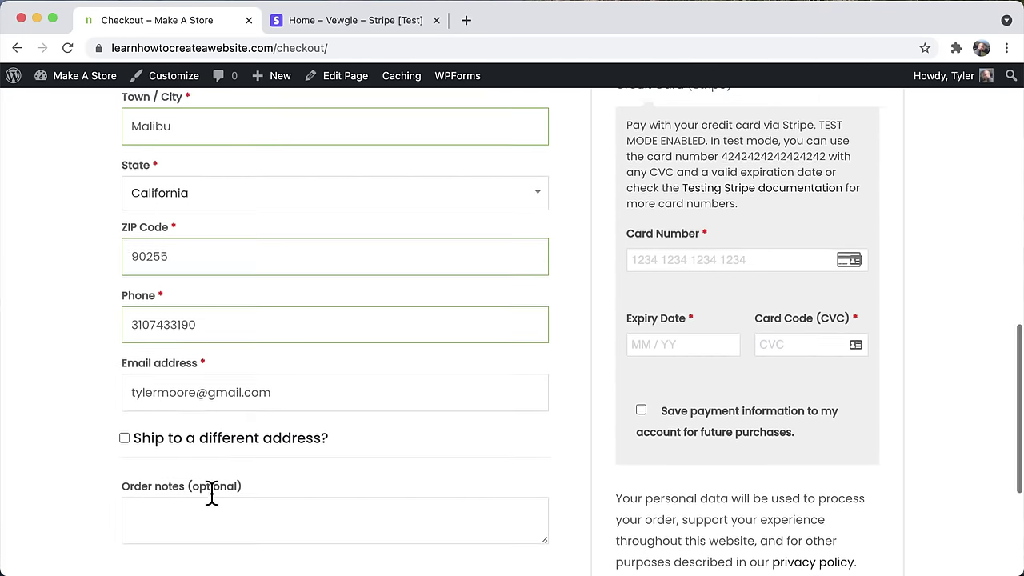
double_click(765, 160)
right_click(764, 160)
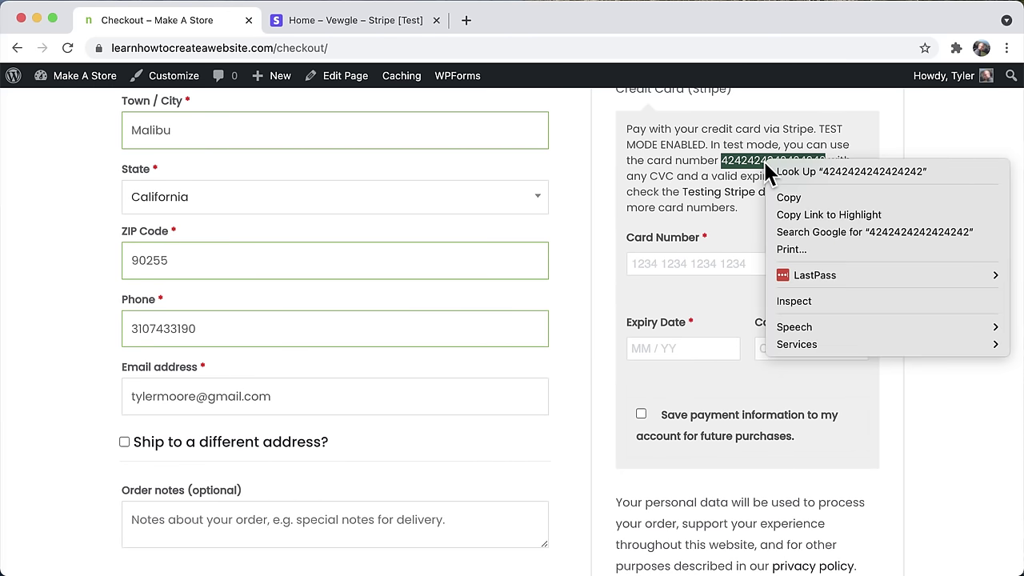
click(786, 197)
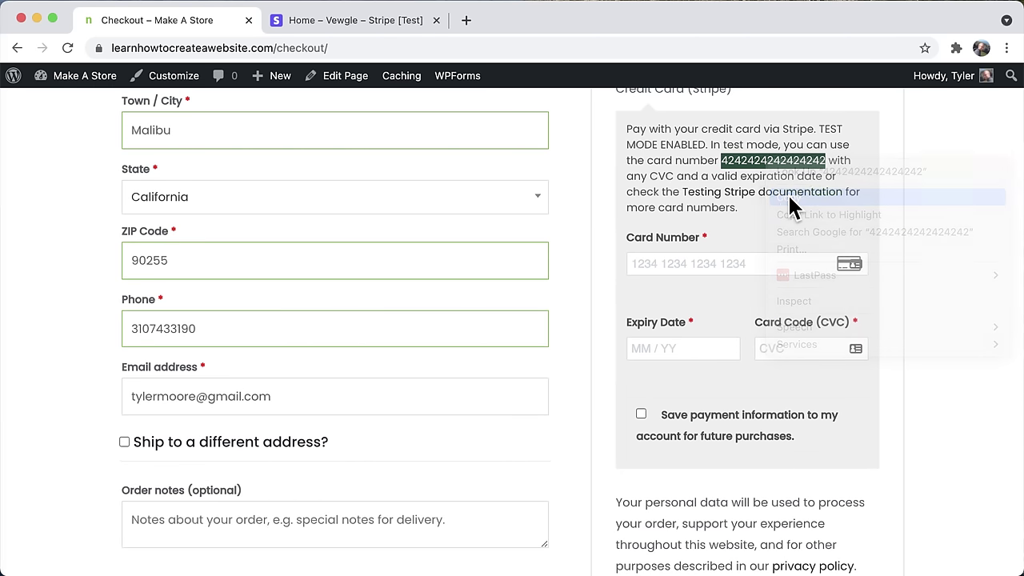
click(689, 261)
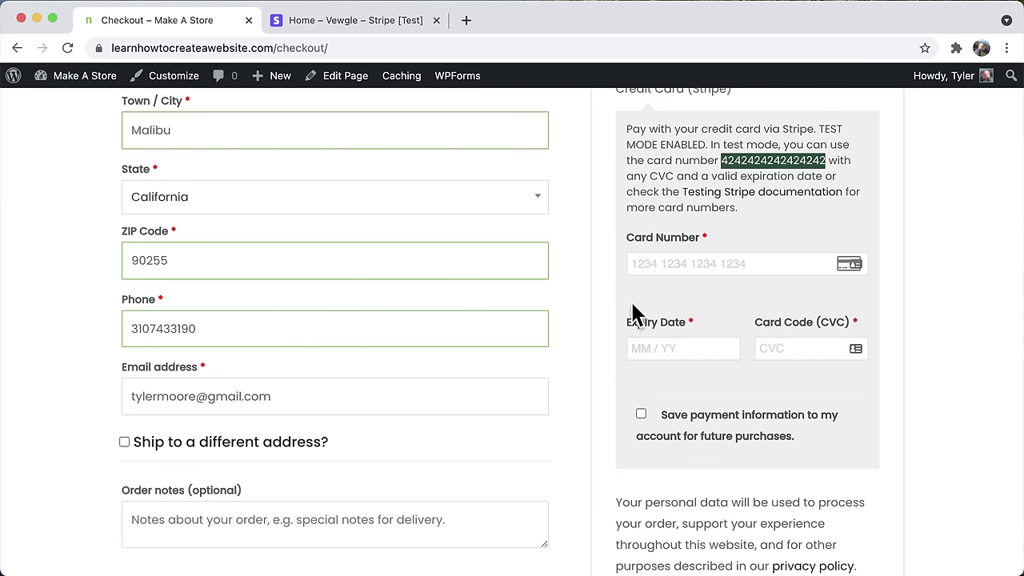
key(super+v)
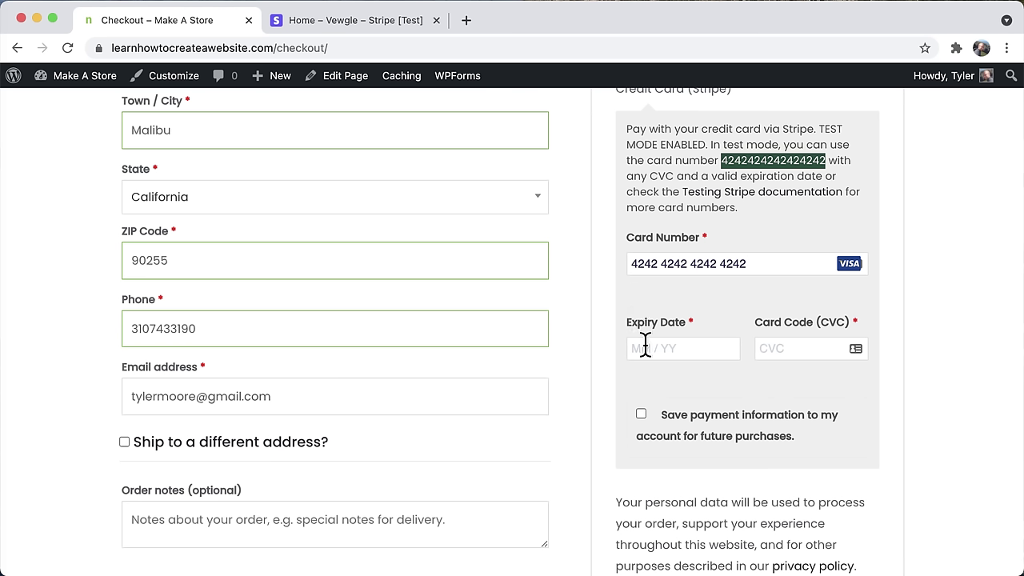
click(644, 342)
text(02 / 24)
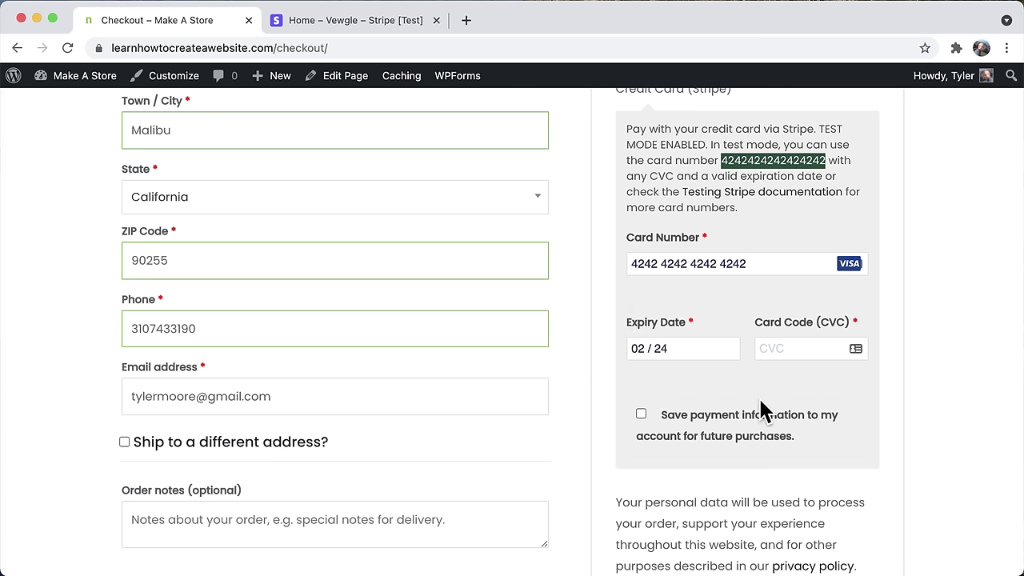
text(777)
Add the order note 'Test note' and place the $402.00 order.
click(339, 535)
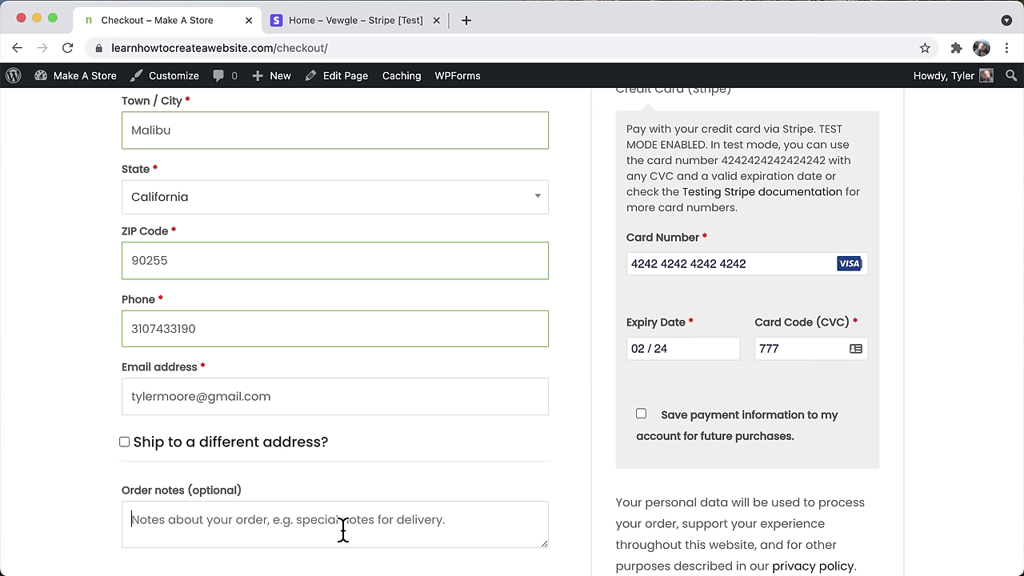
text(Test note)
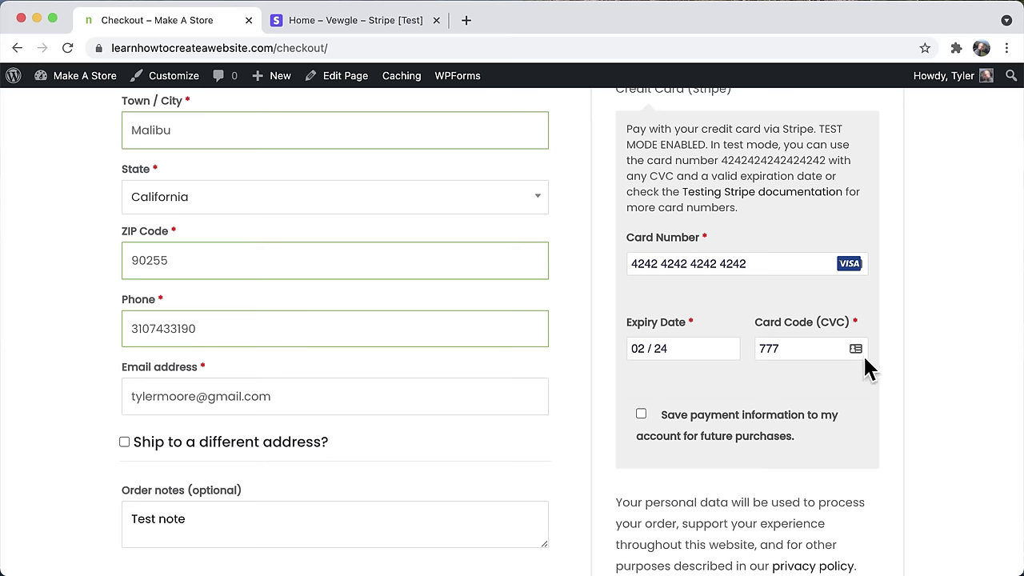
scroll(862, 354, down, 5)
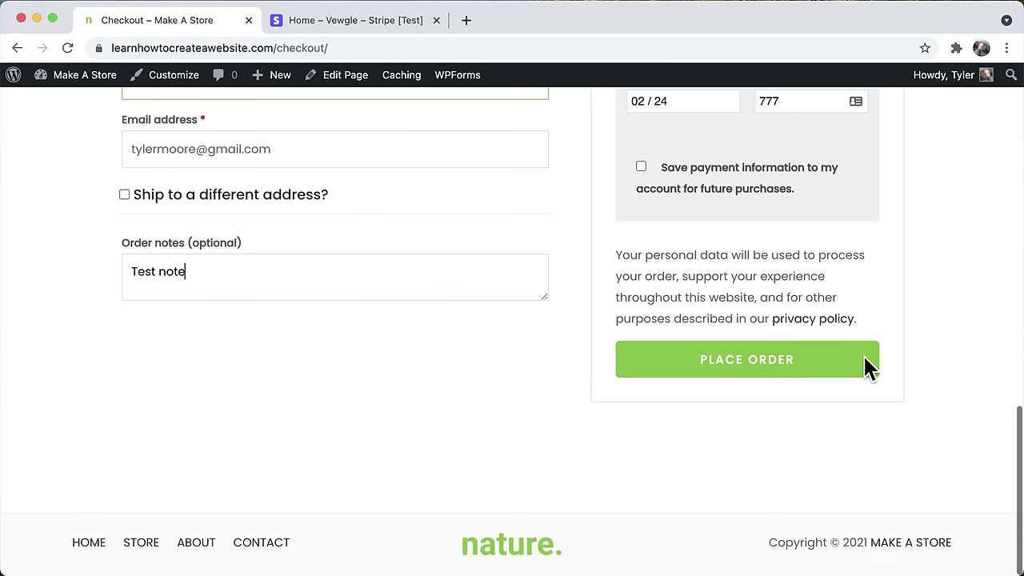
click(752, 361)
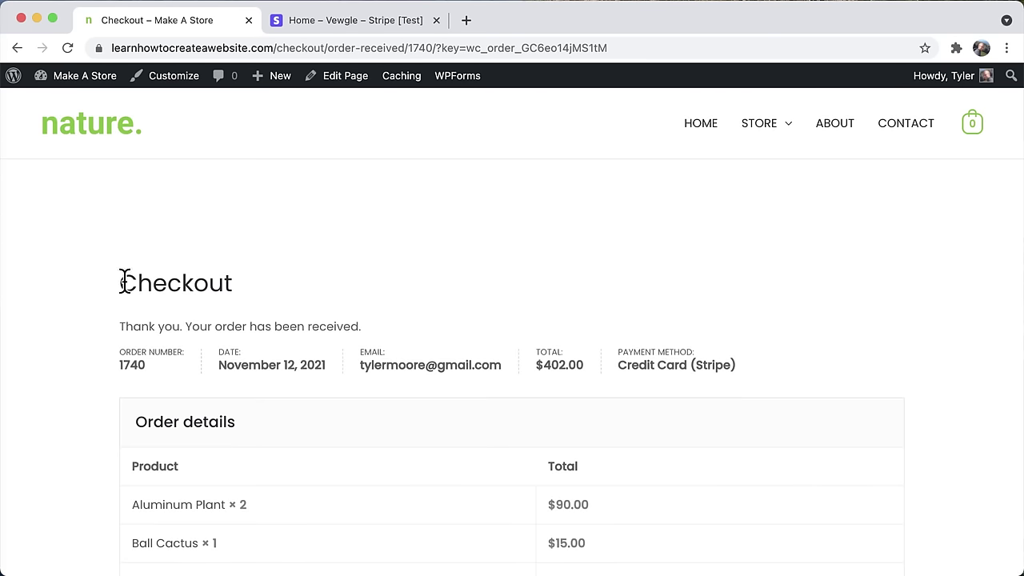
Scroll through the order-received details and highlight the $7.00 flat-rate shipping charge.
scroll(124, 282, down, 8)
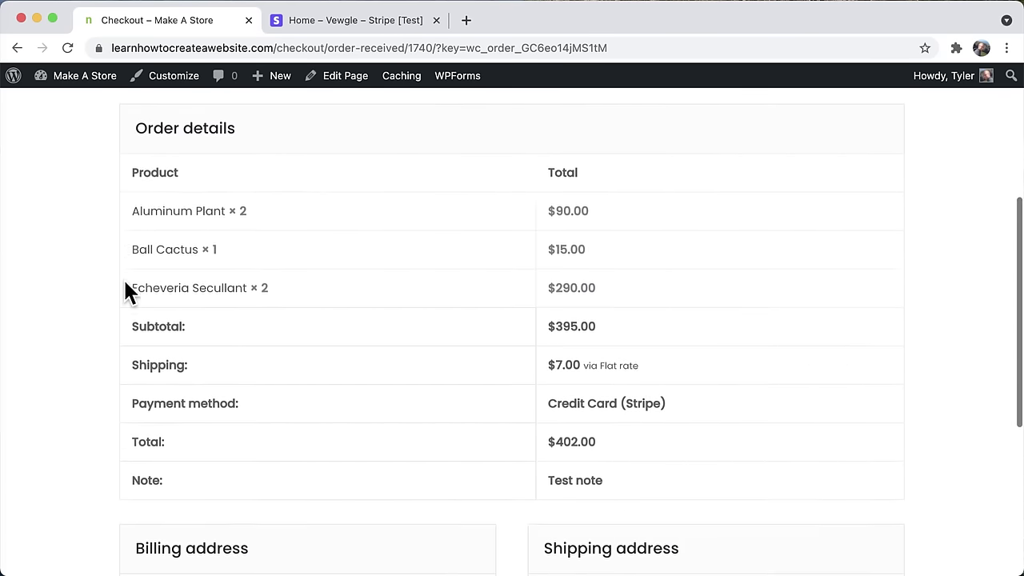
scroll(123, 282, up, 7)
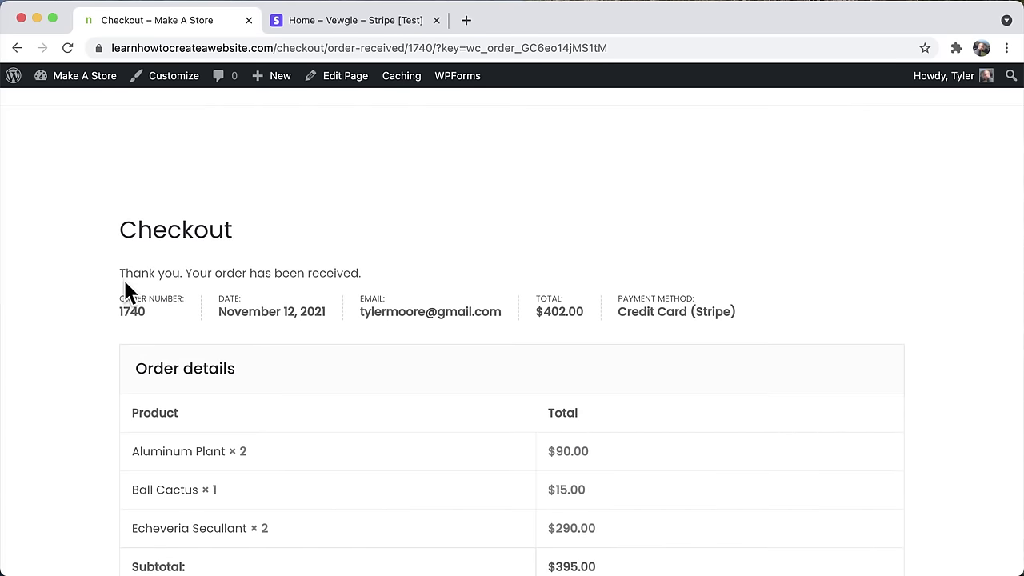
scroll(110, 227, down, 2)
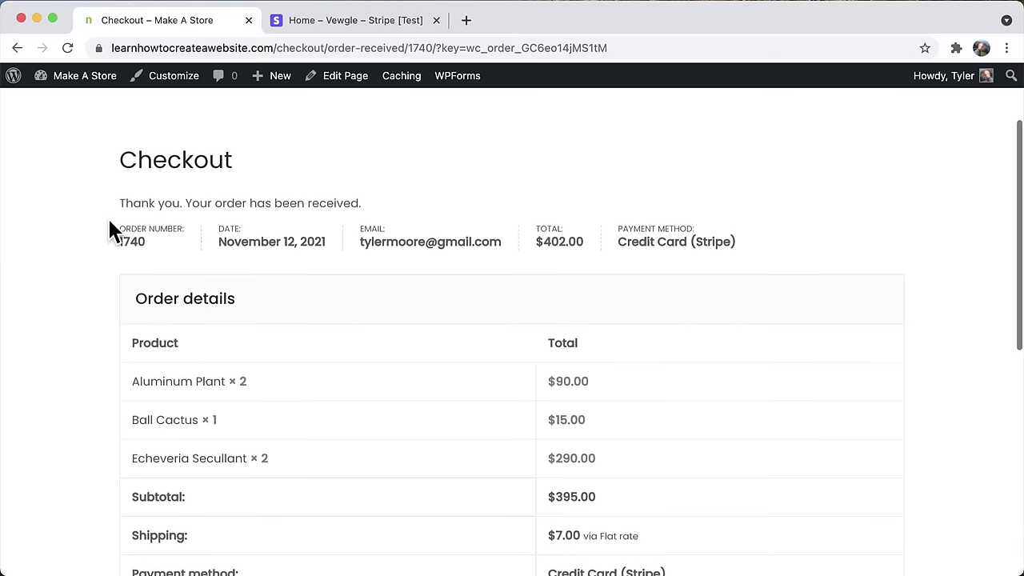
scroll(110, 223, up, 1)
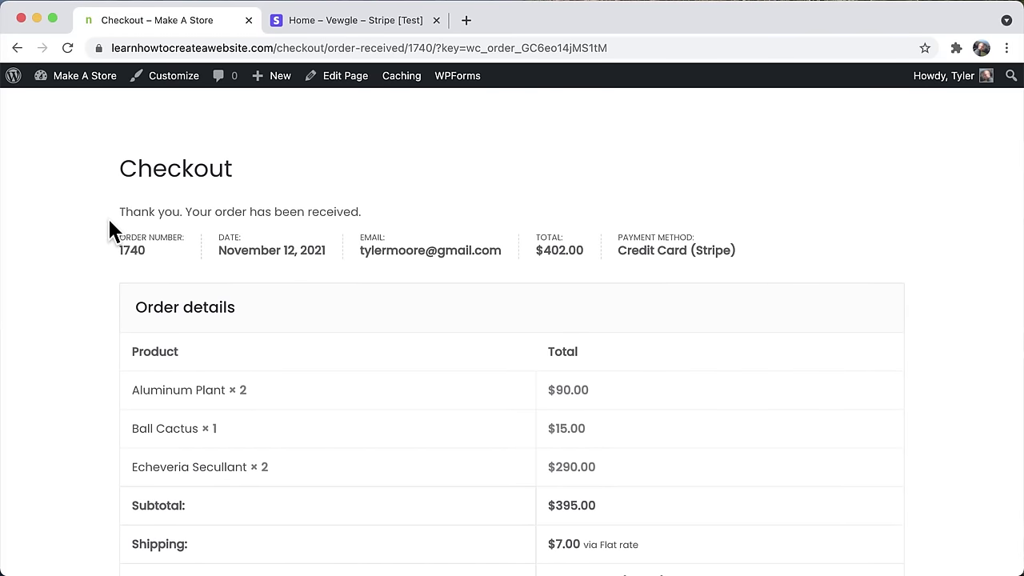
scroll(109, 223, down, 7)
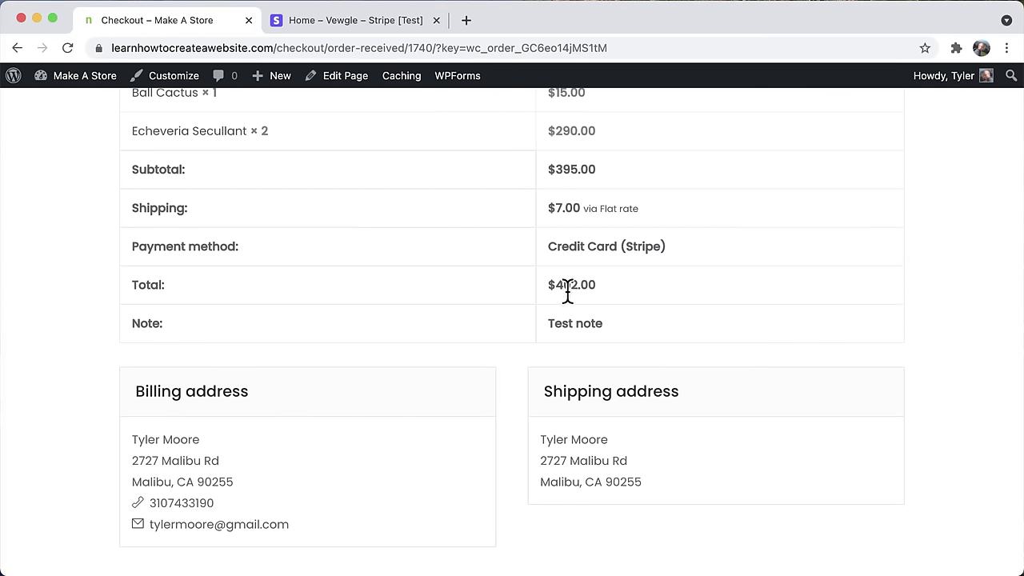
scroll(567, 291, down, 1)
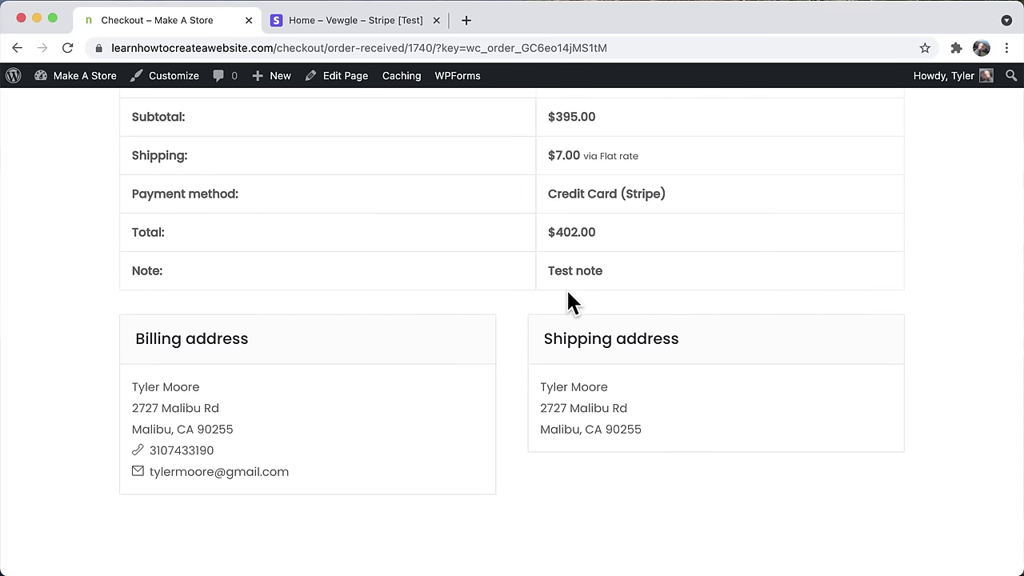
double_click(565, 149)
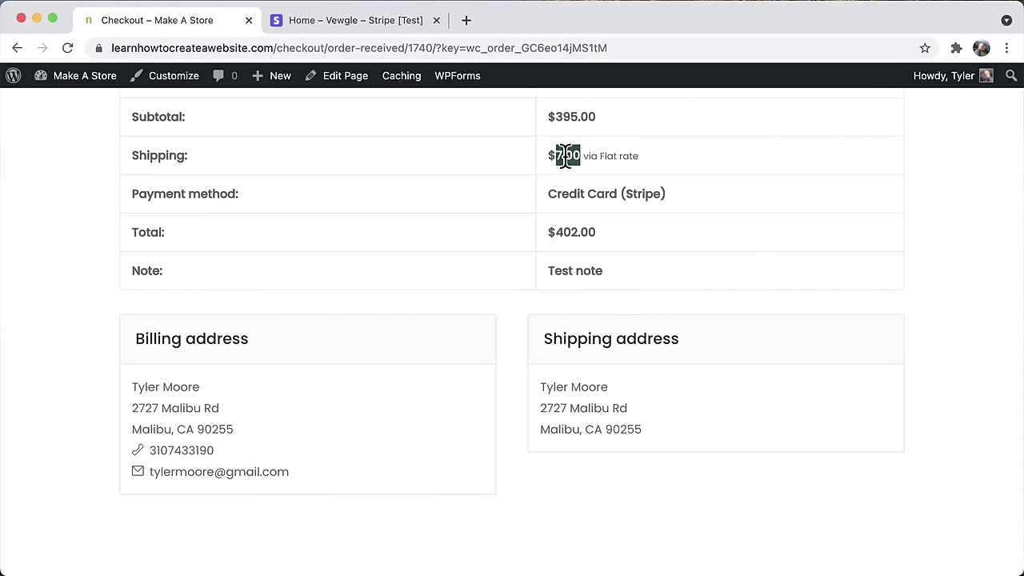
scroll(584, 212, up, 2)
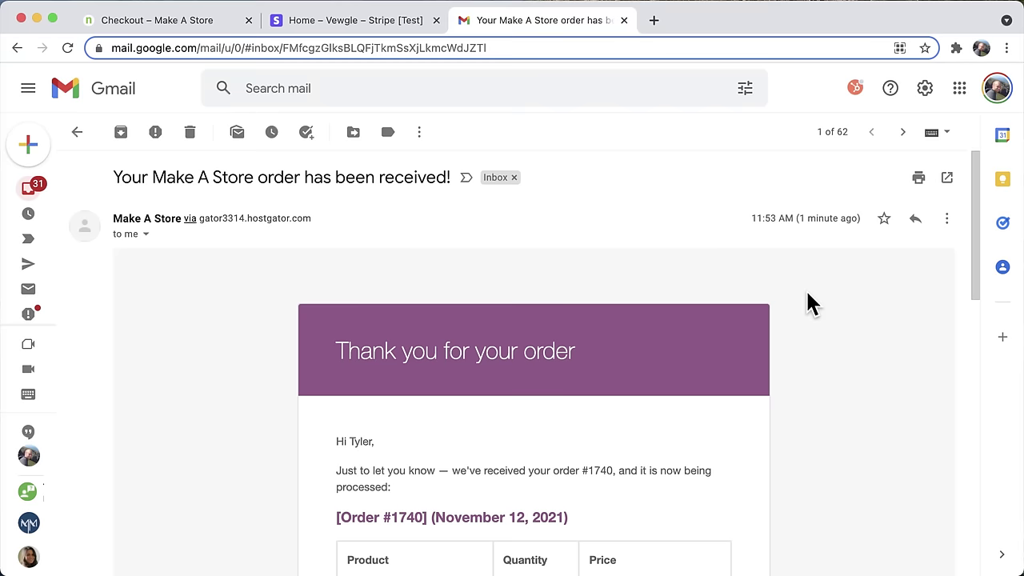
scroll(806, 288, down, 2)
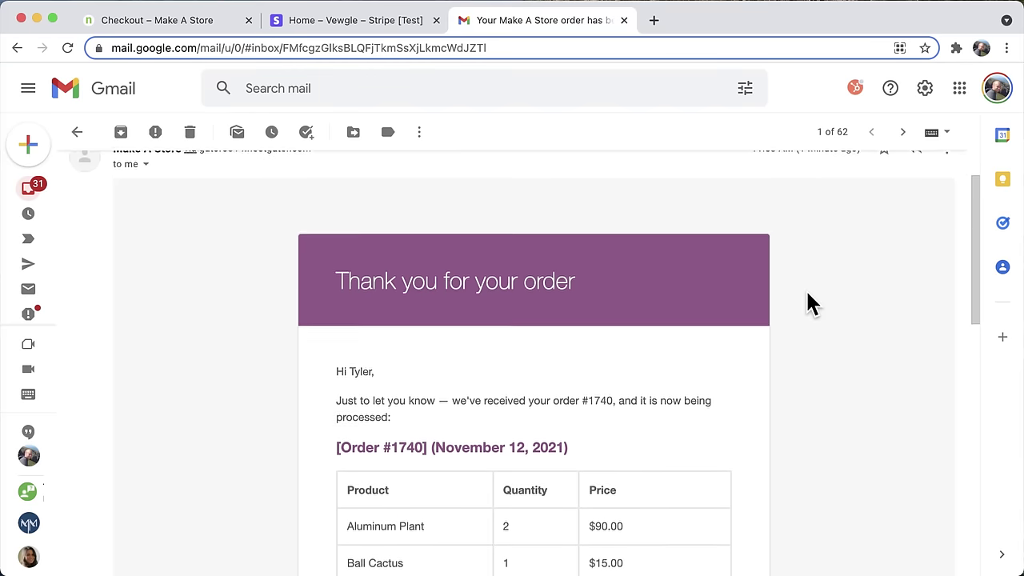
Read the order confirmation and New order #1740 emails, highlighting the Test note.
scroll(807, 294, down, 6)
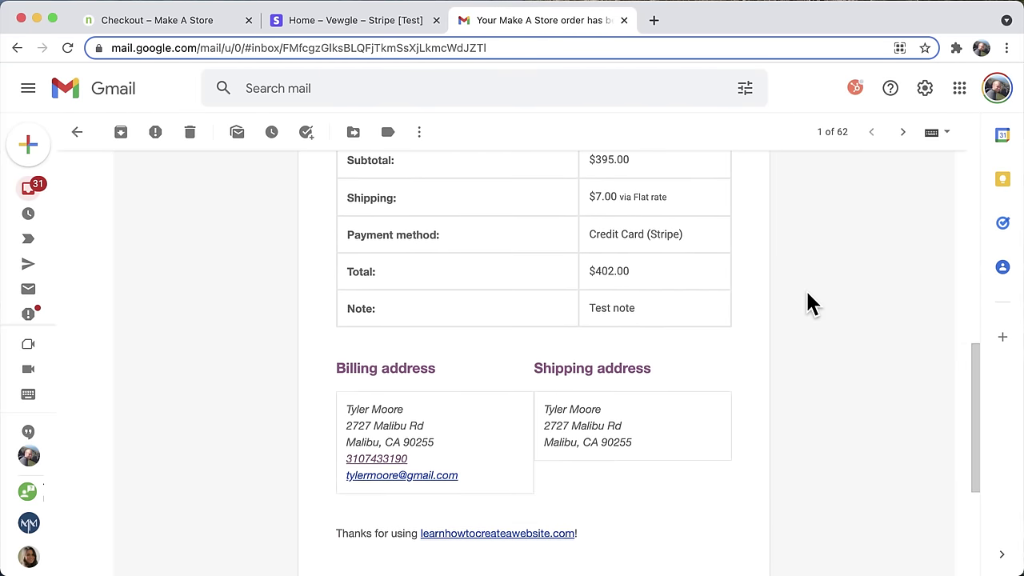
scroll(806, 294, up, 10)
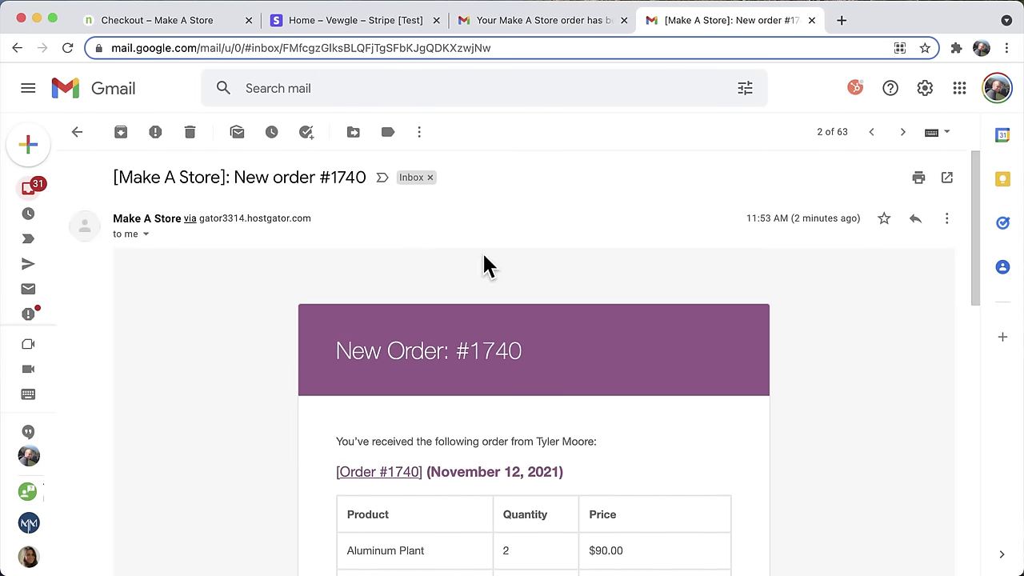
scroll(484, 258, down, 3)
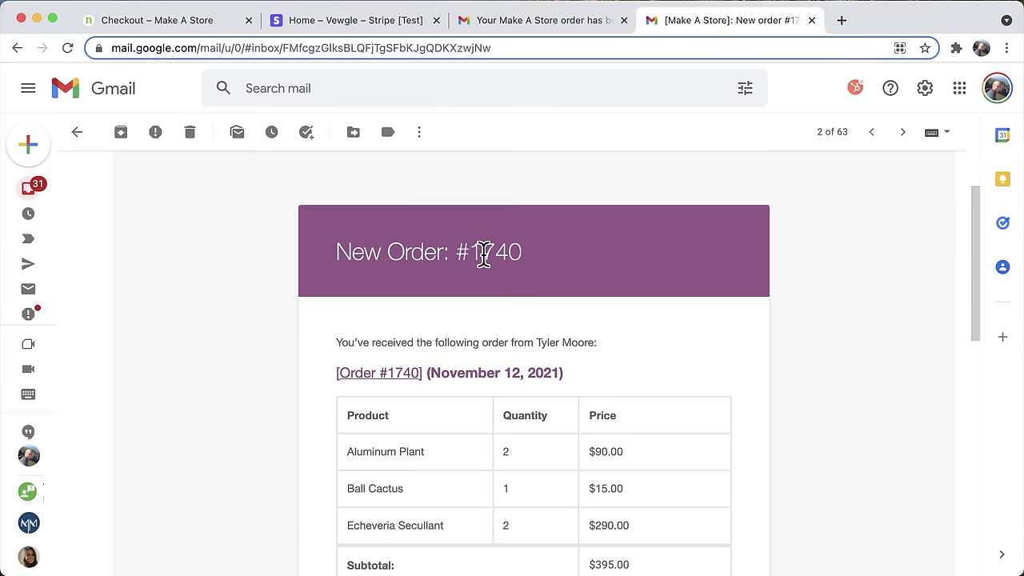
scroll(483, 254, down, 2)
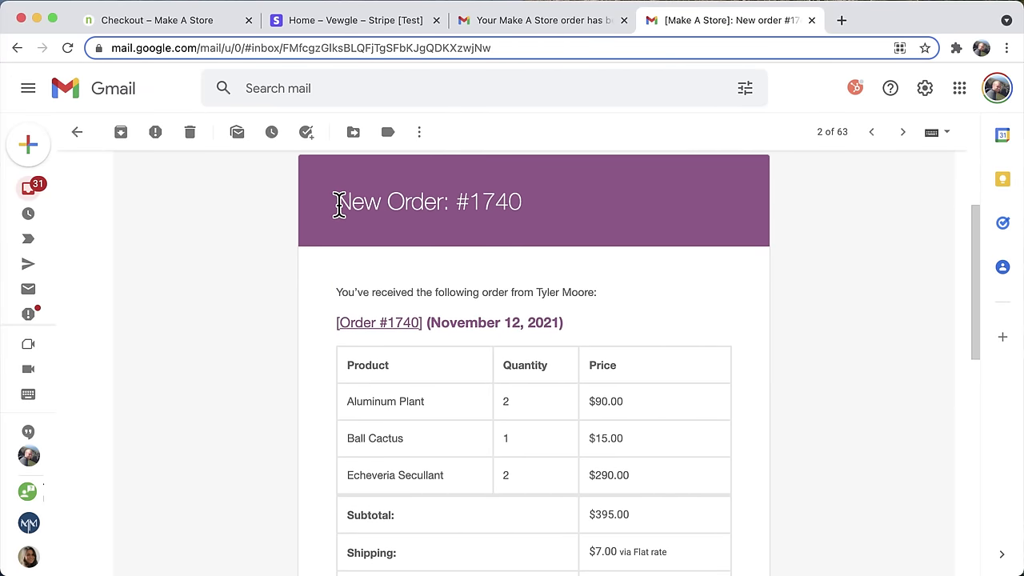
drag(337, 204, 546, 212)
scroll(547, 212, down, 10)
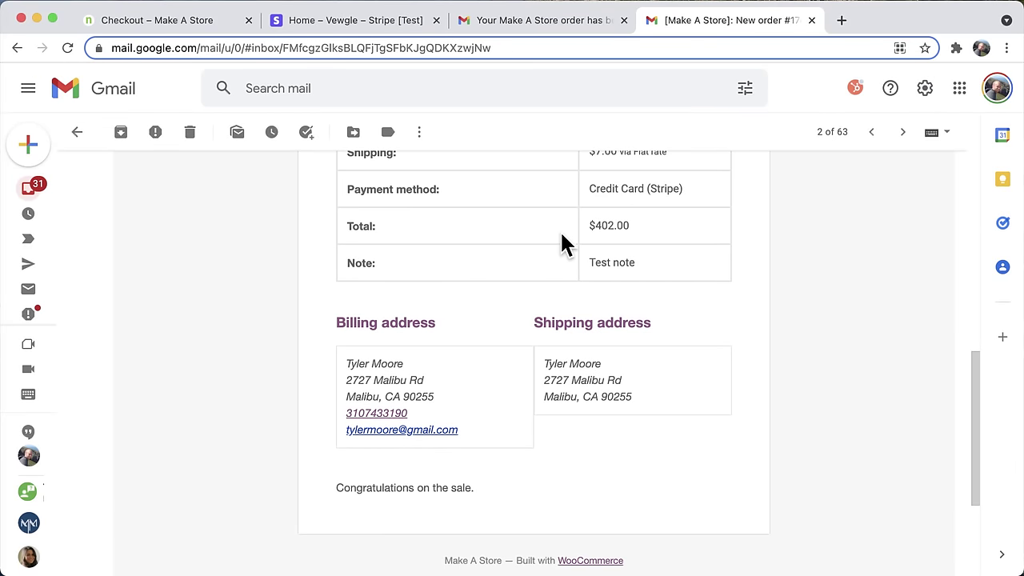
drag(590, 263, 662, 266)
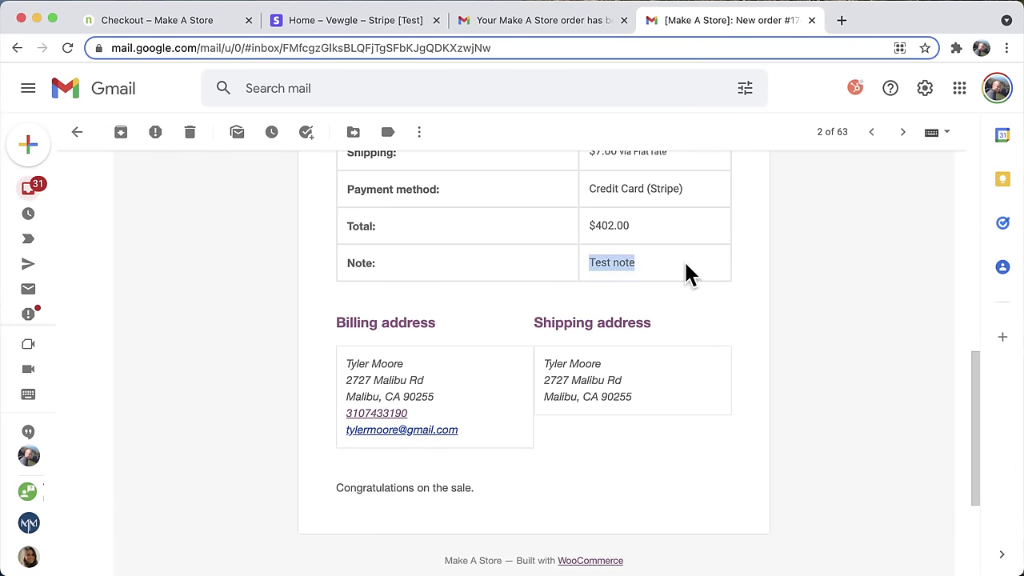
scroll(685, 261, up, 10)
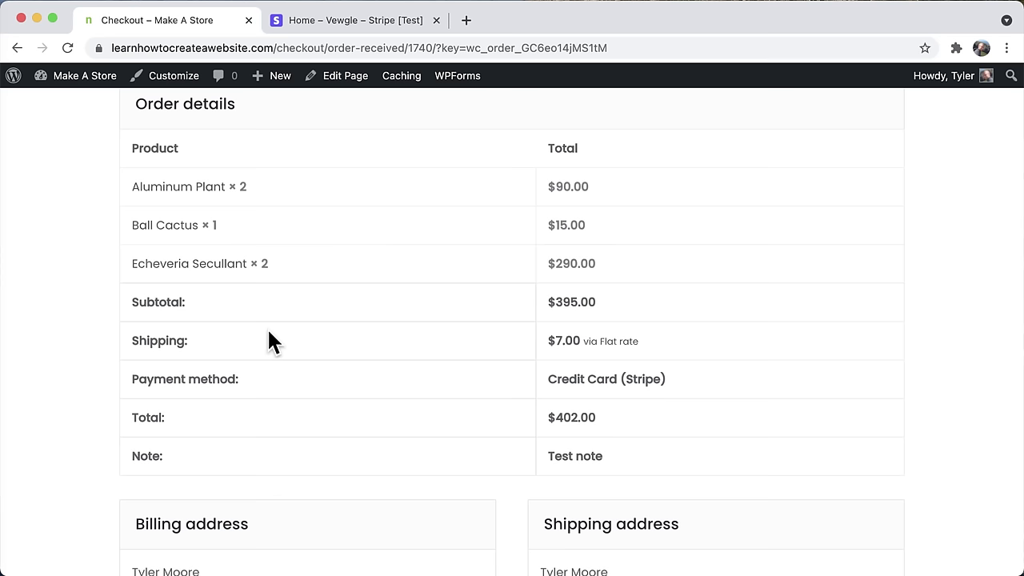
scroll(267, 327, up, 5)
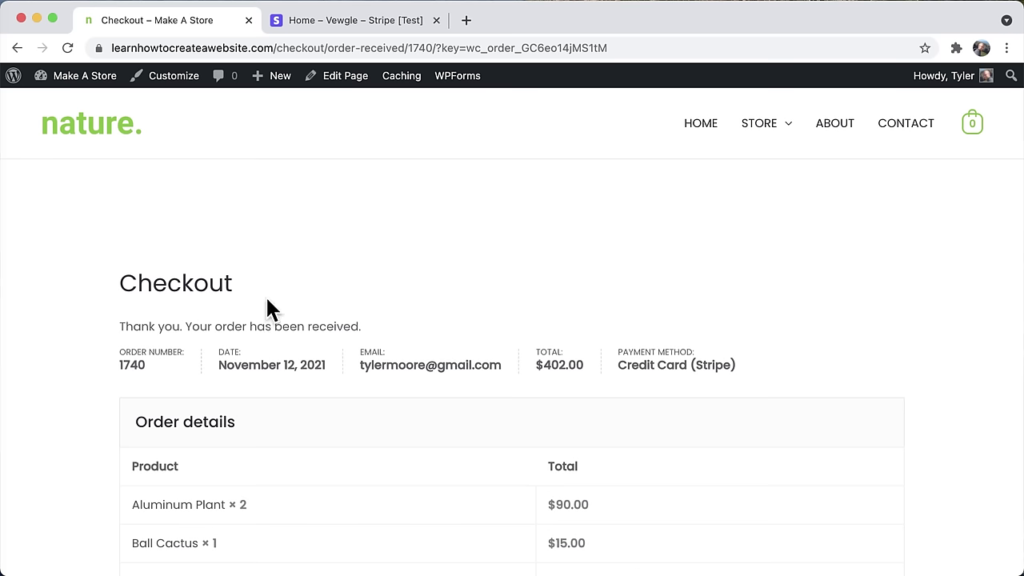
Go from the Dashboard to WooCommerce Settings > Payments and open Stripe's settings.
click(85, 77)
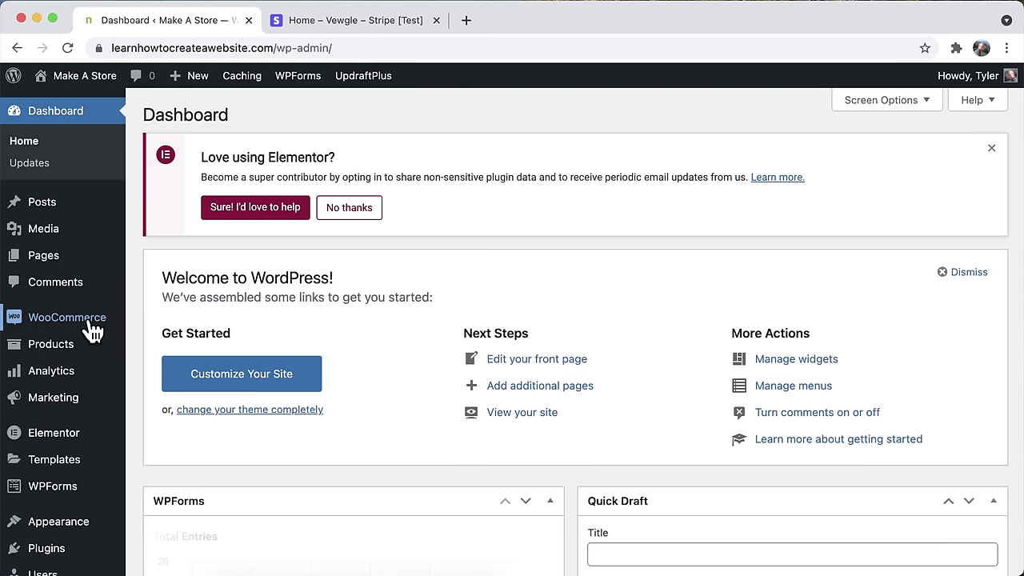
mouse_move(91, 332)
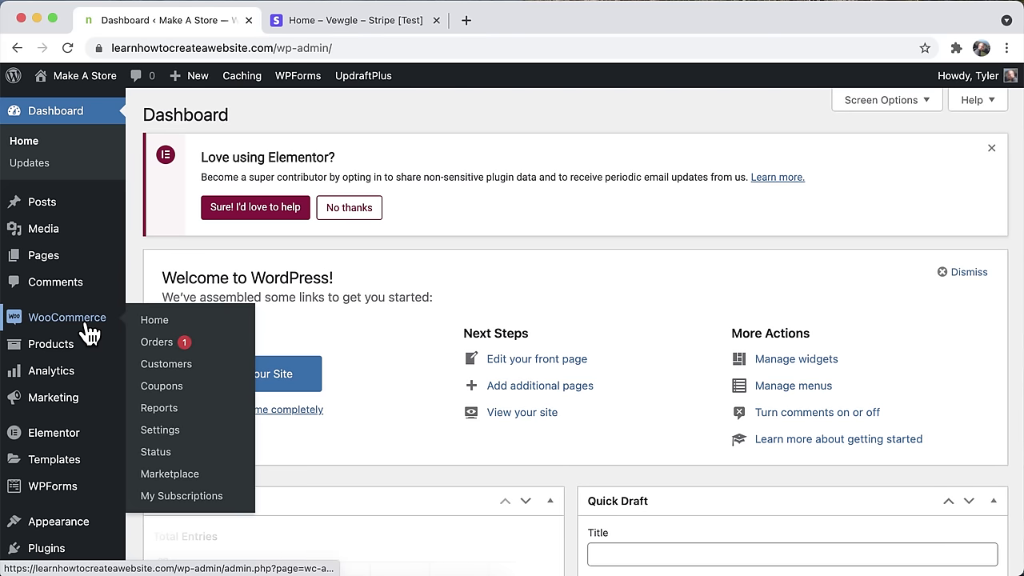
click(198, 432)
click(388, 184)
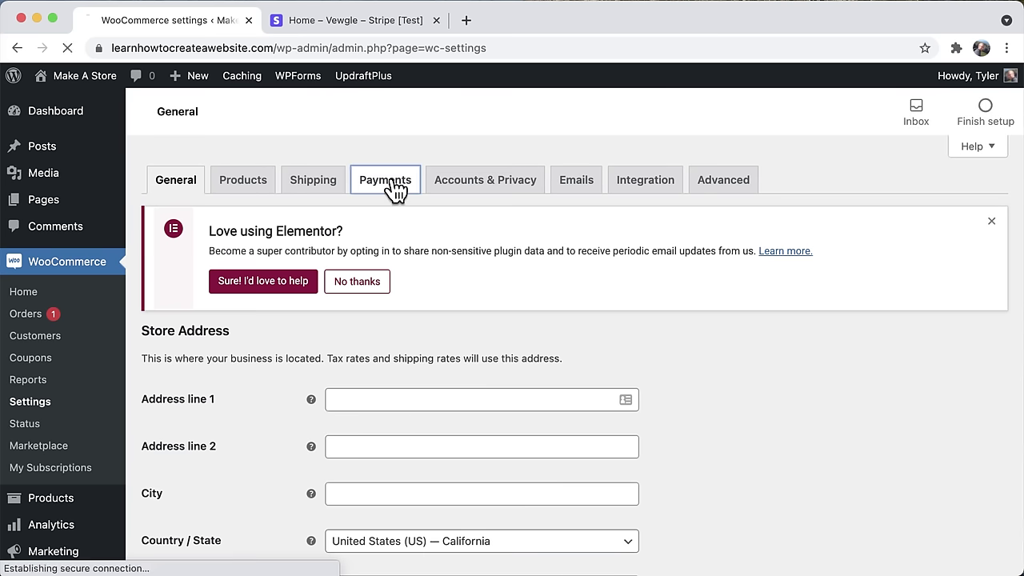
scroll(396, 191, down, 5)
scroll(395, 191, down, 3)
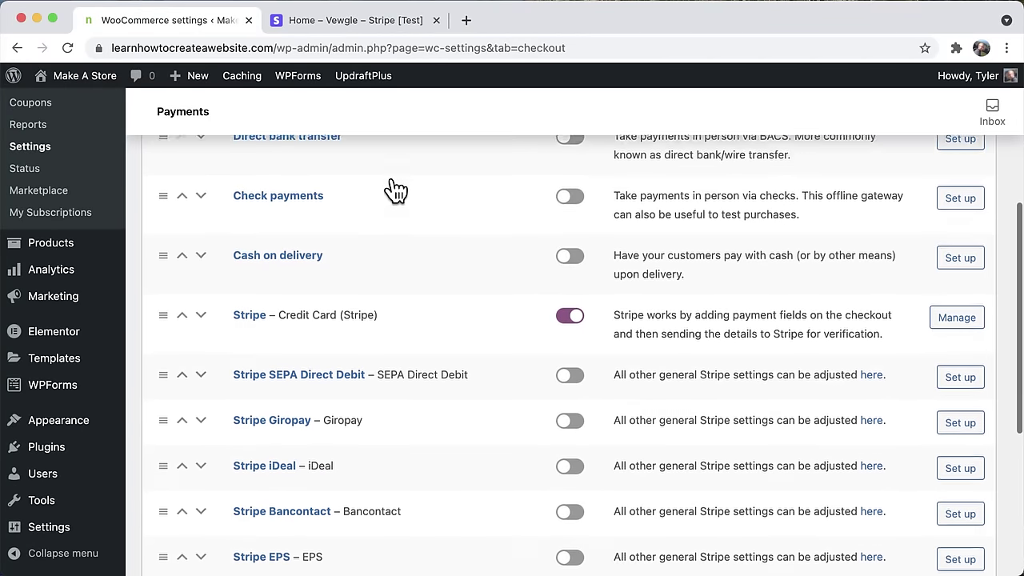
click(966, 312)
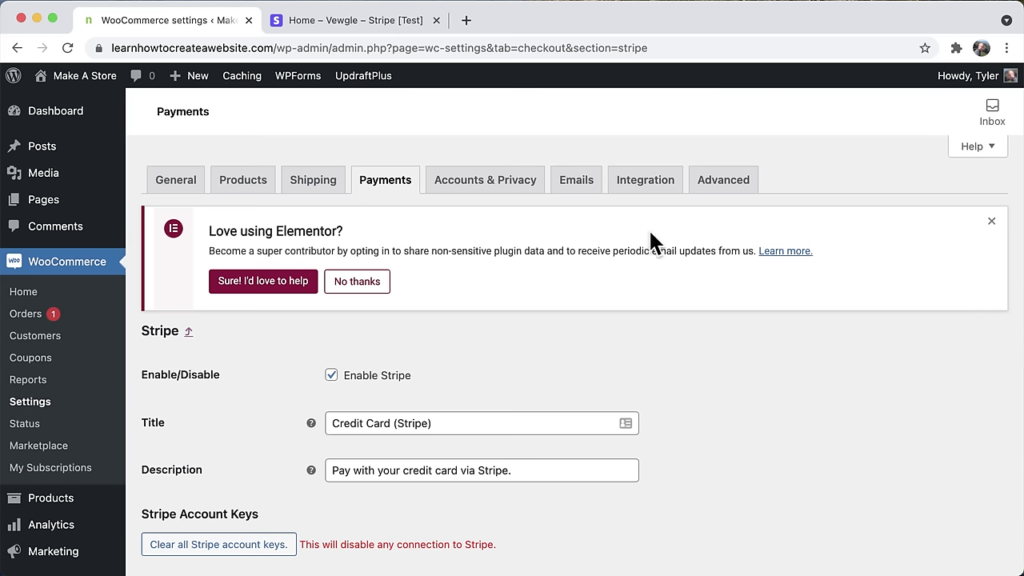
right_click(89, 75)
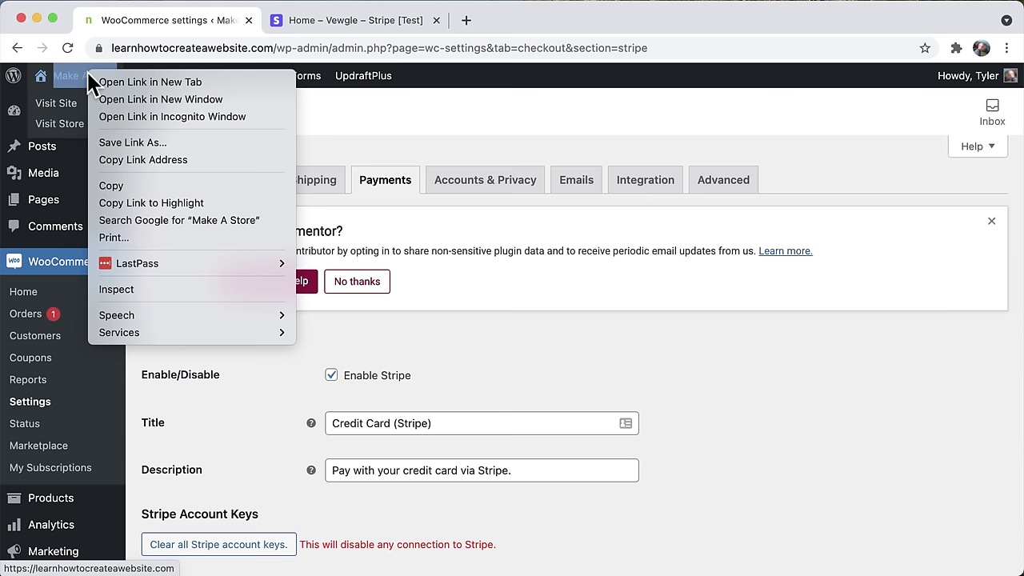
Open the storefront in a new tab and add one Money Plant ($20.00) from Plants to the cart.
click(141, 85)
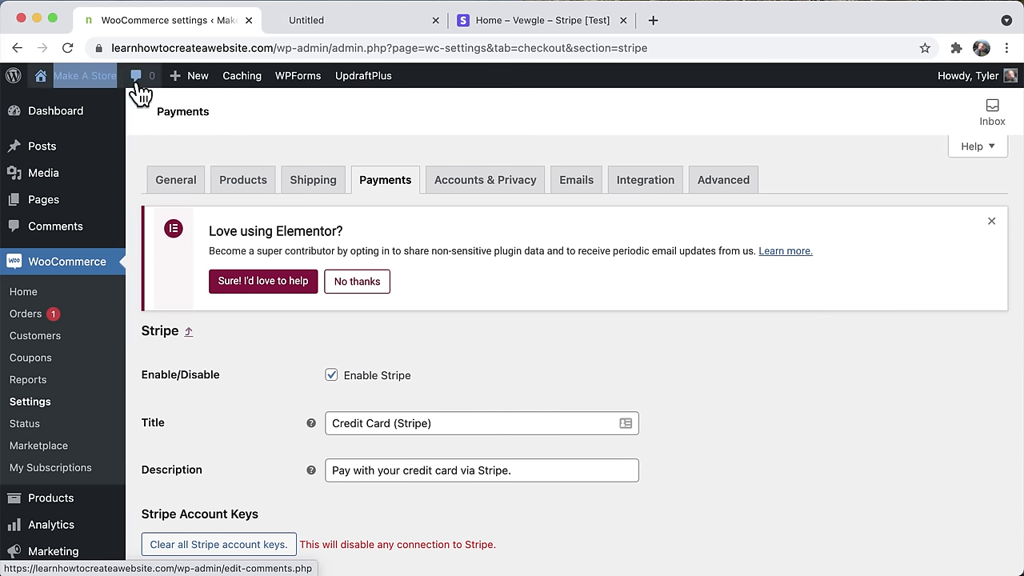
click(335, 22)
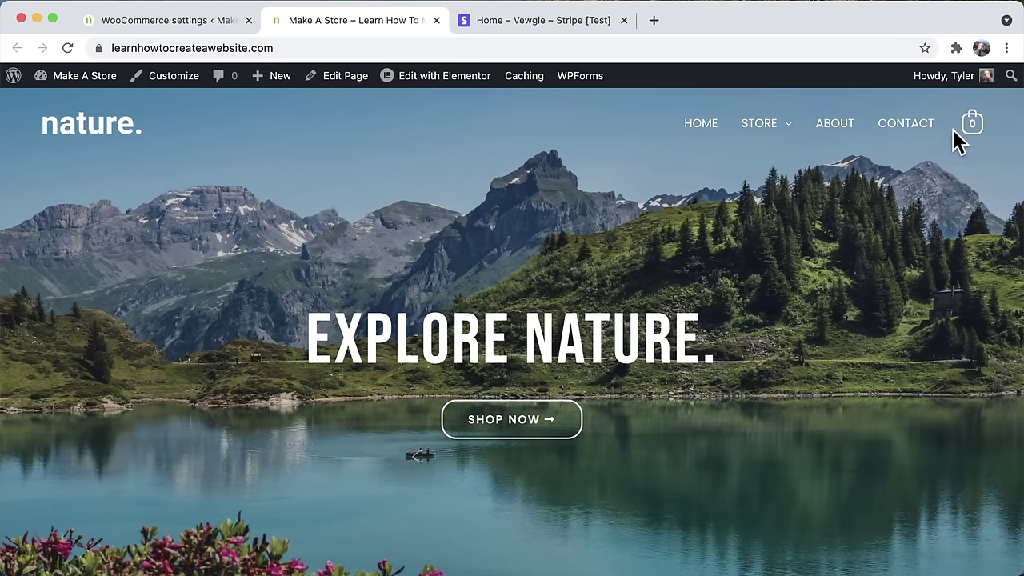
mouse_move(969, 137)
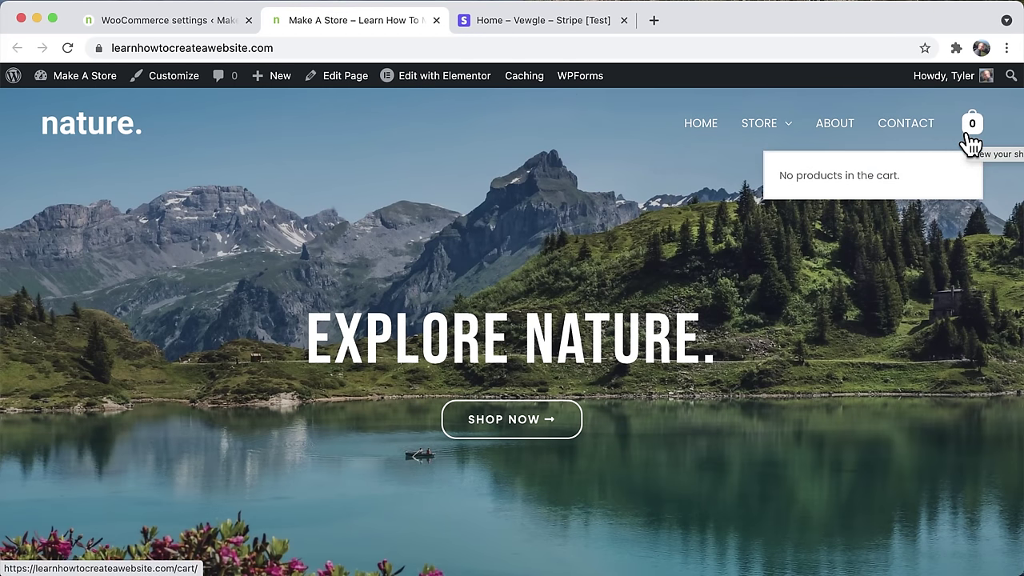
mouse_move(767, 125)
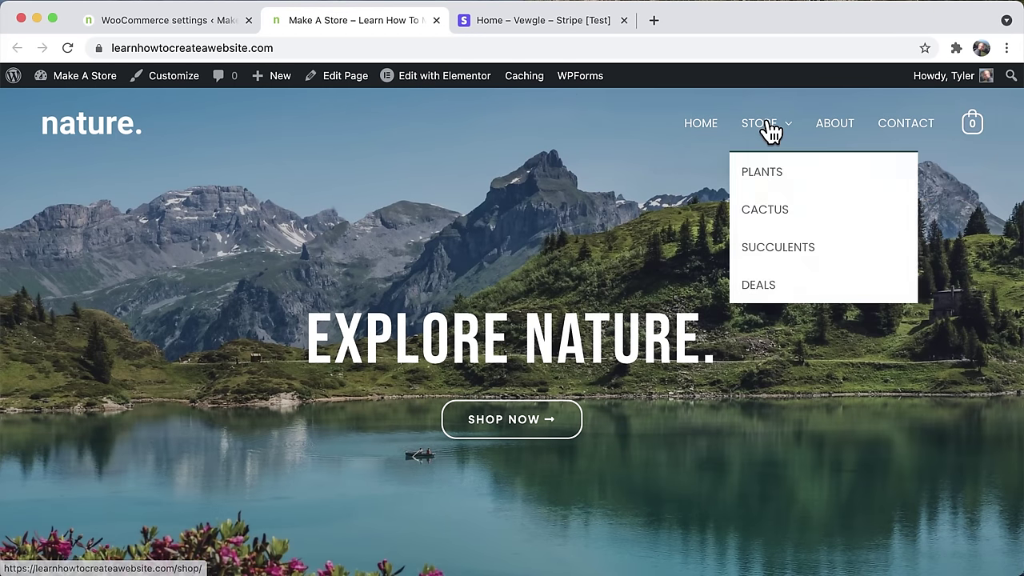
click(784, 178)
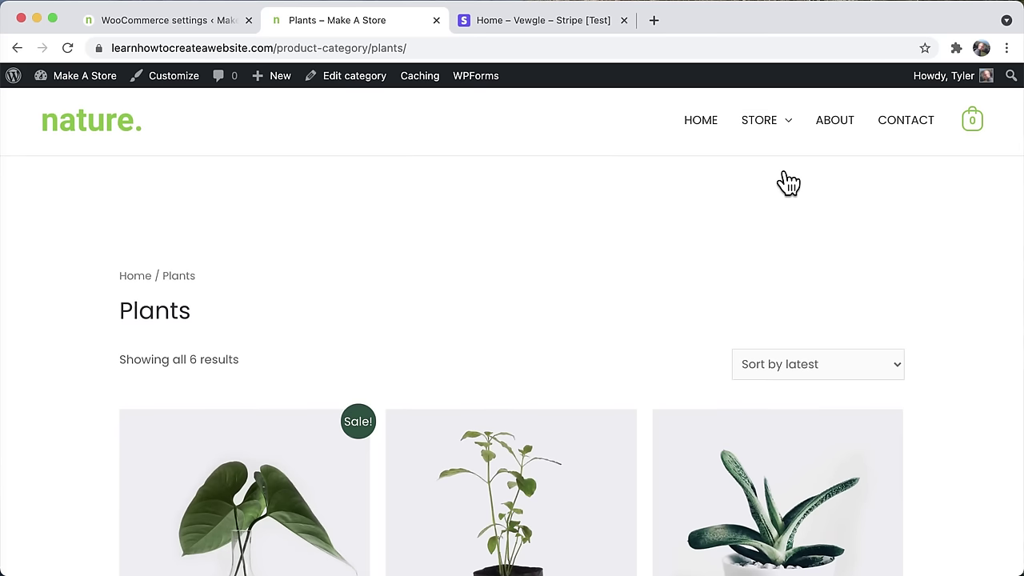
scroll(317, 429, down, 2)
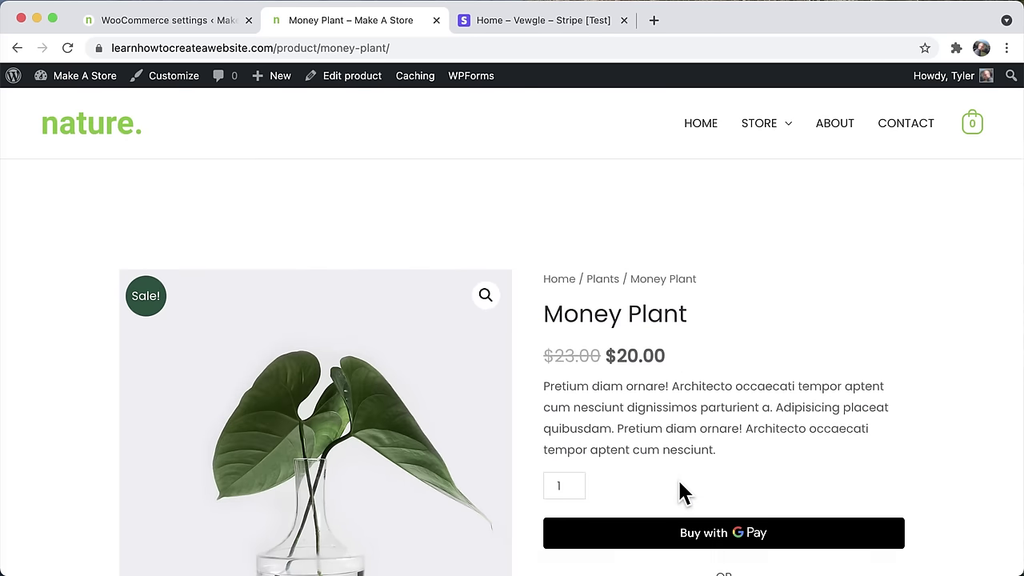
scroll(678, 491, down, 4)
click(654, 445)
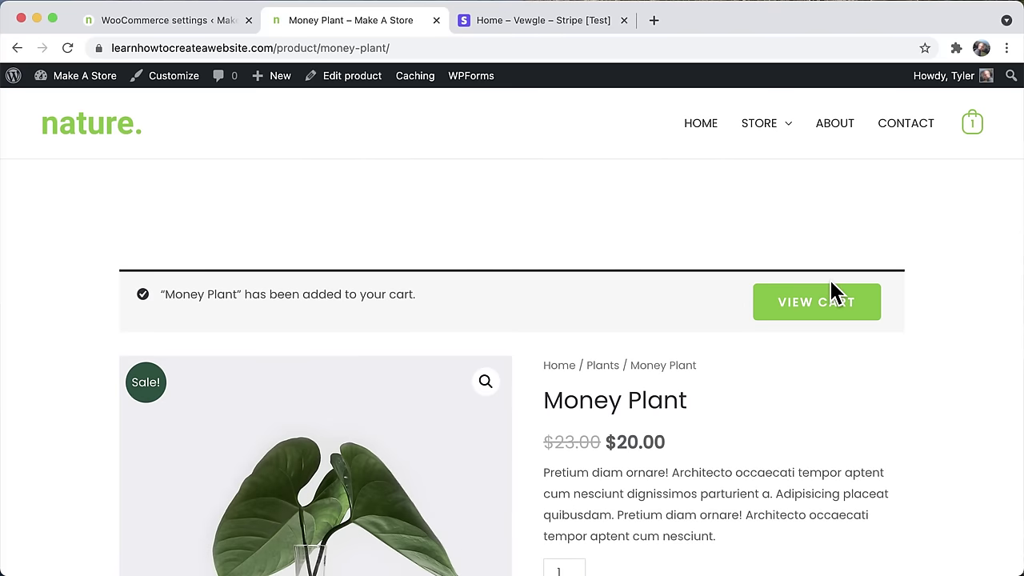
click(826, 308)
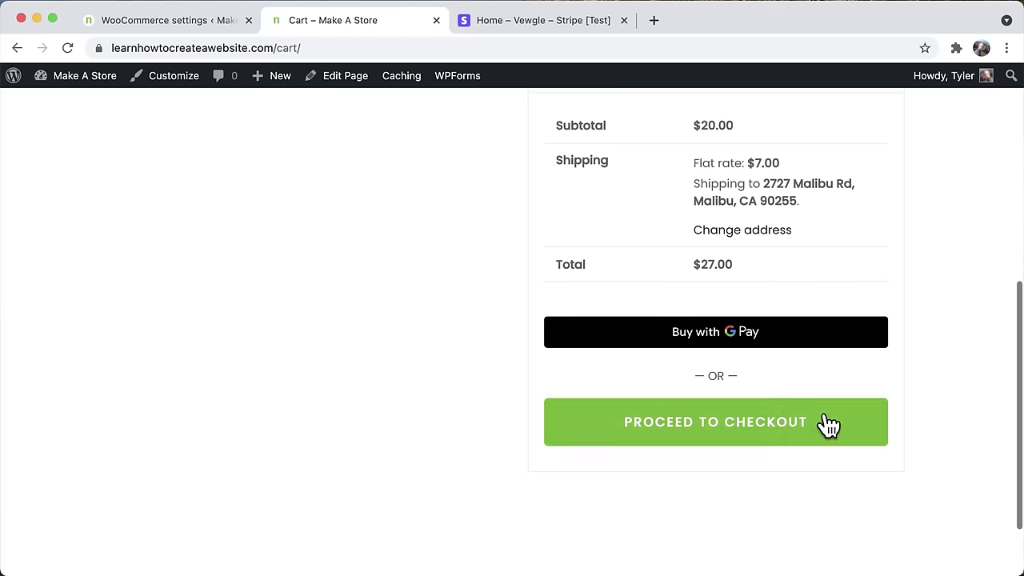
Proceed to the $27.00 checkout, then turn off Stripe's Apple Pay/Google Pay buttons and save.
click(795, 434)
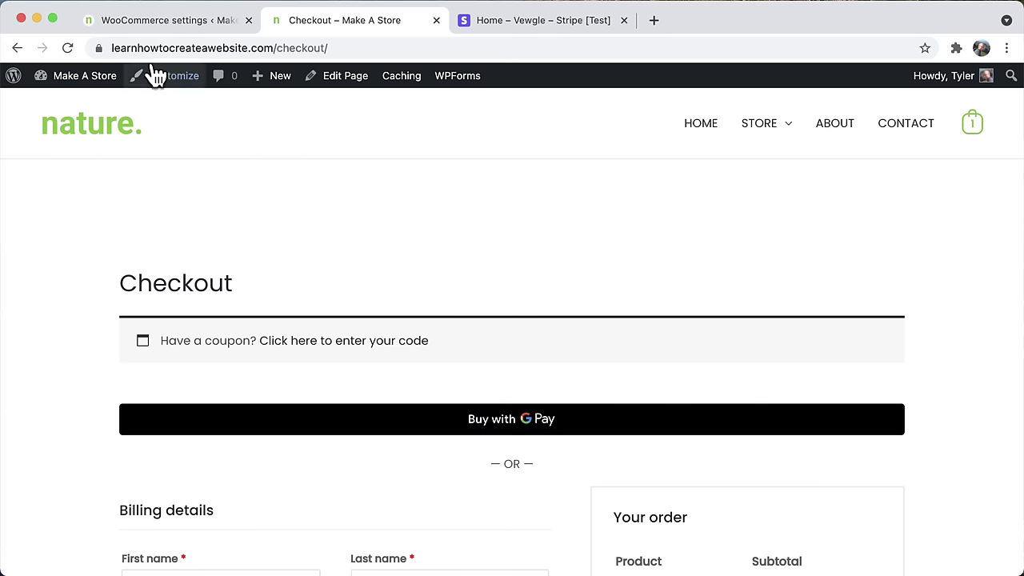
click(165, 24)
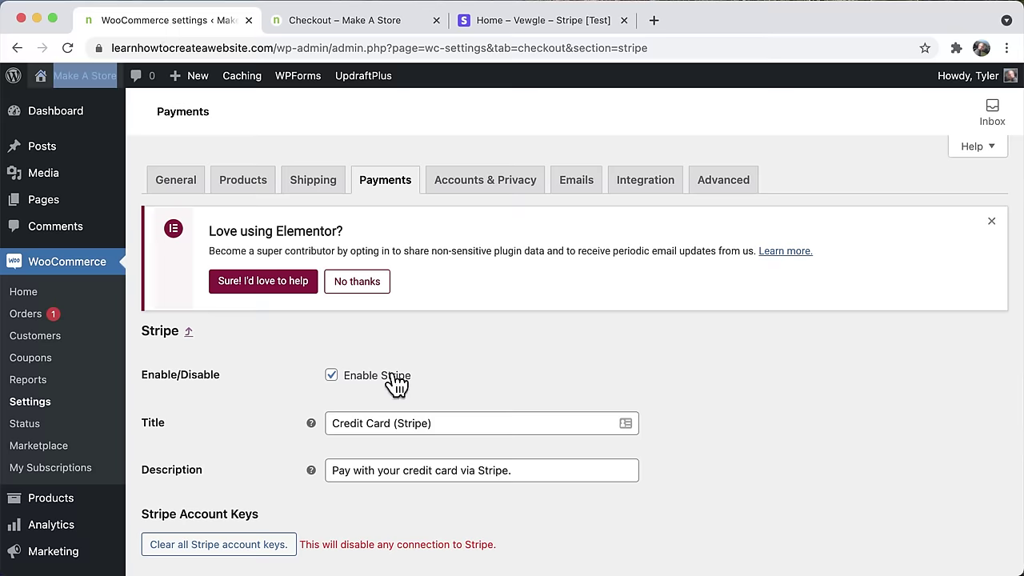
scroll(392, 380, down, 10)
scroll(394, 374, up, 2)
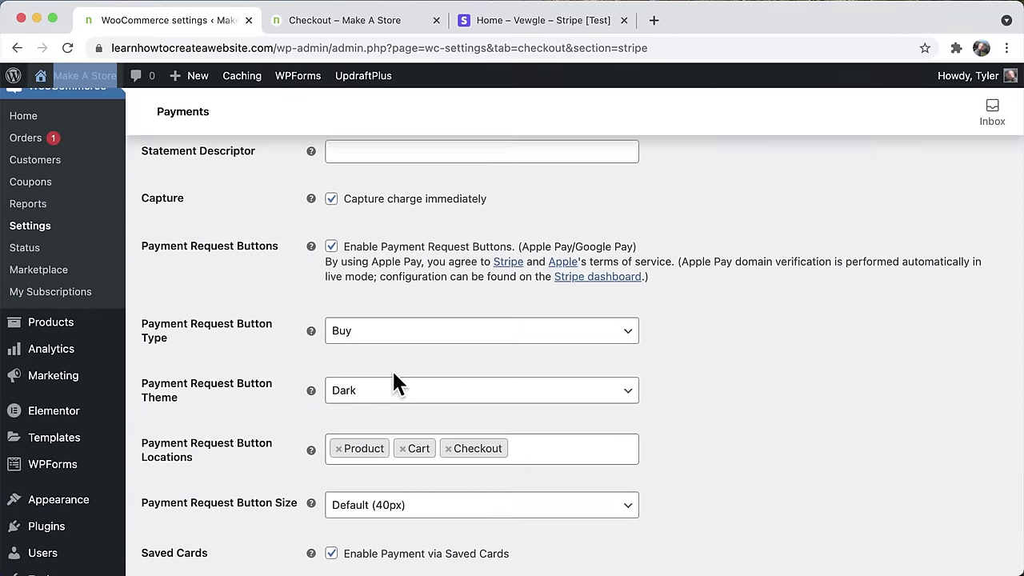
click(331, 247)
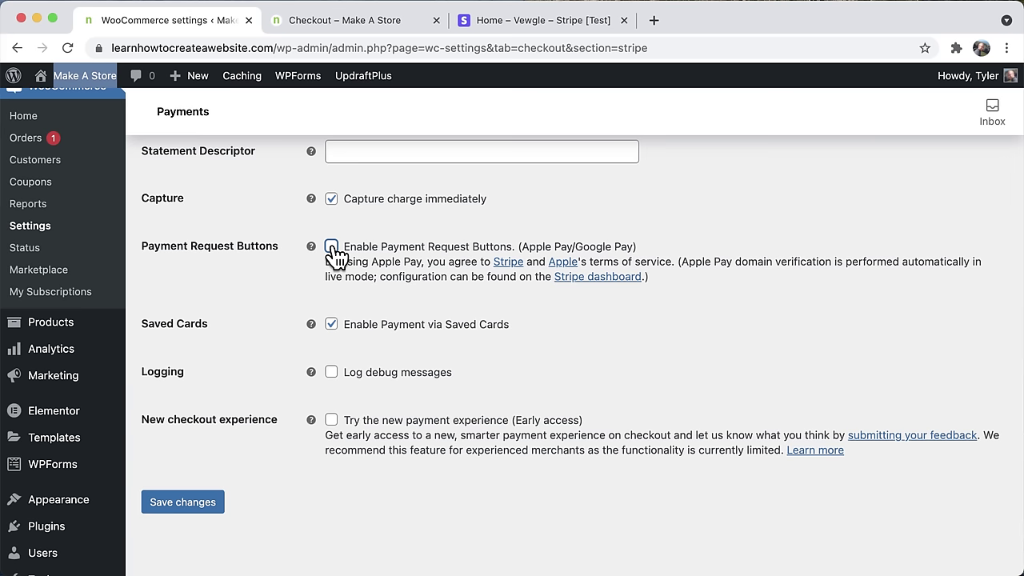
click(201, 504)
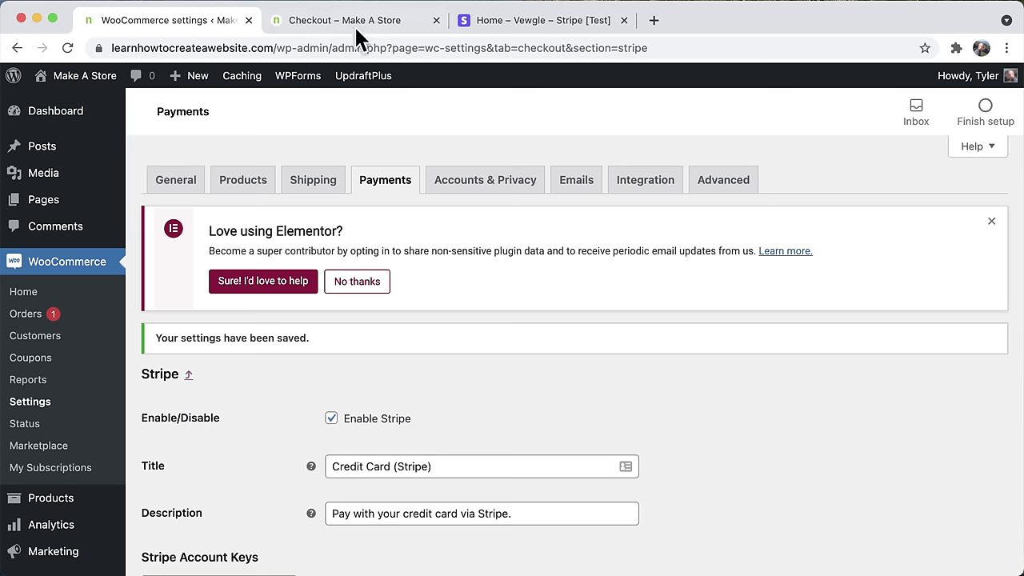
Reload the checkout page to check the payment form.
click(355, 30)
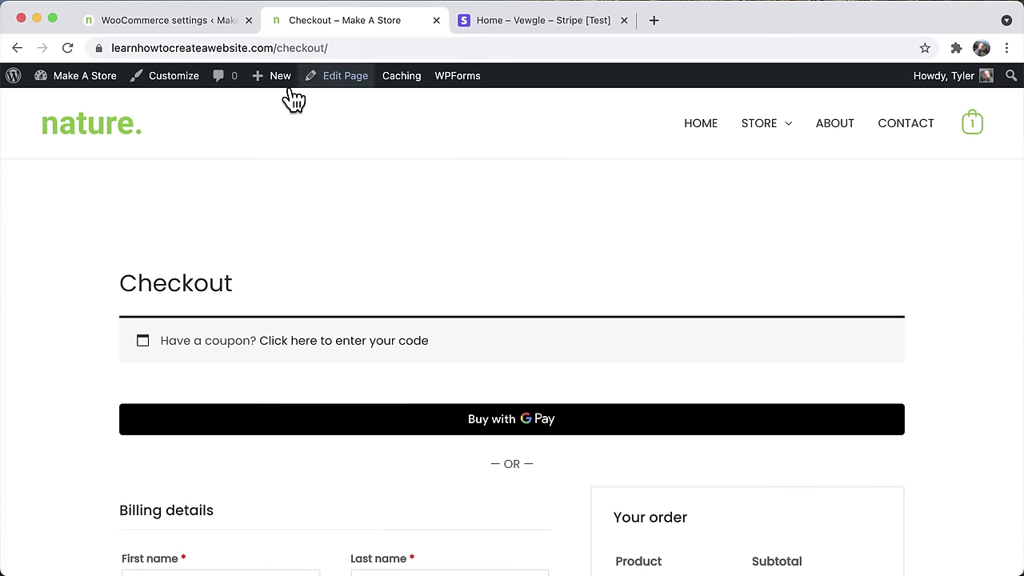
click(74, 52)
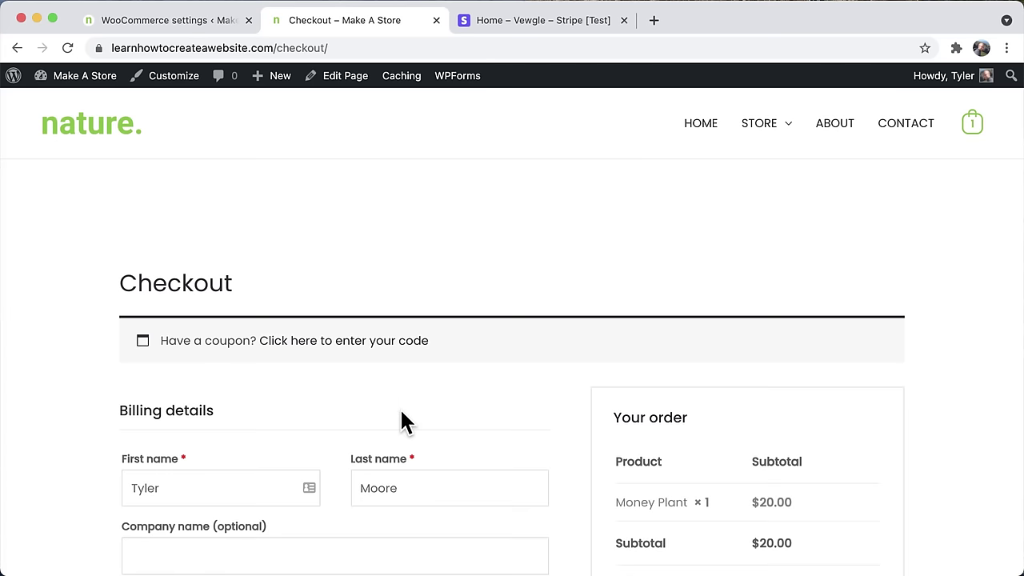
scroll(399, 419, down, 6)
scroll(403, 419, down, 2)
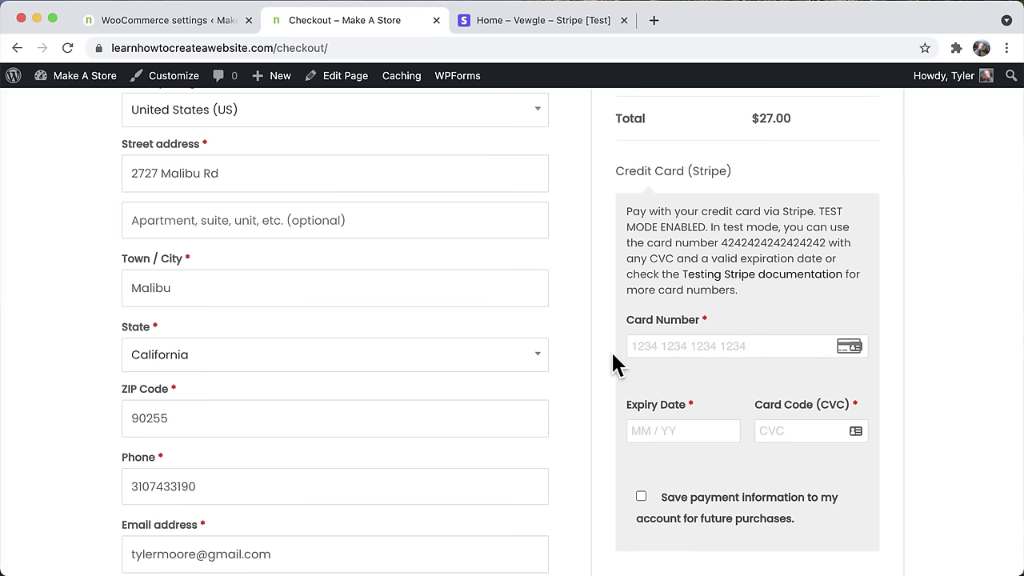
Save the Stripe settings again and reload checkout to see the new credit/debit card form.
click(158, 20)
scroll(420, 347, down, 15)
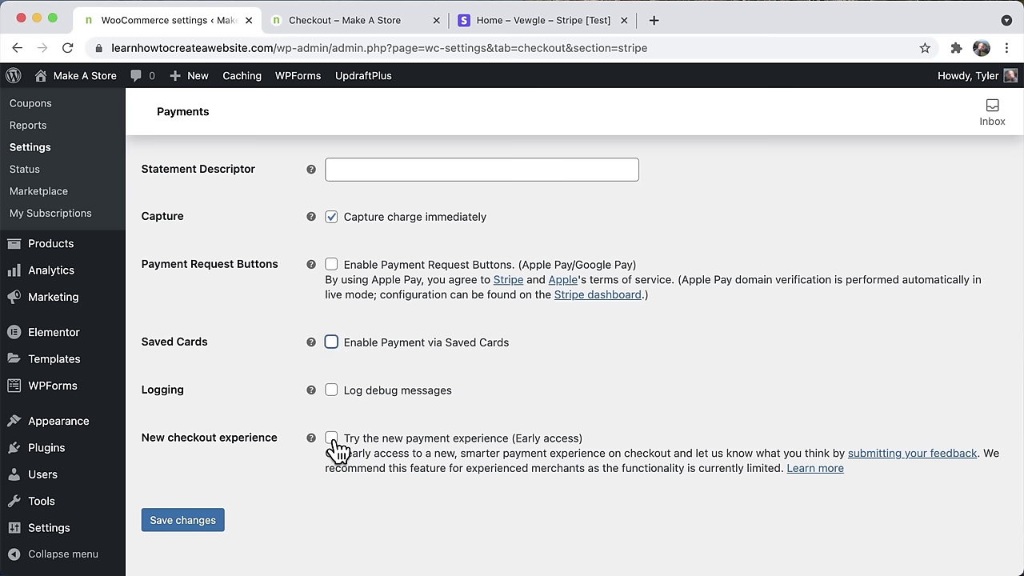
click(203, 524)
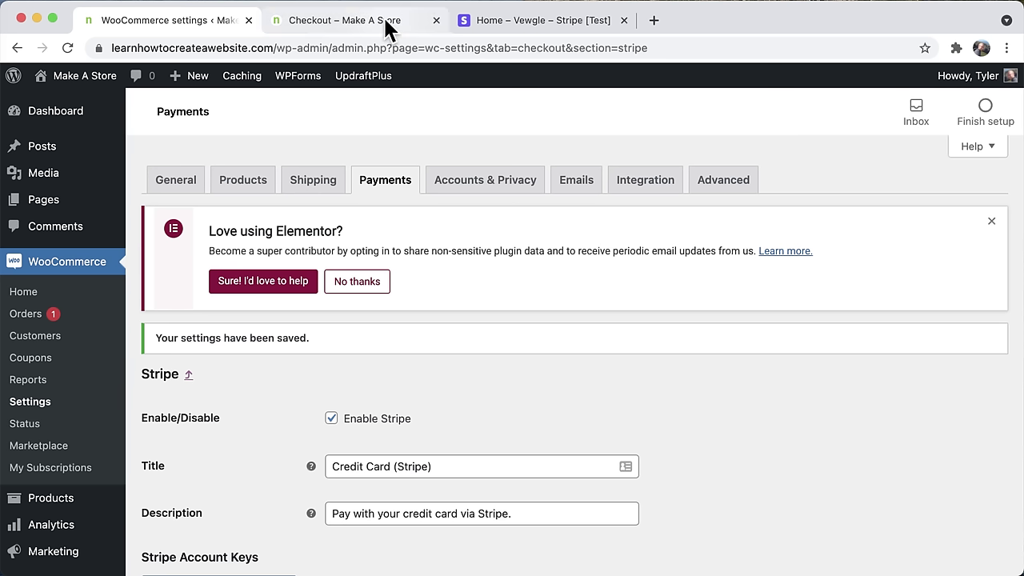
click(389, 22)
click(69, 47)
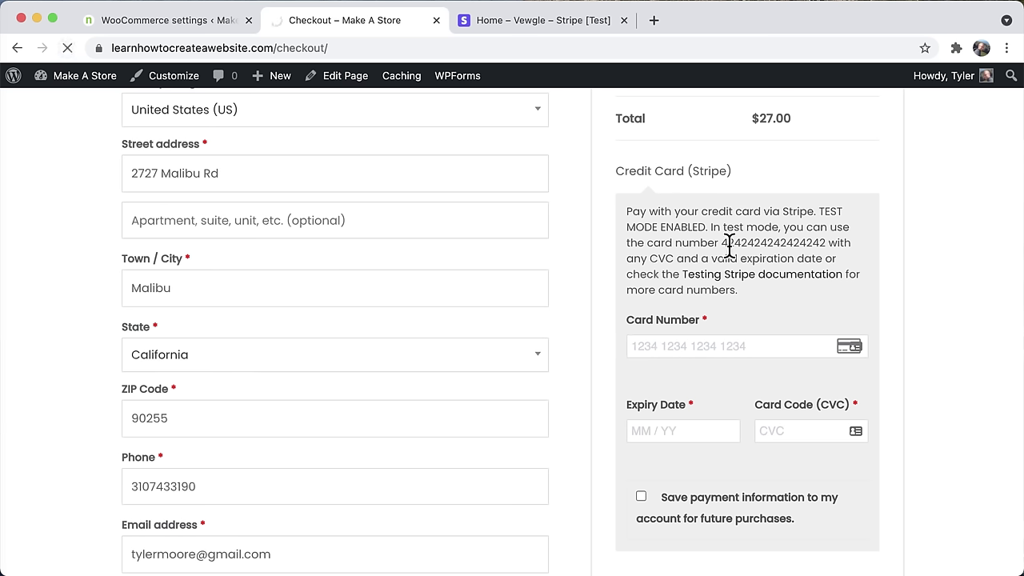
scroll(920, 271, down, 5)
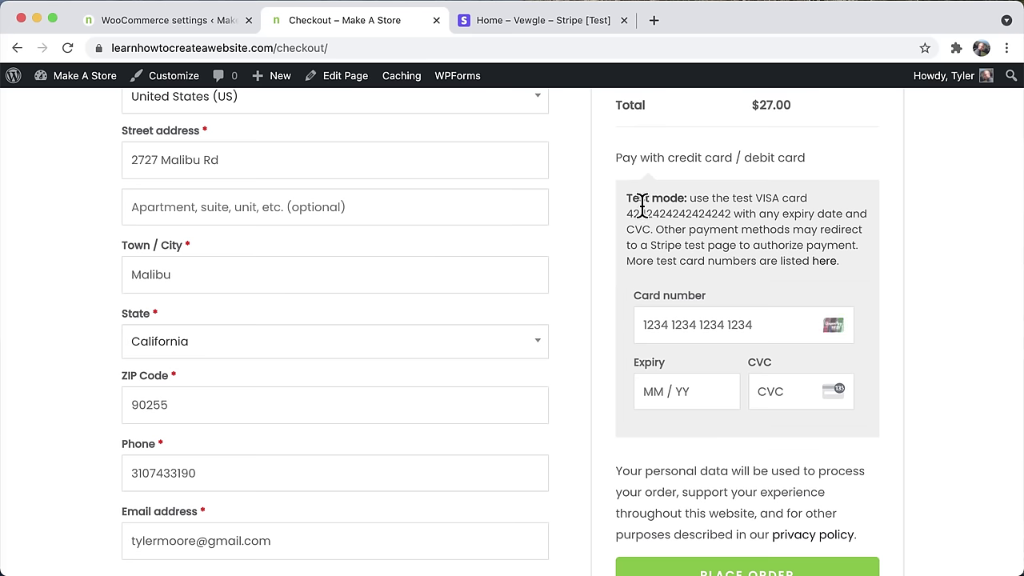
click(198, 26)
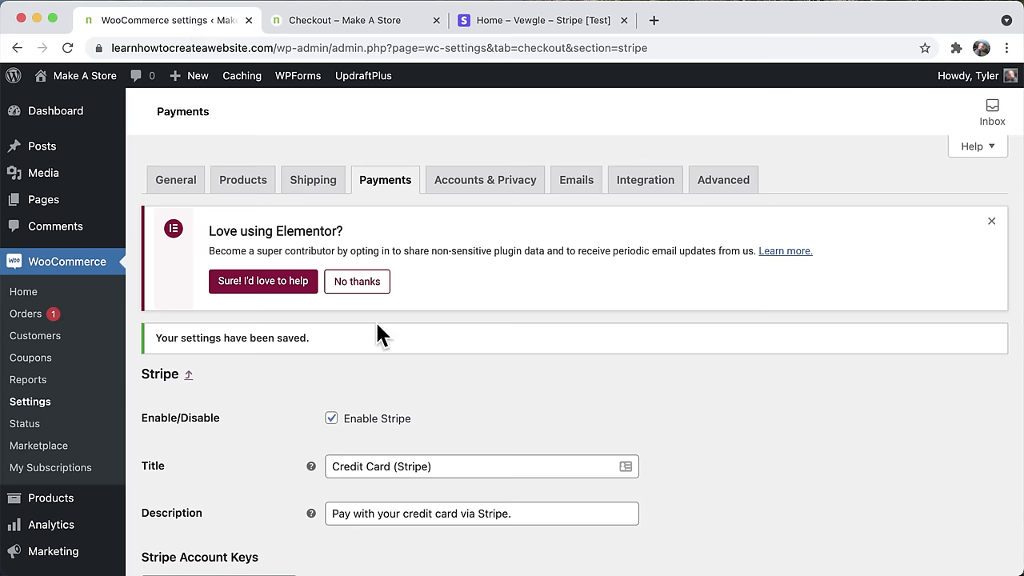
Disable Stripe test mode, switch the Stripe dashboard to live, and paste the live publishable key.
scroll(375, 324, down, 8)
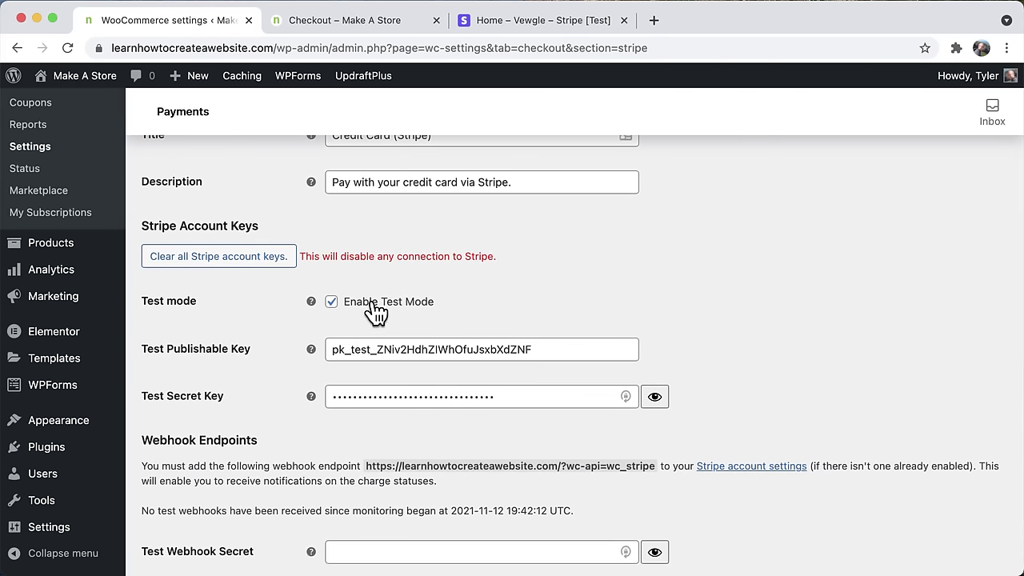
click(331, 302)
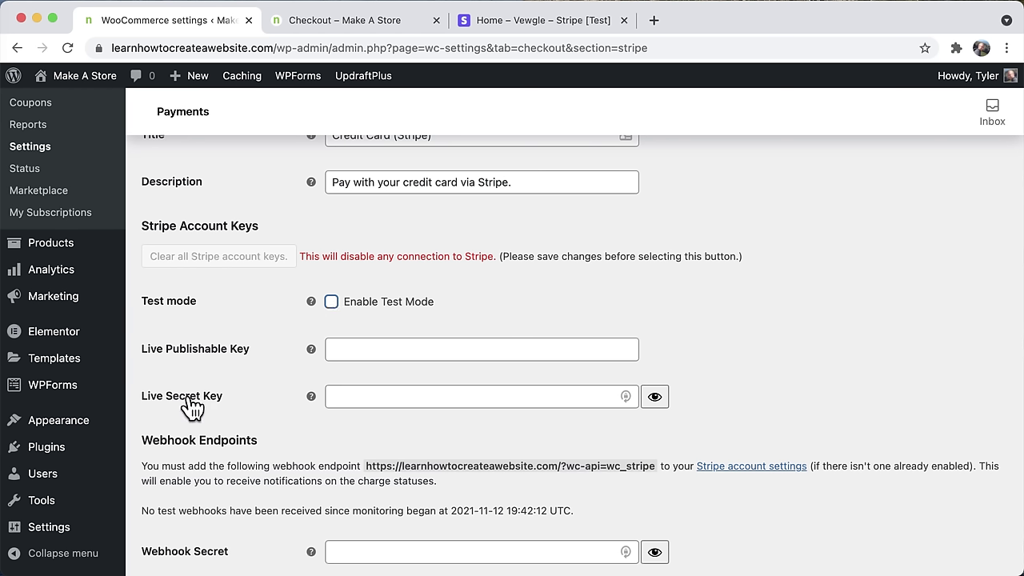
click(523, 22)
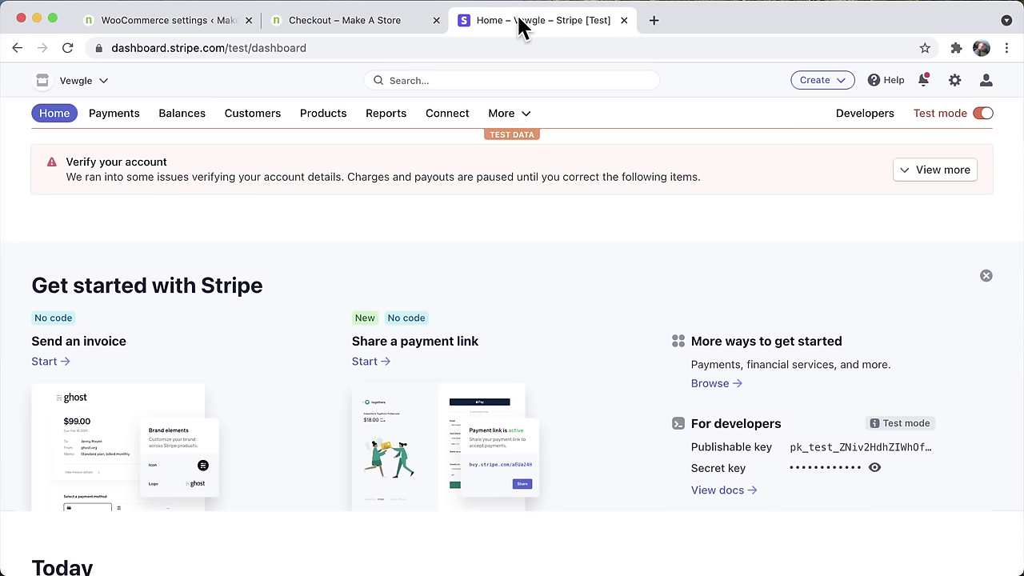
click(983, 114)
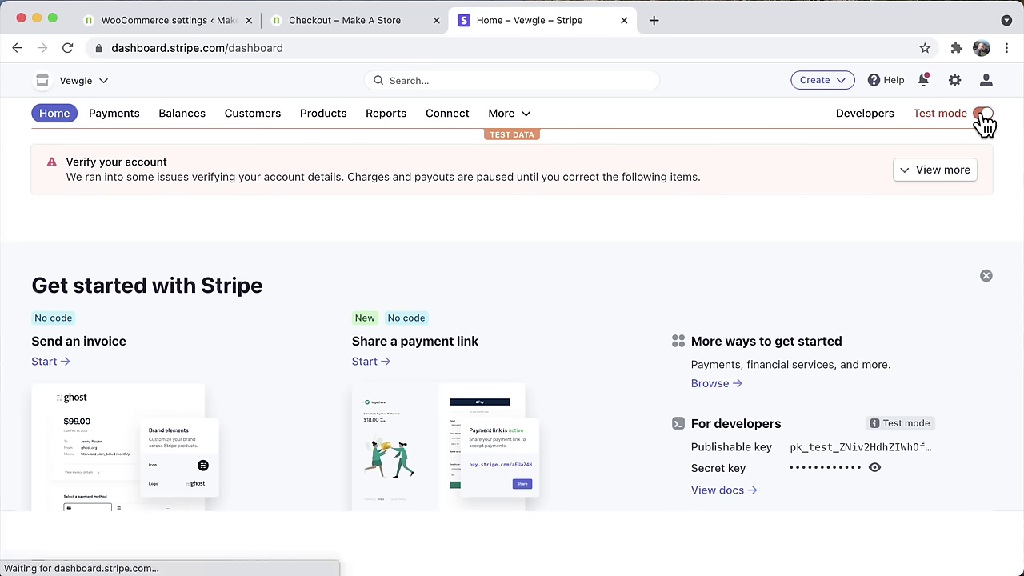
click(860, 444)
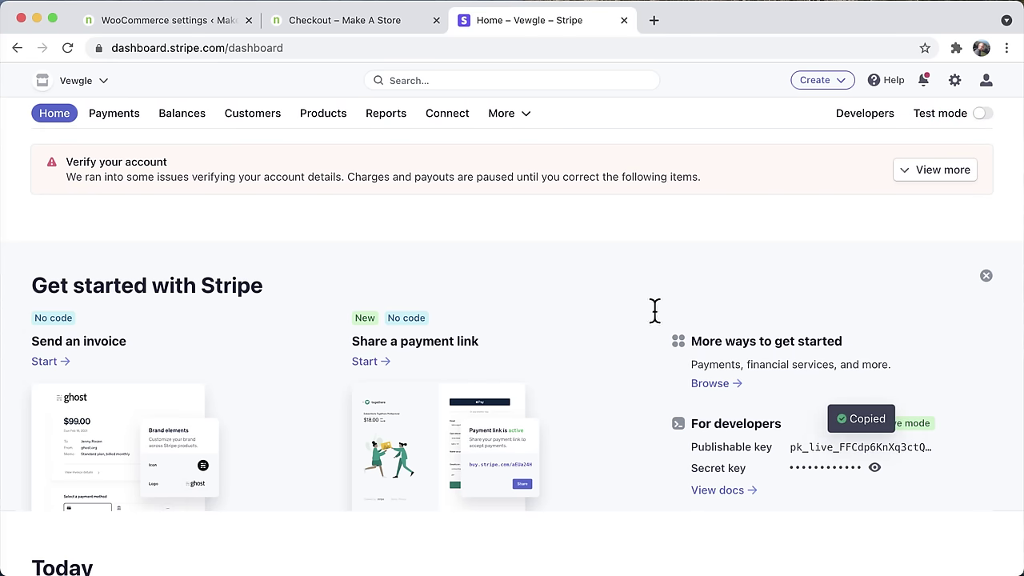
click(189, 22)
click(382, 348)
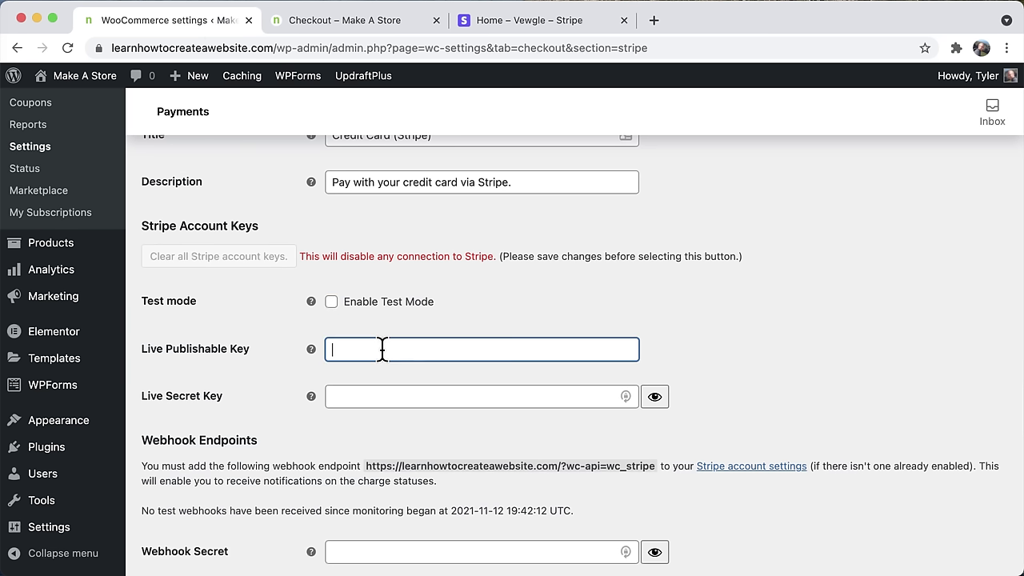
key(super+v)
Copy the live secret key into WooCommerce, save the Stripe settings, and reload checkout.
click(562, 22)
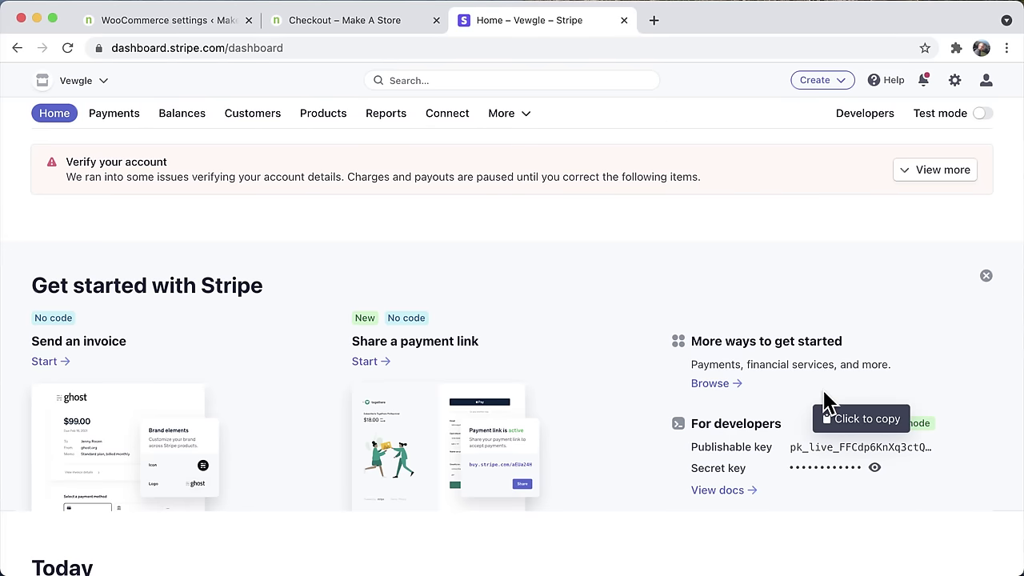
click(816, 472)
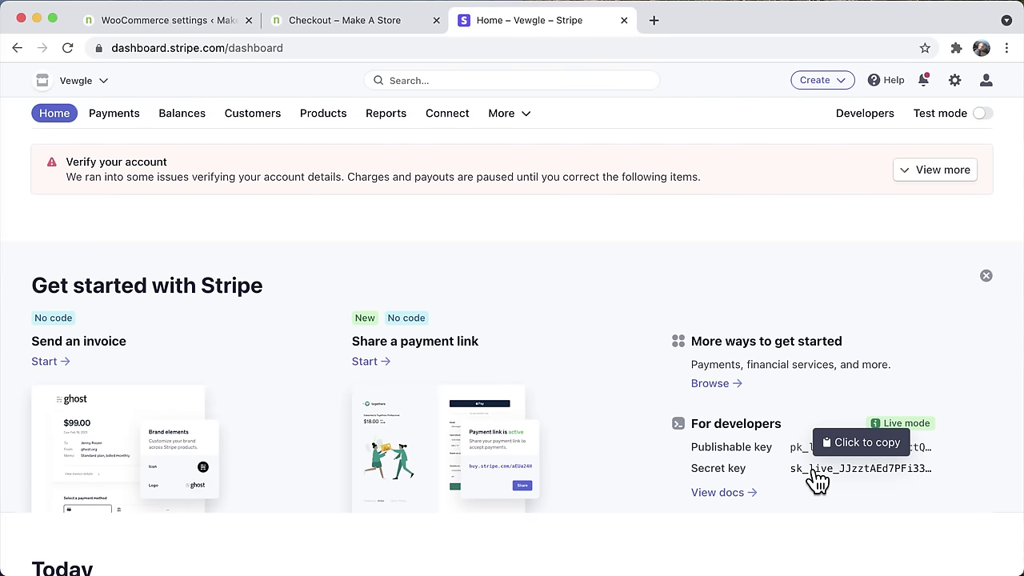
click(817, 472)
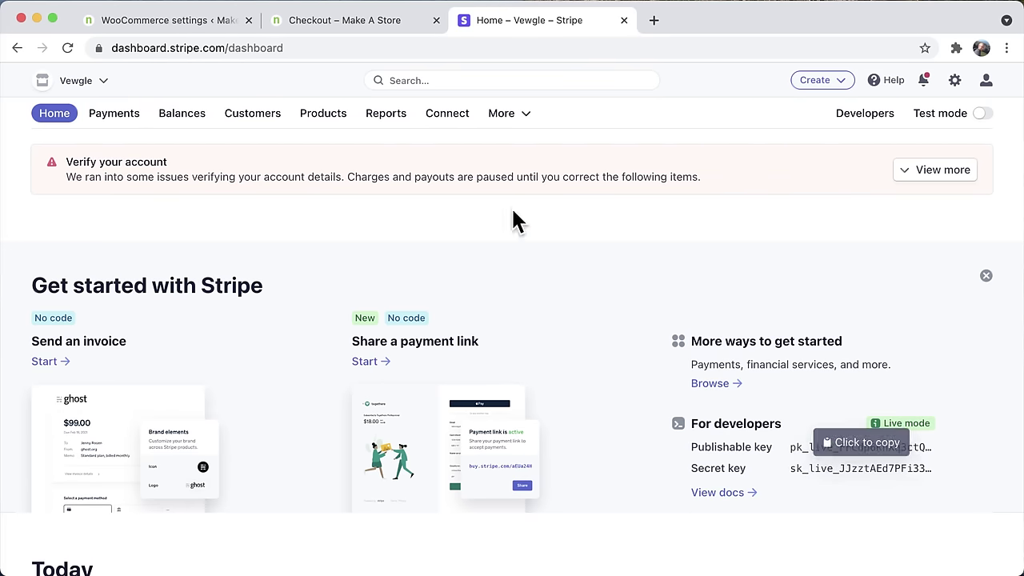
click(192, 24)
click(447, 396)
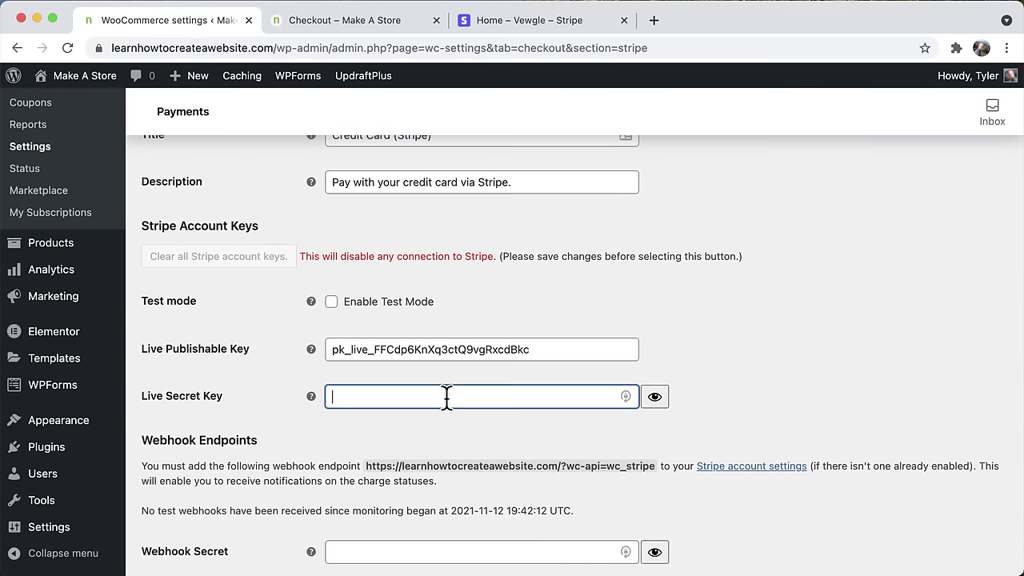
scroll(446, 397, down, 10)
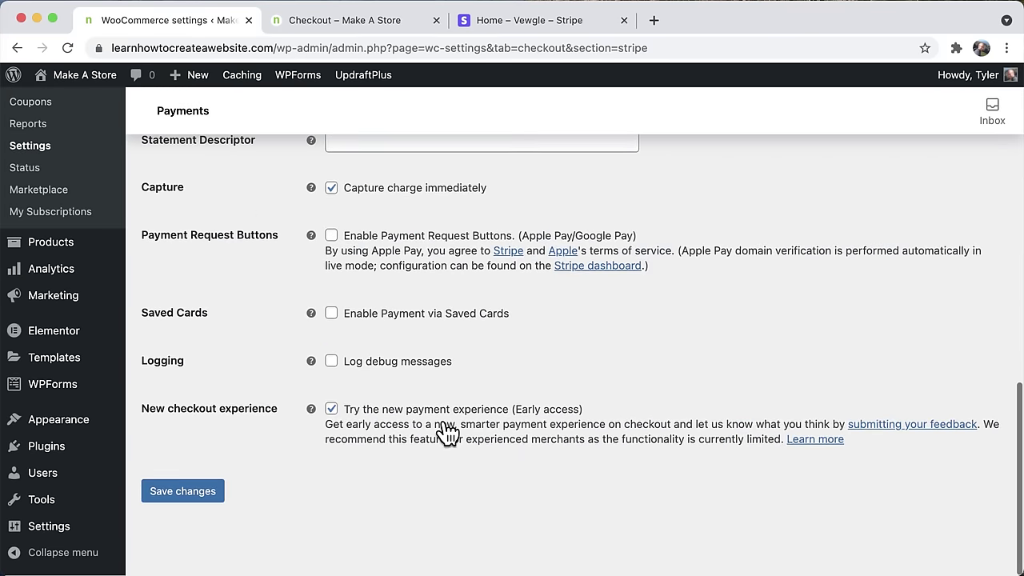
click(205, 503)
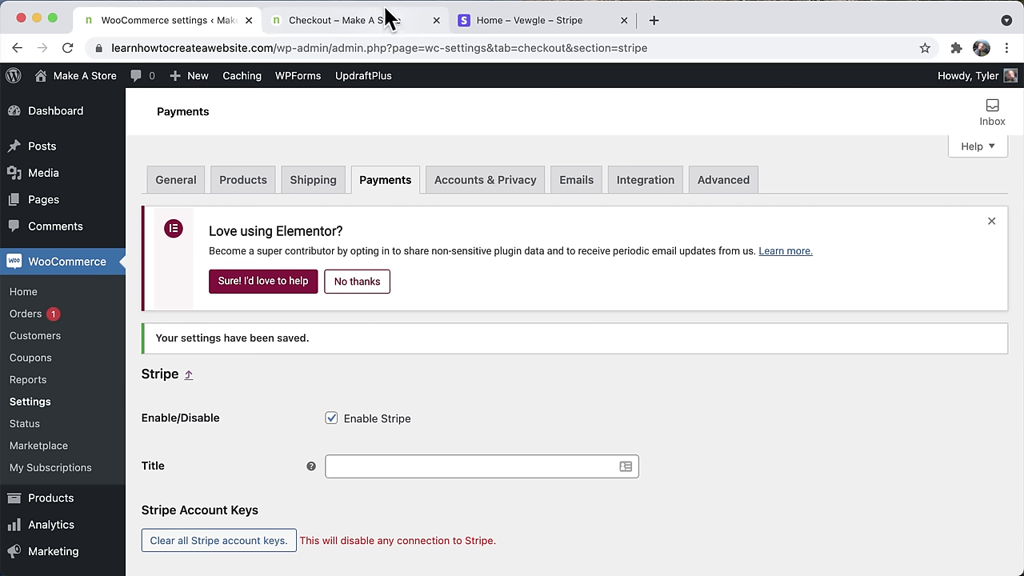
click(375, 27)
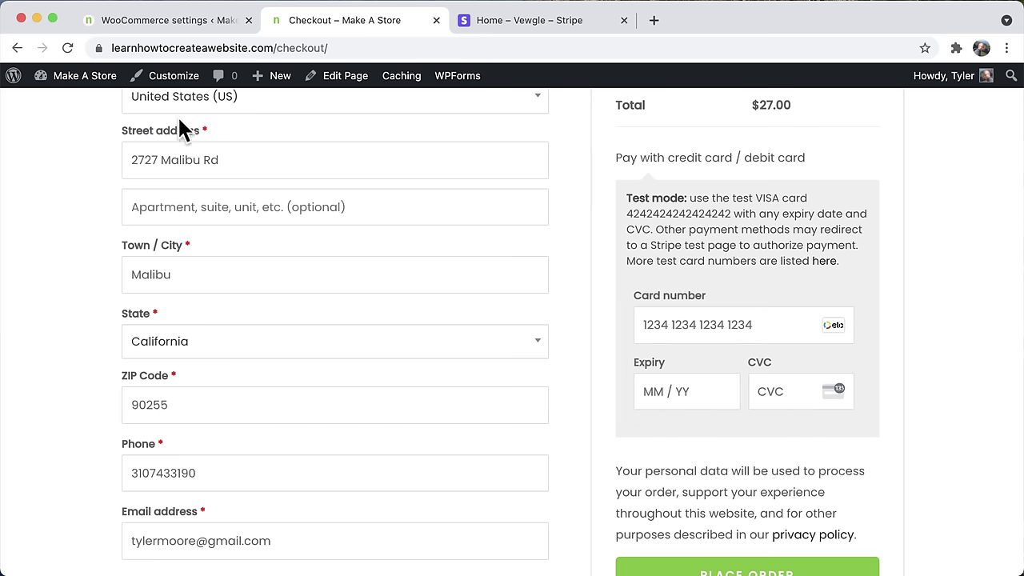
click(68, 48)
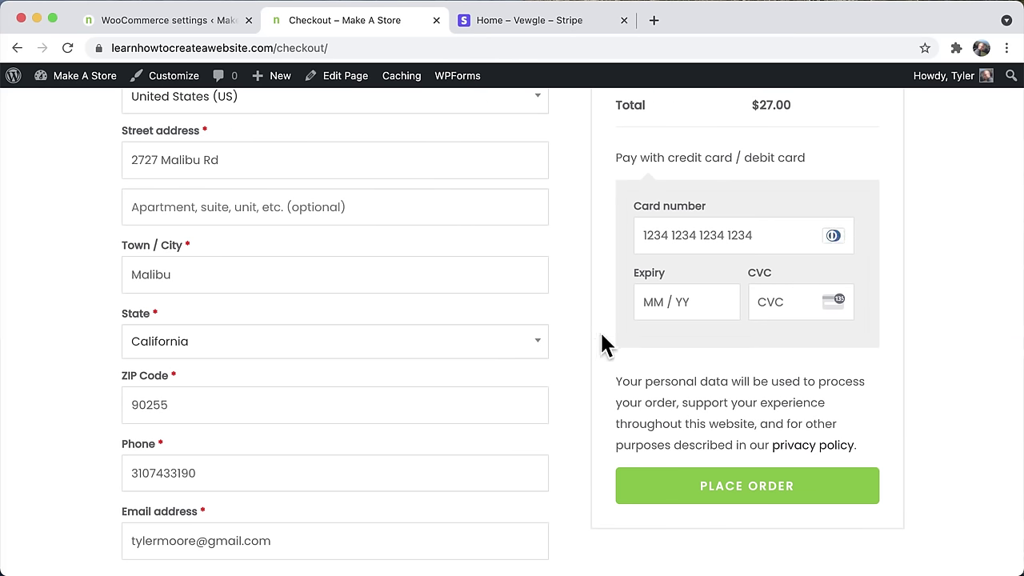
Highlight the privacy notice above Place Order, then go back to the Stripe payment settings.
drag(619, 381, 864, 453)
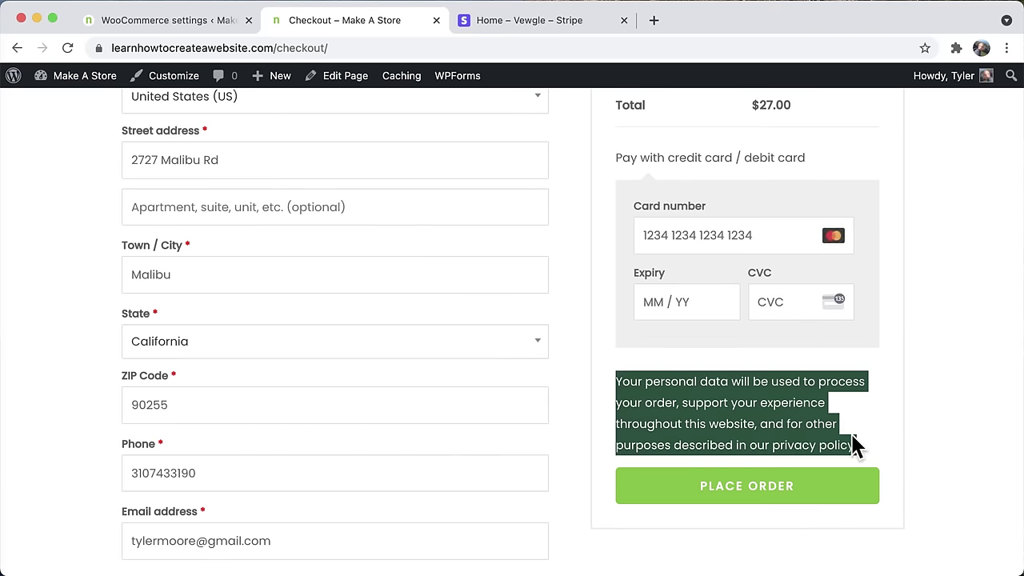
click(196, 20)
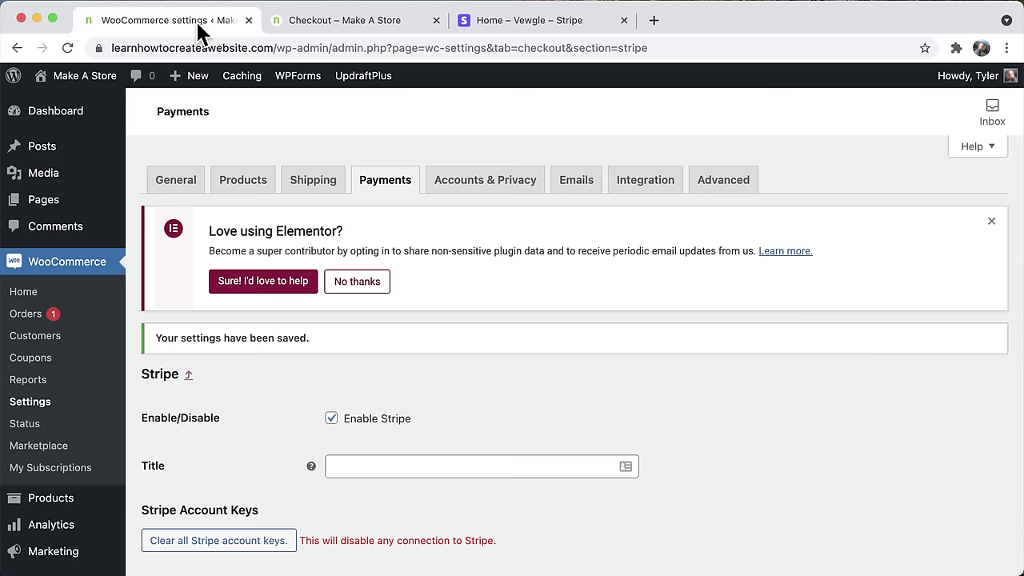
scroll(73, 258, down, 6)
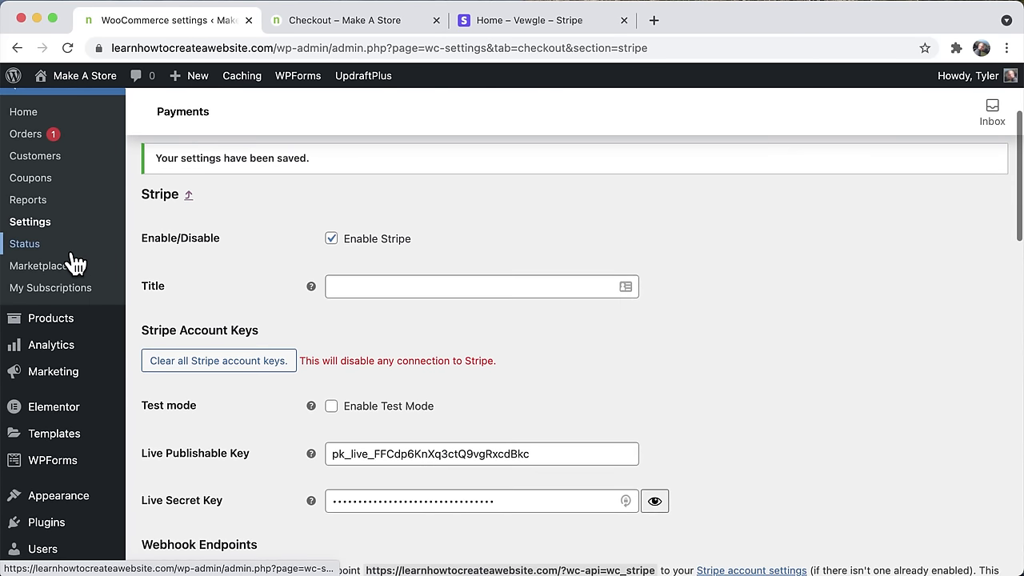
Open the Customizer's WooCommerce Checkout options.
mouse_move(85, 430)
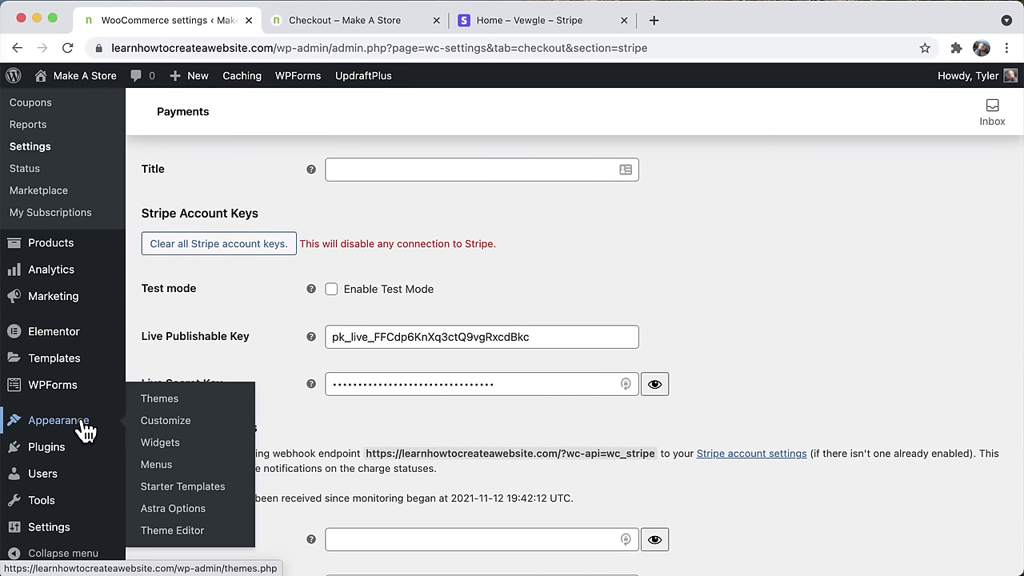
click(180, 422)
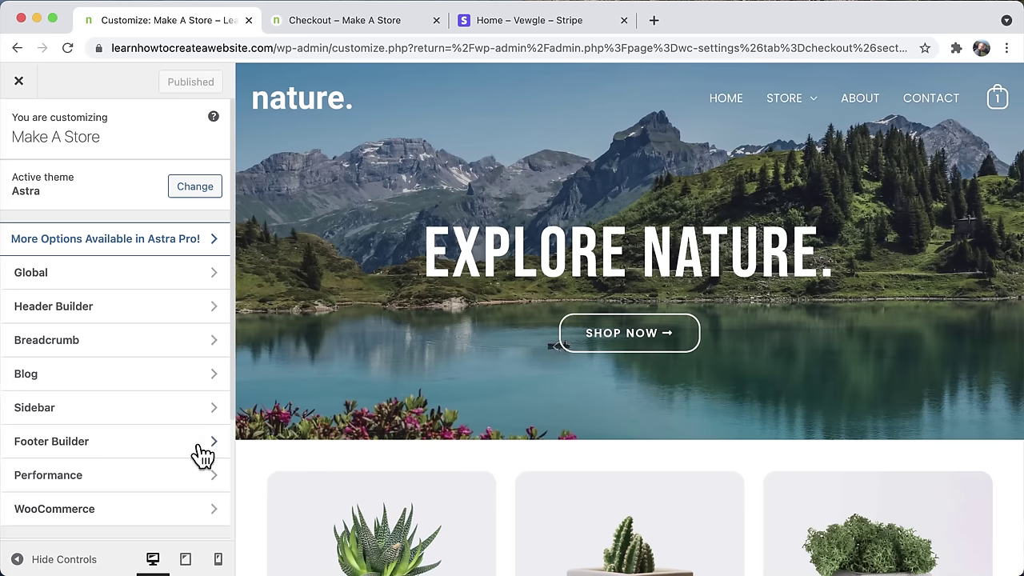
click(194, 512)
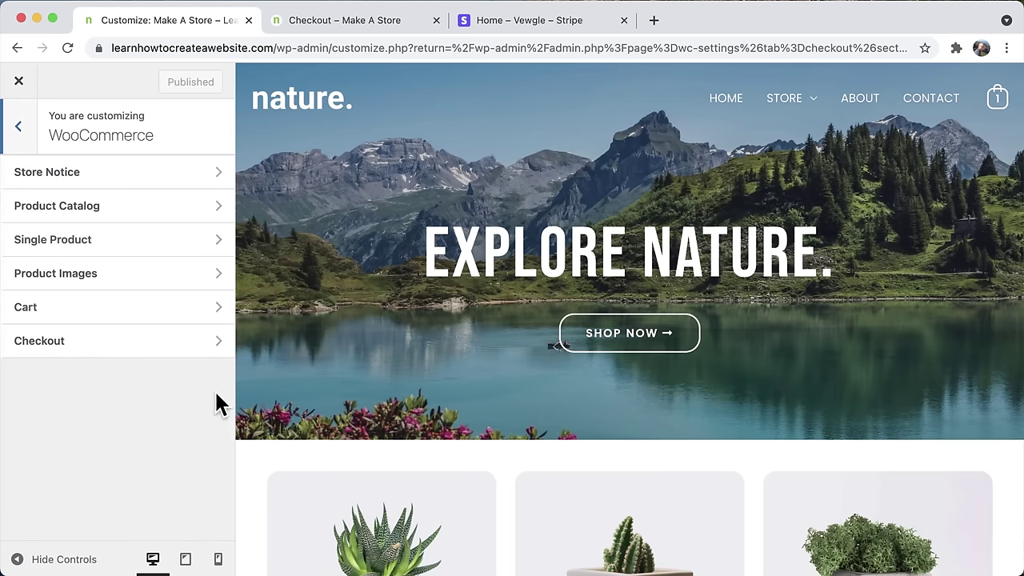
click(176, 342)
scroll(181, 348, down, 3)
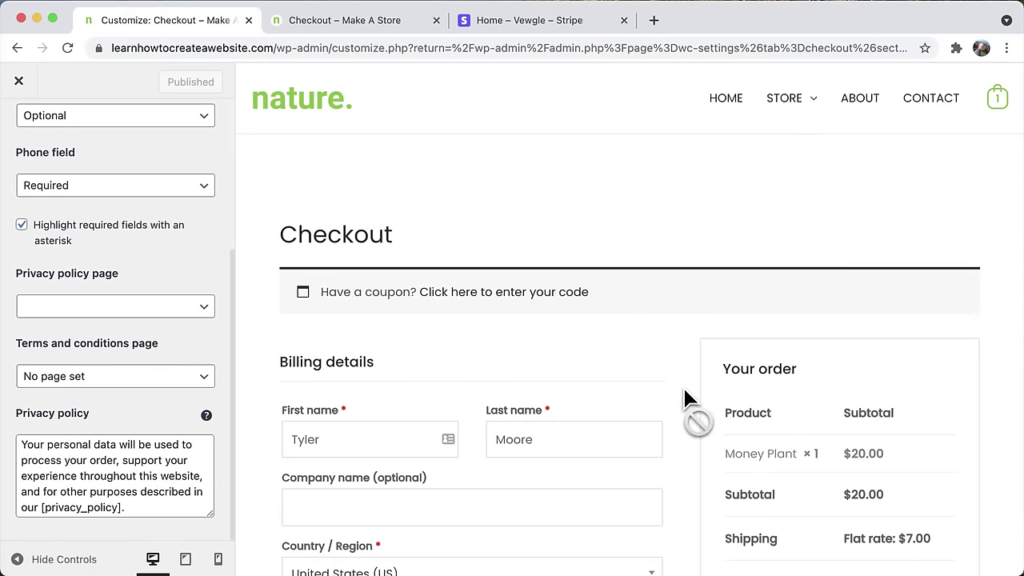
scroll(683, 386, down, 5)
scroll(683, 386, down, 4)
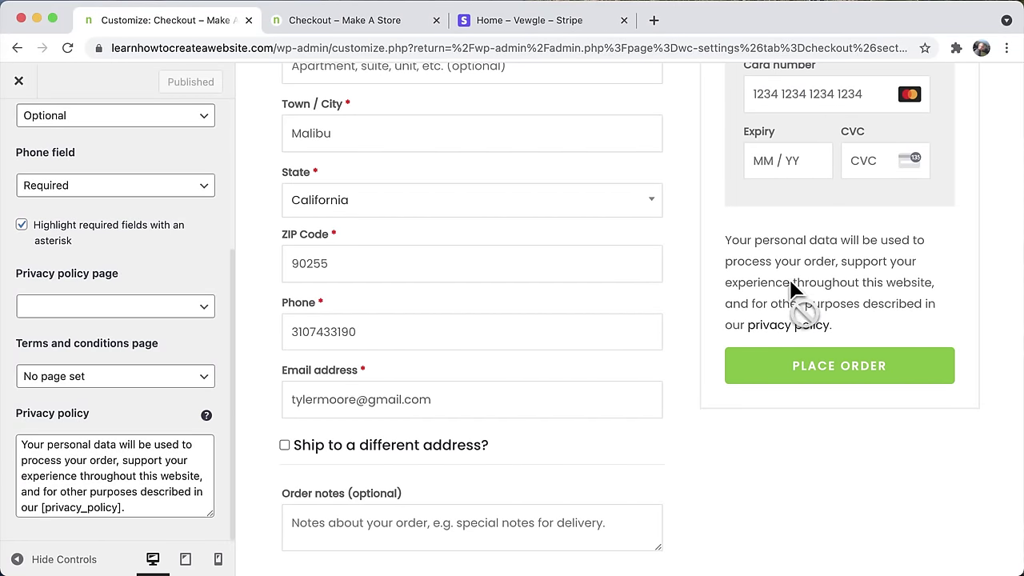
Shorten the checkout privacy text to "Secure payment processed by Stripe." and publish it.
click(147, 503)
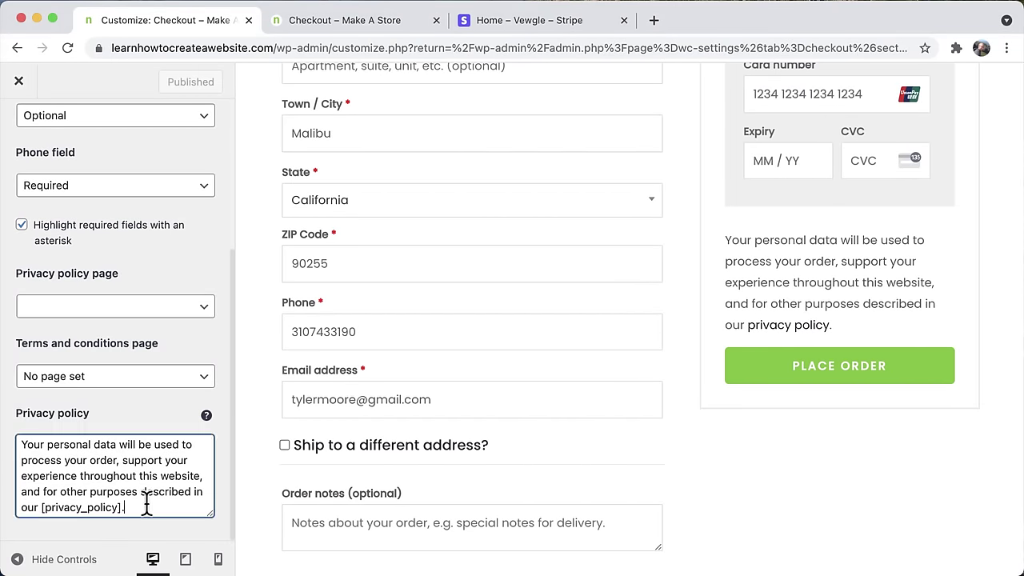
key(super+v)
drag(128, 478, 183, 494)
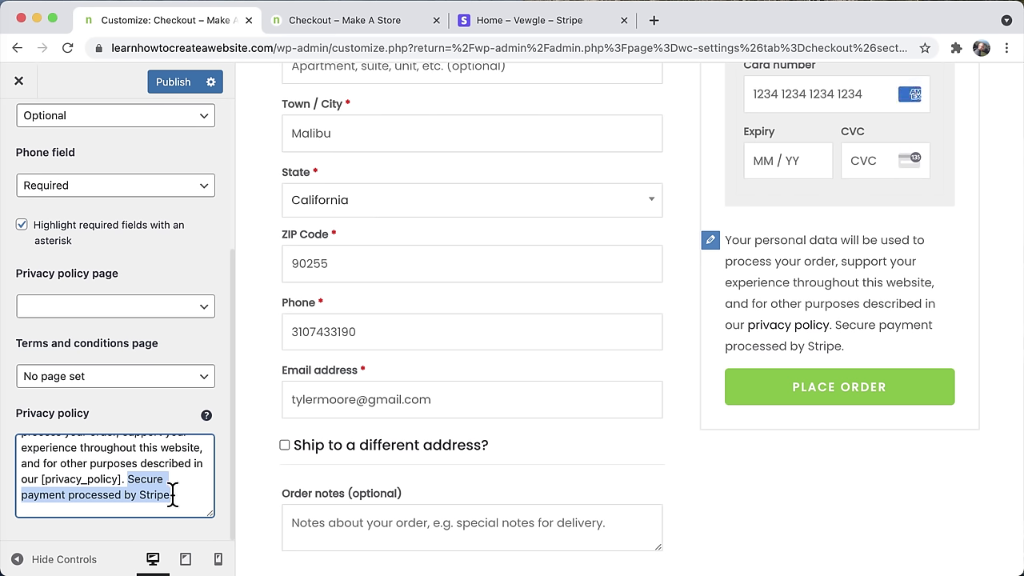
double_click(155, 494)
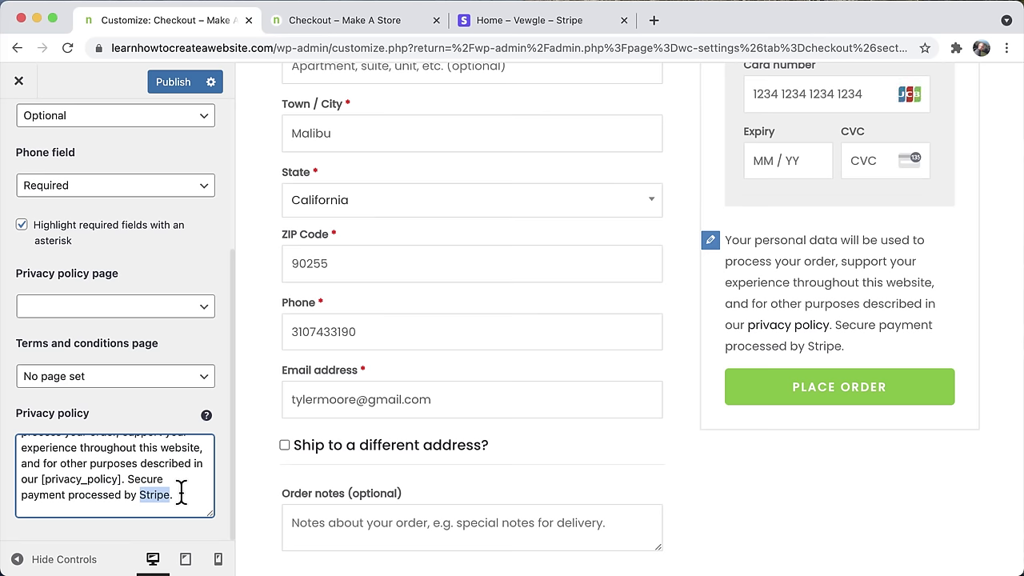
click(182, 491)
drag(128, 478, 3, 430)
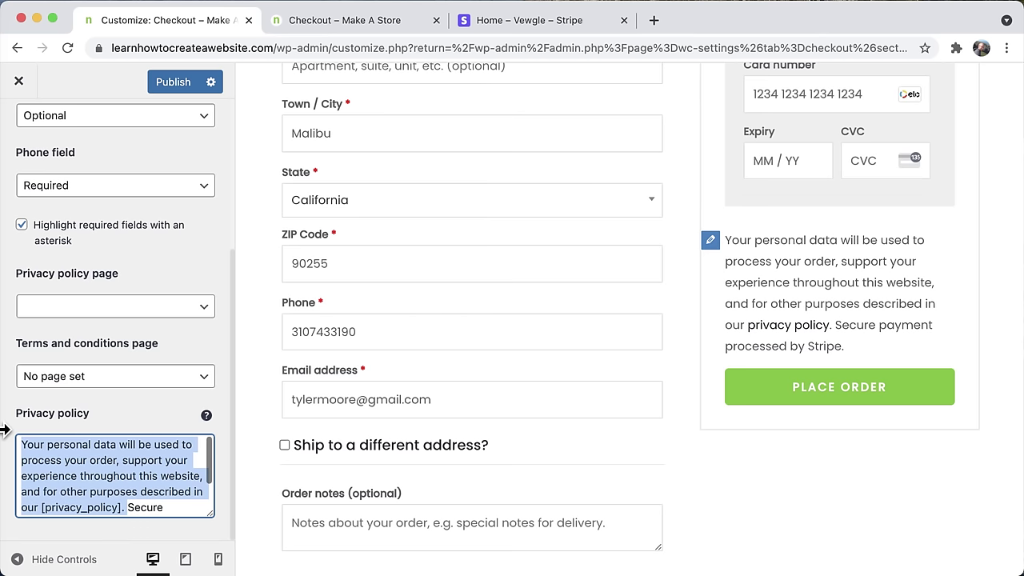
key(BackSpace)
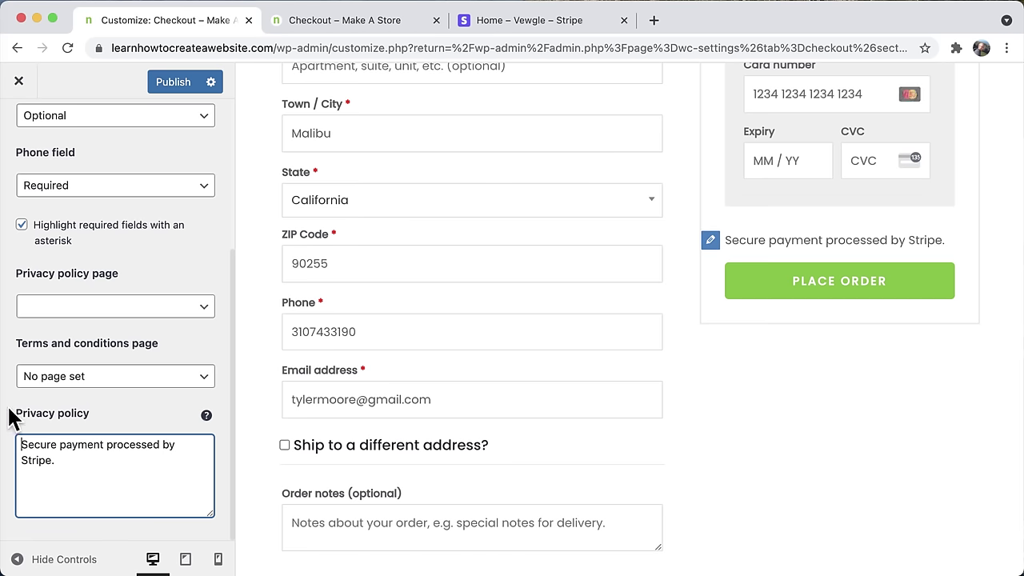
click(171, 82)
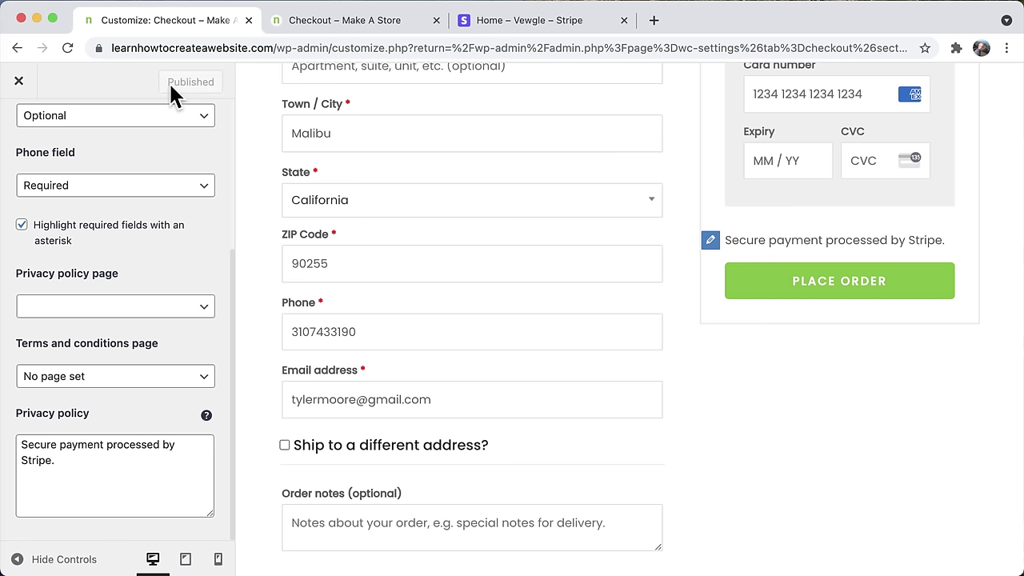
Close the Customizer, verify the change on the reloaded checkout, and close the Stripe and checkout tabs.
click(18, 81)
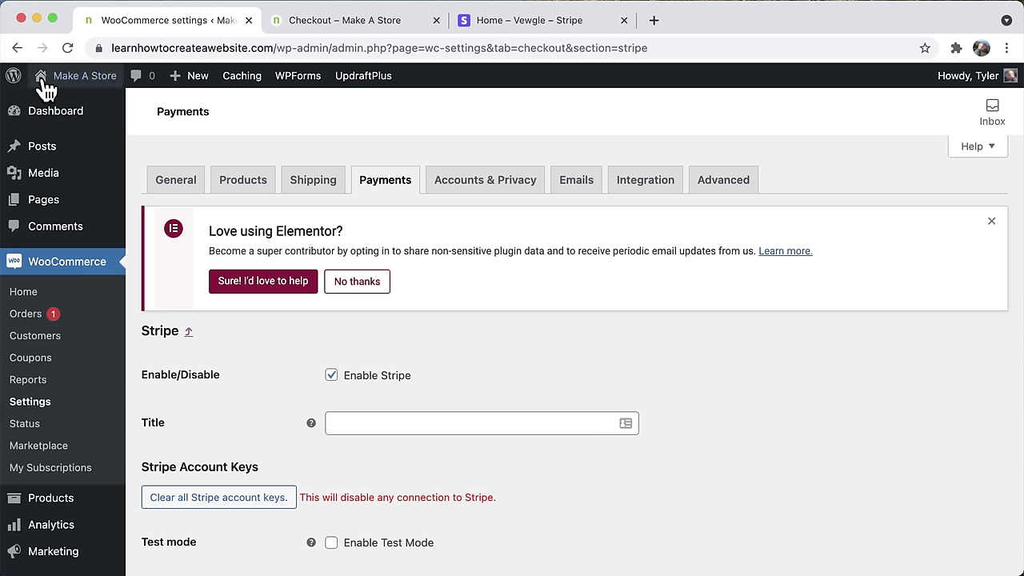
click(368, 28)
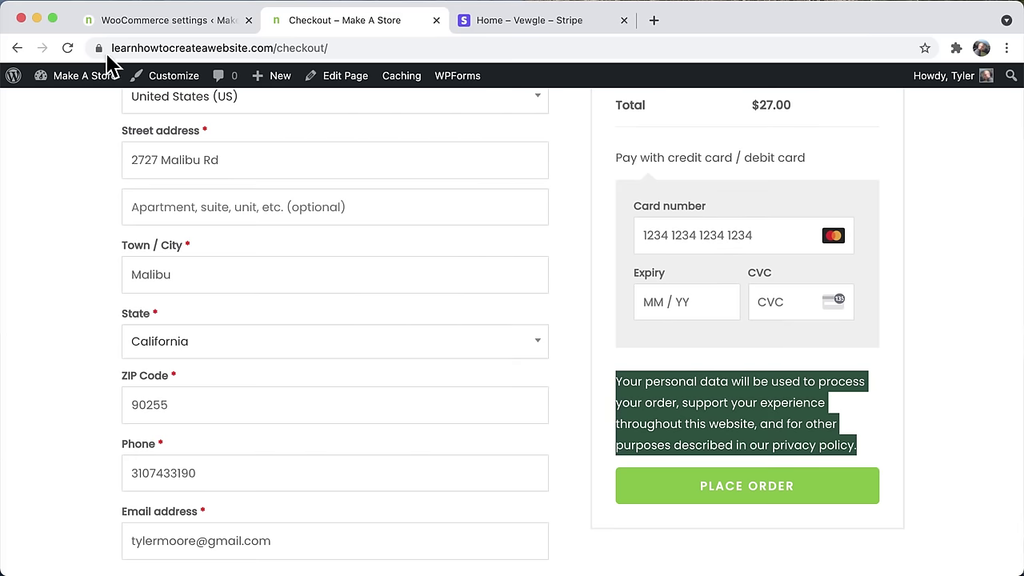
click(67, 48)
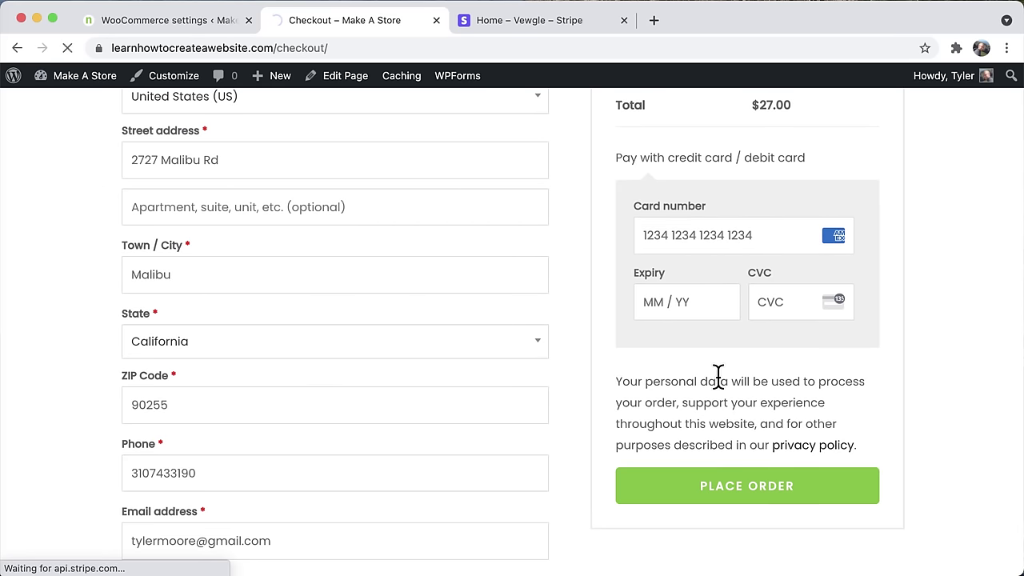
scroll(693, 373, up, 4)
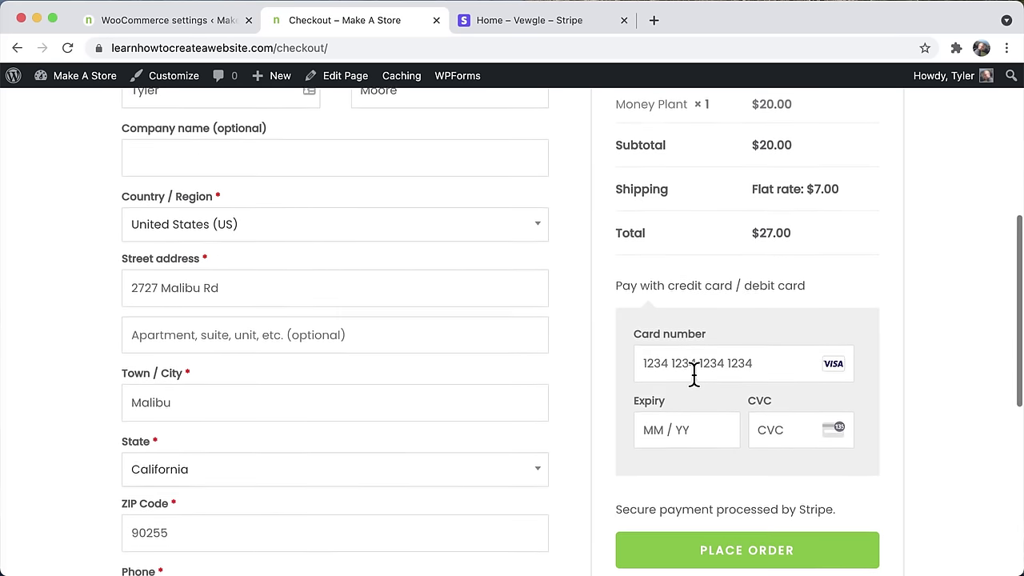
scroll(694, 373, down, 3)
scroll(695, 377, down, 1)
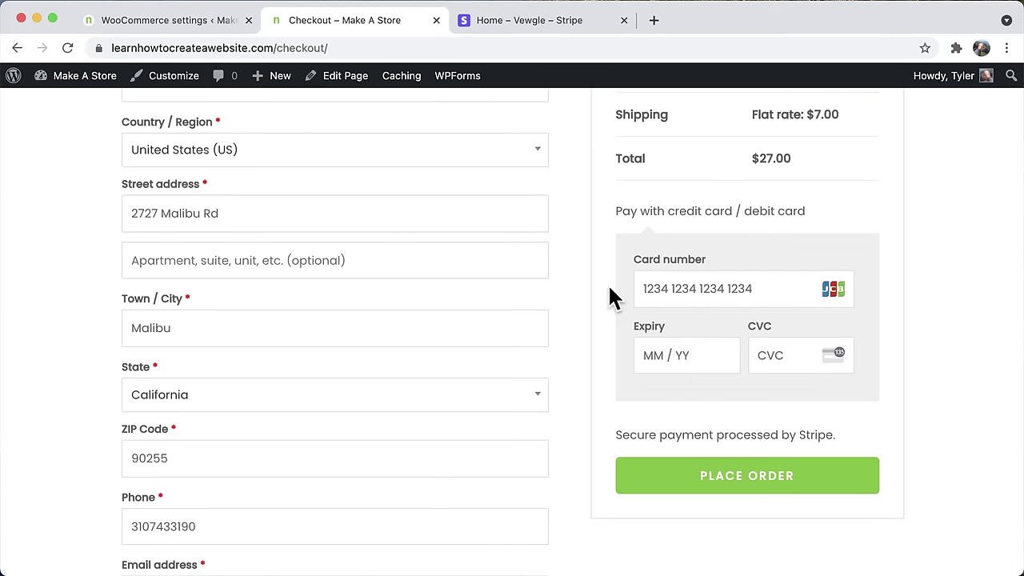
click(624, 20)
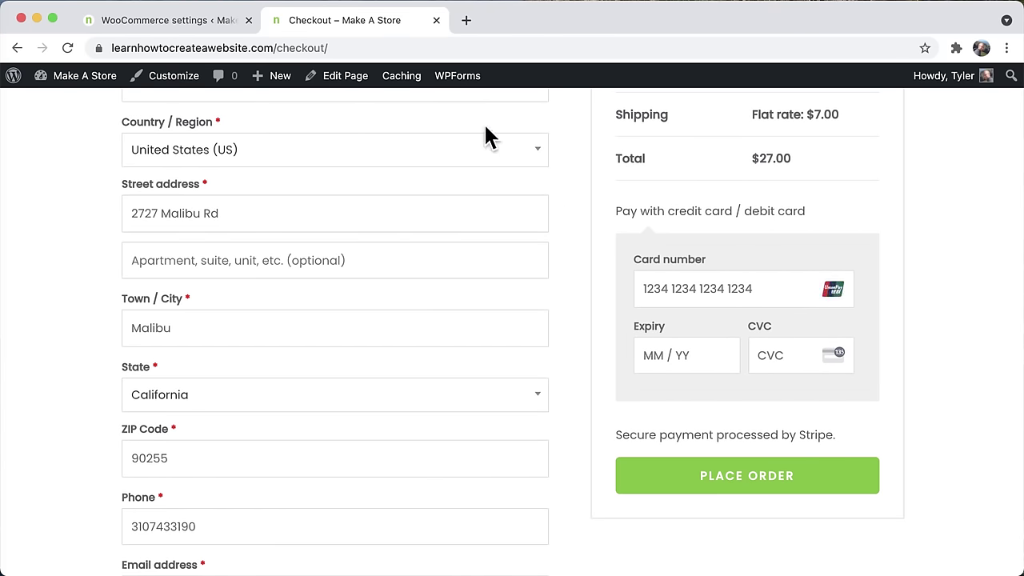
click(436, 21)
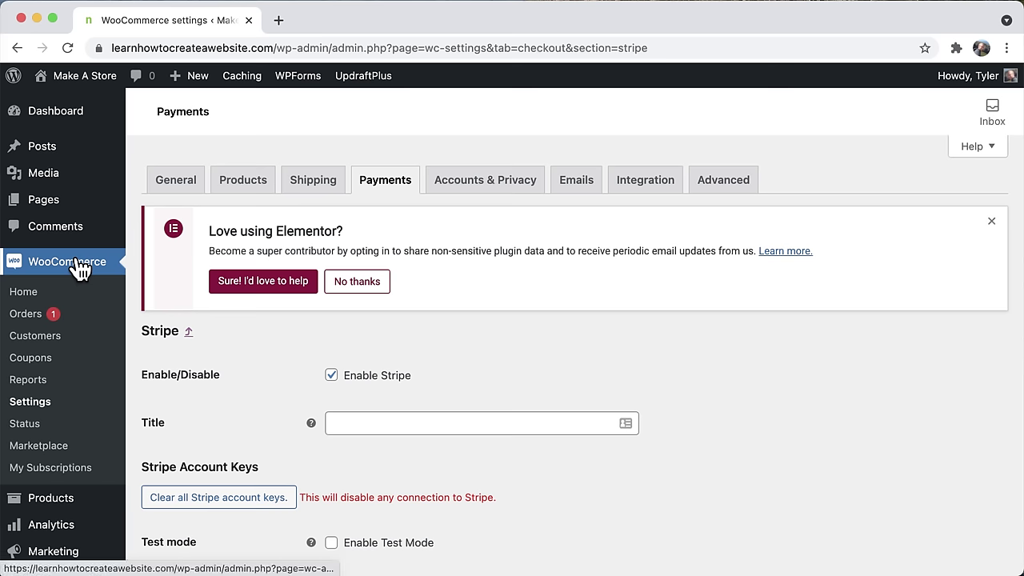
Open the Orders list, preview order #1740 ($402.00), then open it for editing.
click(66, 318)
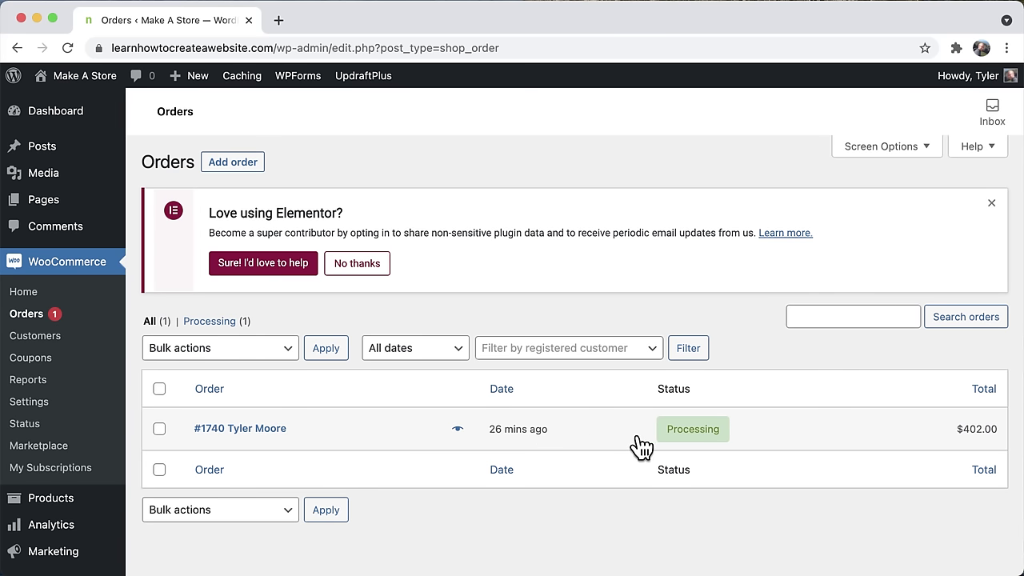
click(458, 430)
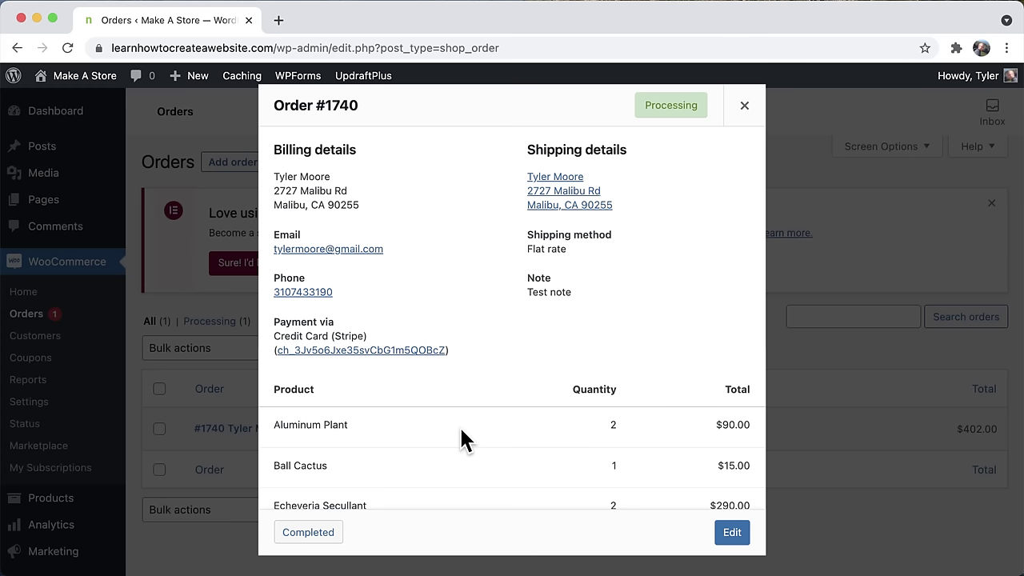
scroll(544, 434, down, 1)
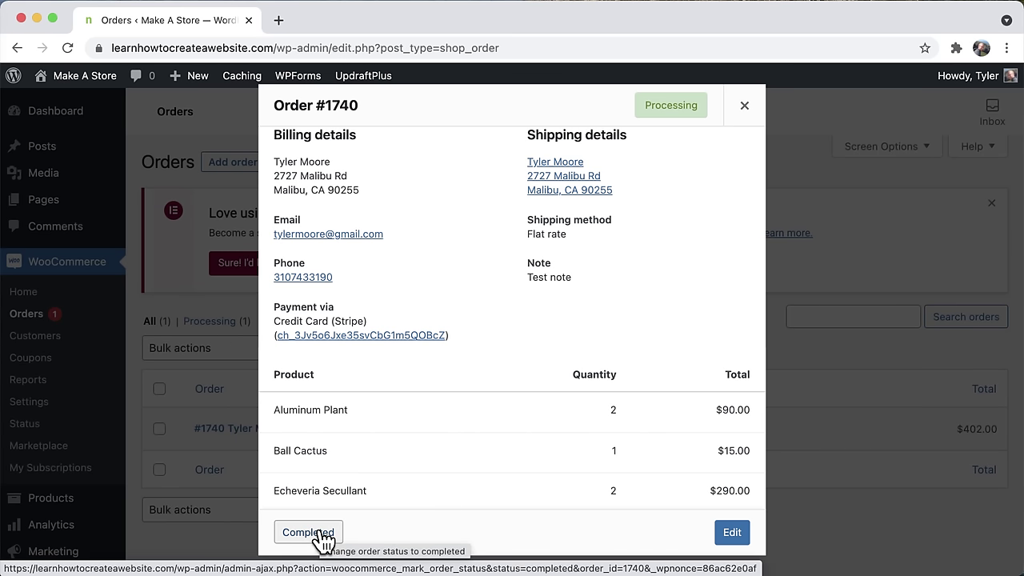
click(744, 105)
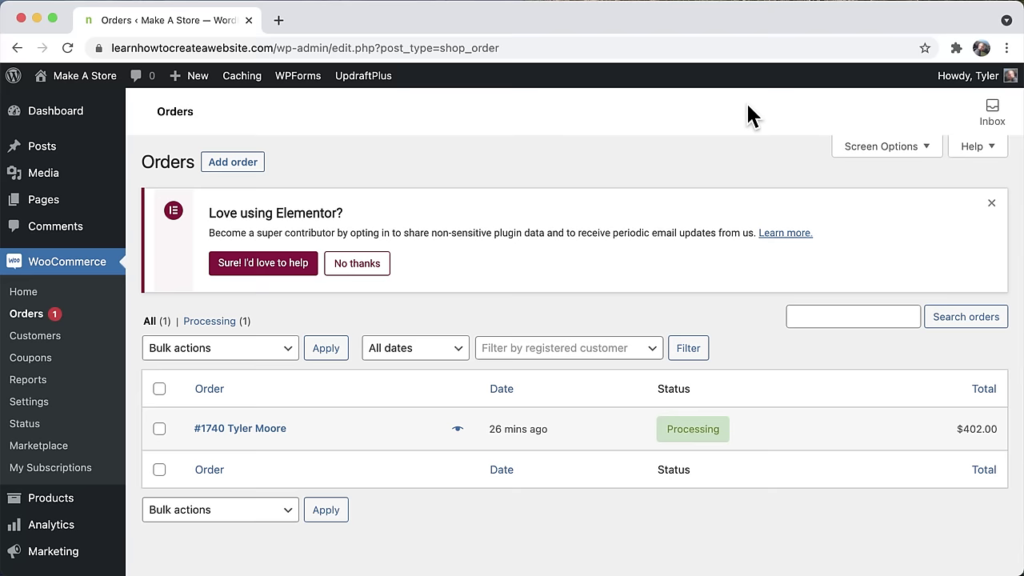
click(248, 436)
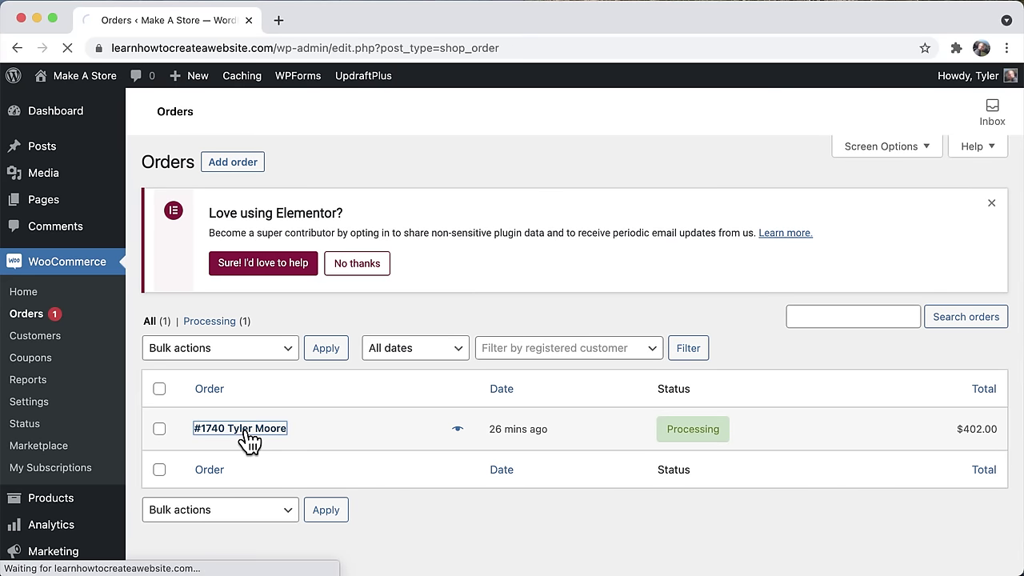
Set order #1740's status to Completed, update it, and return to the Orders list.
scroll(249, 440, down, 3)
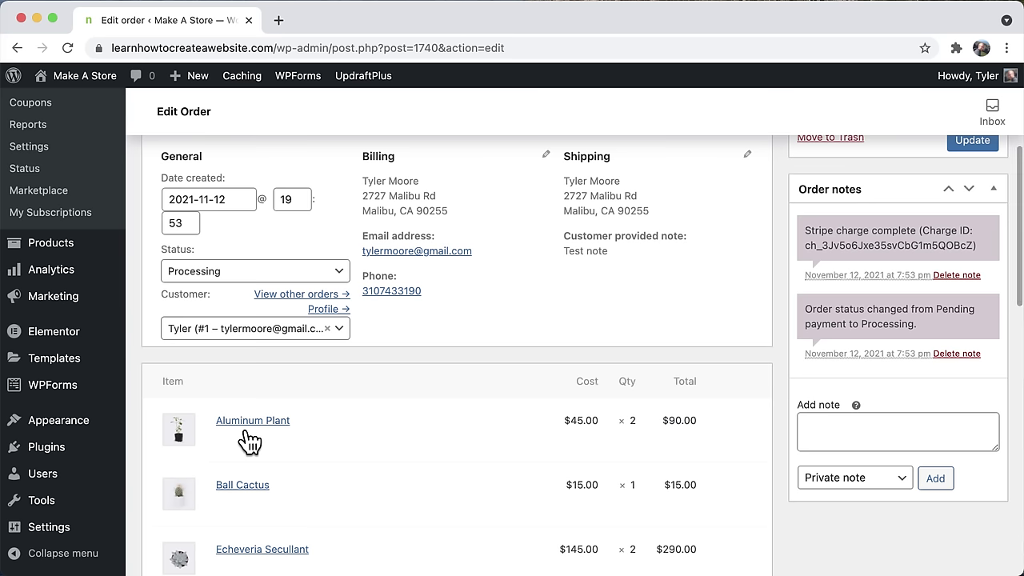
click(341, 272)
click(342, 276)
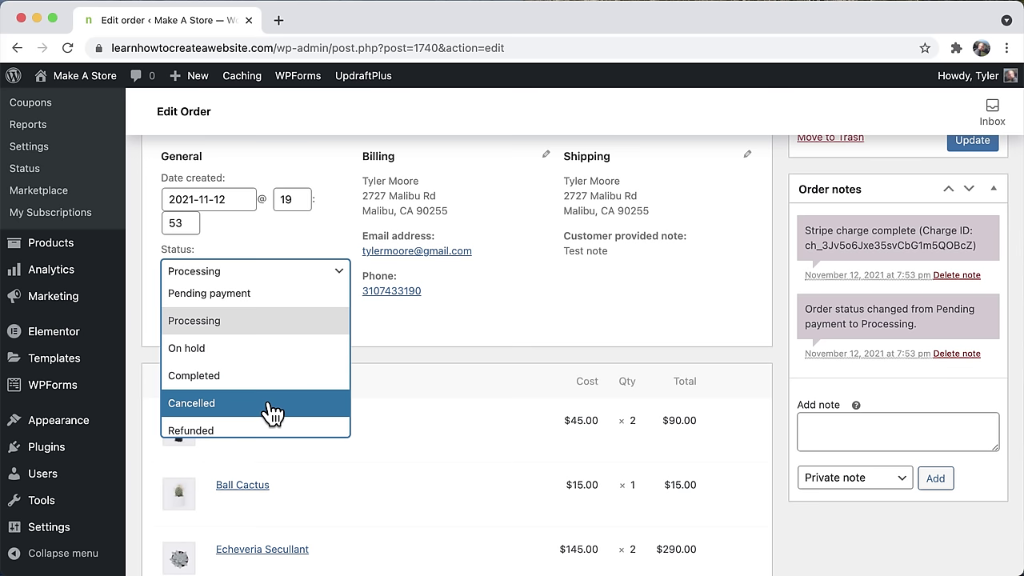
click(248, 380)
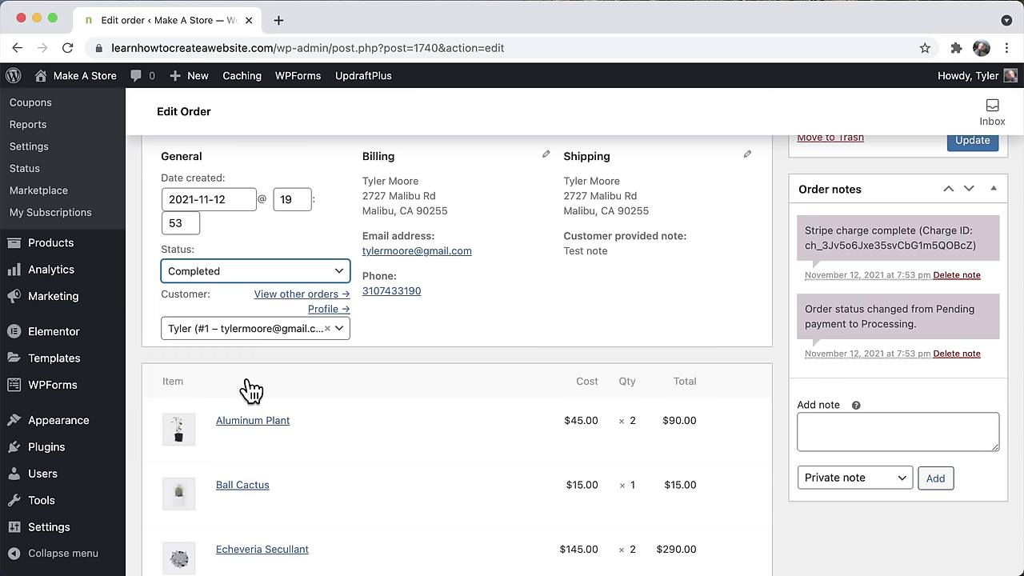
scroll(590, 271, up, 2)
click(974, 220)
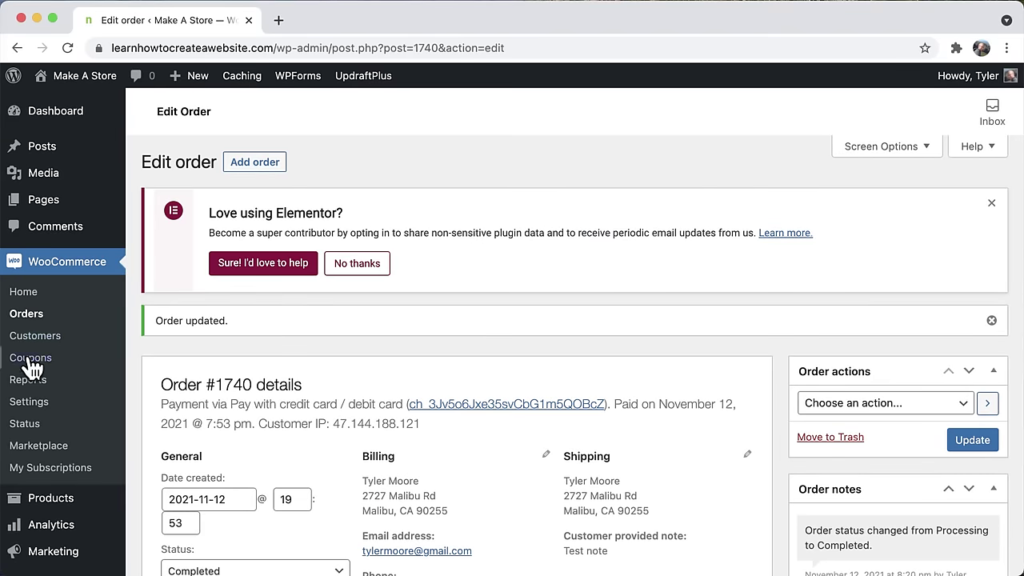
click(39, 317)
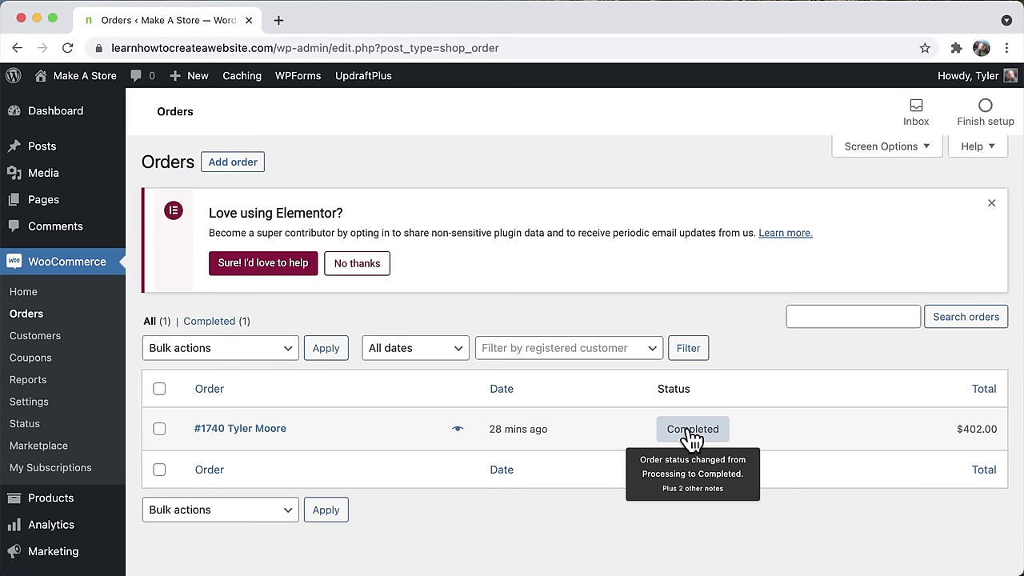
Bulk-change order #1740 to completed, then go to the Coupons page.
scroll(326, 408, down, 2)
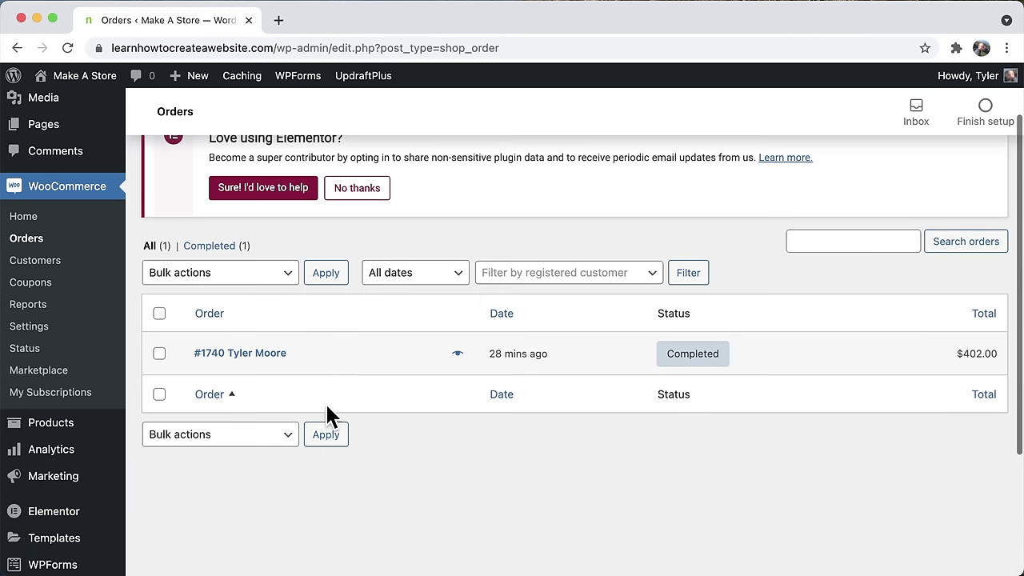
click(160, 353)
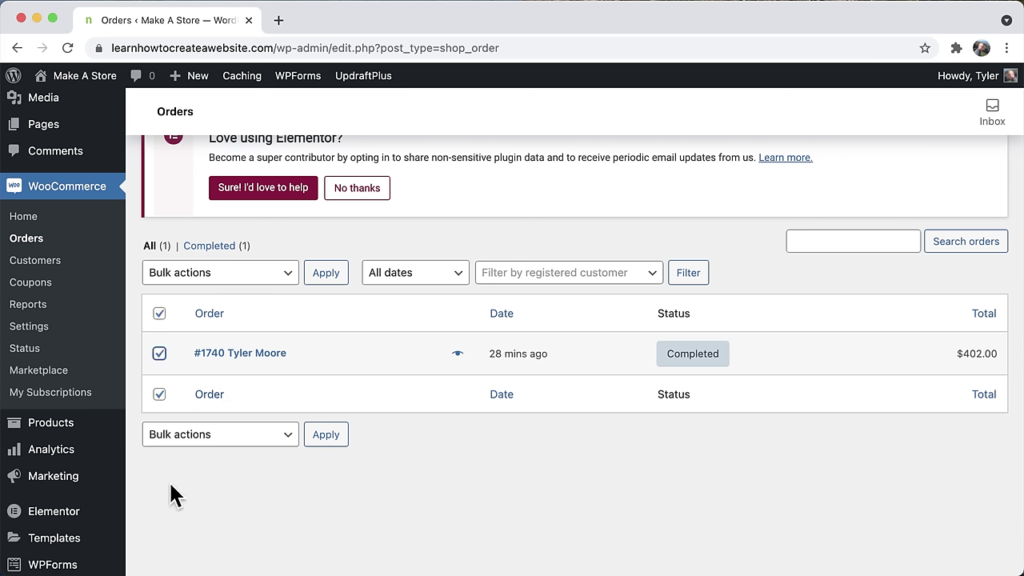
click(282, 275)
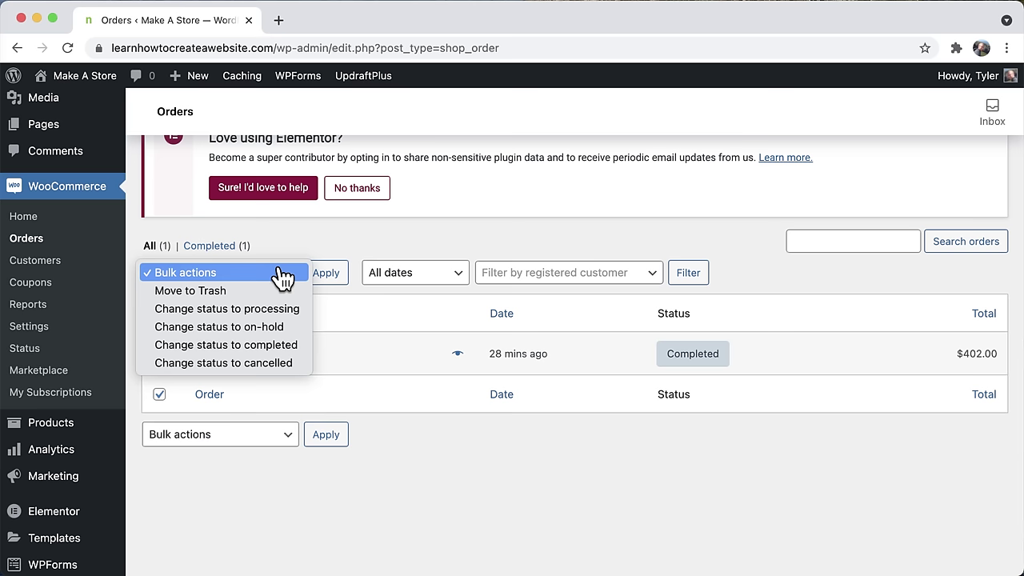
click(264, 362)
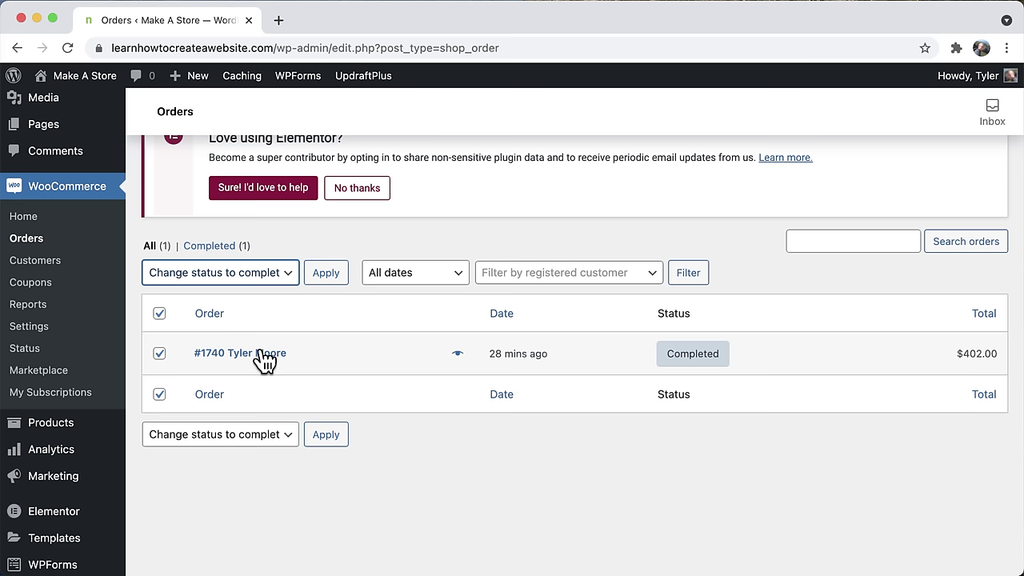
click(32, 282)
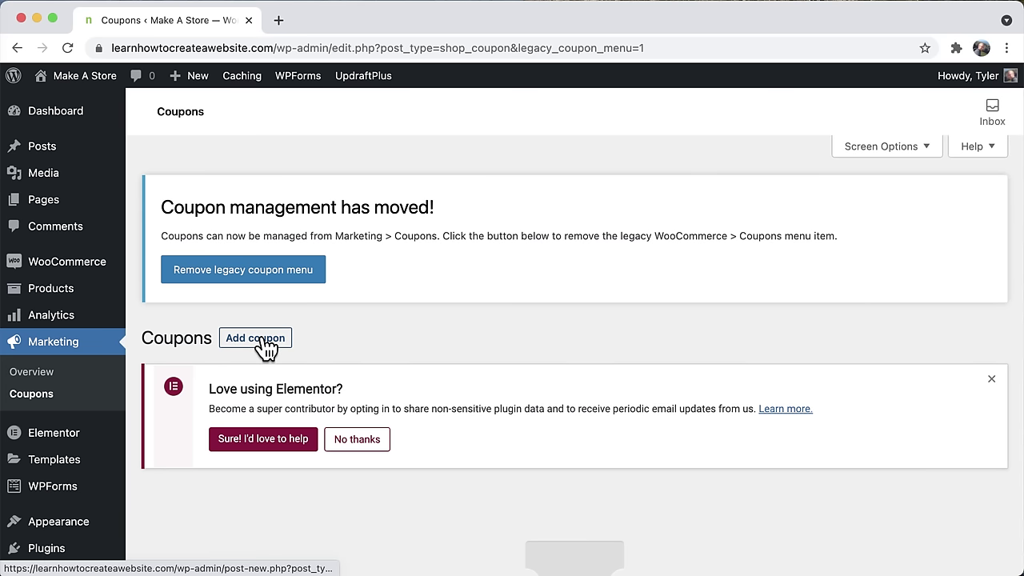
Create coupon 10off as a Percentage discount with amount 10.
click(255, 338)
scroll(266, 348, down, 5)
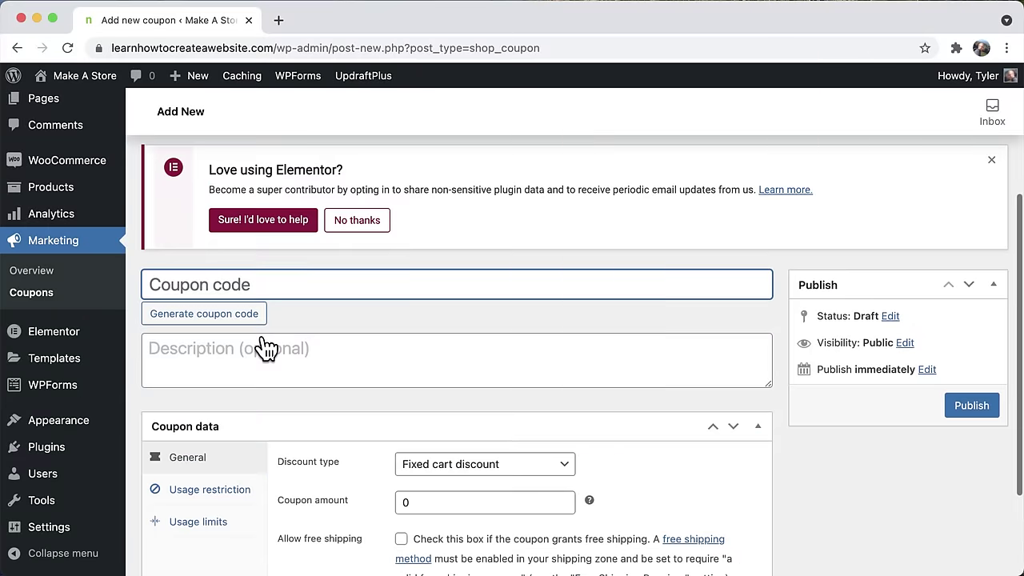
text(10off)
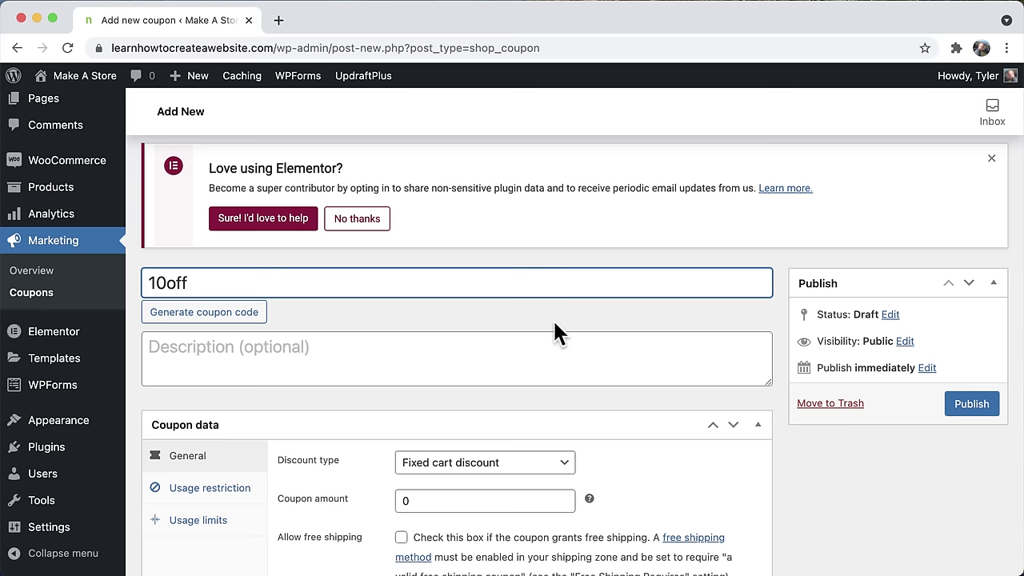
scroll(552, 321, down, 3)
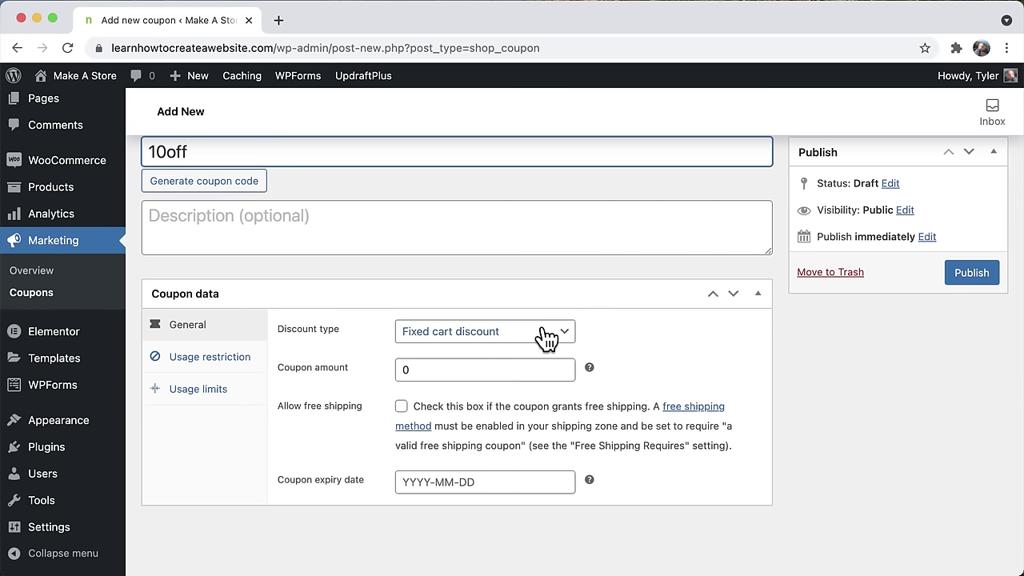
click(546, 337)
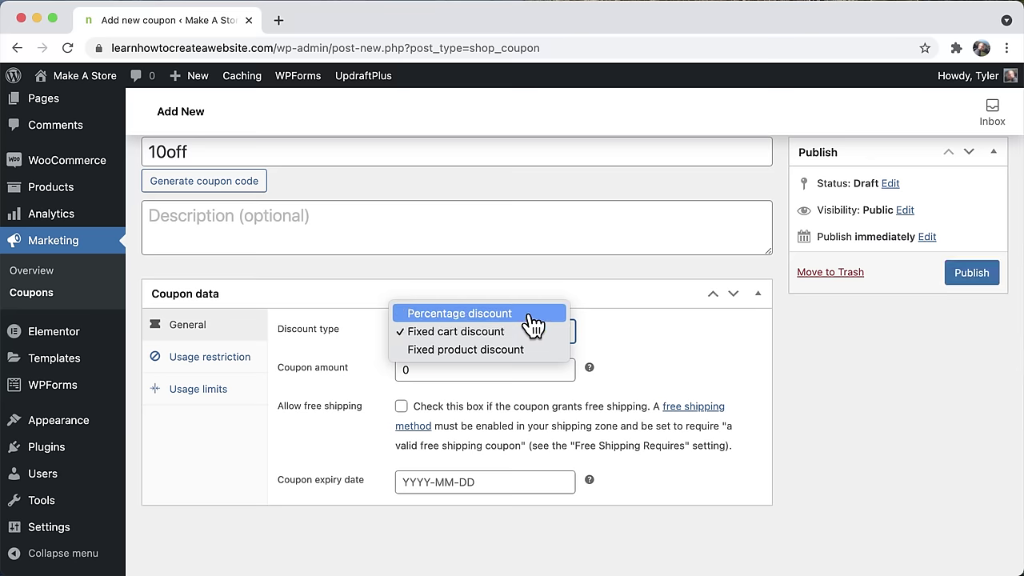
click(530, 320)
click(421, 366)
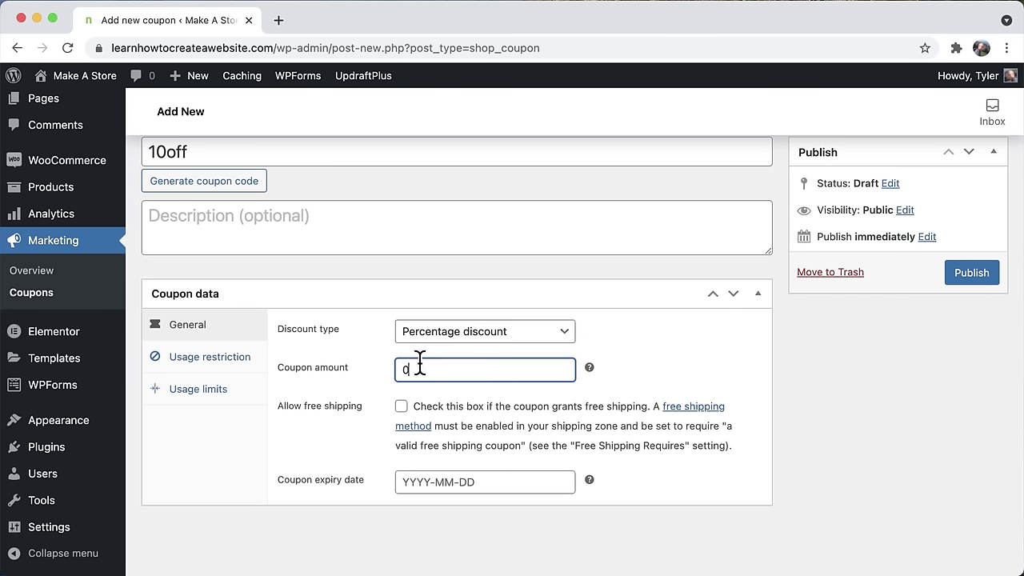
key(BackSpace)
text(10)
click(571, 338)
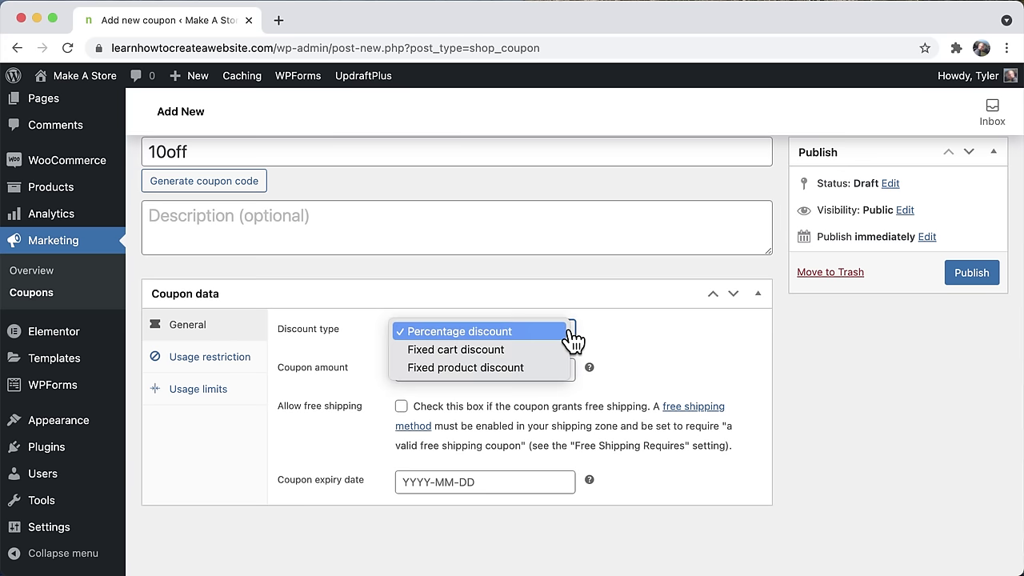
click(571, 338)
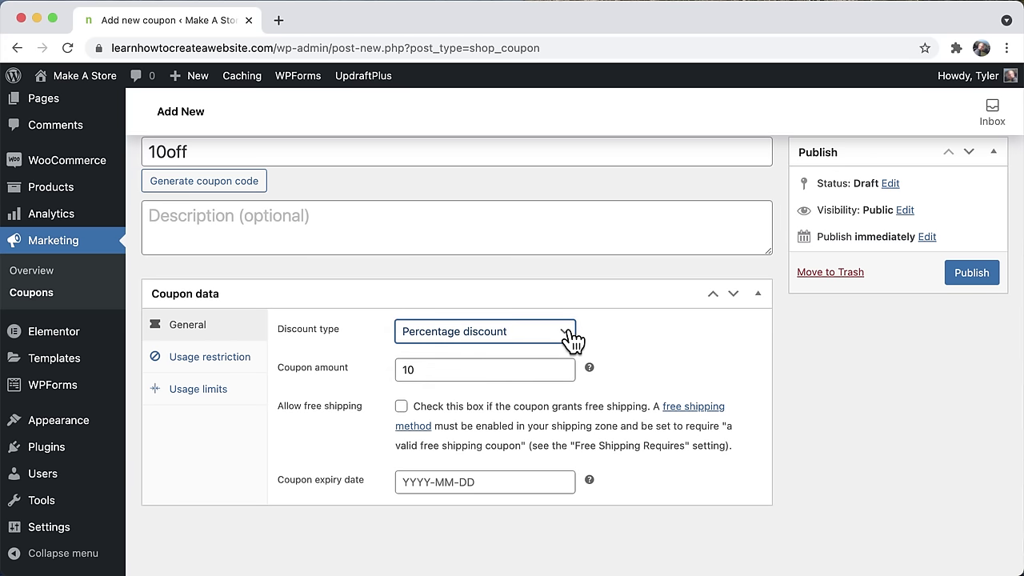
Leave the expiry date empty, publish the coupon, and visit the live site.
click(487, 483)
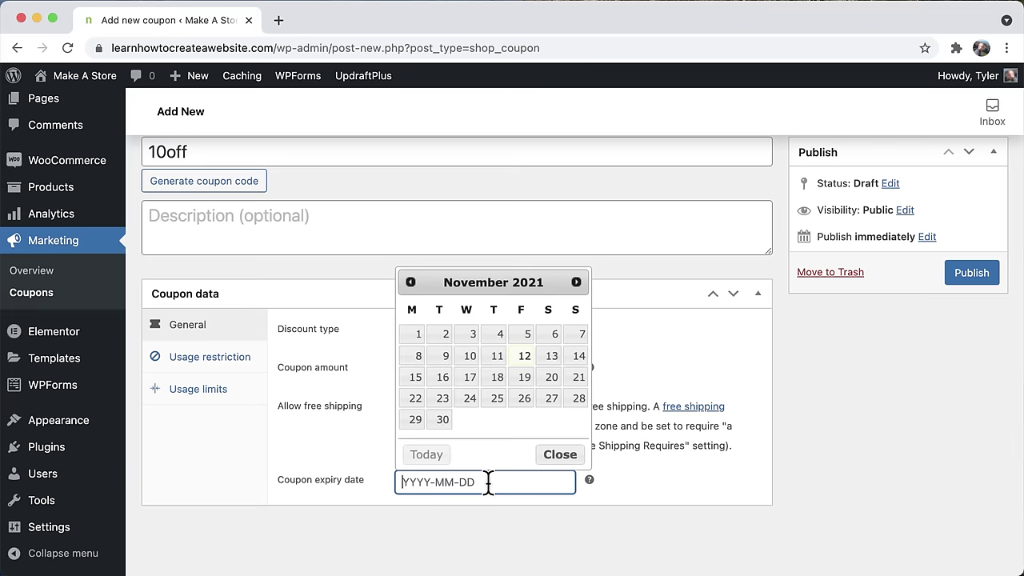
click(578, 453)
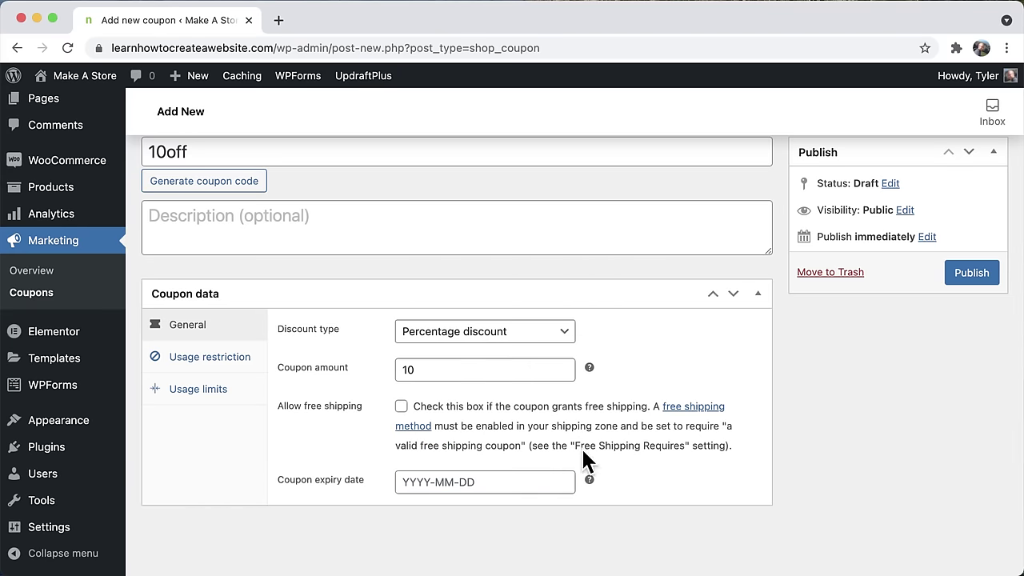
click(985, 280)
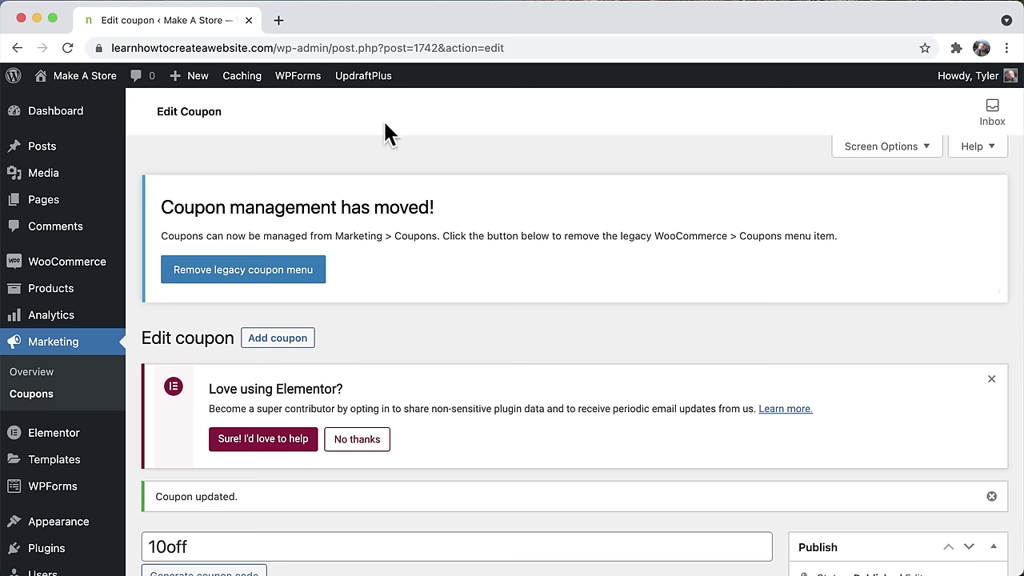
mouse_move(84, 76)
click(86, 117)
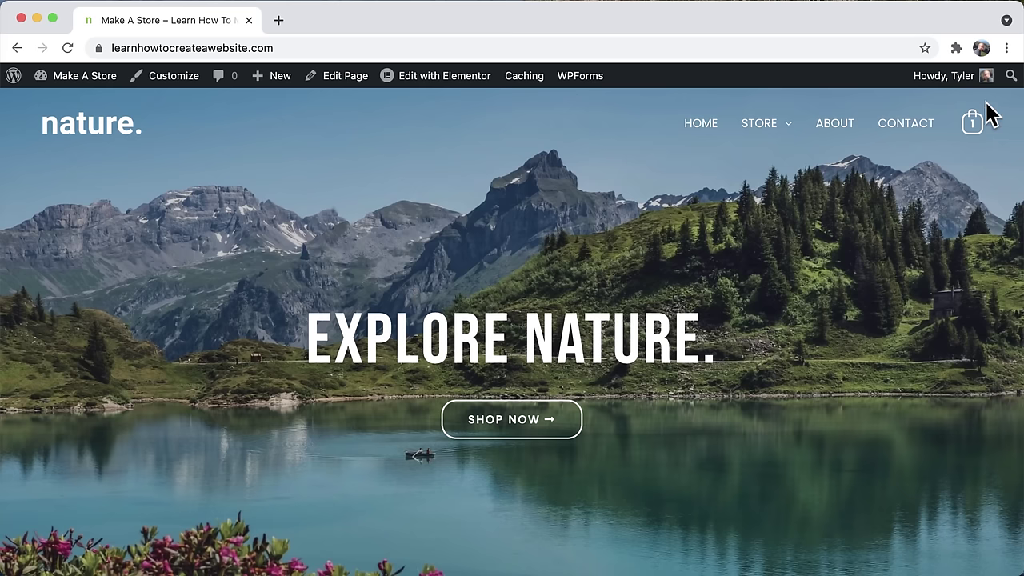
Apply coupon 10off in the cart for $2.00 off, leaving a $25.00 total, then return to the Dashboard.
mouse_move(974, 128)
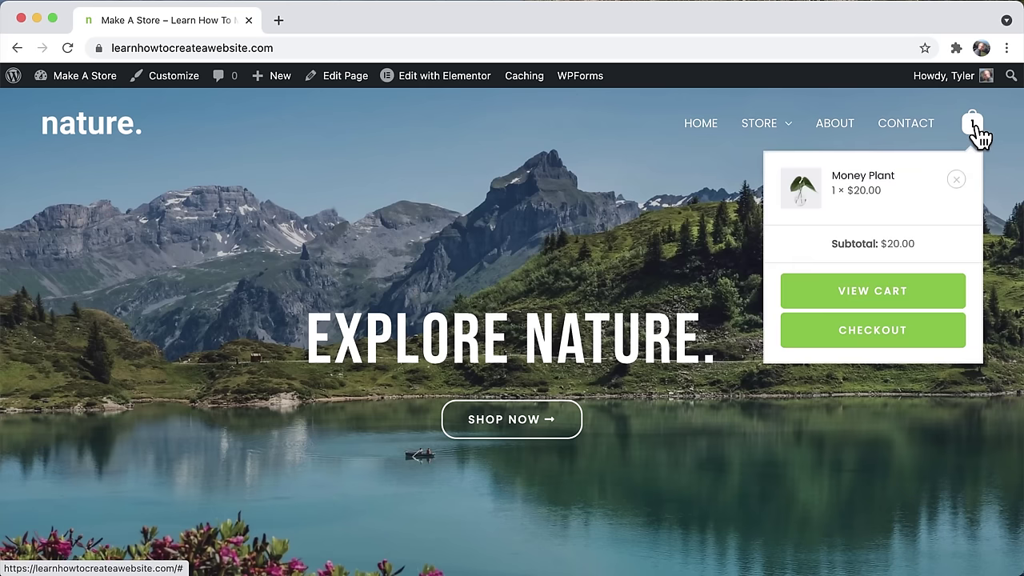
click(917, 297)
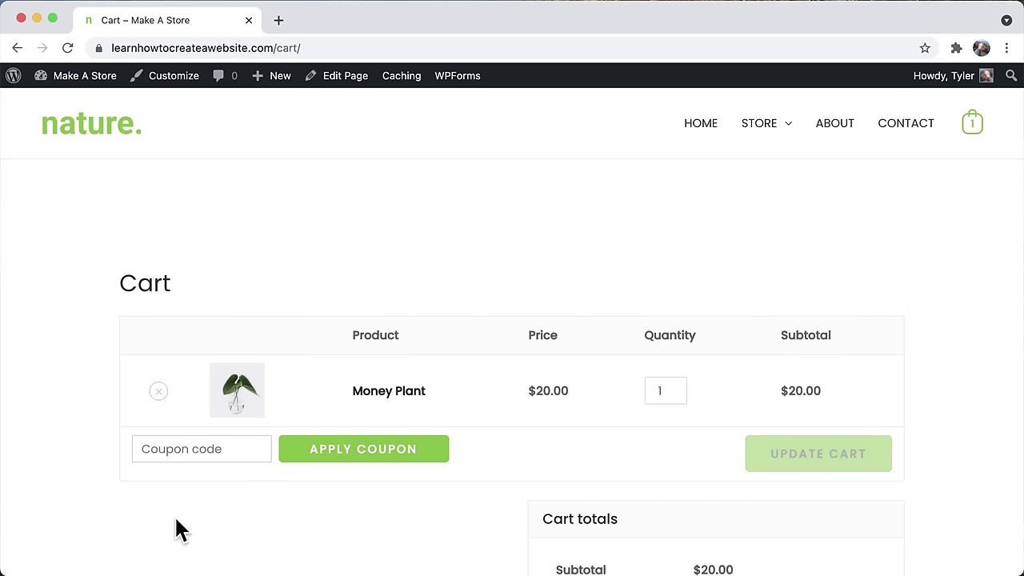
text(10off)
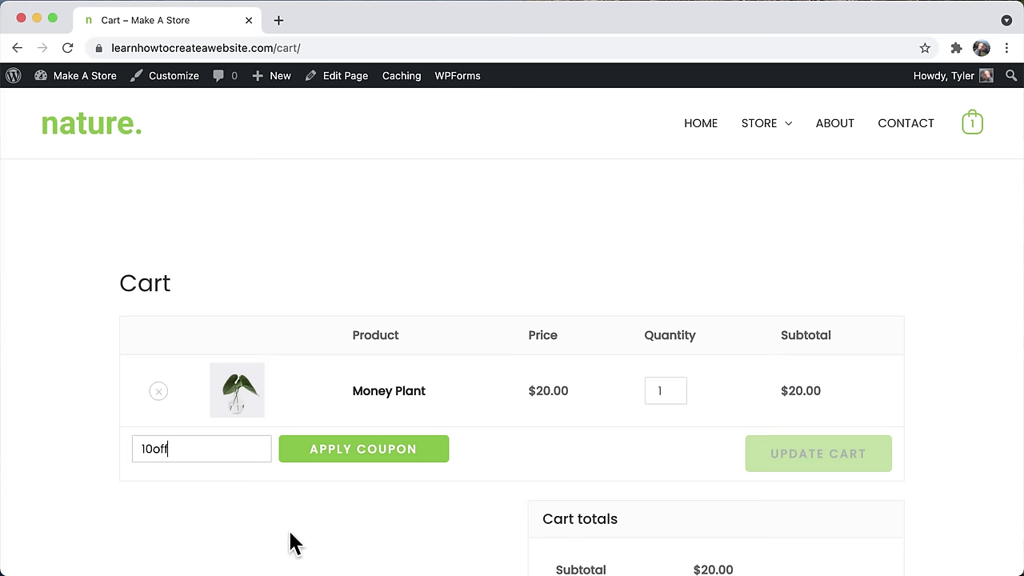
click(382, 454)
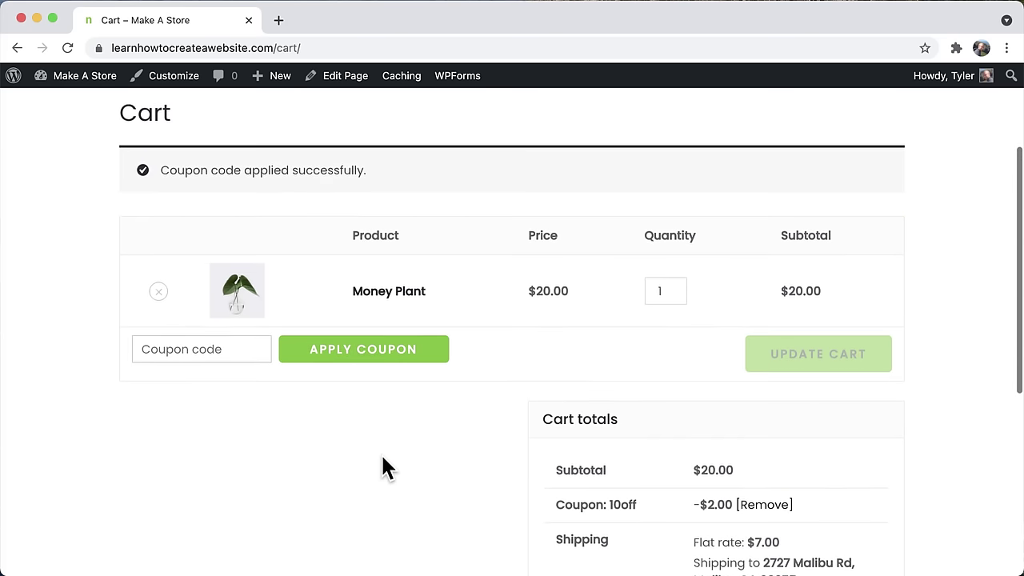
scroll(380, 453, down, 2)
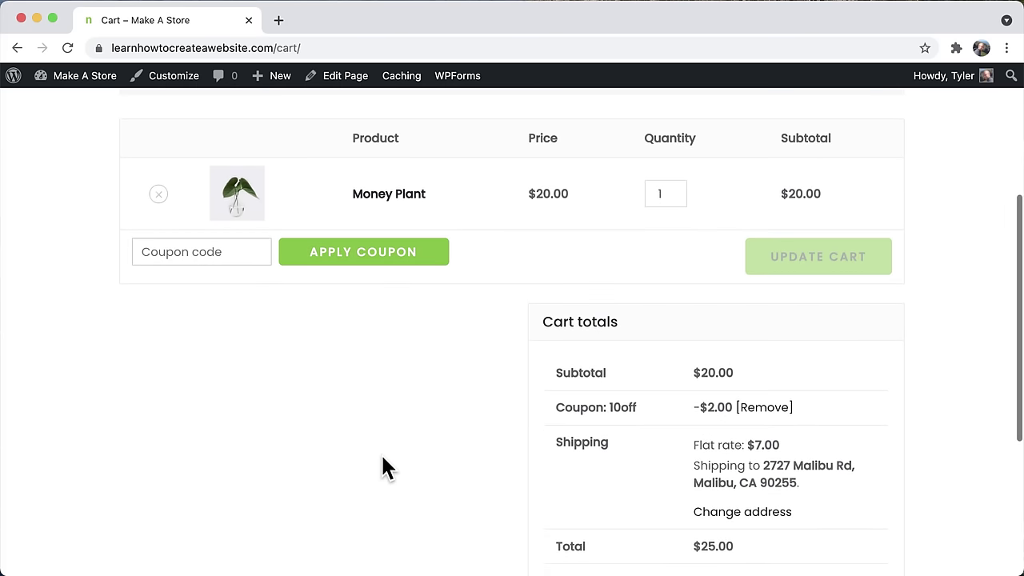
scroll(803, 352, up, 8)
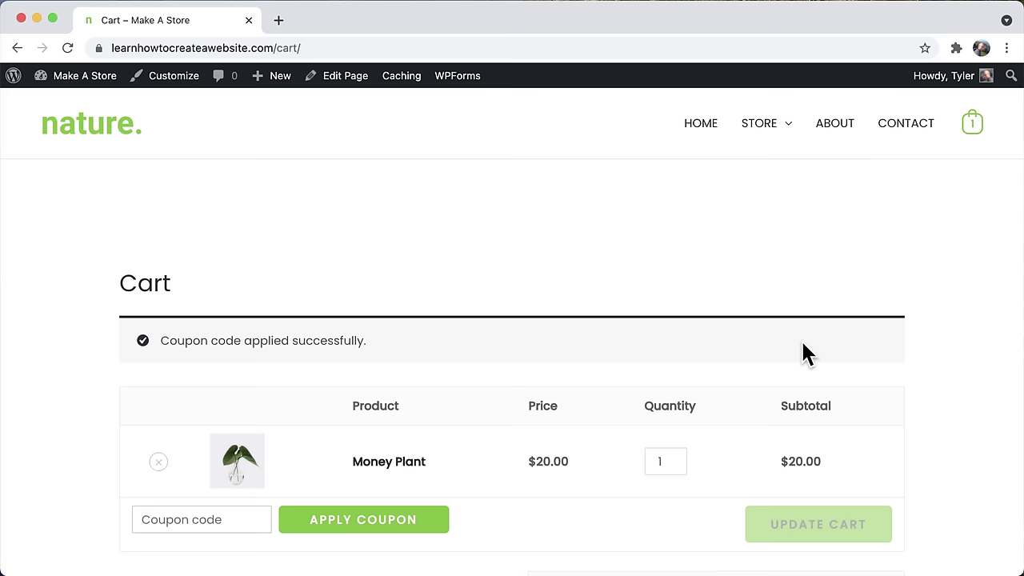
click(90, 80)
mouse_move(103, 394)
scroll(96, 408, down, 3)
Enable and publish the store notice 'Limited time offer! Get 10% off all items with code 10off!', then open a new tab.
mouse_move(91, 427)
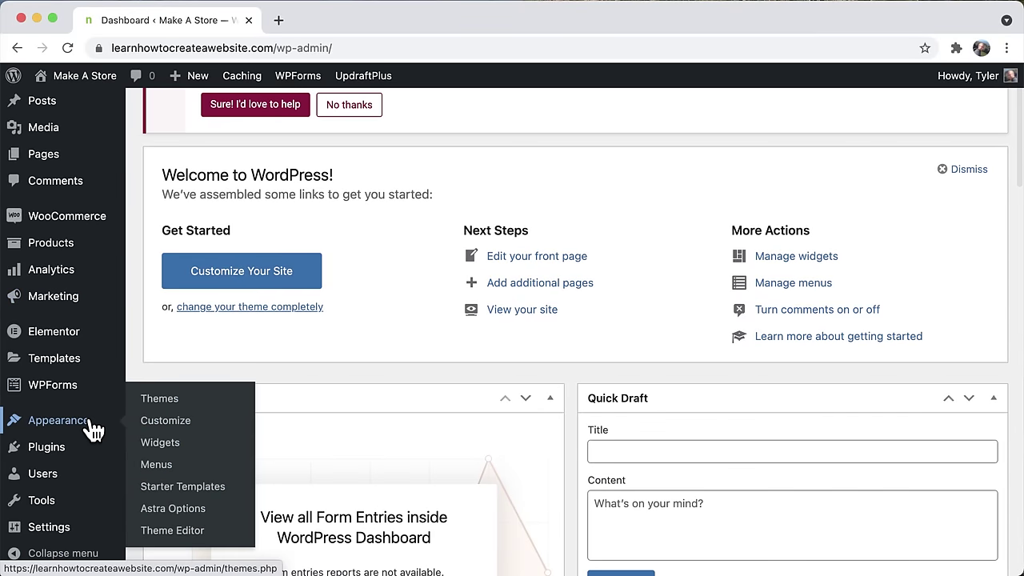
click(188, 428)
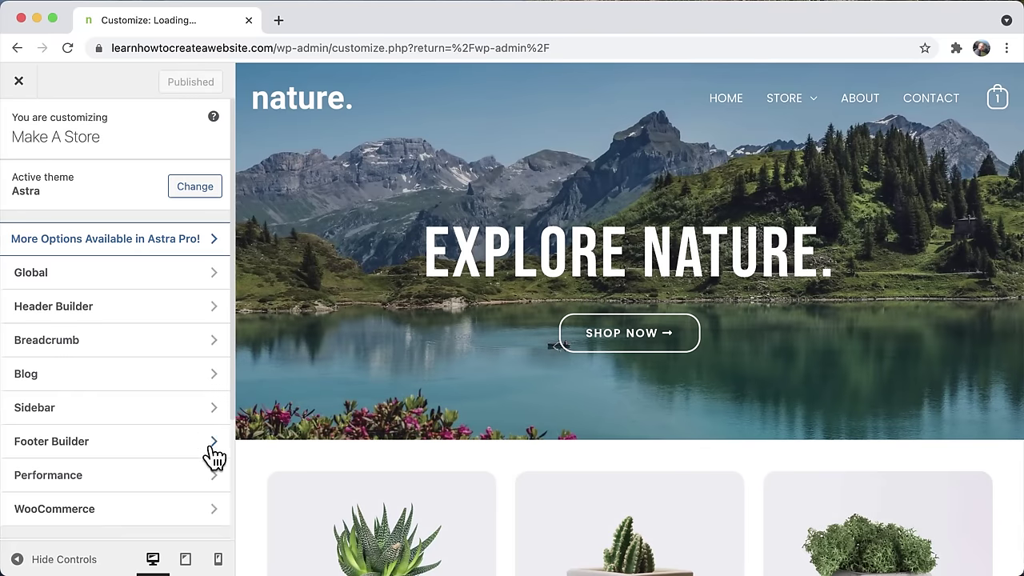
click(179, 513)
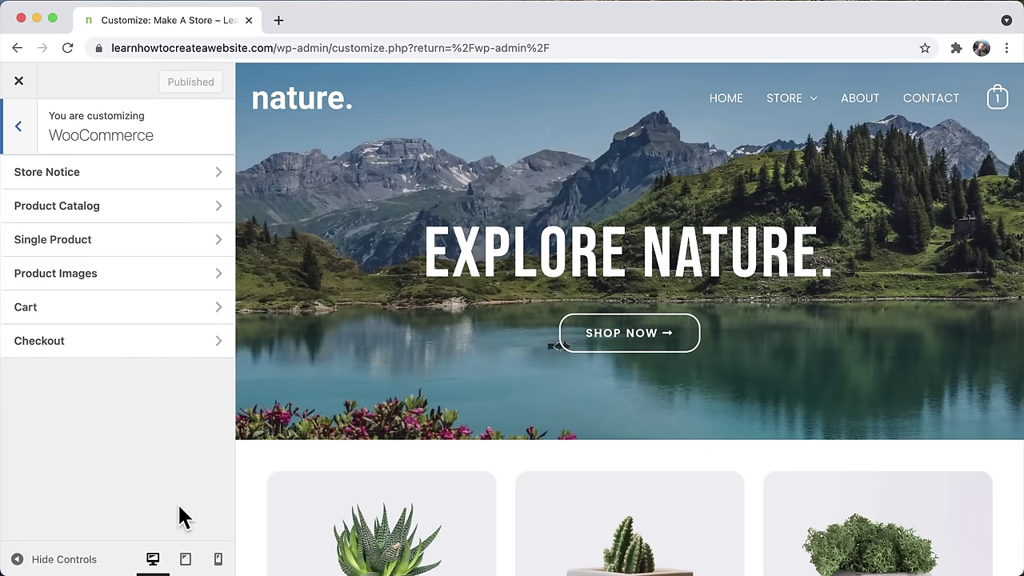
click(166, 175)
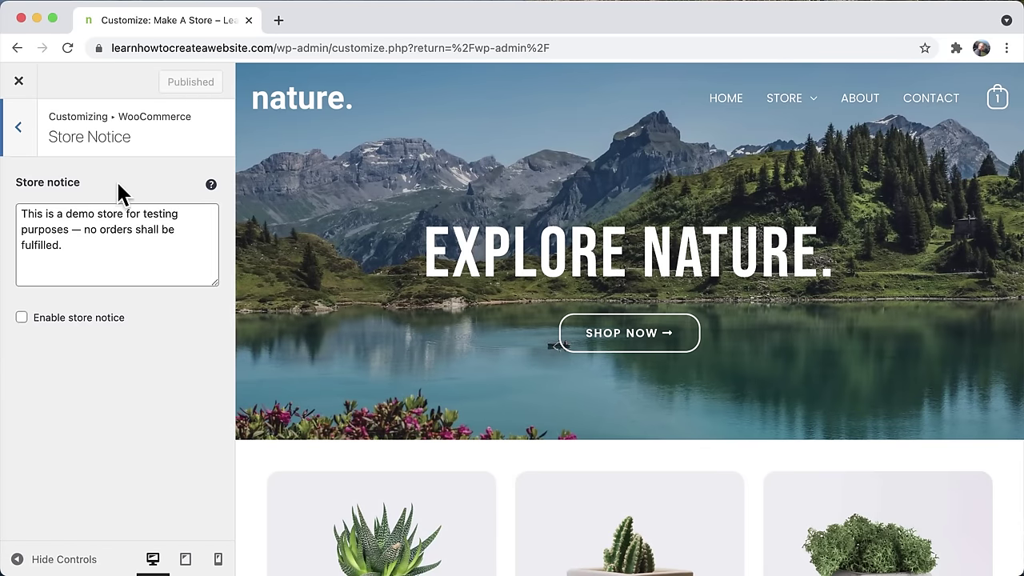
click(22, 318)
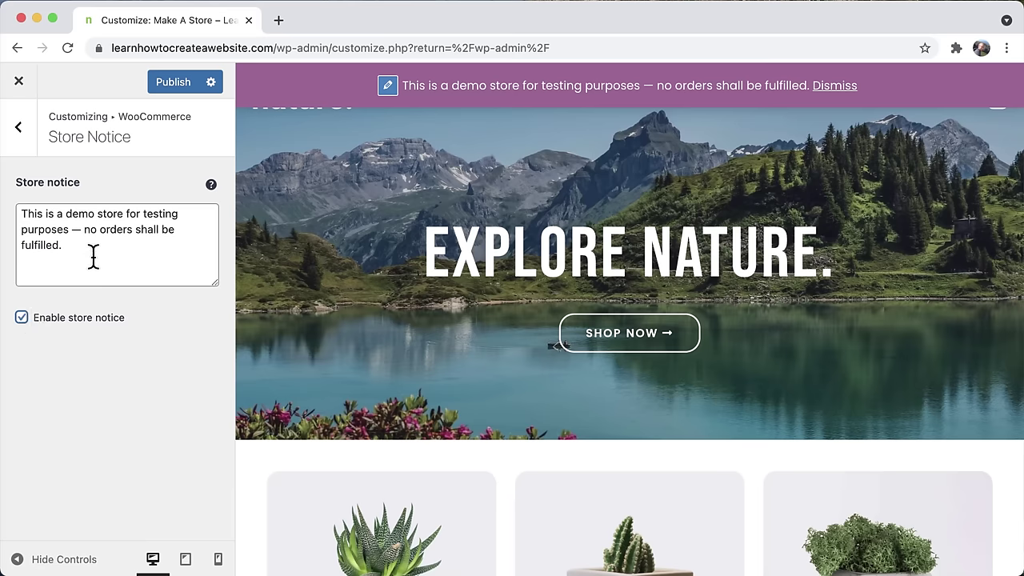
drag(91, 256, 18, 202)
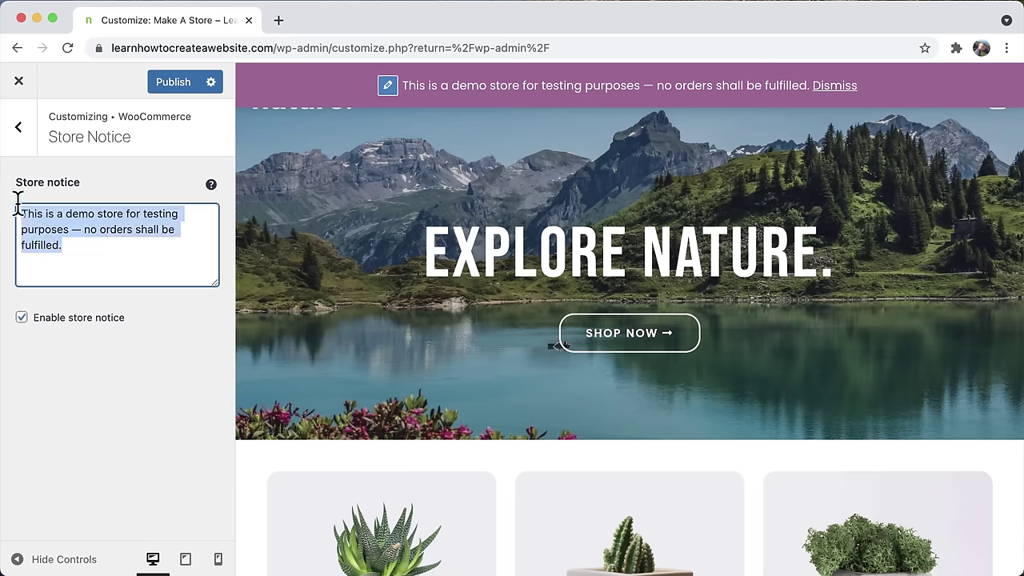
text(Limited time offer! Get 10% off all items with code 10off!)
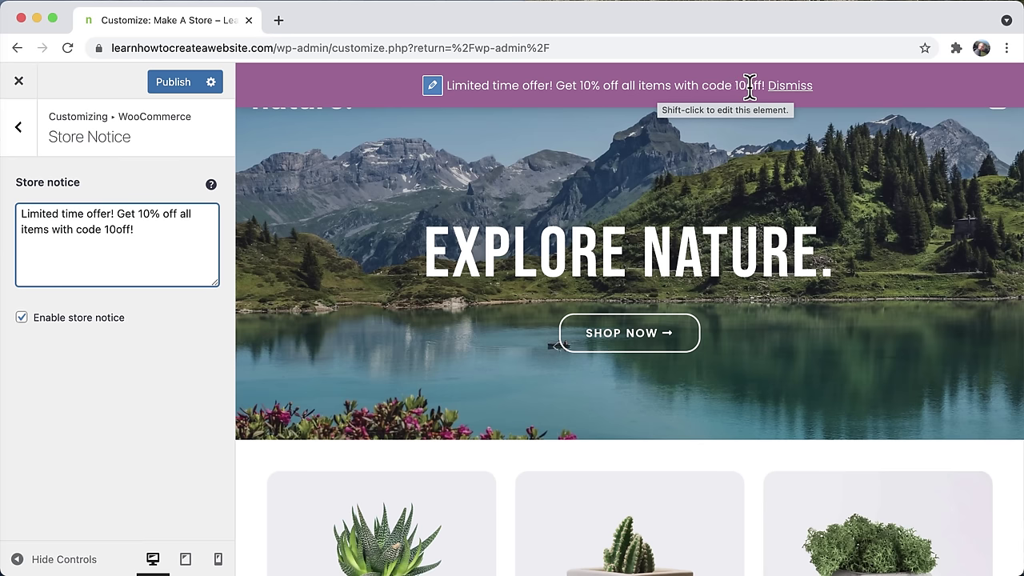
click(169, 86)
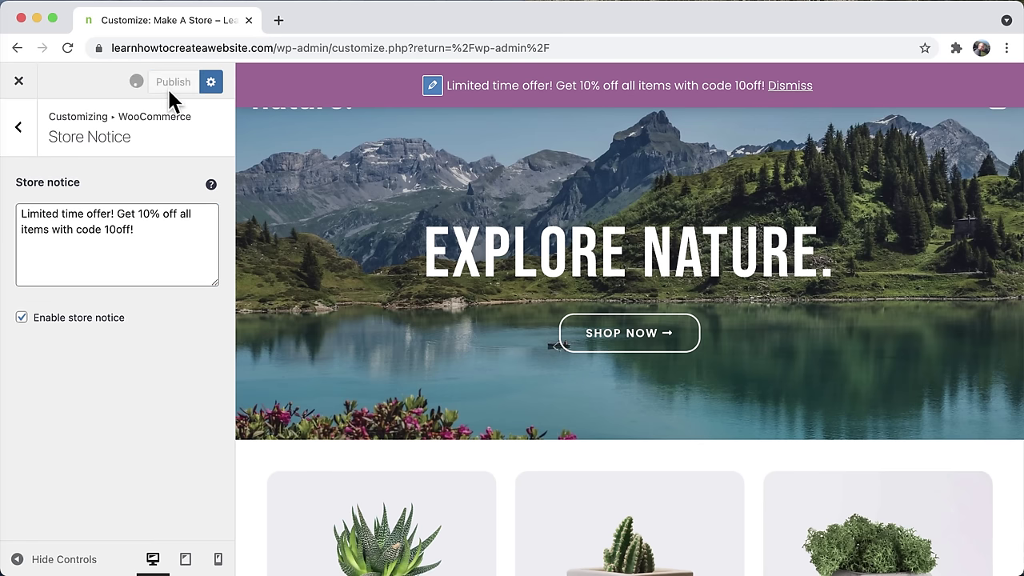
click(277, 22)
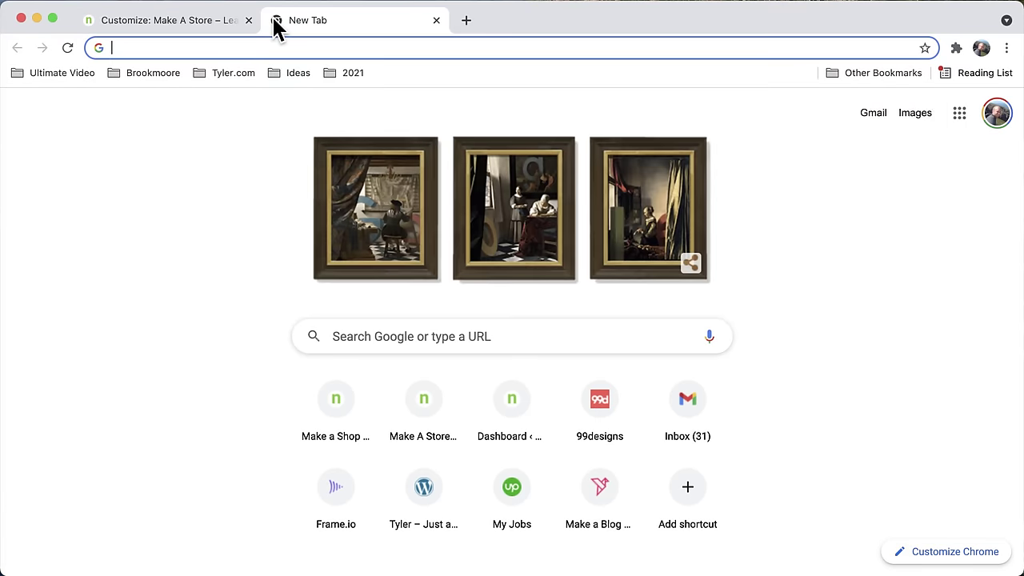
Load the store homepage, dismiss the 10off offer banner, and go to the About Us page.
text(learn)
key(Return)
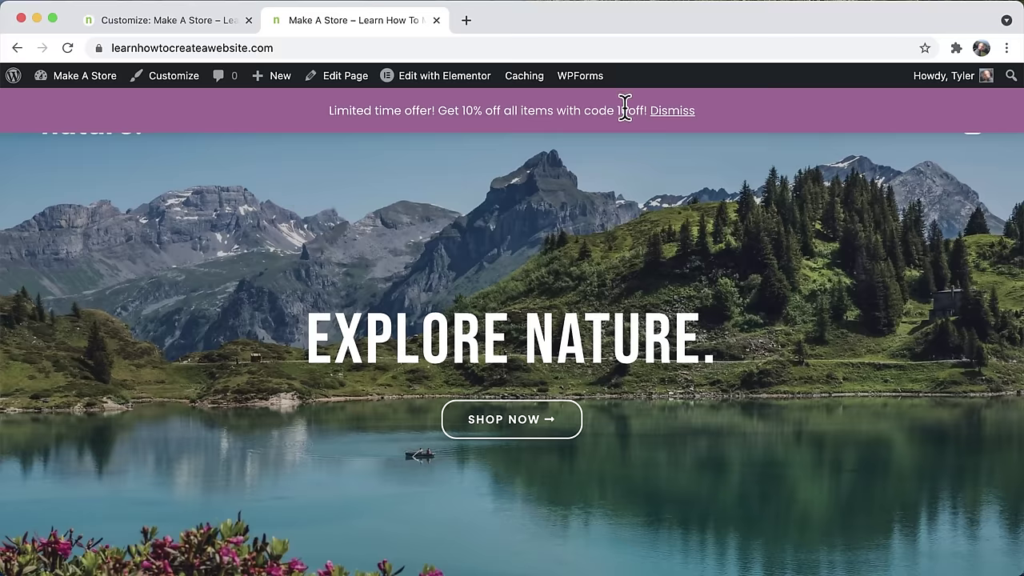
click(674, 113)
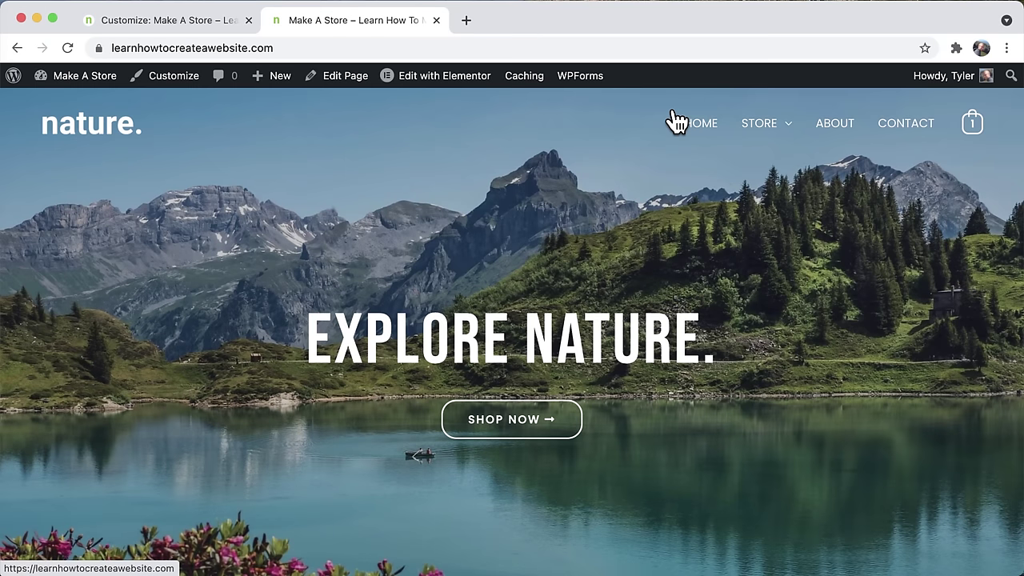
click(842, 132)
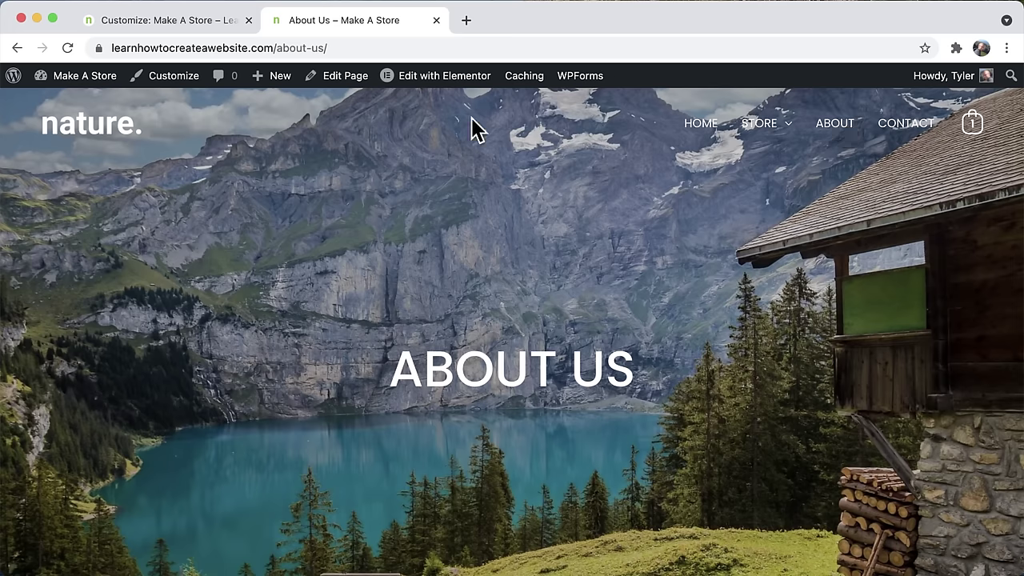
Disable the store notice and publish, then close the customizer tab and head to the Dashboard.
click(154, 27)
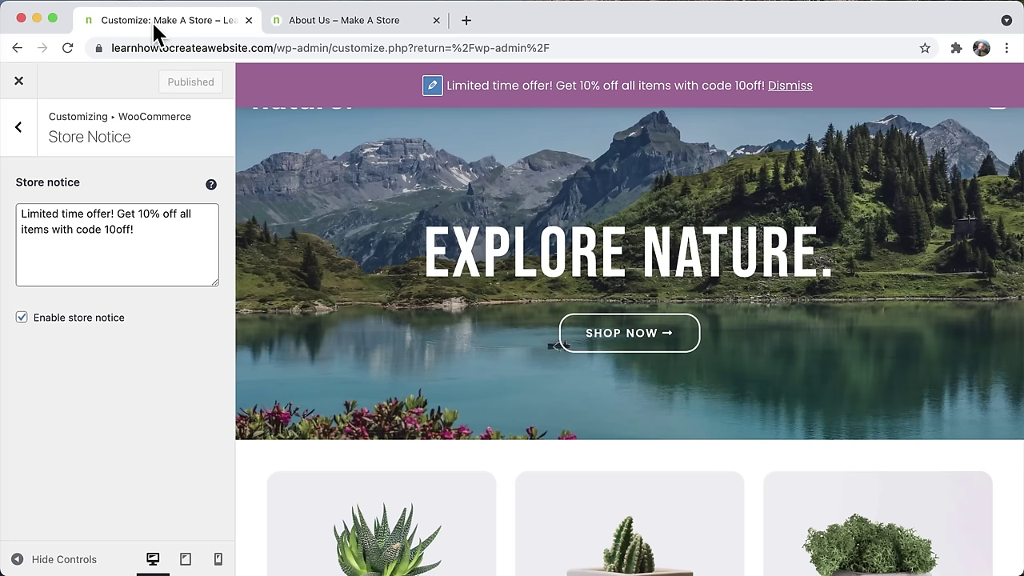
click(22, 318)
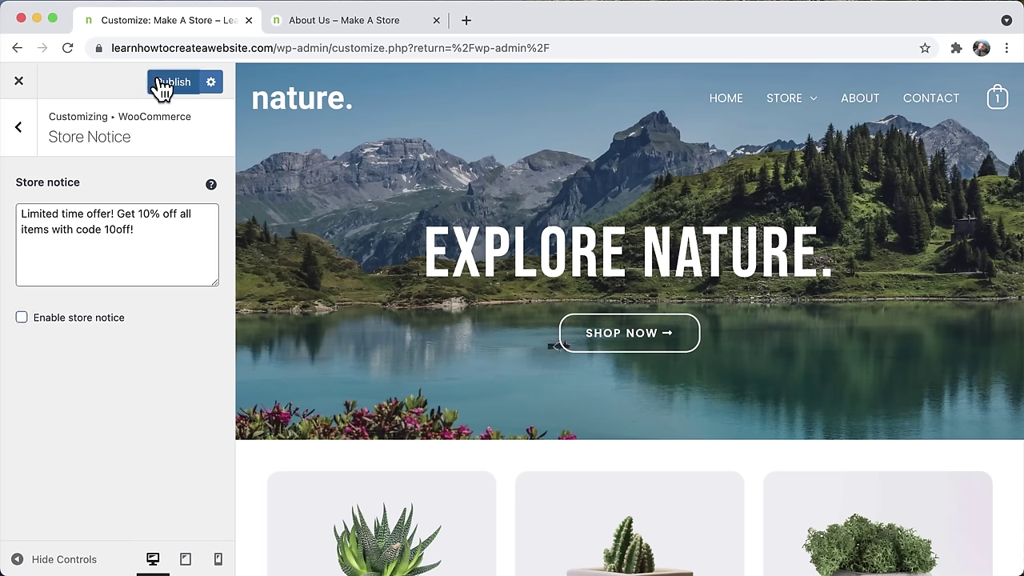
click(161, 83)
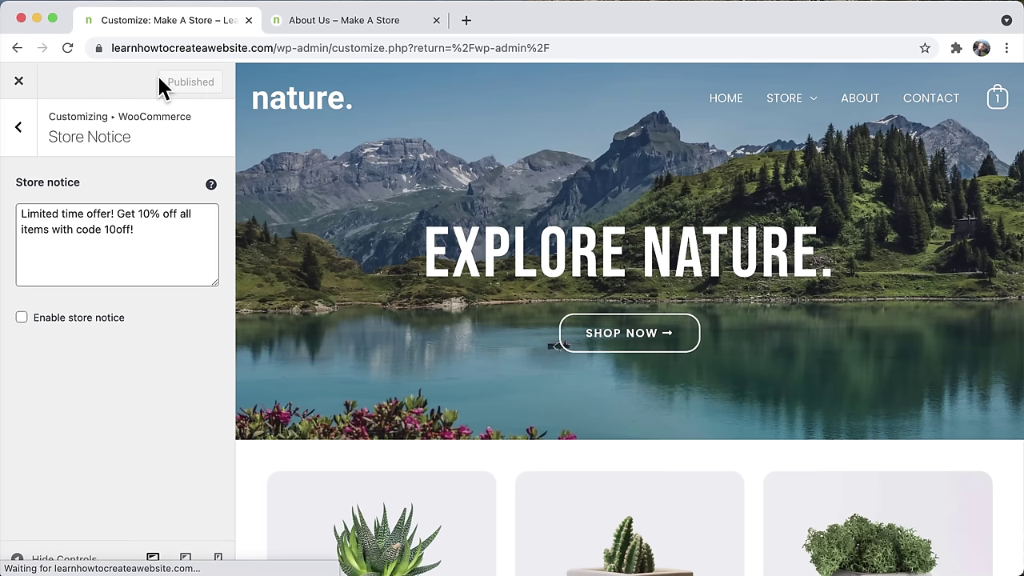
click(248, 20)
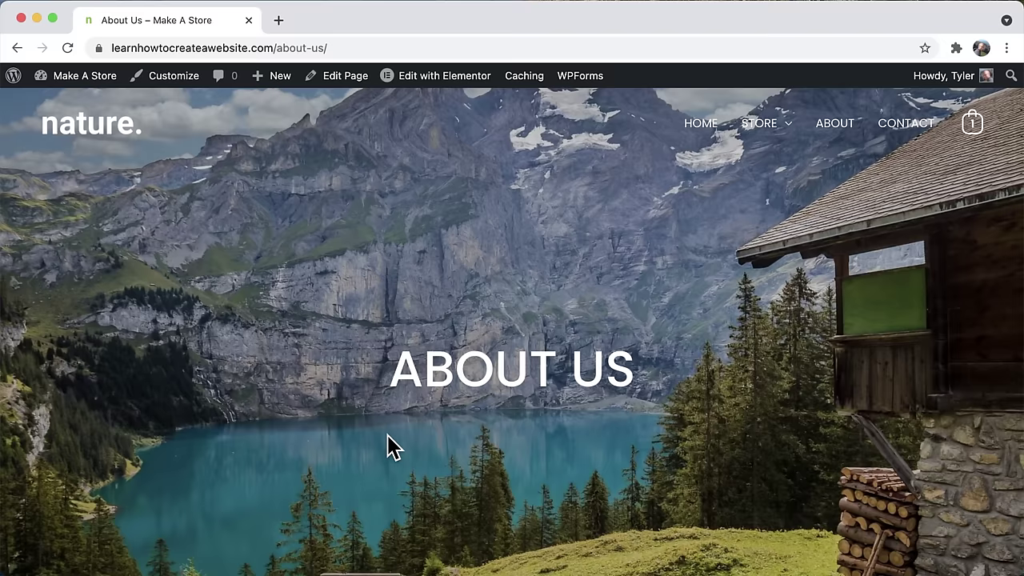
mouse_move(93, 90)
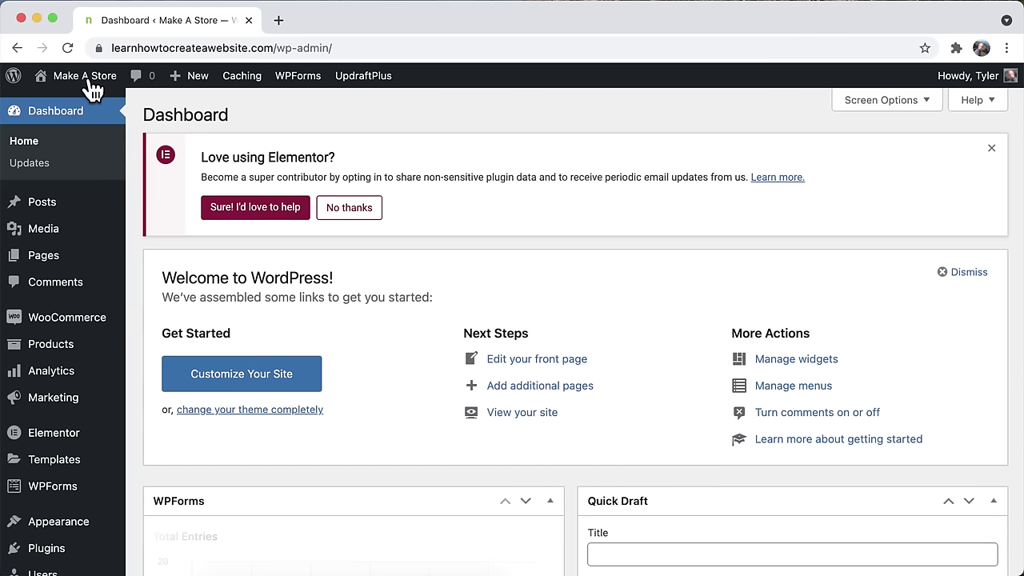
Open the Analytics Overview and apply a custom Oct 1–31, 2021 range compared with the previous period.
click(104, 372)
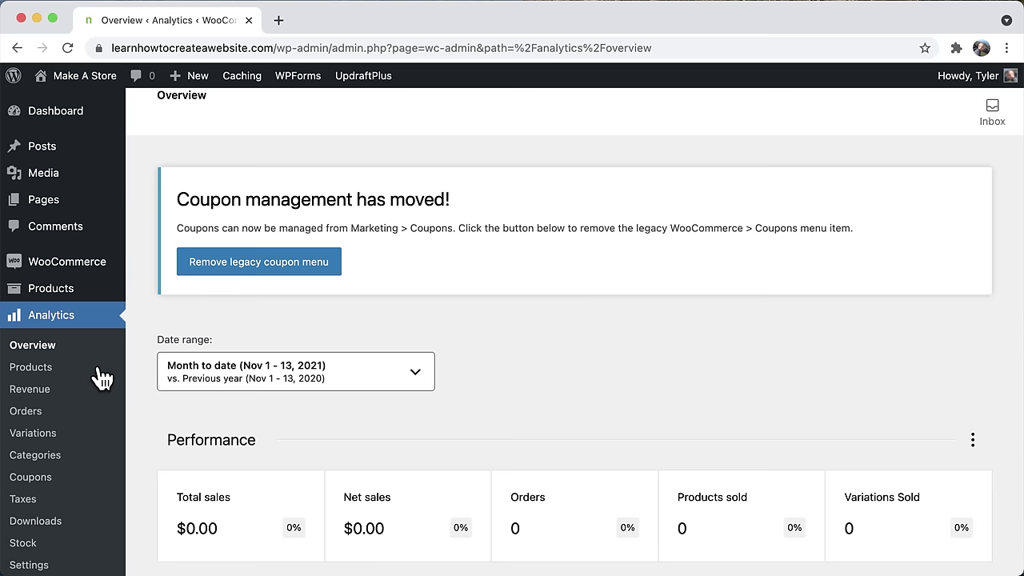
scroll(736, 383, down, 5)
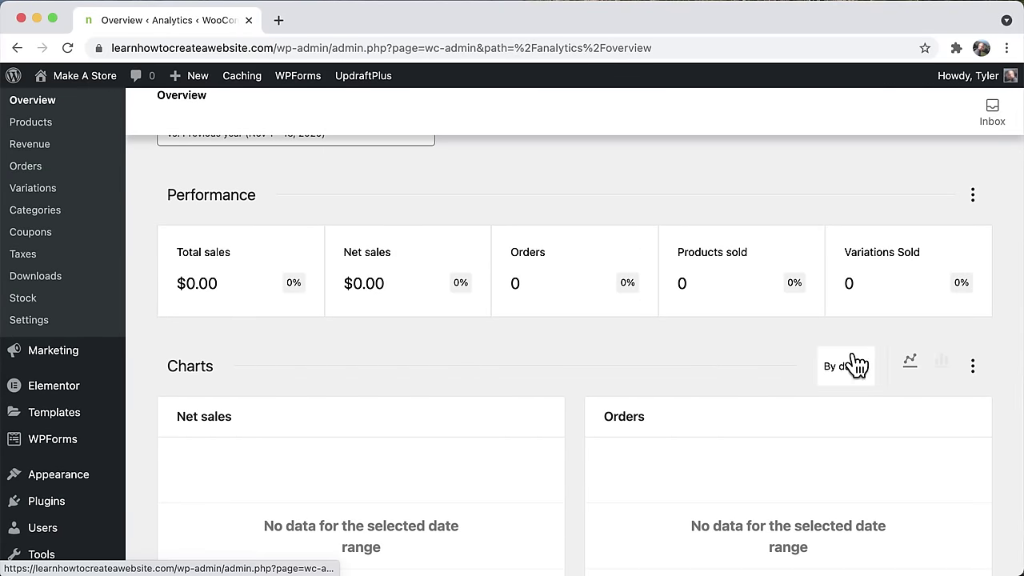
scroll(459, 351, up, 3)
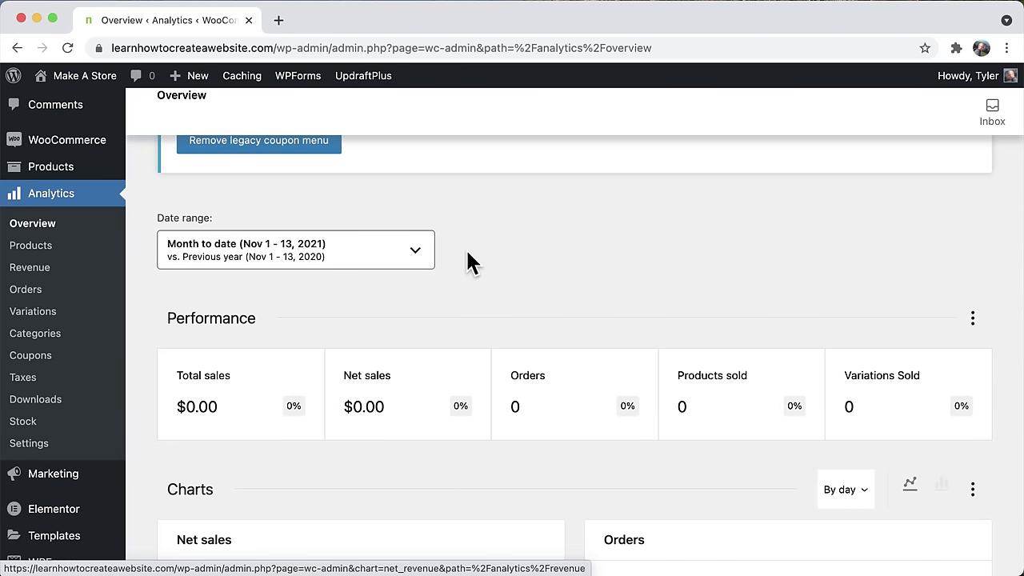
click(416, 253)
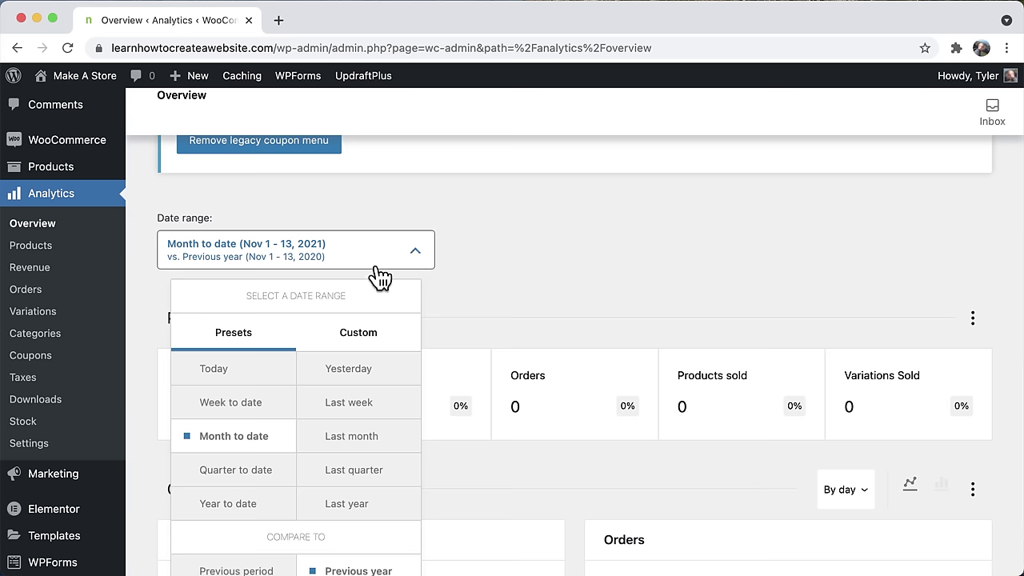
click(358, 334)
scroll(360, 344, down, 2)
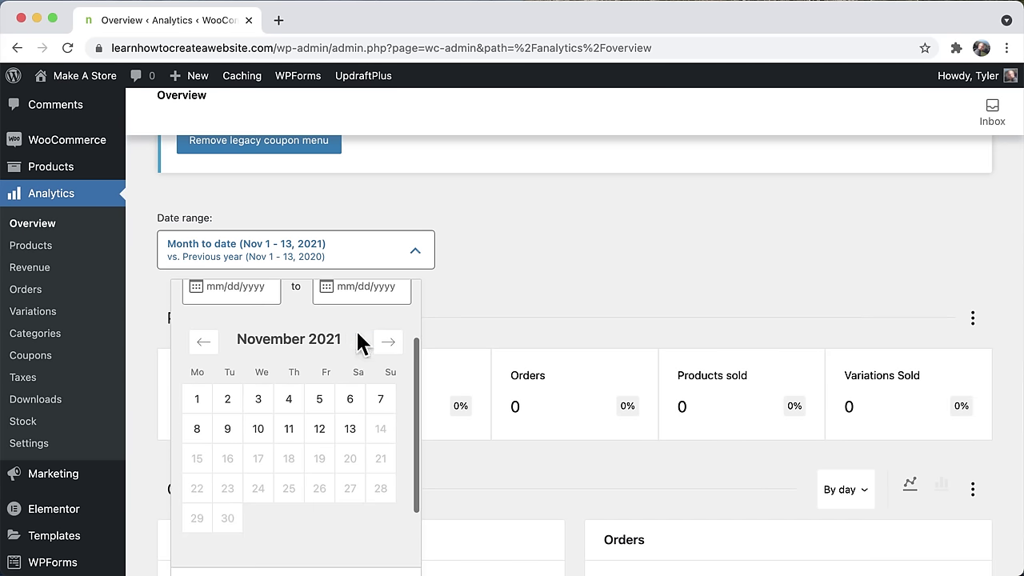
click(204, 343)
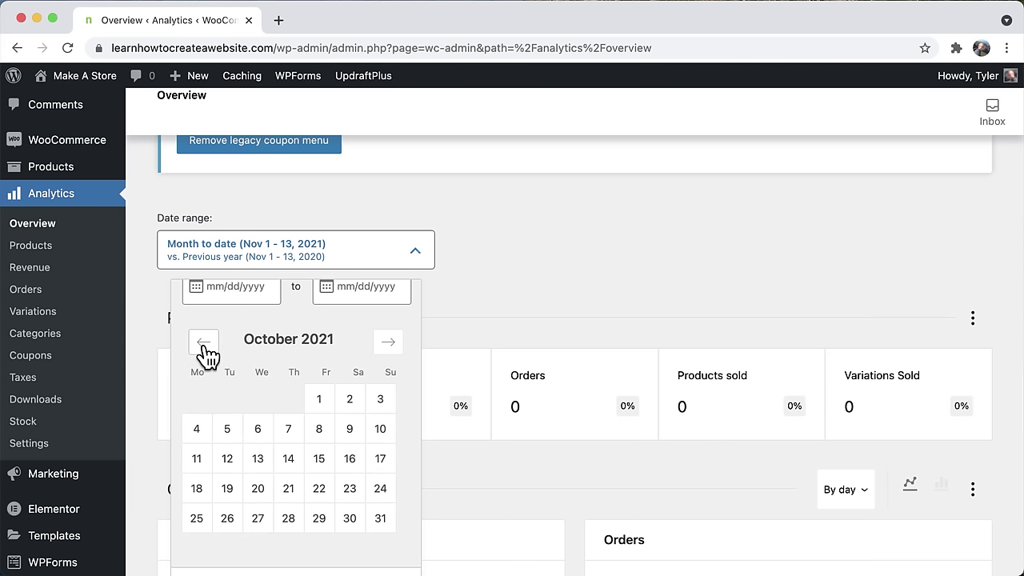
click(321, 408)
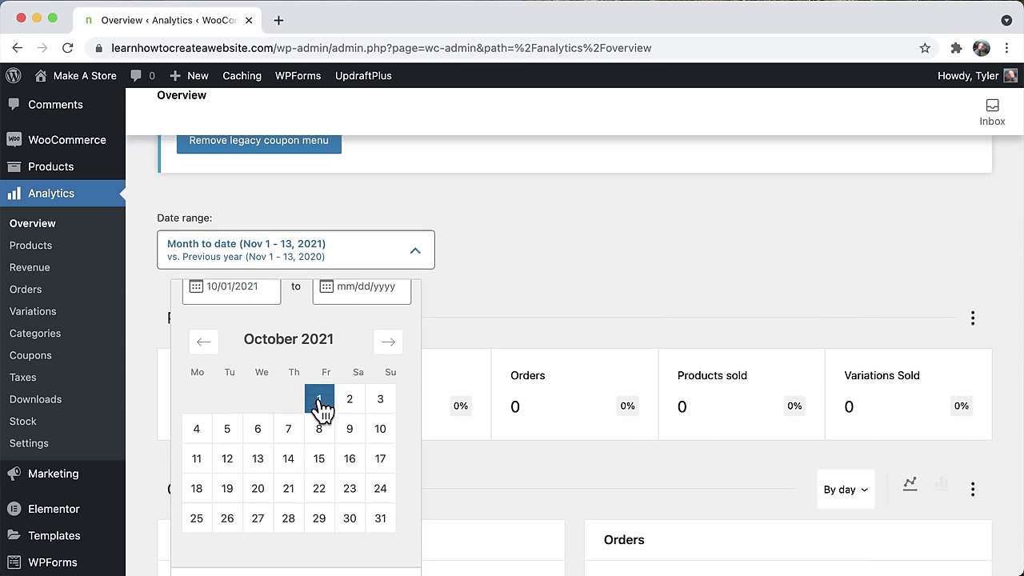
click(384, 528)
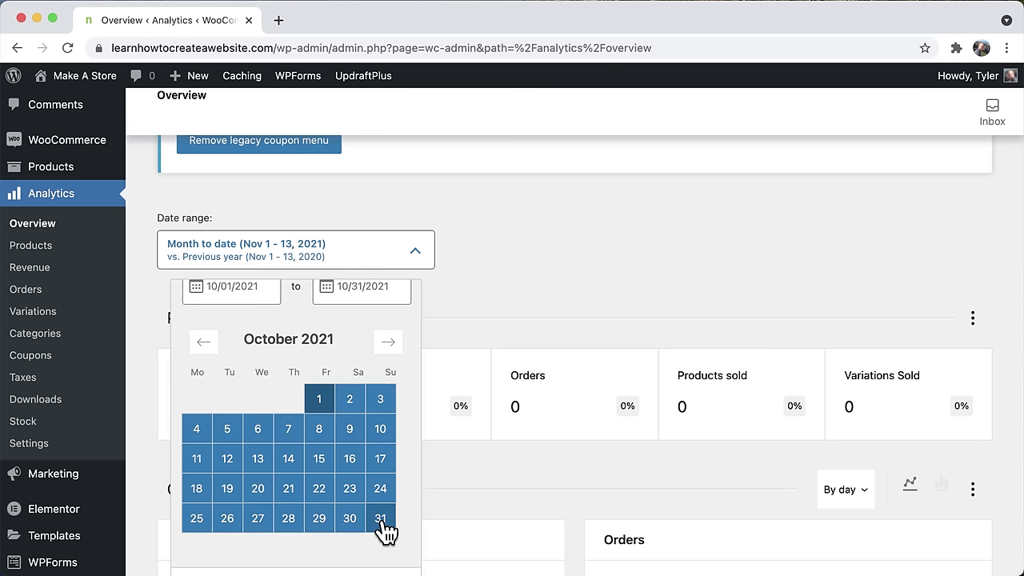
scroll(384, 530, down, 3)
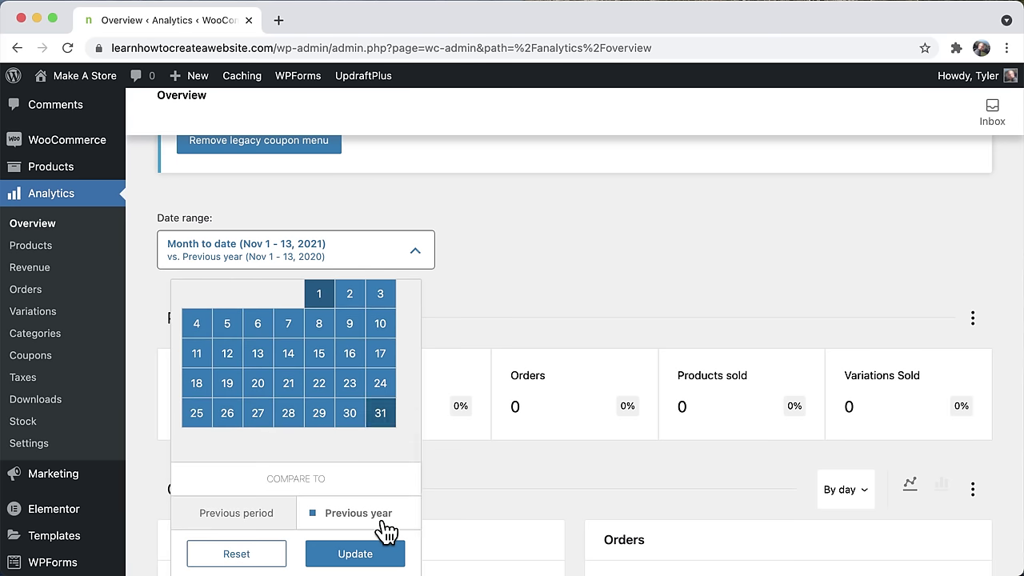
click(238, 523)
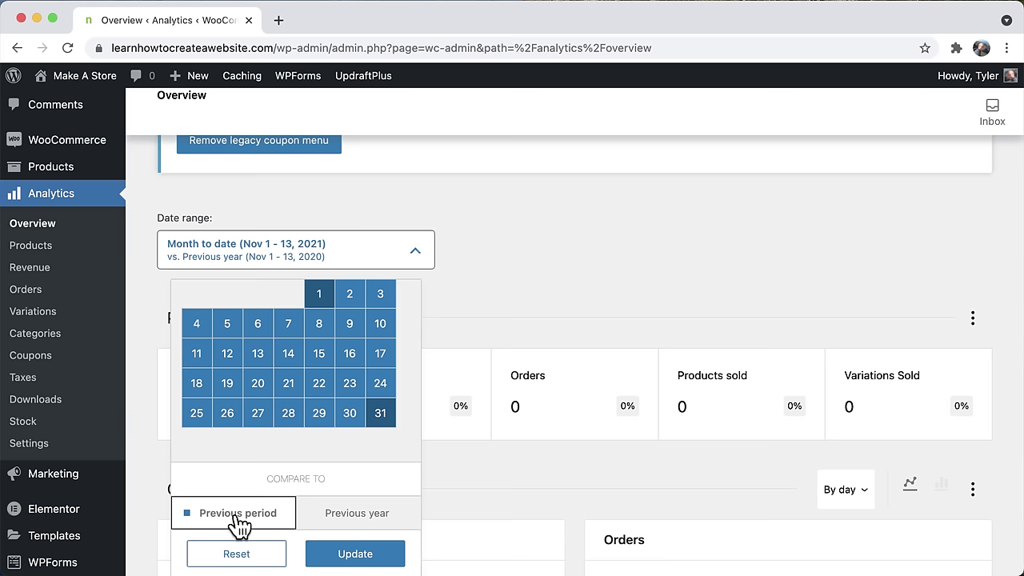
click(355, 555)
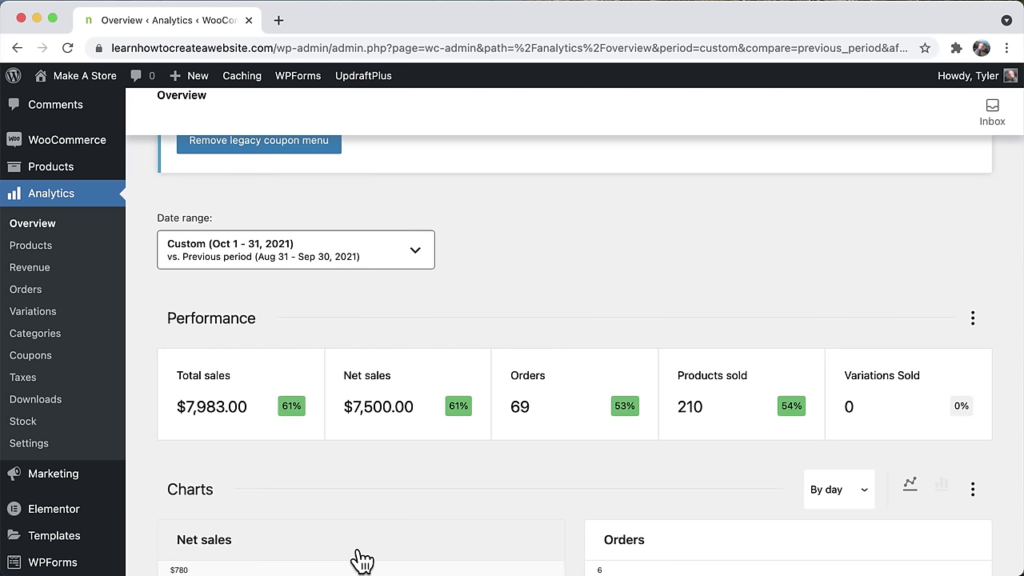
scroll(354, 555, down, 2)
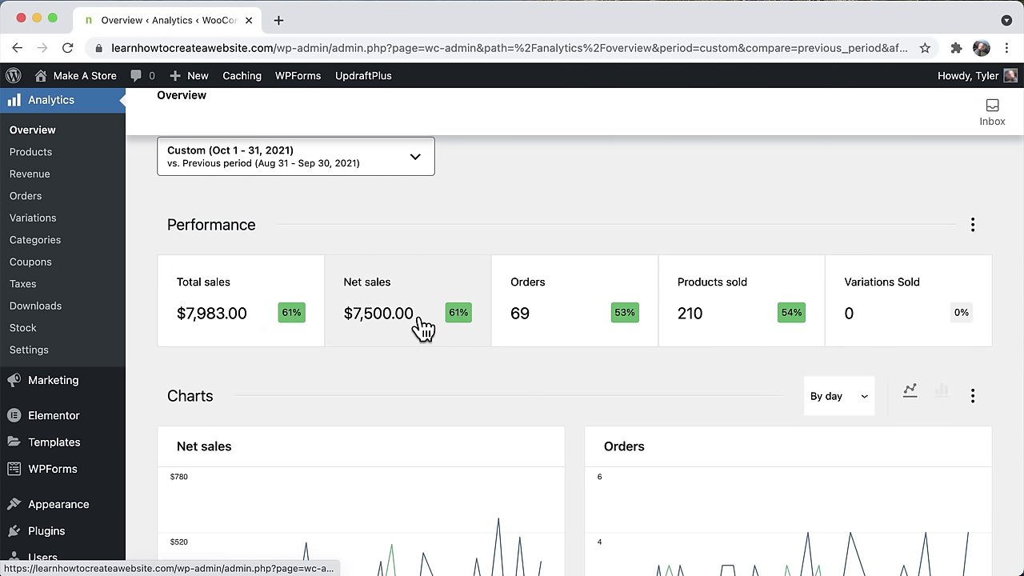
scroll(422, 328, down, 5)
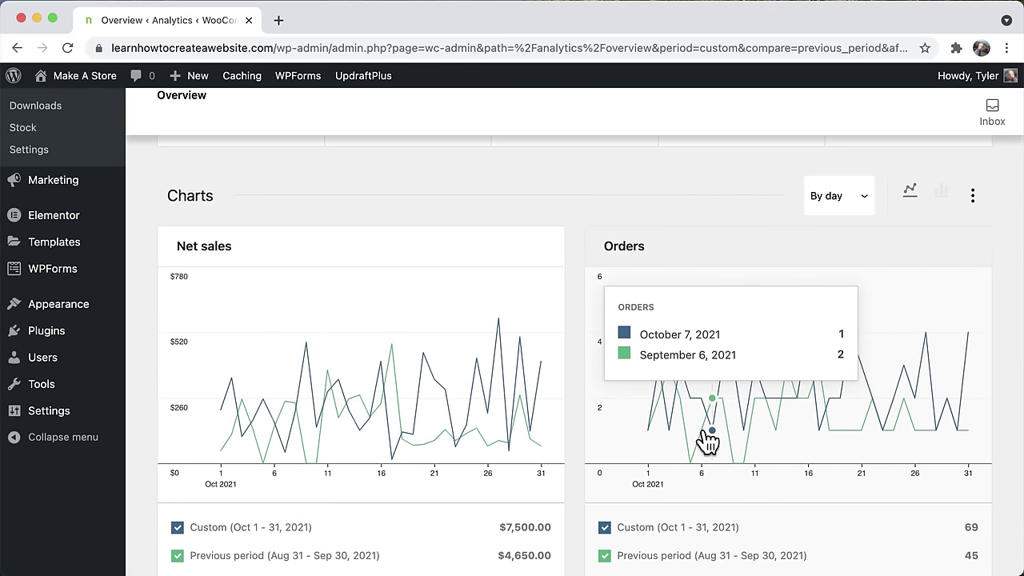
scroll(707, 440, down, 3)
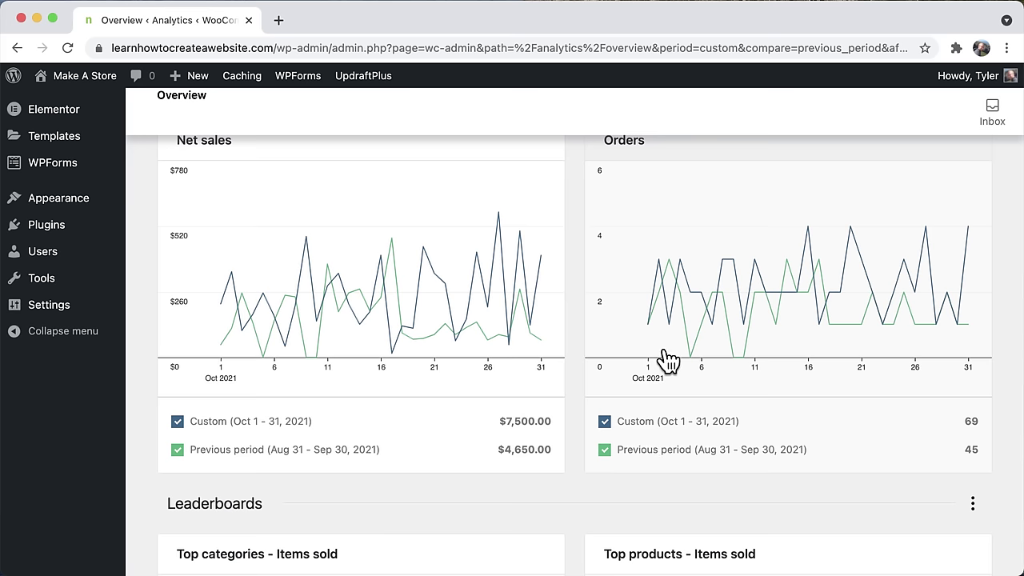
scroll(51, 325, up, 5)
scroll(112, 327, up, 3)
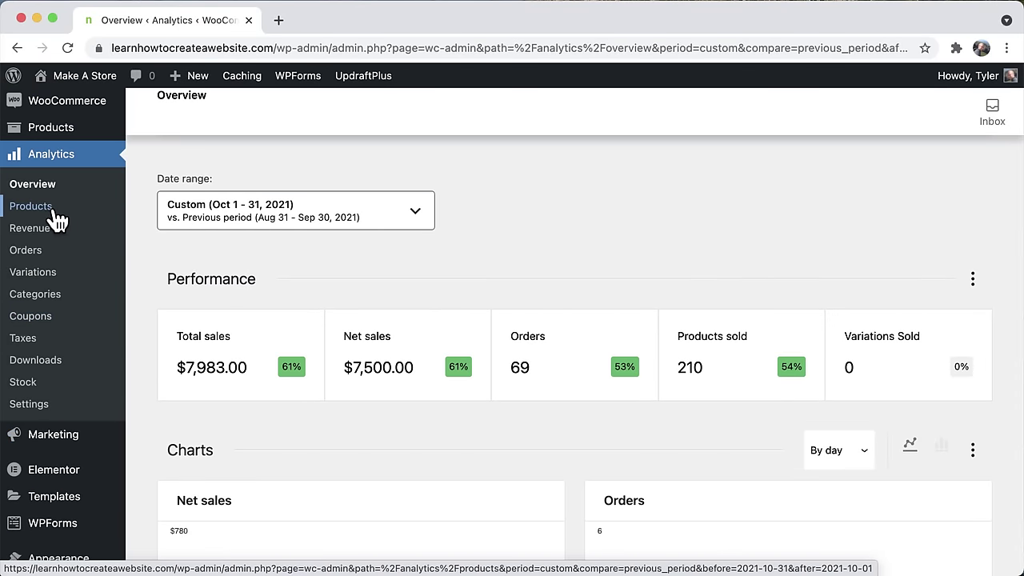
click(53, 211)
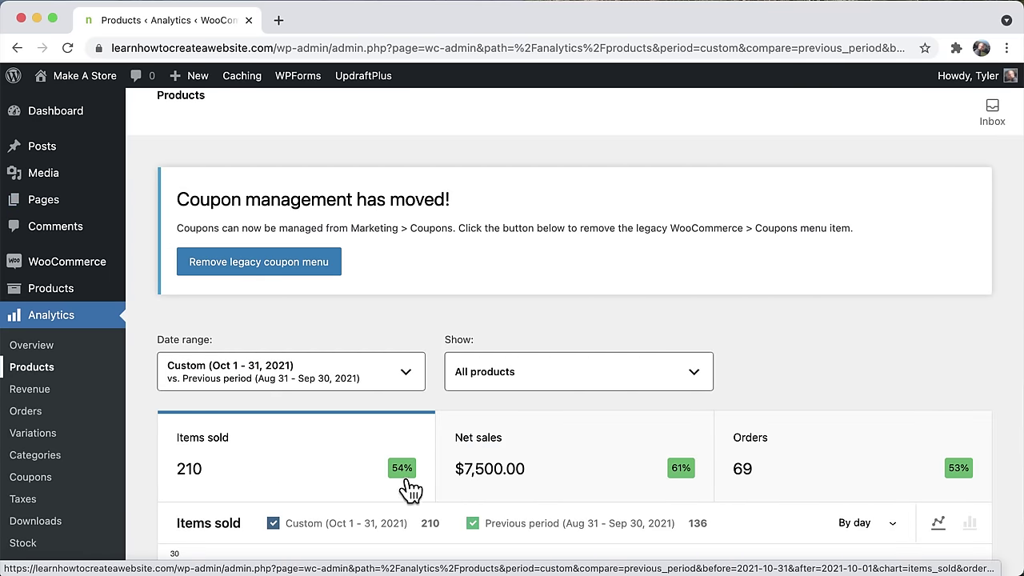
Scroll through October's per-product sales table, then switch to the Orders report.
scroll(410, 488, down, 10)
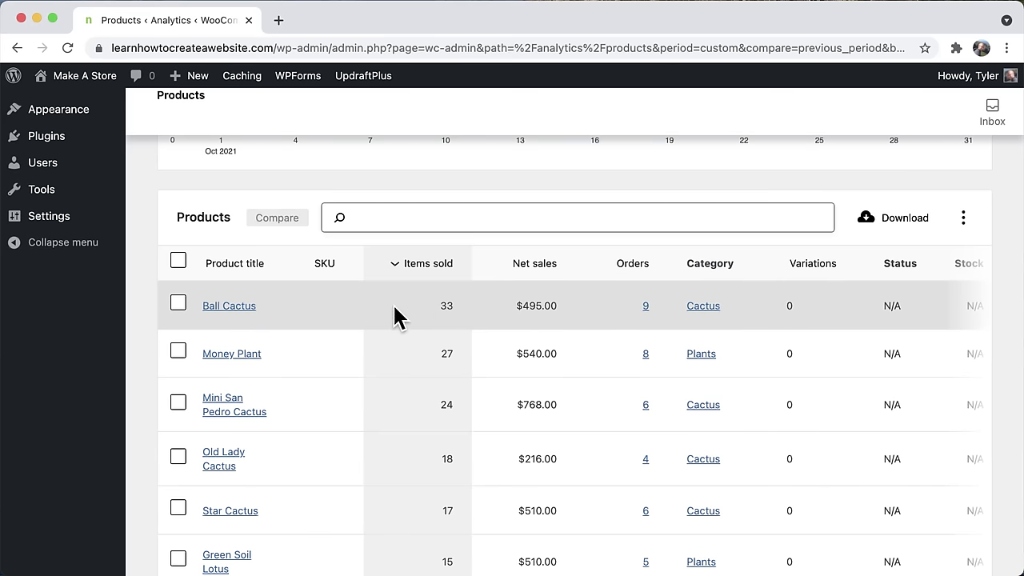
scroll(395, 316, down, 10)
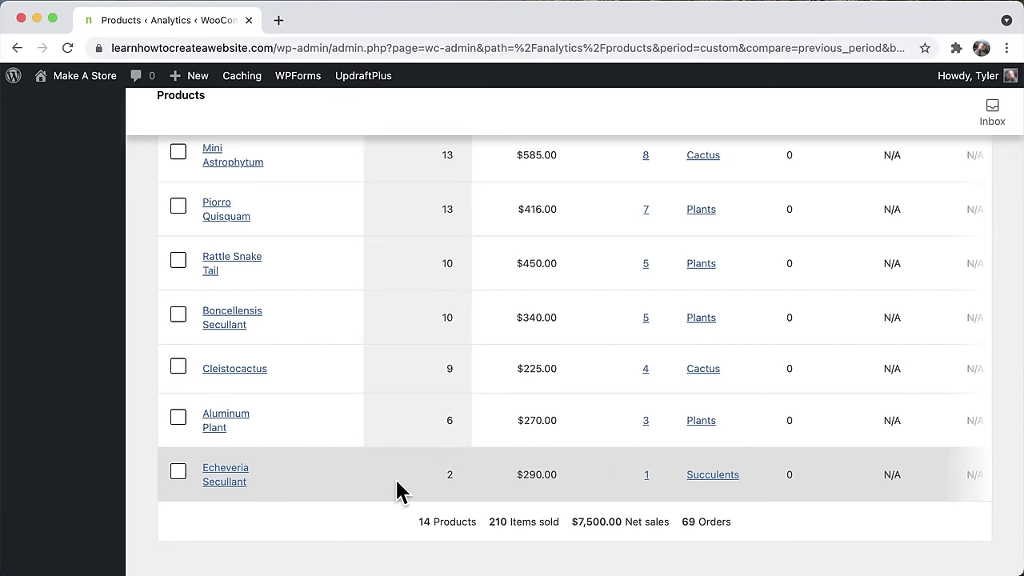
scroll(397, 489, up, 12)
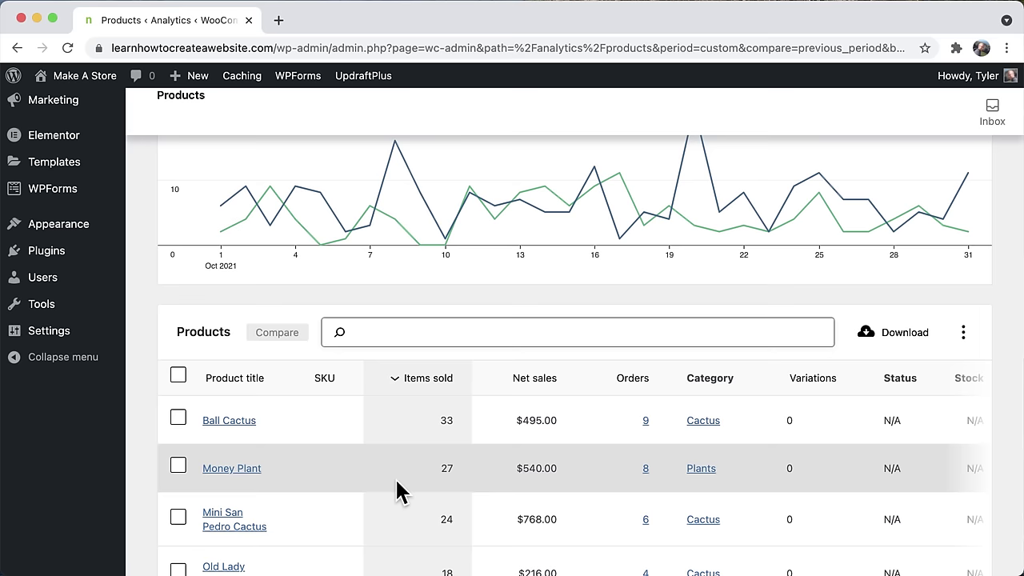
scroll(400, 490, down, 2)
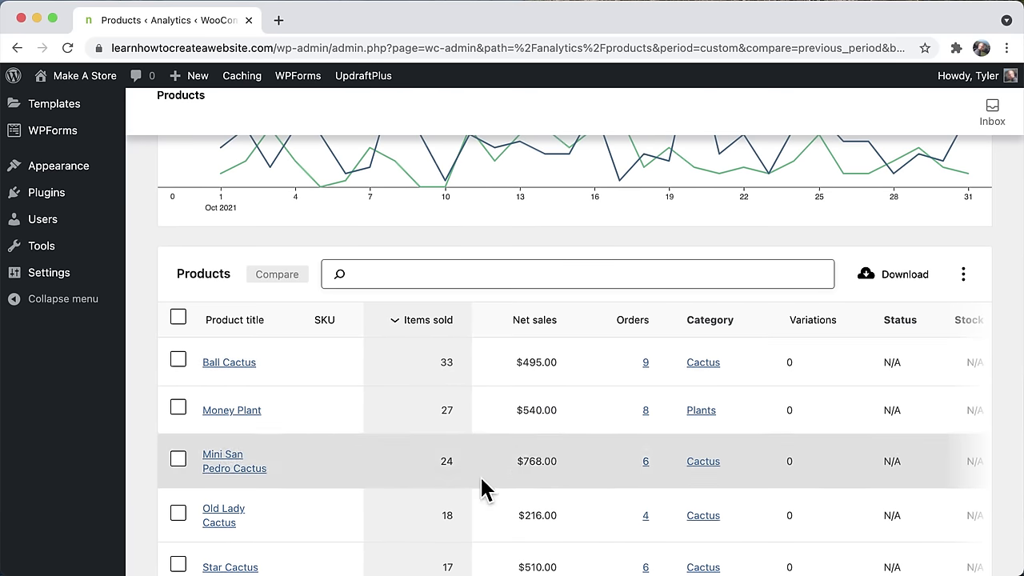
scroll(264, 286, up, 8)
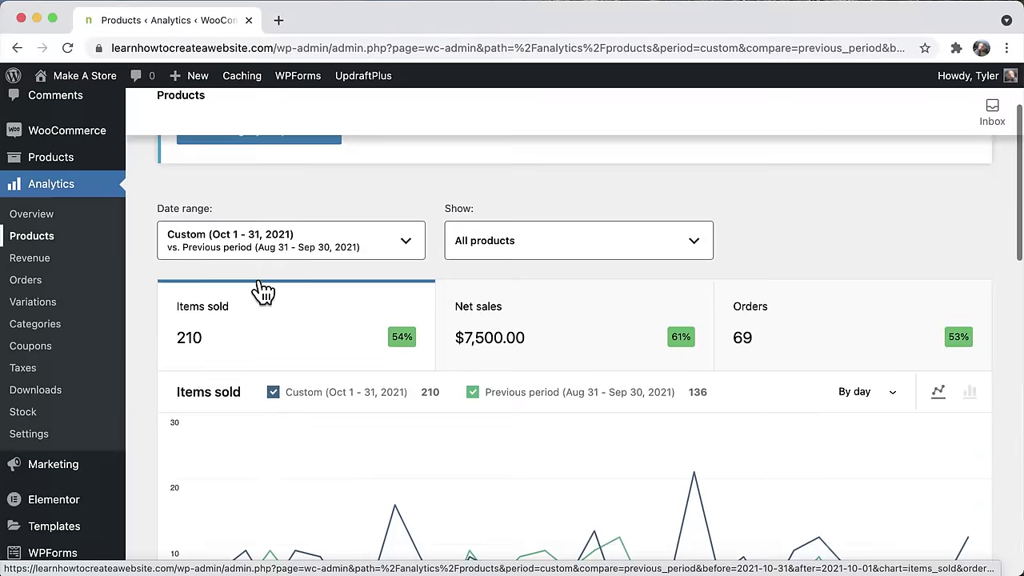
click(48, 308)
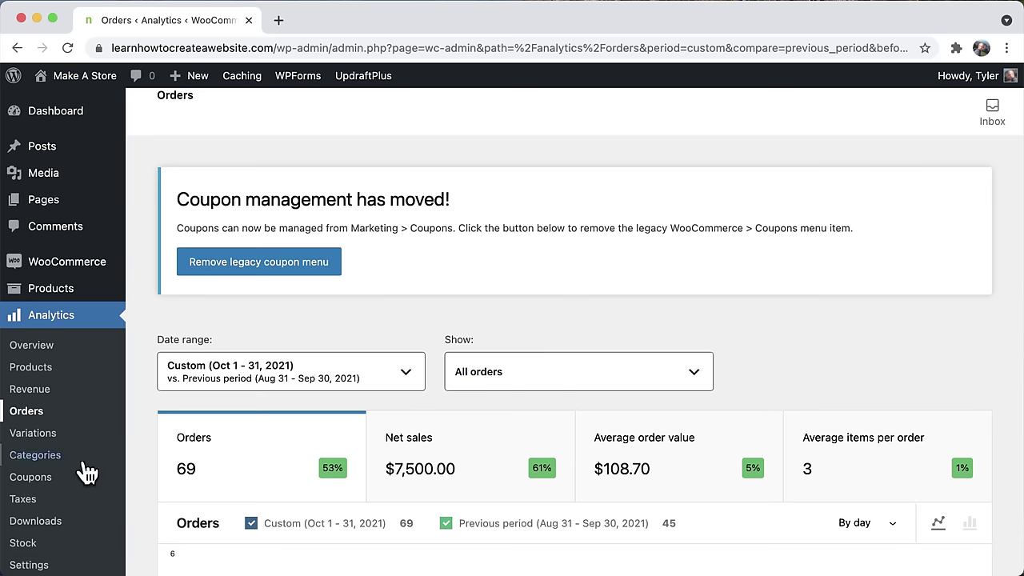
Review the October sales-by-category report, then visit the live 'Explore Nature.' storefront.
click(50, 464)
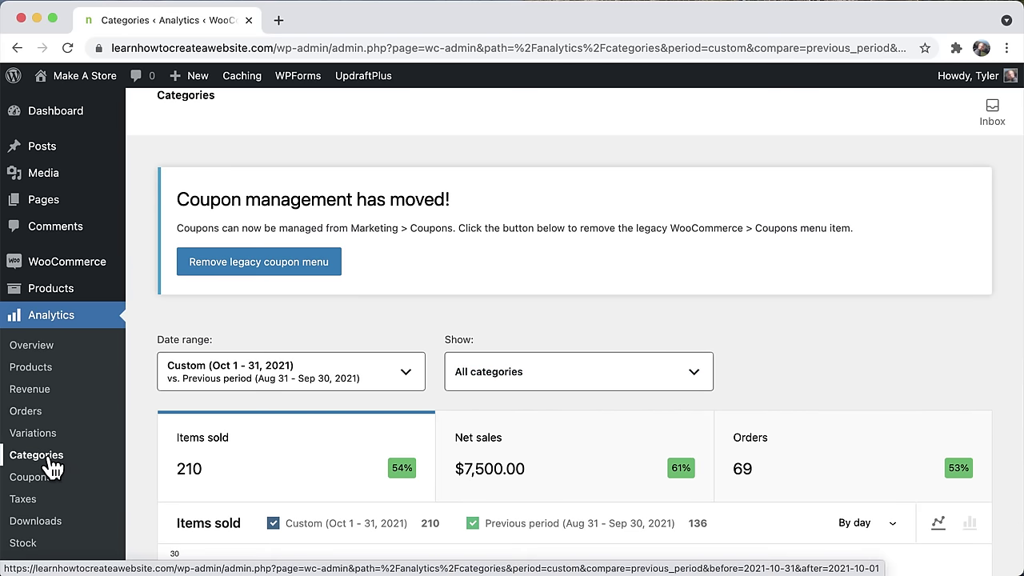
scroll(379, 360, down, 7)
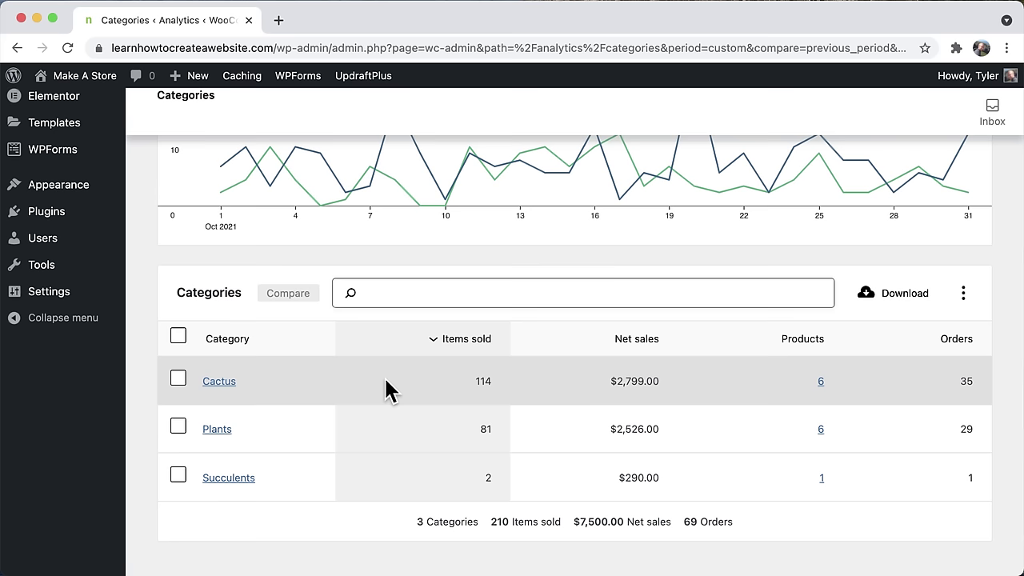
scroll(386, 390, up, 5)
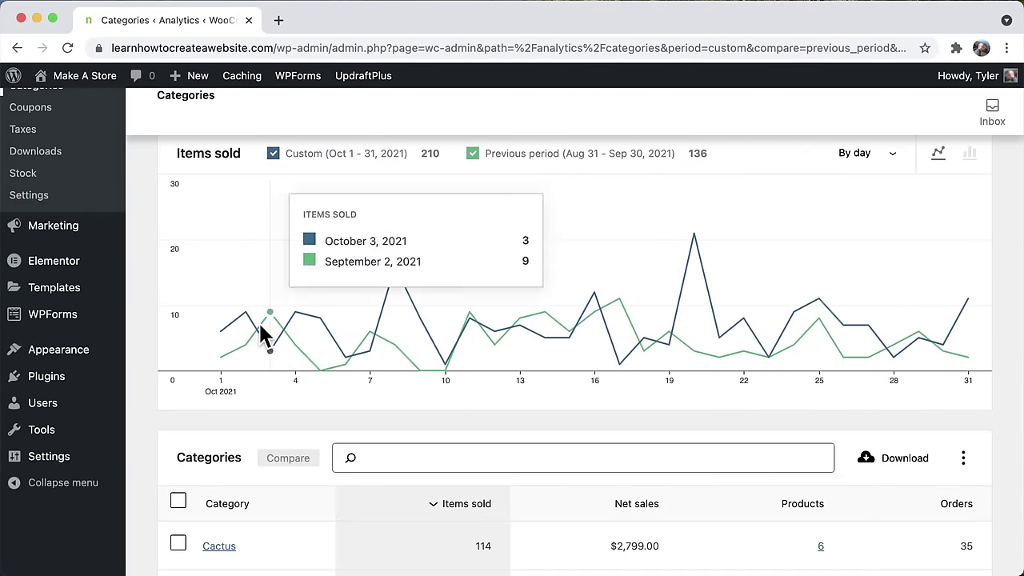
scroll(185, 198, up, 10)
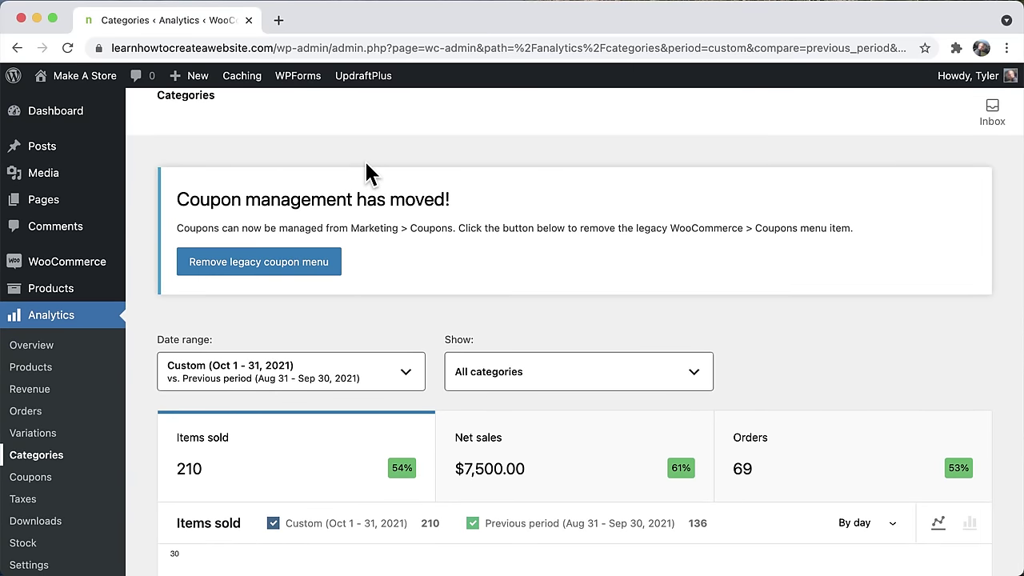
click(68, 80)
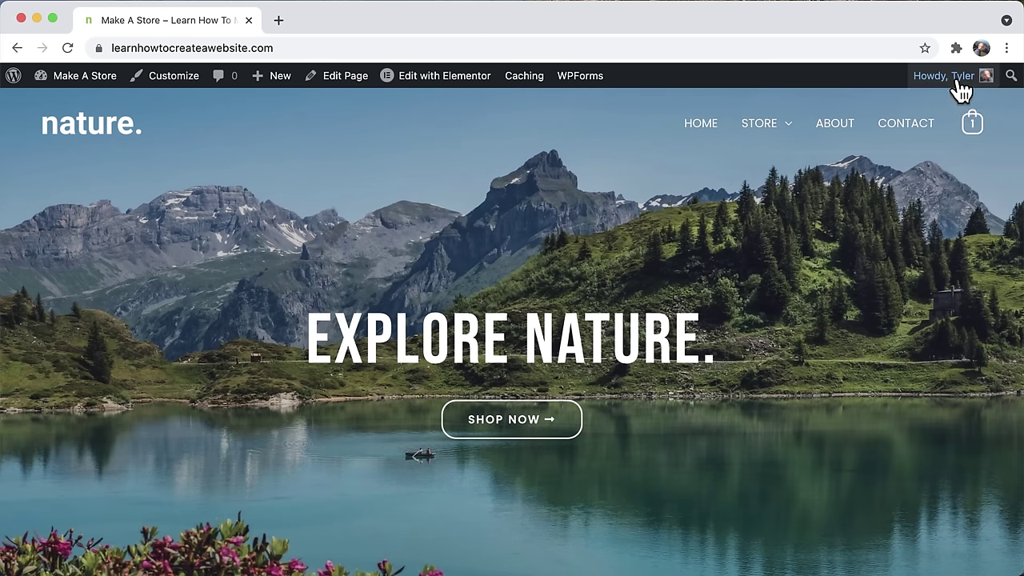
Log out and load the store home page by removing /wp-login.php from the address.
mouse_move(960, 91)
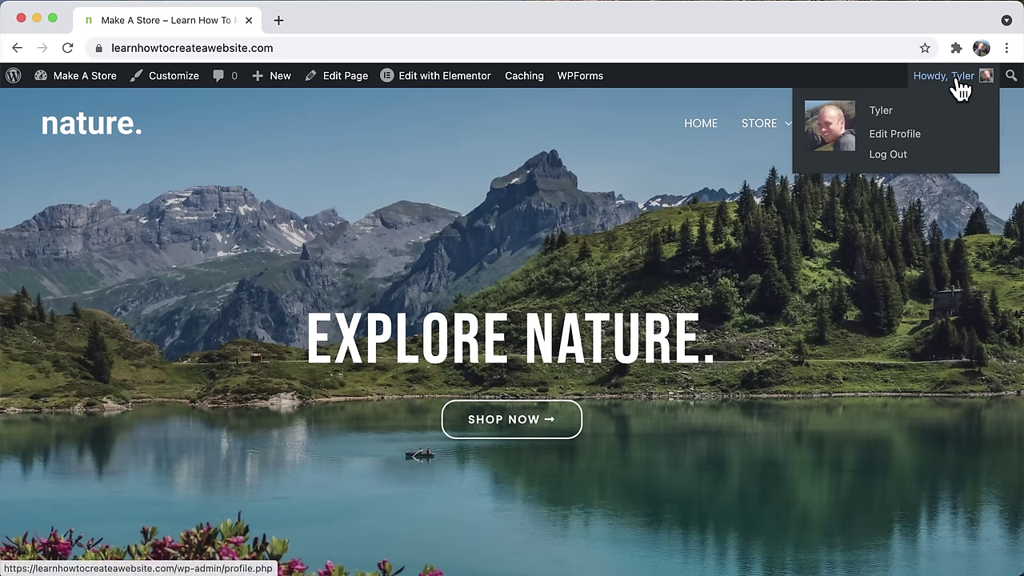
click(909, 161)
drag(275, 48, 695, 54)
key(BackSpace)
key(Return)
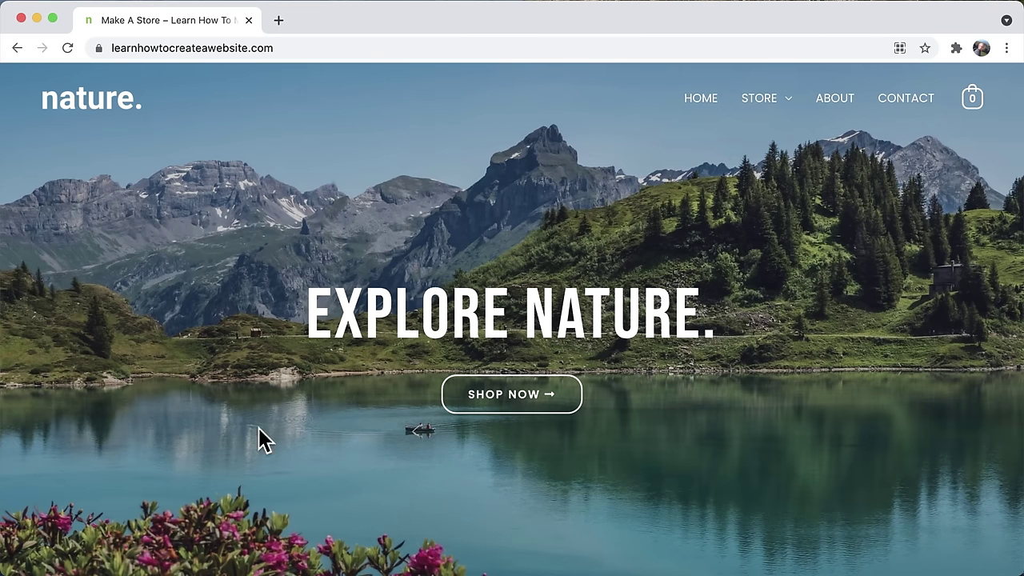
Scroll through the home page's plant collections, Featured Plants and 'Discover Nature.' section.
scroll(154, 290, down, 10)
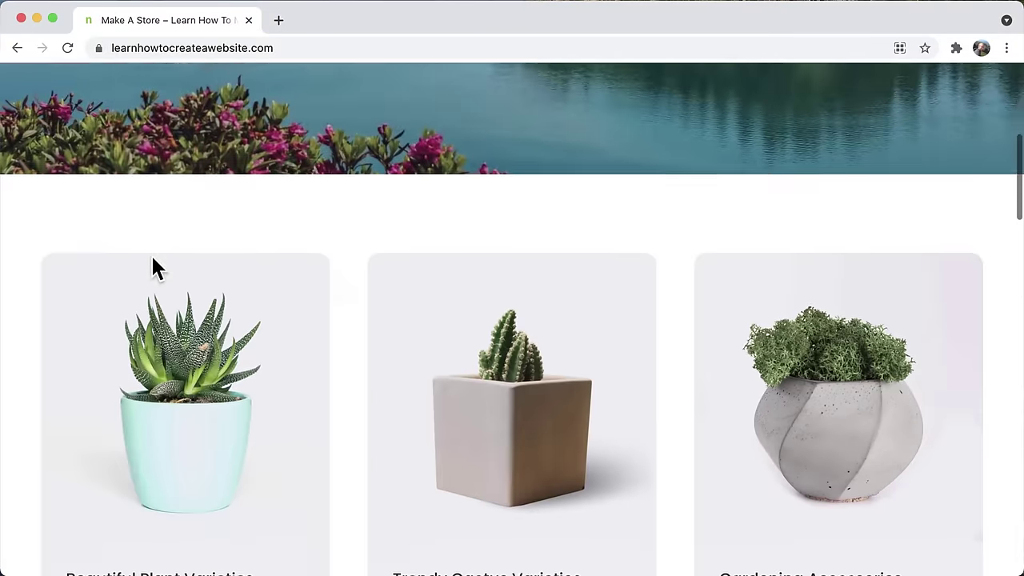
scroll(153, 258, down, 10)
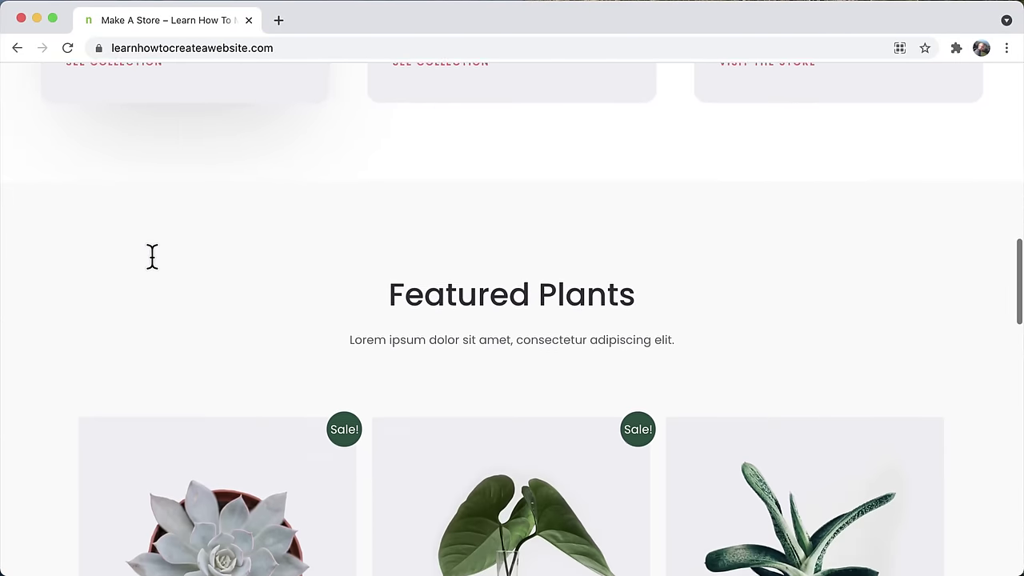
scroll(154, 270, down, 10)
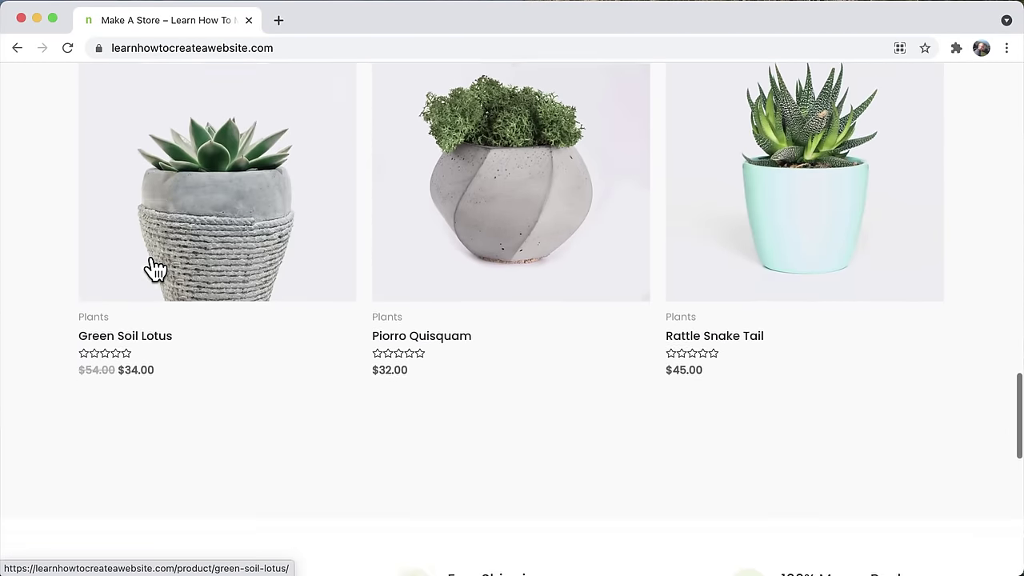
scroll(152, 267, down, 3)
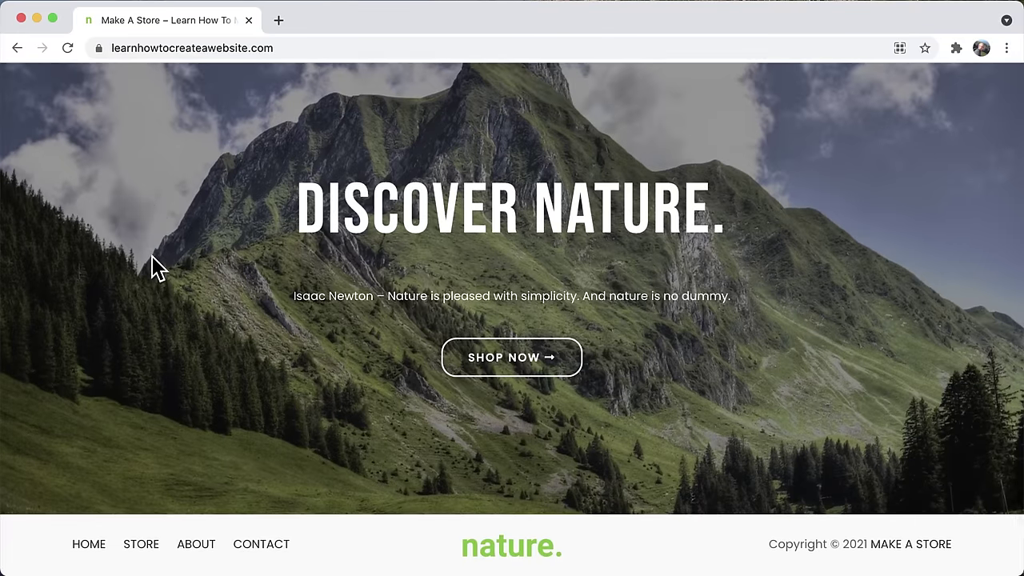
scroll(152, 264, up, 10)
scroll(152, 256, up, 15)
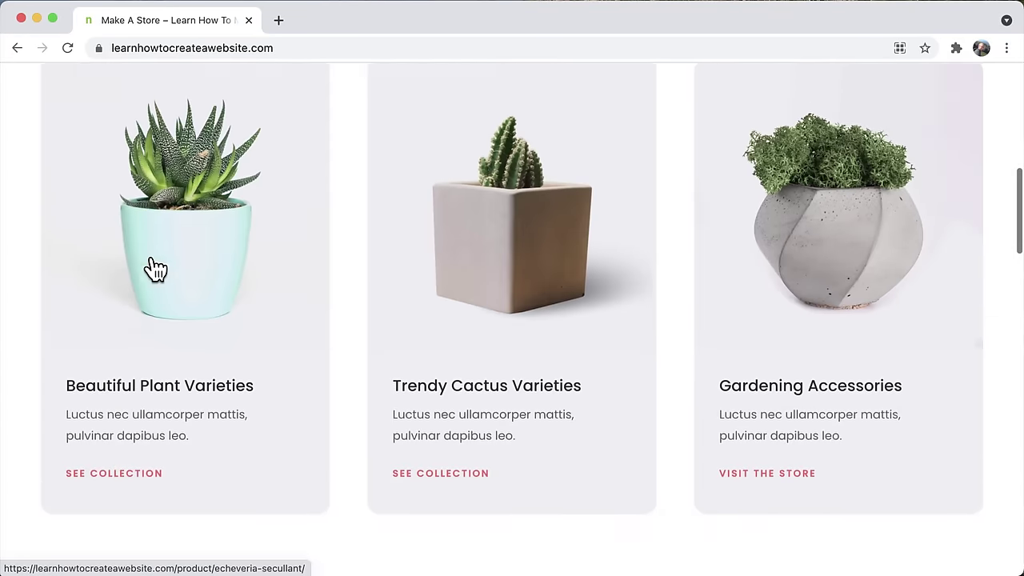
scroll(155, 269, up, 2)
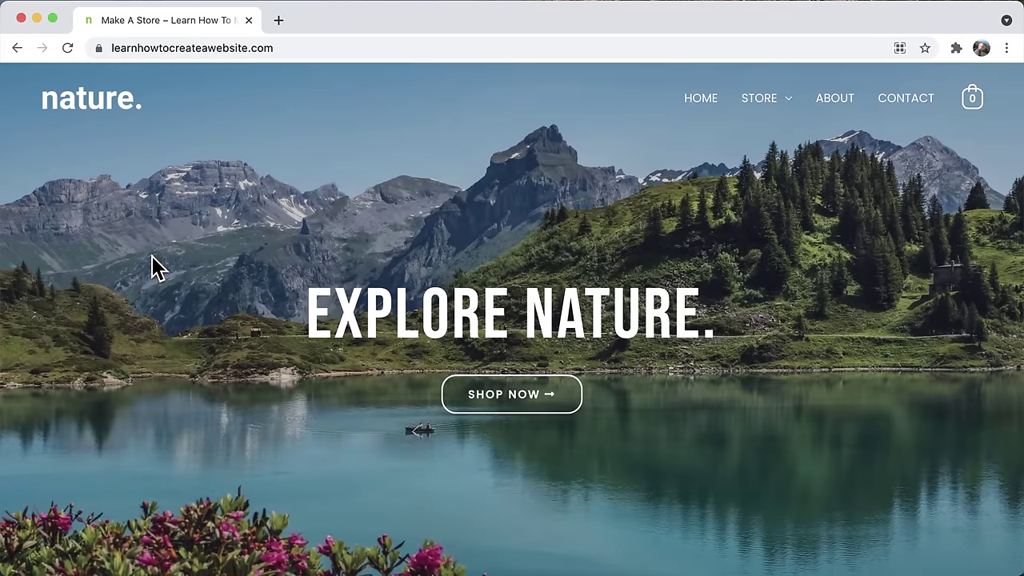